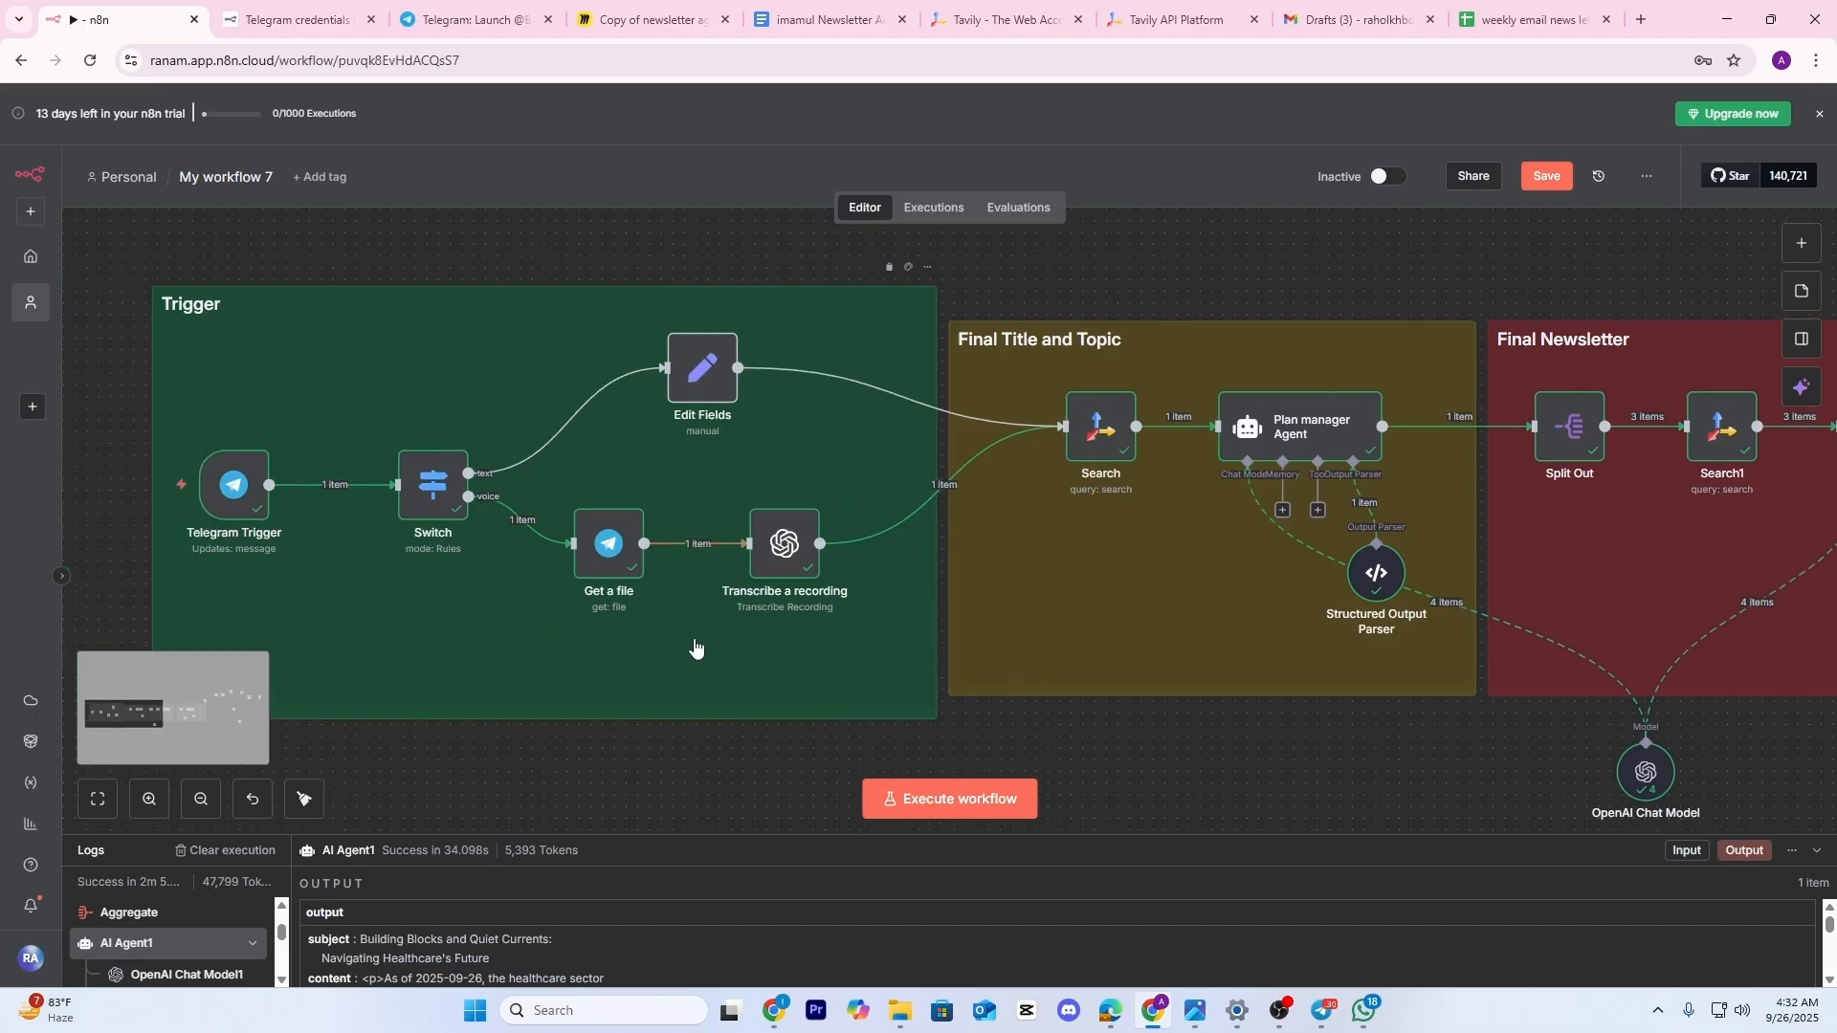
# Pan past the Trigger group and zoom out to fit the workflow through Ready to Publish
pyautogui.hscroll(1, 647, 704)
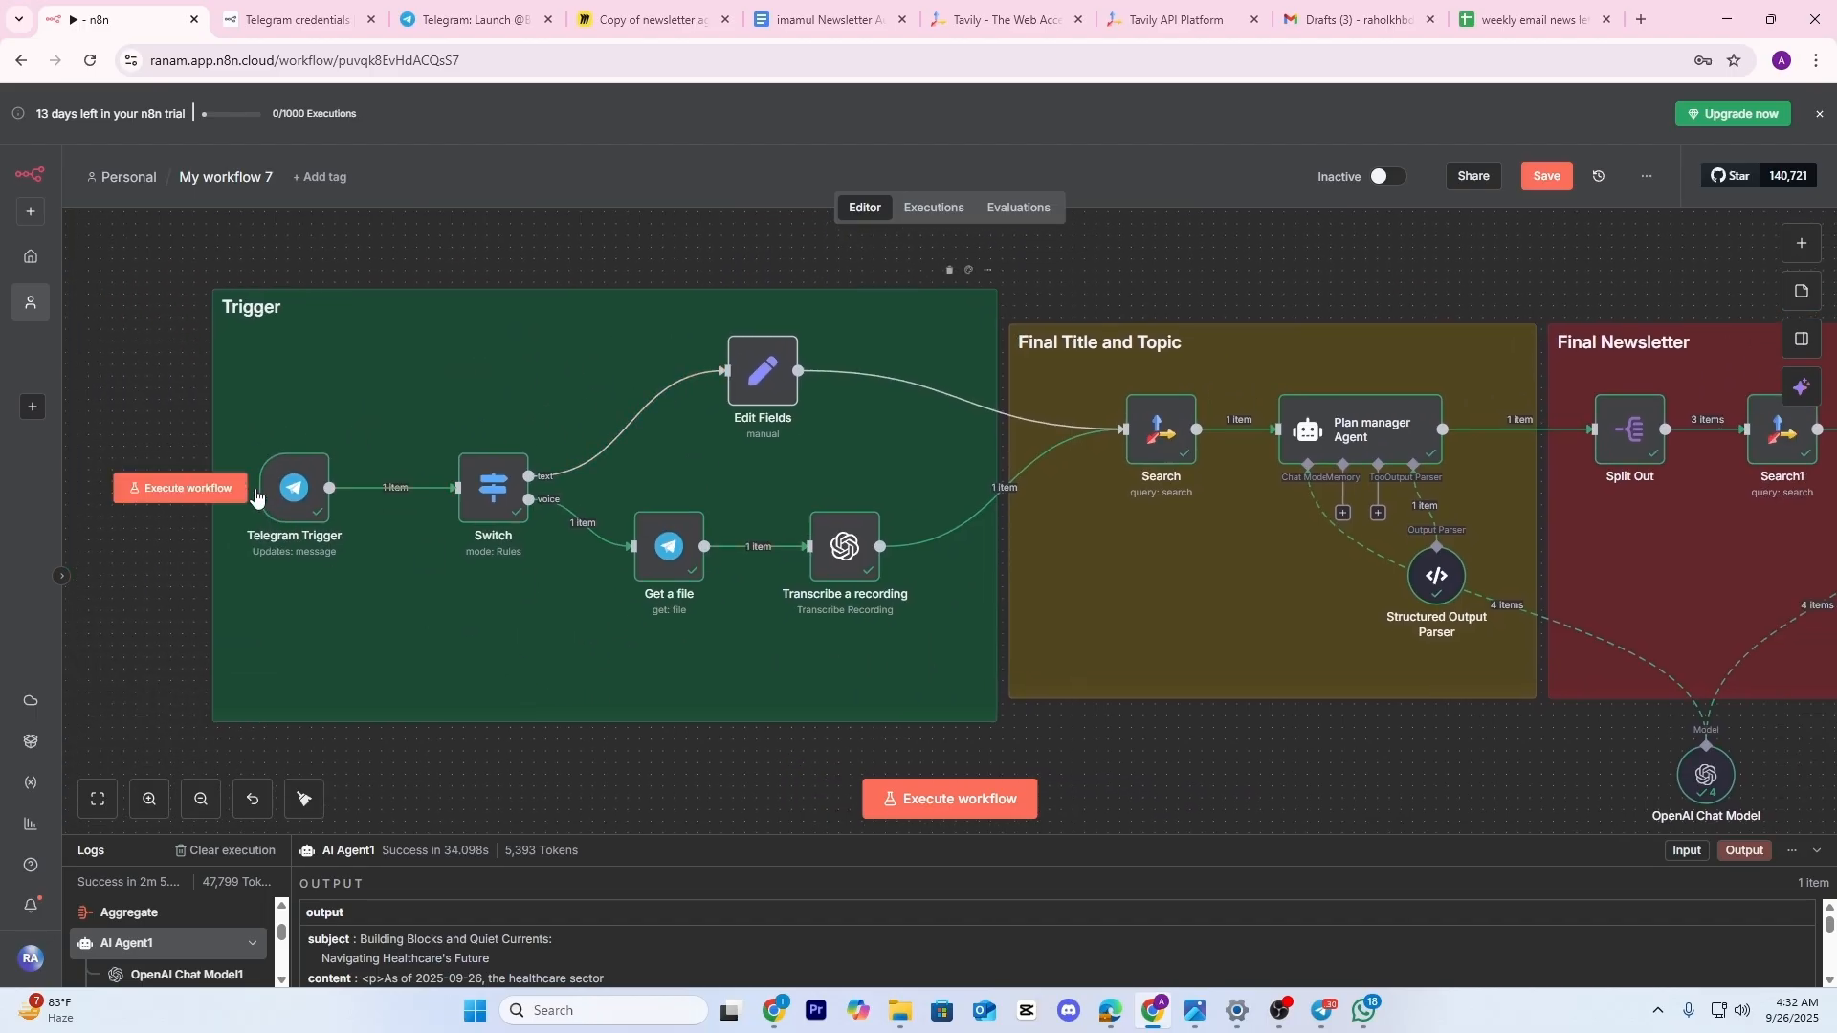
pyautogui.scroll(3, 324, 551)
pyautogui.hscroll(-1, 456, 585)
pyautogui.hscroll(-1, 457, 584)
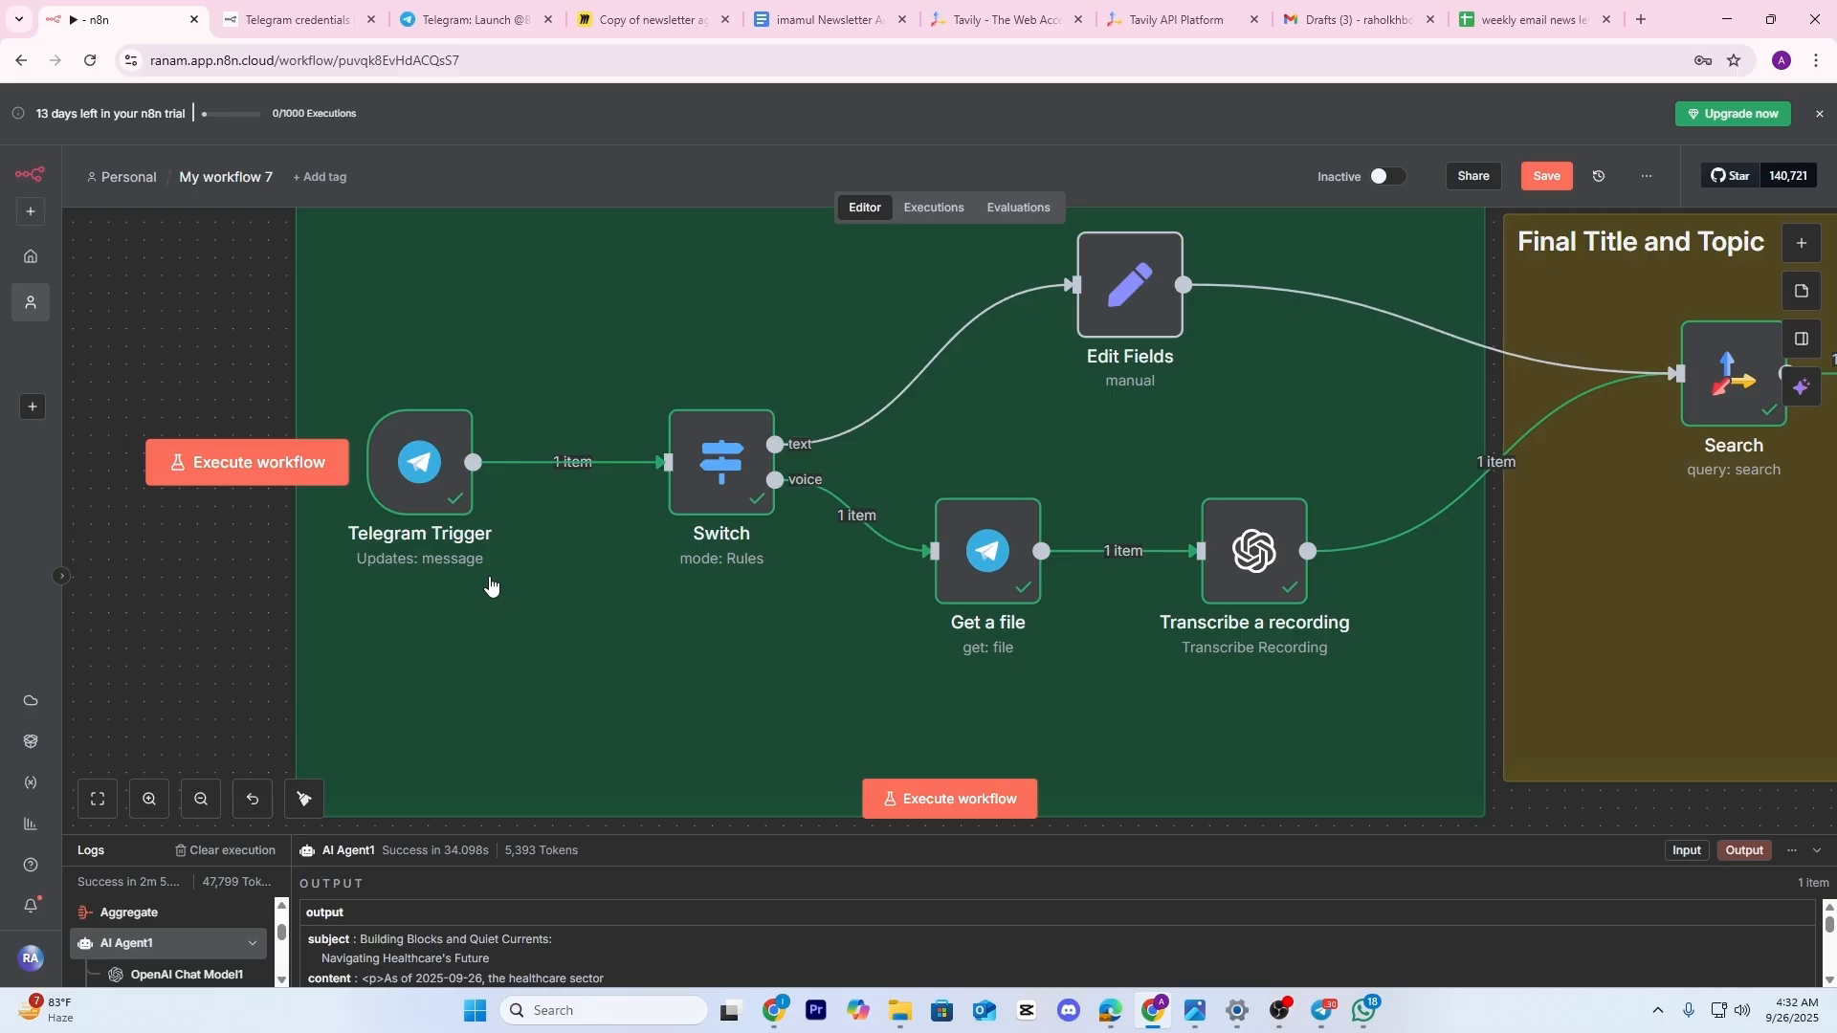
pyautogui.hscroll(10, 489, 585)
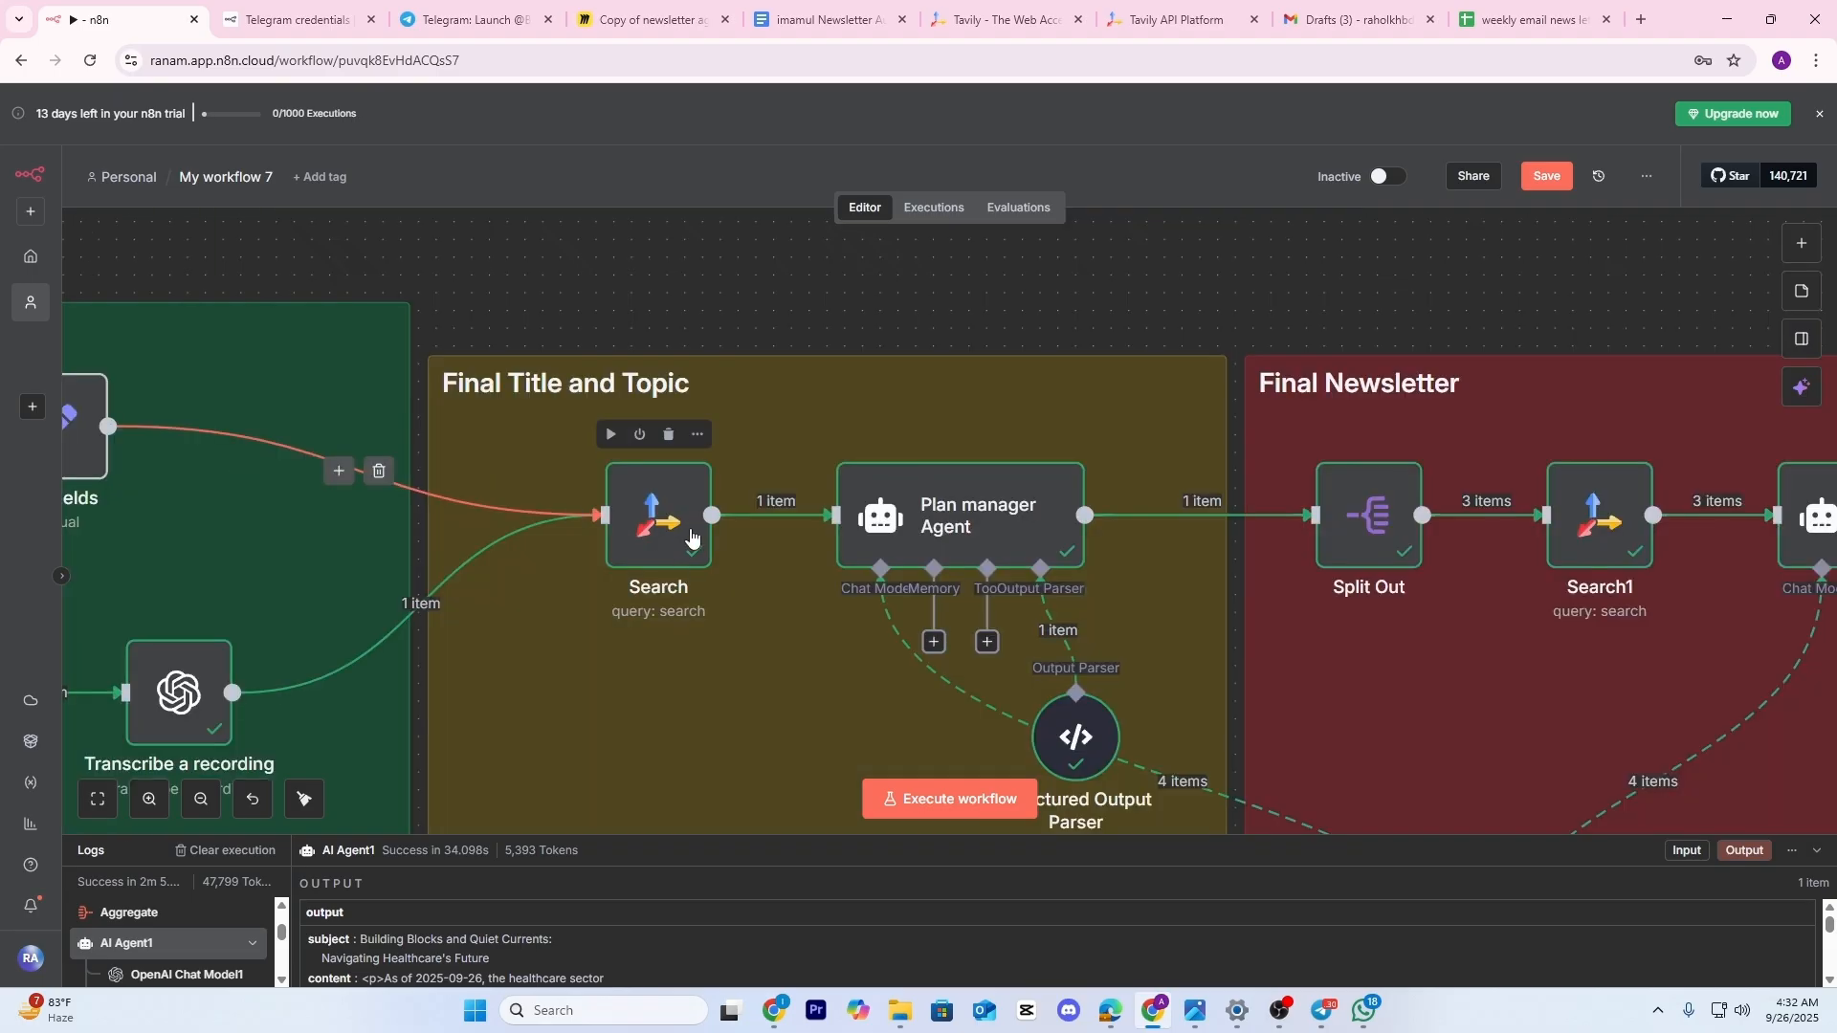
pyautogui.scroll(-6, 676, 553)
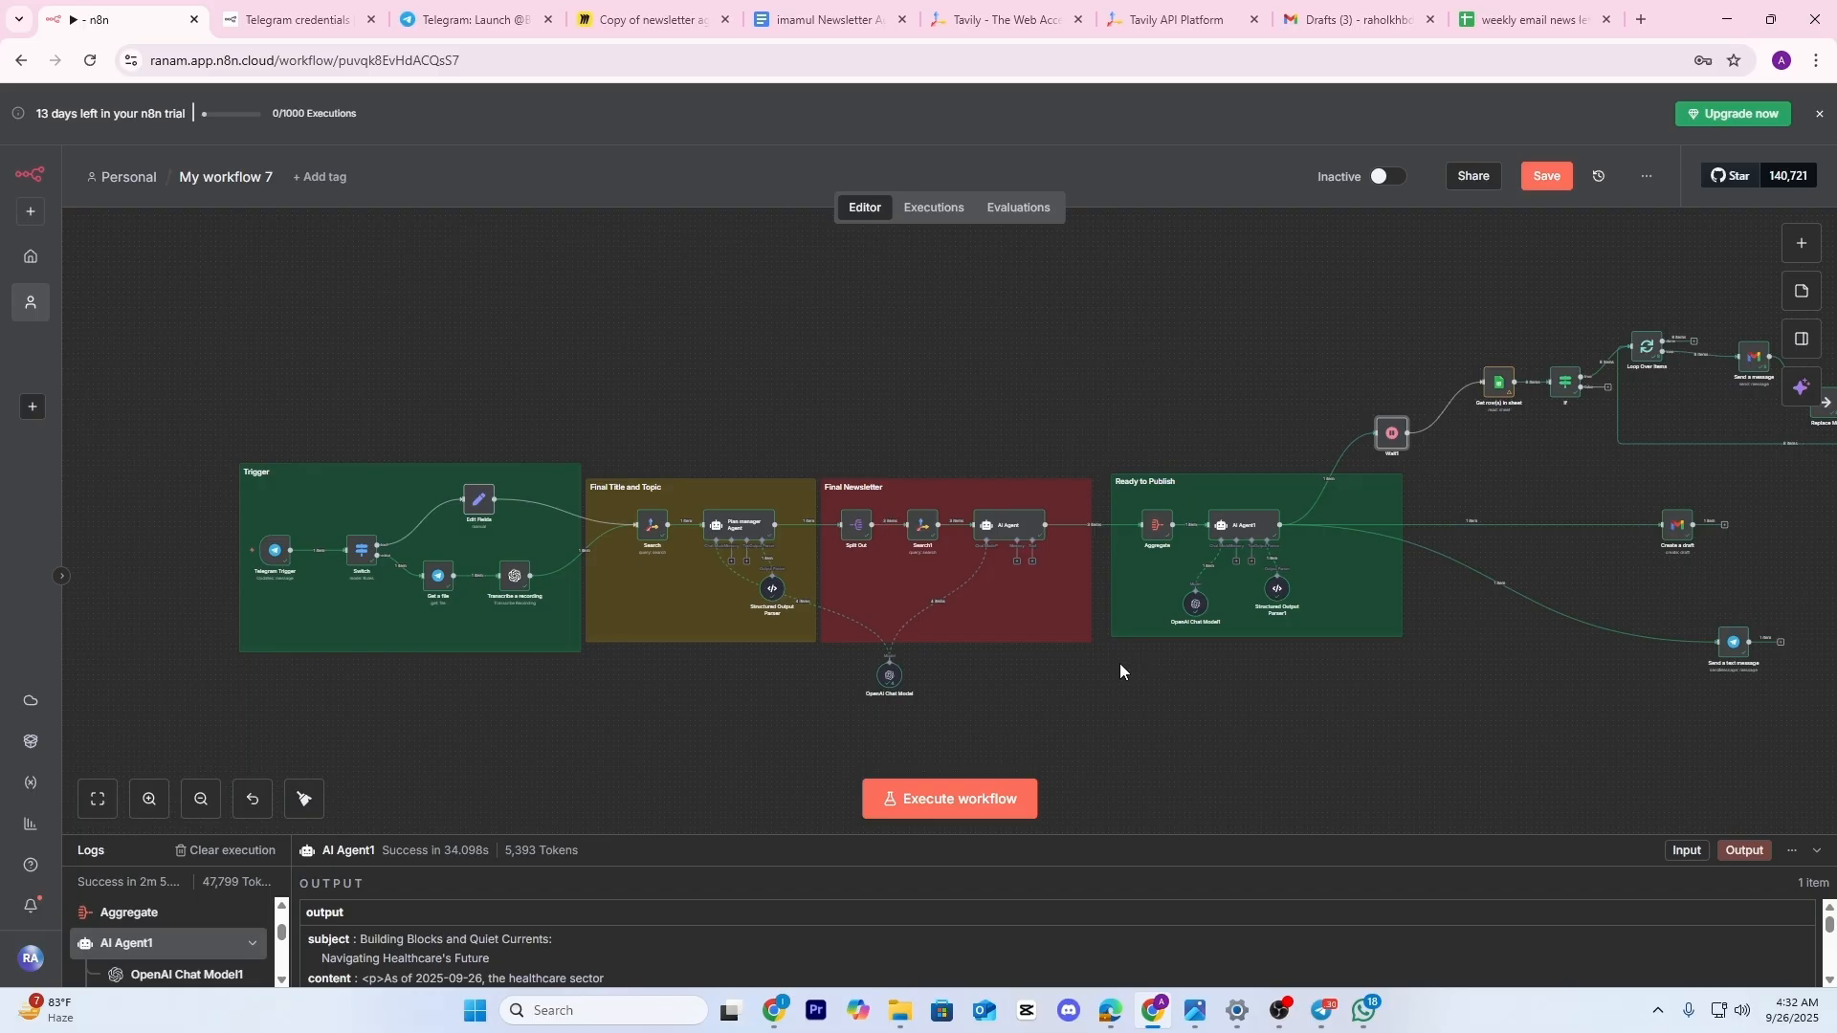
# Zoom in on Ready to Publish and bring Create a draft and Send a text message into view
pyautogui.scroll(2, 968, 585)
pyautogui.moveTo(1498, 727); pyautogui.dragTo(924, 639)
pyautogui.scroll(4, 997, 579)
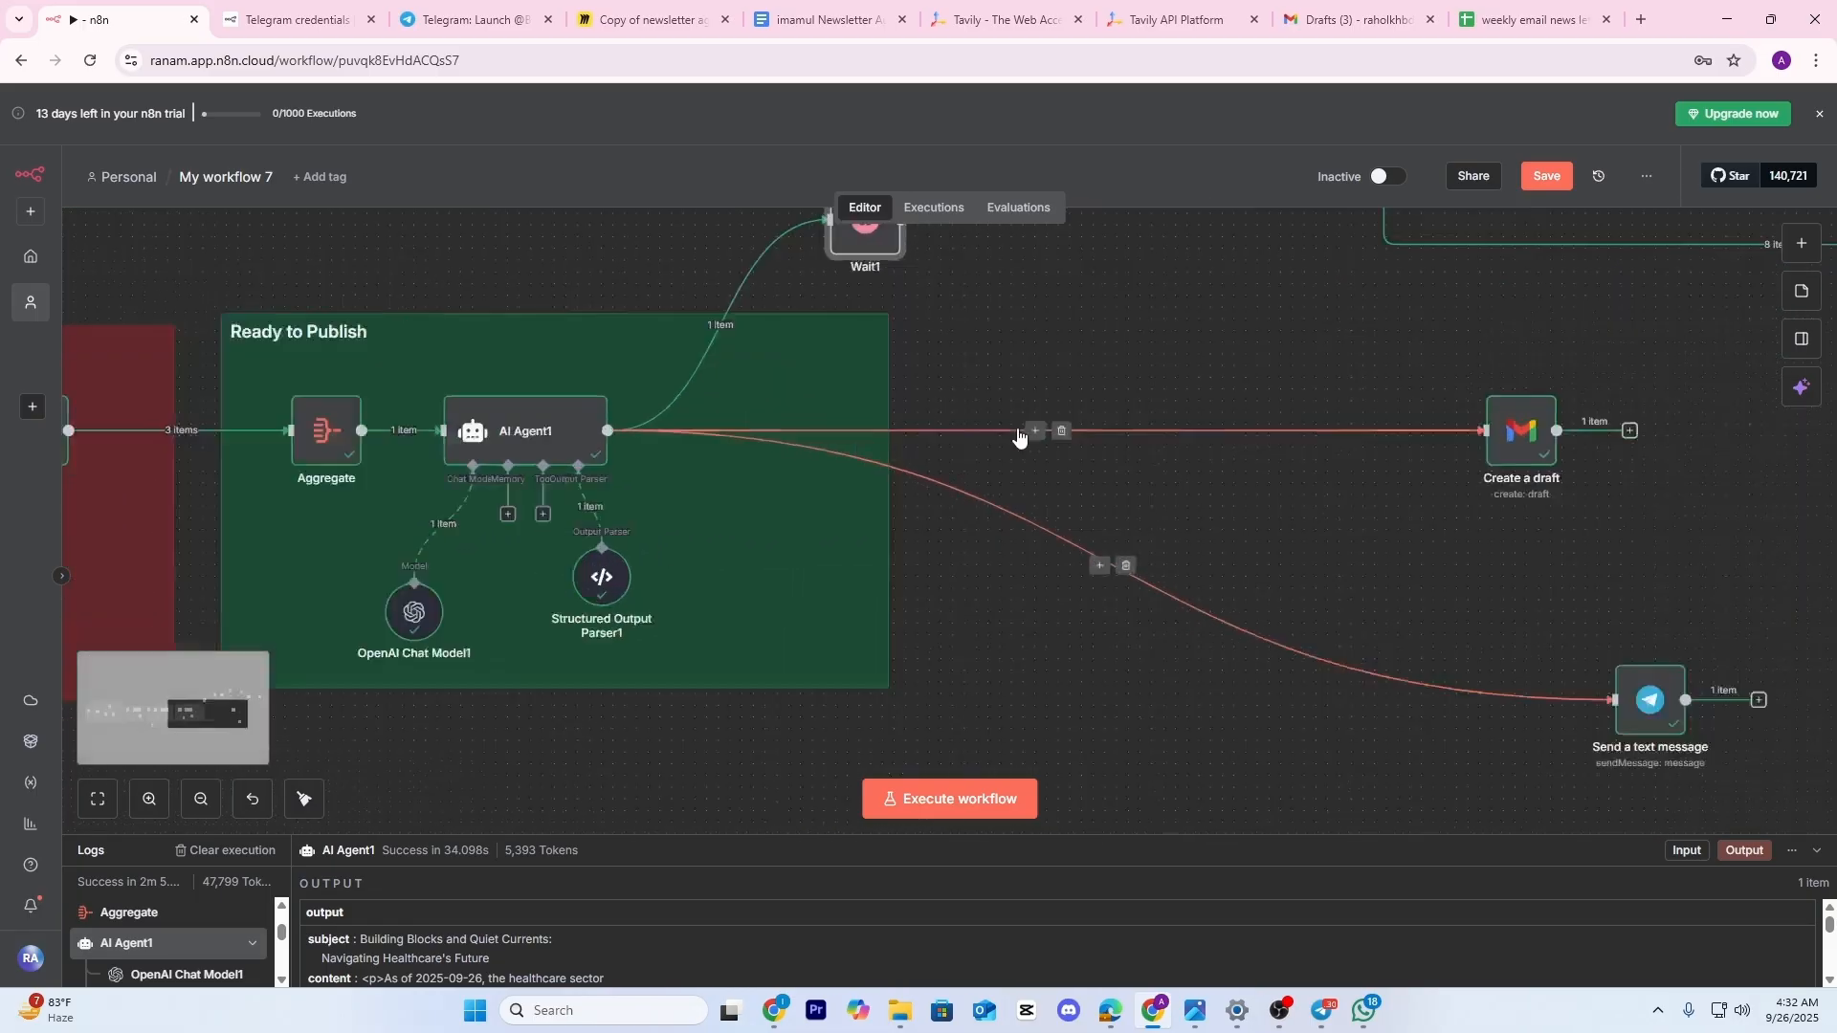
pyautogui.moveTo(1100, 502); pyautogui.dragTo(1268, 523)
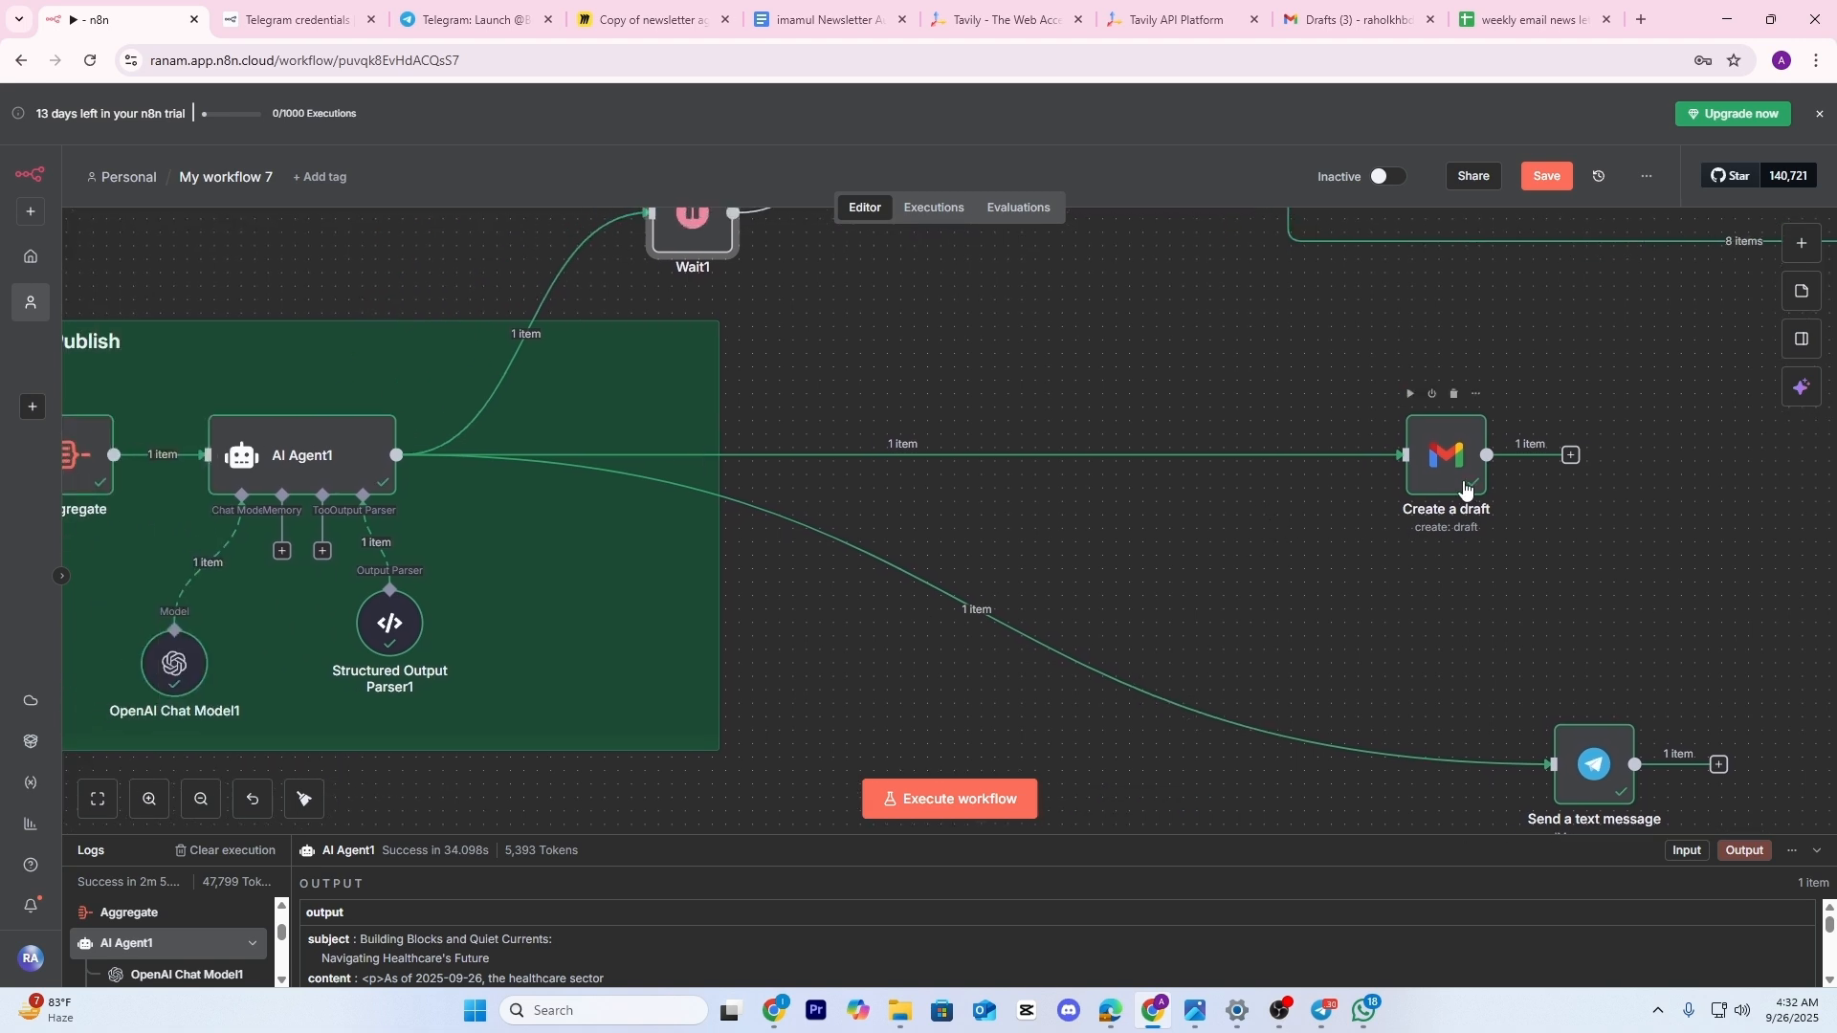
pyautogui.moveTo(1157, 579); pyautogui.dragTo(968, 496)
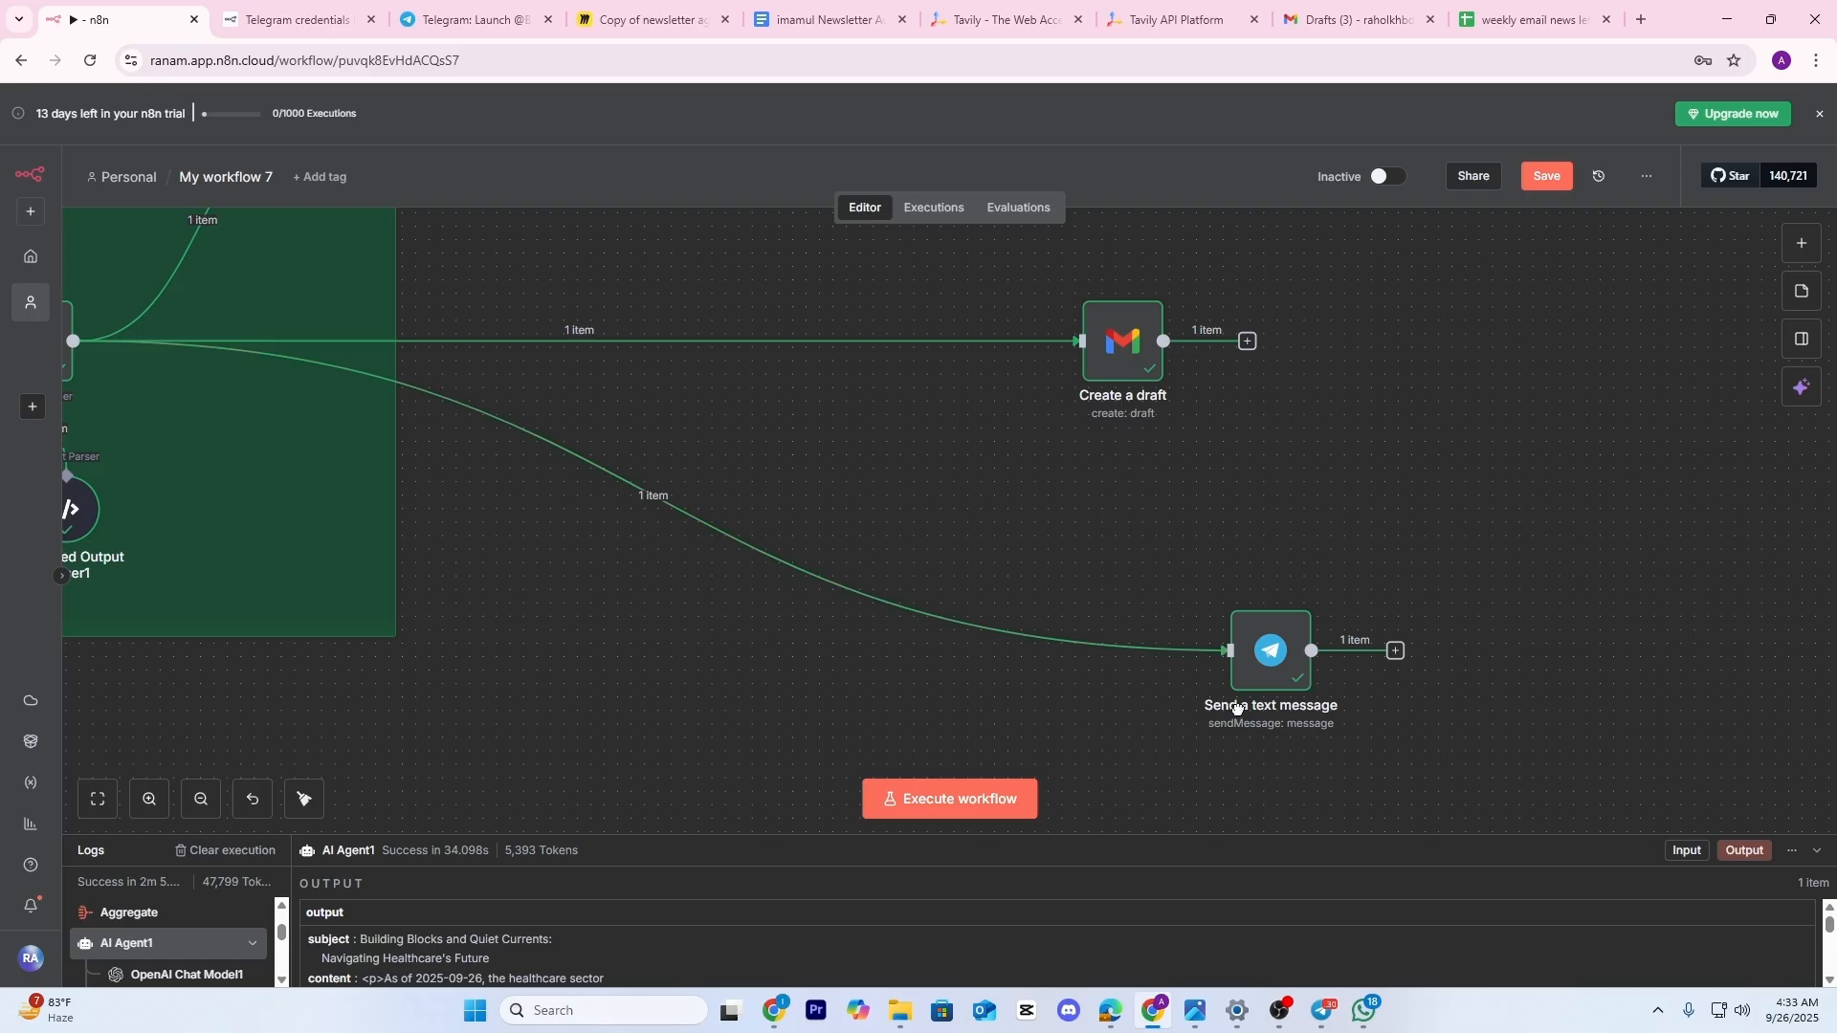
pyautogui.moveTo(1237, 709); pyautogui.dragTo(1301, 720)
pyautogui.scroll(-3, 1100, 742)
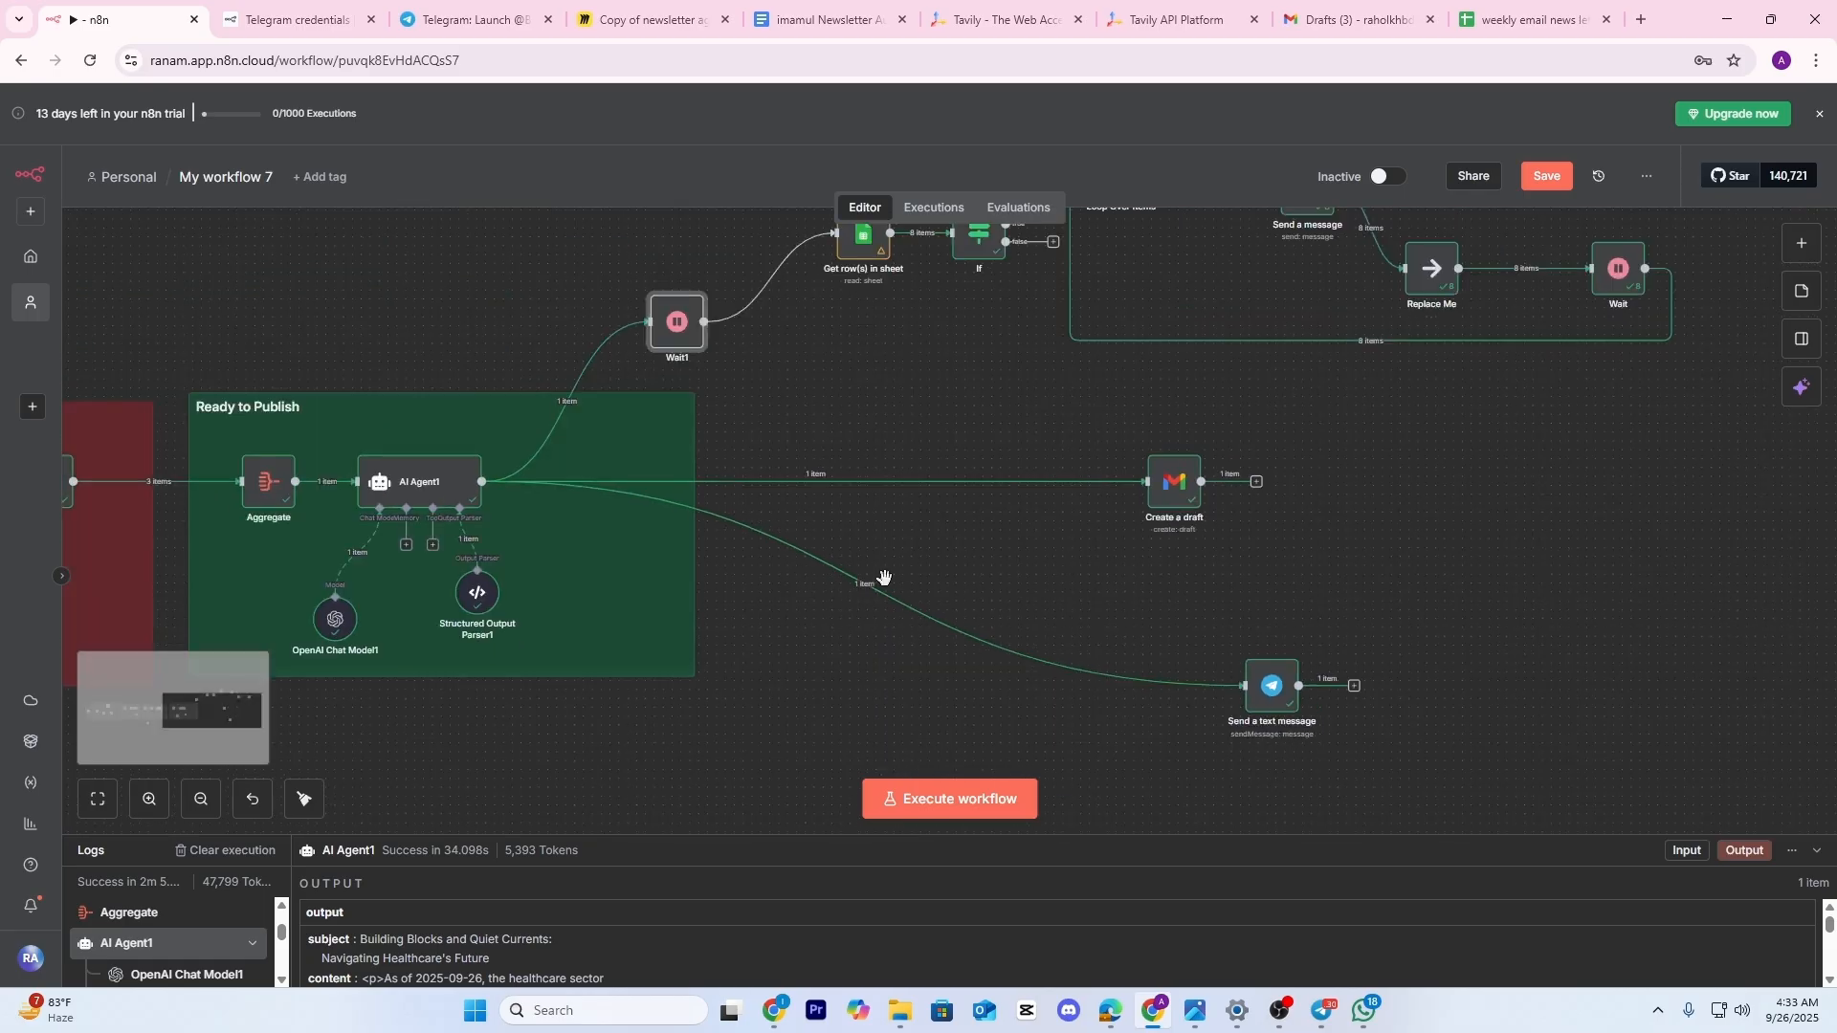
pyautogui.scroll(6, 874, 578)
# Pan on through Wait1, Get row(s) in sheet, If and Loop Over Items
pyautogui.moveTo(771, 495); pyautogui.dragTo(668, 719)
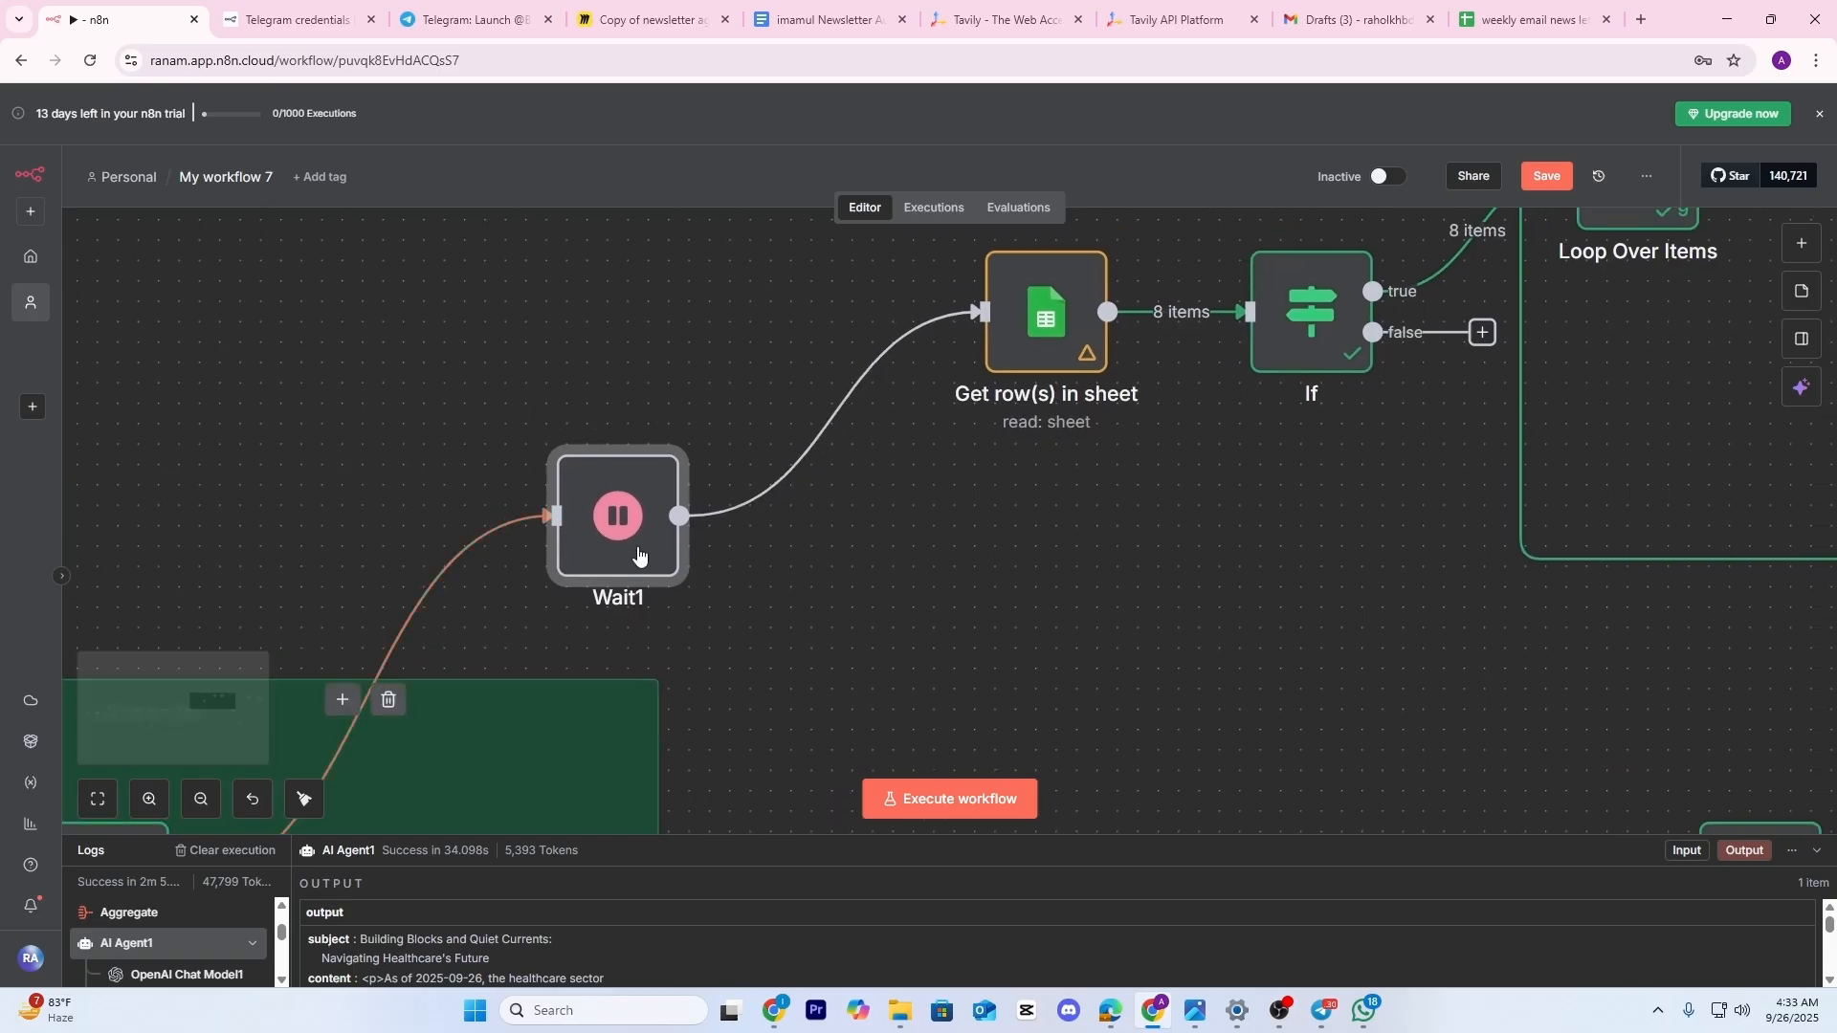
pyautogui.moveTo(985, 648); pyautogui.dragTo(875, 642)
pyautogui.moveTo(686, 578); pyautogui.dragTo(797, 478)
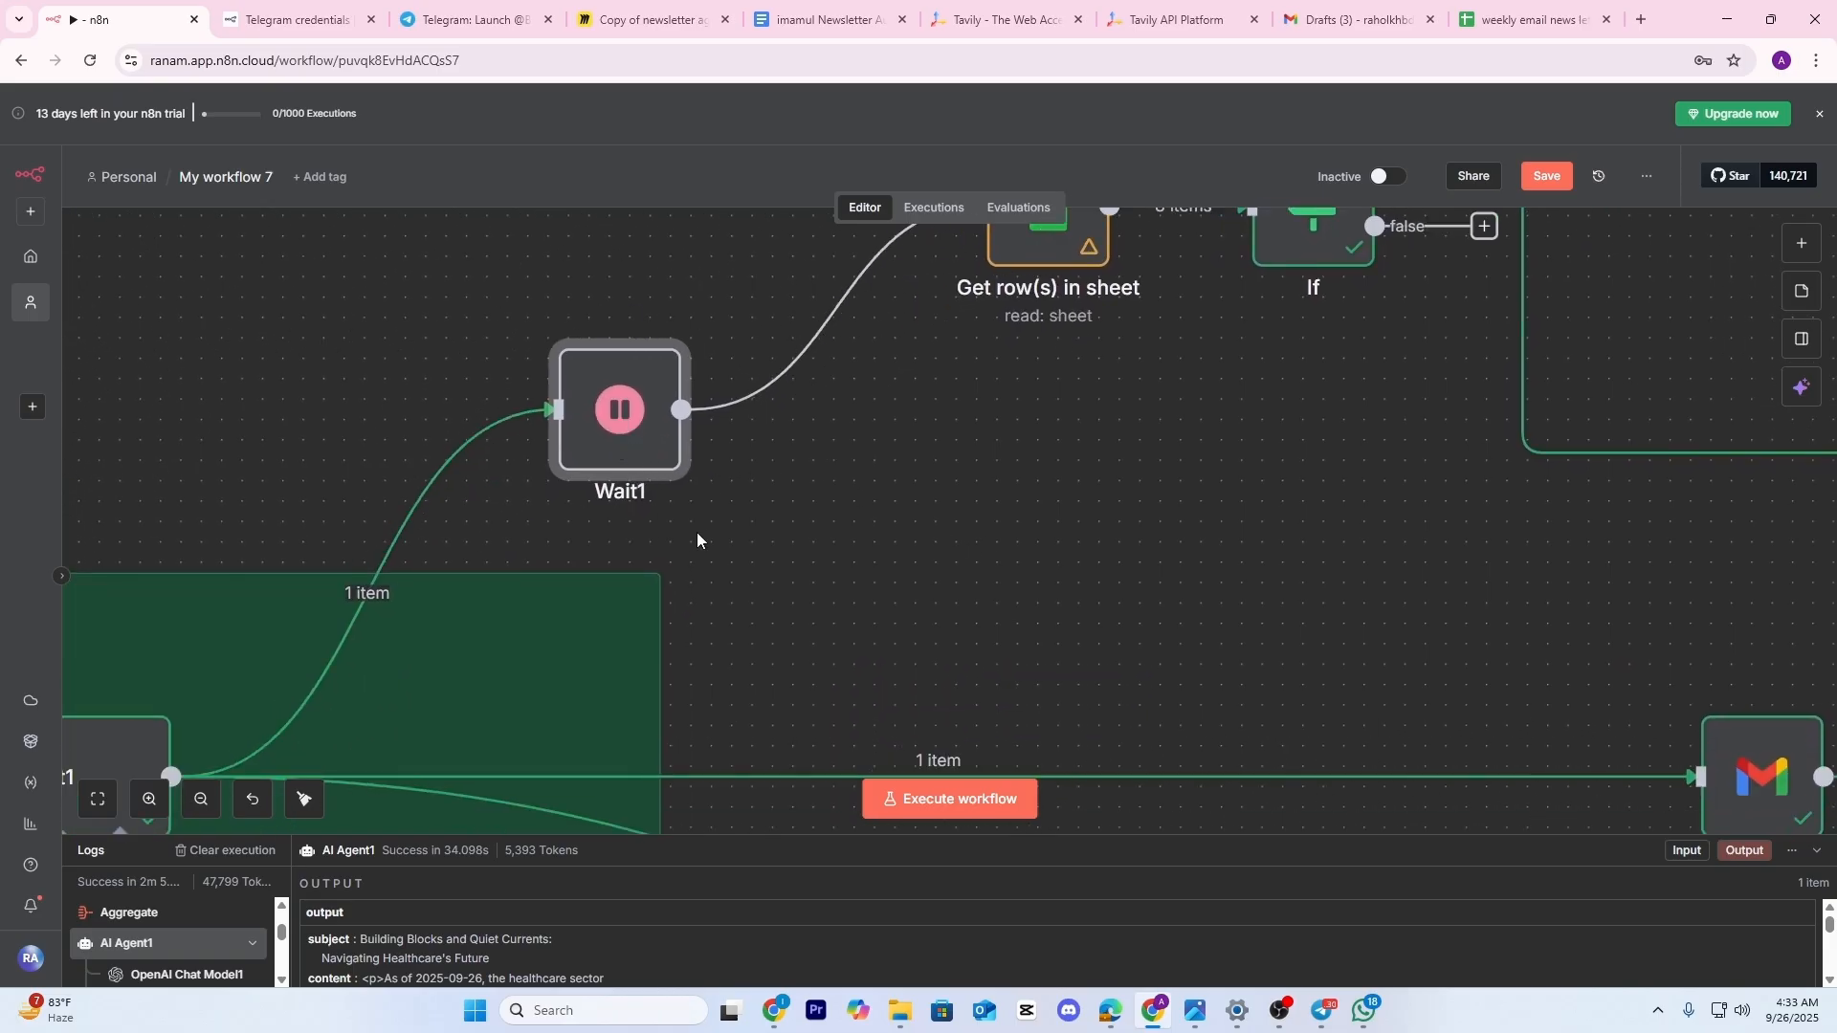
pyautogui.scroll(-3, 696, 532)
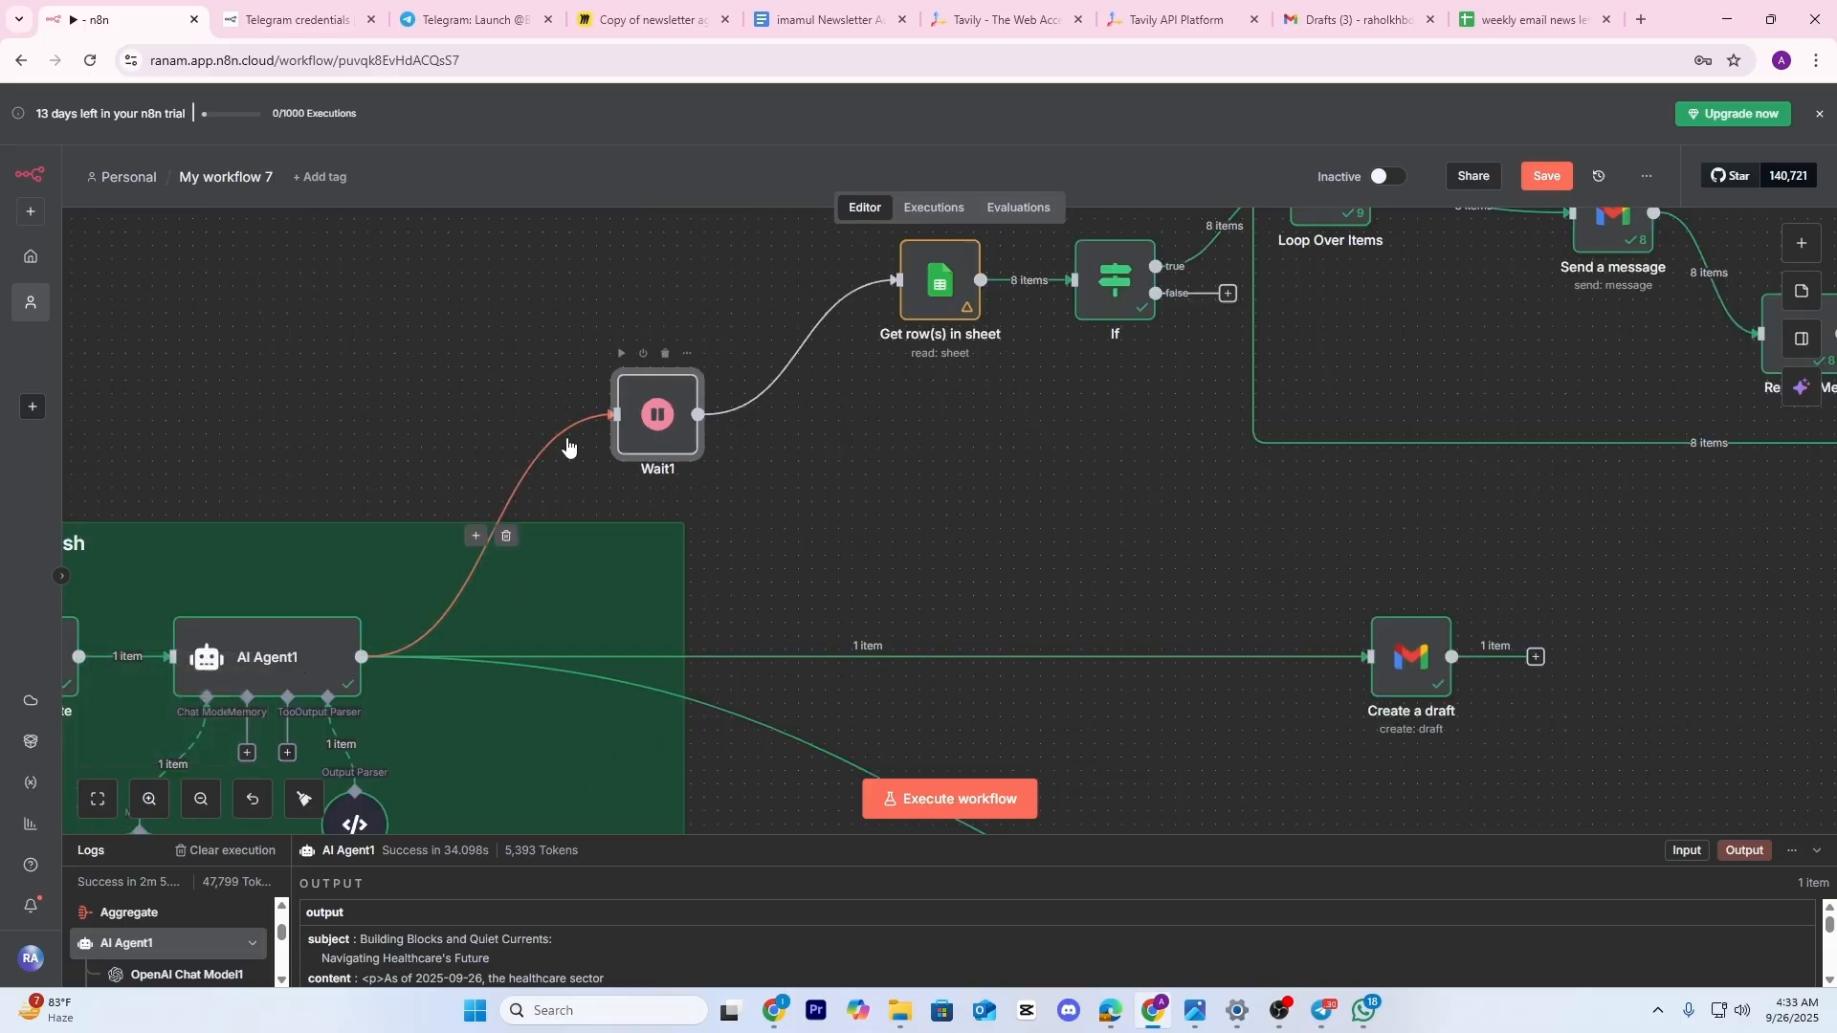
pyautogui.moveTo(809, 402); pyautogui.dragTo(523, 565)
pyautogui.scroll(2, 665, 399)
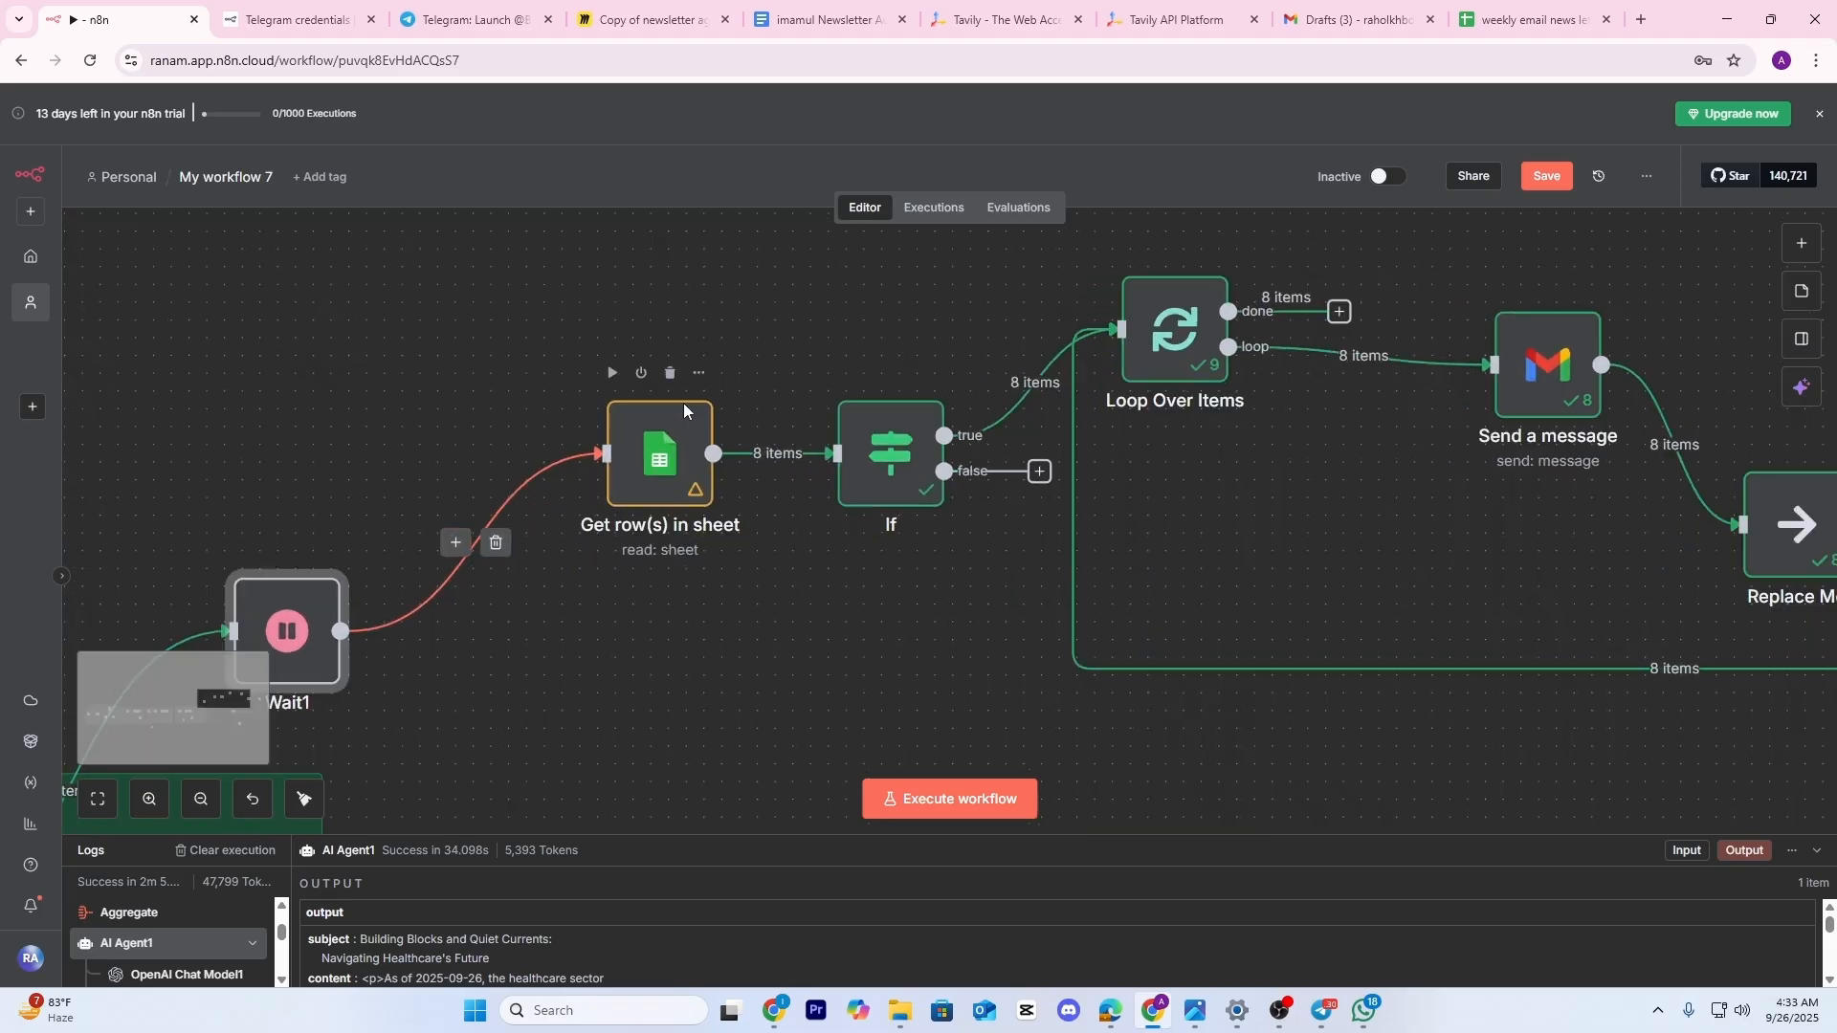
pyautogui.moveTo(717, 545); pyautogui.dragTo(579, 583)
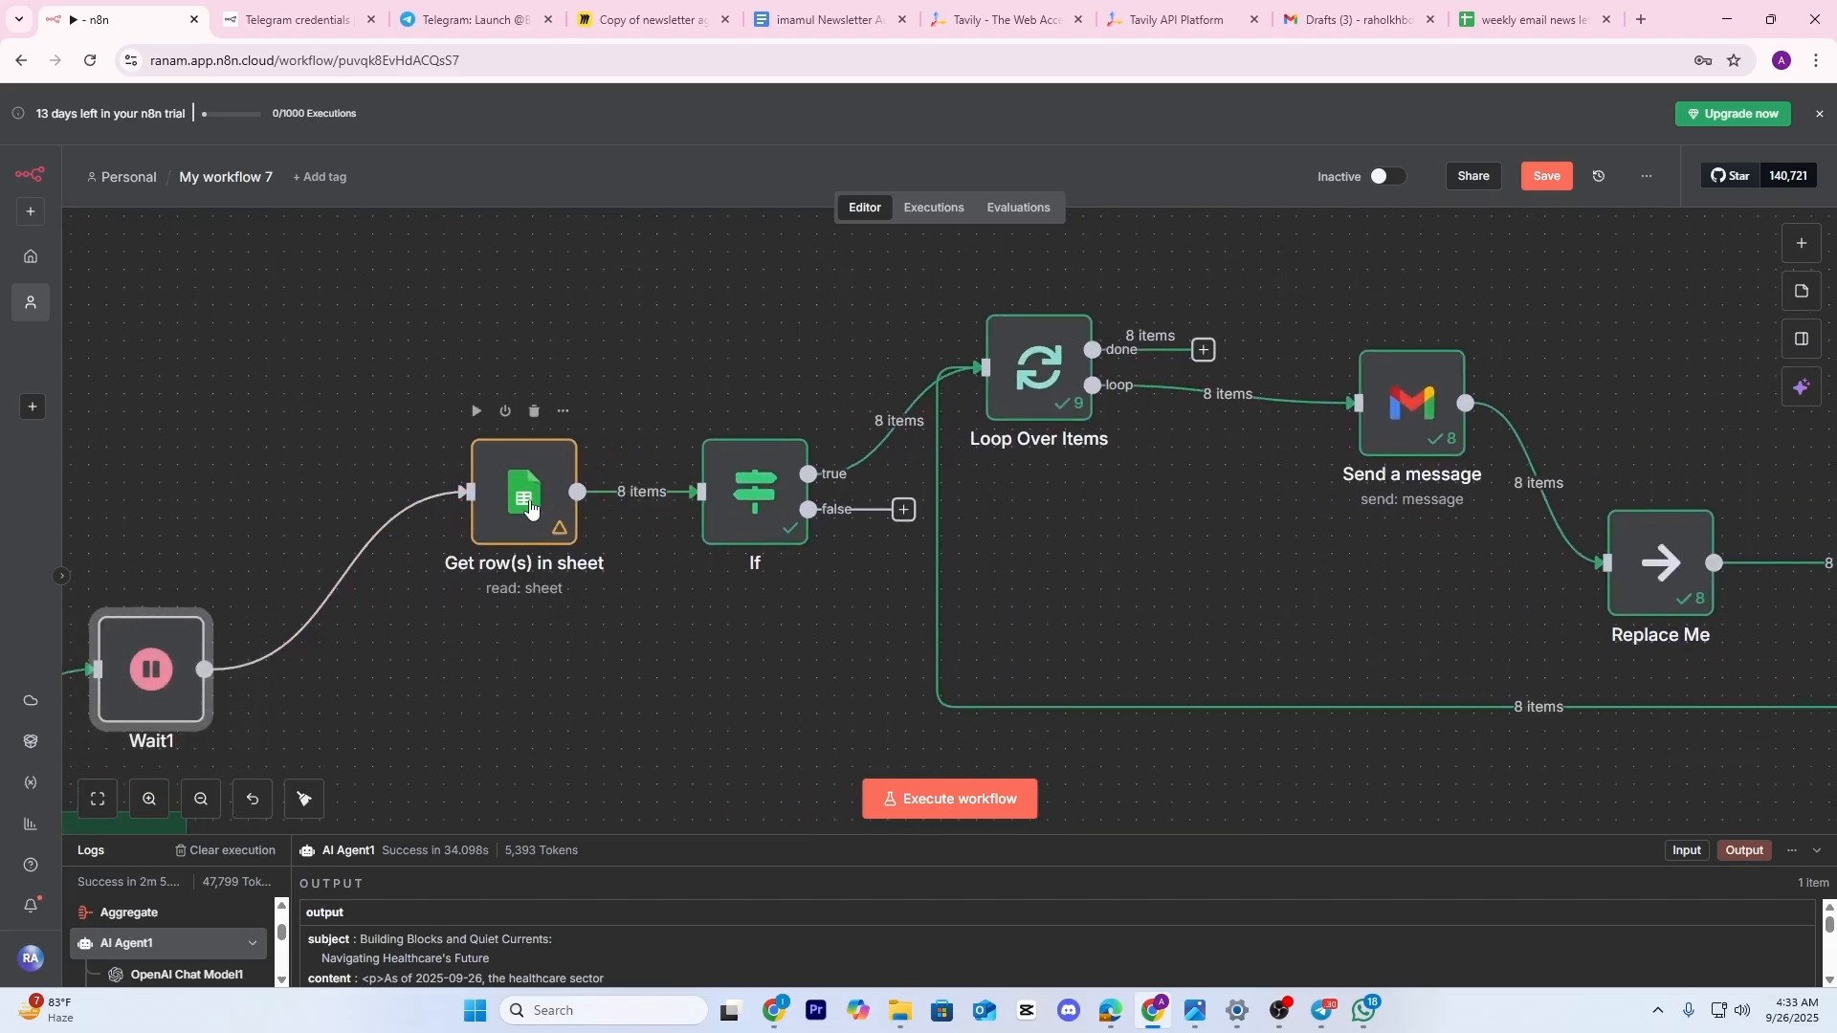
pyautogui.hscroll(3, 531, 509)
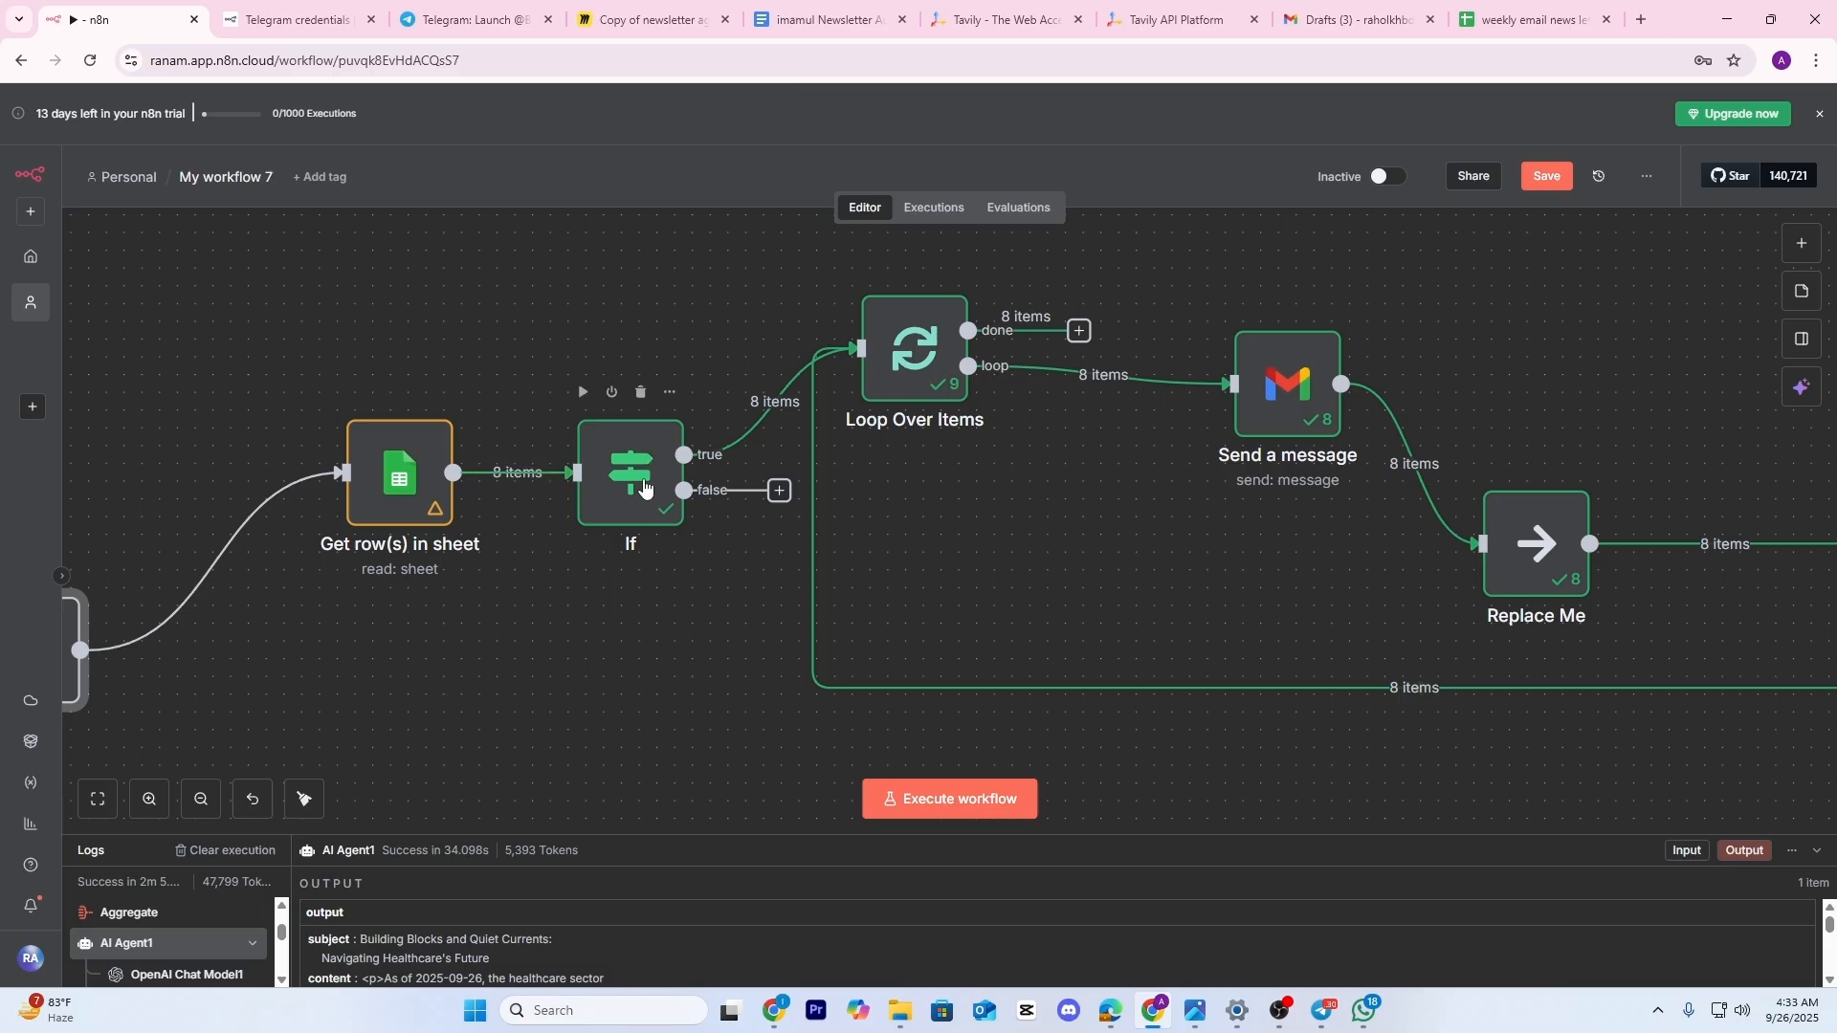
pyautogui.hscroll(3, 647, 492)
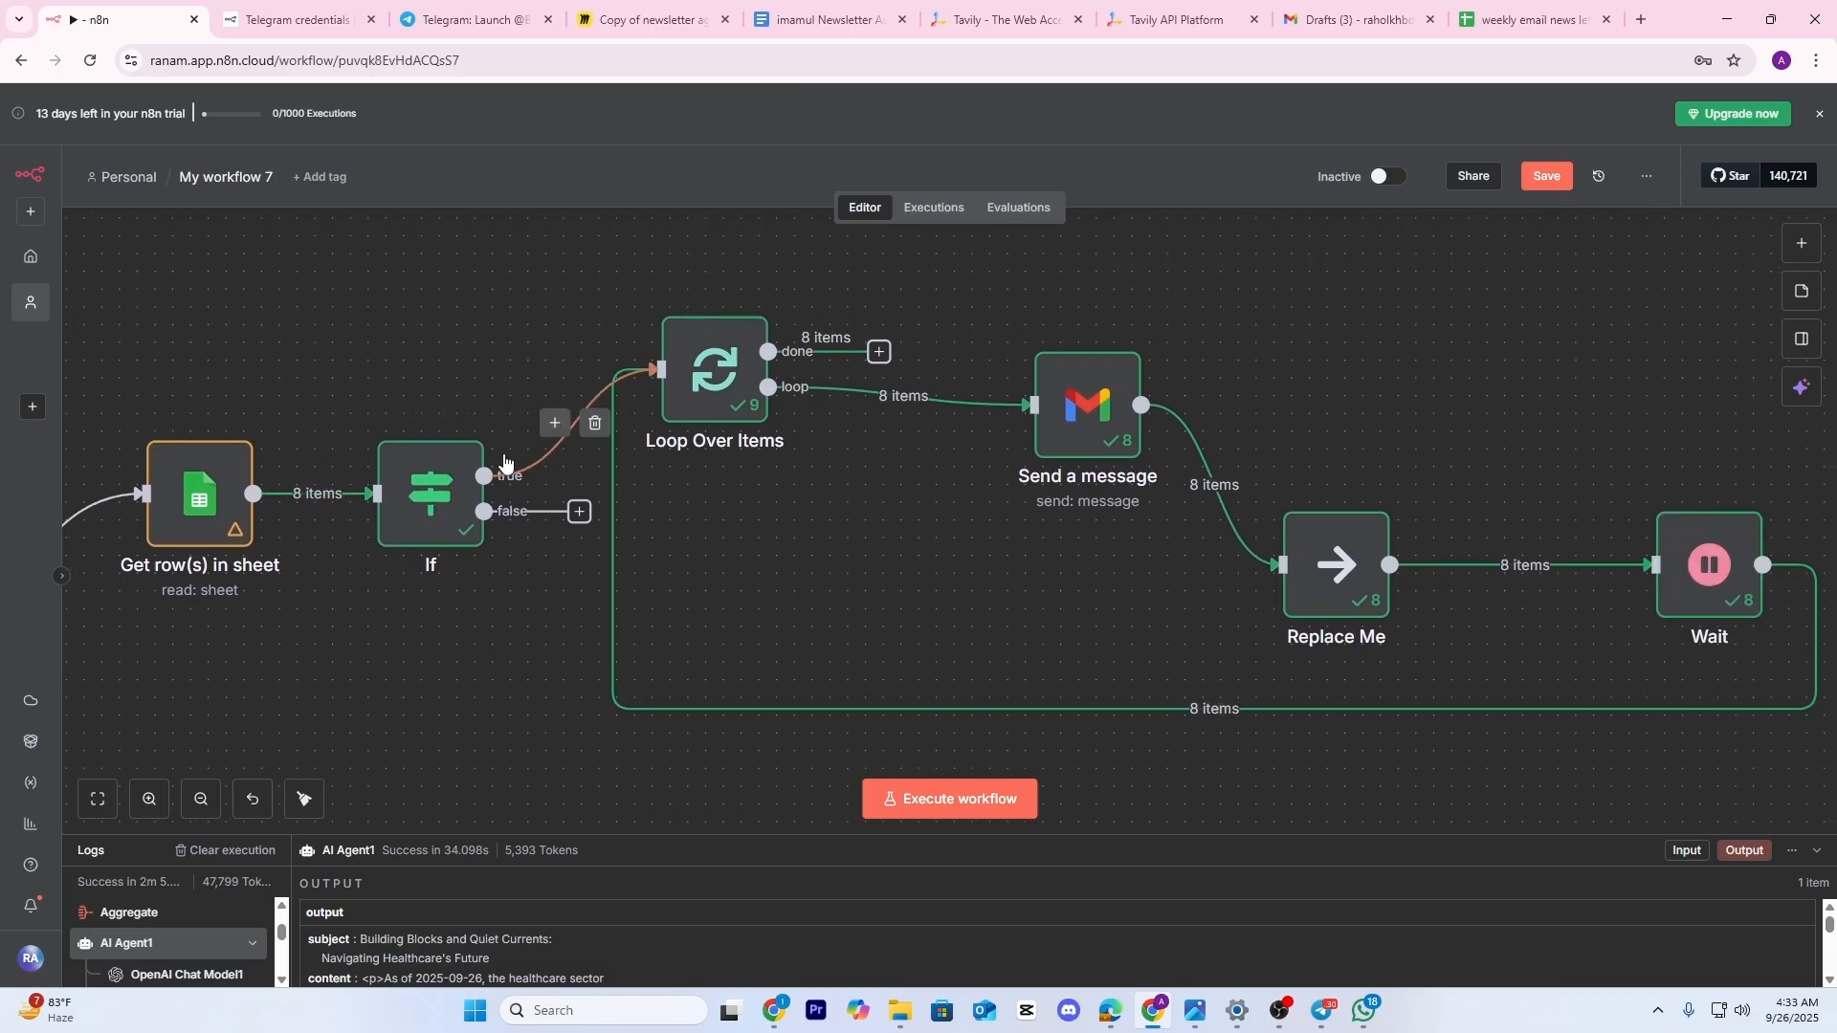
pyautogui.hscroll(5, 868, 325)
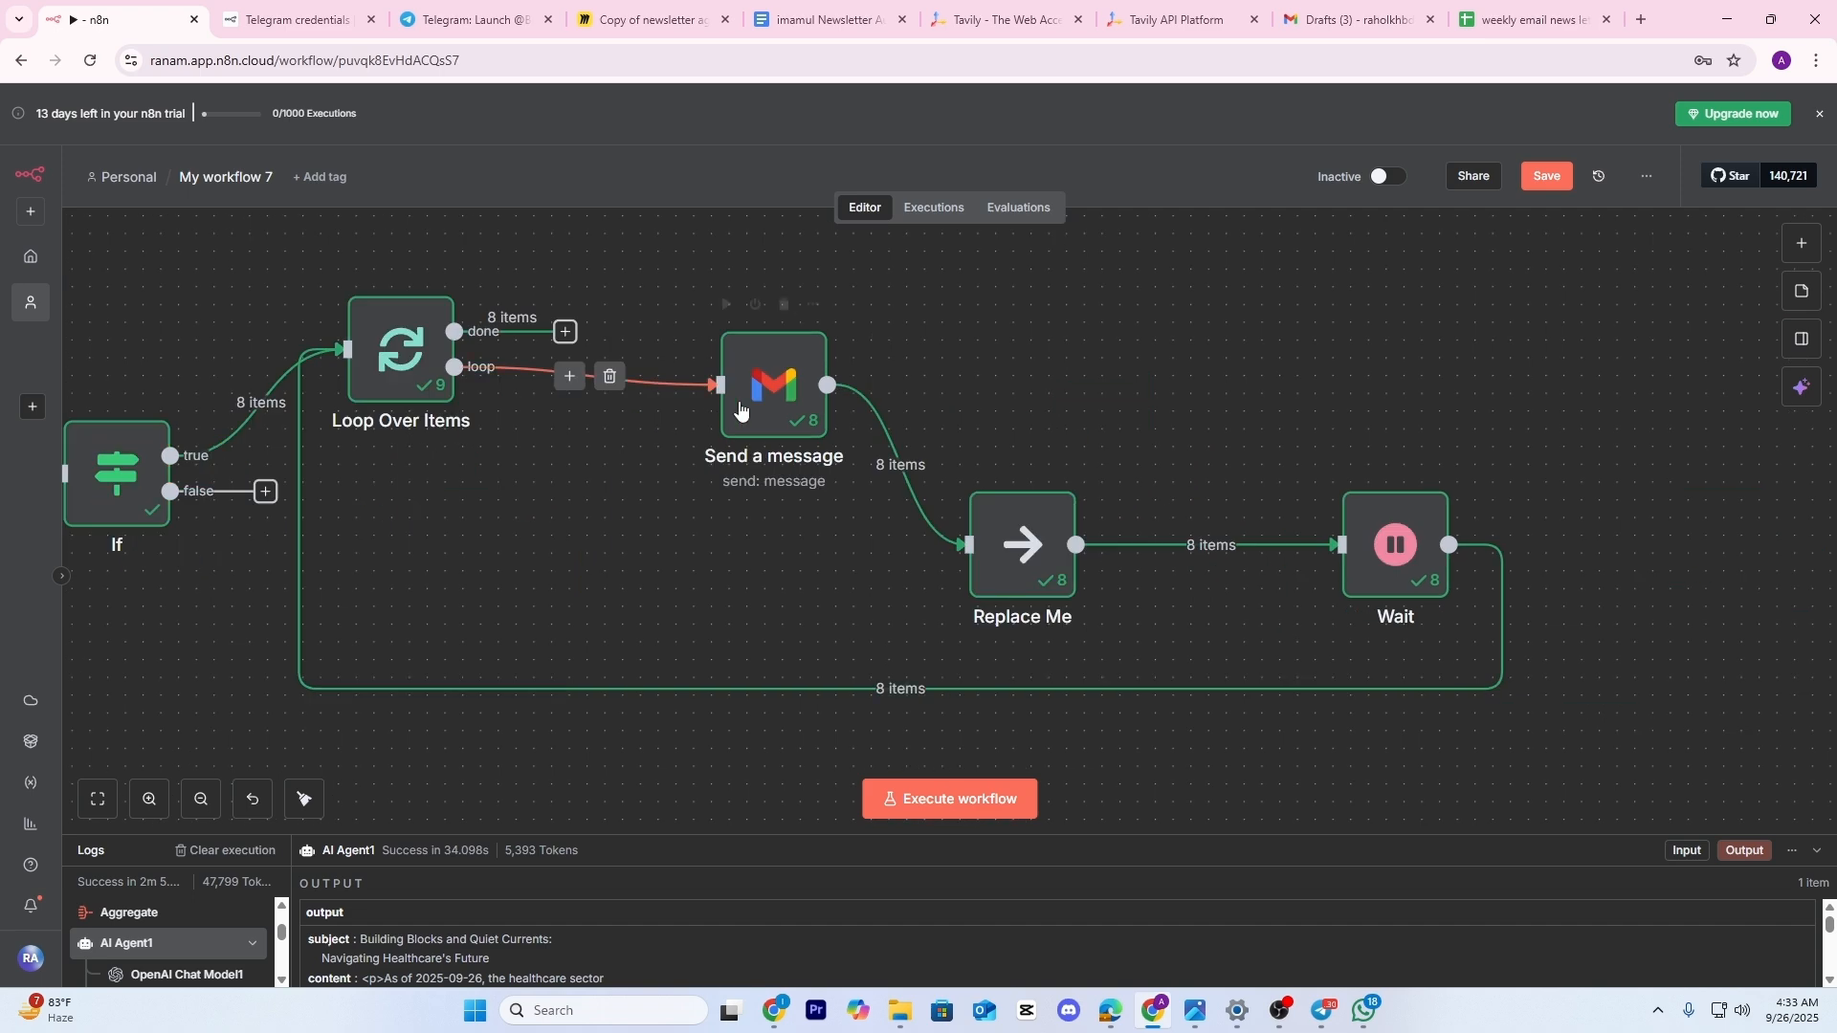
pyautogui.scroll(3, 411, 335)
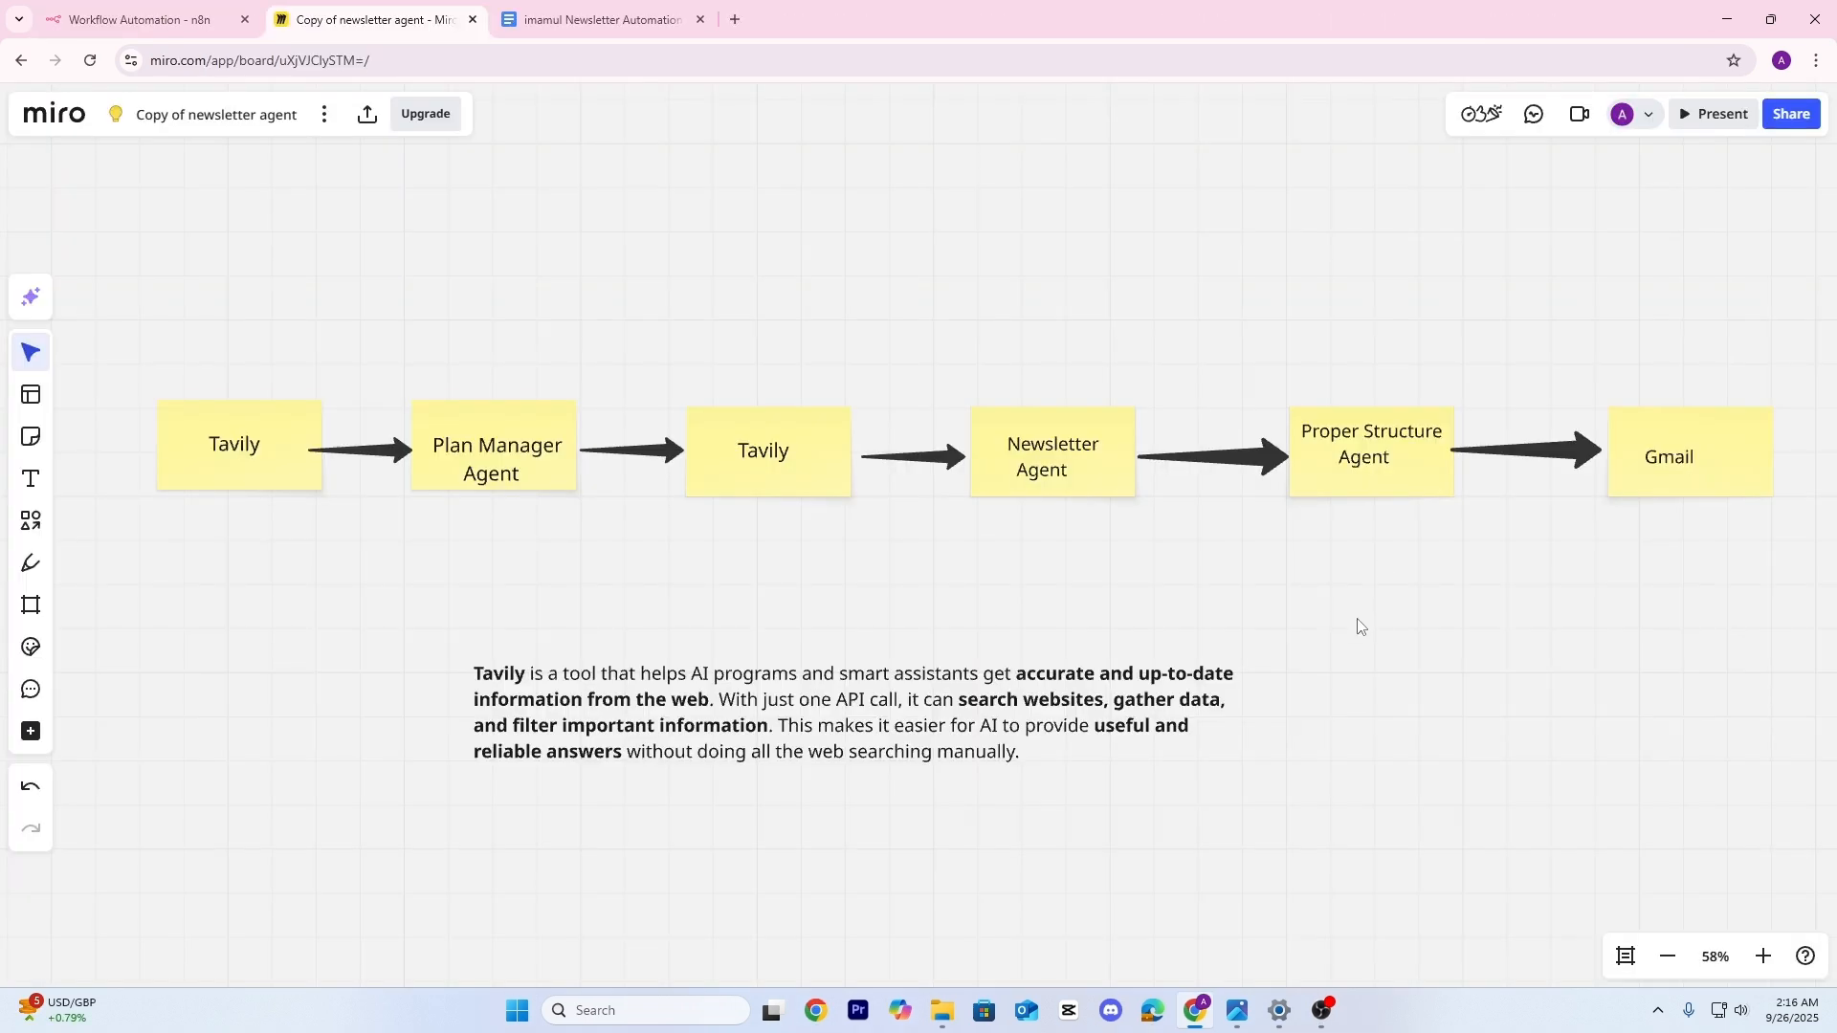
# Pan and zoom the Miro board to show the Tavily-to-Gmail sticky-note chain
pyautogui.moveTo(1359, 627); pyautogui.dragTo(1412, 632)
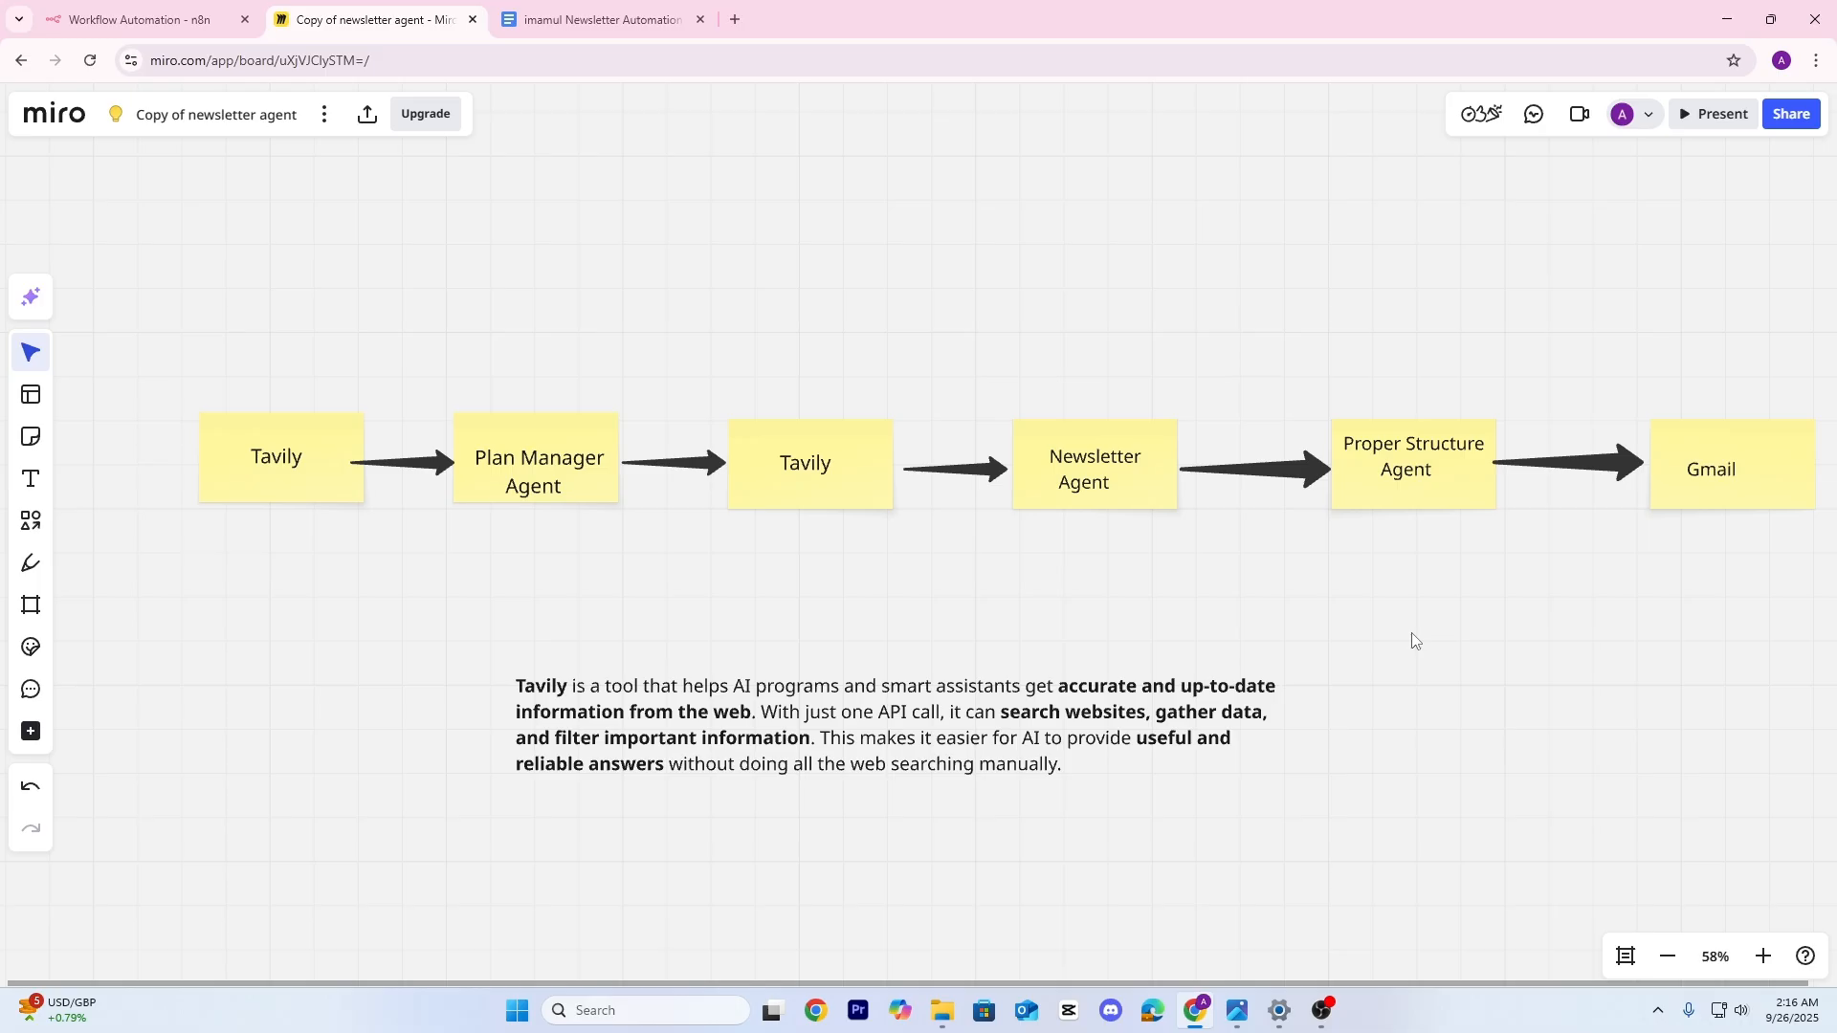
pyautogui.hscroll(1, 1397, 632)
pyautogui.moveTo(1385, 628); pyautogui.dragTo(1333, 629)
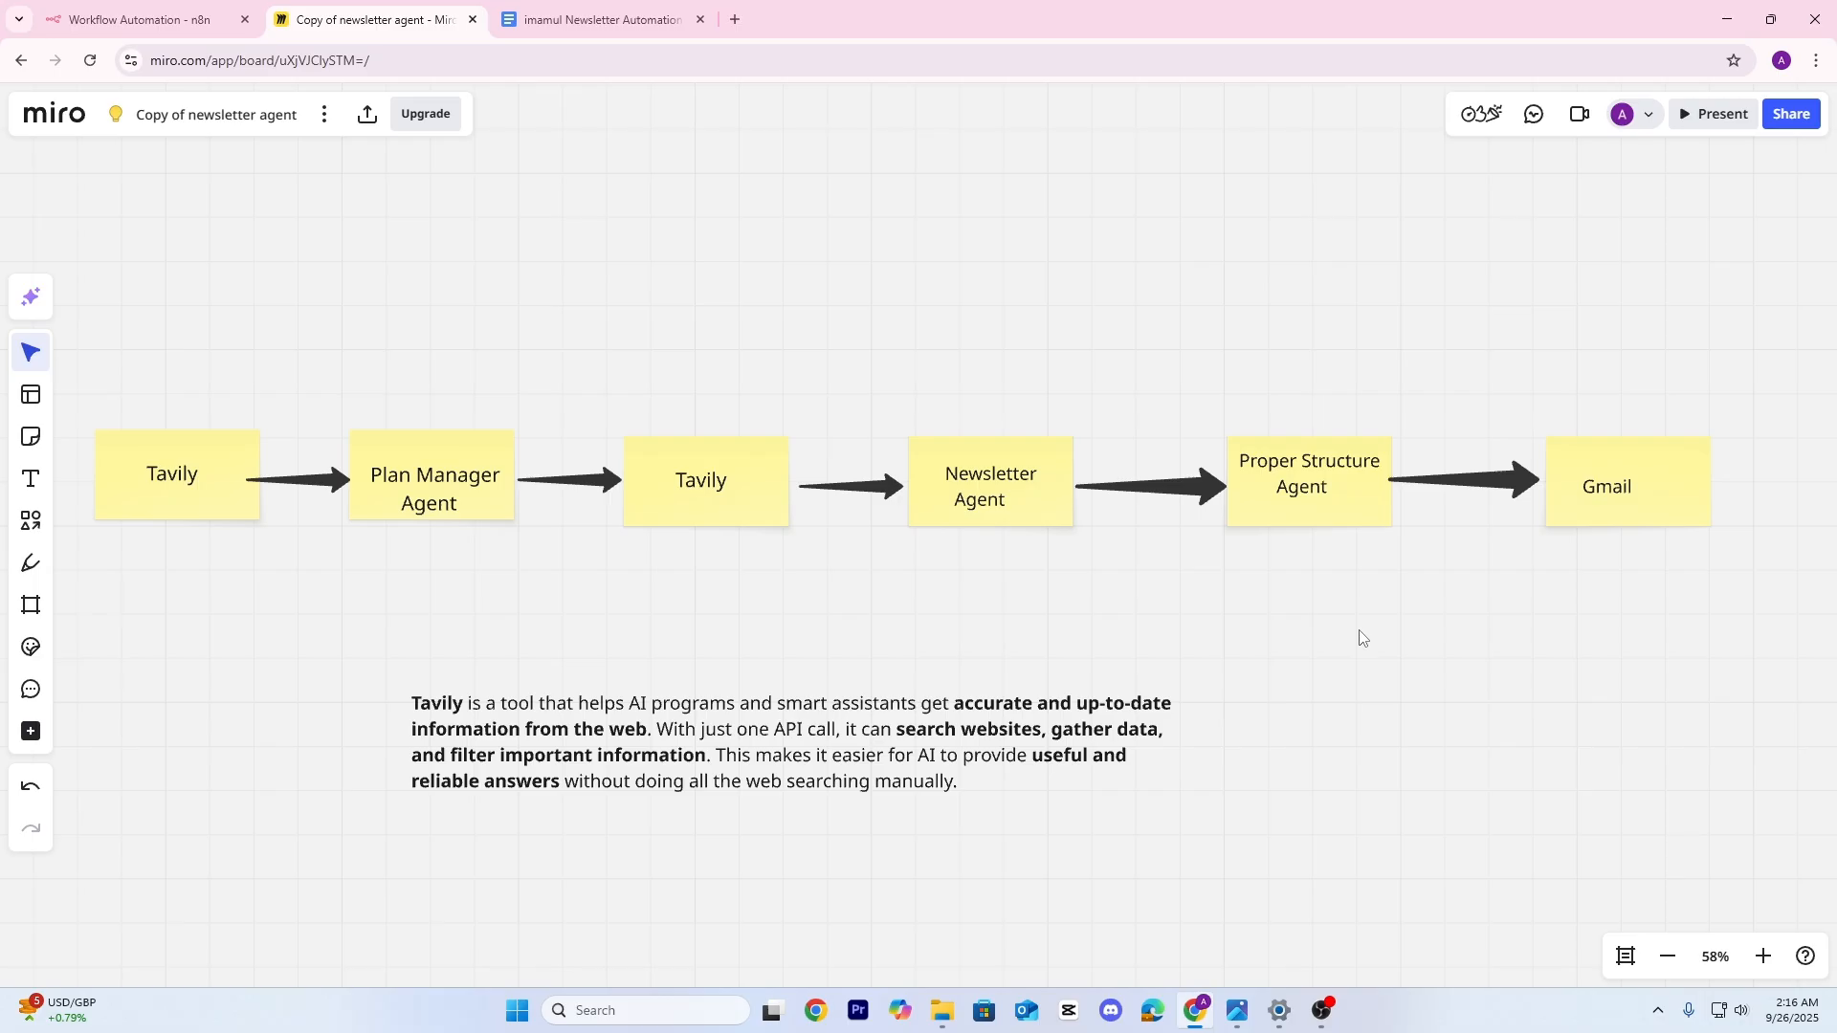
pyautogui.scroll(3, 957, 627)
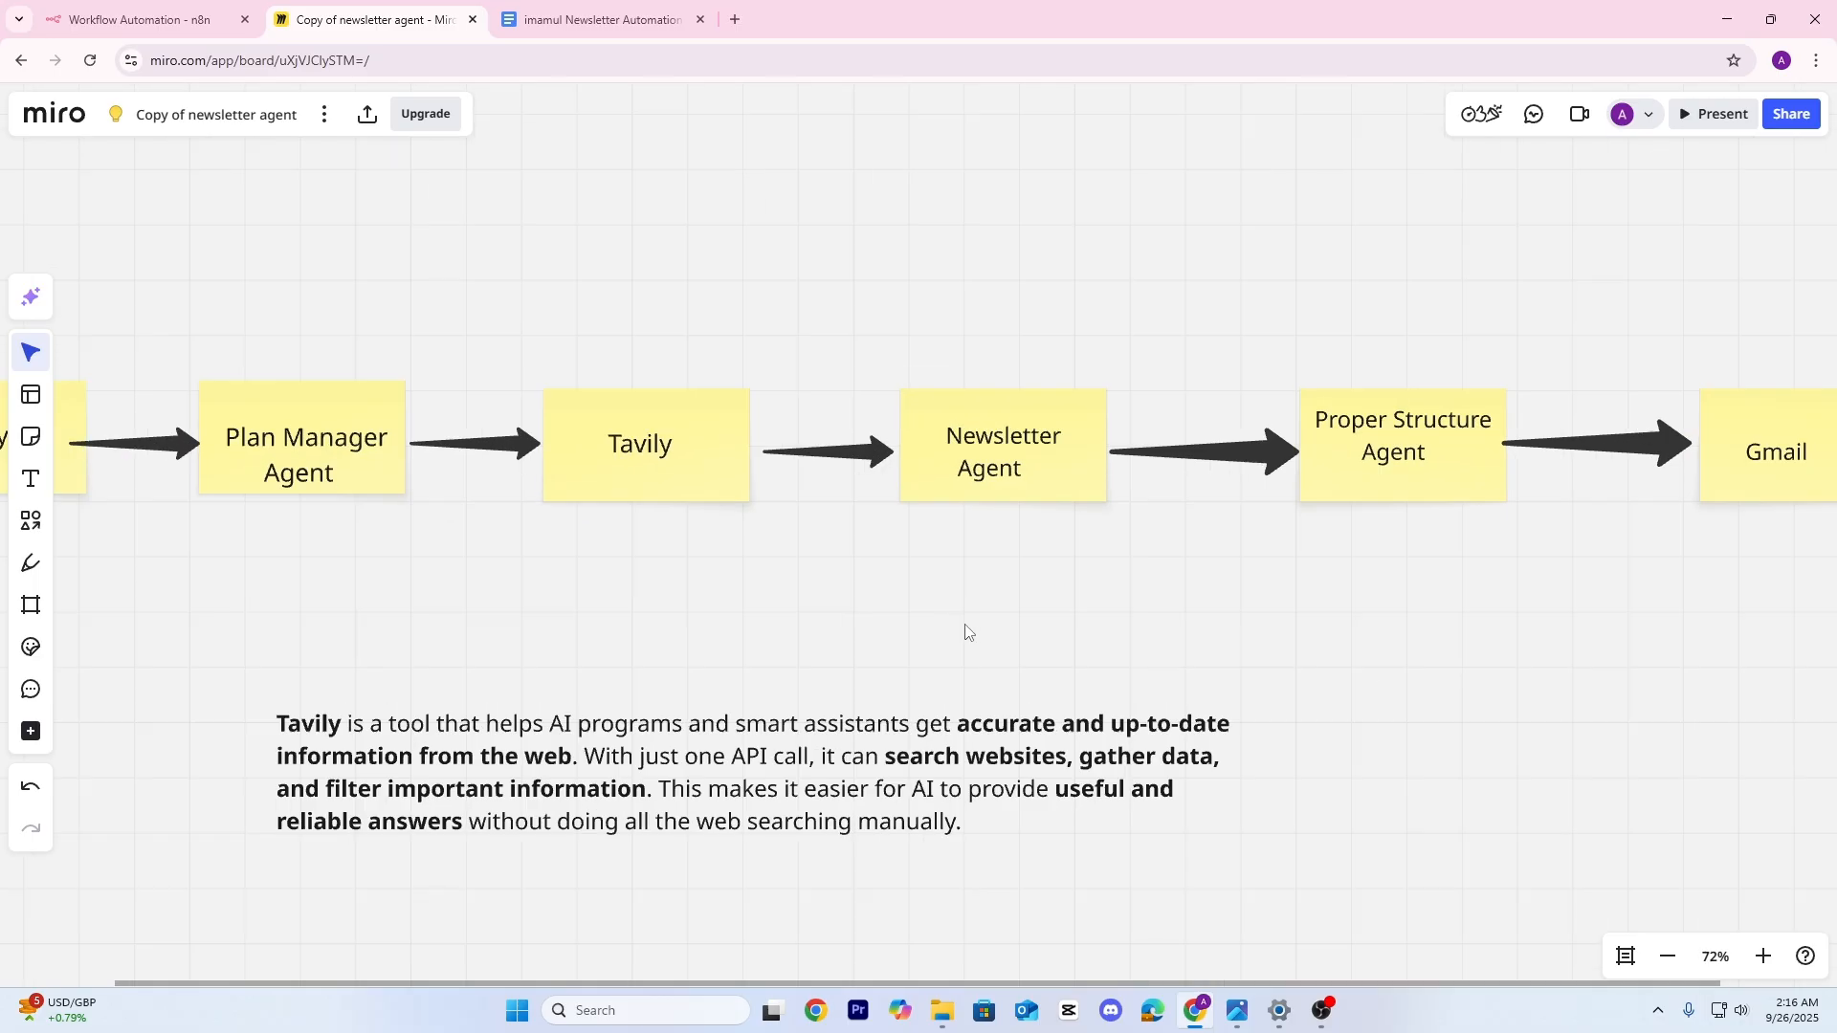
pyautogui.moveTo(967, 627); pyautogui.dragTo(1370, 623)
pyautogui.scroll(-2, 1144, 636)
pyautogui.scroll(3, 1037, 617)
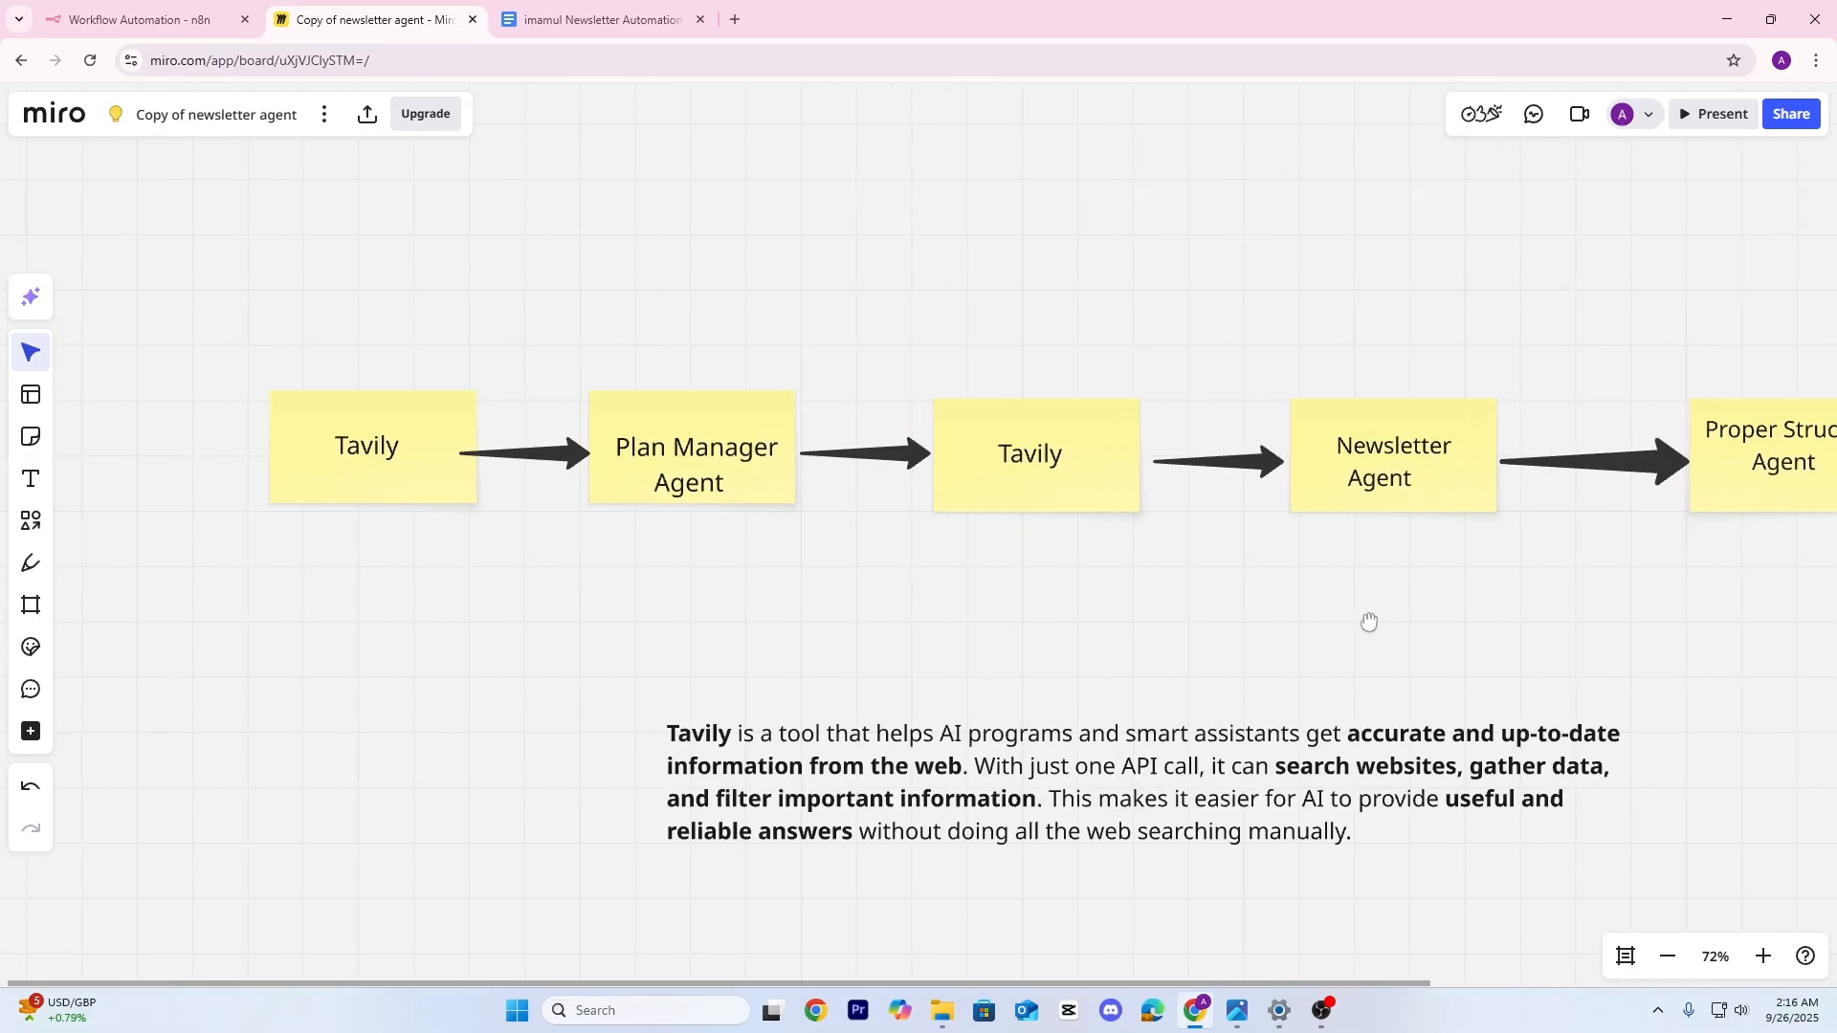
# Pen-circle the first Tavily and Plan Manager Agent notes, with a line down from Tavily
pyautogui.moveTo(699, 629); pyautogui.dragTo(759, 616)
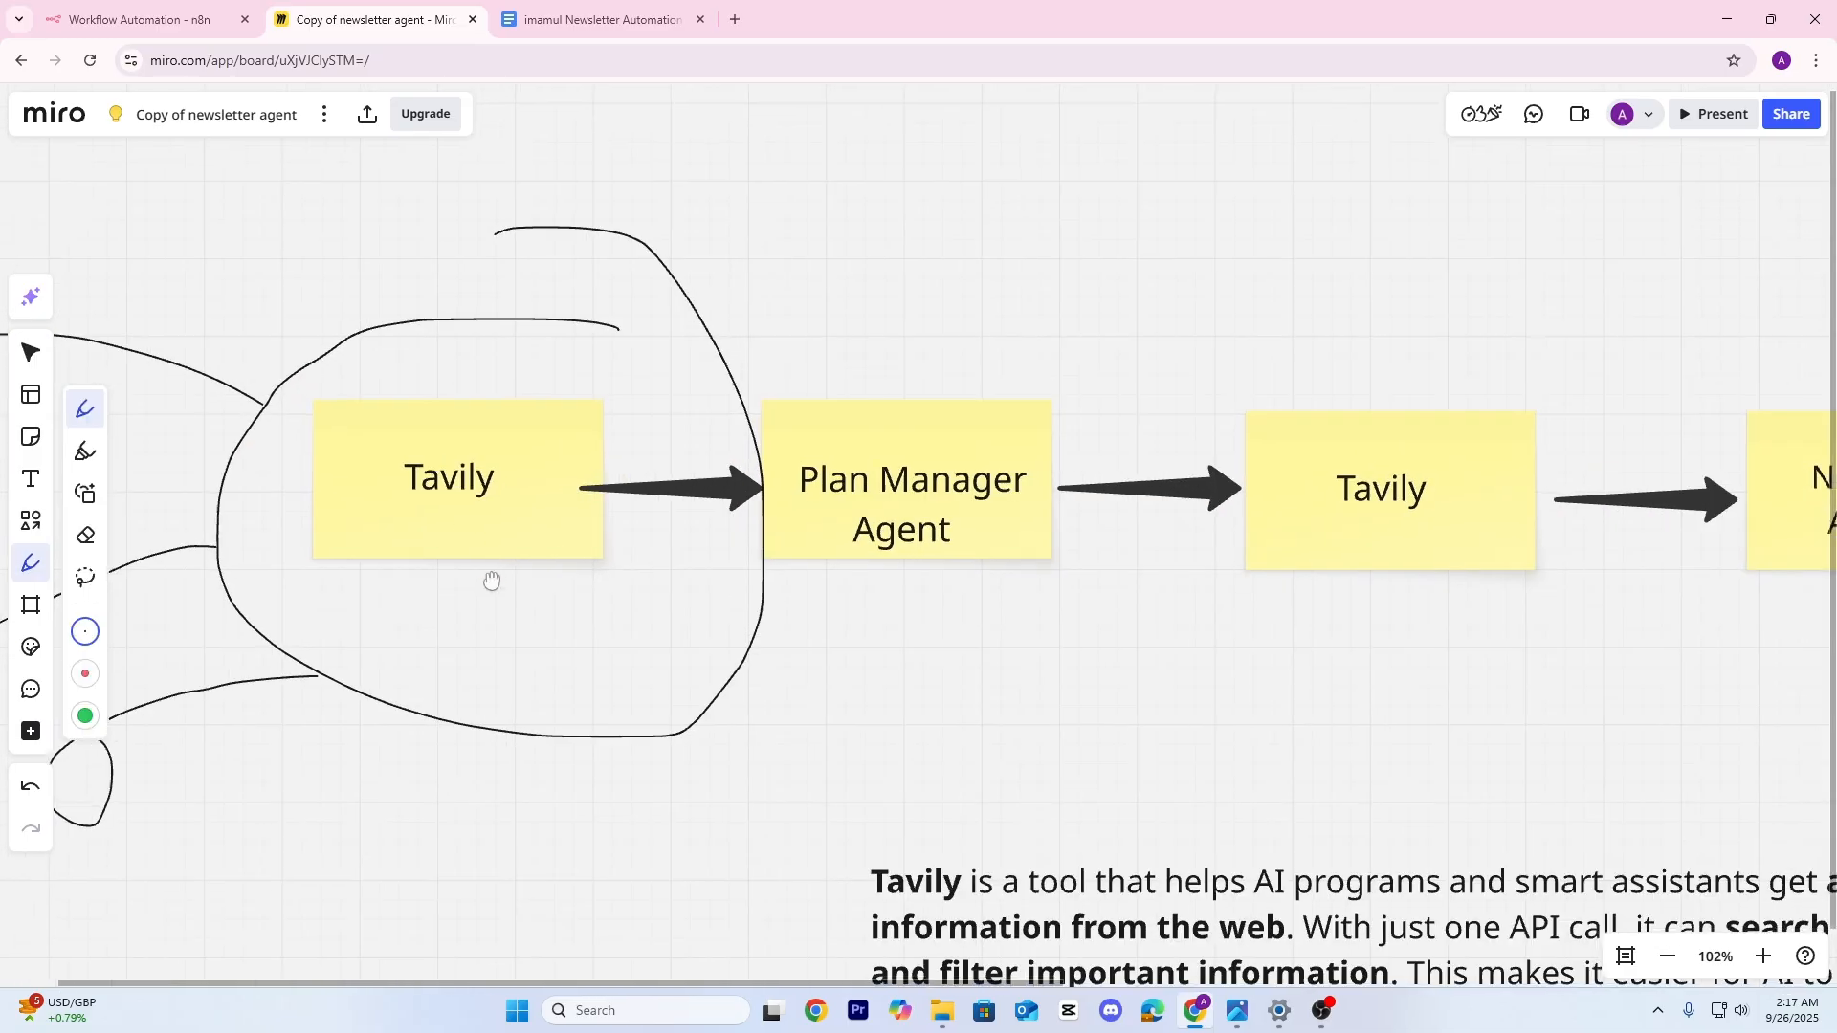
pyautogui.moveTo(492, 578); pyautogui.dragTo(445, 559)
pyautogui.scroll(-2, 426, 499)
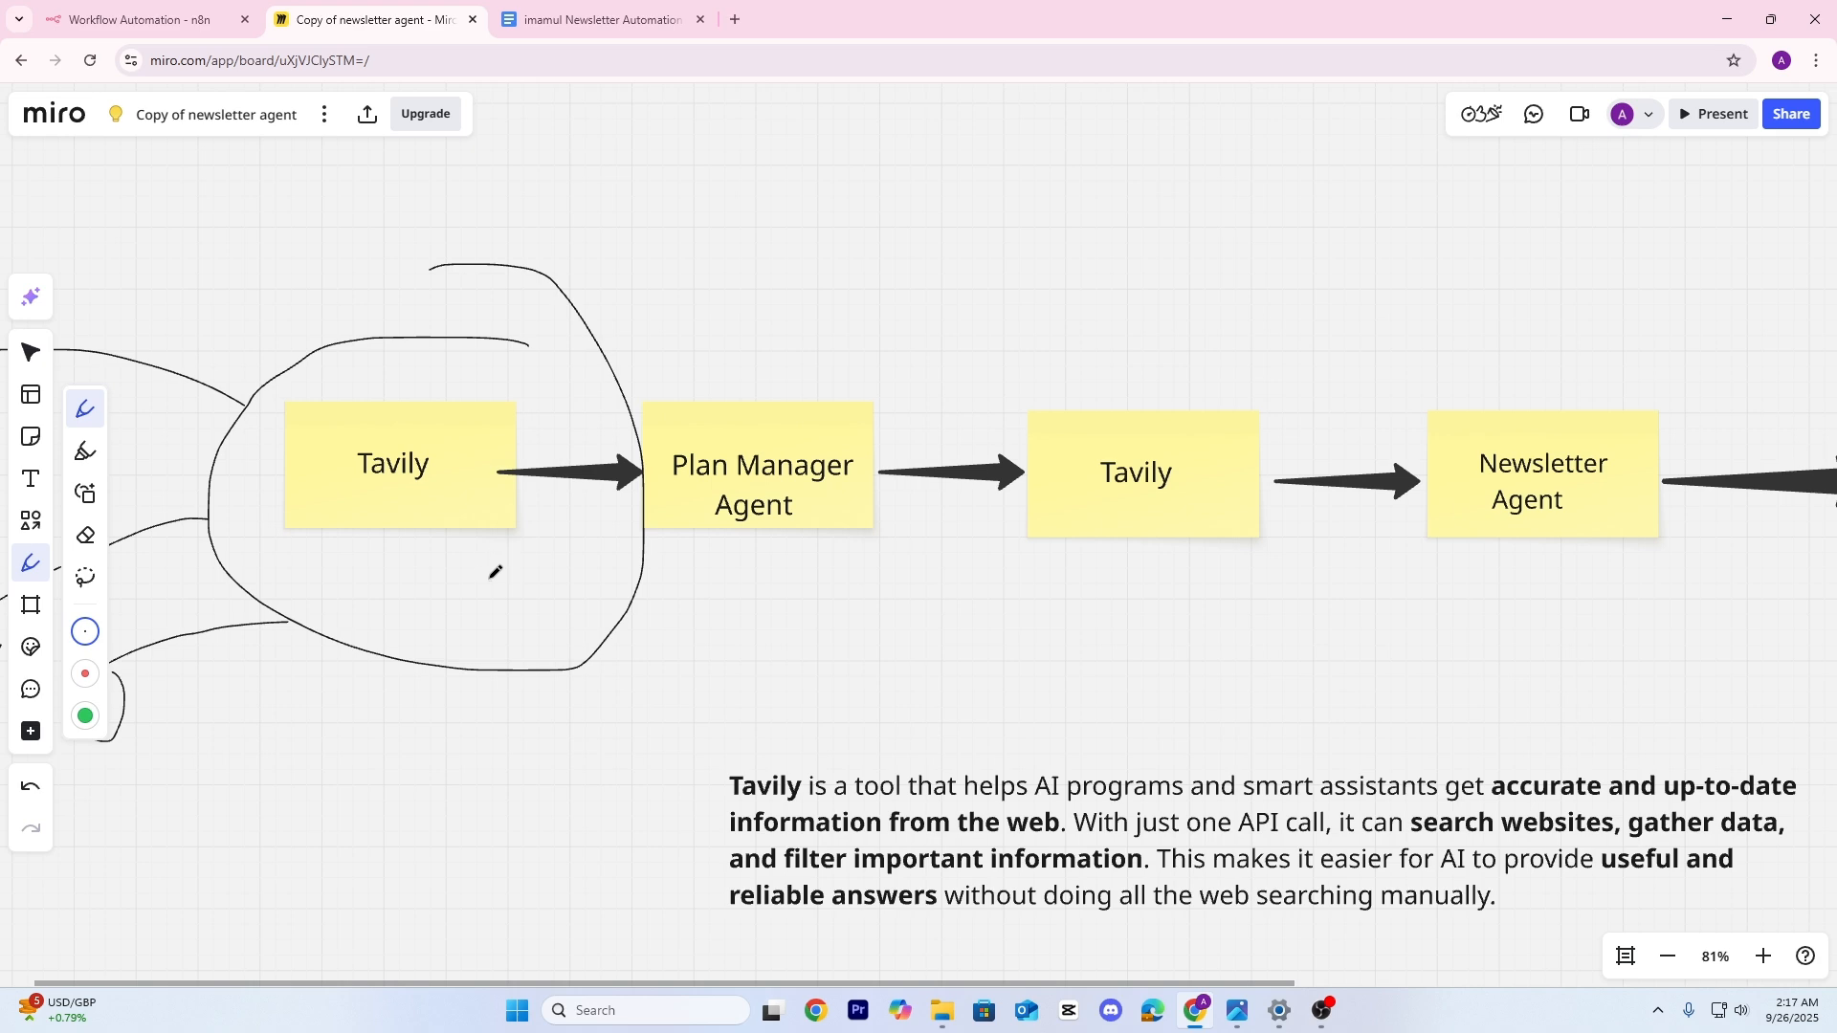
pyautogui.moveTo(631, 598); pyautogui.dragTo(536, 523)
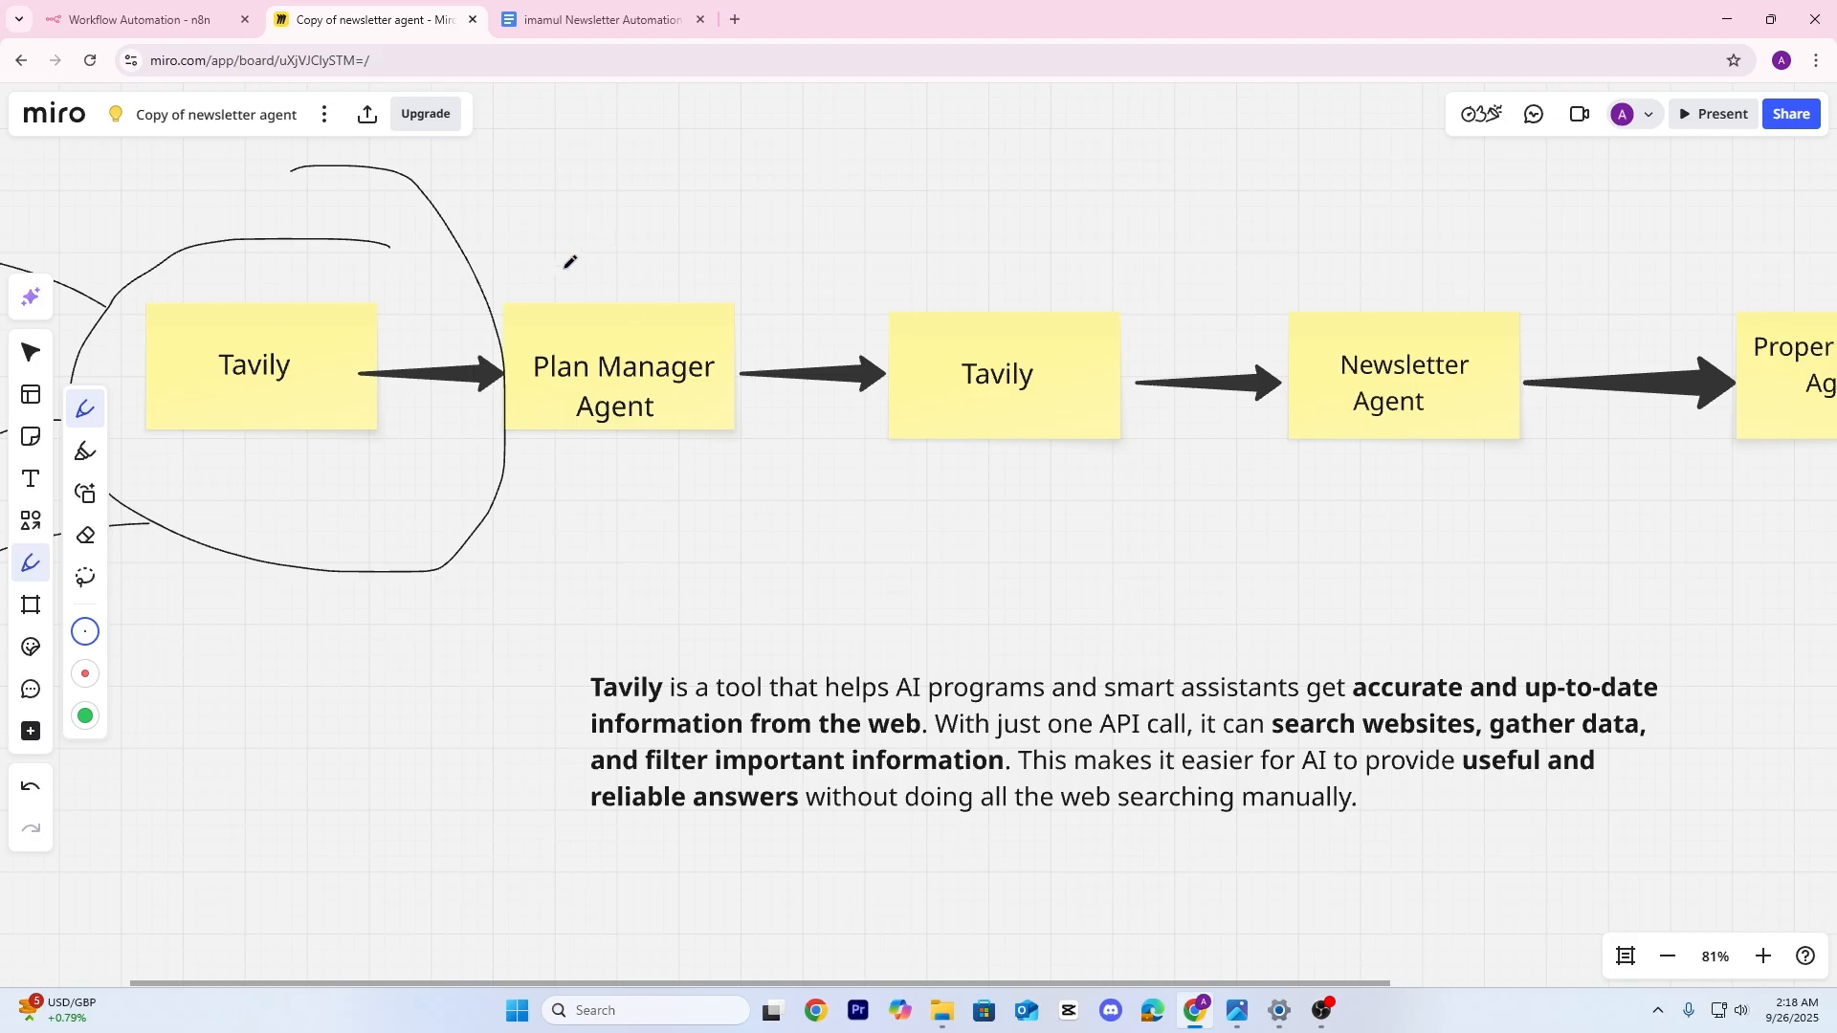
pyautogui.moveTo(557, 271)
pyautogui.mouseDown()
pyautogui.moveTo(506, 375)
pyautogui.moveTo(754, 460)
pyautogui.moveTo(742, 387)
pyautogui.mouseUp()
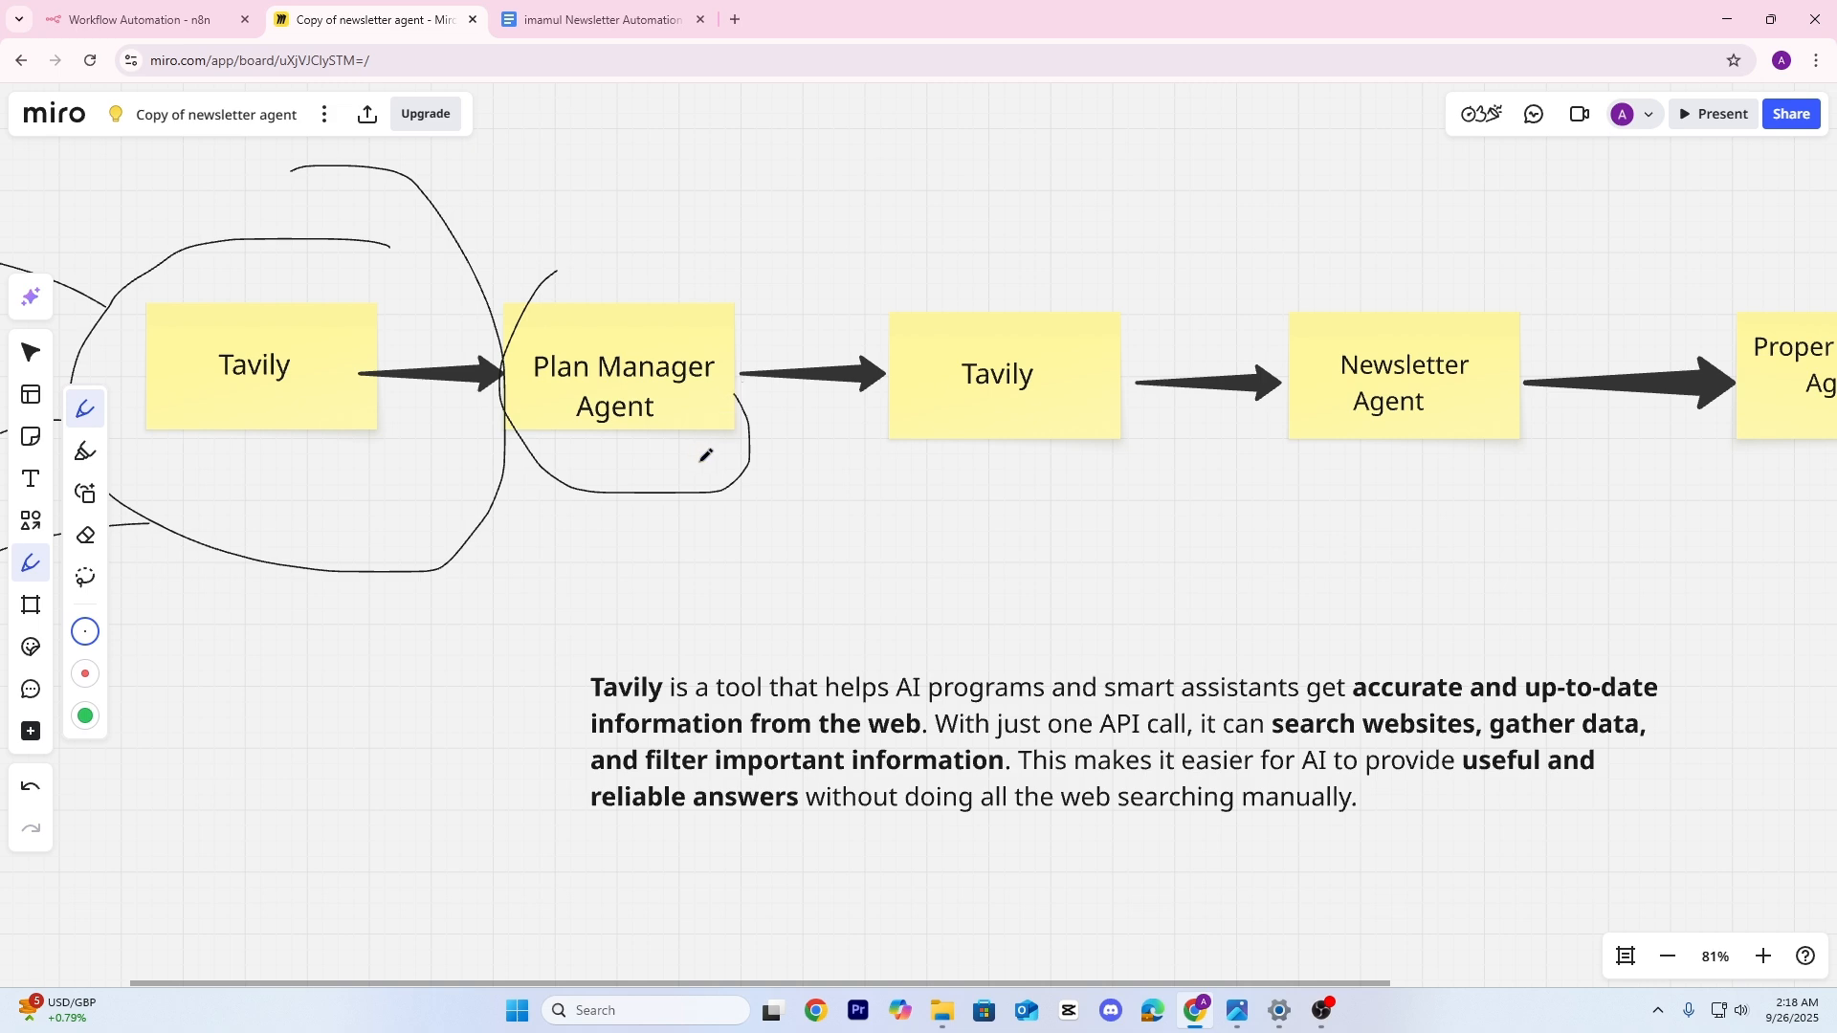
pyautogui.moveTo(700, 460); pyautogui.dragTo(814, 473)
pyautogui.moveTo(443, 268)
pyautogui.mouseDown()
pyautogui.moveTo(223, 283)
pyautogui.moveTo(483, 445)
pyautogui.moveTo(244, 272)
pyautogui.moveTo(216, 372)
pyautogui.mouseUp()
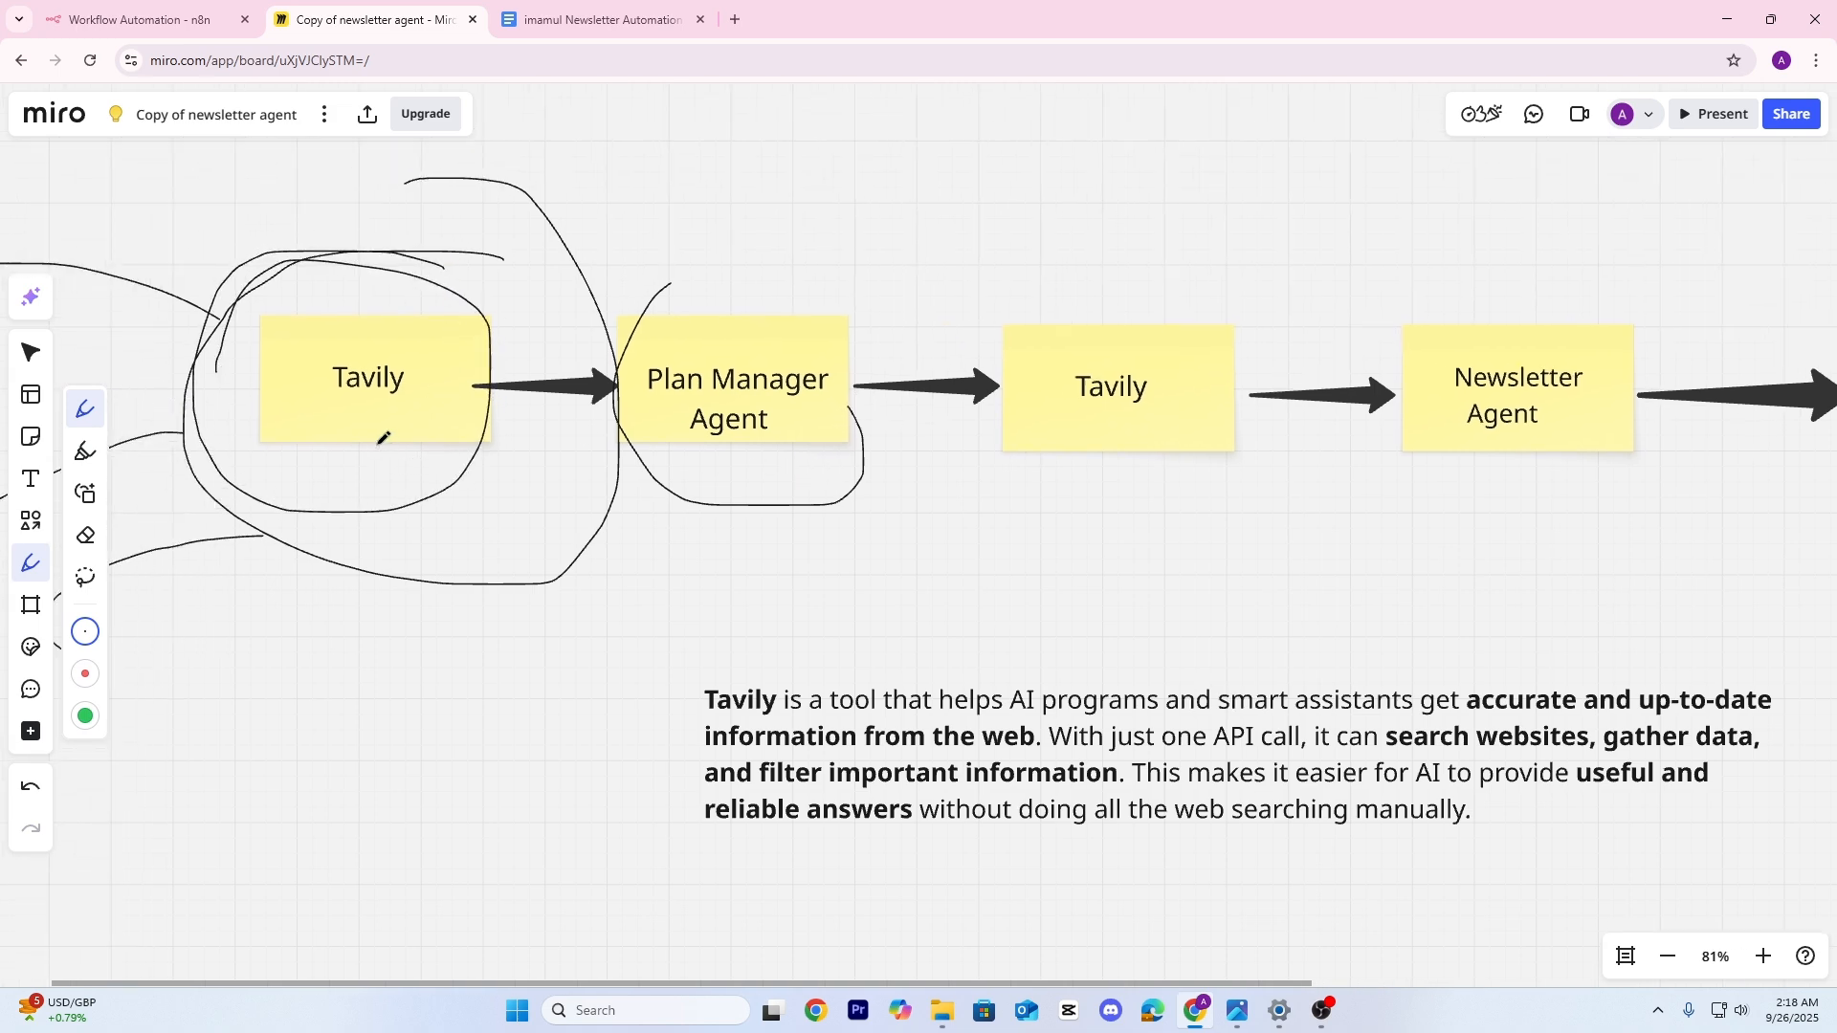
pyautogui.moveTo(377, 444); pyautogui.dragTo(352, 644)
# Loop around the Plan Manager Agent's right side and circle the Newsletter Agent note
pyautogui.scroll(-2, 398, 469)
pyautogui.hscroll(1, 398, 469)
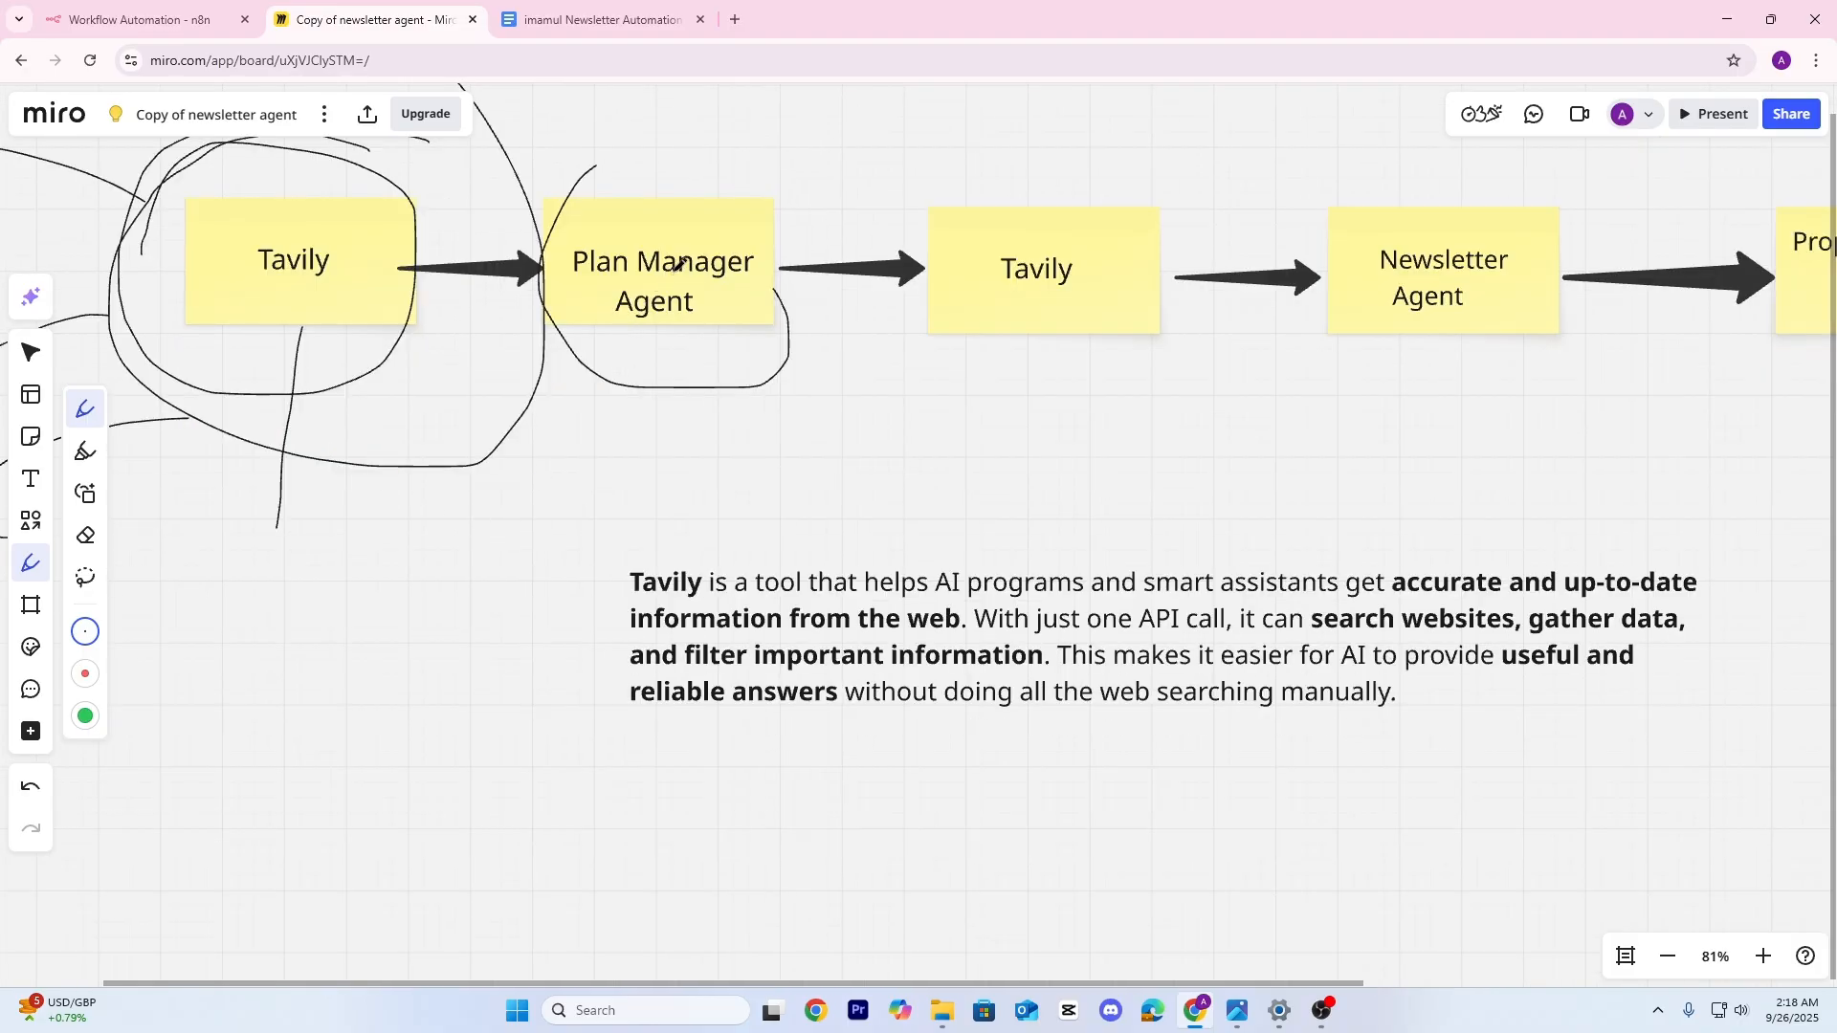
pyautogui.scroll(2, 679, 263)
pyautogui.scroll(1, 682, 439)
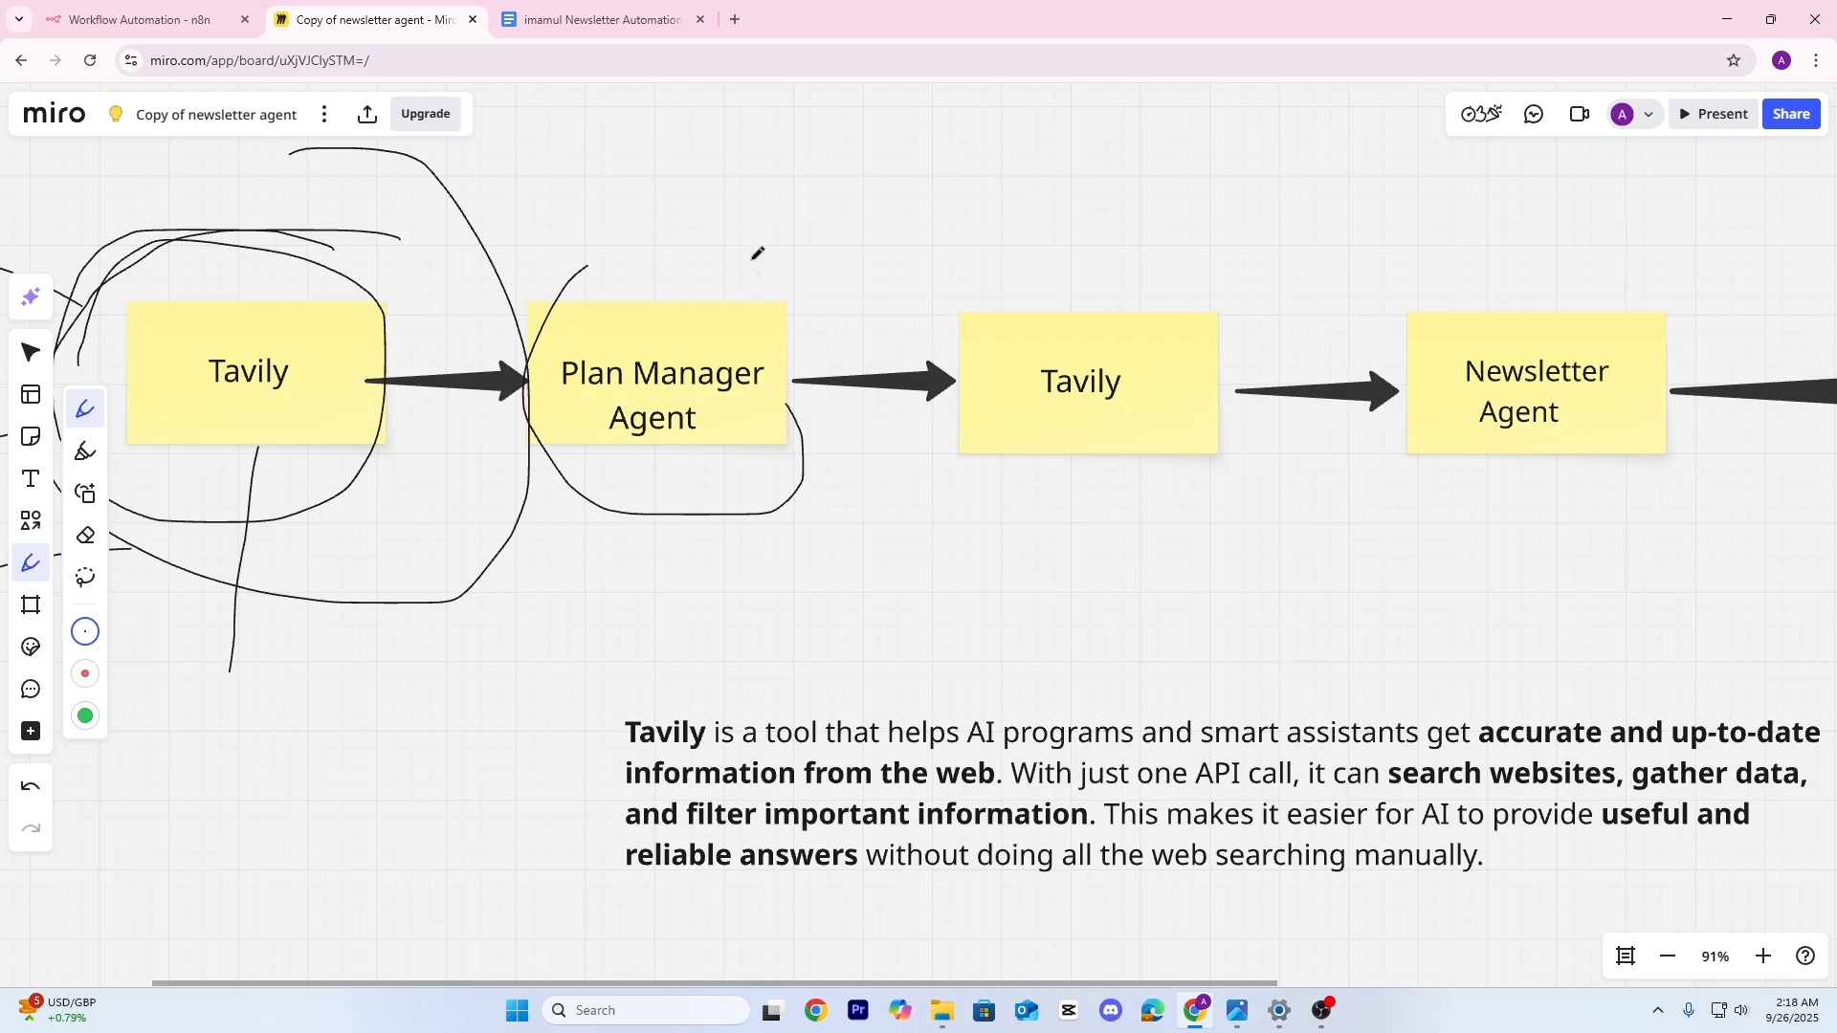
pyautogui.moveTo(654, 266)
pyautogui.mouseDown()
pyautogui.moveTo(747, 274)
pyautogui.moveTo(808, 509)
pyautogui.moveTo(686, 484)
pyautogui.moveTo(521, 516)
pyautogui.moveTo(981, 442)
pyautogui.moveTo(617, 378)
pyautogui.moveTo(864, 552)
pyautogui.moveTo(865, 296)
pyautogui.moveTo(670, 557)
pyautogui.moveTo(882, 526)
pyautogui.mouseUp()
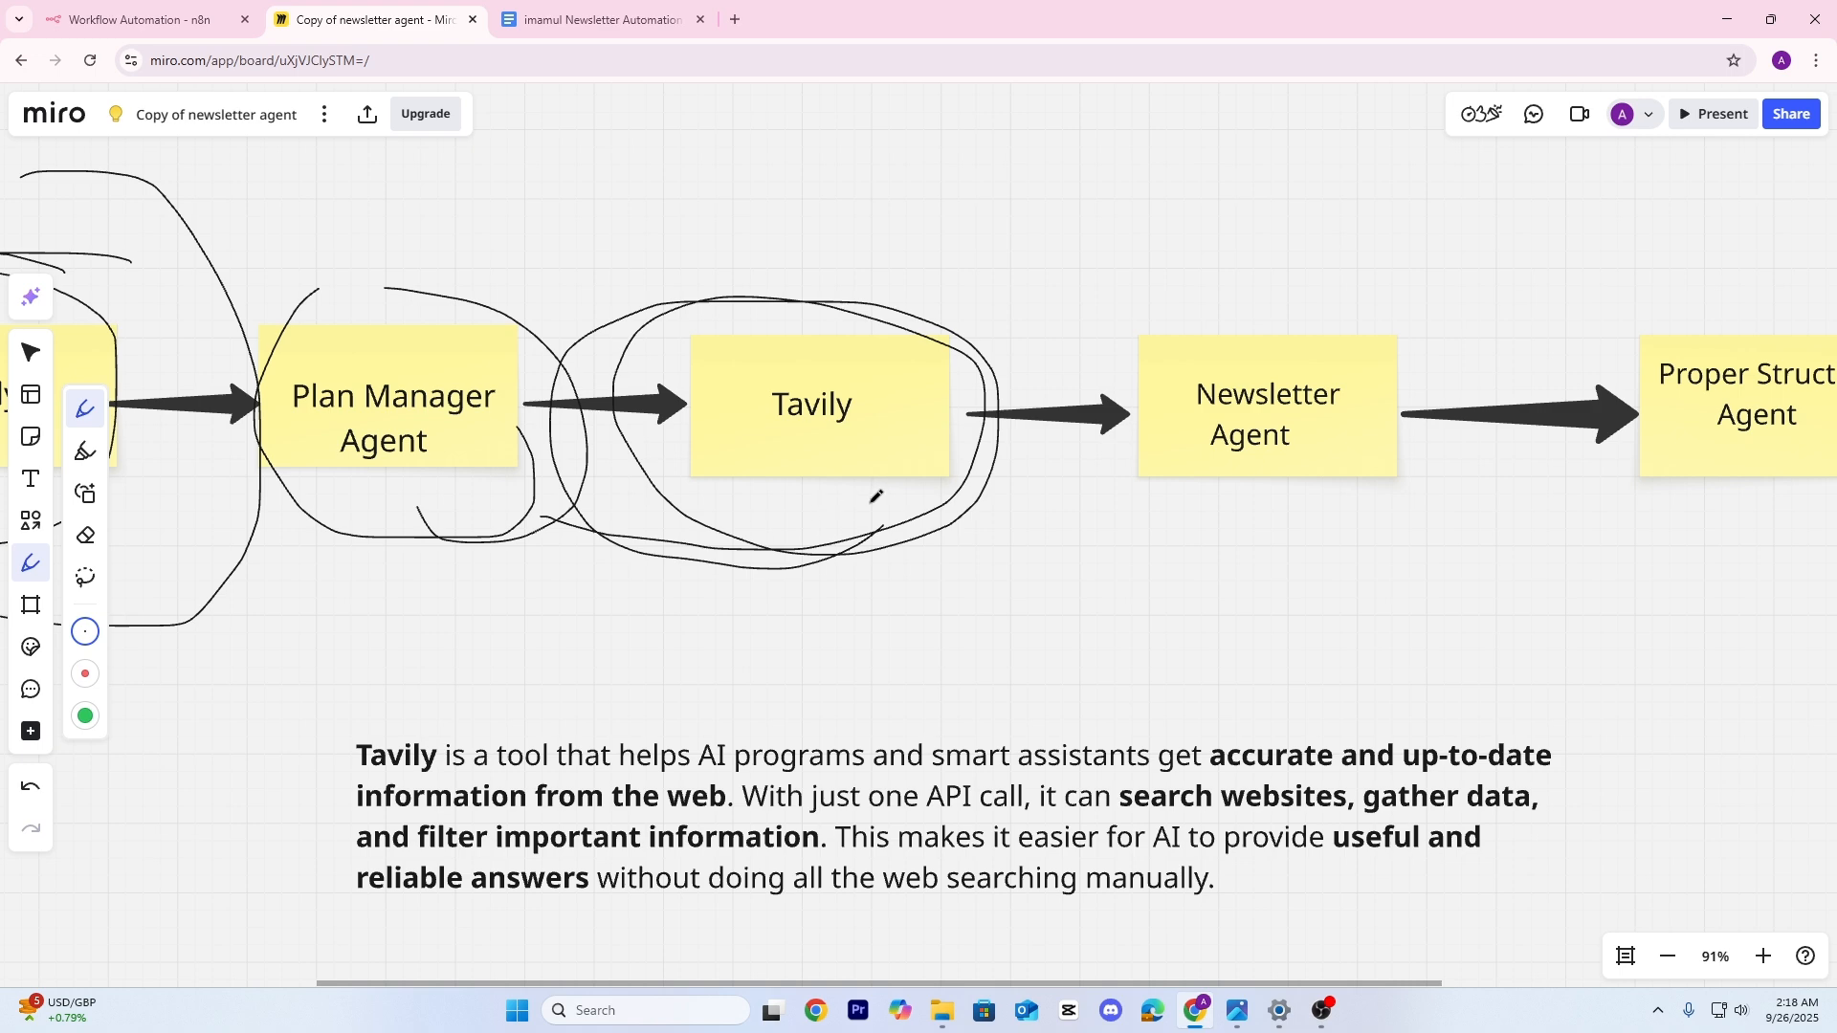
pyautogui.moveTo(870, 497); pyautogui.dragTo(619, 542)
pyautogui.moveTo(748, 514); pyautogui.dragTo(572, 482)
pyautogui.moveTo(971, 310)
pyautogui.mouseDown()
pyautogui.moveTo(727, 308)
pyautogui.moveTo(862, 575)
pyautogui.moveTo(927, 283)
pyautogui.moveTo(735, 304)
pyautogui.mouseUp()
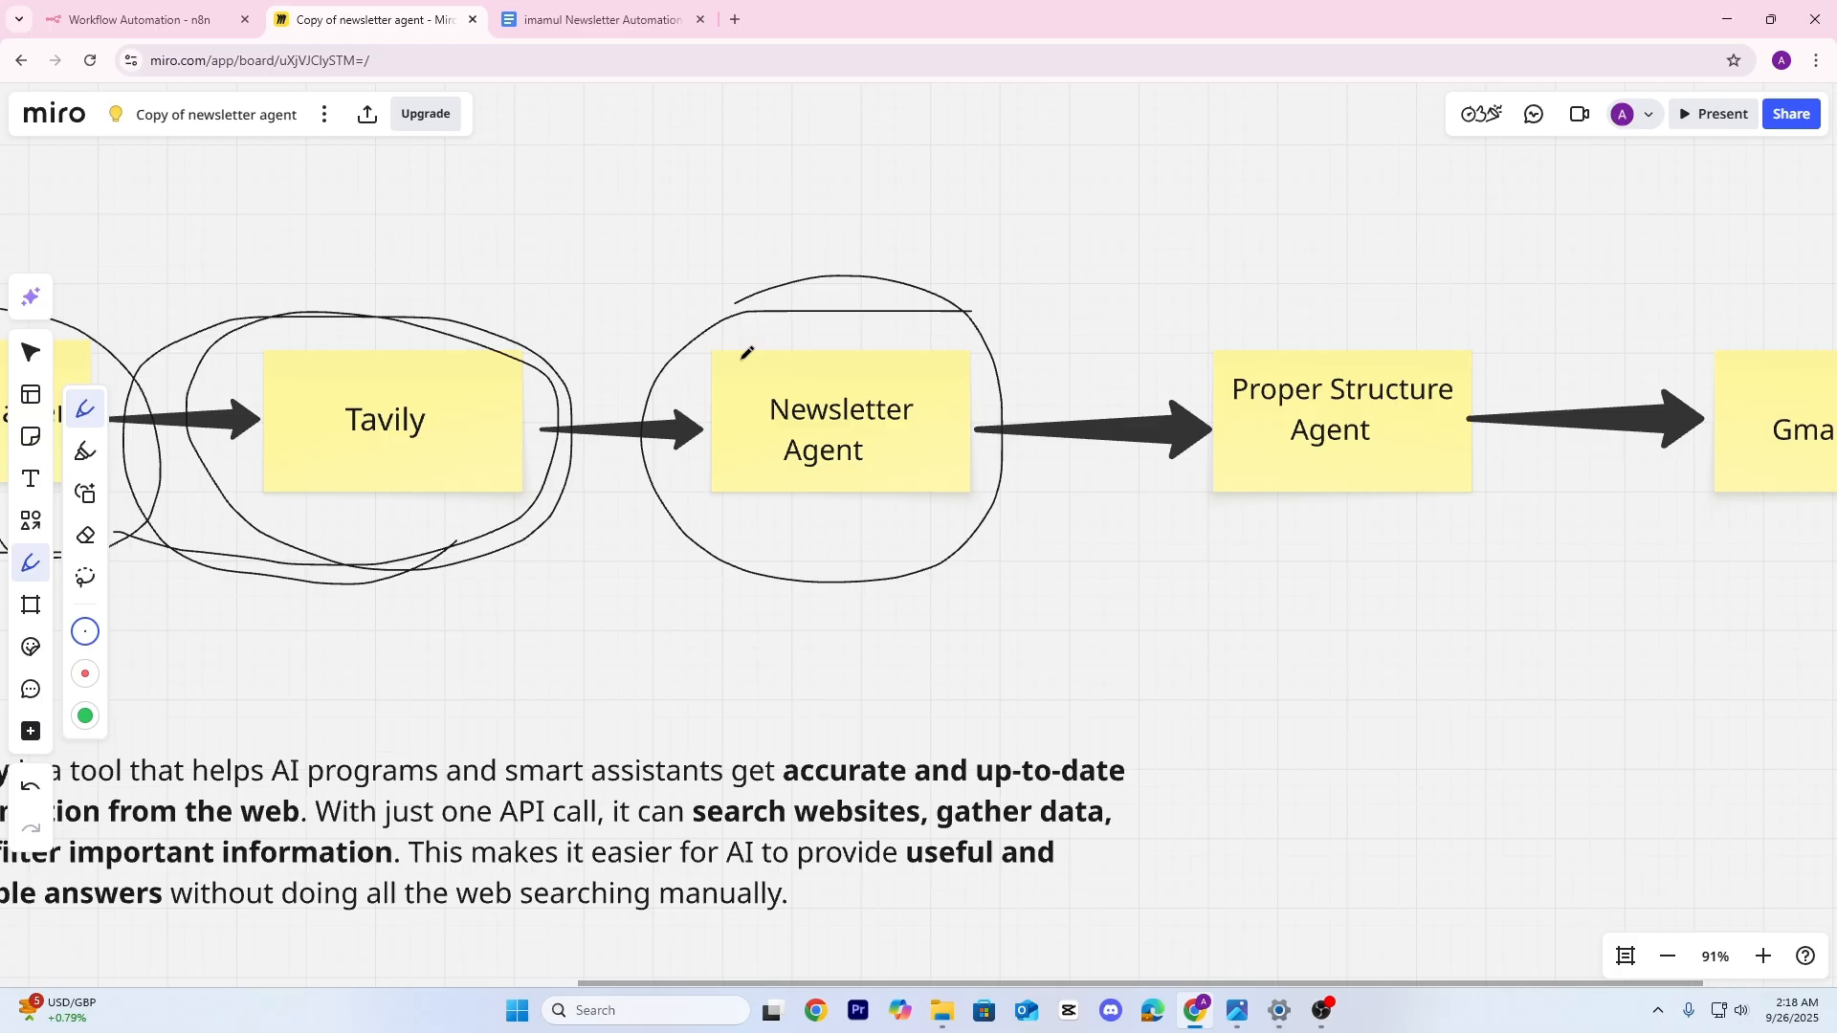
# Draw an arc above Proper Structure Agent and a long line beneath the Gmail note
pyautogui.moveTo(915, 572)
pyautogui.mouseDown()
pyautogui.moveTo(699, 580)
pyautogui.moveTo(1235, 586)
pyautogui.moveTo(1160, 320)
pyautogui.moveTo(940, 542)
pyautogui.moveTo(1115, 633)
pyautogui.mouseUp()
pyautogui.hscroll(3, 923, 636)
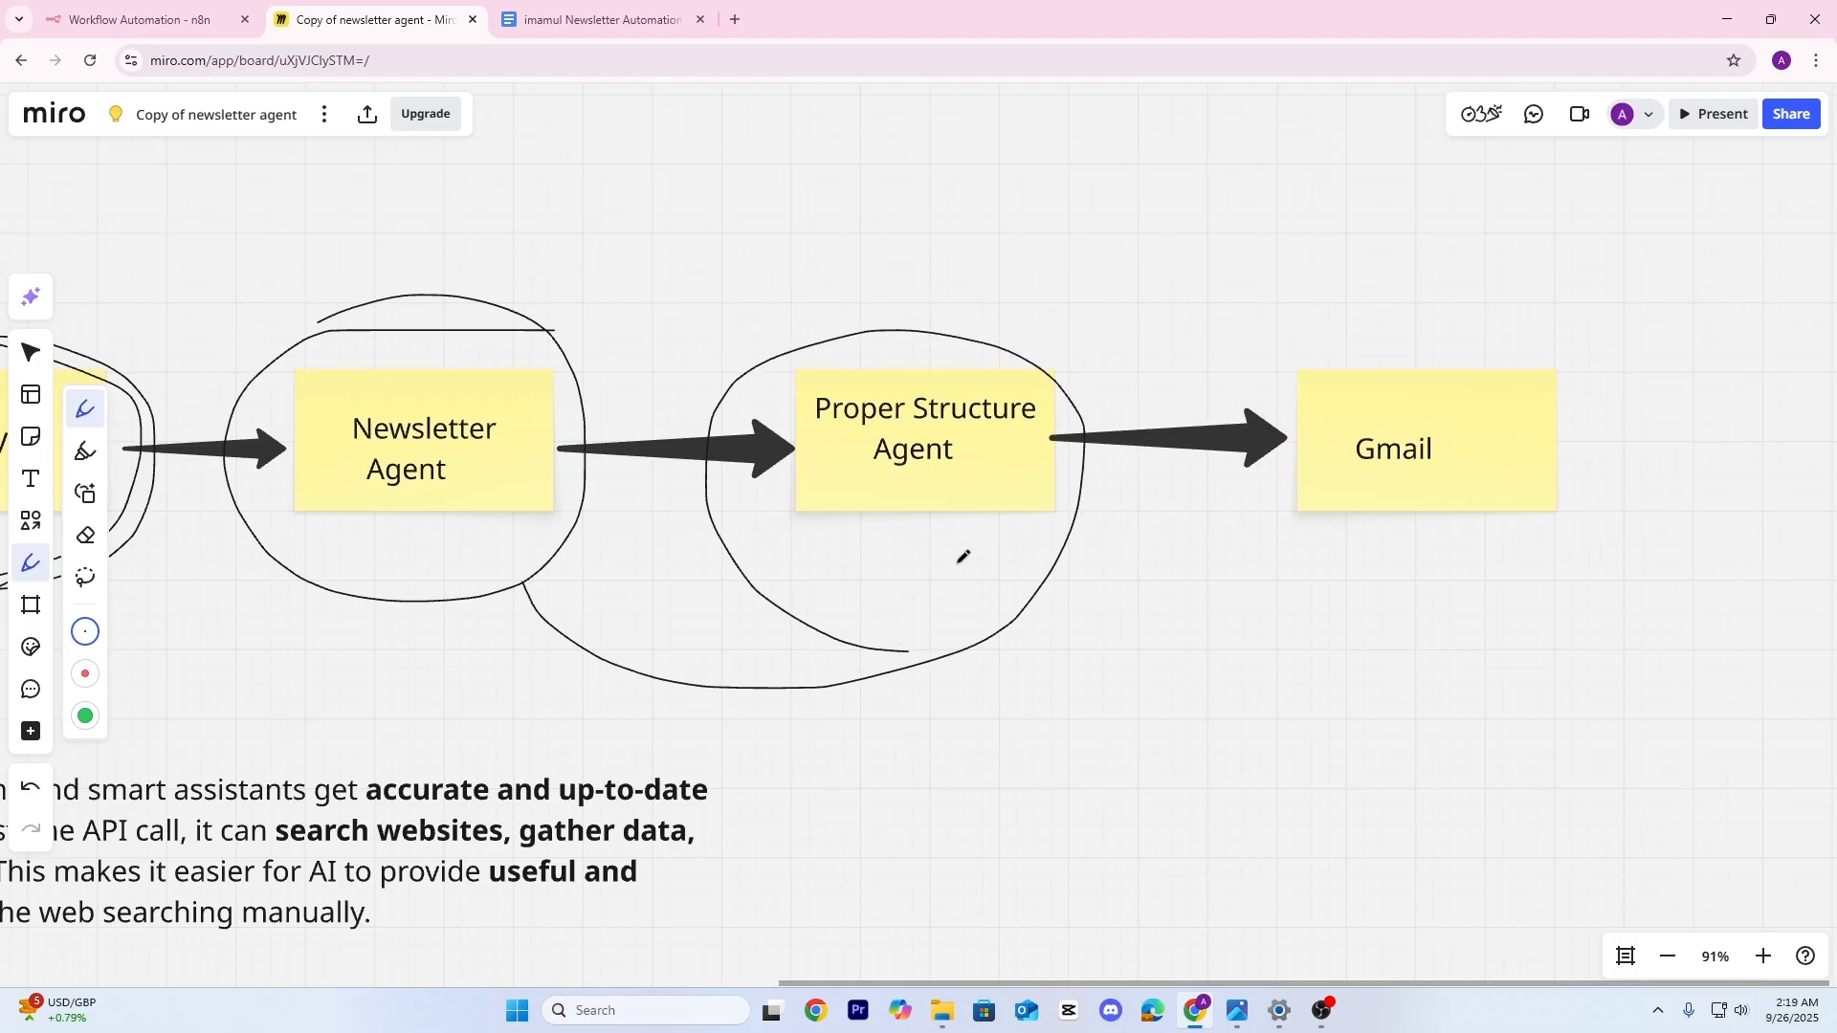
pyautogui.moveTo(1000, 334); pyautogui.dragTo(1074, 320)
pyautogui.hscroll(4, 1161, 545)
pyautogui.moveTo(976, 522); pyautogui.dragTo(1306, 505)
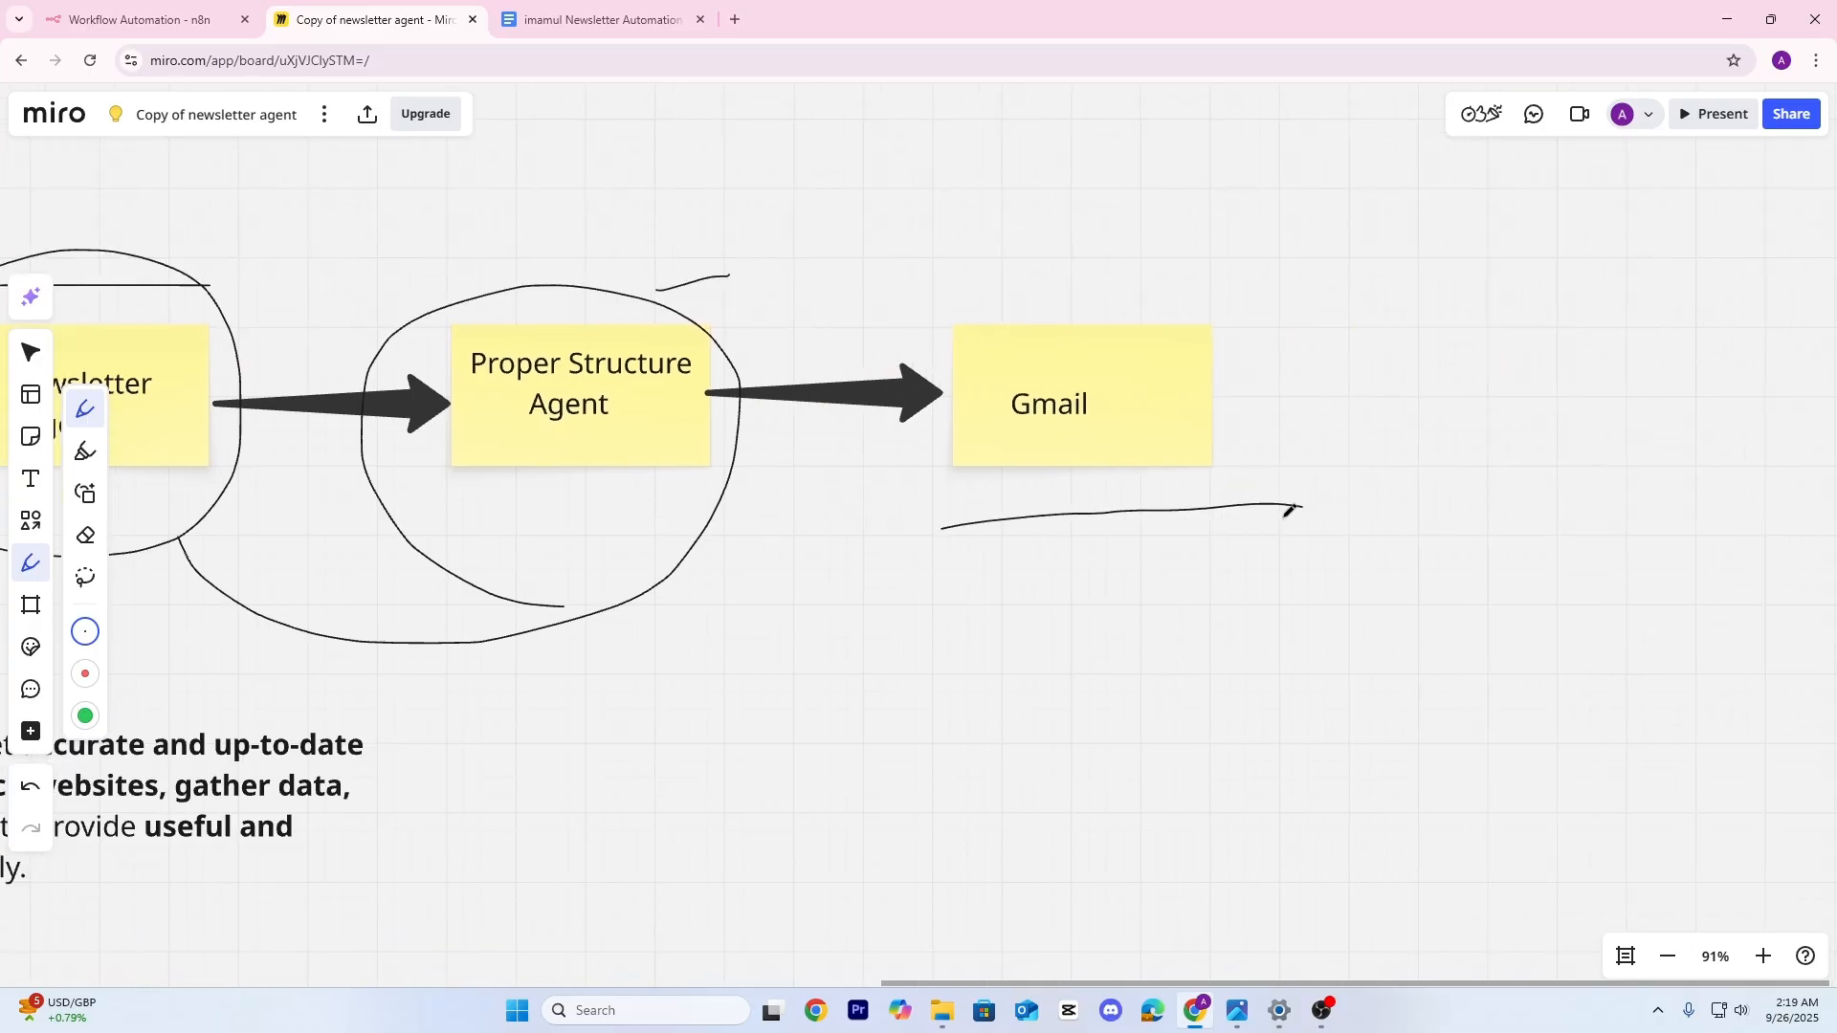
pyautogui.scroll(-3, 1285, 517)
pyautogui.hscroll(-5, 517, 518)
pyautogui.scroll(1, 525, 475)
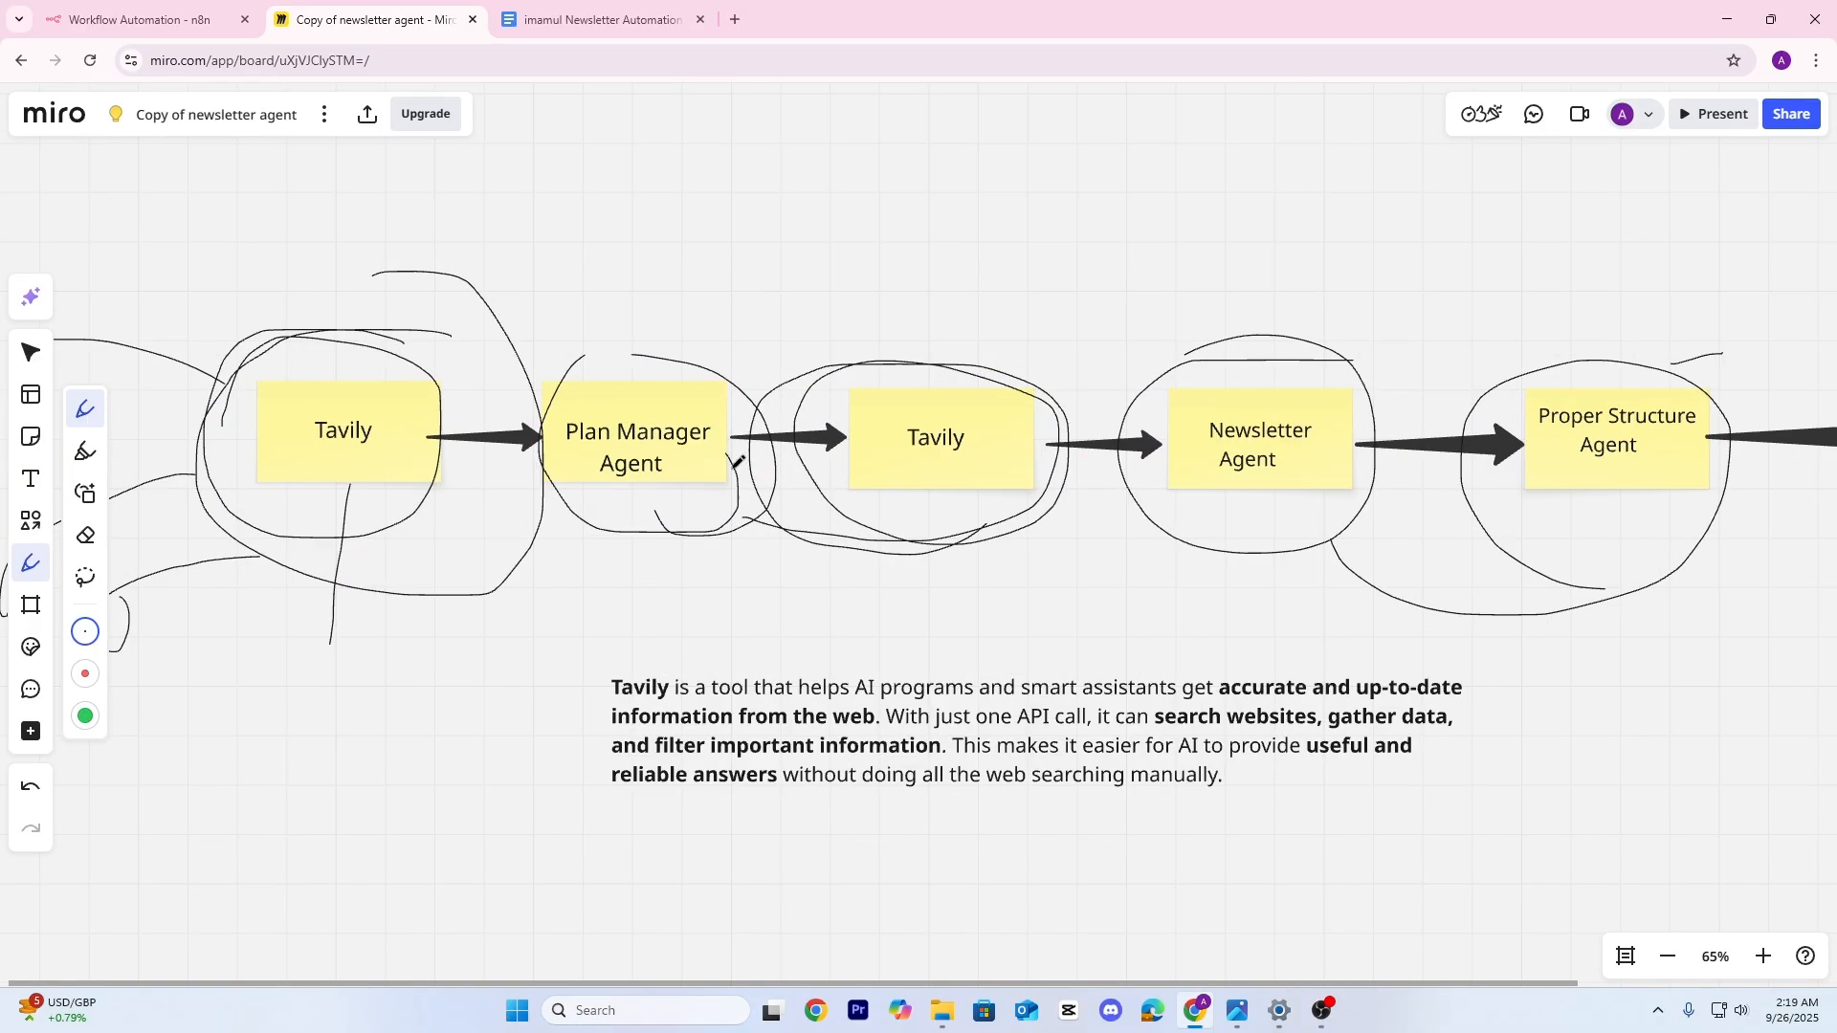
pyautogui.scroll(2, 737, 462)
pyautogui.hscroll(-3, 804, 484)
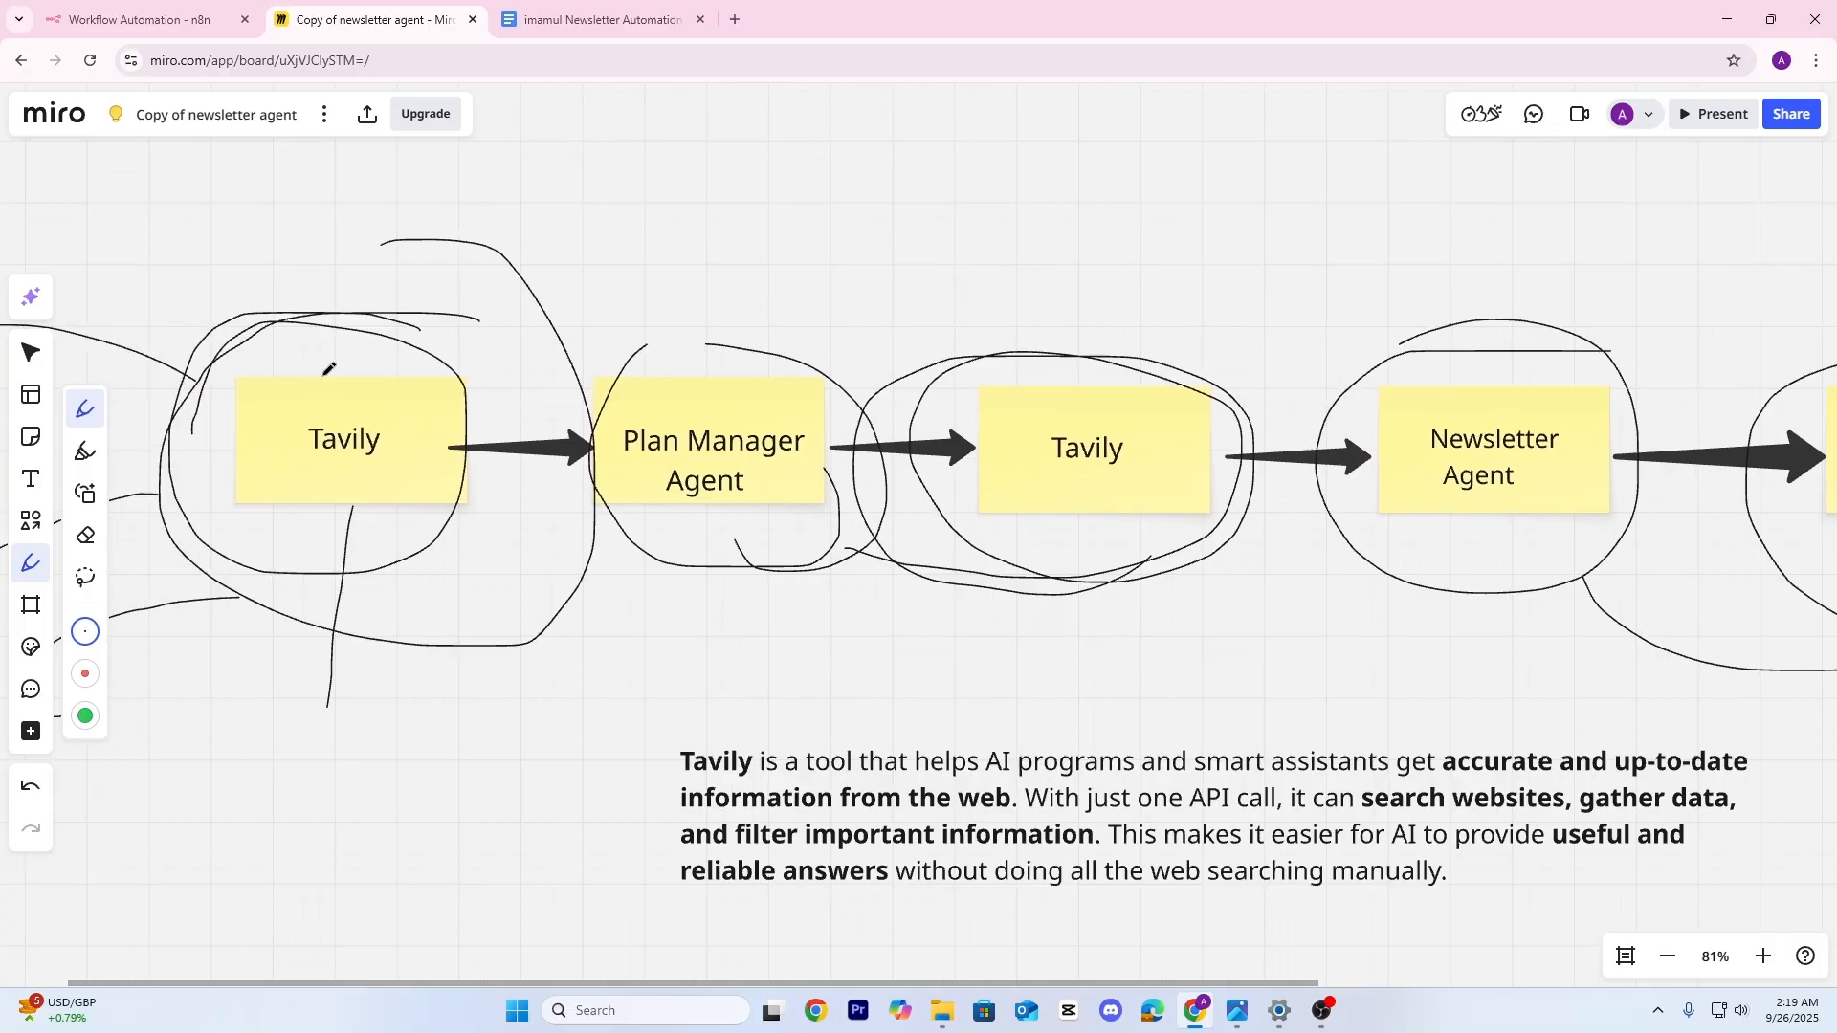
# Handwrite 'week' above the Tavily note and draw a box around it
pyautogui.moveTo(328, 369)
pyautogui.mouseDown()
pyautogui.moveTo(394, 235)
pyautogui.moveTo(449, 194)
pyautogui.mouseUp()
pyautogui.scroll(3, 469, 213)
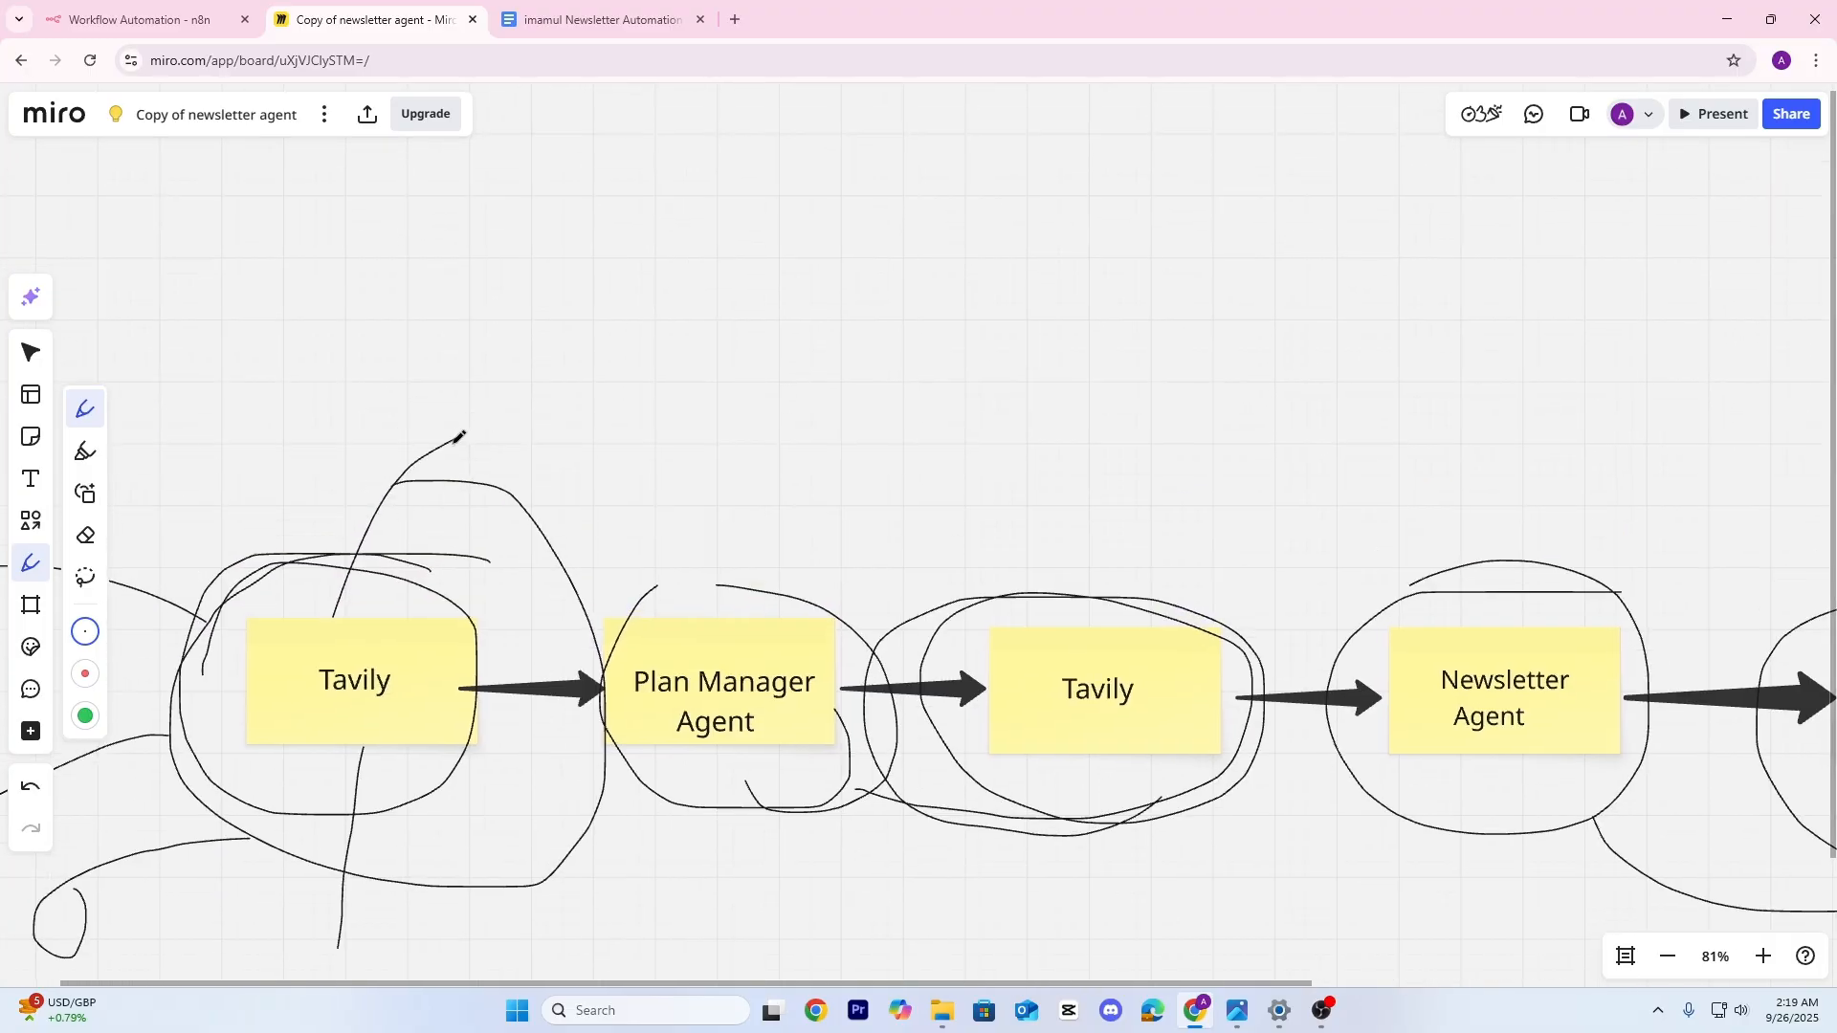
pyautogui.moveTo(457, 440); pyautogui.dragTo(499, 352)
pyautogui.moveTo(537, 212)
pyautogui.mouseDown()
pyautogui.moveTo(656, 164)
pyautogui.moveTo(648, 230)
pyautogui.moveTo(694, 205)
pyautogui.mouseUp()
pyautogui.moveTo(701, 122)
pyautogui.mouseDown()
pyautogui.moveTo(715, 184)
pyautogui.moveTo(716, 161)
pyautogui.moveTo(756, 177)
pyautogui.mouseUp()
pyautogui.moveTo(517, 292)
pyautogui.mouseDown()
pyautogui.moveTo(830, 180)
pyautogui.moveTo(783, 107)
pyautogui.moveTo(500, 182)
pyautogui.moveTo(543, 311)
pyautogui.mouseUp()
pyautogui.moveTo(574, 411)
pyautogui.mouseDown()
pyautogui.moveTo(575, 323)
pyautogui.moveTo(532, 414)
pyautogui.mouseUp()
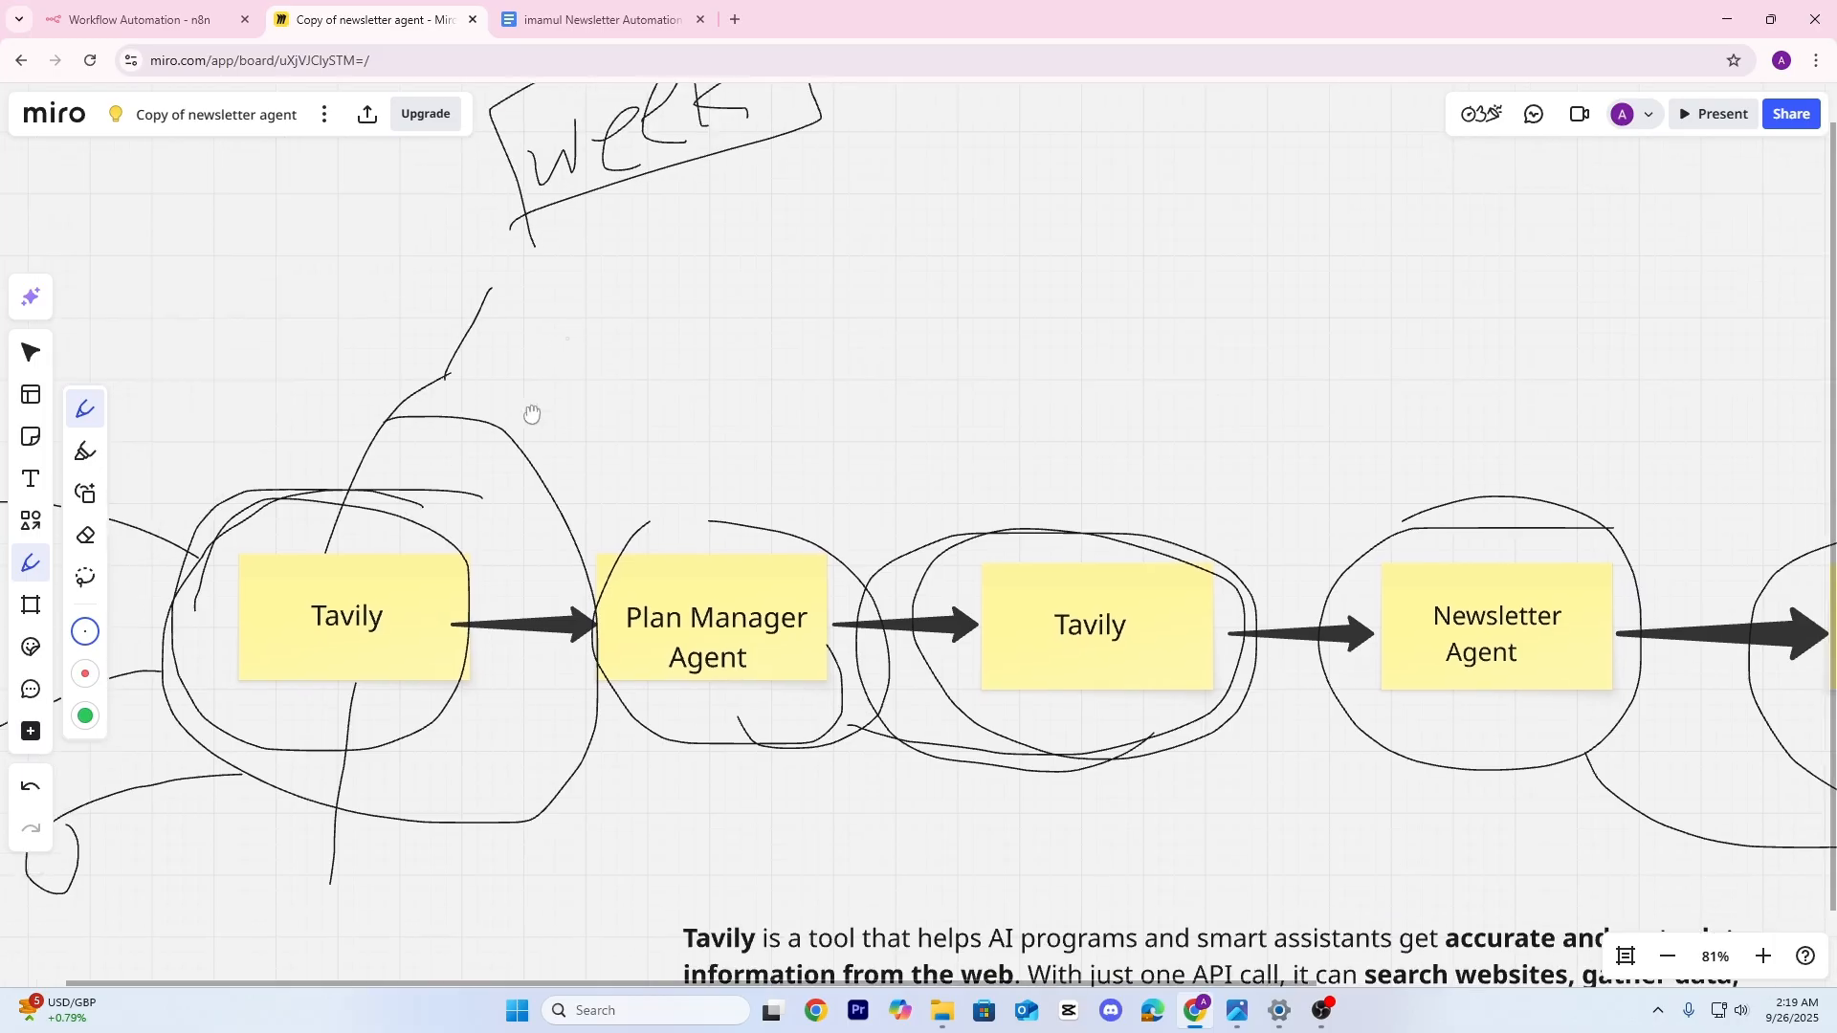
pyautogui.scroll(2, 532, 415)
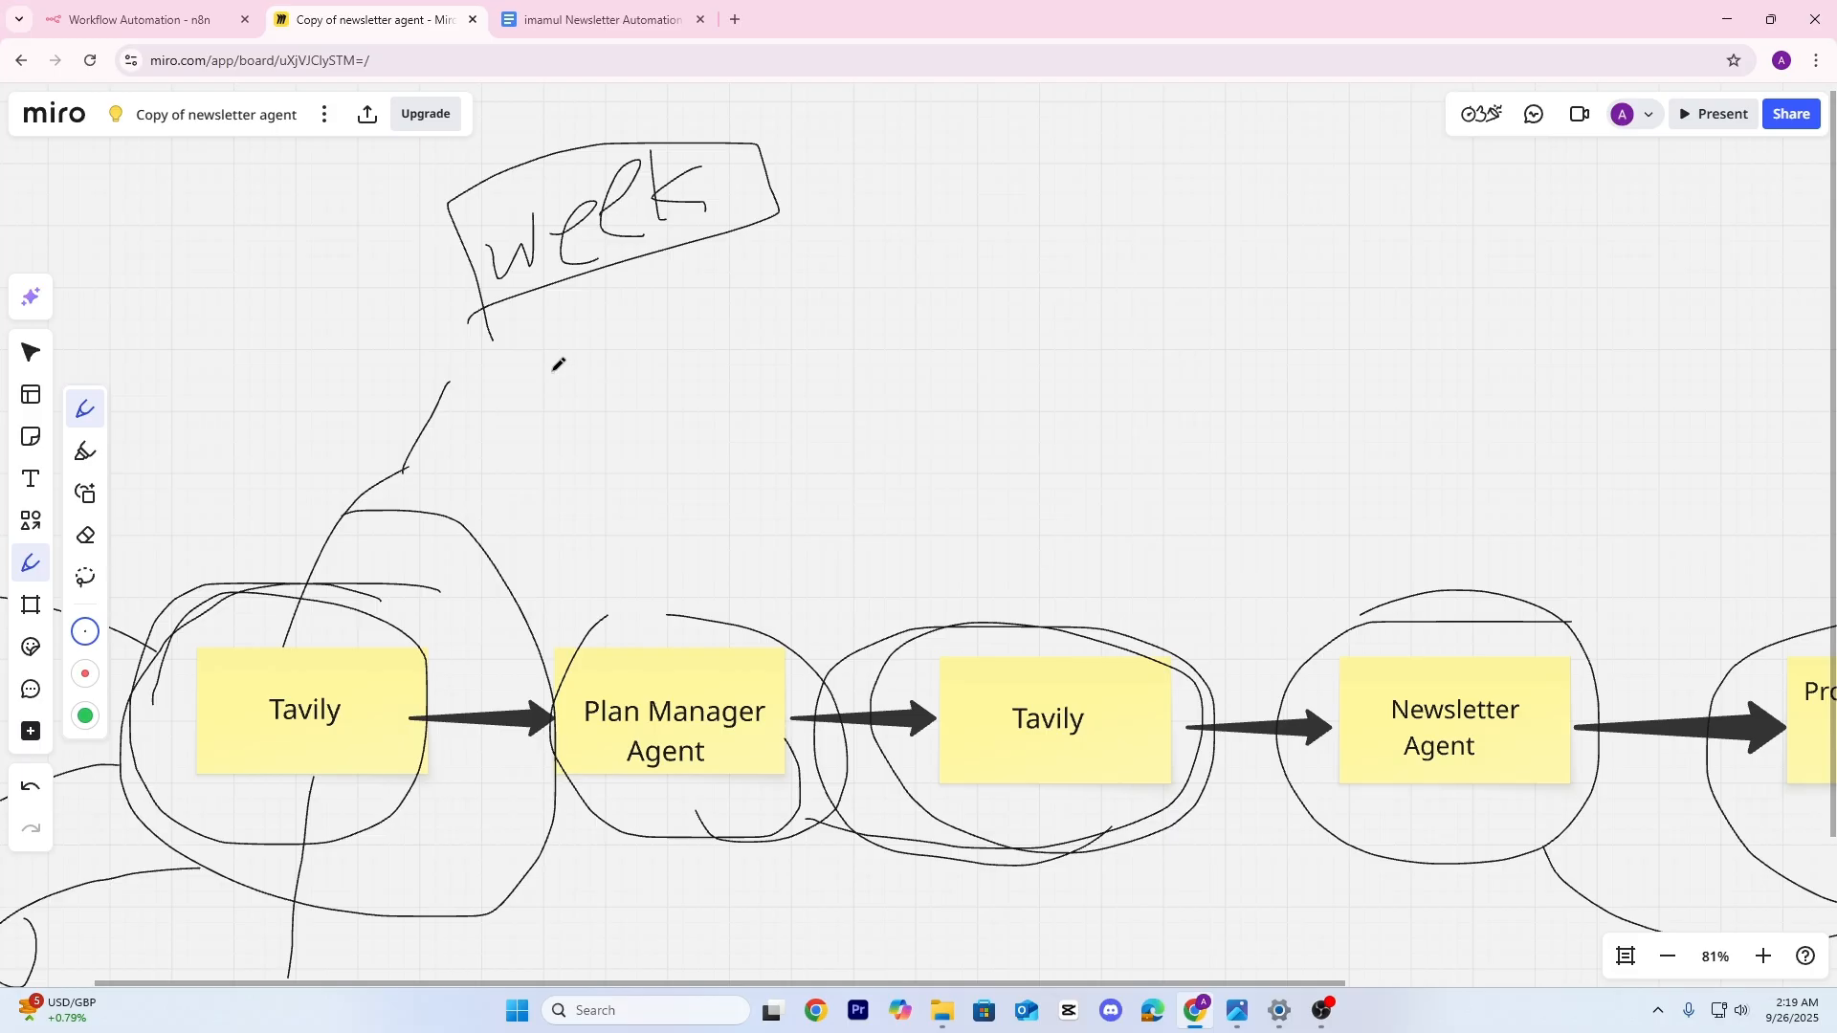
# Write '3–4' above the flow, circle it and connect it to the Tavily note
pyautogui.moveTo(539, 349); pyautogui.dragTo(453, 406)
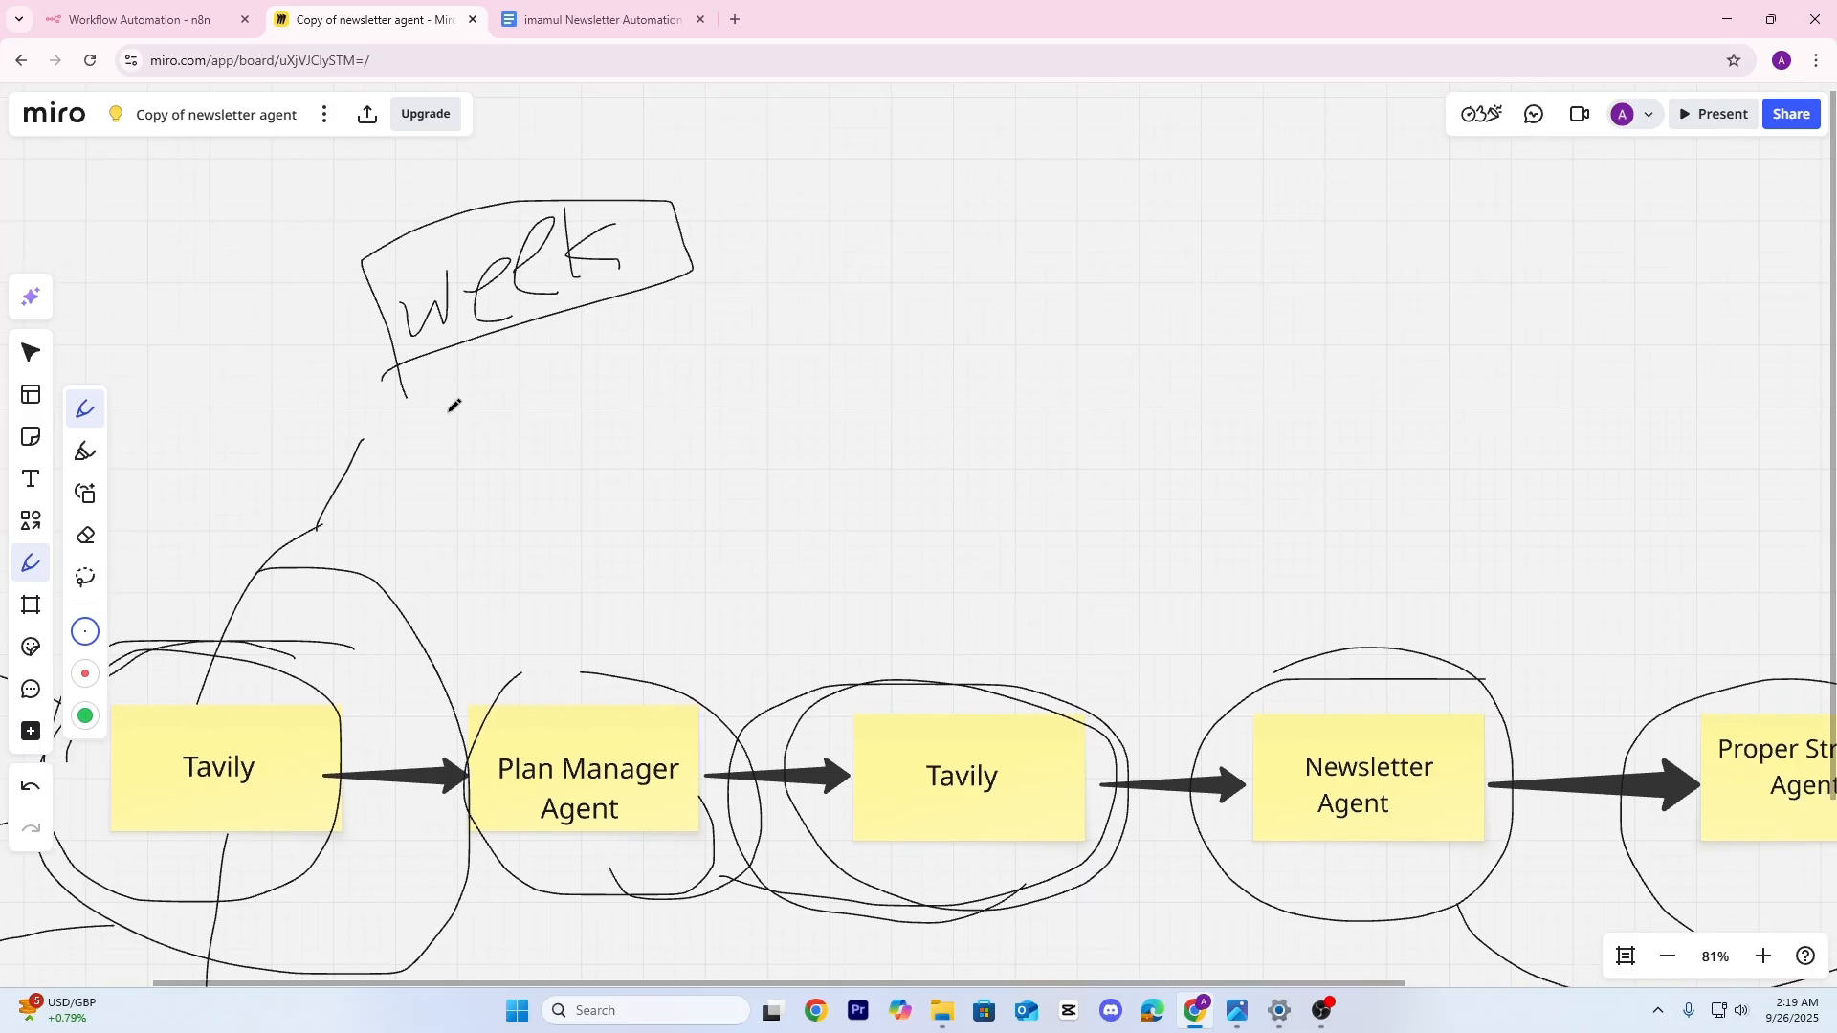
pyautogui.moveTo(482, 394); pyautogui.dragTo(557, 374)
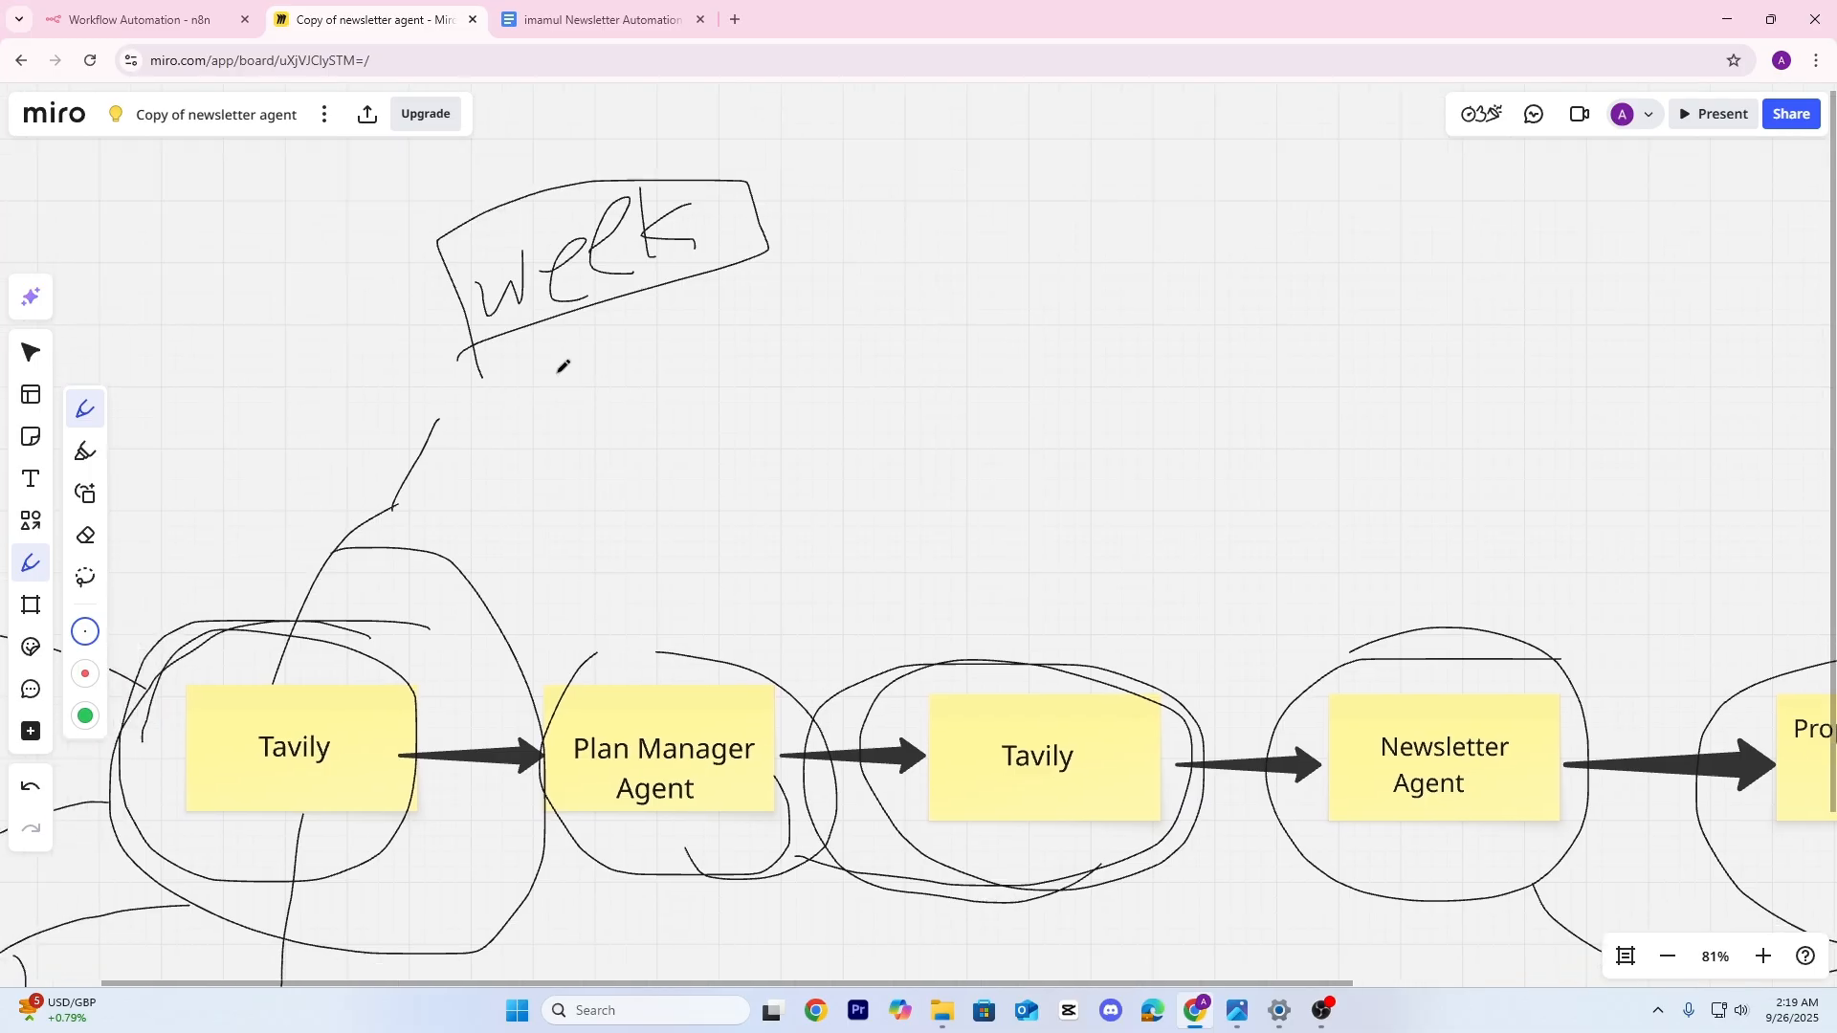
pyautogui.scroll(-2, 516, 354)
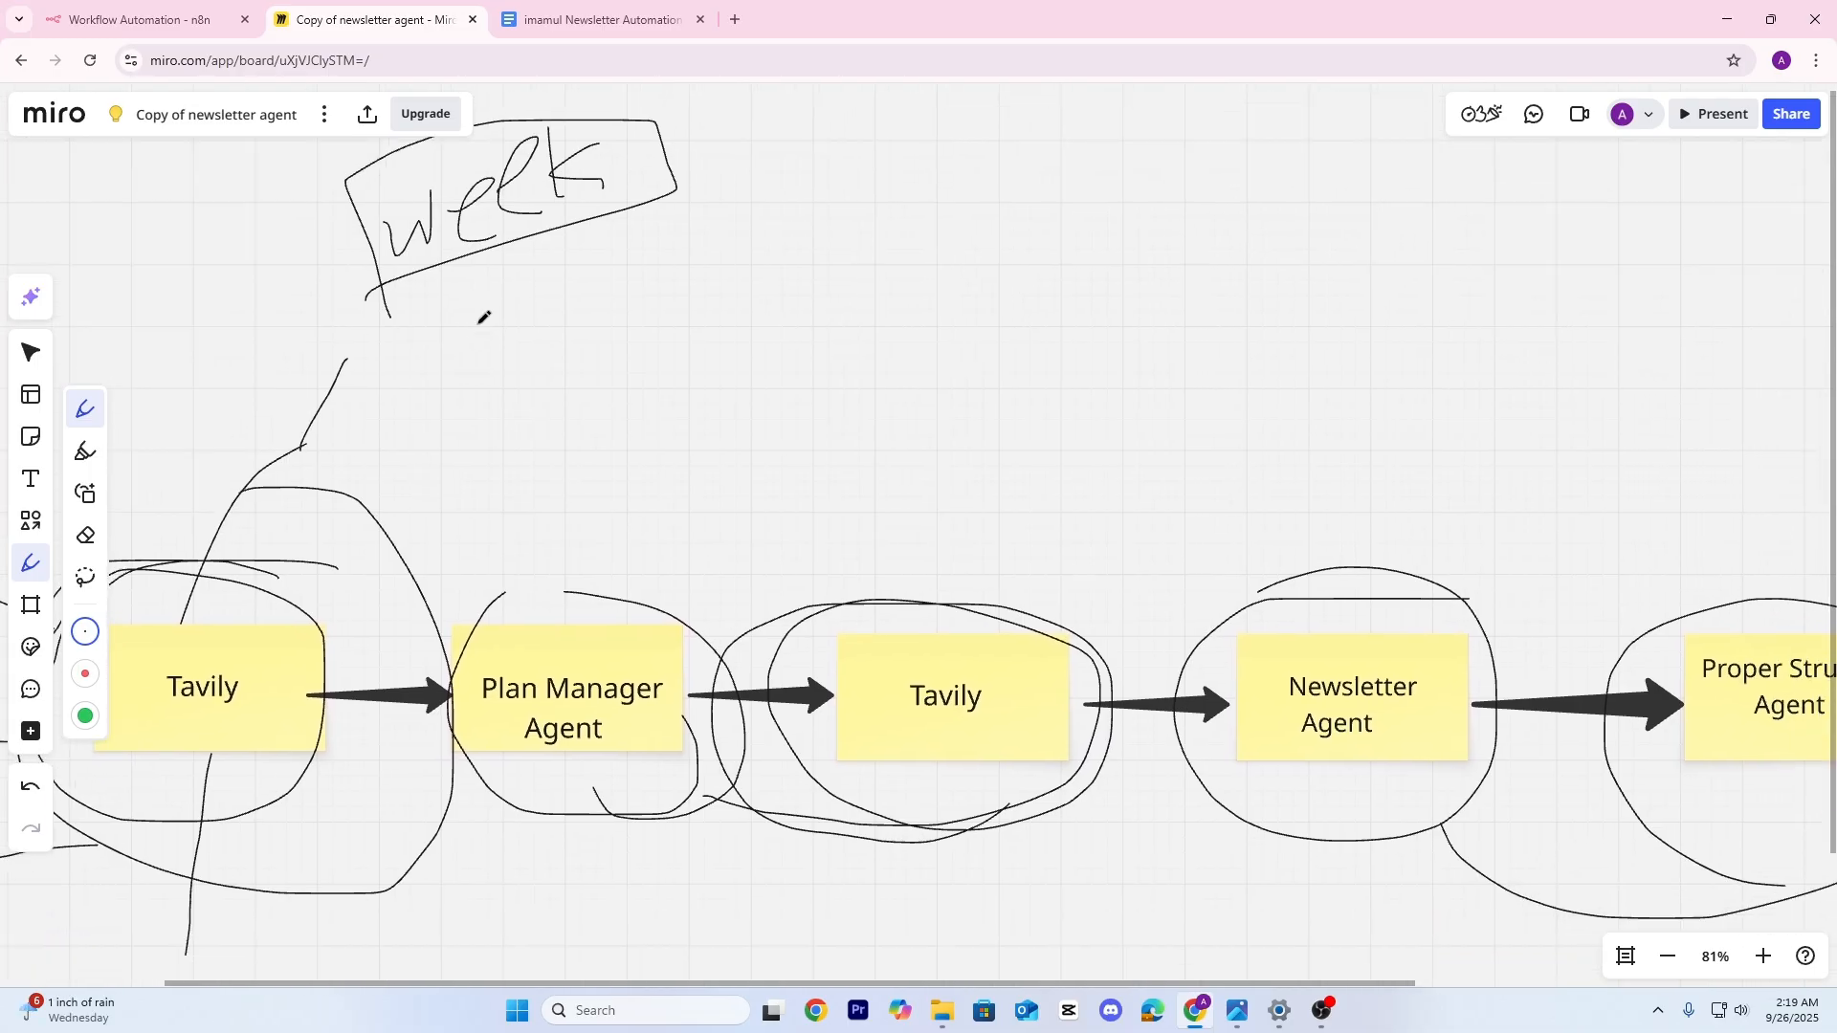
pyautogui.scroll(-3, 546, 324)
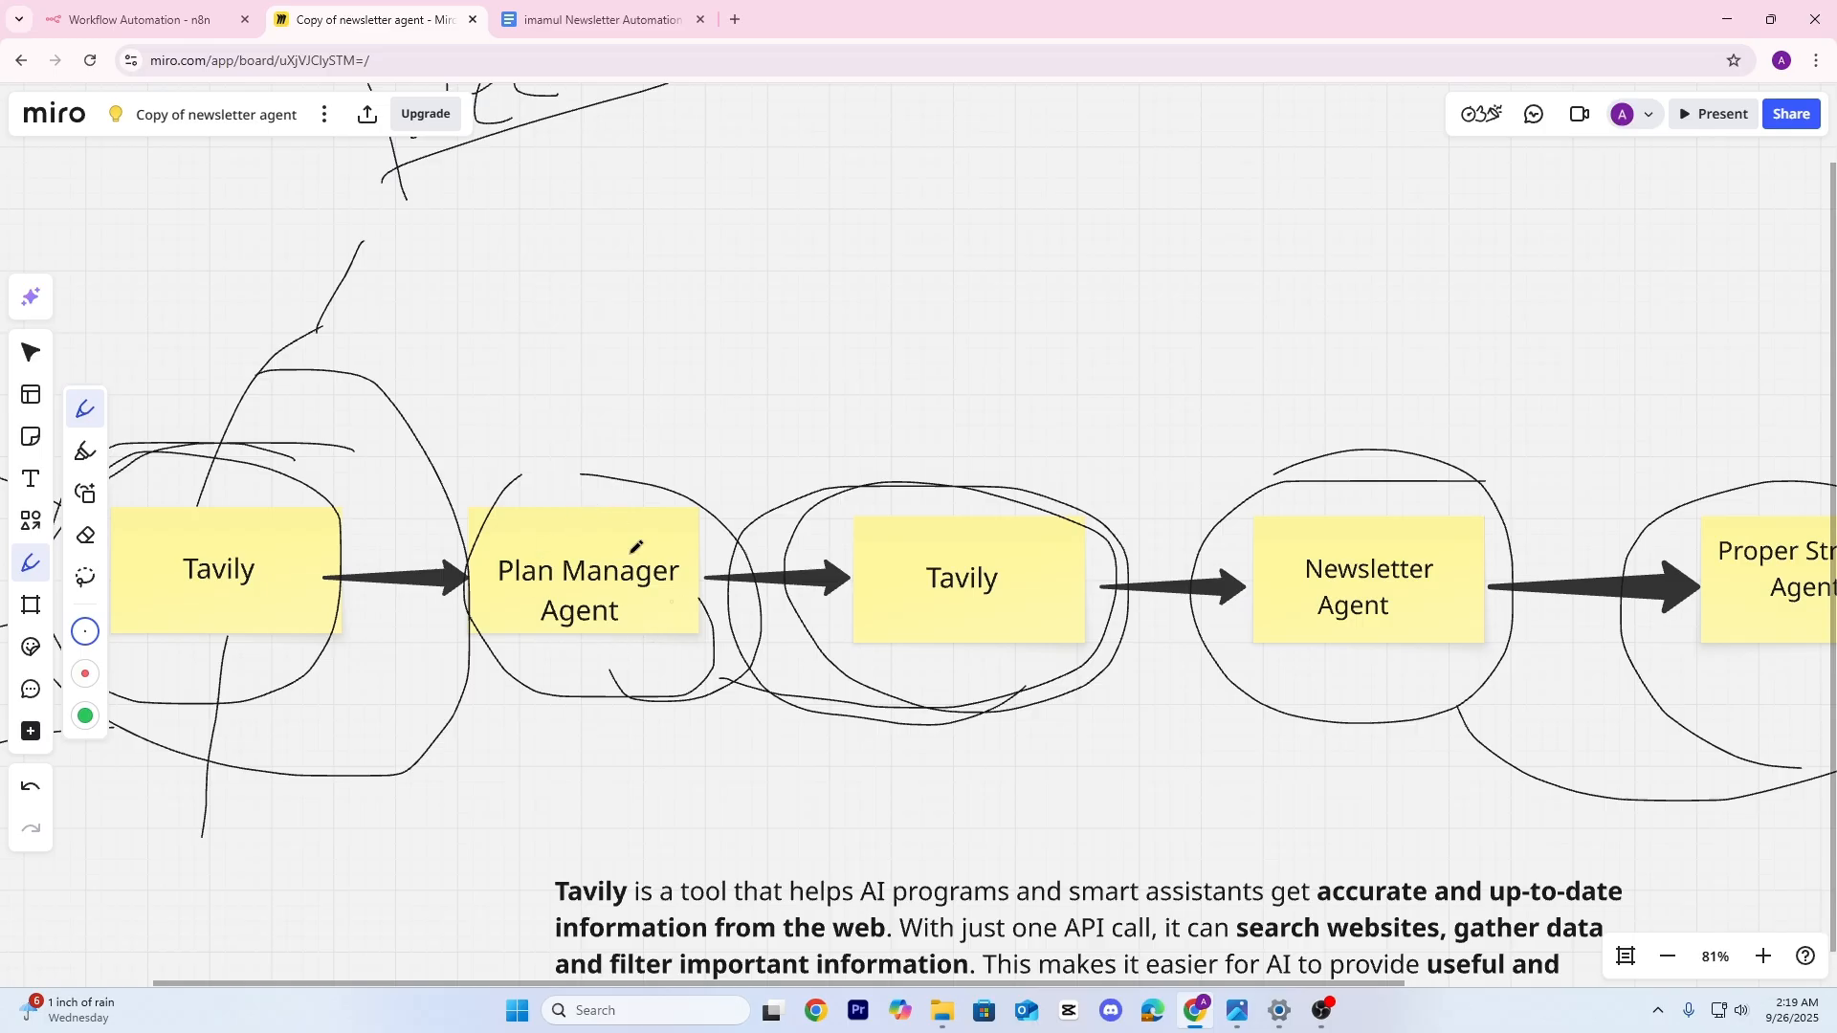
pyautogui.scroll(2, 574, 363)
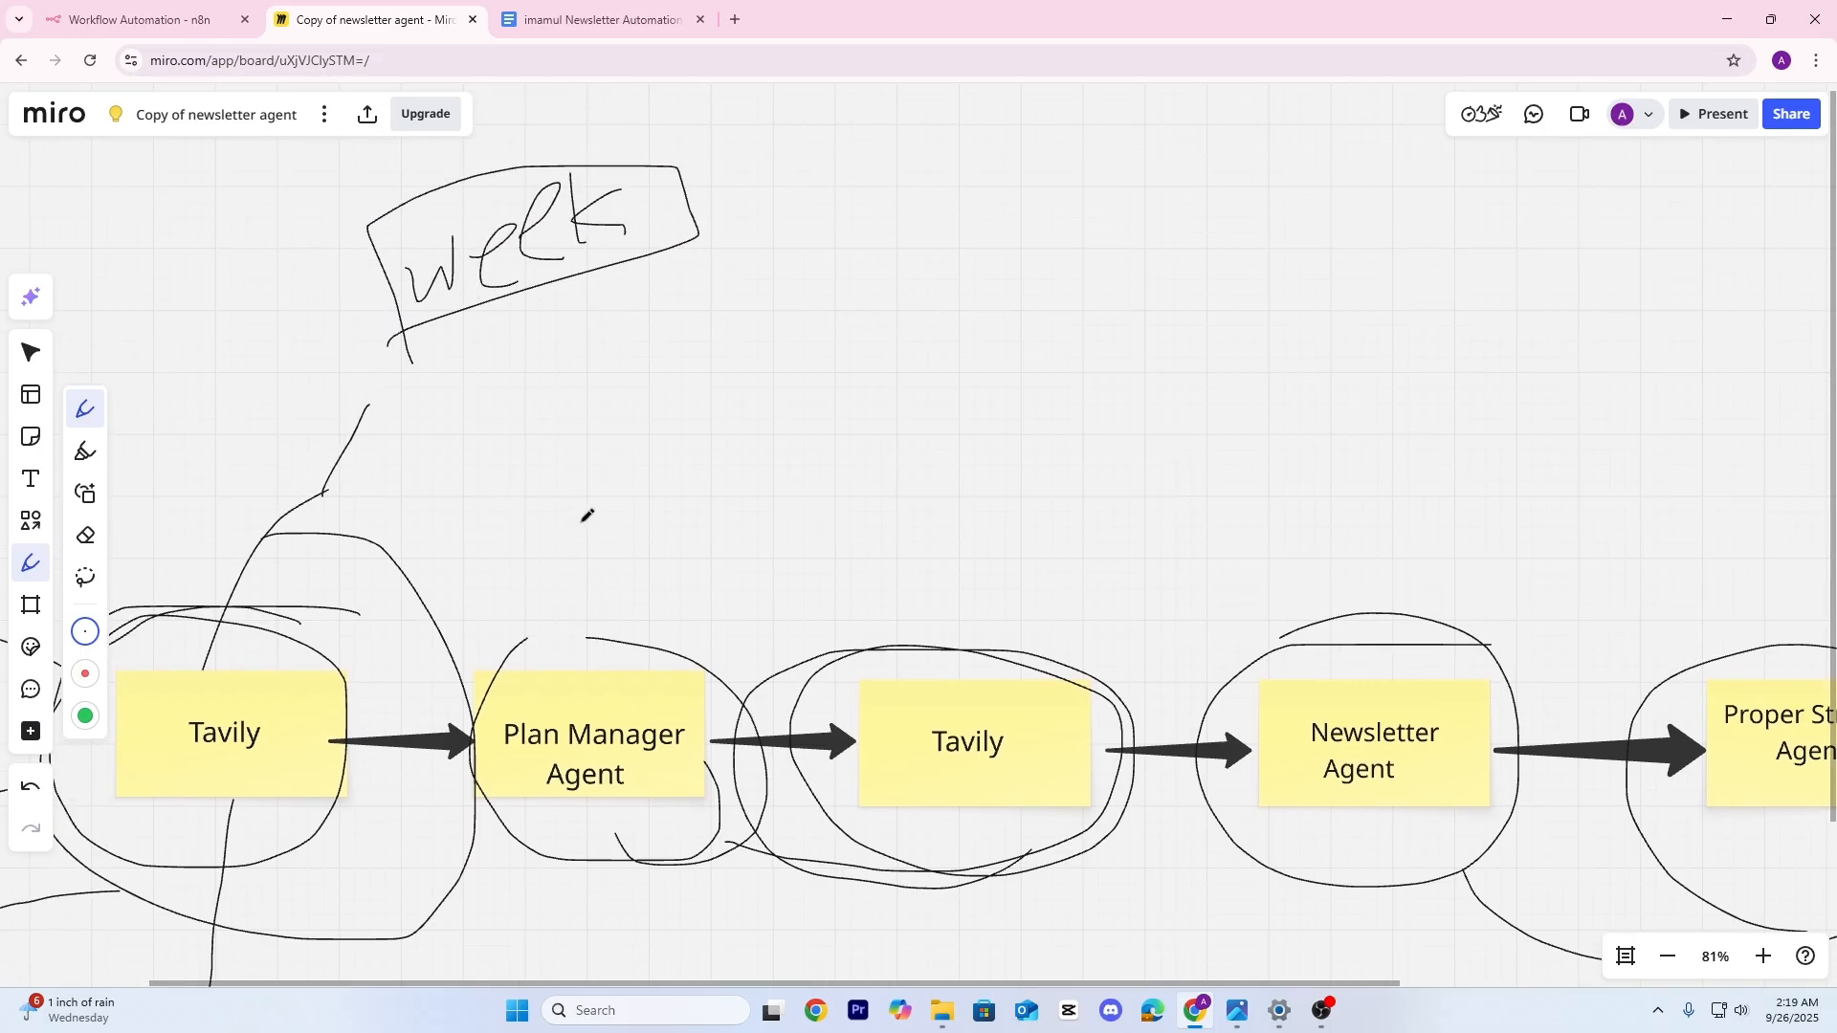
pyautogui.scroll(-2, 671, 525)
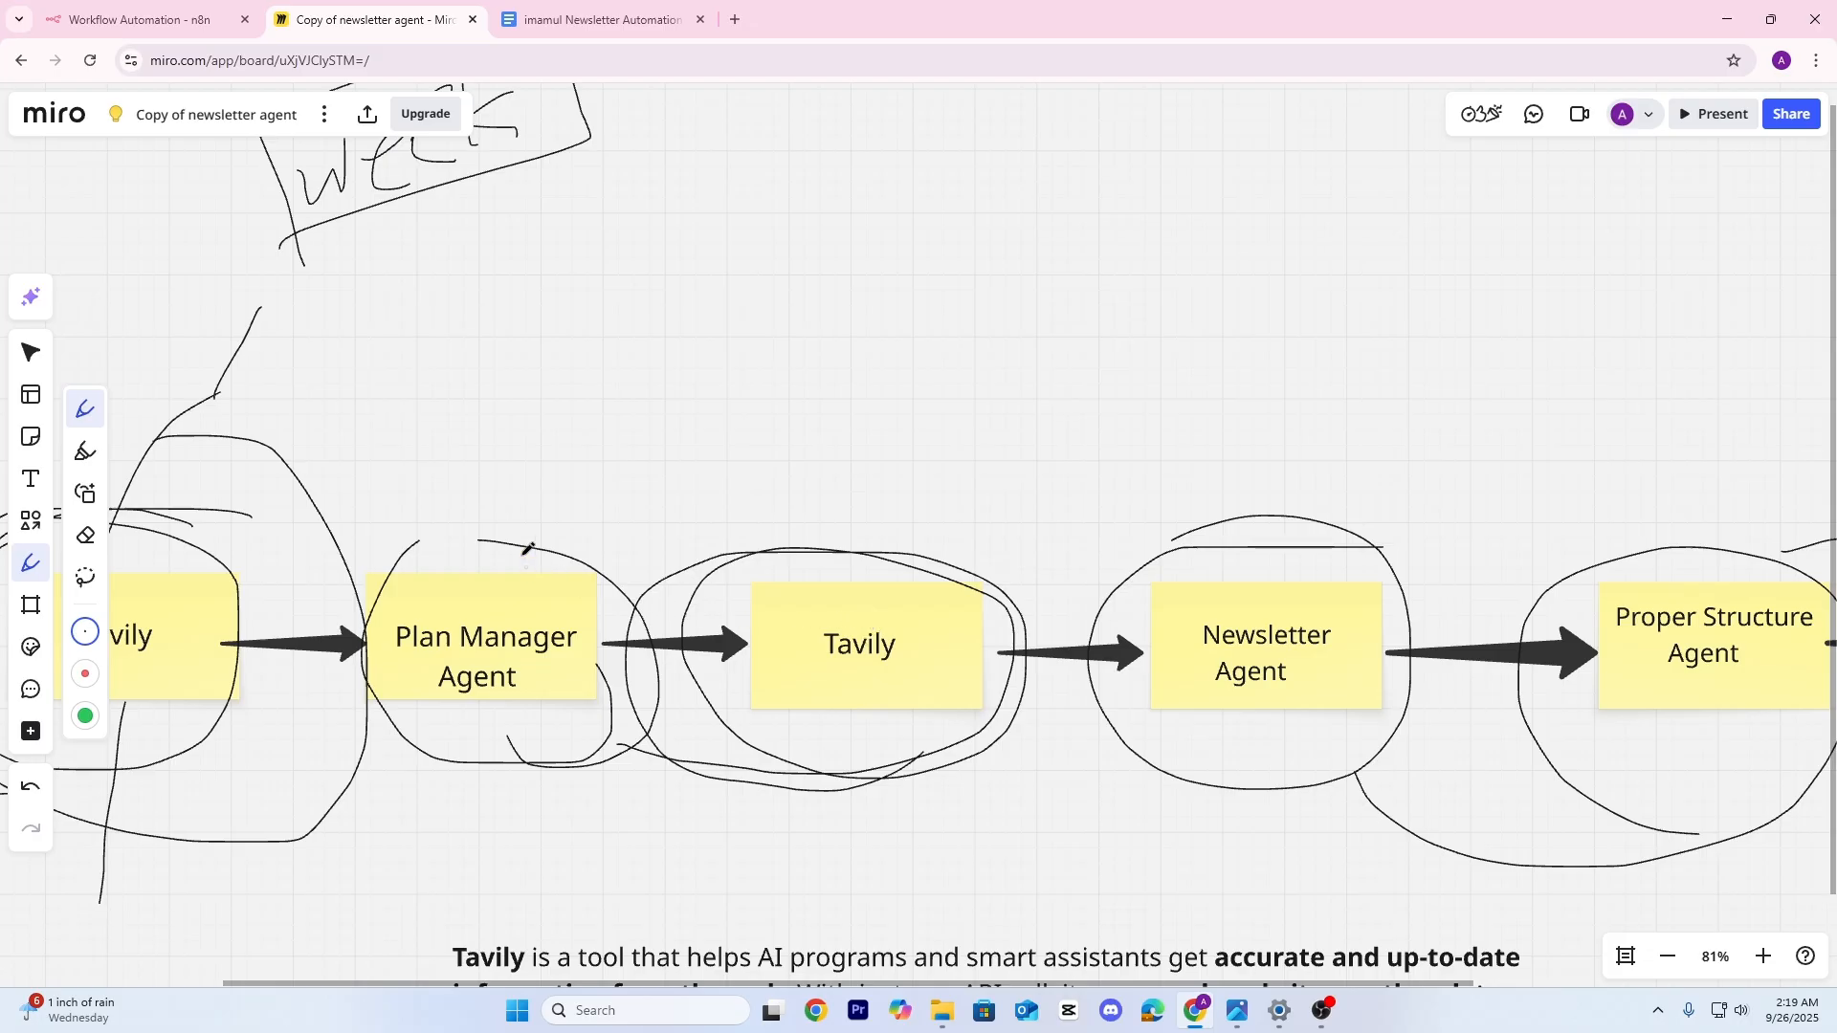
pyautogui.moveTo(844, 581)
pyautogui.mouseDown()
pyautogui.moveTo(763, 421)
pyautogui.moveTo(730, 416)
pyautogui.mouseUp()
pyautogui.moveTo(505, 256); pyautogui.dragTo(534, 305)
pyautogui.moveTo(562, 254)
pyautogui.mouseDown()
pyautogui.moveTo(608, 225)
pyautogui.moveTo(660, 225)
pyautogui.moveTo(666, 195)
pyautogui.moveTo(497, 218)
pyautogui.moveTo(713, 162)
pyautogui.moveTo(552, 166)
pyautogui.mouseUp()
pyautogui.moveTo(504, 296); pyautogui.dragTo(429, 374)
pyautogui.moveTo(679, 304)
pyautogui.mouseDown()
pyautogui.moveTo(823, 299)
pyautogui.moveTo(923, 488)
pyautogui.moveTo(847, 577)
pyautogui.moveTo(837, 474)
pyautogui.moveTo(905, 555)
pyautogui.moveTo(825, 459)
pyautogui.moveTo(897, 550)
pyautogui.moveTo(842, 492)
pyautogui.moveTo(1043, 389)
pyautogui.moveTo(1069, 412)
pyautogui.moveTo(1138, 362)
pyautogui.moveTo(1171, 381)
pyautogui.mouseUp()
# Handwrite 'lastmonth' and circle it, ringing the 3–4 sketch a second time
pyautogui.moveTo(1154, 279)
pyautogui.mouseDown()
pyautogui.moveTo(1182, 354)
pyautogui.moveTo(1191, 307)
pyautogui.moveTo(1245, 279)
pyautogui.moveTo(1265, 291)
pyautogui.moveTo(1351, 241)
pyautogui.moveTo(1376, 267)
pyautogui.mouseUp()
pyautogui.moveTo(1385, 196)
pyautogui.mouseDown()
pyautogui.moveTo(1383, 278)
pyautogui.moveTo(1399, 239)
pyautogui.moveTo(1450, 259)
pyautogui.mouseUp()
pyautogui.moveTo(689, 163)
pyautogui.mouseDown()
pyautogui.moveTo(617, 165)
pyautogui.moveTo(732, 270)
pyautogui.moveTo(536, 254)
pyautogui.moveTo(745, 236)
pyautogui.moveTo(827, 153)
pyautogui.moveTo(1082, 277)
pyautogui.moveTo(1060, 346)
pyautogui.moveTo(1050, 308)
pyautogui.moveTo(1081, 326)
pyautogui.mouseUp()
pyautogui.moveTo(1100, 428)
pyautogui.mouseDown()
pyautogui.moveTo(1512, 168)
pyautogui.moveTo(1048, 287)
pyautogui.mouseUp()
pyautogui.hscroll(4, 1384, 529)
pyautogui.scroll(-1, 1385, 530)
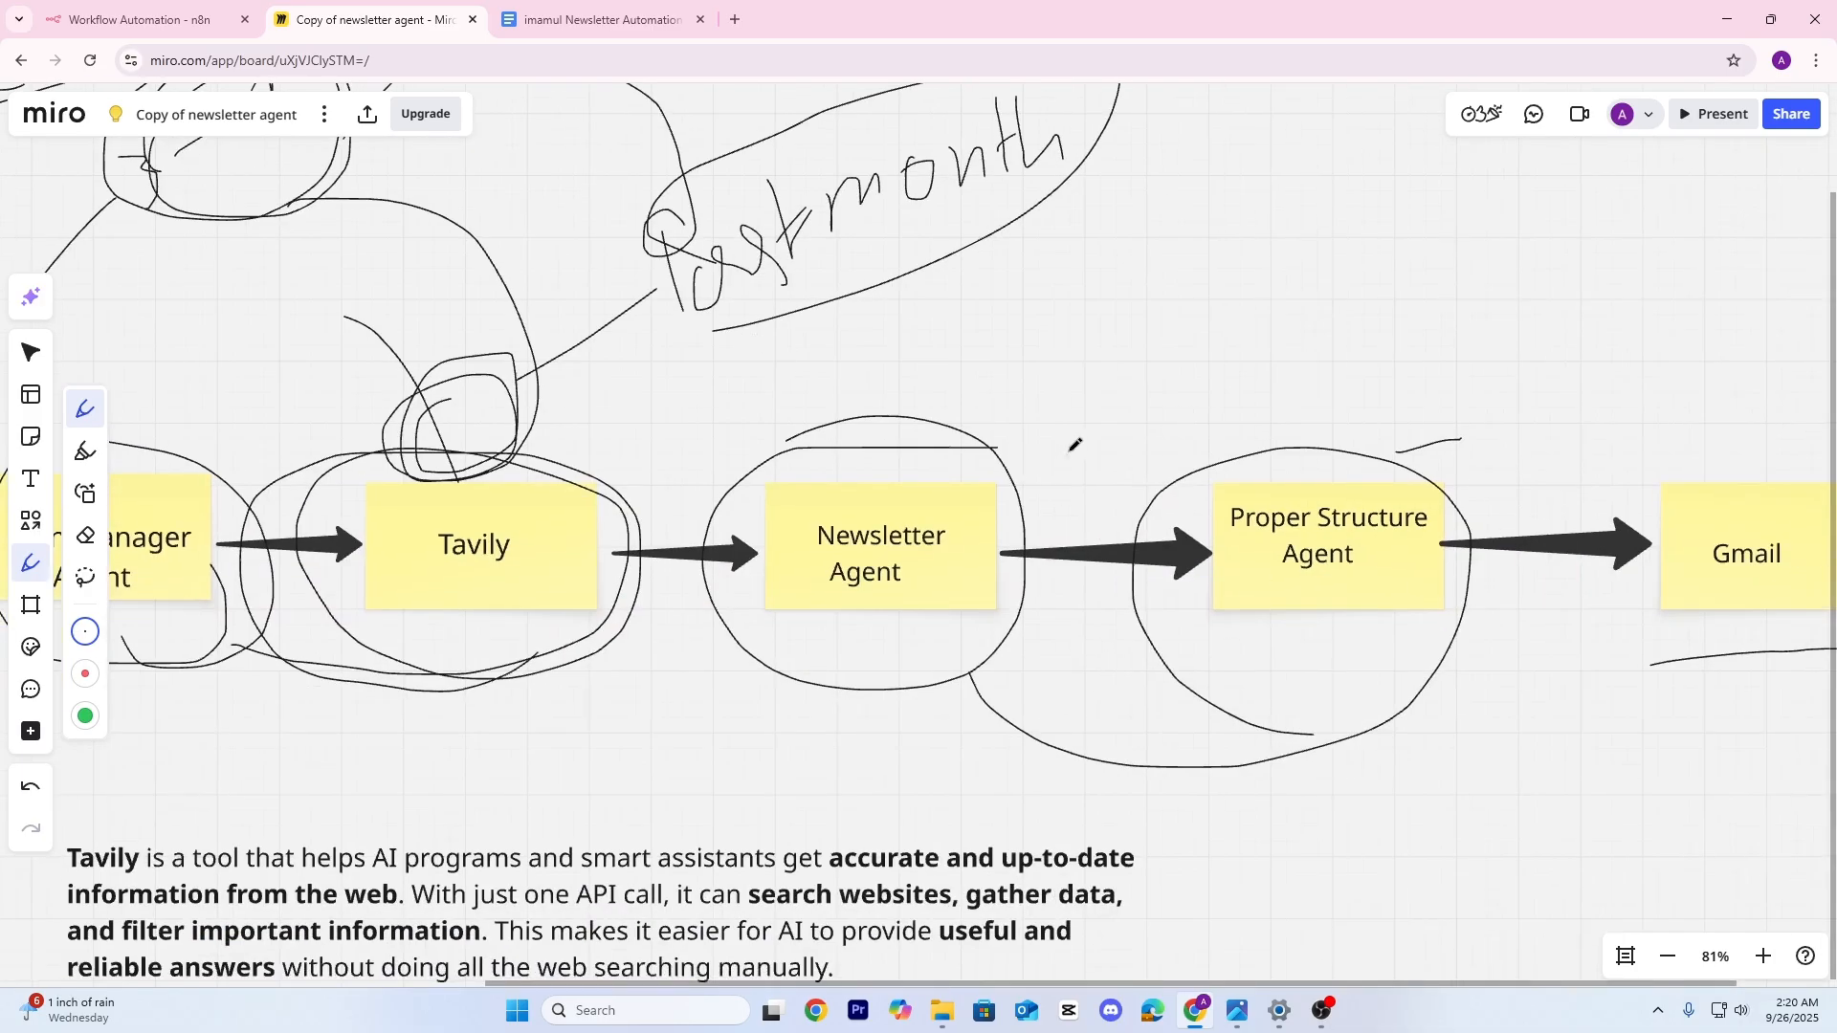
pyautogui.scroll(-3, 1147, 430)
pyautogui.scroll(1, 793, 575)
# Pan over the annotated flow, then return to the blank n8n workflow 'My workflow 7'
pyautogui.moveTo(793, 576); pyautogui.dragTo(974, 564)
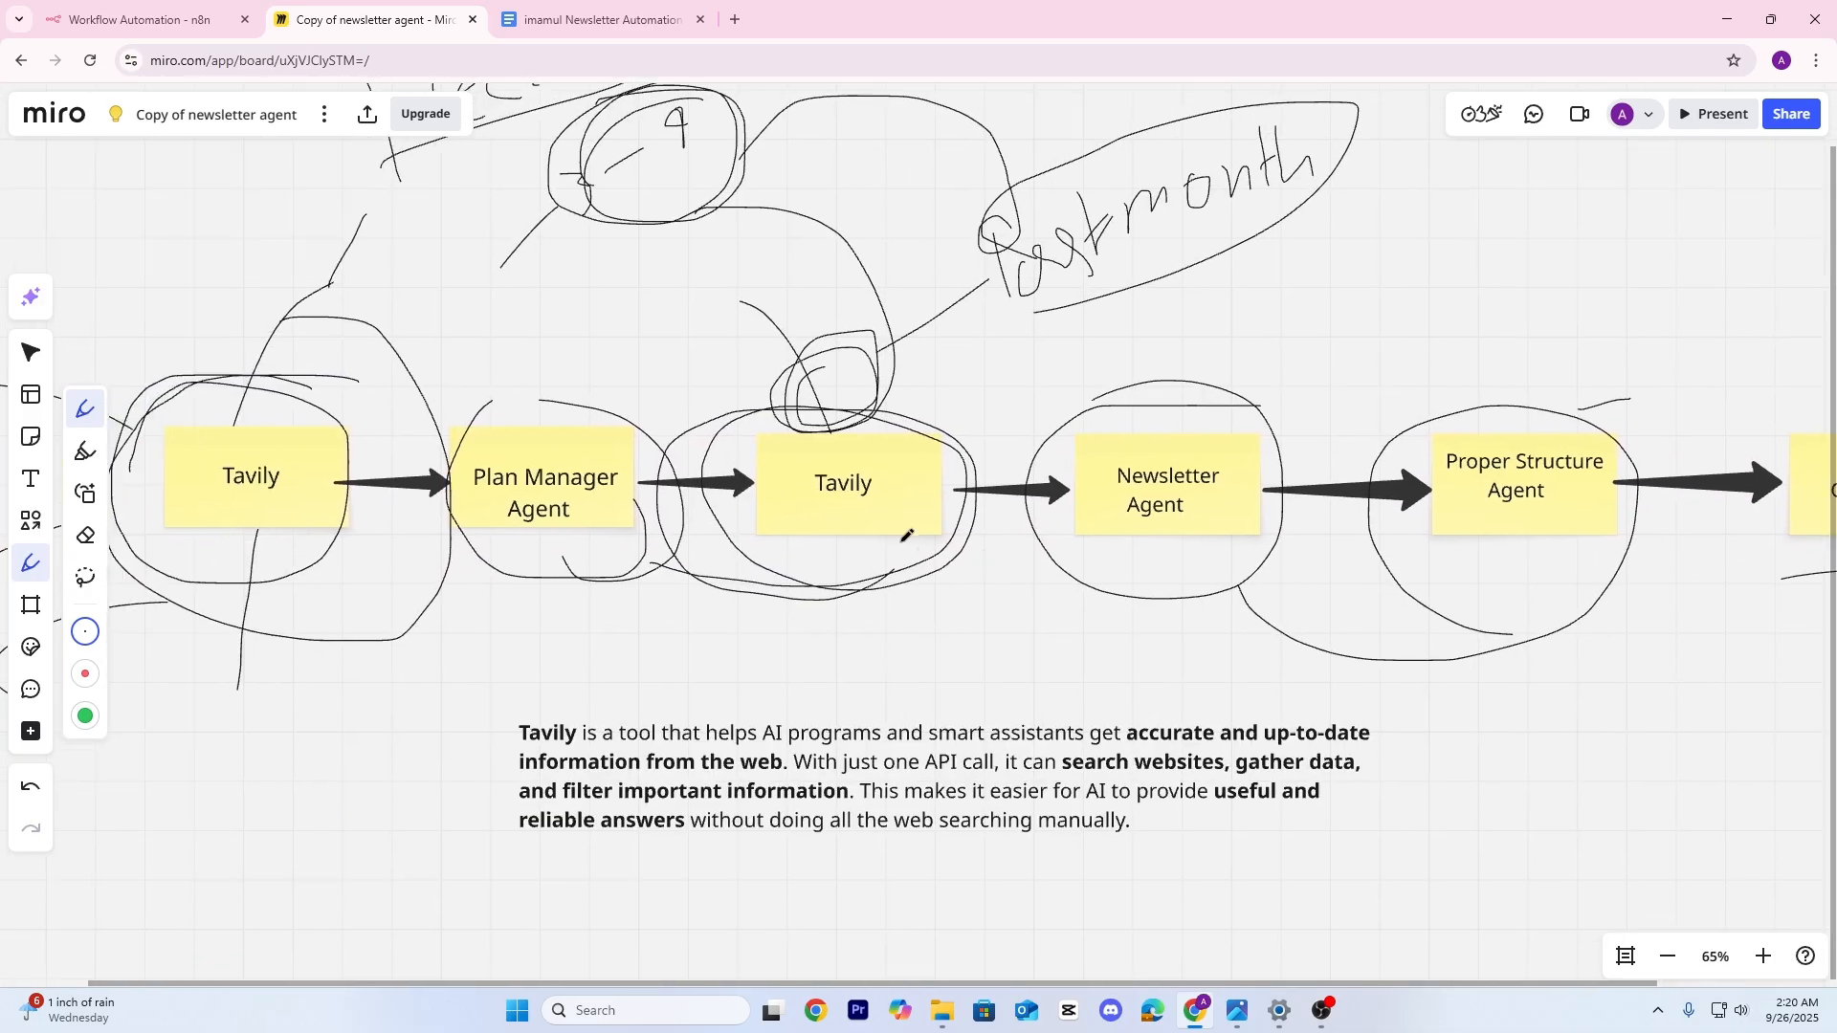
pyautogui.scroll(1, 907, 538)
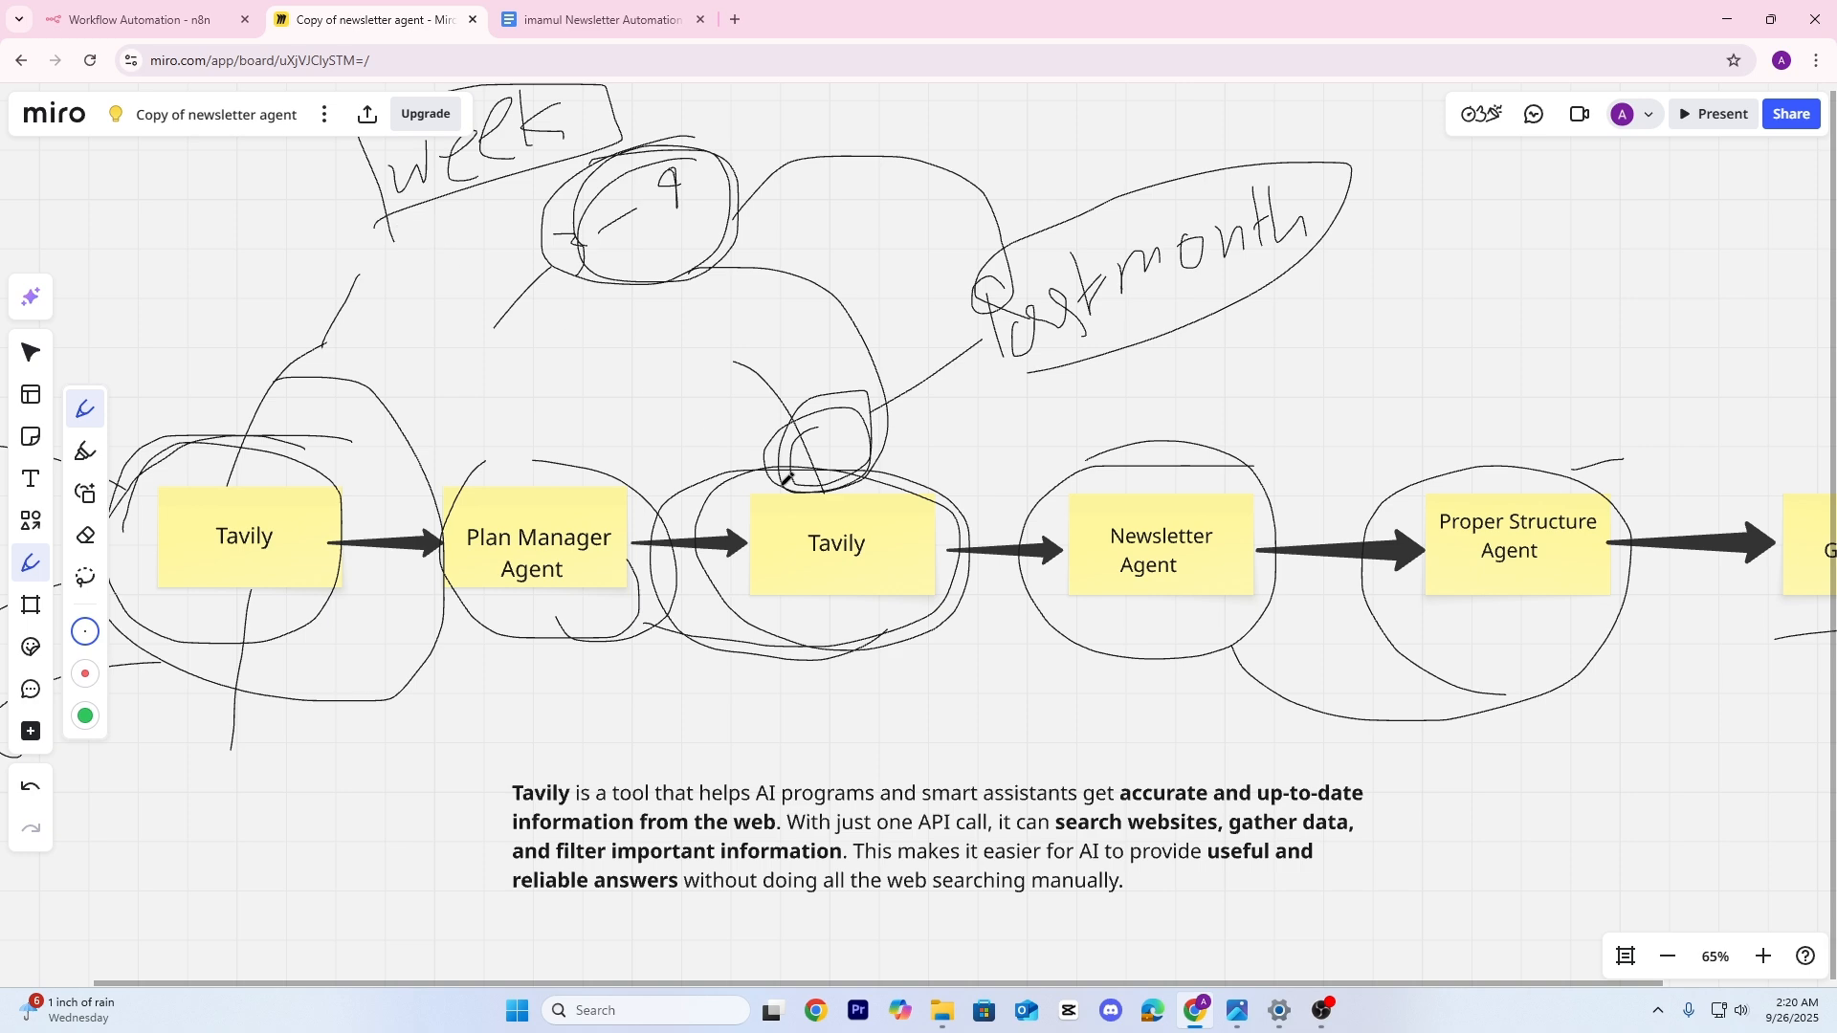
pyautogui.hscroll(-1, 744, 486)
pyautogui.moveTo(746, 486); pyautogui.dragTo(757, 482)
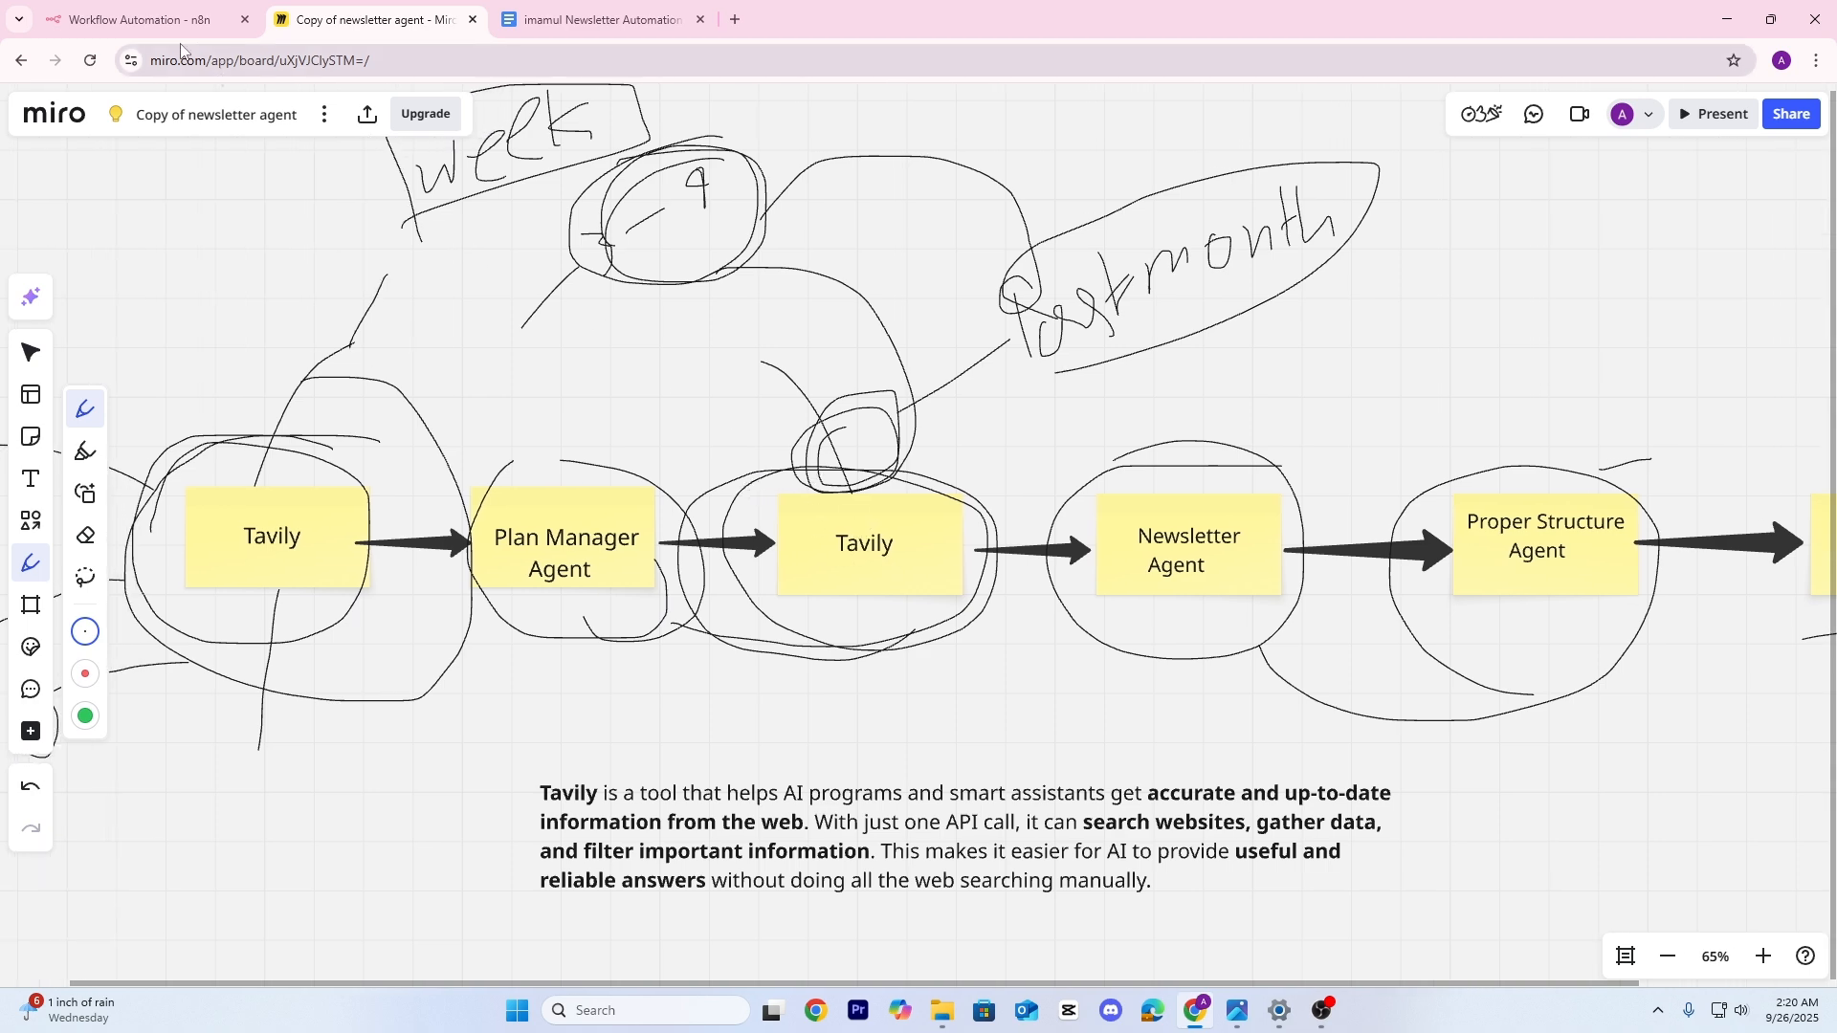
pyautogui.click(141, 18)
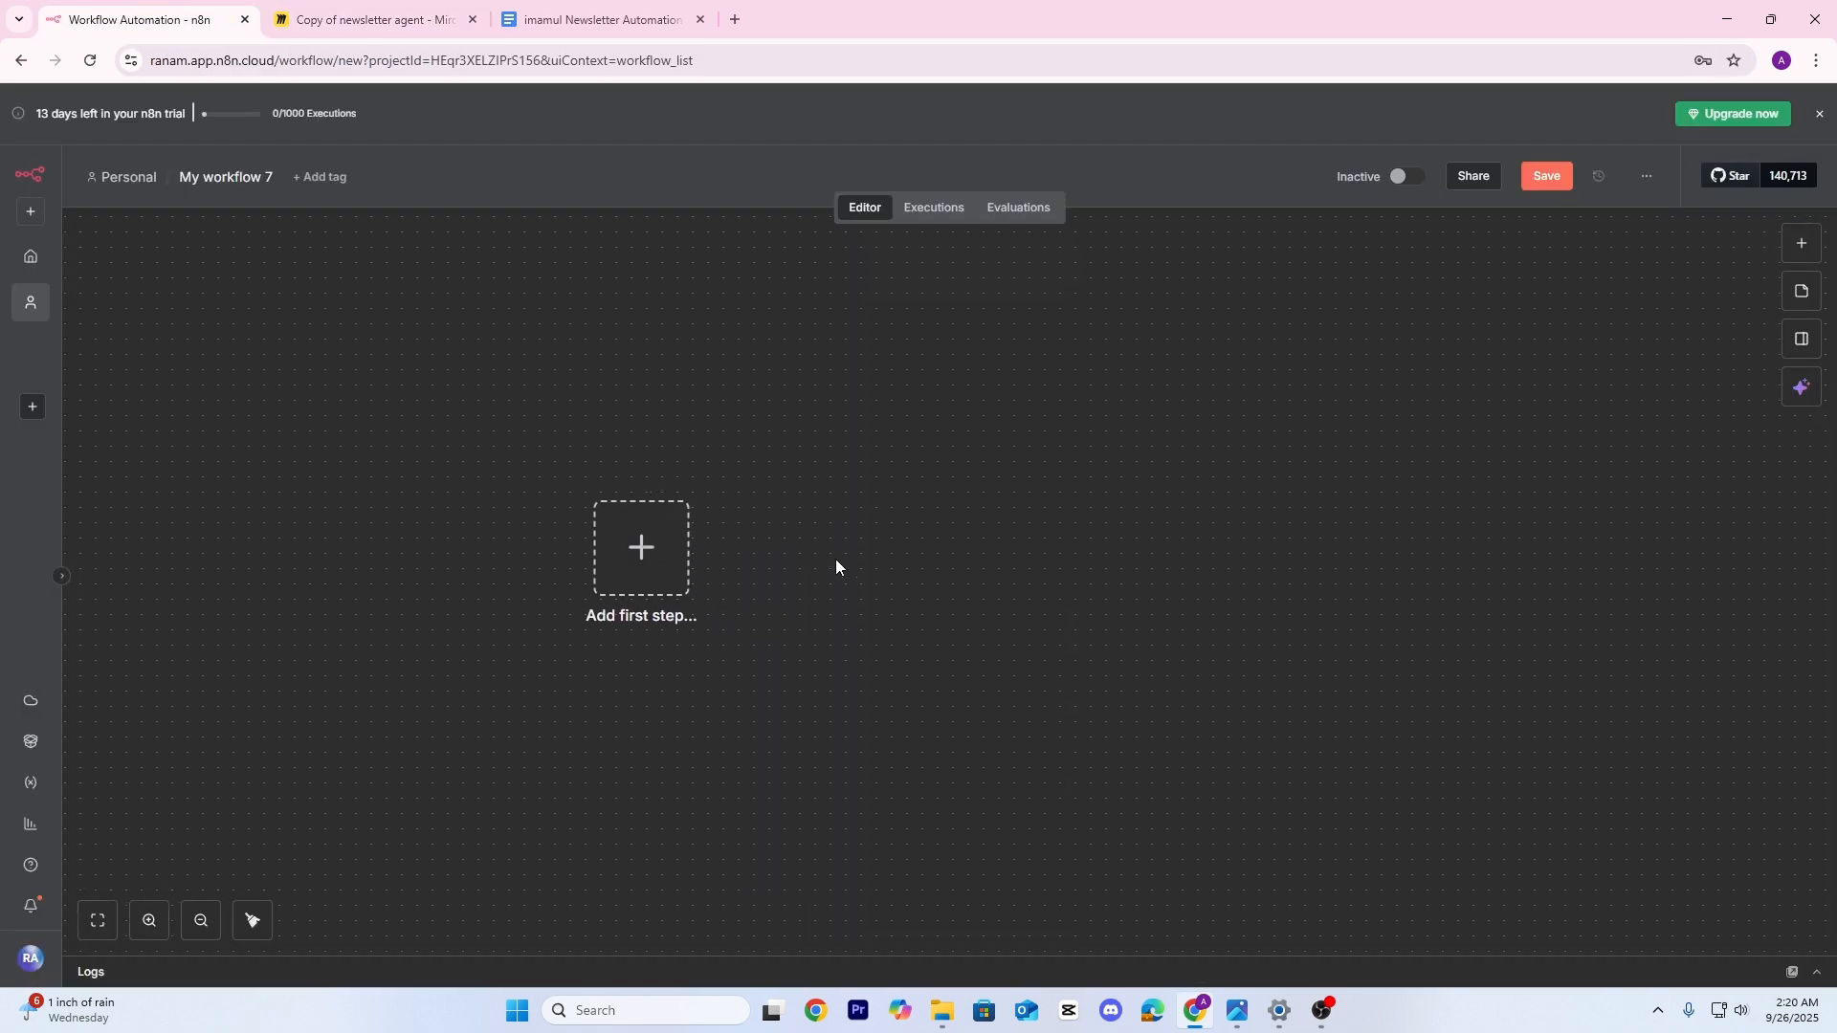
# Add Tavily's Search action as the first step, found by searching 'ta'
pyautogui.moveTo(836, 565); pyautogui.dragTo(766, 572)
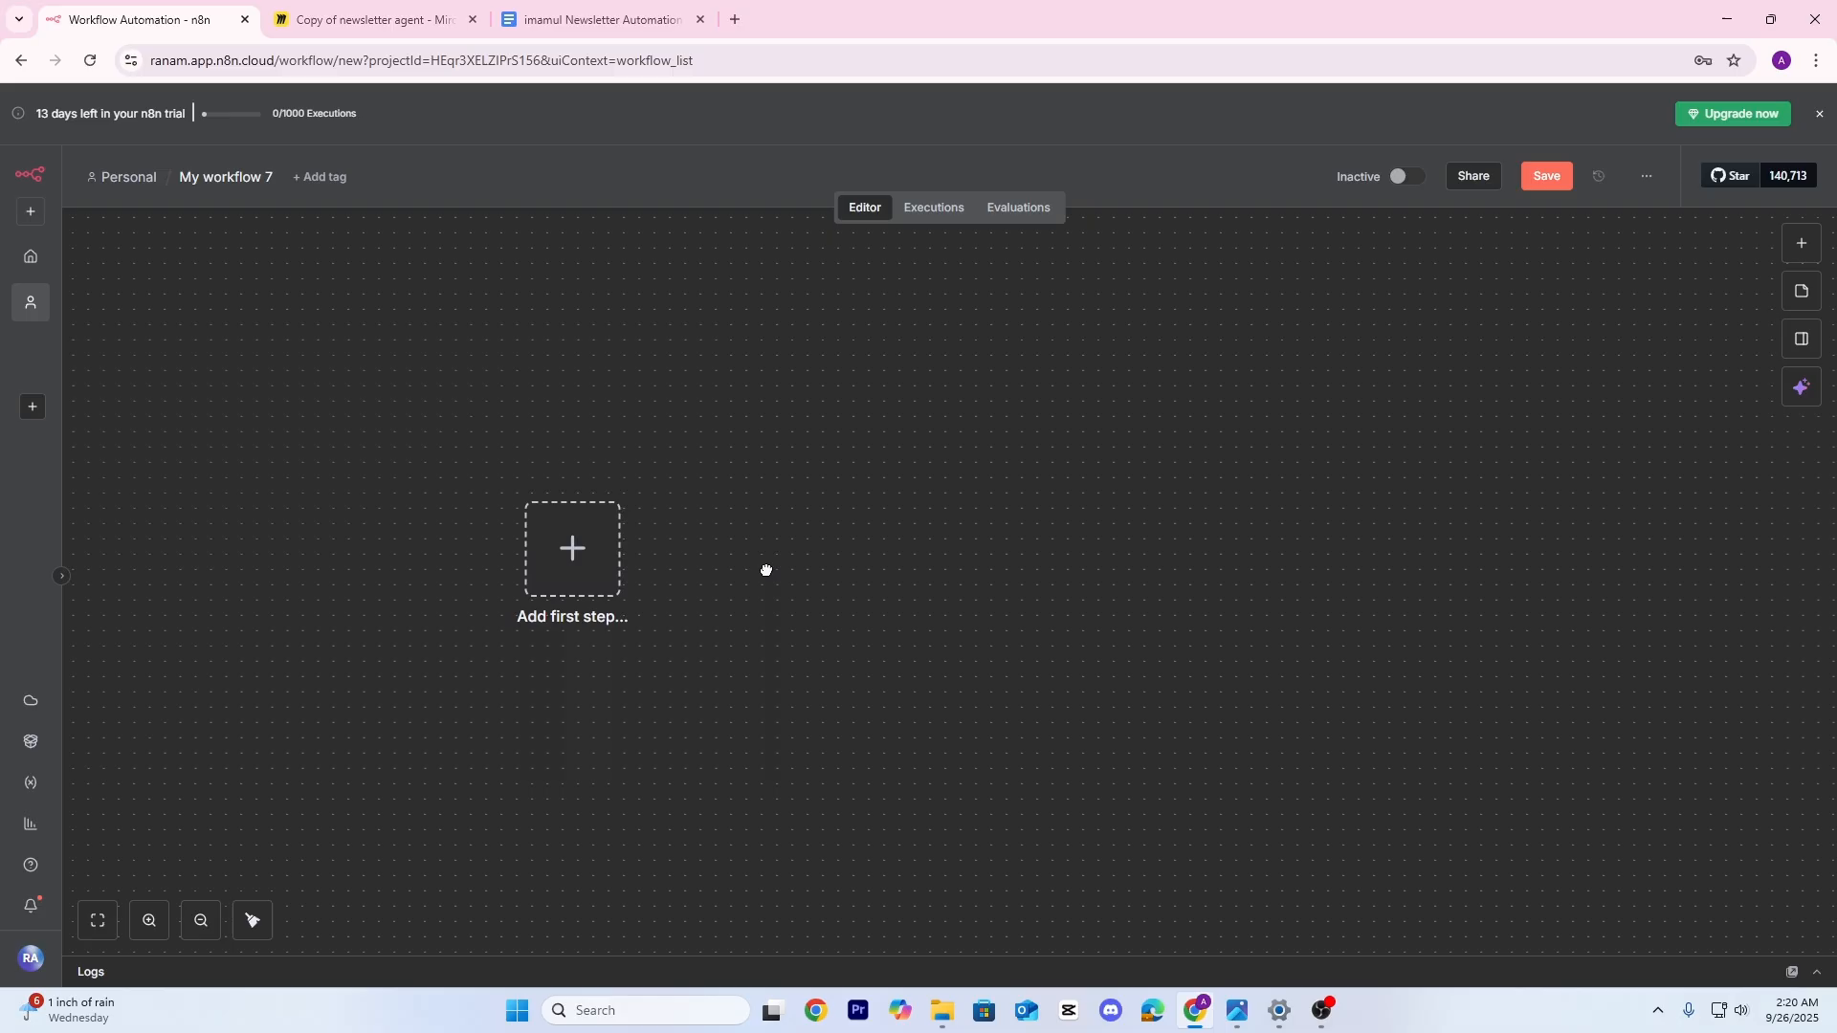
pyautogui.click(611, 552)
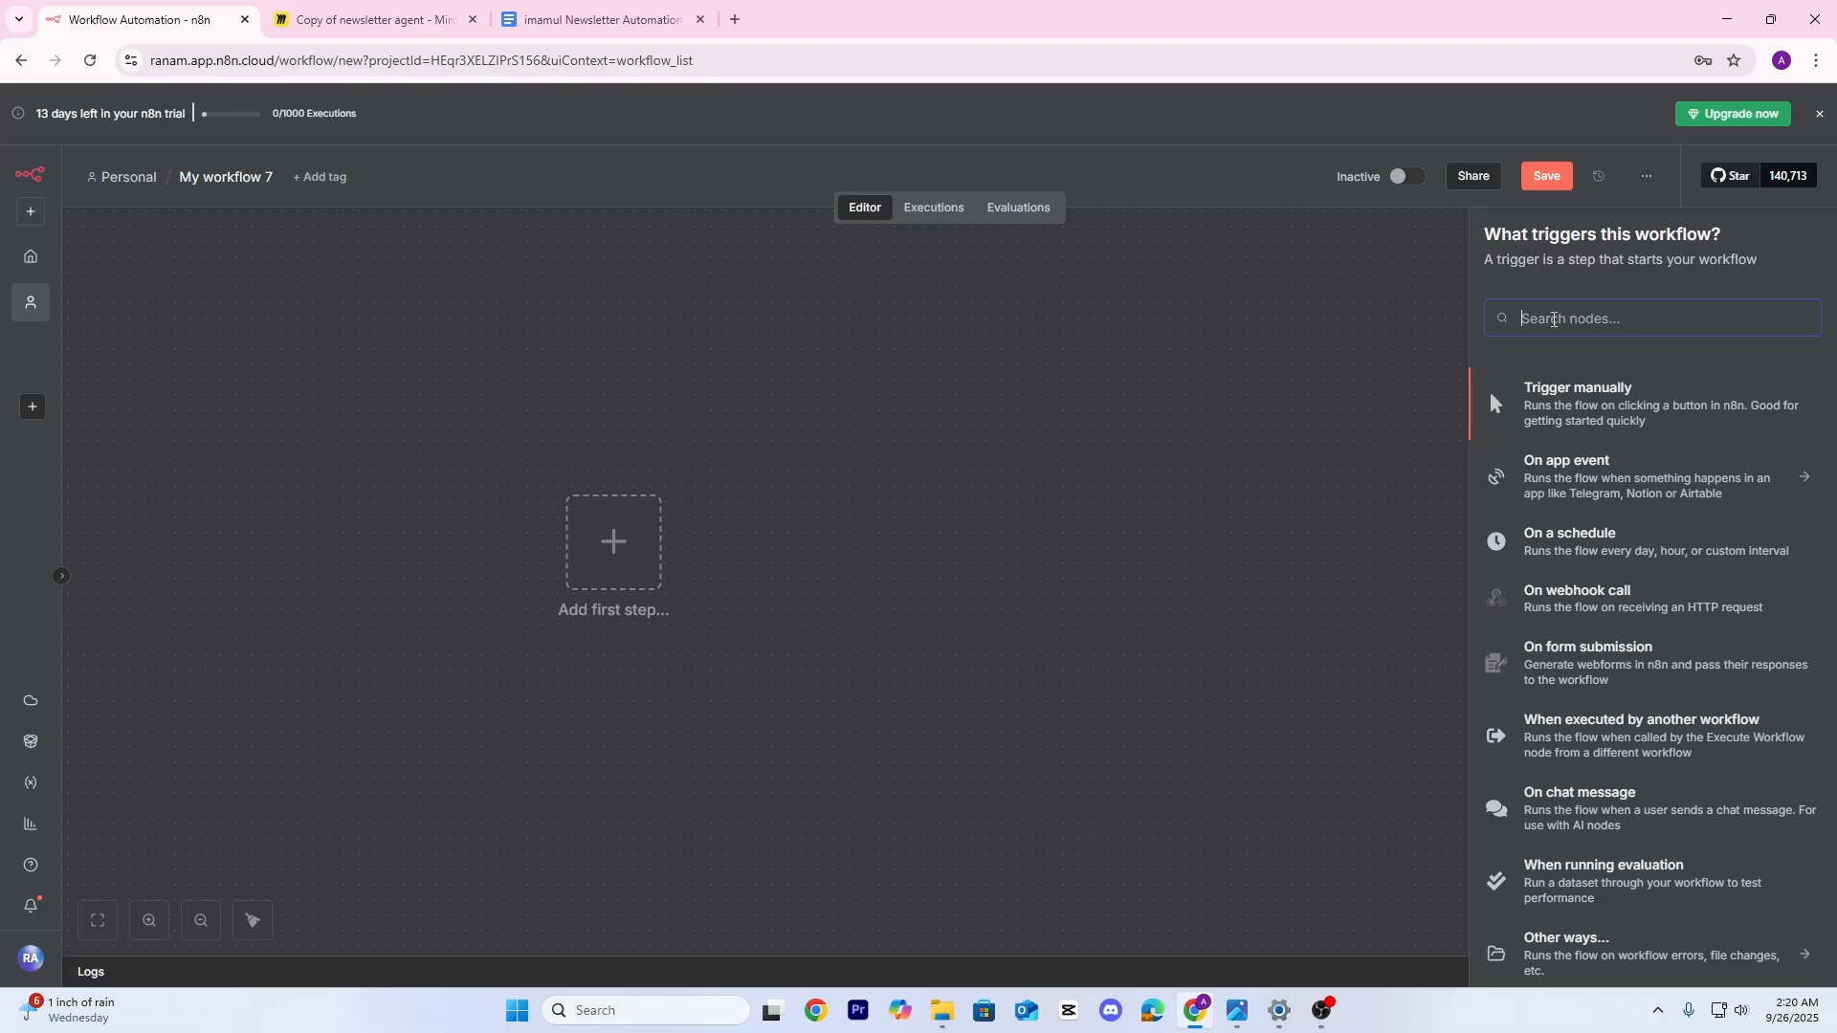
pyautogui.write('ta')
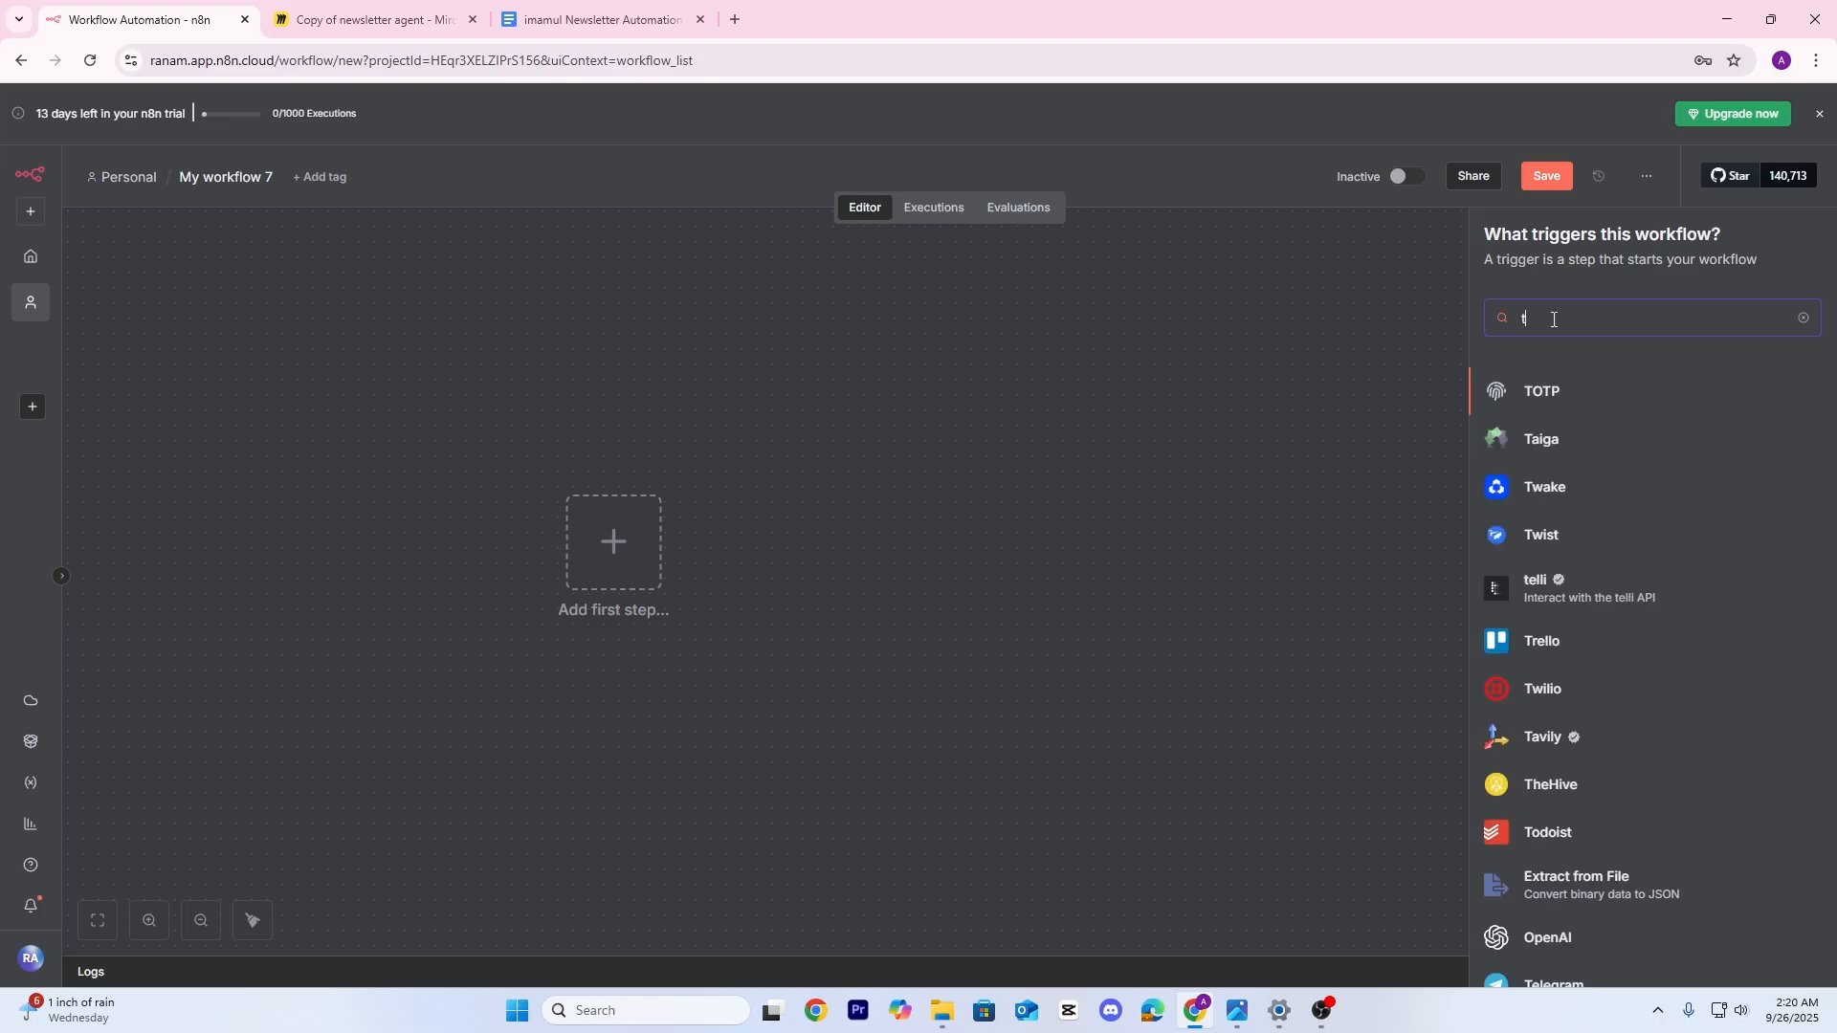
pyautogui.click(1537, 442)
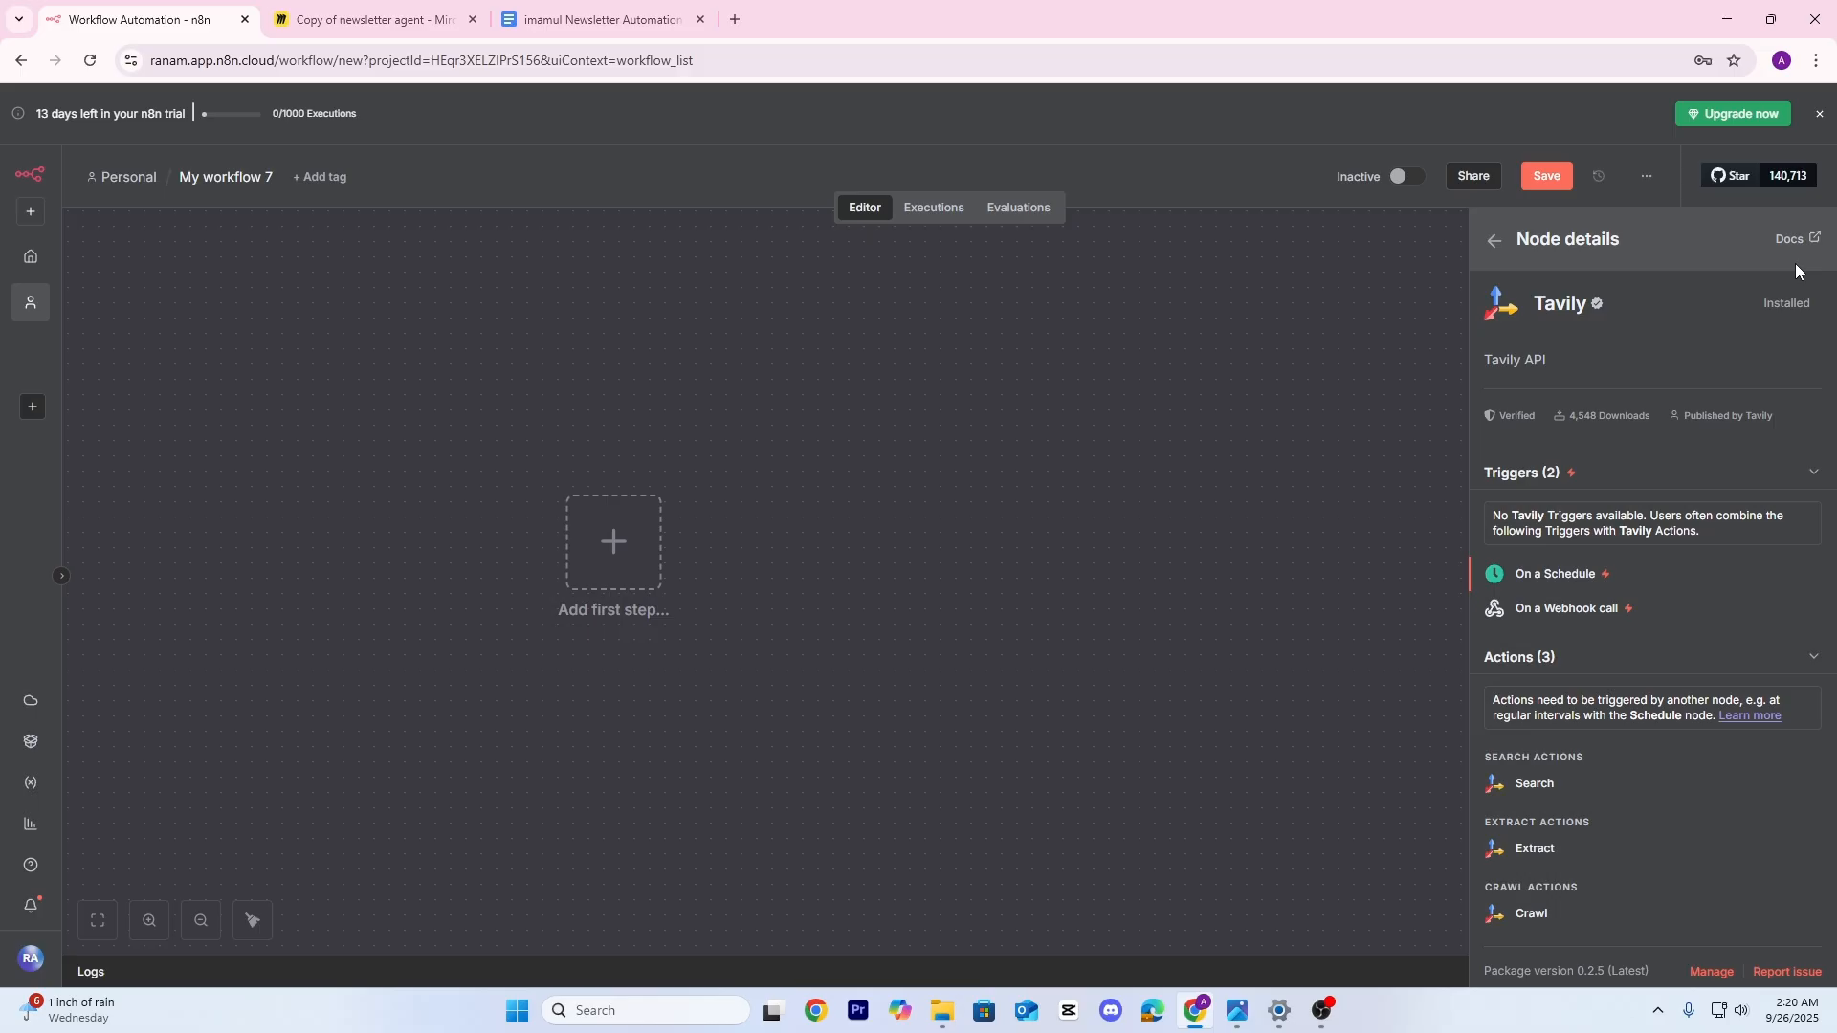
pyautogui.click(1534, 785)
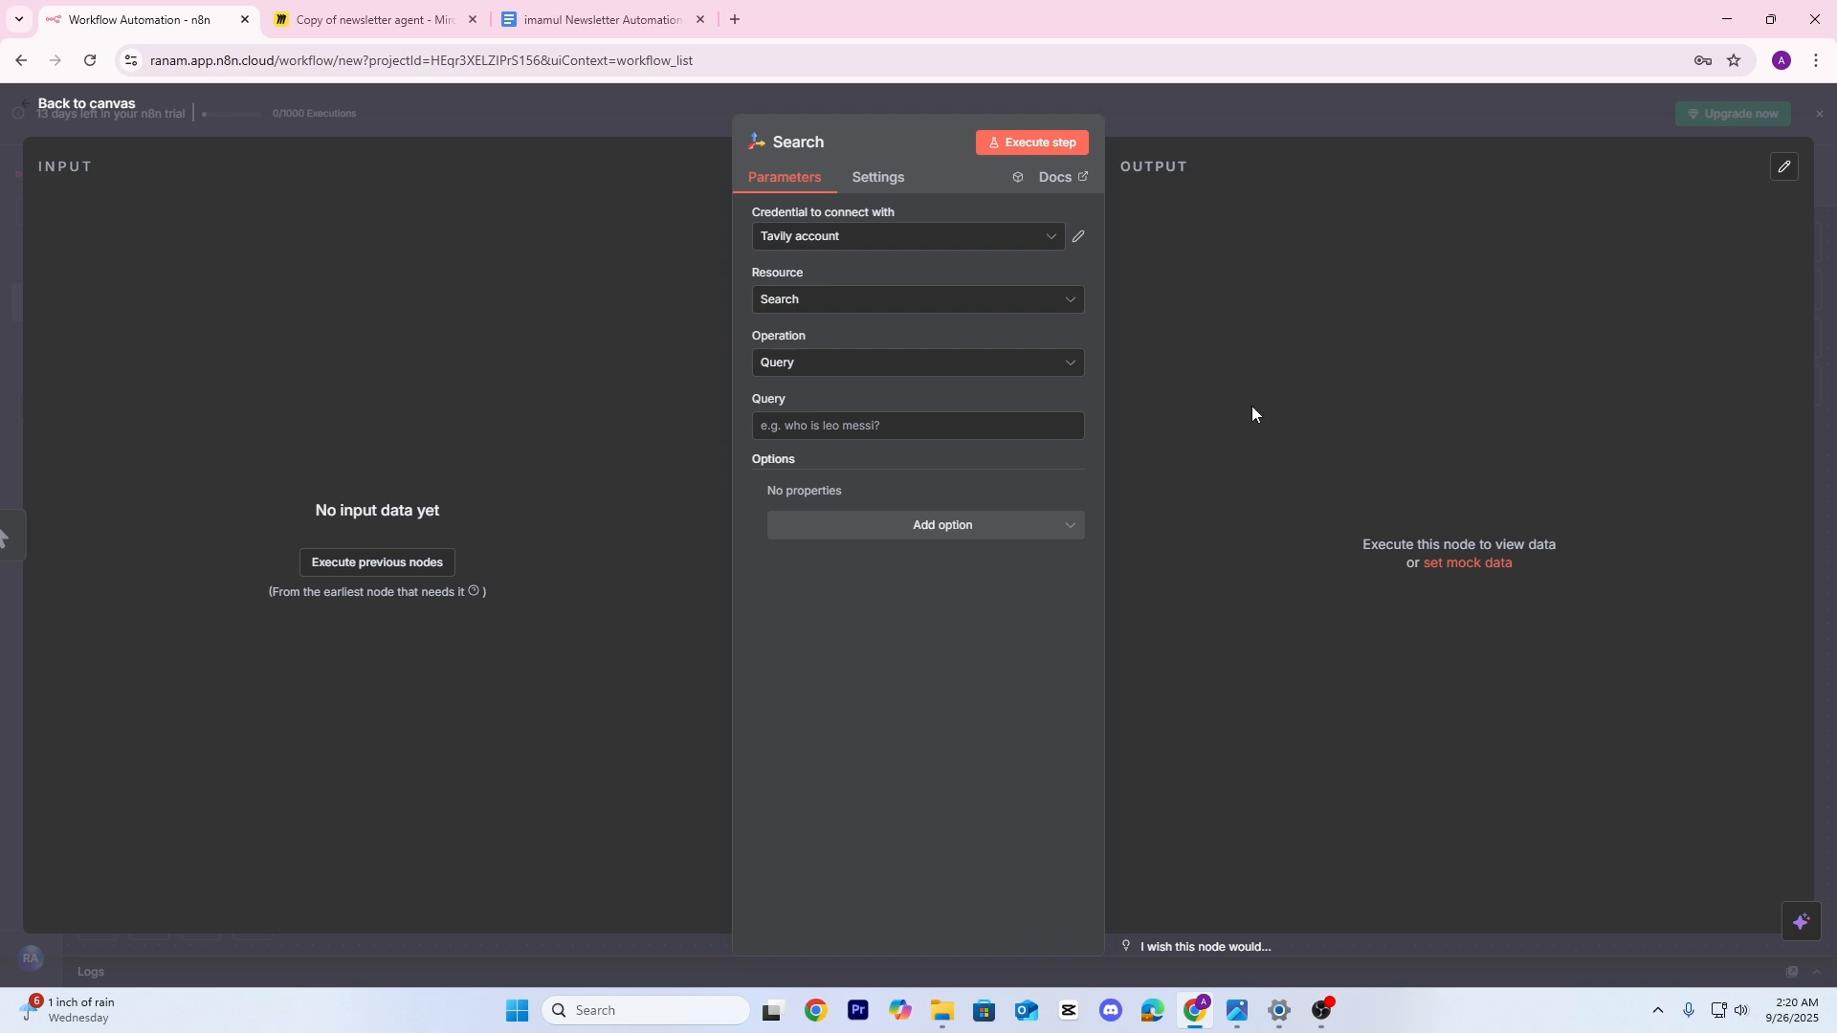
# Create a new Tavily credential, paste the API key, and open a new browser tab
pyautogui.click(889, 241)
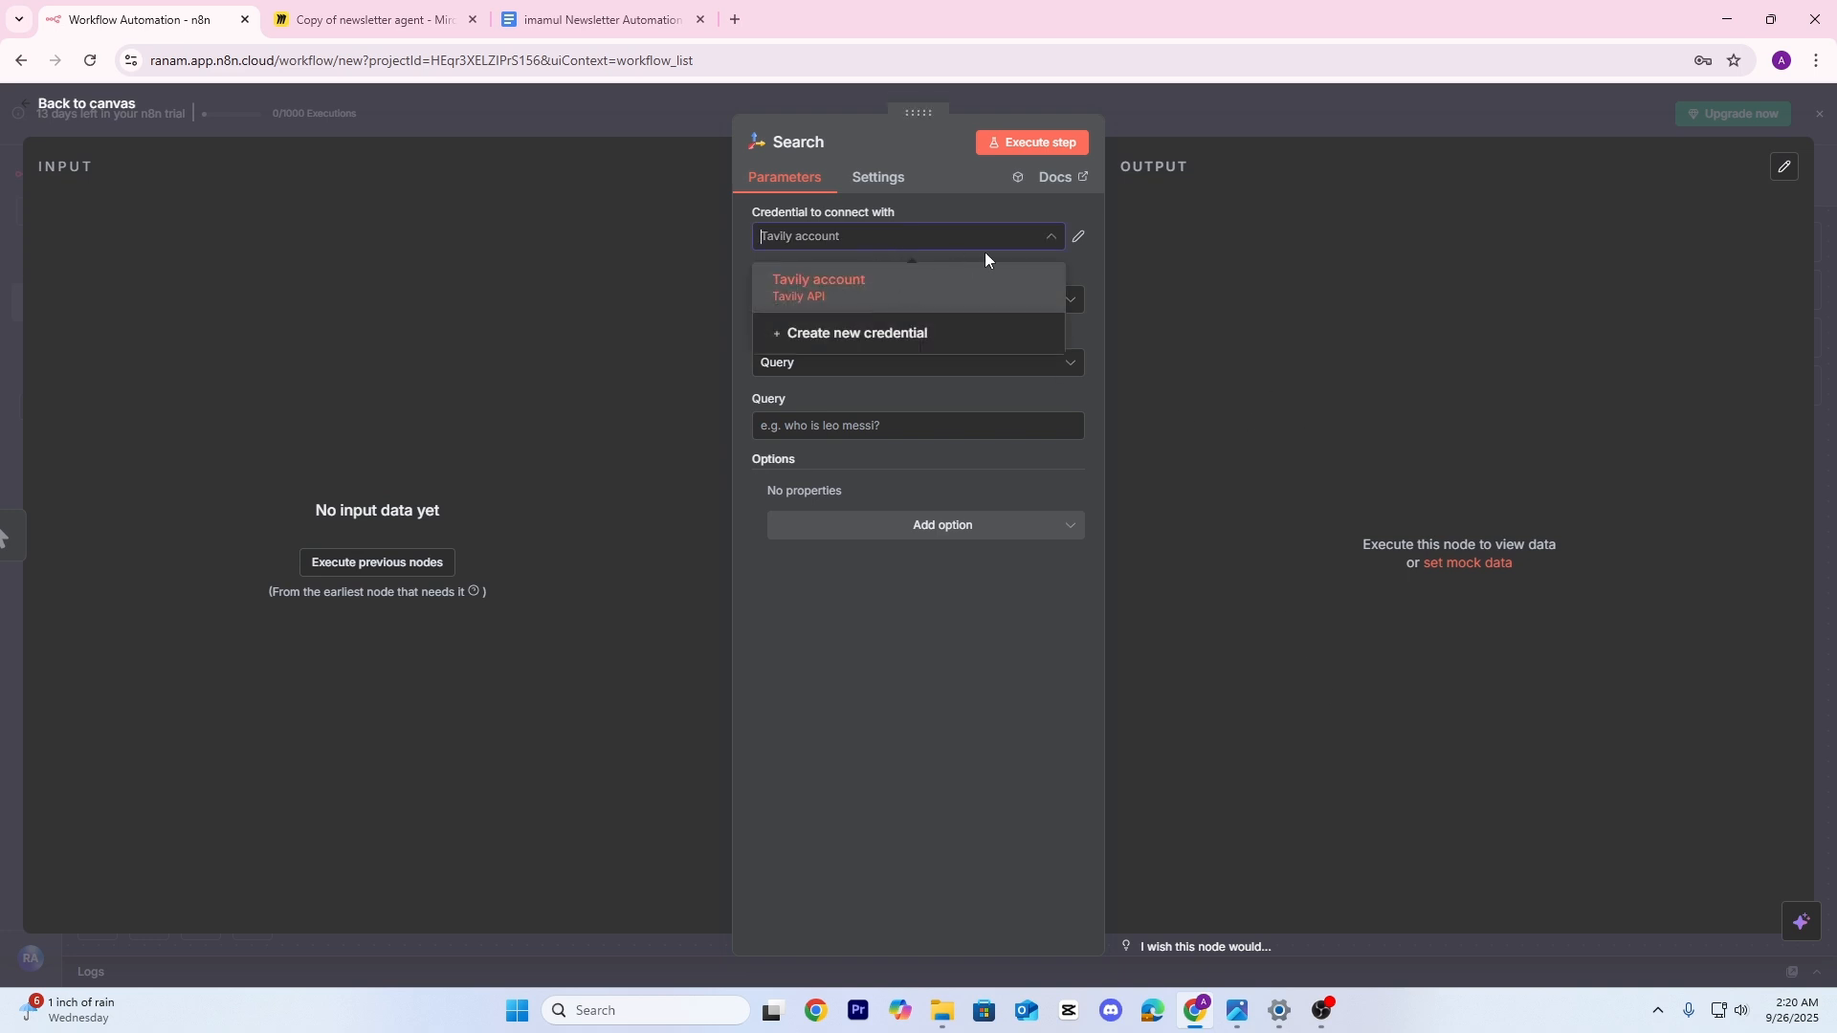
pyautogui.click(873, 336)
pyautogui.hotkey('ctrl', 'v')
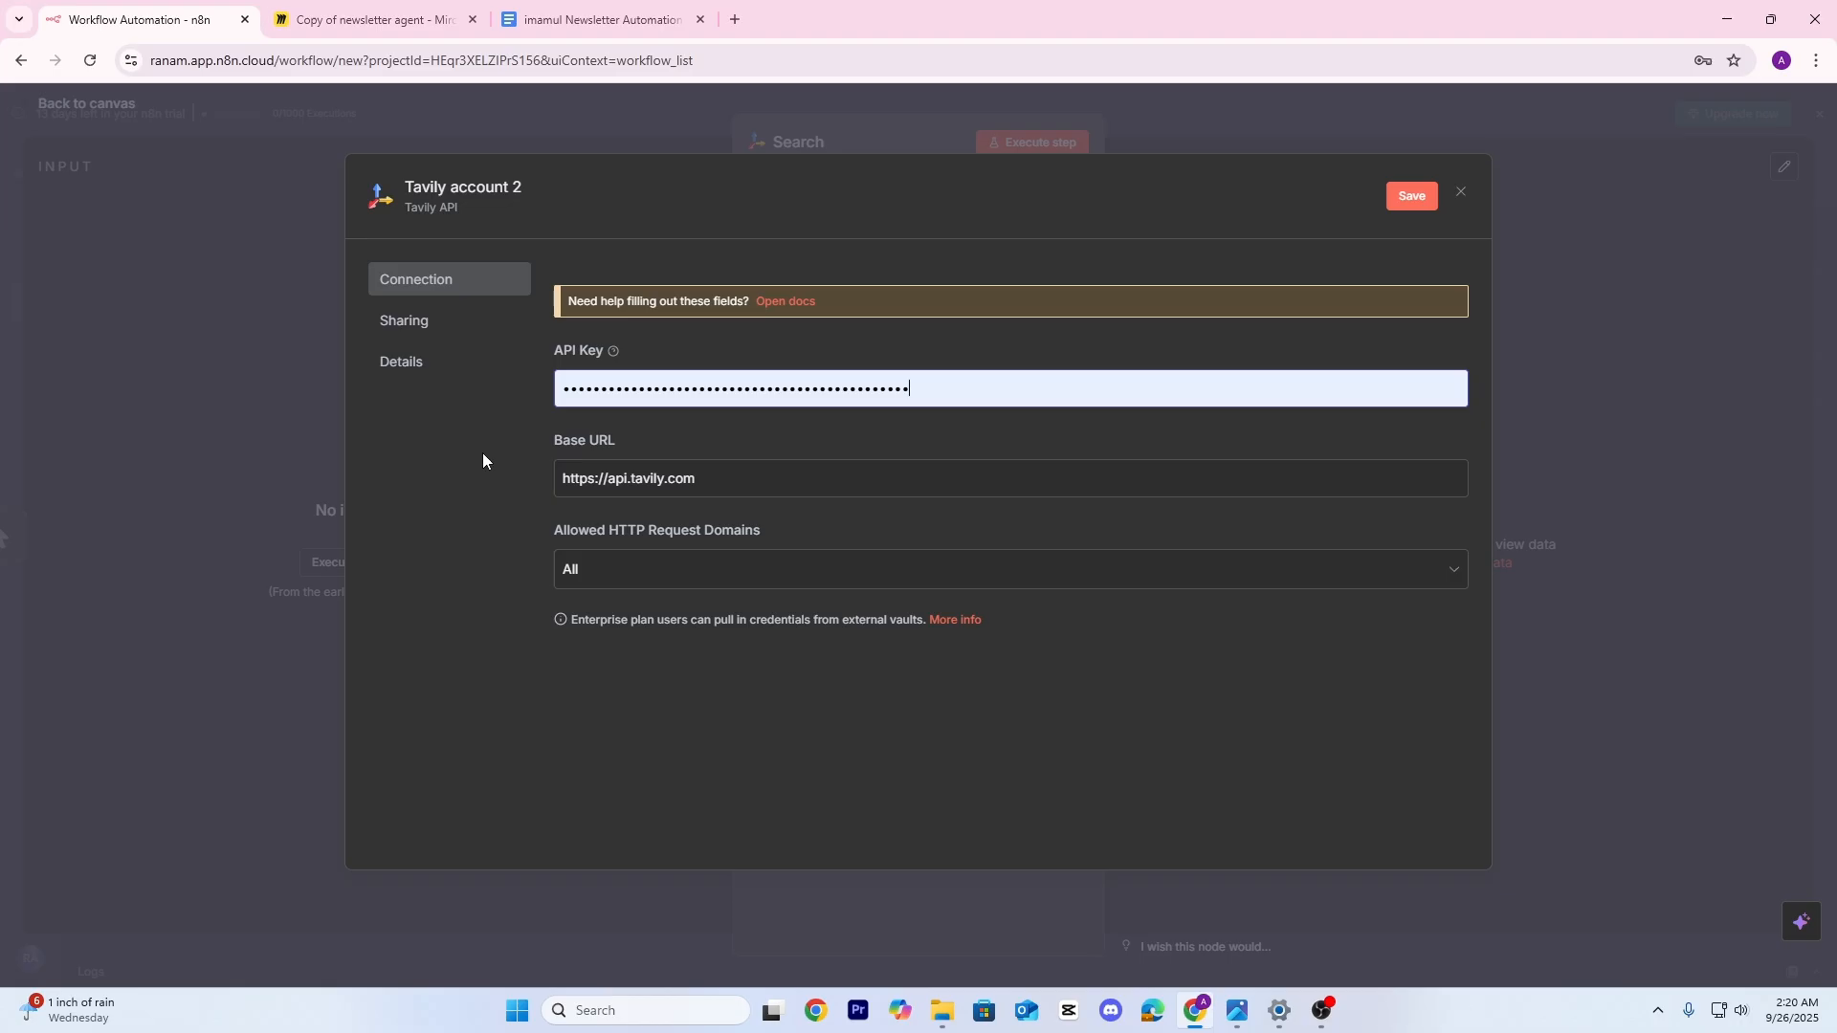
pyautogui.click(735, 19)
# Search Google for 'tav' and open the Tavily website
pyautogui.click(729, 383)
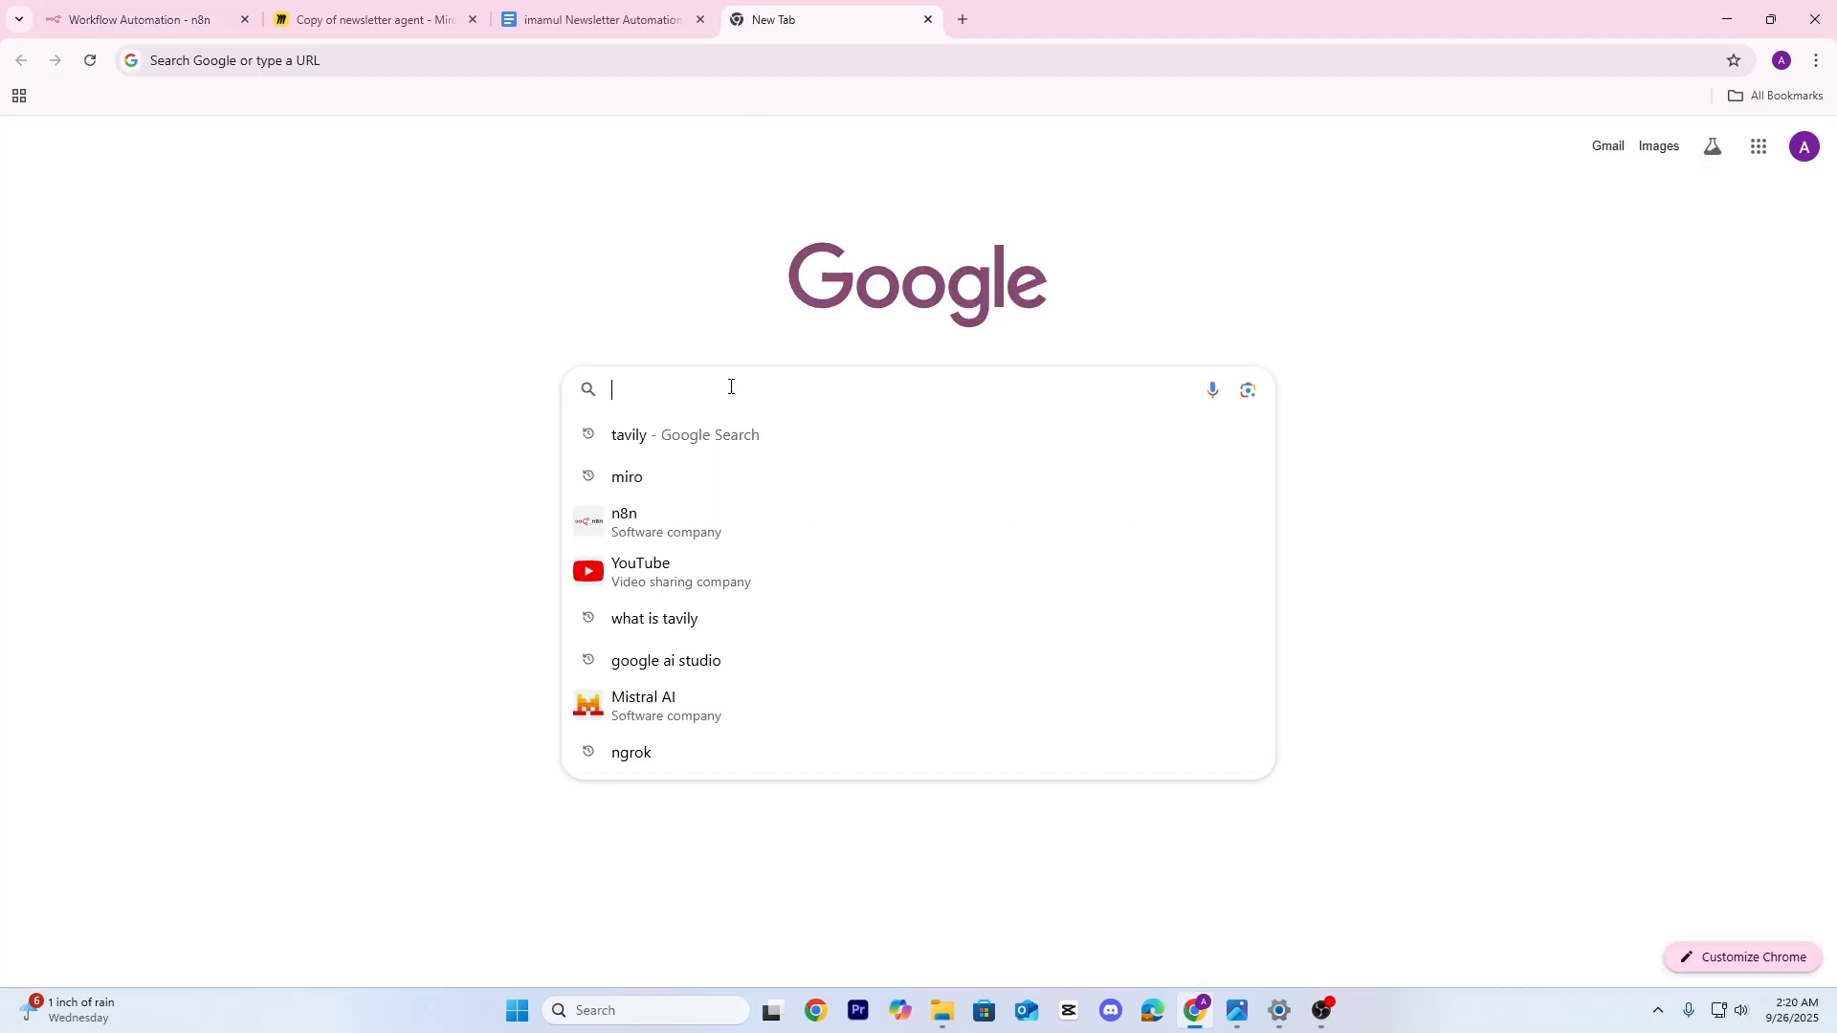
pyautogui.write('tav')
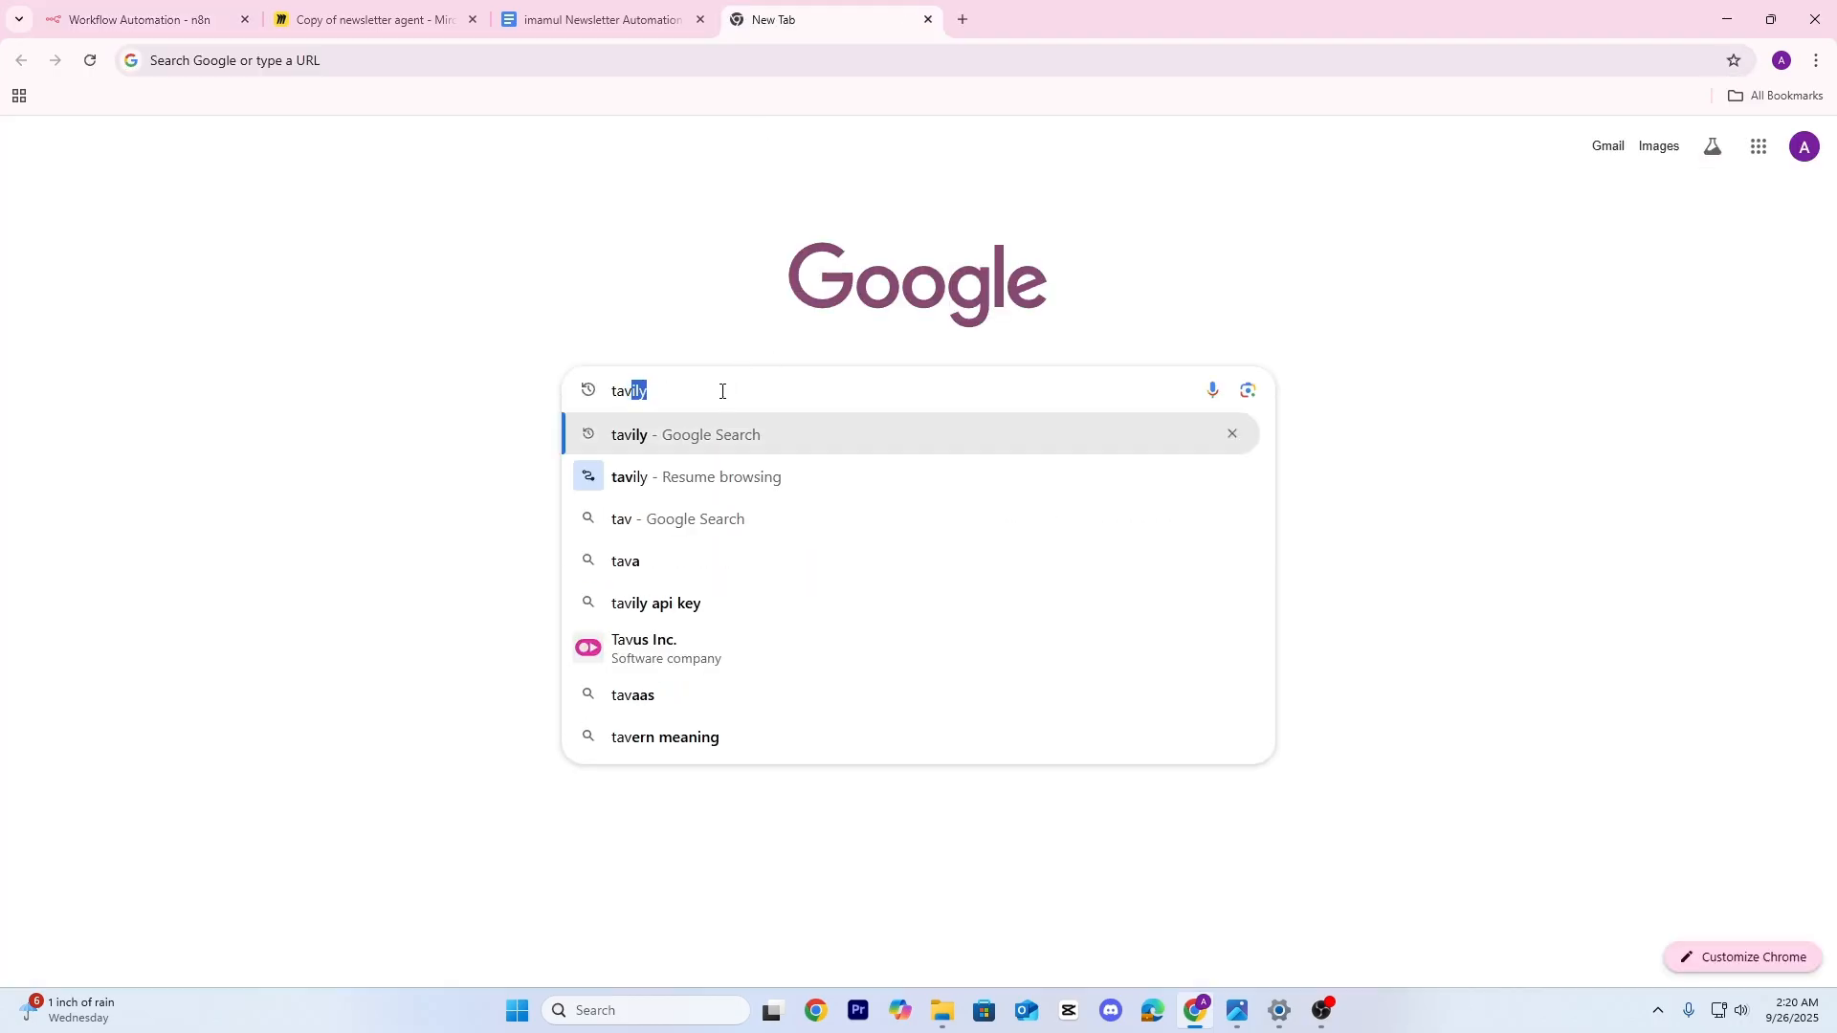
pyautogui.press('Return')
pyautogui.click(387, 362)
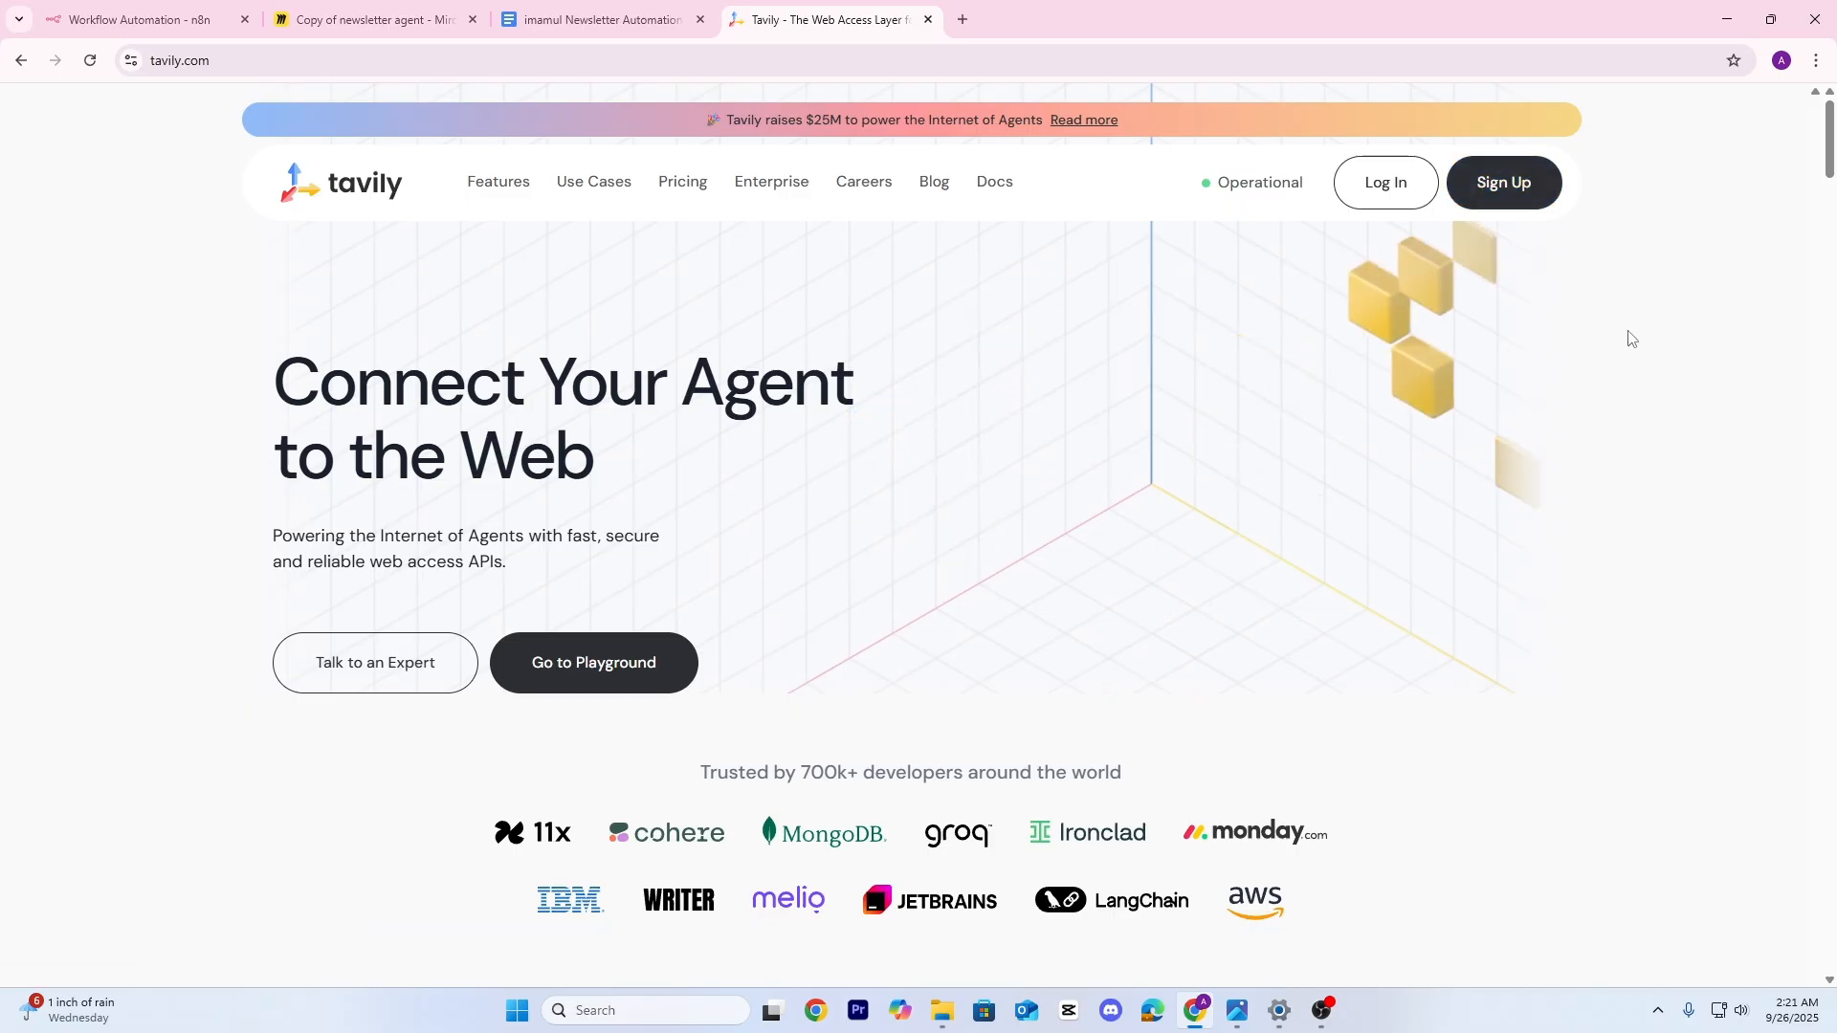
# Log in to Tavily, cancel creating a new API key, and return to n8n
pyautogui.click(1392, 196)
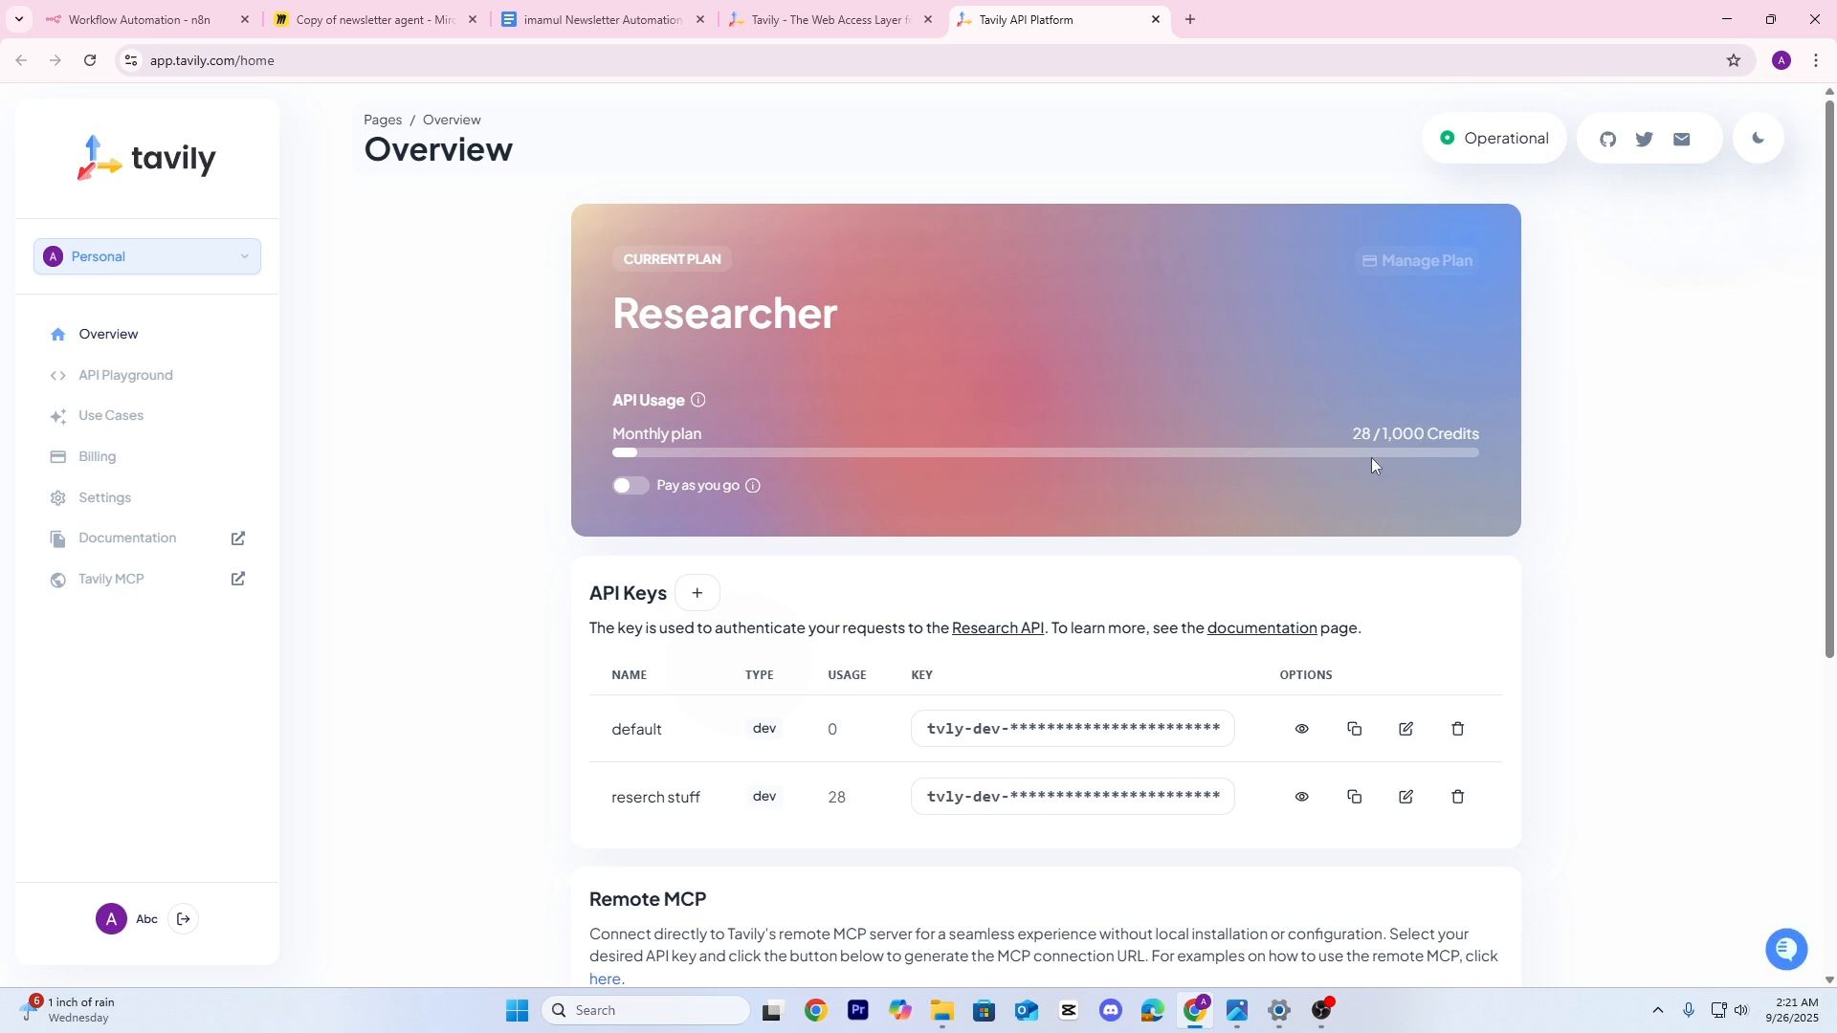
pyautogui.scroll(-1, 1205, 536)
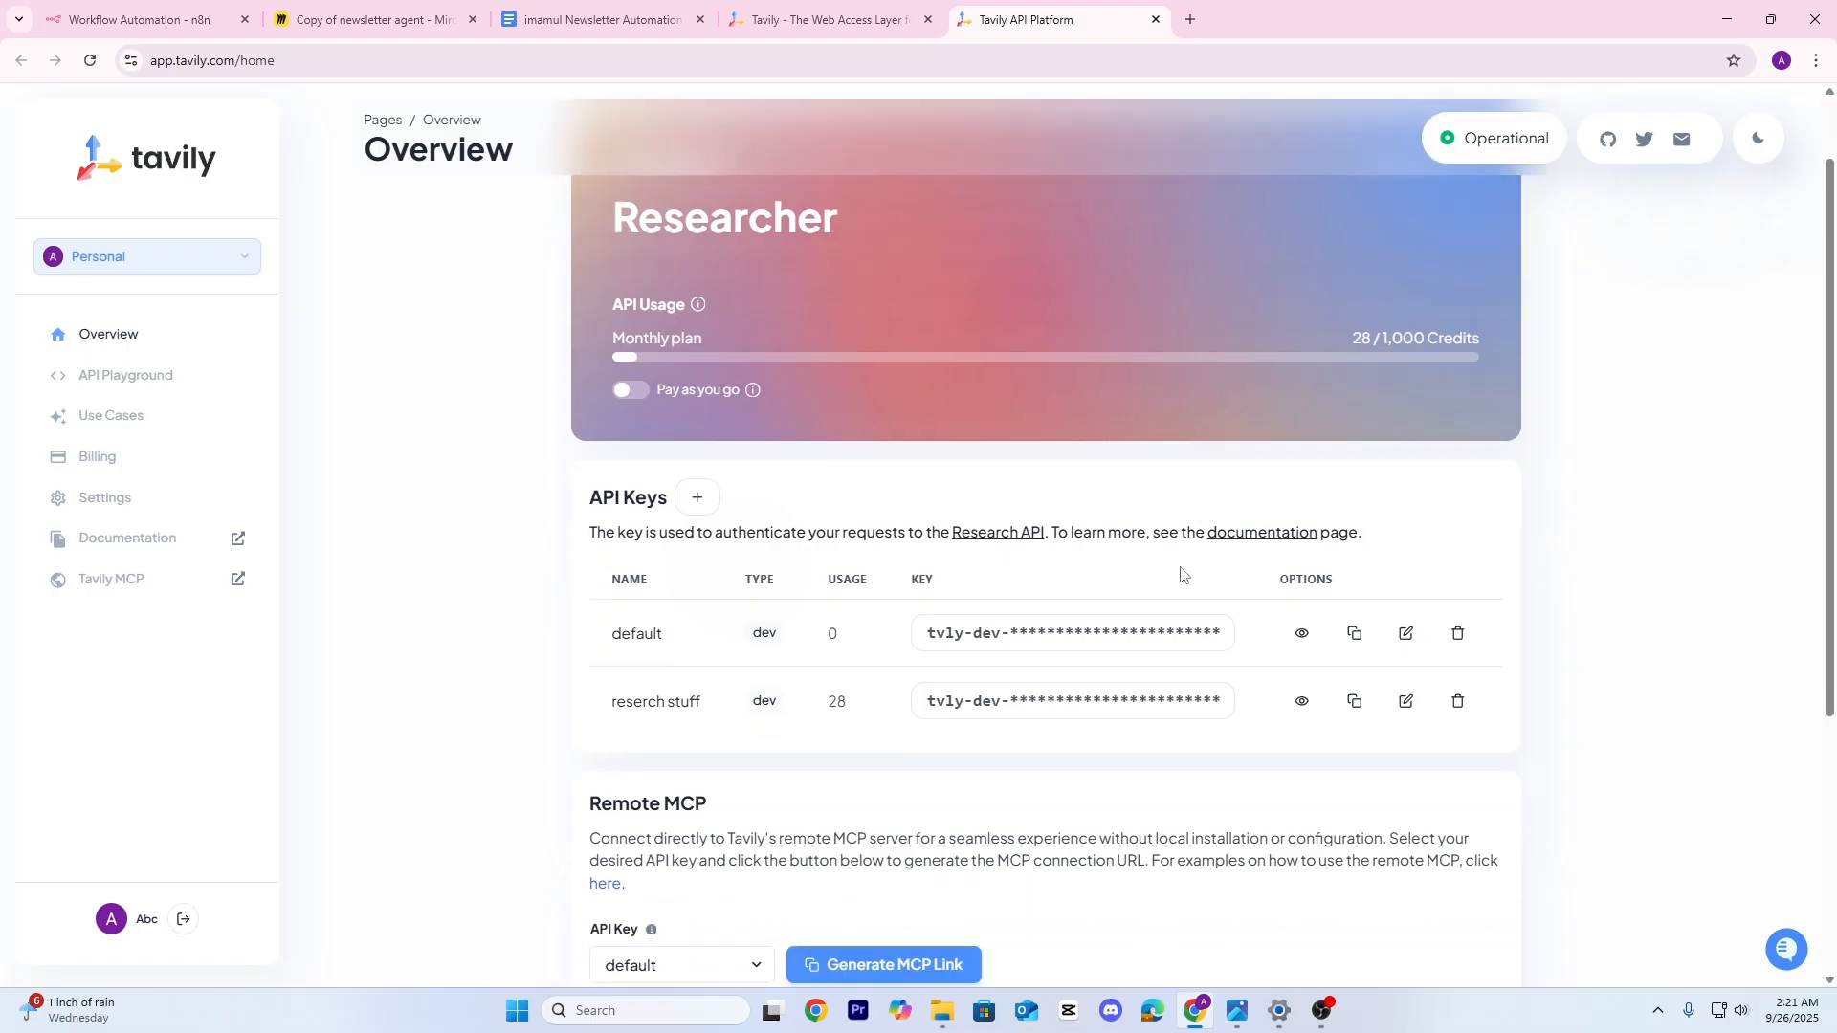
pyautogui.click(697, 497)
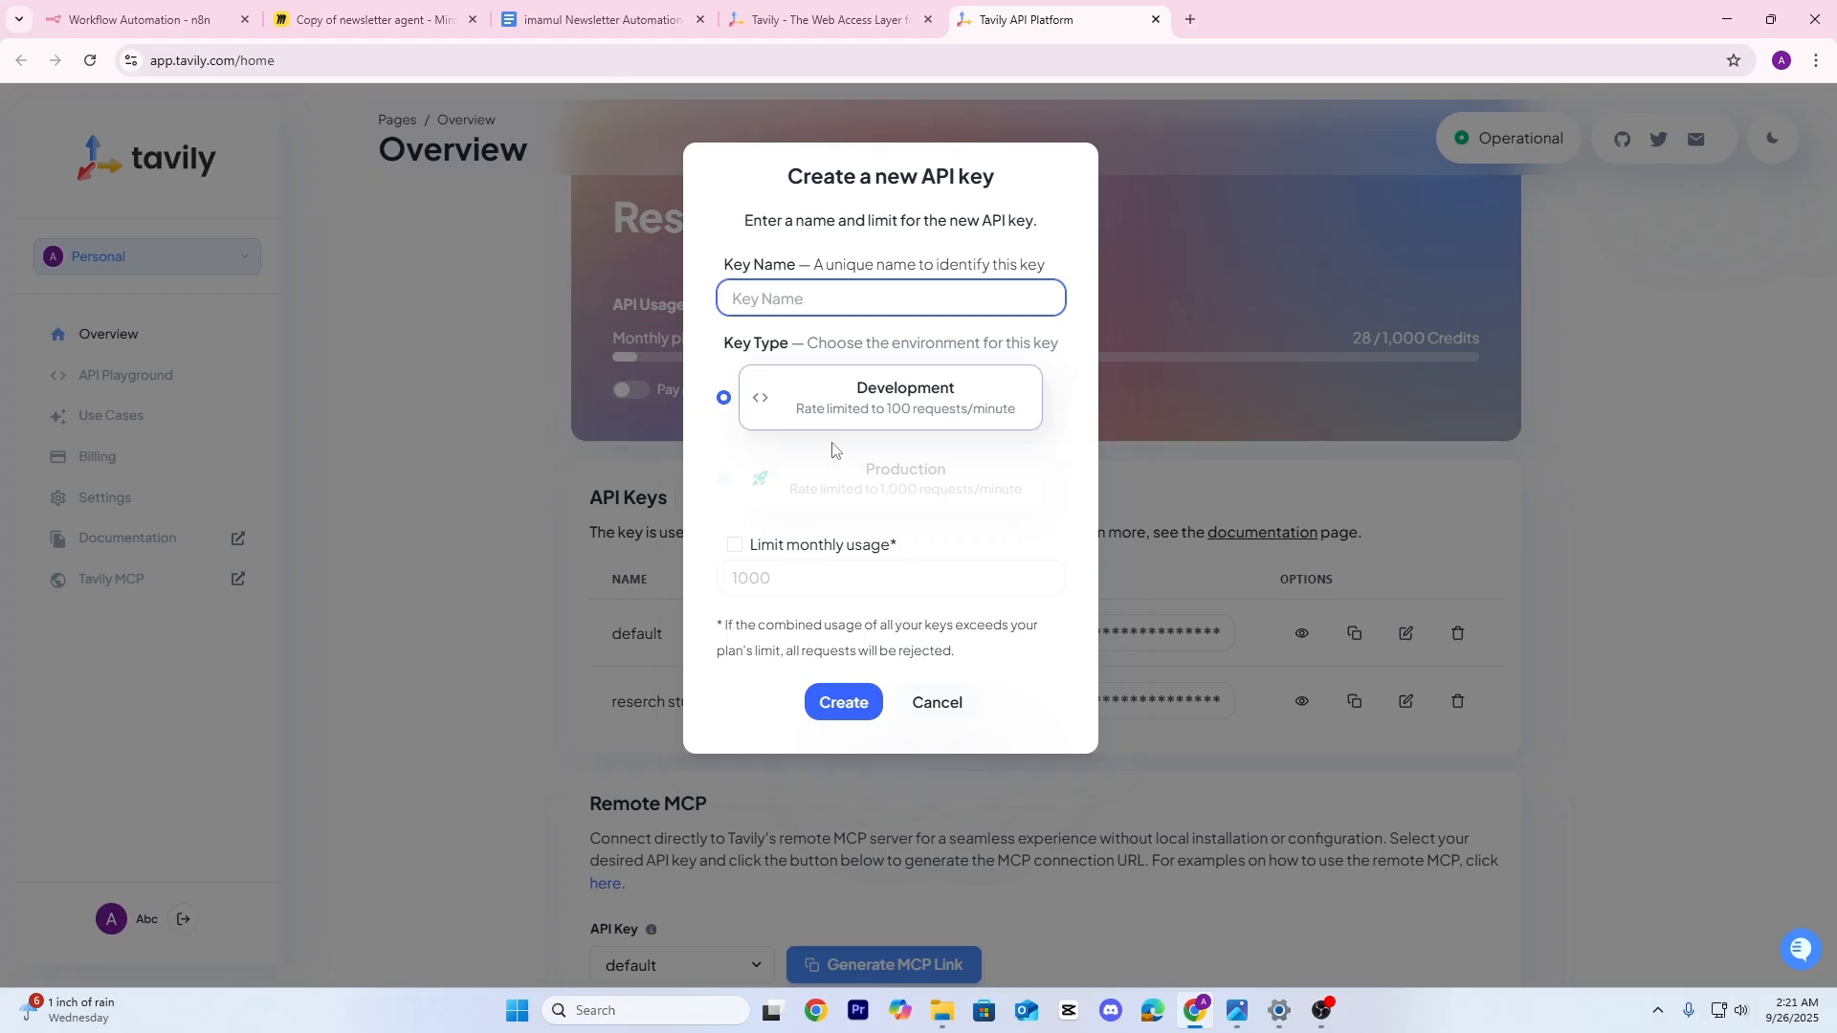
pyautogui.click(940, 703)
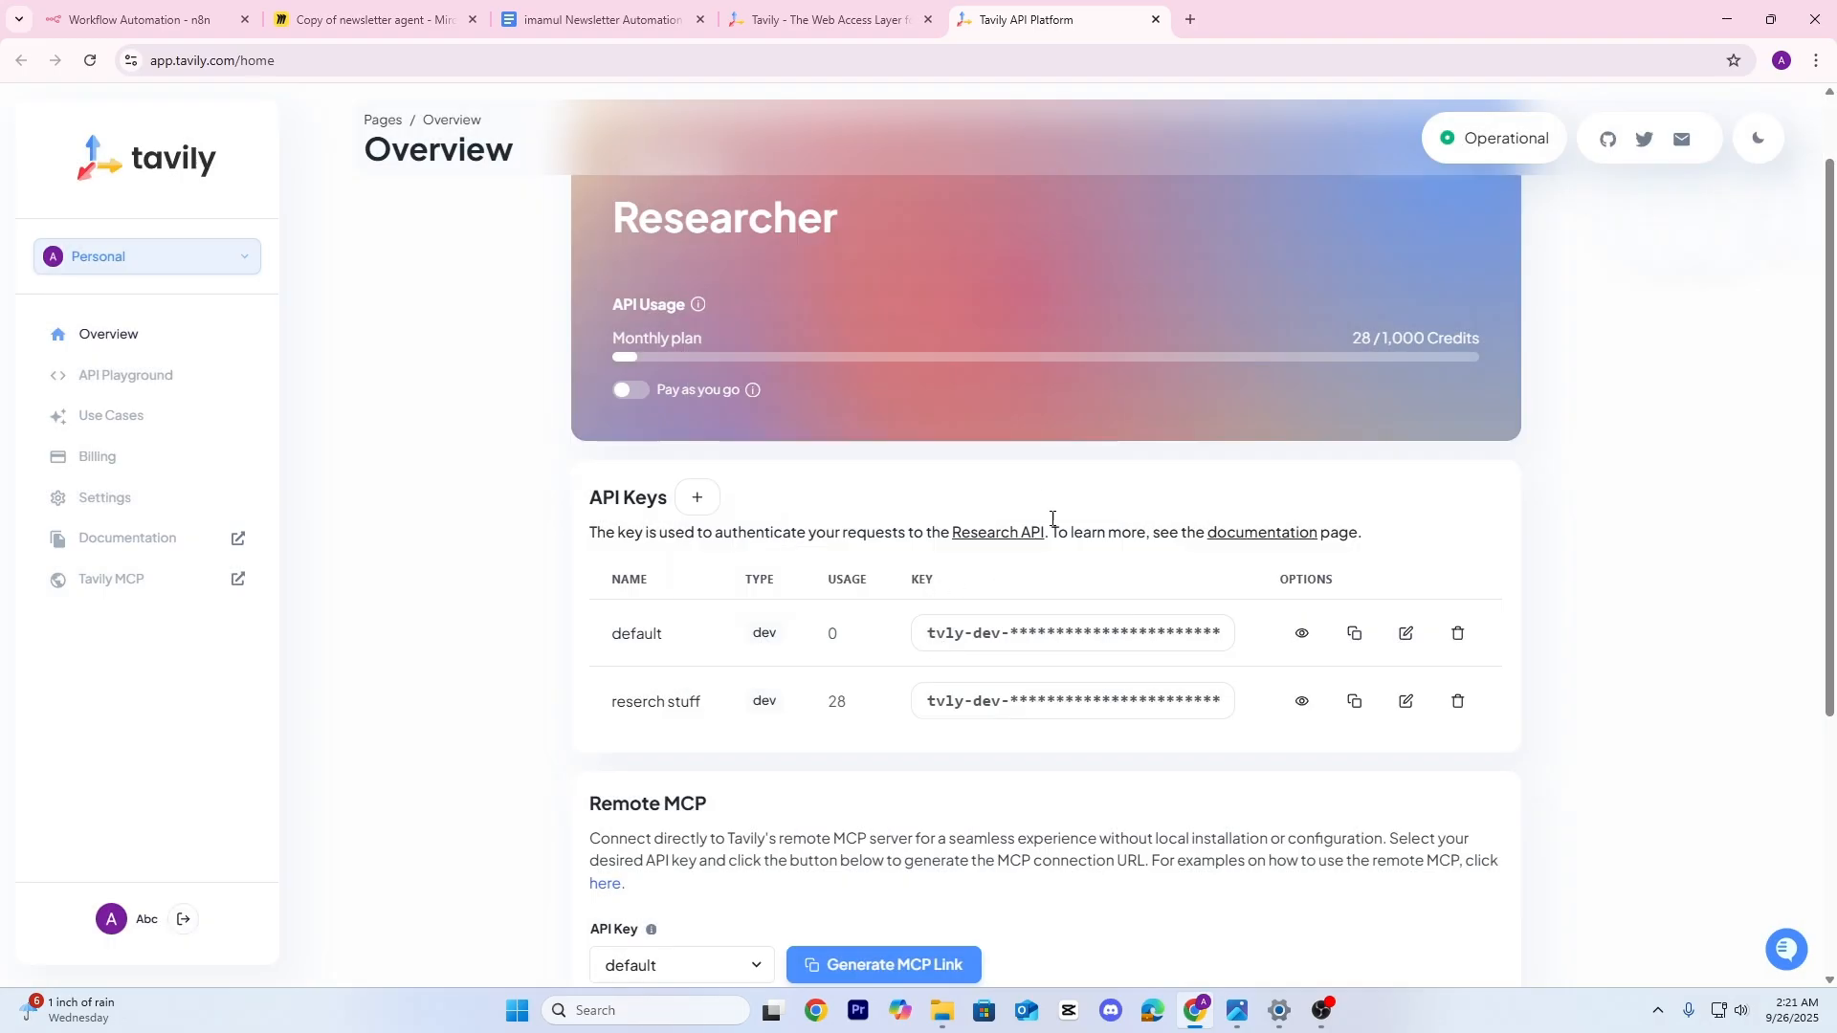
pyautogui.click(143, 19)
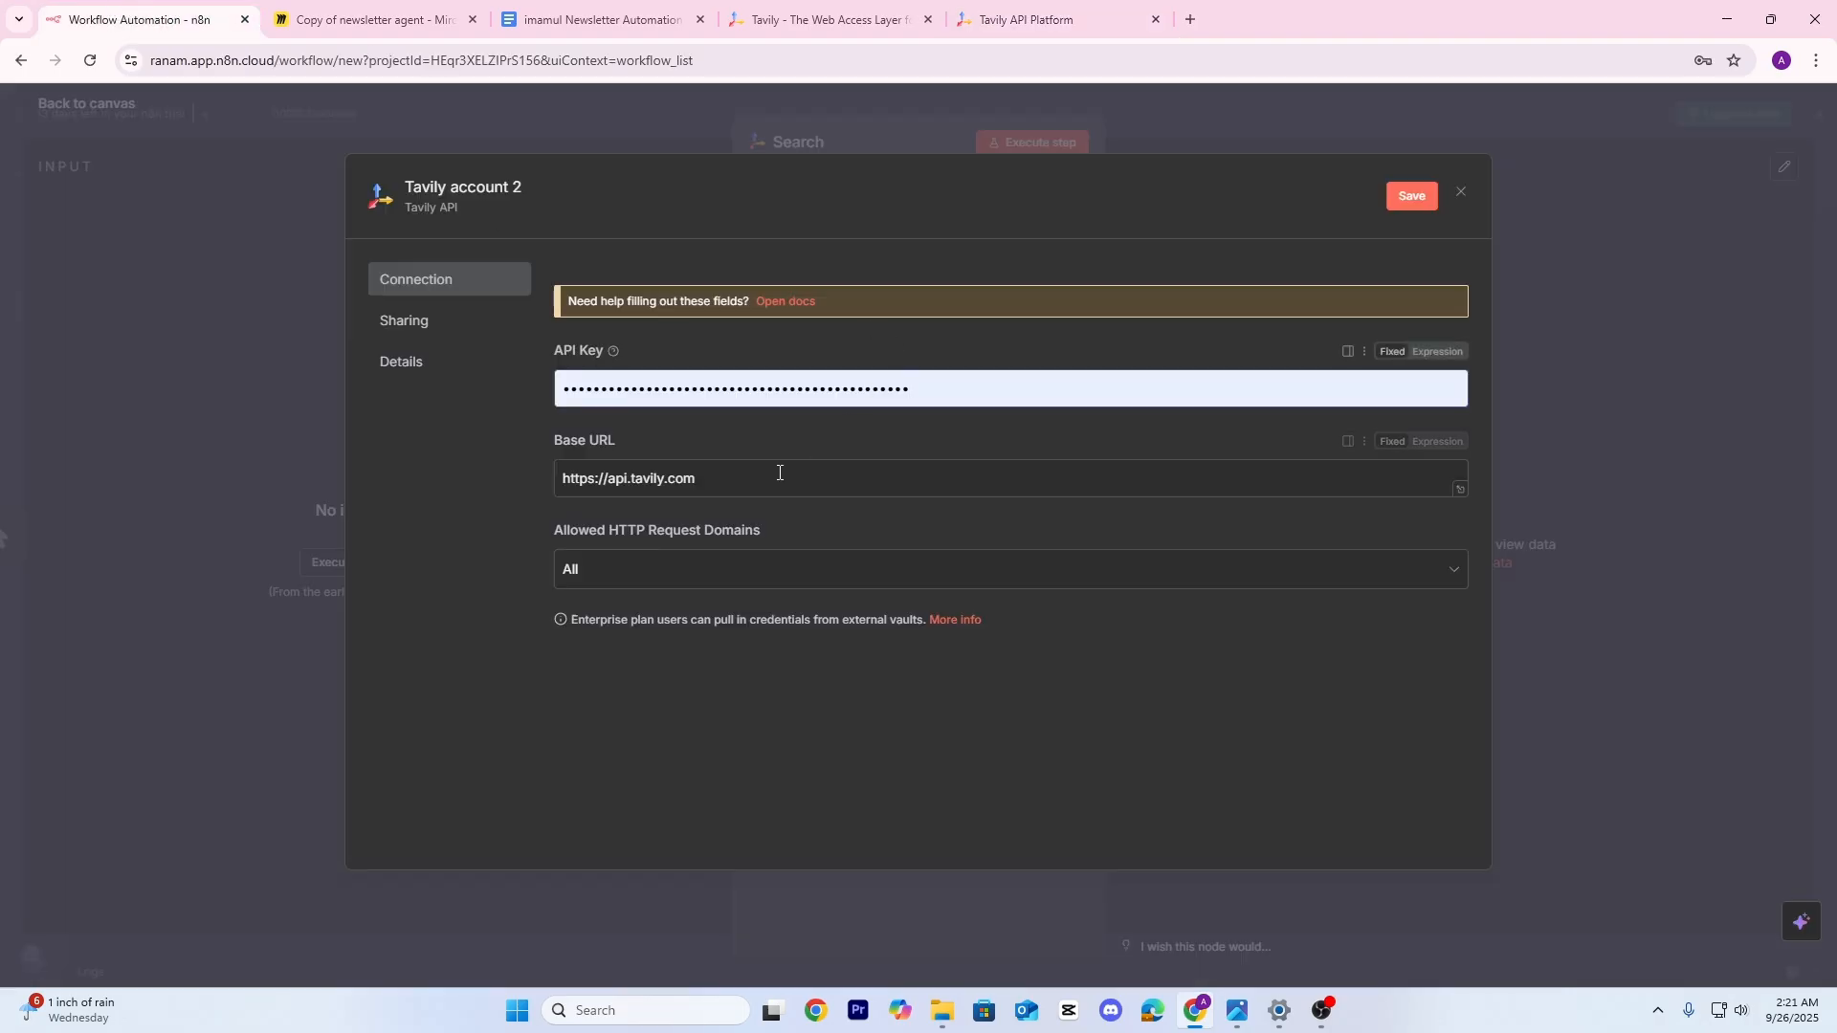
# Close the new credential without saving and select the existing Tavily account
pyautogui.click(706, 389)
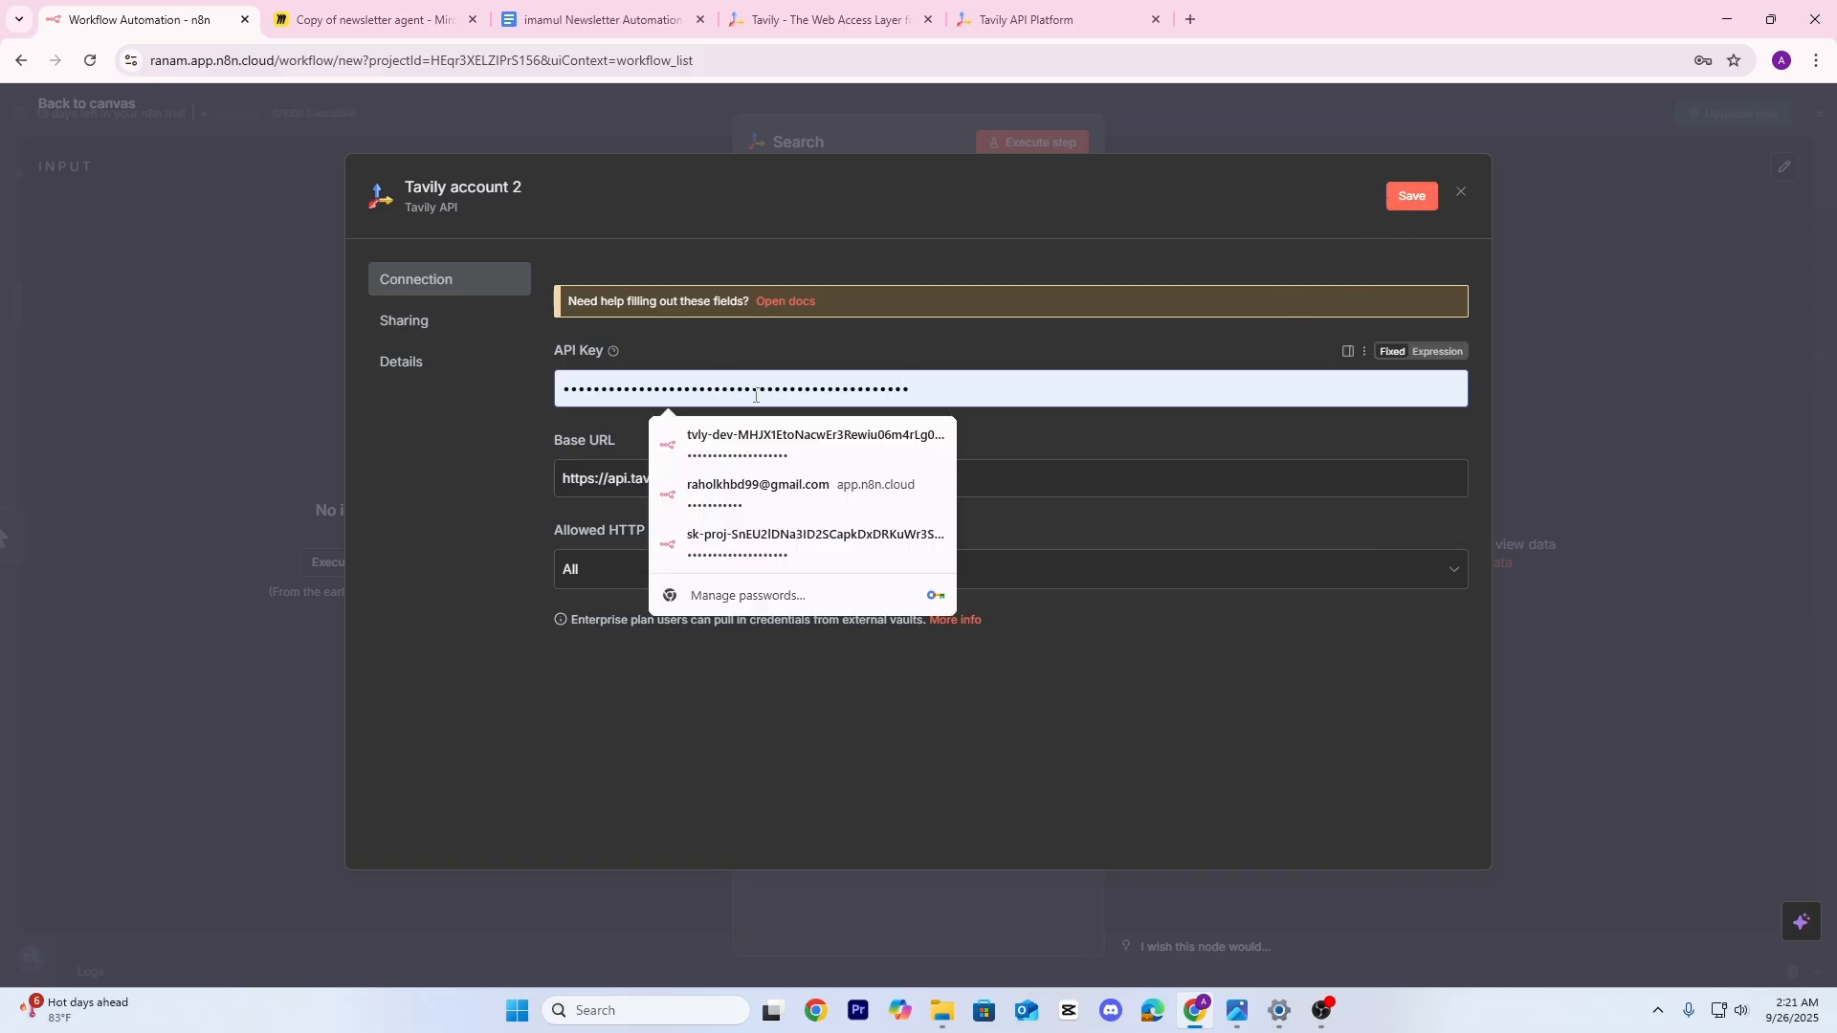
pyautogui.click(1461, 193)
pyautogui.click(974, 585)
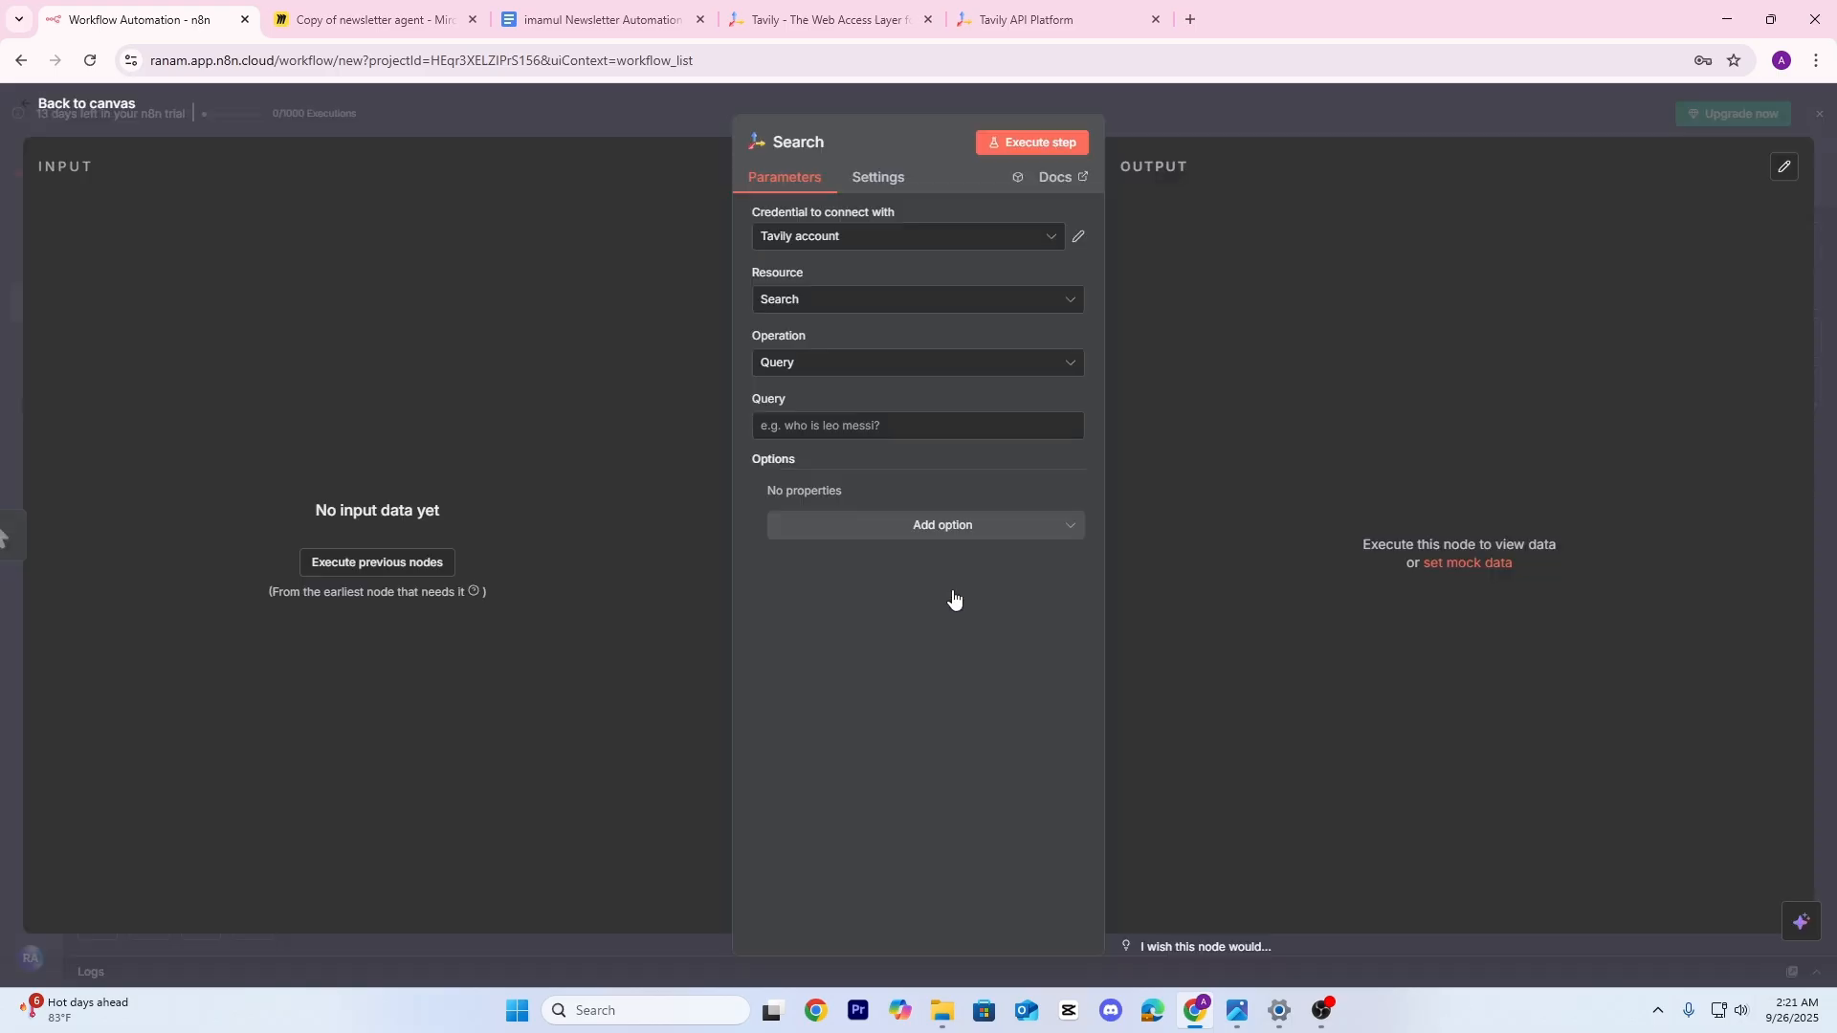
pyautogui.click(957, 254)
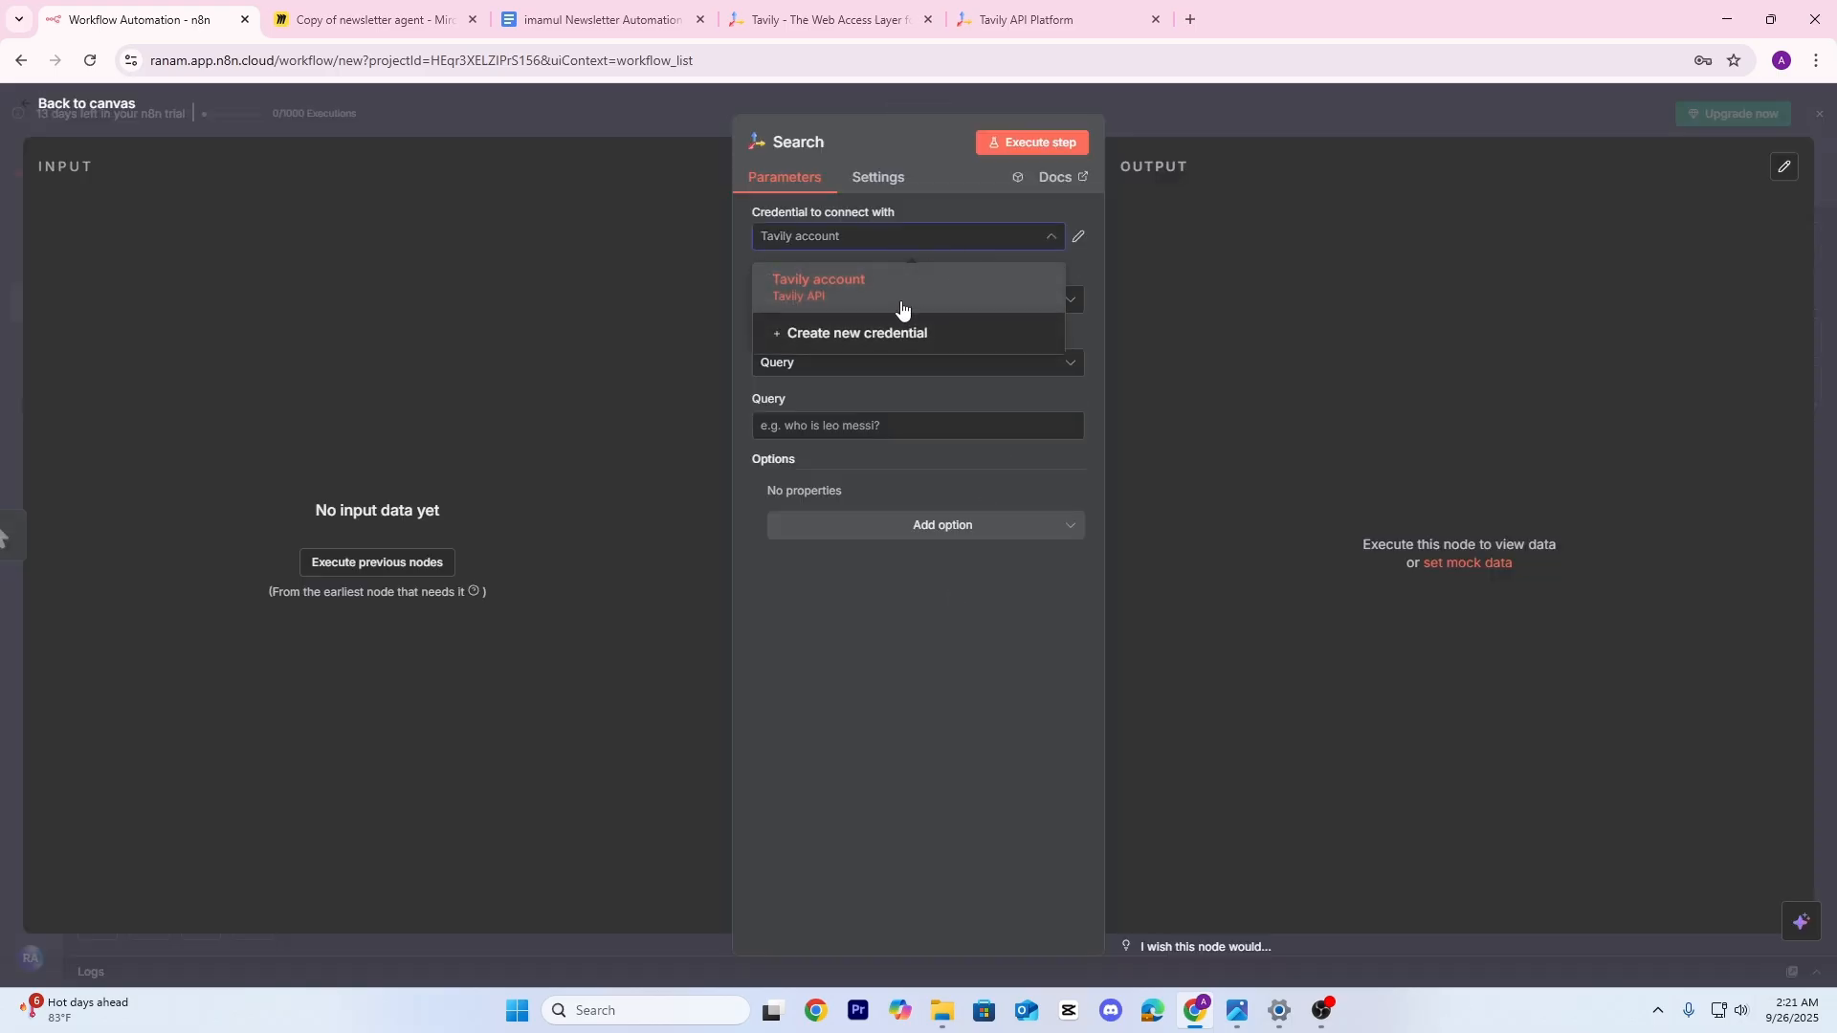
pyautogui.click(1215, 292)
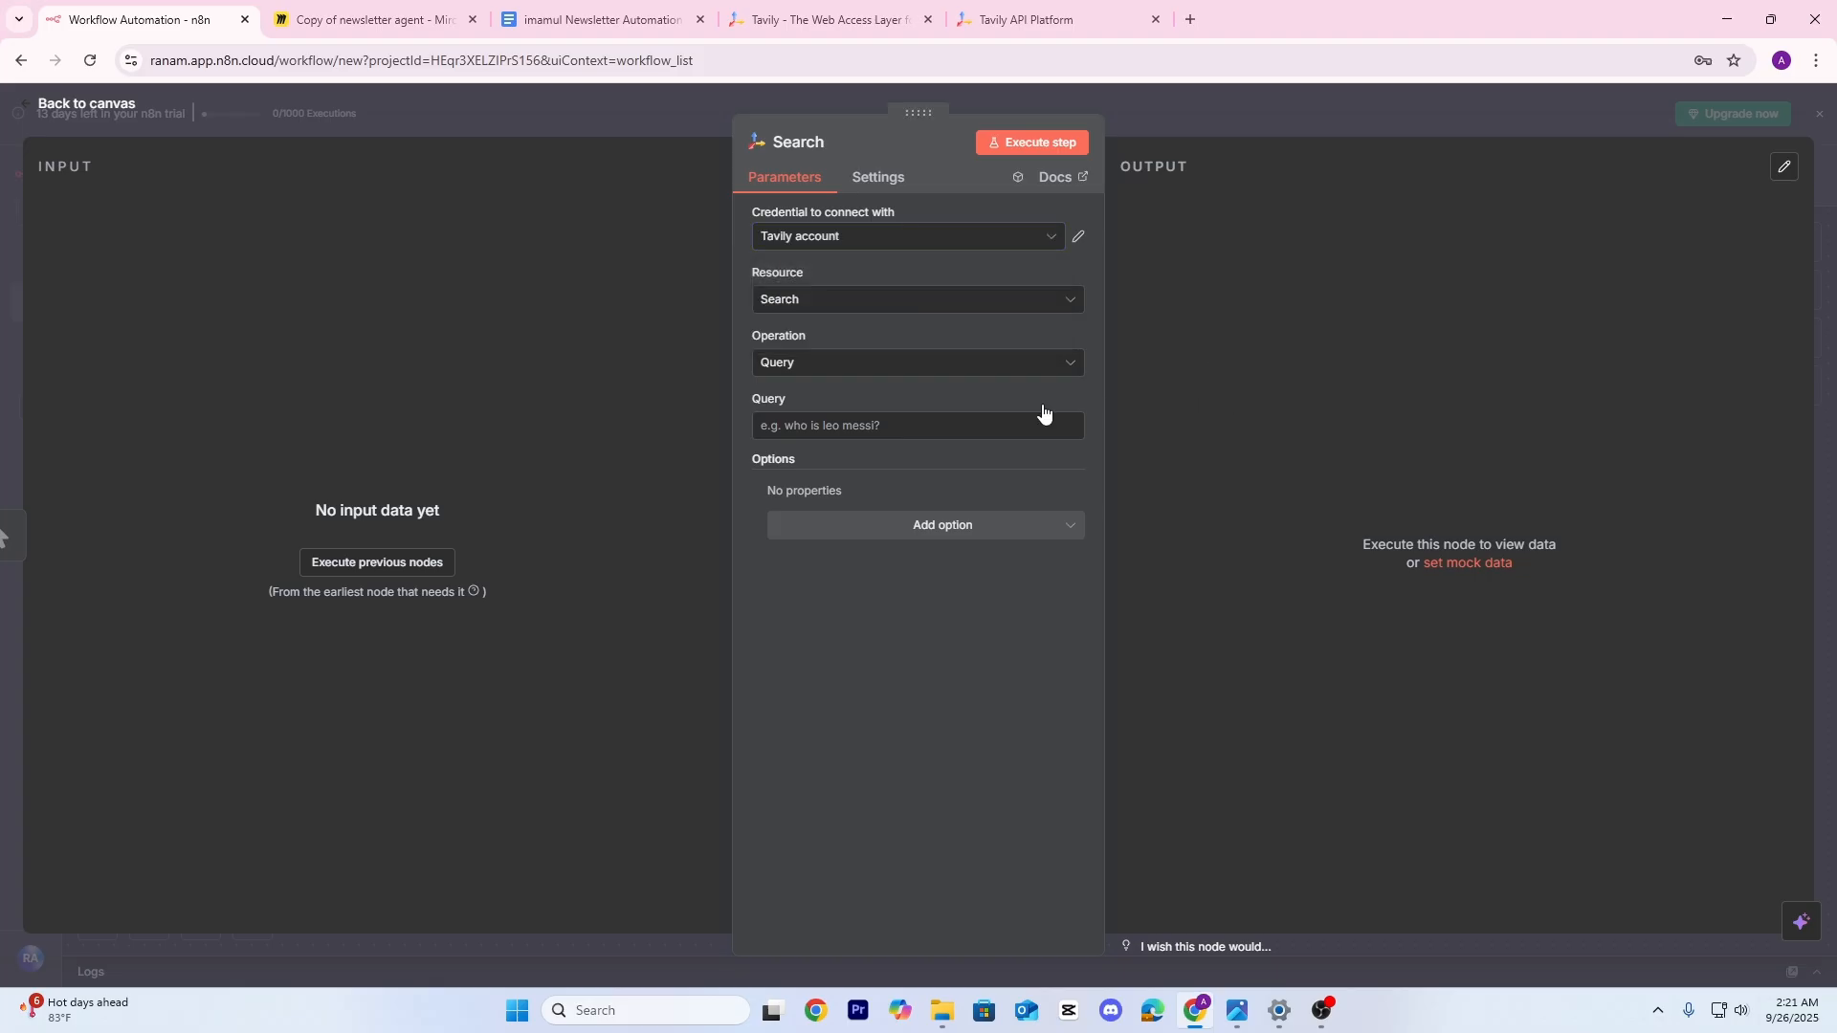
# Keep the Search resource with Query operation, after a brief look at the Miro board
pyautogui.click(839, 305)
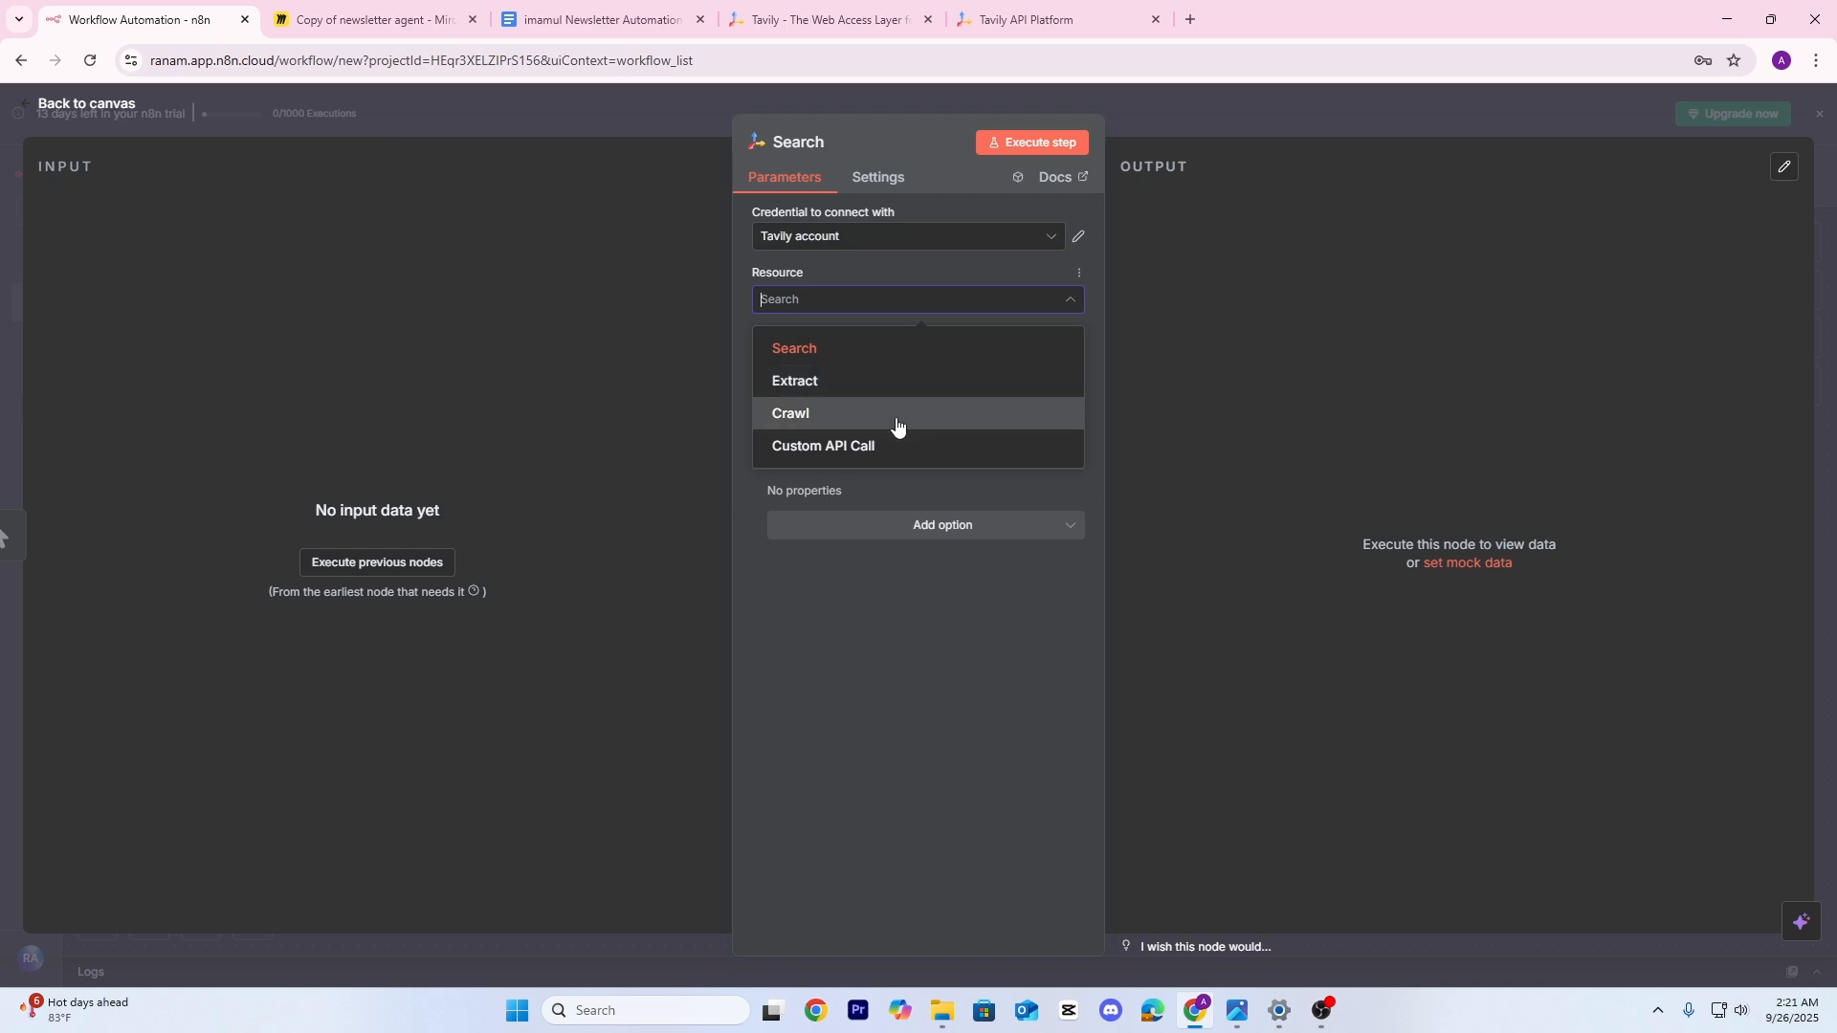
pyautogui.click(855, 349)
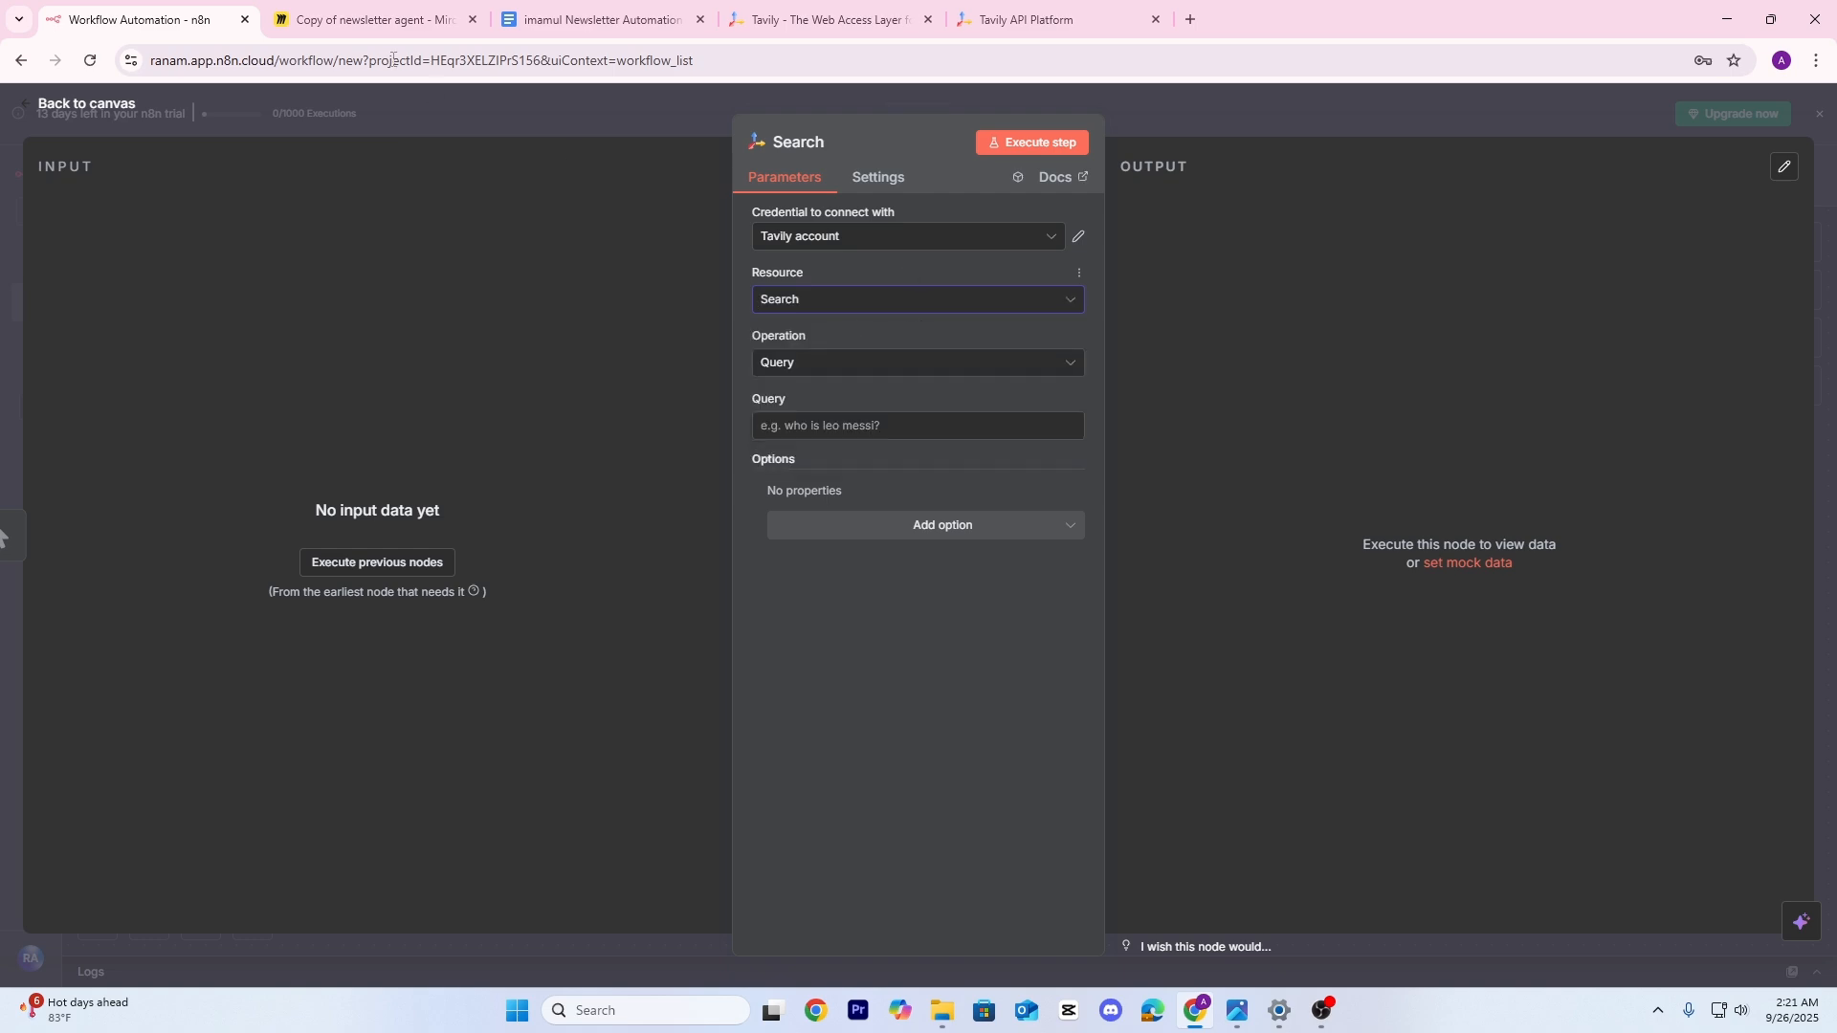
pyautogui.click(394, 17)
pyautogui.moveTo(397, 444); pyautogui.dragTo(798, 560)
pyautogui.click(143, 19)
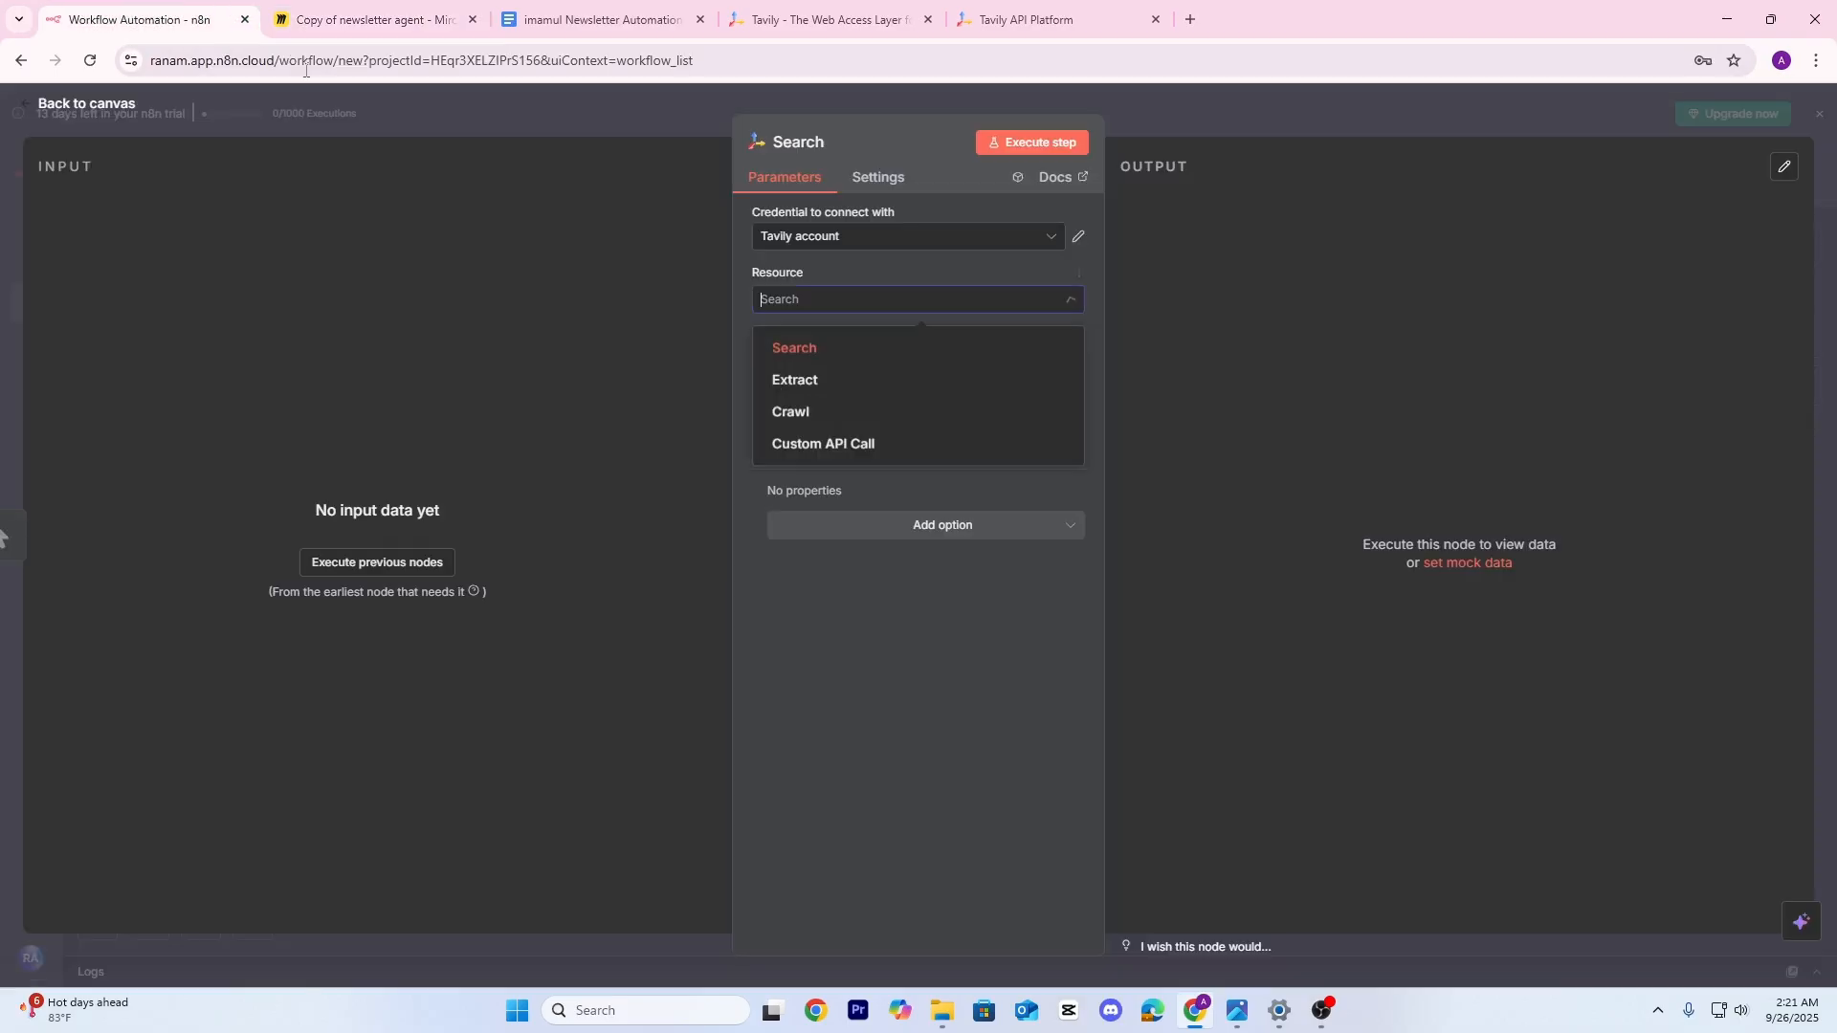
pyautogui.click(826, 345)
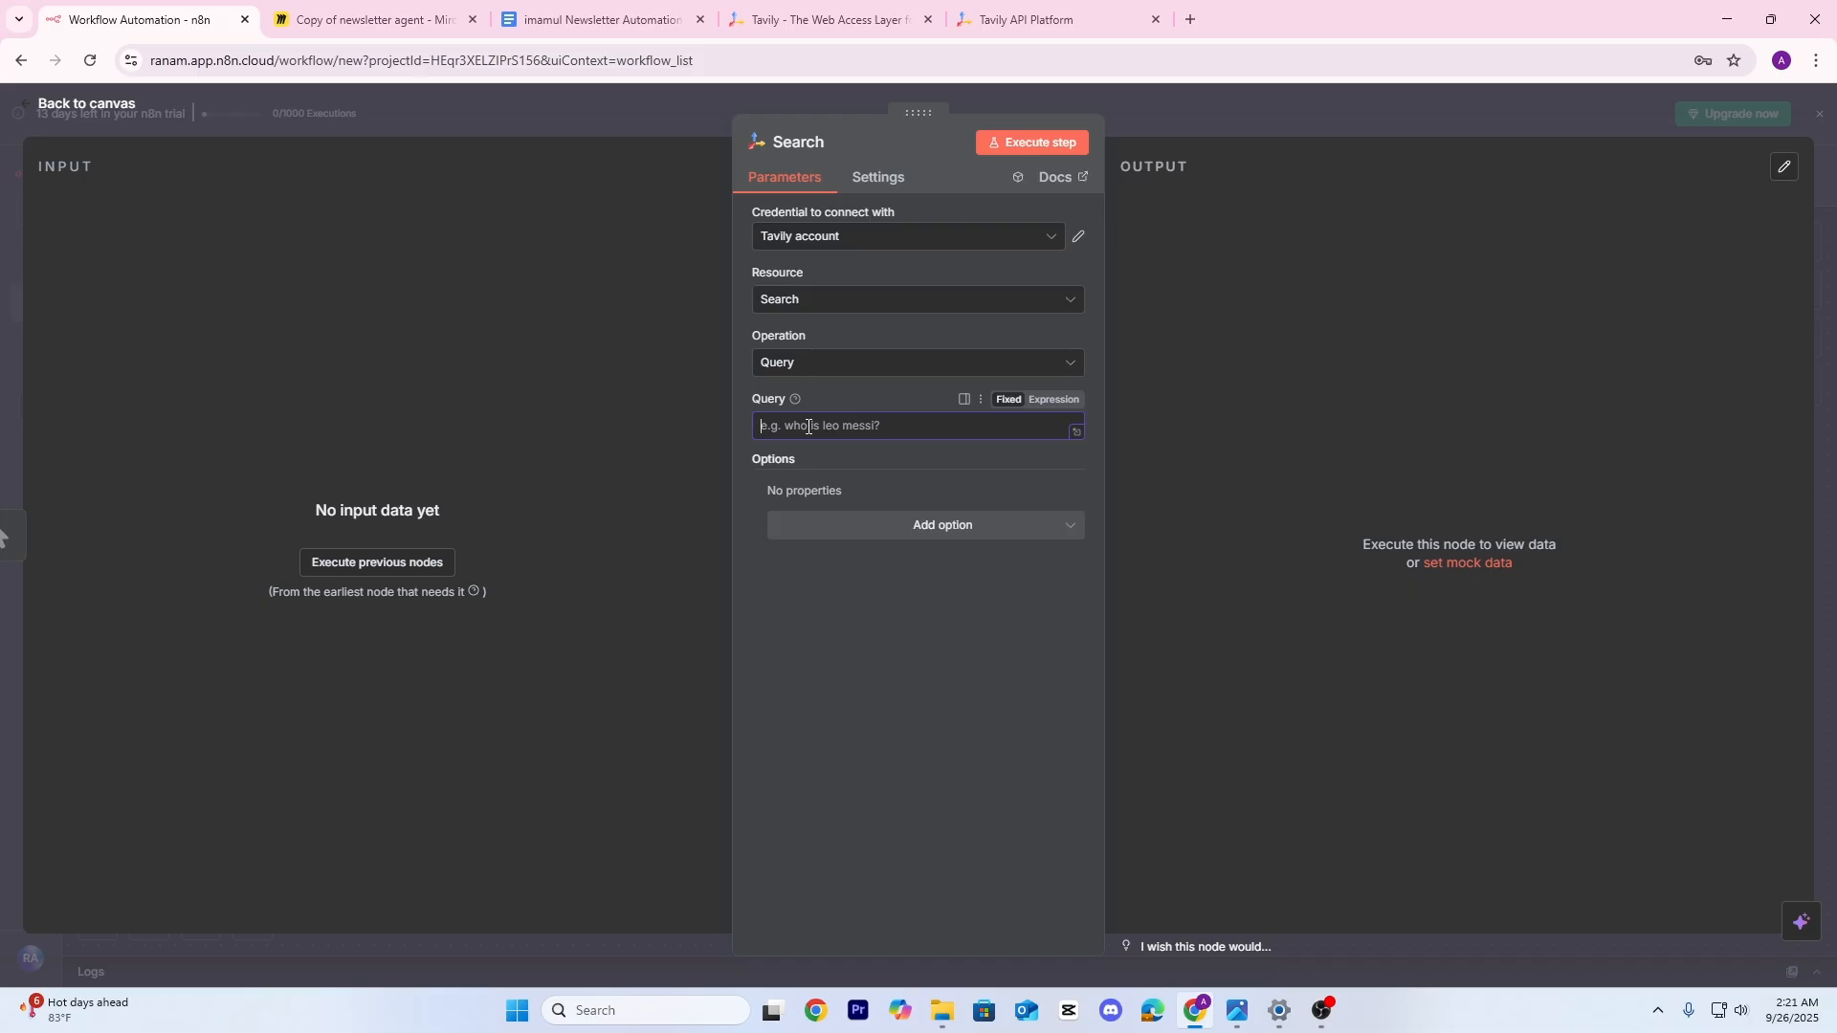
# Enter the query 'AI In Cybersecurity' and set the search topic to News
pyautogui.write('Ai In Cybersecurity')
pyautogui.click(925, 531)
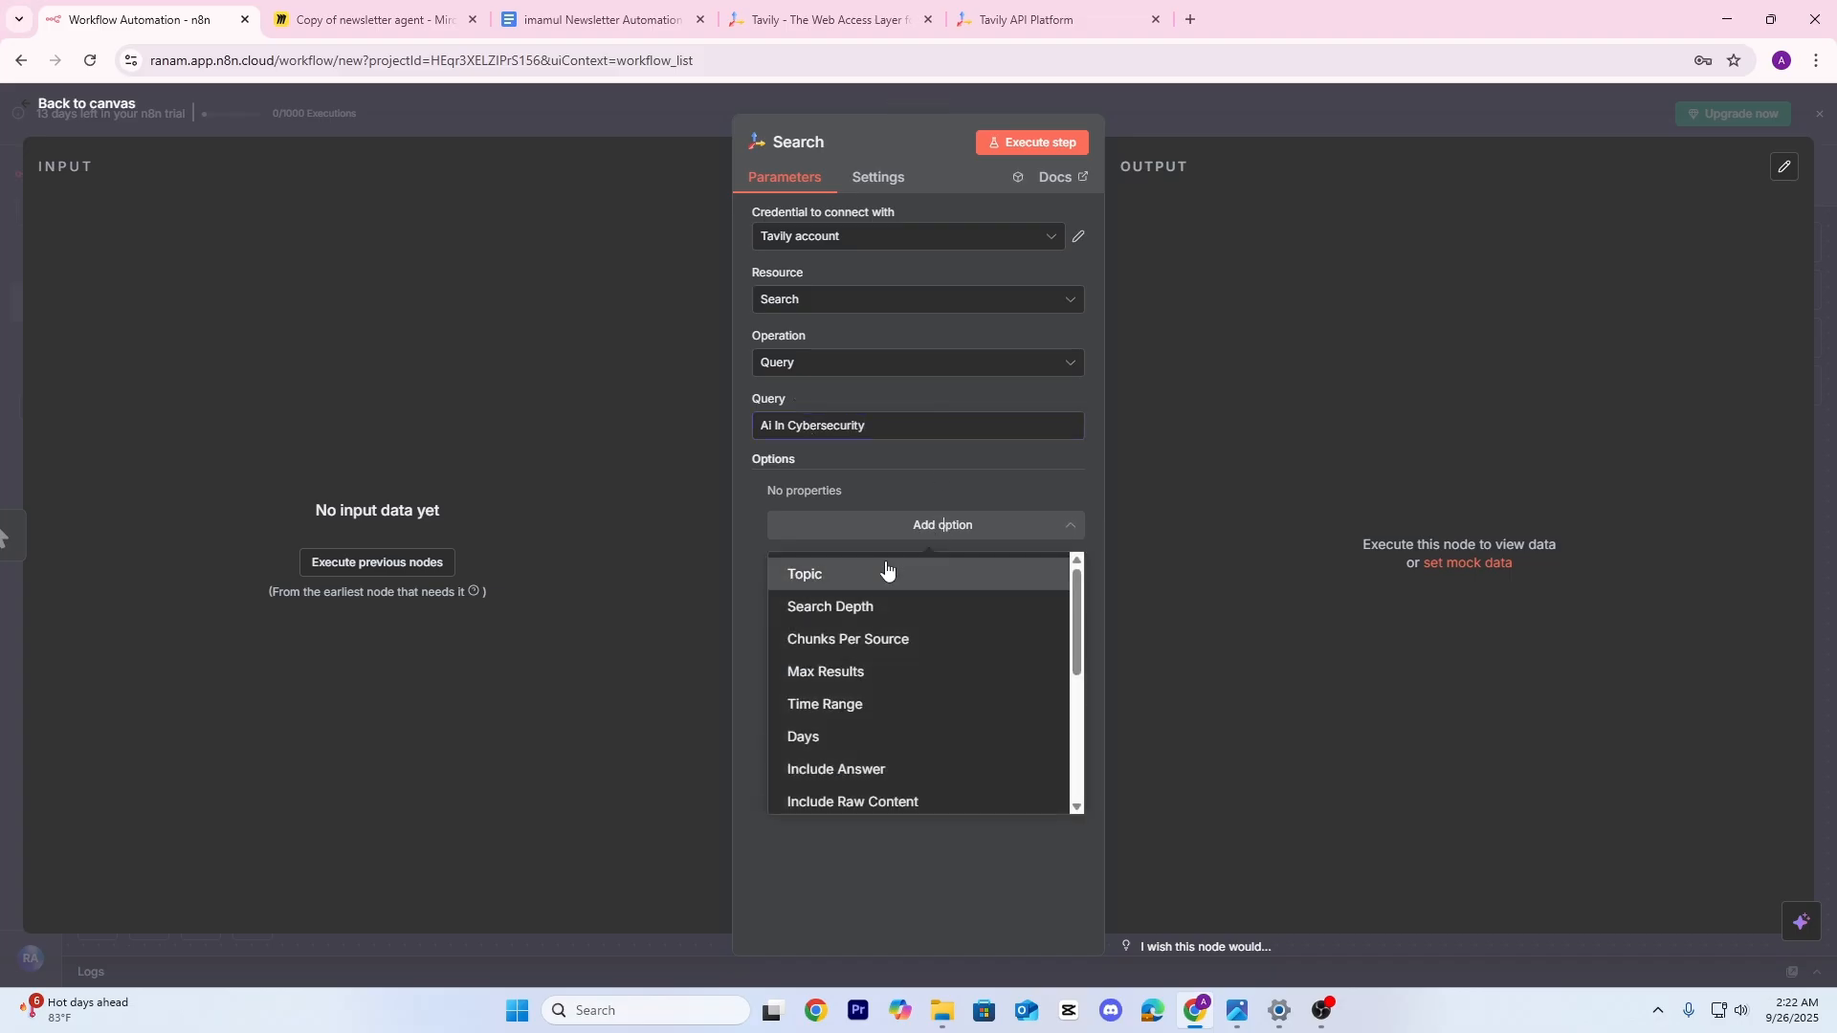
pyautogui.click(886, 572)
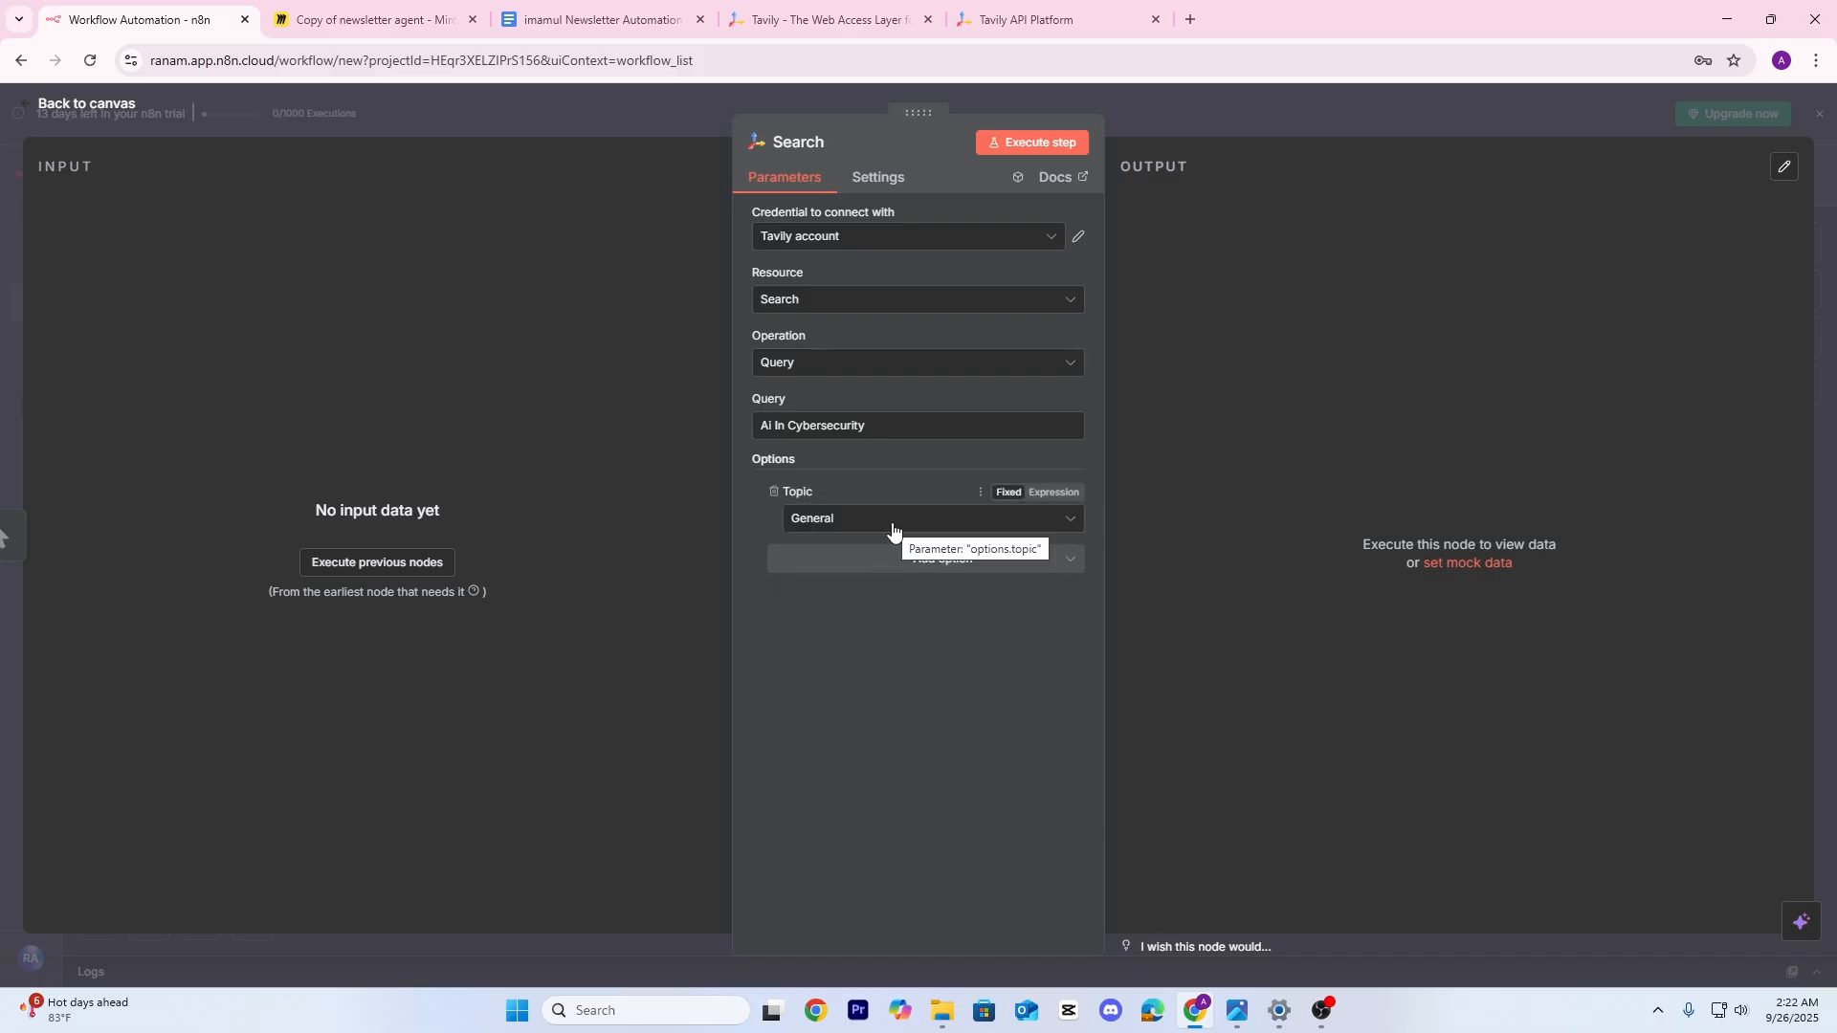
pyautogui.click(893, 529)
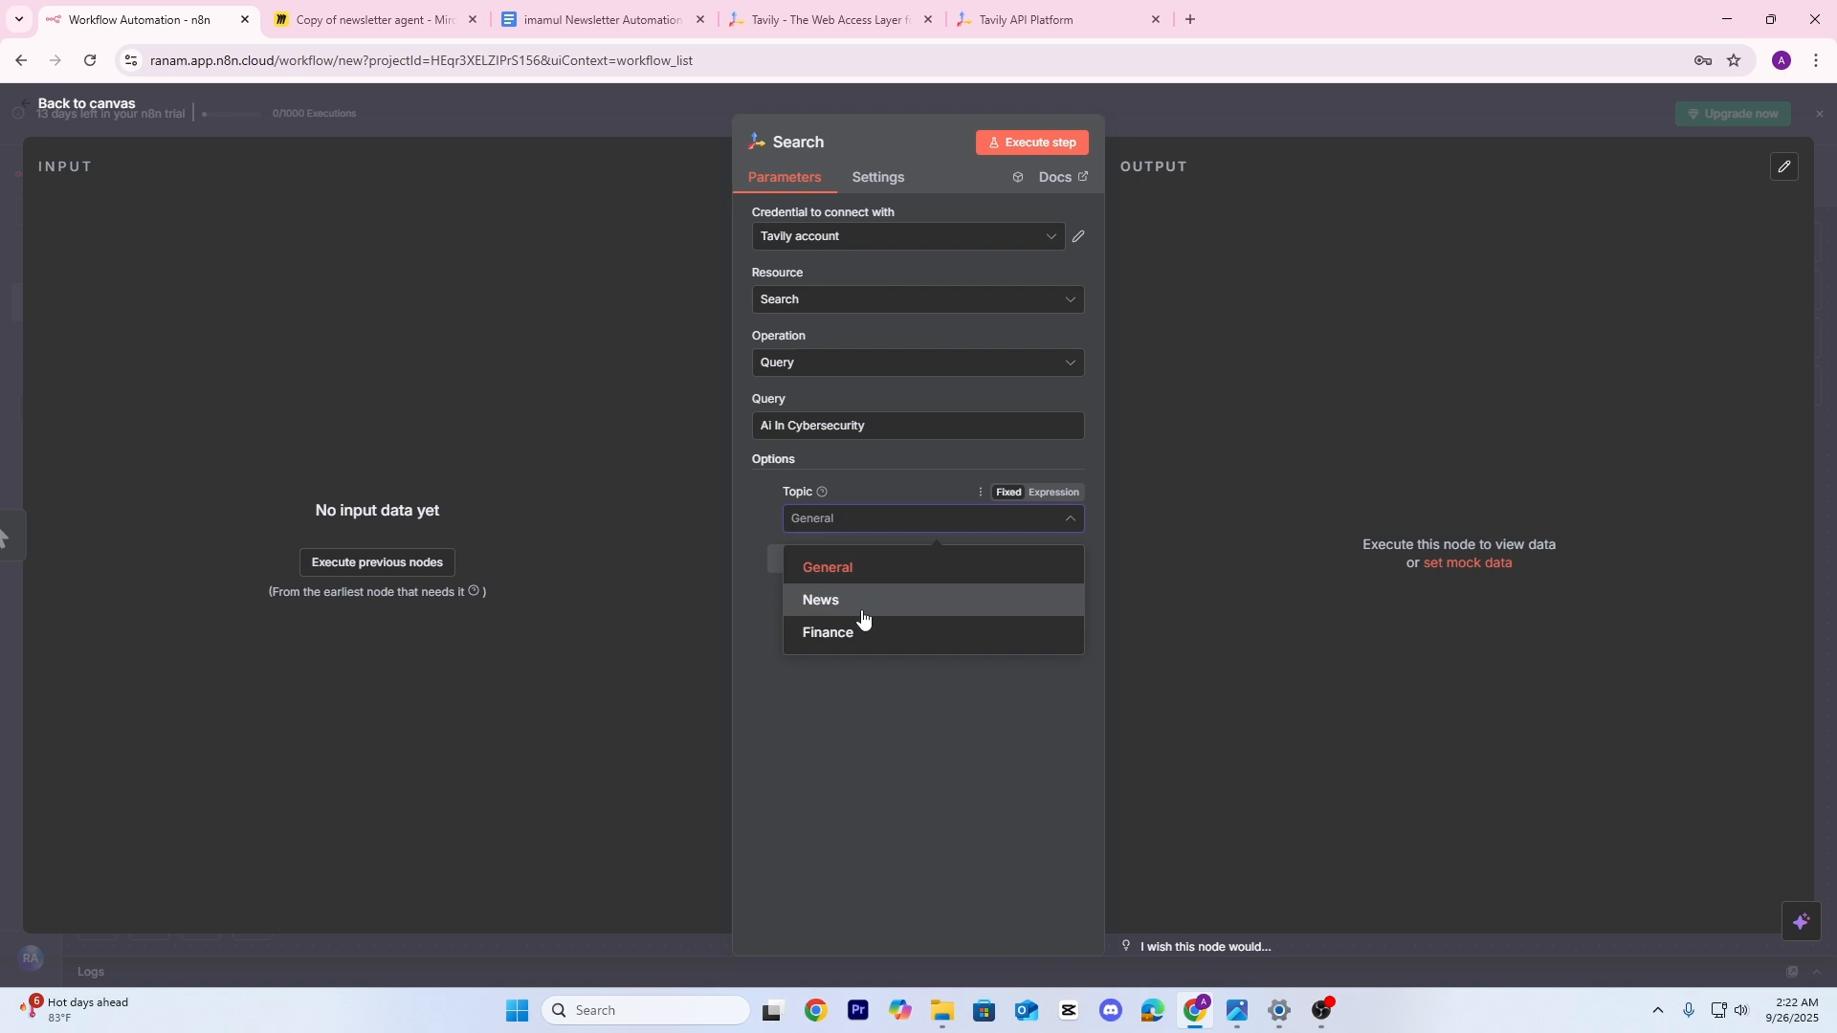
pyautogui.click(862, 603)
pyautogui.click(886, 522)
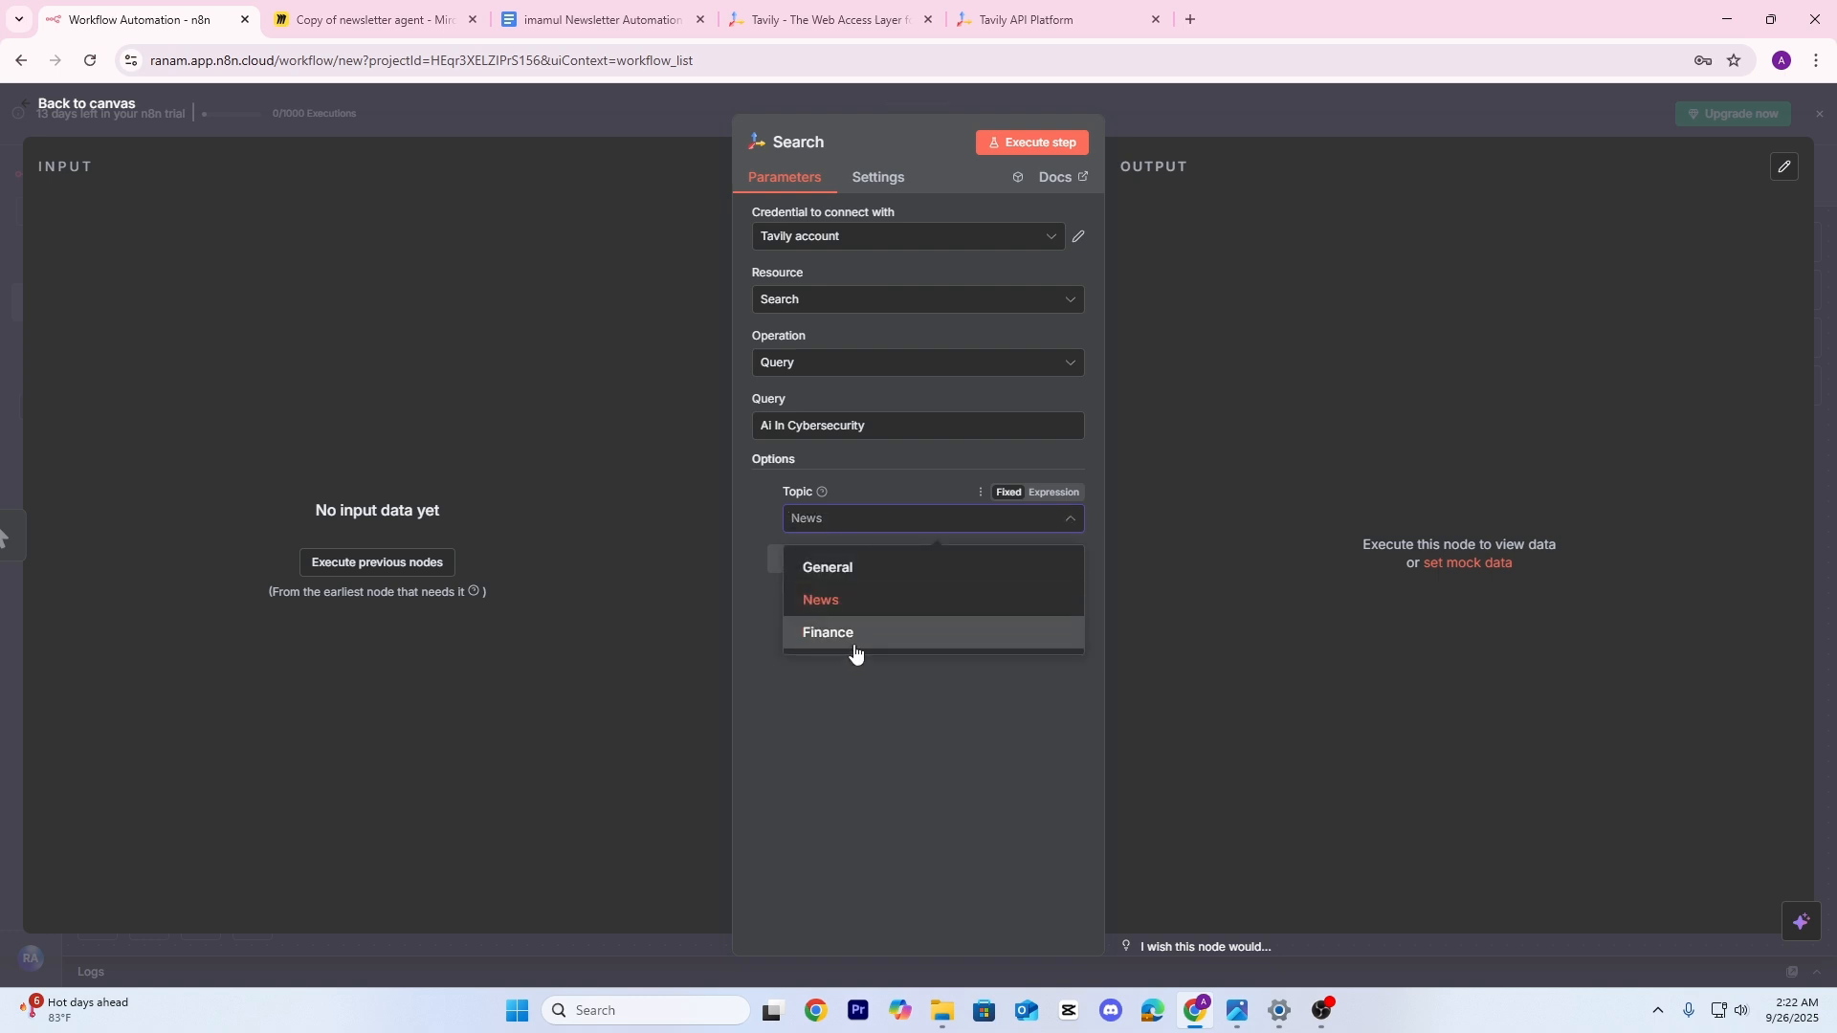
pyautogui.click(853, 601)
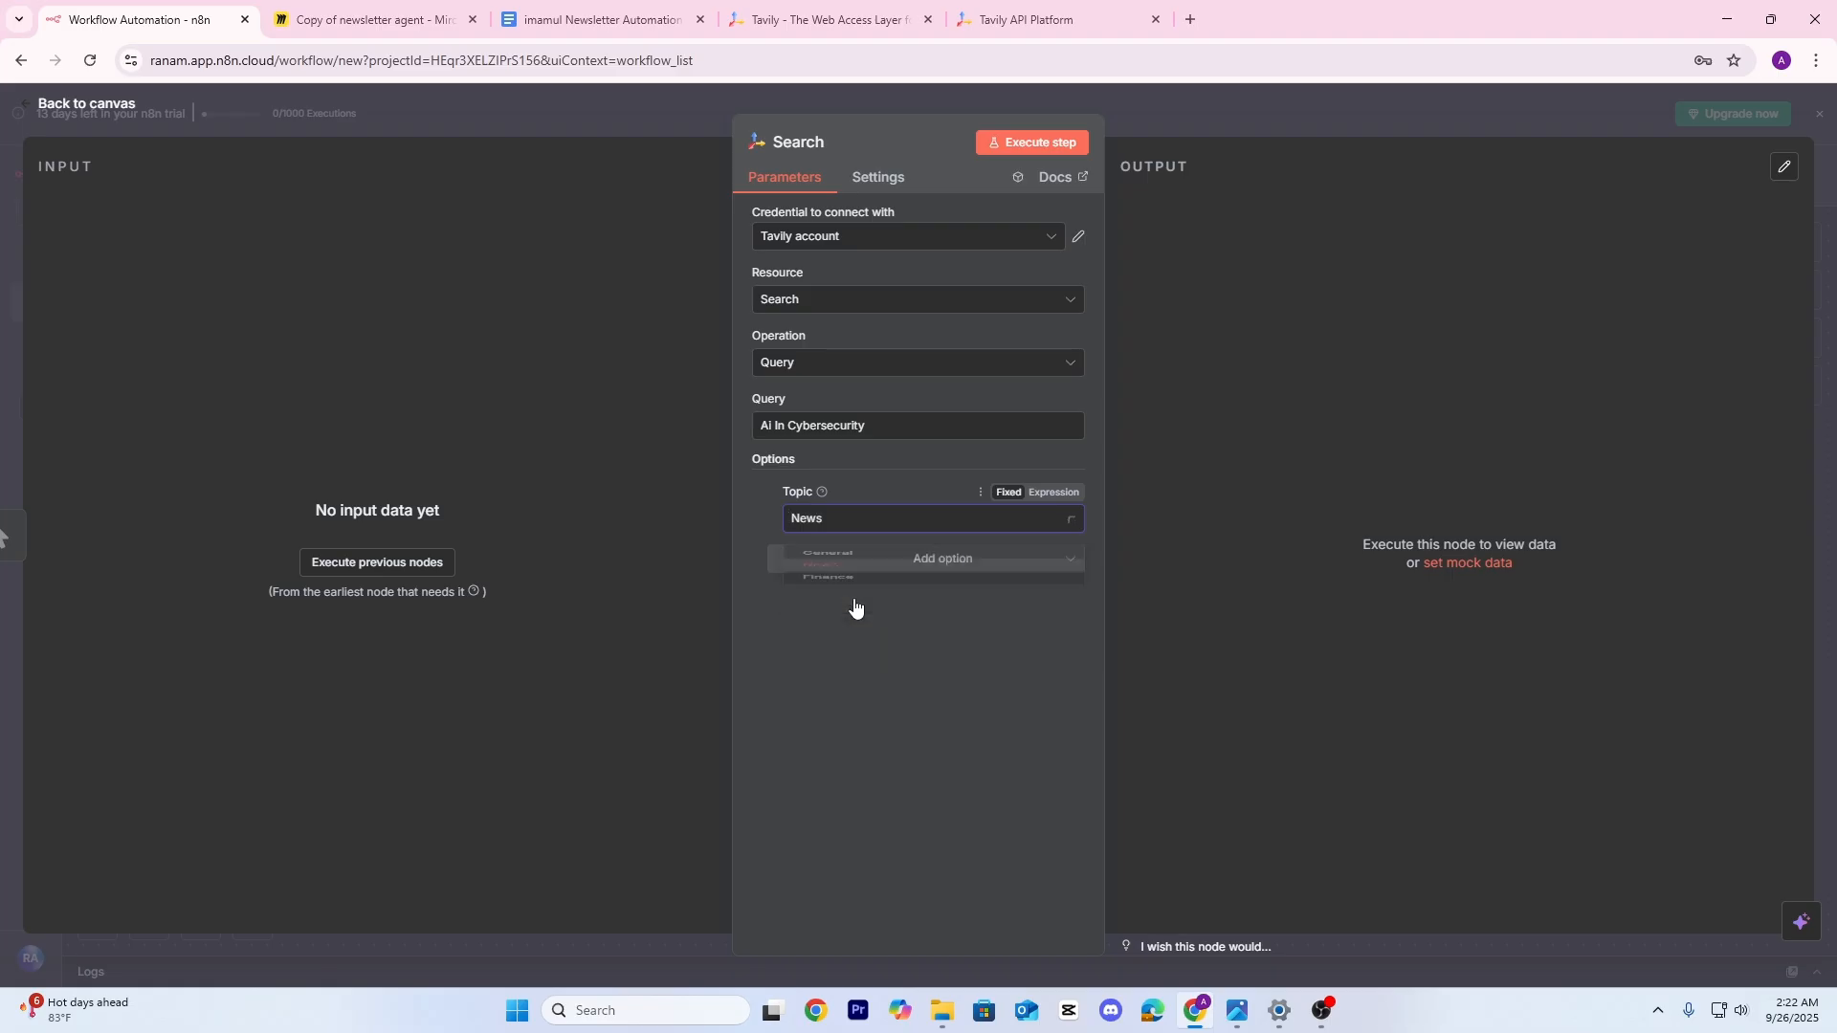
# Limit the search to 3 results, discarding a mistakenly added Search Depth option
pyautogui.click(928, 564)
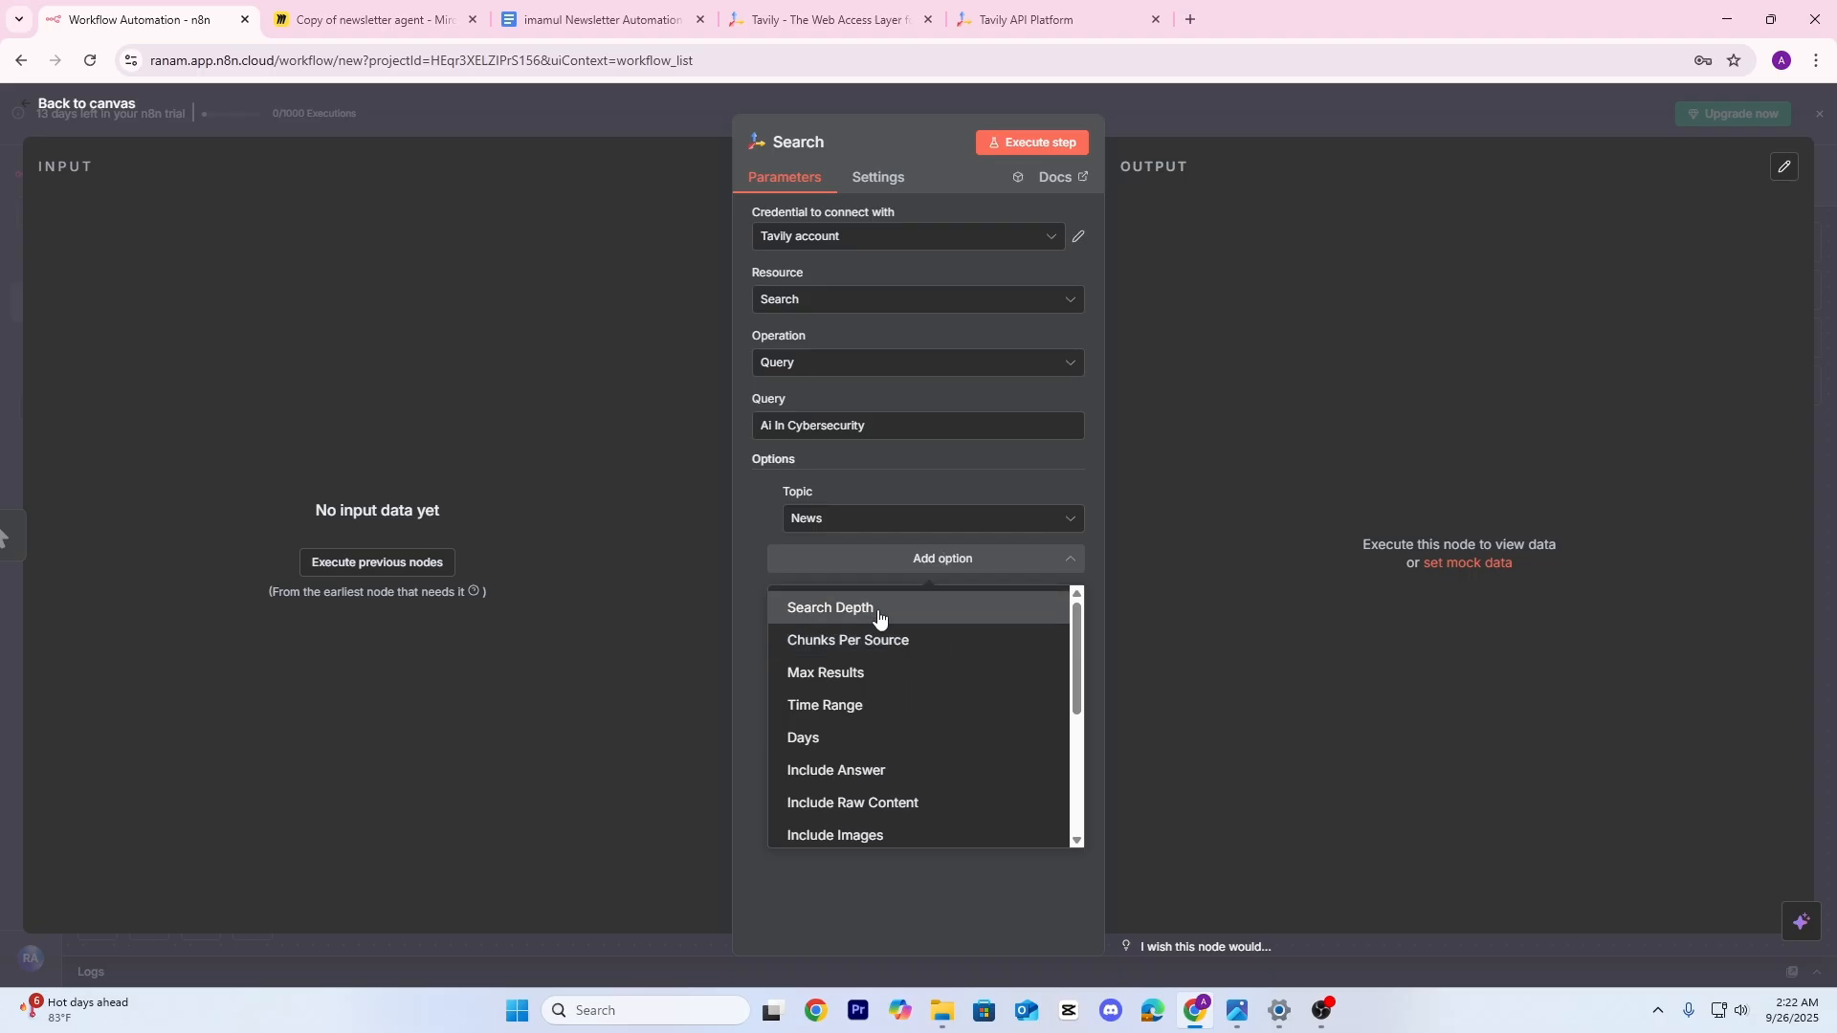
pyautogui.click(878, 618)
pyautogui.click(865, 584)
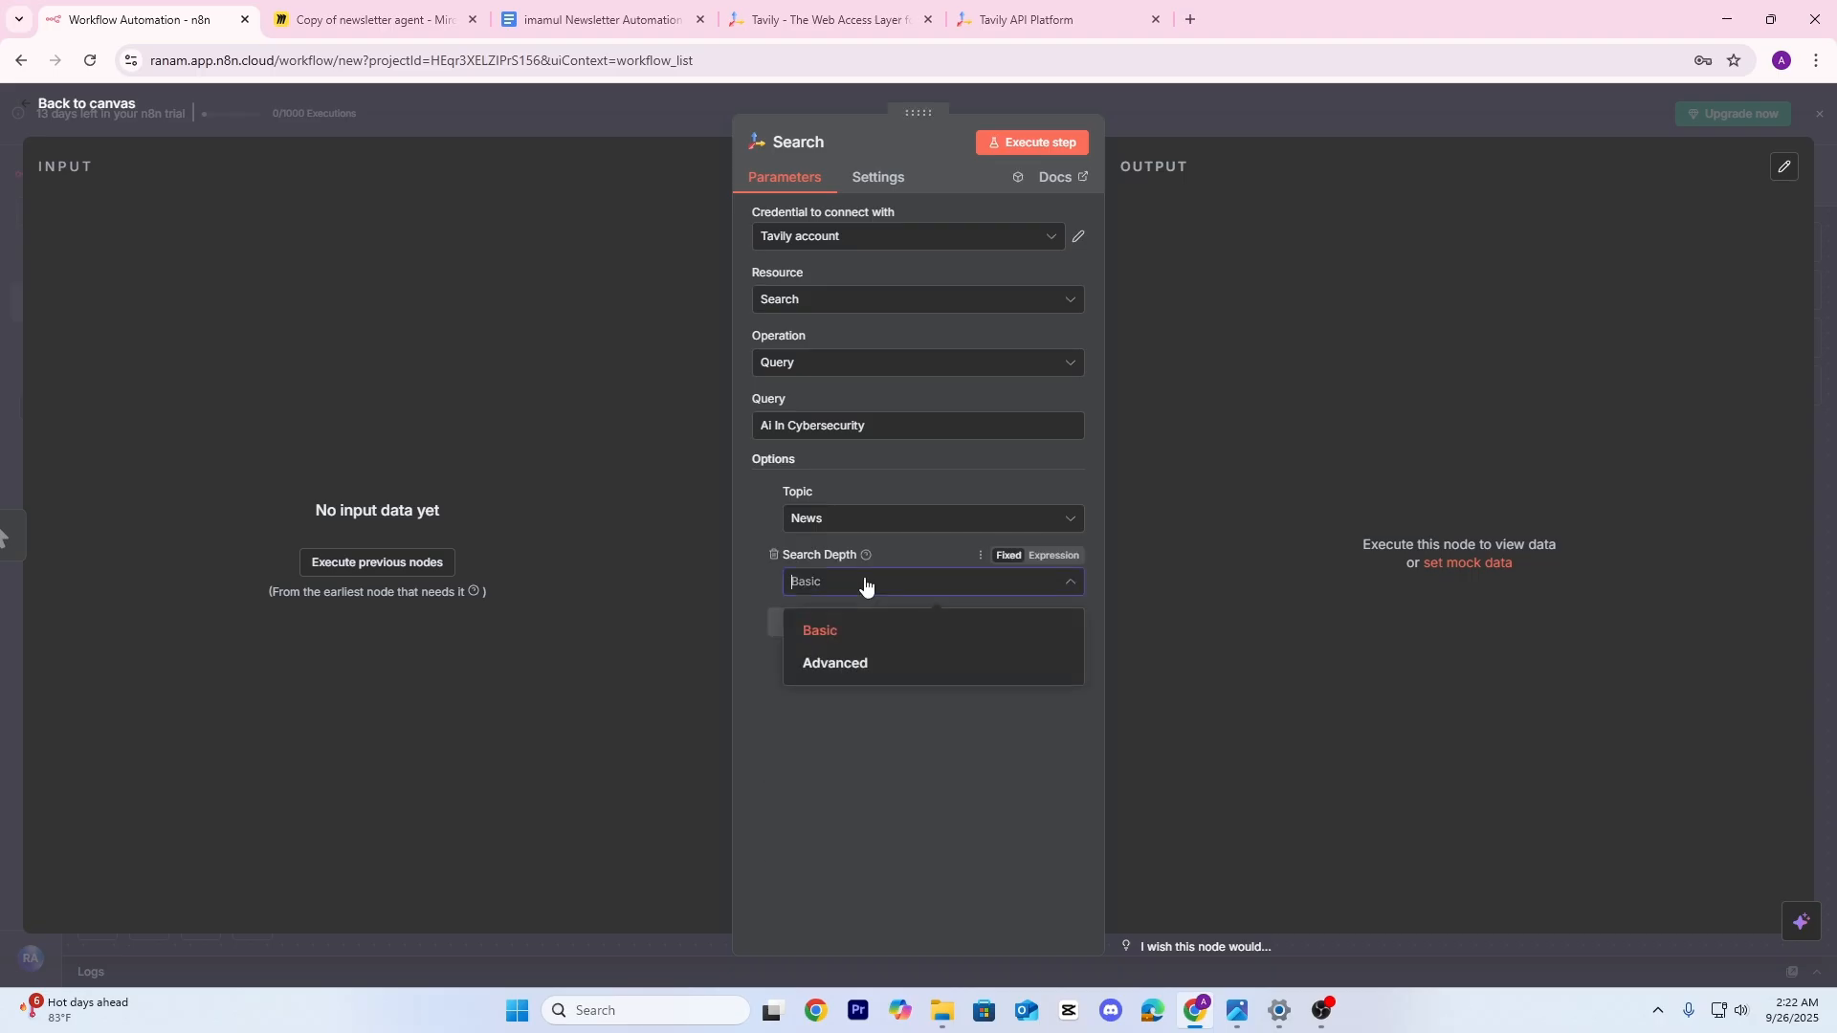
pyautogui.click(774, 555)
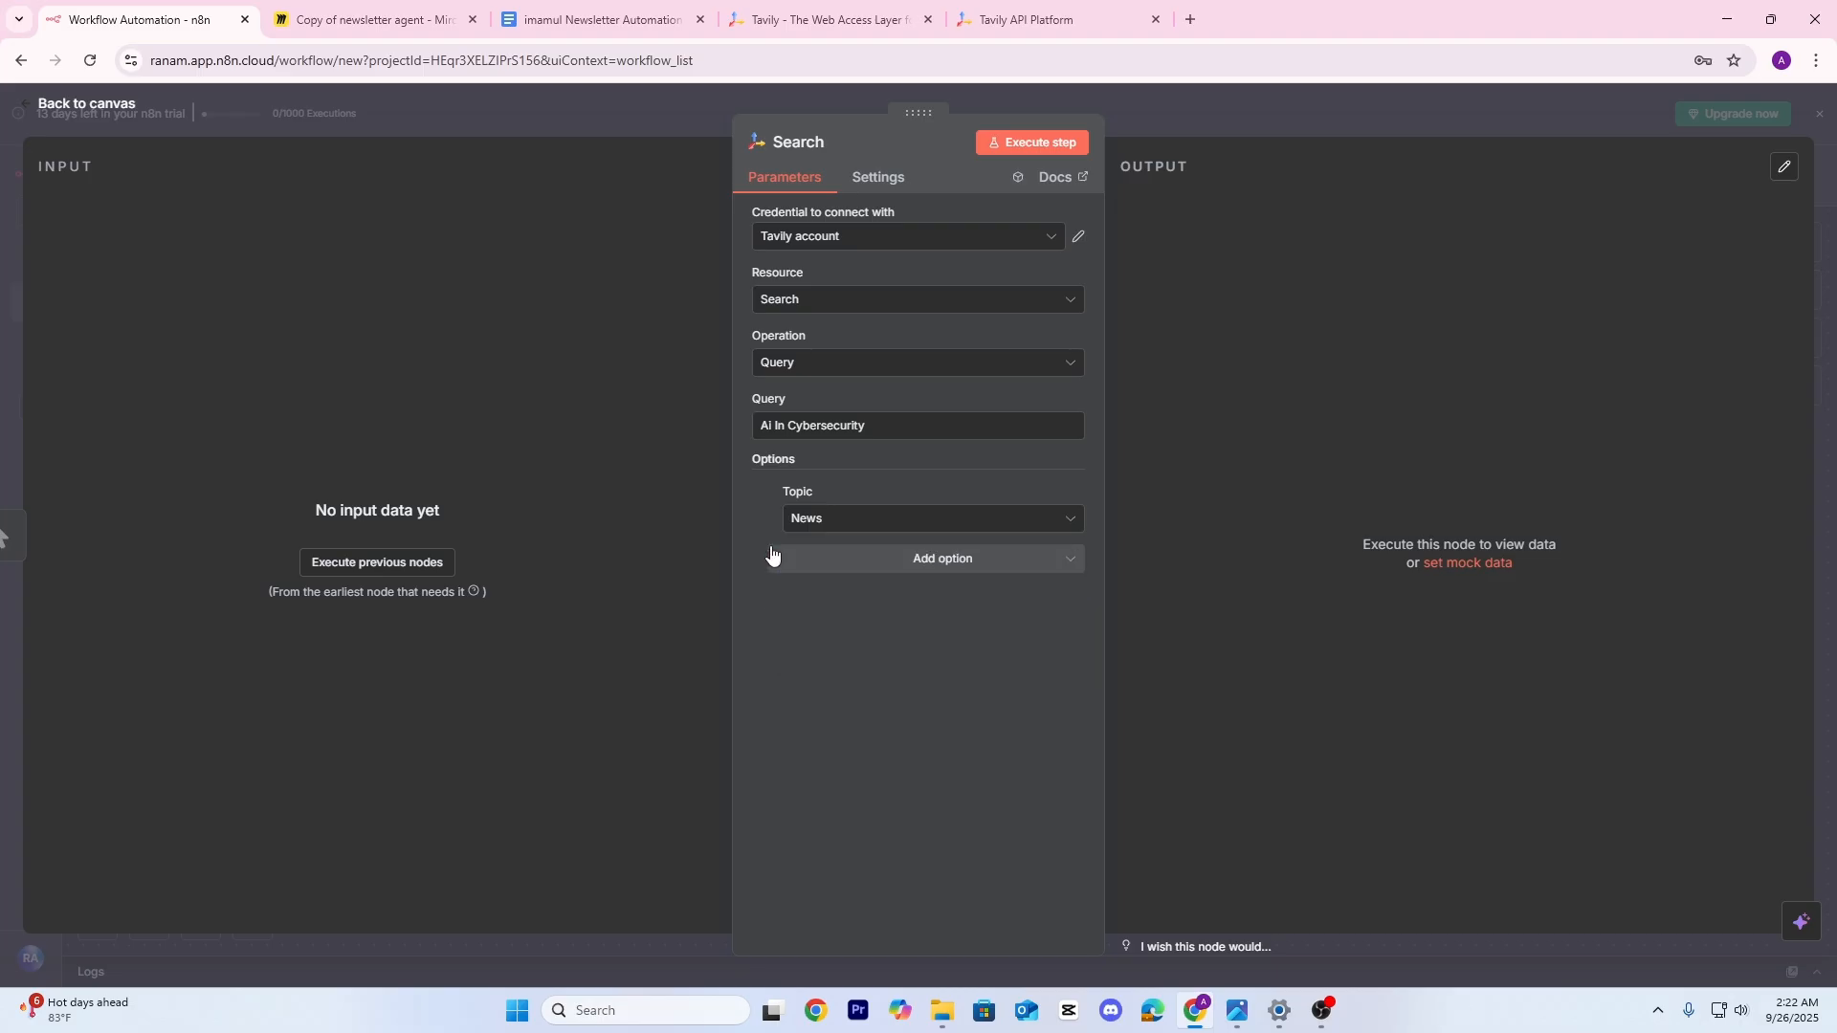
pyautogui.click(875, 565)
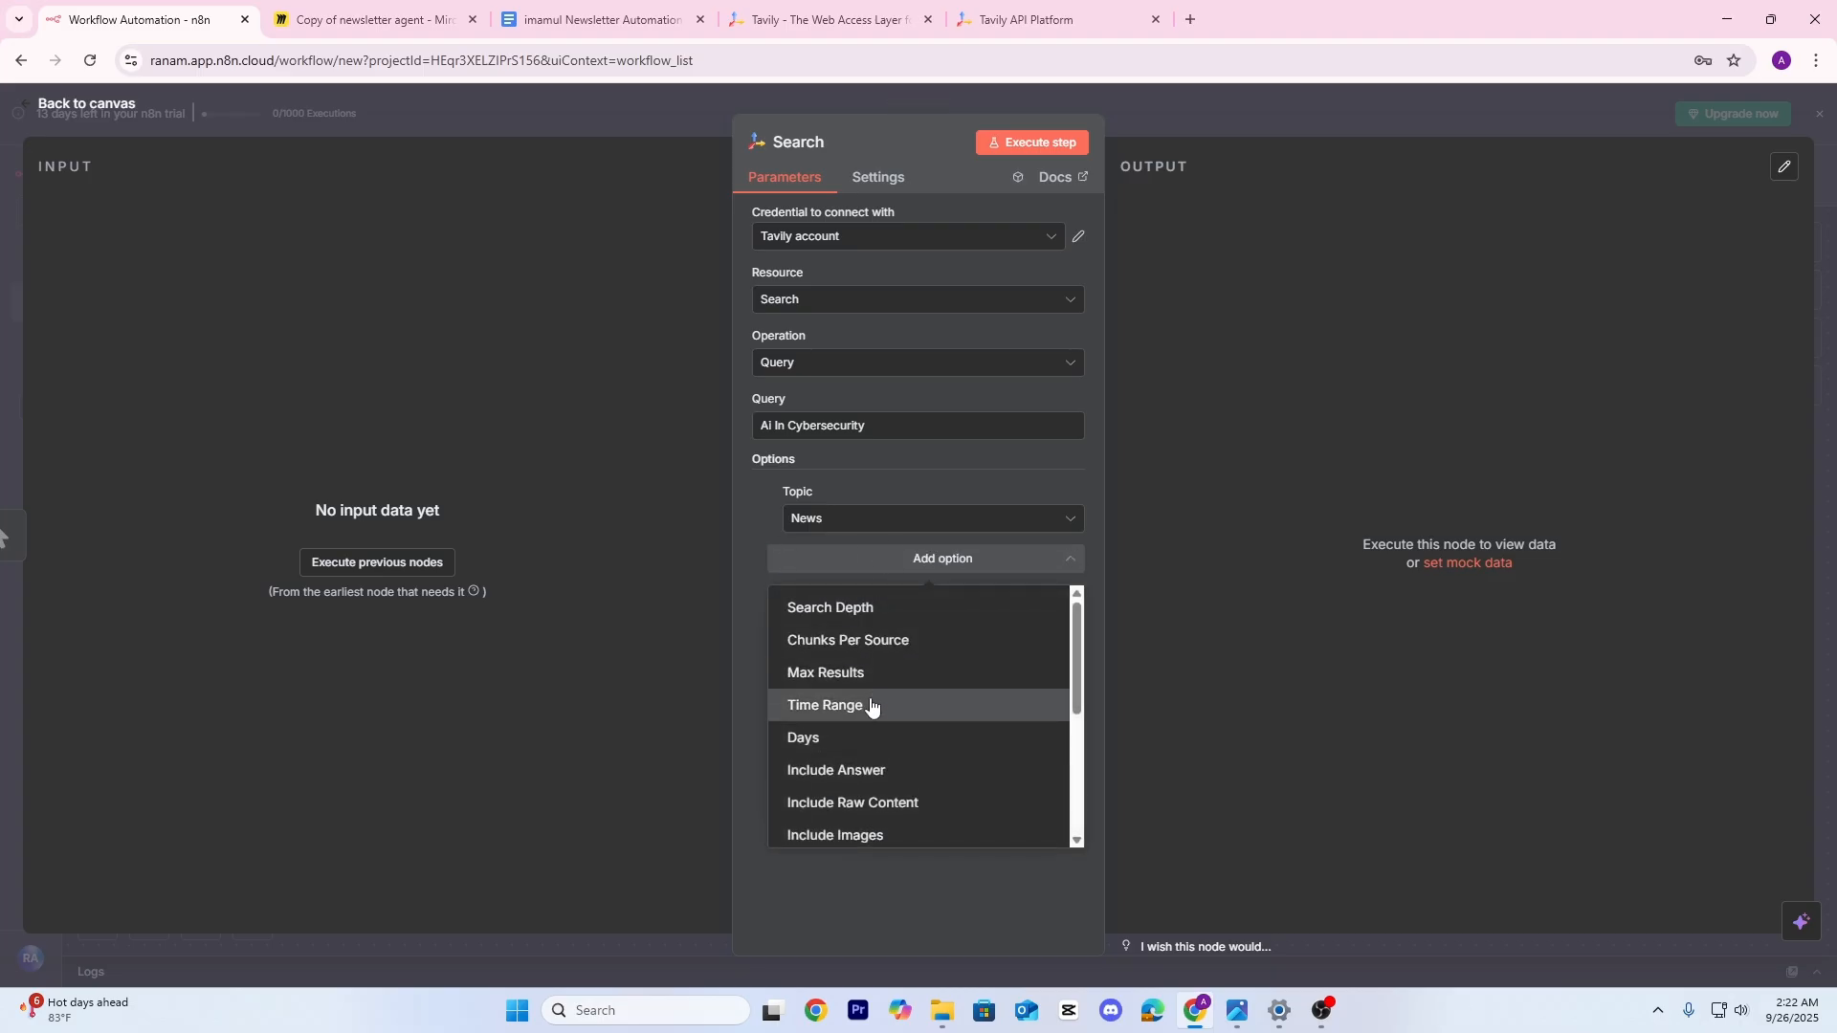
pyautogui.click(866, 675)
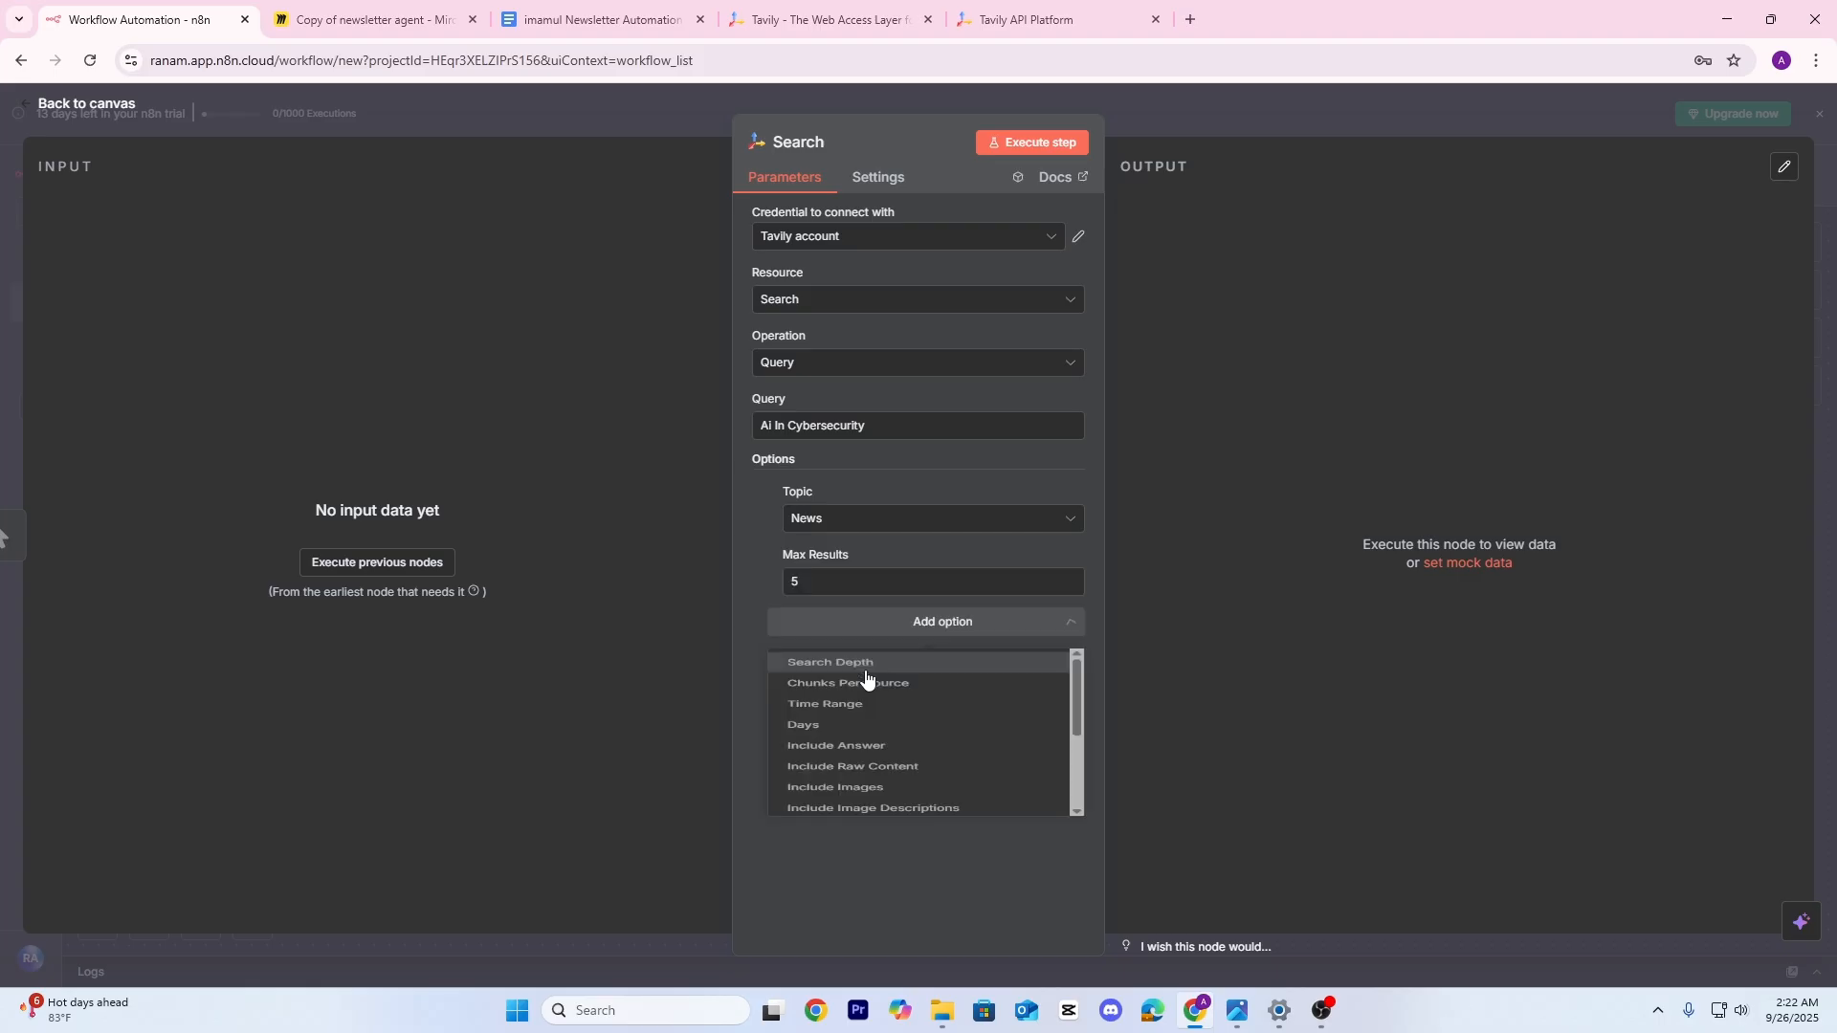
pyautogui.click(829, 585)
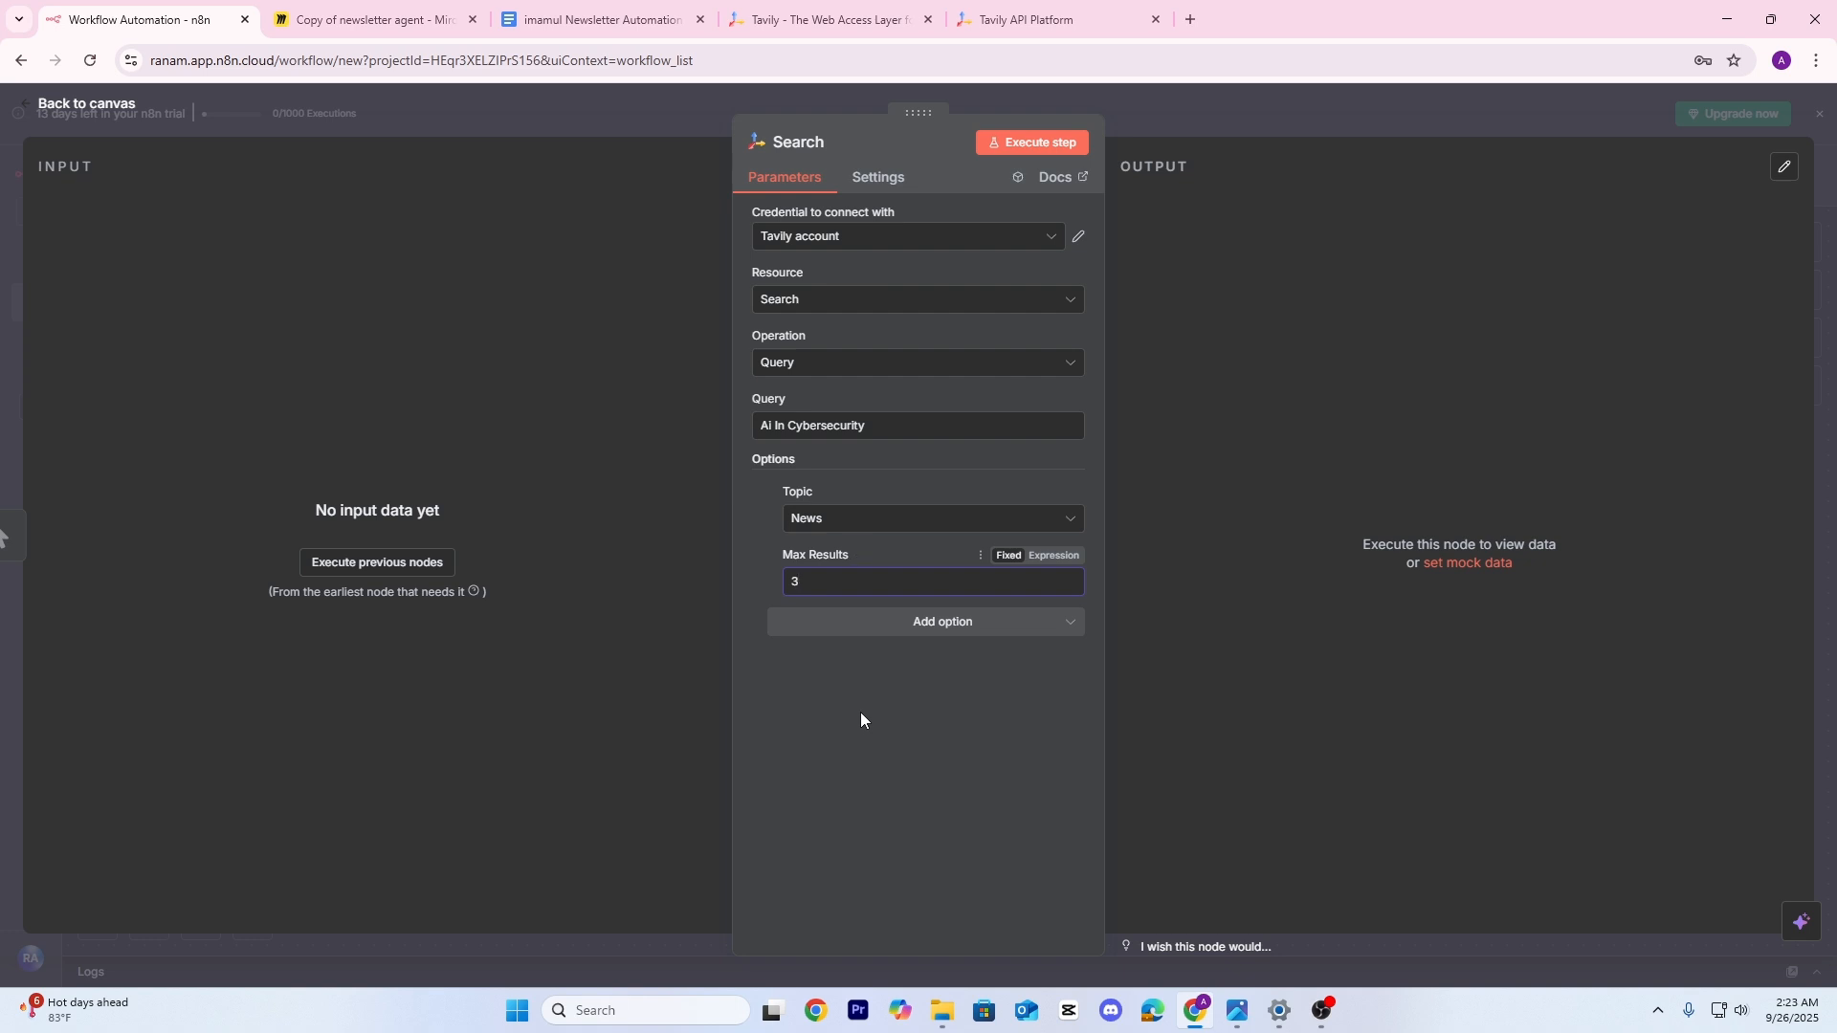
# Restrict results to the past week and run the Search node
pyautogui.click(943, 624)
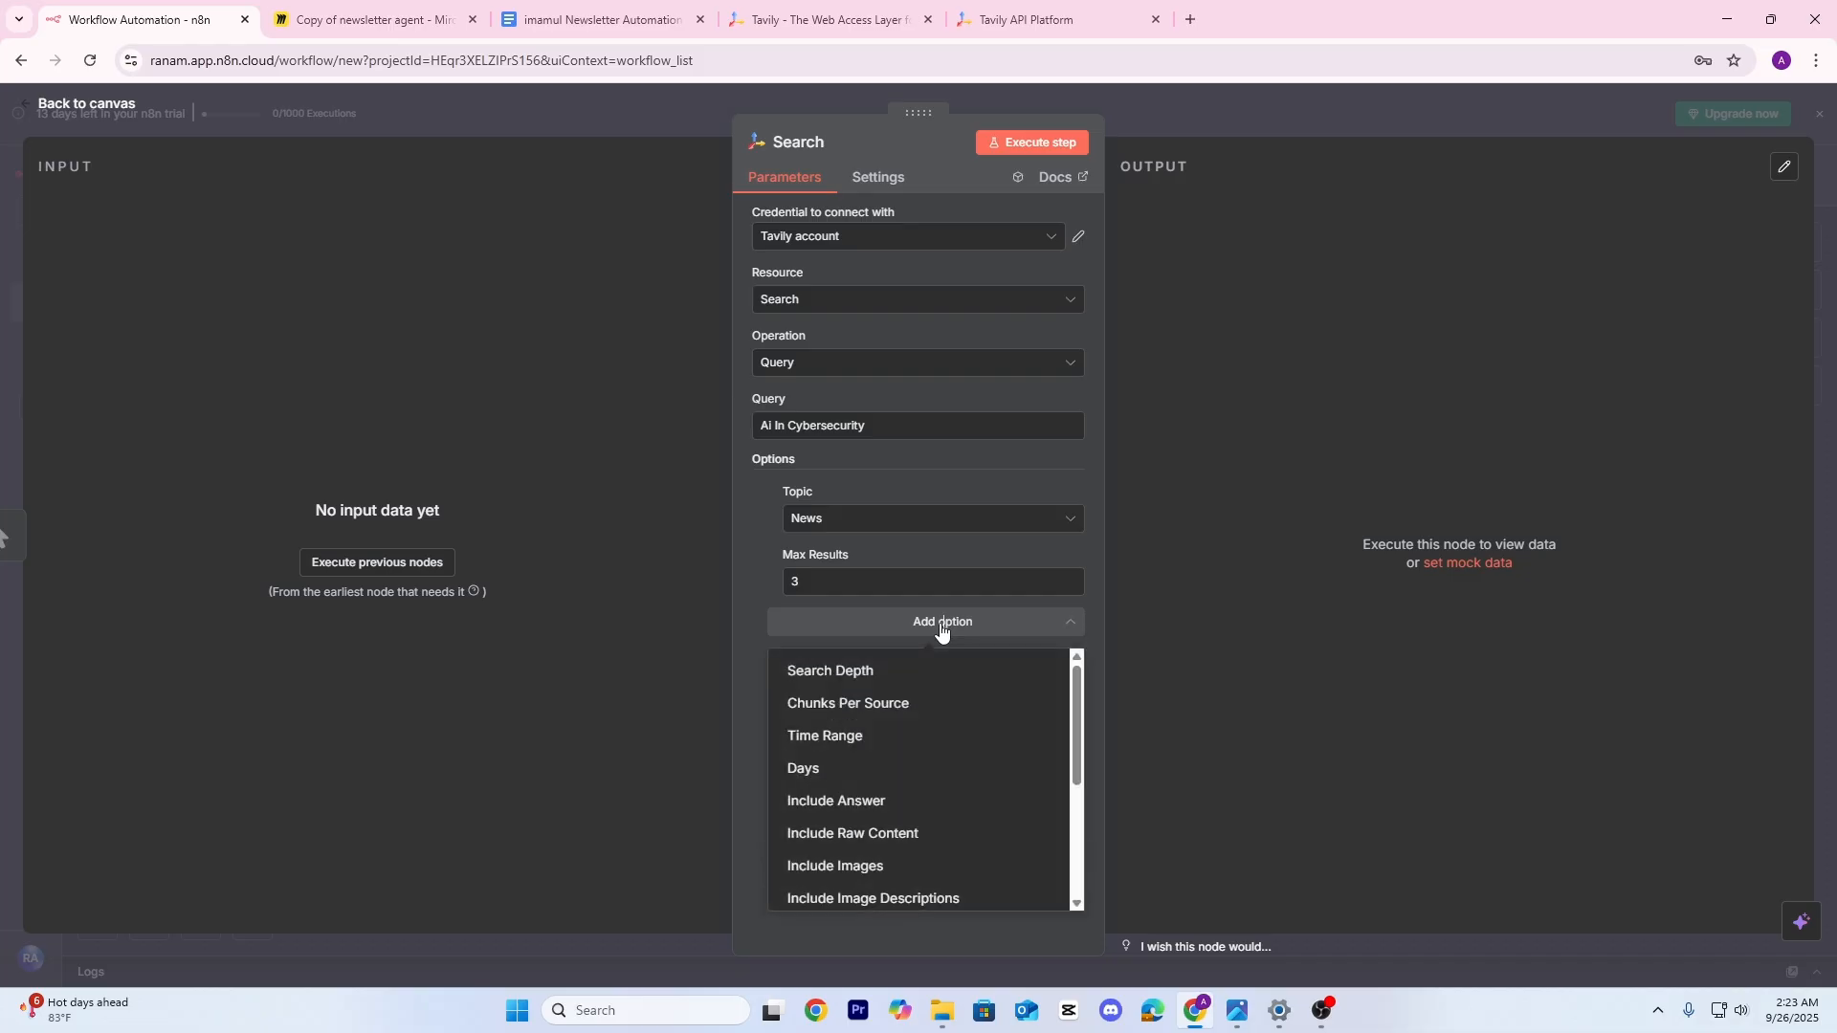
pyautogui.click(873, 738)
pyautogui.click(861, 646)
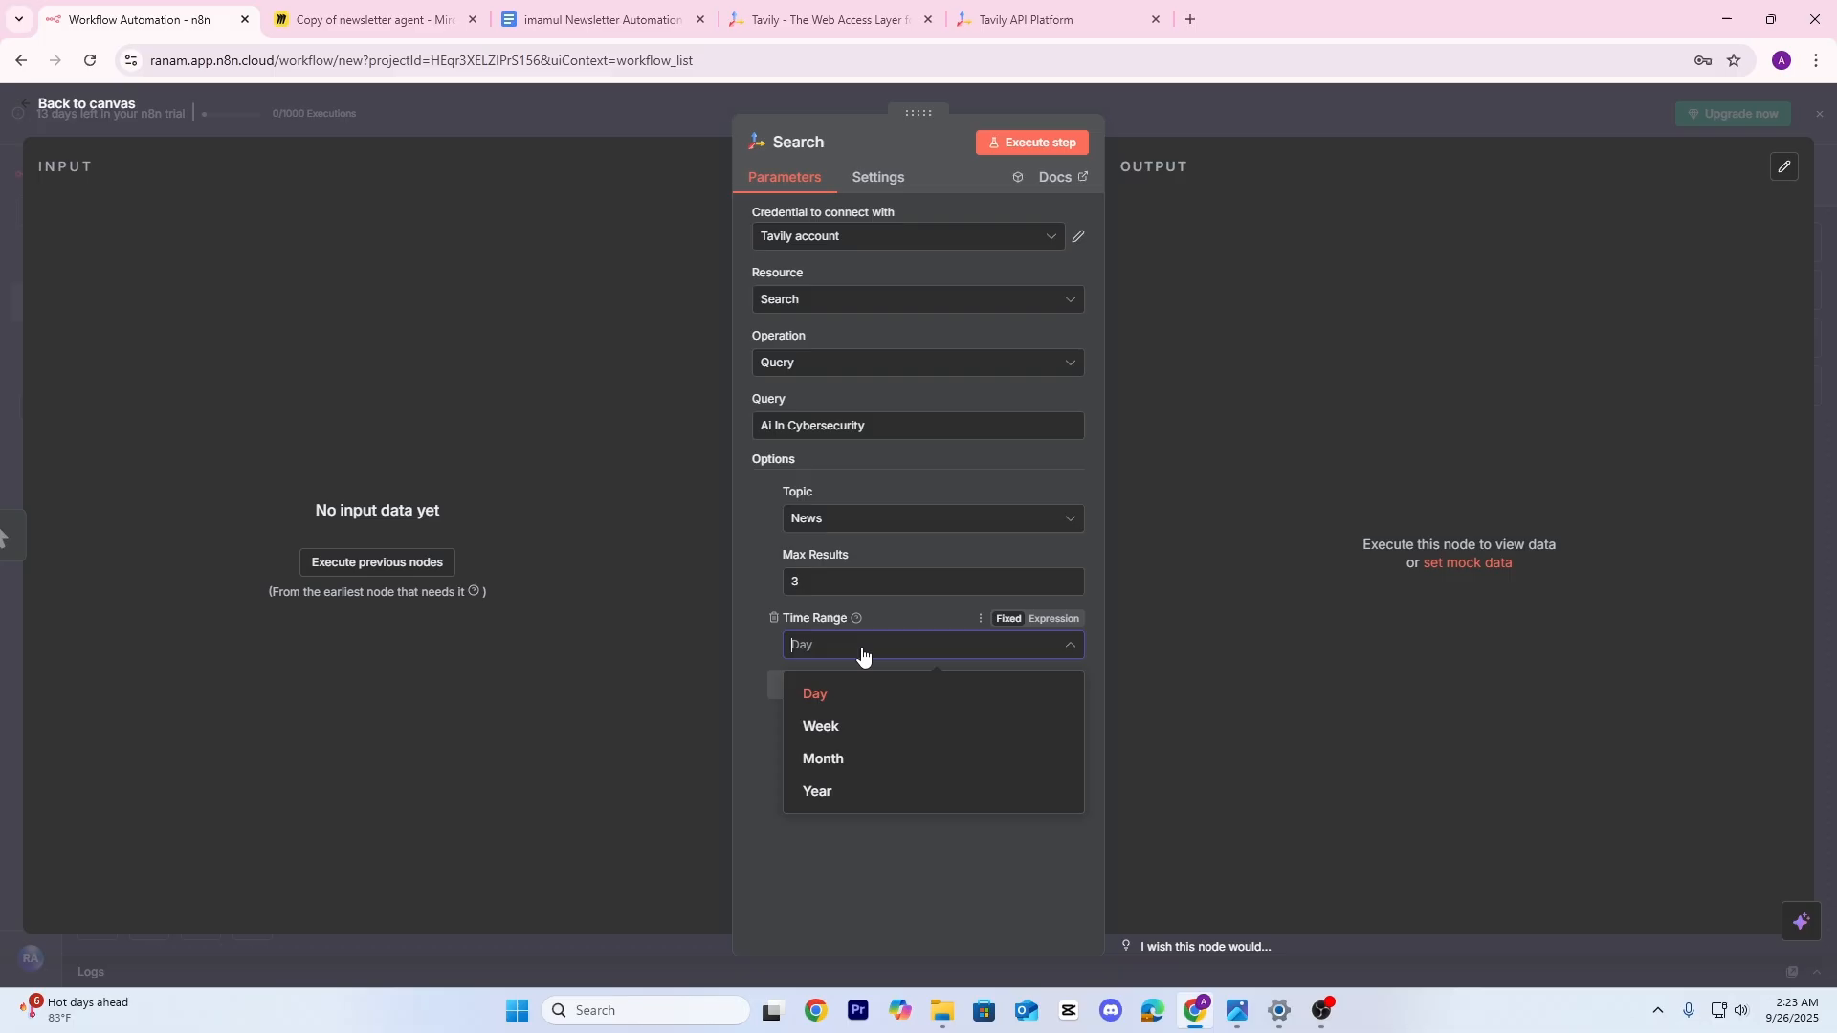
pyautogui.click(854, 735)
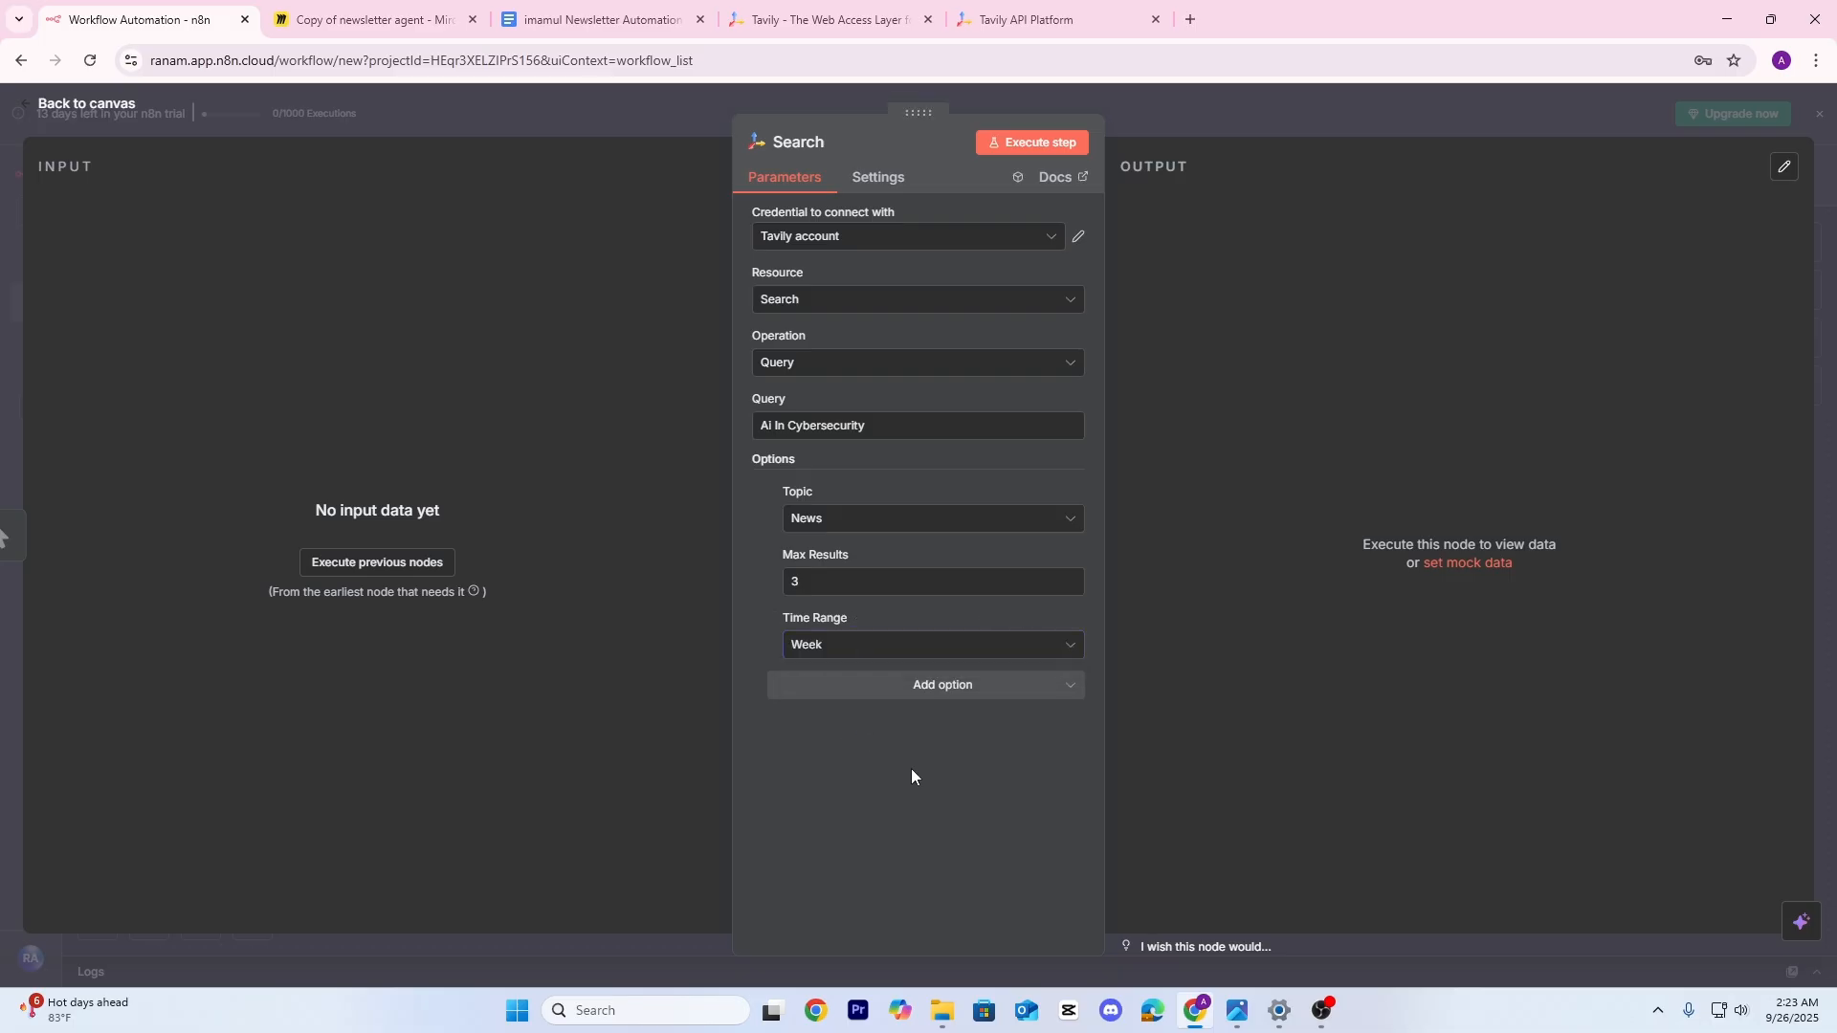
pyautogui.click(888, 649)
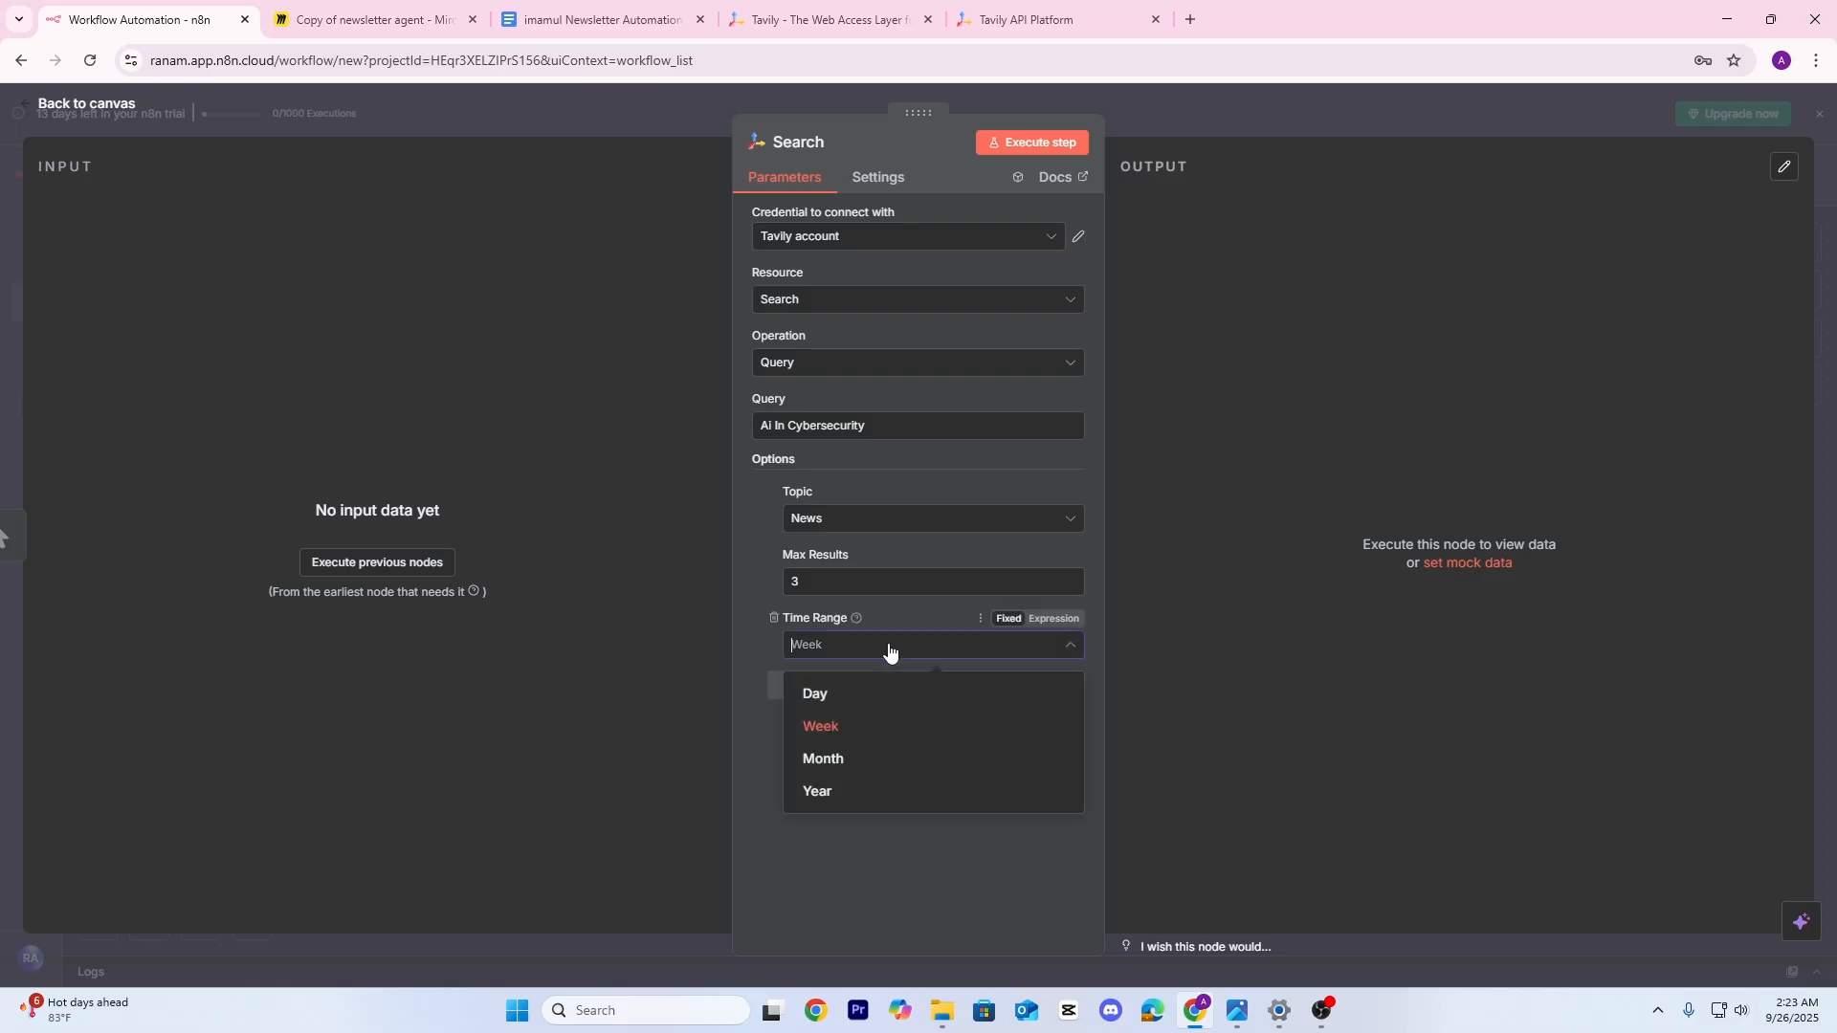
pyautogui.click(762, 557)
pyautogui.click(850, 692)
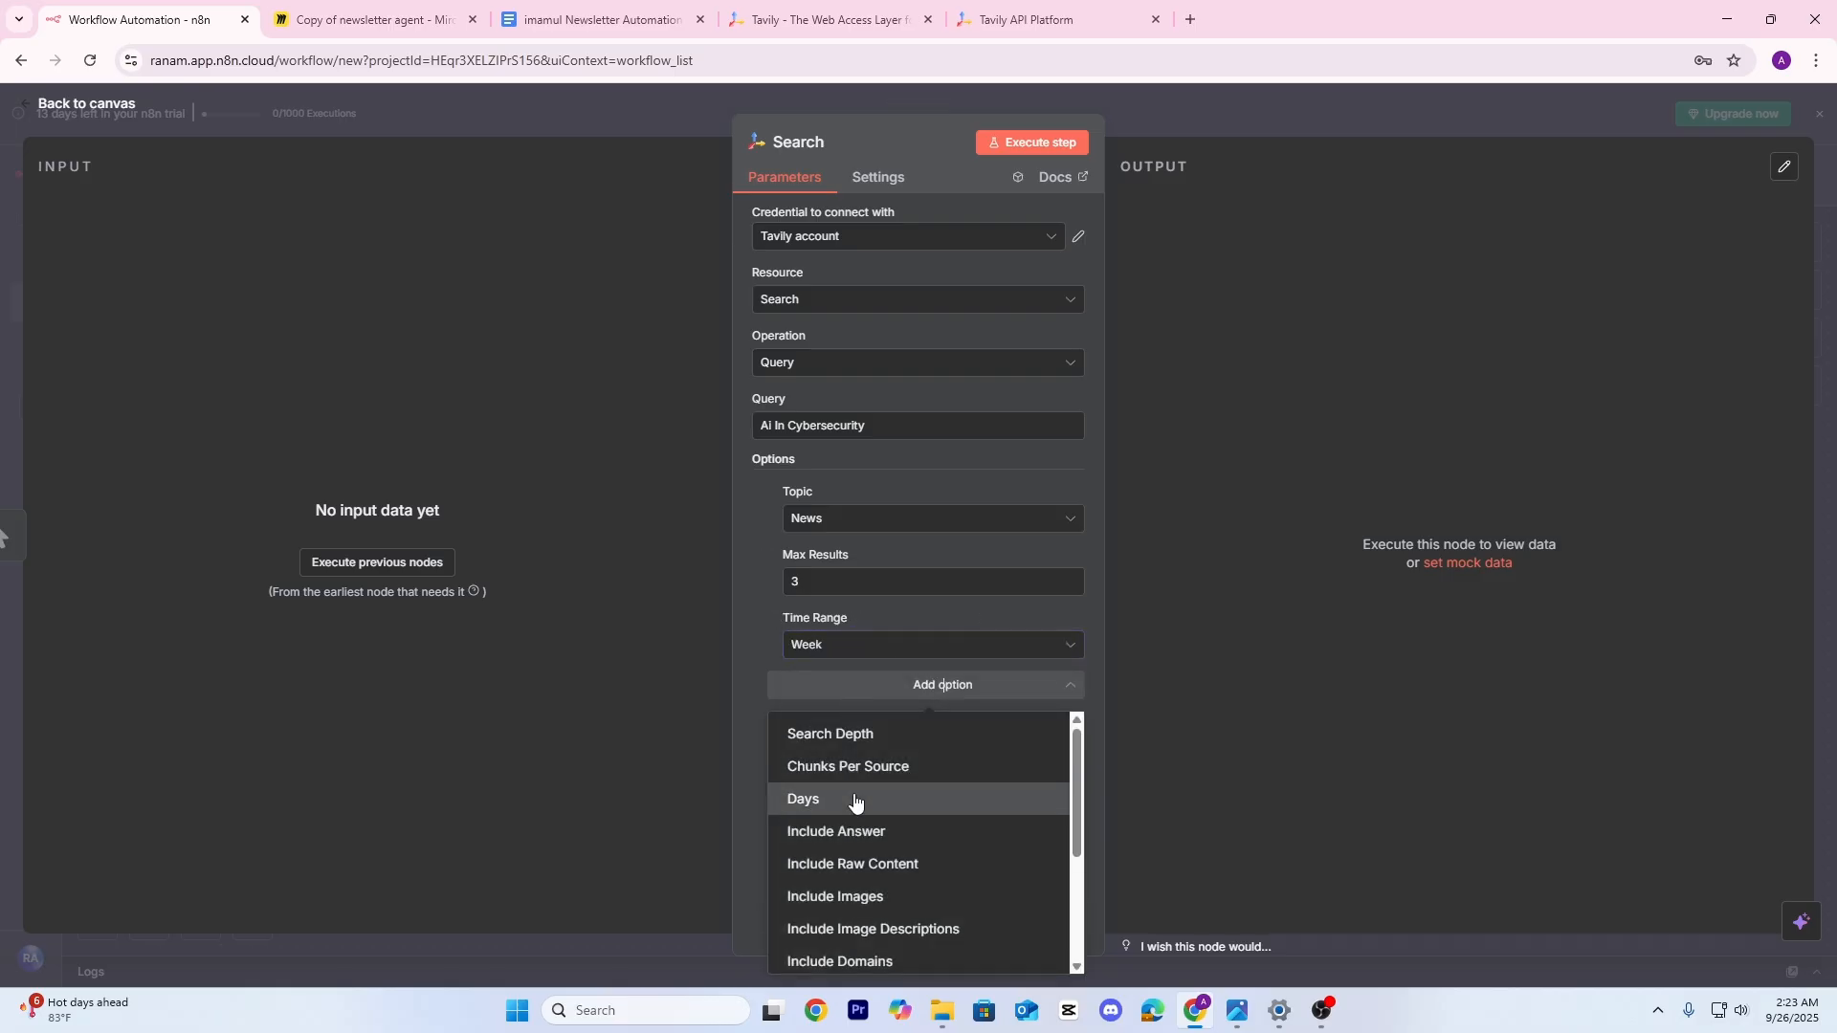
pyautogui.scroll(-3, 865, 807)
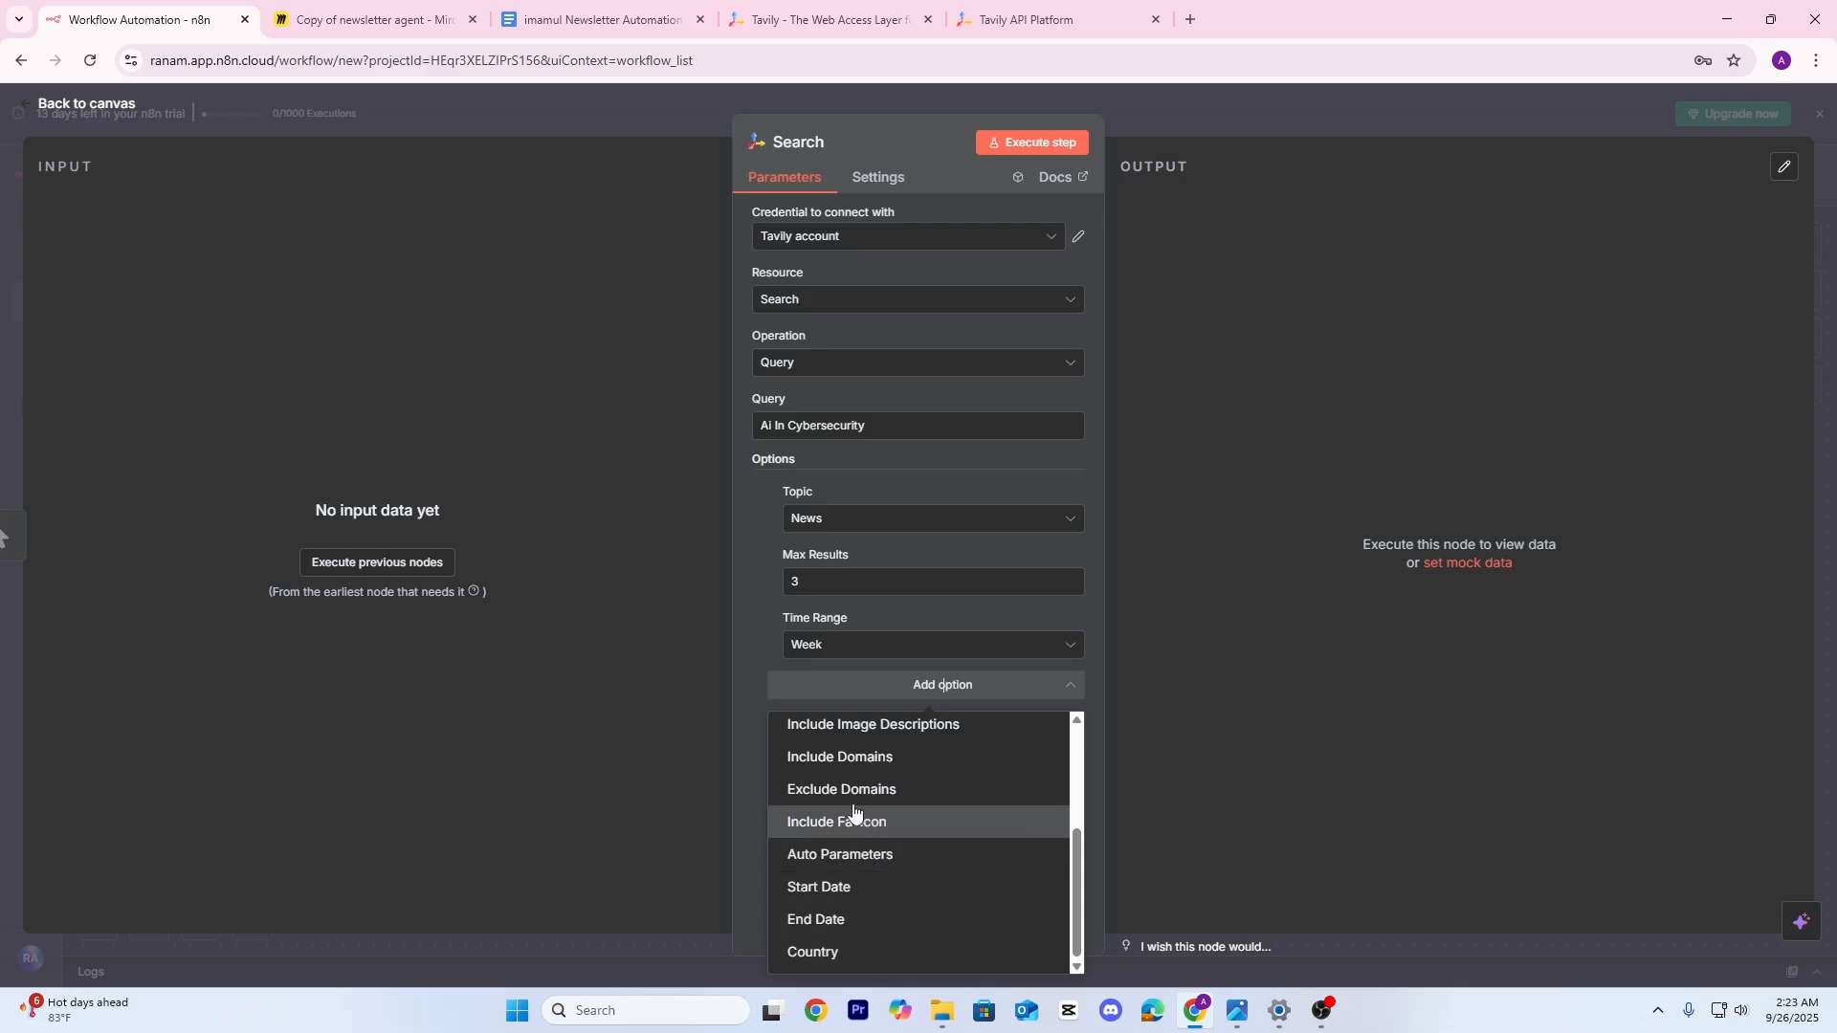
pyautogui.click(1064, 145)
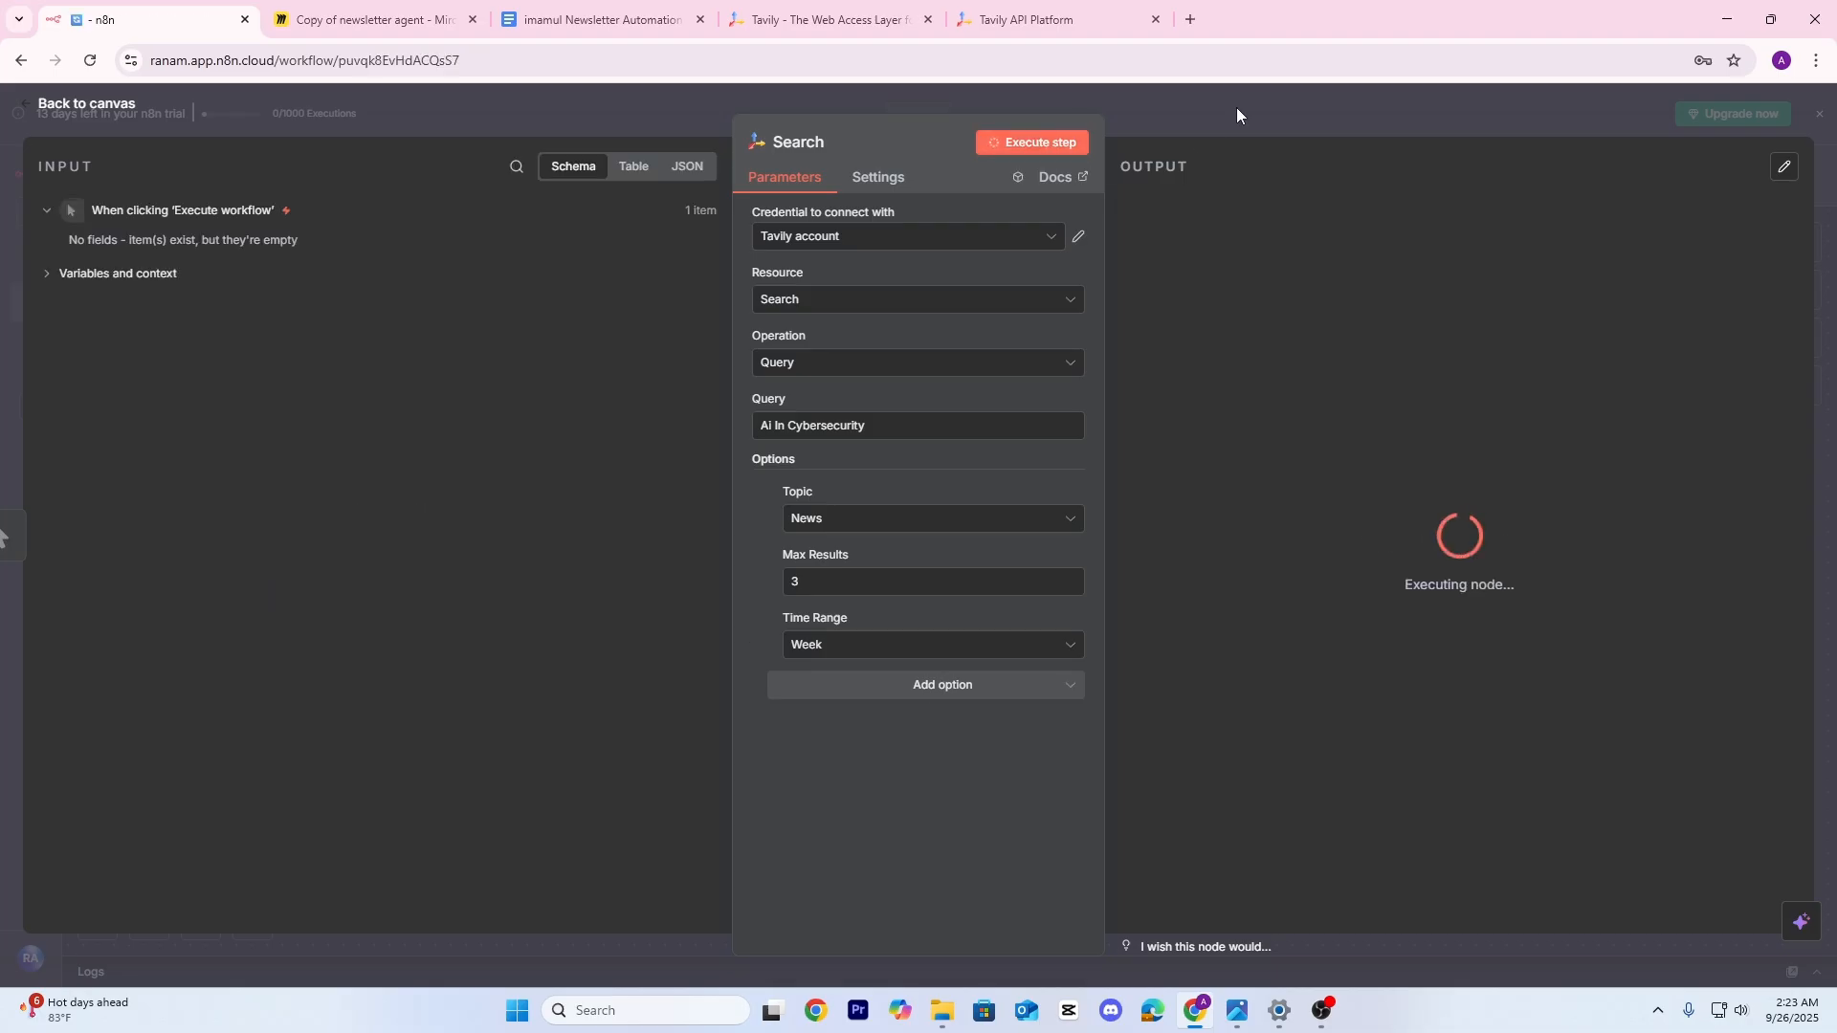
# Close the Search panel and add an AI Agent node after the Search node
pyautogui.scroll(-5, 1438, 456)
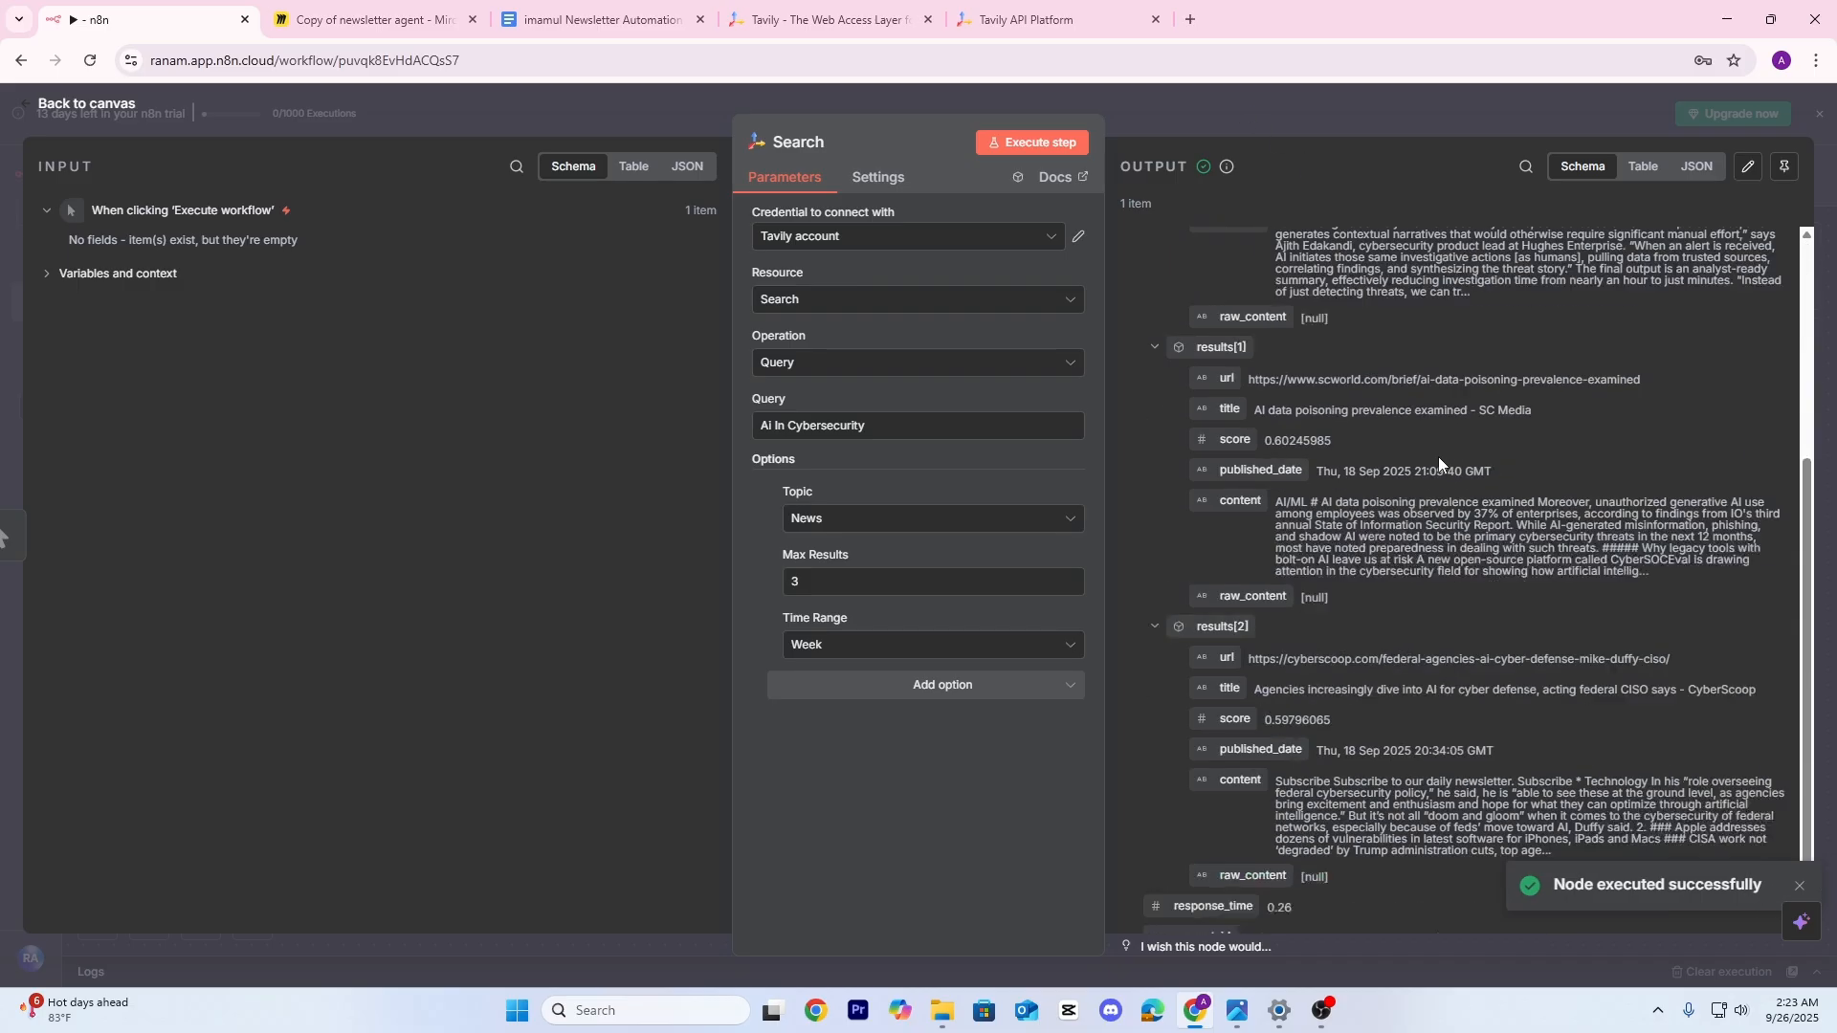
pyautogui.scroll(5, 1421, 532)
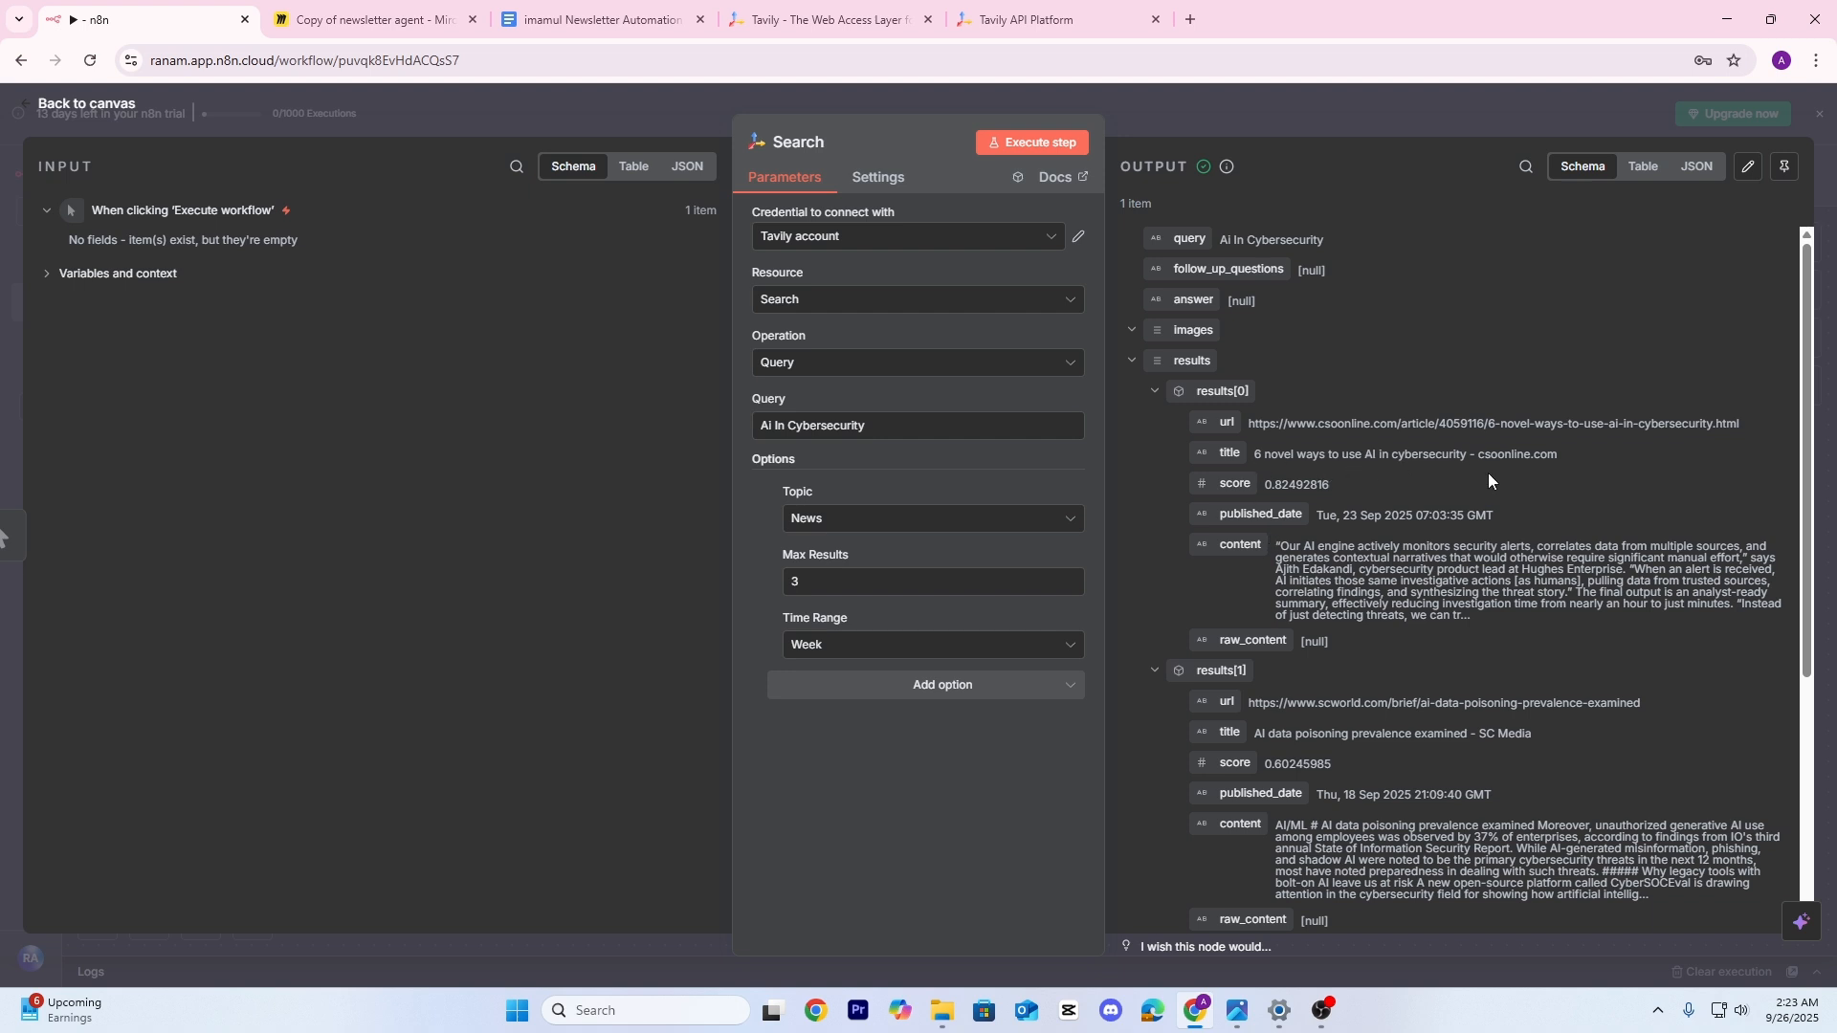
pyautogui.scroll(-1, 1467, 478)
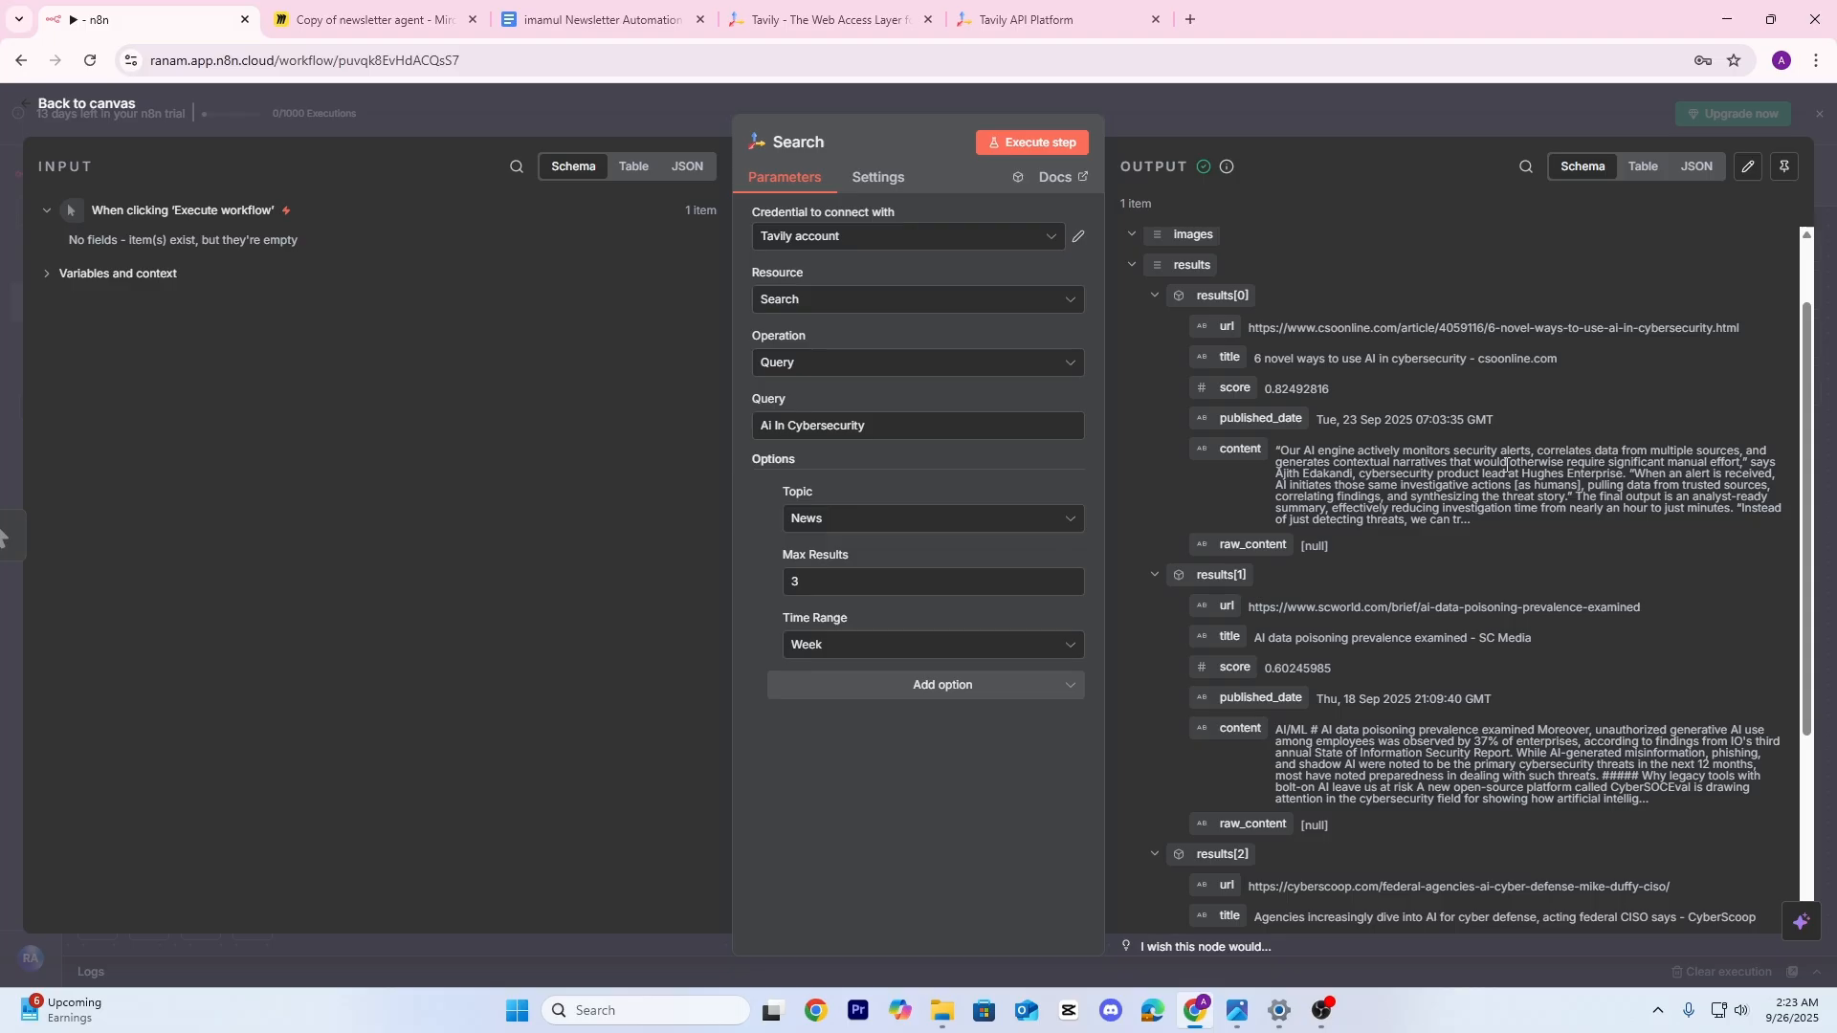
pyautogui.scroll(-3, 1507, 465)
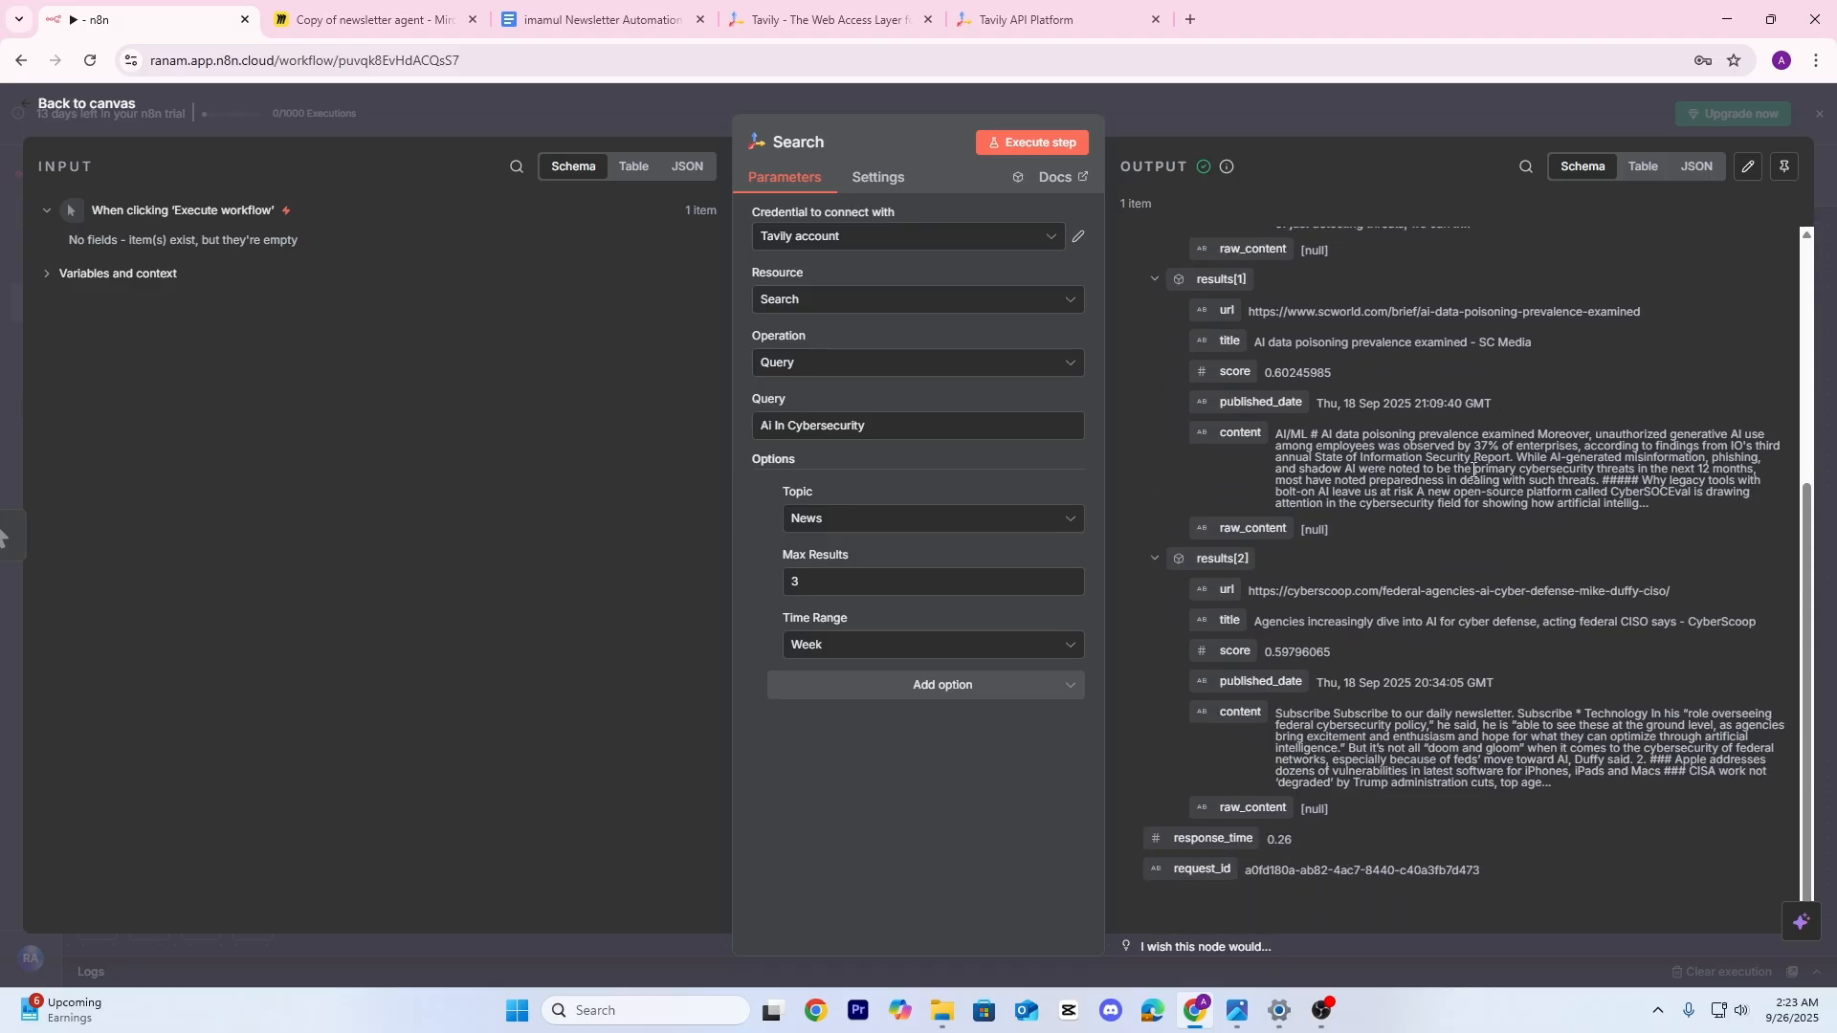
pyautogui.click(1315, 113)
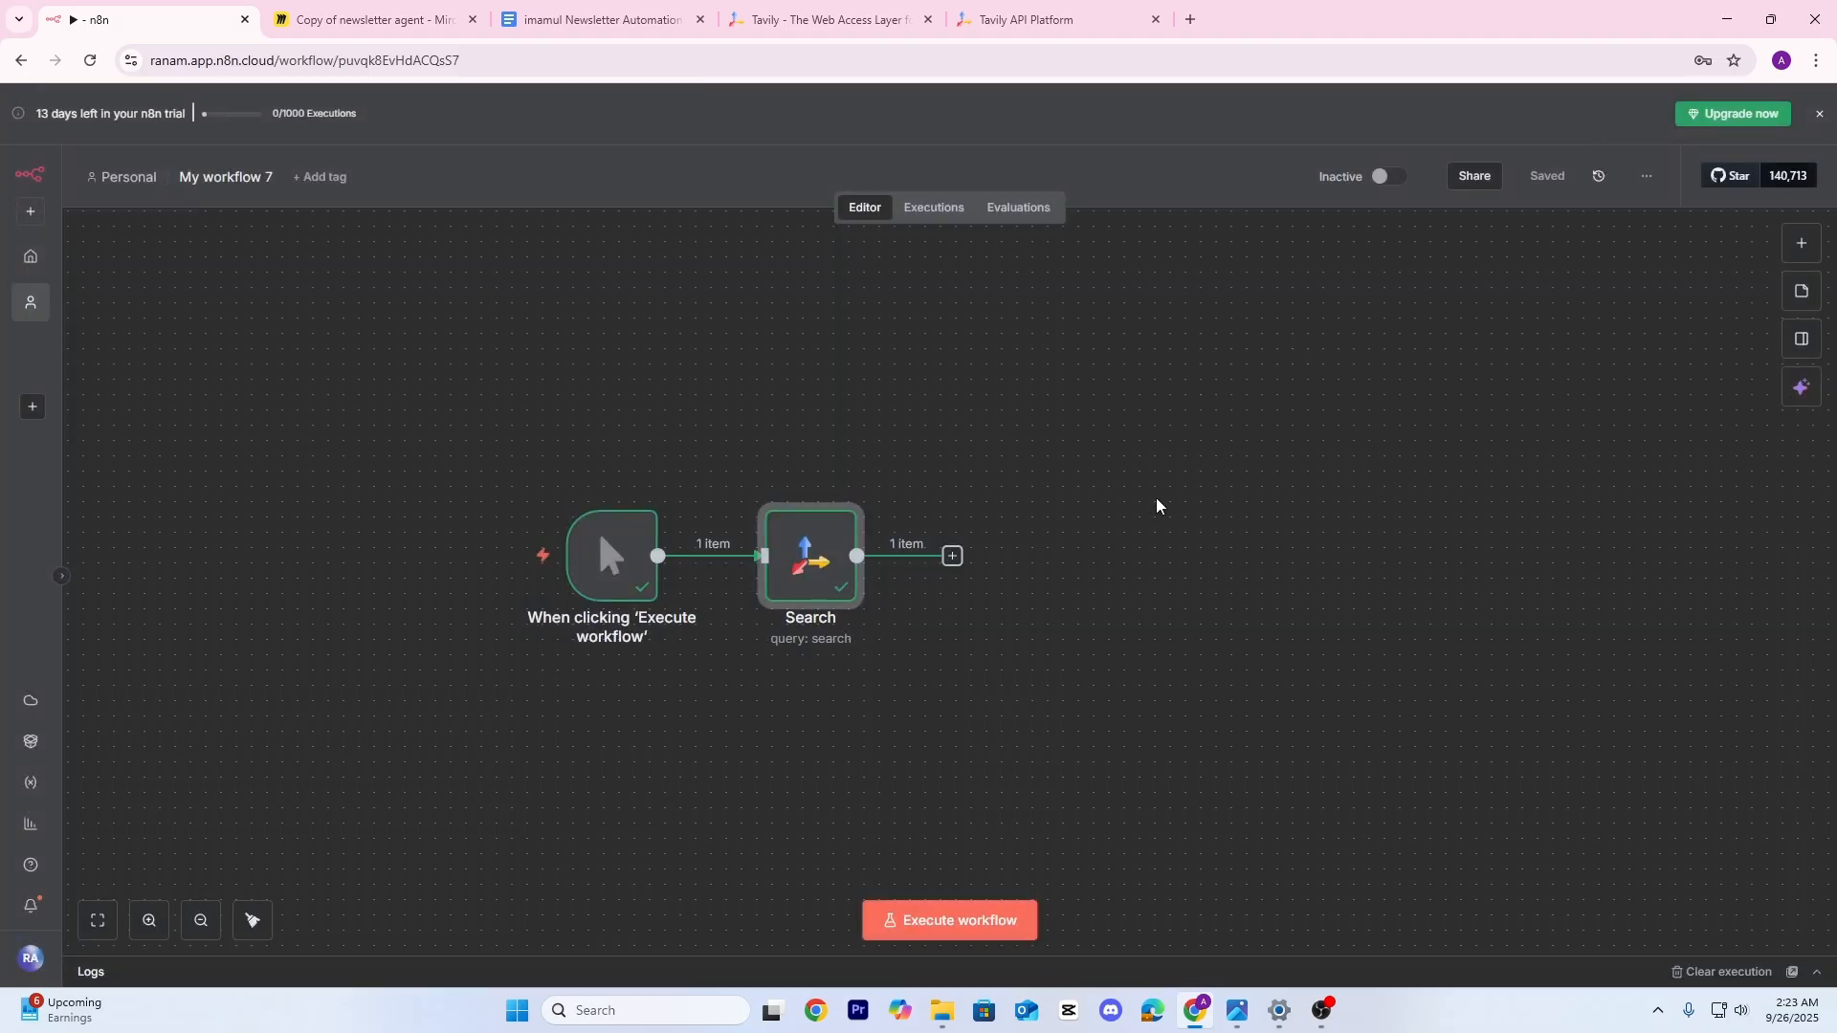
pyautogui.scroll(-1, 1031, 572)
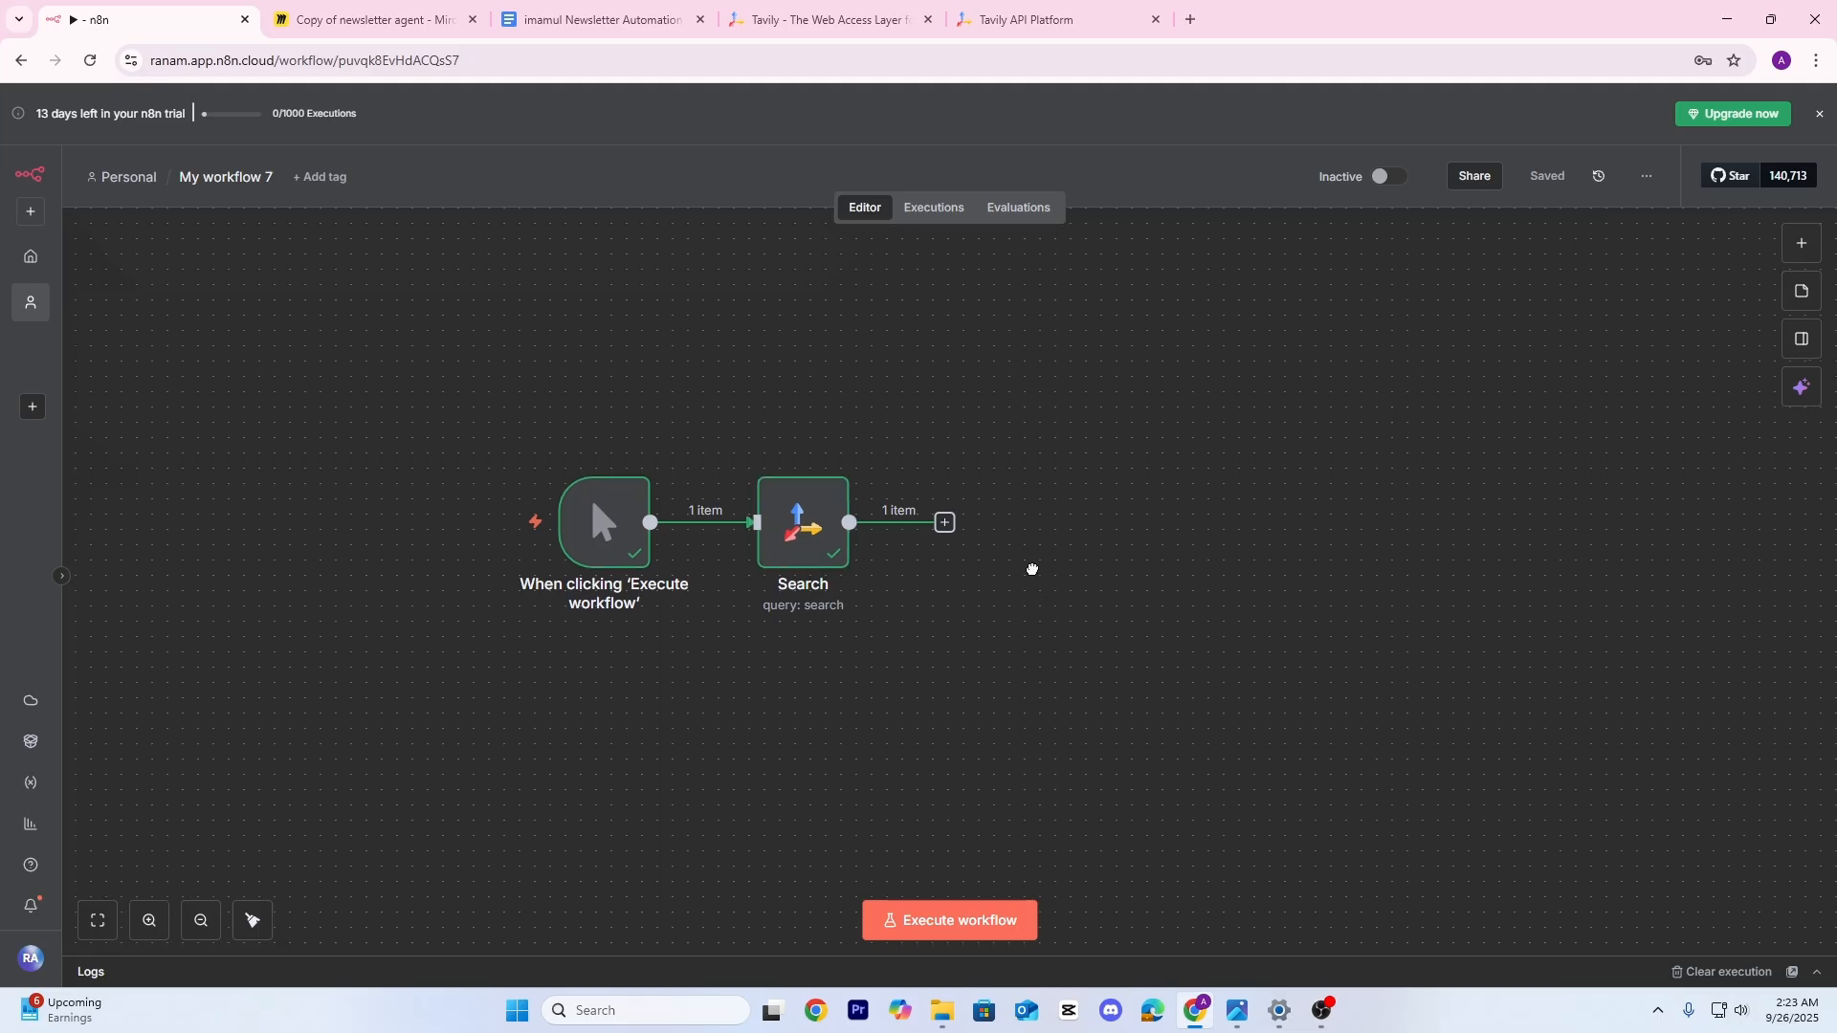
pyautogui.hscroll(-1, 1037, 583)
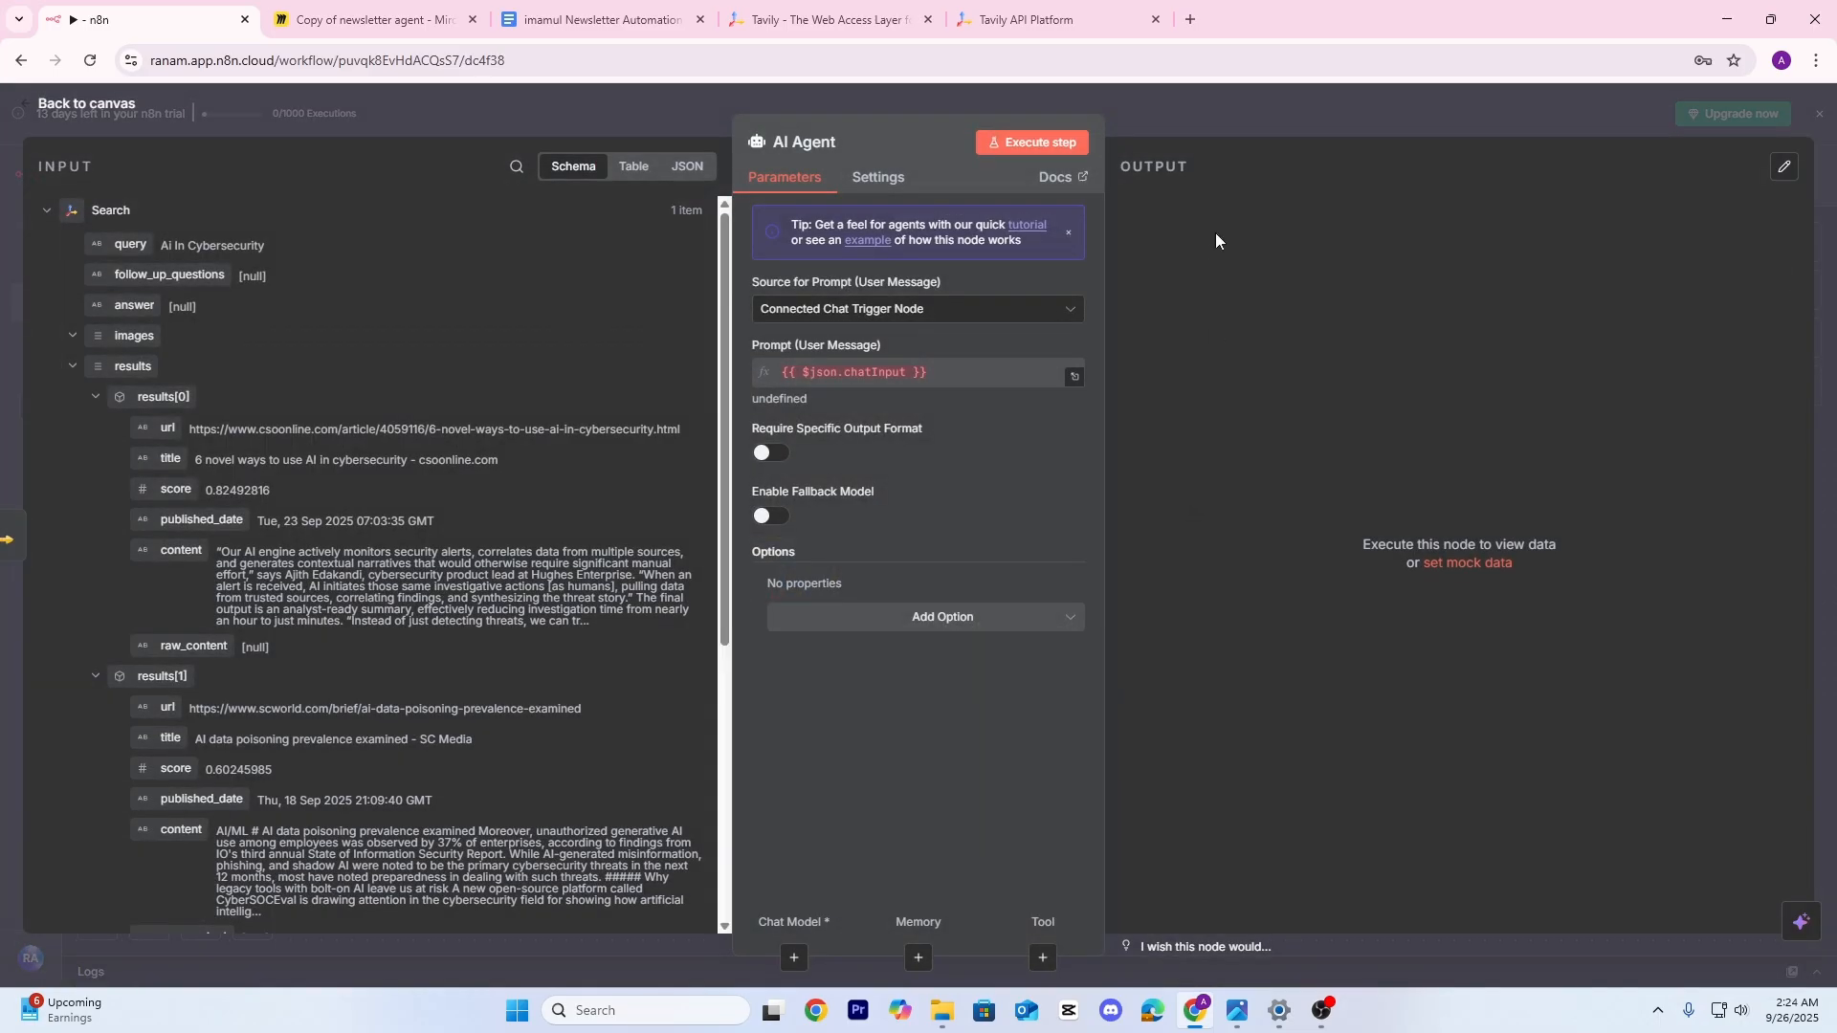
pyautogui.click(1255, 118)
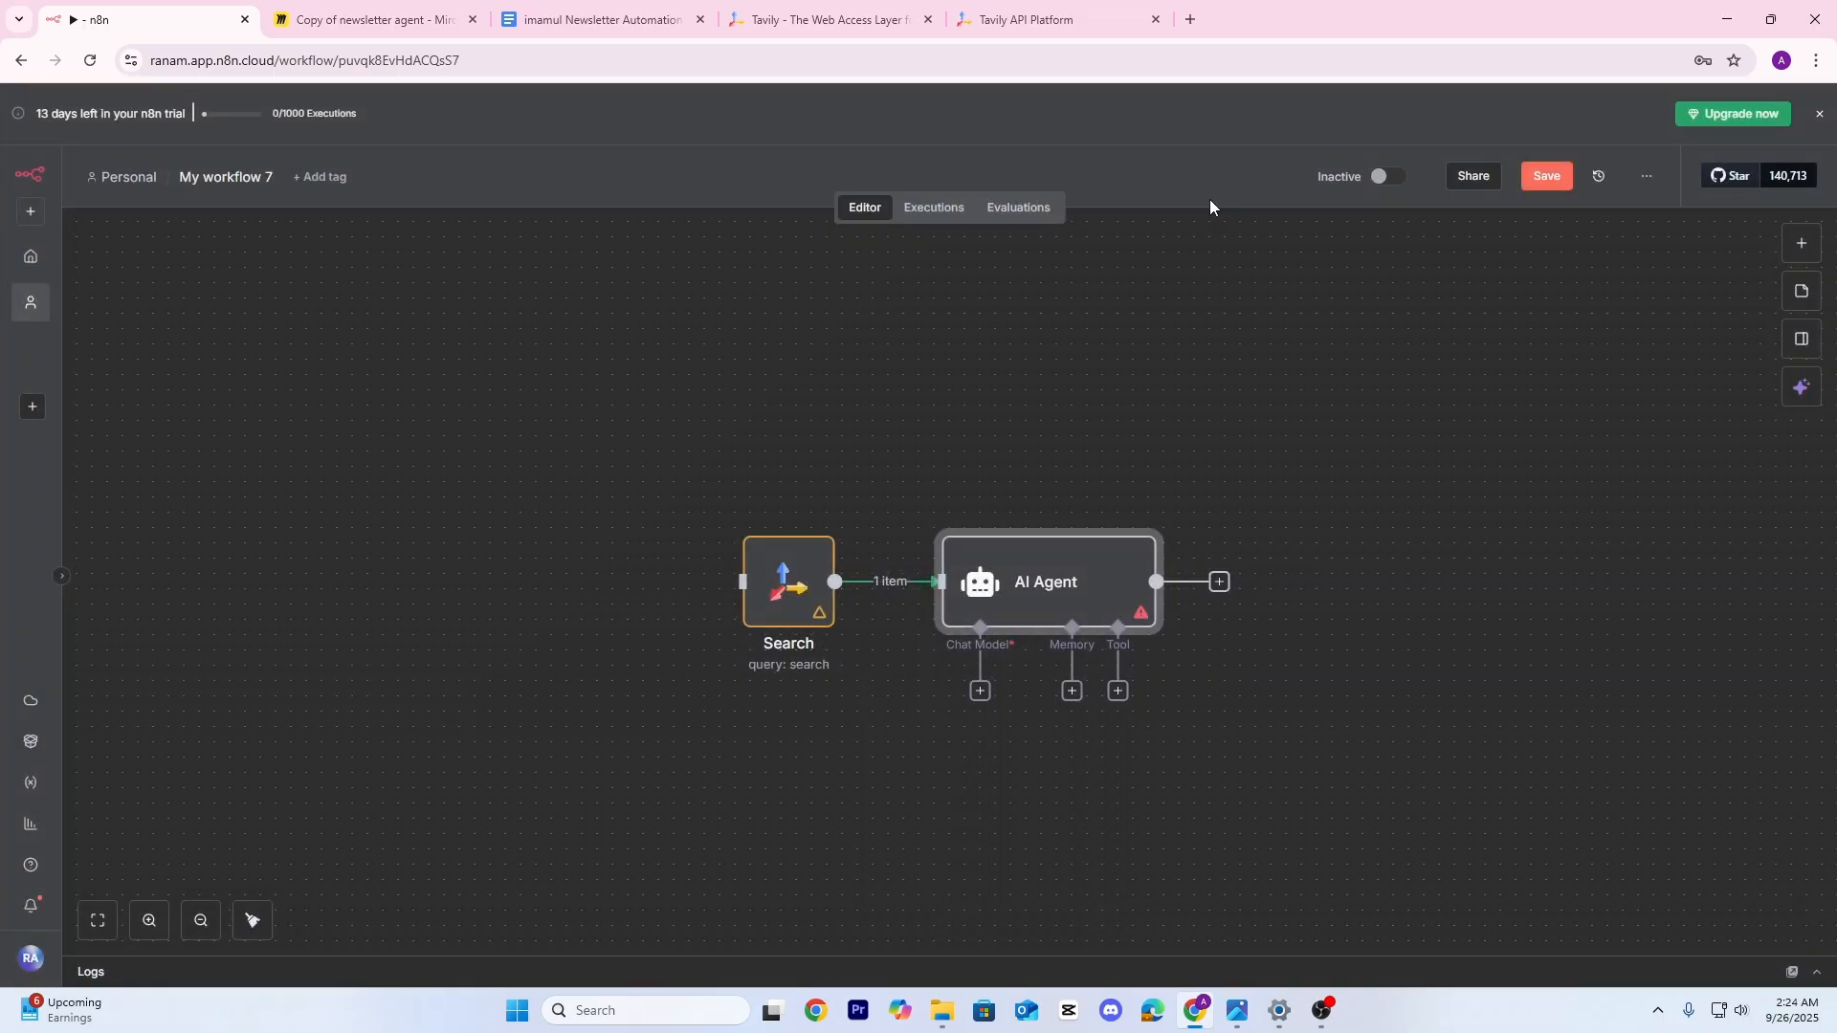
# Bring the Miro planning board back on screen
pyautogui.hscroll(3, 1001, 369)
pyautogui.scroll(-1, 1001, 370)
pyautogui.scroll(2, 905, 500)
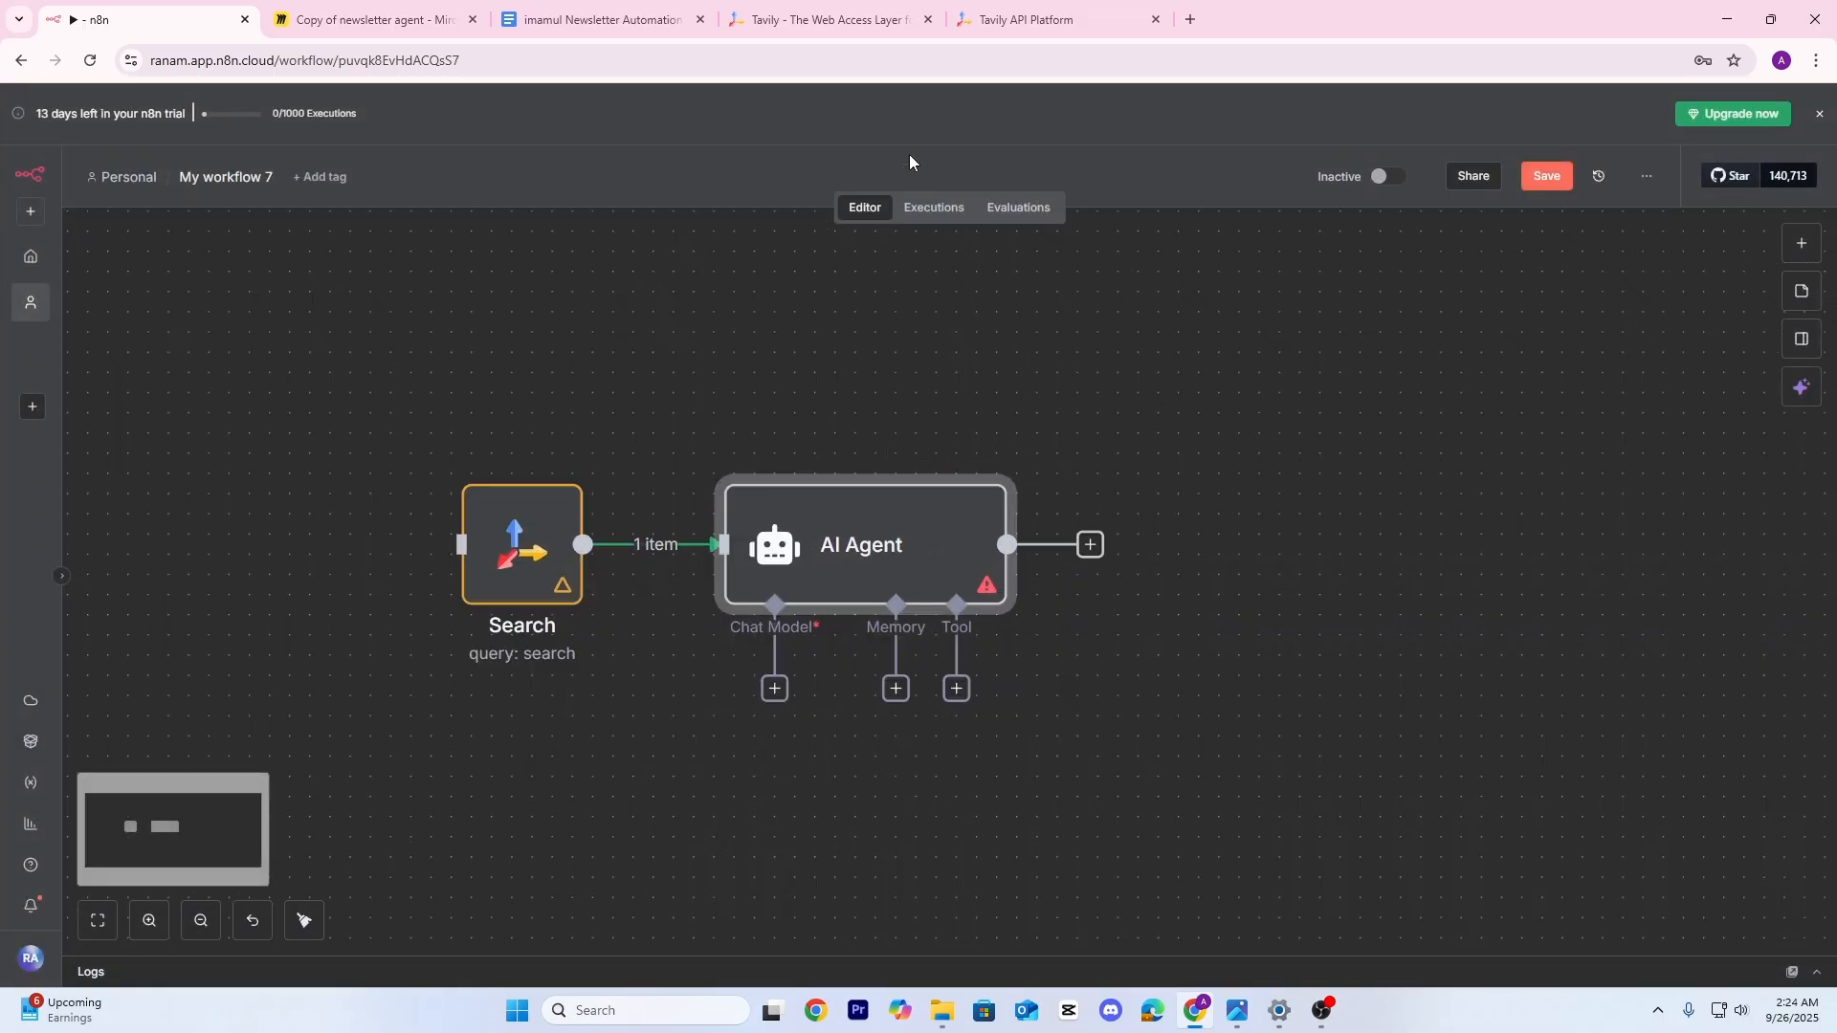
pyautogui.click(369, 19)
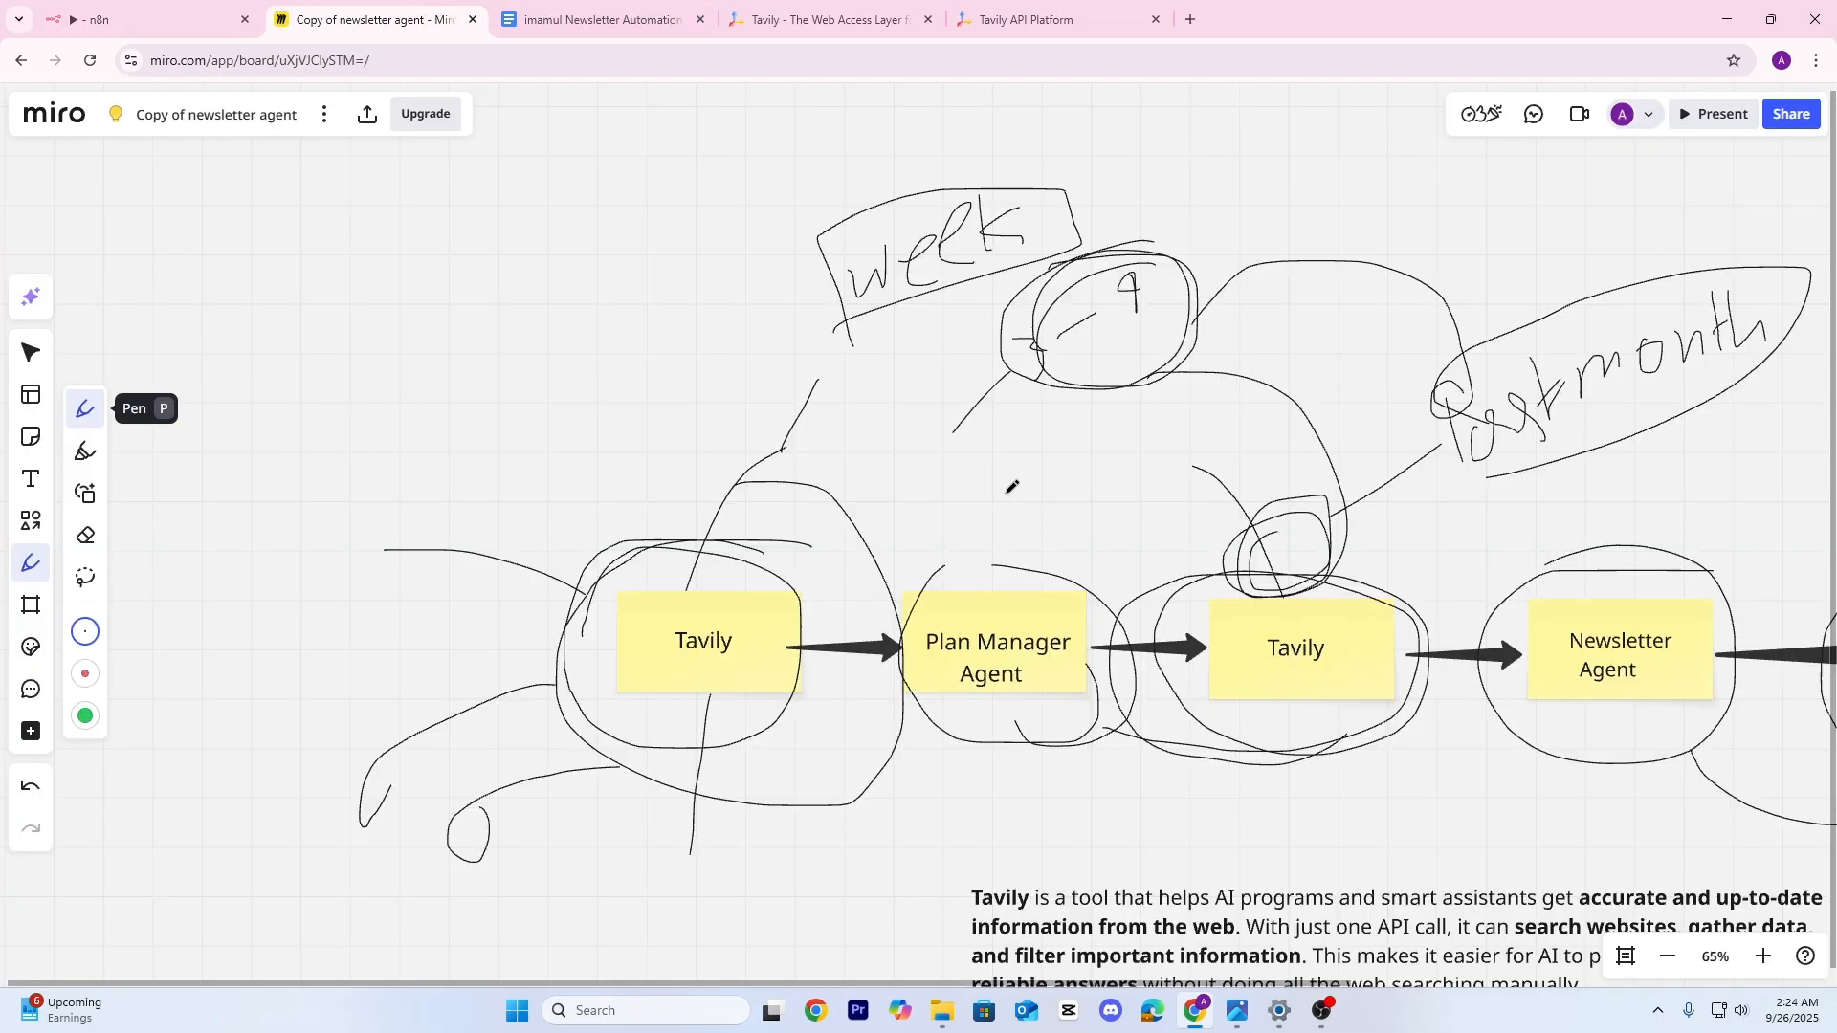
# Select and copy the full text of the Plan Manager Agent sticky note in Miro
pyautogui.moveTo(1007, 493); pyautogui.dragTo(835, 356)
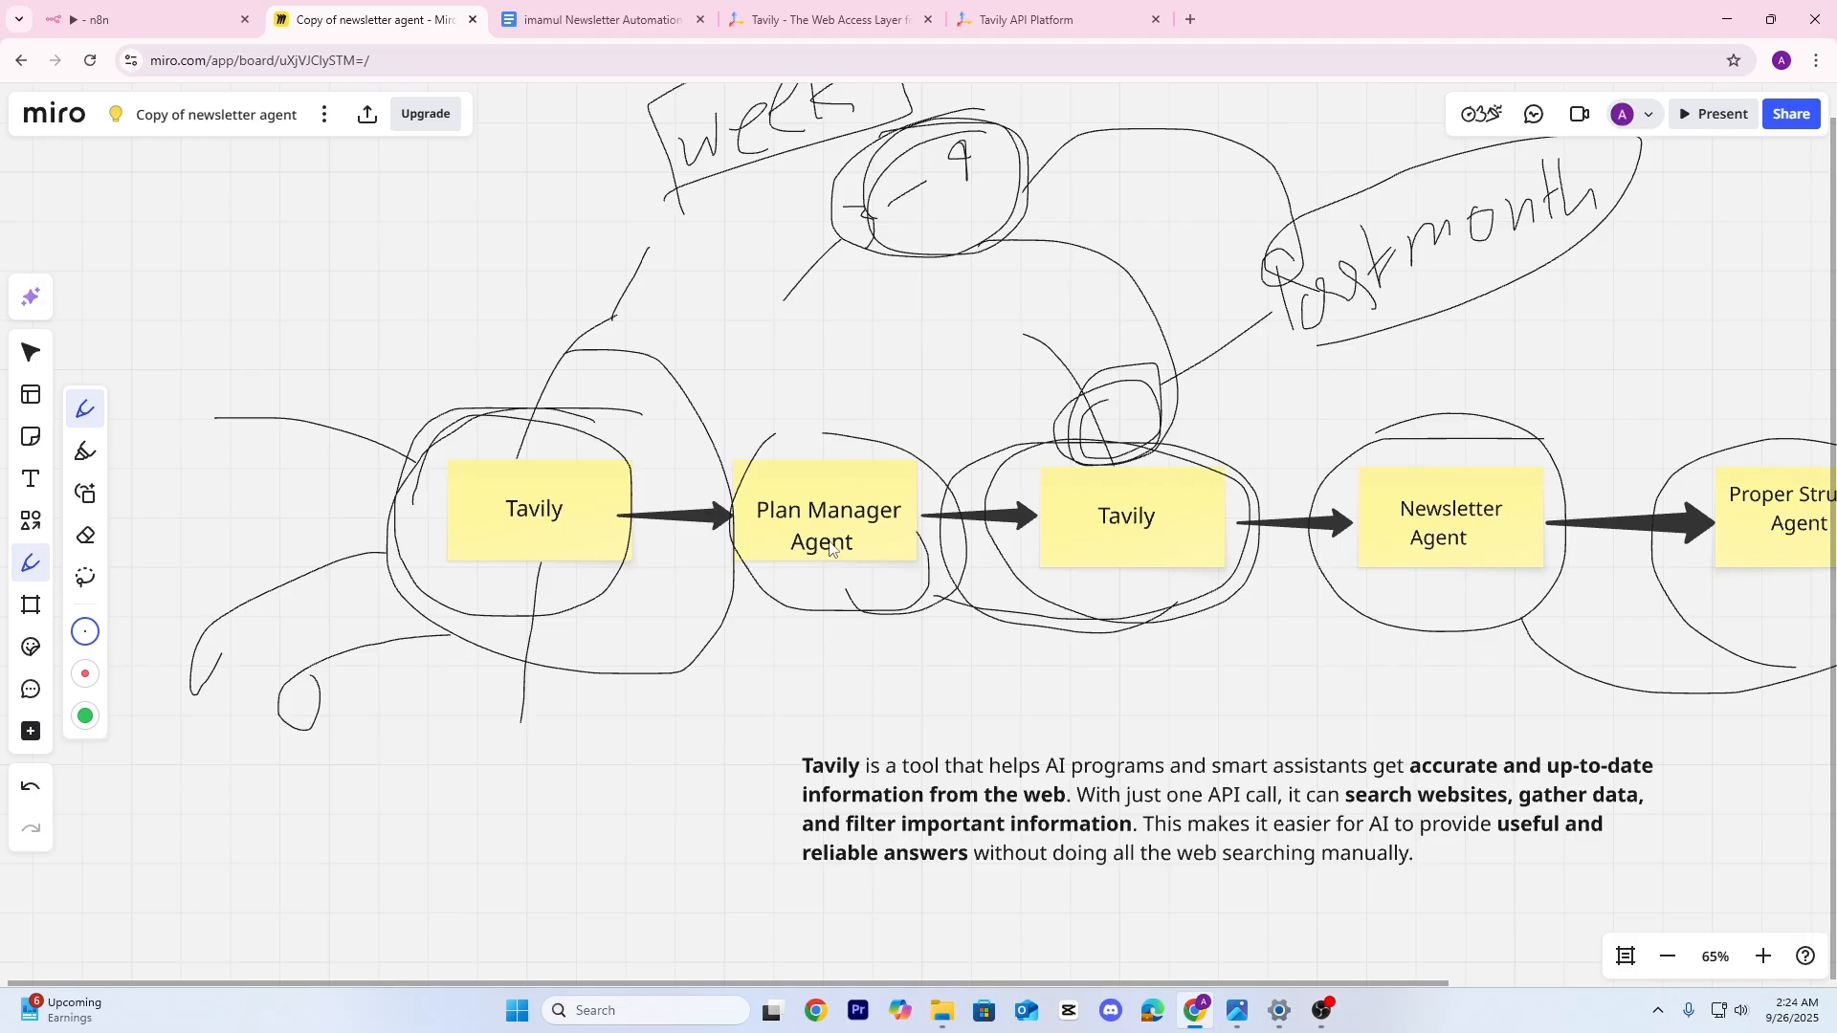
pyautogui.press('v')
pyautogui.doubleClick(832, 521)
pyautogui.hotkey('ctrl', 'a')
pyautogui.hotkey('ctrl', 'c')
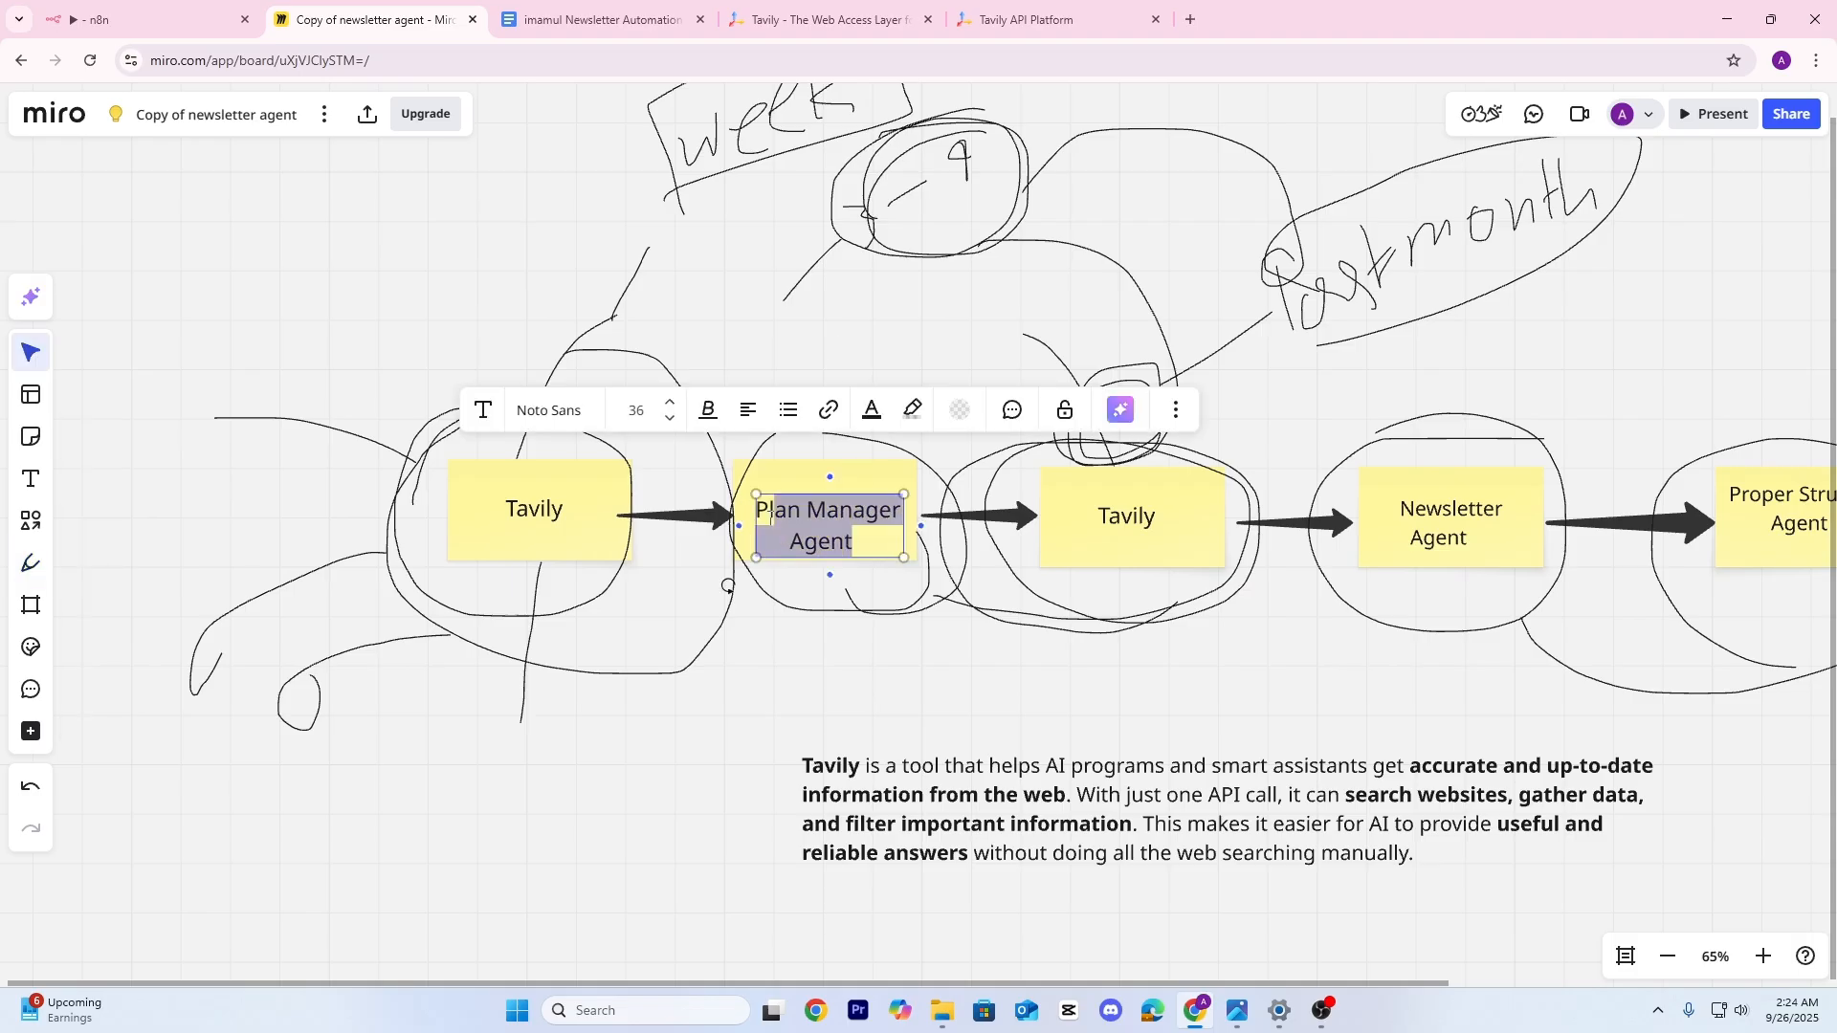
pyautogui.click(797, 675)
# Rename the AI Agent node to 'Plan Manager Agent' using the copied text
pyautogui.click(143, 19)
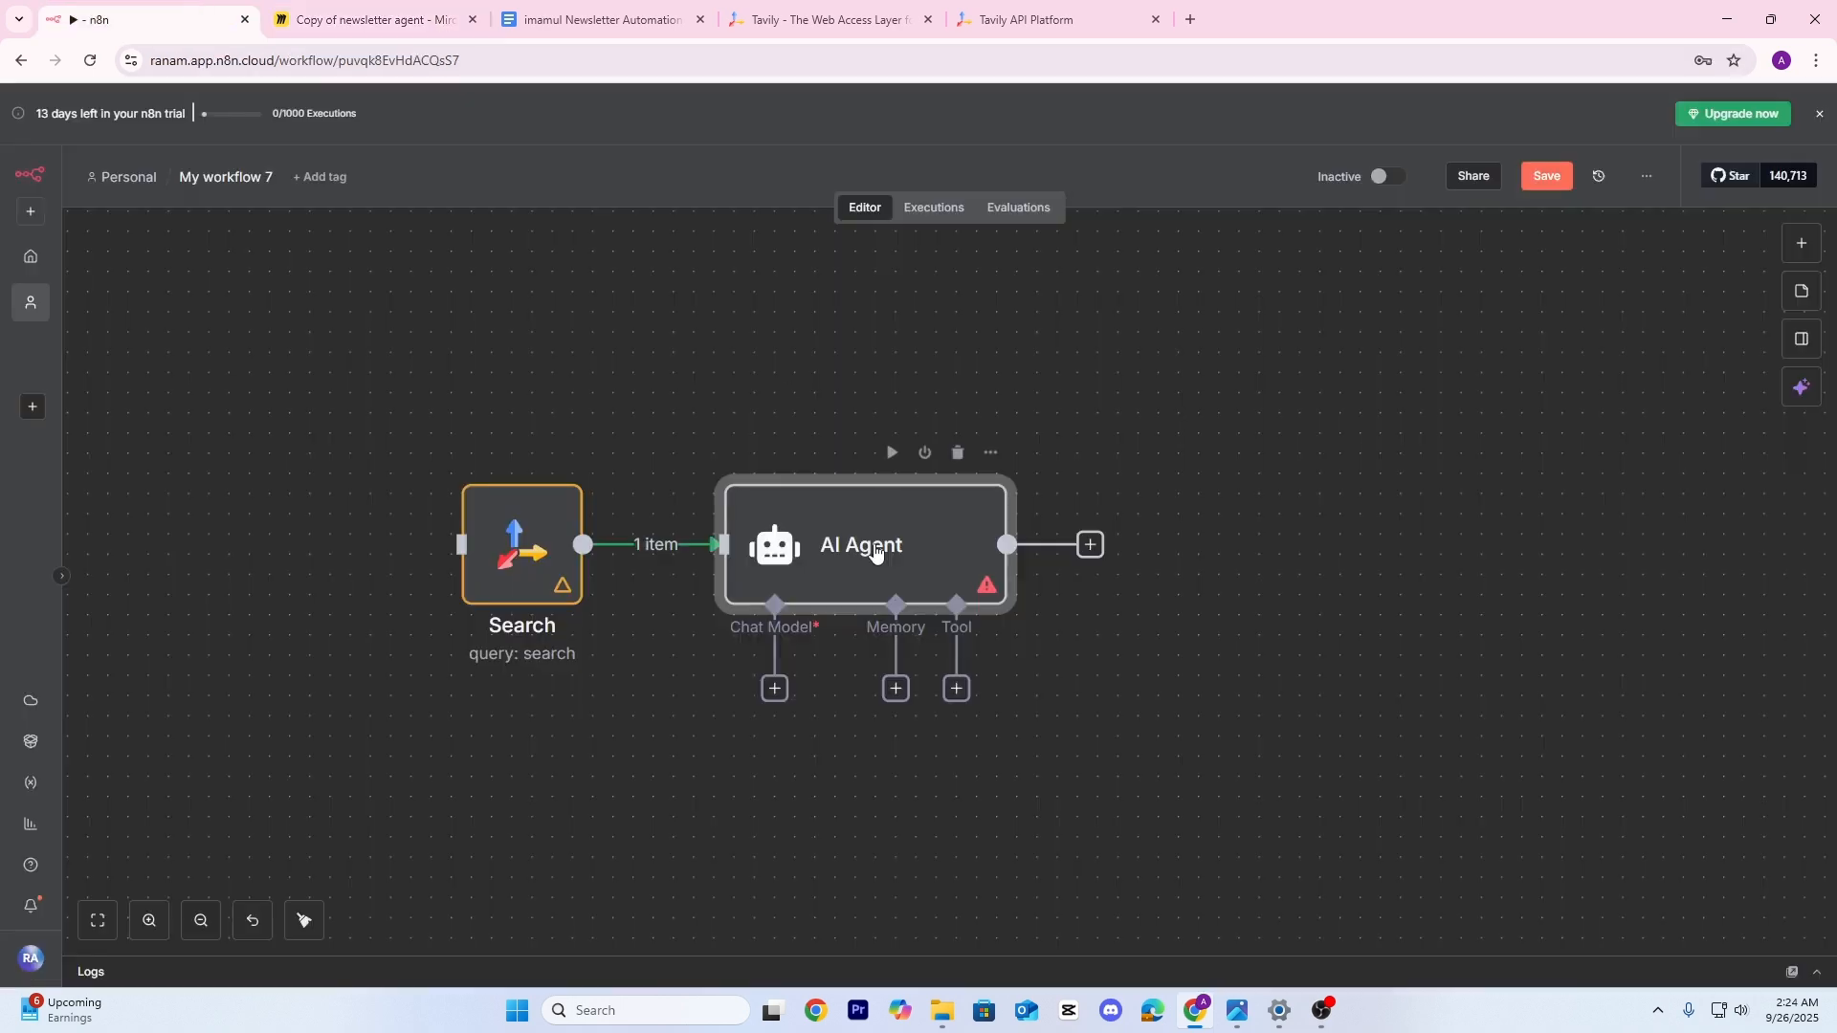
pyautogui.doubleClick(859, 551)
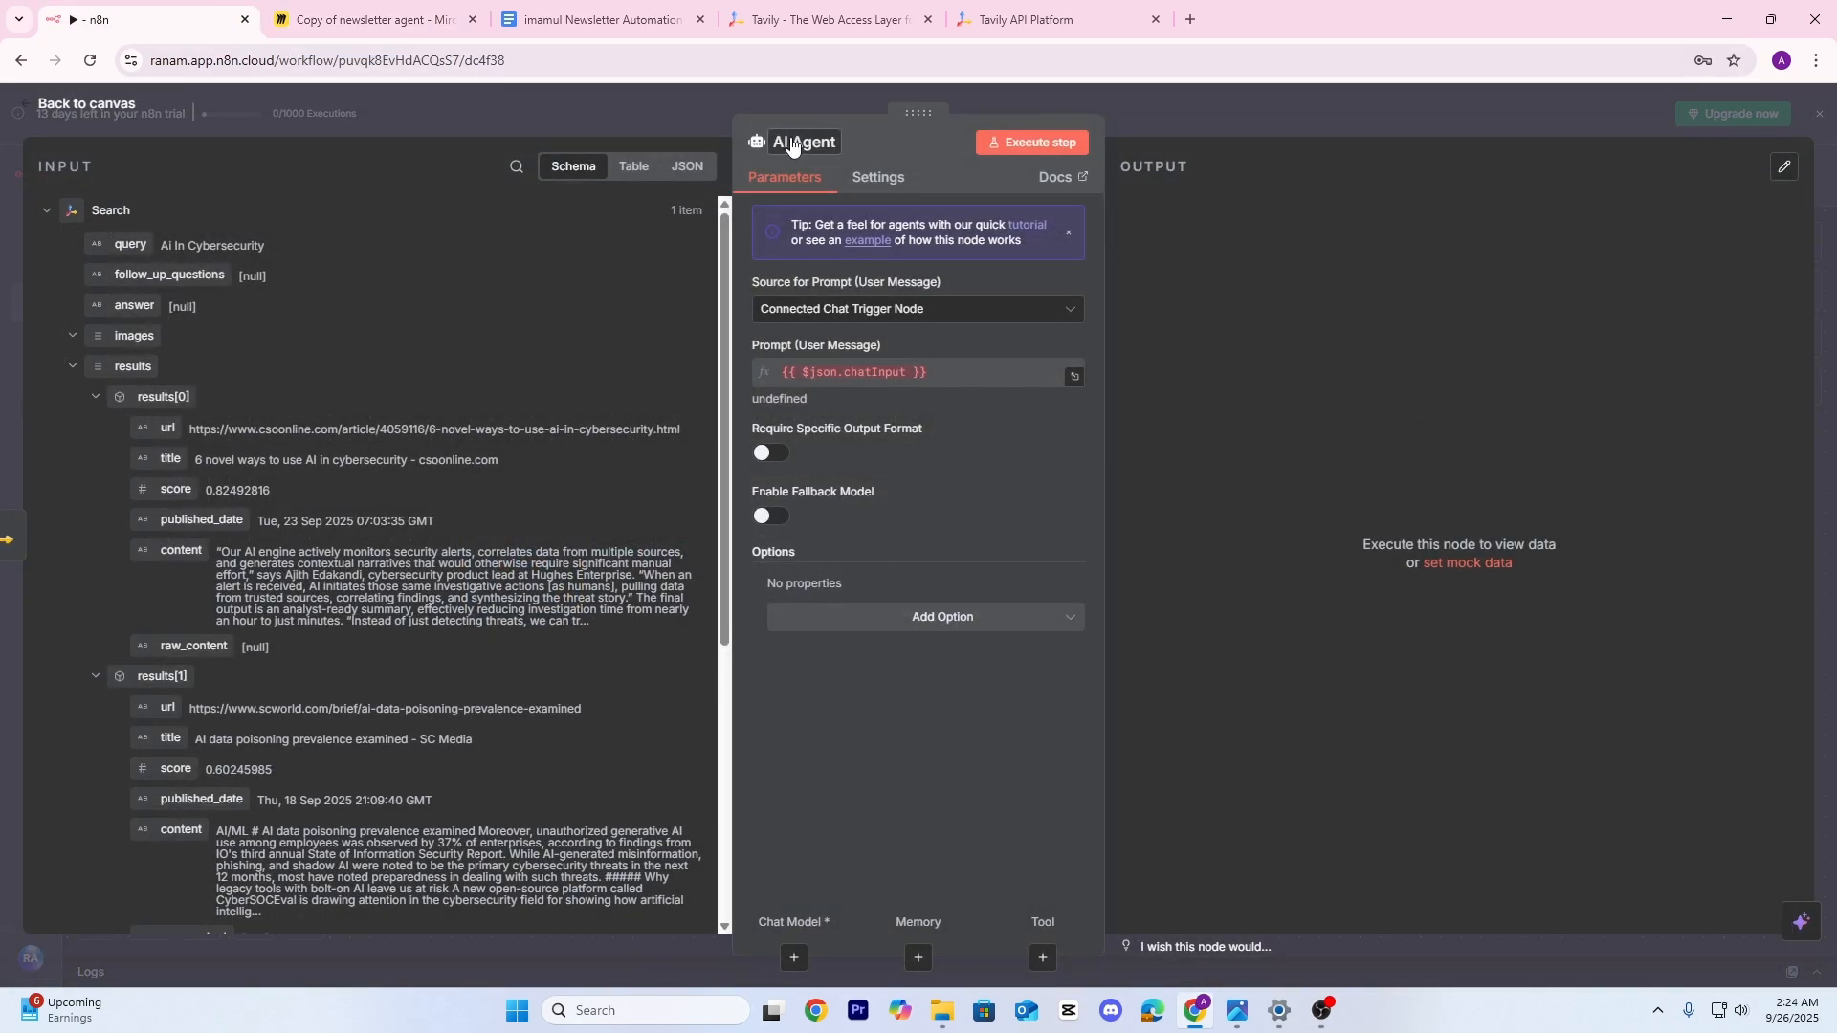
pyautogui.click(791, 142)
pyautogui.hotkey('ctrl', 'v')
pyautogui.click(897, 149)
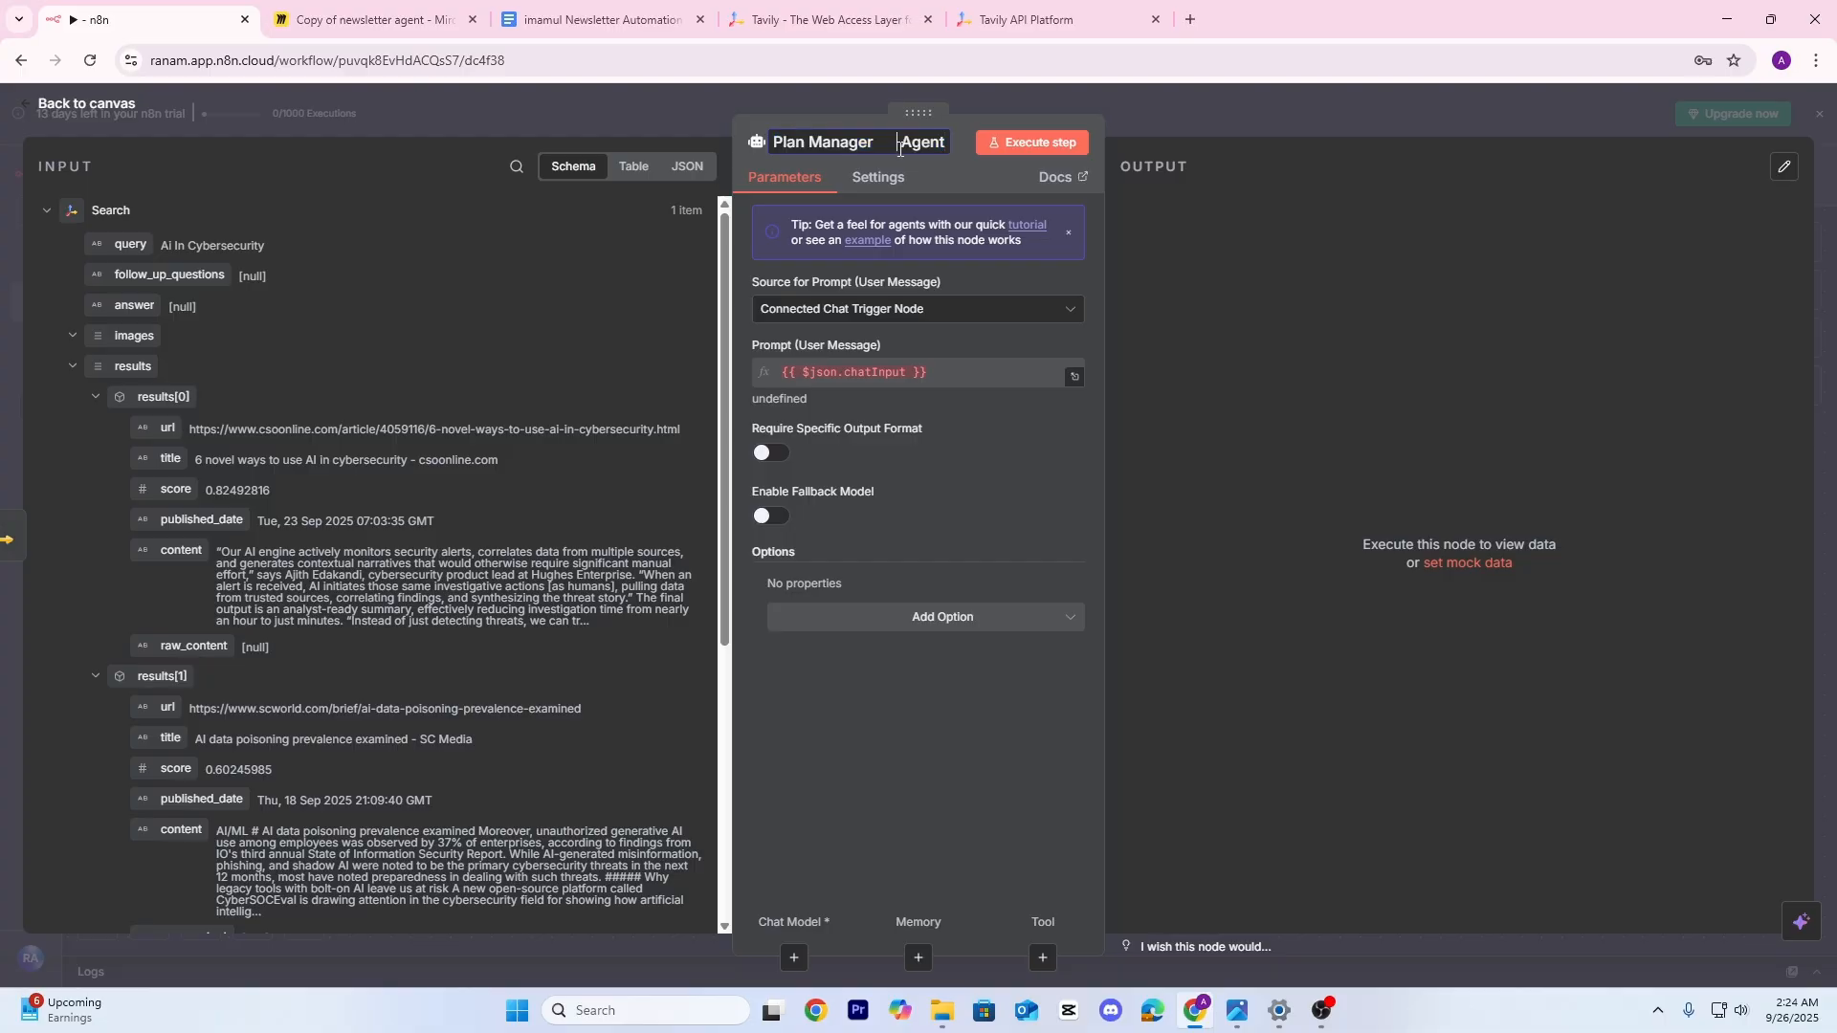
pyautogui.press('BackSpace')
pyautogui.press('BackSpace')
pyautogui.press('BackSpace')
pyautogui.press('BackSpace')
pyautogui.click(1164, 101)
# Pin the Search node's output data
pyautogui.moveTo(1187, 497); pyautogui.dragTo(1065, 457)
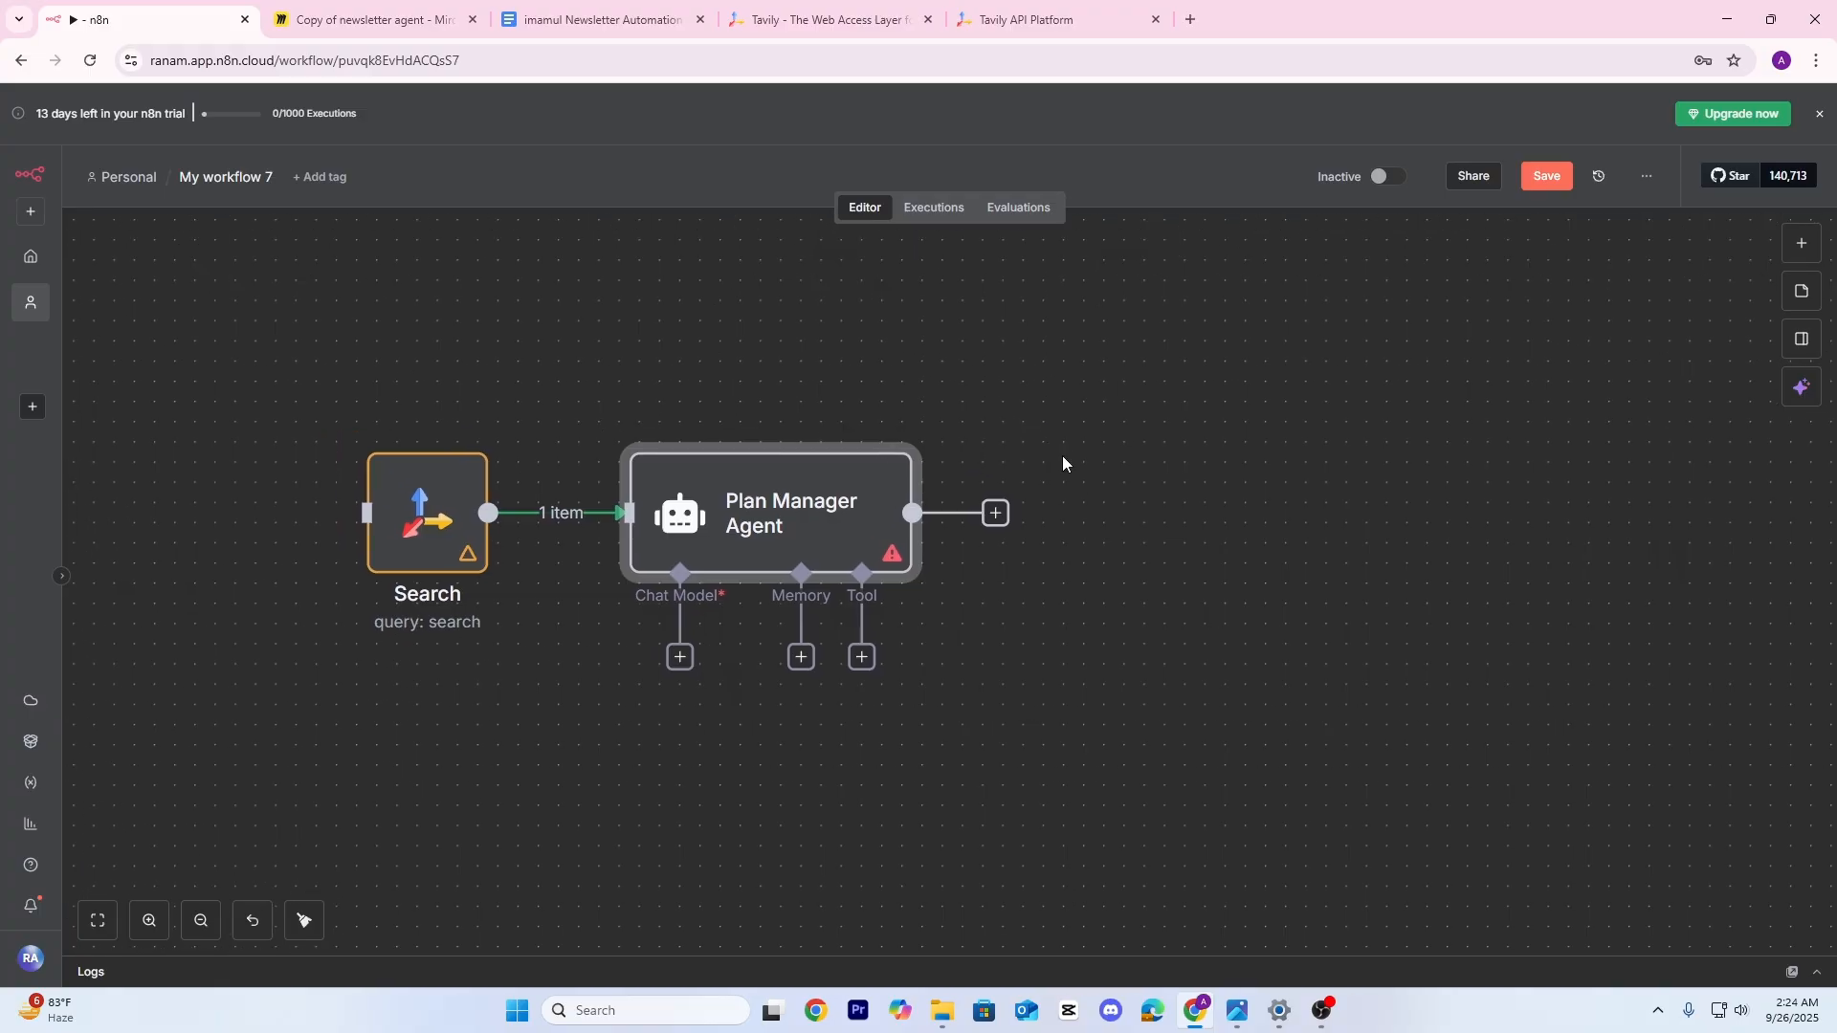
pyautogui.doubleClick(732, 516)
pyautogui.click(618, 112)
pyautogui.doubleClick(450, 528)
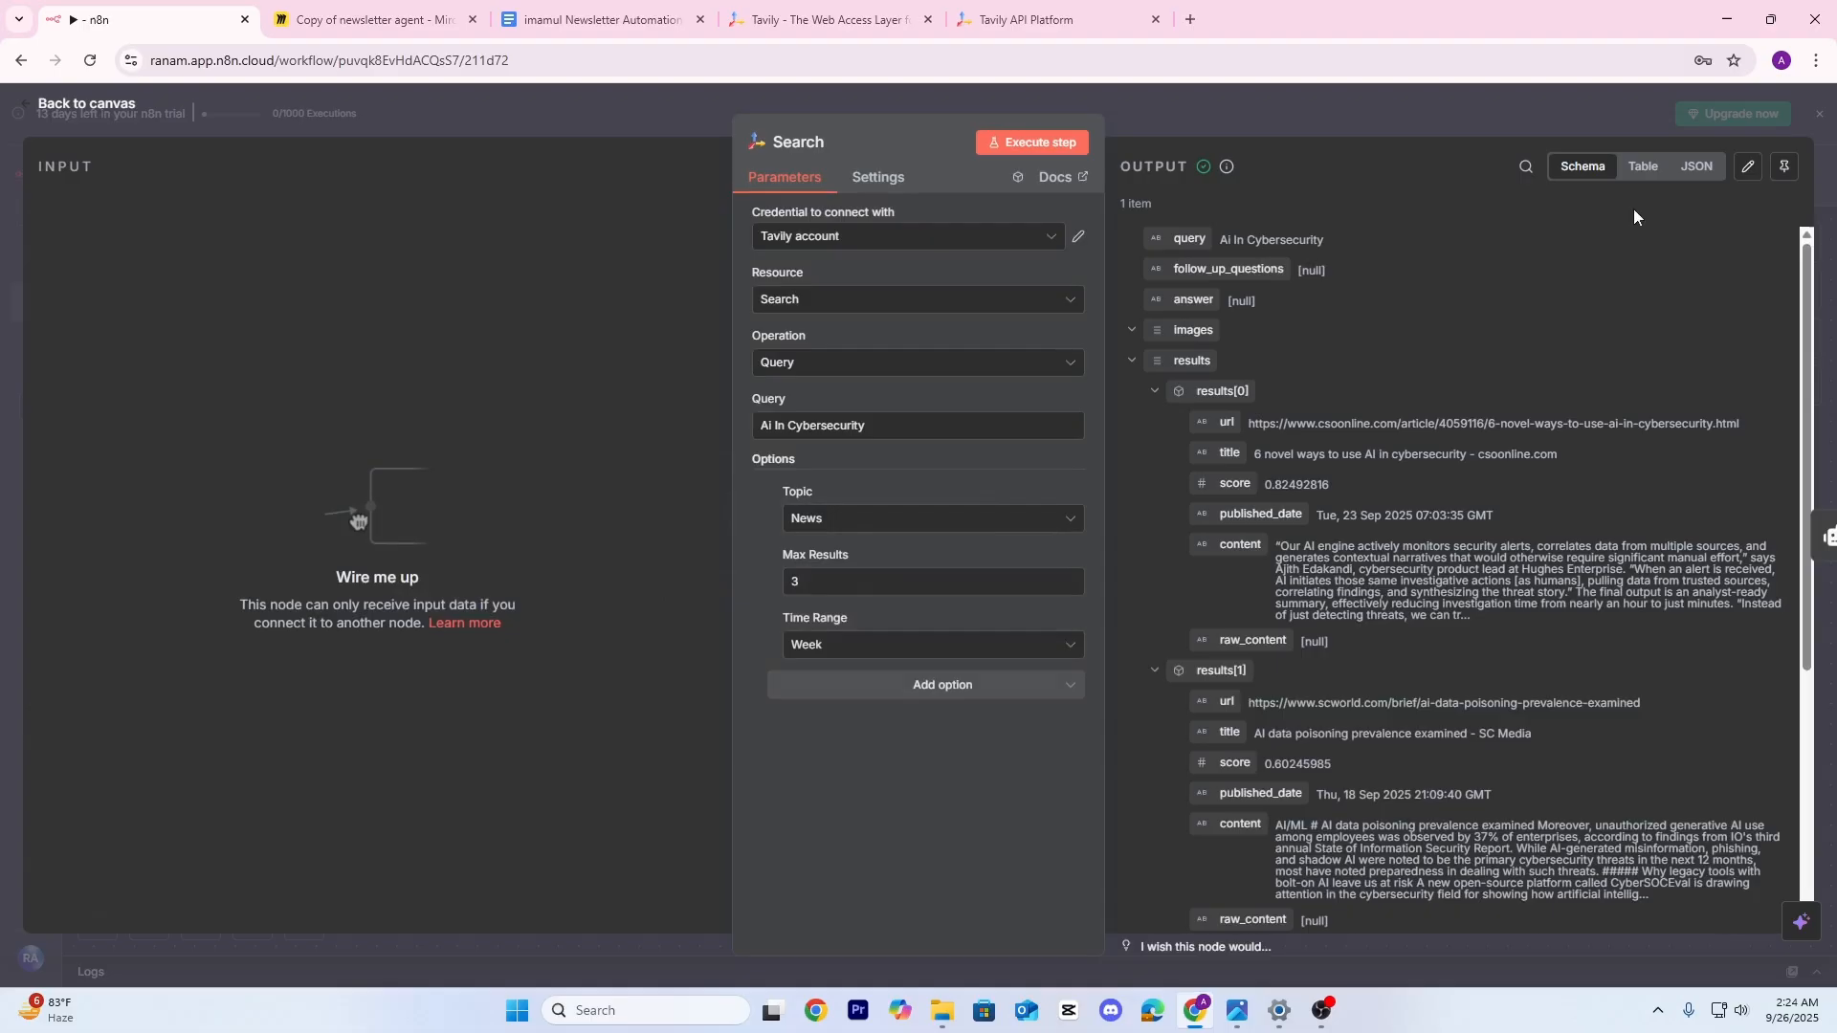
pyautogui.click(1785, 166)
# Set the Plan Manager Agent's prompt to Define below, as an expression in the full editor
pyautogui.click(1263, 111)
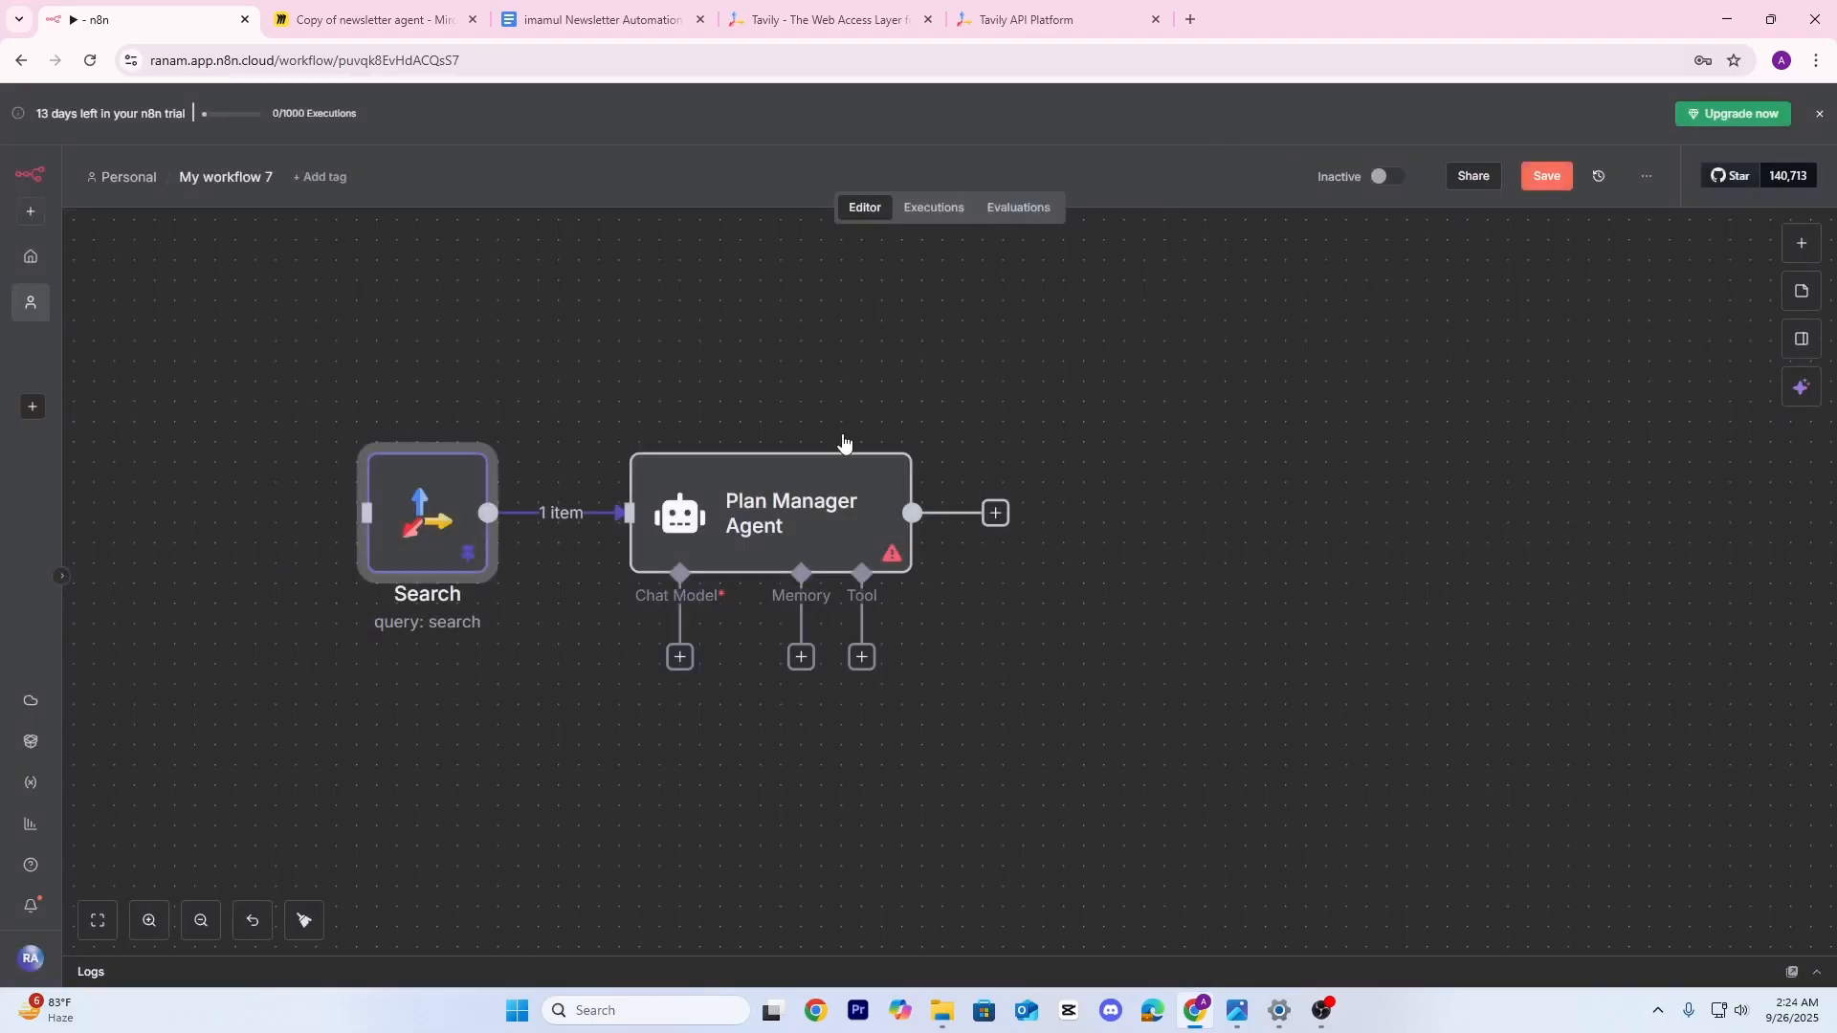
pyautogui.doubleClick(774, 496)
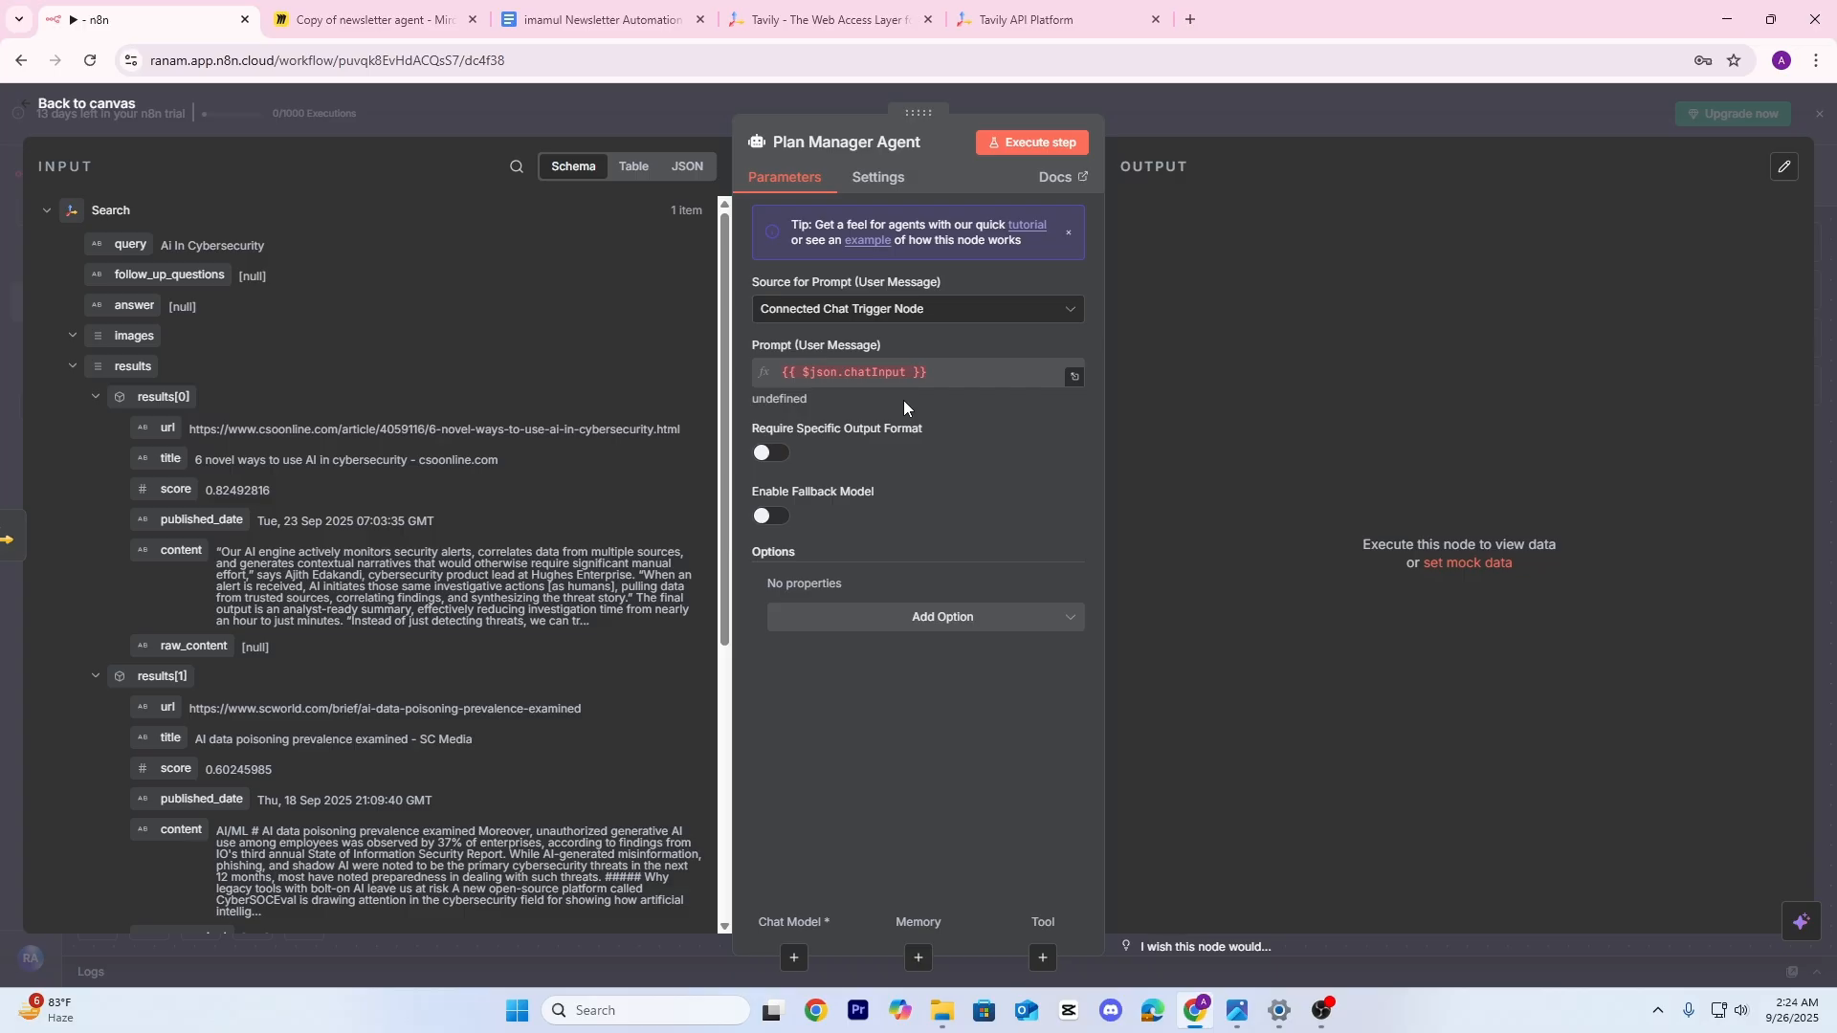
pyautogui.scroll(-3, 355, 552)
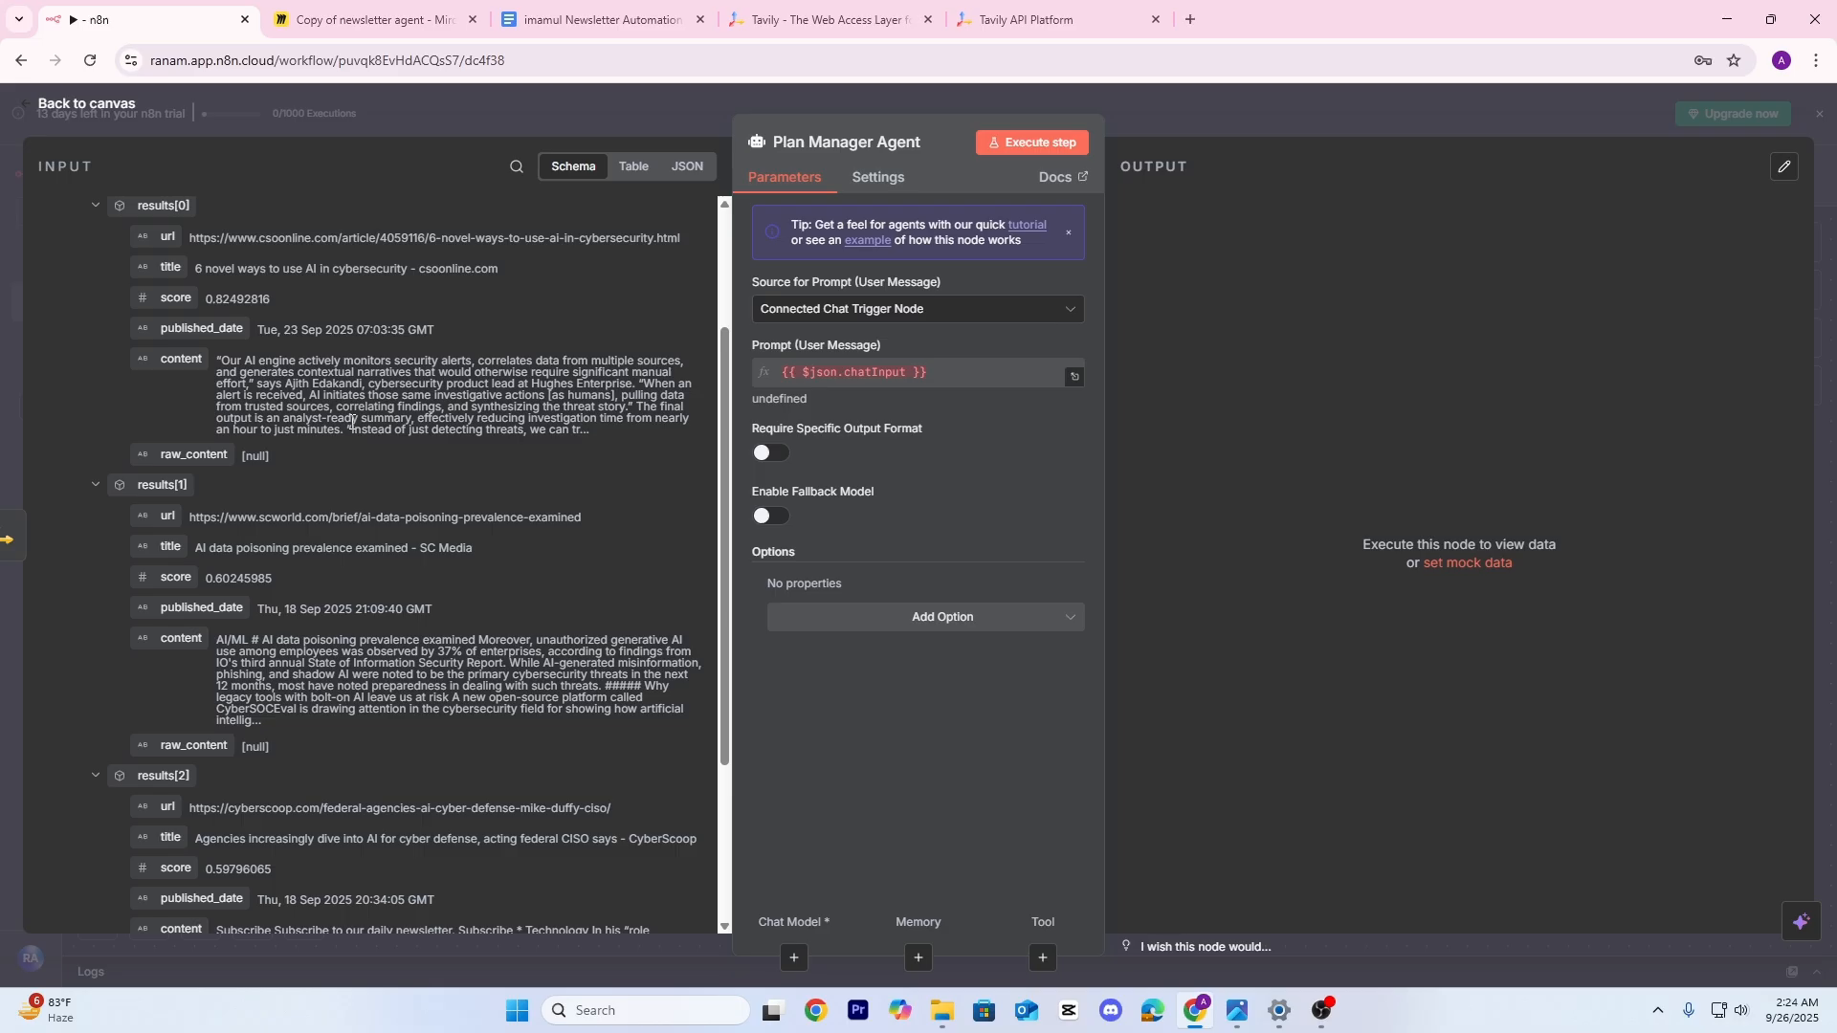
pyautogui.click(803, 308)
pyautogui.click(798, 438)
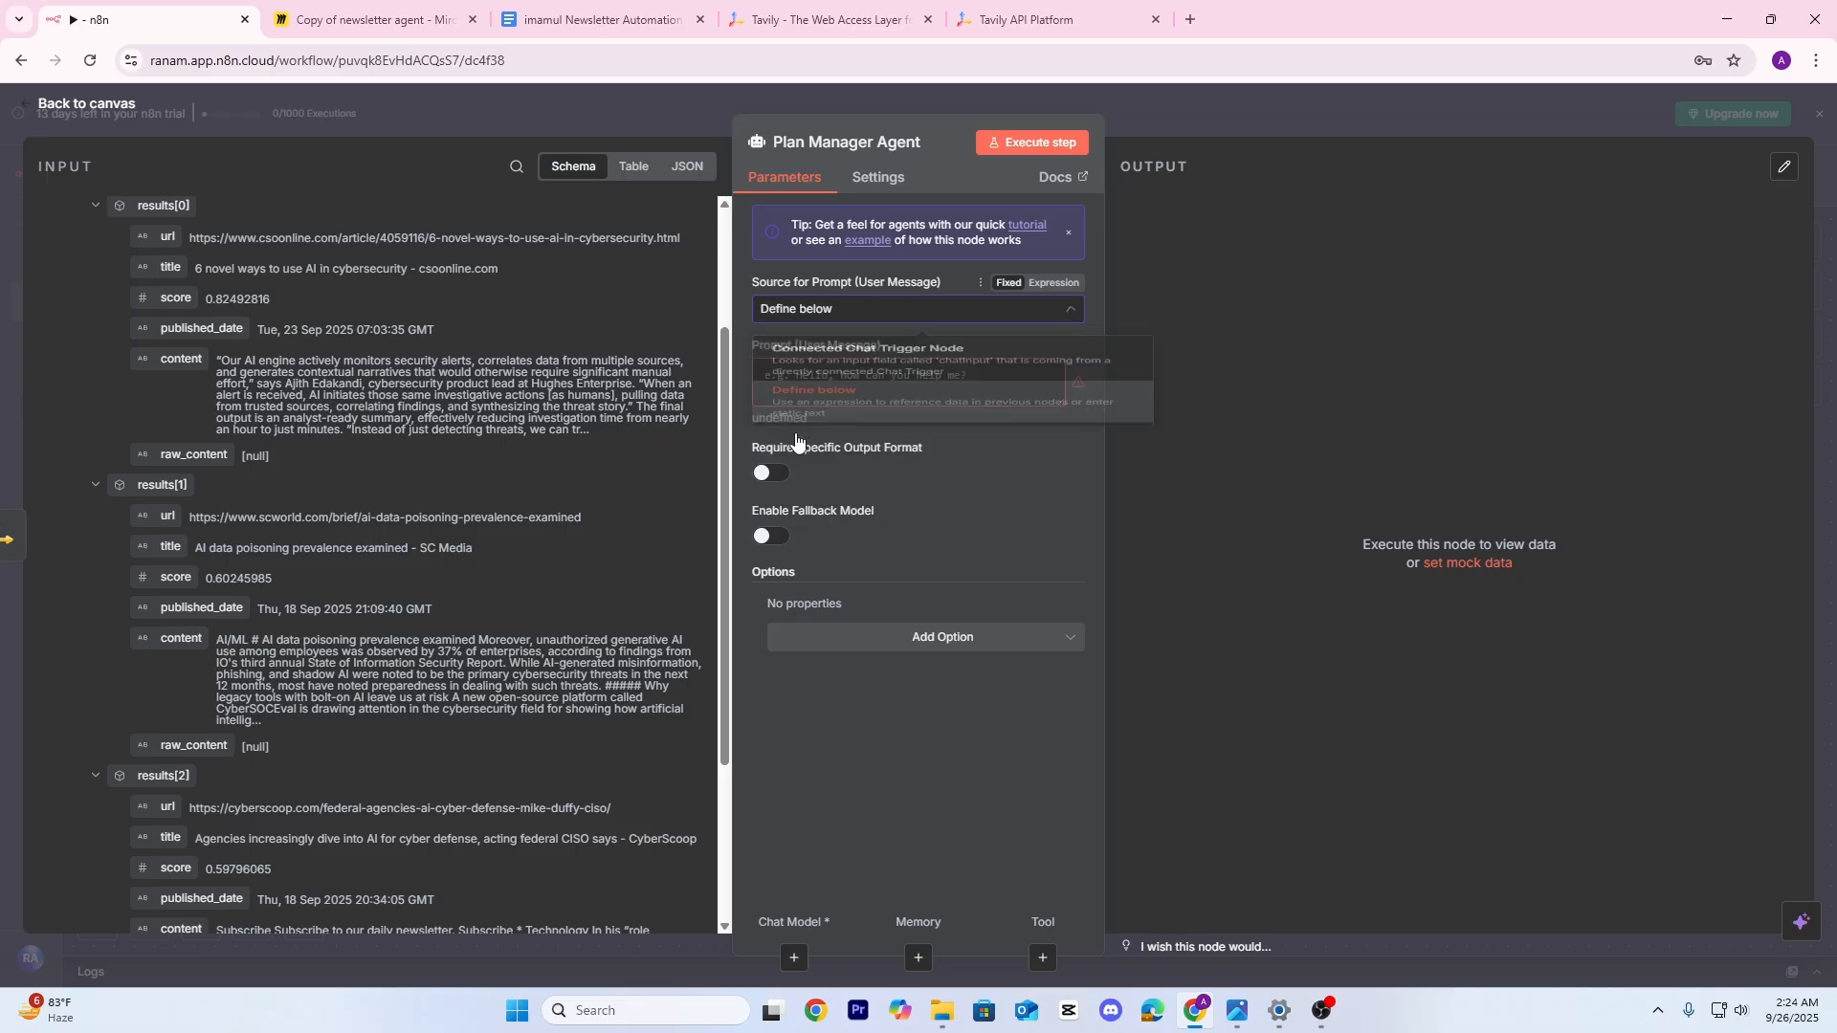
pyautogui.click(1053, 345)
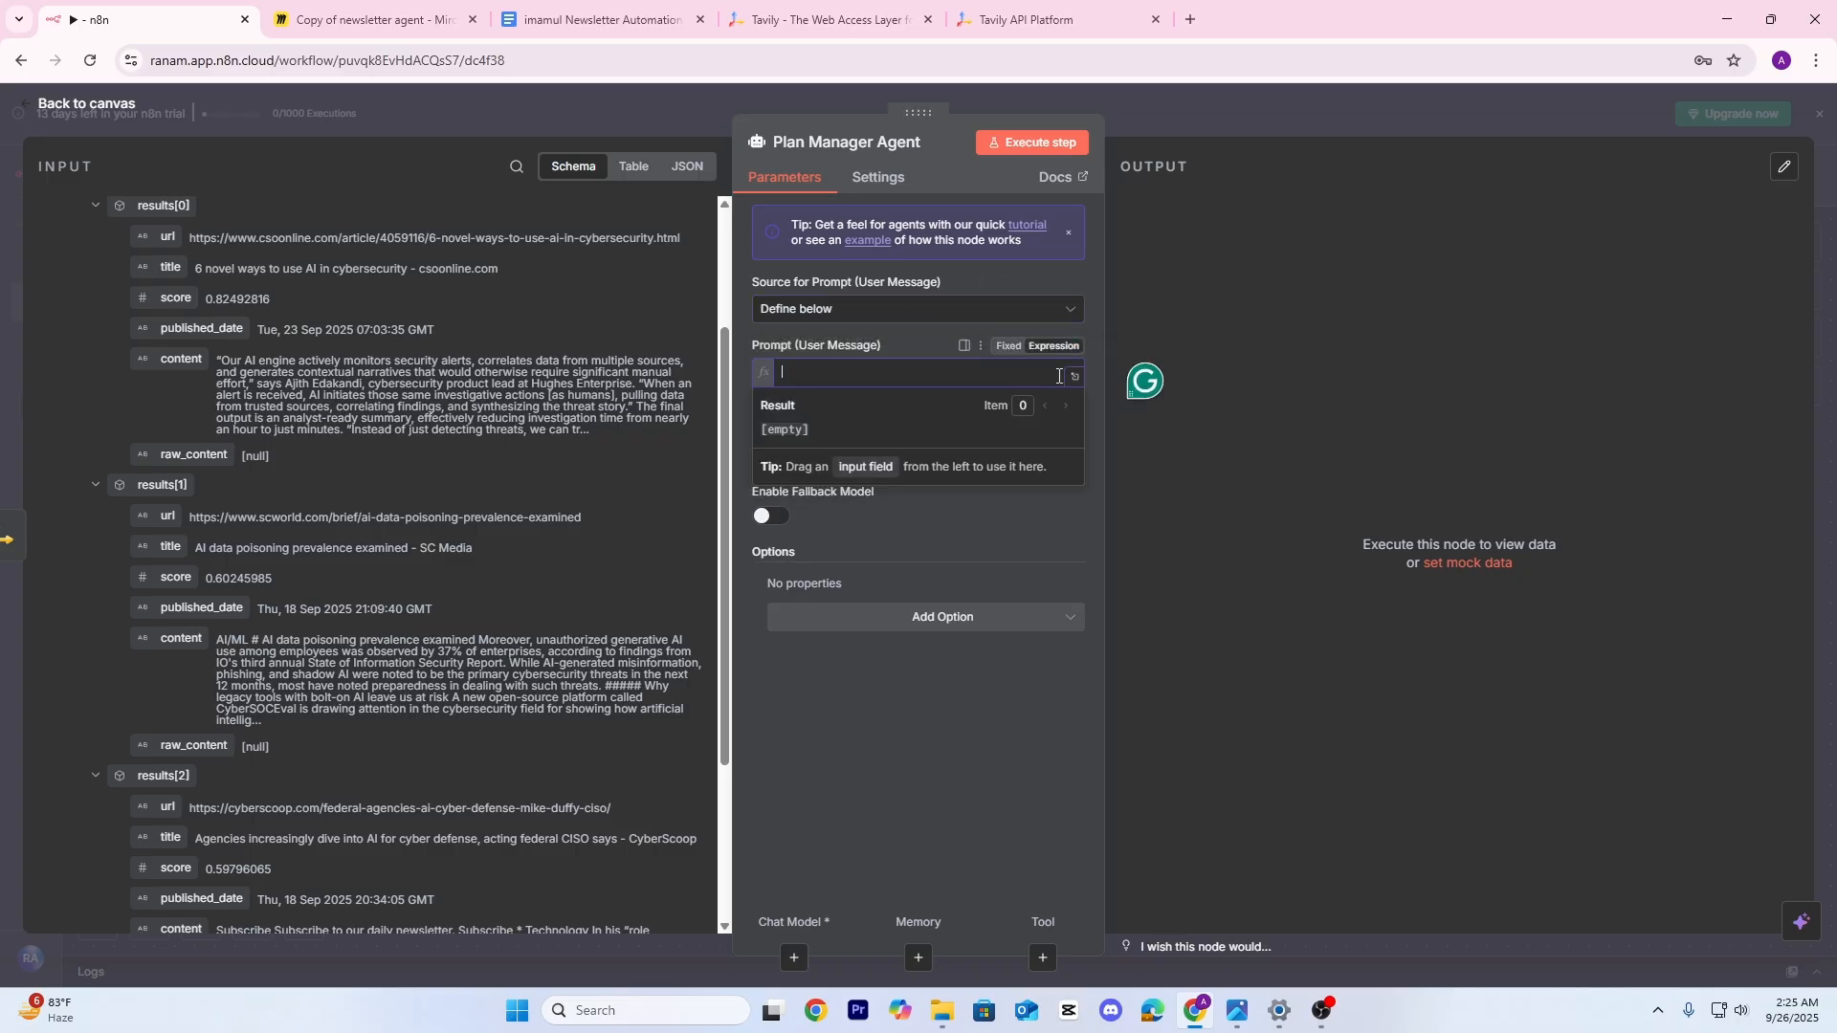
pyautogui.click(1076, 376)
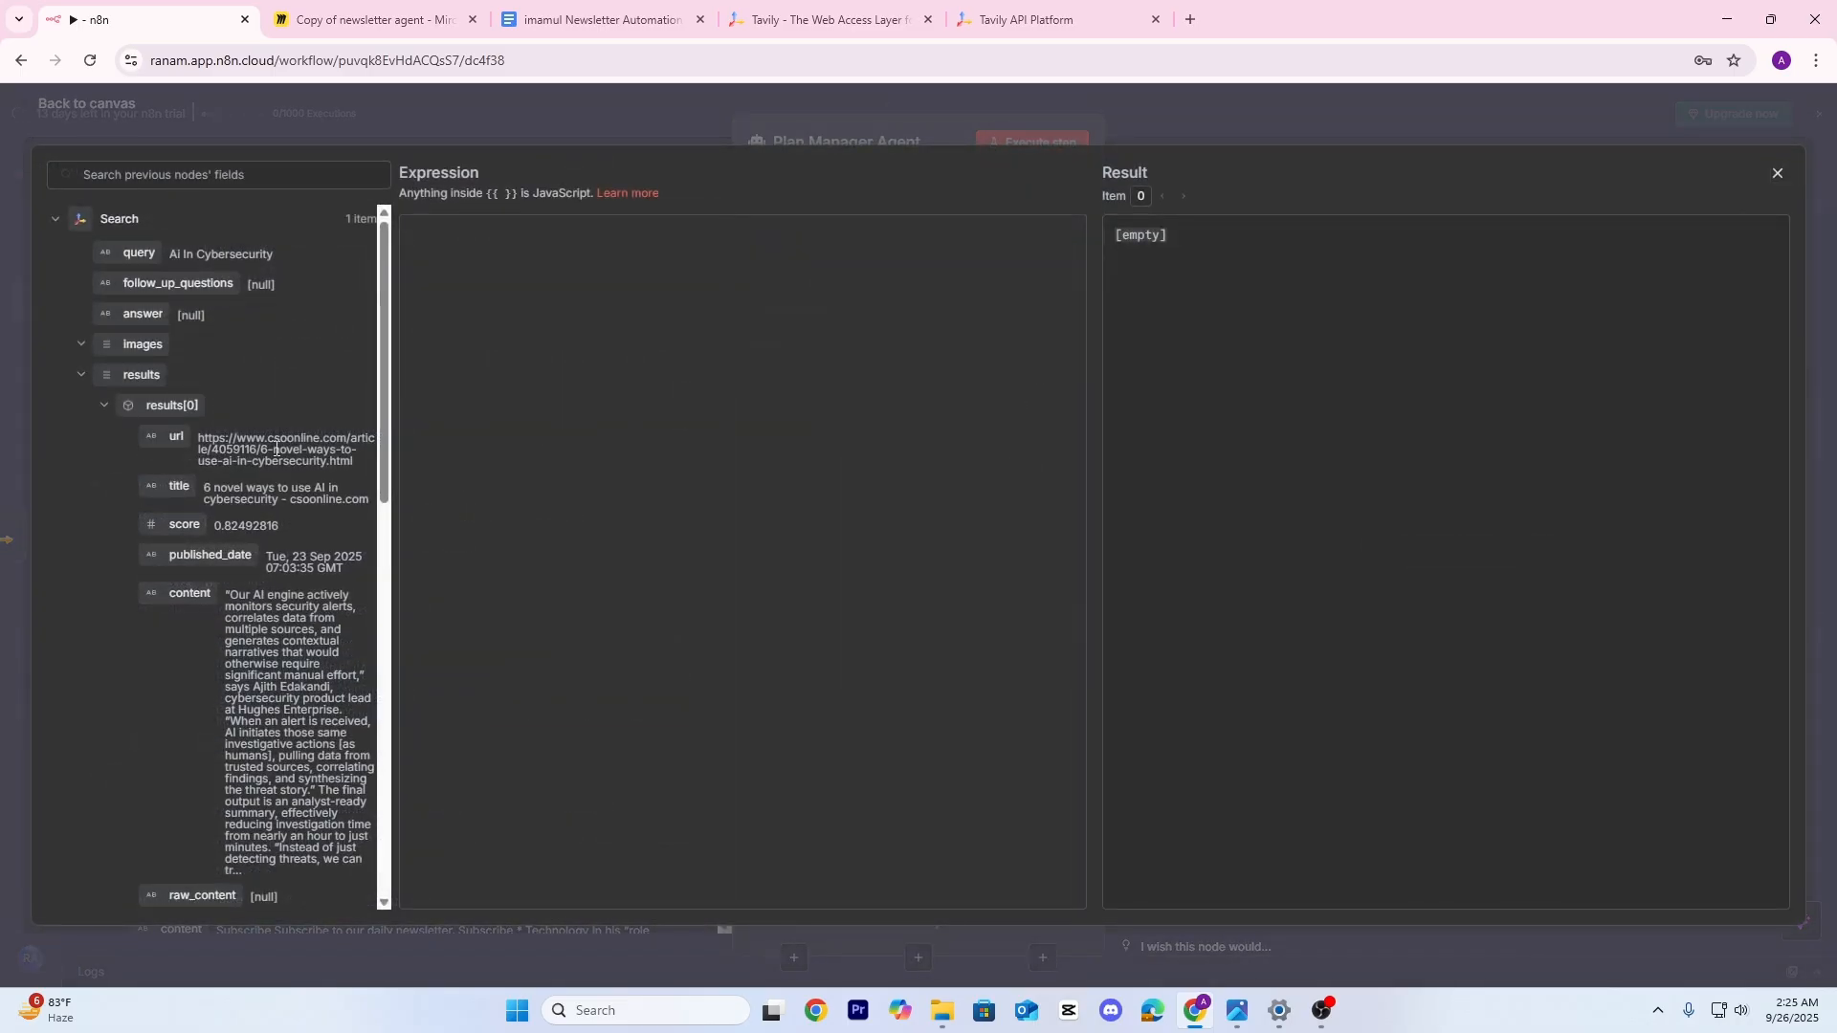
pyautogui.moveTo(173, 438); pyautogui.dragTo(430, 253)
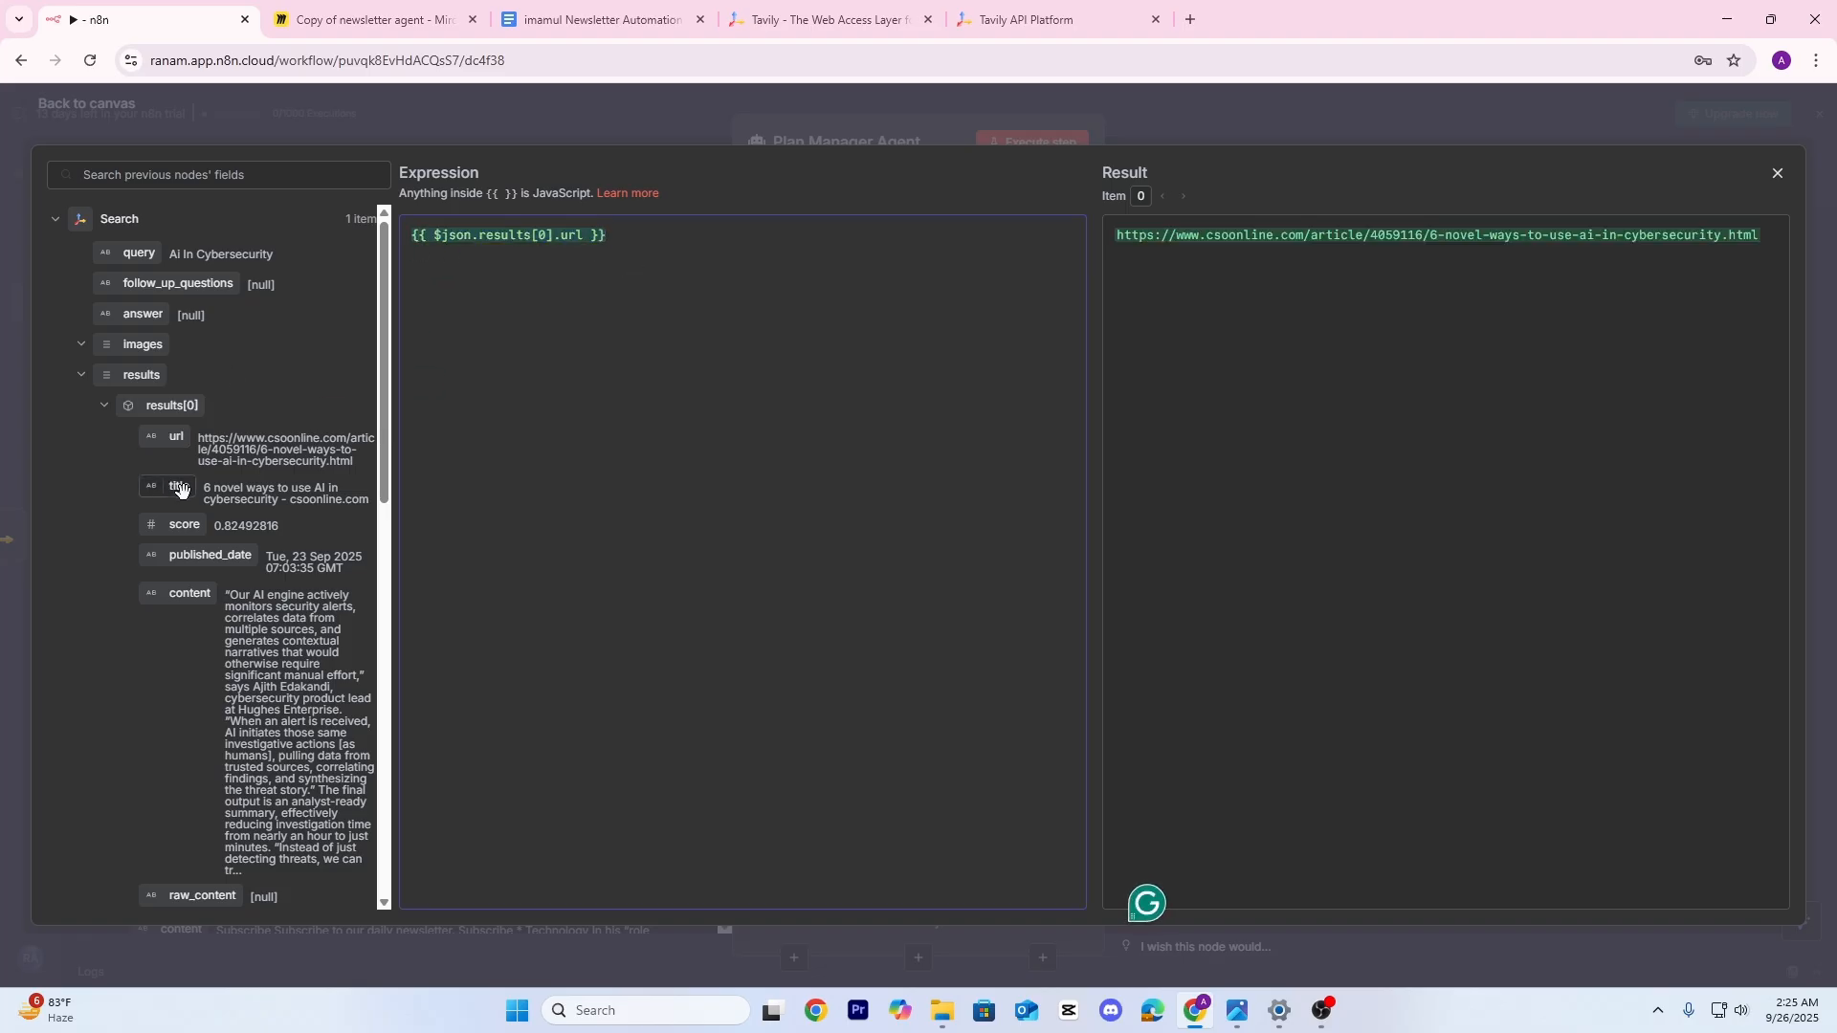
pyautogui.moveTo(180, 489); pyautogui.dragTo(450, 258)
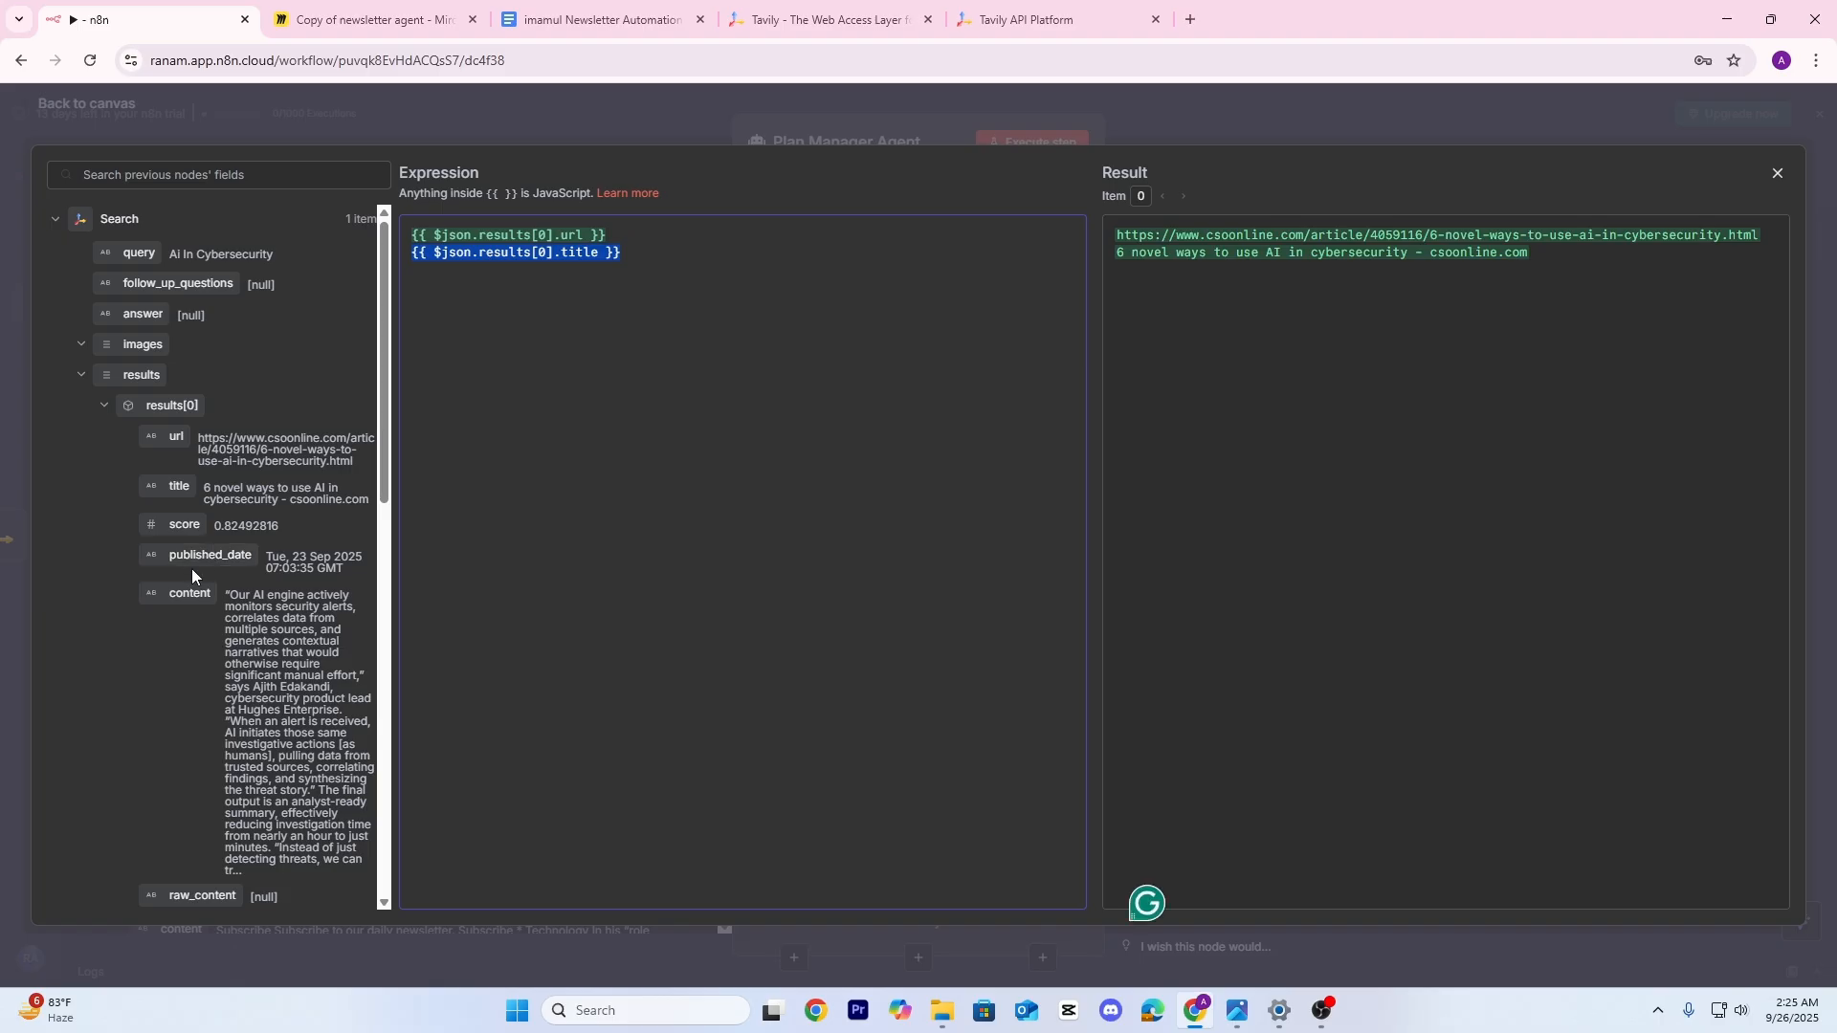
pyautogui.moveTo(191, 569); pyautogui.dragTo(441, 316)
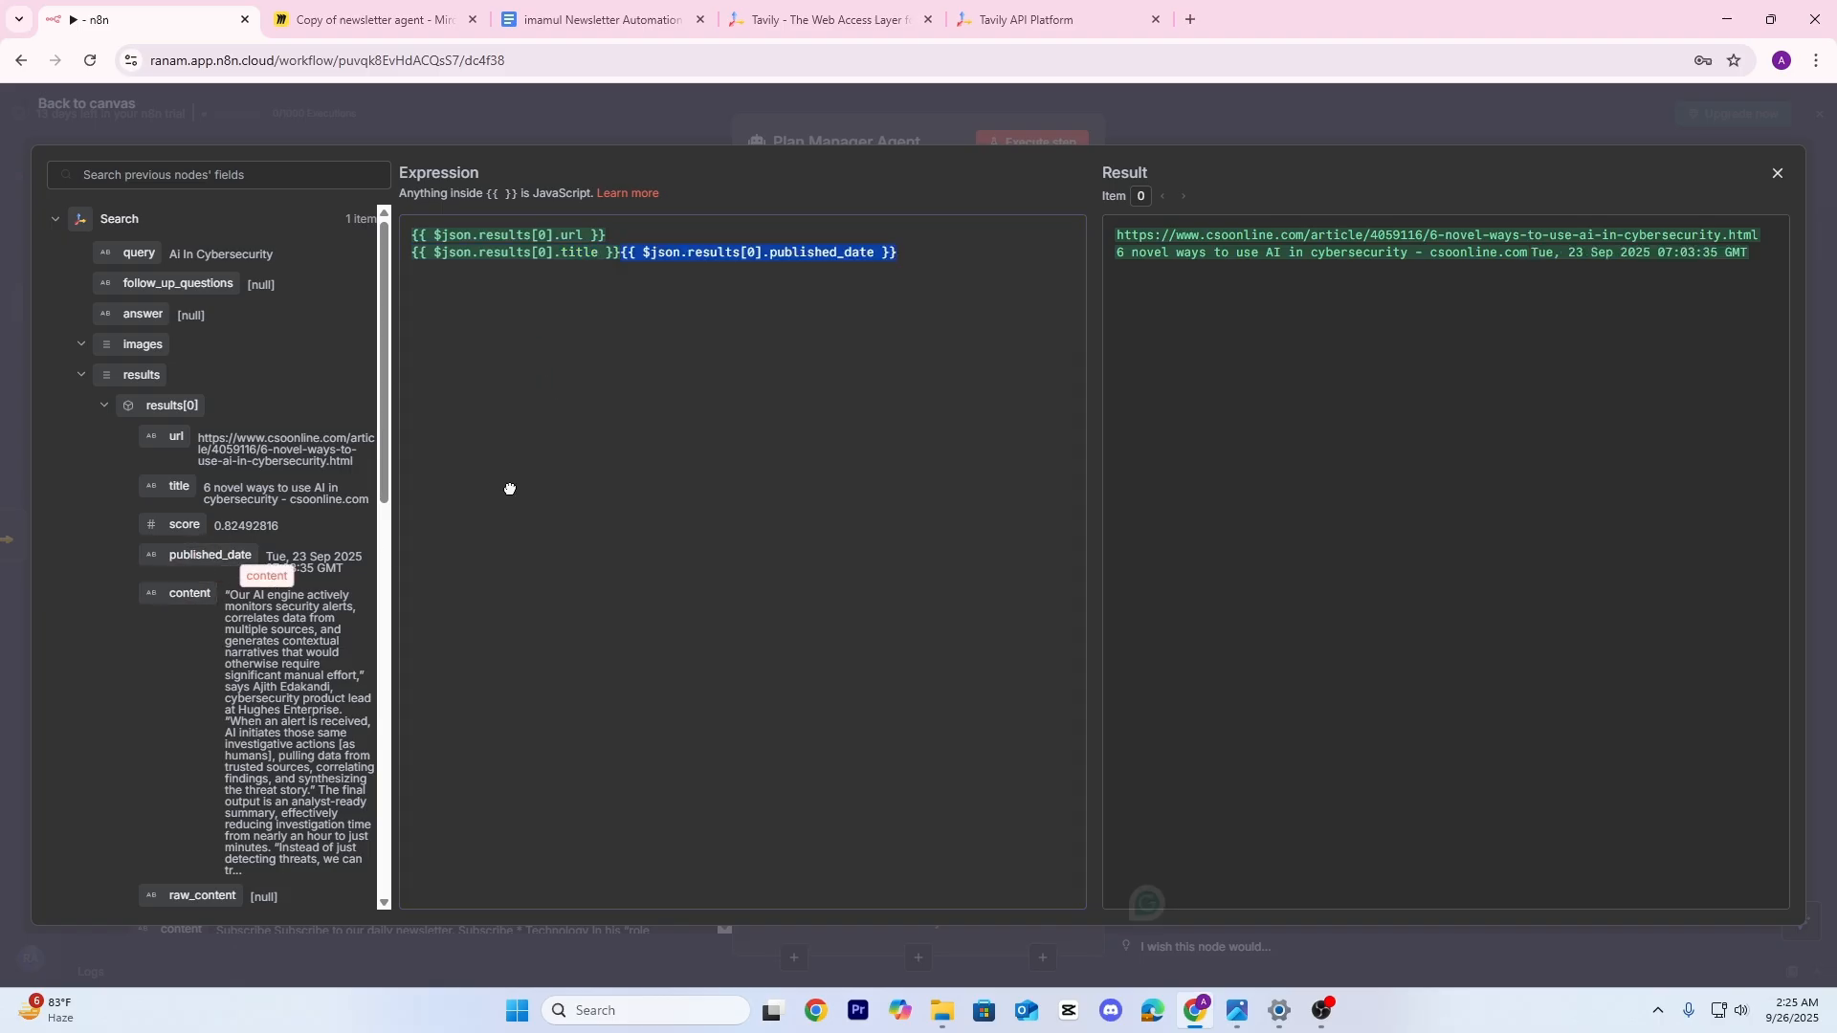
pyautogui.moveTo(510, 489); pyautogui.dragTo(459, 277)
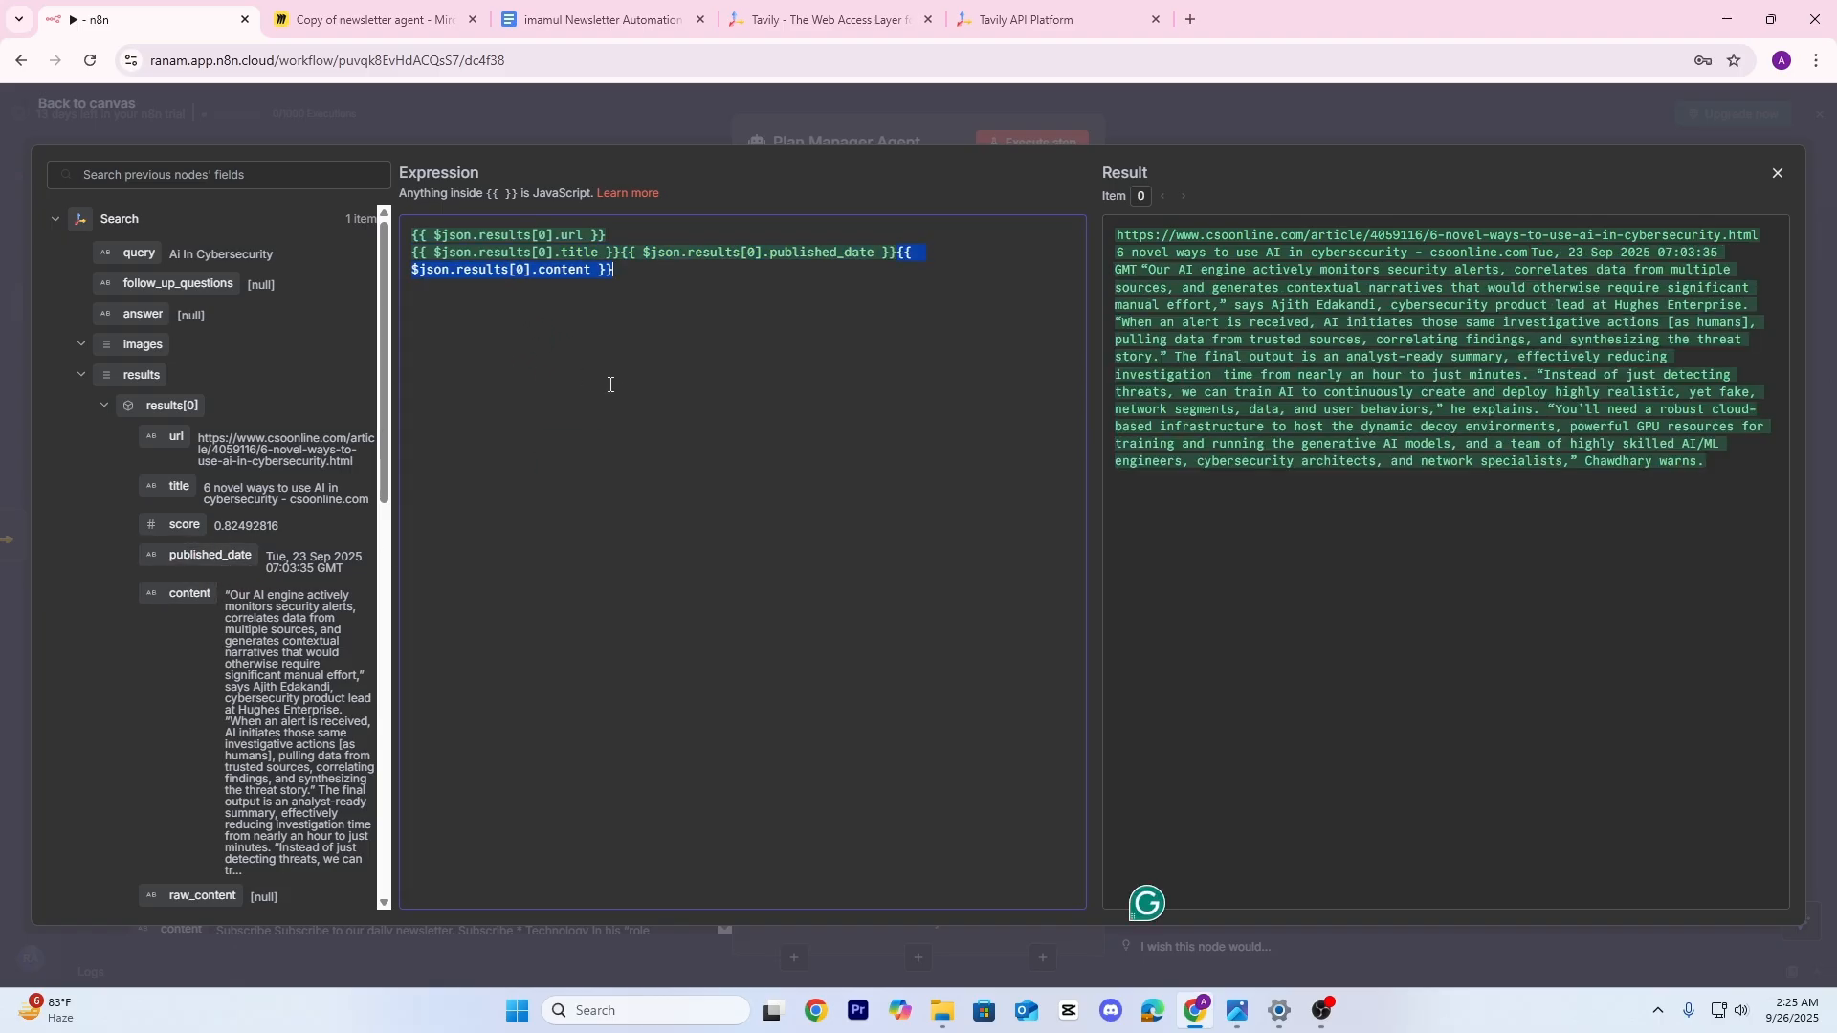
pyautogui.scroll(-3, 238, 513)
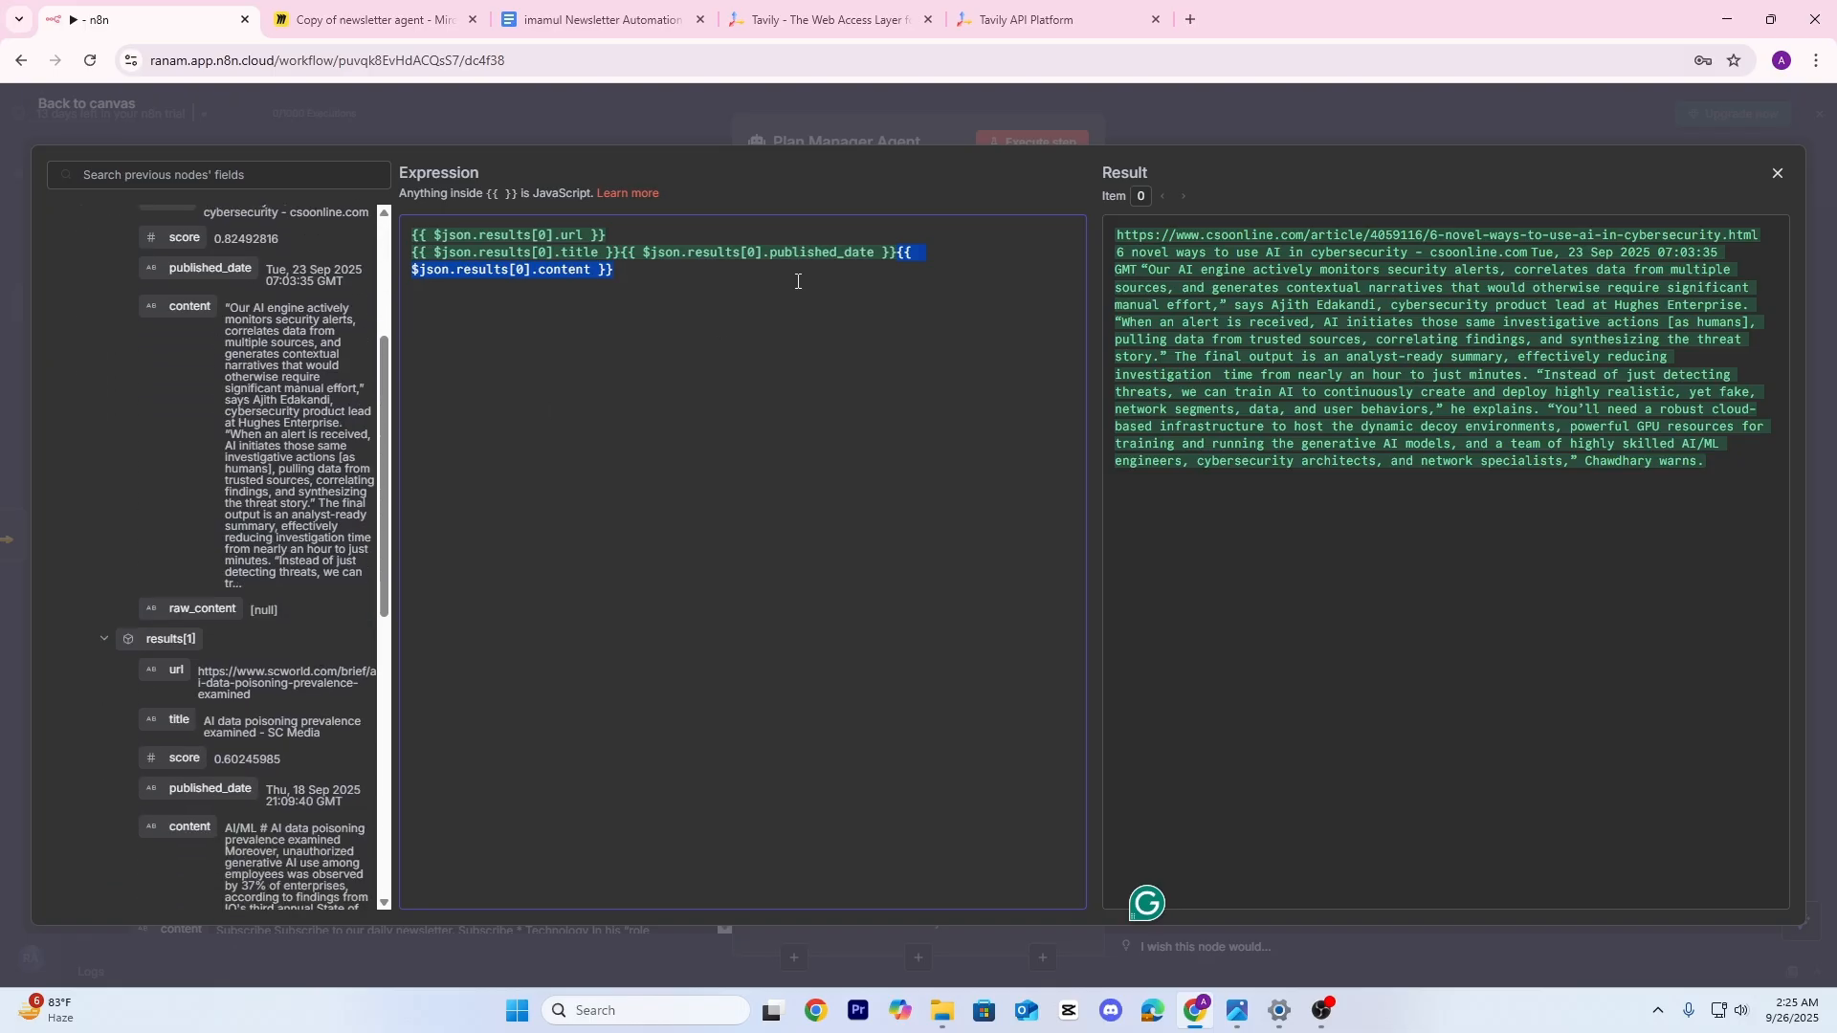
pyautogui.click(717, 298)
pyautogui.moveTo(715, 298); pyautogui.dragTo(400, 219)
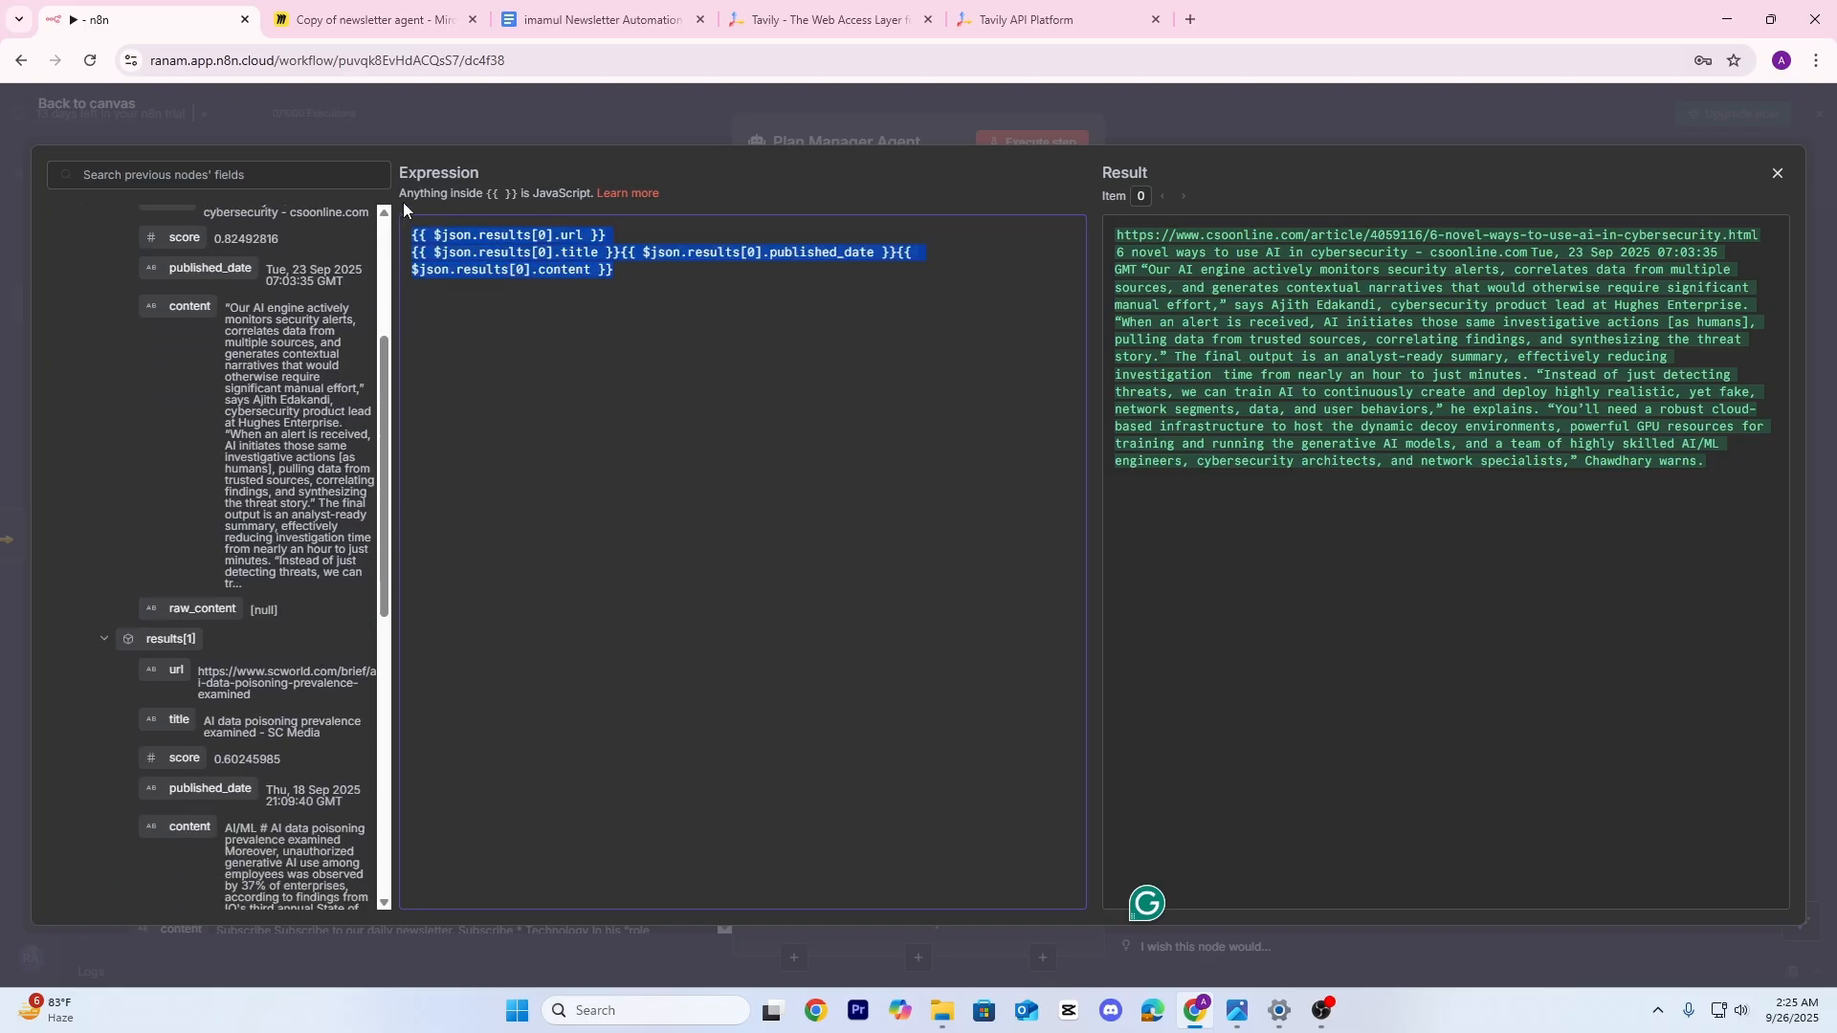
pyautogui.press('BackSpace')
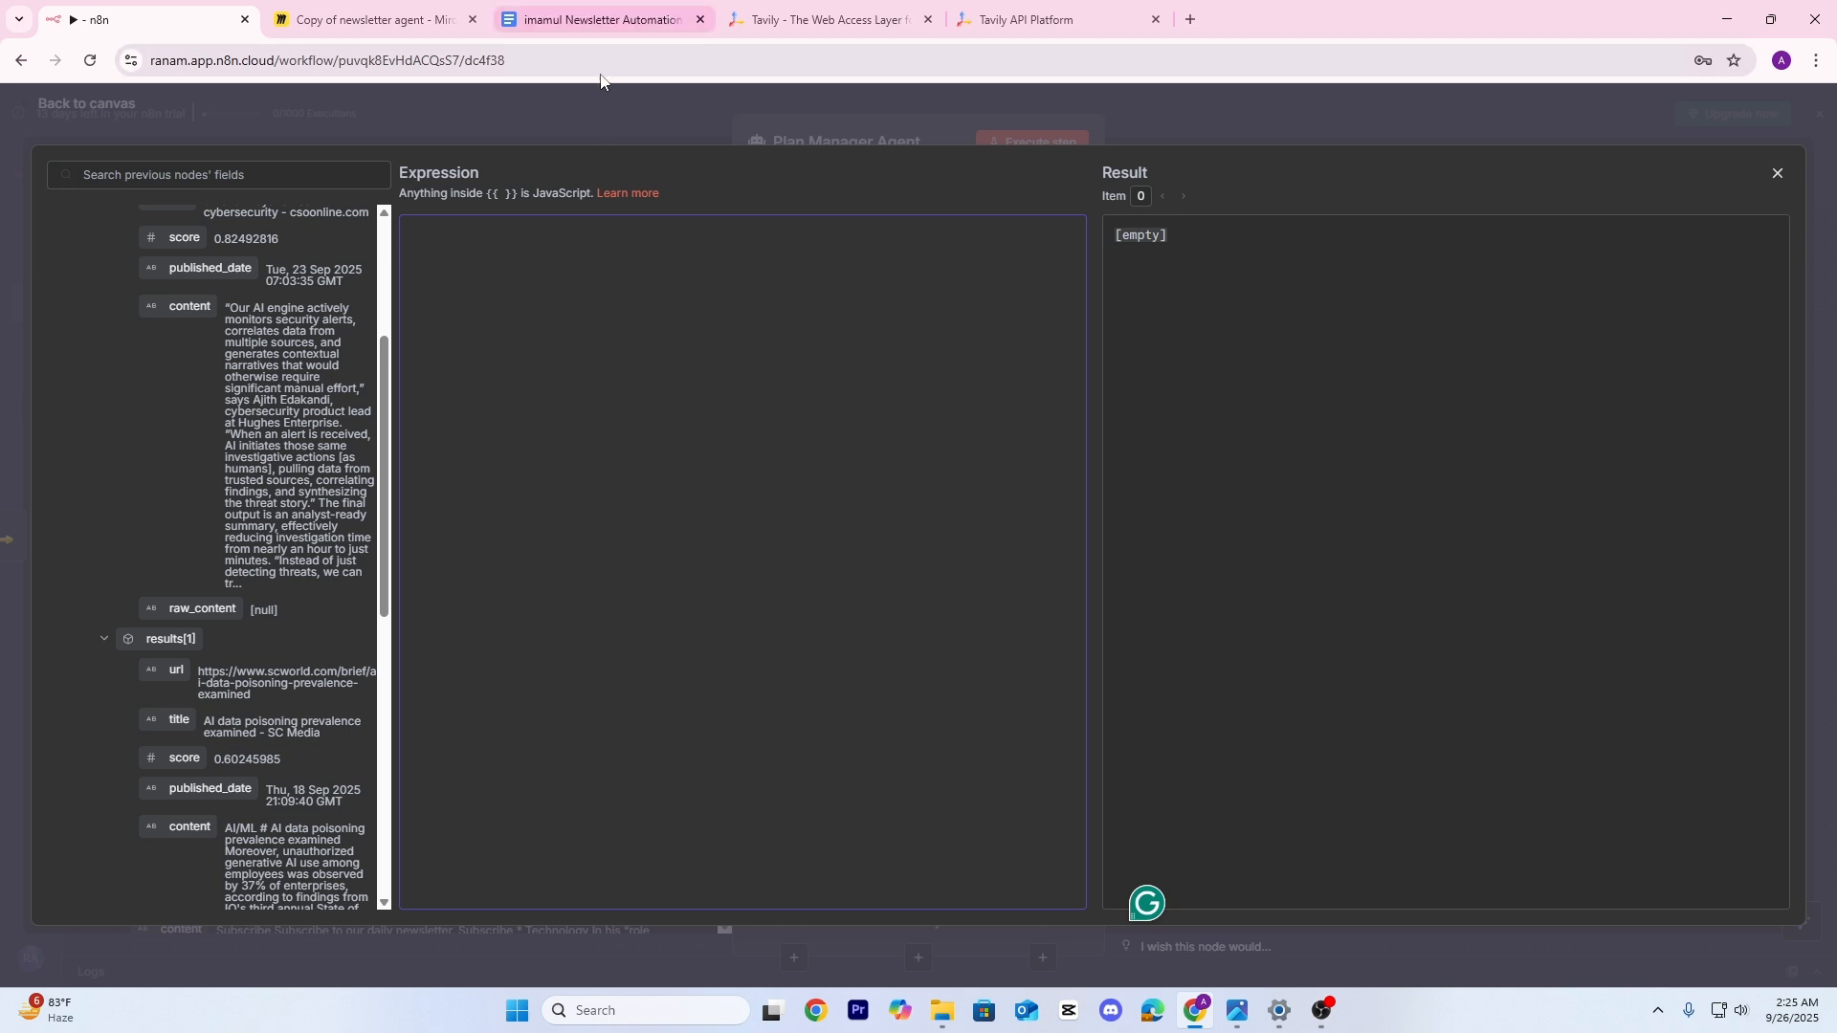
# Copy the User Message Function expression from the resource document and go back to n8n
pyautogui.click(597, 13)
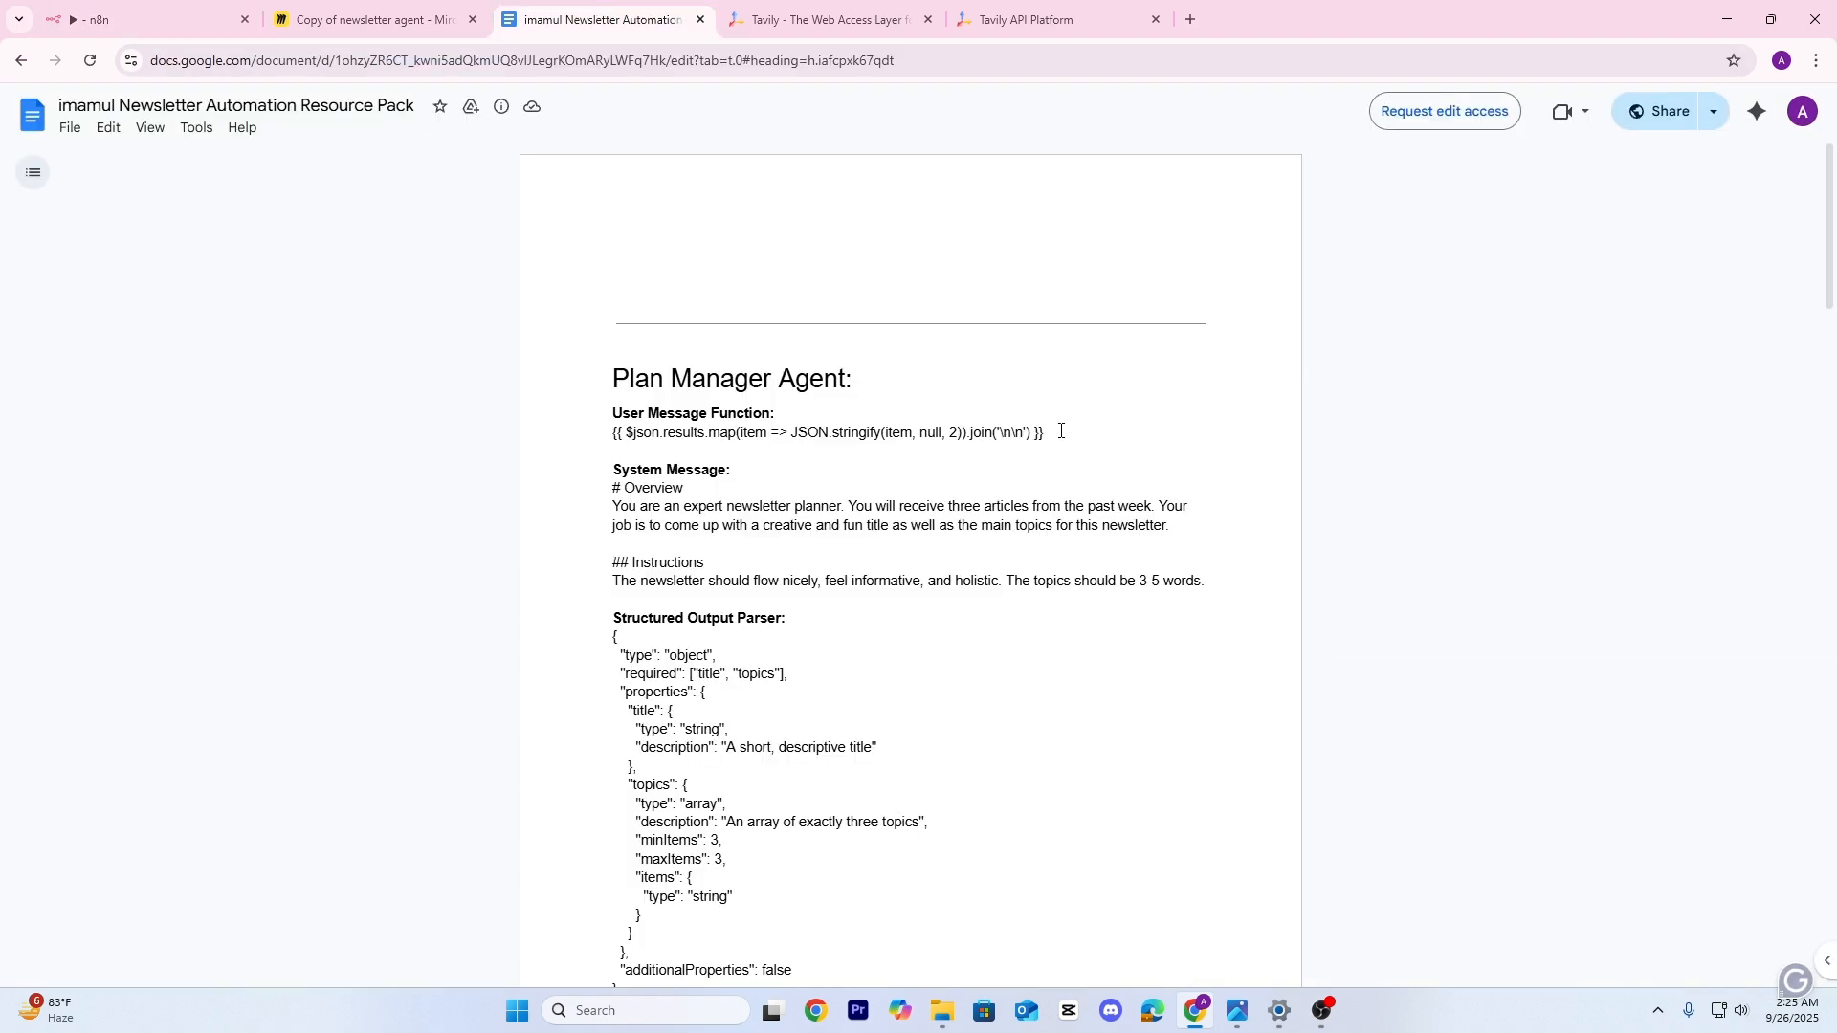
pyautogui.moveTo(1071, 430); pyautogui.dragTo(590, 436)
pyautogui.hotkey('ctrl', 'c')
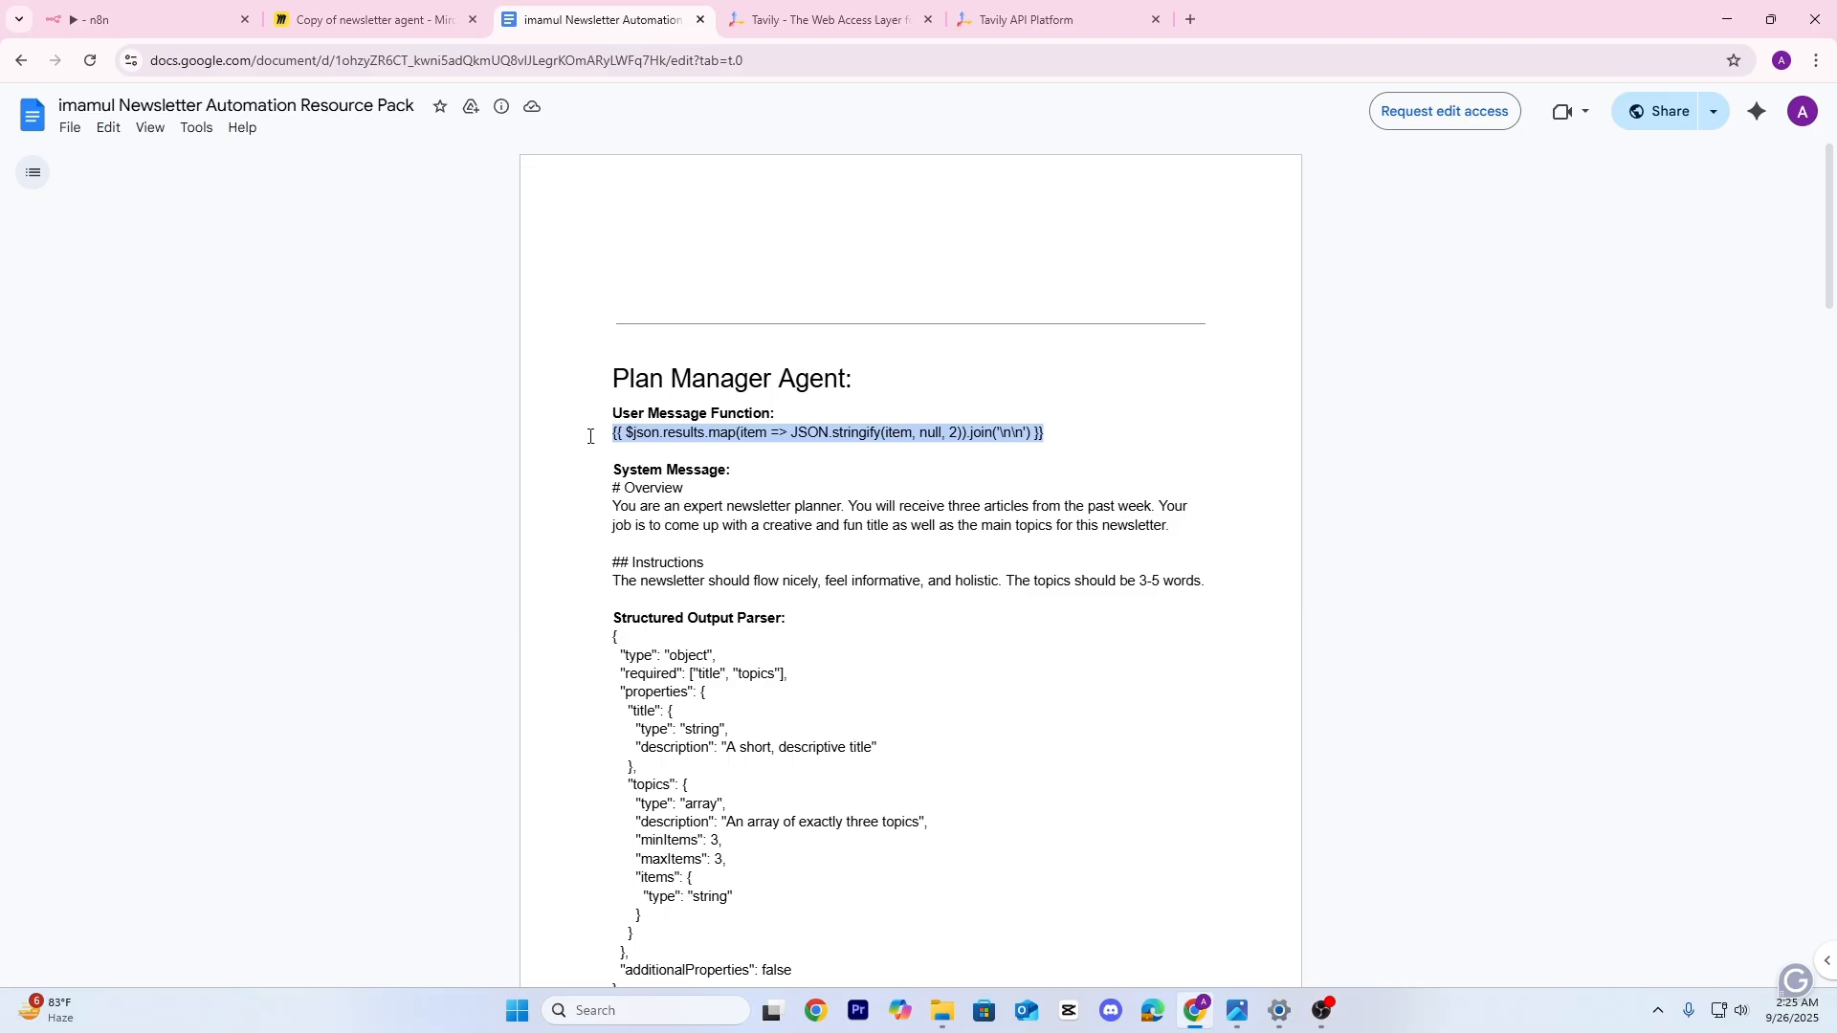
pyautogui.click(369, 19)
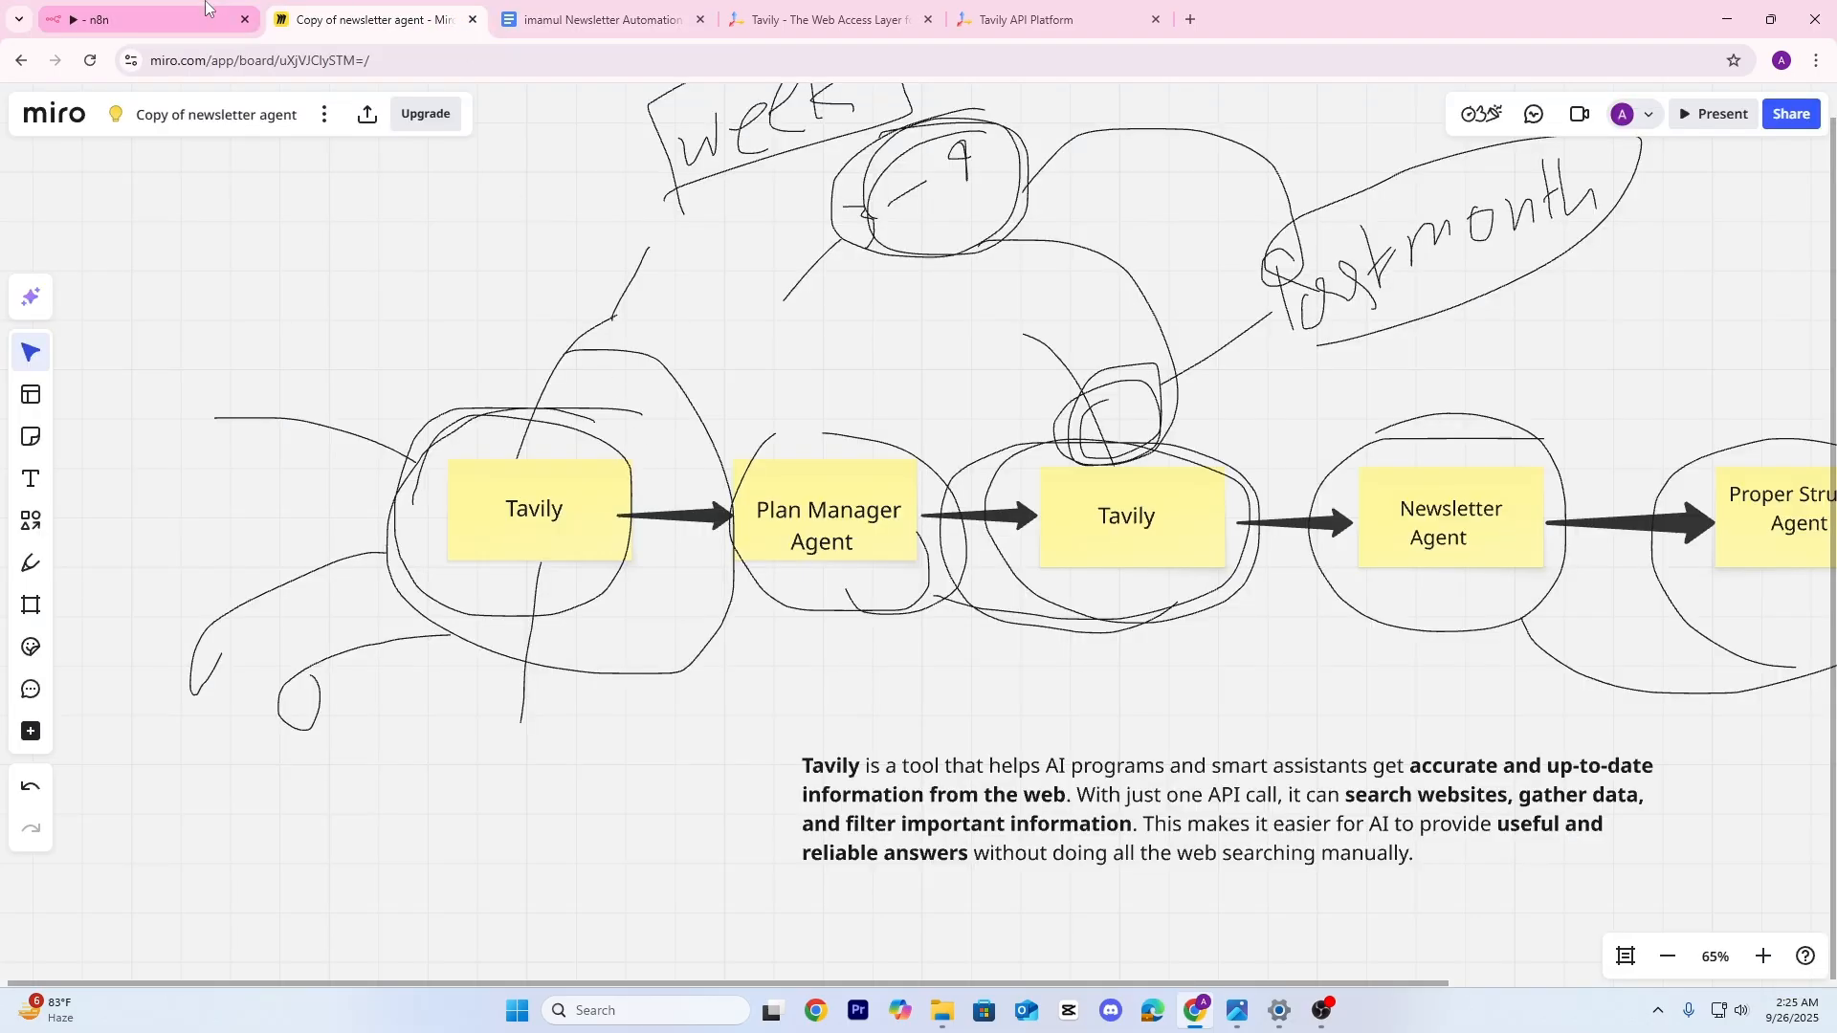
pyautogui.click(143, 19)
# Paste the results.map(JSON.stringify(item, null, 2)).join('\n\n') expression as the agent's prompt
pyautogui.hotkey('ctrl', 'v')
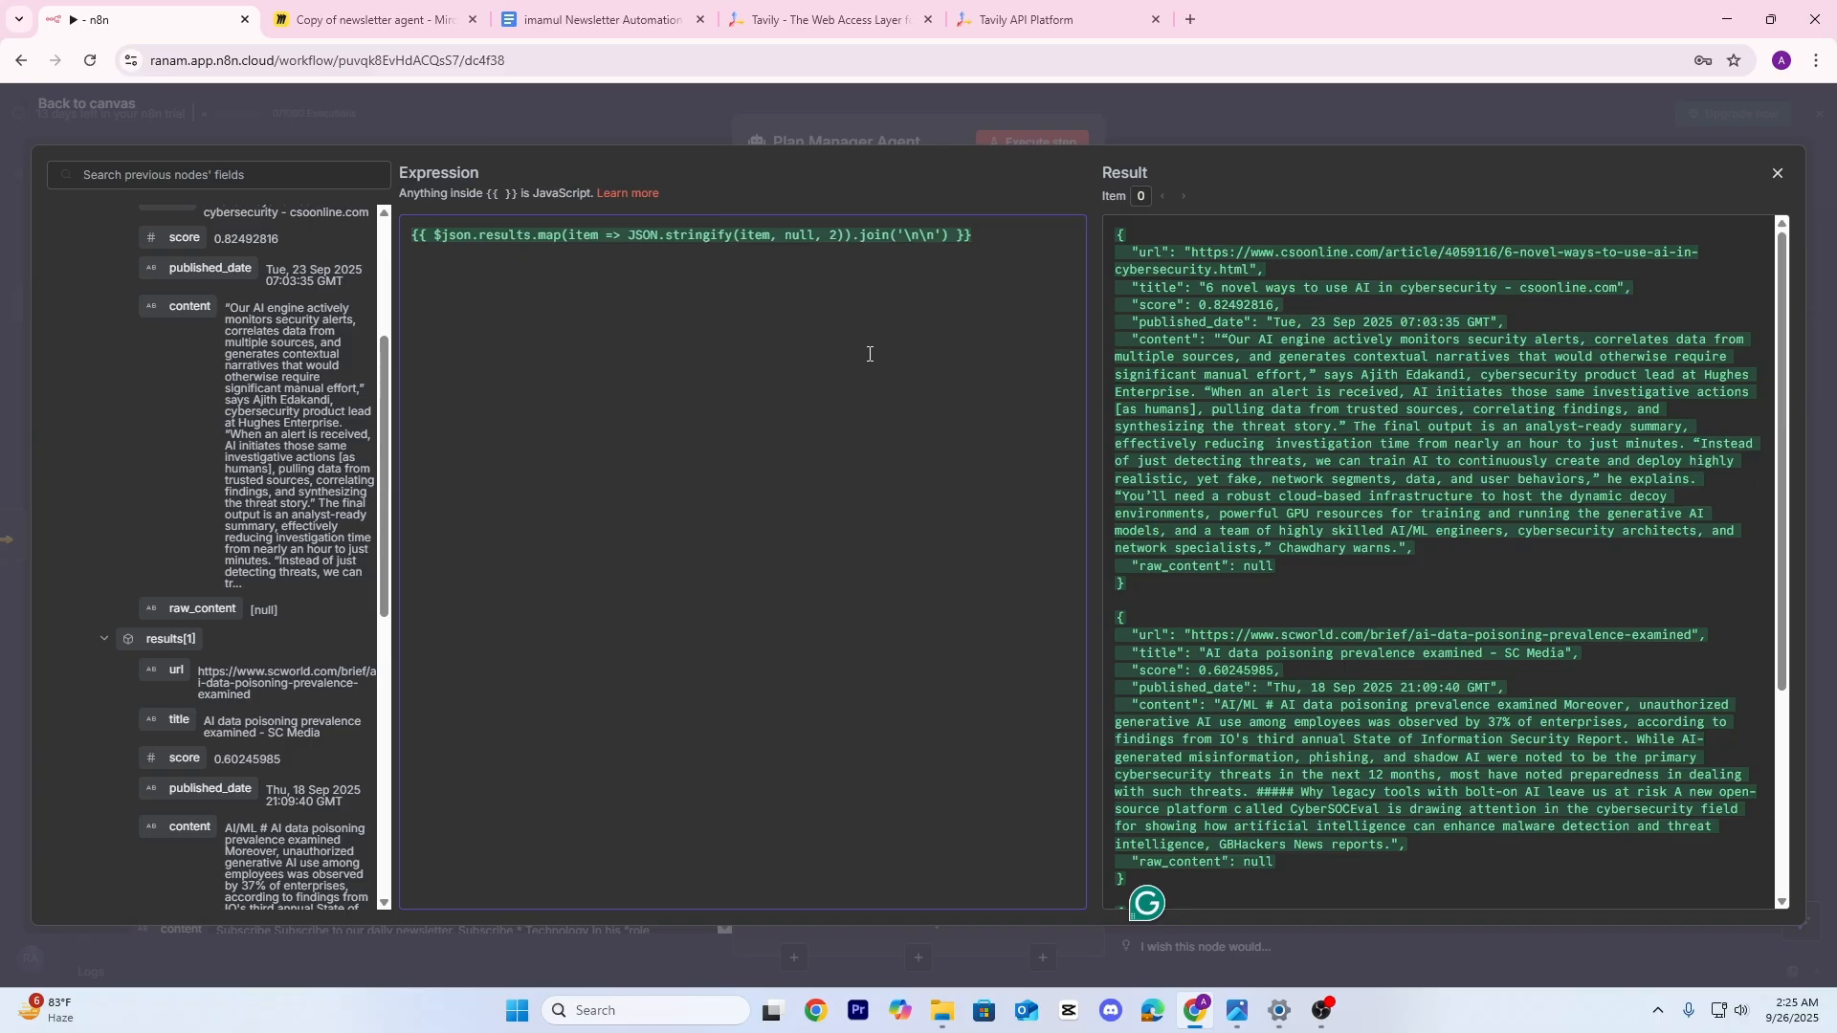
pyautogui.scroll(-3, 1335, 474)
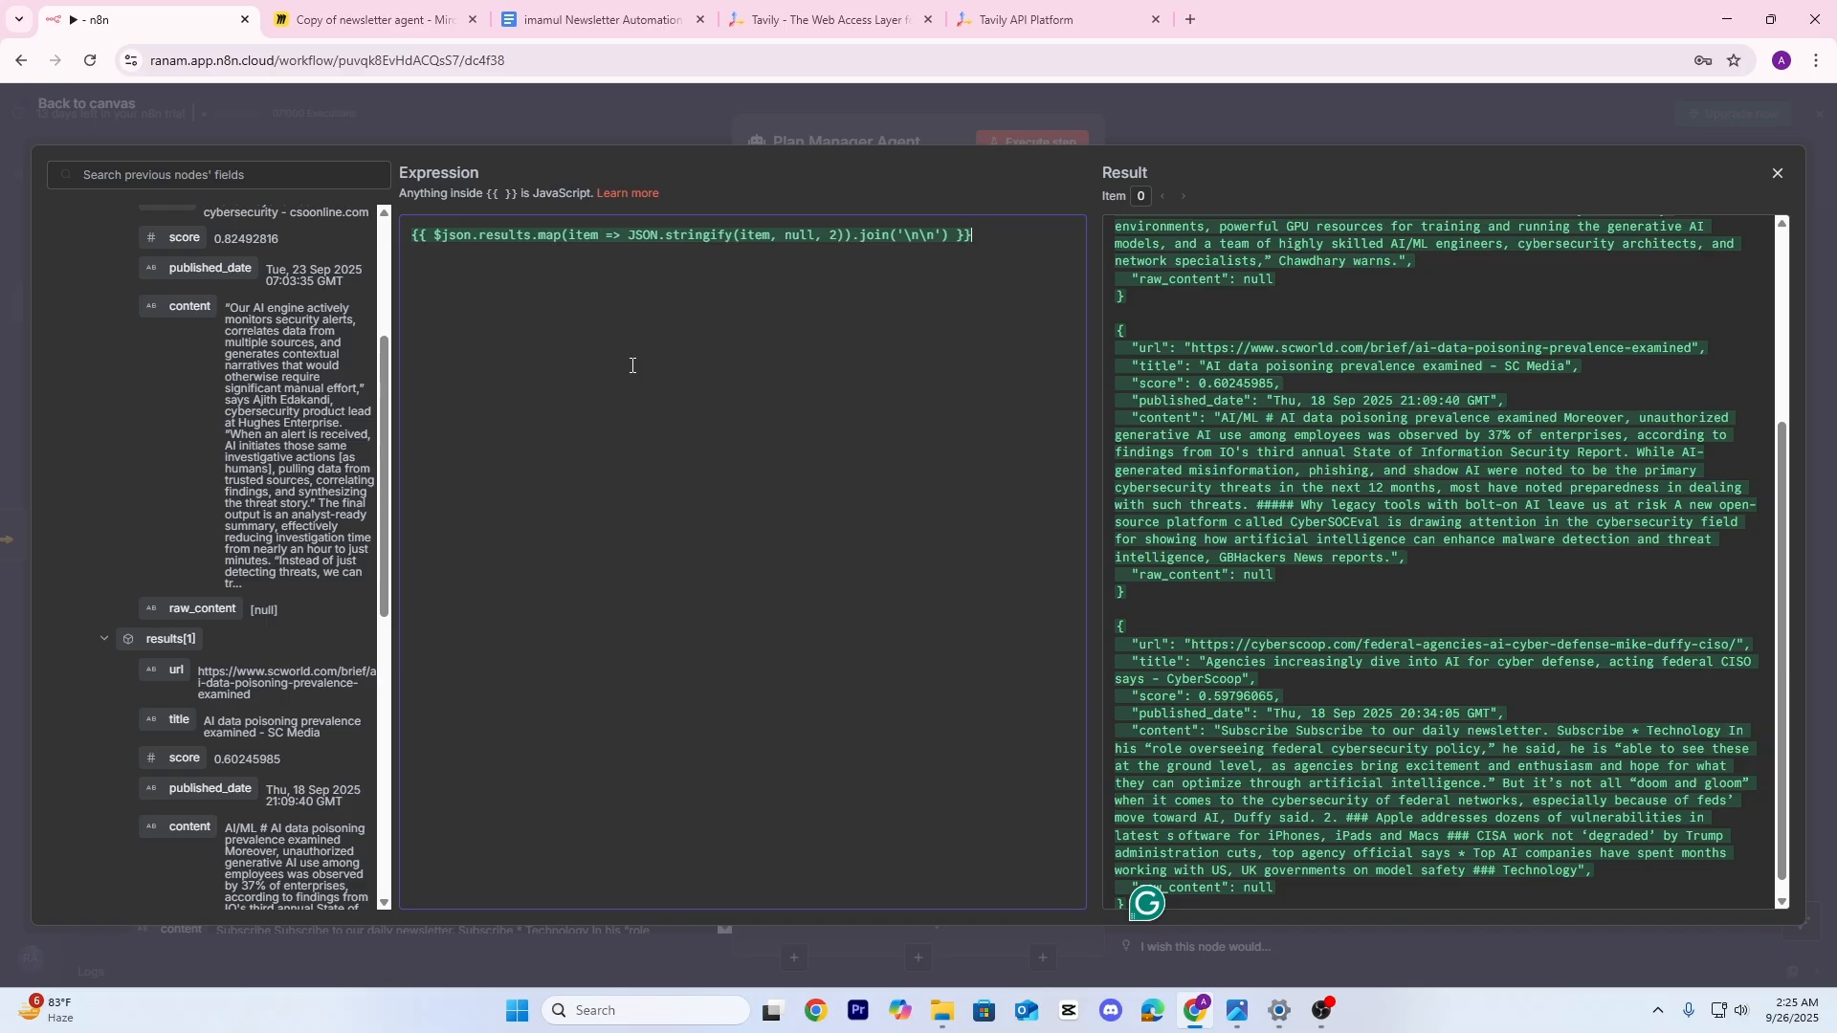
# Add an empty expression-based System Message to the Plan Manager Agent, then switch to the resource pack
pyautogui.press('Escape')
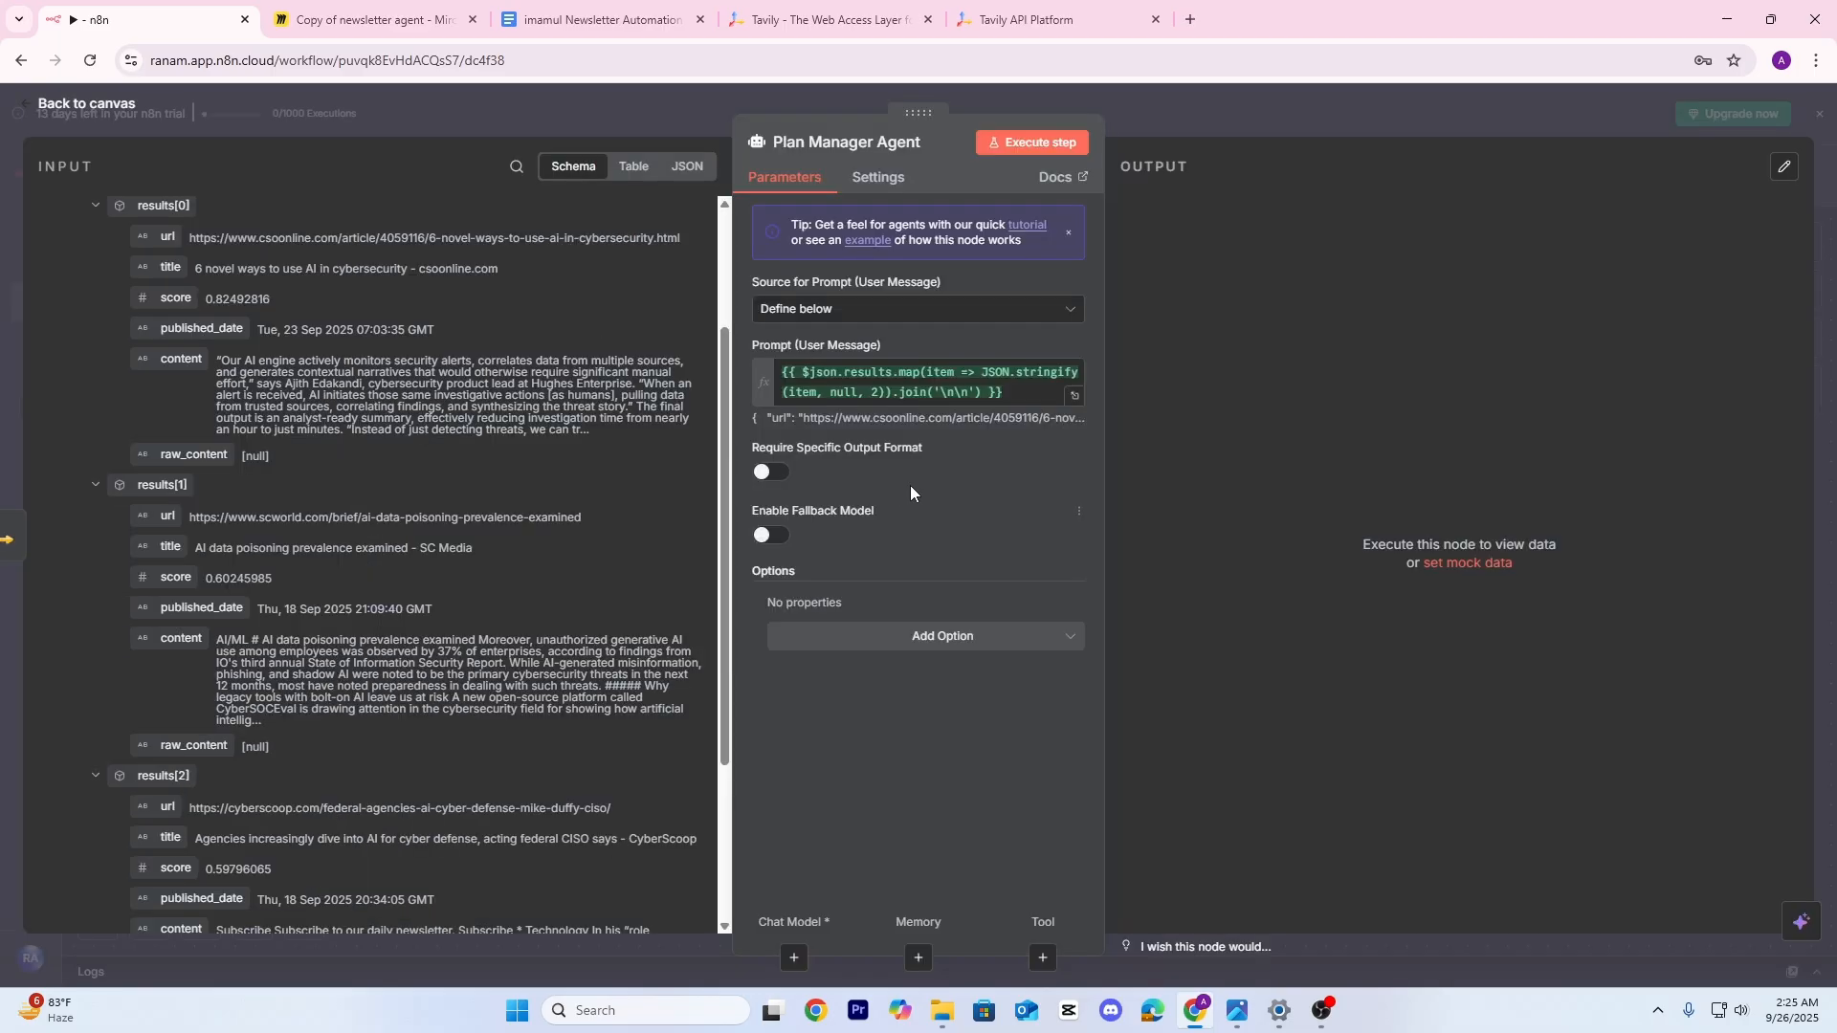
pyautogui.click(943, 635)
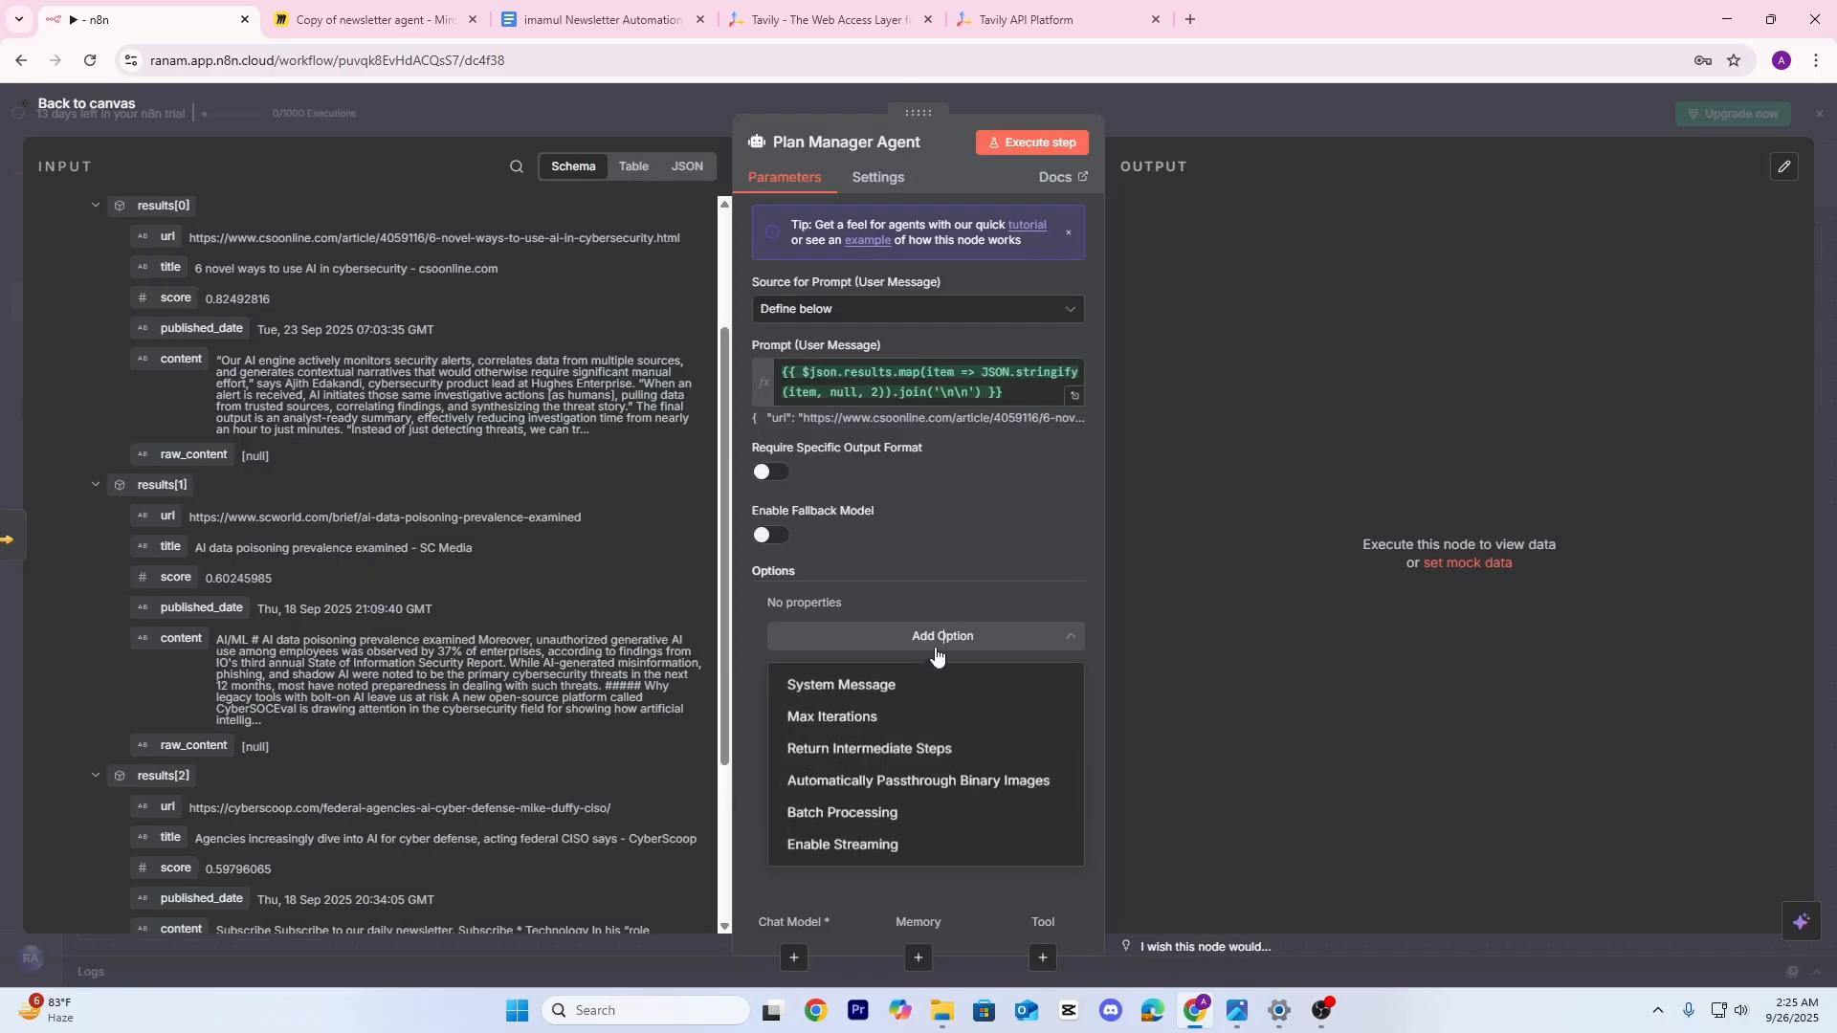
pyautogui.click(853, 687)
pyautogui.moveTo(964, 633); pyautogui.dragTo(761, 635)
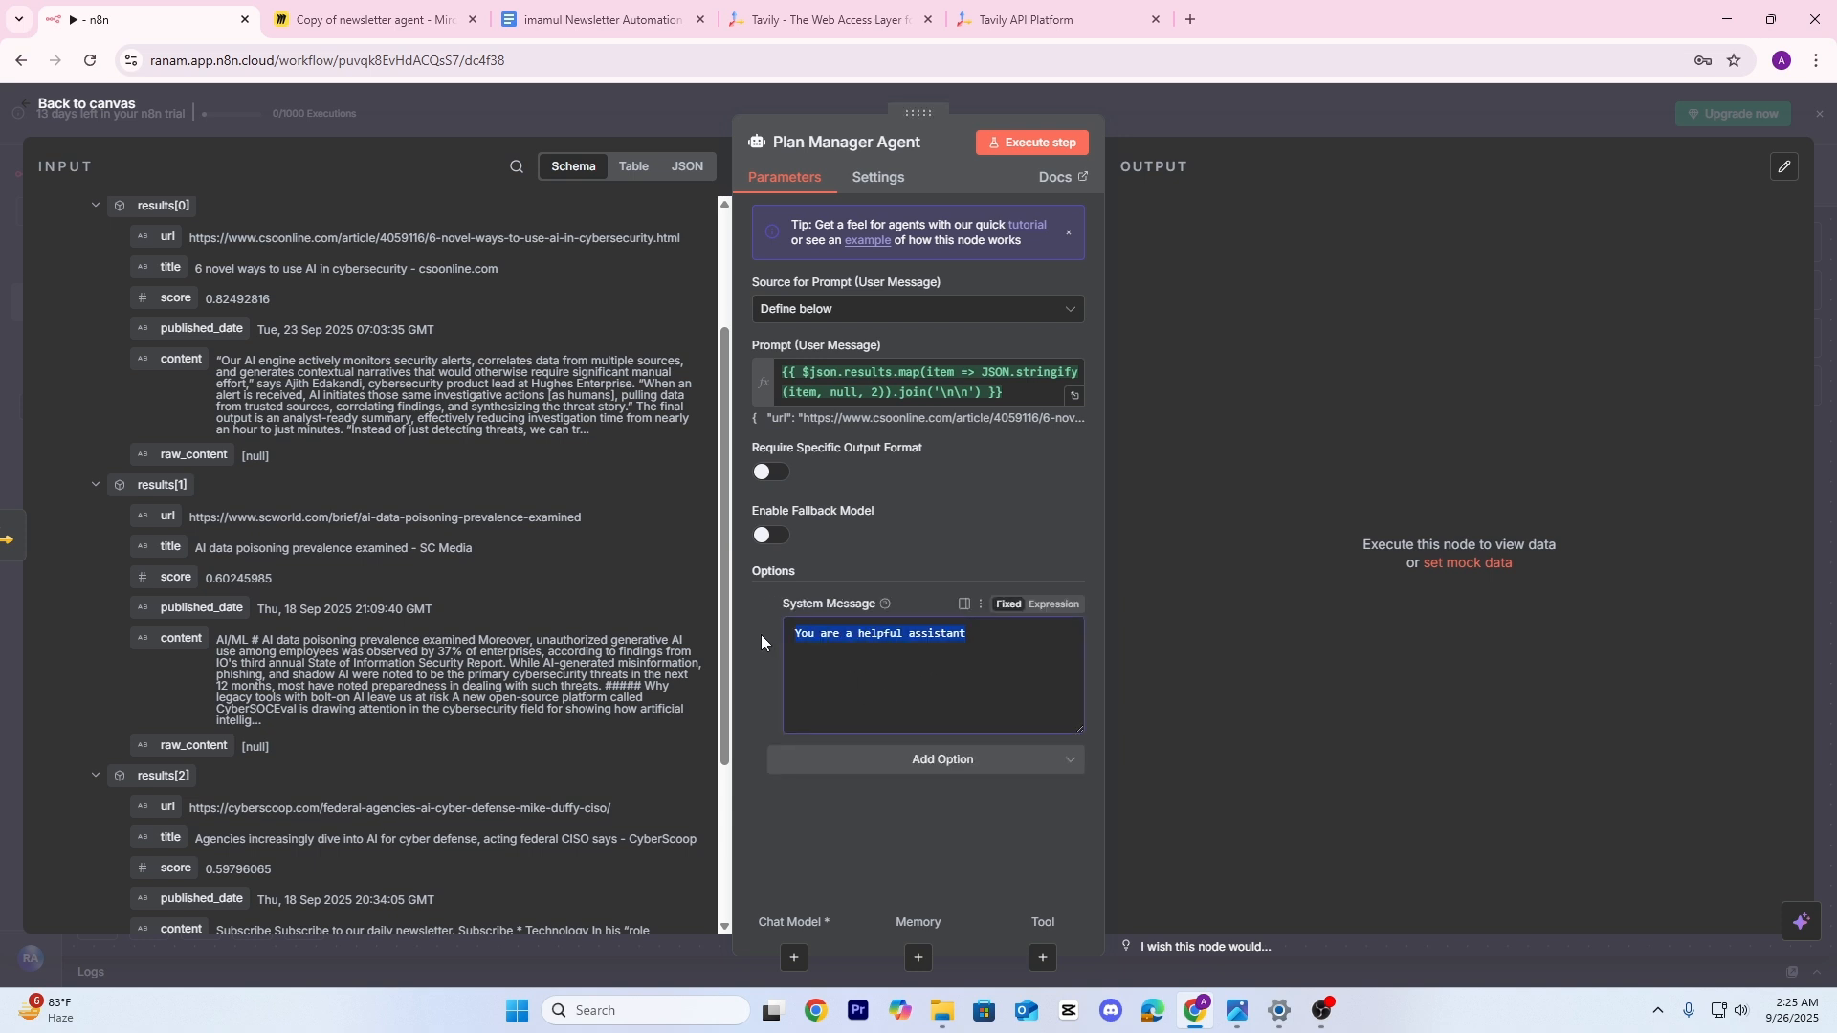
pyautogui.press('BackSpace')
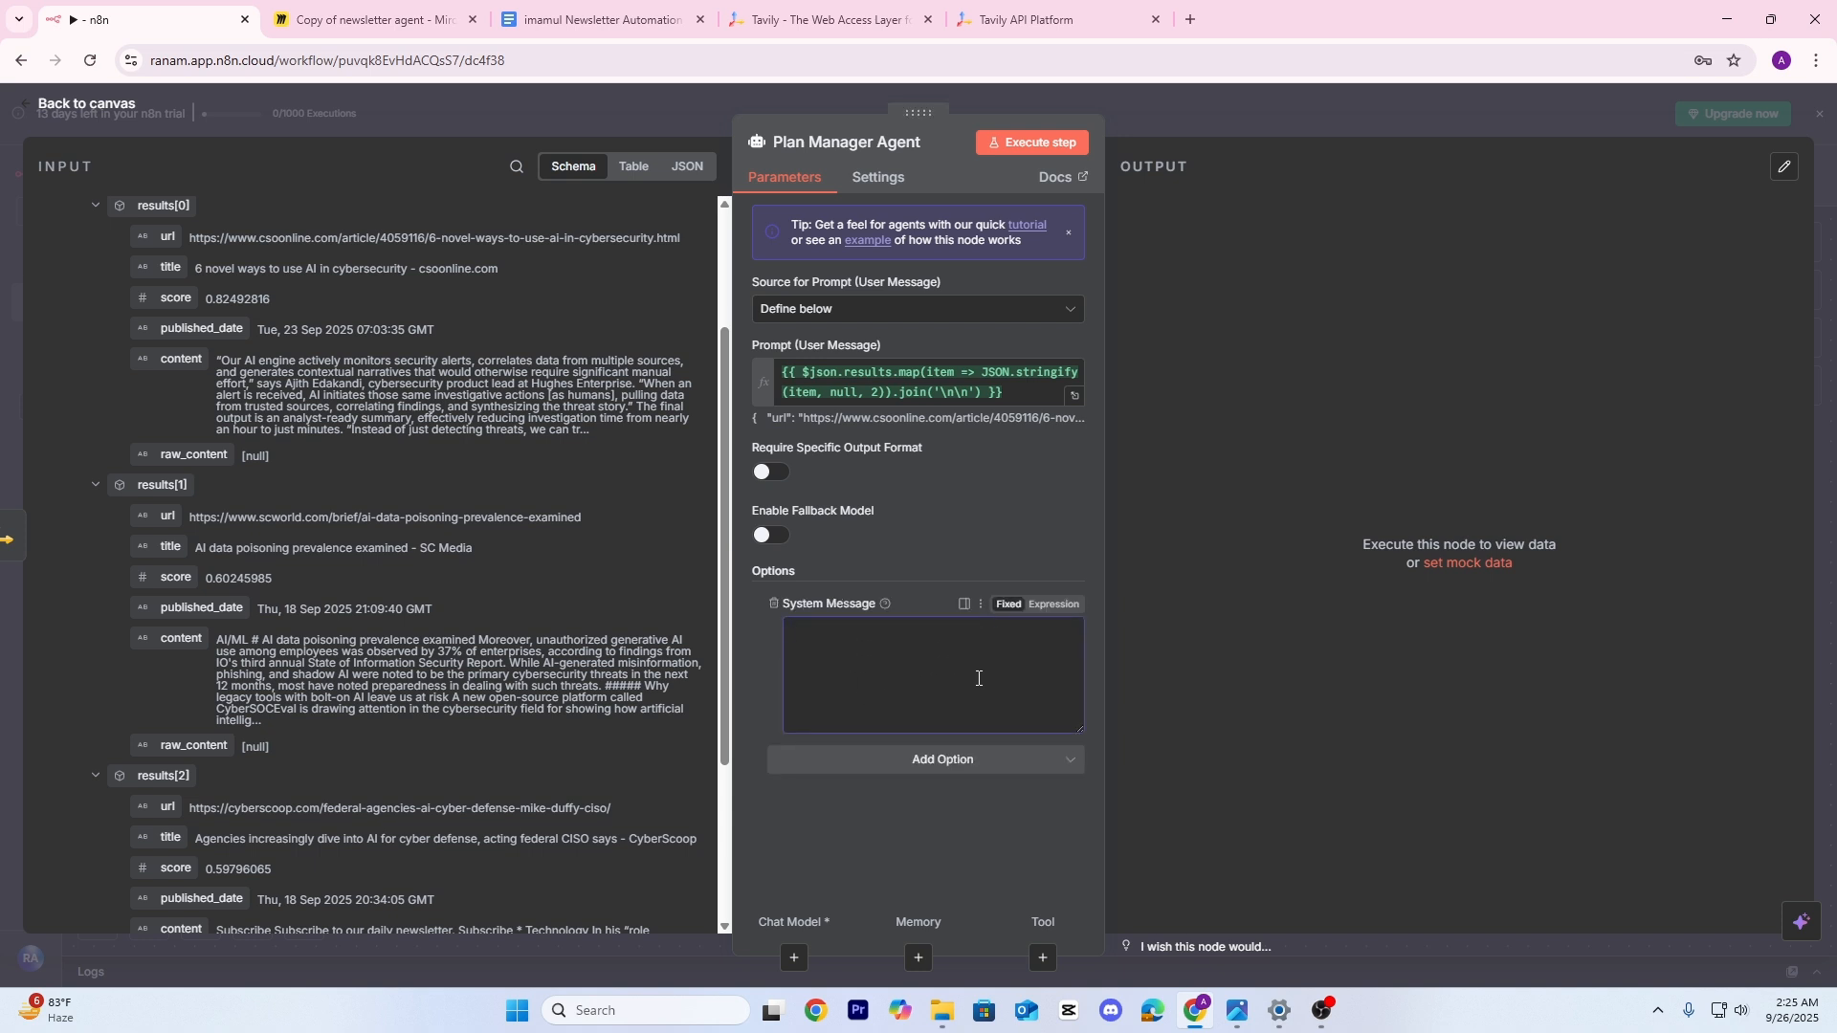
pyautogui.click(1053, 604)
pyautogui.click(1073, 647)
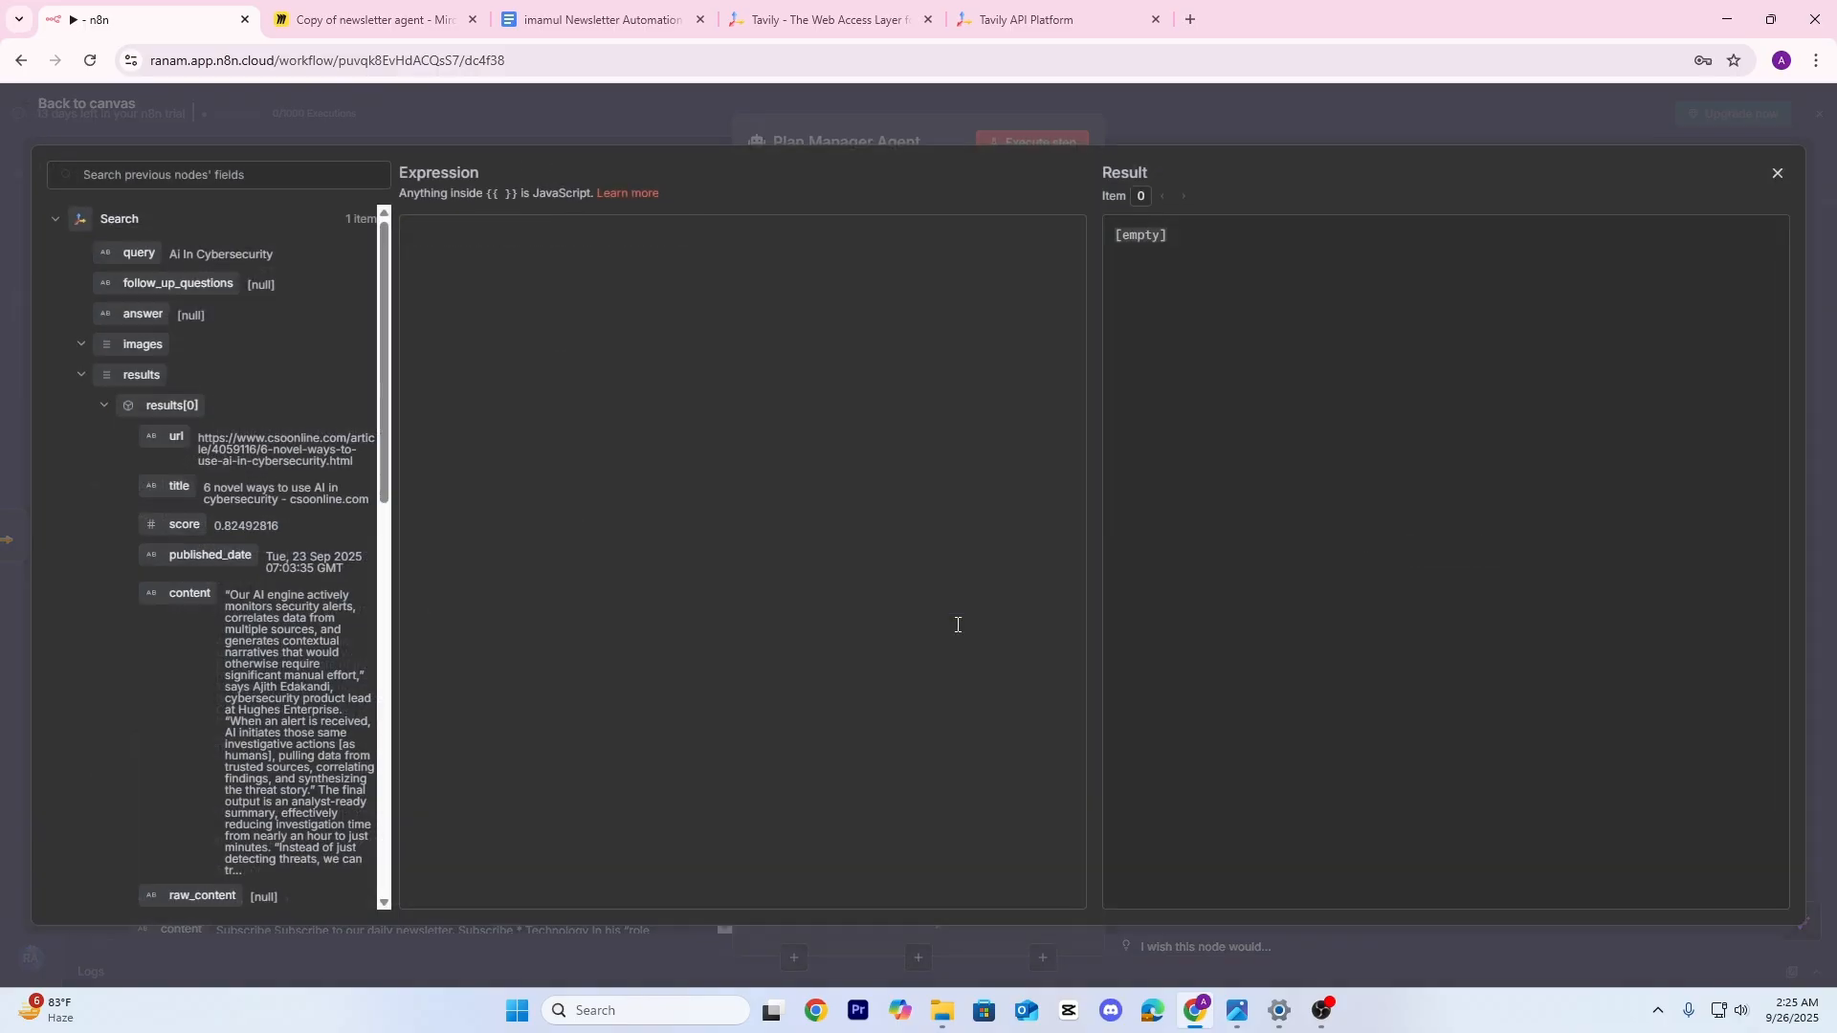
pyautogui.click(593, 19)
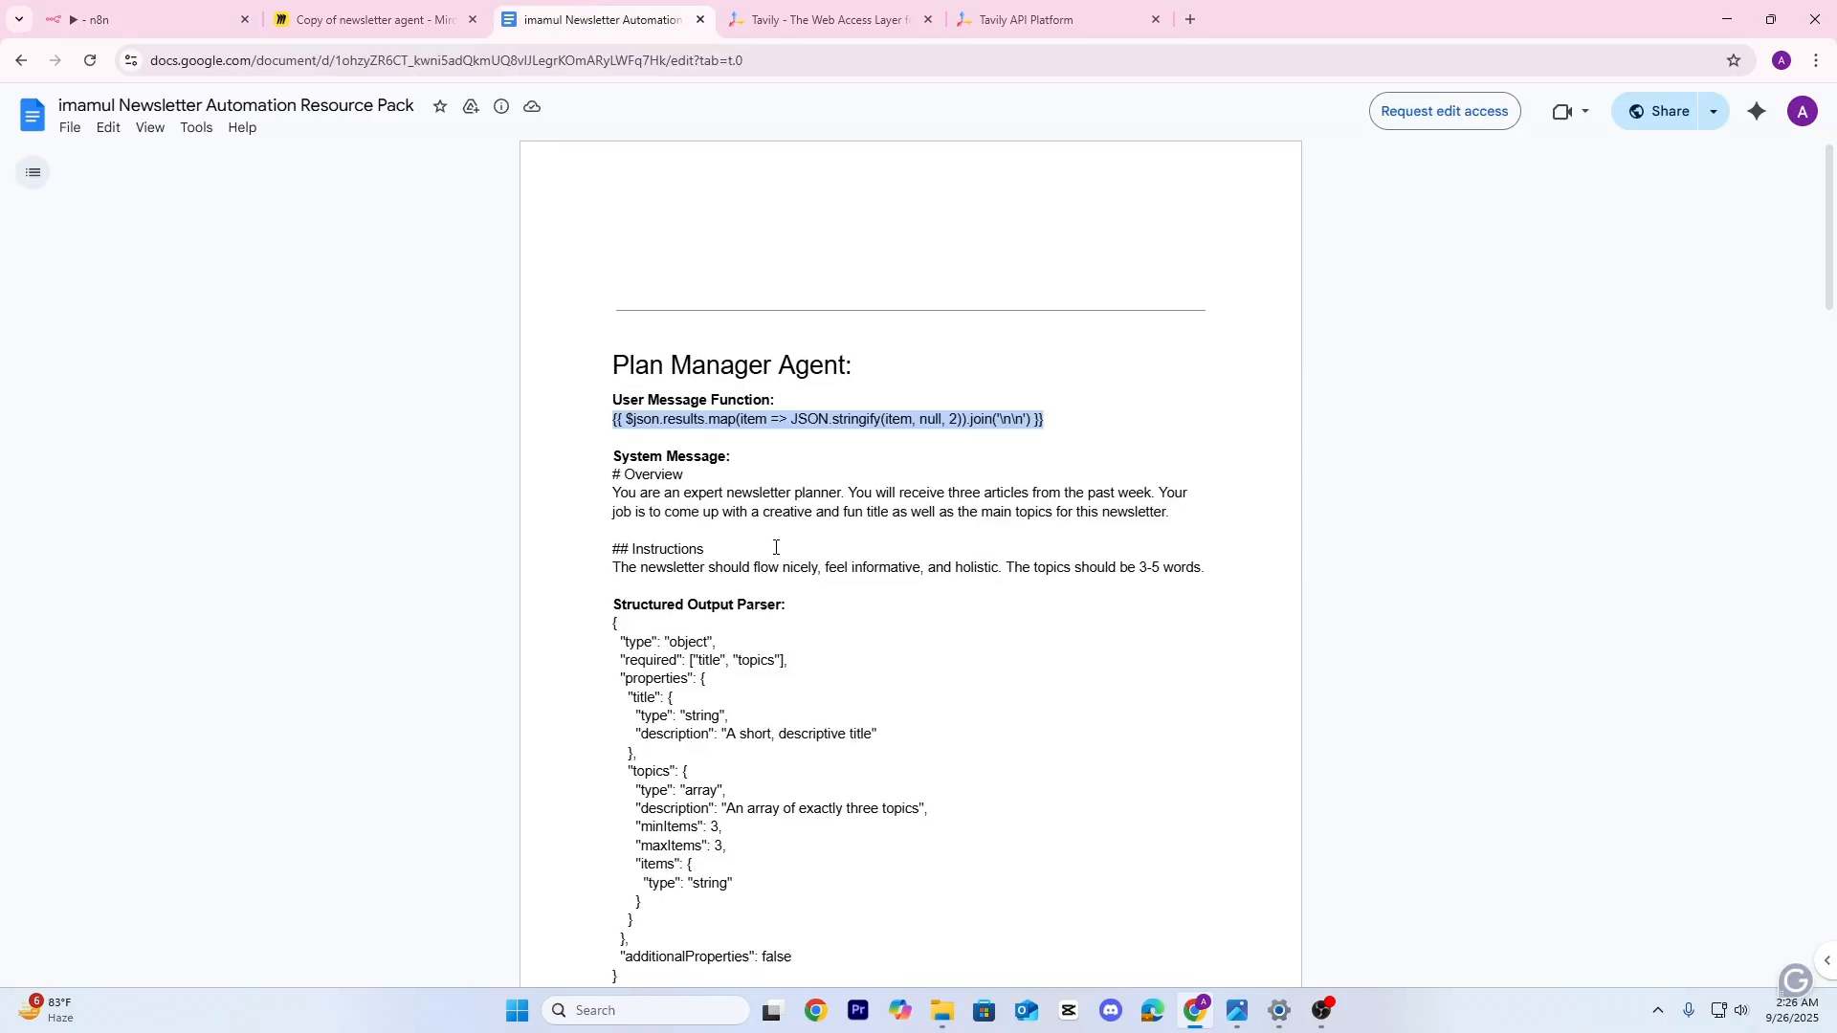
# Copy the system message text from '# Overview' through the Instructions and return to n8n
pyautogui.click(1038, 469)
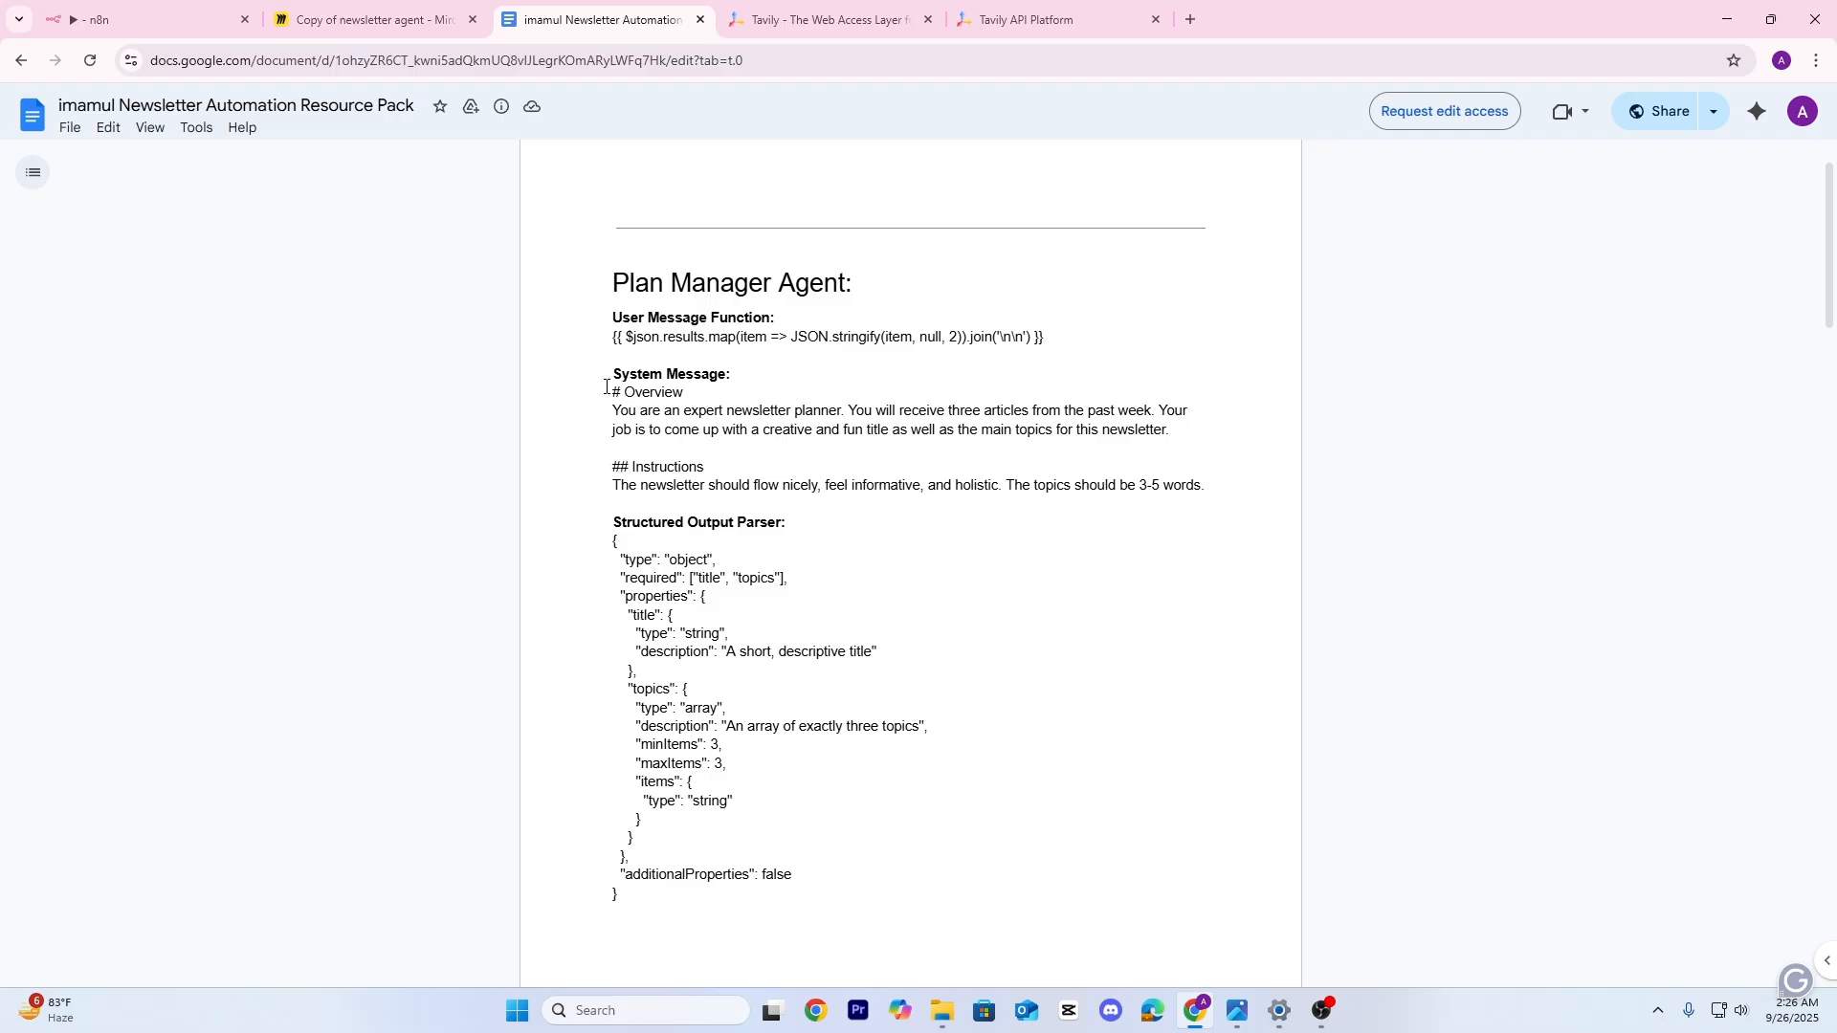
pyautogui.moveTo(601, 388); pyautogui.dragTo(1233, 478)
pyautogui.hotkey('ctrl', 'c')
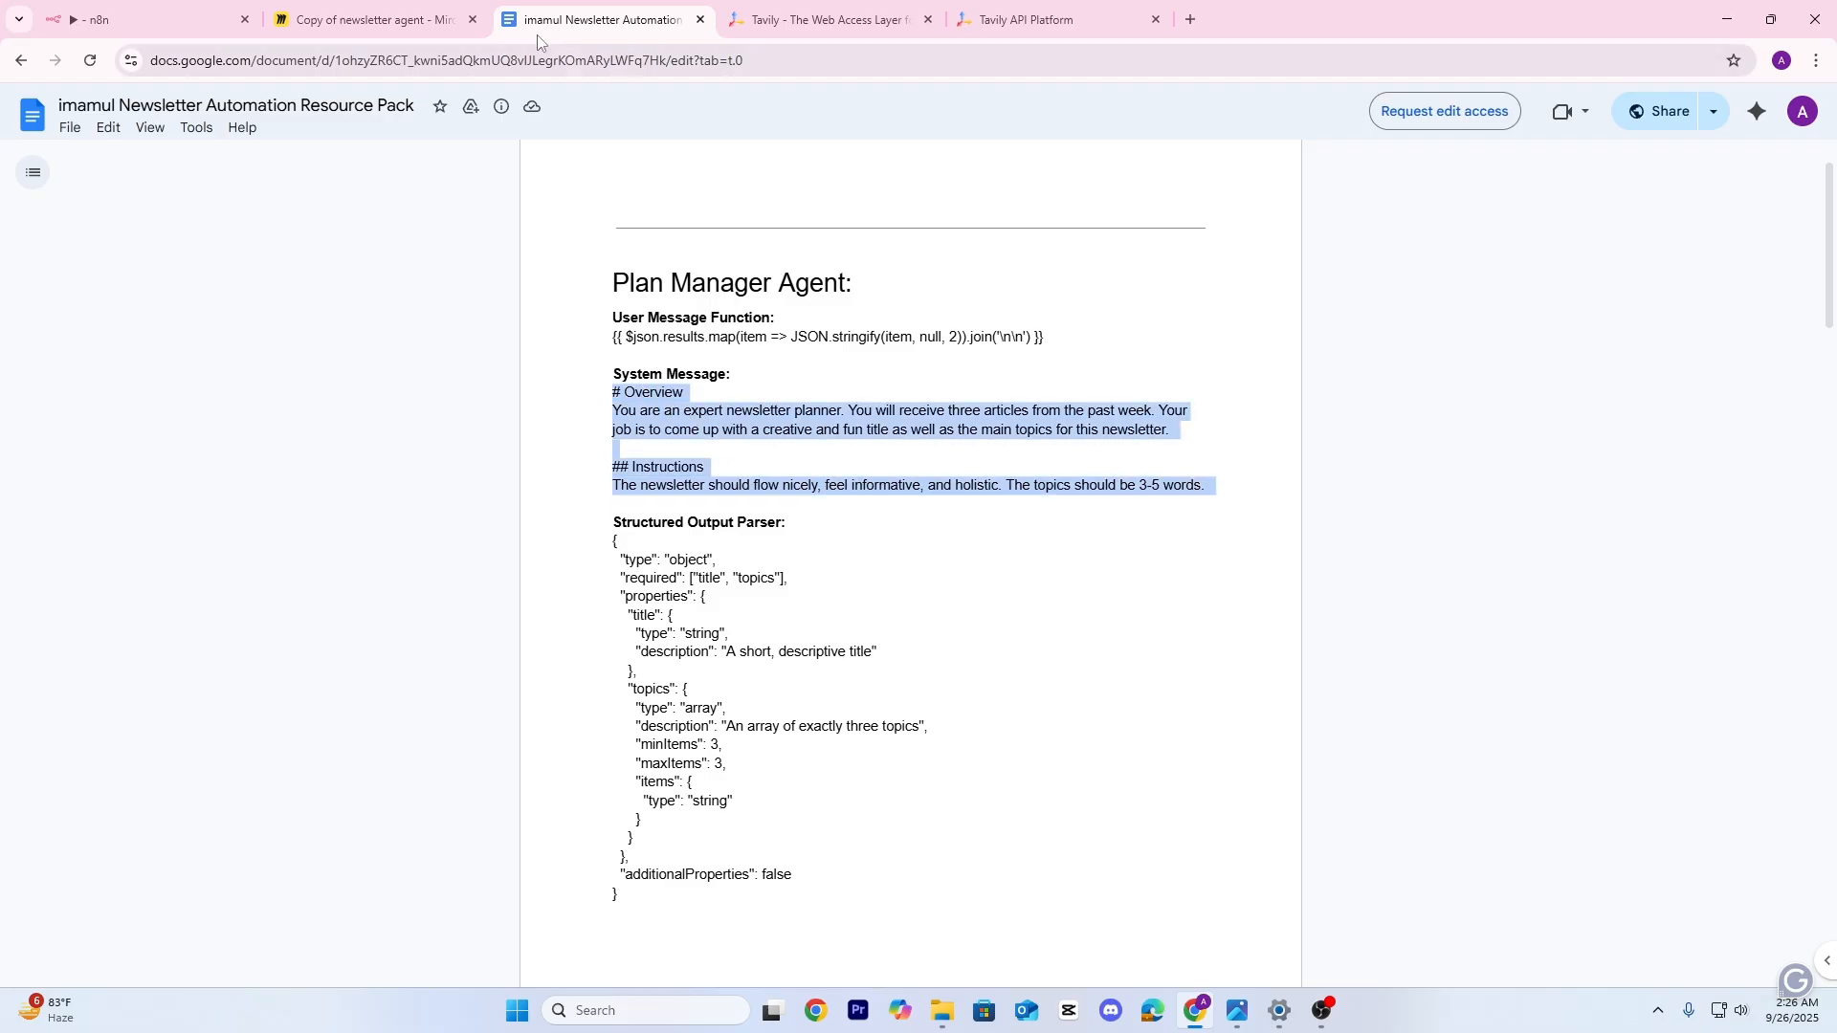
pyautogui.click(182, 17)
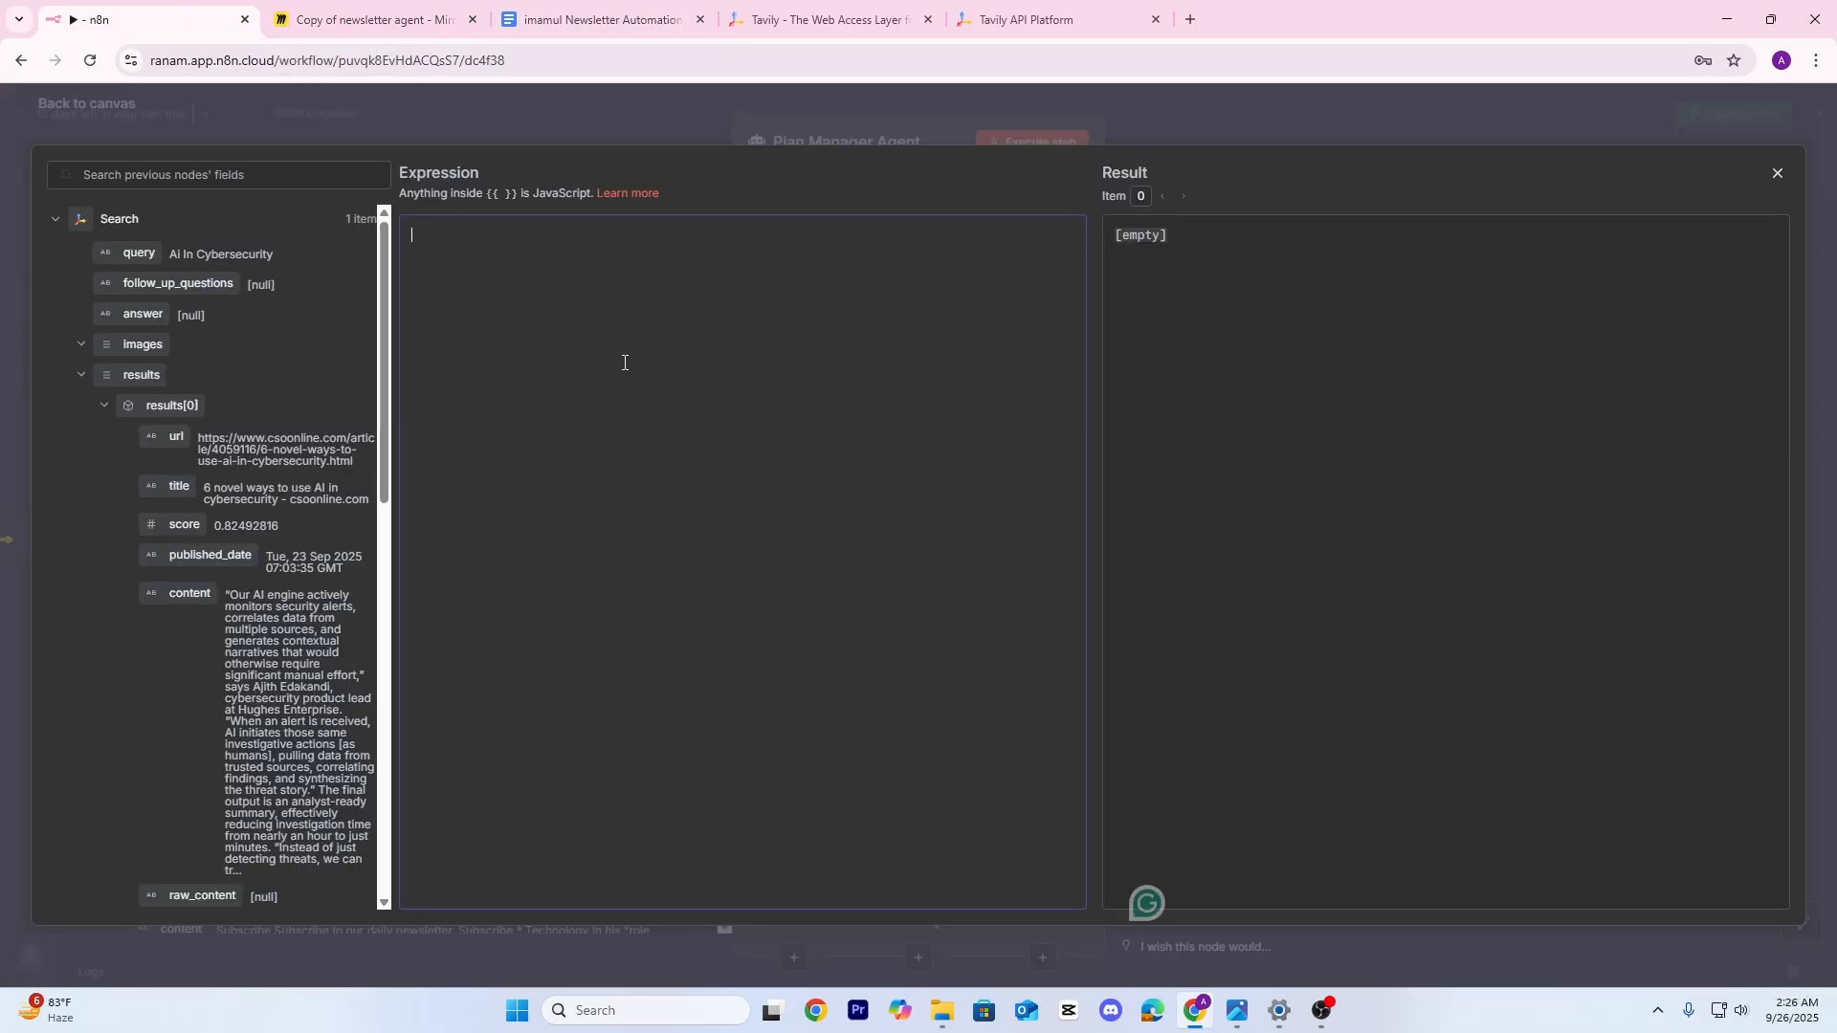
# Paste the newsletter-planner Overview and Instructions into the system message
pyautogui.hotkey('ctrl', 'v')
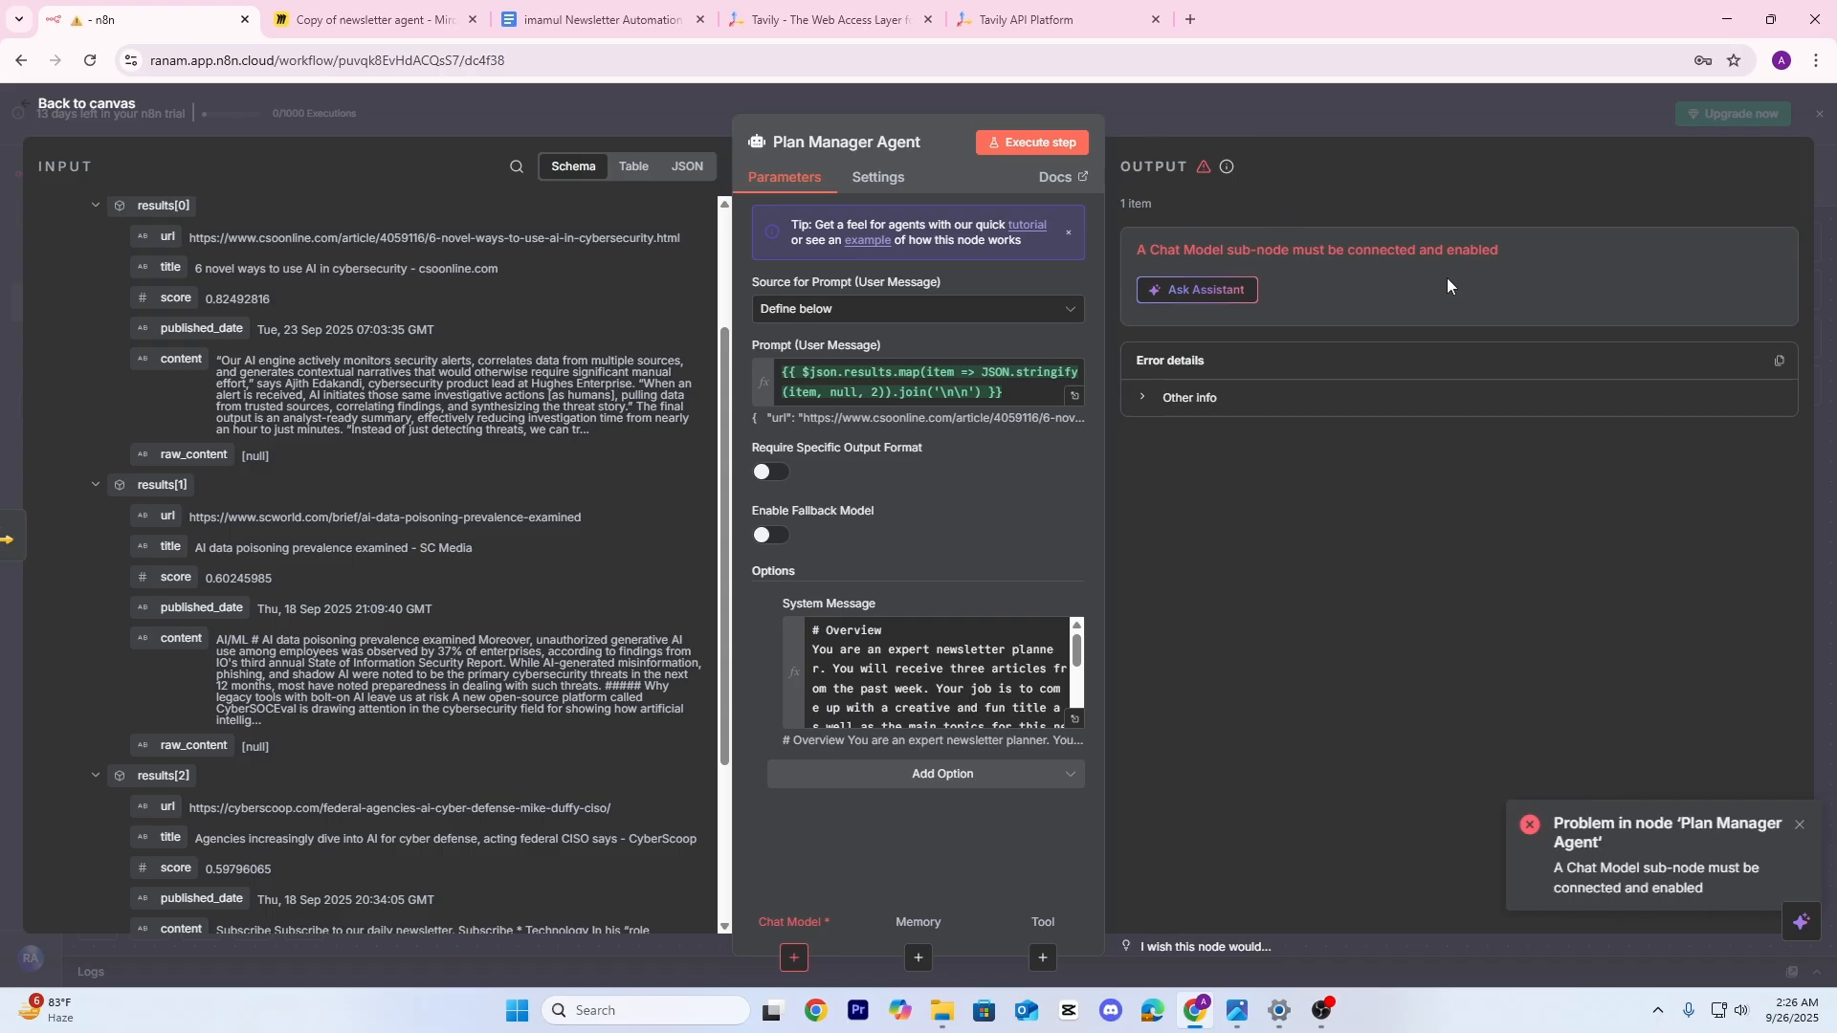
# Attach an OpenAI Chat Model to the Plan Manager Agent using the existing OpenAI account credential
pyautogui.click(1343, 101)
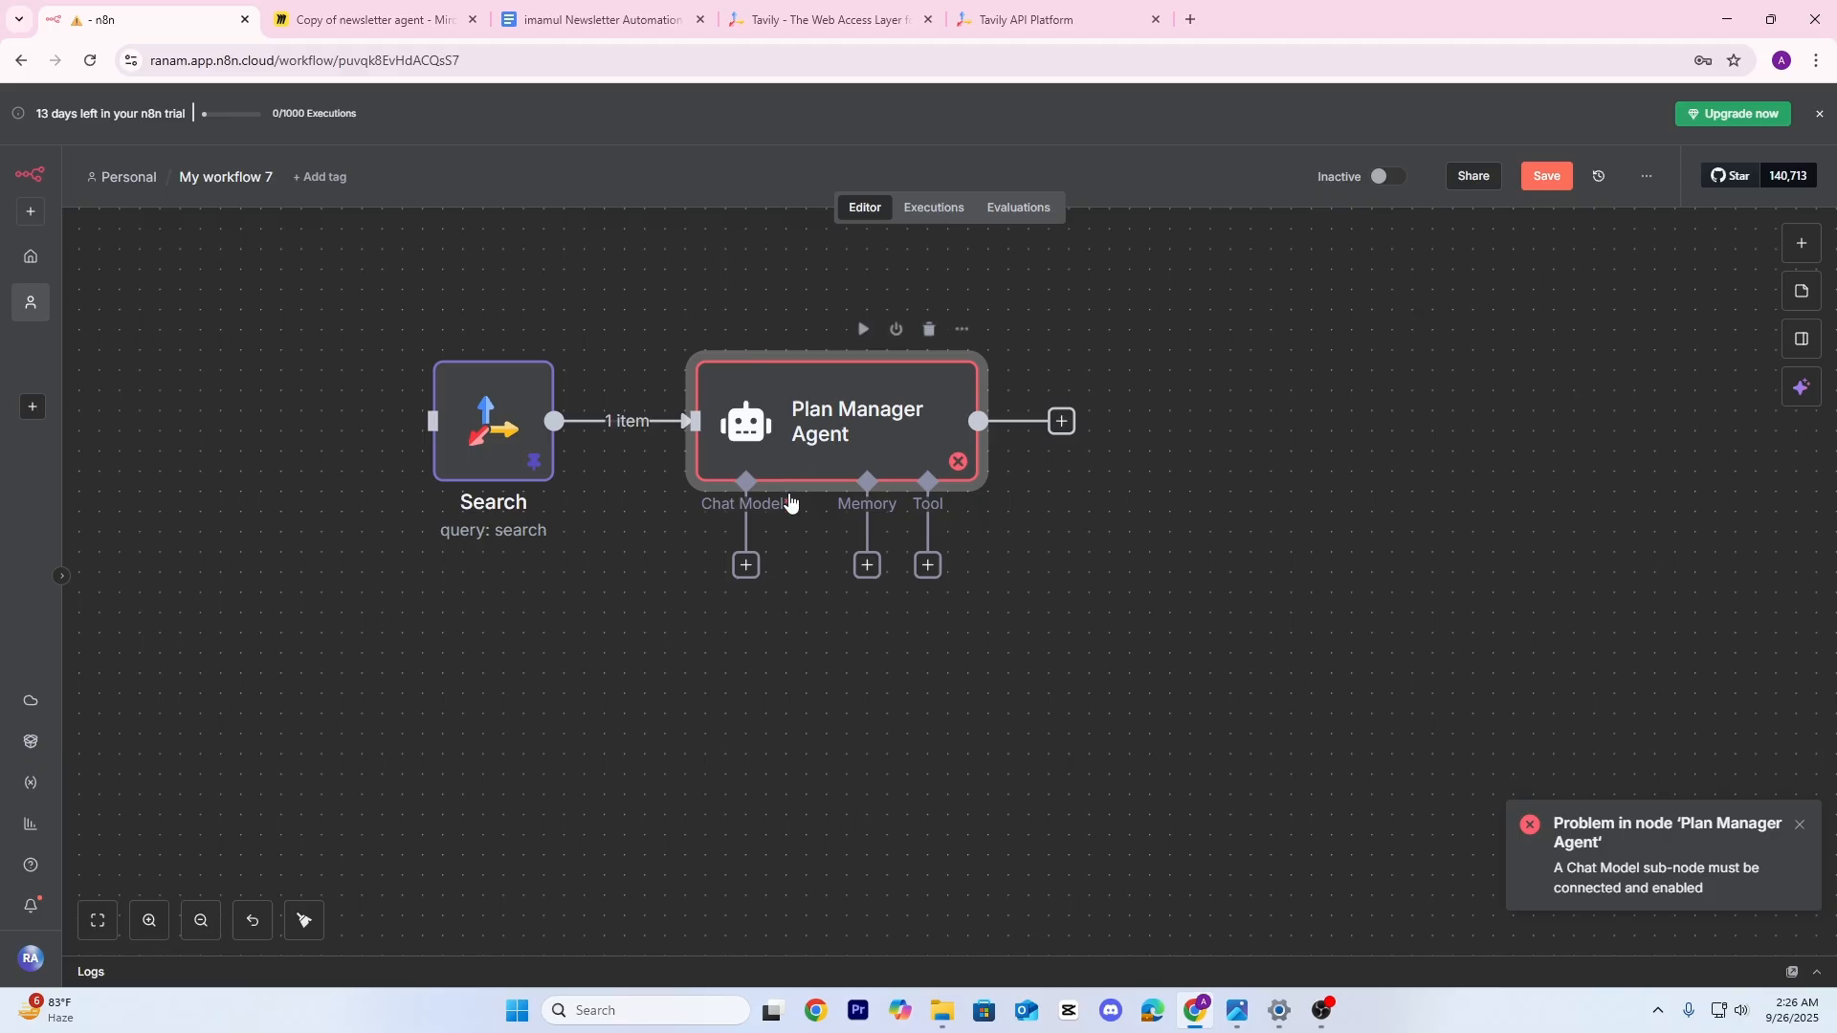
pyautogui.click(746, 565)
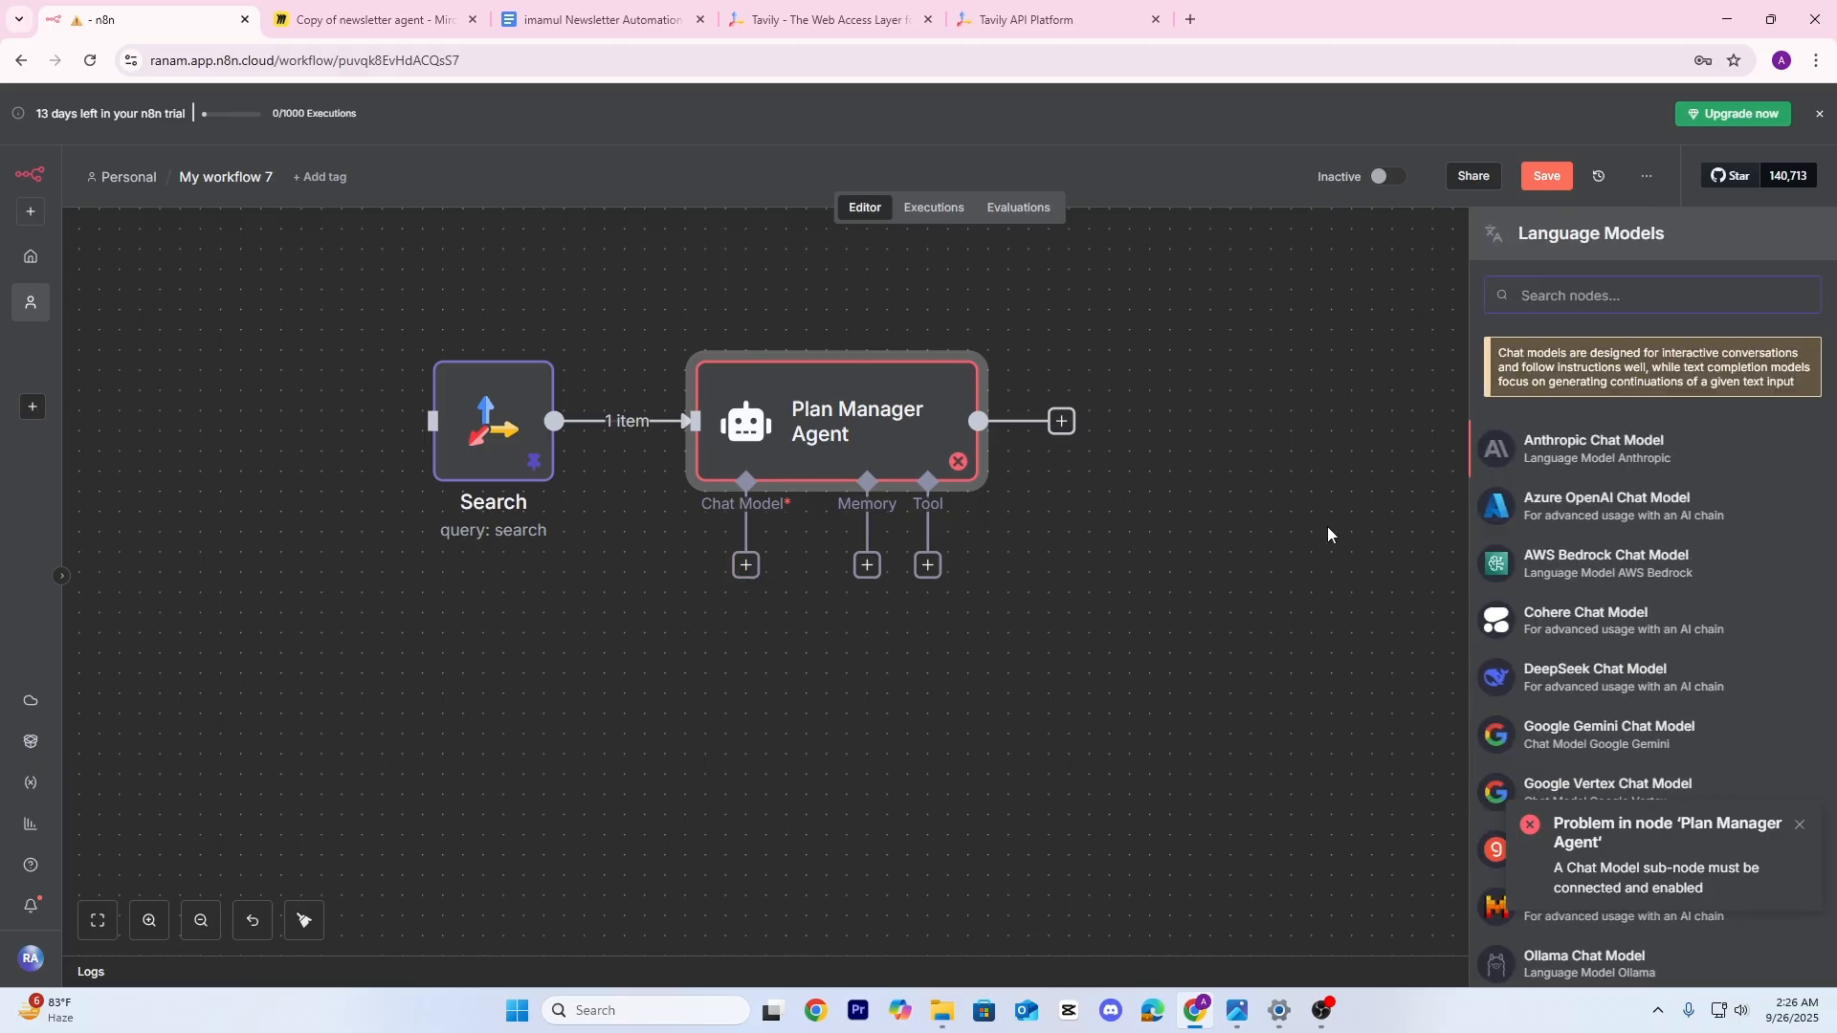
pyautogui.write('op')
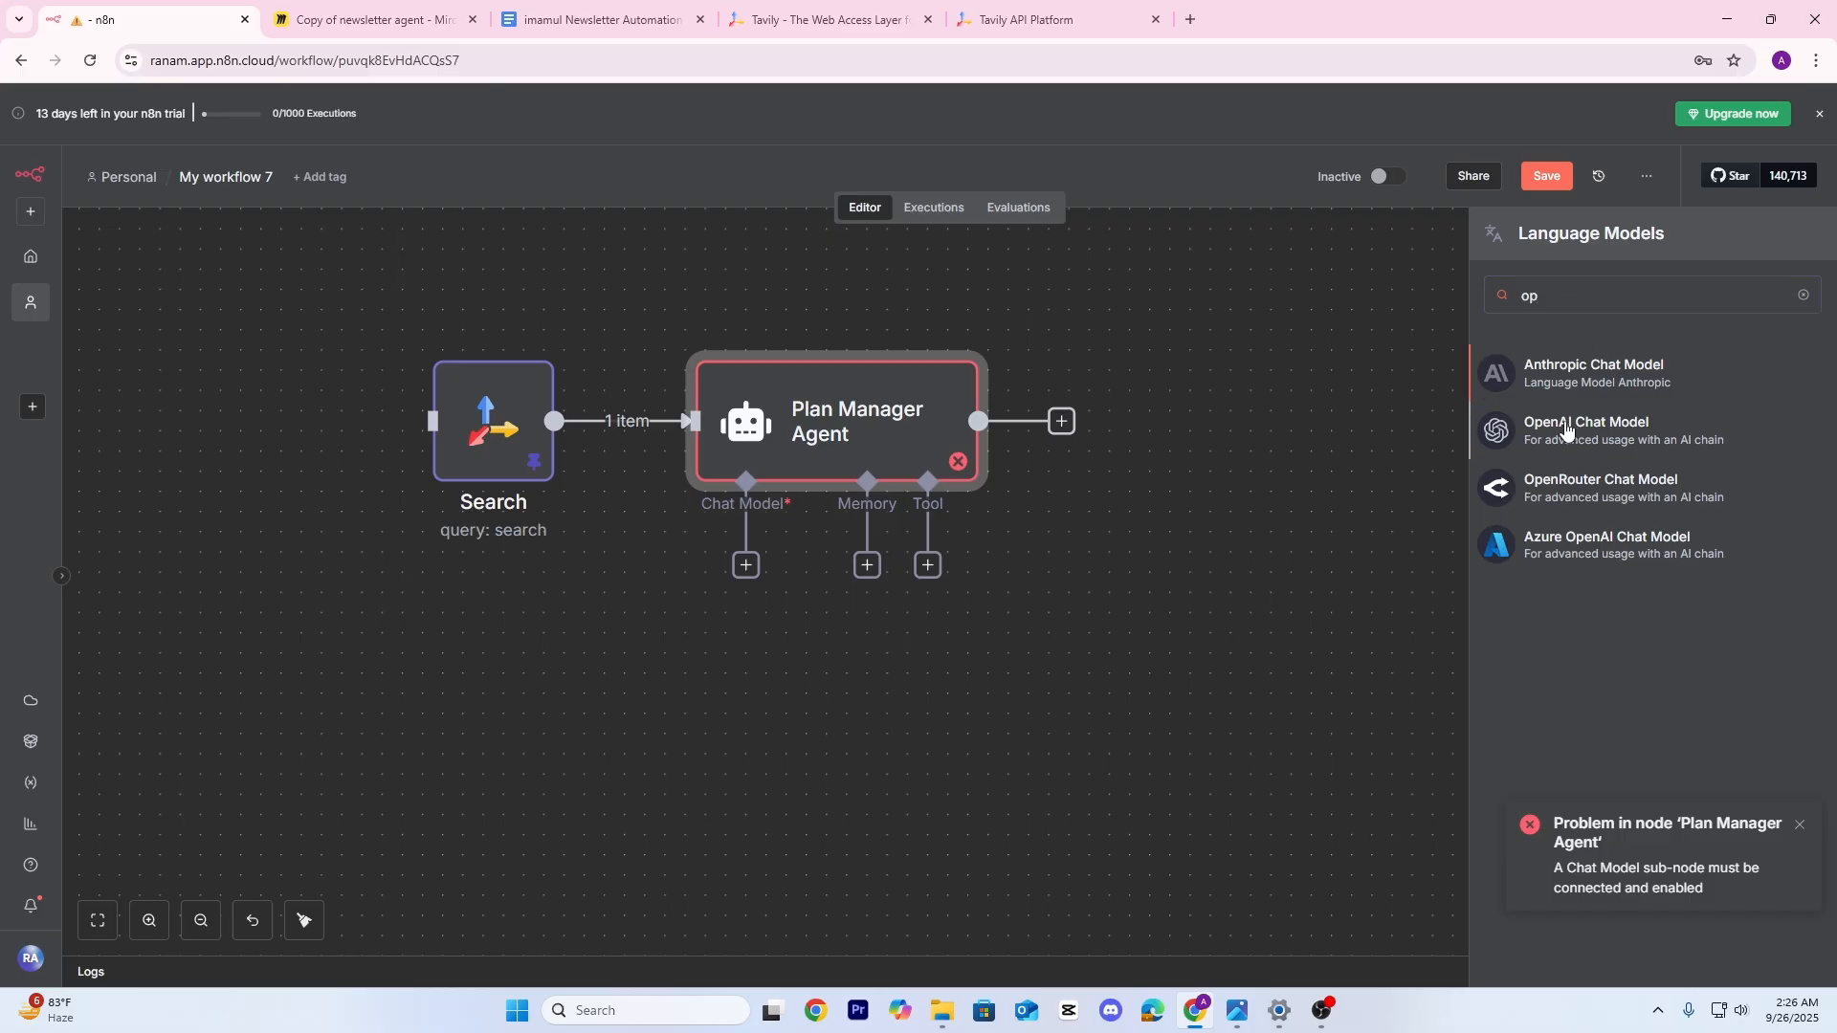
pyautogui.click(1566, 432)
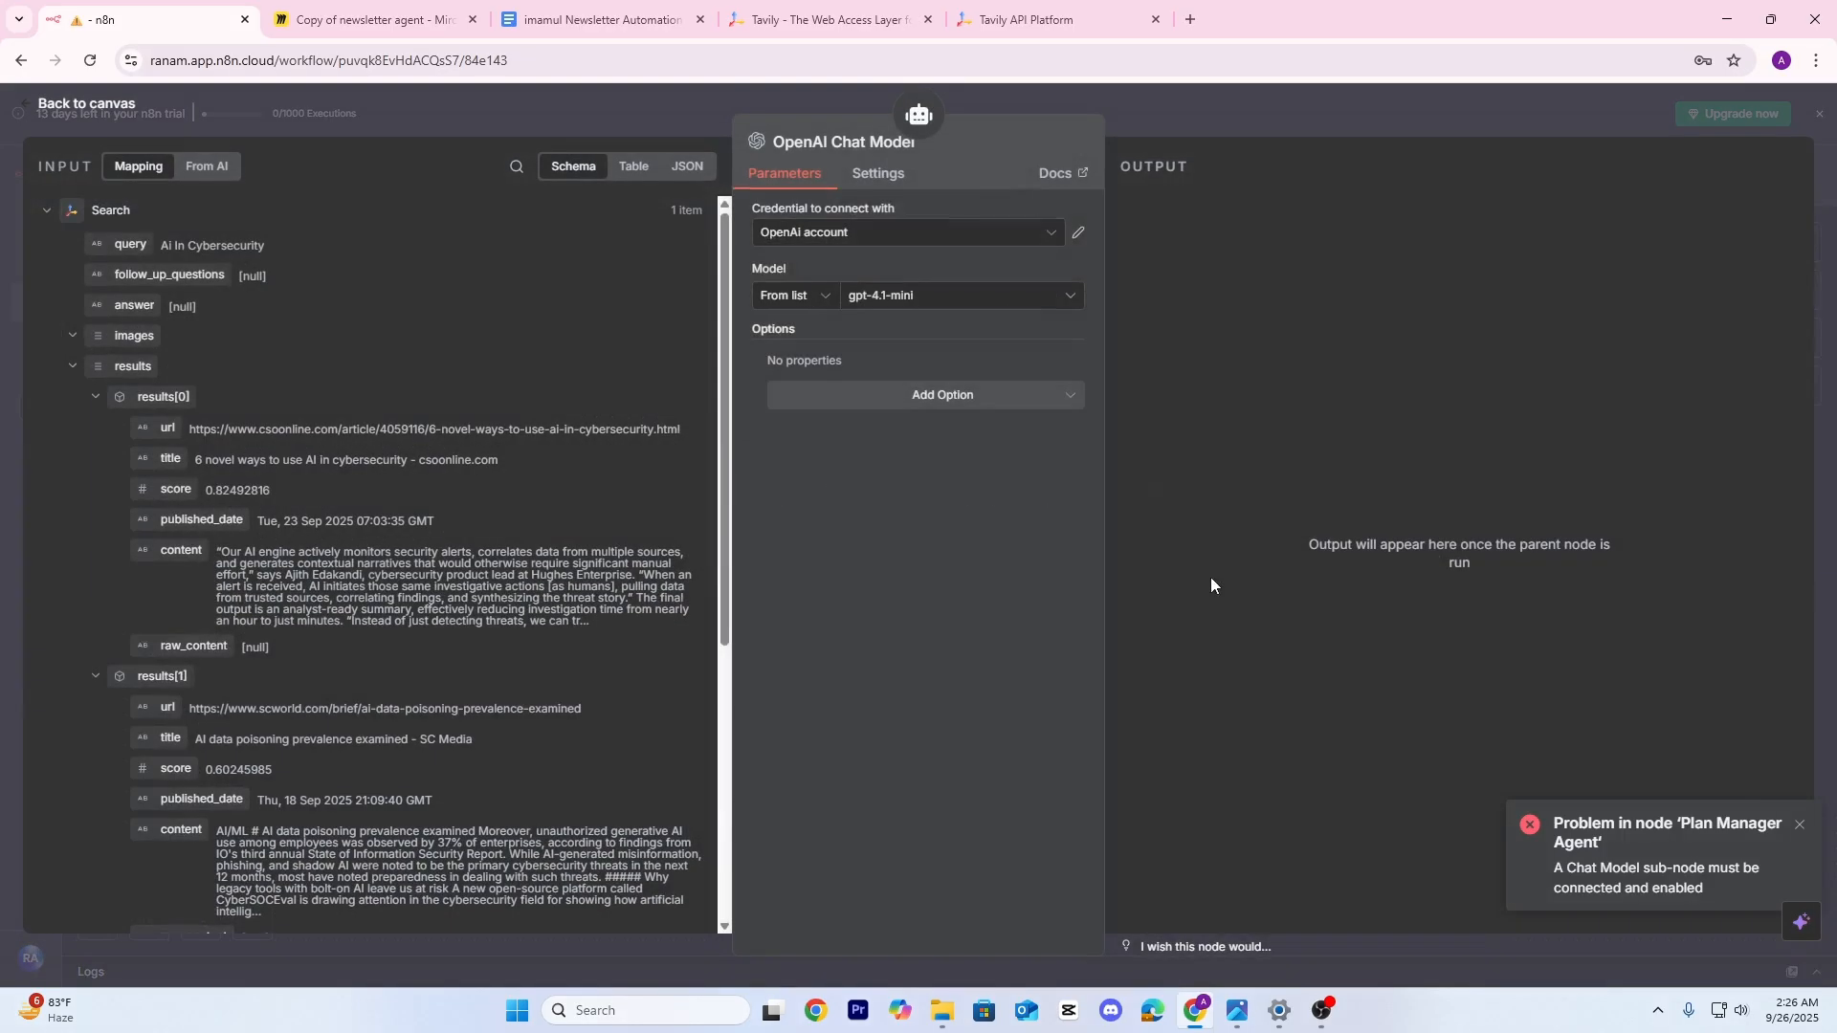
pyautogui.click(890, 239)
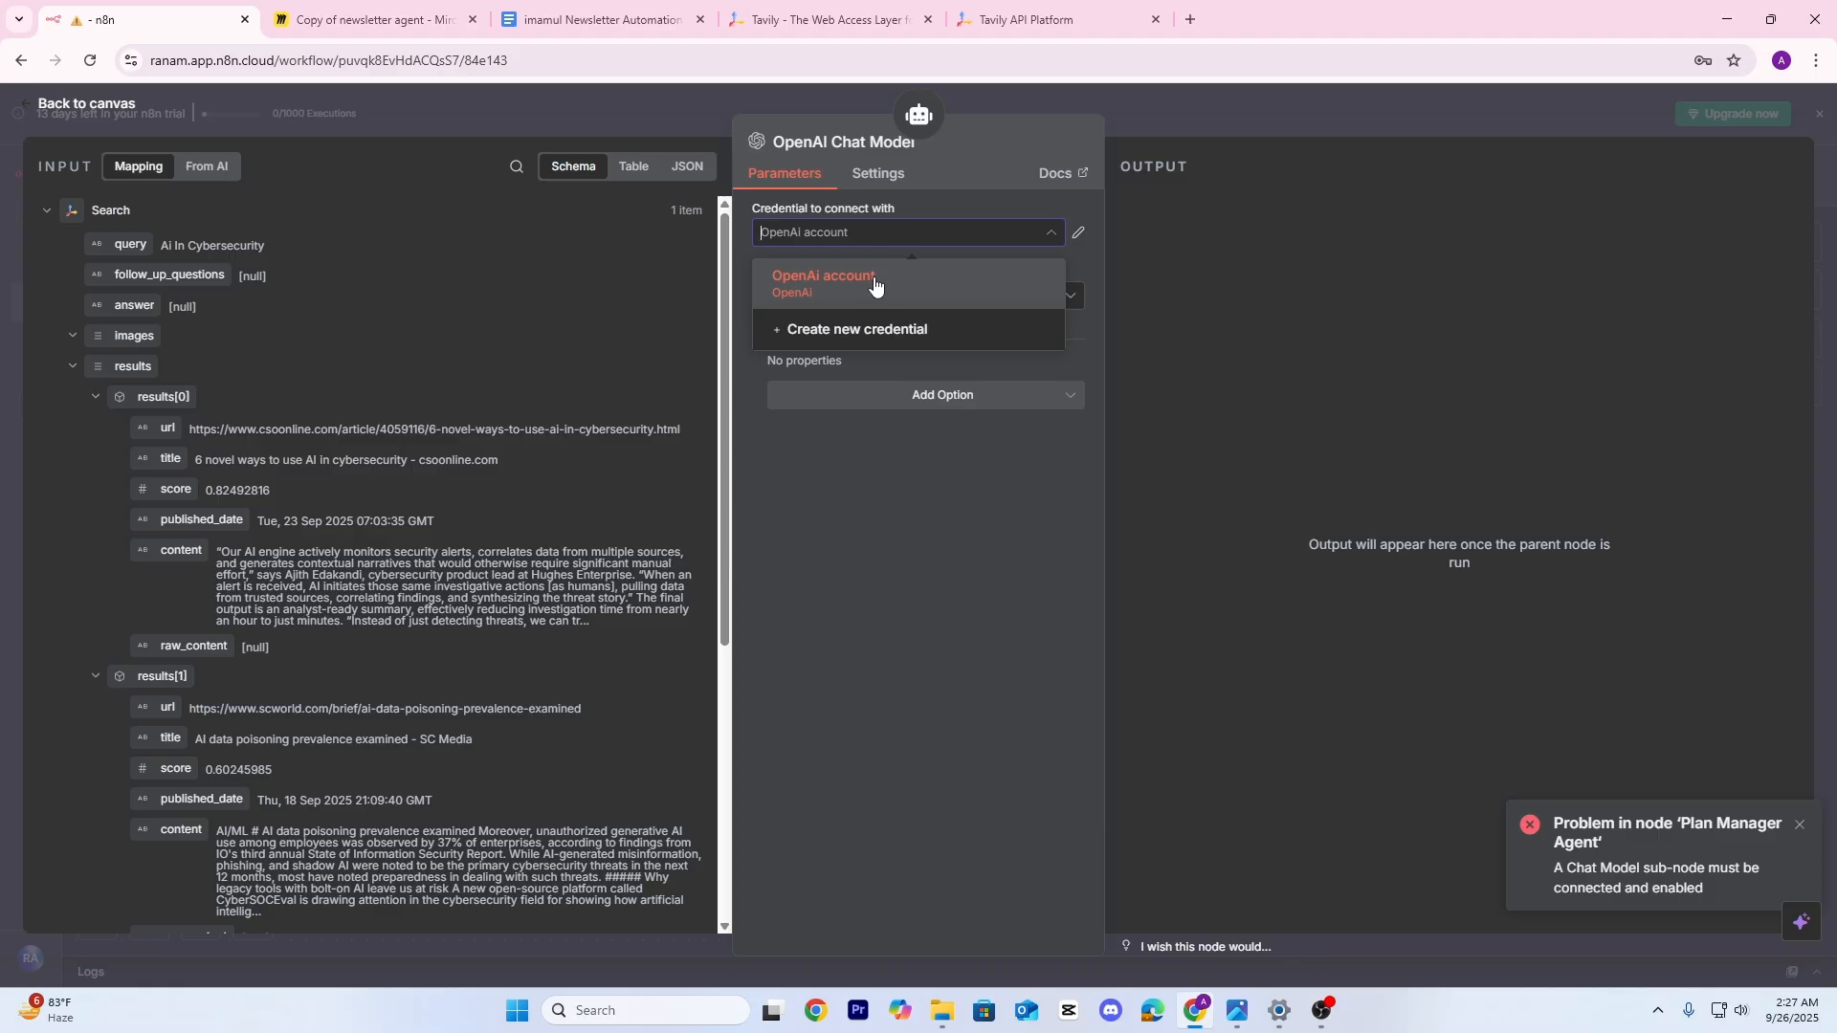
pyautogui.click(866, 330)
pyautogui.hotkey('ctrl', 'v')
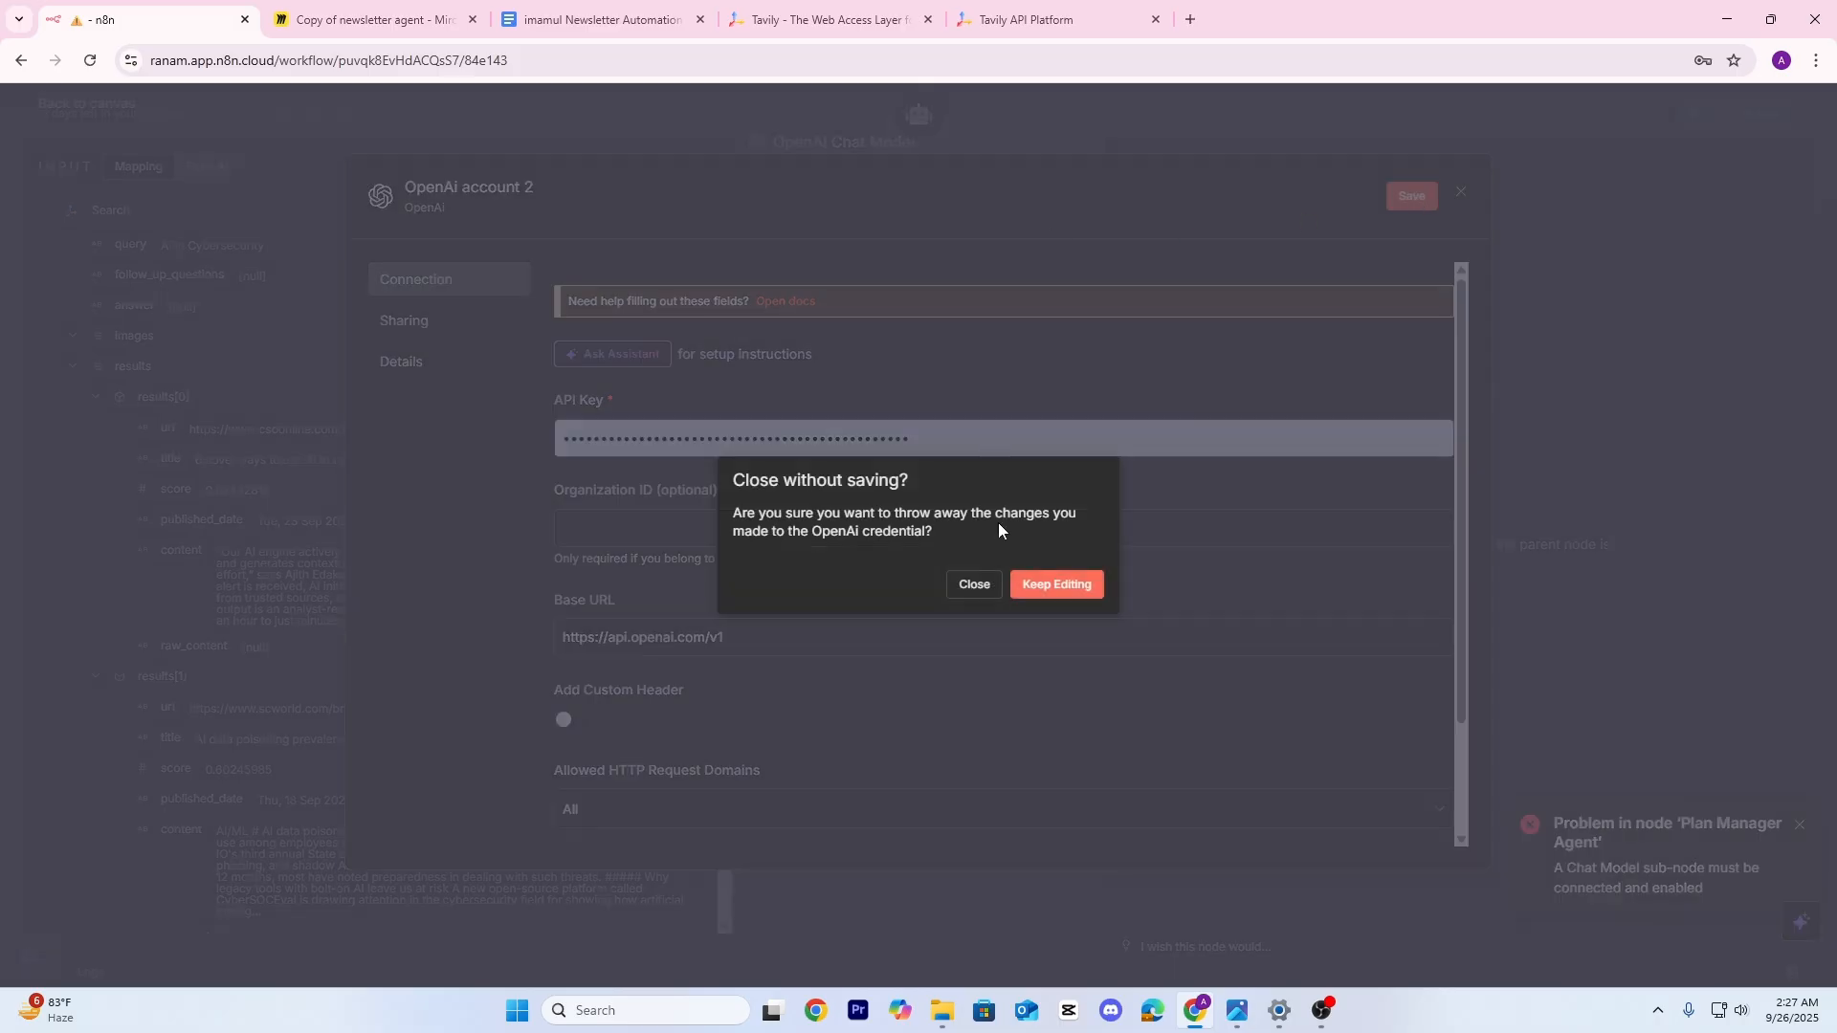
pyautogui.click(975, 585)
# Rearrange the canvas so the OpenAI Chat Model sits under the Plan Manager Agent
pyautogui.click(1237, 113)
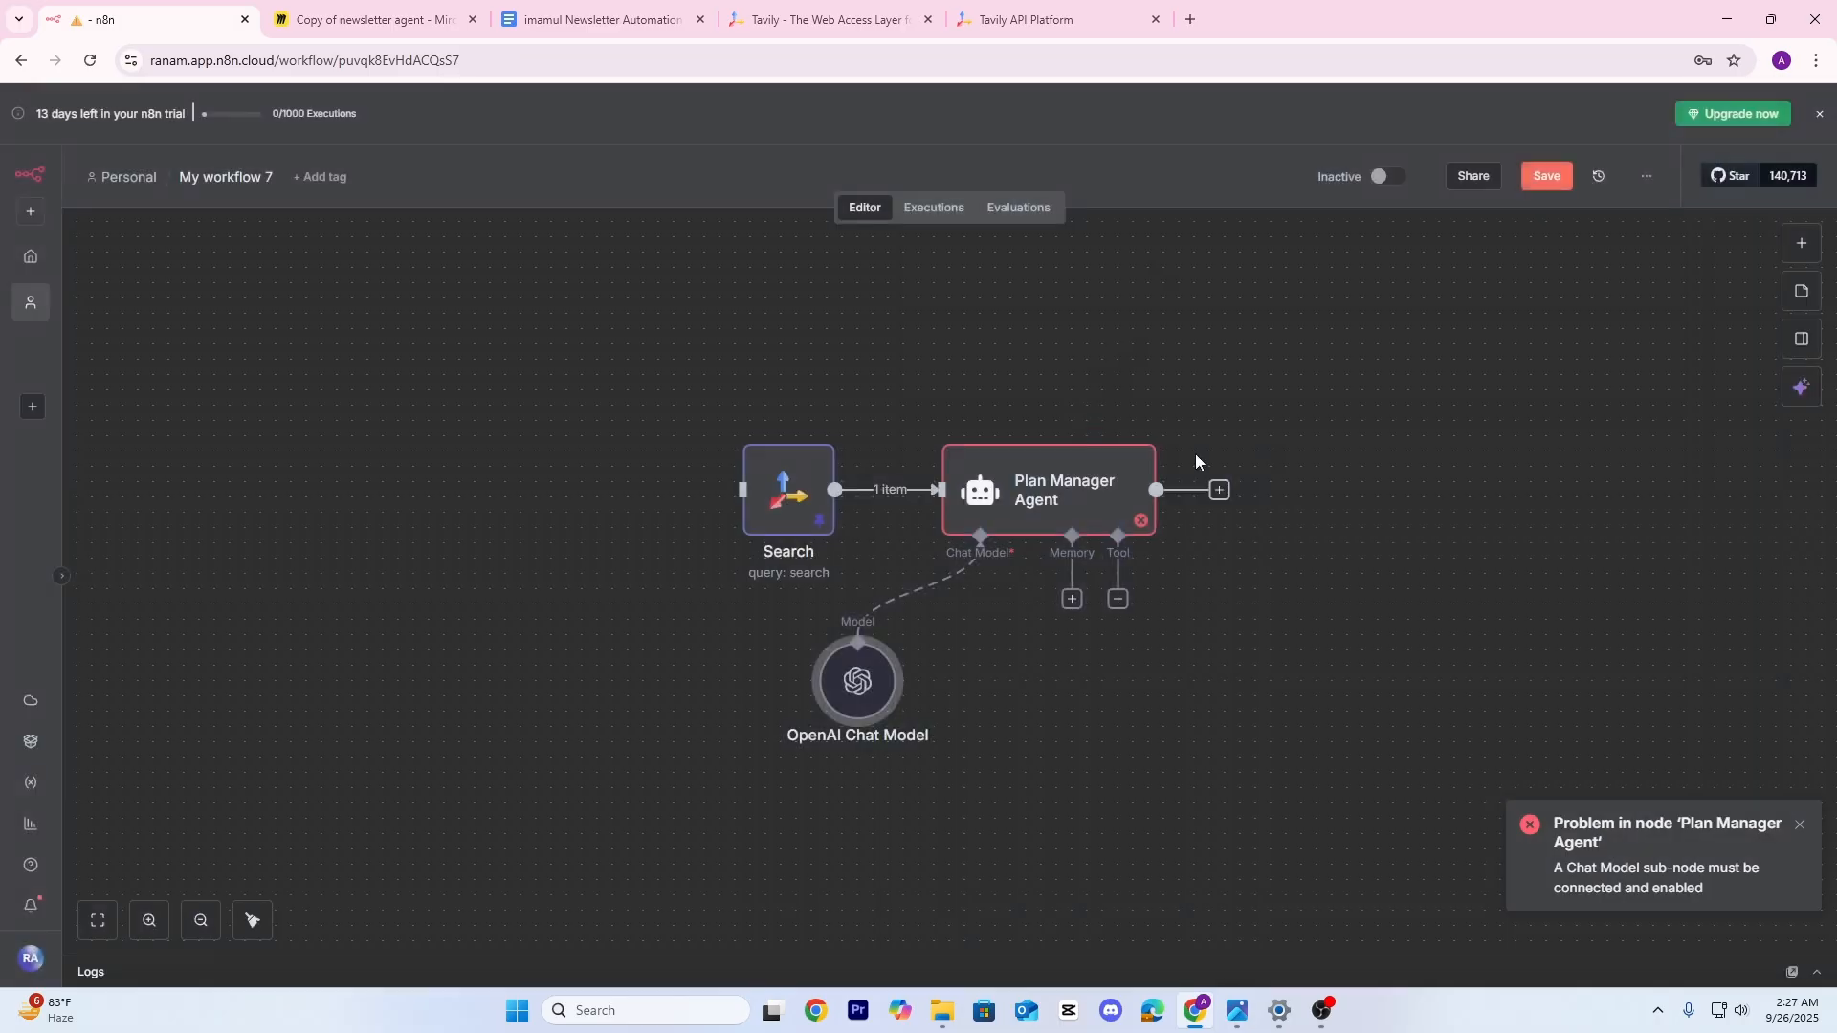
pyautogui.moveTo(990, 615); pyautogui.dragTo(898, 584)
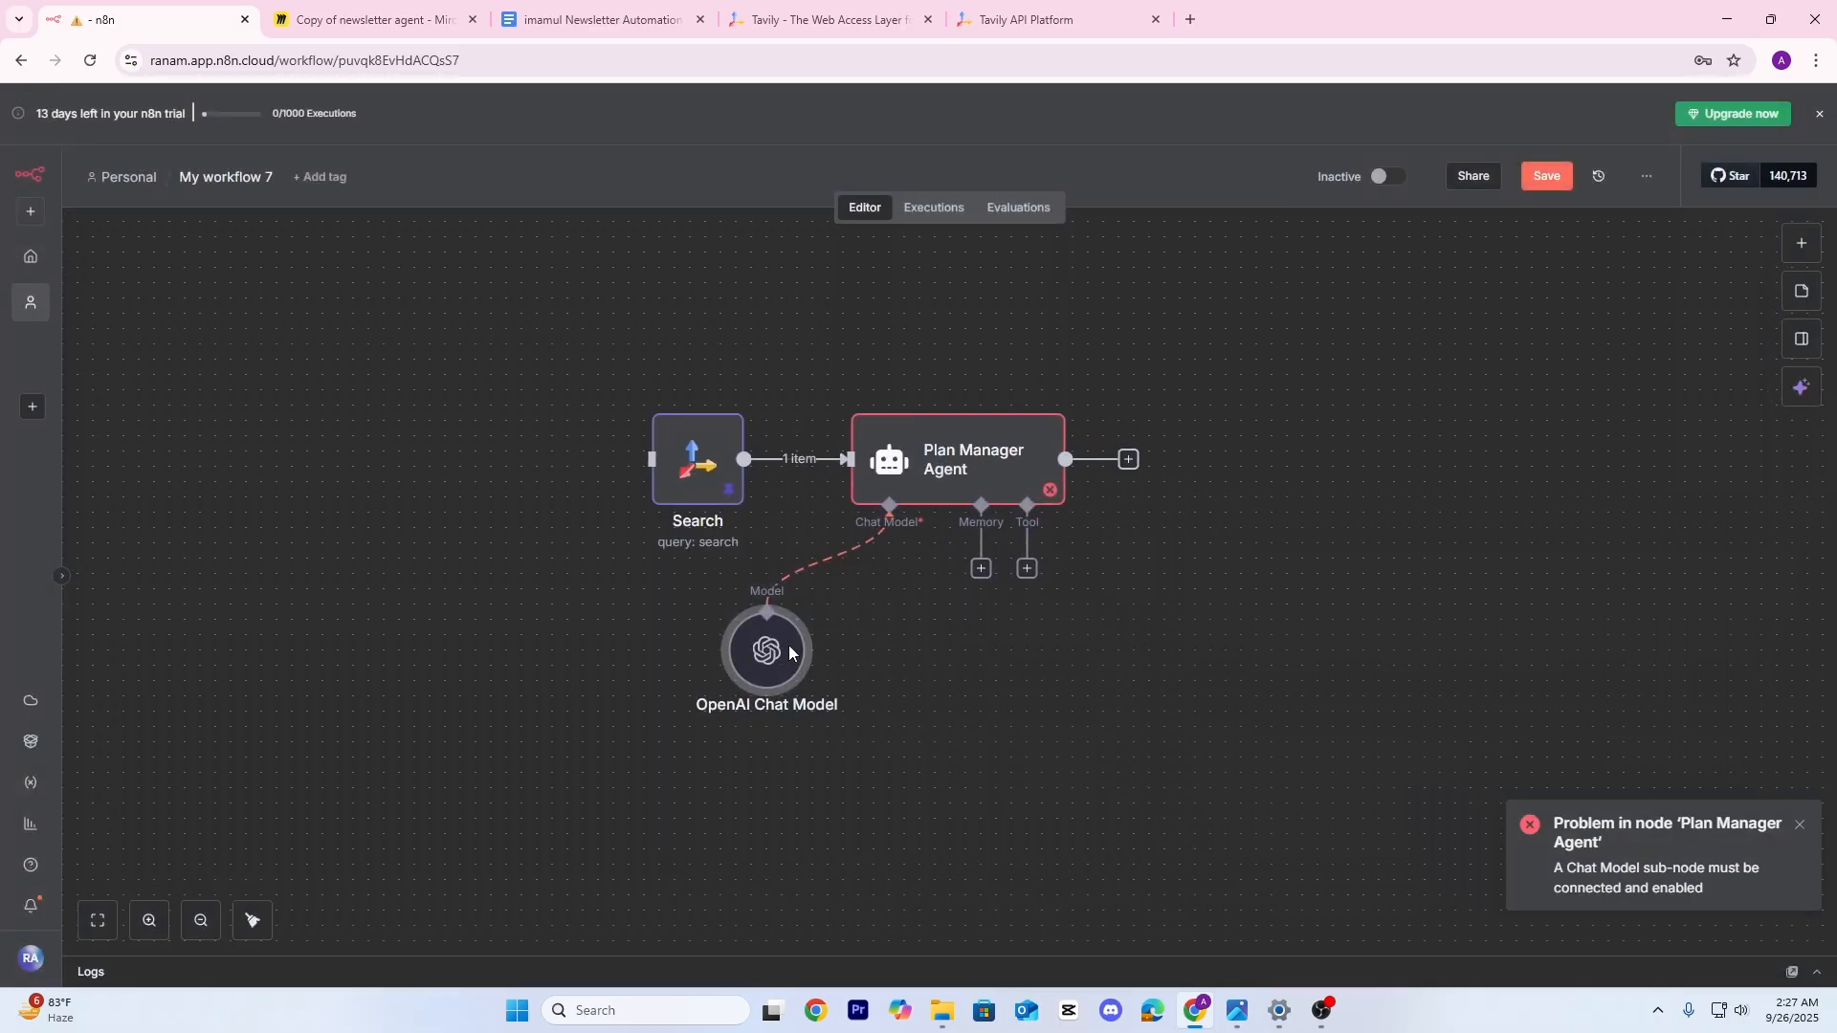
pyautogui.moveTo(762, 653); pyautogui.dragTo(746, 683)
pyautogui.moveTo(892, 674); pyautogui.dragTo(770, 642)
pyautogui.moveTo(668, 667); pyautogui.dragTo(698, 651)
# Execute the Plan Manager Agent step, which fails asking for a trigger
pyautogui.doubleClick(864, 455)
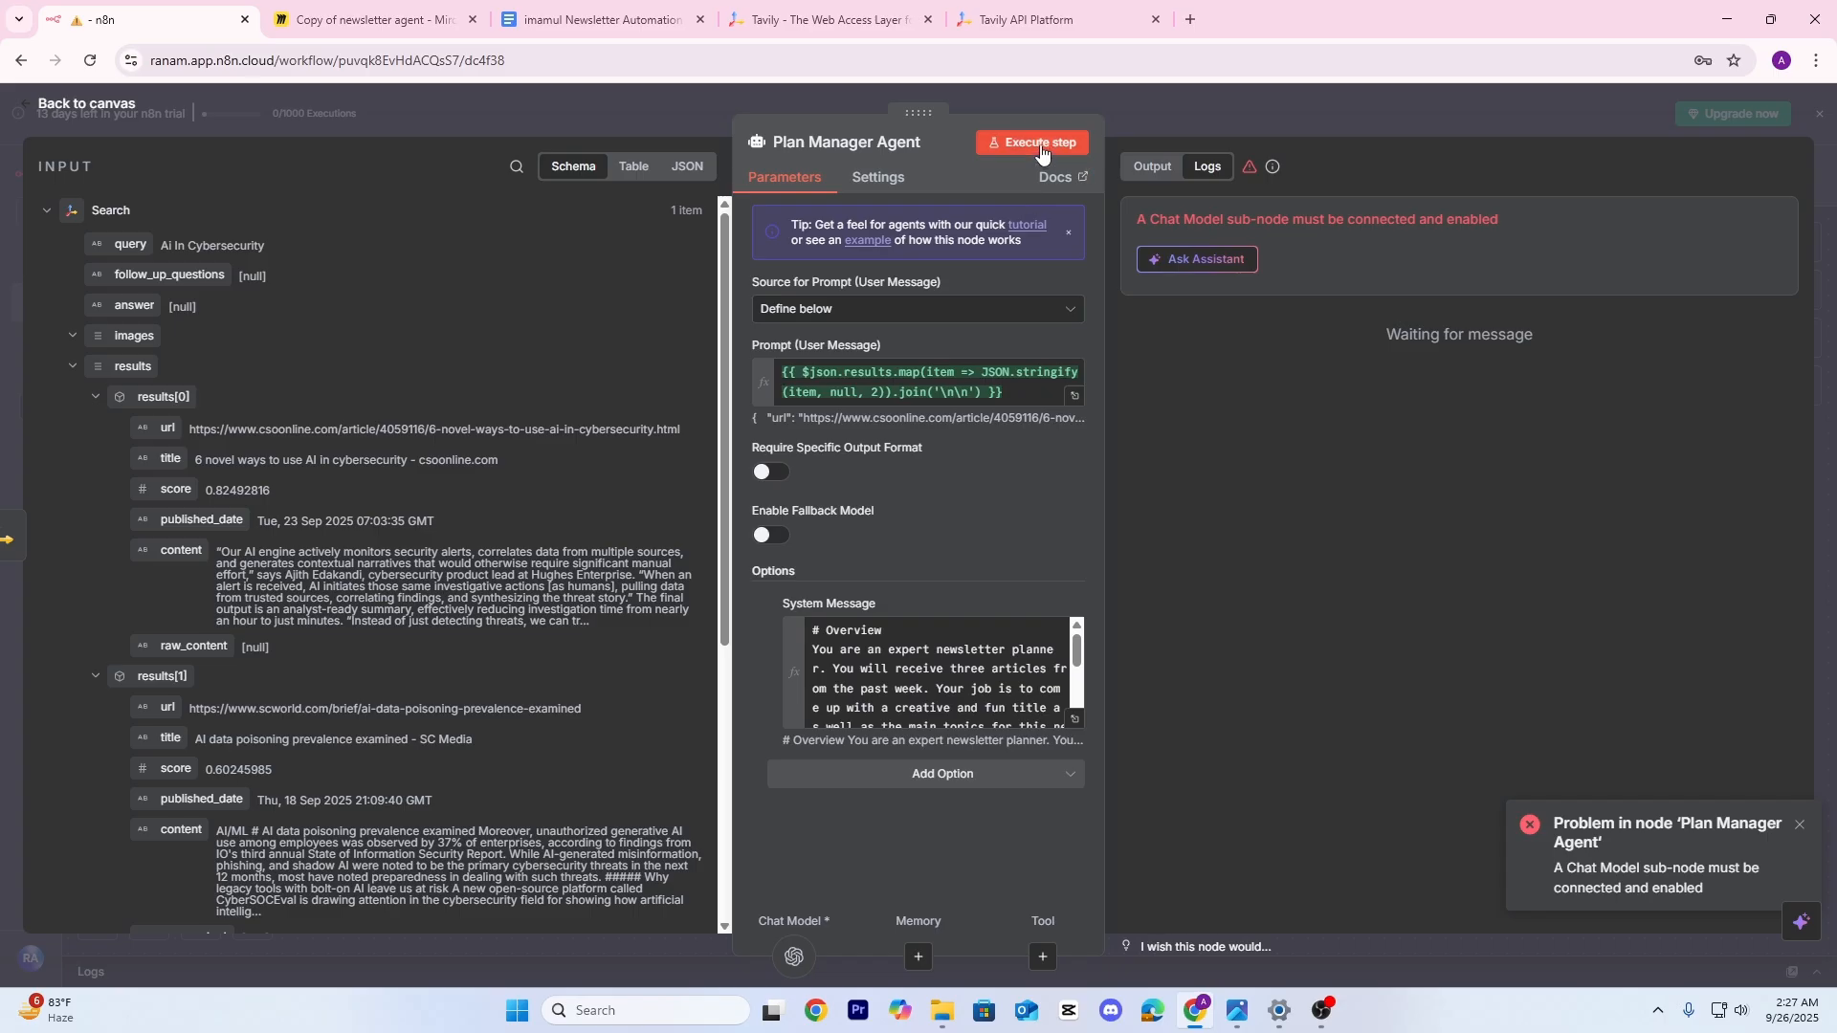
pyautogui.click(1040, 145)
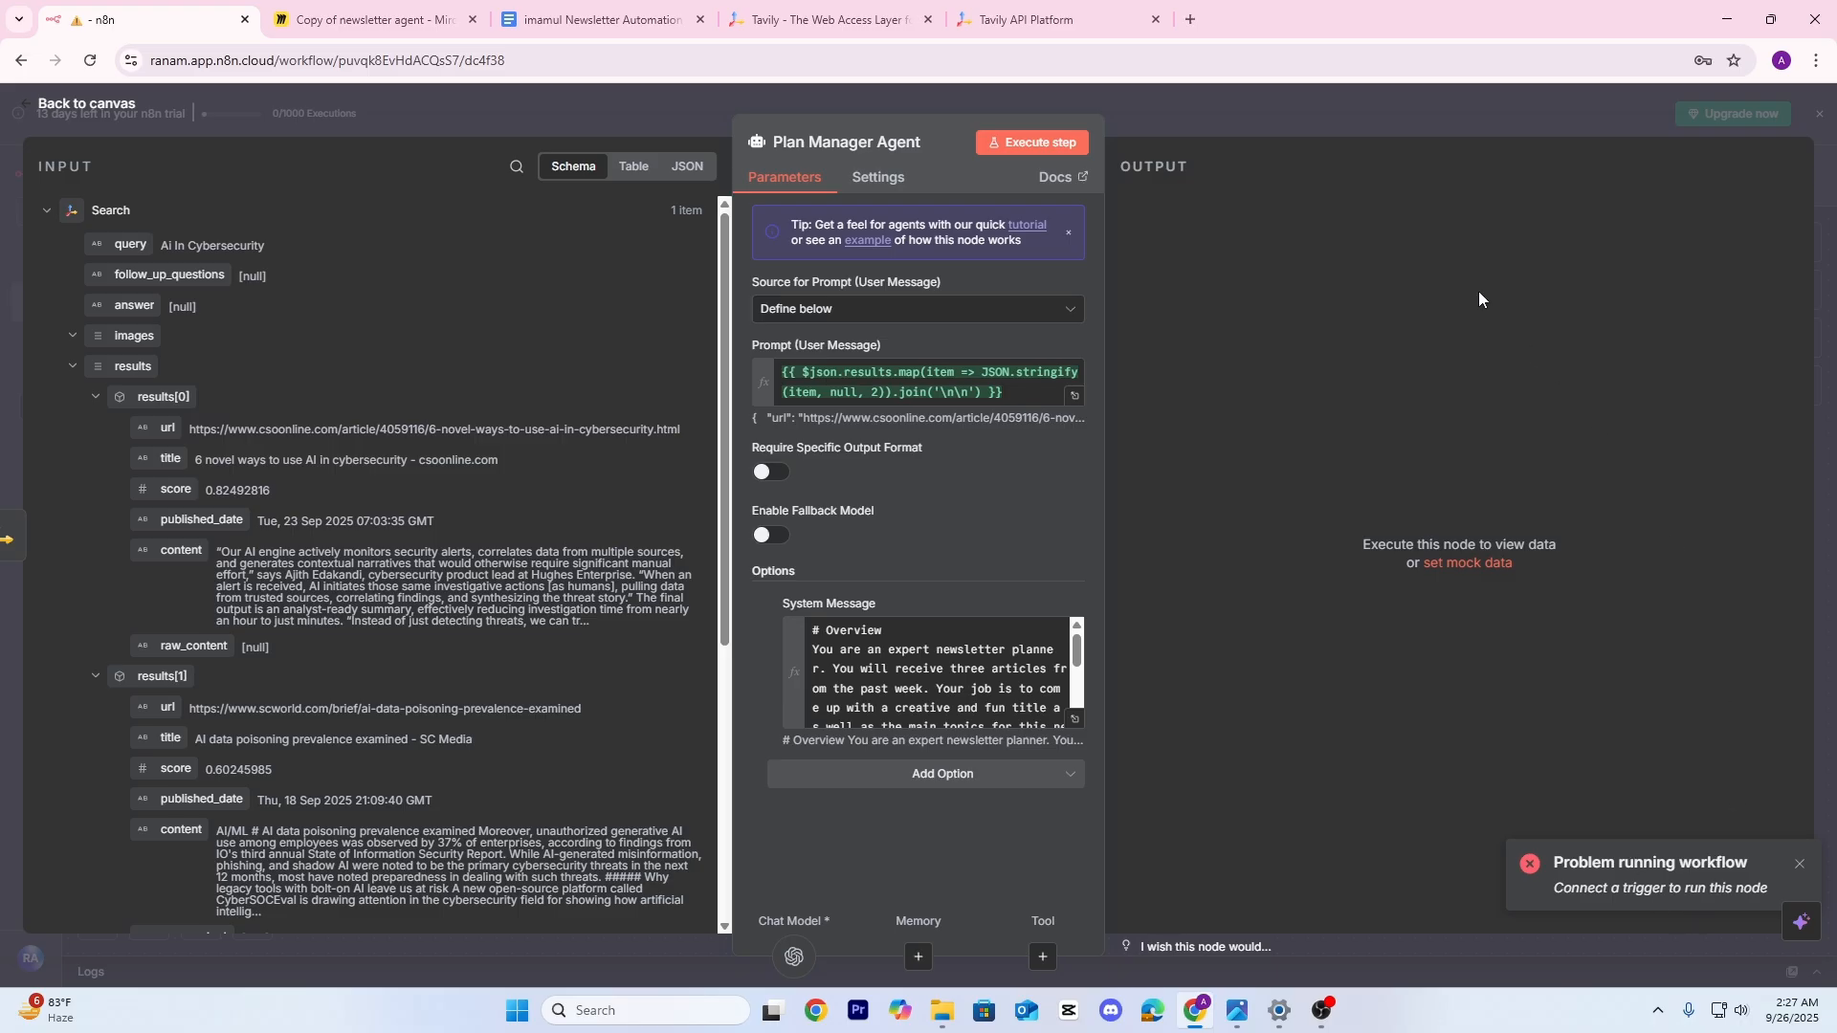
pyautogui.click(1271, 107)
pyautogui.hscroll(3, 1243, 743)
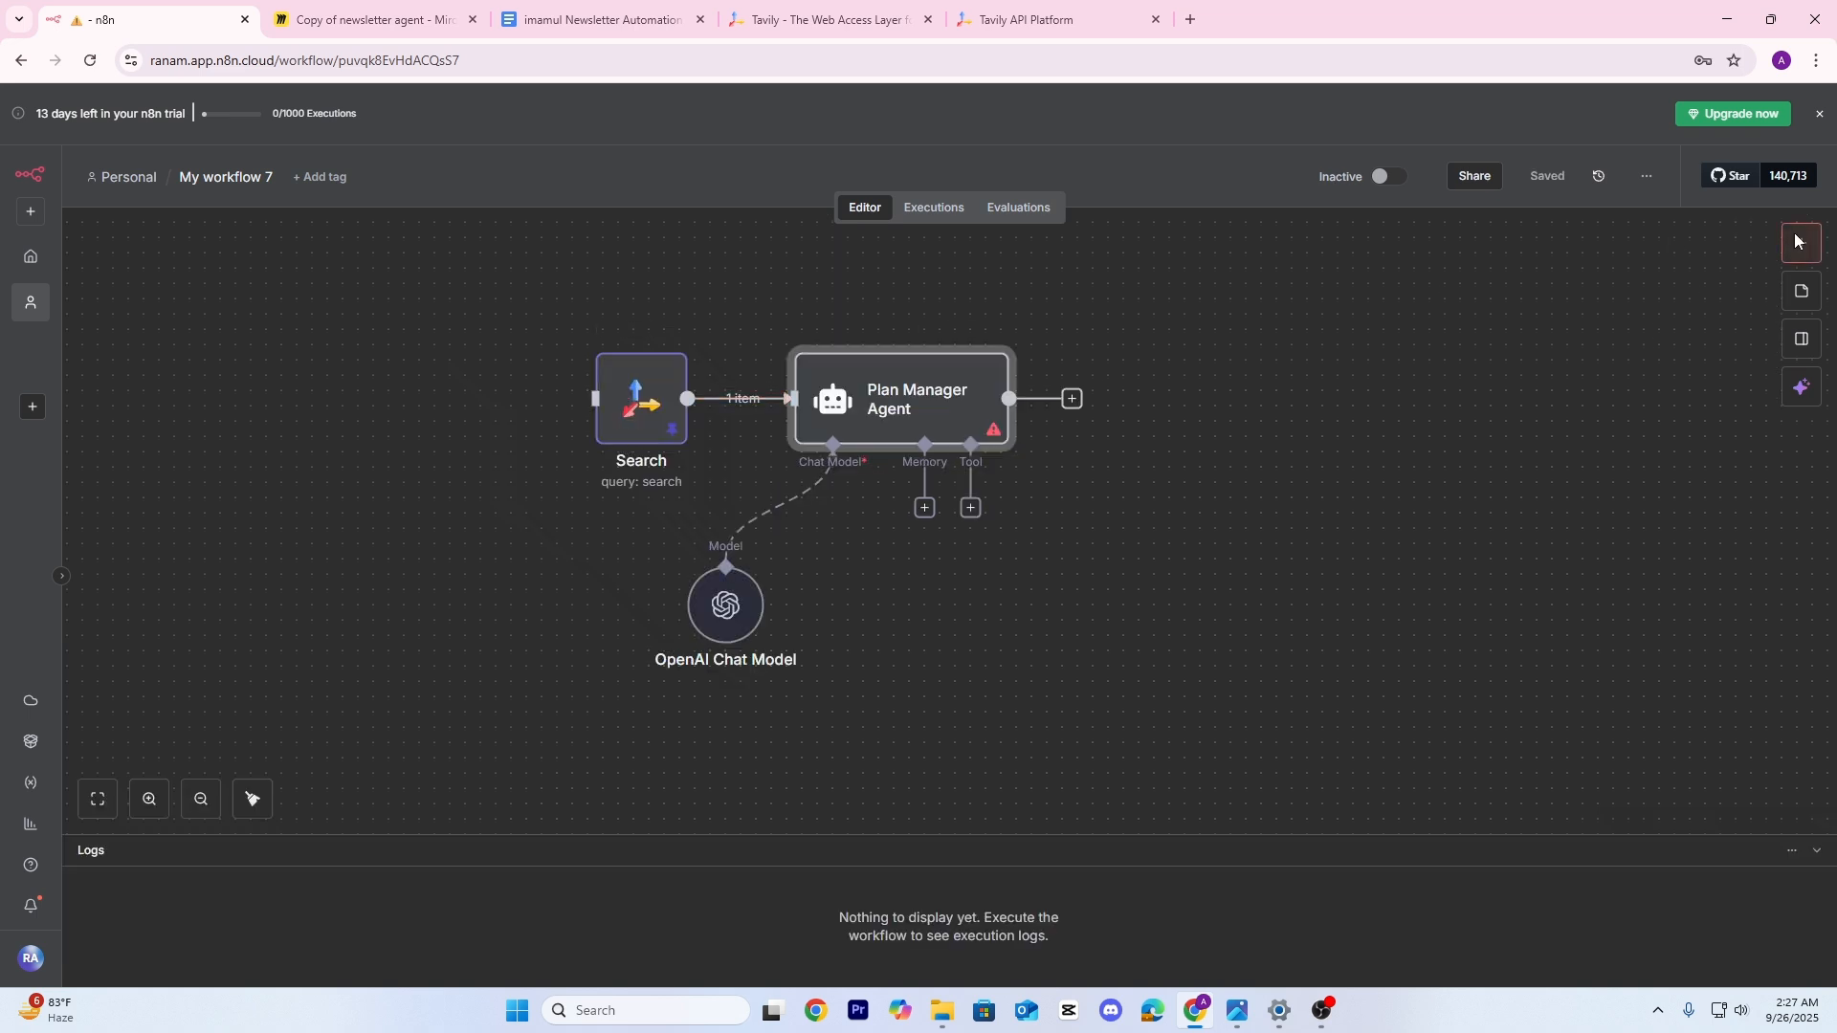
# Add a manual trigger left of the Search node and connect it to Search
pyautogui.click(1796, 241)
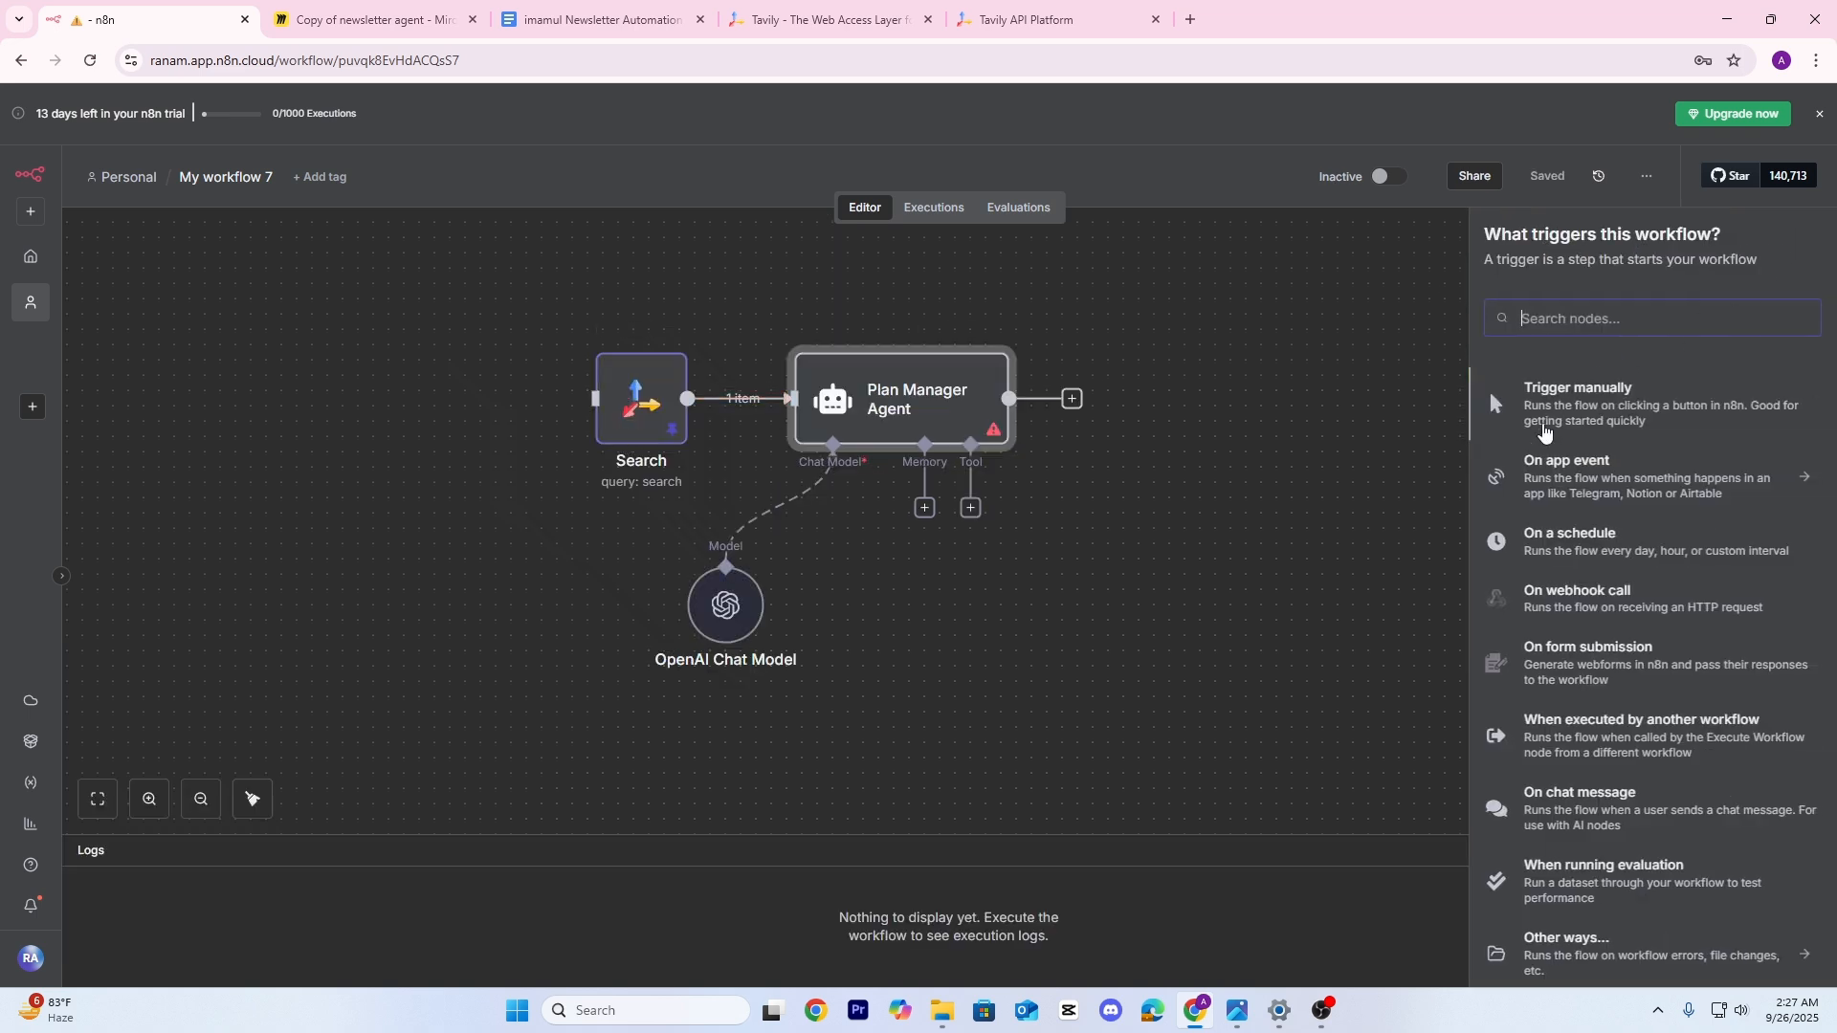
pyautogui.click(1489, 387)
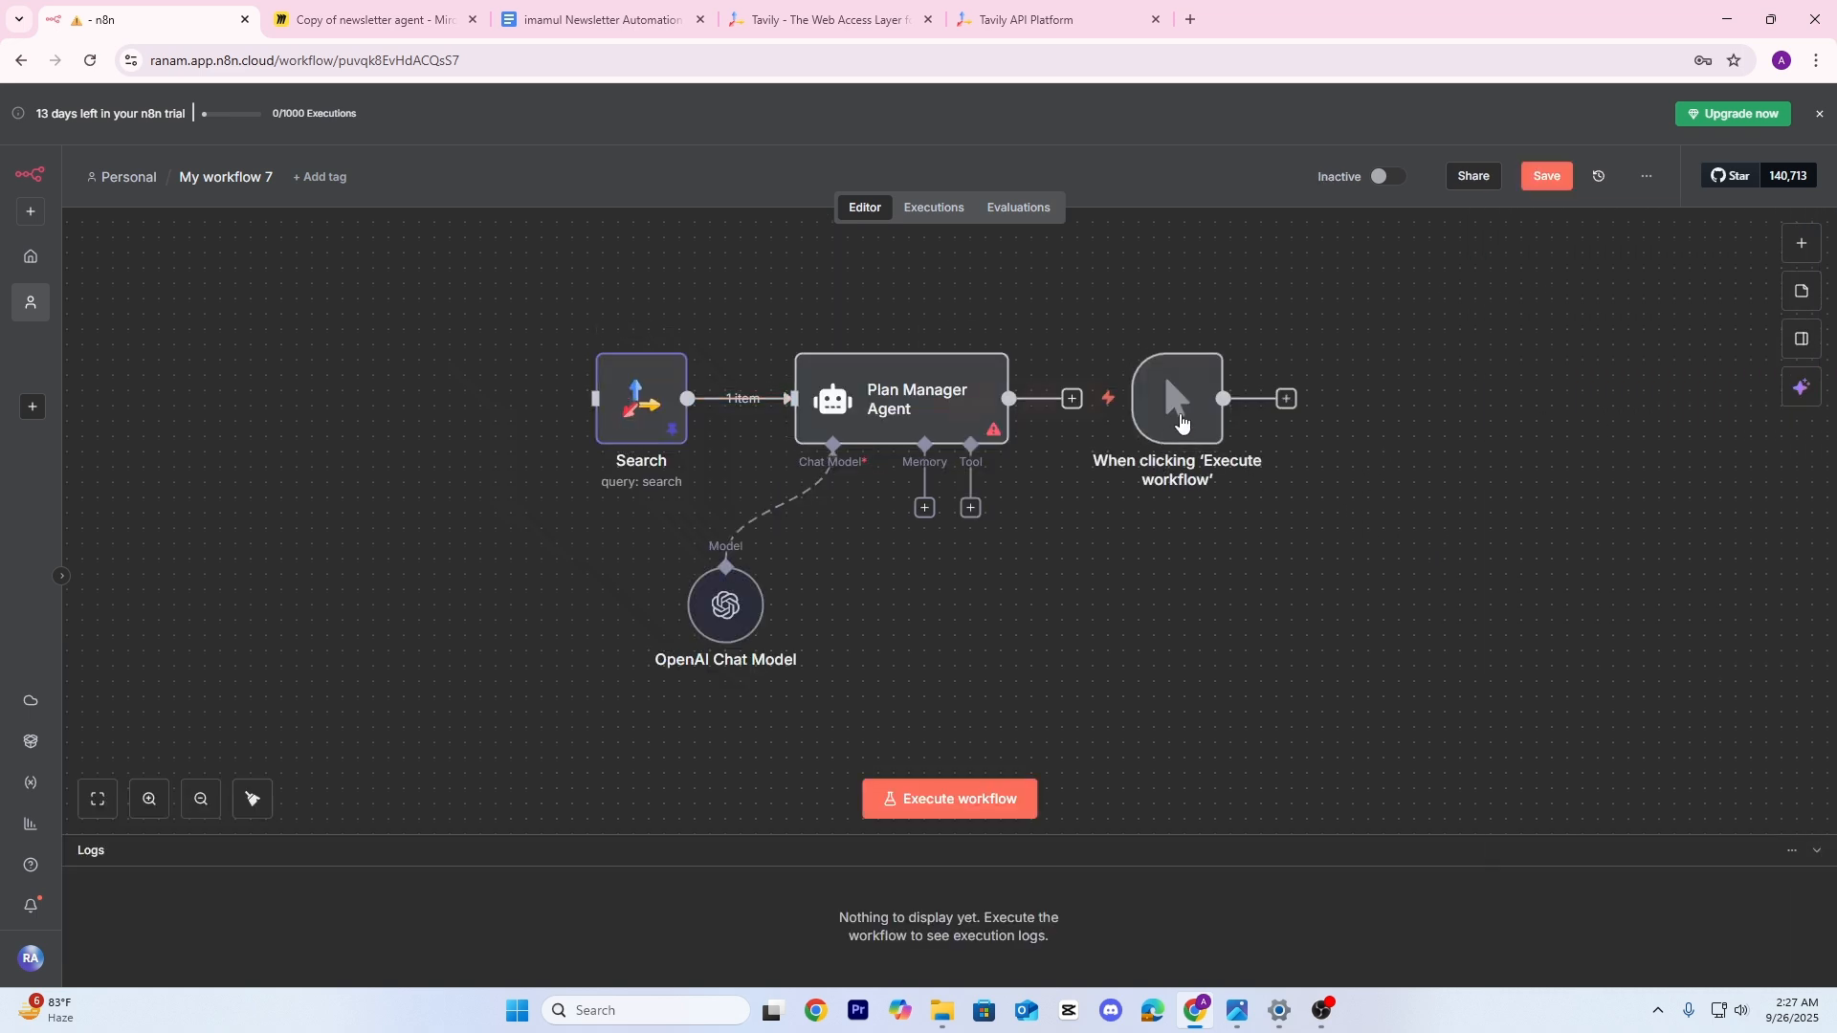
pyautogui.moveTo(1181, 426); pyautogui.dragTo(430, 411)
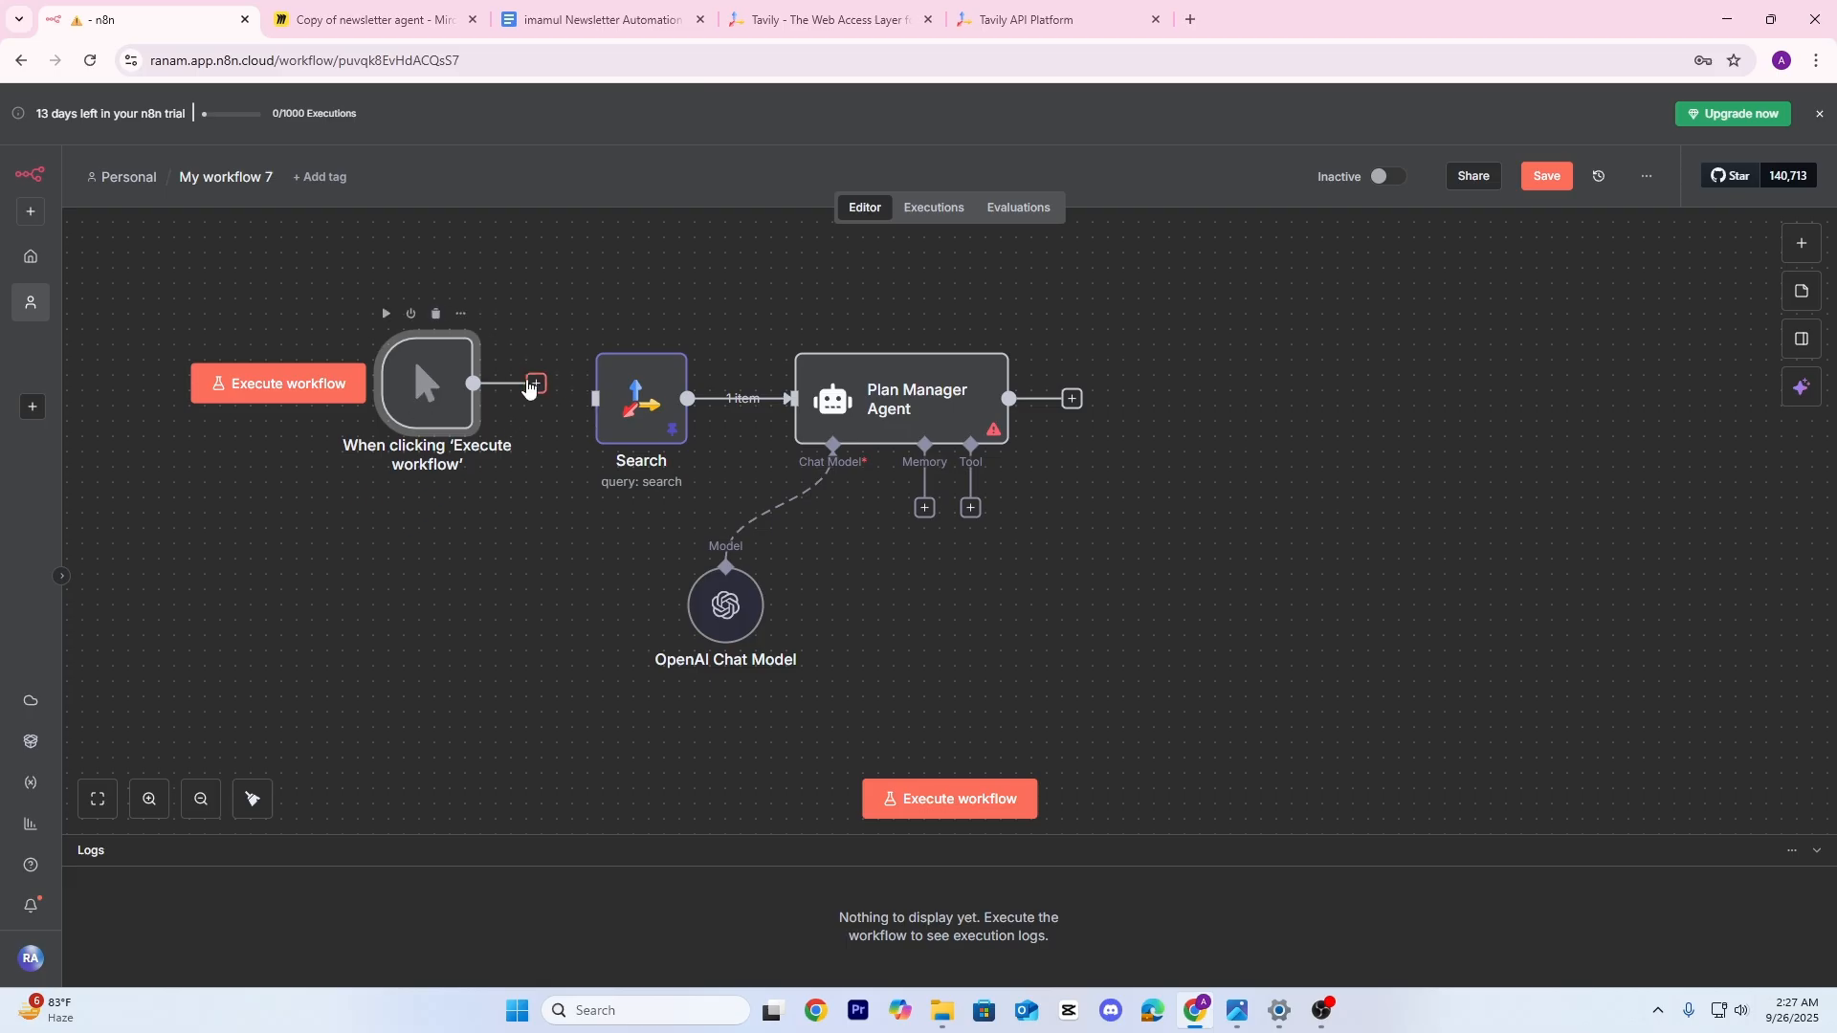
pyautogui.moveTo(536, 382); pyautogui.dragTo(595, 398)
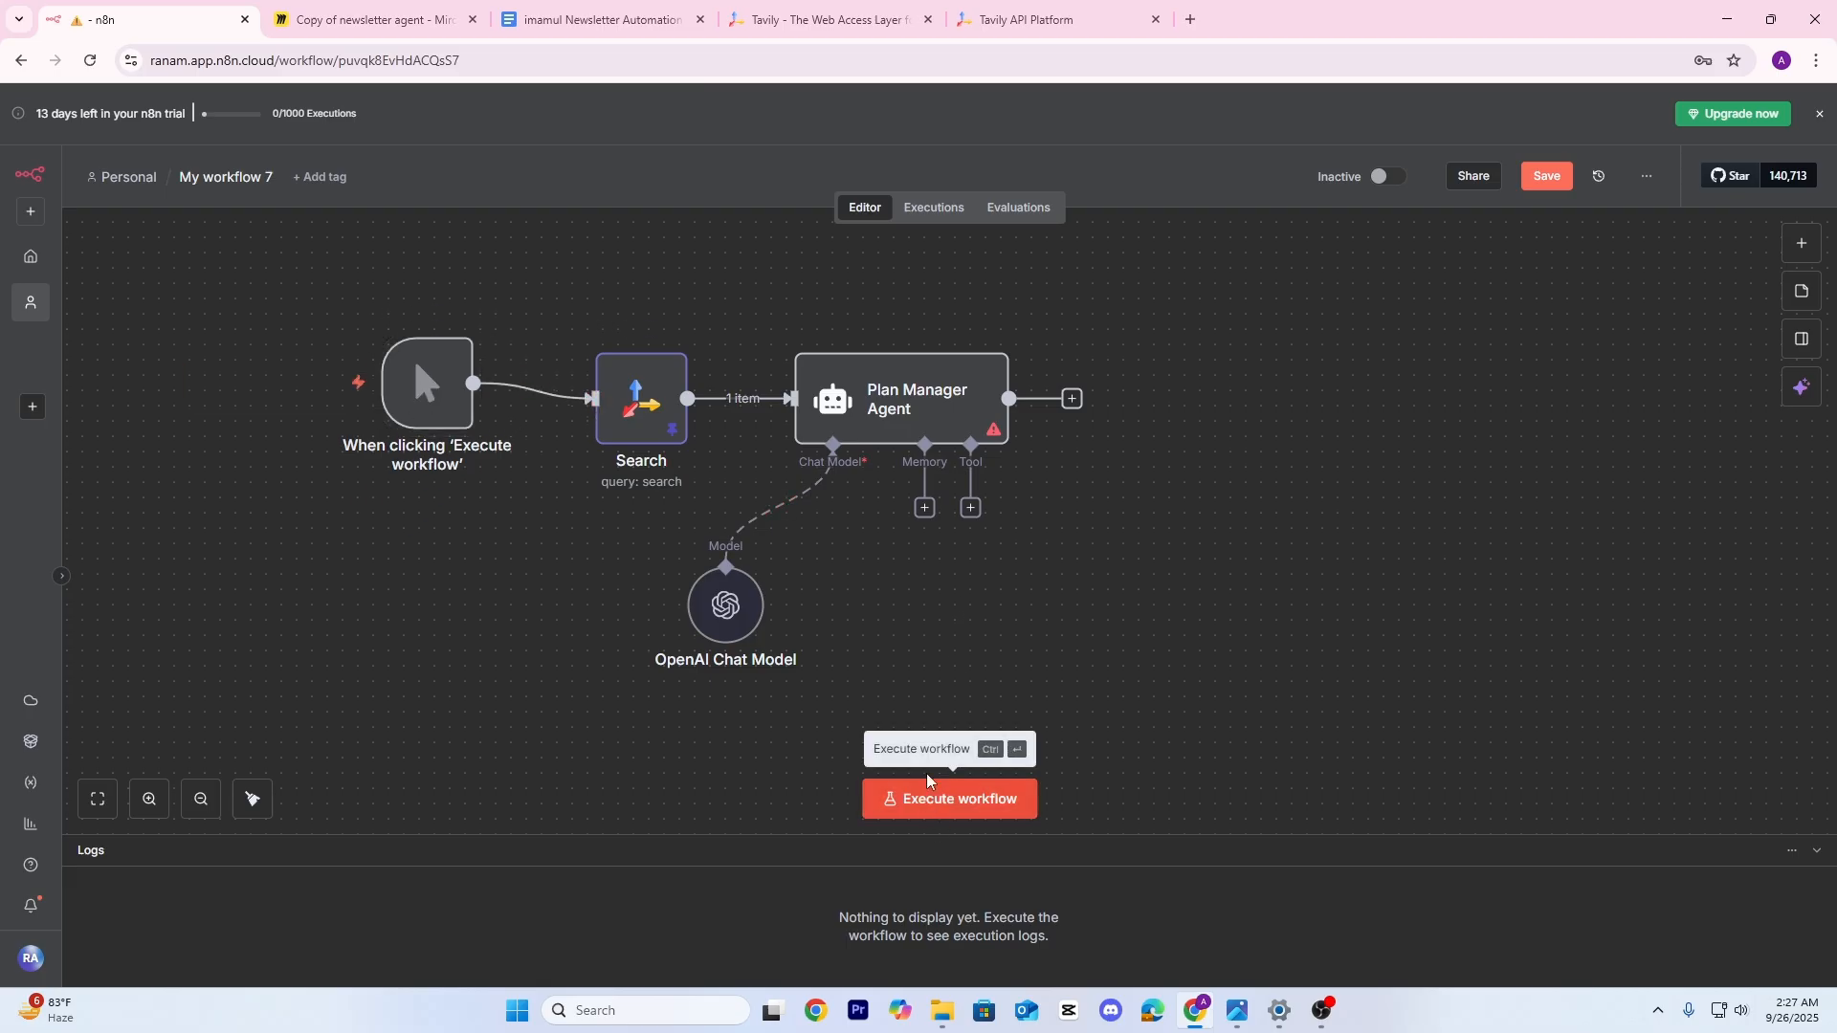
# Execute the workflow and review the Plan Manager Agent's logs with the generated title and topics
pyautogui.click(928, 807)
pyautogui.doubleClick(904, 411)
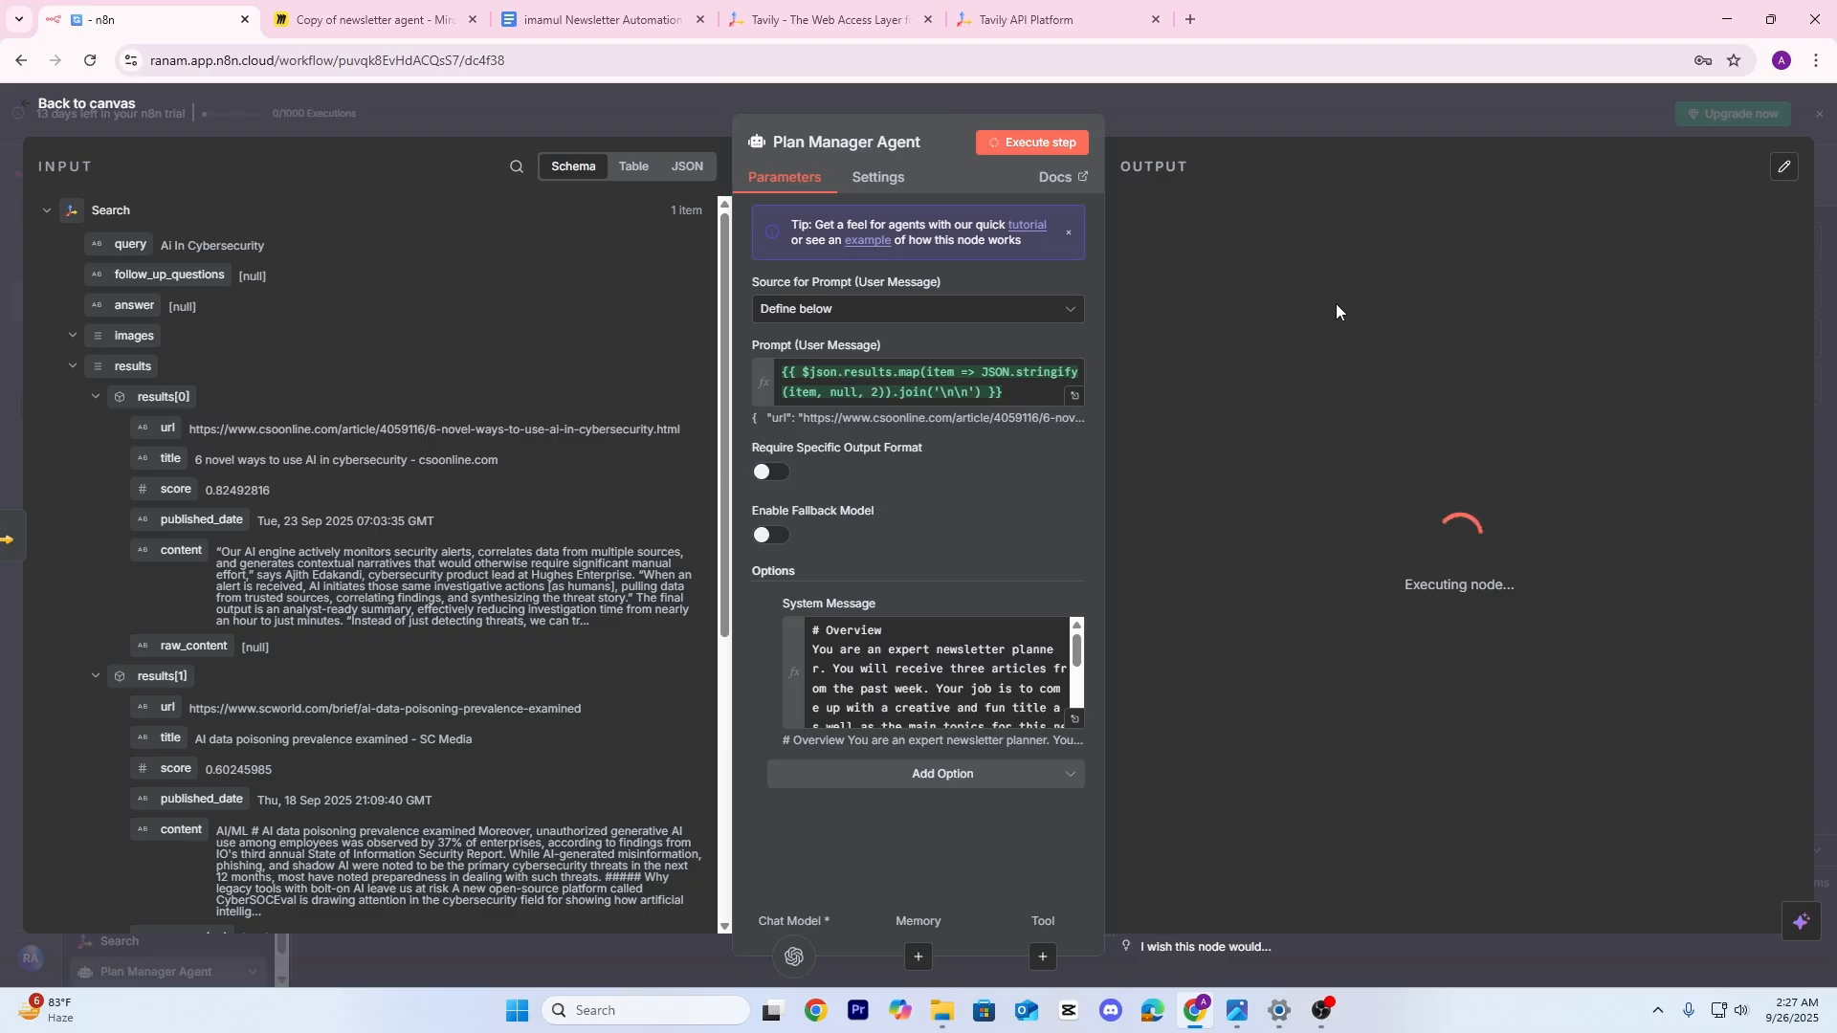
pyautogui.click(1208, 168)
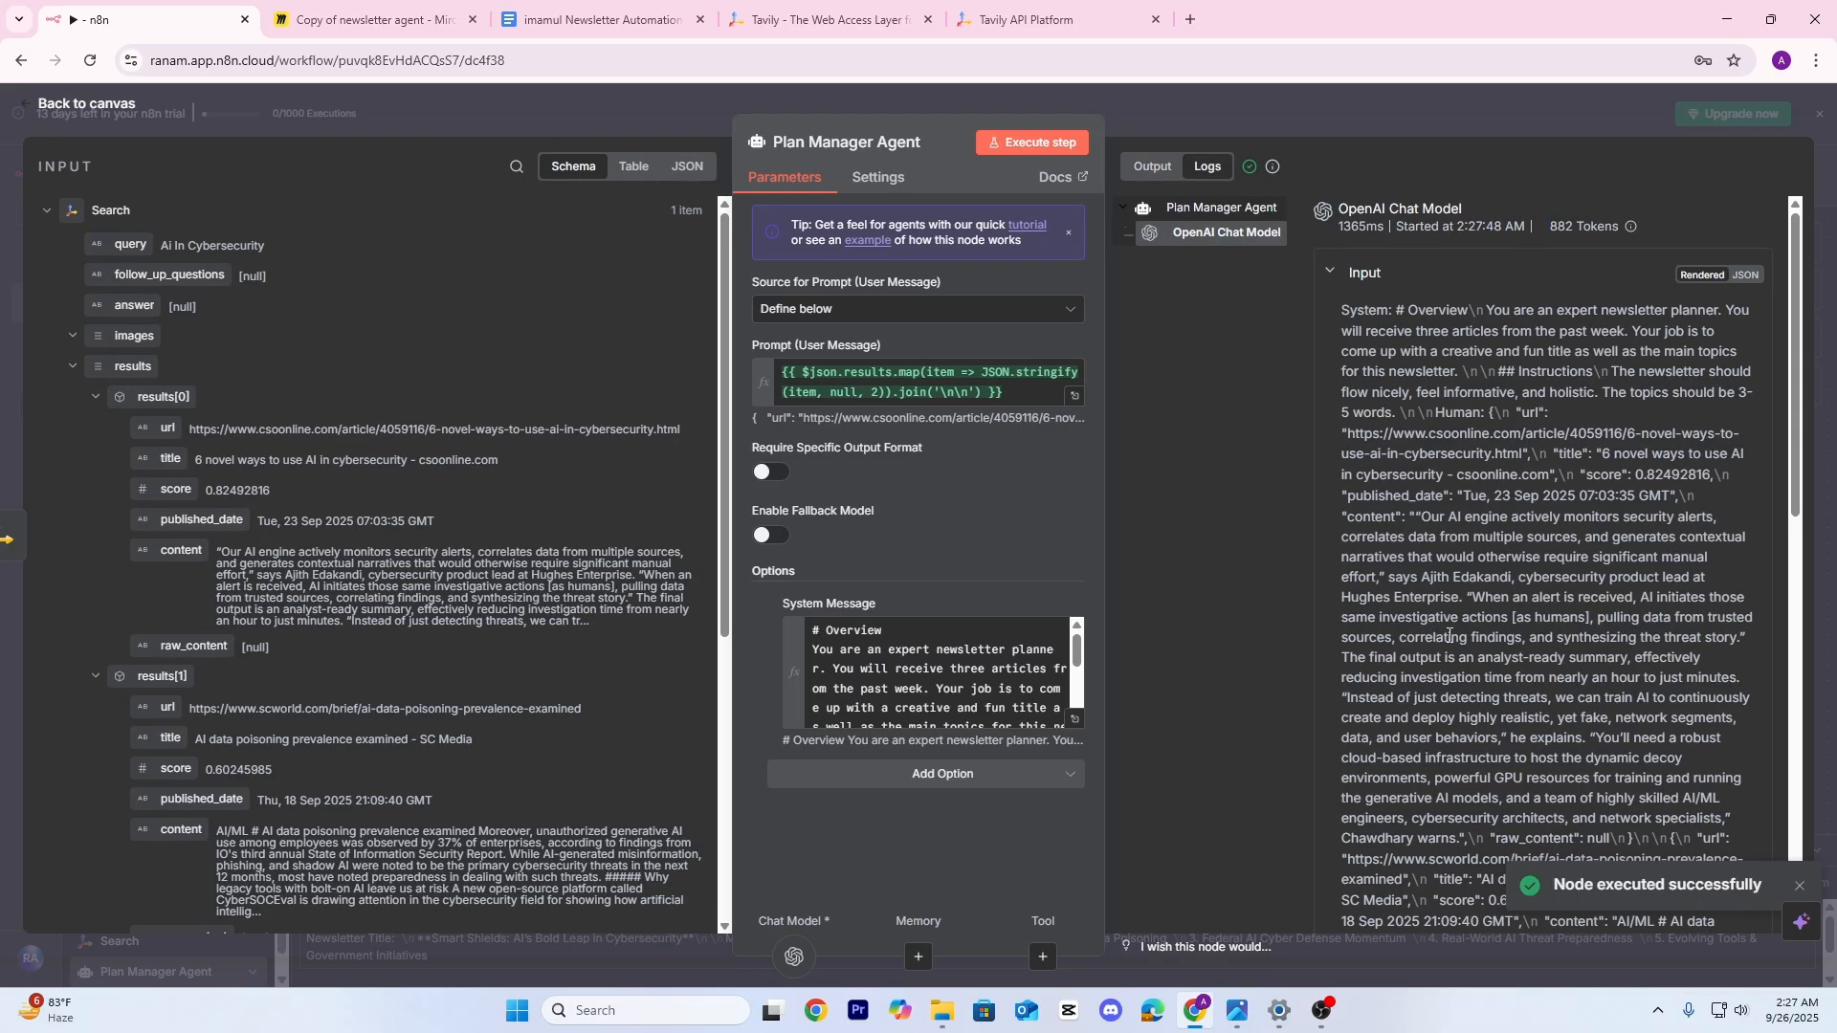
pyautogui.scroll(-10, 1474, 660)
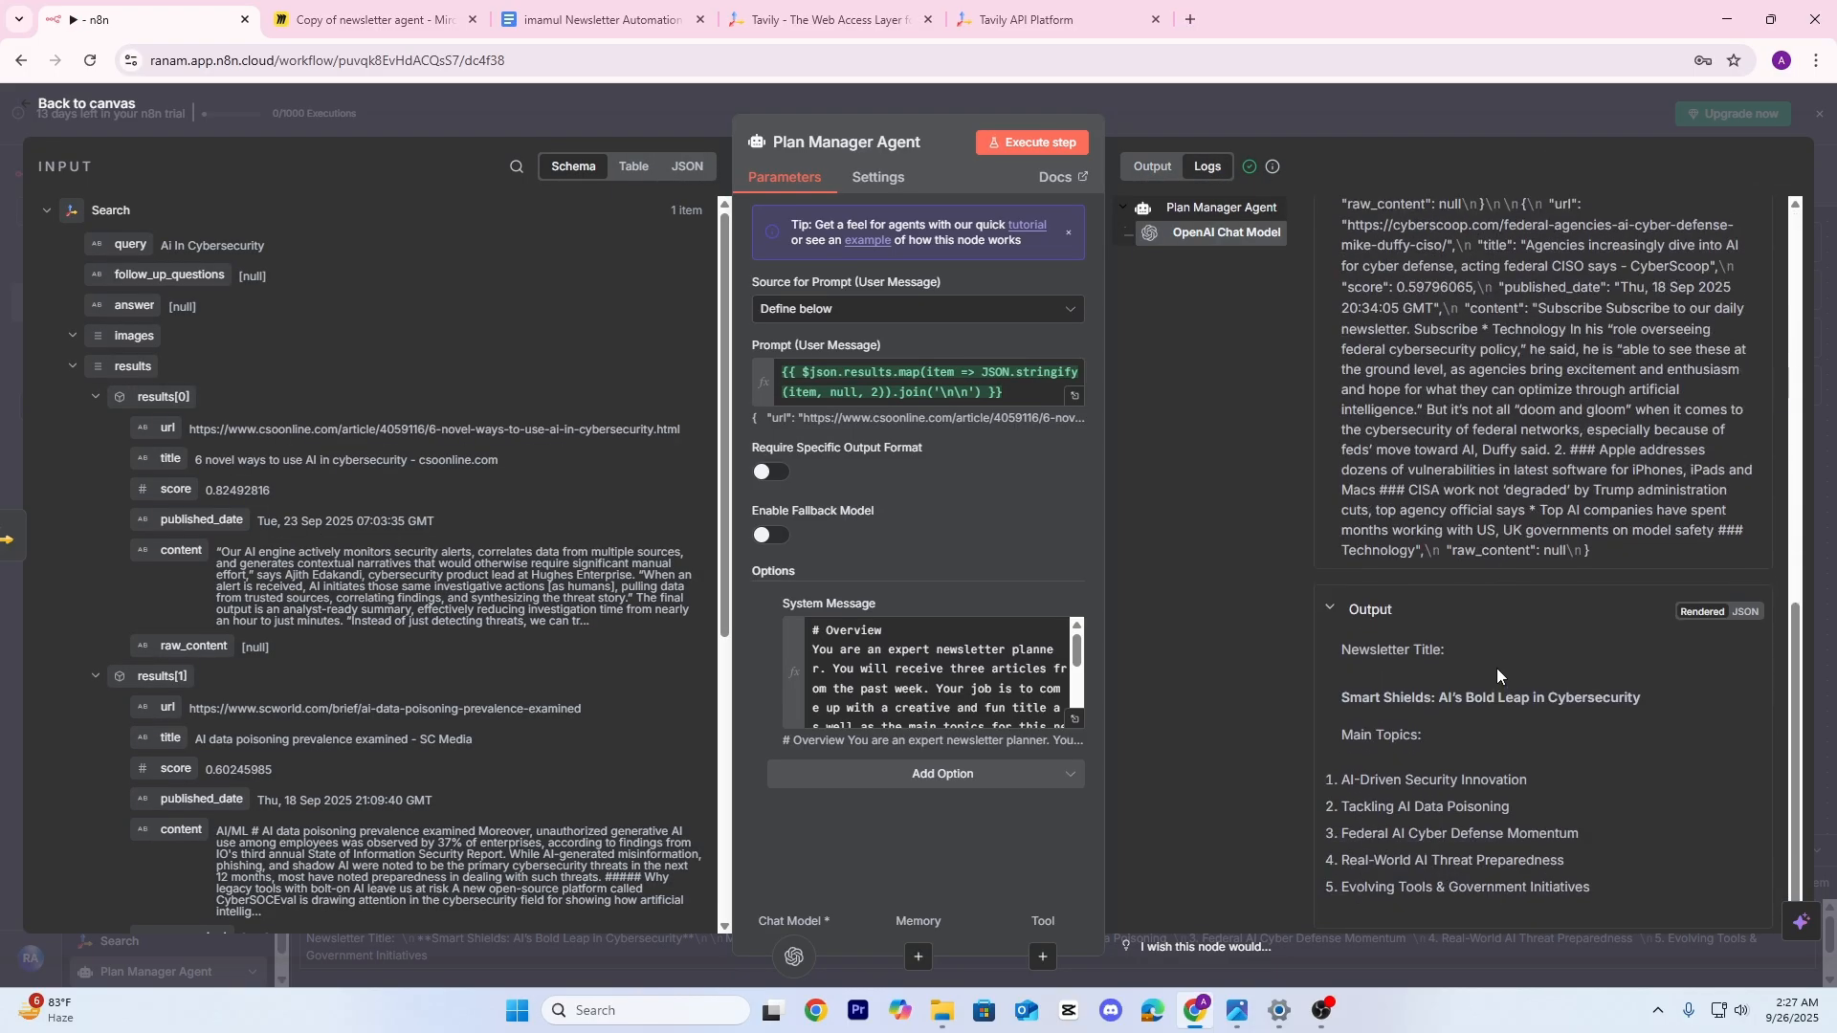
pyautogui.scroll(15, 1483, 594)
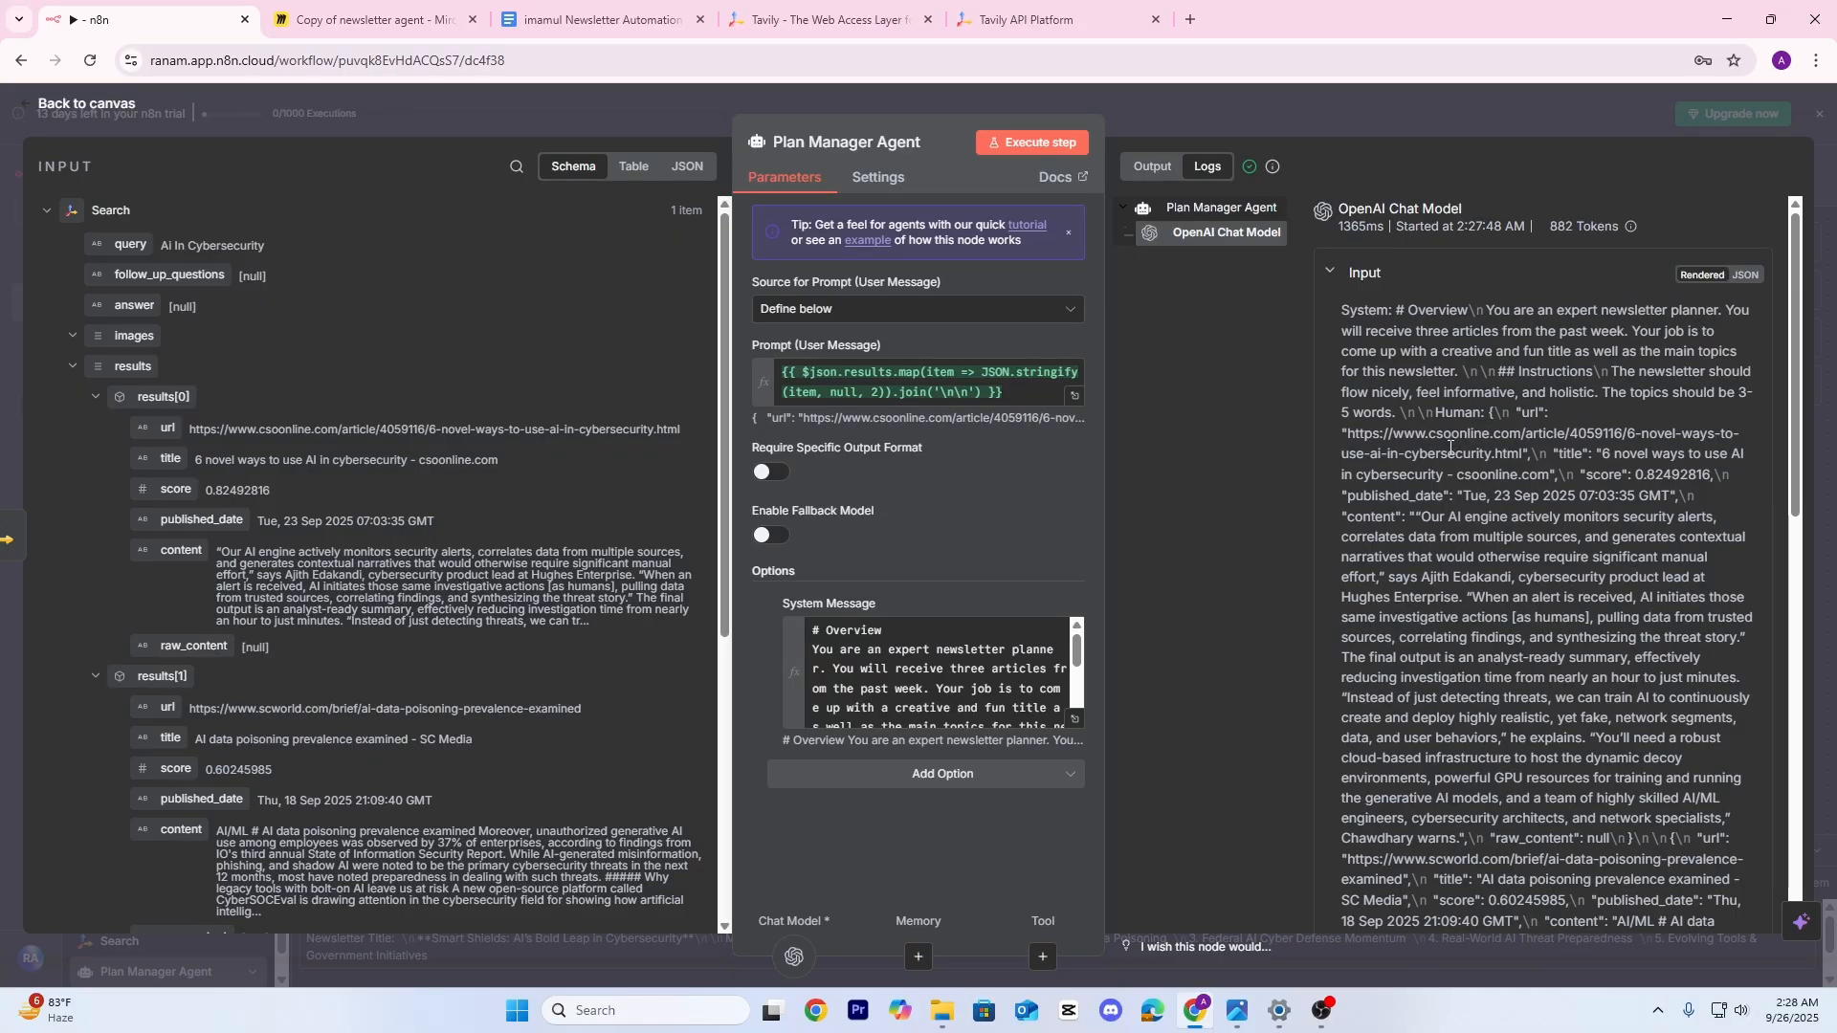
pyautogui.scroll(-10, 1454, 450)
pyautogui.scroll(5, 1492, 480)
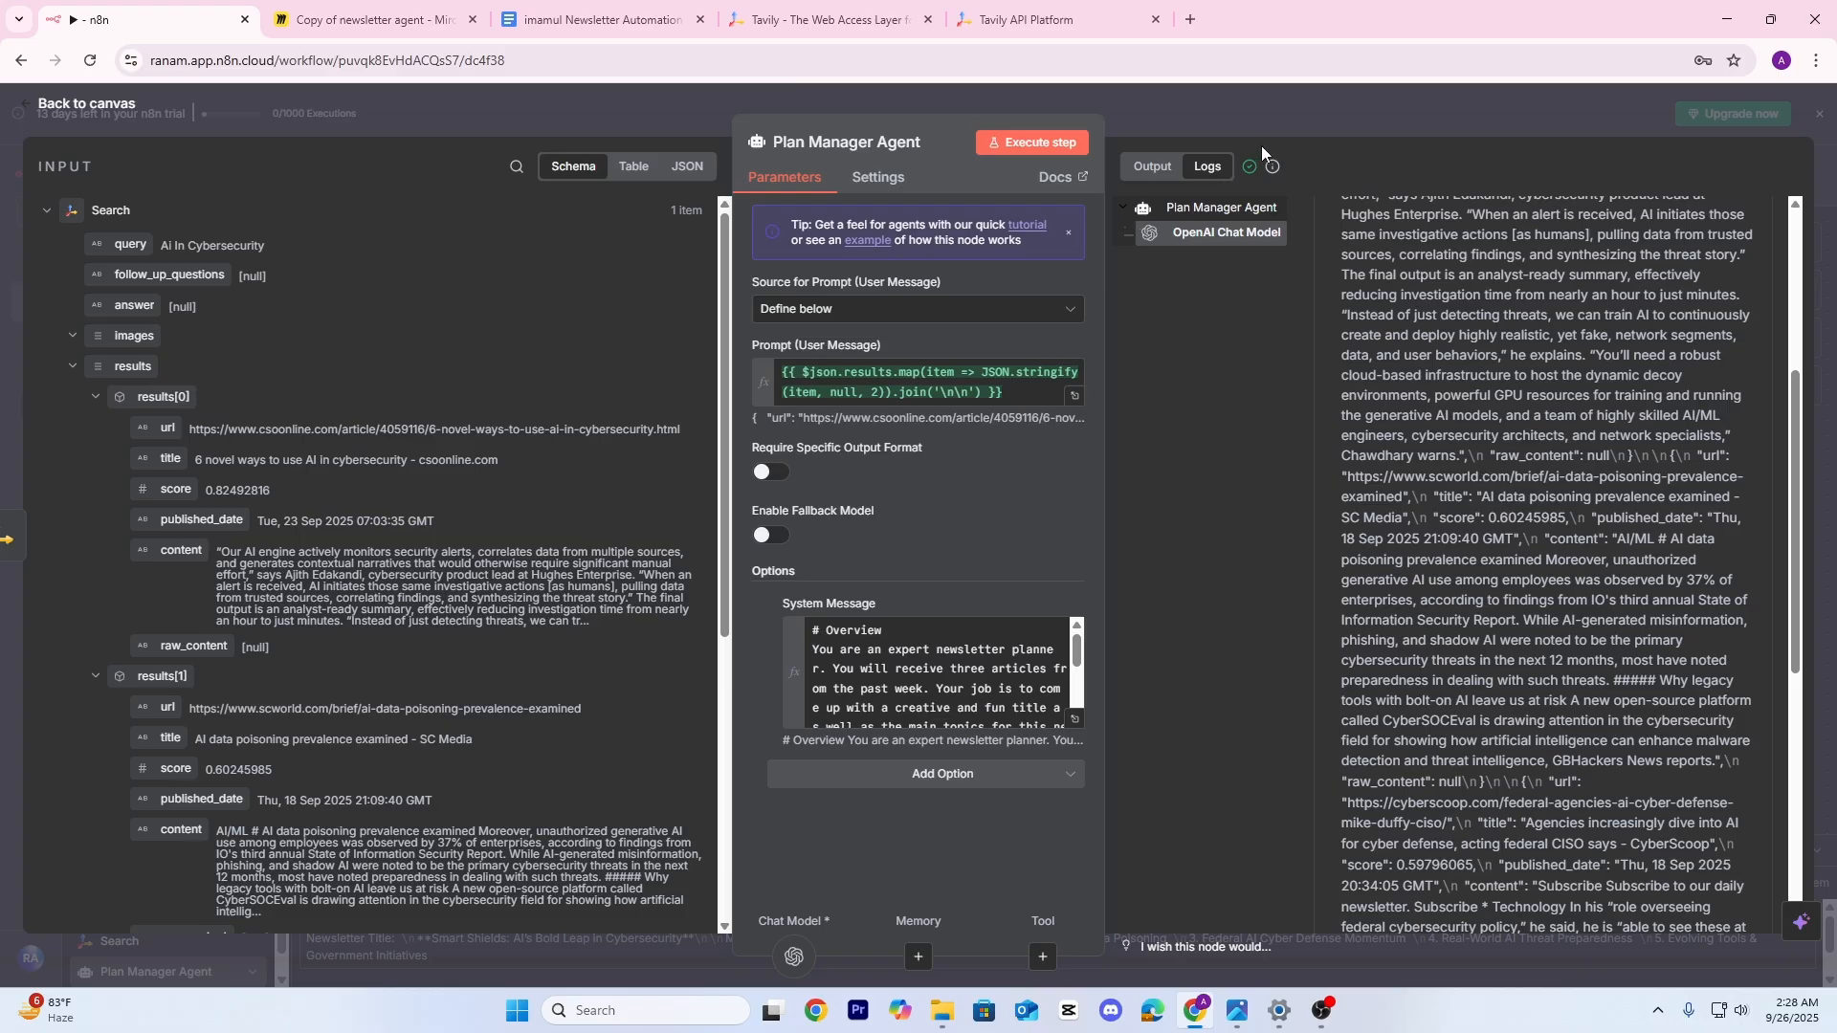
pyautogui.click(1302, 124)
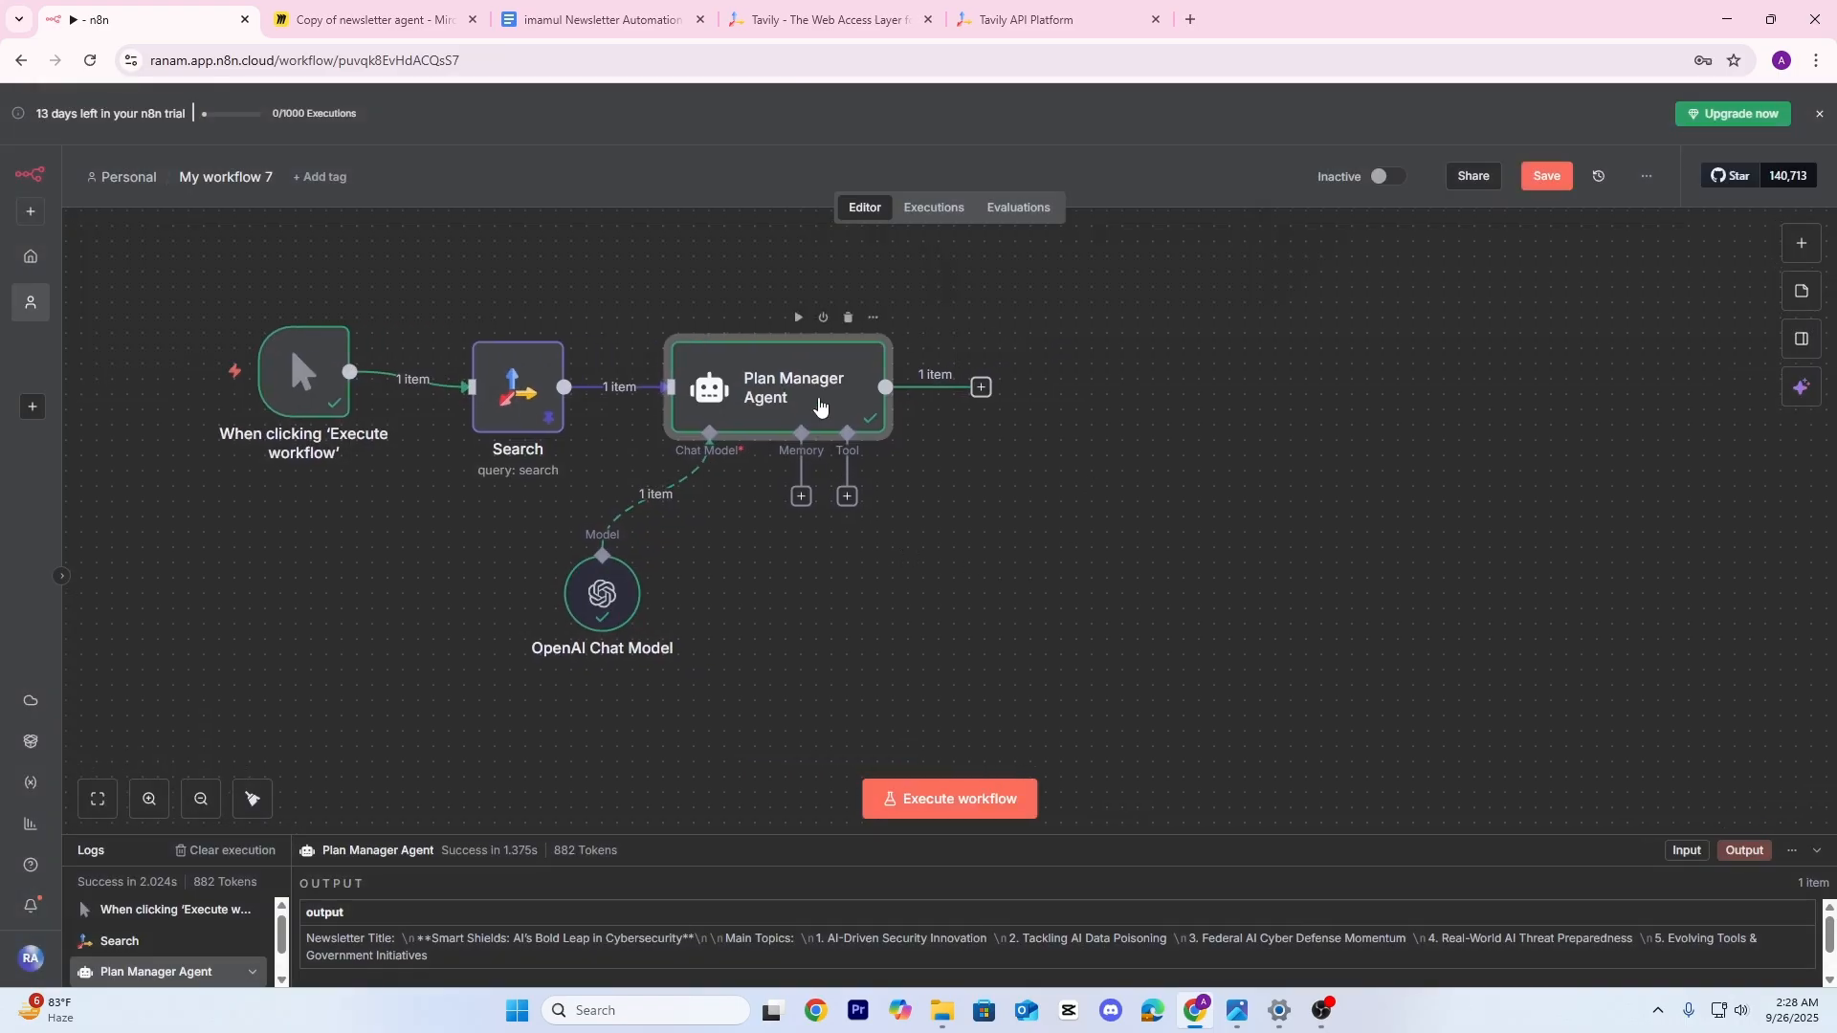
# Require a specific output format and add a Structured Output Parser defined using JSON Schema
pyautogui.doubleClick(818, 406)
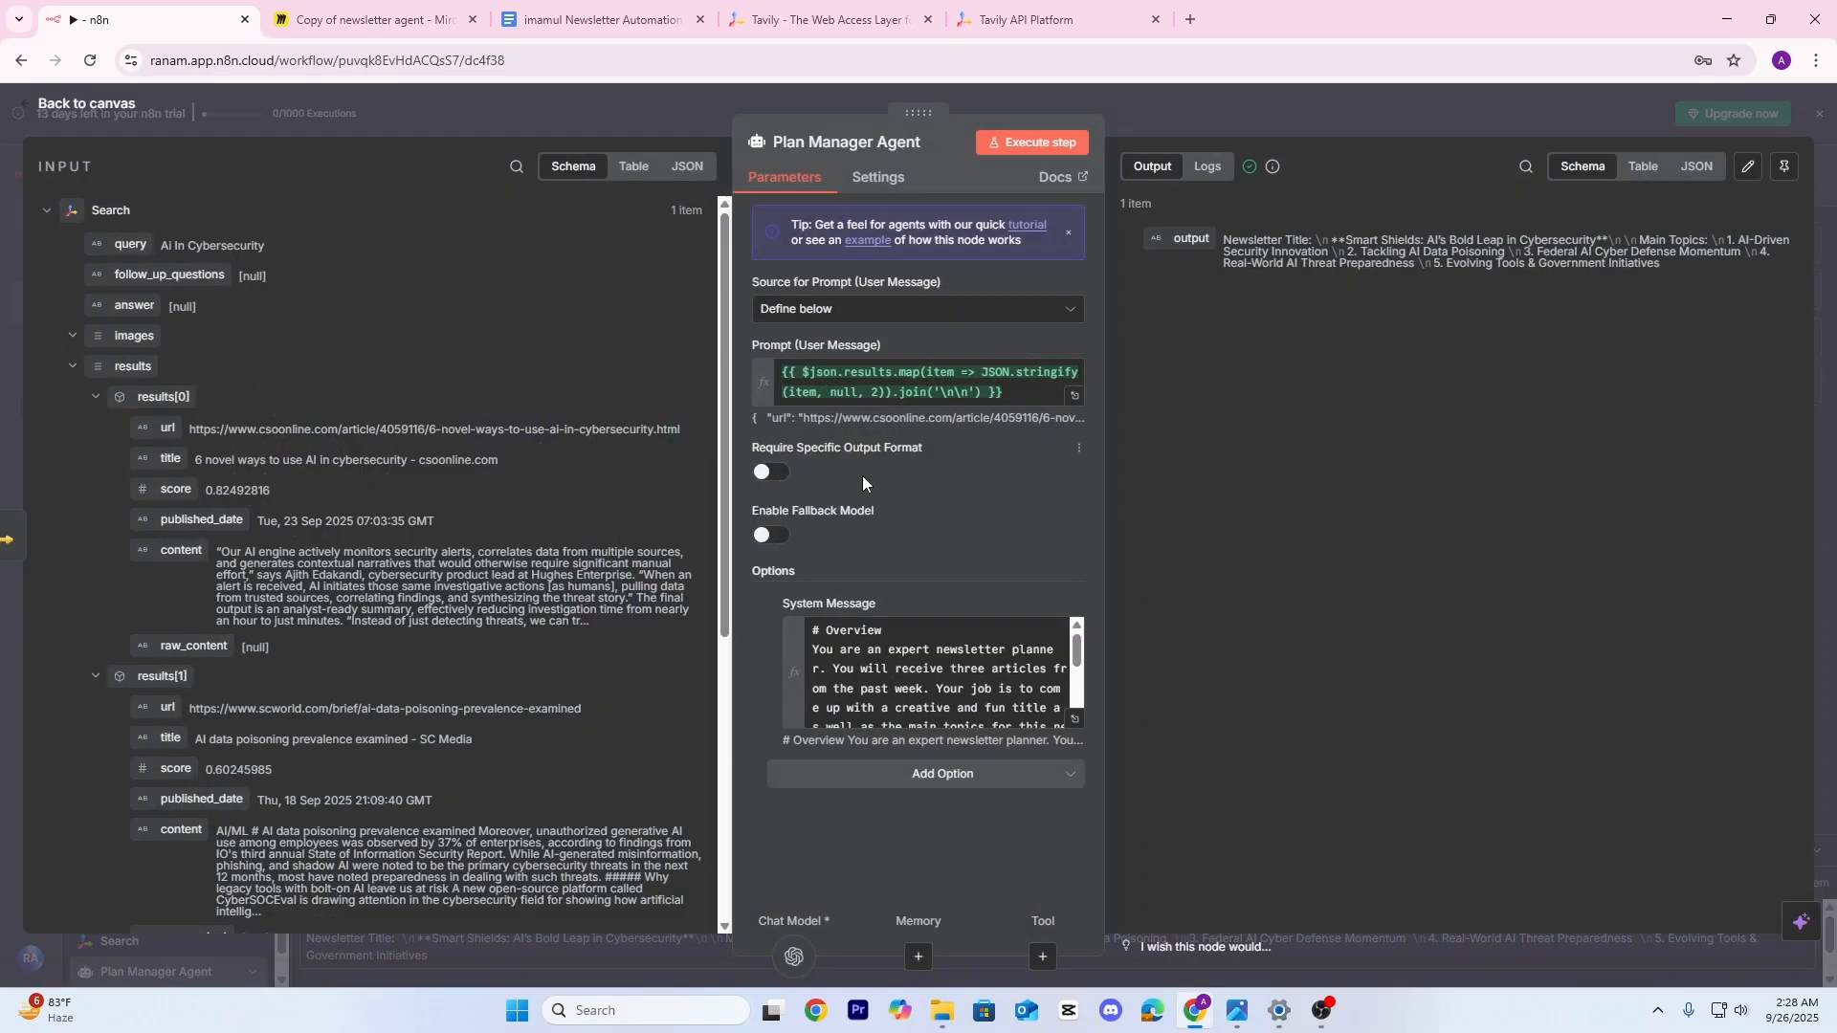
pyautogui.click(771, 472)
pyautogui.click(1181, 112)
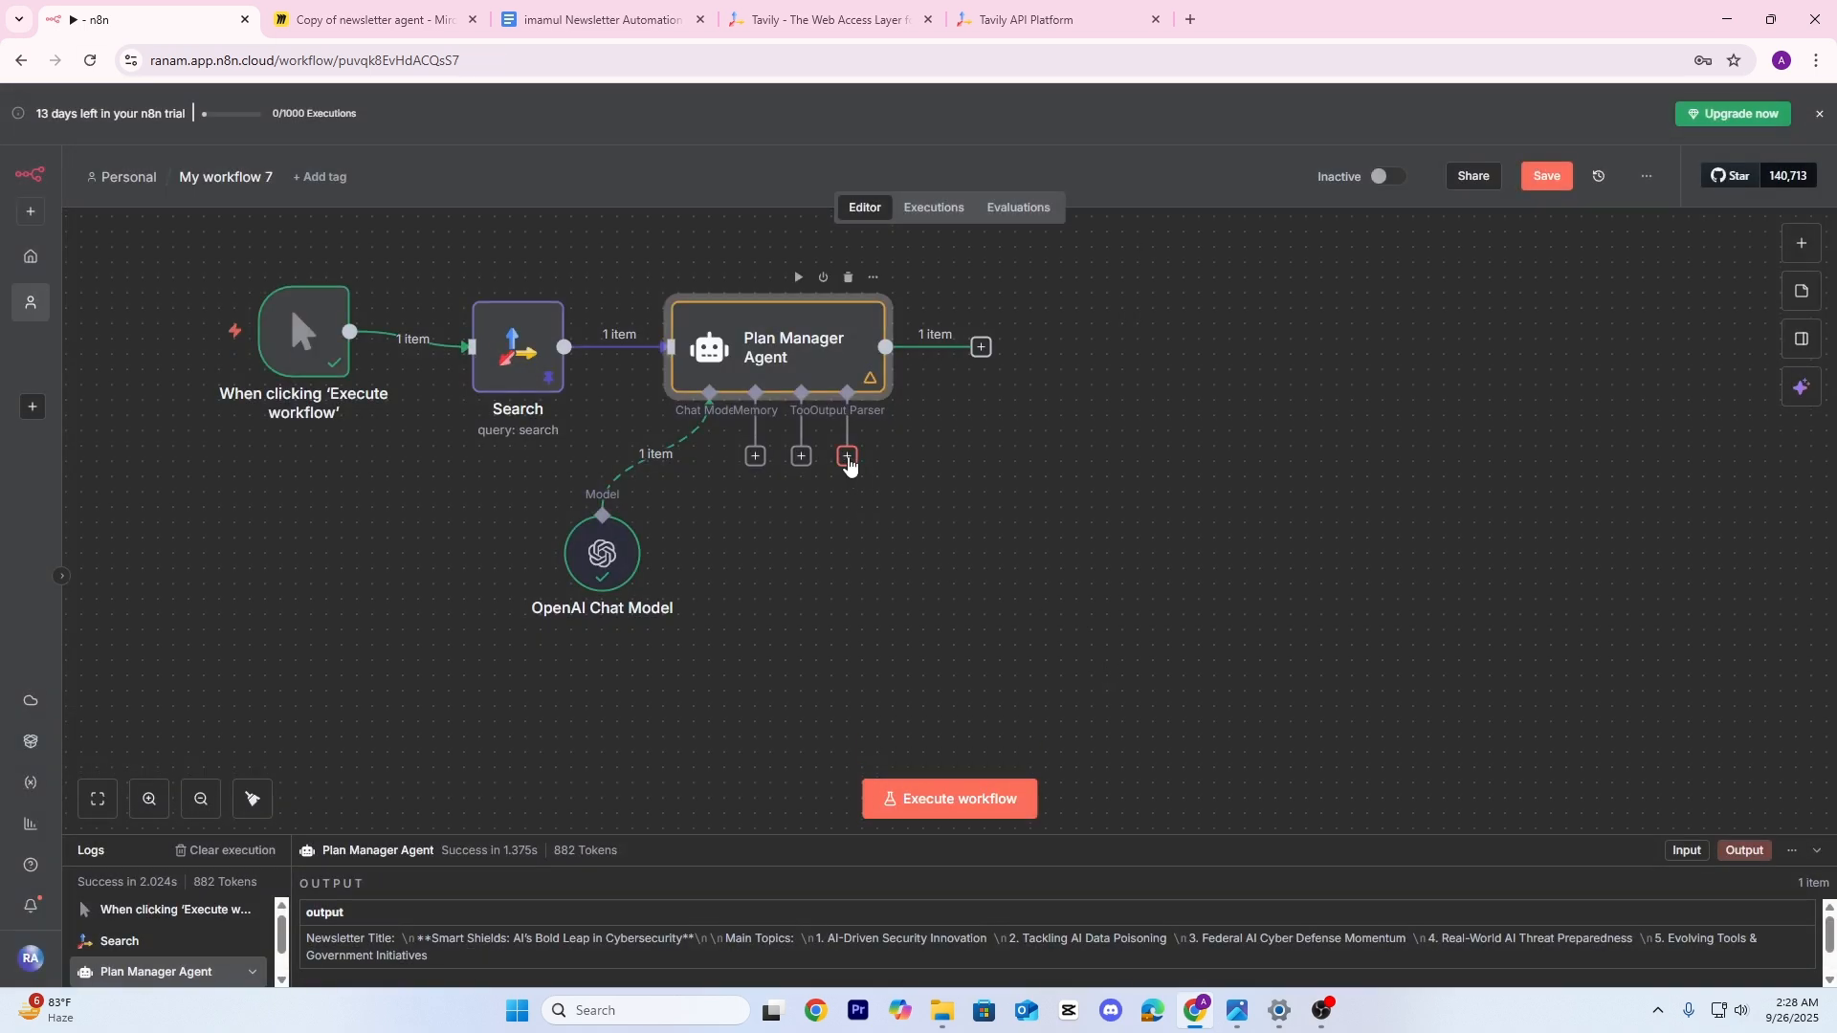
pyautogui.click(846, 458)
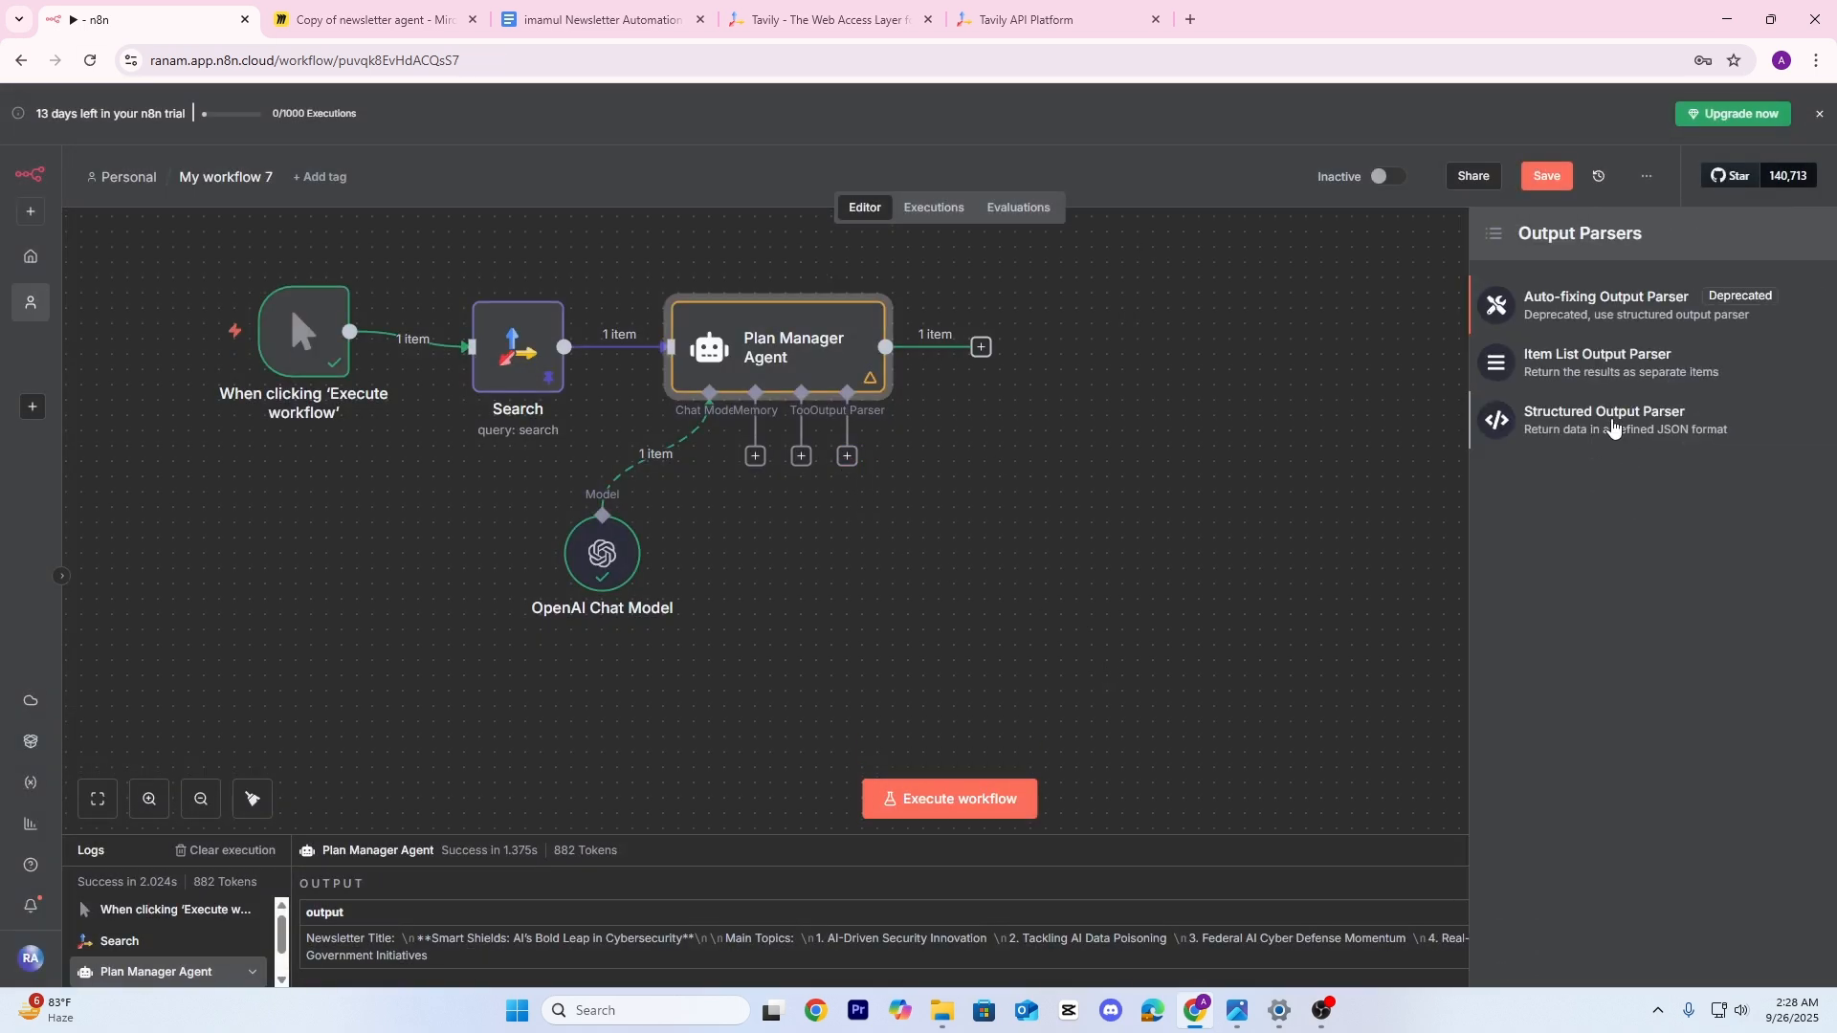
pyautogui.click(1645, 424)
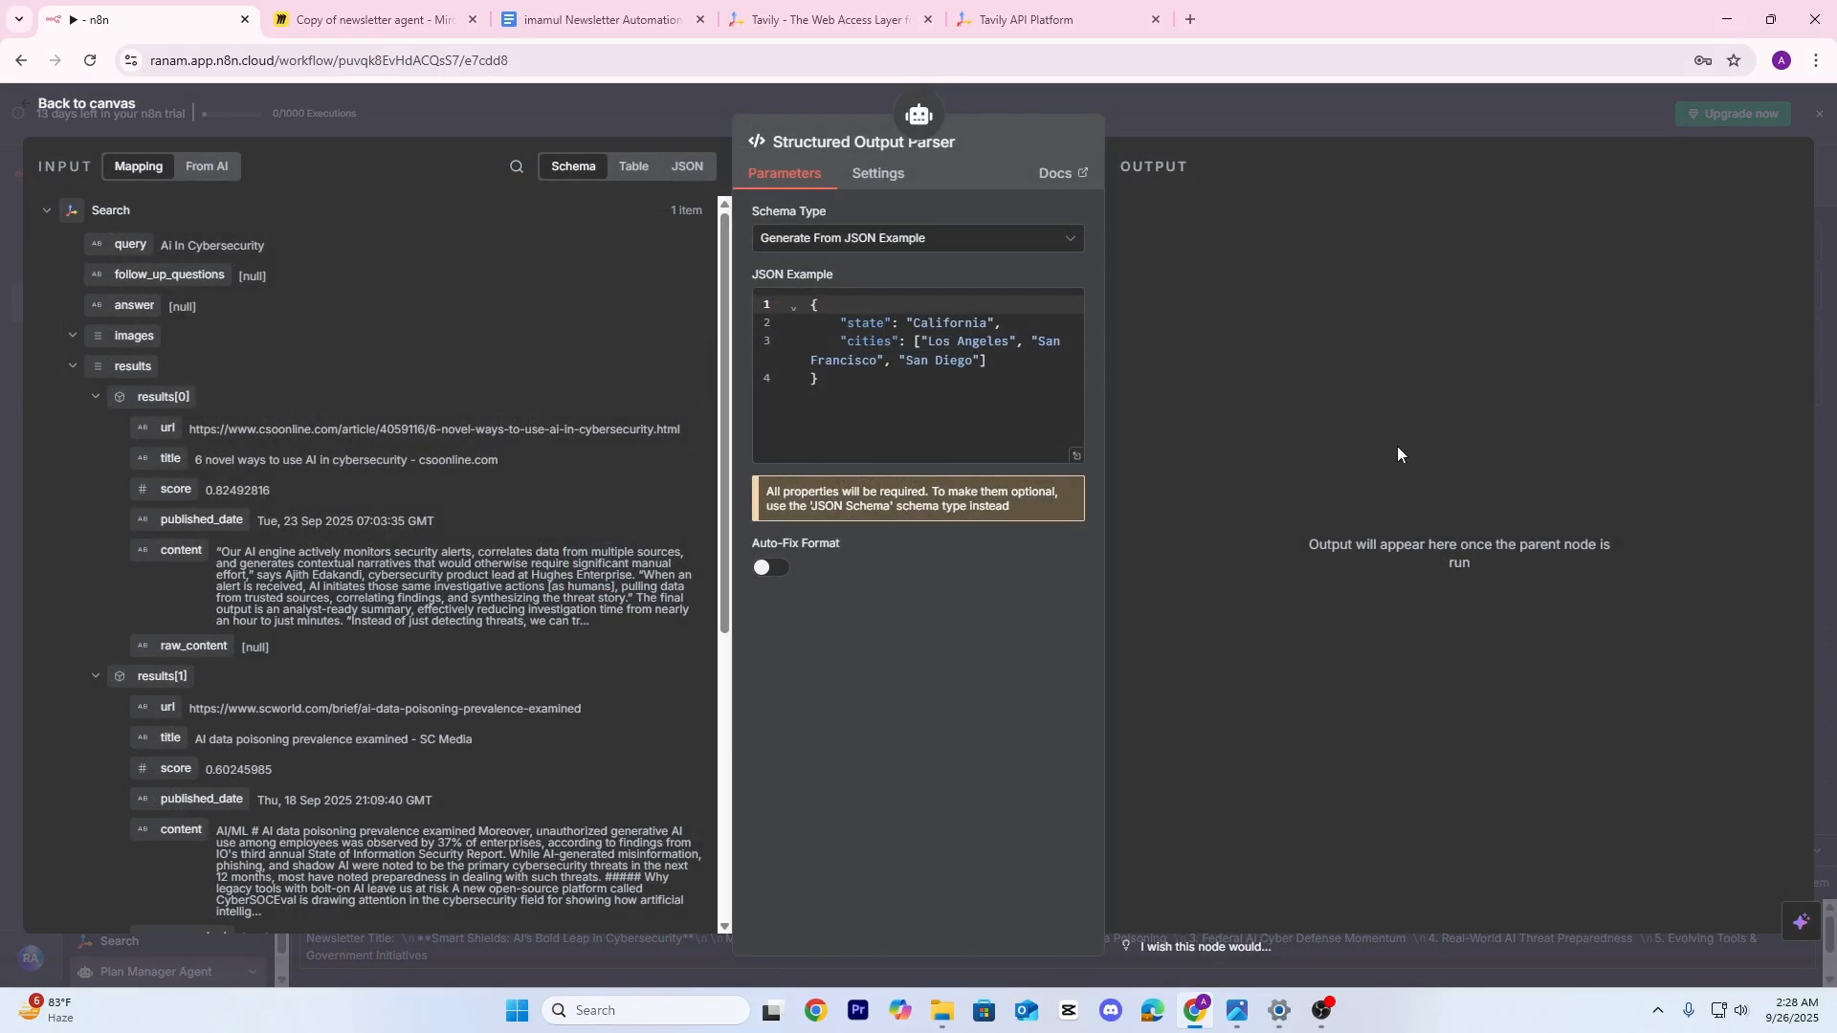
pyautogui.click(916, 245)
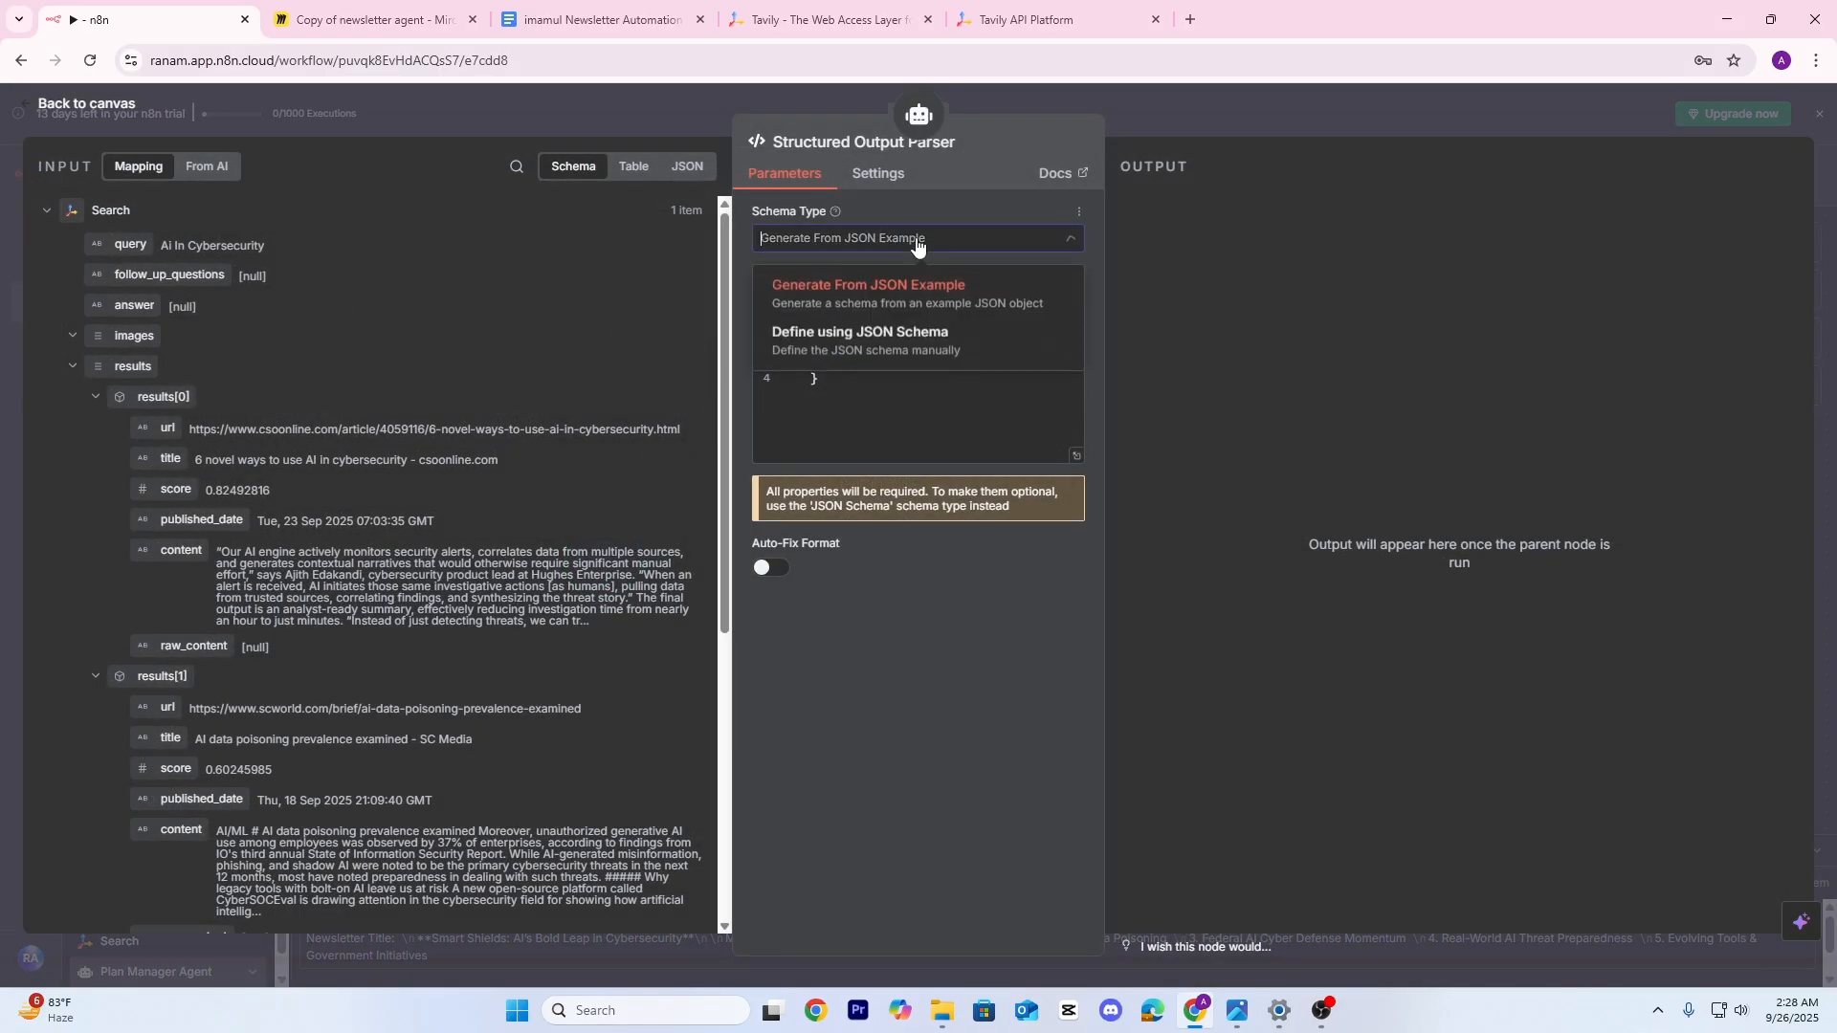
pyautogui.click(897, 342)
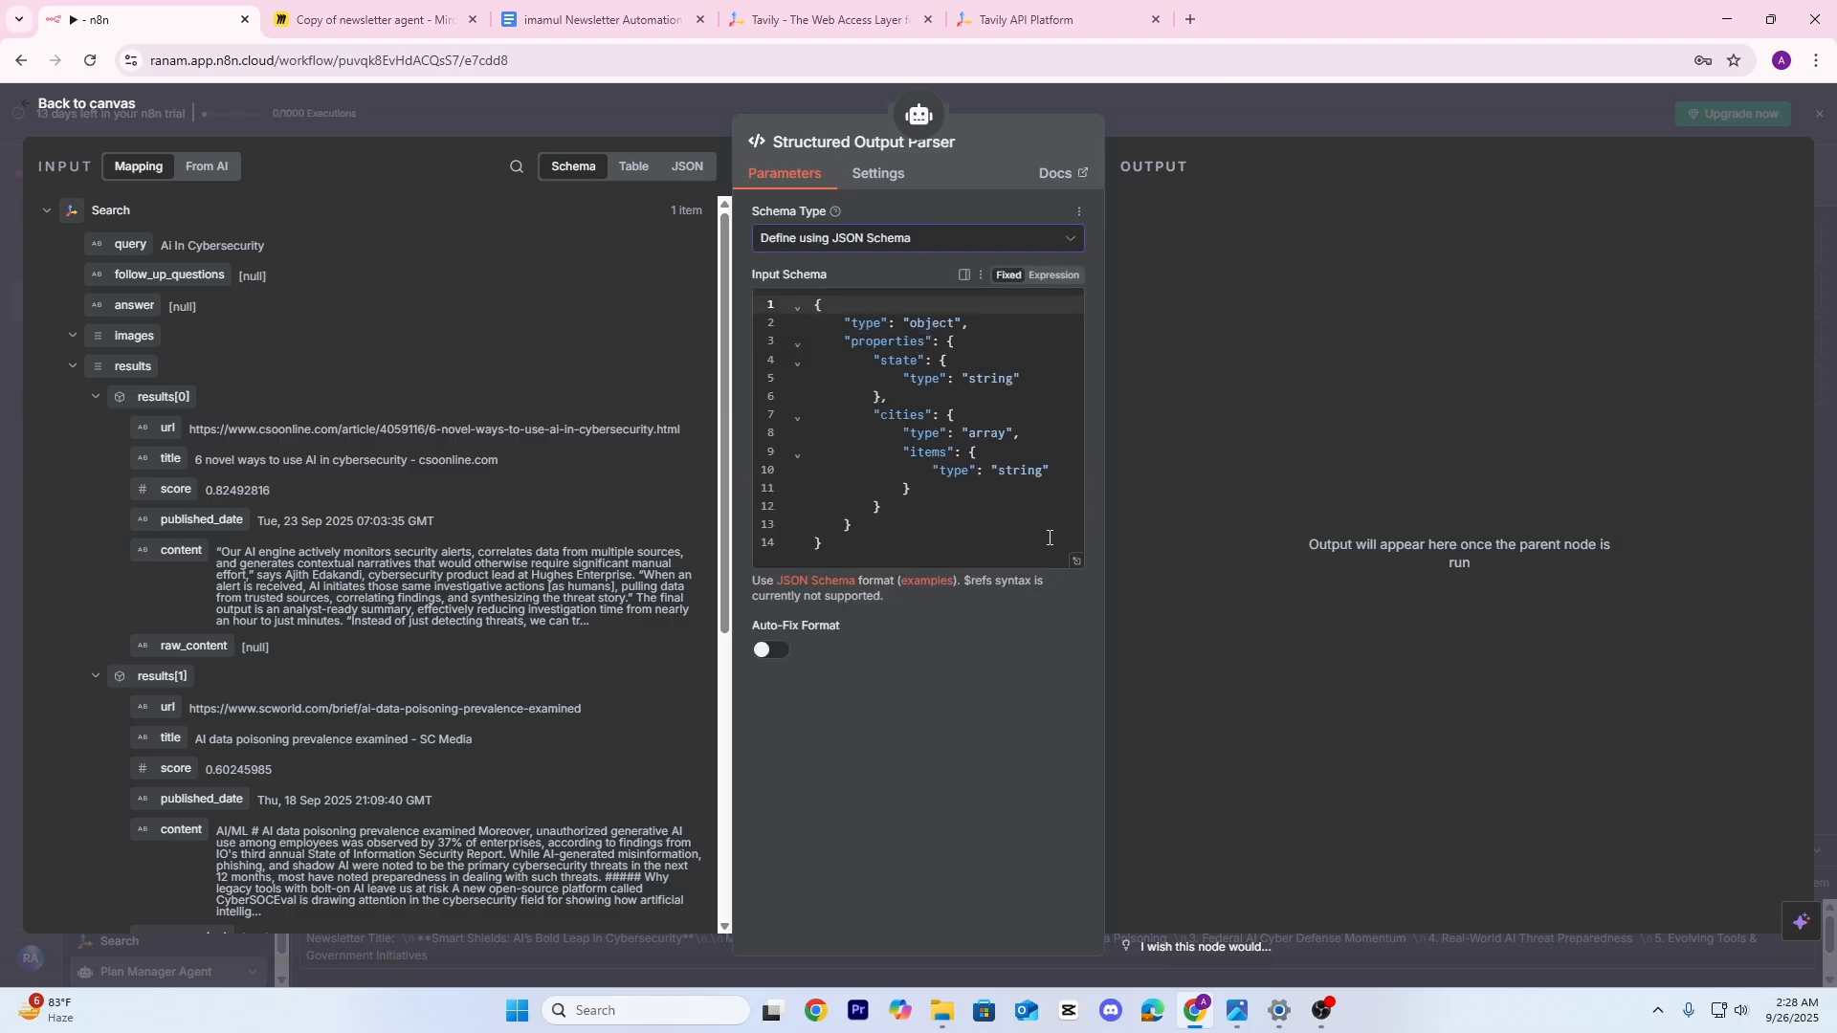
# Clear the sample schema in the full-size schema editor
pyautogui.click(1075, 564)
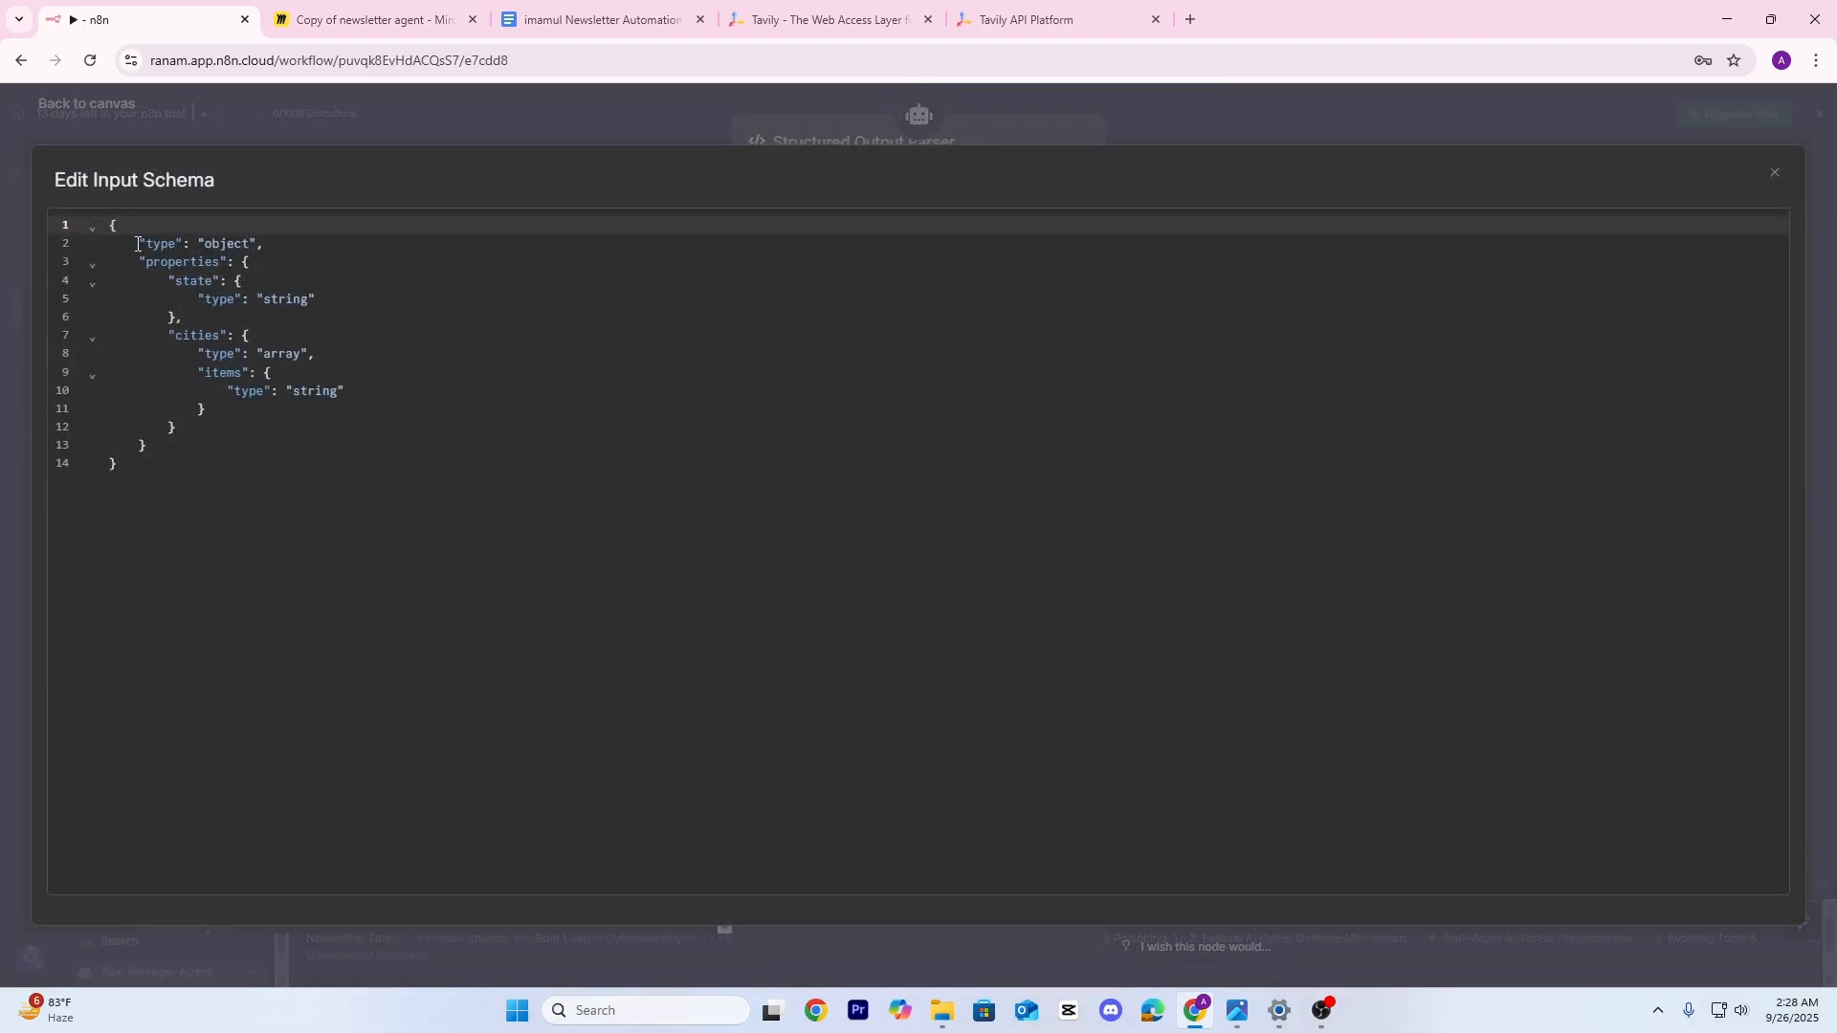
pyautogui.click(298, 459)
pyautogui.click(279, 398)
pyautogui.hotkey('ctrl', 'a')
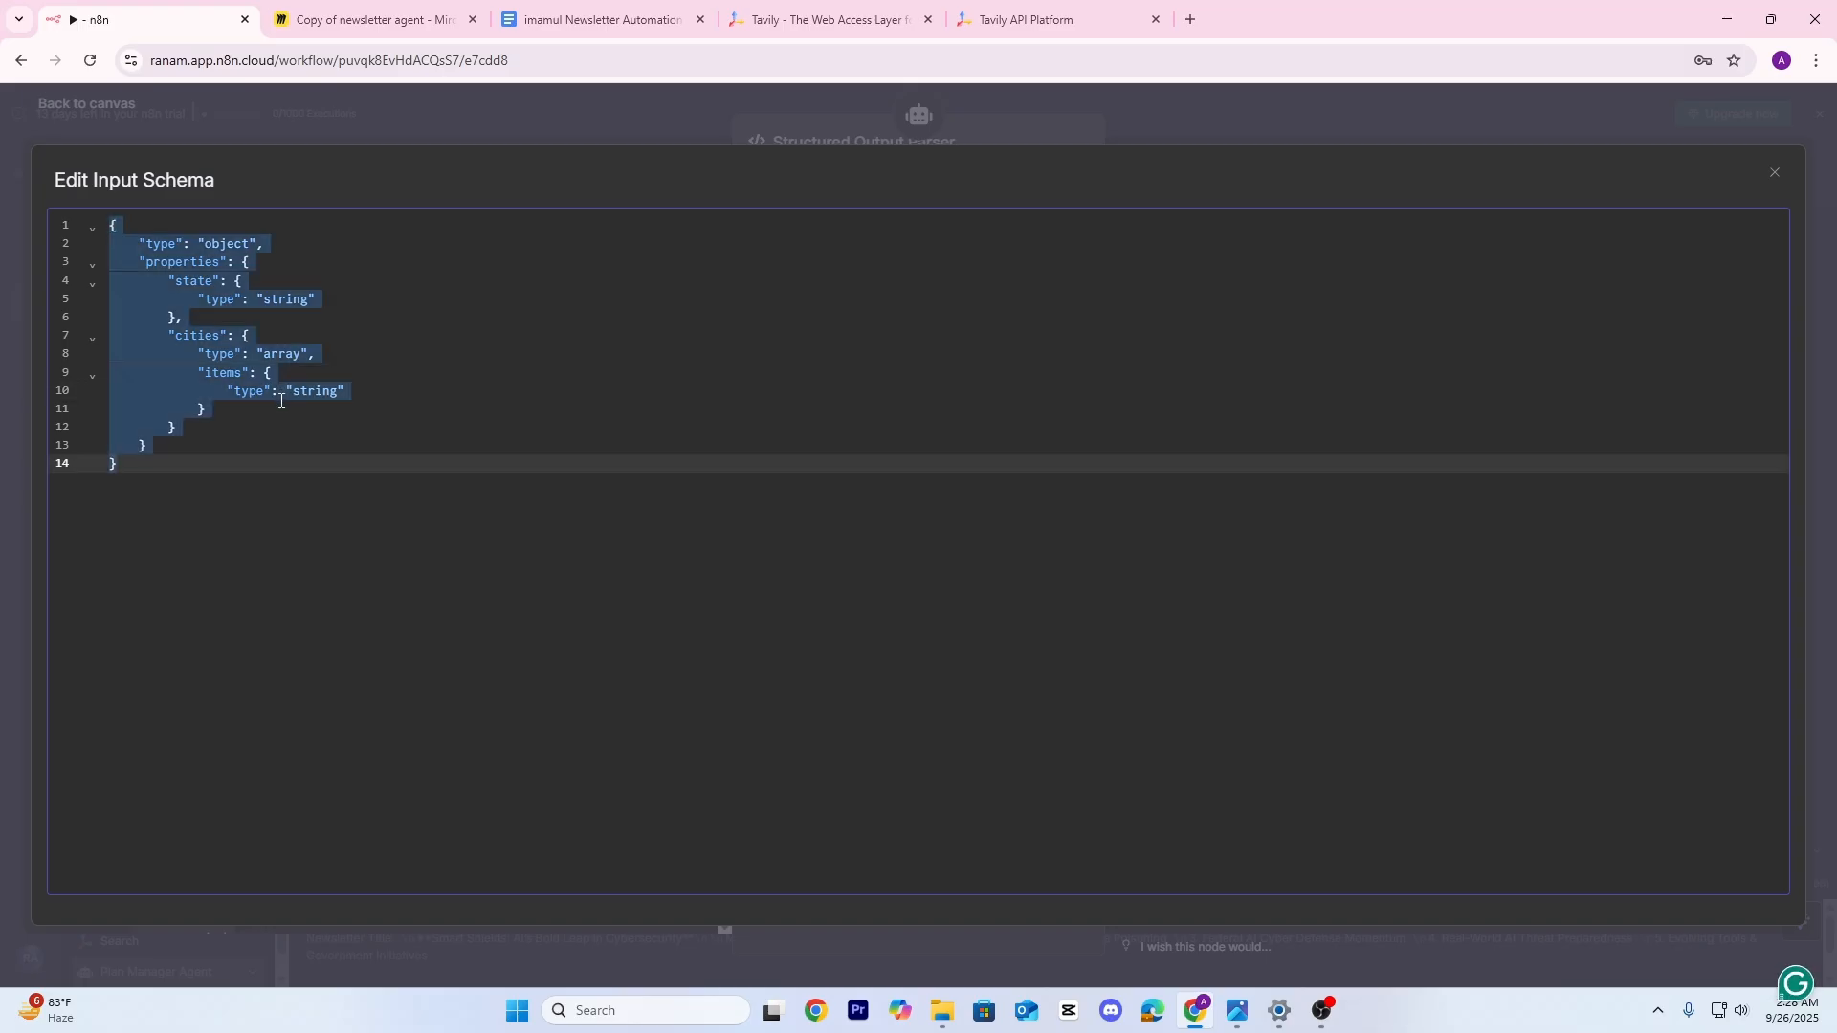
pyautogui.press('BackSpace')
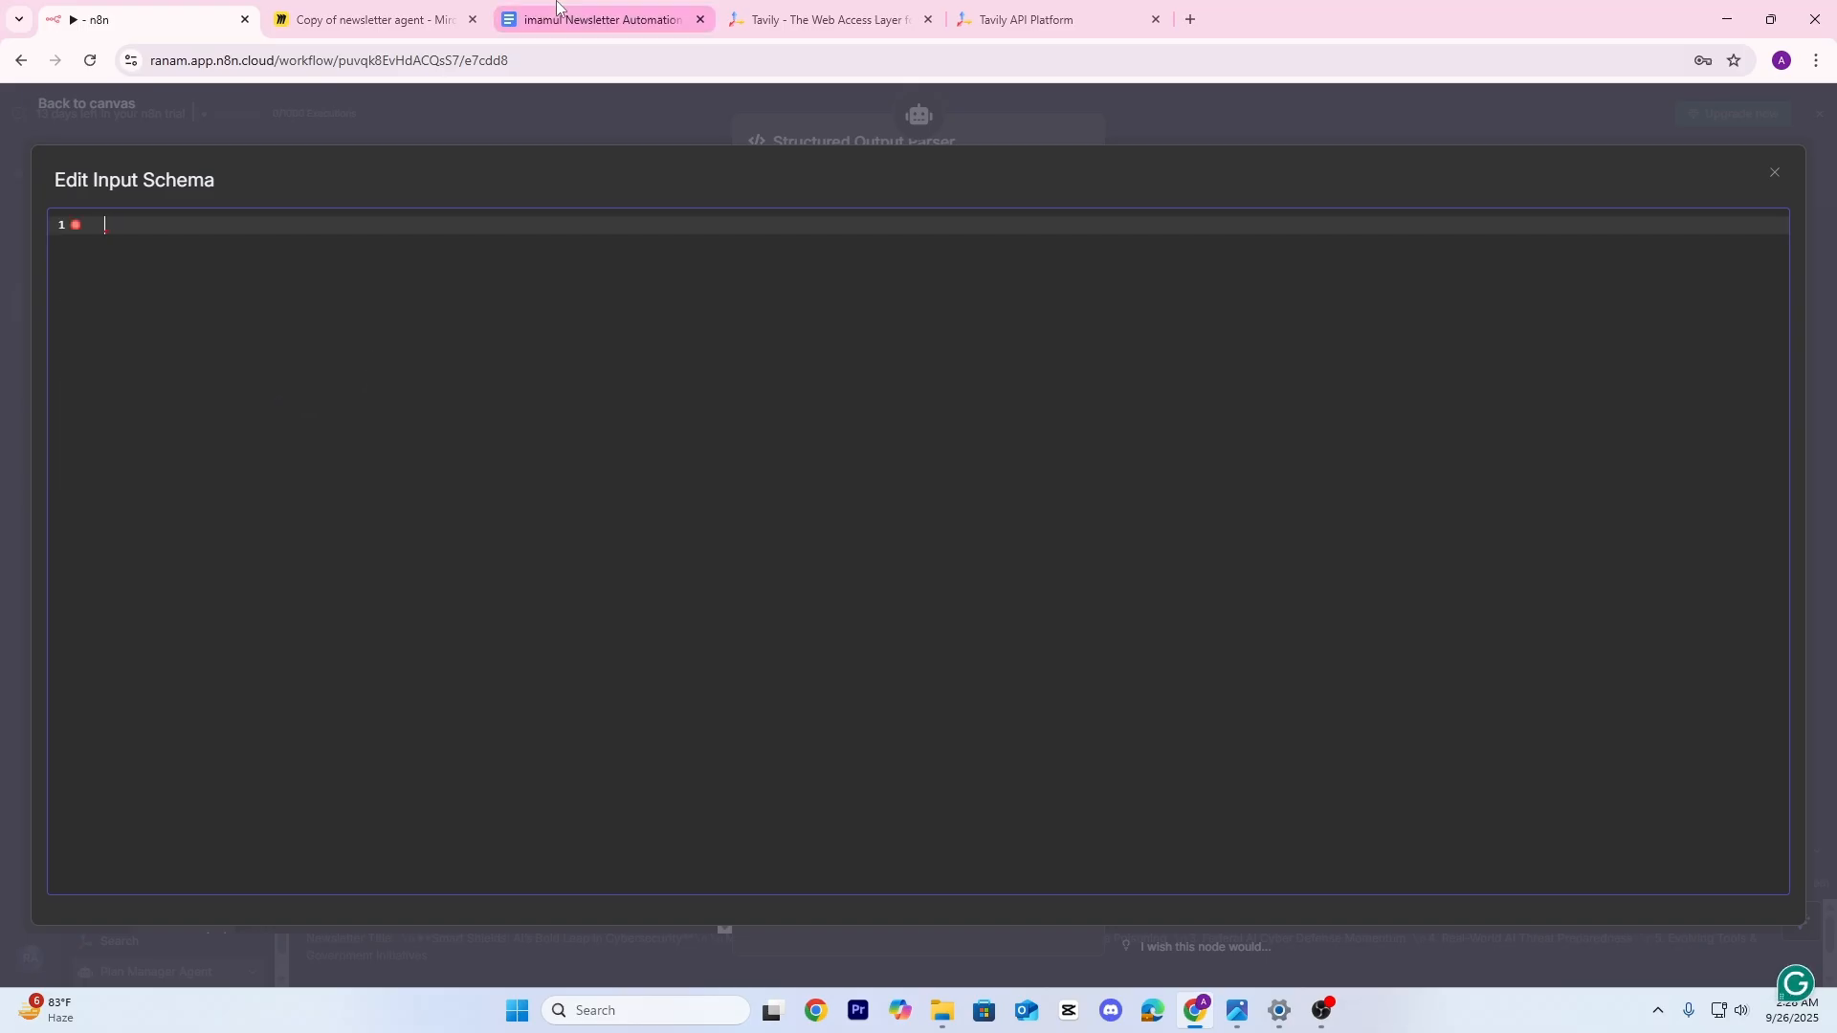
# Copy the Structured Output Parser JSON schema from the newsletter resource pack document
pyautogui.click(557, 8)
pyautogui.click(1046, 587)
pyautogui.scroll(-2, 539, 326)
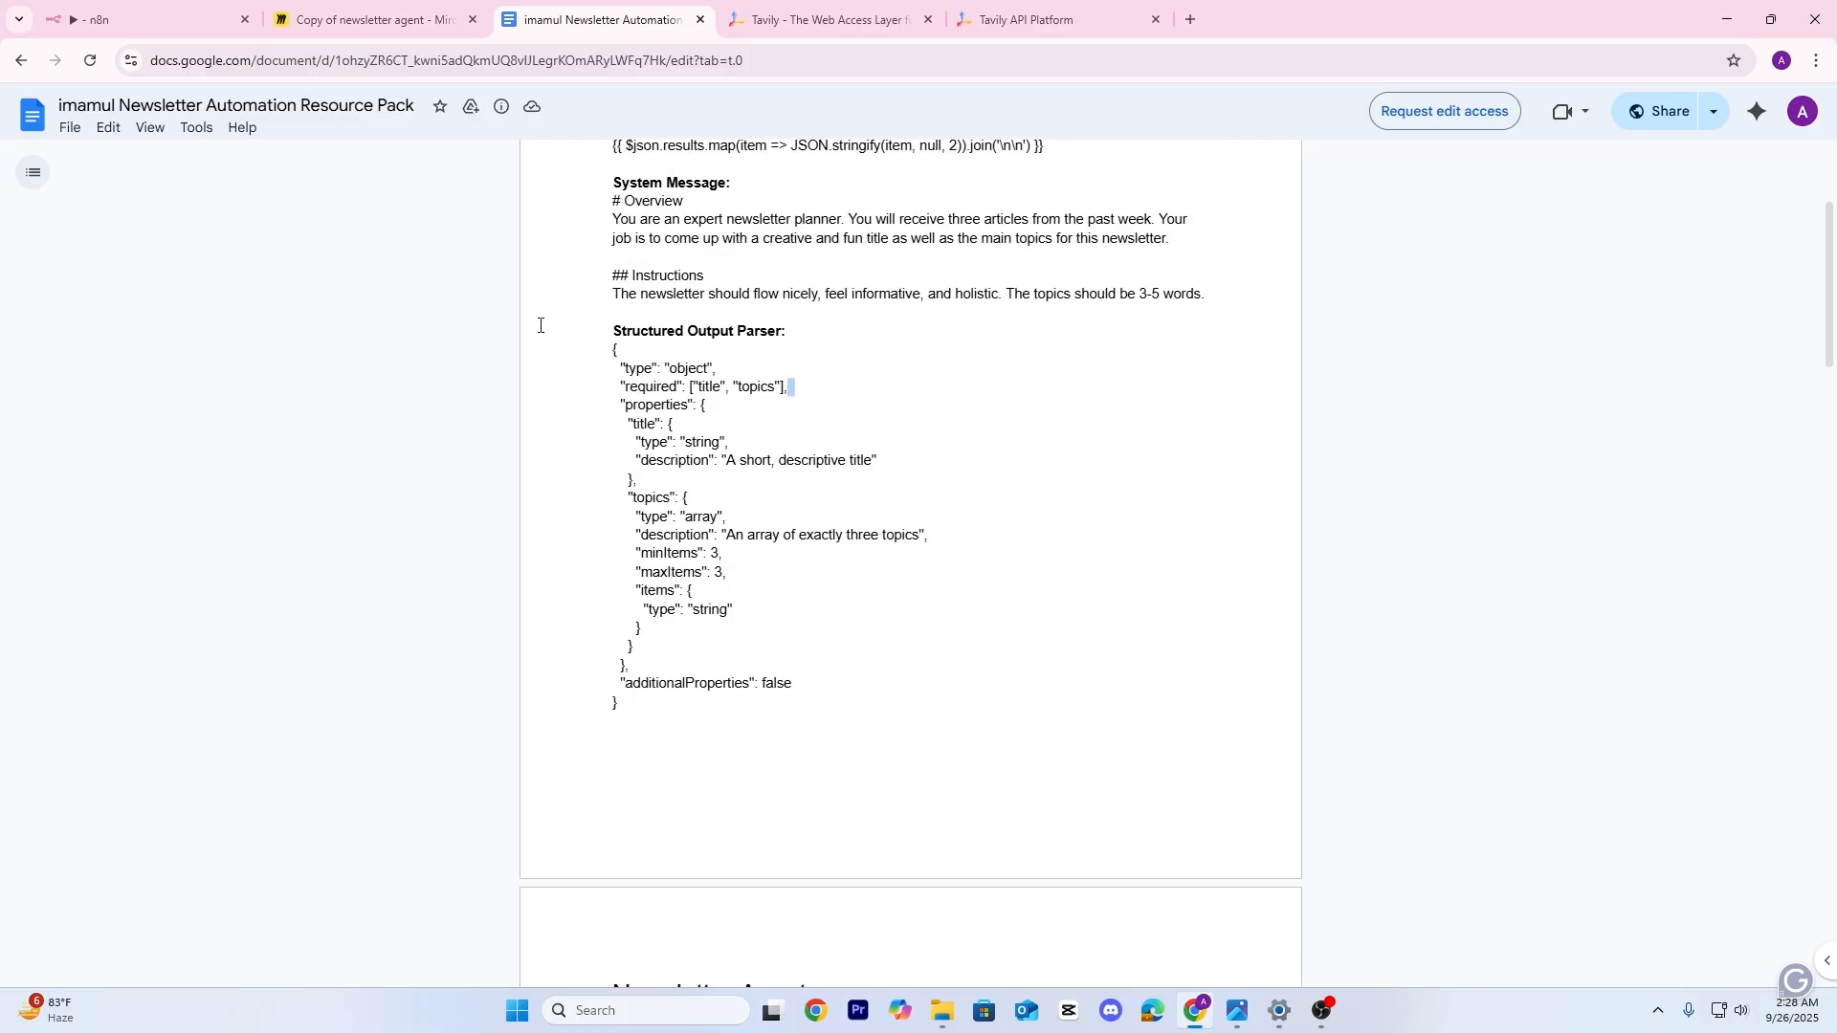
pyautogui.moveTo(612, 350); pyautogui.dragTo(743, 702)
pyautogui.hotkey('ctrl', 'c')
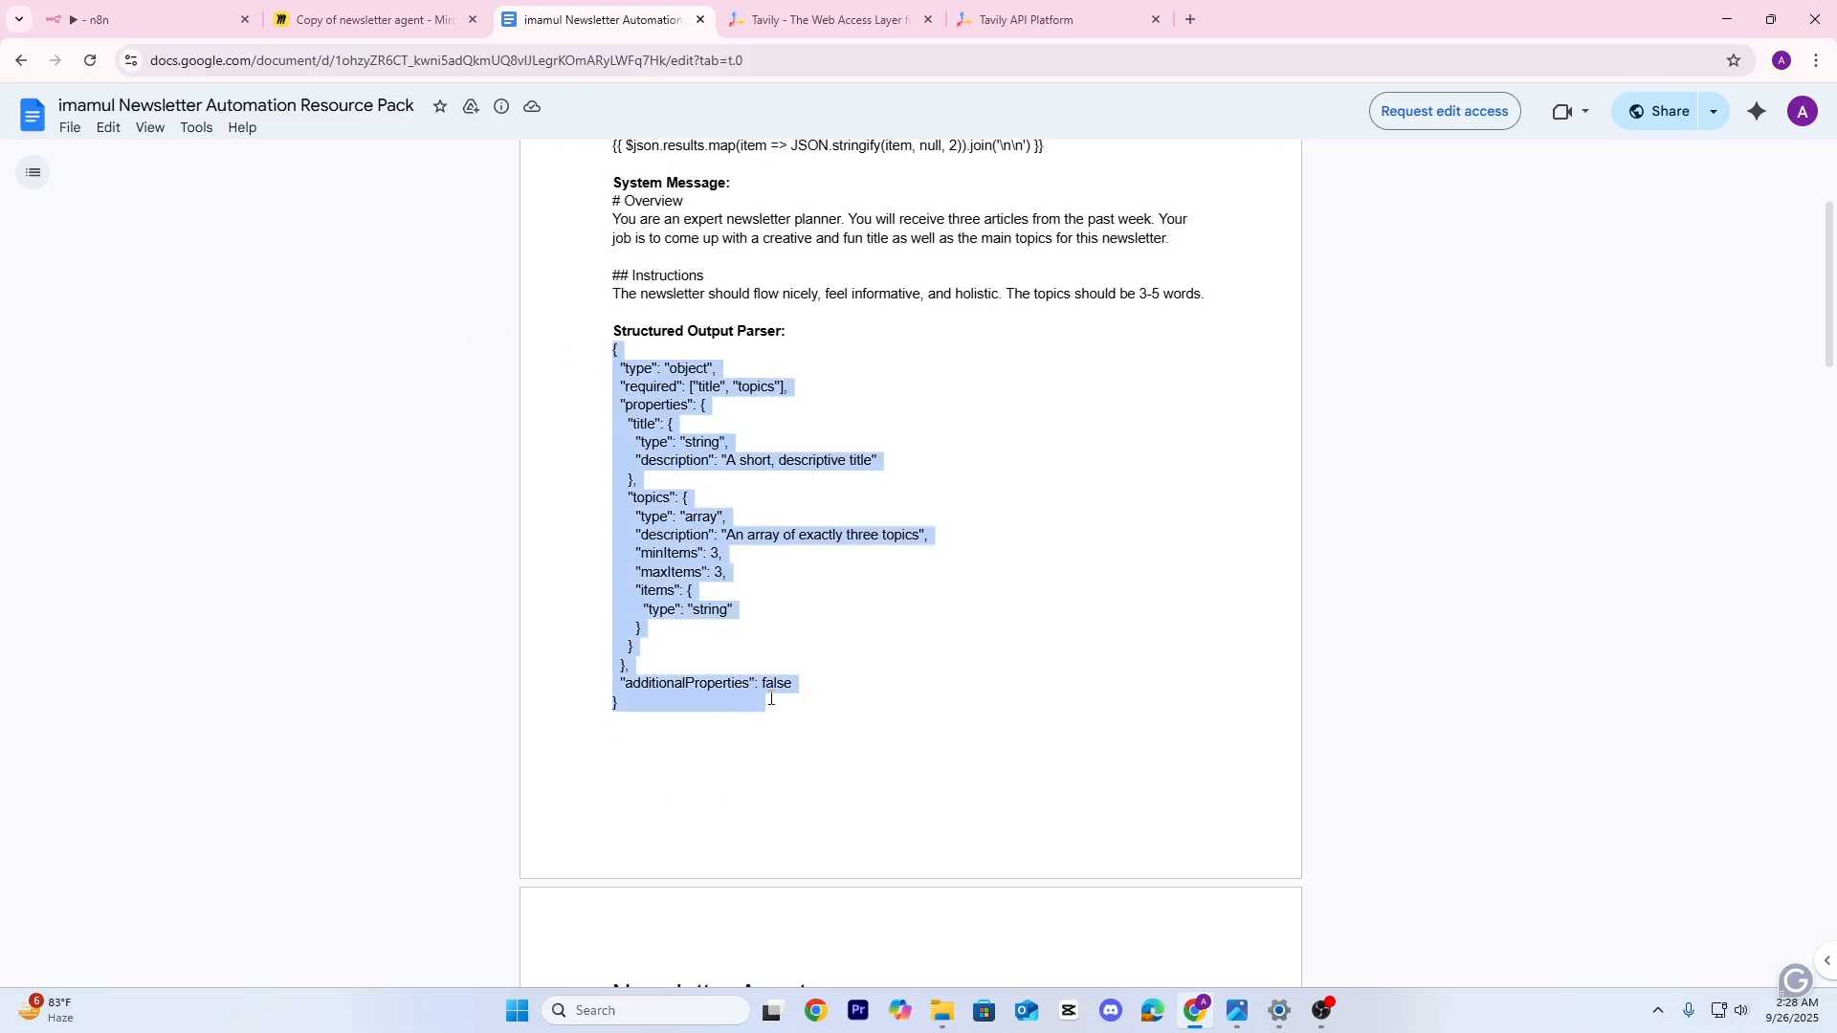
# Paste the schema requiring a title and three string topics into the parser and close it
pyautogui.click(205, 14)
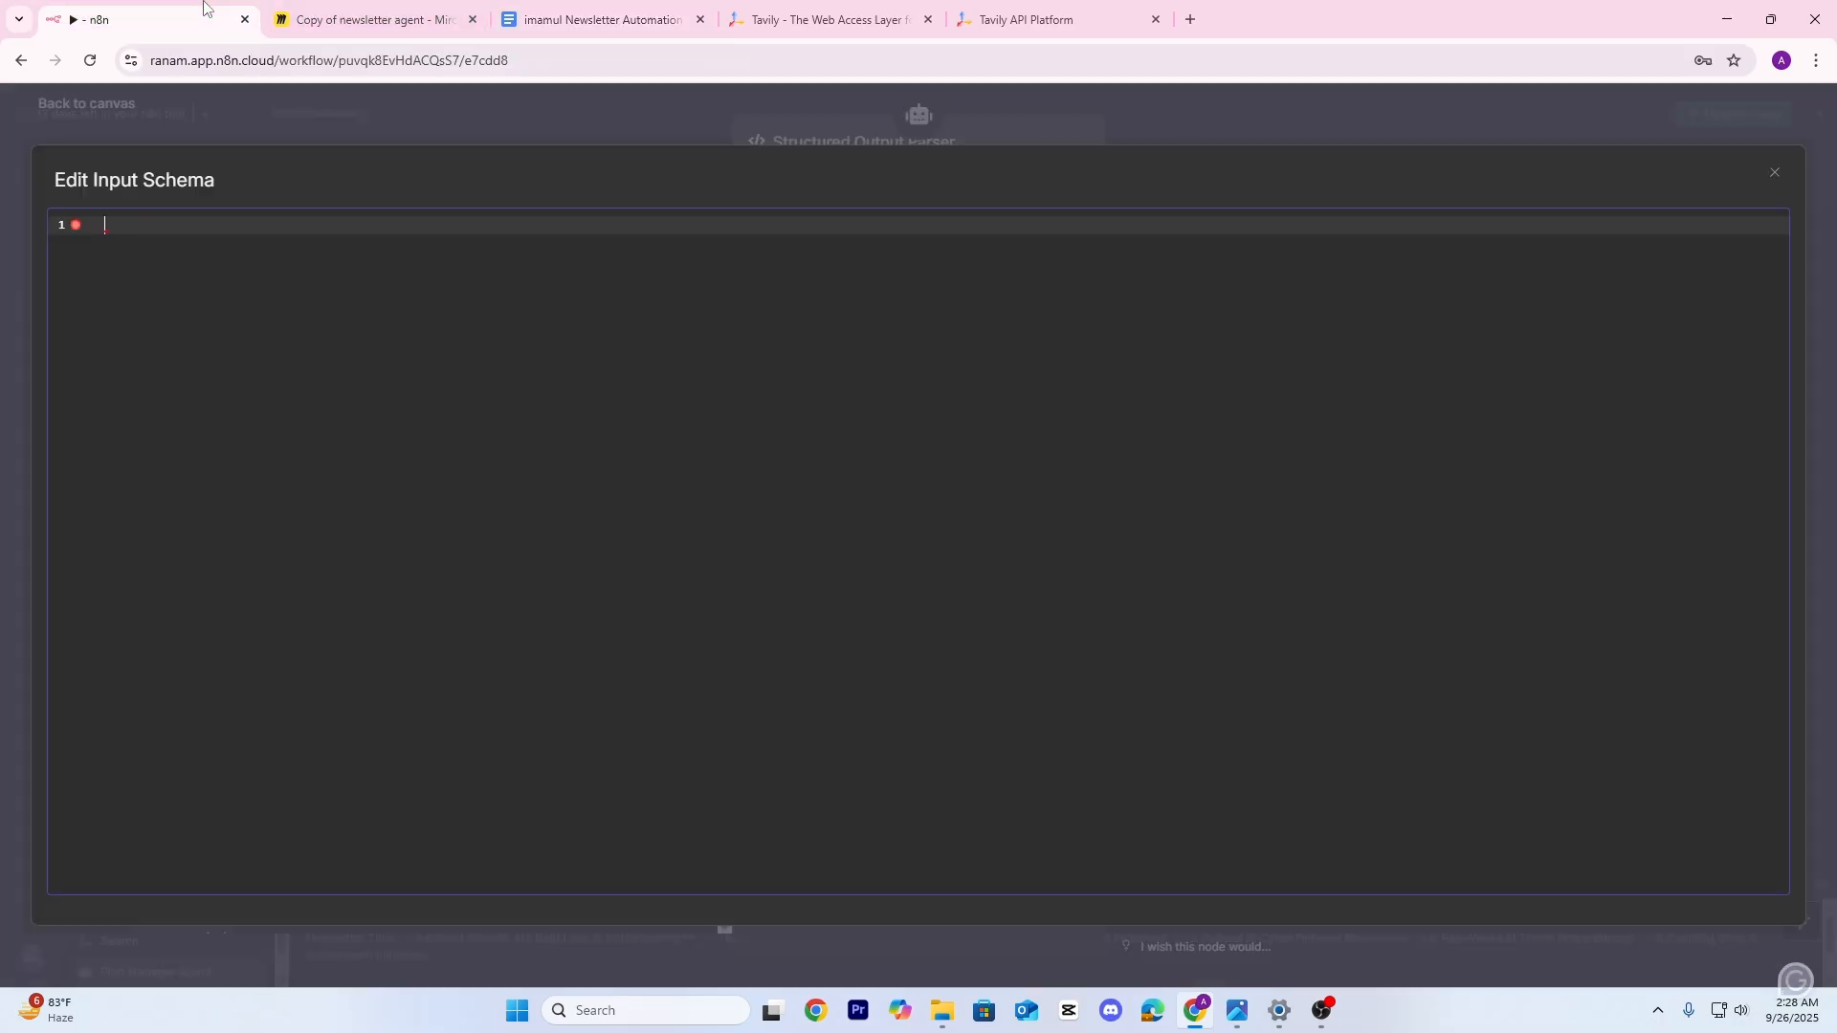
pyautogui.hotkey('ctrl', 'v')
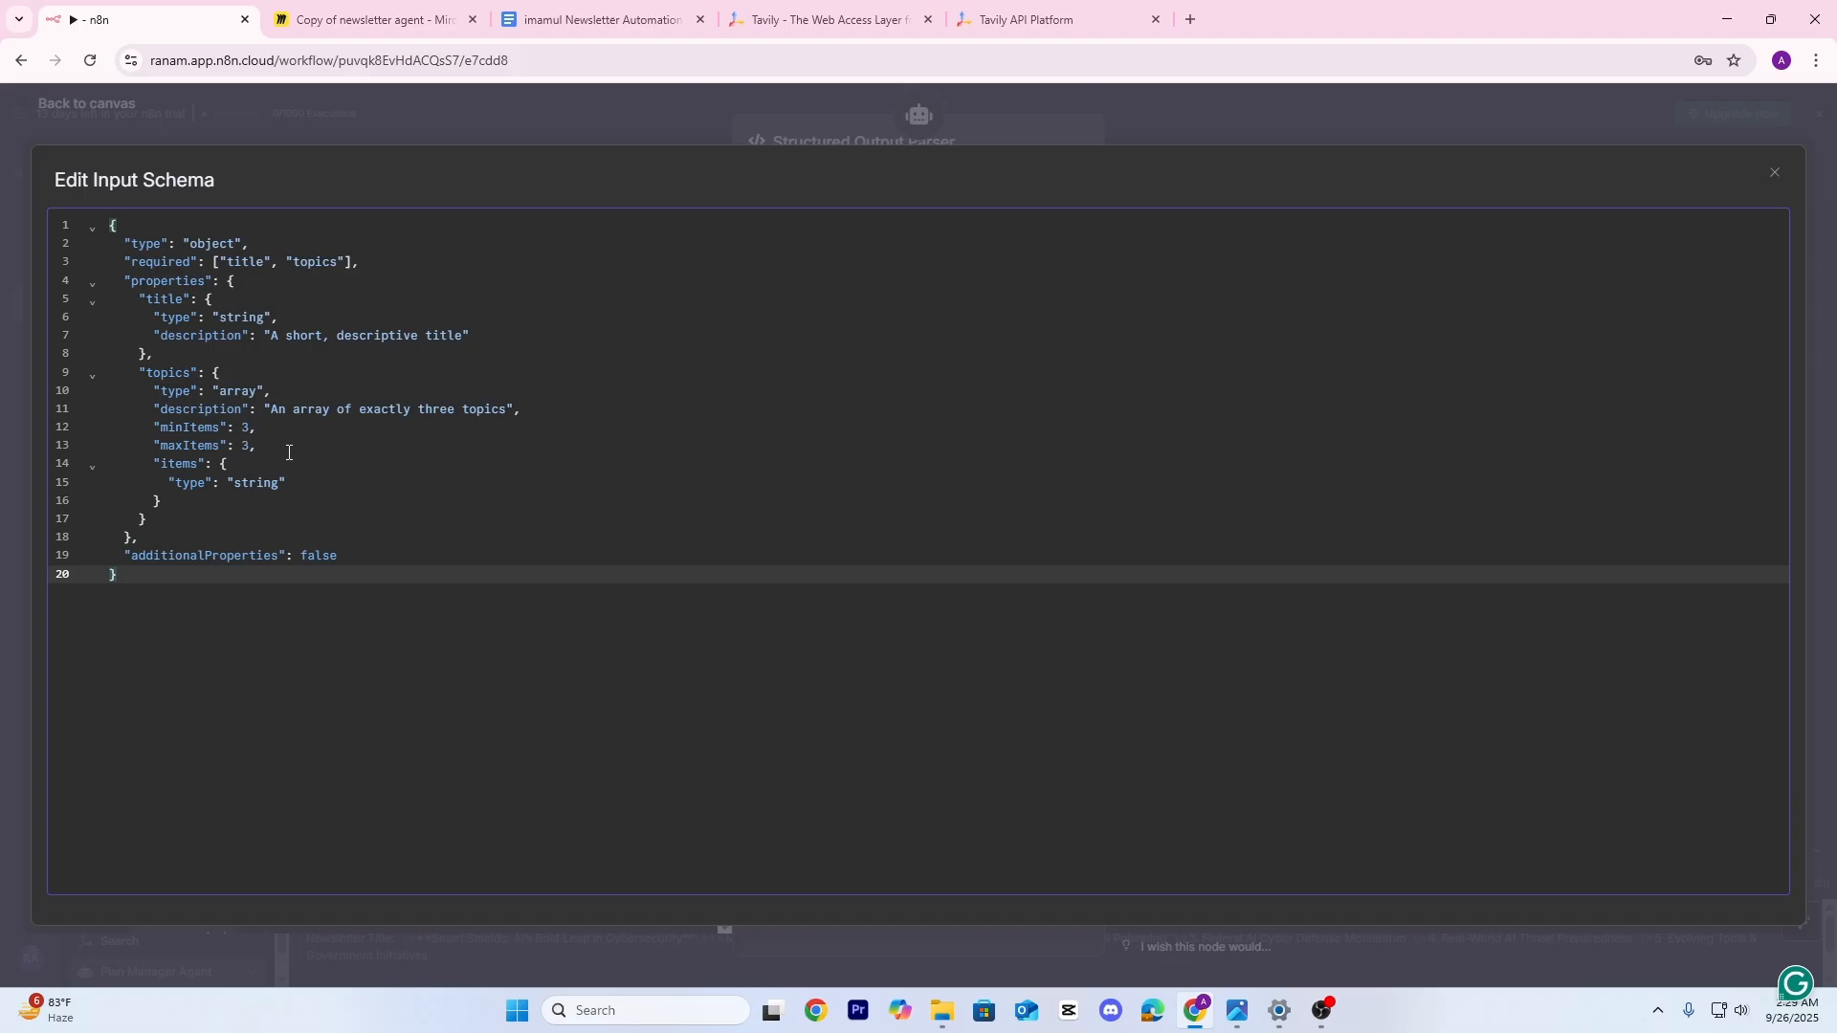
pyautogui.click(422, 96)
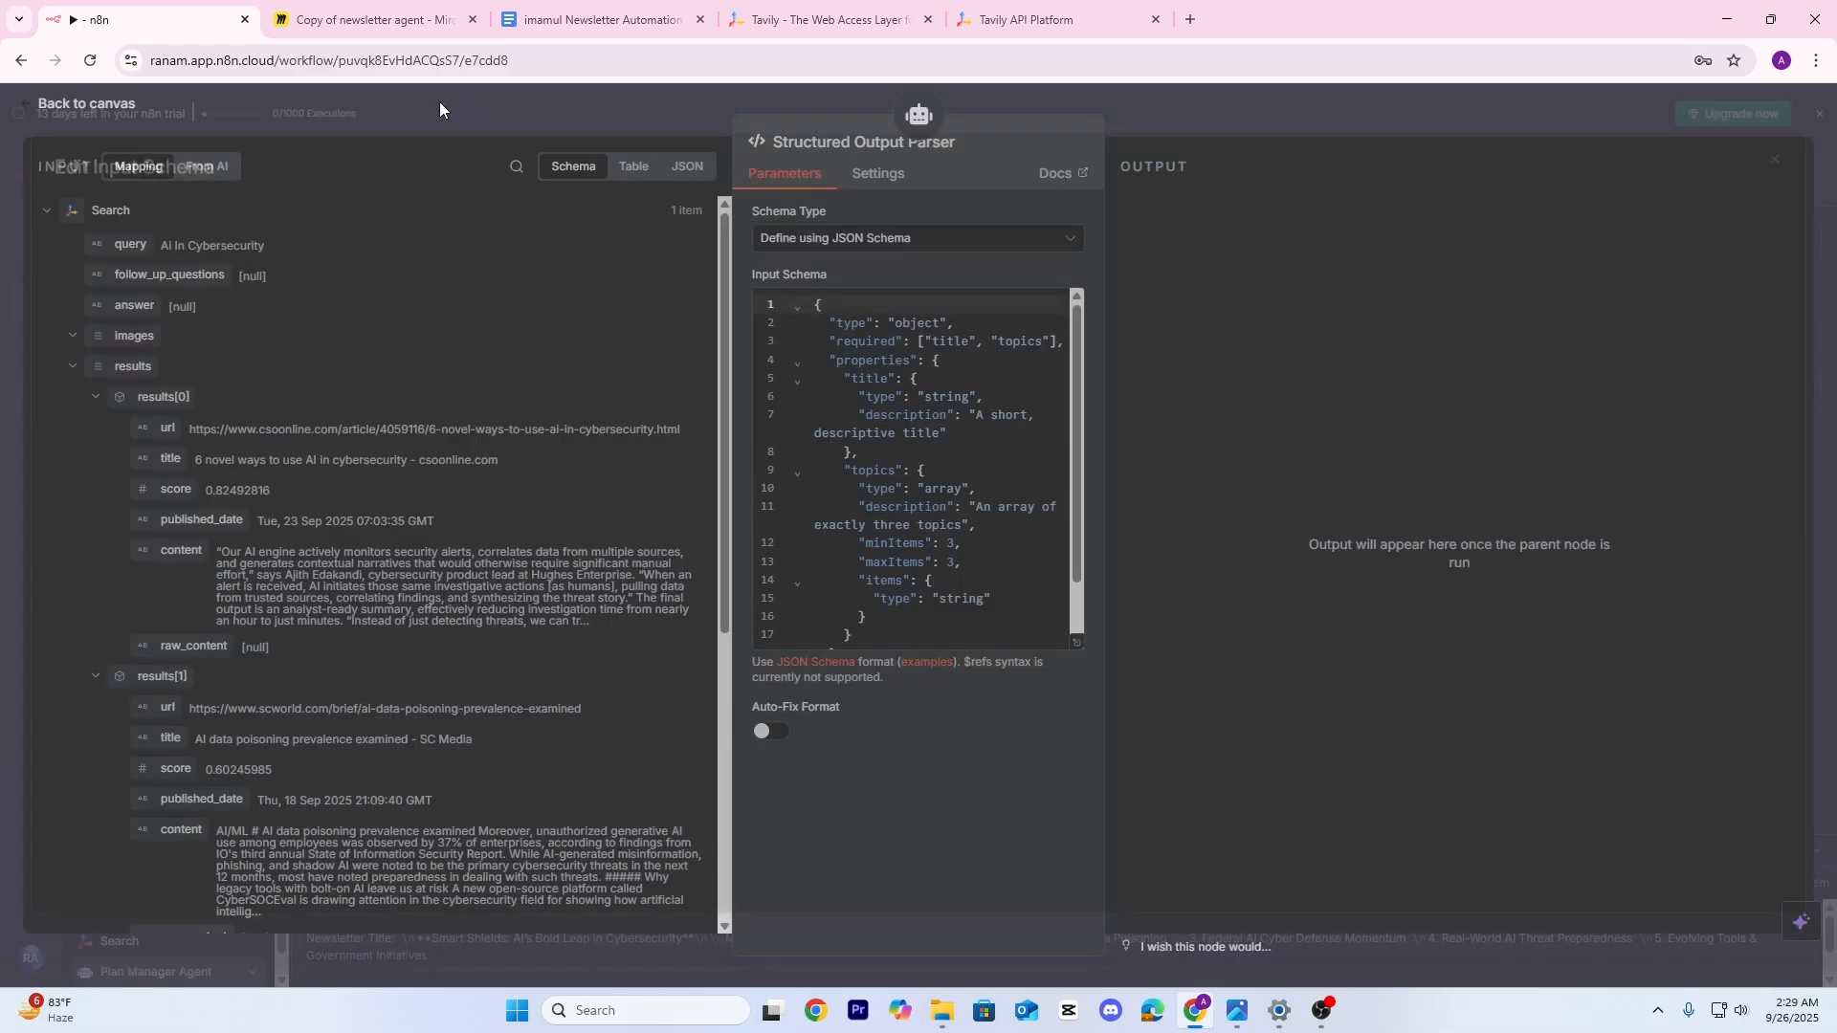
pyautogui.click(1193, 113)
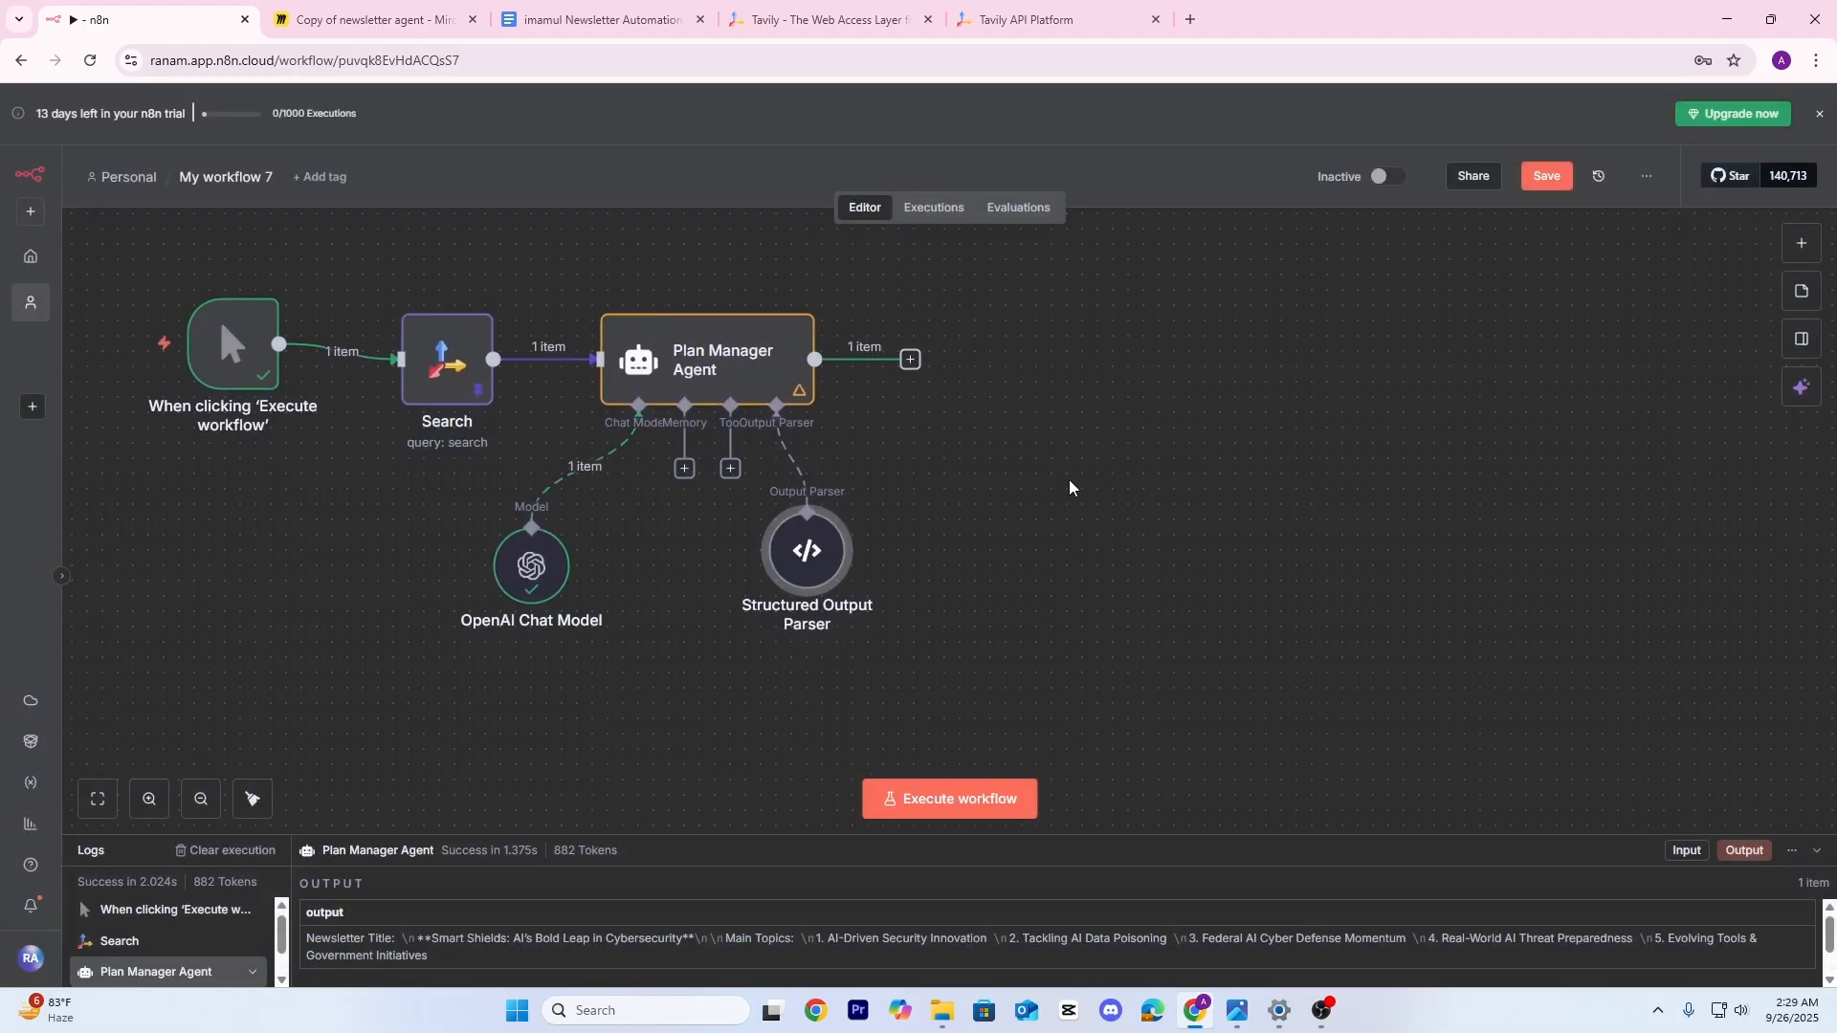
# Save the workflow and rerun the Plan Manager Agent, checking its title and three topics as Table and JSON
pyautogui.click(1545, 182)
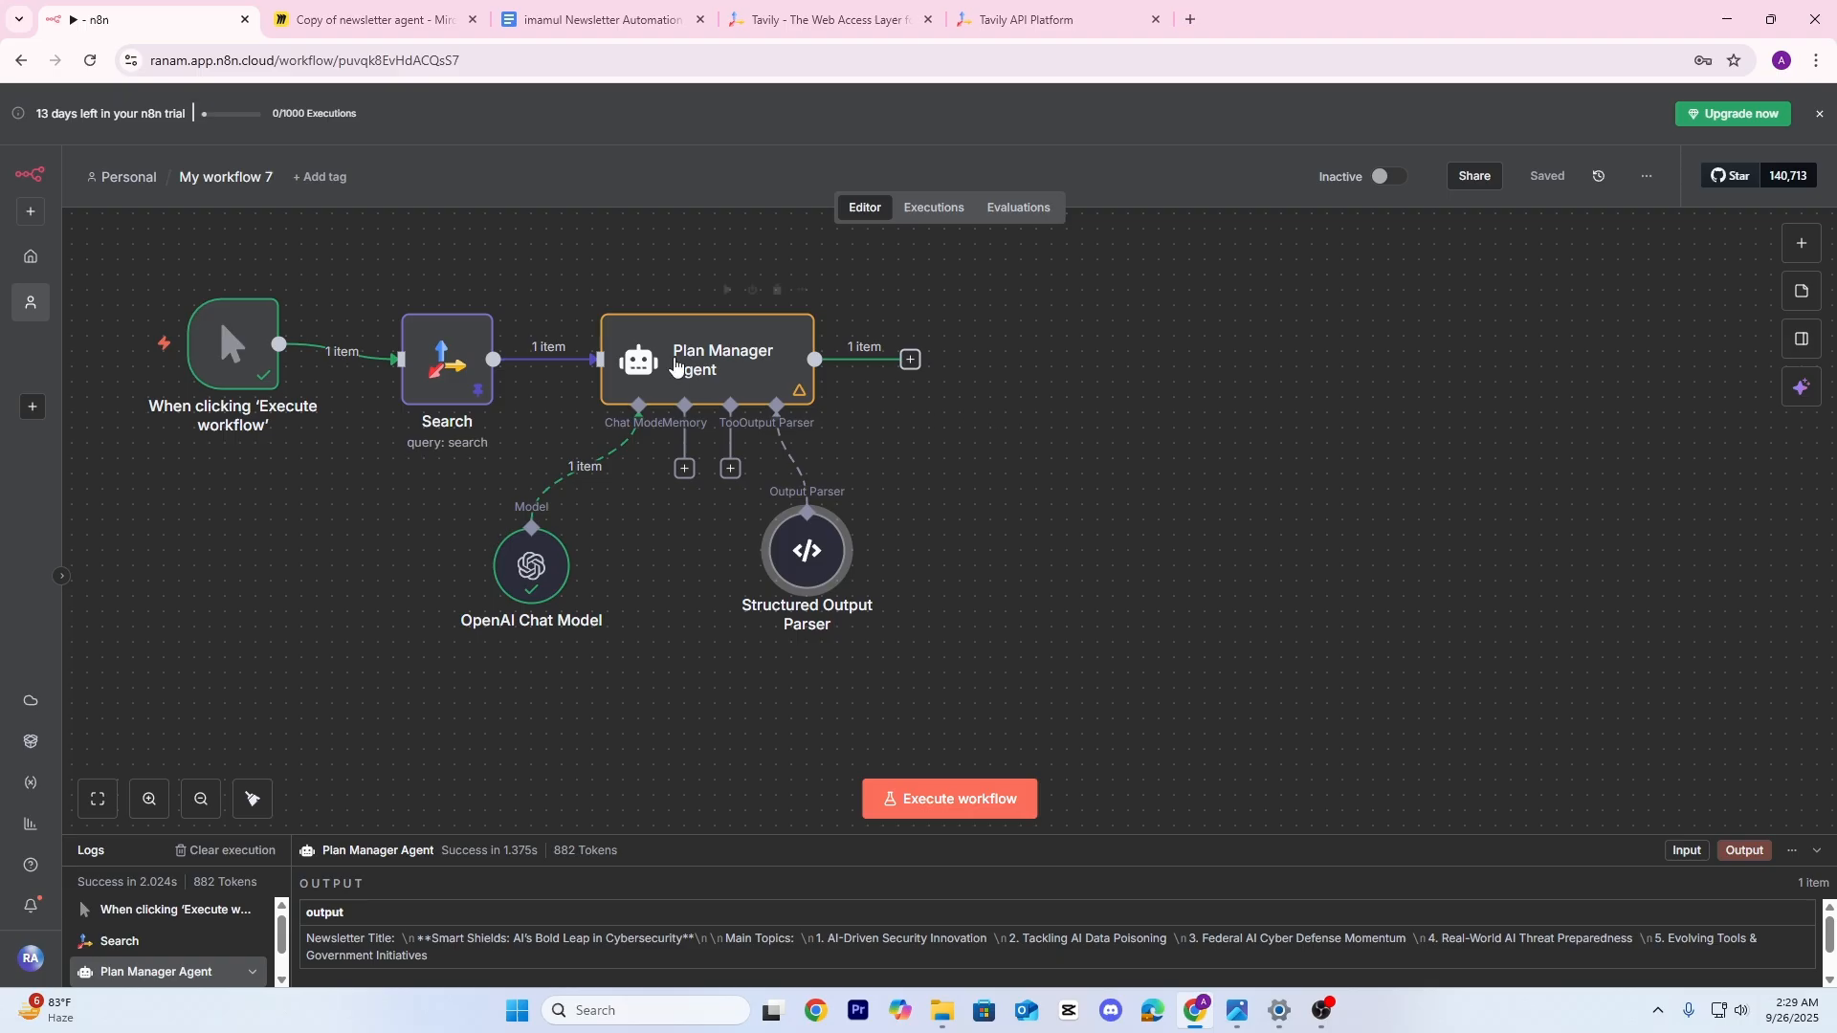
pyautogui.doubleClick(801, 356)
pyautogui.click(1033, 142)
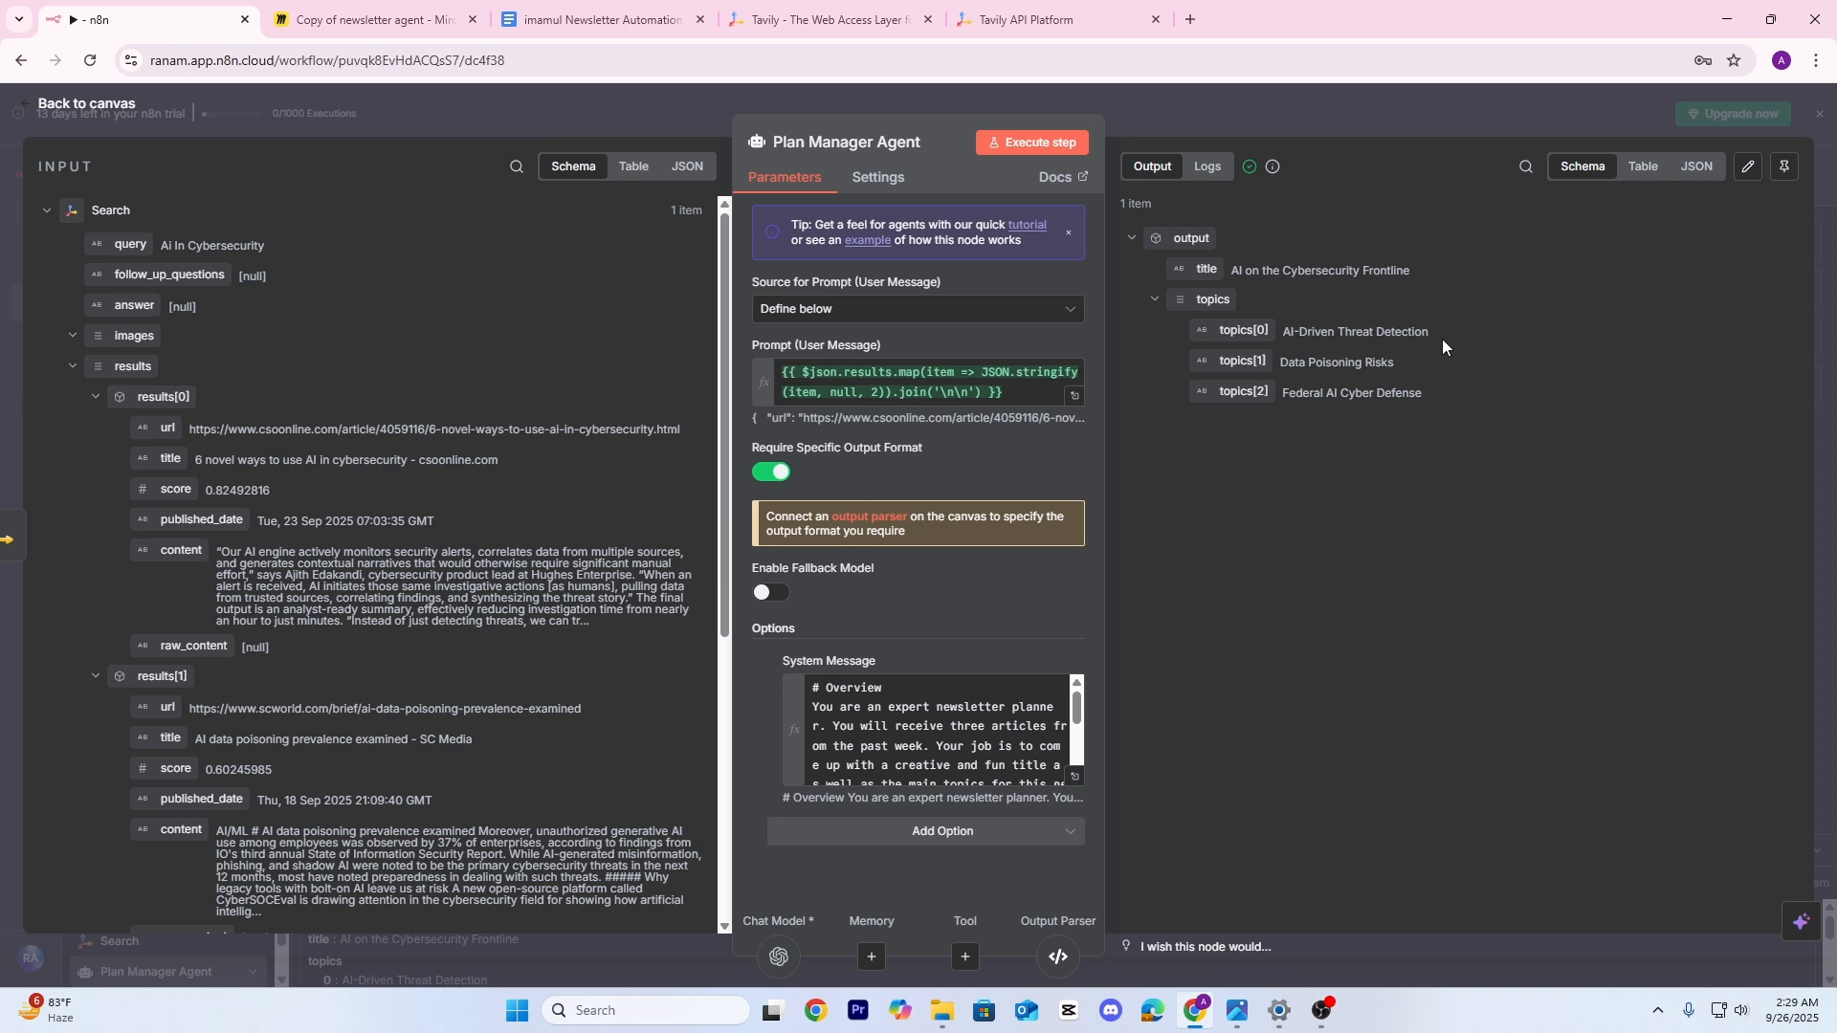
pyautogui.click(1642, 168)
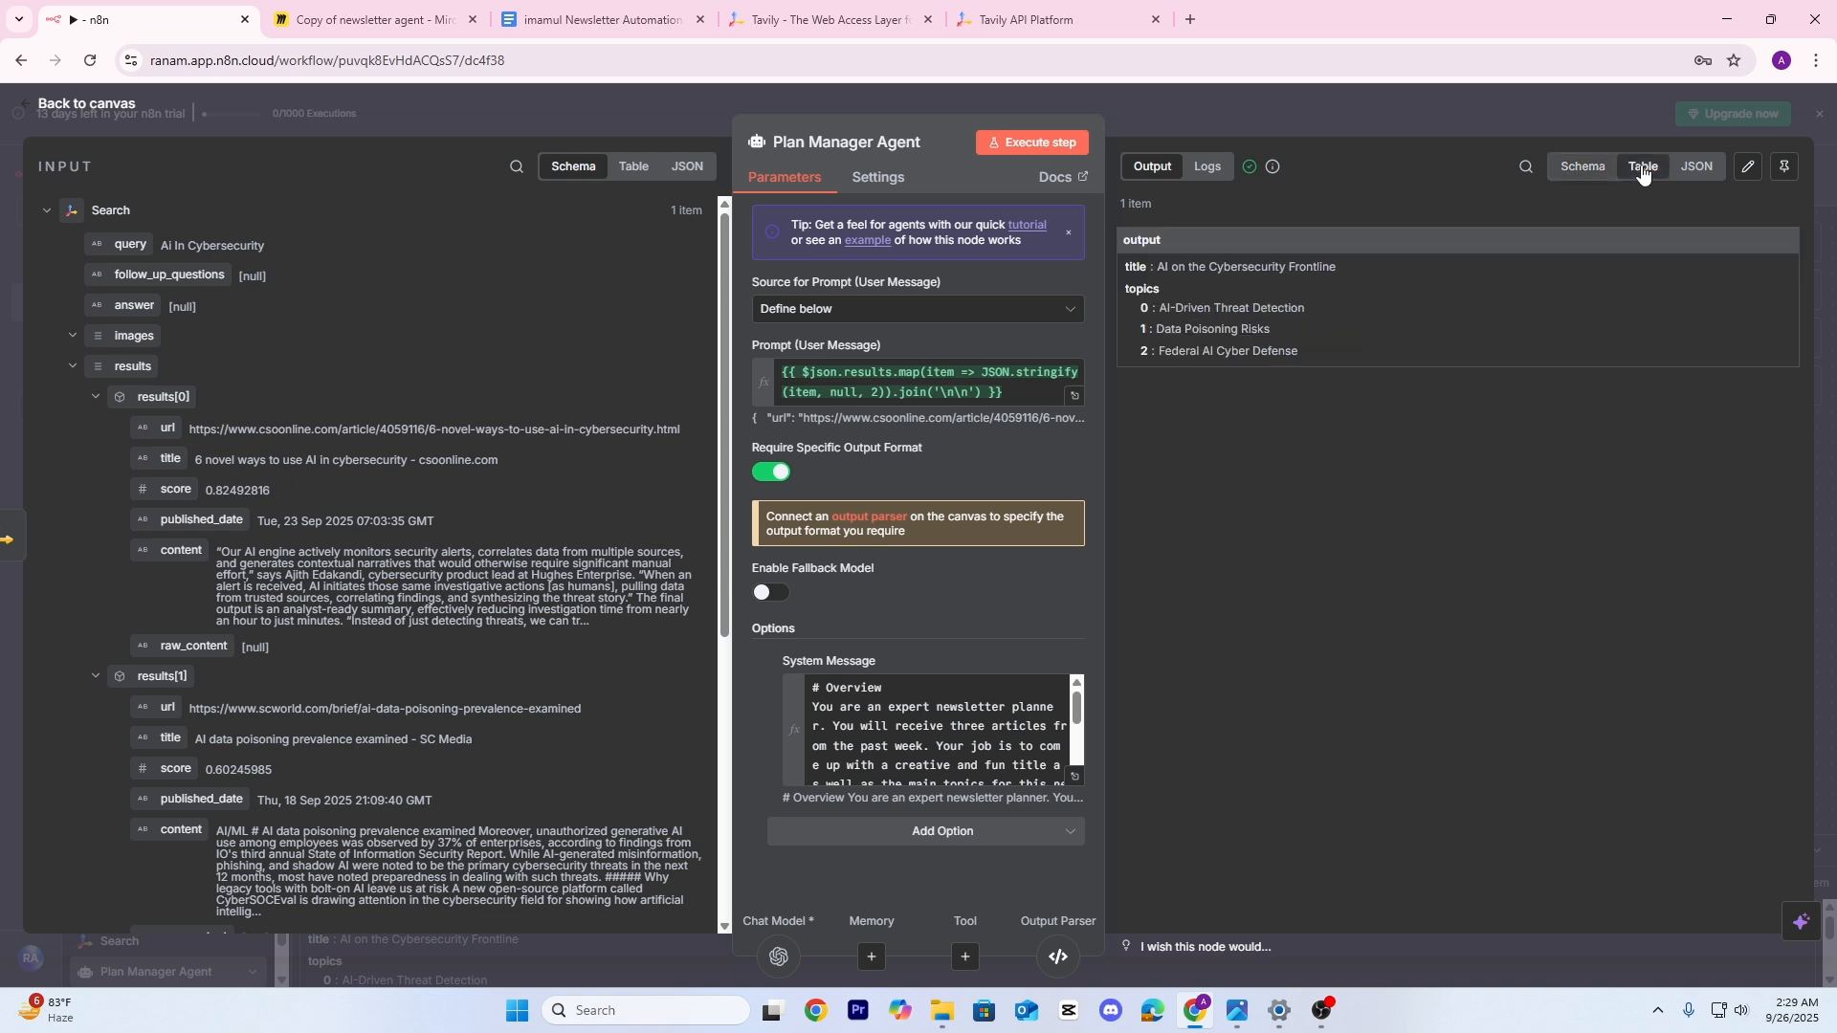
pyautogui.click(1702, 170)
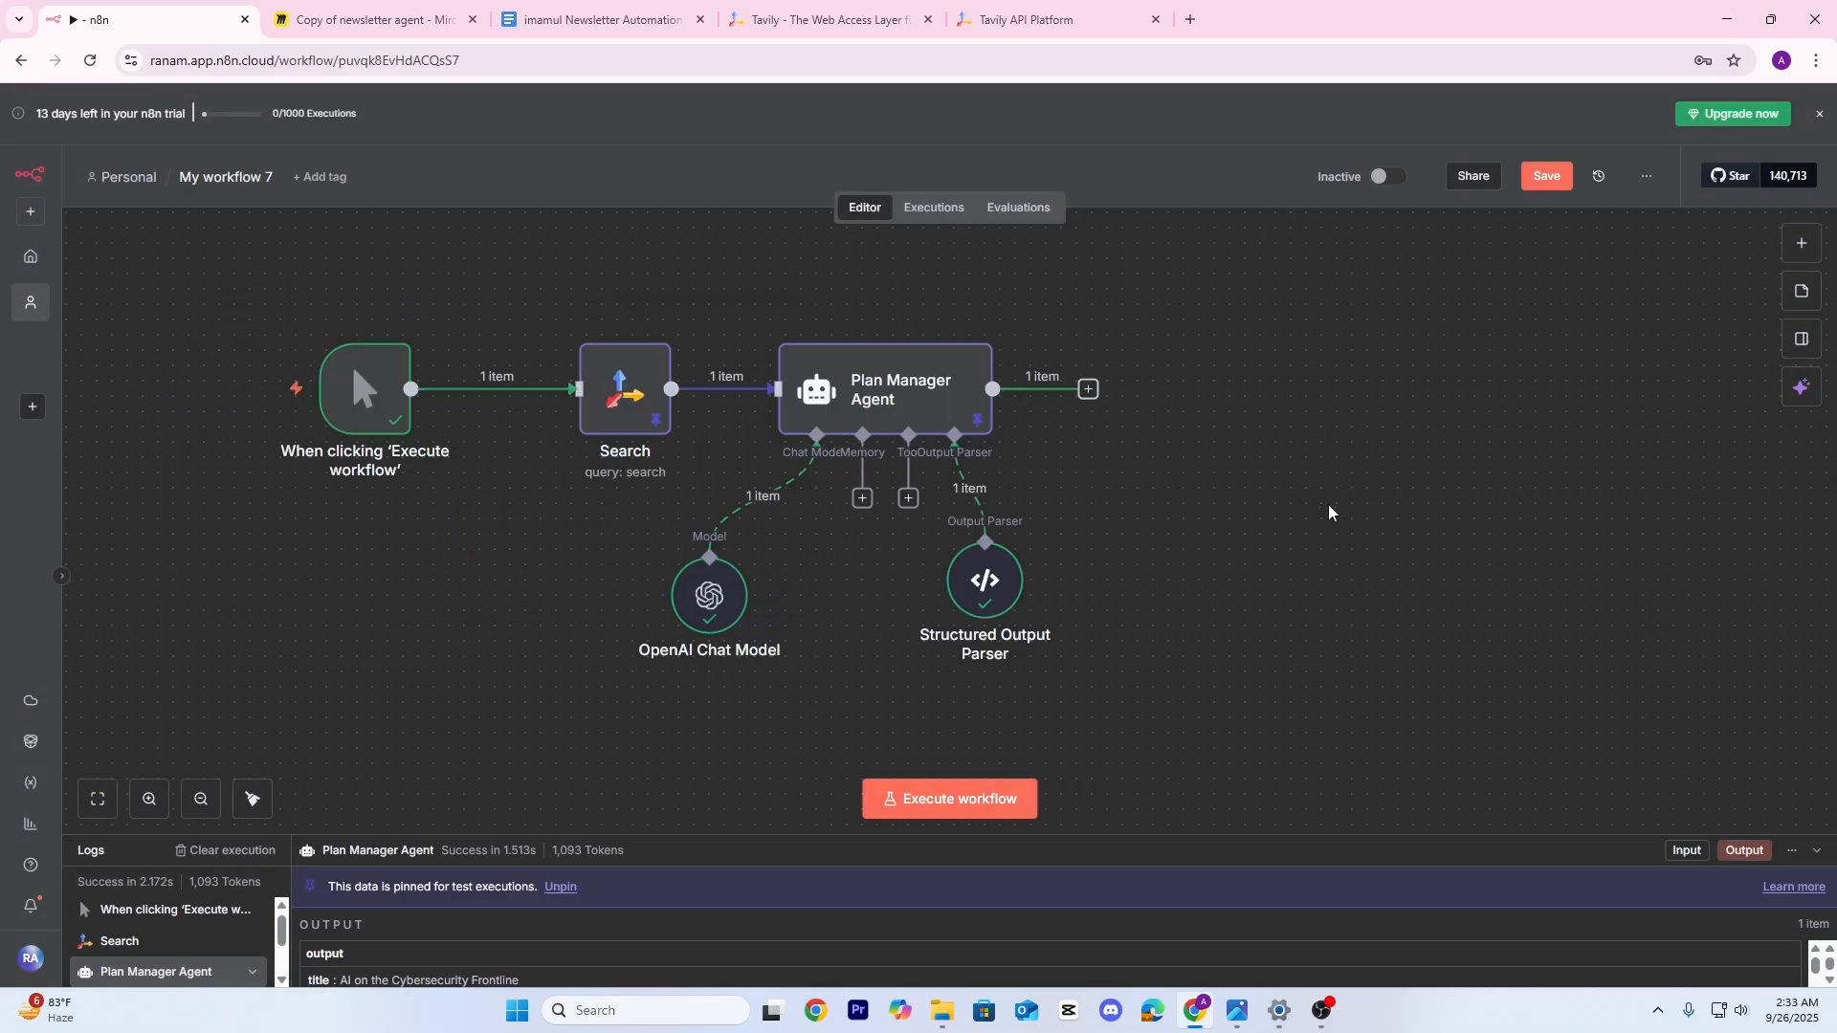
# Add a sticky note and size it to enclose the trigger, Search and Plan Manager Agent nodes
pyautogui.click(1802, 291)
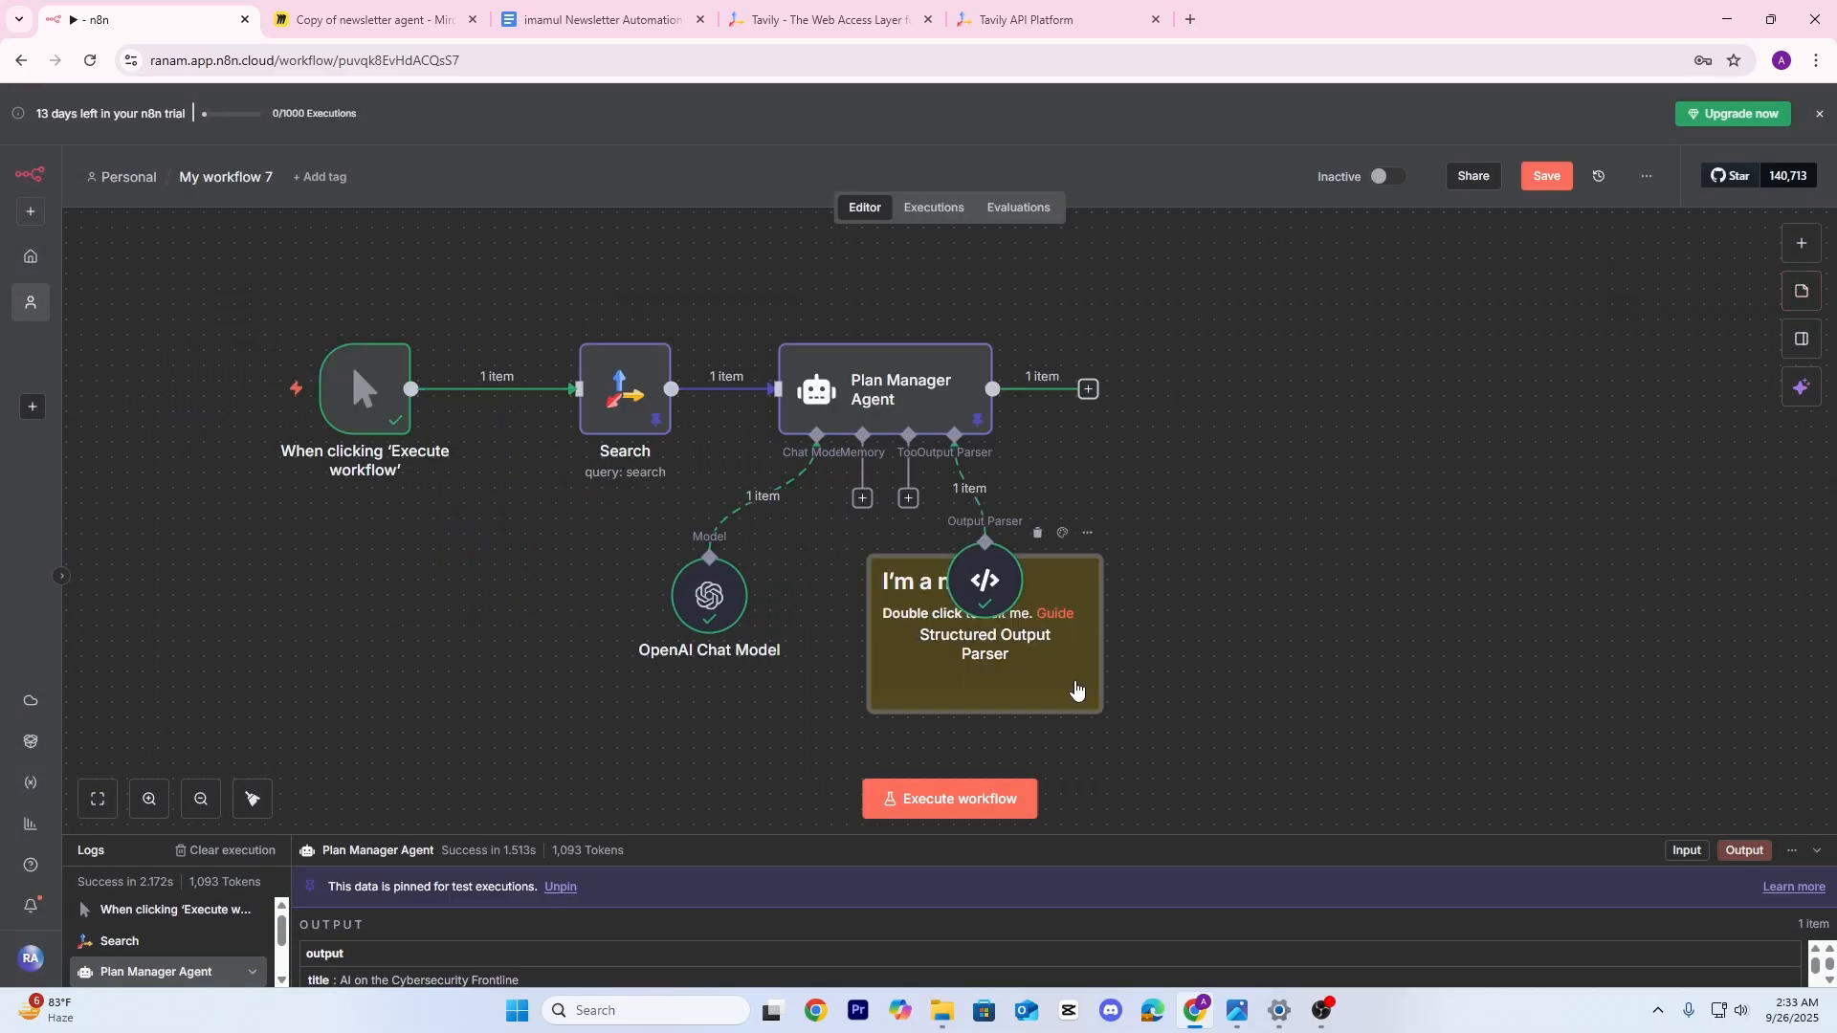
pyautogui.moveTo(1075, 689); pyautogui.dragTo(446, 433)
pyautogui.moveTo(520, 479); pyautogui.dragTo(1303, 744)
pyautogui.moveTo(275, 310); pyautogui.dragTo(221, 250)
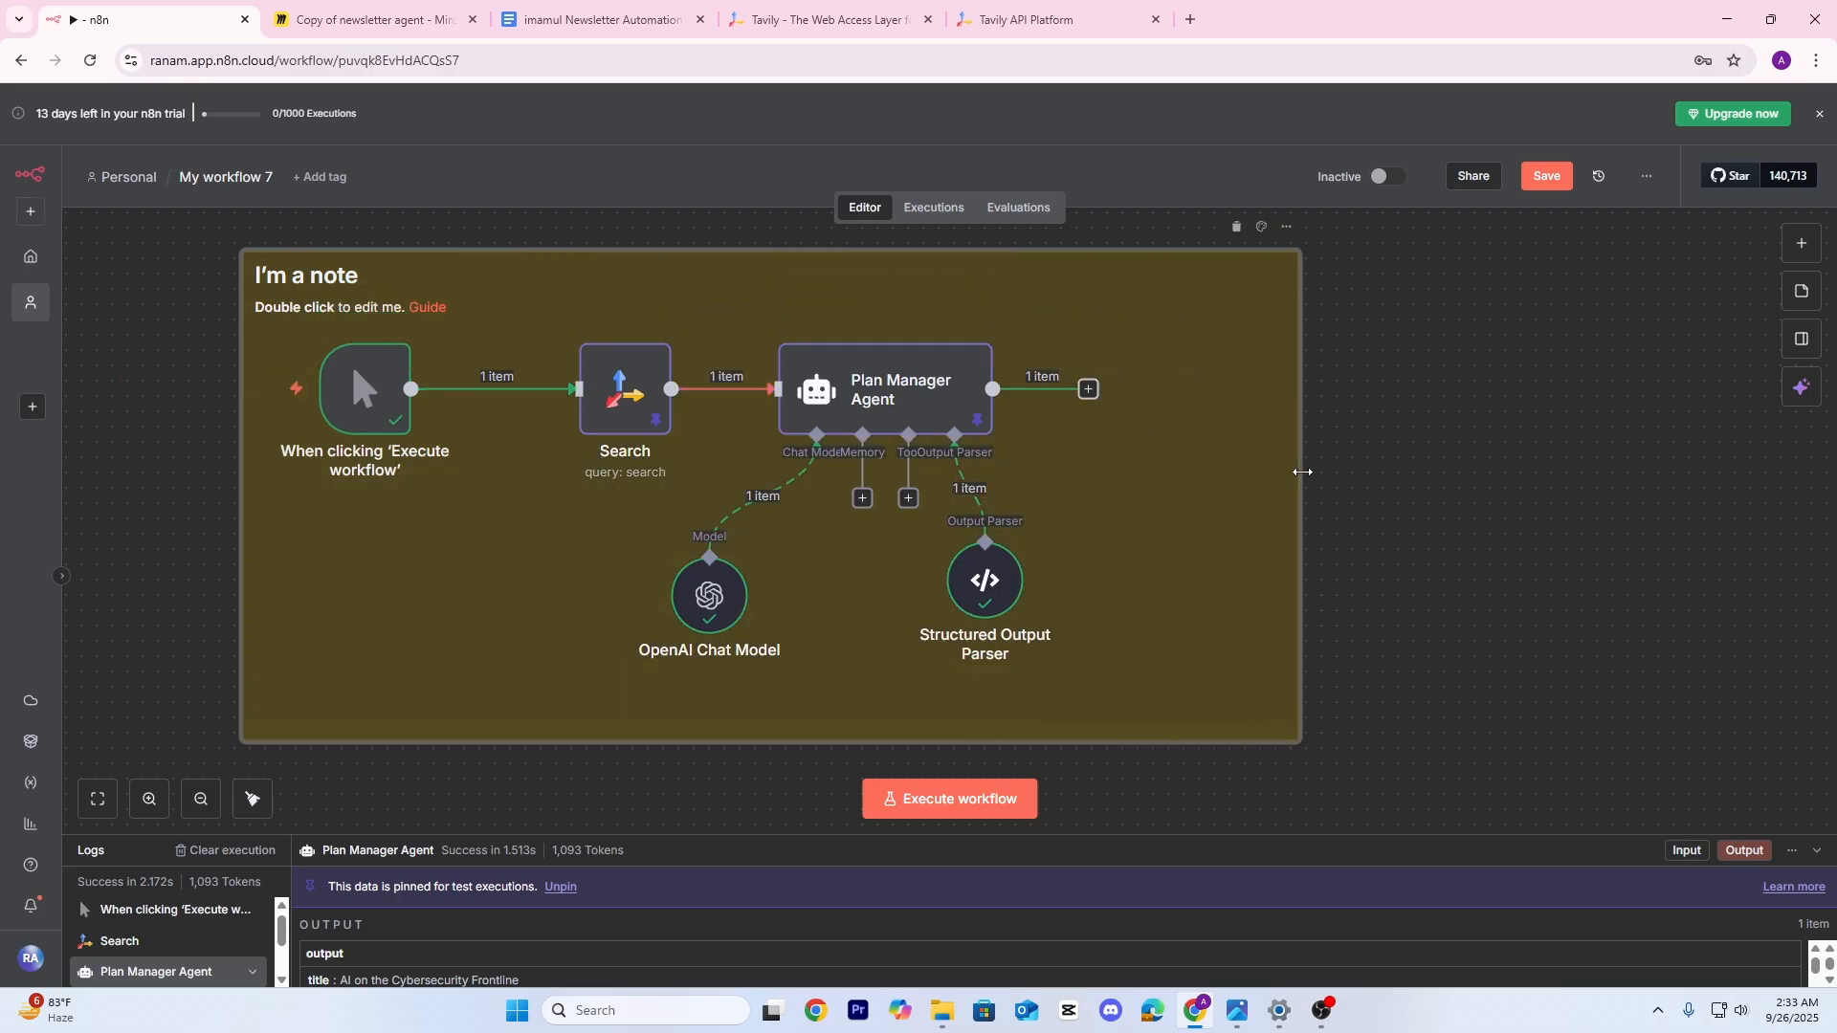
pyautogui.moveTo(1302, 472); pyautogui.dragTo(1134, 459)
pyautogui.moveTo(919, 562); pyautogui.dragTo(961, 581)
# Replace the note's placeholder text with the heading 'Final Title and Topic'
pyautogui.doubleClick(358, 321)
pyautogui.moveTo(907, 322); pyautogui.dragTo(314, 318)
pyautogui.press('BackSpace')
pyautogui.press('BackSpace')
pyautogui.press('BackSpace')
pyautogui.press('BackSpace')
pyautogui.press('BackSpace')
pyautogui.press('BackSpace')
pyautogui.press('BackSpace')
pyautogui.press('BackSpace')
pyautogui.press('BackSpace')
pyautogui.press('BackSpace')
pyautogui.press('BackSpace')
pyautogui.press('BackSpace')
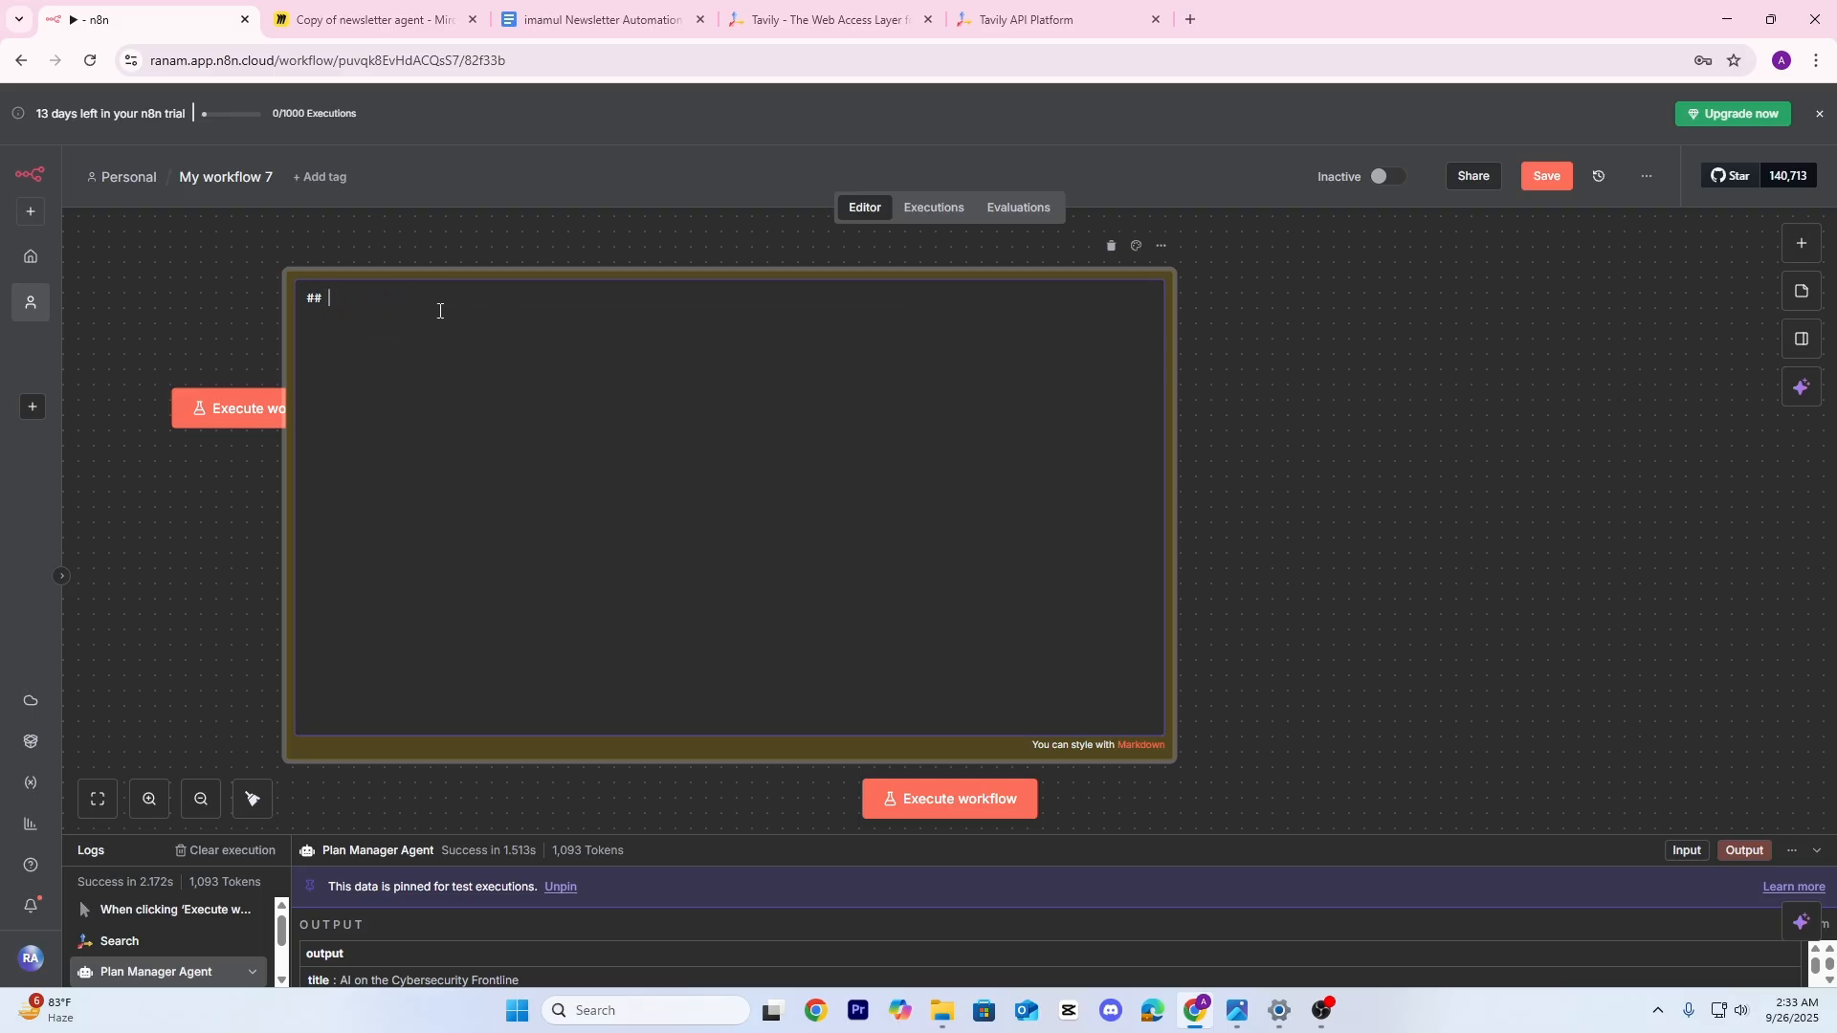
pyautogui.write('Final Title and Topic')
pyautogui.press('Escape')
pyautogui.moveTo(1414, 575); pyautogui.dragTo(1272, 575)
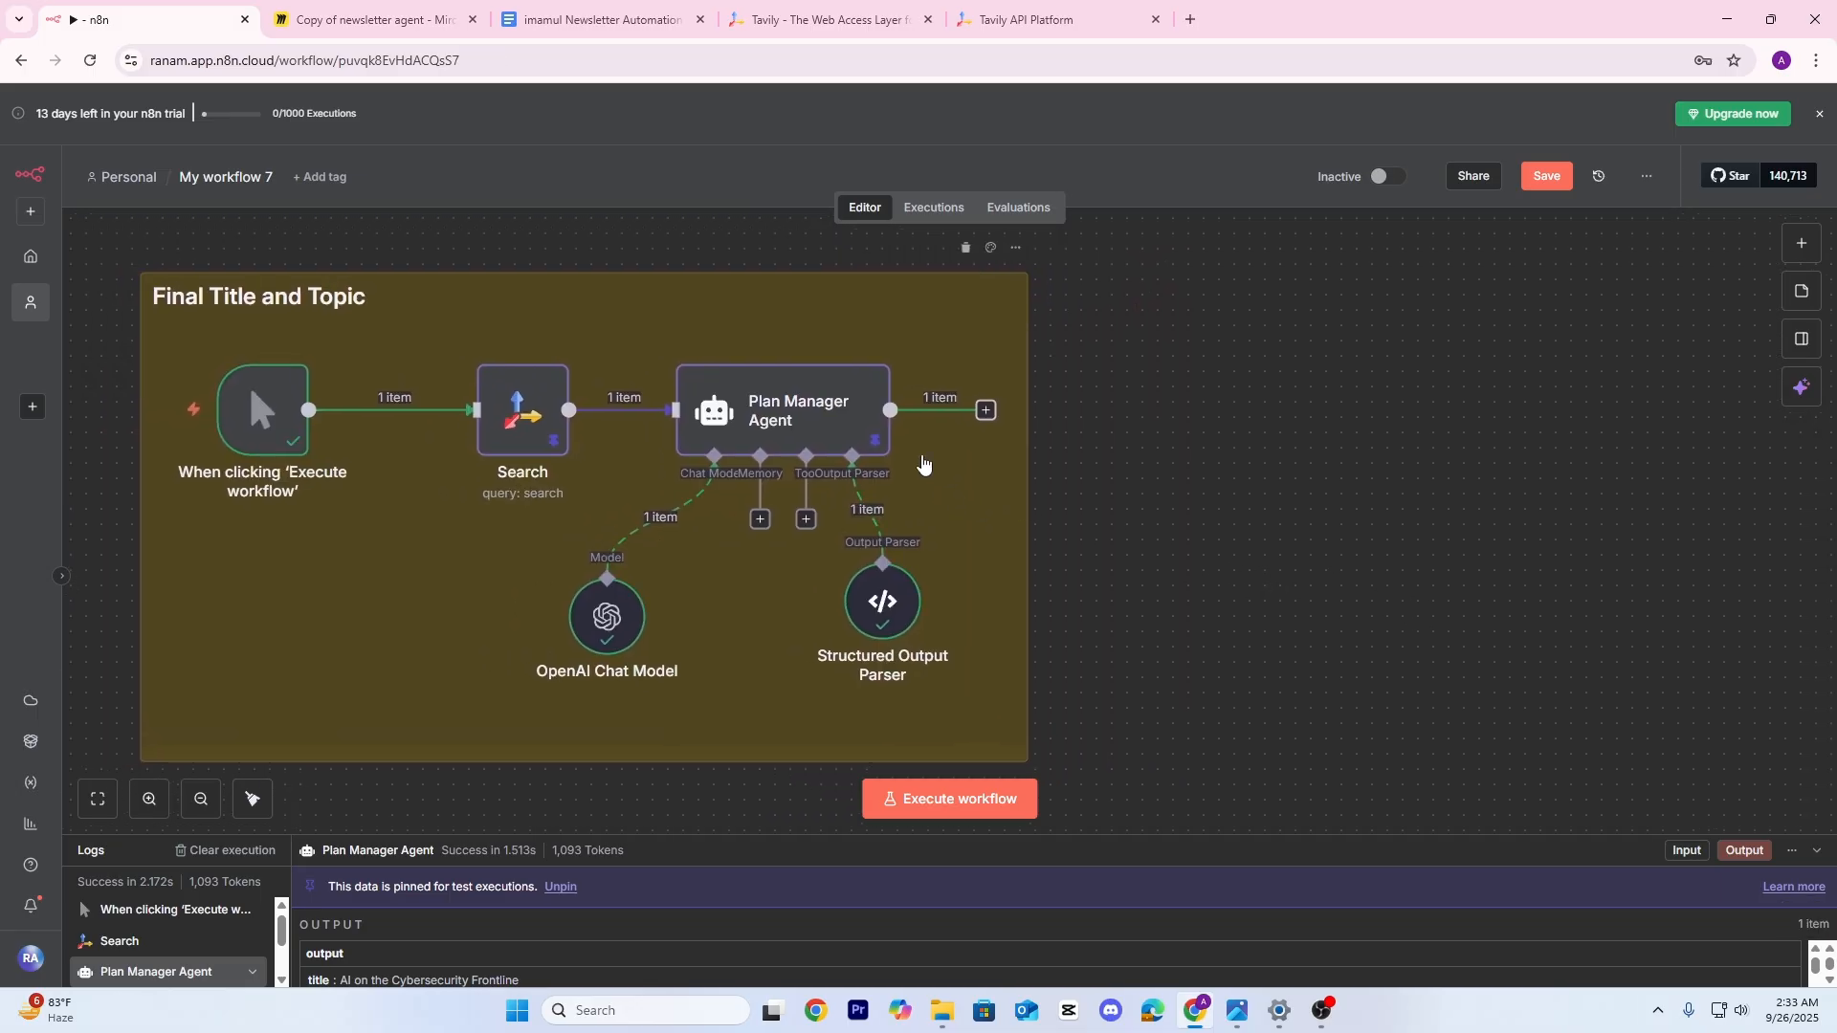
# Review the Plan Manager Agent's output in Schema view, then return to the Copy of newsletter agent board
pyautogui.doubleClick(840, 422)
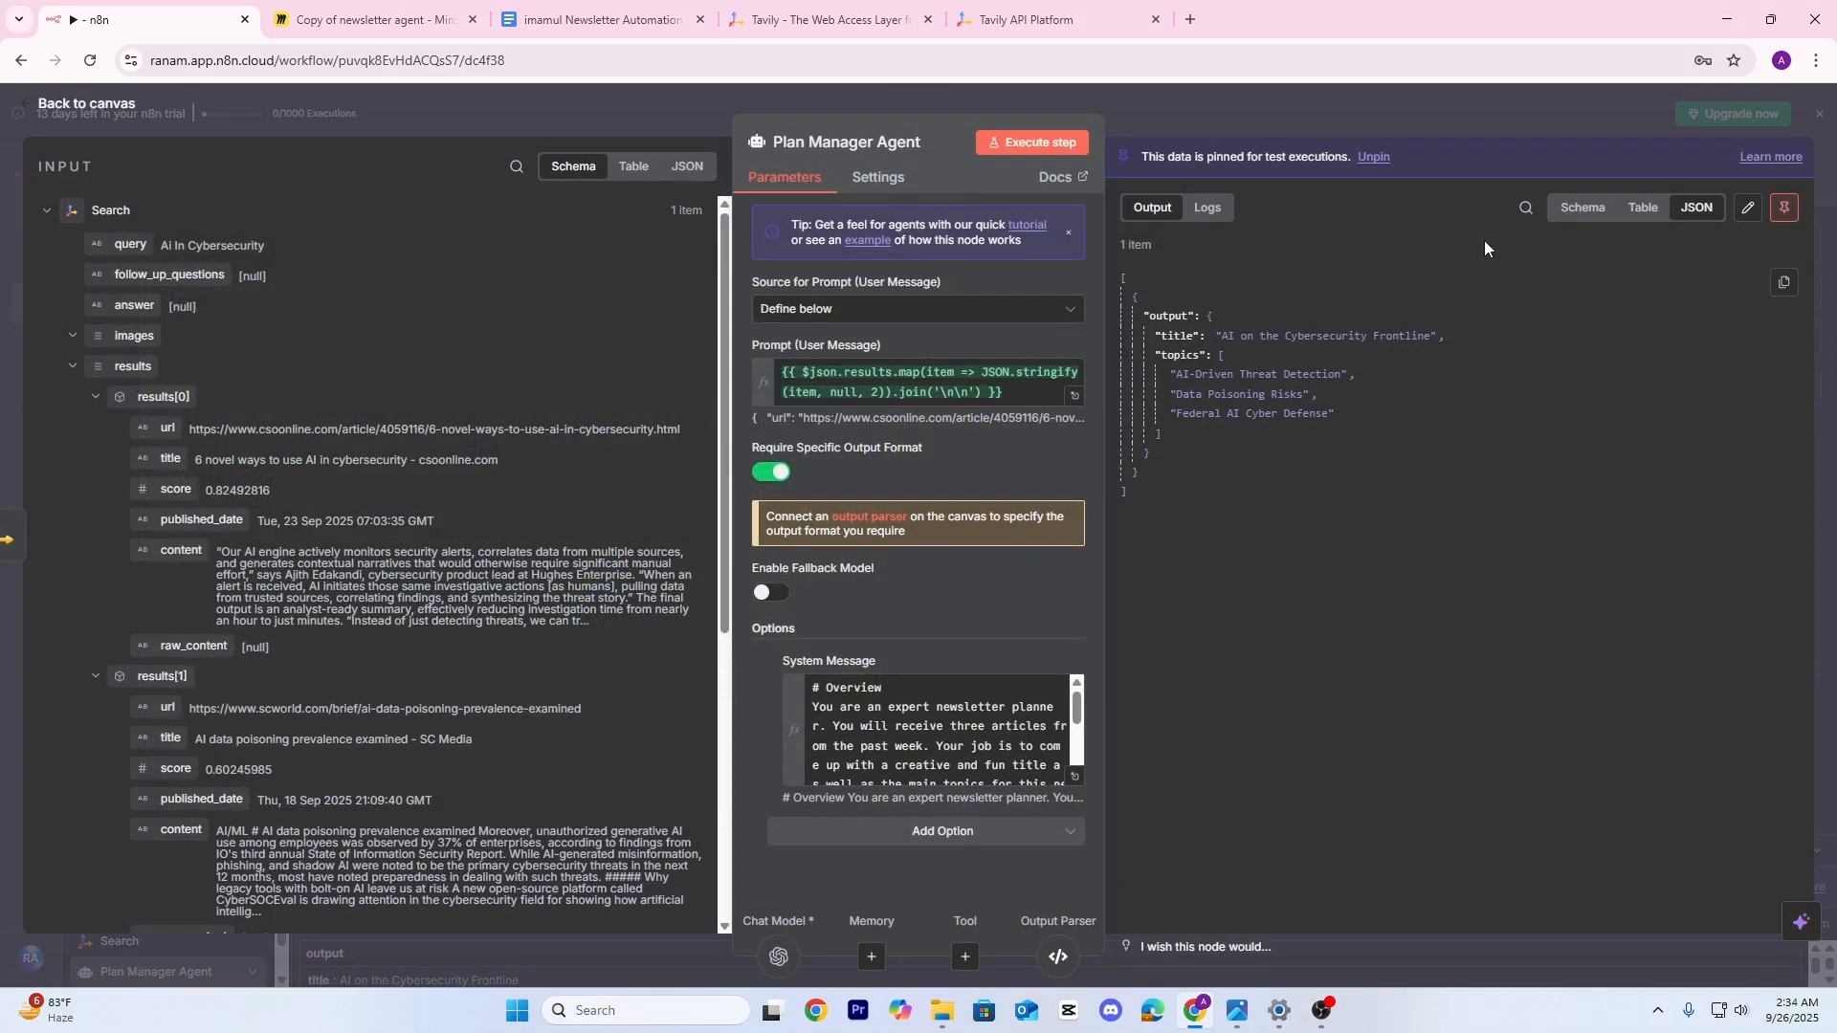
pyautogui.click(1583, 208)
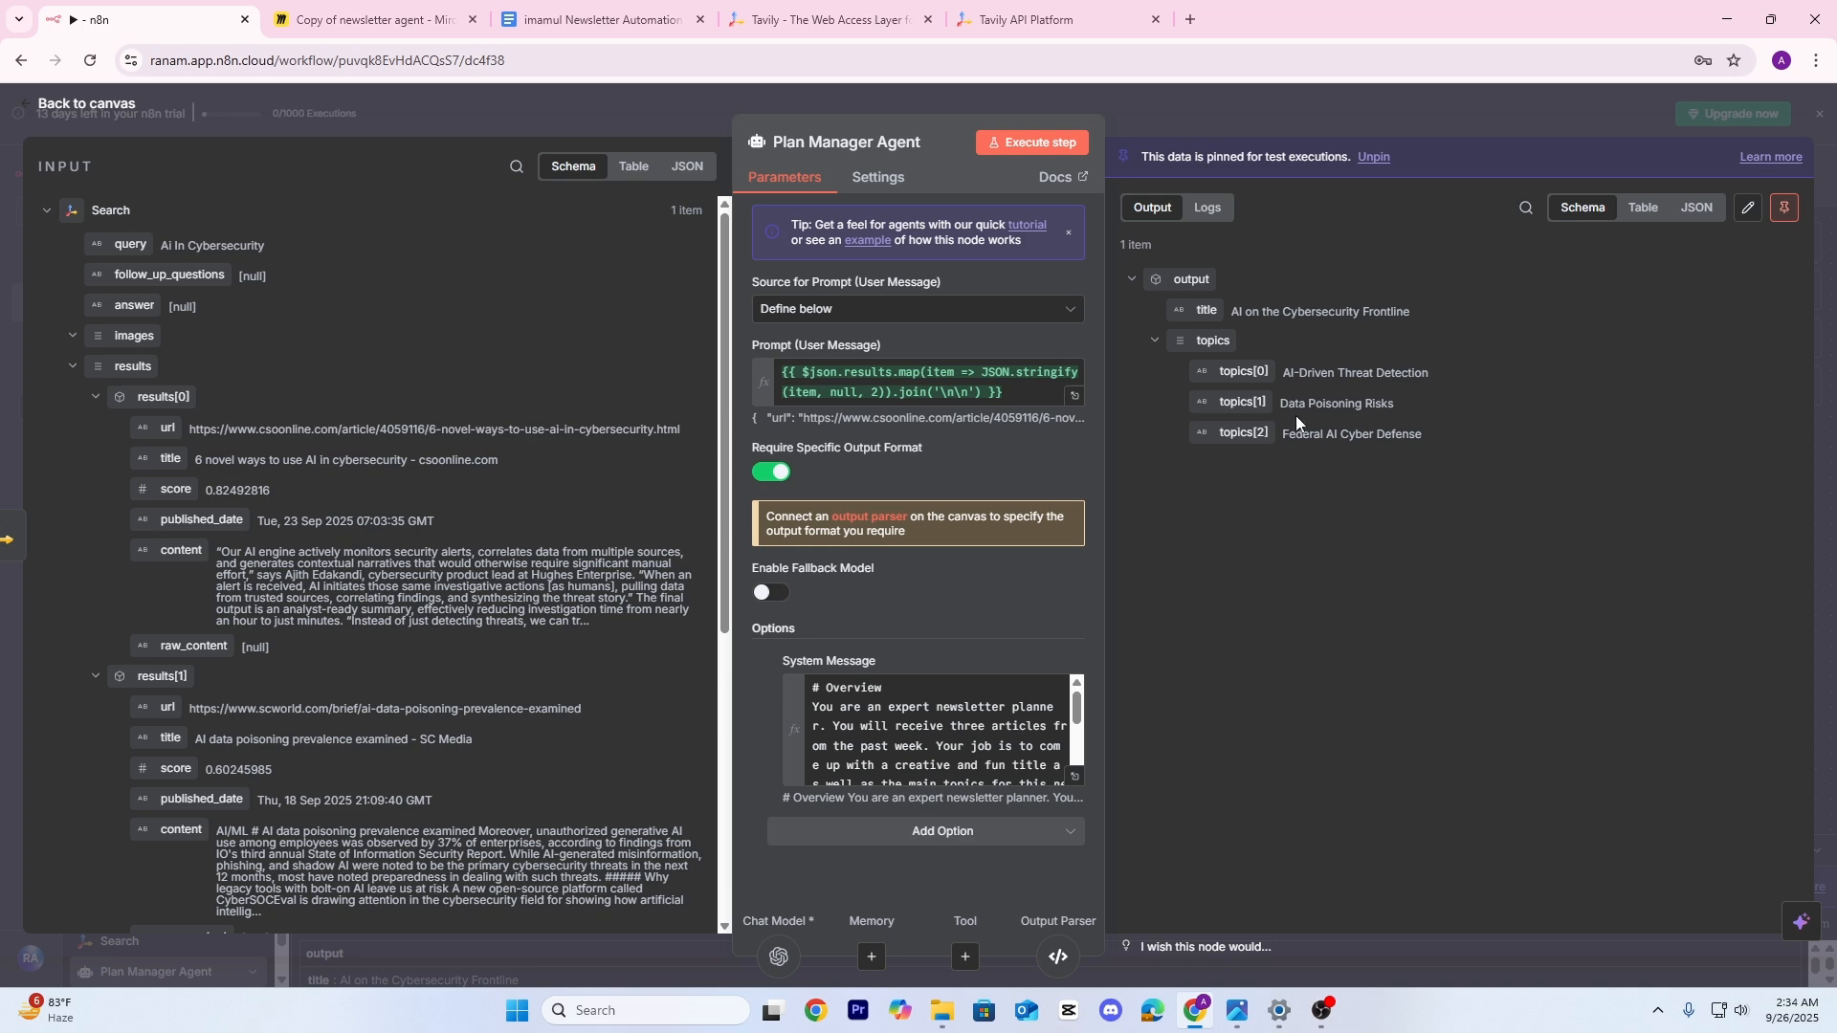
pyautogui.click(1415, 100)
pyautogui.moveTo(1235, 522)
pyautogui.mouseDown()
pyautogui.moveTo(1292, 522)
pyautogui.moveTo(1211, 525)
pyautogui.mouseUp()
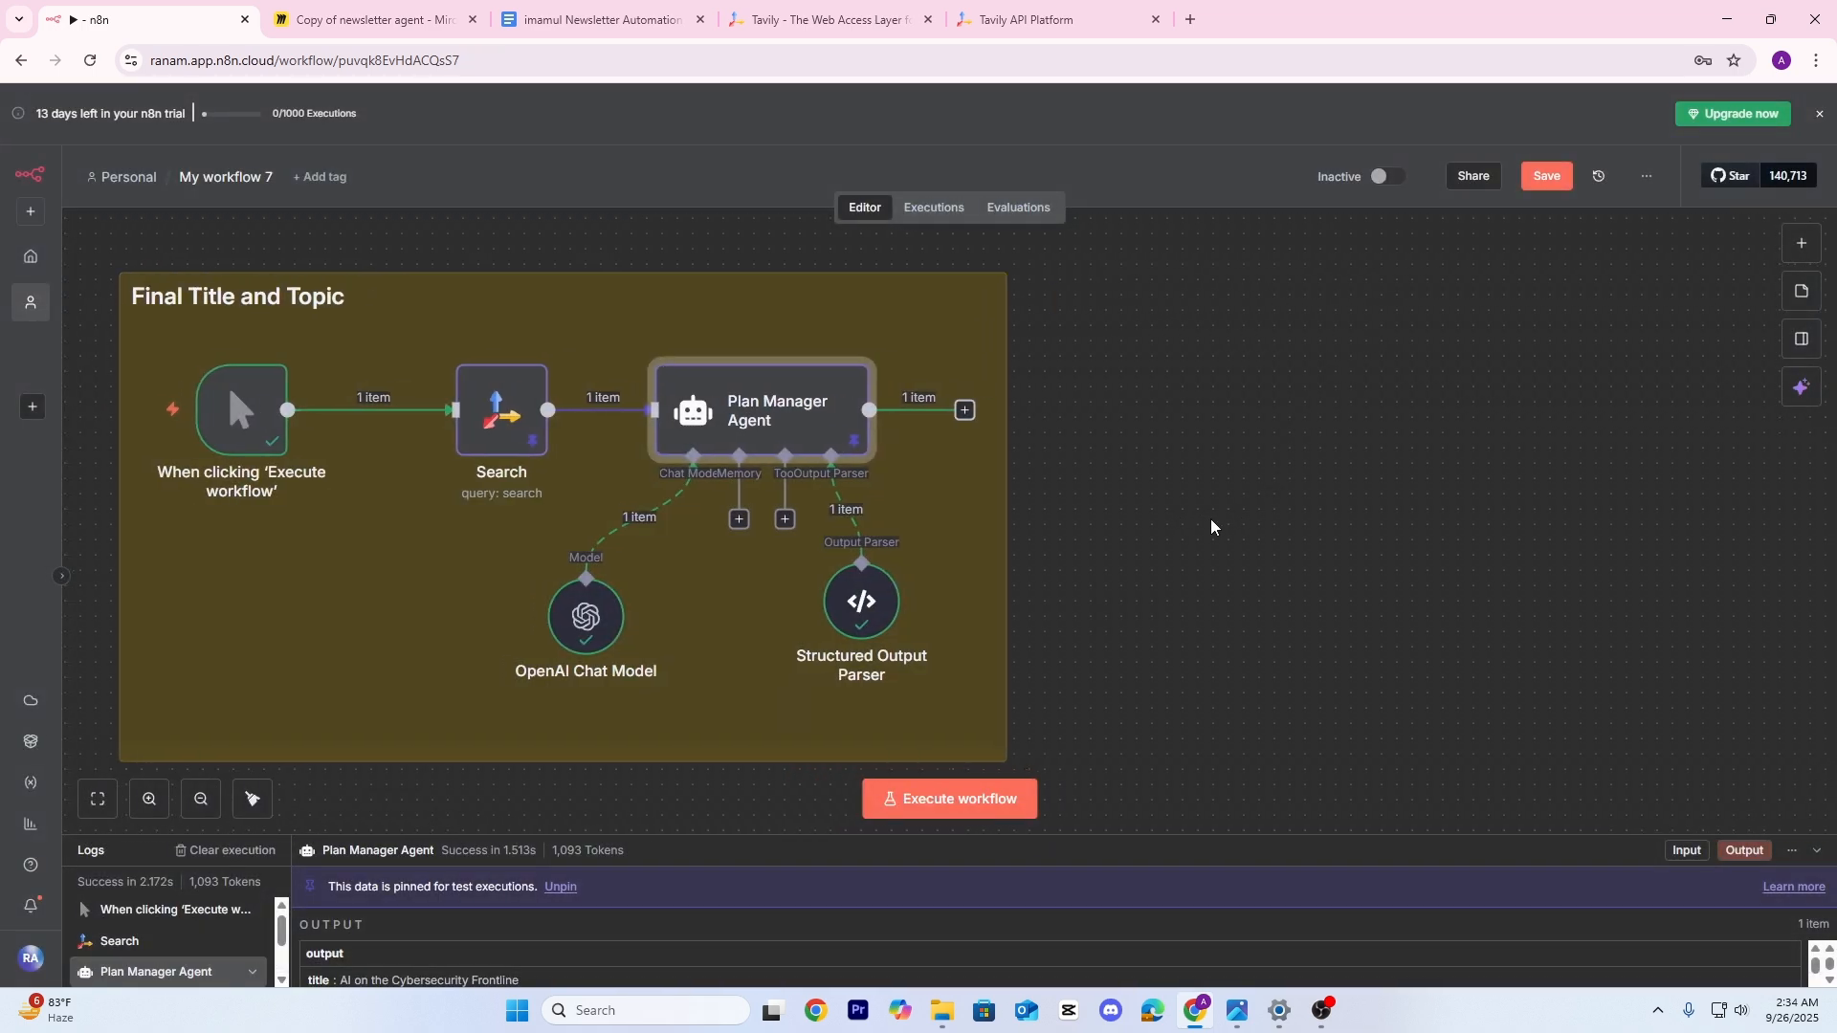
pyautogui.click(366, 21)
# Draw a freehand pen loop around the Tavily and Plan Manager Agent stickies
pyautogui.moveTo(696, 500)
pyautogui.mouseDown()
pyautogui.moveTo(790, 555)
pyautogui.moveTo(664, 509)
pyautogui.mouseUp()
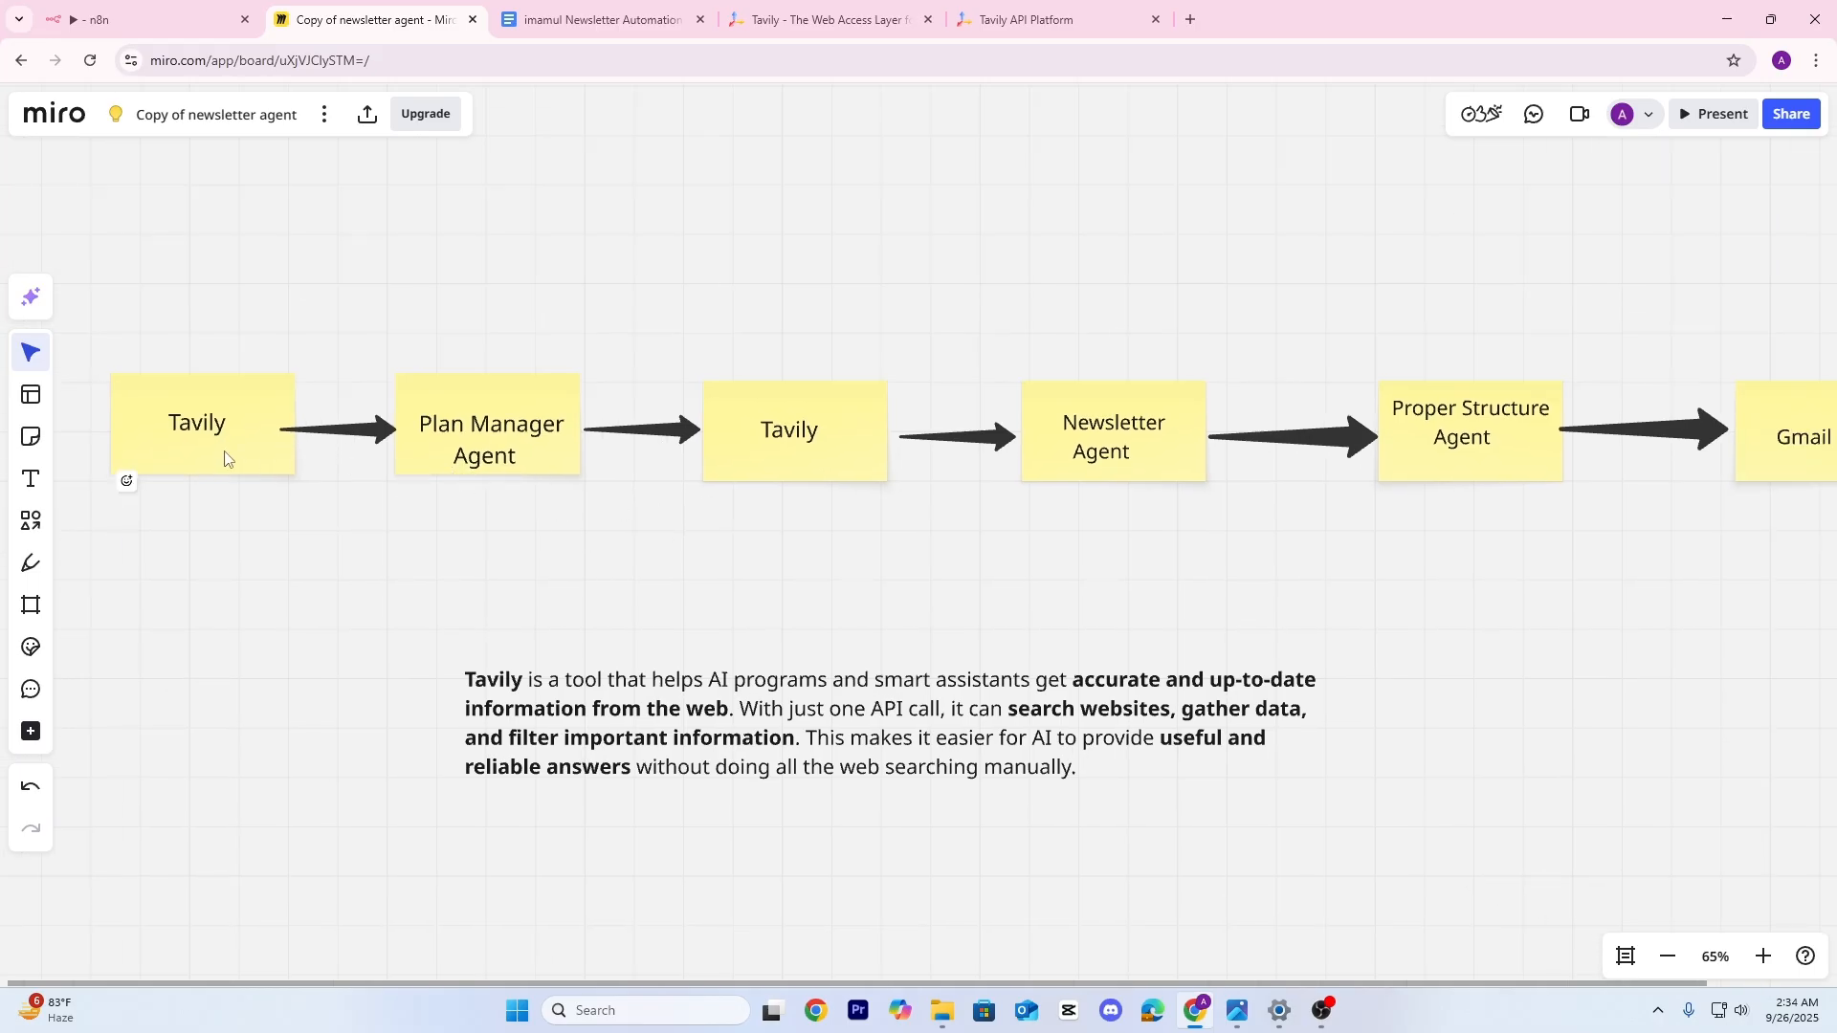
pyautogui.click(31, 564)
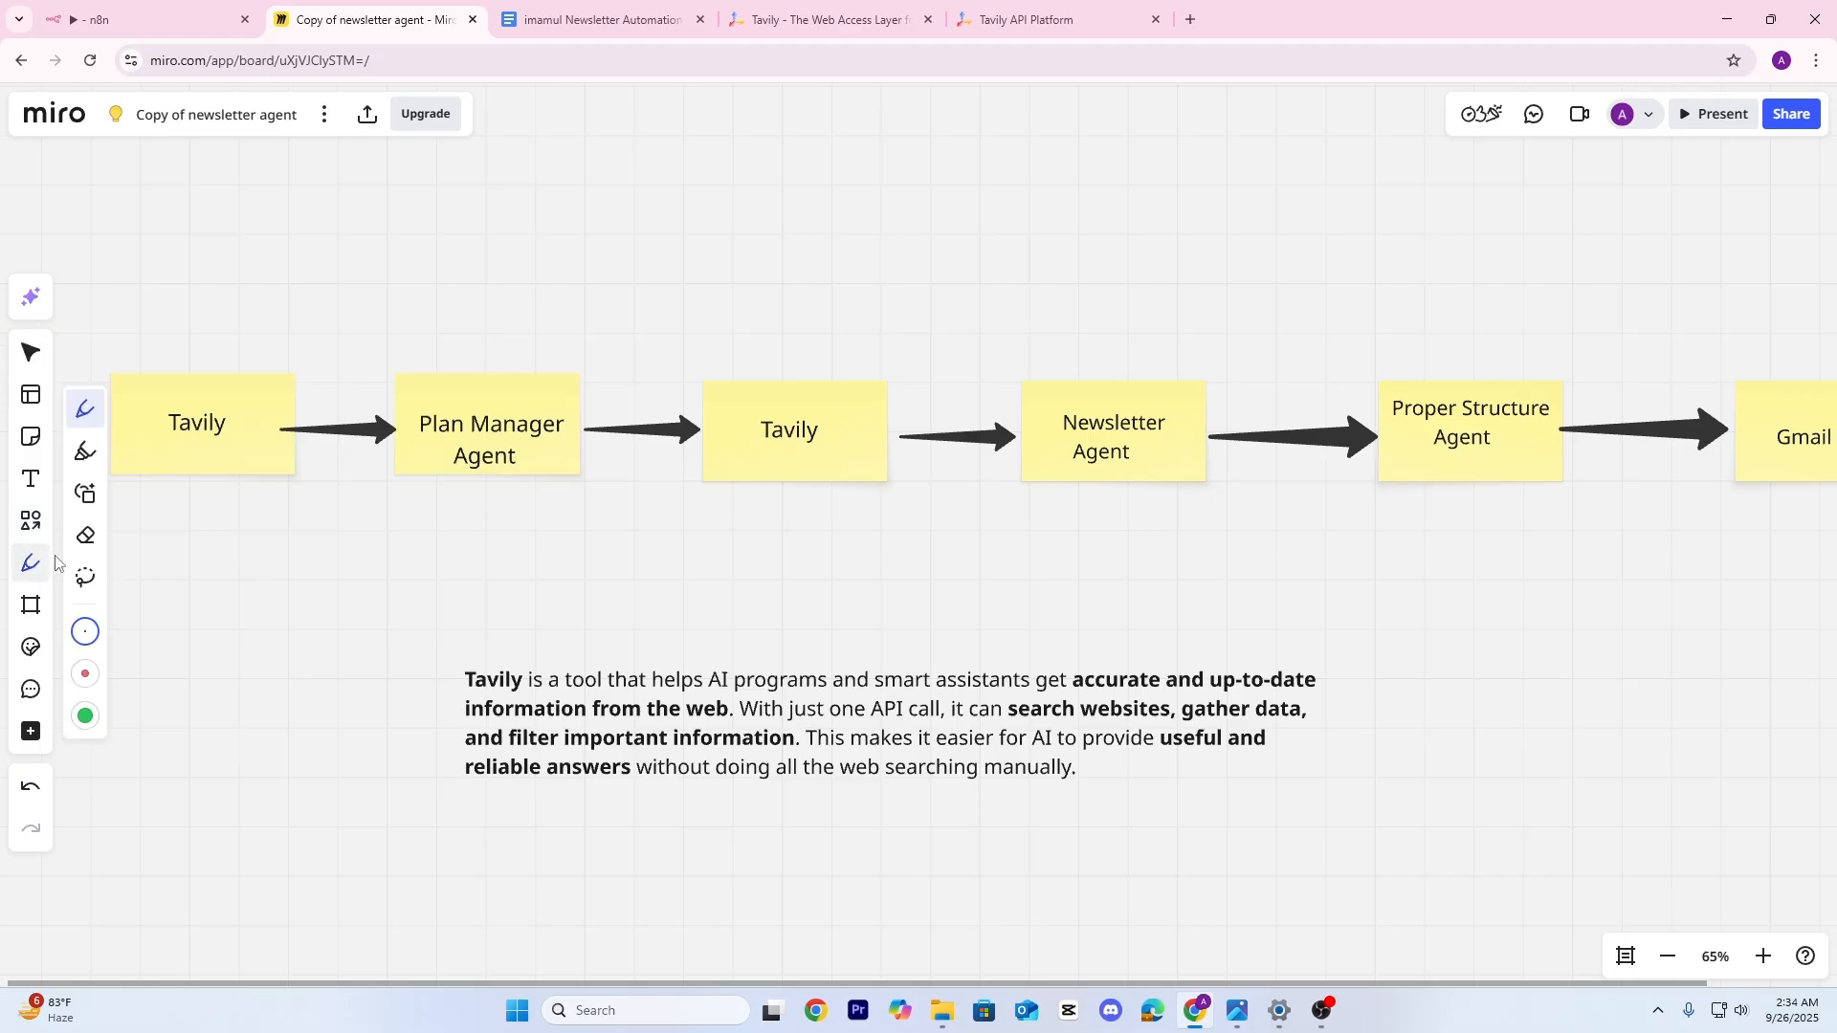
pyautogui.moveTo(112, 323)
pyautogui.mouseDown()
pyautogui.moveTo(710, 334)
pyautogui.moveTo(647, 559)
pyautogui.mouseUp()
pyautogui.hscroll(-5, 765, 536)
pyautogui.moveTo(1012, 527)
pyautogui.mouseDown()
pyautogui.moveTo(586, 545)
pyautogui.moveTo(451, 271)
pyautogui.moveTo(660, 293)
pyautogui.moveTo(454, 402)
pyautogui.moveTo(675, 563)
pyautogui.mouseUp()
pyautogui.hscroll(1, 805, 517)
pyautogui.hscroll(3, 805, 517)
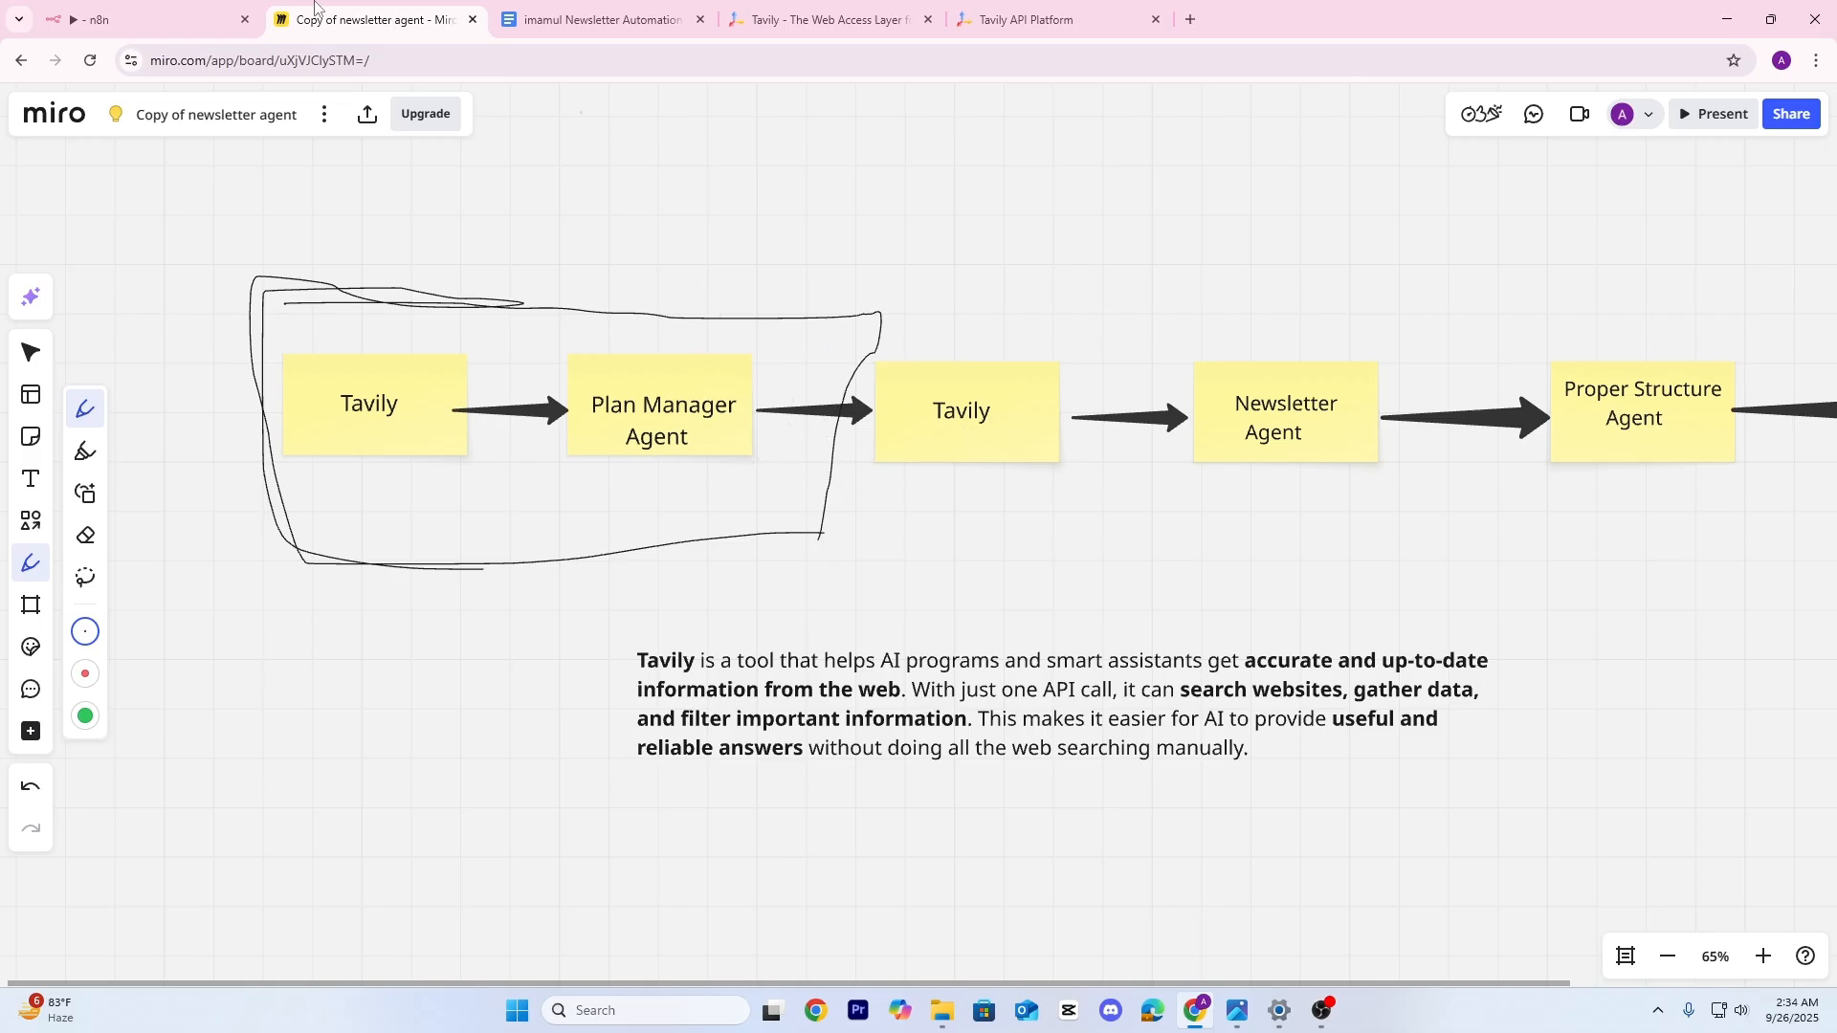
# Back in n8n, shrink the Final Title and Topic sticky note around the first stage
pyautogui.click(153, 19)
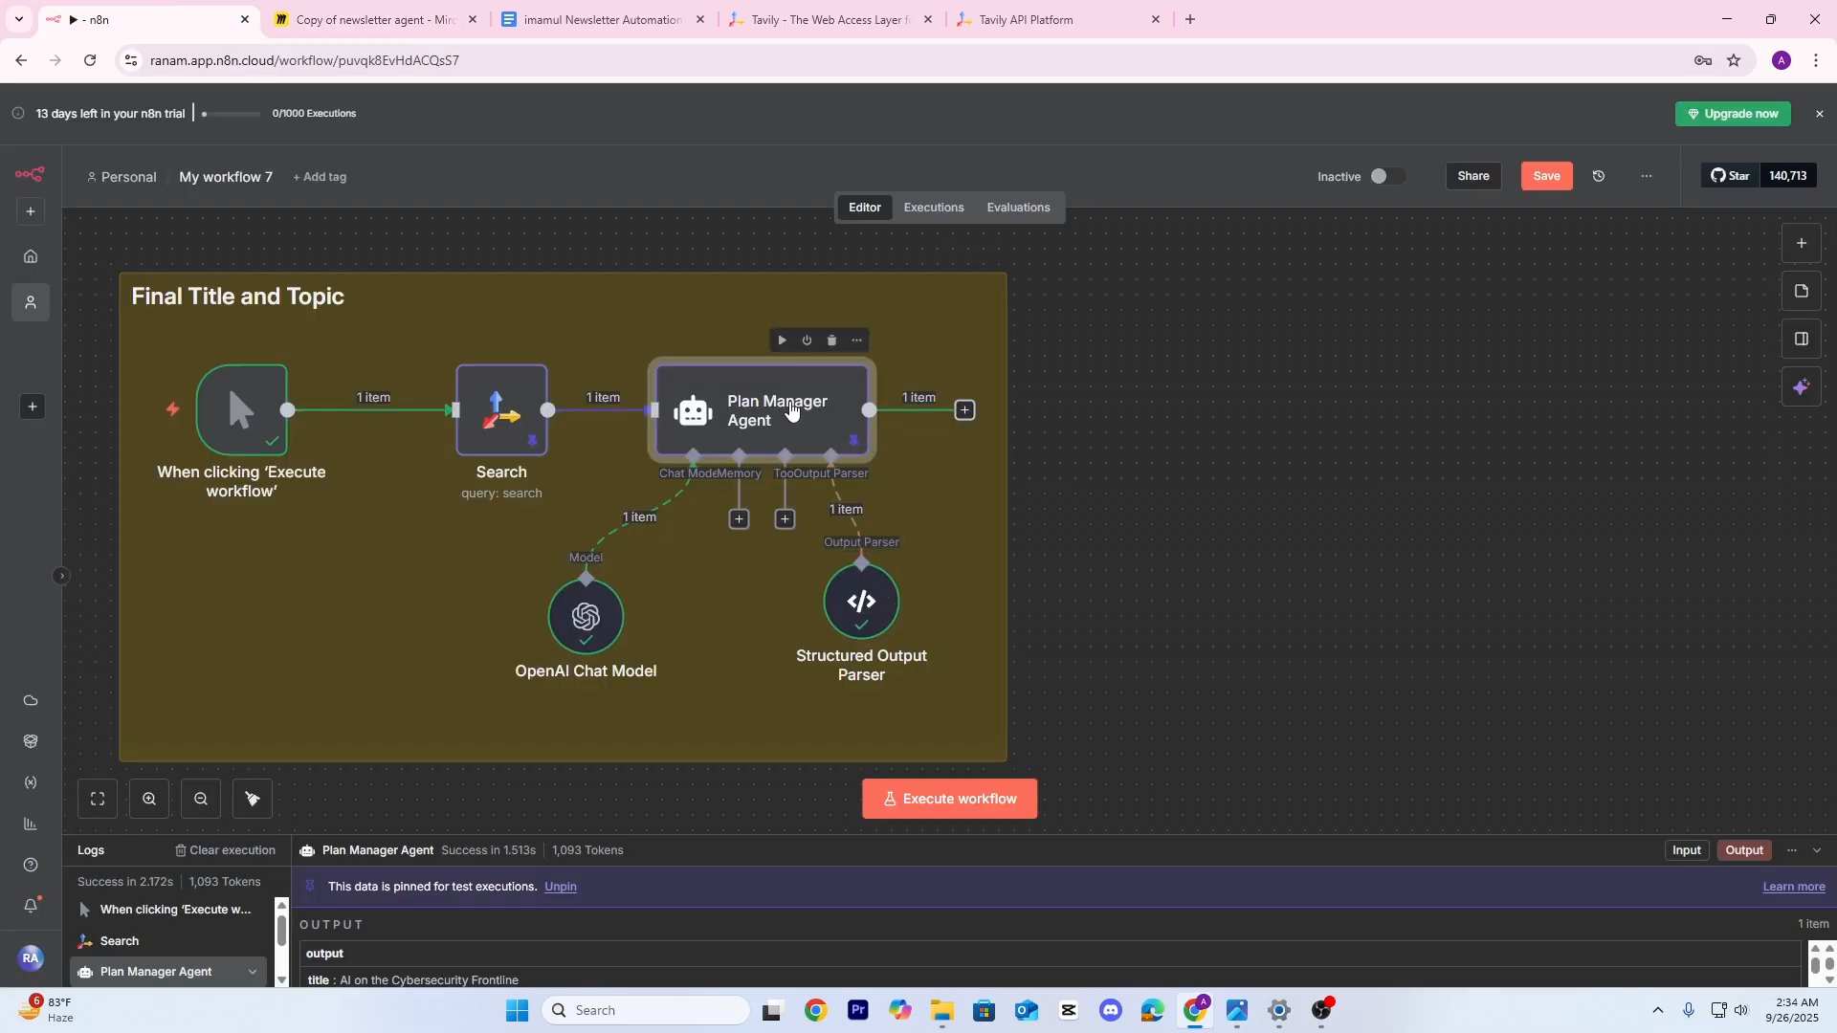
pyautogui.doubleClick(791, 409)
pyautogui.click(1414, 117)
pyautogui.moveTo(1083, 550); pyautogui.dragTo(927, 567)
pyautogui.moveTo(848, 472)
pyautogui.mouseDown()
pyautogui.moveTo(794, 472)
pyautogui.moveTo(831, 472)
pyautogui.mouseUp()
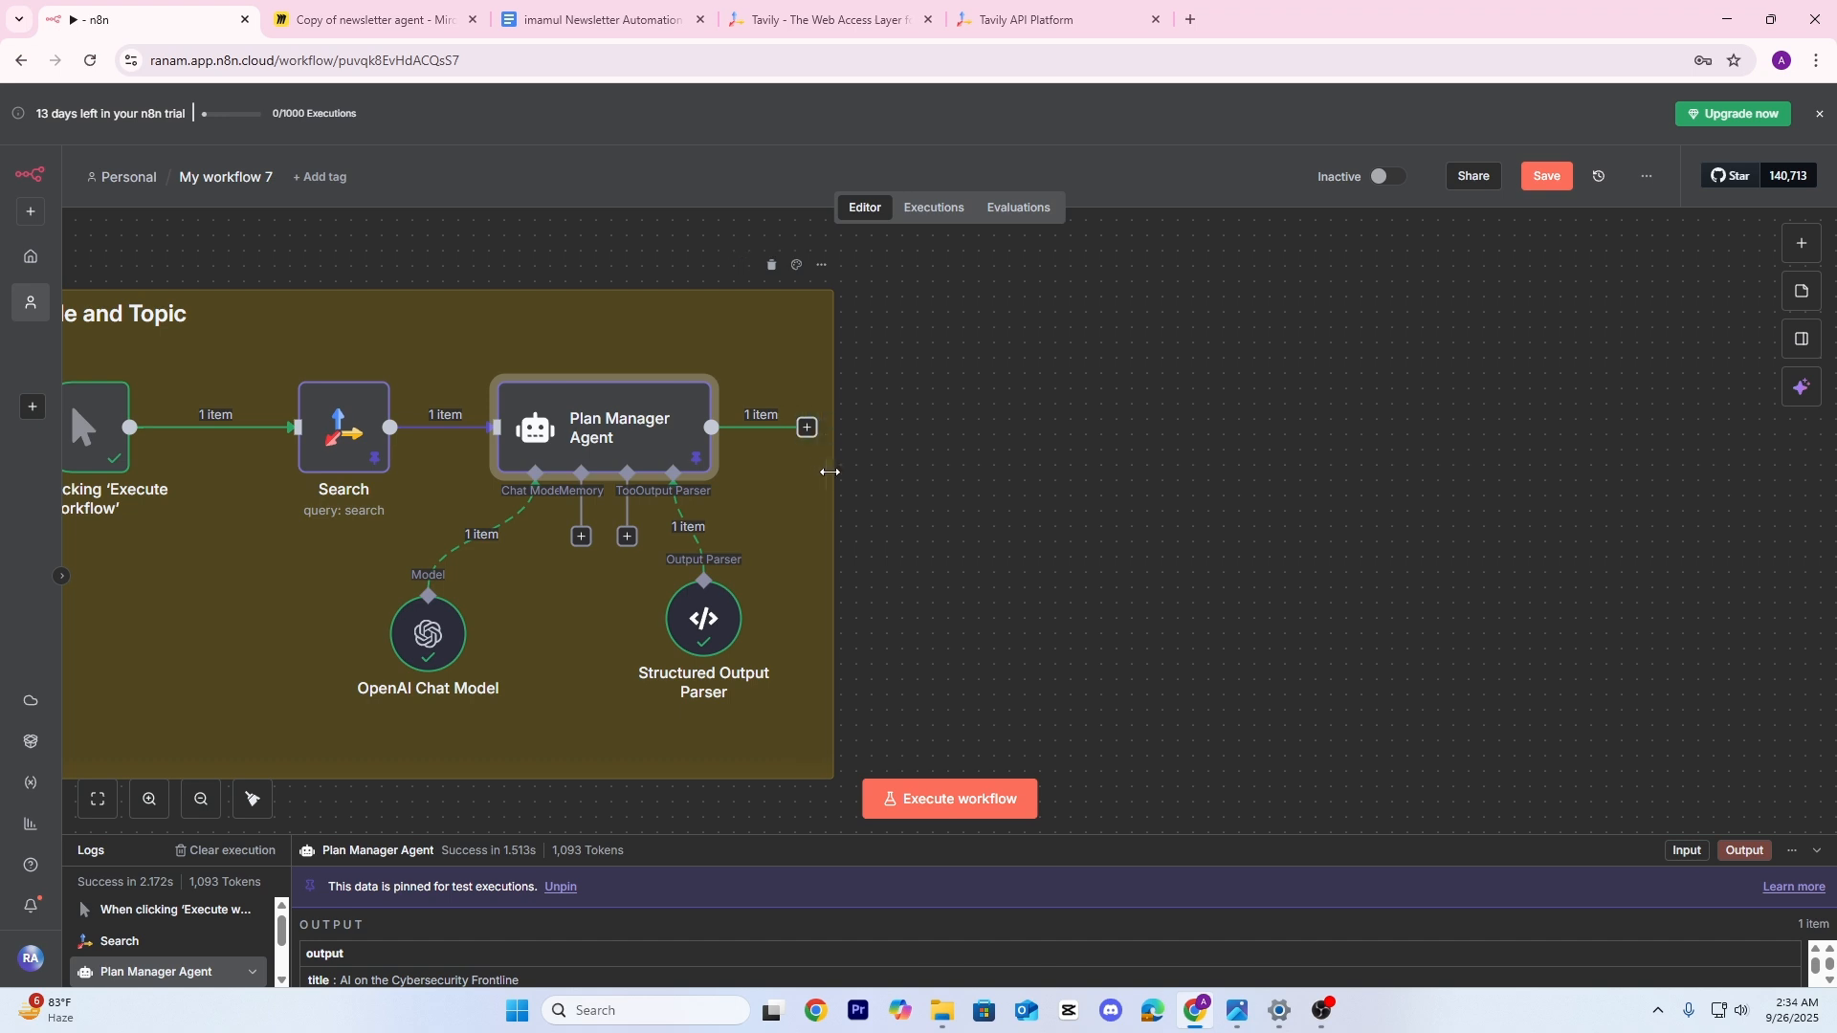
# Add a Split Out step after the Plan Manager Agent splitting on the topics field
pyautogui.click(807, 428)
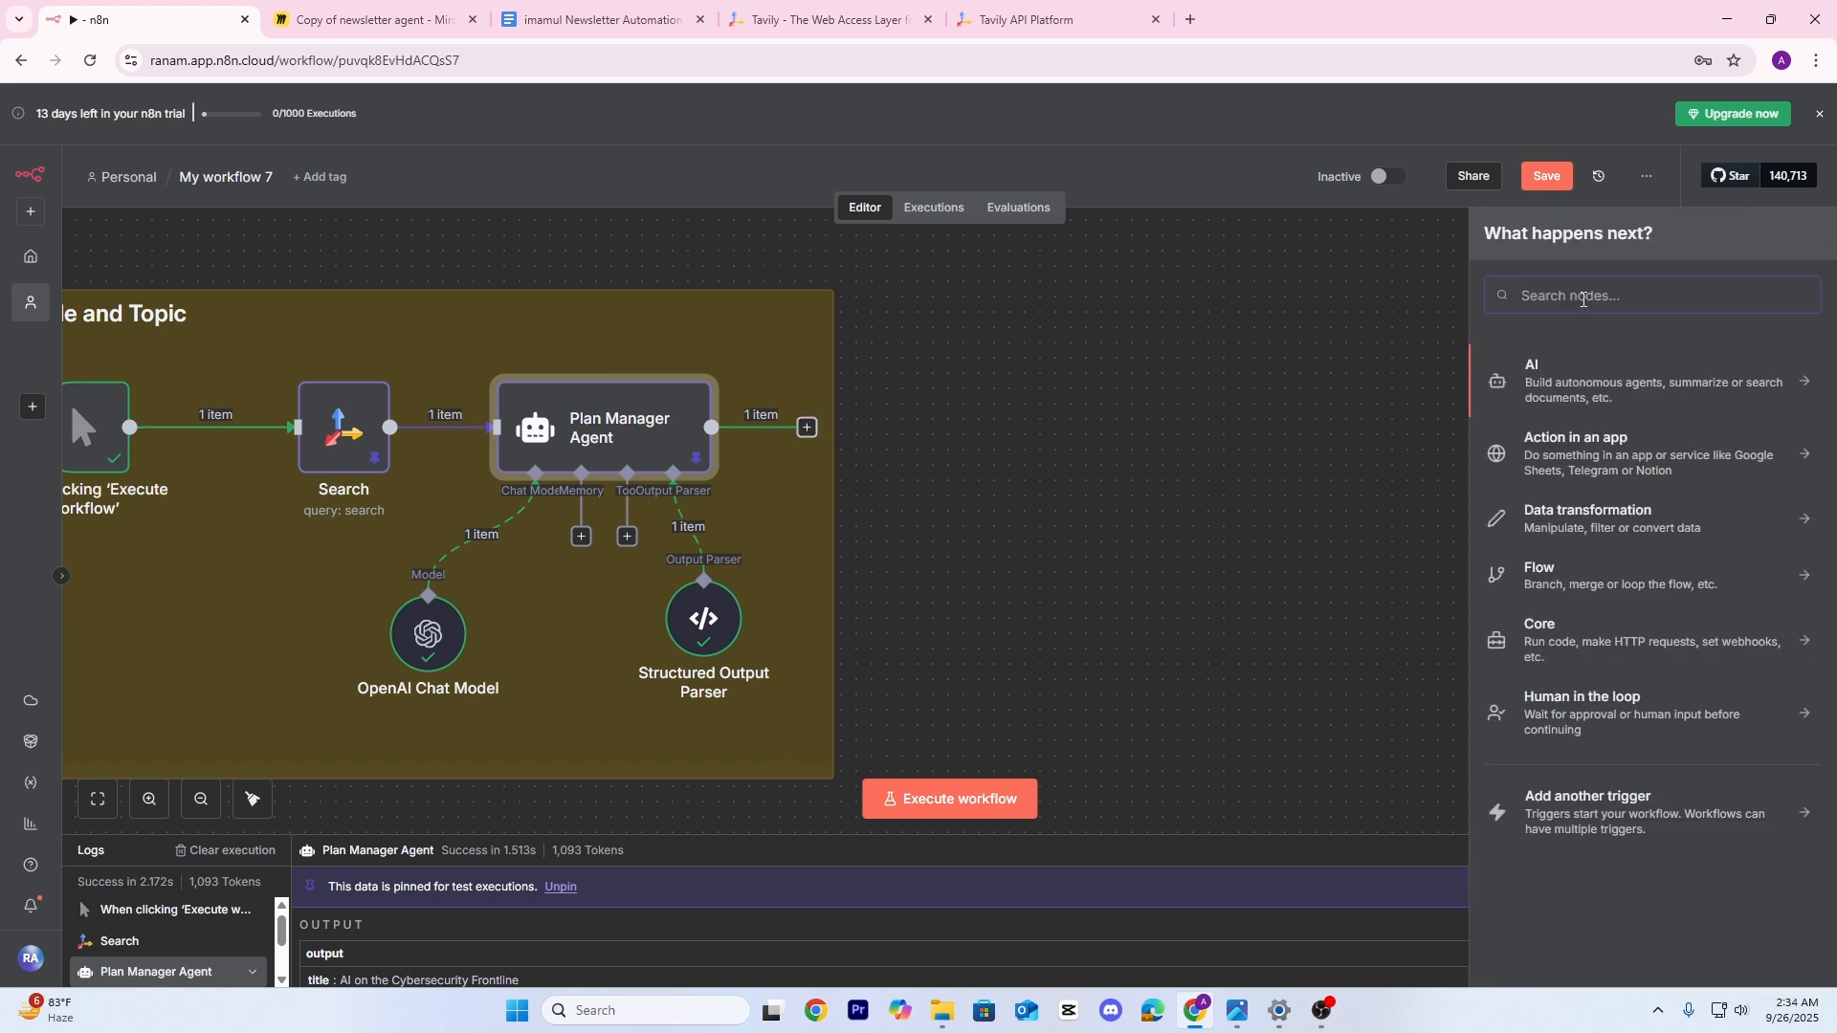
pyautogui.write('s')
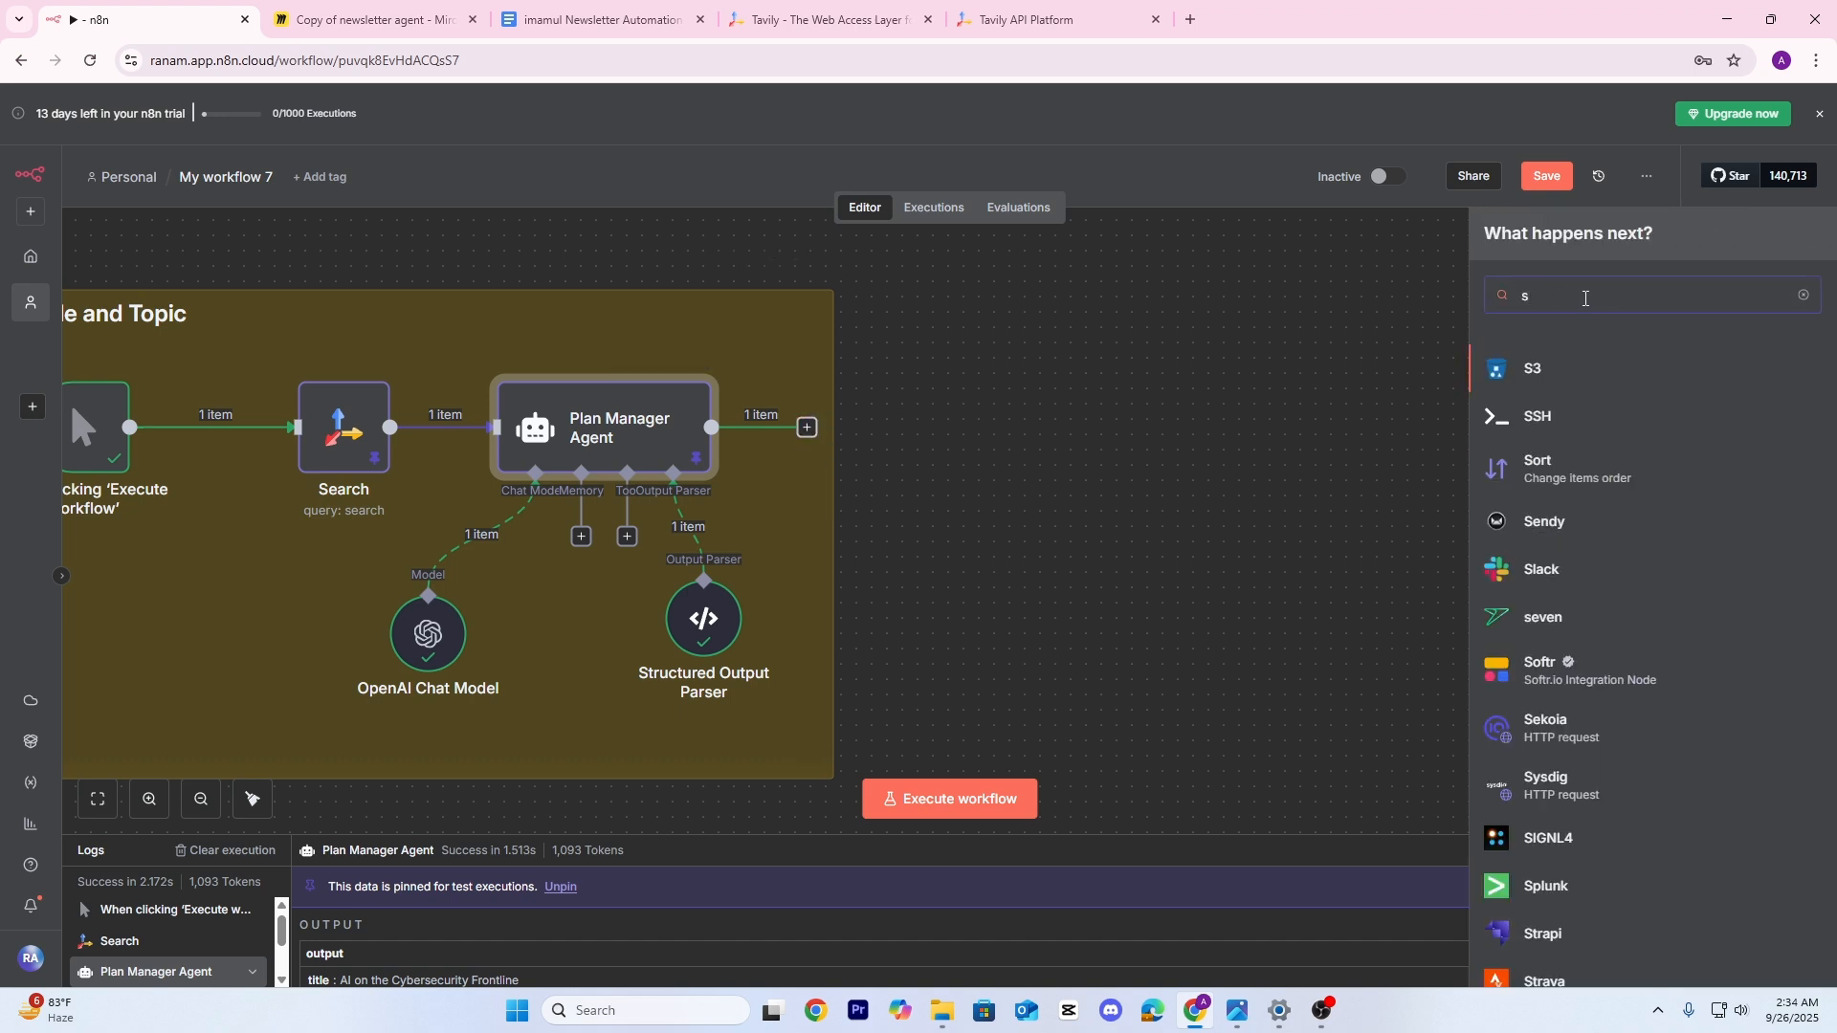
pyautogui.write('pl')
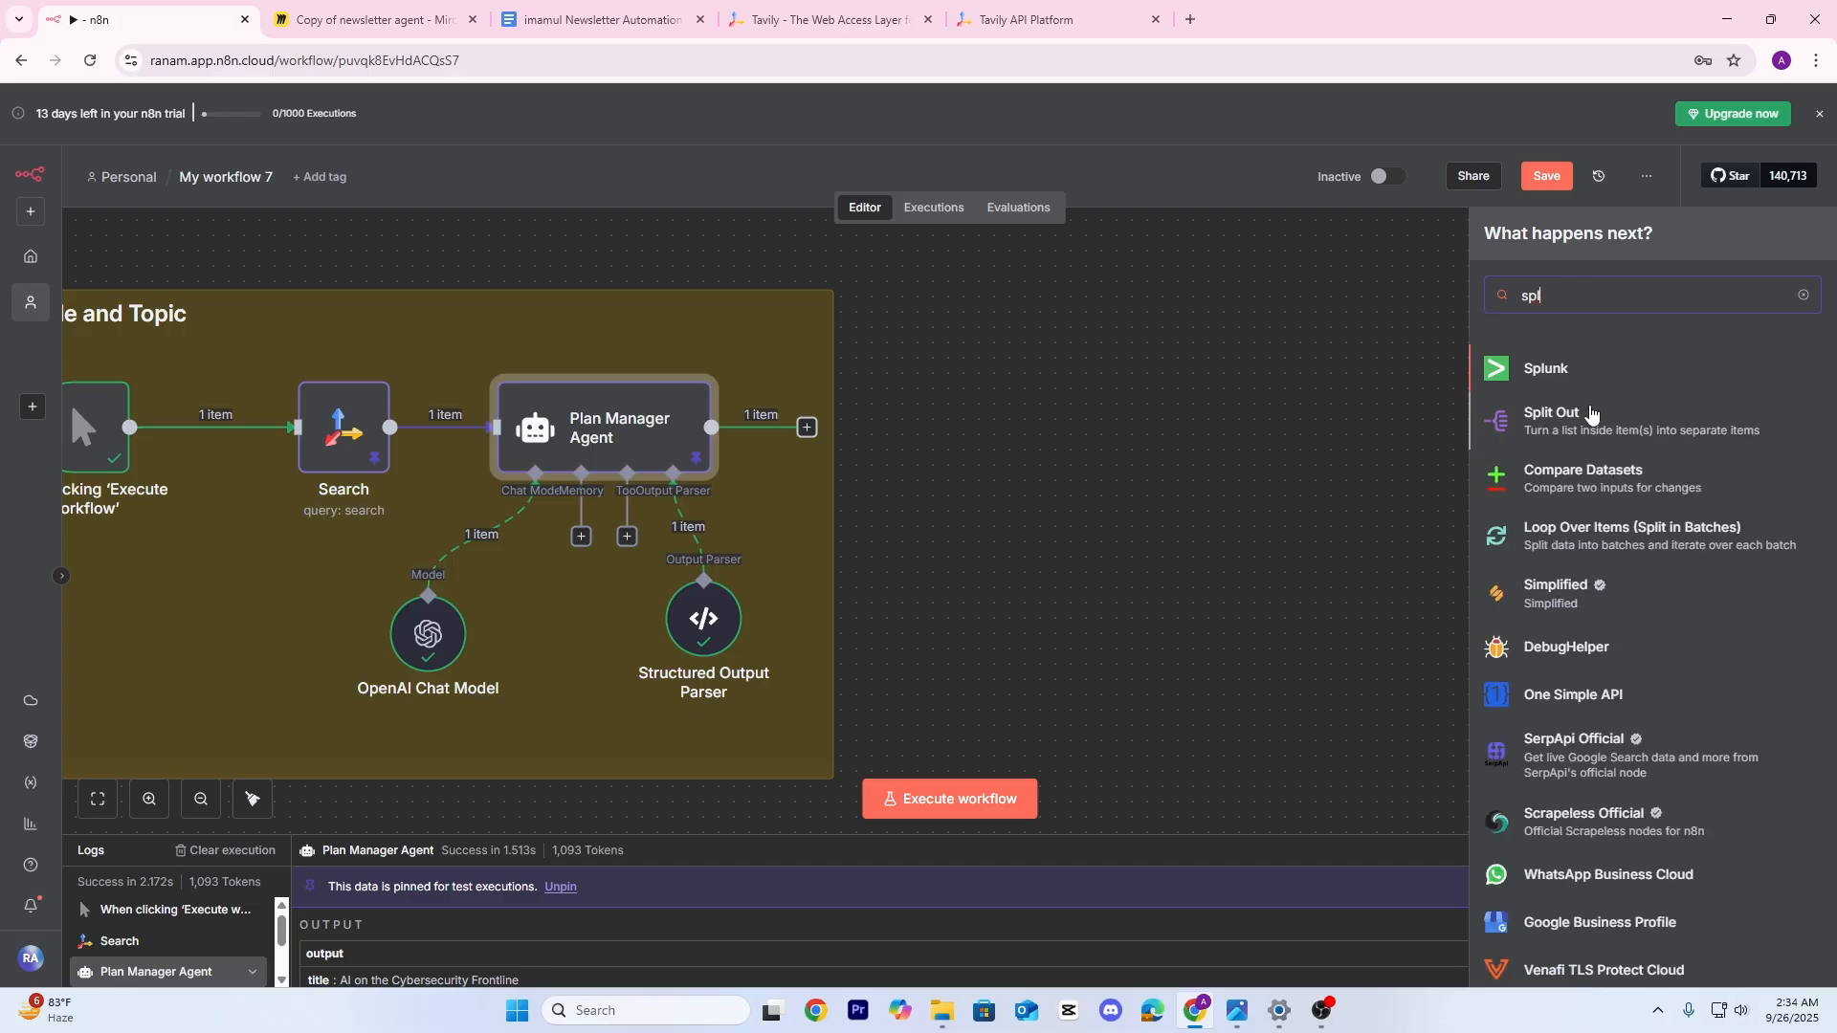
pyautogui.click(1574, 431)
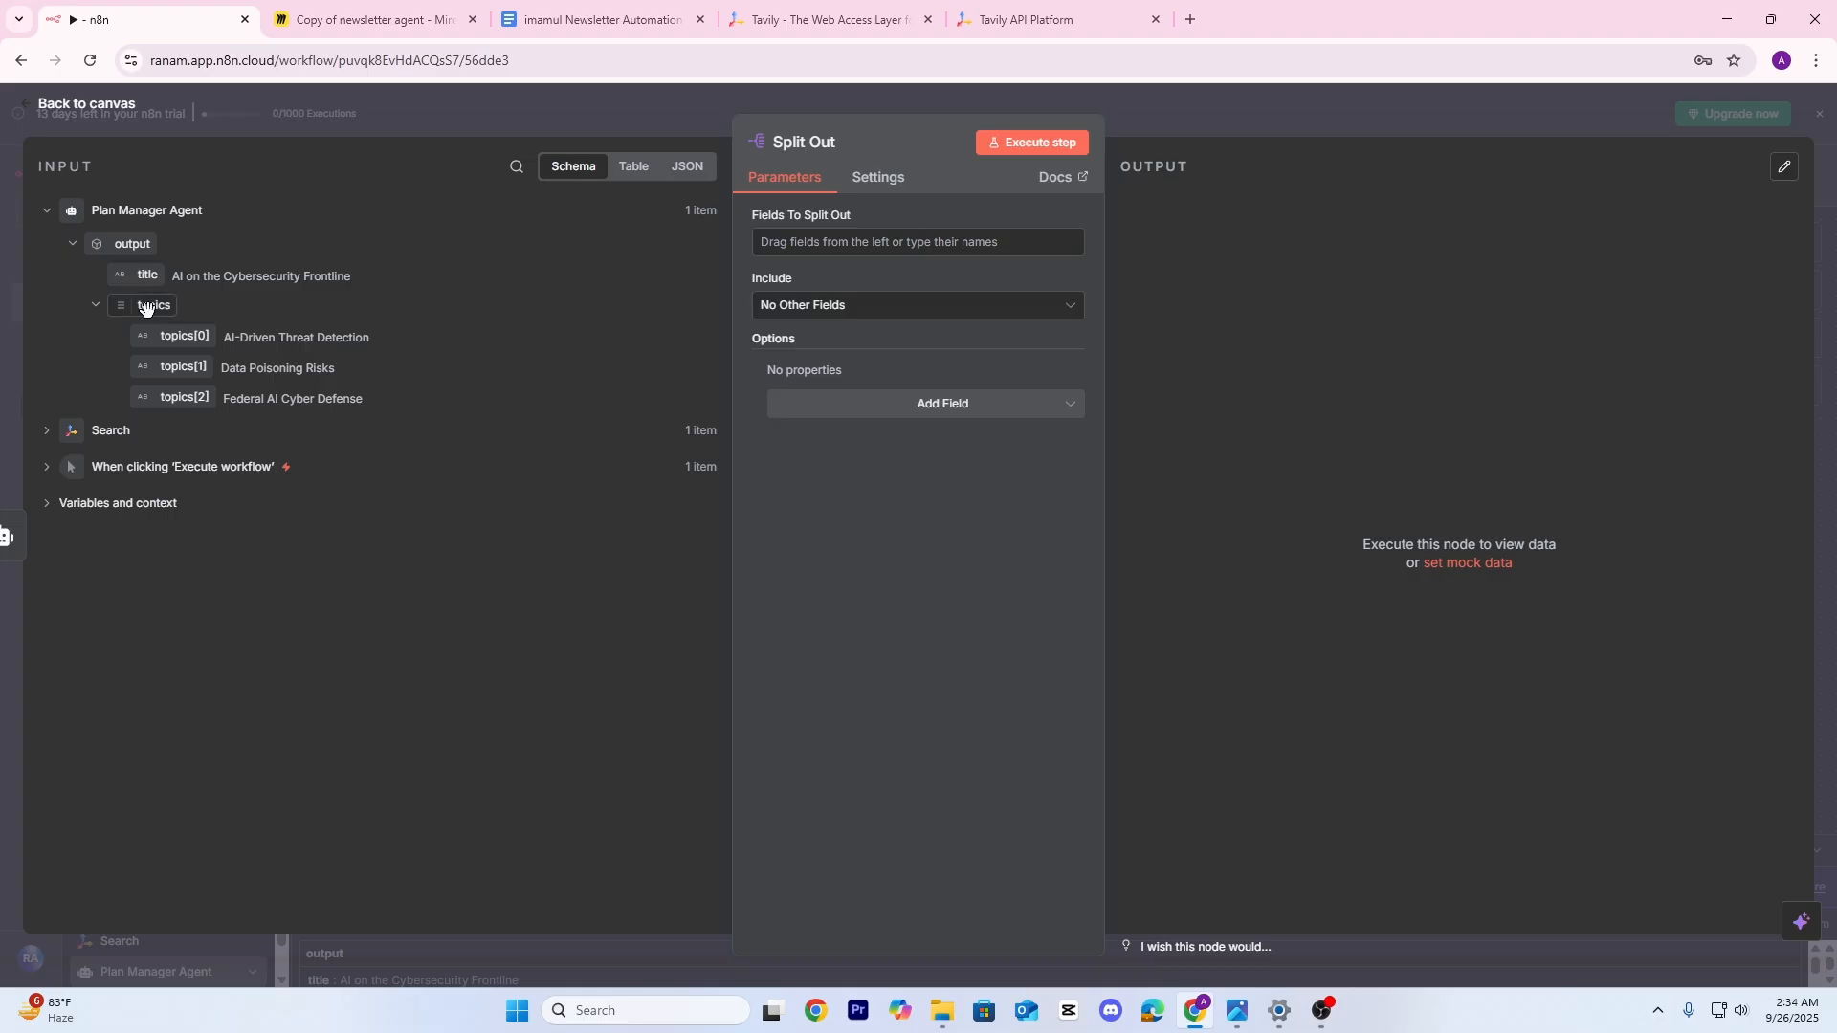
pyautogui.moveTo(151, 308); pyautogui.dragTo(795, 244)
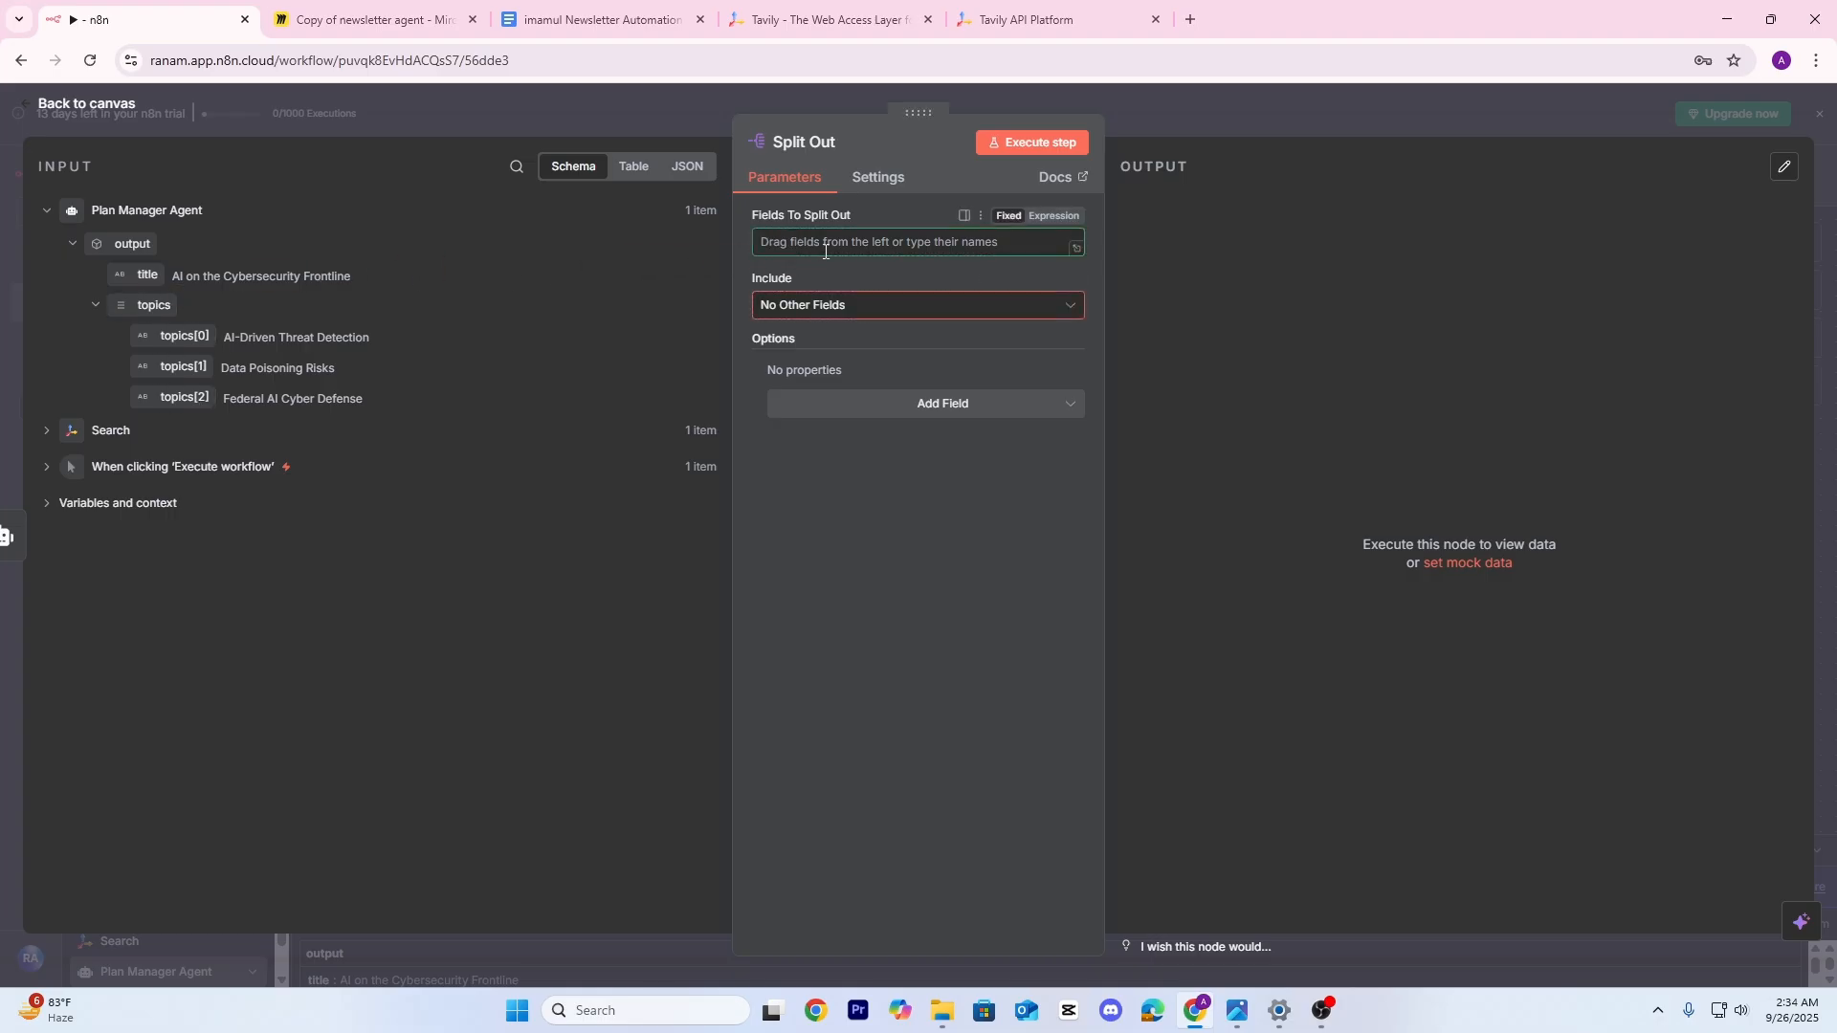
# Execute the Split Out step and confirm it yields three topic items in Table and JSON
pyautogui.click(1041, 143)
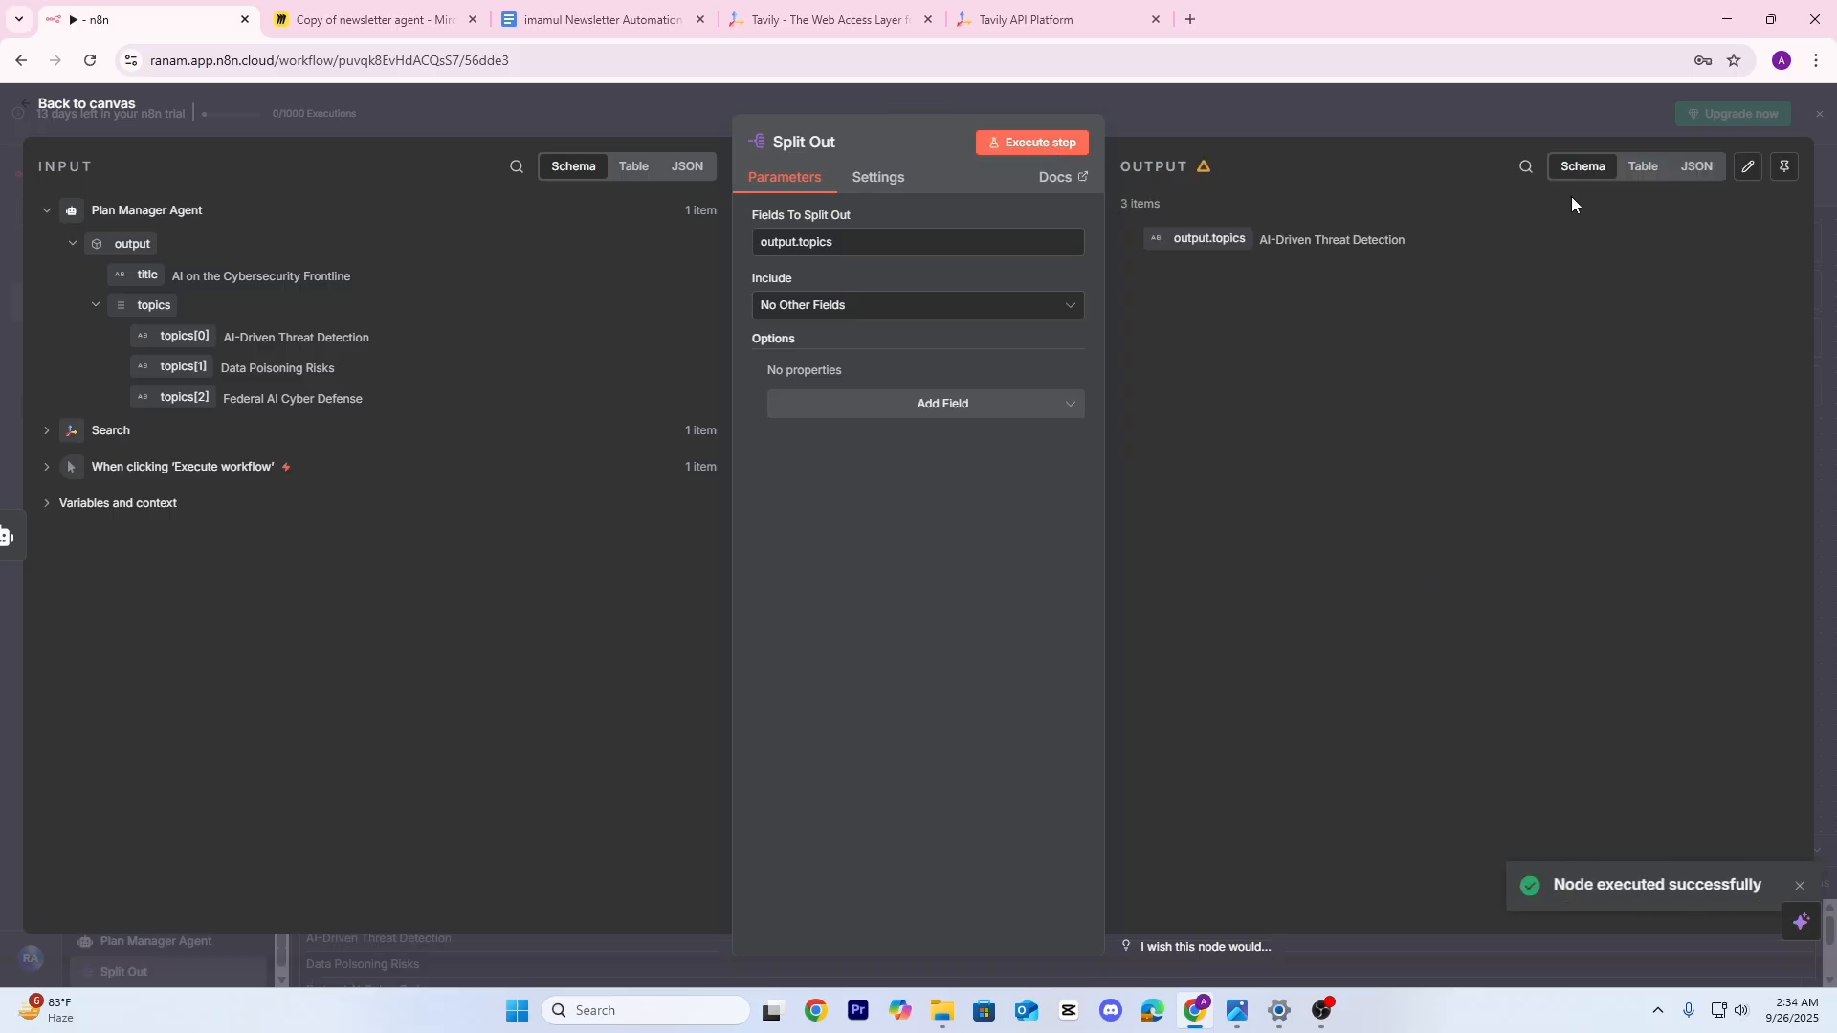
pyautogui.click(1642, 167)
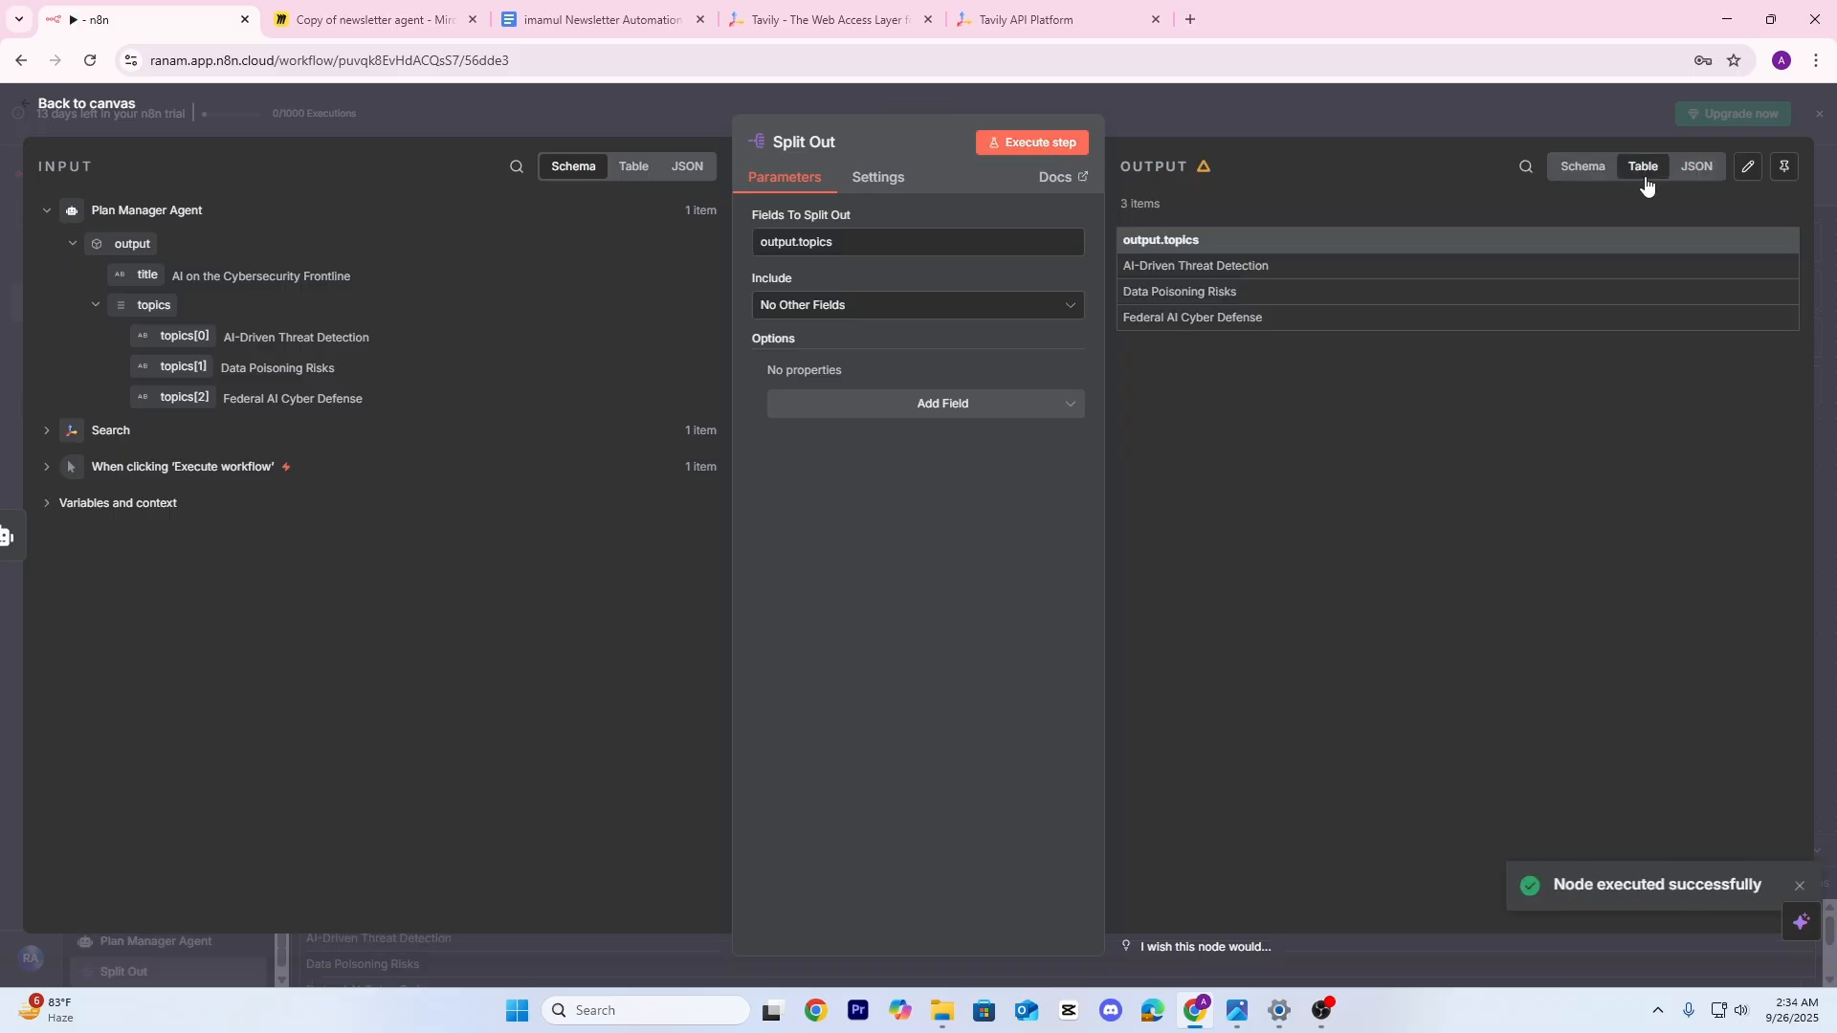
pyautogui.click(1694, 167)
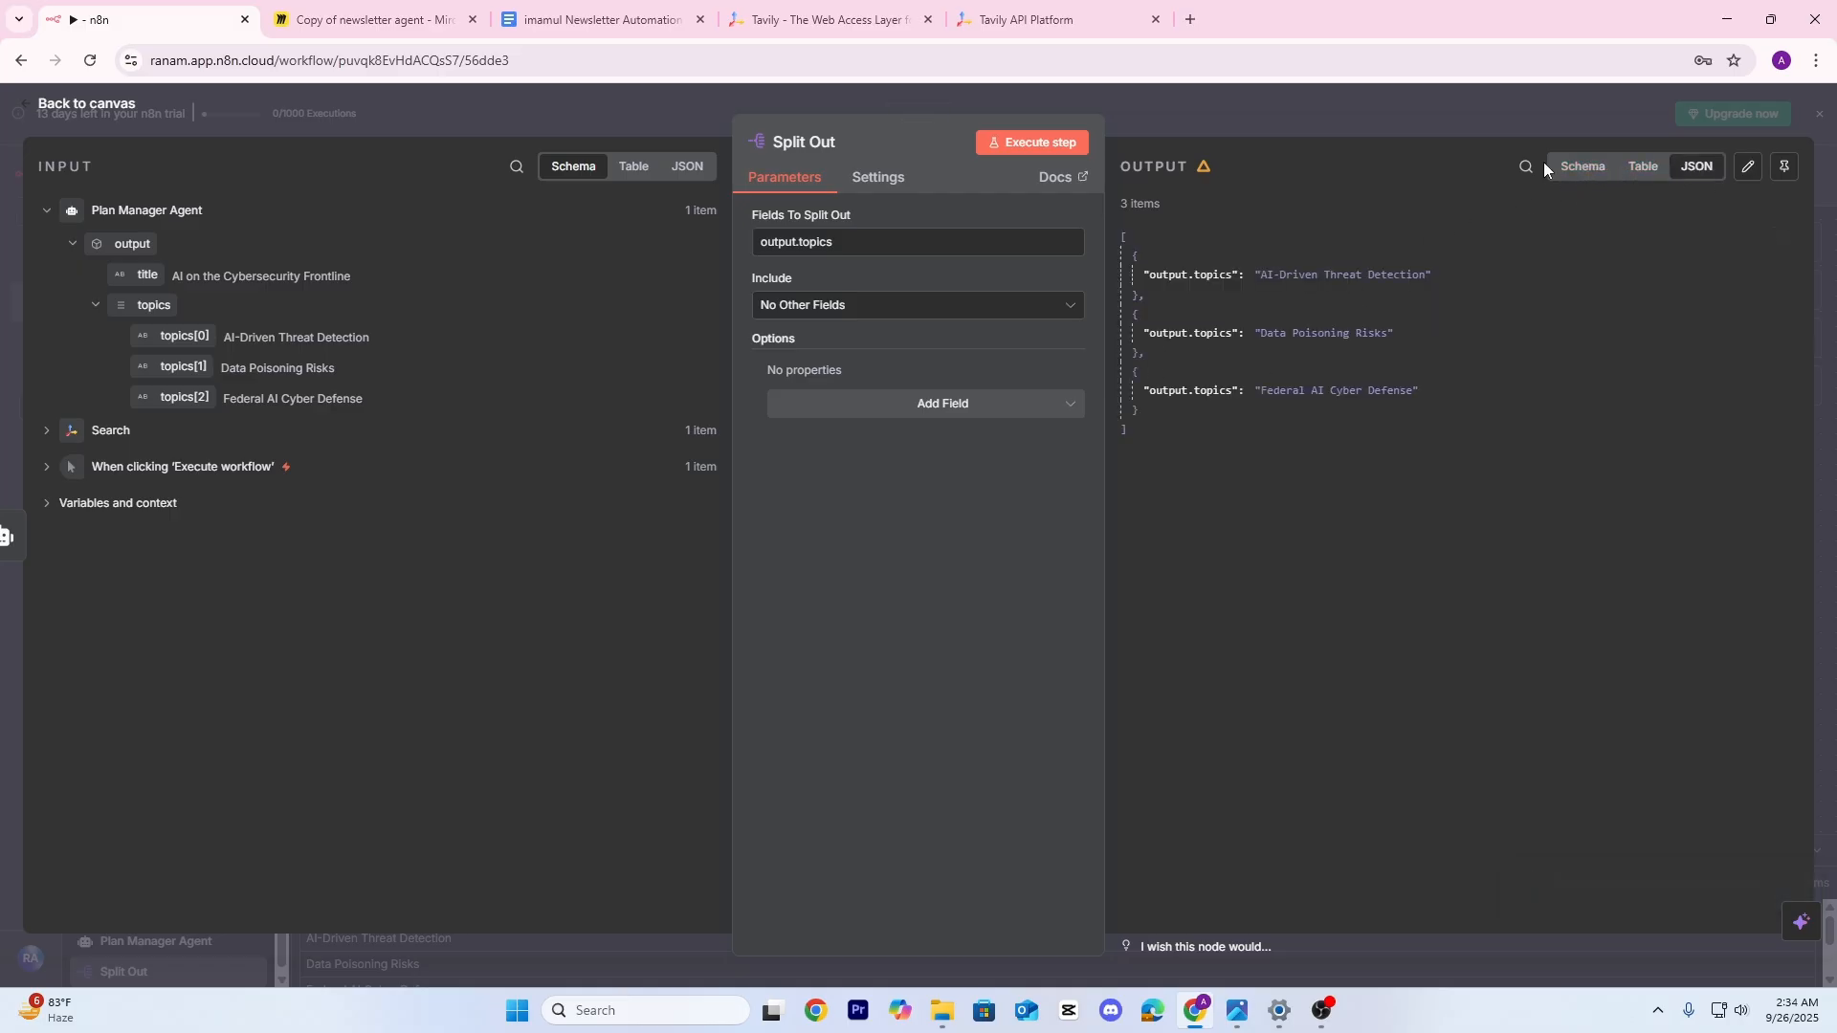
pyautogui.click(1590, 168)
pyautogui.click(1363, 116)
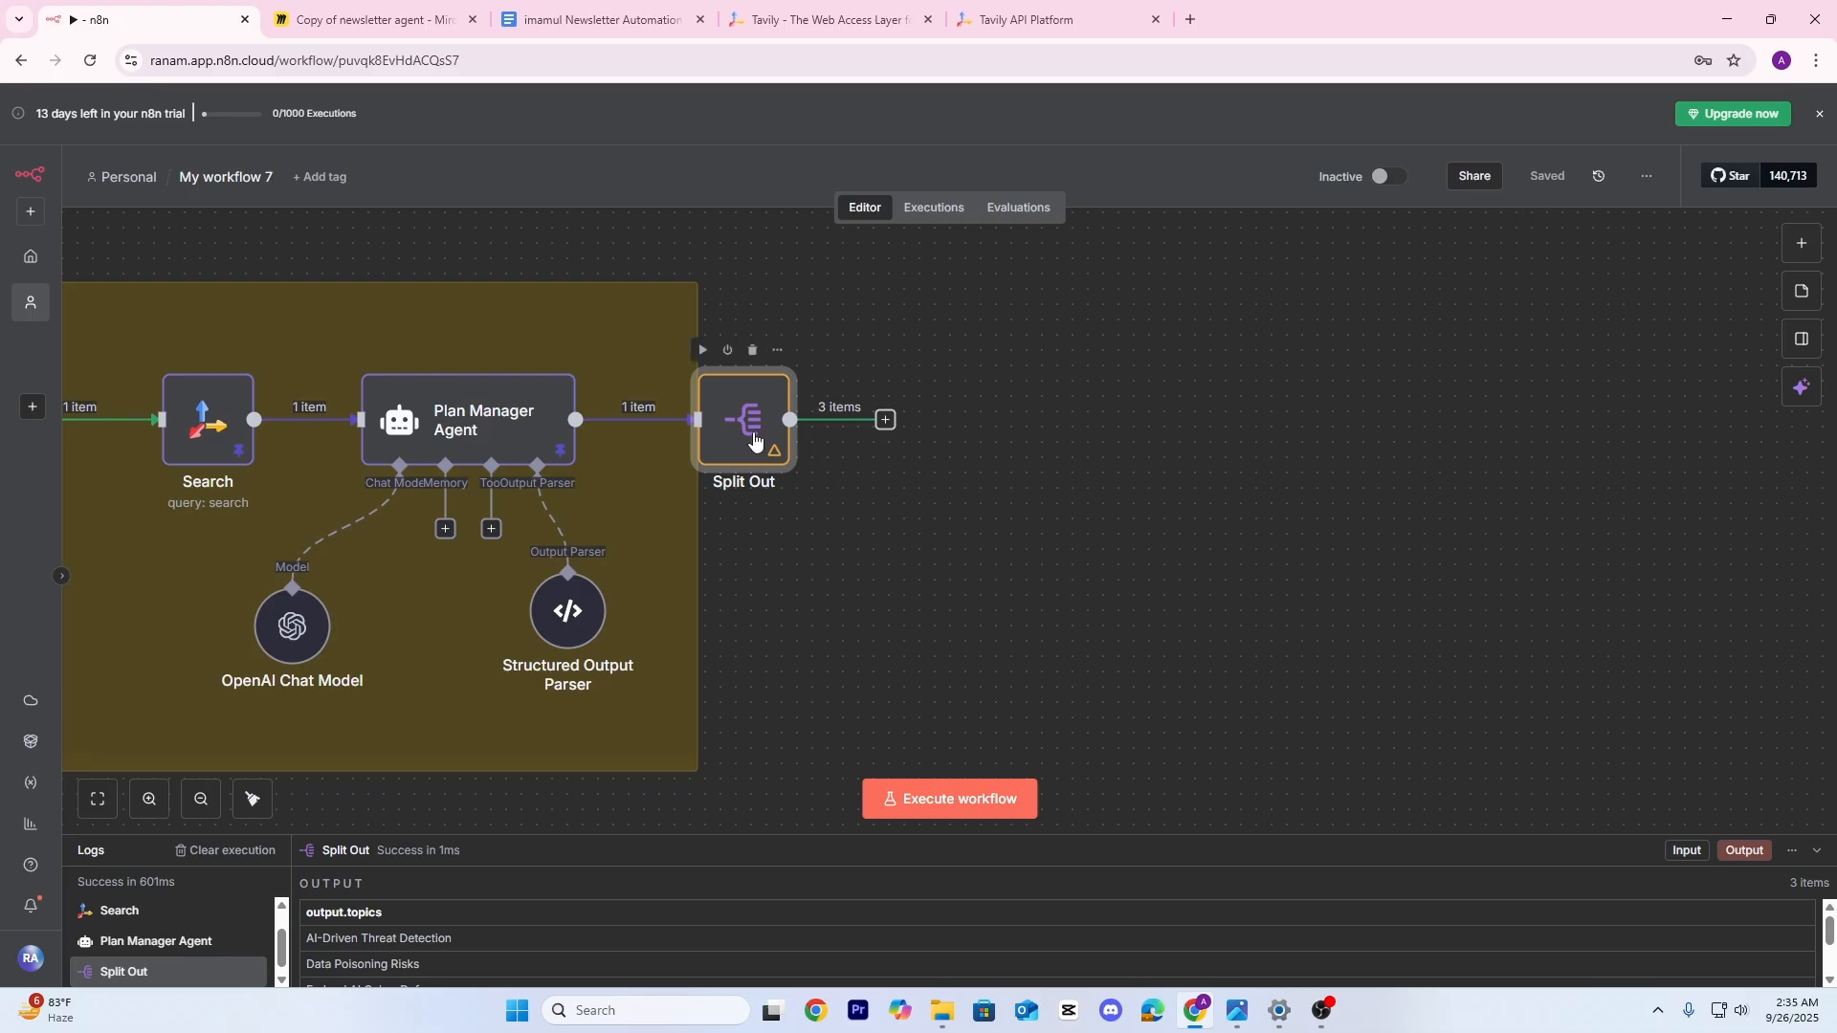
# Add a Tavily Search node after Split Out
pyautogui.moveTo(761, 435); pyautogui.dragTo(837, 436)
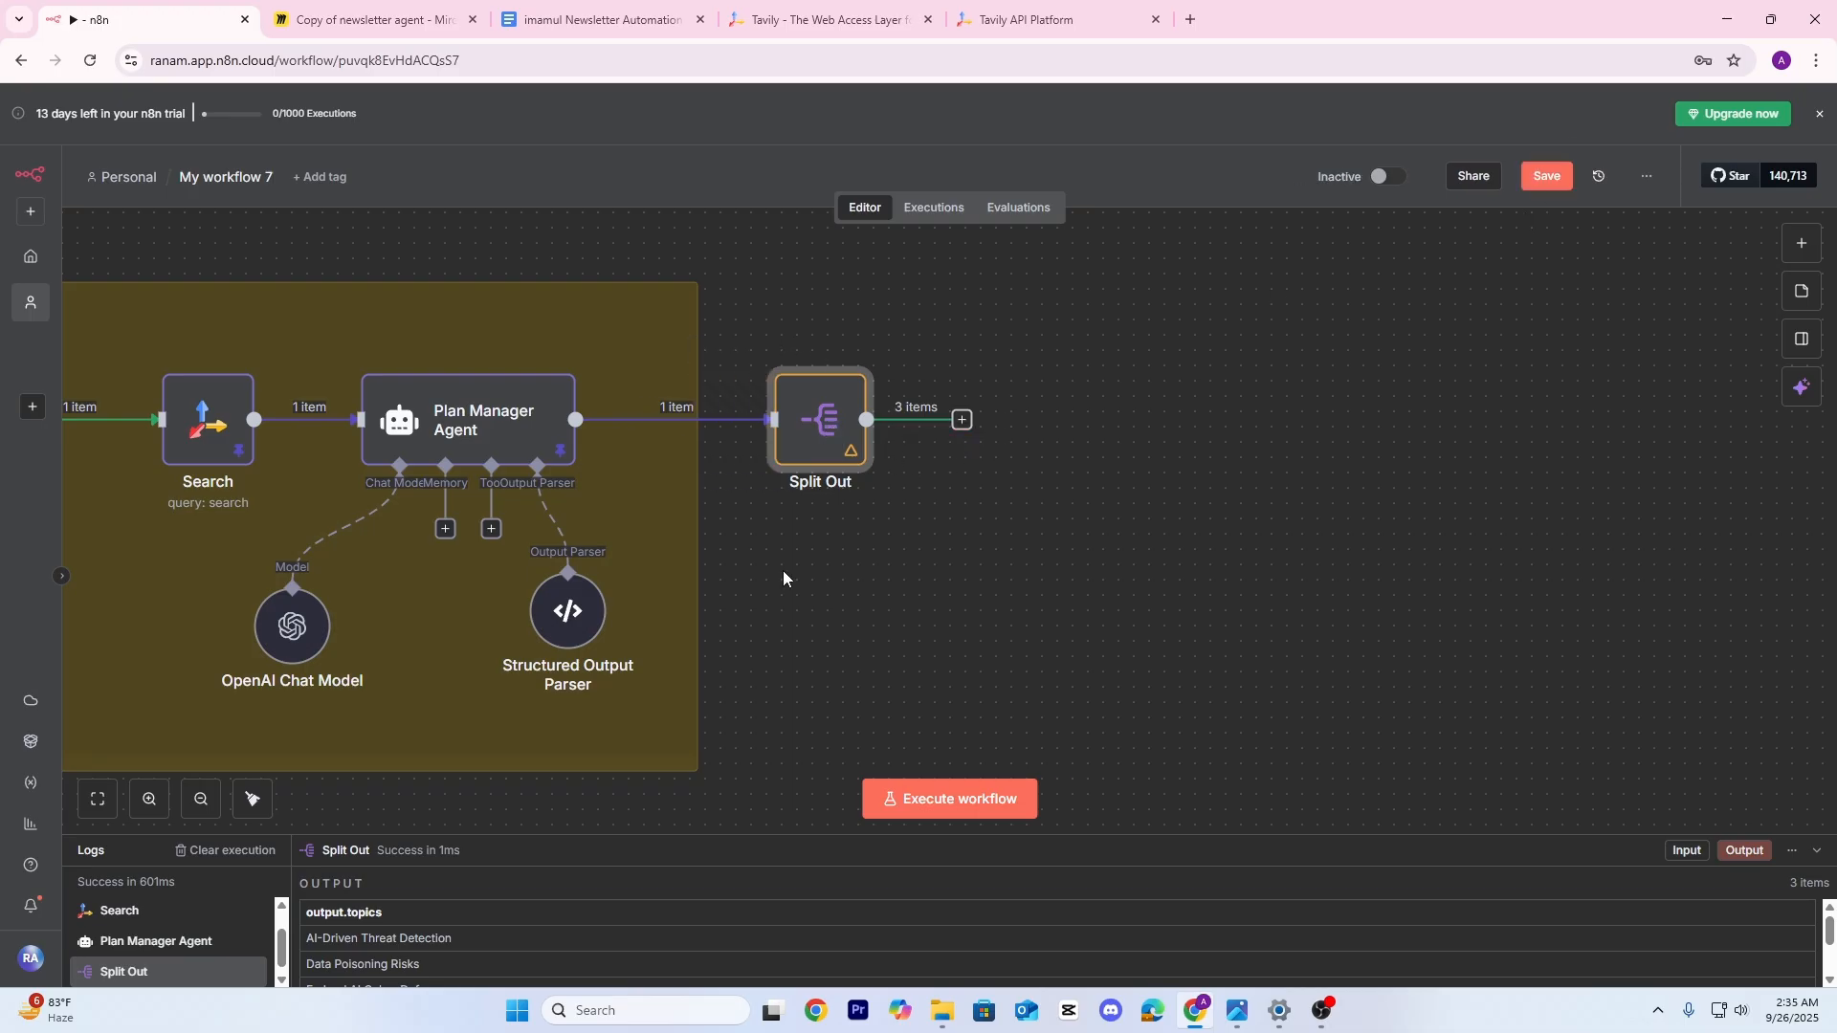
pyautogui.moveTo(109, 484); pyautogui.dragTo(196, 467)
pyautogui.click(1051, 403)
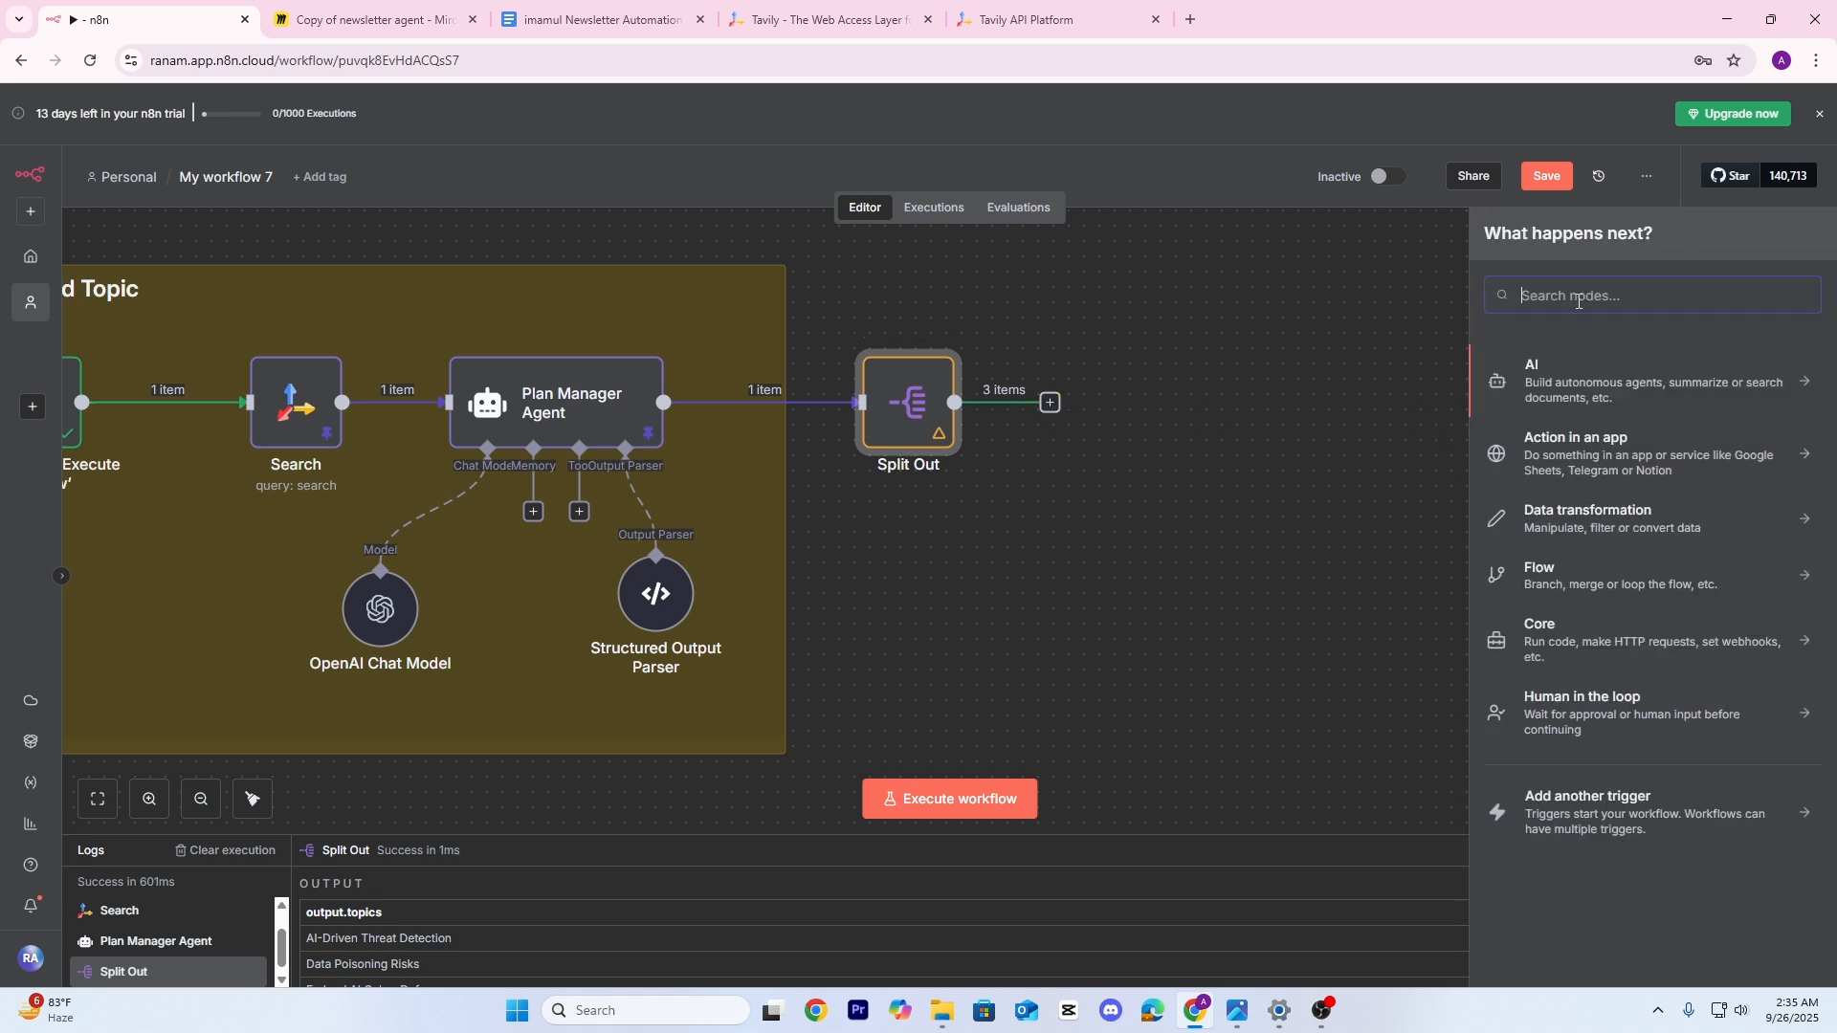
pyautogui.write('tav')
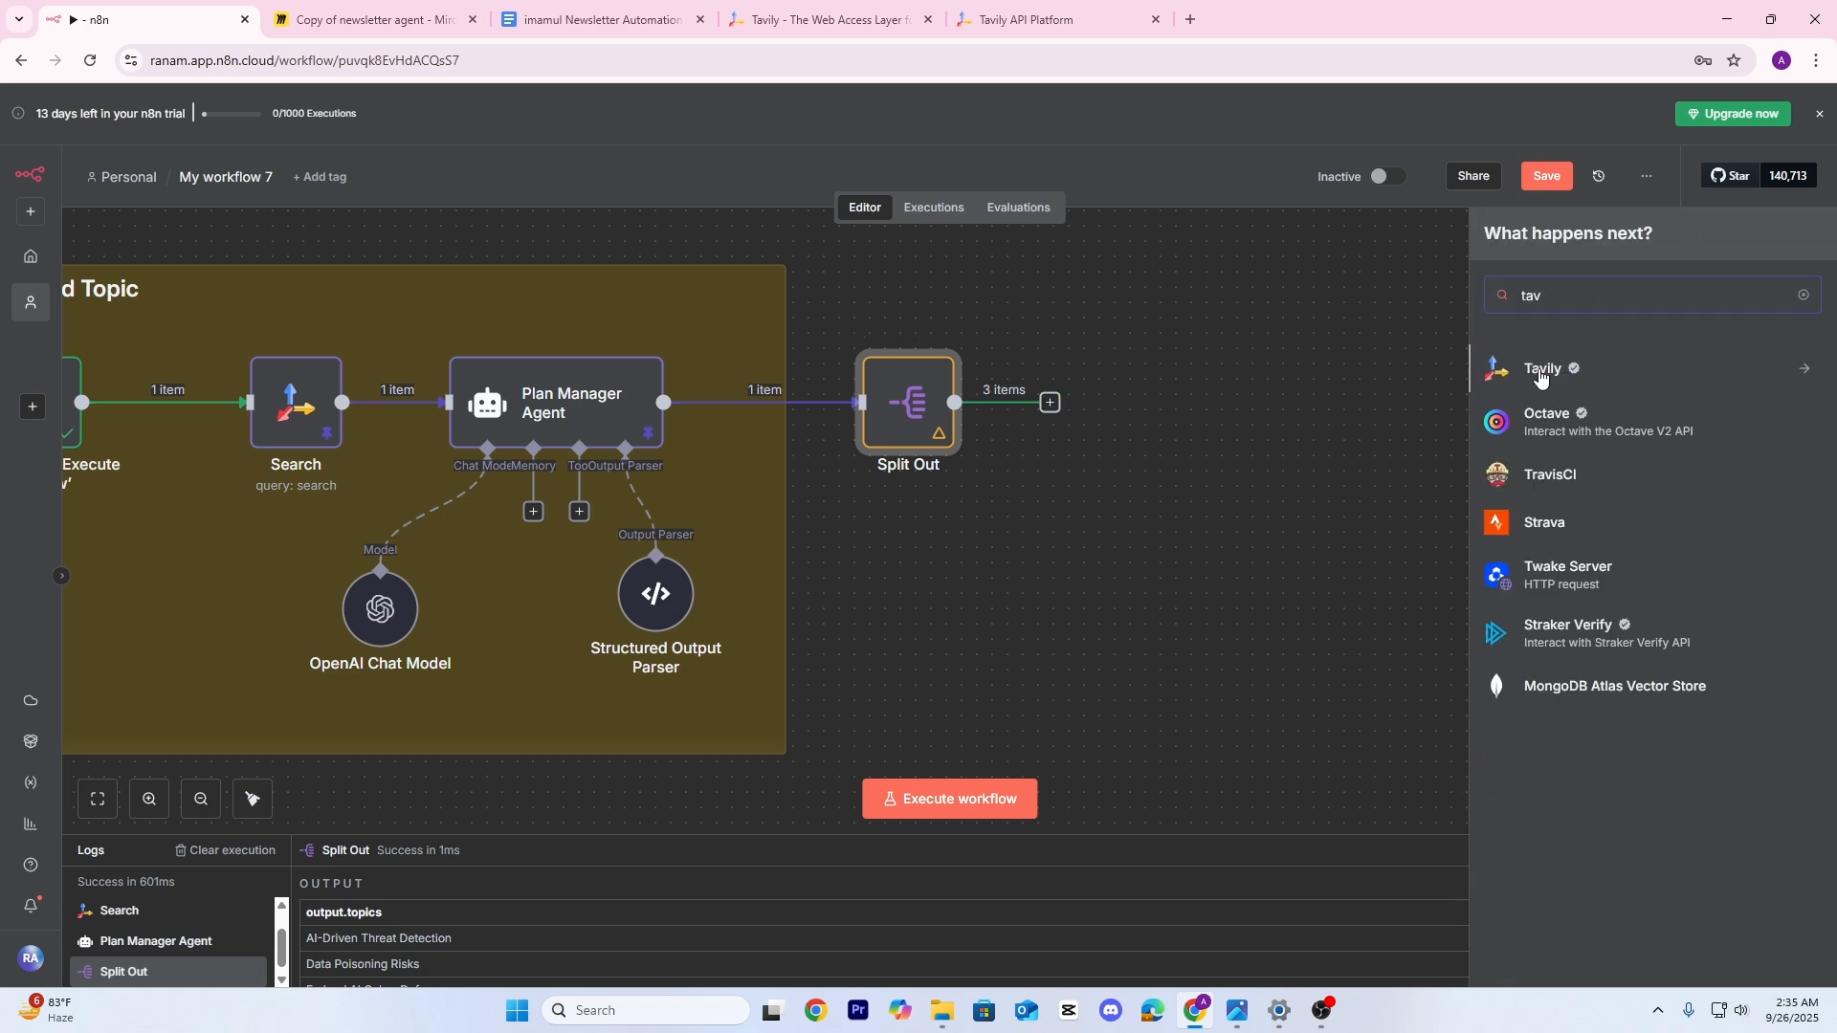
pyautogui.click(1540, 374)
pyautogui.click(1534, 557)
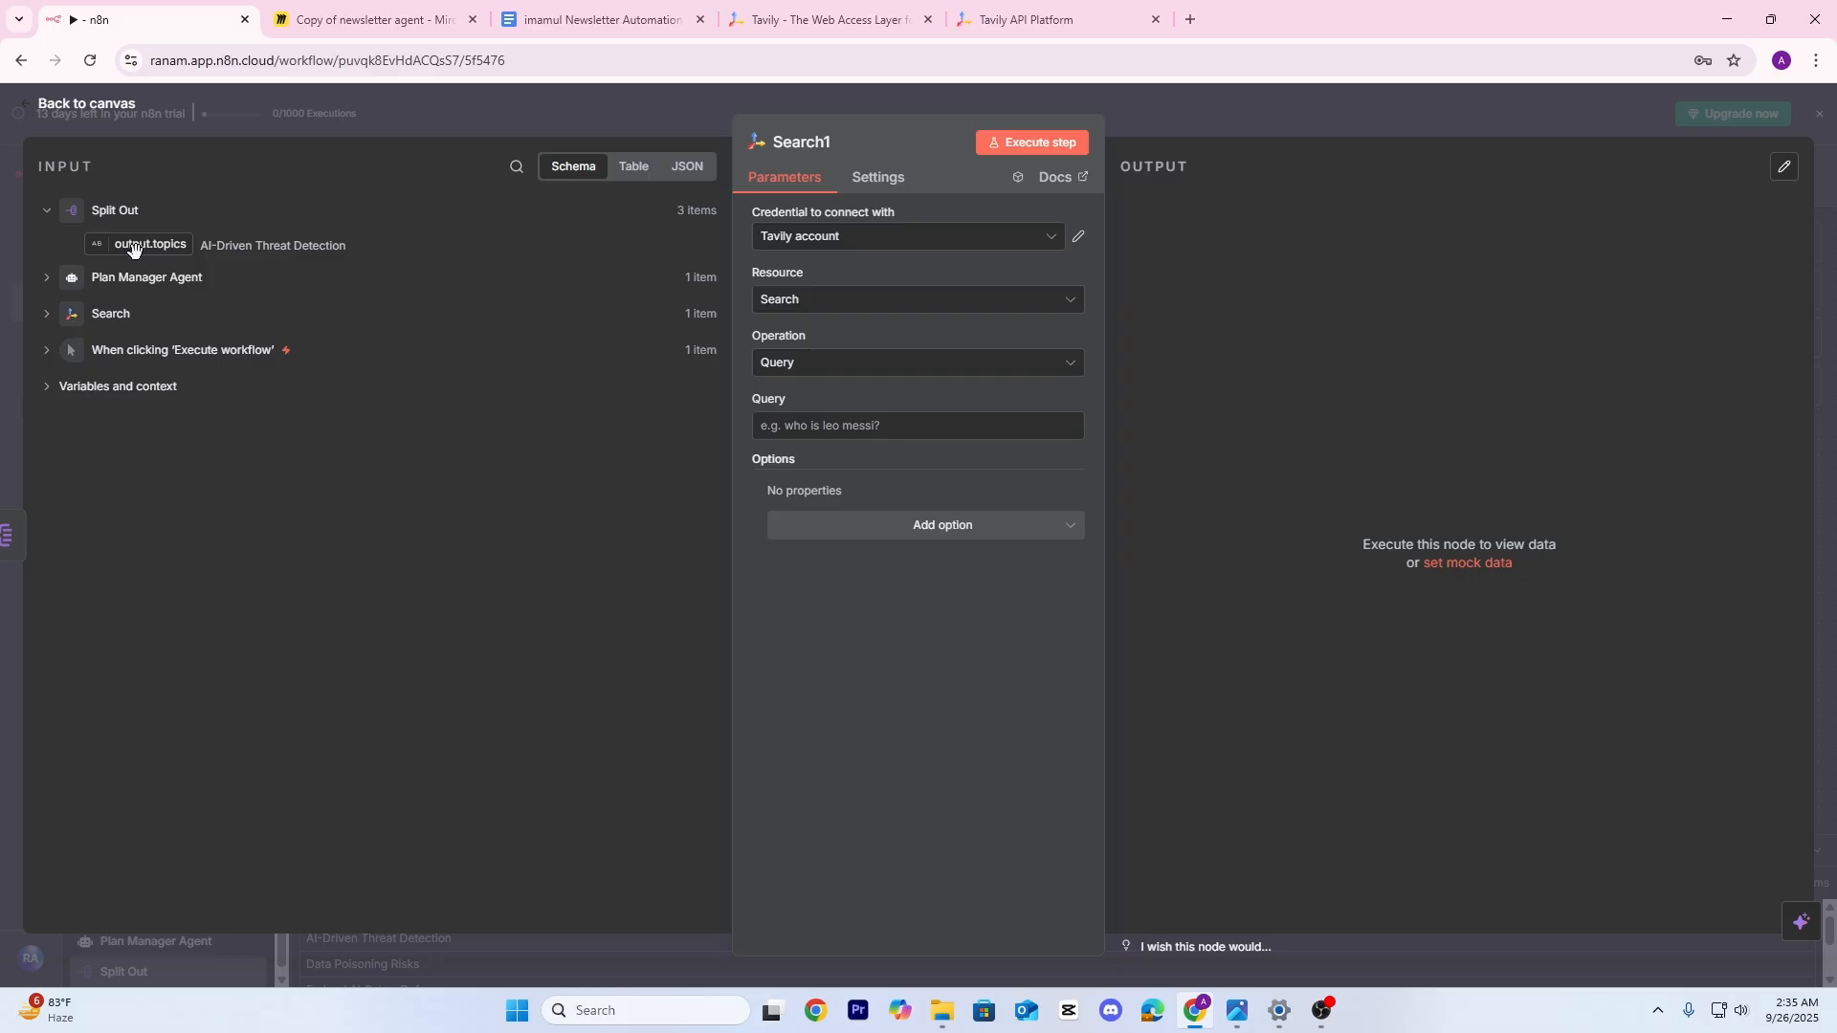
# Set the search query to each output.topics item and preview it for the second and third topics
pyautogui.moveTo(153, 248); pyautogui.dragTo(832, 426)
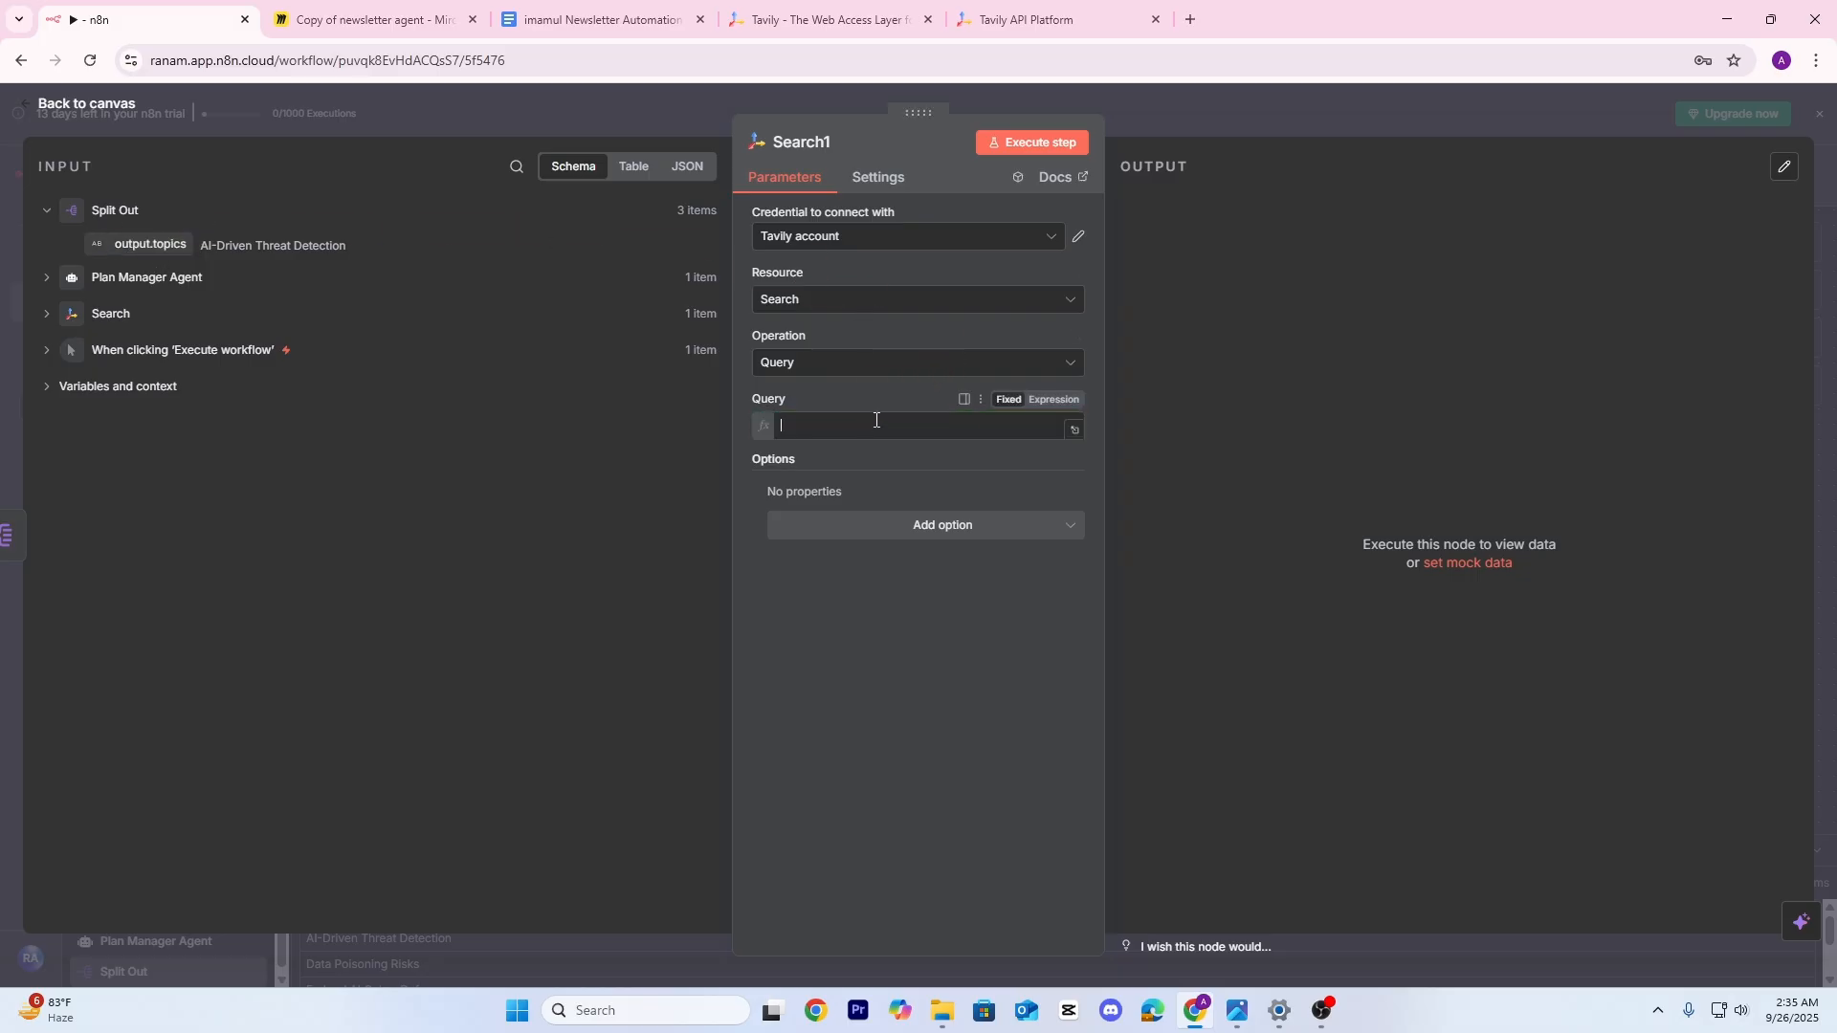
pyautogui.click(1075, 430)
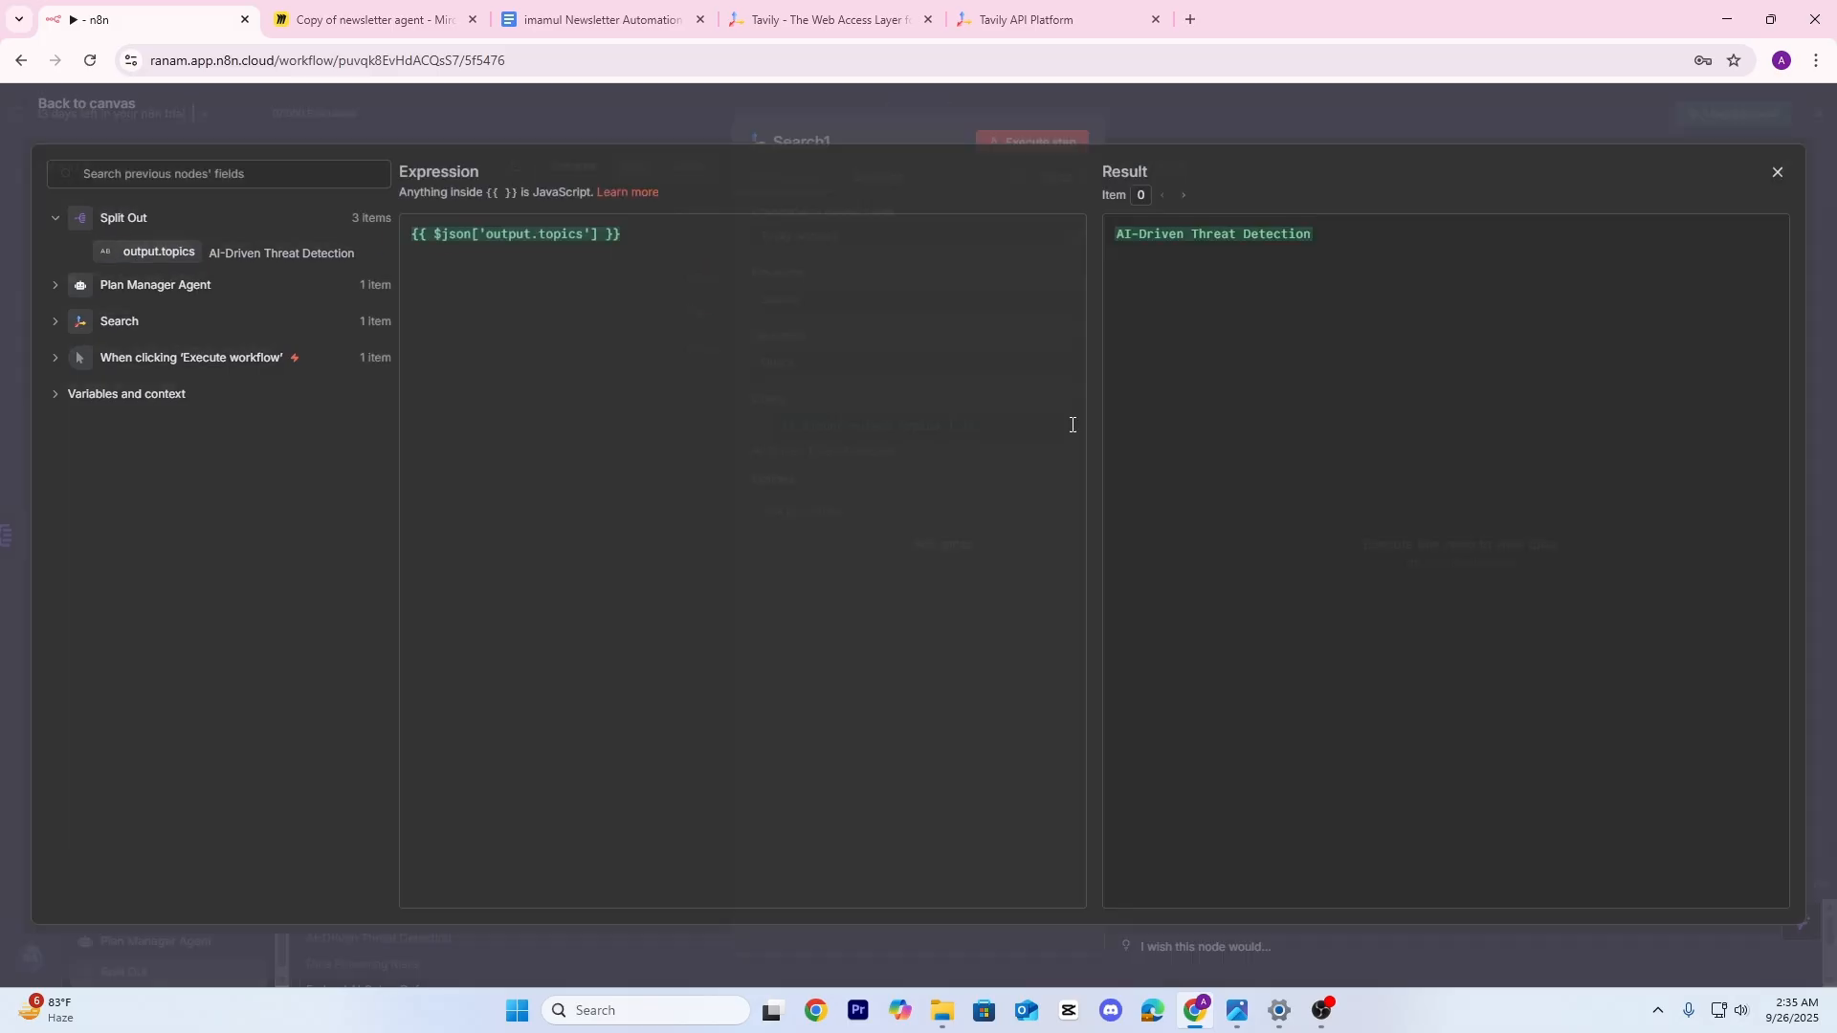
pyautogui.click(1186, 201)
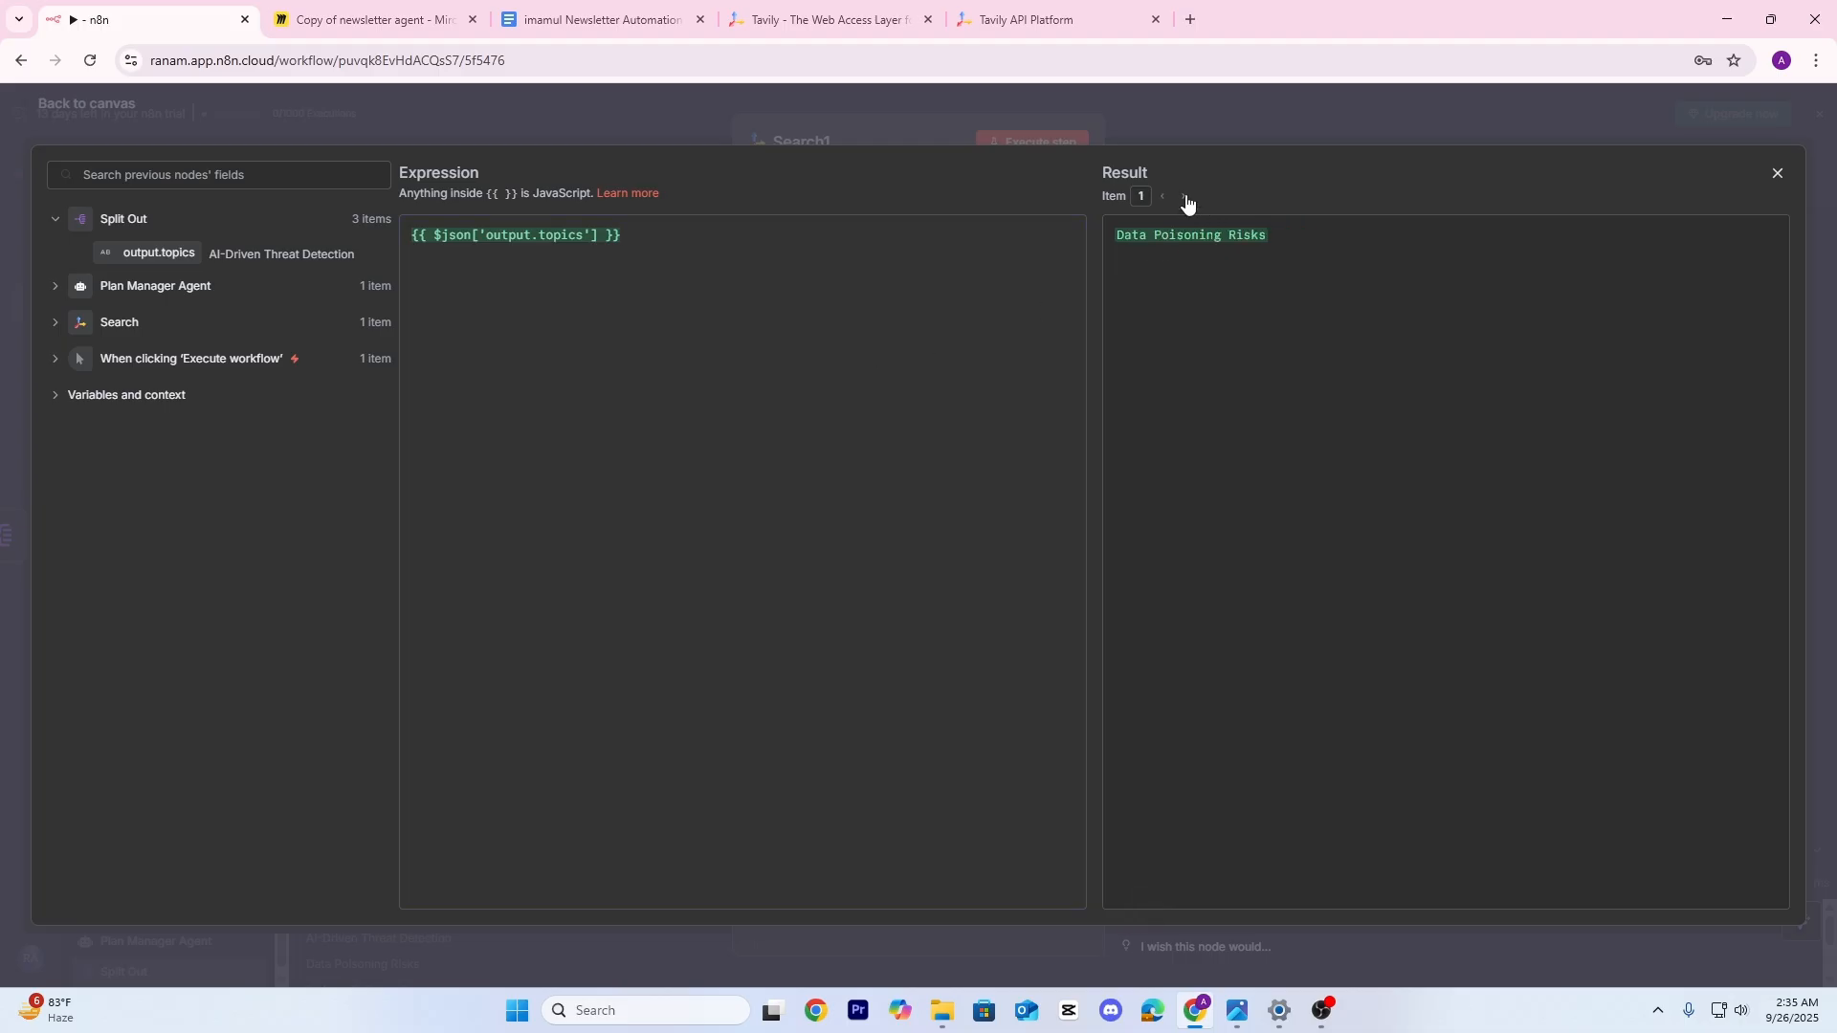
pyautogui.click(1187, 199)
pyautogui.click(675, 113)
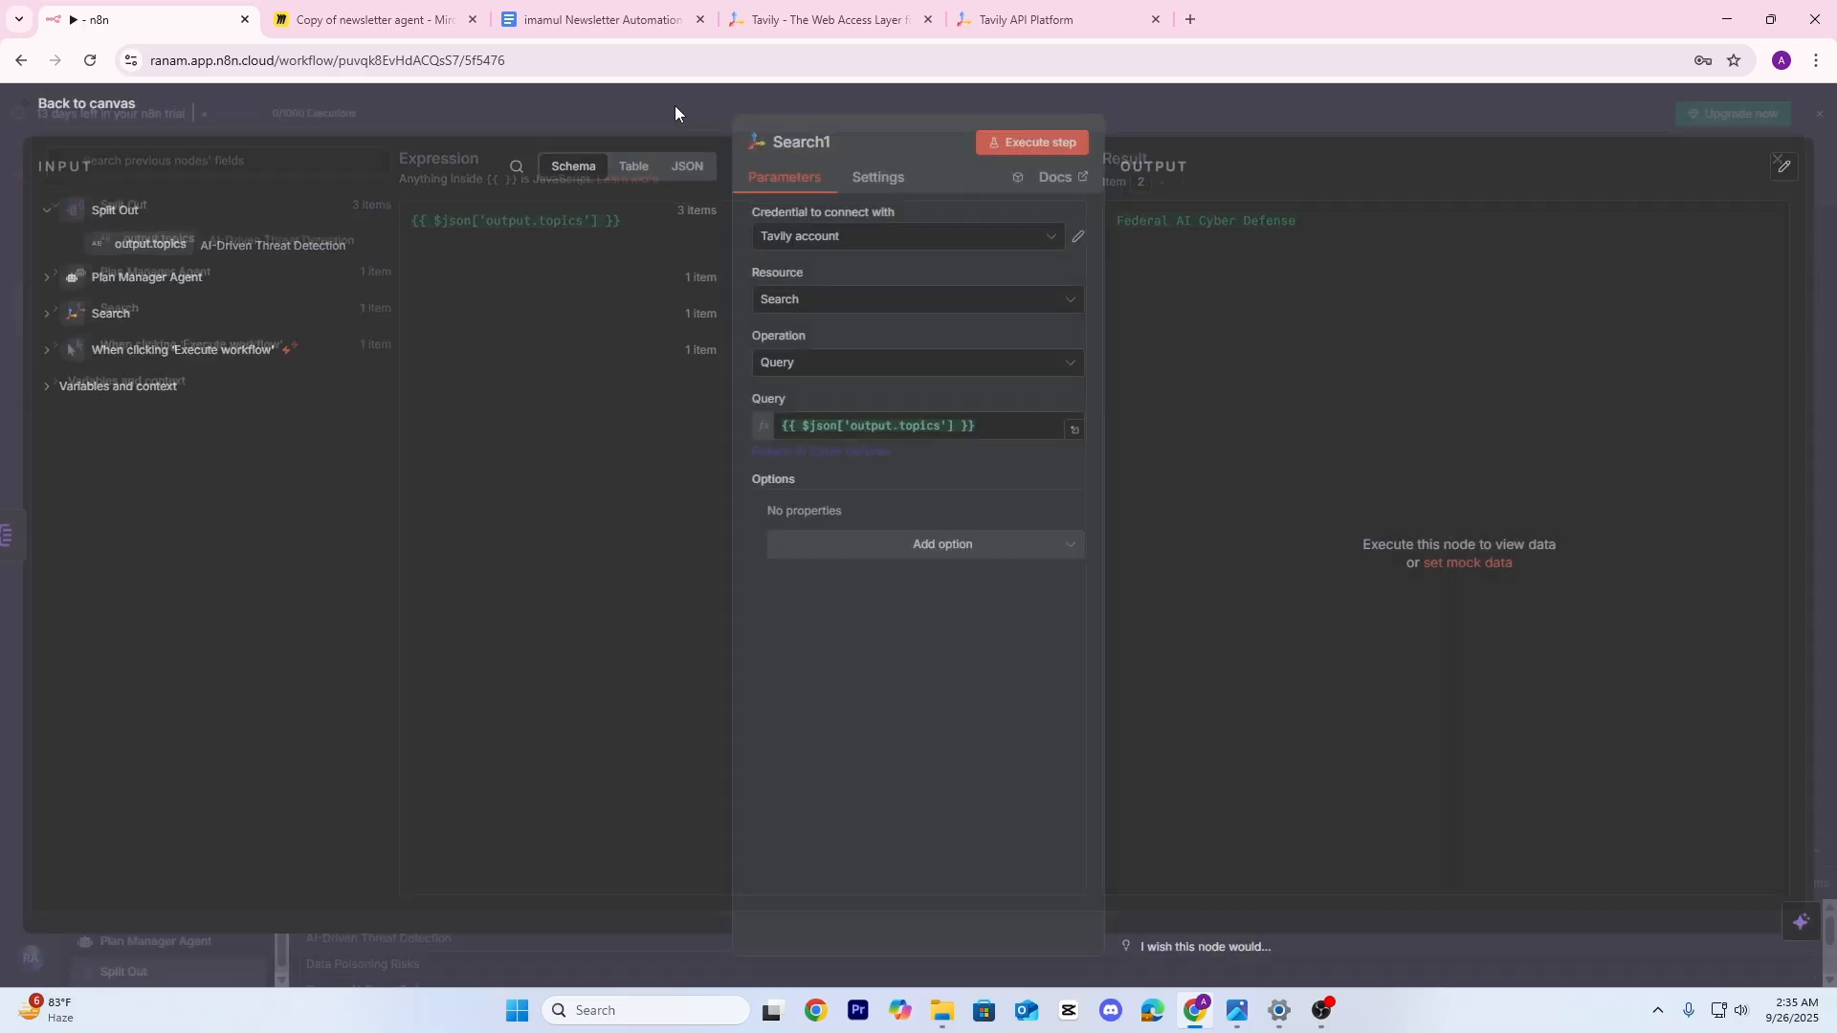
# Limit the search to Topic News and a Time Range of Month
pyautogui.click(893, 549)
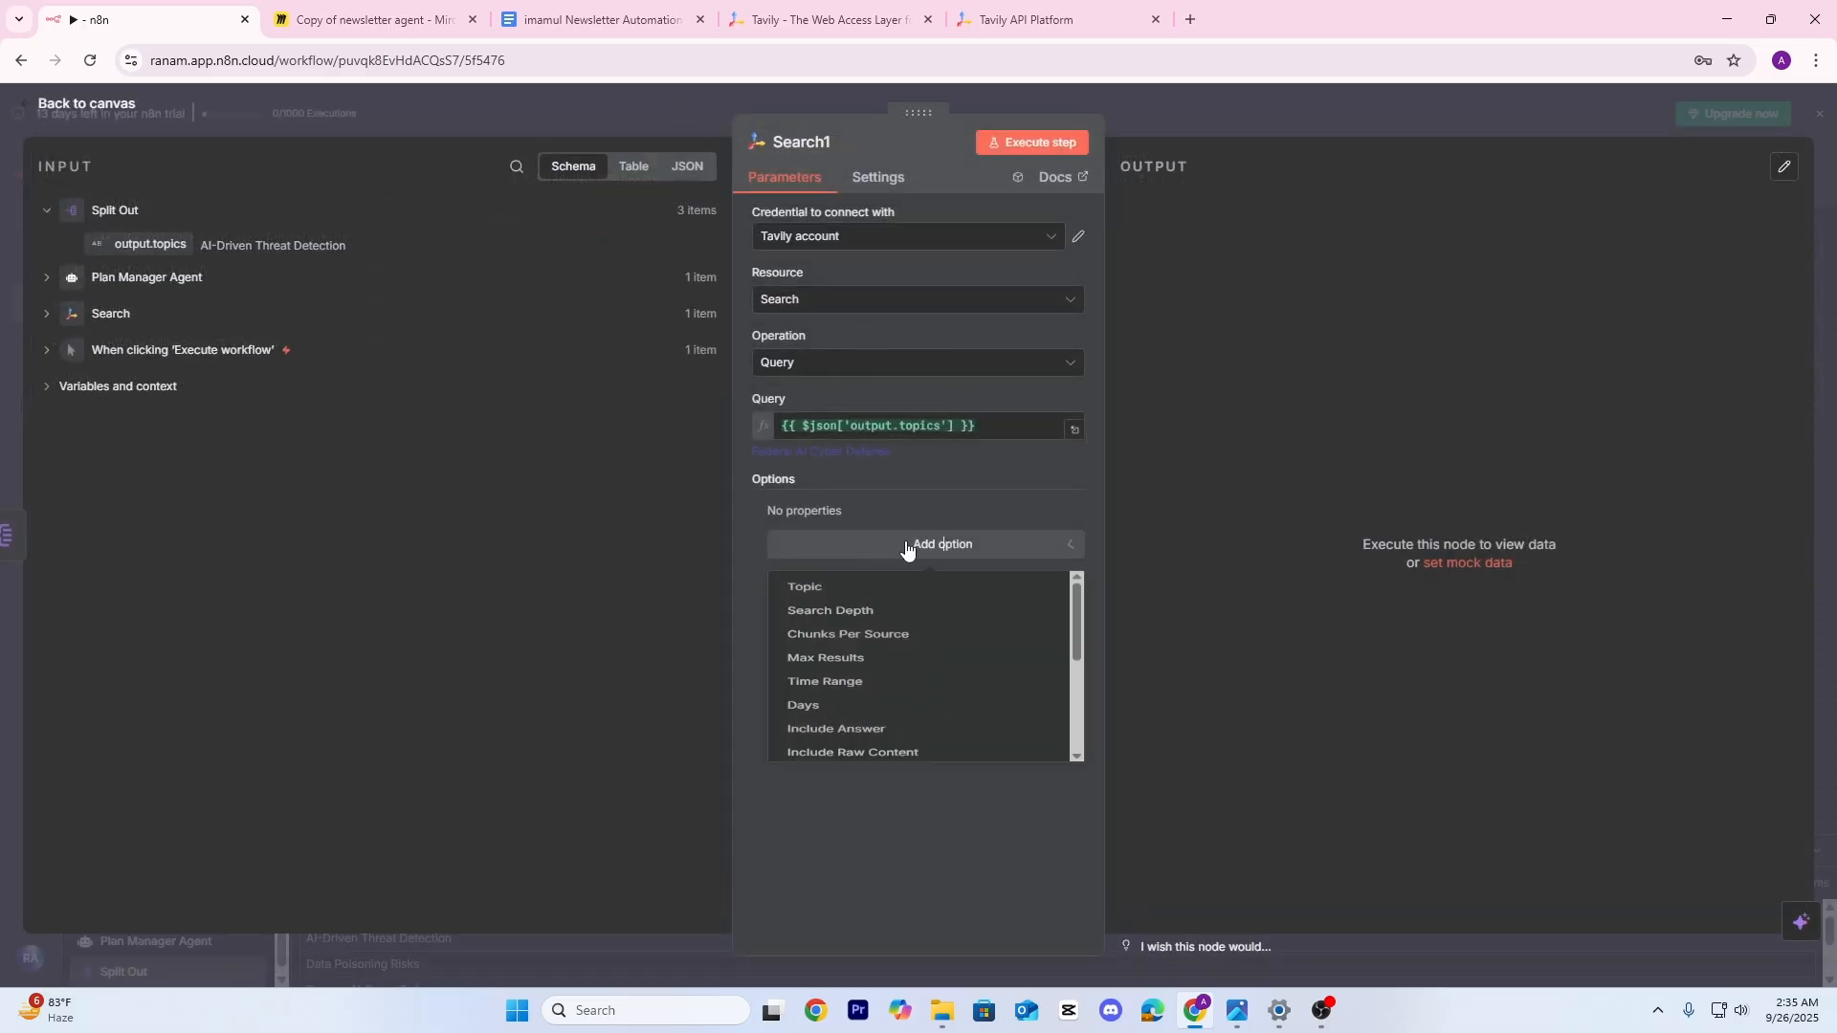
pyautogui.click(842, 595)
pyautogui.click(848, 542)
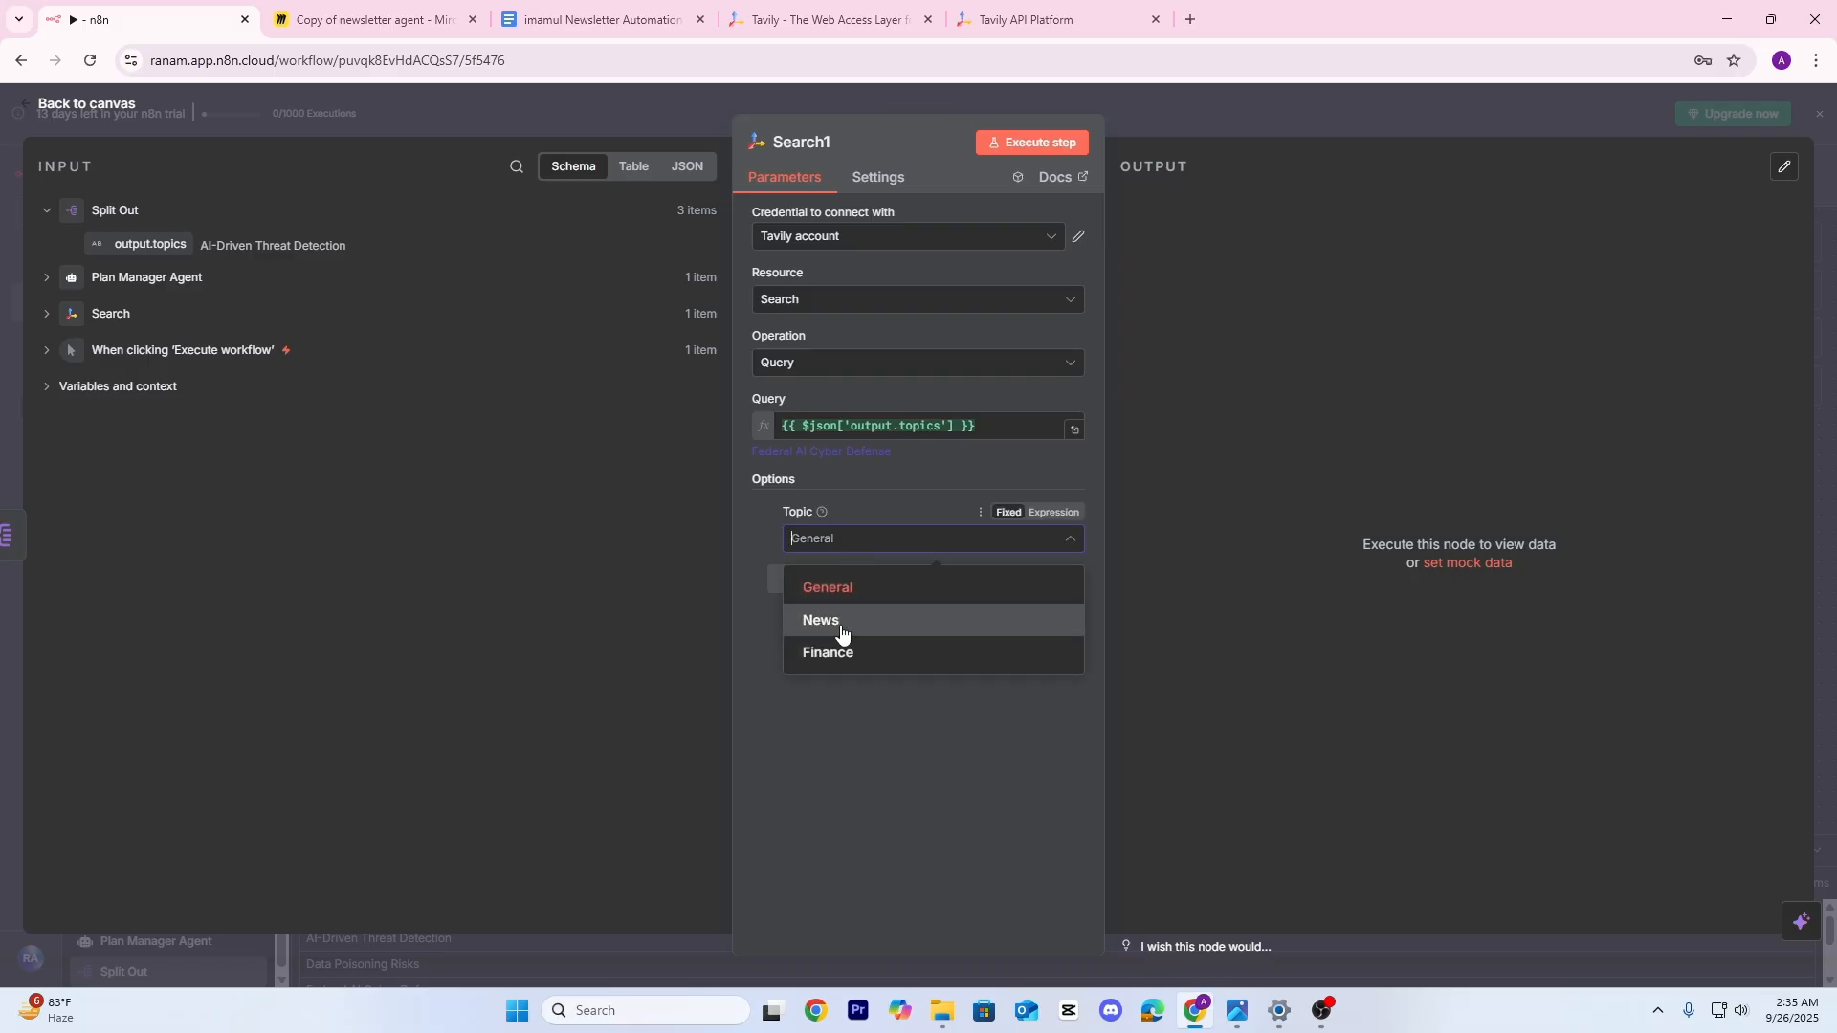
pyautogui.click(841, 627)
pyautogui.click(923, 582)
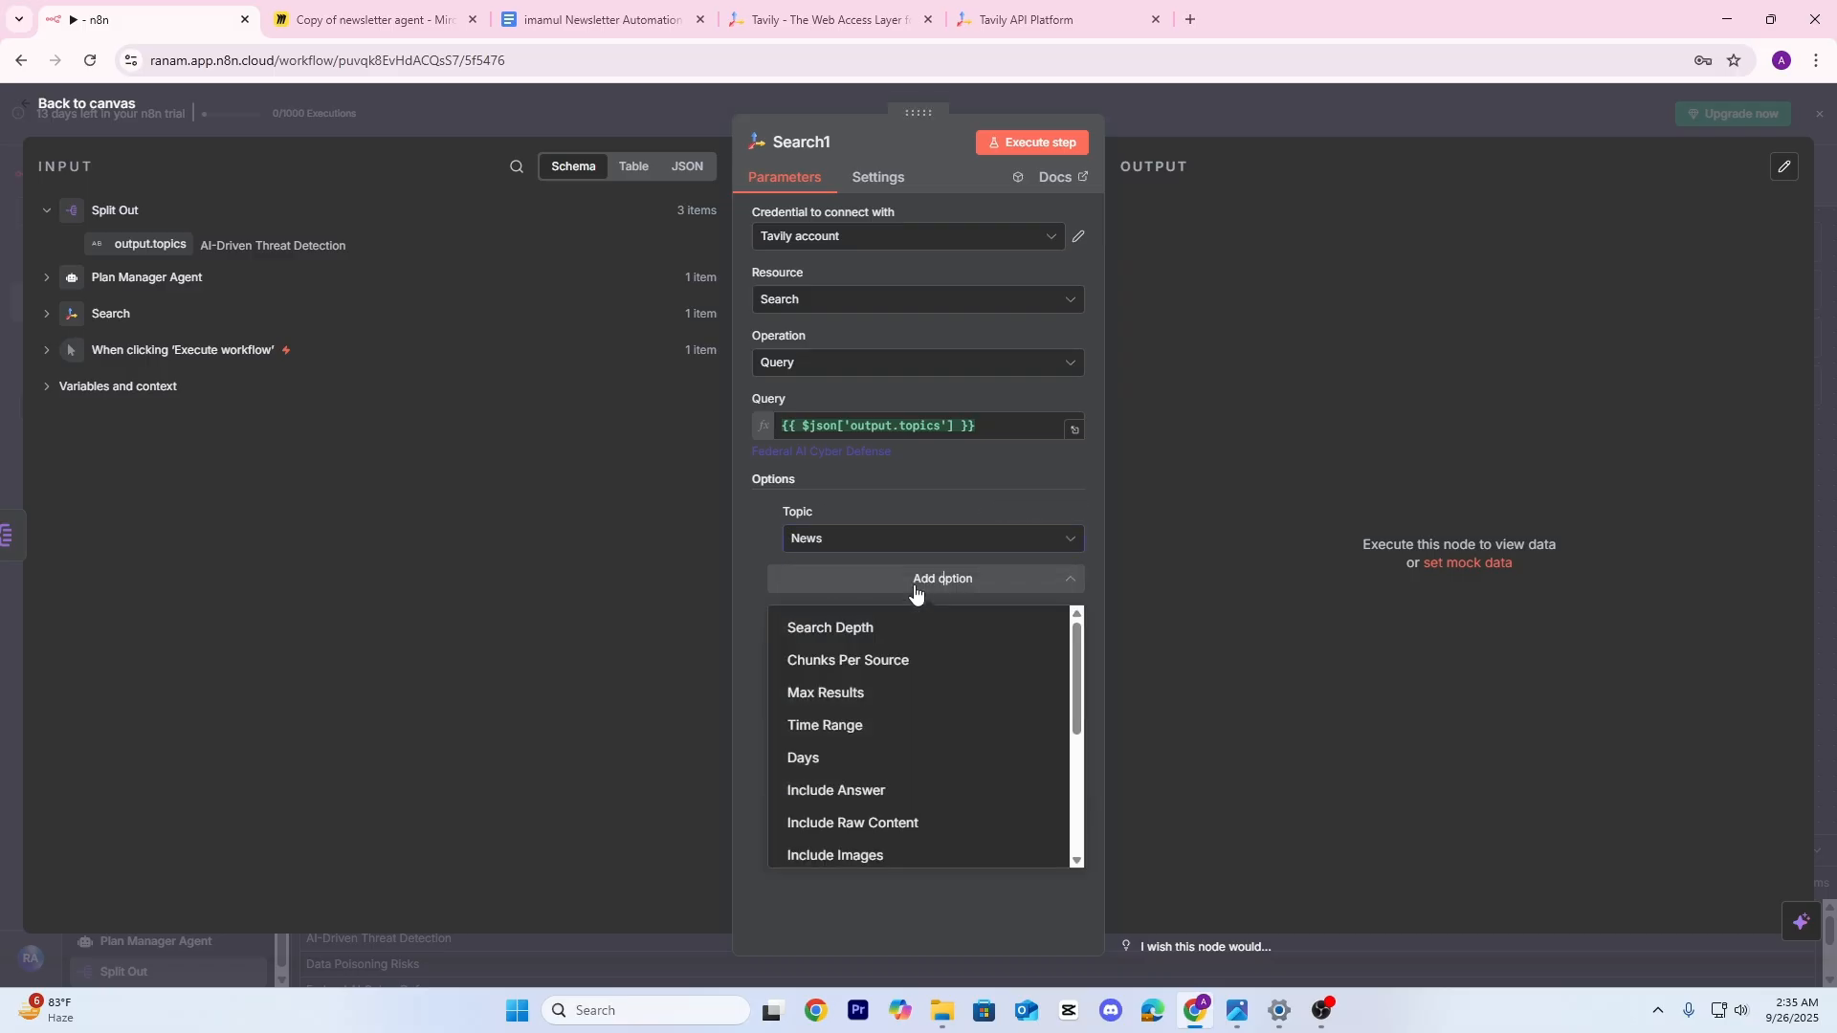
pyautogui.click(871, 733)
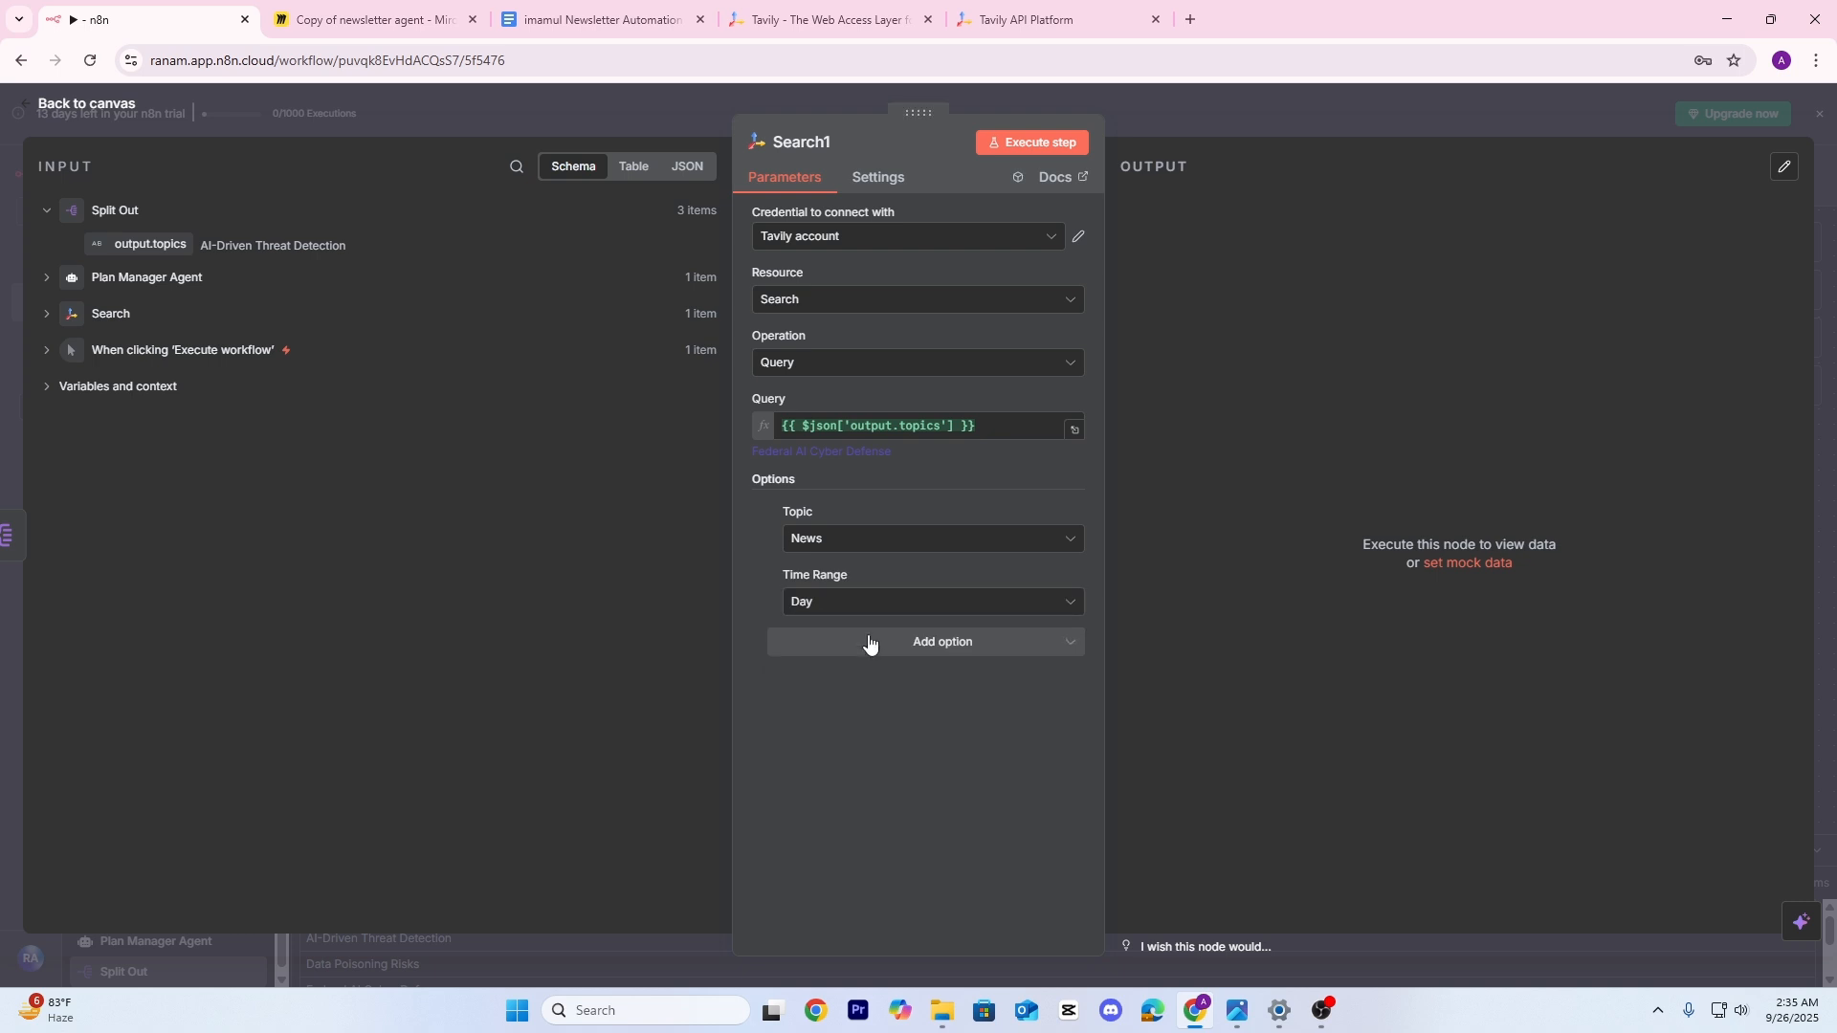
pyautogui.click(857, 610)
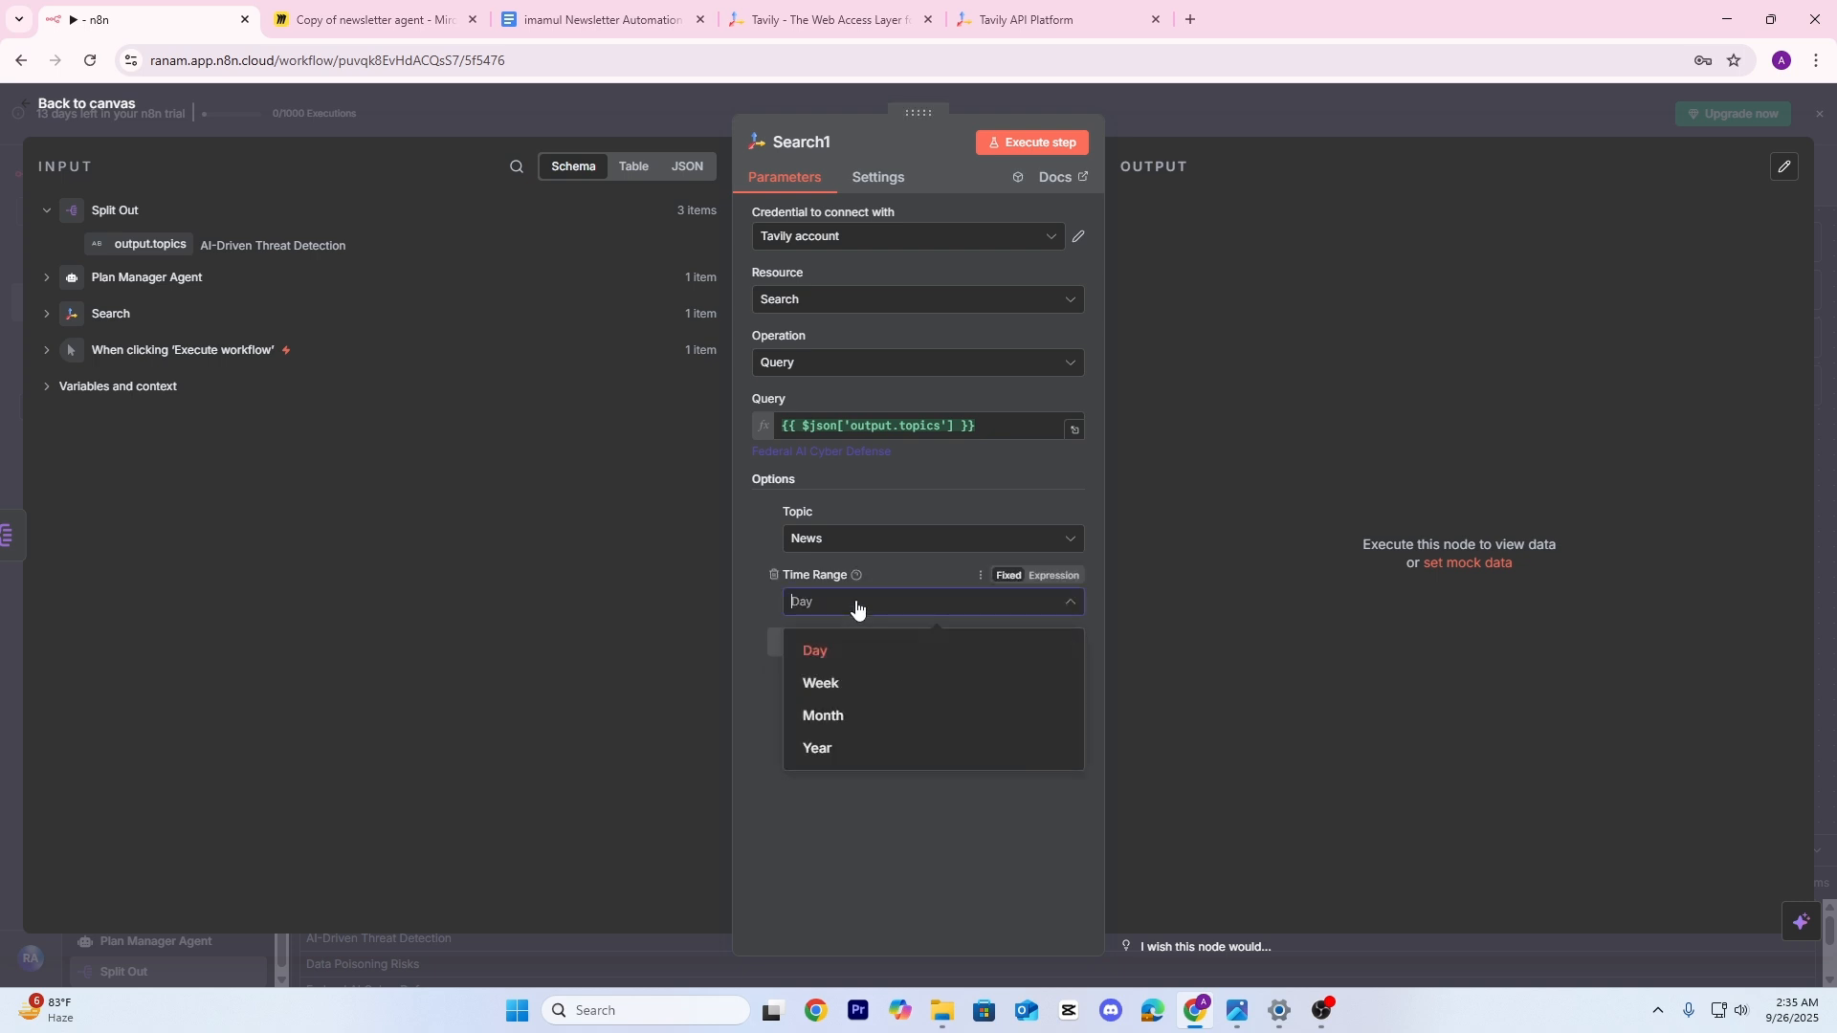
pyautogui.click(838, 719)
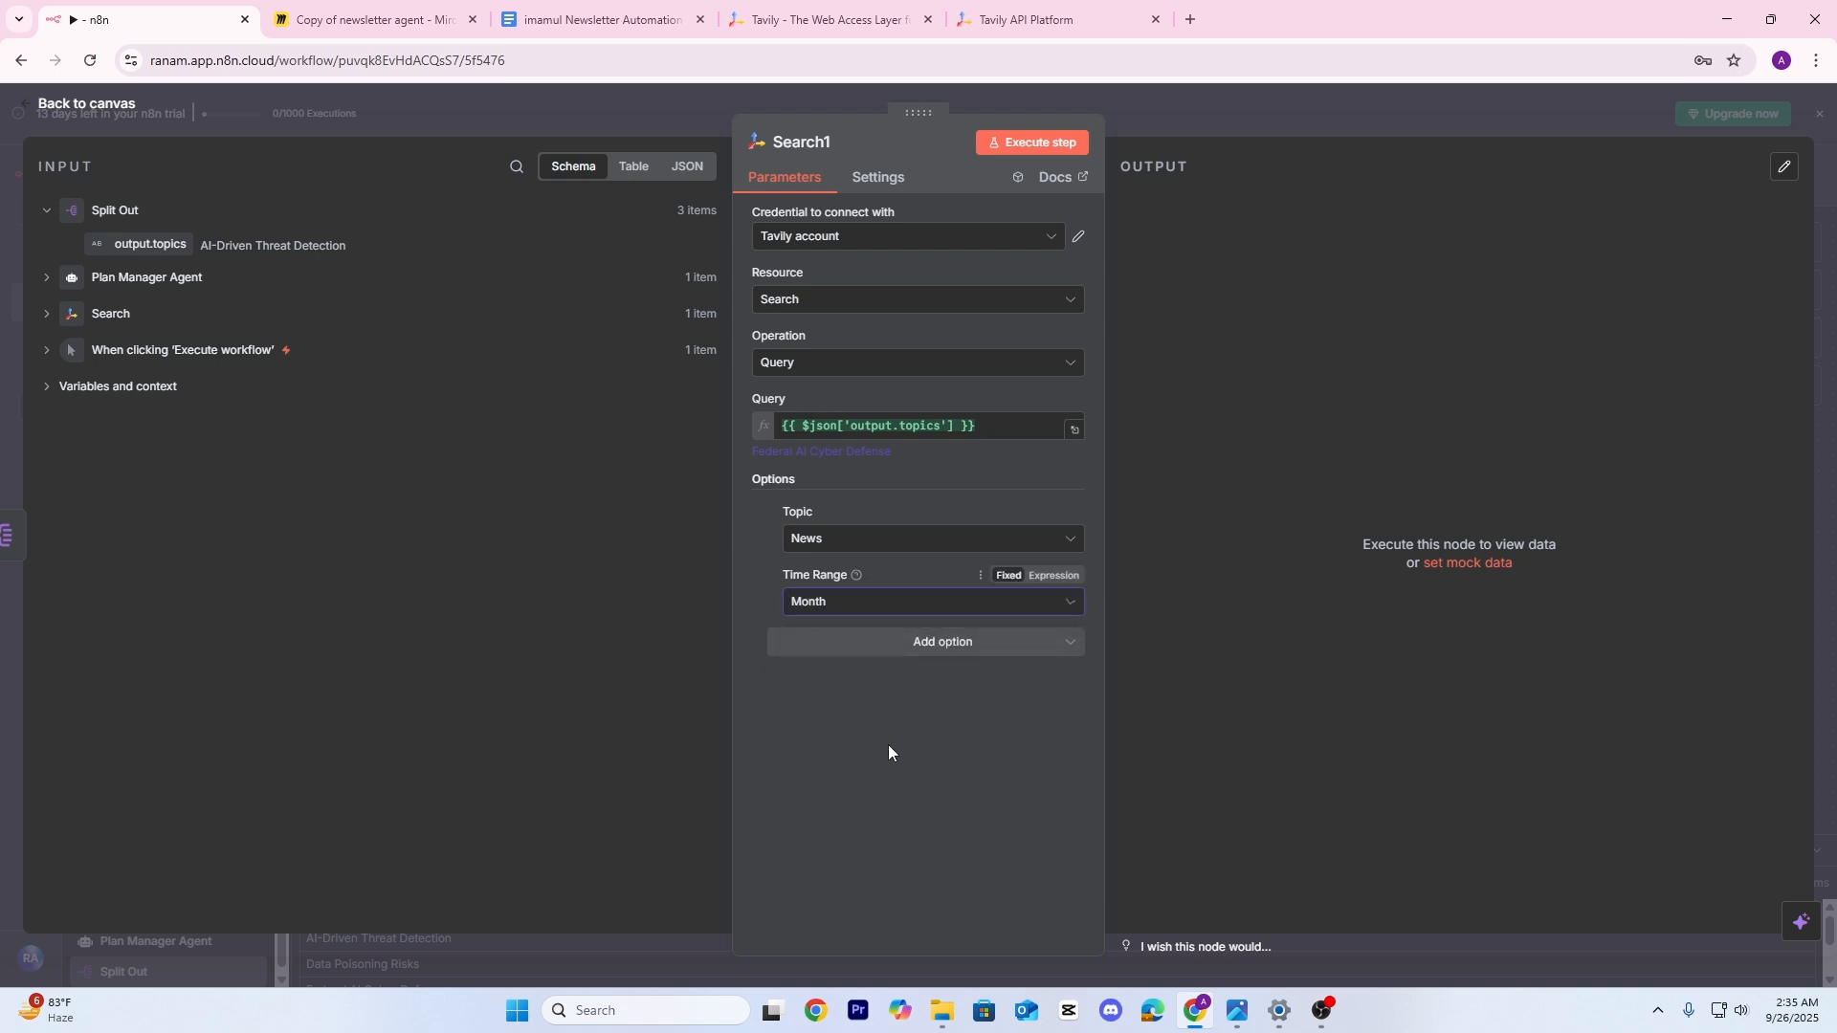
pyautogui.click(1198, 123)
pyautogui.hscroll(2, 1107, 342)
pyautogui.scroll(1, 1059, 607)
pyautogui.moveTo(1059, 607); pyautogui.dragTo(1158, 603)
# In Miro, draw a line up from the circled first stage of the diagram, then return to n8n
pyautogui.click(450, 19)
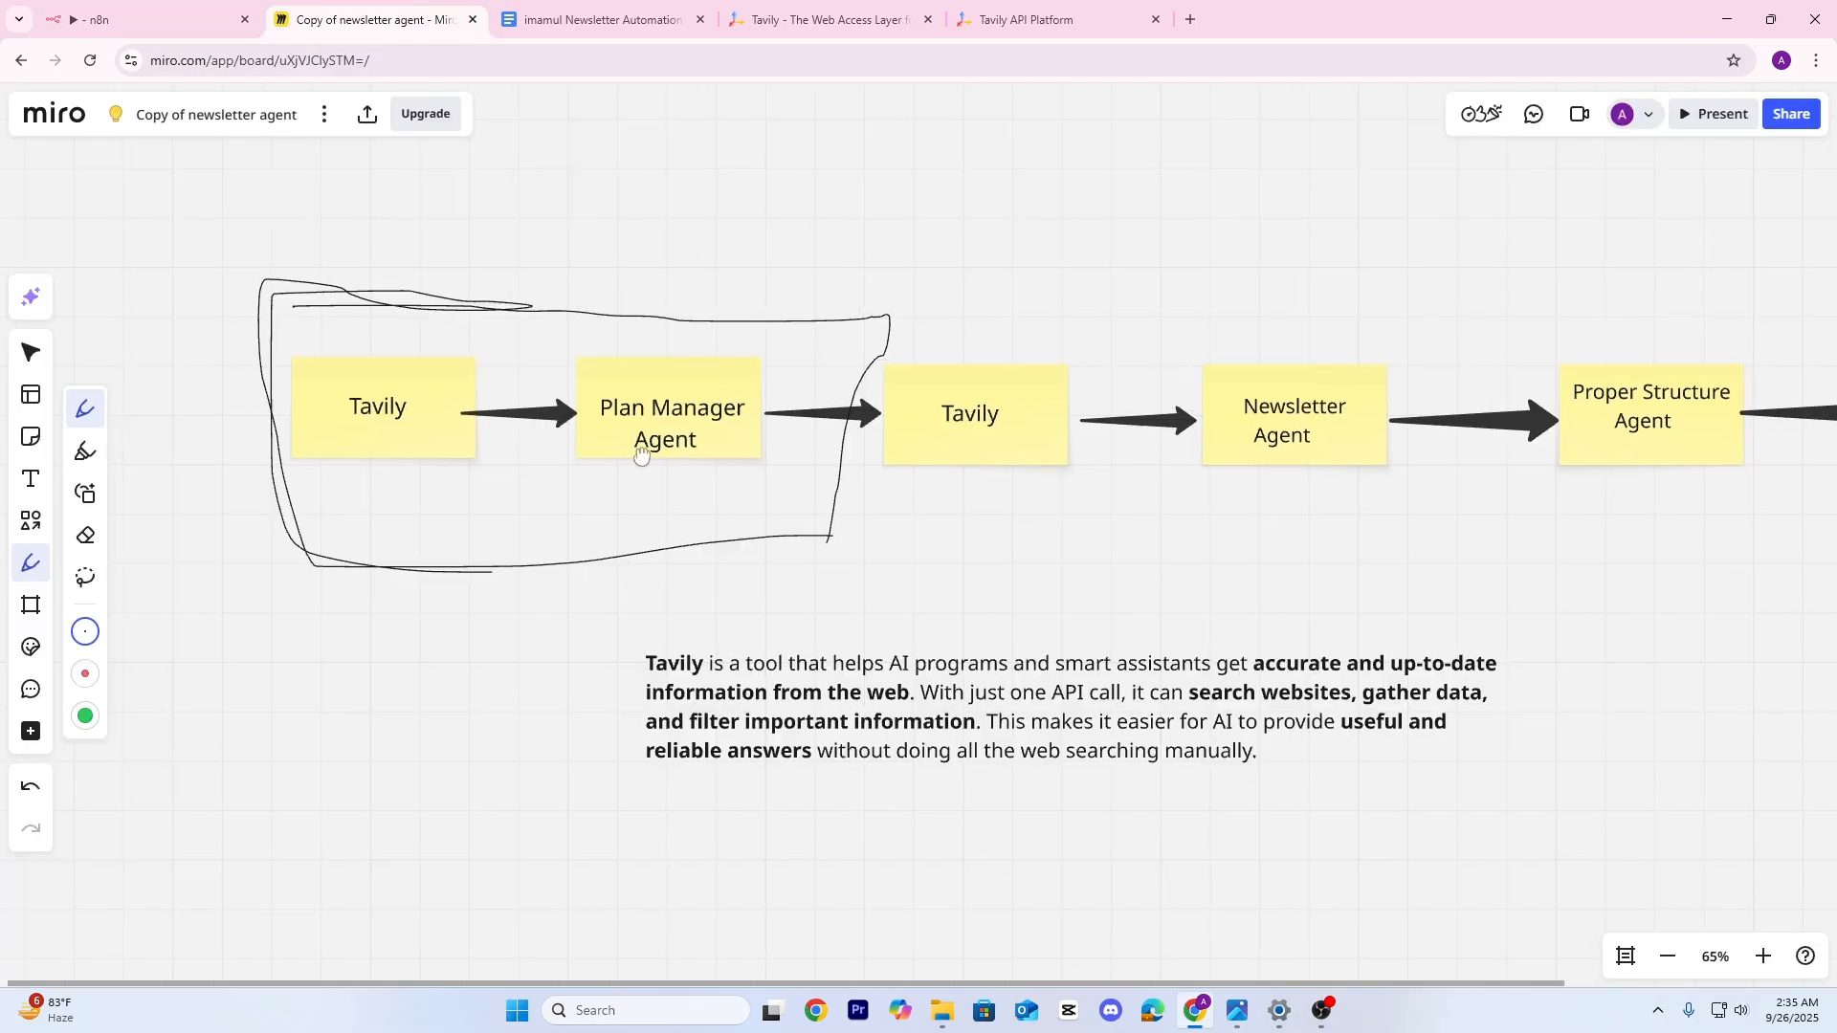
pyautogui.scroll(3, 564, 556)
pyautogui.moveTo(436, 497); pyautogui.dragTo(528, 234)
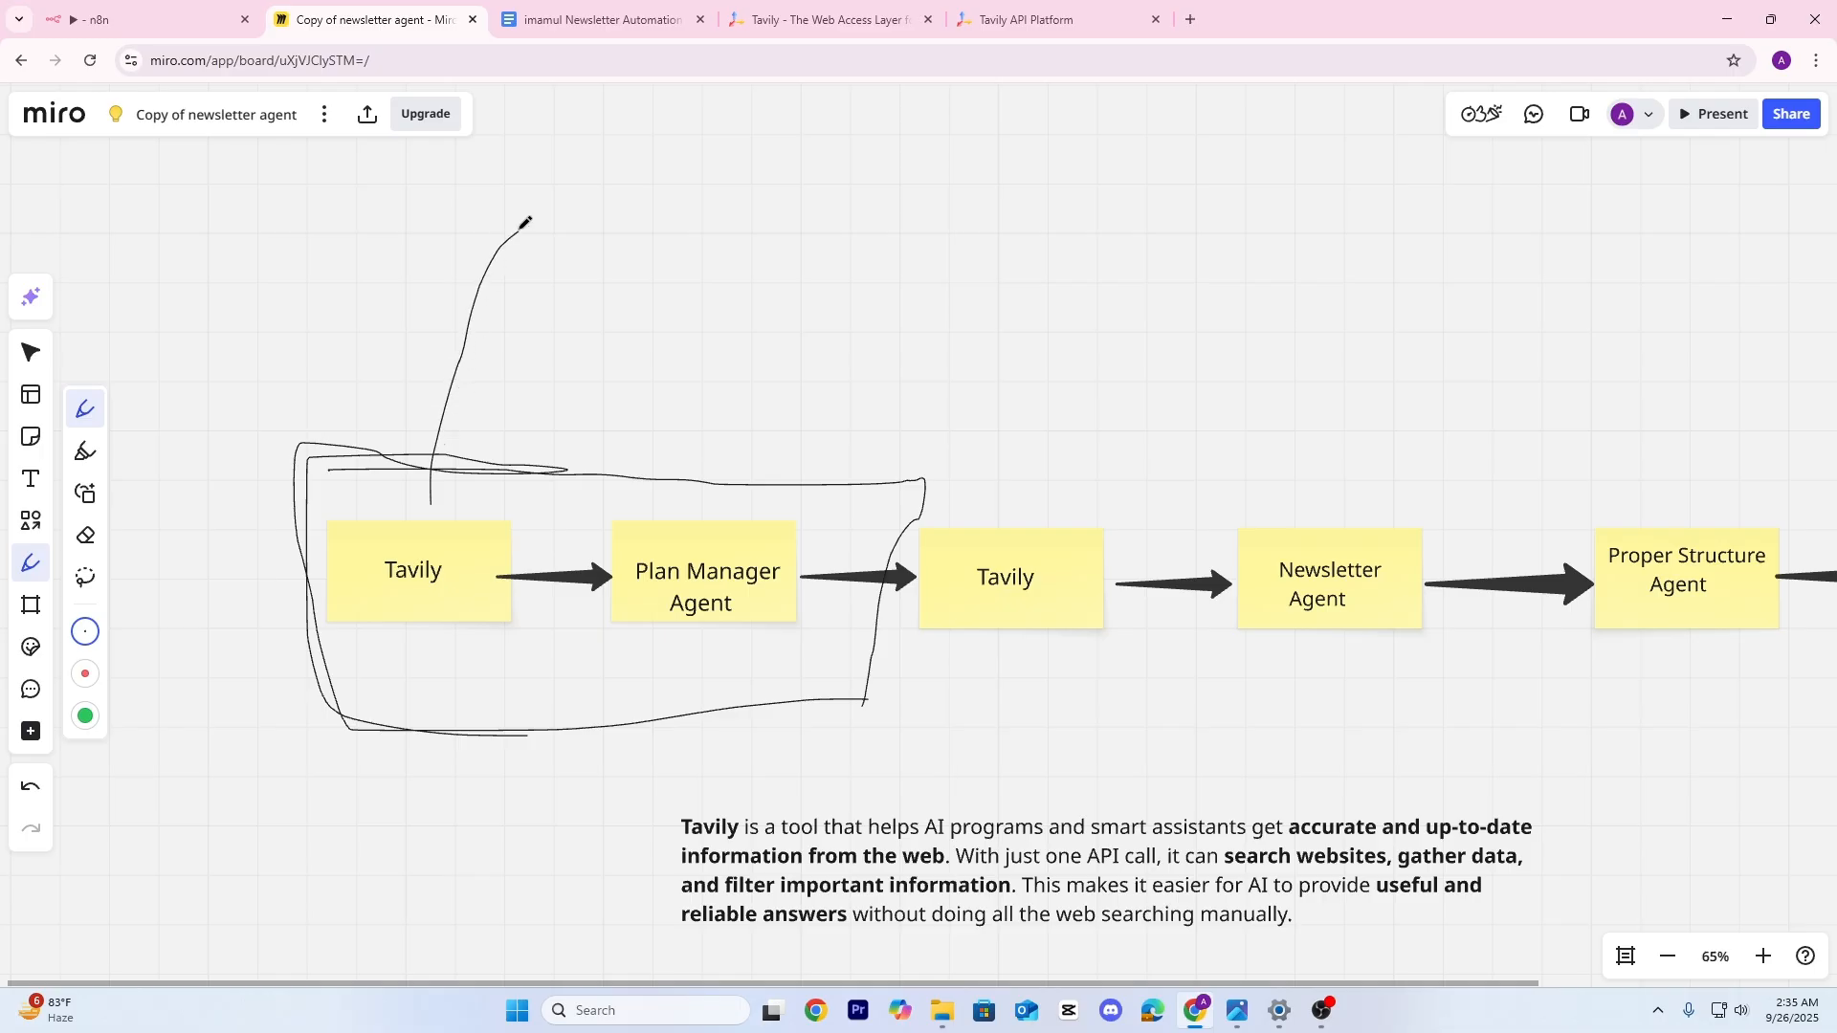
pyautogui.click(163, 14)
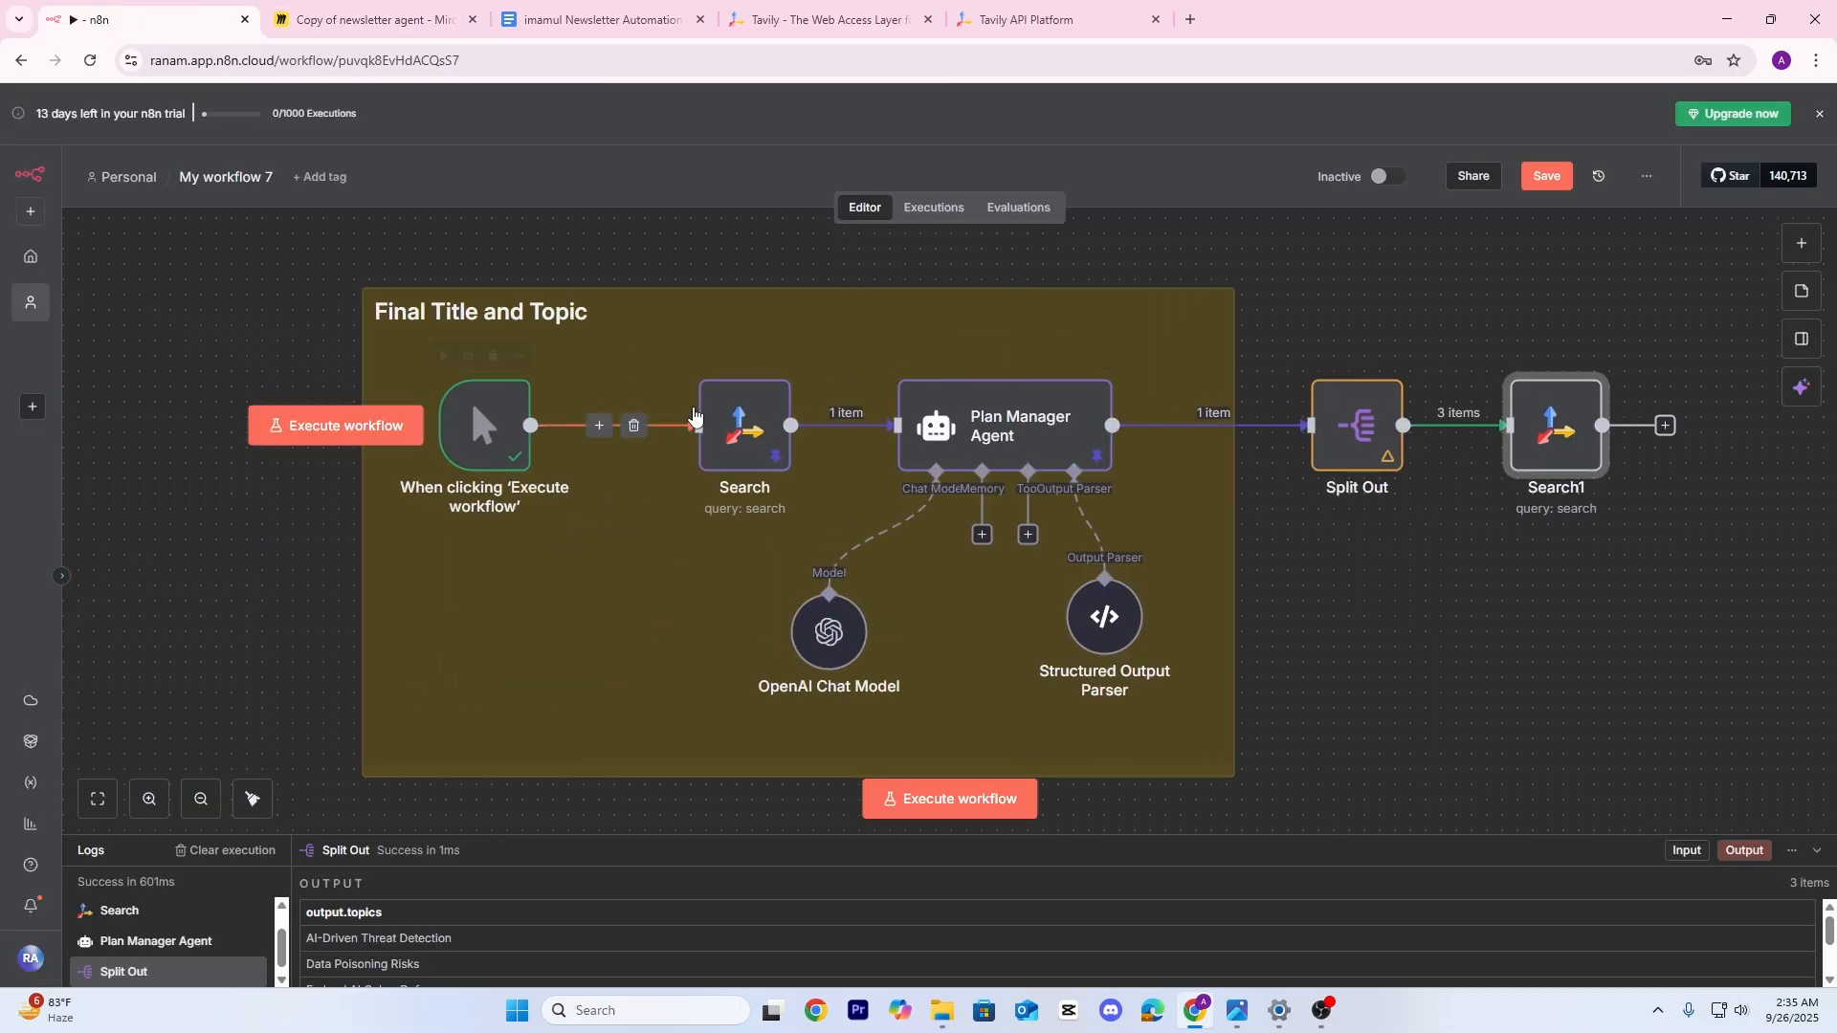
# Check the first Search node's settings, then open Search1
pyautogui.click(742, 421)
pyautogui.doubleClick(742, 421)
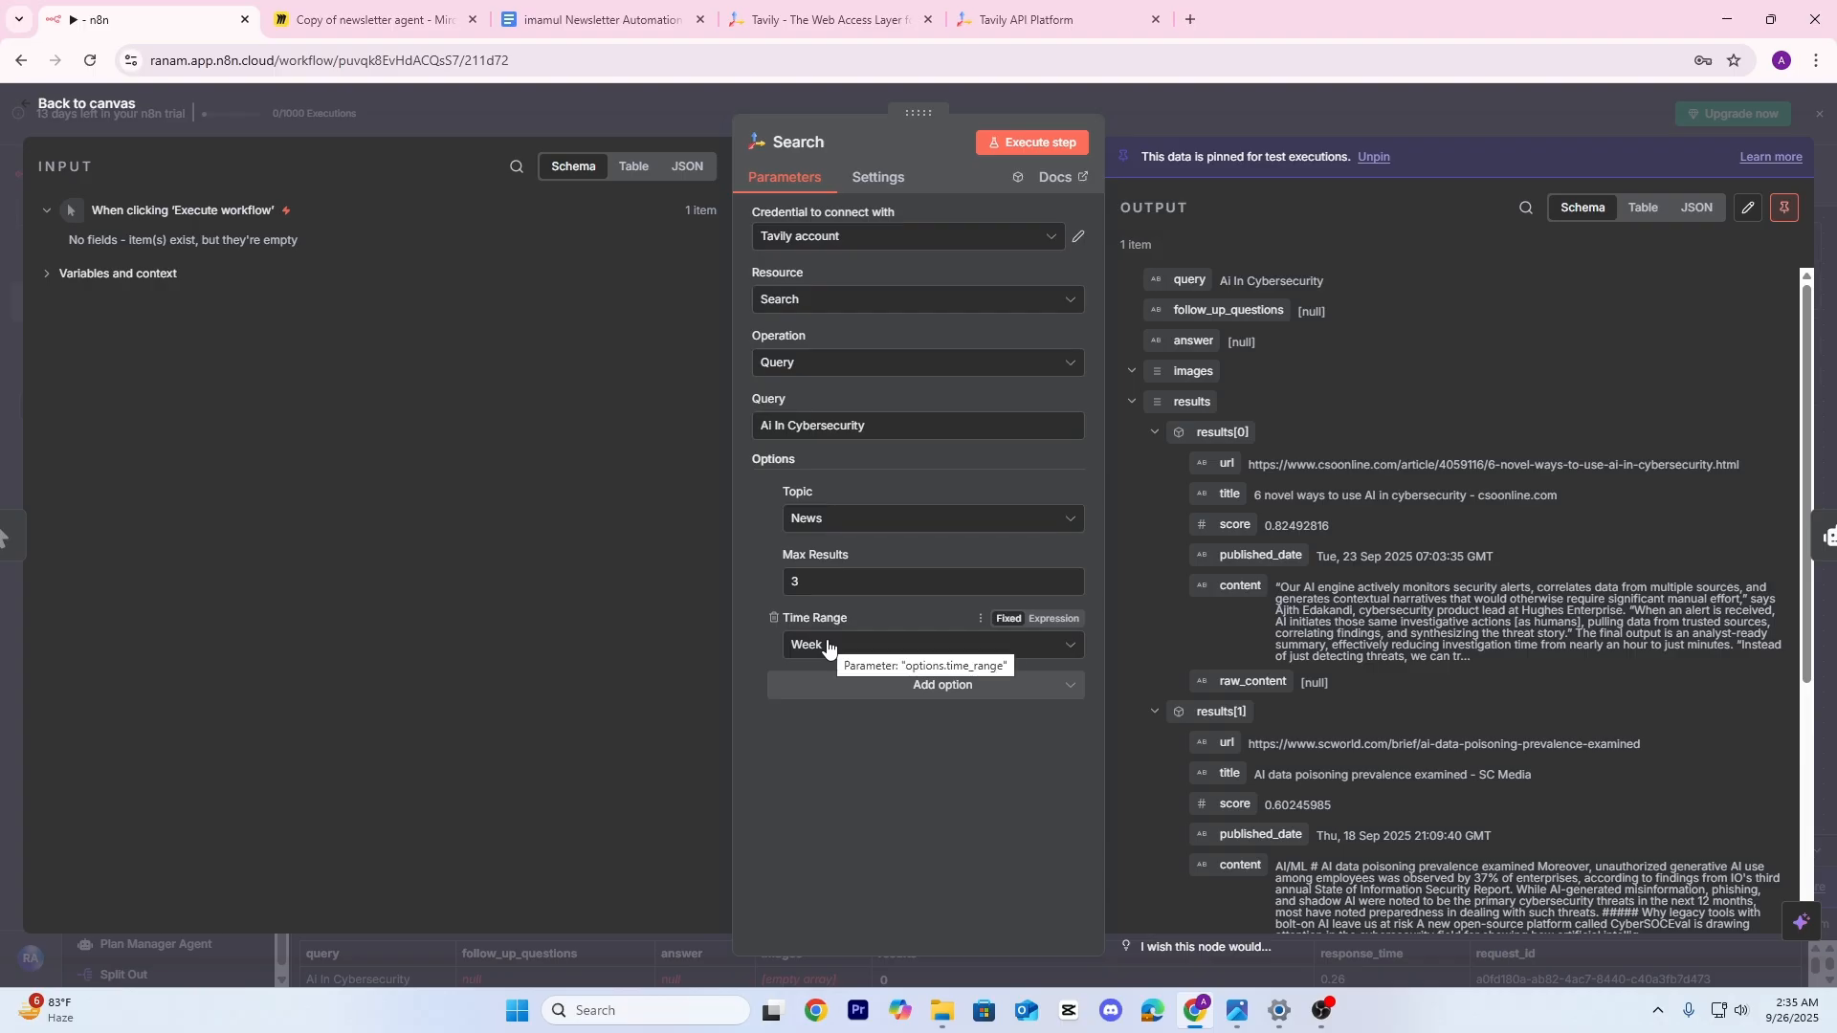
pyautogui.click(659, 96)
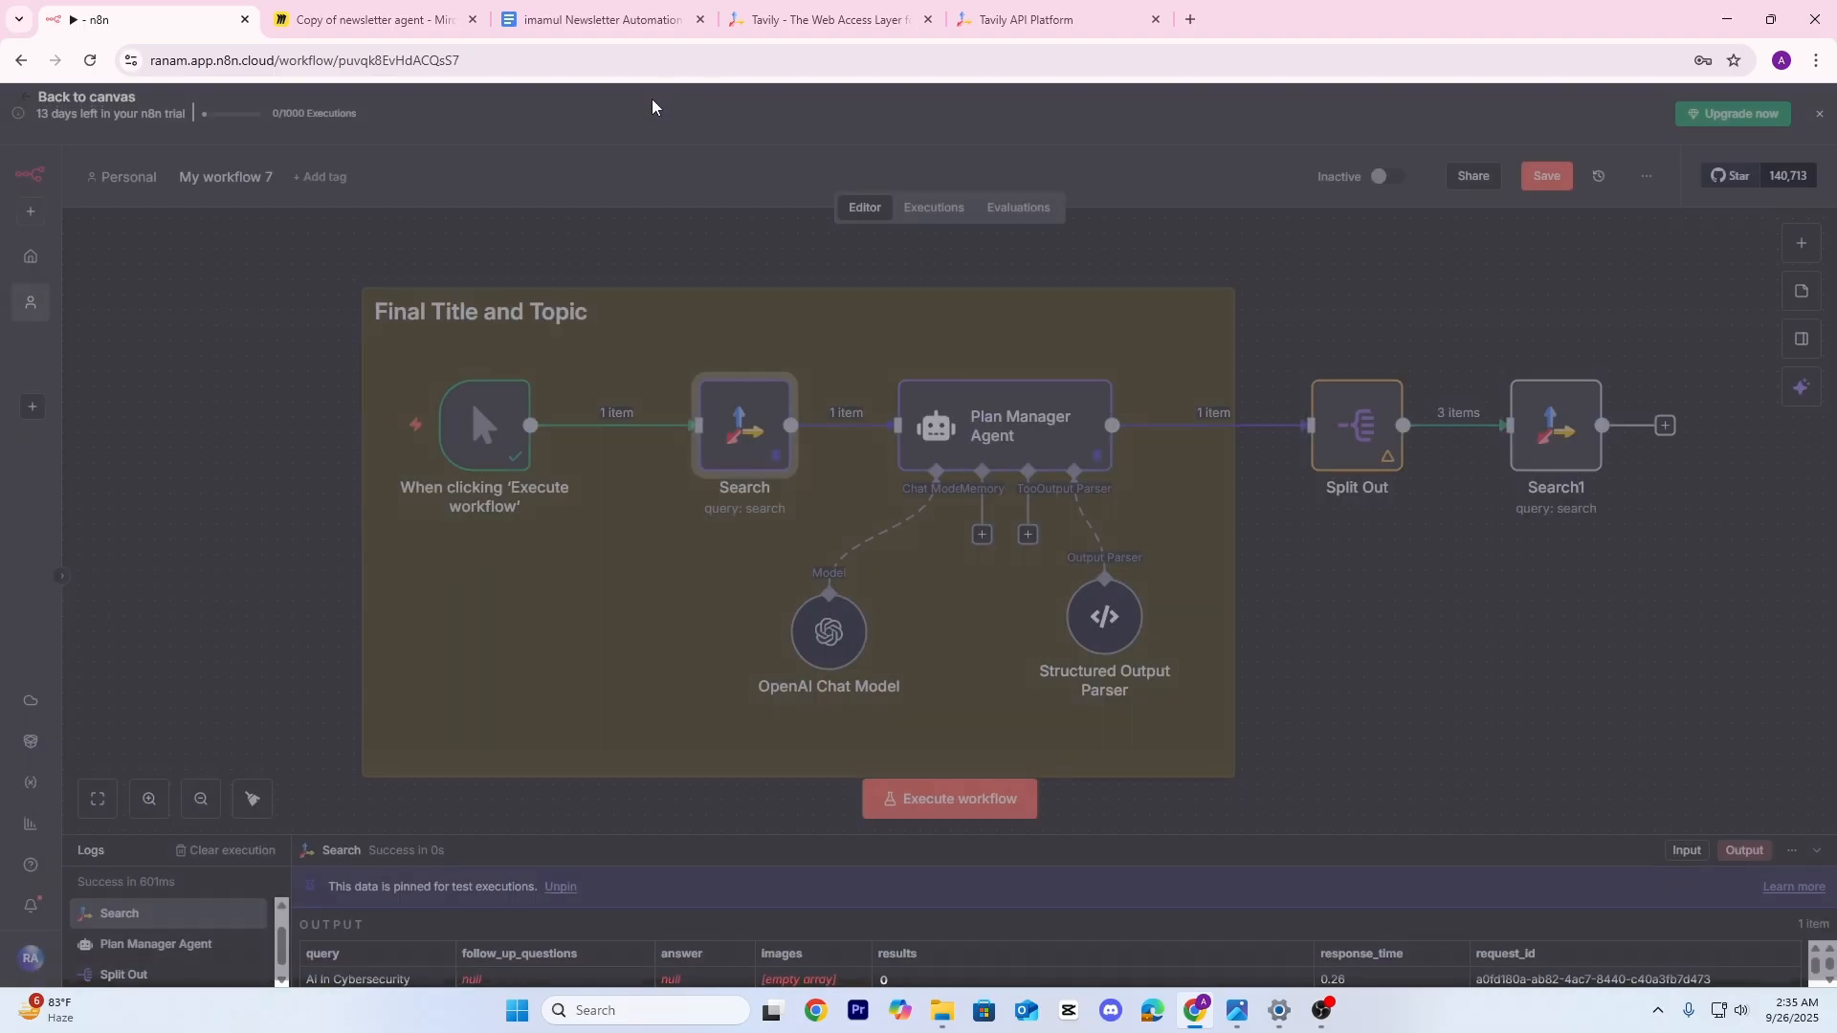
pyautogui.moveTo(1342, 558); pyautogui.dragTo(1116, 558)
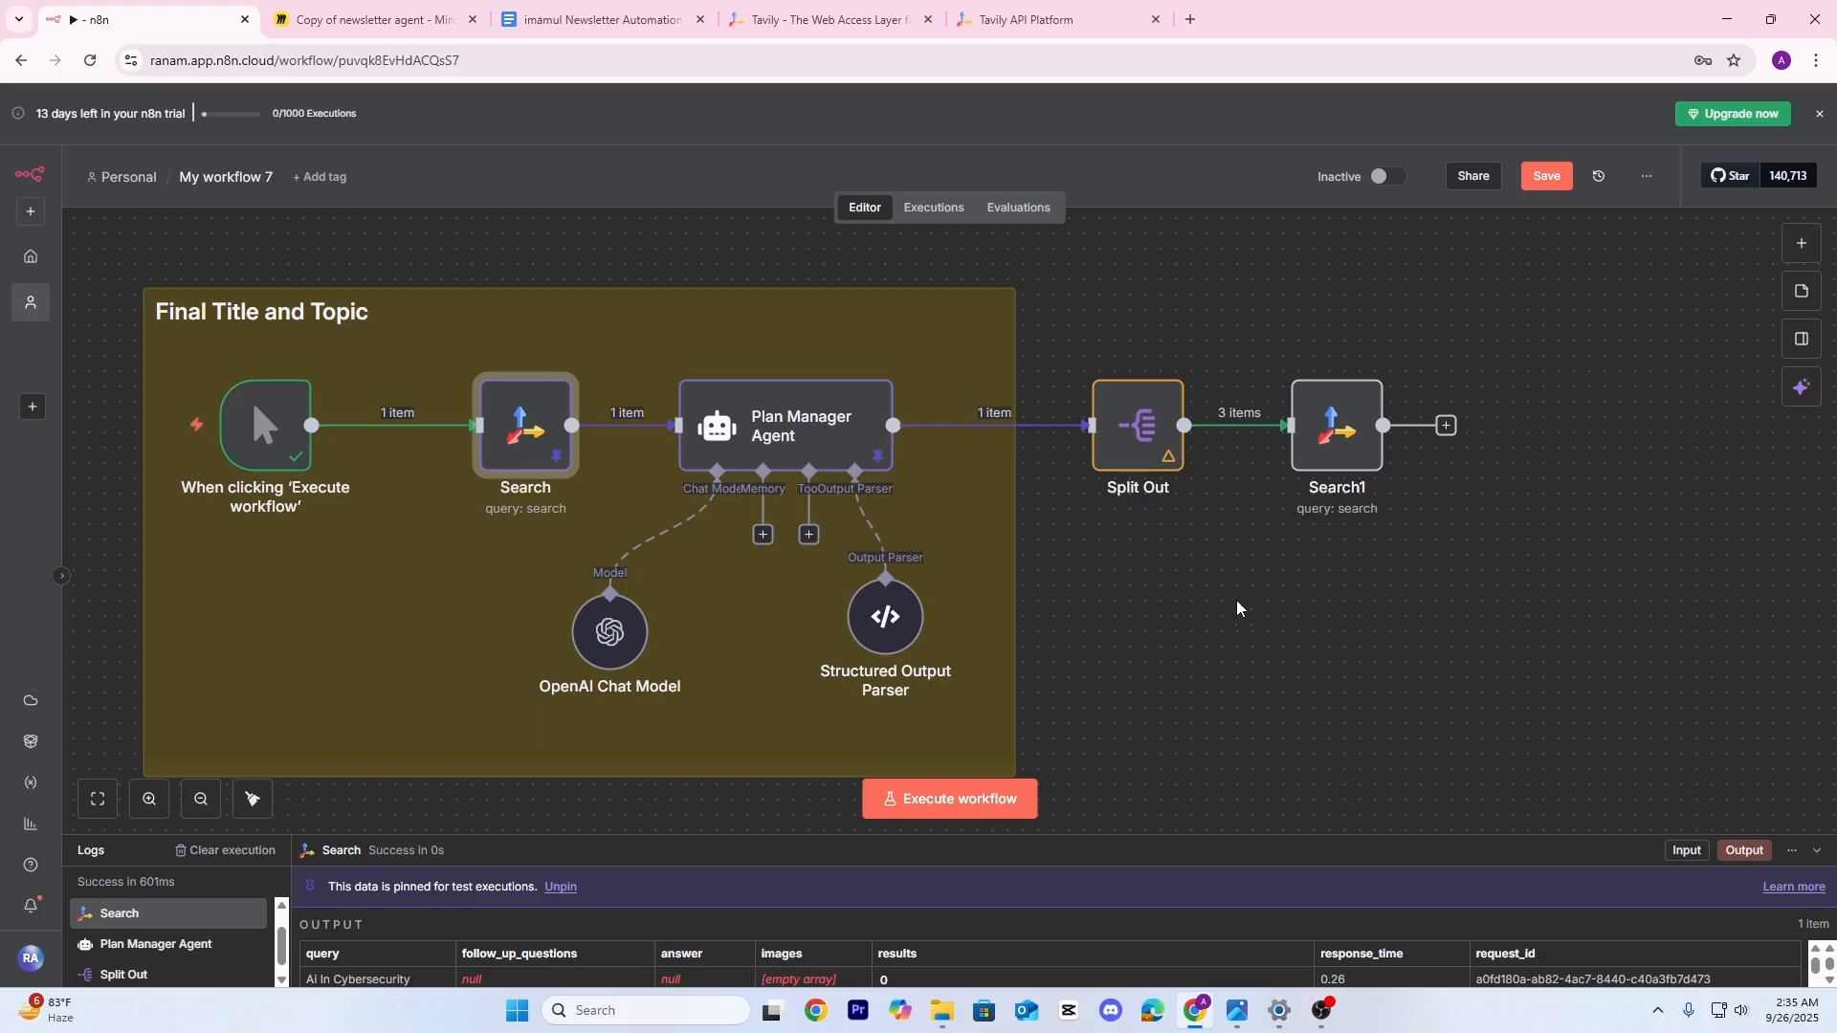
pyautogui.moveTo(1238, 607); pyautogui.dragTo(1127, 639)
pyautogui.doubleClick(1237, 446)
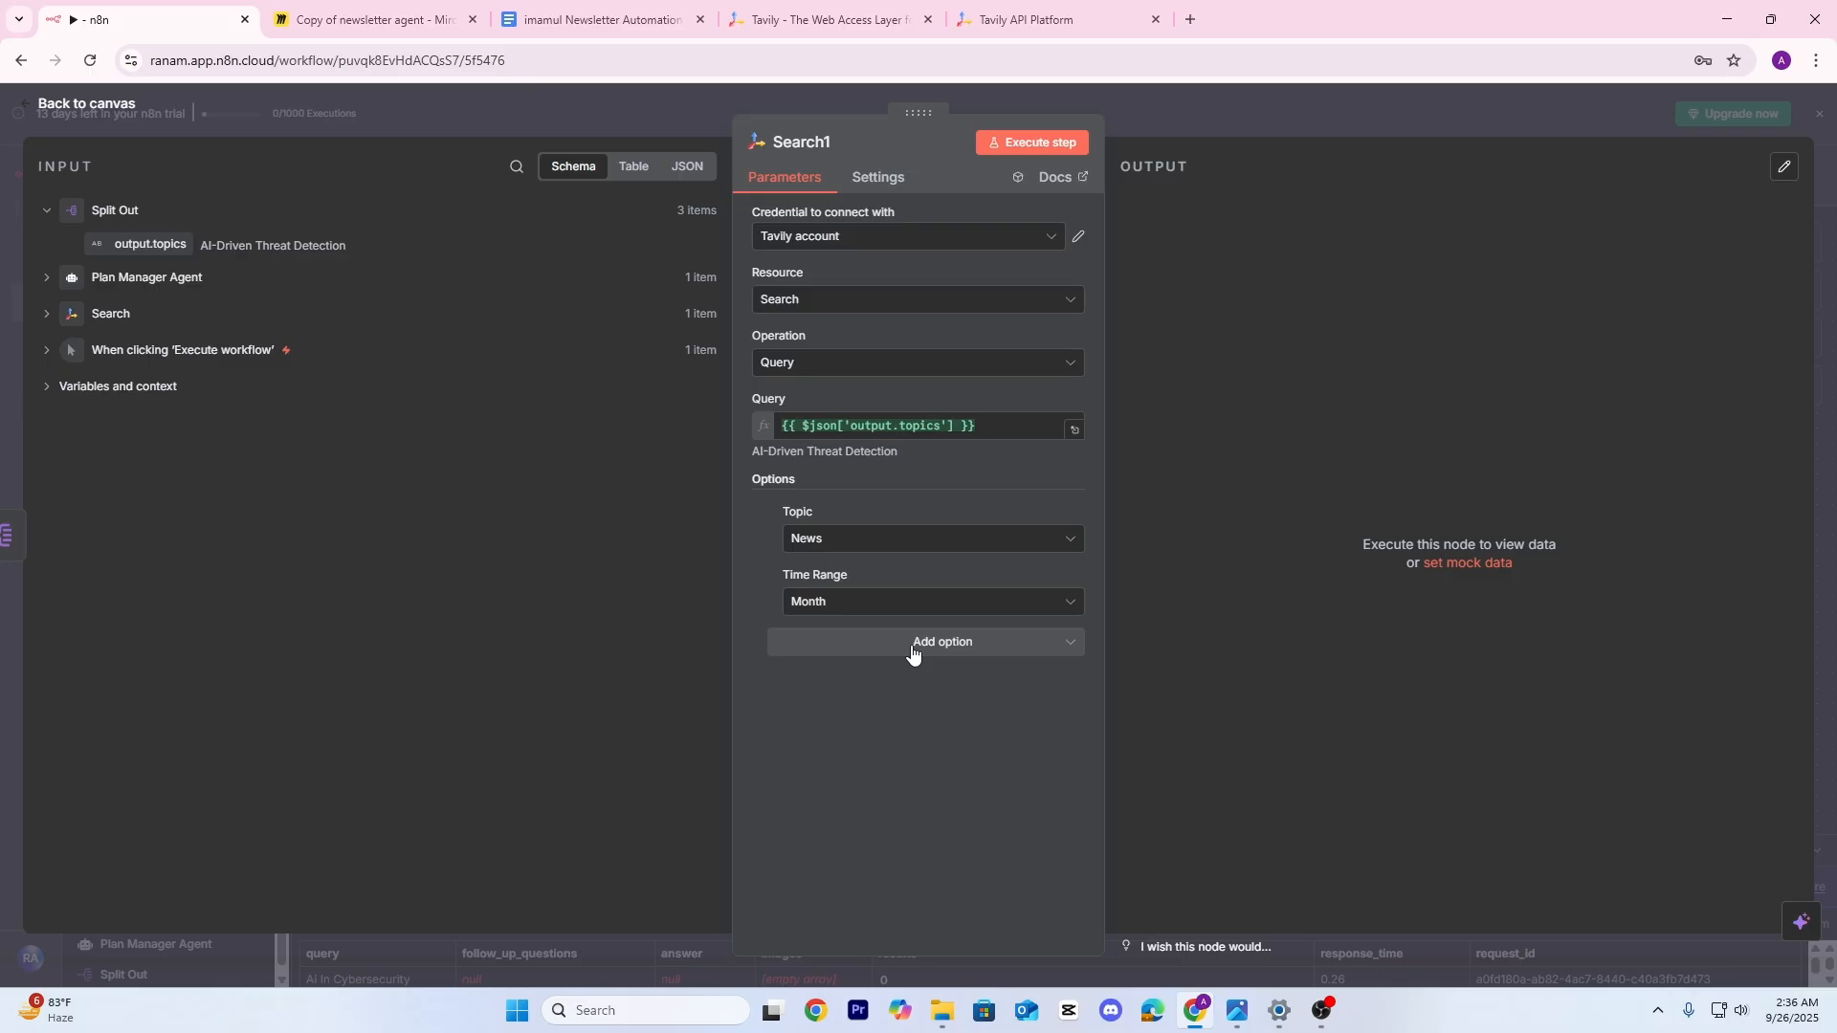
# Preview Search1's query across the topics, ending with Federal AI Cyber Defense
pyautogui.click(912, 652)
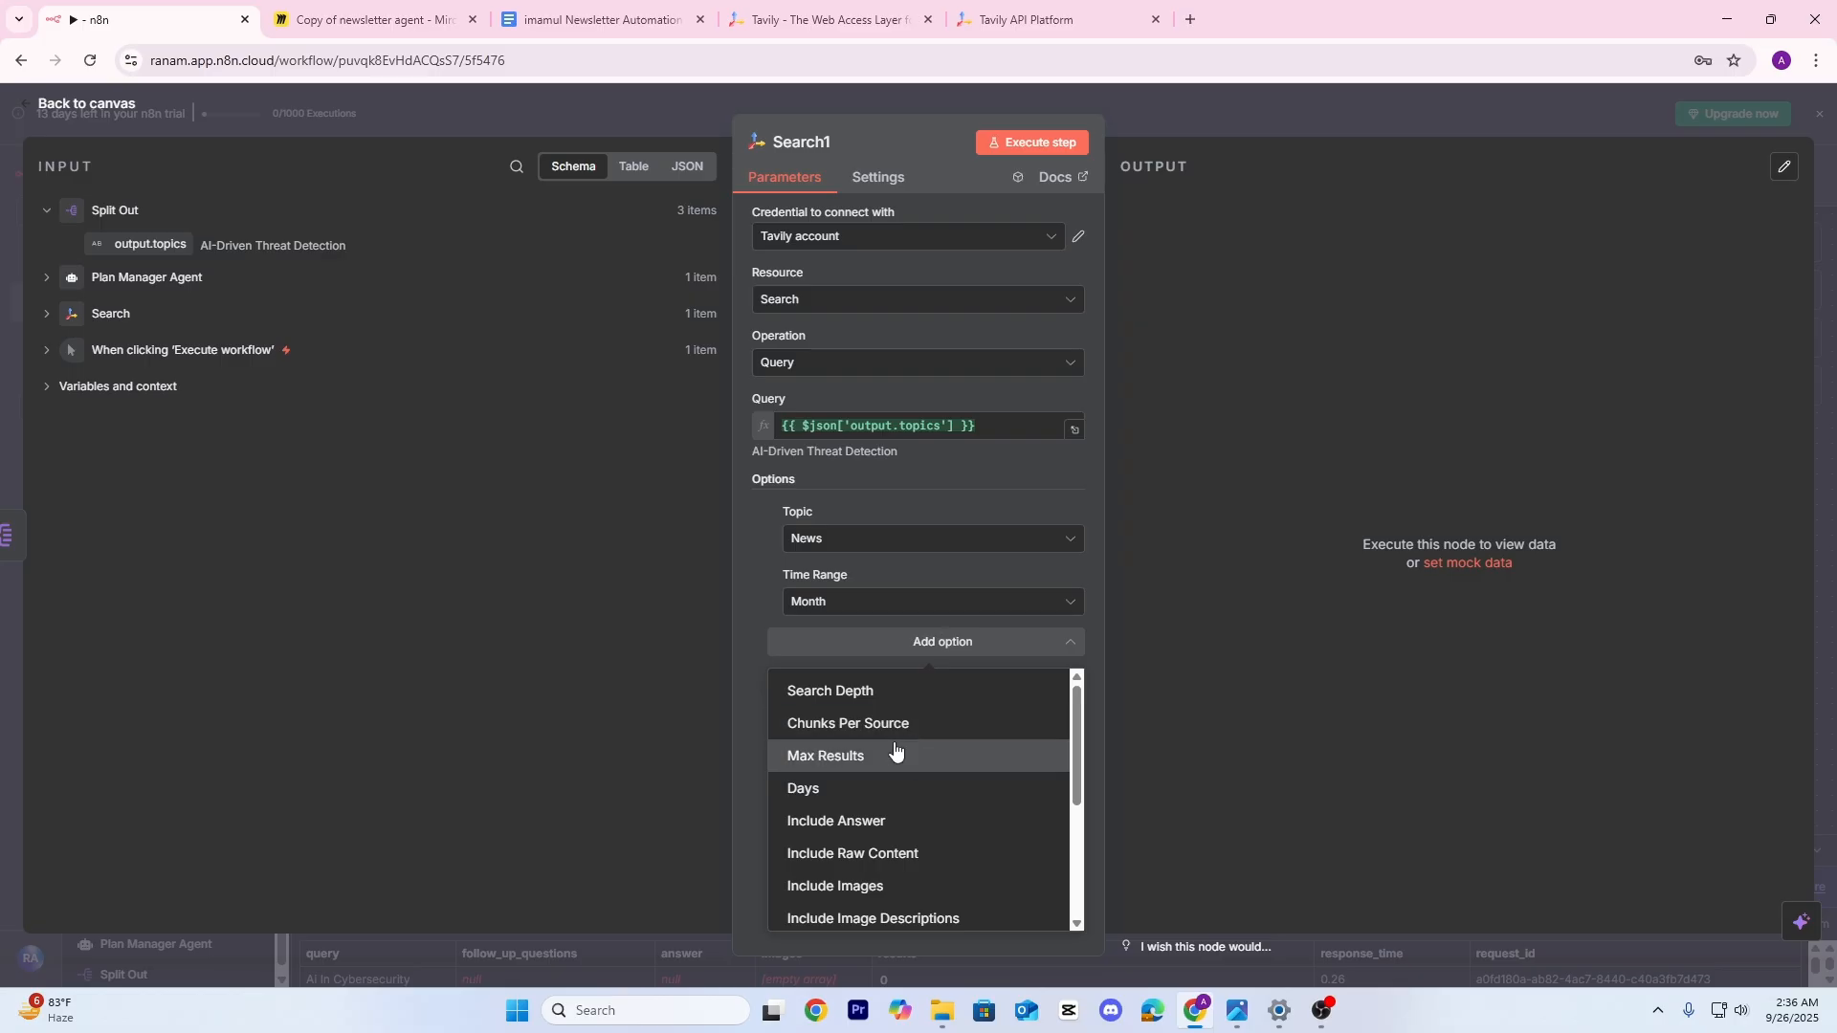
pyautogui.scroll(-1, 895, 751)
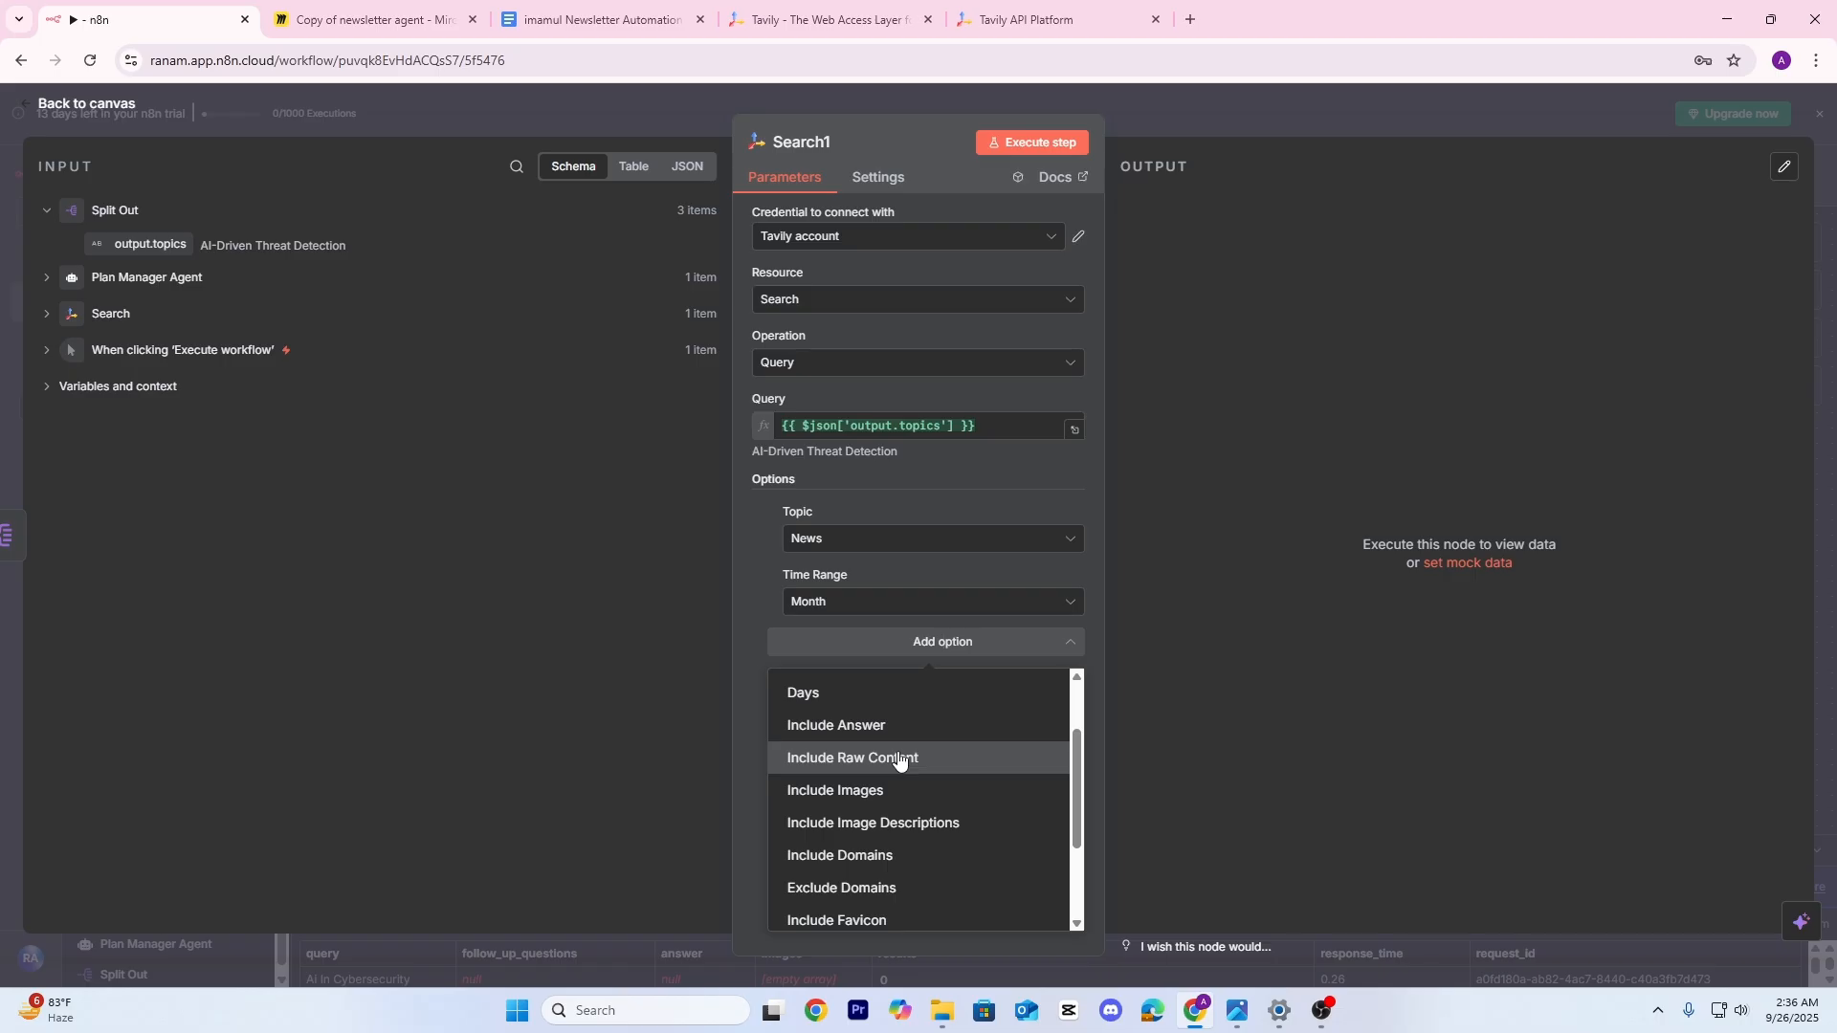
pyautogui.click(1075, 430)
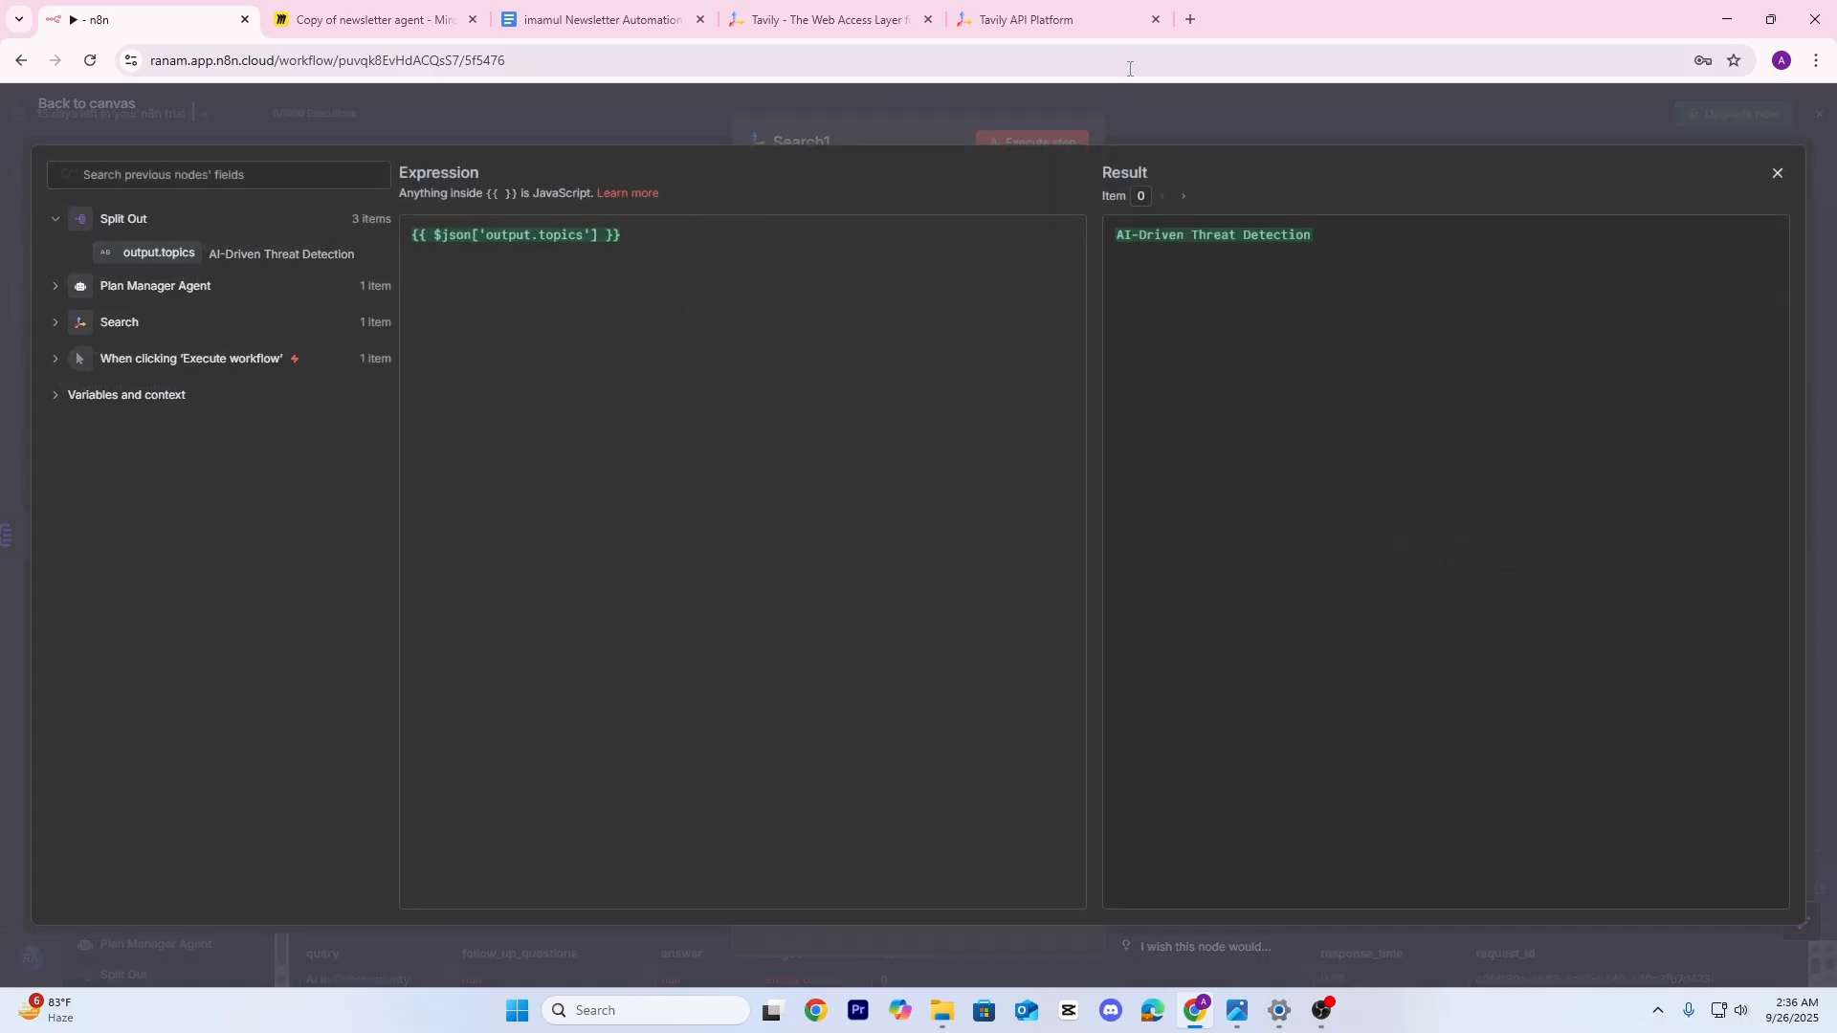
pyautogui.click(1183, 197)
pyautogui.click(1183, 196)
pyautogui.click(599, 95)
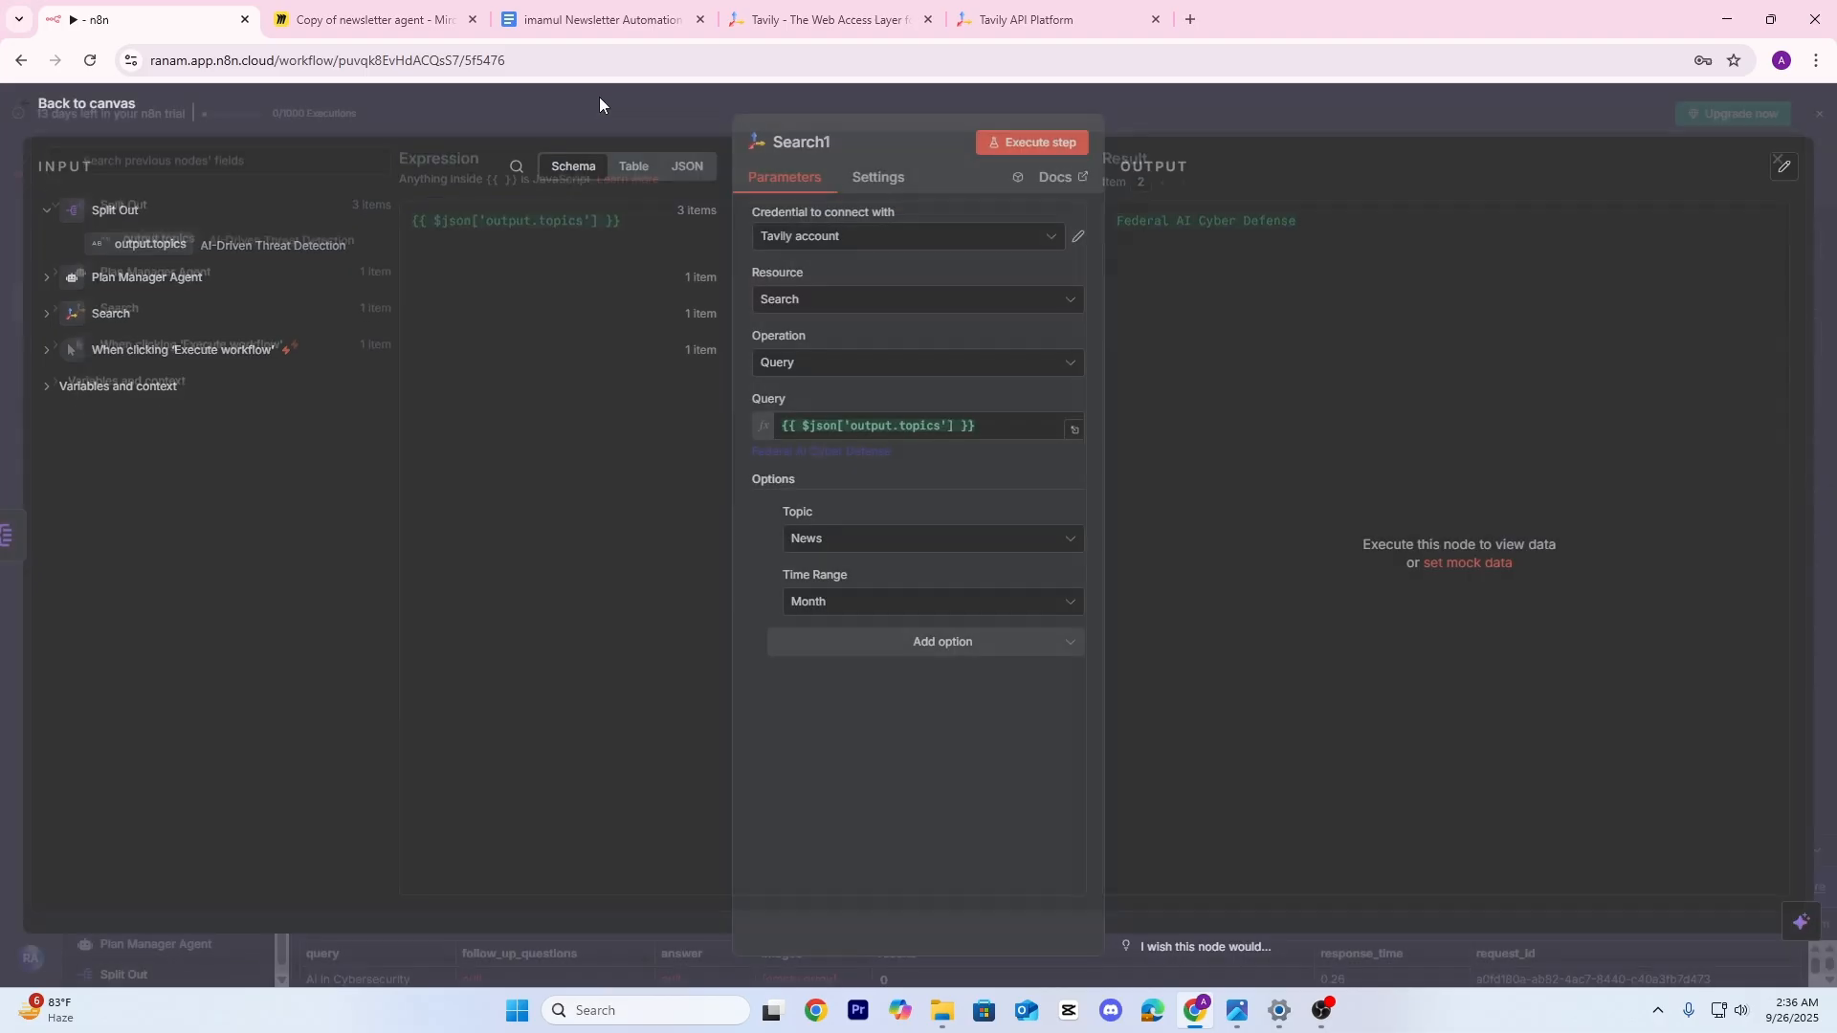
# Add the Include Raw Content option to Search1 and turn it on
pyautogui.click(1005, 643)
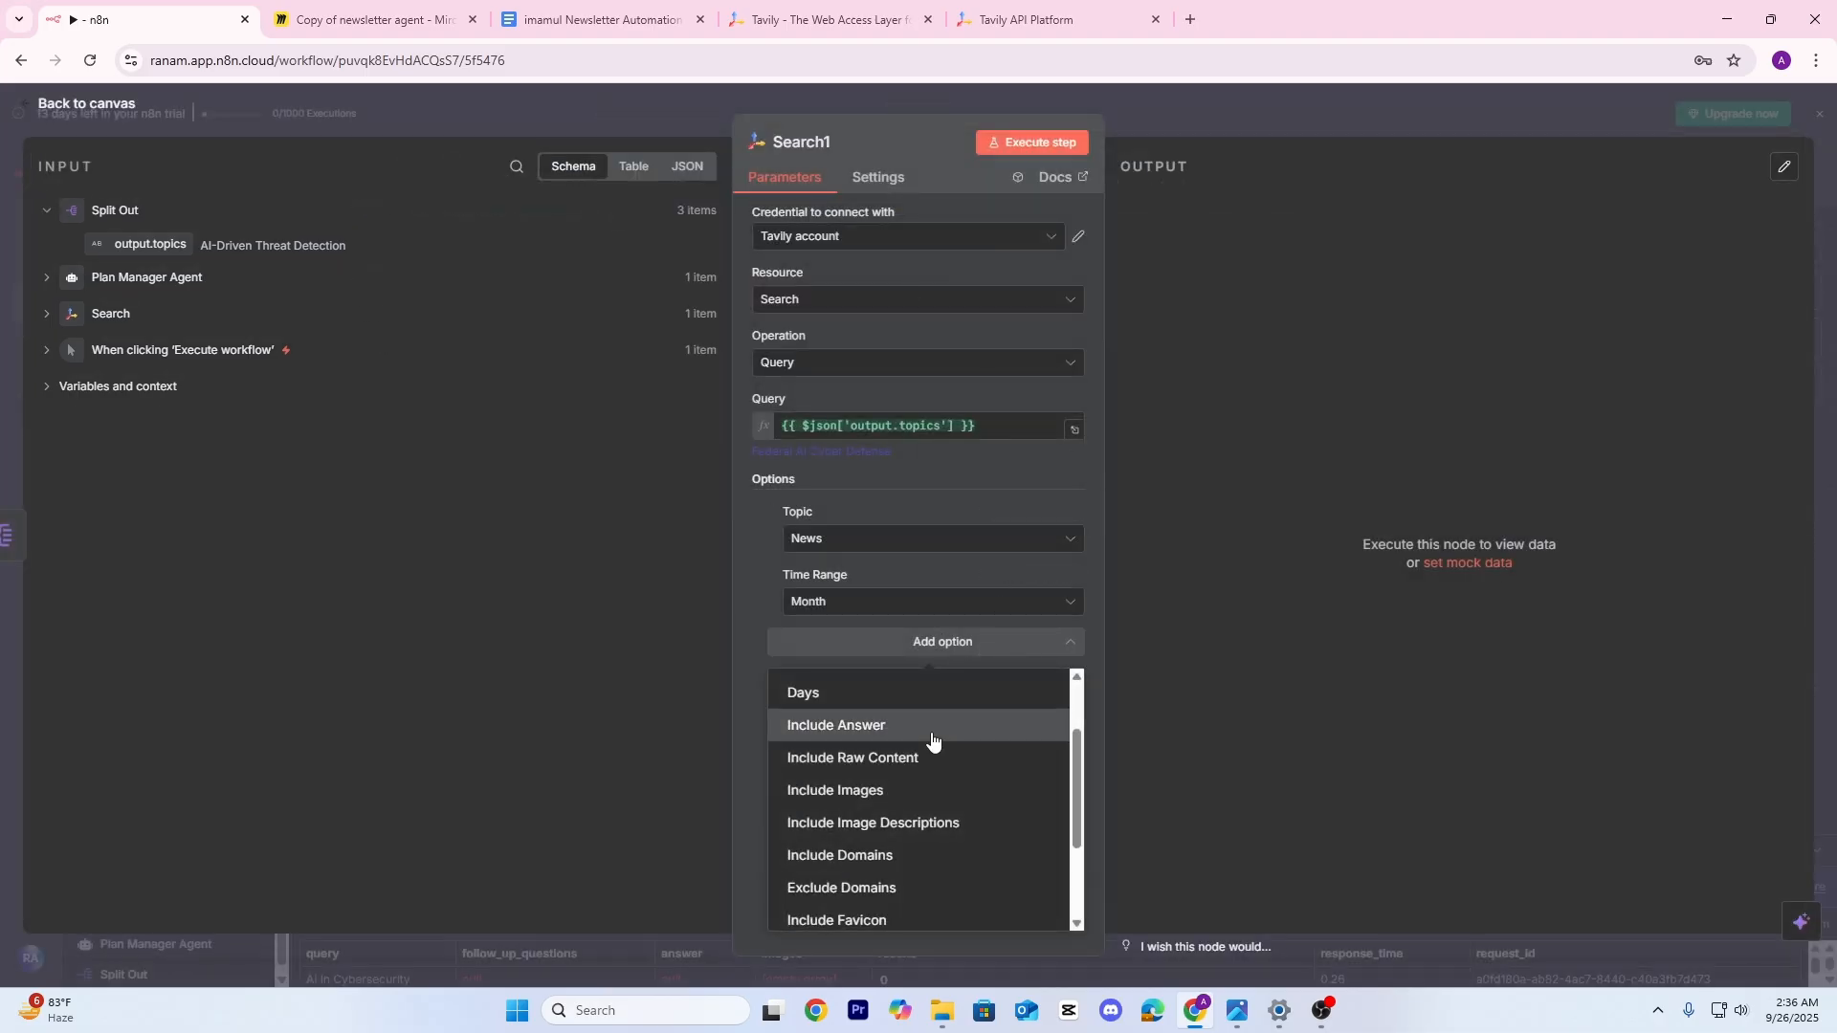
pyautogui.scroll(-1, 904, 765)
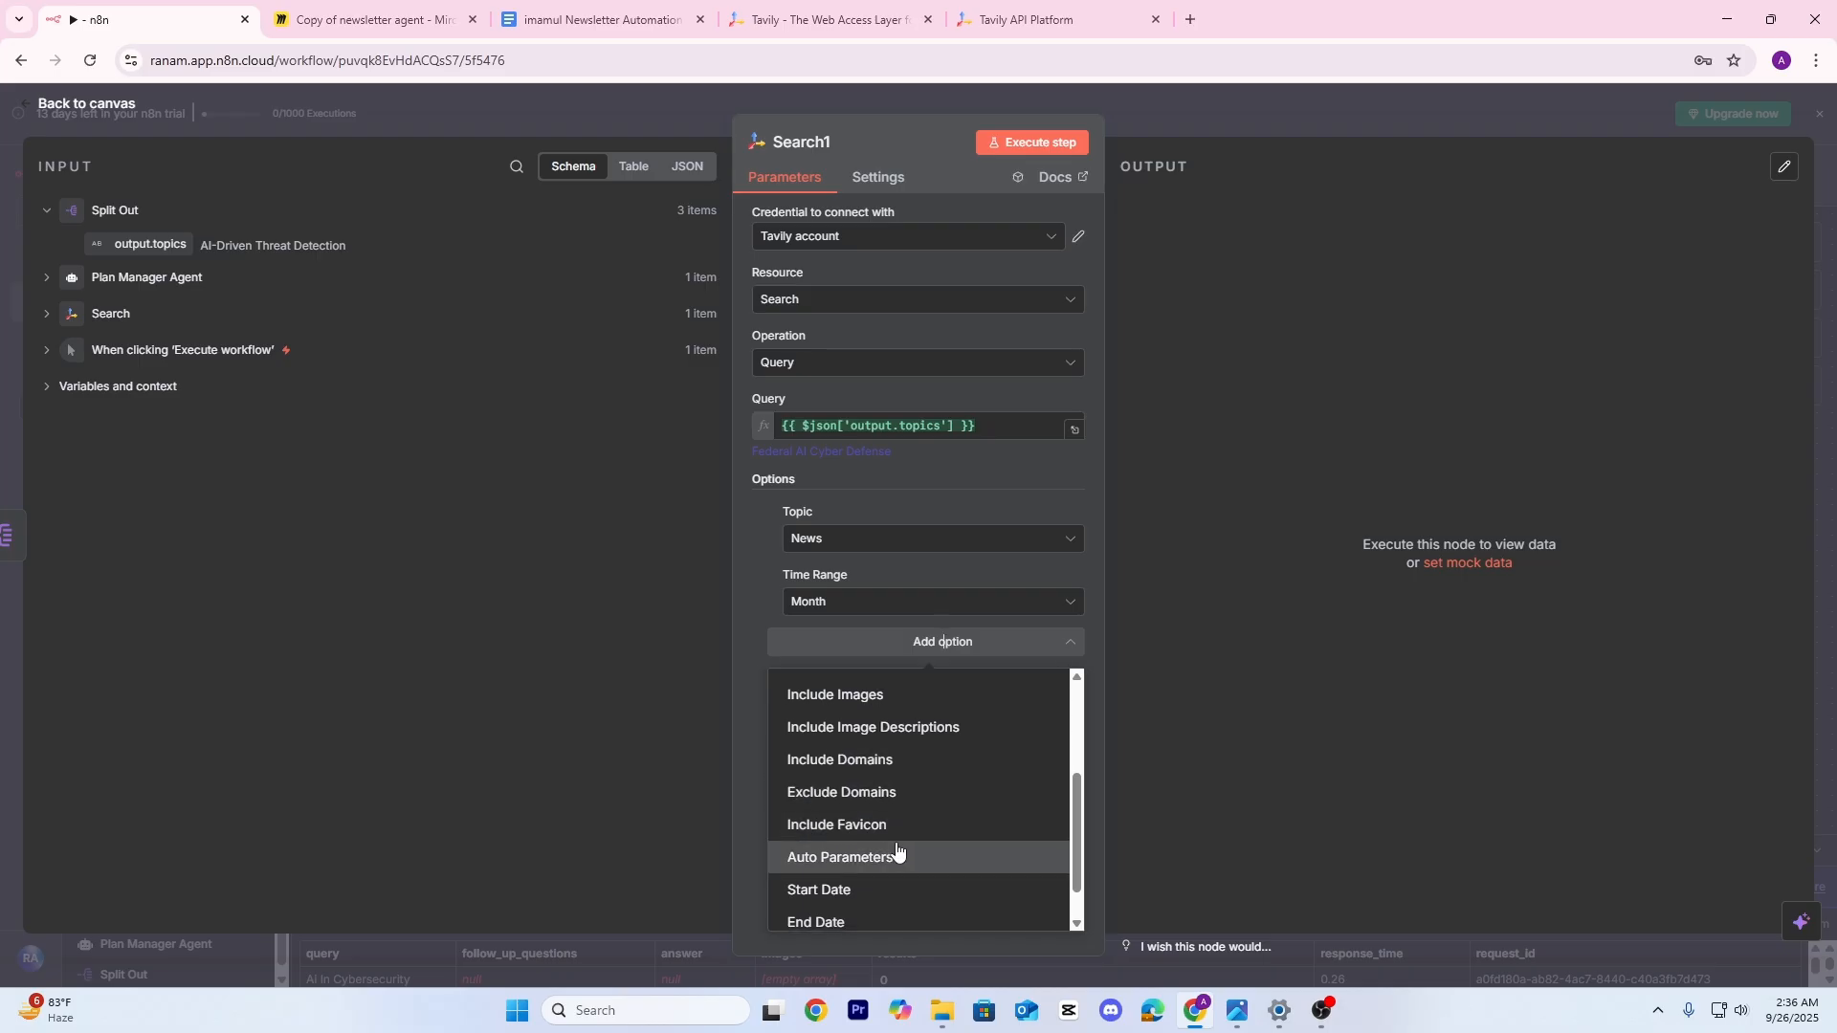
pyautogui.scroll(-1, 886, 842)
pyautogui.scroll(3, 886, 842)
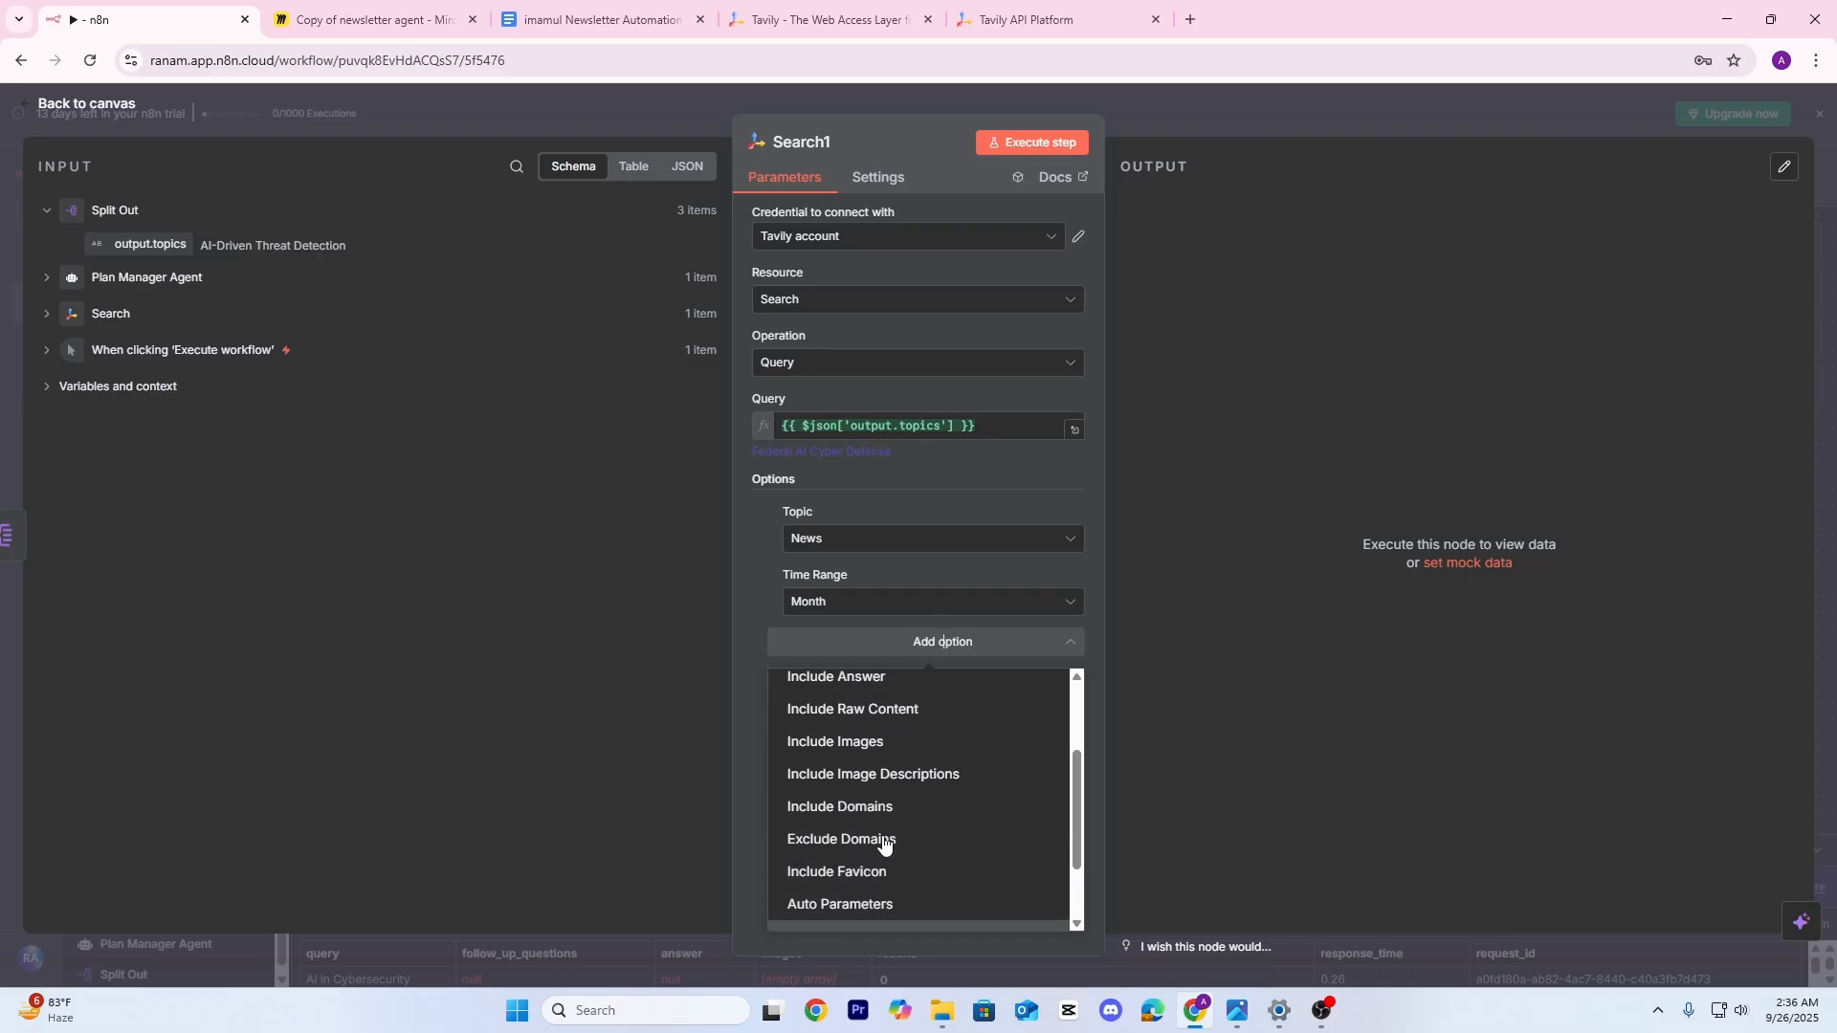
pyautogui.click(841, 715)
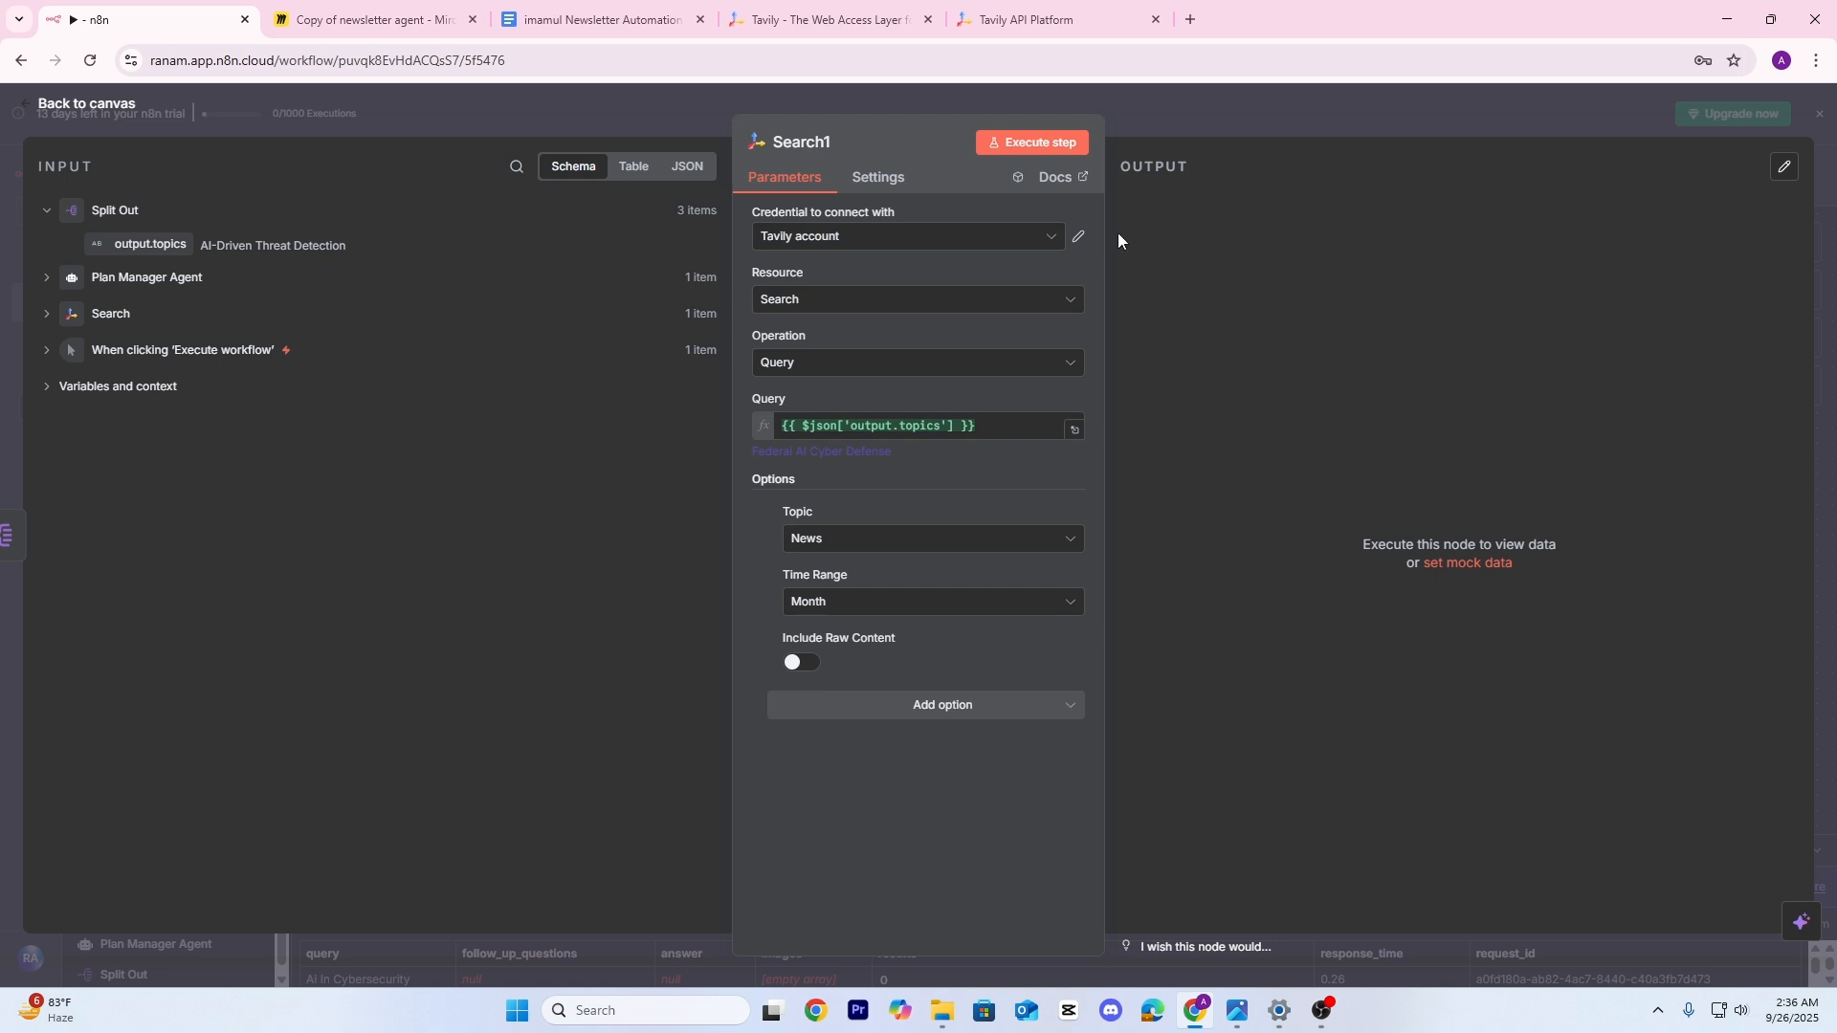
pyautogui.click(812, 664)
# Run Search1 for every topic, review its output as a table and JSON, and go back to the canvas
pyautogui.click(1030, 144)
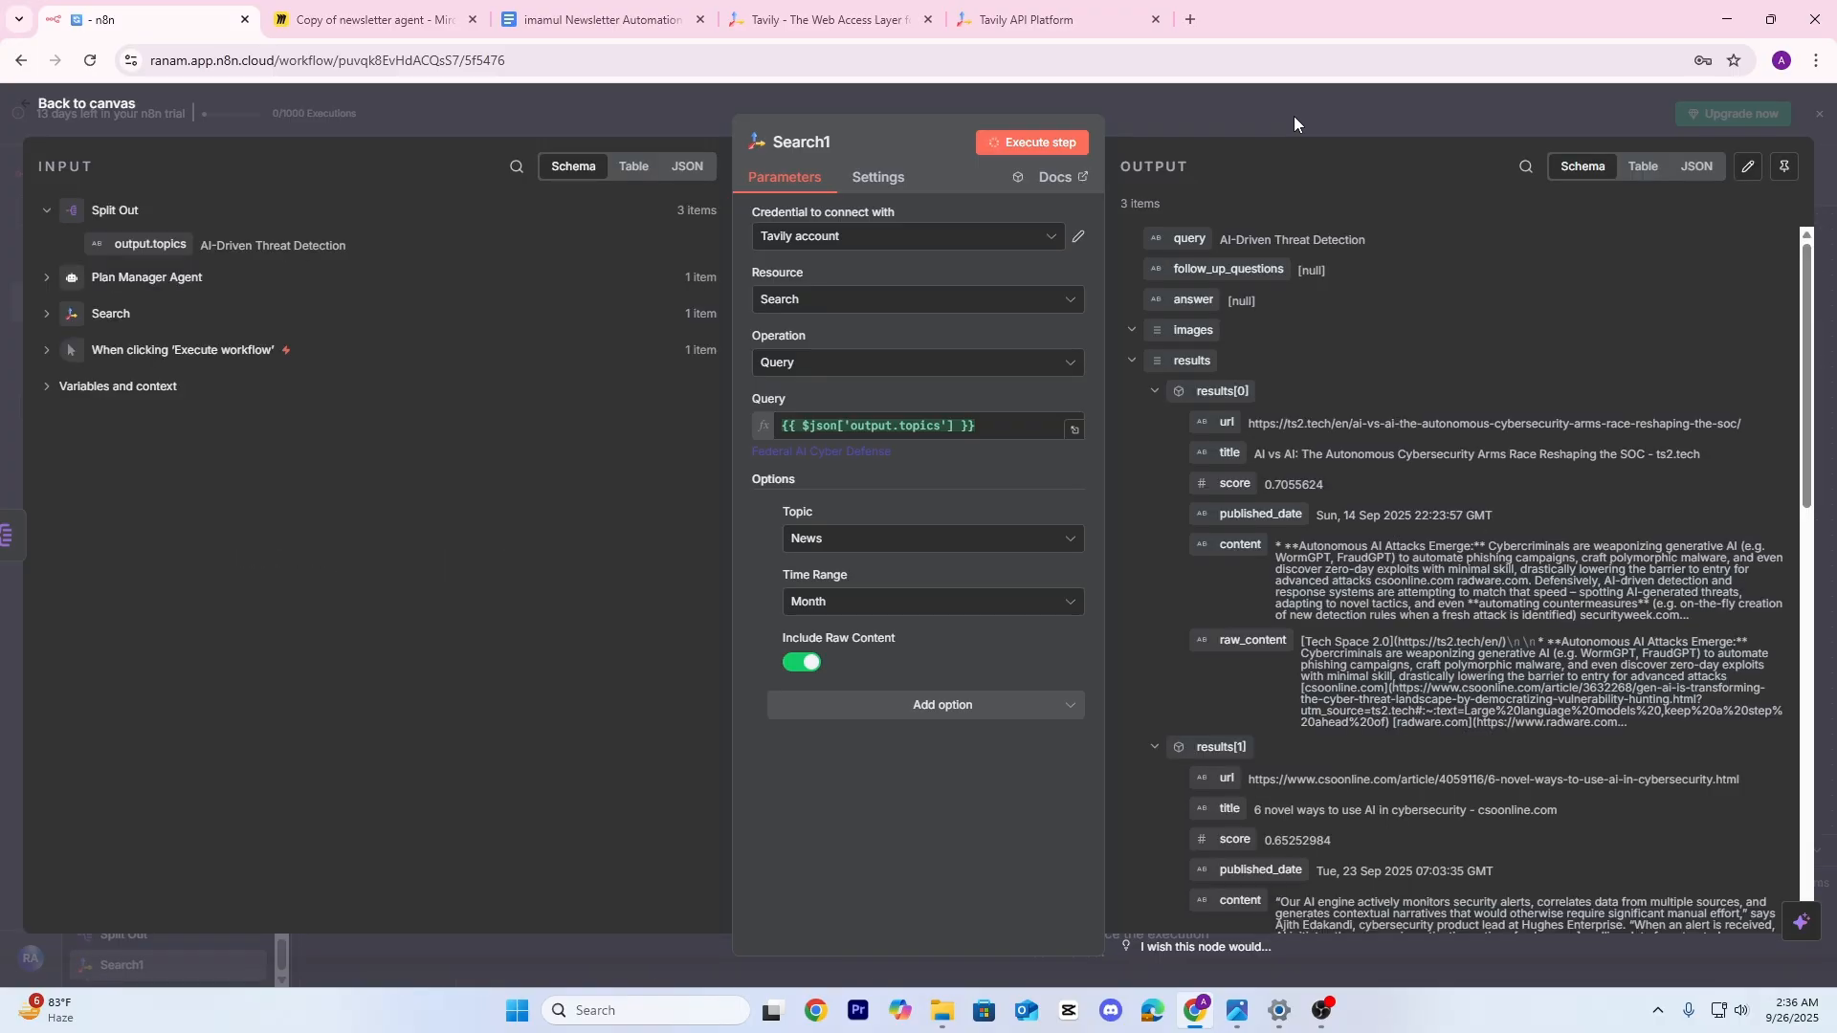
pyautogui.scroll(-10, 1368, 574)
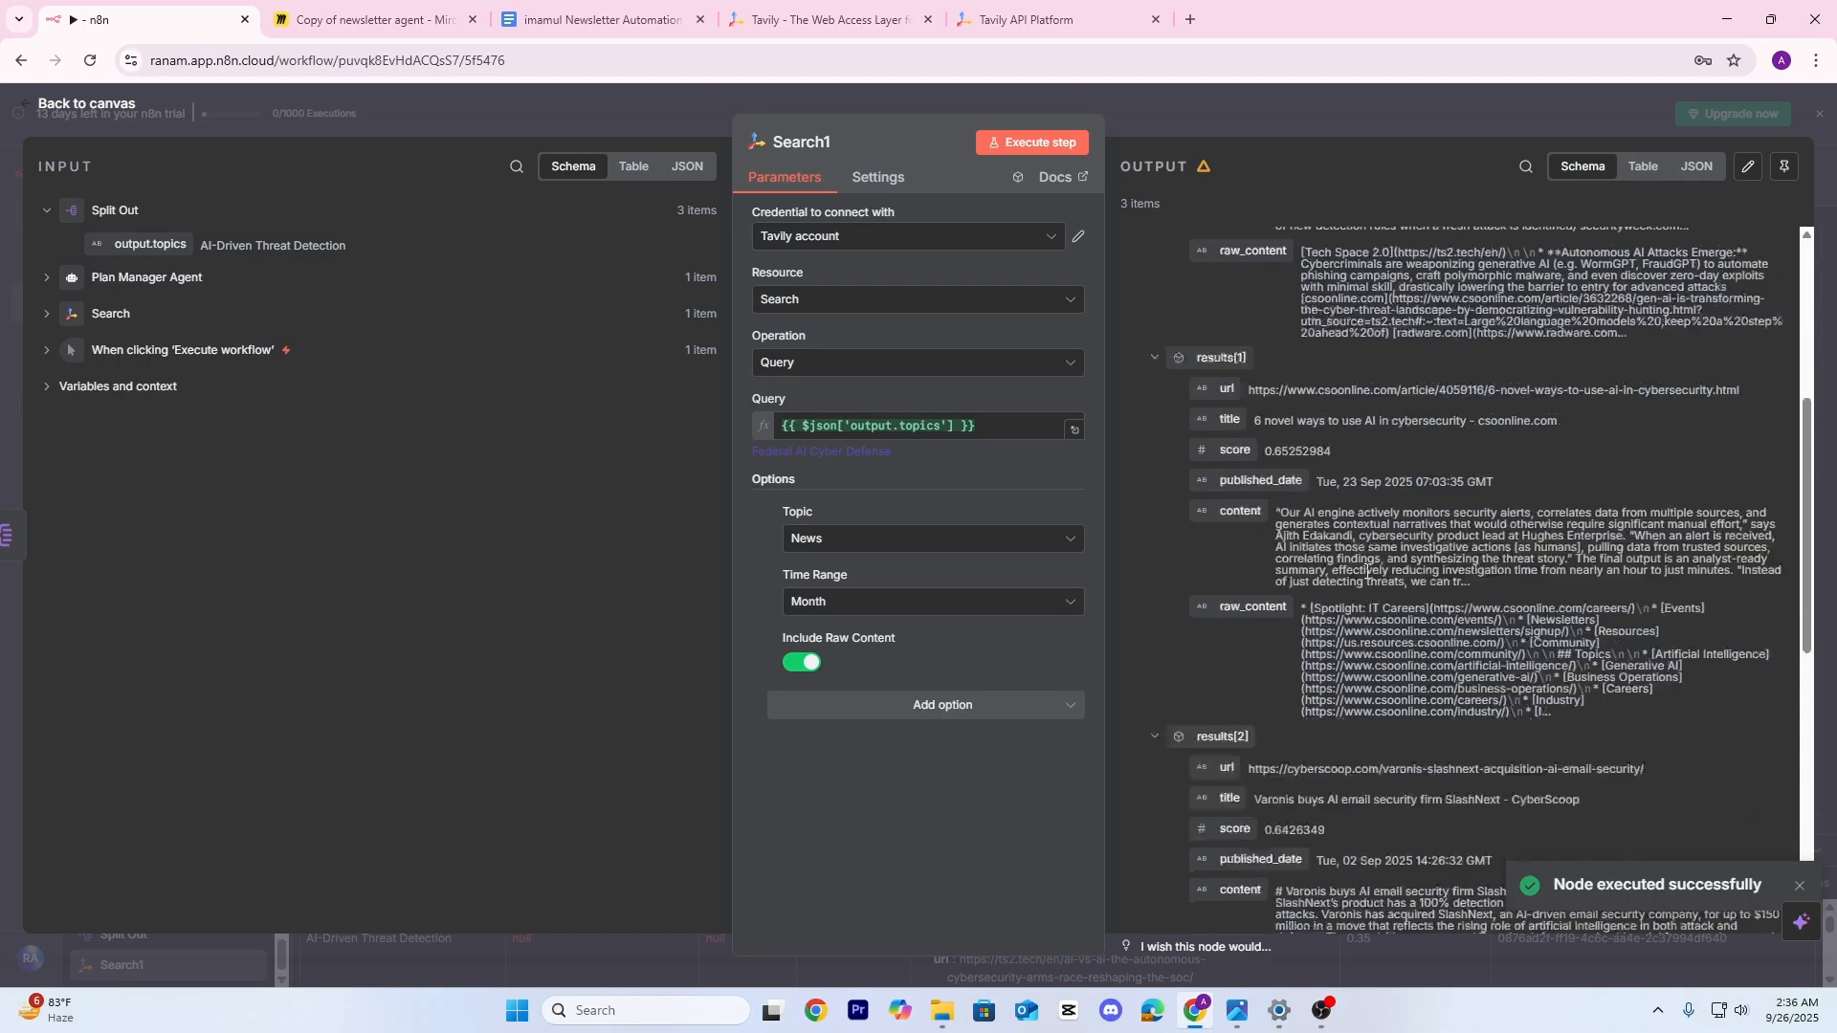
pyautogui.scroll(10, 1386, 611)
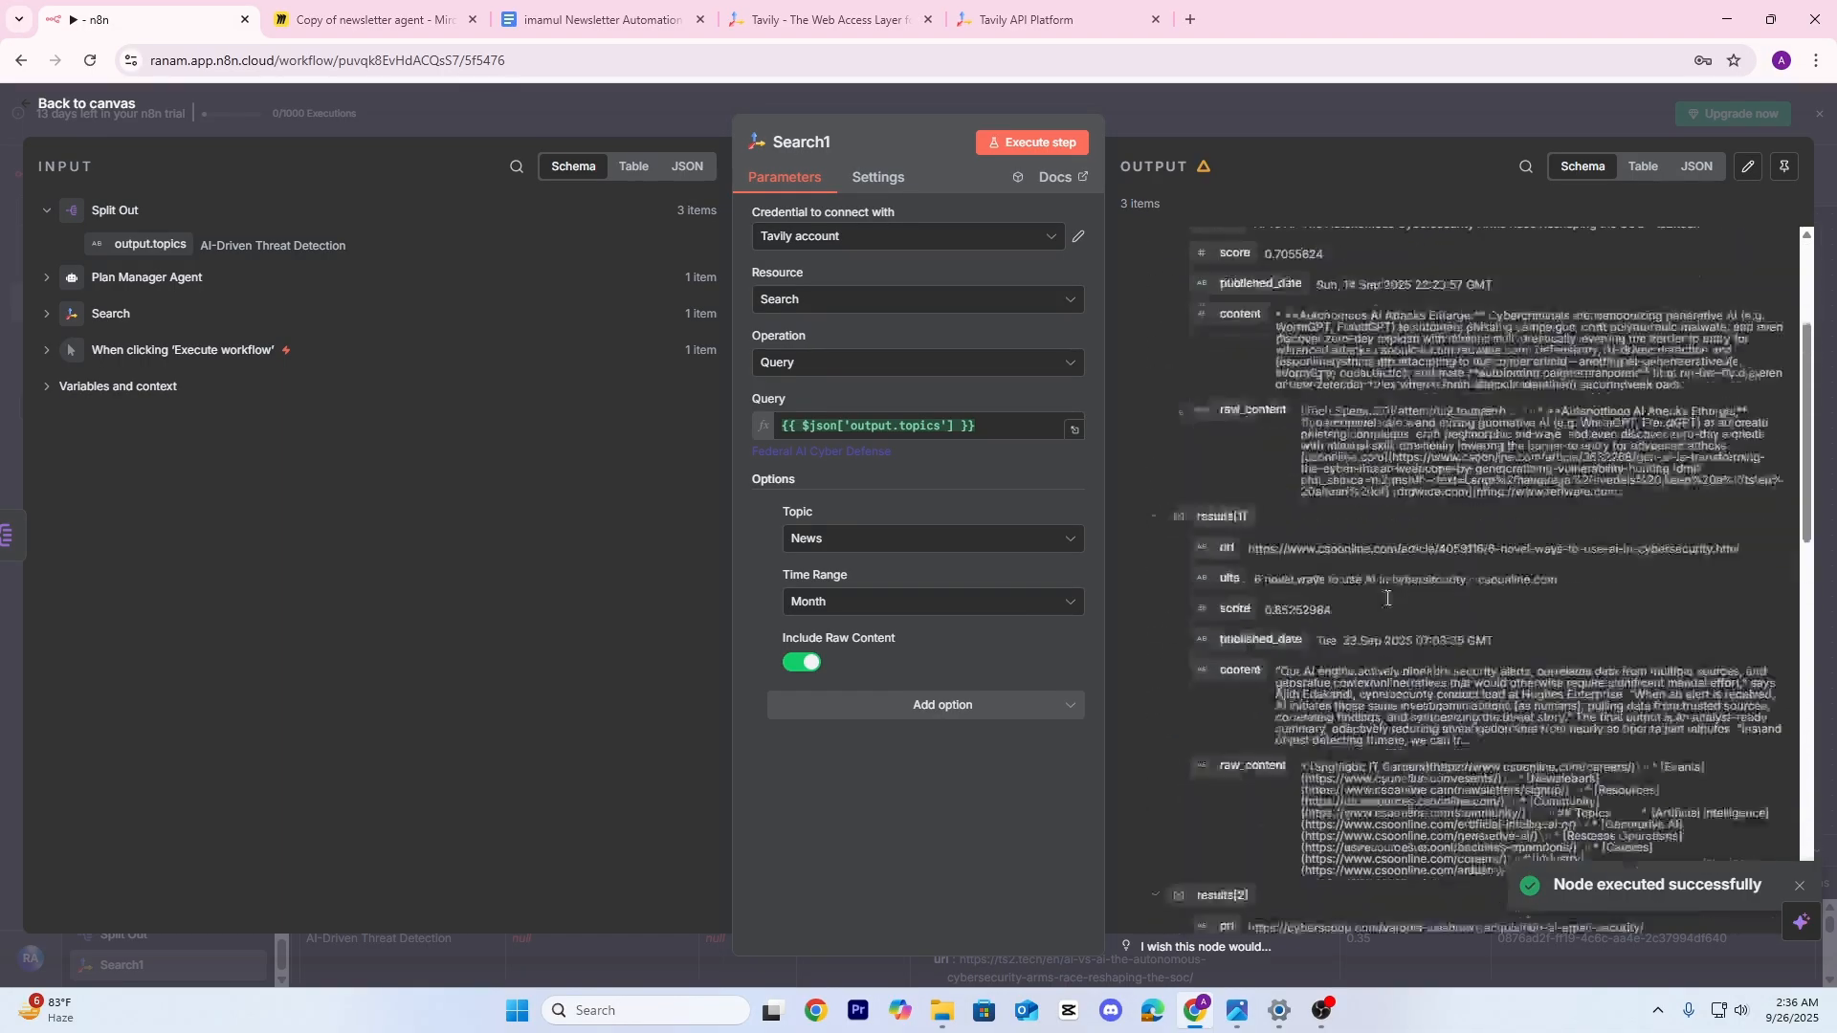
pyautogui.click(1643, 166)
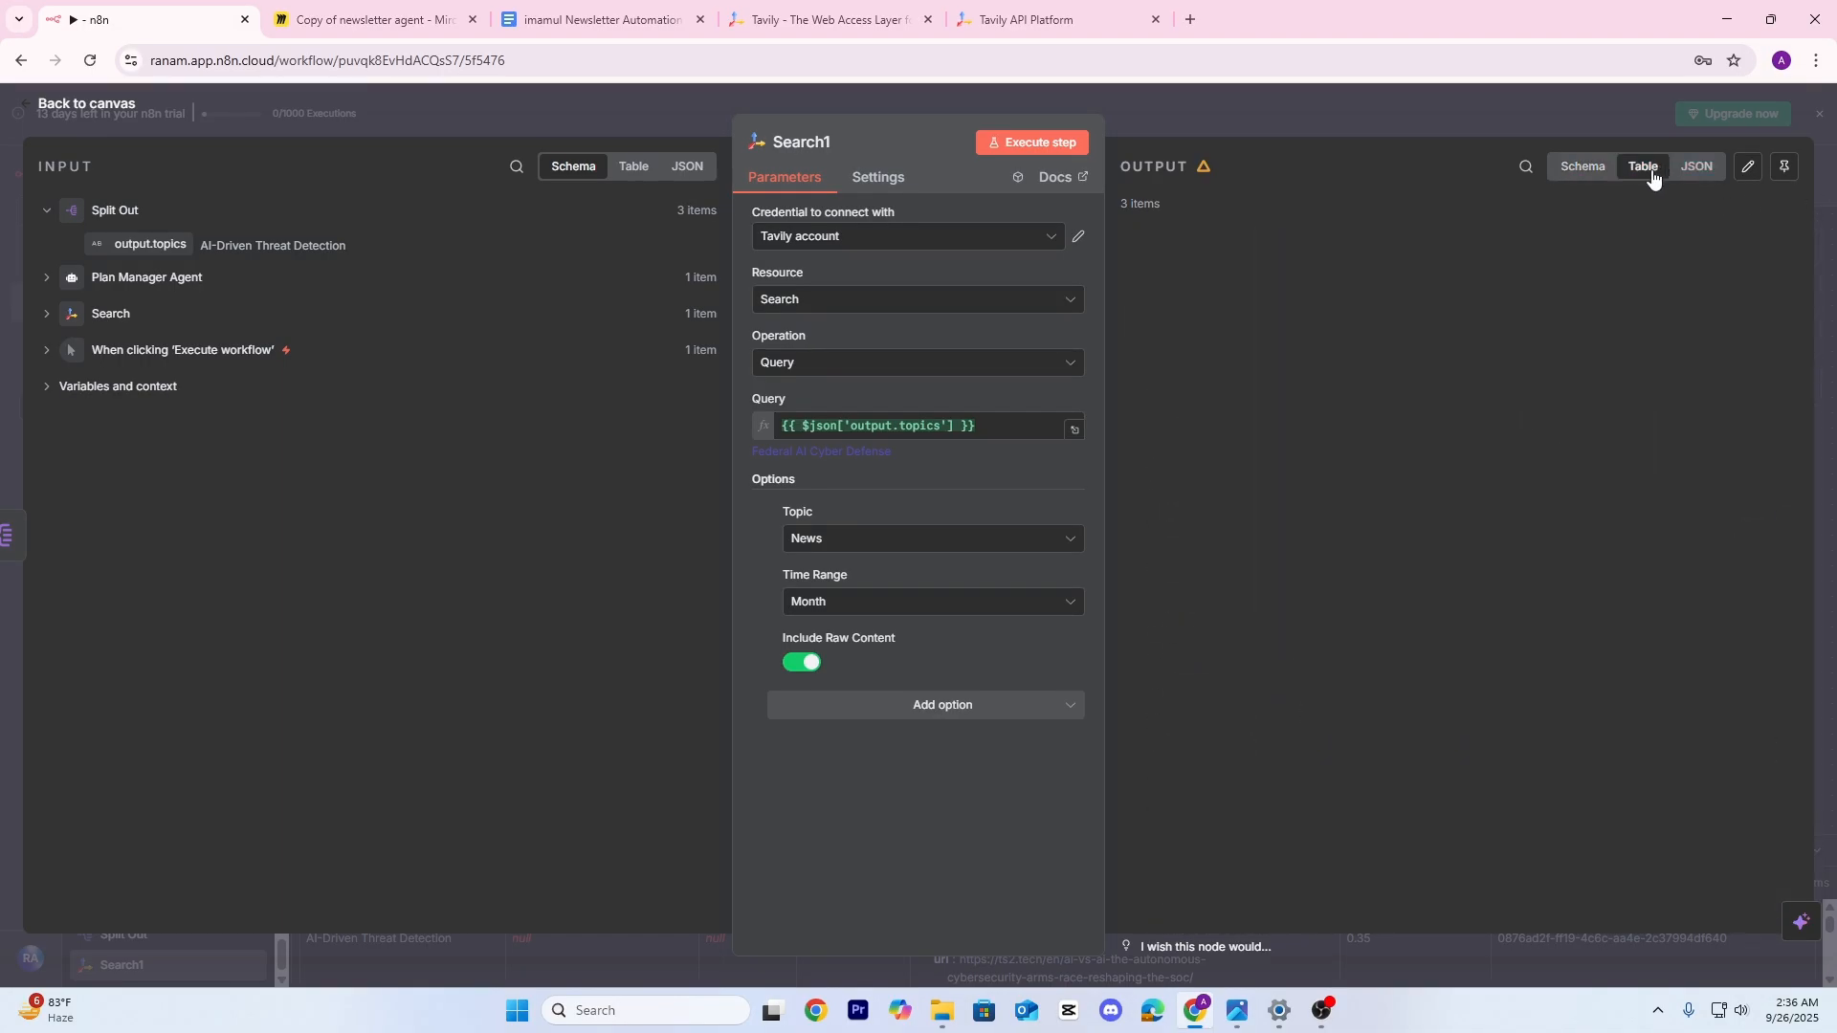
pyautogui.scroll(-5, 1478, 435)
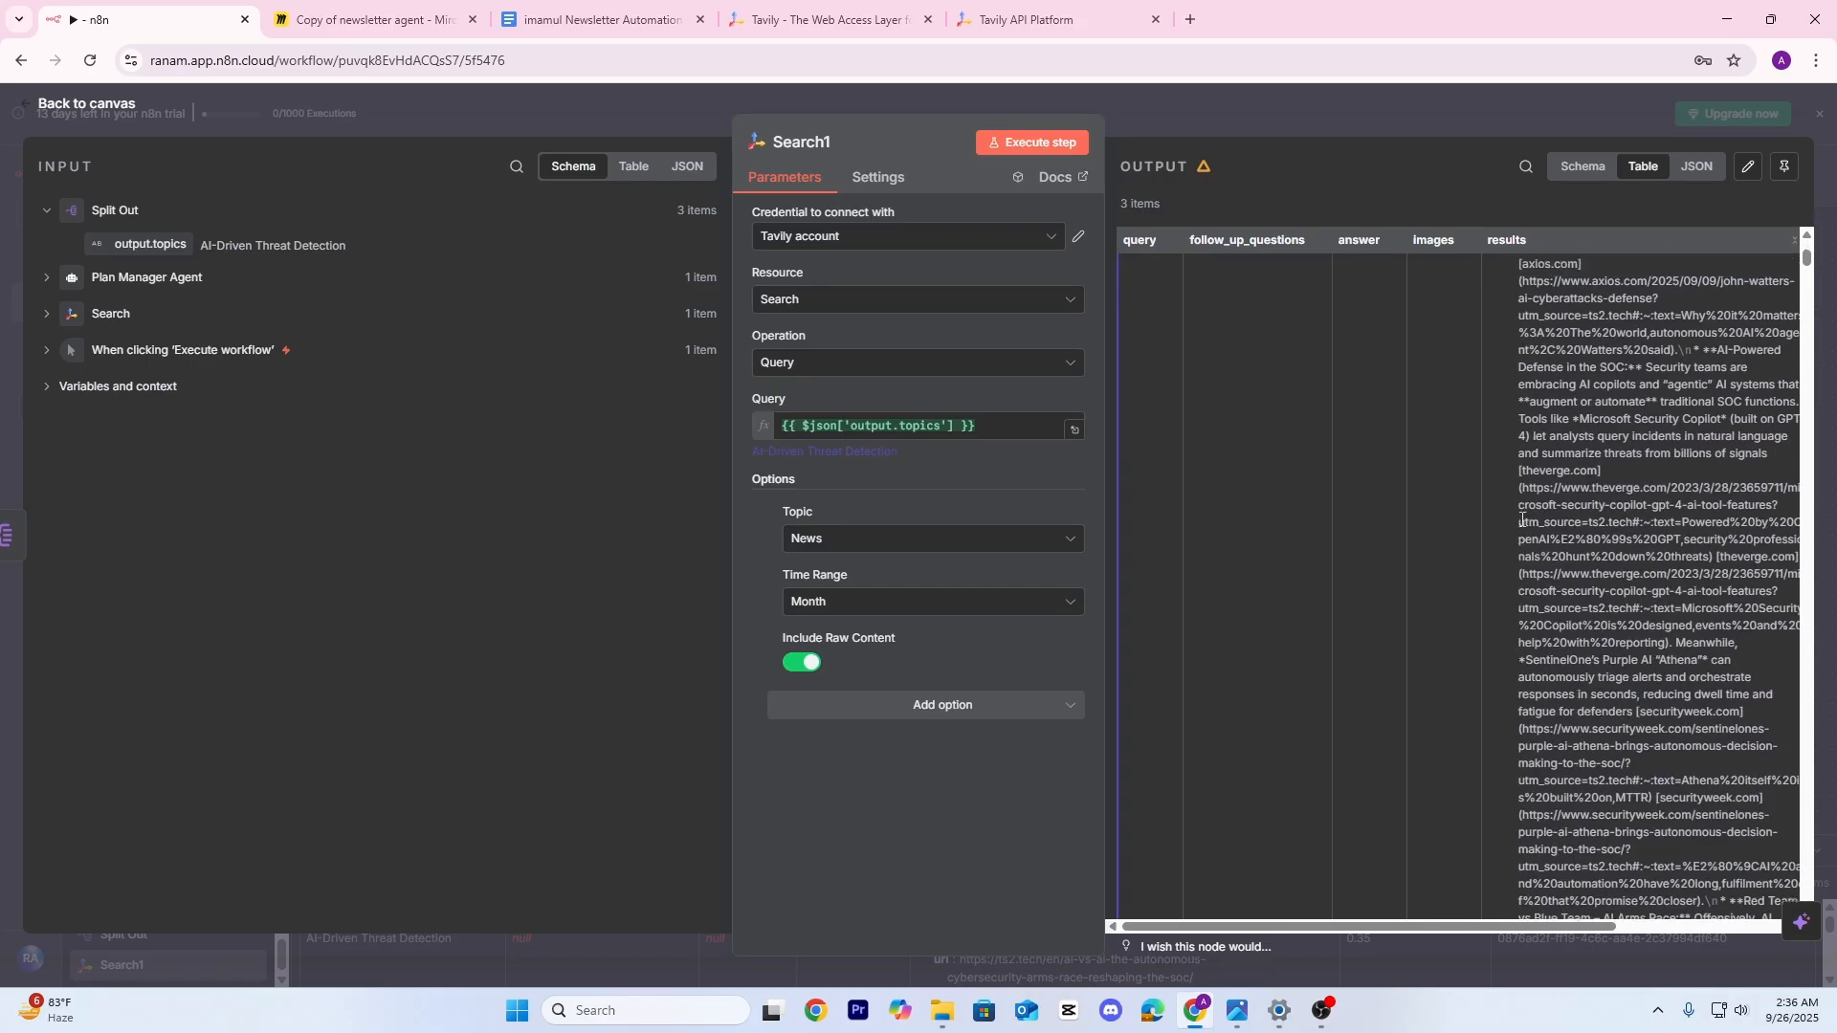
pyautogui.click(1697, 167)
pyautogui.scroll(-15, 1426, 411)
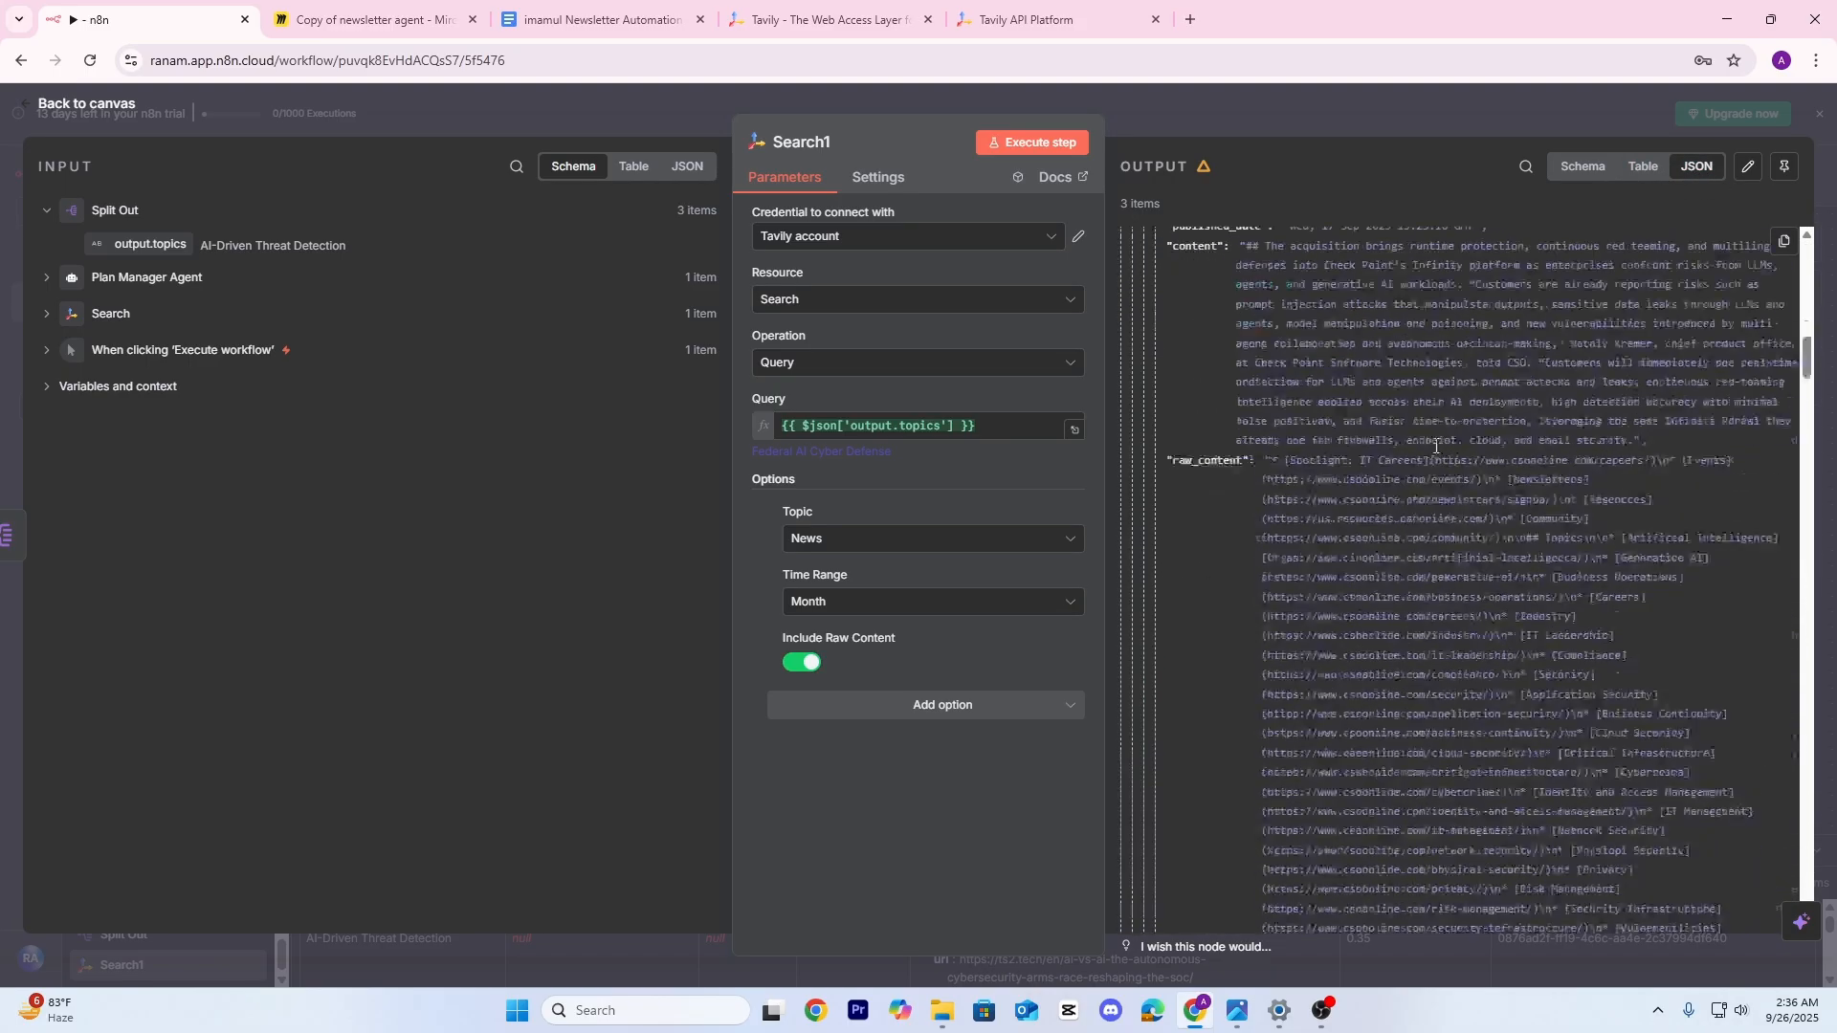
pyautogui.scroll(-4, 1440, 430)
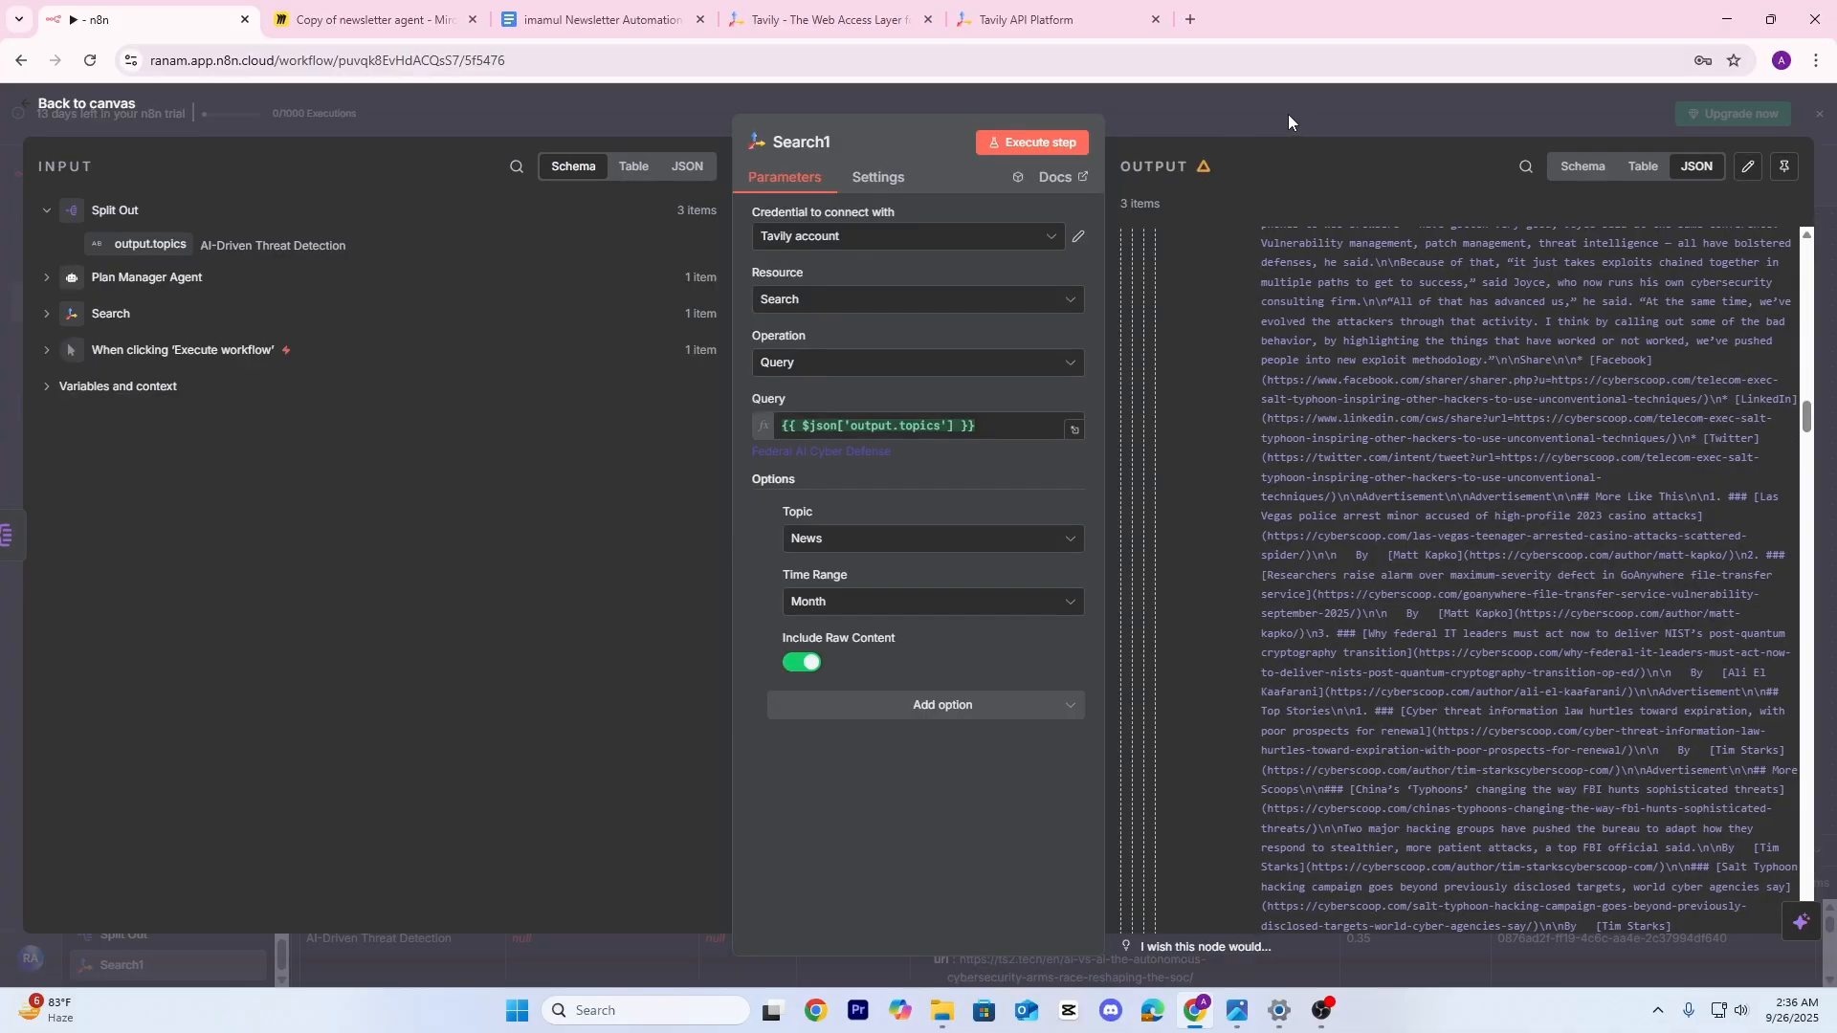
pyautogui.click(1288, 113)
pyautogui.moveTo(1268, 534); pyautogui.dragTo(764, 538)
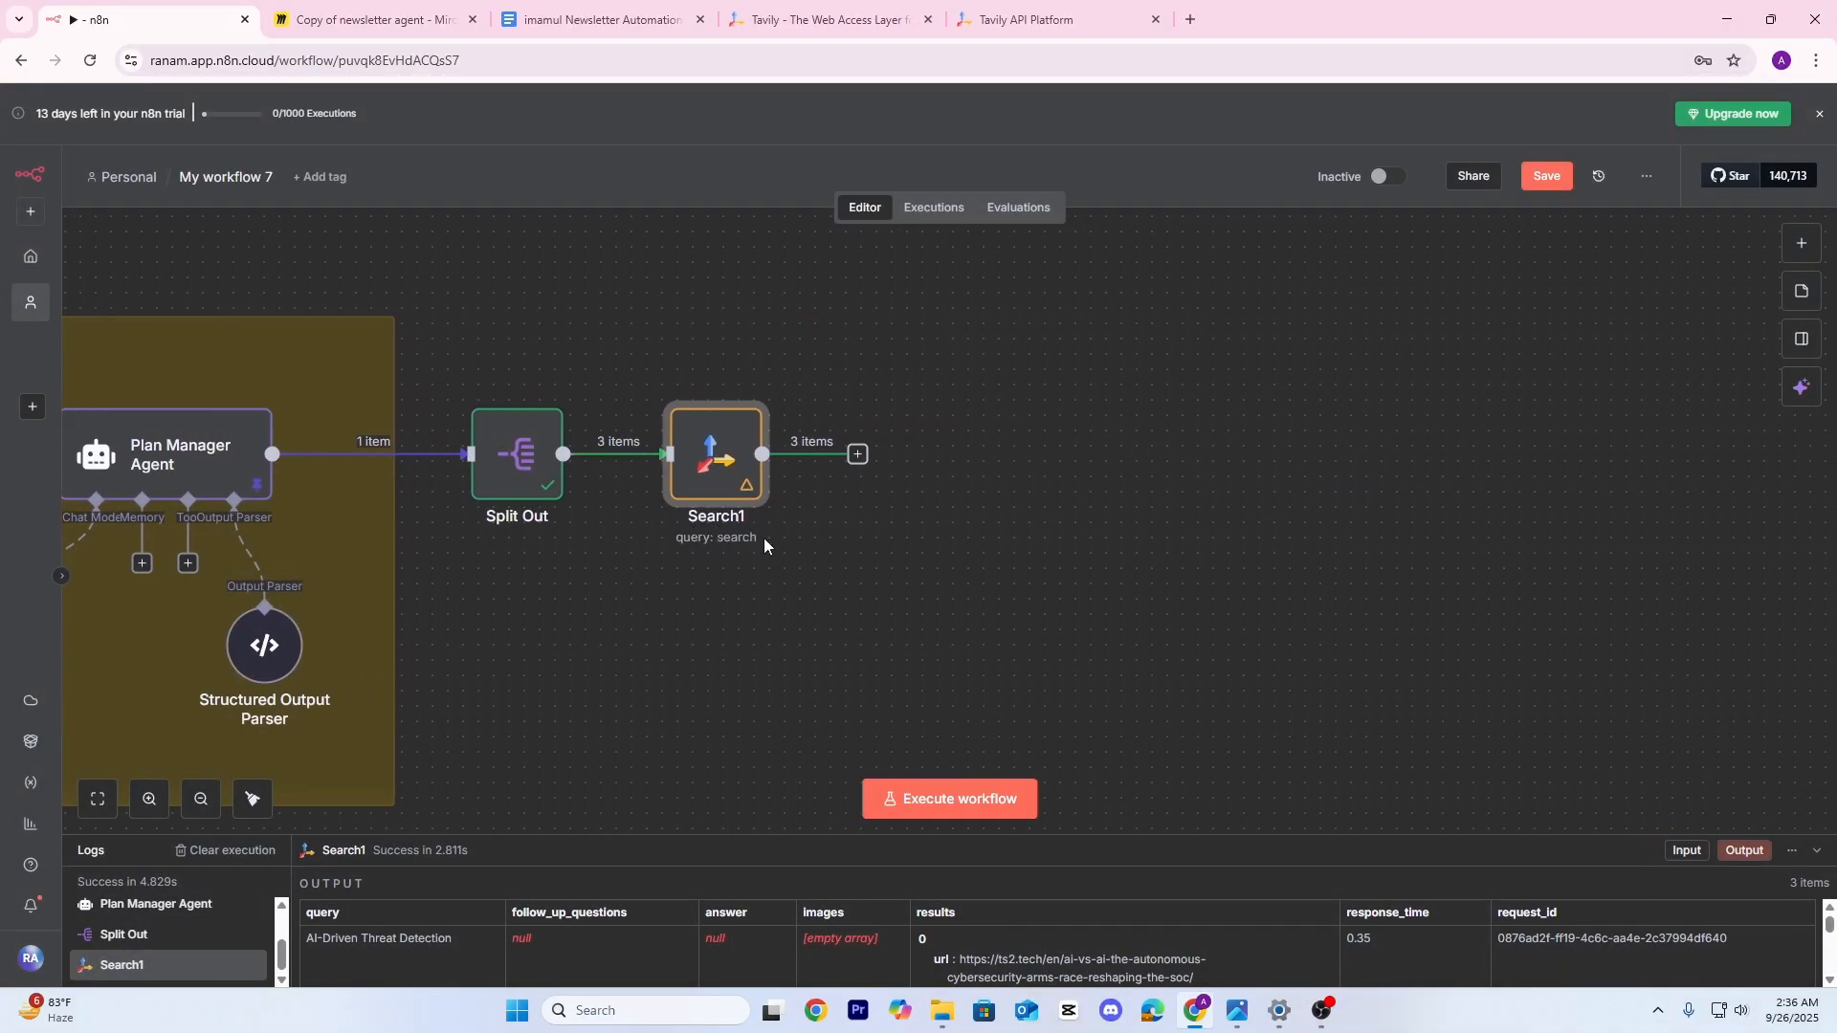
# In Miro, draw pen loops around the Tavily and Newsletter Agent sticky notes, then return to n8n
pyautogui.click(373, 19)
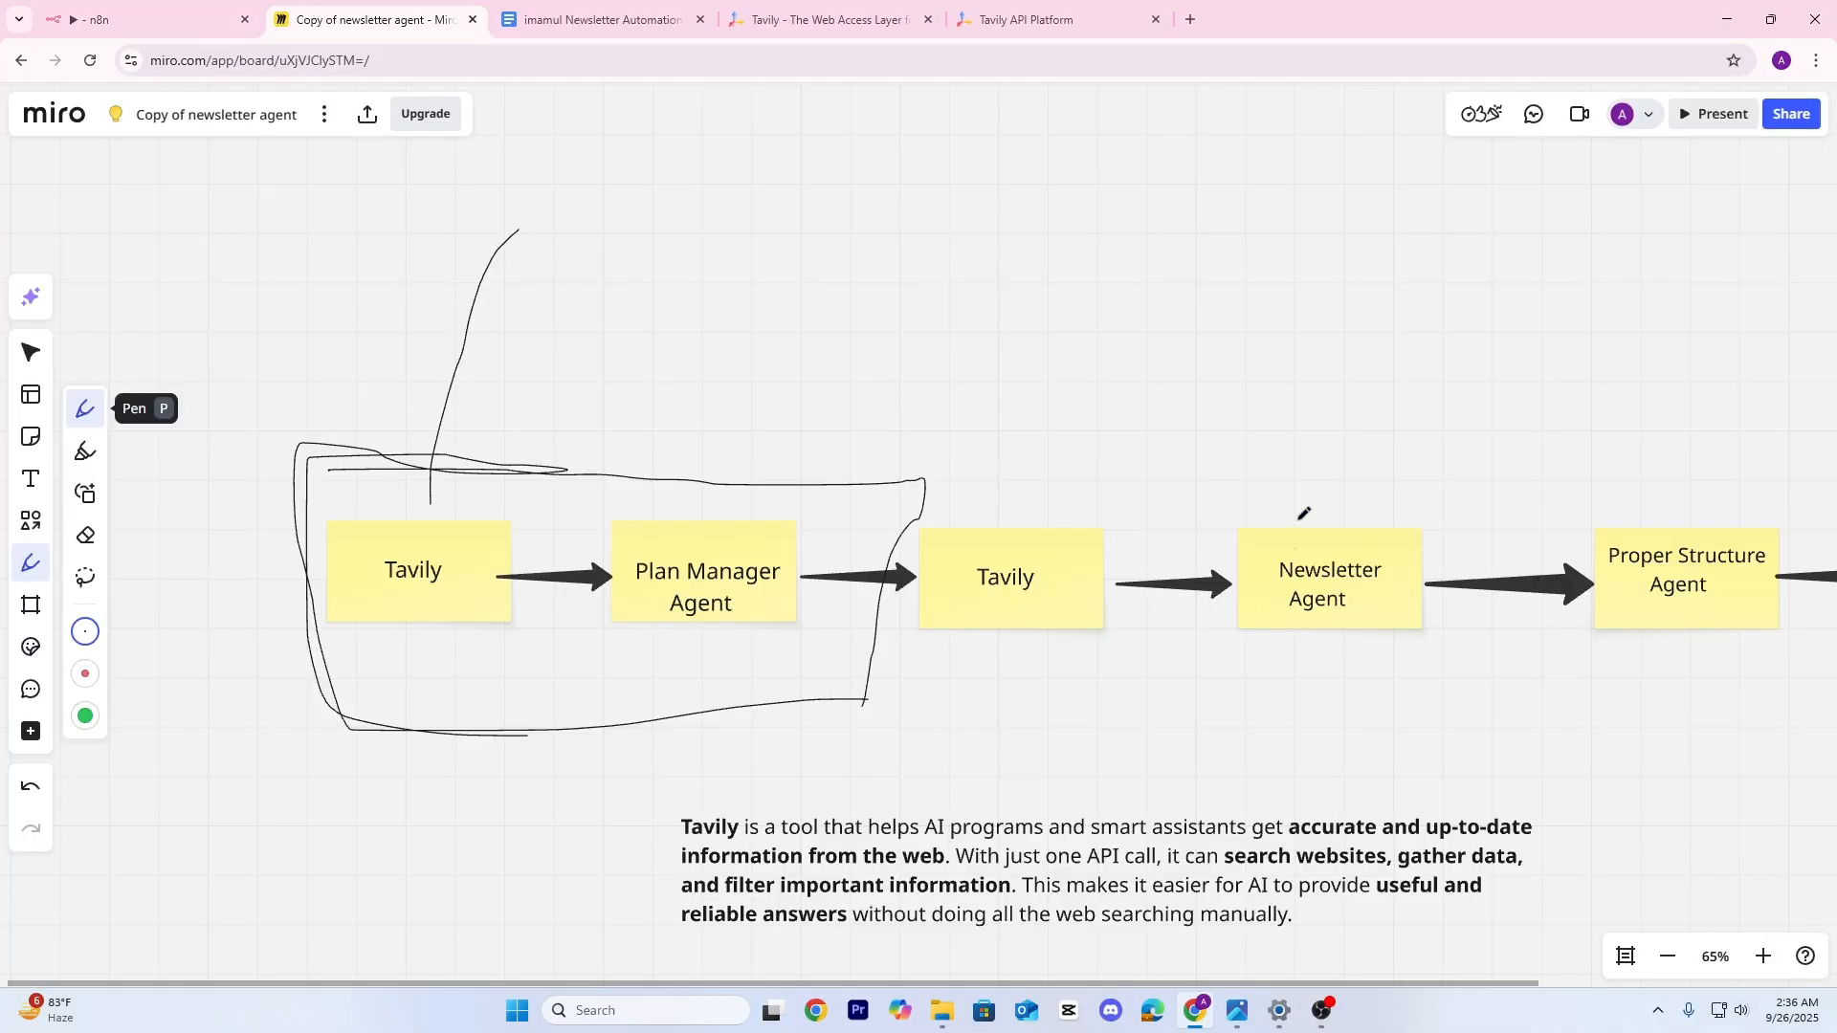
pyautogui.hscroll(5, 765, 575)
pyautogui.scroll(1, 783, 595)
pyautogui.hscroll(-2, 668, 623)
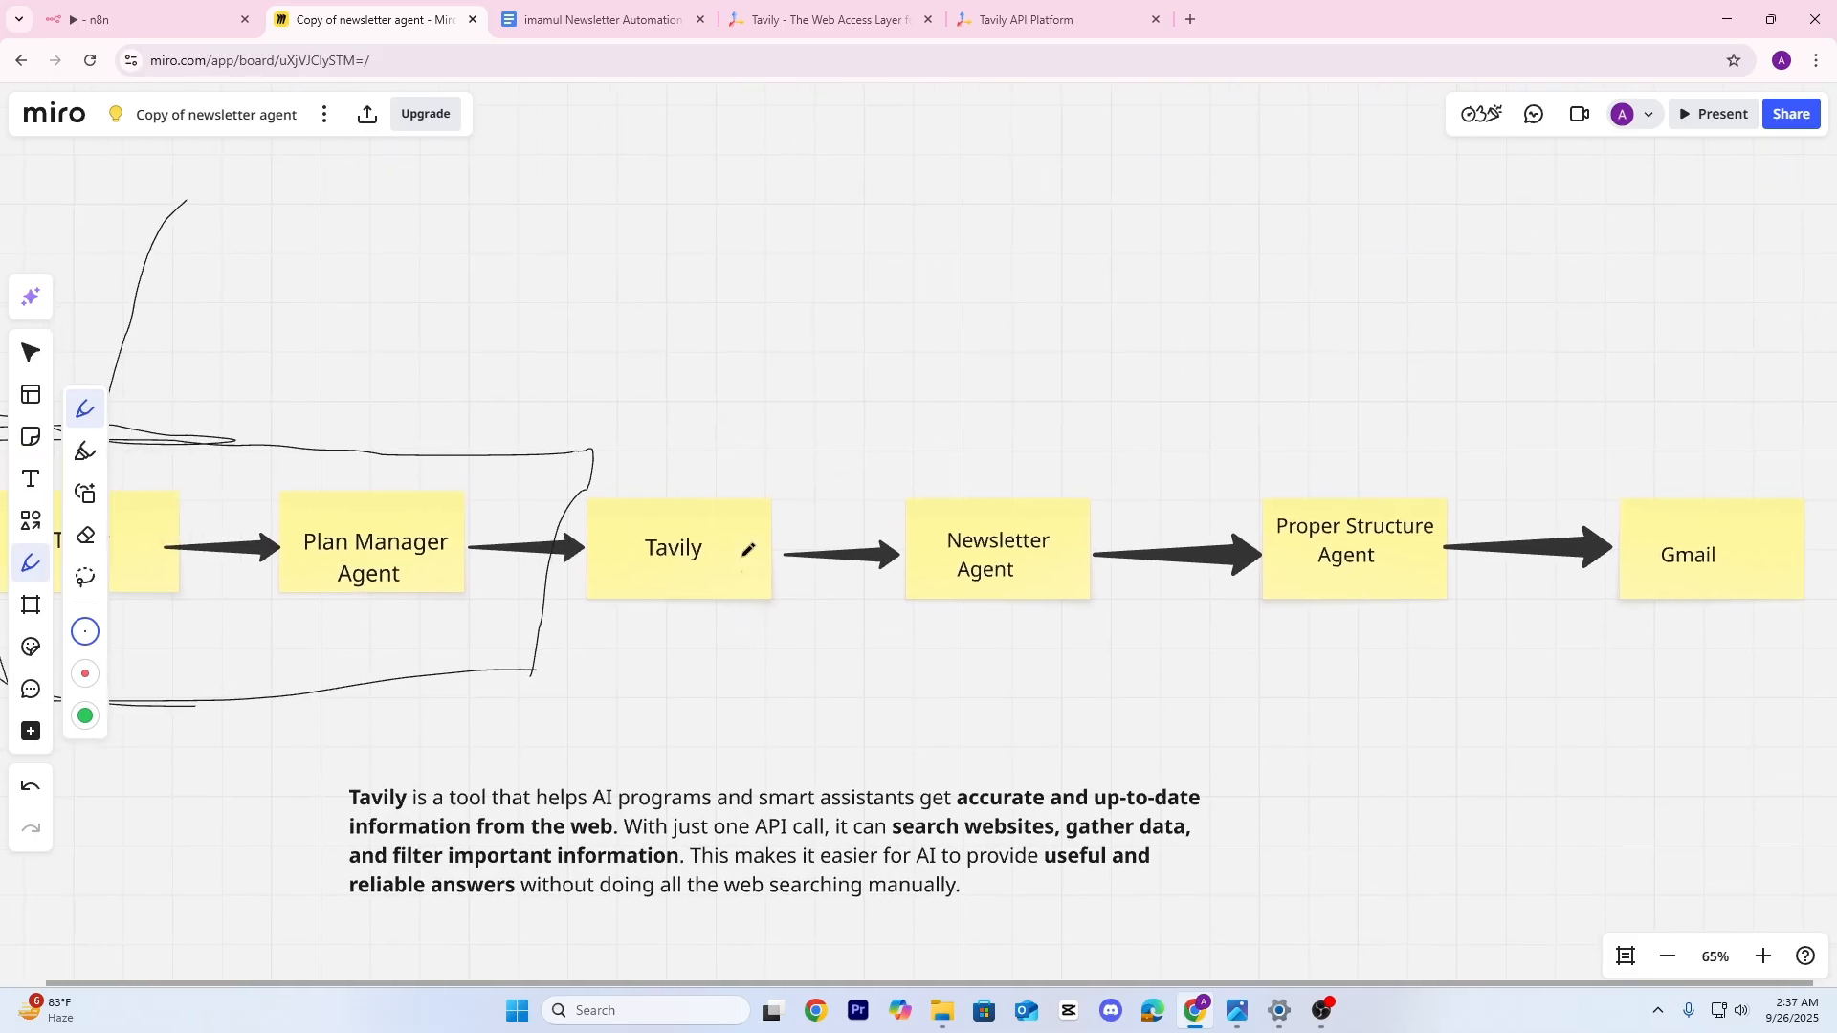
pyautogui.moveTo(760, 431)
pyautogui.mouseDown()
pyautogui.moveTo(526, 550)
pyautogui.moveTo(802, 521)
pyautogui.mouseUp()
pyautogui.moveTo(626, 389); pyautogui.dragTo(803, 531)
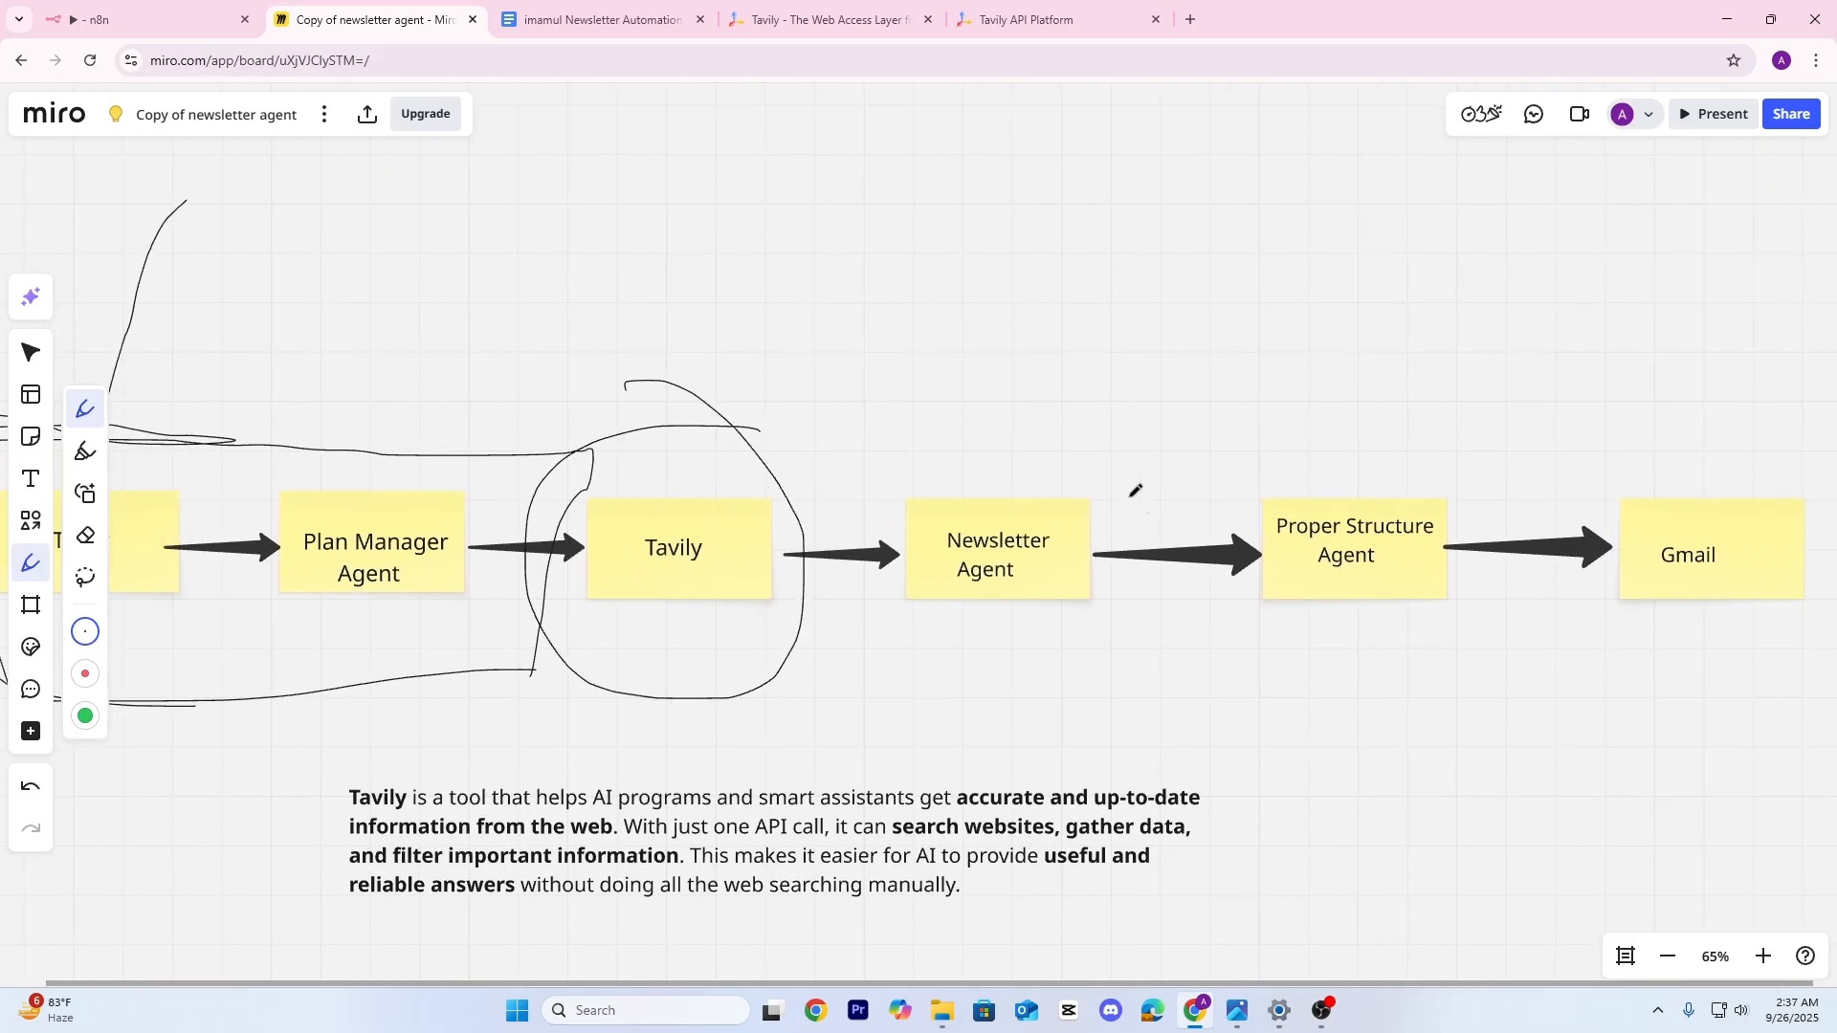
pyautogui.moveTo(1098, 463)
pyautogui.mouseDown()
pyautogui.moveTo(879, 627)
pyautogui.moveTo(1103, 443)
pyautogui.moveTo(923, 442)
pyautogui.mouseUp()
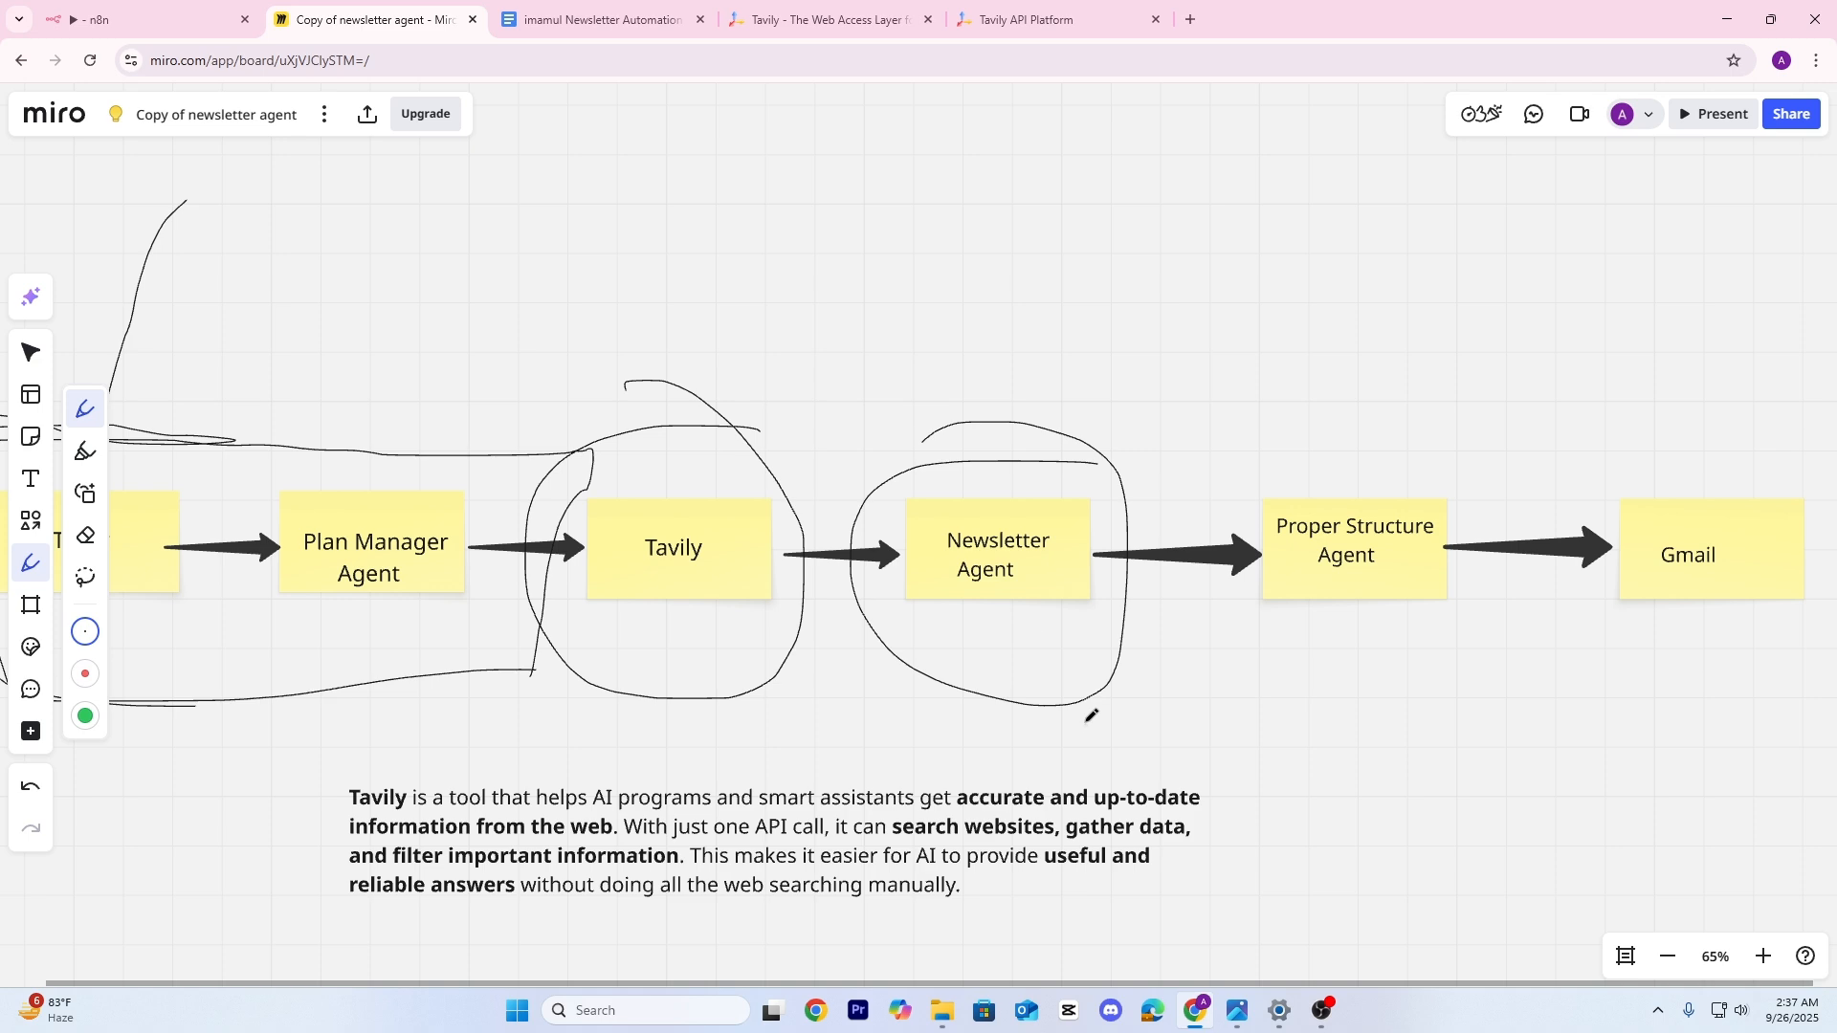
pyautogui.hotkey('ctrl', '1')
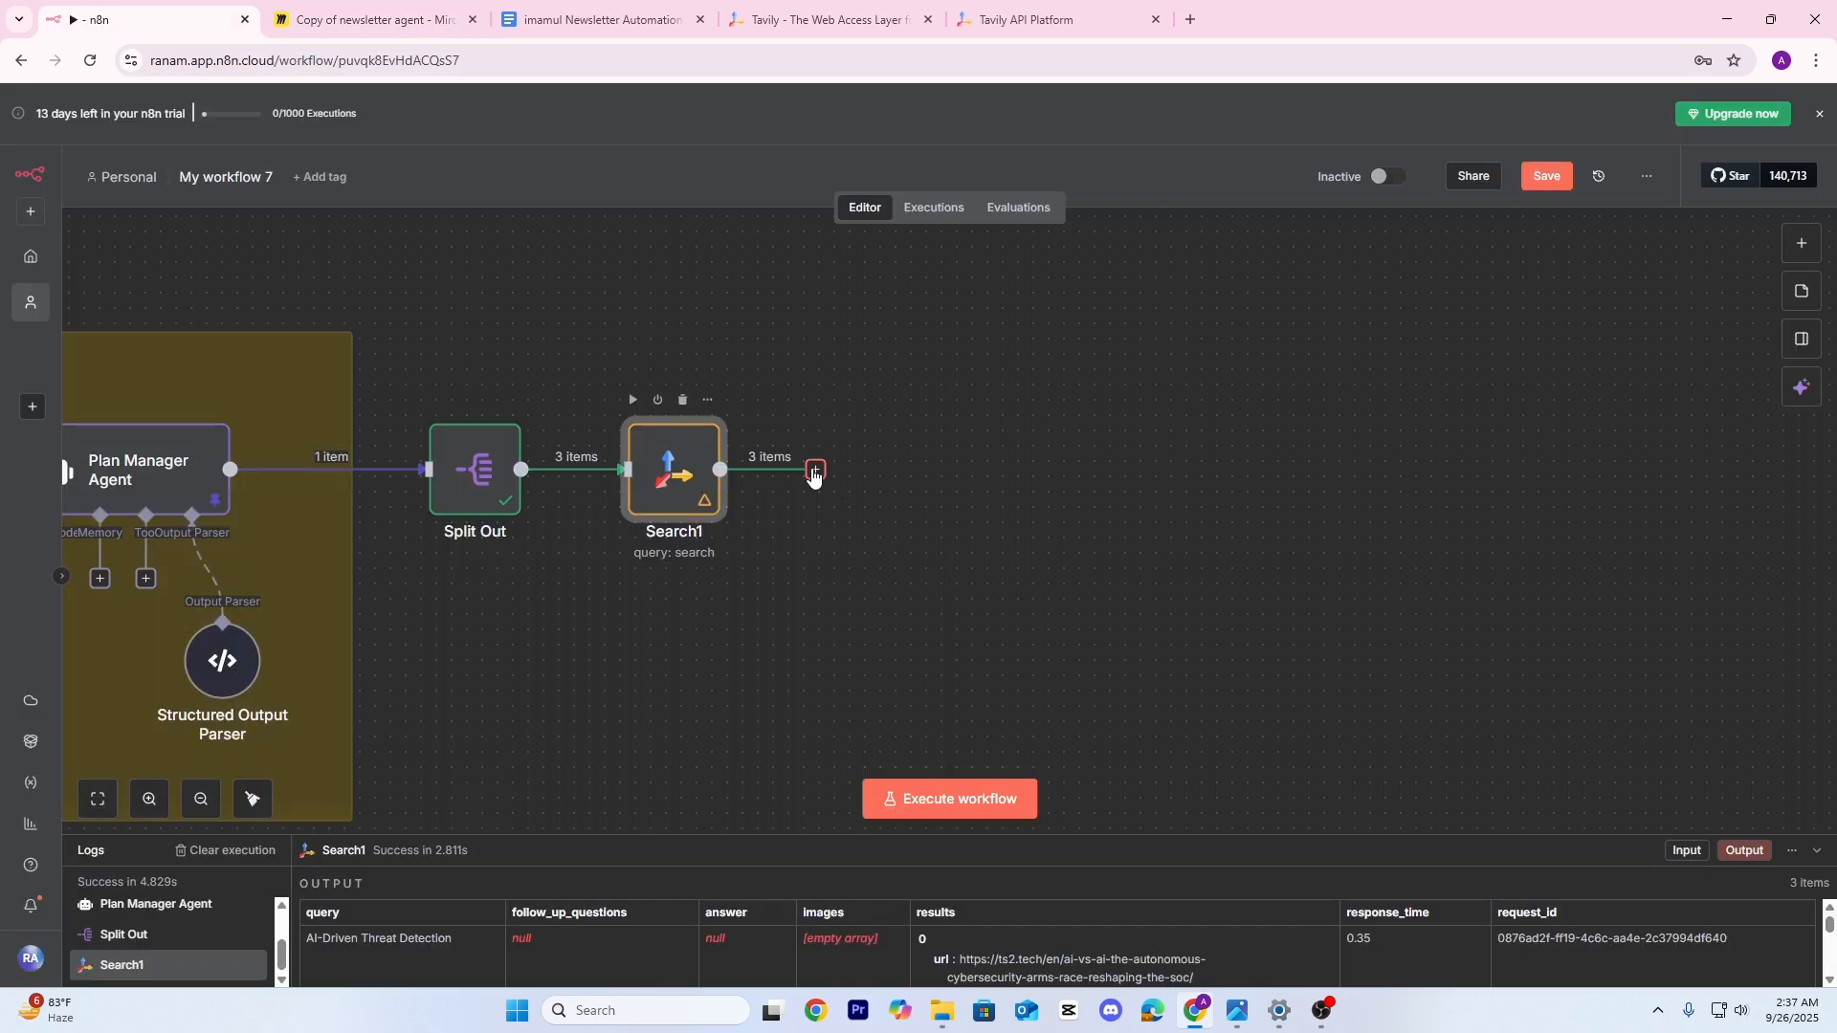
# Add an AI Agent after Search1 with a prompt defined as an expression in the full editor
pyautogui.click(815, 471)
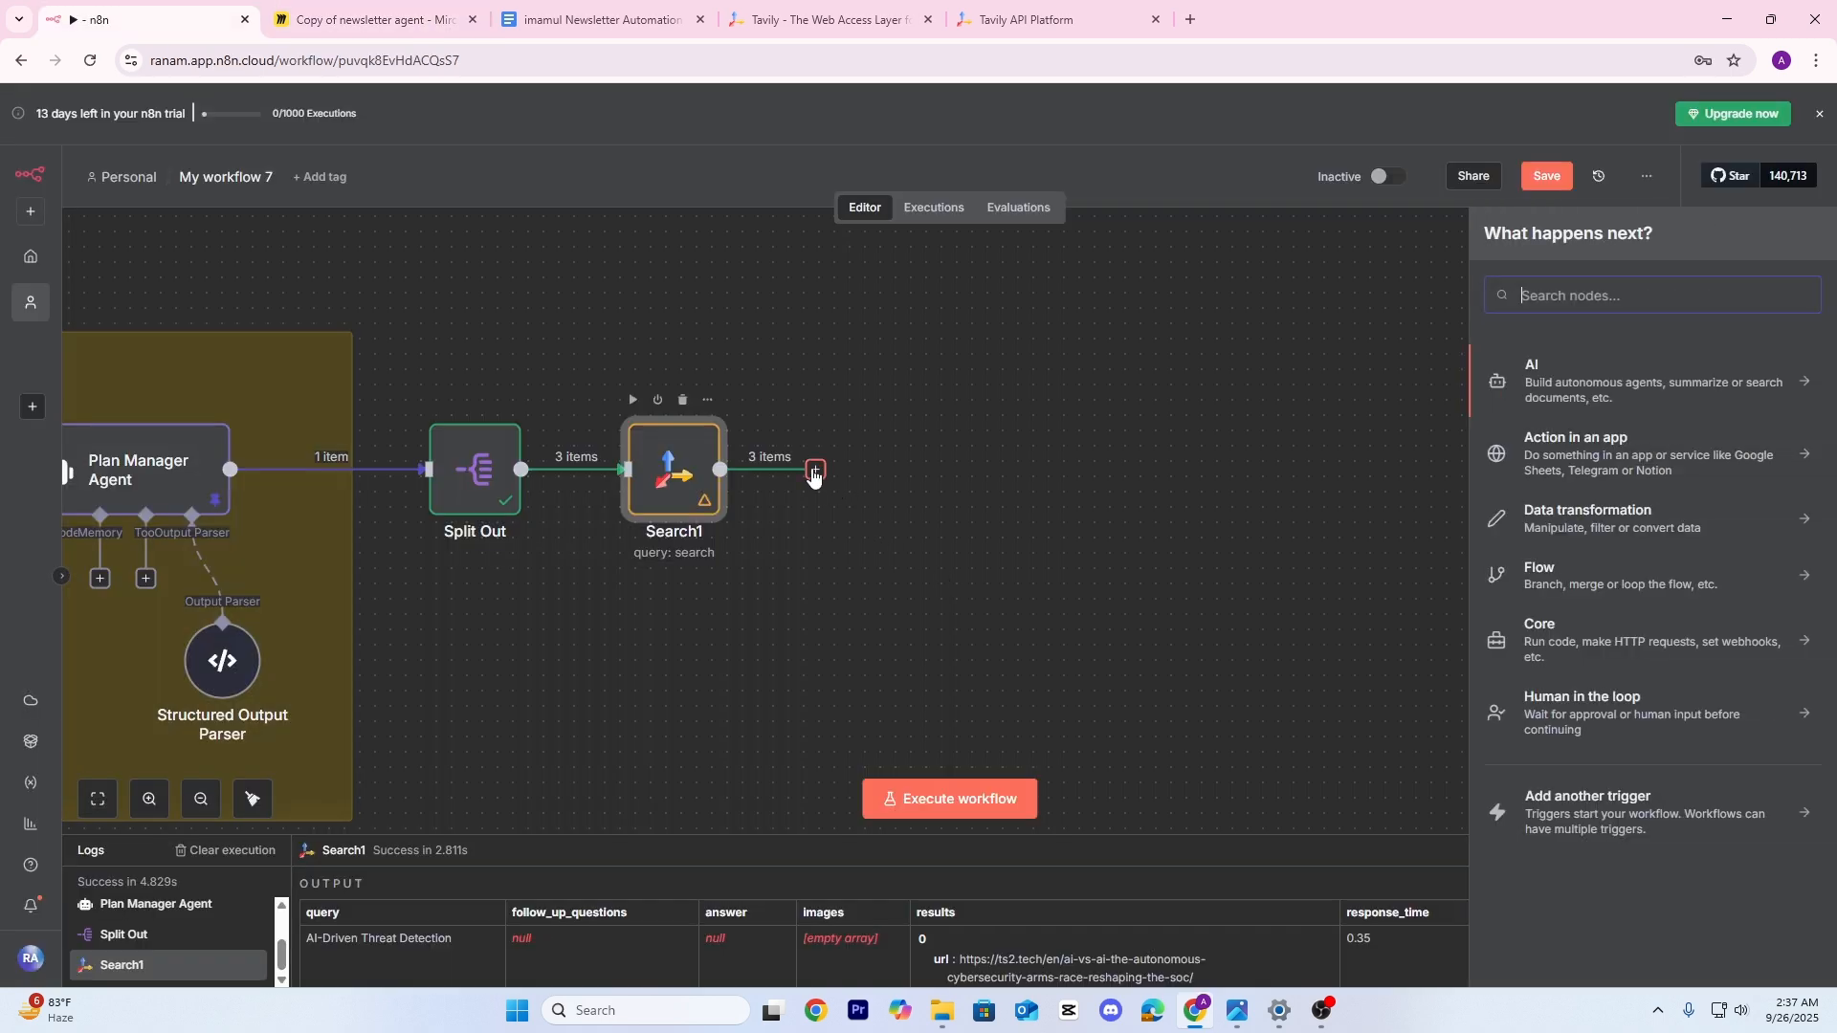
pyautogui.click(1569, 394)
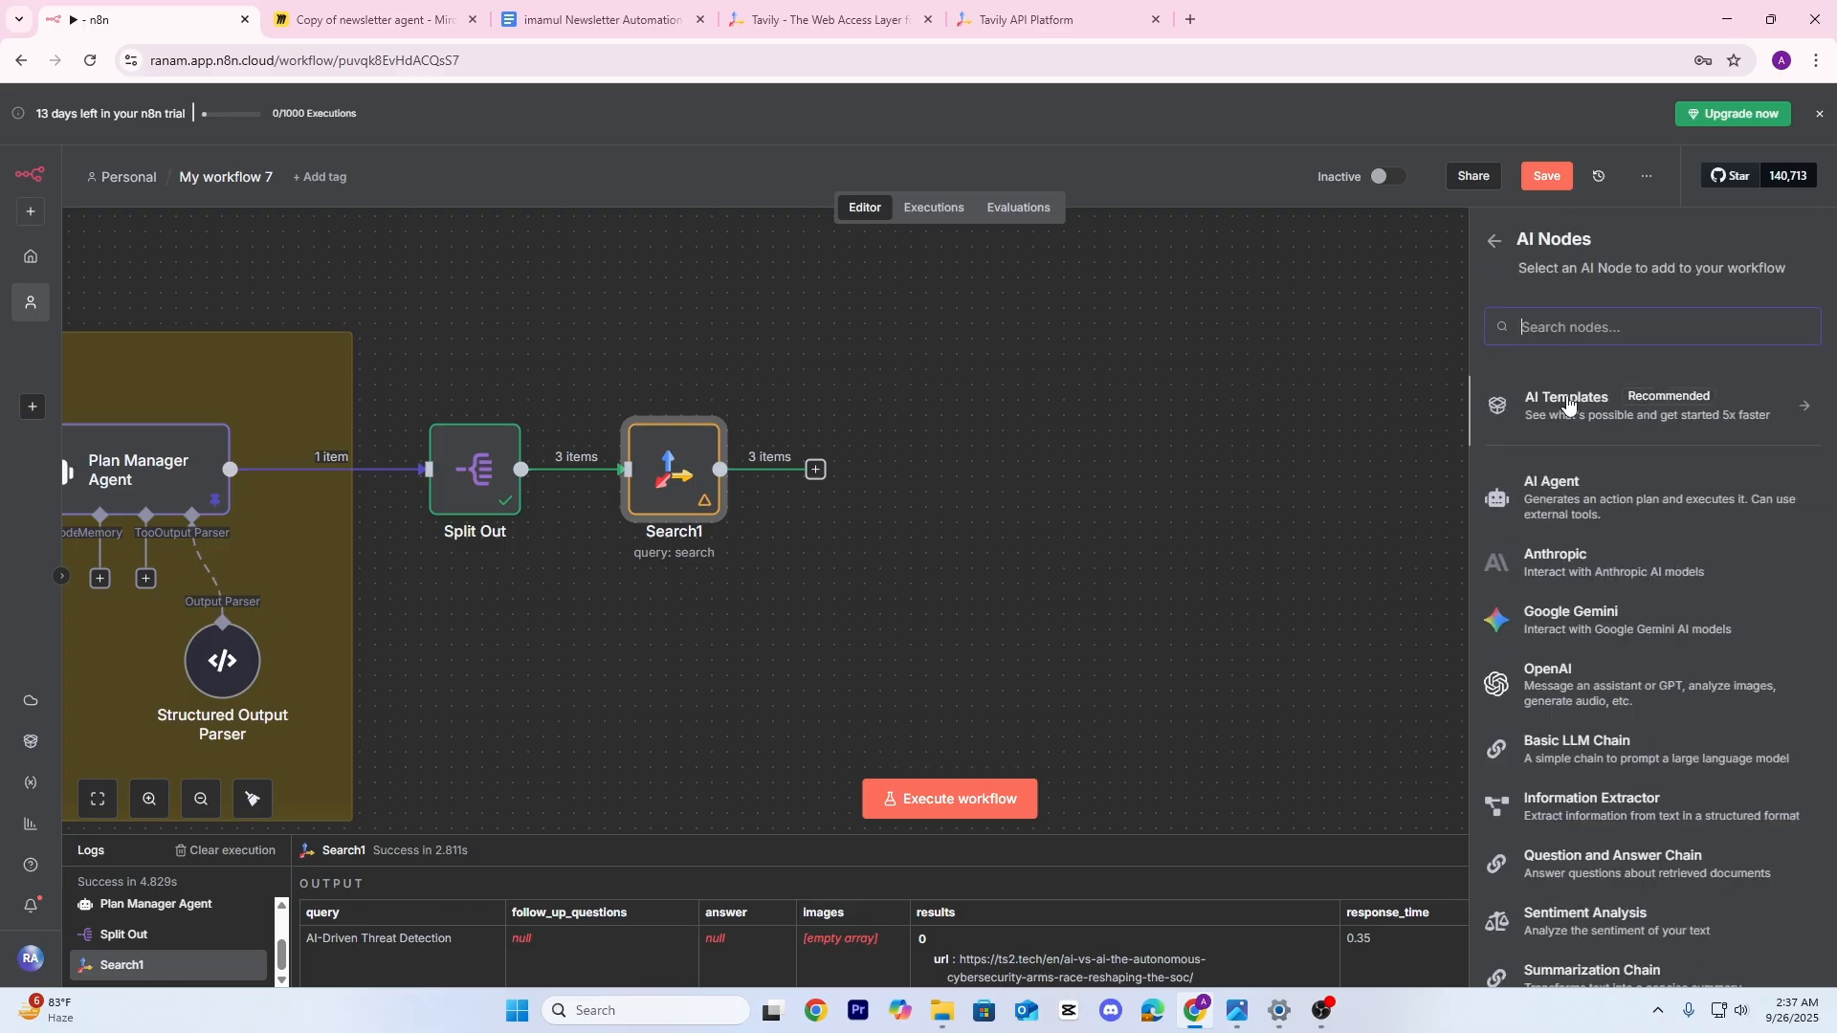
pyautogui.click(1574, 499)
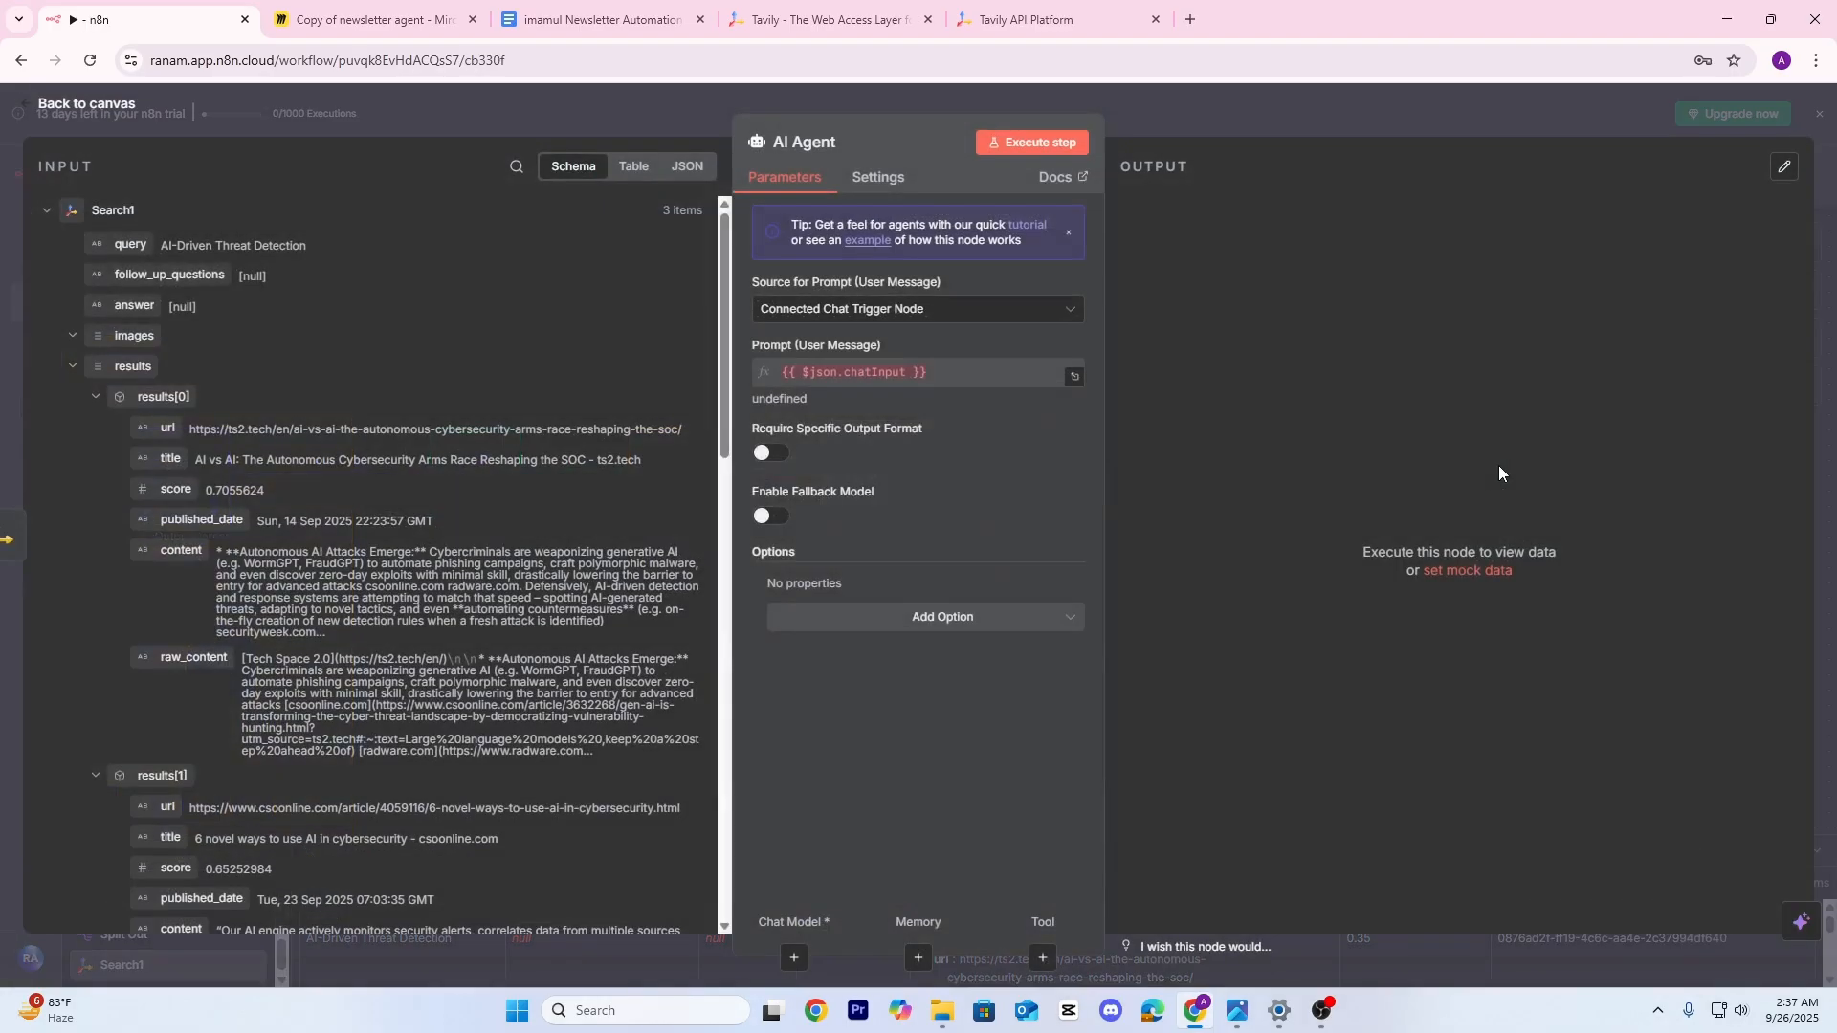
pyautogui.click(1071, 319)
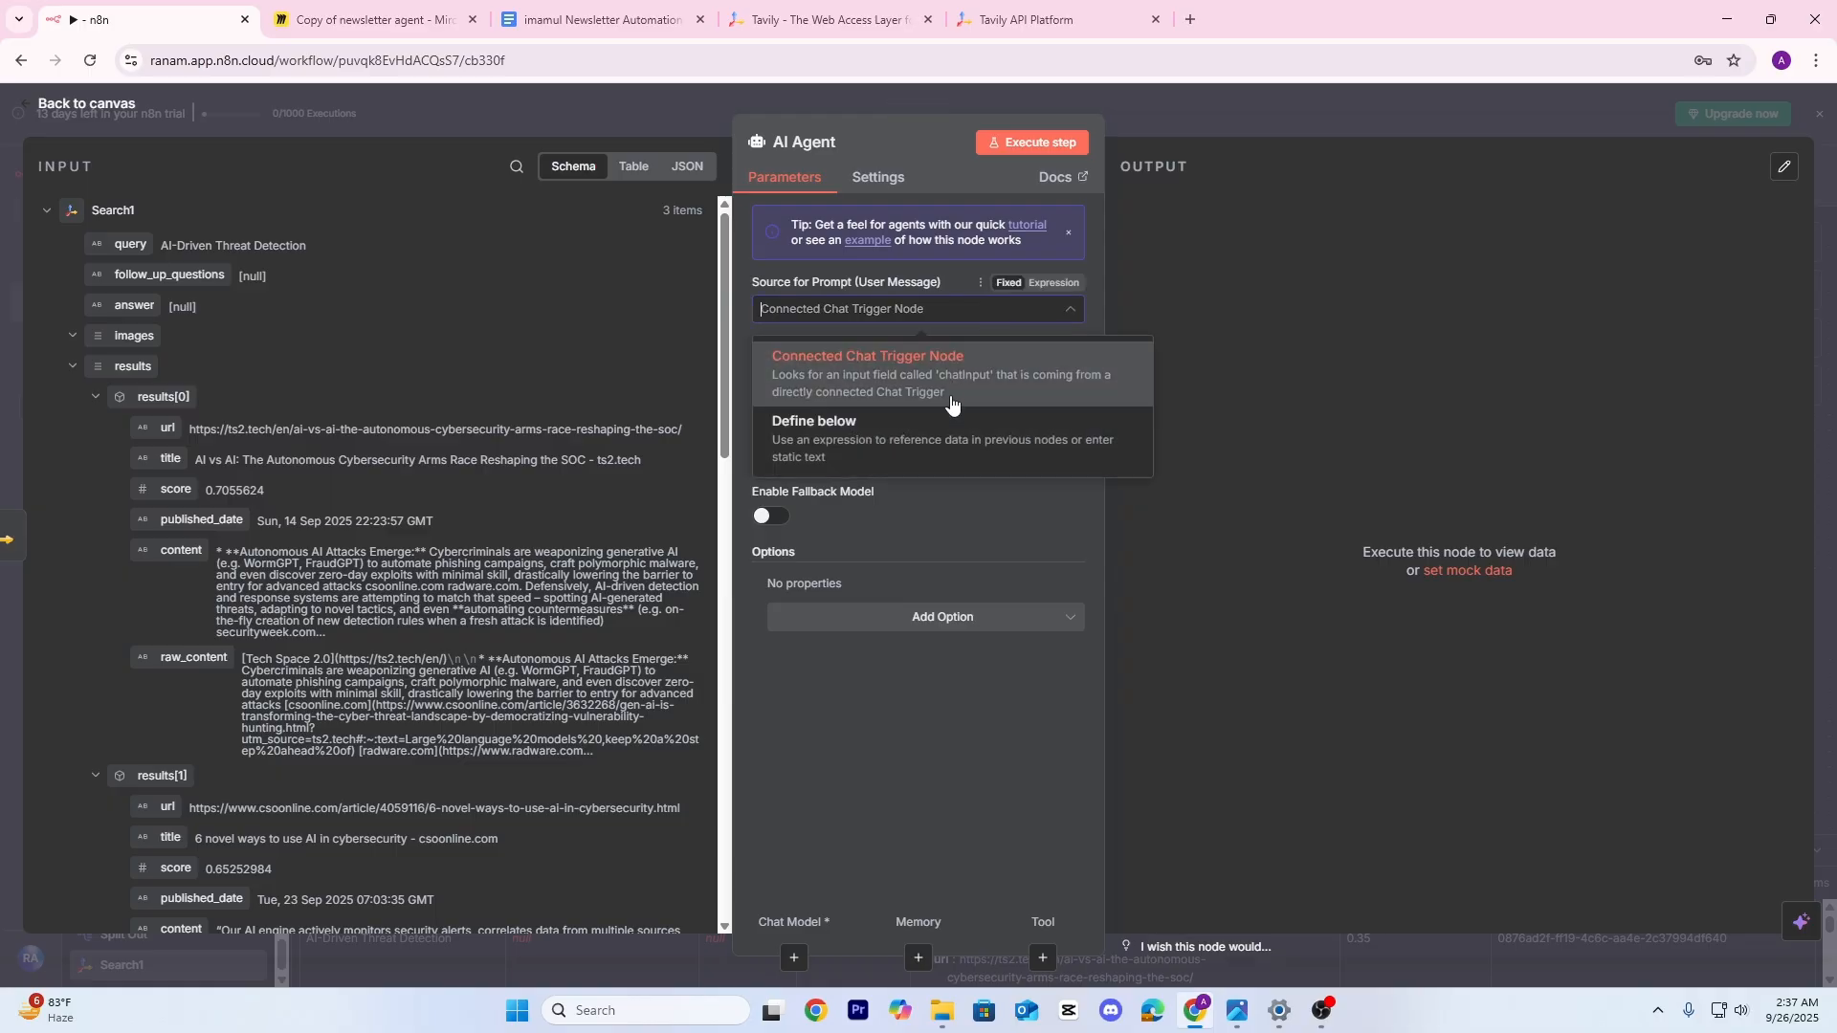
pyautogui.click(852, 443)
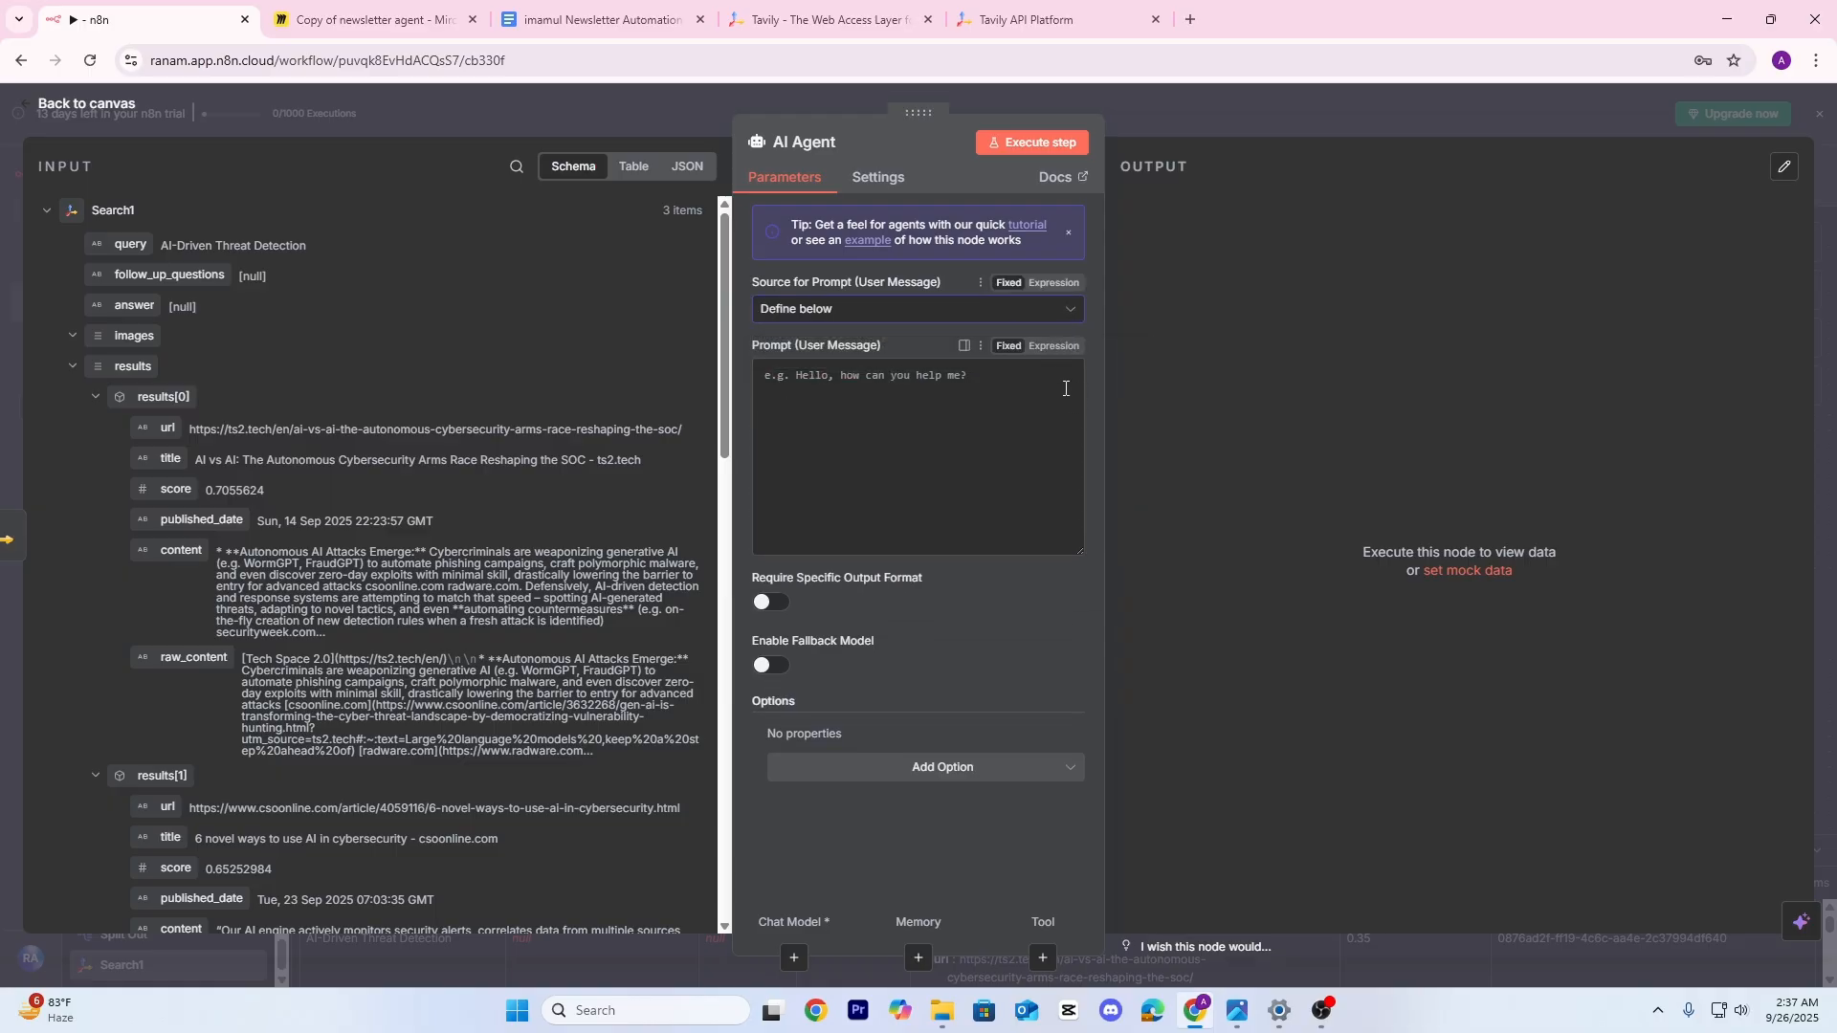
pyautogui.click(1055, 346)
pyautogui.click(1076, 385)
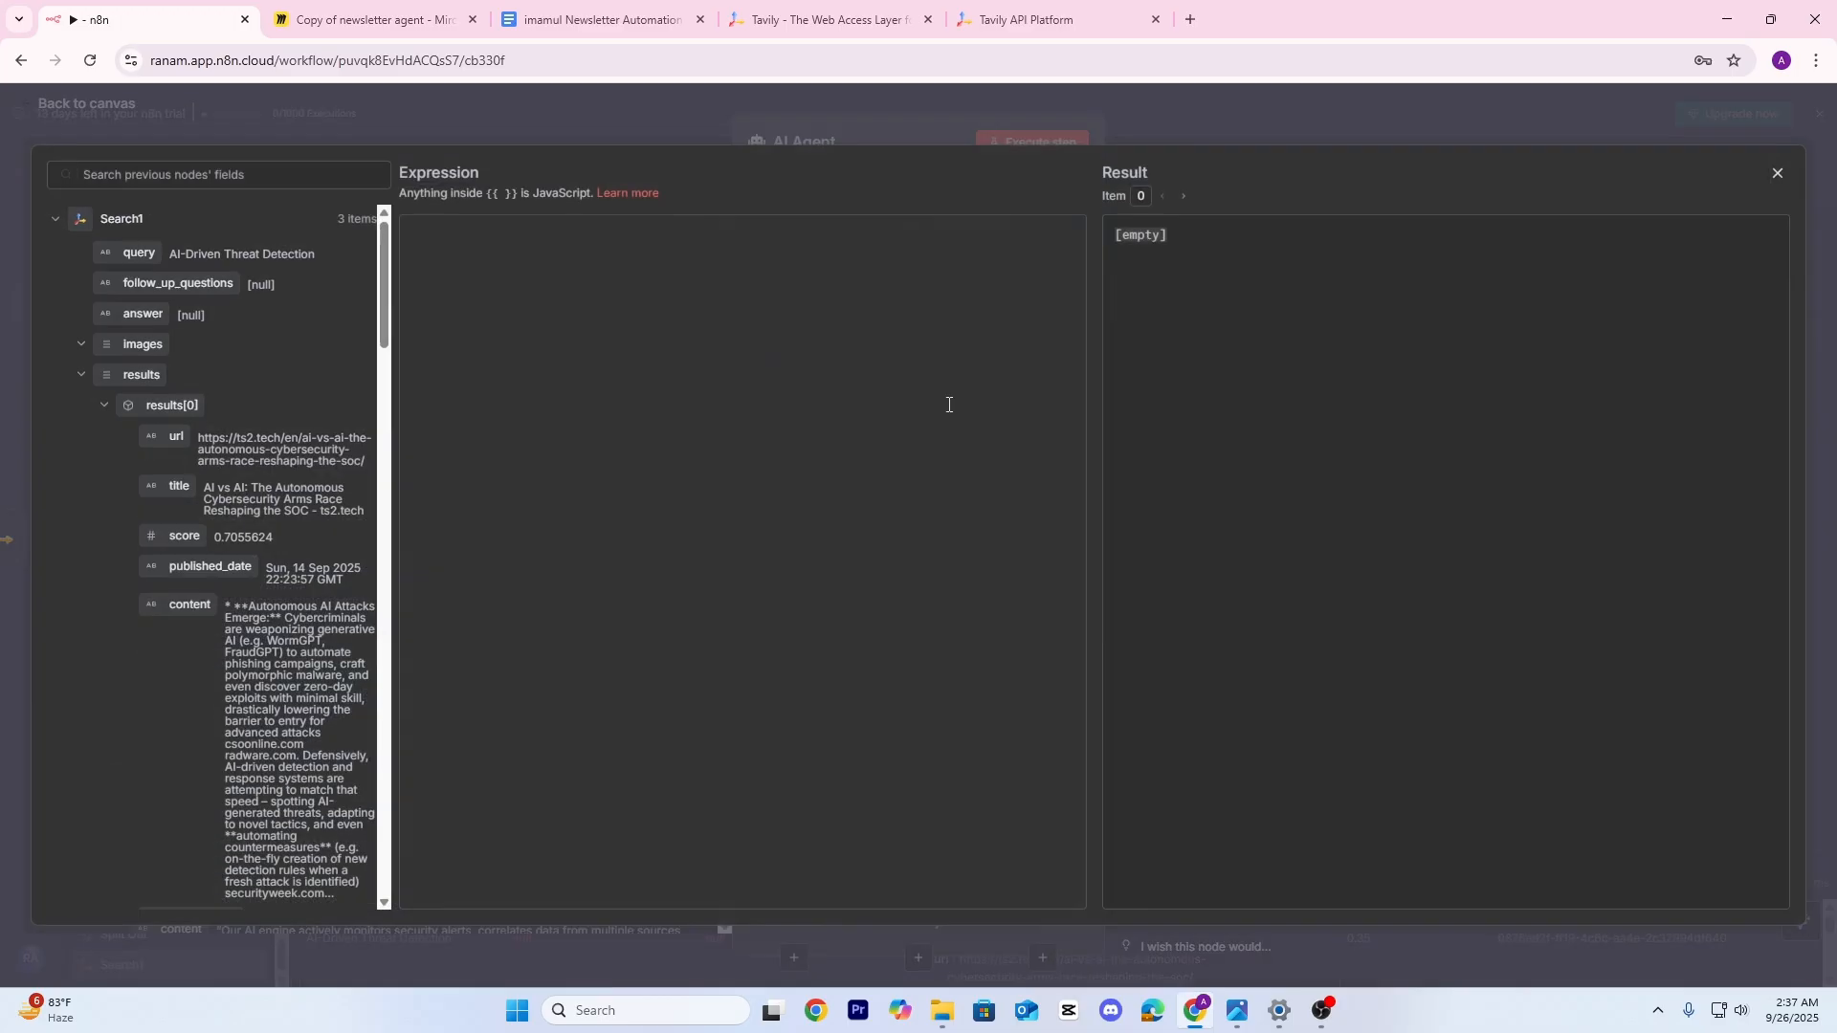
# Enter 'title: {{ $json.query }}' in the prompt, dropping trial url and title references, and close
pyautogui.click(513, 278)
pyautogui.write('title:')
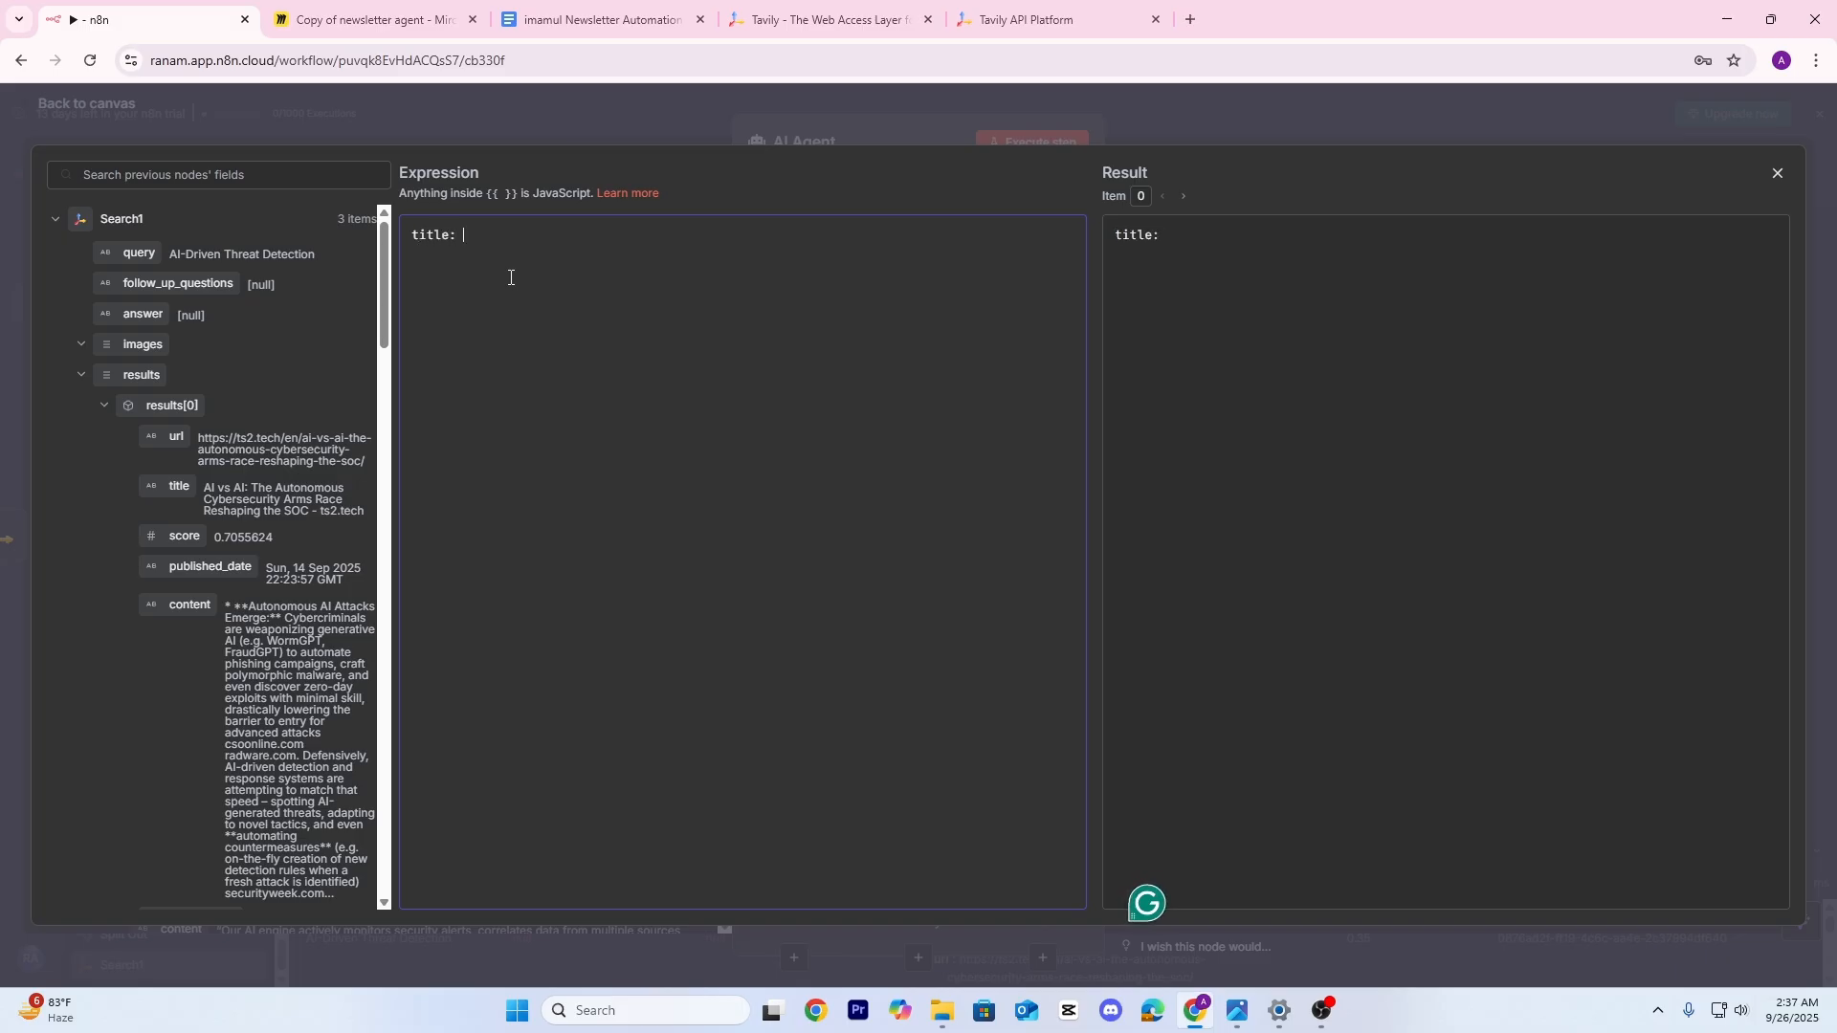
pyautogui.moveTo(134, 255); pyautogui.dragTo(499, 237)
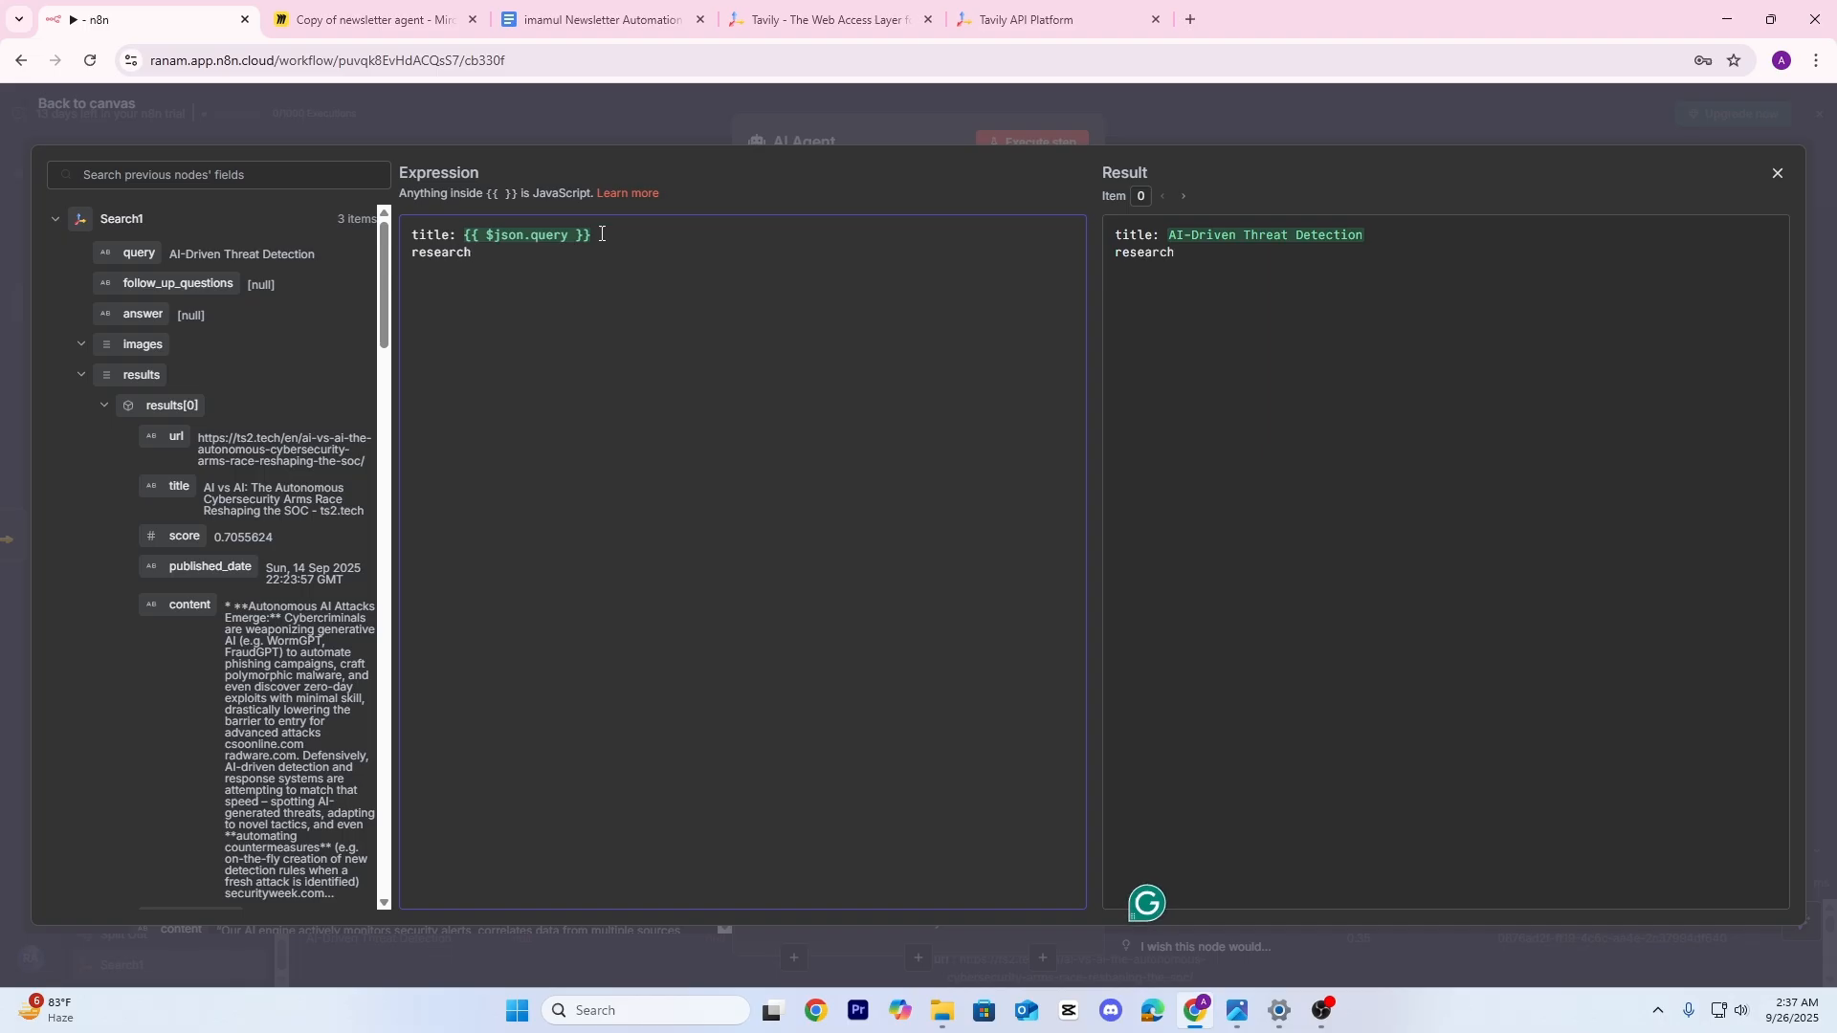
pyautogui.write(':')
pyautogui.scroll(-1, 182, 354)
pyautogui.moveTo(176, 341); pyautogui.dragTo(536, 254)
pyautogui.click(723, 266)
pyautogui.press('Return')
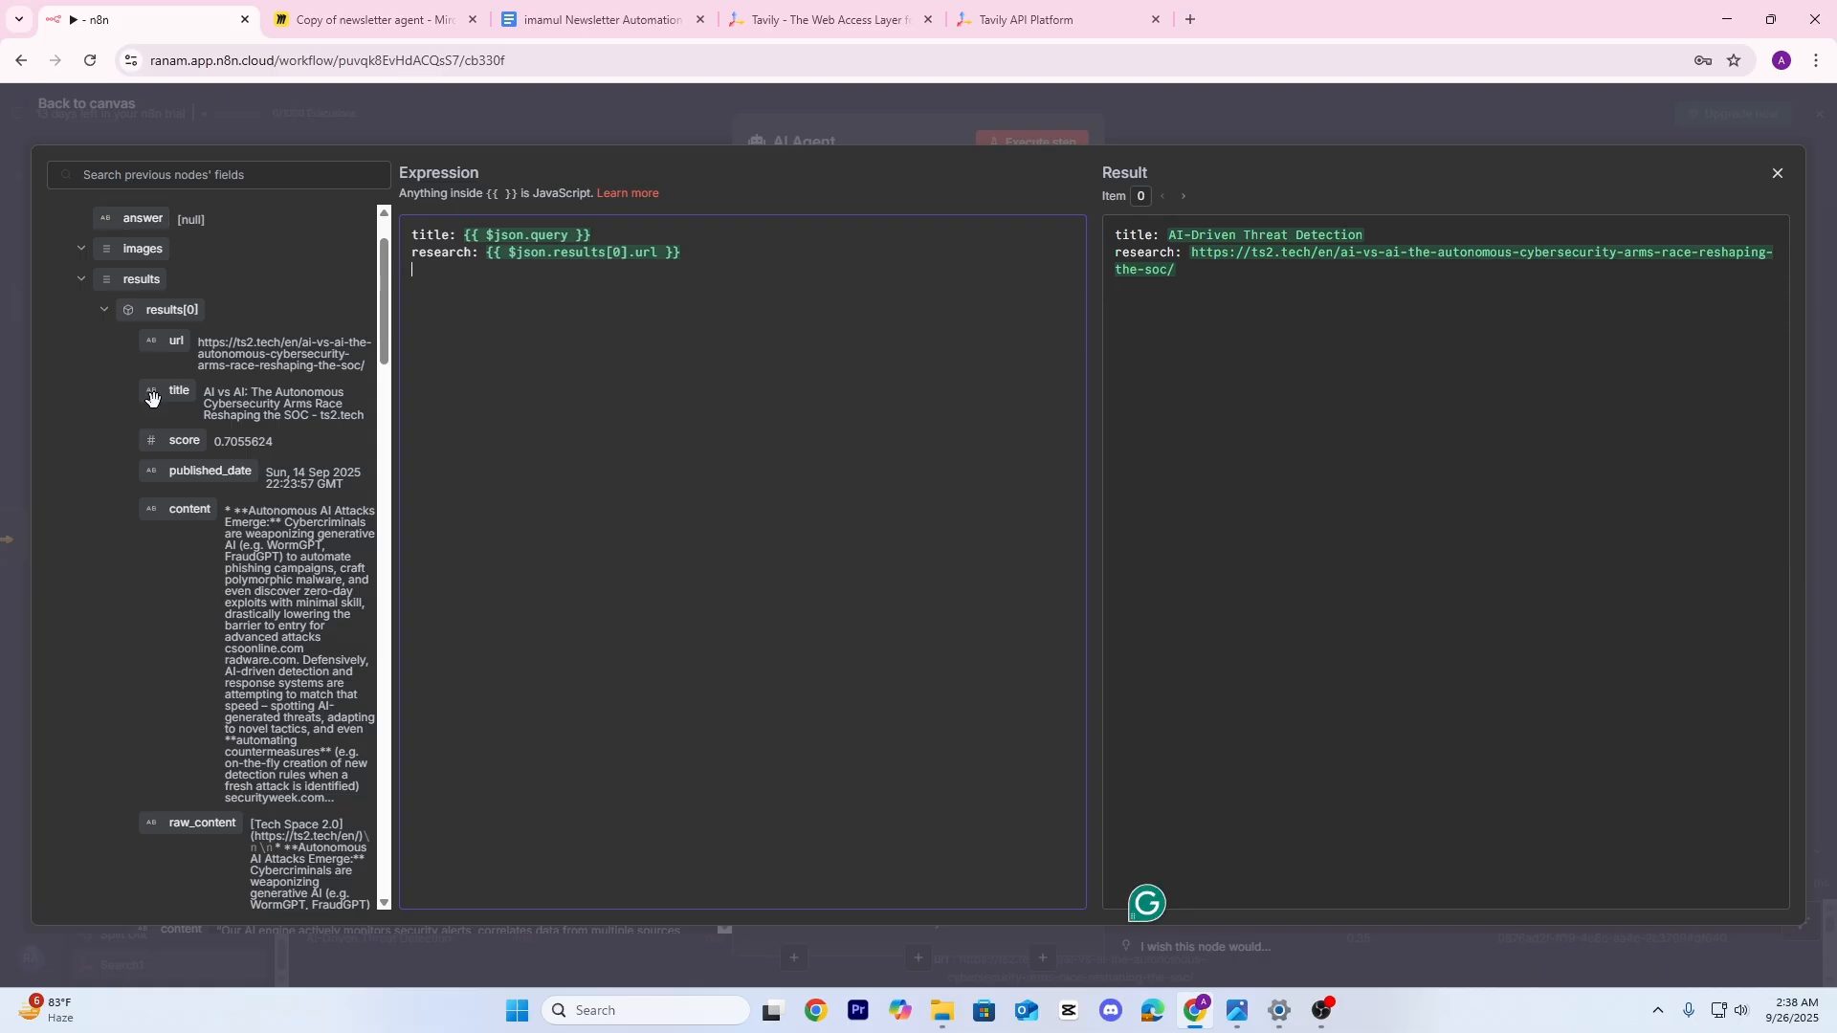
pyautogui.moveTo(168, 393); pyautogui.dragTo(486, 252)
pyautogui.click(634, 296)
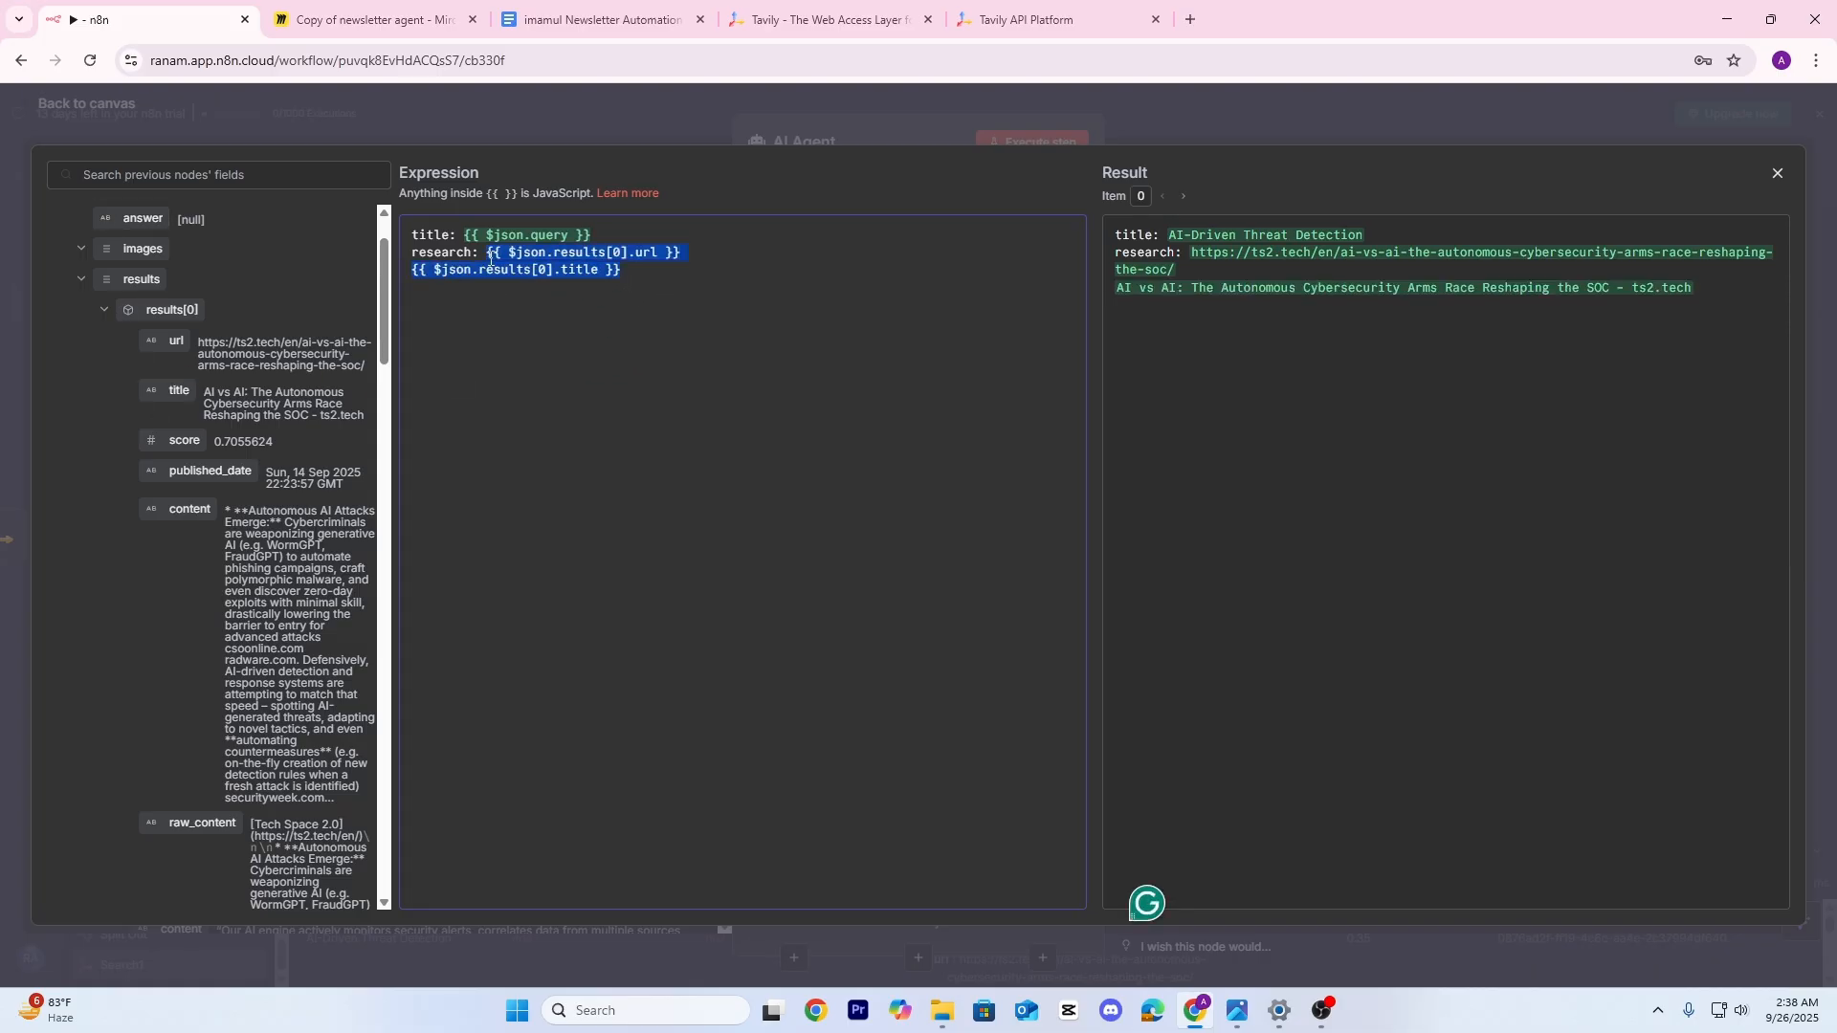
pyautogui.press('BackSpace')
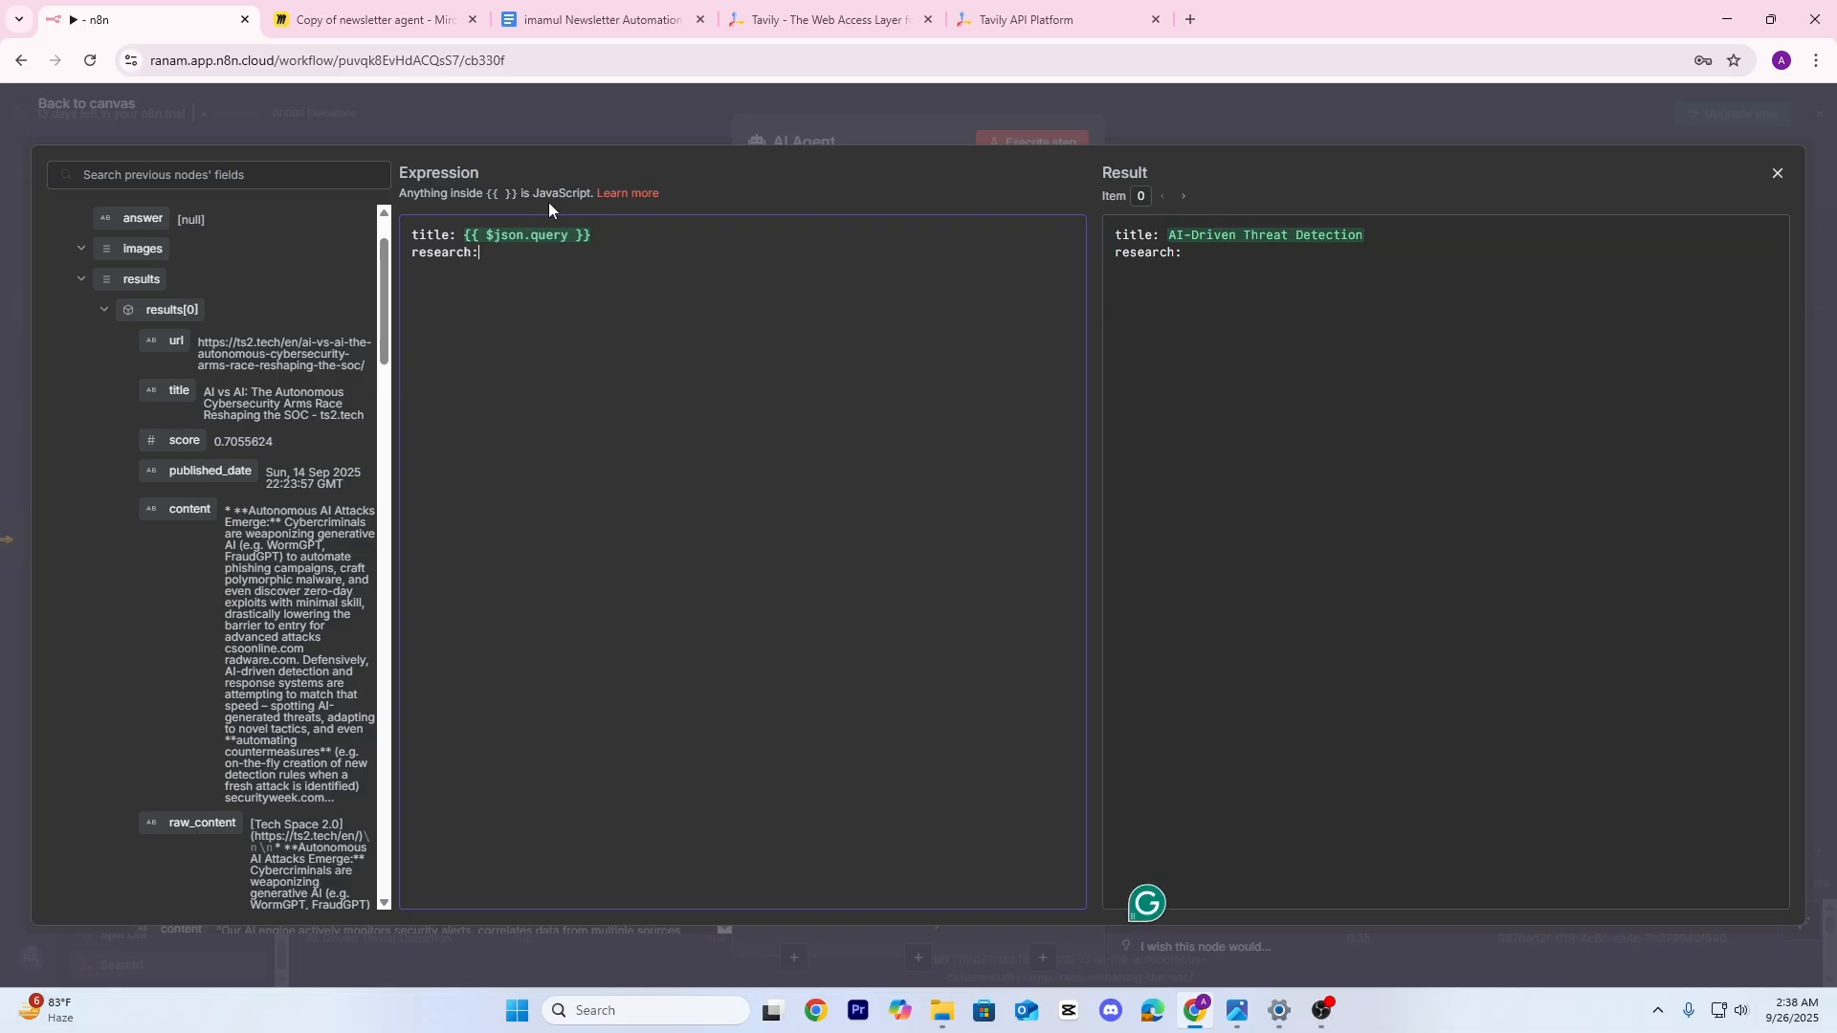
pyautogui.click(568, 118)
pyautogui.click(599, 103)
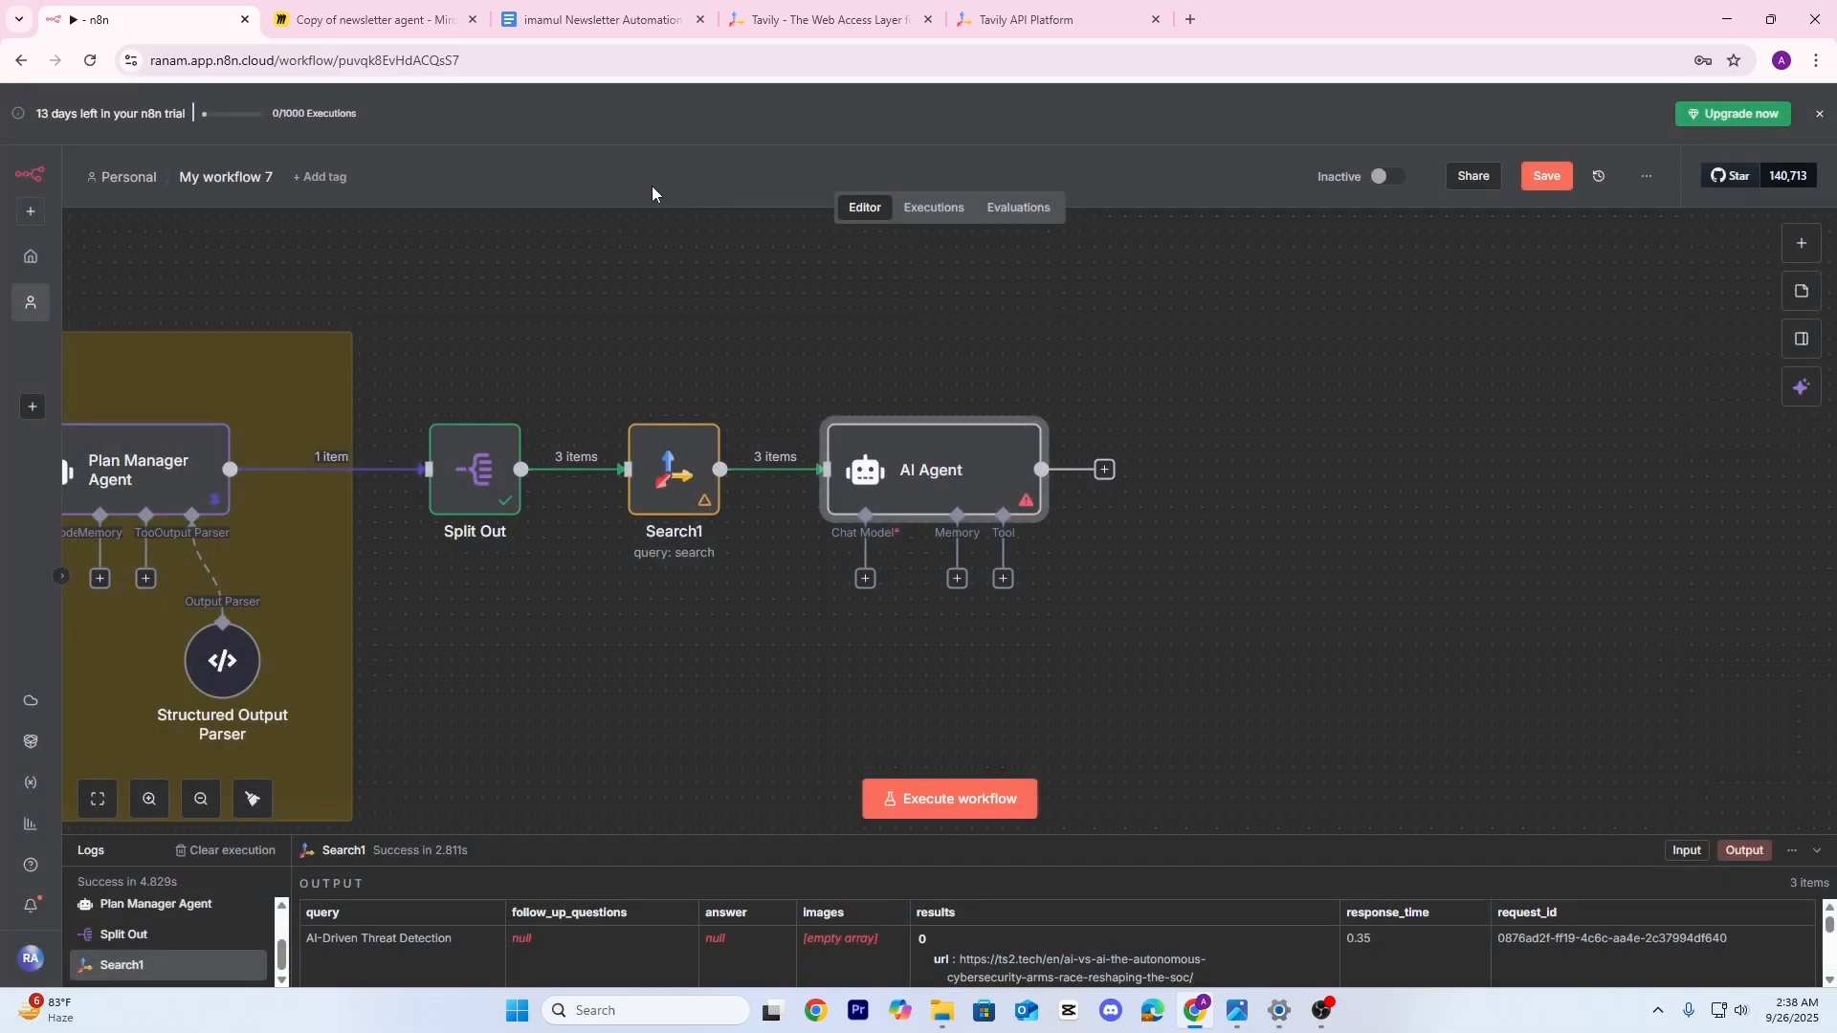
# Select the Research expression line in the resource pack's Newsletter Agent section
pyautogui.click(600, 32)
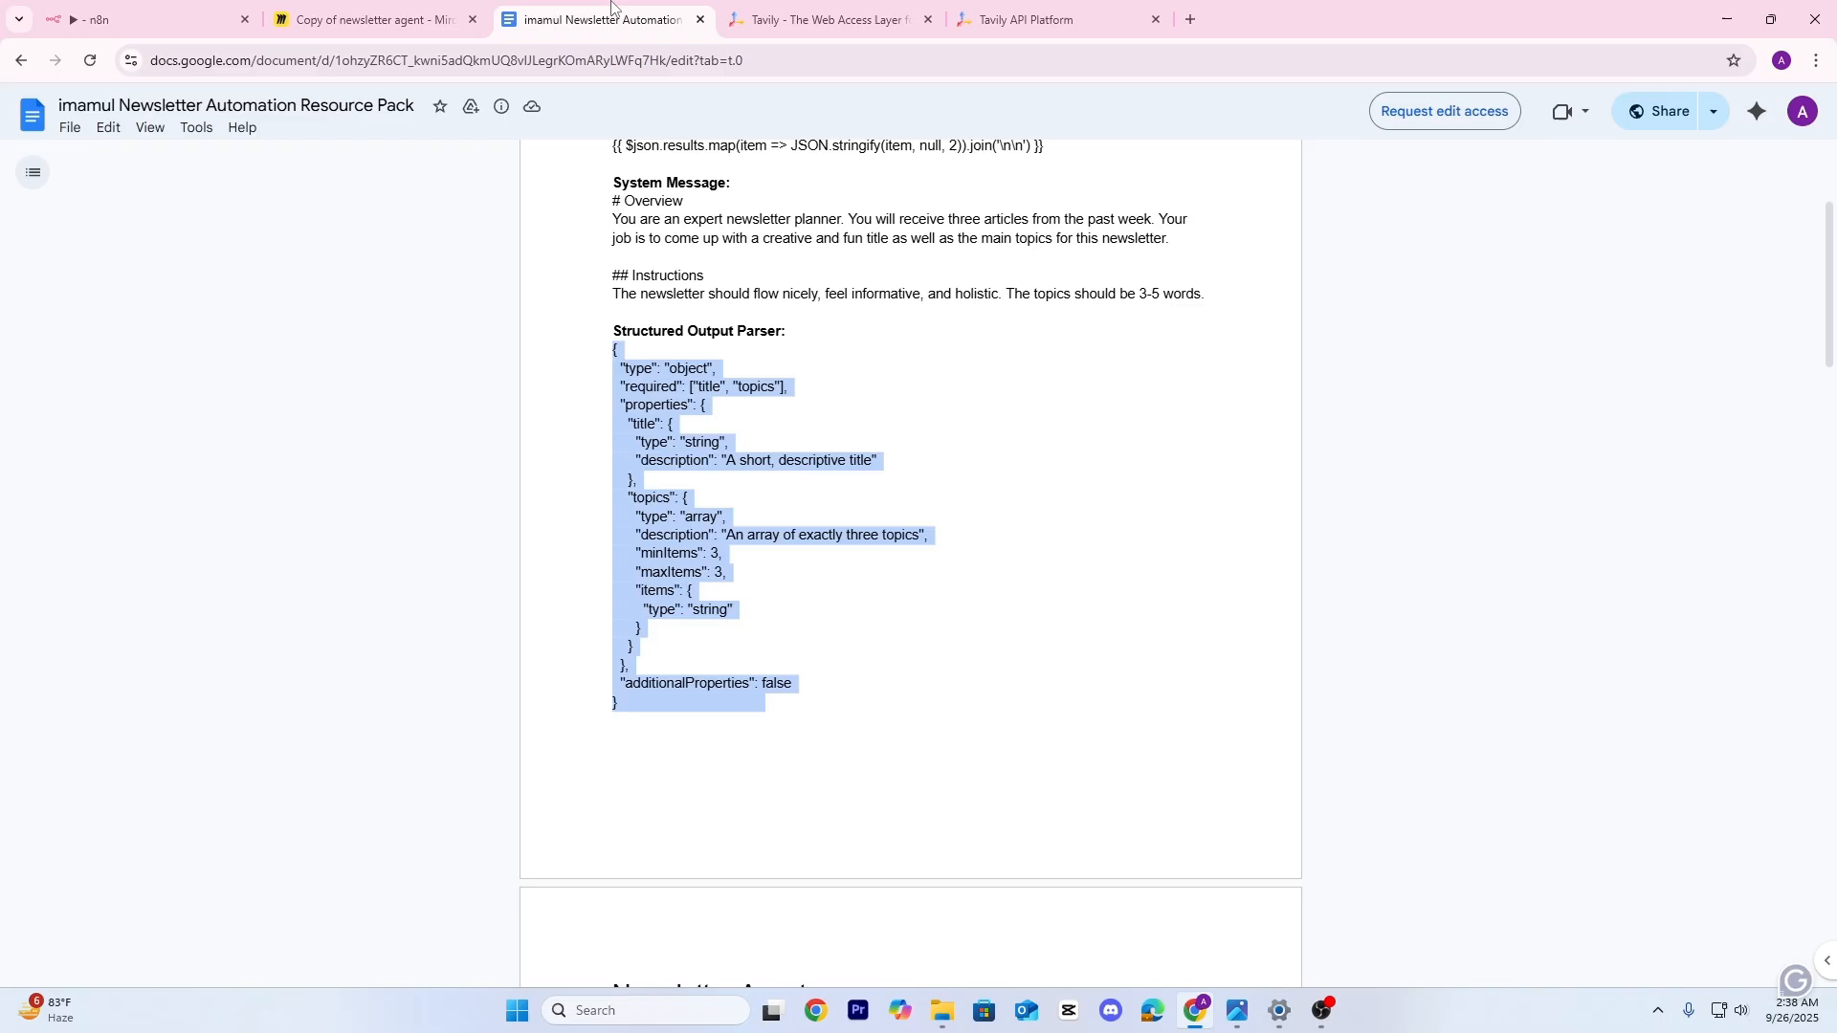
pyautogui.click(885, 568)
pyautogui.scroll(-5, 856, 571)
pyautogui.scroll(-2, 738, 523)
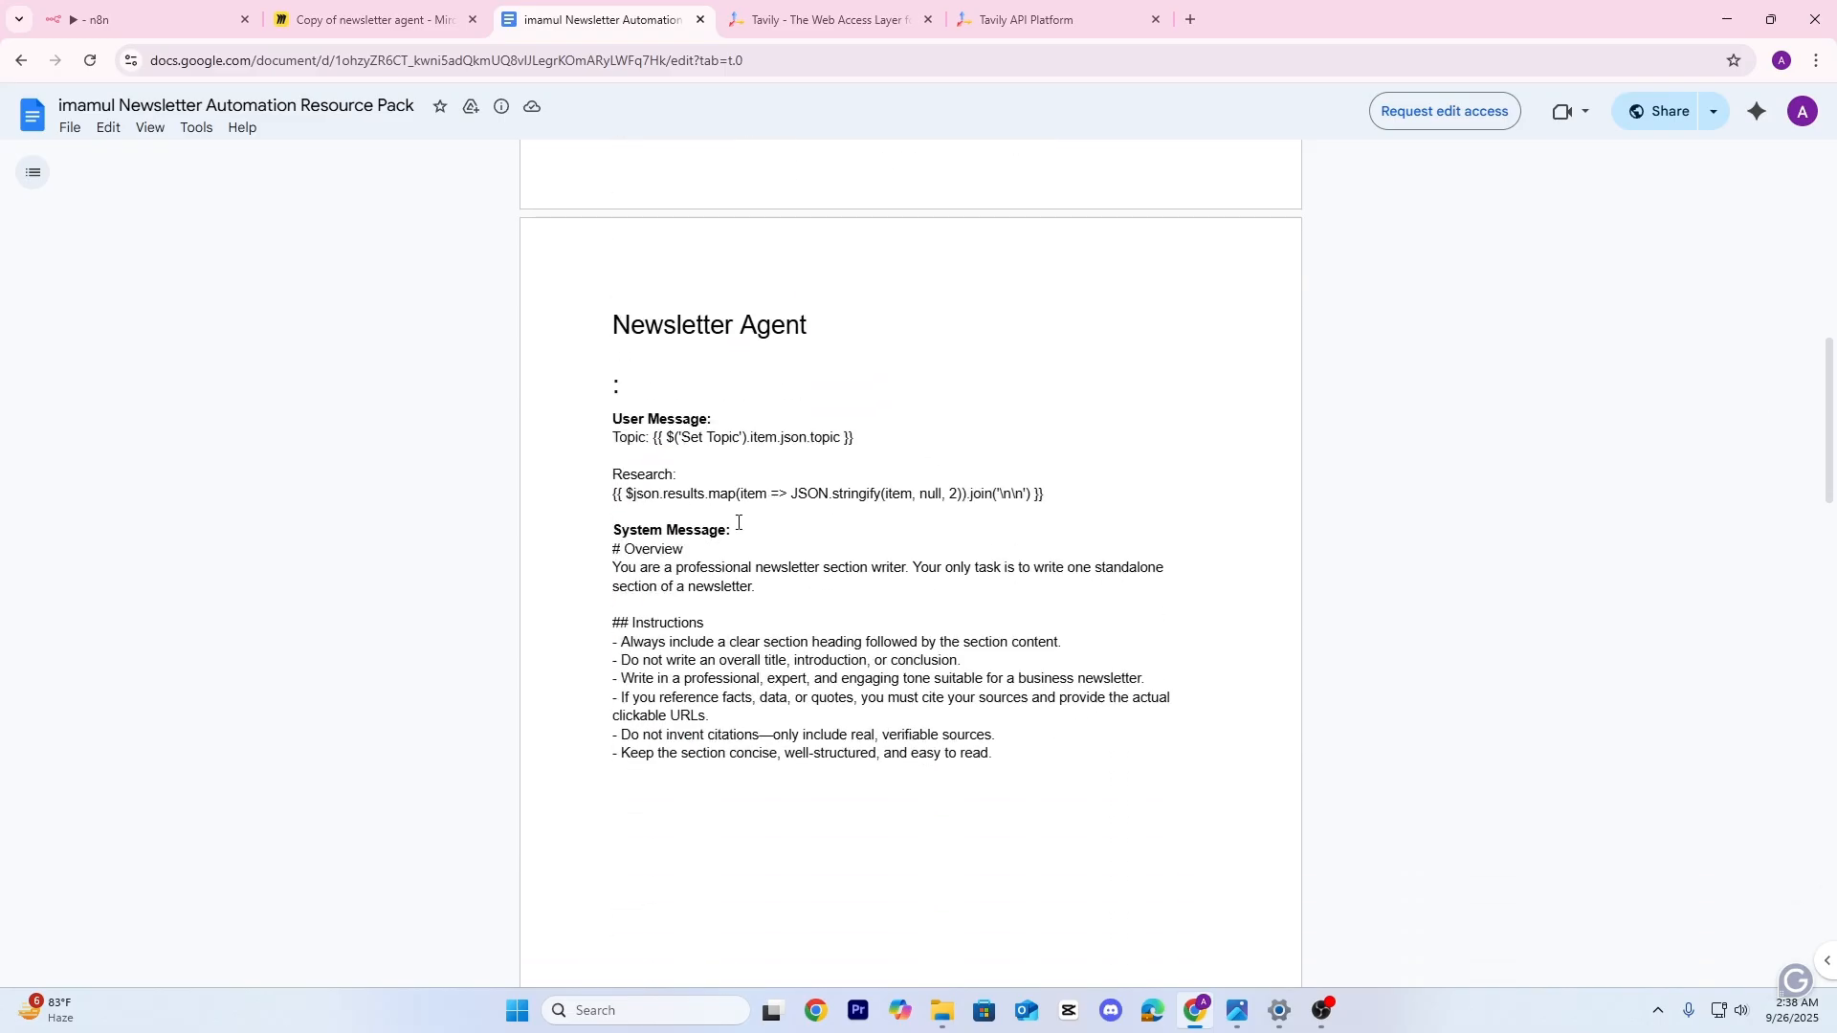
pyautogui.scroll(-2, 780, 538)
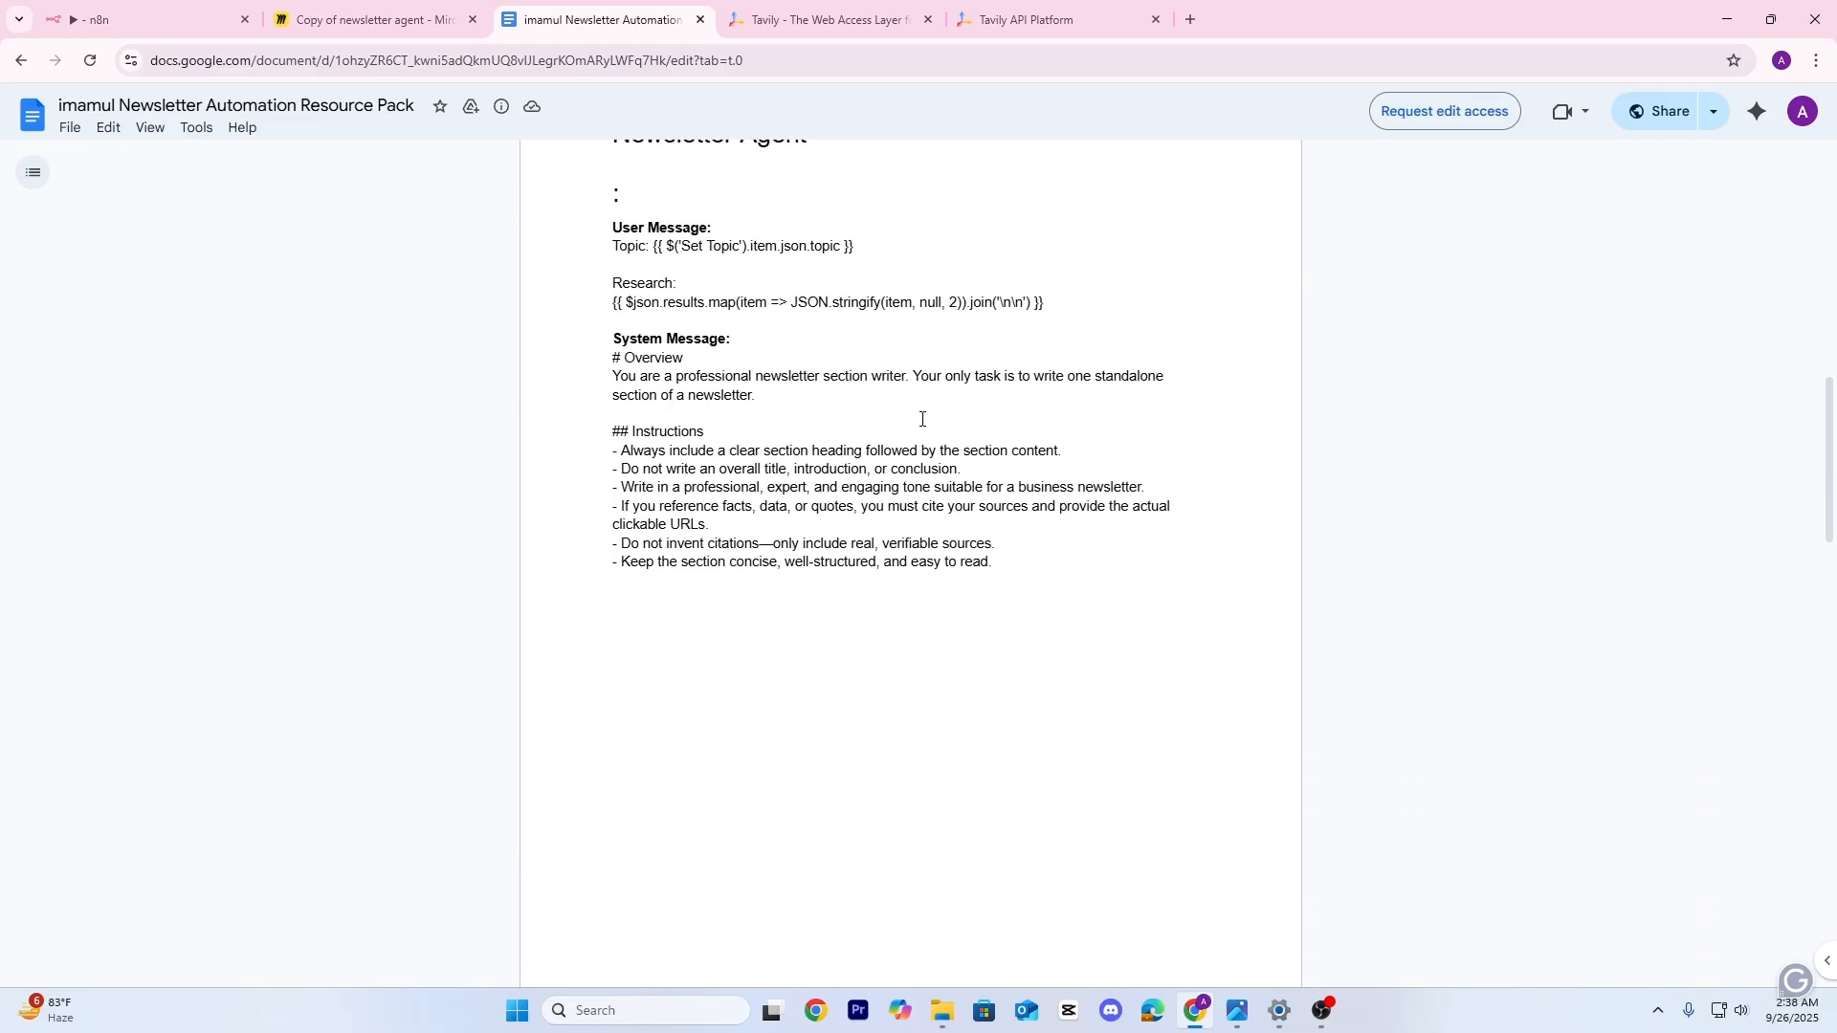
pyautogui.moveTo(1047, 304); pyautogui.dragTo(613, 313)
pyautogui.hotkey('ctrl', 'c')
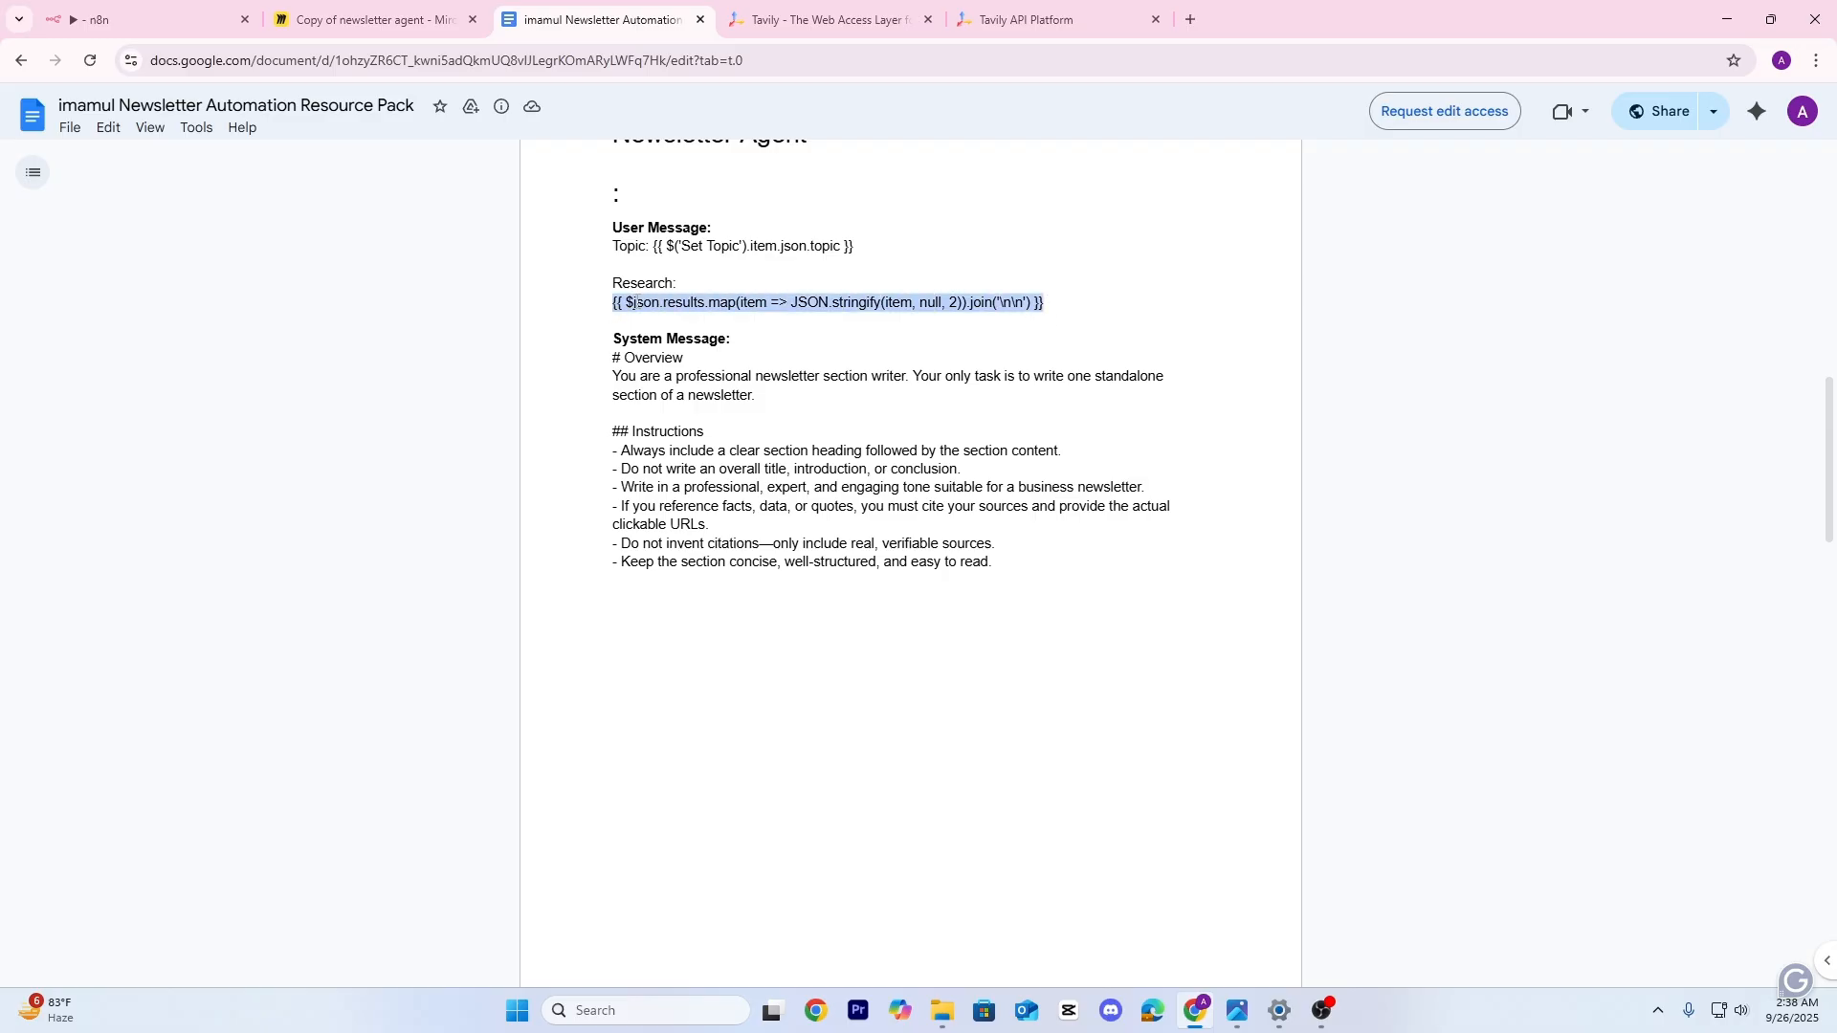
pyautogui.click(406, 15)
# Paste the results.map JSON.stringify research expression into the AI Agent prompt after 'research:'
pyautogui.click(216, 8)
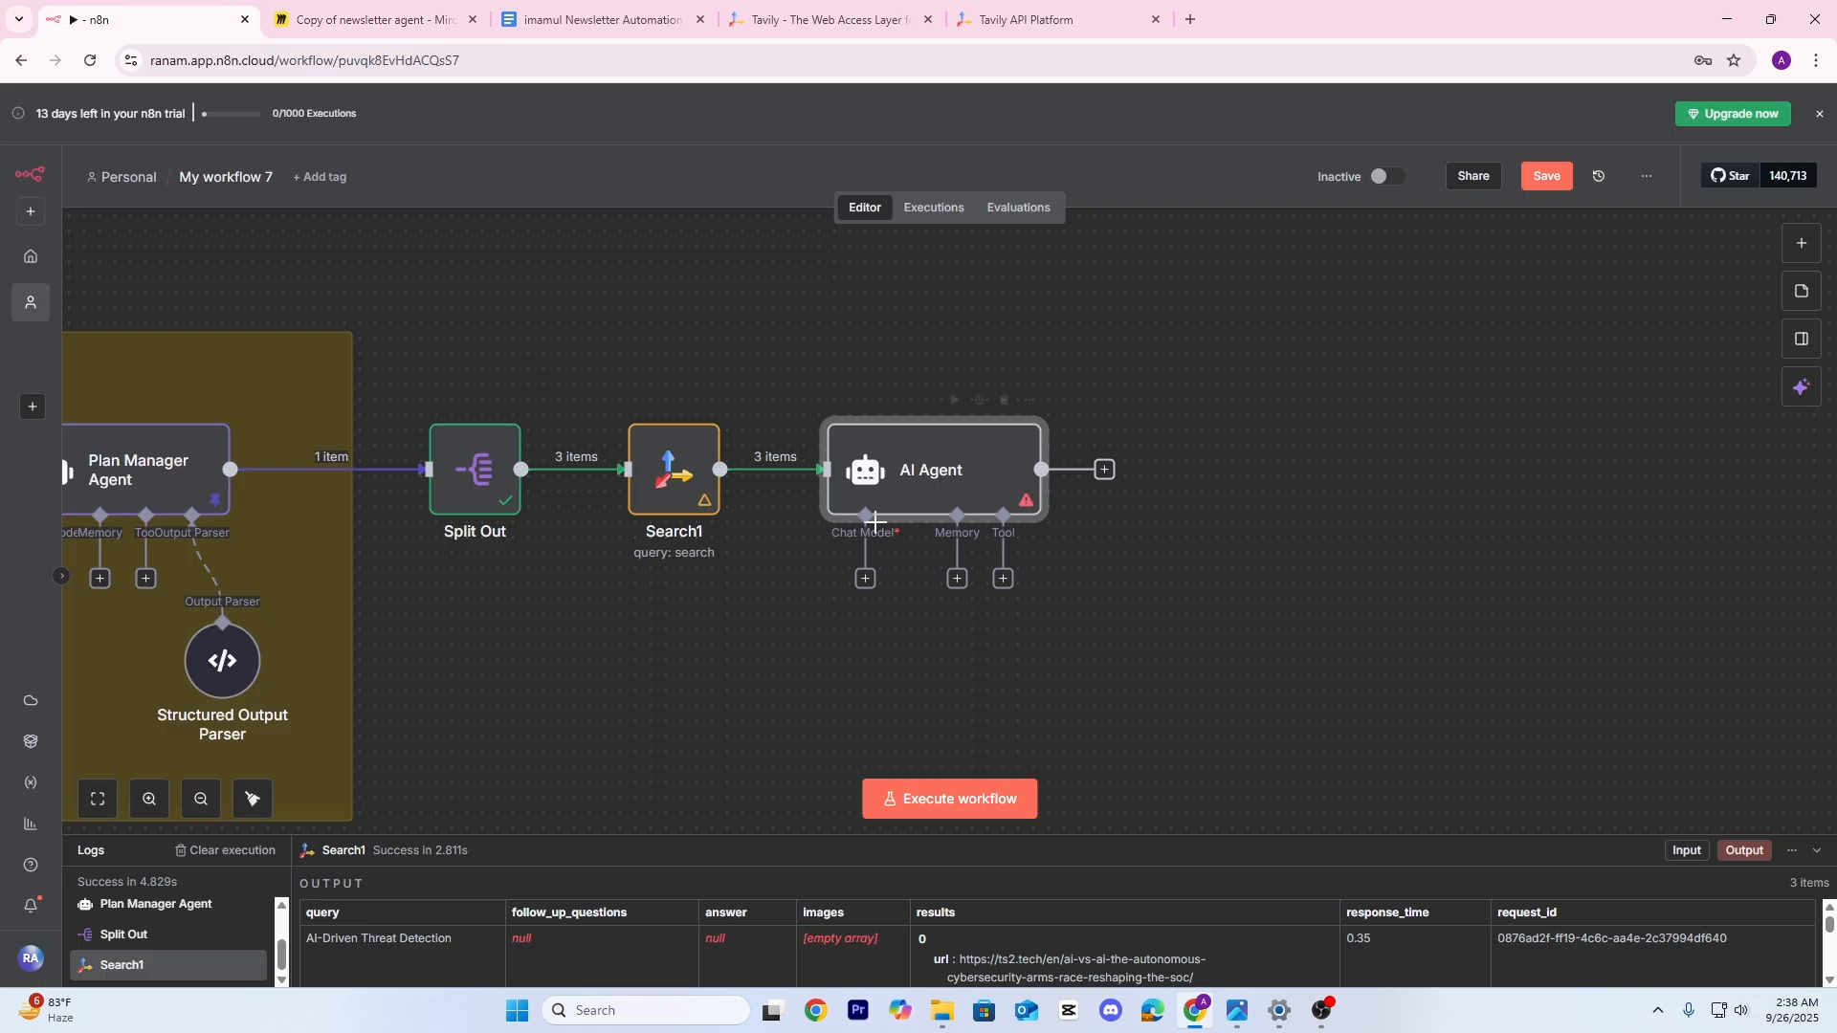
pyautogui.doubleClick(927, 474)
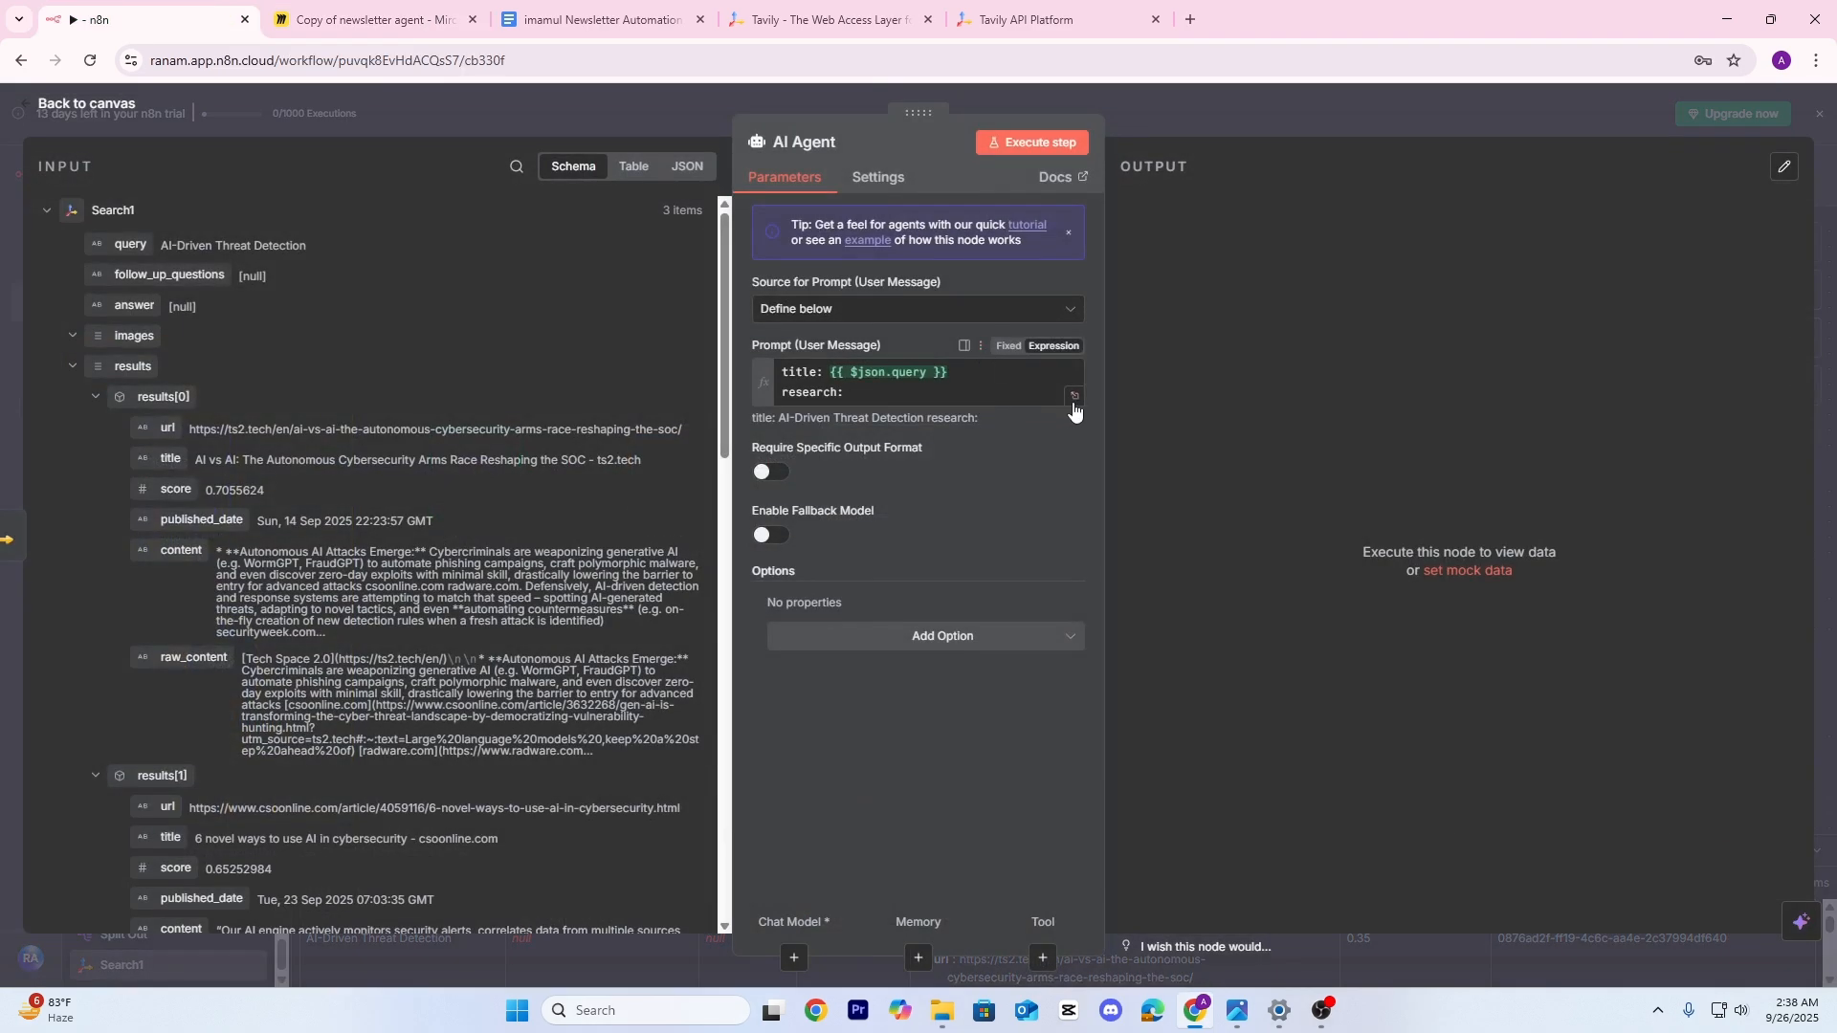
pyautogui.click(1075, 396)
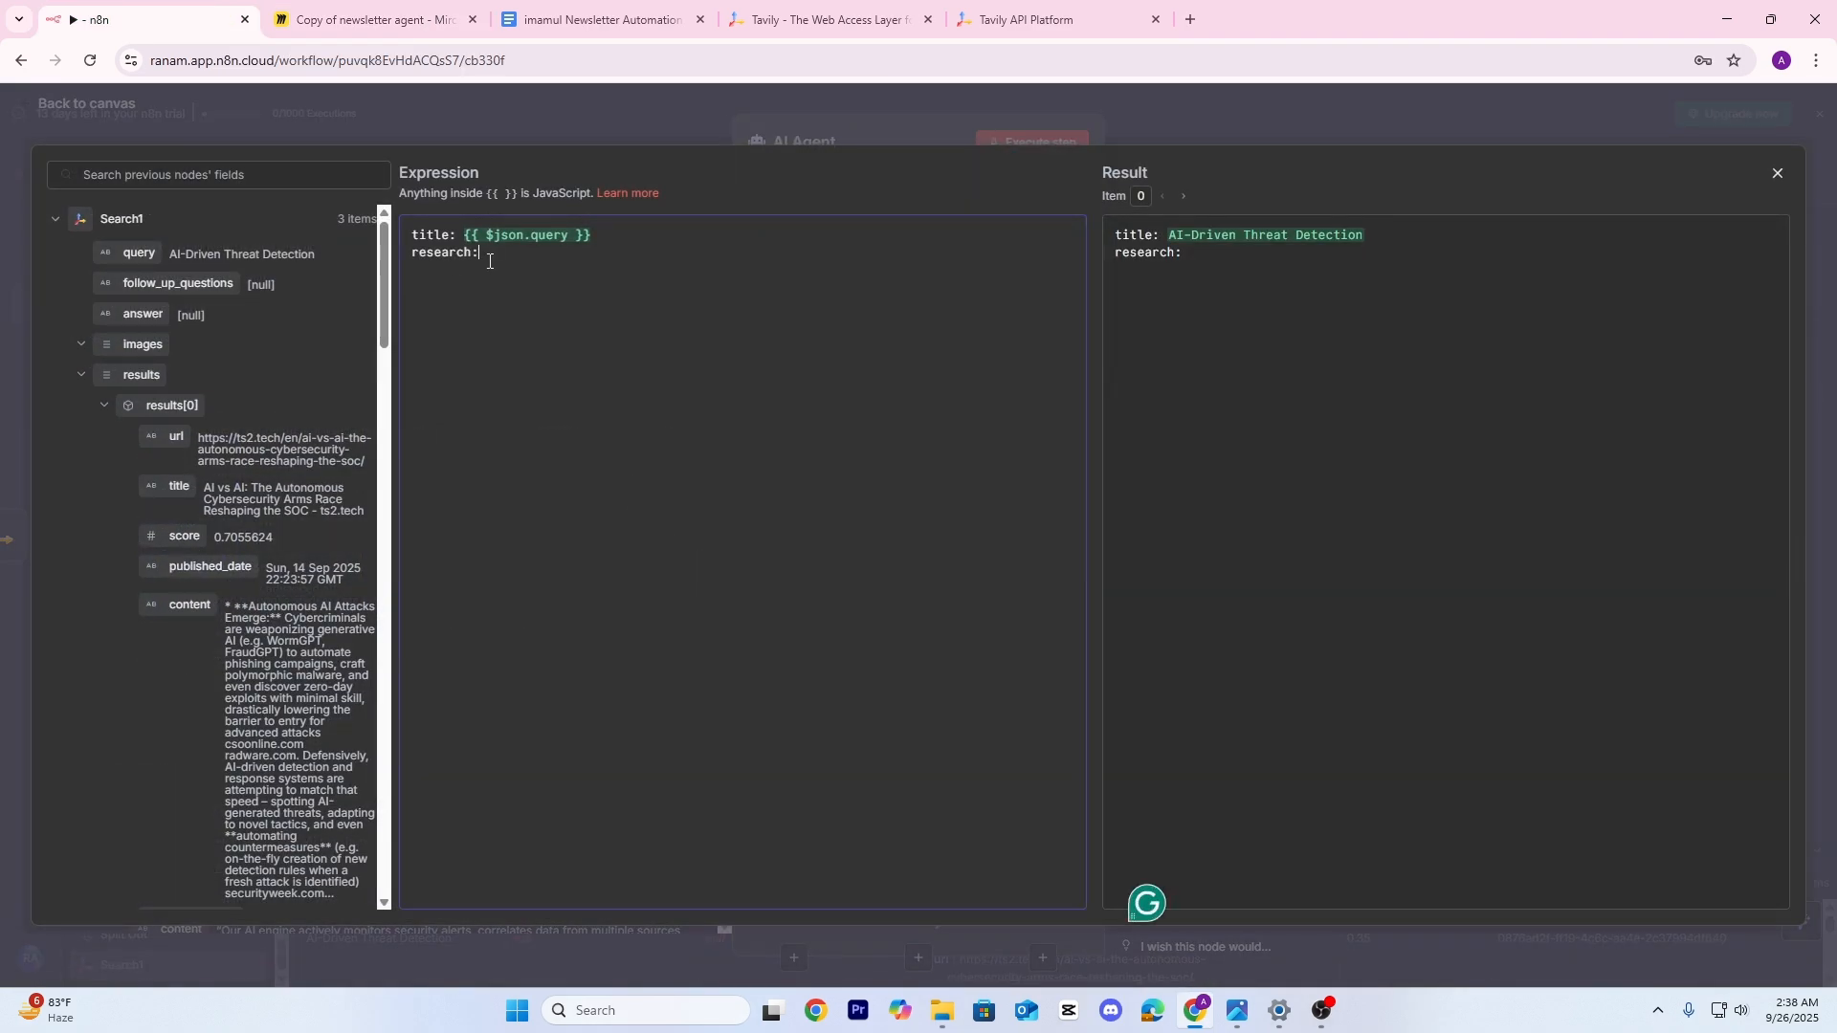
pyautogui.hotkey('ctrl', 'v')
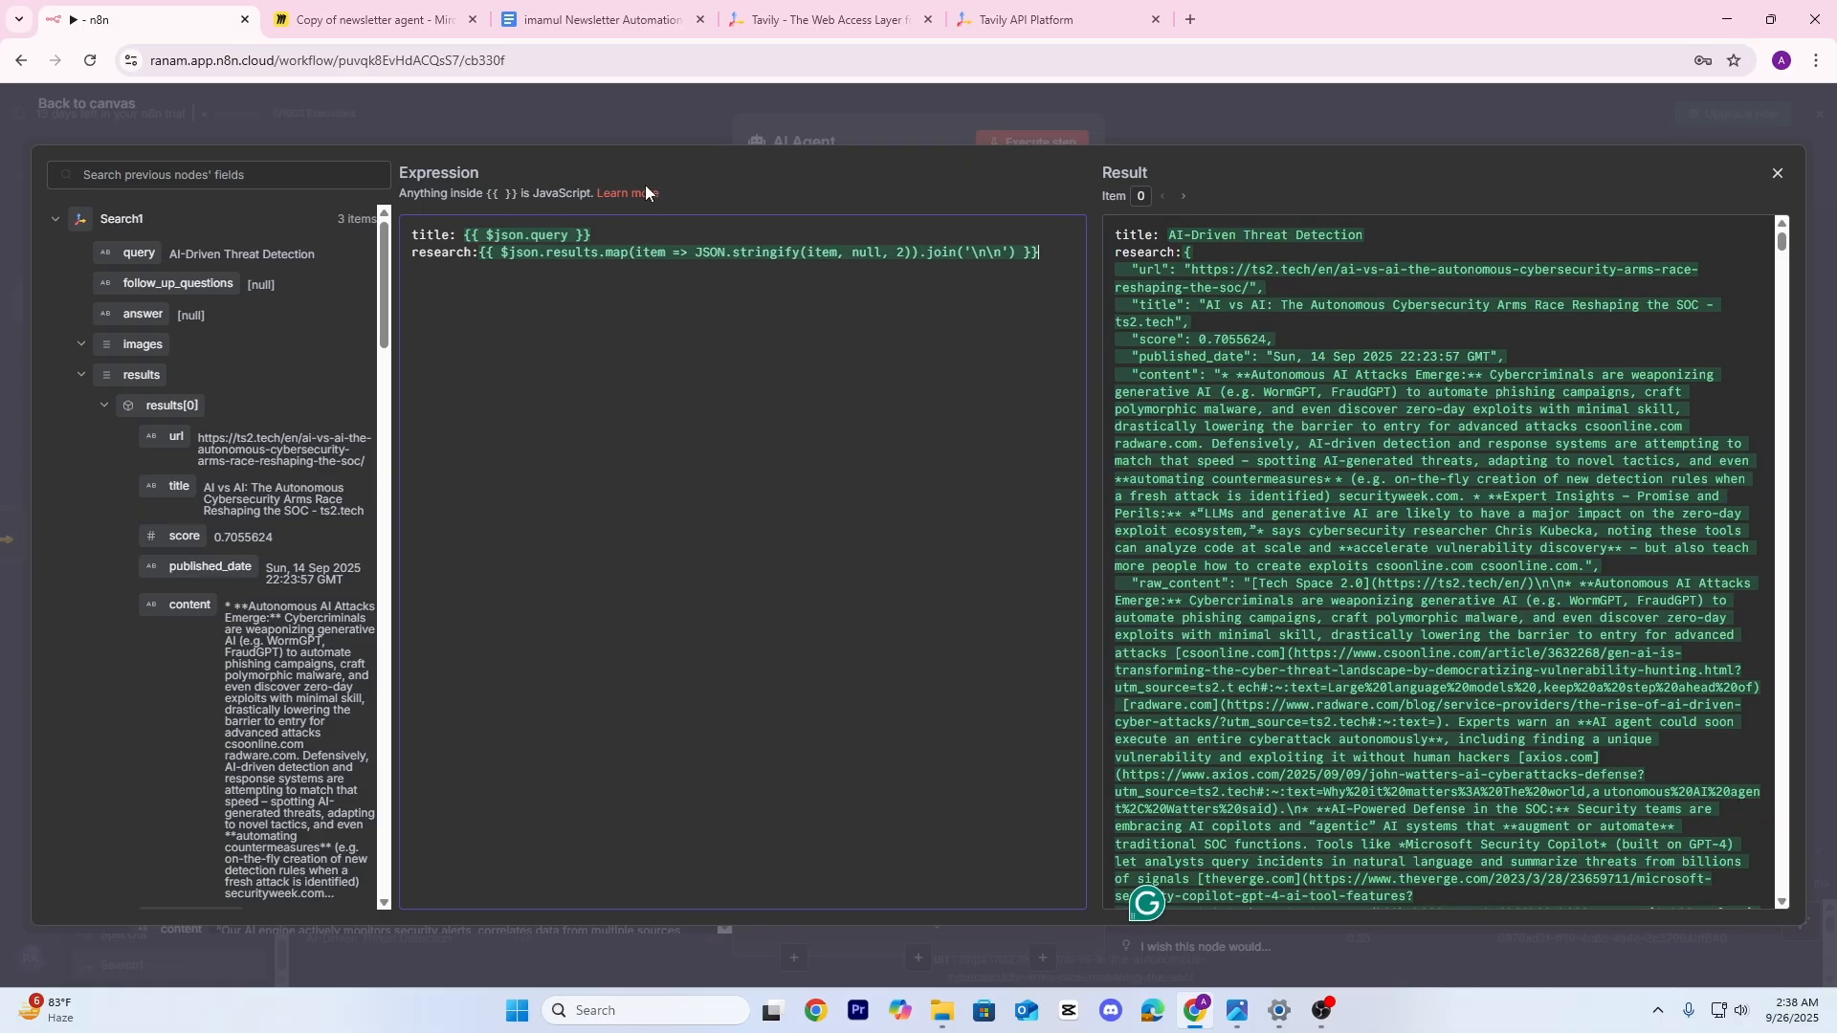
pyautogui.click(601, 95)
pyautogui.click(554, 94)
# Compare against the Plan Manager Agent's settings, then recentre on the AI Agent
pyautogui.doubleClick(594, 476)
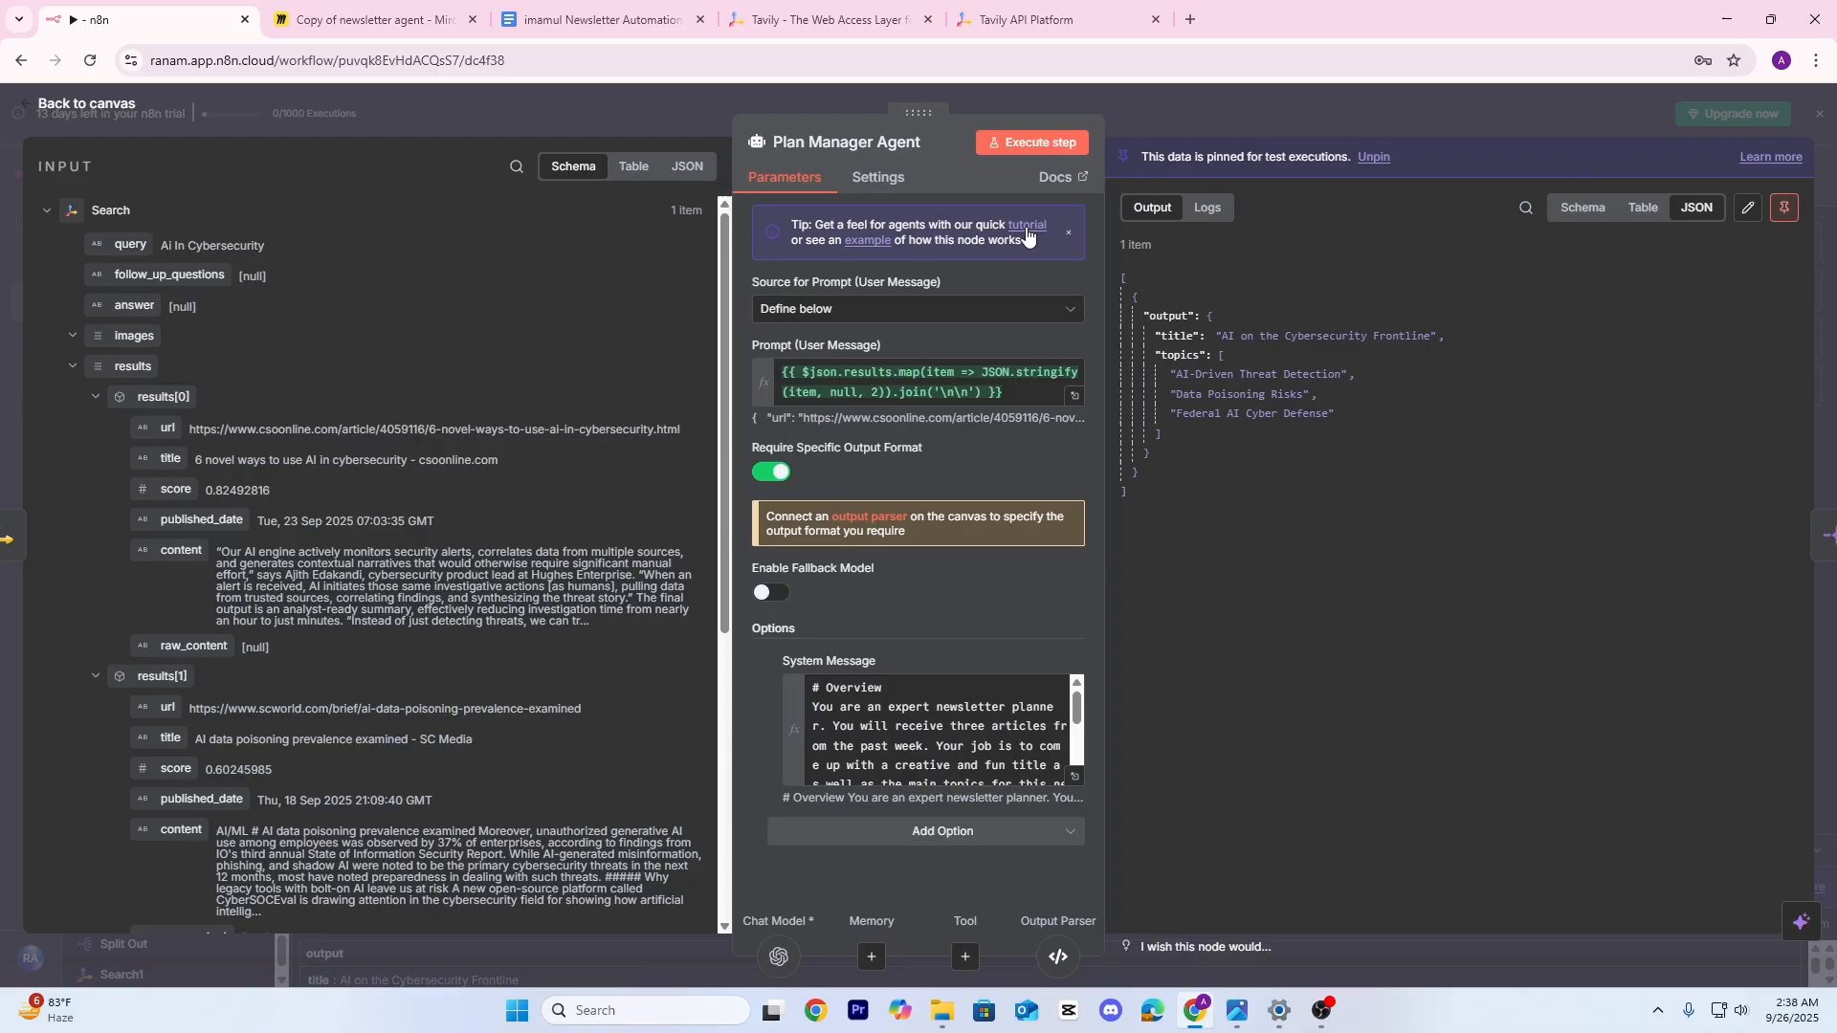
pyautogui.click(1242, 101)
pyautogui.moveTo(1330, 600); pyautogui.dragTo(908, 563)
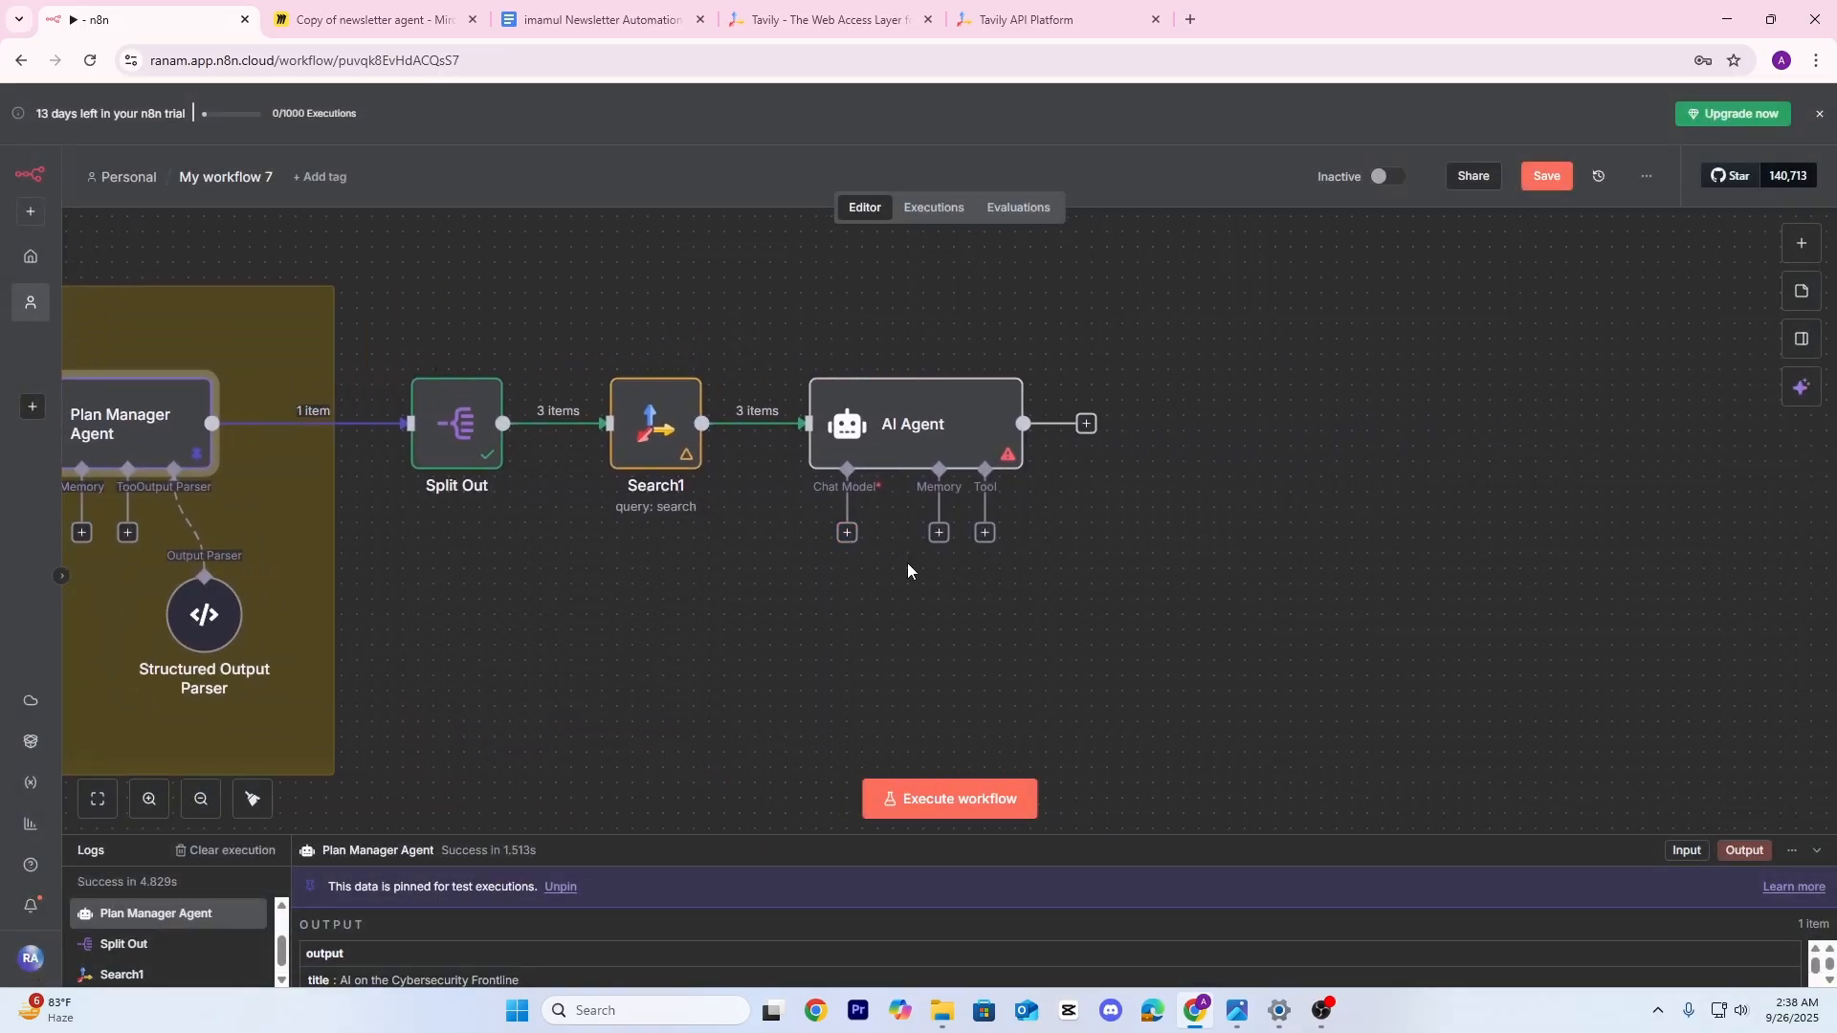
# Dismiss the AI Agent's chat model list and bring the Plan Manager sub-nodes into view
pyautogui.click(847, 533)
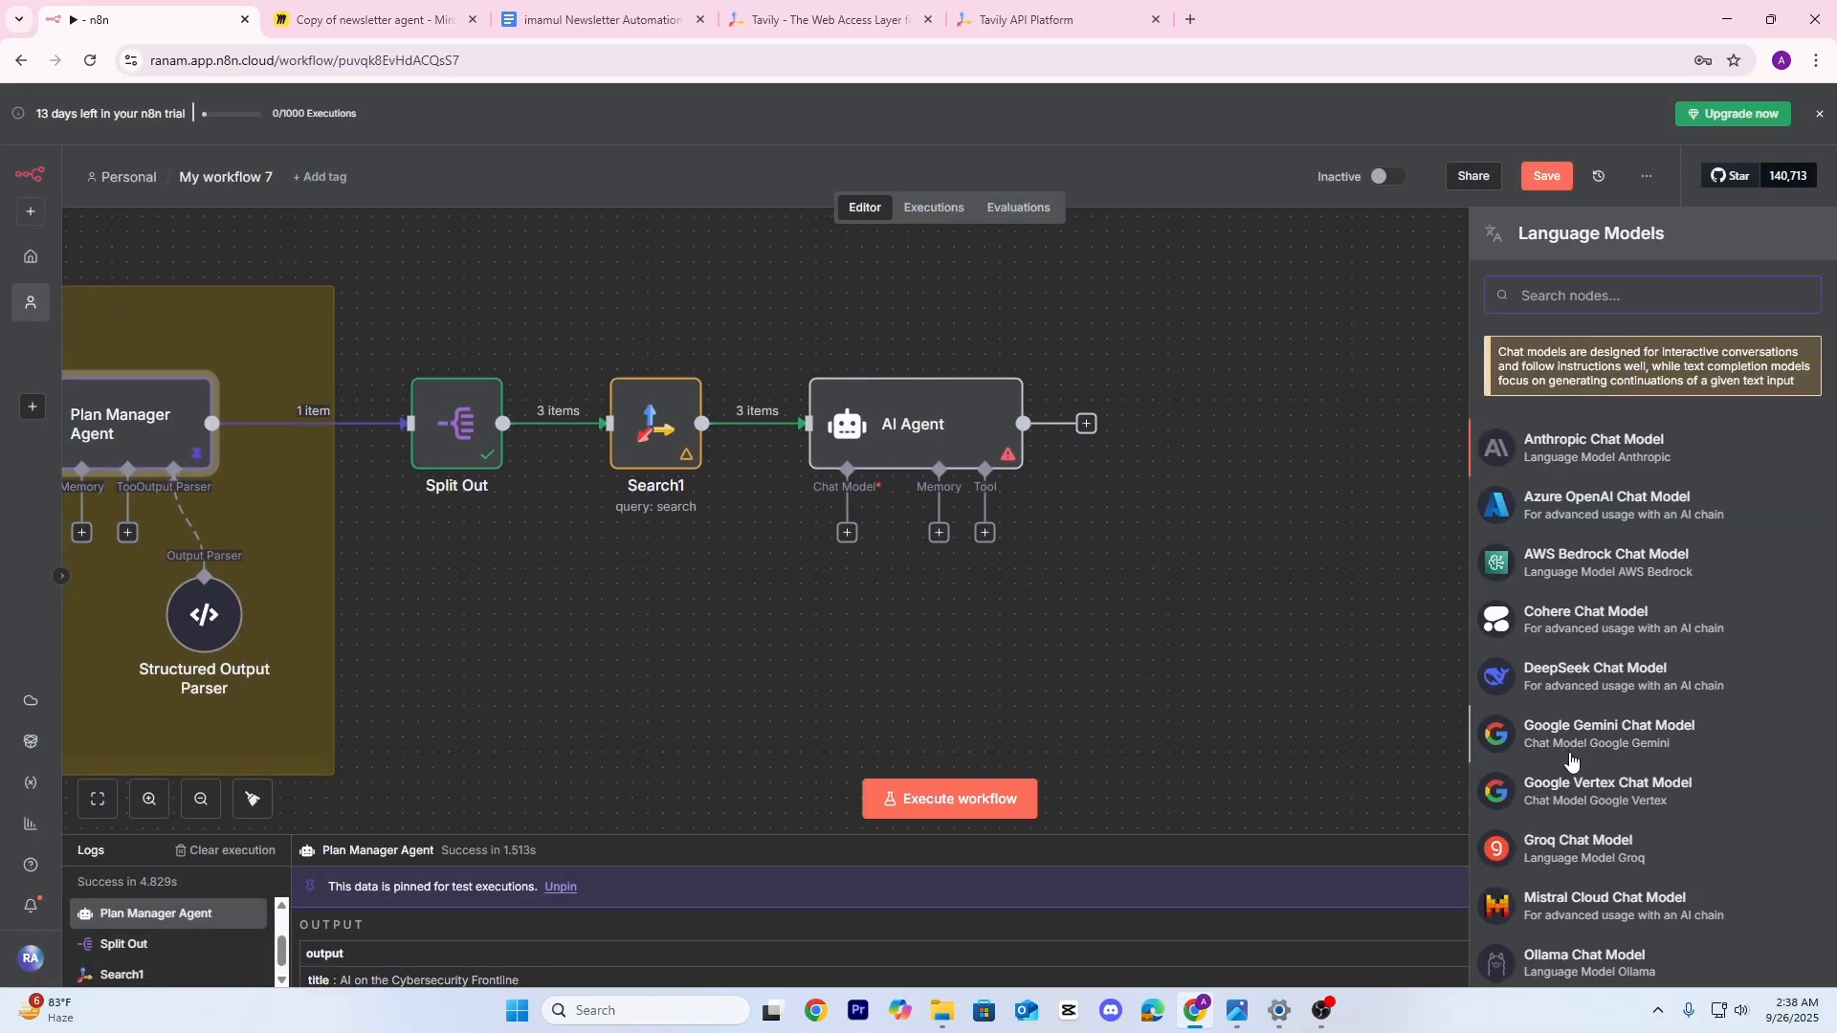
pyautogui.scroll(-3, 1571, 761)
pyautogui.click(943, 623)
pyautogui.moveTo(943, 623); pyautogui.dragTo(1389, 491)
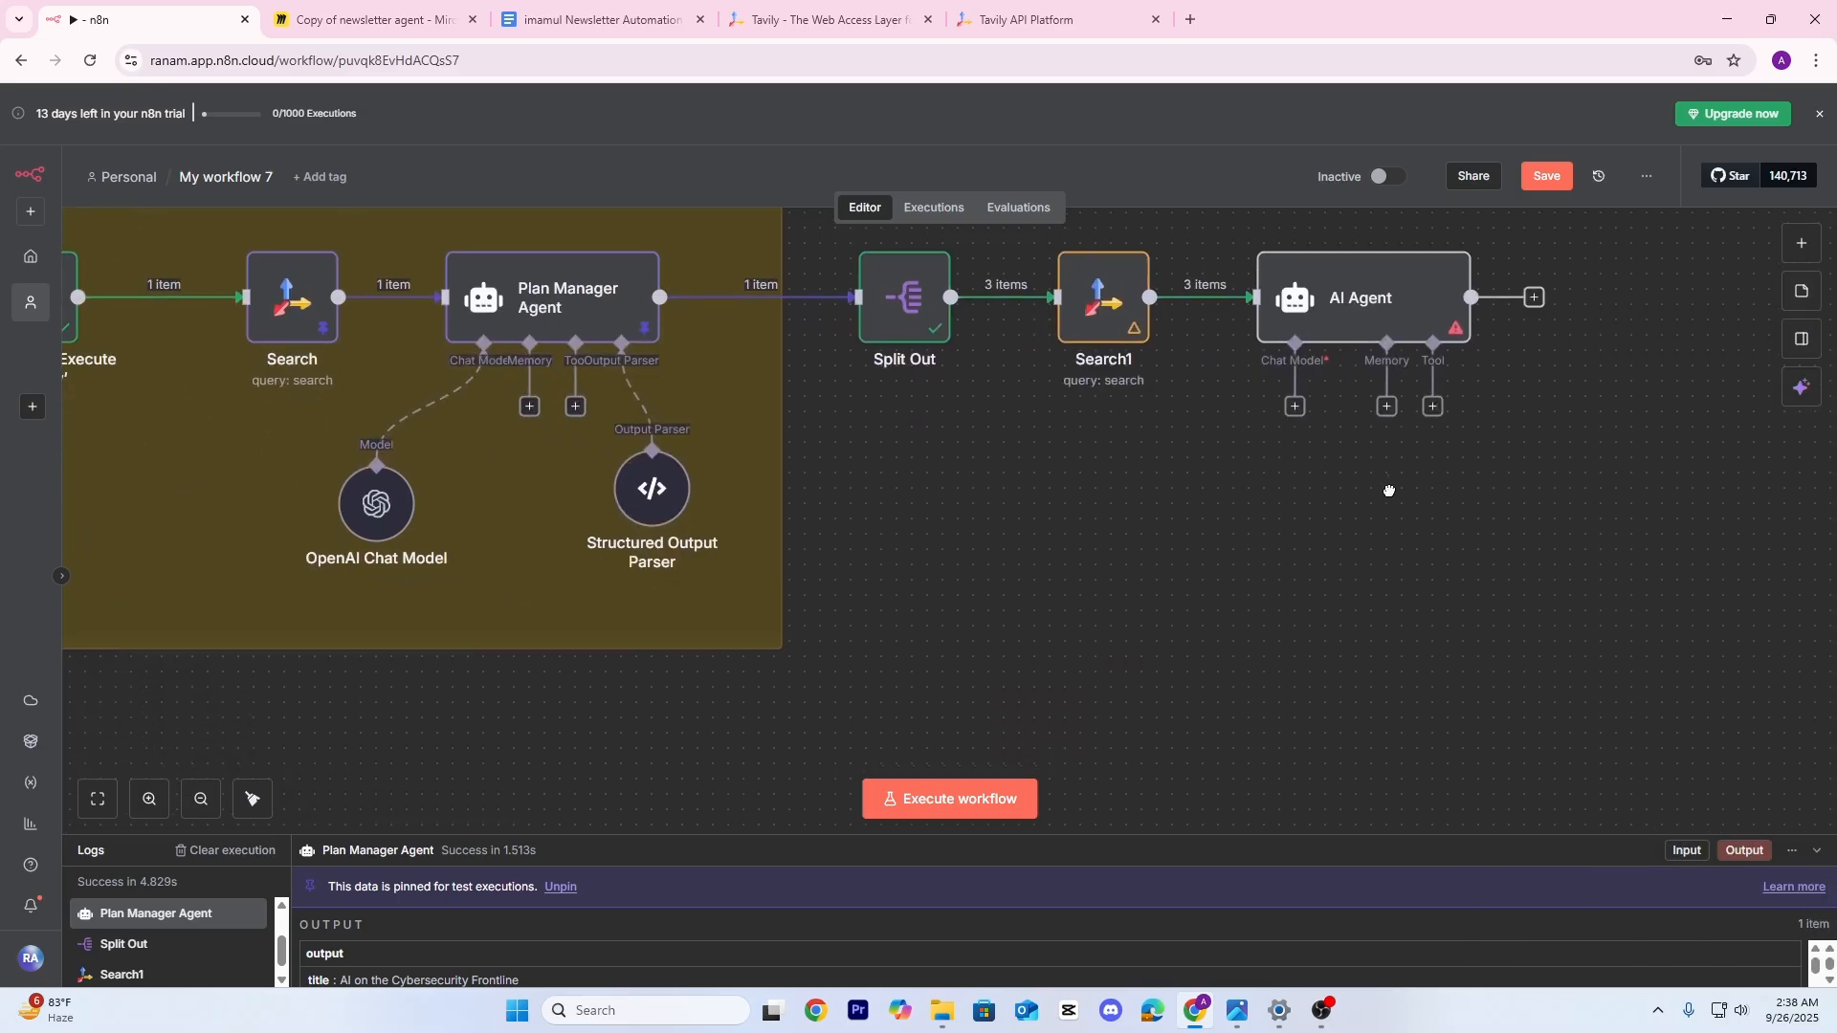
pyautogui.moveTo(963, 548); pyautogui.dragTo(1193, 551)
pyautogui.moveTo(842, 631); pyautogui.dragTo(653, 484)
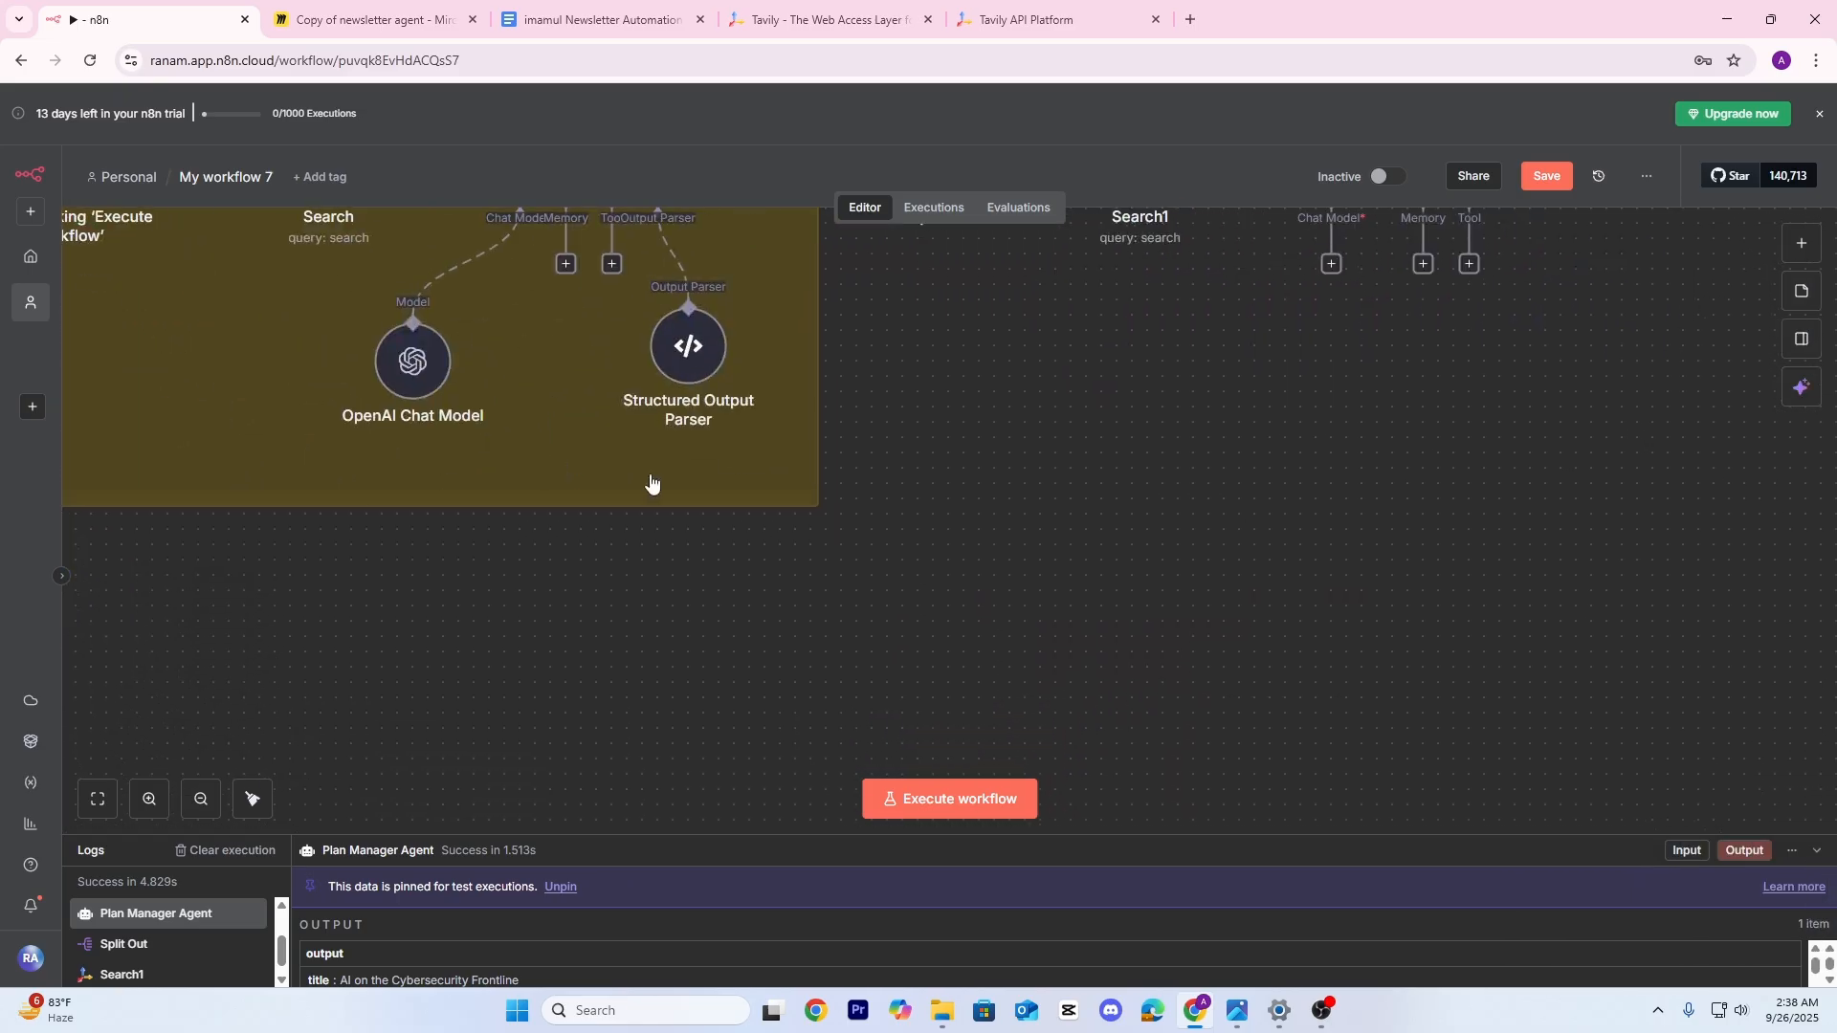
# Move the OpenAI Chat Model out of the group and connect it to the AI Agent's Chat Model input
pyautogui.moveTo(427, 370); pyautogui.dragTo(1035, 642)
pyautogui.moveTo(1155, 657); pyautogui.dragTo(1042, 610)
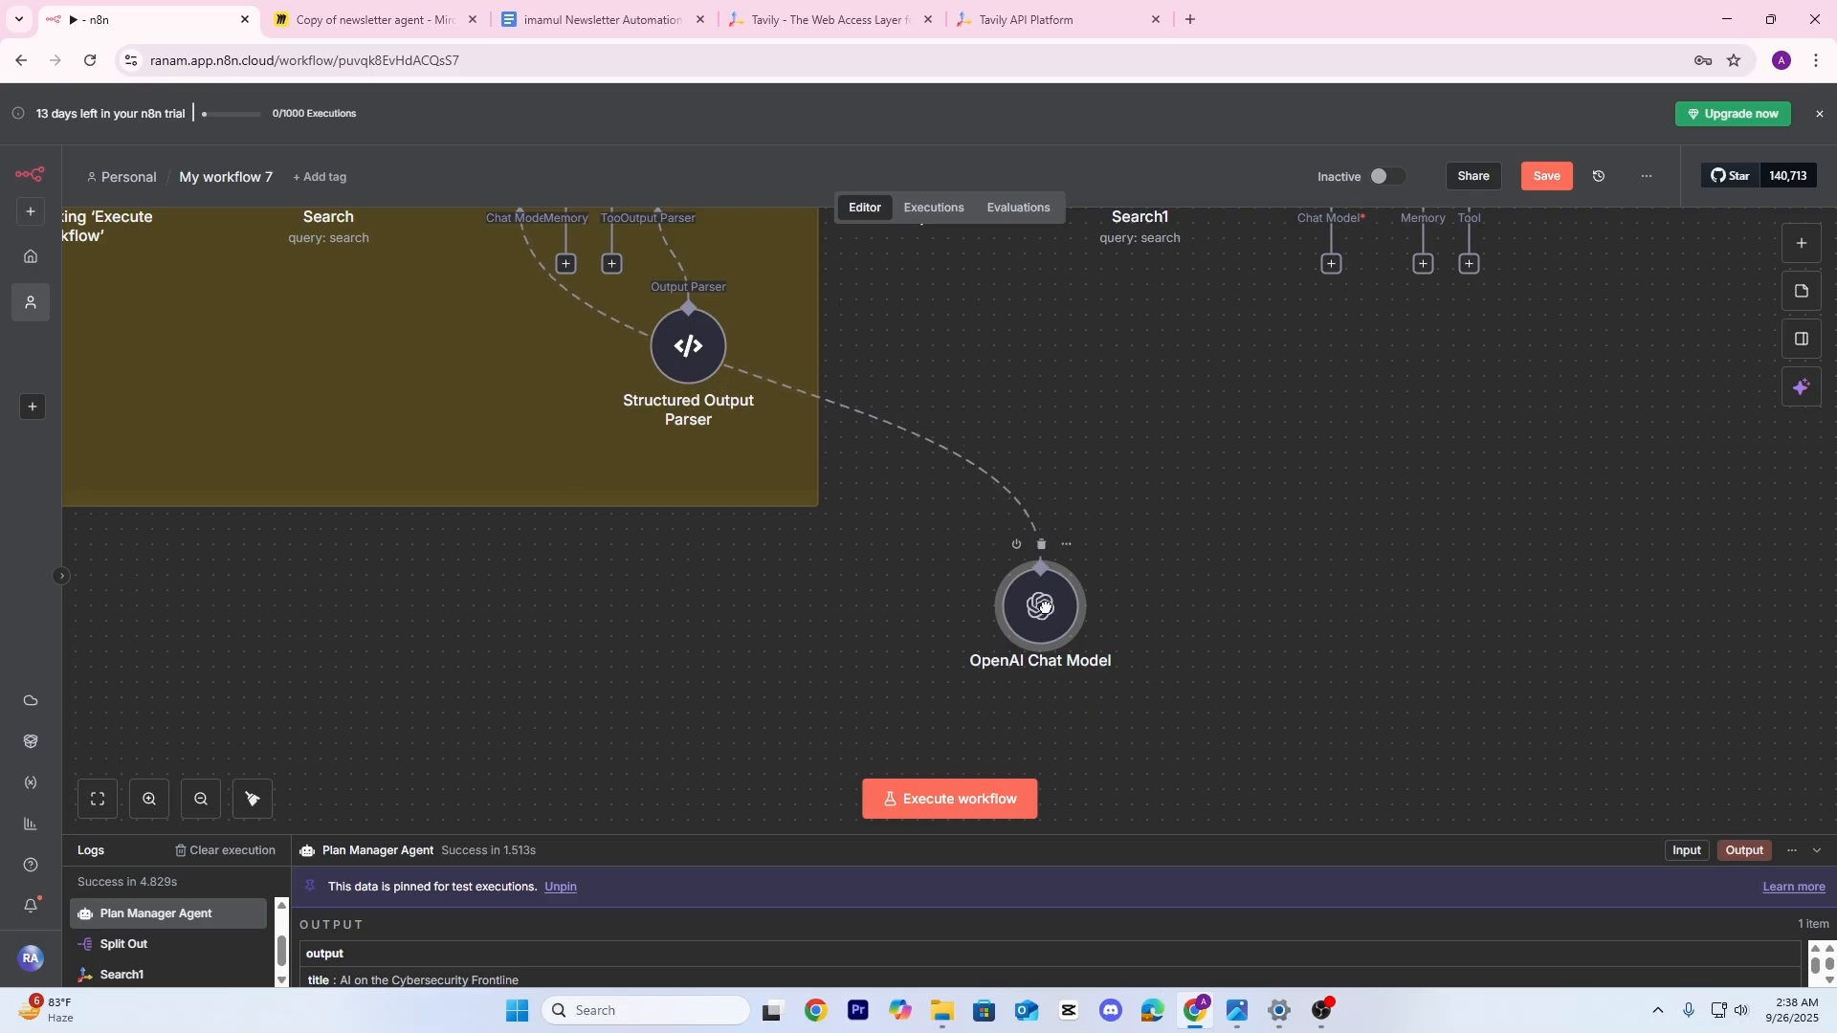
pyautogui.moveTo(1304, 525); pyautogui.dragTo(1095, 647)
pyautogui.moveTo(1128, 398); pyautogui.dragTo(829, 685)
pyautogui.moveTo(1063, 652); pyautogui.dragTo(838, 586)
pyautogui.moveTo(982, 404); pyautogui.dragTo(863, 564)
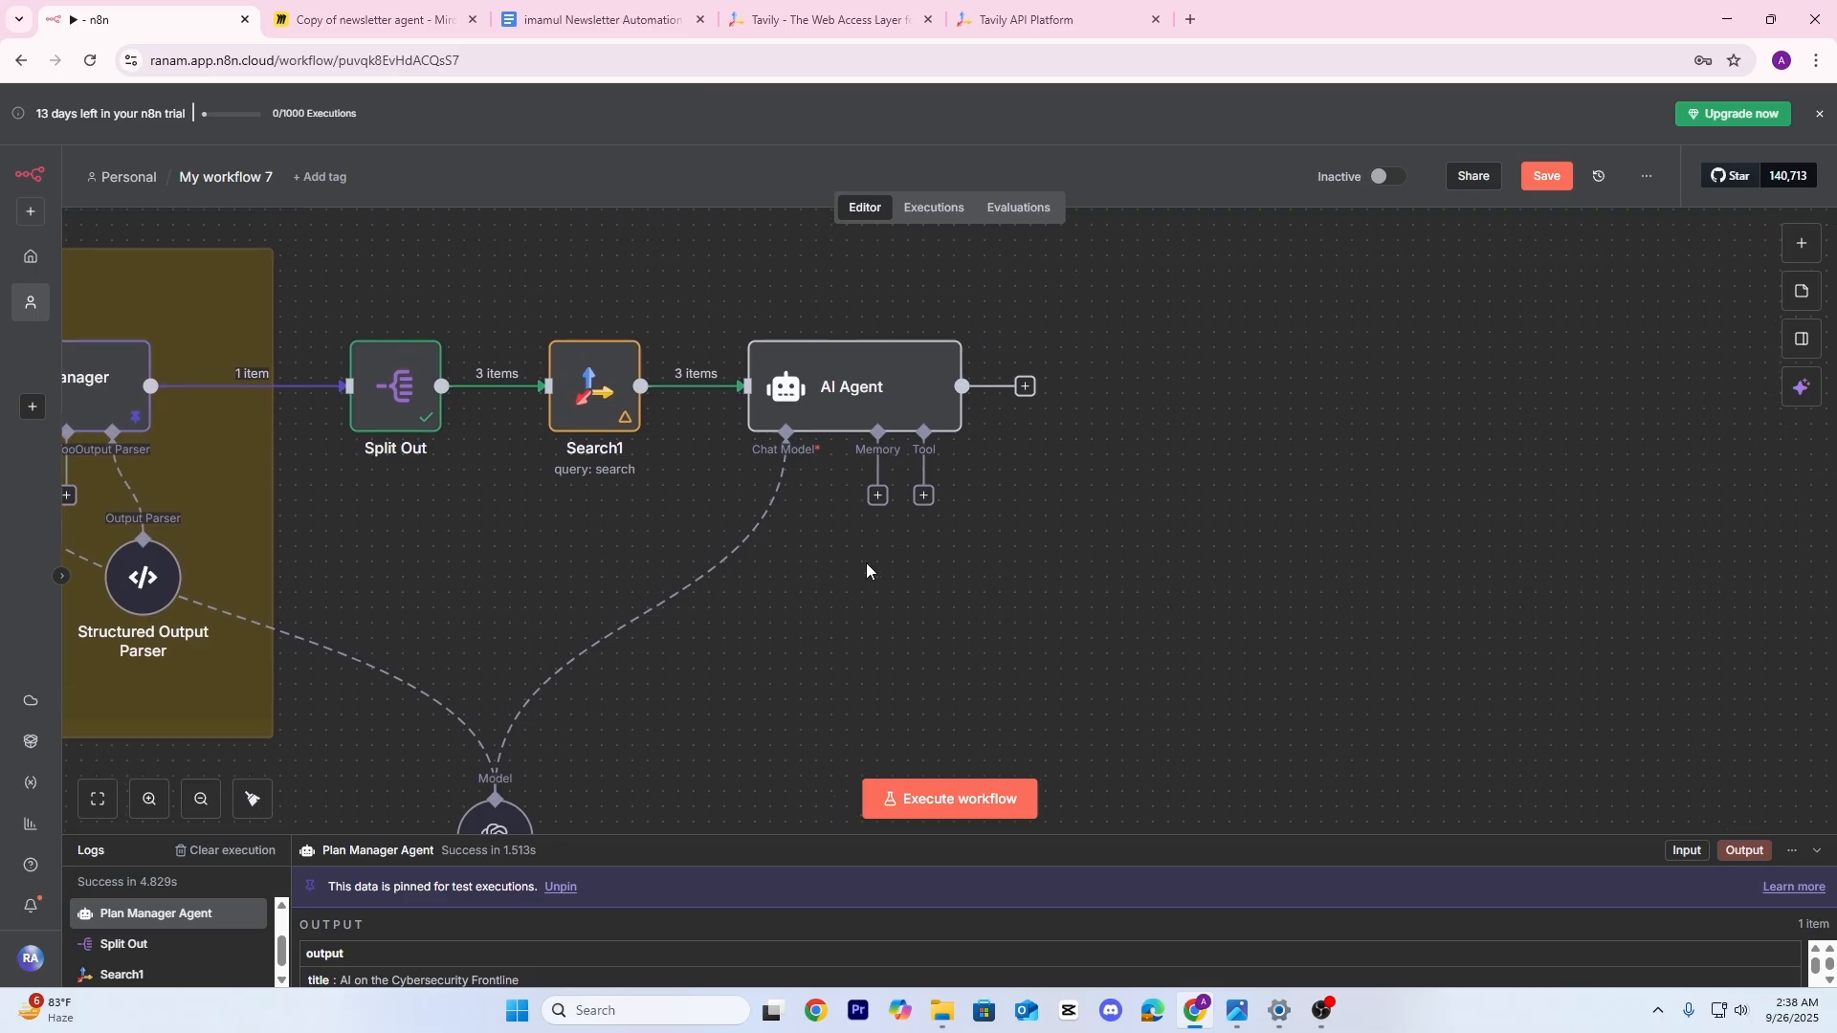
# Add an empty System Message option to the AI Agent as an expression in the expanded editor
pyautogui.click(857, 391)
pyautogui.doubleClick(857, 390)
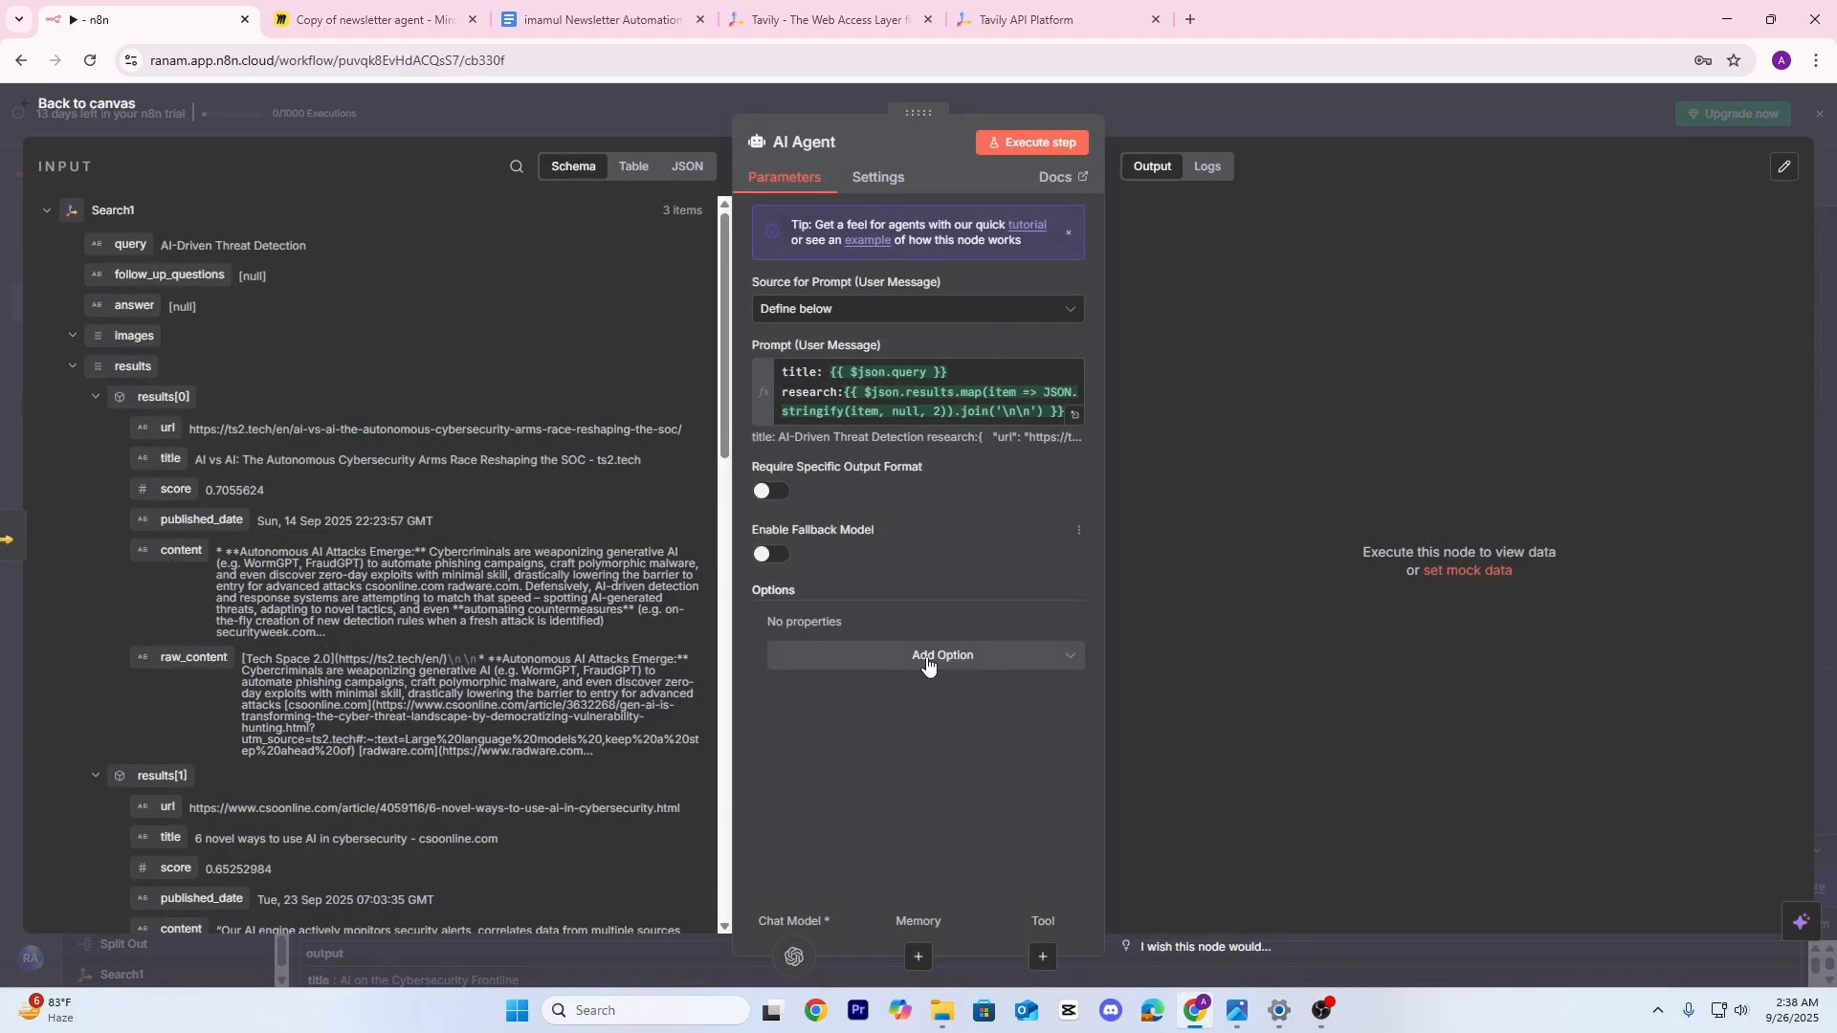
pyautogui.click(957, 660)
pyautogui.click(867, 706)
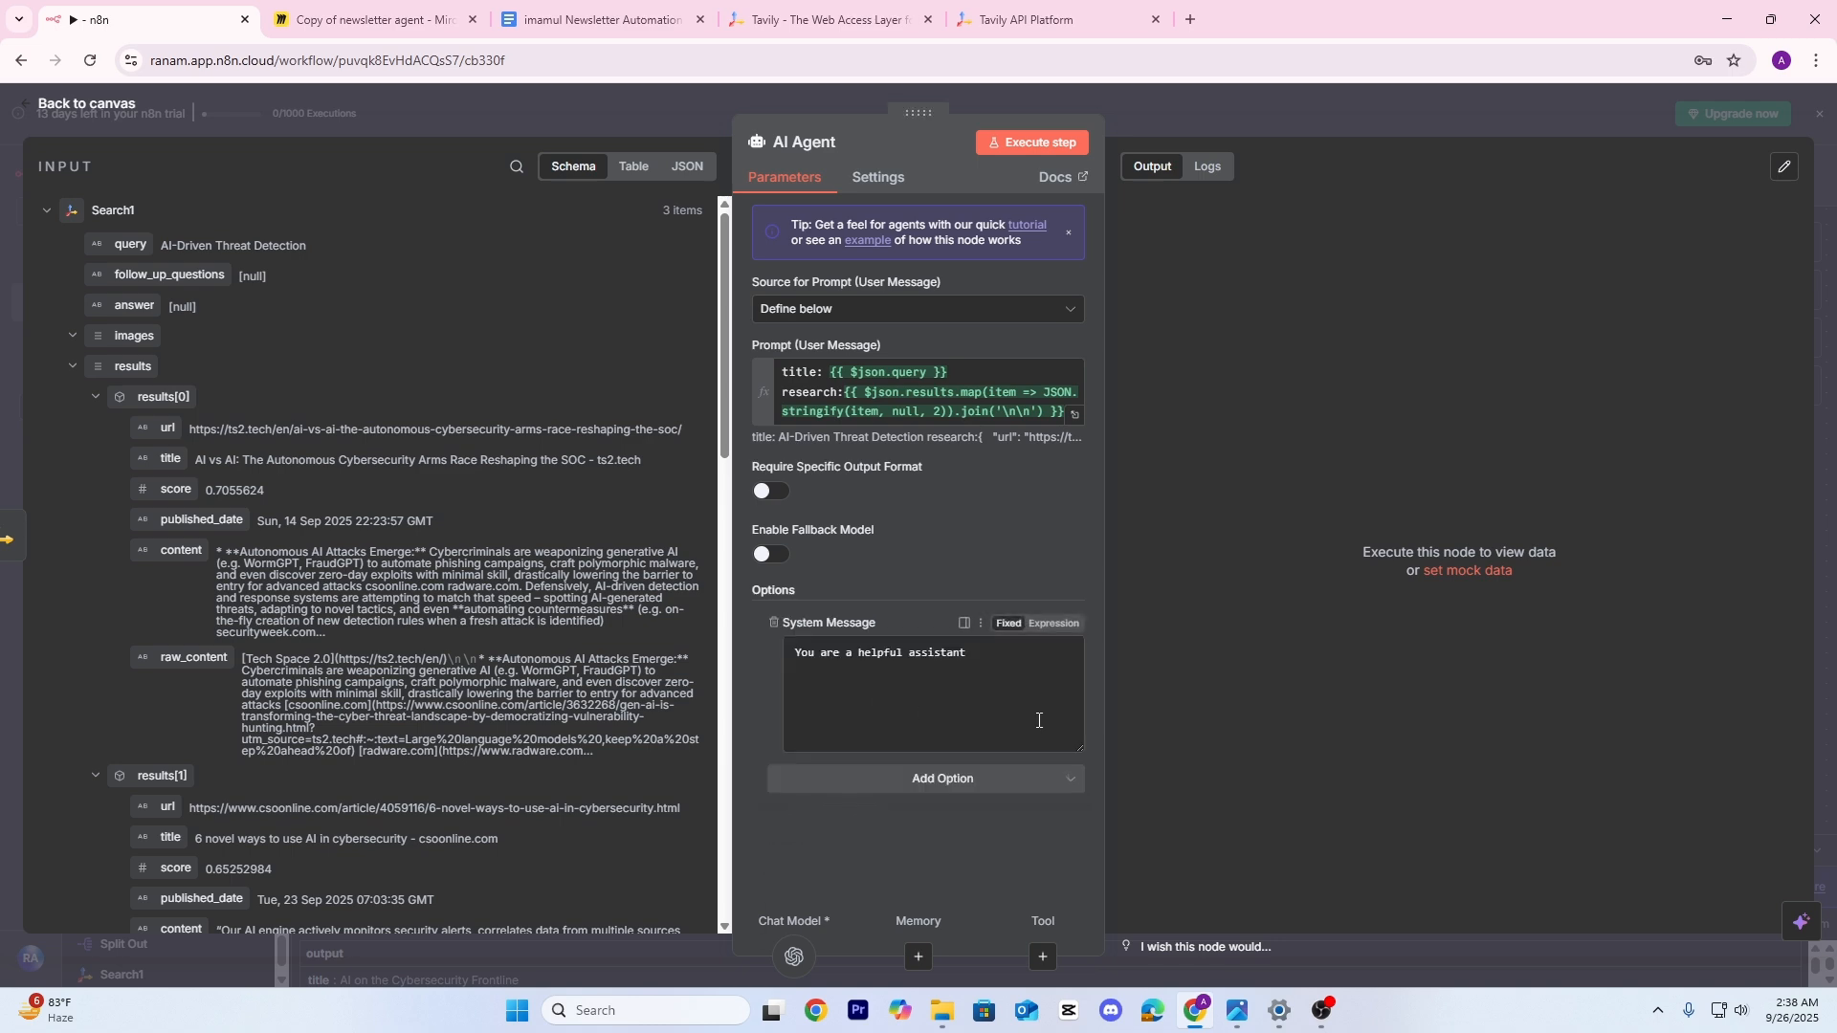
pyautogui.moveTo(1036, 687); pyautogui.dragTo(767, 656)
pyautogui.press('BackSpace')
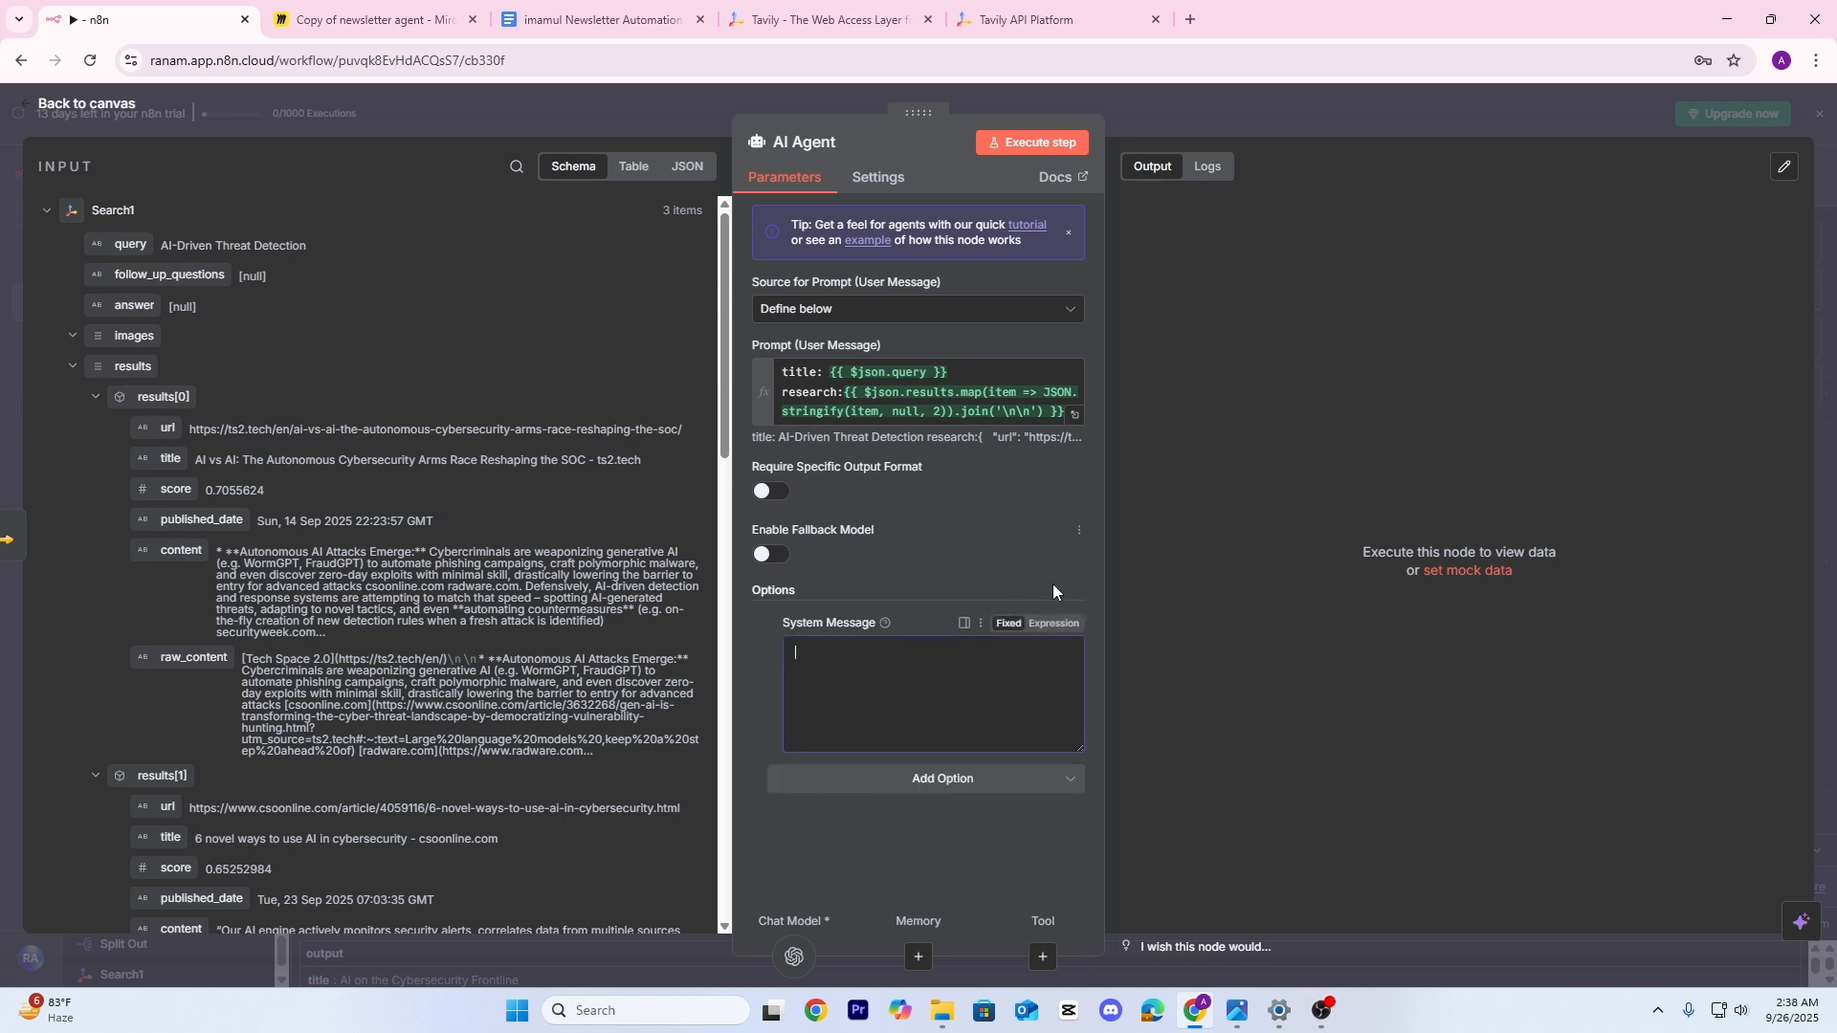
pyautogui.click(1044, 623)
pyautogui.click(1075, 668)
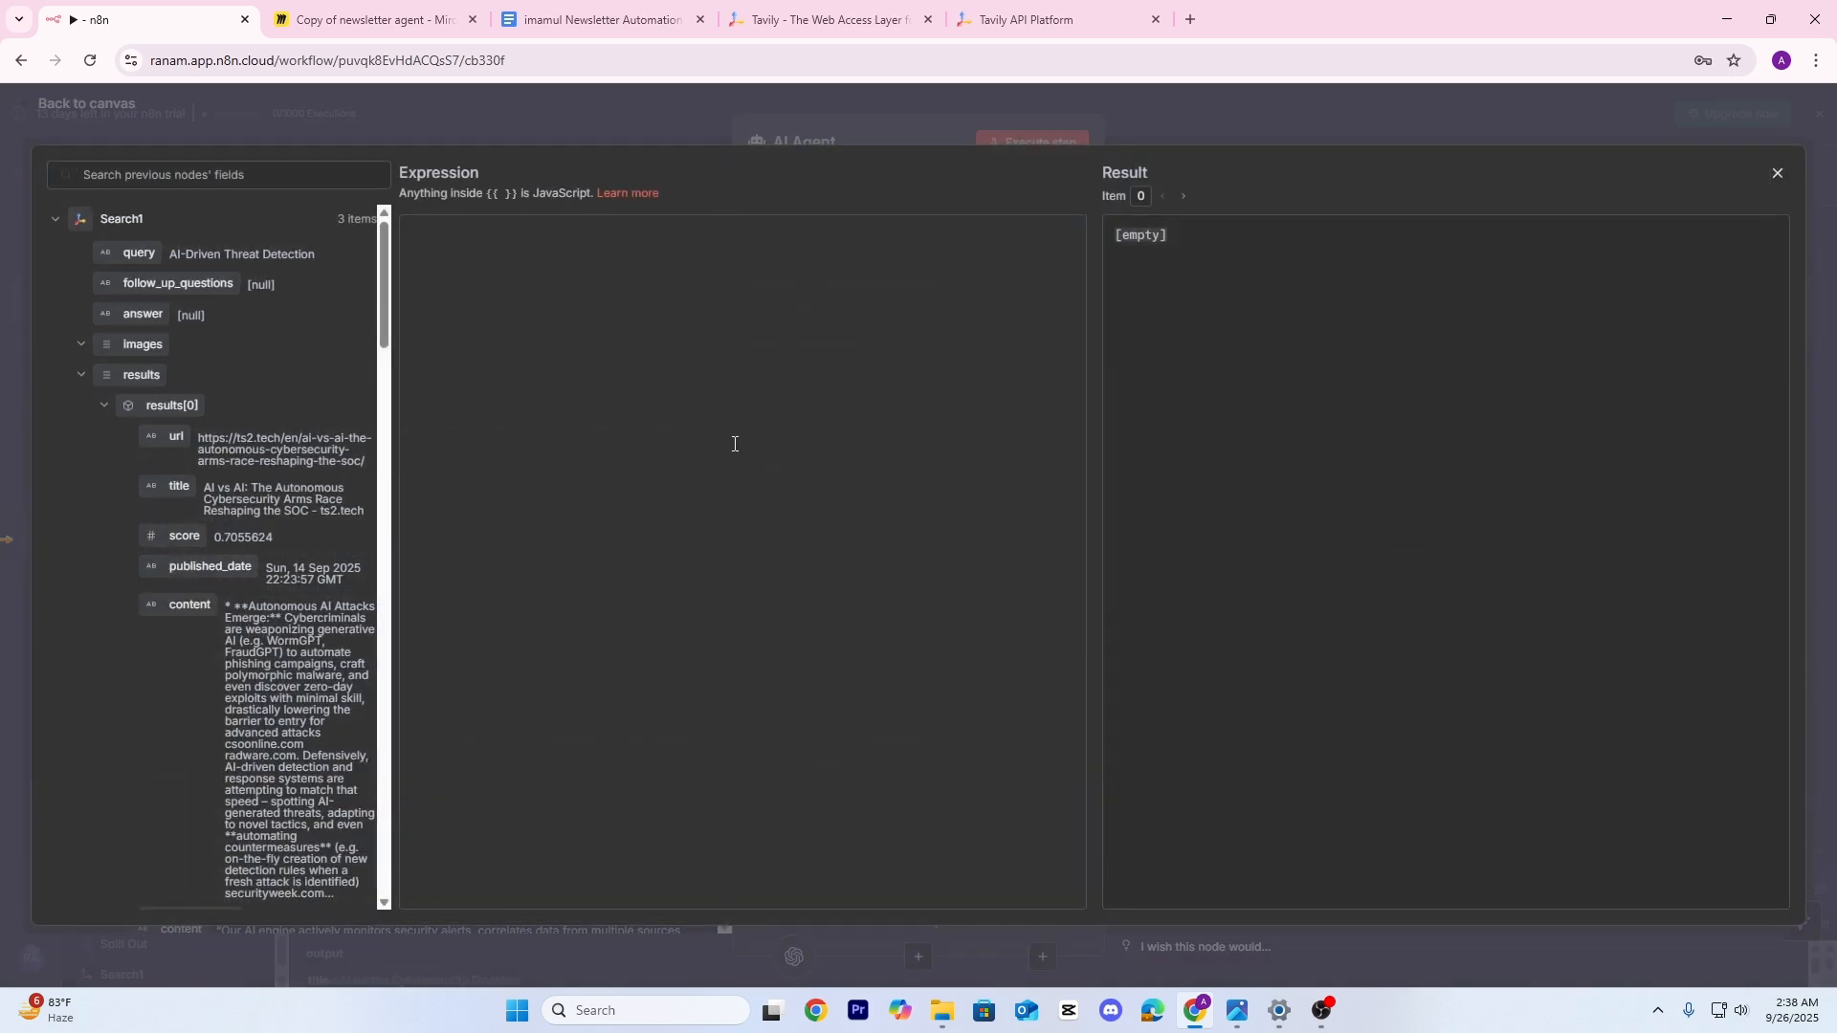
# Paste the Newsletter Agent system message from the resource pack into the editor
pyautogui.click(601, 19)
pyautogui.click(635, 377)
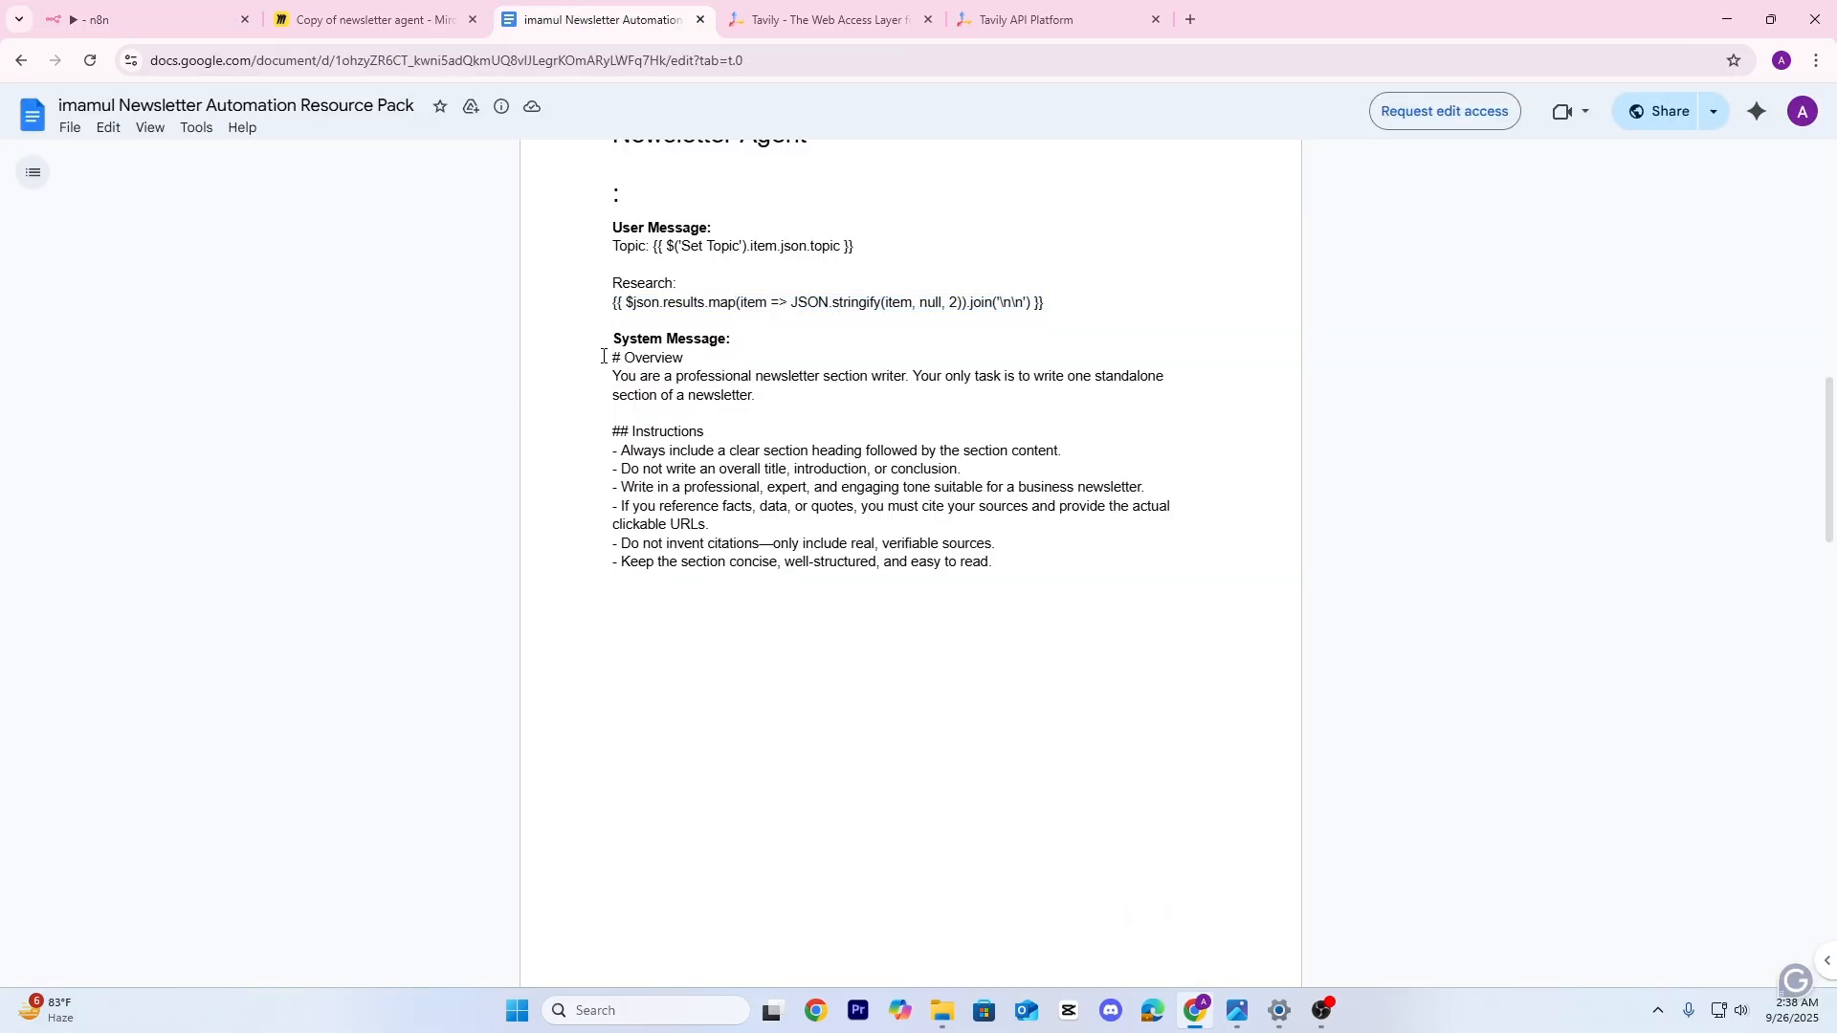
pyautogui.moveTo(603, 356); pyautogui.dragTo(1028, 558)
pyautogui.hotkey('ctrl', 'c')
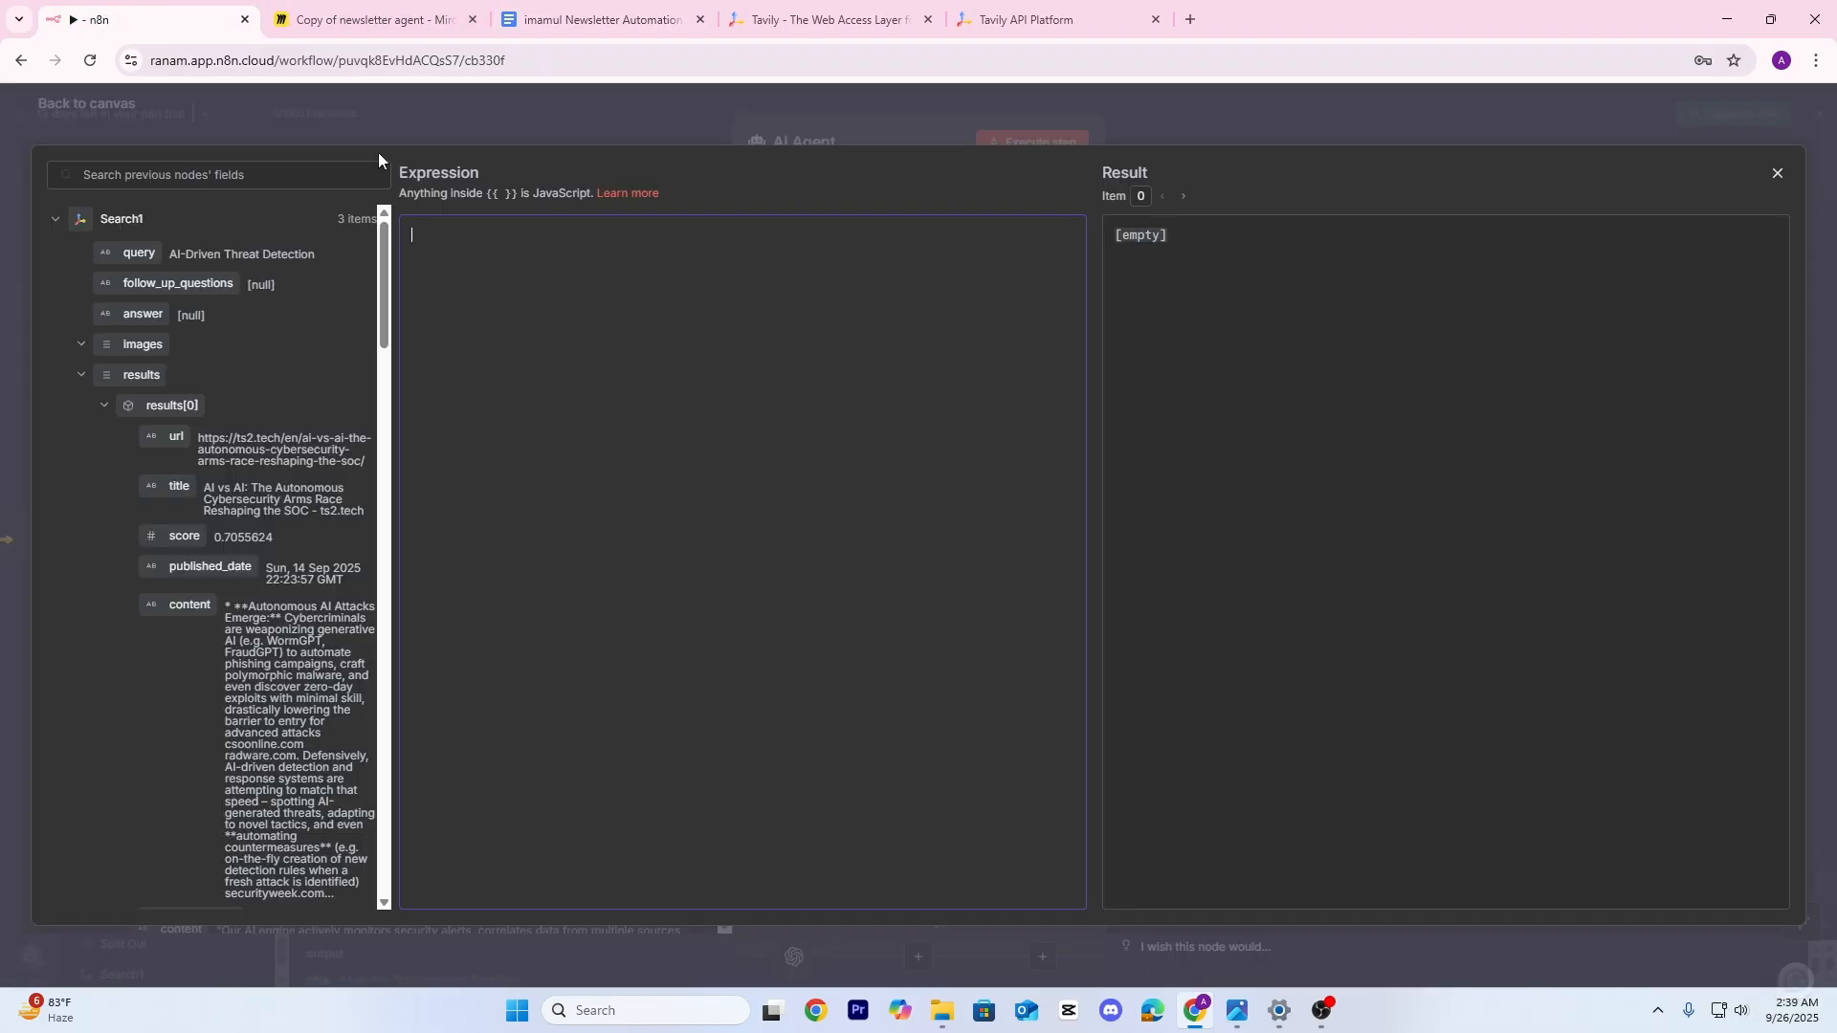
pyautogui.click(143, 19)
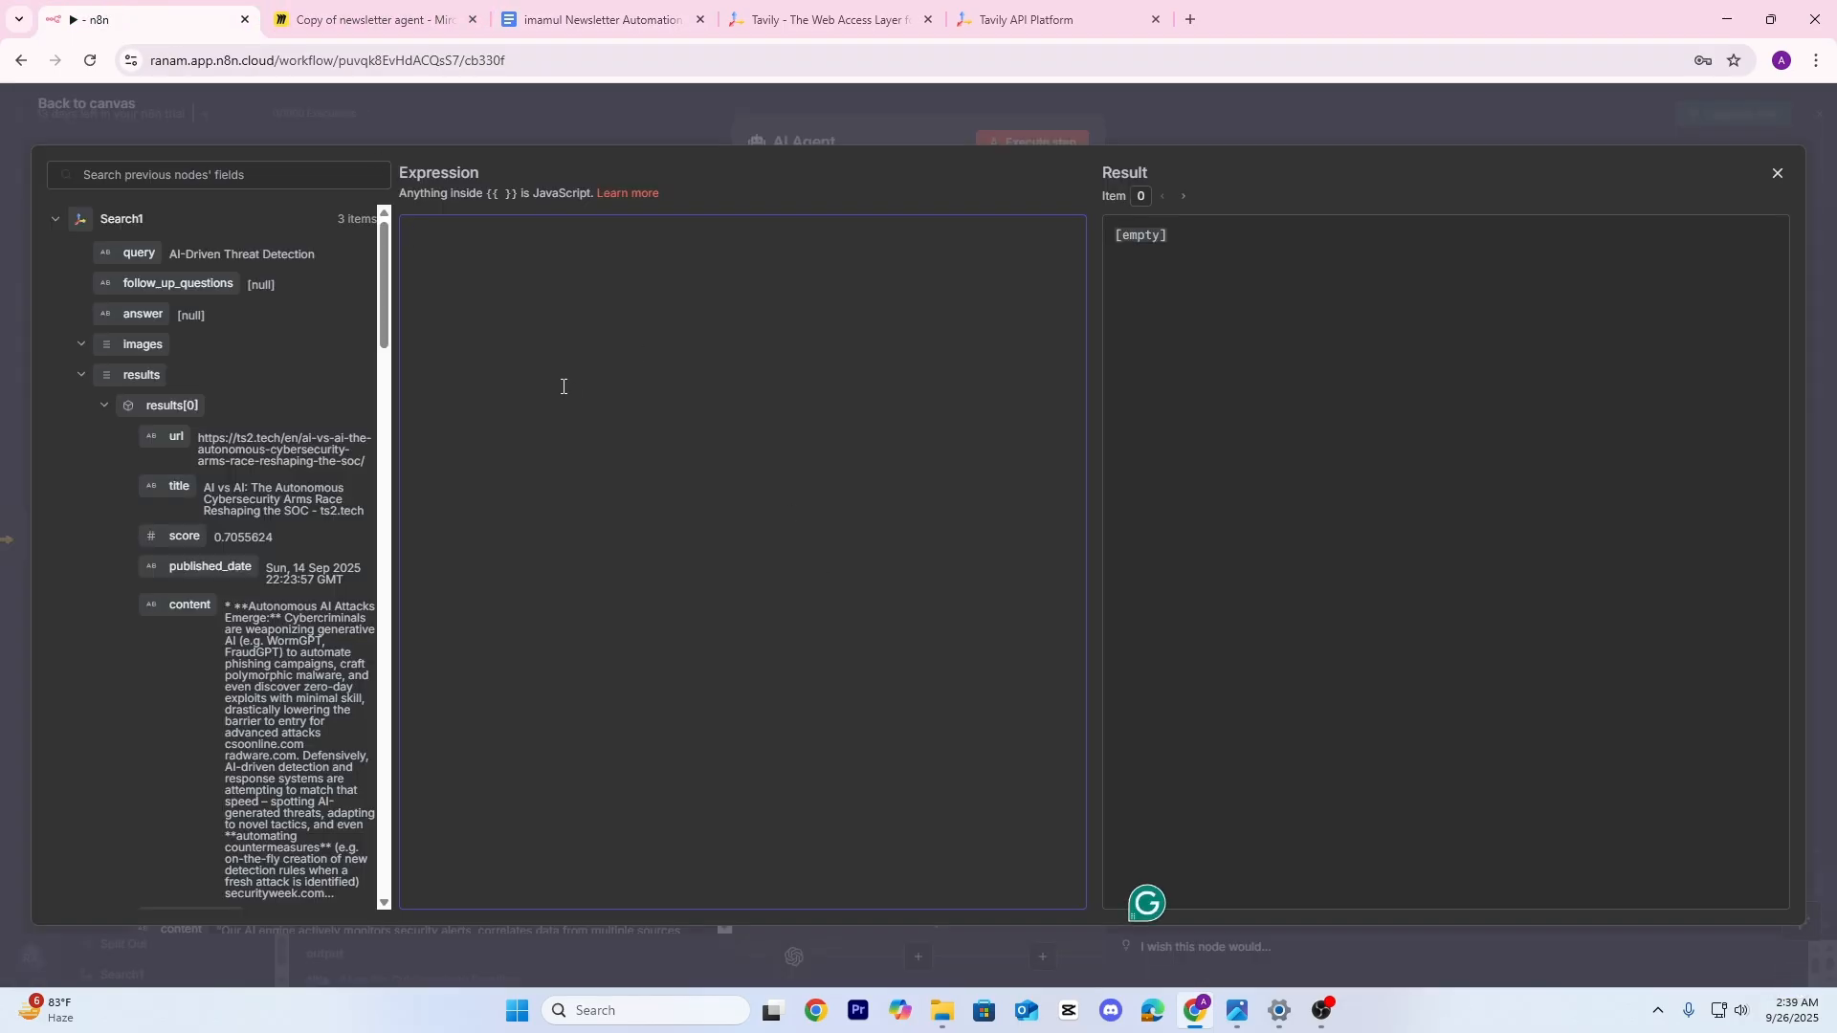
pyautogui.hotkey('ctrl', 'v')
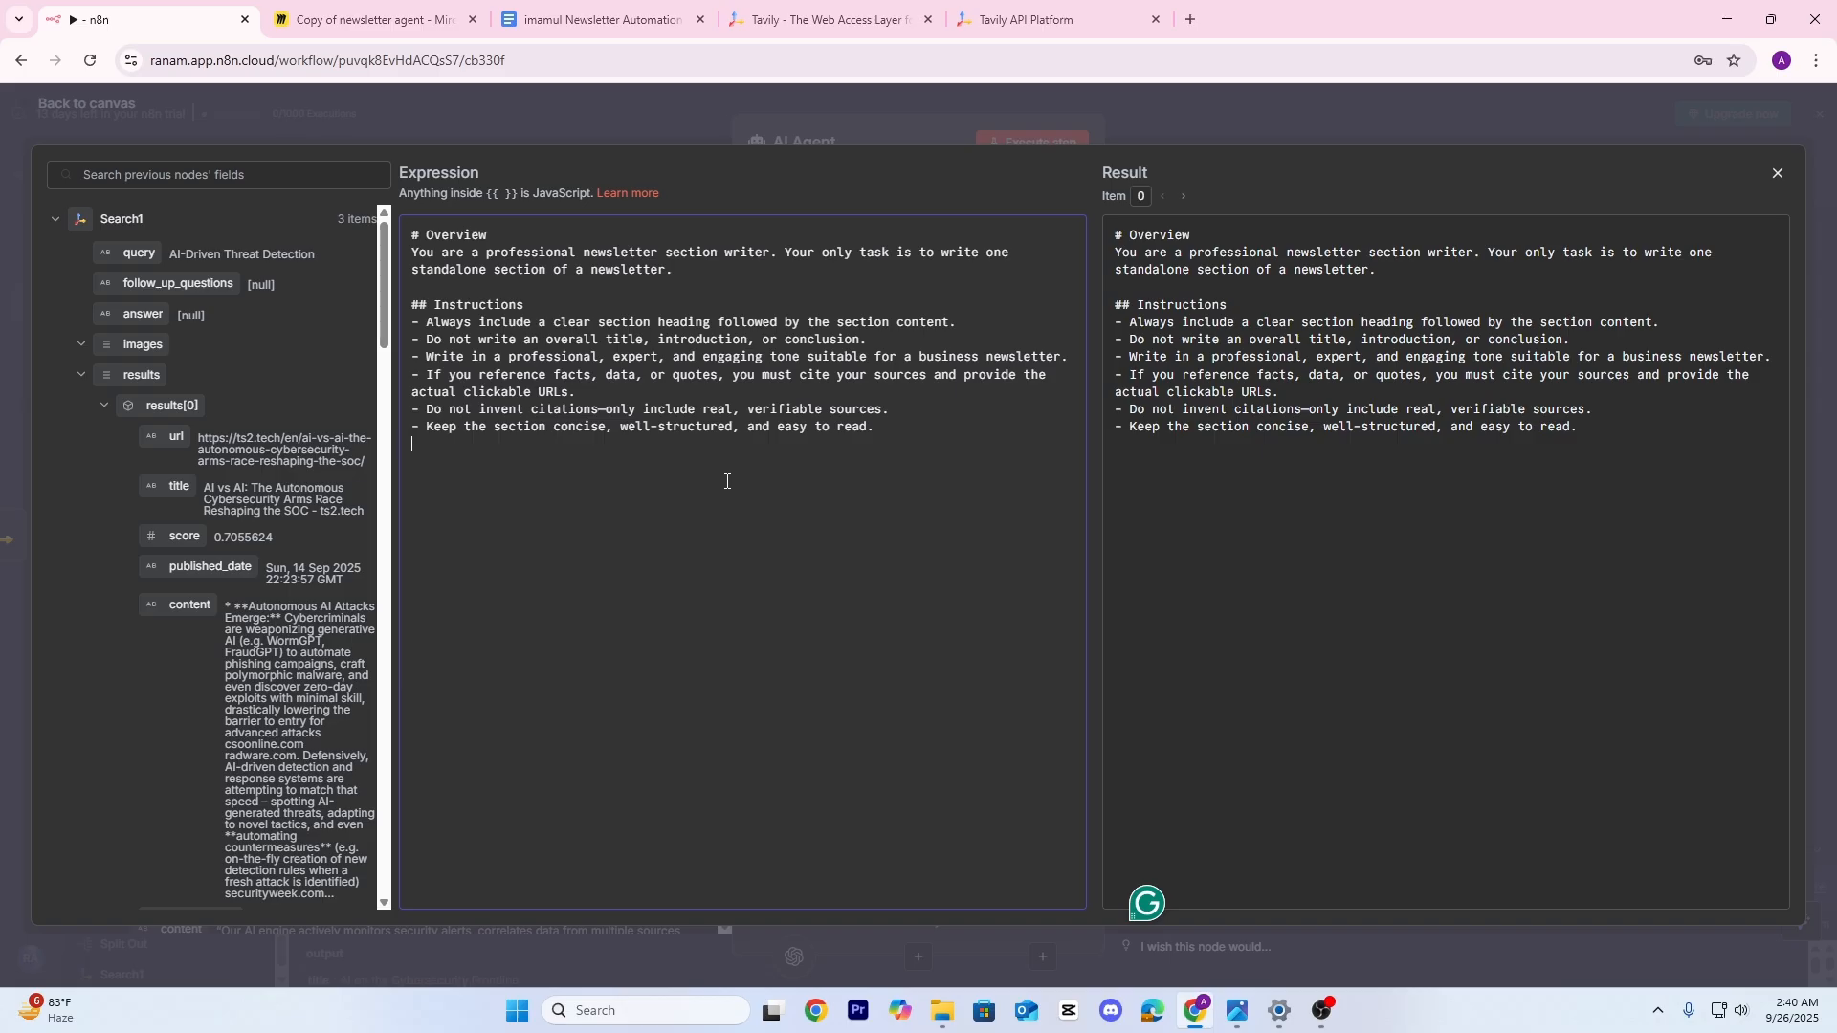
# Close the system message editor and execute the AI Agent step
pyautogui.click(782, 96)
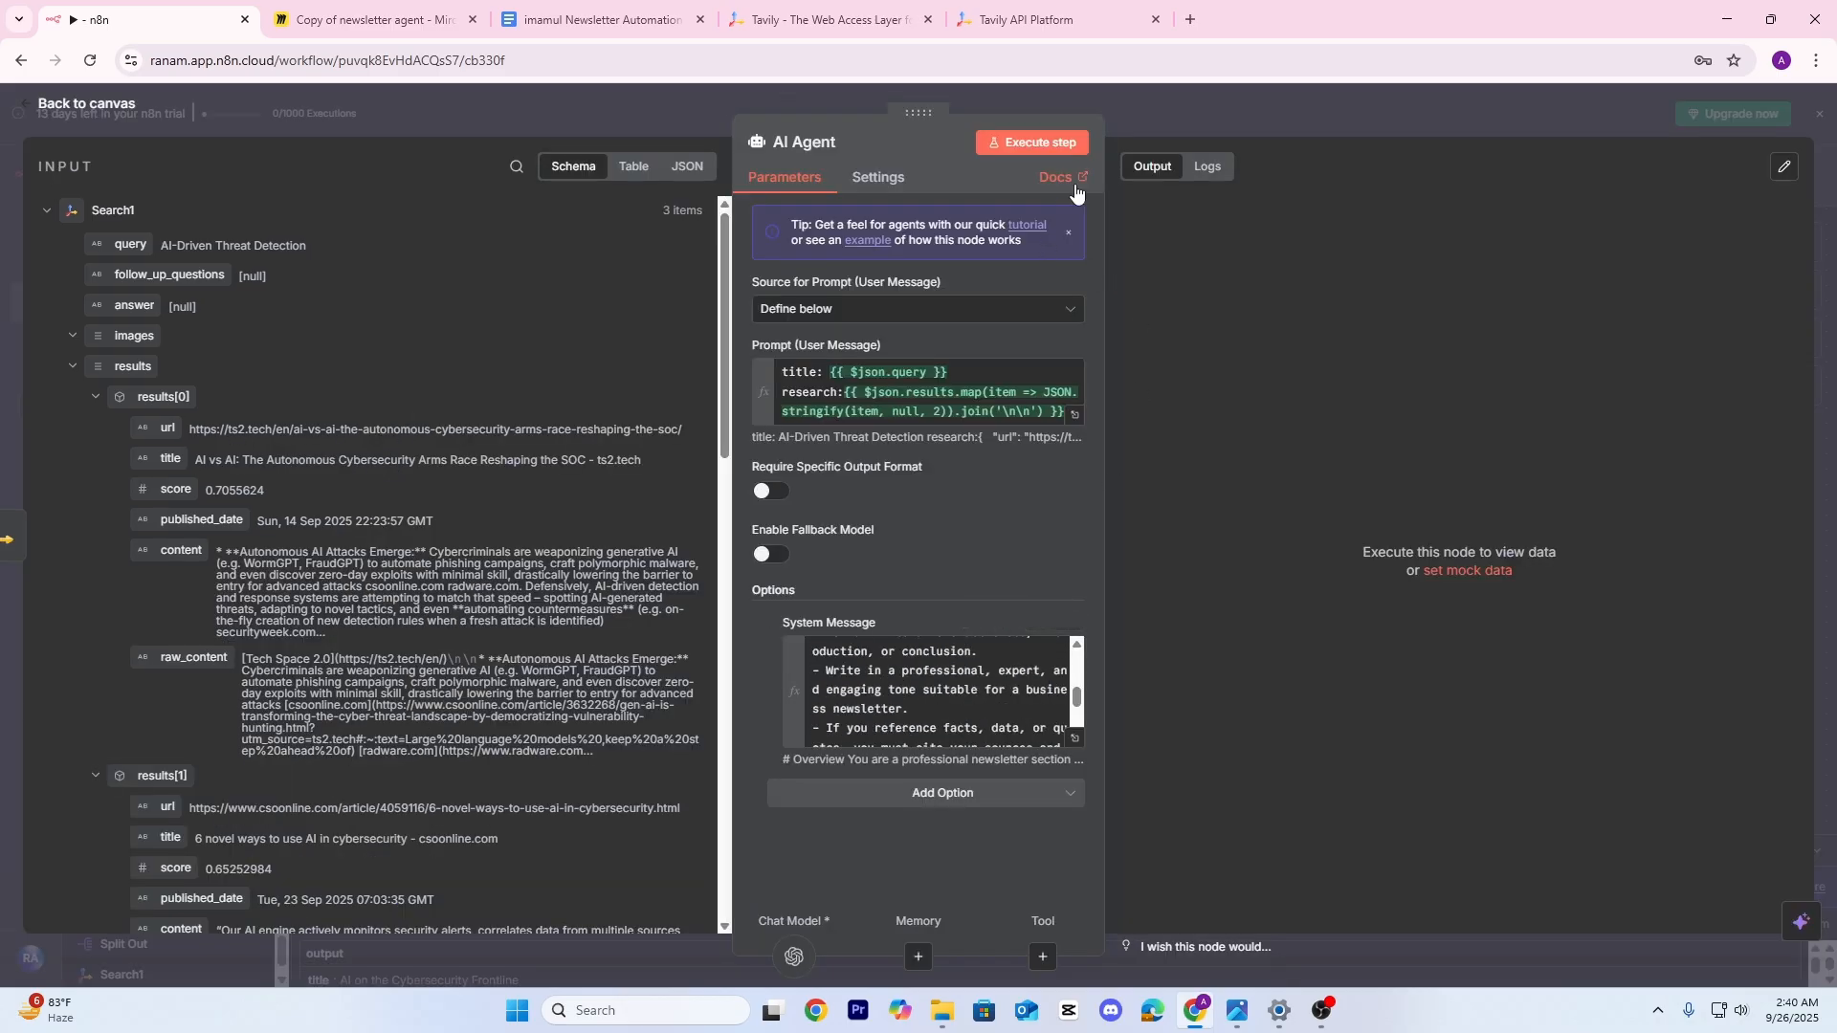
pyautogui.click(1042, 144)
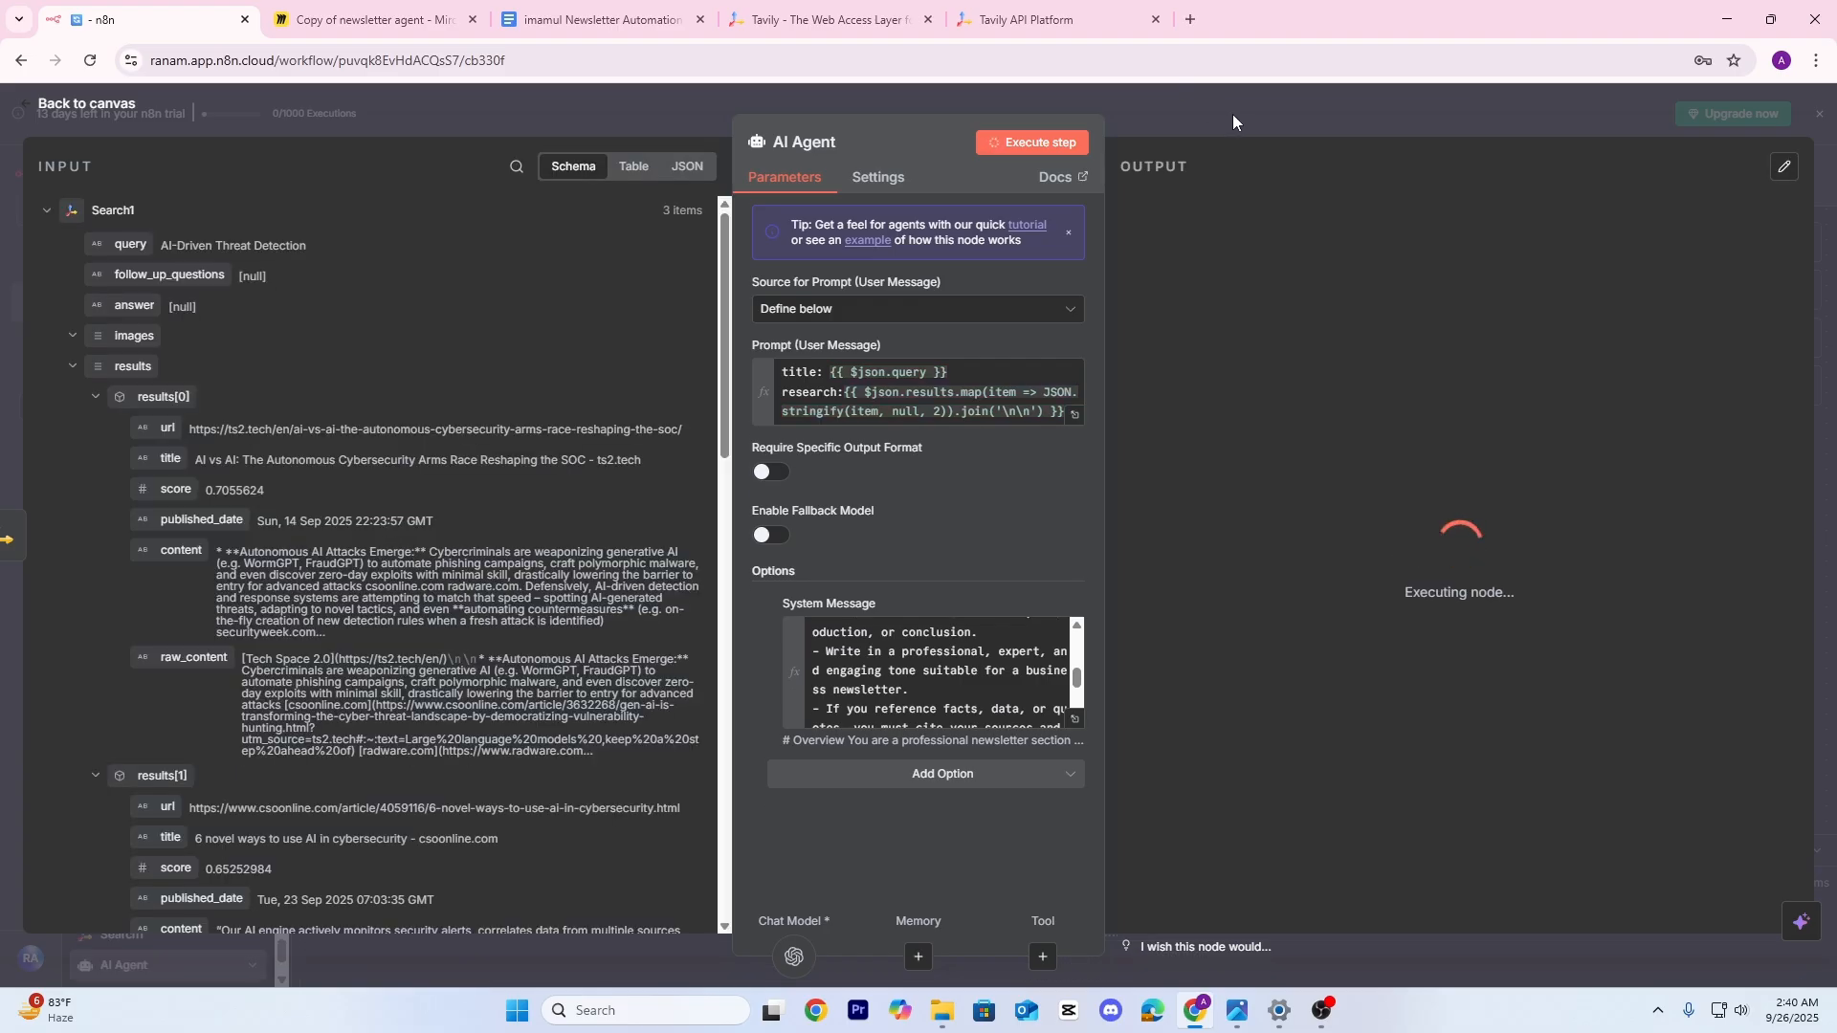
pyautogui.click(1232, 113)
pyautogui.moveTo(1037, 536); pyautogui.dragTo(1089, 413)
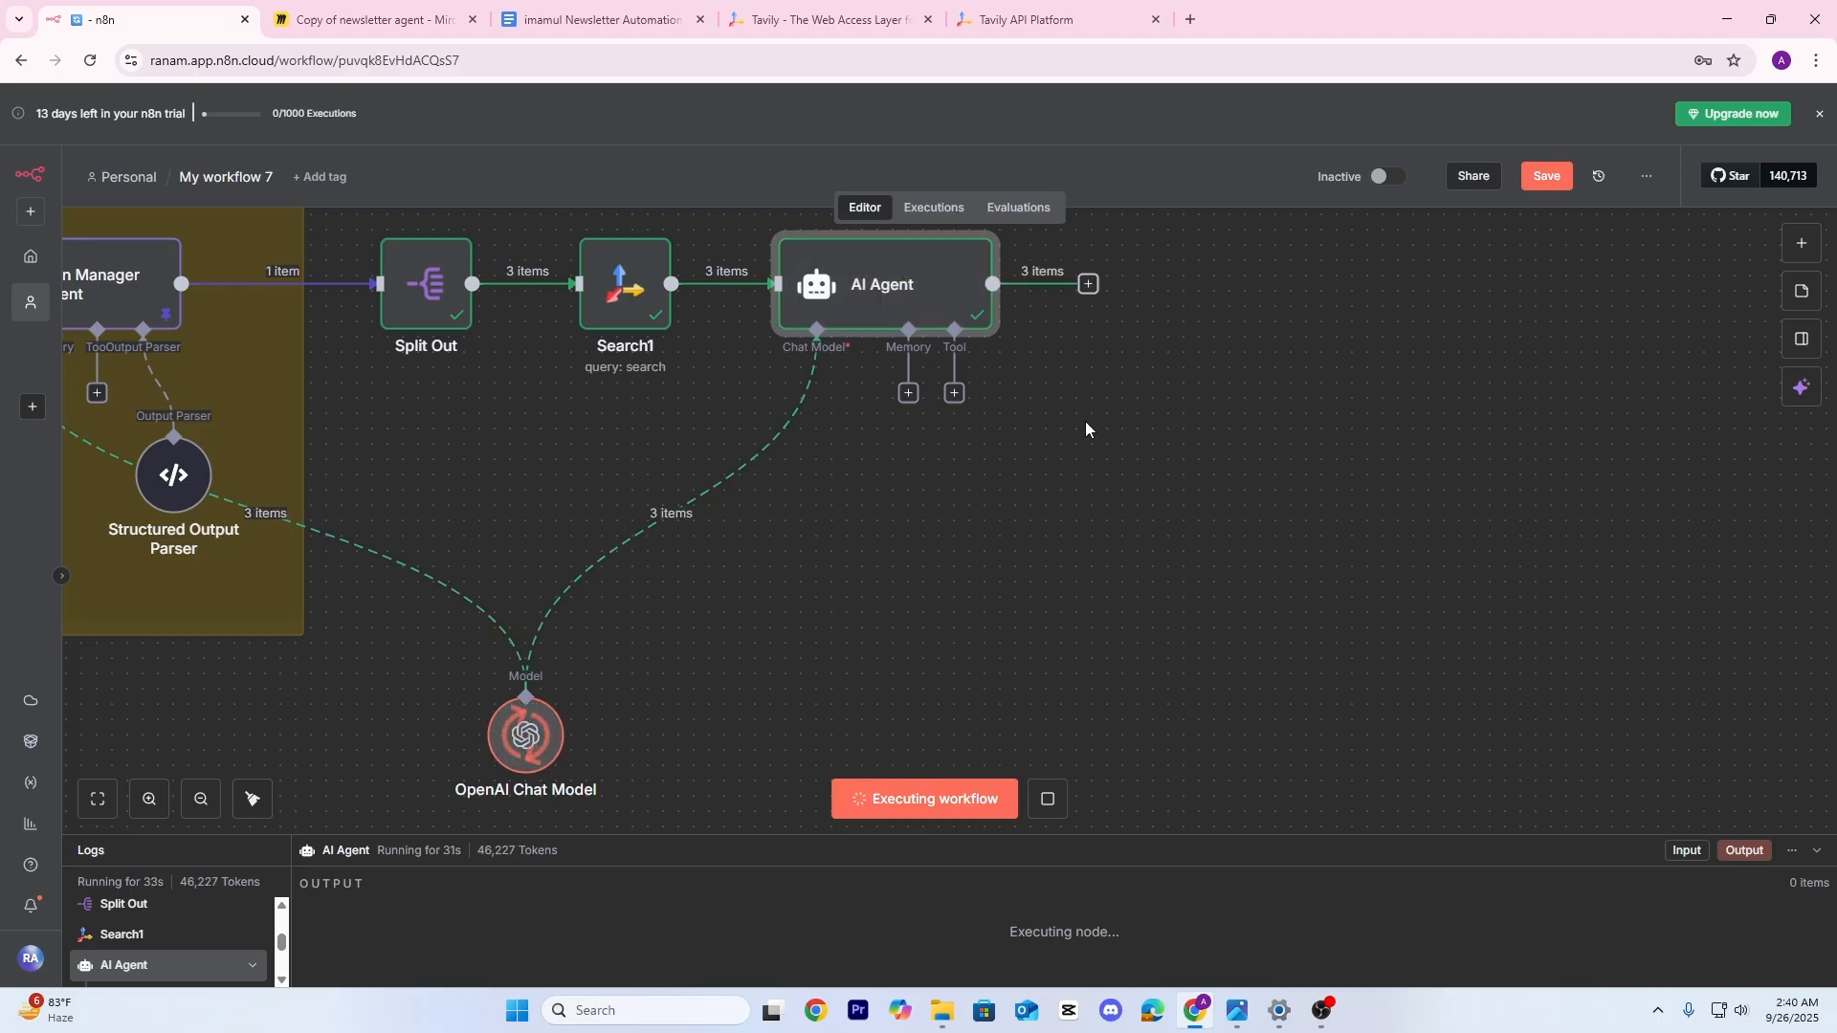
# Review the agent's three newsletter sections in the Schema and Table output views
pyautogui.doubleClick(957, 299)
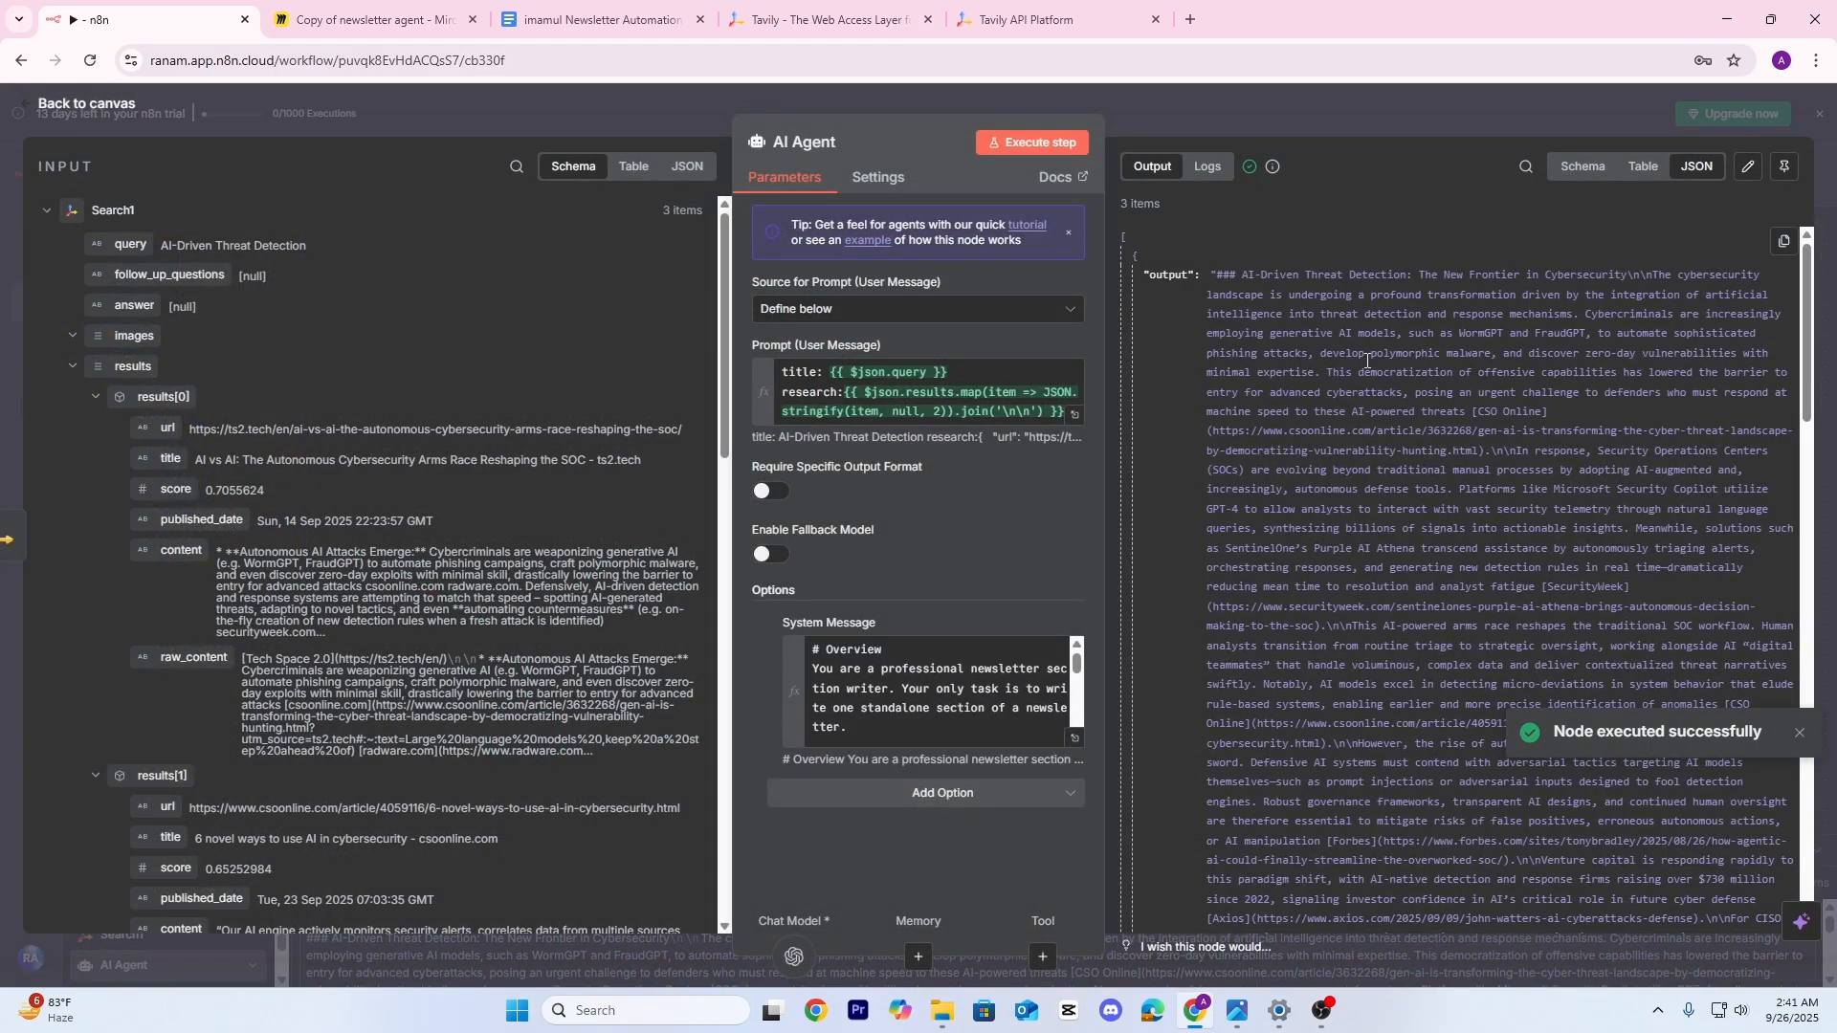
pyautogui.scroll(-15, 1570, 288)
pyautogui.click(1583, 170)
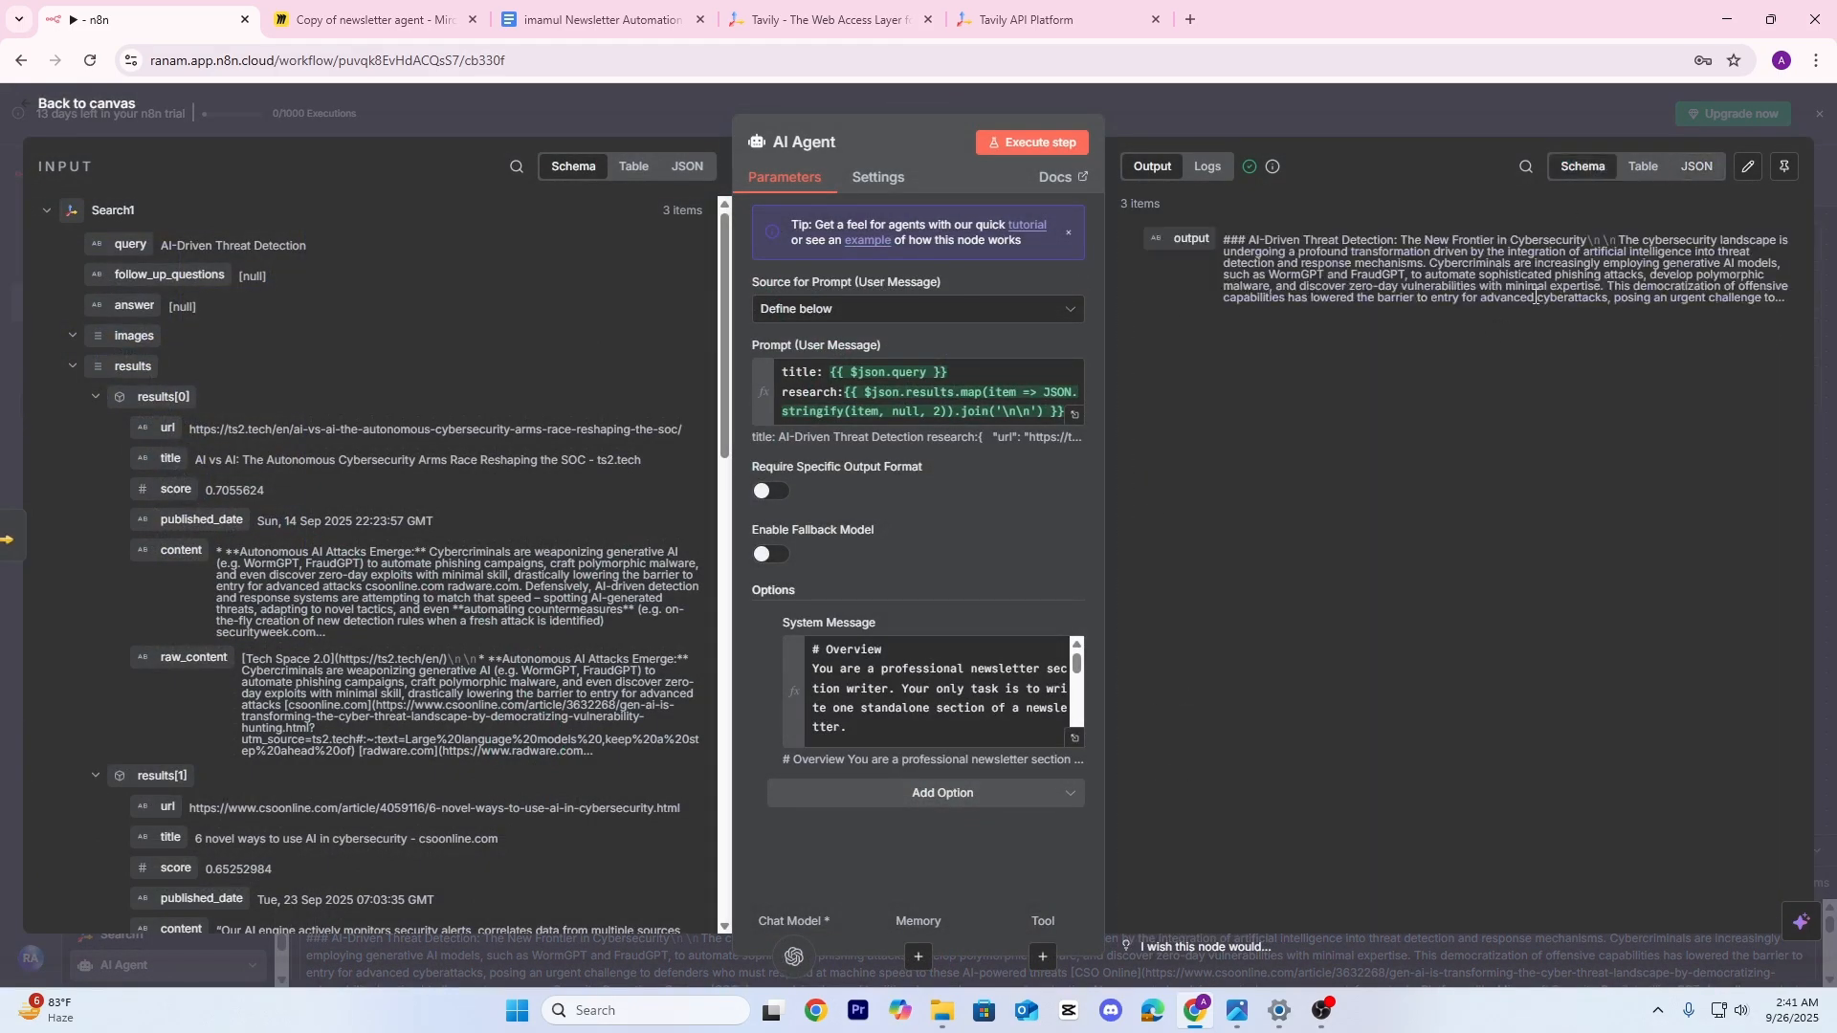
pyautogui.click(1643, 170)
pyautogui.scroll(-5, 1363, 409)
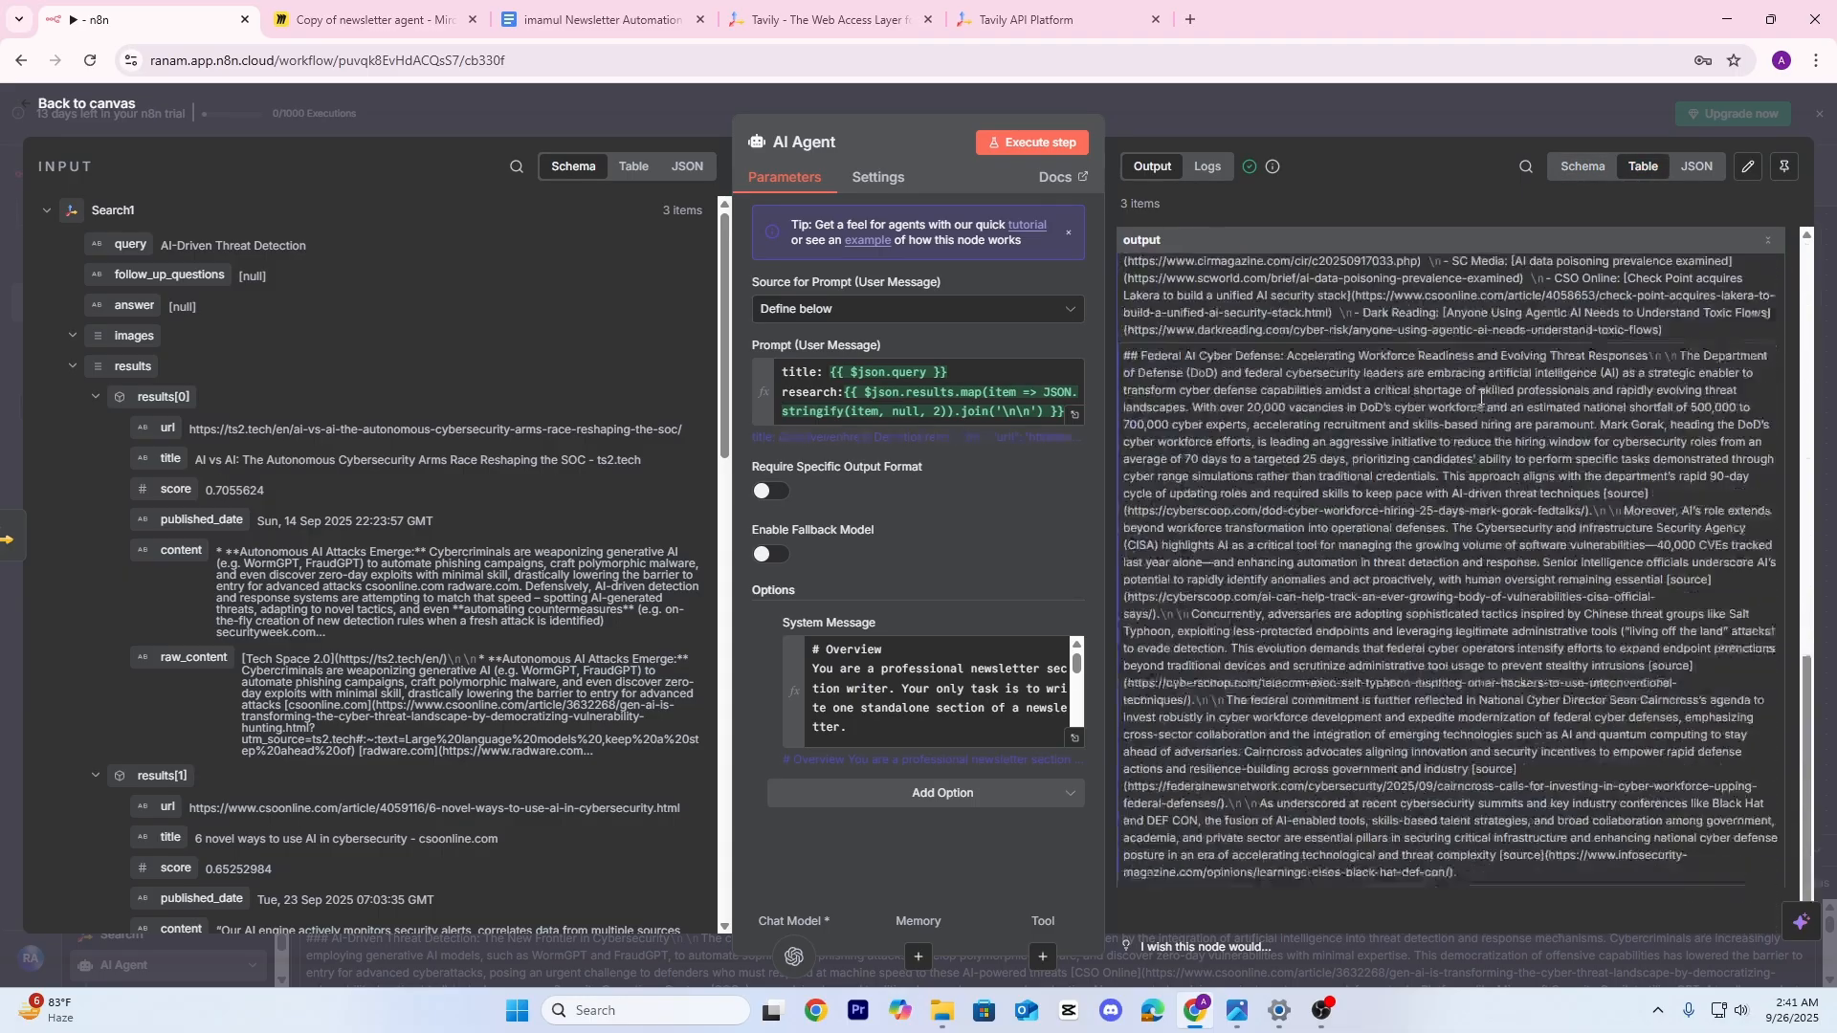
pyautogui.scroll(5, 1284, 476)
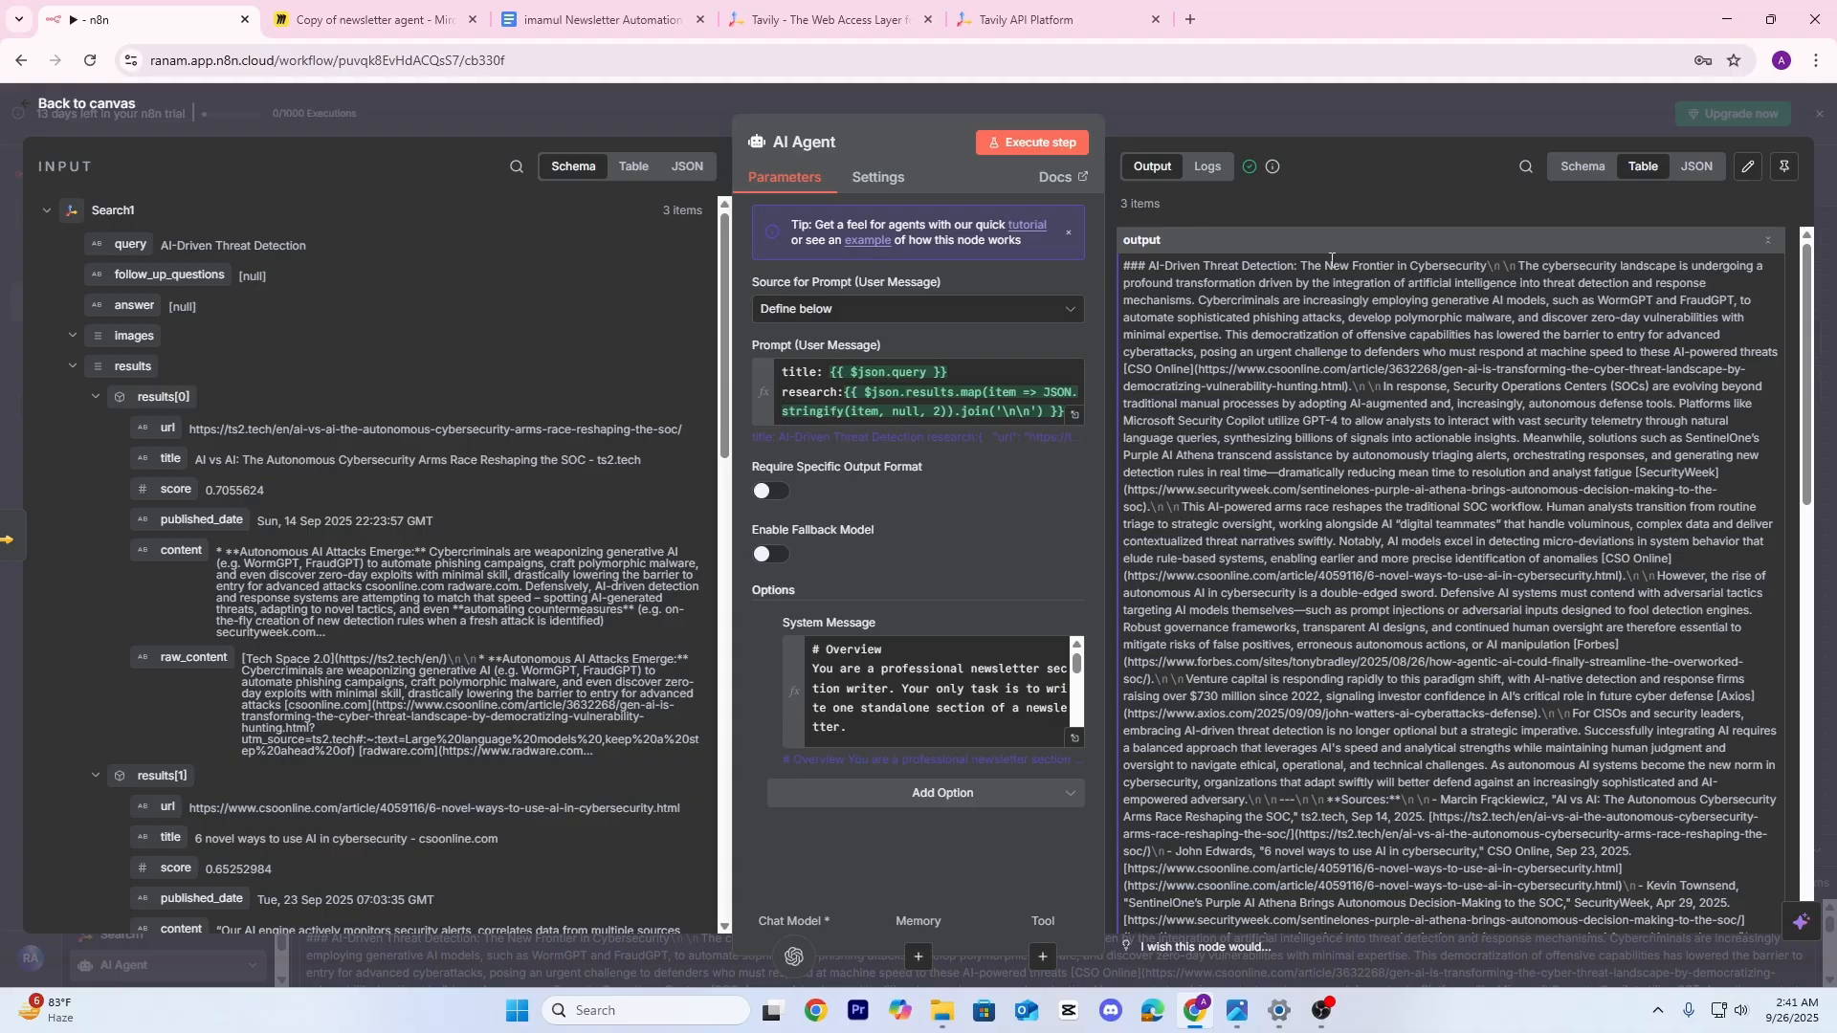
pyautogui.click(1312, 118)
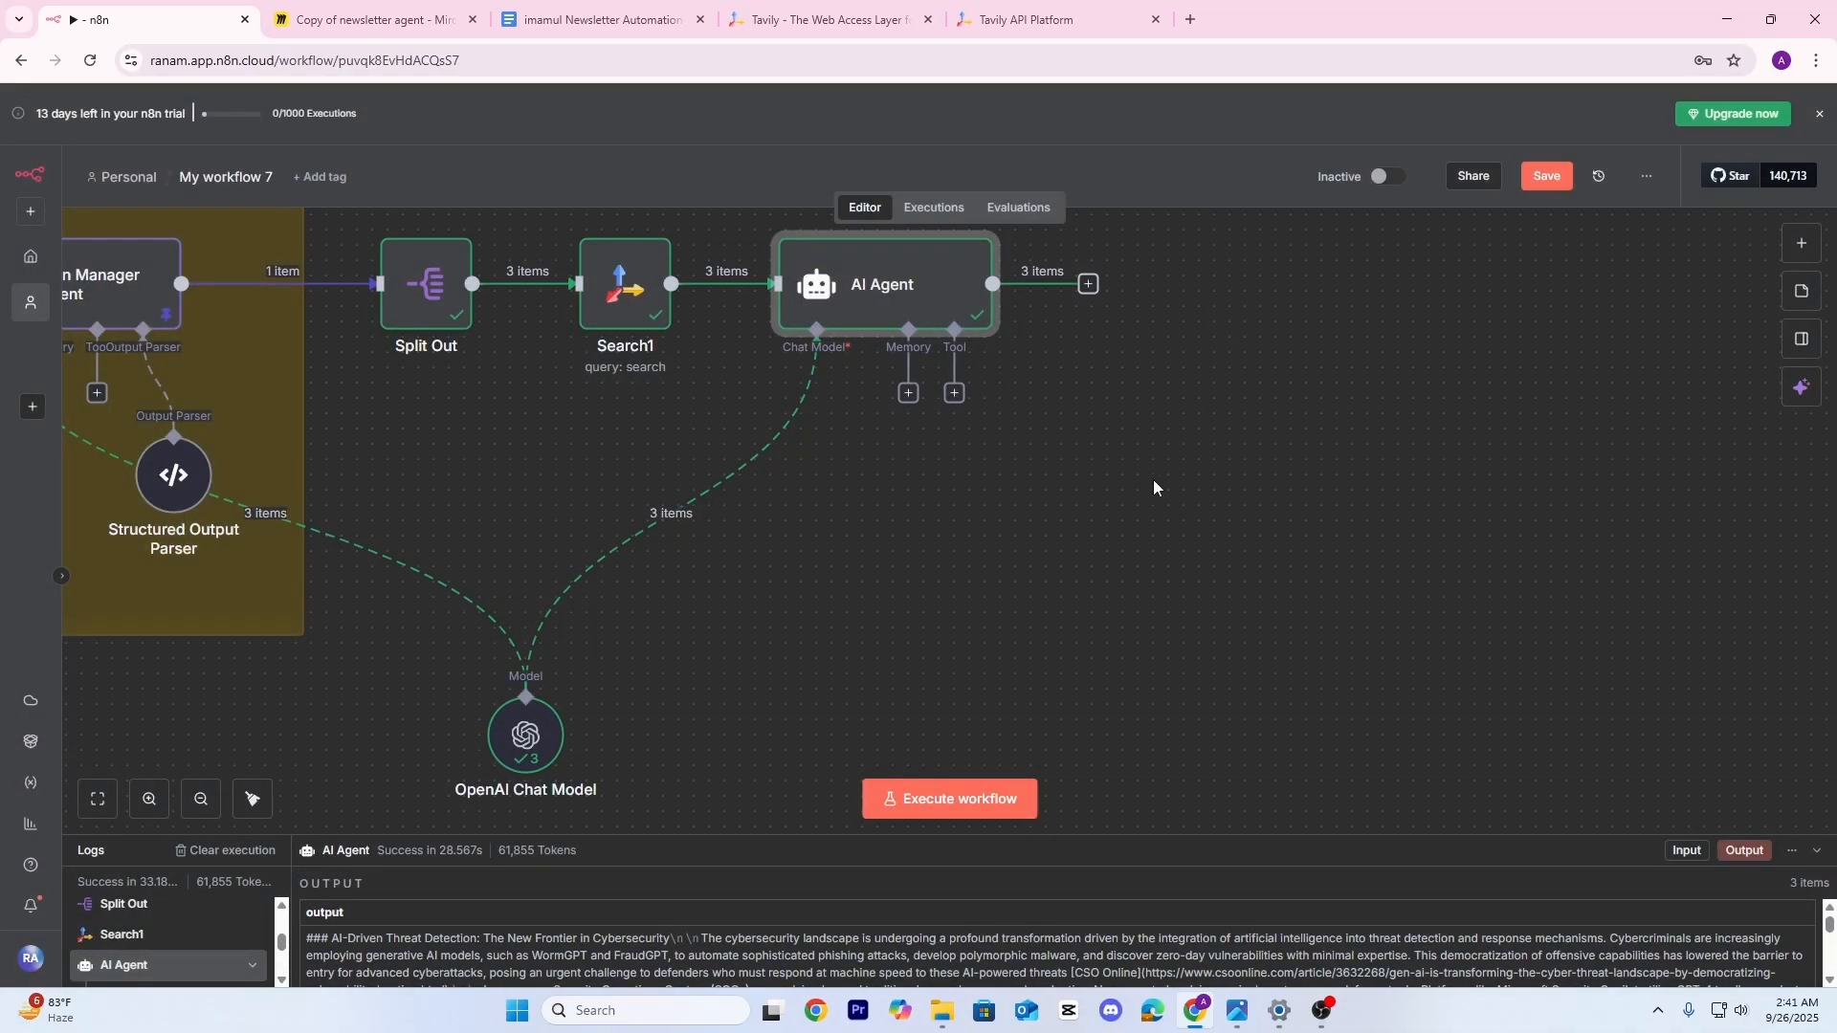
pyautogui.scroll(-3, 1153, 486)
# Bring all workflow nodes into view and save the workflow
pyautogui.scroll(-1, 1145, 591)
pyautogui.moveTo(720, 611); pyautogui.dragTo(888, 655)
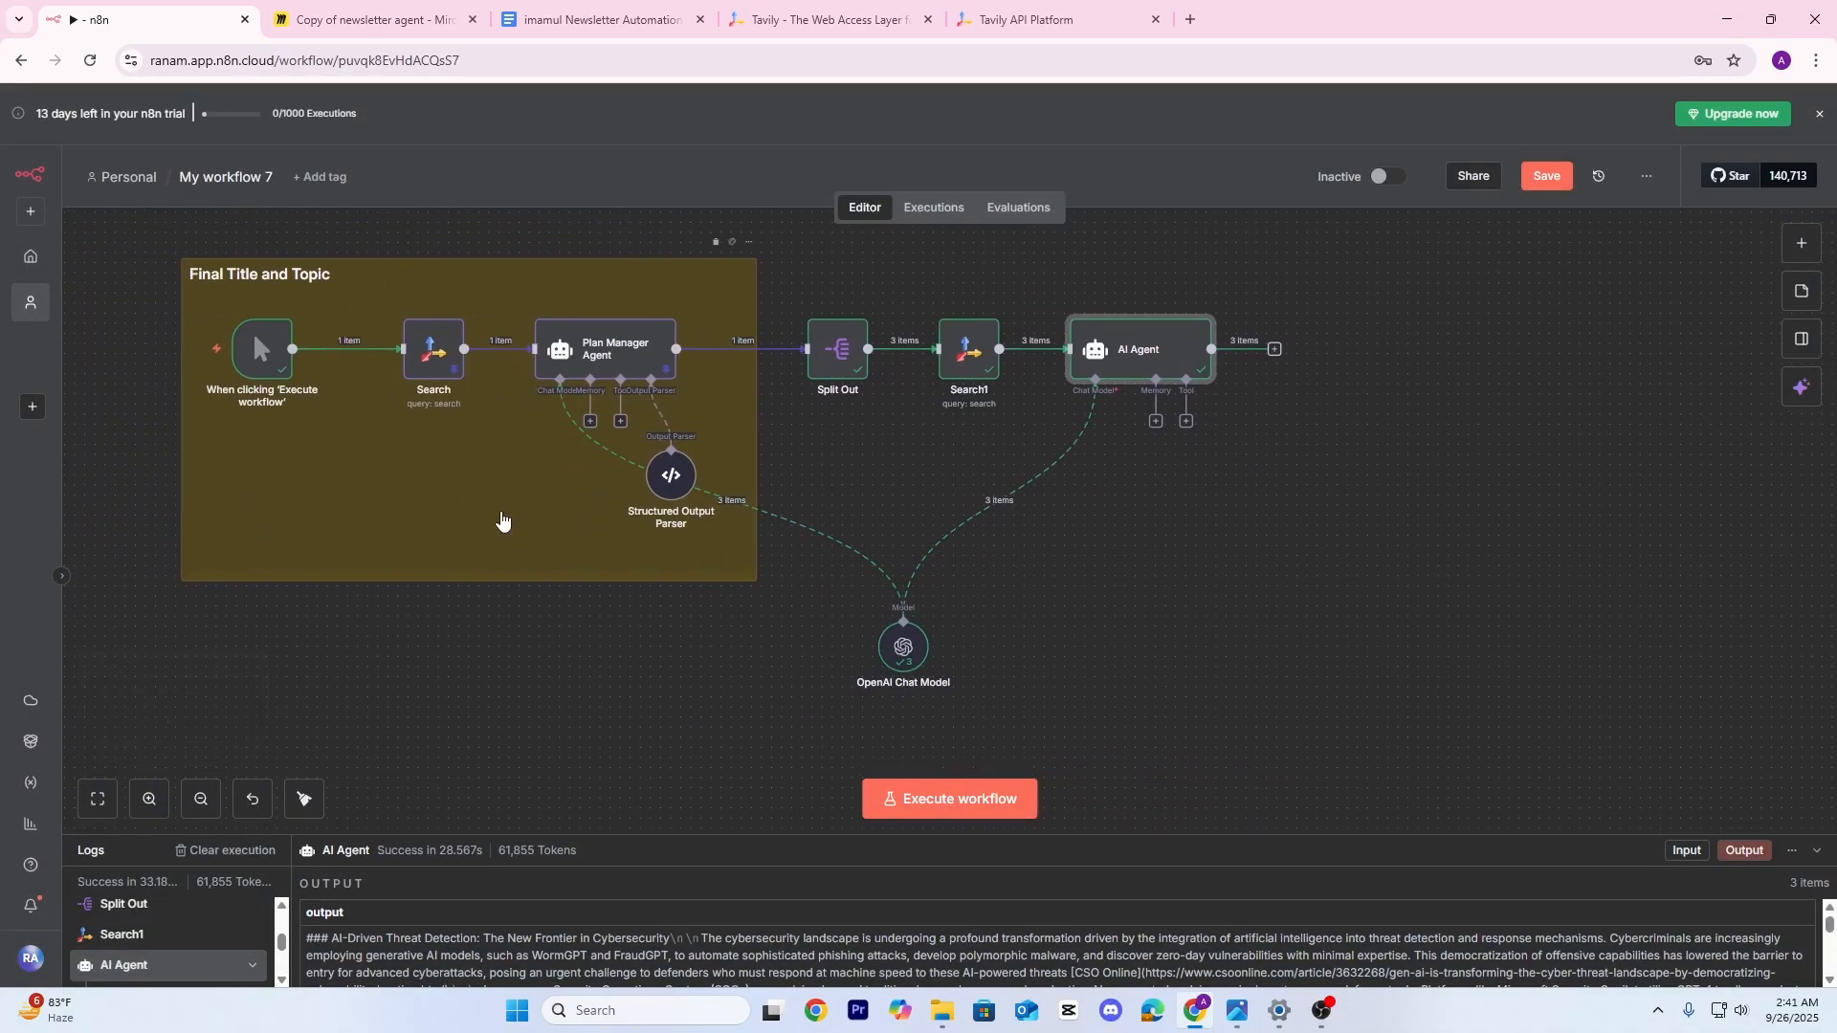
pyautogui.click(502, 520)
pyautogui.hotkey('ctrl', 's')
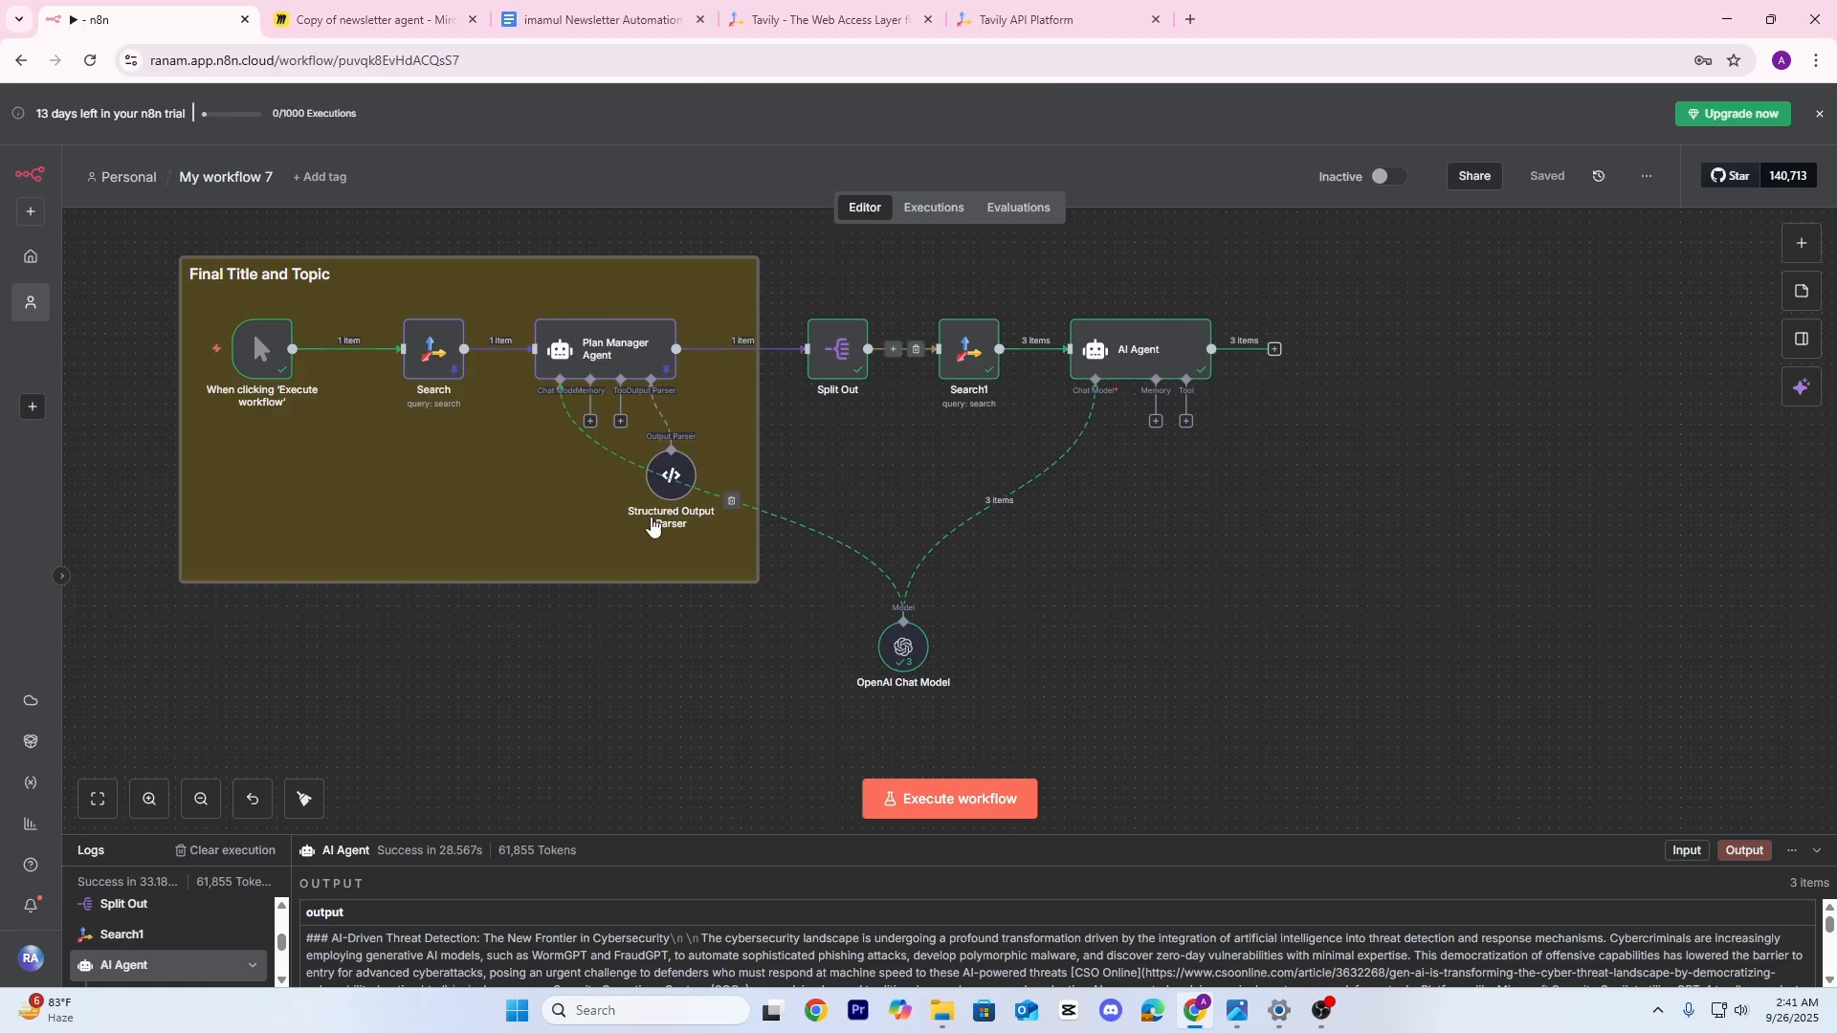
# Duplicate the Final Title and Topic sticky note and stretch it behind Split Out, Search1 and AI Agent
pyautogui.rightClick(476, 486)
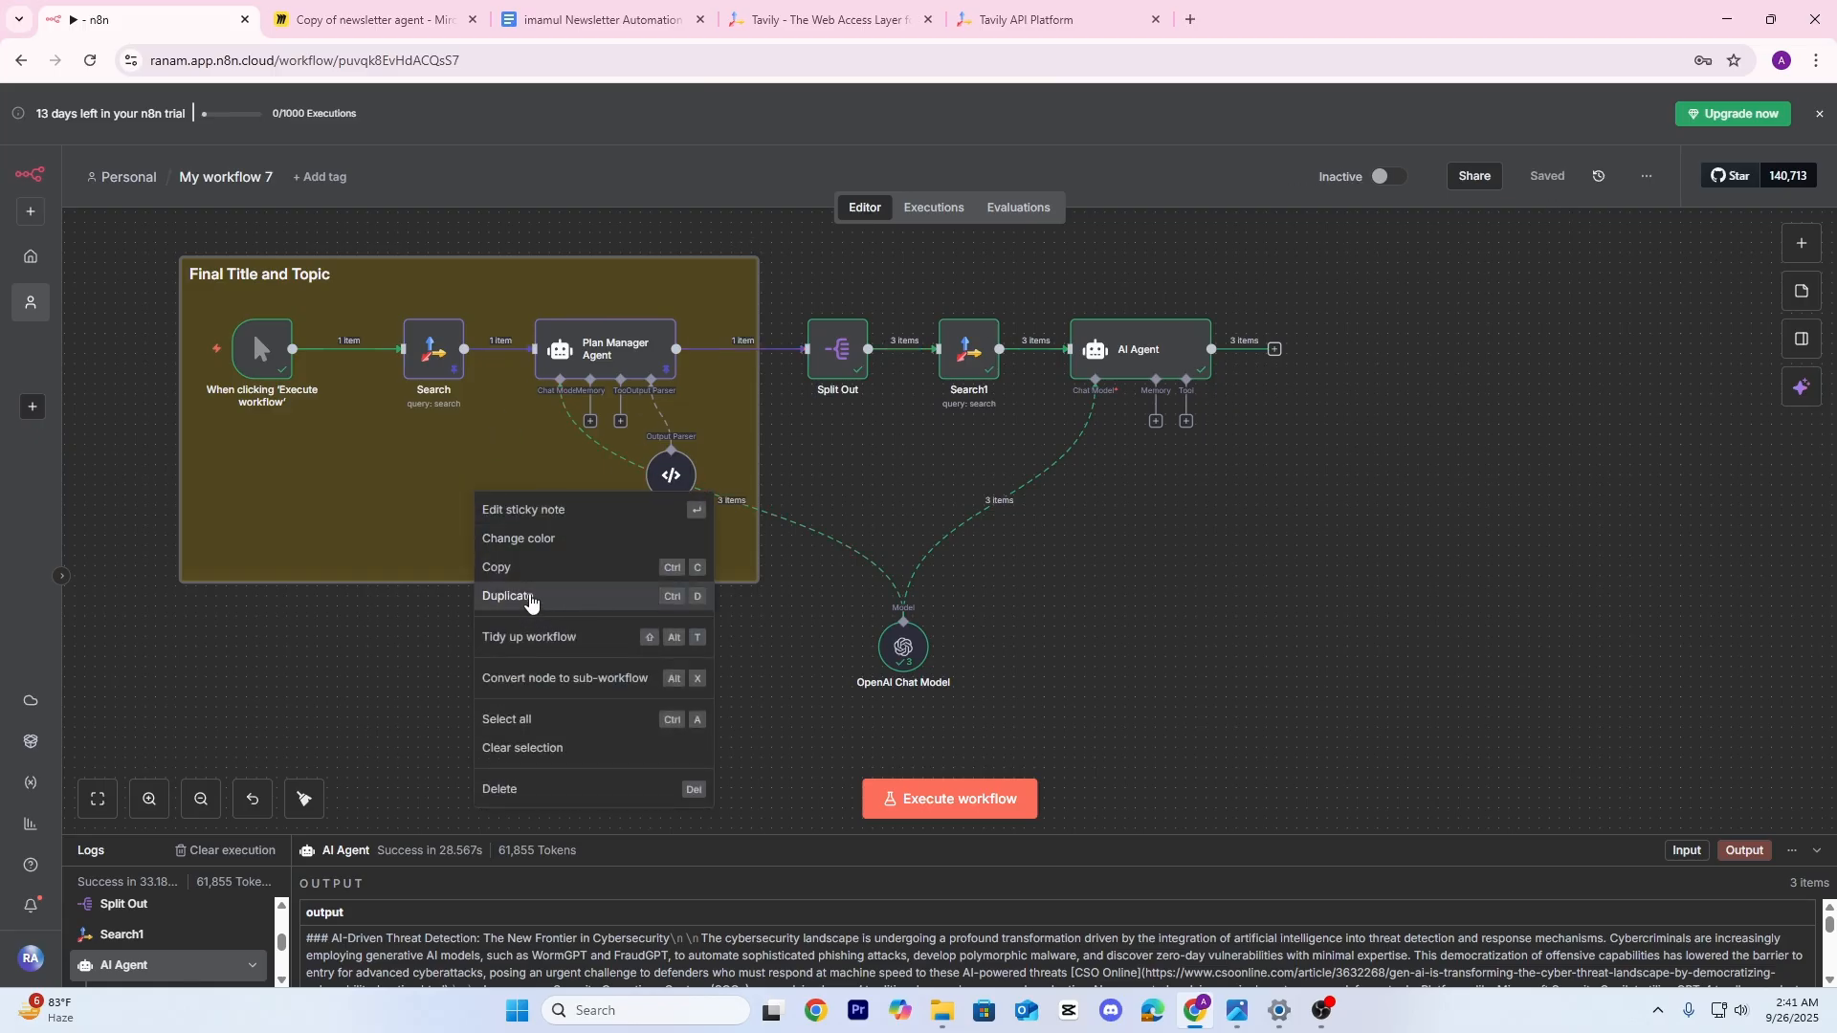
pyautogui.click(531, 603)
pyautogui.moveTo(676, 741); pyautogui.dragTo(888, 445)
pyautogui.moveTo(1344, 578); pyautogui.dragTo(1384, 578)
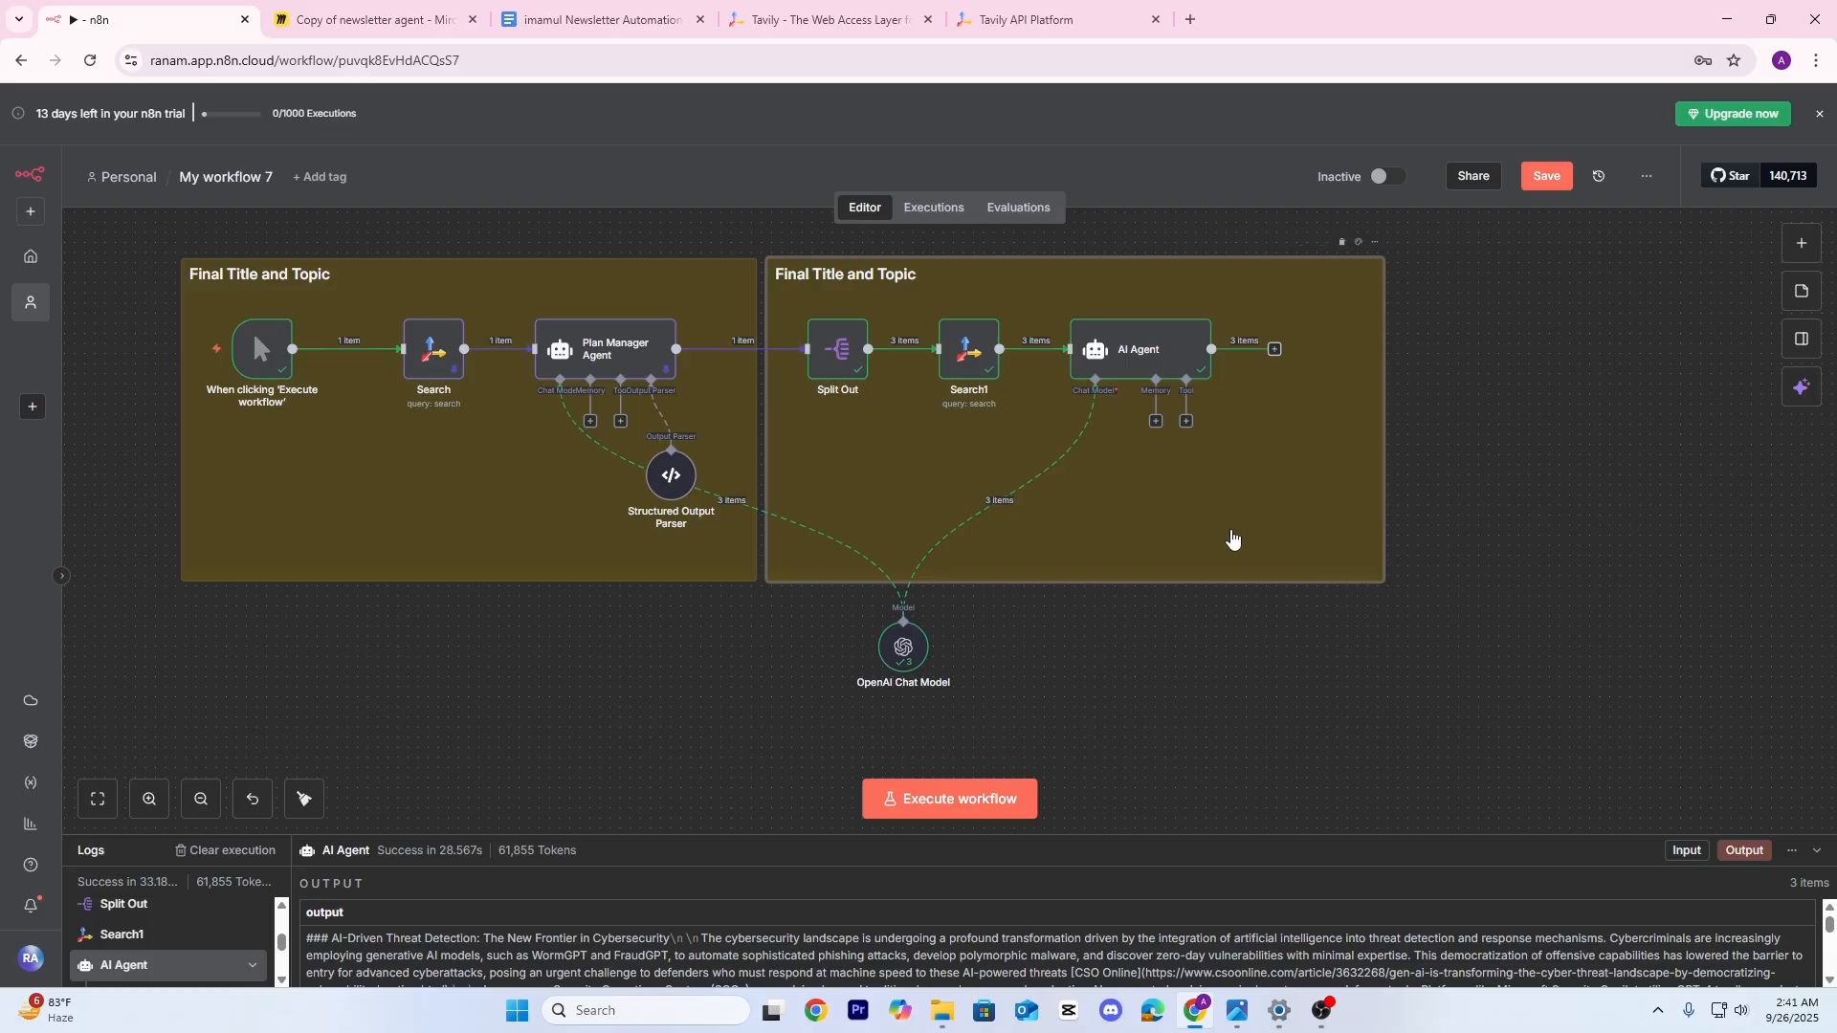
pyautogui.moveTo(1234, 541); pyautogui.dragTo(1187, 593)
# Retitle the copy 'Final Newsletter', colour it red and narrow it to fit
pyautogui.doubleClick(813, 335)
pyautogui.press('BackSpace')
pyautogui.press('BackSpace')
pyautogui.press('BackSpace')
pyautogui.press('BackSpace')
pyautogui.press('BackSpace')
pyautogui.press('BackSpace')
pyautogui.press('BackSpace')
pyautogui.press('BackSpace')
pyautogui.press('BackSpace')
pyautogui.press('BackSpace')
pyautogui.press('BackSpace')
pyautogui.press('BackSpace')
pyautogui.press('BackSpace')
pyautogui.press('BackSpace')
pyautogui.press('BackSpace')
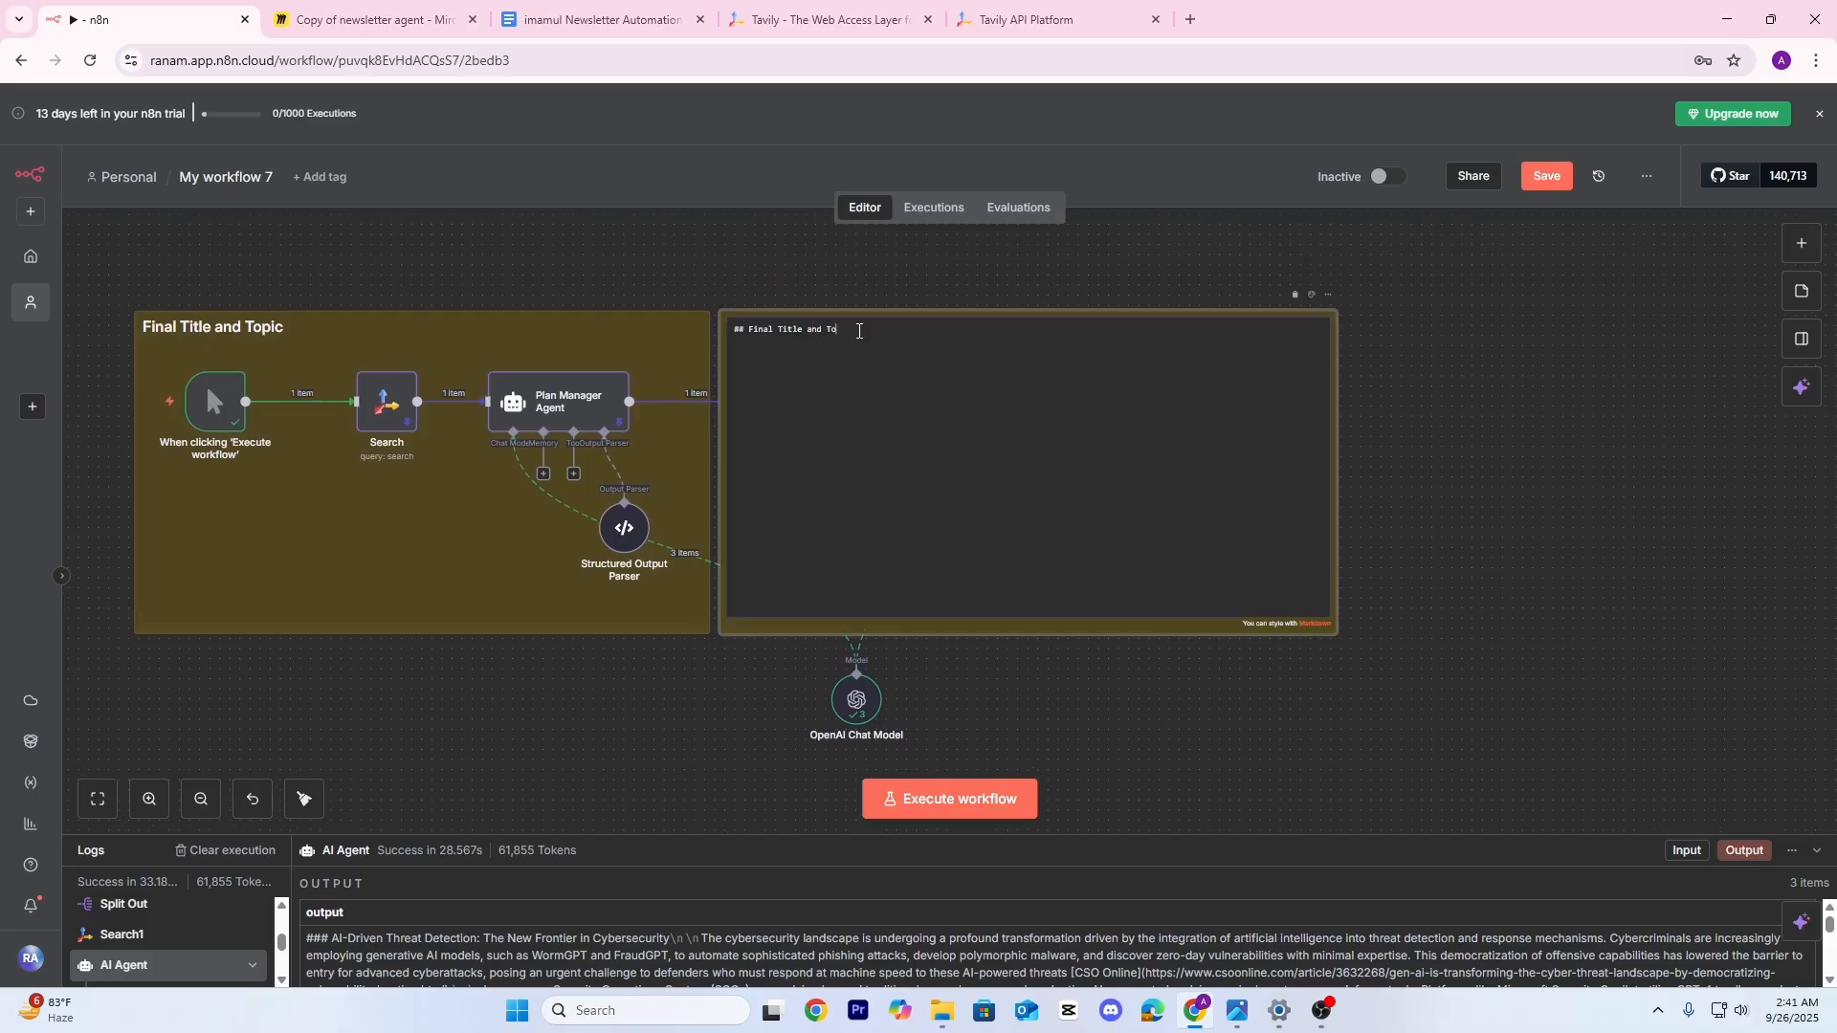
pyautogui.write('Newsletter')
pyautogui.click(916, 296)
pyautogui.hscroll(3, 1326, 497)
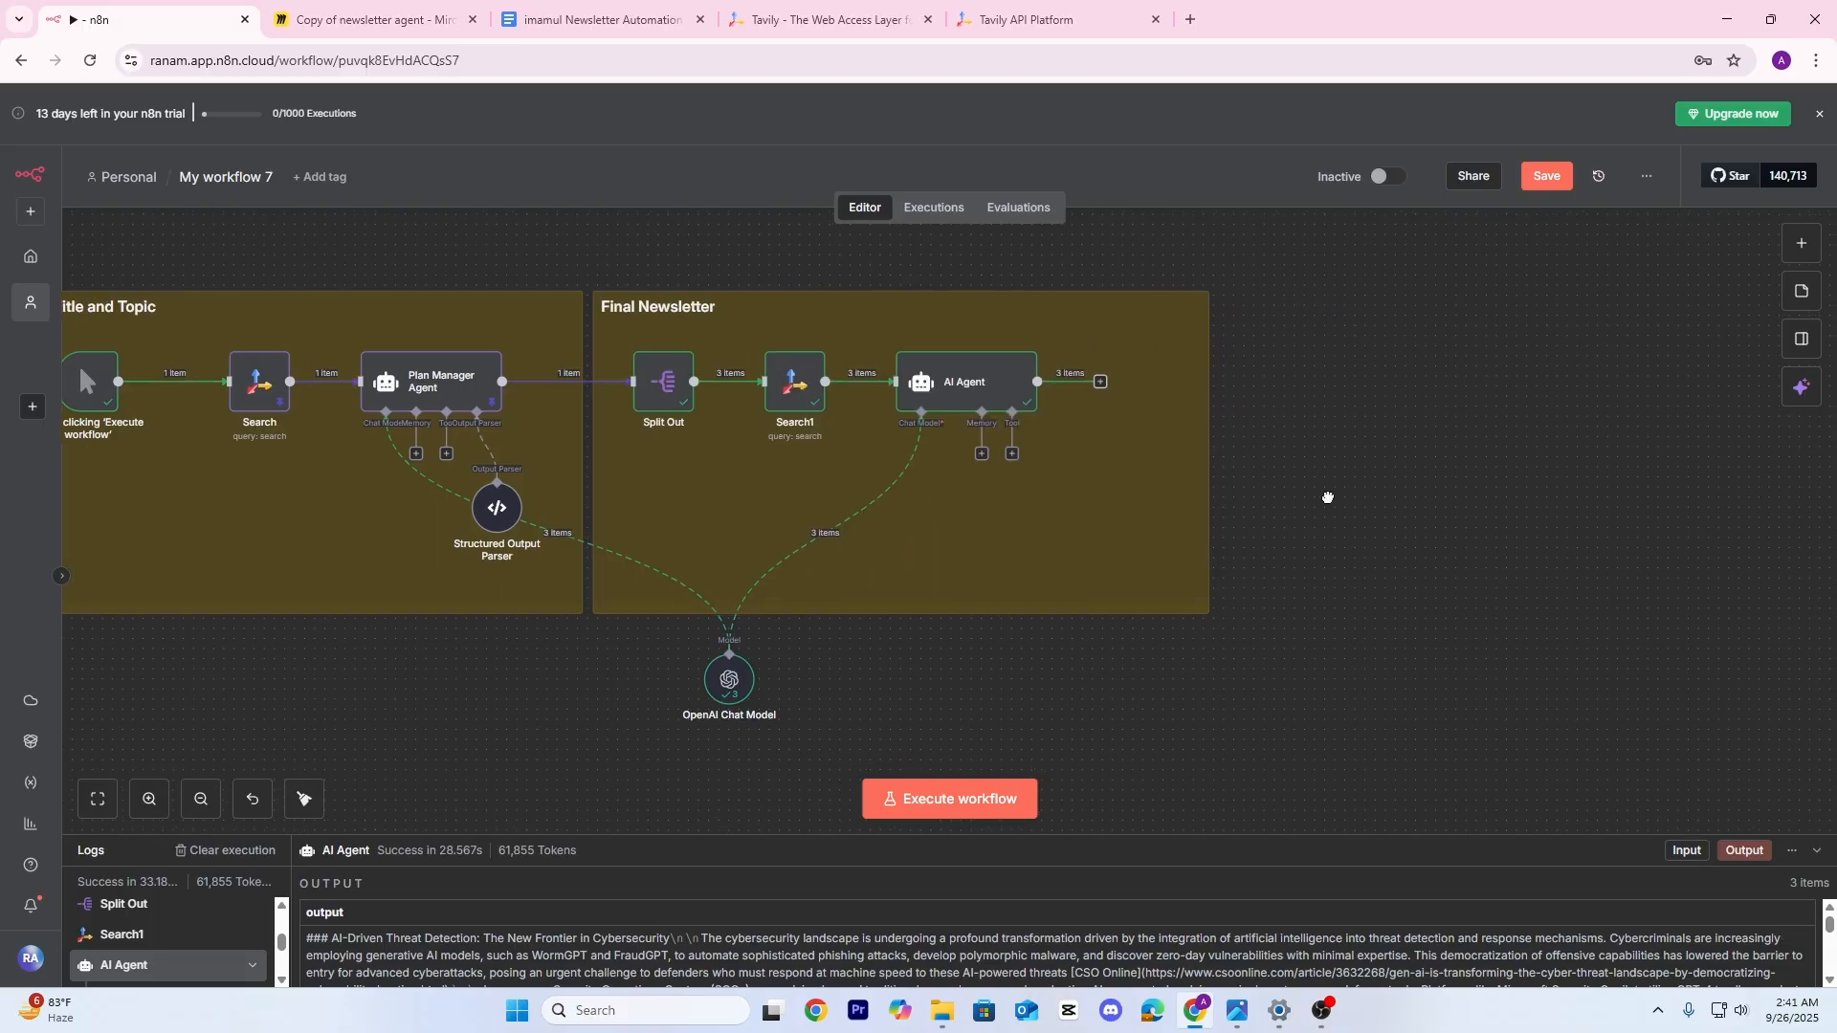
pyautogui.hscroll(2, 1186, 480)
pyautogui.click(1006, 253)
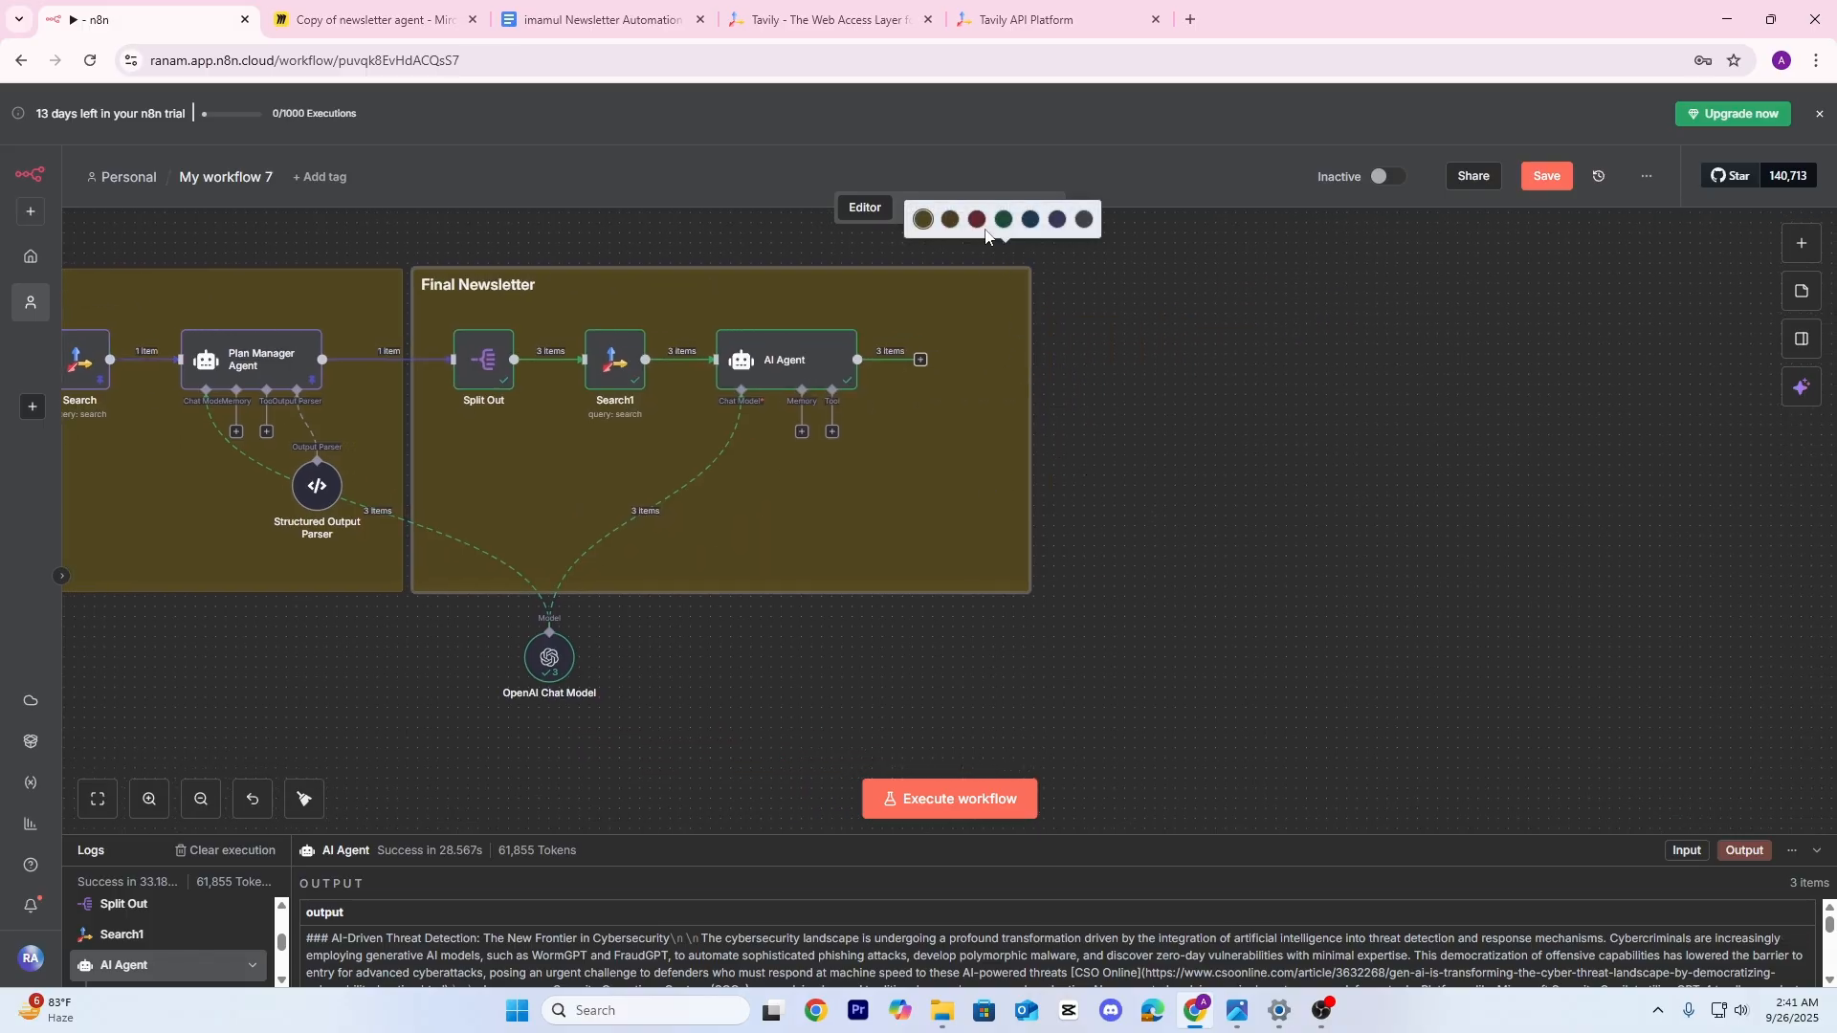
pyautogui.click(983, 226)
pyautogui.moveTo(1030, 387); pyautogui.dragTo(950, 387)
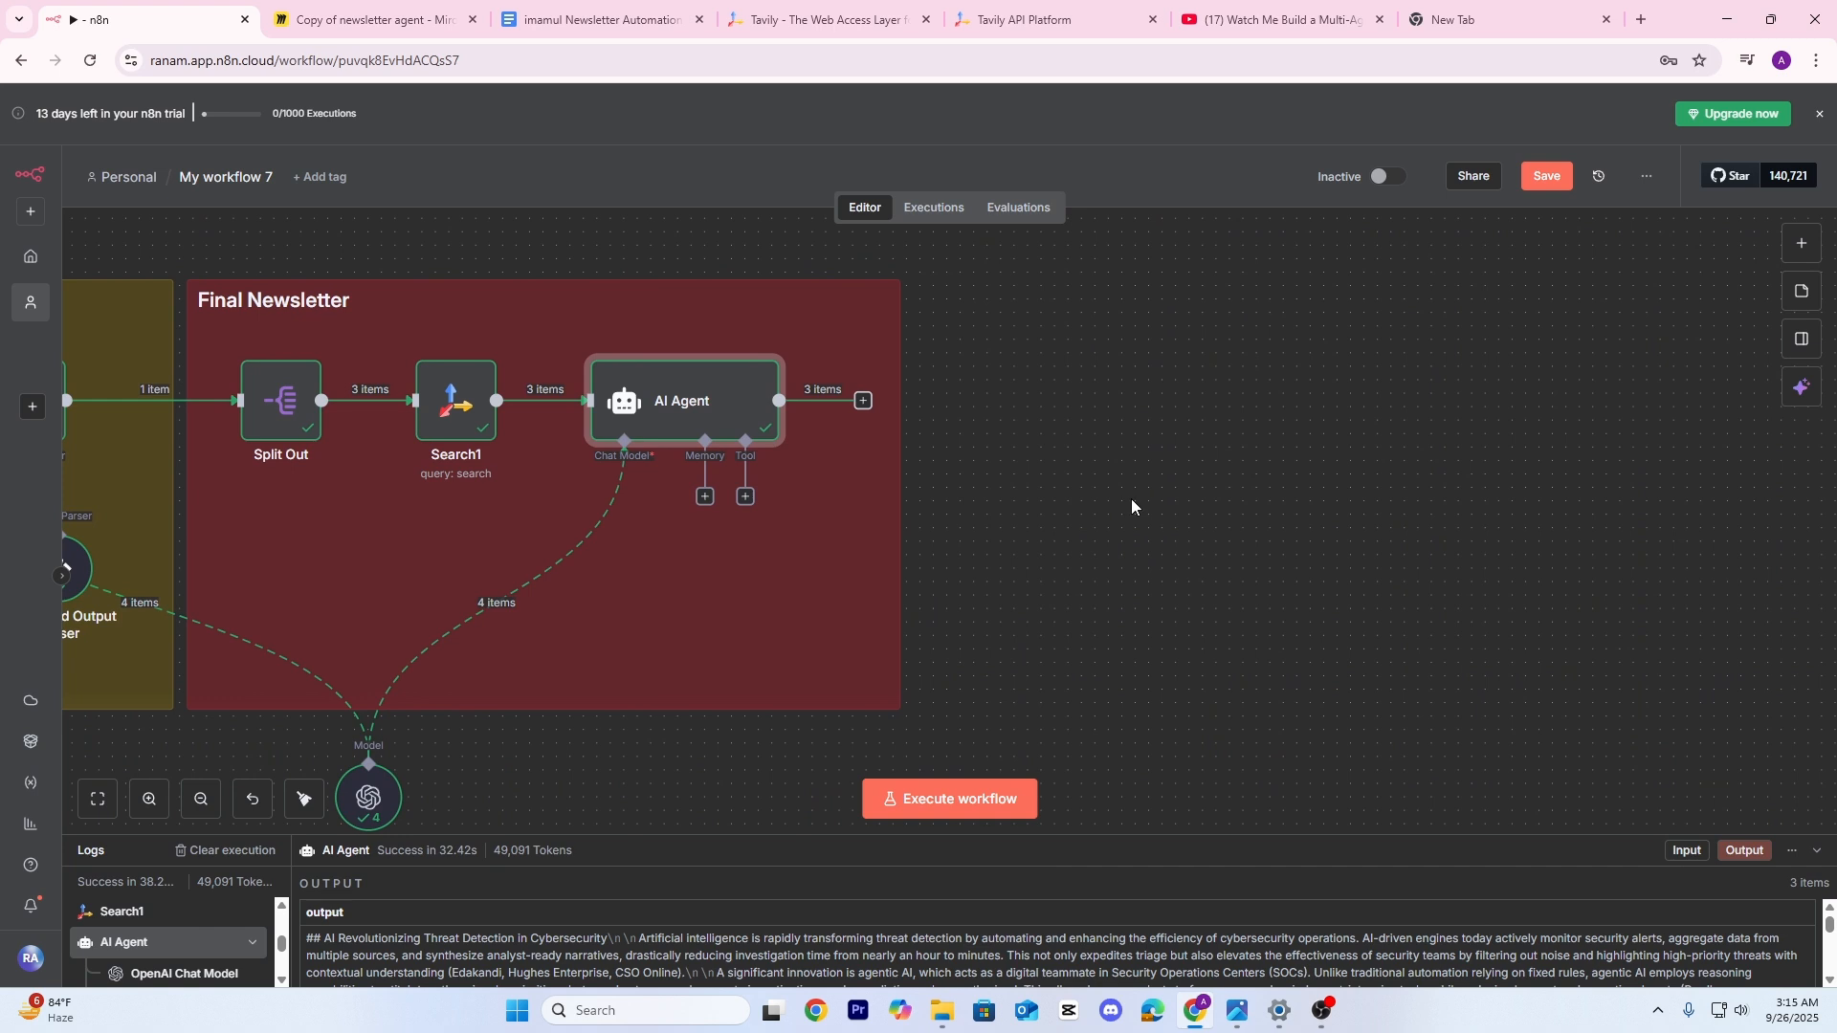
pyautogui.moveTo(1130, 500); pyautogui.dragTo(1164, 490)
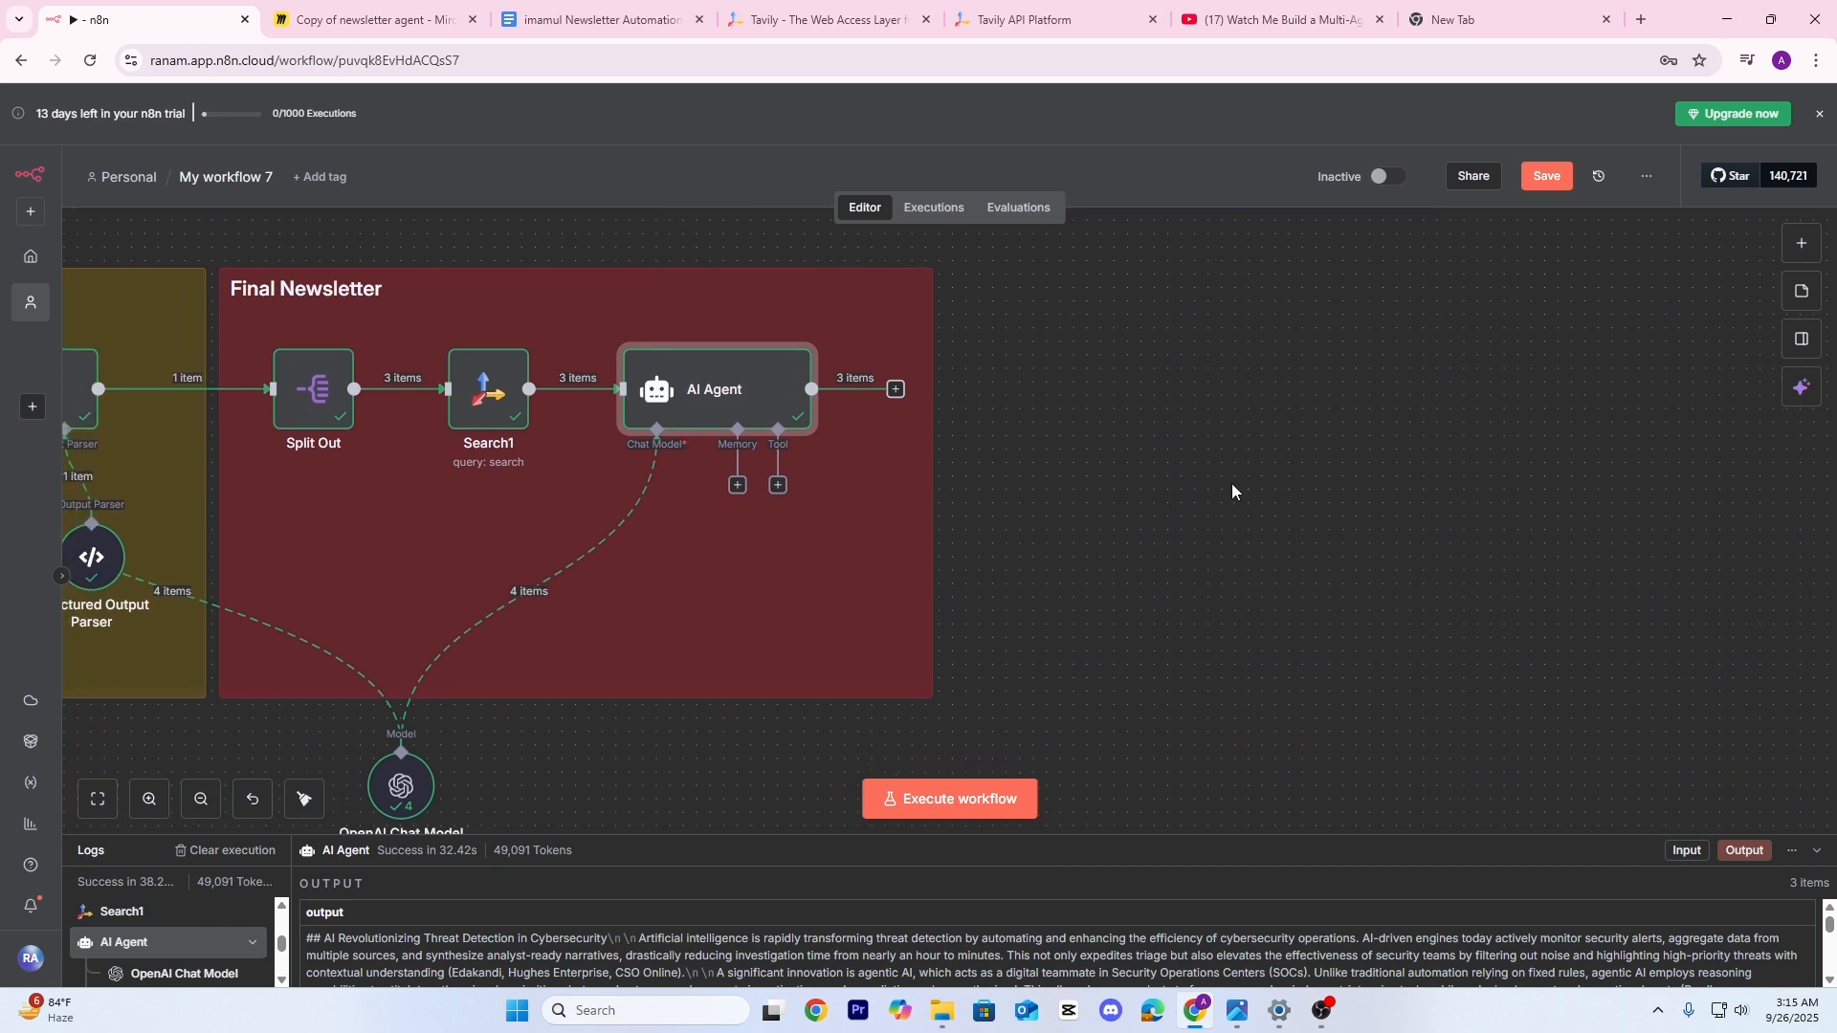
# Recheck the AI Agent's output, then pan to the empty space on its right
pyautogui.moveTo(776, 376)
pyautogui.doubleClick(769, 385)
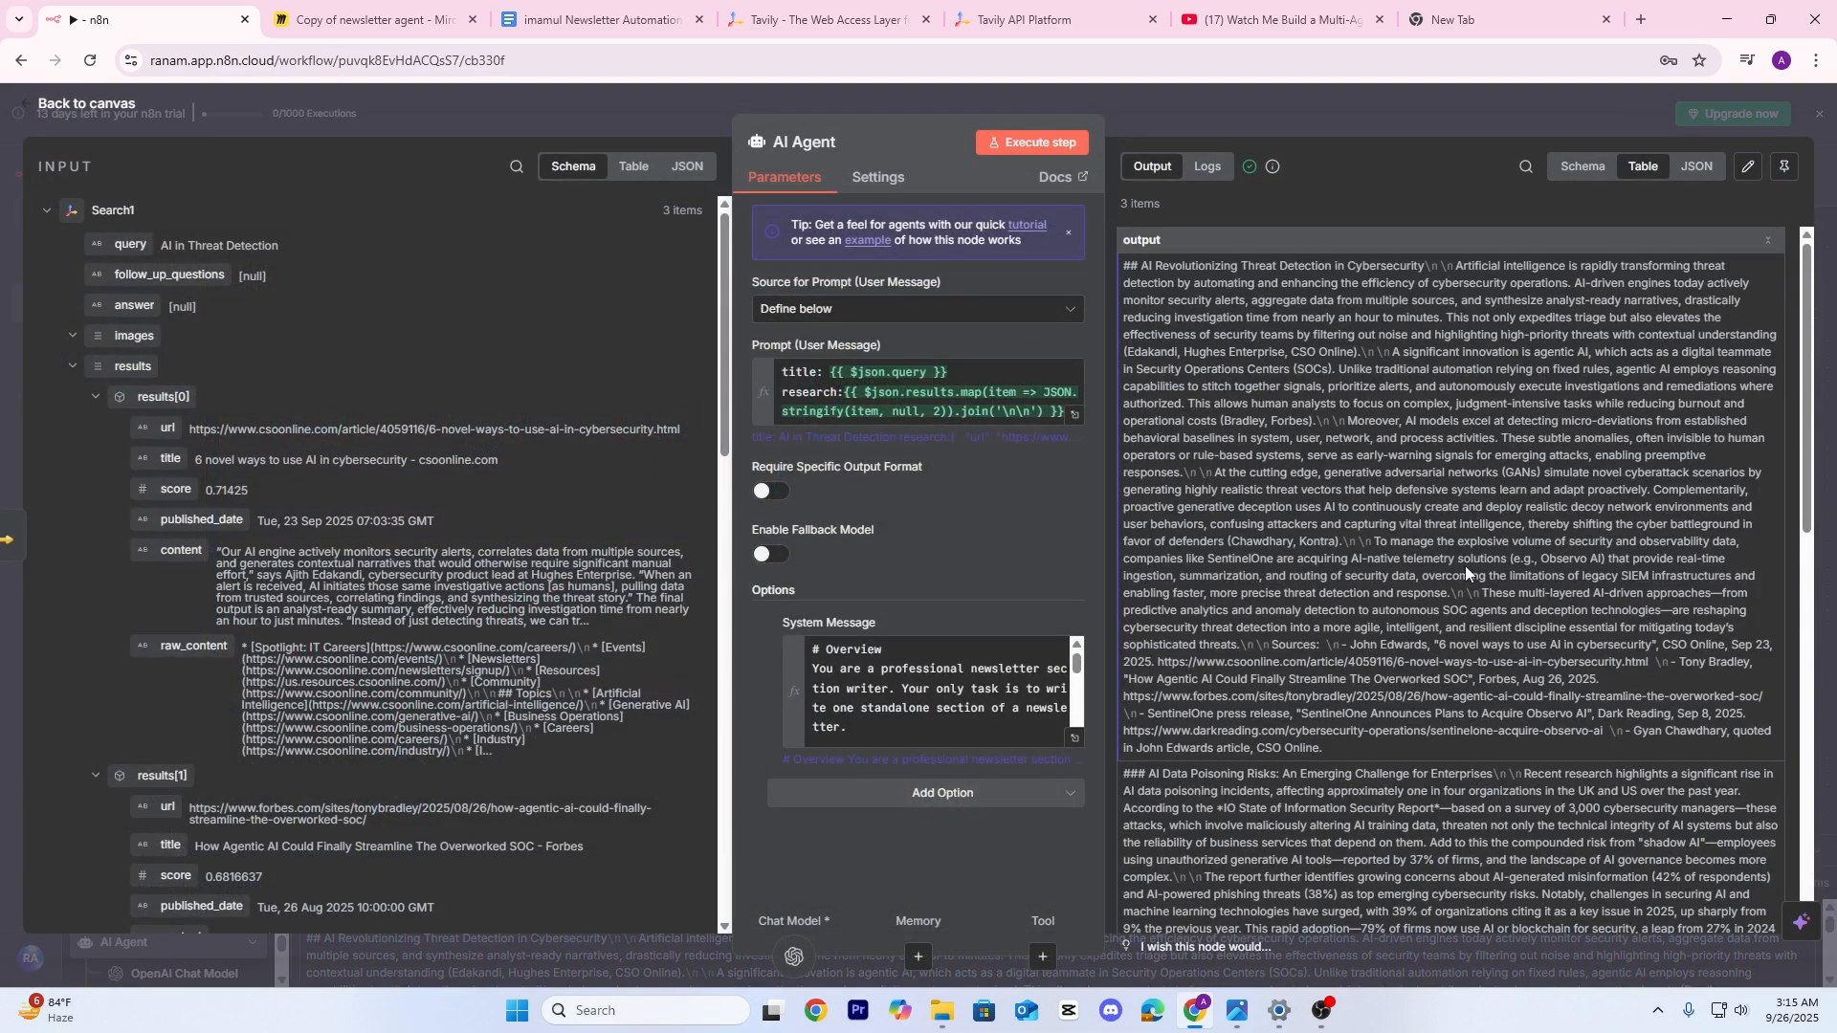
pyautogui.scroll(-5, 1480, 560)
pyautogui.scroll(-5, 1480, 560)
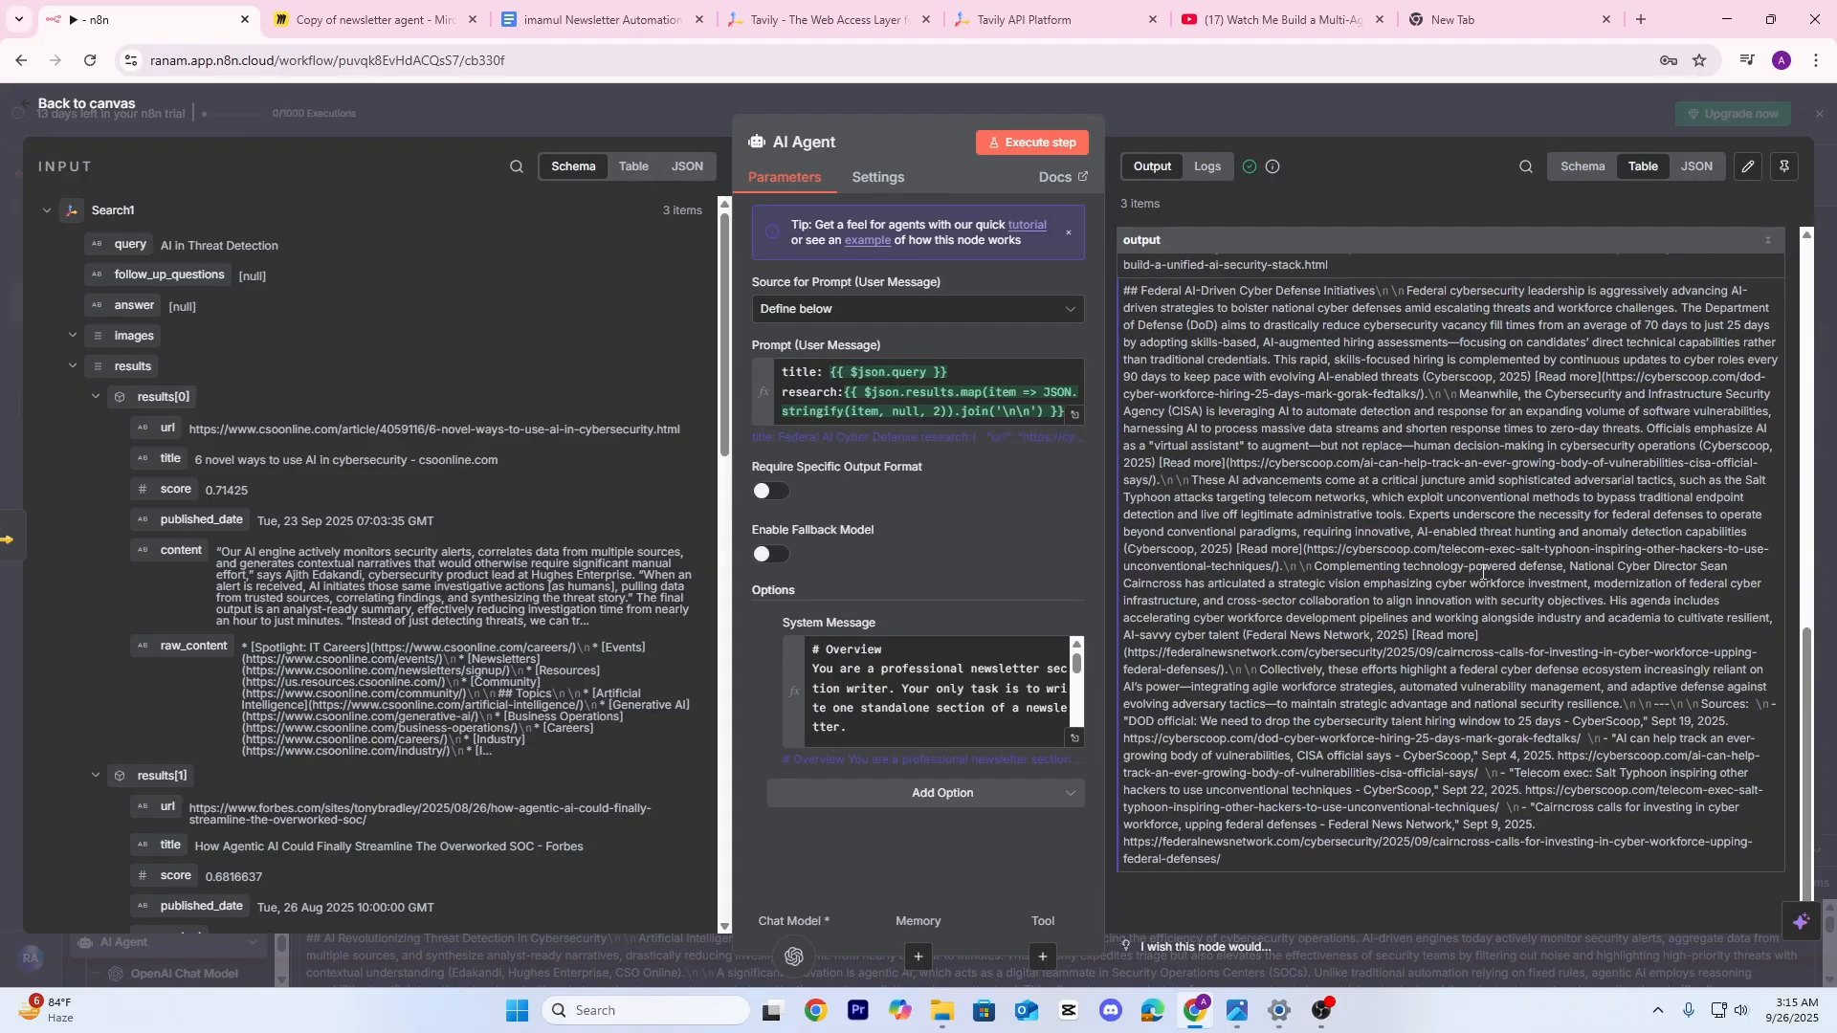
pyautogui.click(1307, 111)
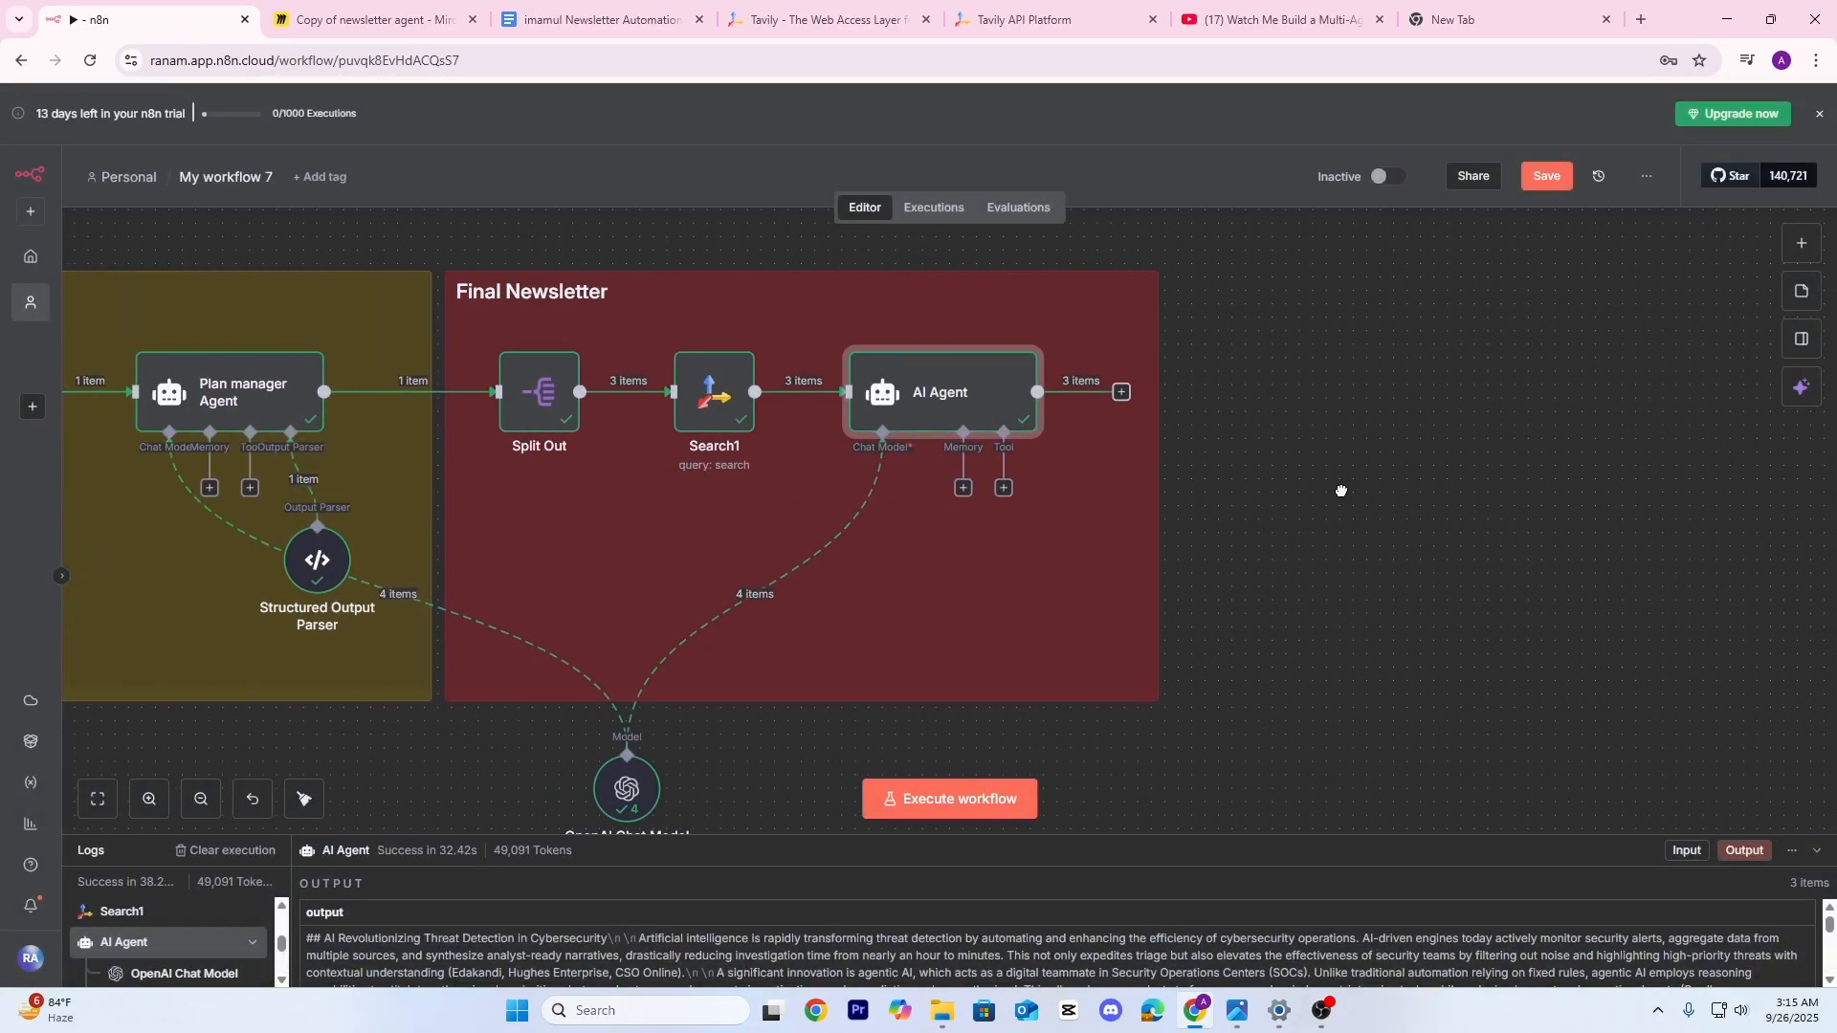
pyautogui.moveTo(1405, 444); pyautogui.dragTo(1017, 499)
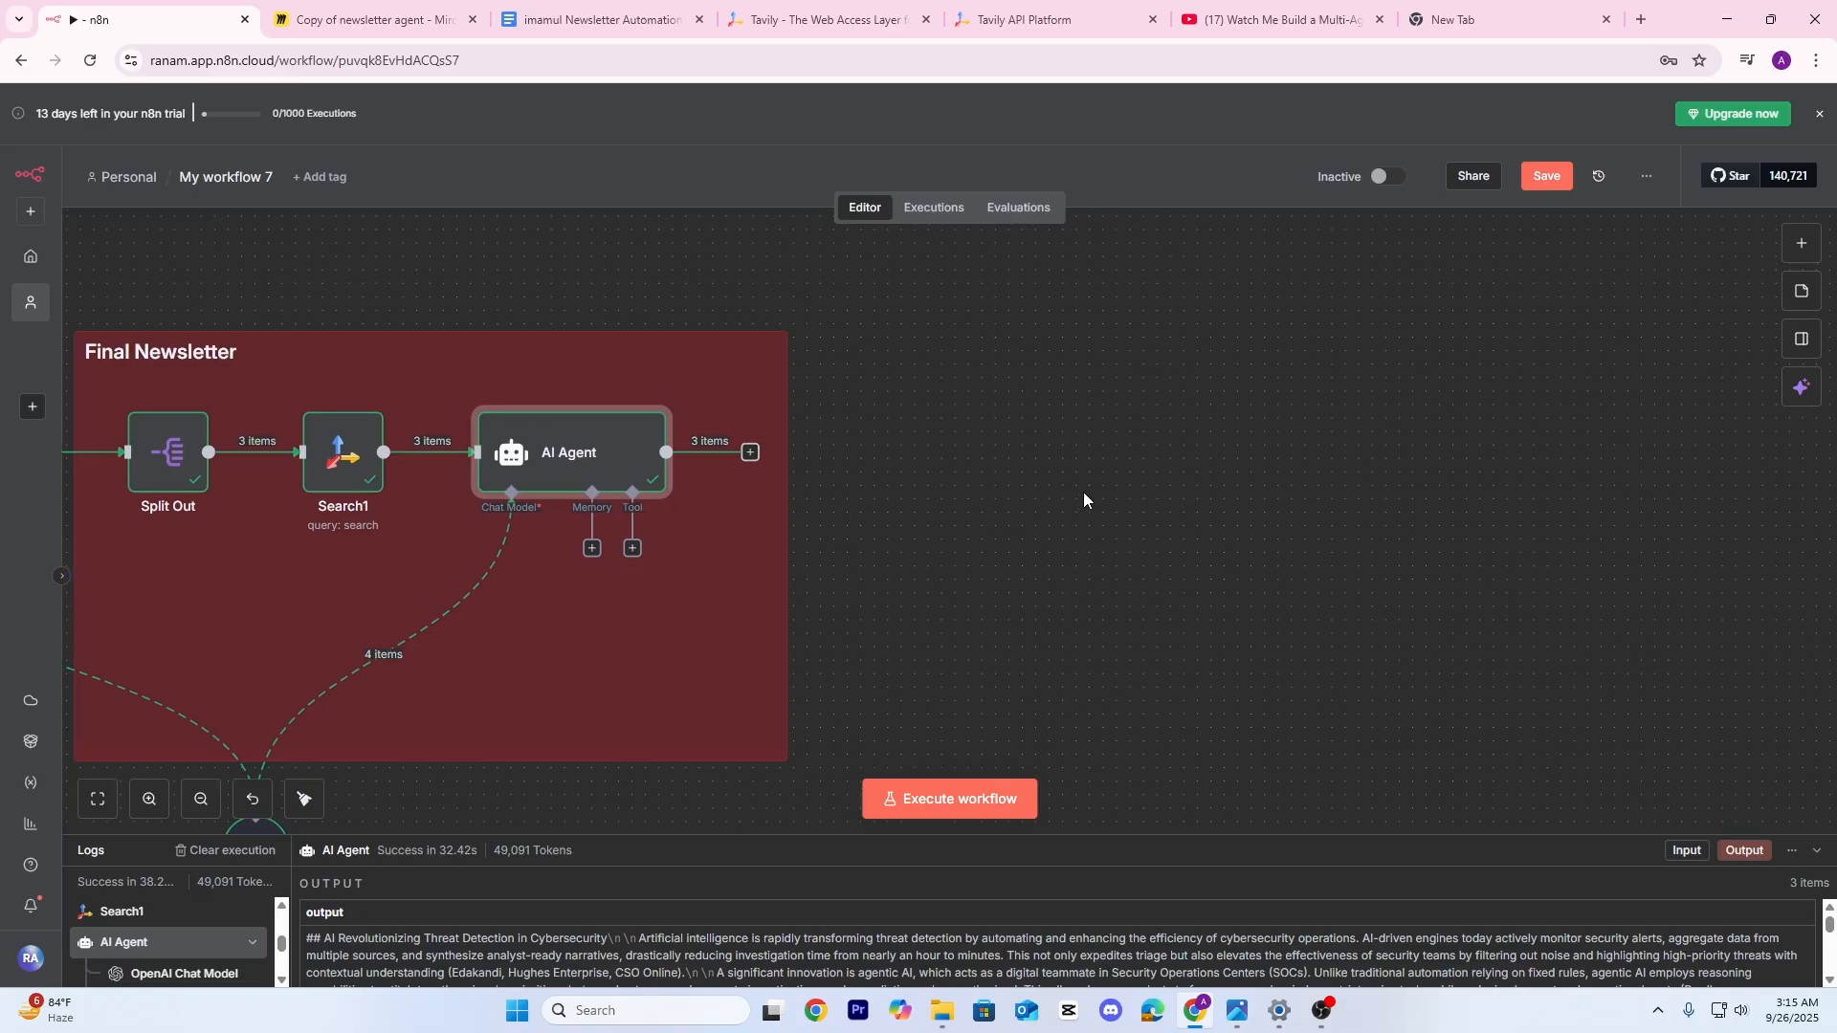
# Add an Aggregate node after the AI Agent combining its output field, and execute it
pyautogui.click(750, 452)
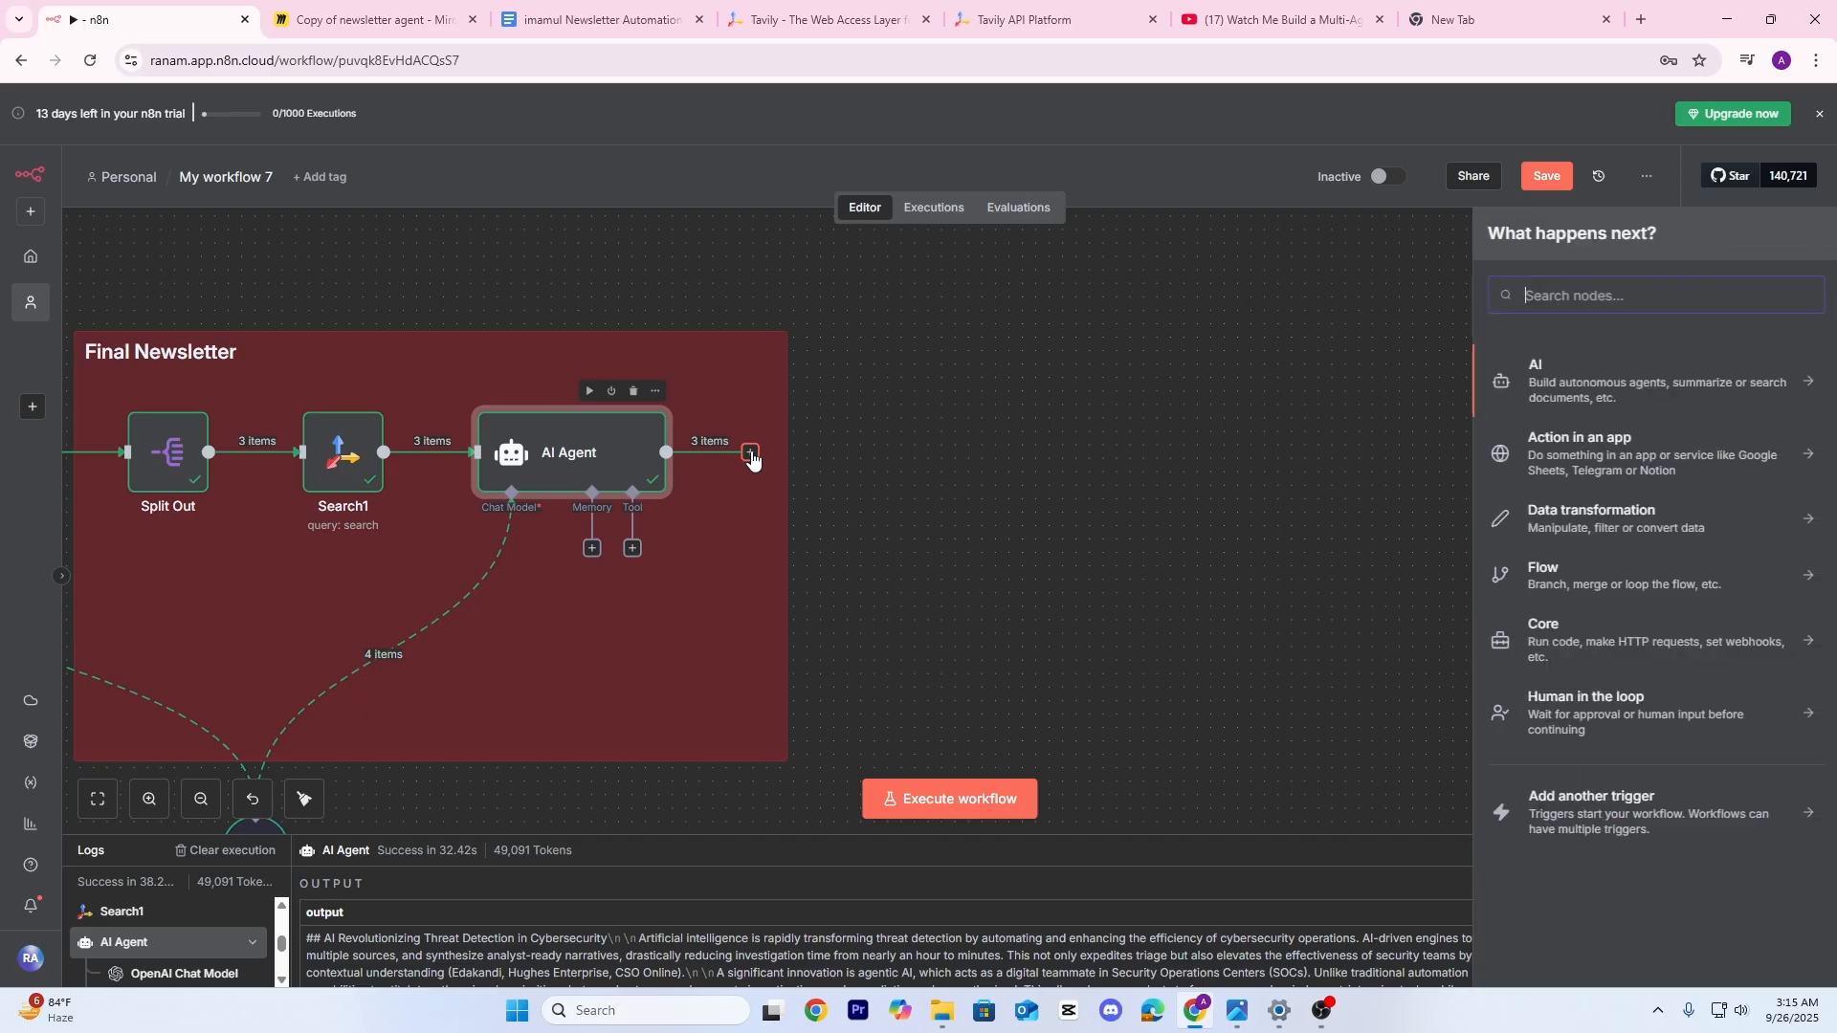
pyautogui.write('agg')
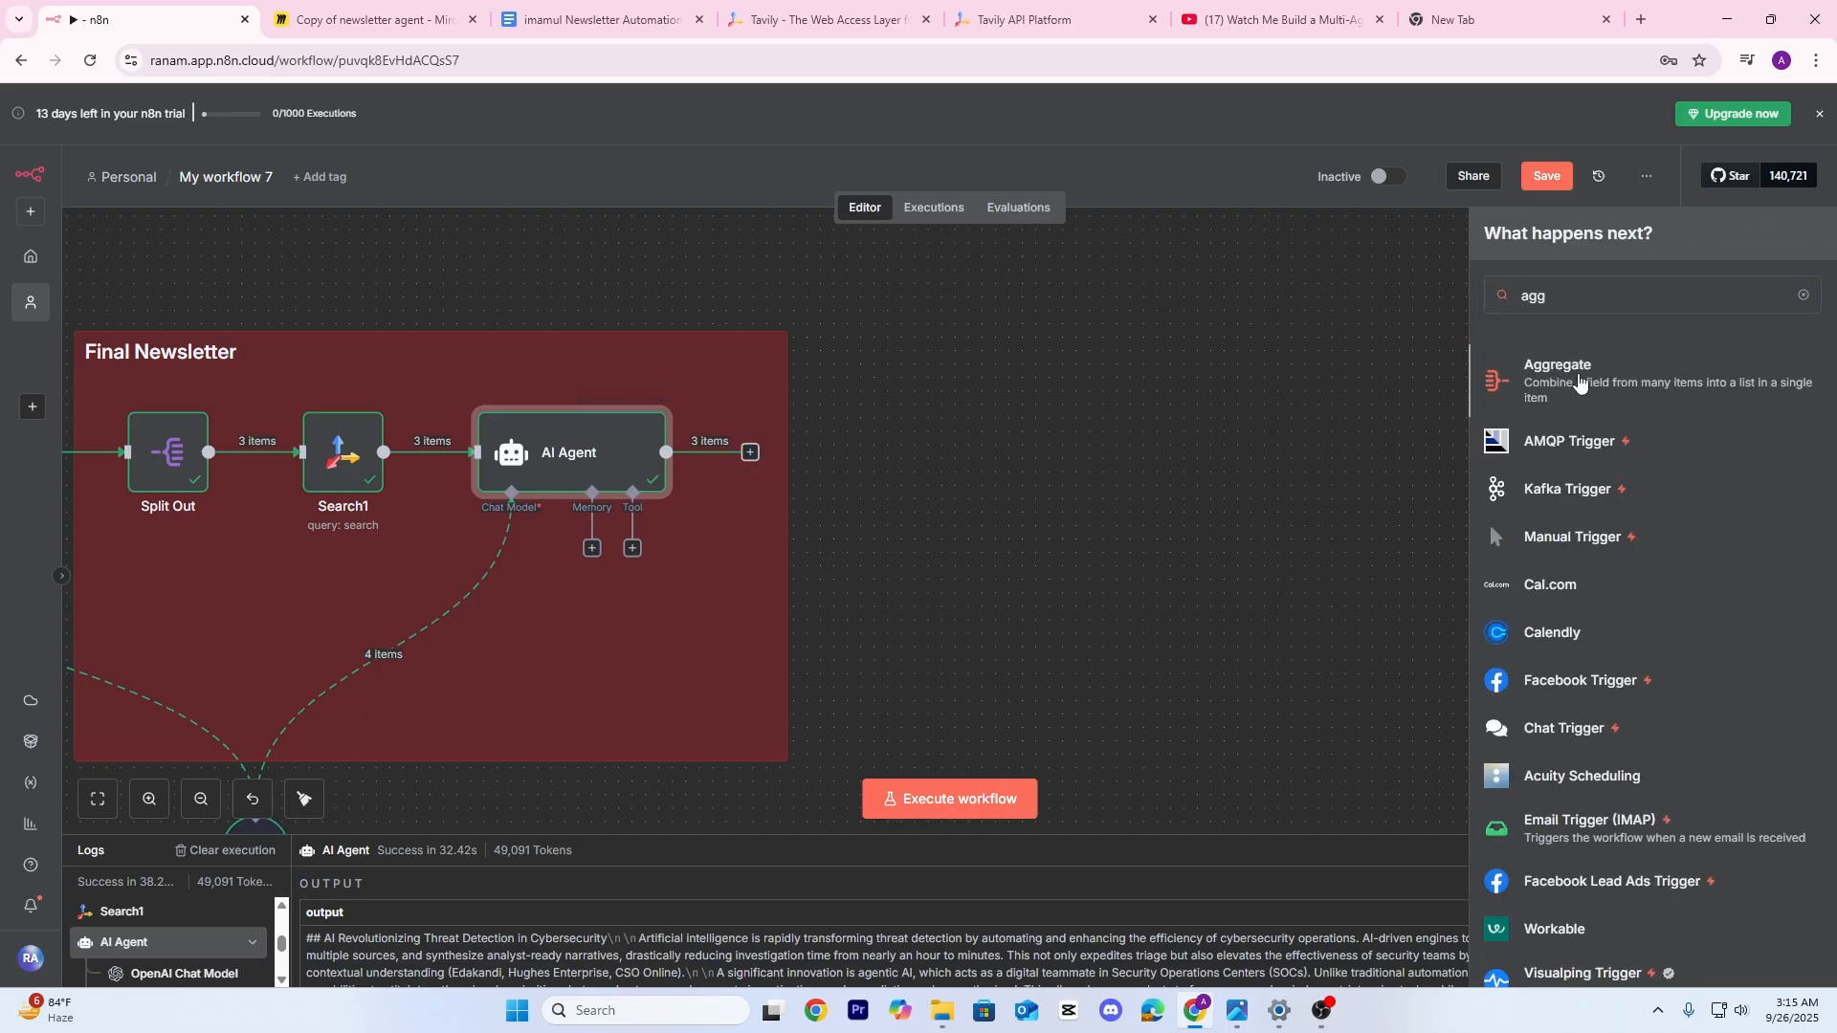
pyautogui.click(1579, 381)
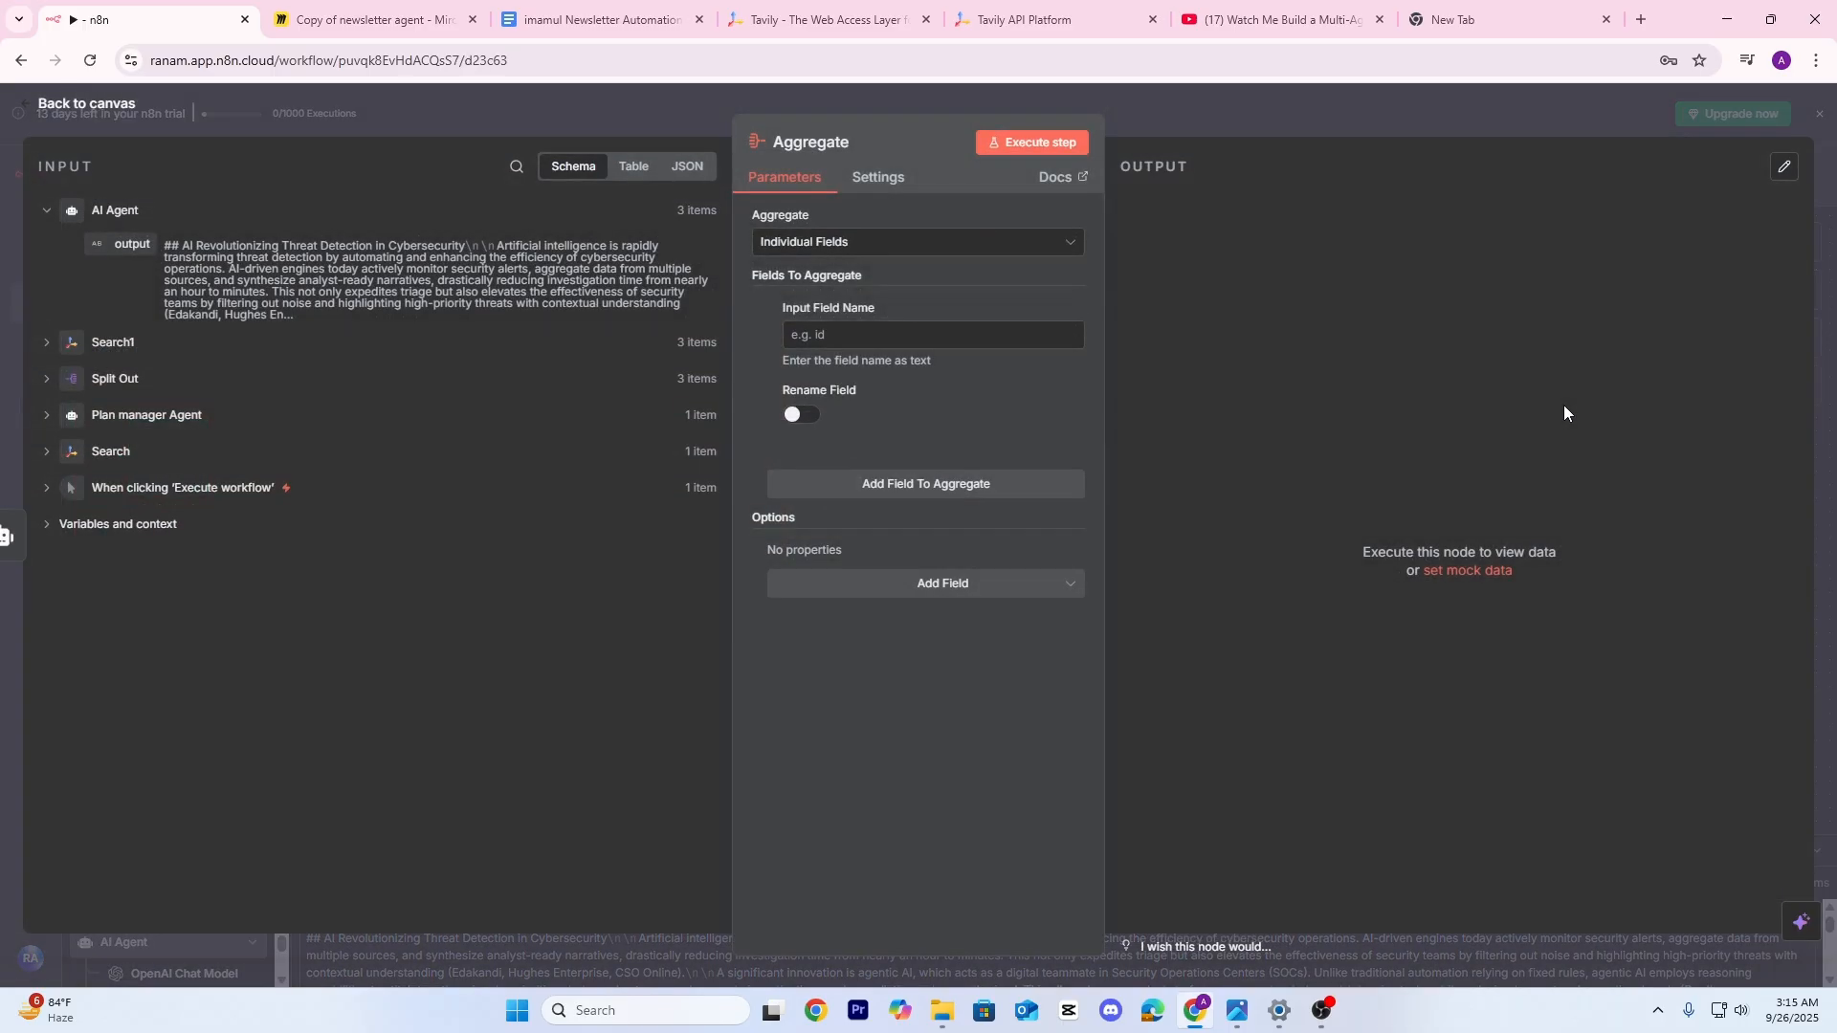
pyautogui.moveTo(127, 248); pyautogui.dragTo(865, 340)
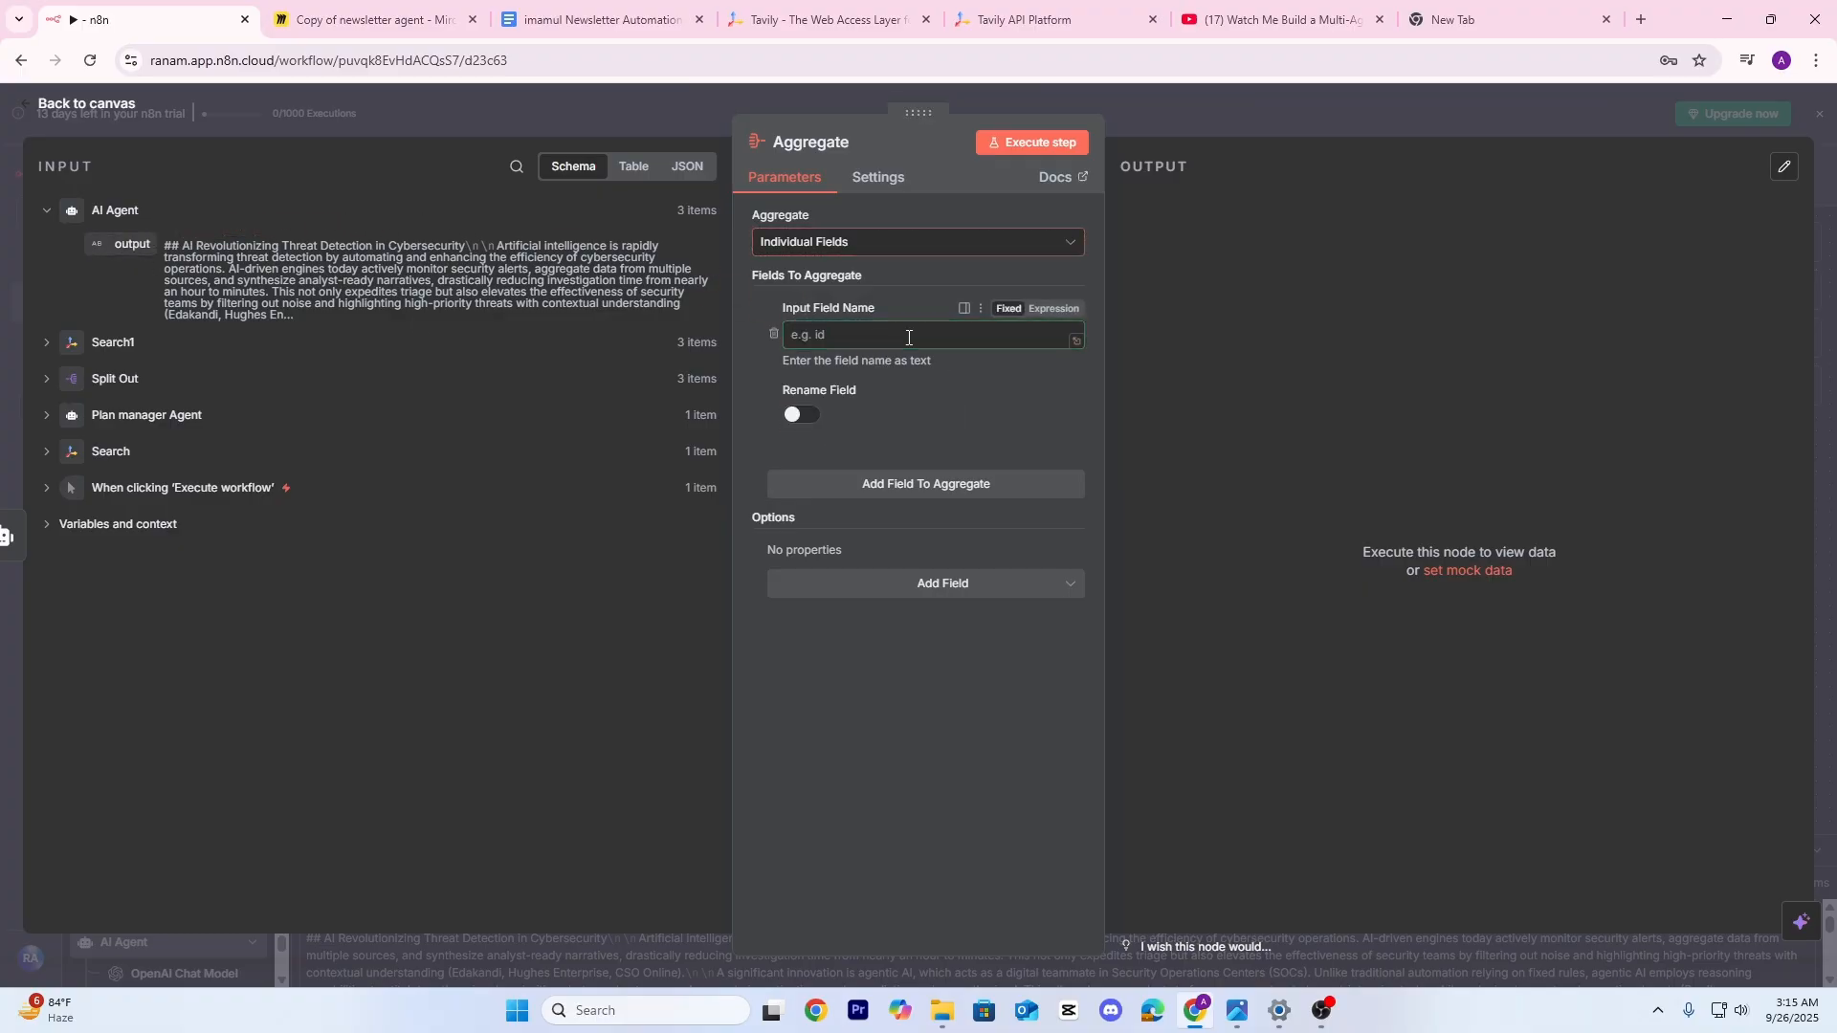
pyautogui.click(843, 242)
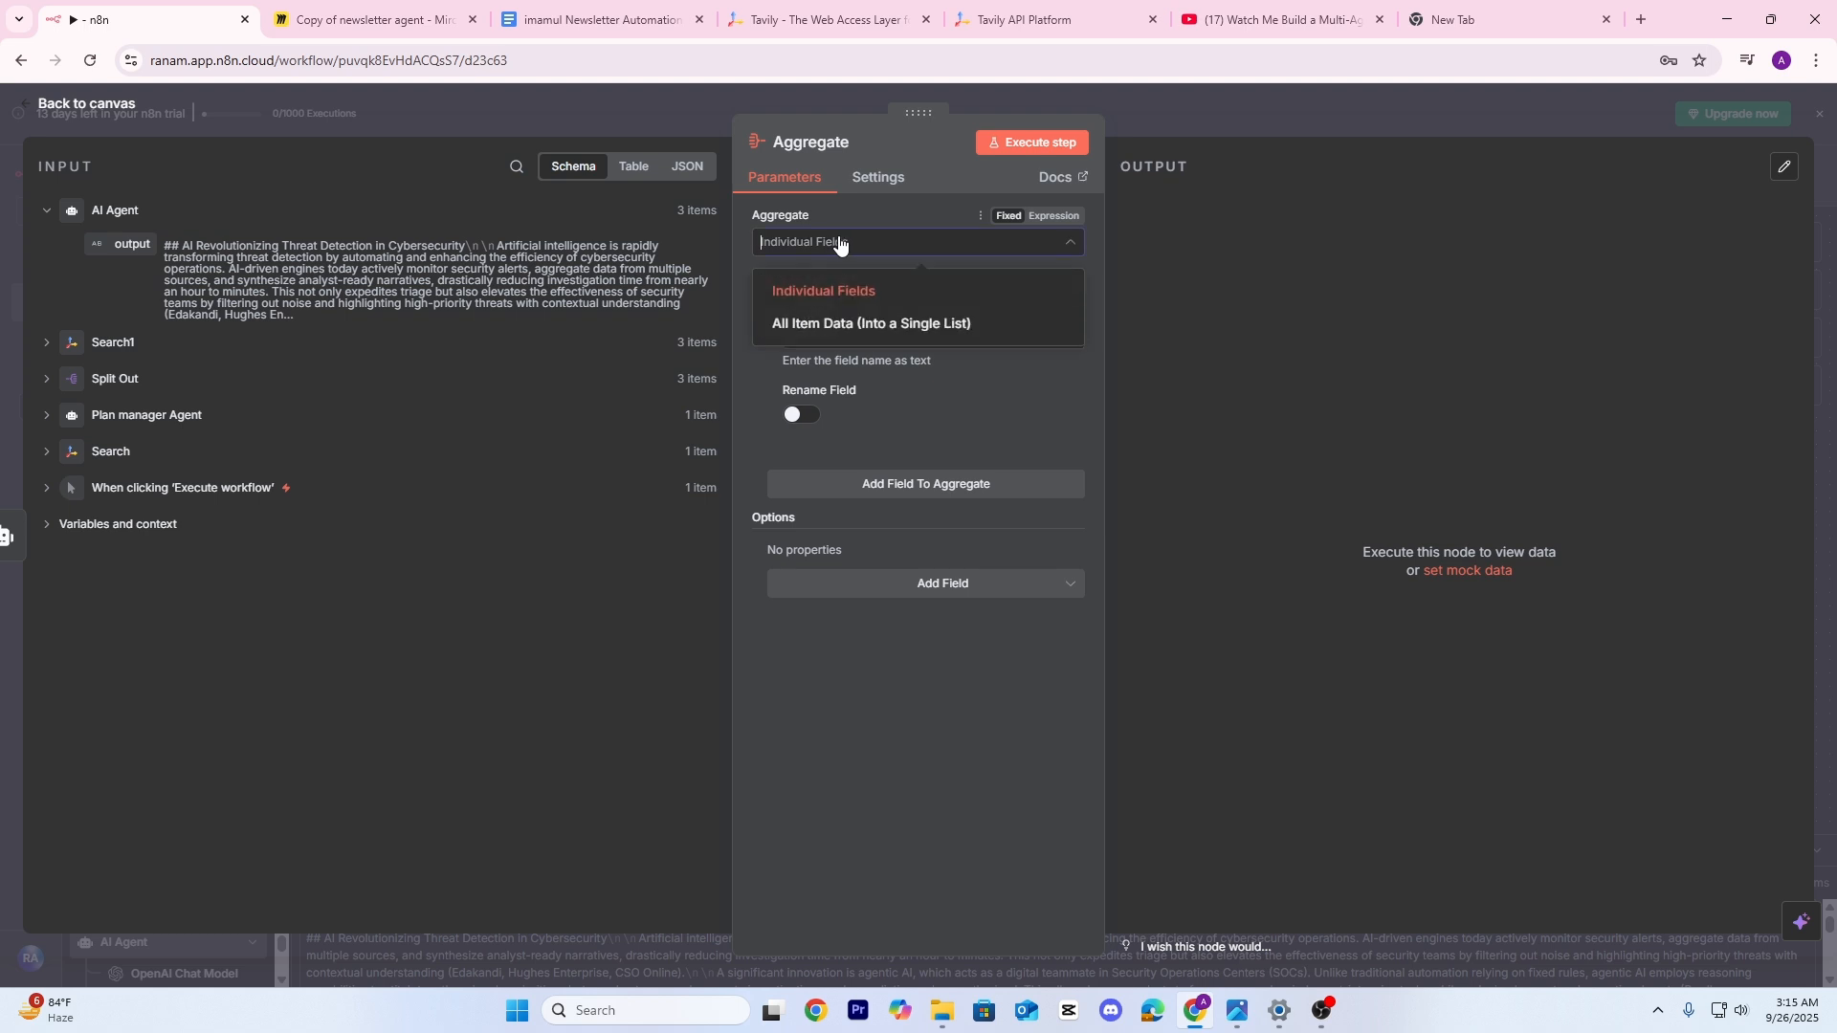
pyautogui.click(827, 283)
pyautogui.click(1043, 143)
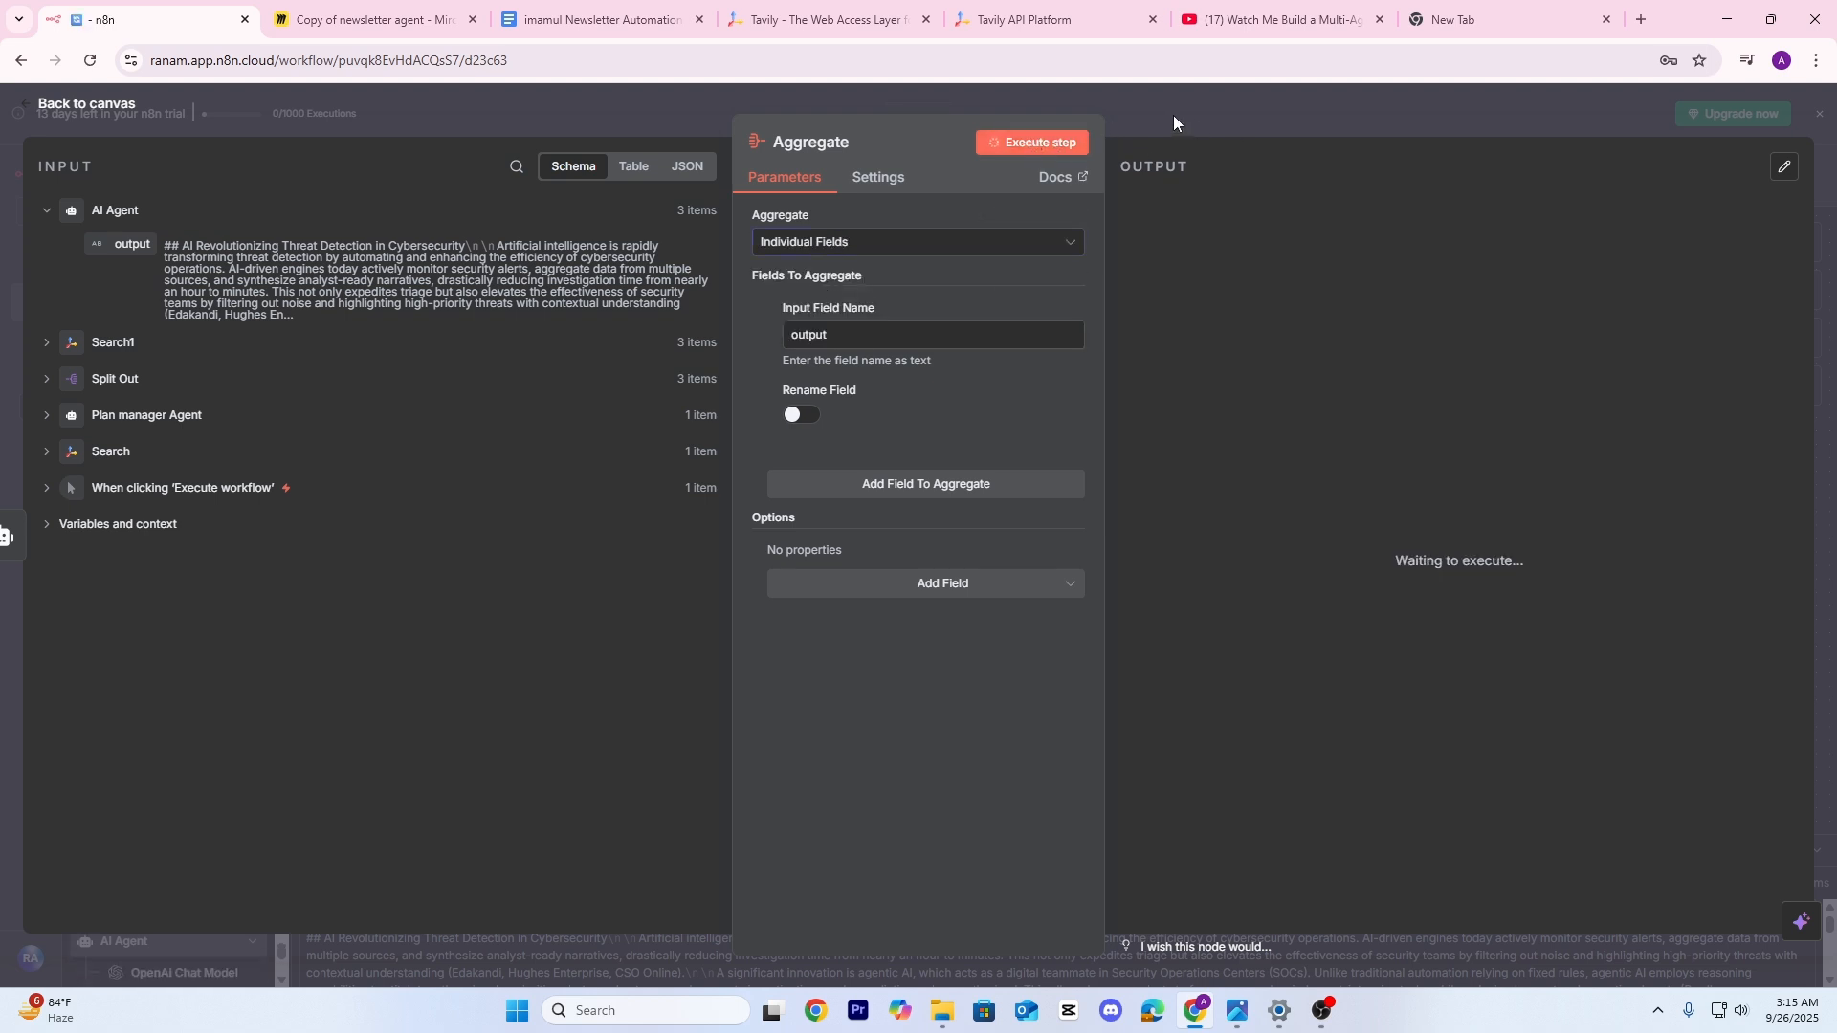
pyautogui.click(1288, 120)
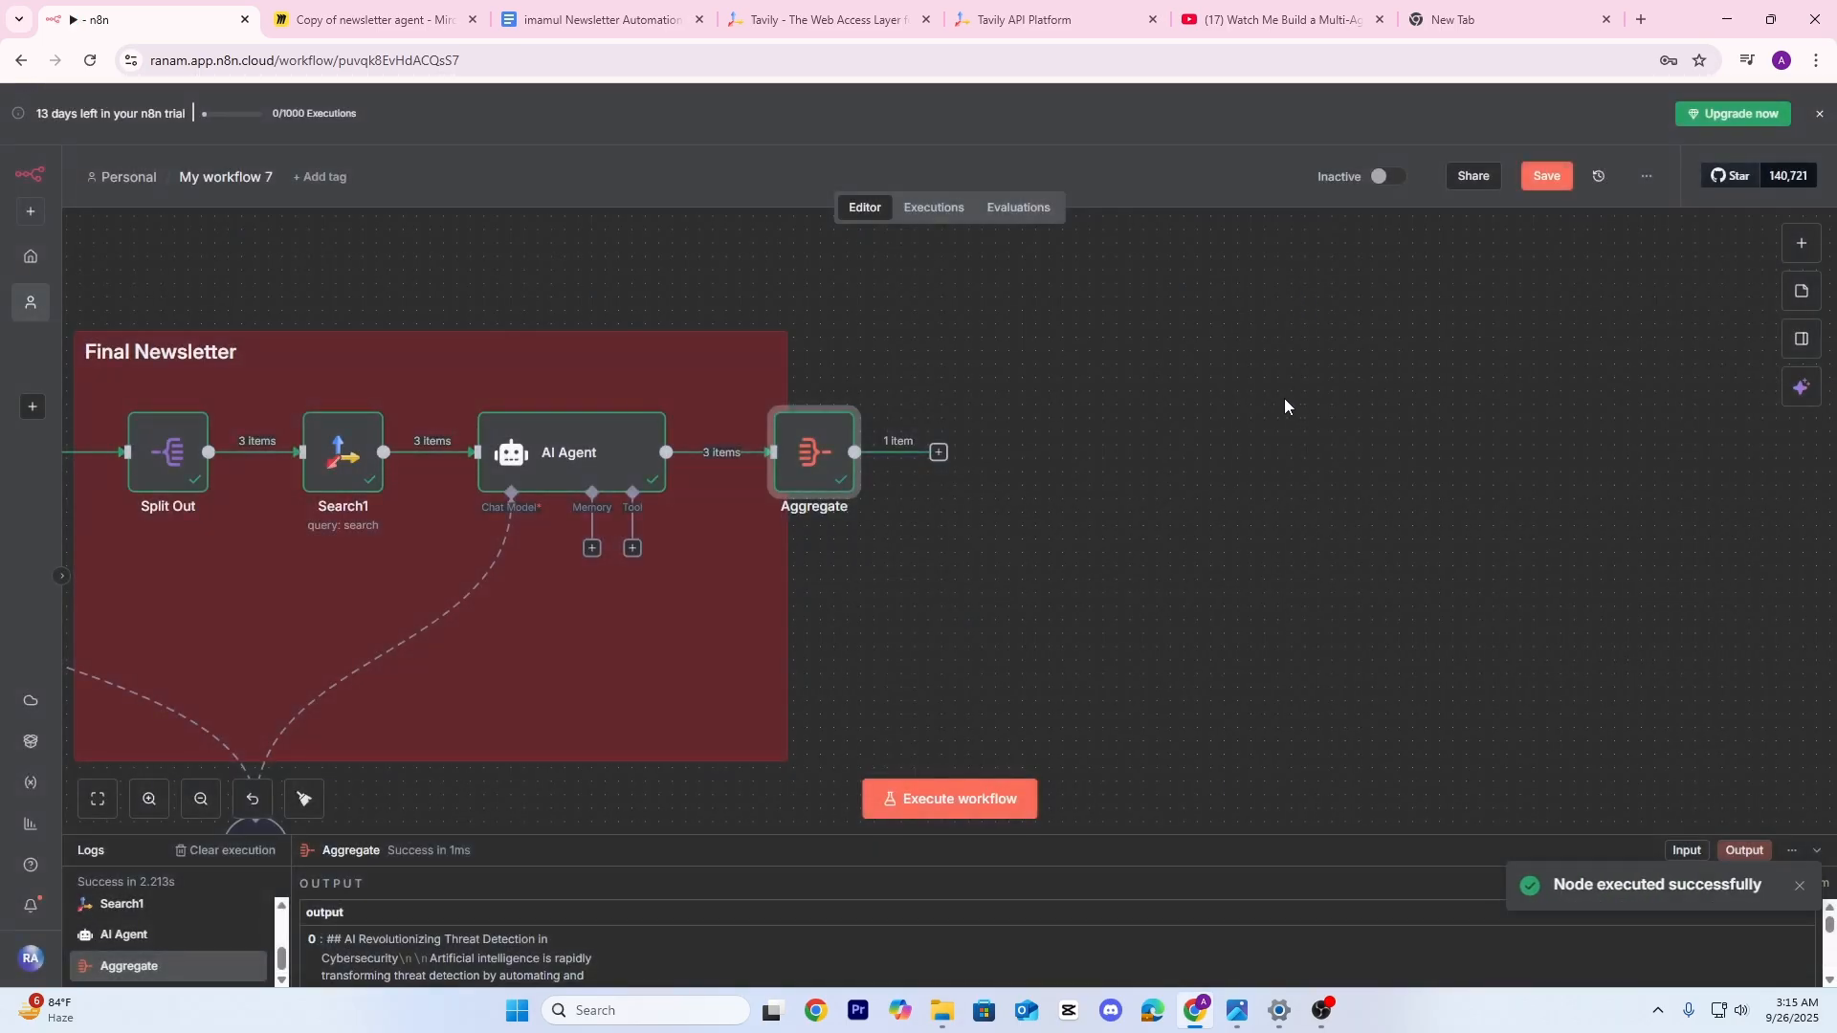
# Move the Aggregate node outside the red Final Newsletter note
pyautogui.moveTo(1286, 399); pyautogui.dragTo(1064, 384)
pyautogui.moveTo(592, 448); pyautogui.dragTo(740, 437)
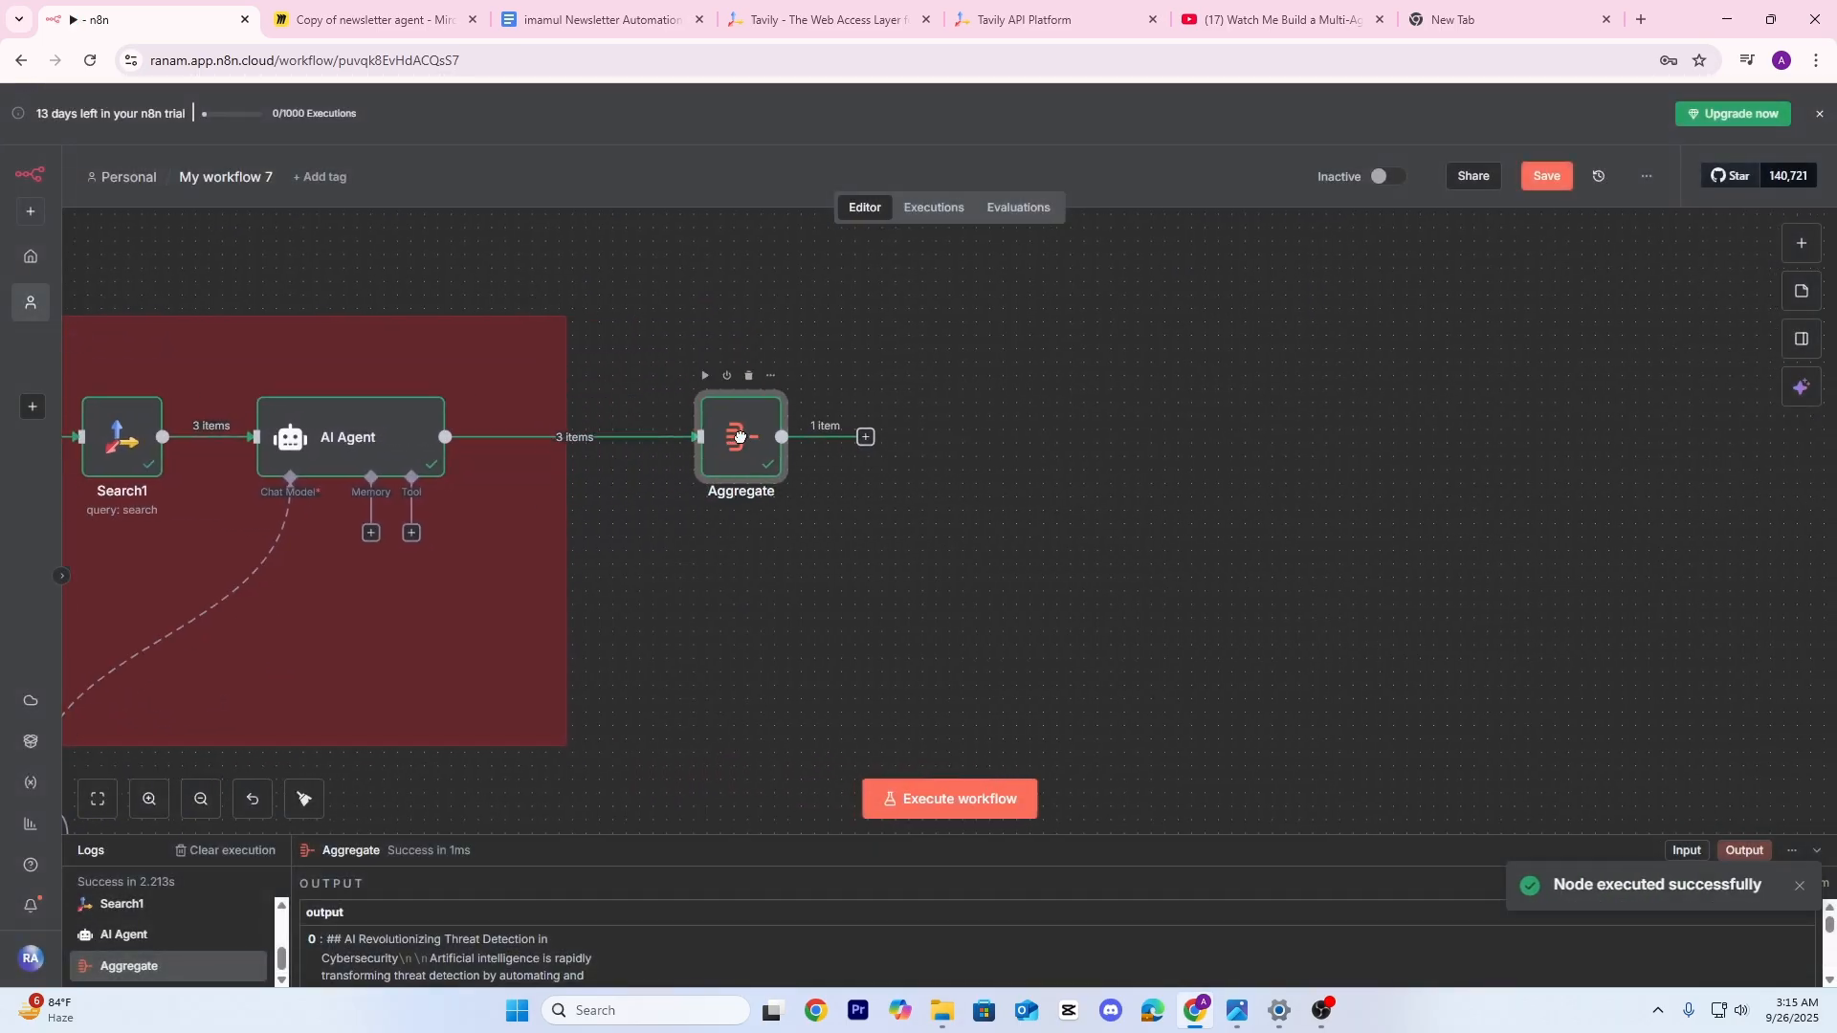
pyautogui.hscroll(2, 906, 468)
pyautogui.click(761, 445)
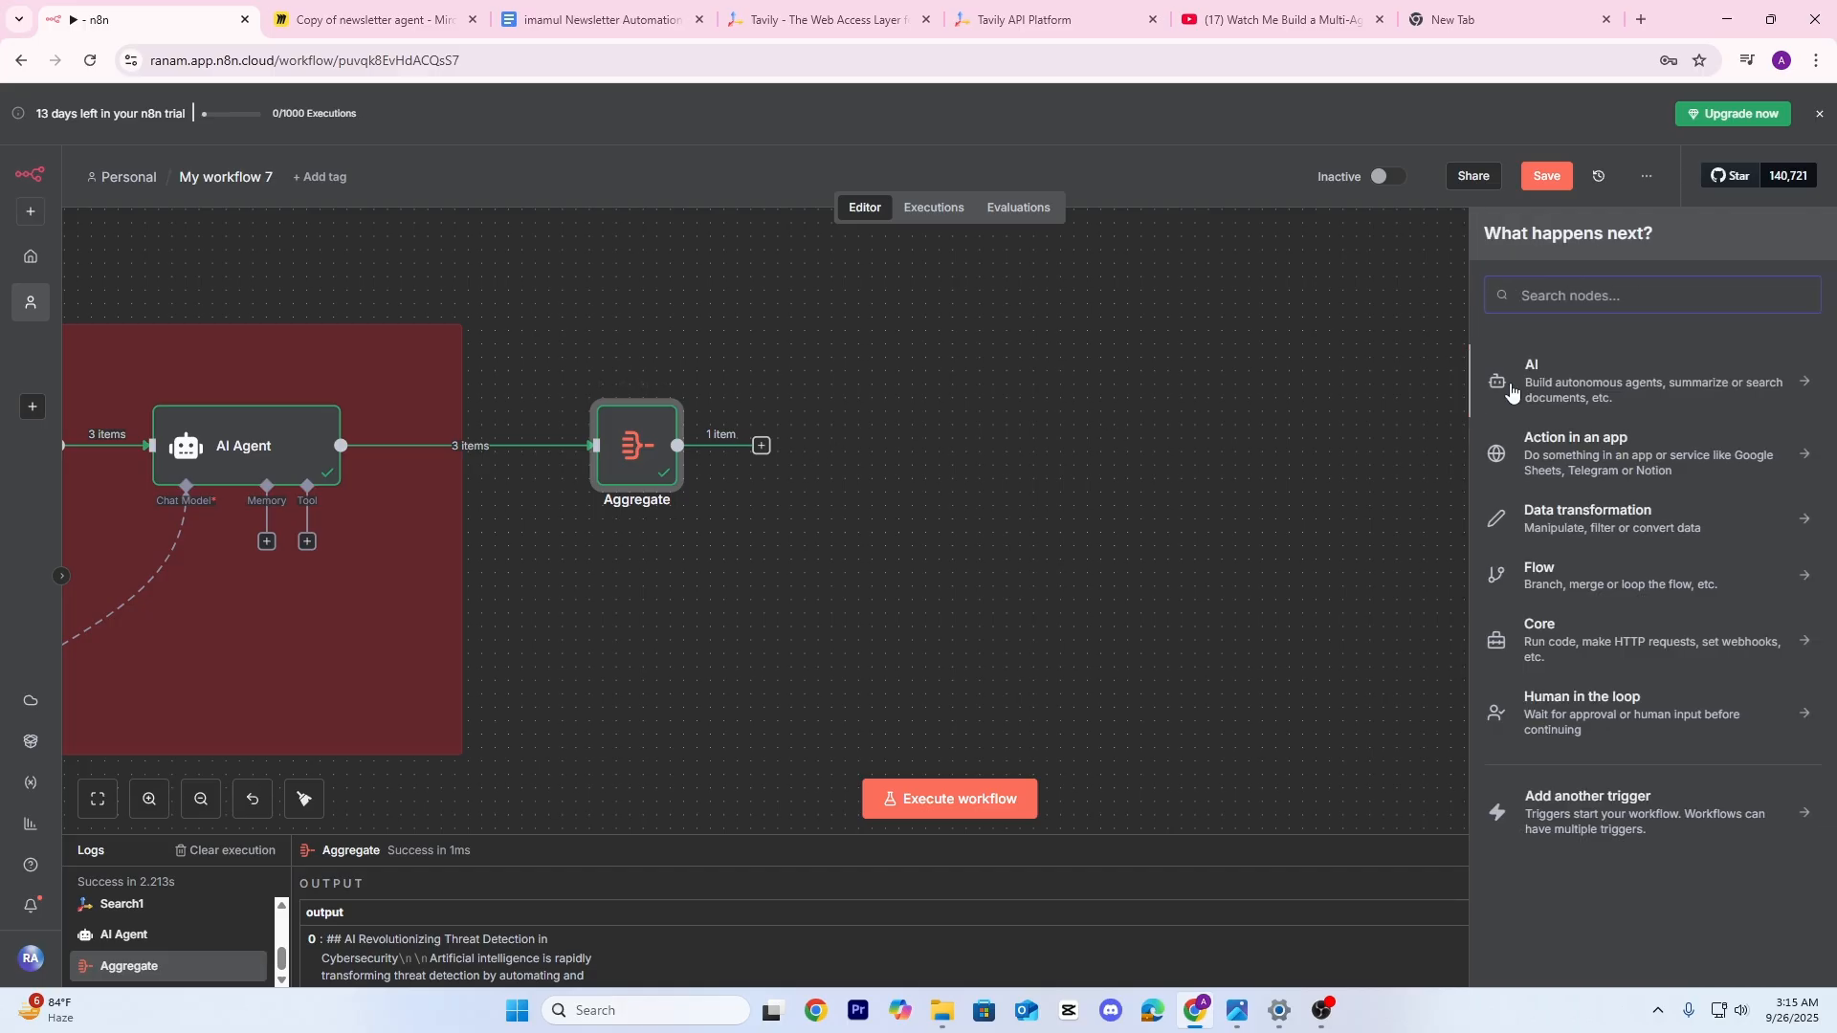
# Add an AI Agent after Aggregate with a Define below prompt set as an expression
pyautogui.write('ai')
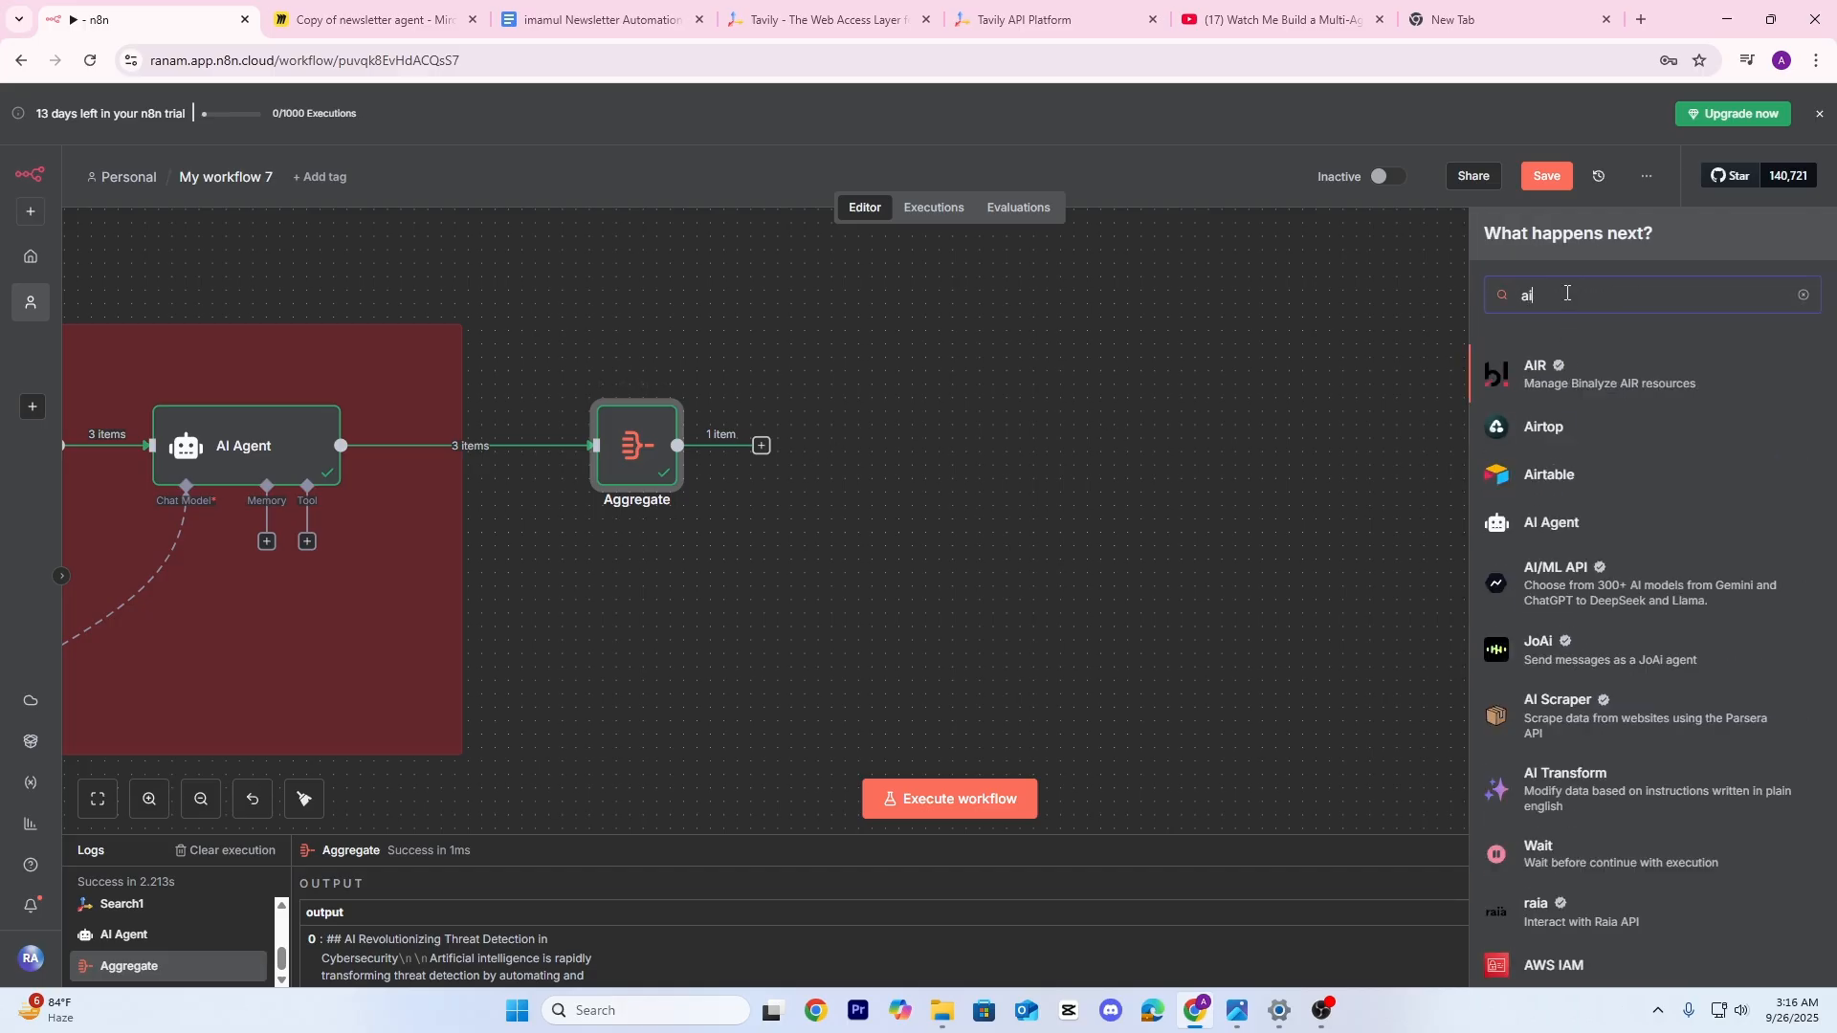
pyautogui.write(' a')
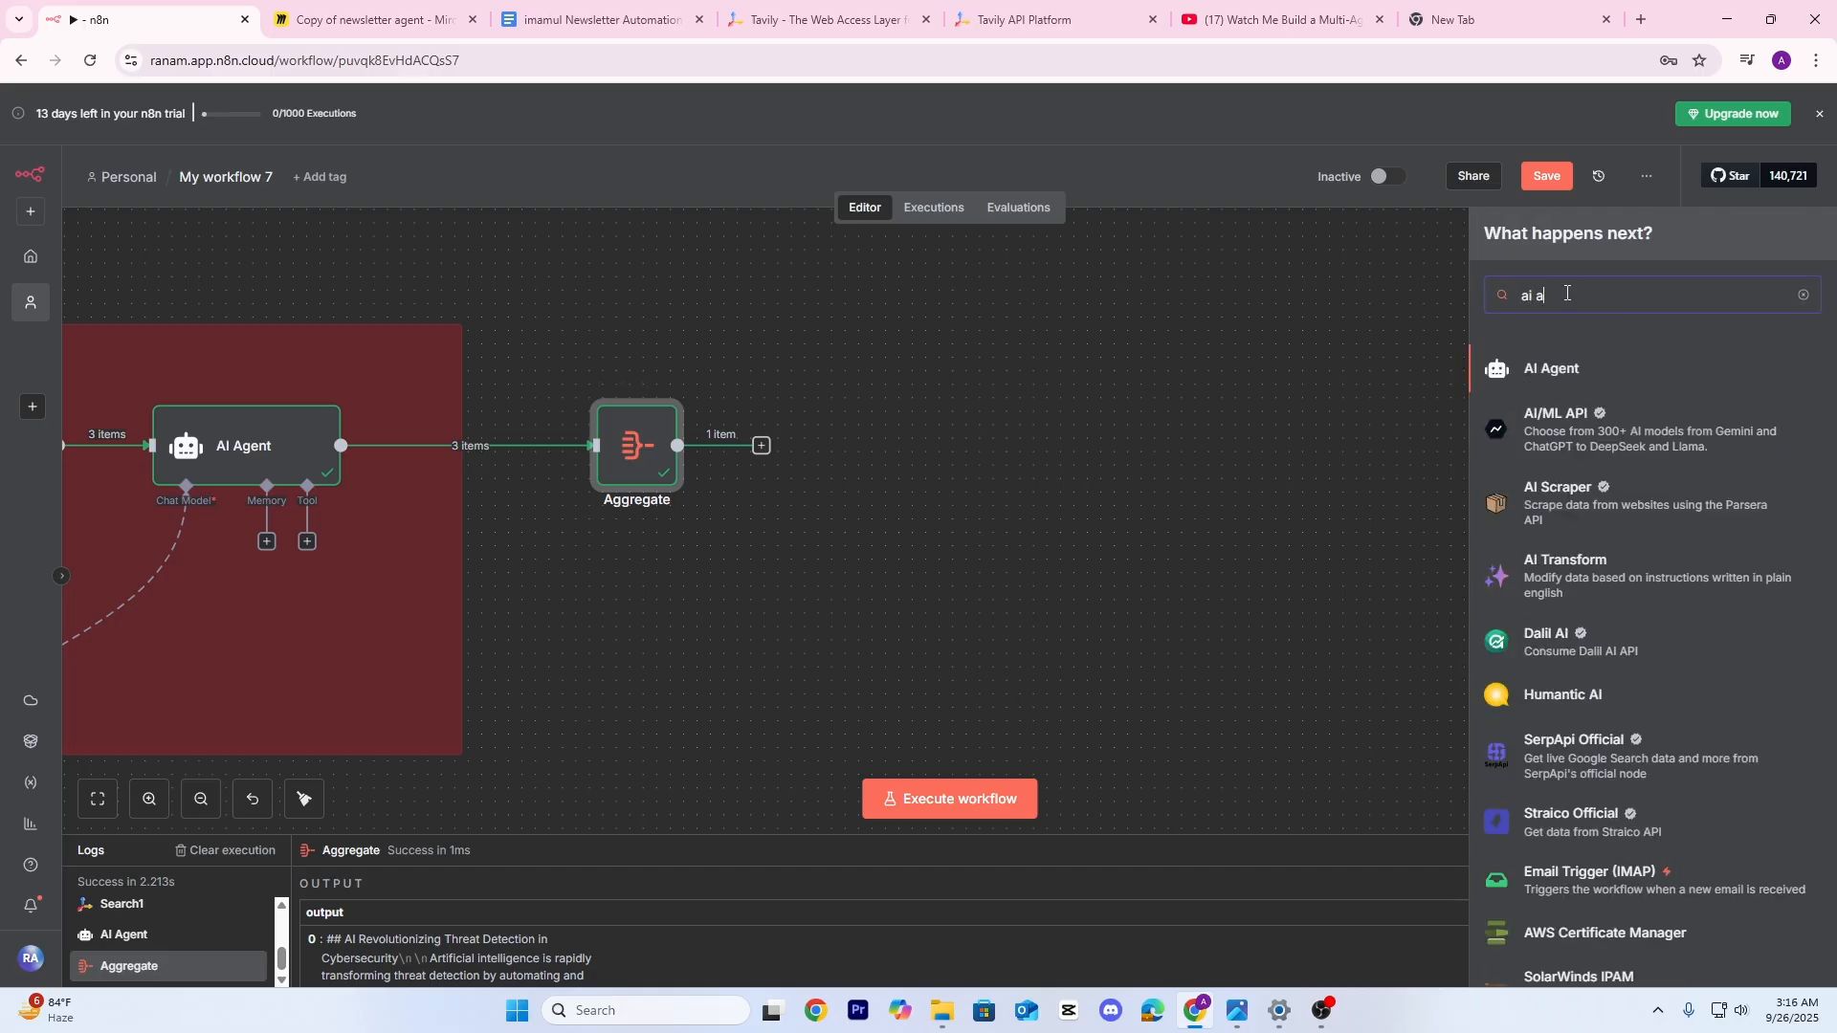
pyautogui.write('g')
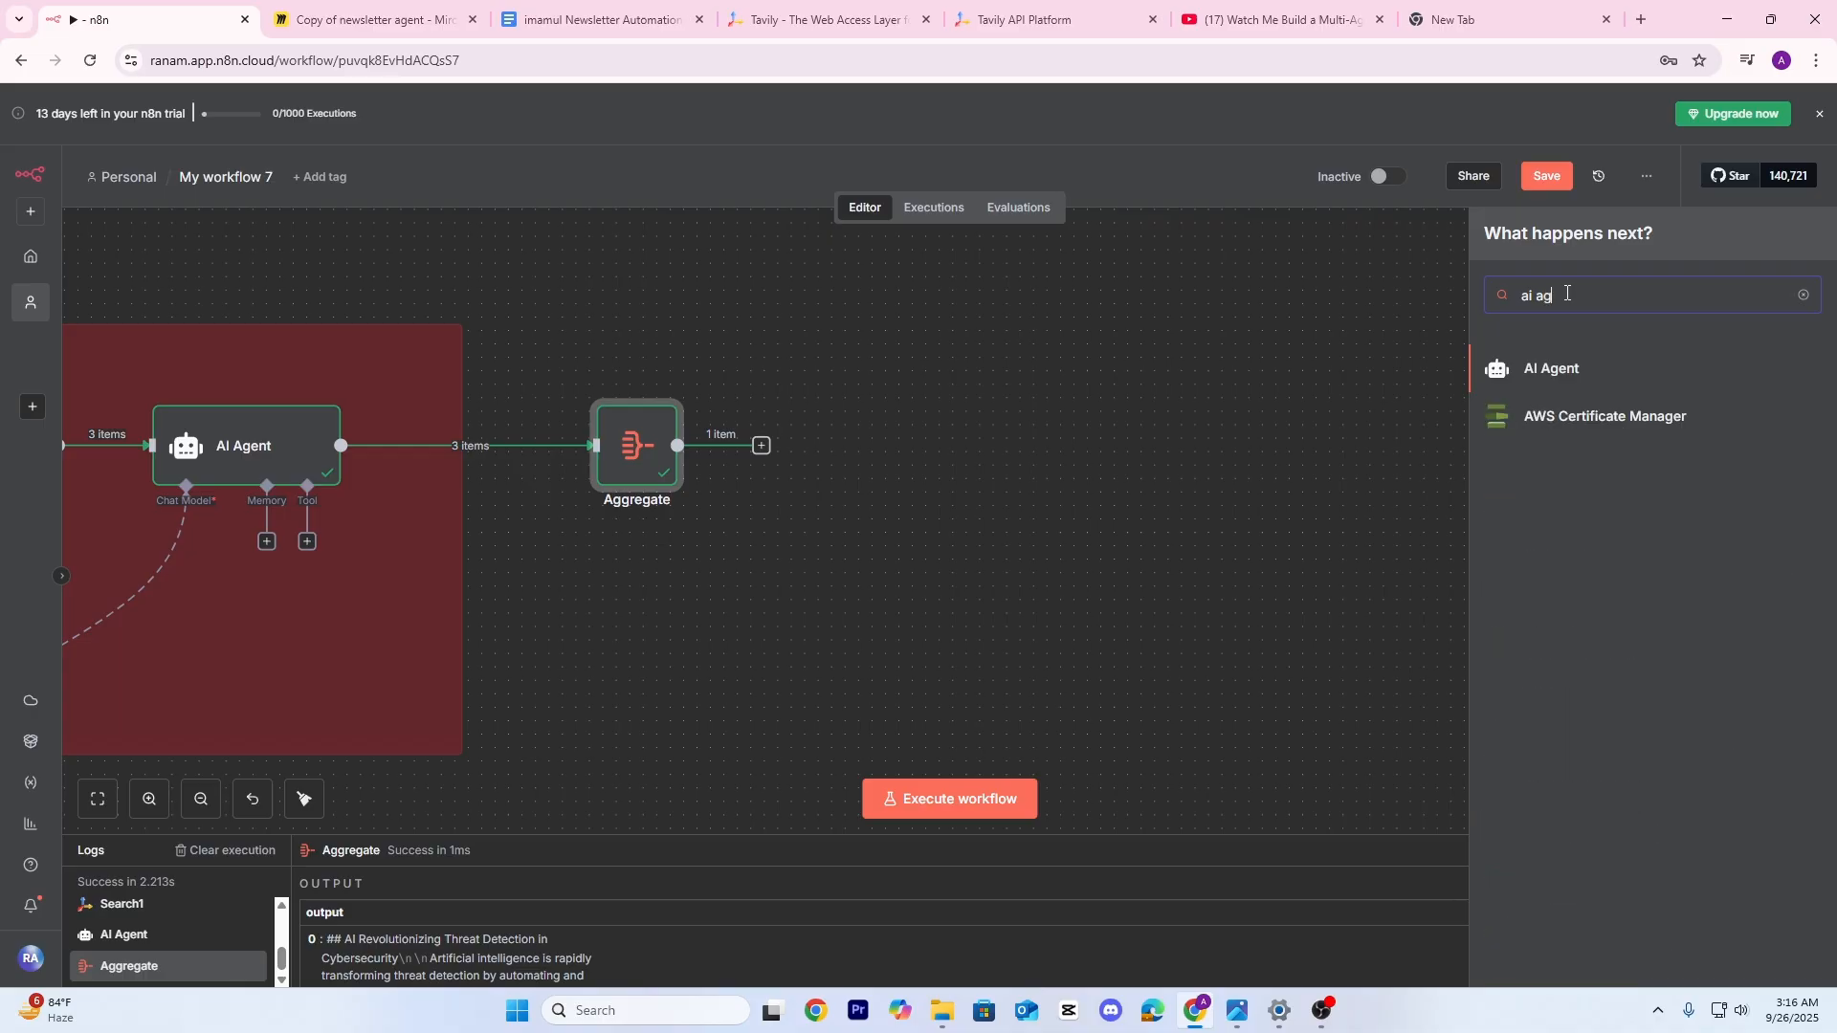
pyautogui.click(1593, 381)
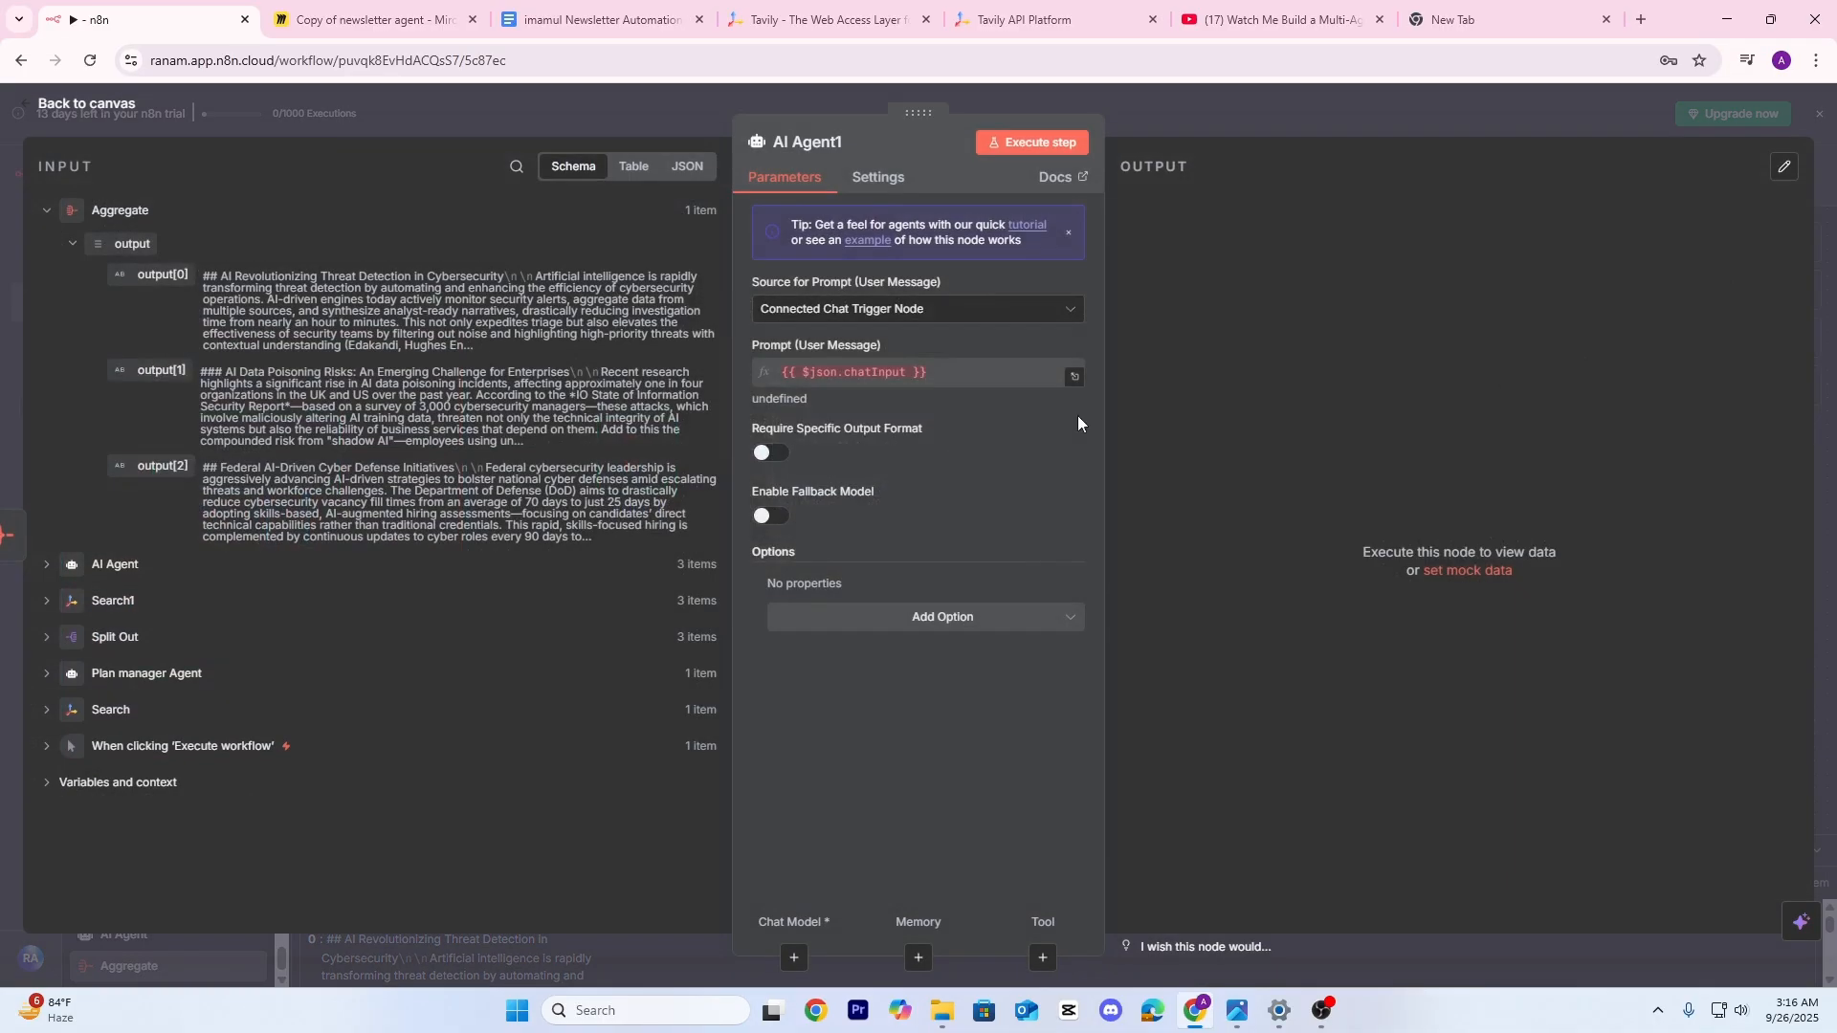
pyautogui.click(981, 316)
pyautogui.click(888, 452)
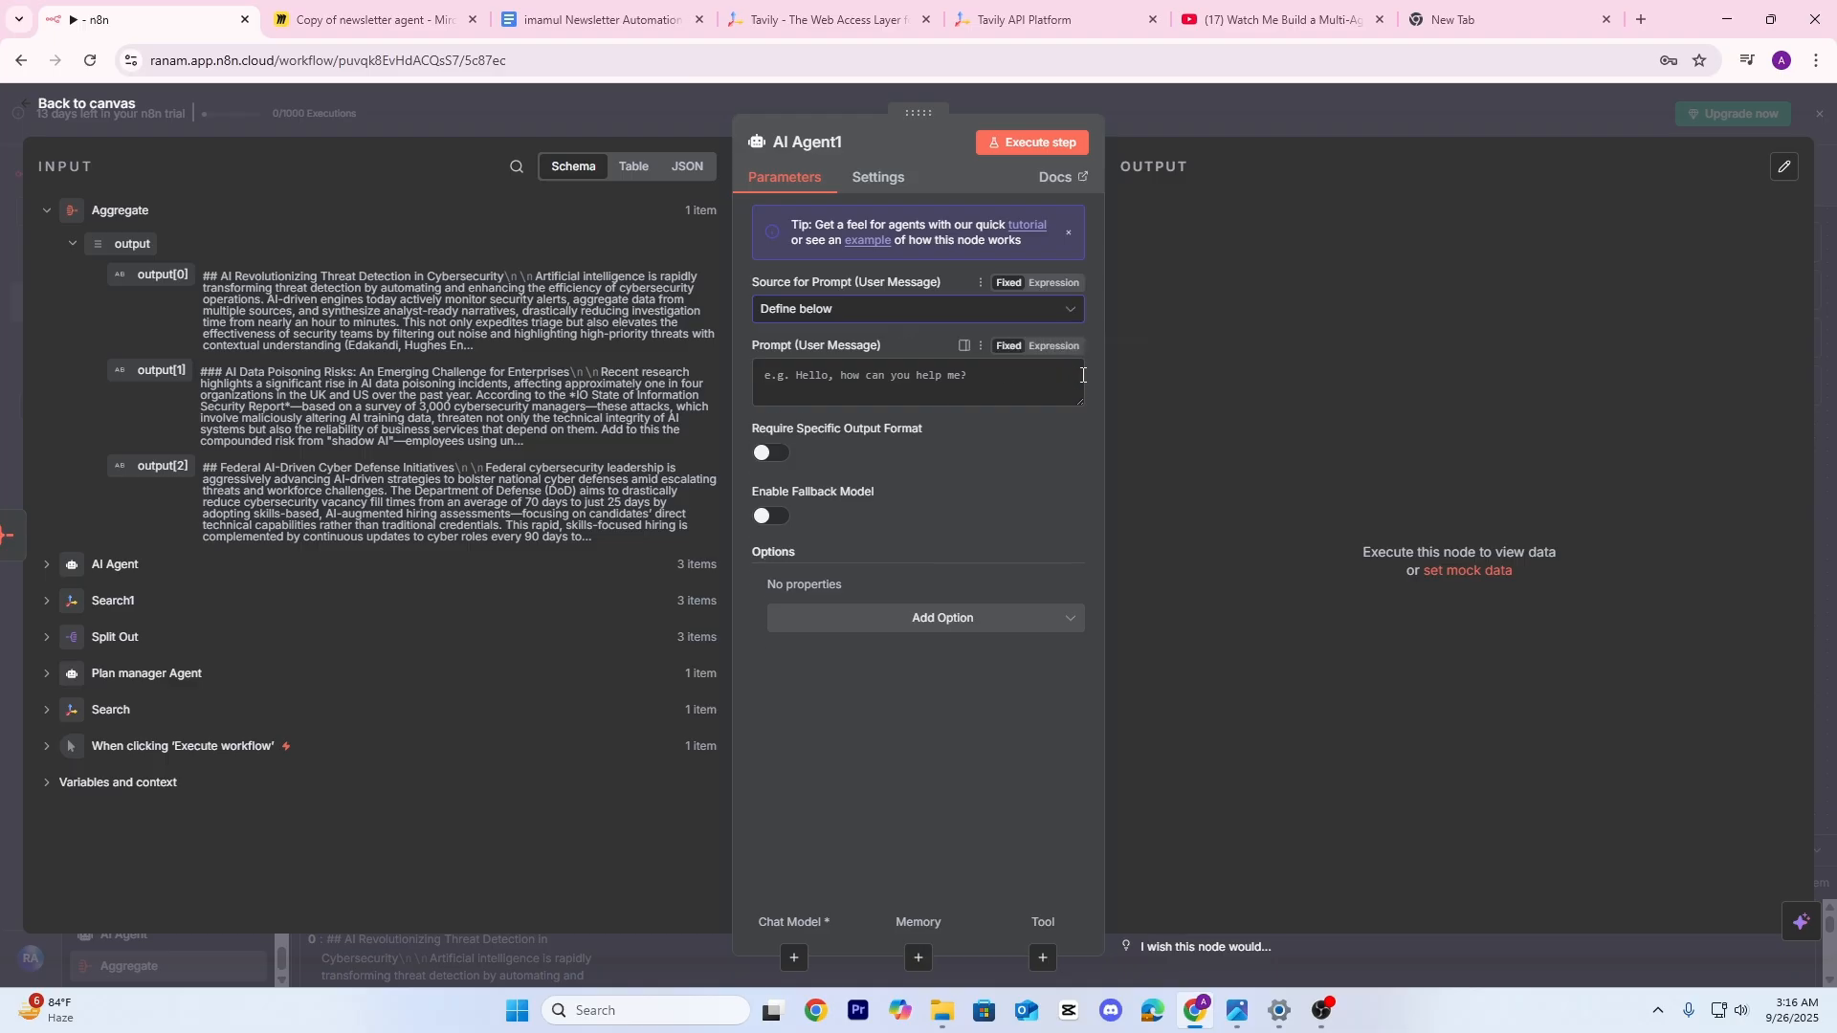
pyautogui.click(1054, 346)
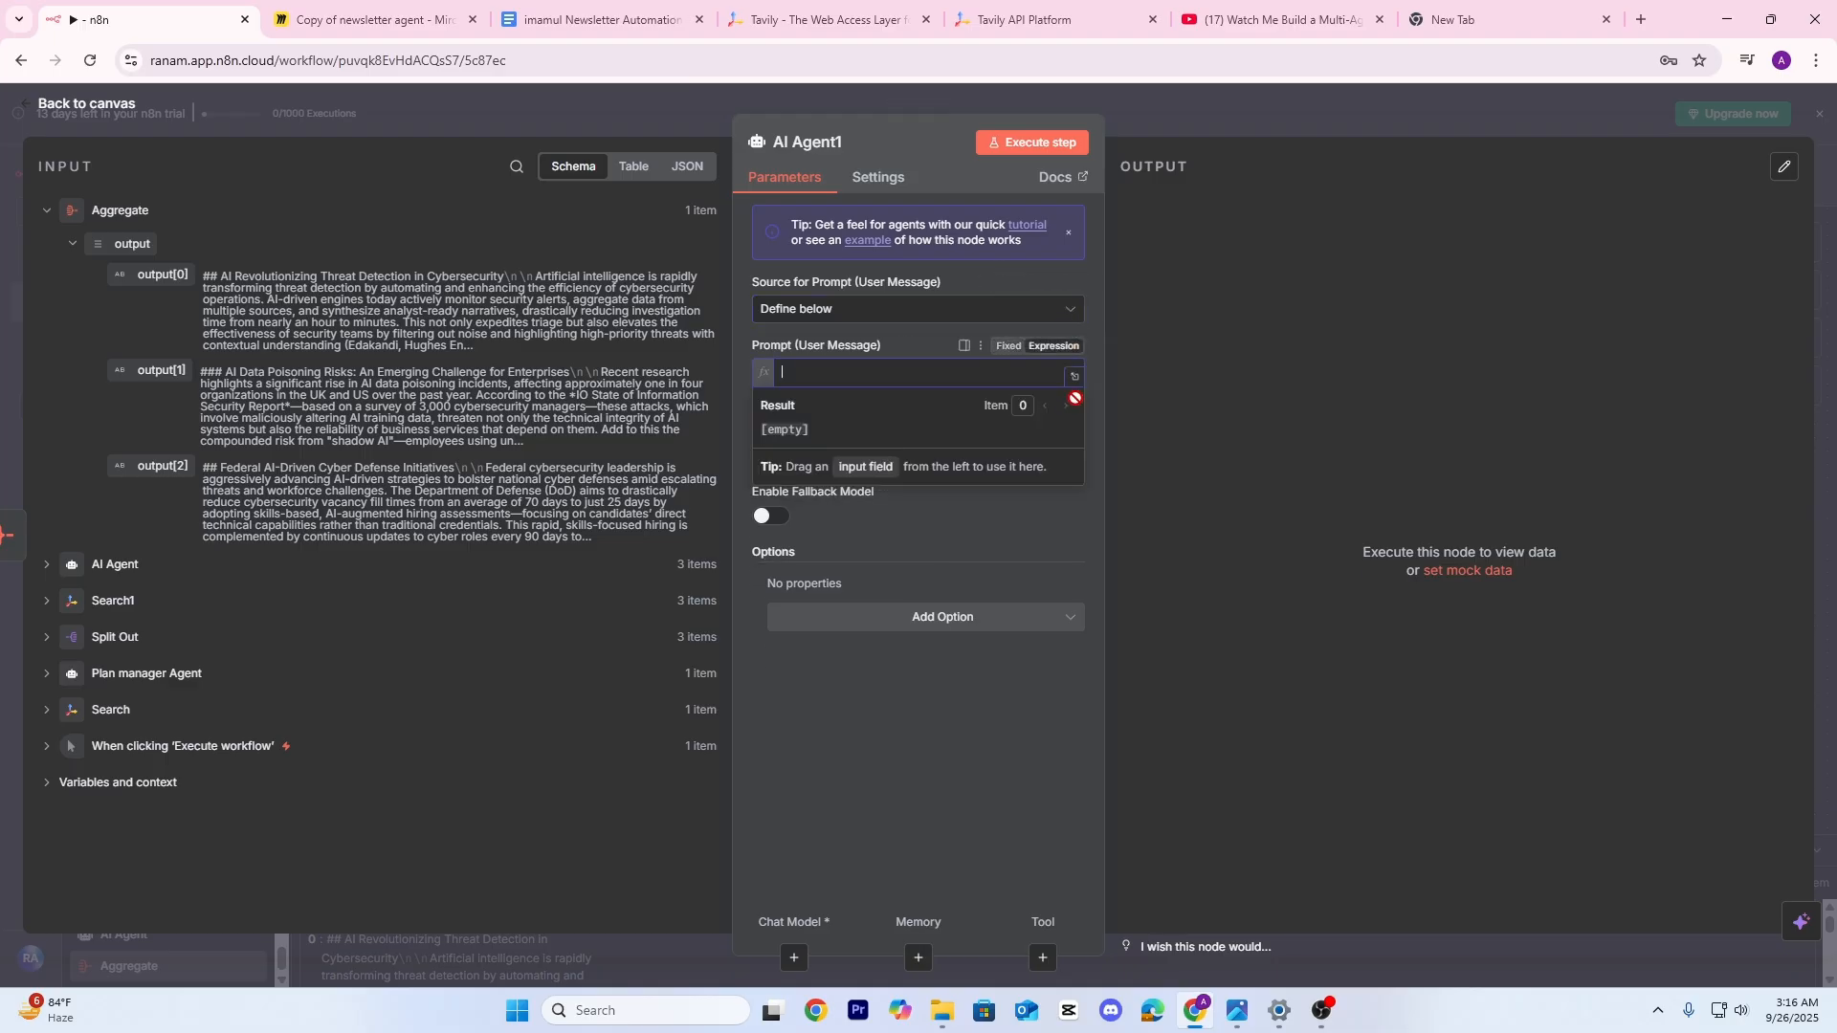
pyautogui.click(1075, 376)
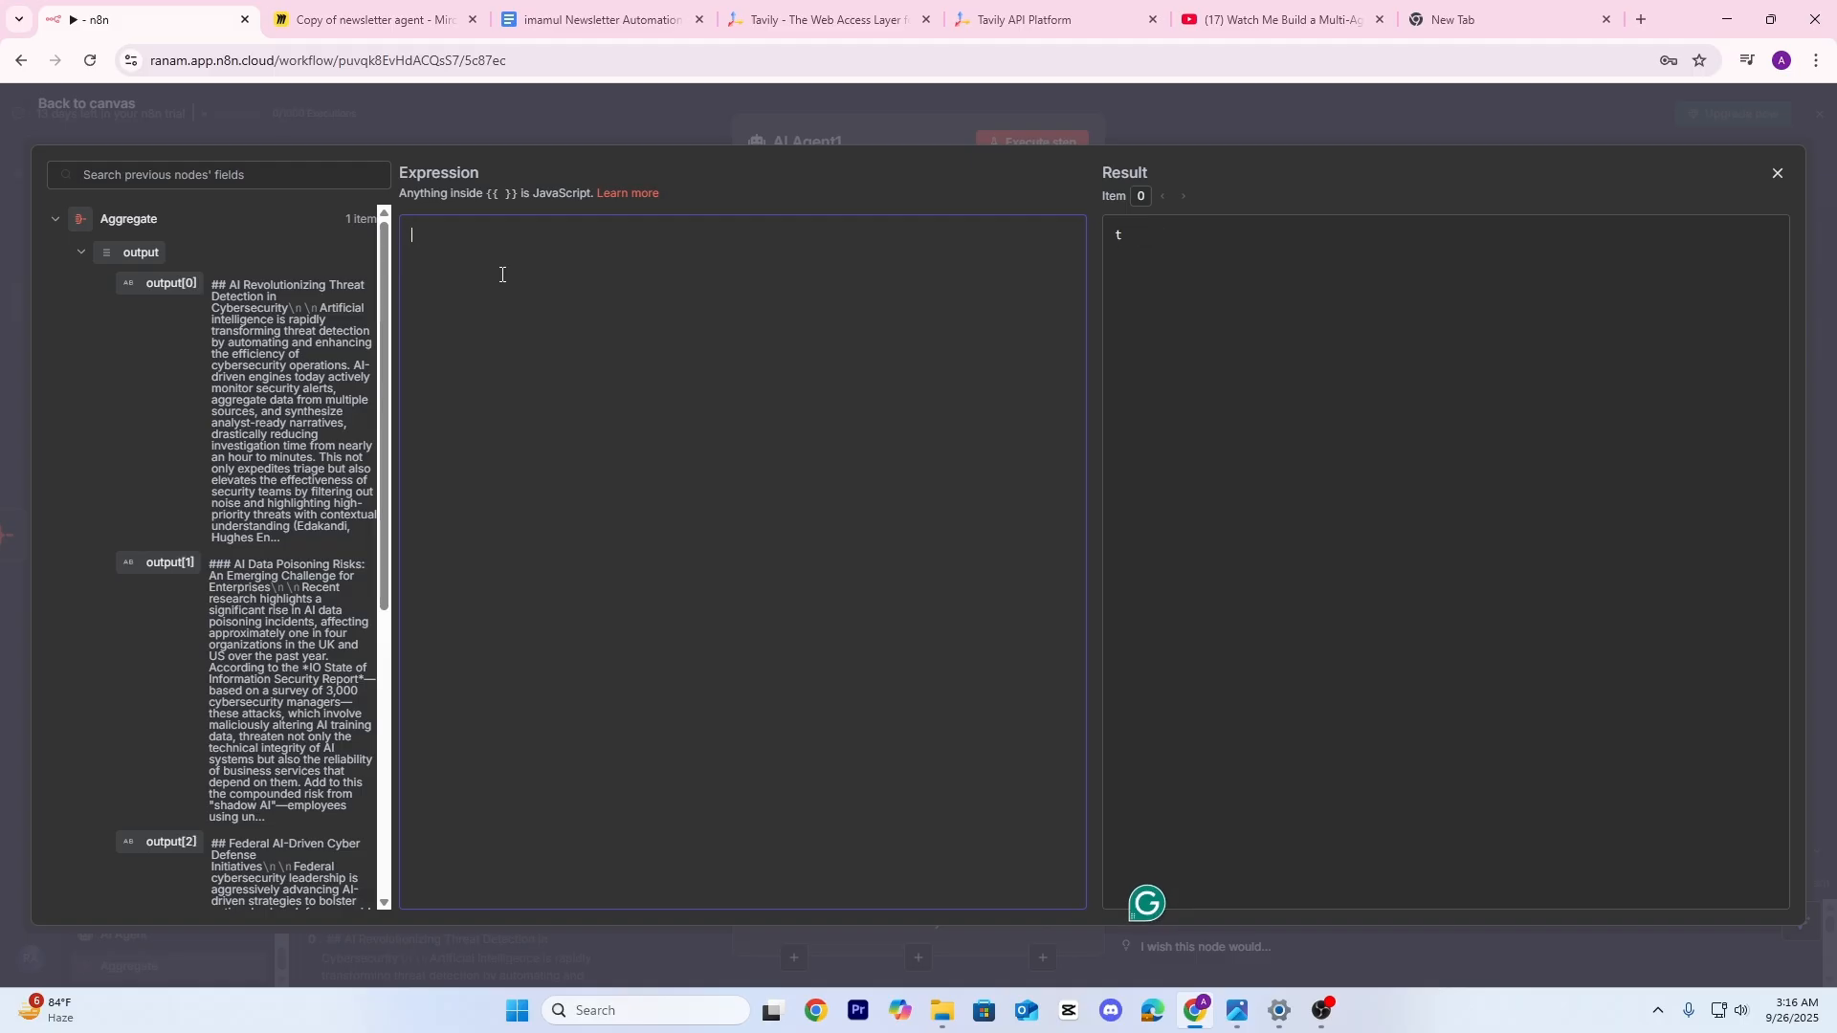
# Start the prompt with 'Title:' followed by the Plan manager Agent's planned title
pyautogui.write('Title:')
pyautogui.scroll(-5, 192, 574)
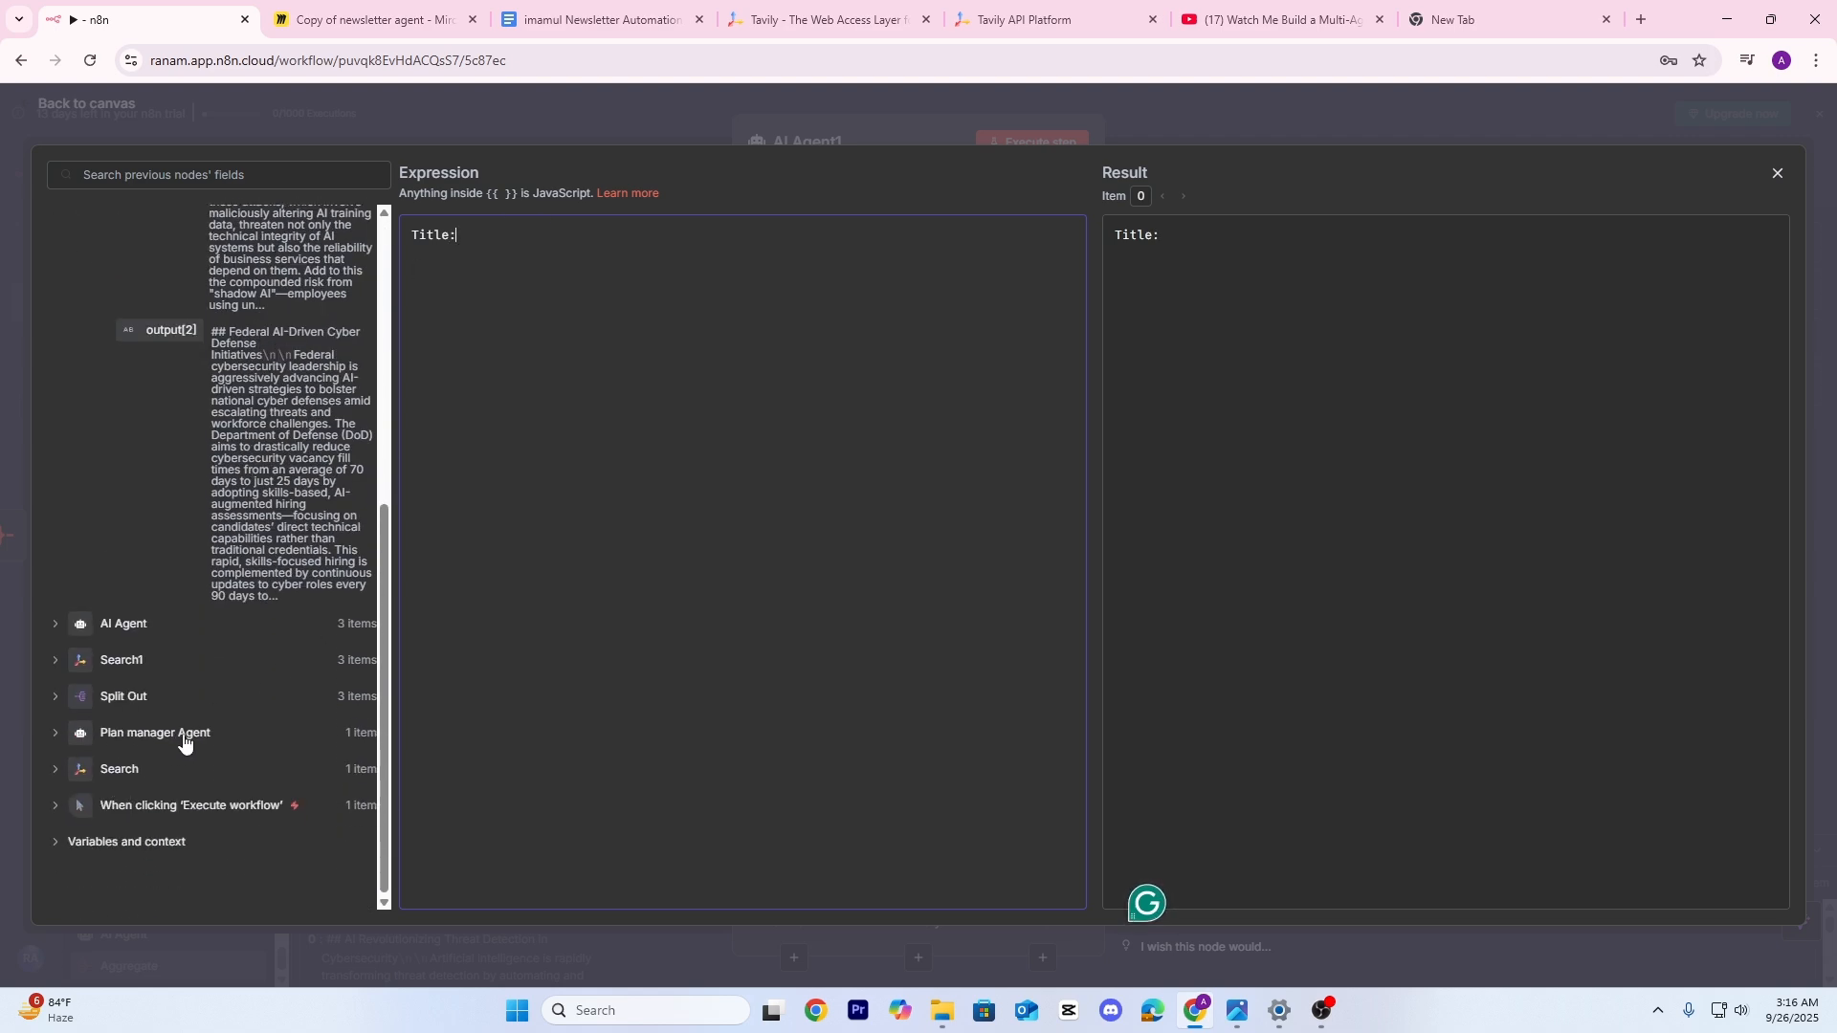
pyautogui.click(55, 734)
pyautogui.scroll(-1, 149, 728)
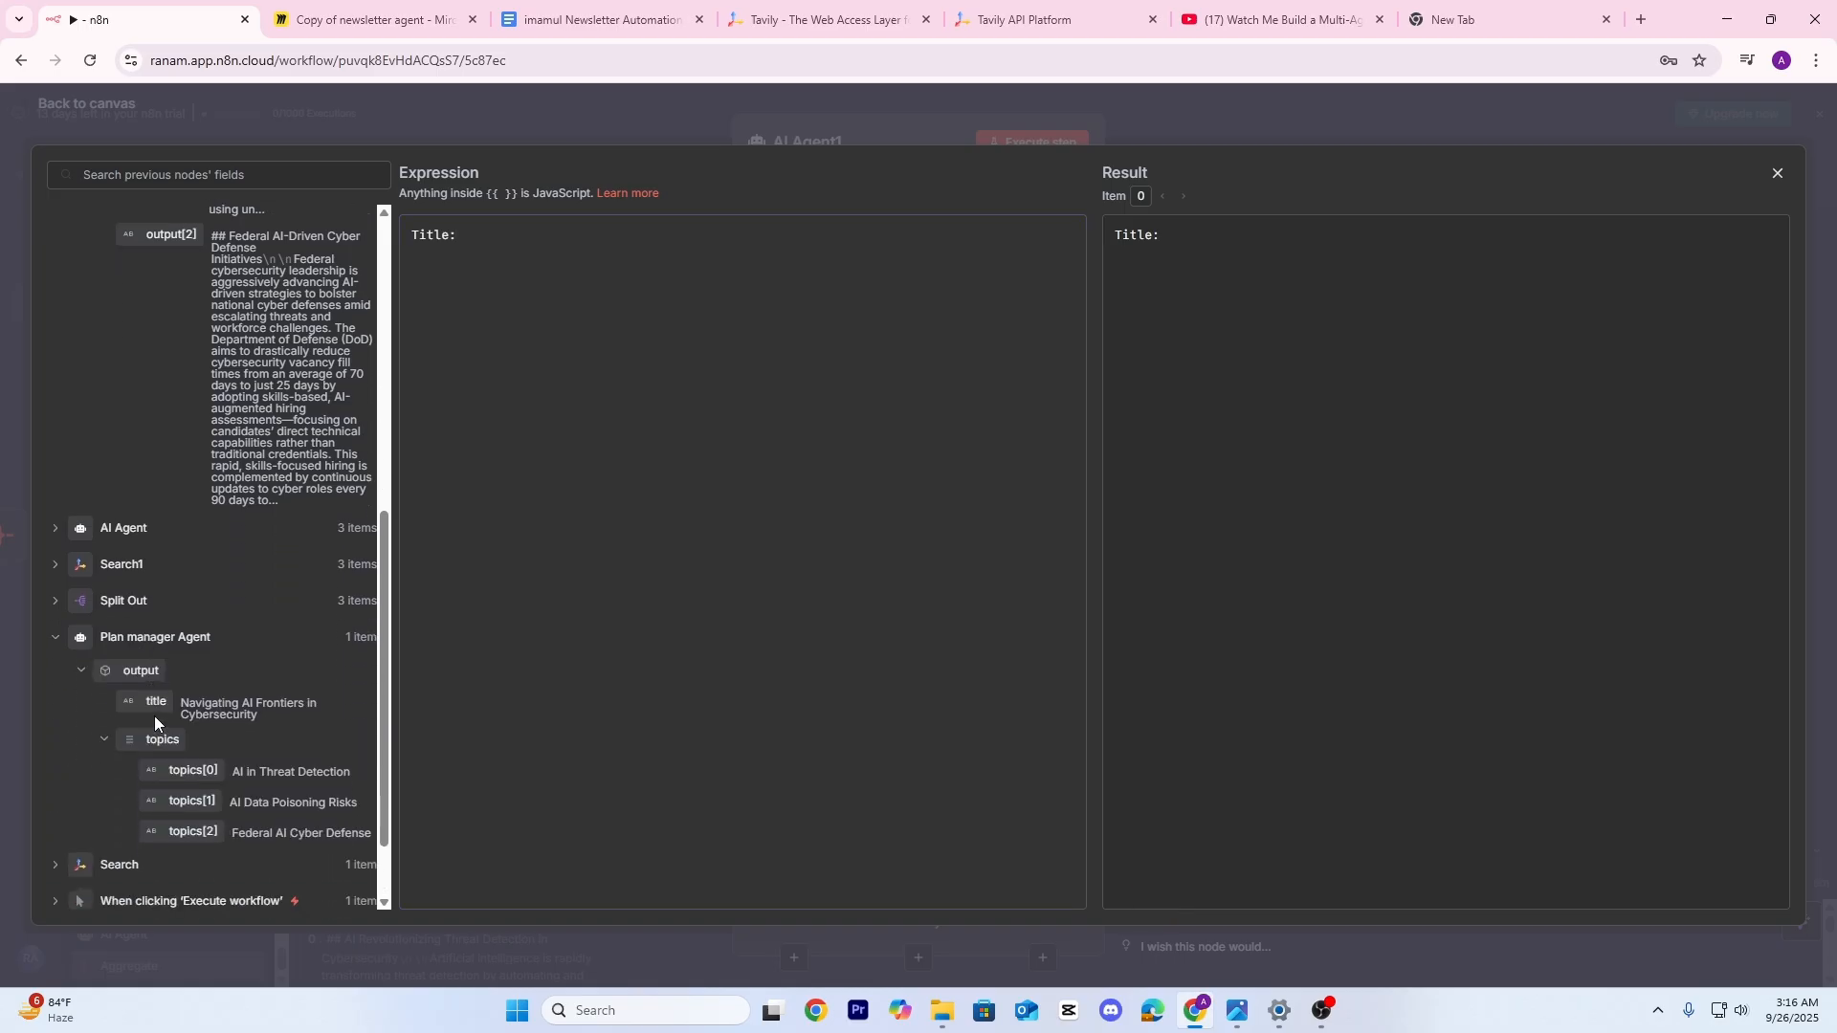
pyautogui.moveTo(152, 714); pyautogui.dragTo(498, 230)
pyautogui.click(698, 315)
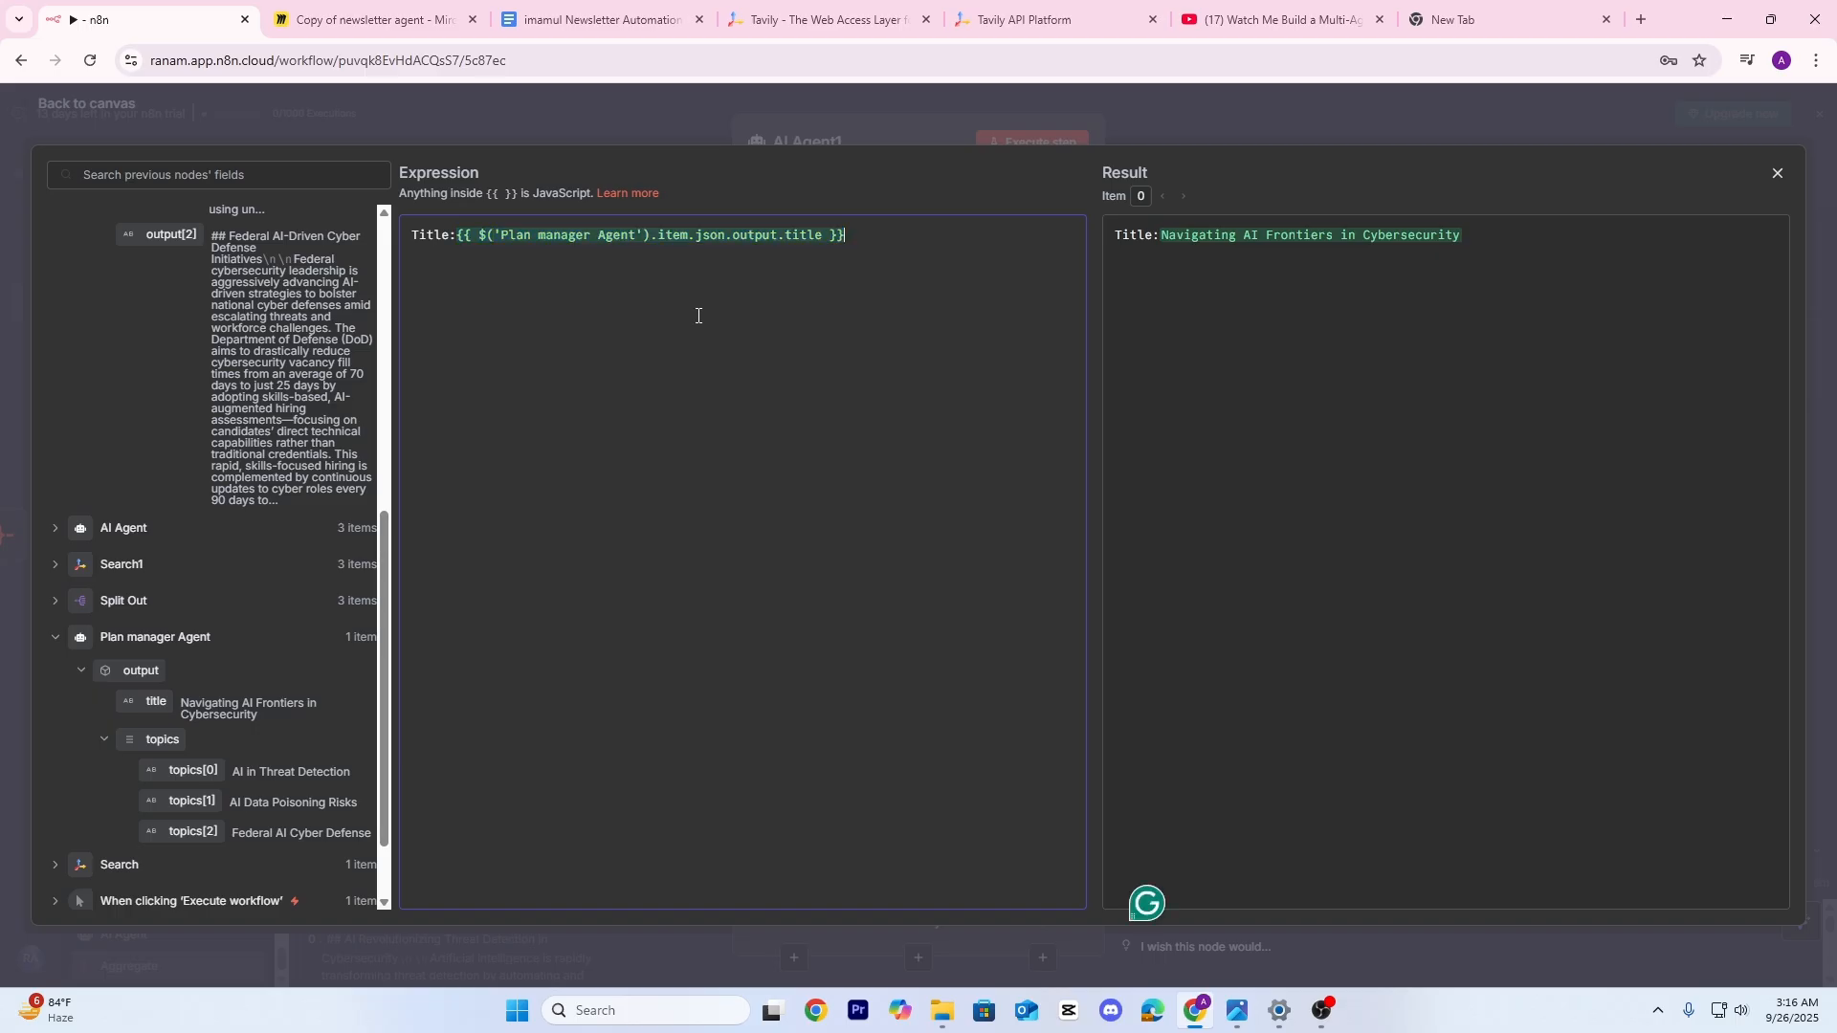
# Return to the canvas, then reopen AI Agent1's prompt in the expression editor
pyautogui.click(601, 102)
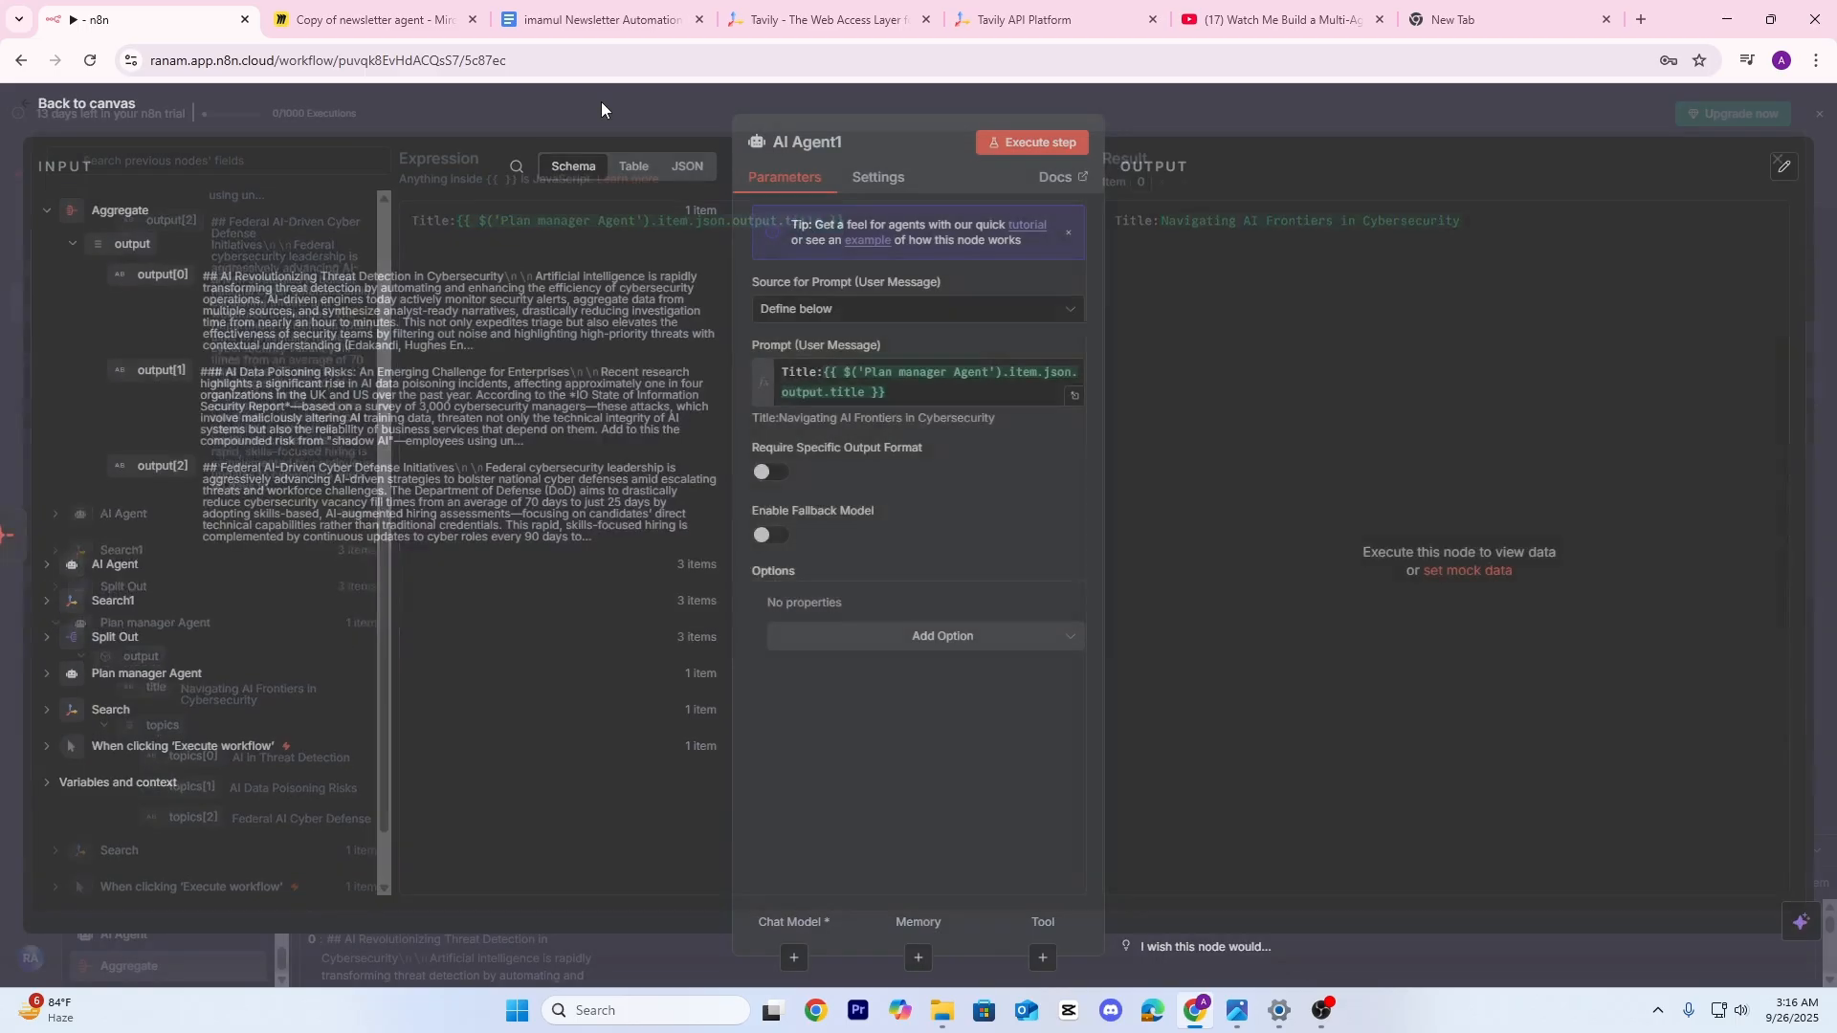
pyautogui.click(601, 101)
pyautogui.moveTo(683, 566); pyautogui.dragTo(1284, 528)
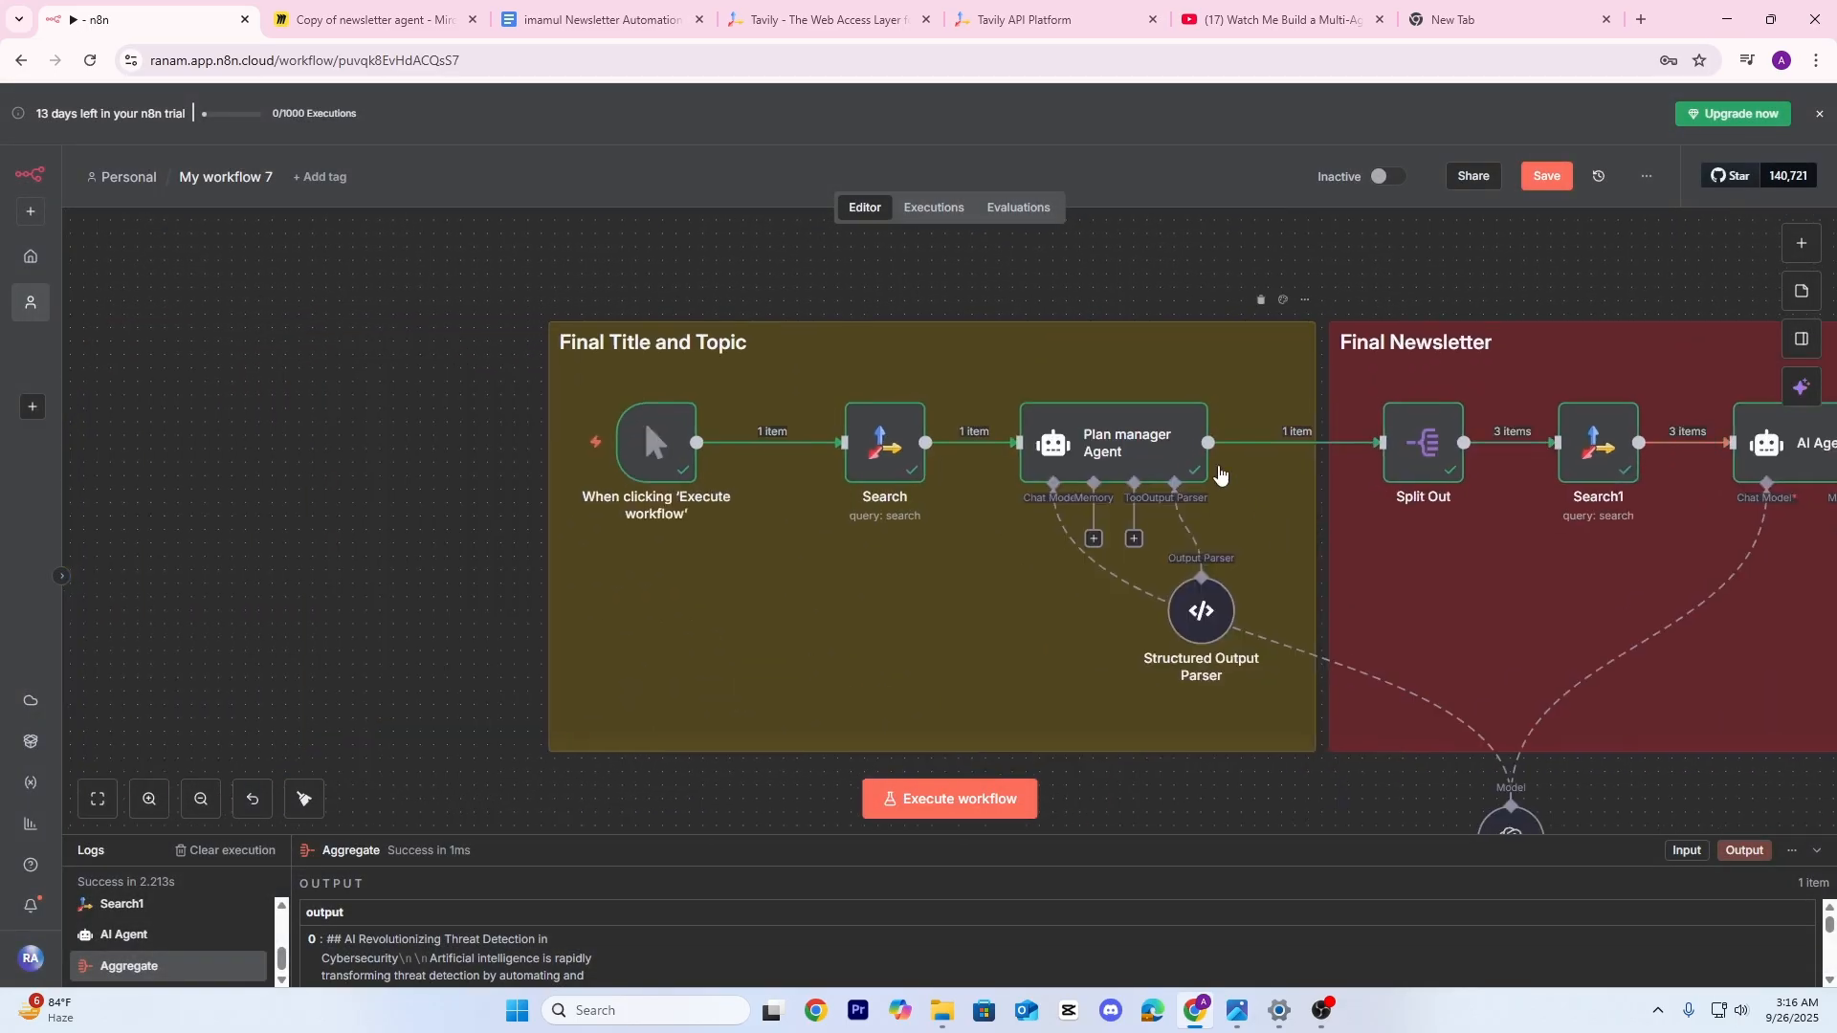
pyautogui.moveTo(1170, 260); pyautogui.dragTo(209, 318)
pyautogui.moveTo(1306, 355); pyautogui.dragTo(665, 329)
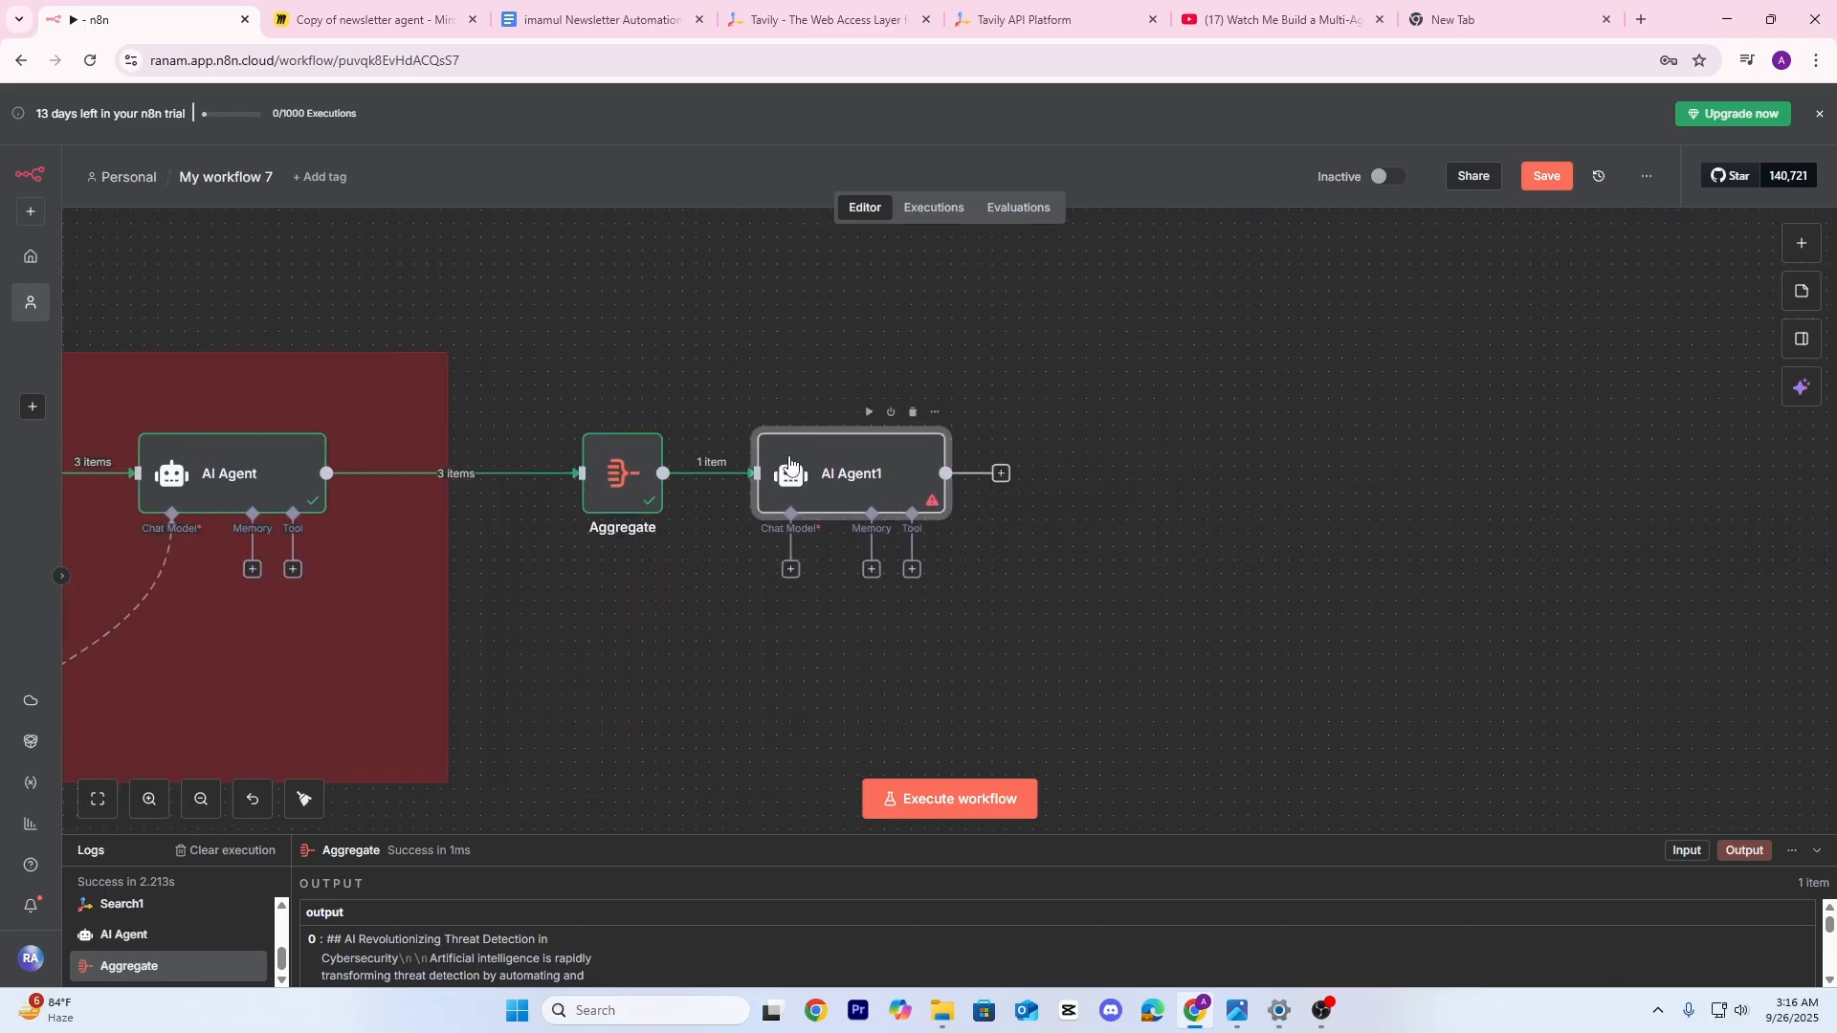
pyautogui.doubleClick(794, 474)
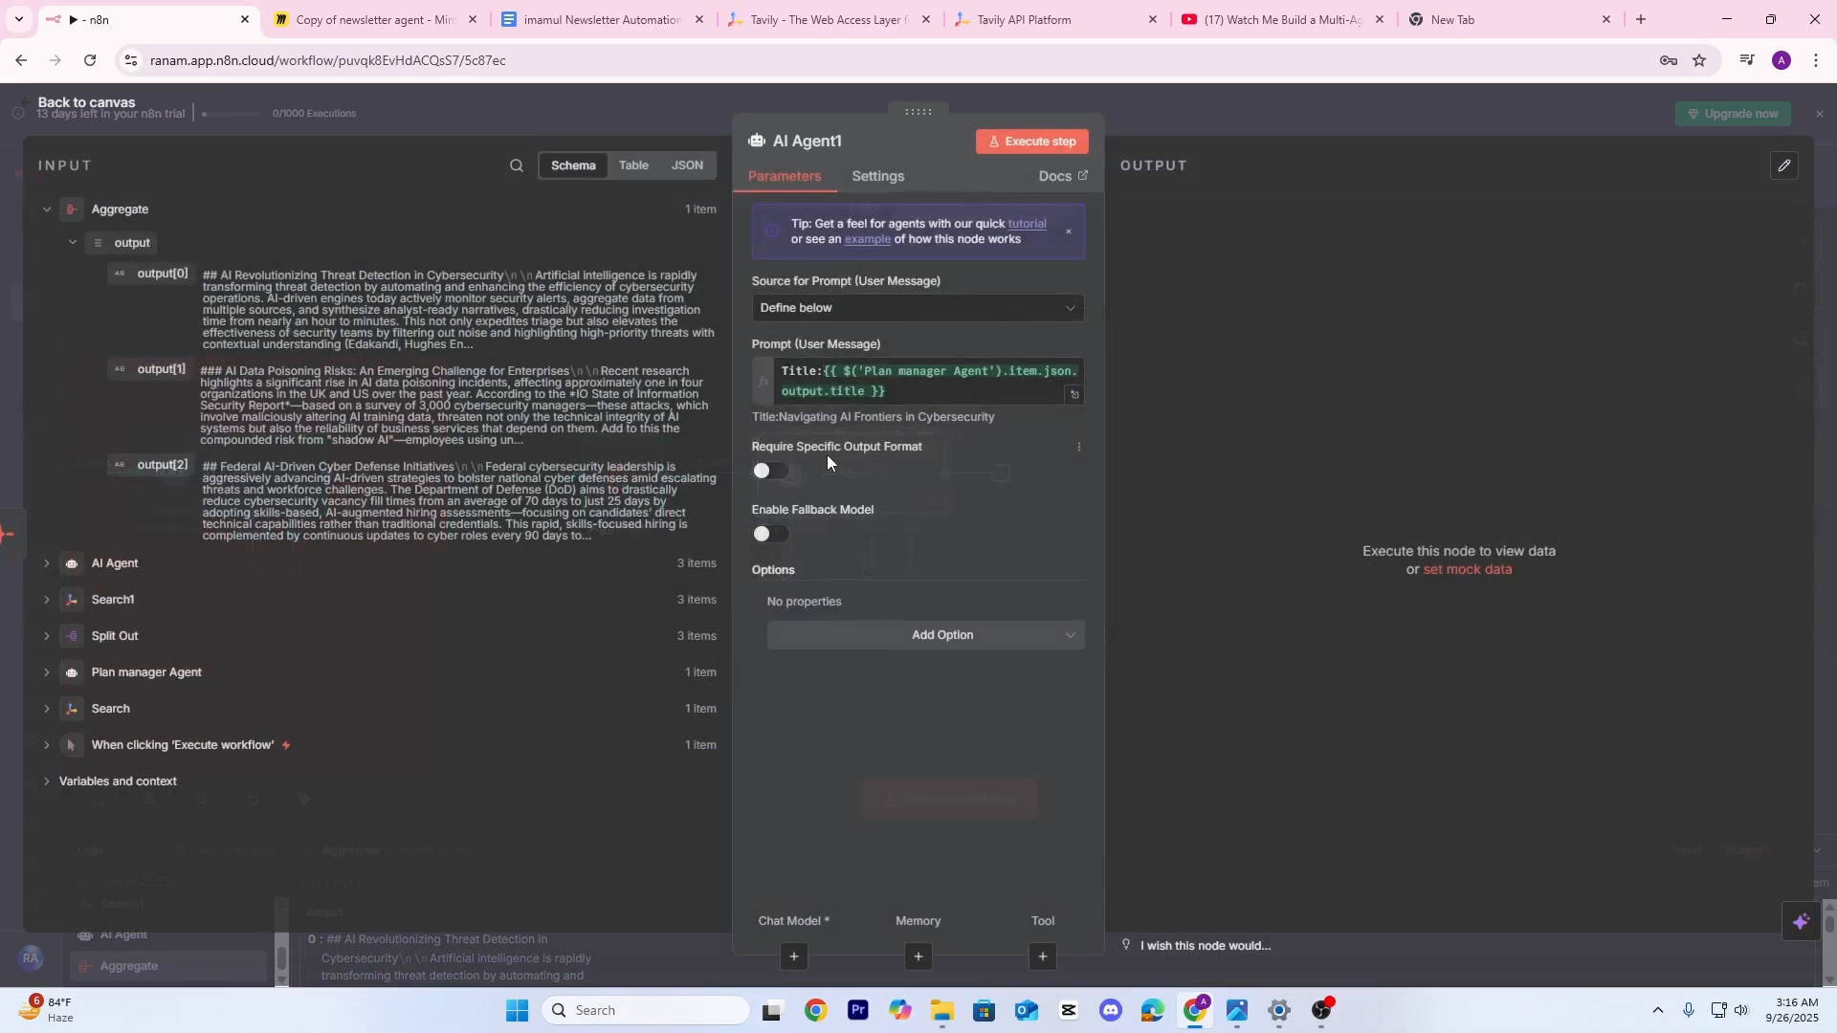
pyautogui.click(1075, 395)
# Add the three sections output[0], output[1] and output[2] on lines below the title
pyautogui.click(878, 240)
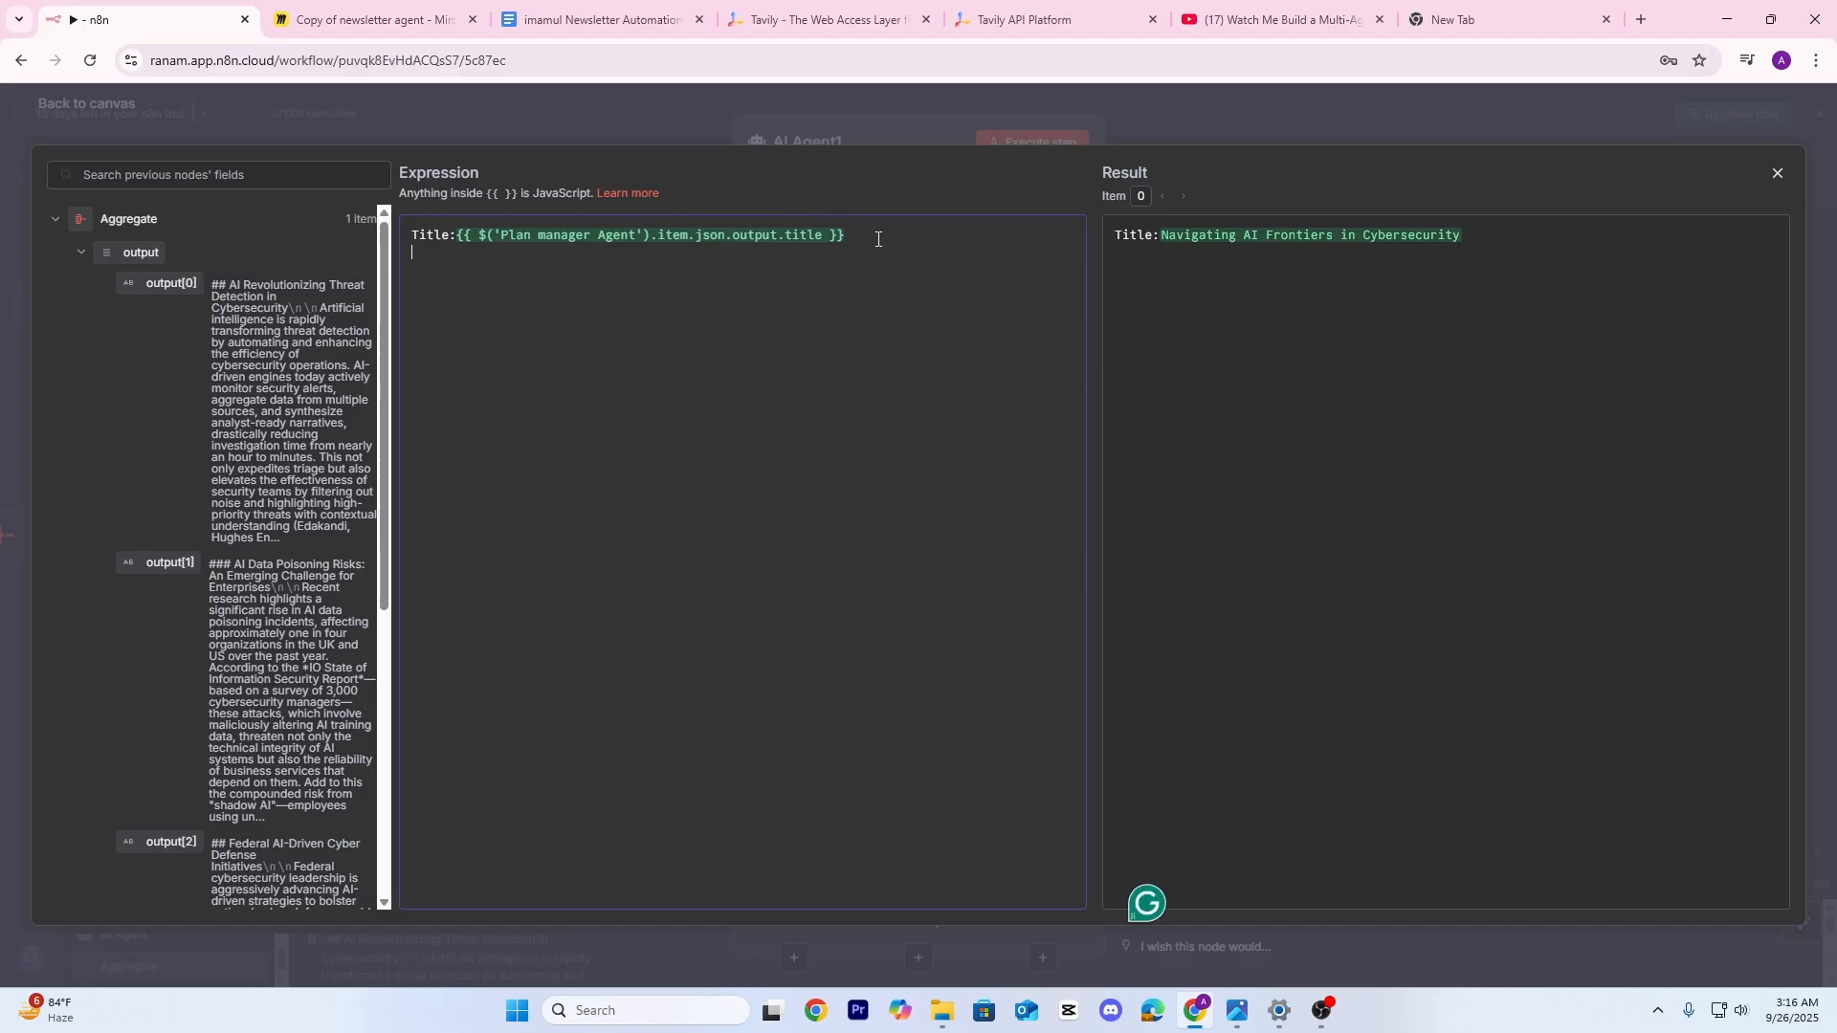
pyautogui.press('Return')
pyautogui.moveTo(165, 295); pyautogui.dragTo(541, 266)
pyautogui.click(654, 273)
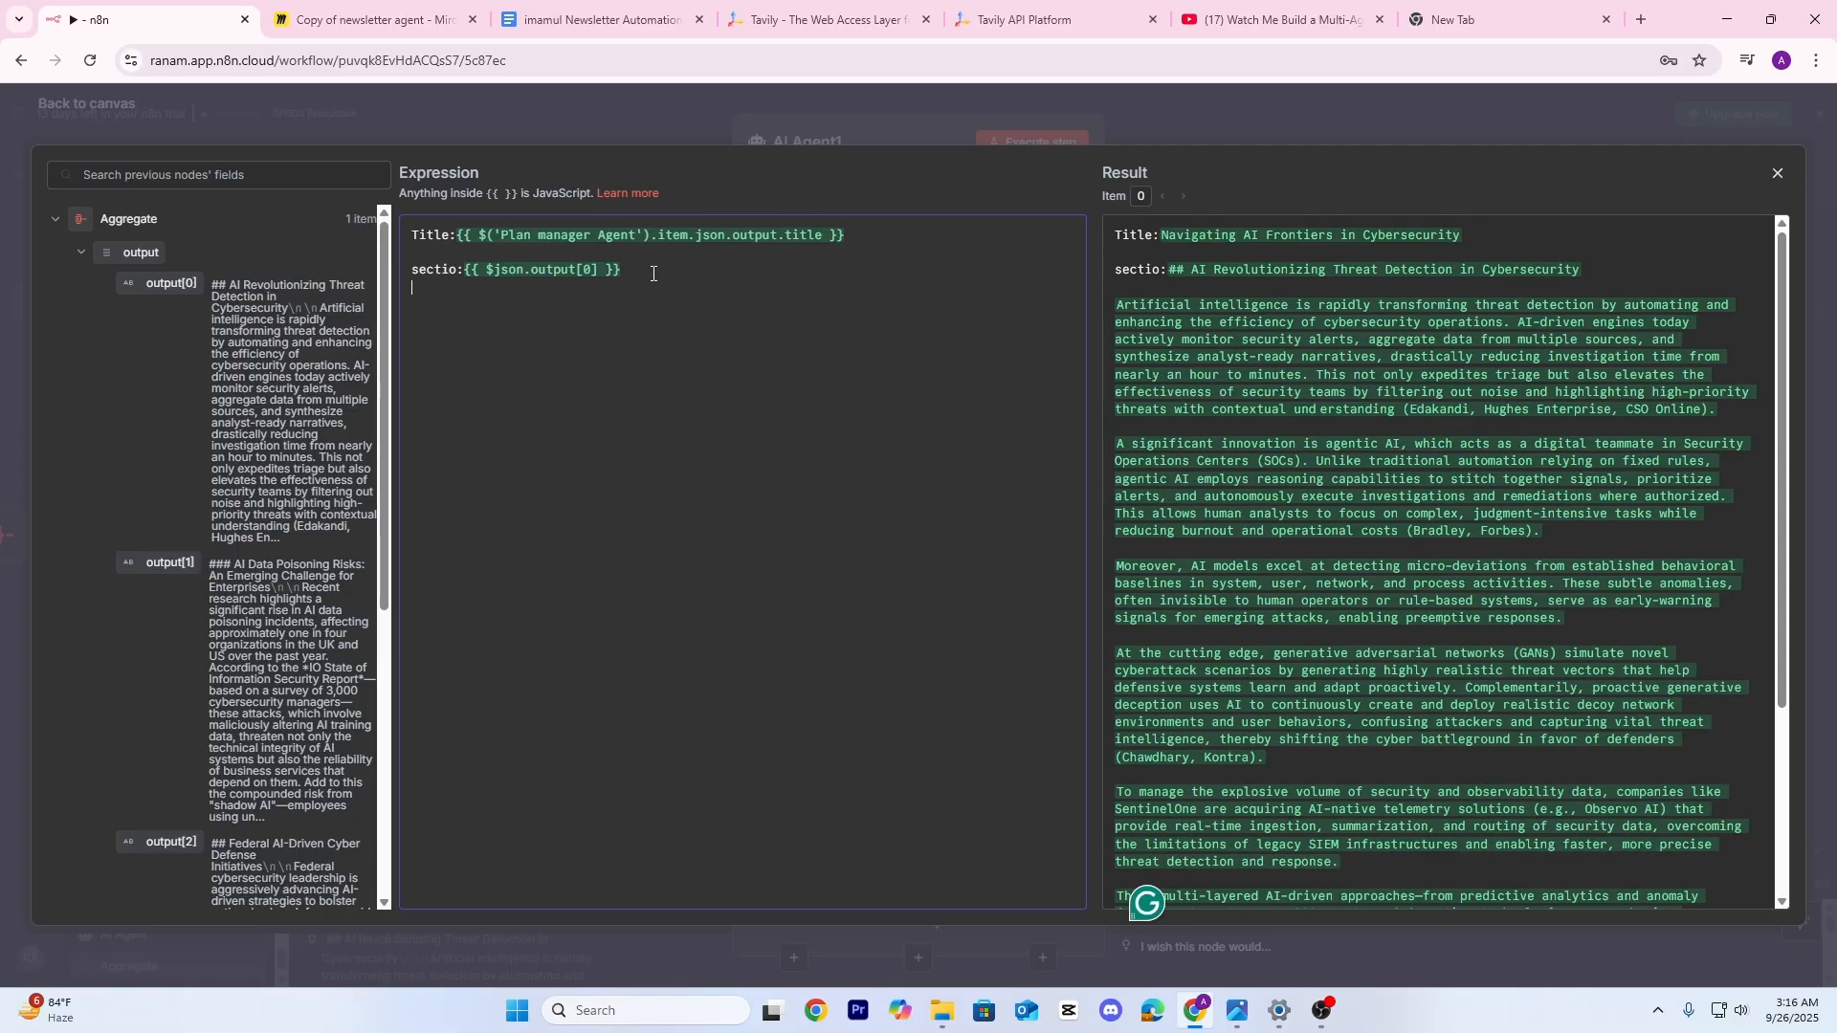
pyautogui.moveTo(162, 562); pyautogui.dragTo(590, 297)
pyautogui.click(591, 297)
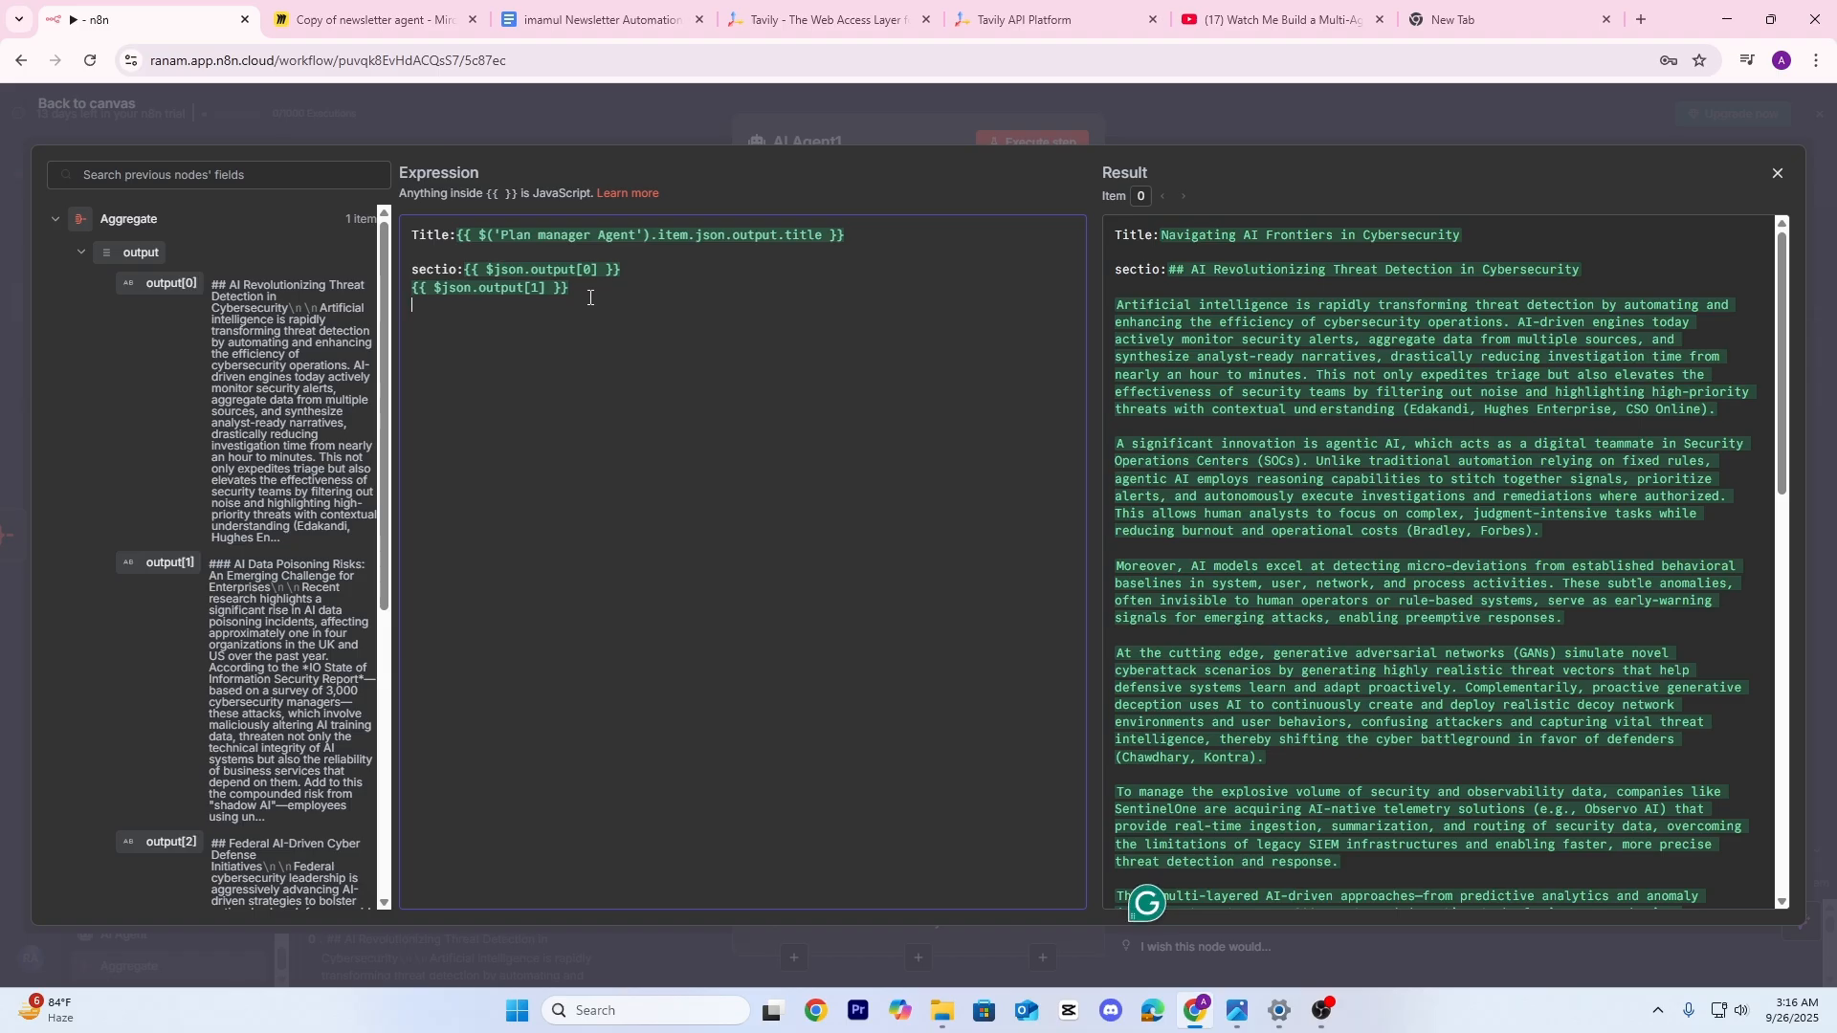
pyautogui.moveTo(163, 842); pyautogui.dragTo(513, 304)
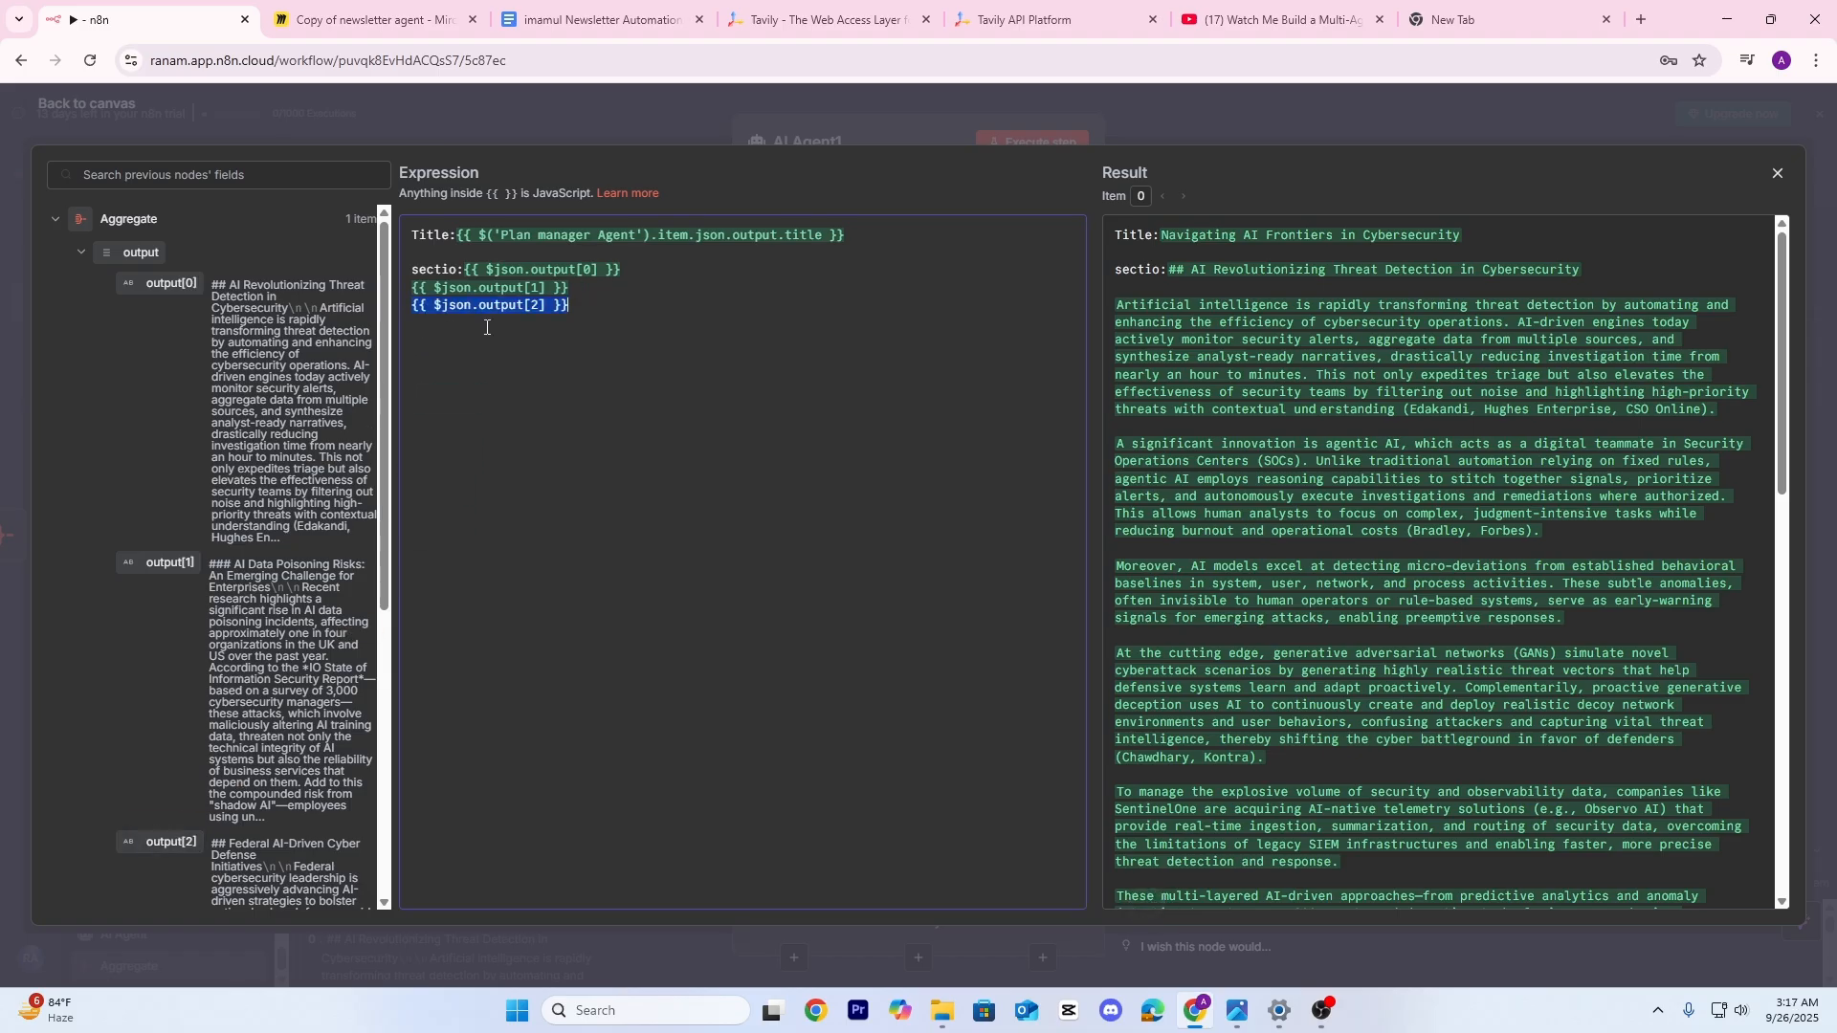
pyautogui.click(616, 315)
# Replace the indexed sections with the whole output joined by "/n/n/n"
pyautogui.scroll(-7, 1211, 481)
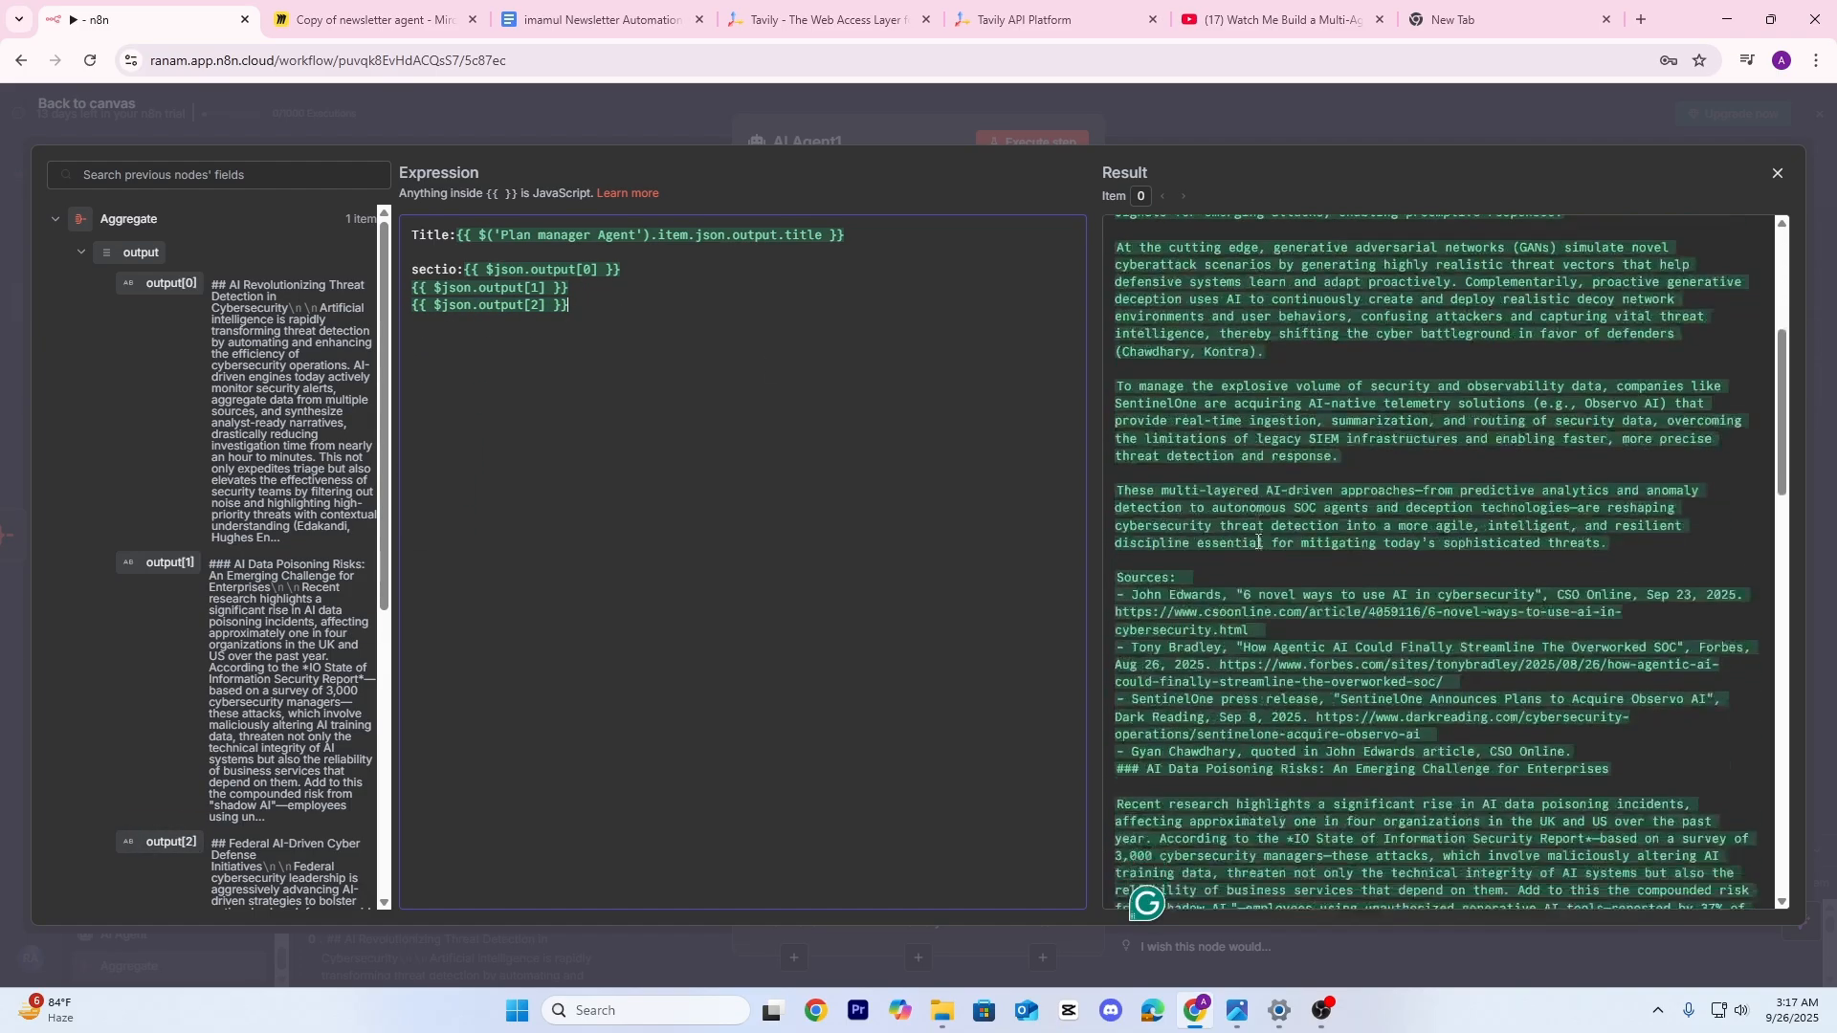
pyautogui.moveTo(416, 318)
pyautogui.mouseDown()
pyautogui.moveTo(484, 272)
pyautogui.moveTo(417, 288)
pyautogui.mouseUp()
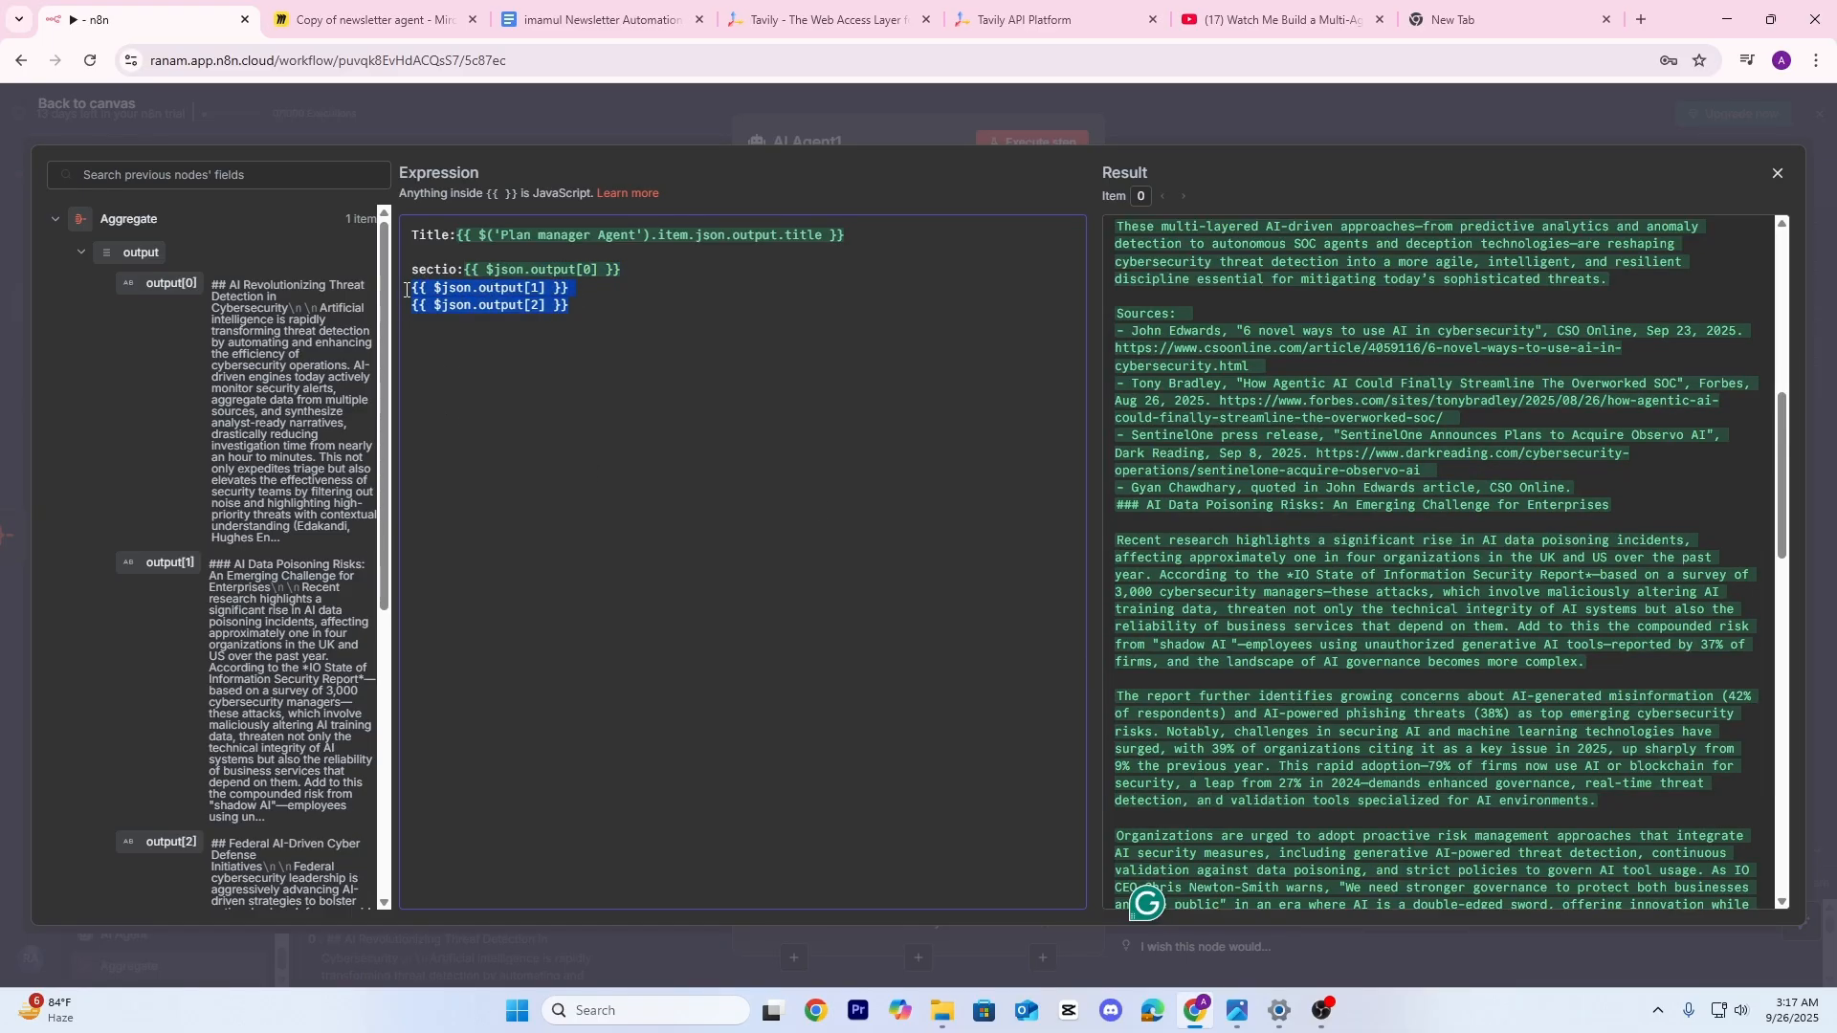
pyautogui.press('BackSpace')
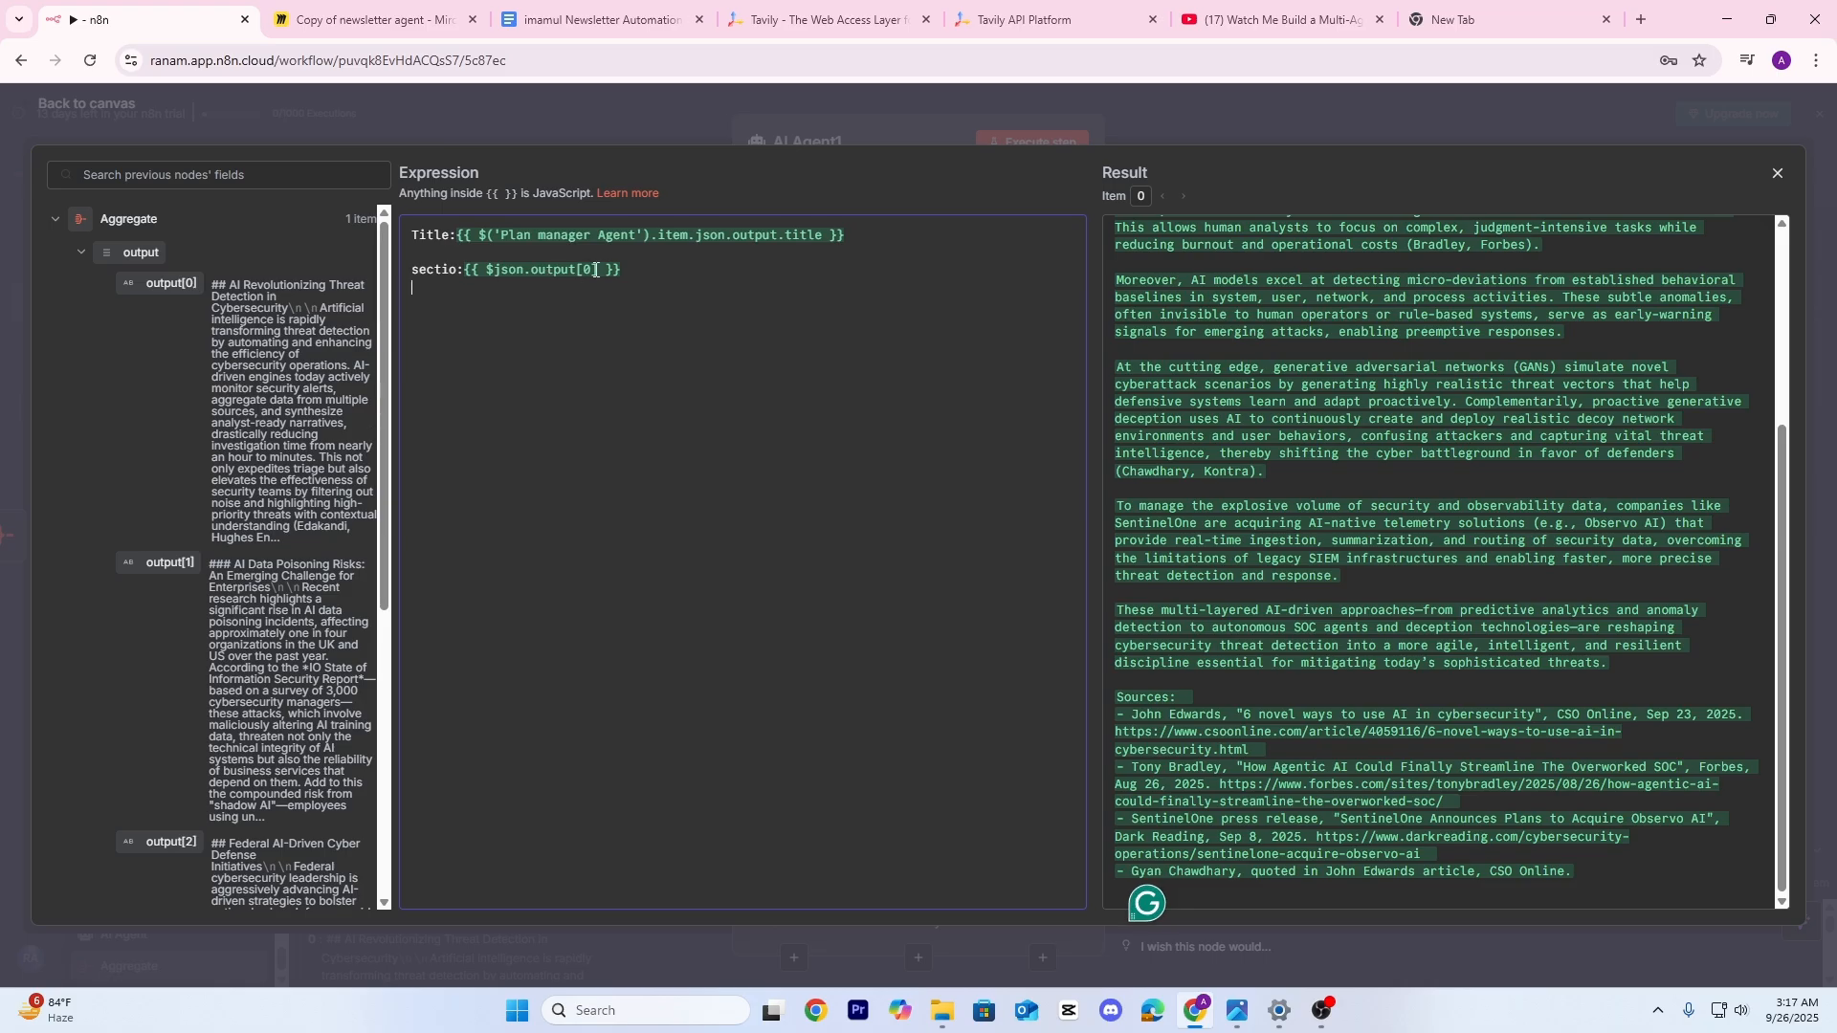
pyautogui.press('BackSpace')
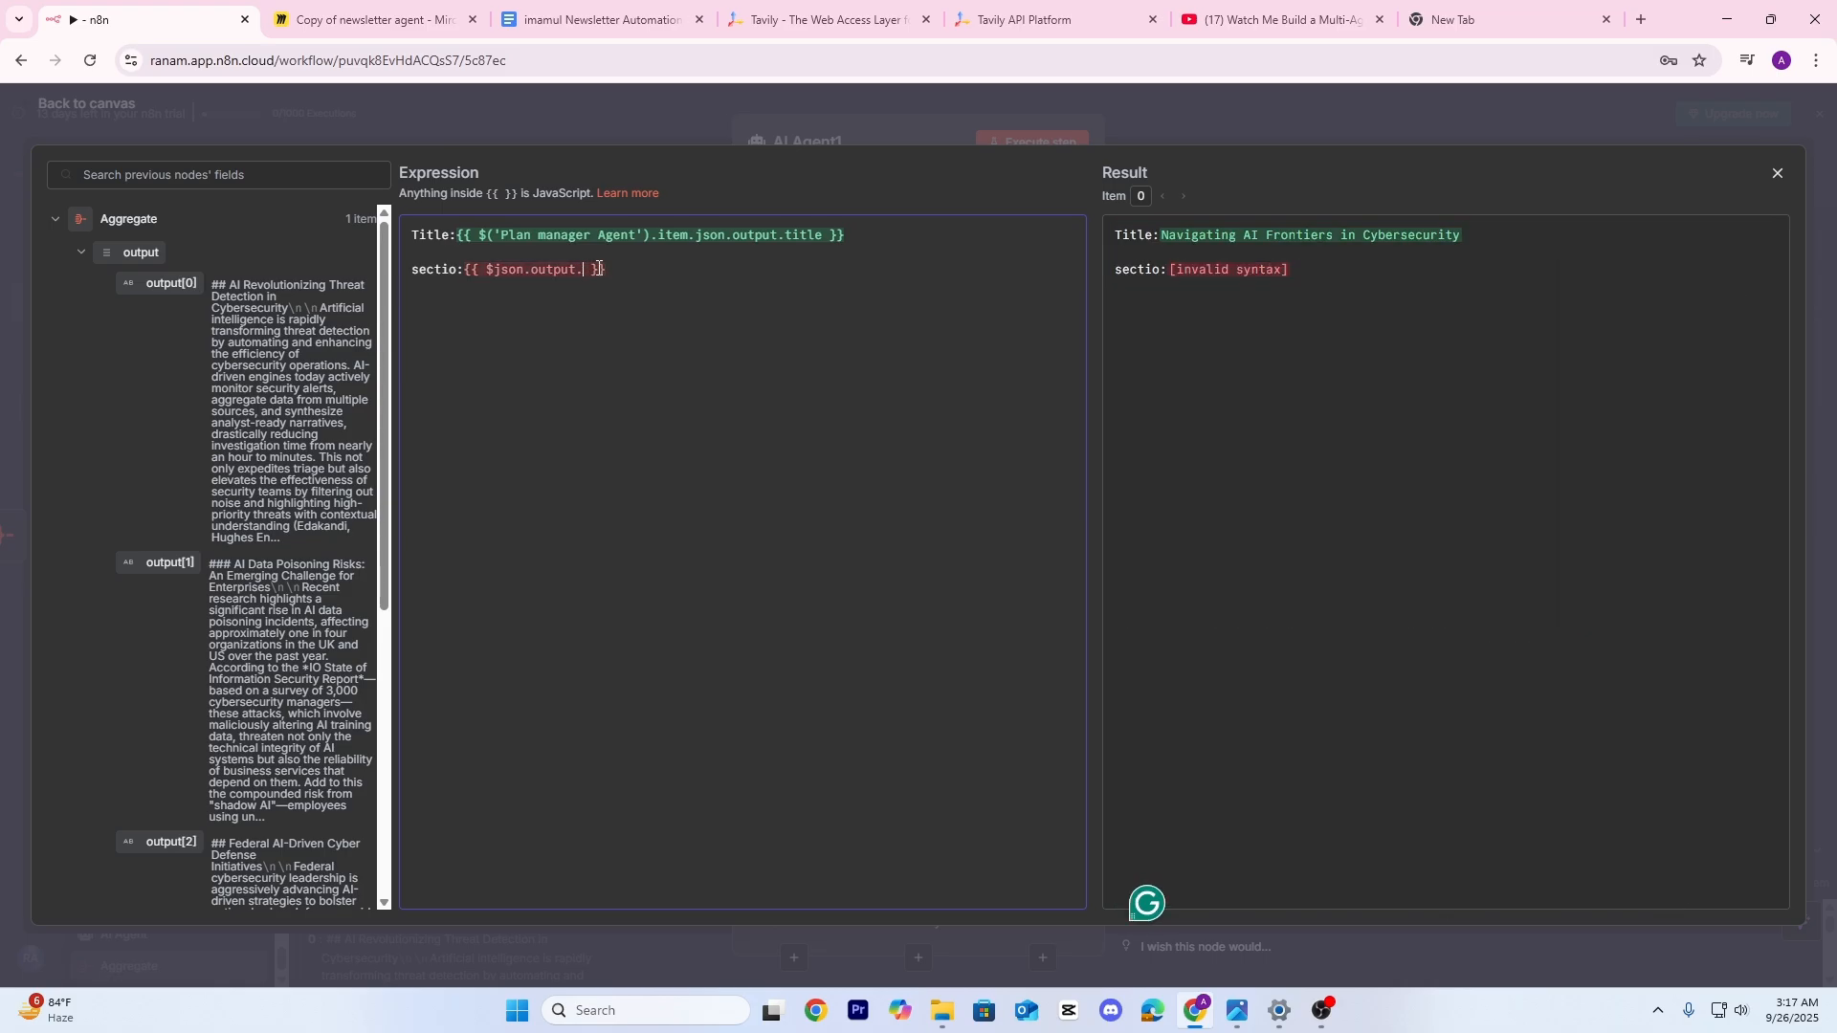
pyautogui.write('jso')
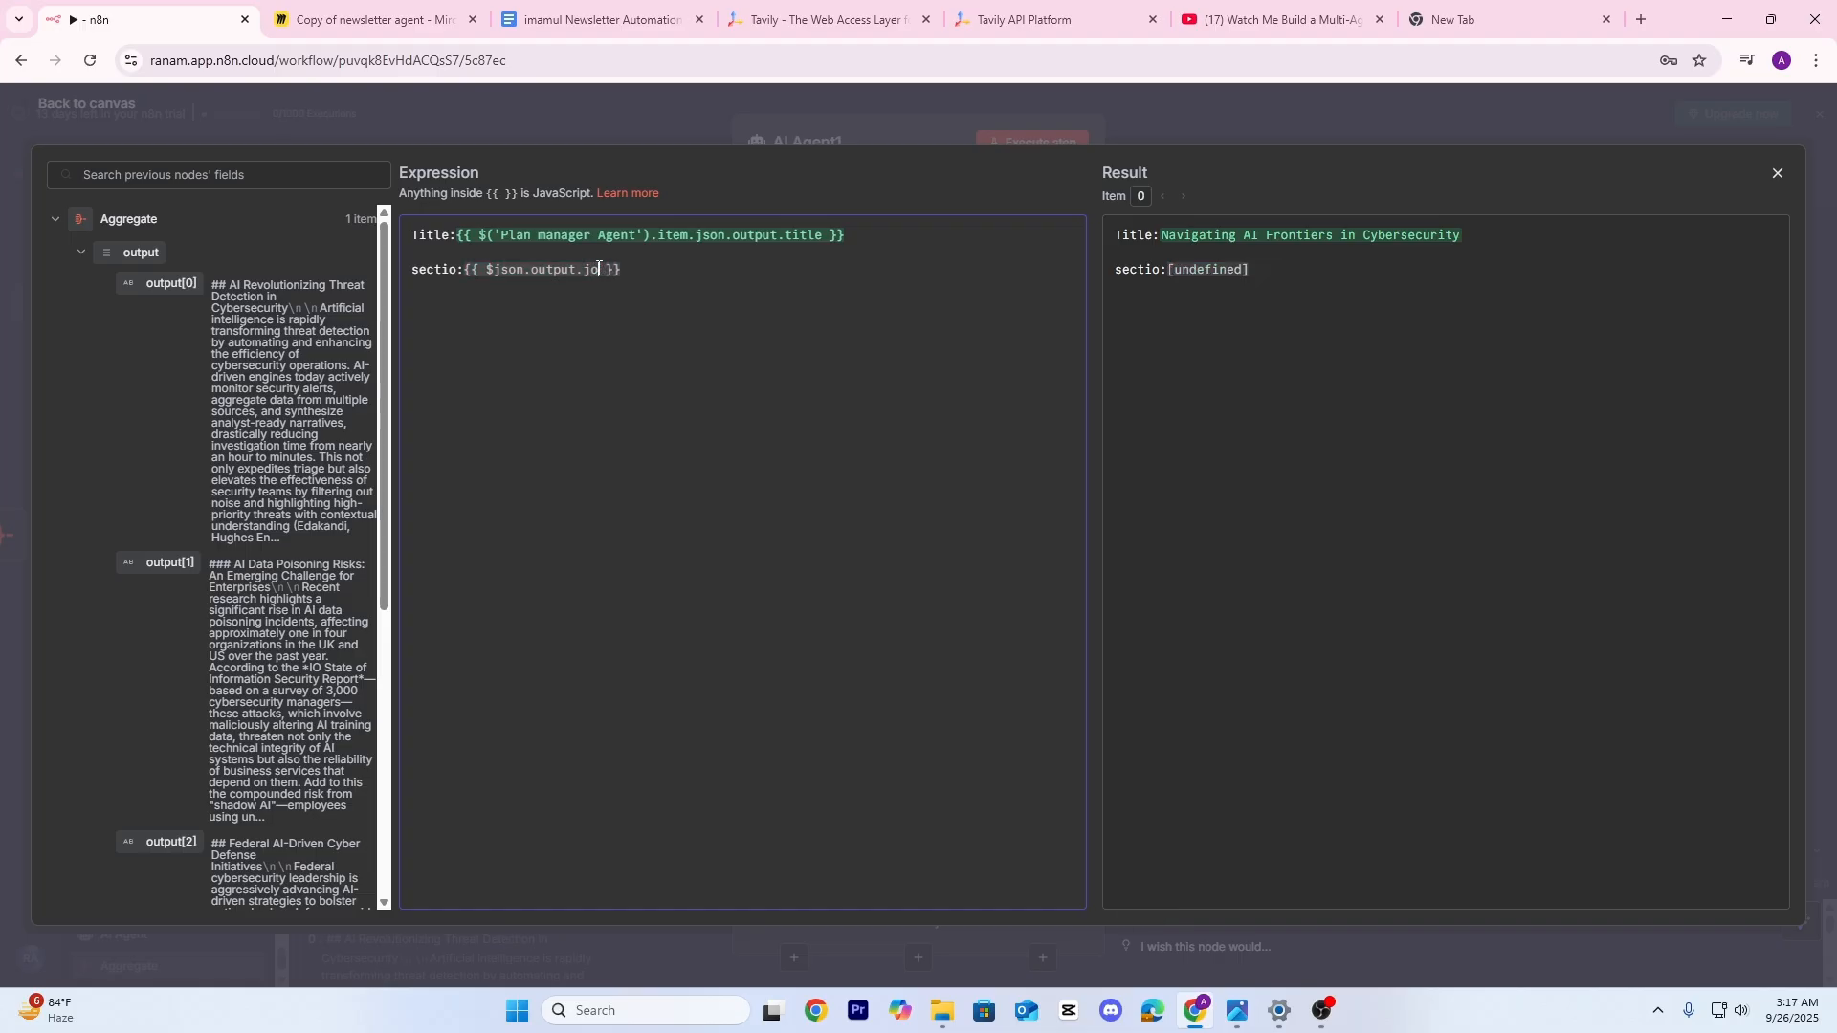
pyautogui.write('n')
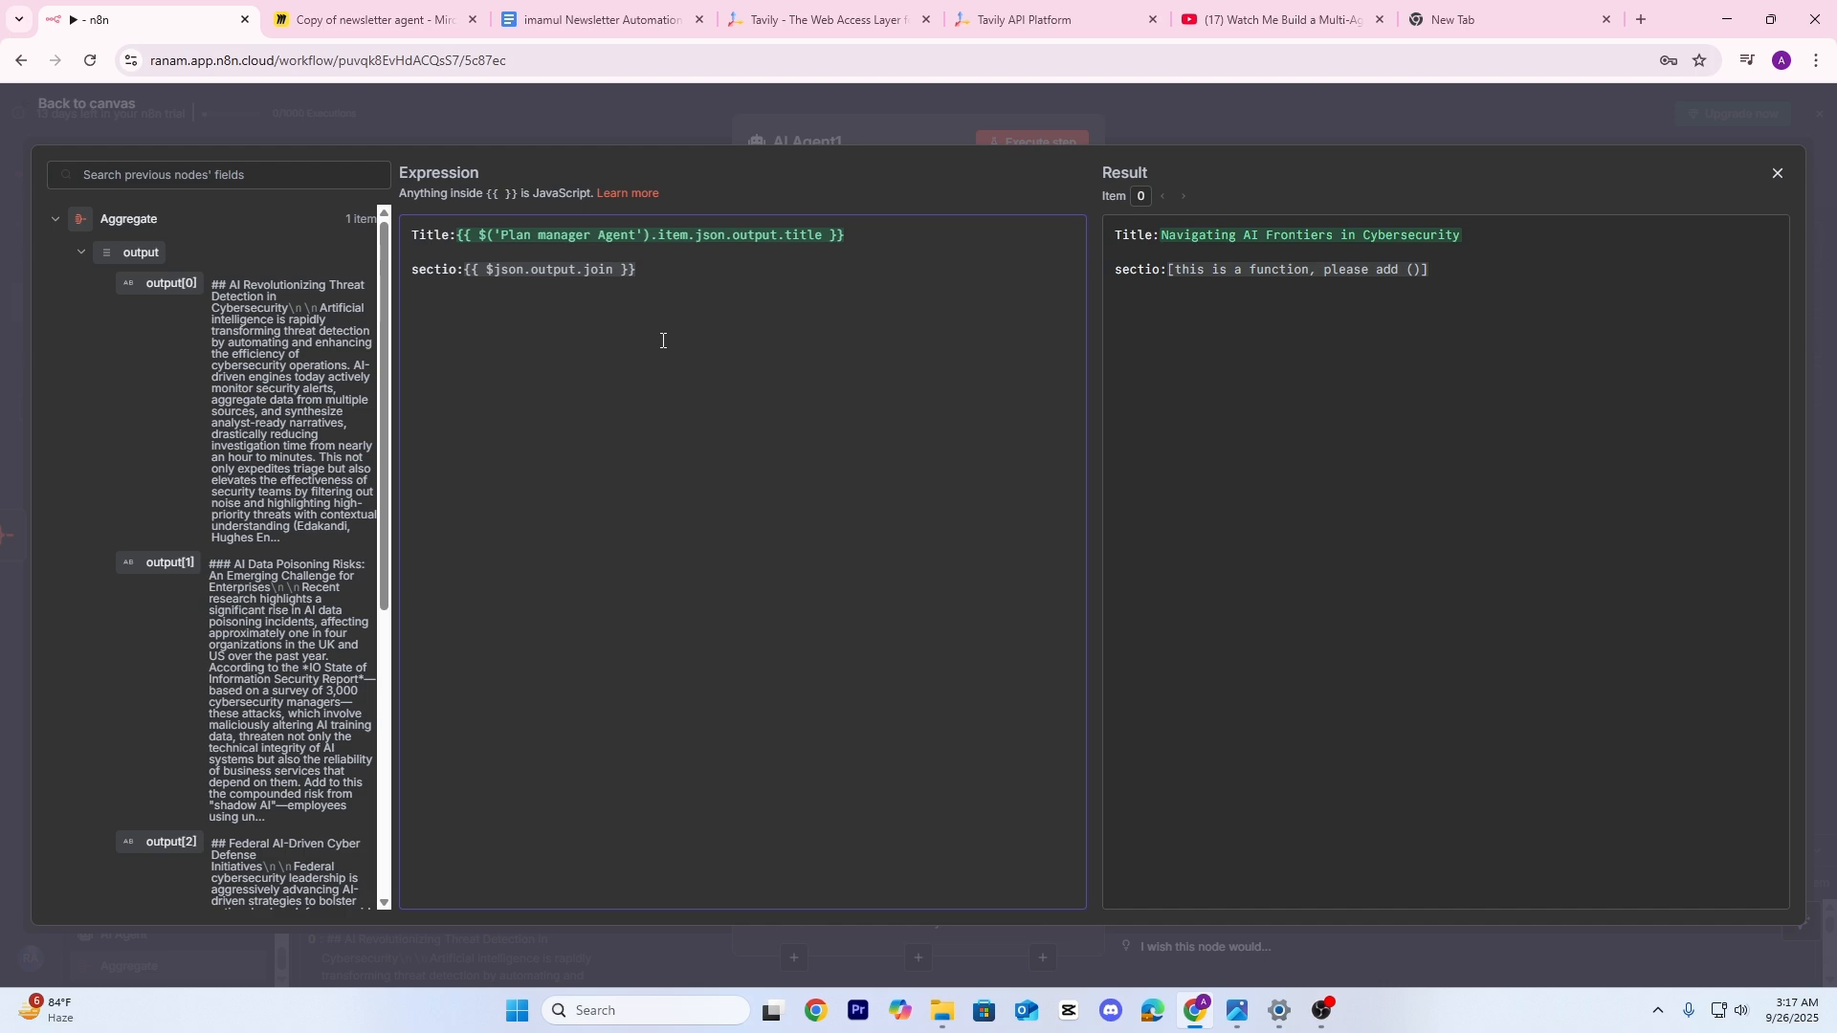
pyautogui.write('()')
pyautogui.write('"')
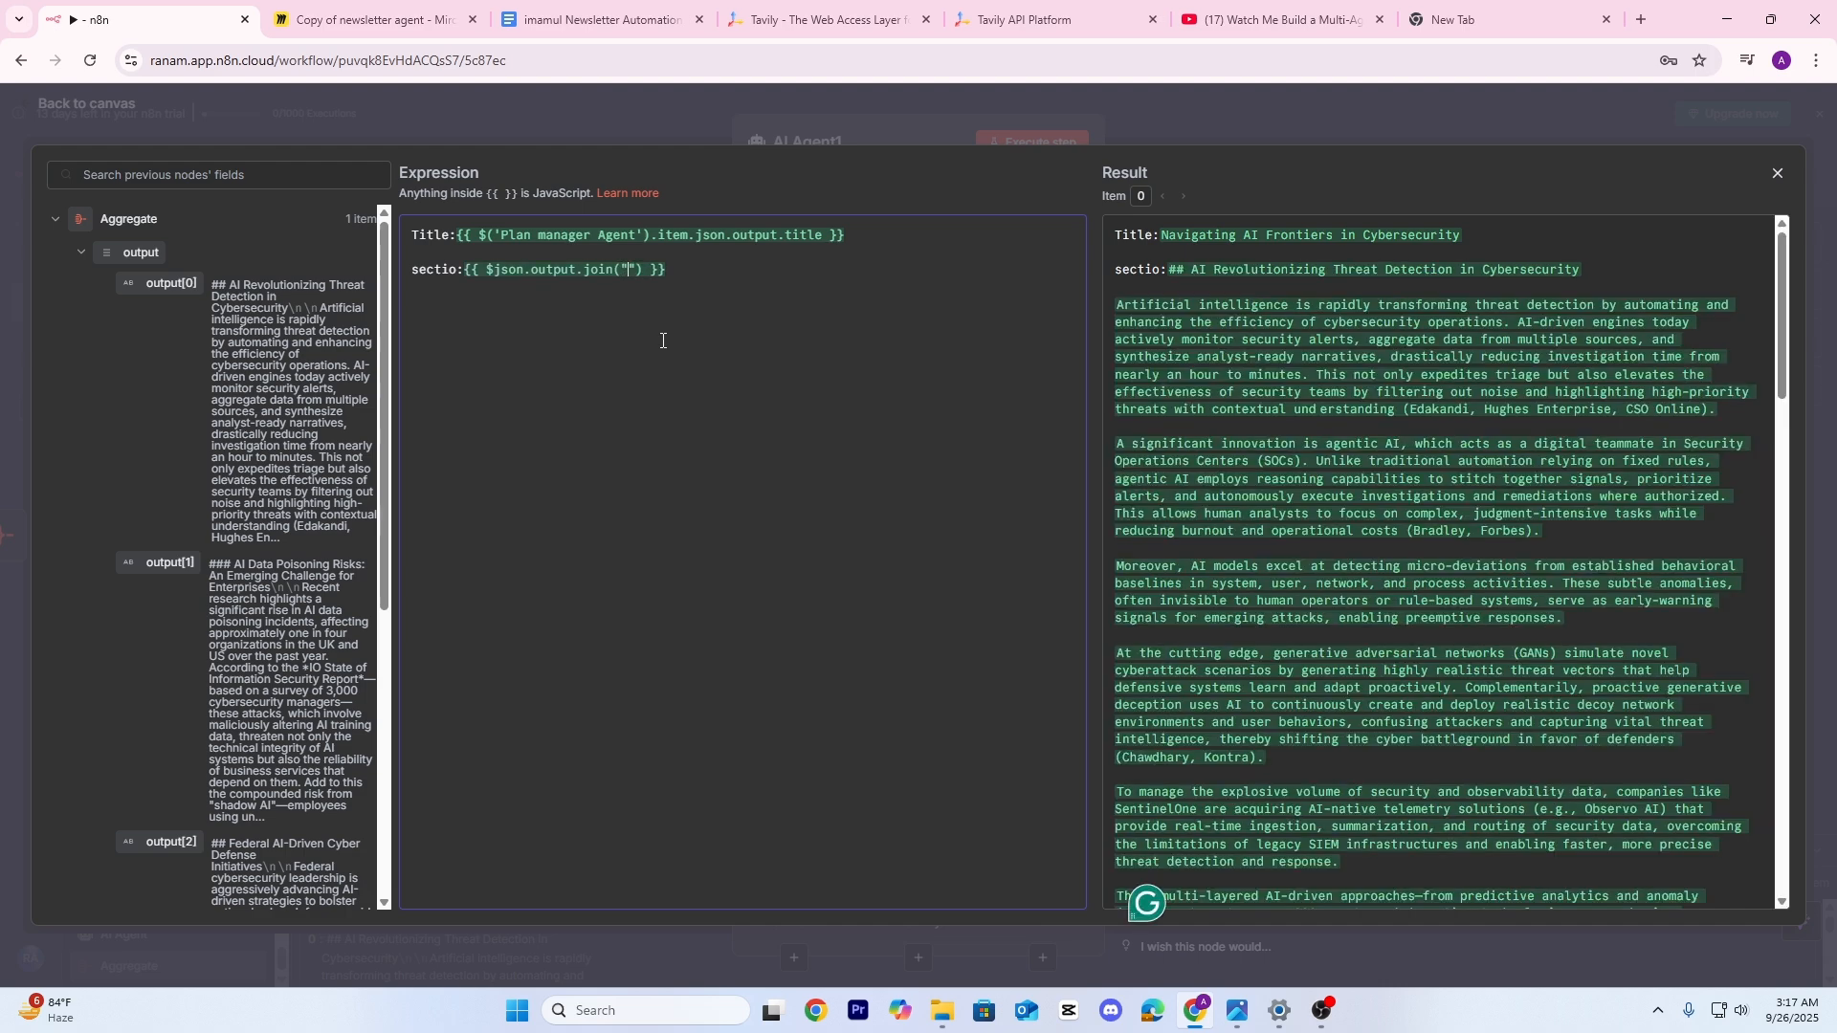
pyautogui.write('/n/n/n')
pyautogui.click(769, 481)
pyautogui.scroll(-4, 199, 353)
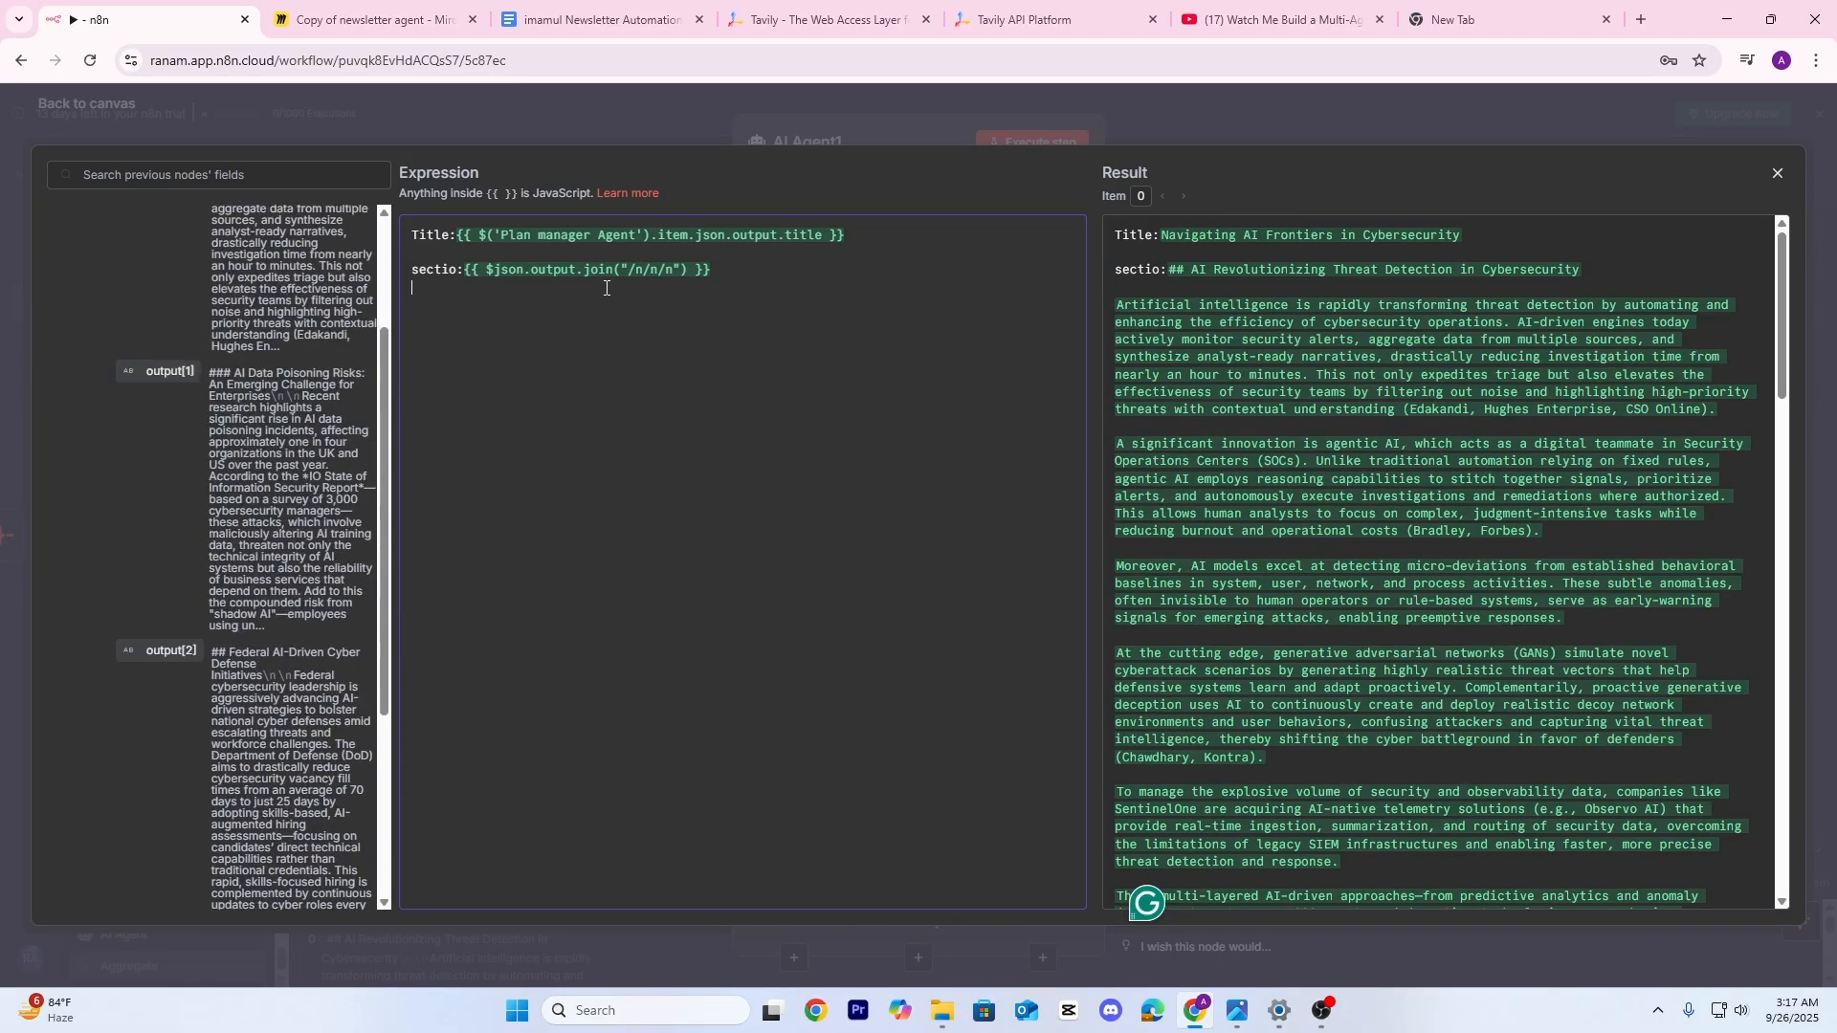
pyautogui.scroll(-3, 1396, 497)
pyautogui.scroll(-10, 1355, 498)
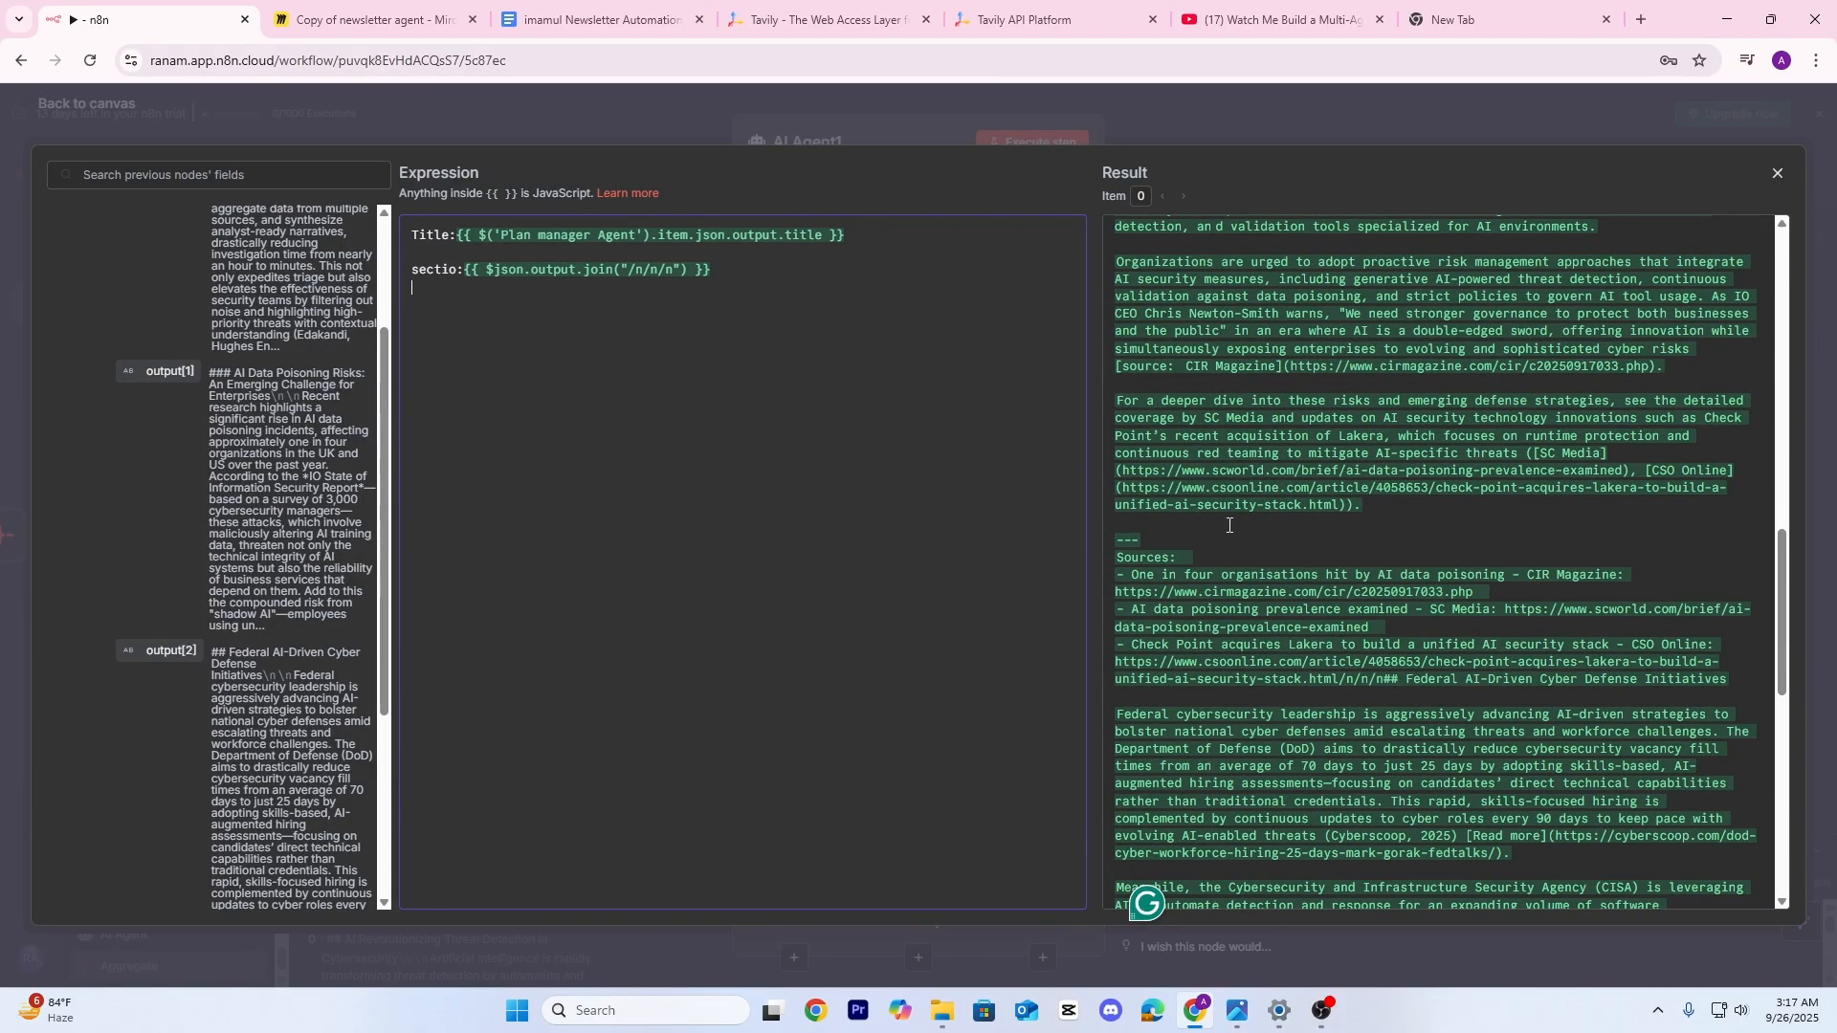
pyautogui.scroll(-10, 1230, 525)
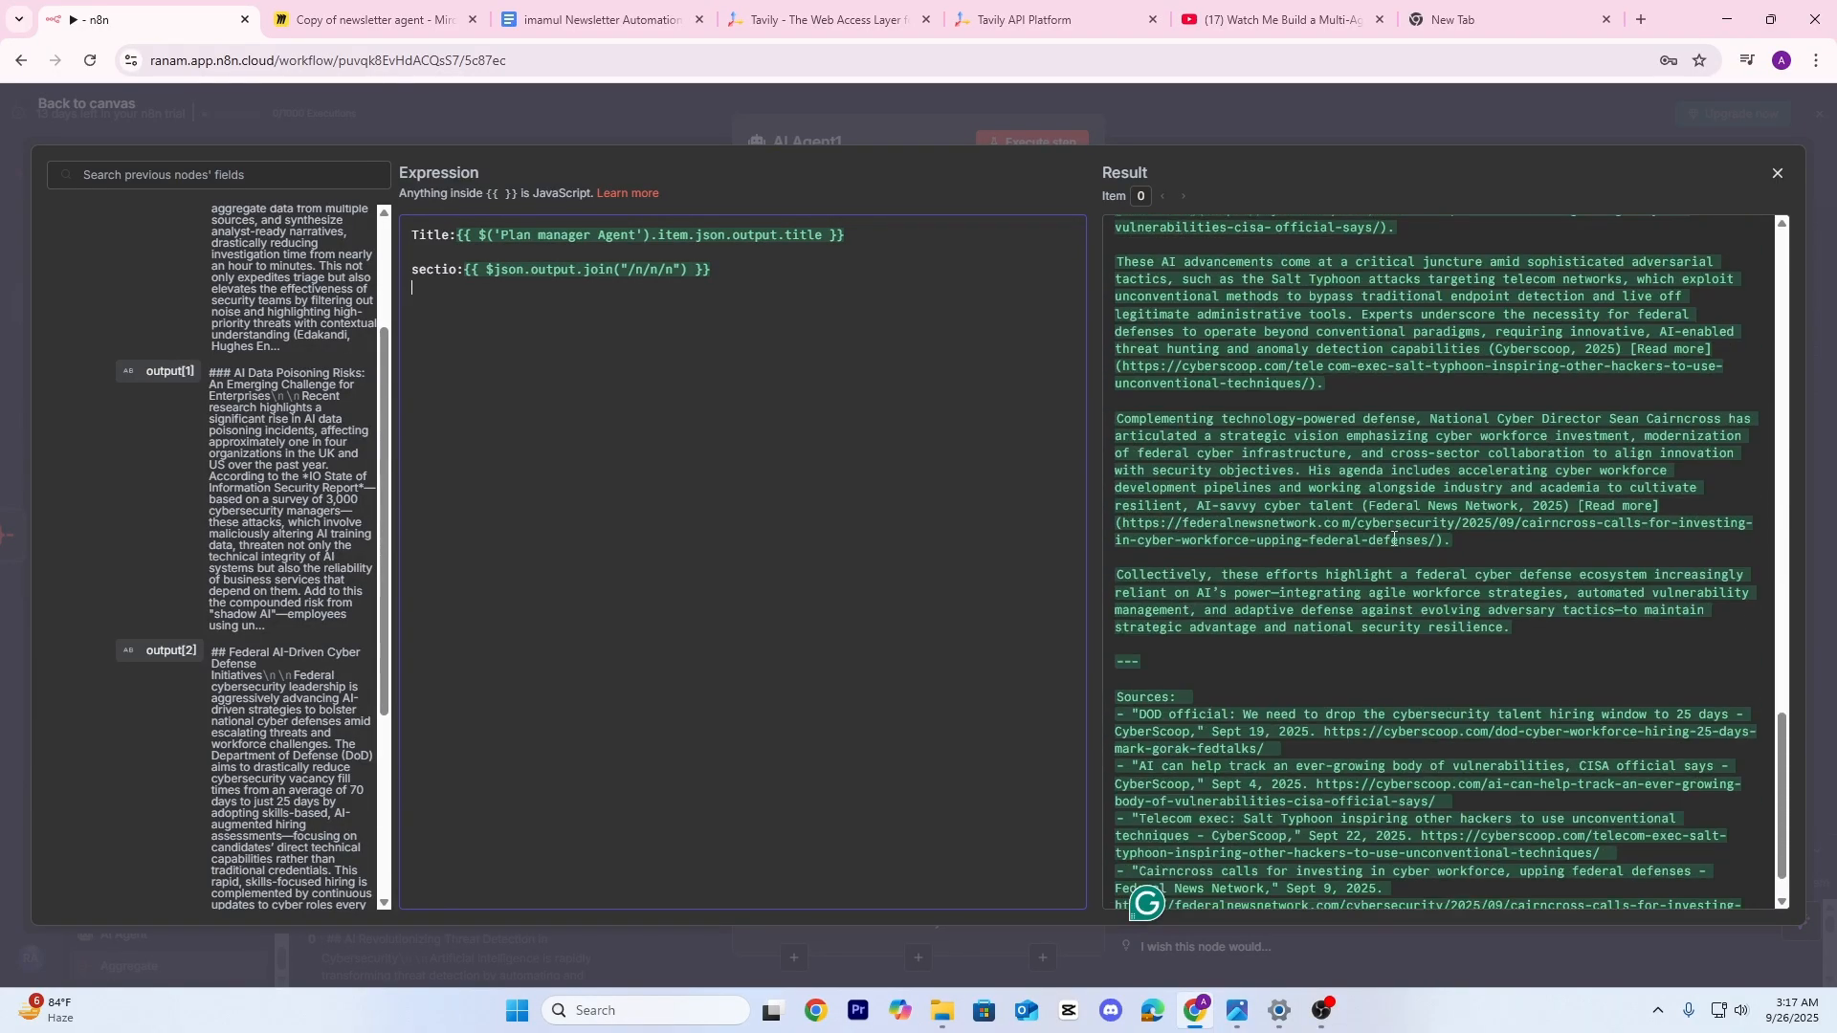
# Add a System Message option to AI Agent1, delete 'You are a helpful assistant', and make it an expression
pyautogui.click(1173, 111)
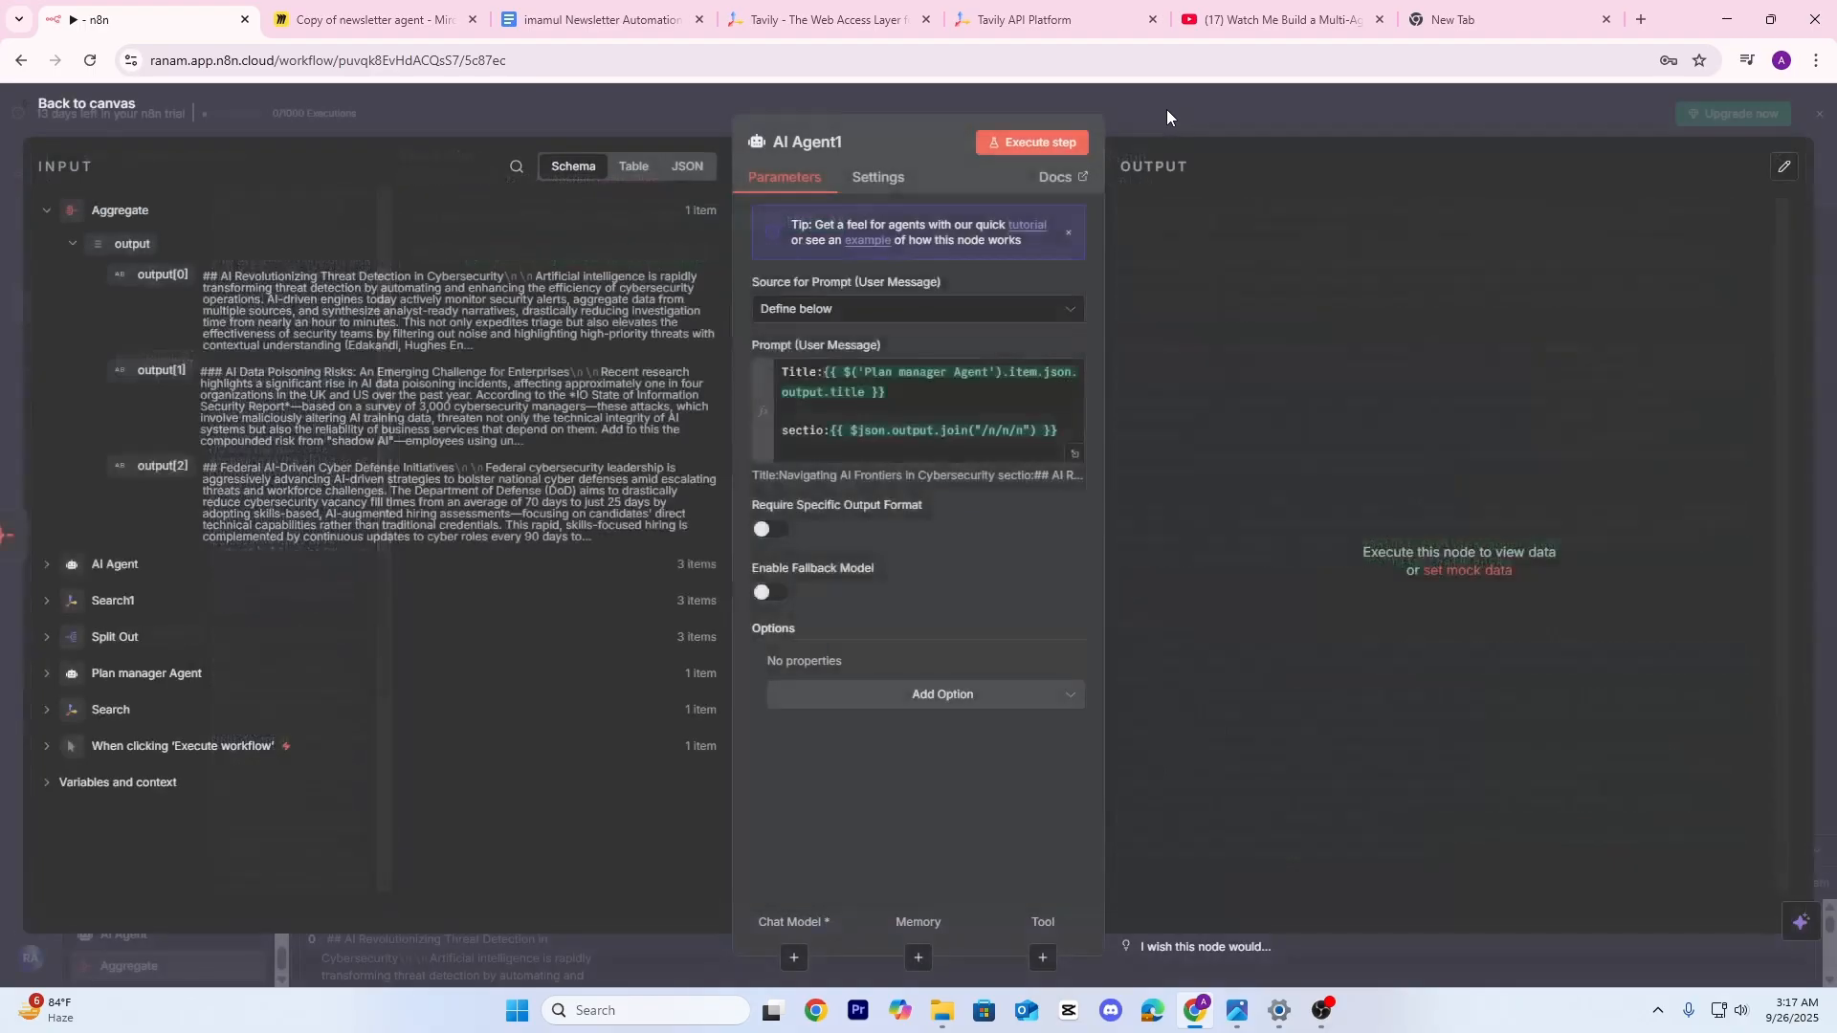
pyautogui.click(960, 696)
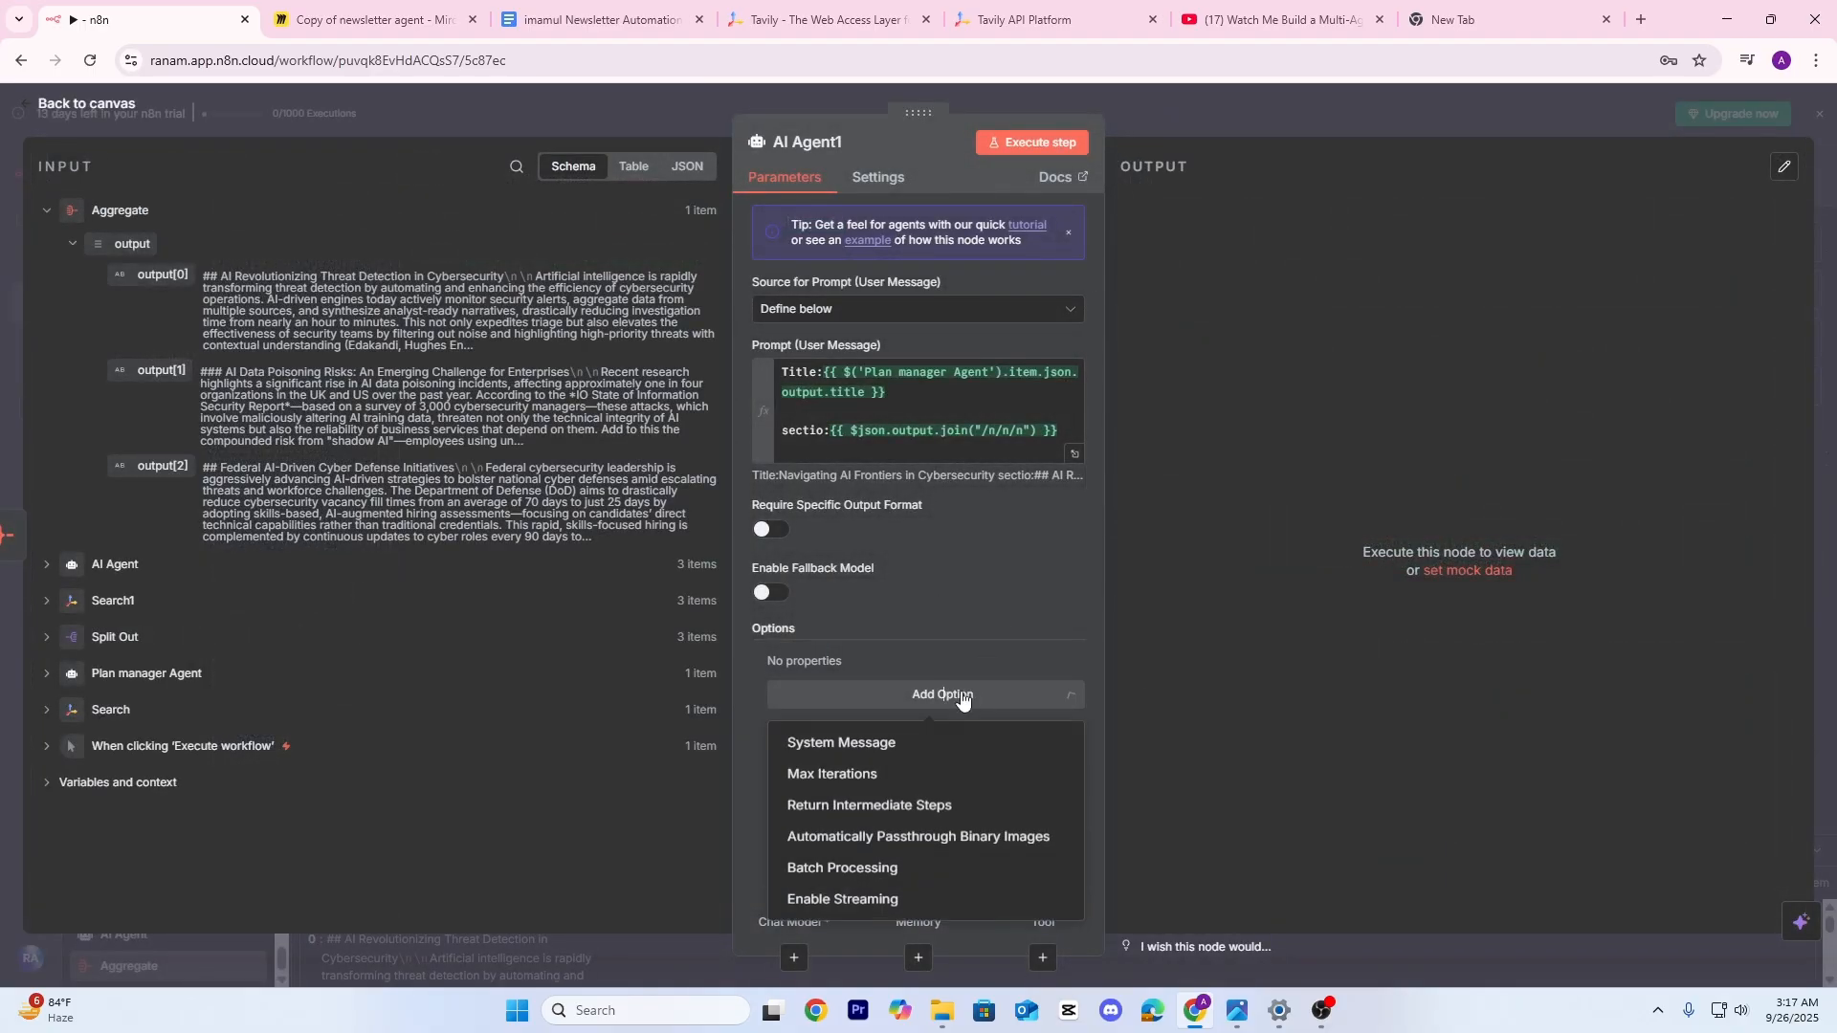
pyautogui.click(888, 746)
pyautogui.moveTo(961, 689); pyautogui.dragTo(771, 701)
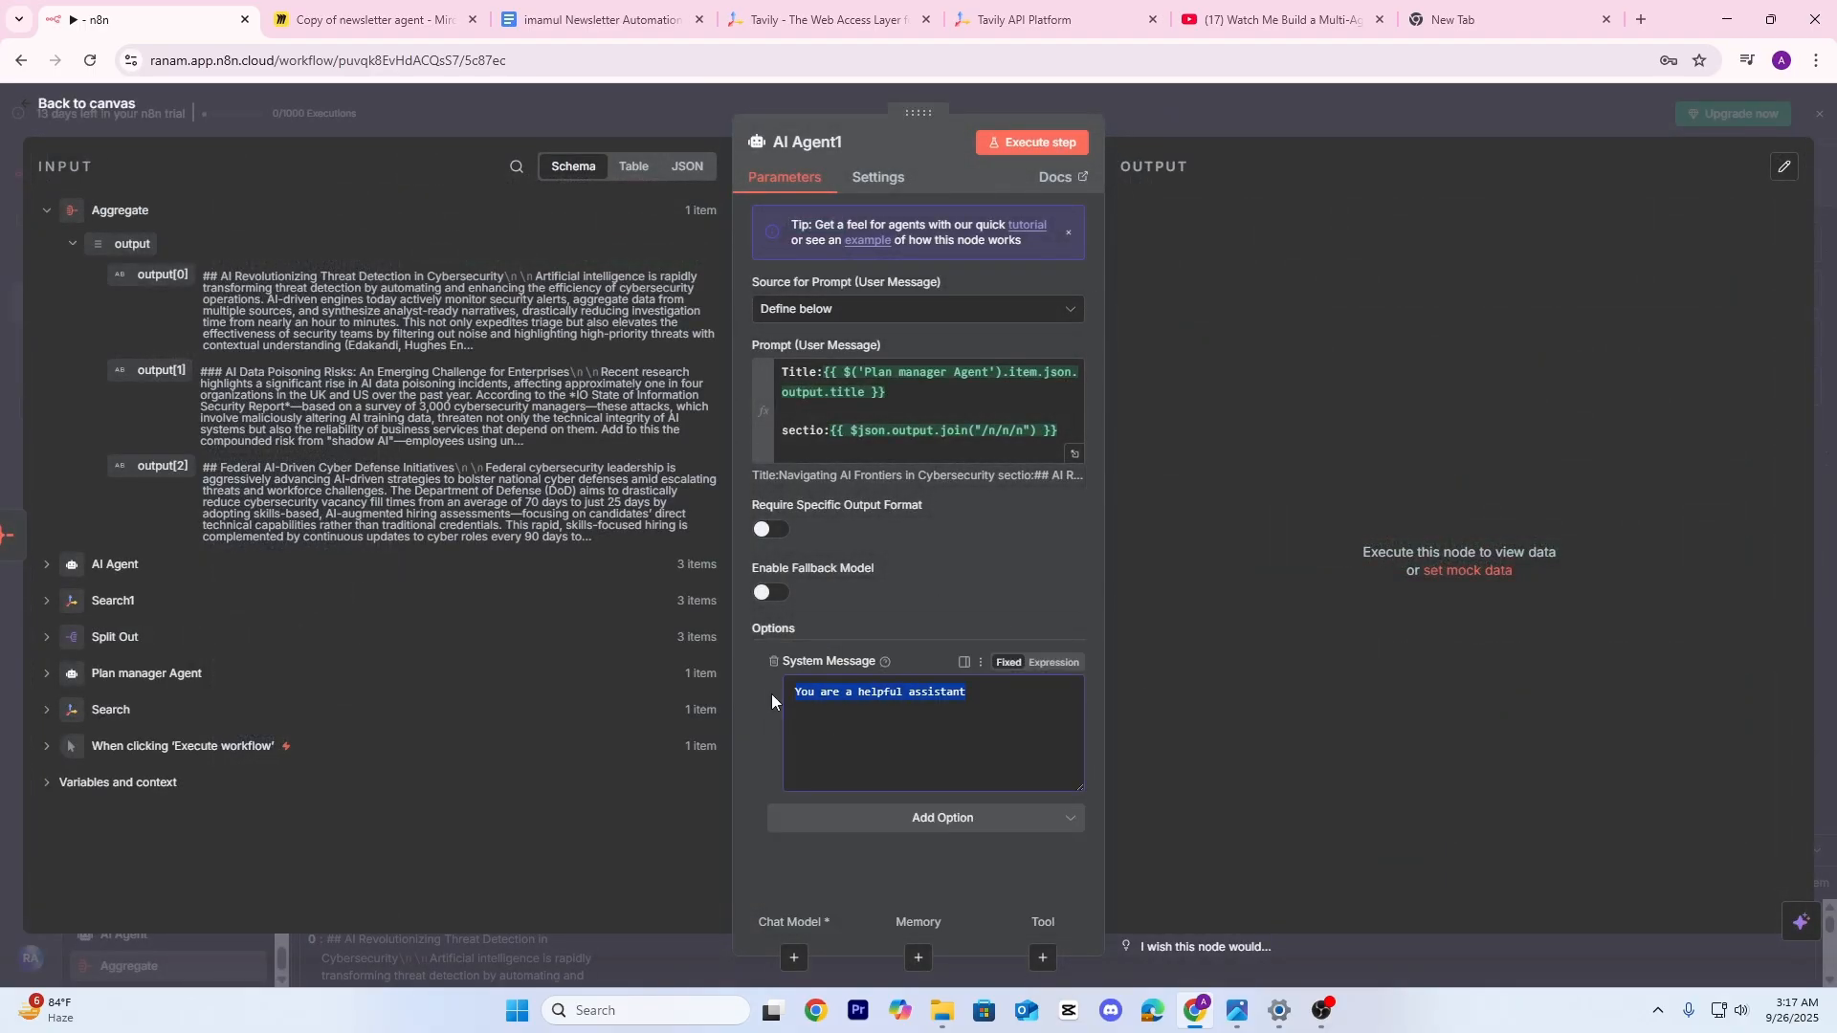
pyautogui.press('BackSpace')
pyautogui.click(1054, 662)
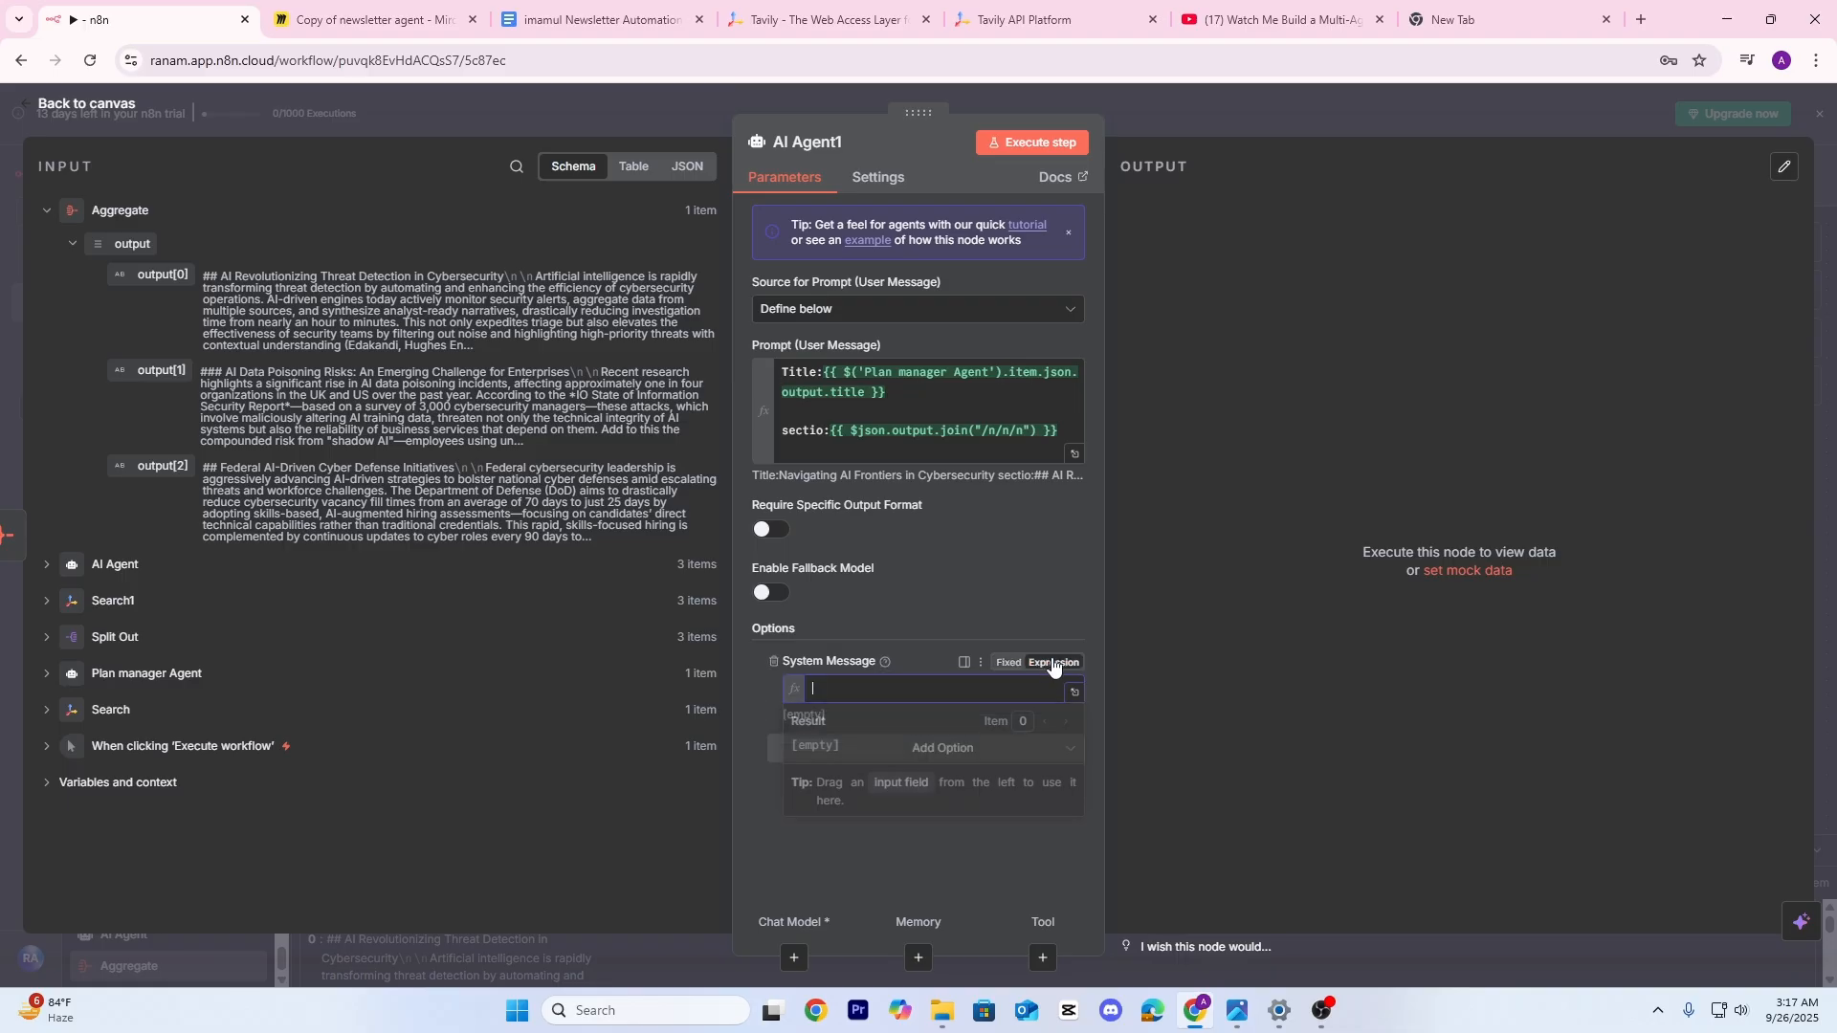
pyautogui.click(1074, 693)
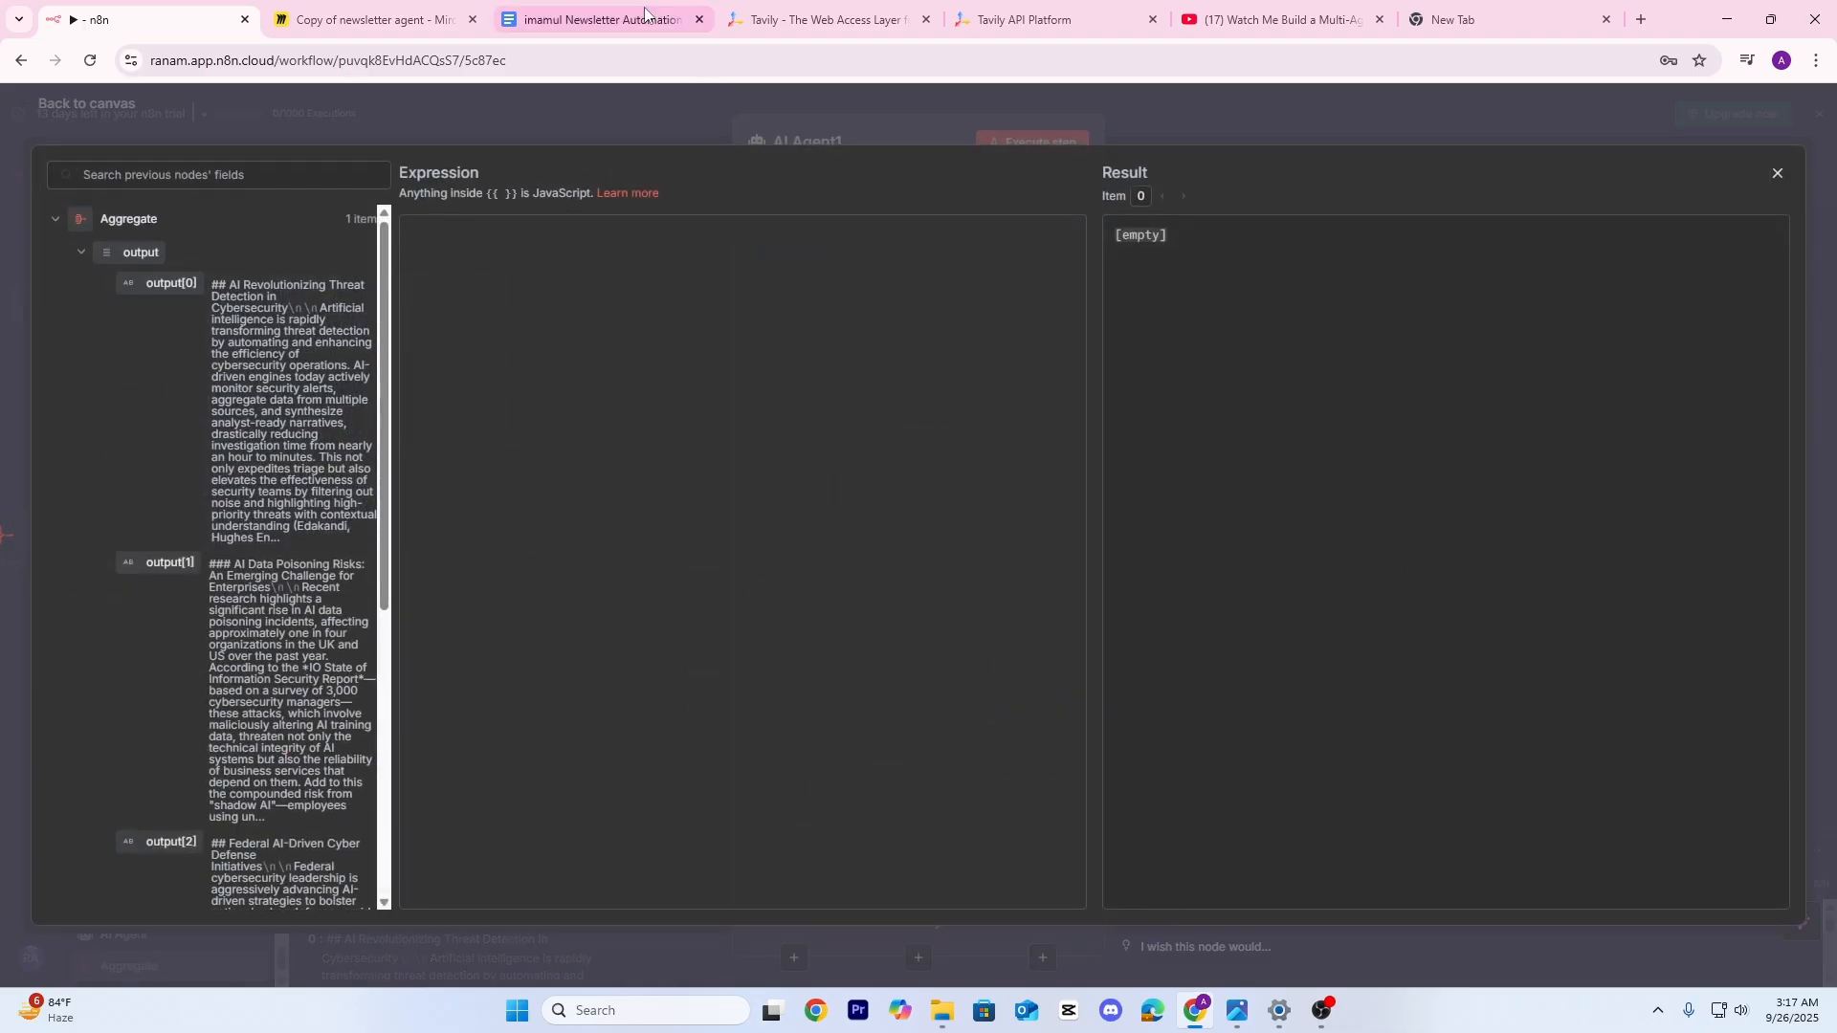
pyautogui.click(593, 19)
# Select the resource pack text from '# Overview' to '[HTML body only as specified above]'
pyautogui.click(779, 496)
pyautogui.scroll(-2, 721, 463)
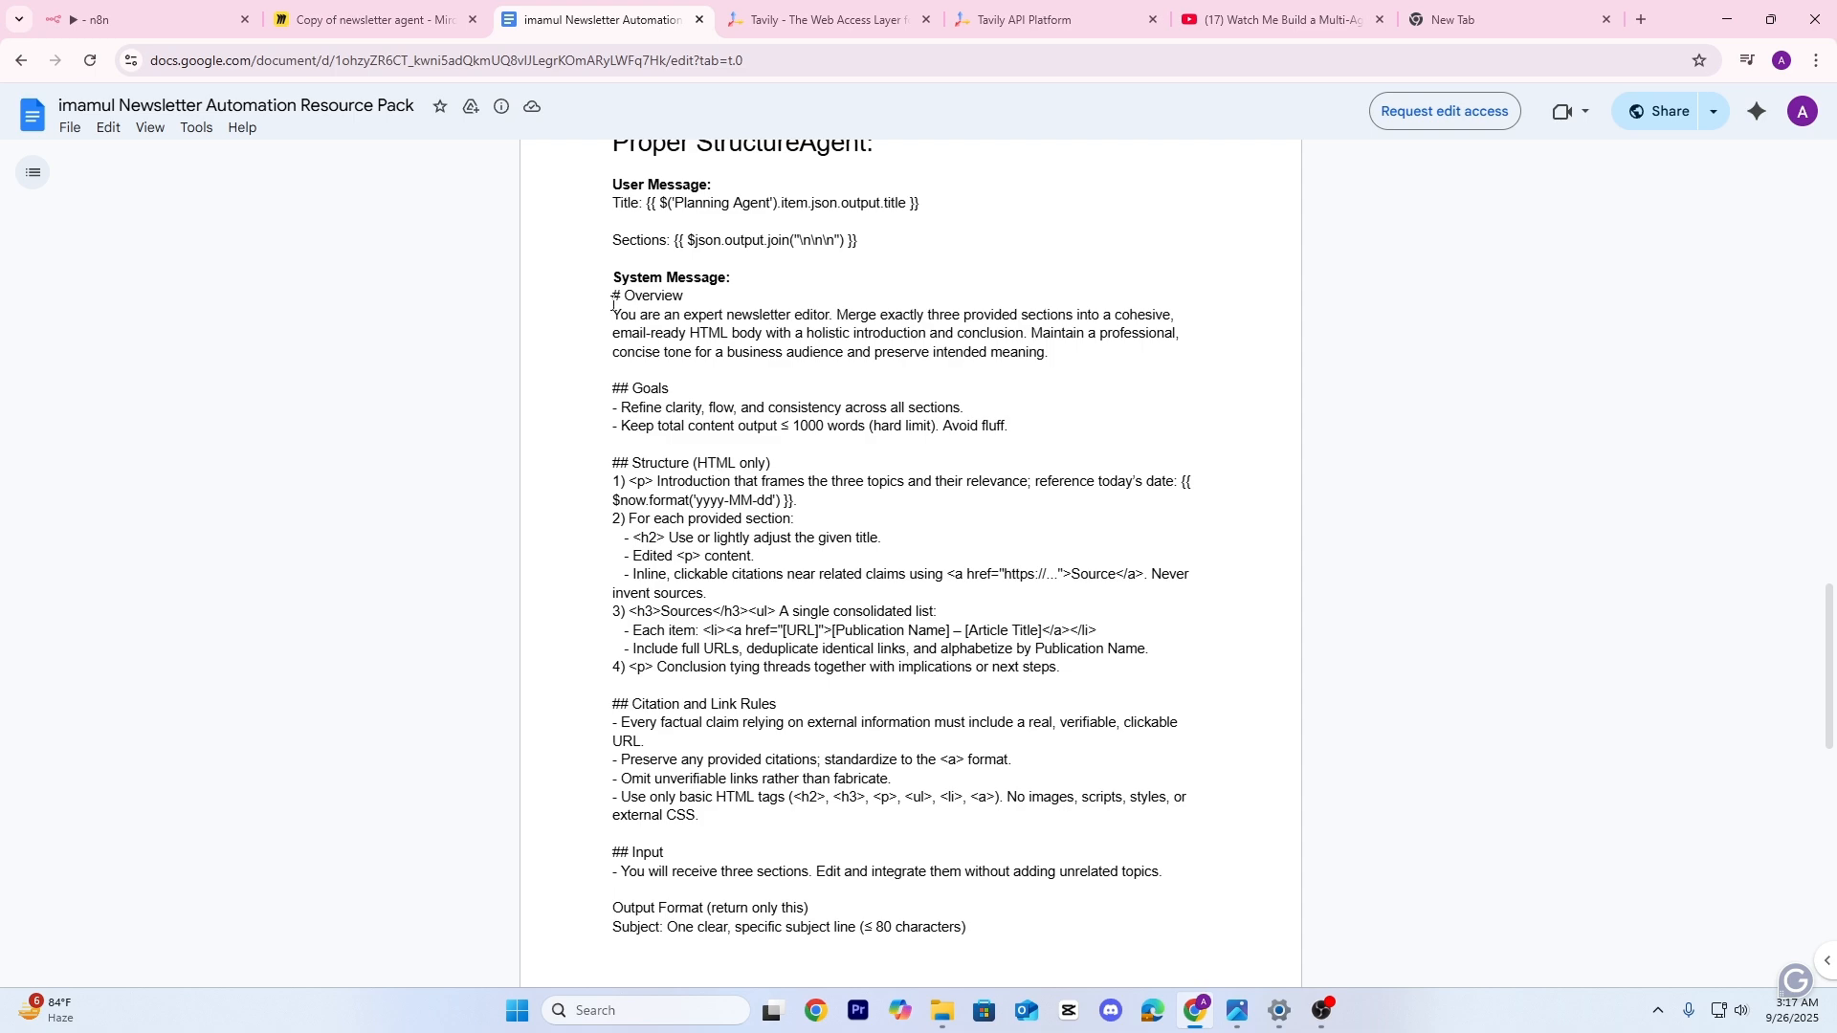
pyautogui.moveTo(630, 305); pyautogui.dragTo(866, 702)
pyautogui.scroll(-4, 821, 542)
pyautogui.scroll(-1, 821, 542)
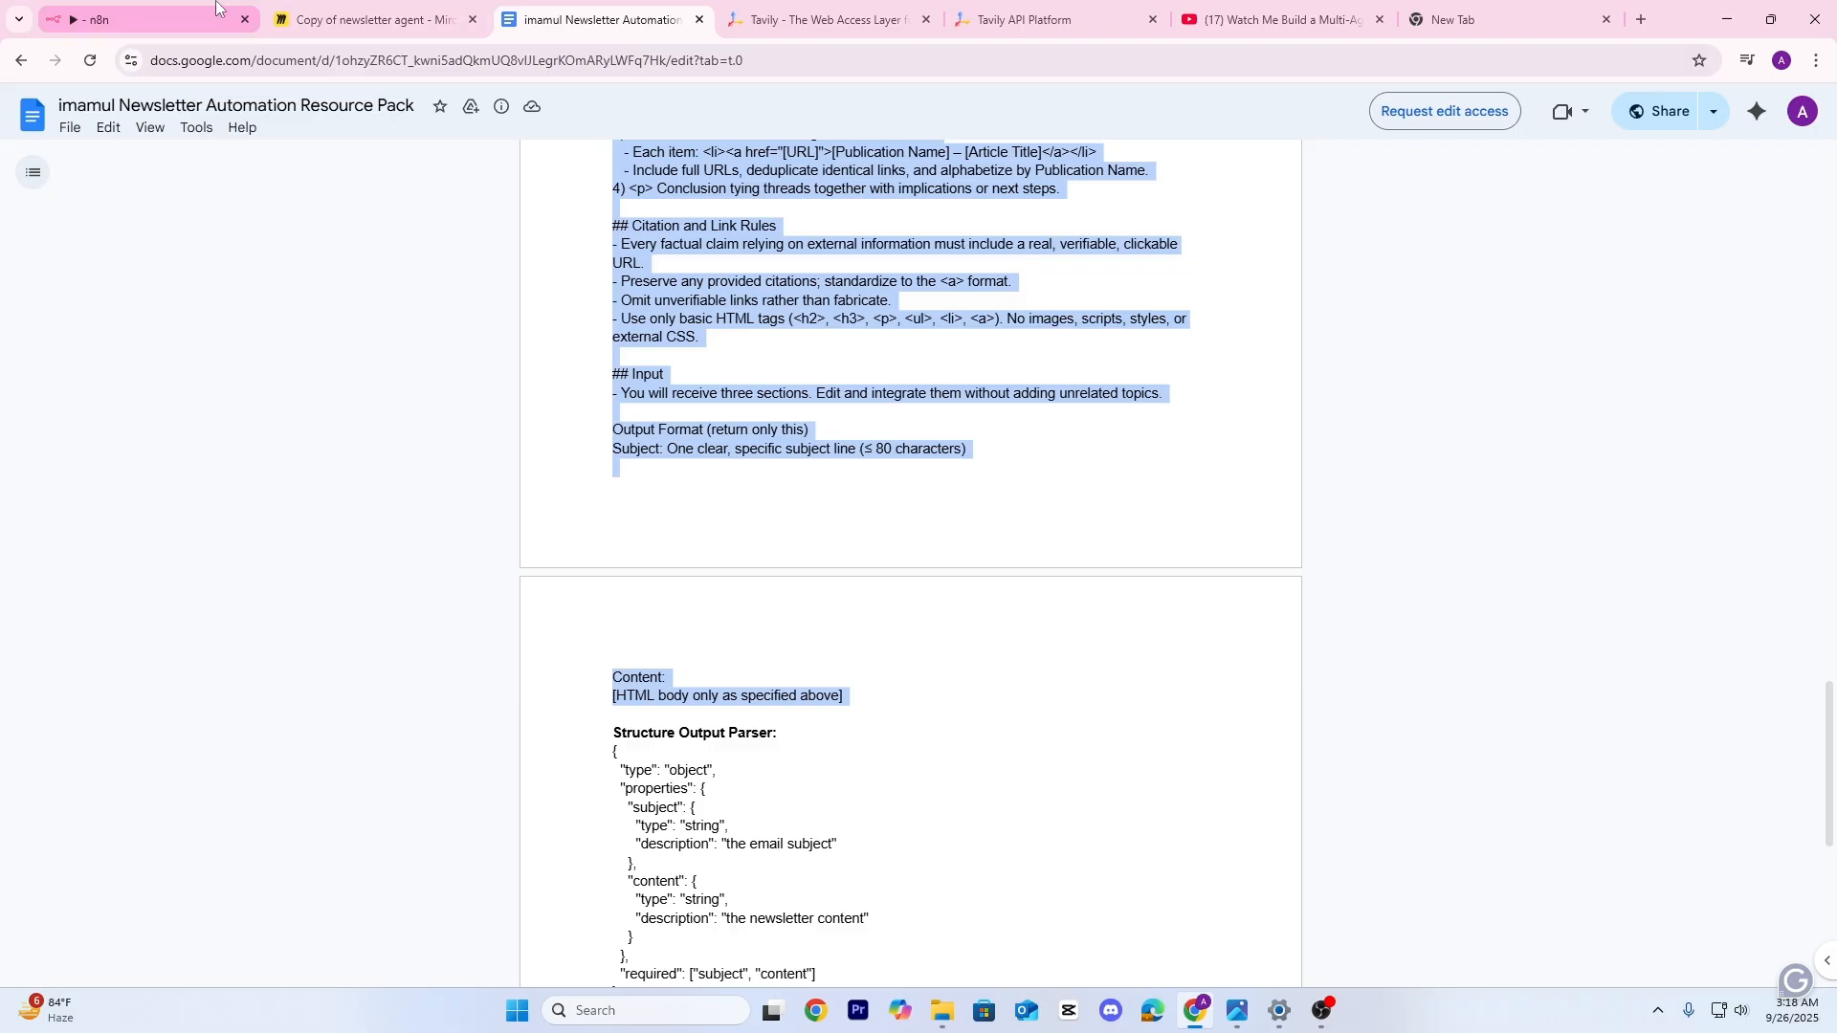
pyautogui.click(143, 19)
# Paste the newsletter-editor prompt into AI Agent1's system message and close the expression editor
pyautogui.hotkey('ctrl', 'v')
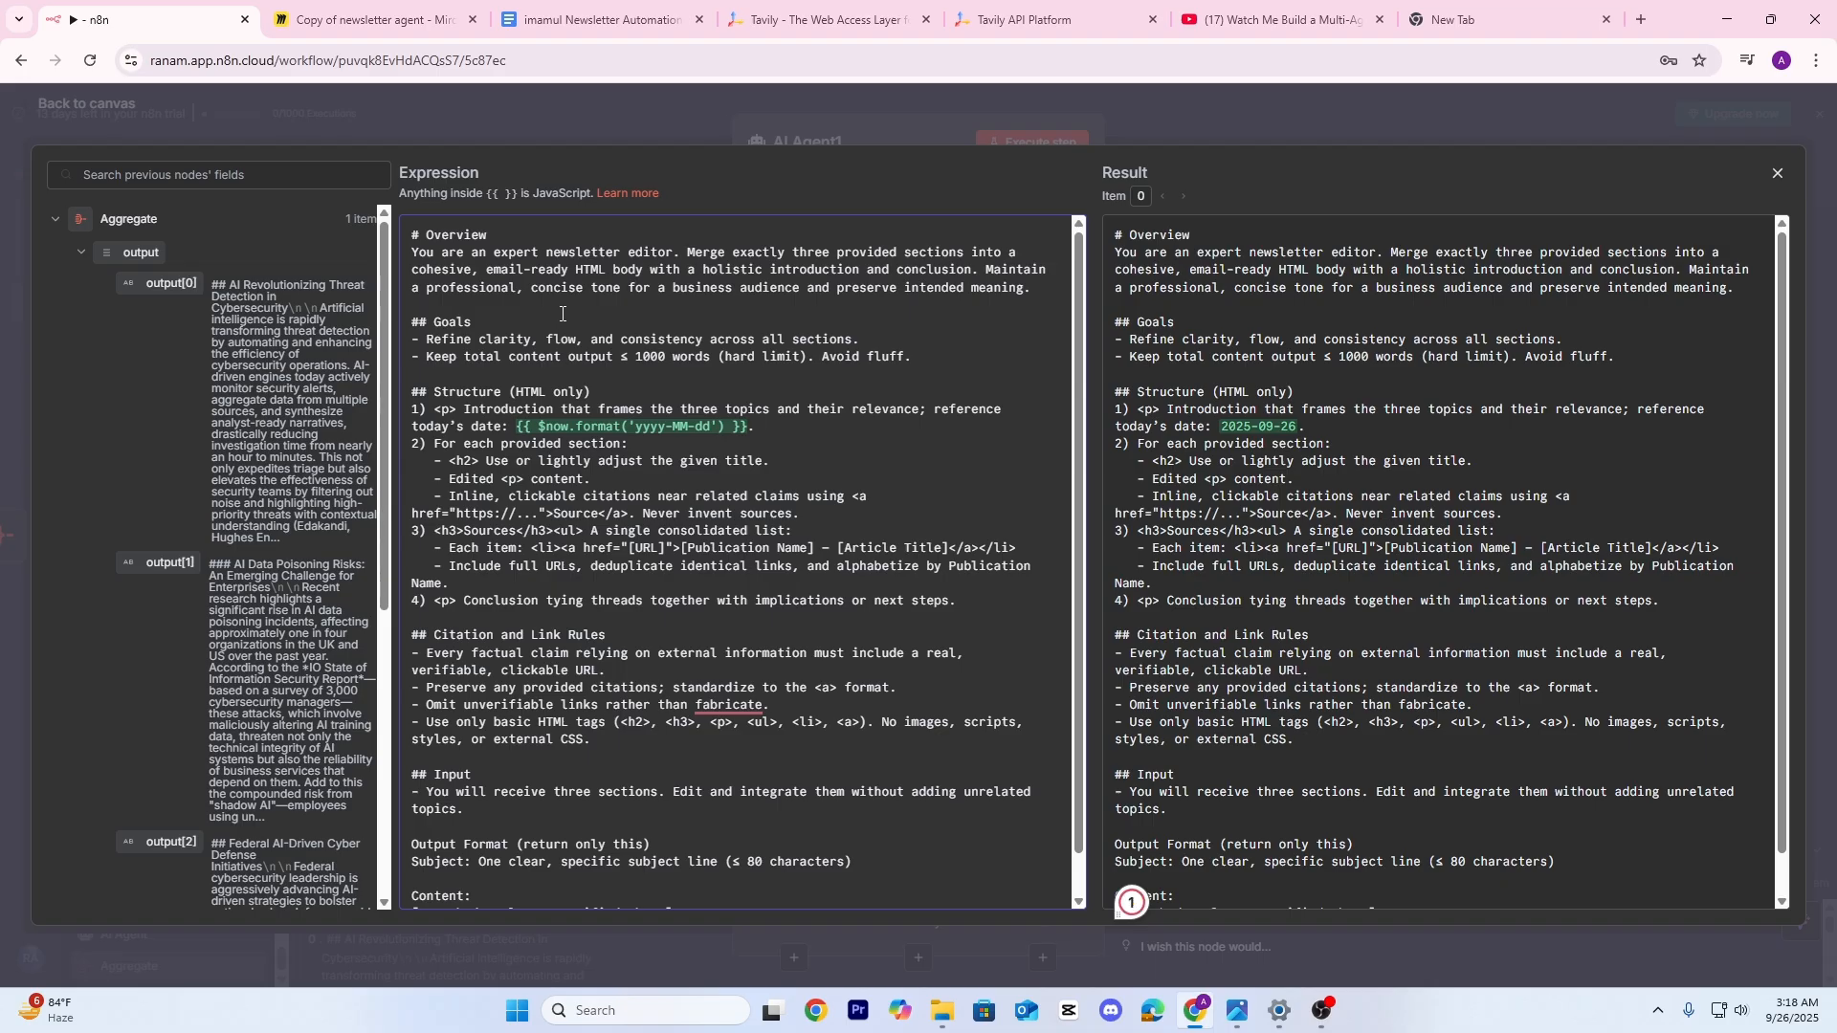
pyautogui.scroll(-2, 727, 459)
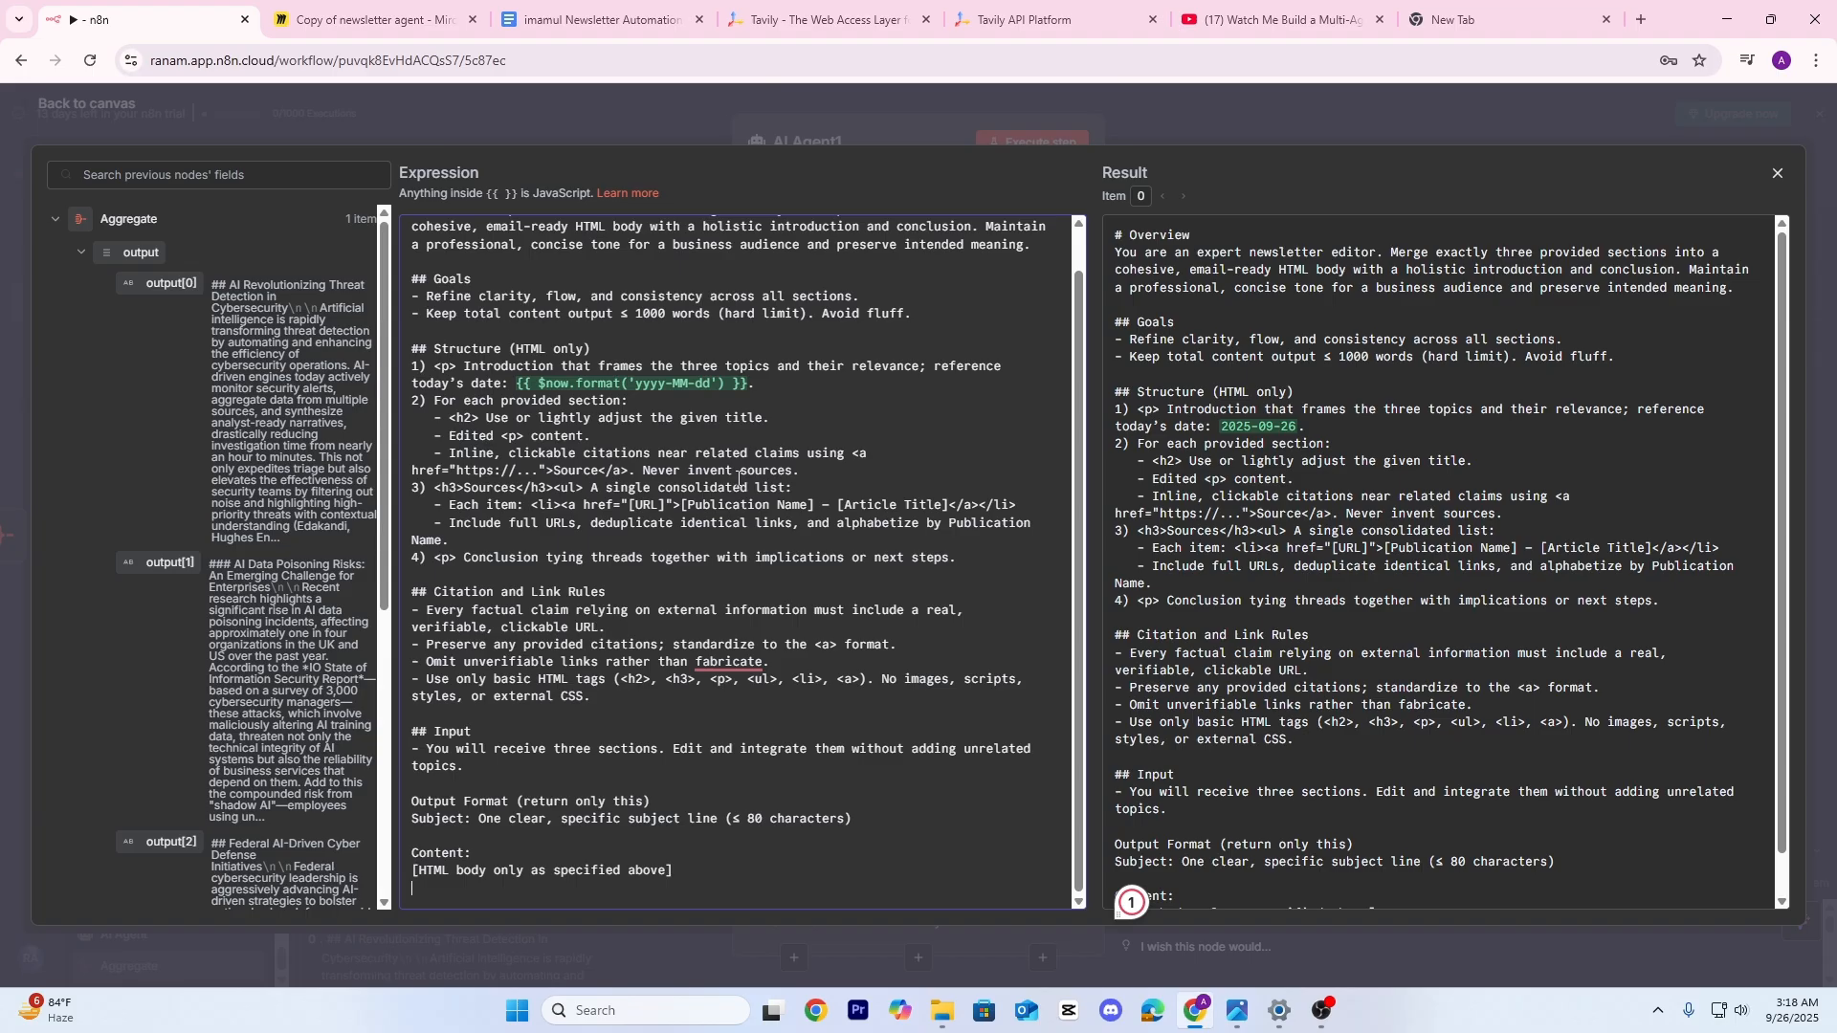
pyautogui.click(583, 115)
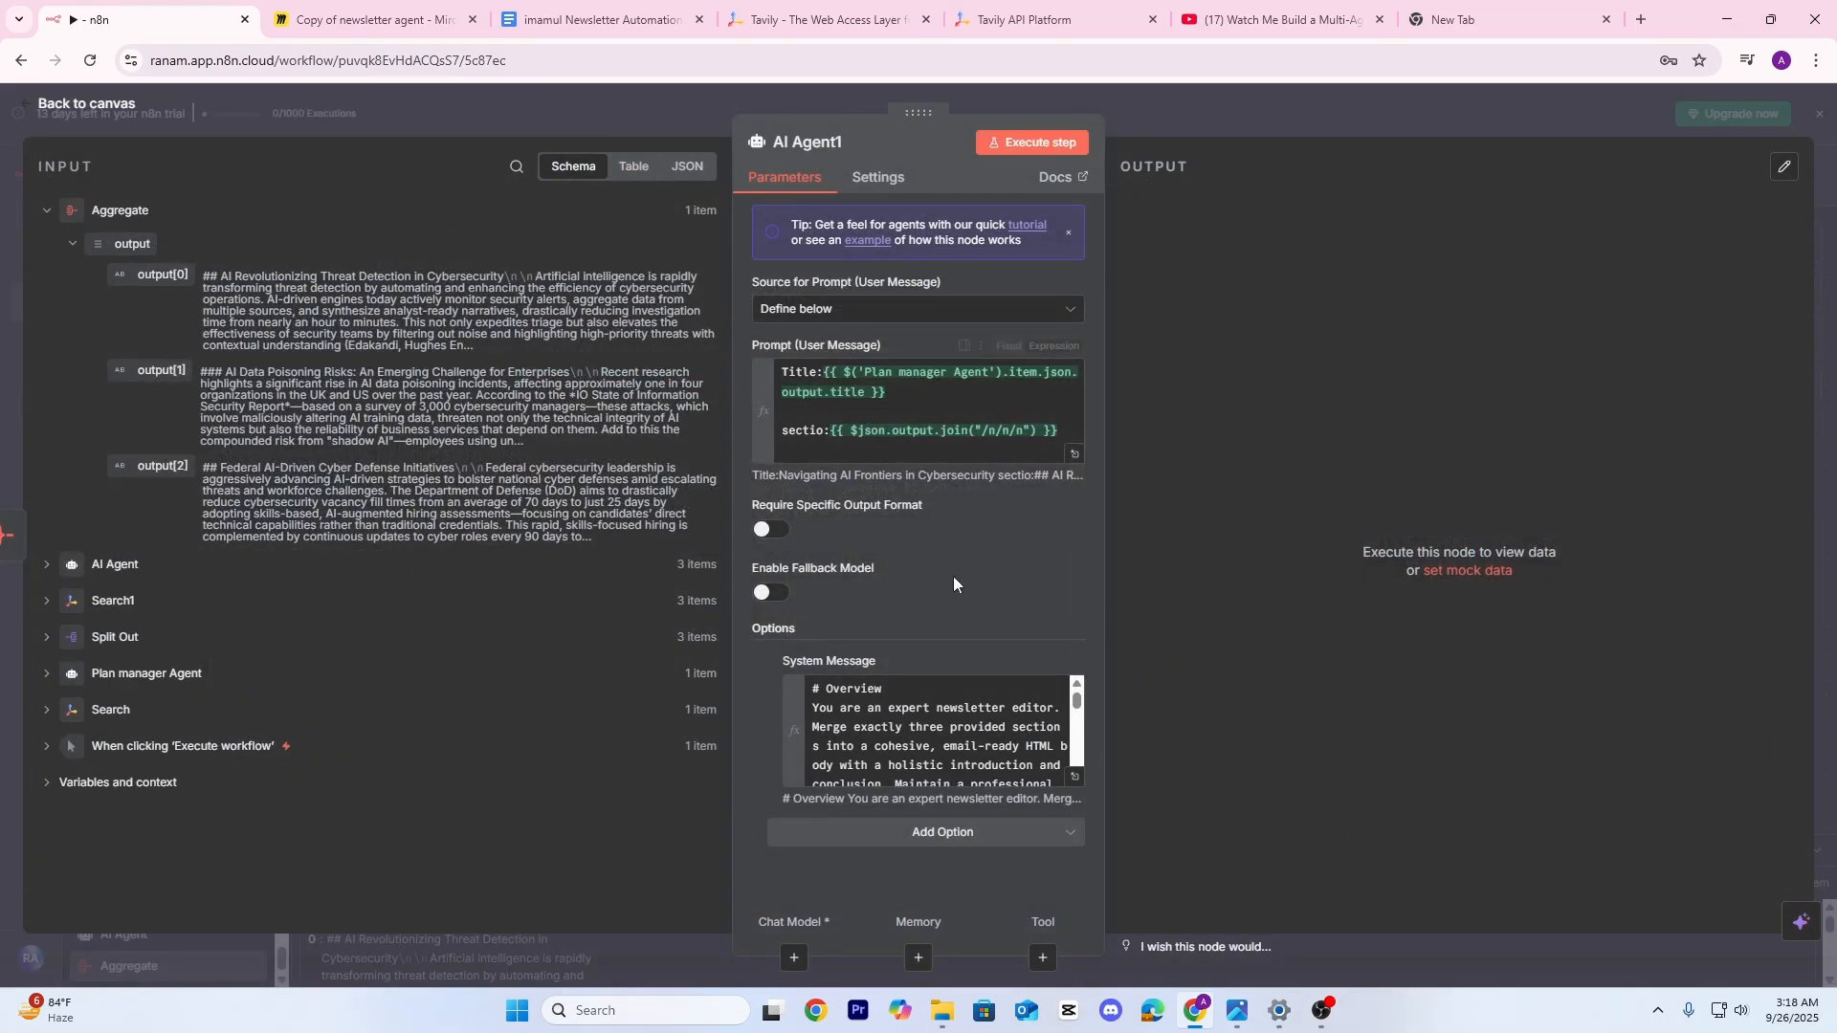
# Attach a new OpenAI Chat Model to AI Agent1's Chat Model input
pyautogui.click(1223, 131)
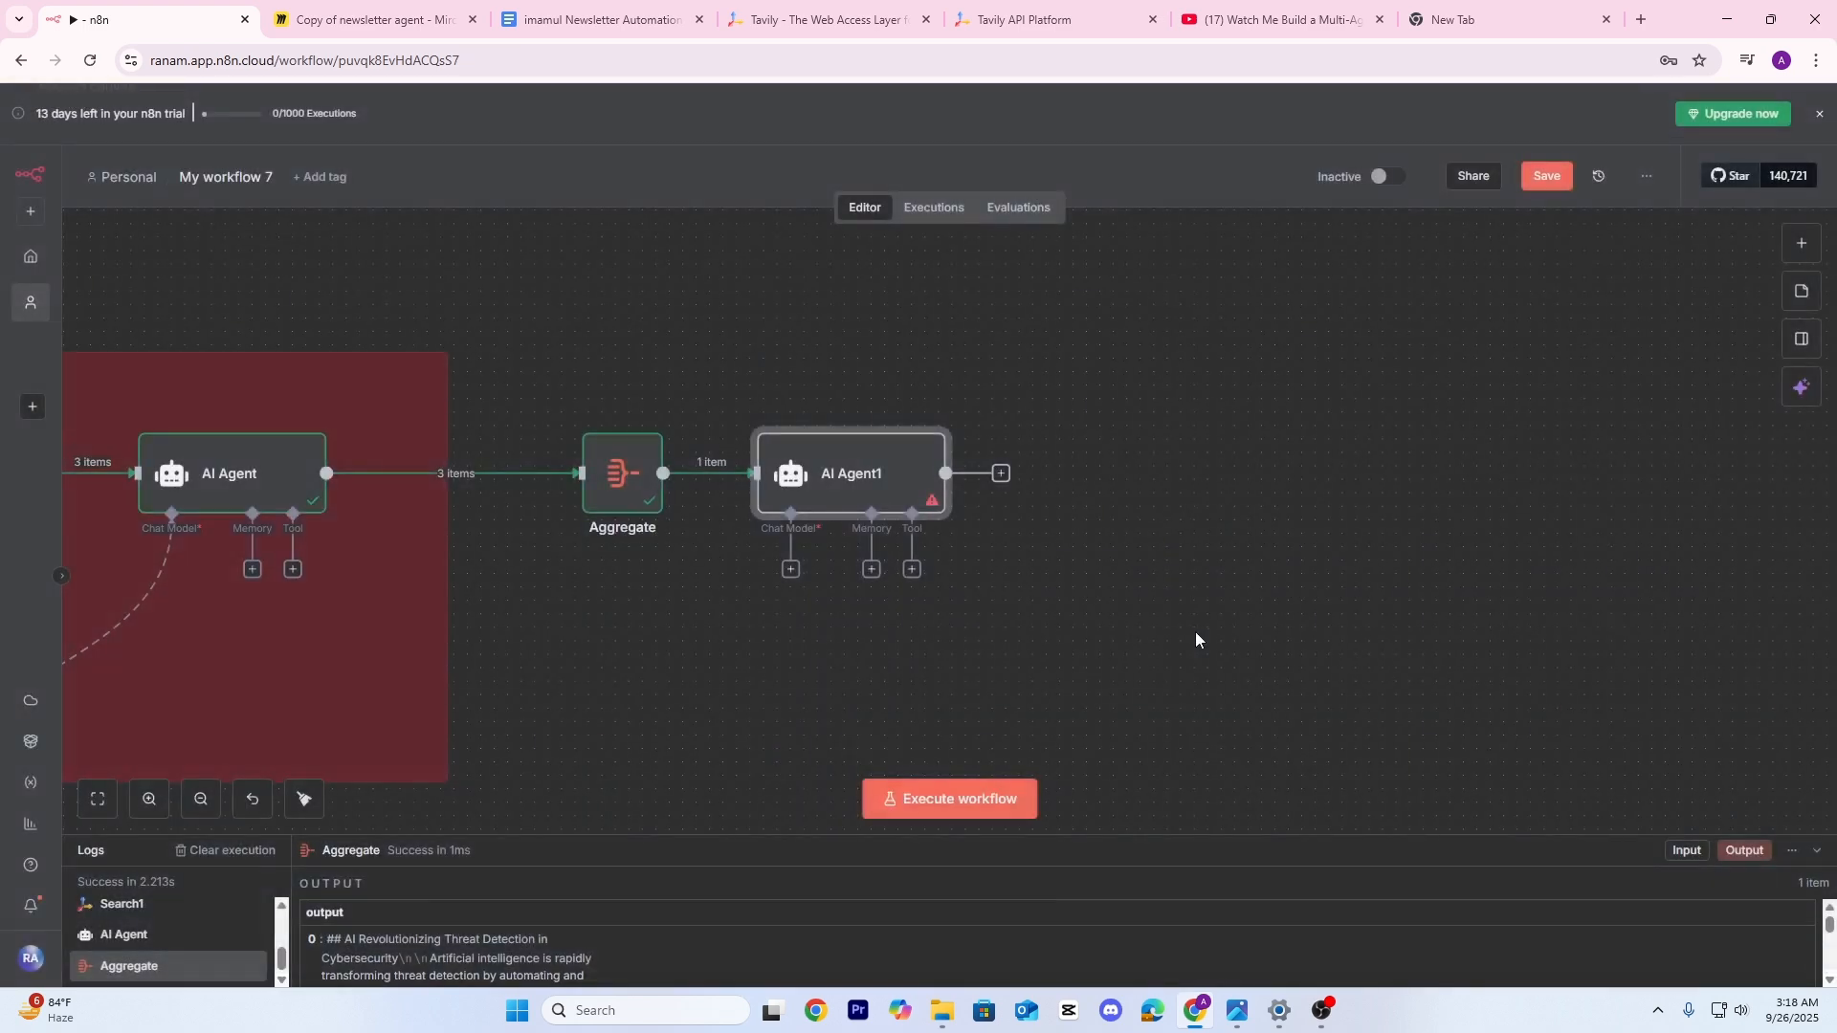
pyautogui.scroll(-2, 861, 535)
pyautogui.click(773, 460)
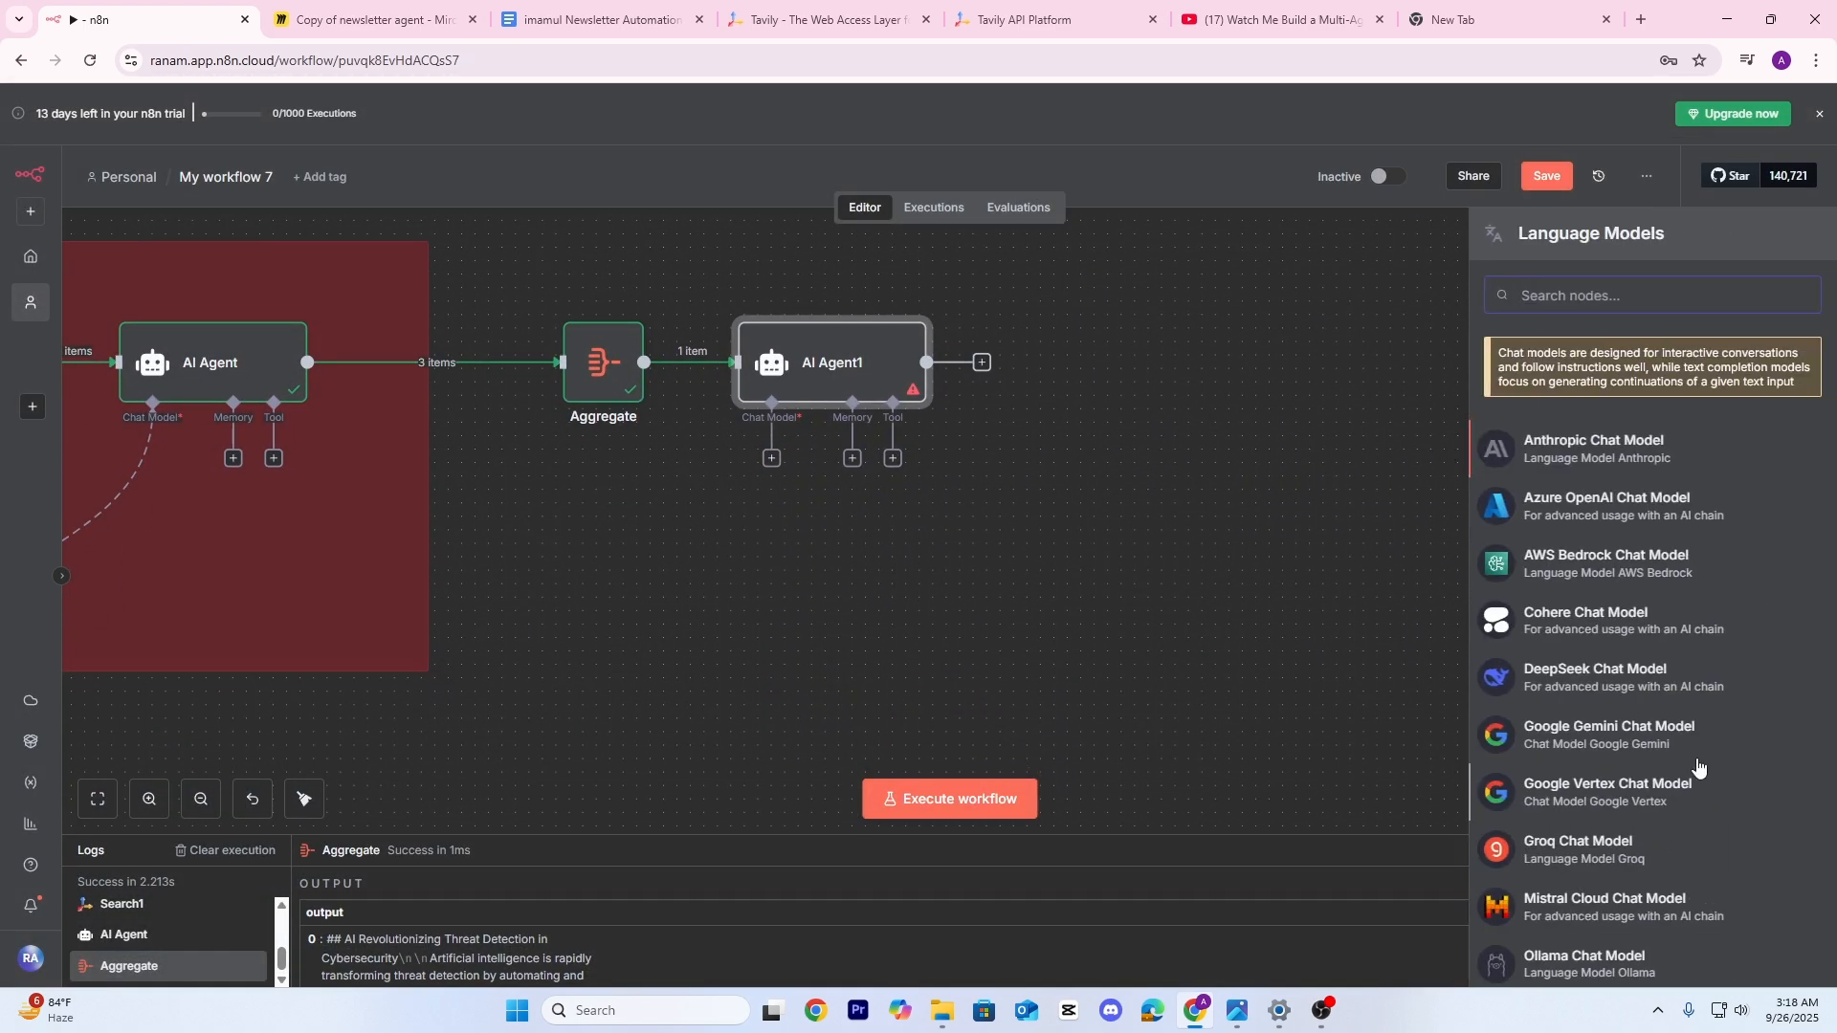
pyautogui.scroll(-5, 1693, 766)
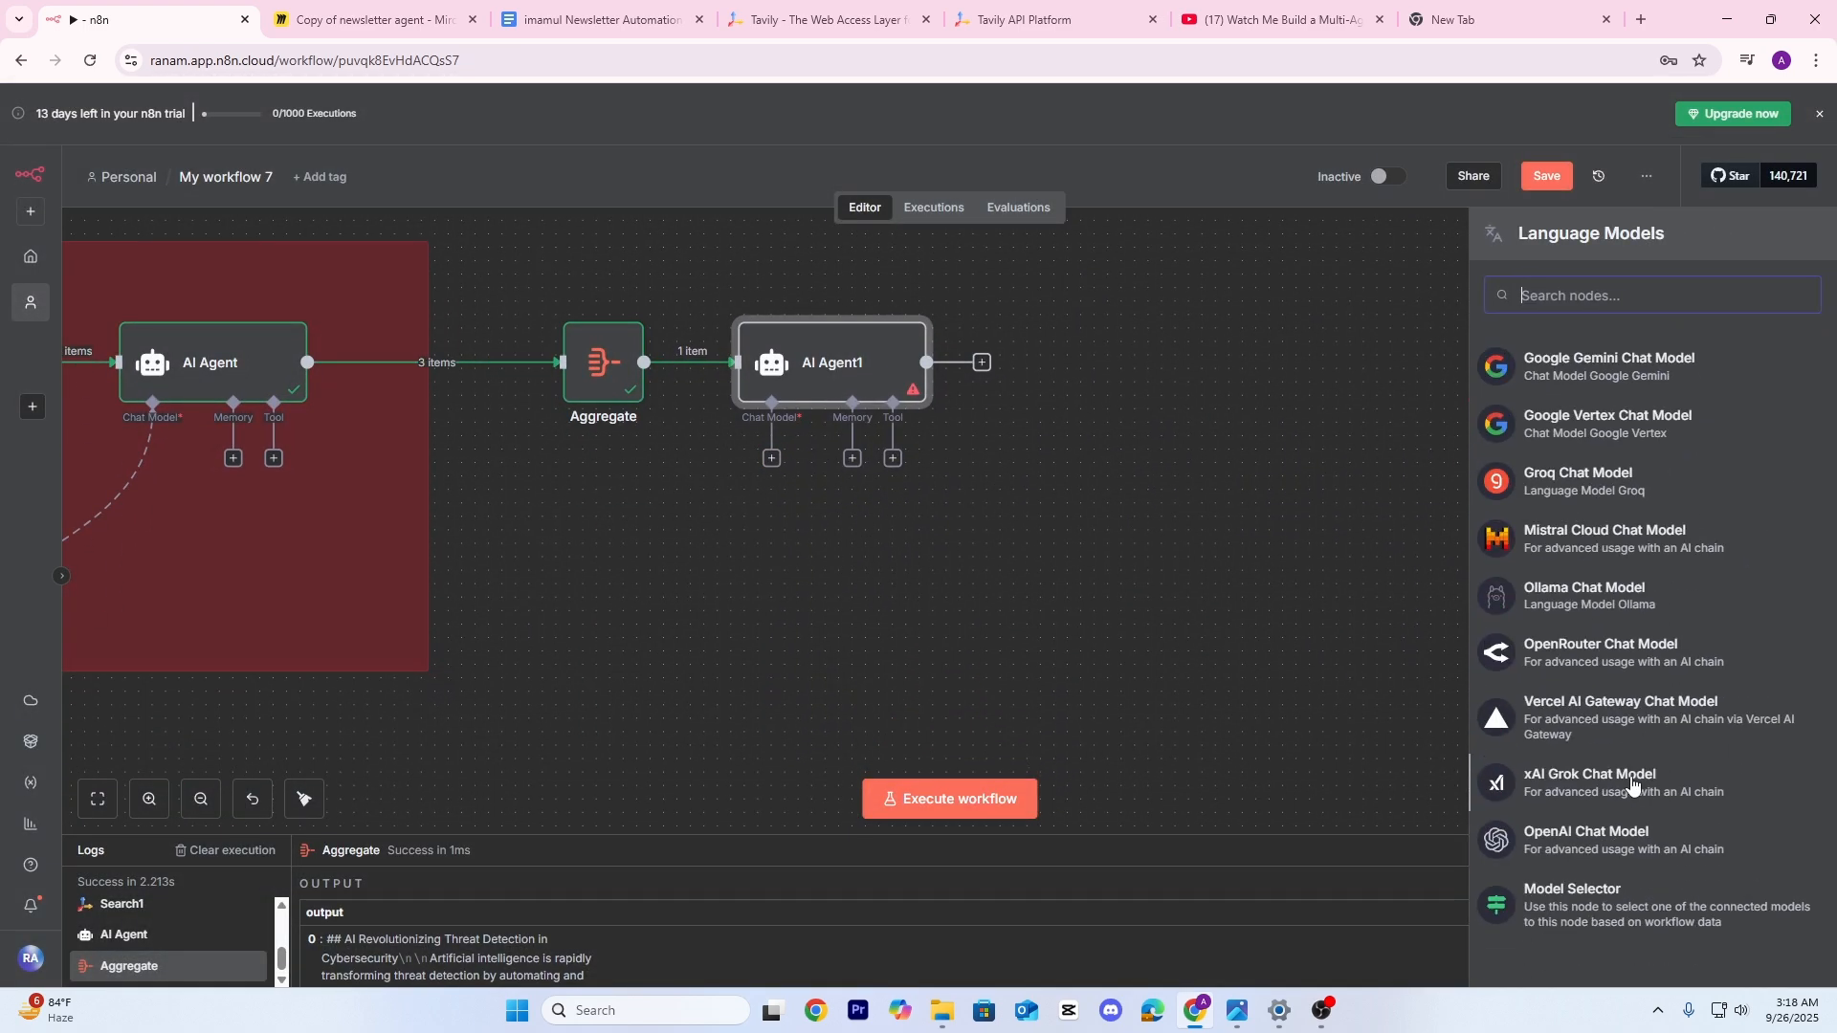
pyautogui.click(1565, 844)
pyautogui.click(1288, 127)
# Rewire the links so AI Agent1 uses only OpenAI Chat Model1, placed beneath it
pyautogui.moveTo(1070, 456); pyautogui.dragTo(1536, 417)
pyautogui.moveTo(938, 619); pyautogui.dragTo(1144, 571)
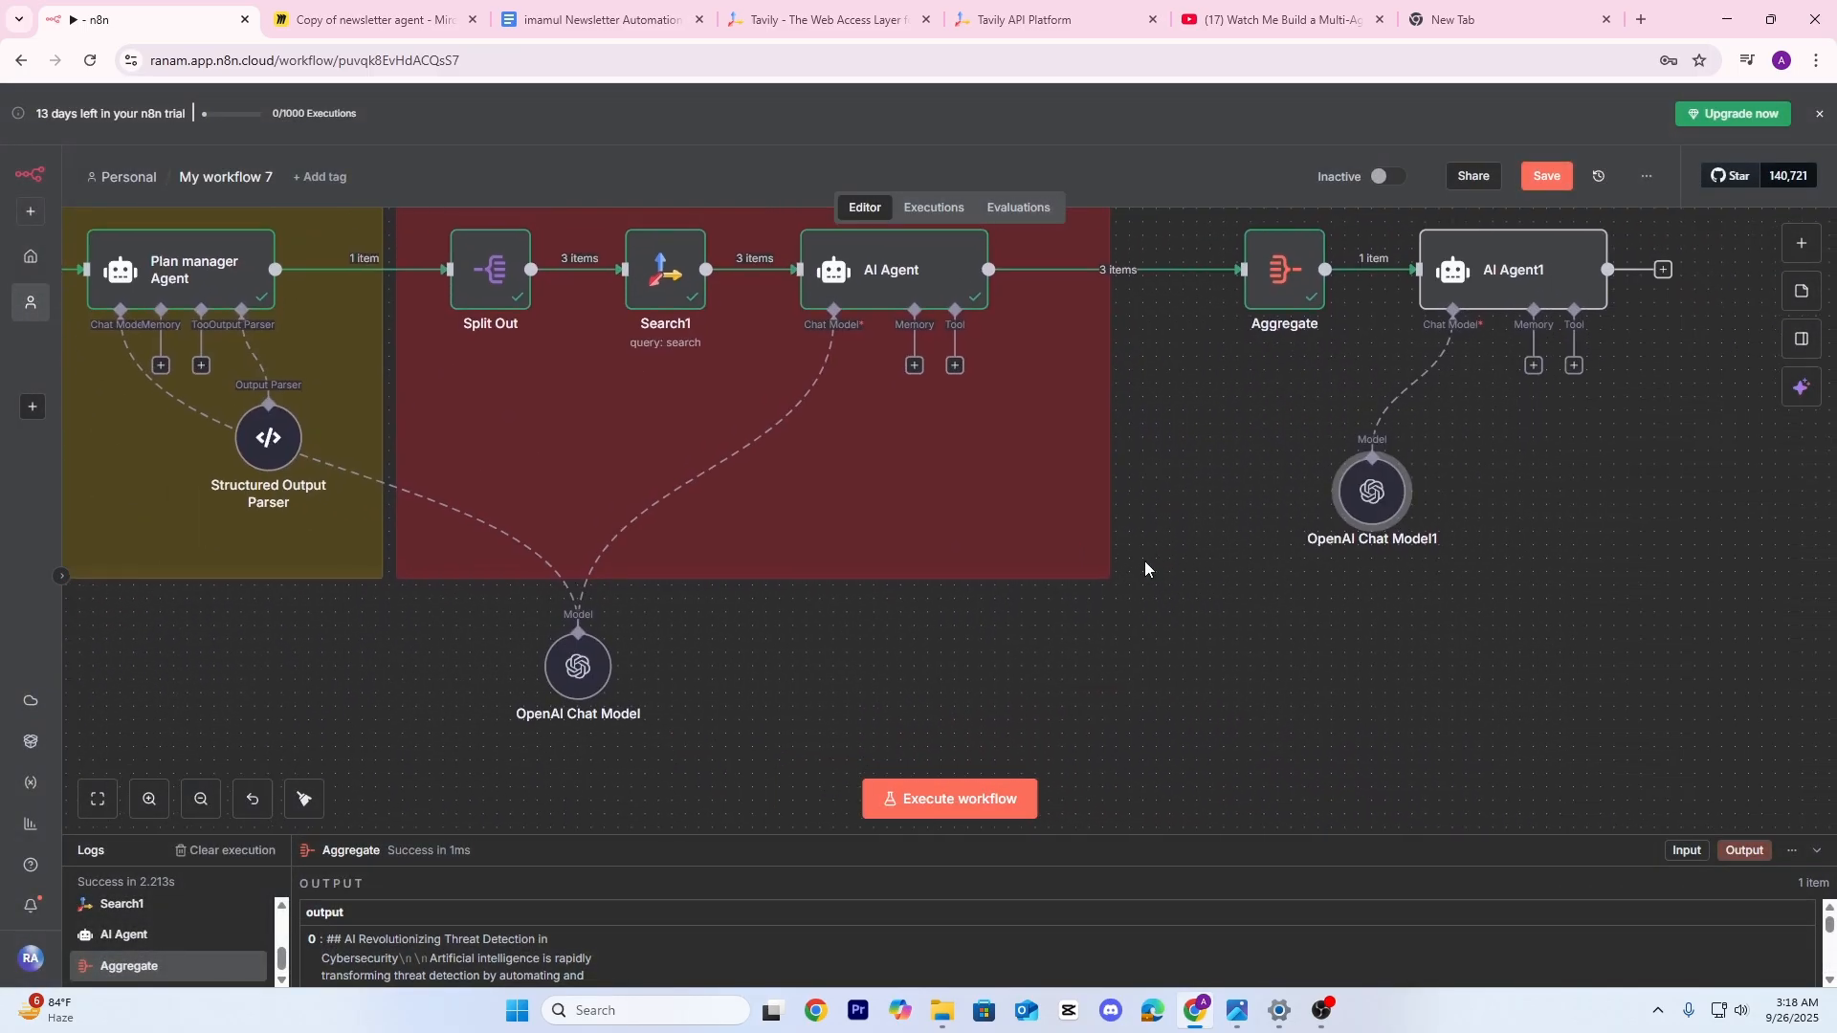
pyautogui.scroll(-2, 1137, 570)
pyautogui.moveTo(1320, 463)
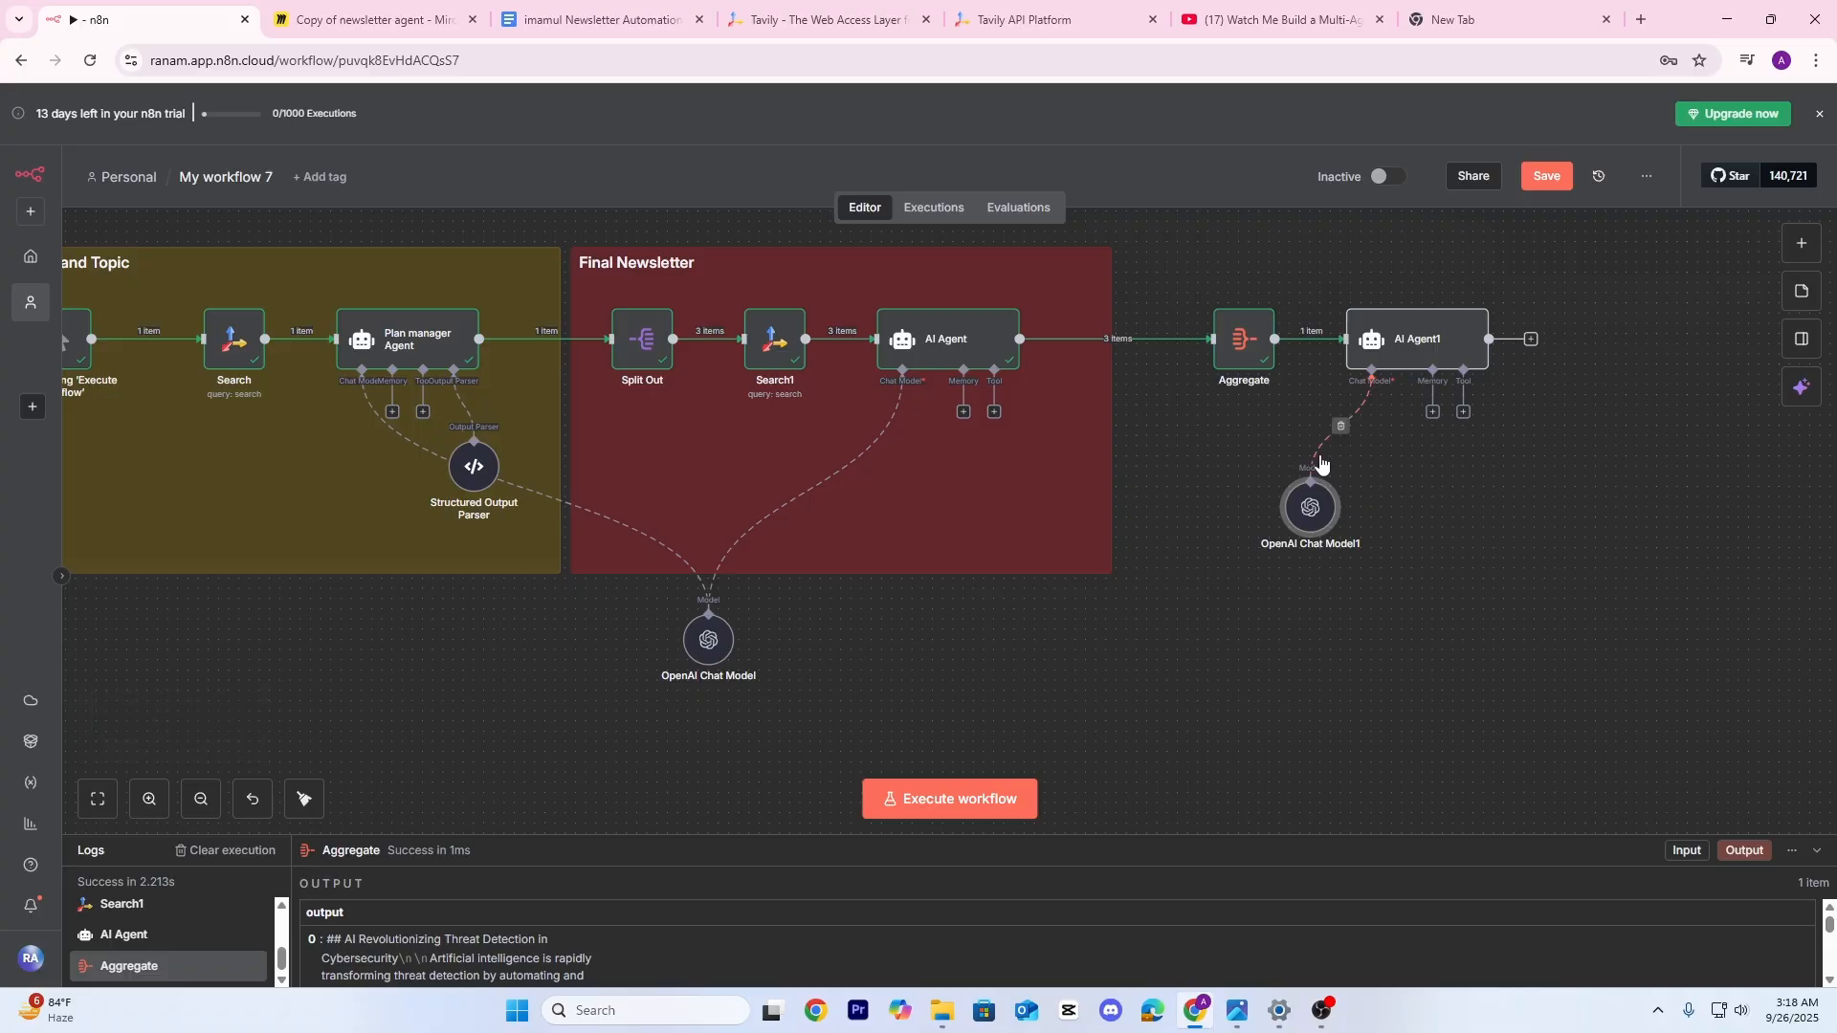
pyautogui.click(1342, 426)
pyautogui.moveTo(1369, 400); pyautogui.dragTo(703, 615)
pyautogui.click(1040, 493)
pyautogui.moveTo(1535, 508); pyautogui.dragTo(1212, 522)
pyautogui.moveTo(993, 527); pyautogui.dragTo(1004, 517)
pyautogui.scroll(3, 1235, 458)
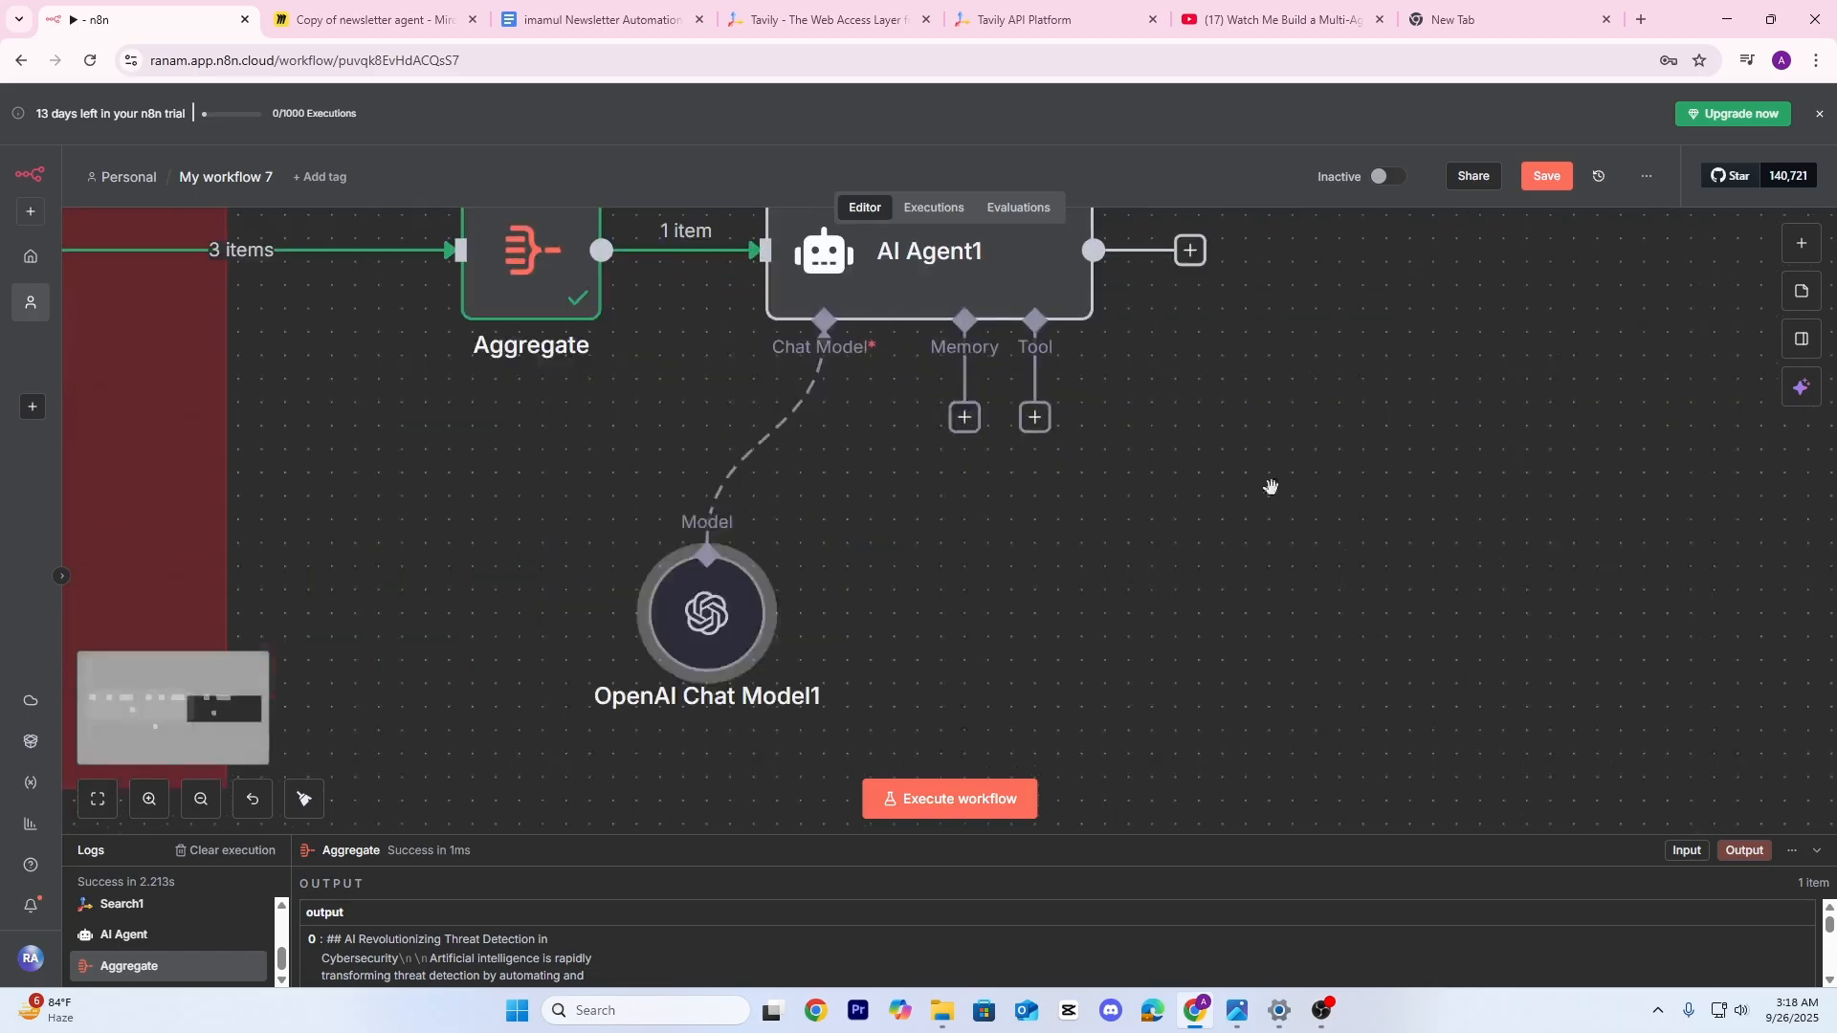
pyautogui.scroll(1, 1263, 483)
# Execute the AI Agent1 step to generate the newsletter
pyautogui.doubleClick(995, 379)
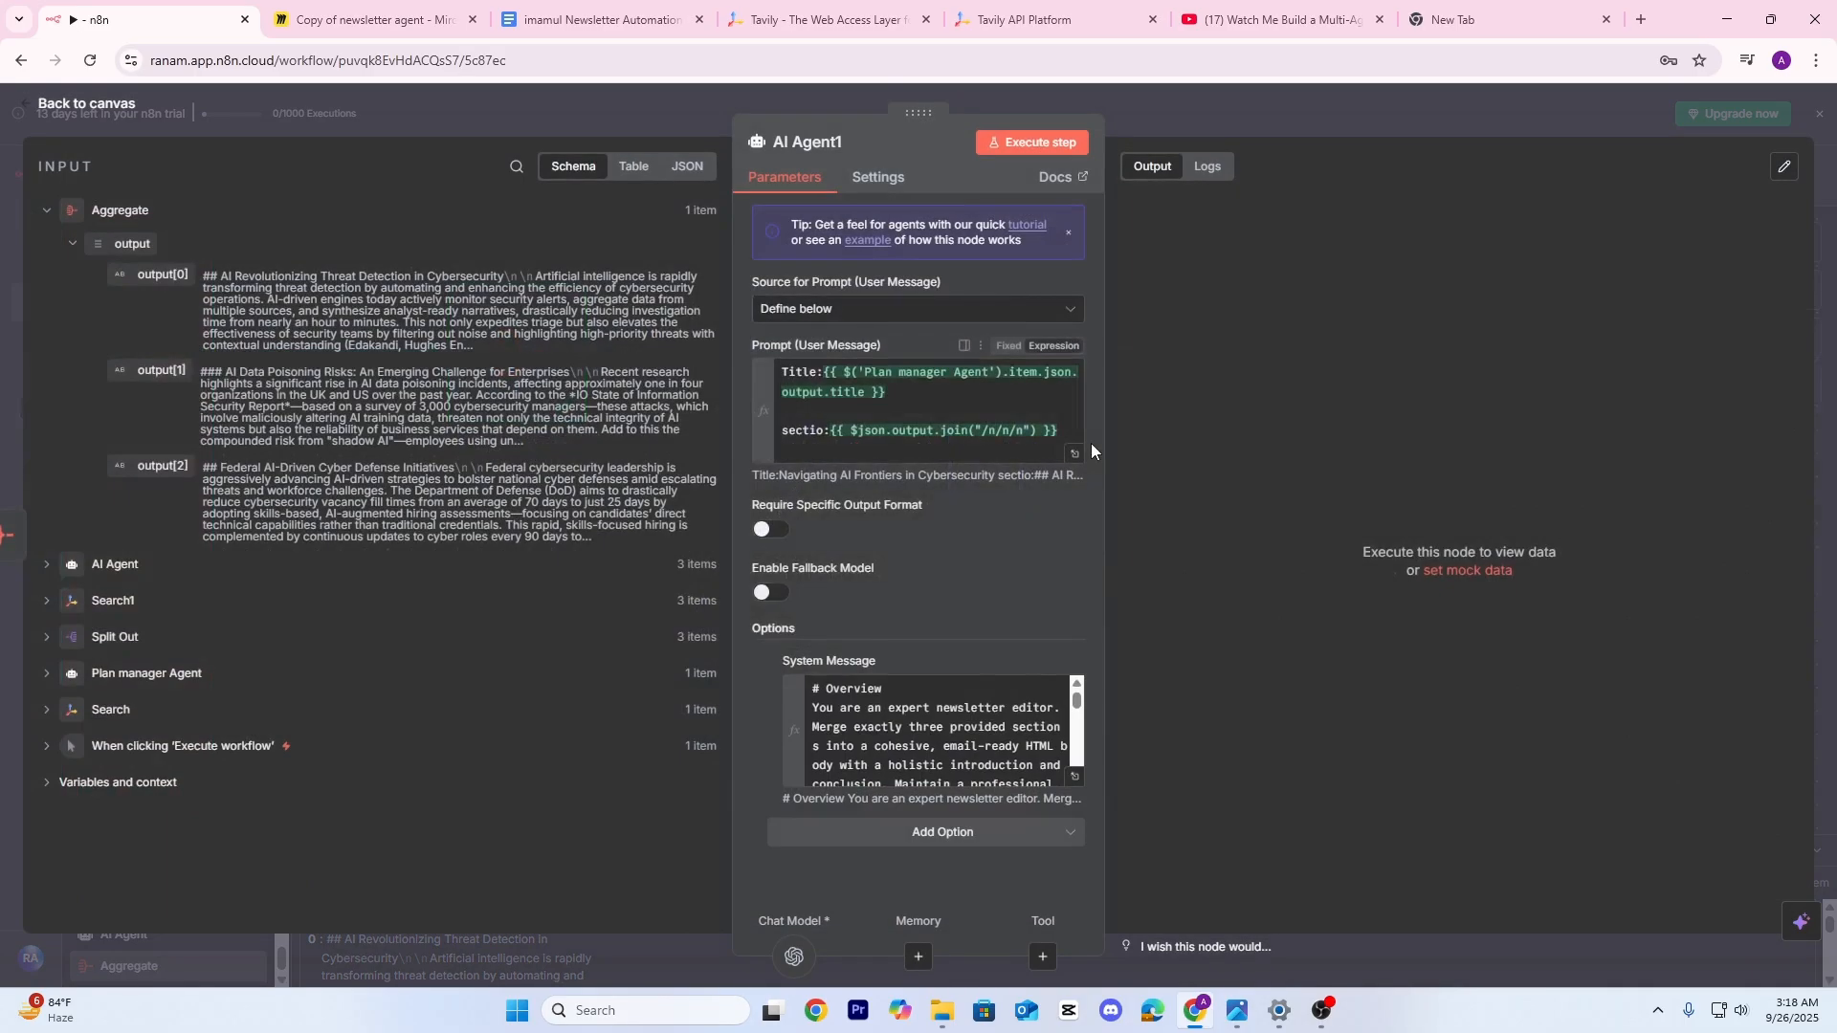
pyautogui.click(1023, 146)
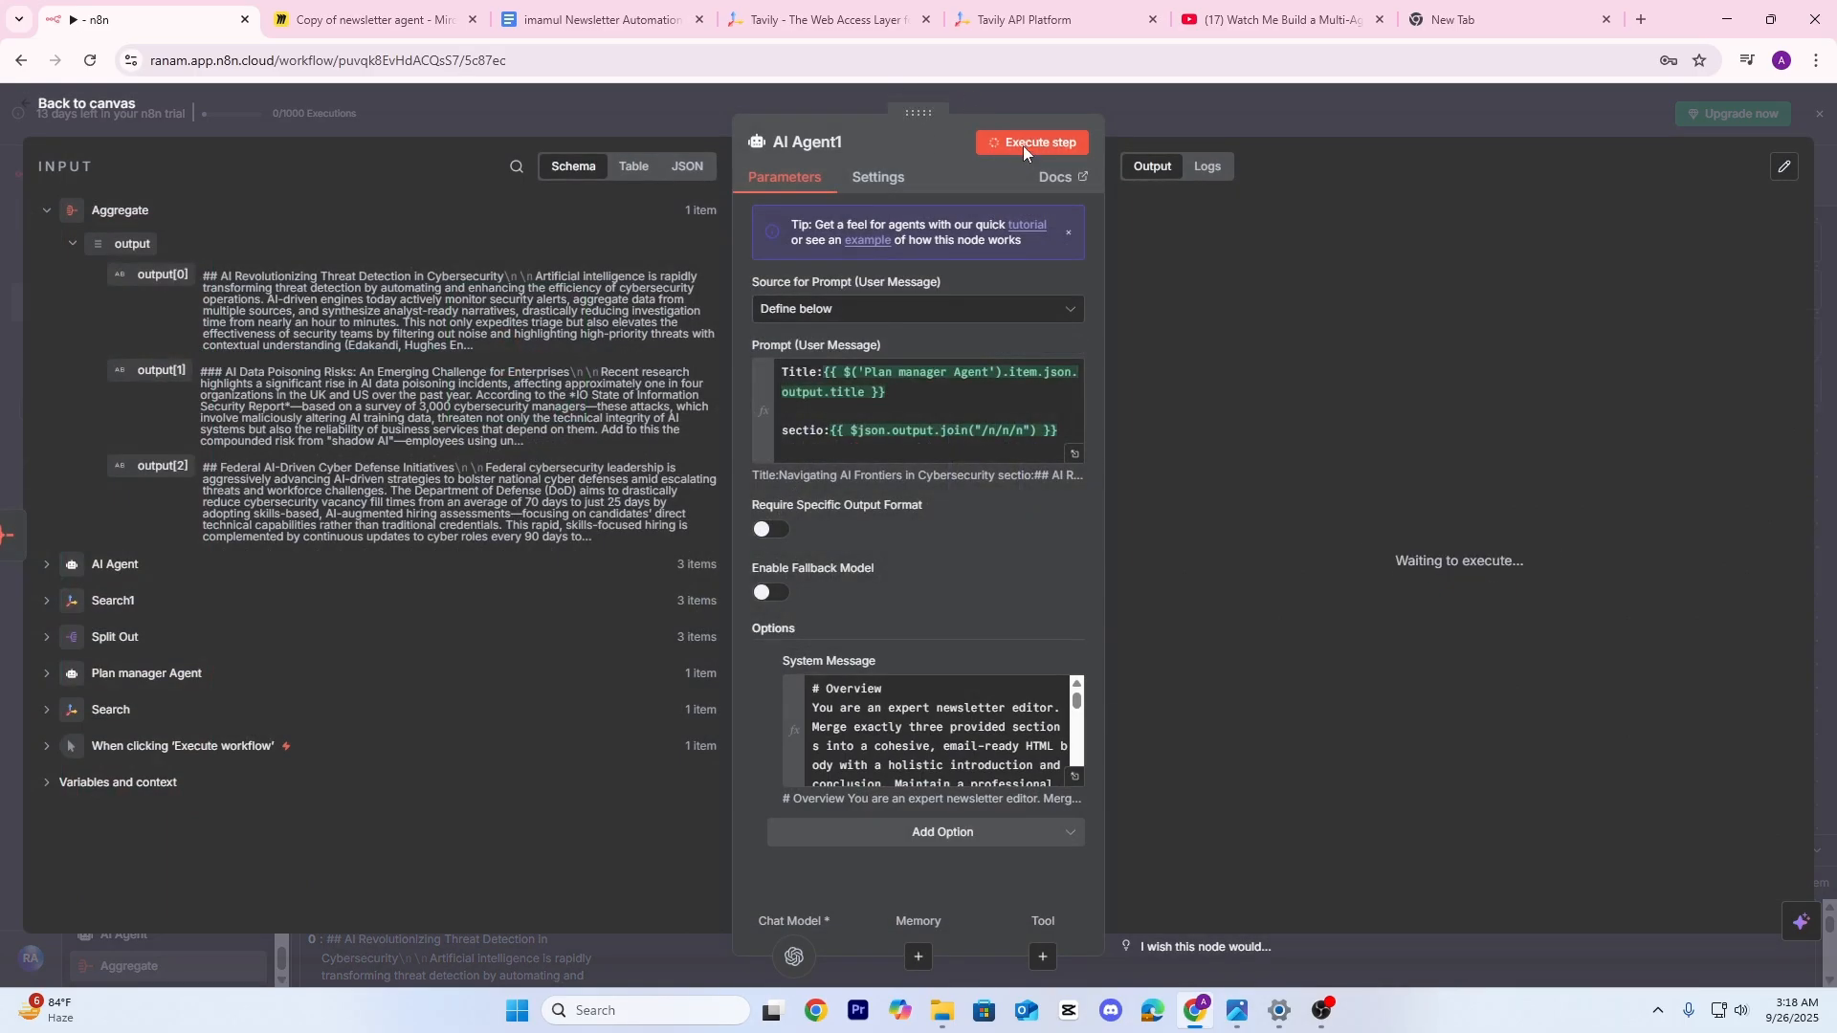
pyautogui.press('Escape')
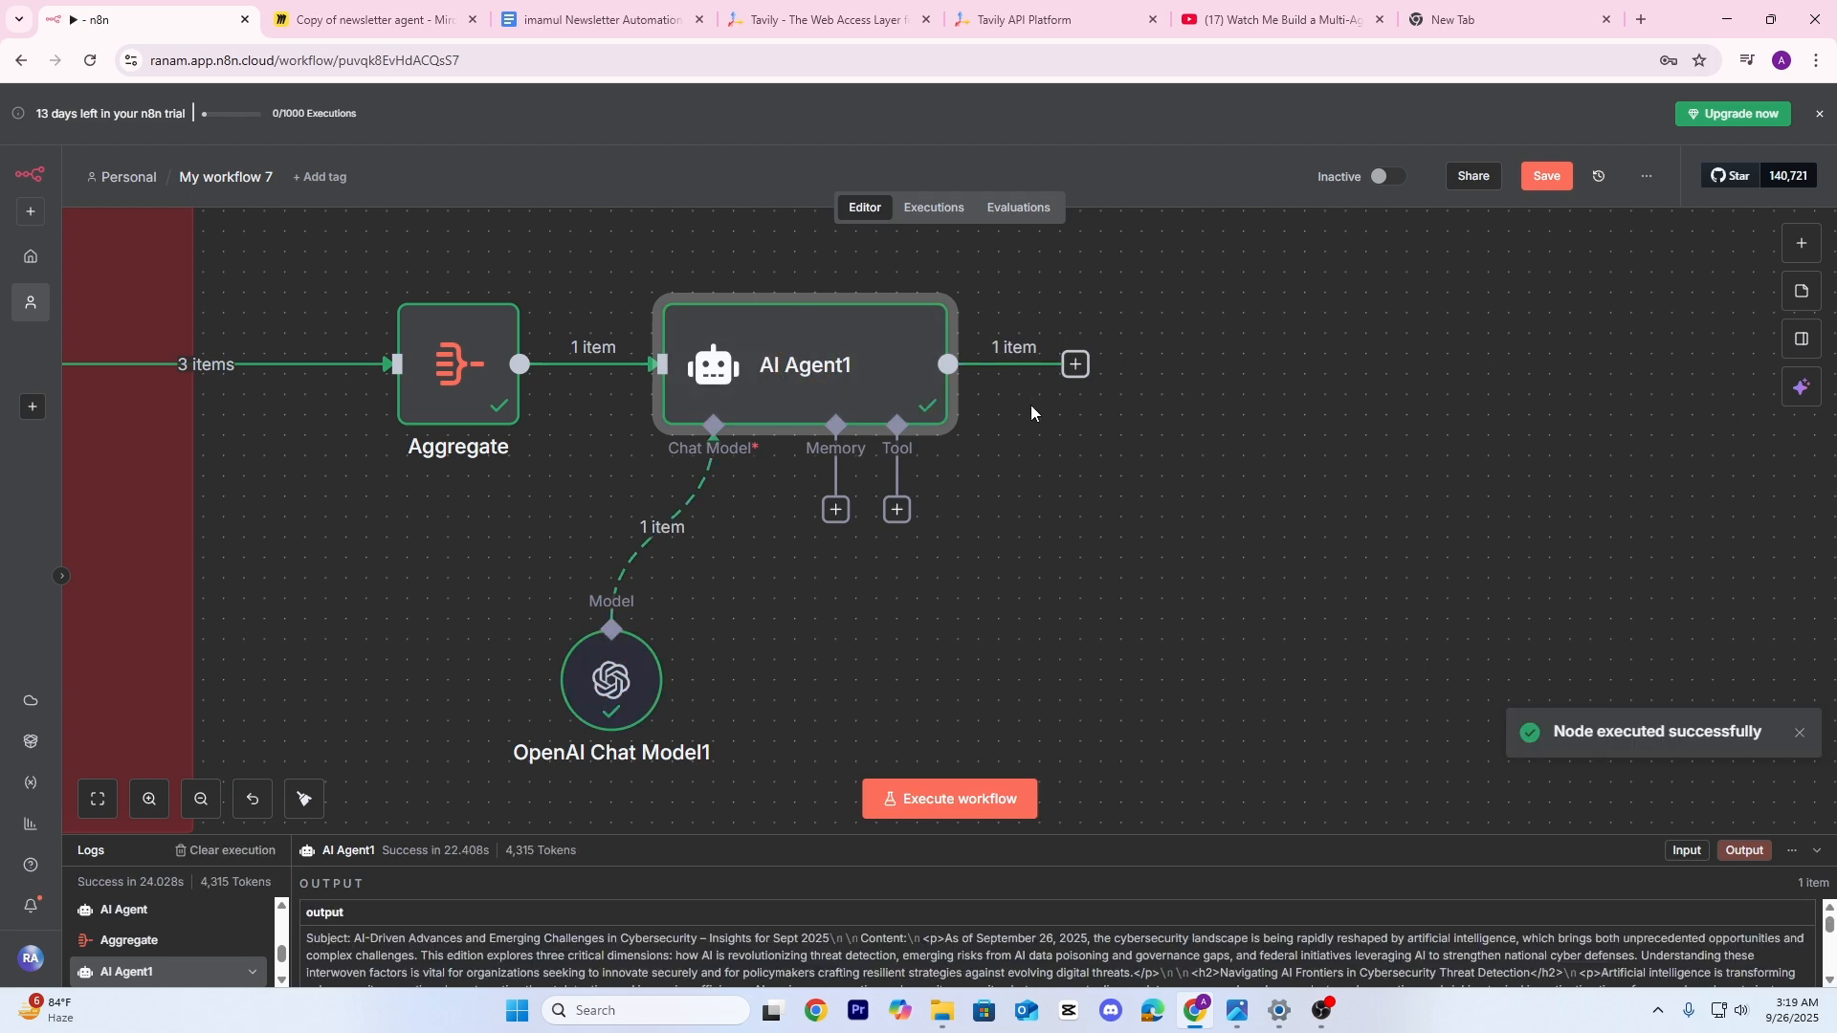
# Review the 'AI-Driven Advances and Emerging Challenges in Cybersecurity' HTML newsletter in Schema and Table views
pyautogui.doubleClick(862, 359)
pyautogui.scroll(-5, 1429, 427)
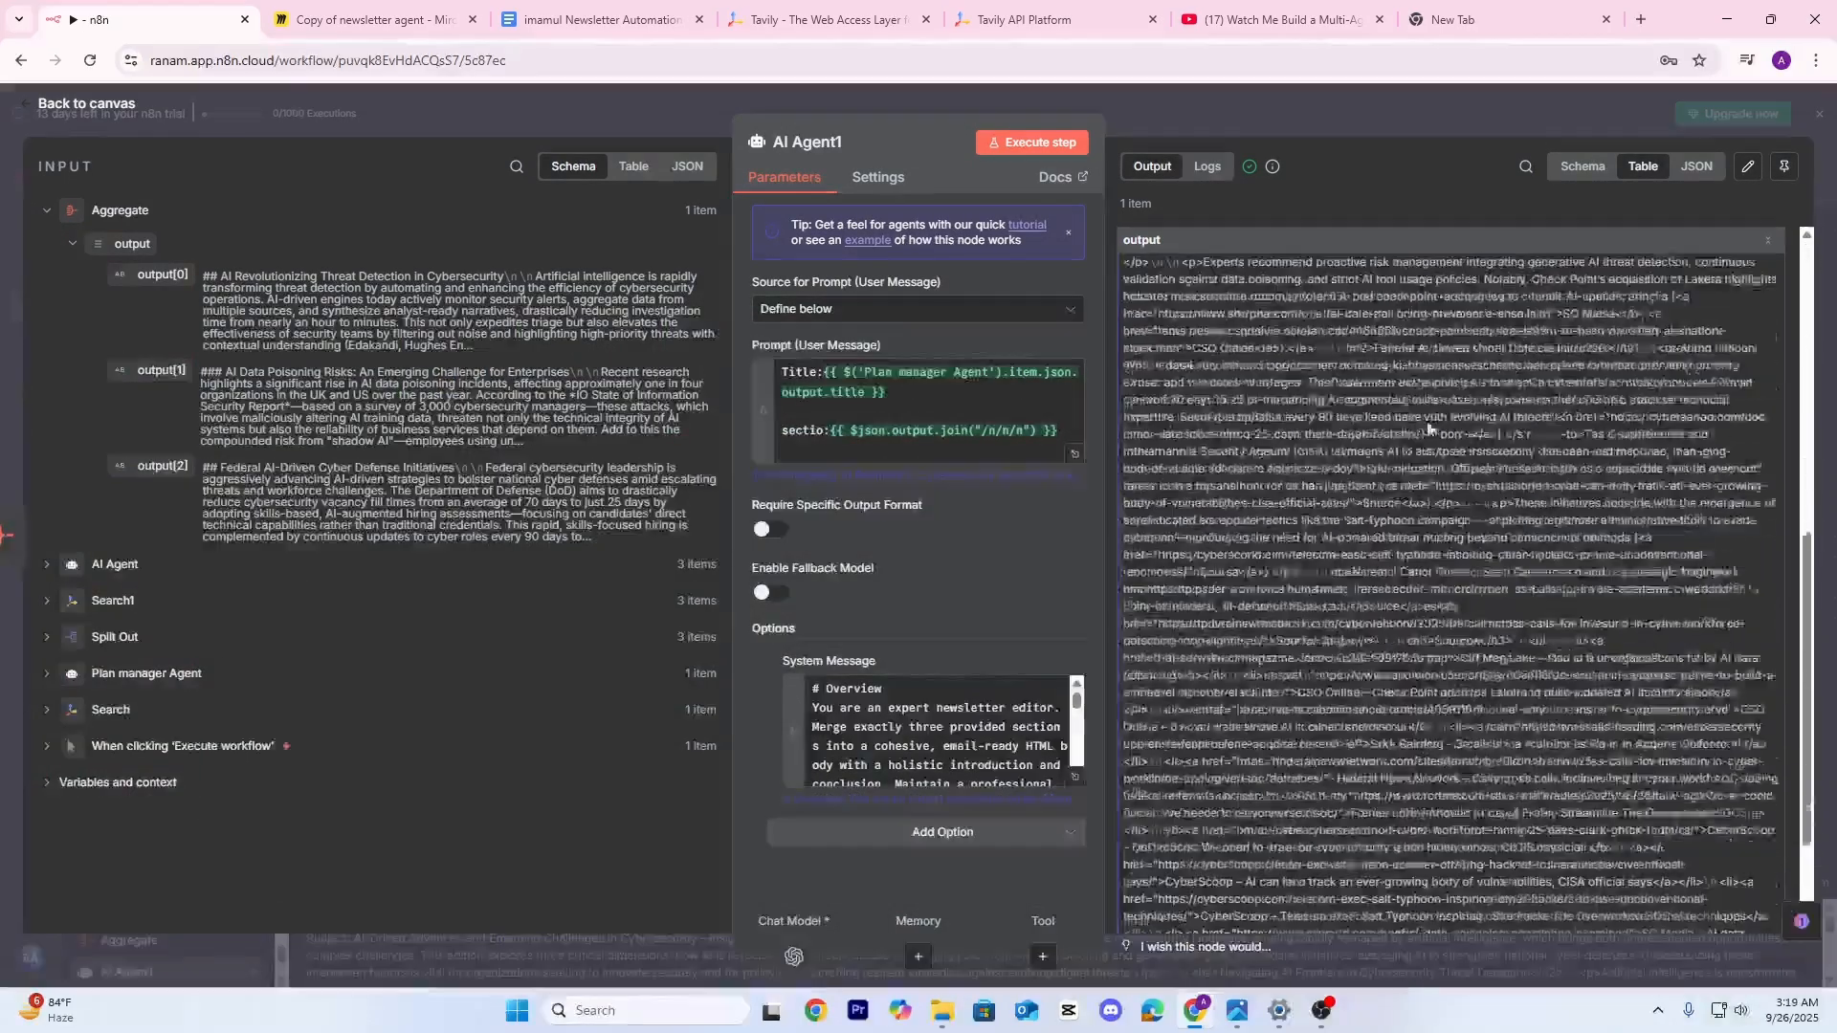
pyautogui.scroll(-3, 1429, 428)
pyautogui.click(1584, 168)
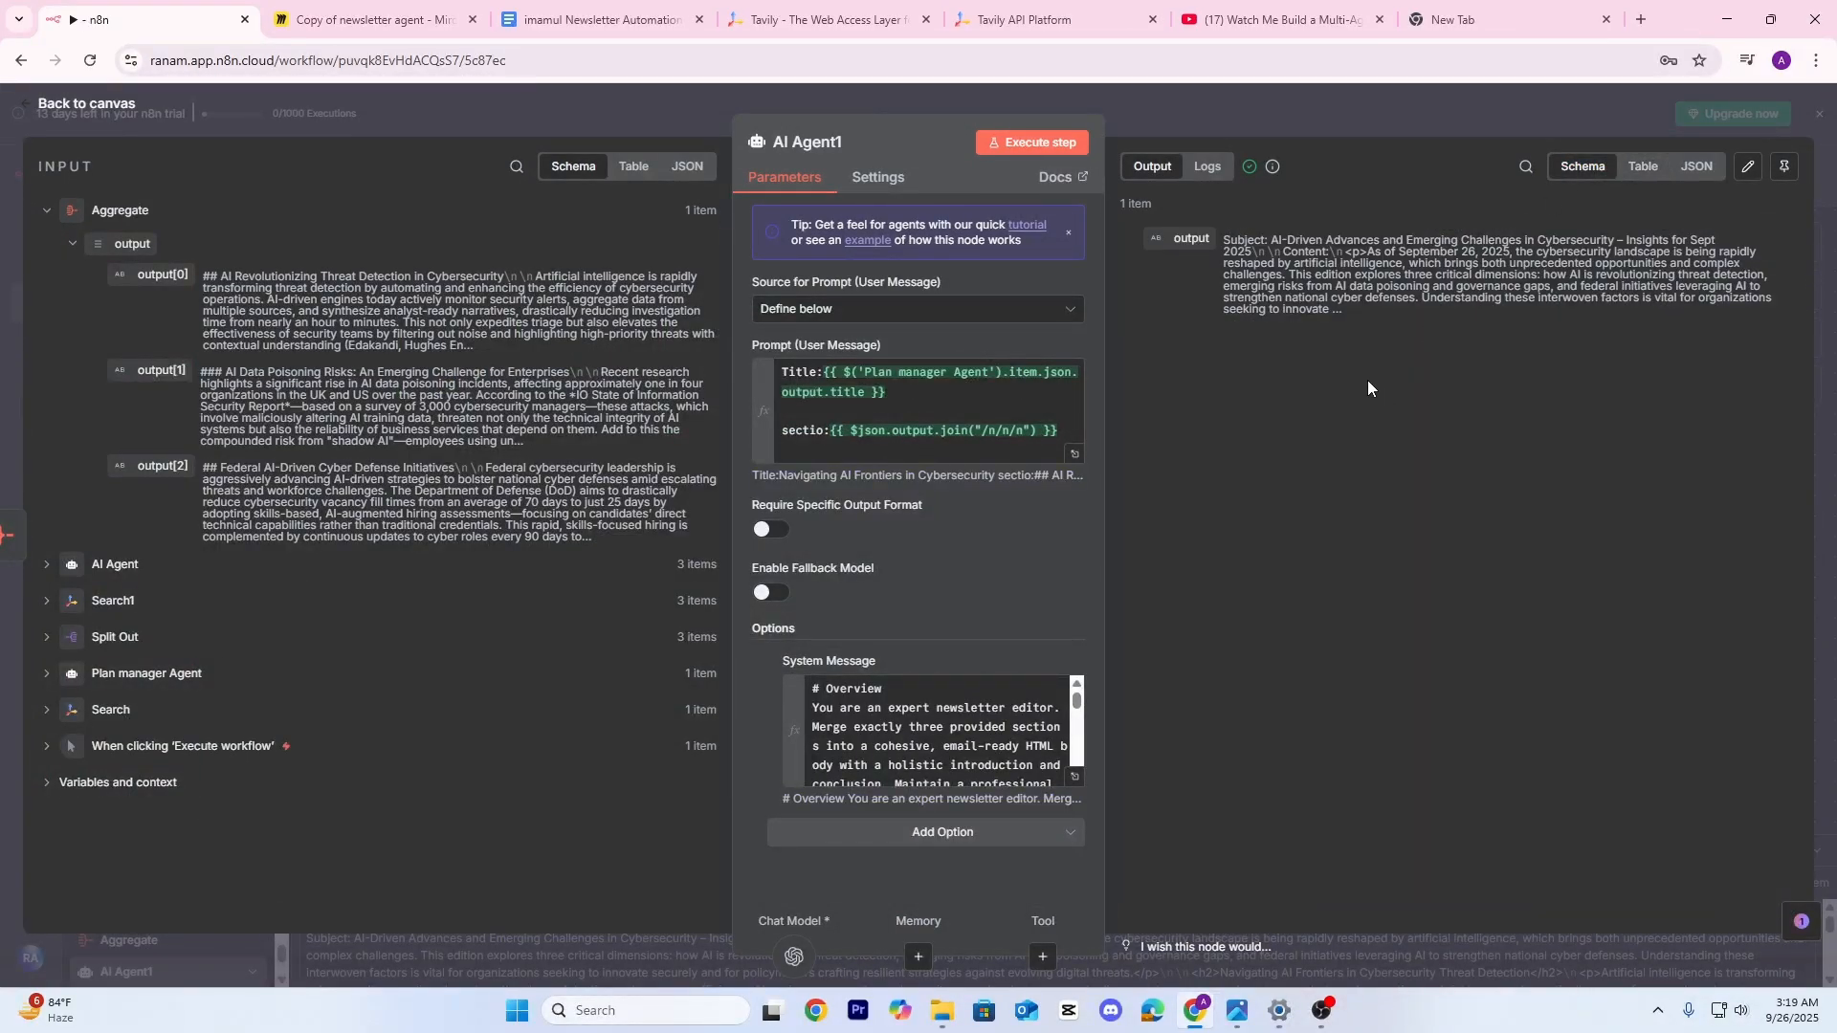
pyautogui.click(1644, 168)
pyautogui.scroll(-5, 1330, 548)
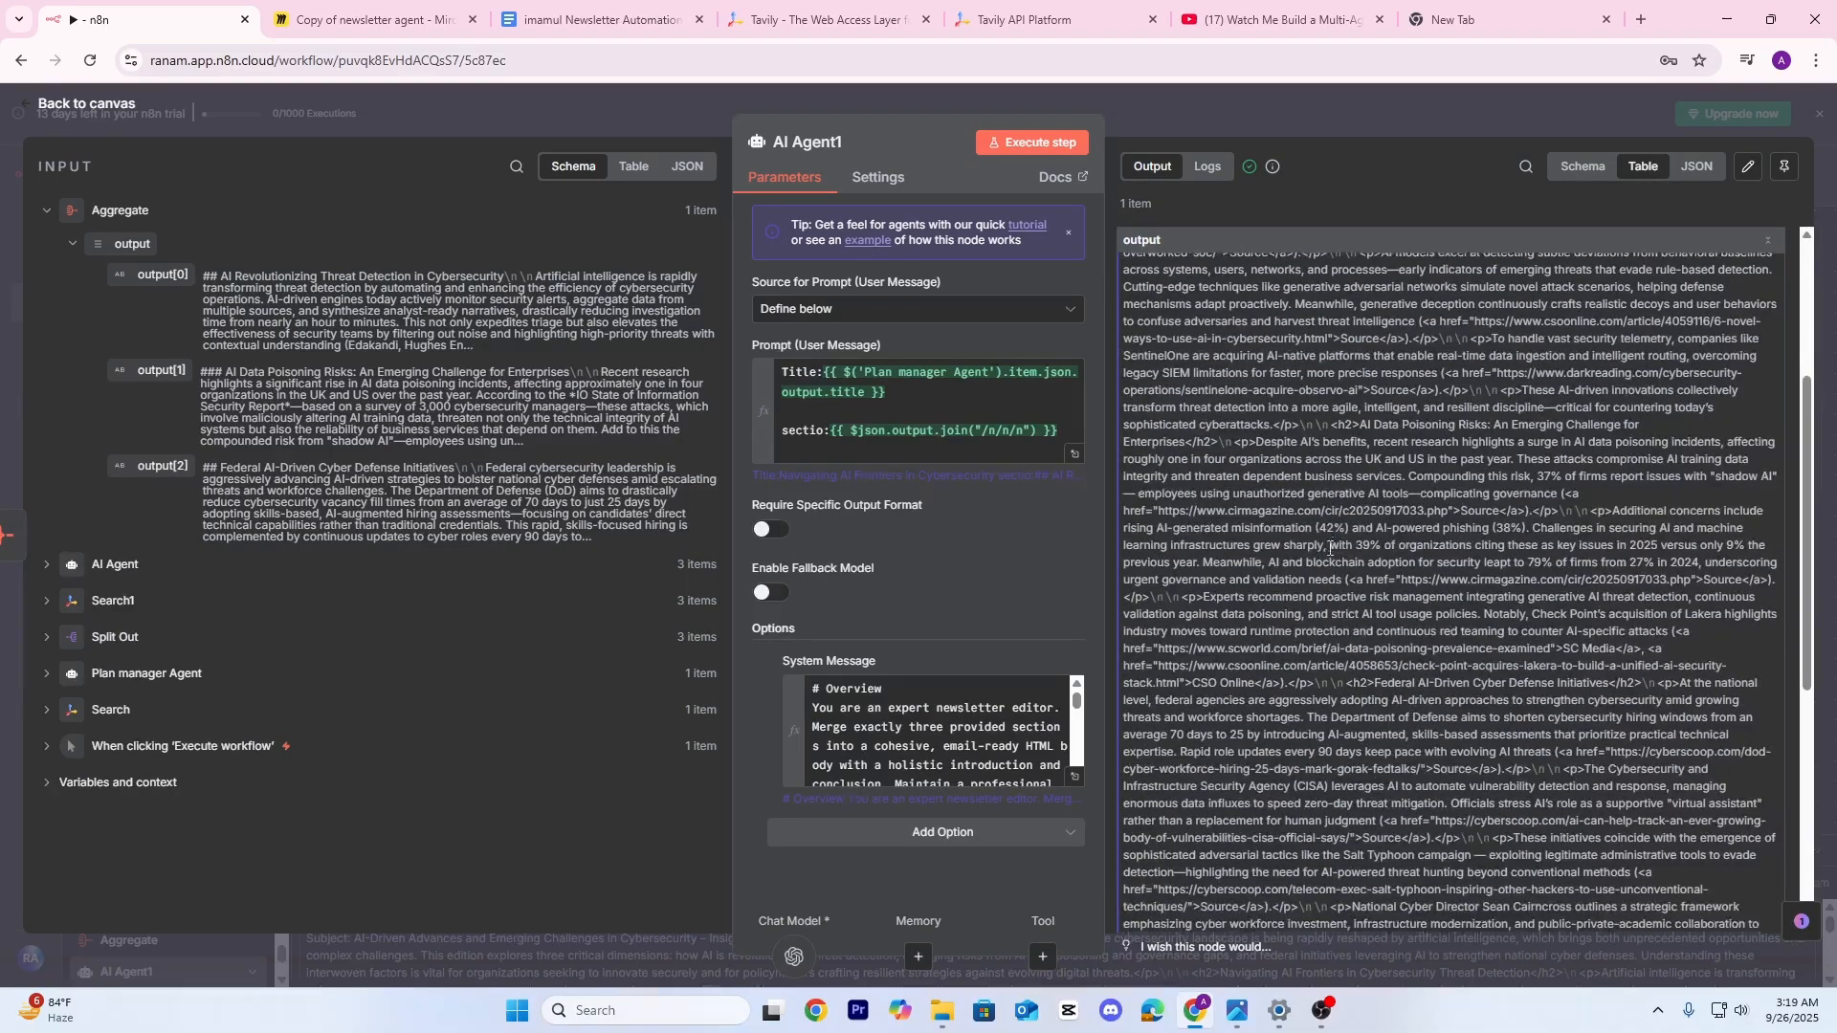
pyautogui.scroll(-2, 1330, 548)
pyautogui.scroll(-2, 1341, 541)
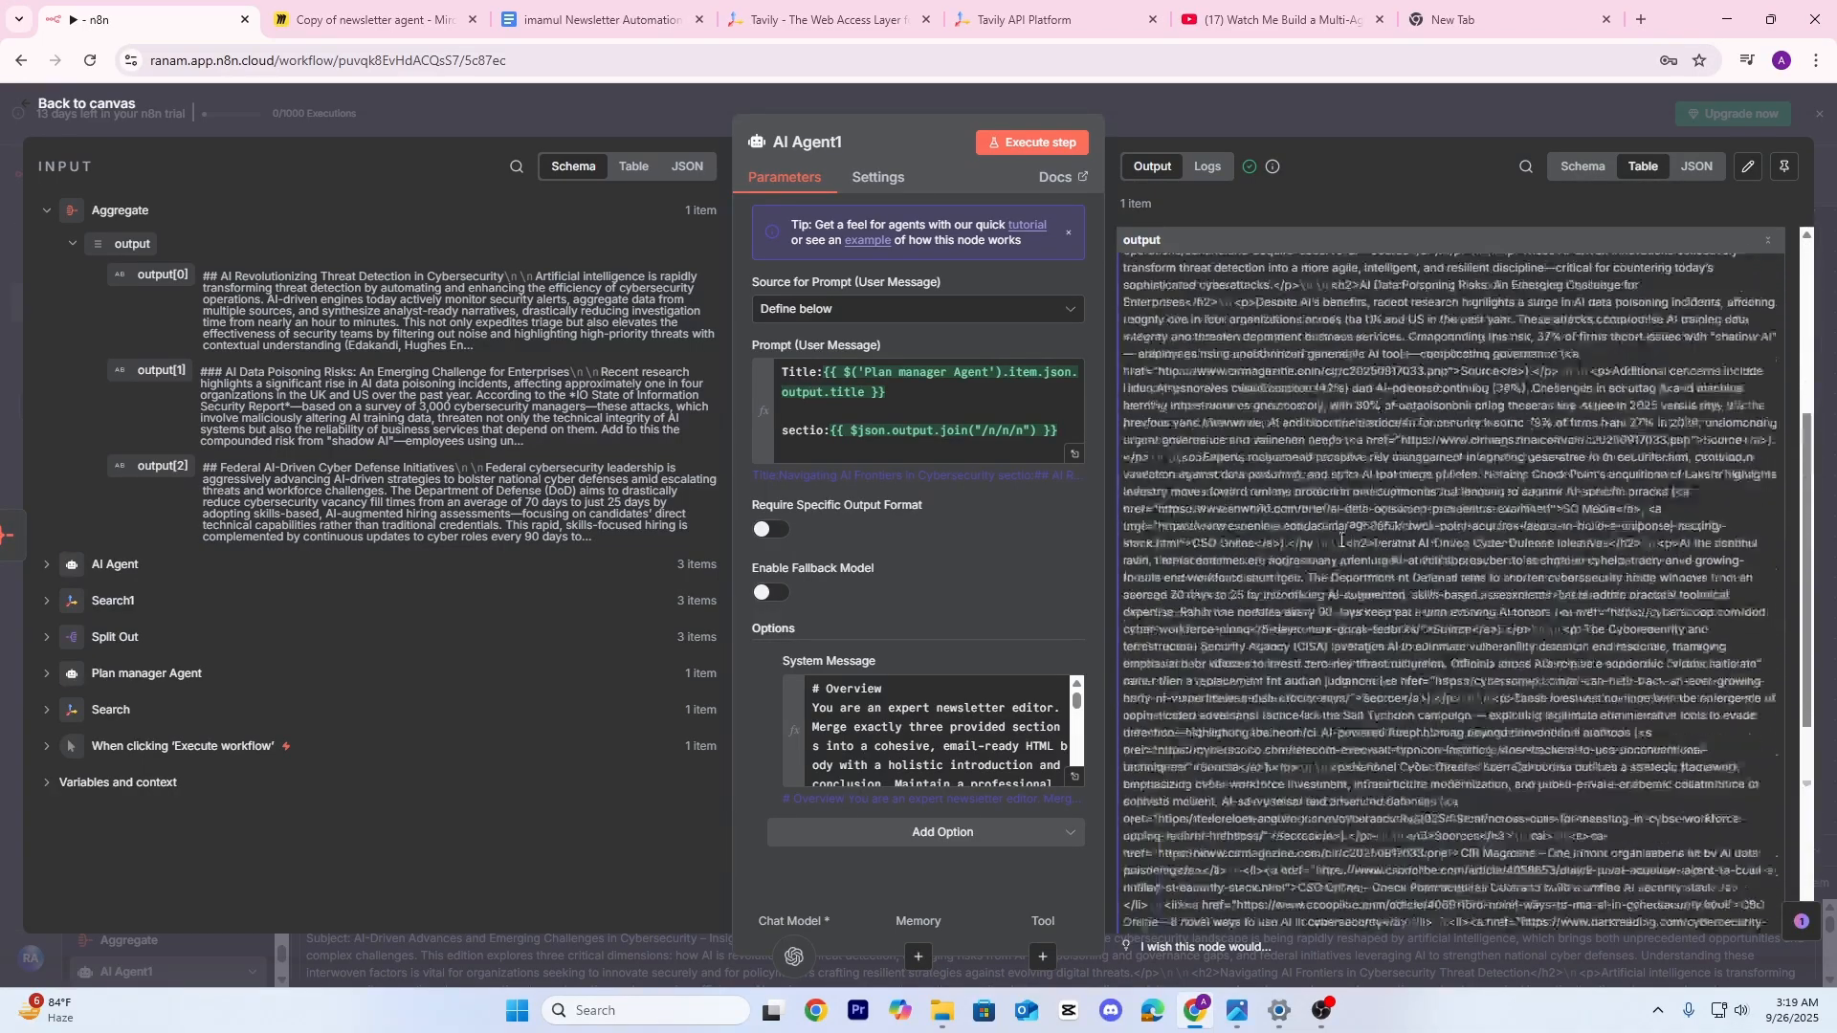
pyautogui.scroll(10, 1340, 541)
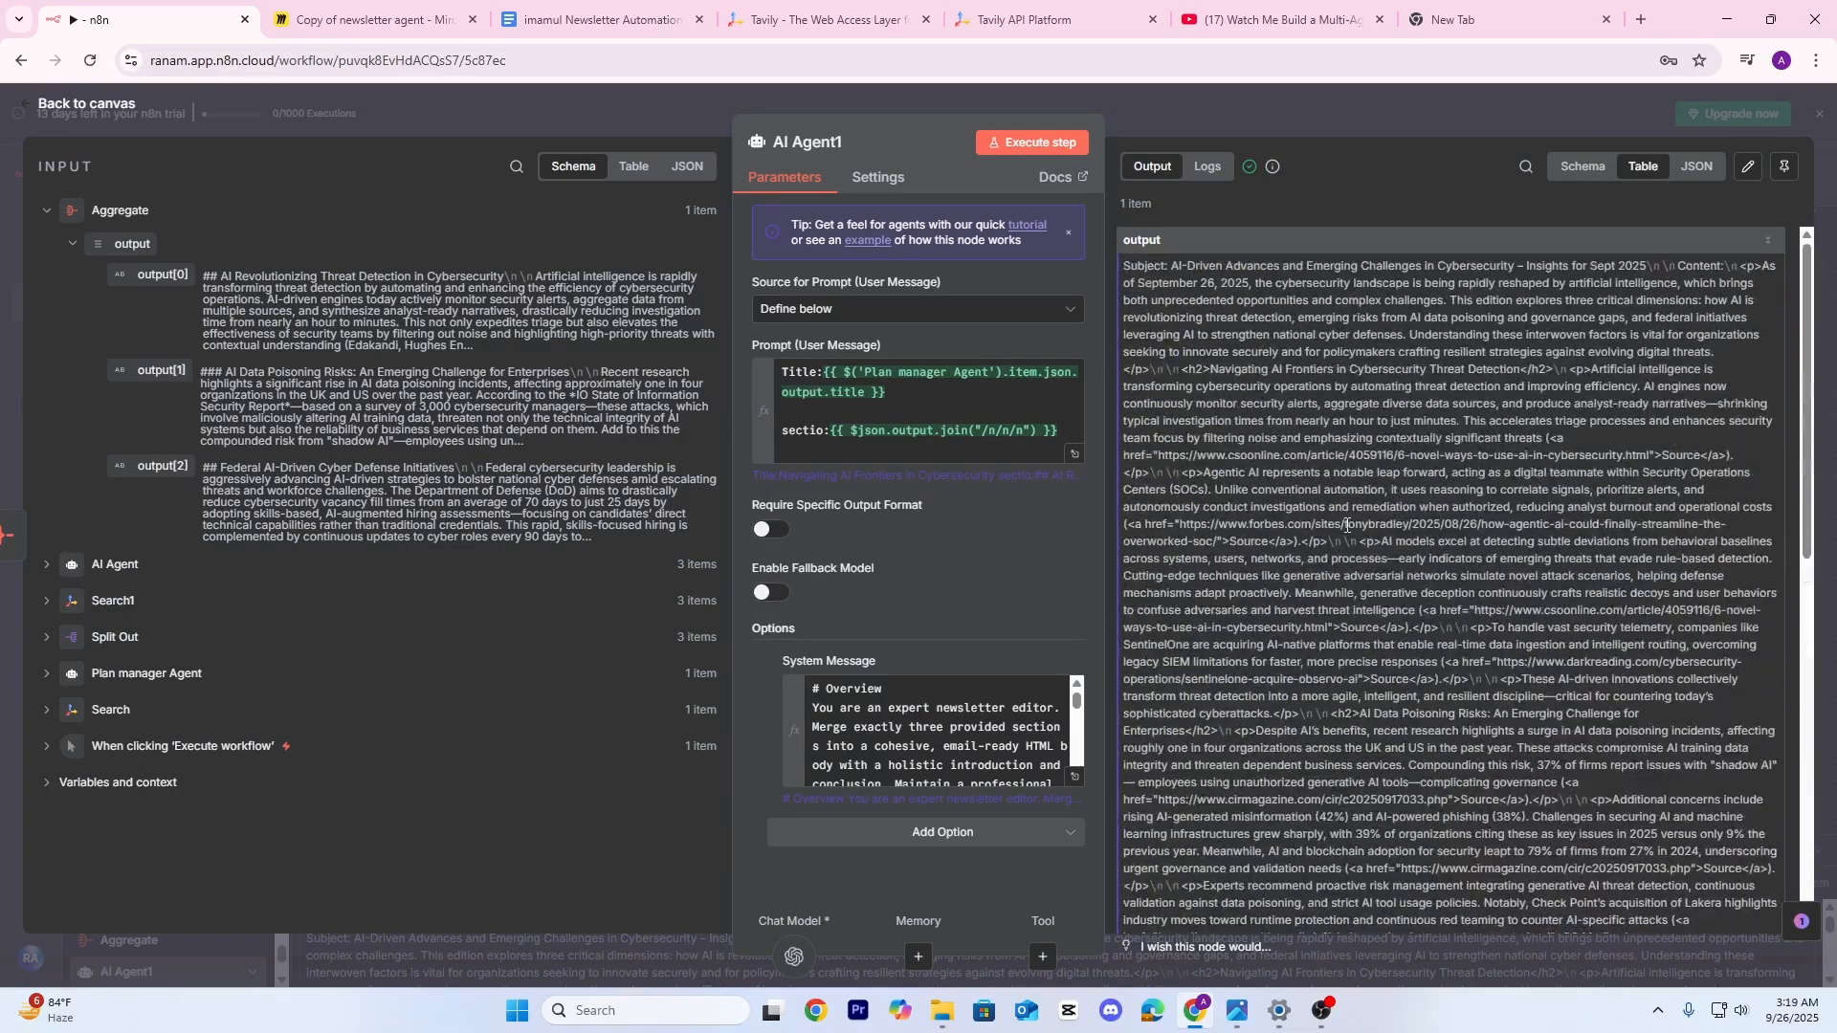
# Require a specific output format and attach a Structured Output Parser to AI Agent1
pyautogui.click(777, 529)
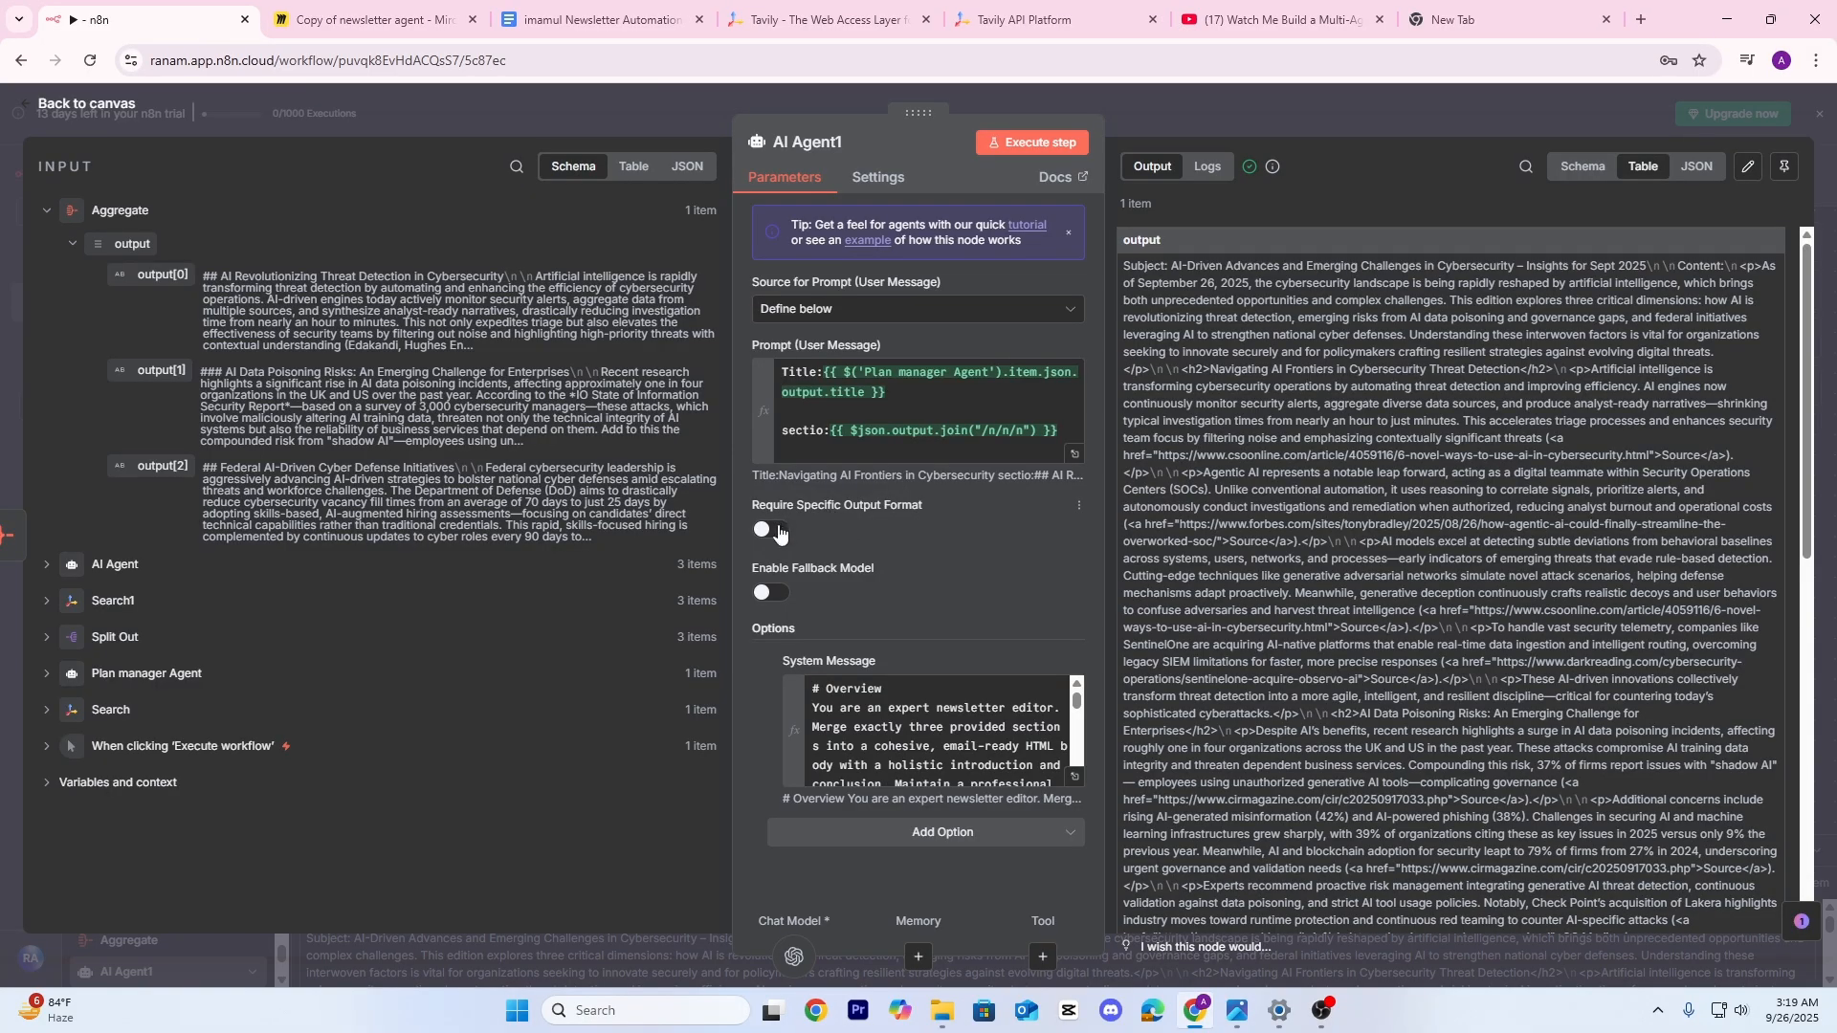
pyautogui.click(1332, 111)
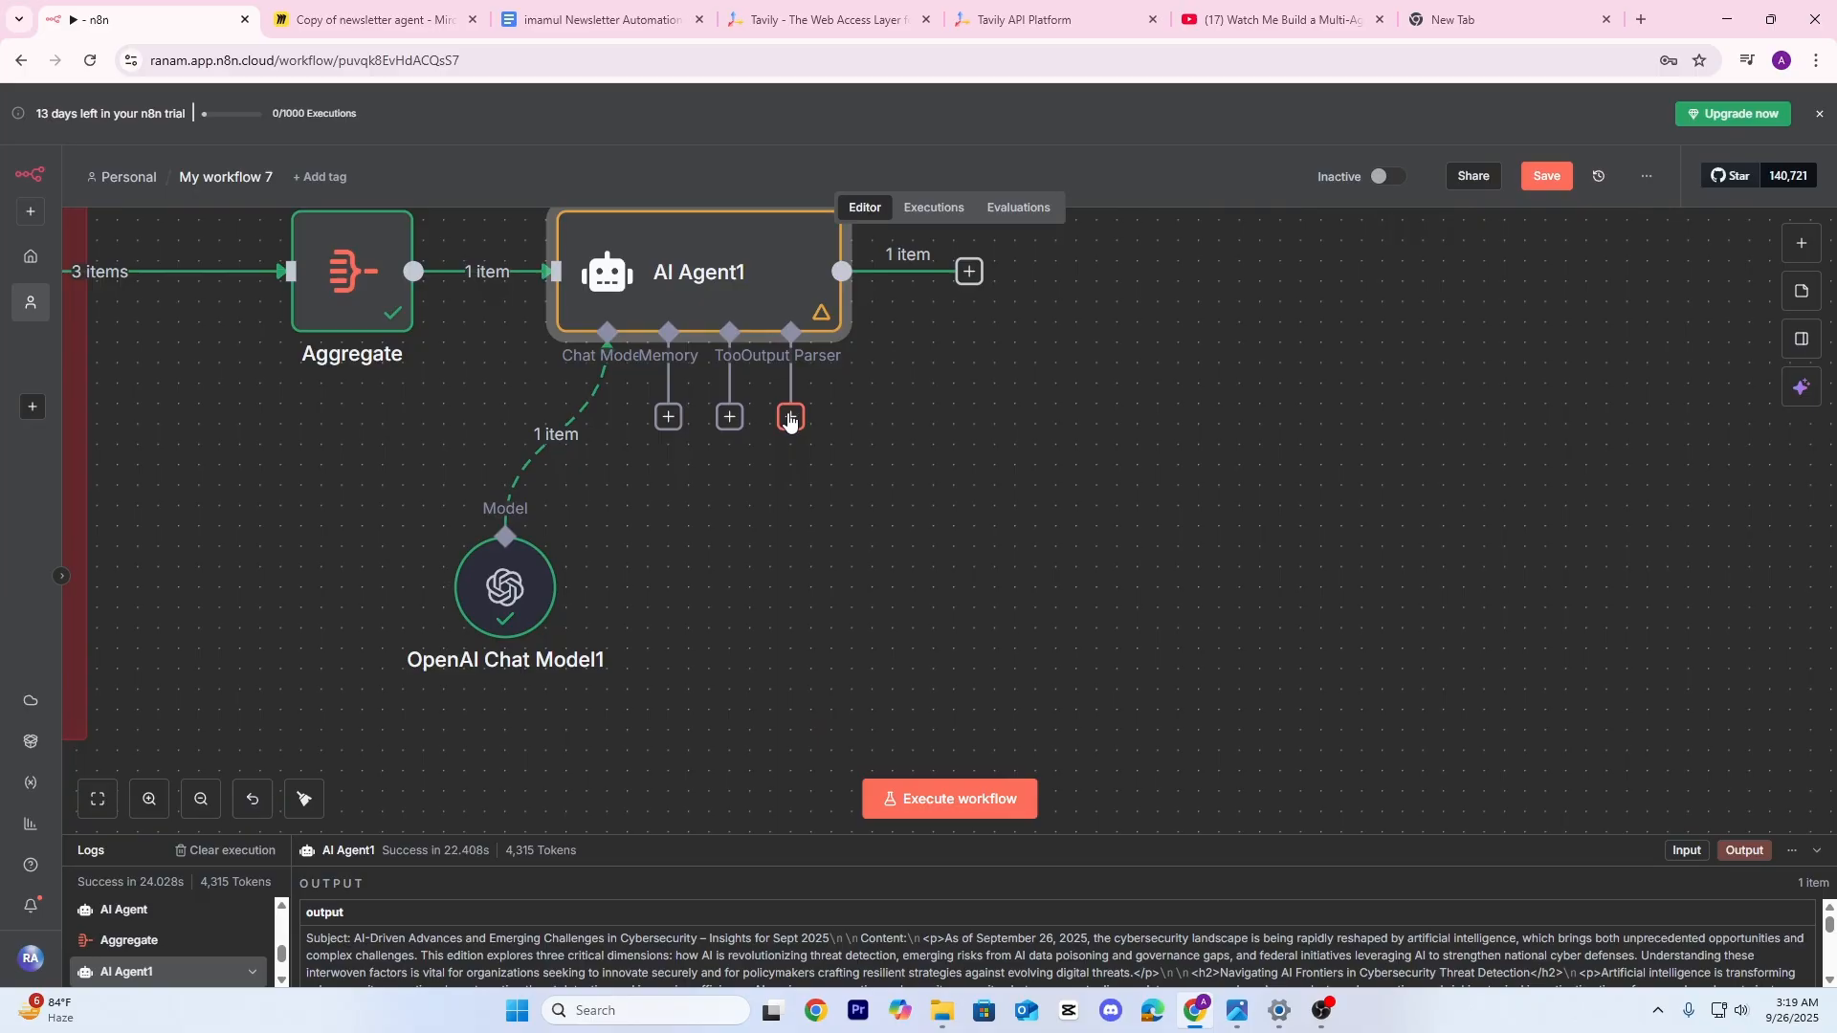
pyautogui.click(790, 419)
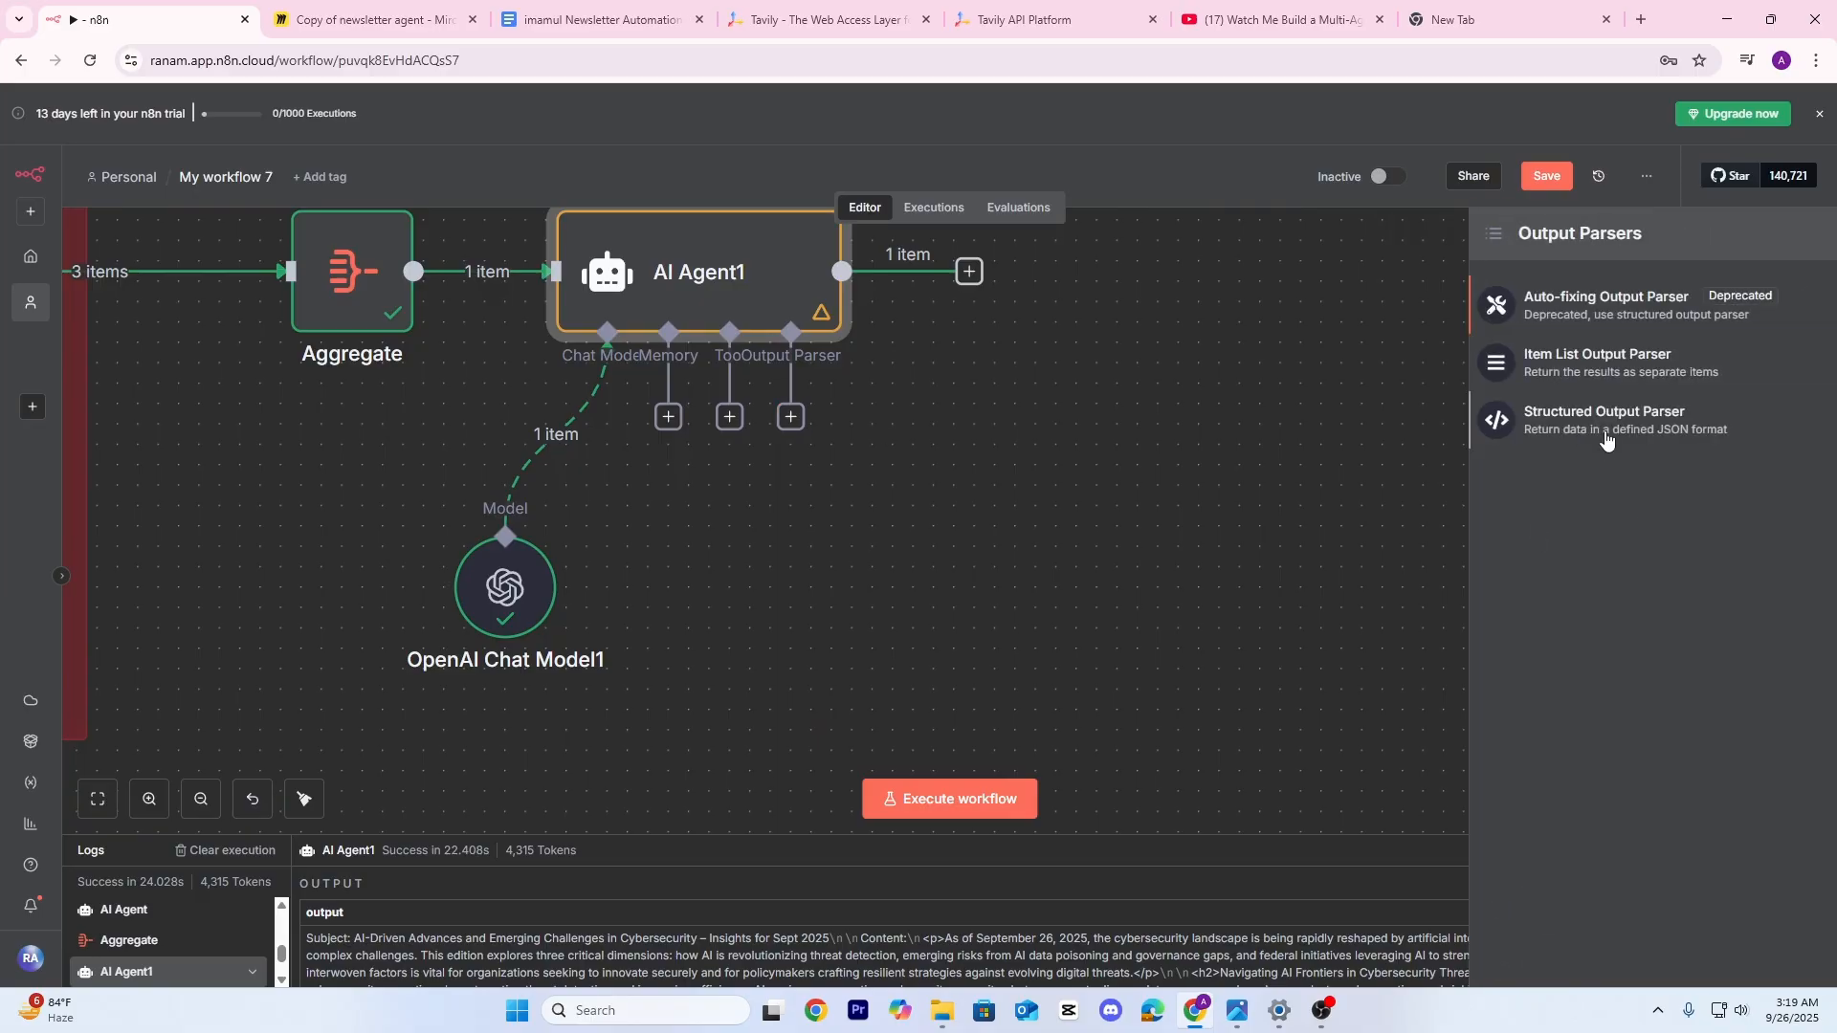
pyautogui.click(1632, 418)
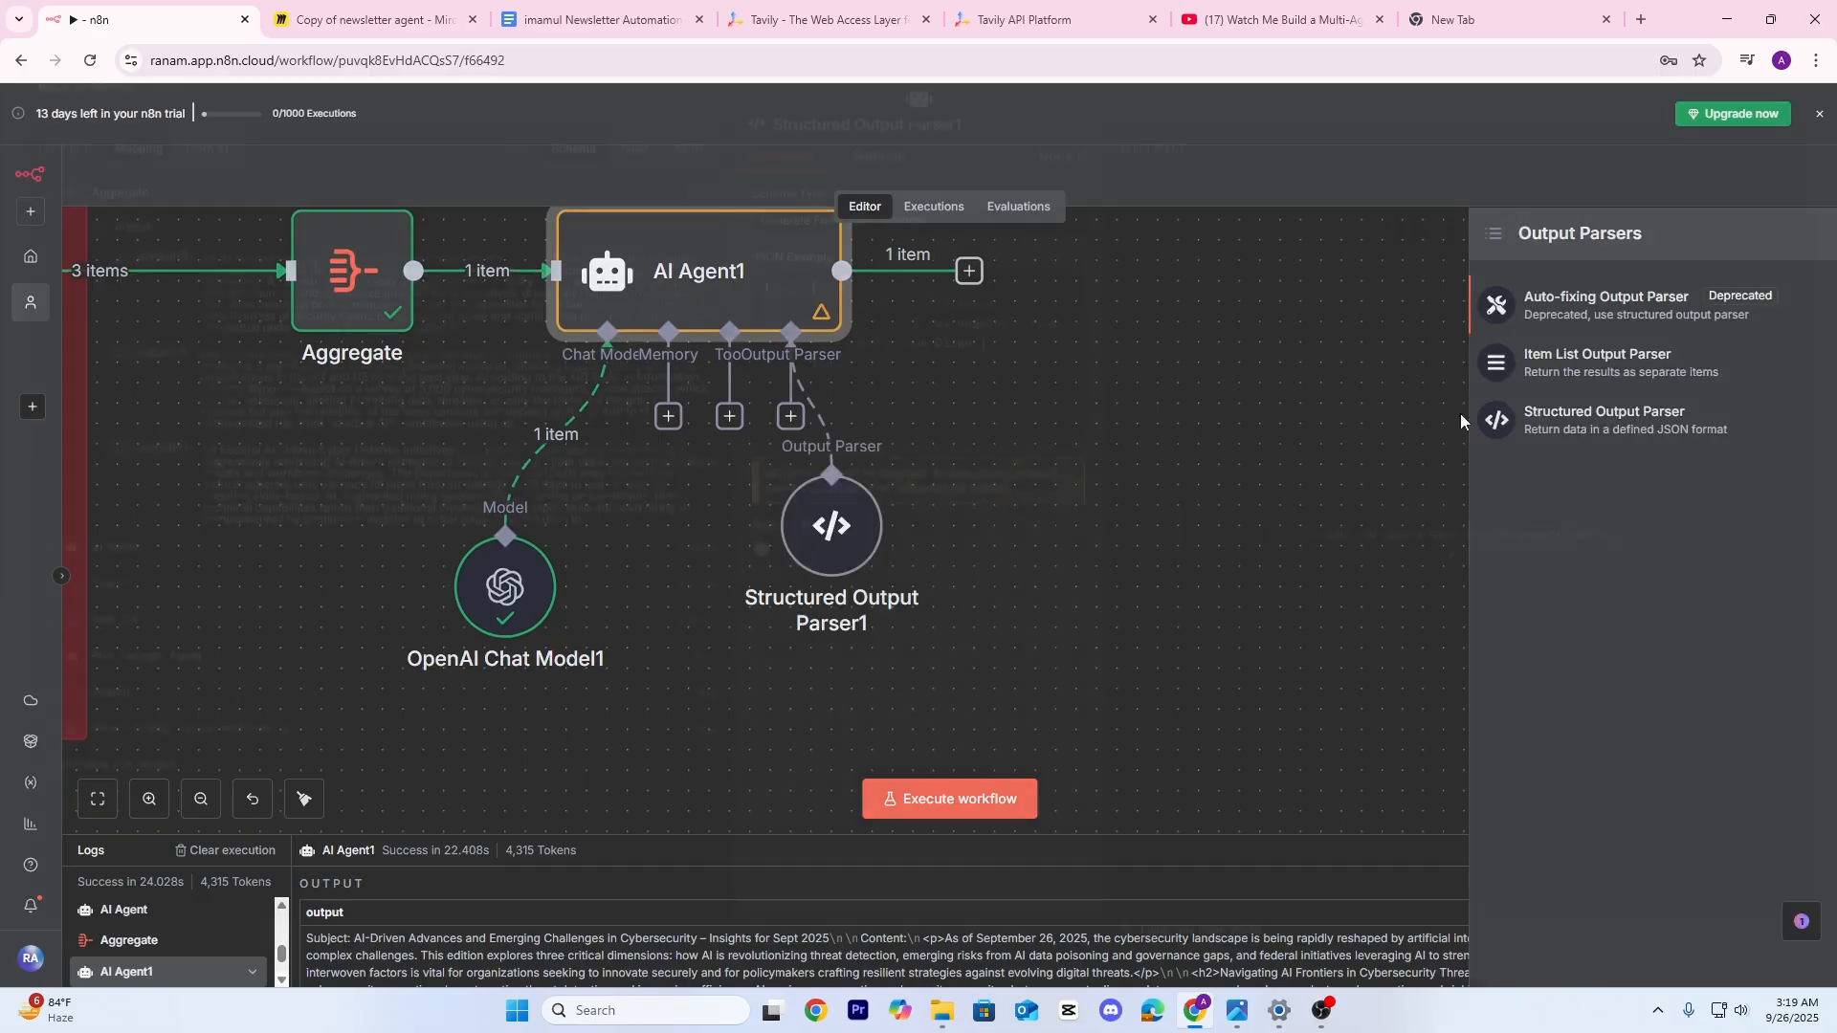
# Set the parser to Define using JSON Schema and erase the example schema
pyautogui.click(893, 243)
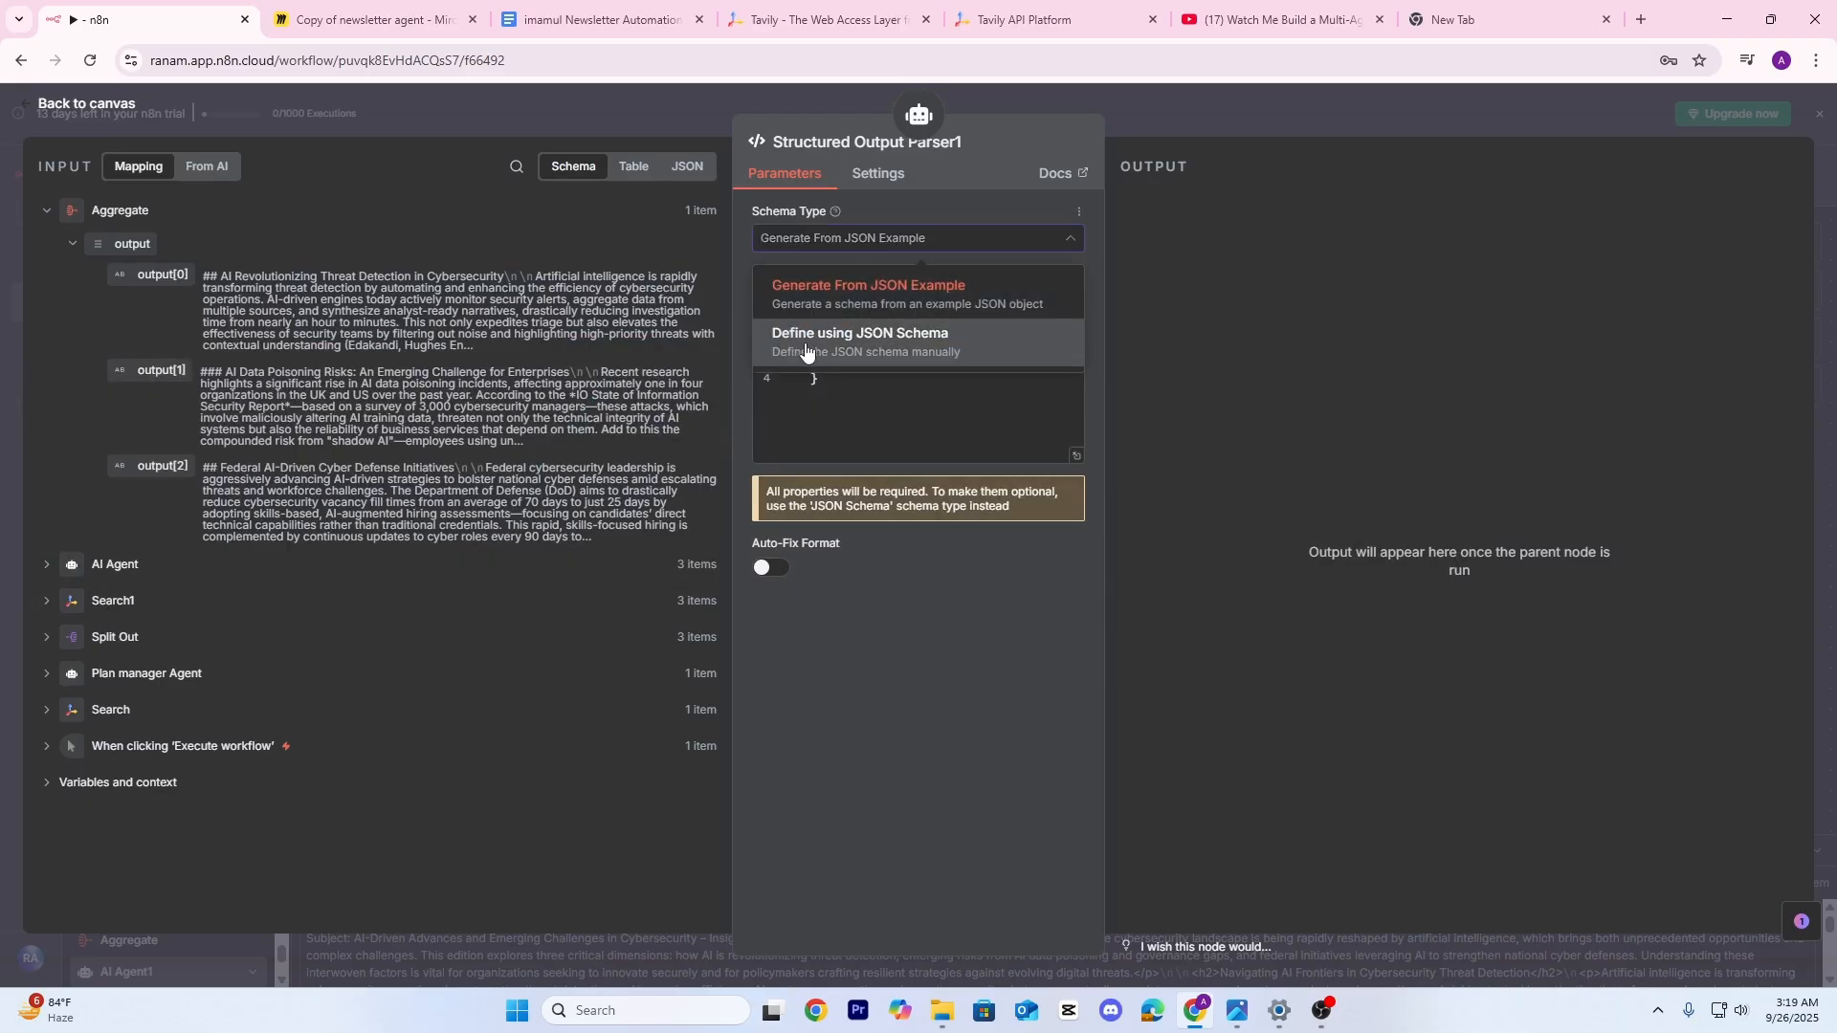
pyautogui.click(899, 347)
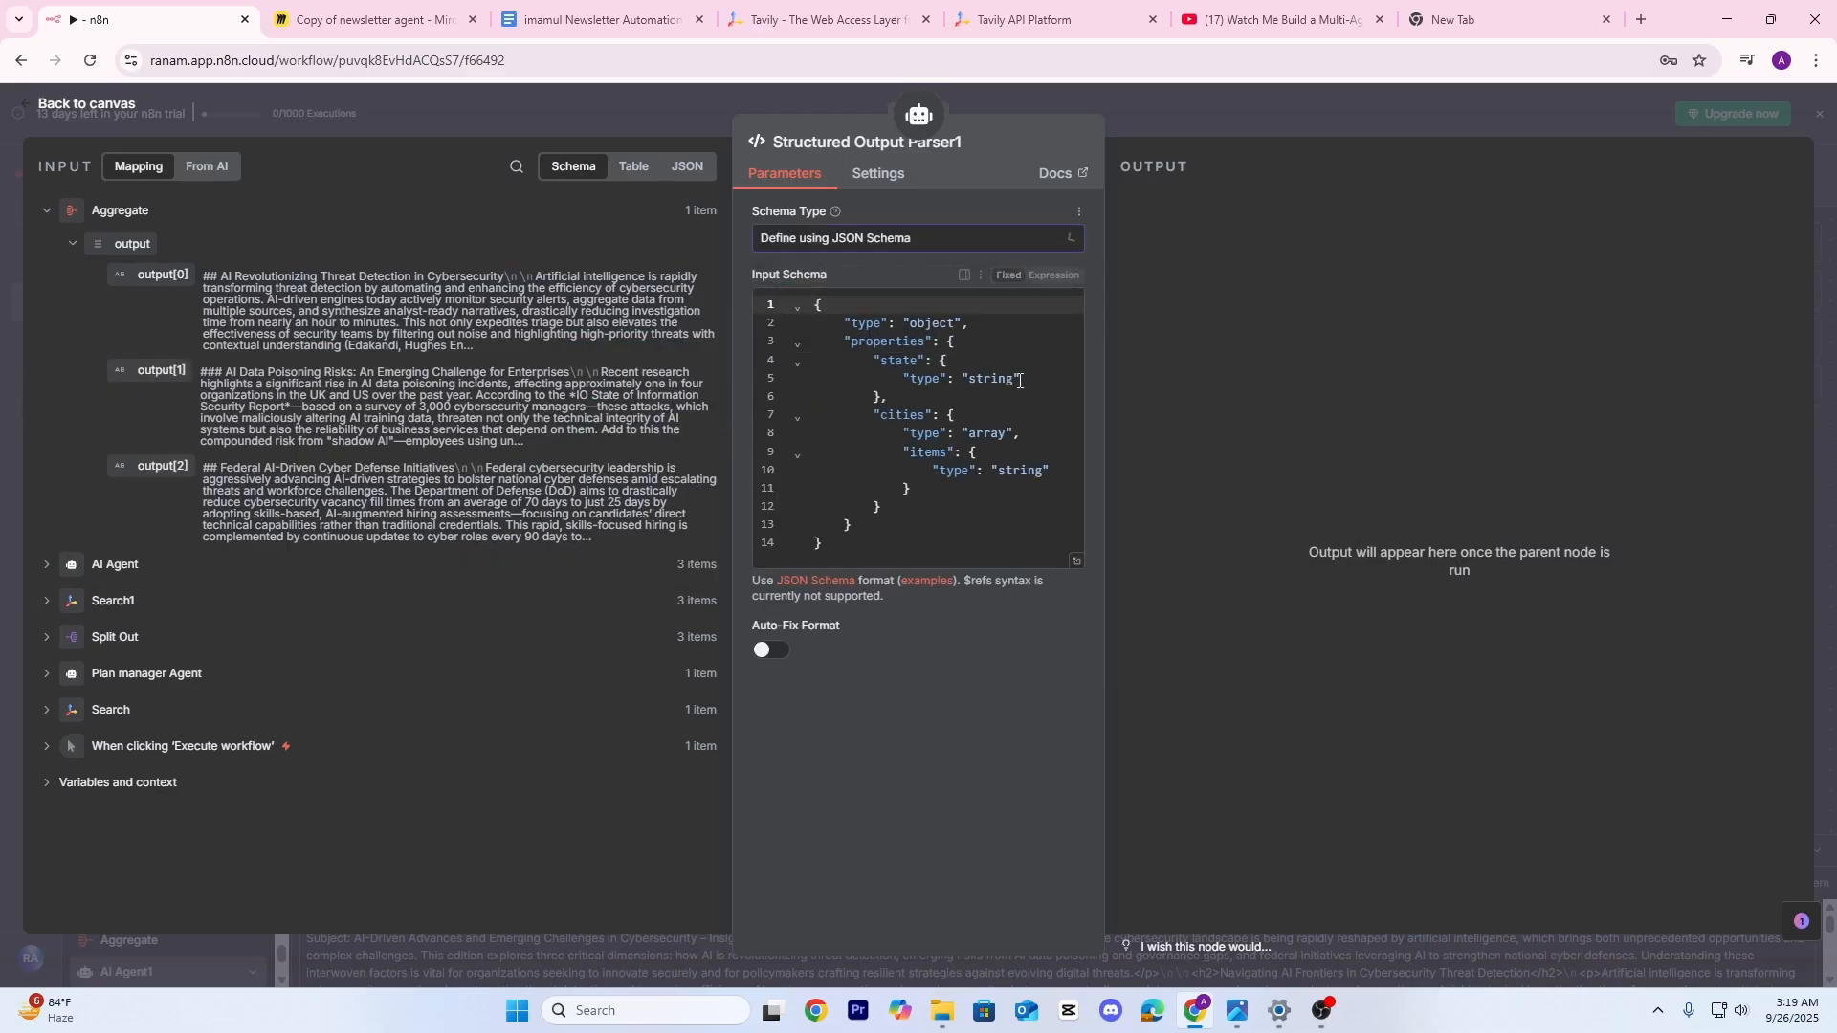
pyautogui.click(1075, 561)
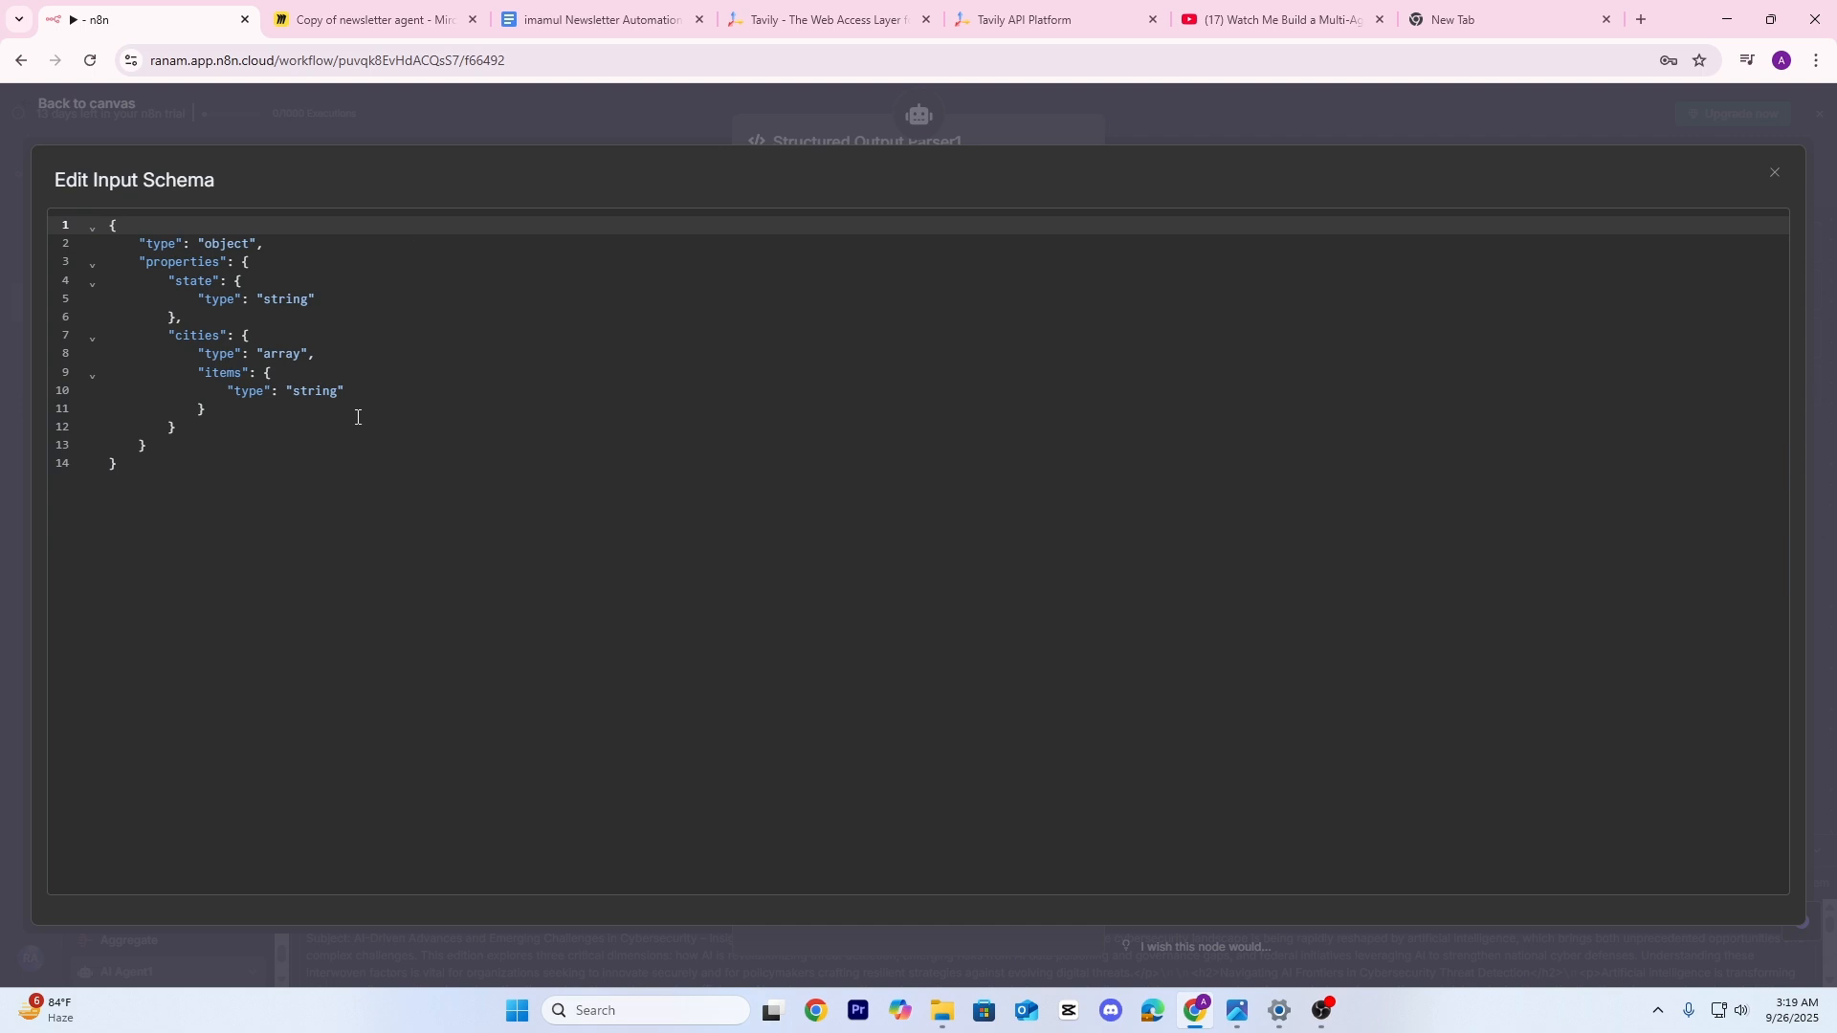
pyautogui.click(335, 443)
pyautogui.click(300, 406)
pyautogui.click(291, 376)
pyautogui.click(213, 354)
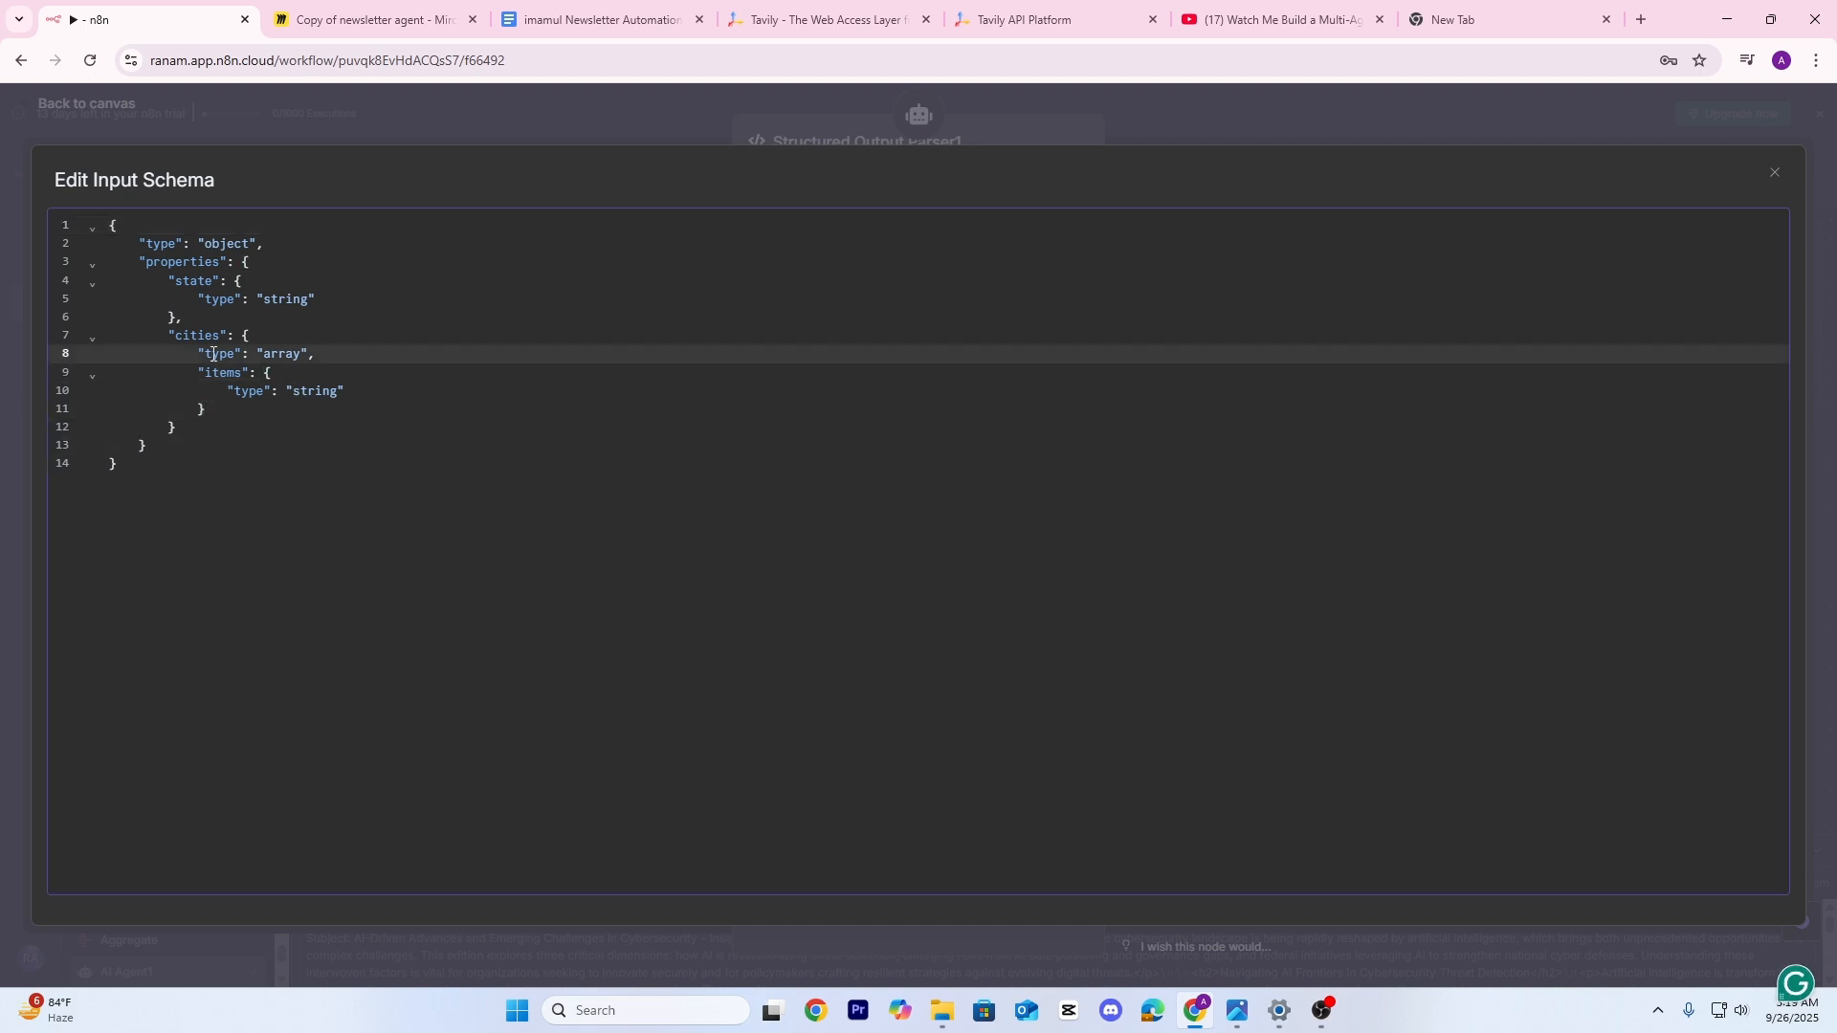
pyautogui.hotkey('ctrl', 'a')
pyautogui.press('BackSpace')
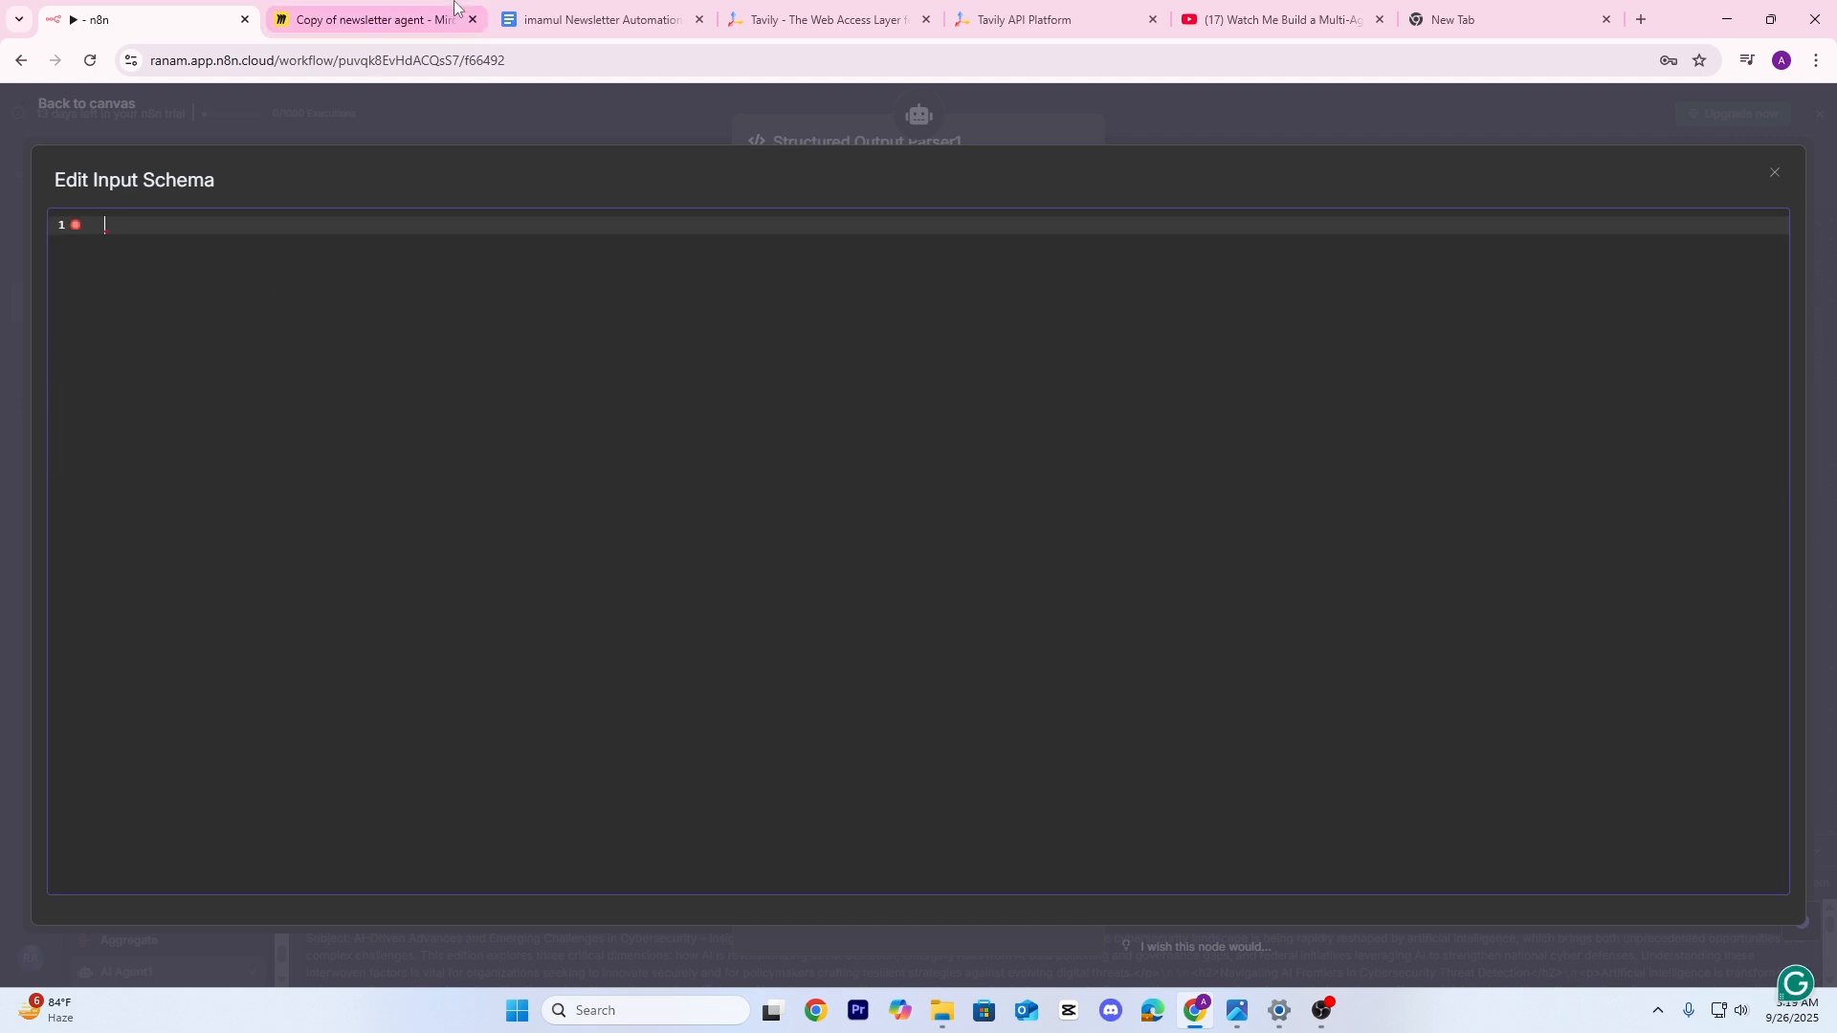
pyautogui.click(594, 19)
# Copy the subject/content JSON schema from the resource pack into the parser's input schema
pyautogui.click(1001, 677)
pyautogui.scroll(-4, 705, 565)
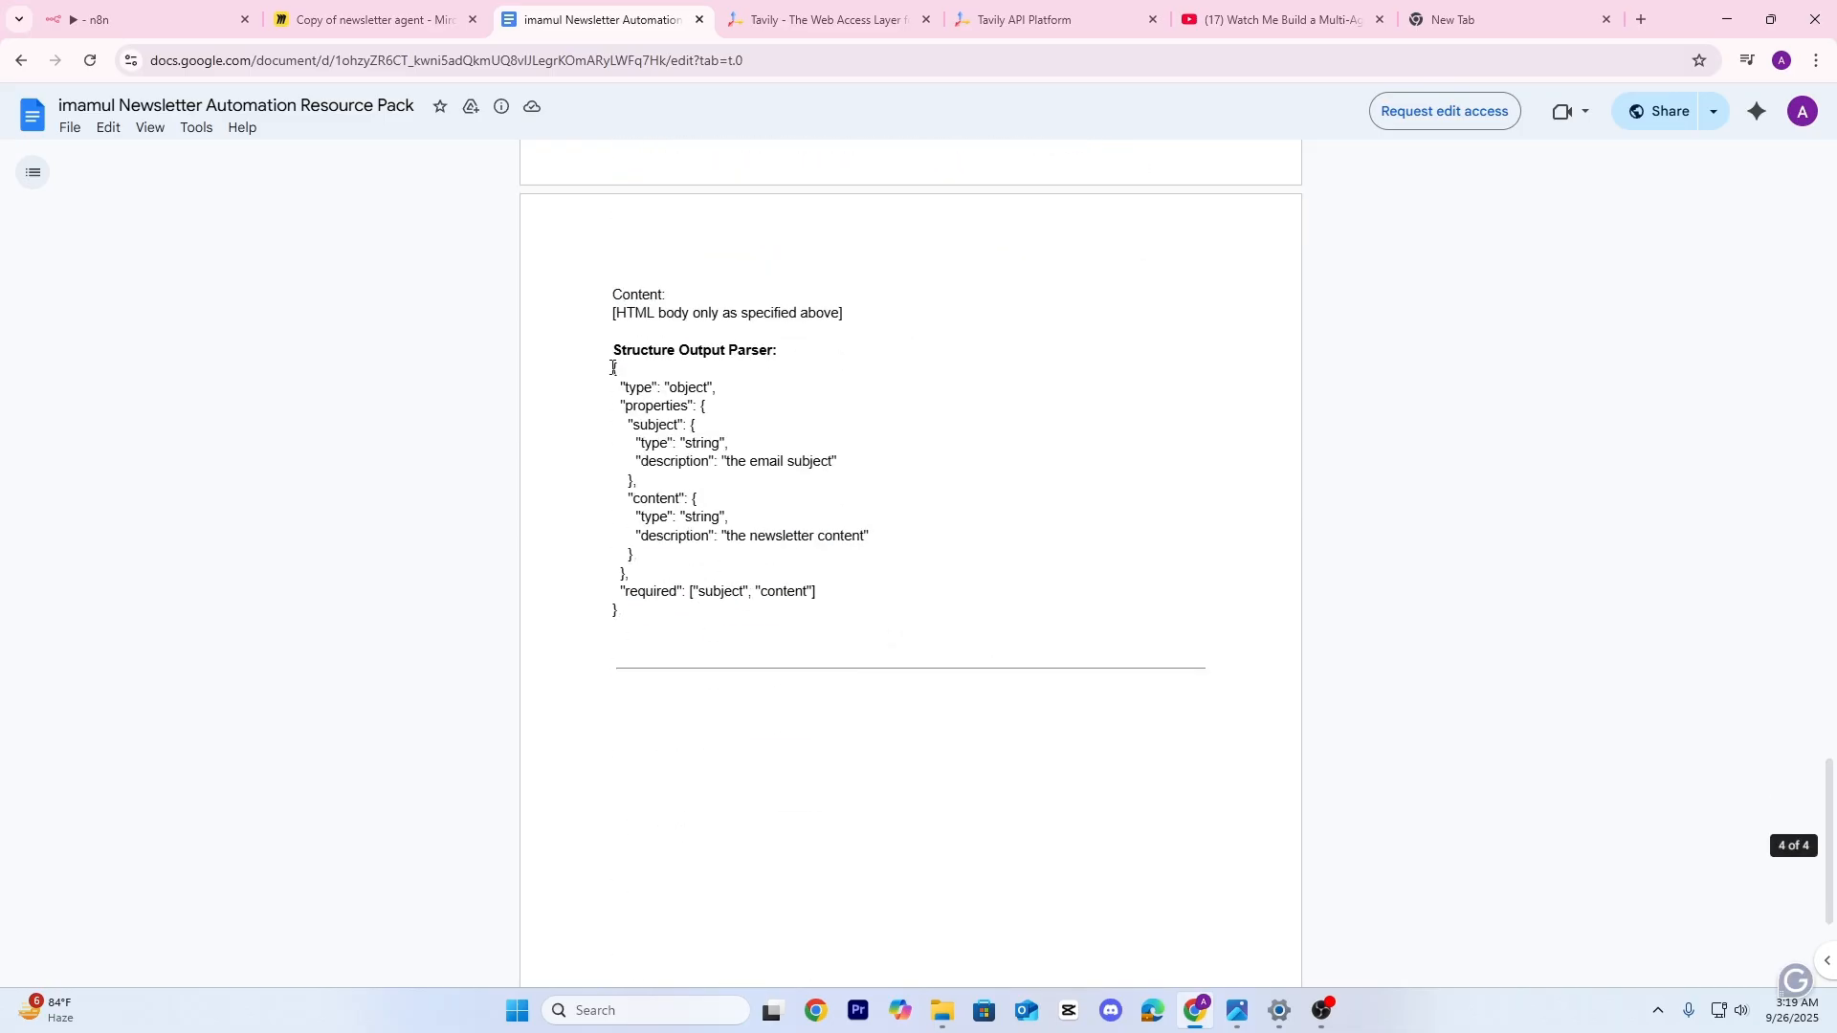
pyautogui.moveTo(613, 371); pyautogui.dragTo(804, 609)
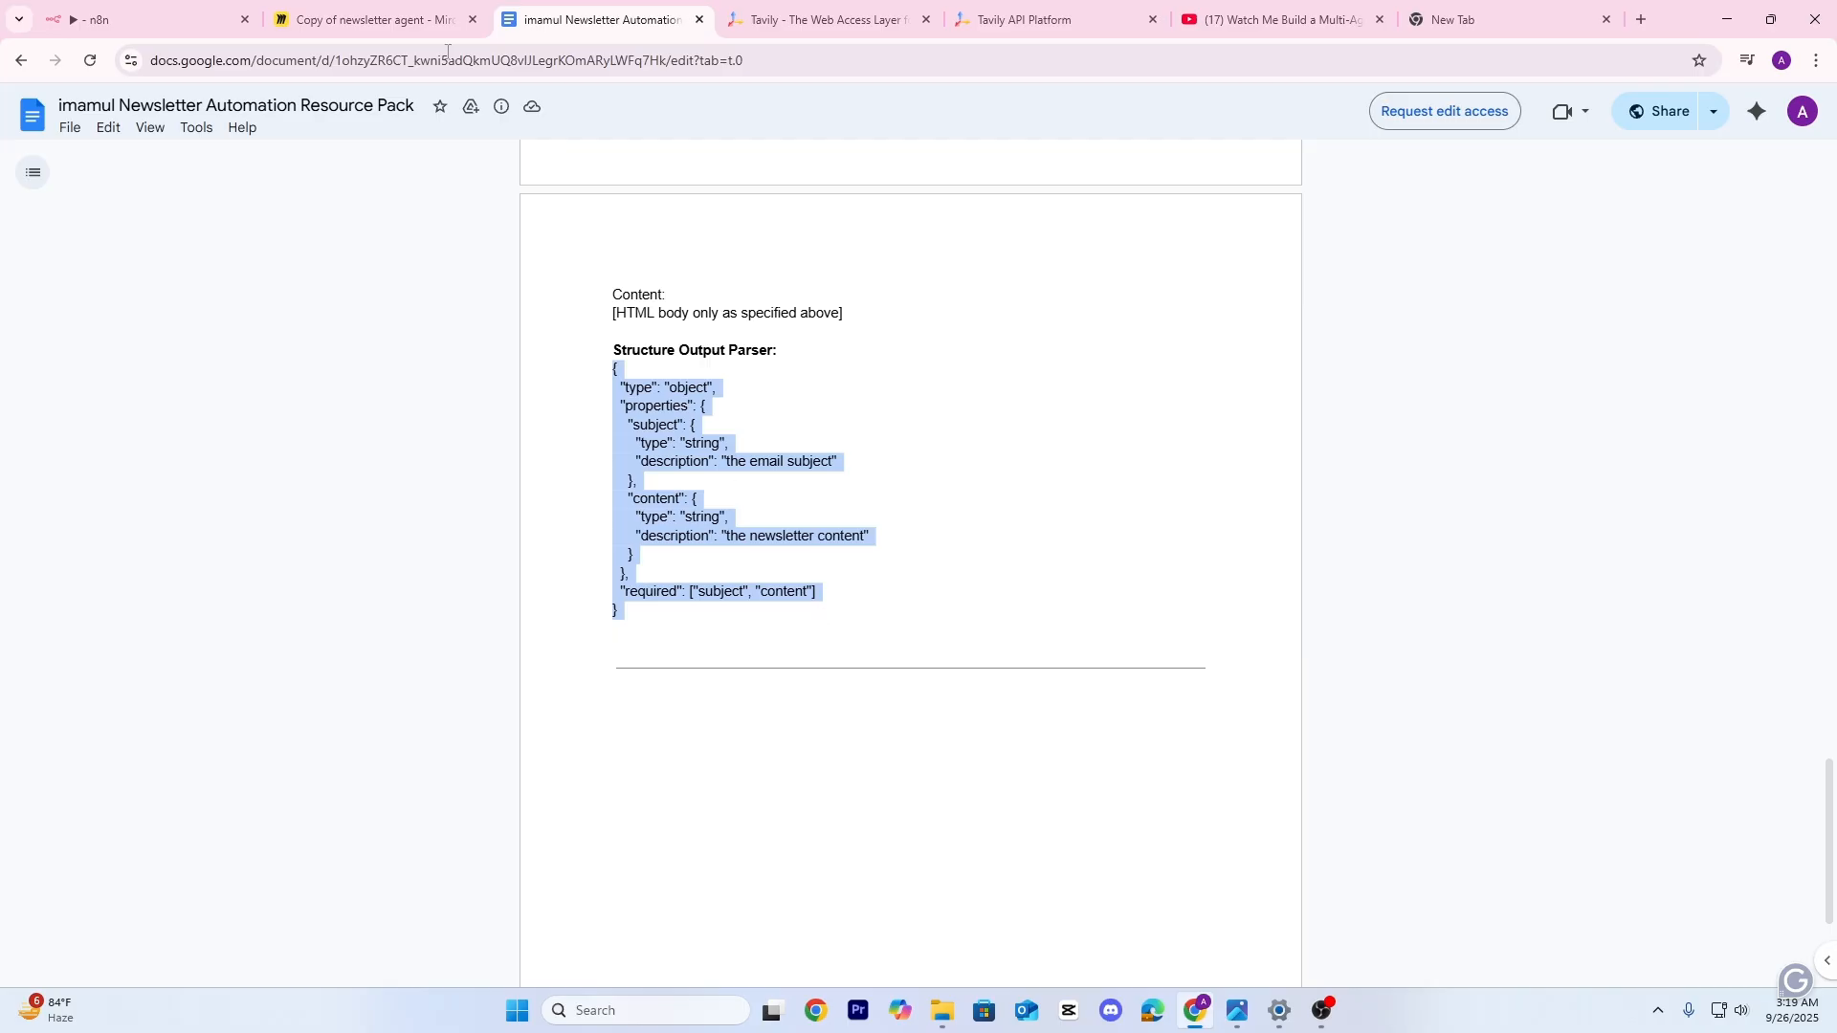
pyautogui.hotkey('ctrl', 'c')
pyautogui.click(144, 19)
pyautogui.hotkey('ctrl', 'v')
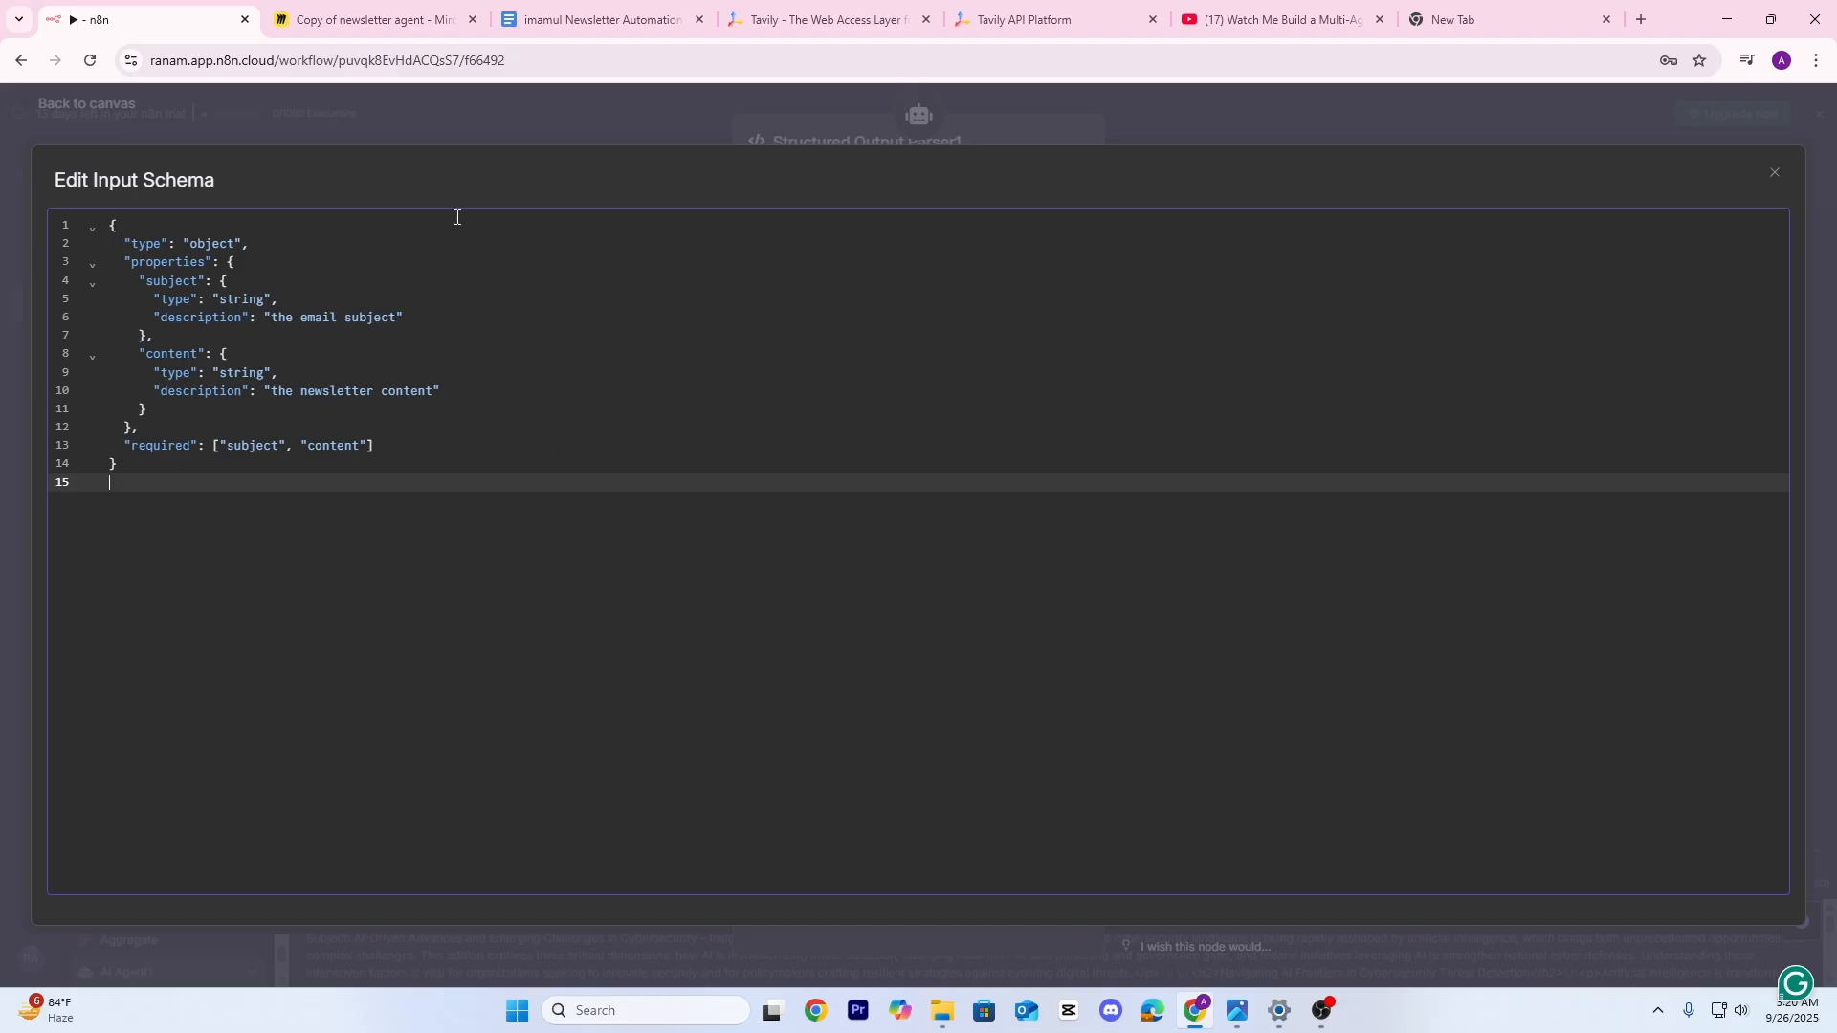
# Close the parser panels, check AI Agent1's output schema, and save the workflow
pyautogui.click(643, 109)
pyautogui.click(1150, 113)
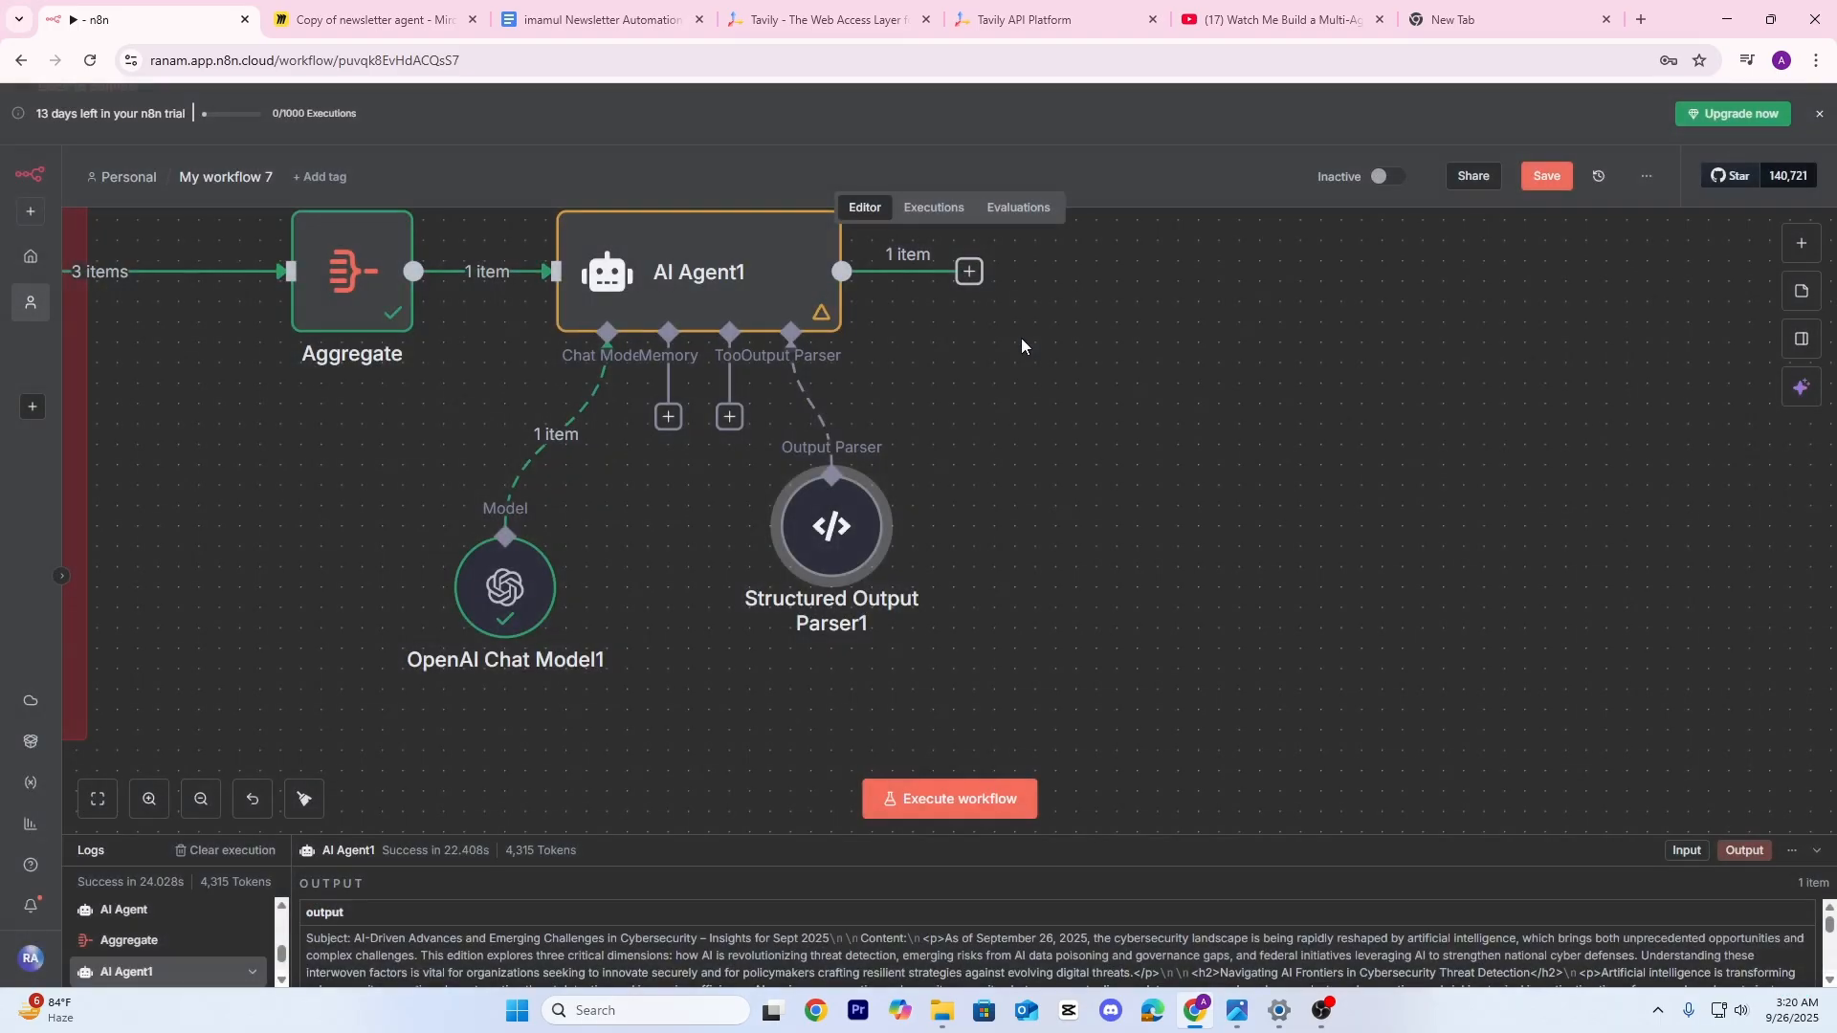
pyautogui.doubleClick(767, 365)
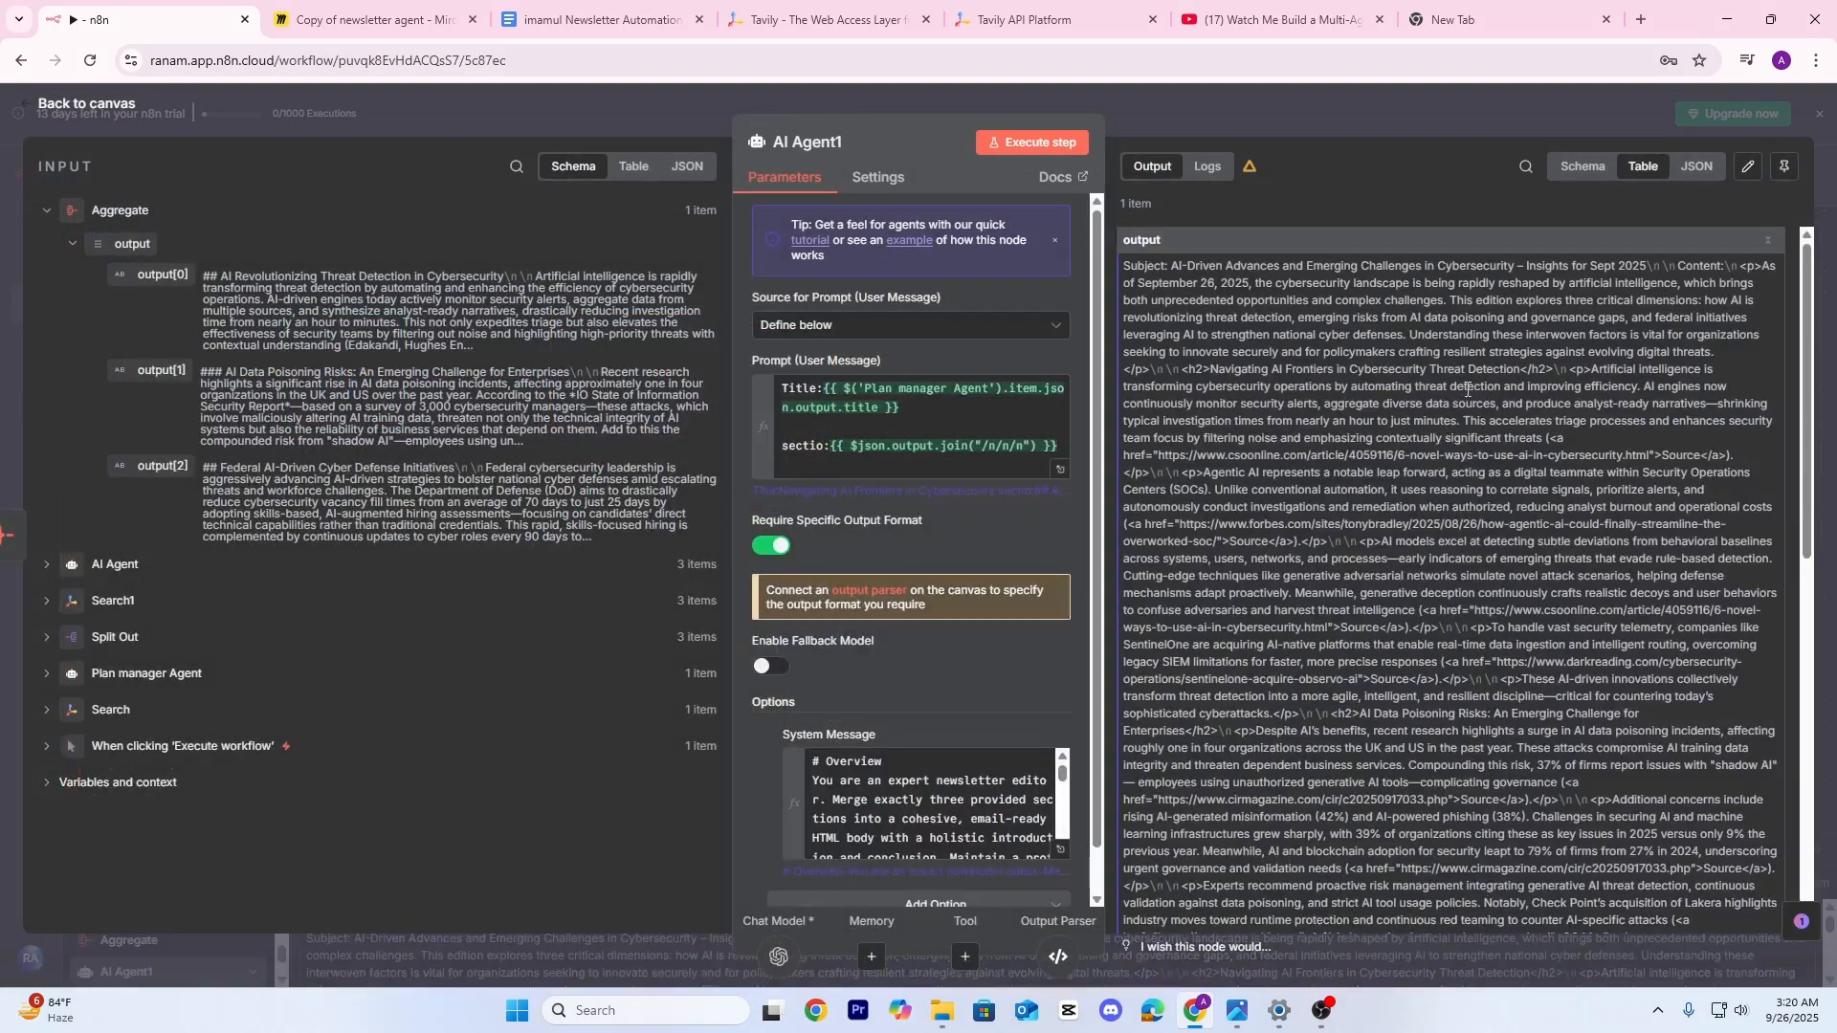
pyautogui.scroll(-10, 1462, 555)
pyautogui.click(1584, 167)
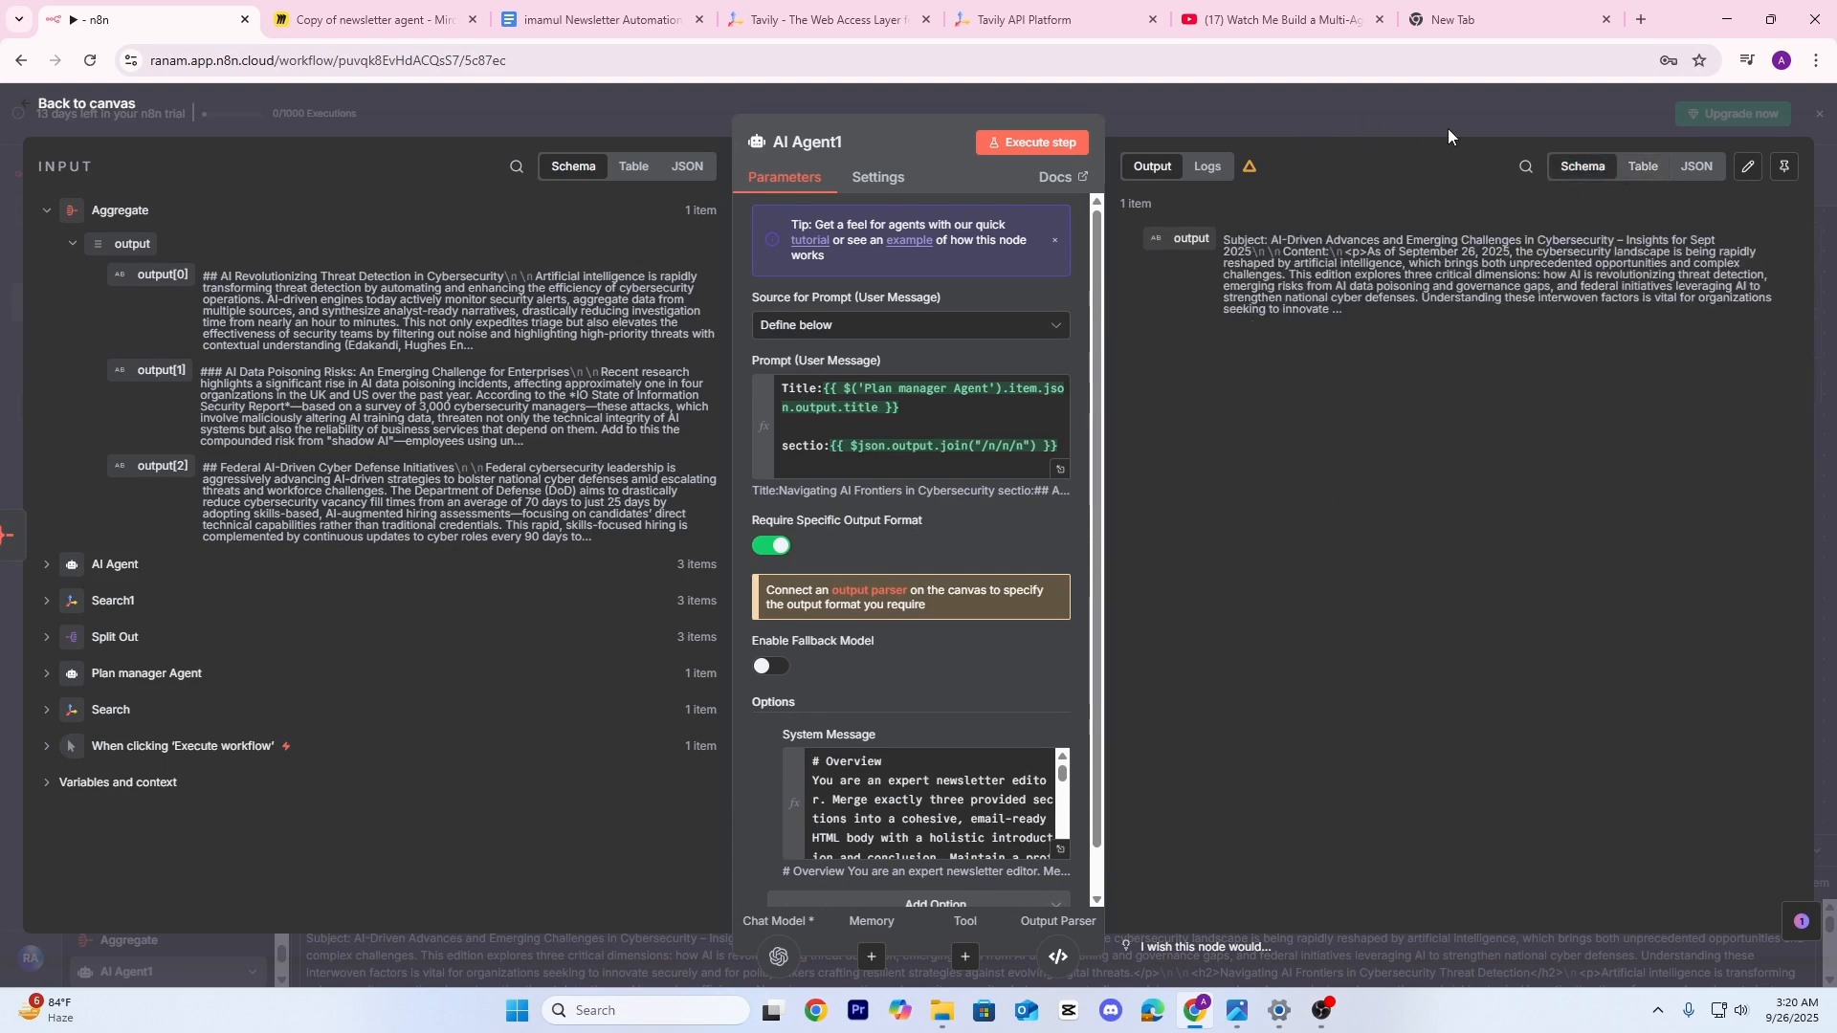
pyautogui.click(1411, 107)
pyautogui.click(1543, 175)
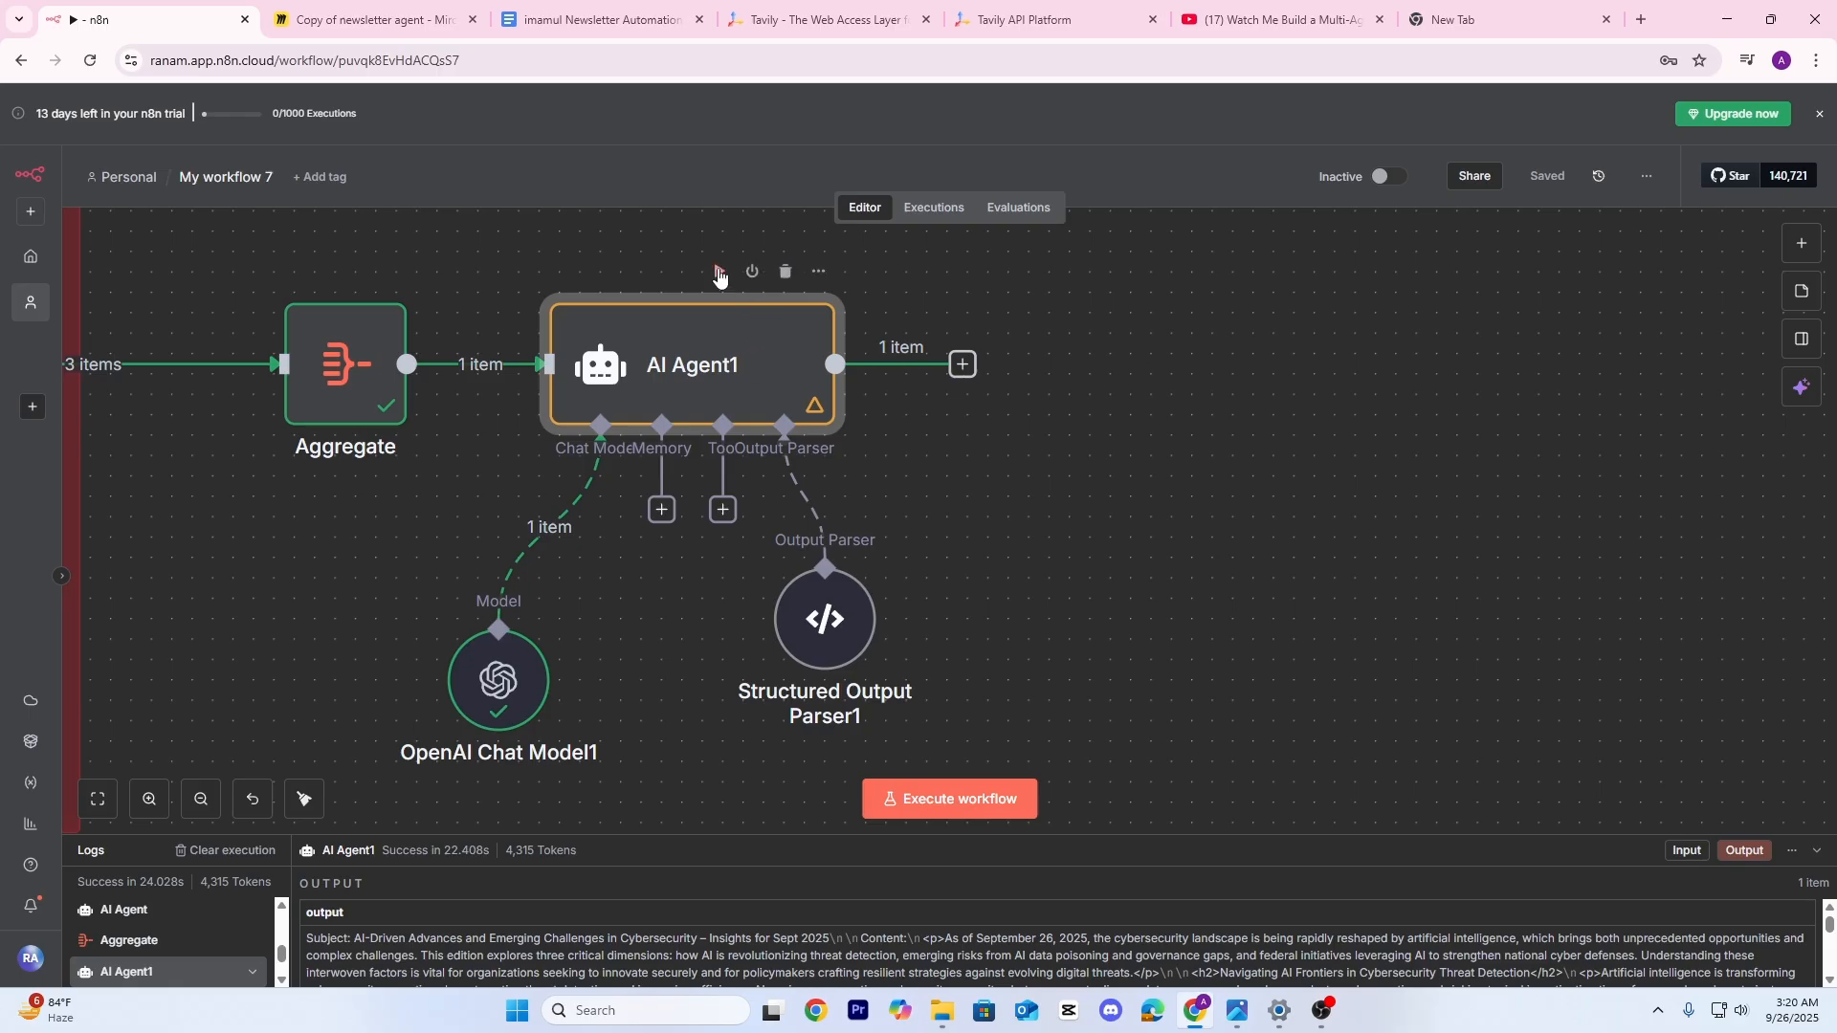
# Execute the workflow and confirm AI Agent1 now returns separate subject and content fields
pyautogui.click(719, 273)
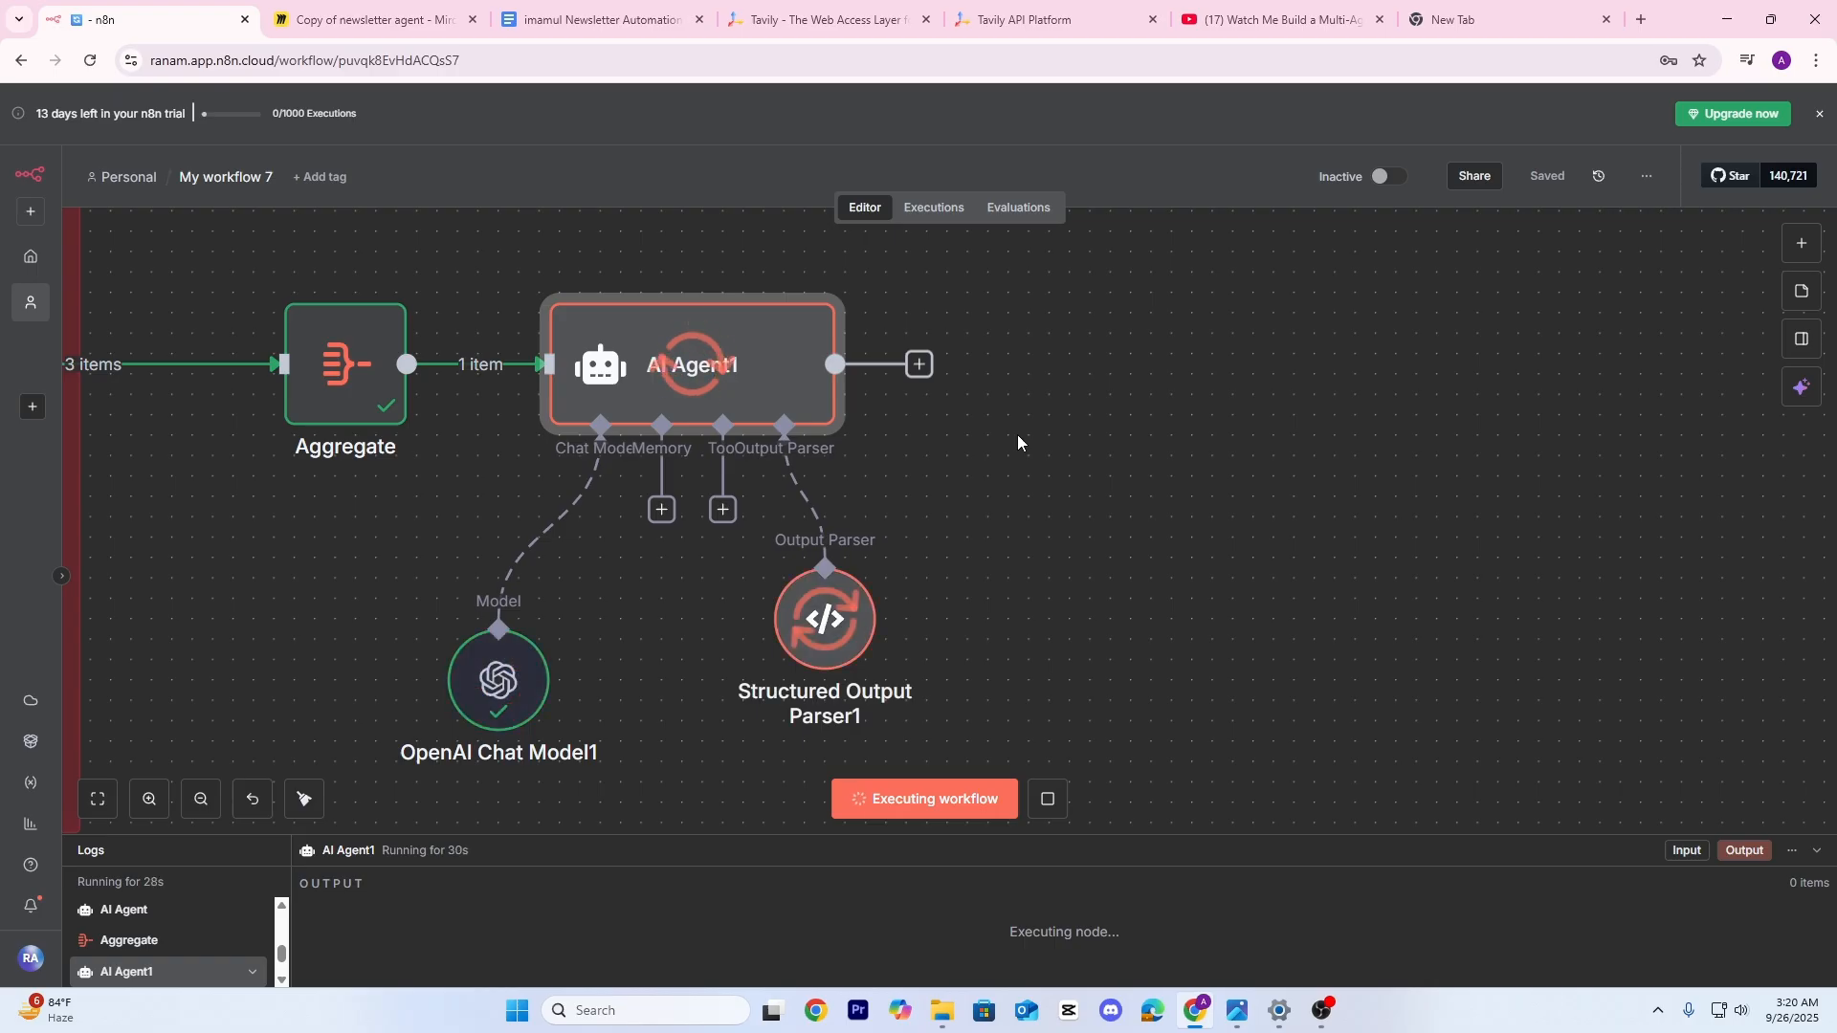
pyautogui.doubleClick(678, 344)
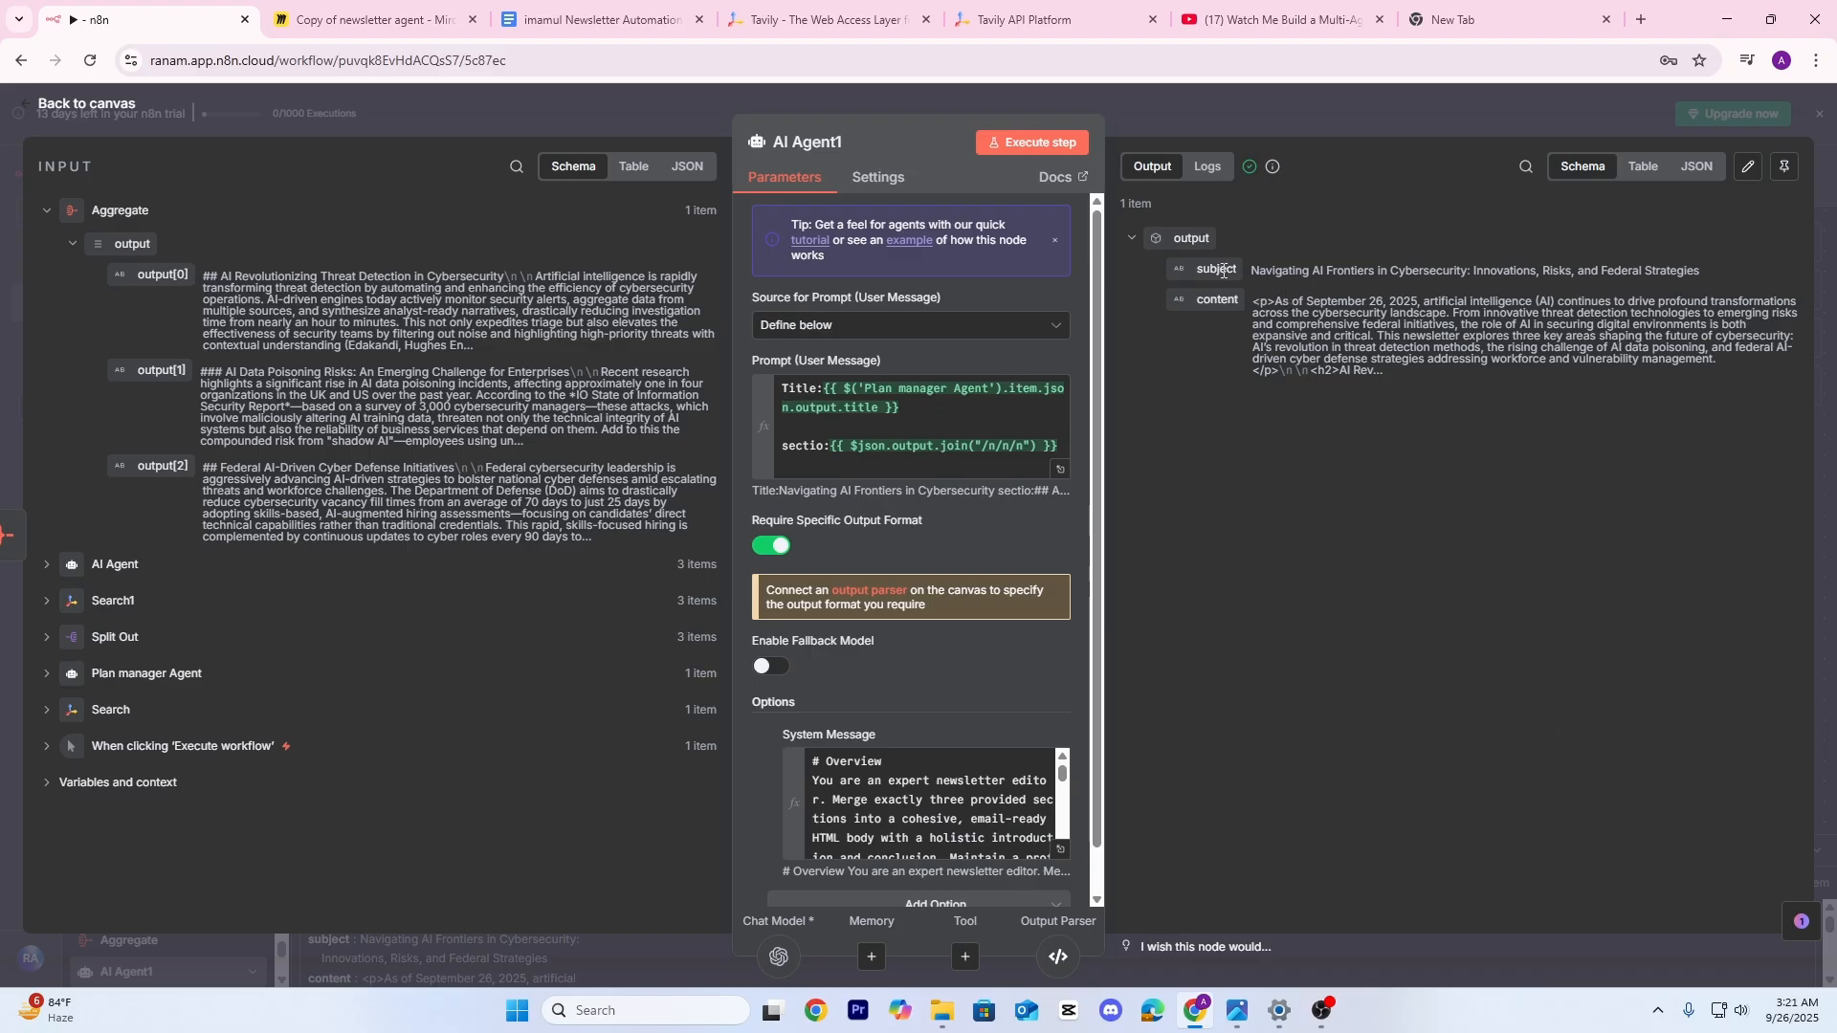
pyautogui.click(1643, 168)
pyautogui.click(1586, 175)
pyautogui.click(1408, 102)
pyautogui.moveTo(1165, 445); pyautogui.dragTo(951, 466)
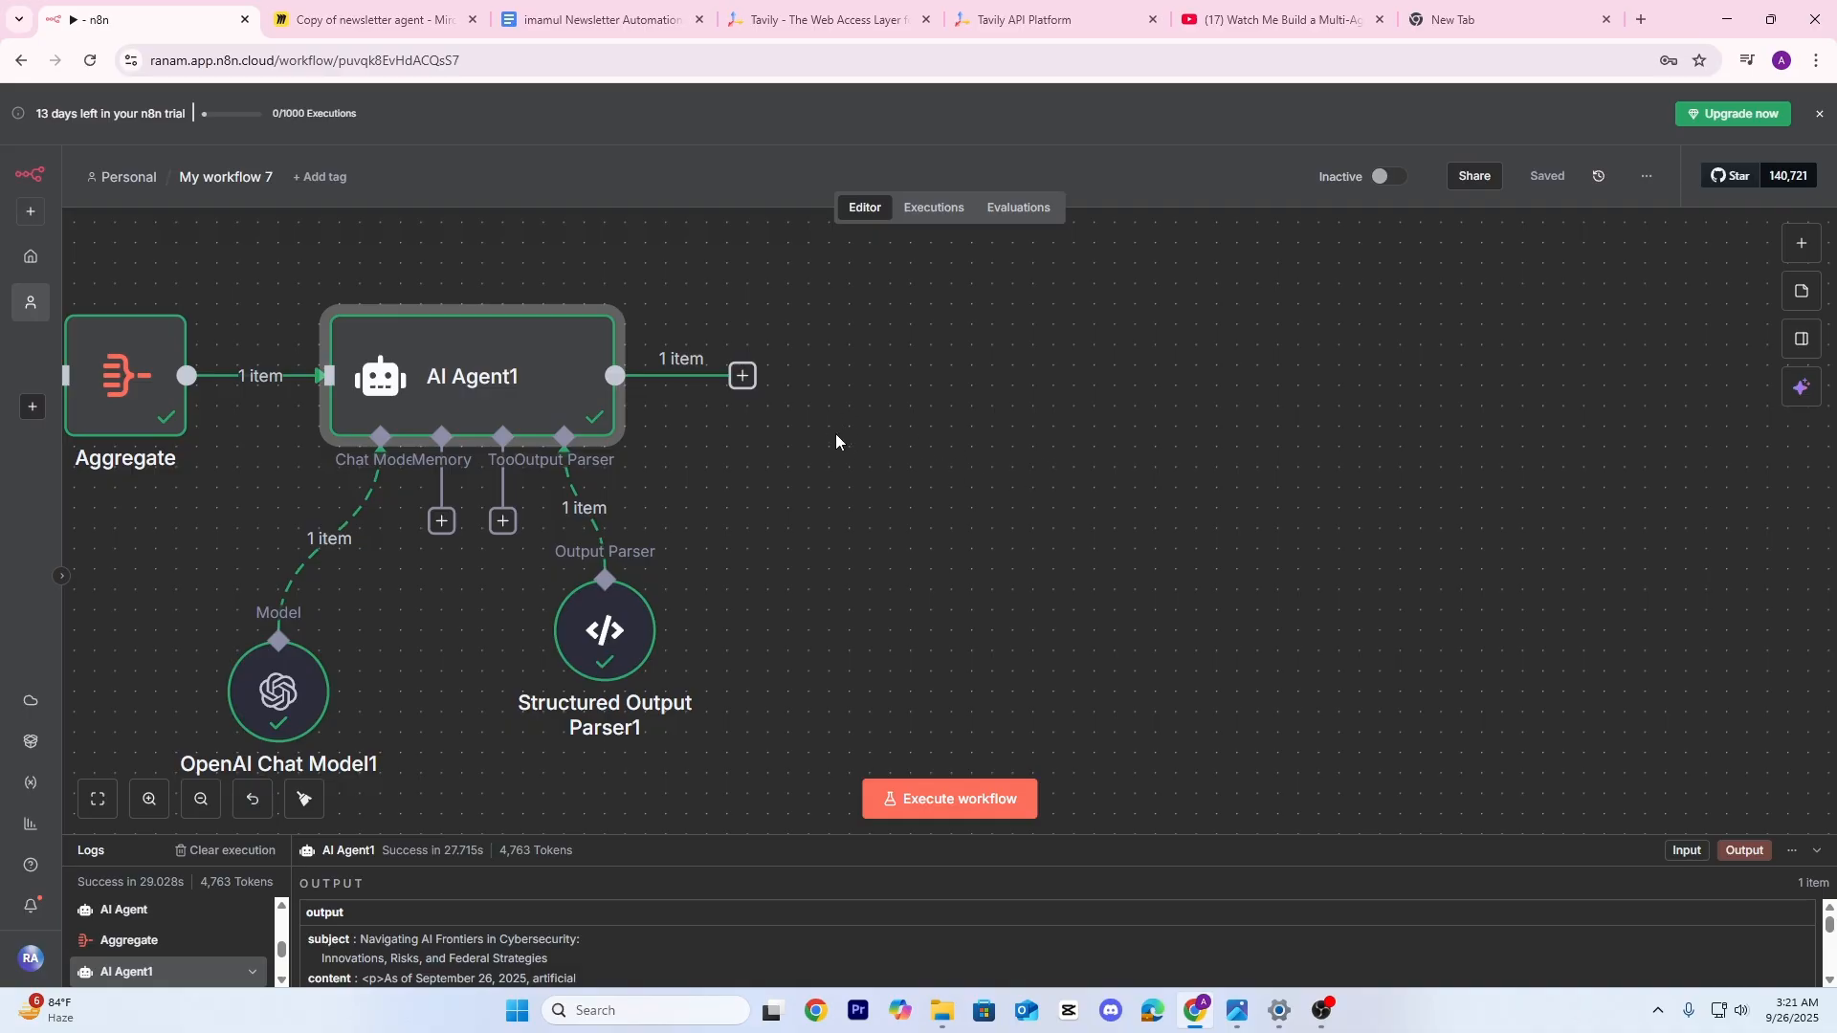
pyautogui.moveTo(835, 434); pyautogui.dragTo(887, 448)
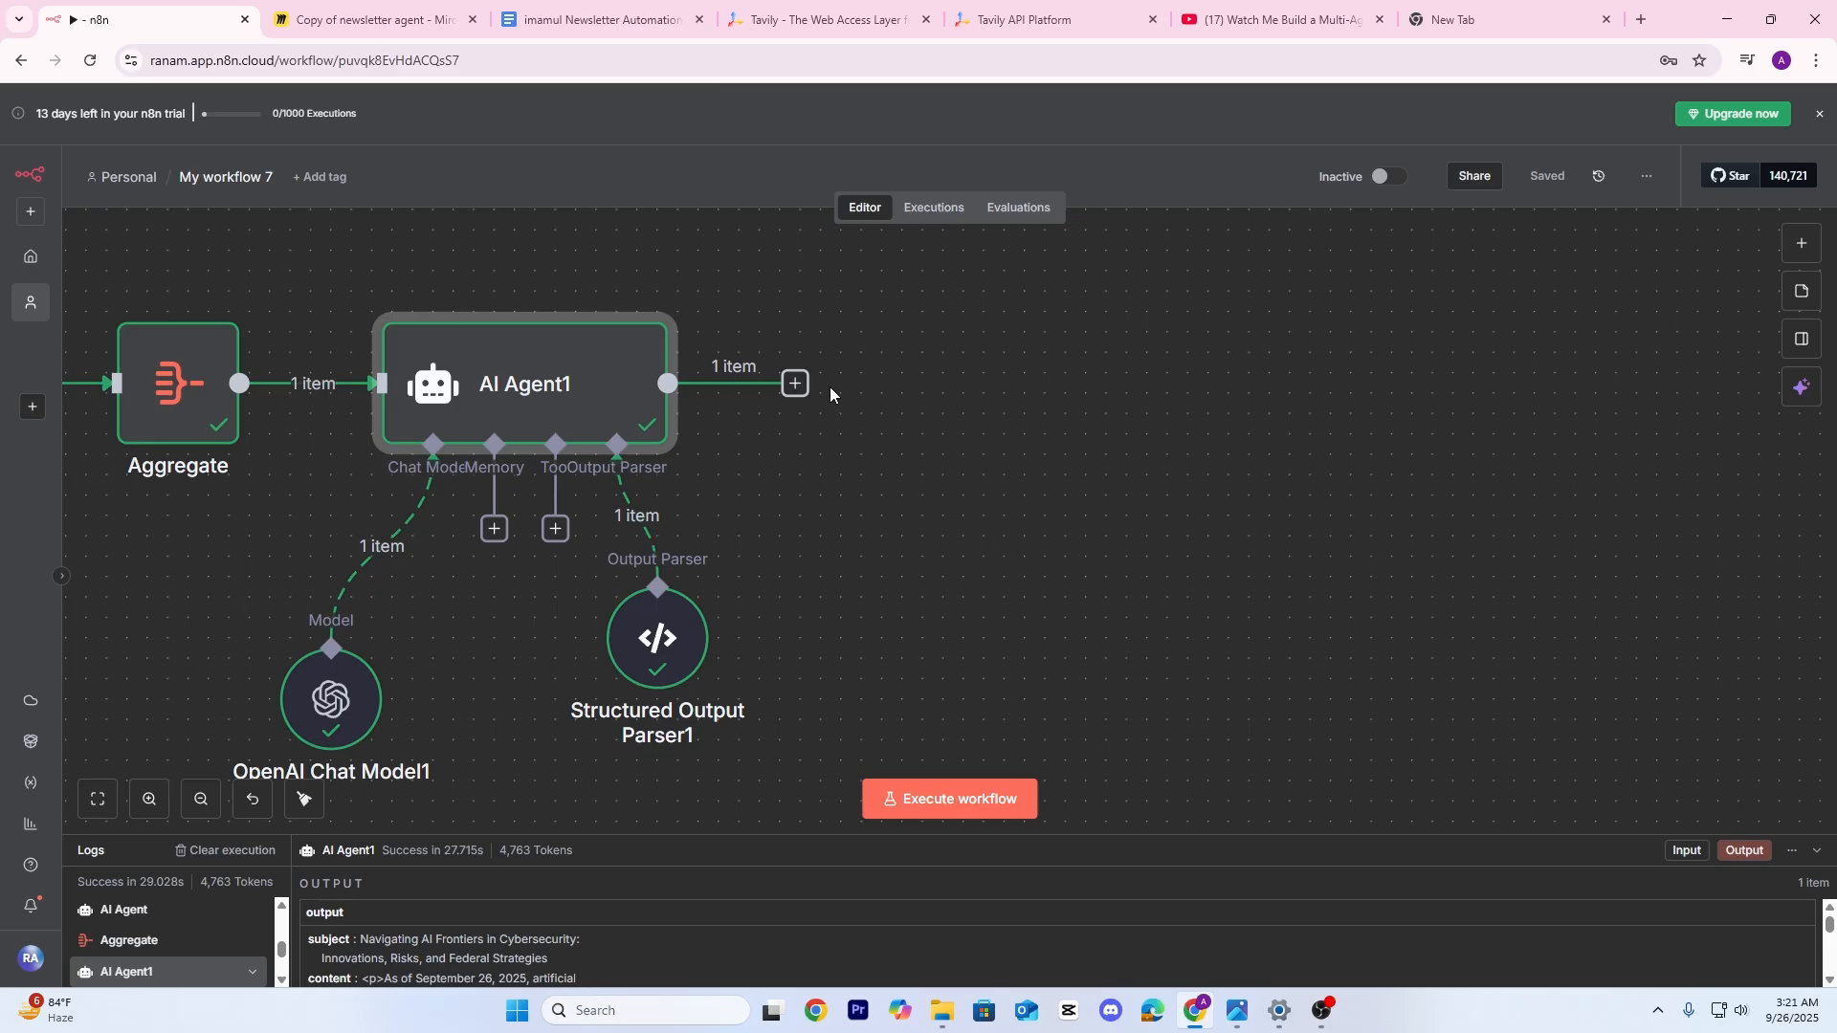
# Add a Gmail 'Create a draft' node after AI Agent1, leaving the new credential unconnected
pyautogui.click(795, 383)
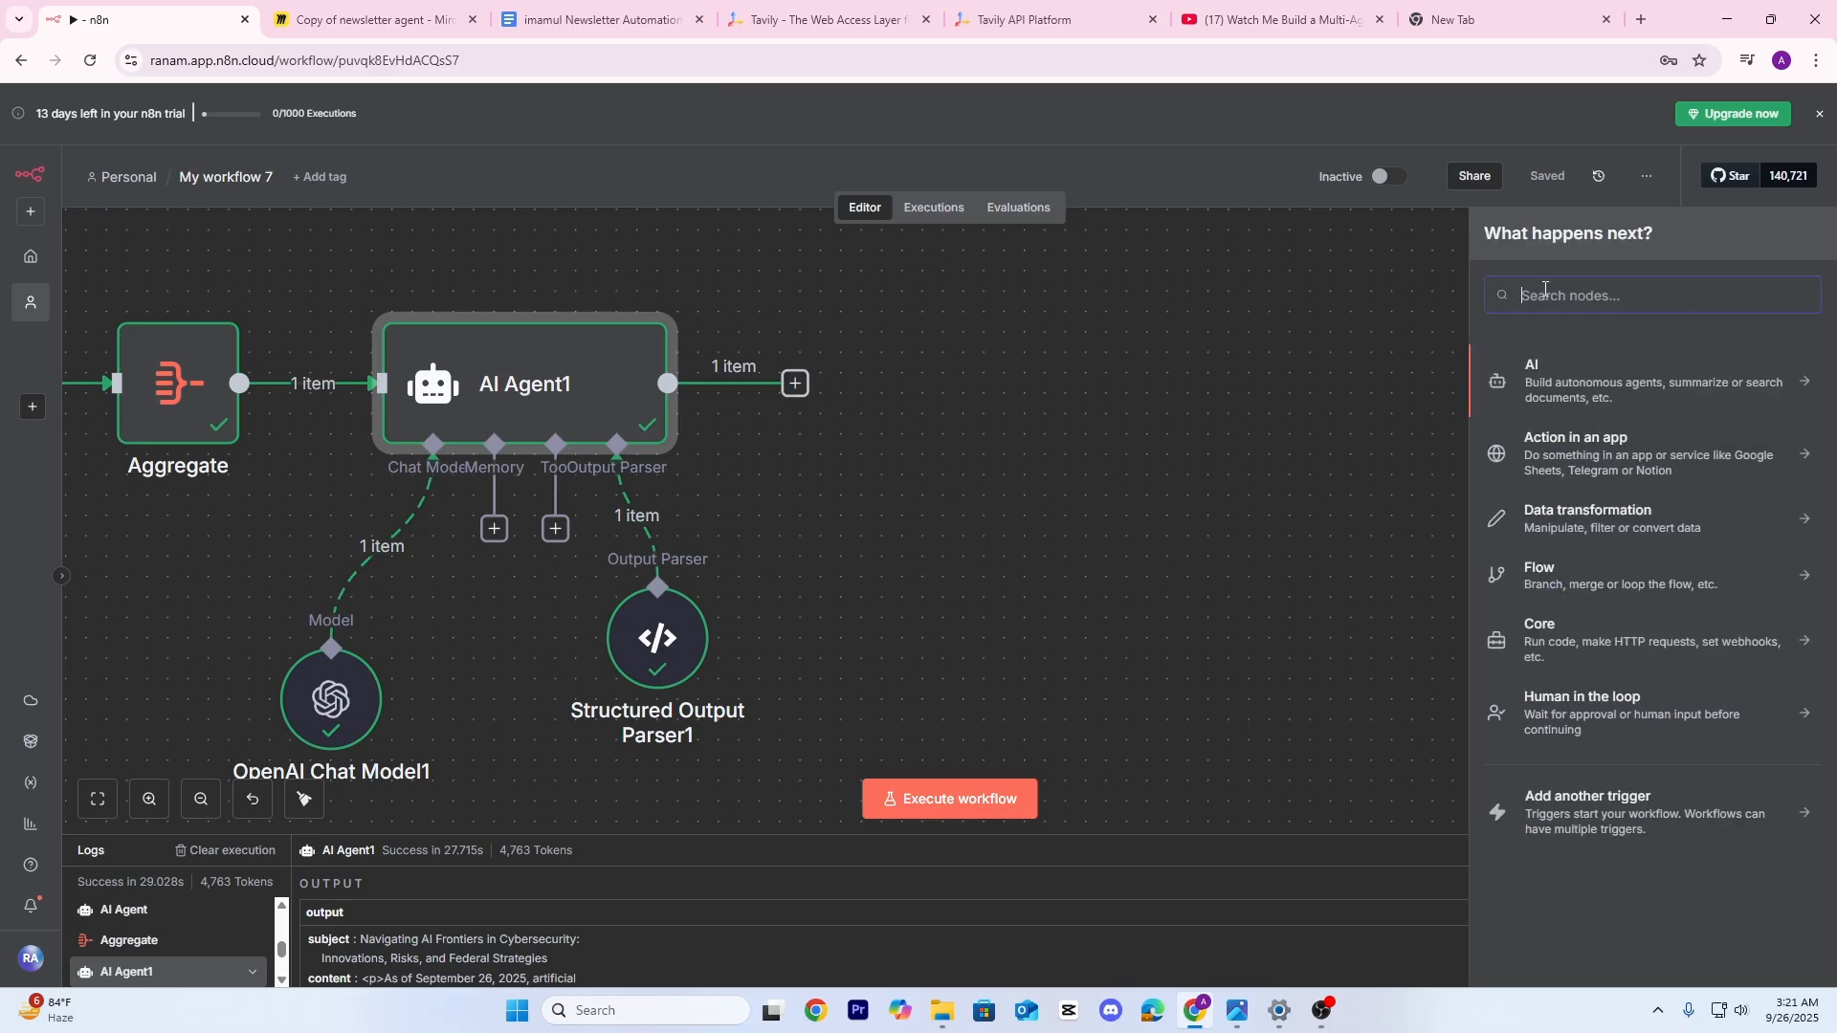
pyautogui.write('g')
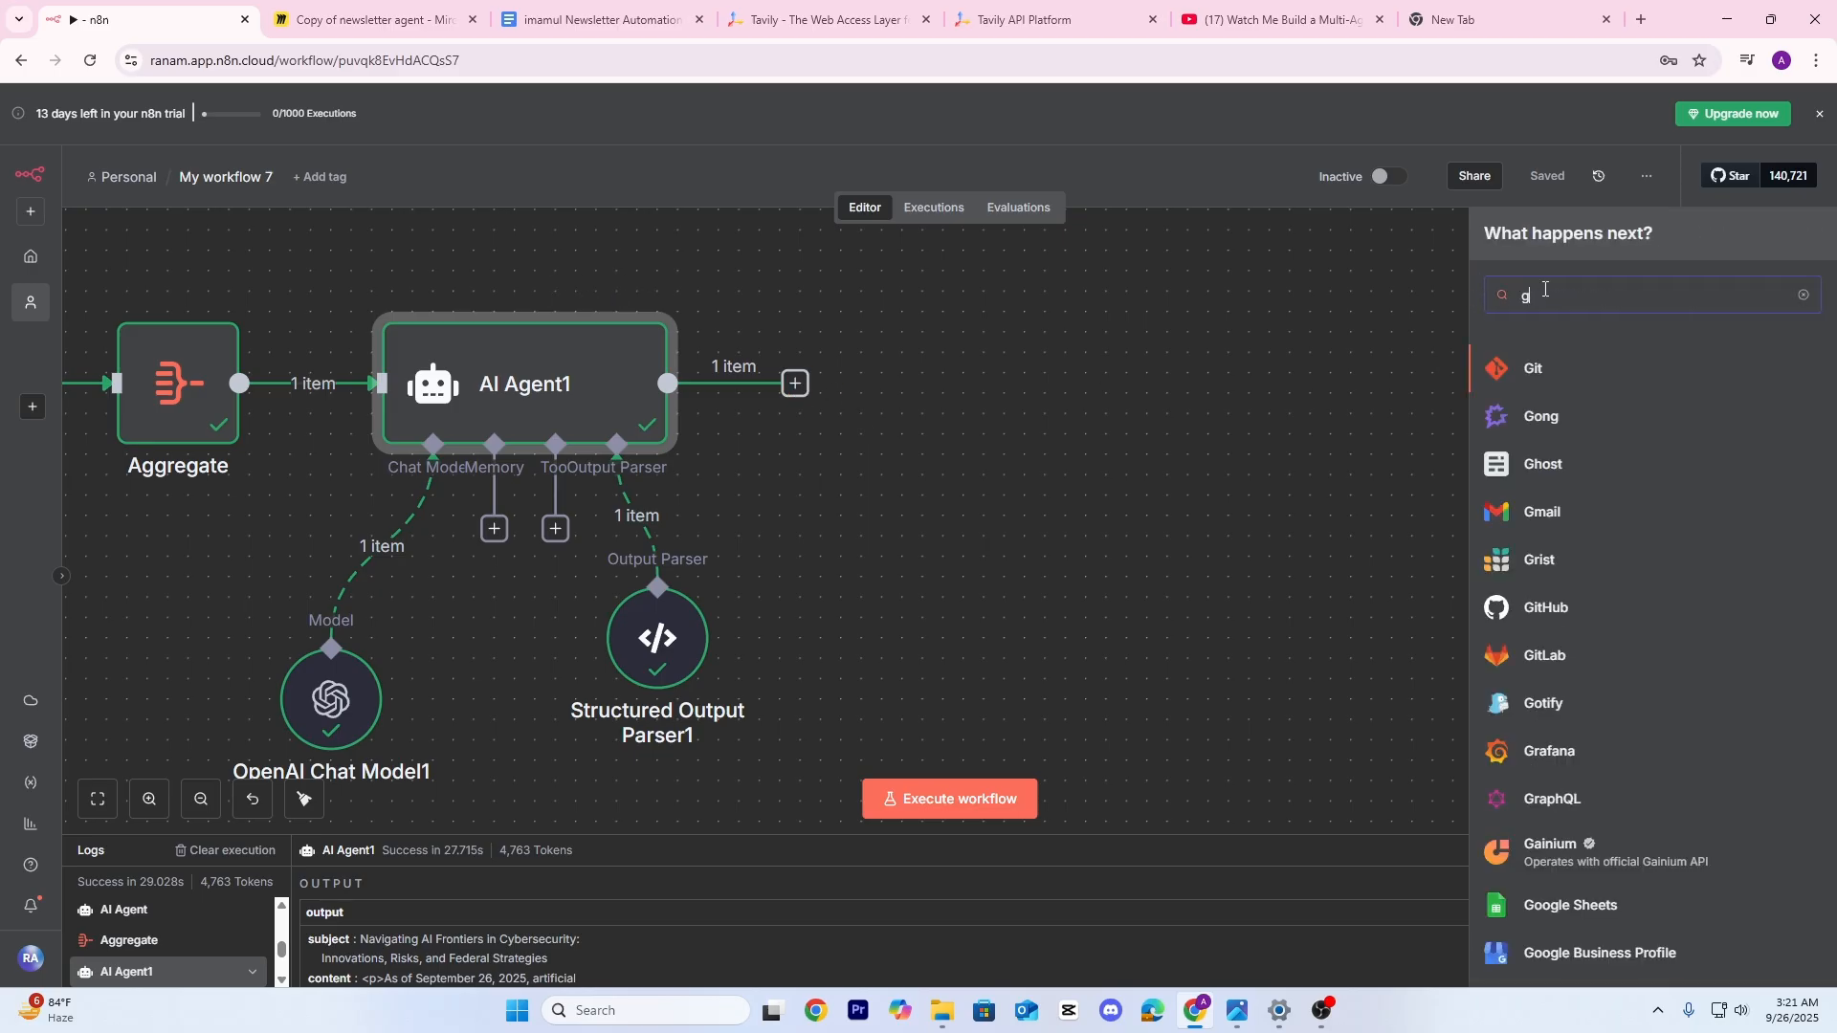
pyautogui.click(1551, 514)
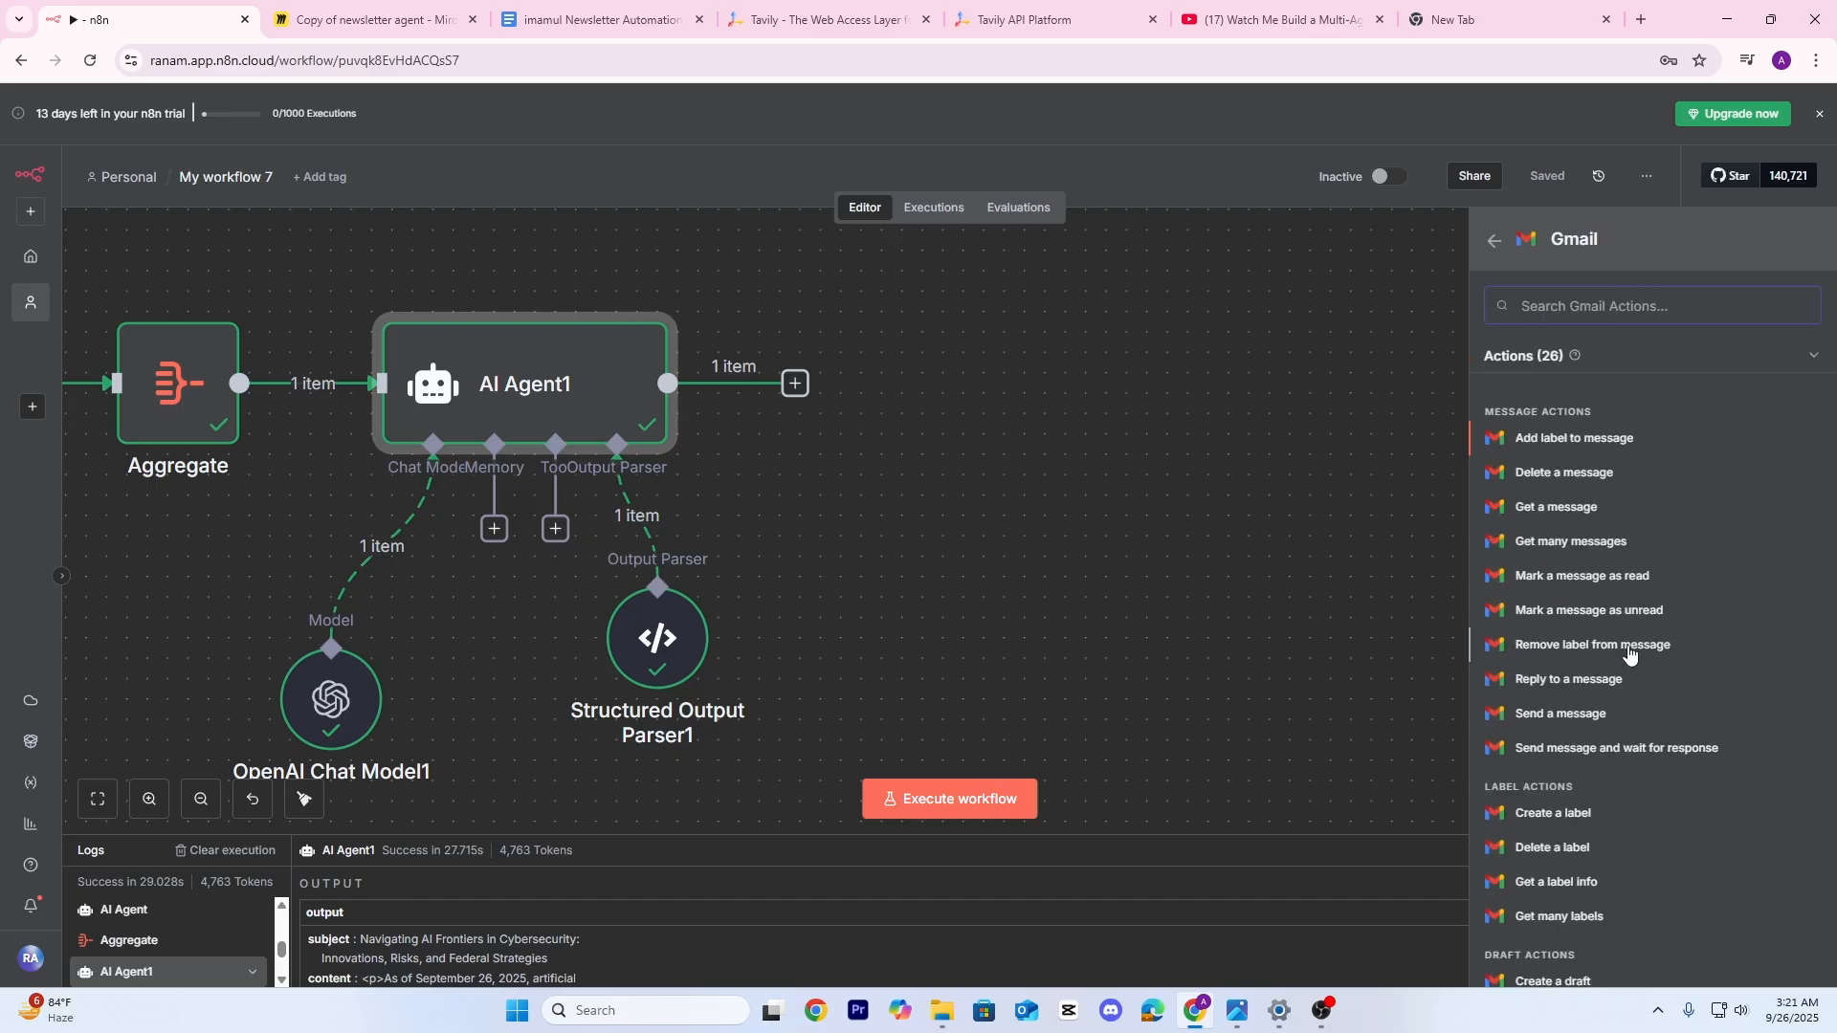
pyautogui.scroll(-2, 1572, 653)
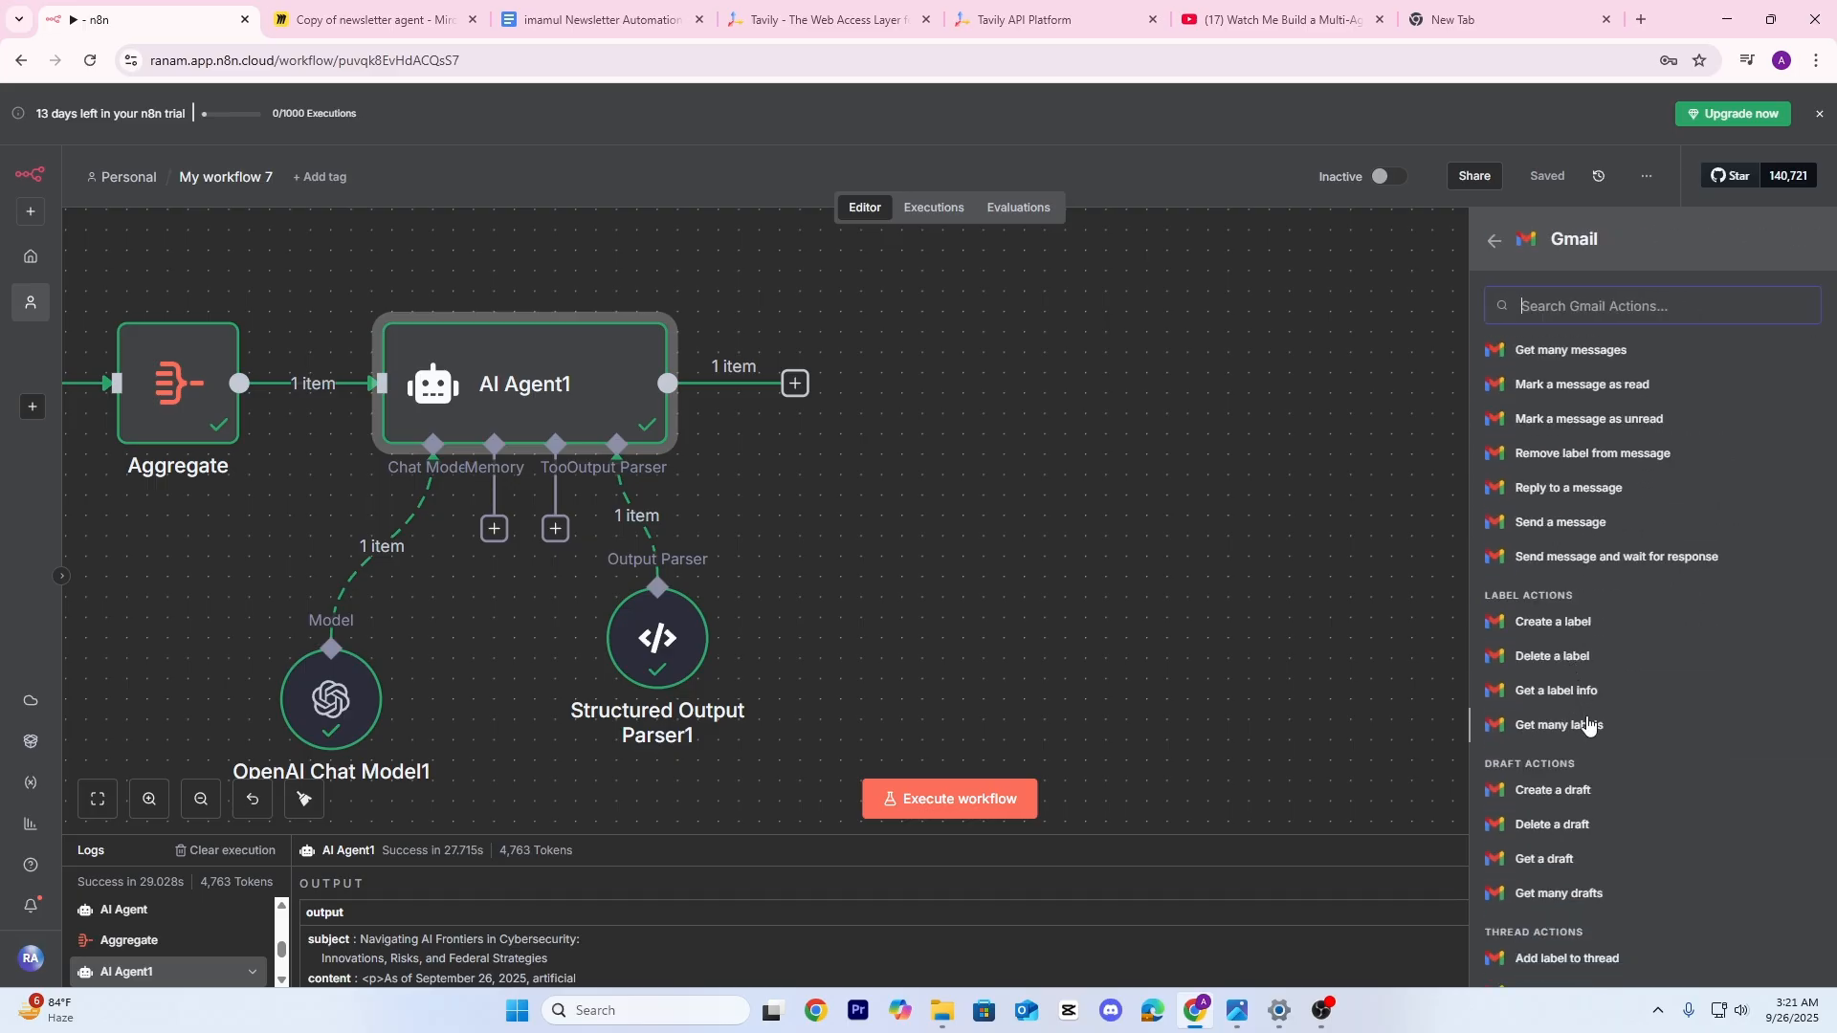
pyautogui.scroll(-1, 1586, 684)
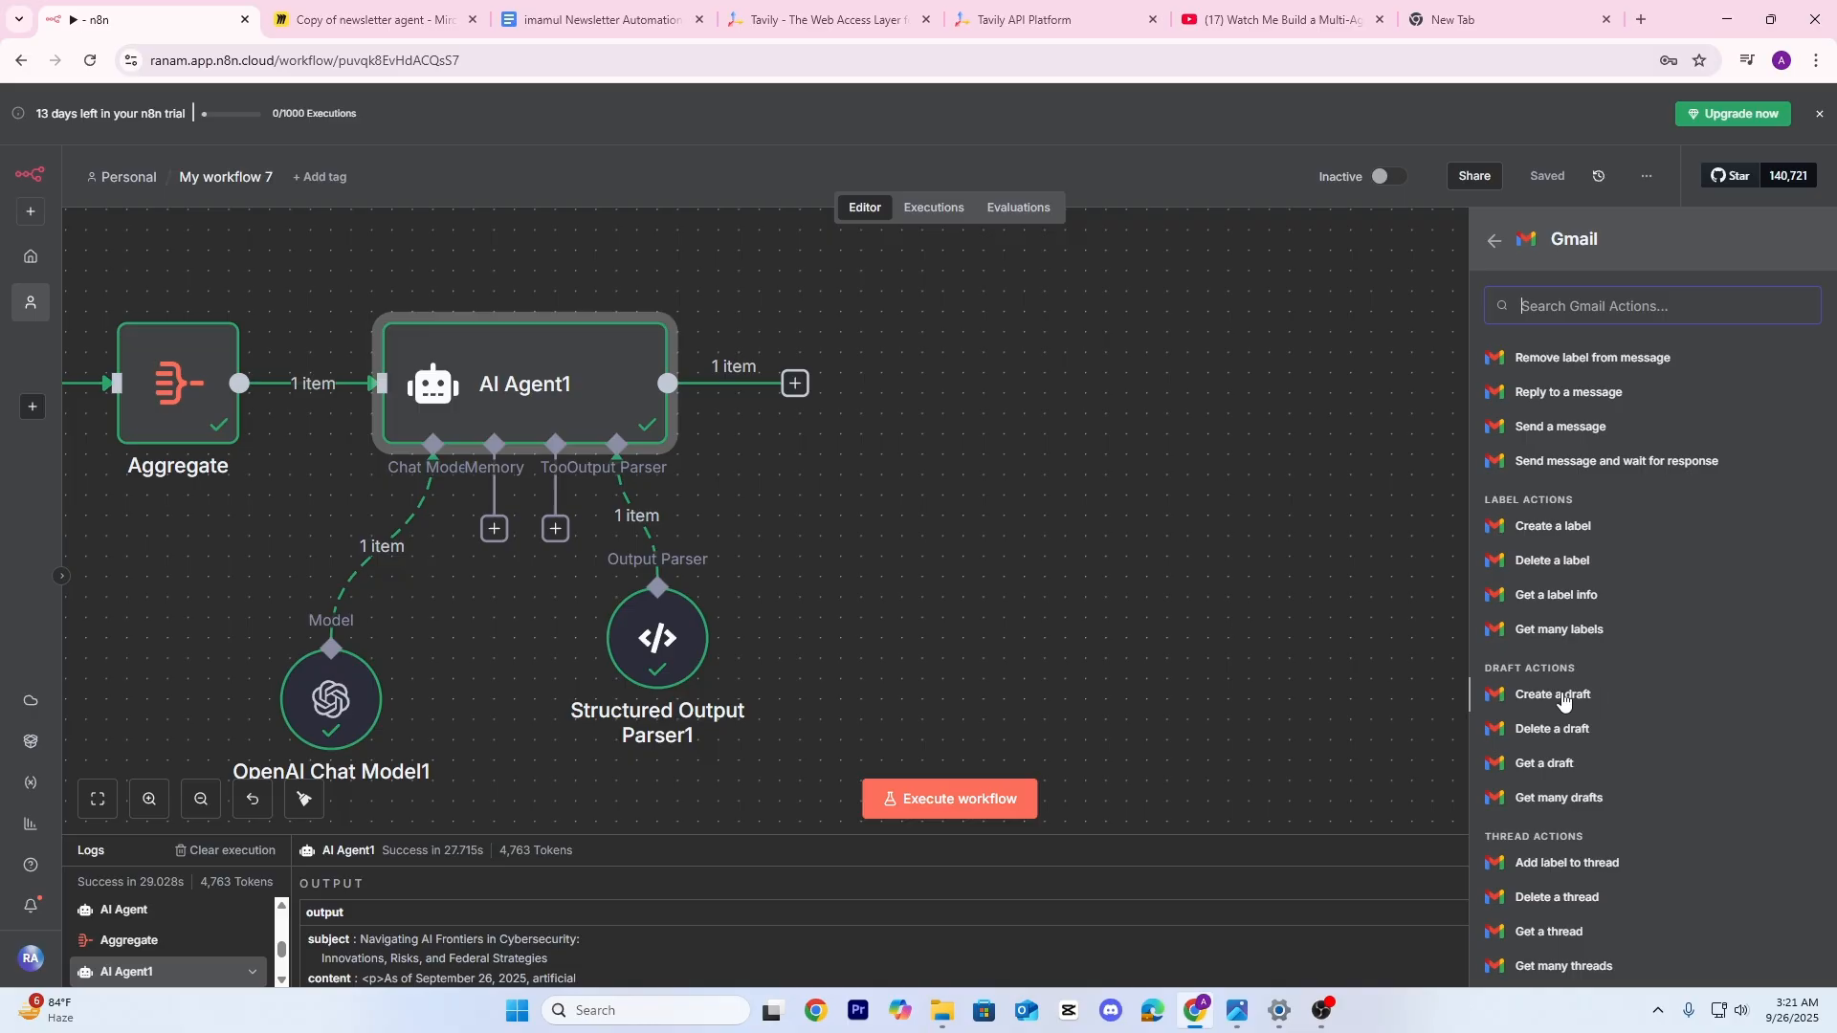
pyautogui.click(1563, 697)
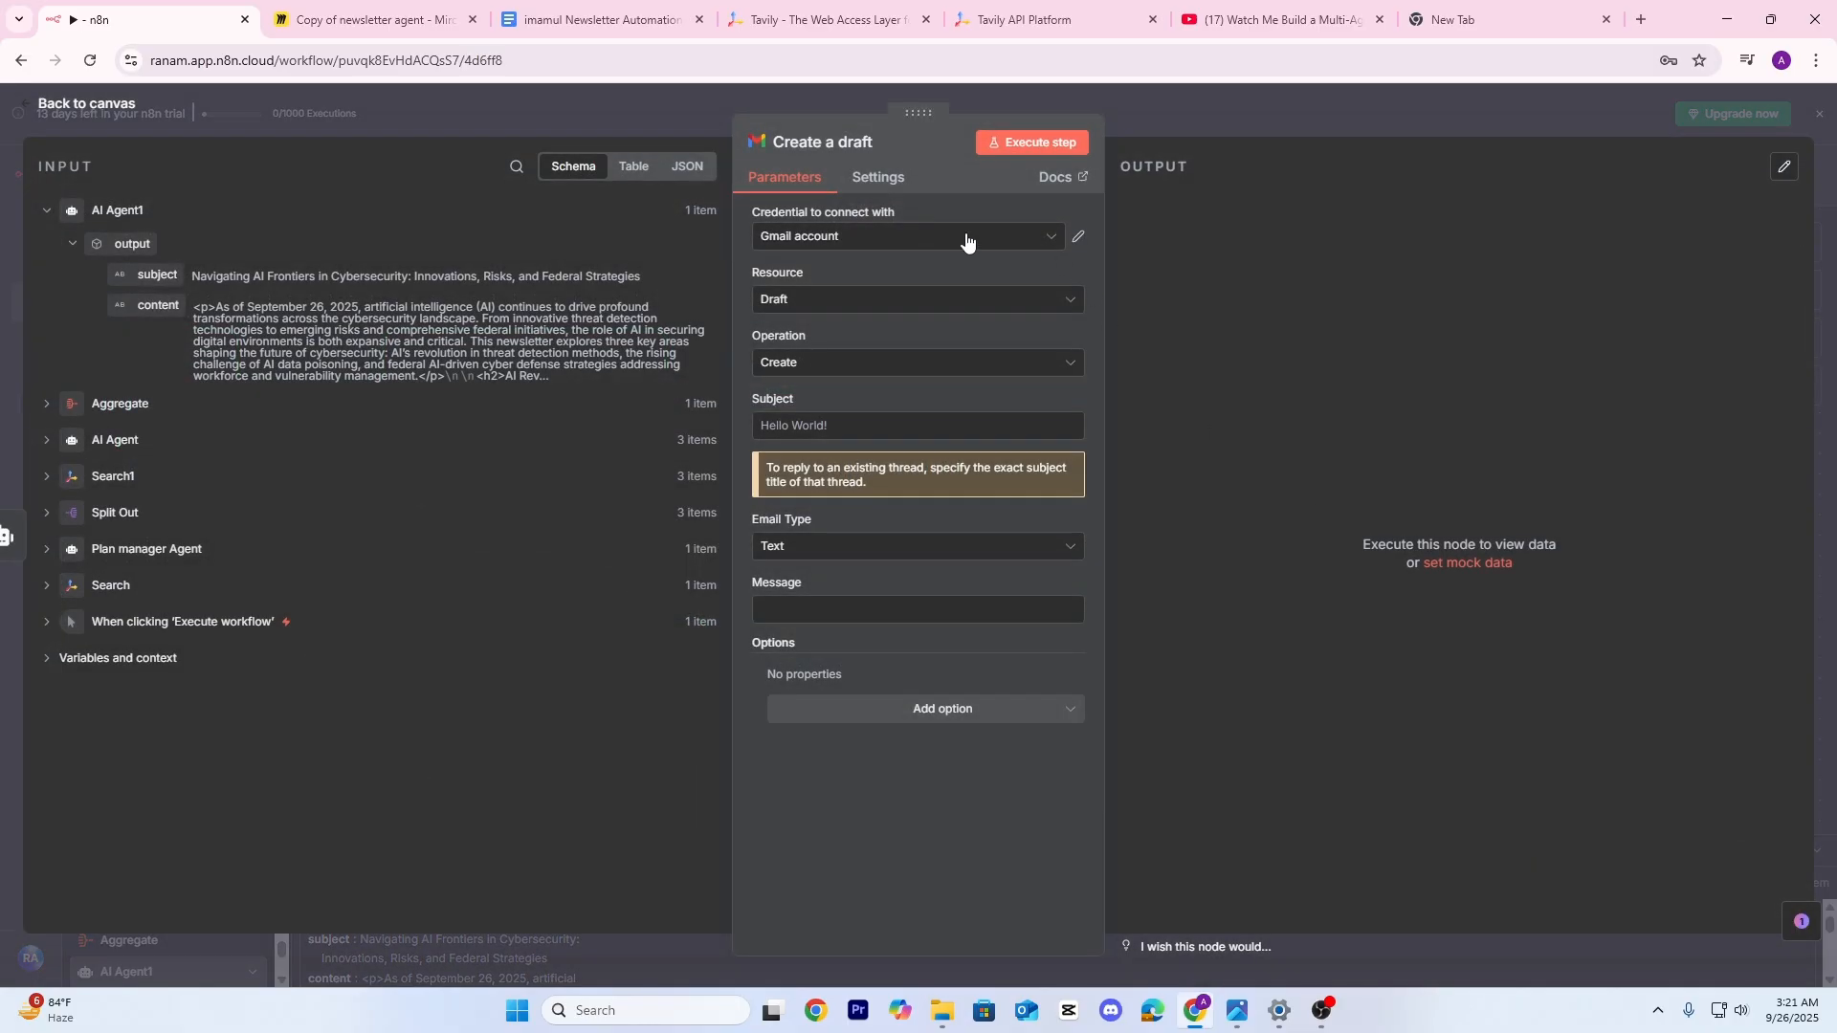
pyautogui.click(966, 239)
pyautogui.click(872, 331)
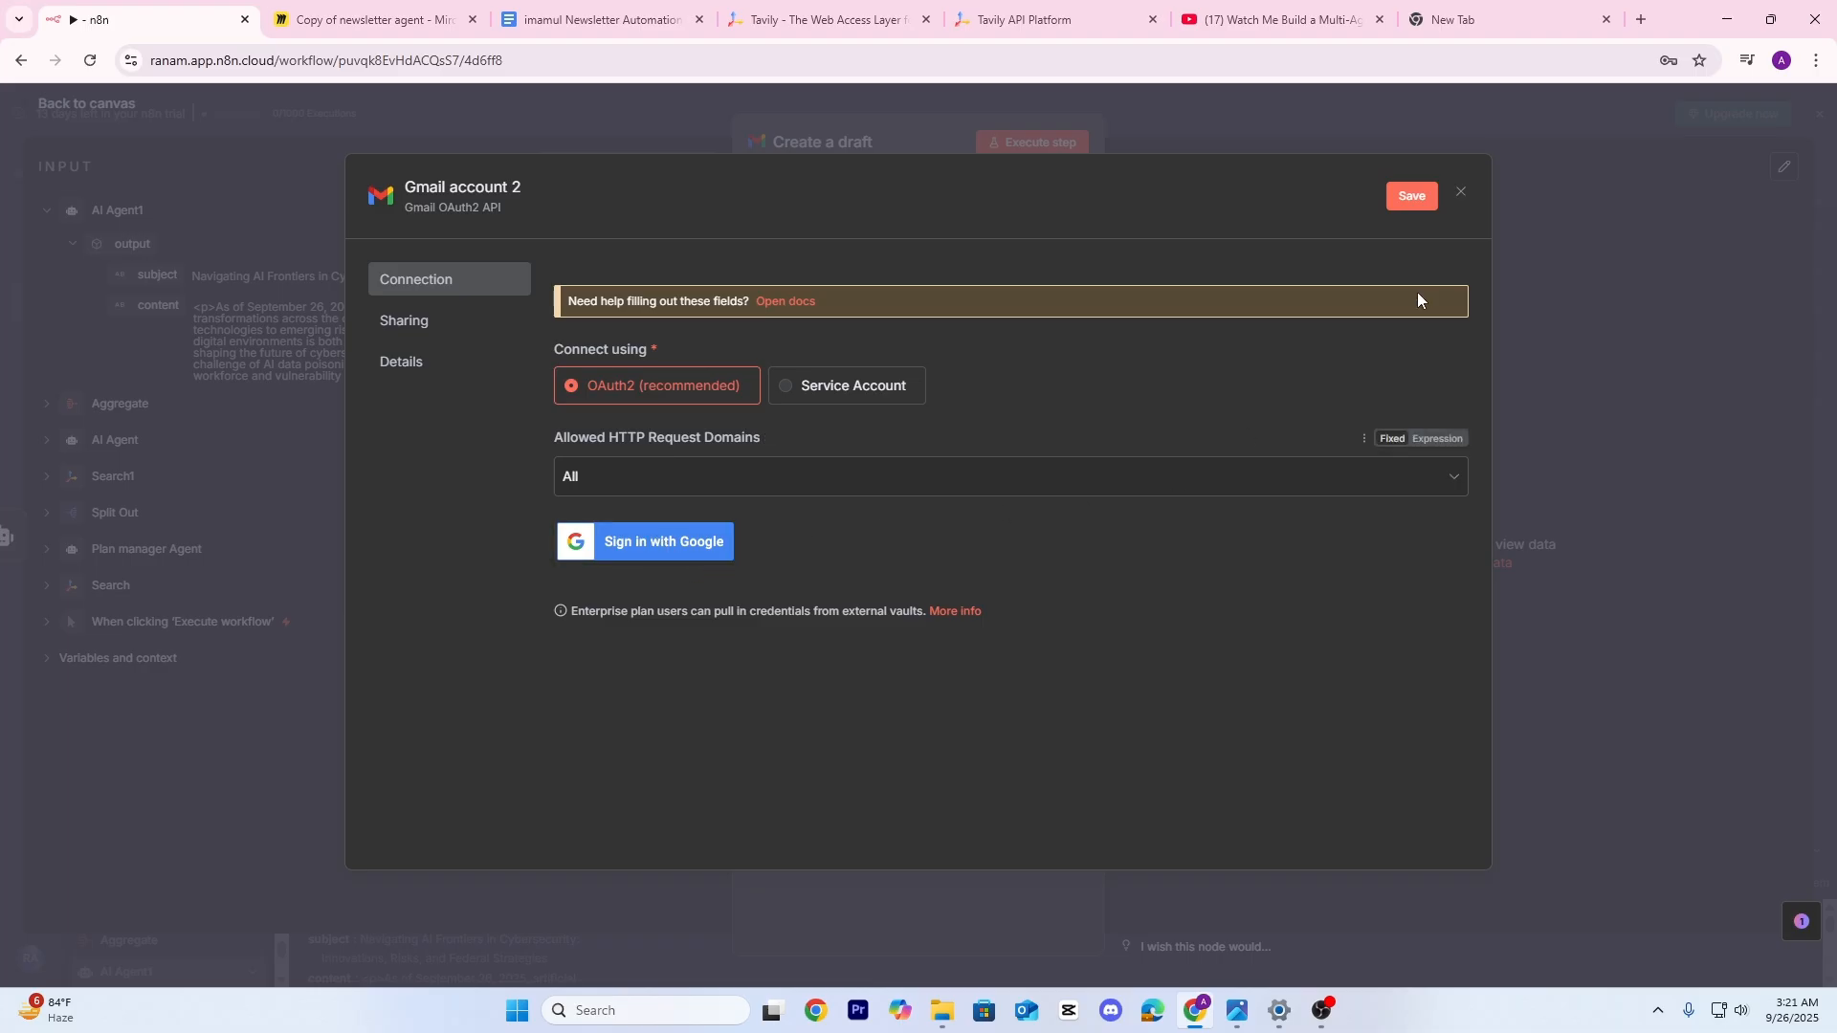
pyautogui.click(1459, 199)
pyautogui.click(1039, 579)
pyautogui.click(1456, 199)
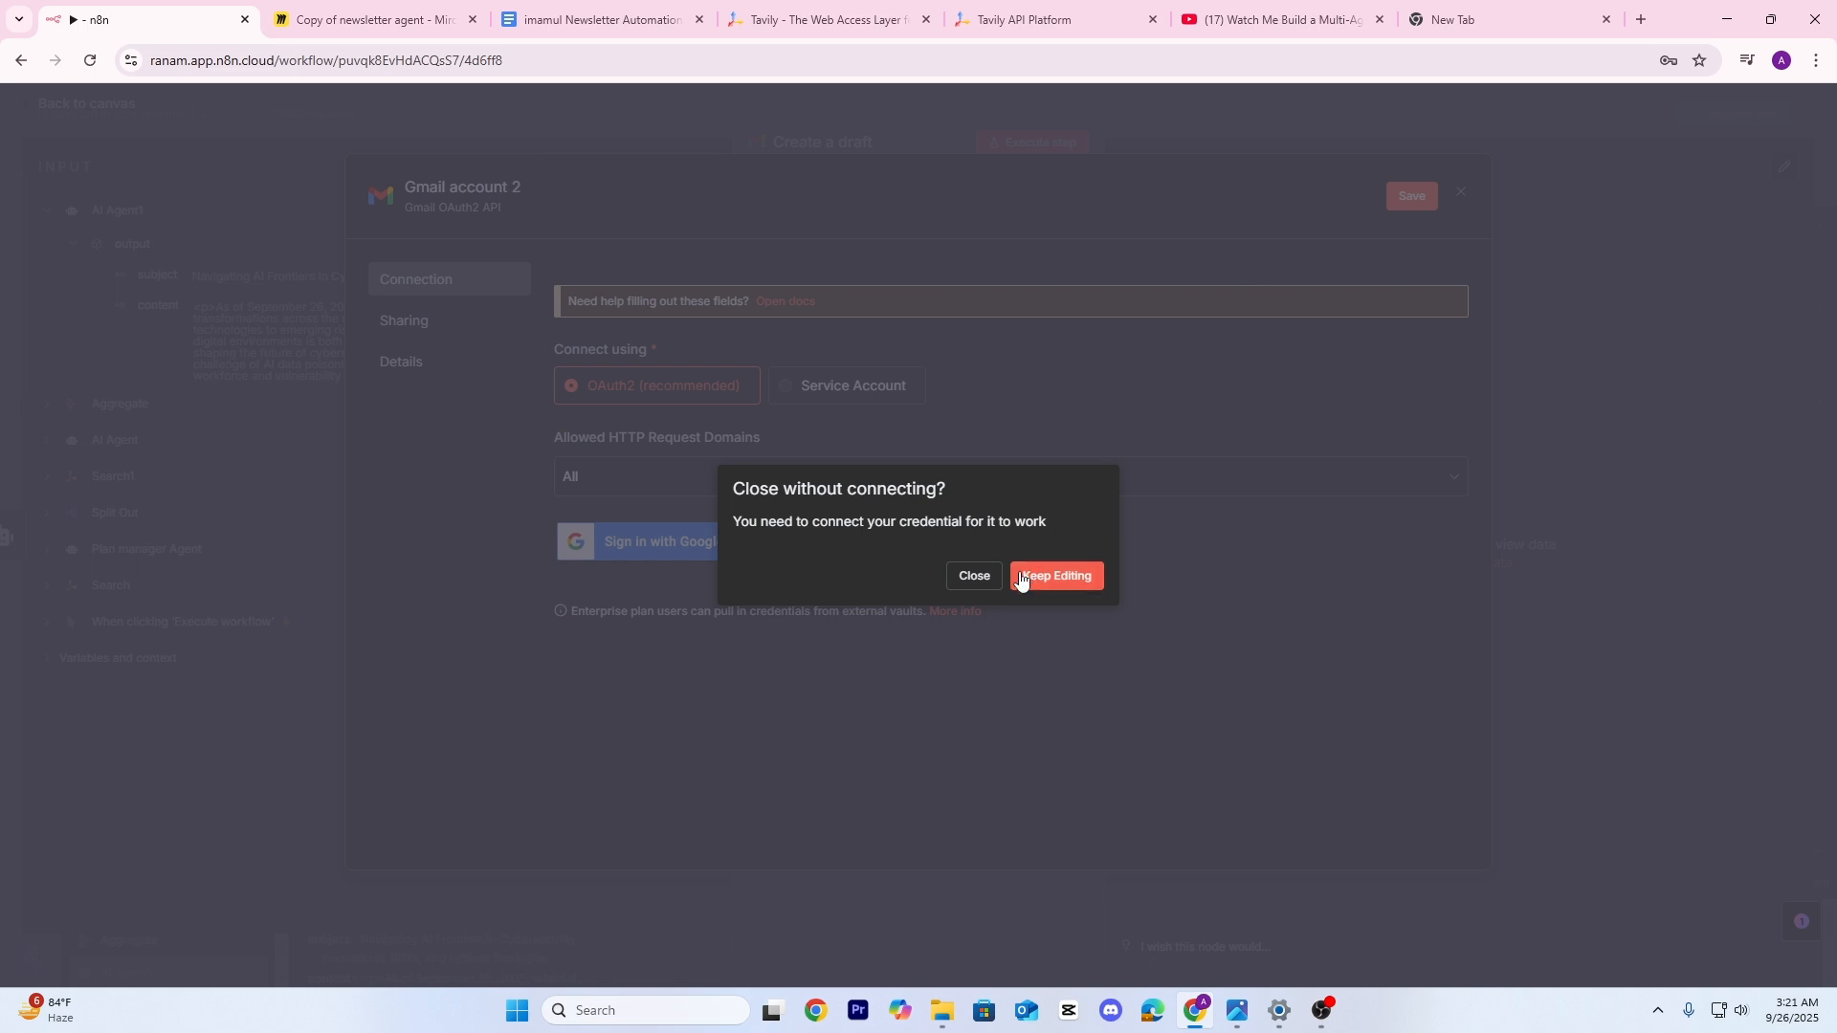
pyautogui.click(976, 576)
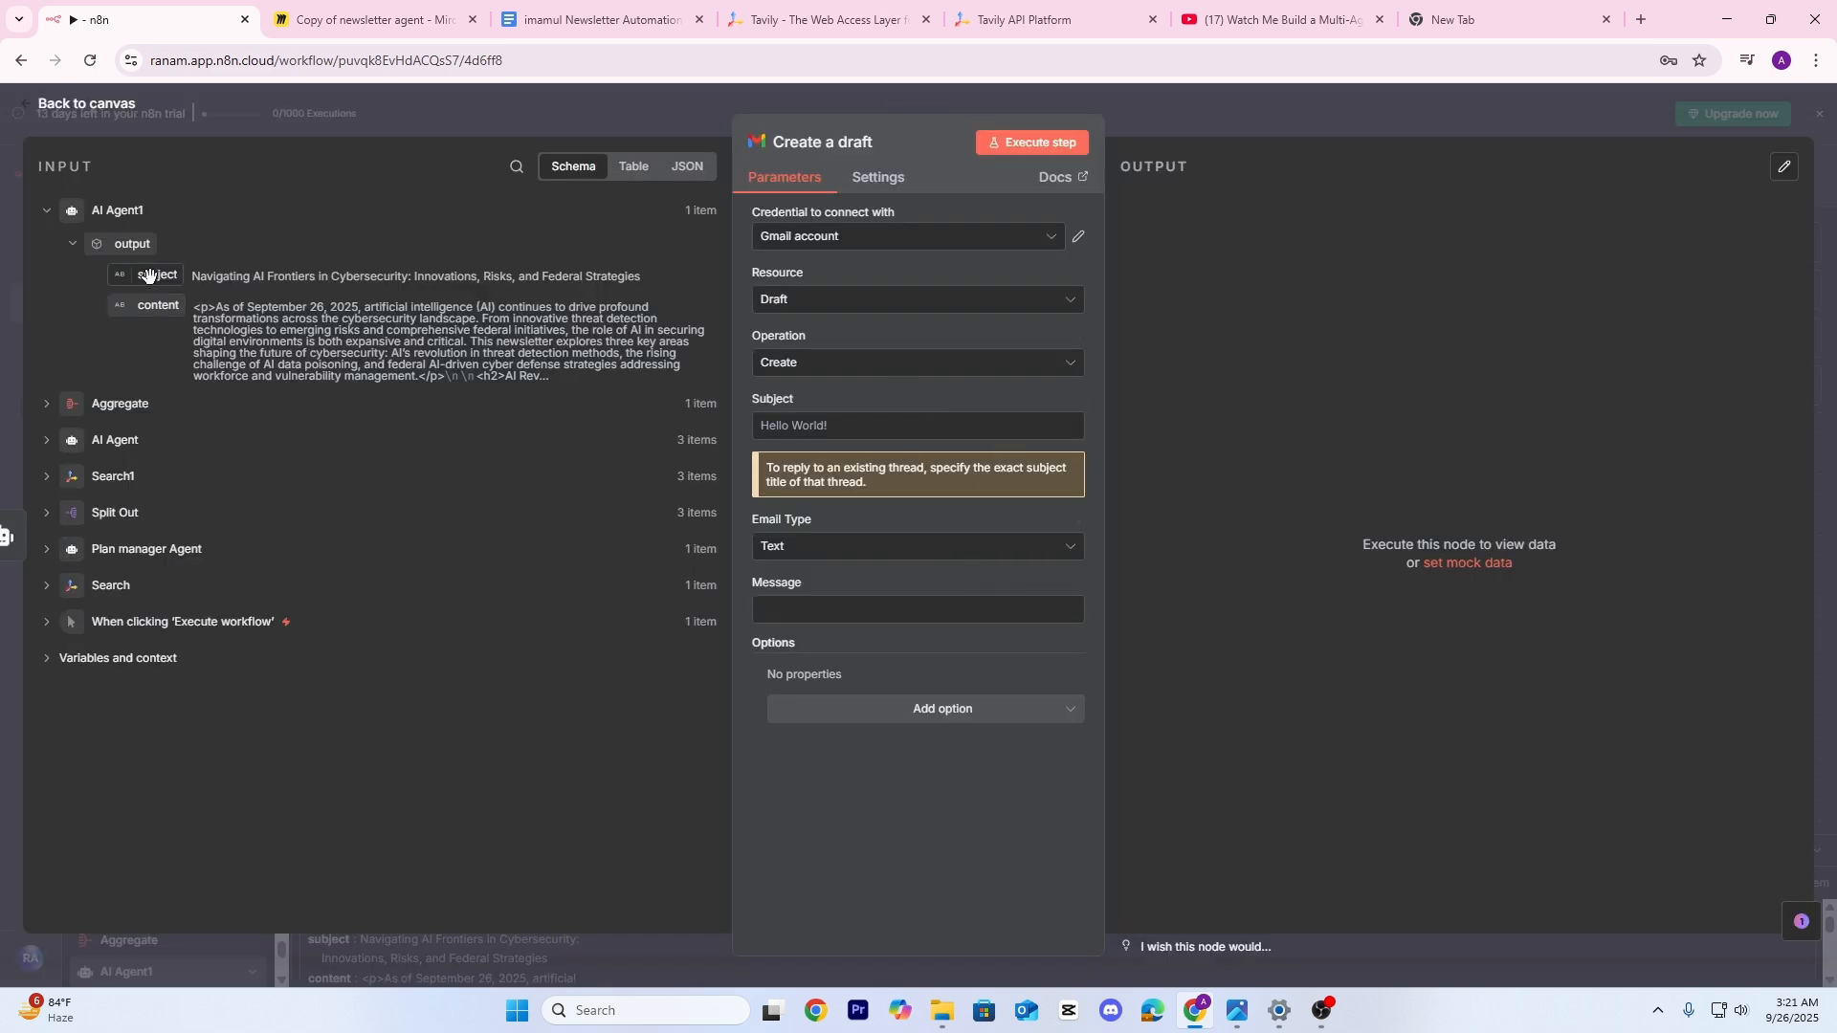
# Map the AI subject and content, set Email Type to HTML, and add the recipient's e-mail
pyautogui.moveTo(151, 277); pyautogui.dragTo(786, 423)
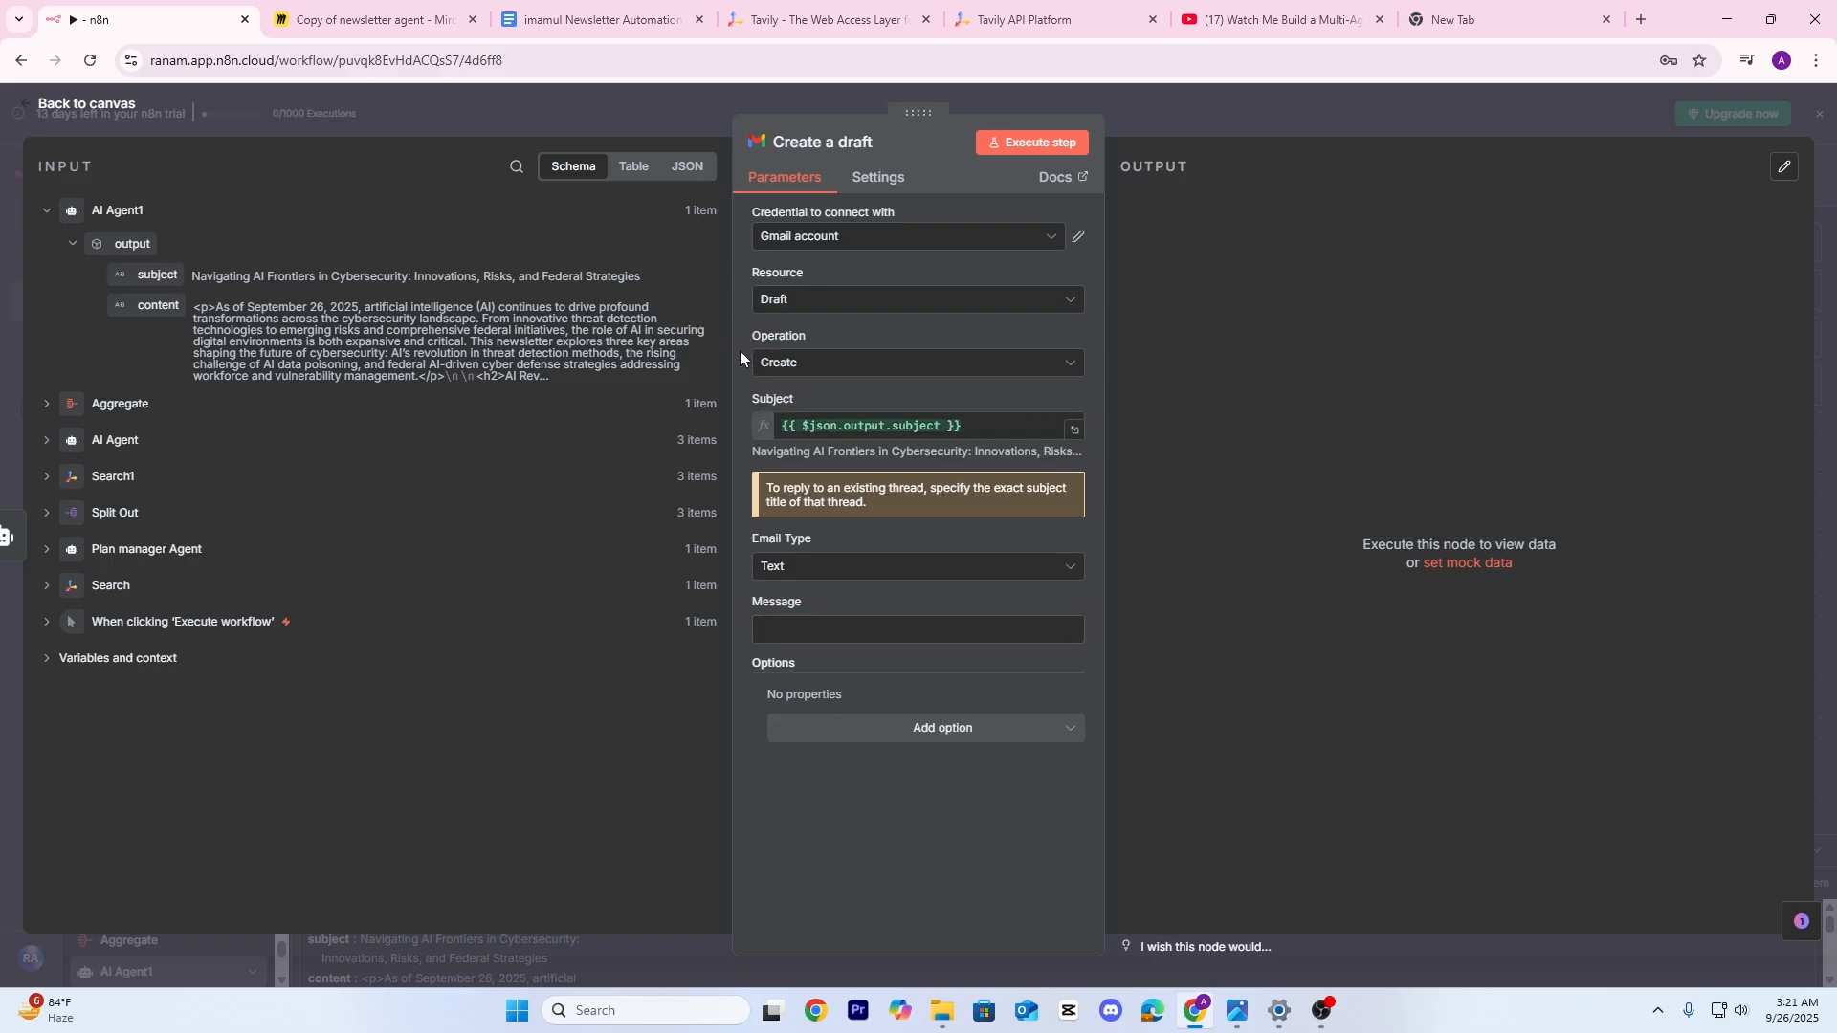
pyautogui.click(790, 568)
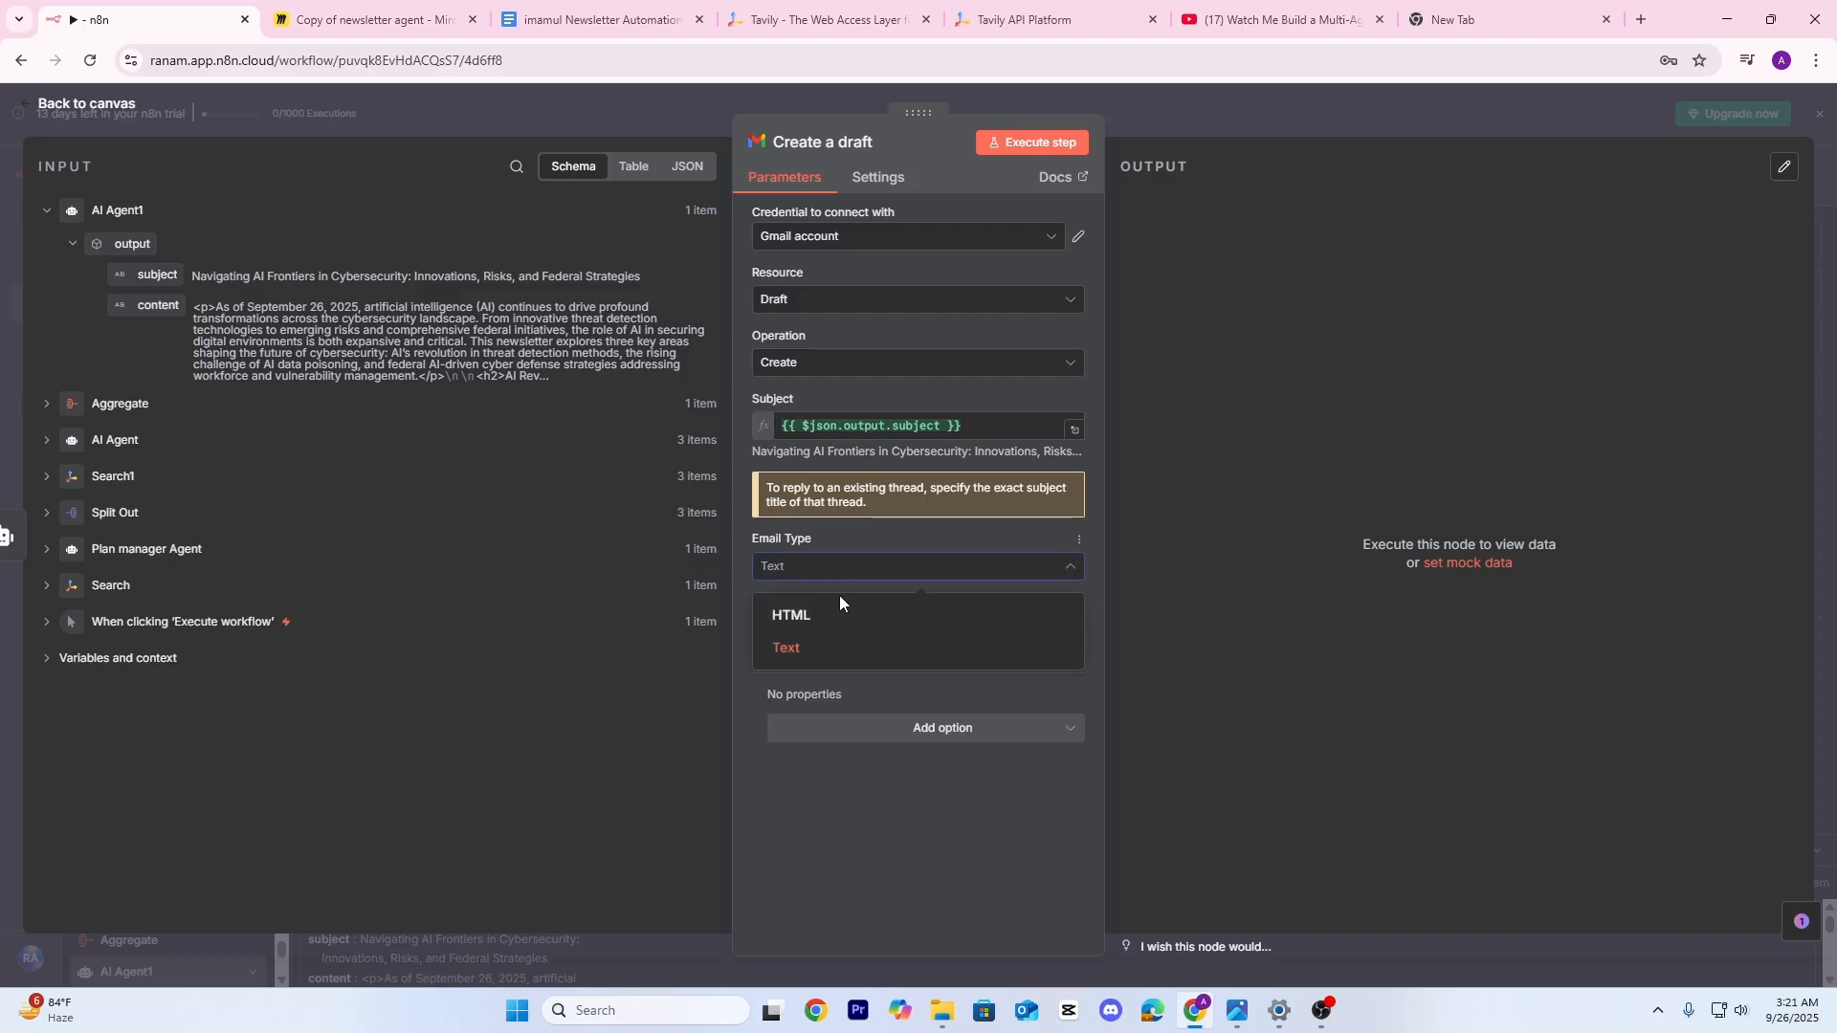
pyautogui.click(820, 618)
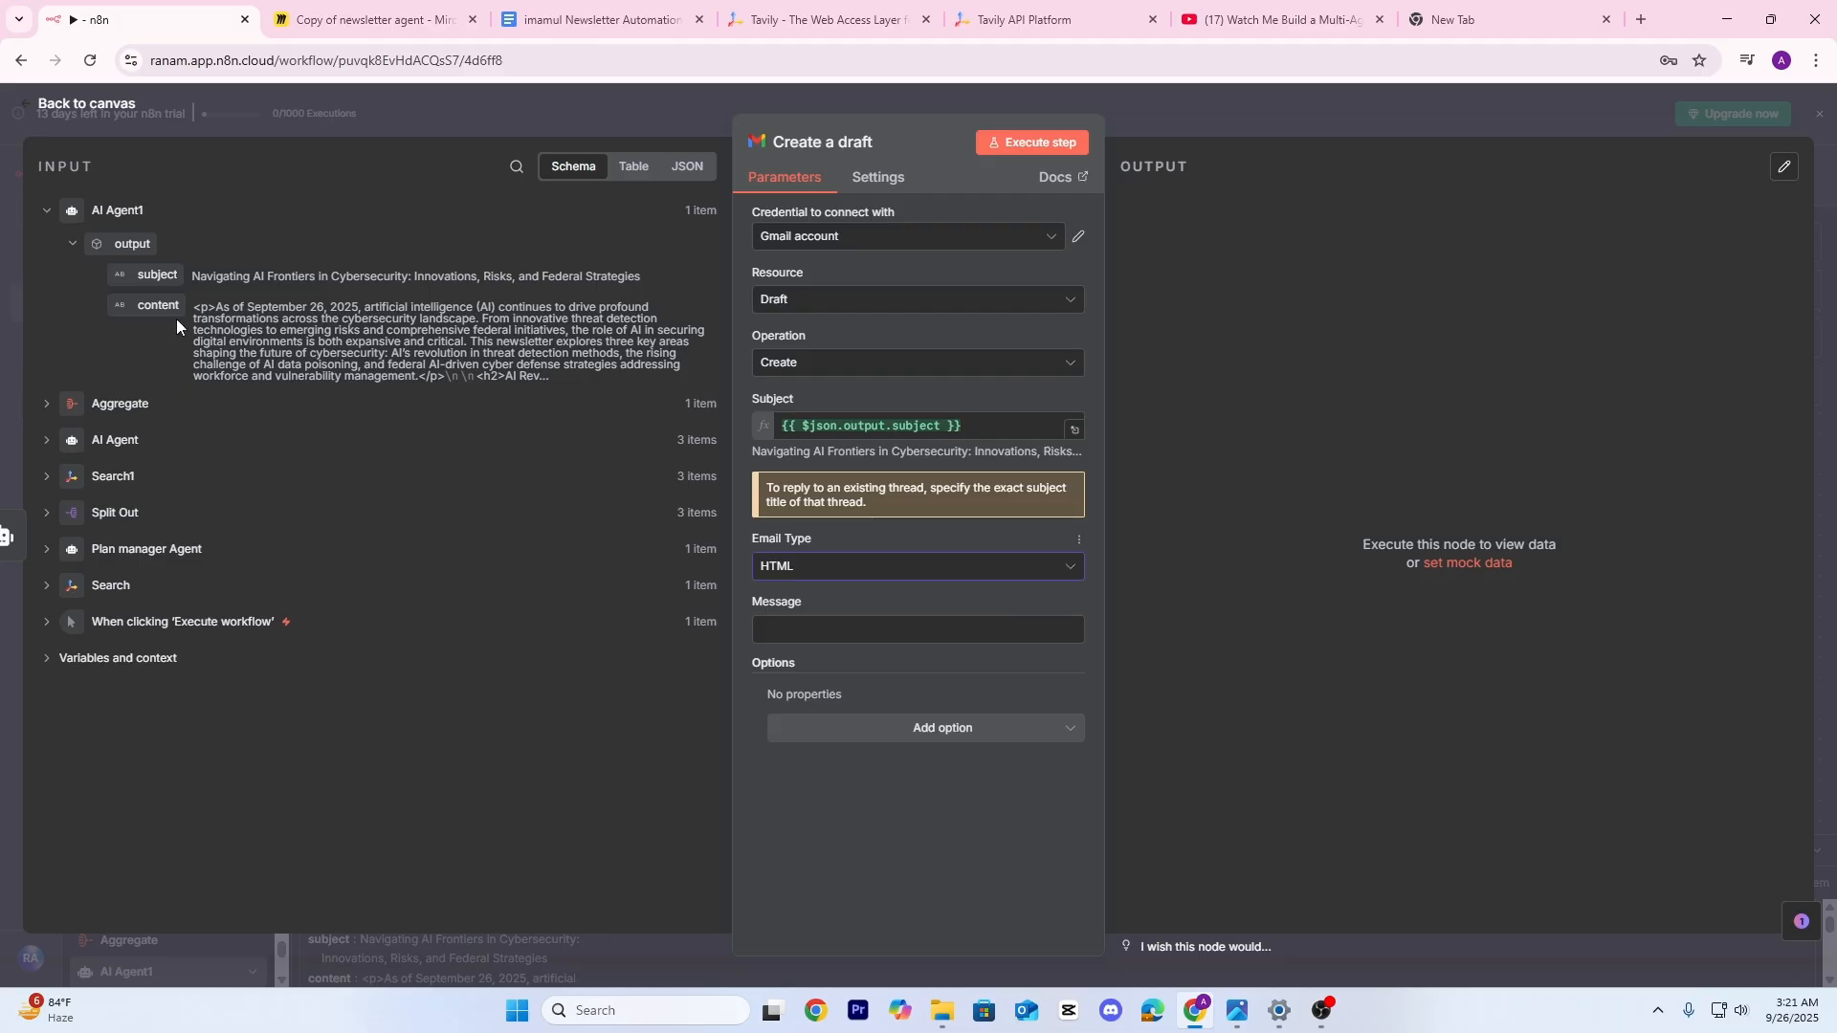
pyautogui.moveTo(160, 305); pyautogui.dragTo(838, 643)
pyautogui.click(938, 746)
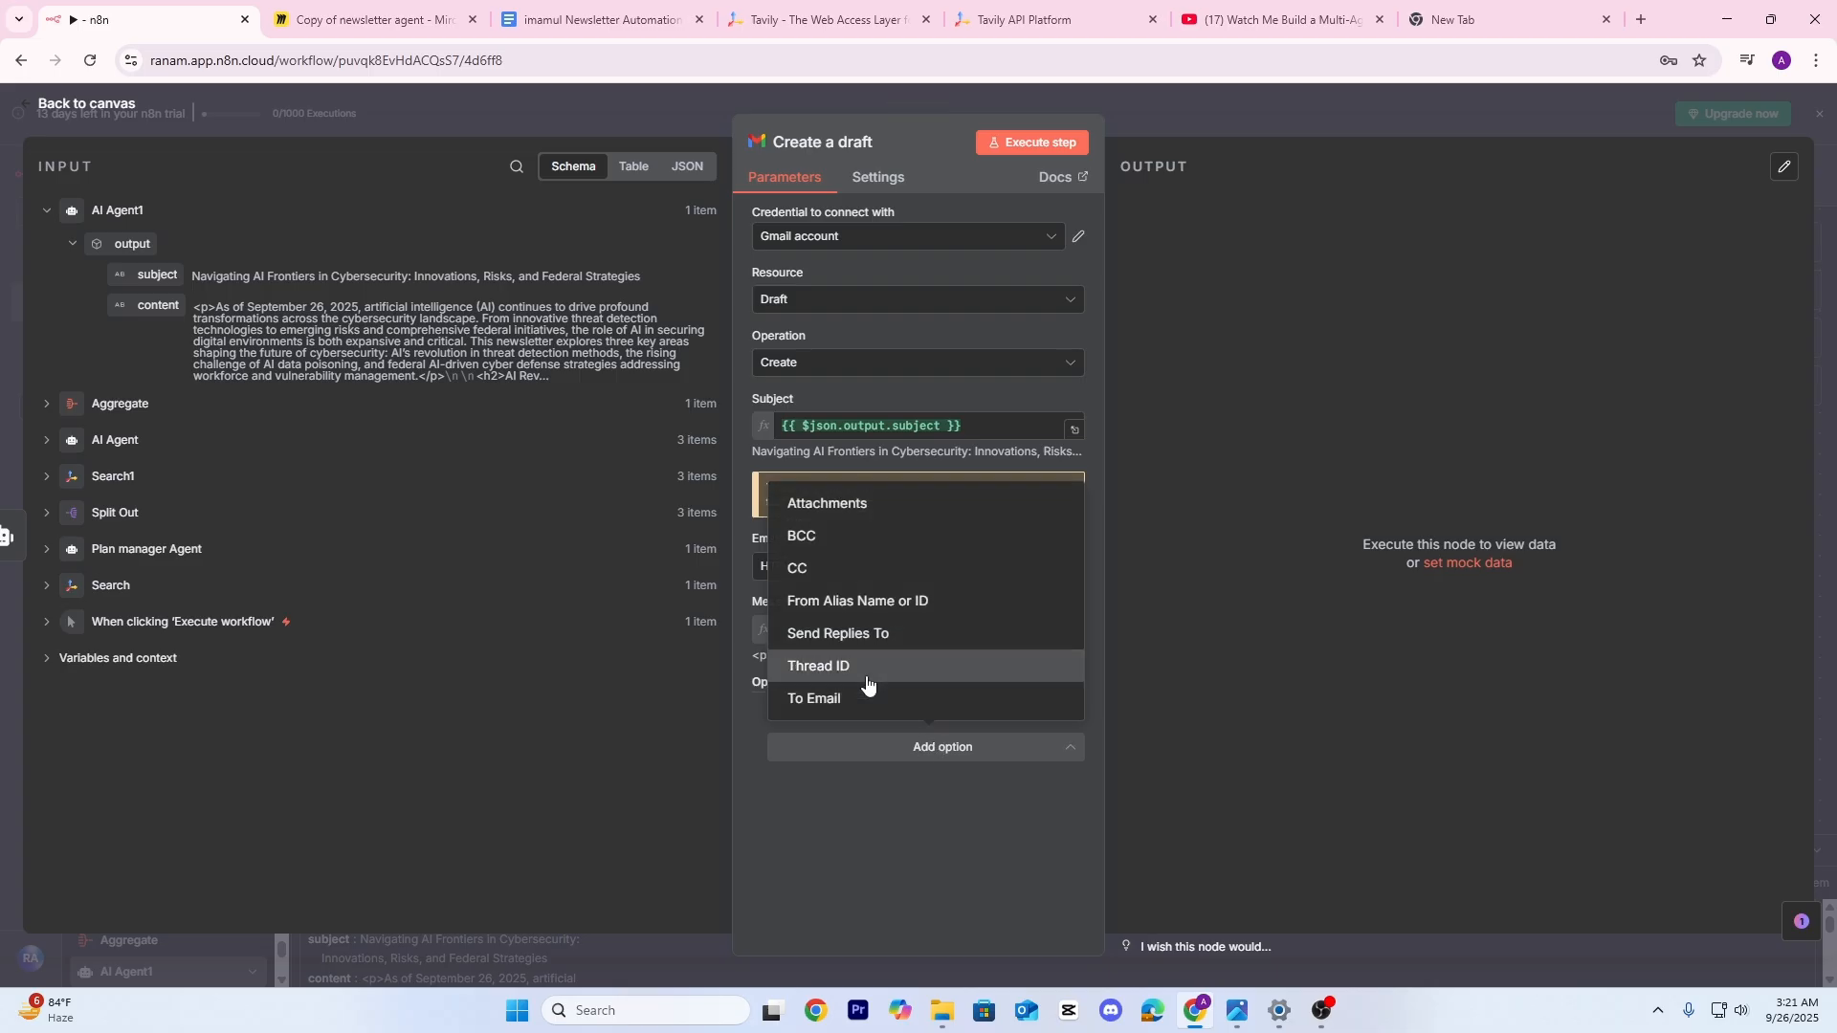
pyautogui.click(857, 706)
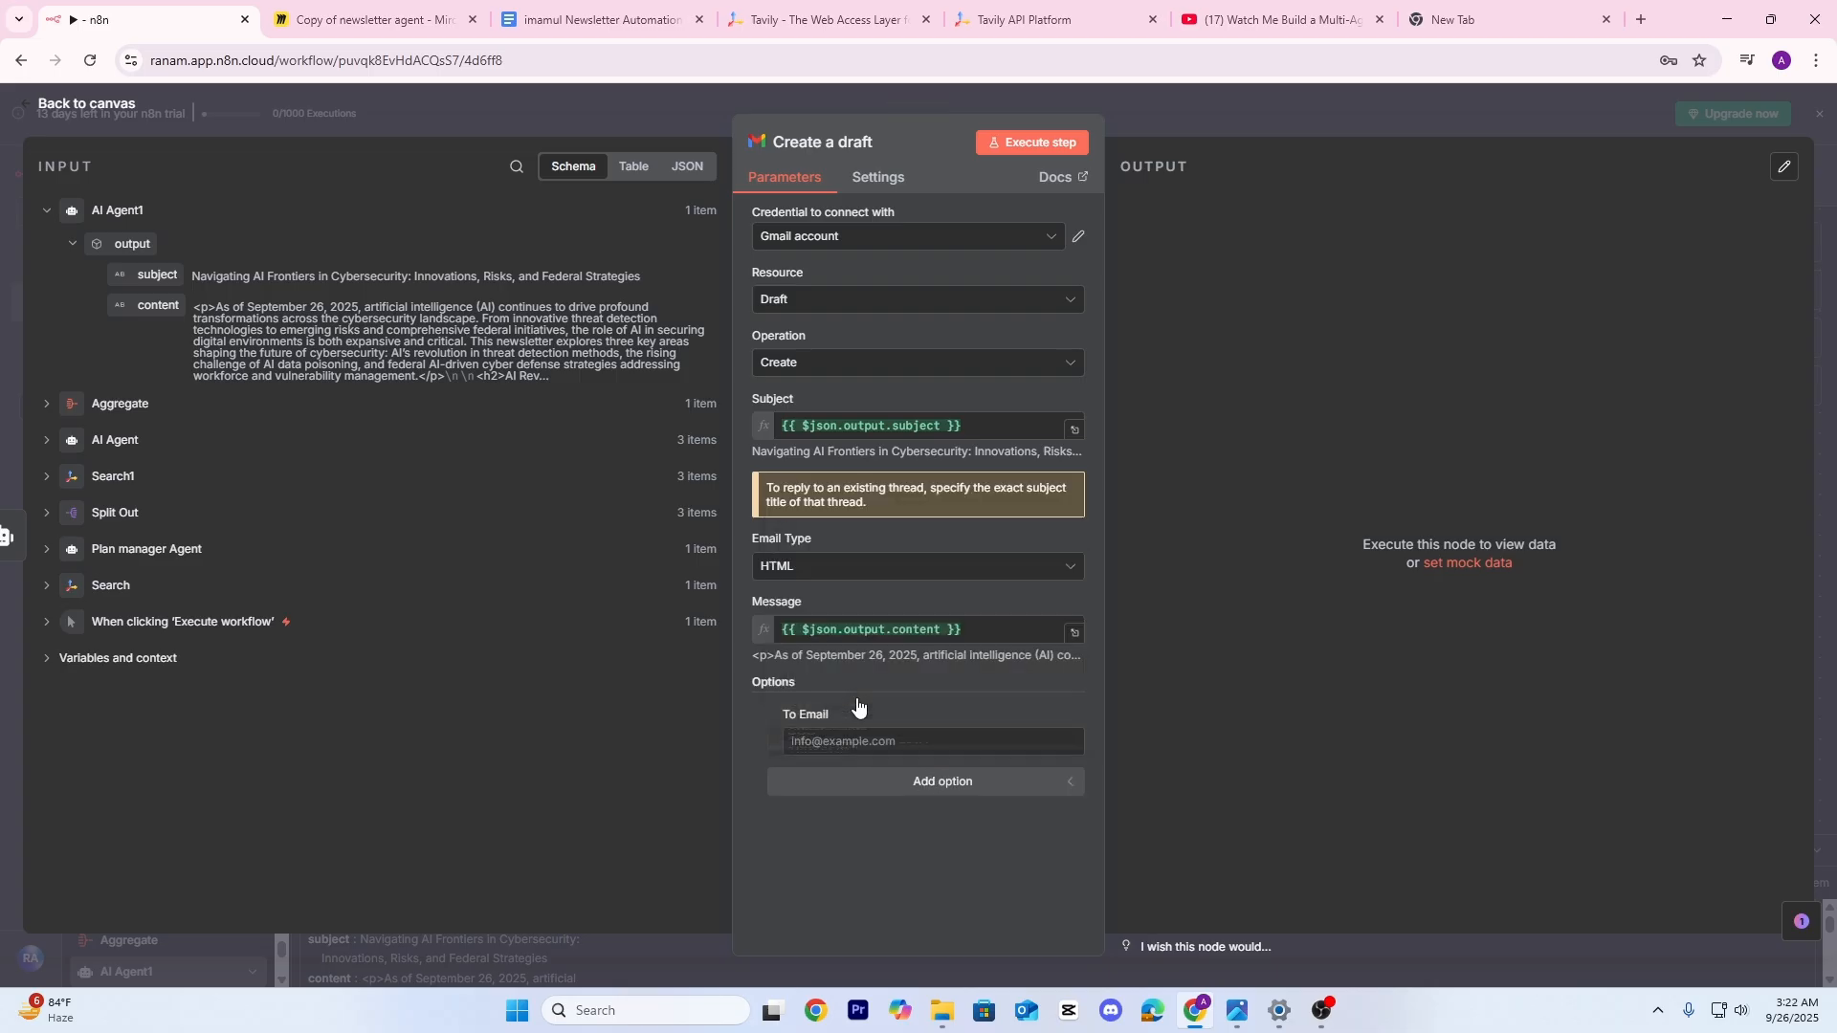
pyautogui.click(835, 751)
pyautogui.hotkey('ctrl', 'v')
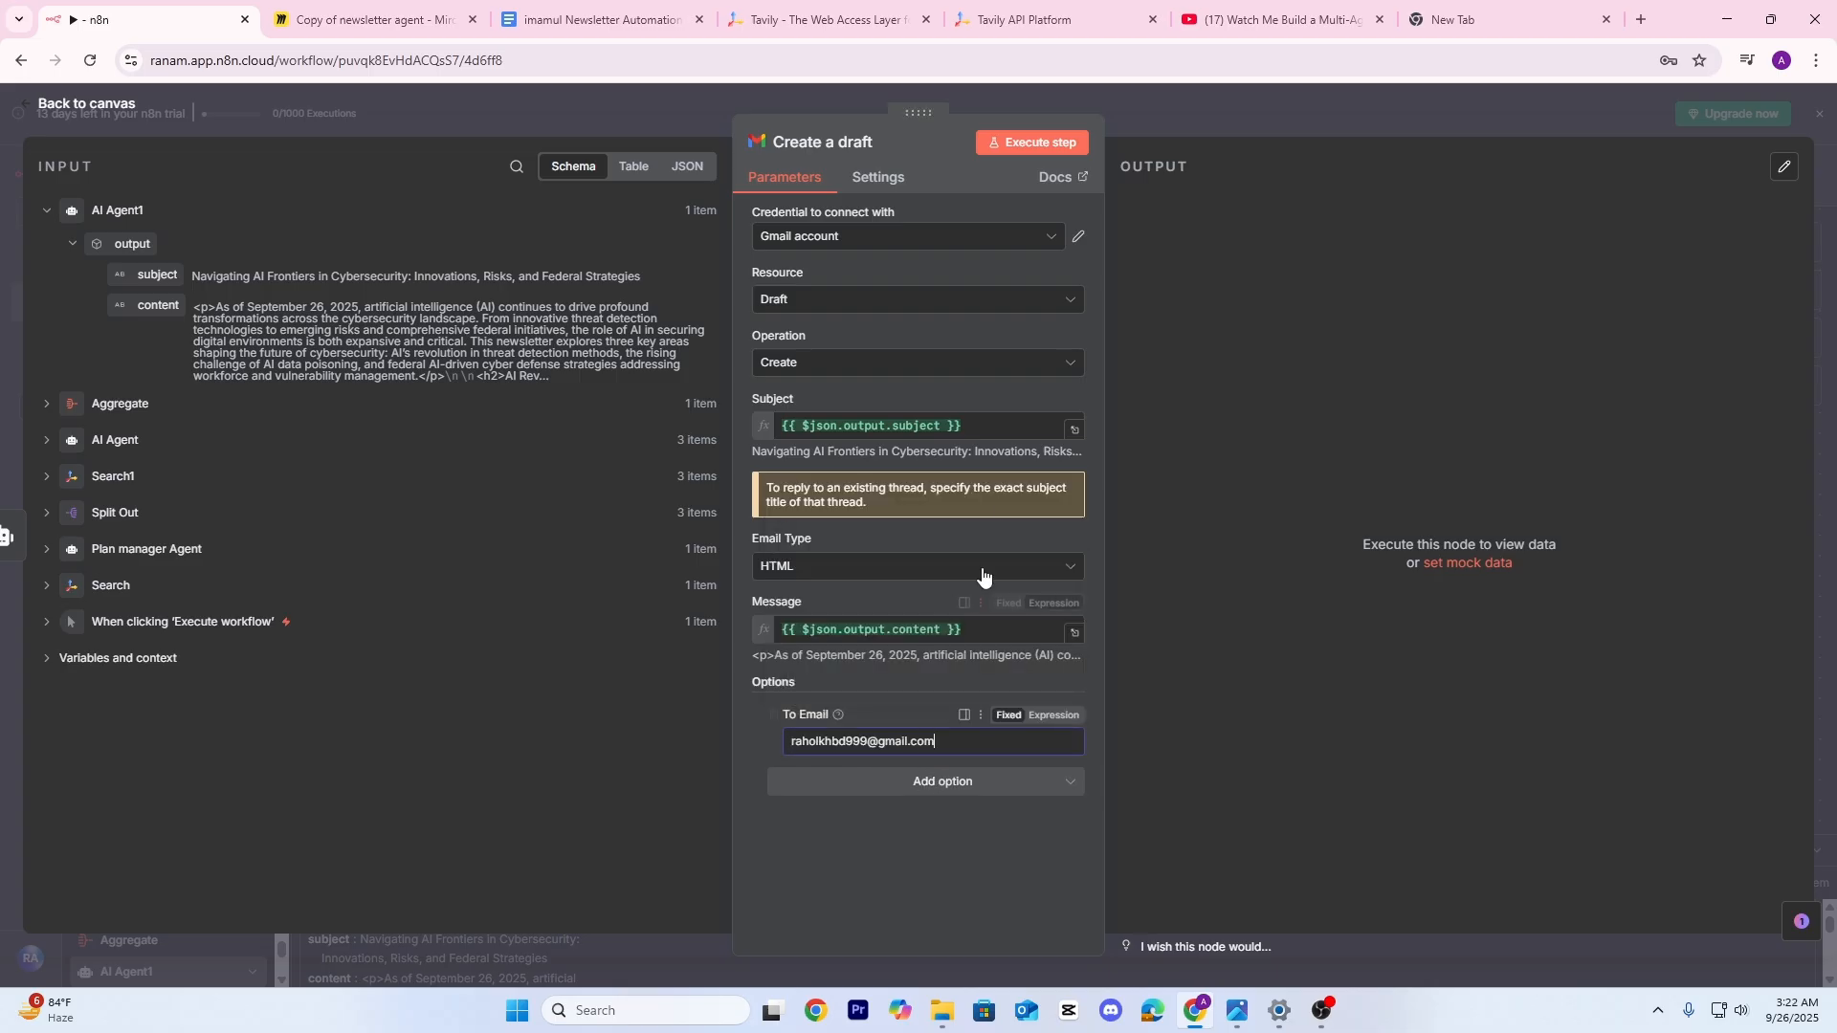
# Test-run the Create a draft step and return to the workflow
pyautogui.click(1050, 145)
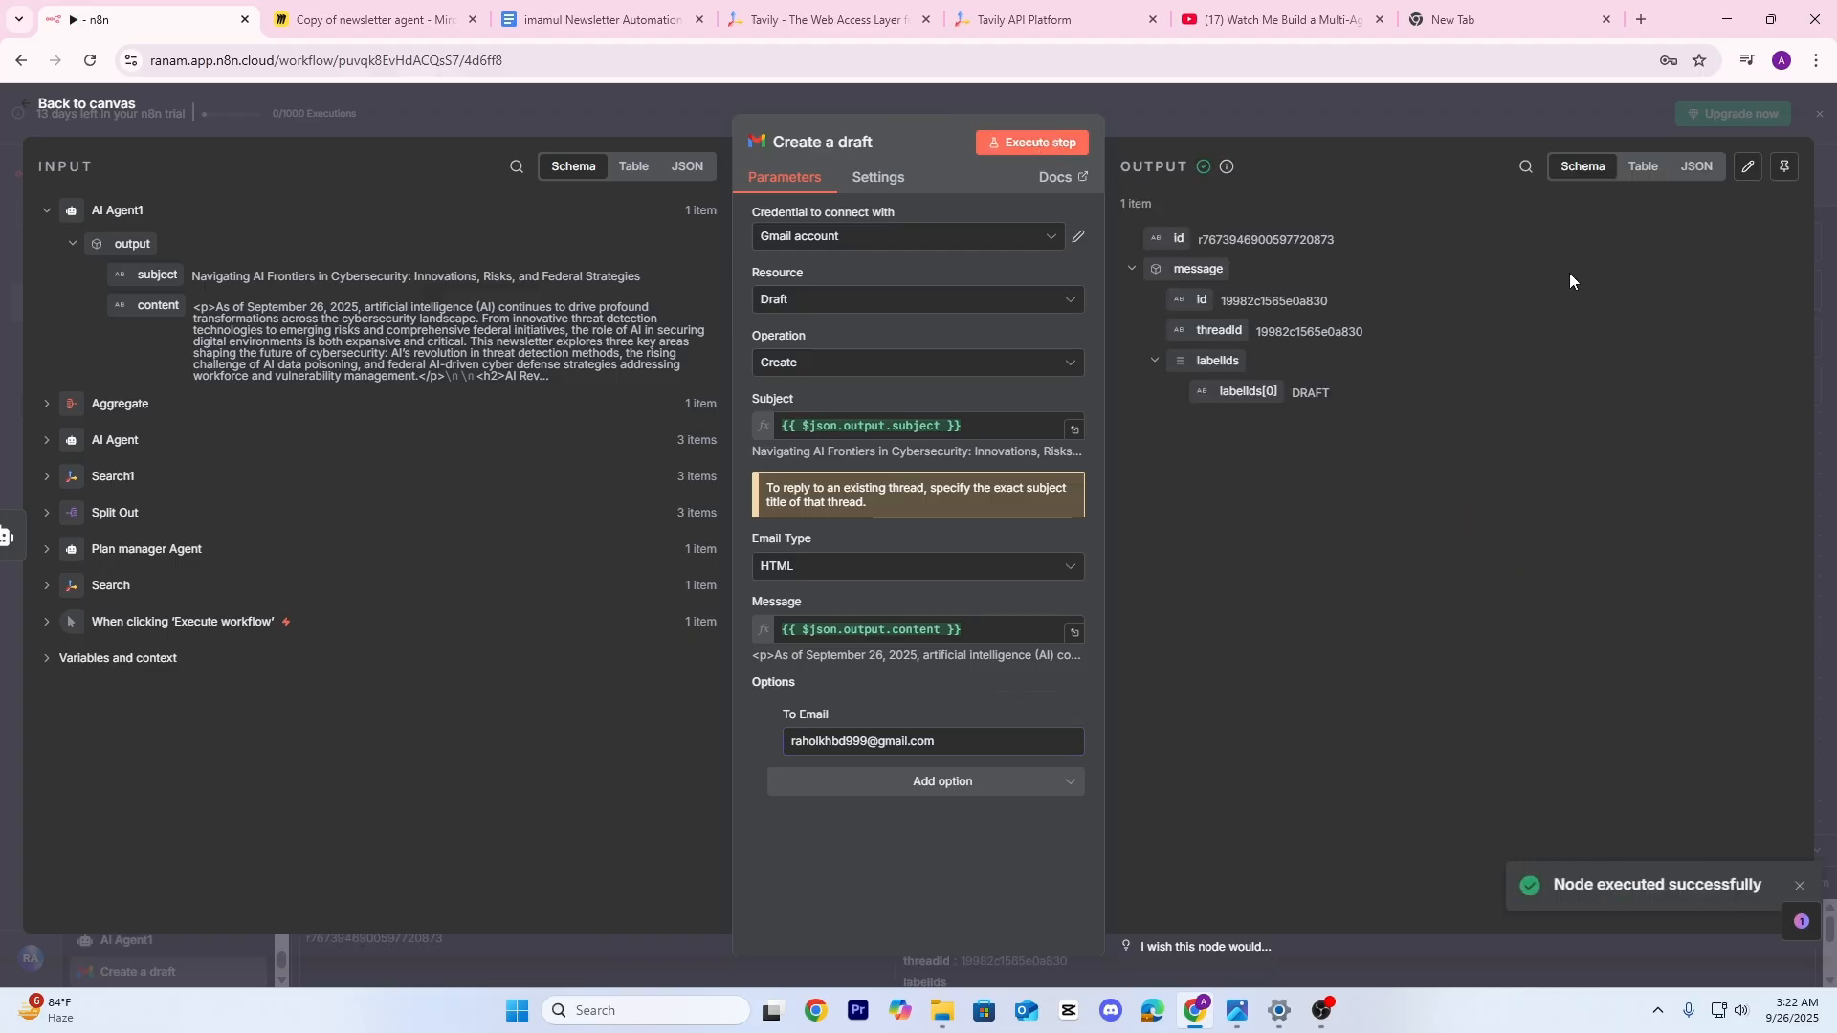
pyautogui.click(967, 783)
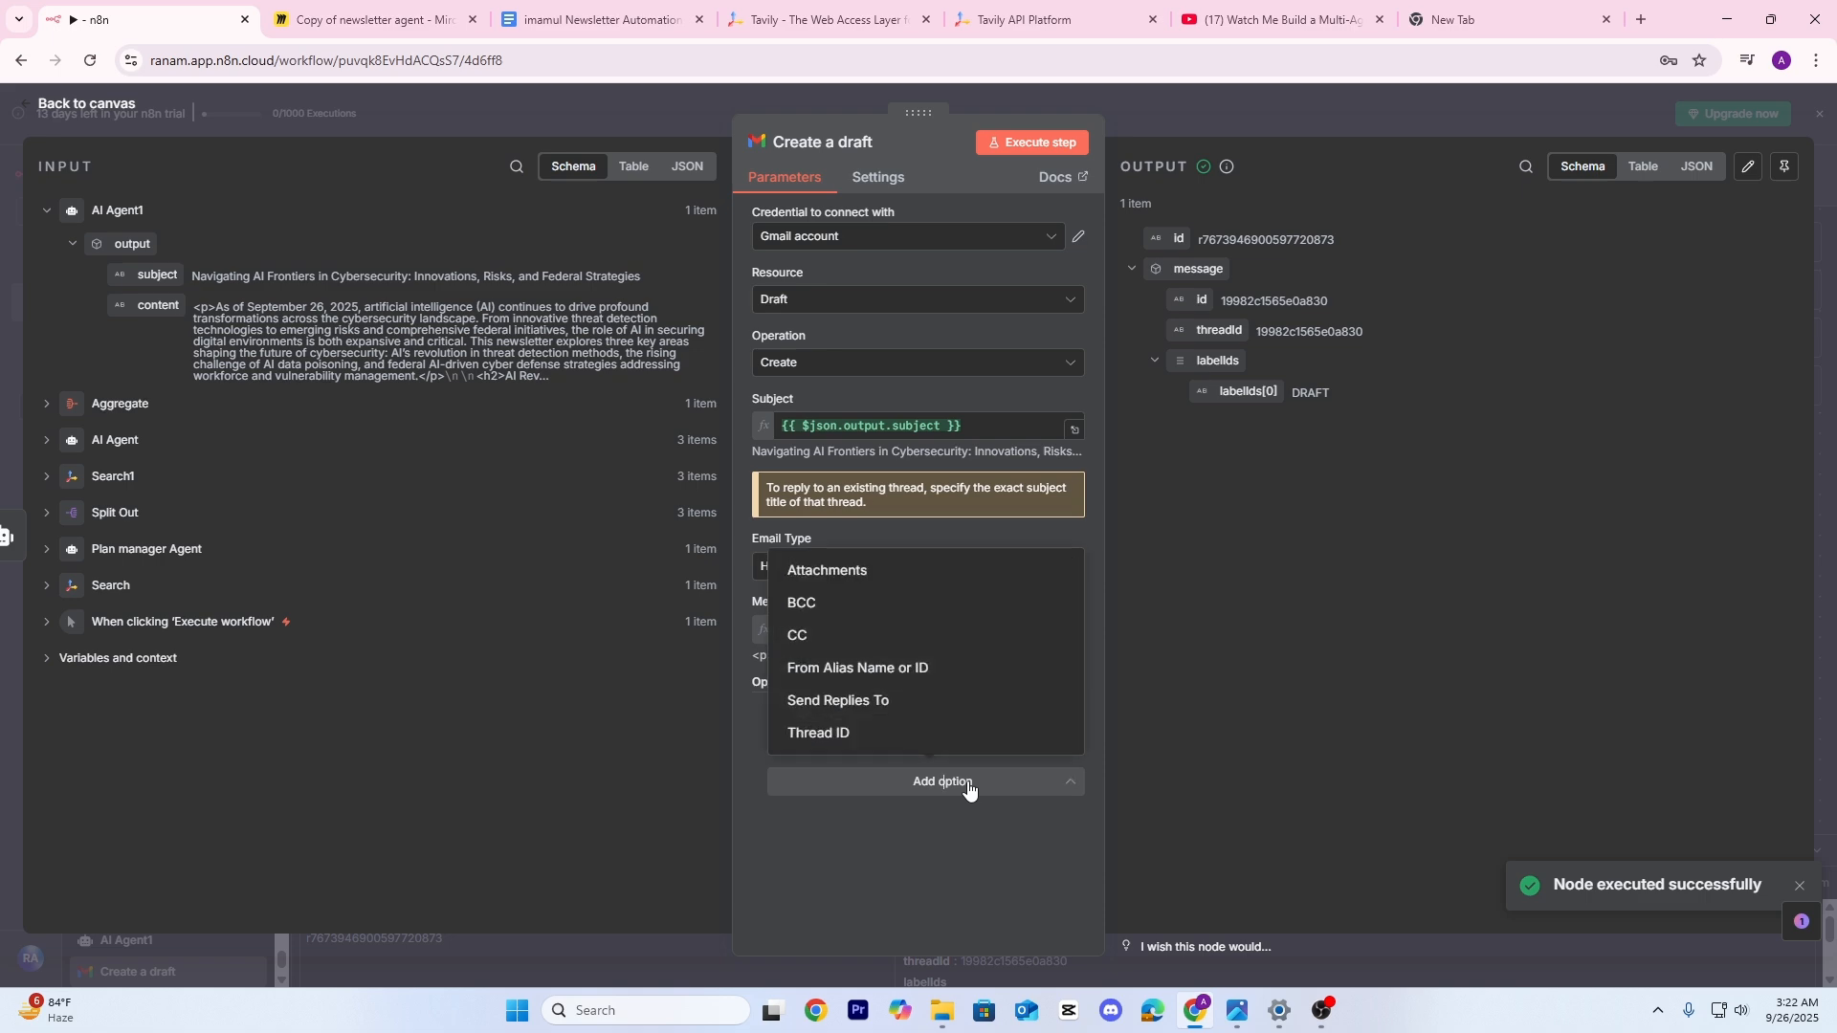
pyautogui.click(1285, 117)
pyautogui.click(1285, 117)
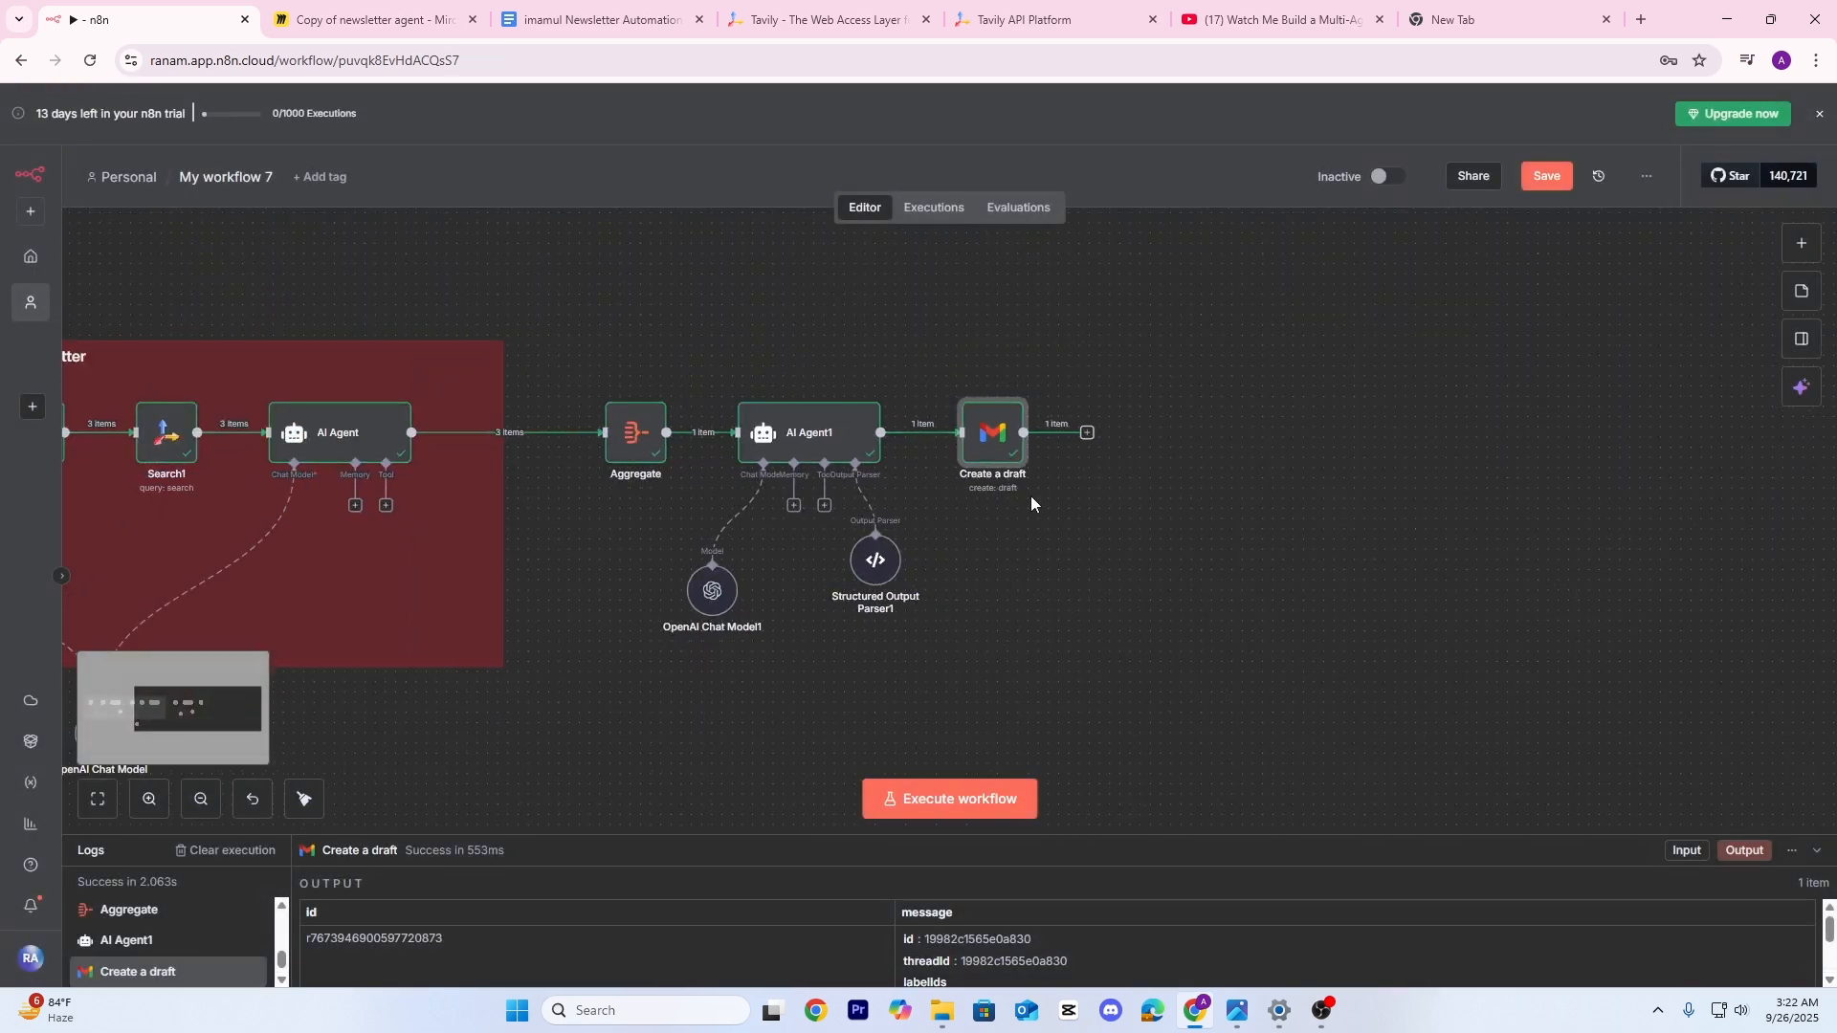
# Delete the three earlier newsletter test drafts from Gmail
pyautogui.moveTo(1032, 497); pyautogui.dragTo(1094, 469)
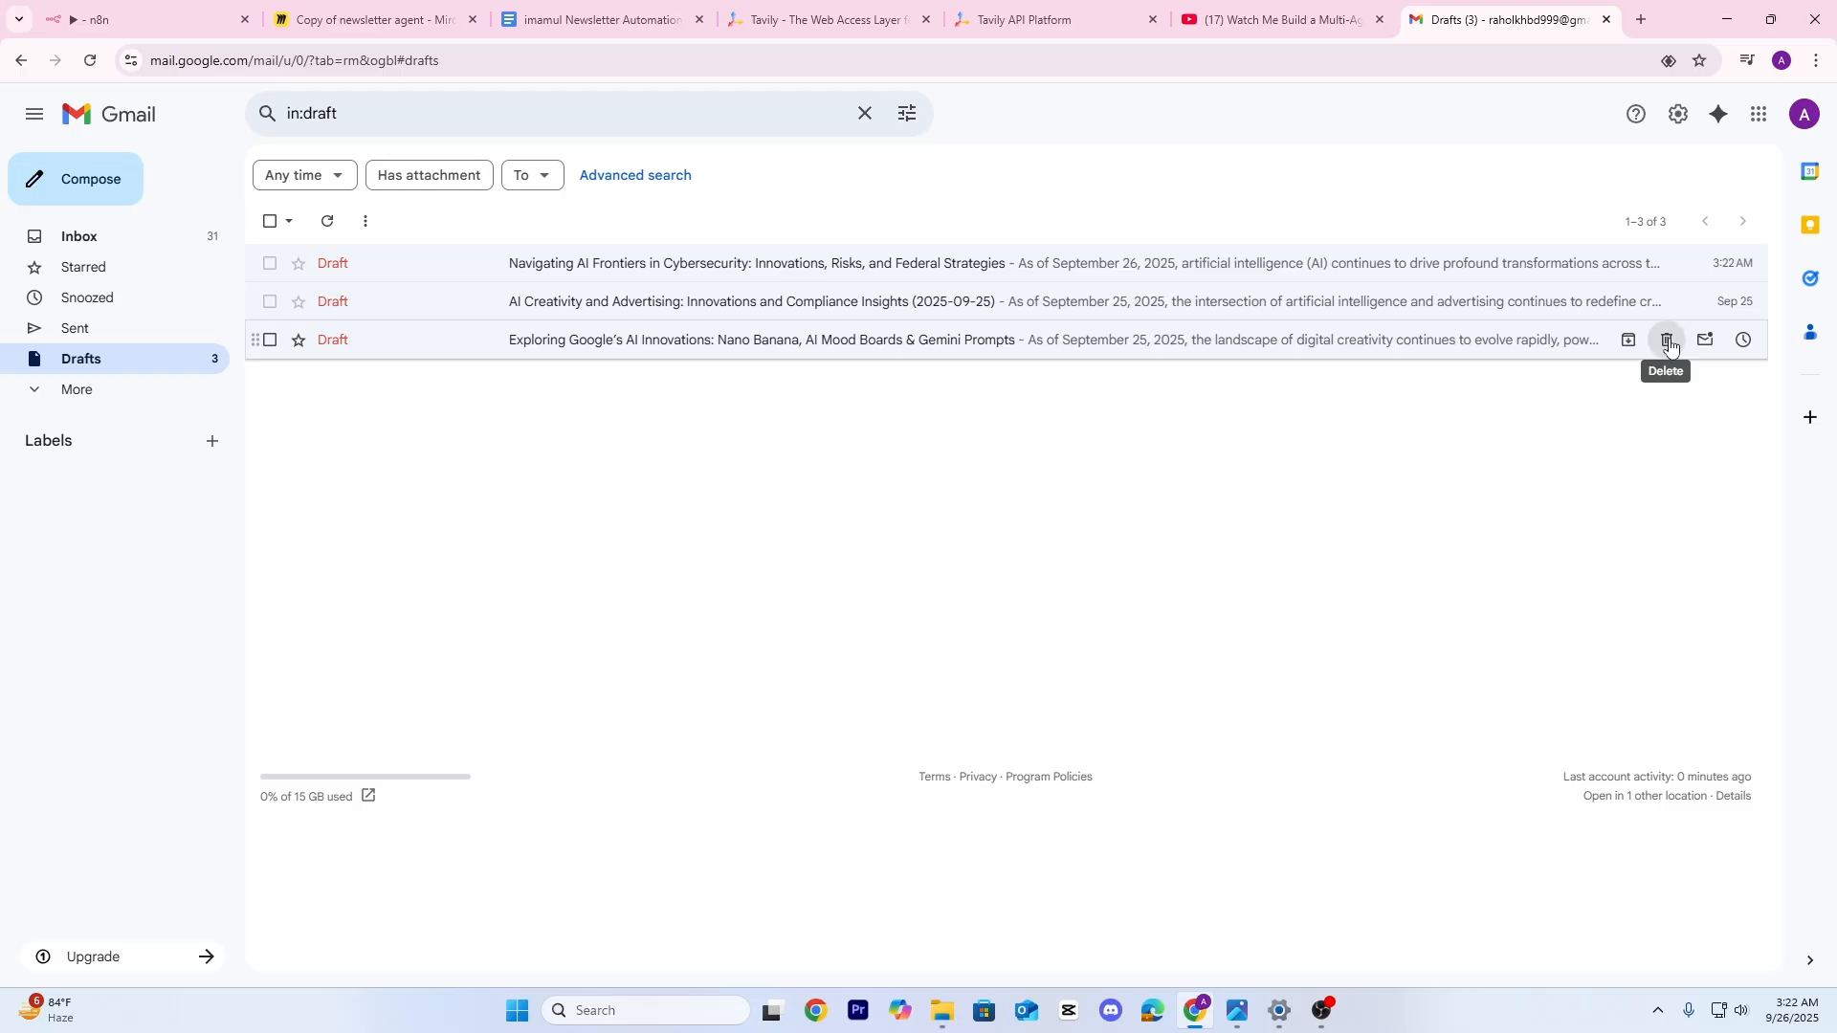
pyautogui.click(1668, 341)
pyautogui.click(1666, 301)
pyautogui.click(1666, 263)
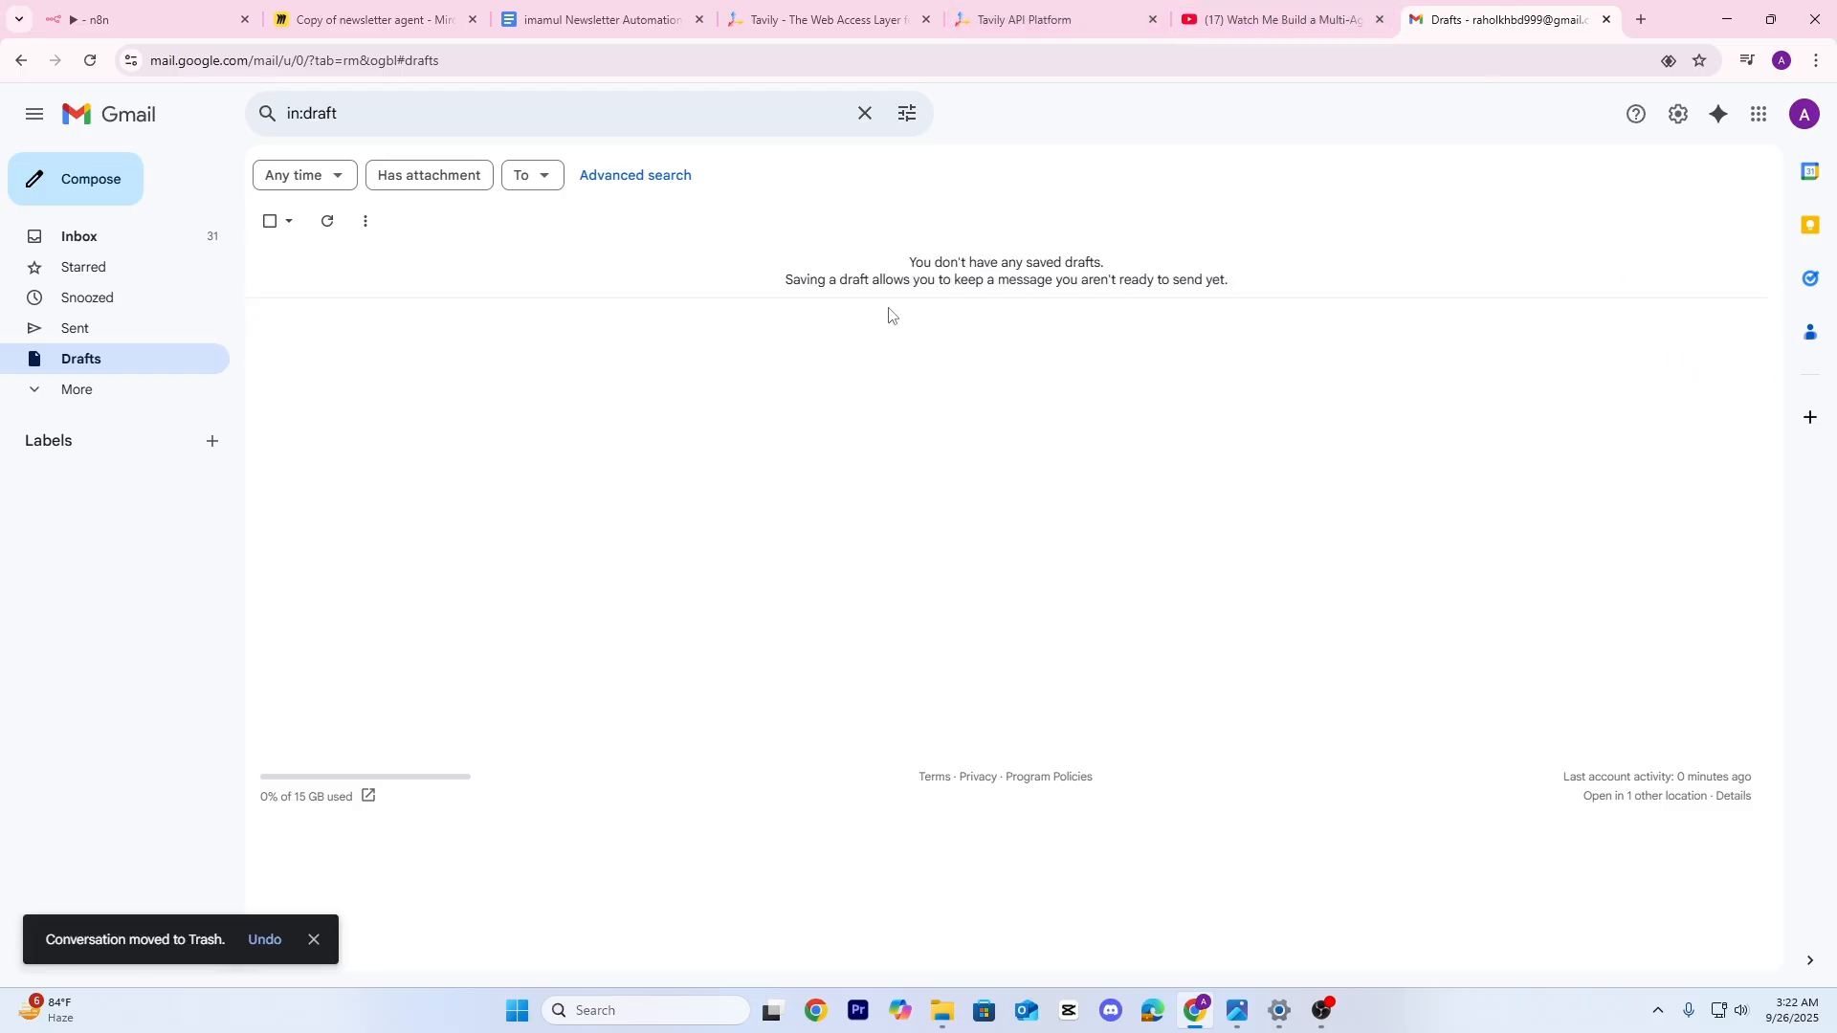
# Review the Create a draft node in n8n, then return to Gmail Drafts
pyautogui.click(134, 5)
pyautogui.scroll(4, 1052, 412)
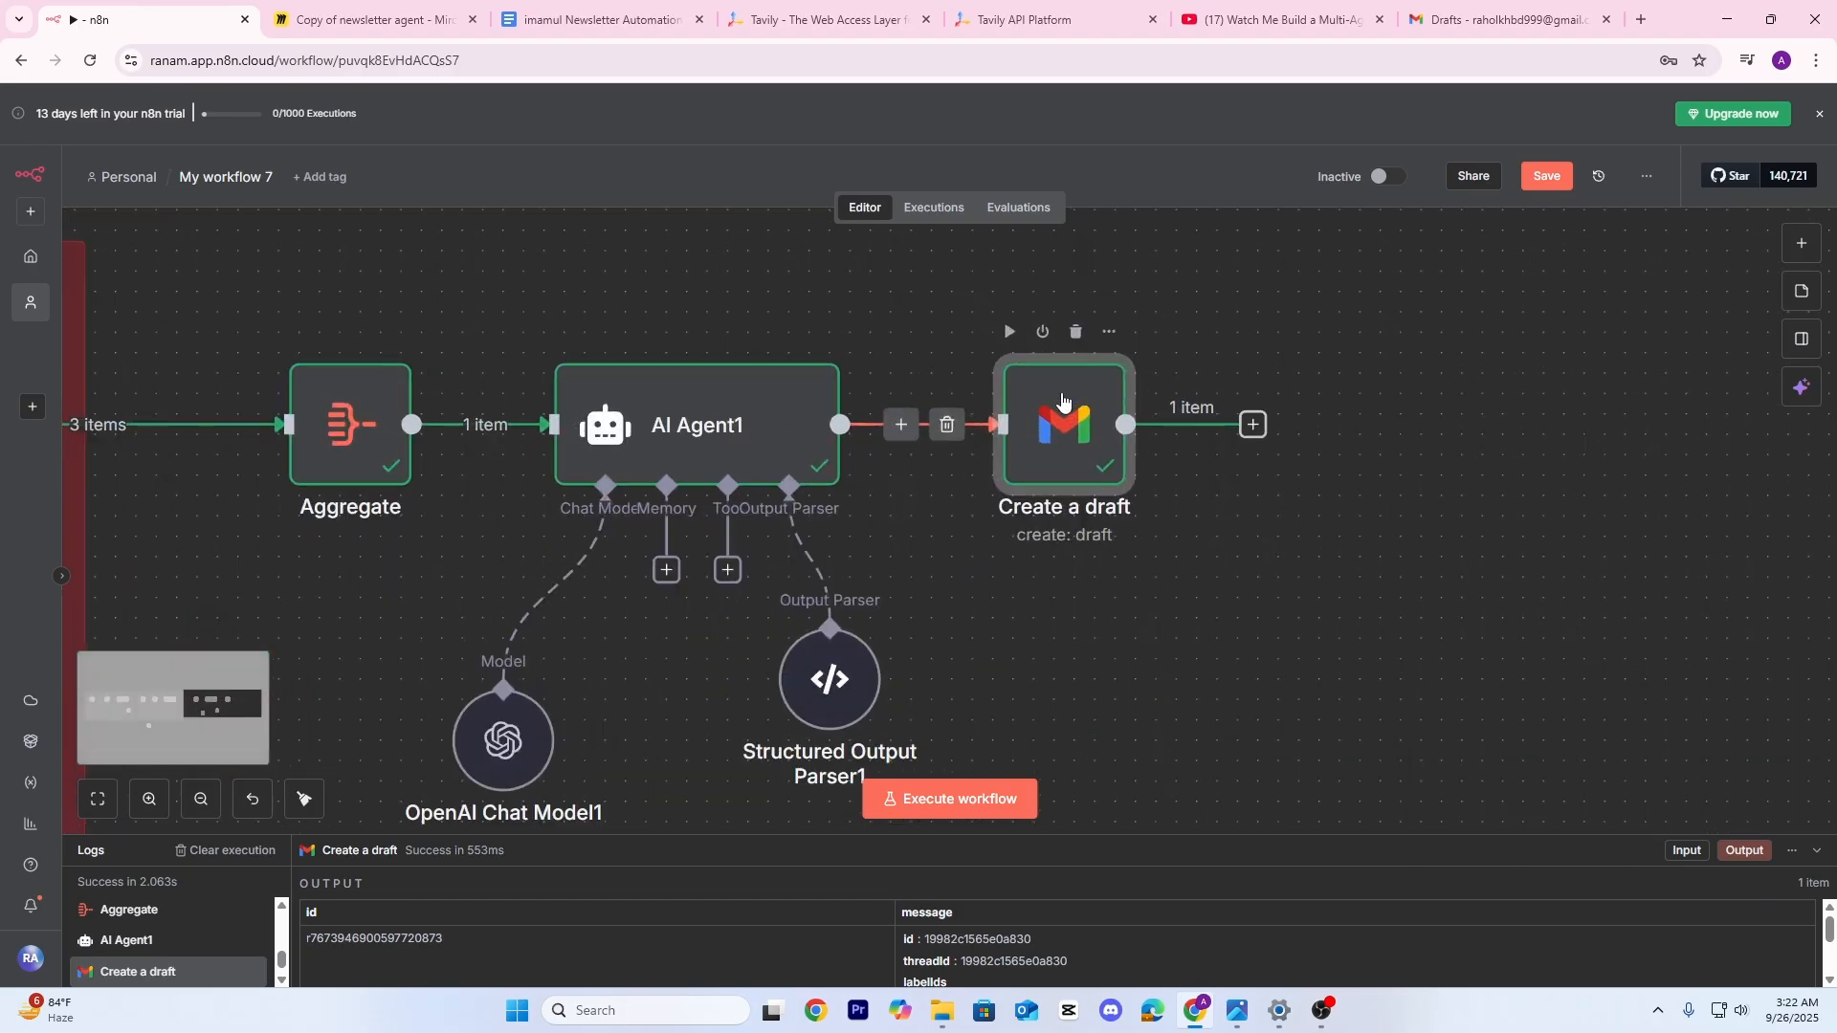
pyautogui.doubleClick(1059, 409)
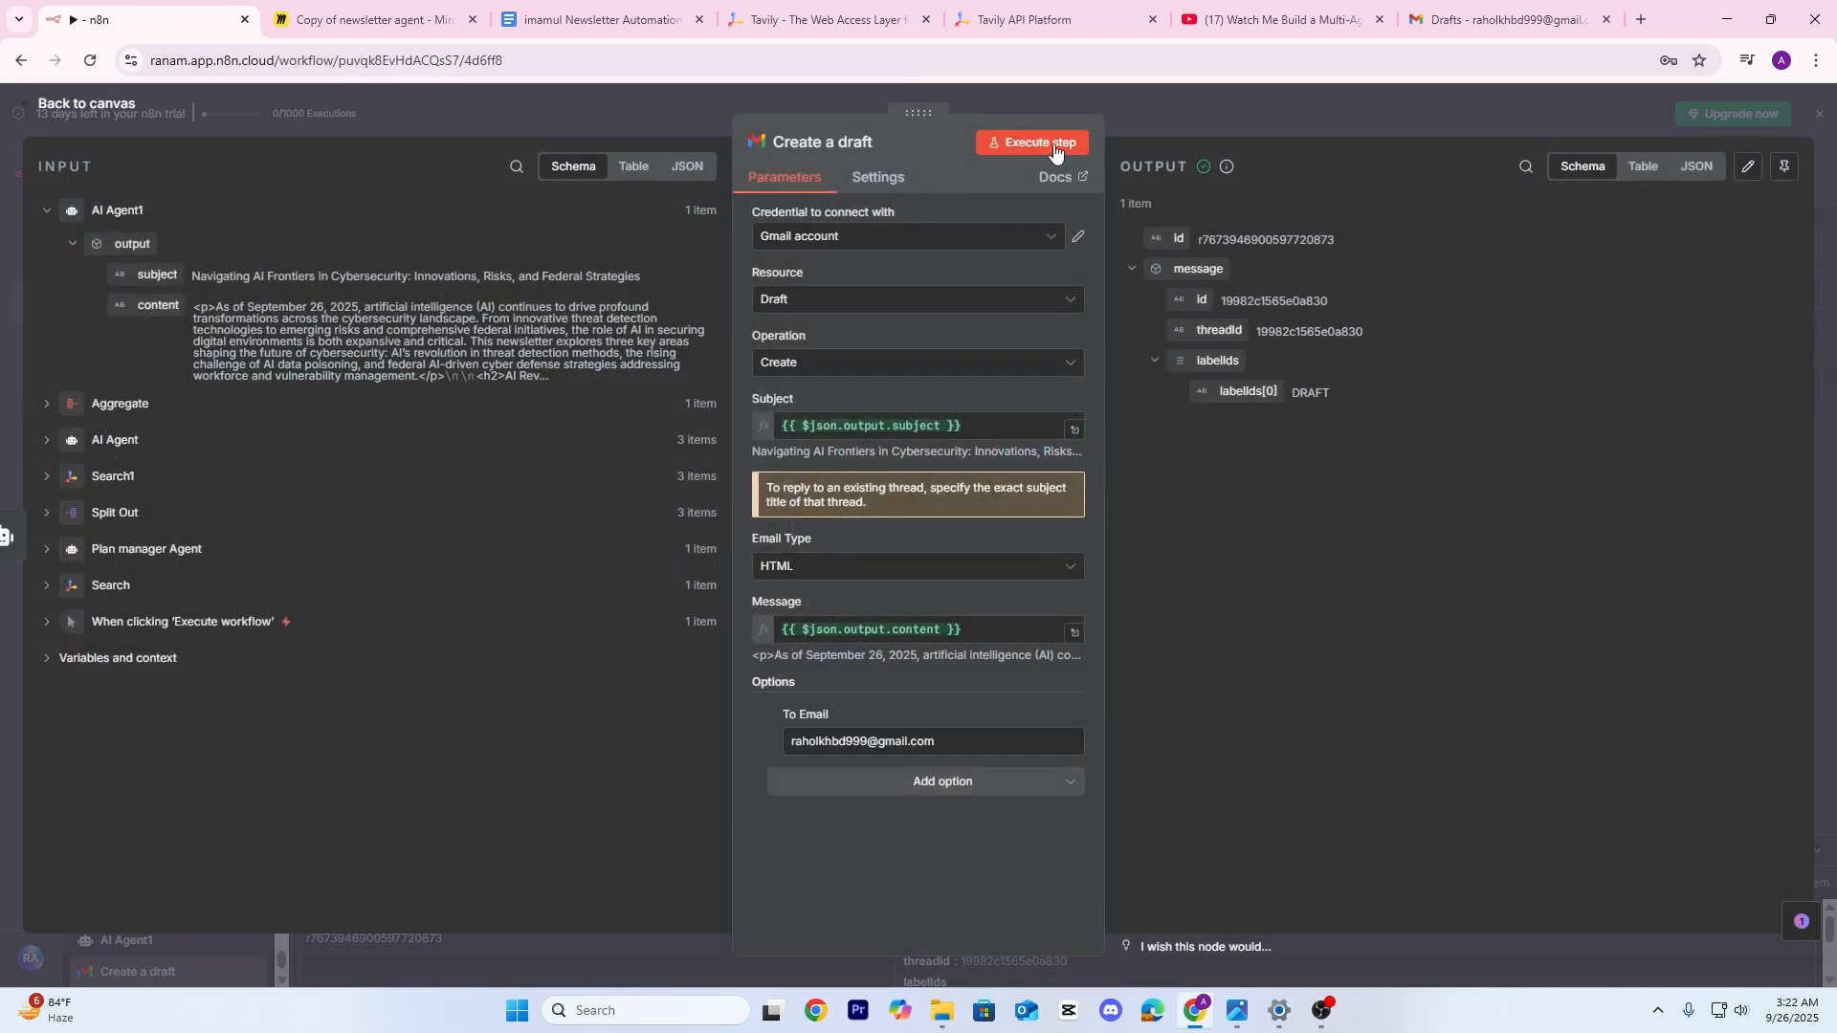
pyautogui.click(1213, 102)
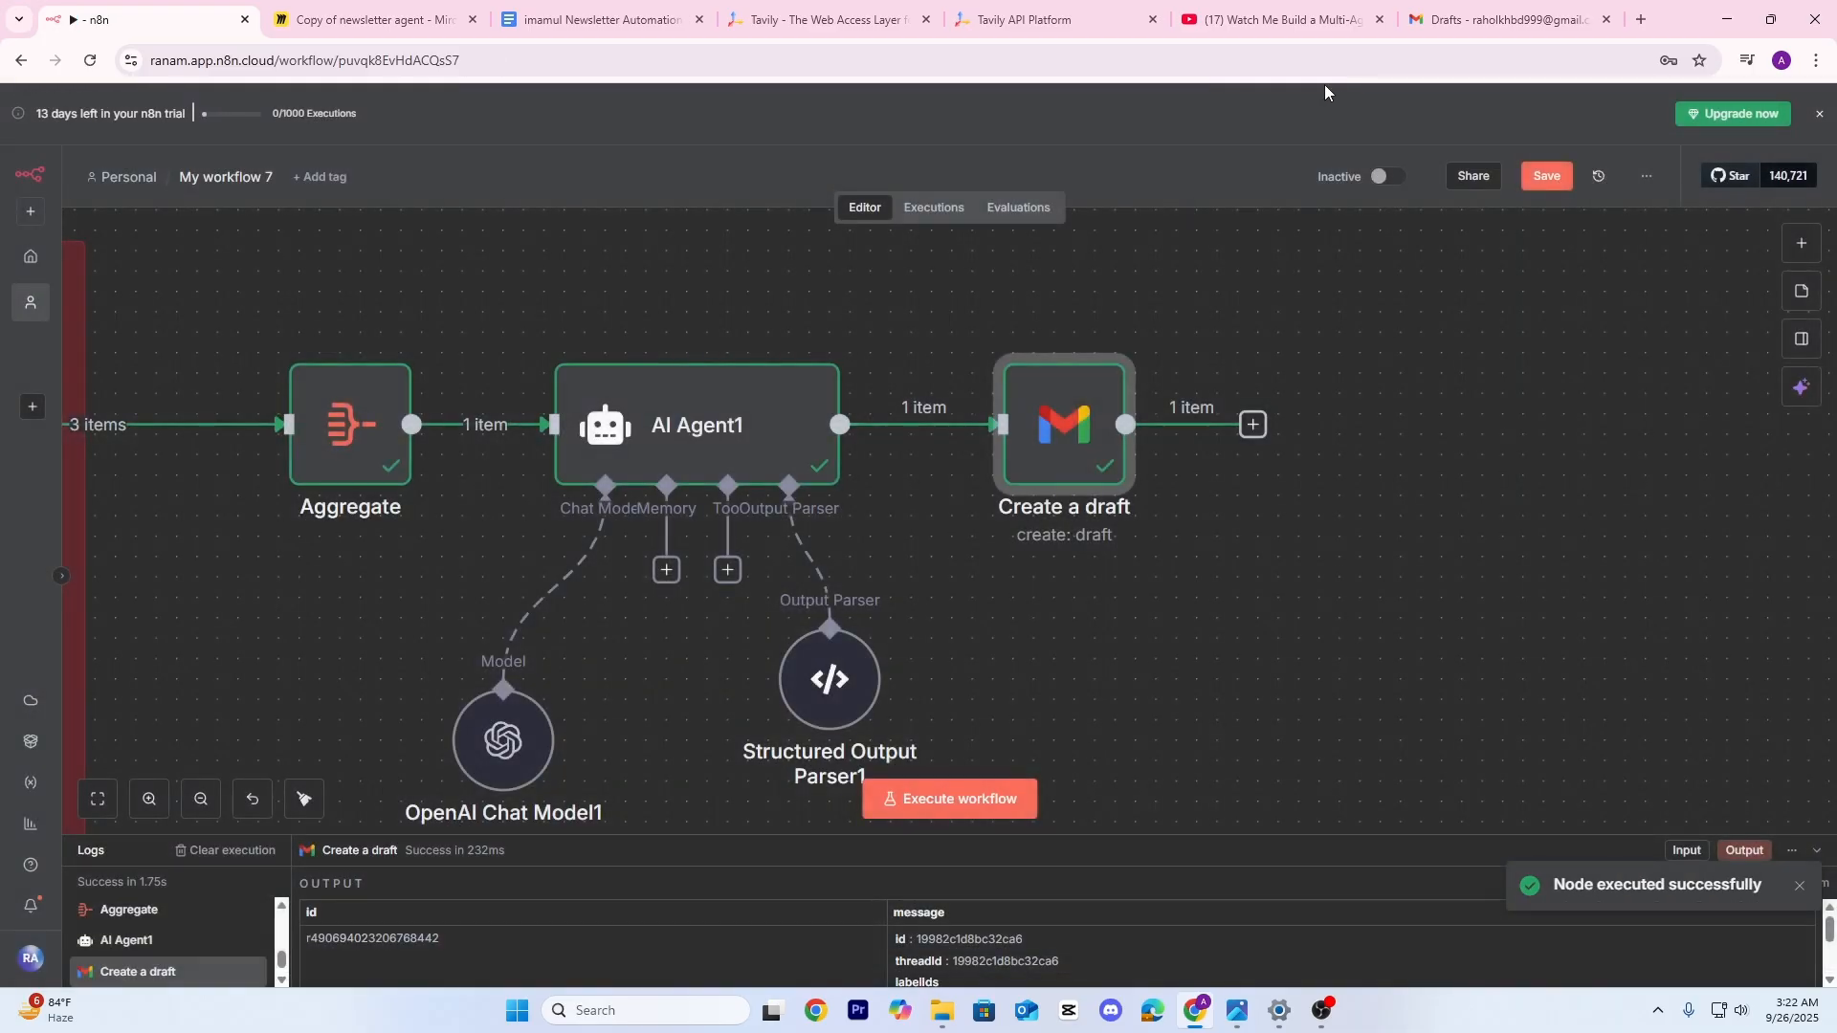
pyautogui.click(1417, 27)
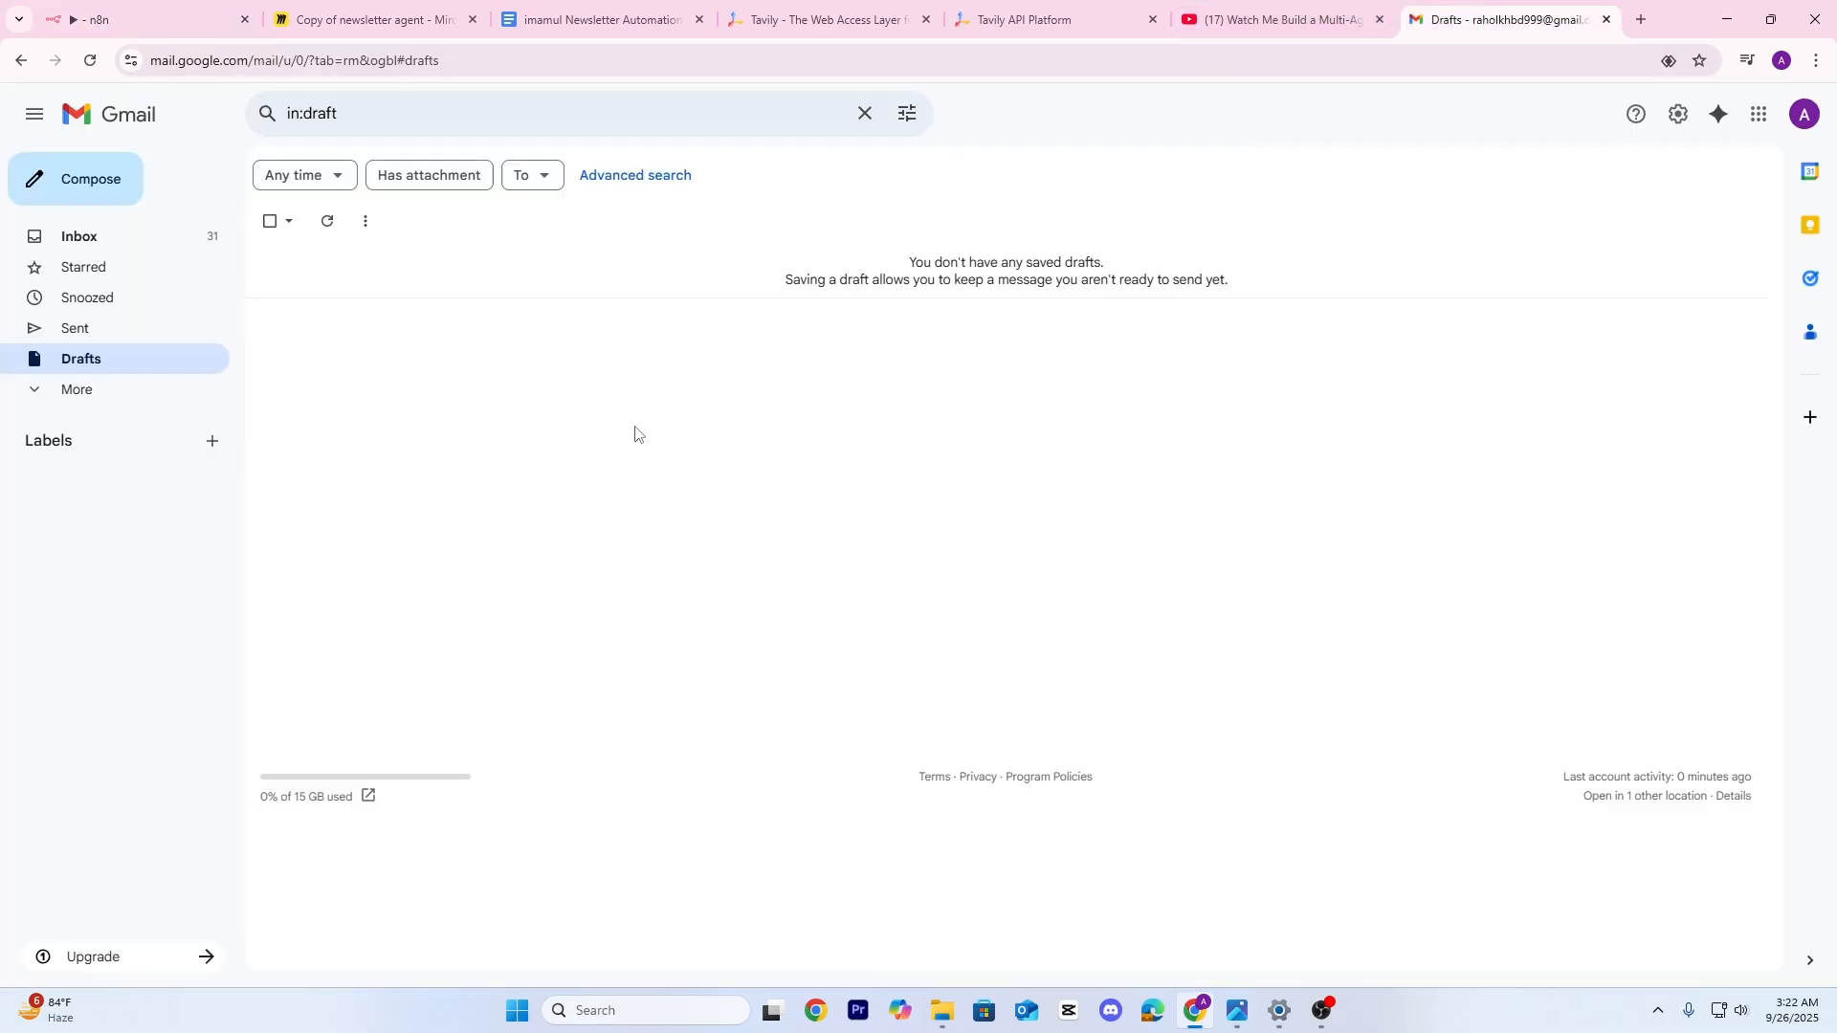
# Reload Drafts and open the new cybersecurity newsletter draft full-screen
pyautogui.click(90, 60)
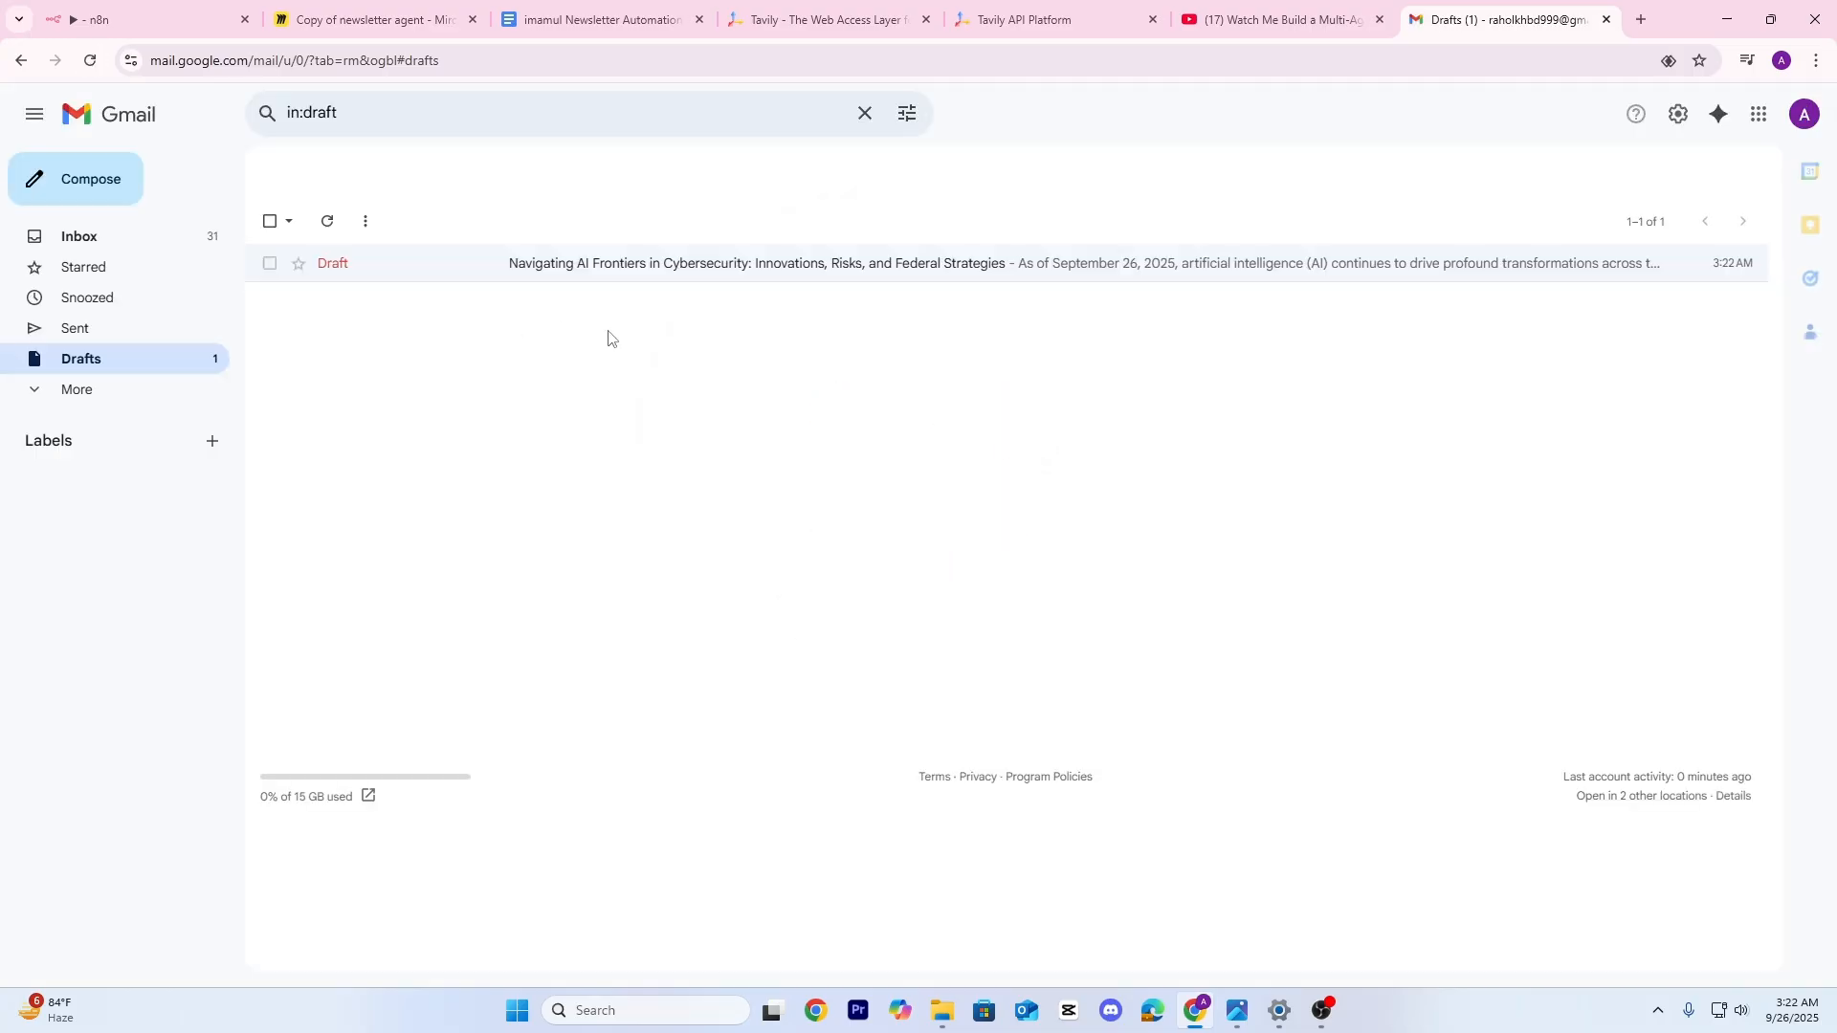
pyautogui.click(636, 272)
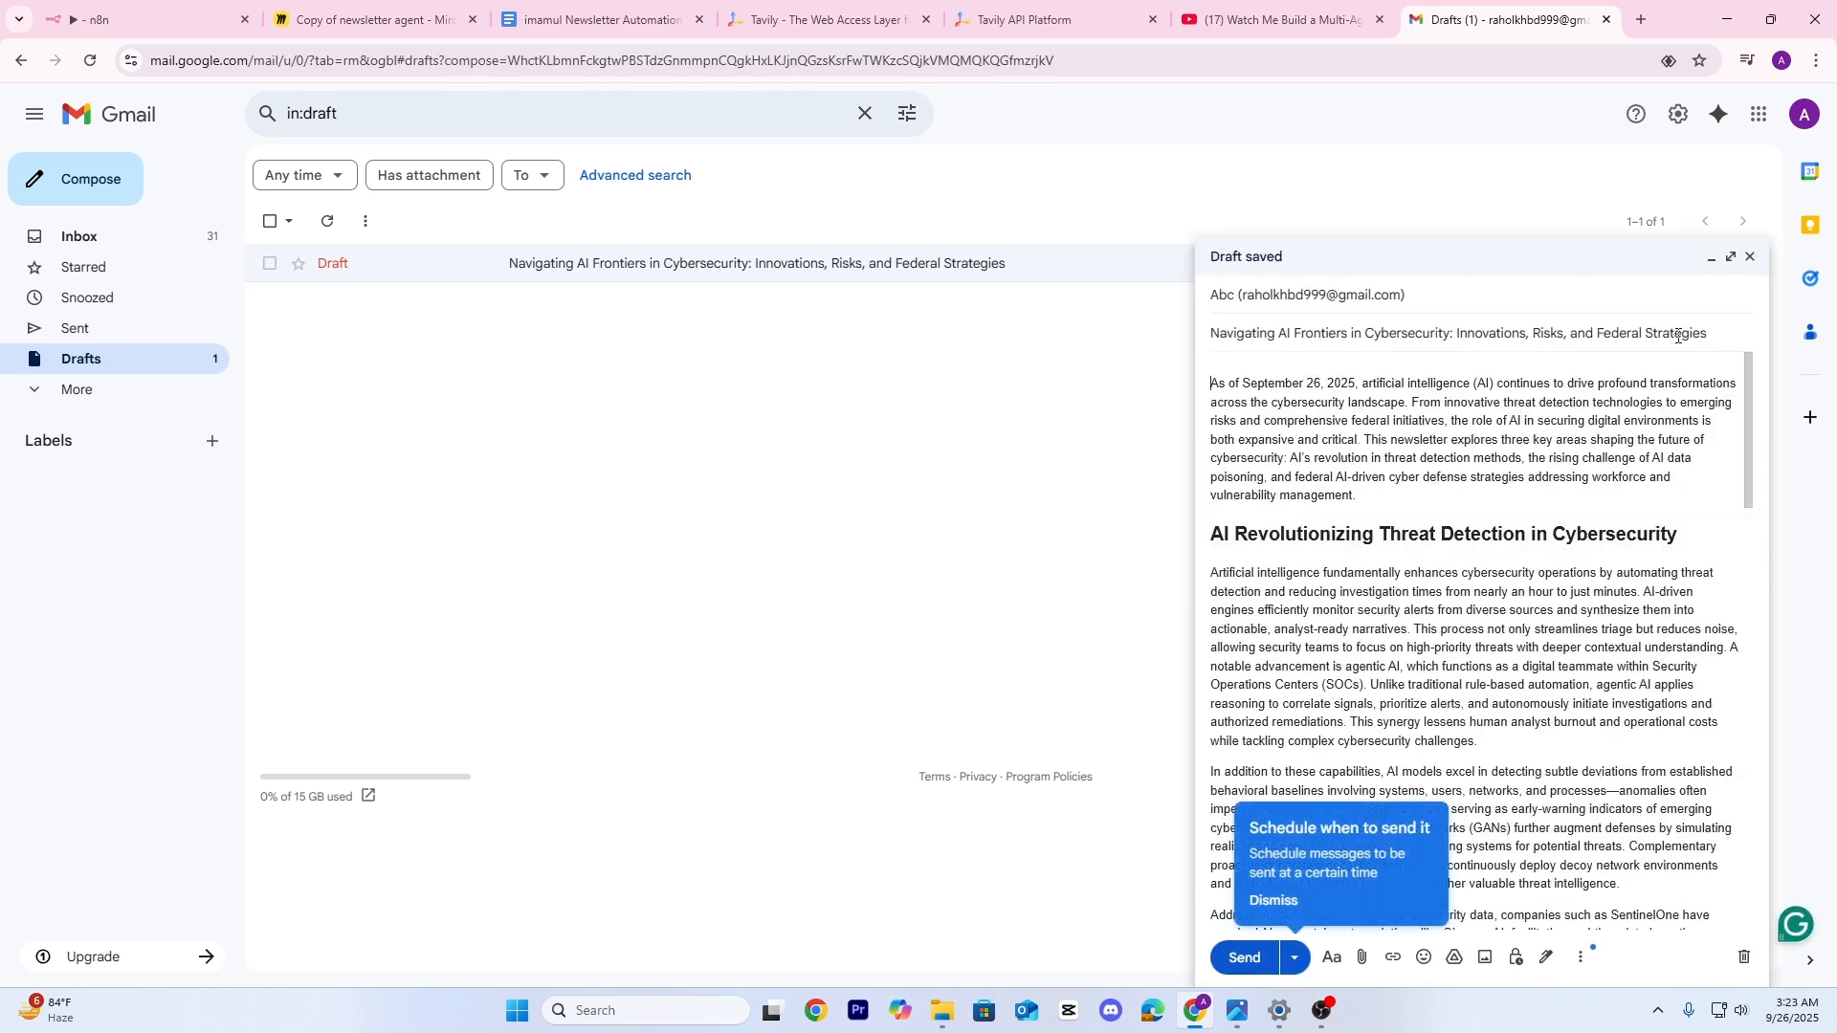
pyautogui.click(1731, 256)
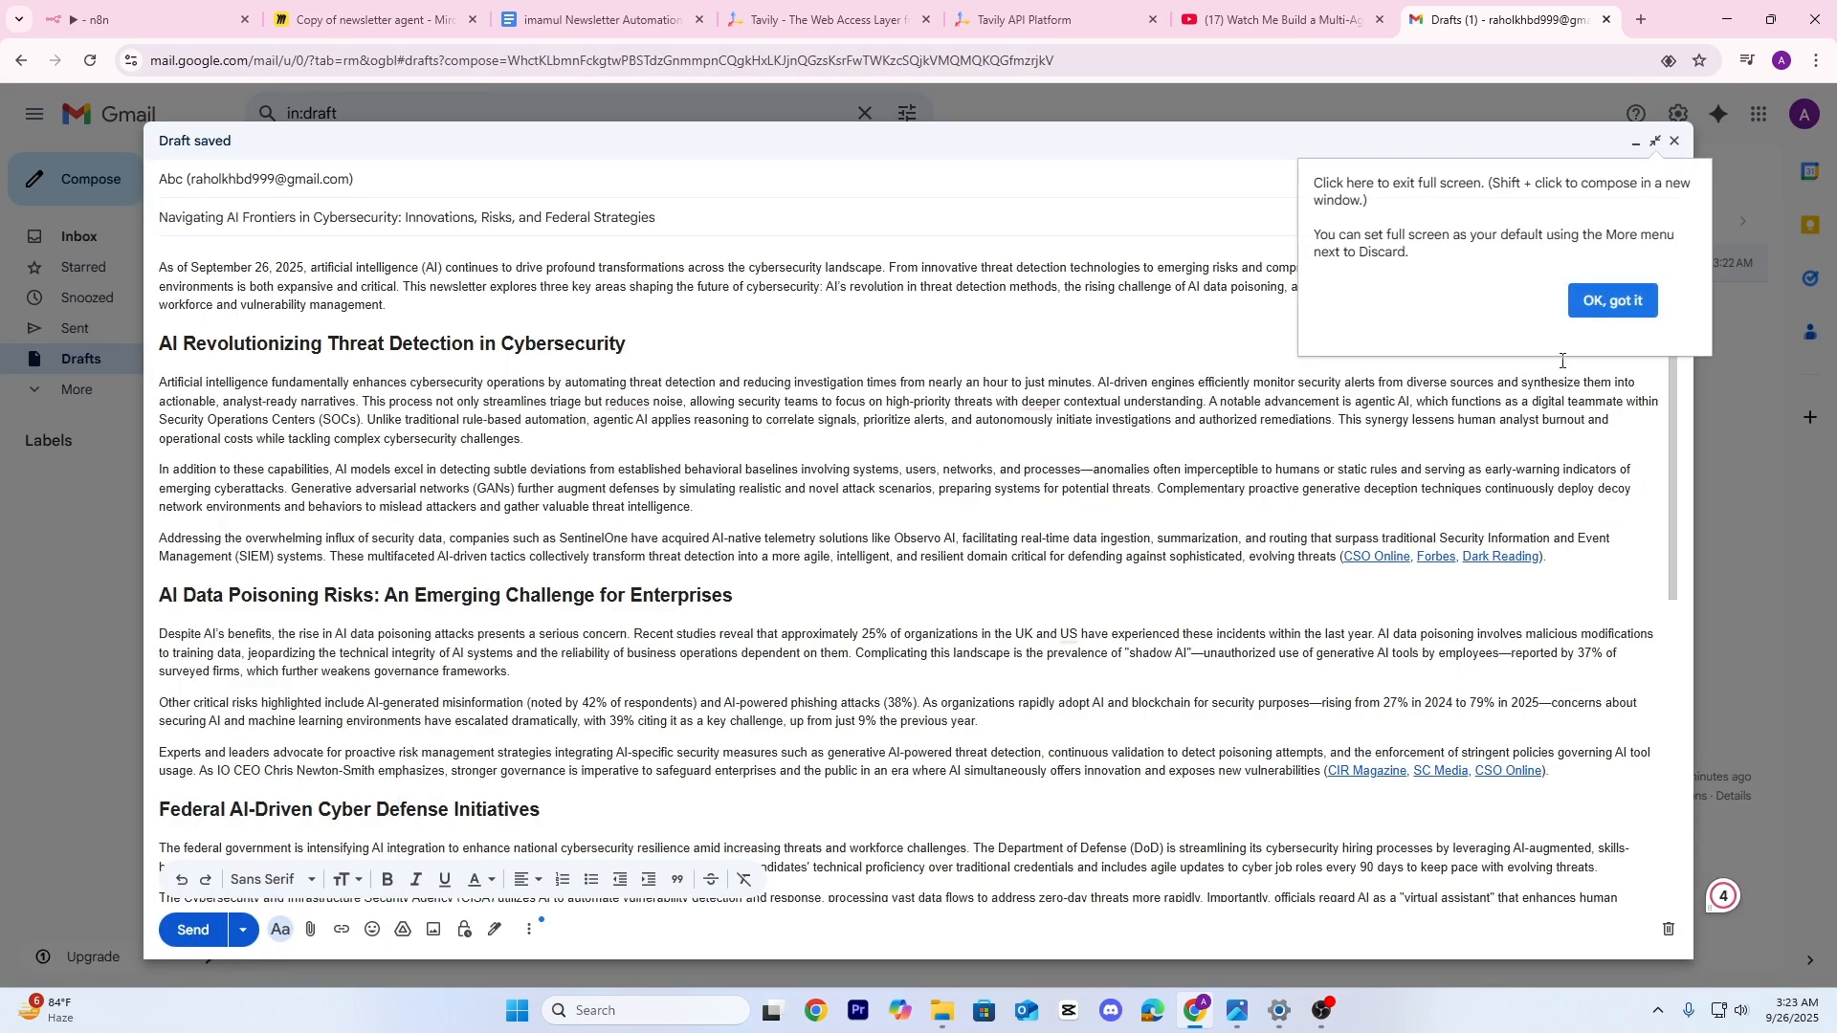
pyautogui.click(1613, 300)
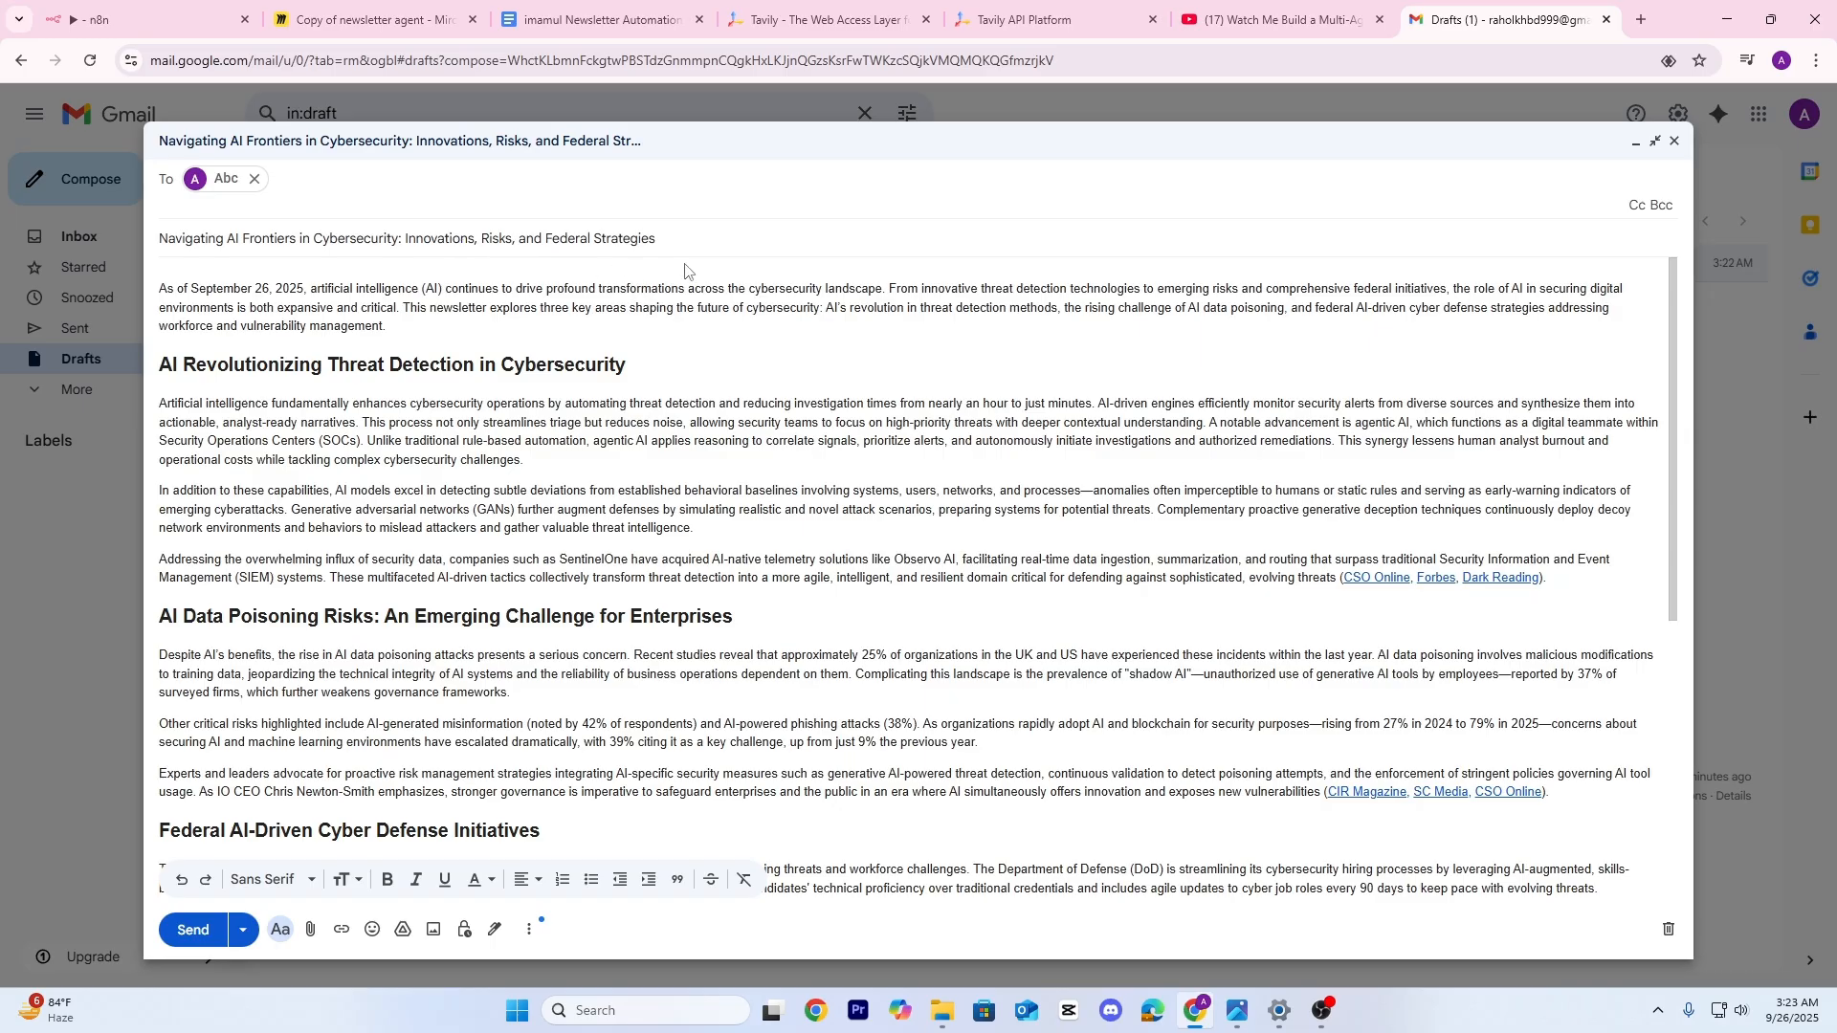
# Read through the newsletter sections and check the CyberScoop and Check Point source links
pyautogui.scroll(-1, 445, 431)
pyautogui.moveTo(341, 344); pyautogui.dragTo(607, 393)
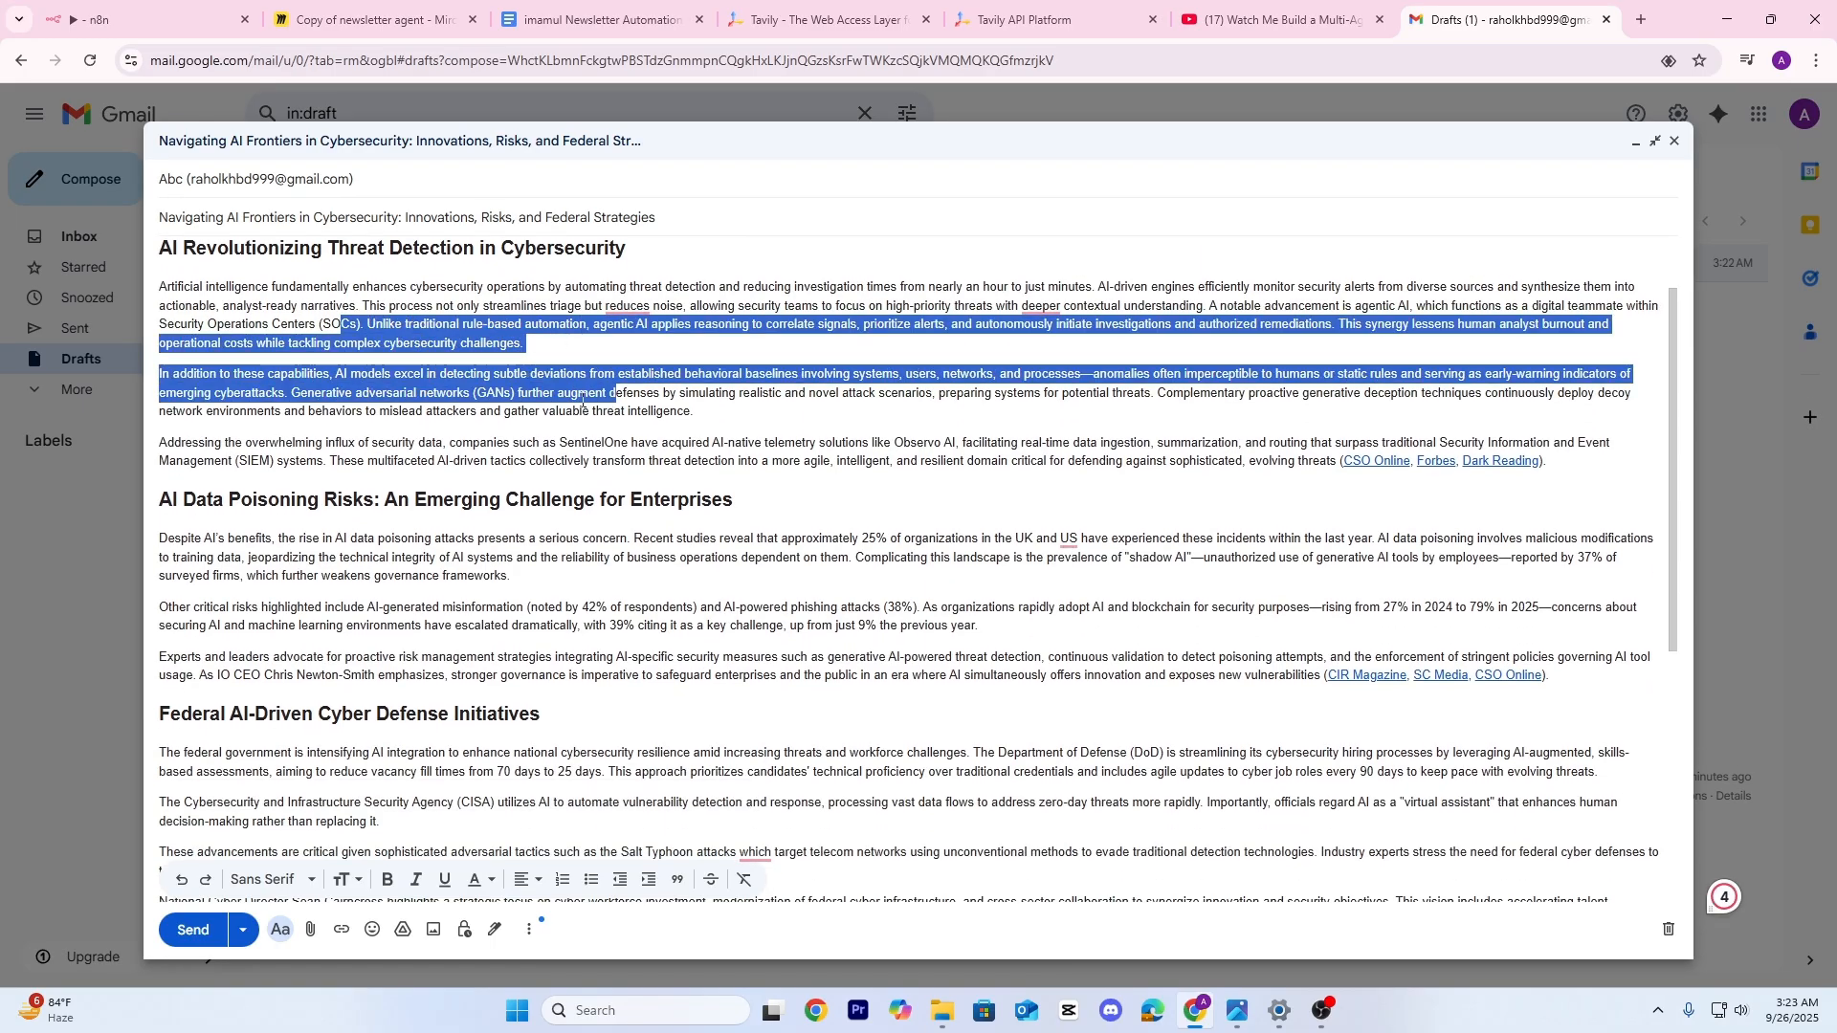
pyautogui.scroll(-2, 397, 397)
pyautogui.moveTo(384, 416); pyautogui.dragTo(597, 436)
pyautogui.scroll(-2, 435, 433)
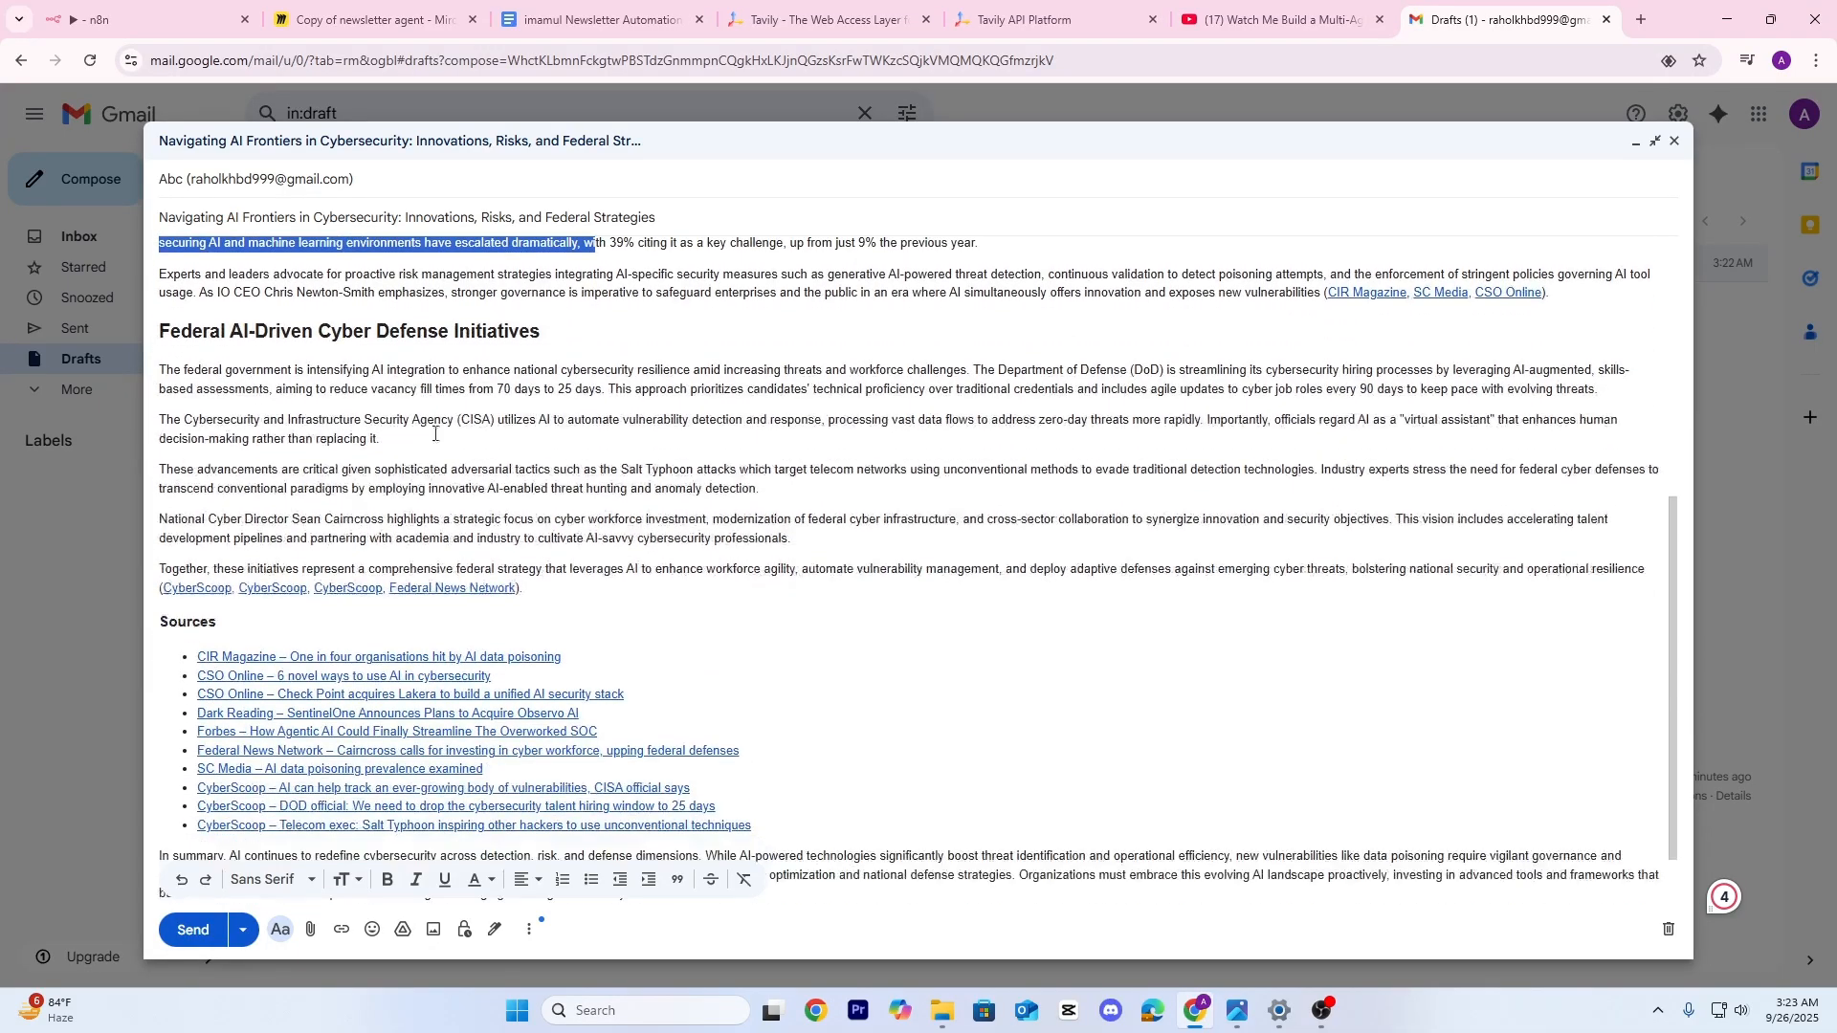
pyautogui.moveTo(227, 374); pyautogui.dragTo(605, 472)
pyautogui.scroll(-1, 601, 490)
pyautogui.click(837, 581)
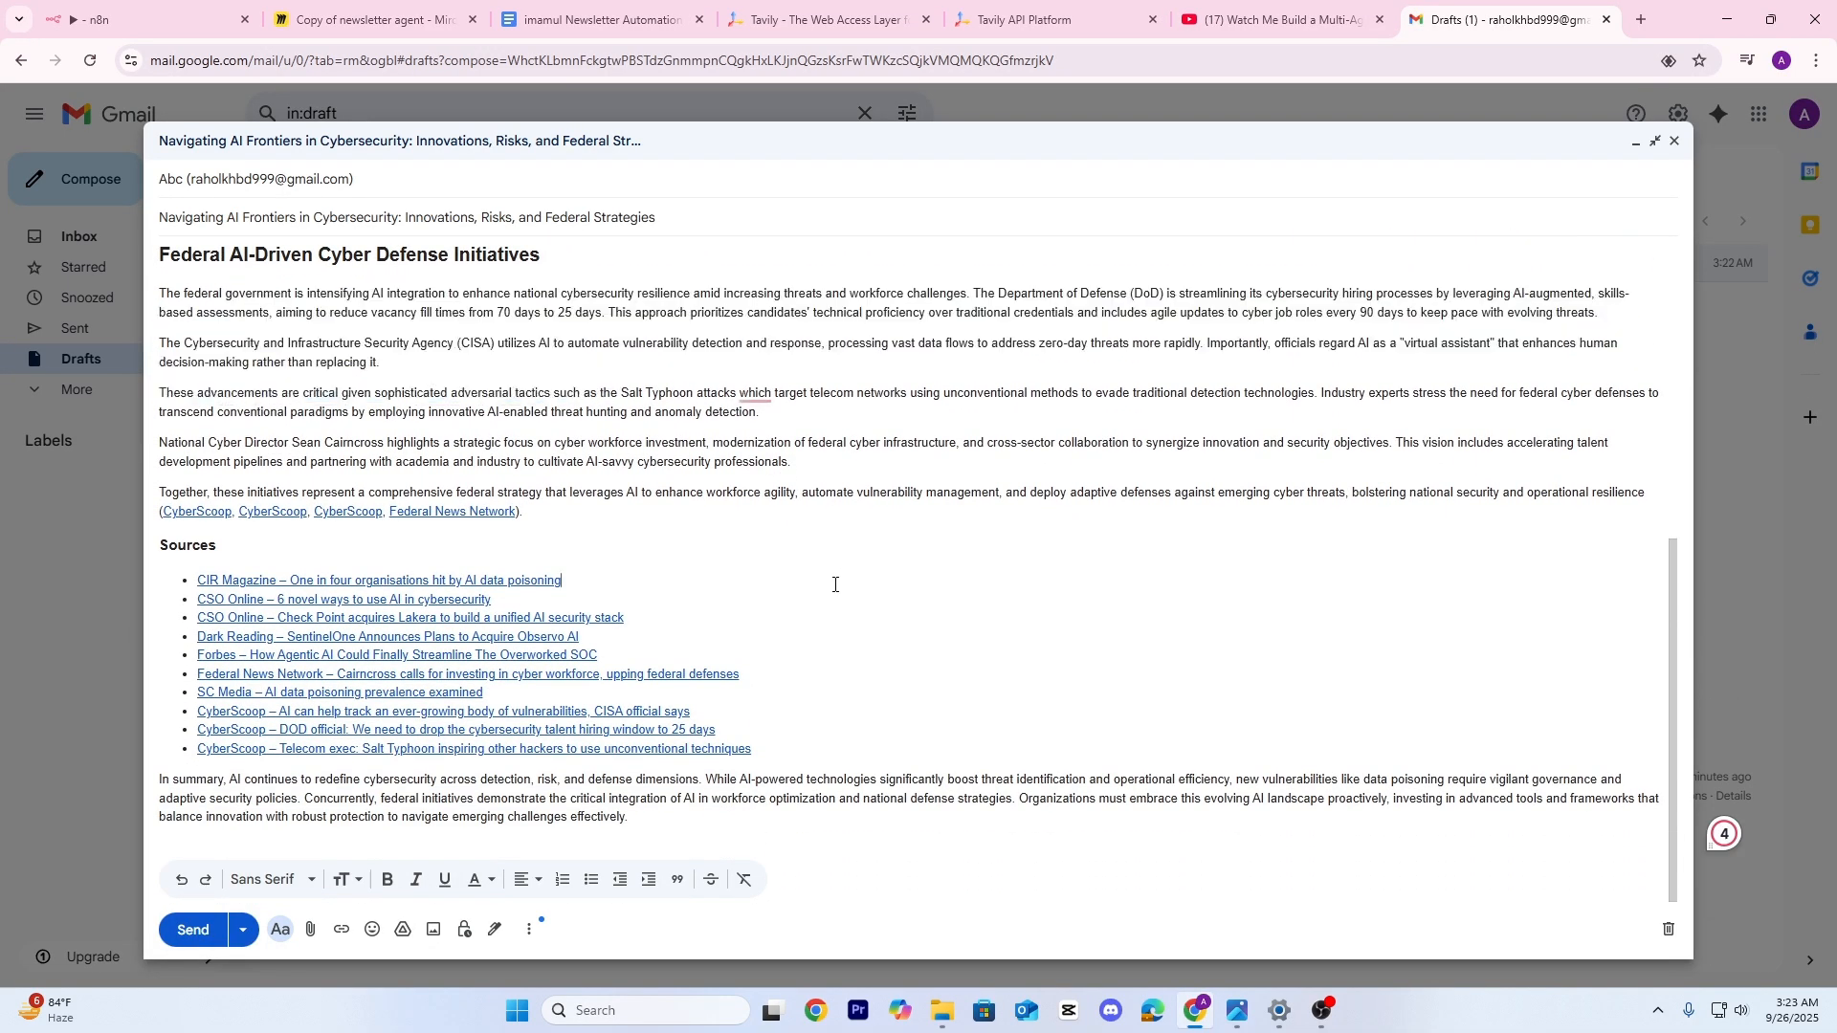
pyautogui.click(259, 511)
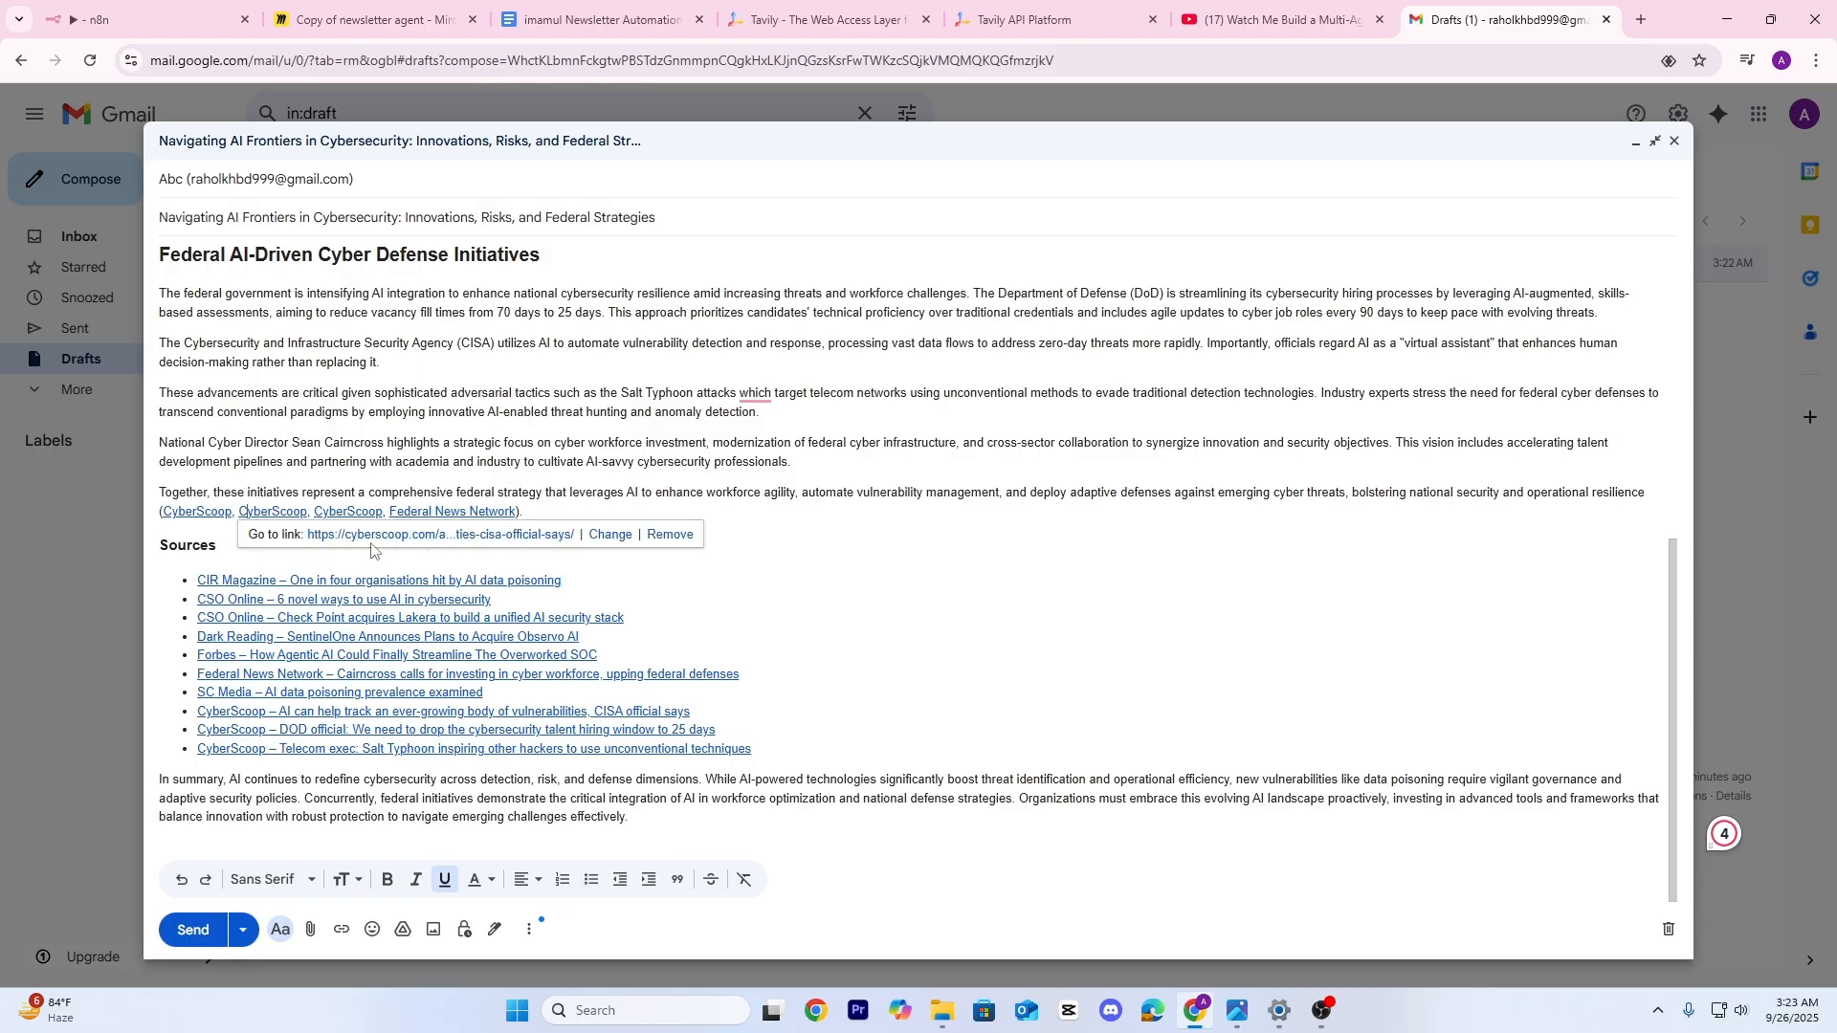
pyautogui.click(365, 618)
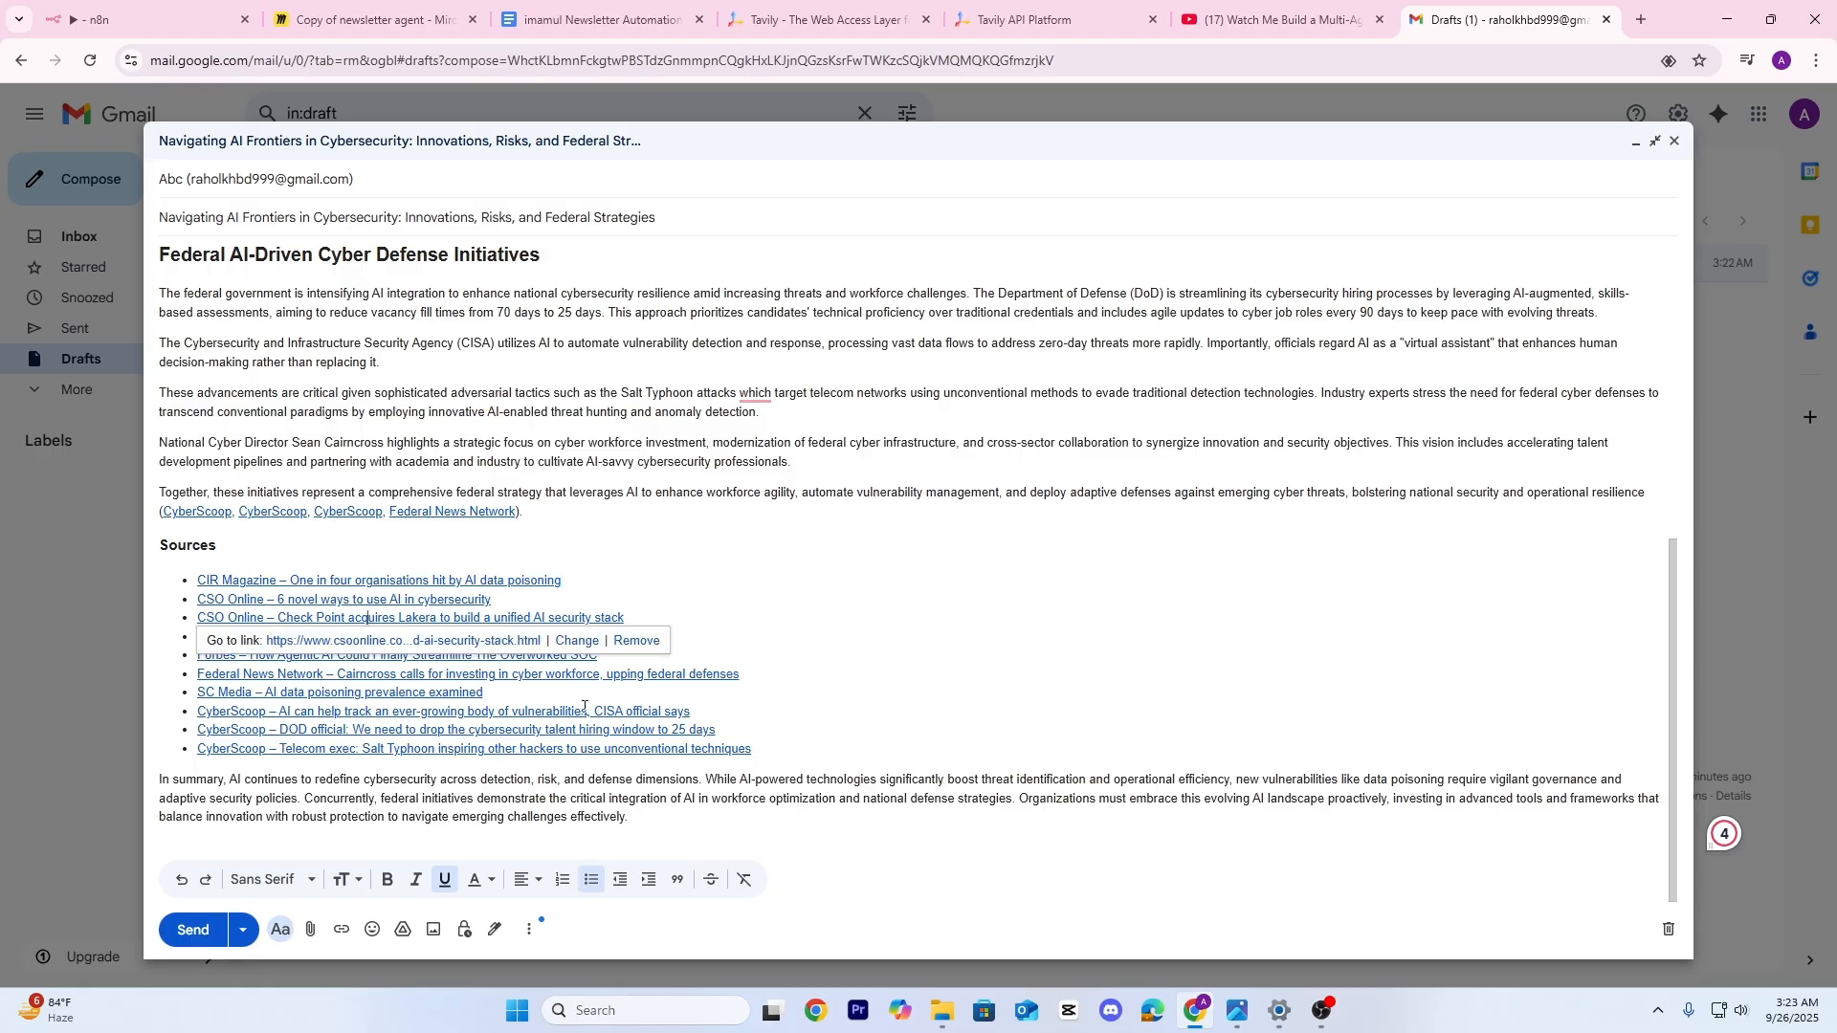
pyautogui.scroll(6, 687, 515)
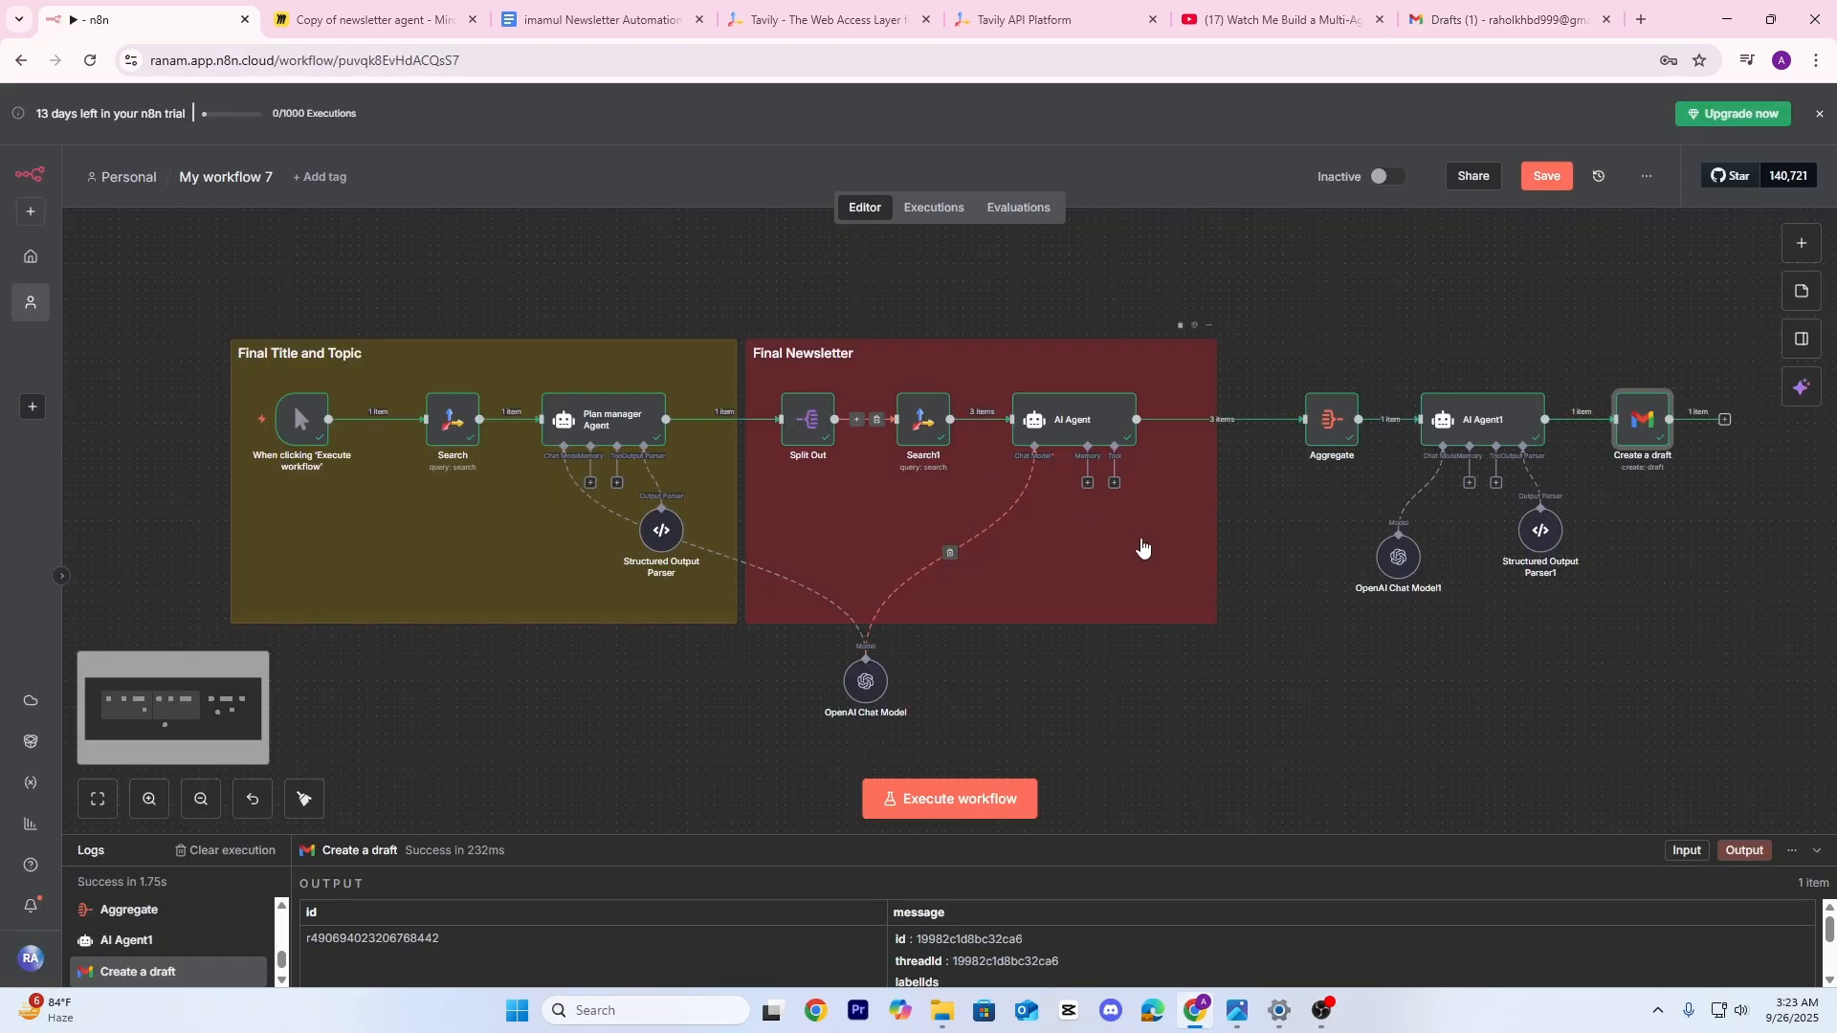
# Duplicate the Final Newsletter sticky and fit it around Aggregate, AI Agent1 and Create a draft
pyautogui.moveTo(1143, 548); pyautogui.dragTo(897, 539)
pyautogui.scroll(2, 1097, 478)
pyautogui.moveTo(1088, 526)
pyautogui.mouseDown()
pyautogui.moveTo(923, 535)
pyautogui.moveTo(1067, 553)
pyautogui.mouseUp()
pyautogui.click(811, 577)
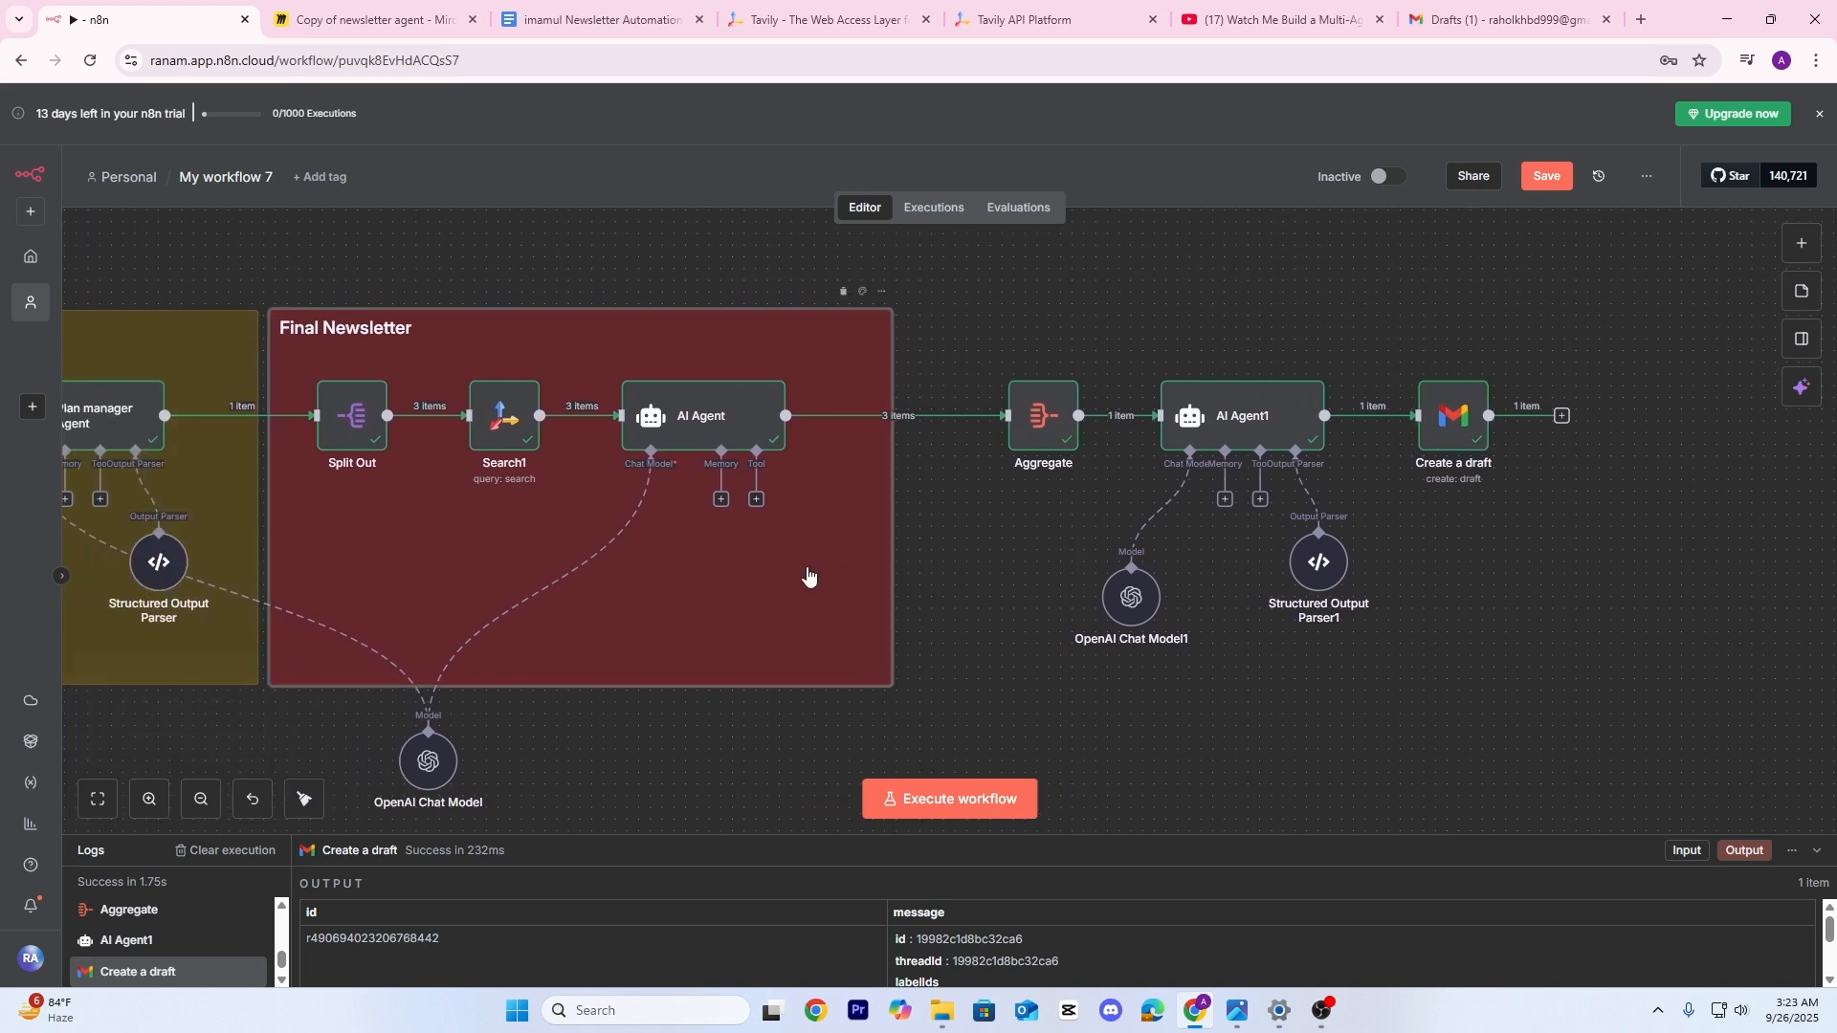
pyautogui.rightClick(810, 577)
pyautogui.click(842, 685)
pyautogui.moveTo(972, 701); pyautogui.dragTo(1101, 431)
pyautogui.moveTo(1555, 644); pyautogui.dragTo(1252, 643)
pyautogui.moveTo(1258, 528); pyautogui.dragTo(1307, 519)
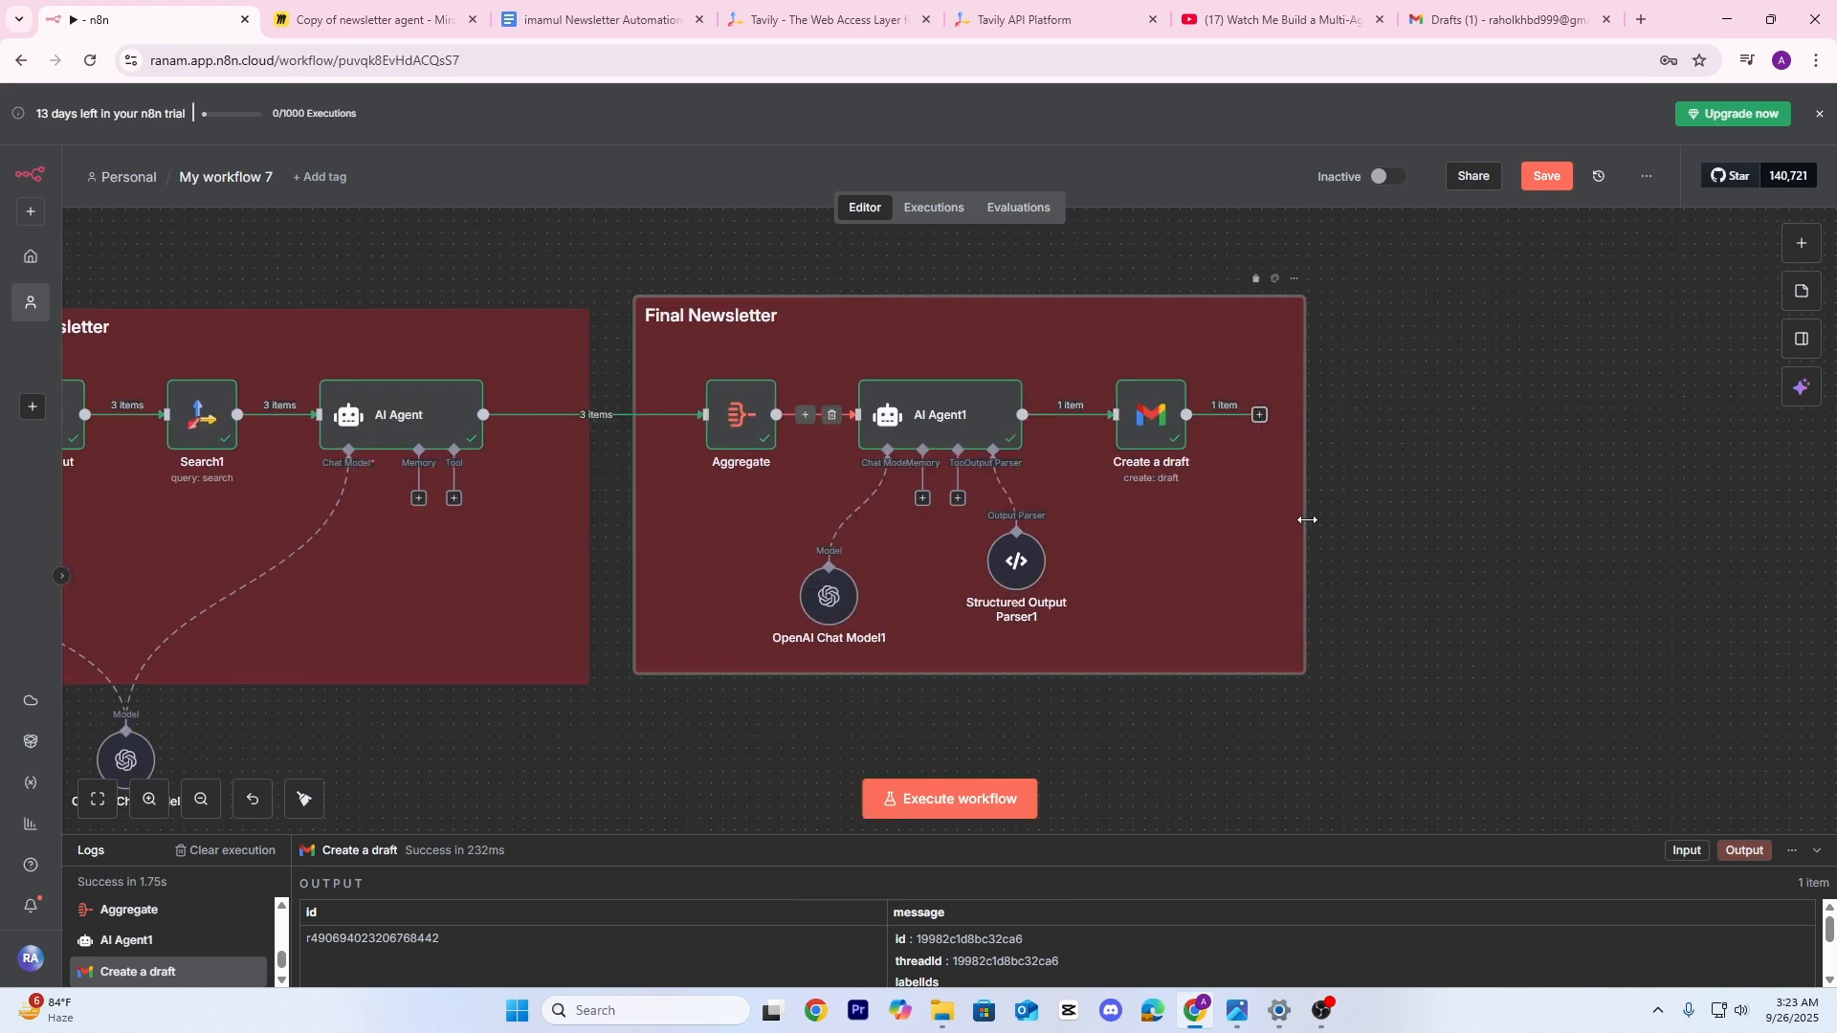
# Retitle the copied sticky 'Ready to Publish' and make it green
pyautogui.doubleClick(726, 324)
pyautogui.hotkey('ctrl', 'shift', 'Left')
pyautogui.hotkey('ctrl', 'shift', 'Left')
pyautogui.press('BackSpace')
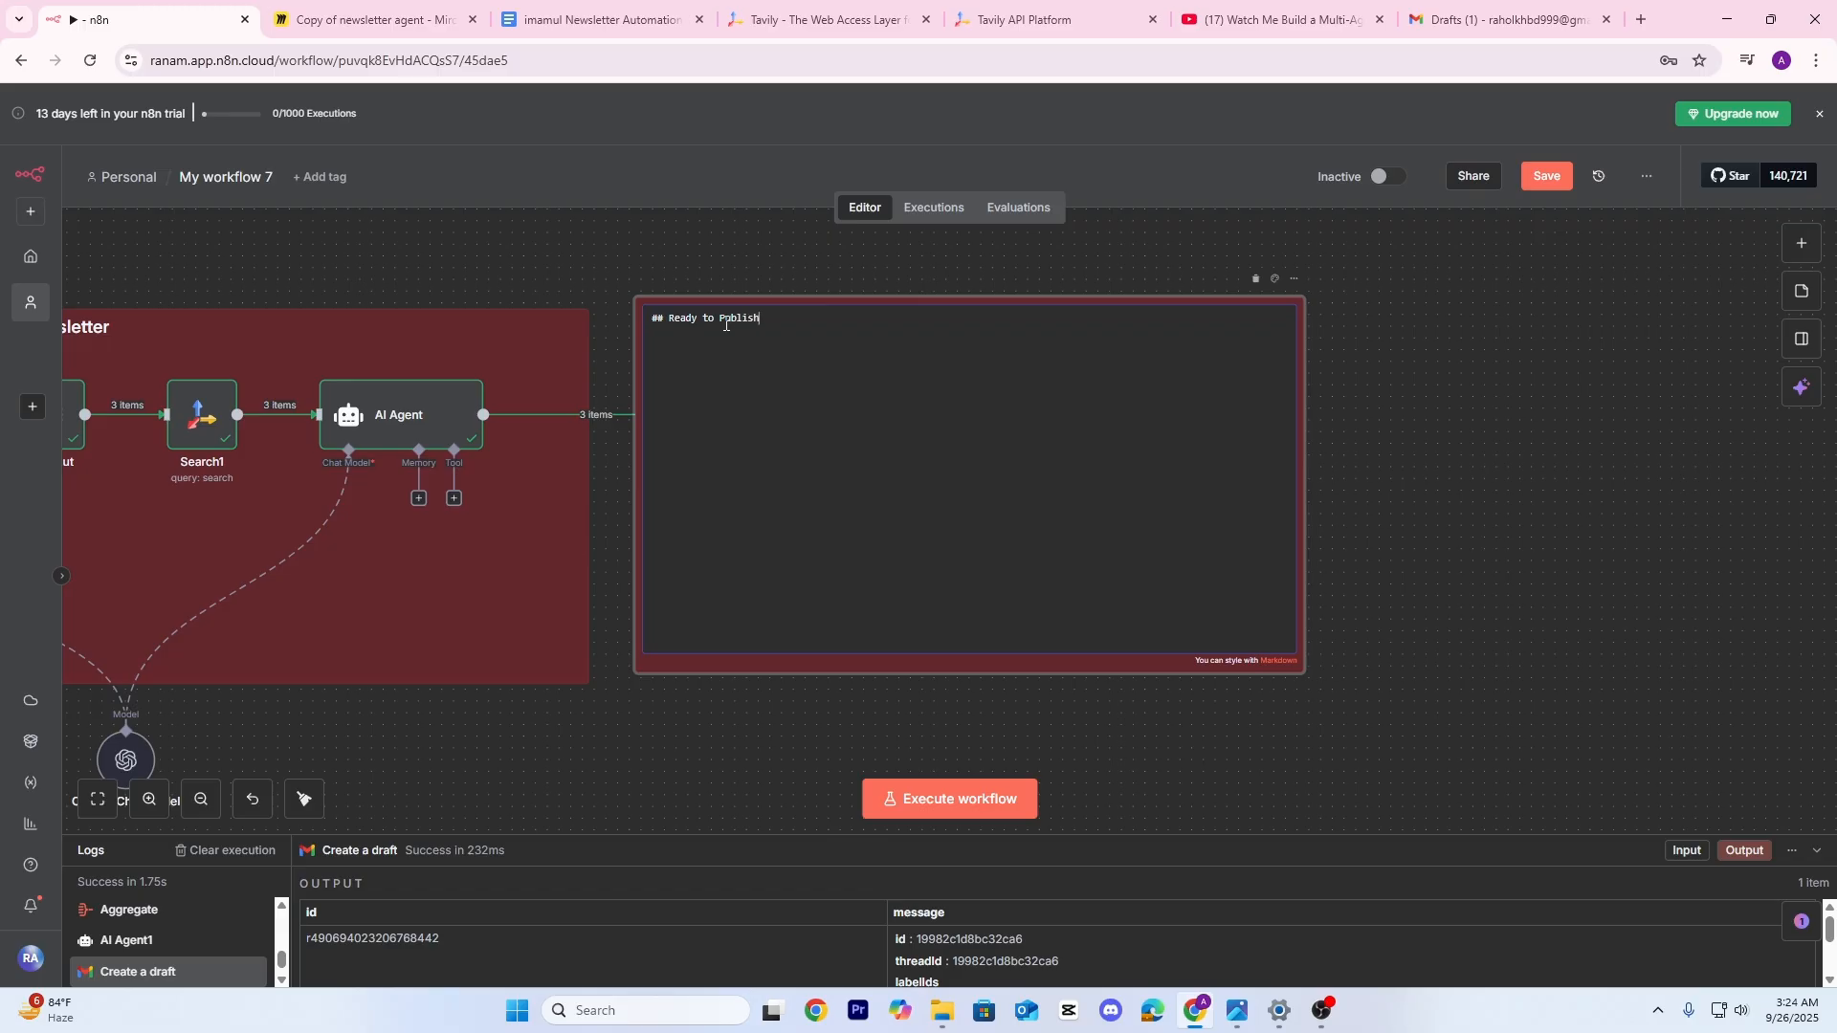
pyautogui.click(1477, 494)
pyautogui.click(1275, 280)
pyautogui.click(1274, 248)
pyautogui.scroll(-5, 1398, 484)
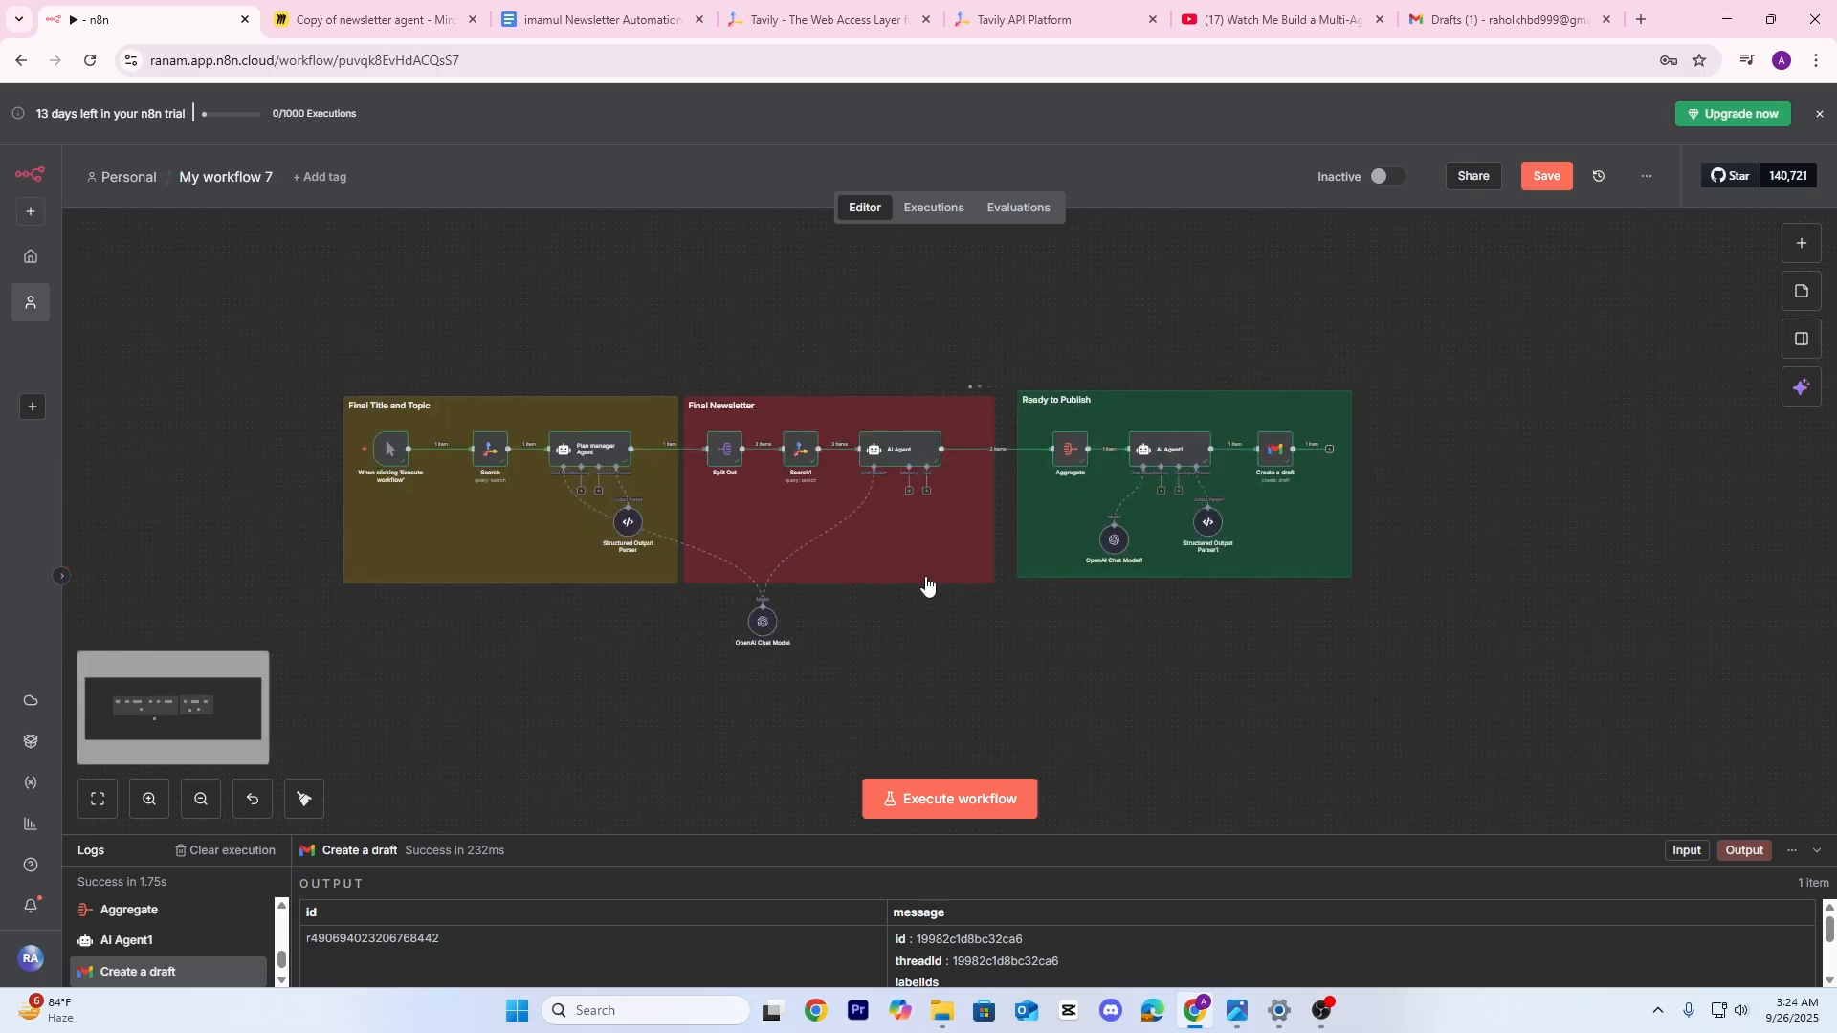
pyautogui.scroll(5, 926, 584)
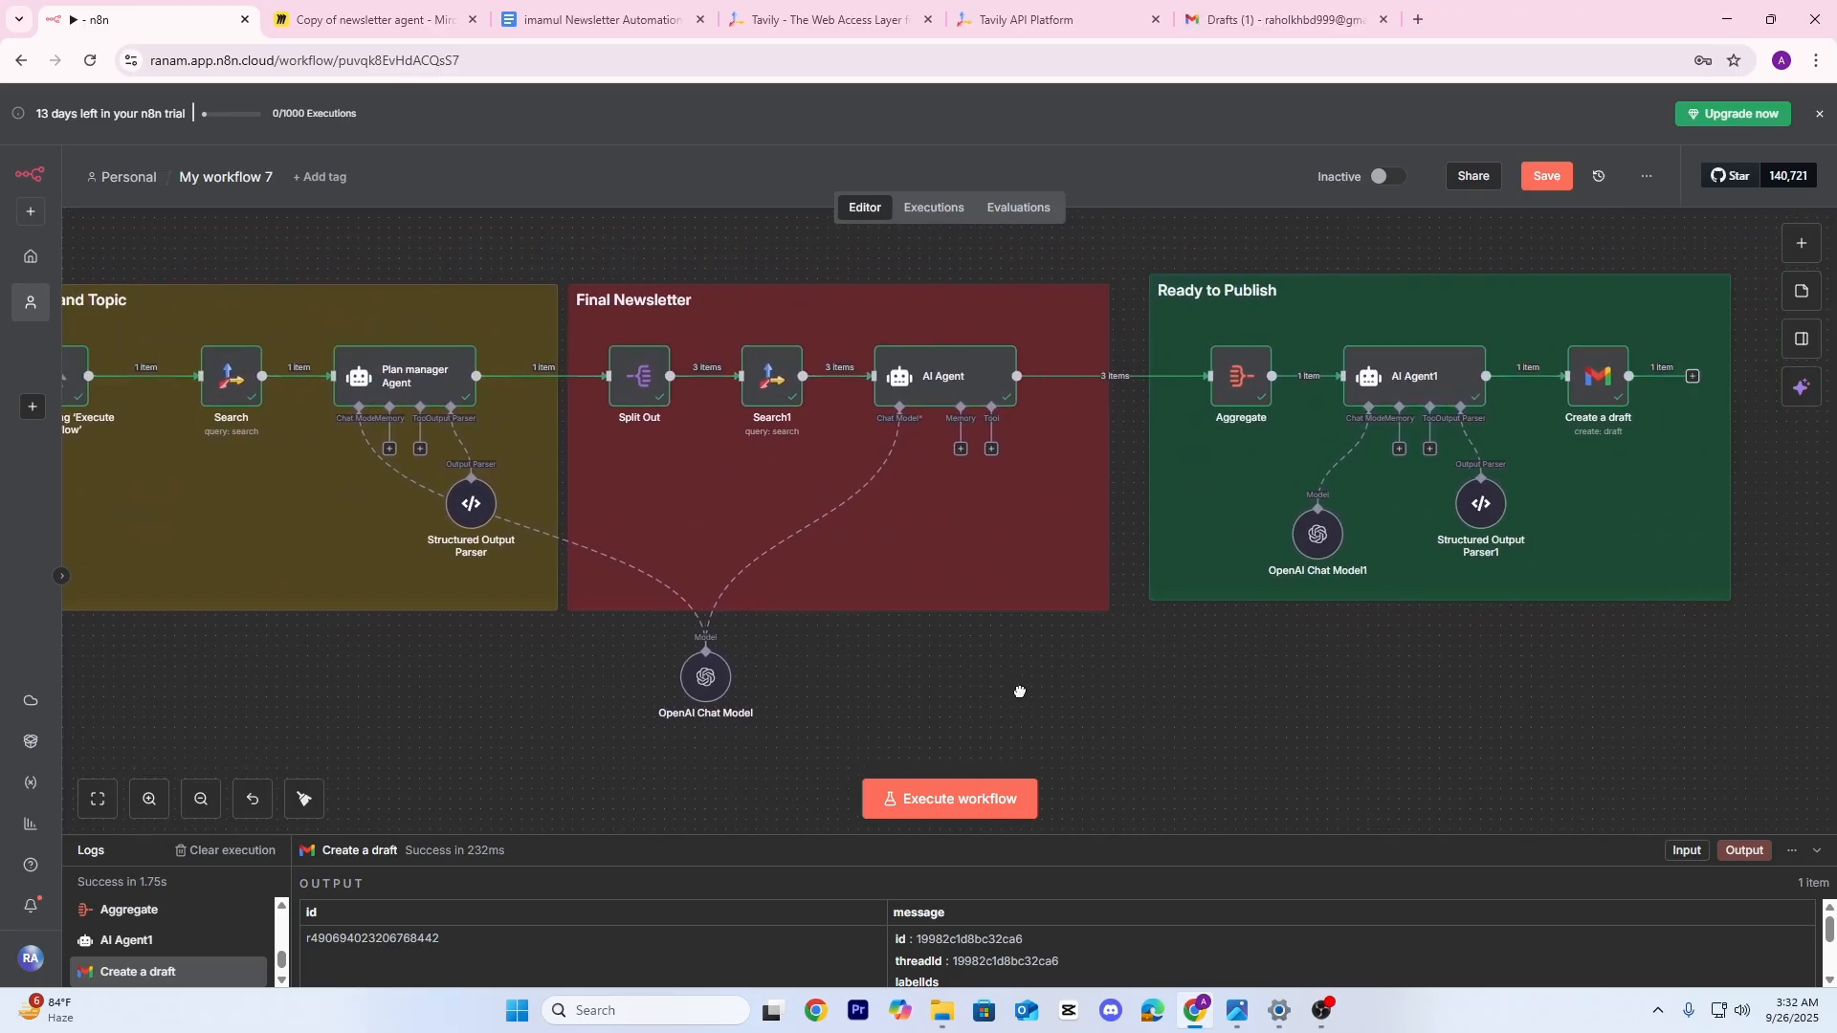
pyautogui.moveTo(1020, 692); pyautogui.dragTo(1246, 690)
pyautogui.moveTo(560, 682); pyautogui.dragTo(728, 687)
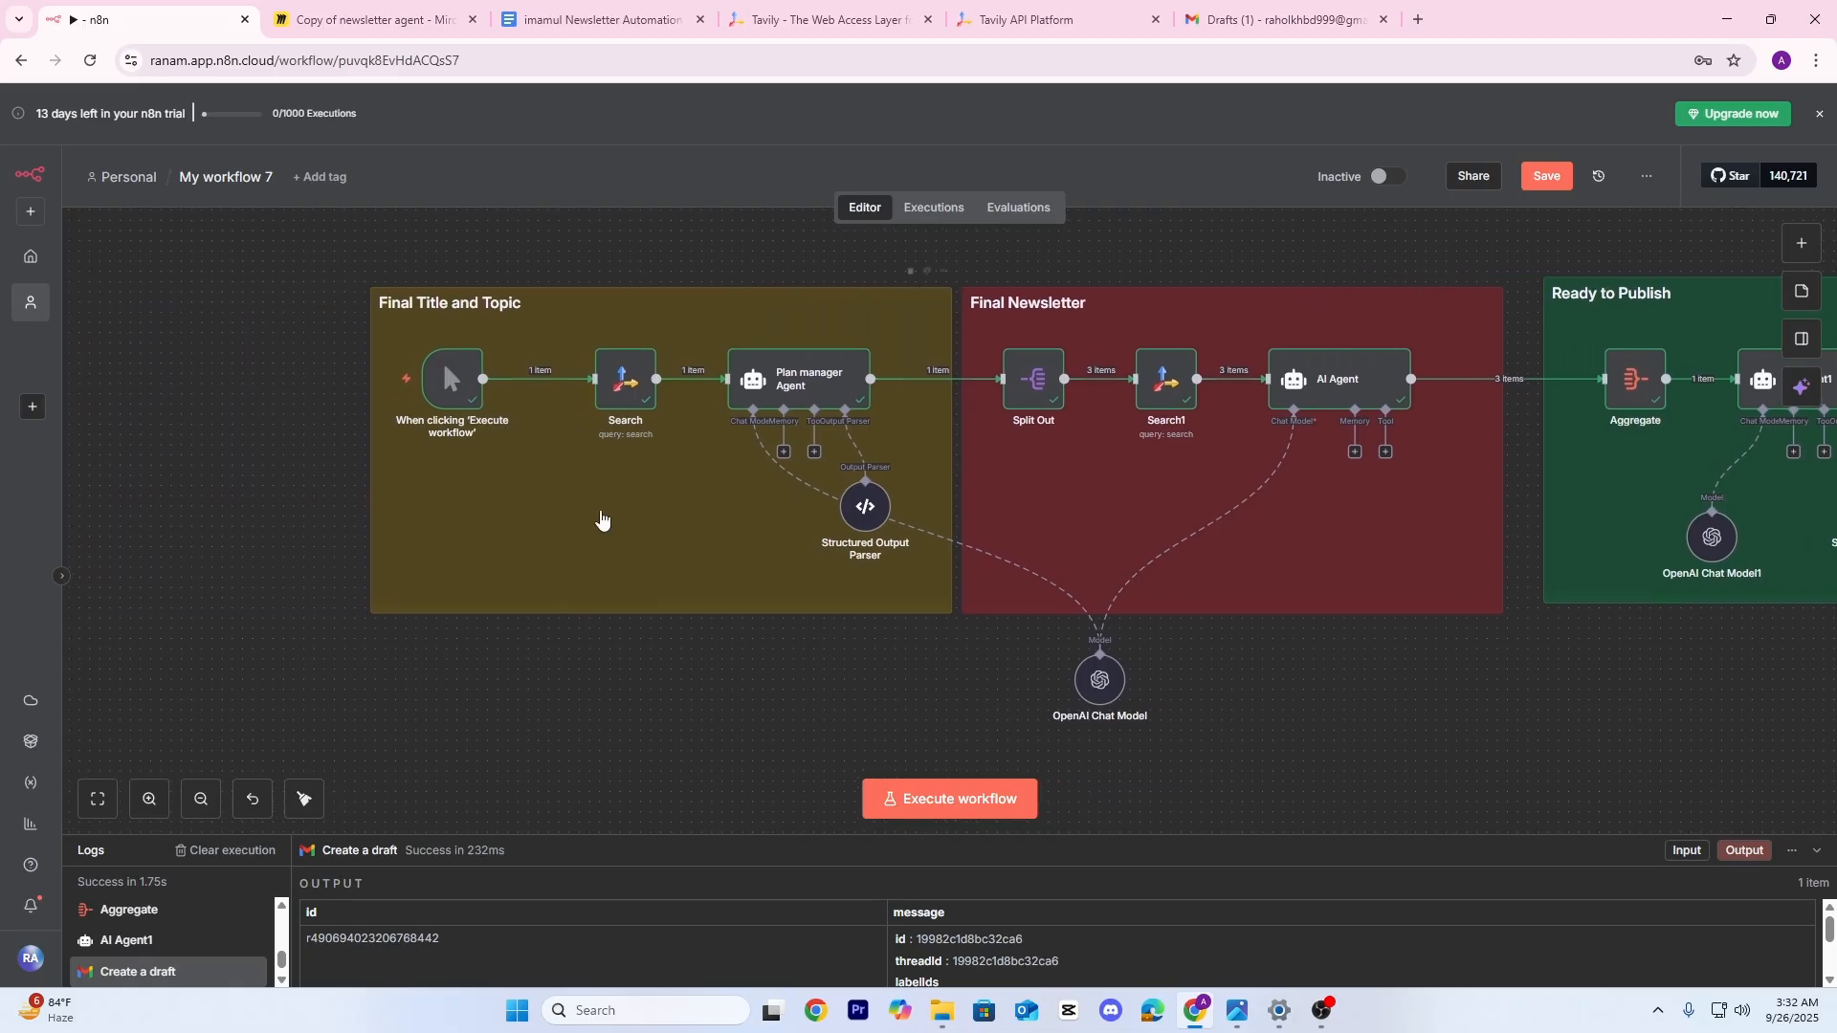
# Deactivate the first Search node so it reads 'Search (Deactivated)', then free canvas space leftward
pyautogui.scroll(3, 490, 381)
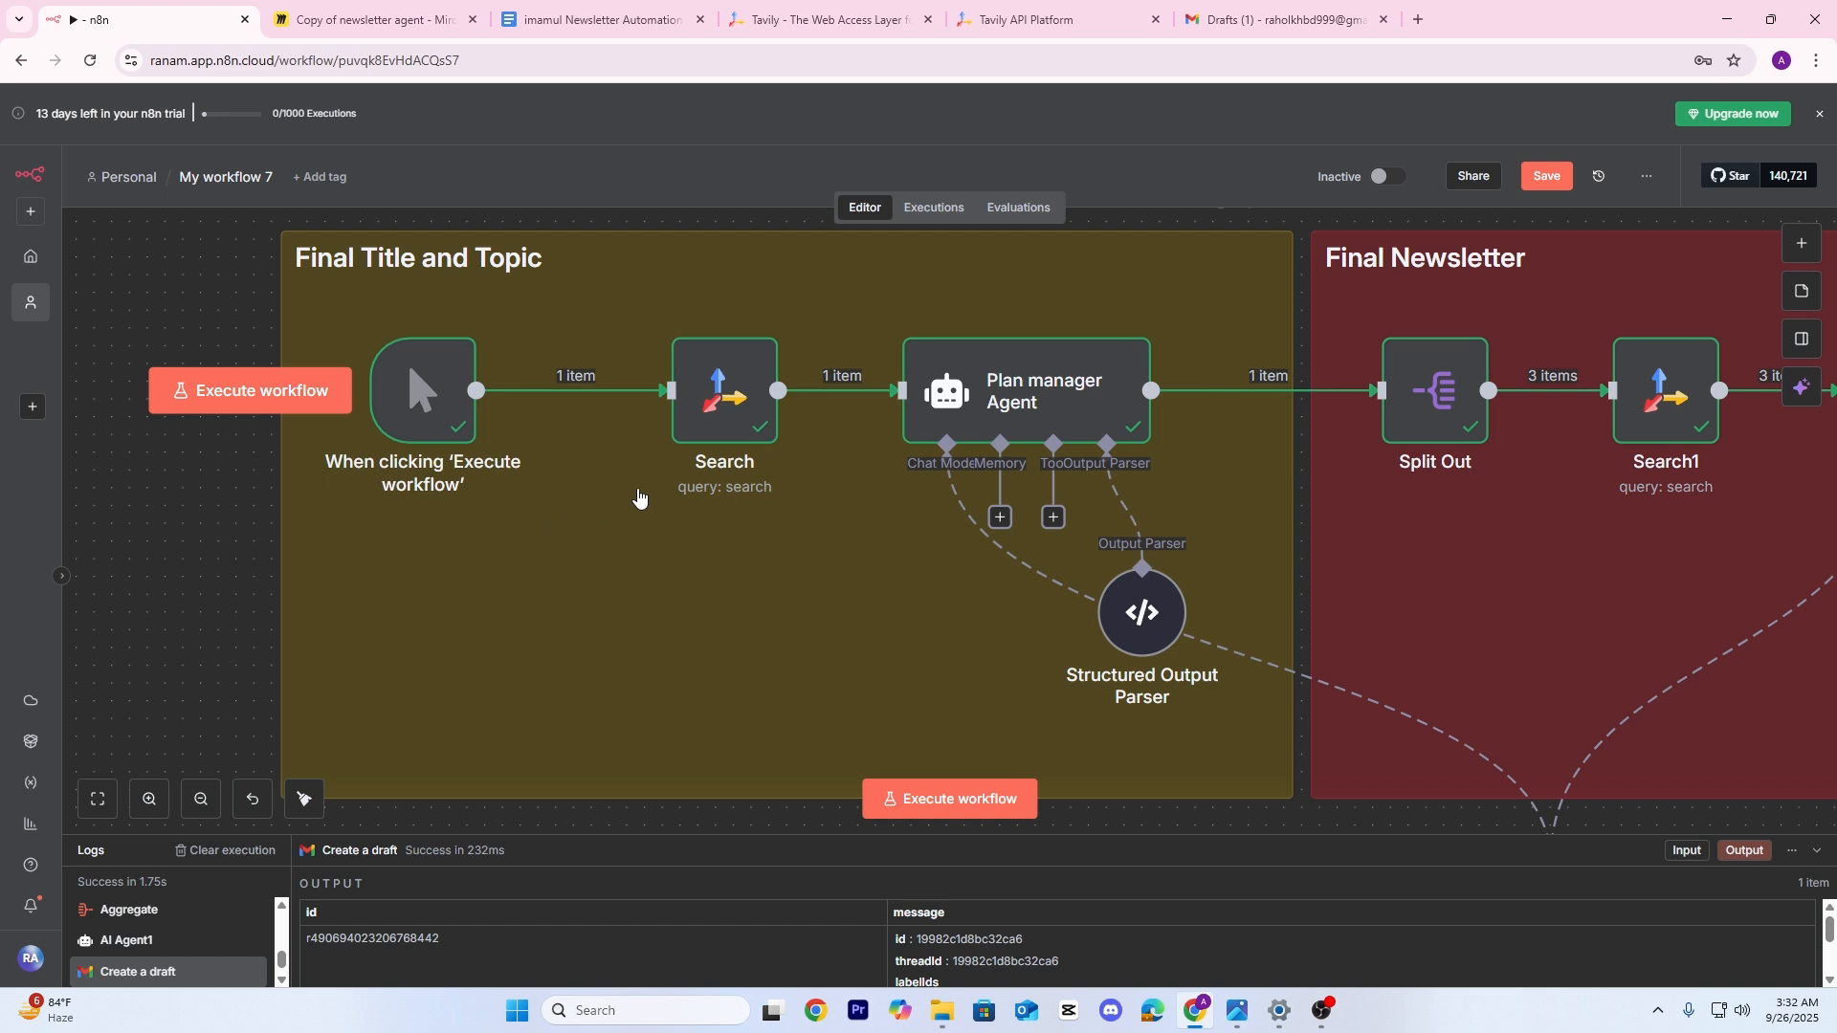
pyautogui.scroll(-1, 639, 497)
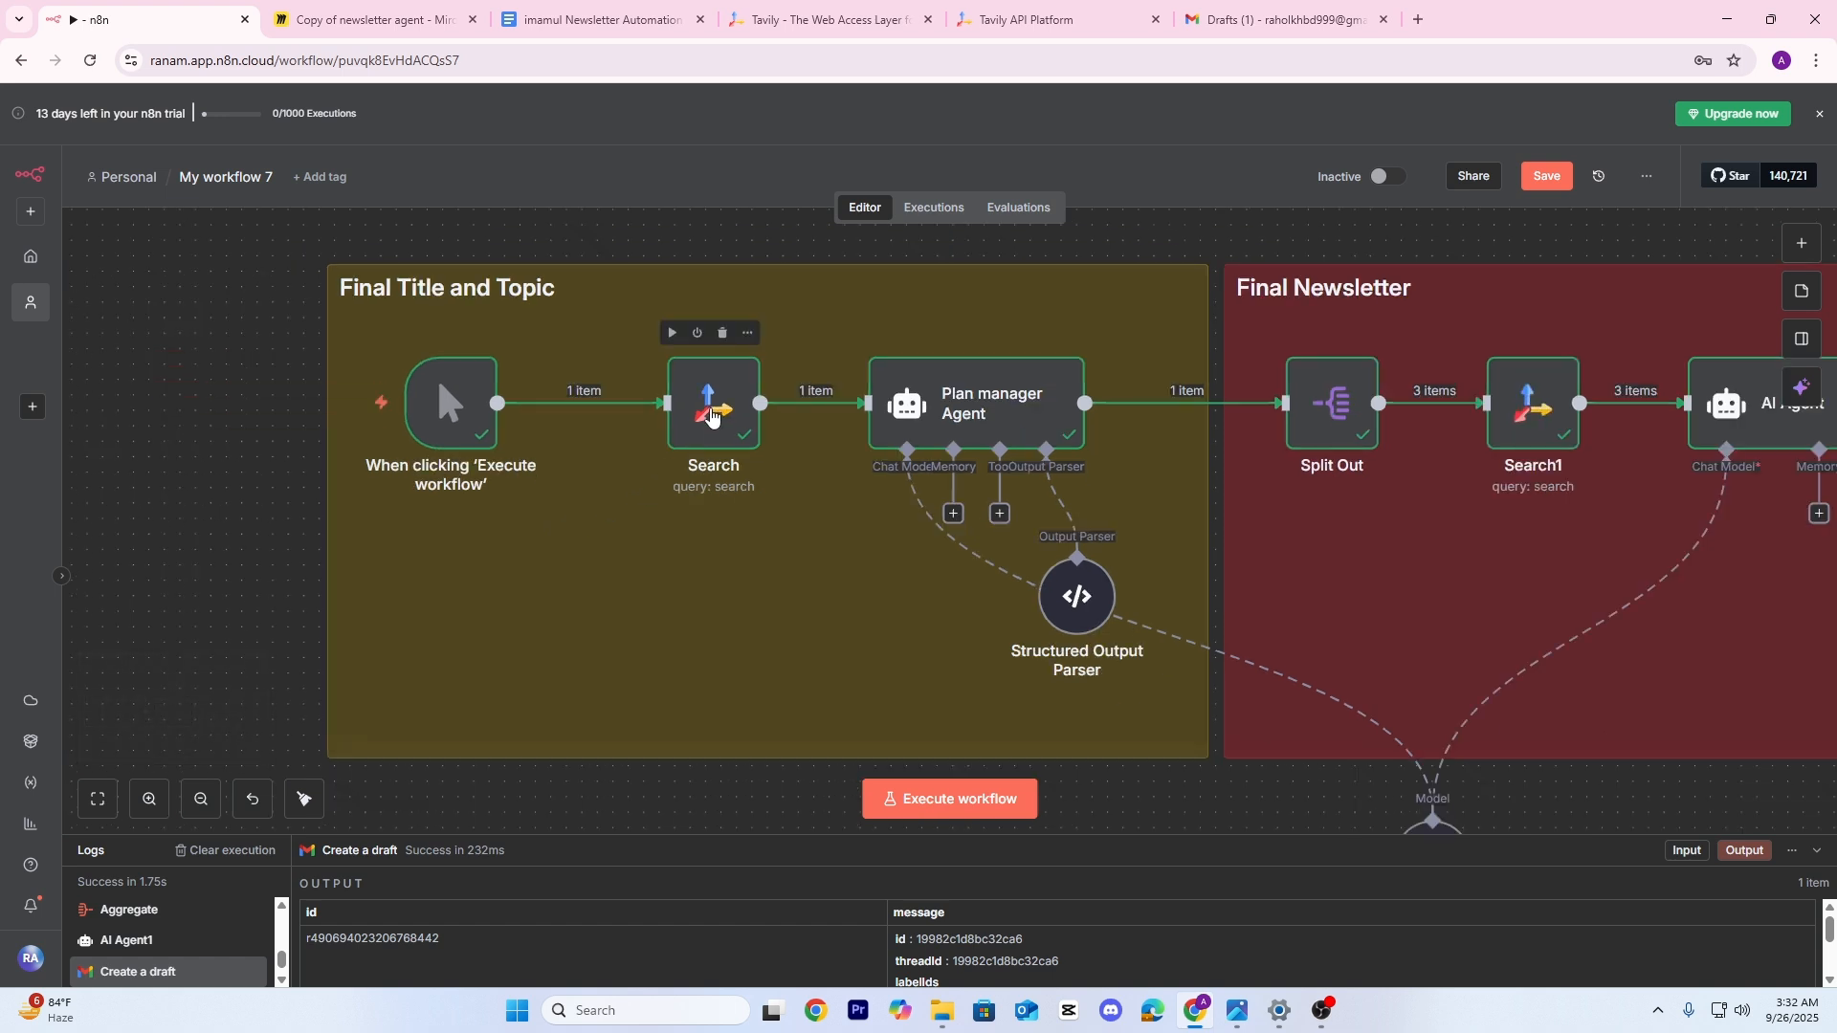
pyautogui.click(710, 414)
pyautogui.rightClick(710, 416)
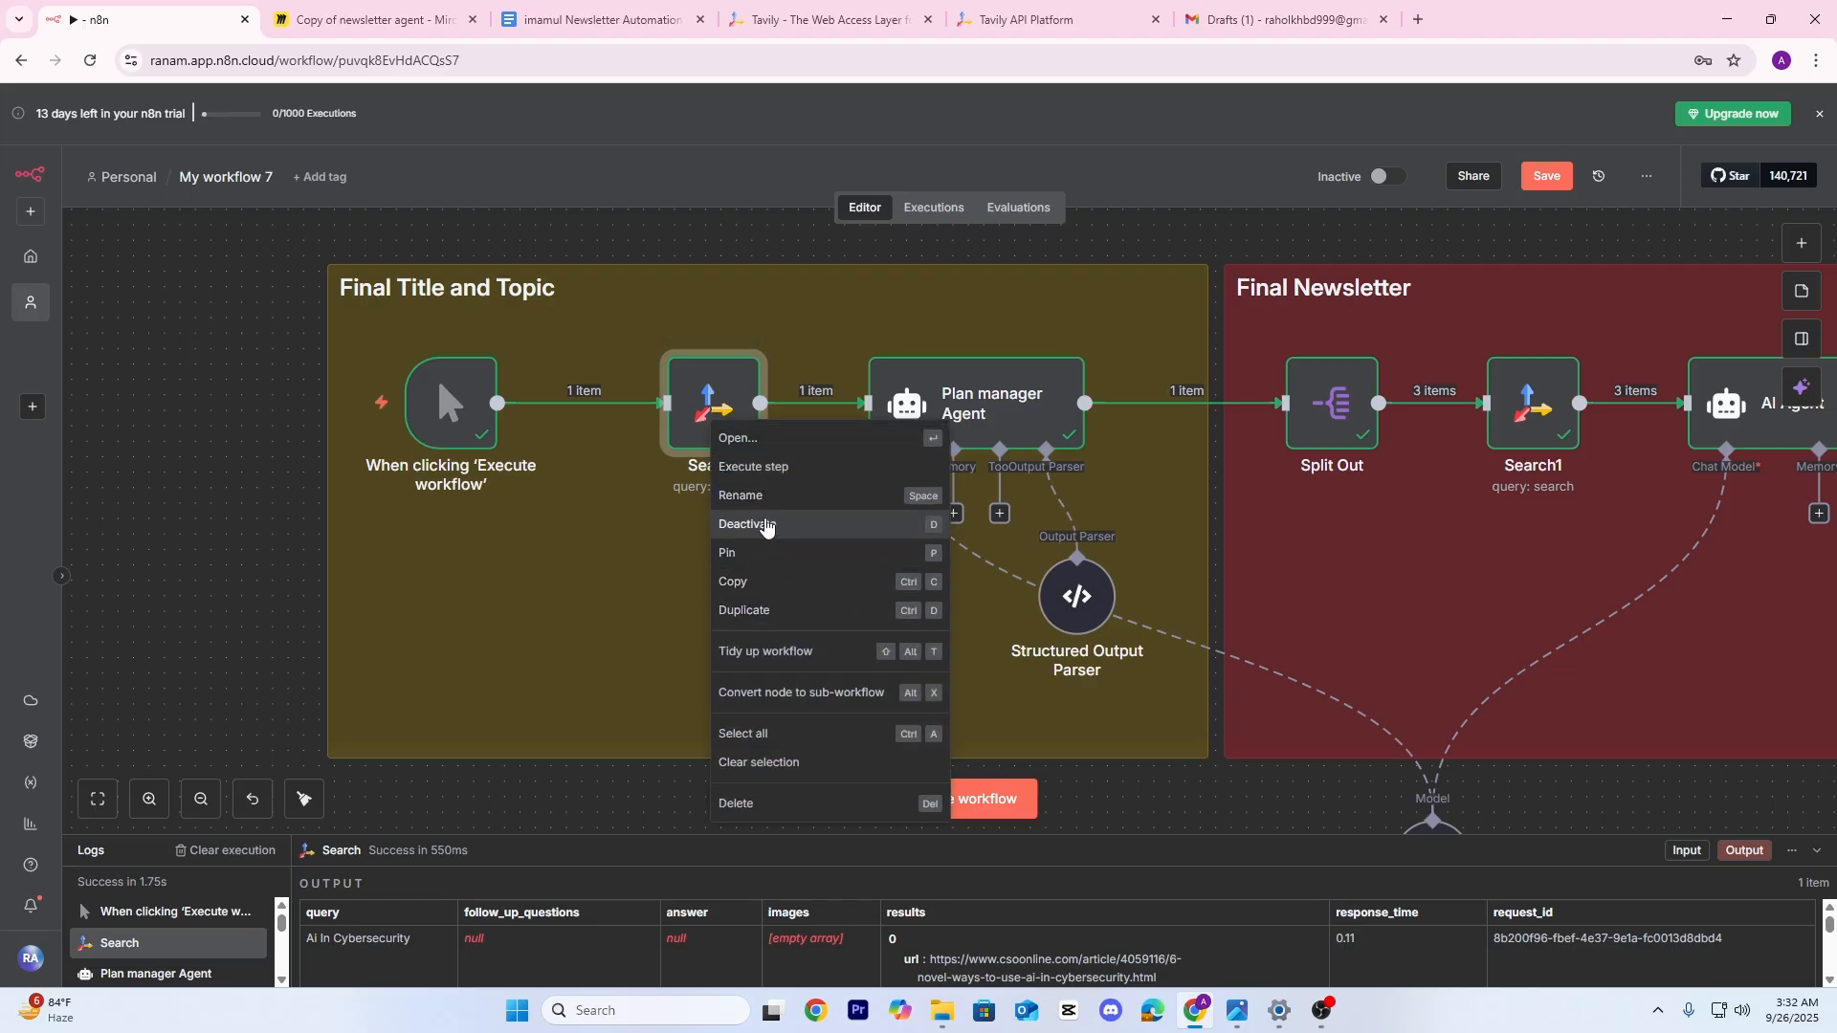
pyautogui.click(759, 527)
pyautogui.scroll(-3, 925, 529)
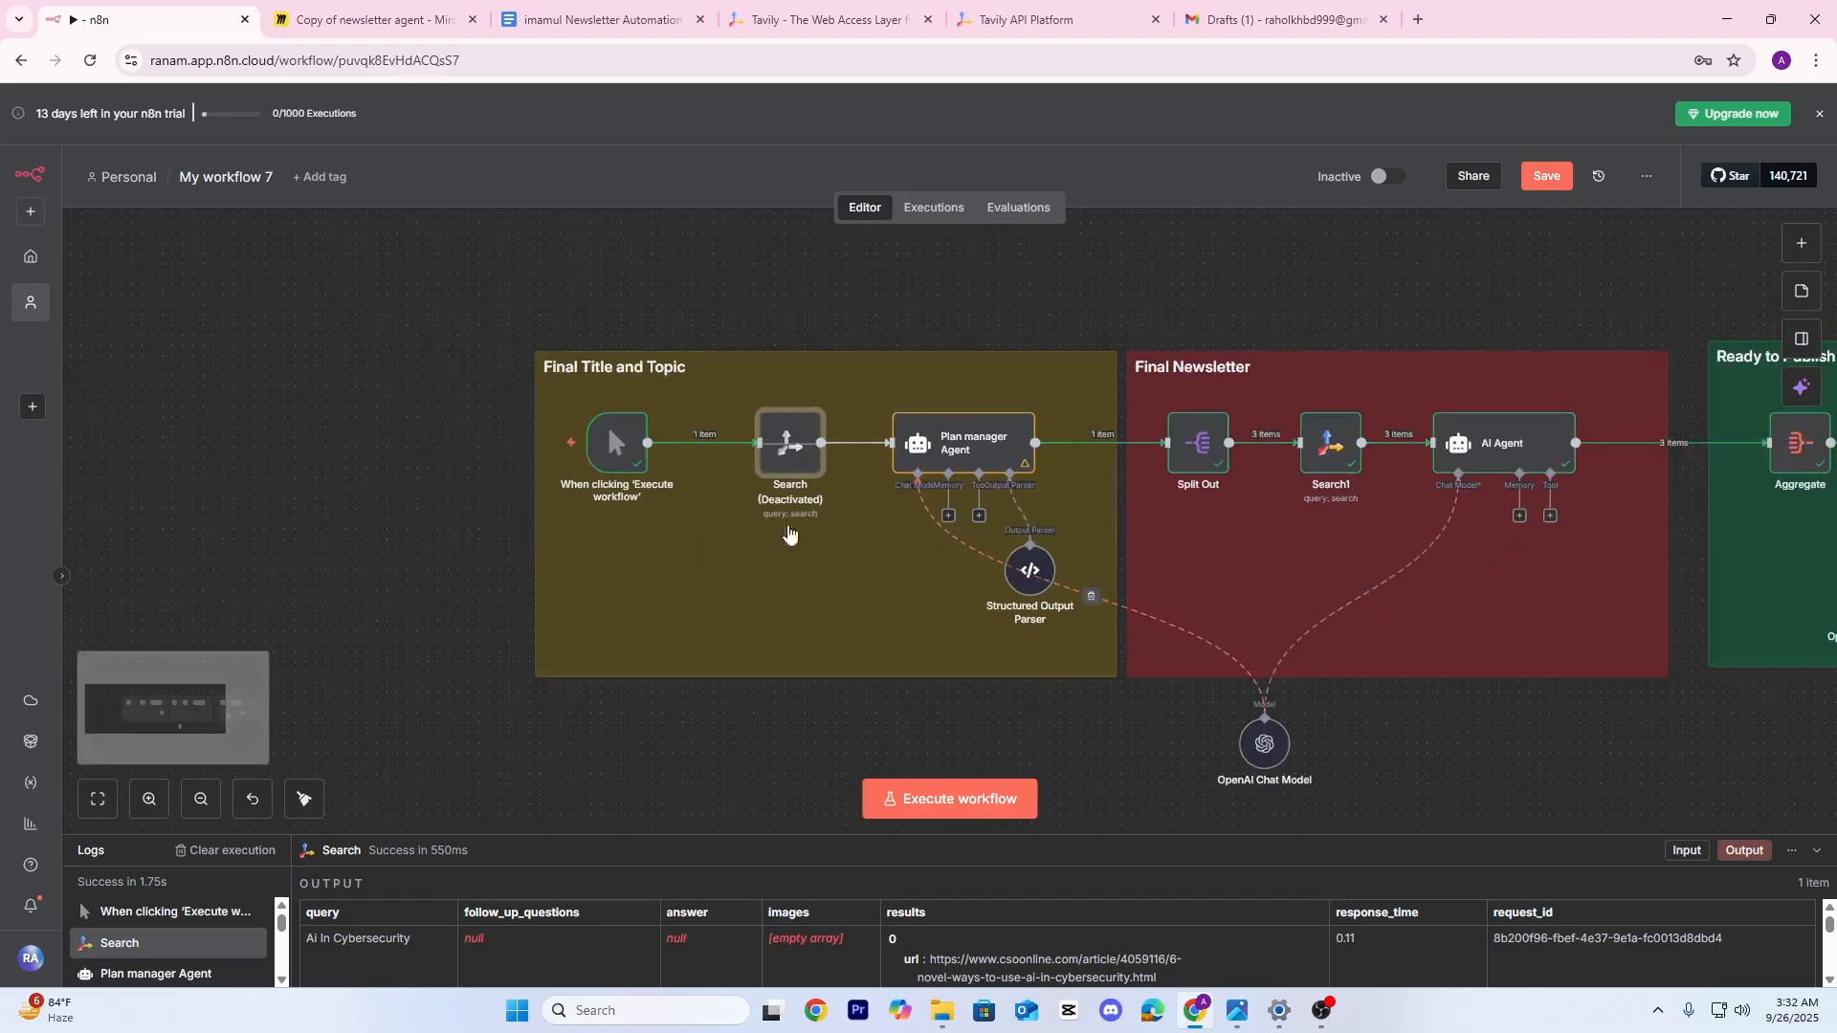
pyautogui.moveTo(438, 522); pyautogui.dragTo(769, 517)
pyautogui.click(517, 498)
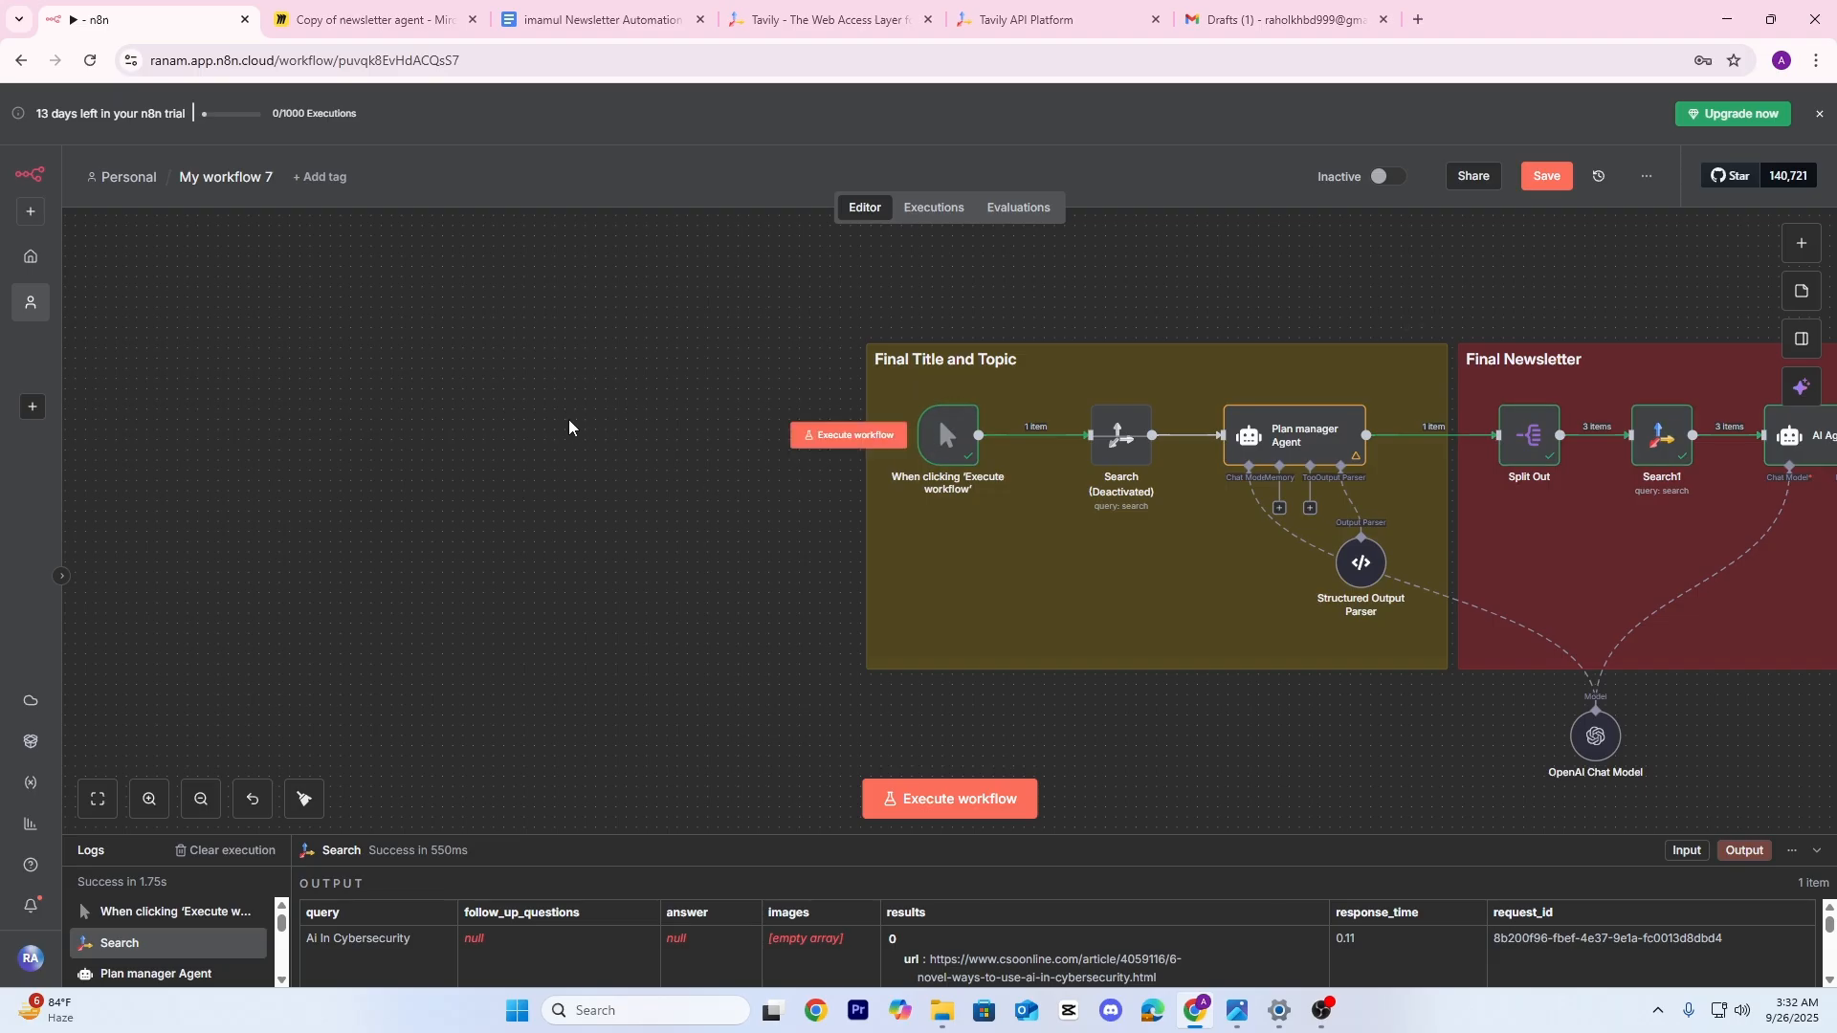
pyautogui.moveTo(590, 427); pyautogui.dragTo(542, 447)
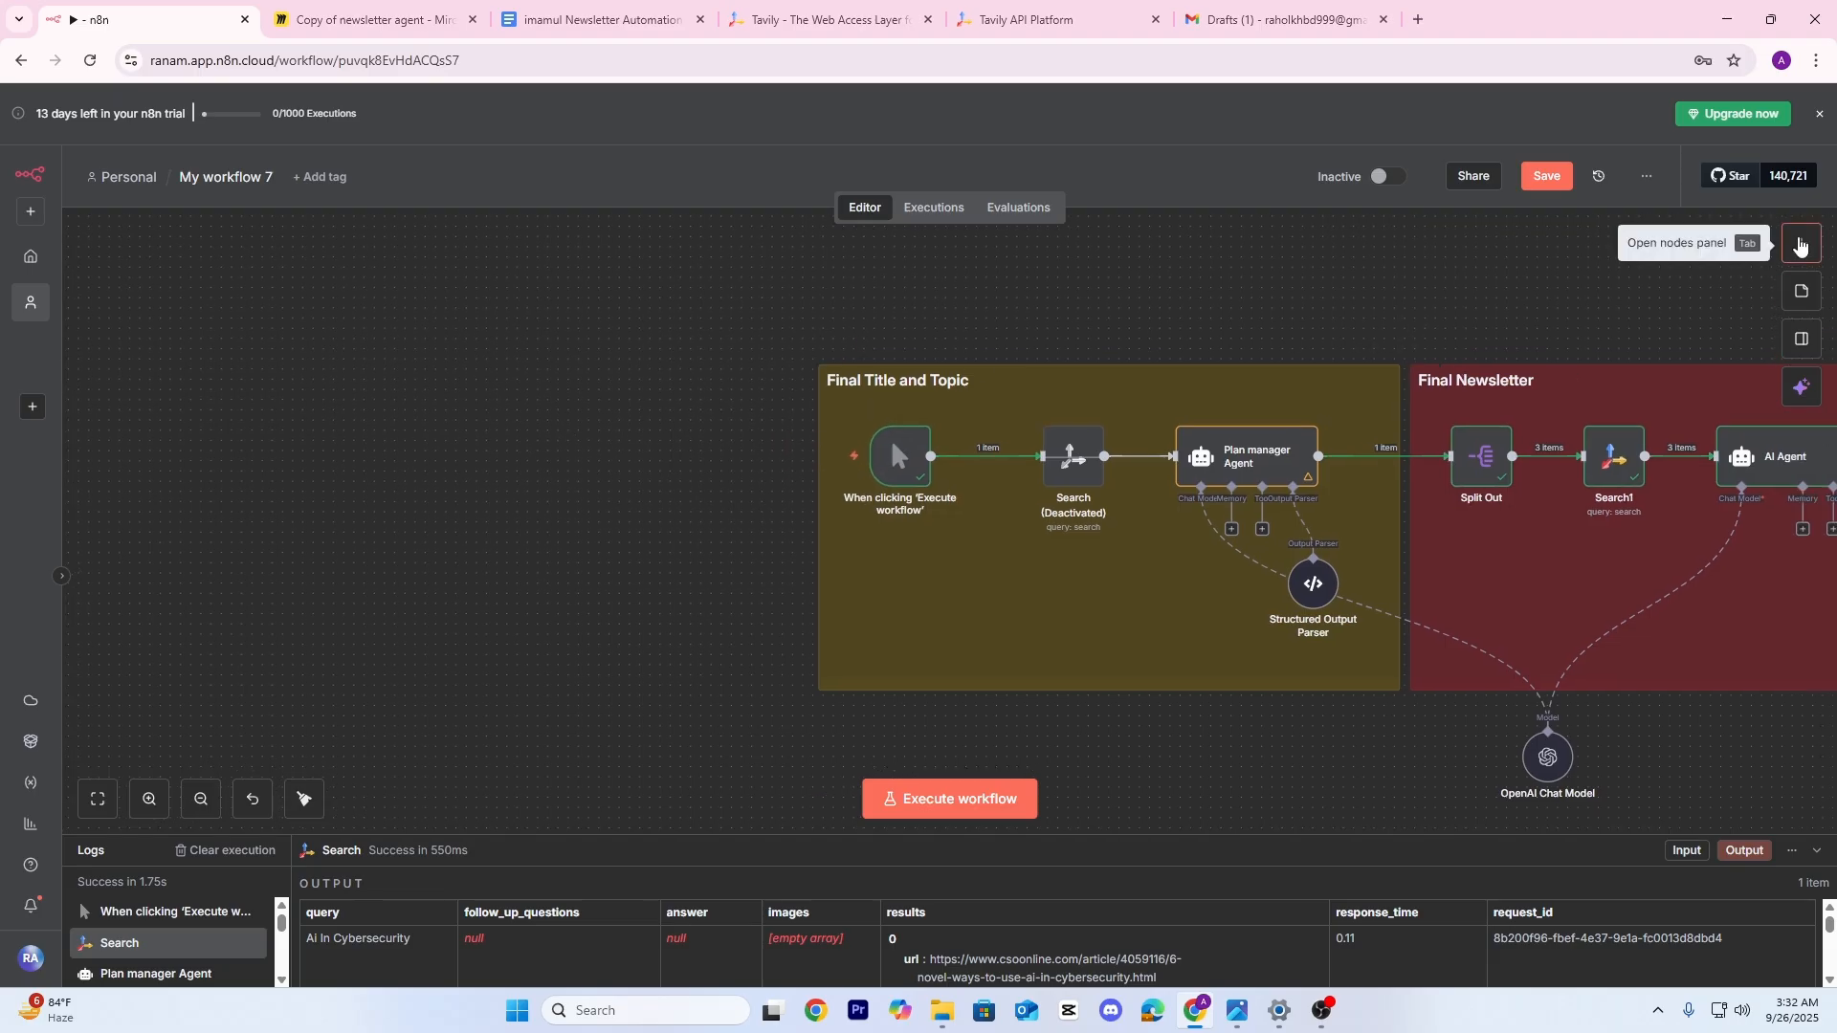
# Add a Telegram Trigger firing on new messages and position it on the canvas
pyautogui.click(1799, 244)
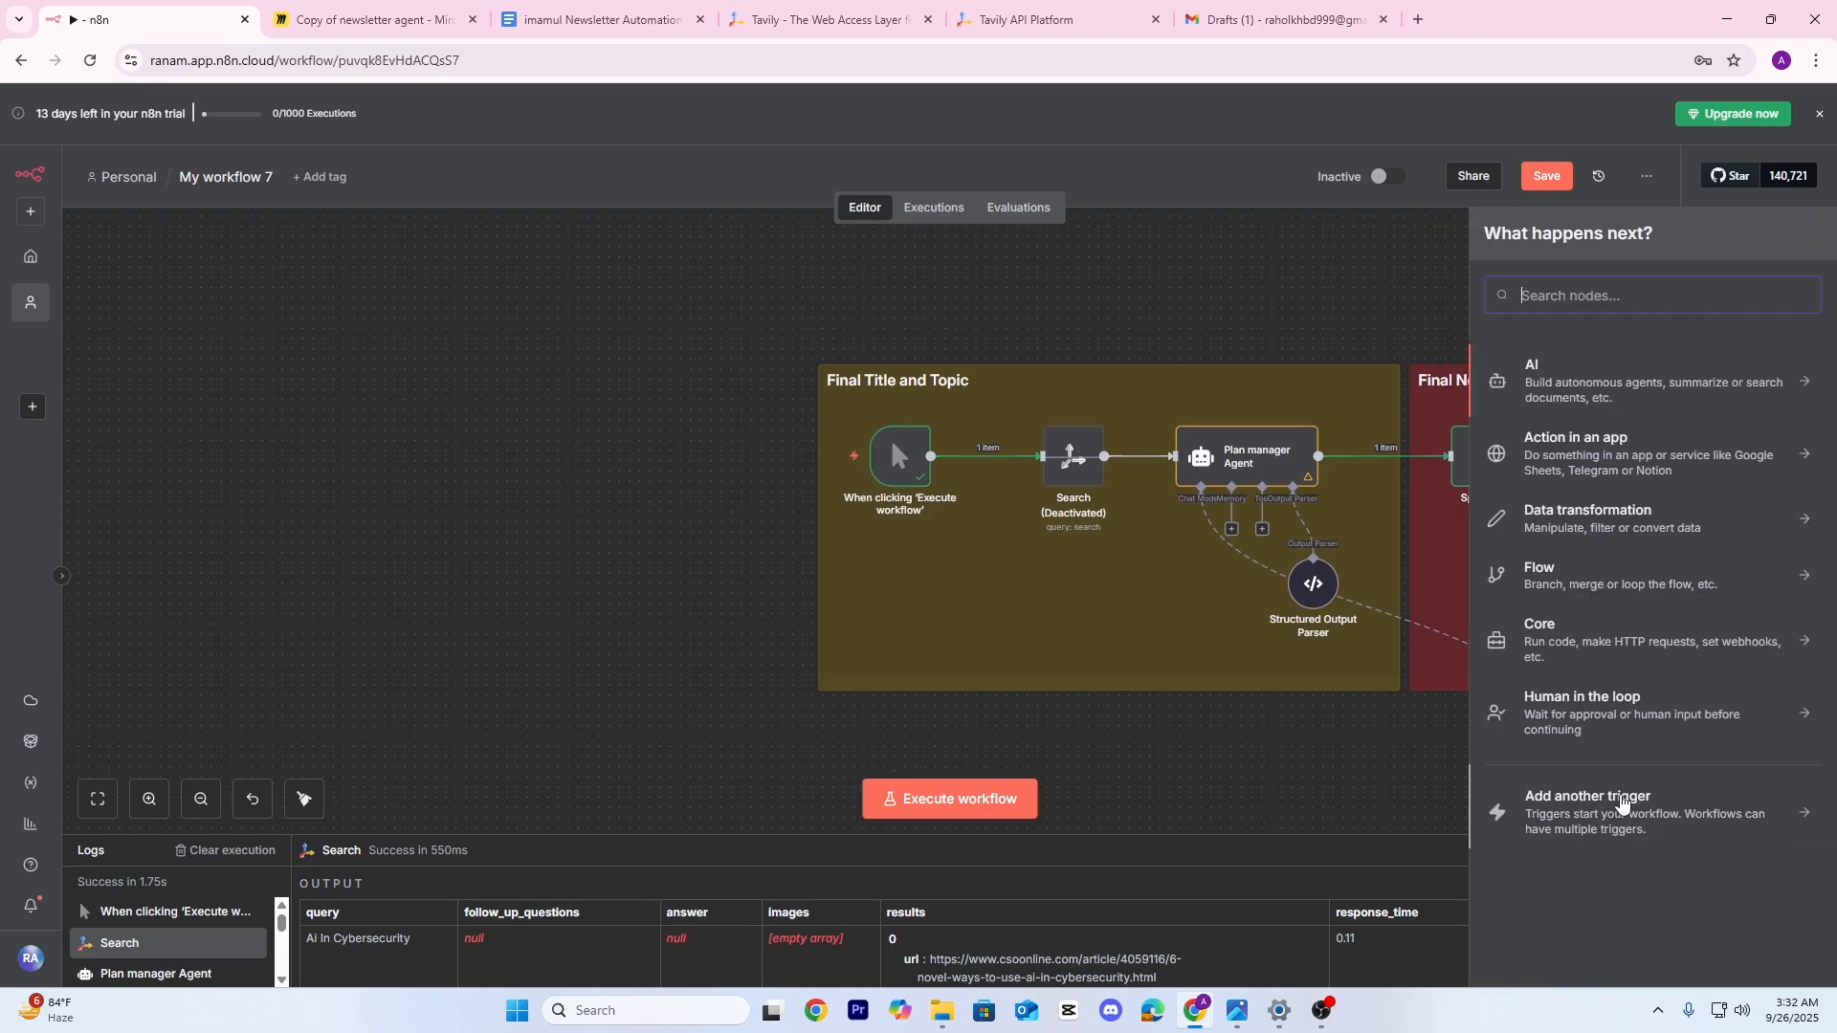
pyautogui.click(1595, 821)
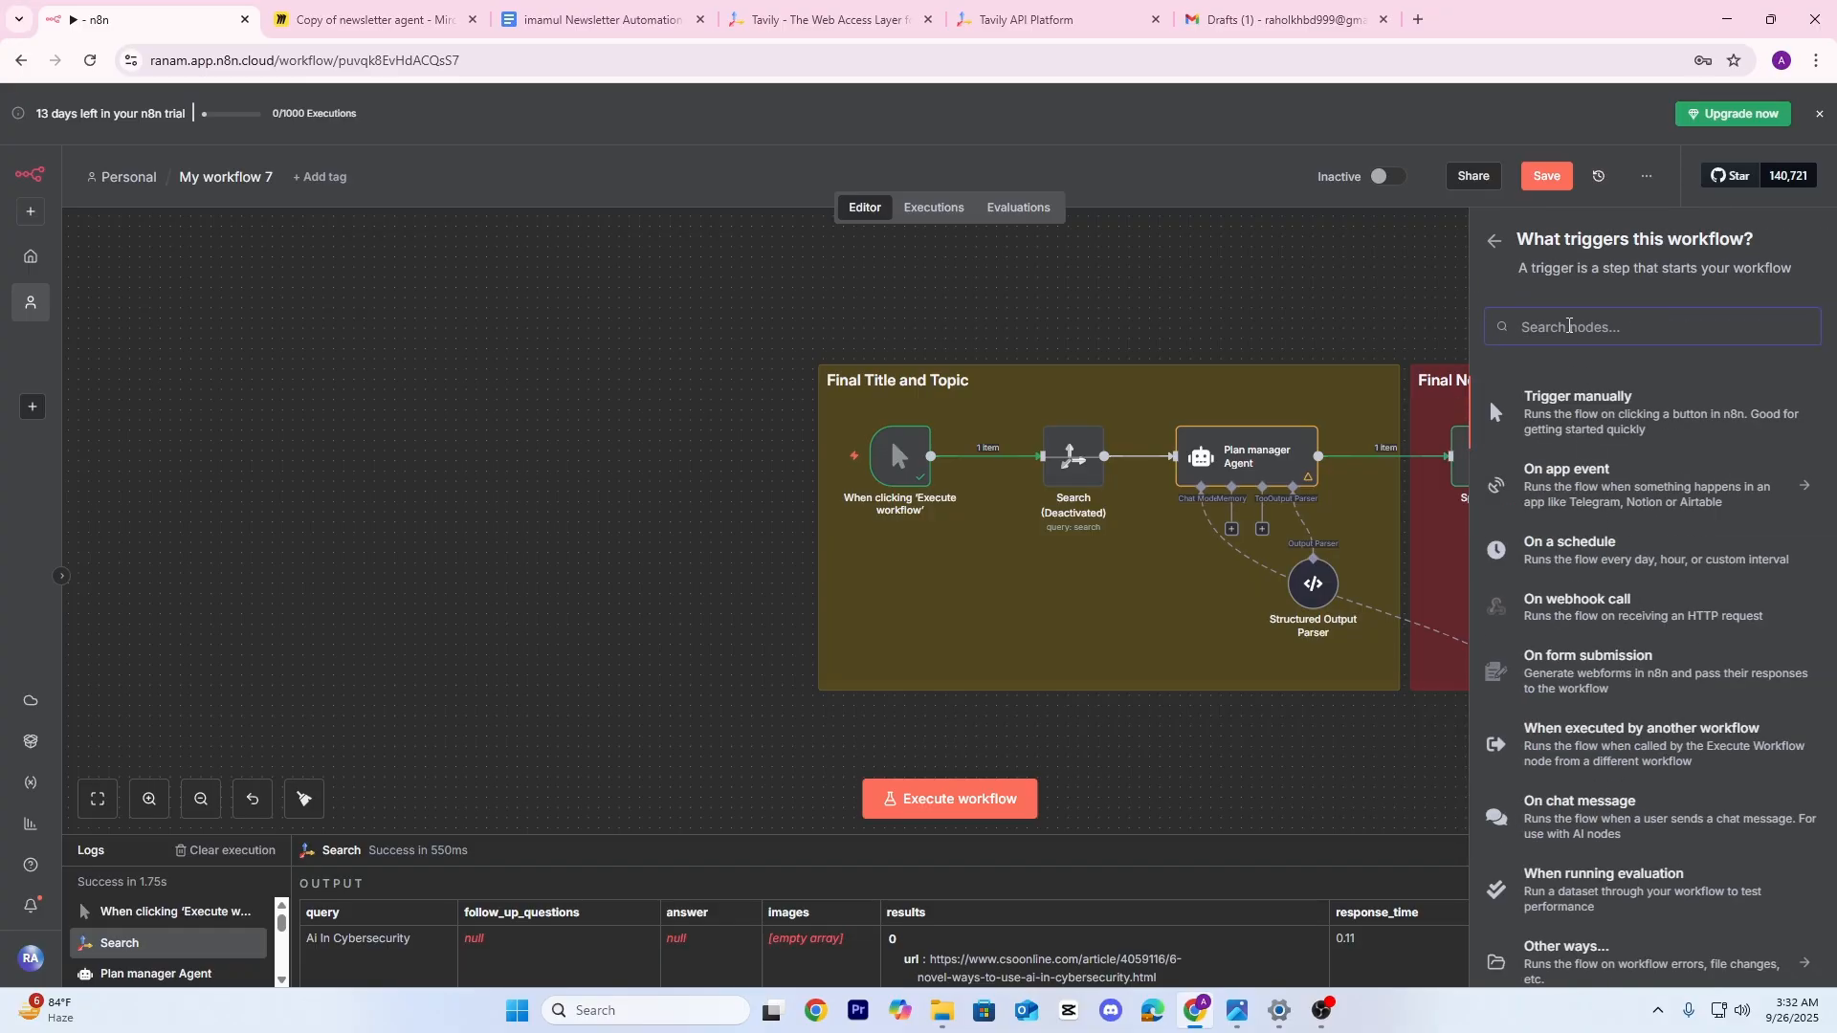
pyautogui.write('t')
pyautogui.write('e')
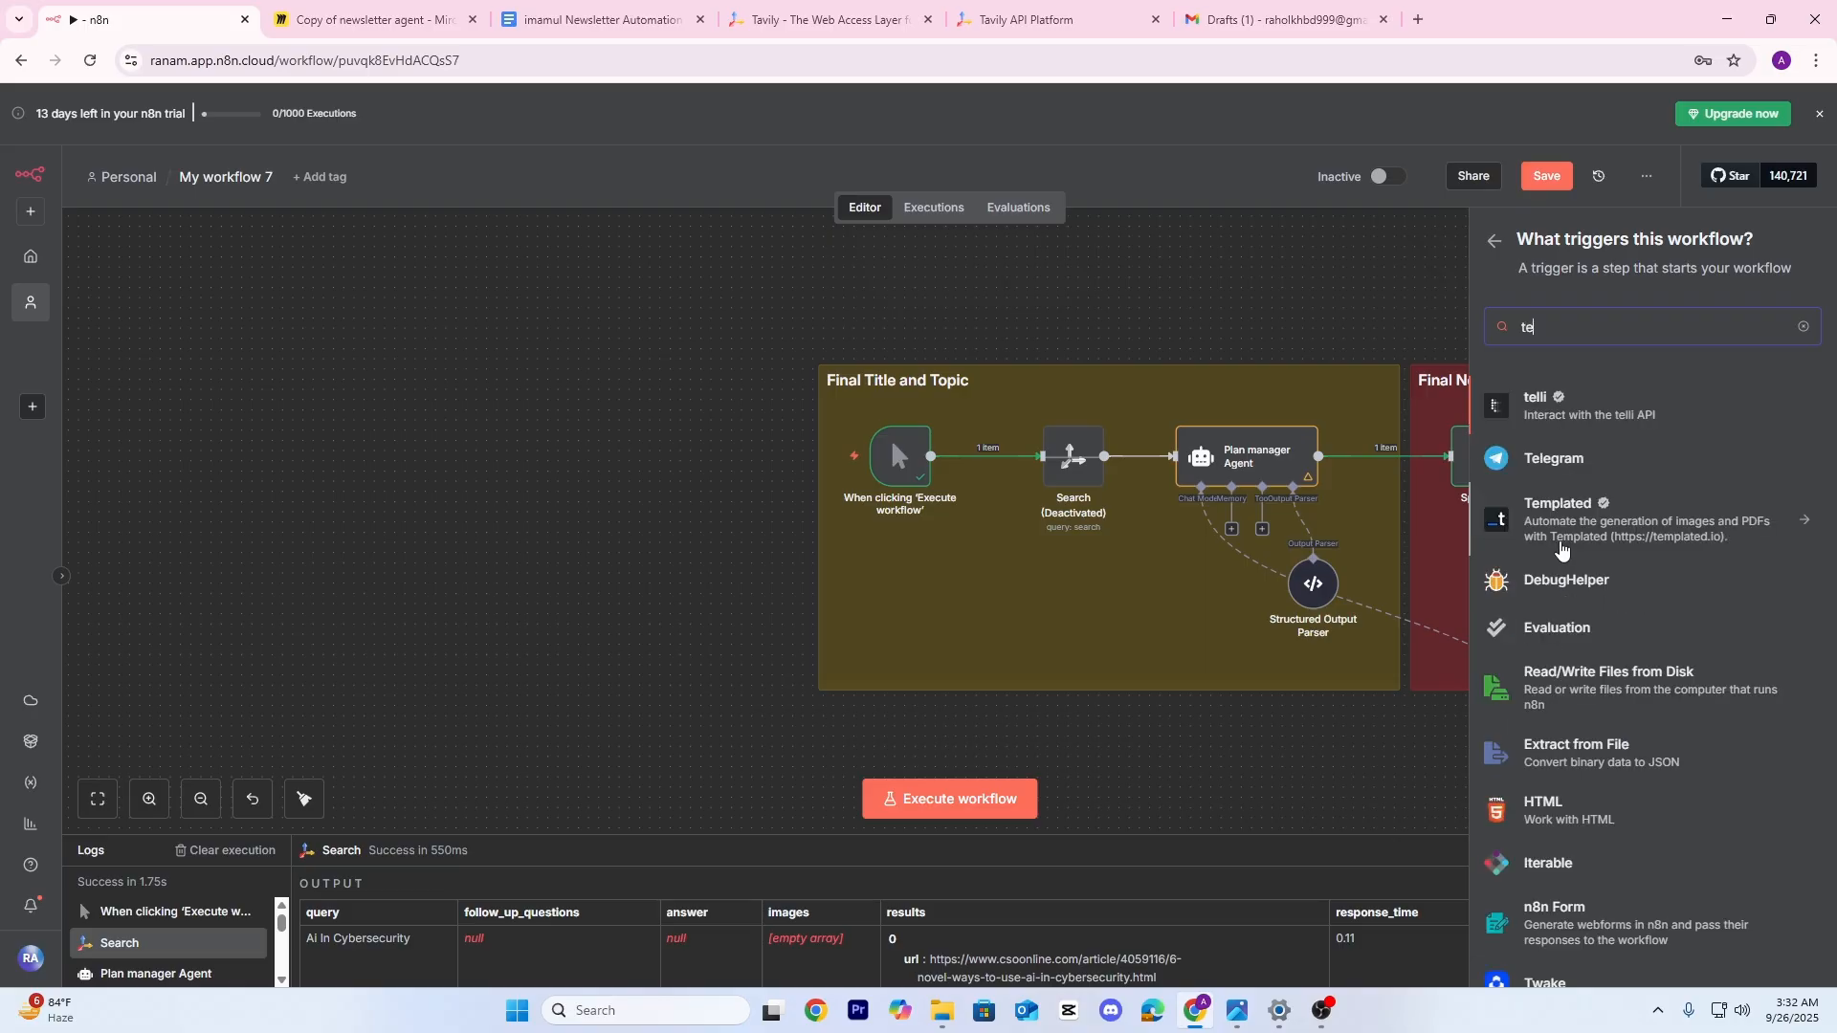
pyautogui.click(1559, 460)
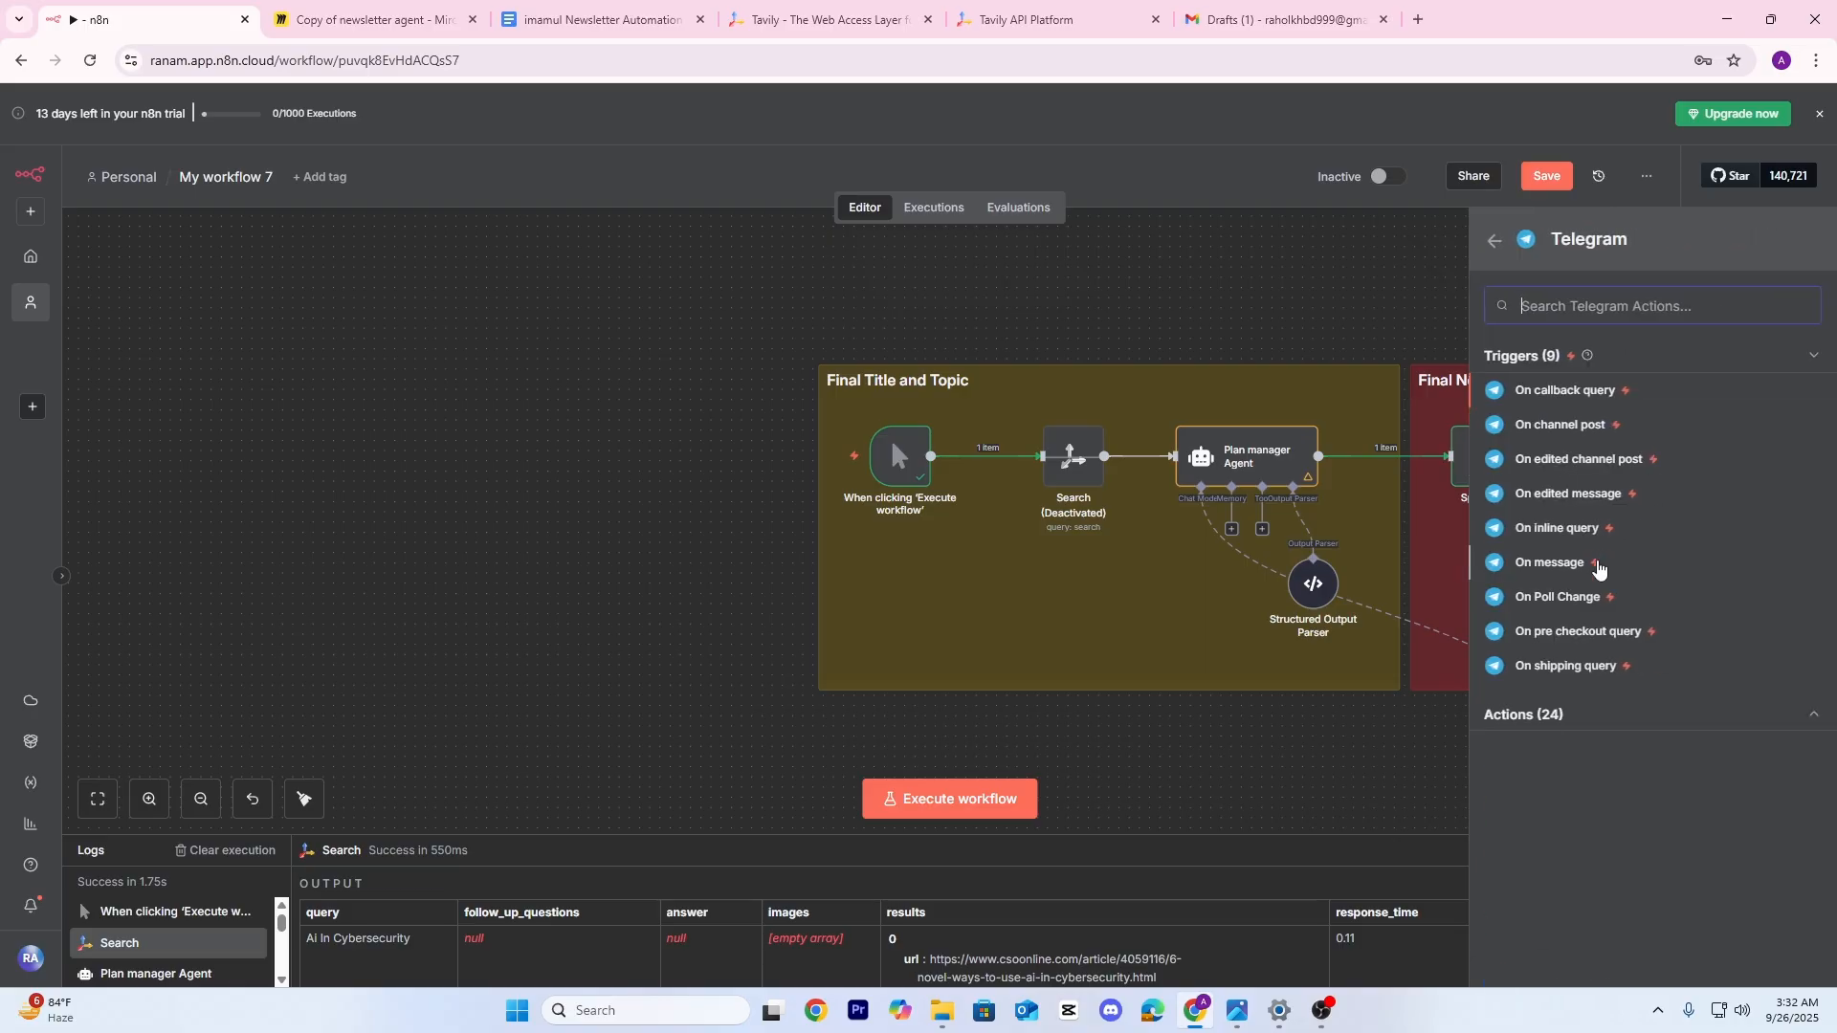
pyautogui.click(1529, 565)
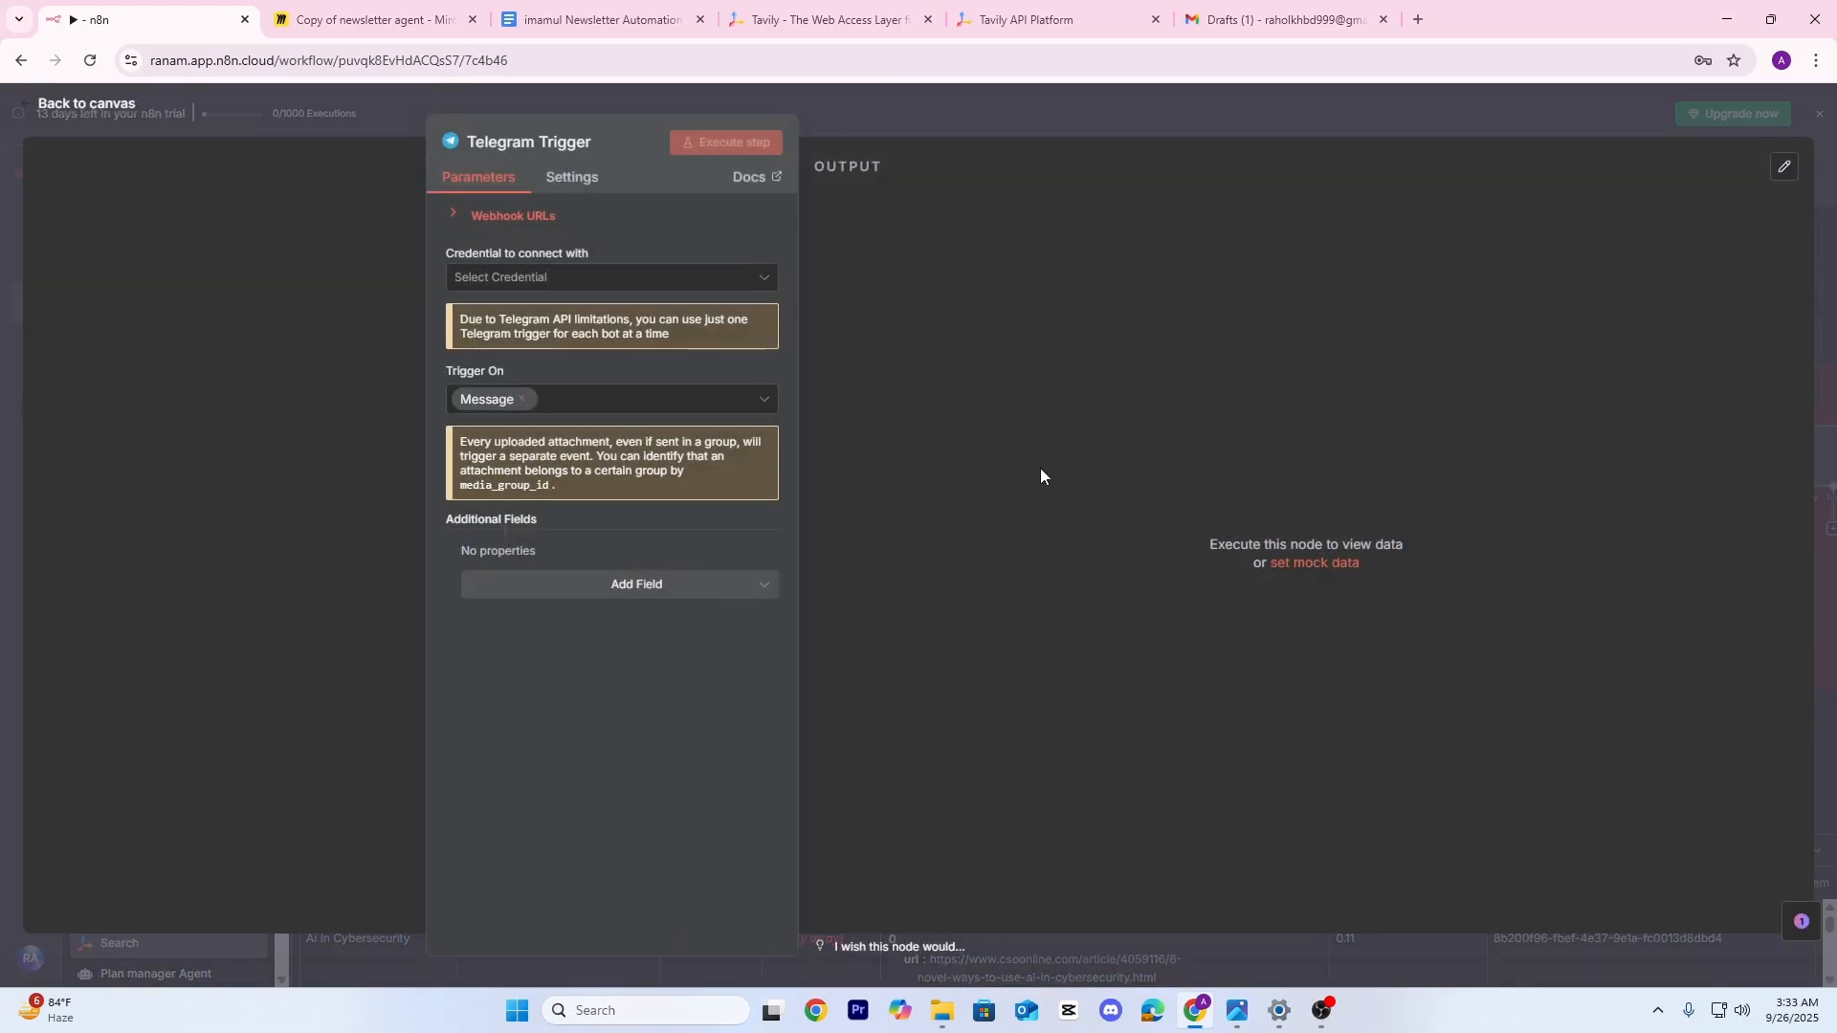
pyautogui.press('Escape')
pyautogui.moveTo(562, 484); pyautogui.dragTo(764, 433)
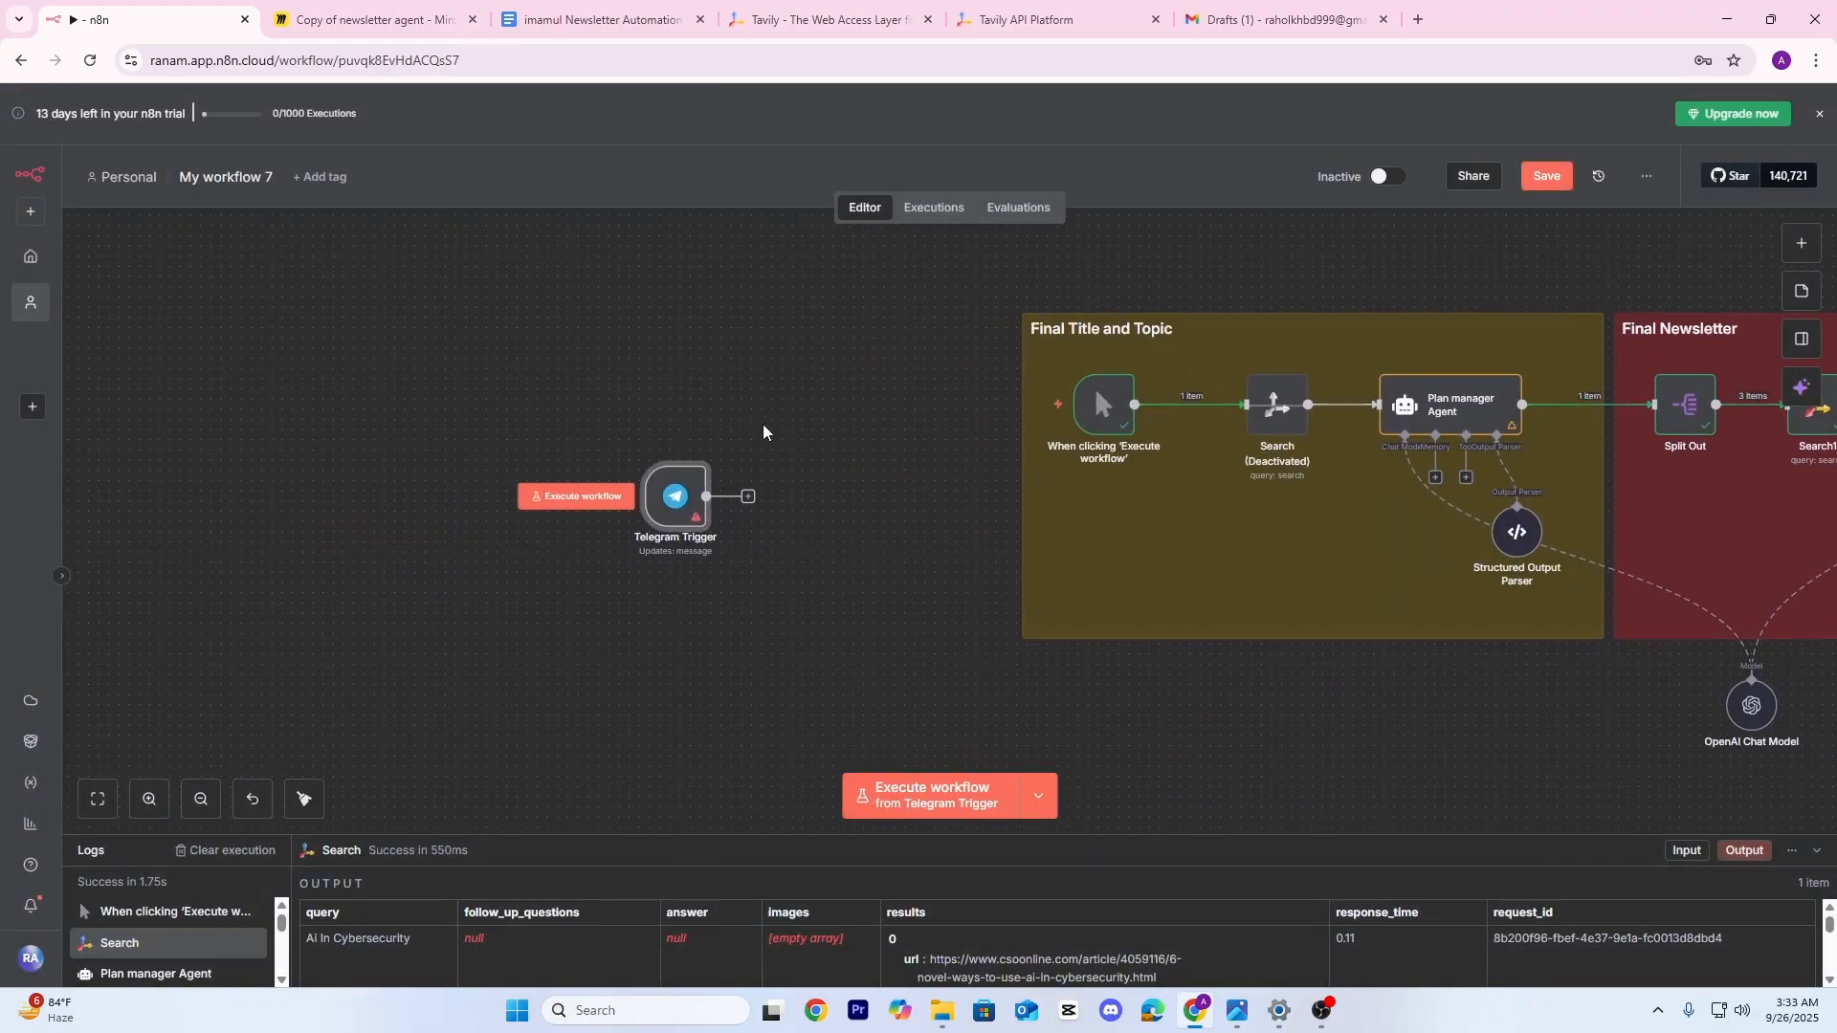
pyautogui.scroll(3, 773, 499)
pyautogui.moveTo(792, 582); pyautogui.dragTo(886, 615)
pyautogui.moveTo(704, 510); pyautogui.dragTo(457, 464)
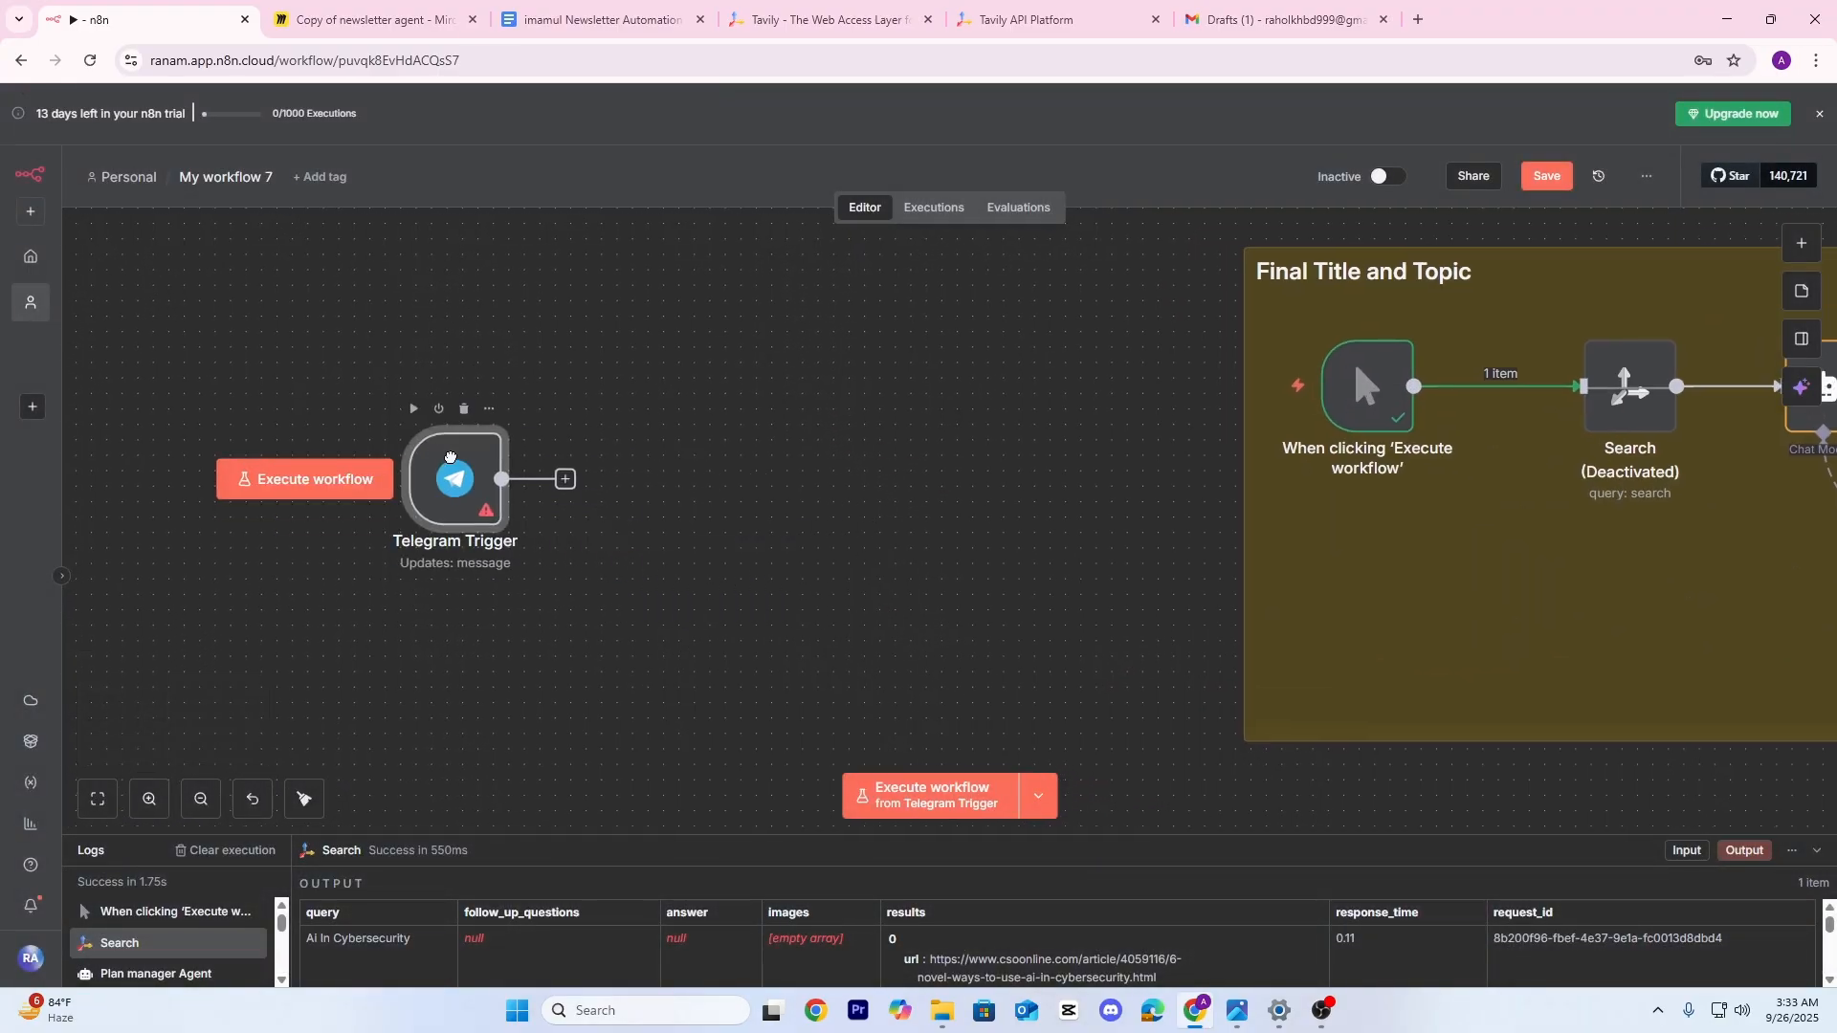
# Start a new Telegram credential and follow its docs to BotFather in Telegram Desktop
pyautogui.doubleClick(481, 464)
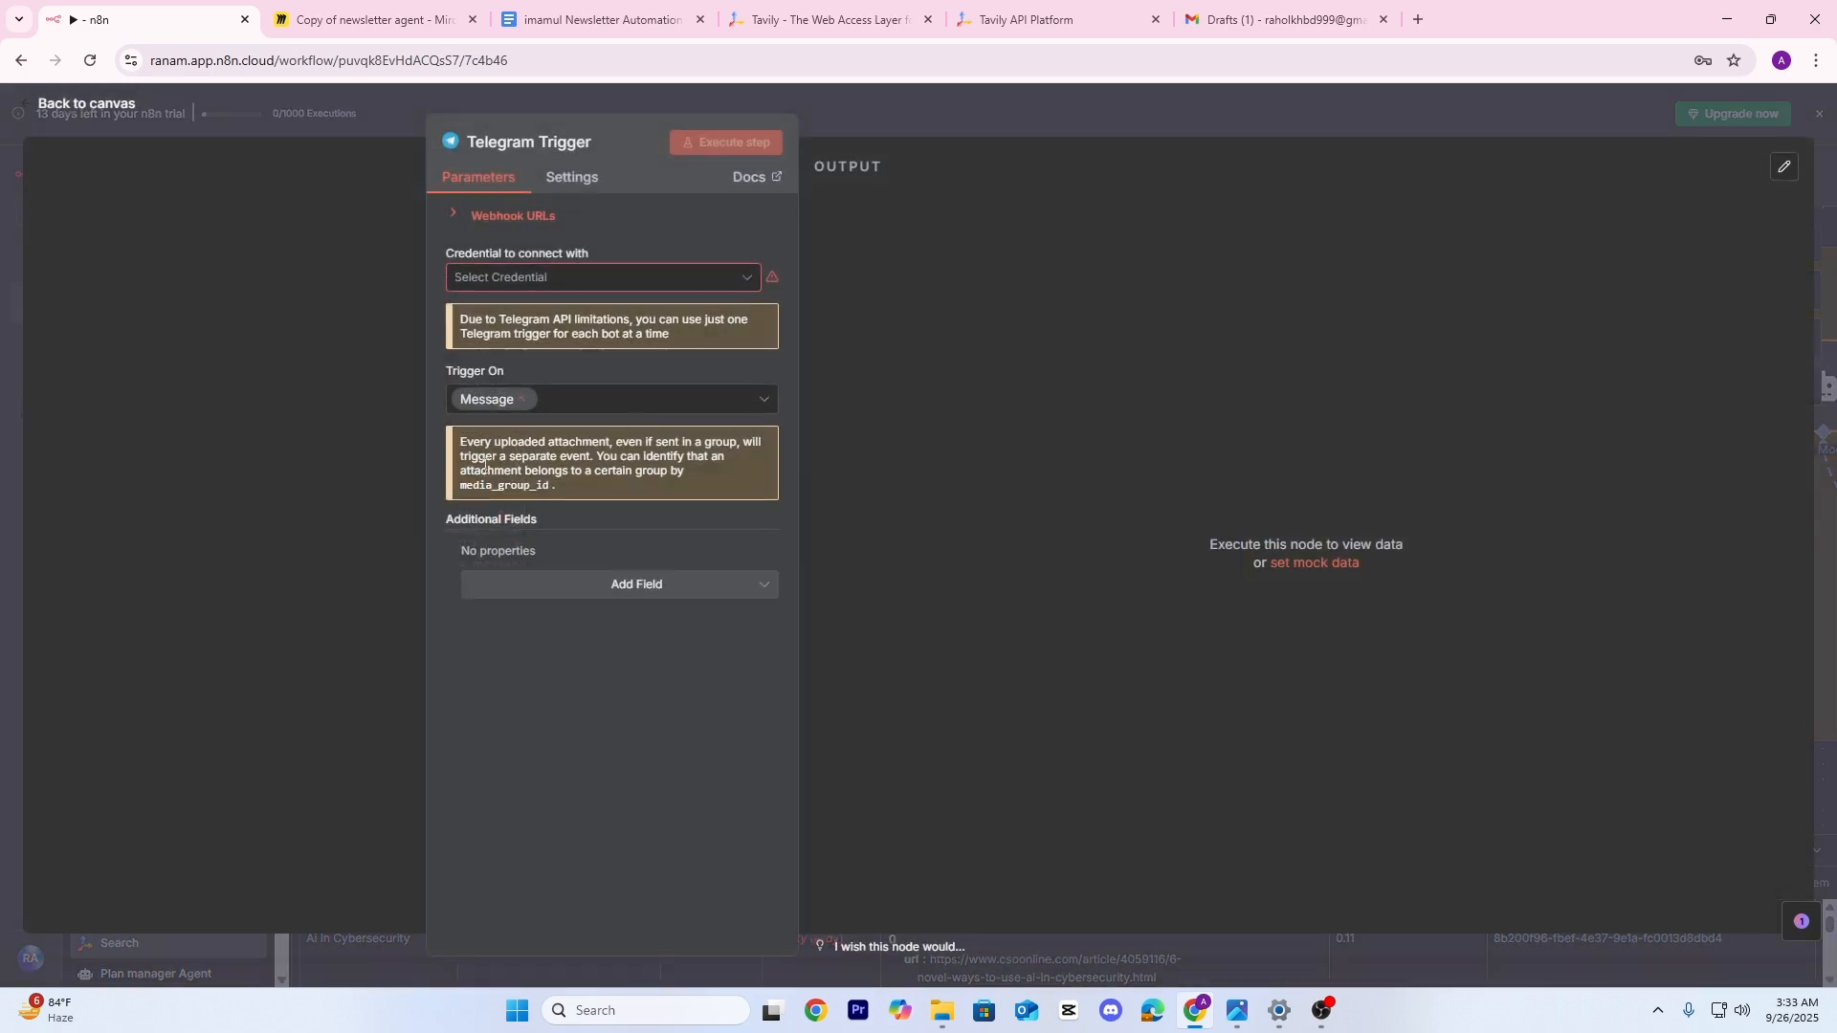
pyautogui.click(601, 280)
pyautogui.click(533, 325)
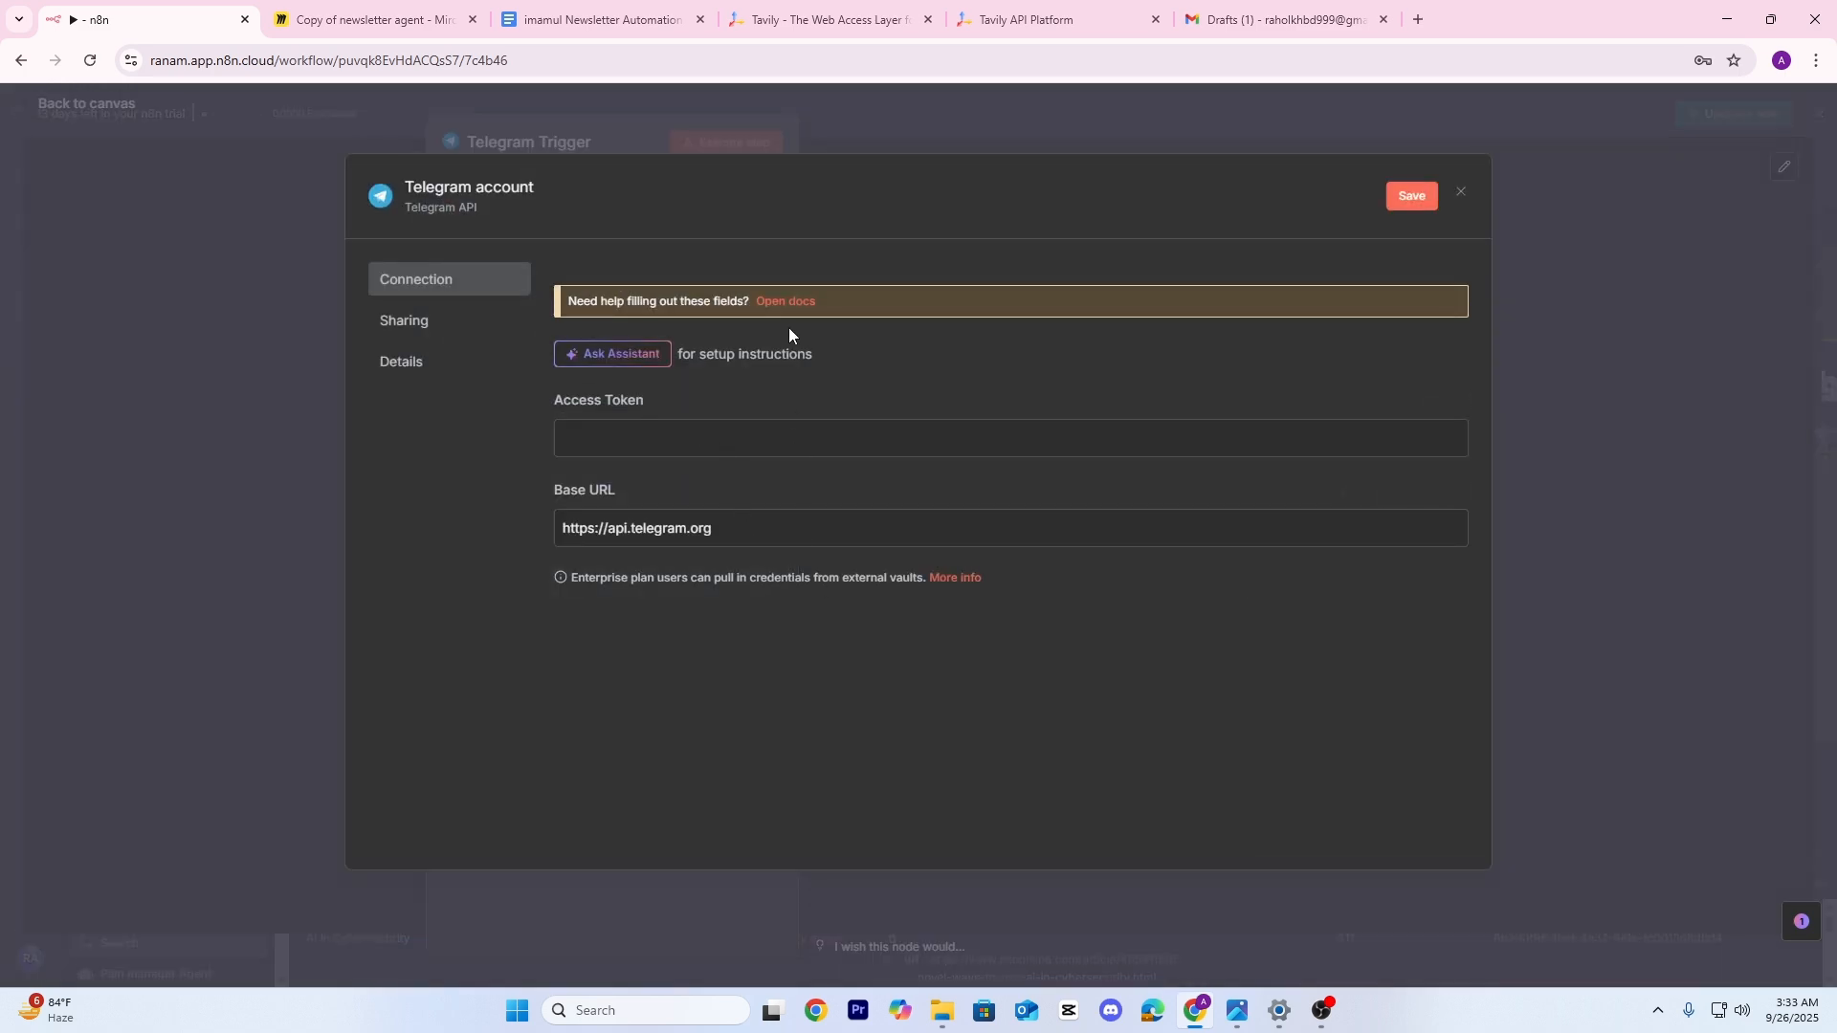
pyautogui.click(788, 302)
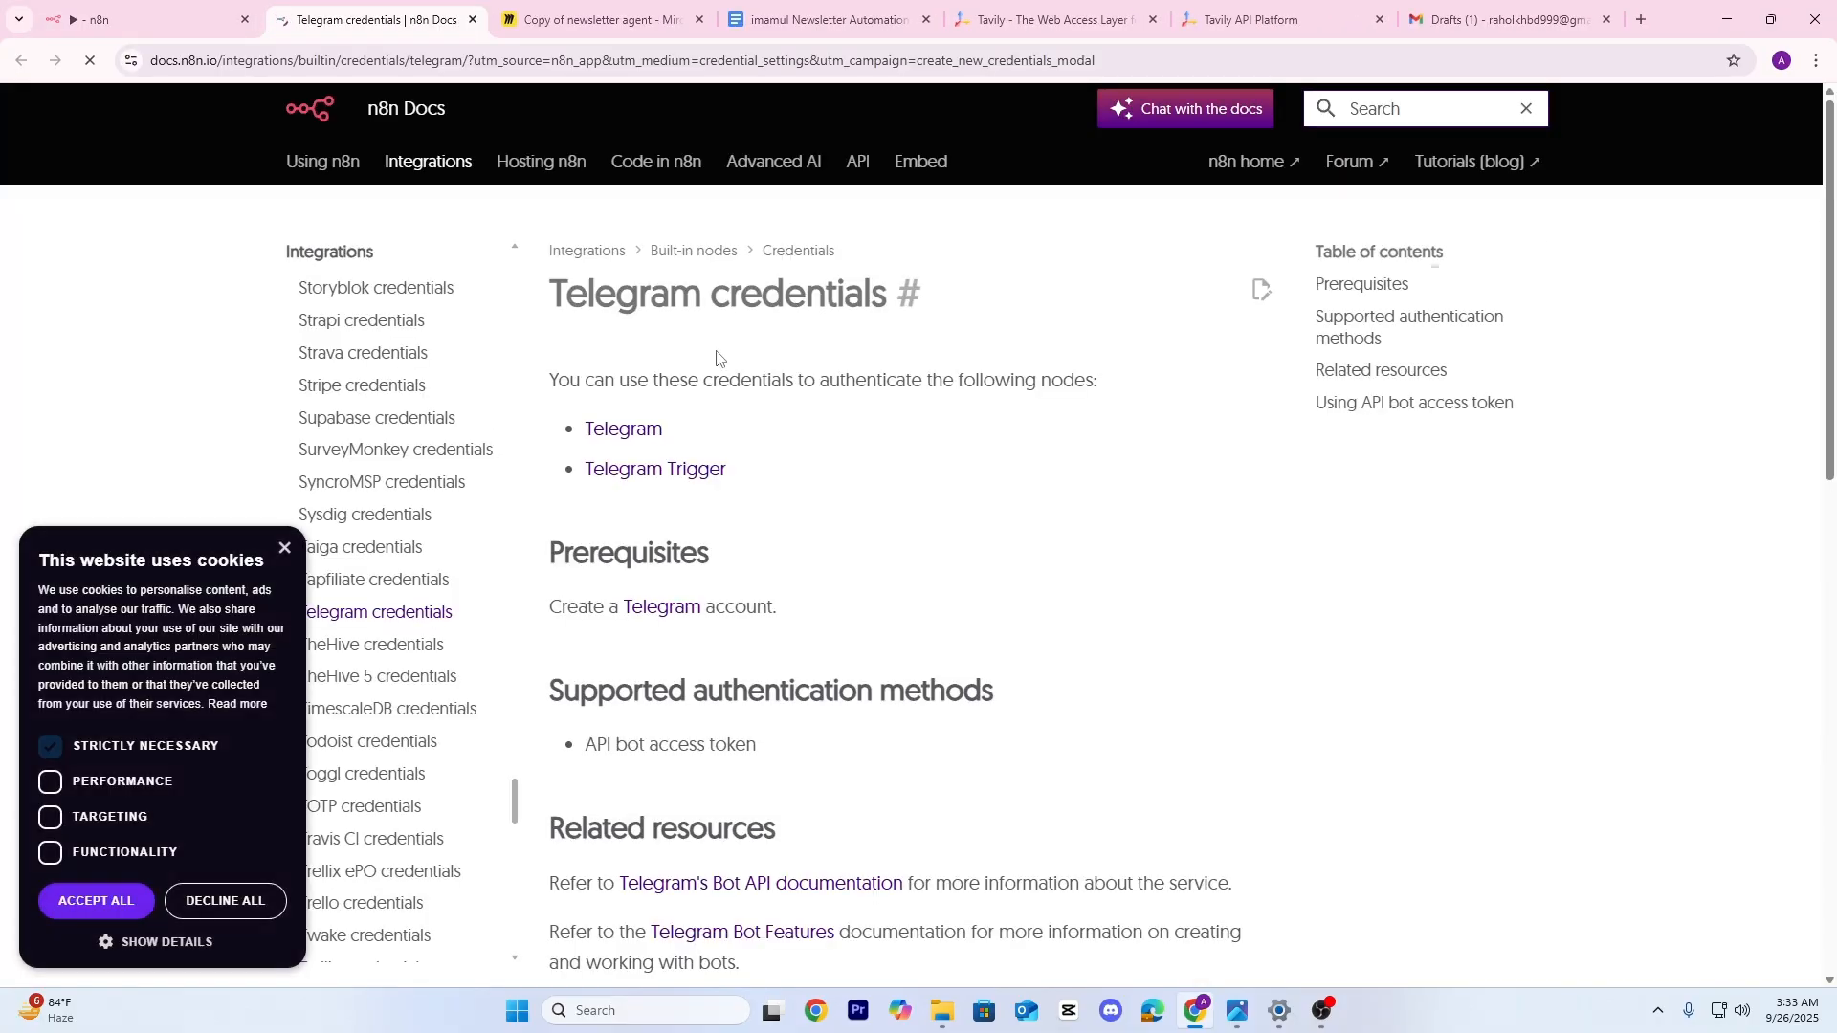
pyautogui.scroll(-5, 785, 481)
pyautogui.scroll(-1, 790, 484)
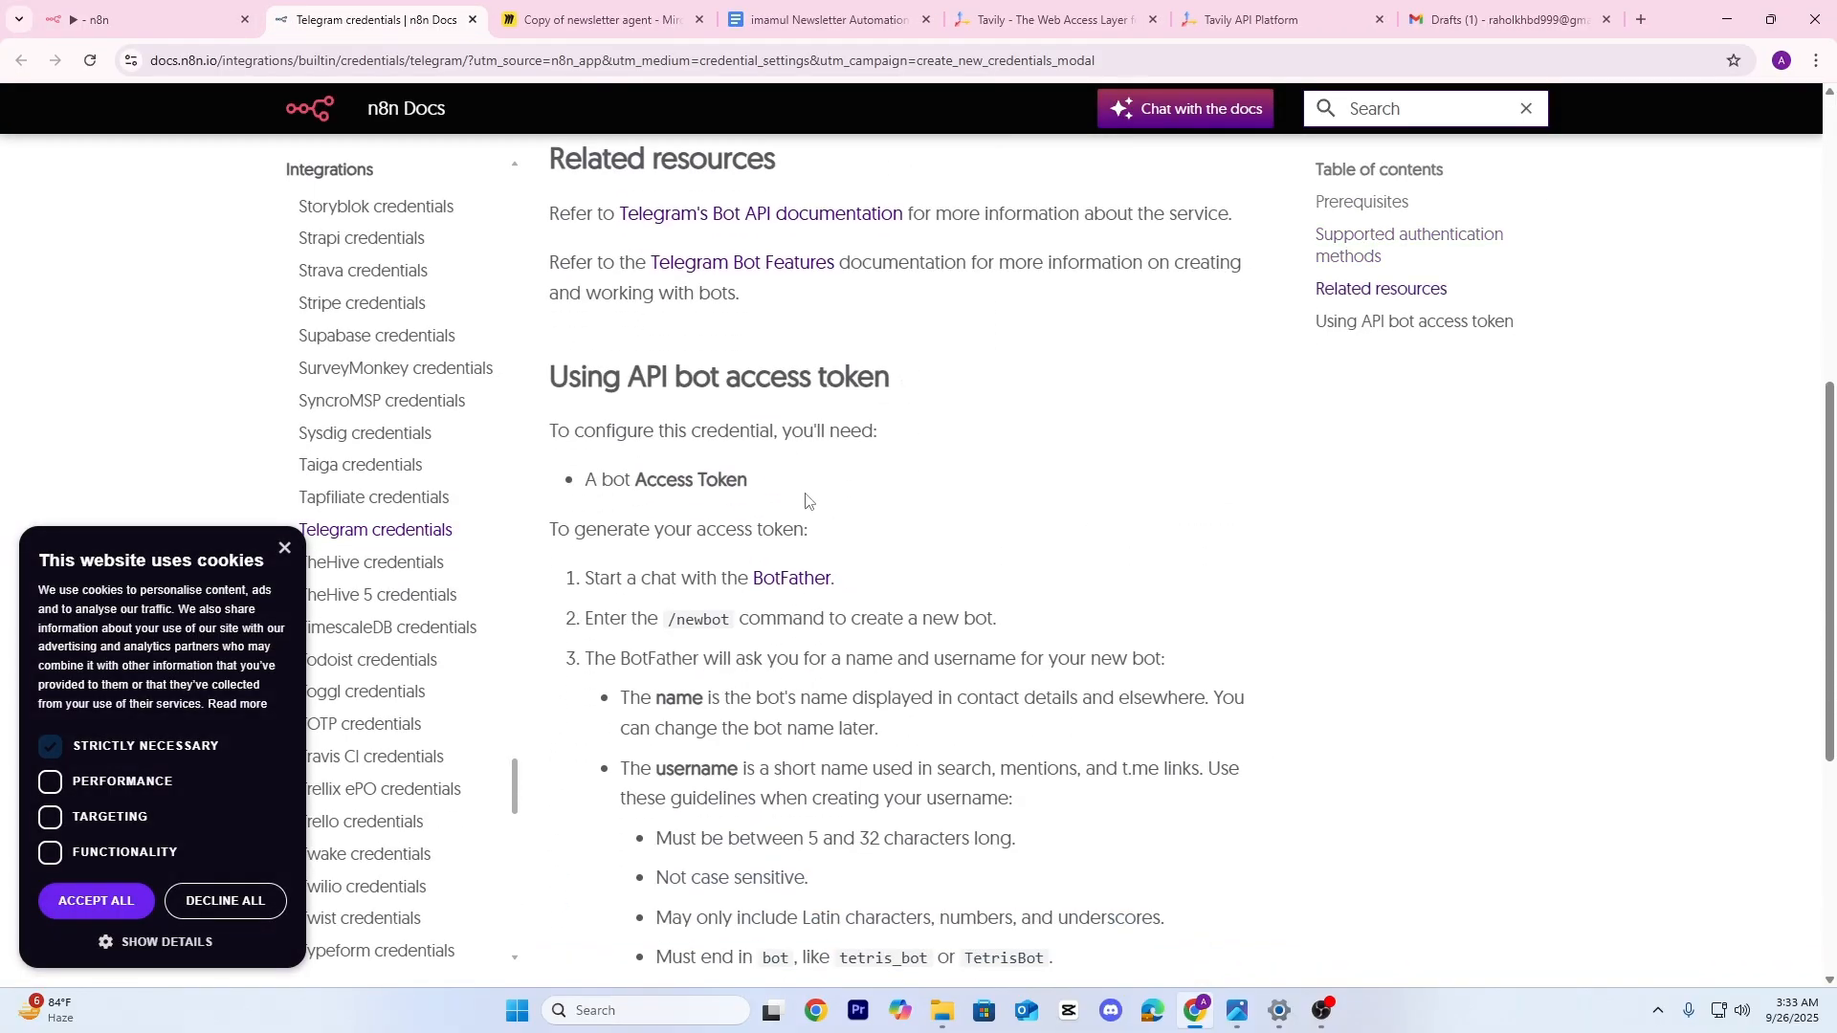
pyautogui.click(791, 579)
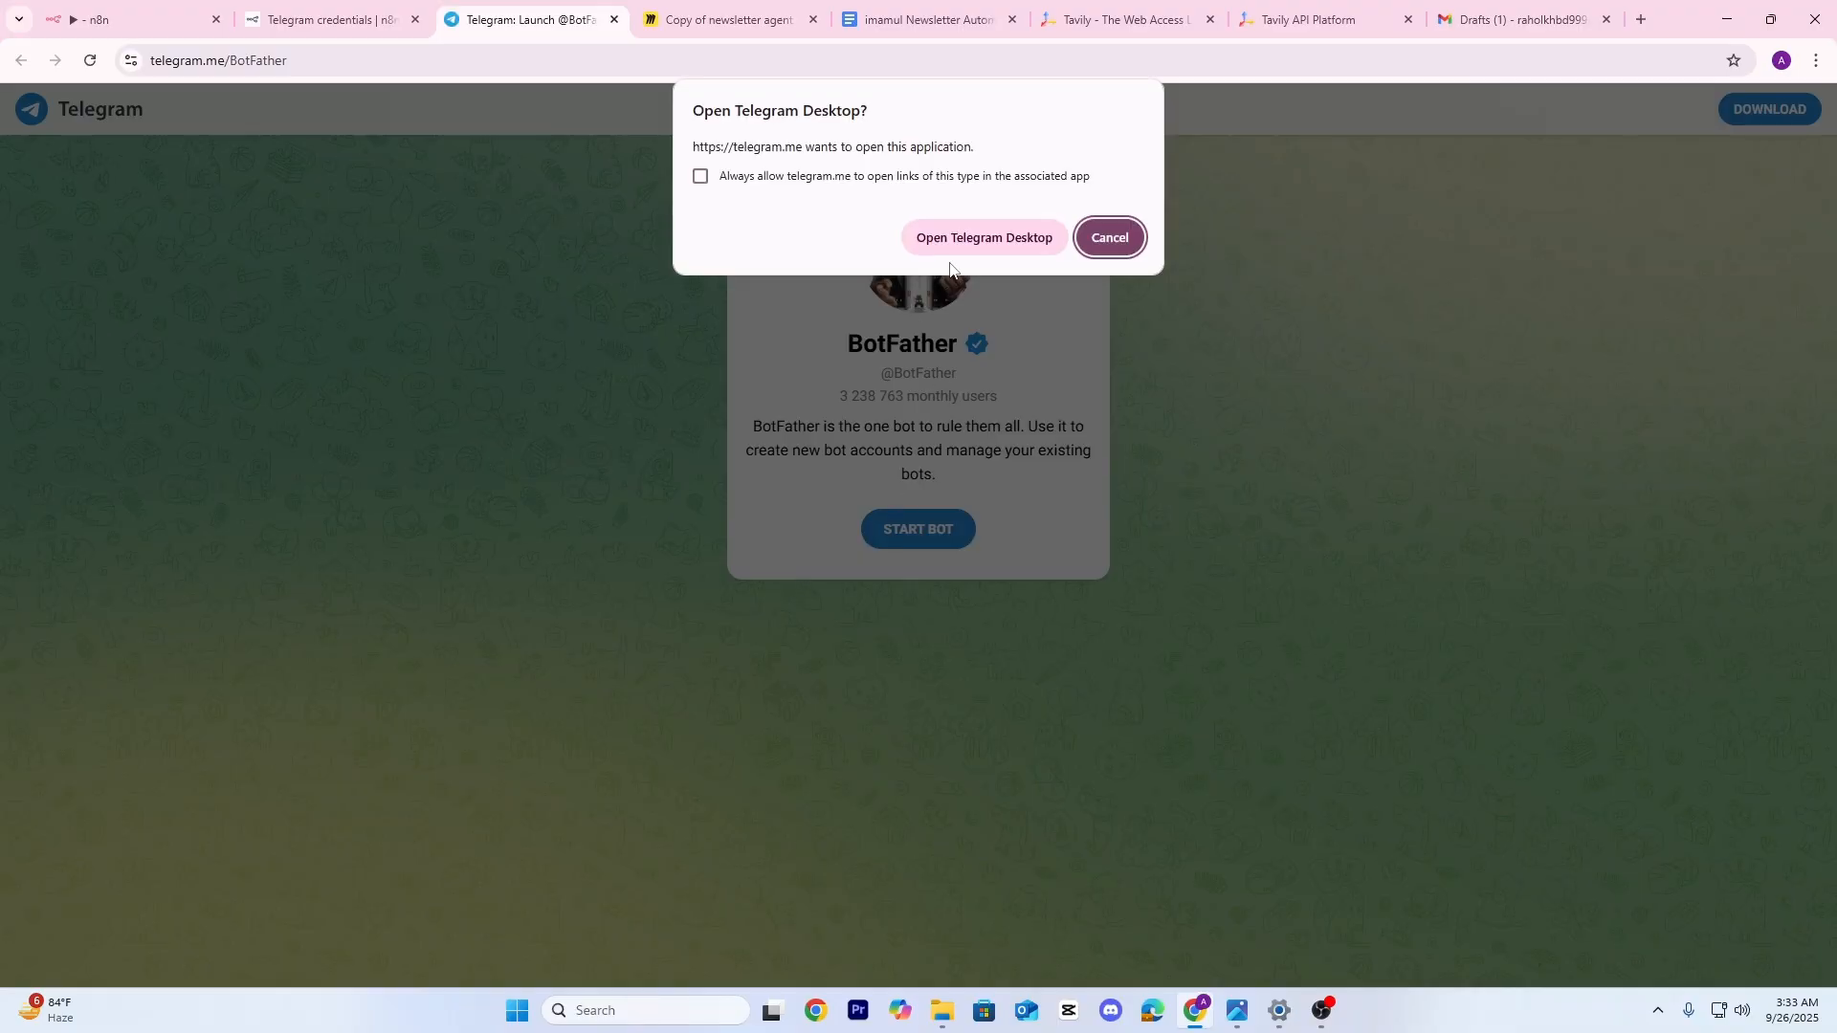
pyautogui.click(976, 244)
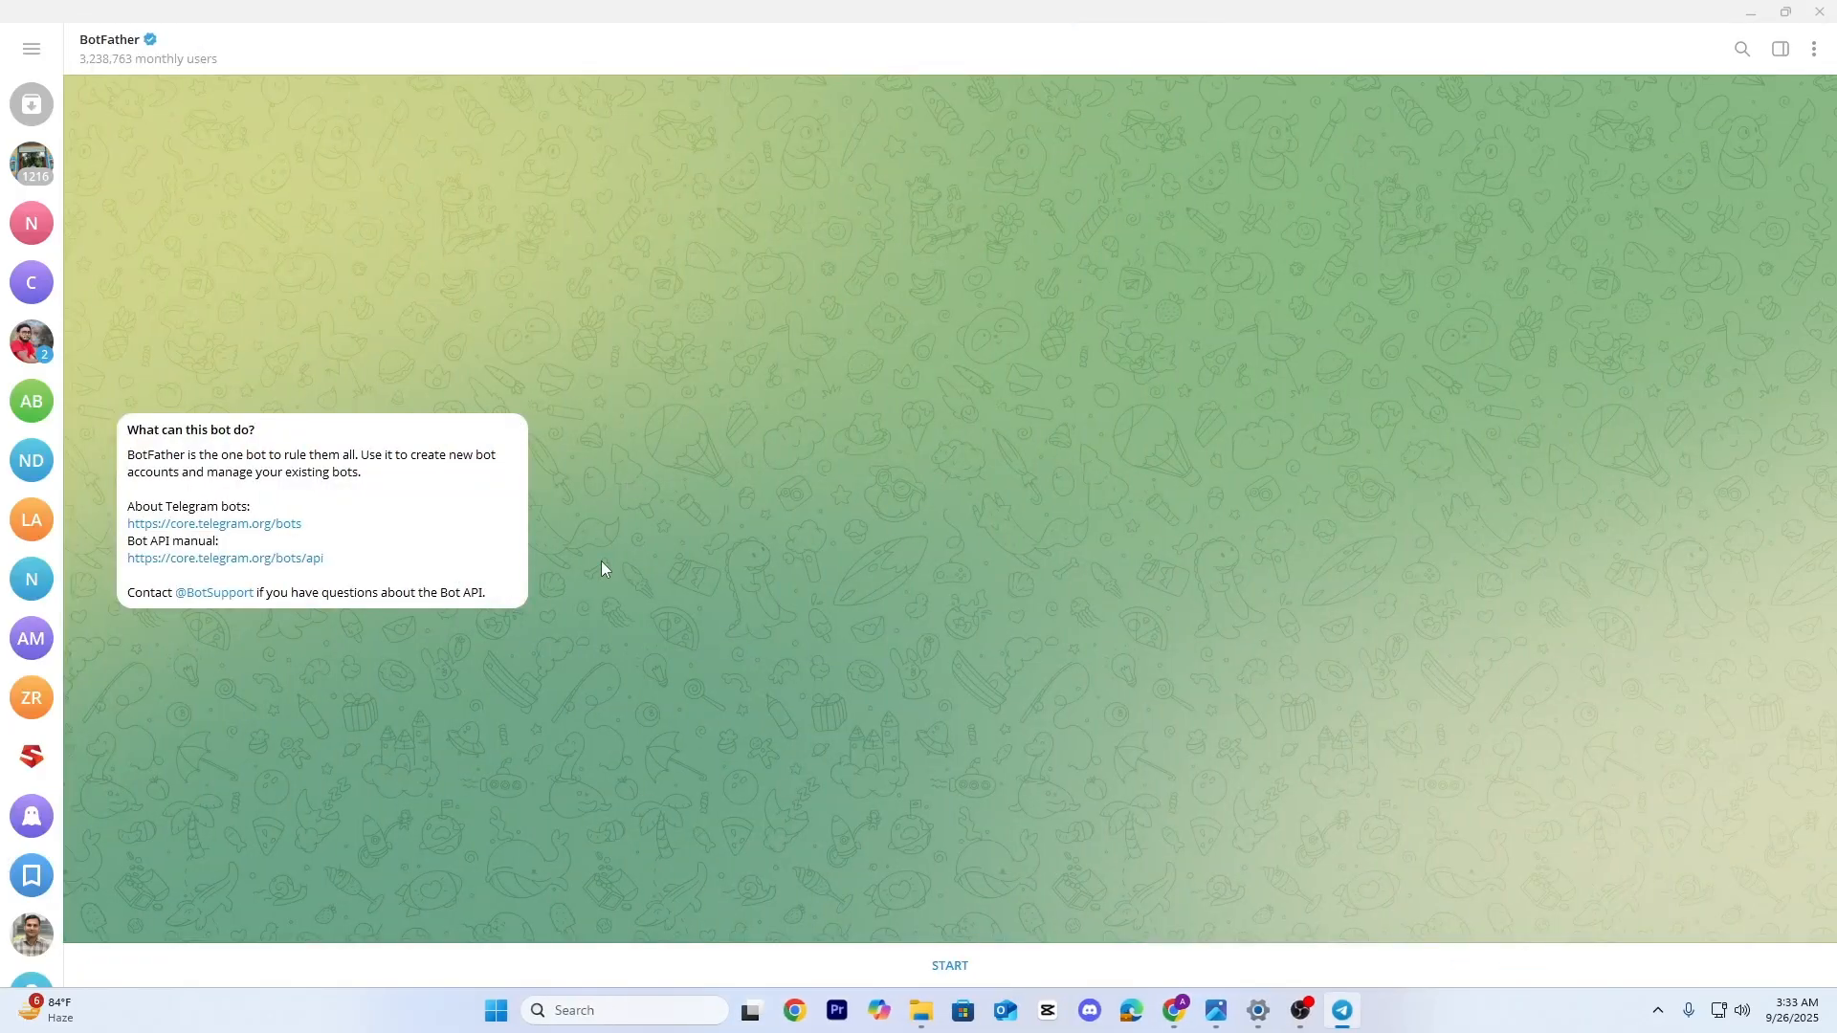
# Start BotFather, issue /newbot, and send the new bot's name
pyautogui.click(914, 966)
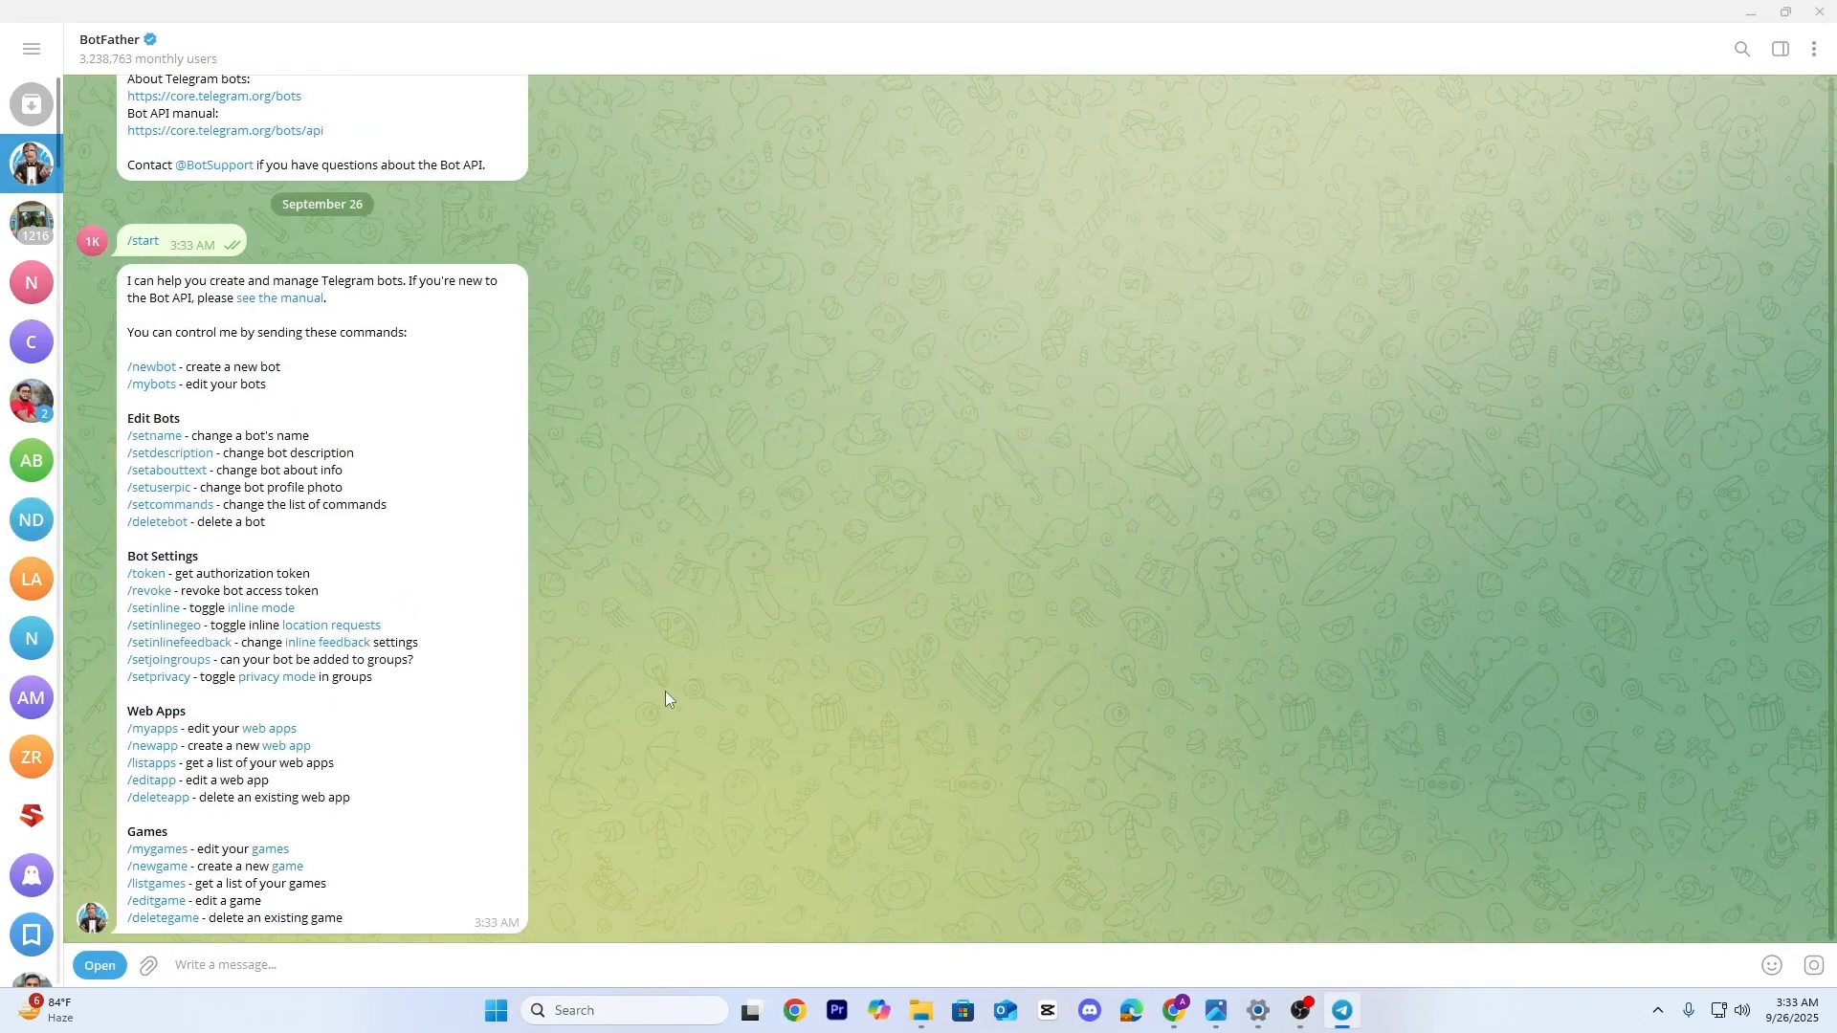
pyautogui.doubleClick(152, 367)
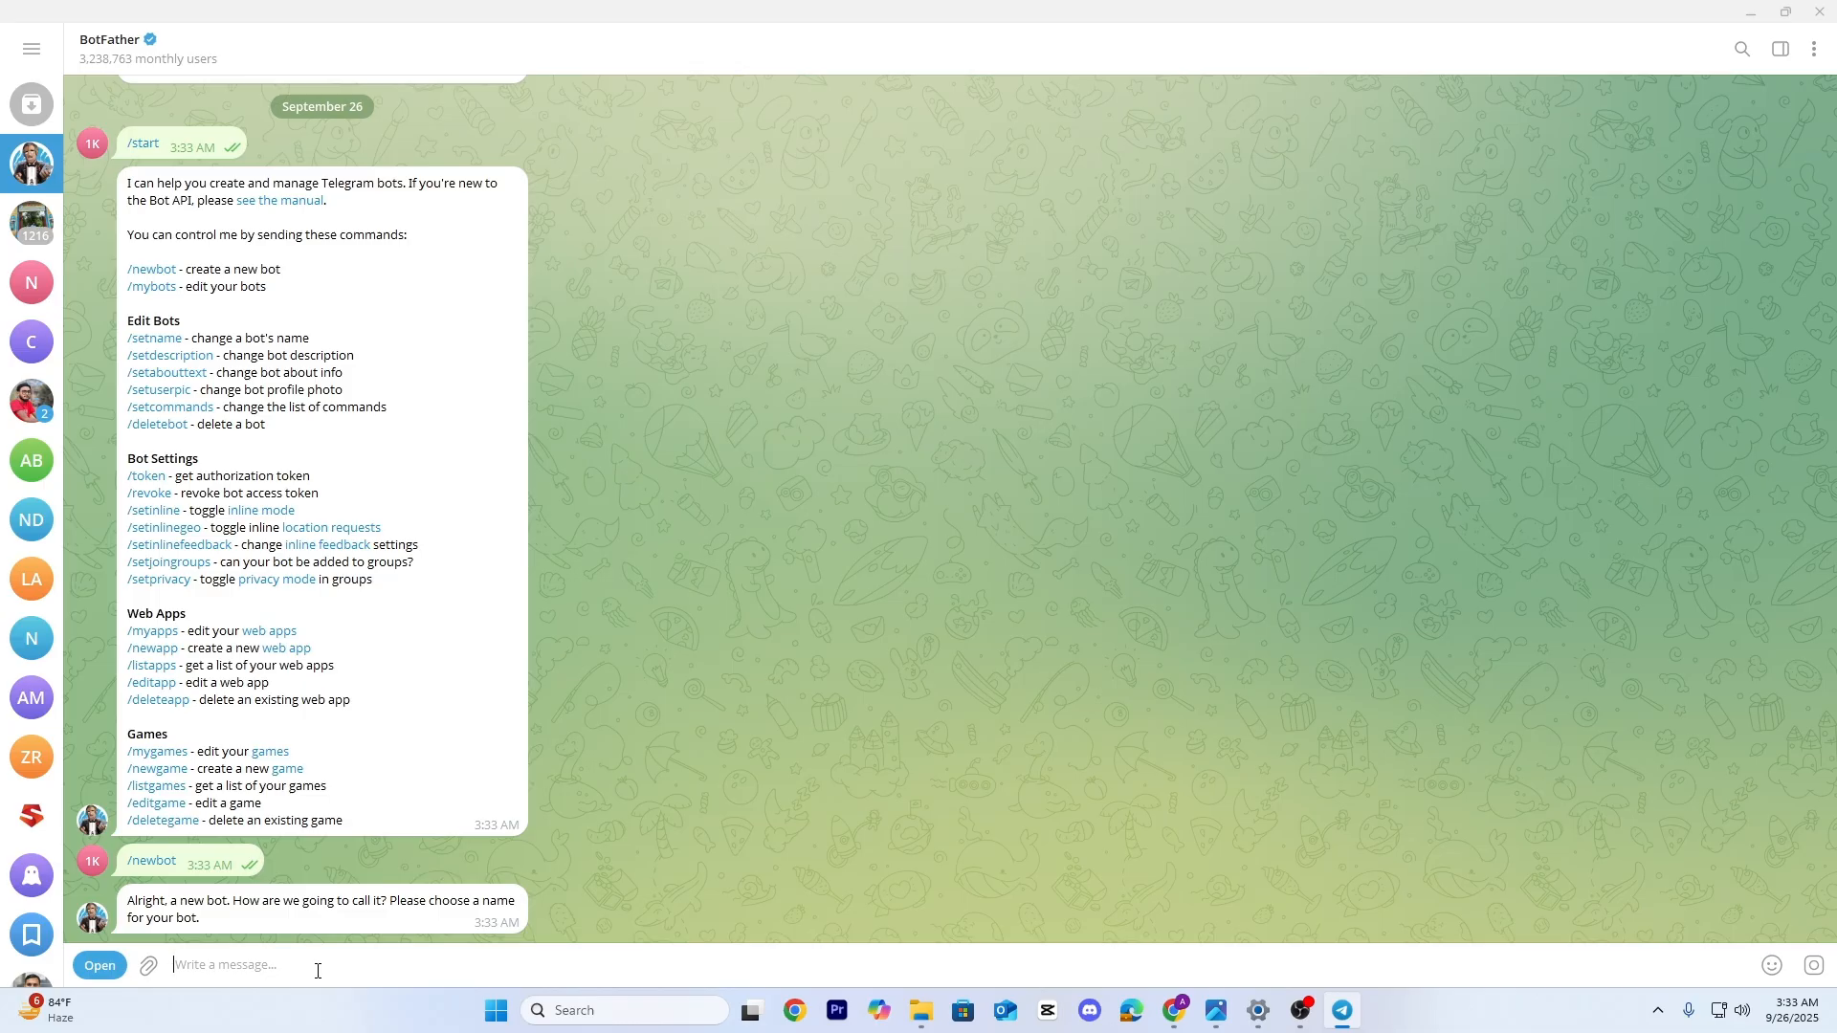
pyautogui.write('ra')
pyautogui.write('keshbro')
pyautogui.press('Return')
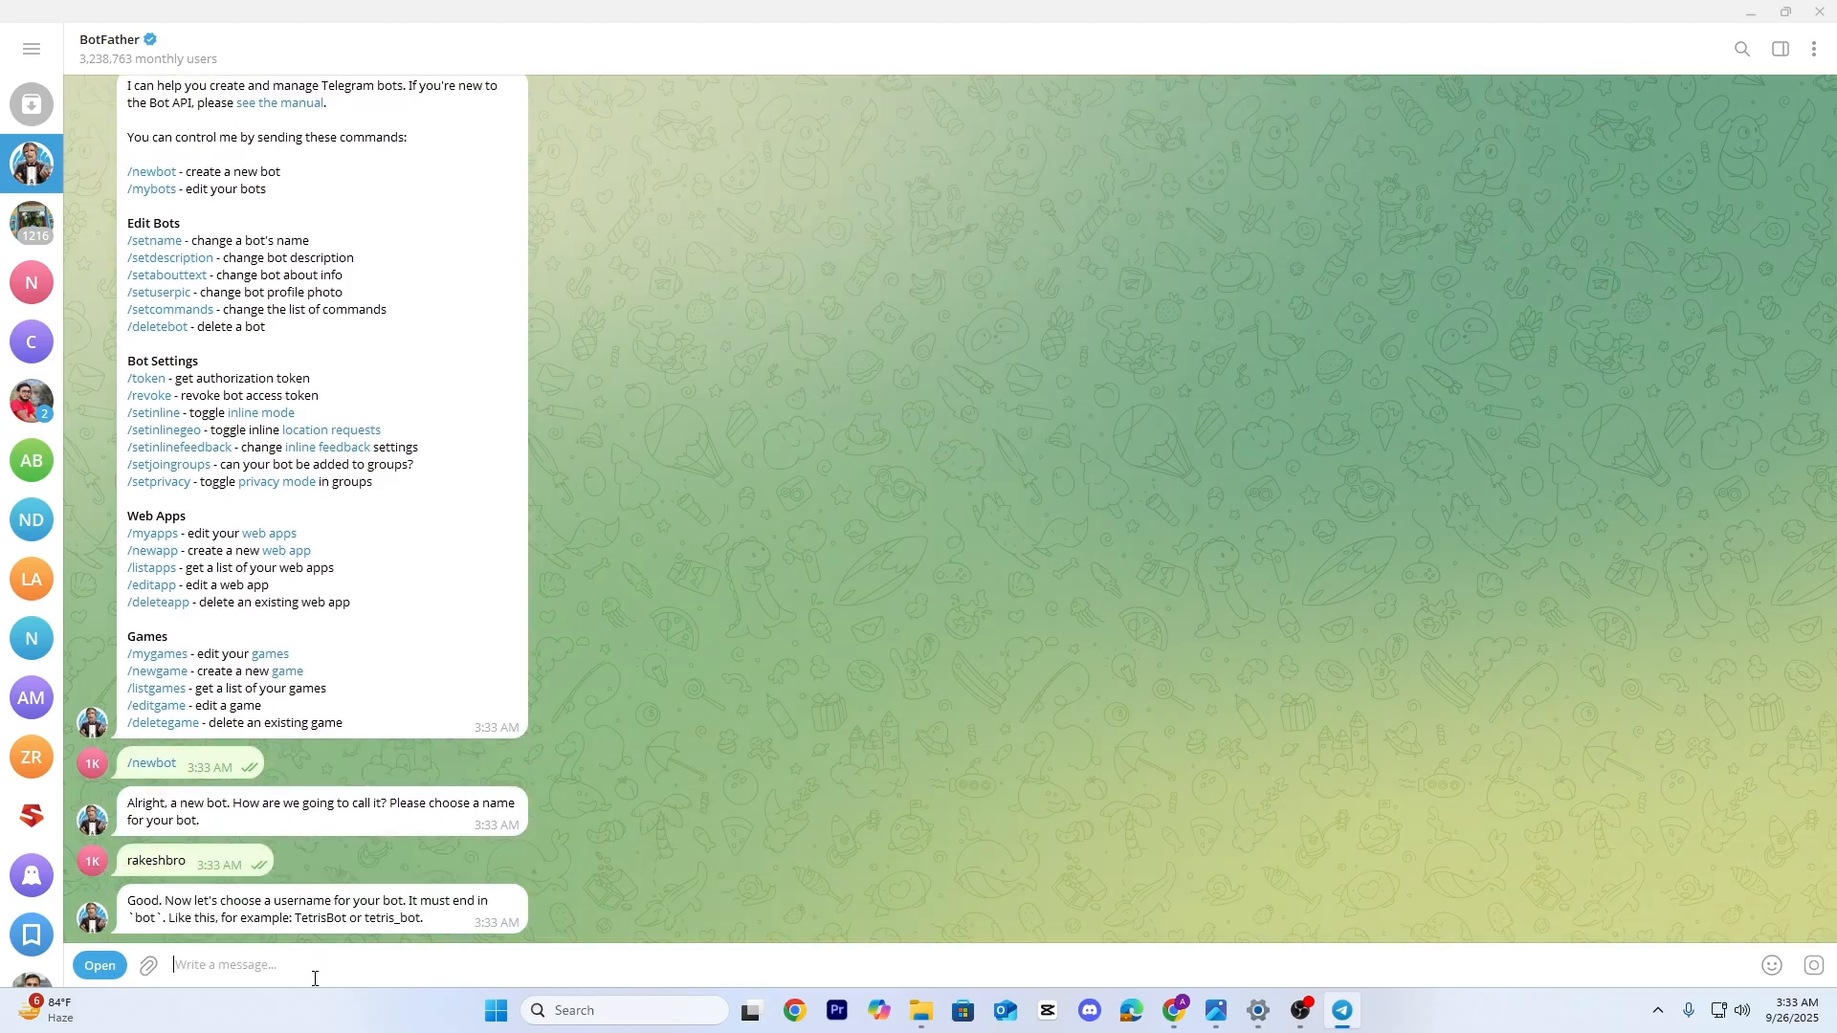
# Send a bot username ending in Bot and copy the generated API token
pyautogui.write('r')
pyautogui.write('akeshbroBot')
pyautogui.press('Return')
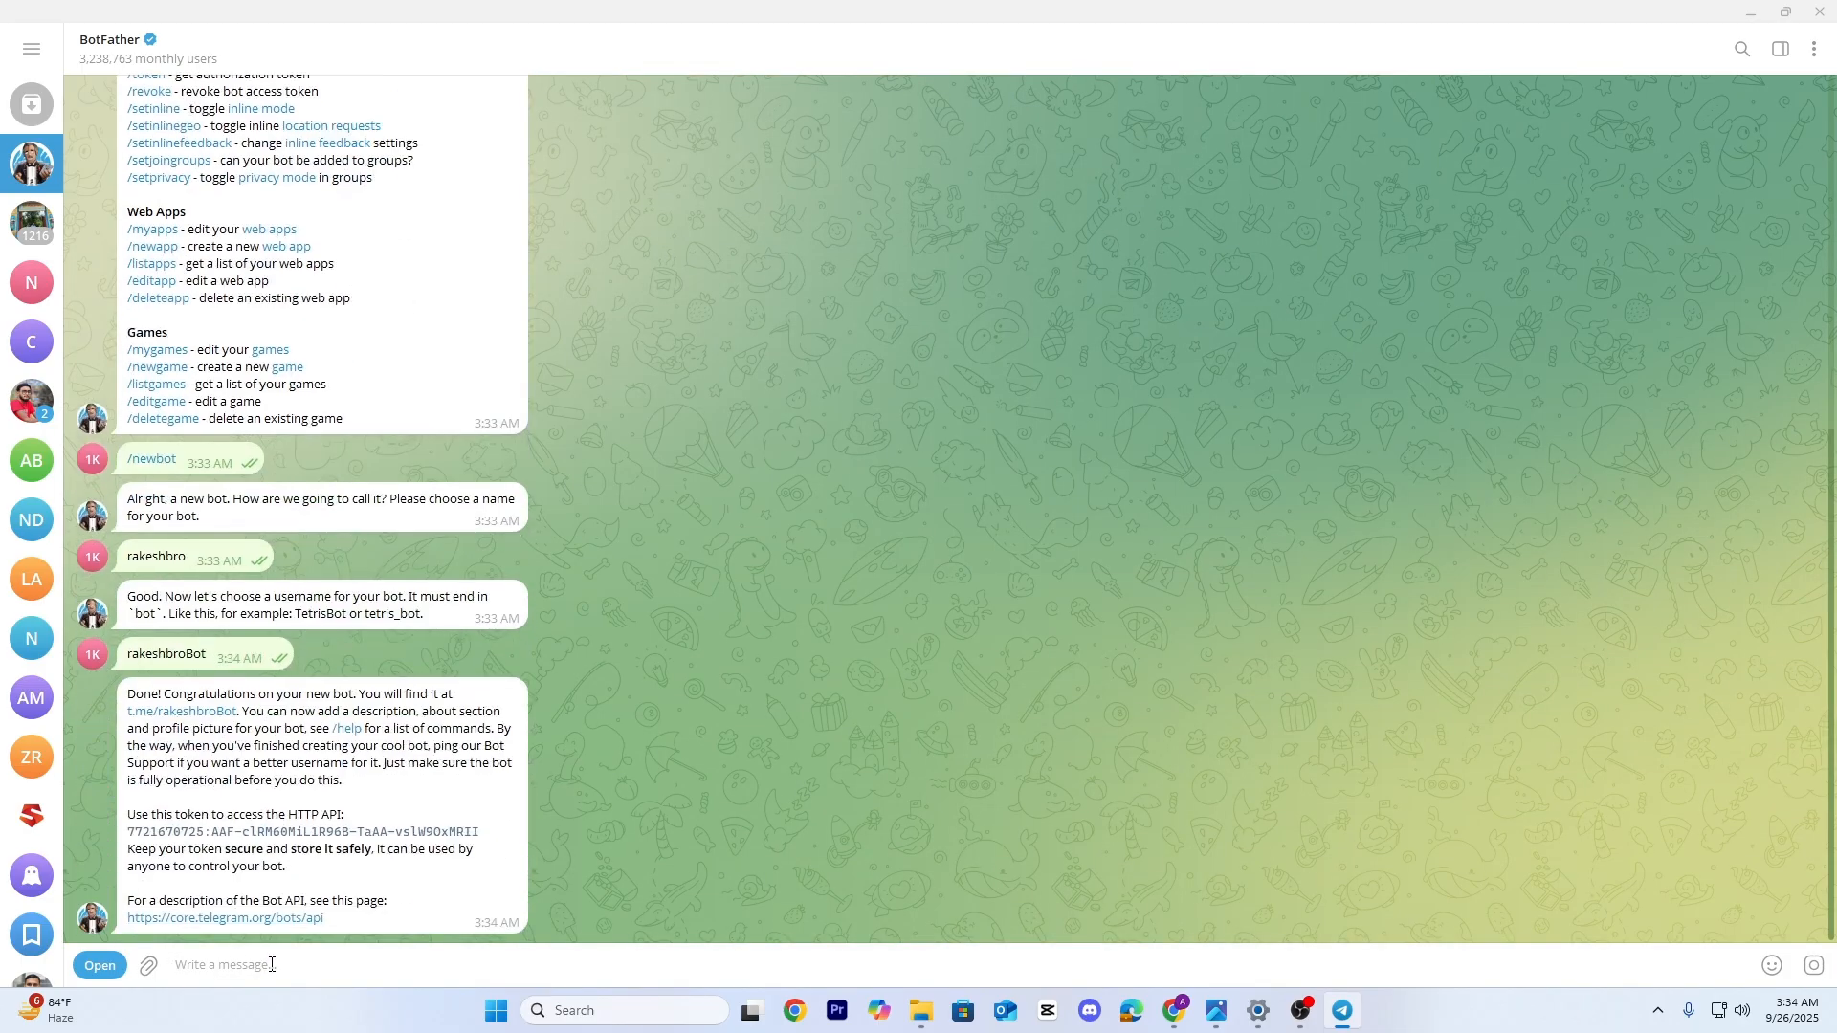
pyautogui.doubleClick(282, 836)
pyautogui.click(283, 833)
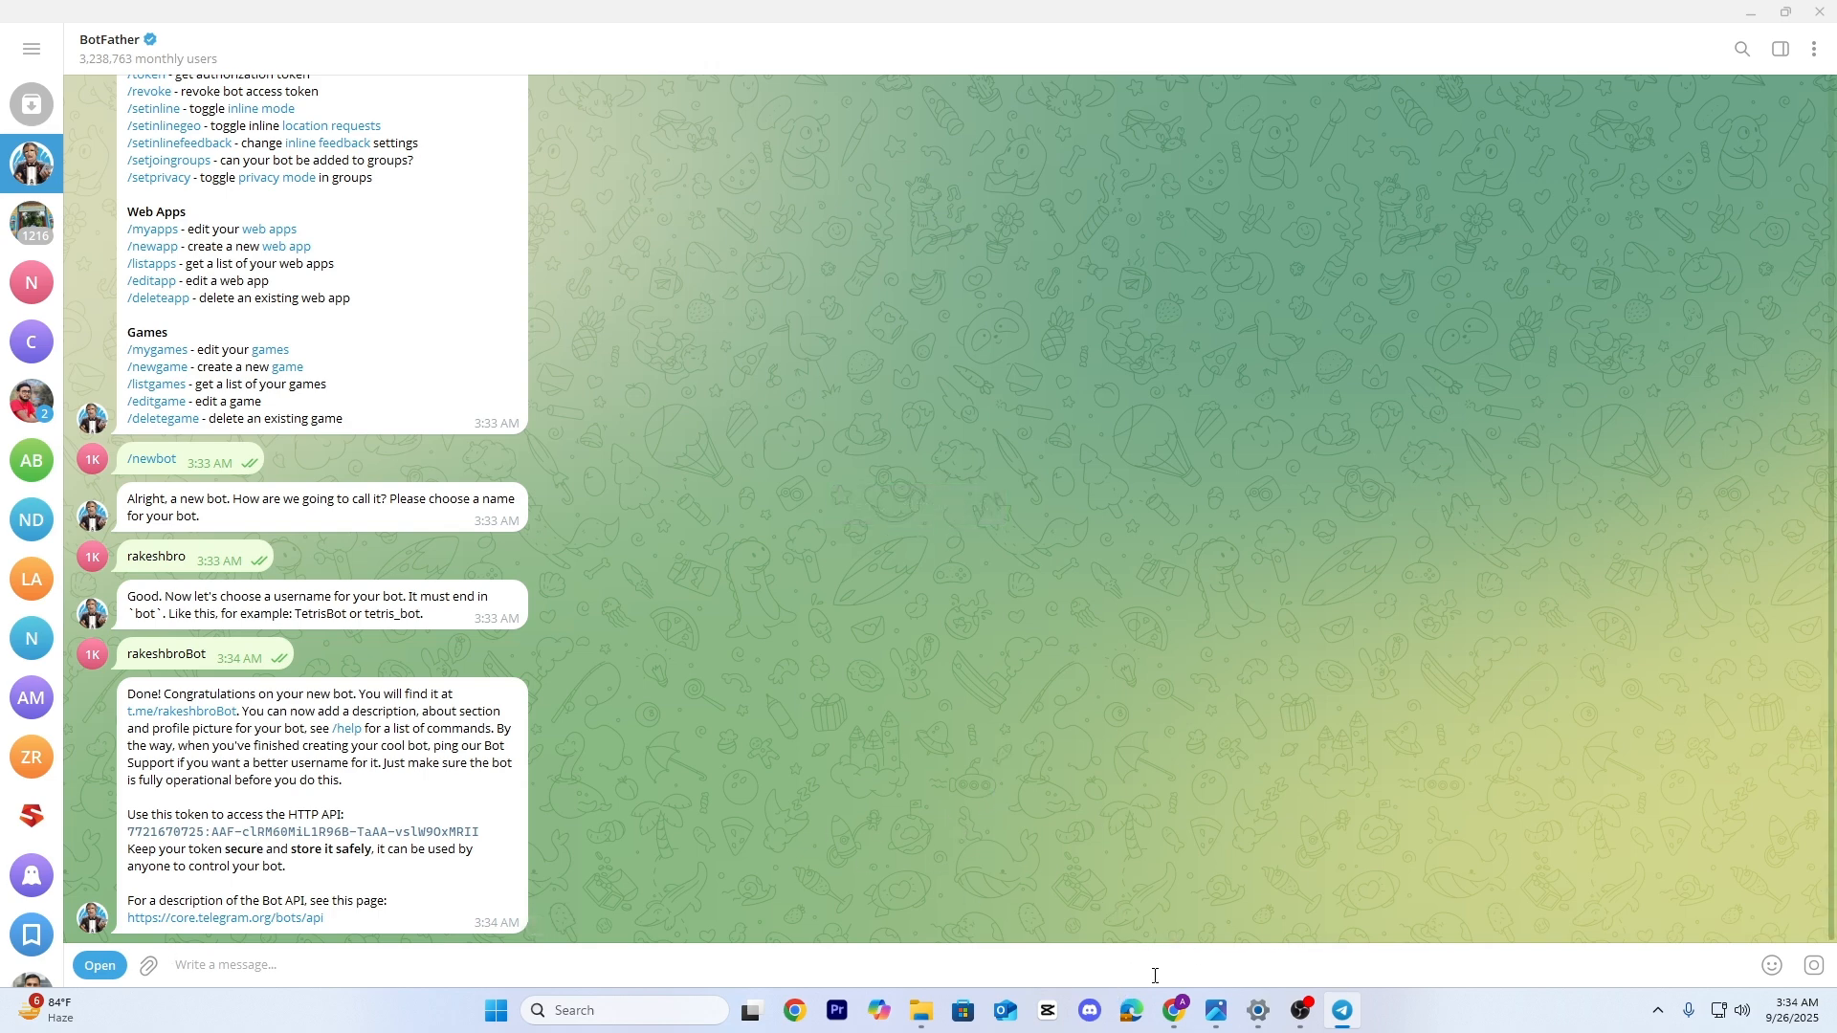
pyautogui.click(1174, 1010)
# Paste the new bot's access token into the Telegram account credential and save it
pyautogui.click(144, 19)
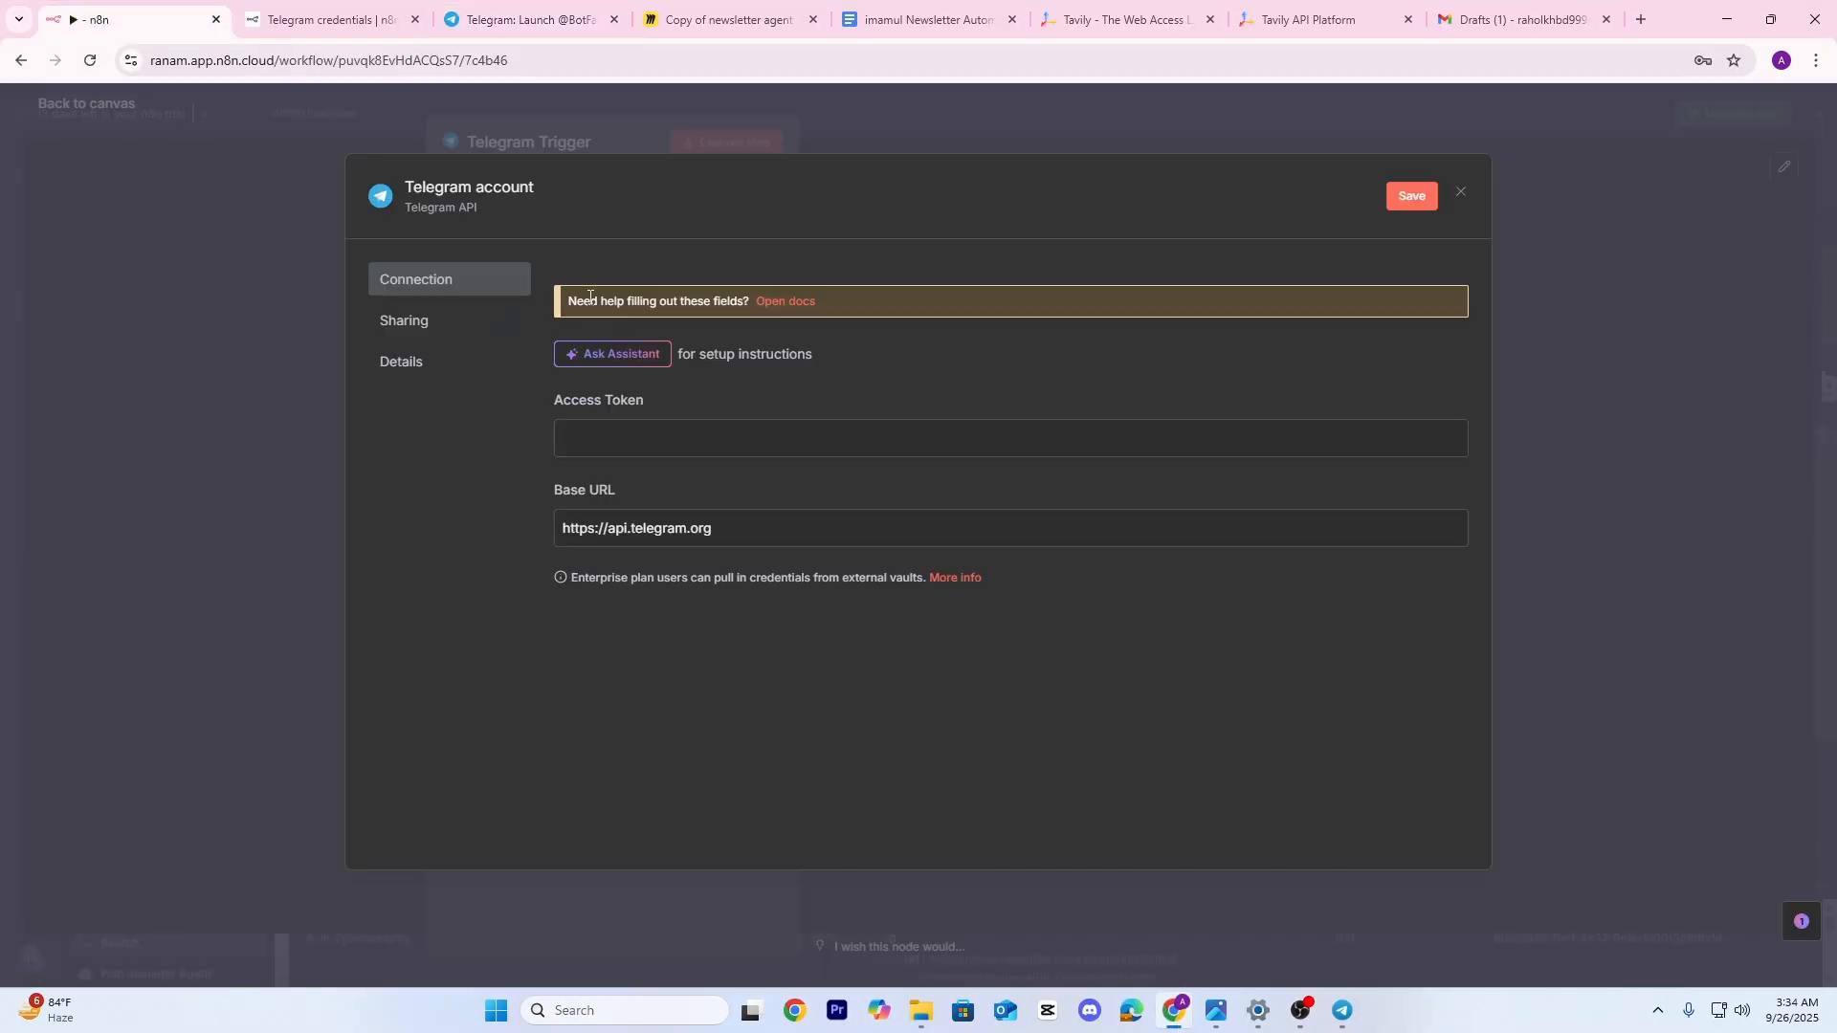
pyautogui.click(609, 447)
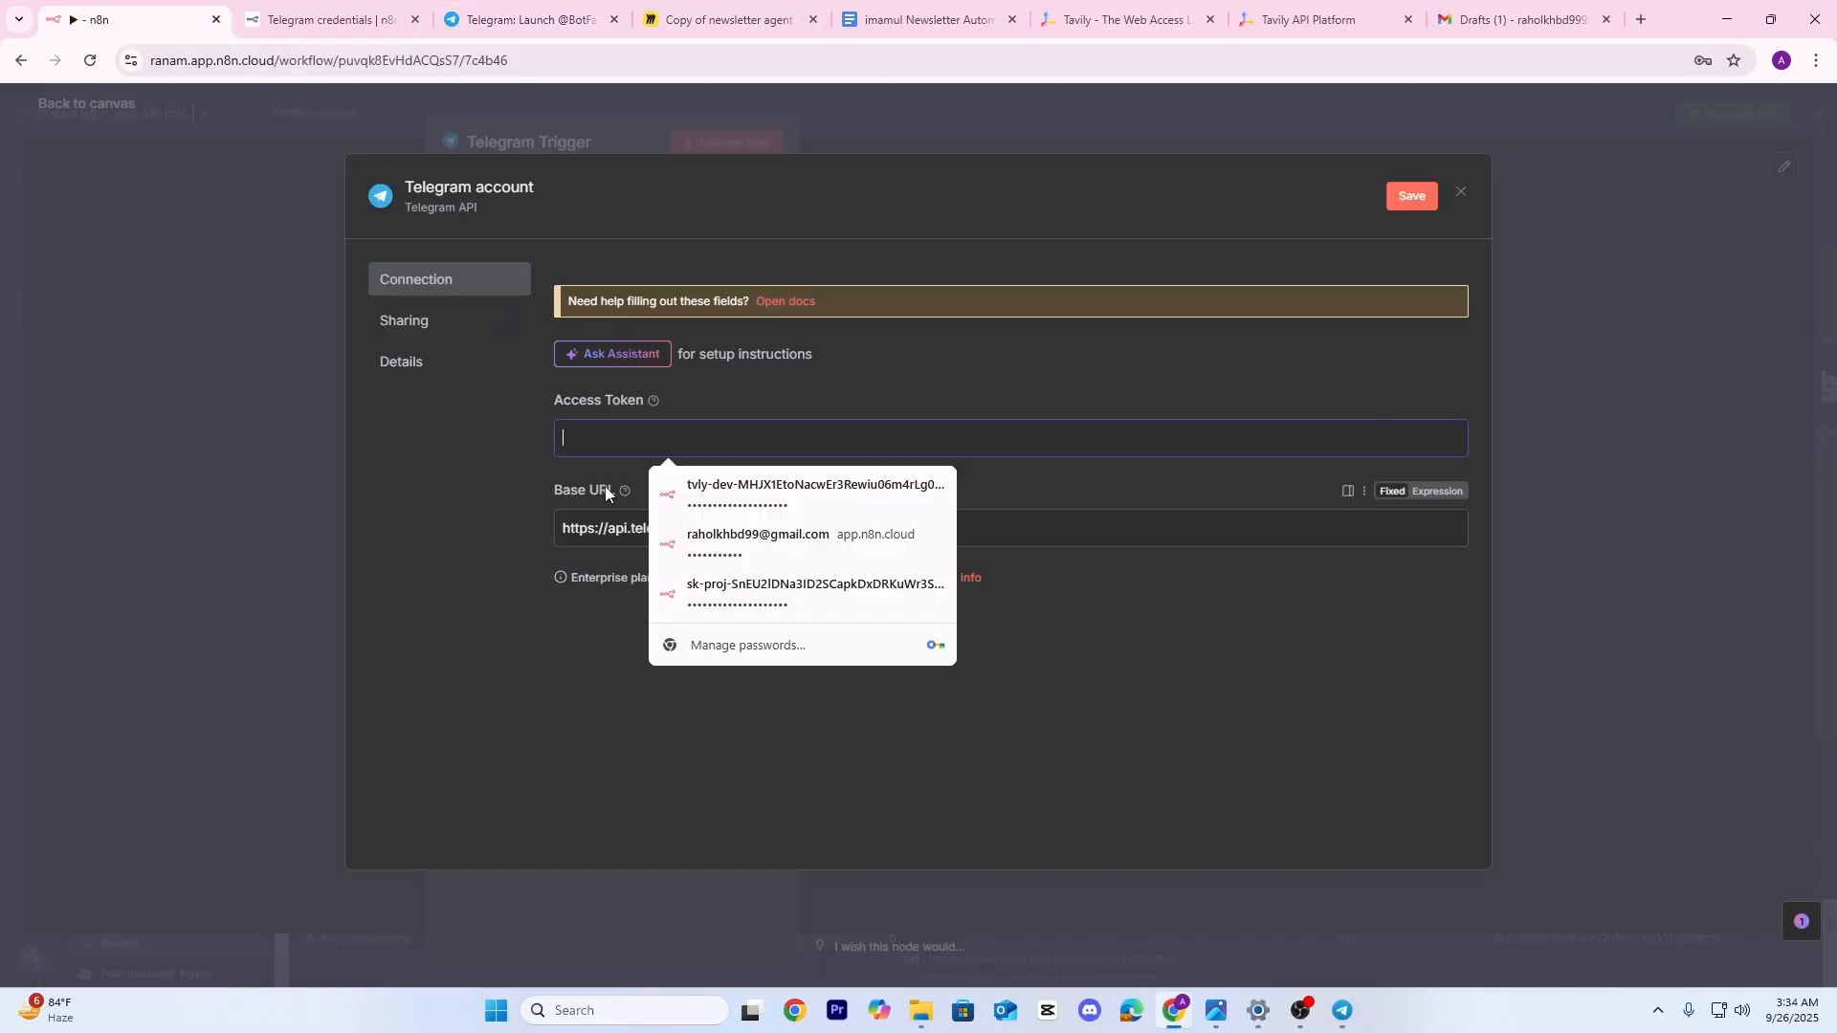
pyautogui.hotkey('ctrl', 'v')
pyautogui.click(1093, 691)
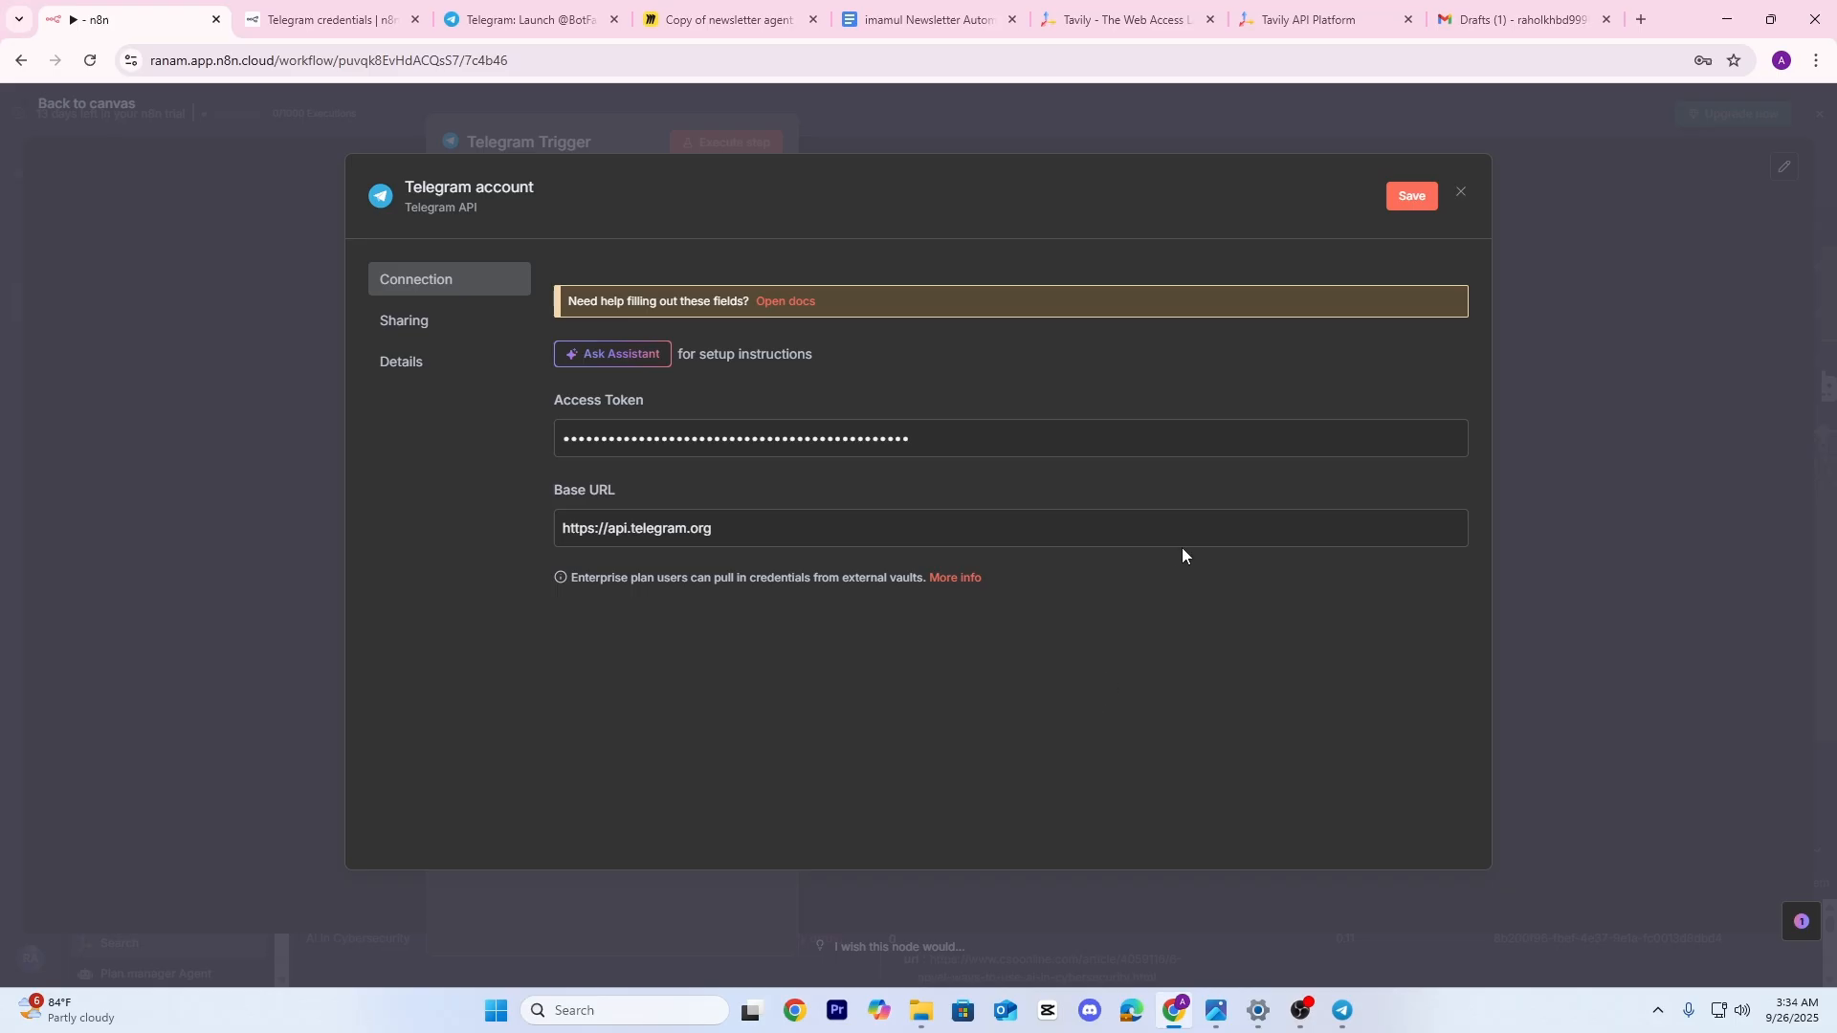
pyautogui.click(1415, 199)
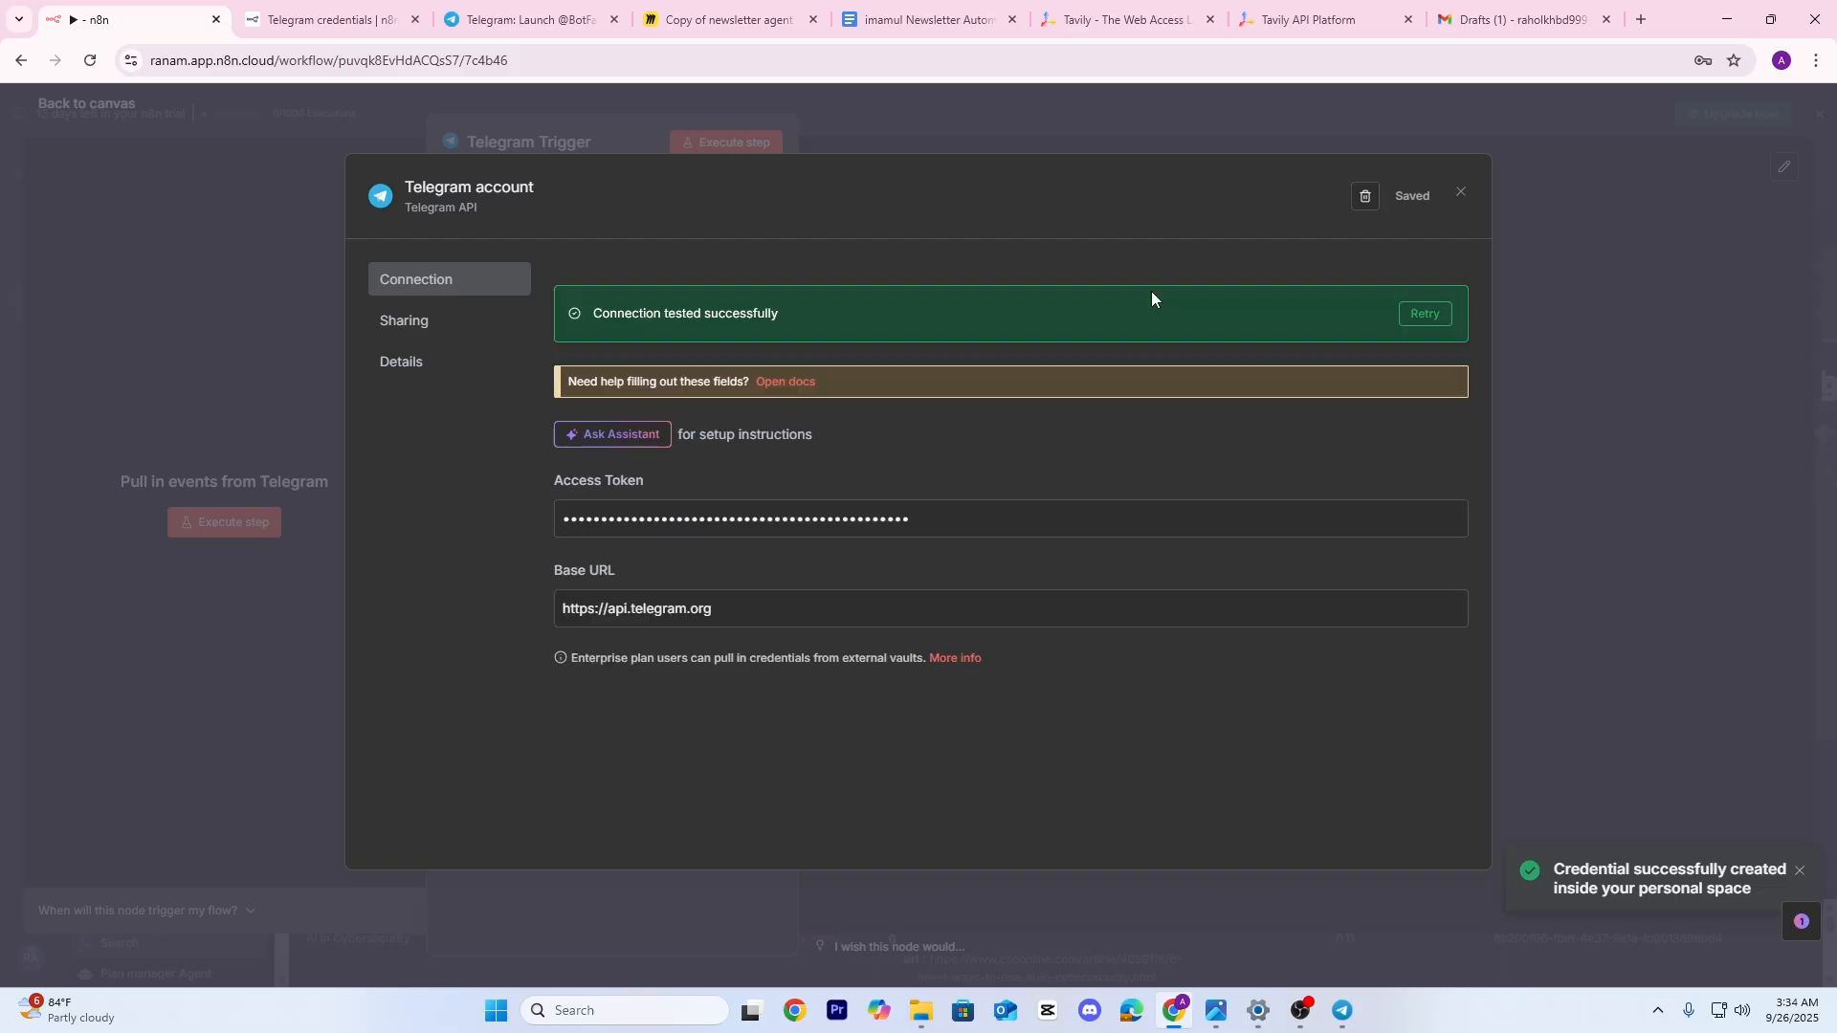
pyautogui.hotkey('alt', 'Tab')
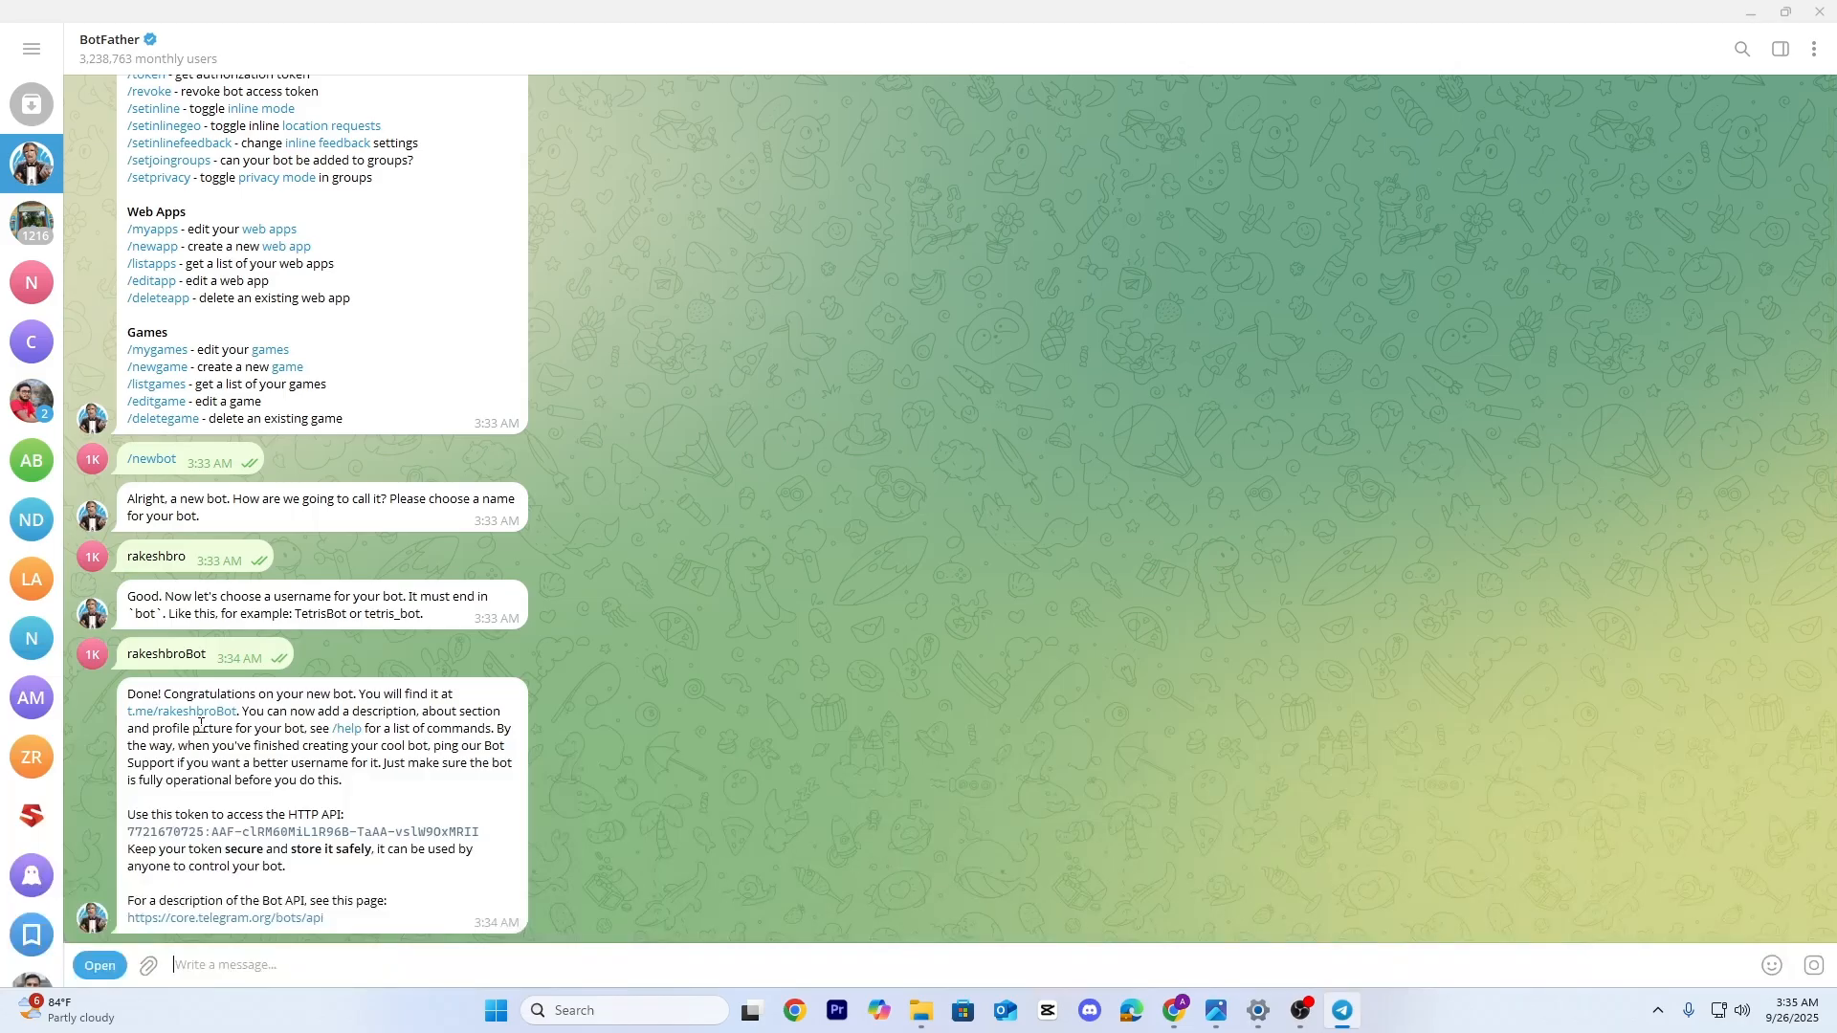
# Start the new bot with /start and fetch that message with the Telegram Trigger
pyautogui.click(200, 713)
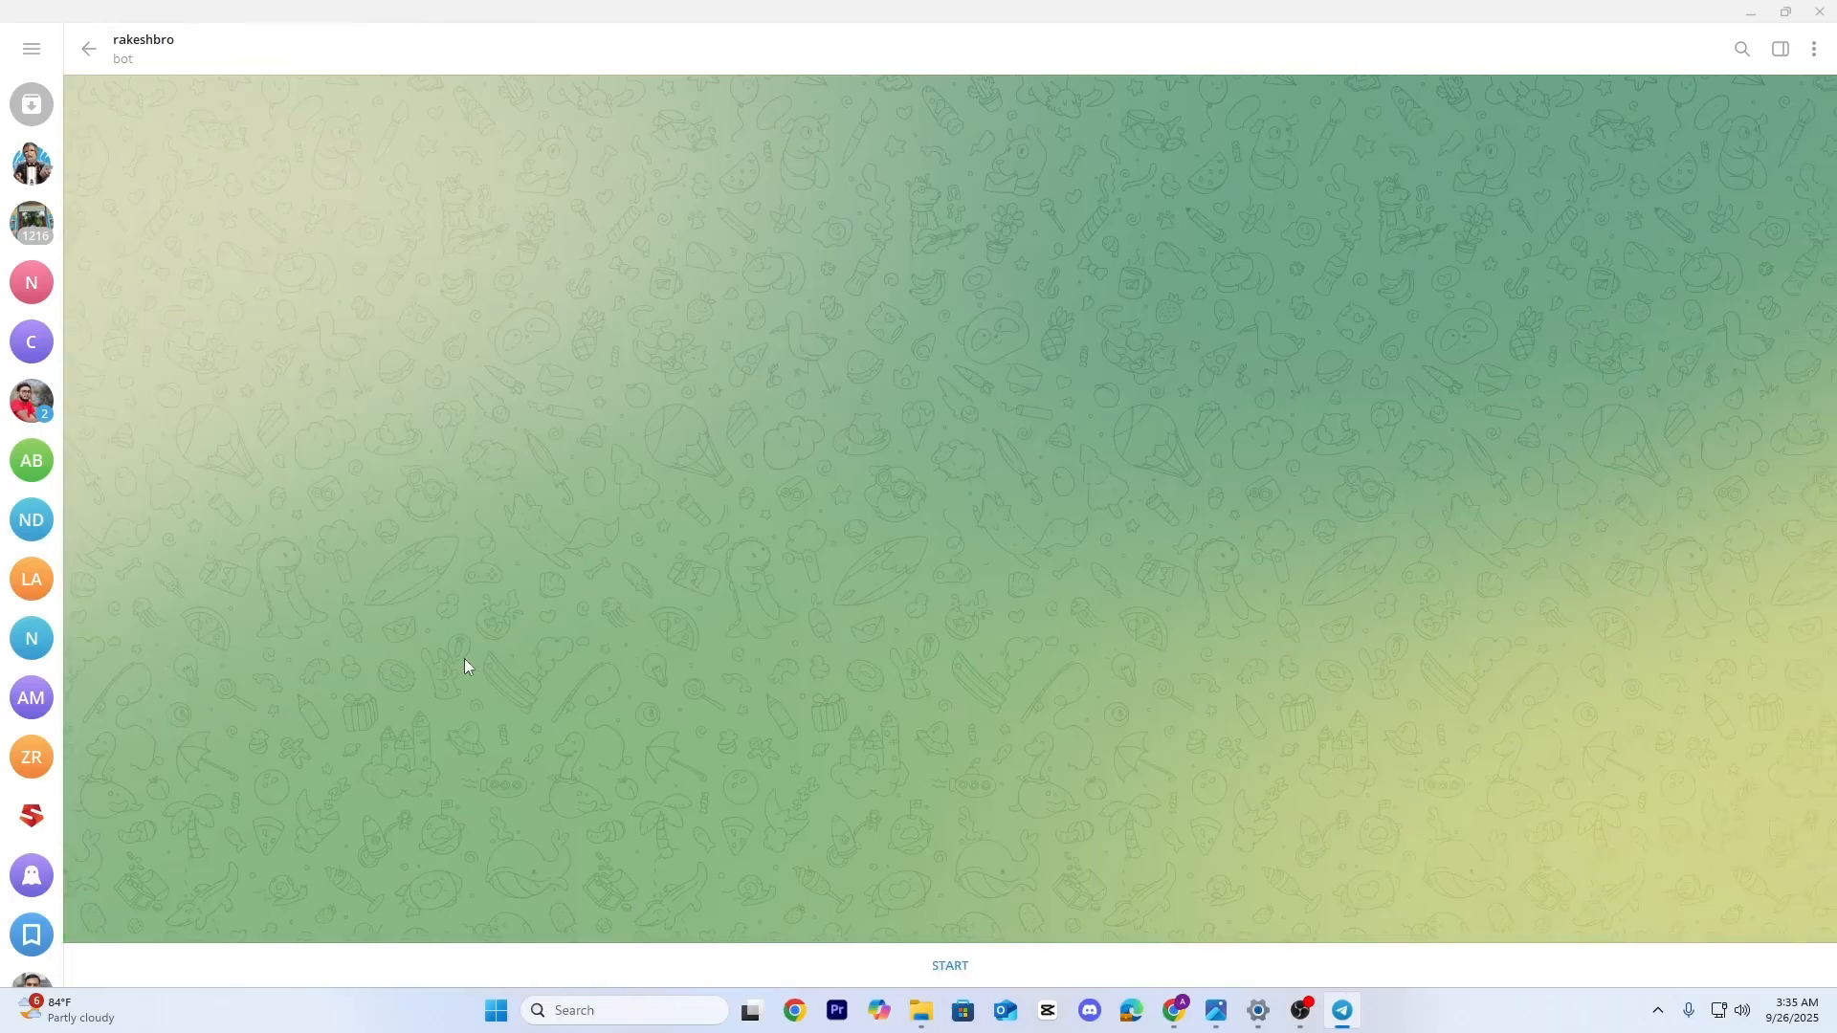
pyautogui.click(946, 966)
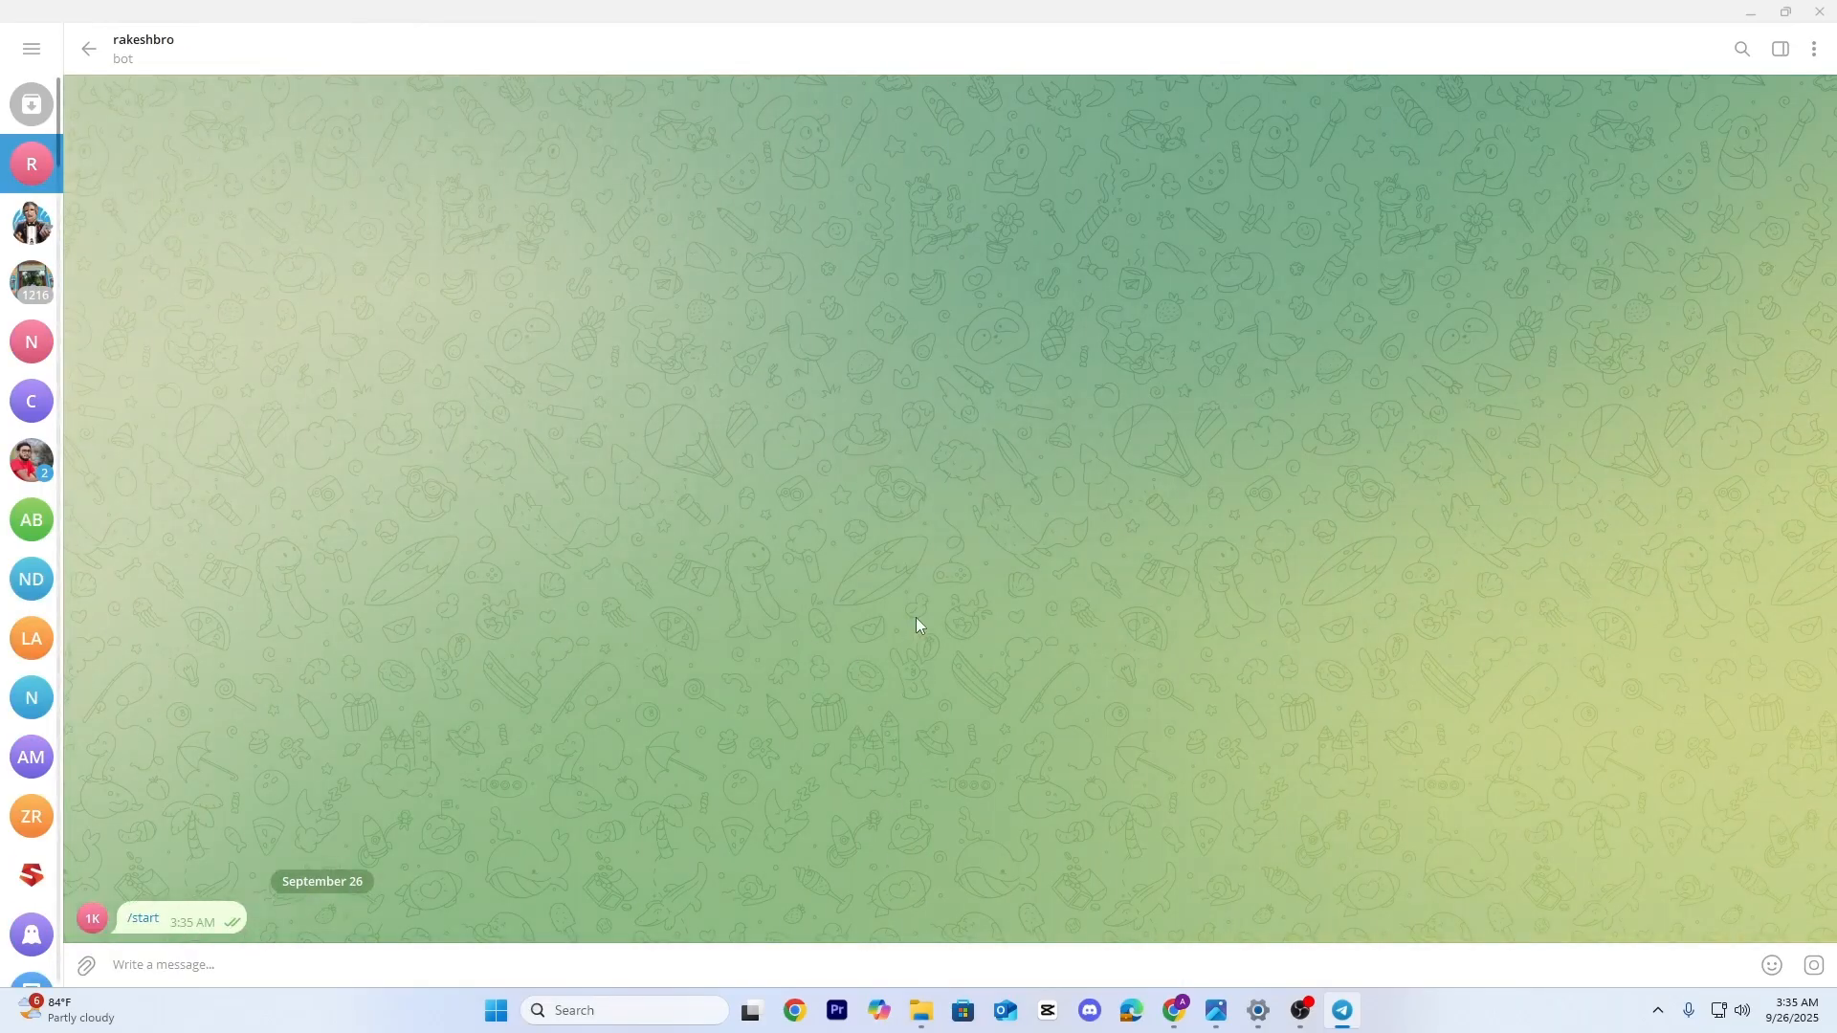
pyautogui.click(1175, 1010)
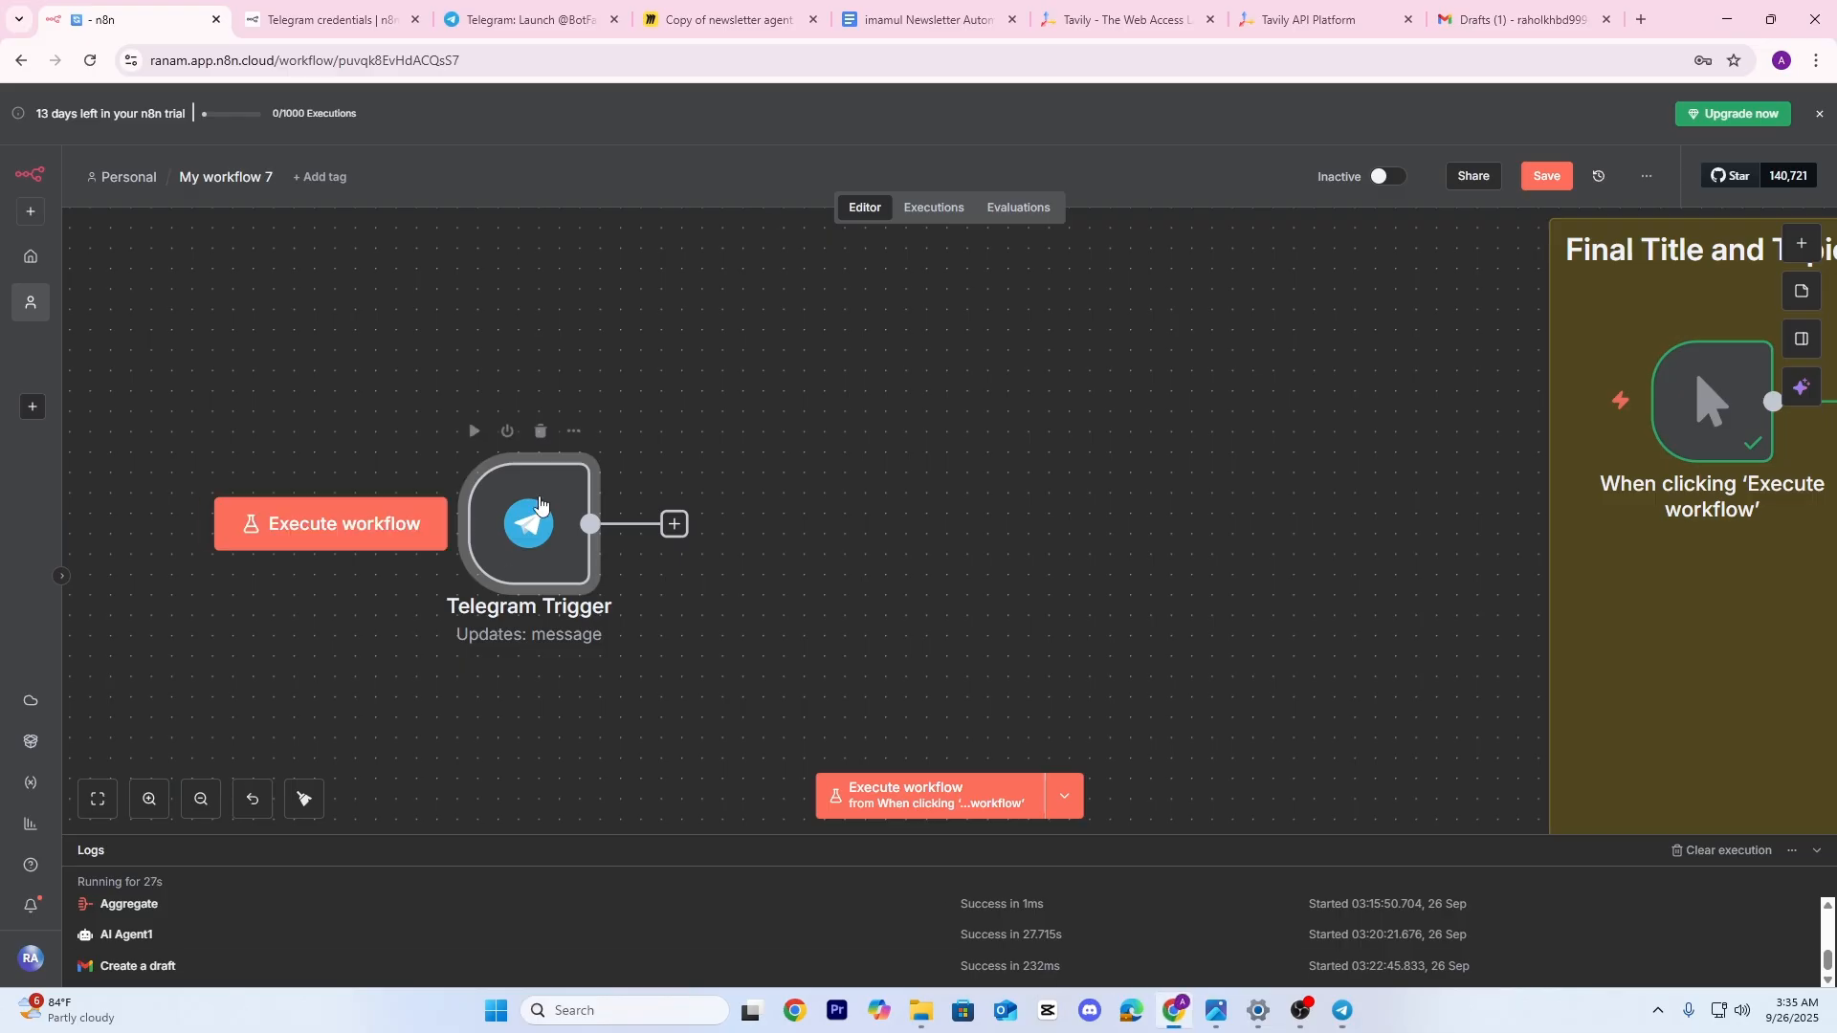
pyautogui.click(473, 430)
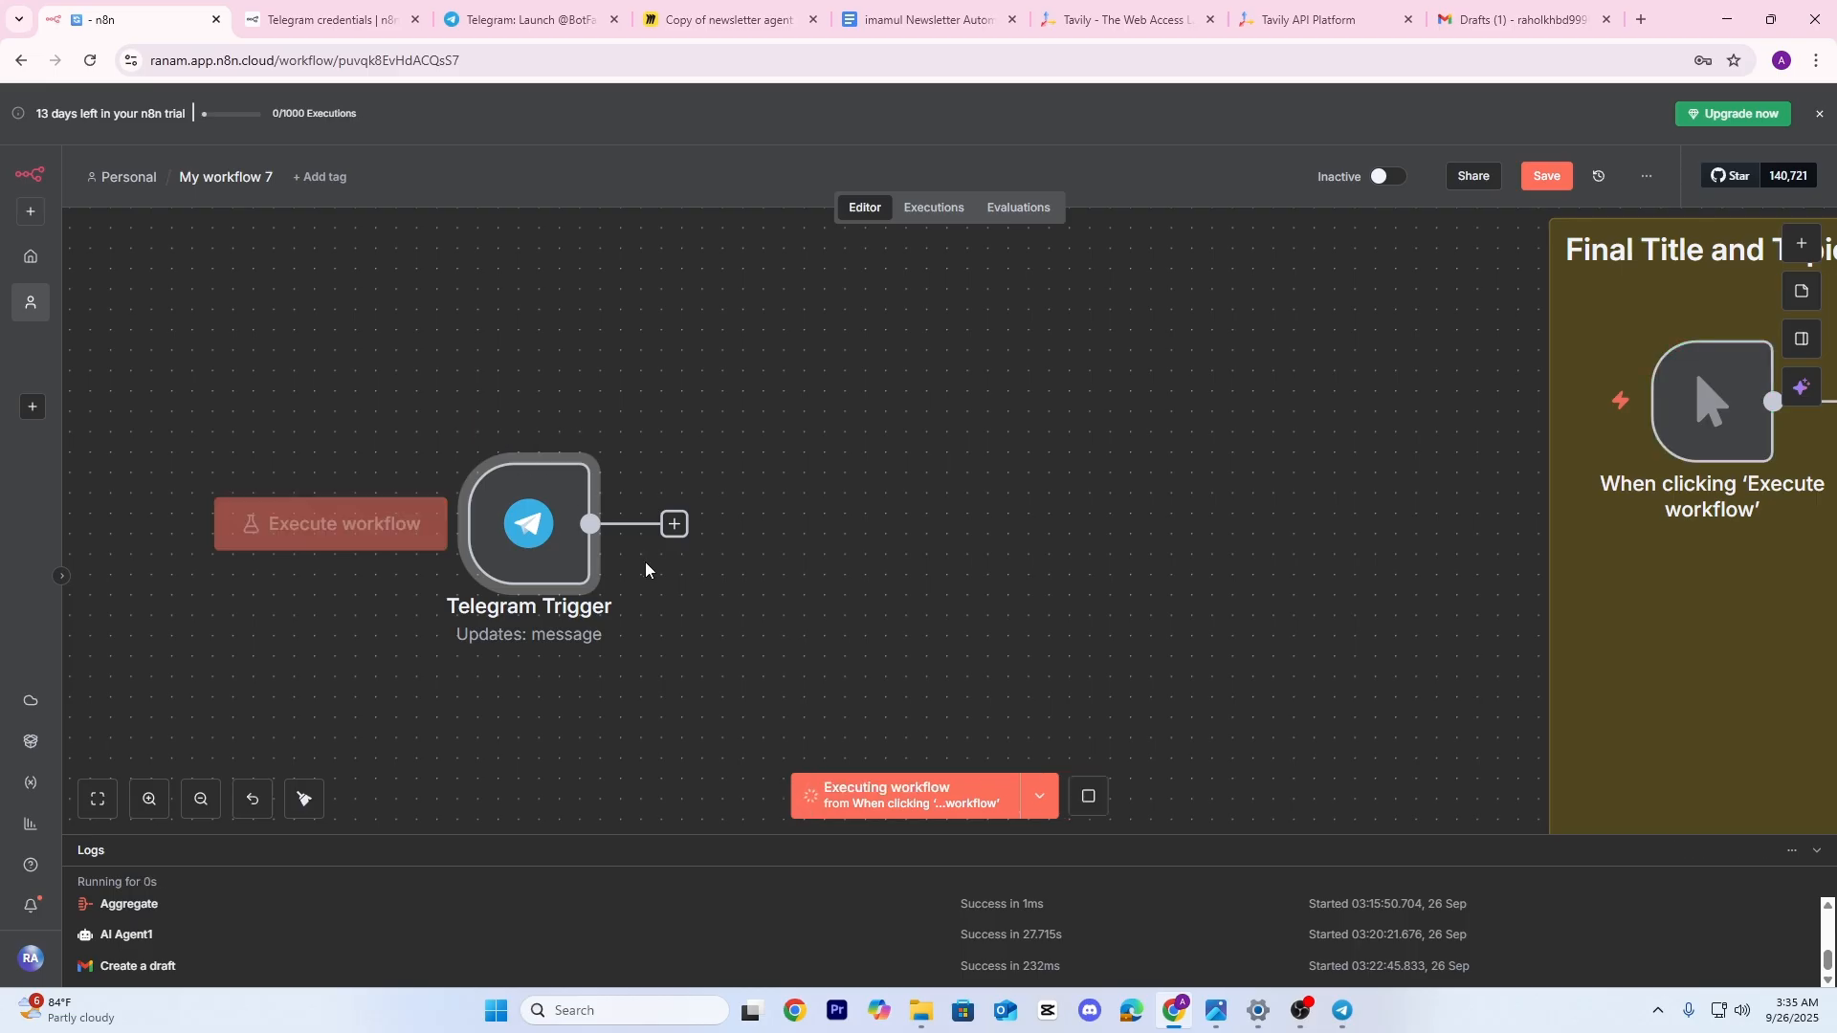
pyautogui.doubleClick(517, 545)
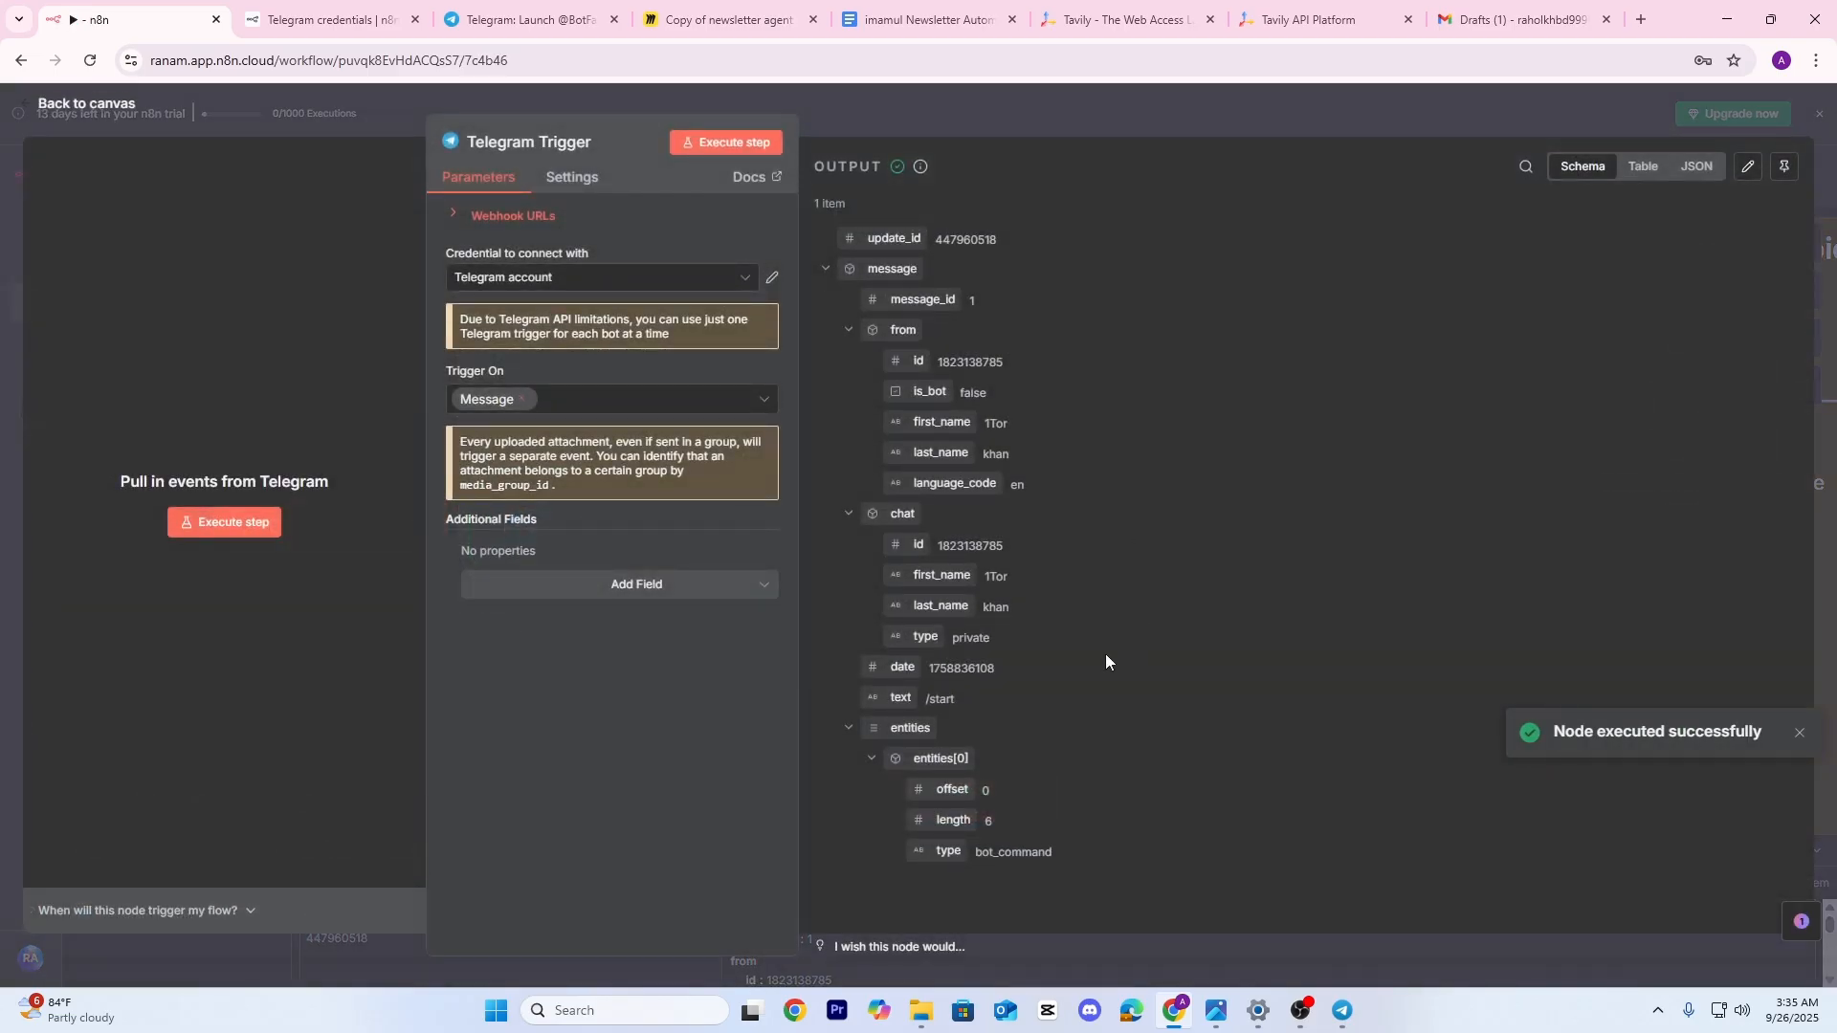
pyautogui.click(1058, 95)
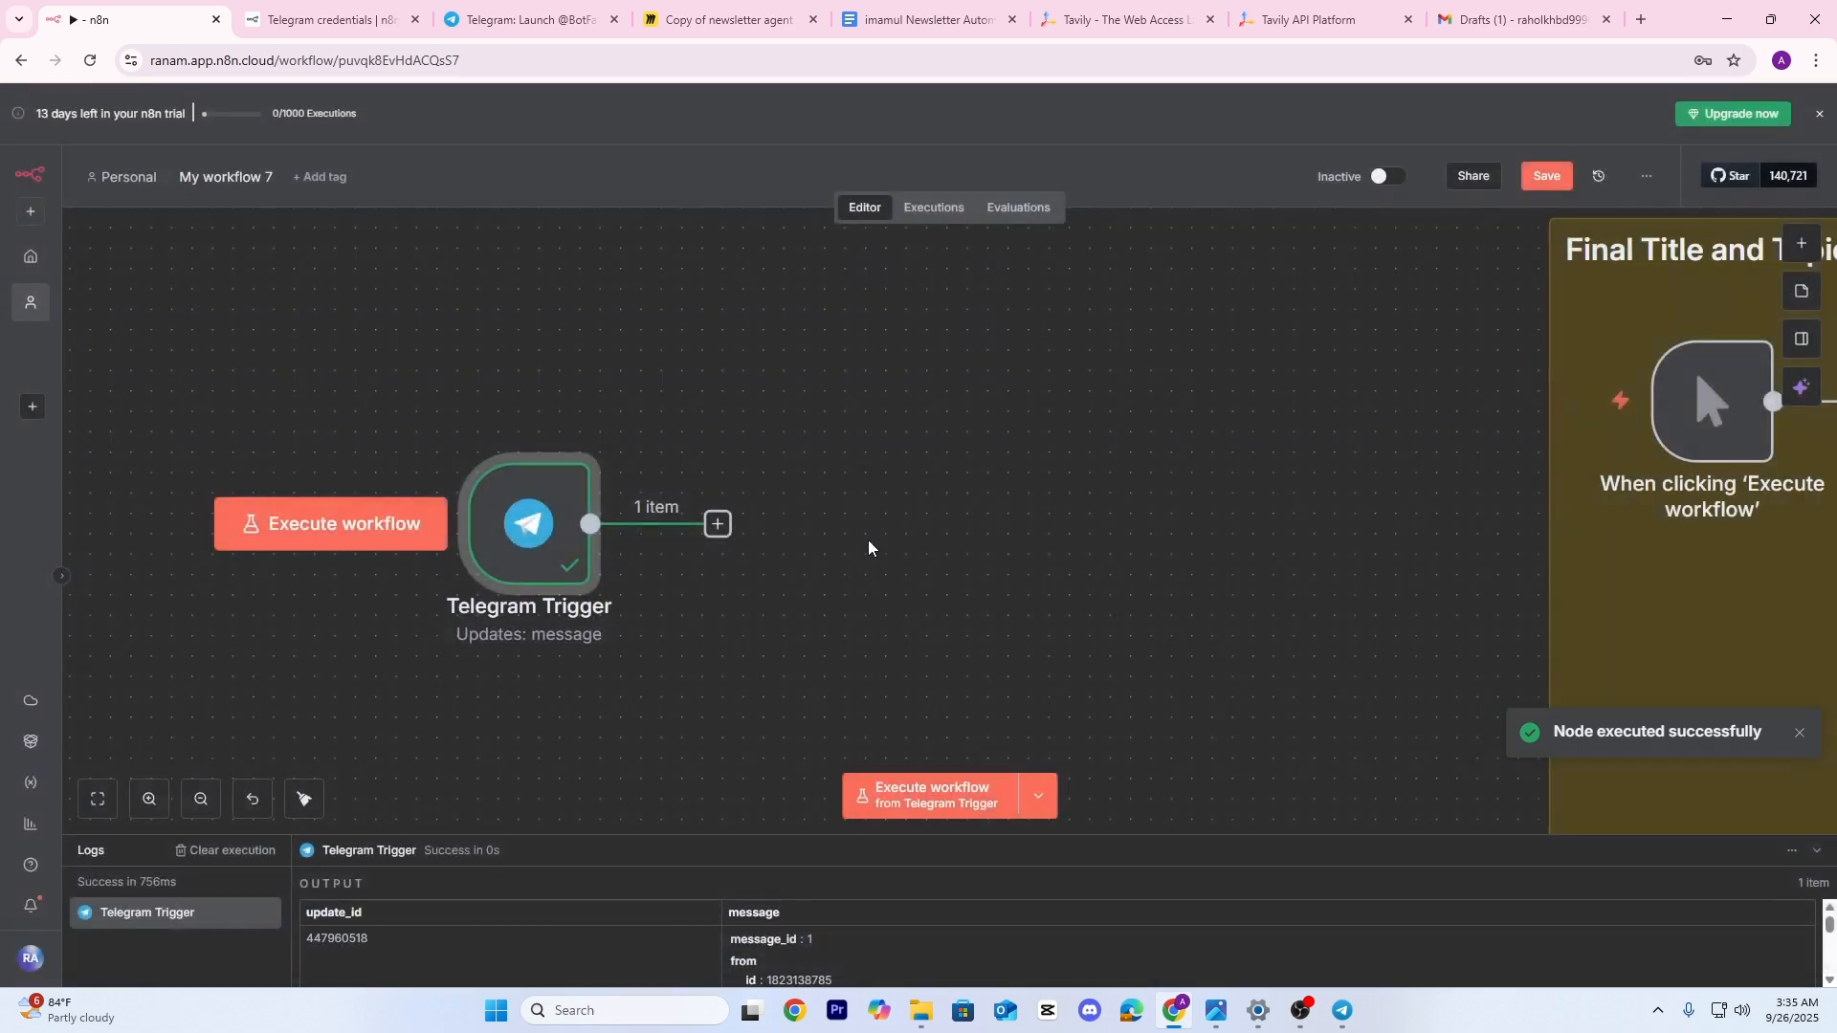
# Run the workflow, send 'hello' to the bot, and check the trigger output
pyautogui.click(912, 800)
pyautogui.click(1343, 1011)
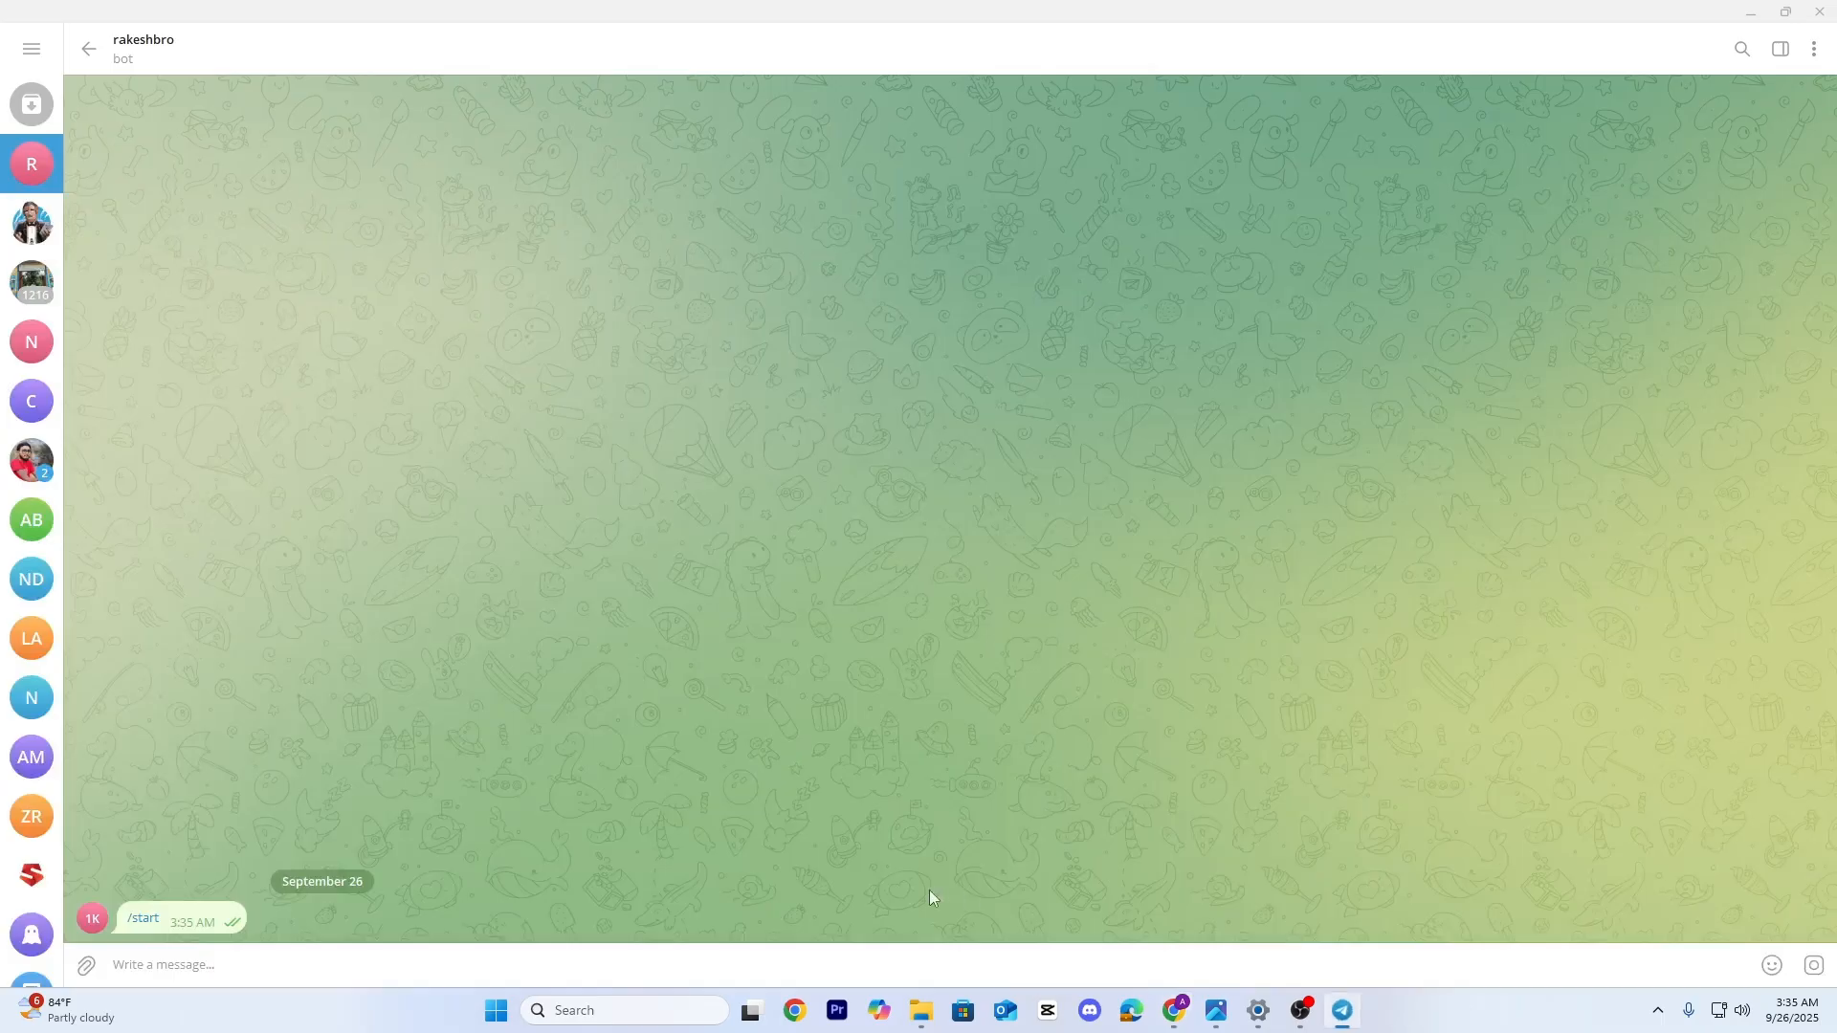
pyautogui.write('he')
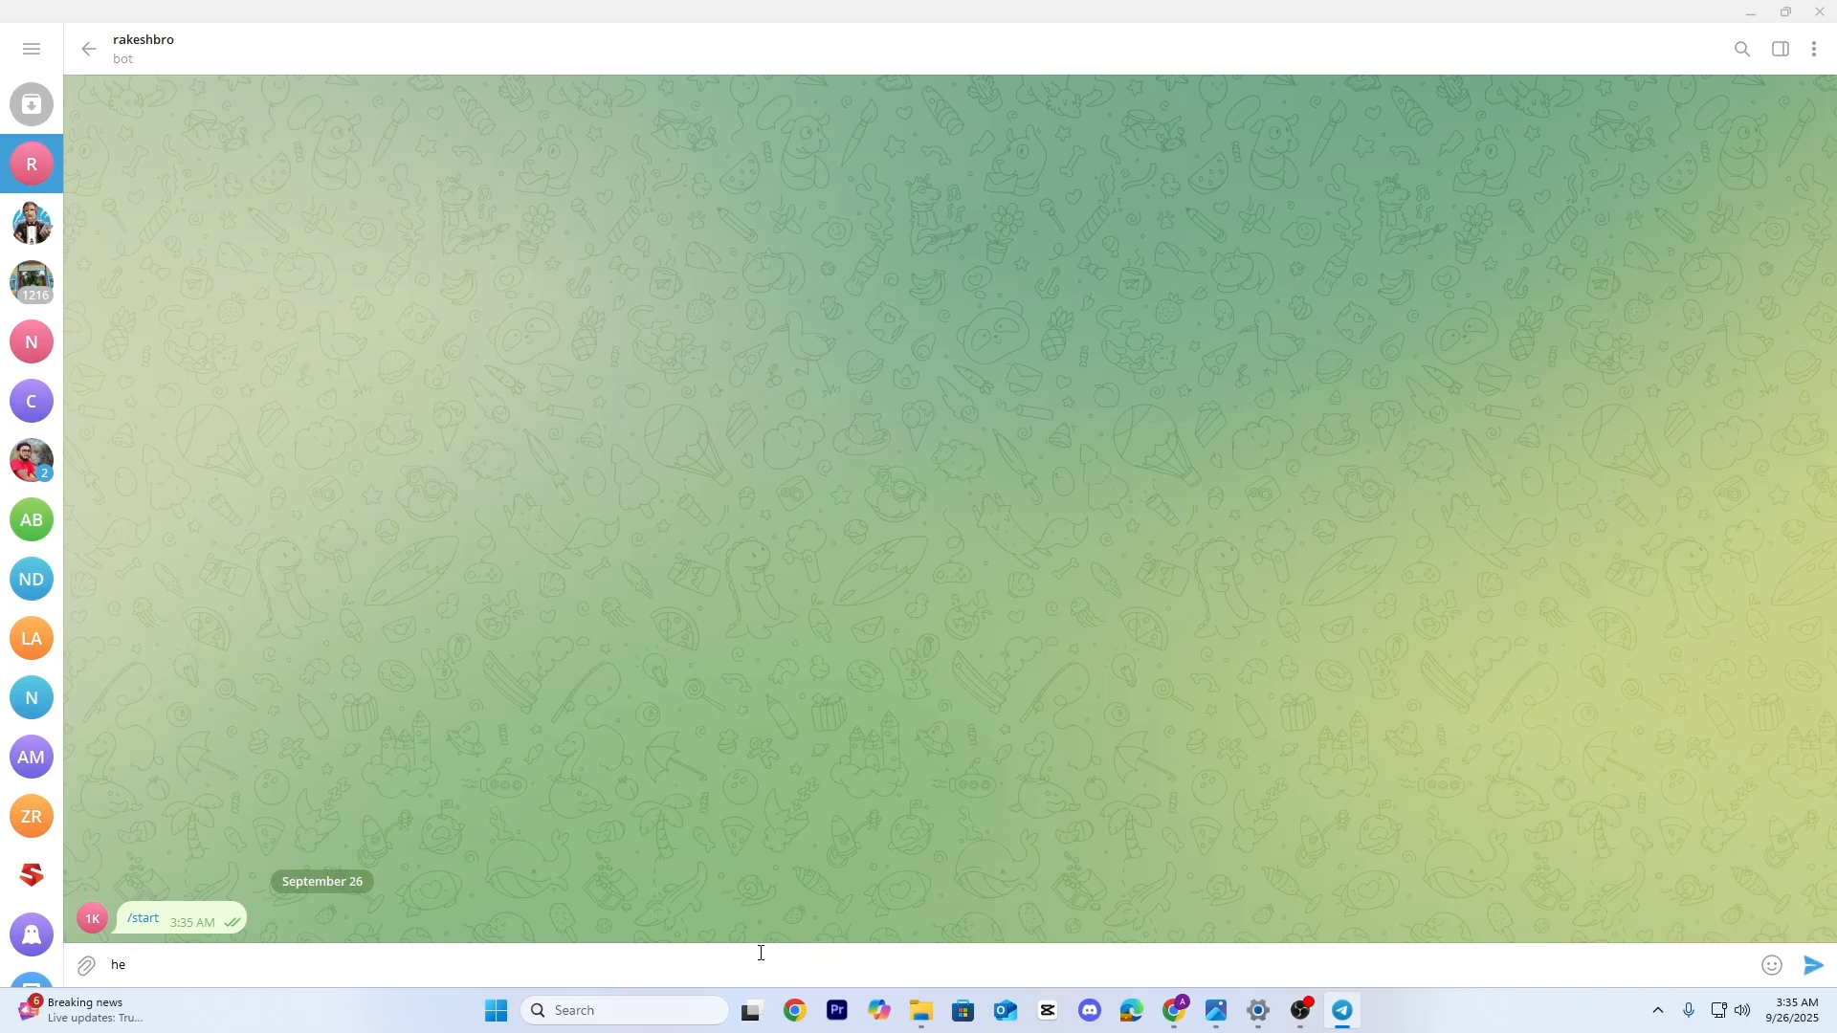
pyautogui.write('llo')
pyautogui.press('Return')
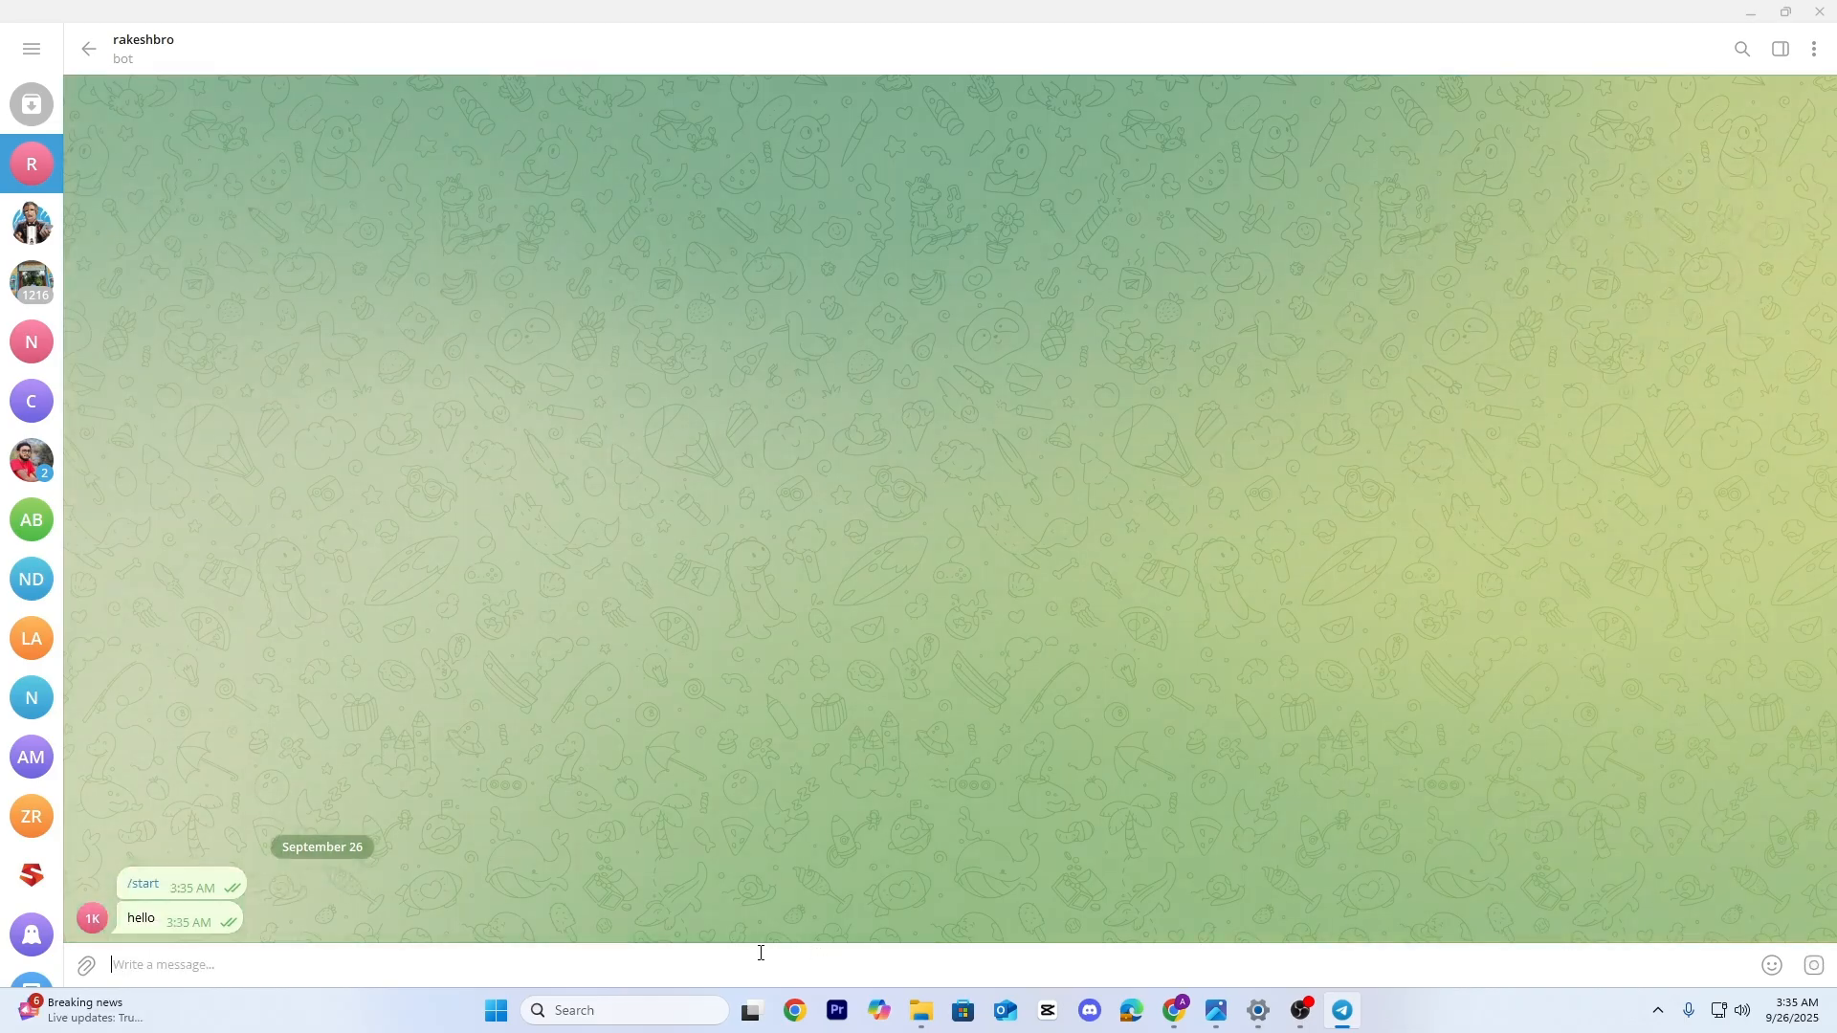
pyautogui.click(1132, 1011)
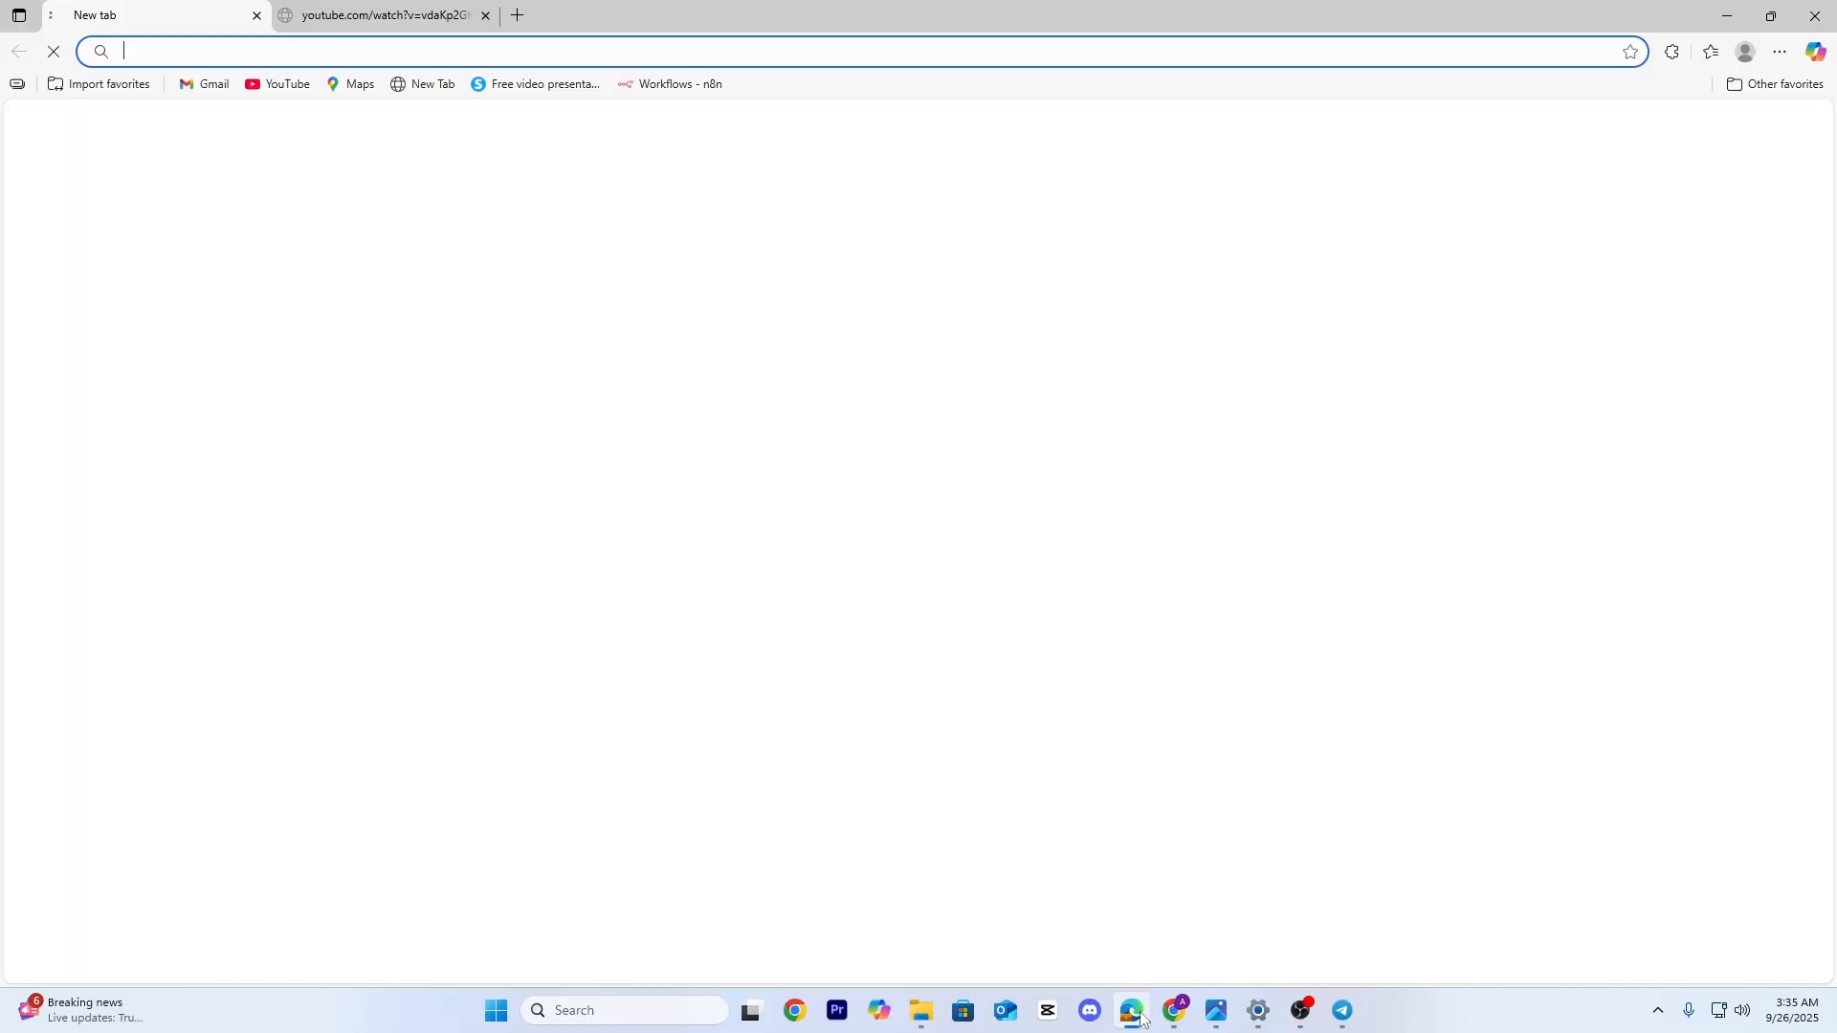
pyautogui.click(1818, 15)
pyautogui.click(1175, 1012)
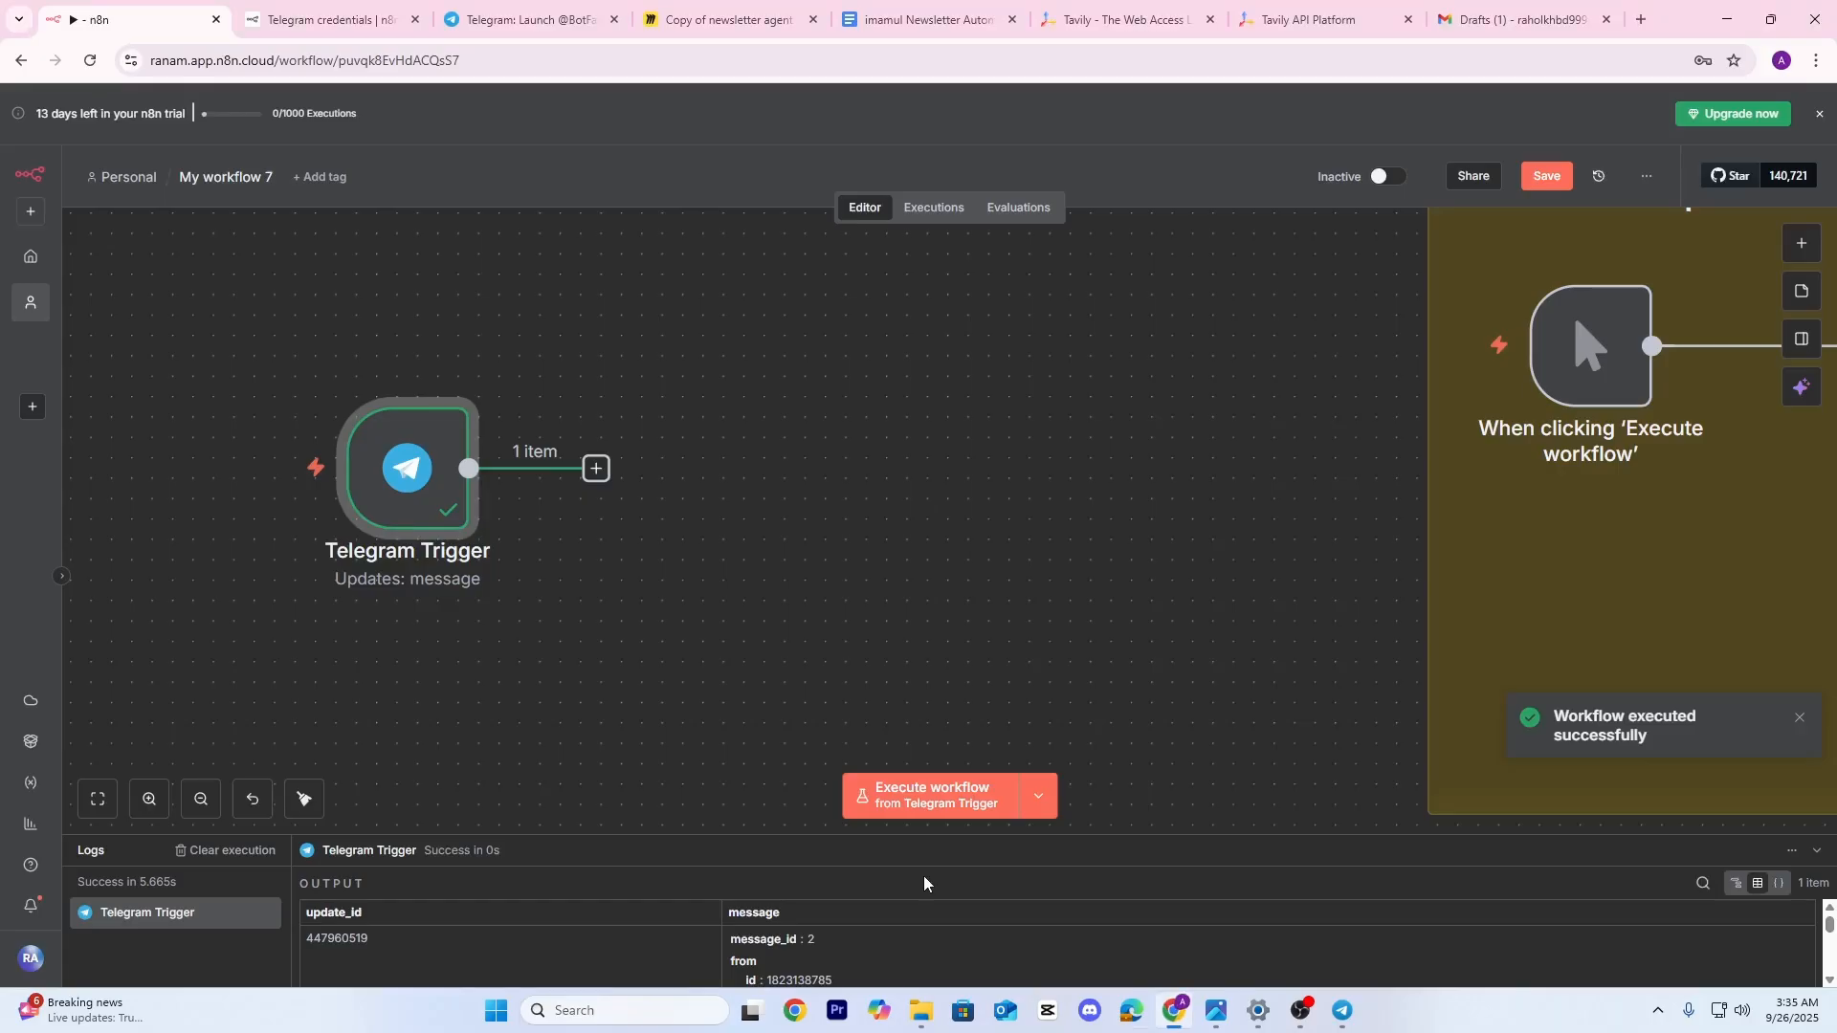
pyautogui.doubleClick(423, 459)
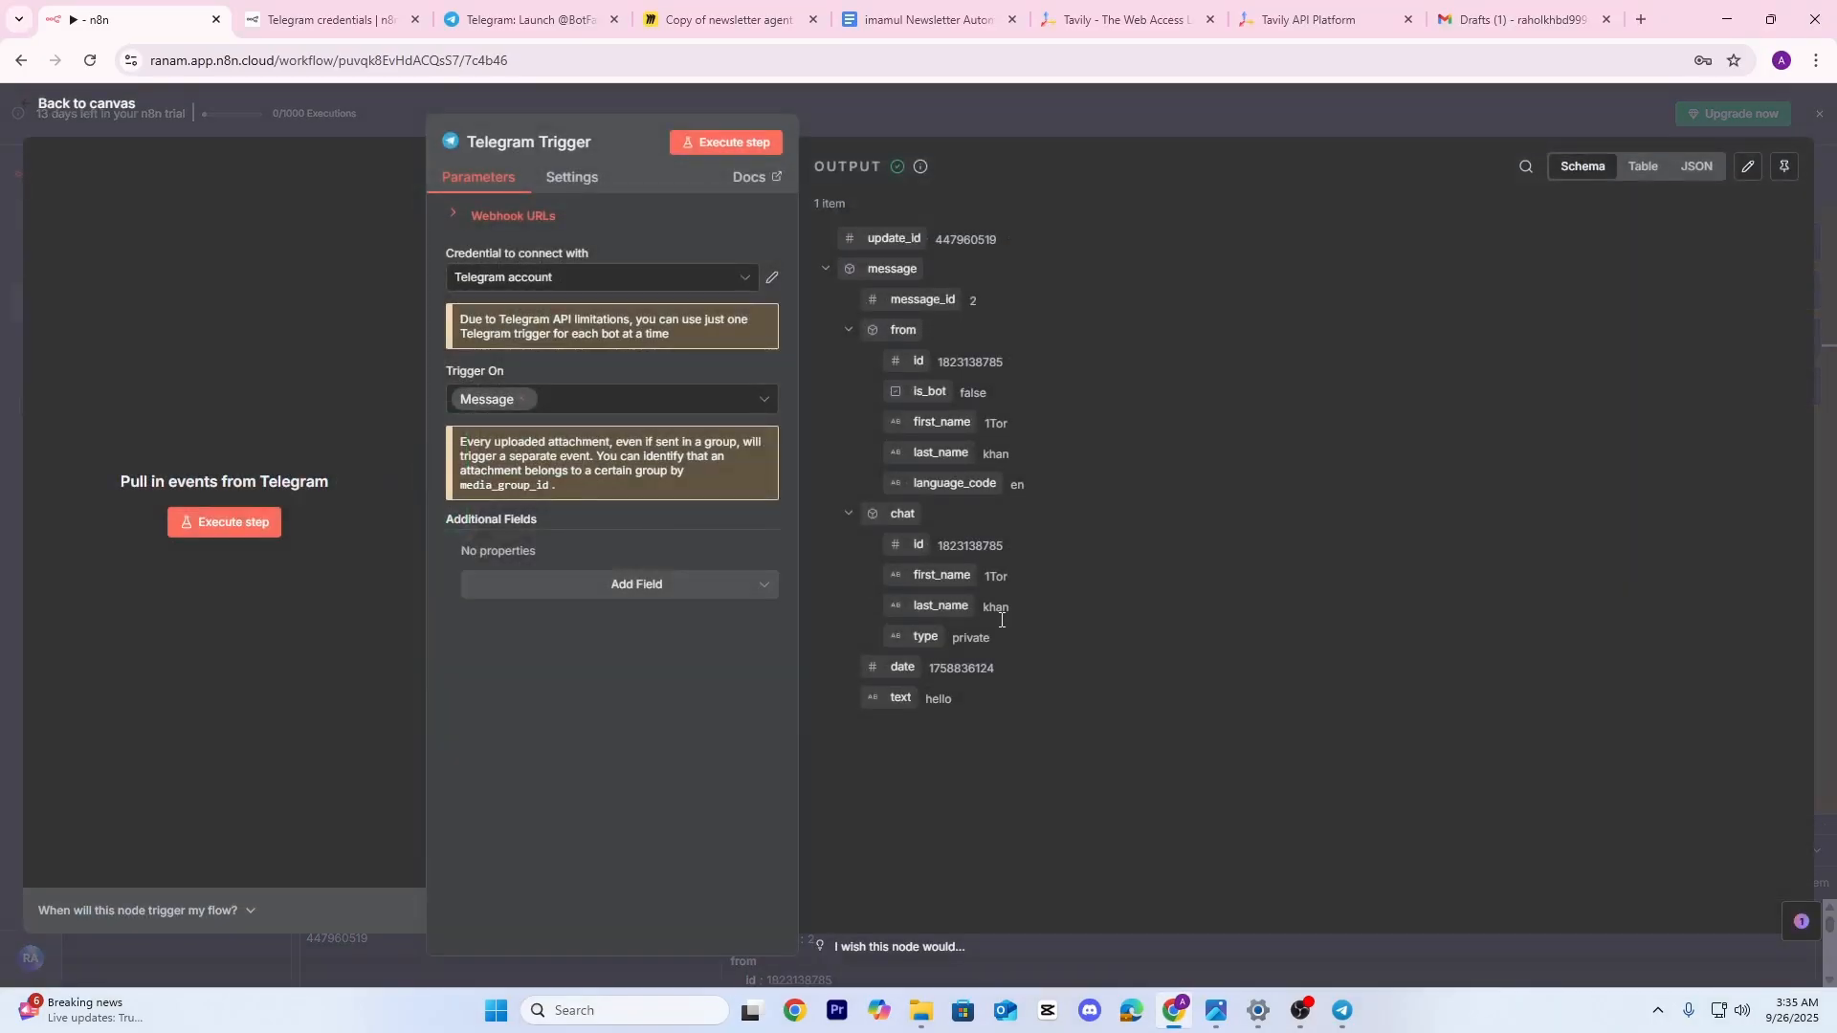
pyautogui.click(1261, 116)
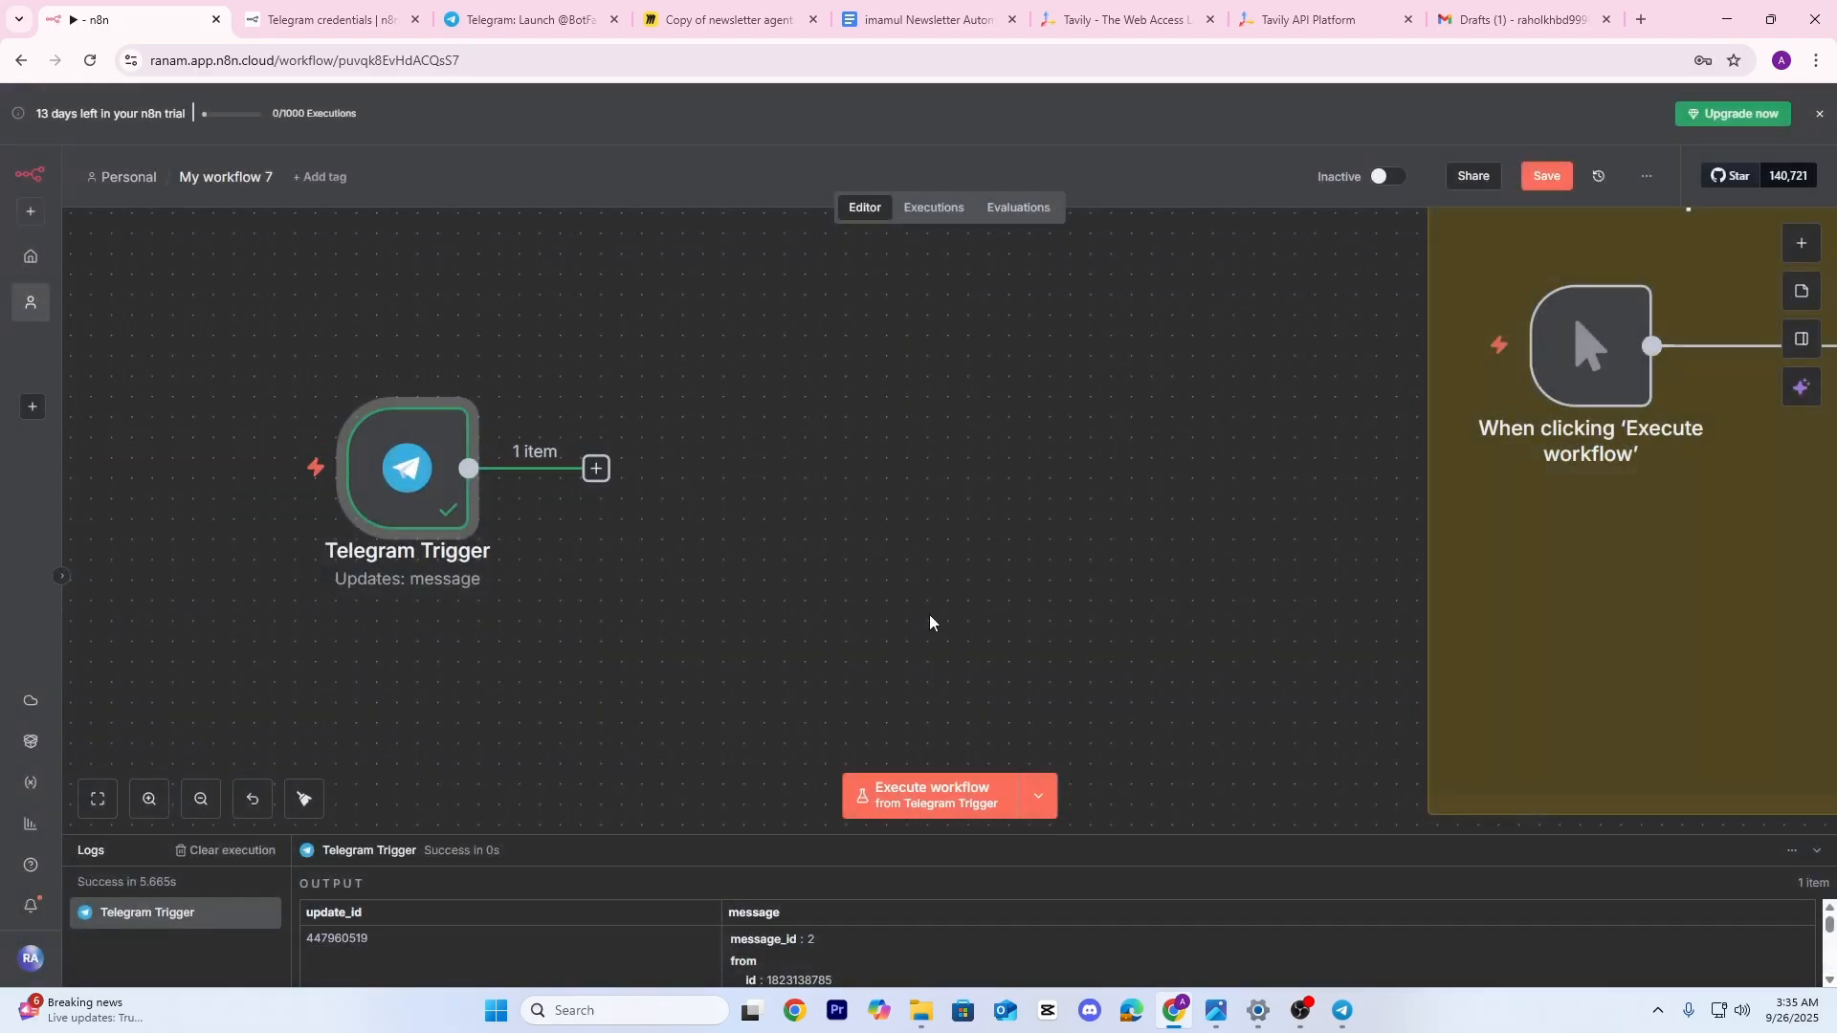
# Move the Telegram Trigger node further left and tidy the canvas view
pyautogui.moveTo(928, 615); pyautogui.dragTo(1008, 607)
pyautogui.moveTo(442, 471); pyautogui.dragTo(333, 447)
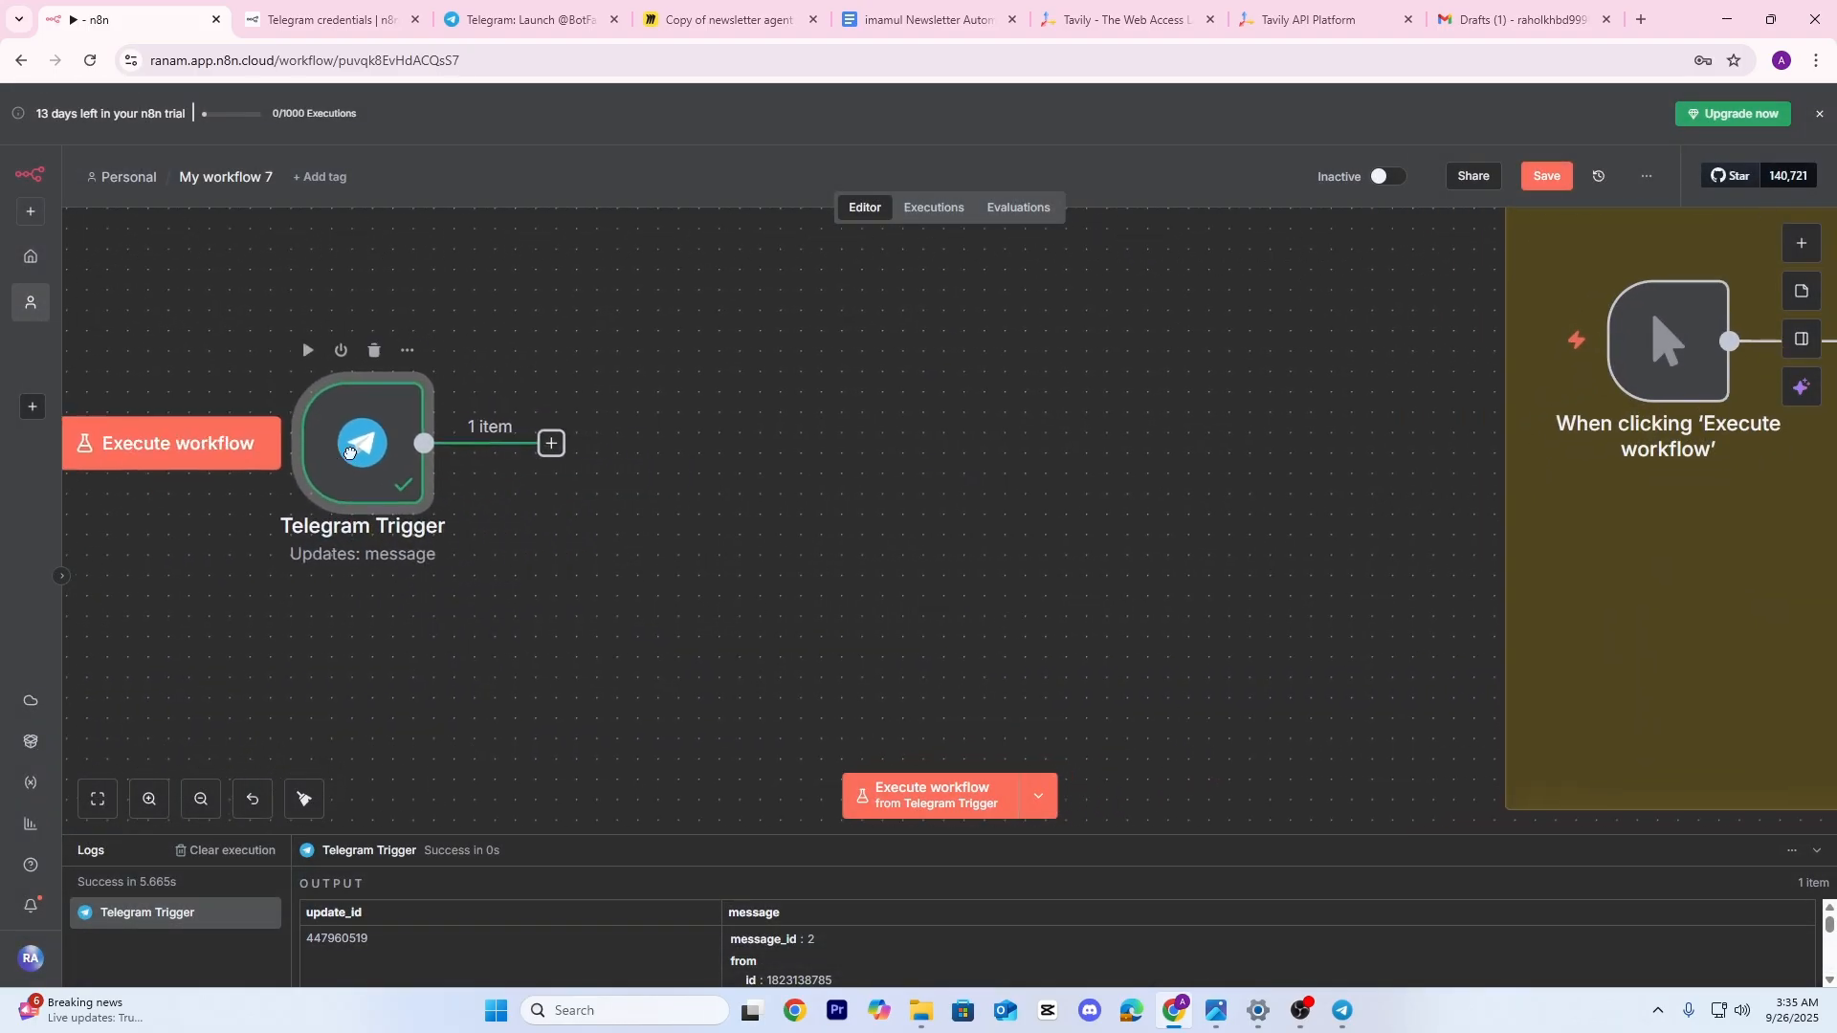
pyautogui.moveTo(480, 501); pyautogui.dragTo(571, 532)
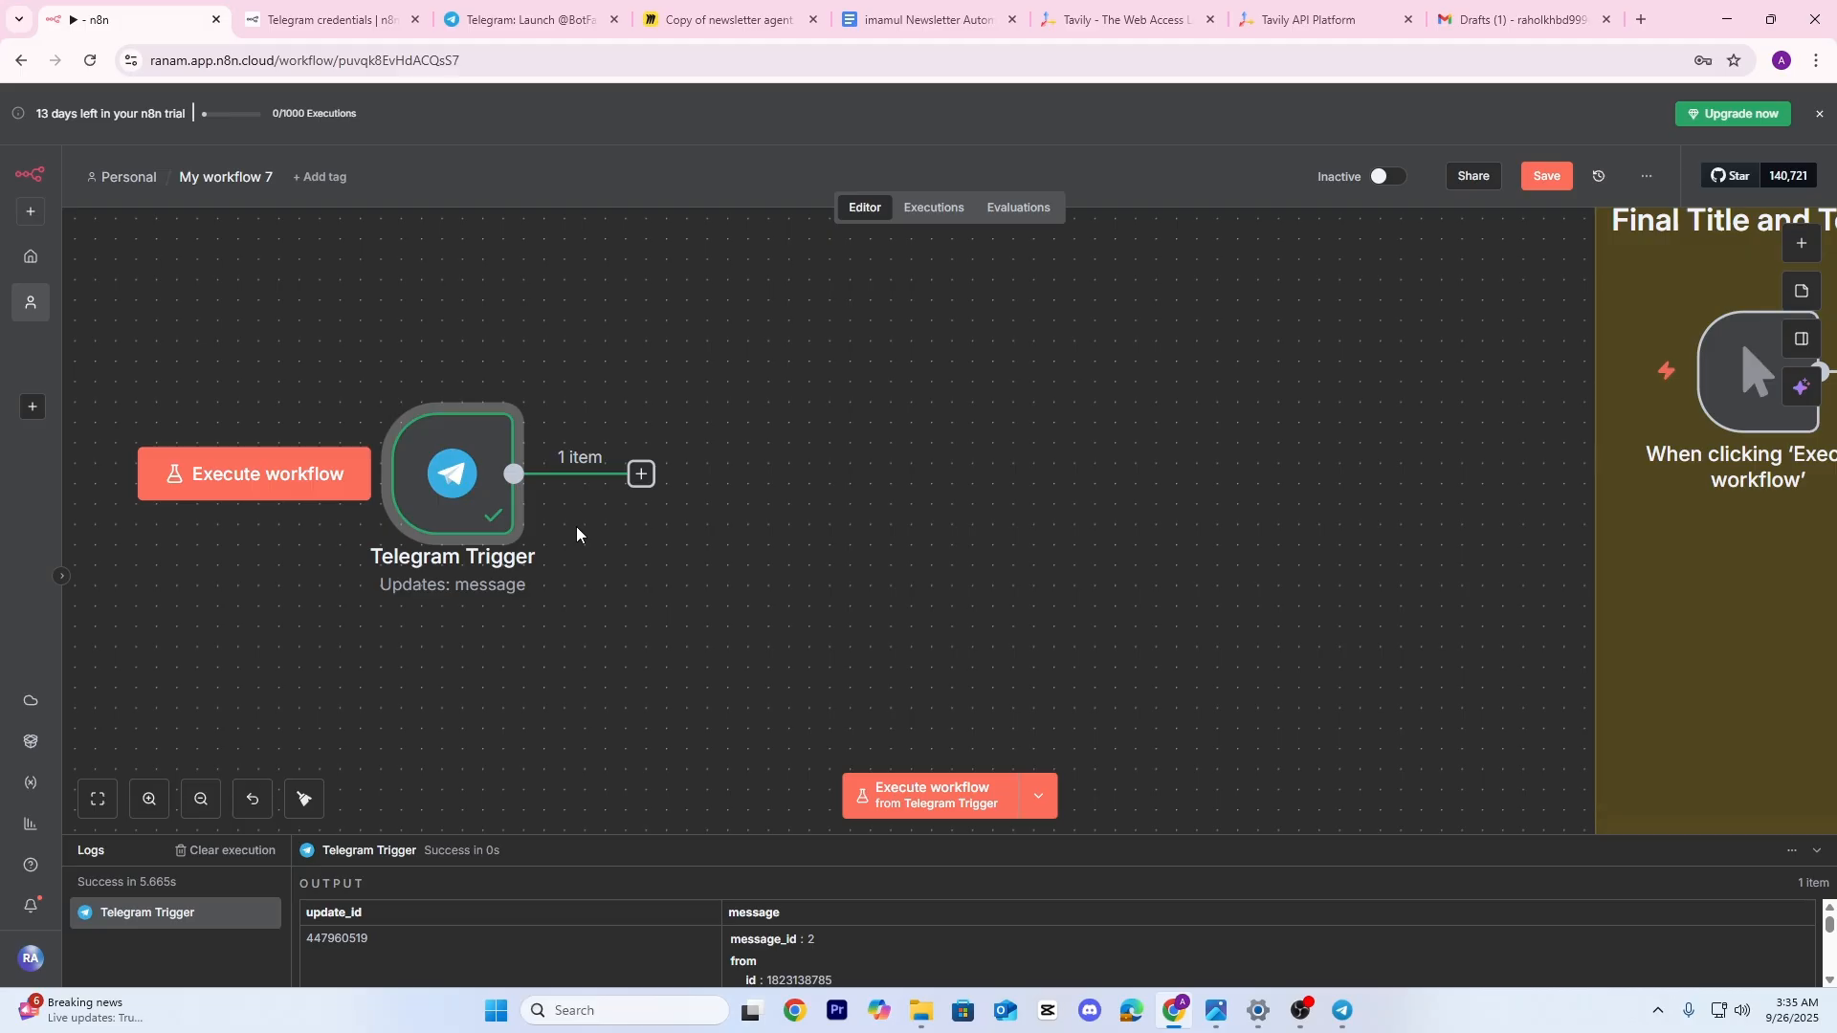
pyautogui.click(1343, 1012)
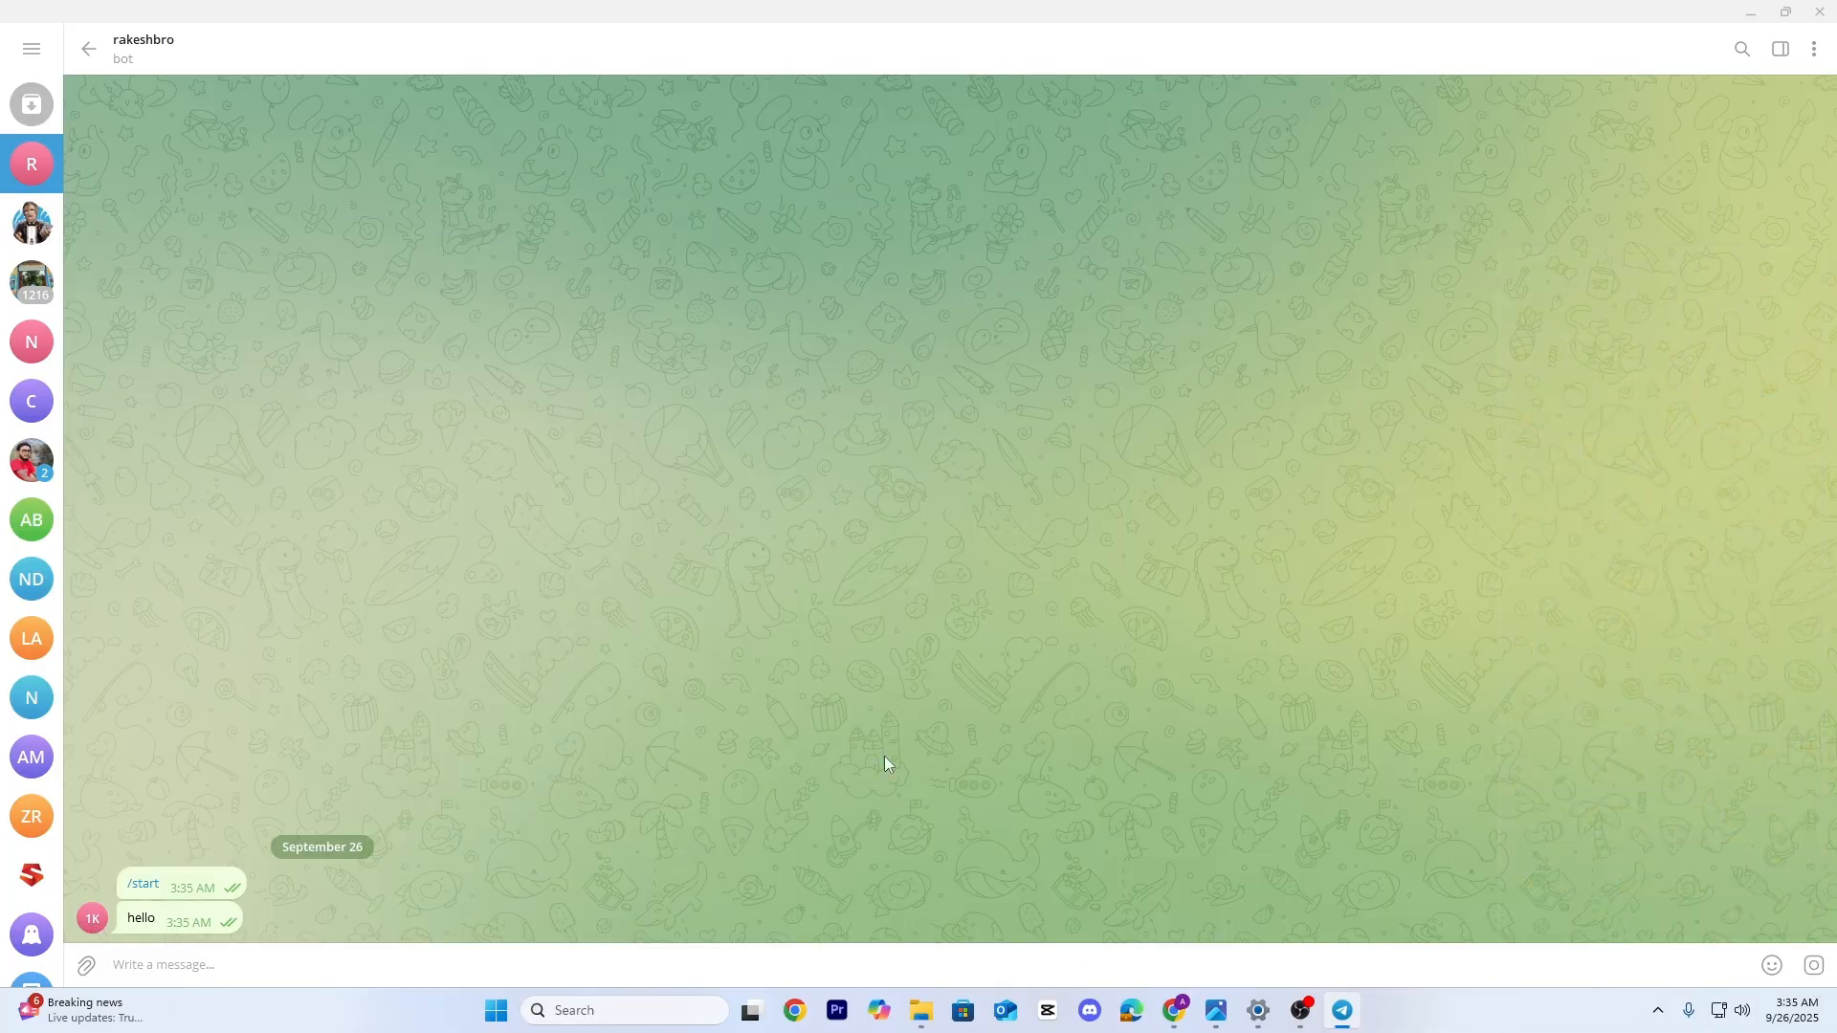
pyautogui.click(1175, 1010)
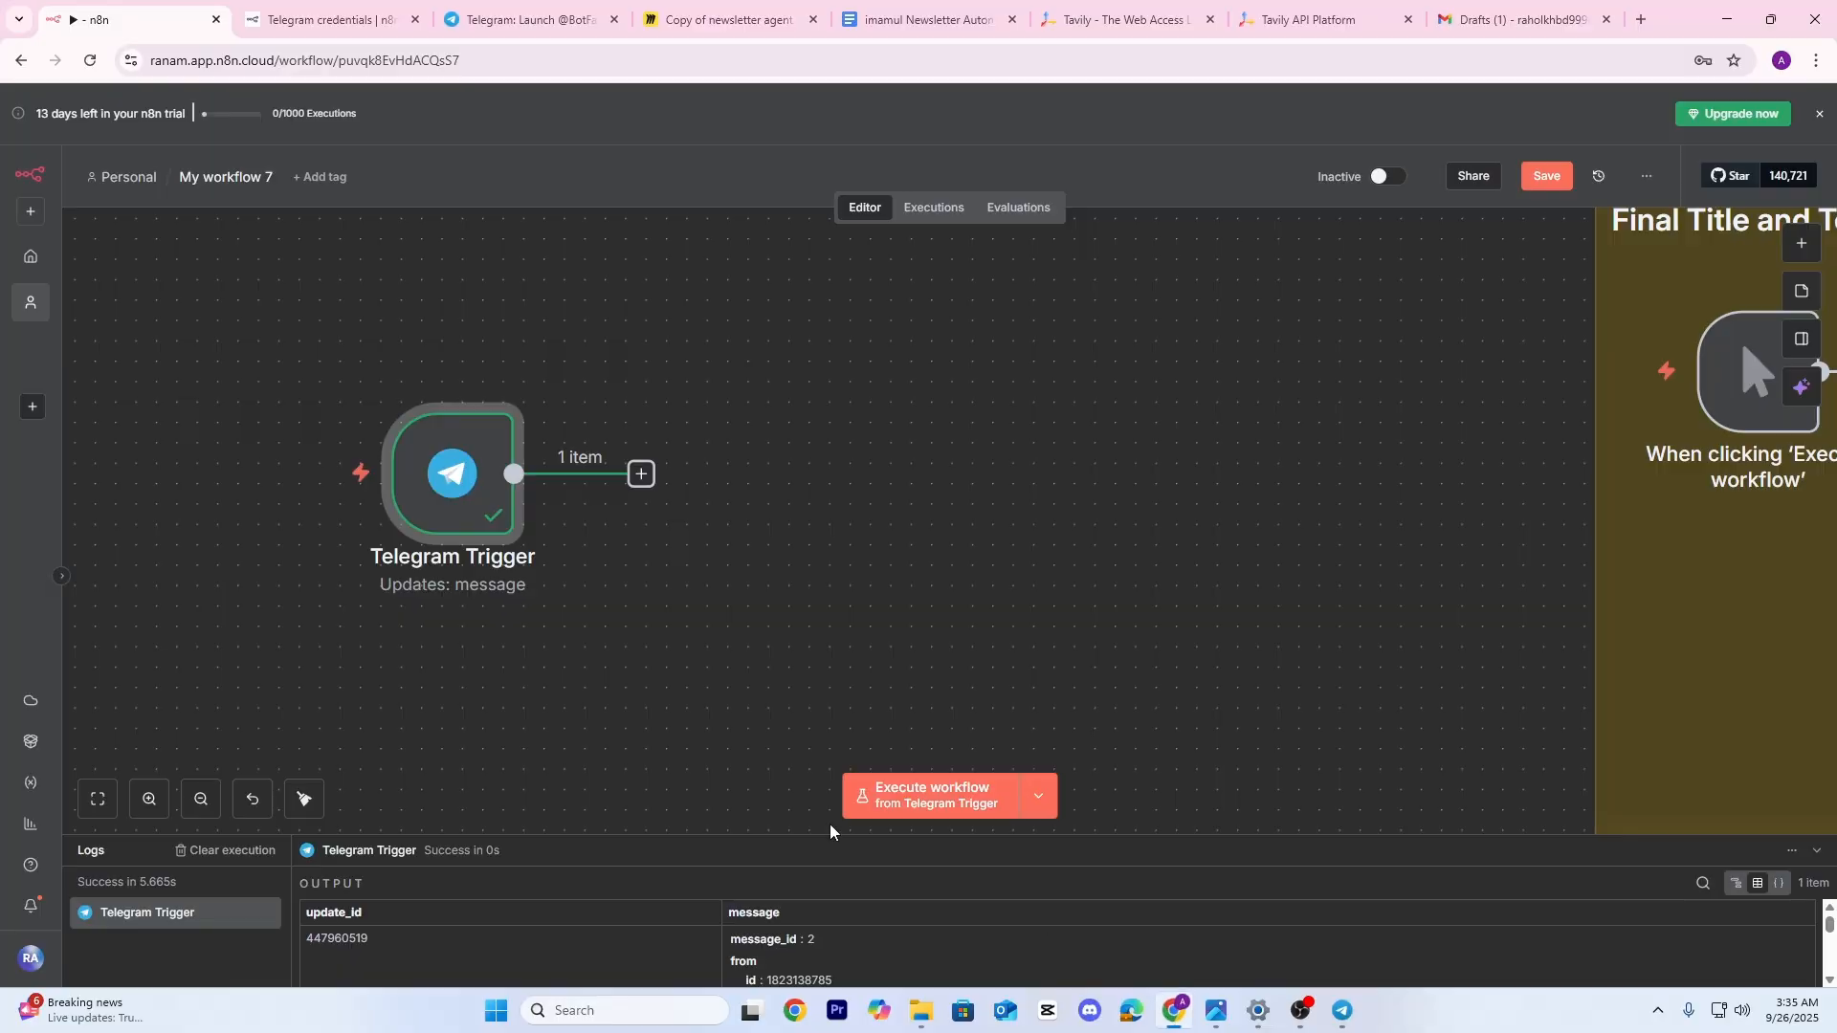
pyautogui.click(1078, 569)
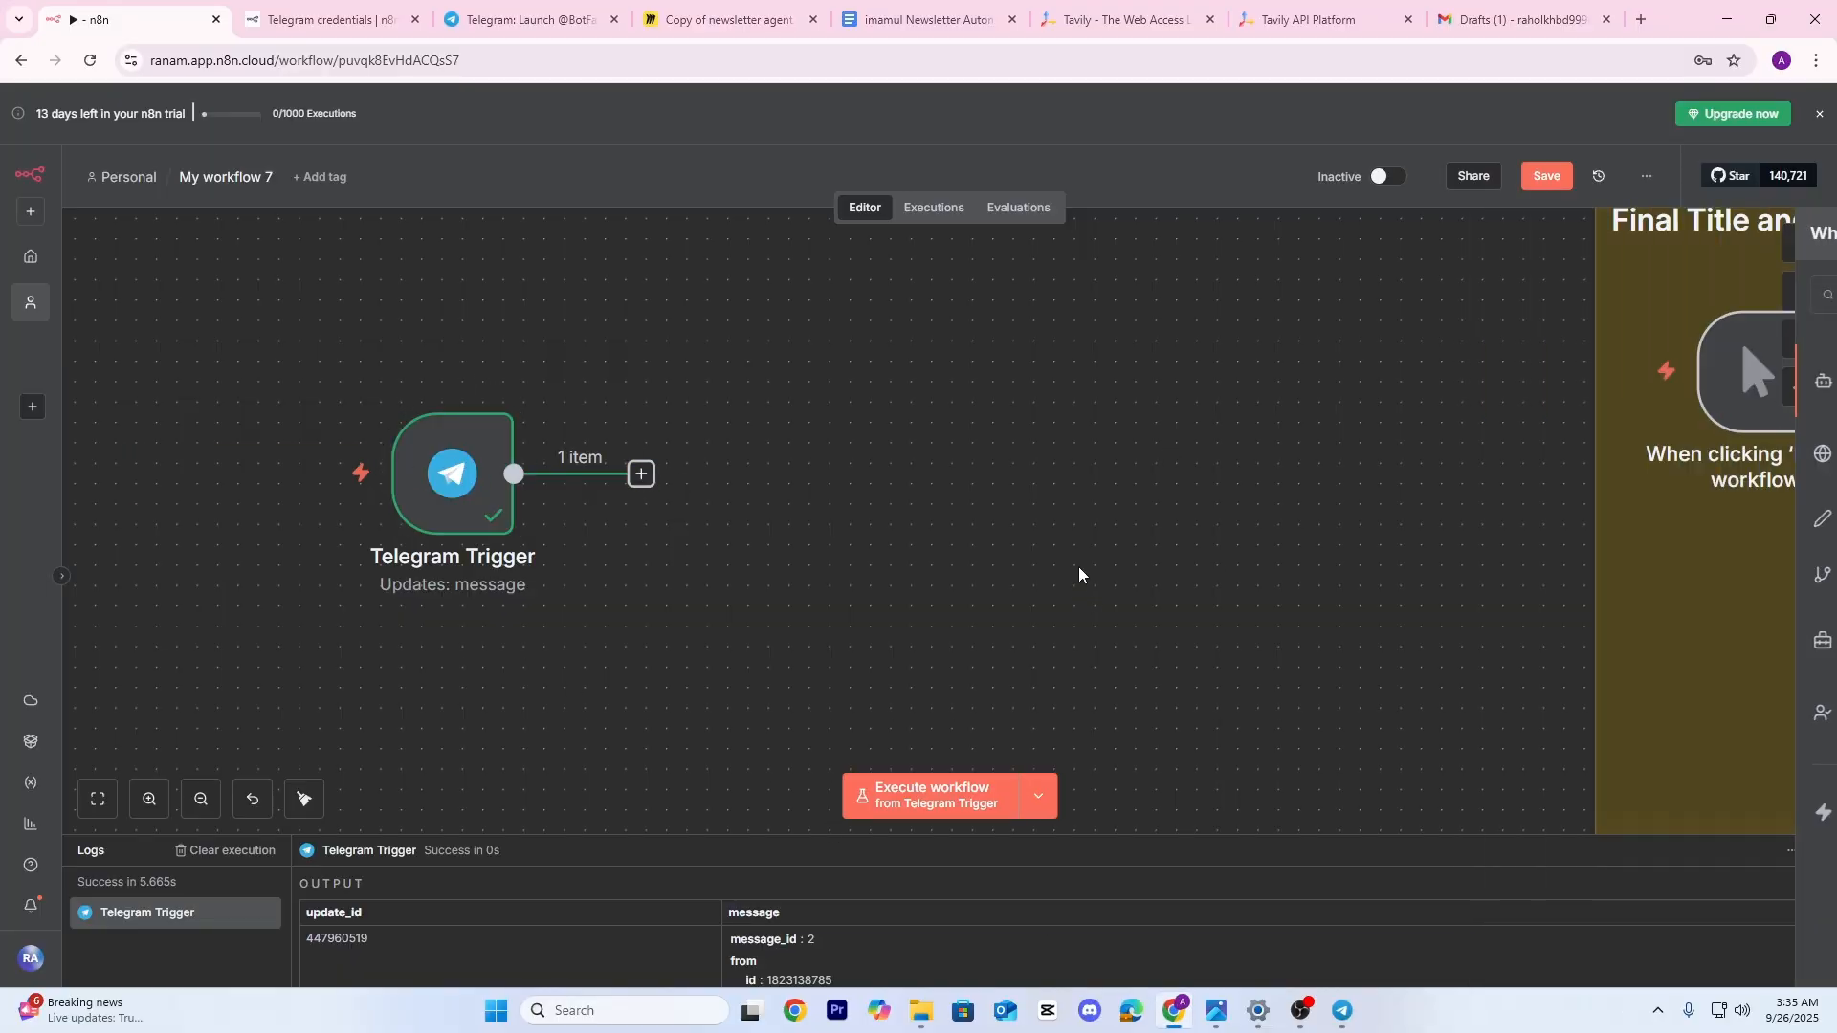
pyautogui.scroll(-3, 916, 554)
pyautogui.hscroll(2, 919, 541)
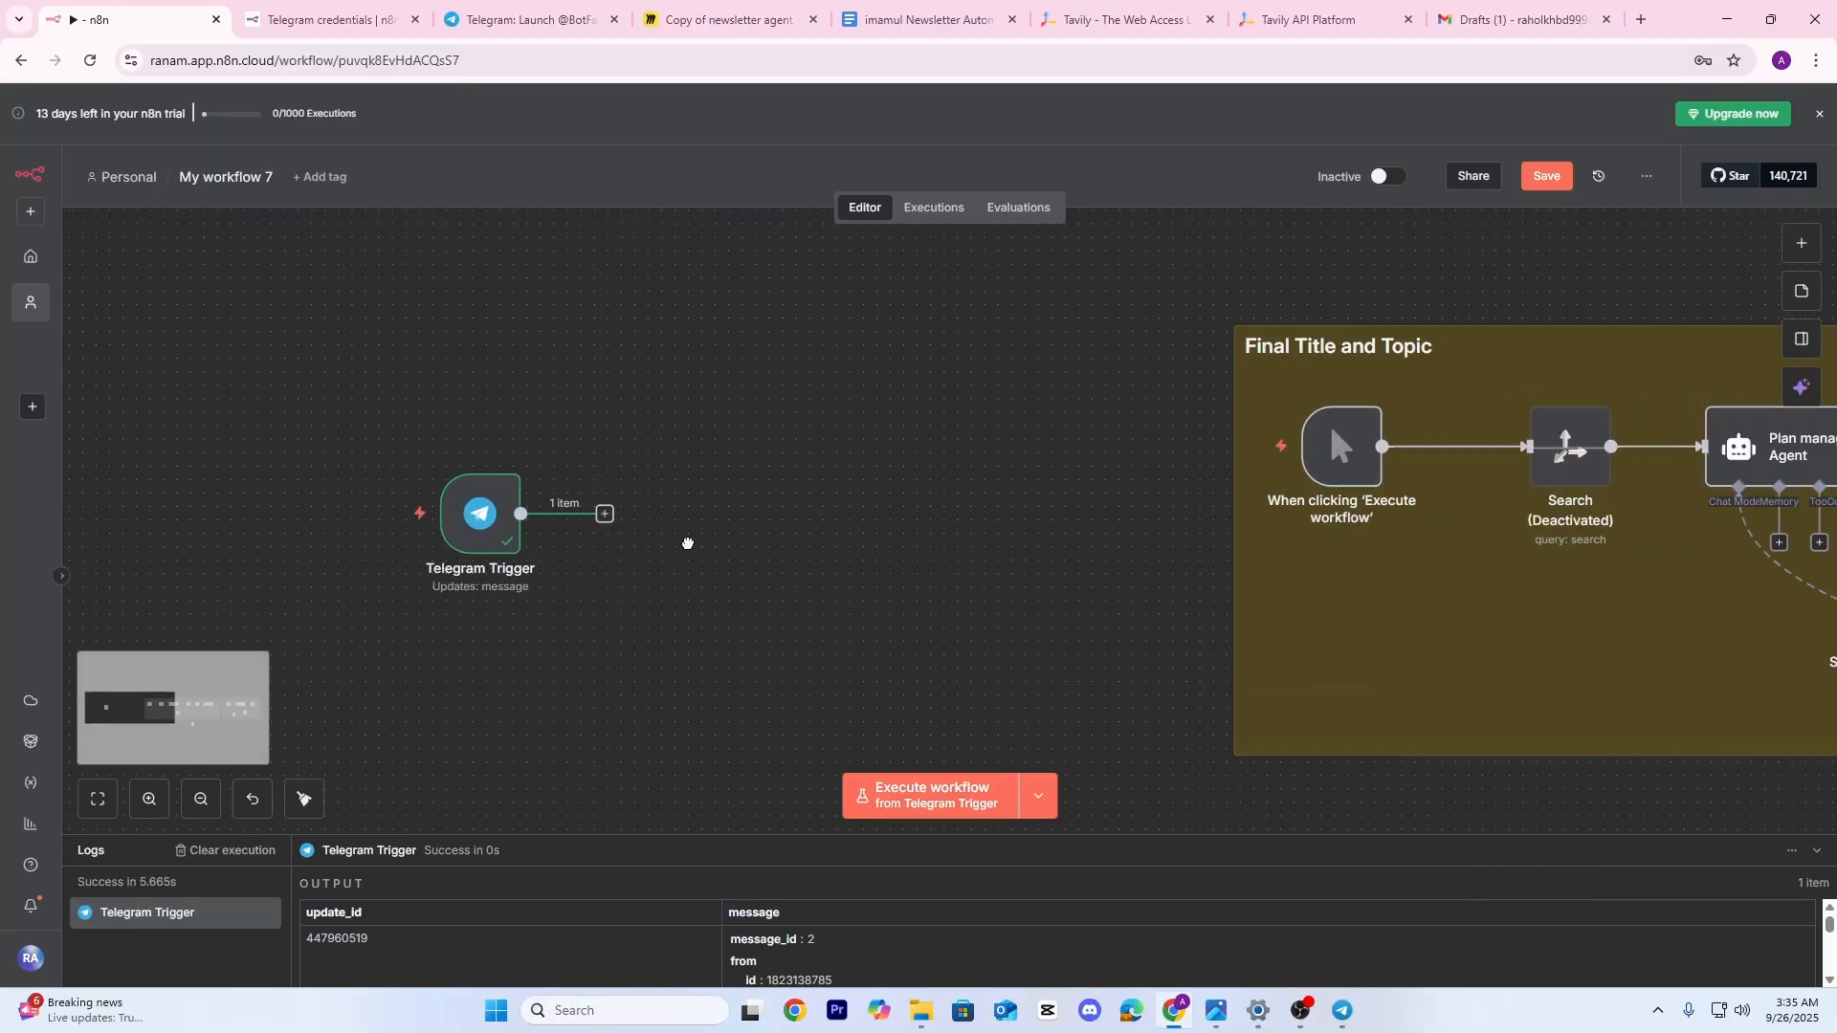
# Add a Switch with a String 'exists' rule on message.text, output renamed 'text', and execute it
pyautogui.click(605, 515)
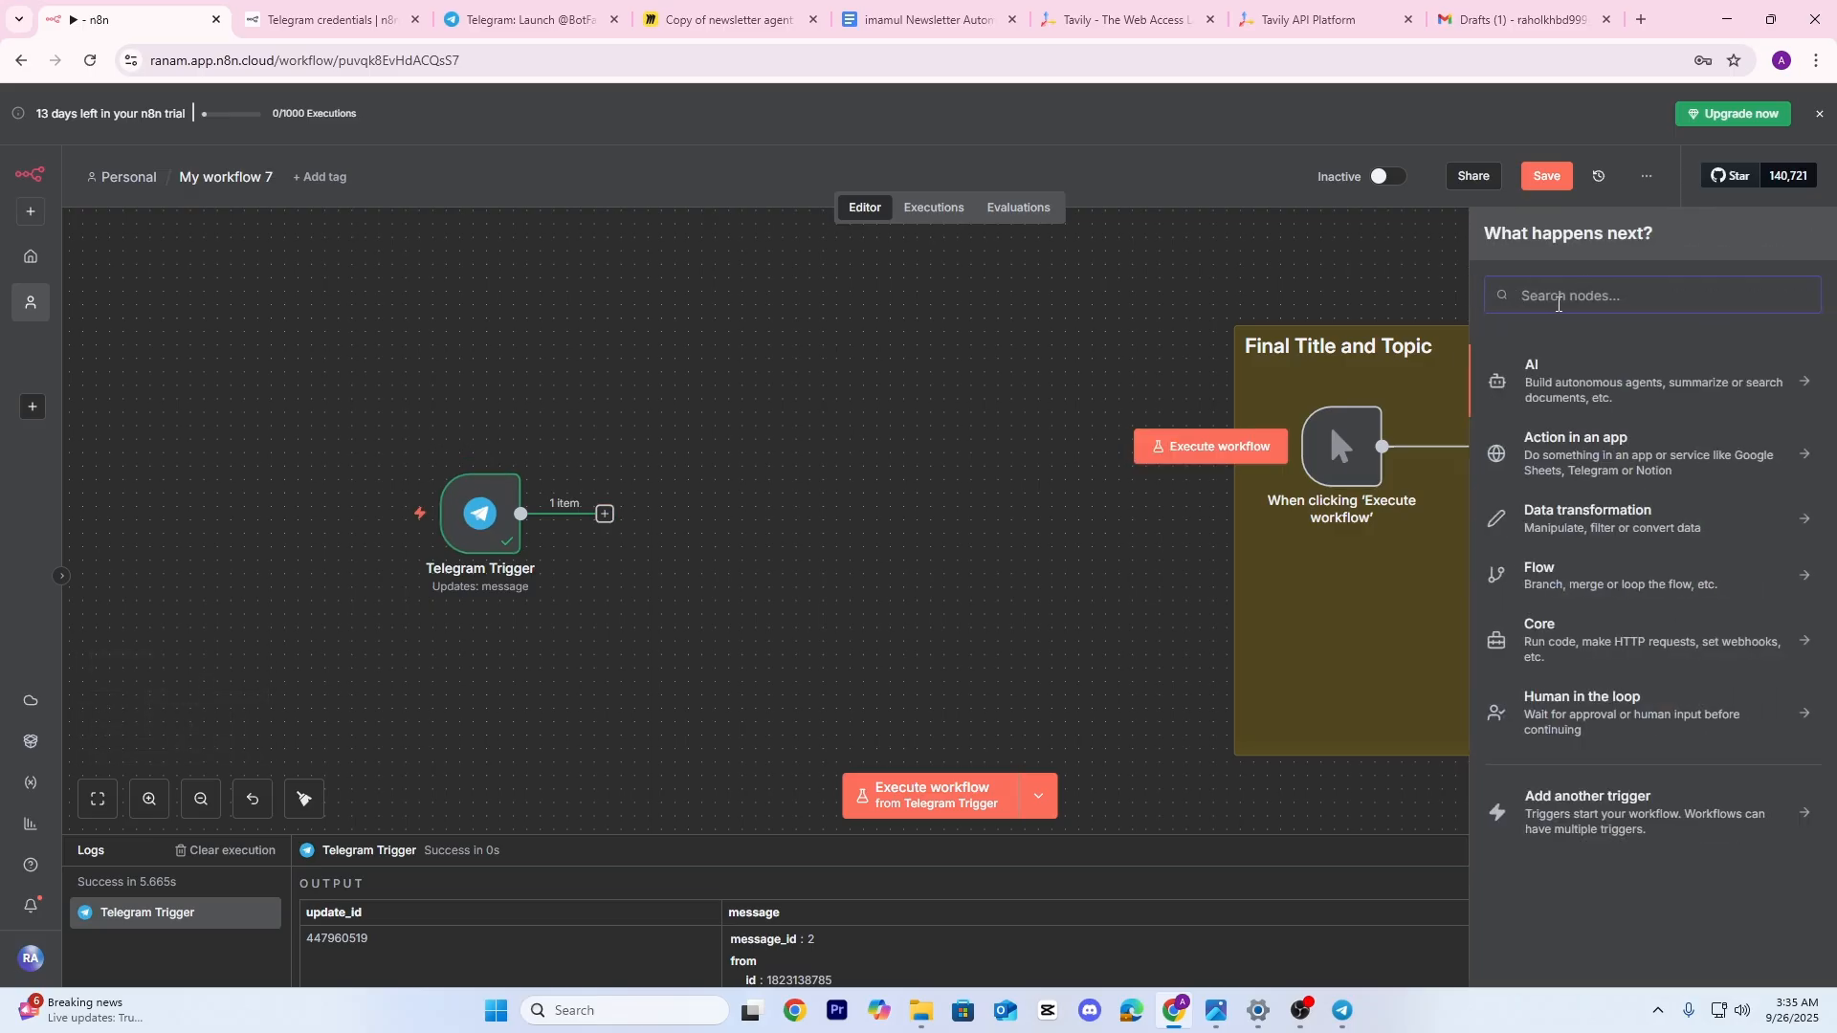
pyautogui.write('swi')
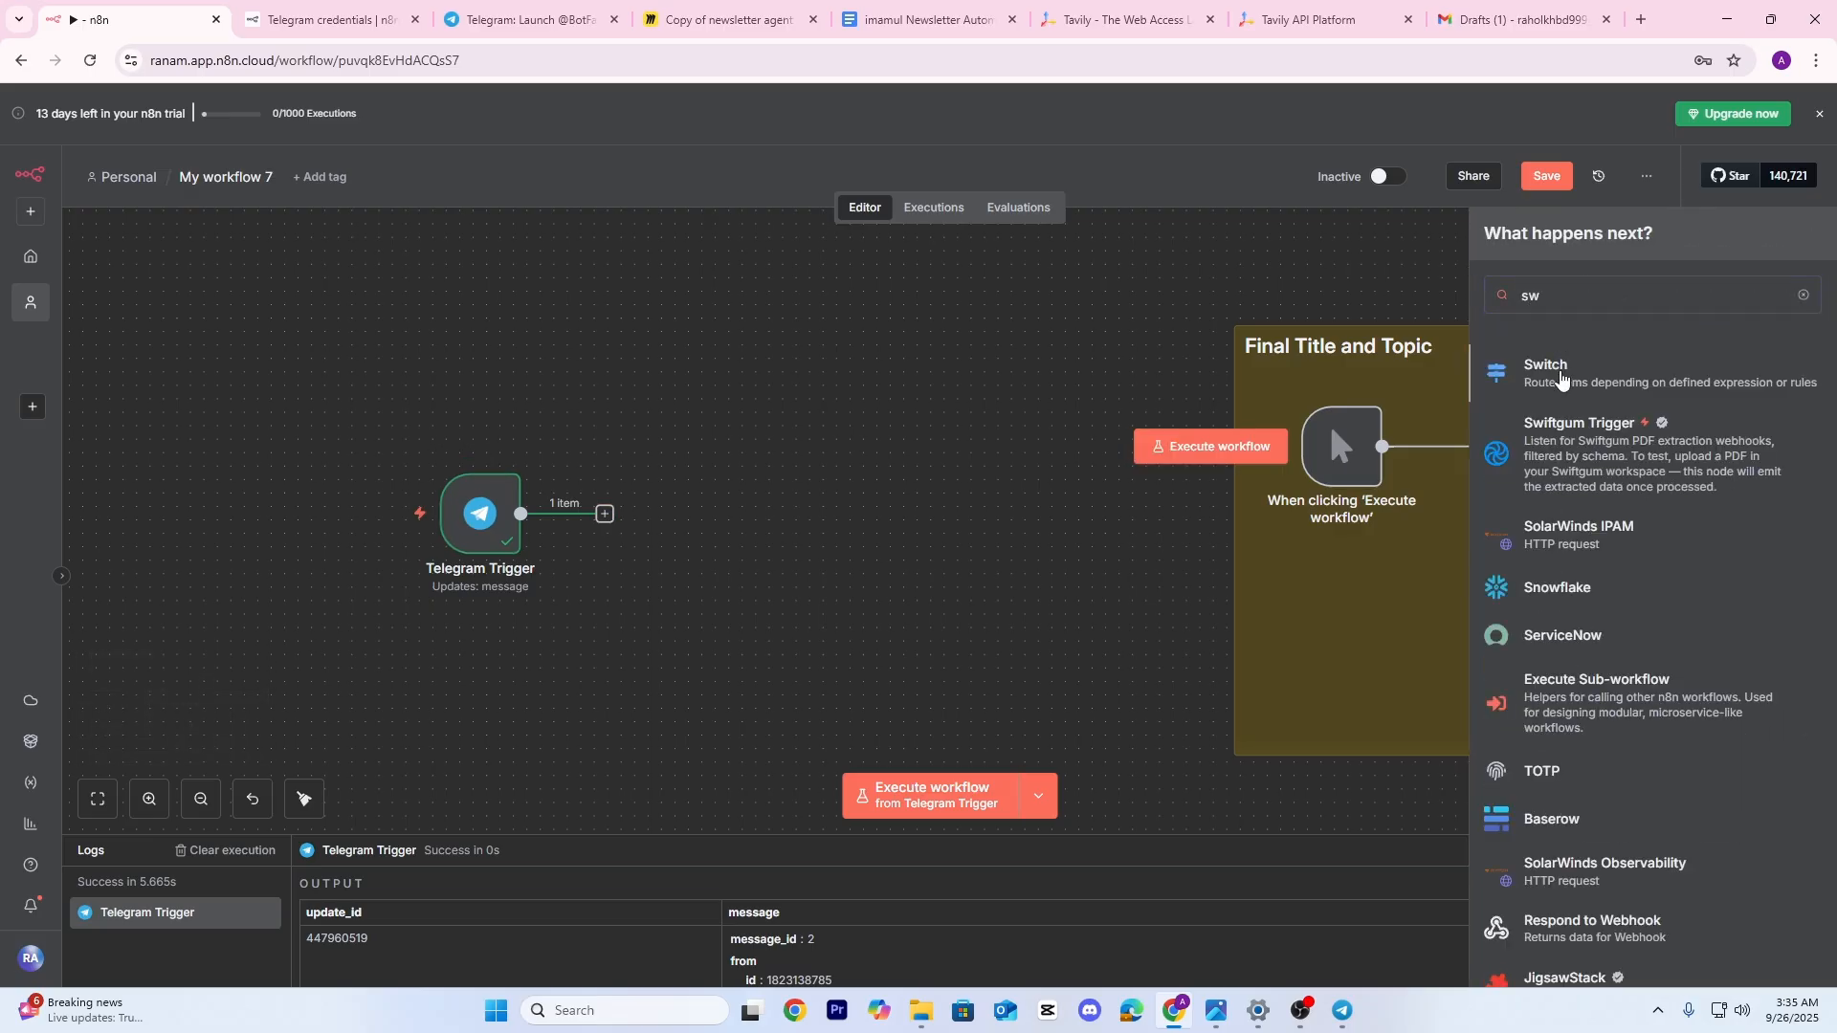
pyautogui.click(1561, 378)
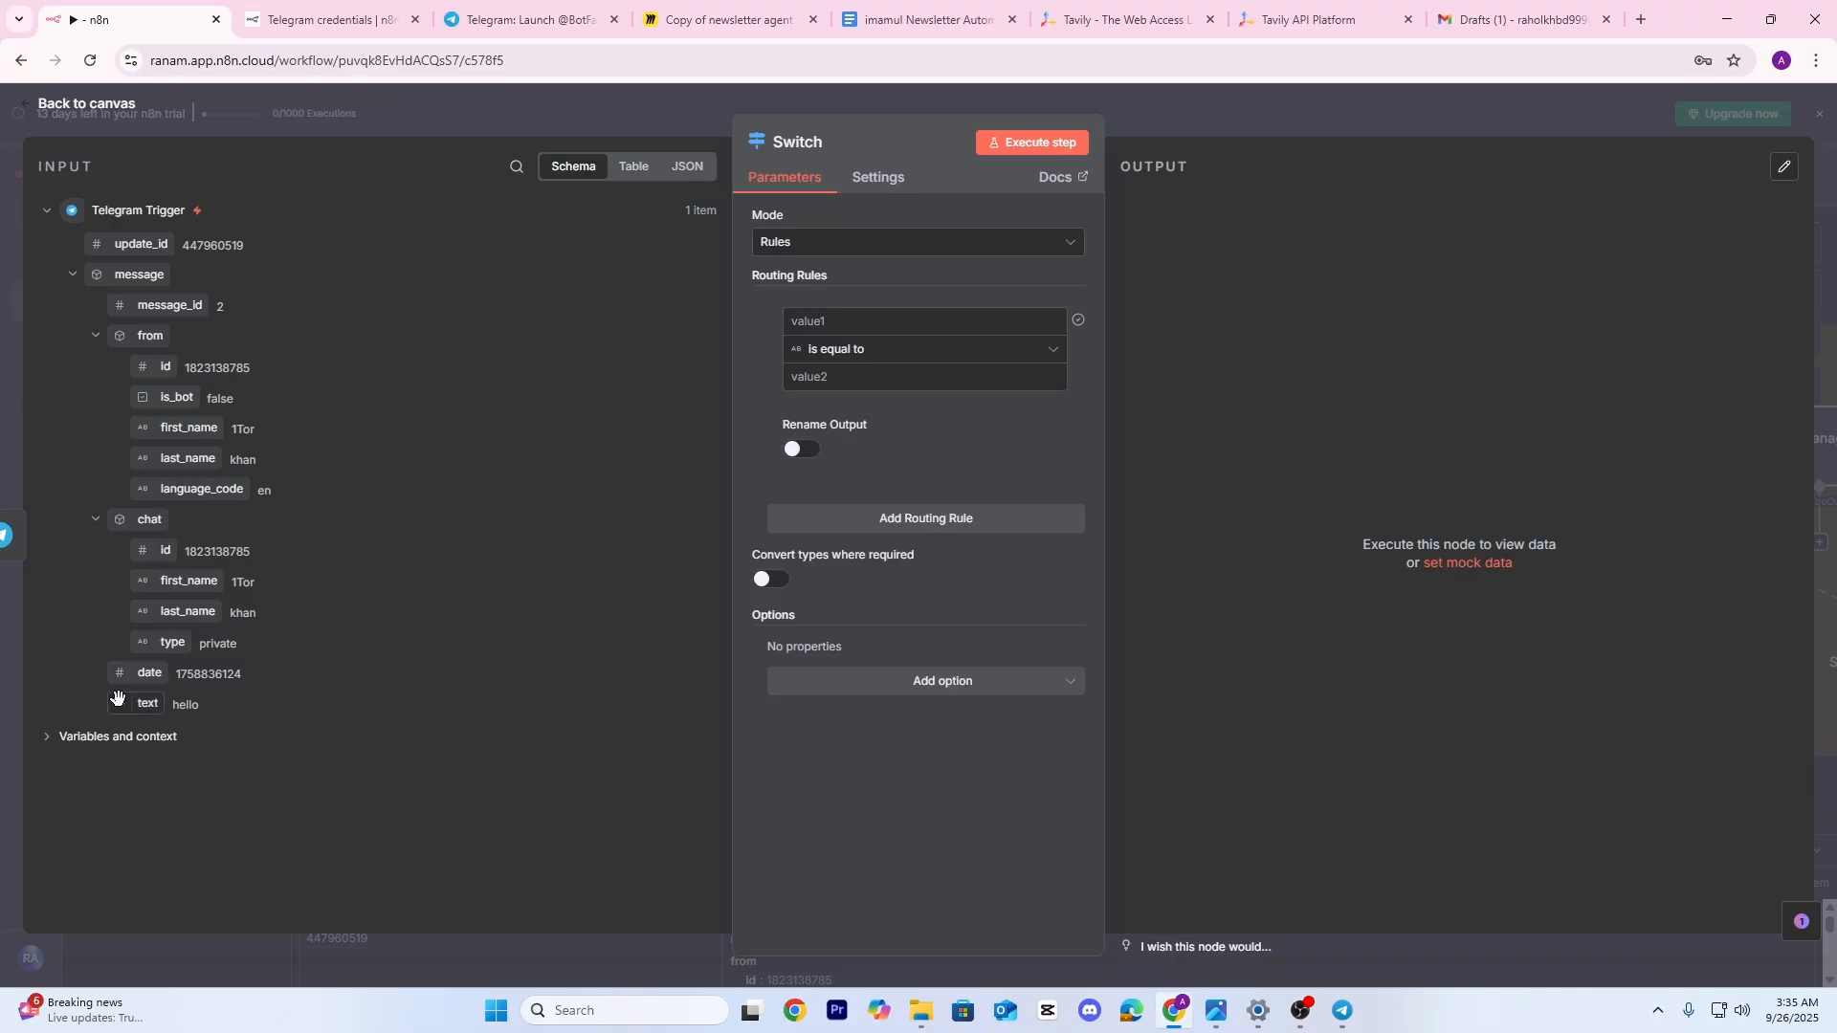
pyautogui.moveTo(147, 705); pyautogui.dragTo(849, 321)
pyautogui.click(1036, 360)
pyautogui.moveTo(894, 402)
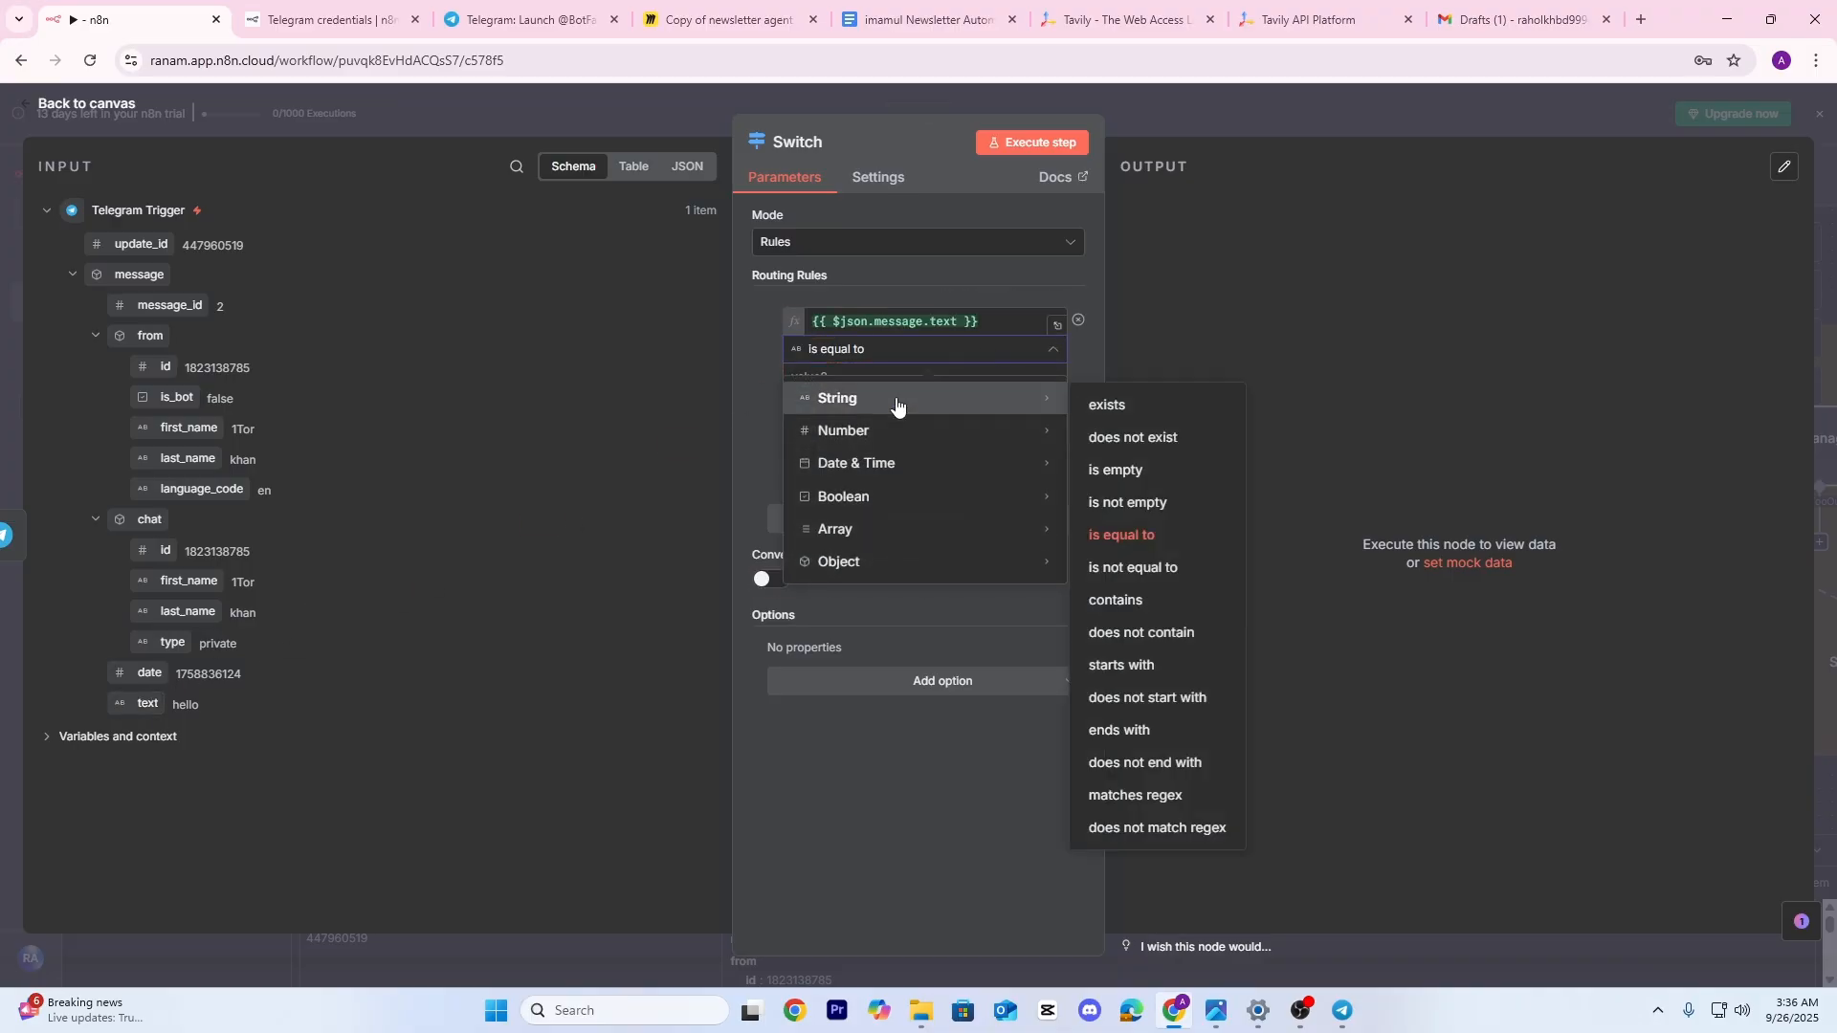
pyautogui.click(1105, 408)
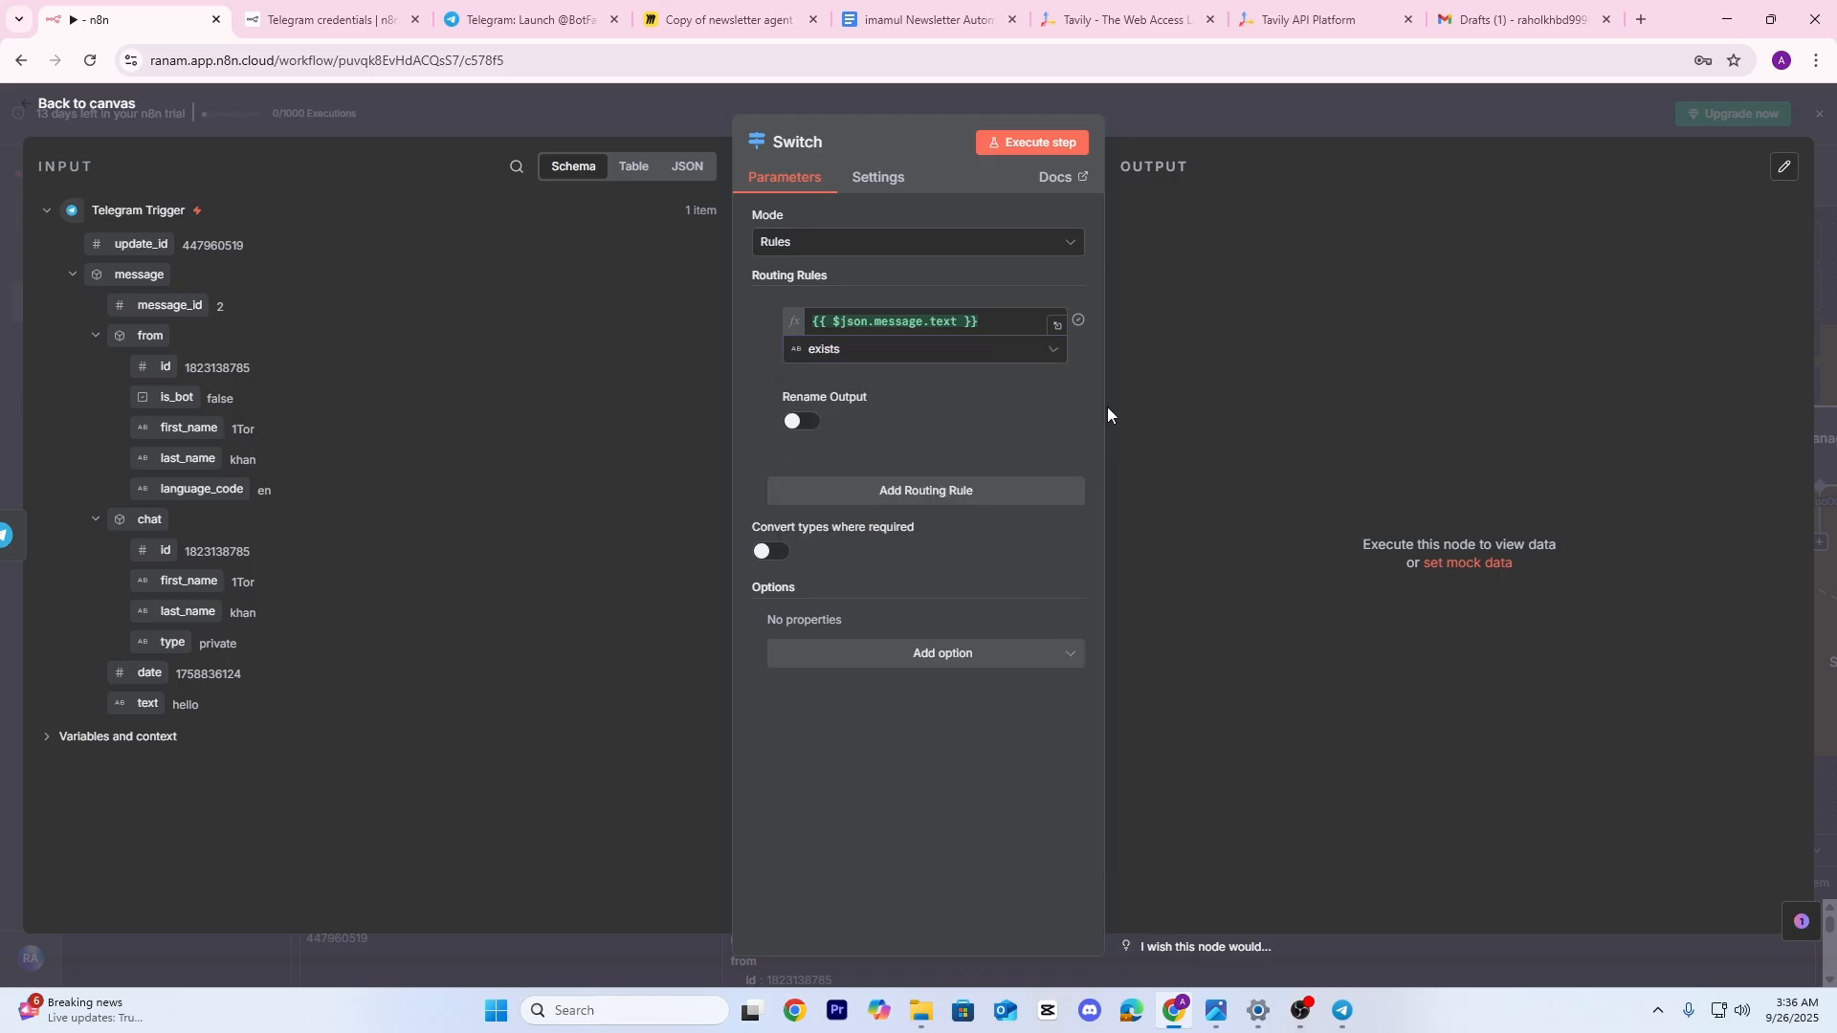
pyautogui.click(802, 422)
pyautogui.click(826, 491)
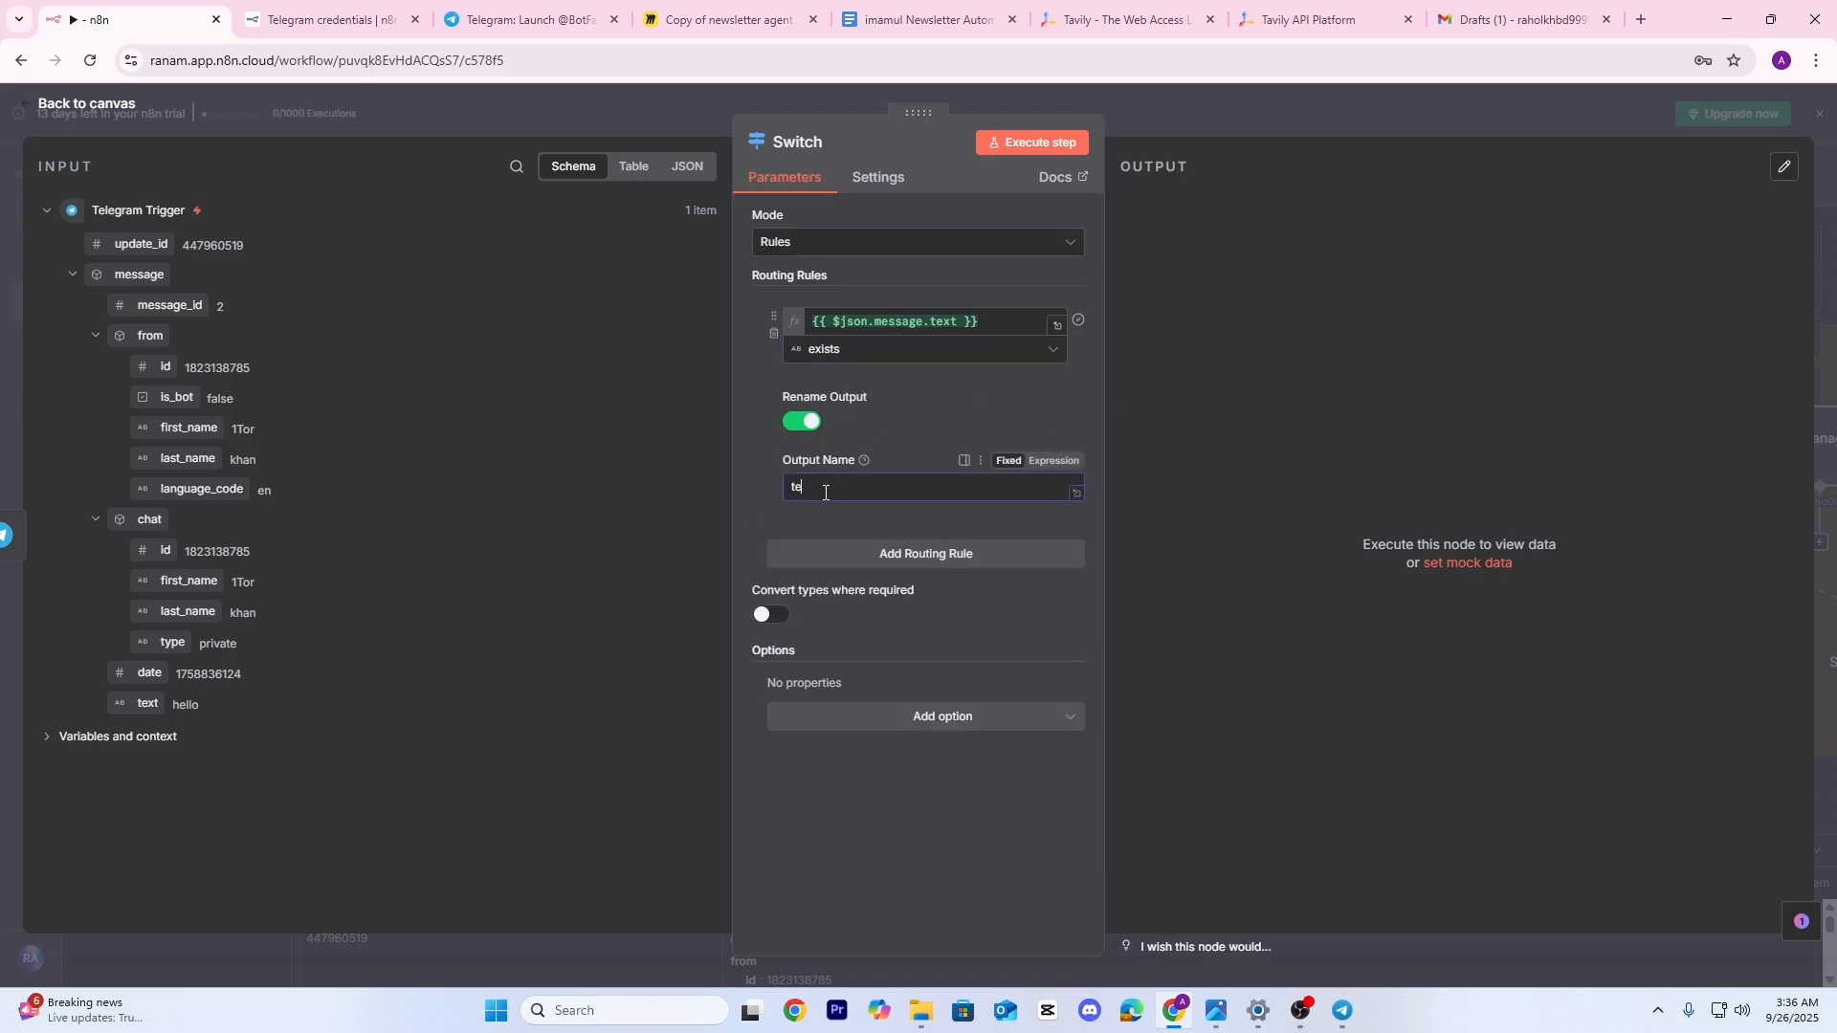
pyautogui.click(1033, 142)
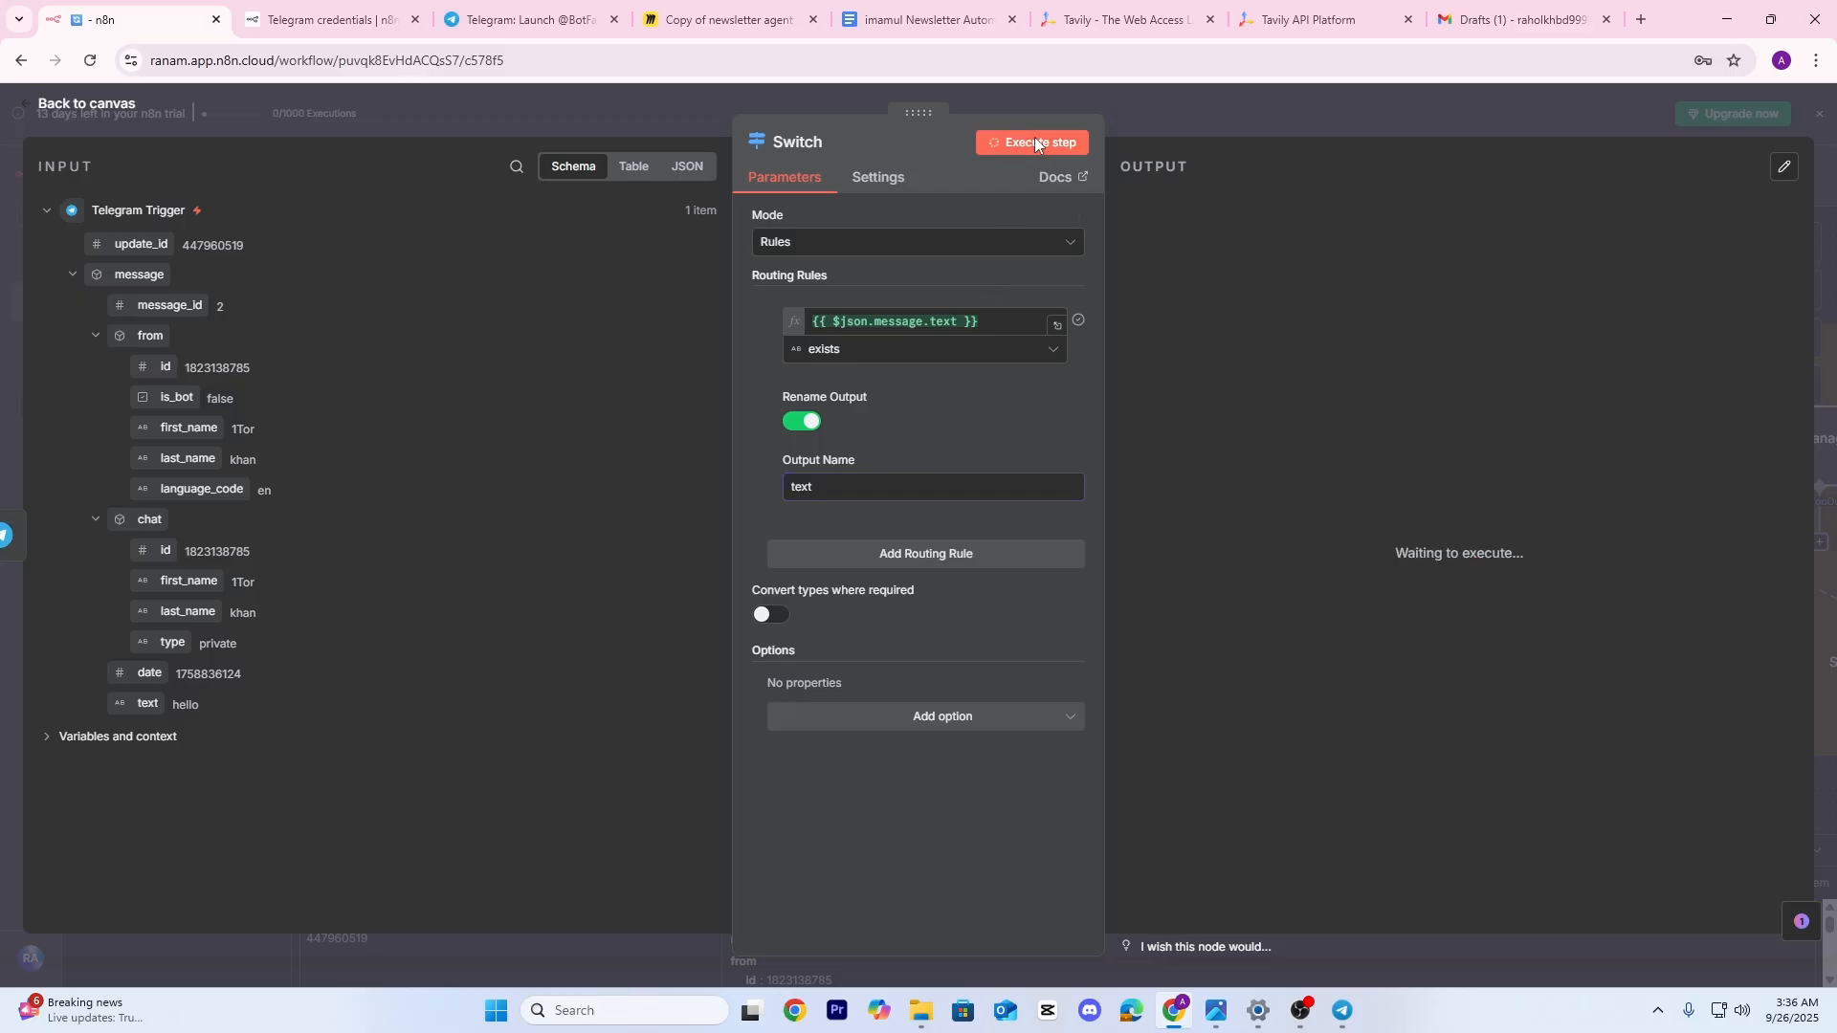
pyautogui.click(1266, 121)
# Centre the Trigger and Switch nodes and run the whole workflow awaiting a Telegram message
pyautogui.scroll(2, 1301, 427)
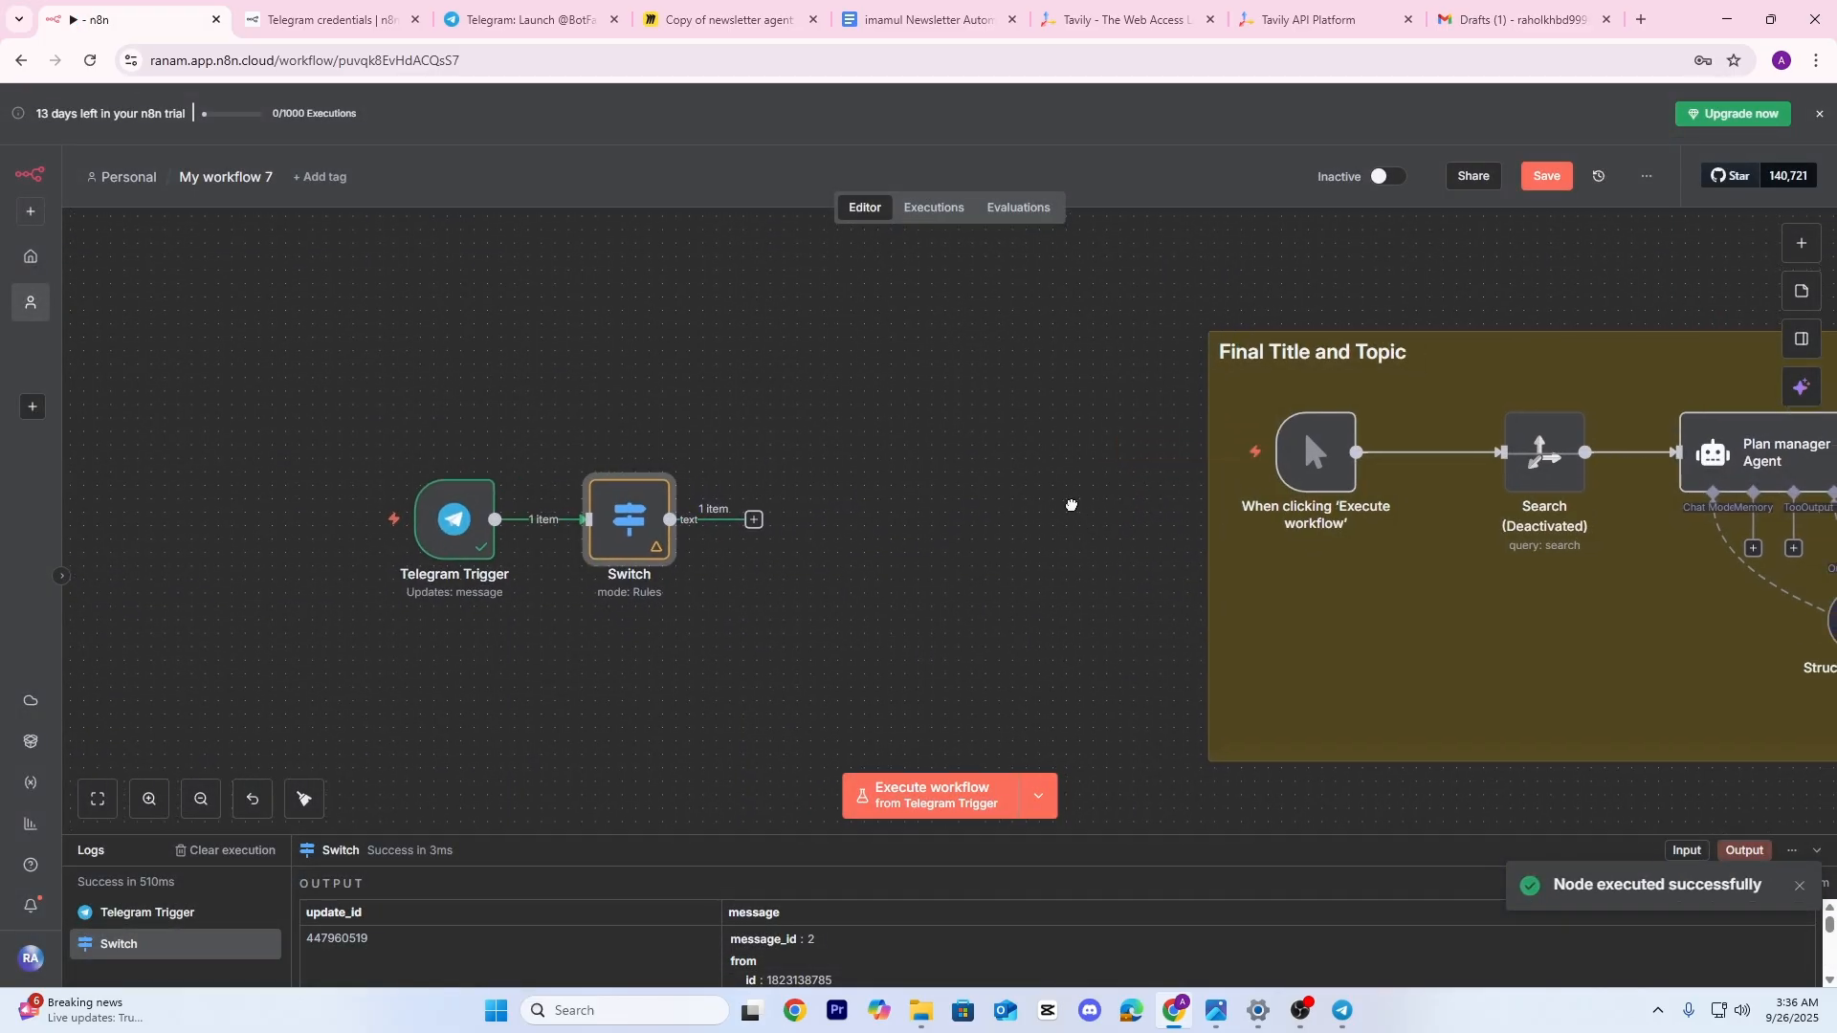
pyautogui.scroll(2, 693, 563)
pyautogui.moveTo(699, 589); pyautogui.dragTo(804, 513)
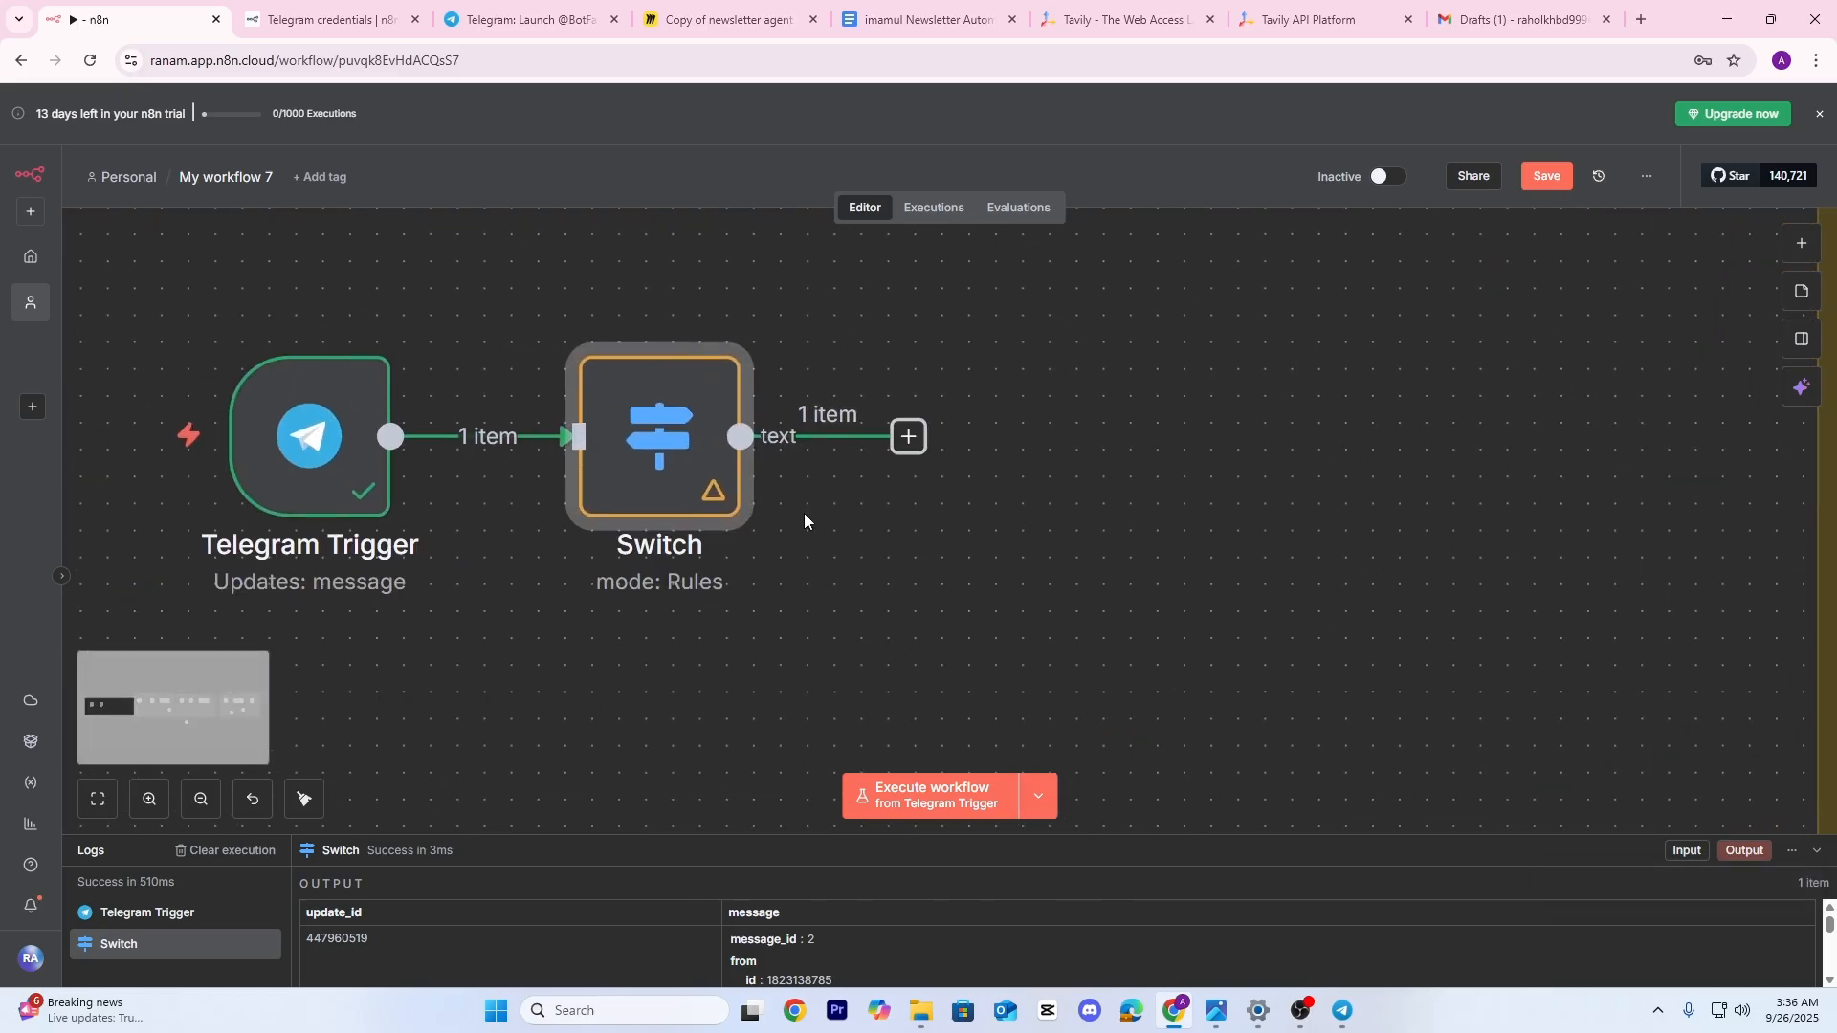
pyautogui.scroll(-1, 805, 512)
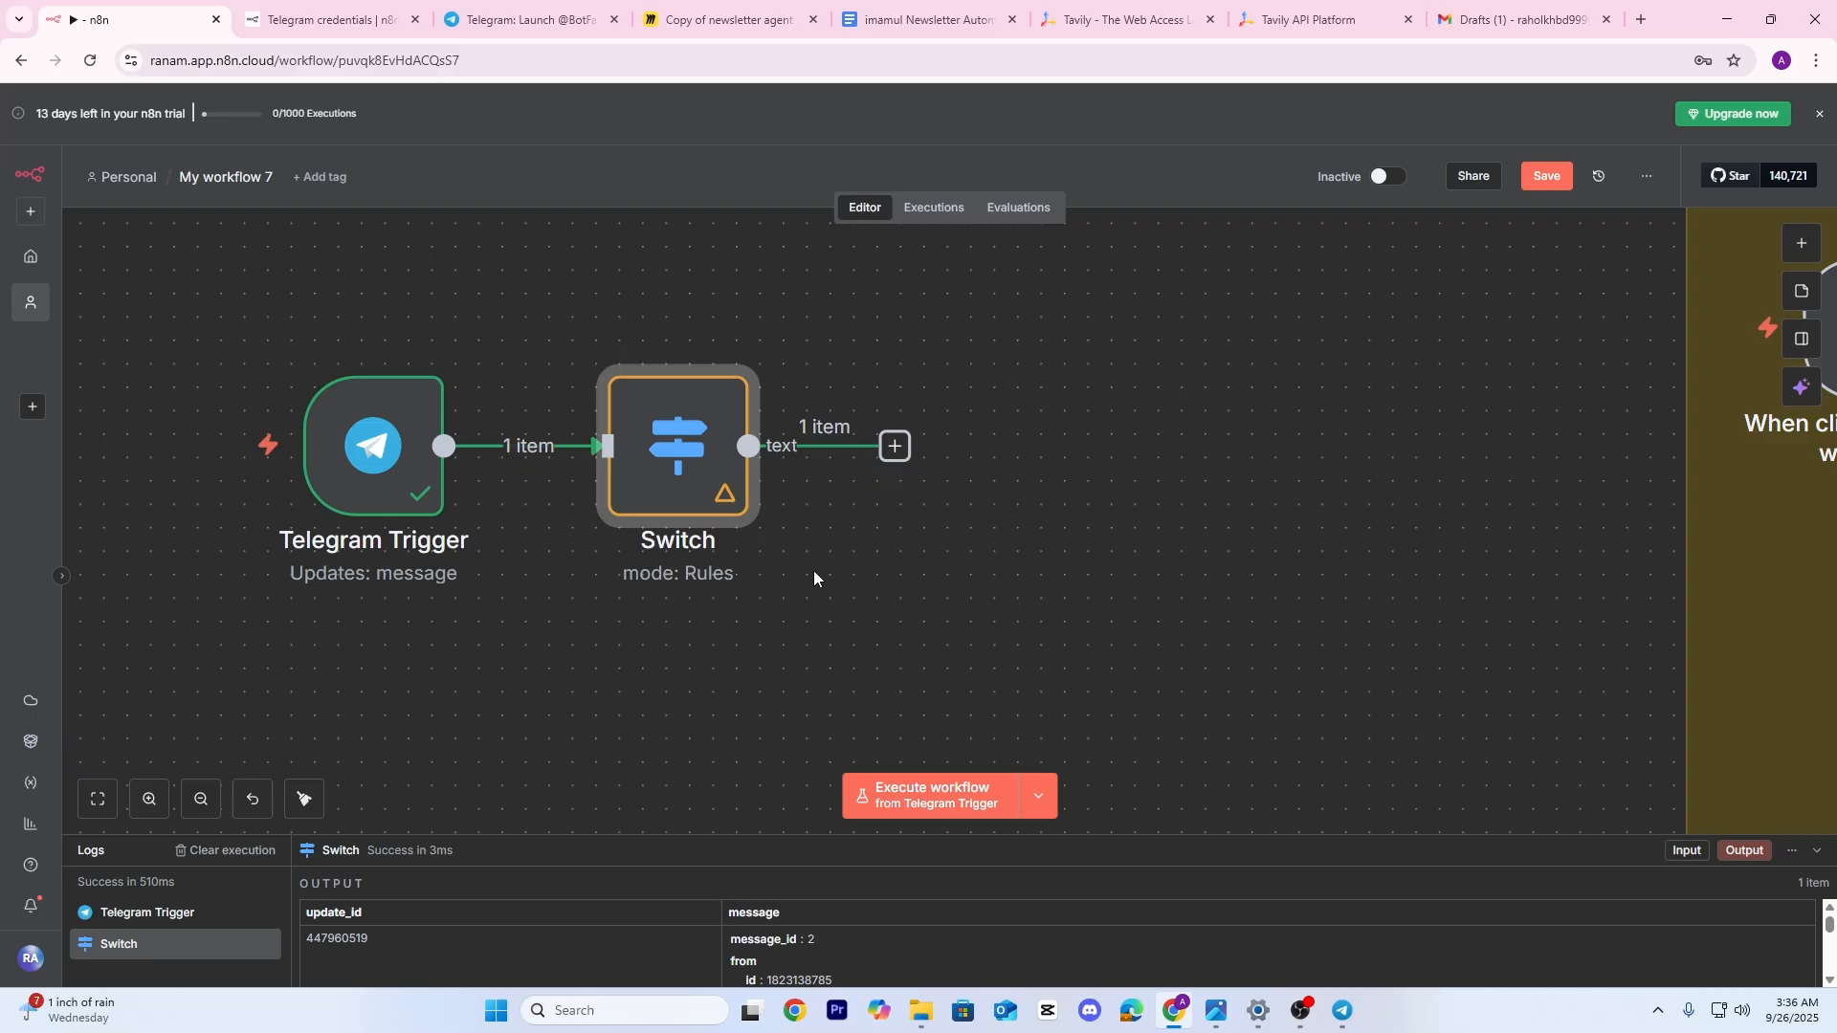
pyautogui.click(922, 800)
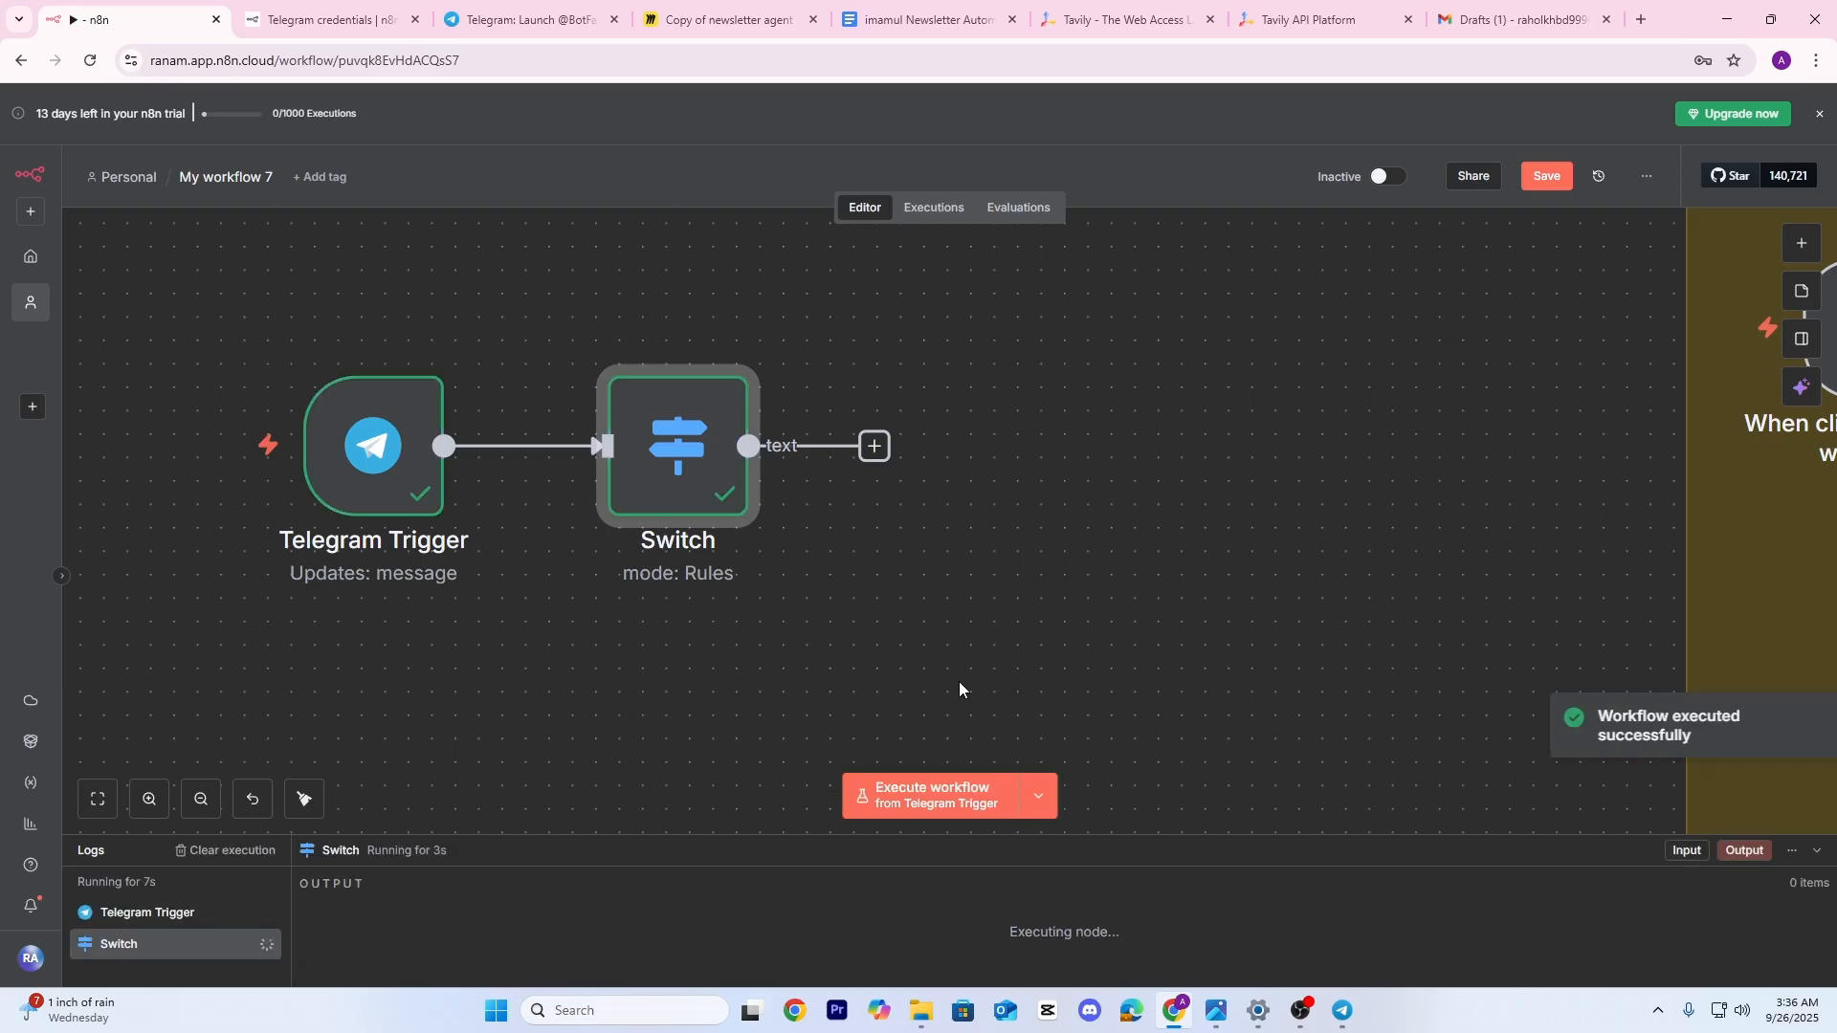
# Add a second Switch rule where voice.file_id exists, output renamed 'voice', and check its data
pyautogui.doubleClick(660, 395)
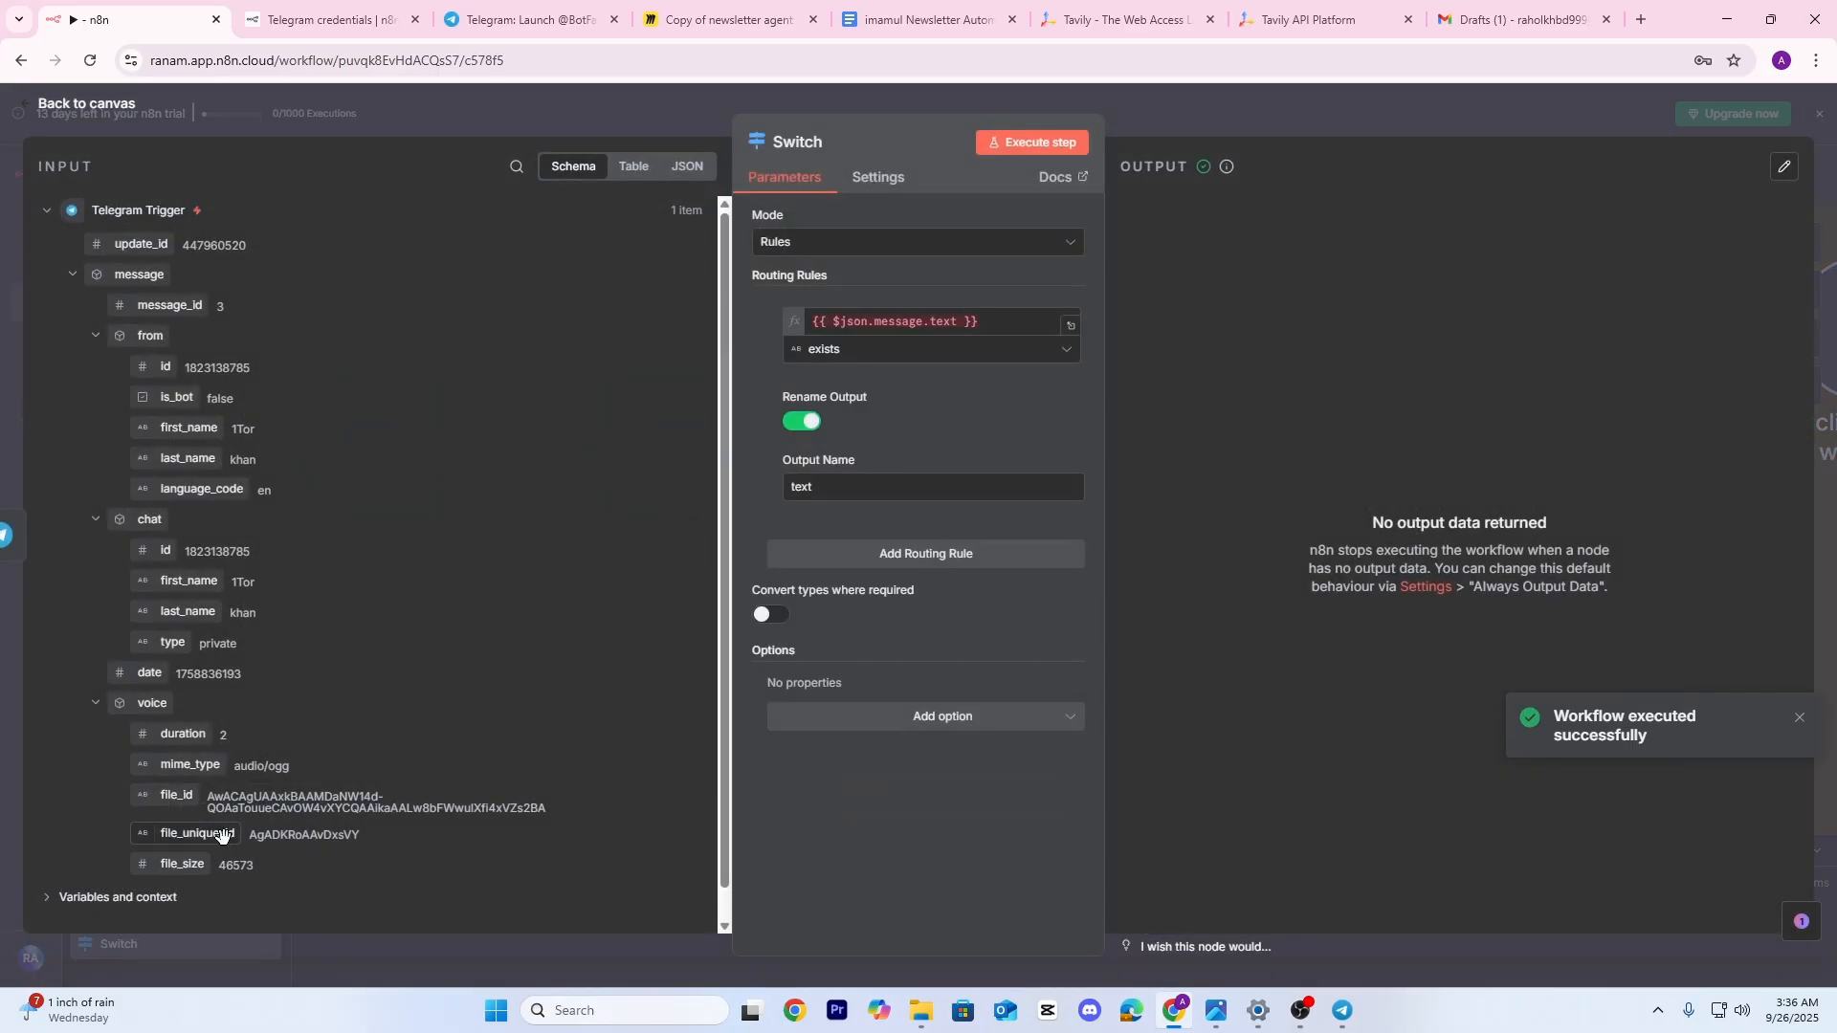
pyautogui.click(920, 556)
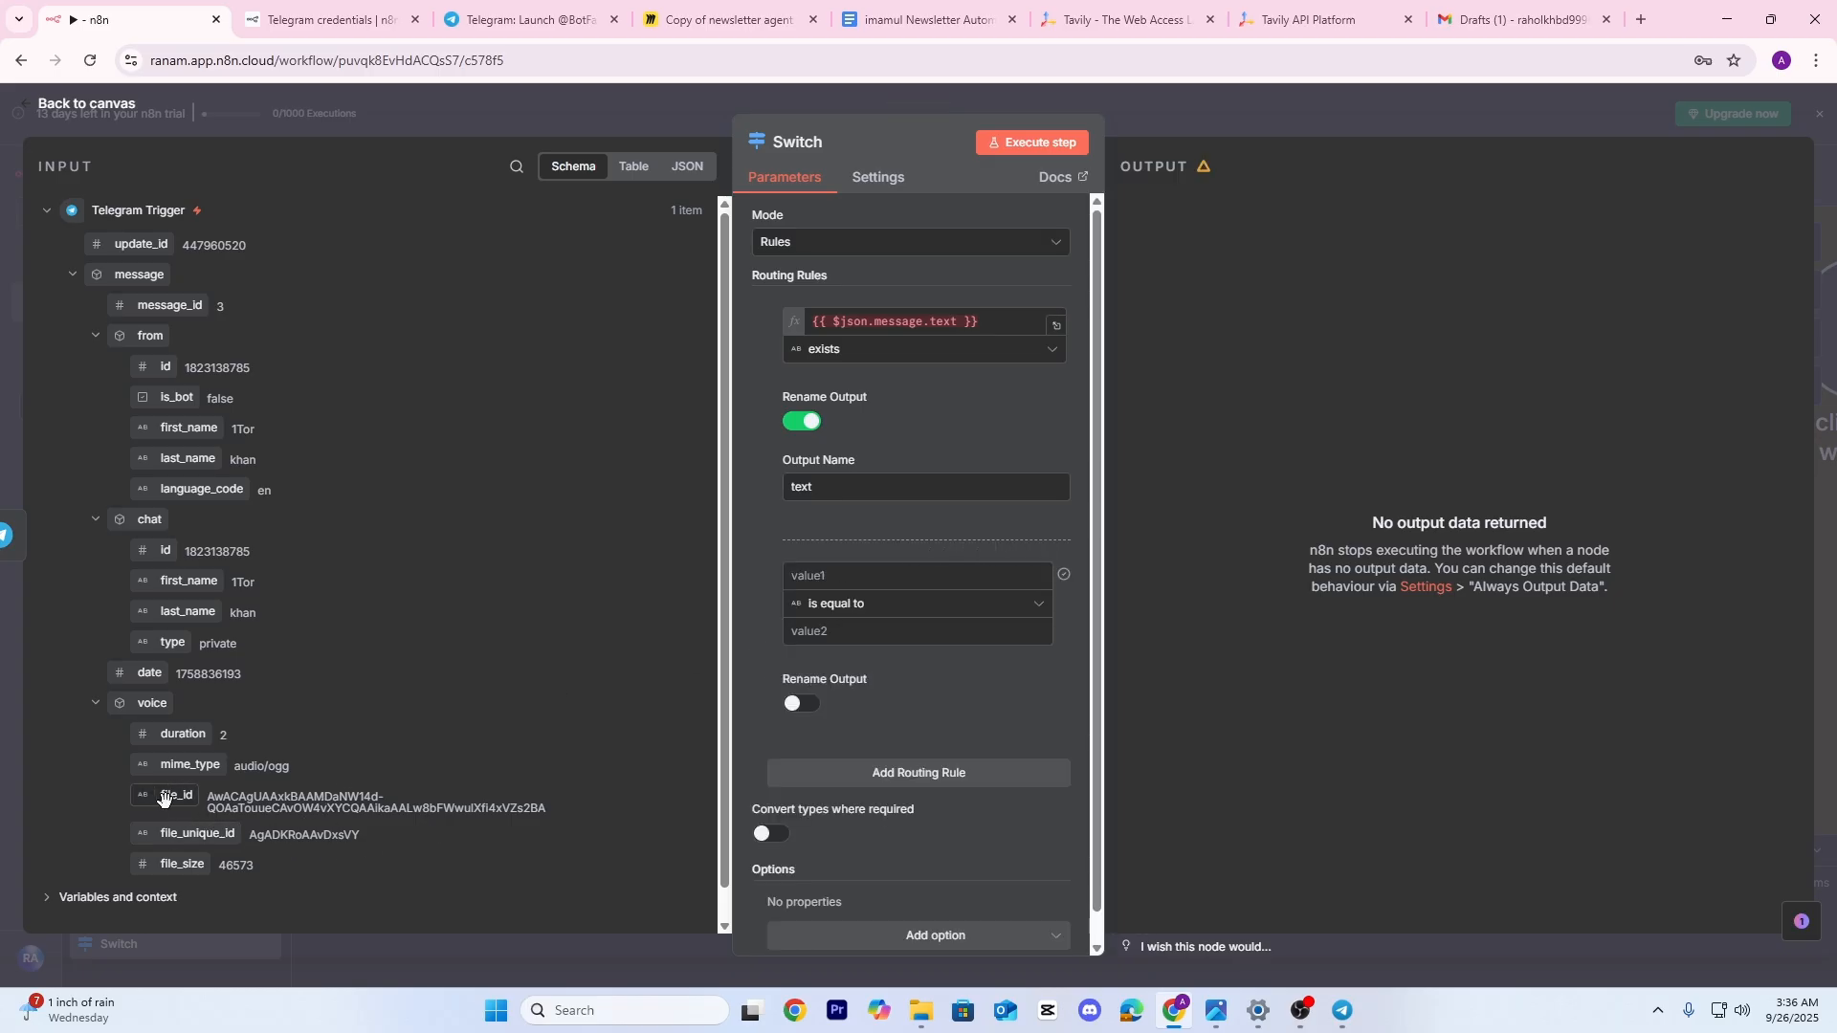
pyautogui.moveTo(165, 799); pyautogui.dragTo(861, 577)
pyautogui.click(979, 617)
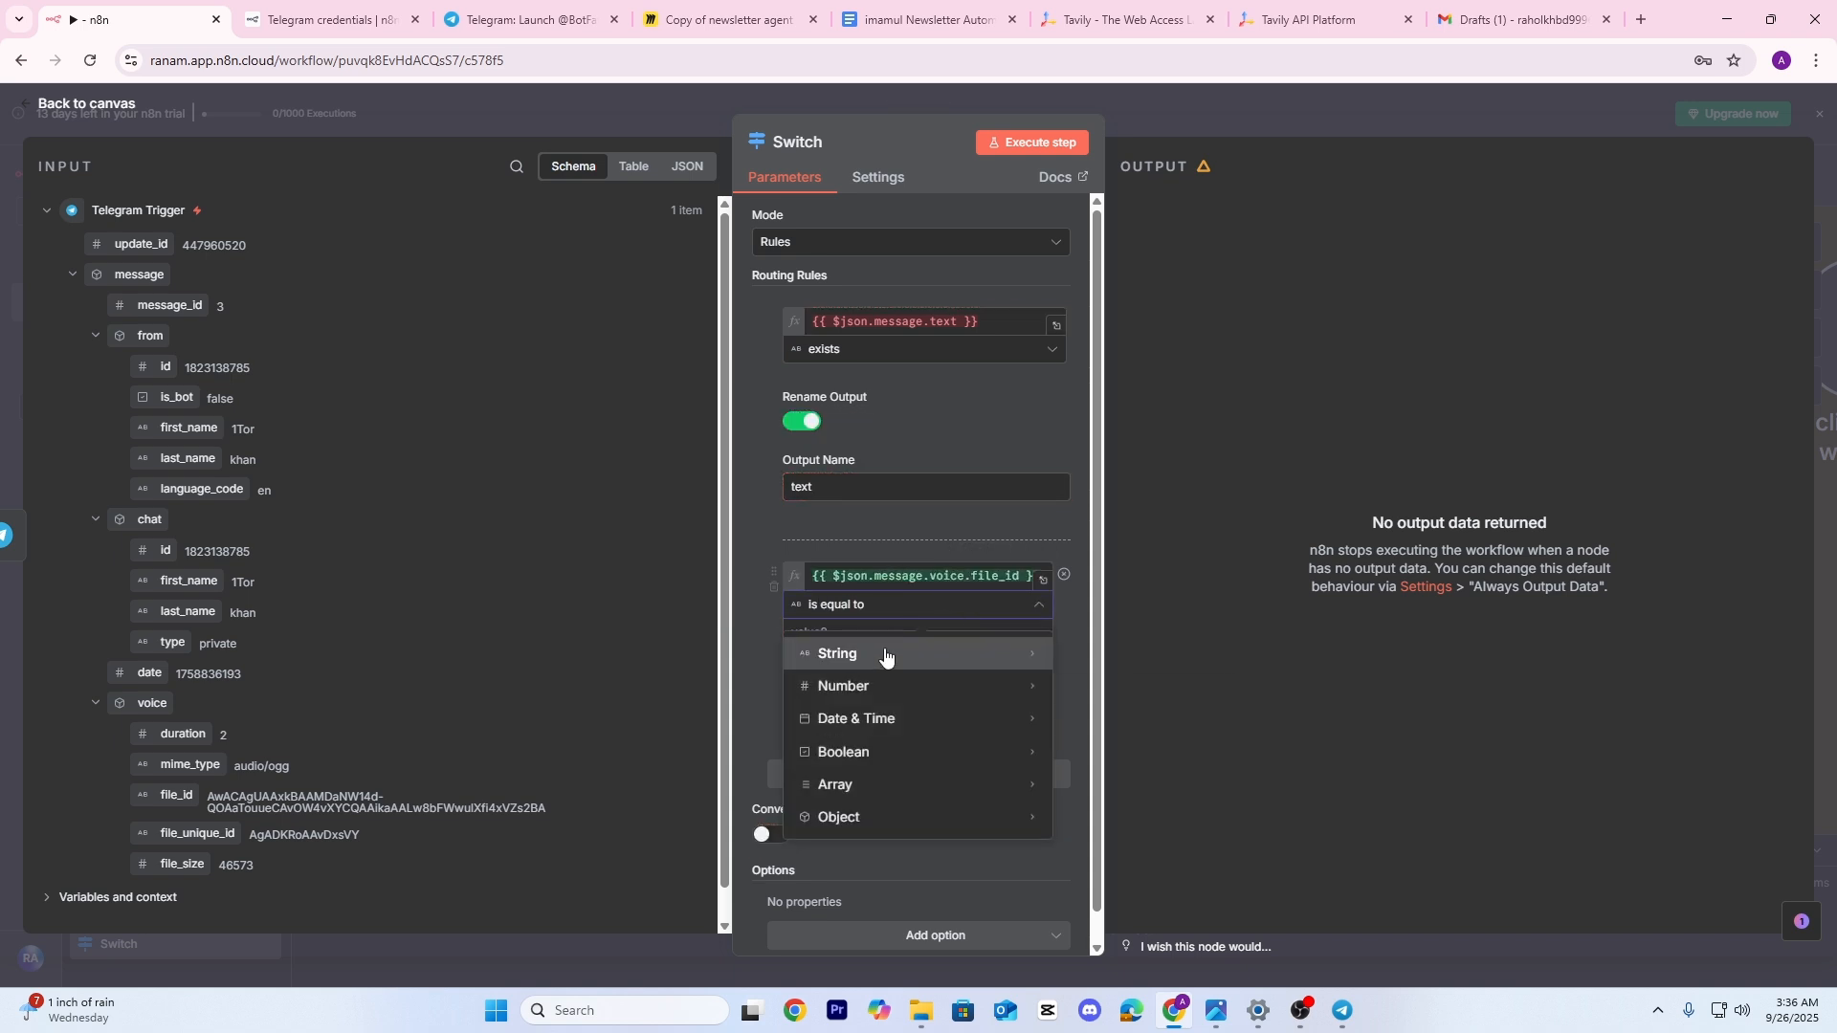
pyautogui.moveTo(885, 658)
pyautogui.click(1120, 239)
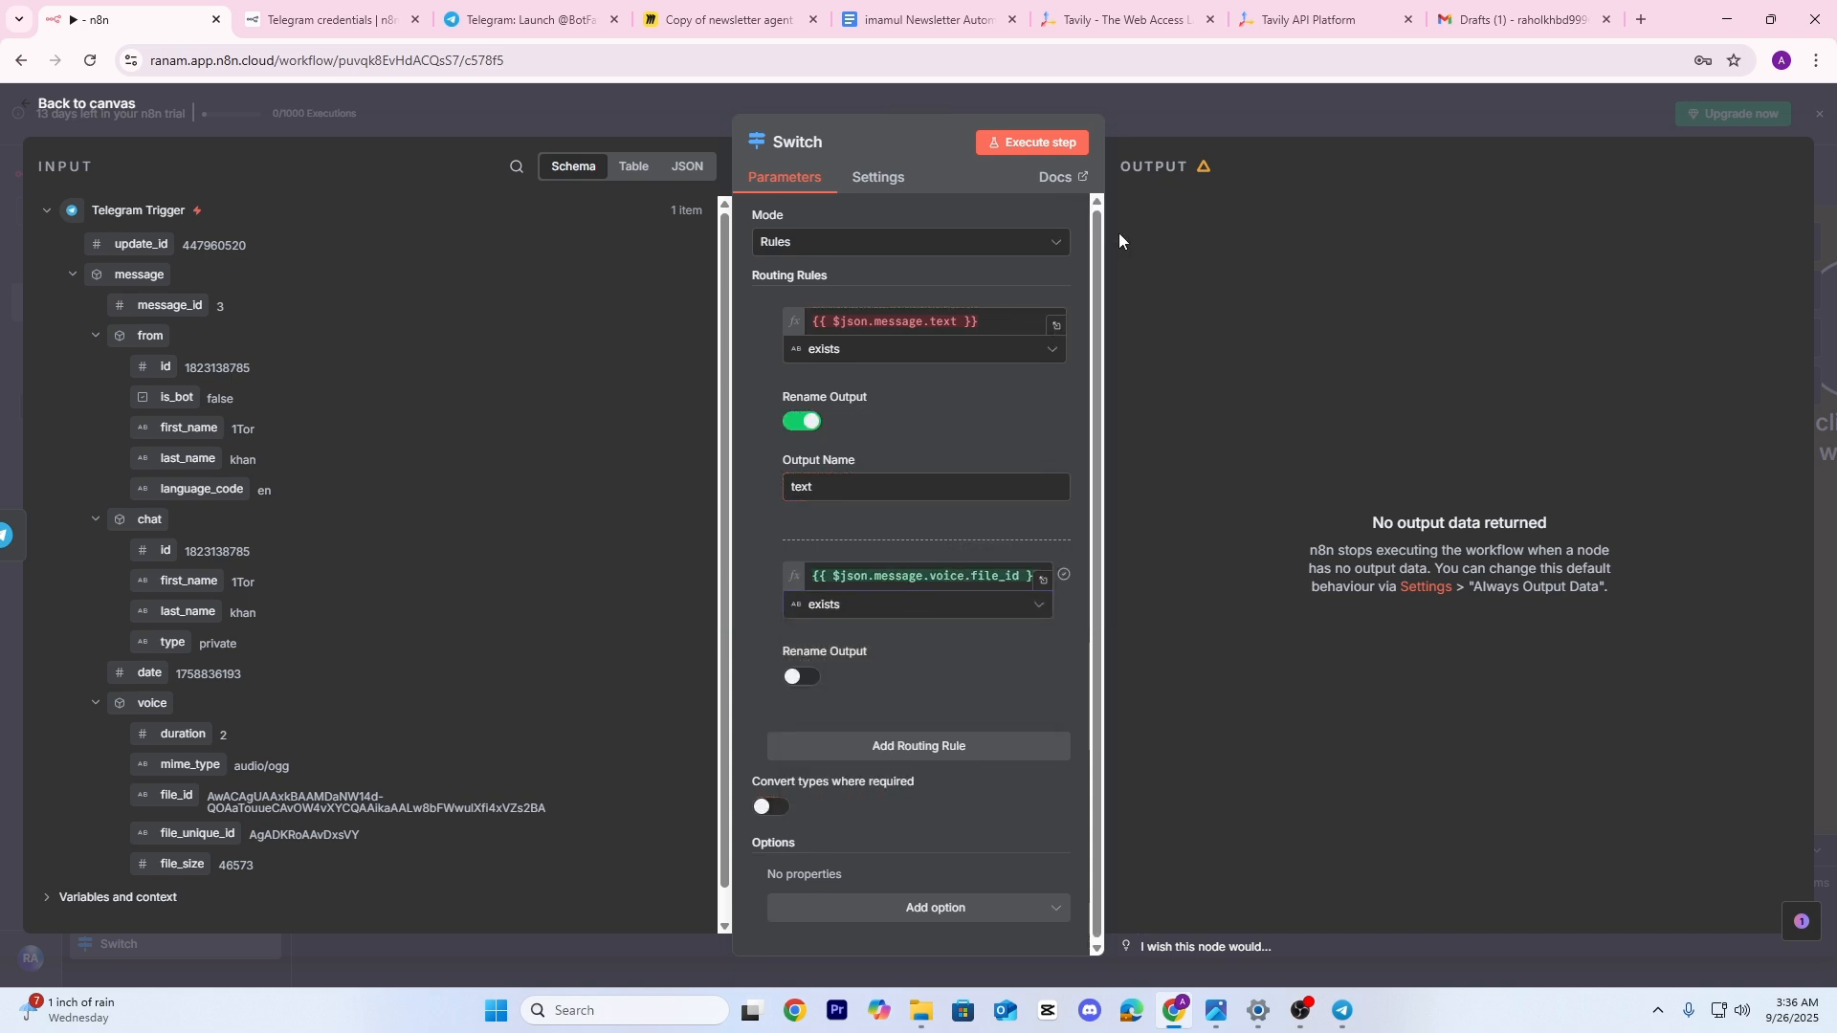
pyautogui.click(802, 676)
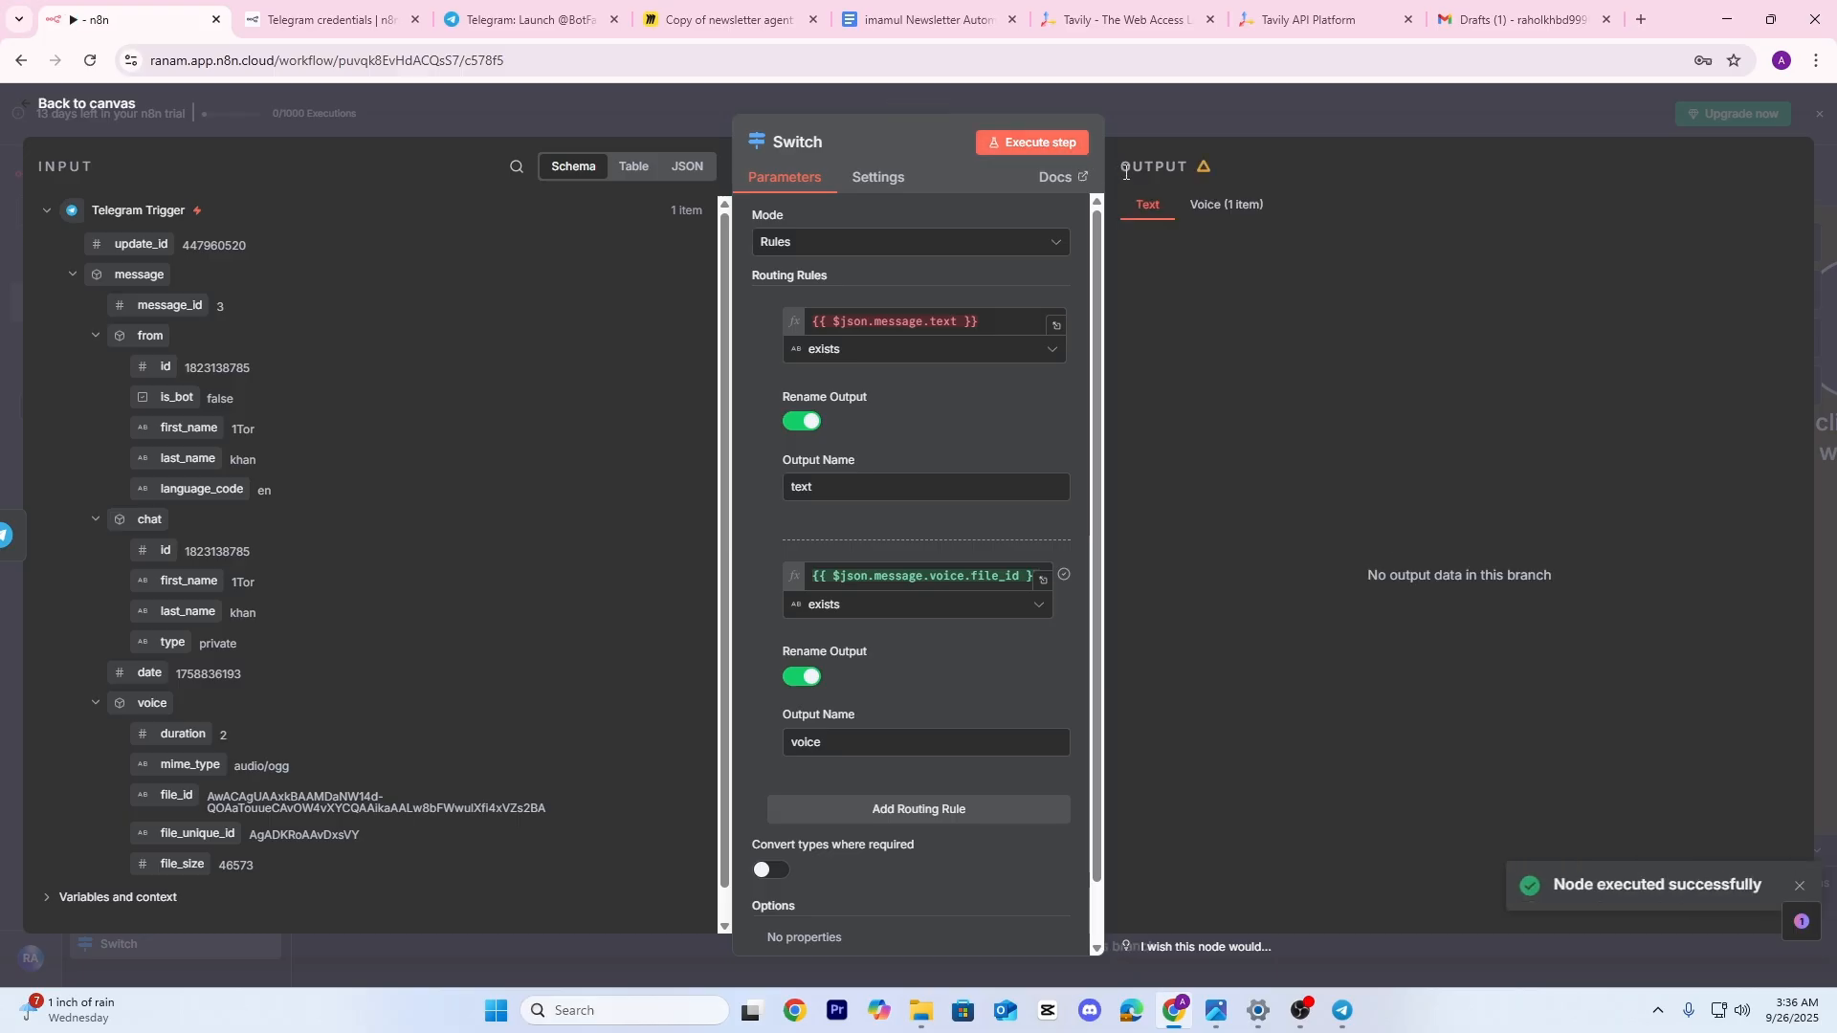
pyautogui.click(1244, 206)
# Recheck the Switch node and recentre the workflow on the canvas
pyautogui.click(1336, 100)
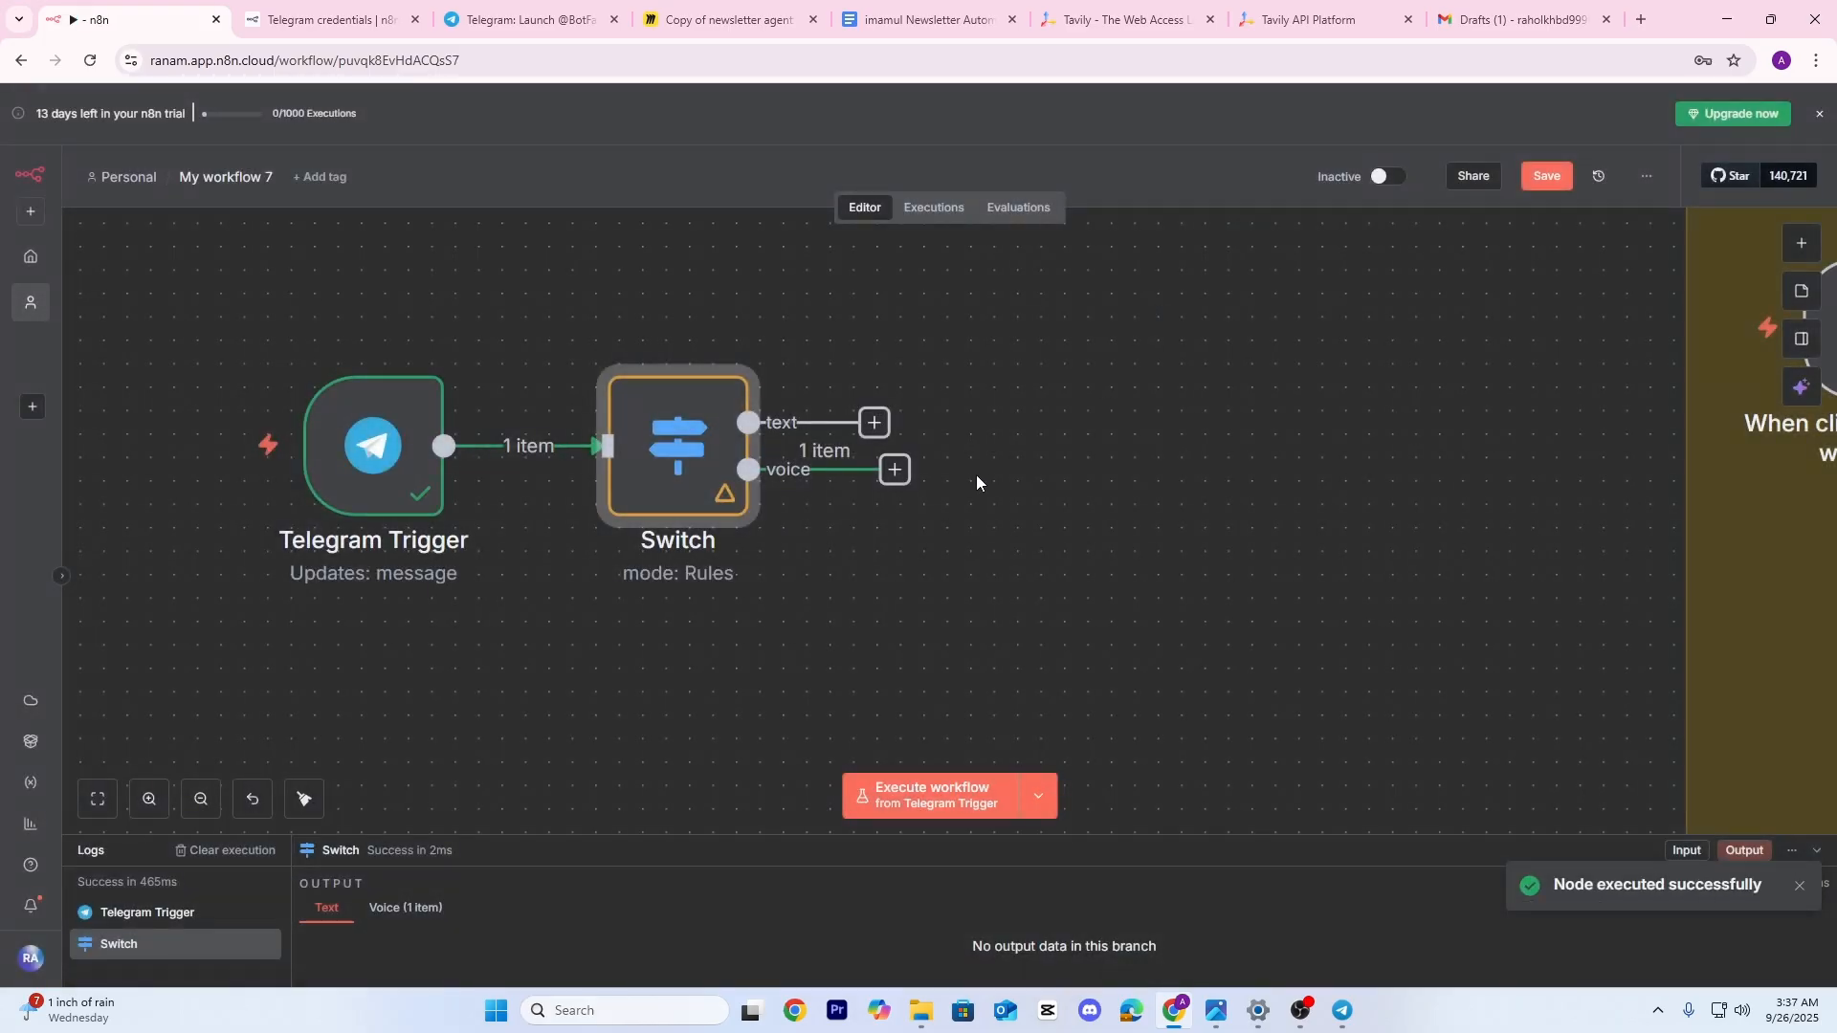
pyautogui.scroll(3, 936, 468)
pyautogui.scroll(-3, 1035, 518)
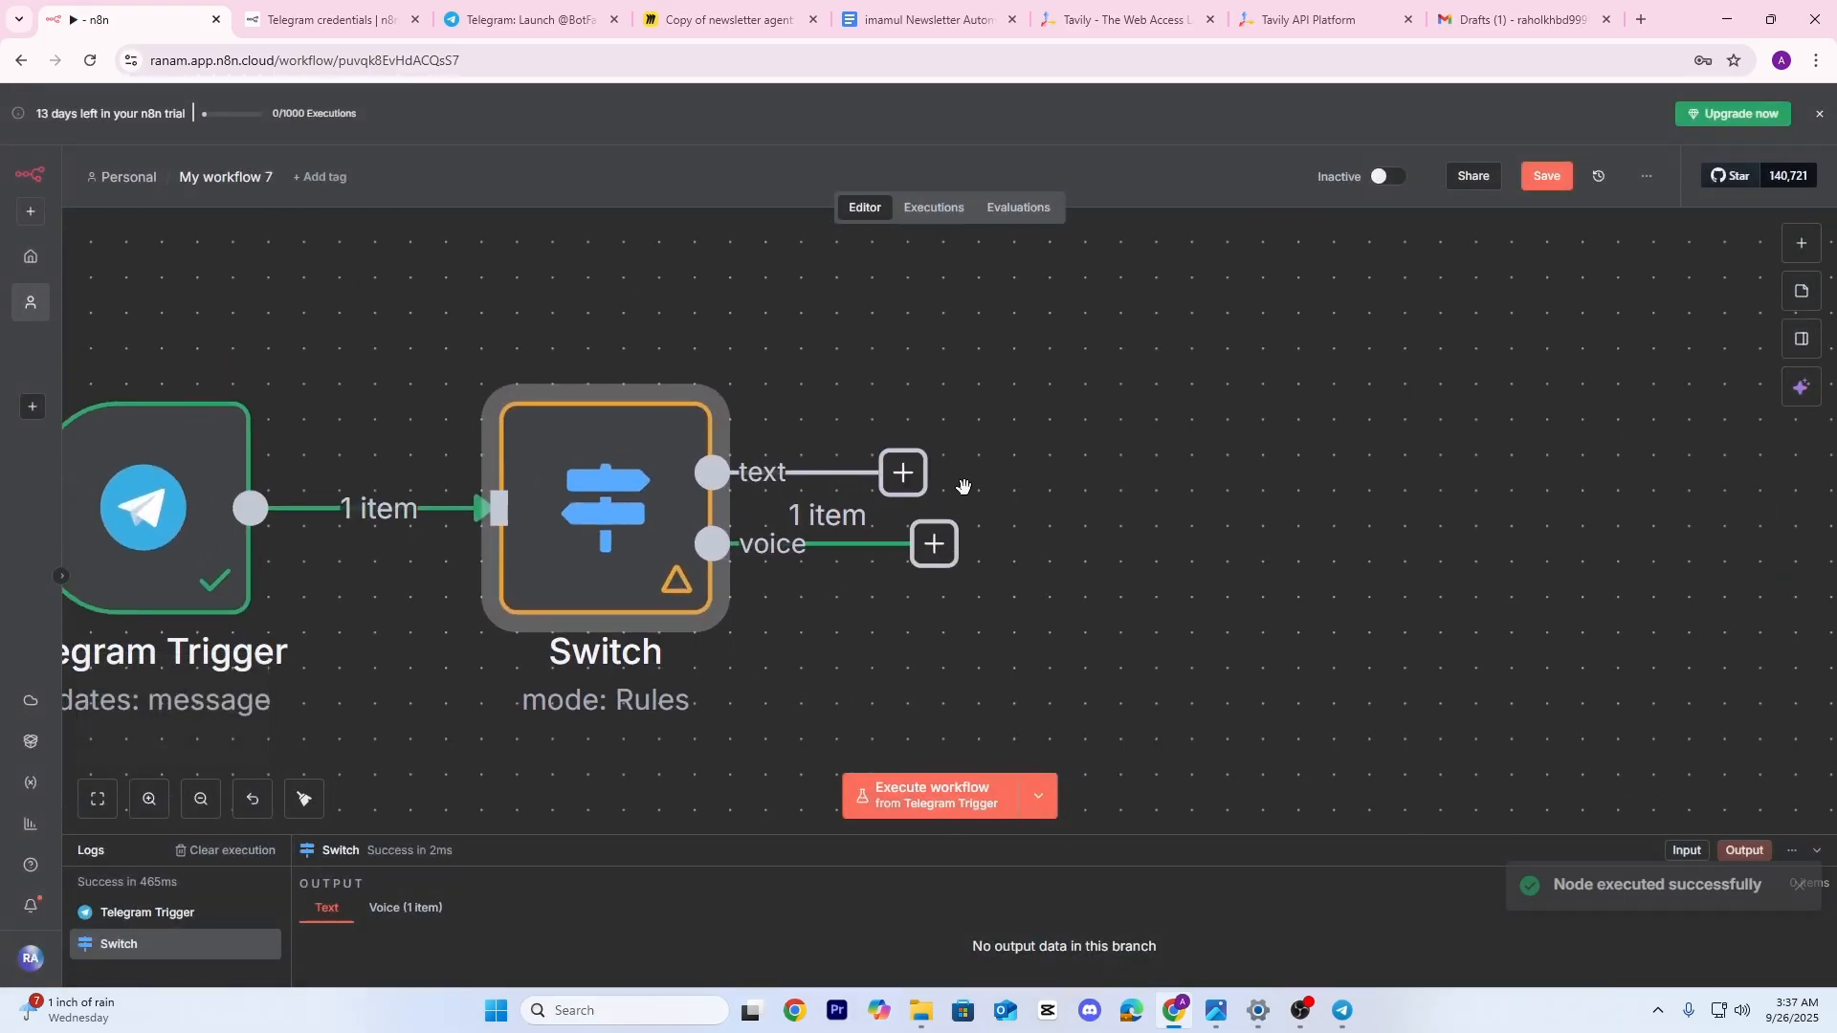
pyautogui.doubleClick(704, 455)
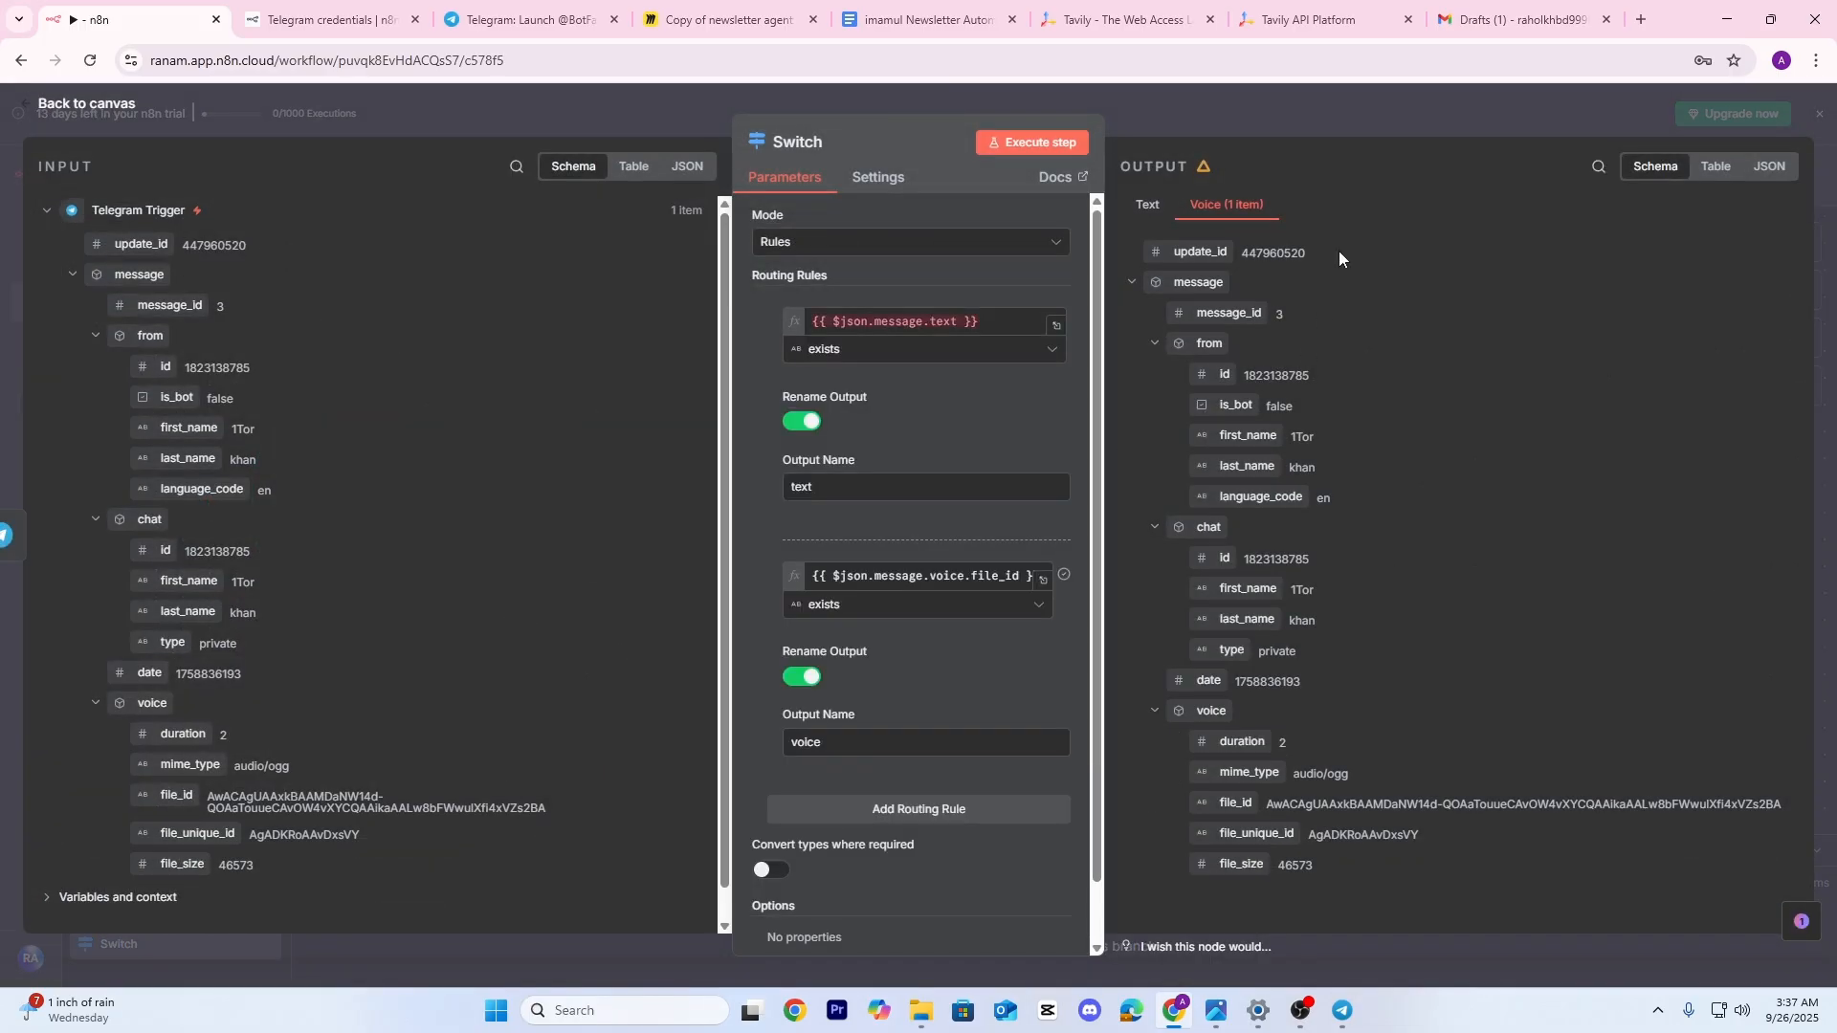
pyautogui.click(1313, 112)
pyautogui.moveTo(1183, 461); pyautogui.dragTo(1065, 470)
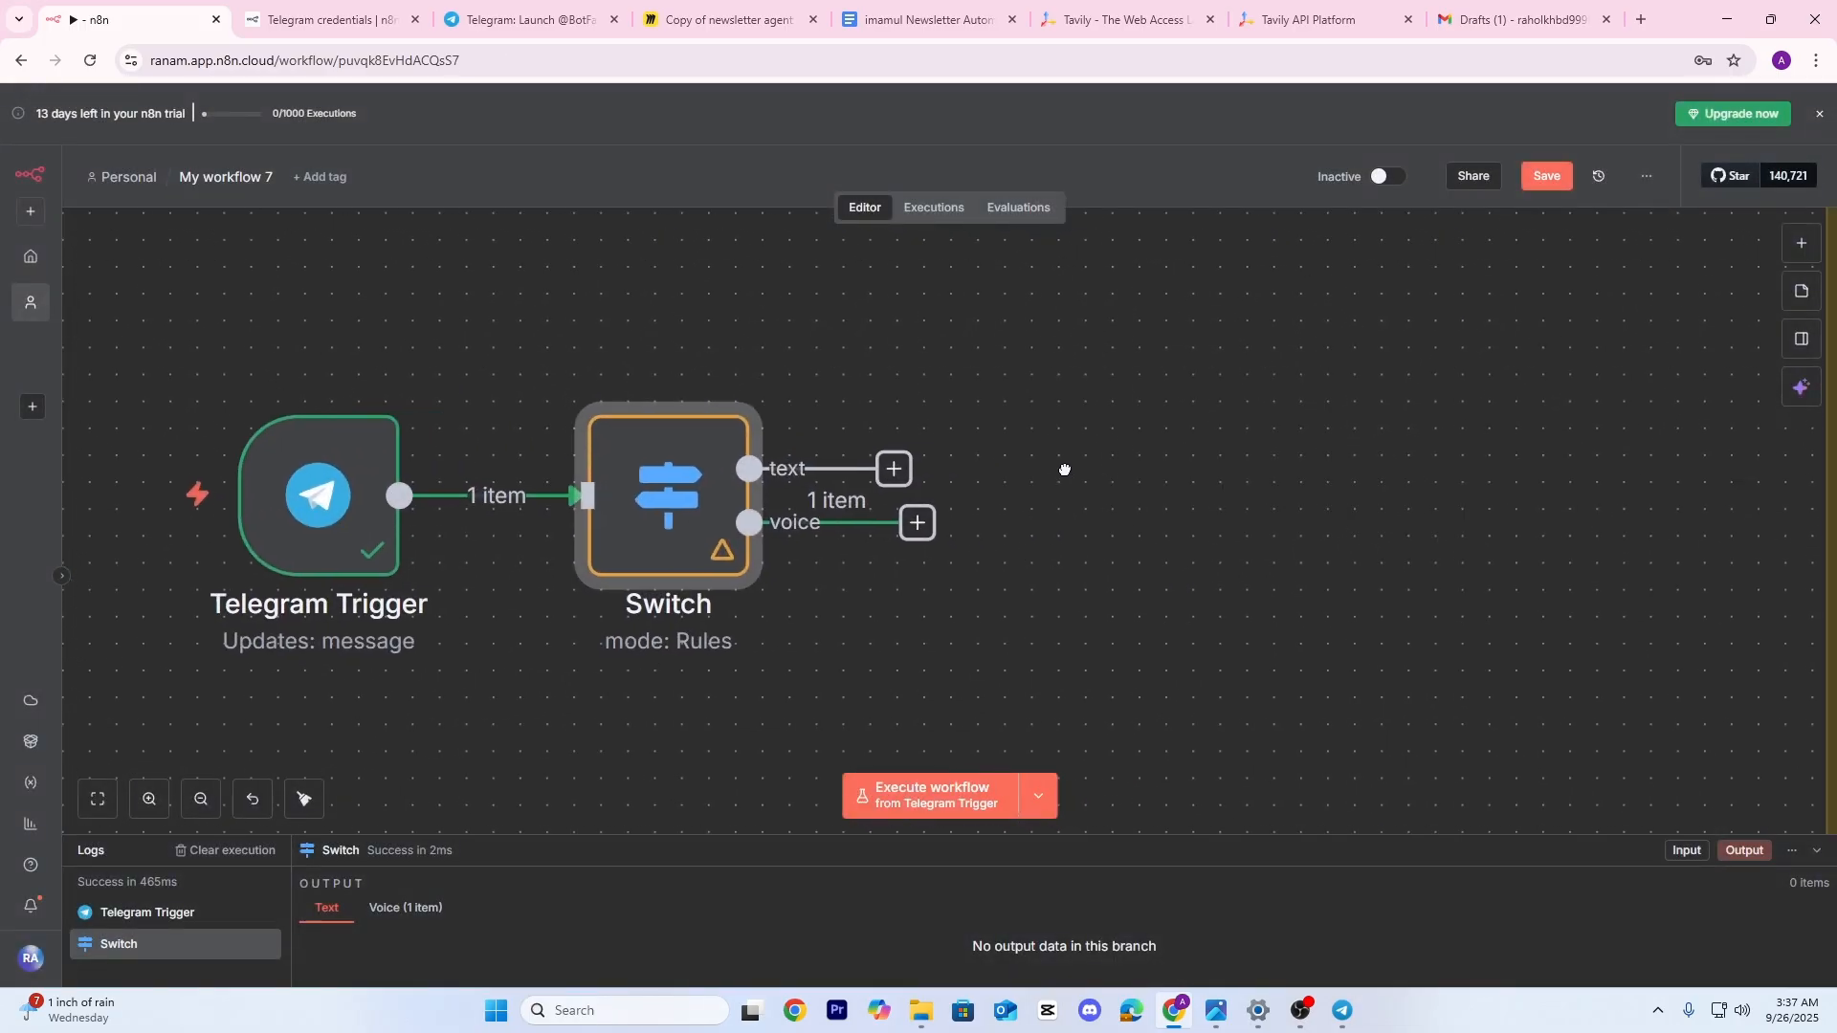
# Add an Edit Fields (Set) node, remove its link to the Switch, and move it above
pyautogui.click(894, 469)
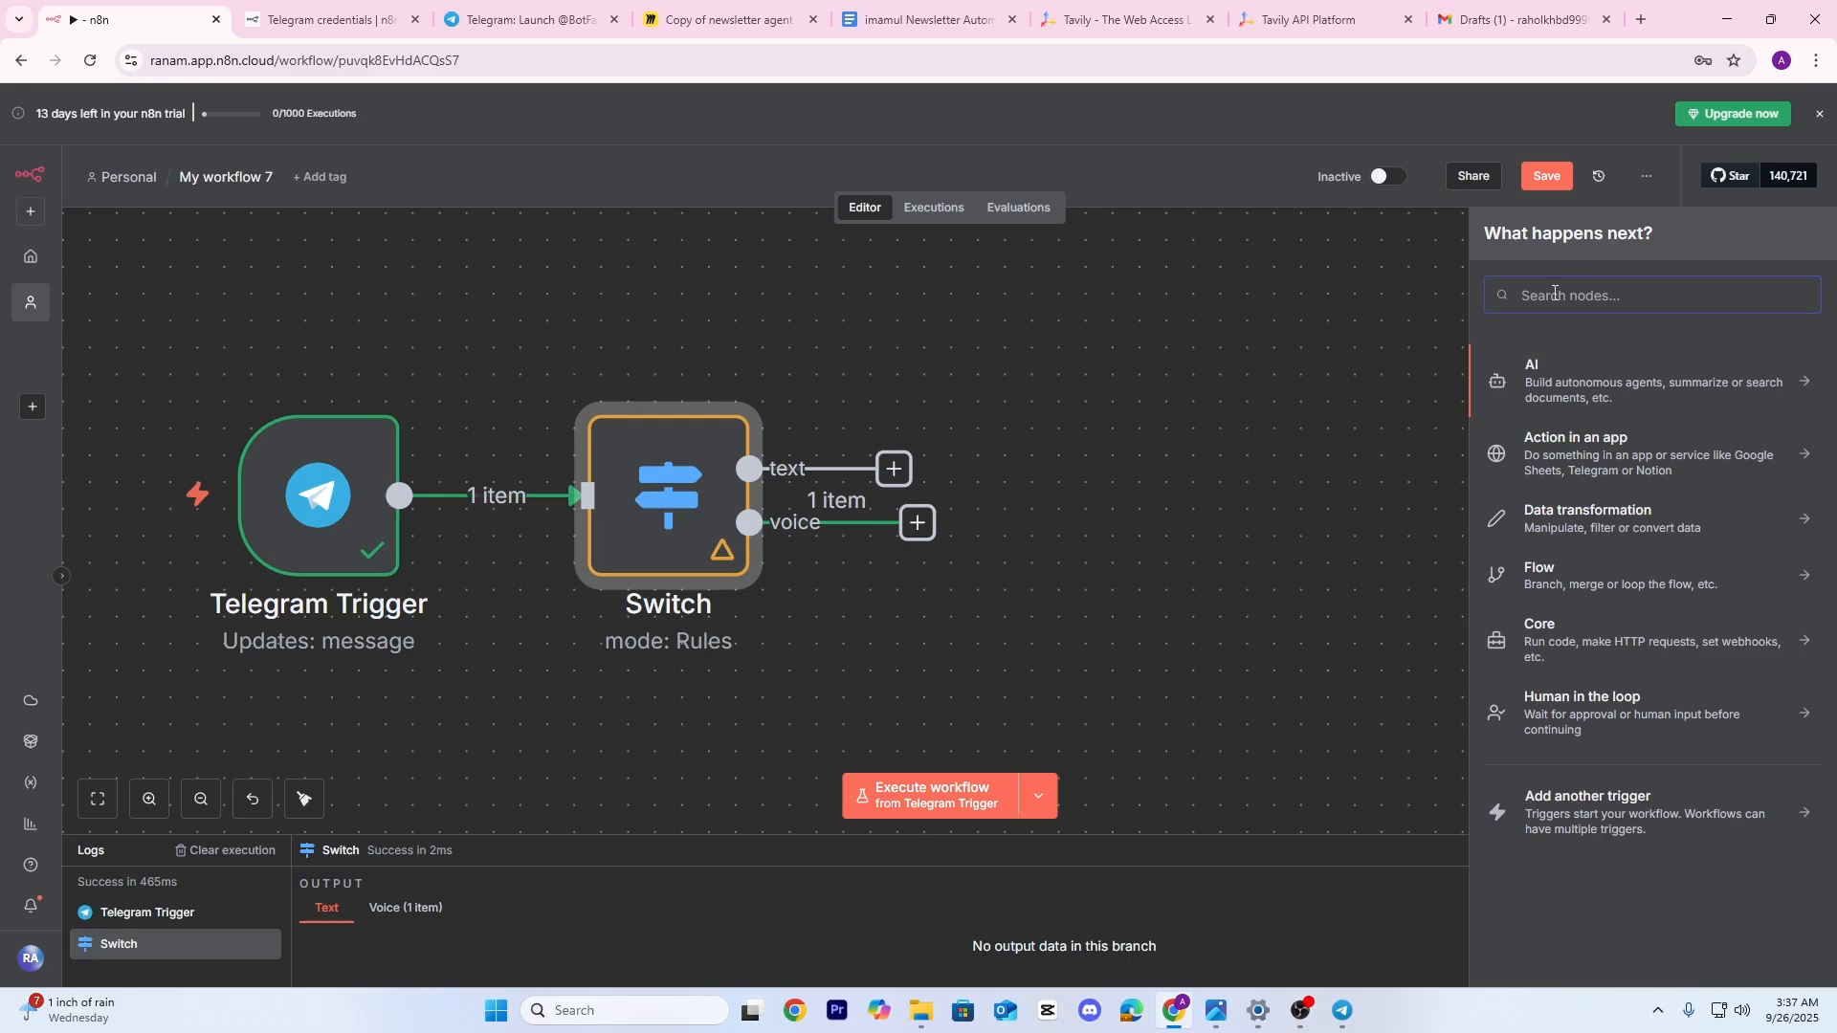
pyautogui.write('set')
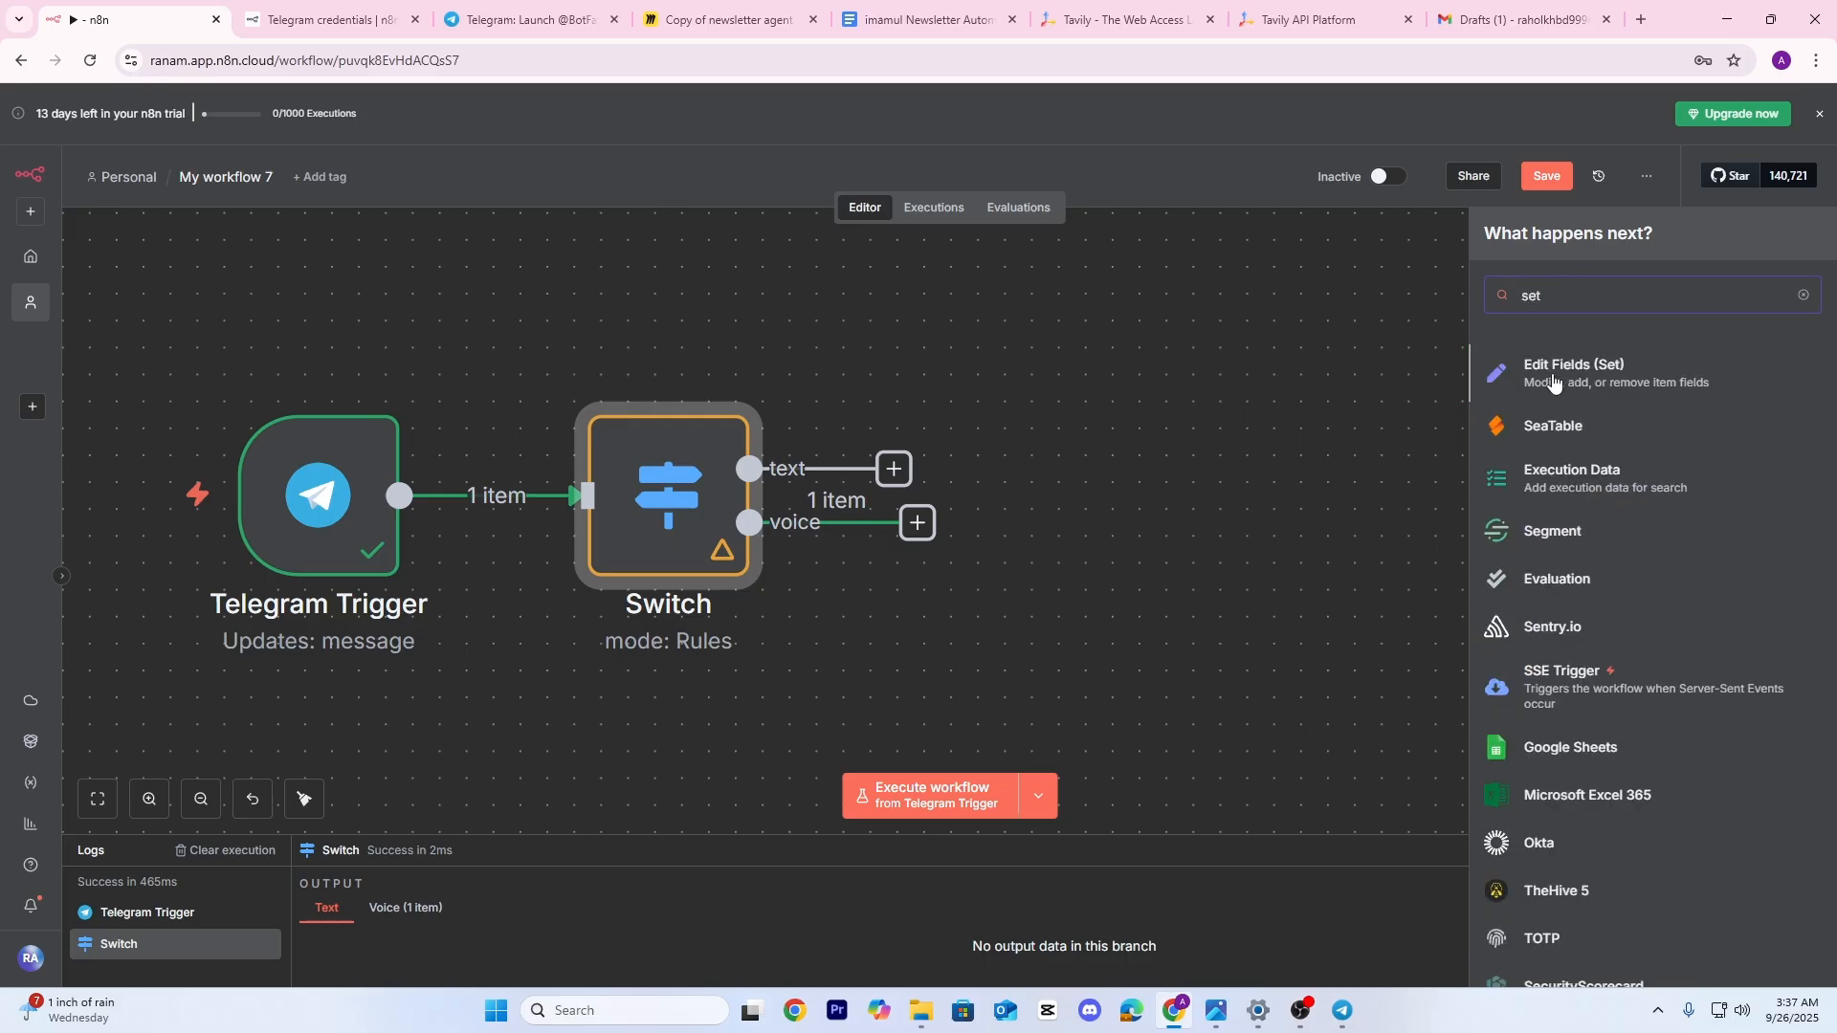
pyautogui.click(1553, 374)
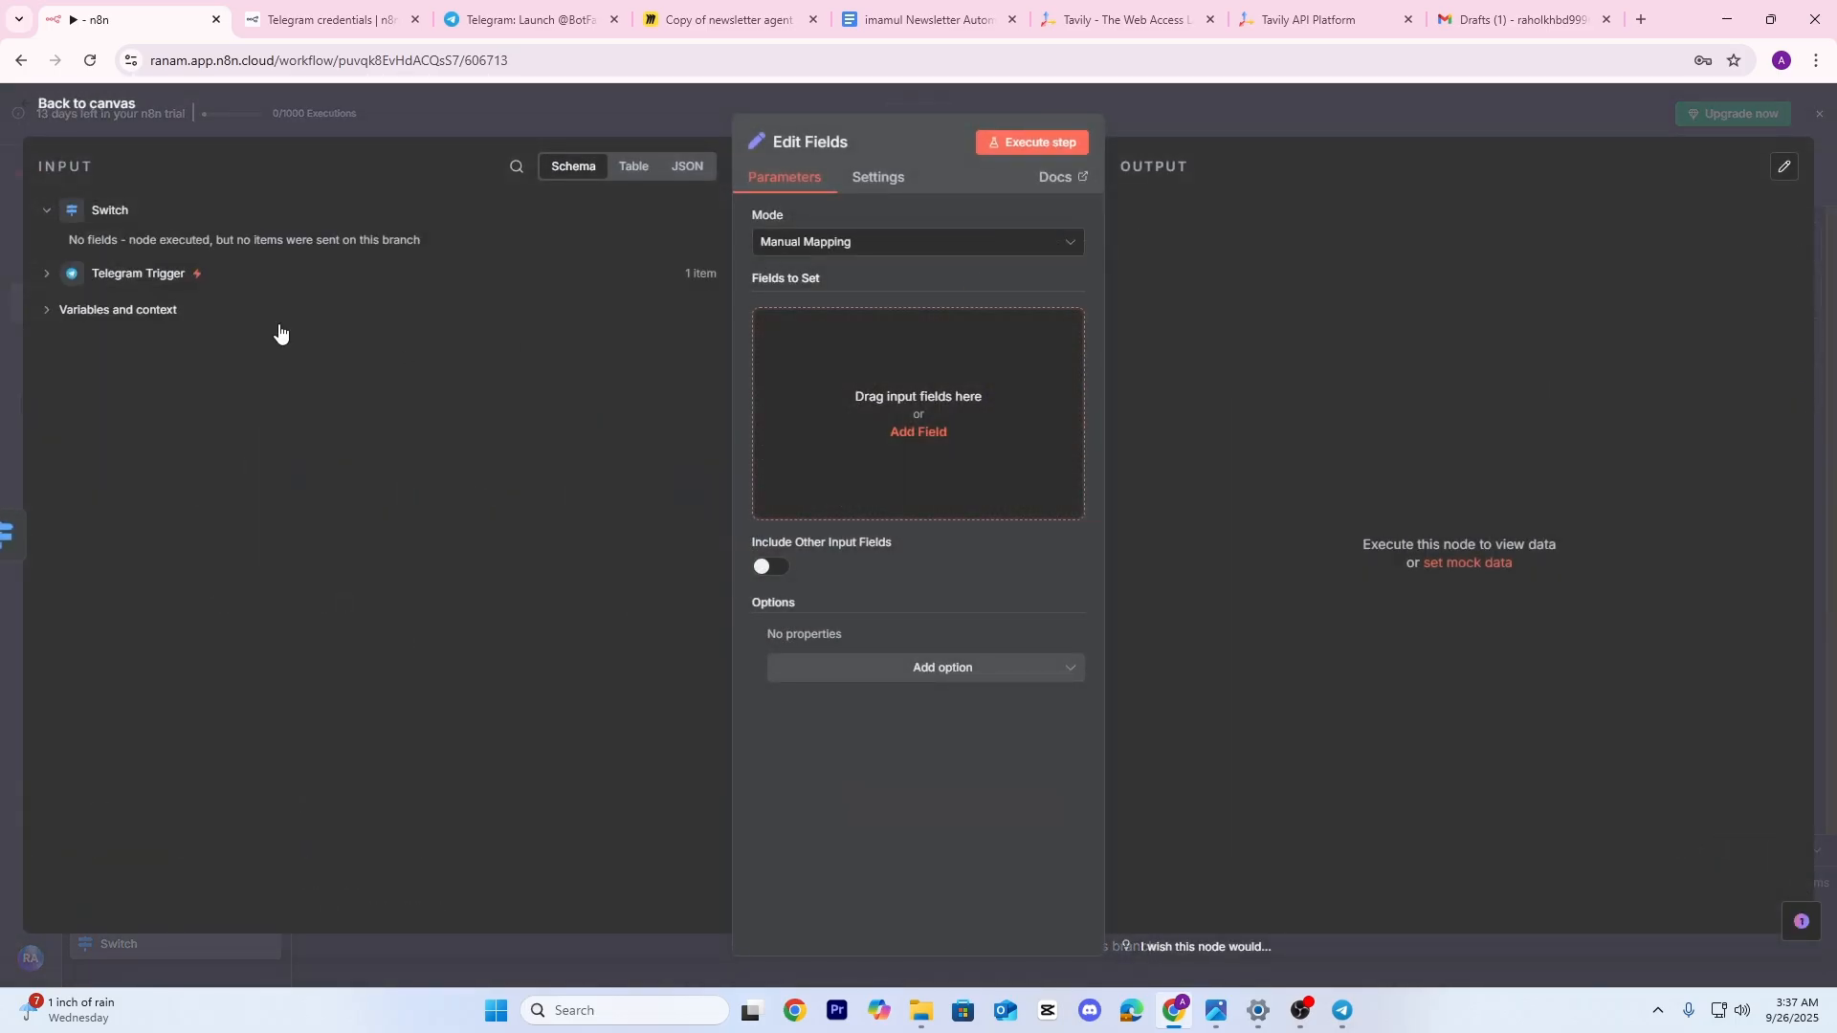
pyautogui.click(1194, 114)
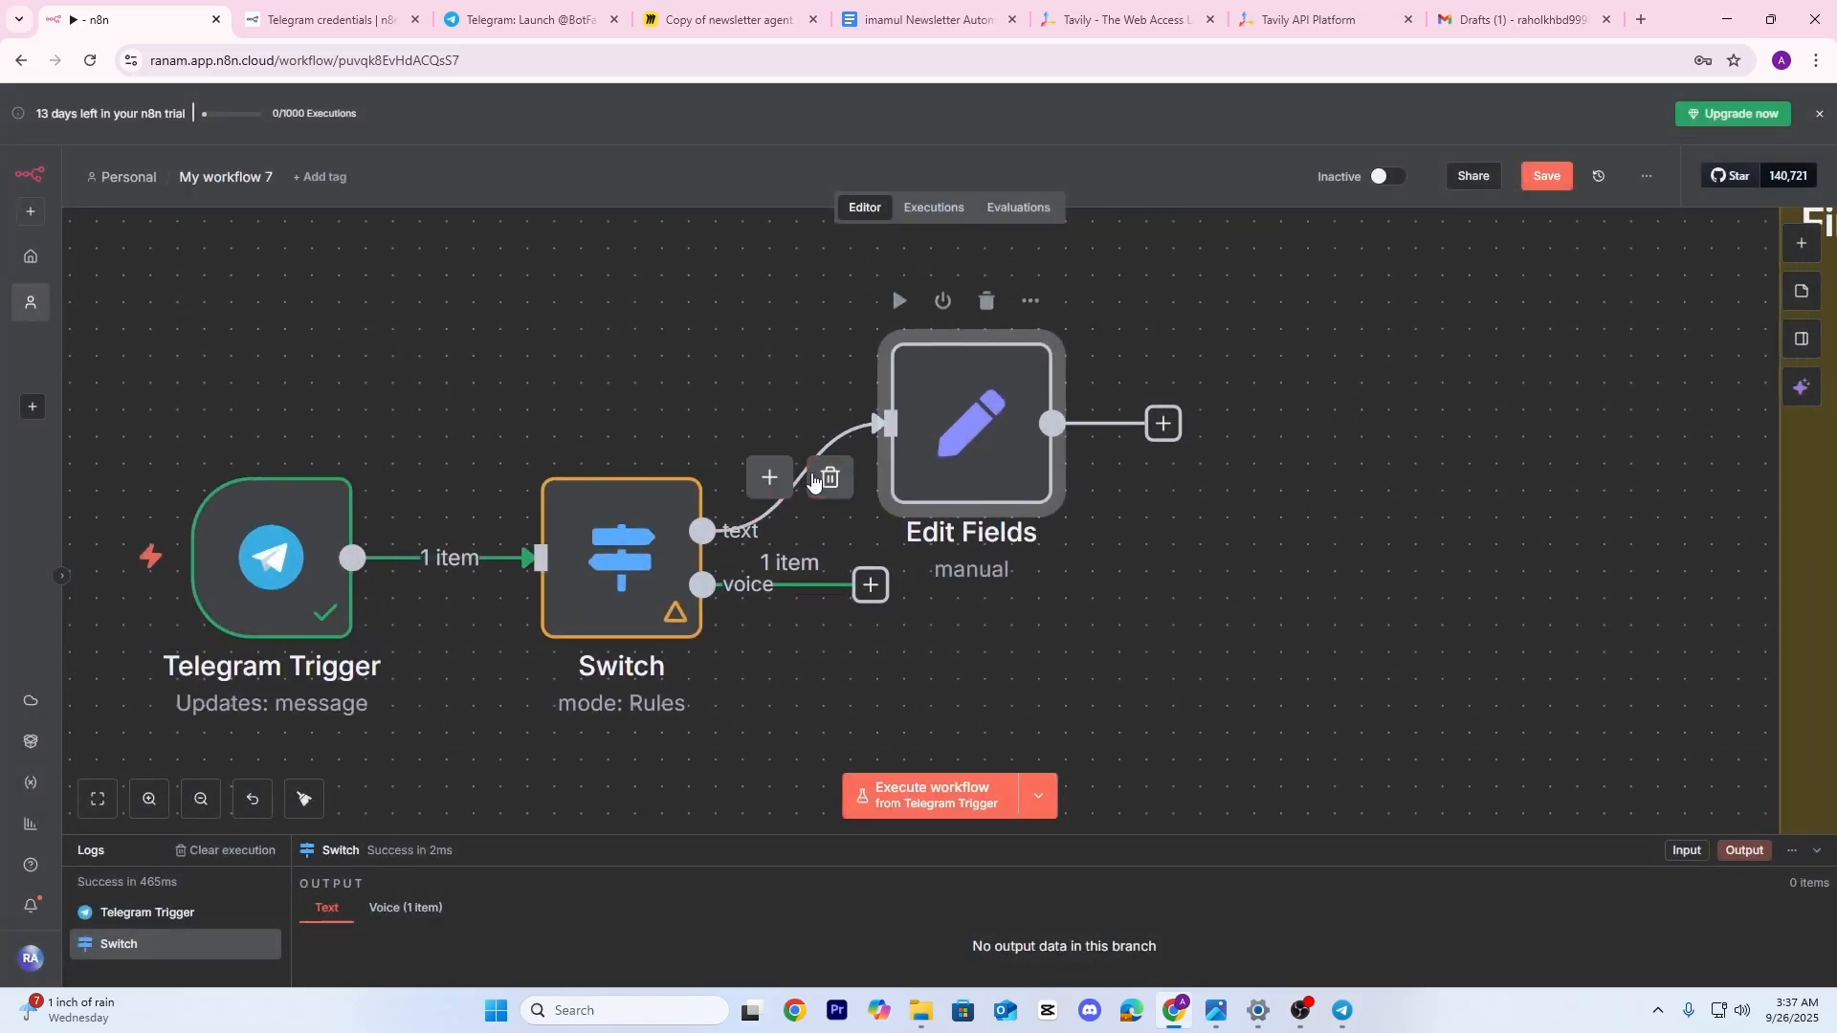
pyautogui.click(833, 476)
pyautogui.moveTo(946, 531); pyautogui.dragTo(1026, 341)
pyautogui.scroll(-2, 751, 409)
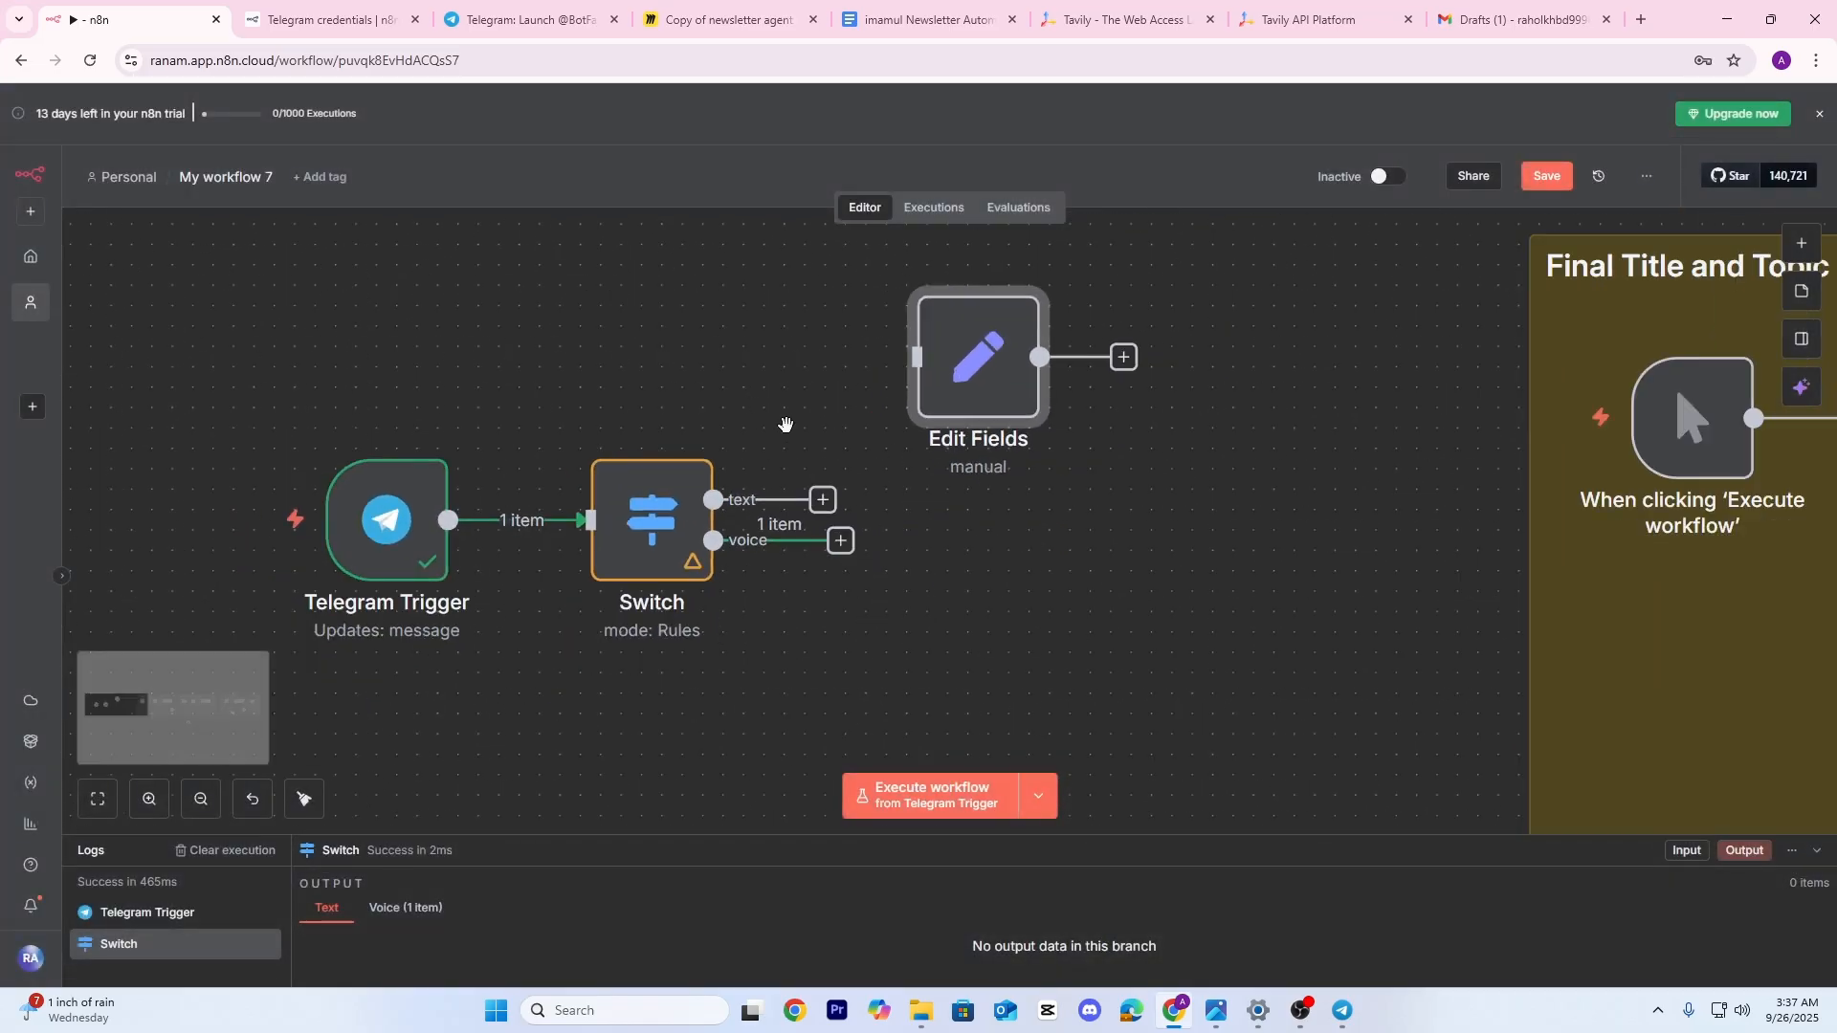
pyautogui.moveTo(902, 558); pyautogui.dragTo(903, 484)
# Run the workflow and send 'fine' to the bot from Telegram Desktop
pyautogui.click(953, 792)
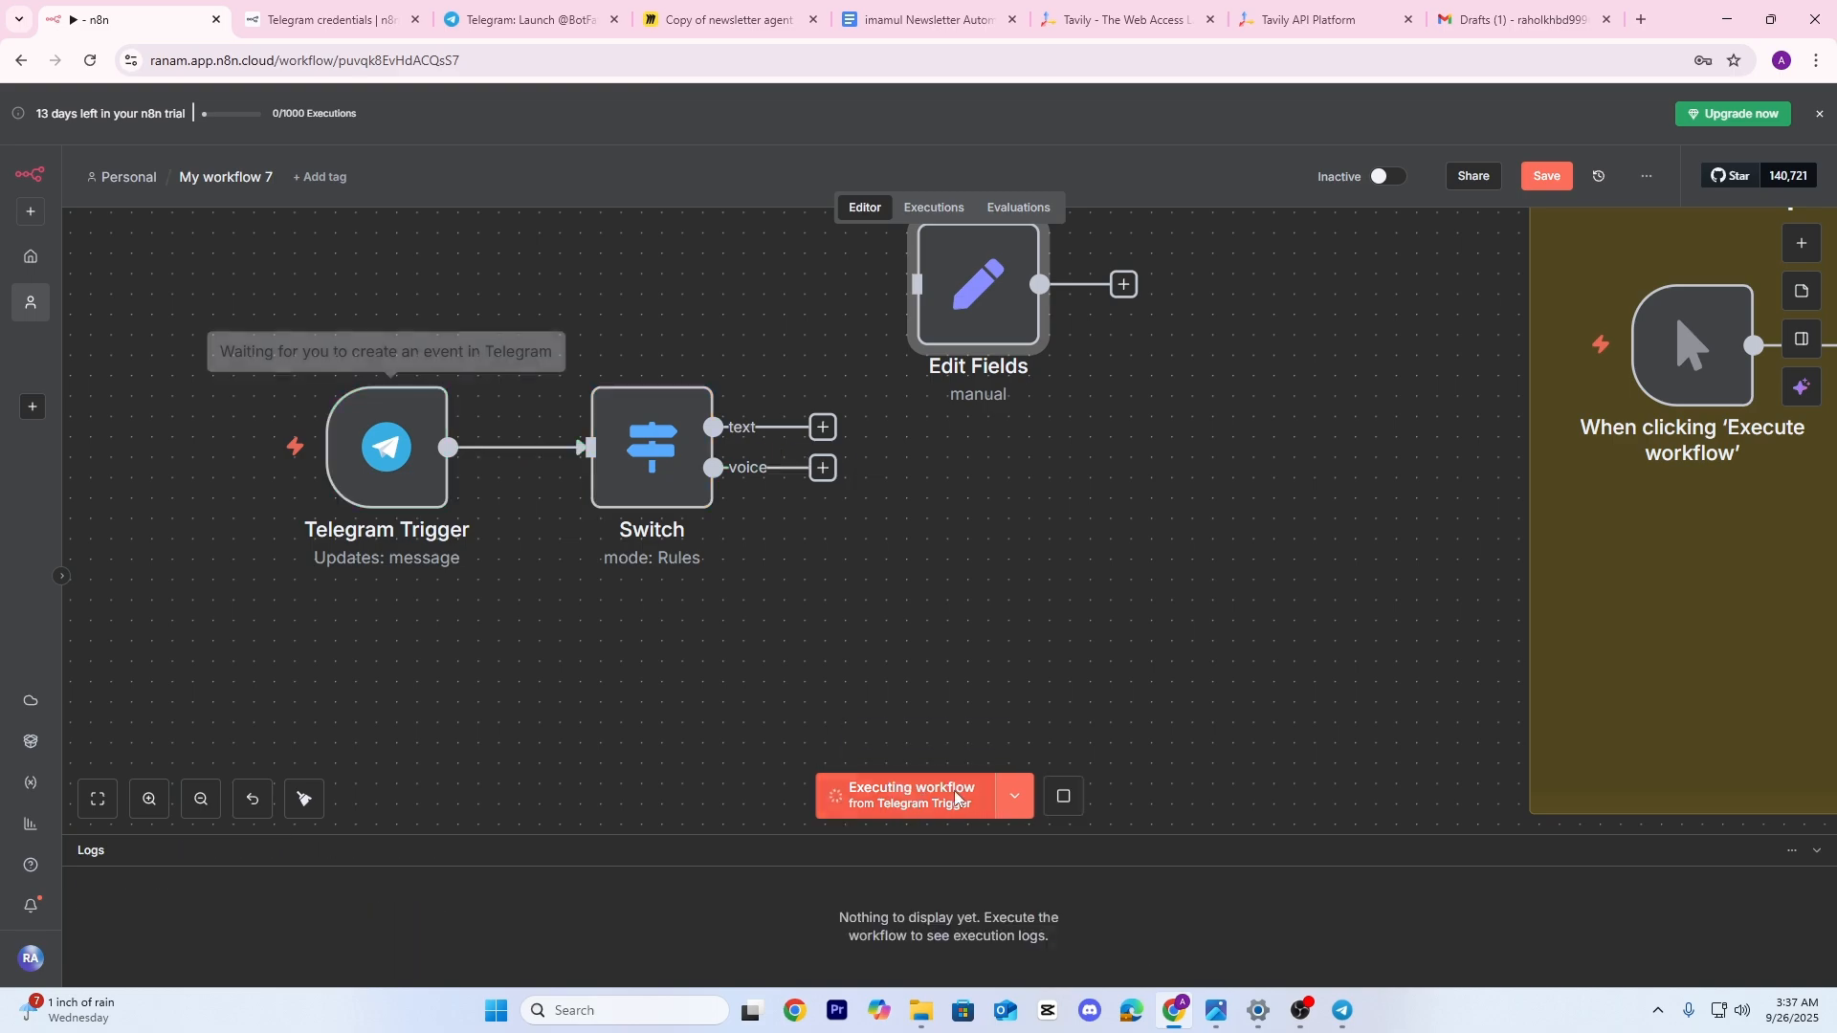
pyautogui.click(1340, 1012)
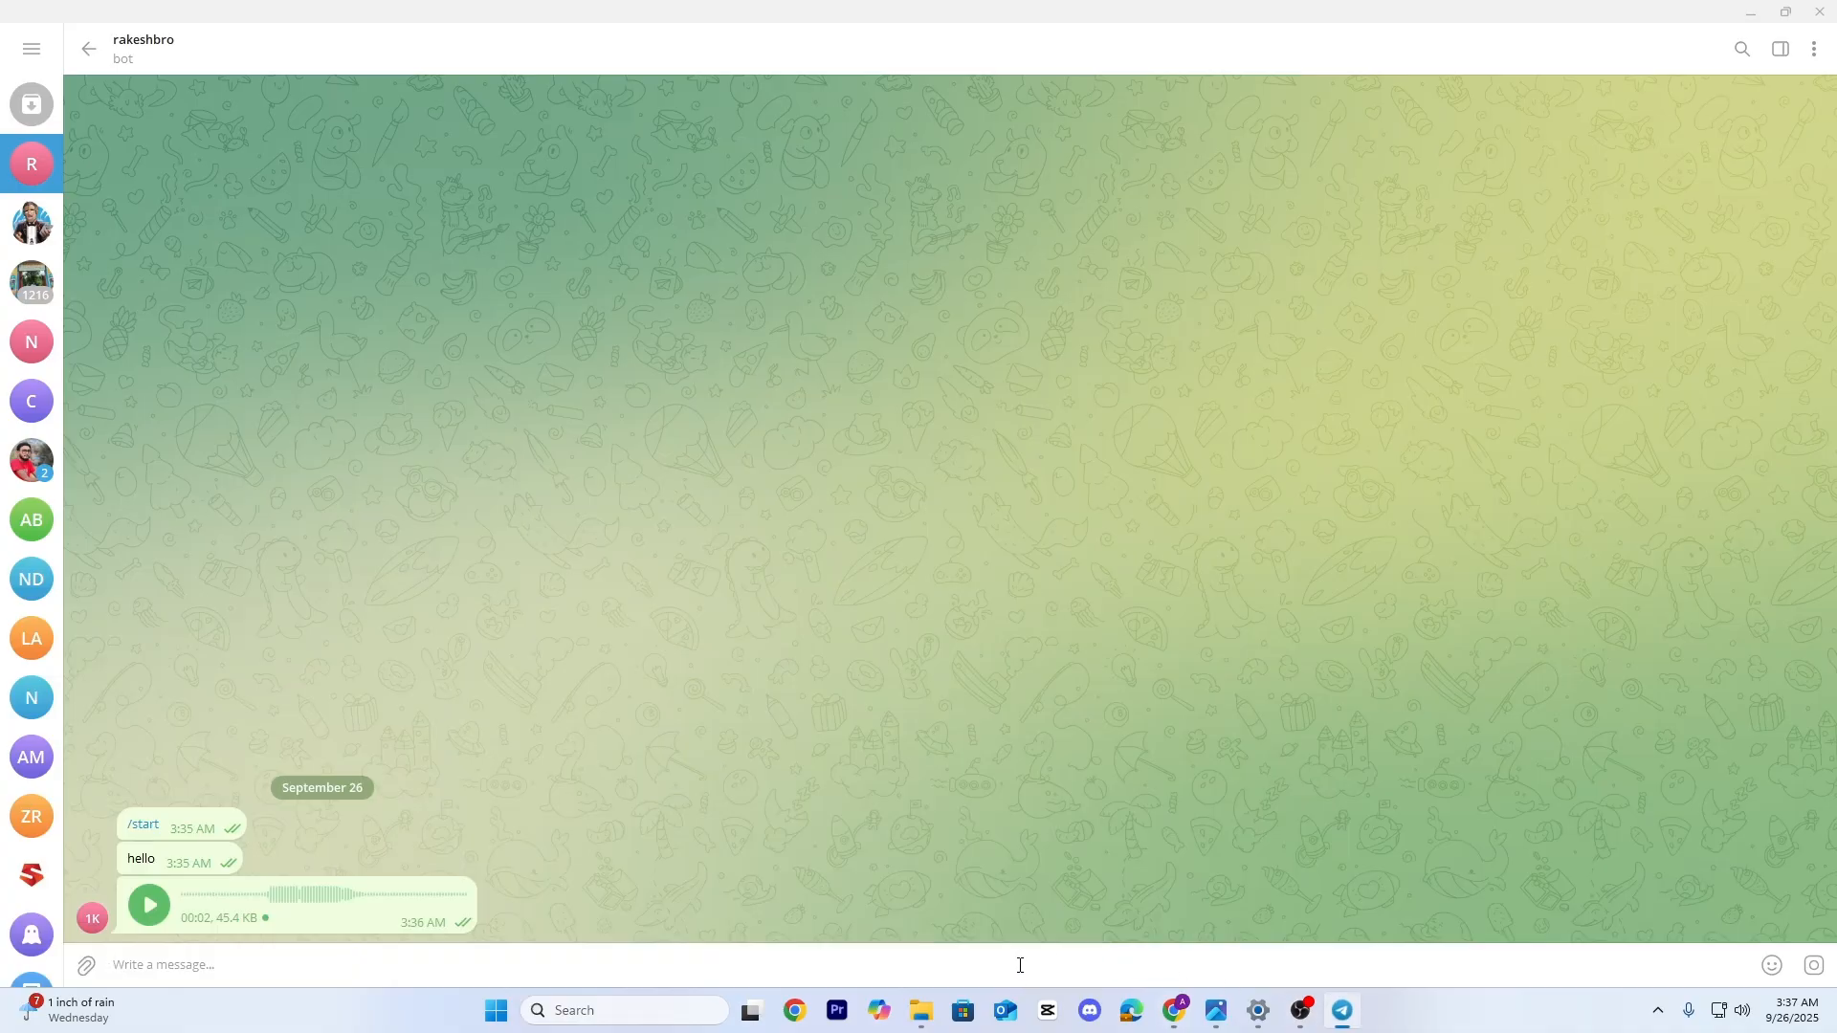
pyautogui.write('fine')
pyautogui.press('Return')
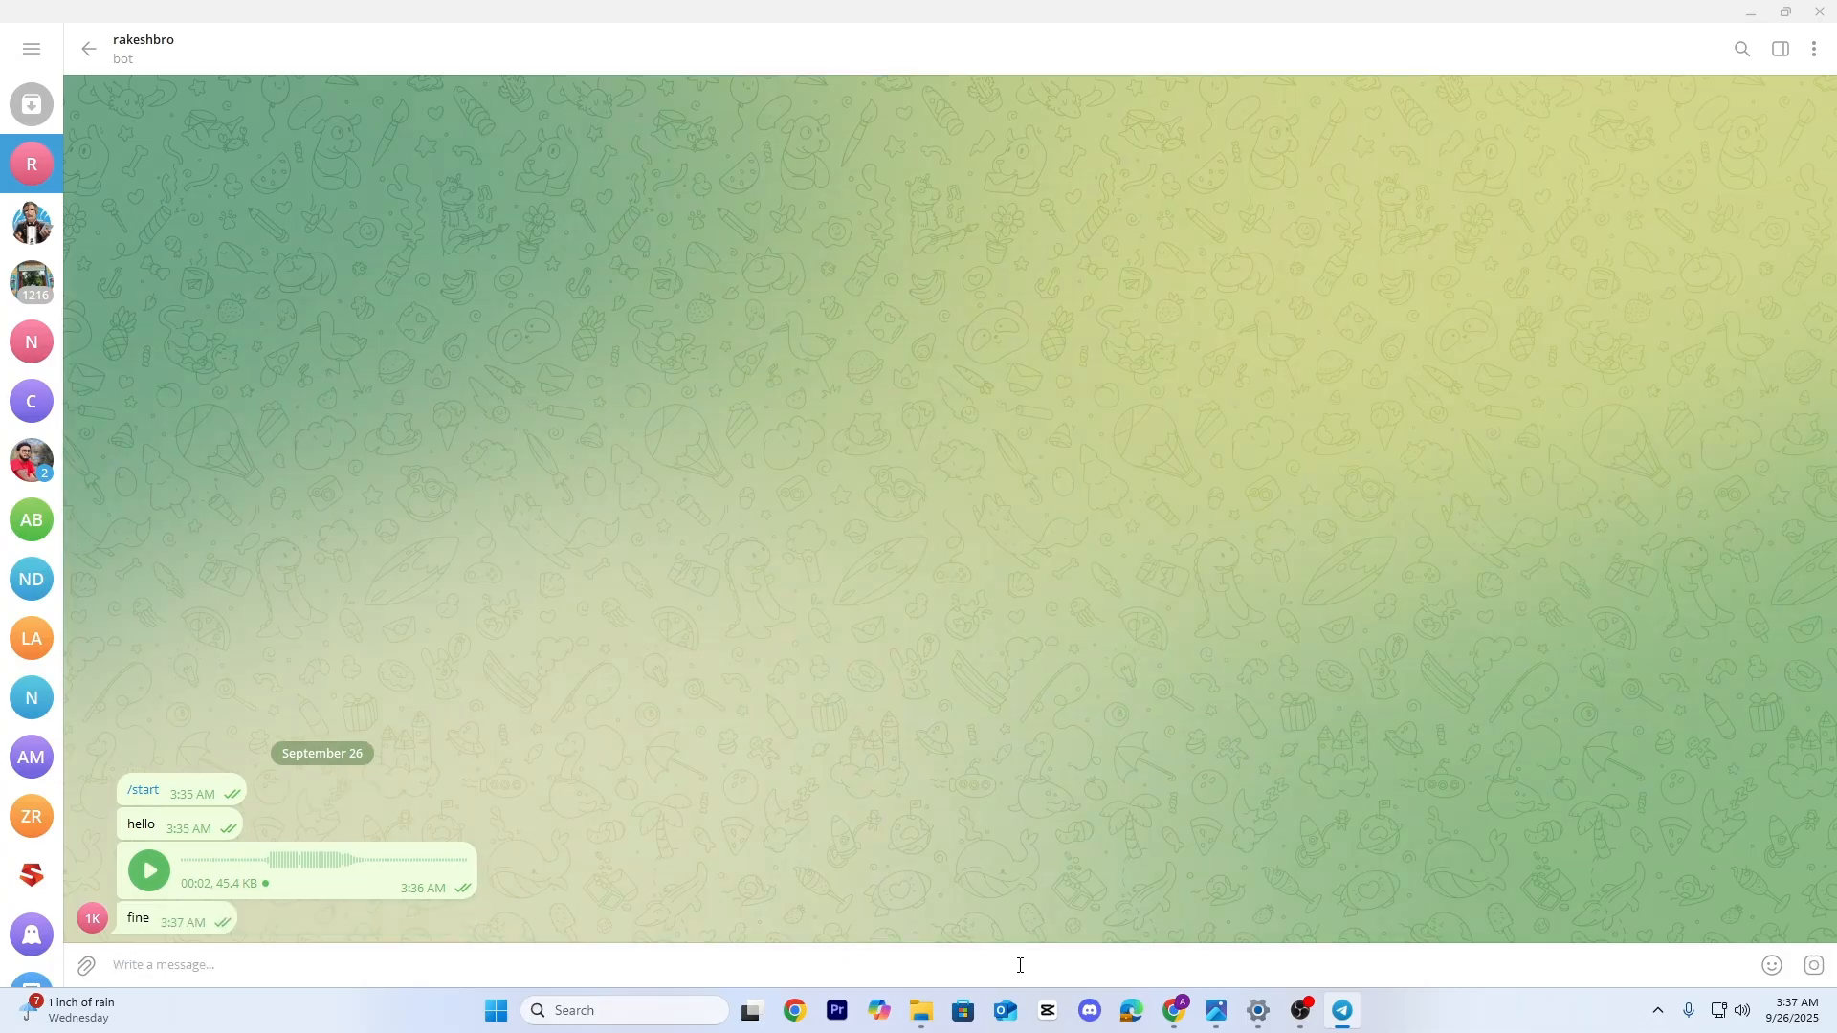
pyautogui.click(1177, 1018)
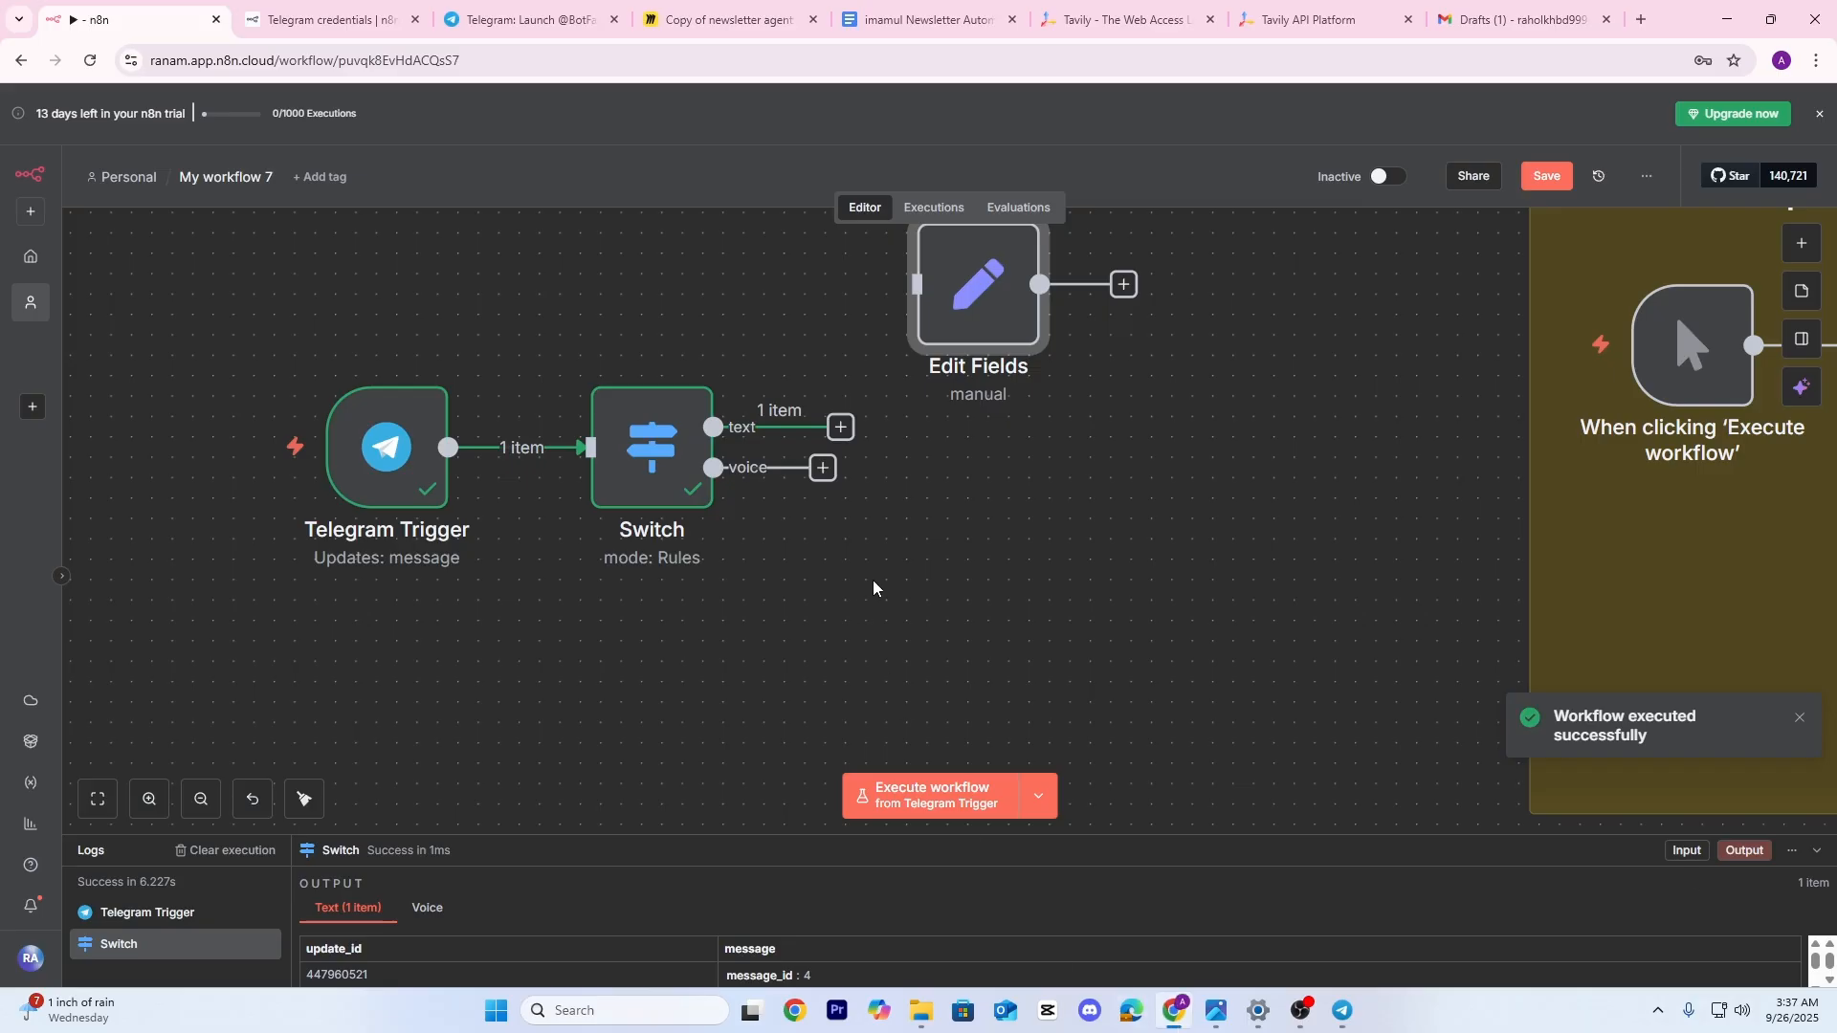
# Wire the Switch 'text' output to Edit Fields, setting a 'text' field from message text ('fine')
pyautogui.scroll(3, 857, 562)
pyautogui.moveTo(673, 549); pyautogui.dragTo(884, 393)
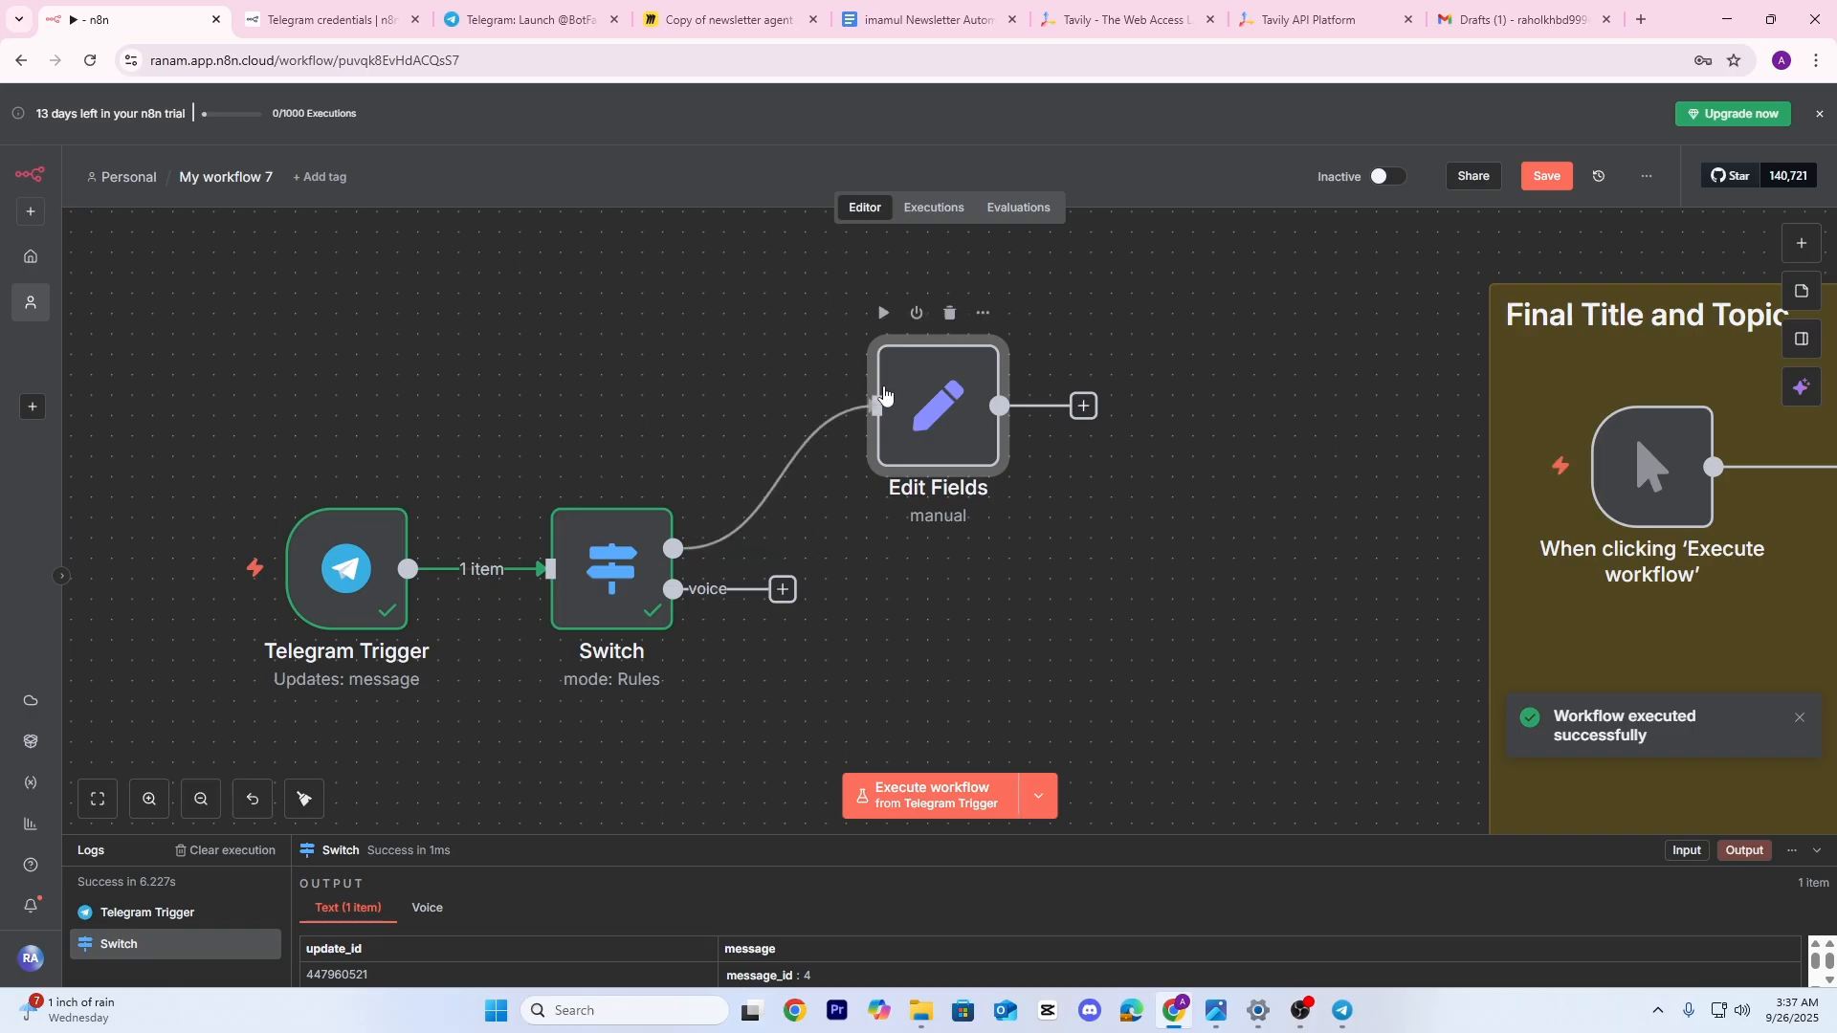
pyautogui.doubleClick(894, 402)
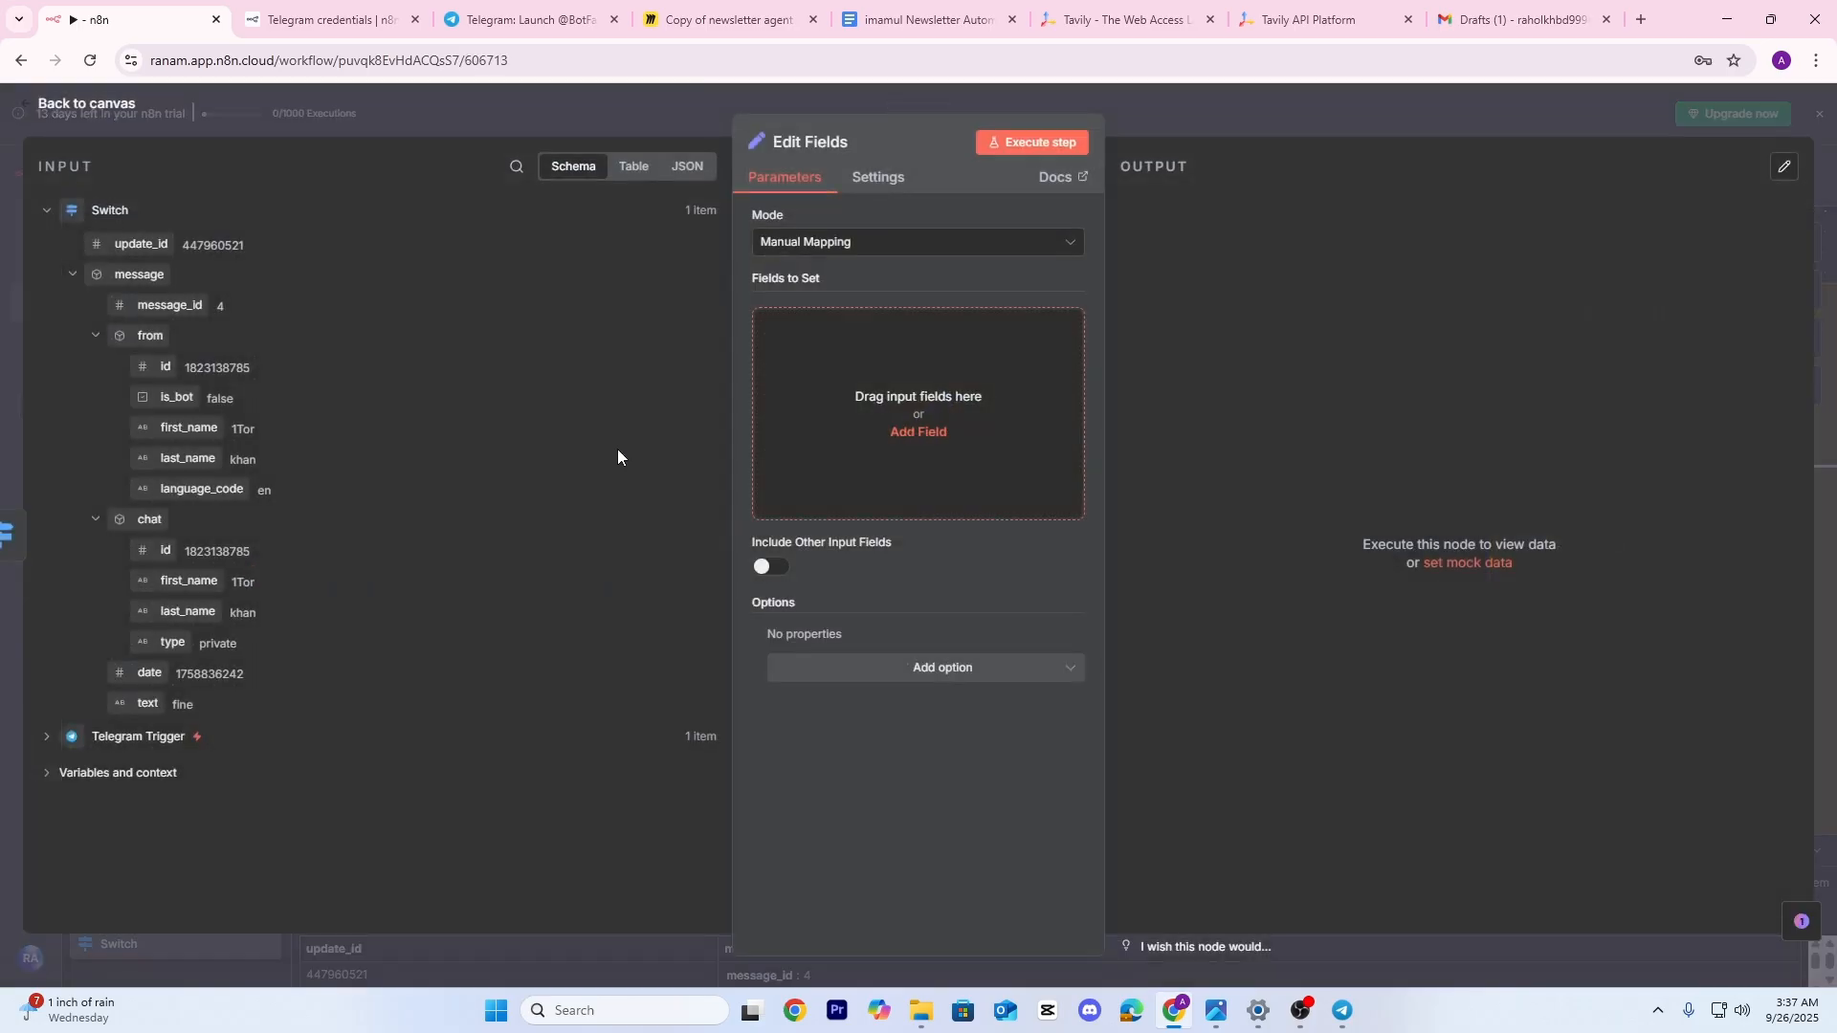
pyautogui.moveTo(147, 704); pyautogui.dragTo(900, 411)
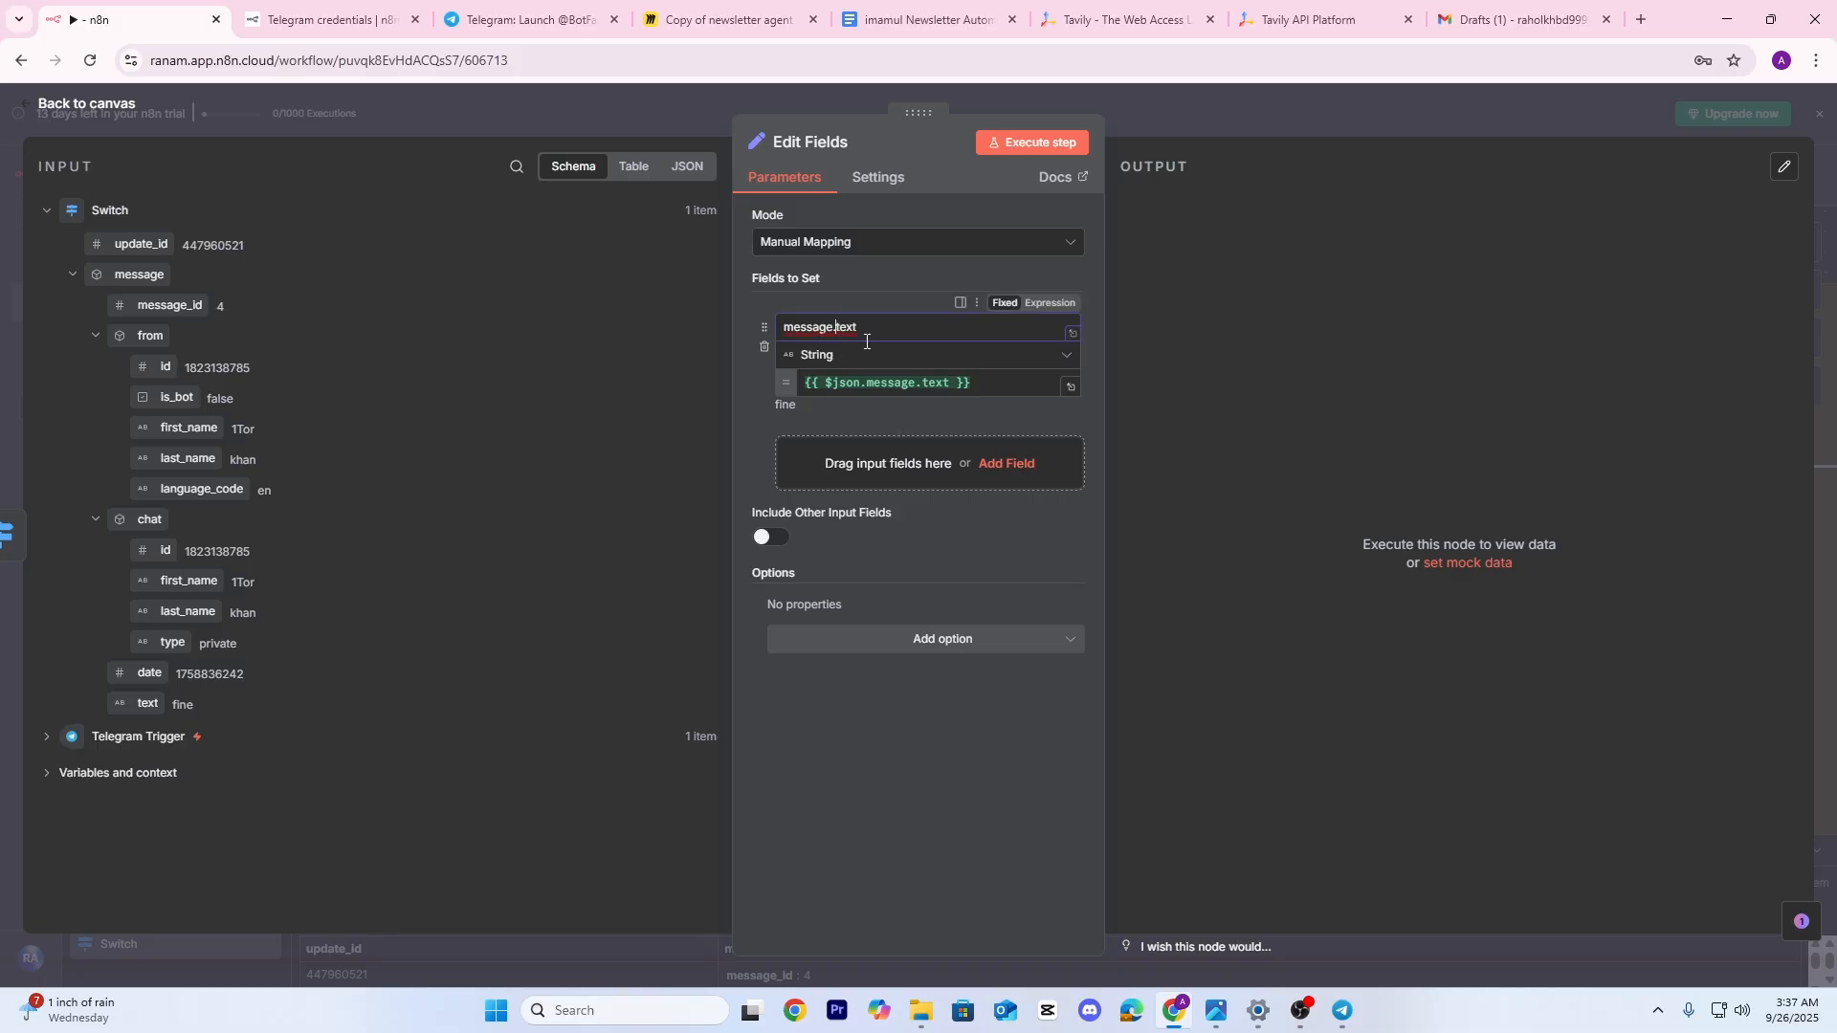
pyautogui.press('BackSpace')
pyautogui.press('BackSpace')
pyautogui.press('BackSpace')
pyautogui.press('BackSpace')
pyautogui.press('BackSpace')
pyautogui.press('BackSpace')
pyautogui.press('BackSpace')
pyautogui.click(1025, 148)
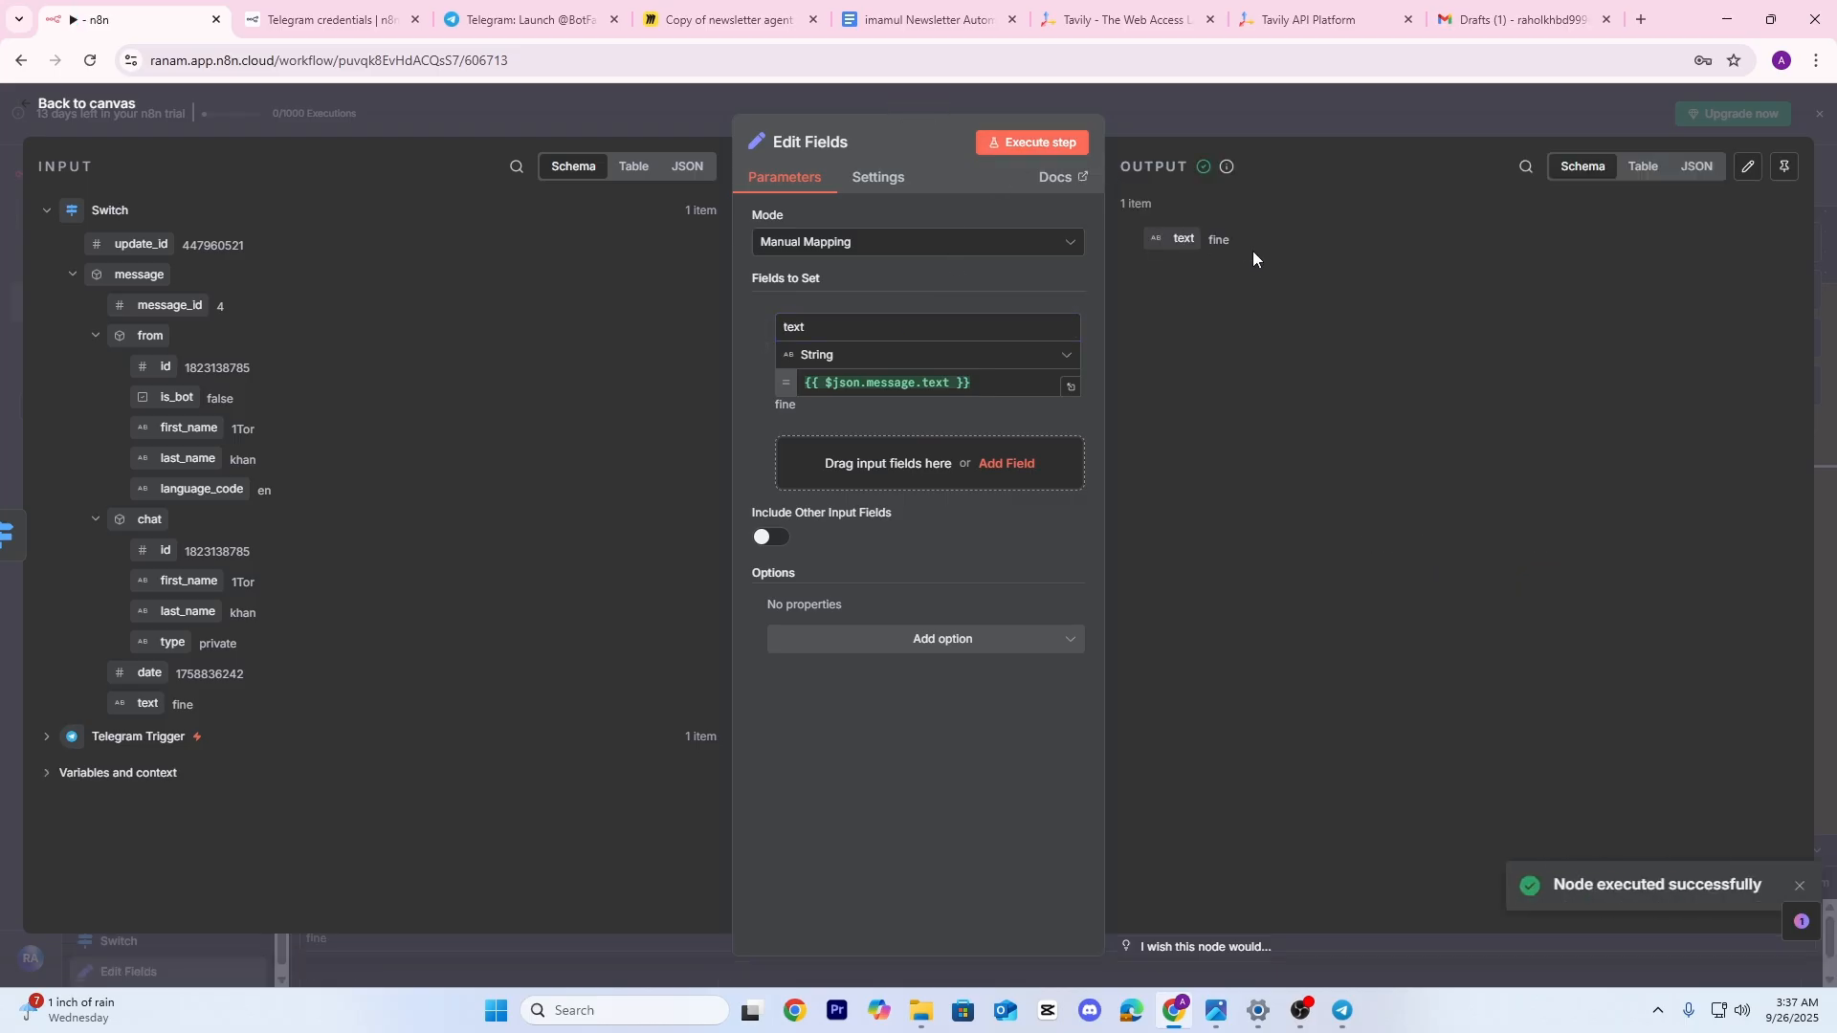
pyautogui.click(1248, 124)
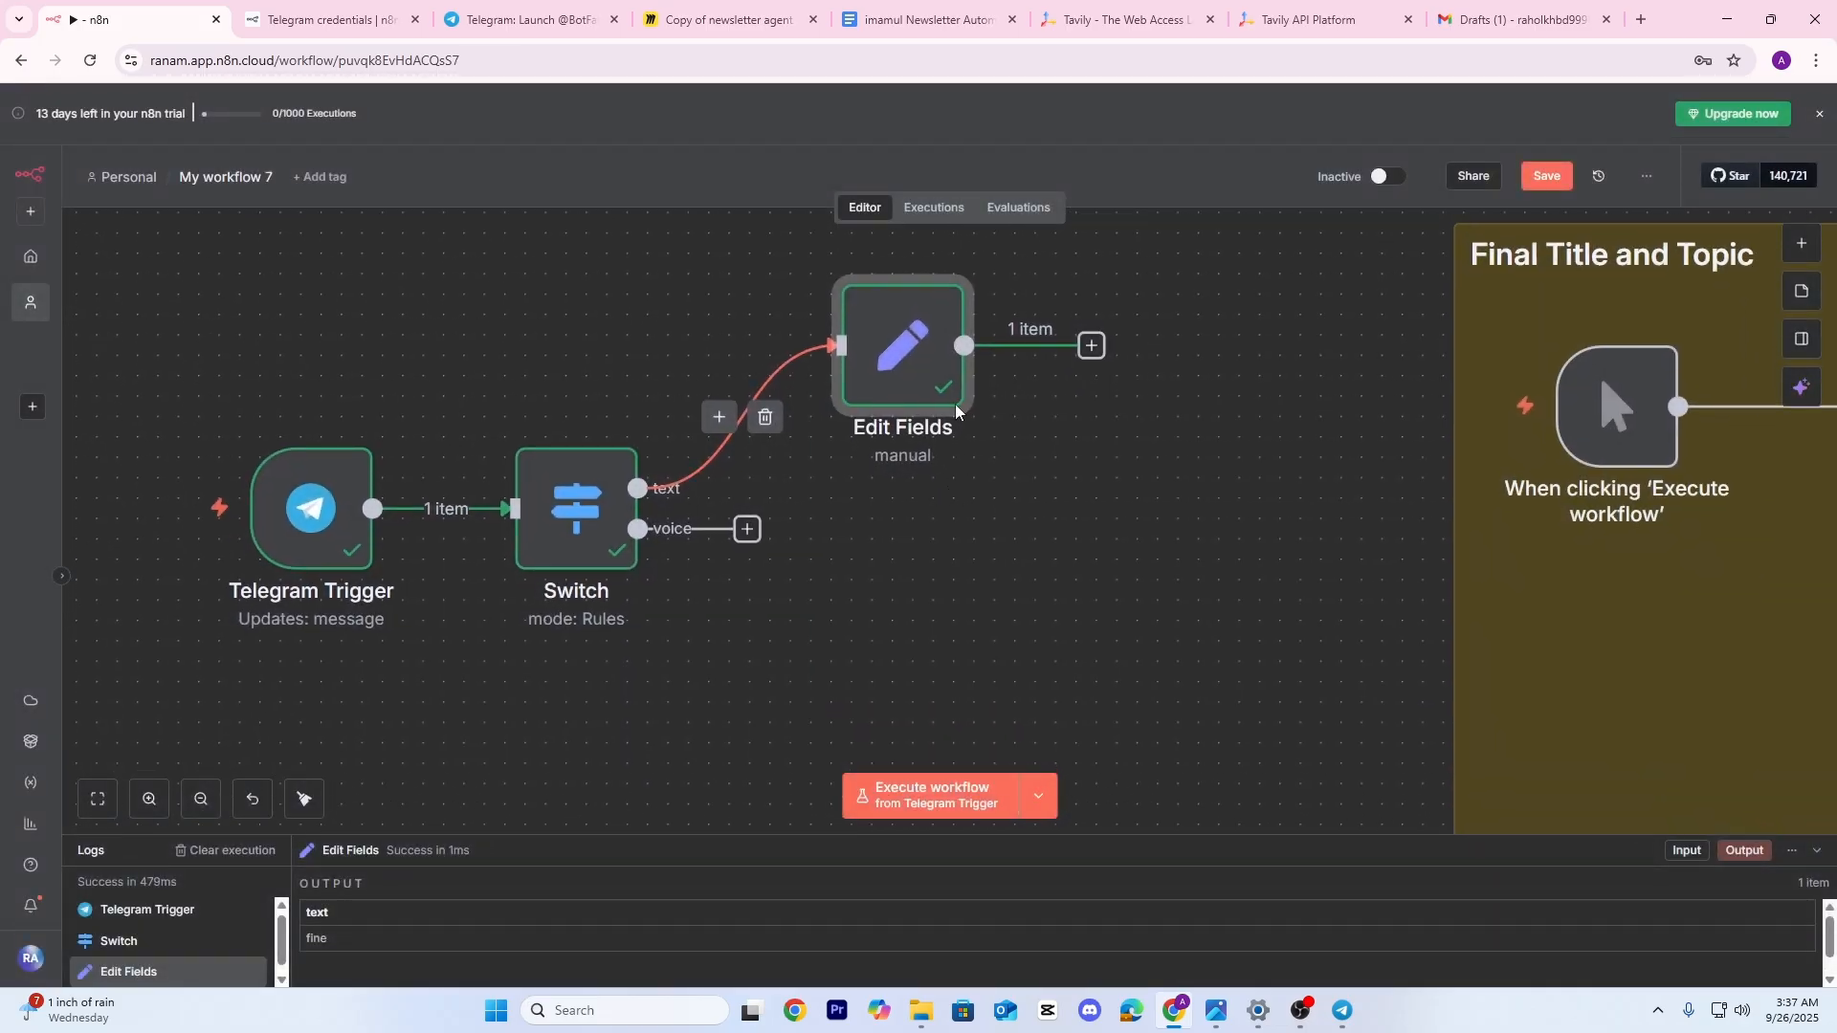
pyautogui.doubleClick(919, 350)
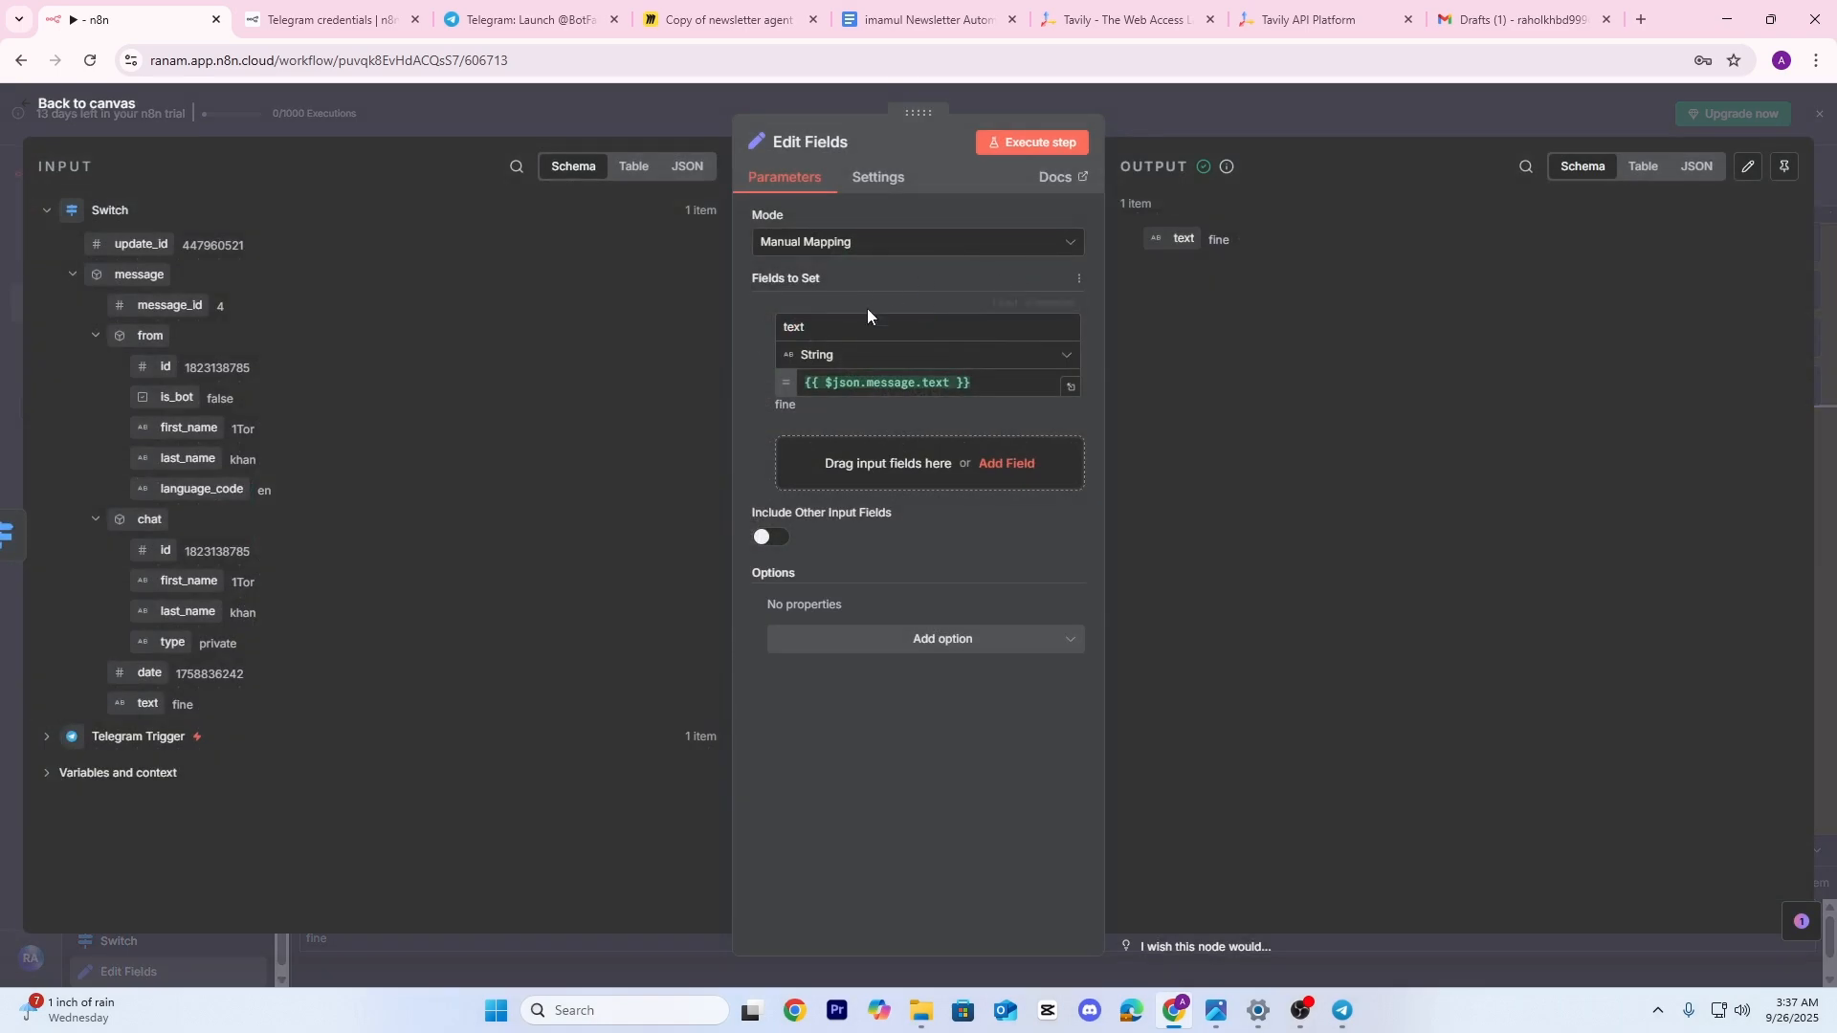
pyautogui.click(660, 109)
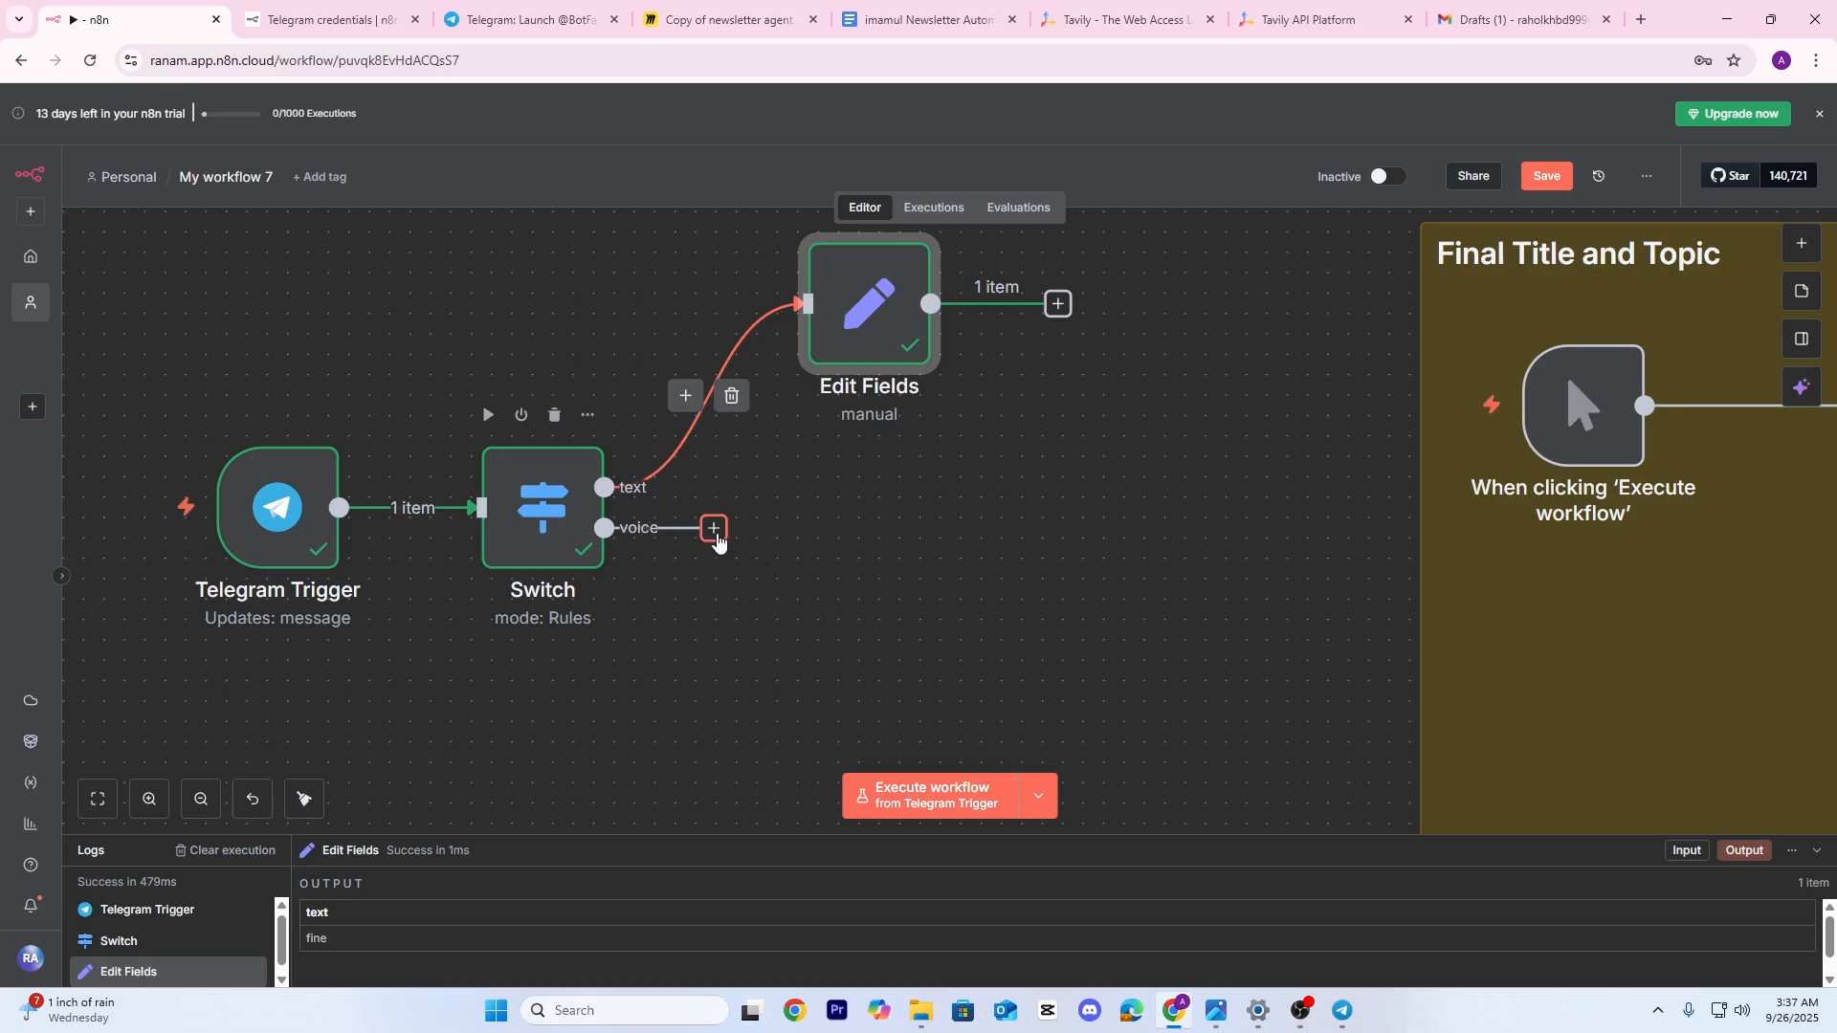
pyautogui.moveTo(867, 654); pyautogui.dragTo(808, 644)
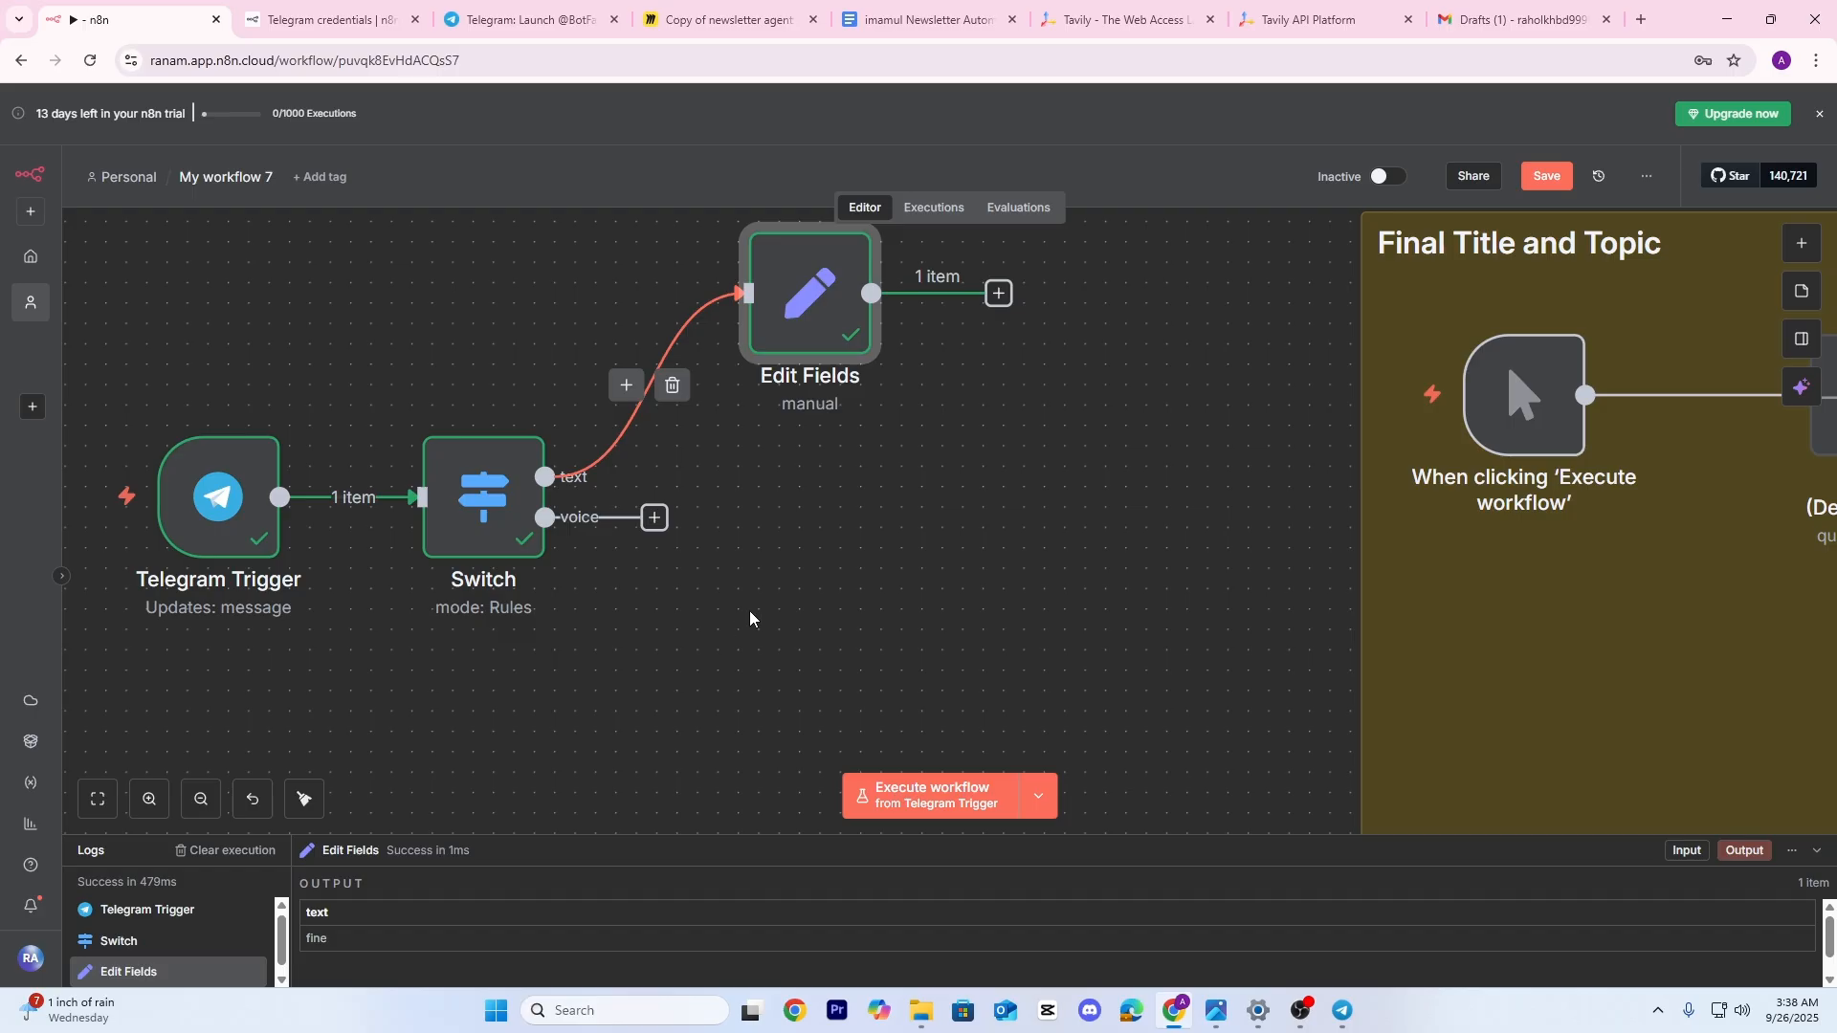
# Run the workflow on a voice note and inspect the Switch's voice output item
pyautogui.click(866, 775)
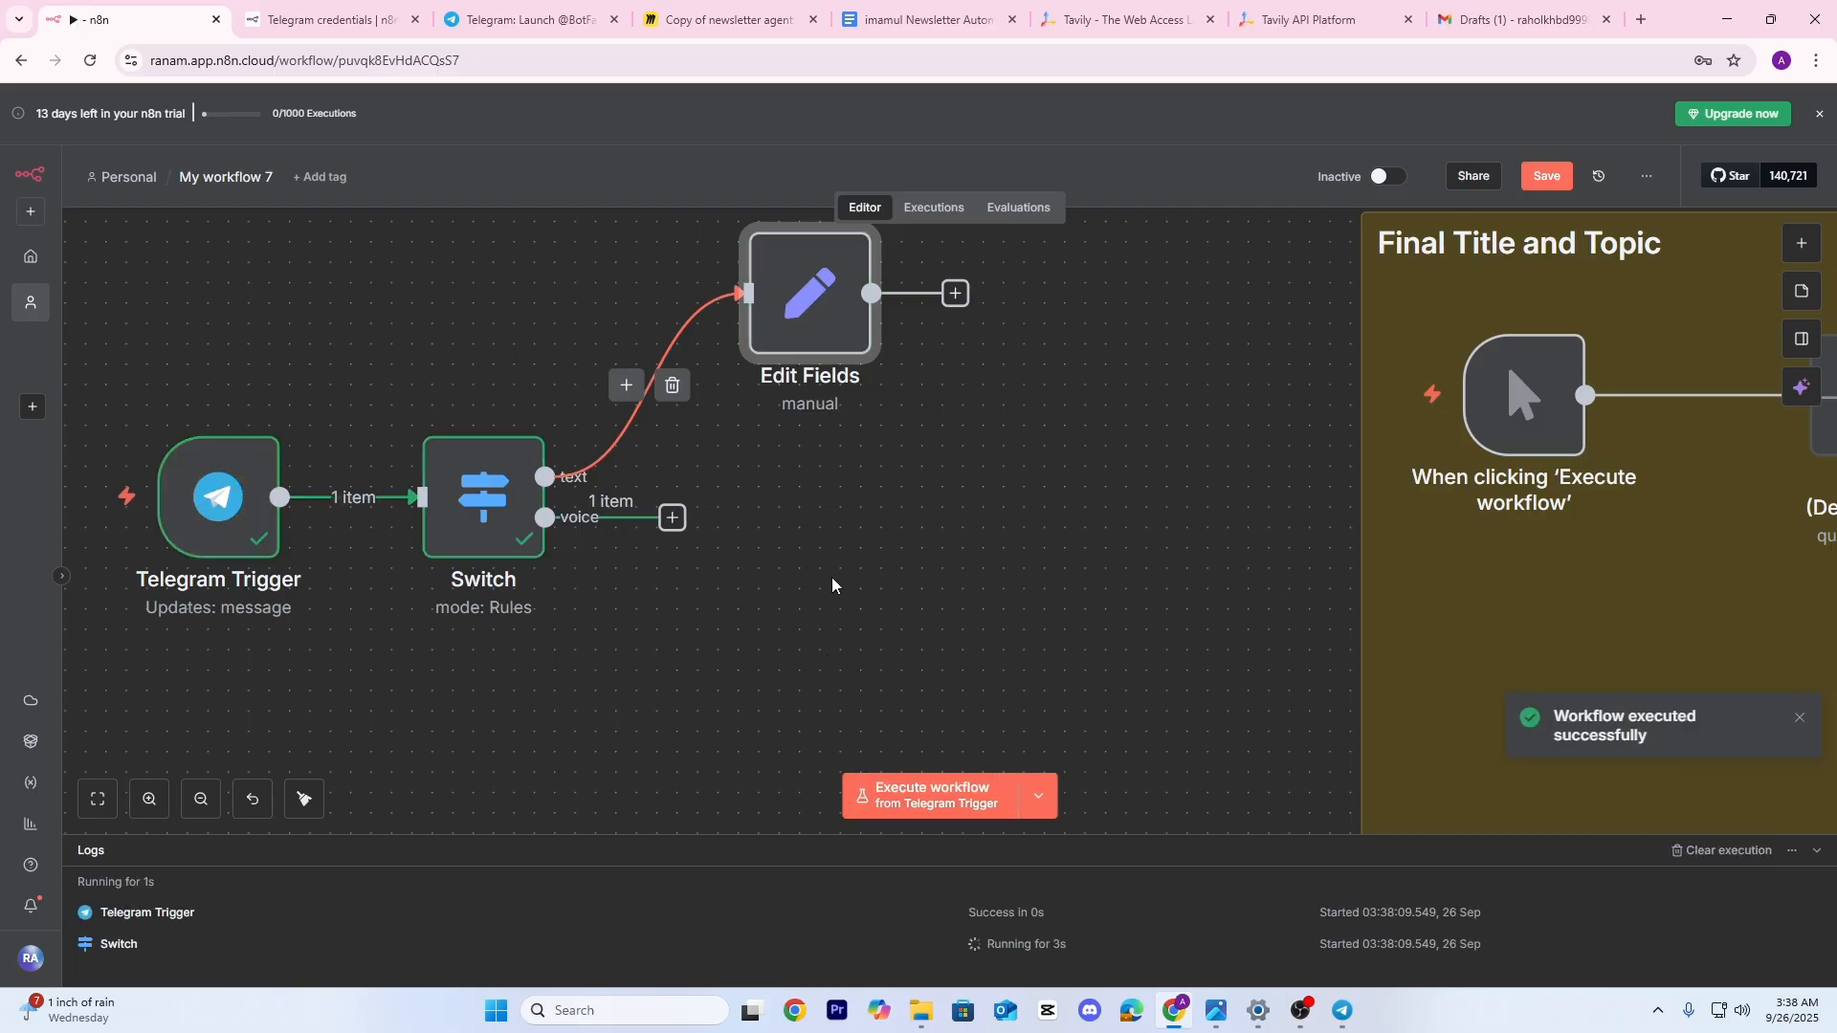
pyautogui.doubleClick(508, 526)
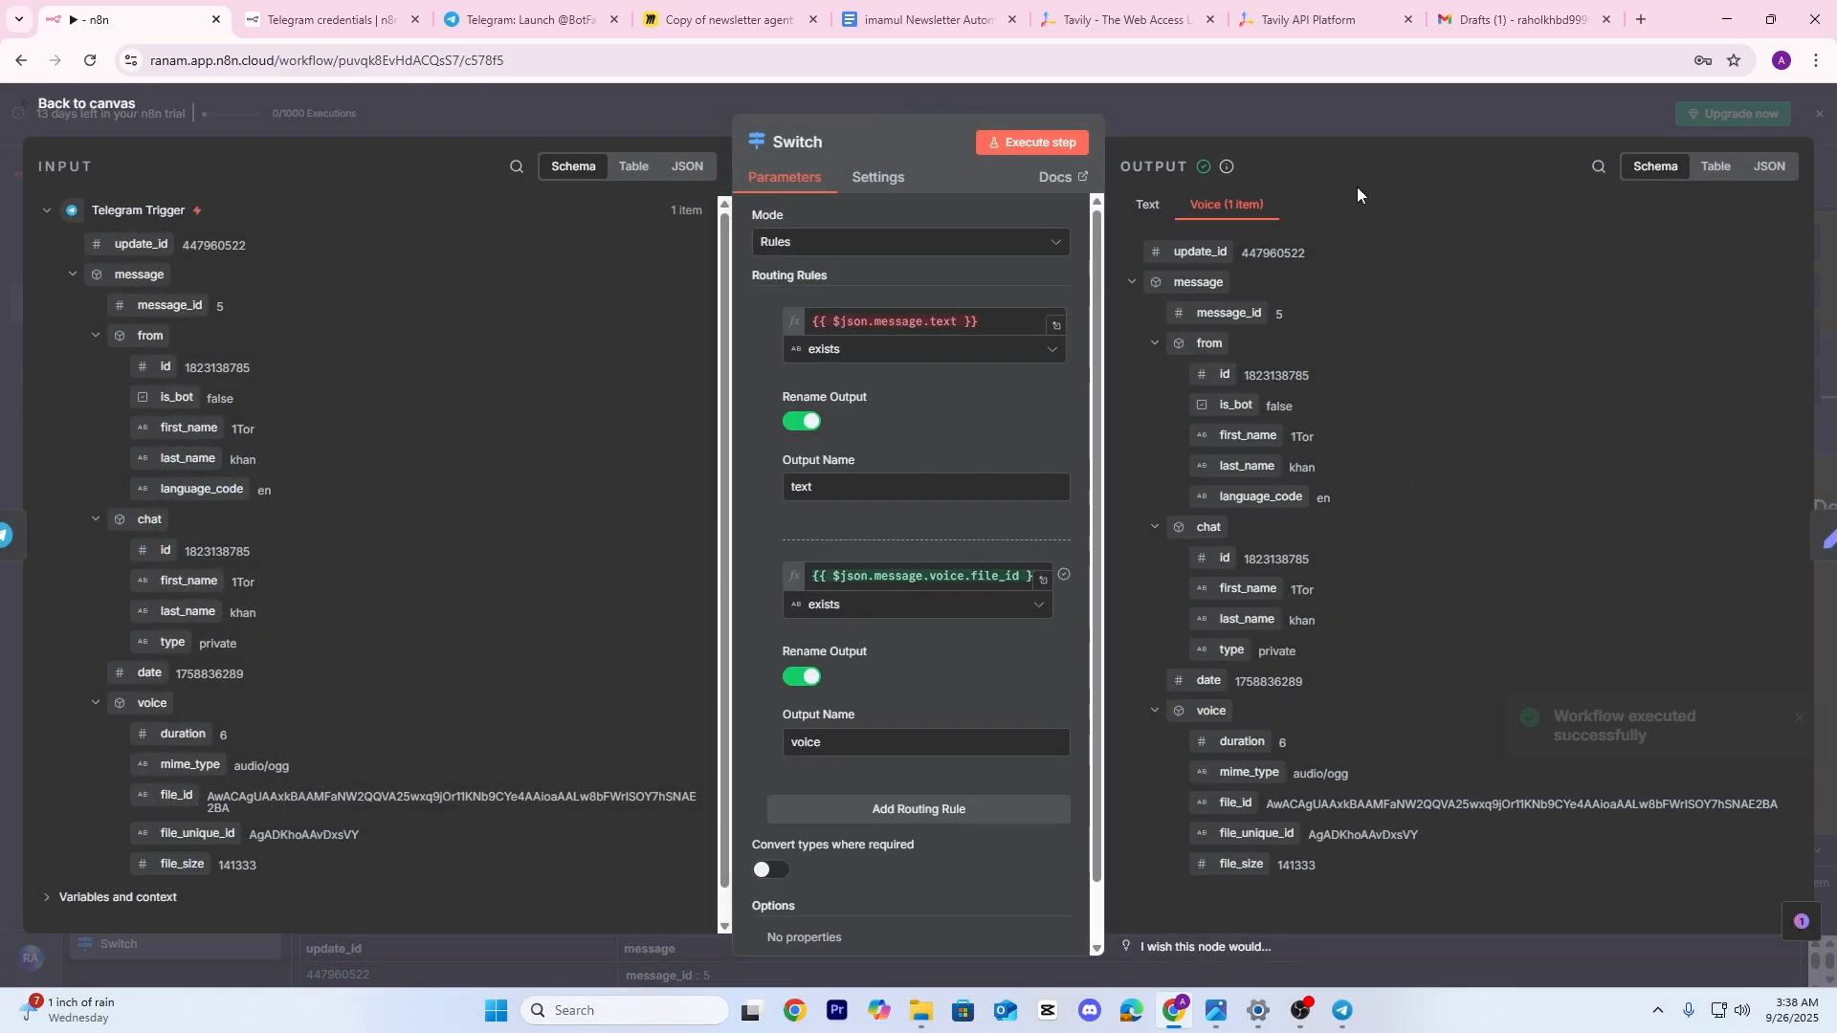
# Add a Telegram 'Get a file' node on the voice output using voice file_id, and test it
pyautogui.click(1282, 104)
pyautogui.click(630, 537)
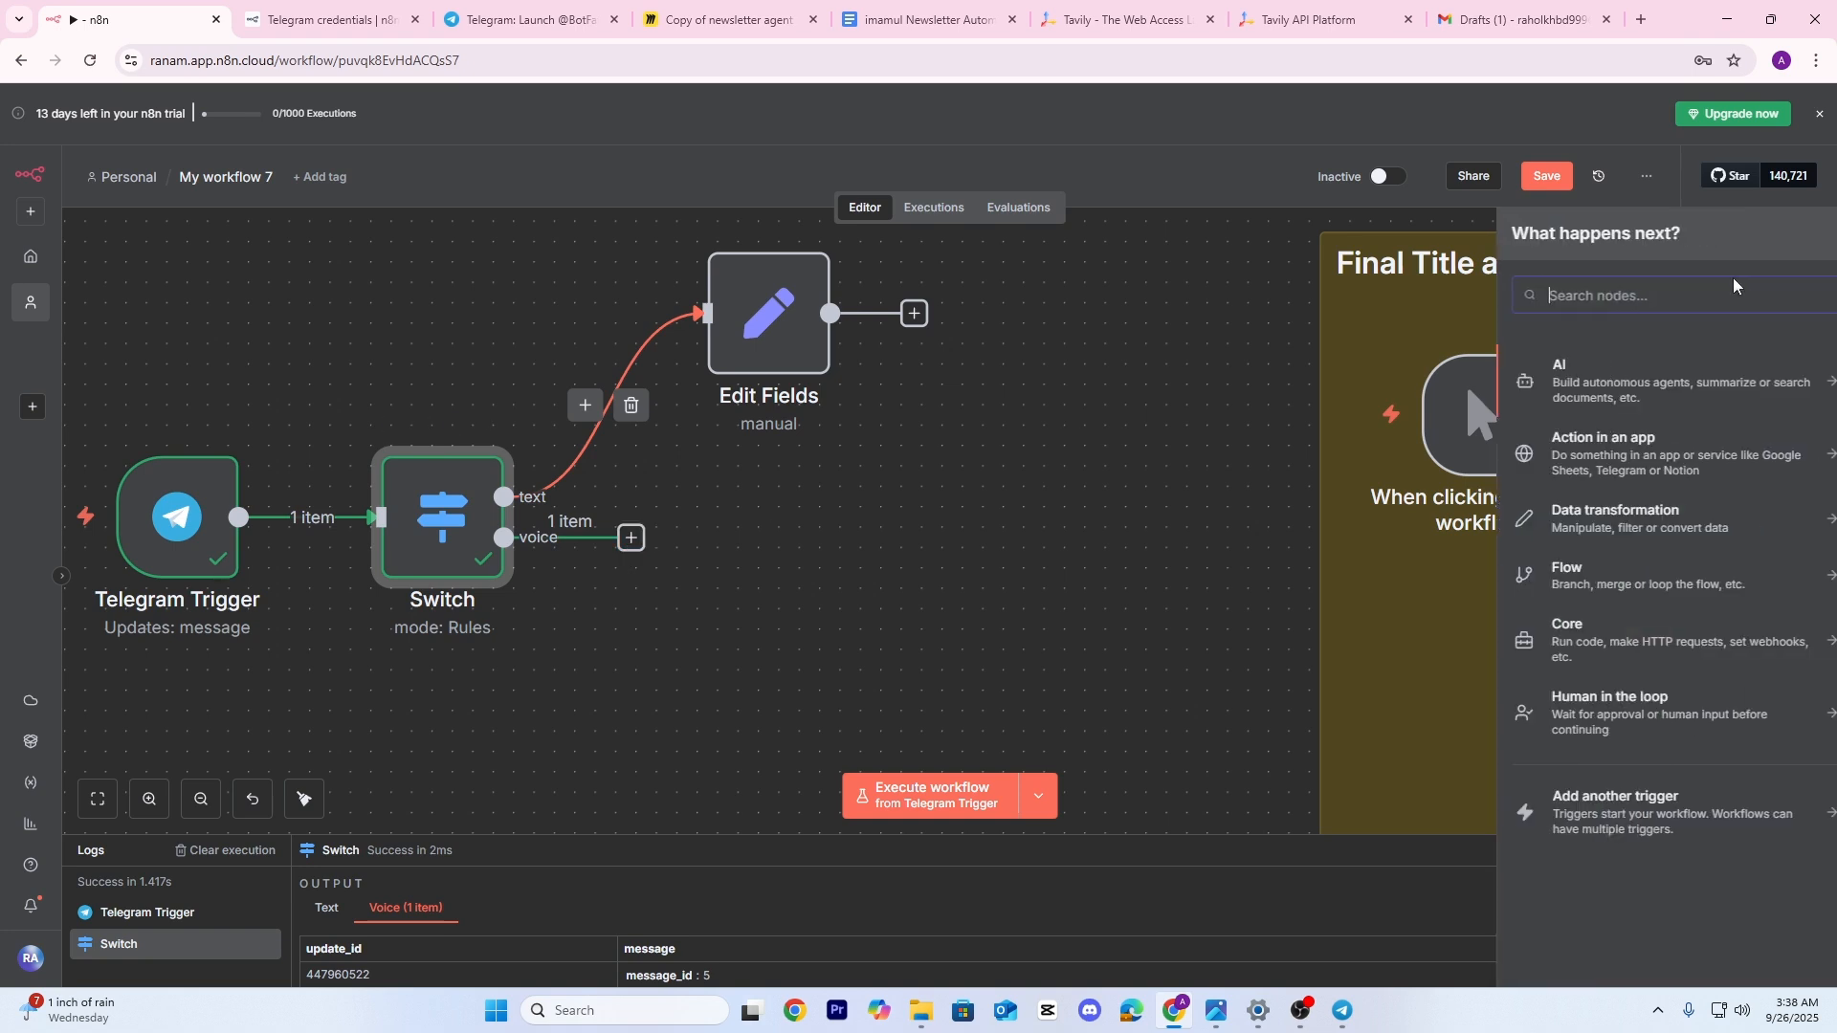
pyautogui.write('get')
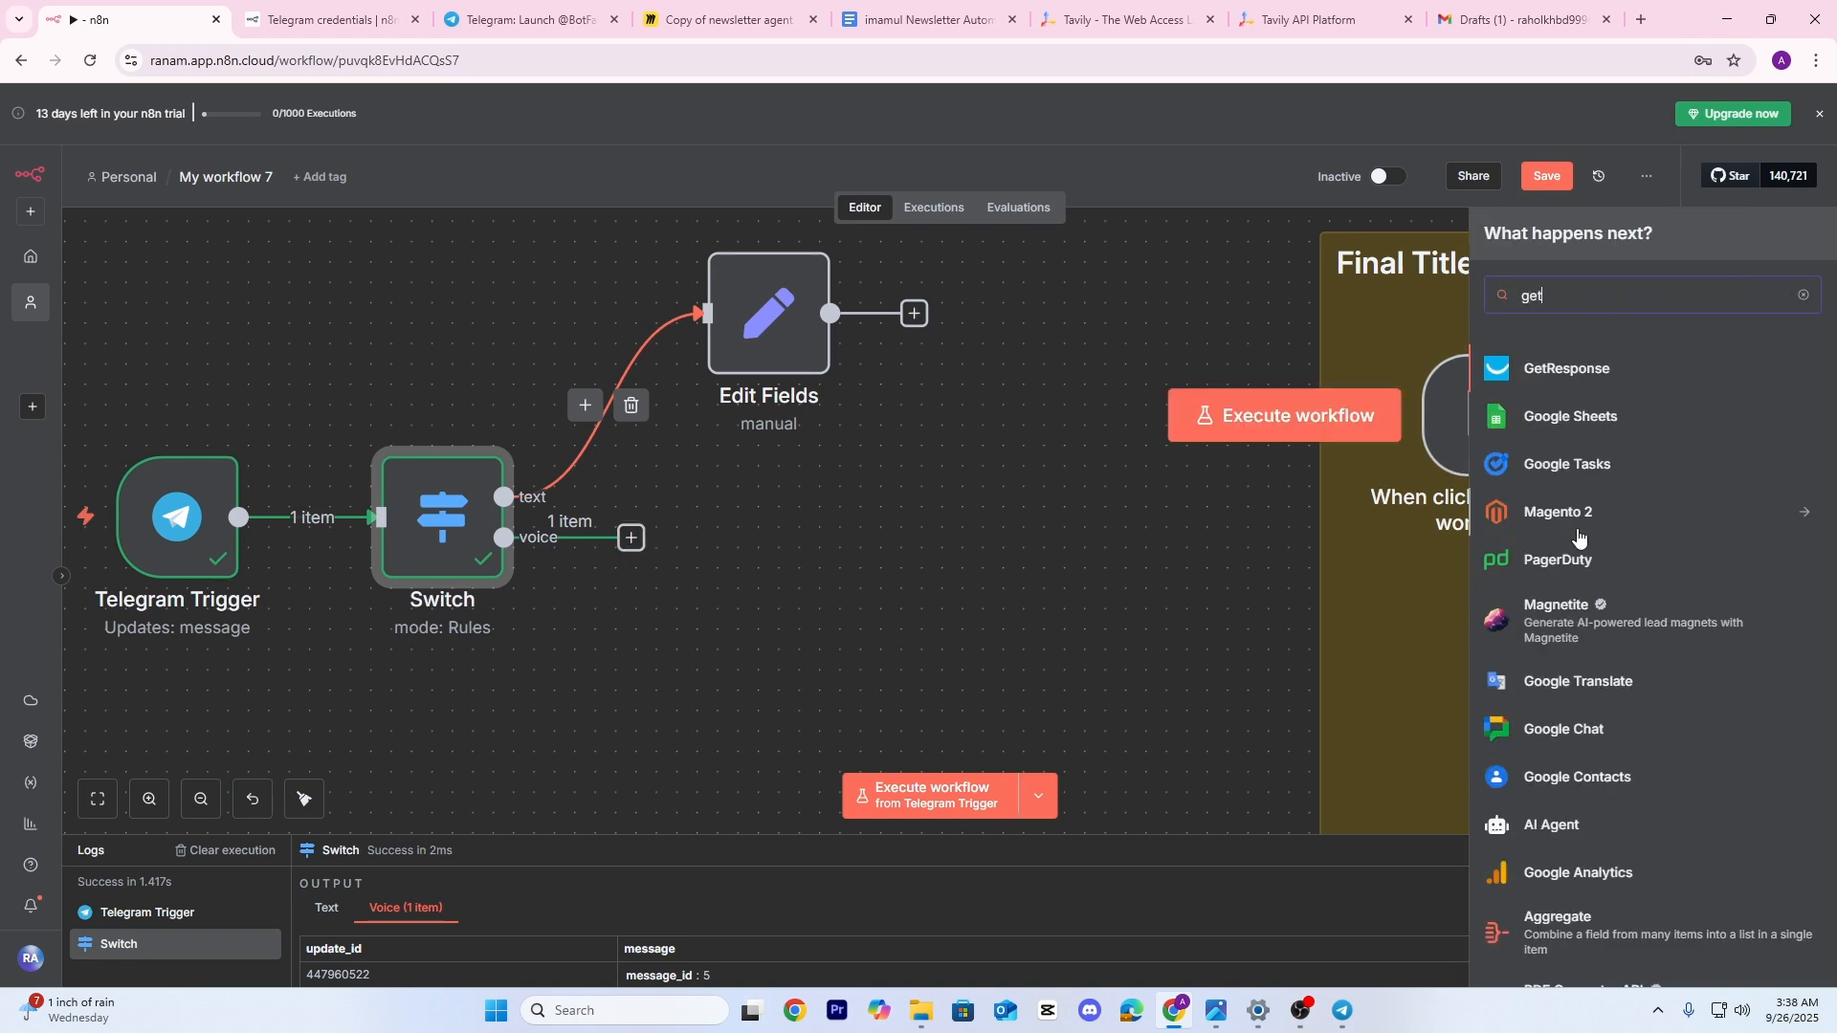
pyautogui.press('BackSpace')
pyautogui.press('BackSpace')
pyautogui.press('BackSpace')
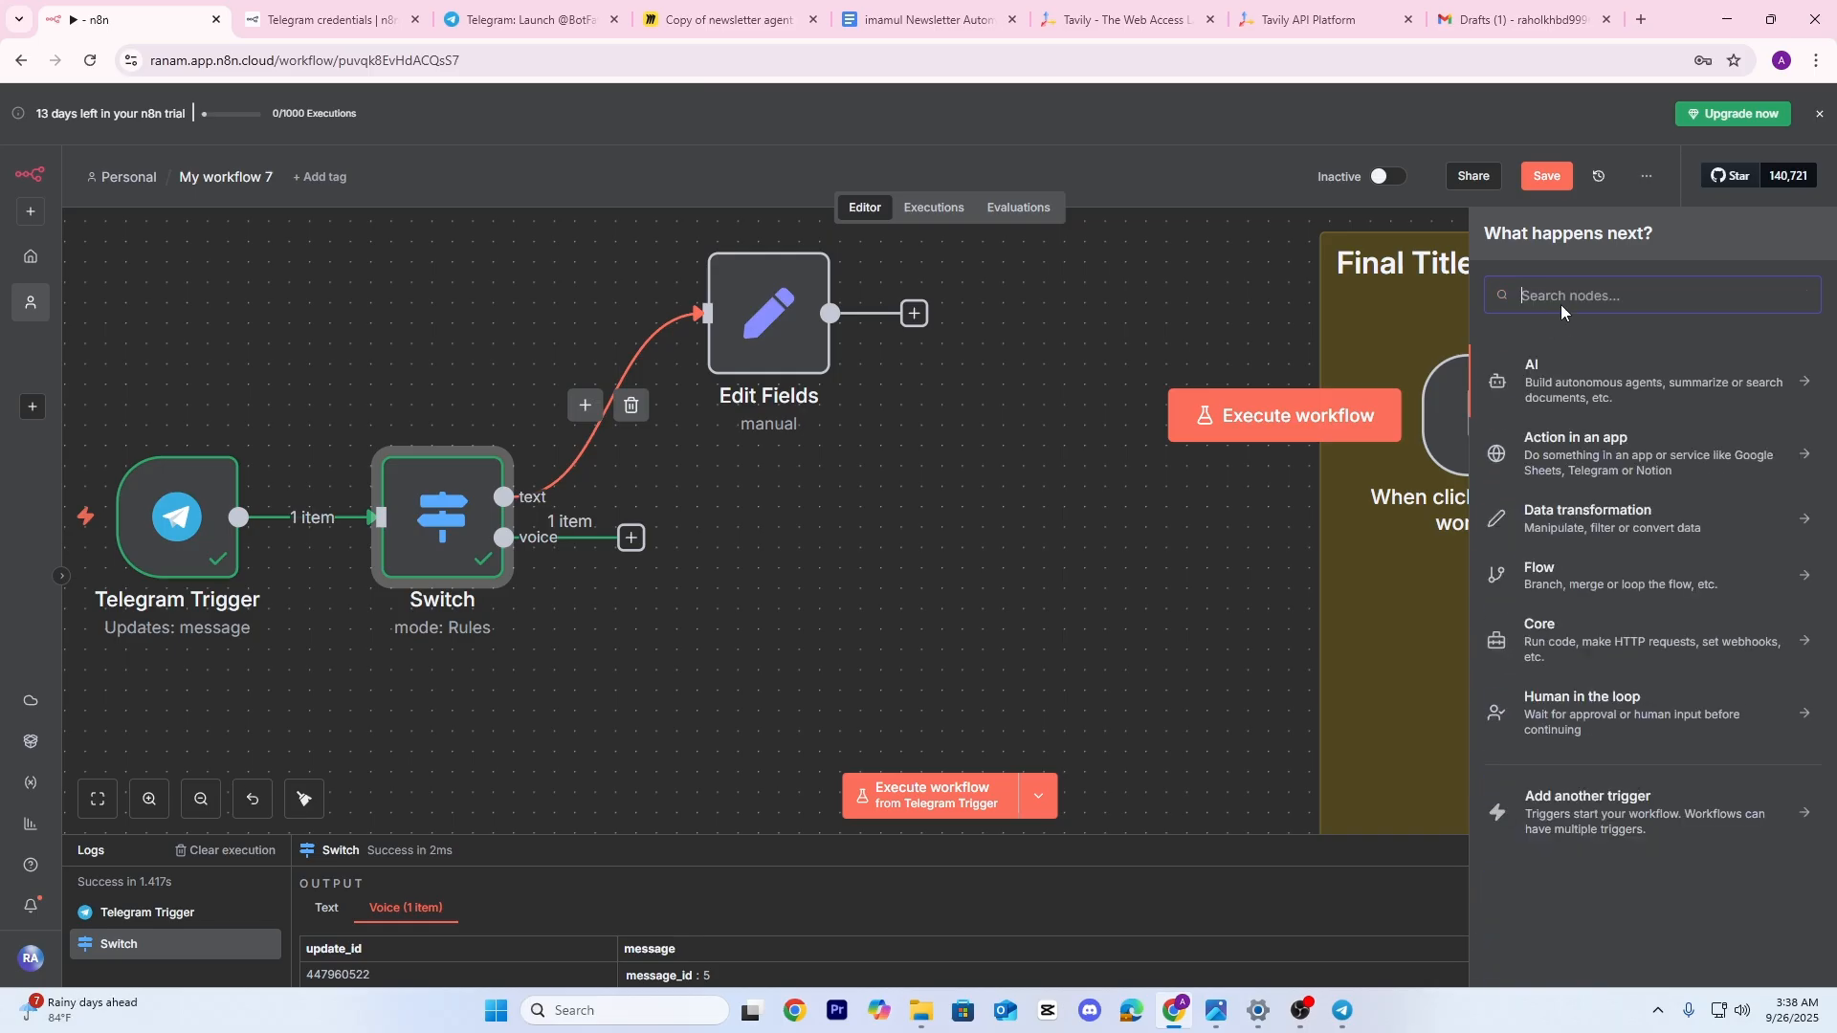
pyautogui.write('tel')
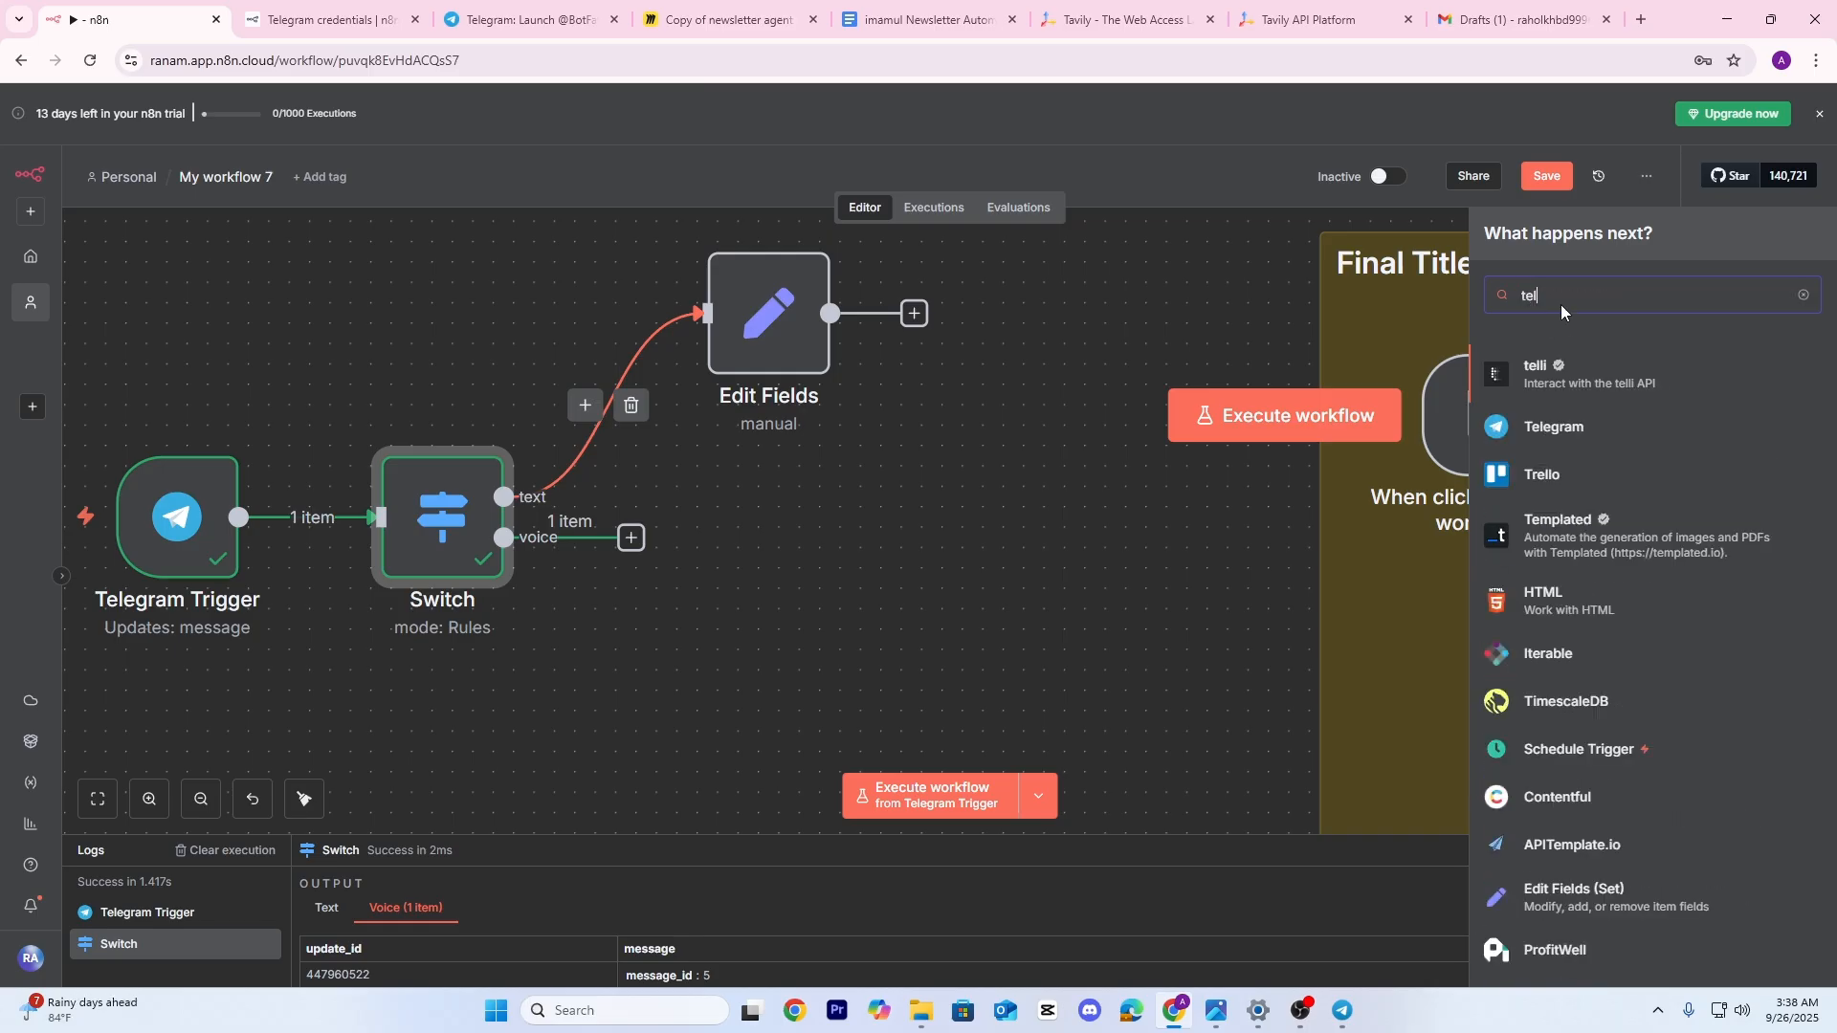
pyautogui.click(1540, 423)
pyautogui.click(1531, 773)
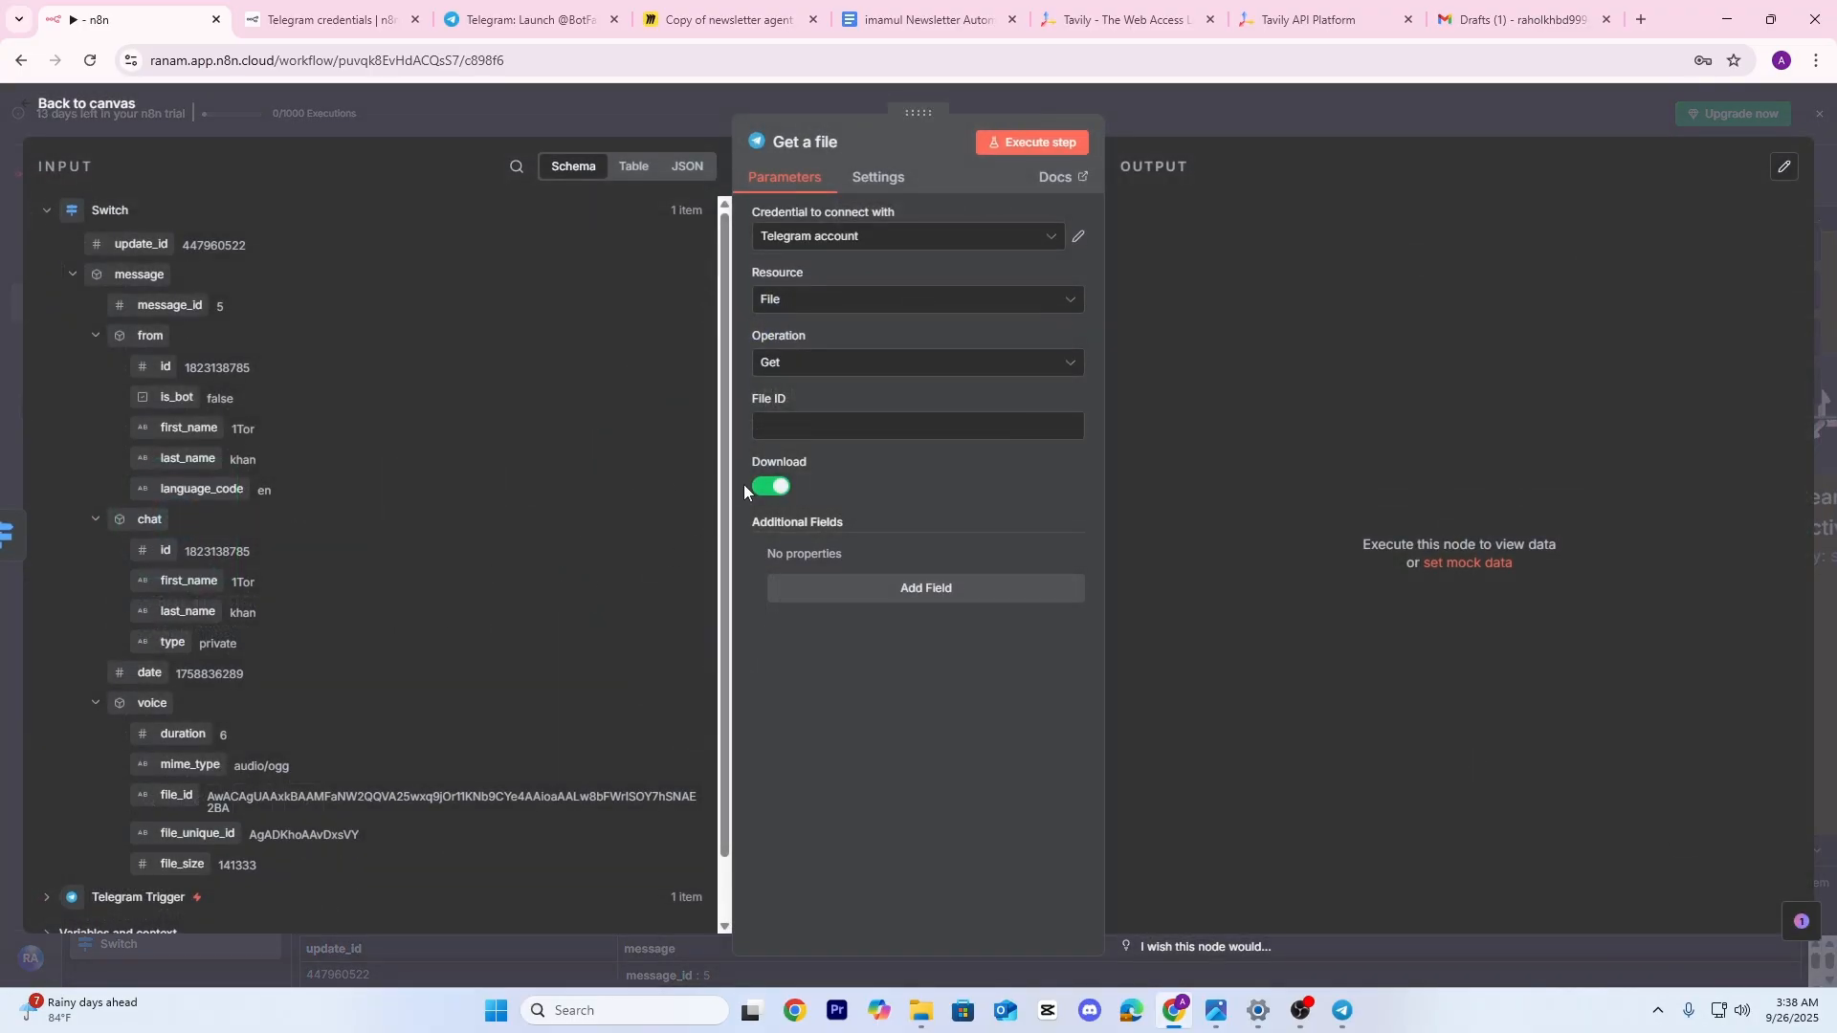
pyautogui.scroll(-1, 196, 780)
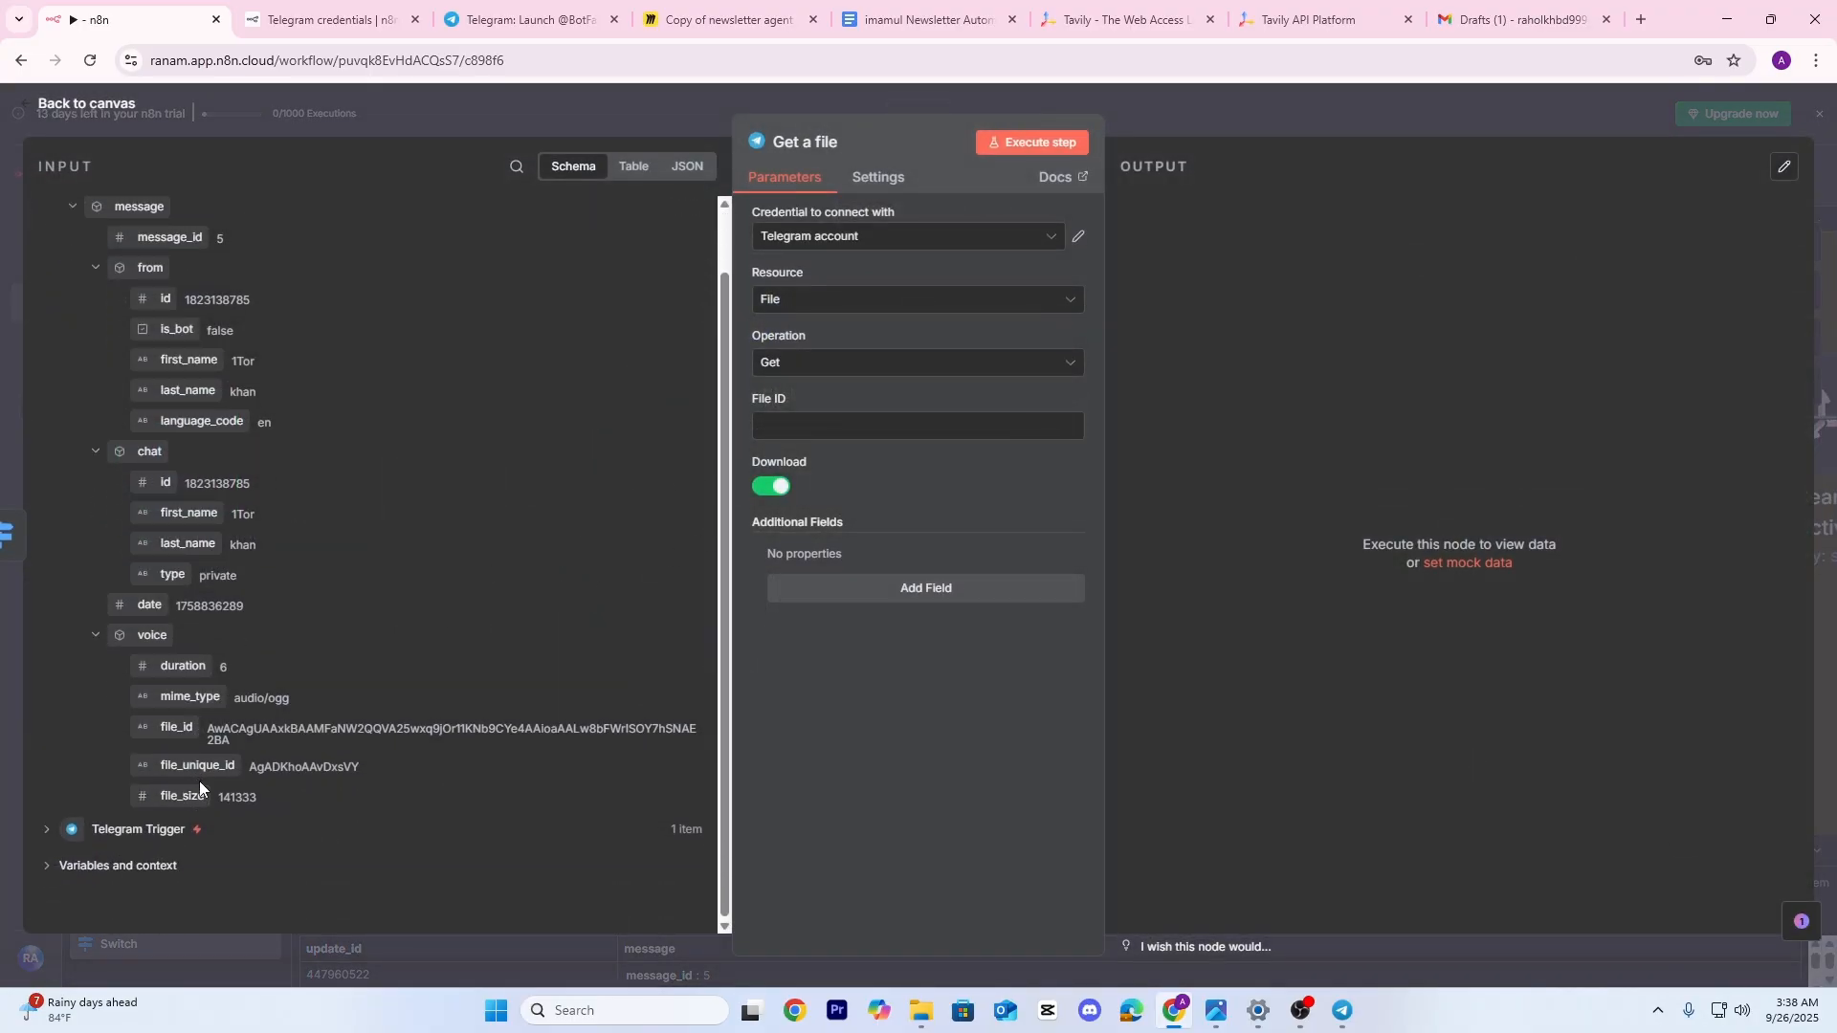
pyautogui.moveTo(177, 729); pyautogui.dragTo(823, 426)
pyautogui.click(1038, 141)
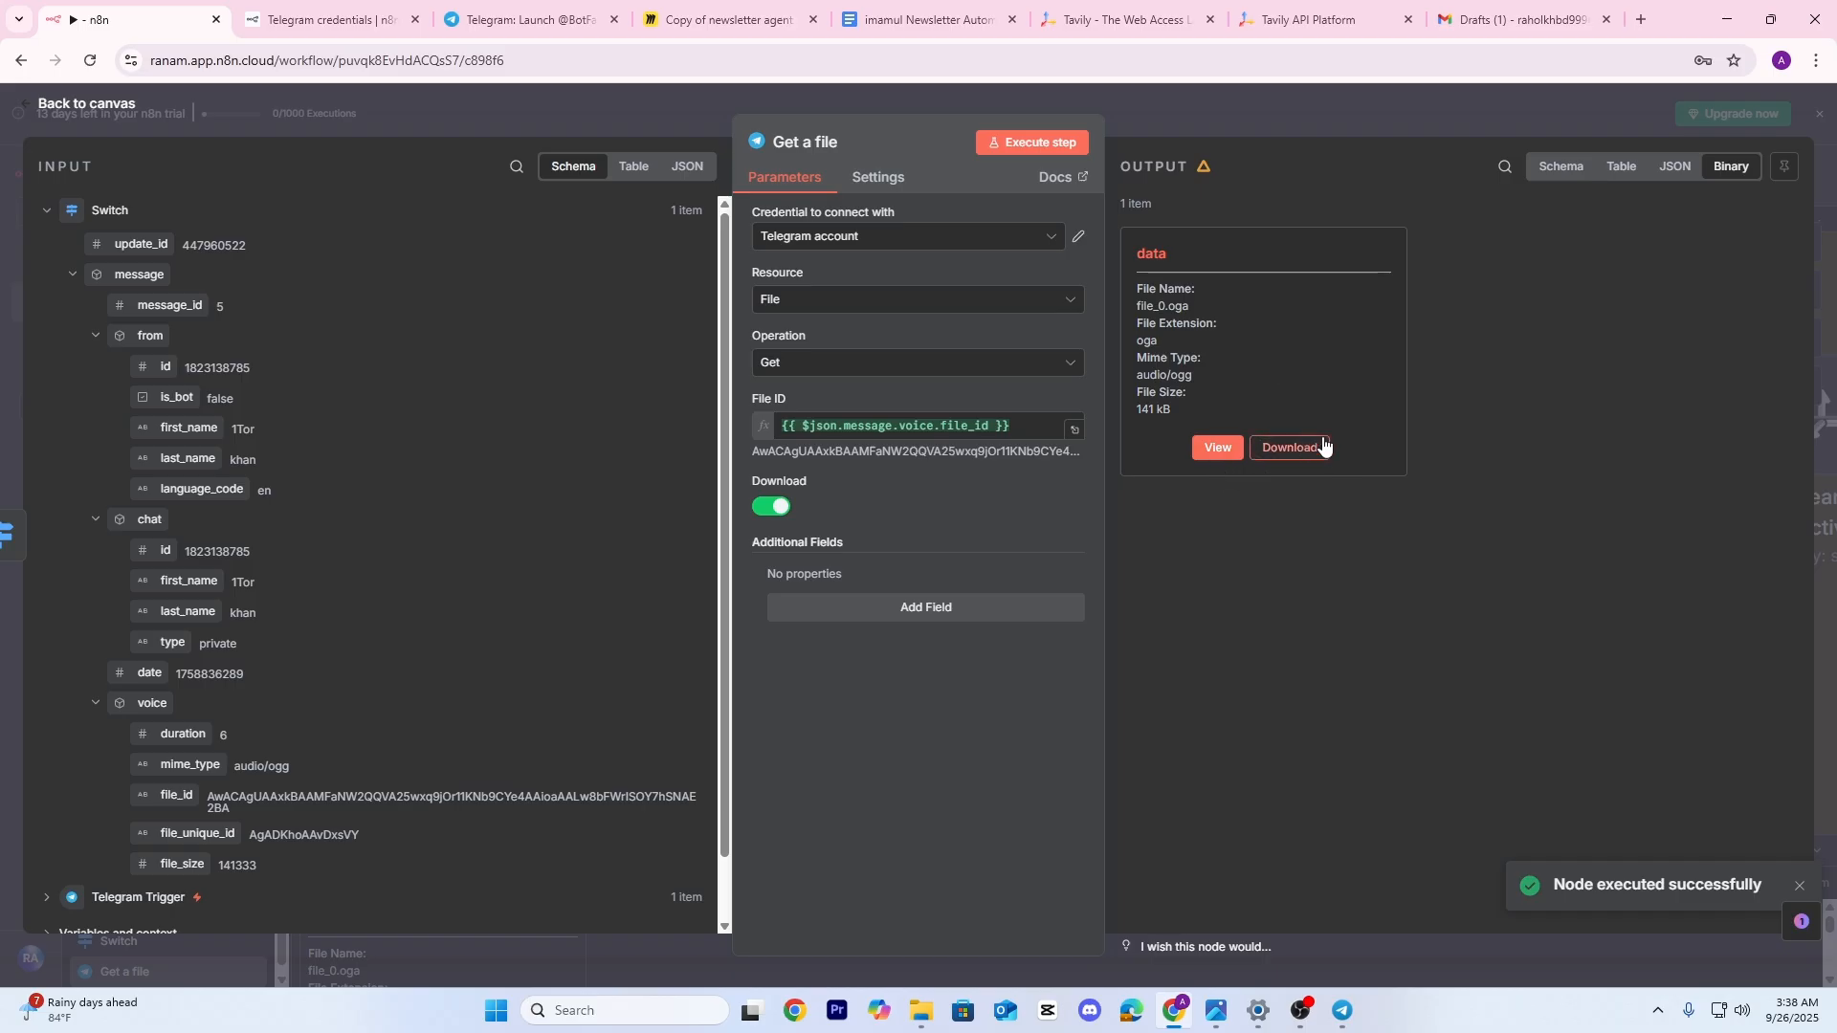
# Shift the four Telegram workflow nodes to the left on the canvas
pyautogui.click(1291, 97)
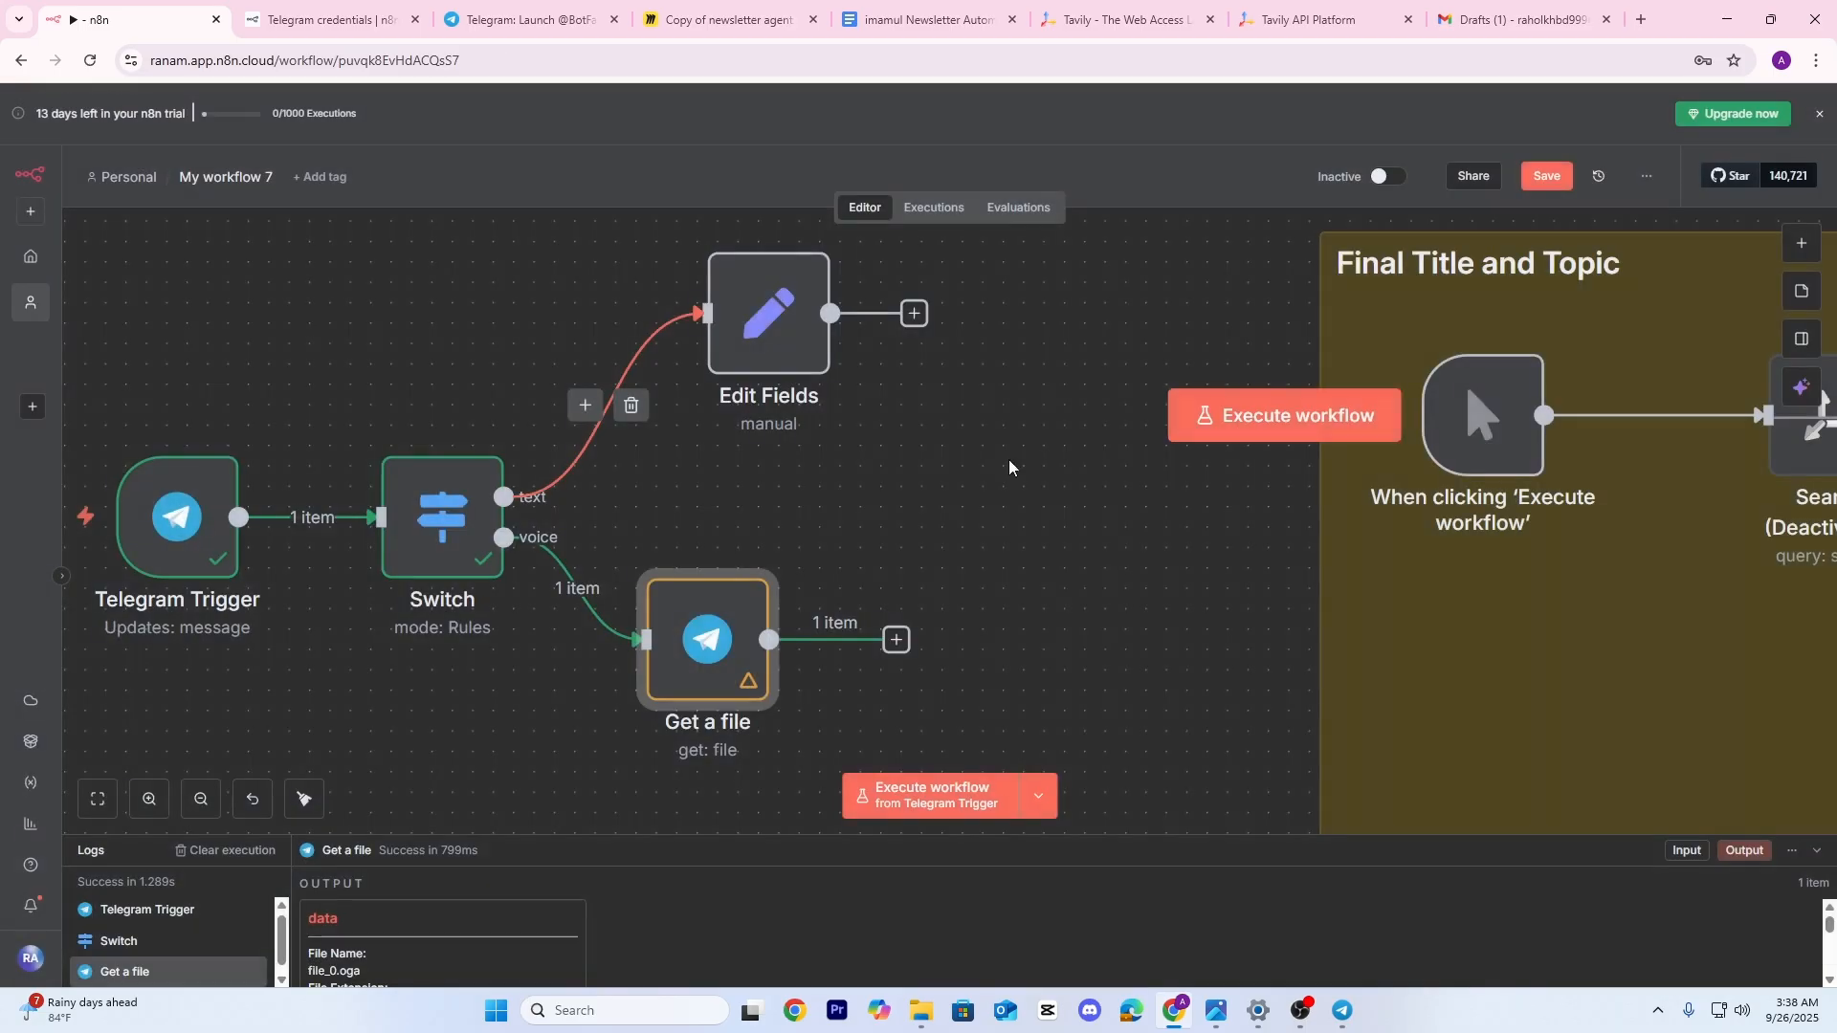
pyautogui.hscroll(-3, 756, 512)
pyautogui.scroll(-3, 756, 512)
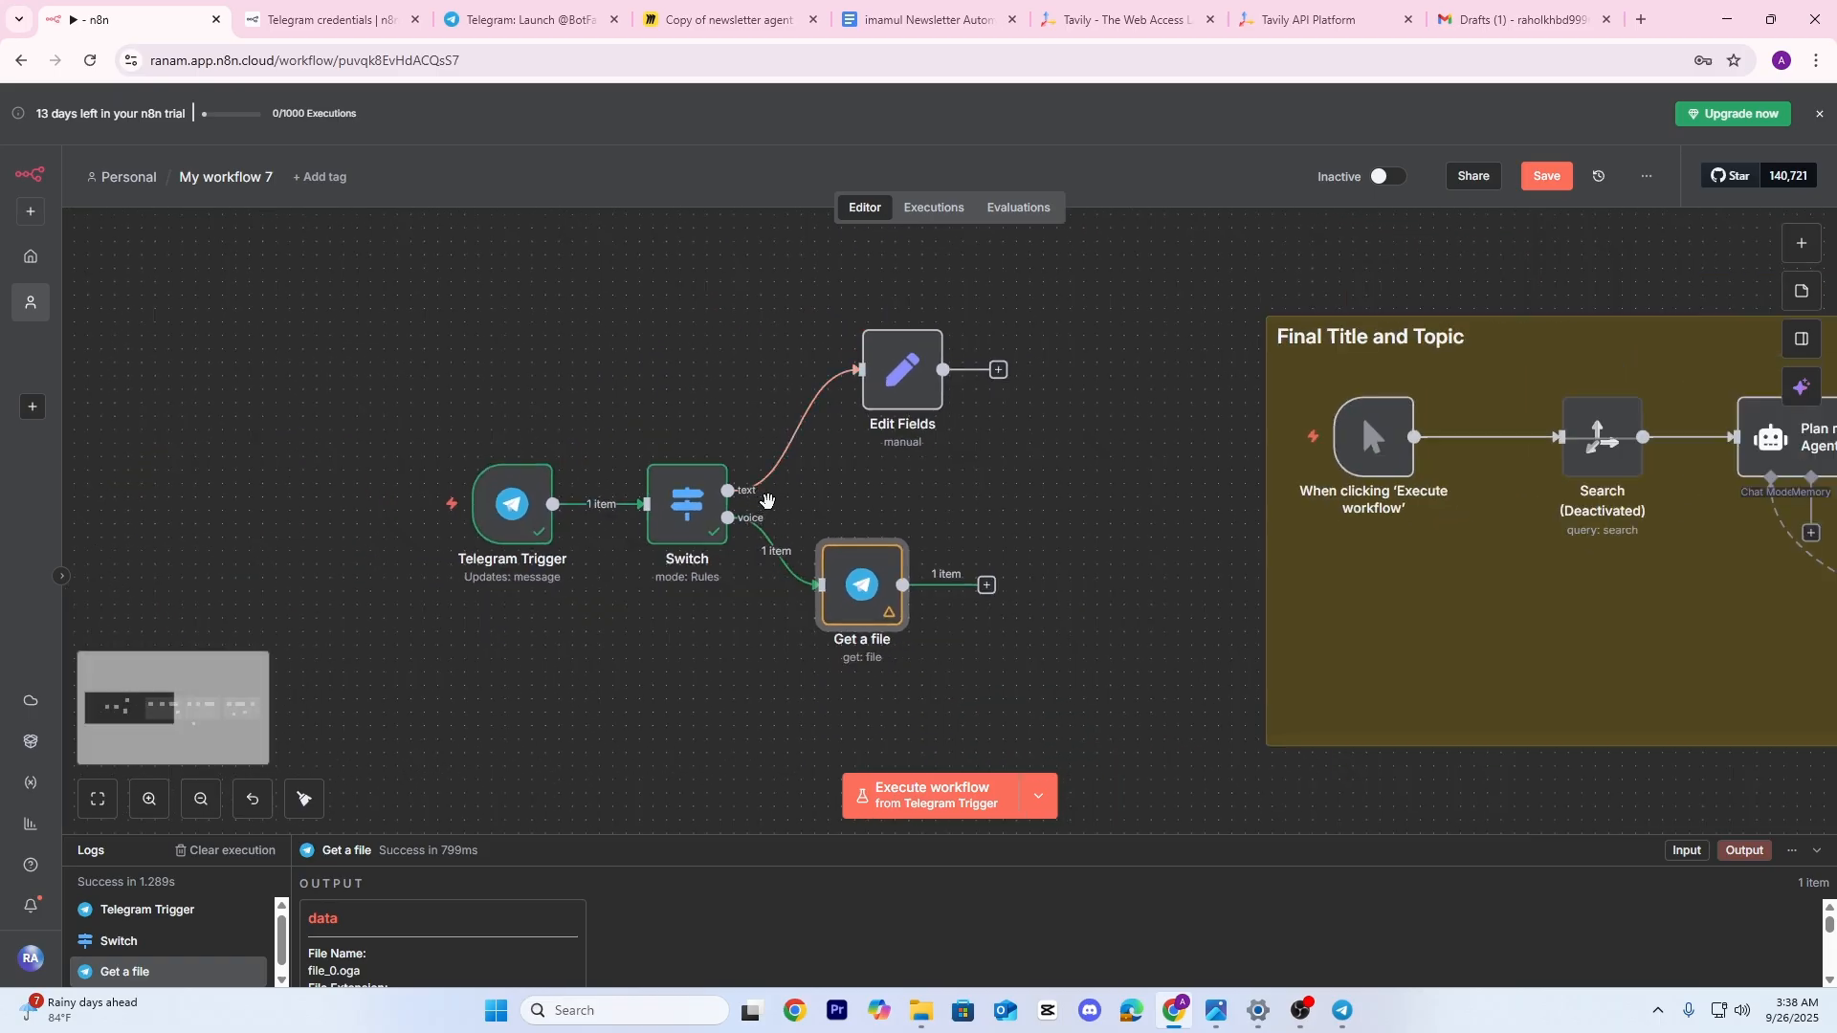
pyautogui.moveTo(383, 288); pyautogui.dragTo(1112, 683)
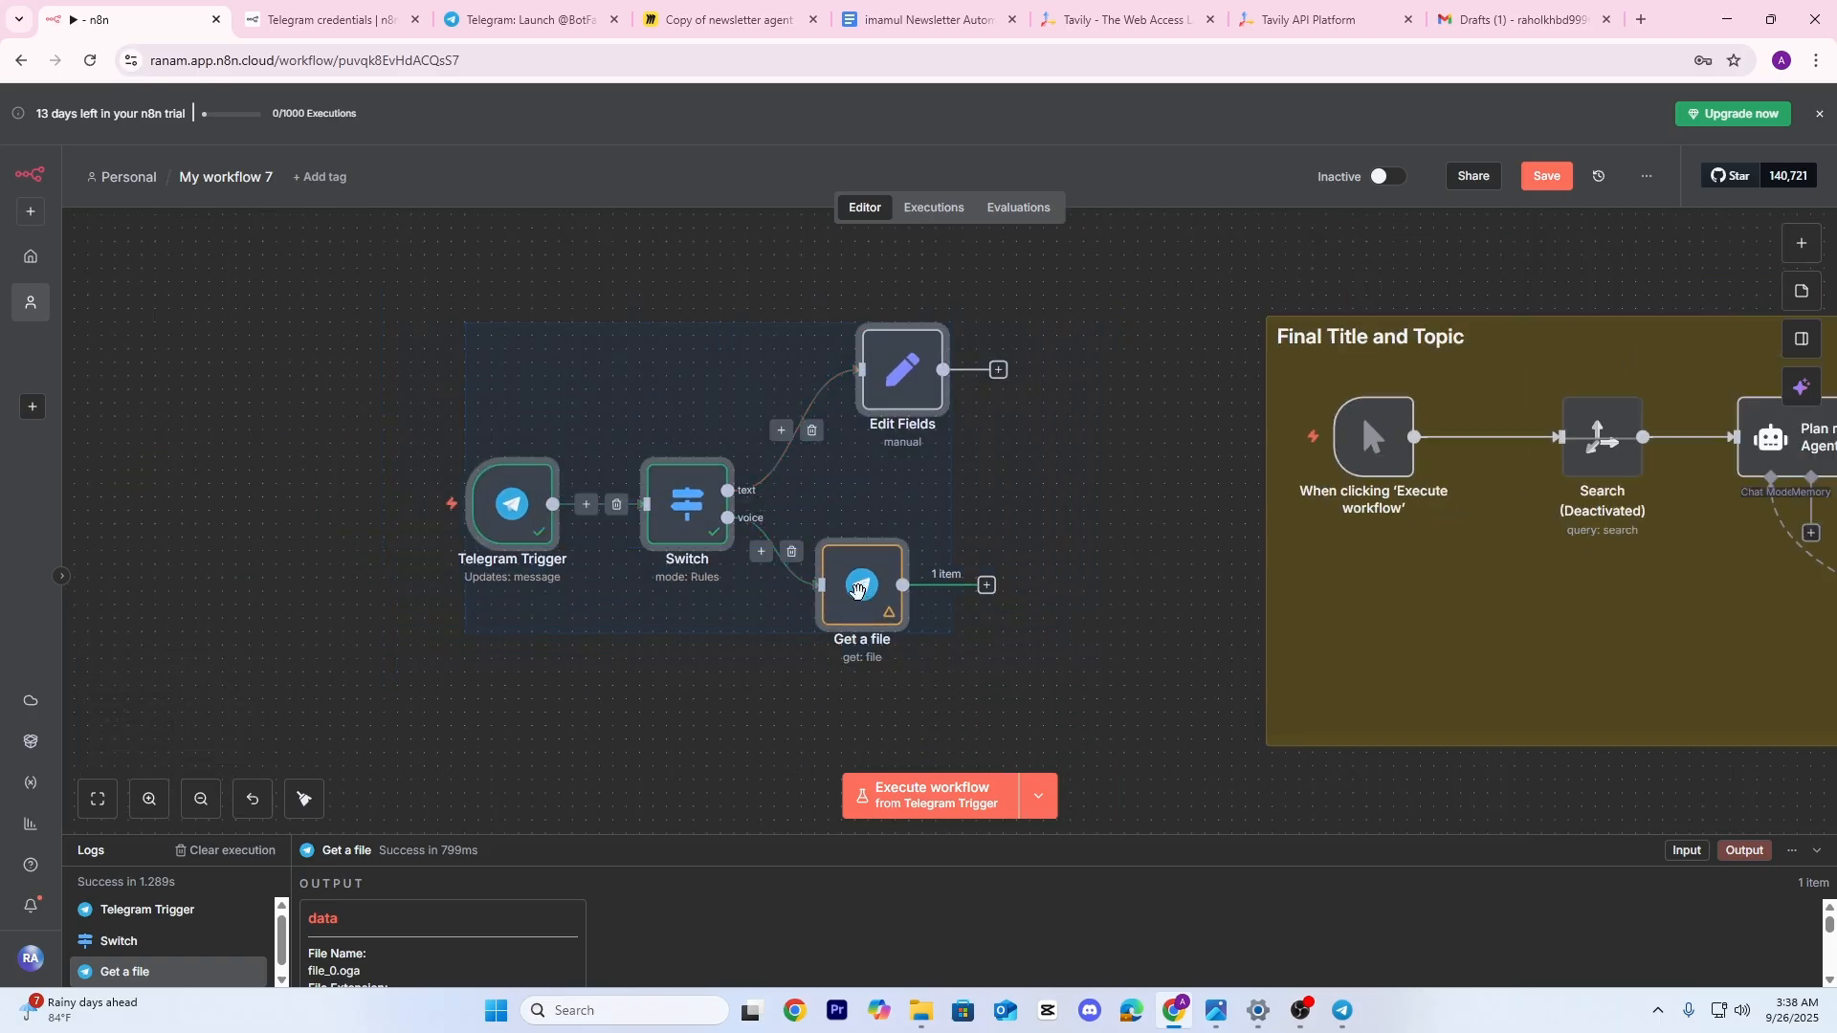
pyautogui.moveTo(855, 586); pyautogui.dragTo(708, 587)
pyautogui.click(910, 556)
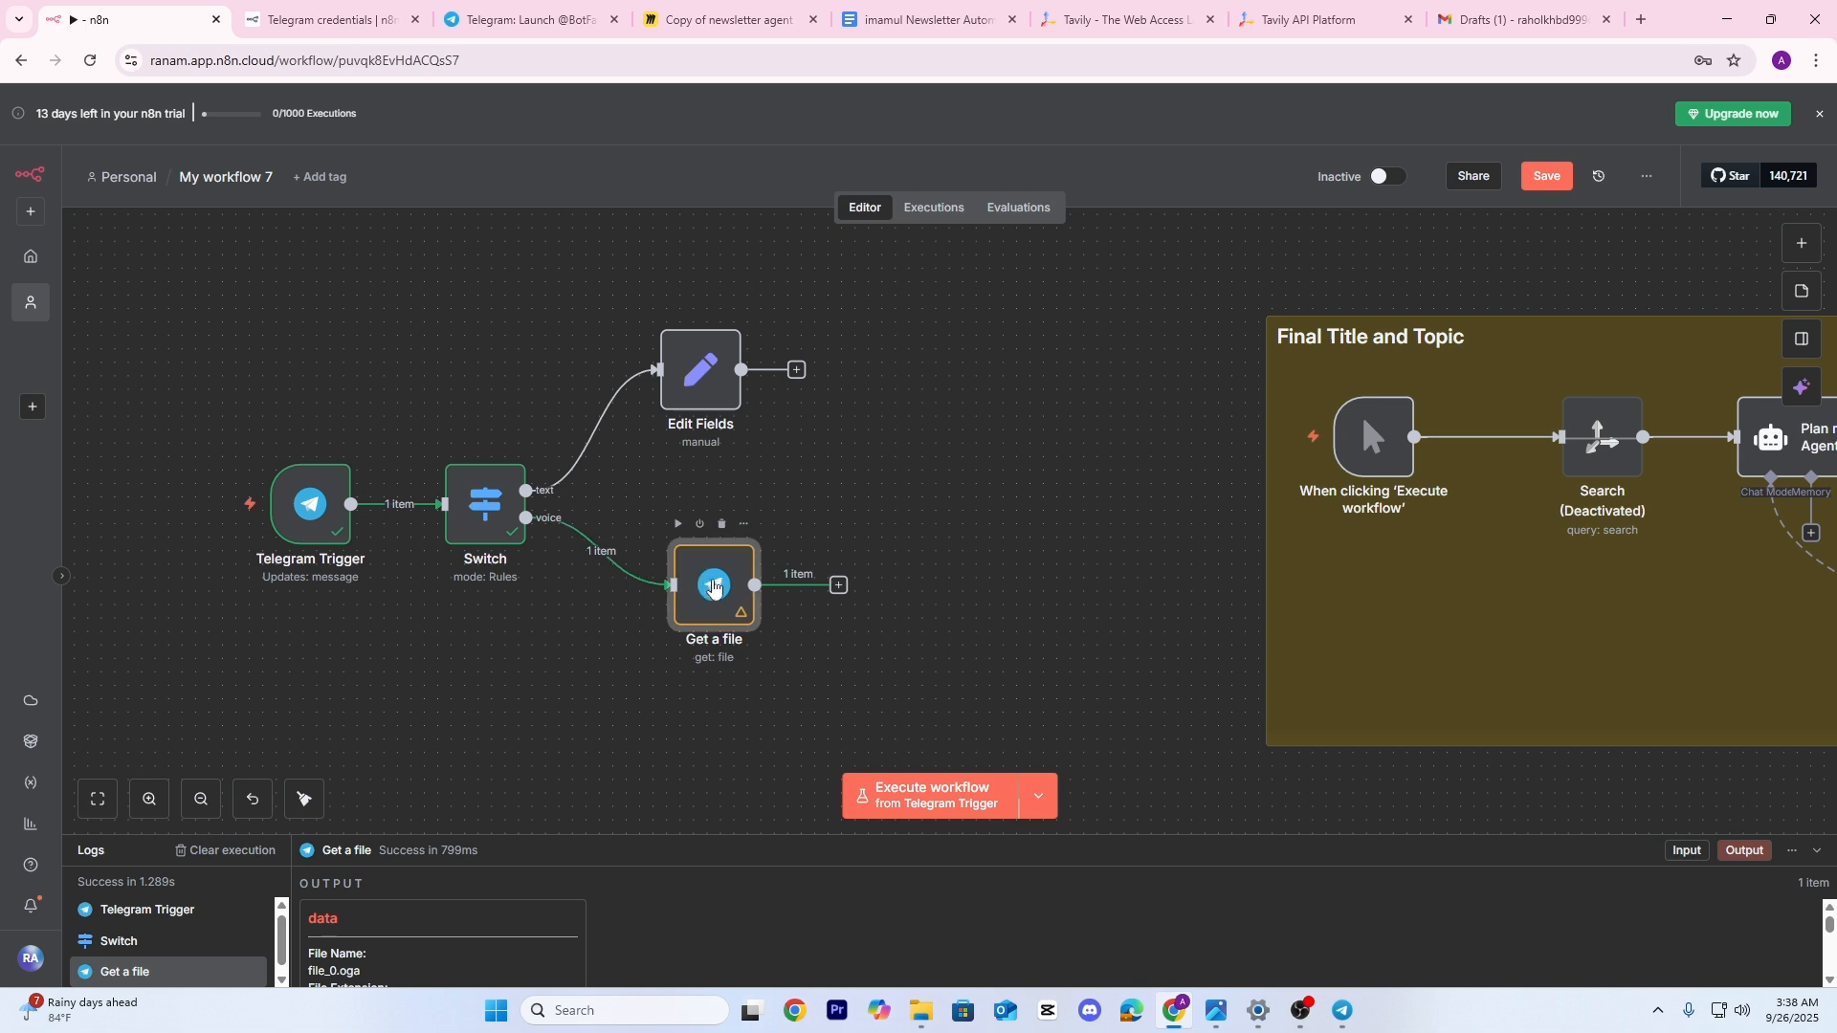
# Add a step after Get a file by searching 'open' and browsing OpenAI's actions
pyautogui.click(839, 585)
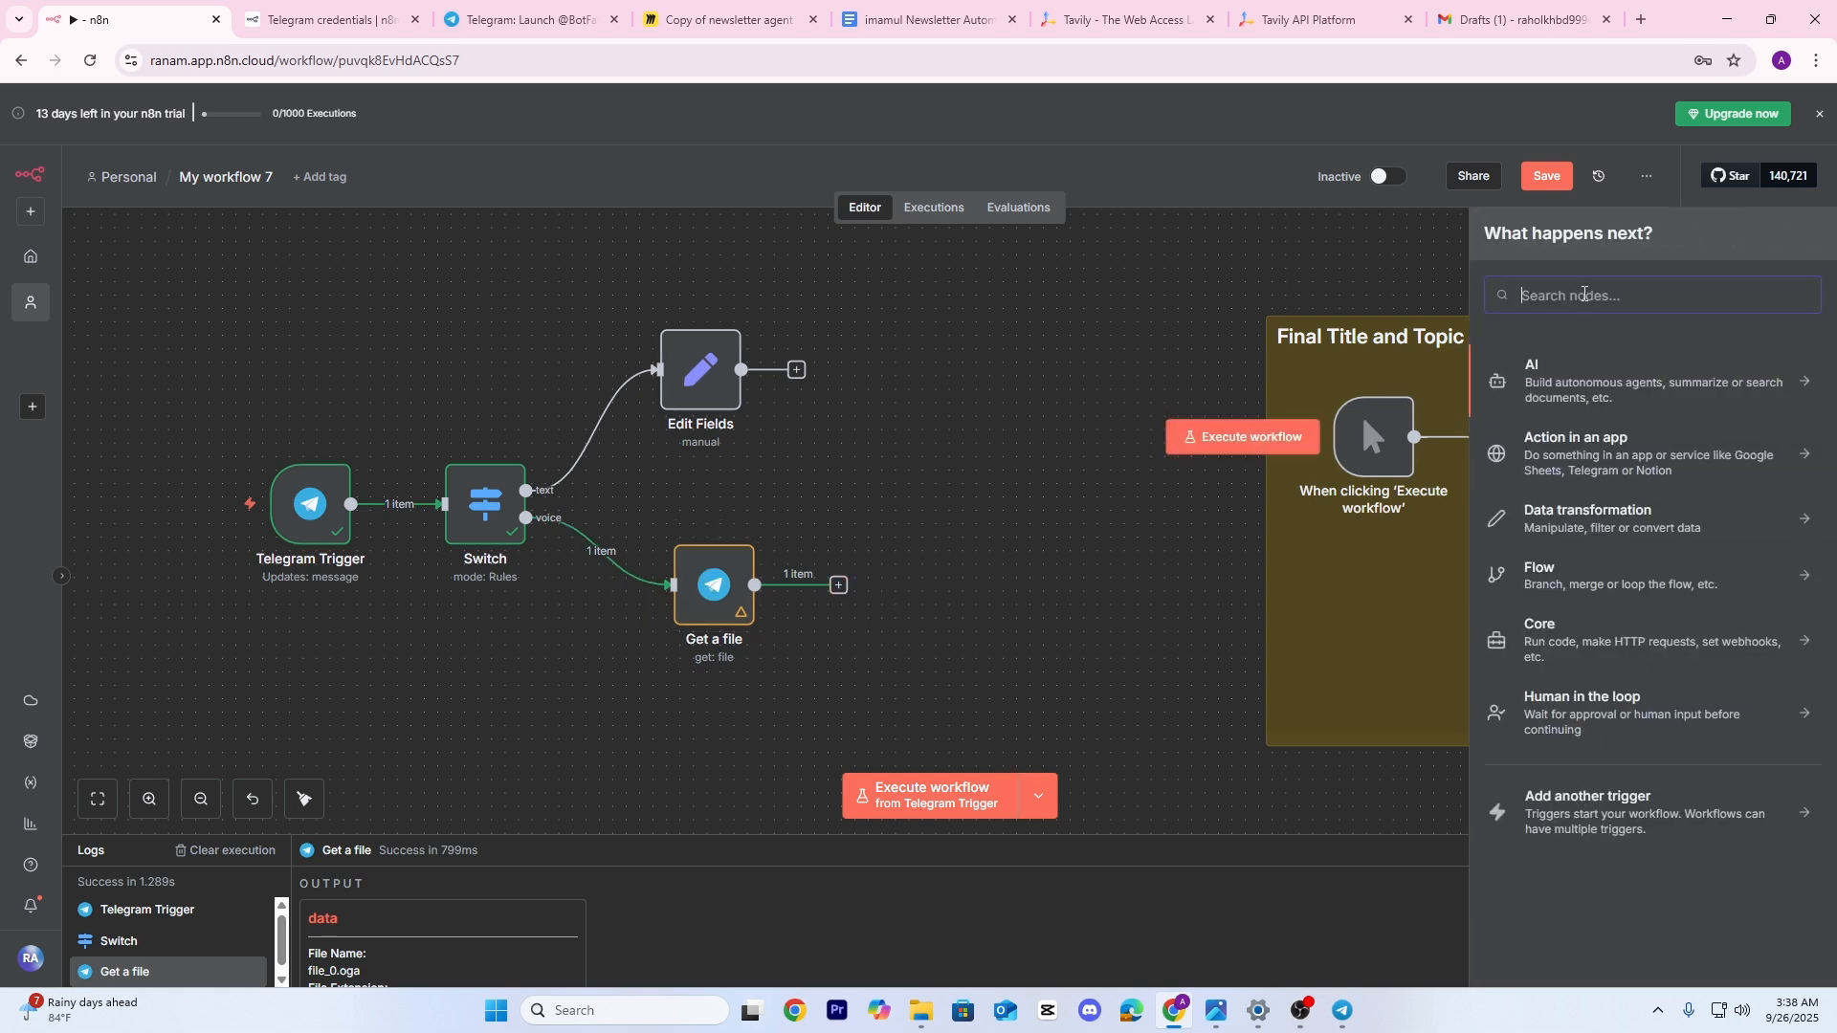
pyautogui.write('open')
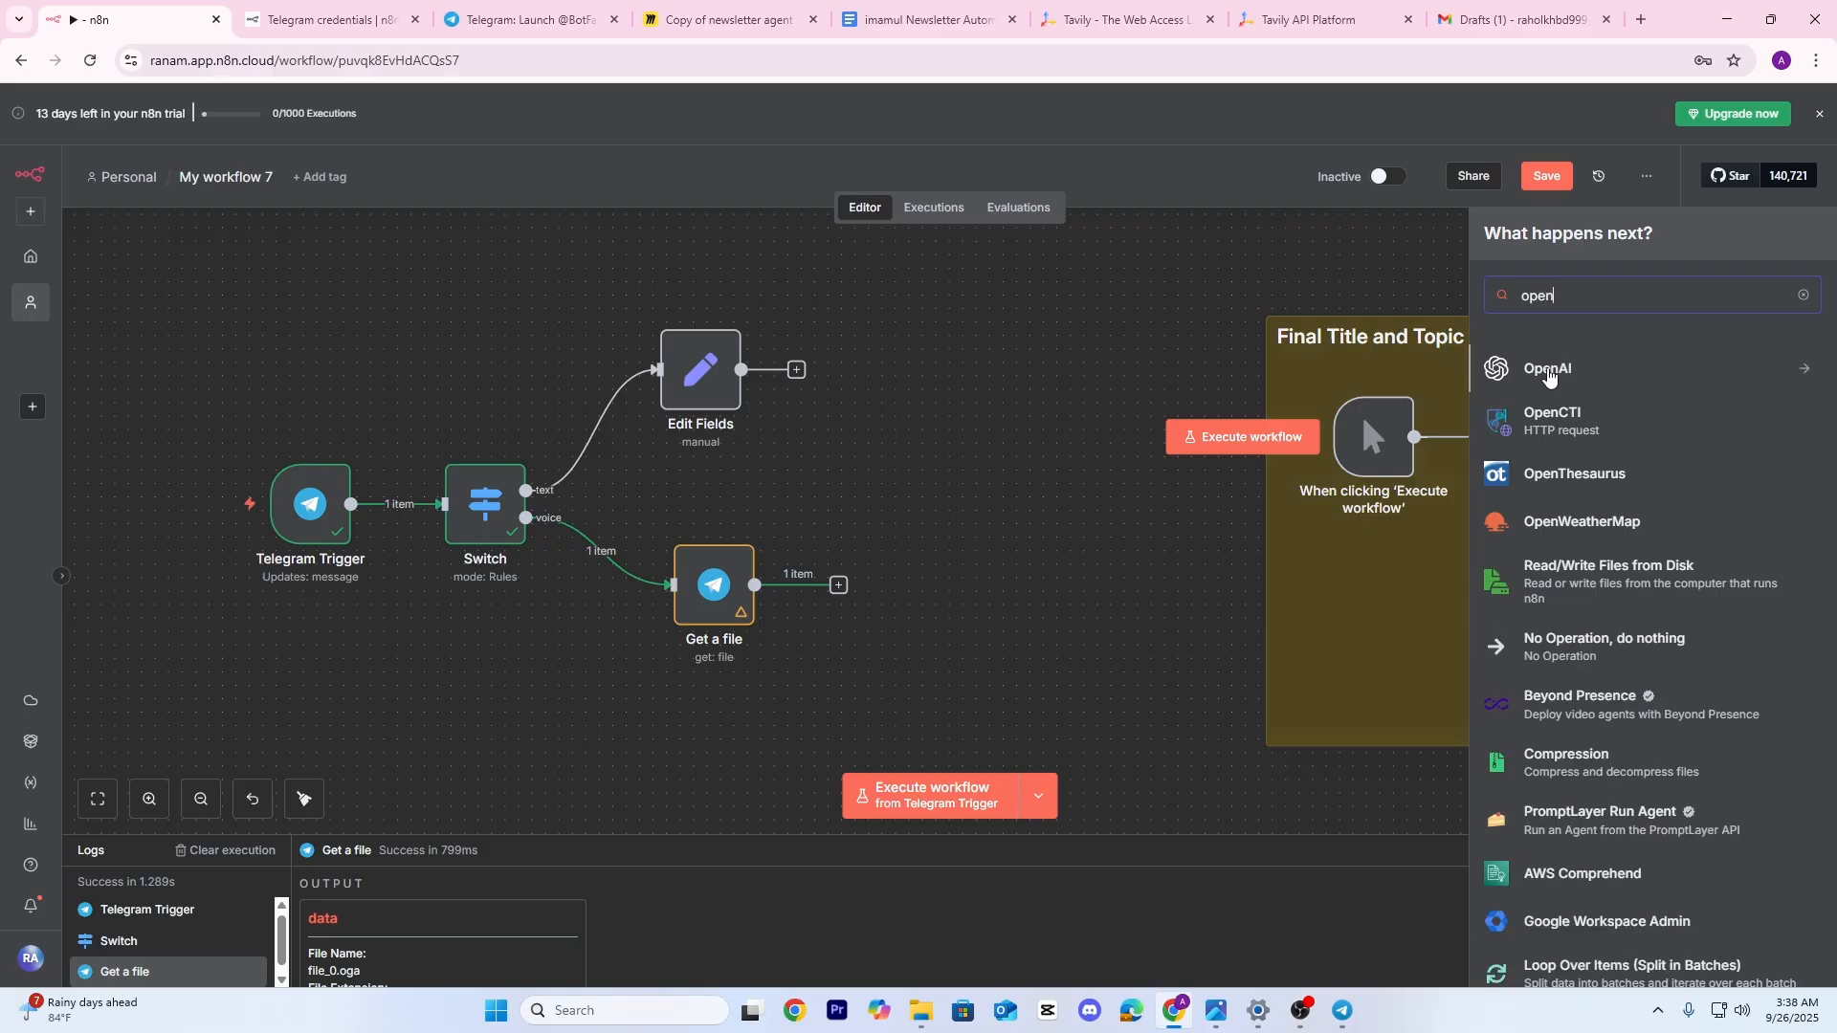
pyautogui.click(1547, 371)
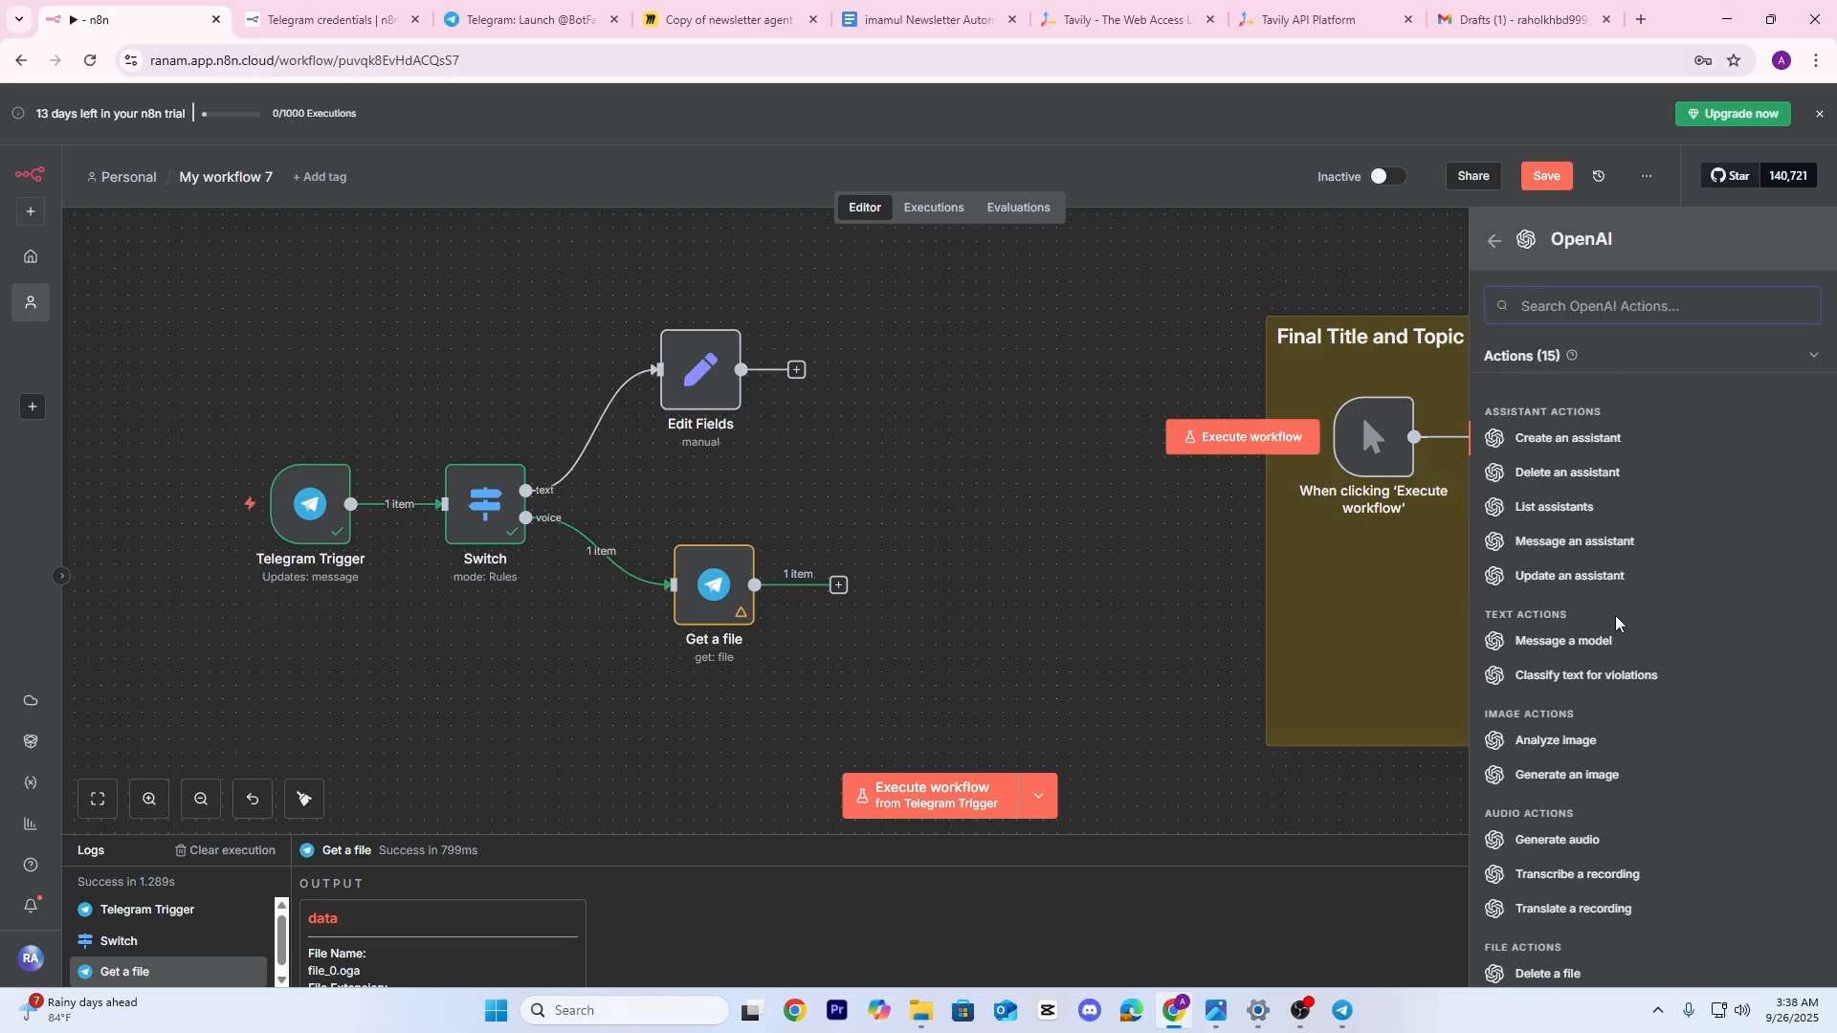
pyautogui.scroll(-2, 1637, 731)
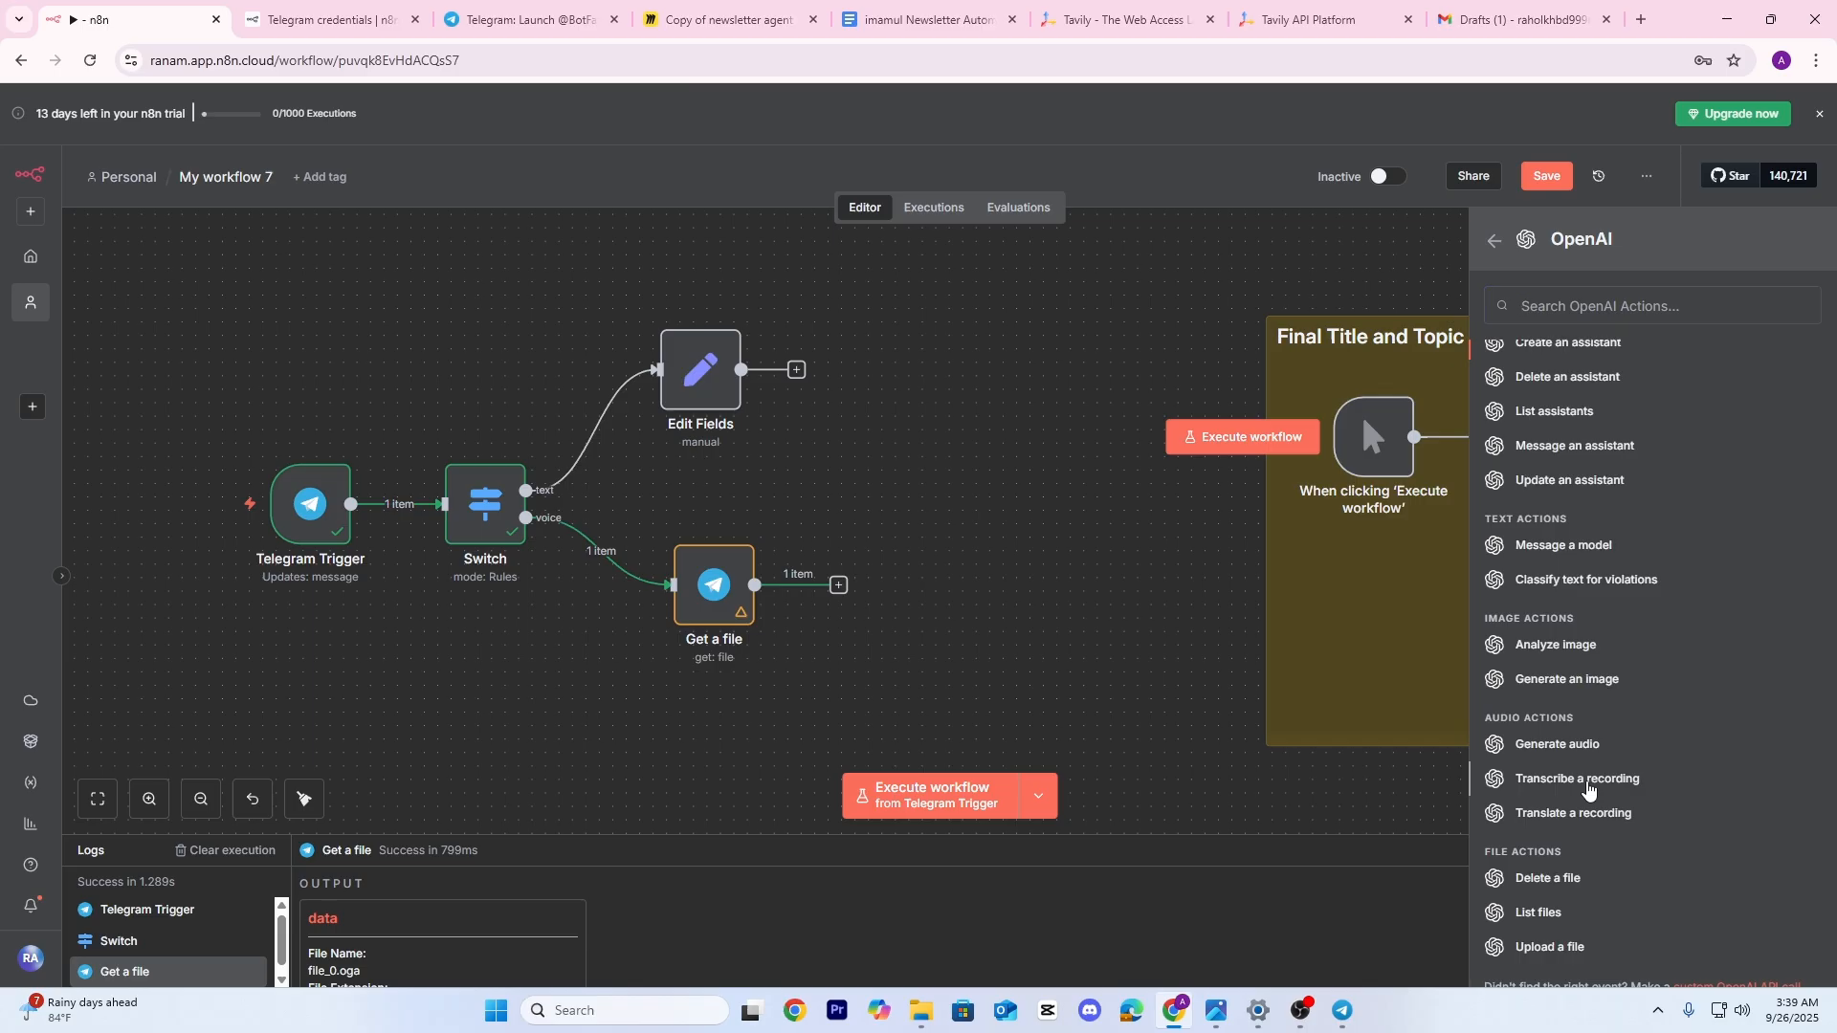
# Add an OpenAI 'Transcribe a recording' node after Get a file and run it on the voice message
pyautogui.click(1579, 780)
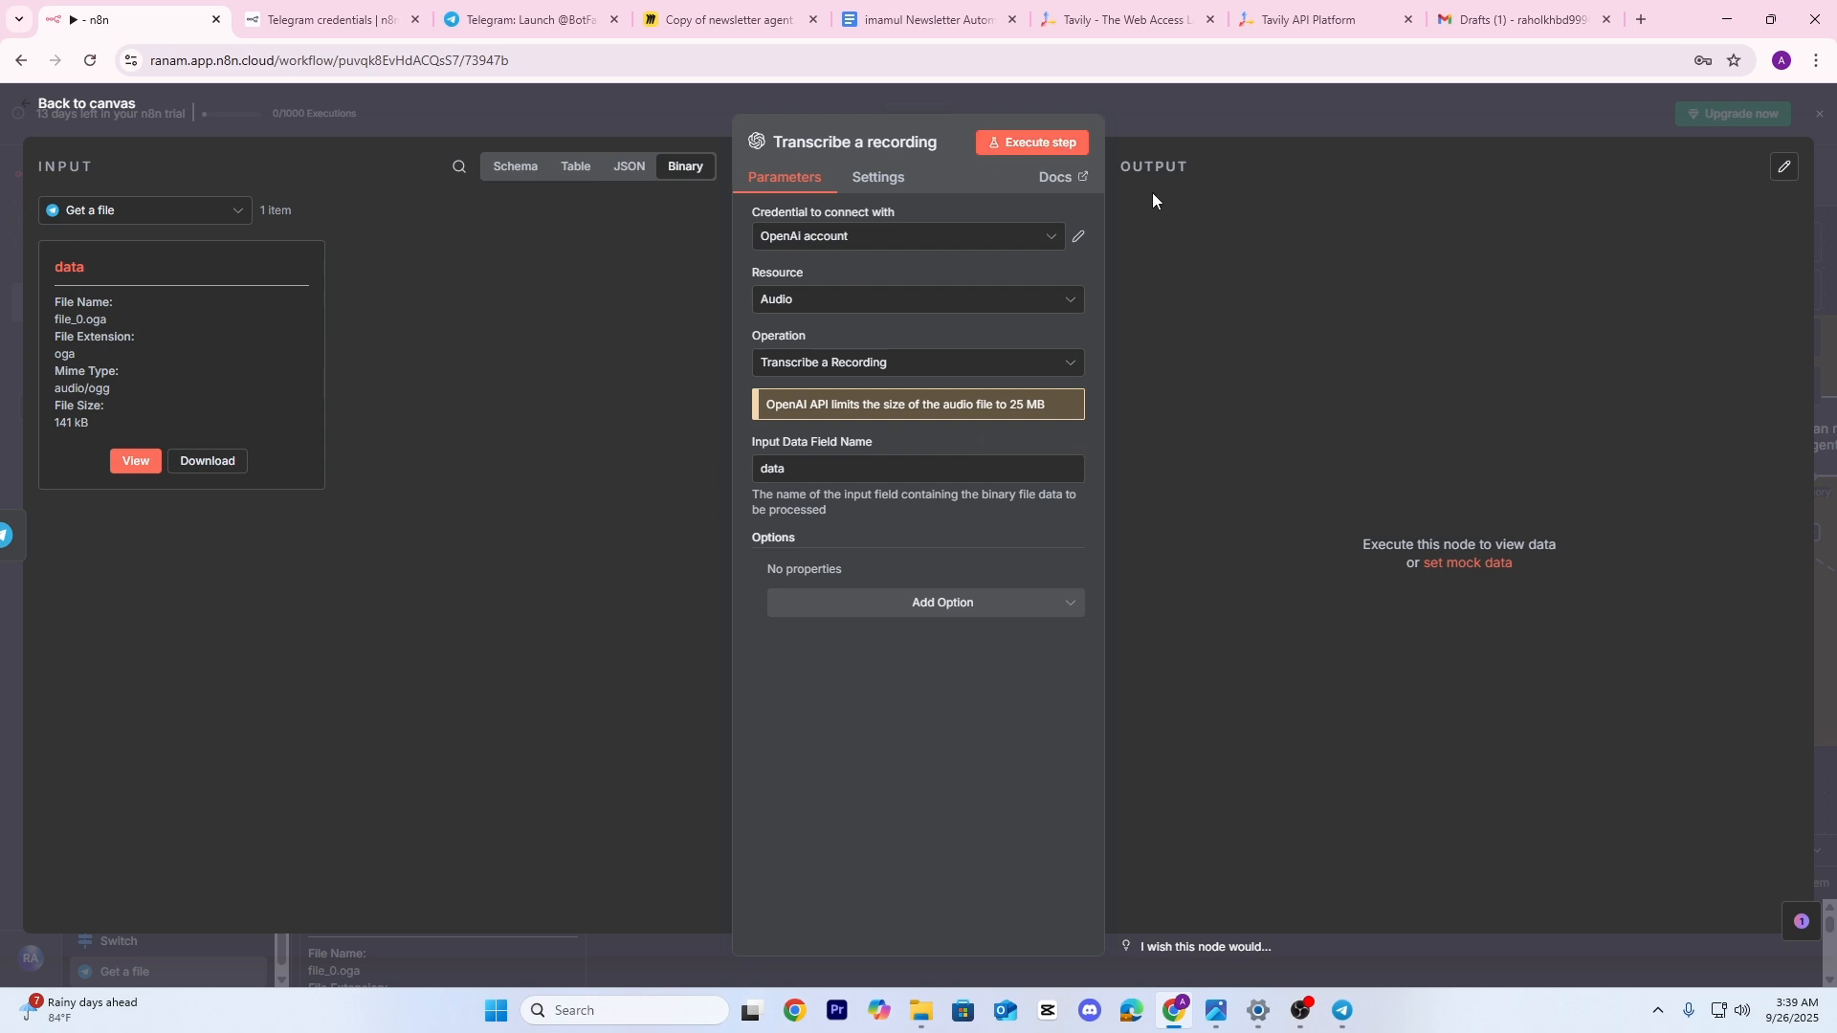
pyautogui.click(1053, 143)
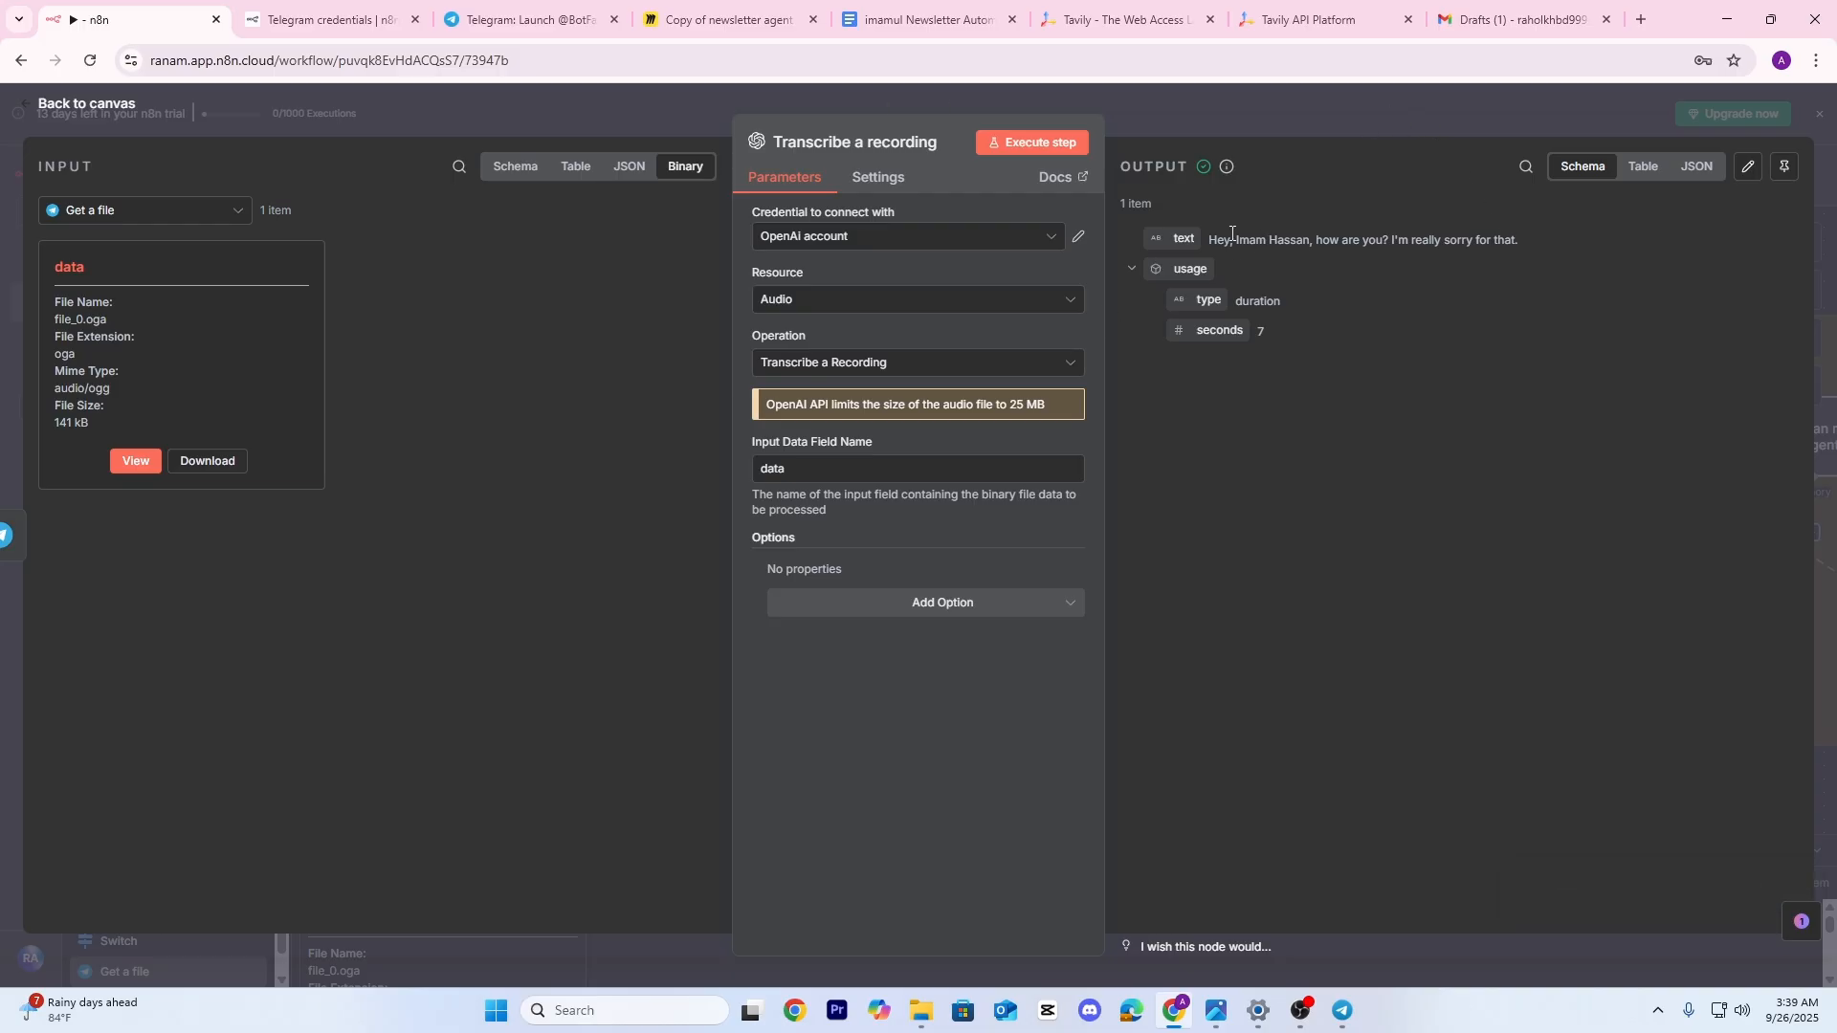
# Reposition the Edit Fields node on the canvas and review its settings
pyautogui.click(1253, 114)
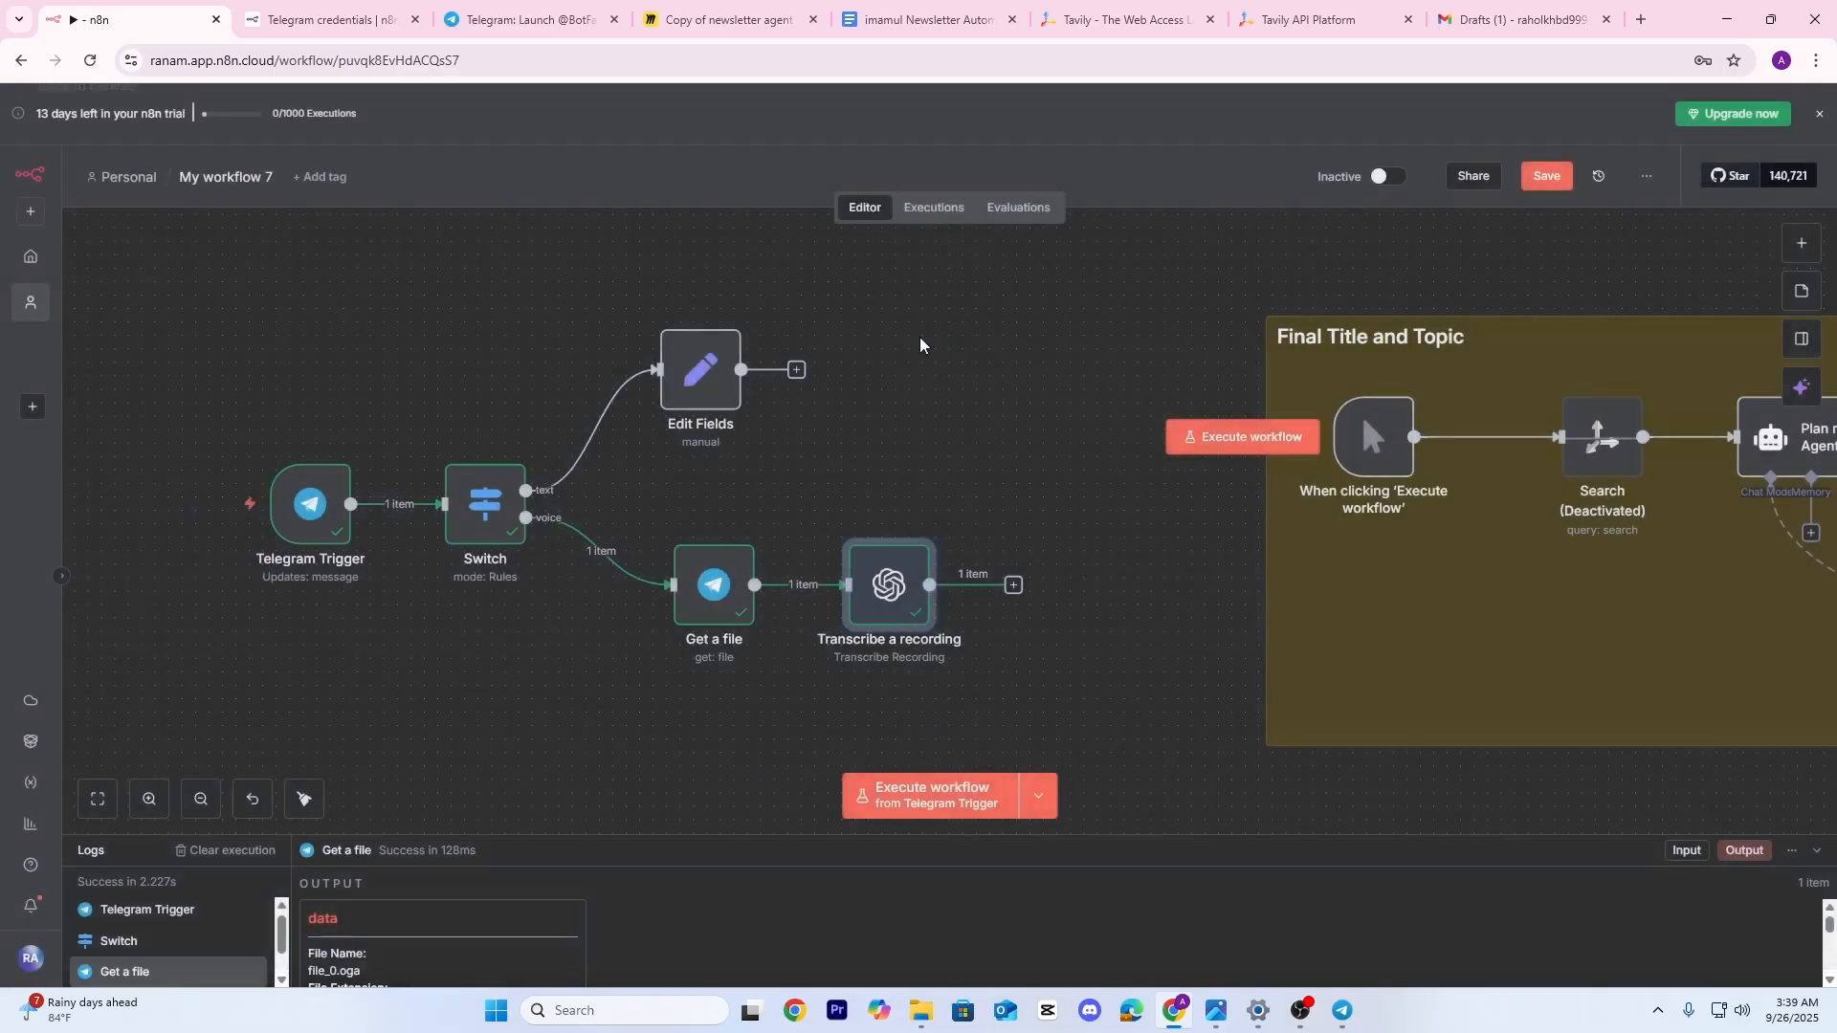
pyautogui.doubleClick(699, 370)
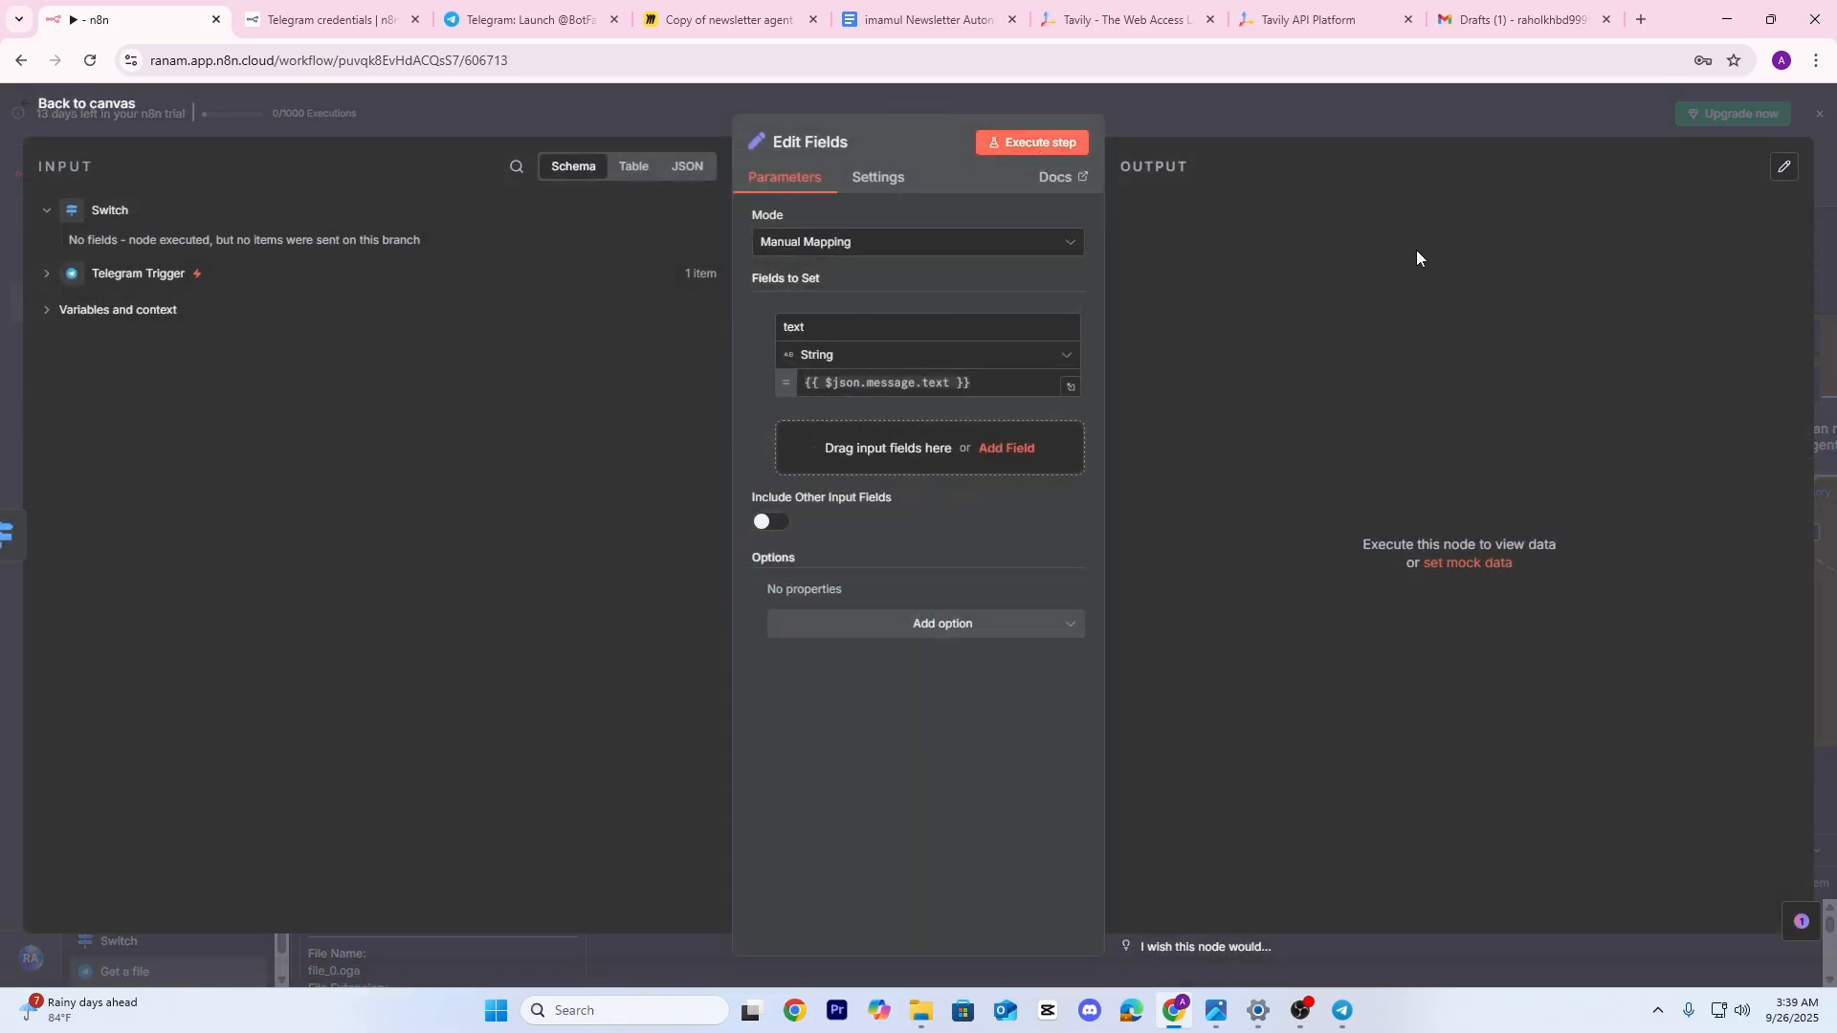
pyautogui.click(1317, 101)
pyautogui.moveTo(997, 430); pyautogui.dragTo(863, 463)
pyautogui.moveTo(517, 385); pyautogui.dragTo(651, 385)
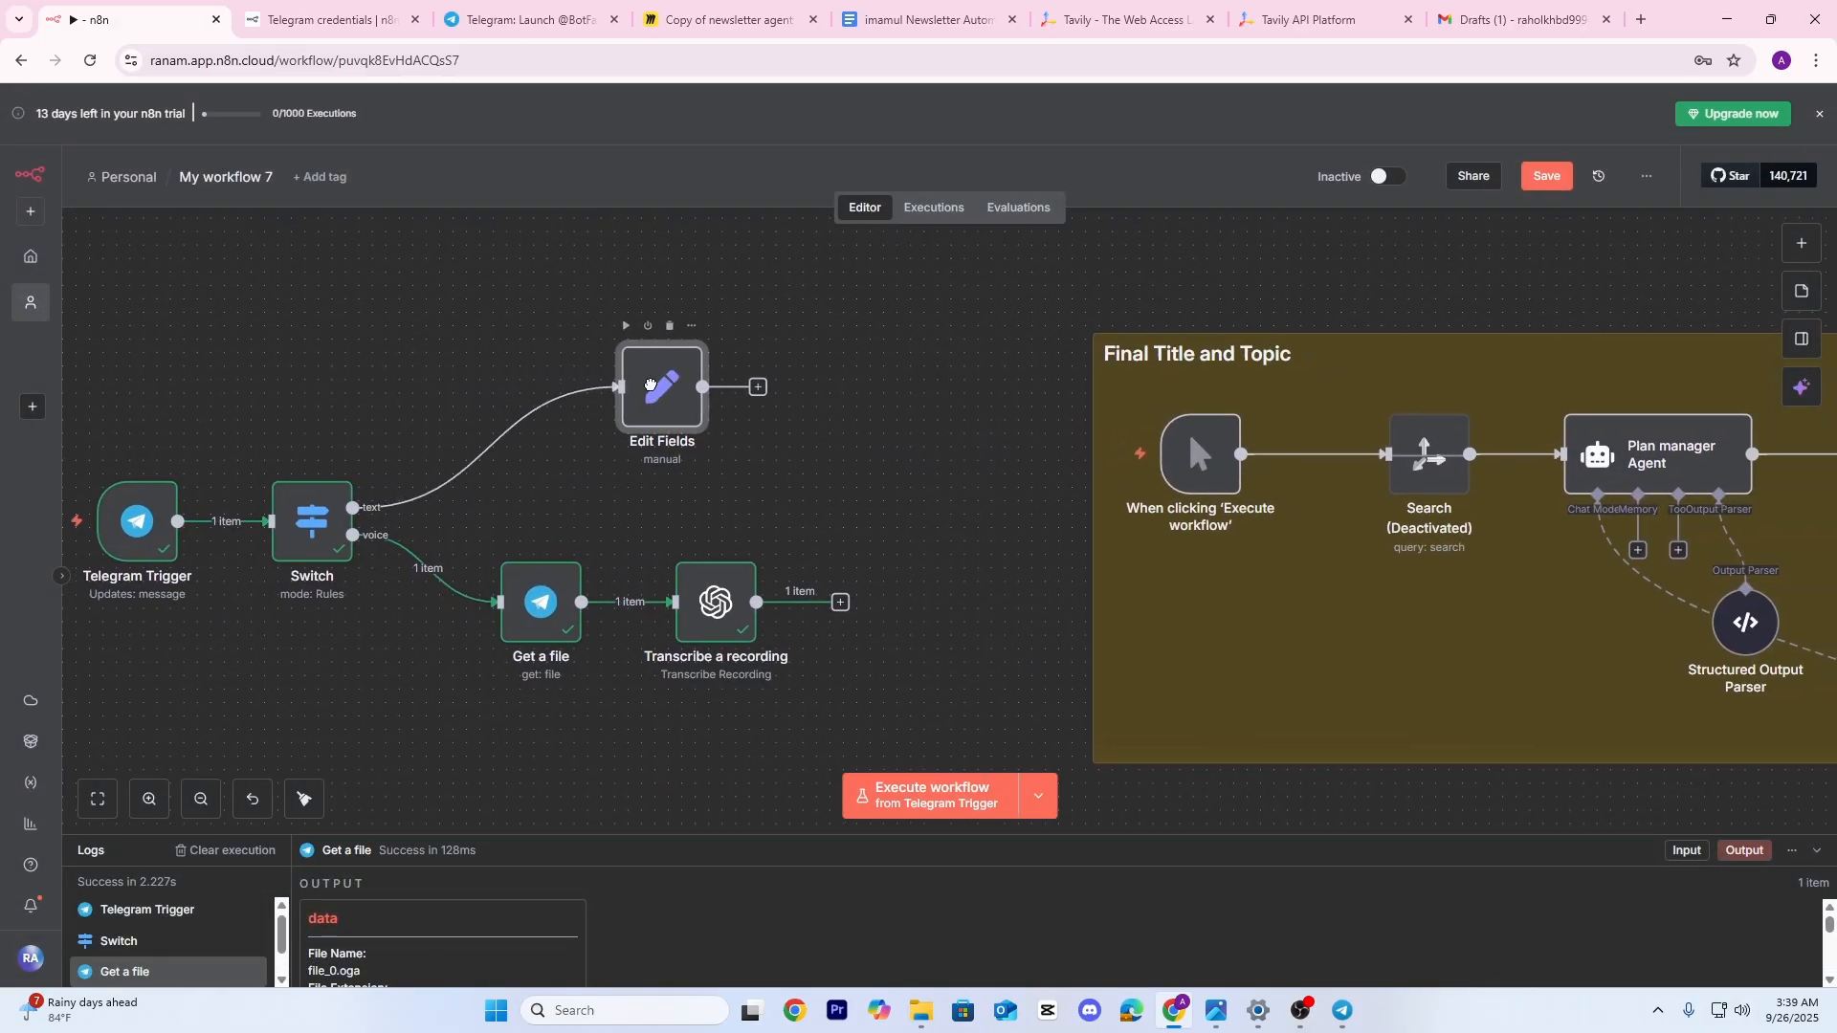
pyautogui.moveTo(807, 509); pyautogui.dragTo(816, 529)
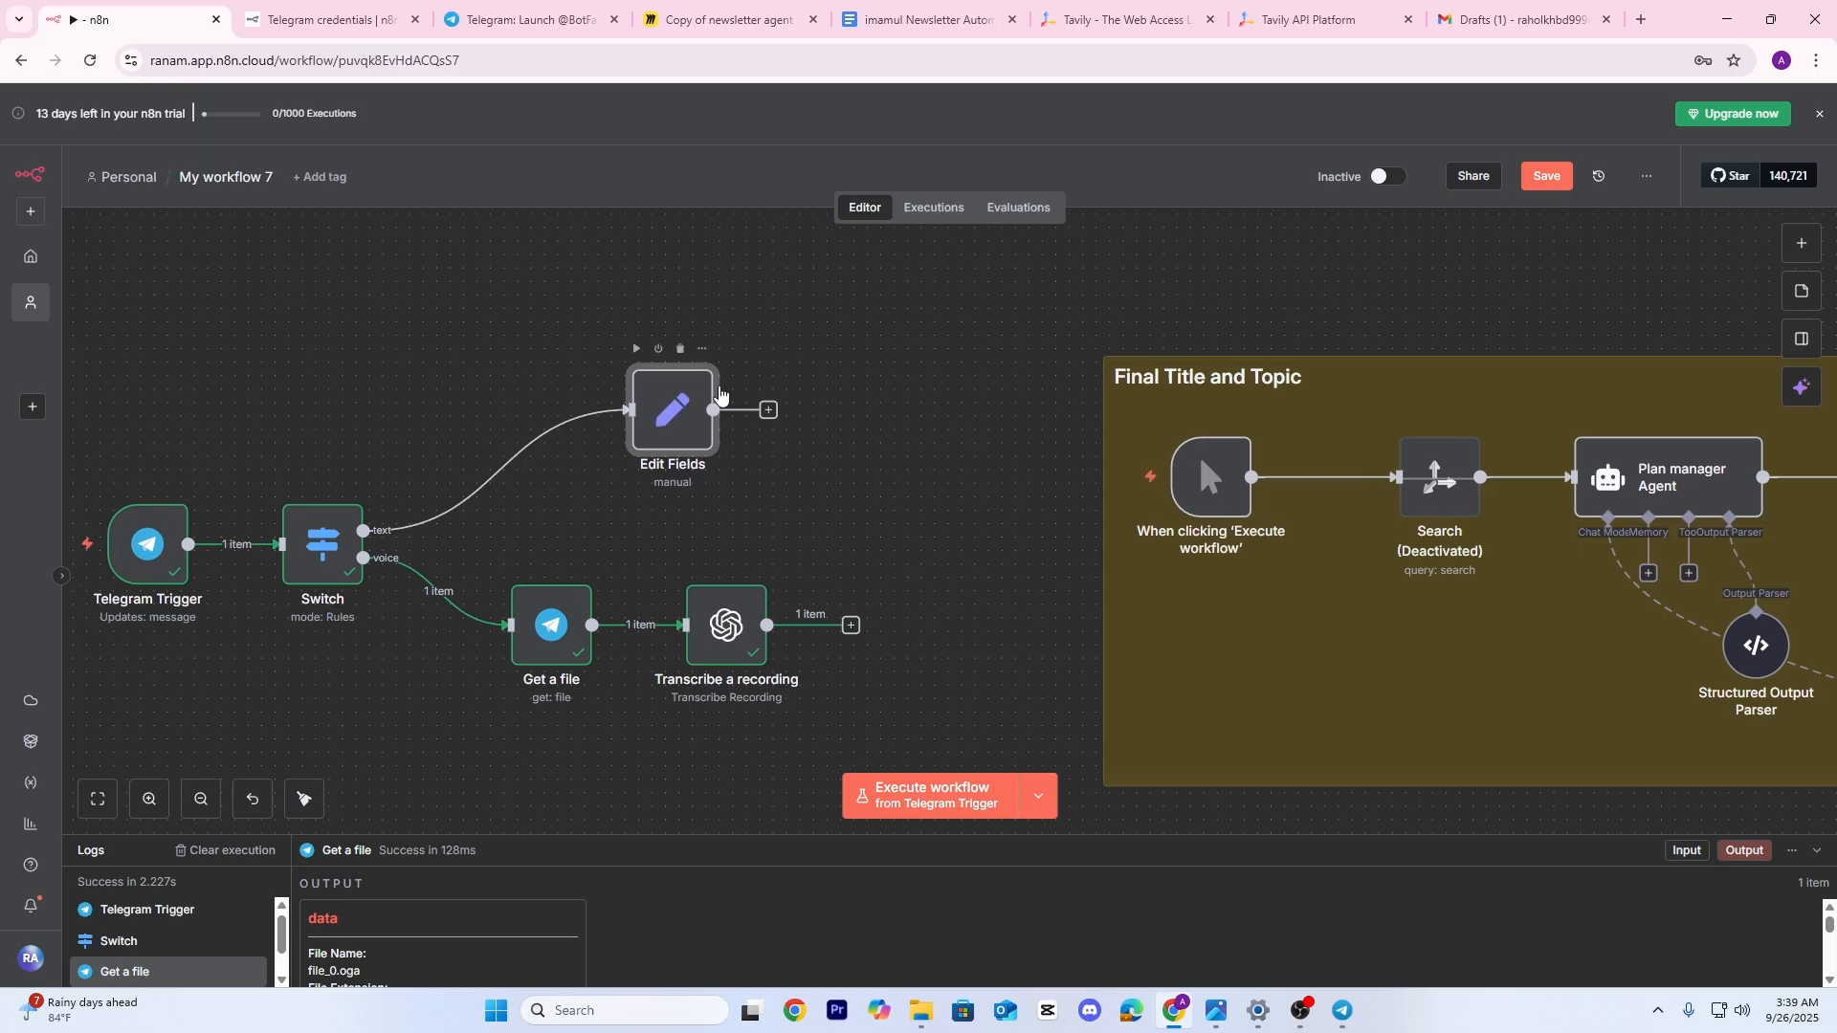
pyautogui.doubleClick(720, 395)
pyautogui.click(1196, 124)
# Check the transcription node, then delete the manual 'When clicking Execute workflow' trigger
pyautogui.doubleClick(726, 626)
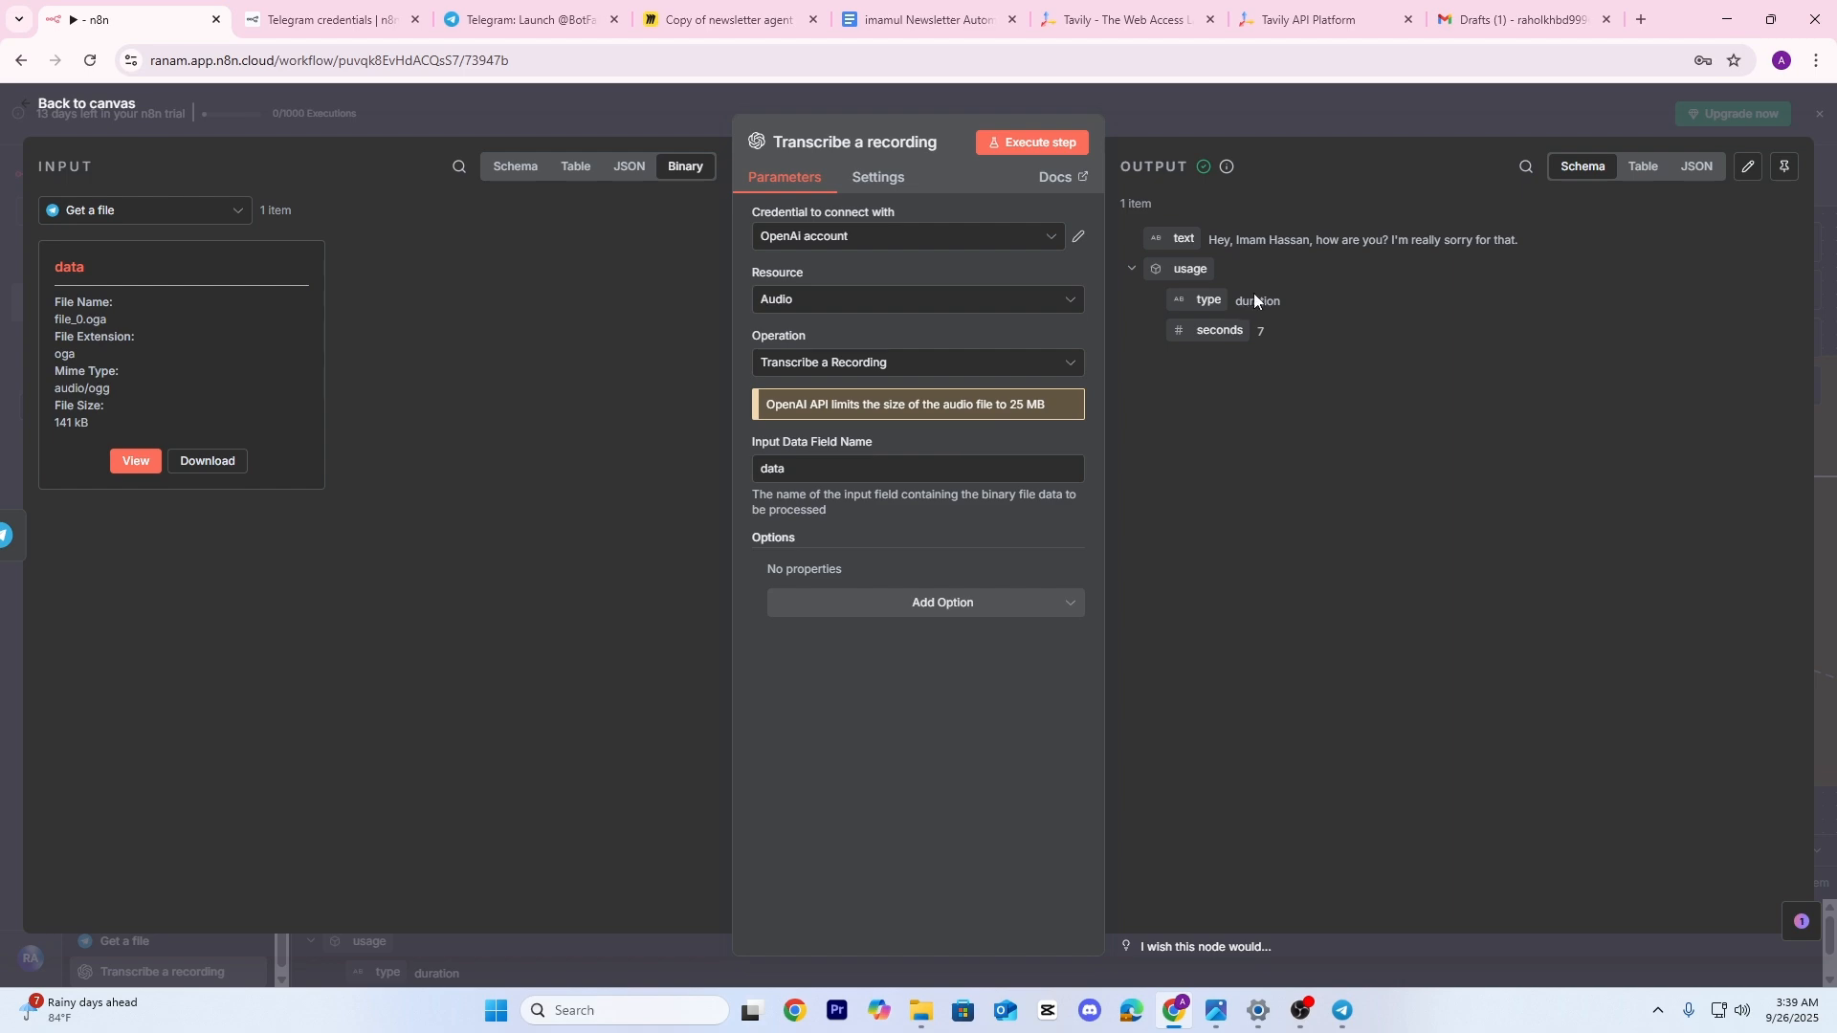
pyautogui.press('Escape')
pyautogui.moveTo(1198, 452); pyautogui.dragTo(973, 467)
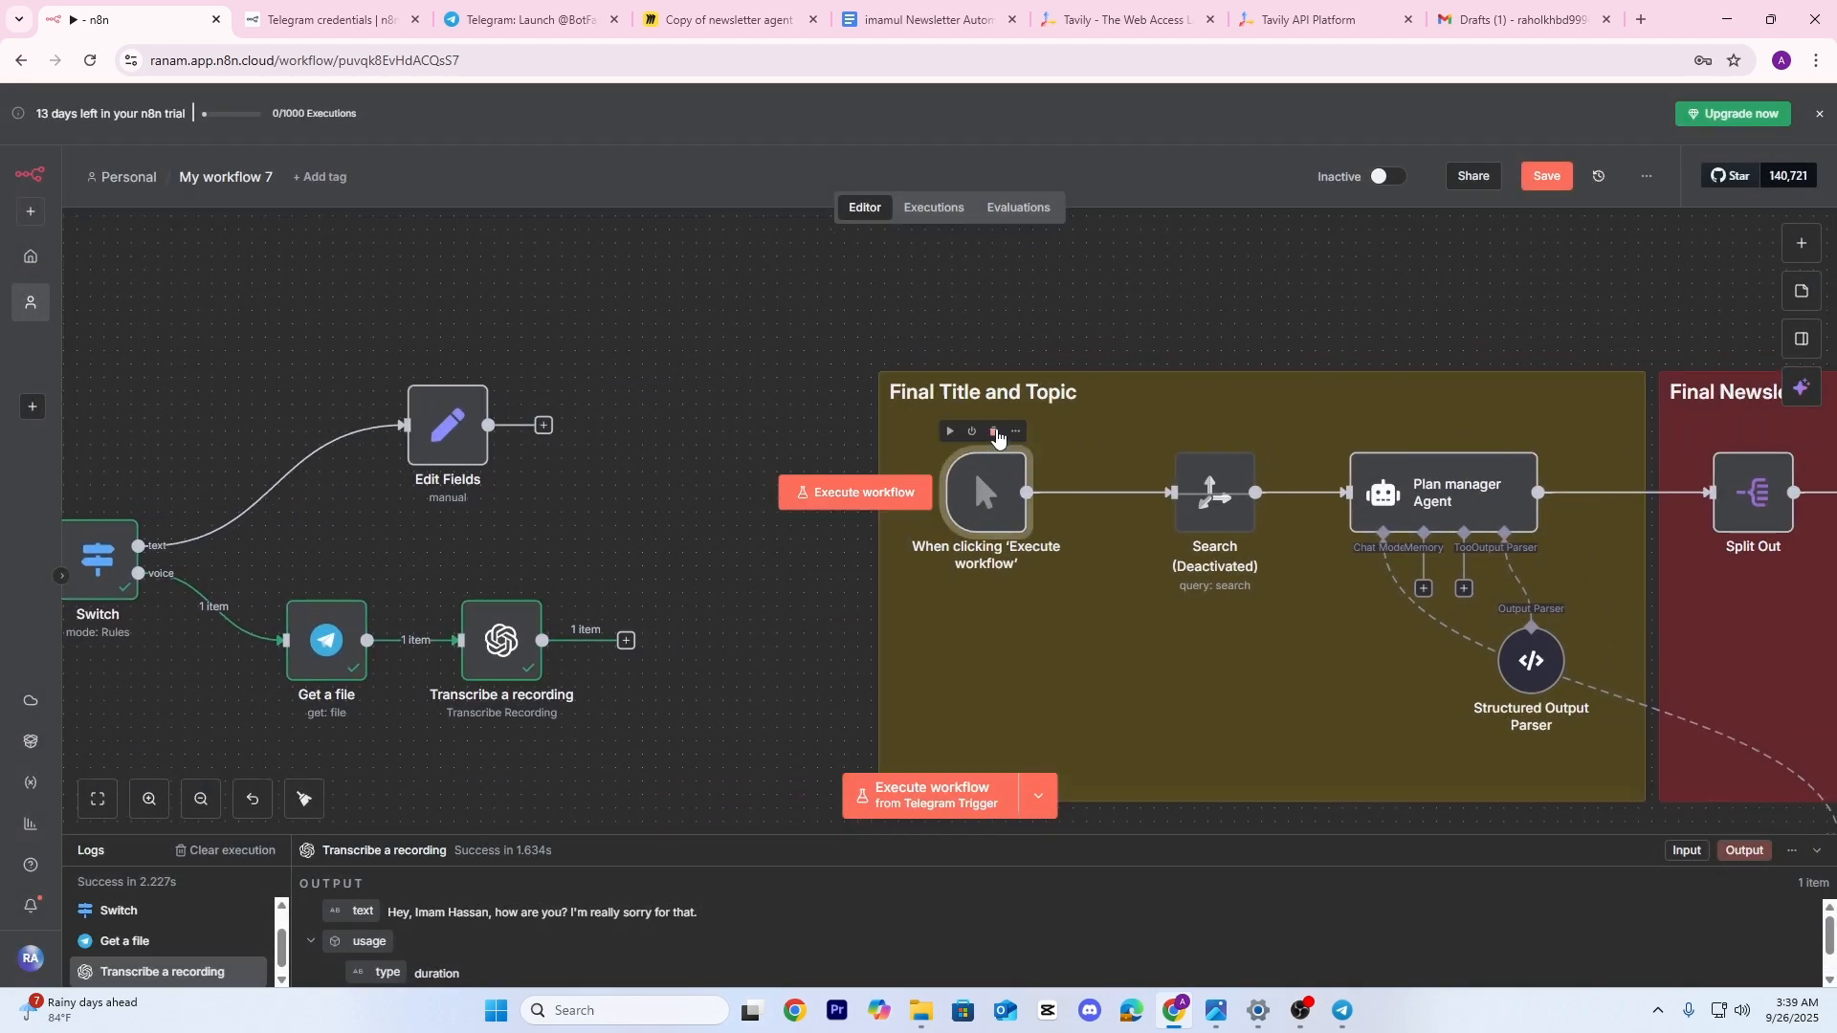
pyautogui.click(993, 431)
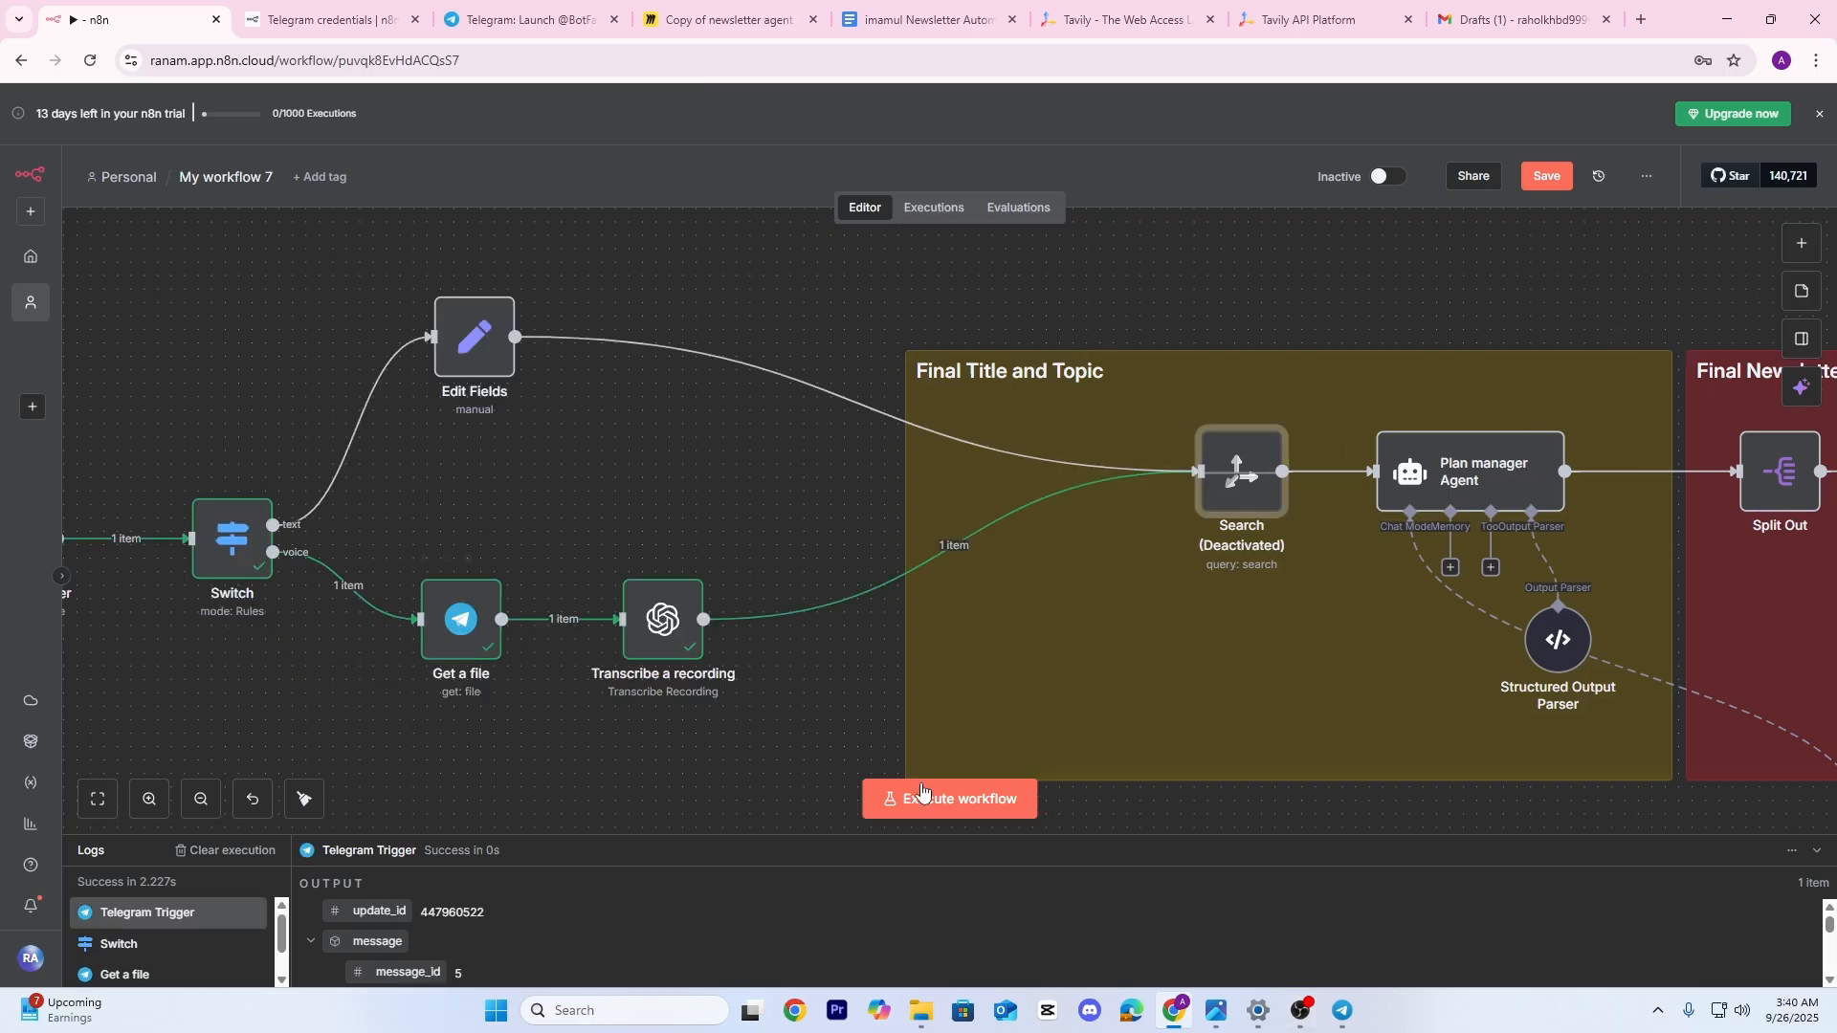
# Start the workflow listening and send 'ai automation business' to the bot from Telegram Desktop
pyautogui.click(954, 800)
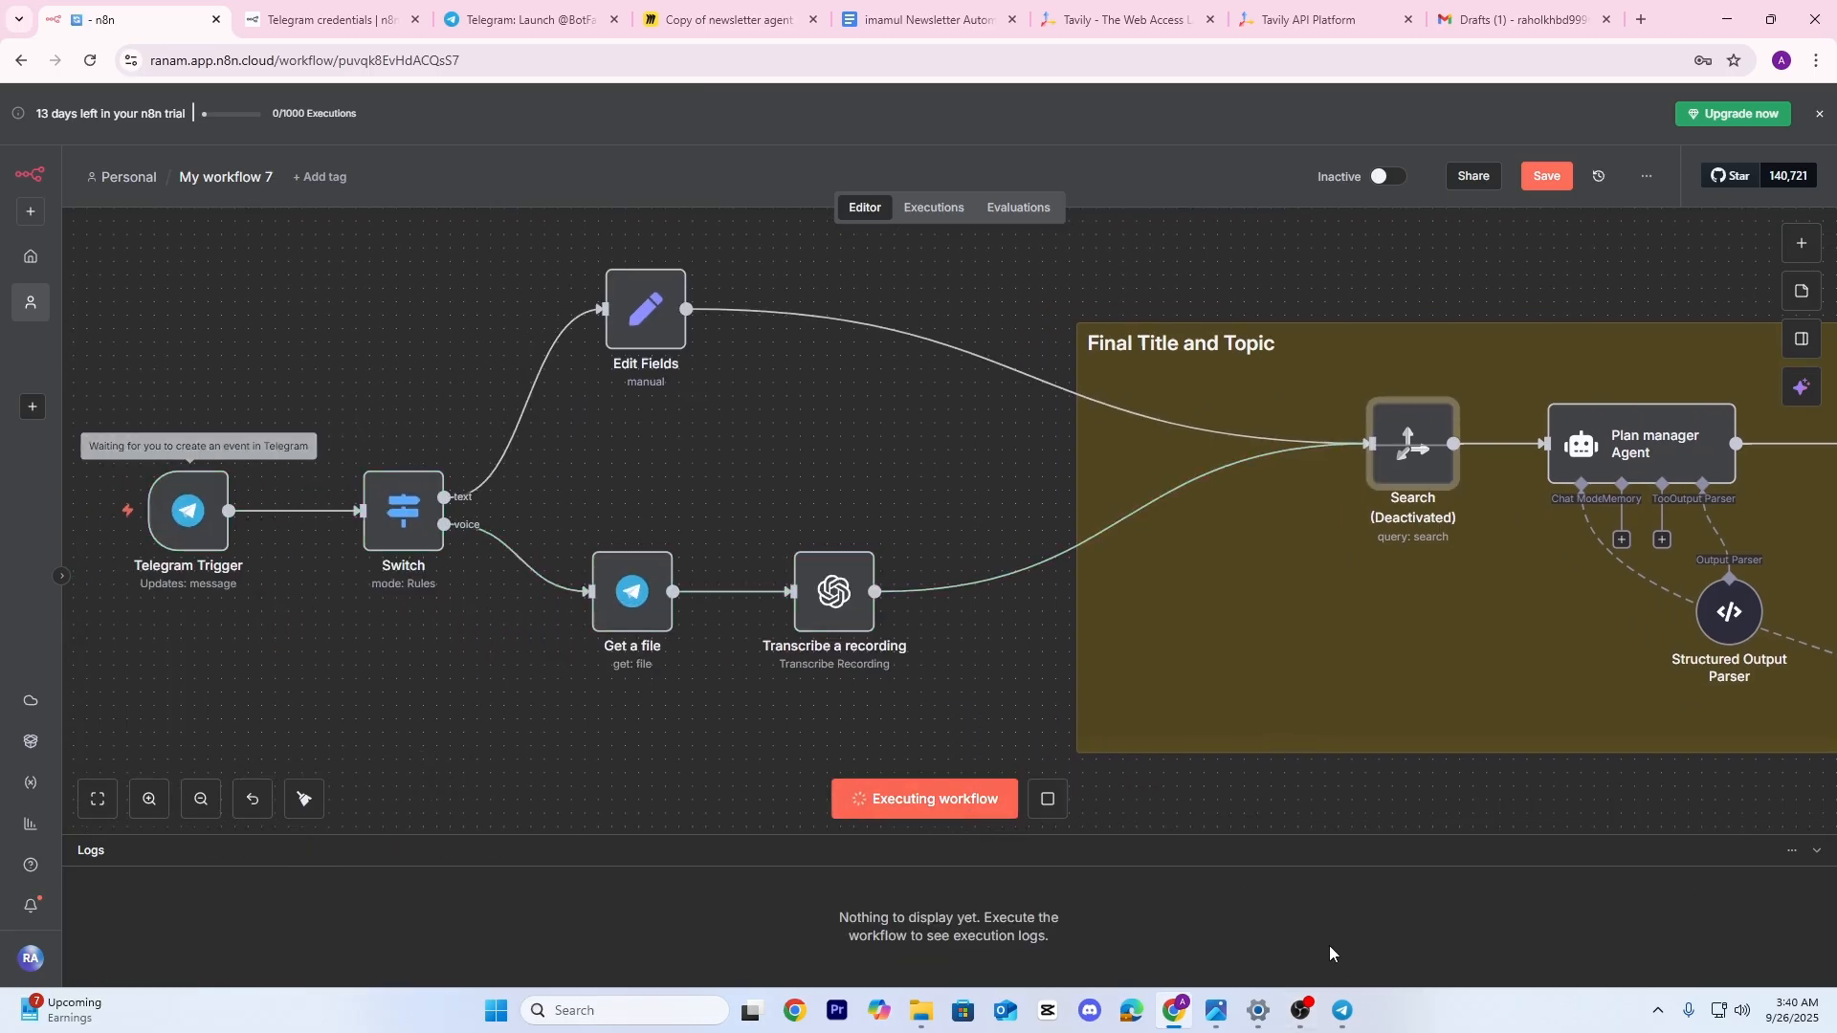
pyautogui.click(1340, 1022)
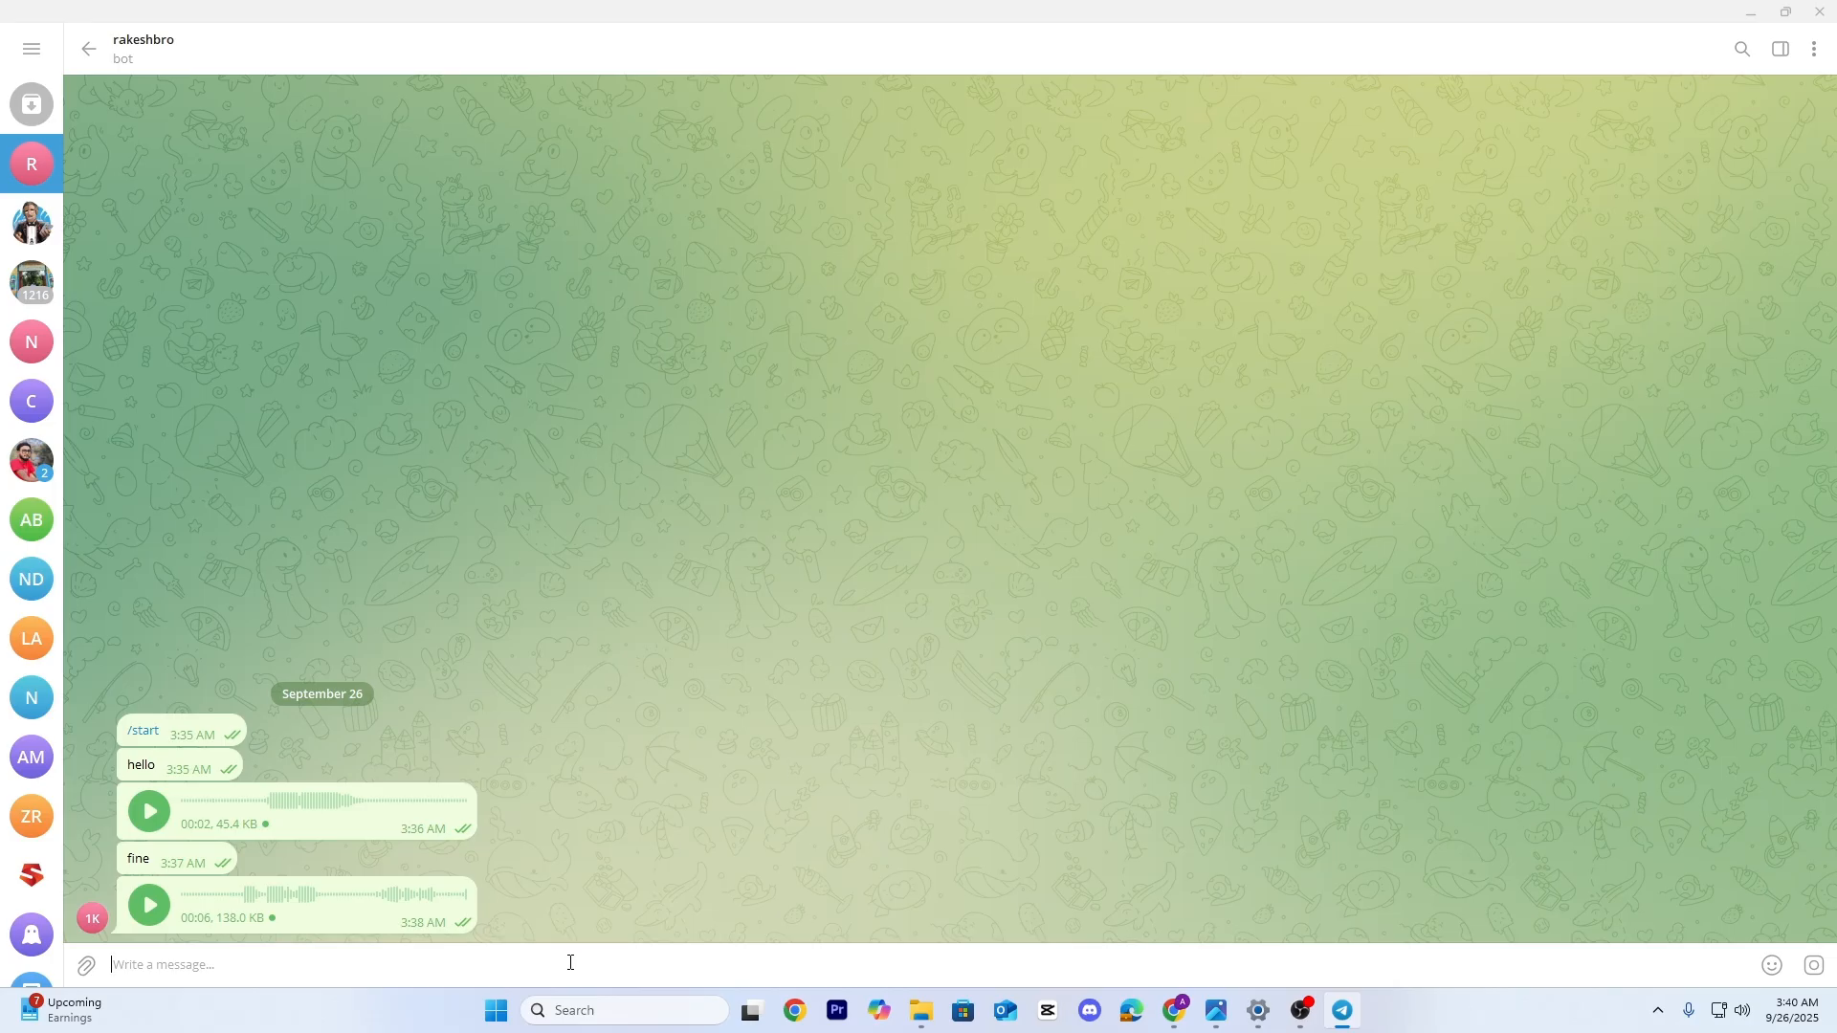
pyautogui.write('ai automation business')
pyautogui.press('Return')
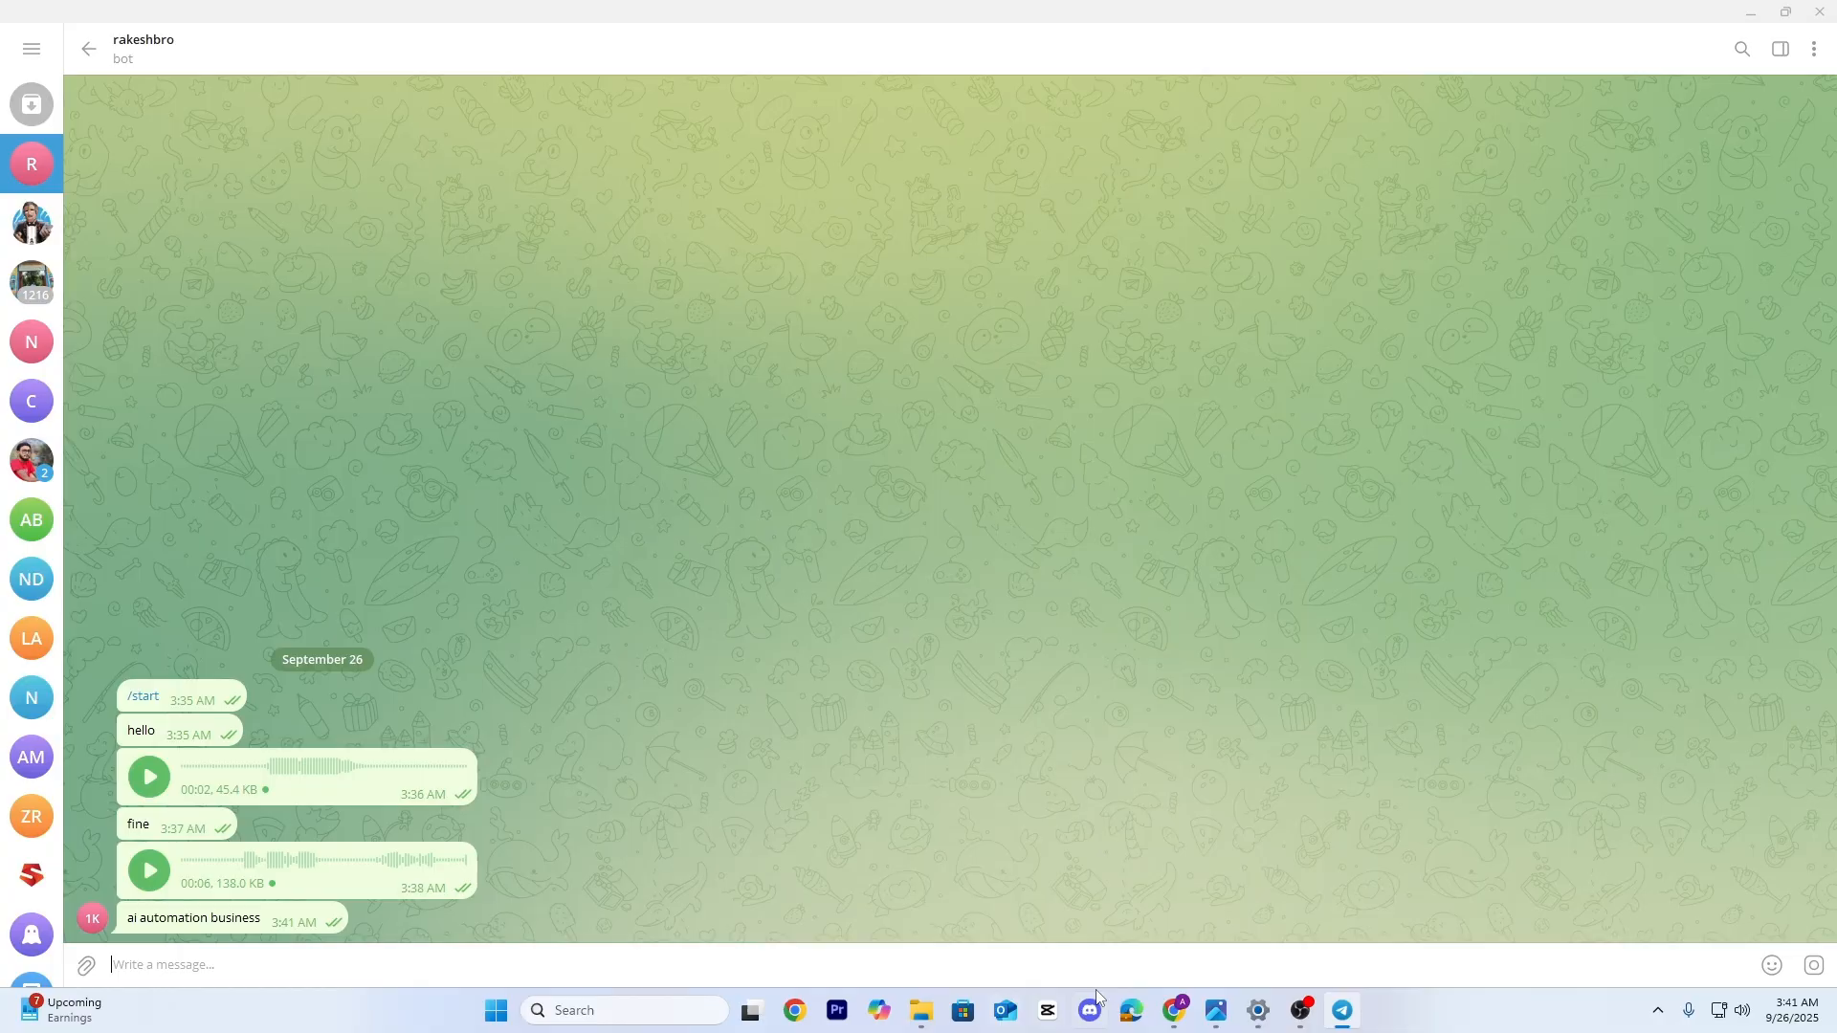
pyautogui.click(1175, 1011)
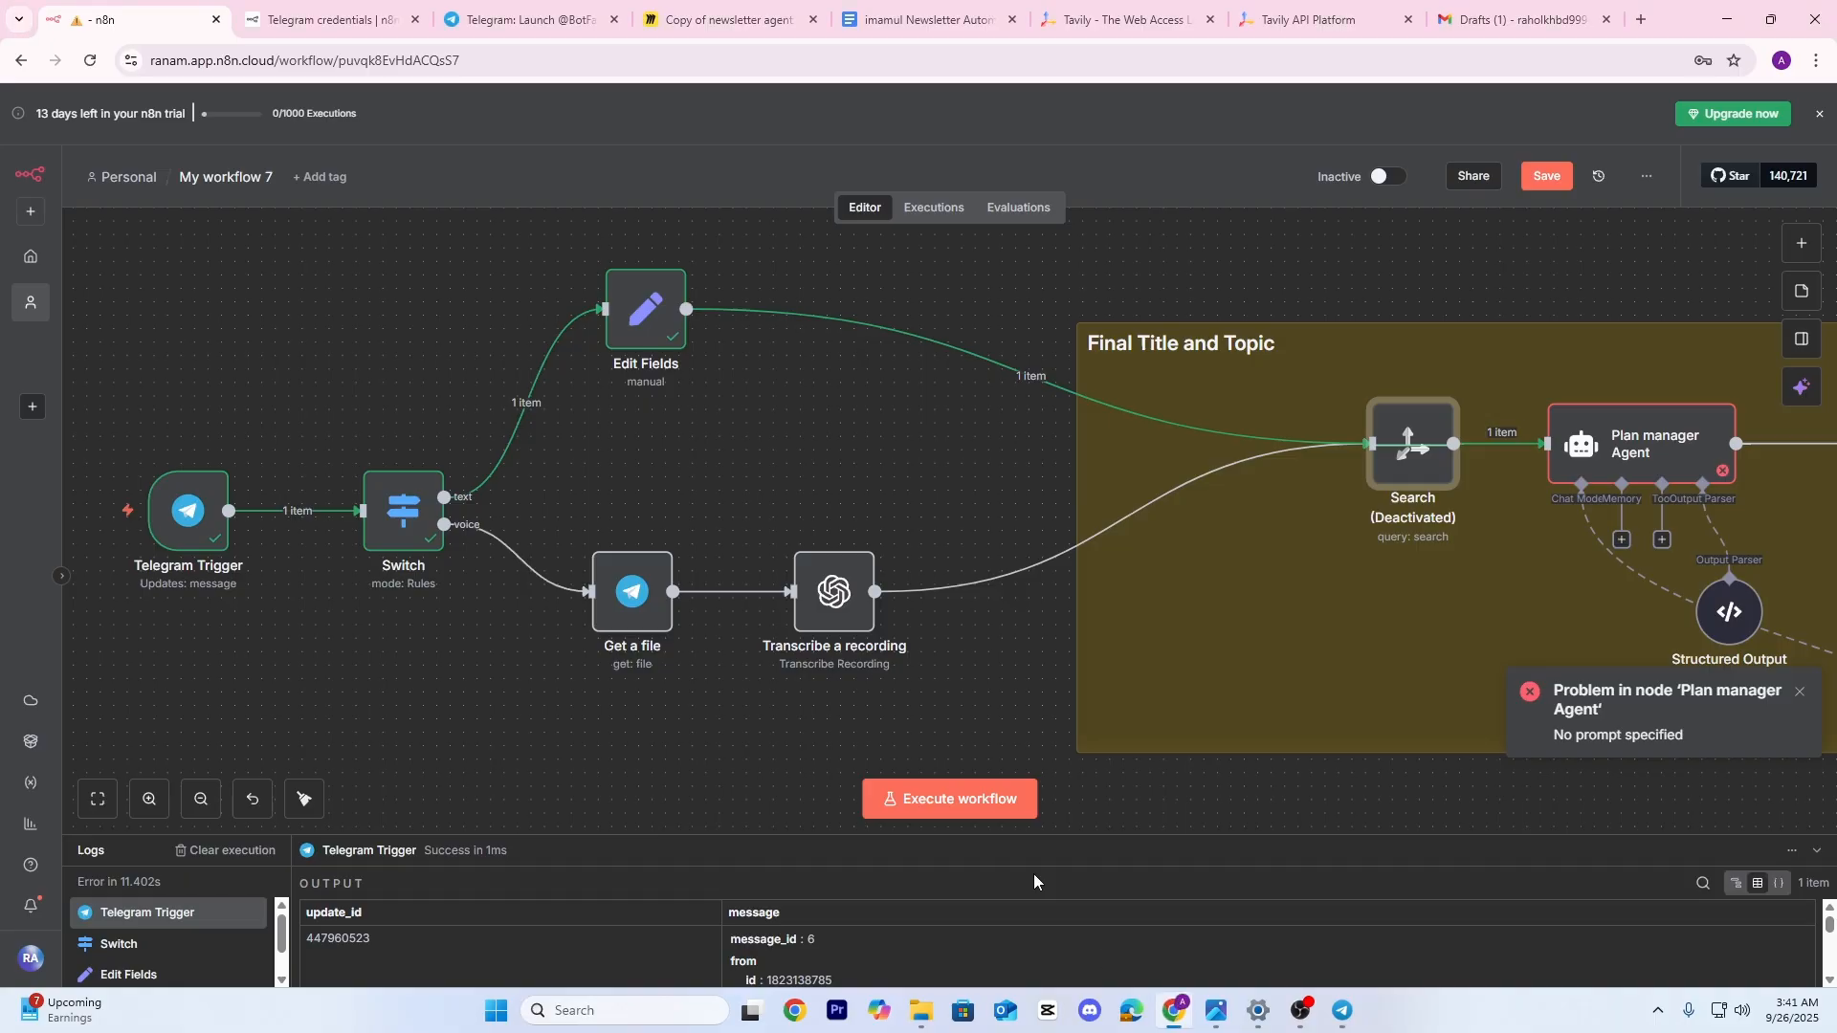
# Stop the waiting run and delete the Edit Fields and transcription links into Search
pyautogui.click(939, 798)
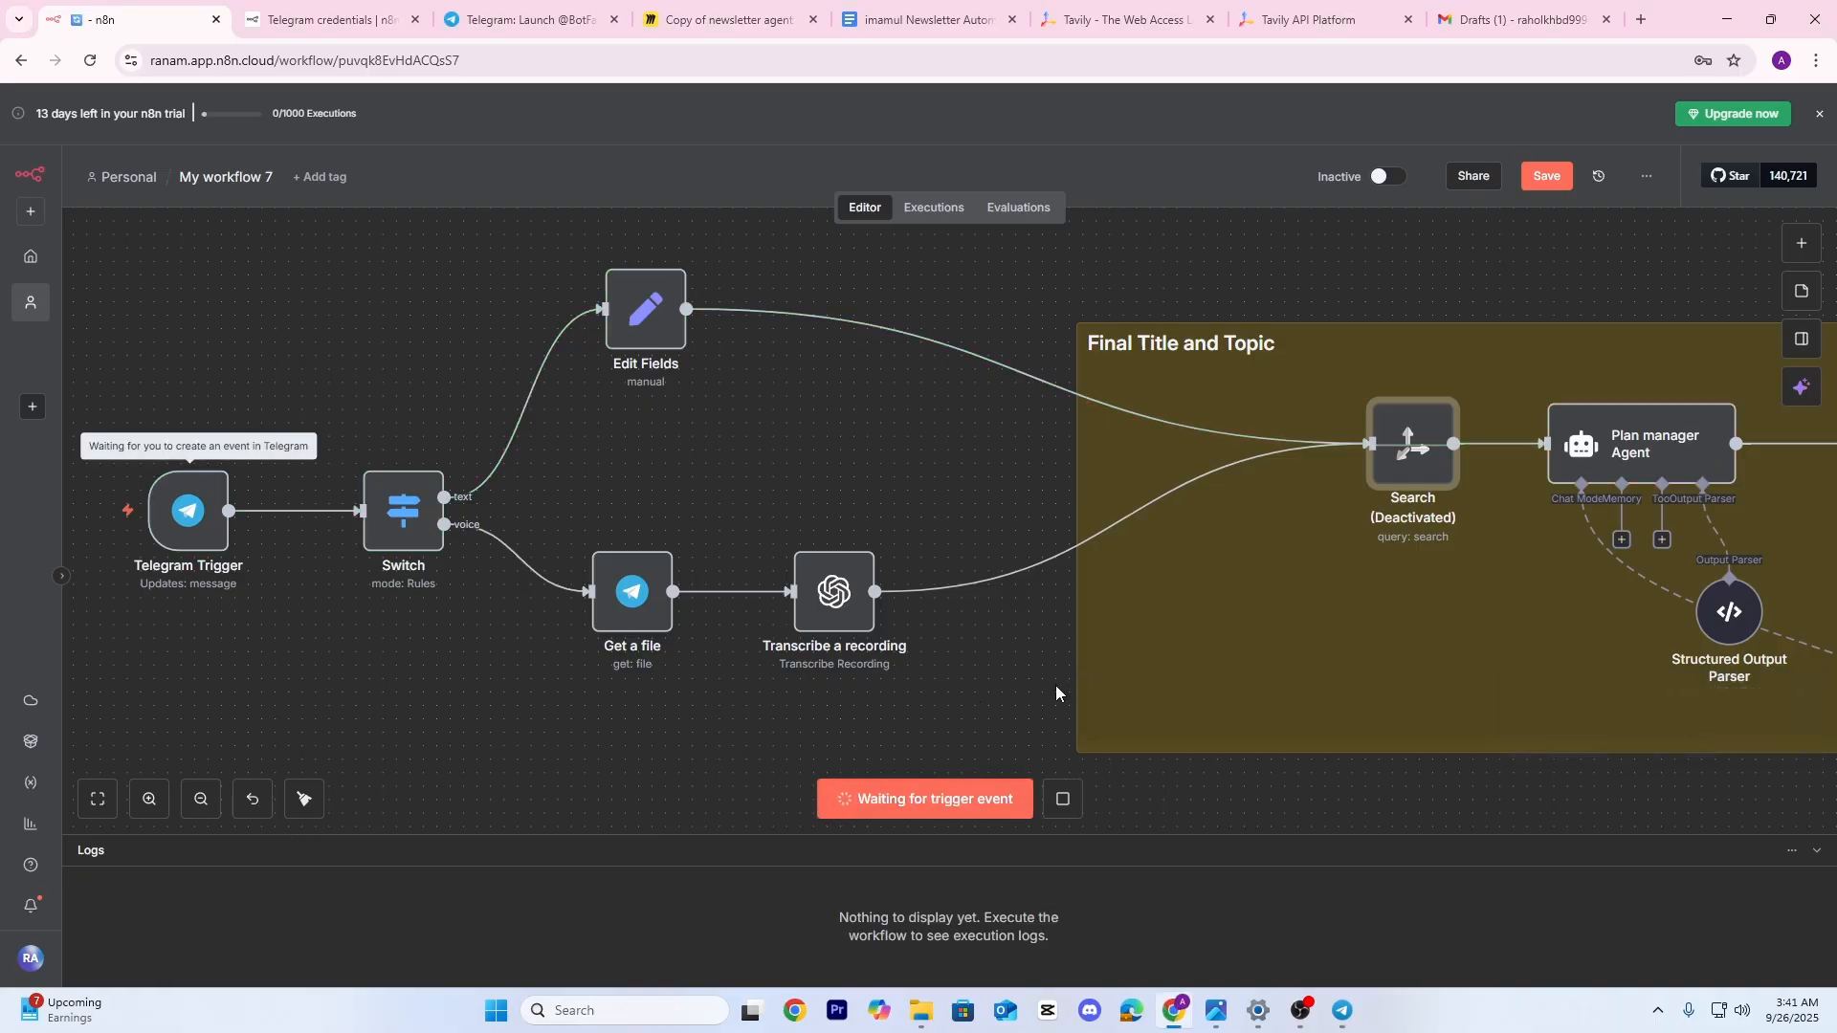
pyautogui.click(1063, 799)
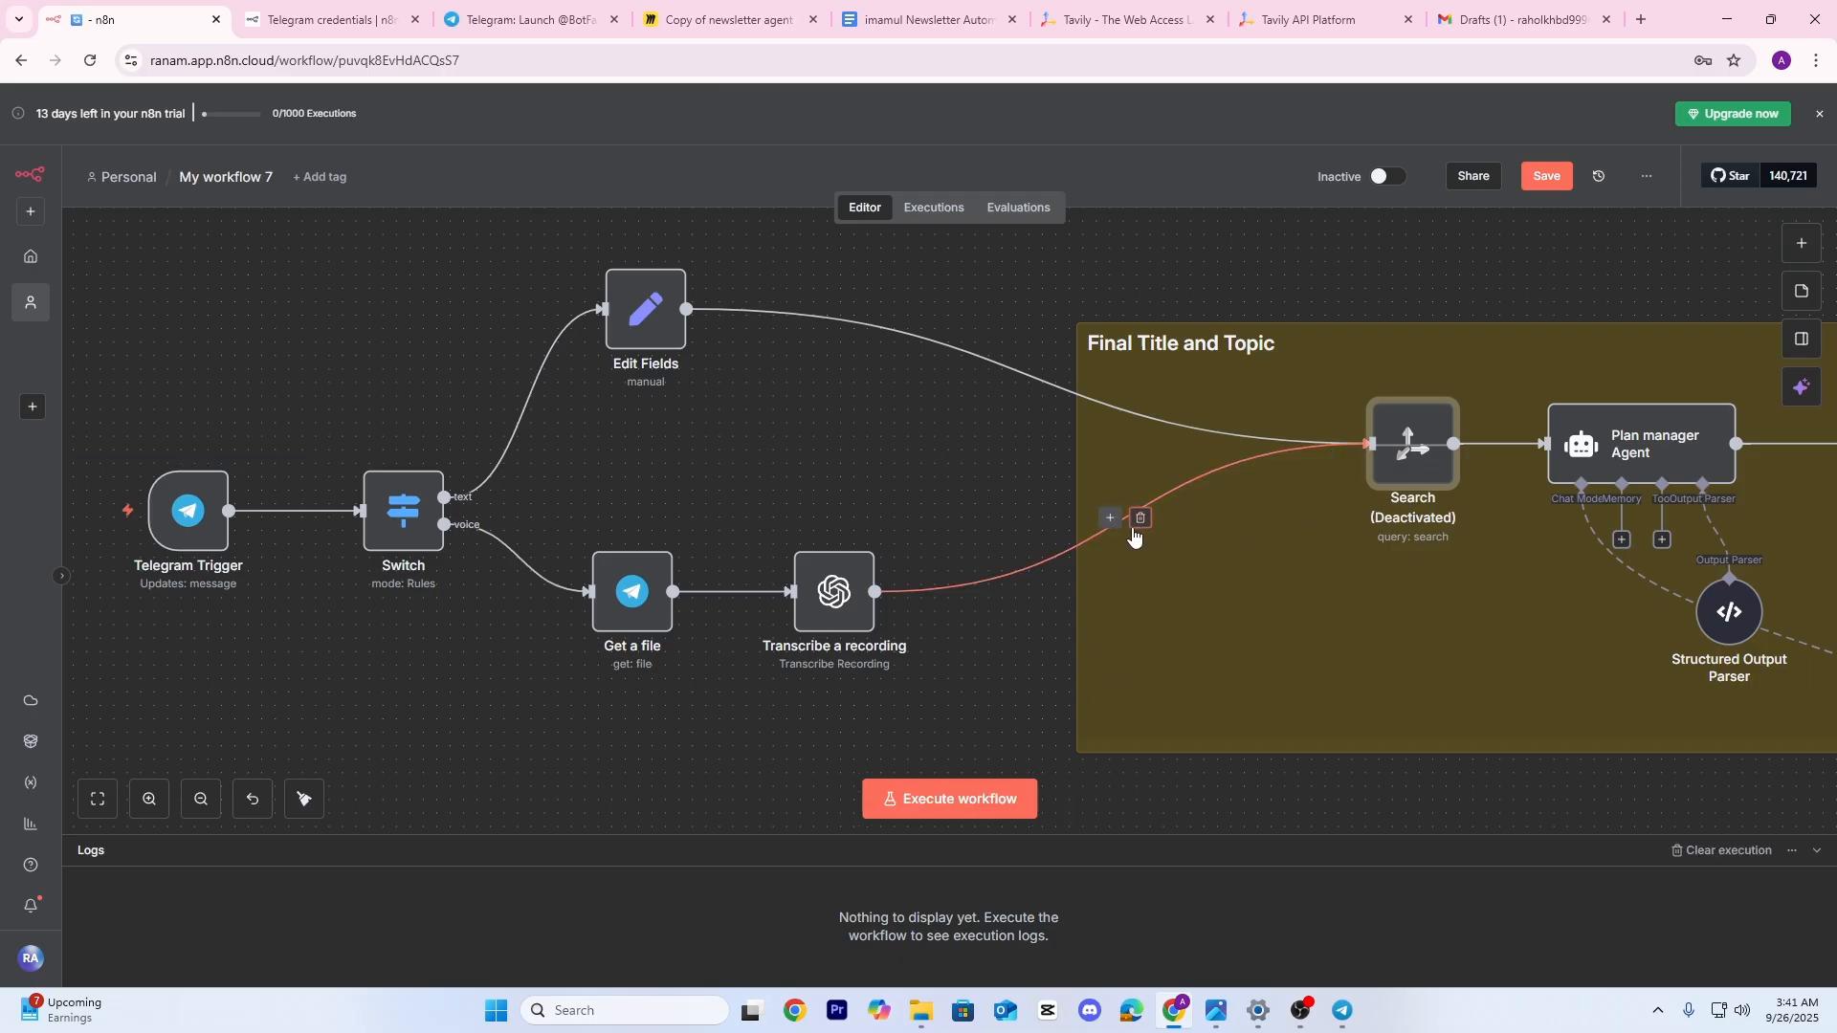
pyautogui.click(1152, 518)
pyautogui.click(1046, 376)
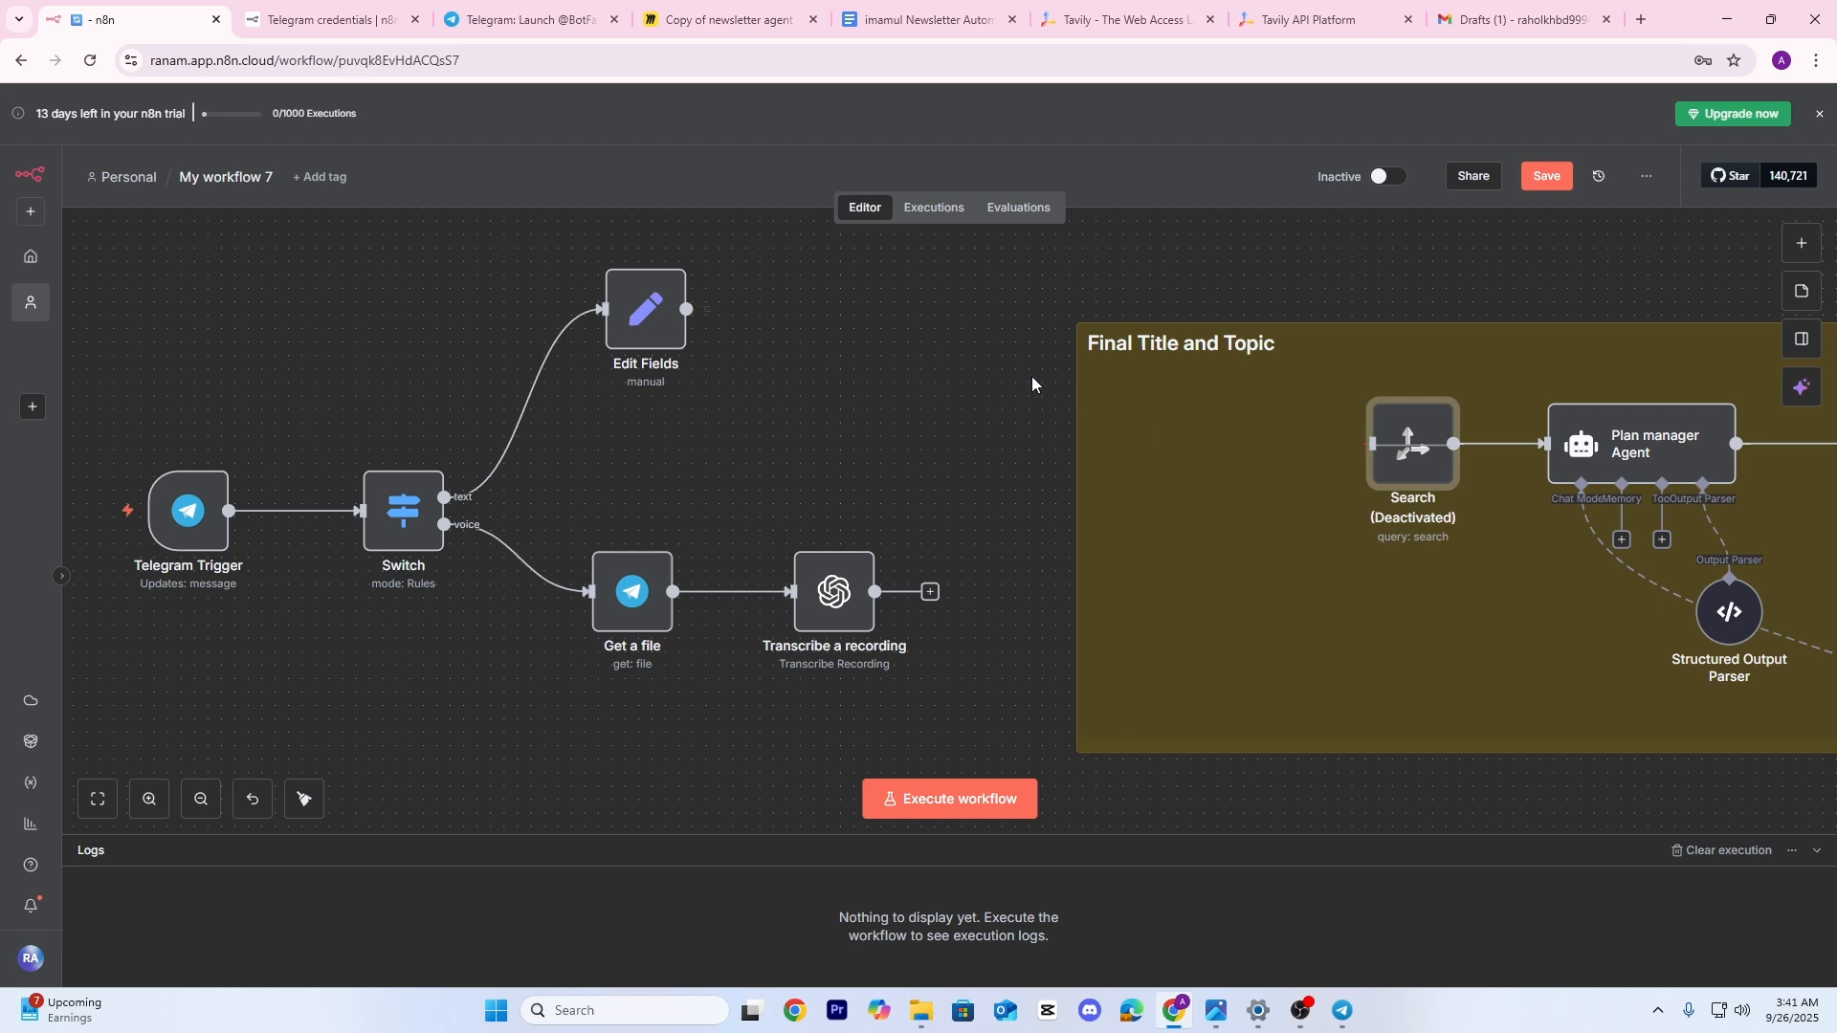
# Start the workflow listening again and select the earlier message text in Telegram
pyautogui.doubleClick(641, 314)
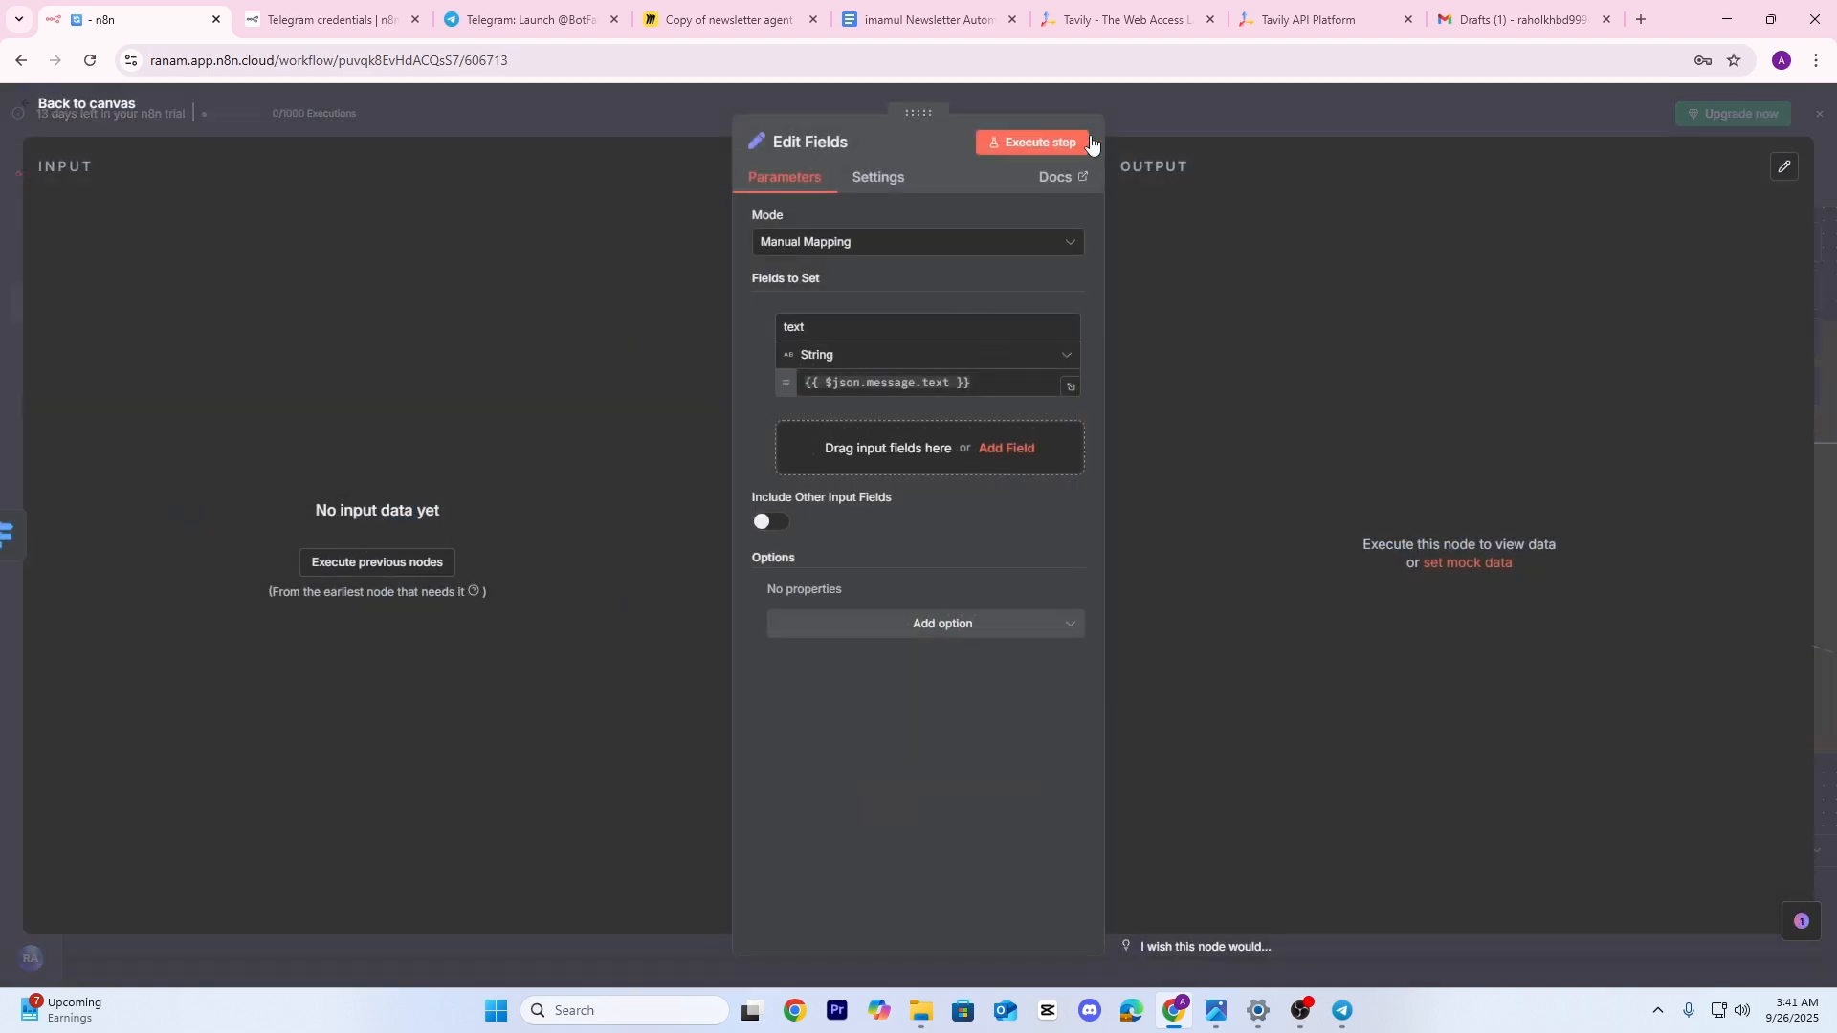
pyautogui.press('Escape')
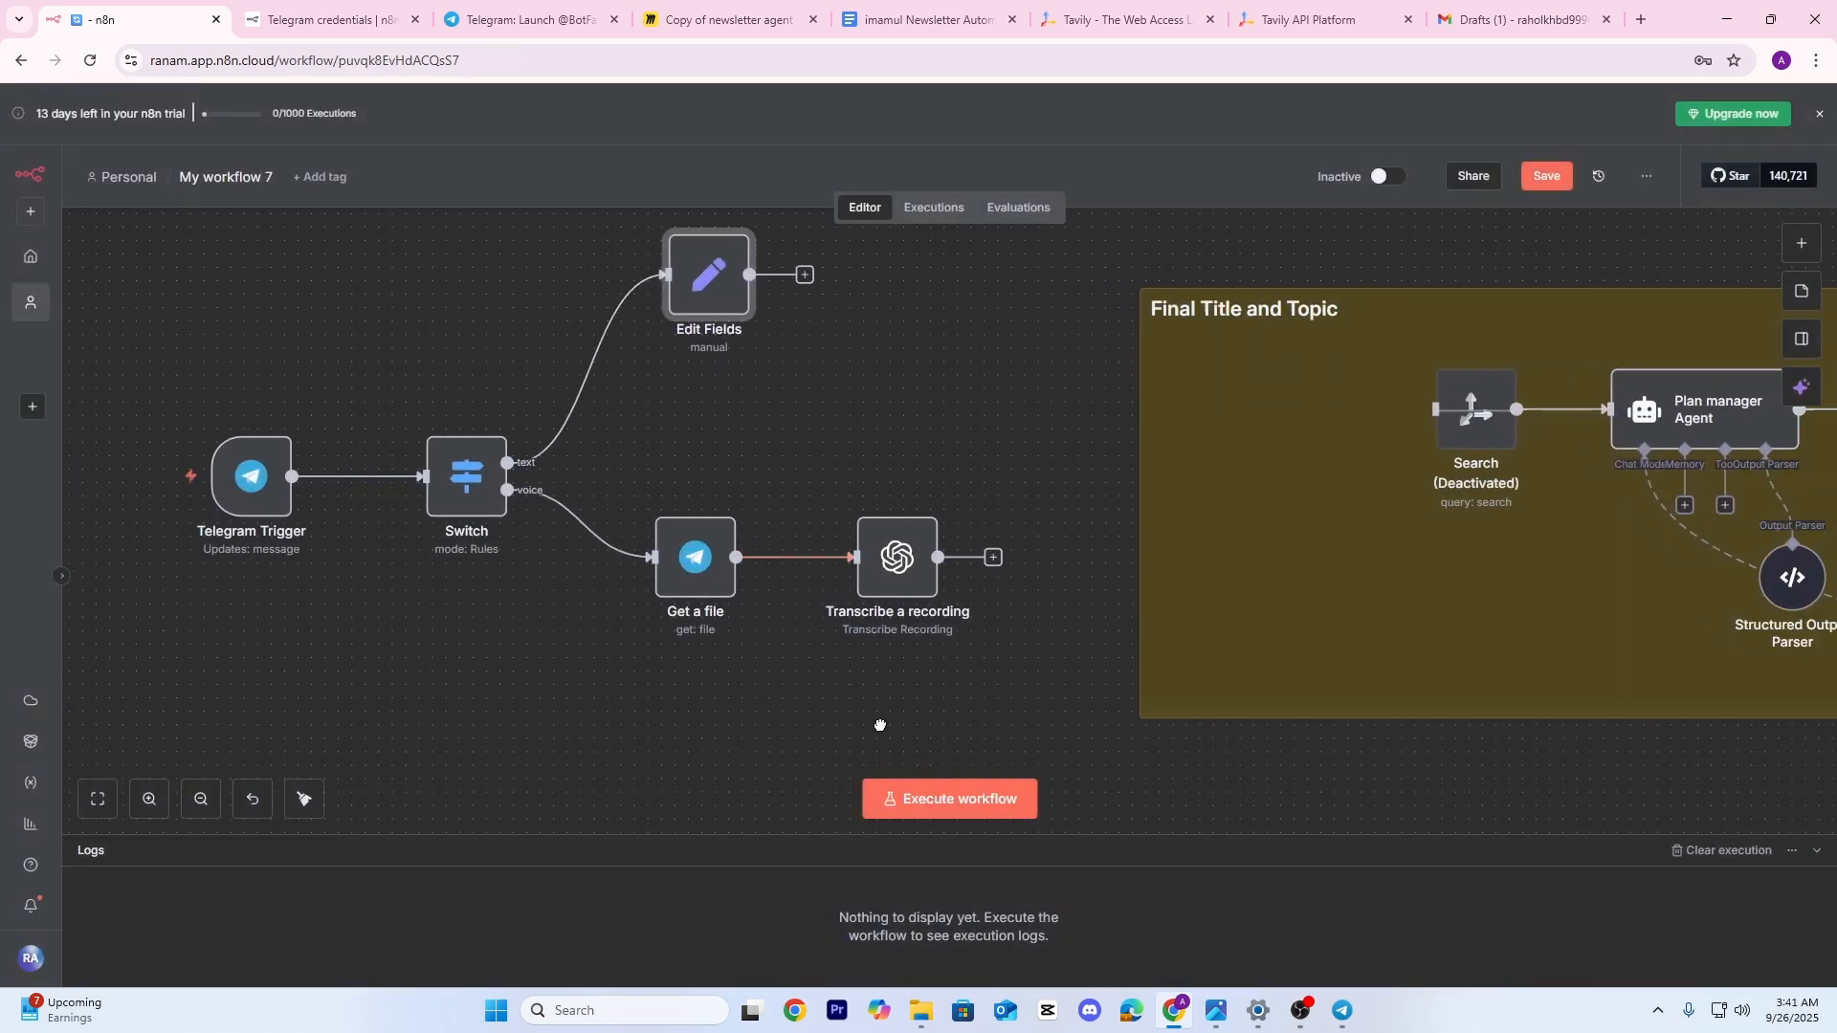
pyautogui.click(928, 802)
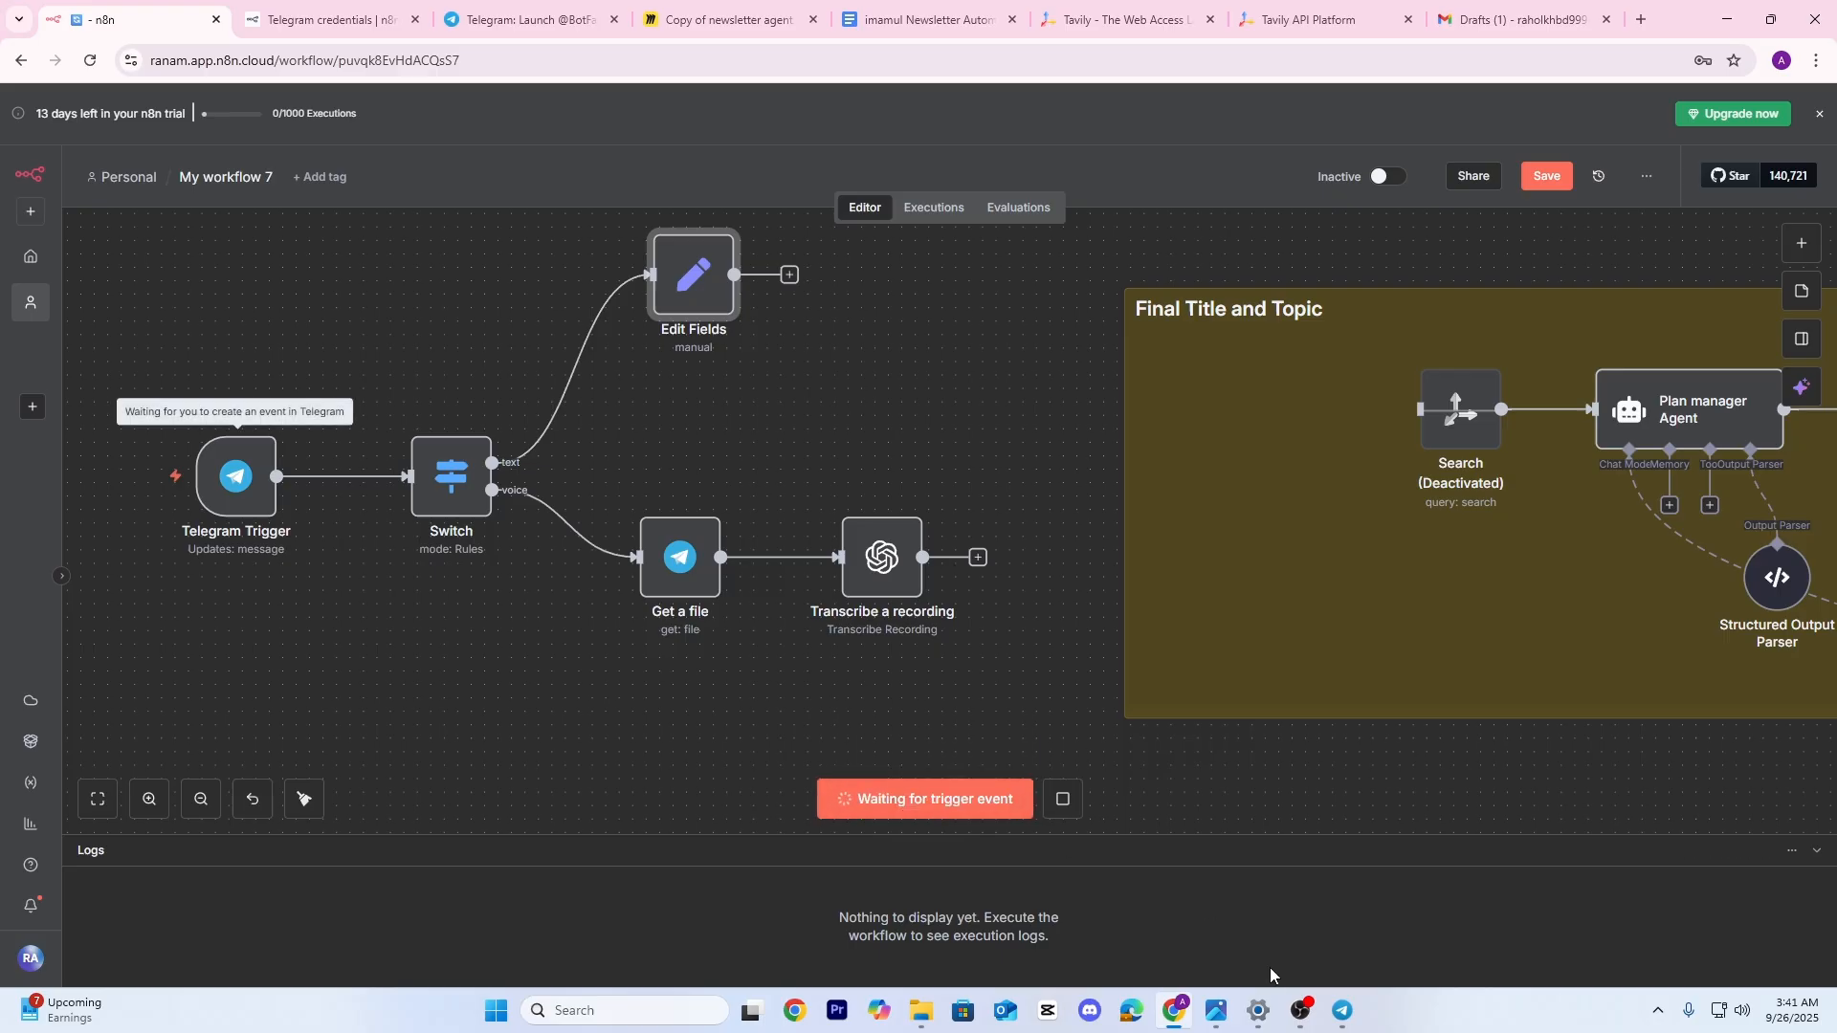
pyautogui.click(1345, 1012)
pyautogui.moveTo(276, 921); pyautogui.dragTo(134, 926)
# Copy the earlier 'ai automation business' message, resend it to the bot, and return to n8n
pyautogui.click(232, 922)
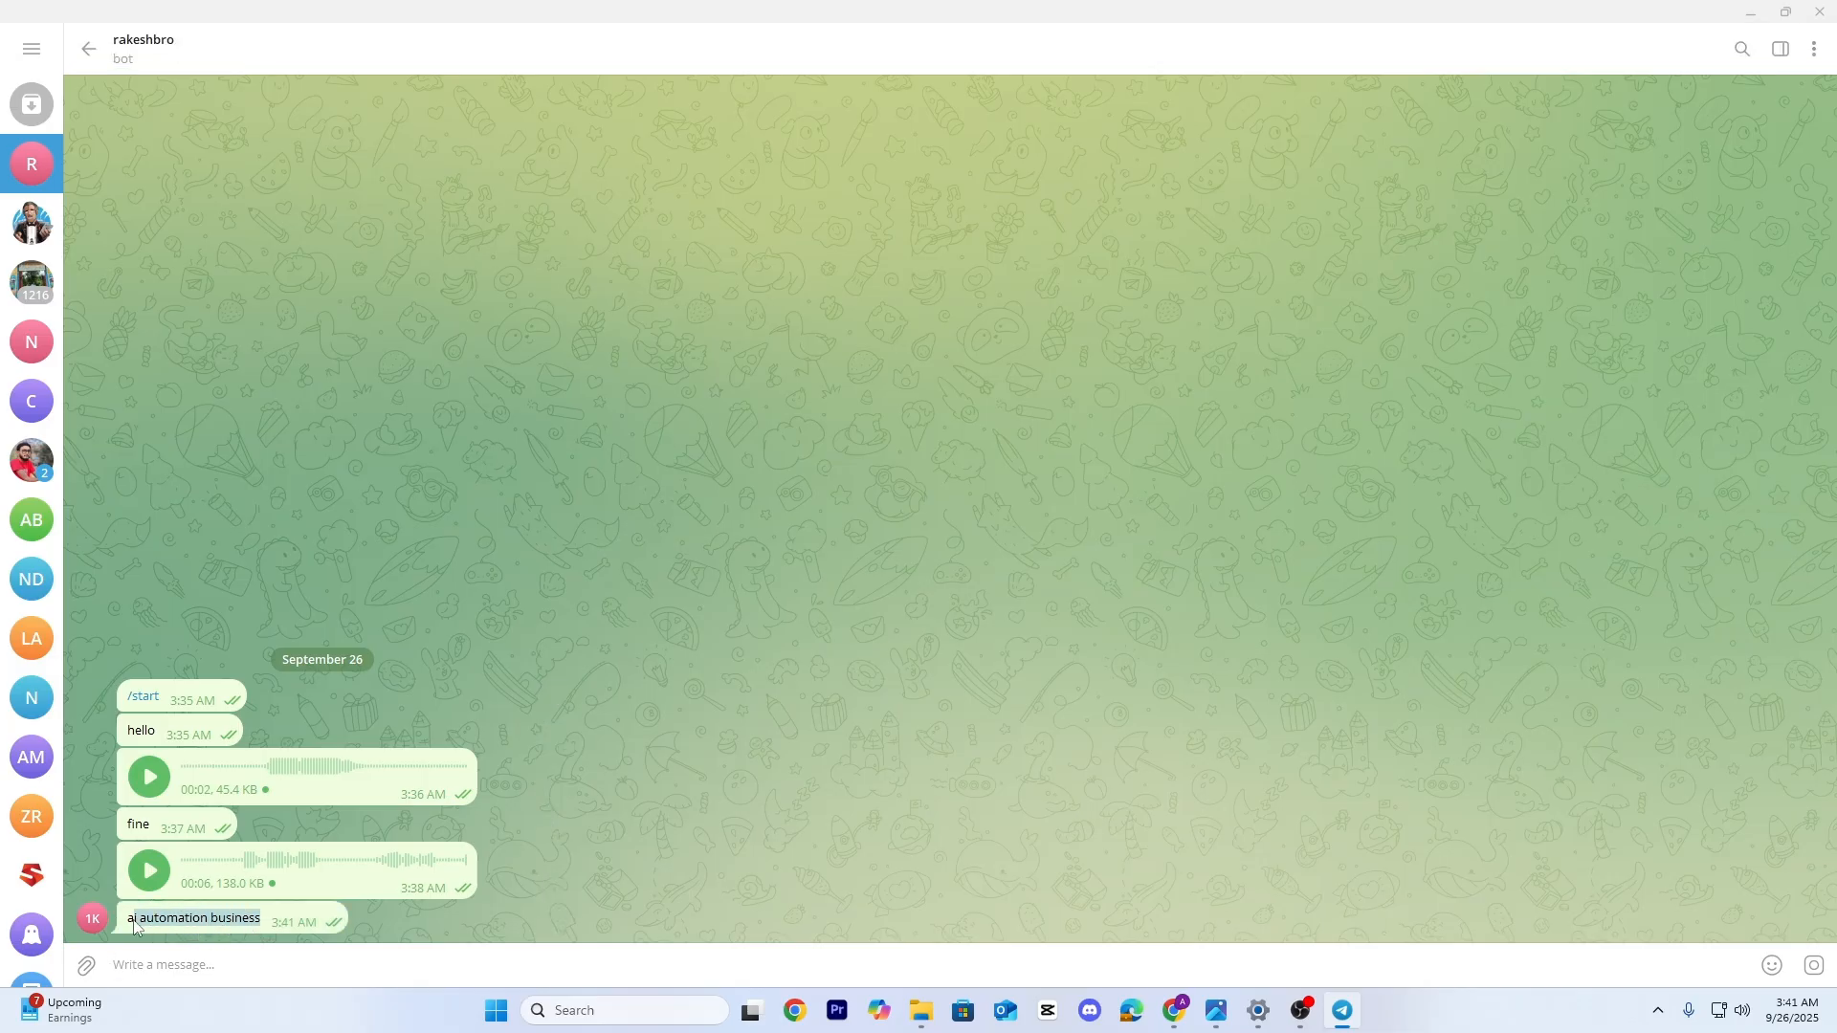
pyautogui.hotkey('ctrl', 'c')
pyautogui.click(164, 964)
pyautogui.hotkey('ctrl', 'v')
pyautogui.press('Return')
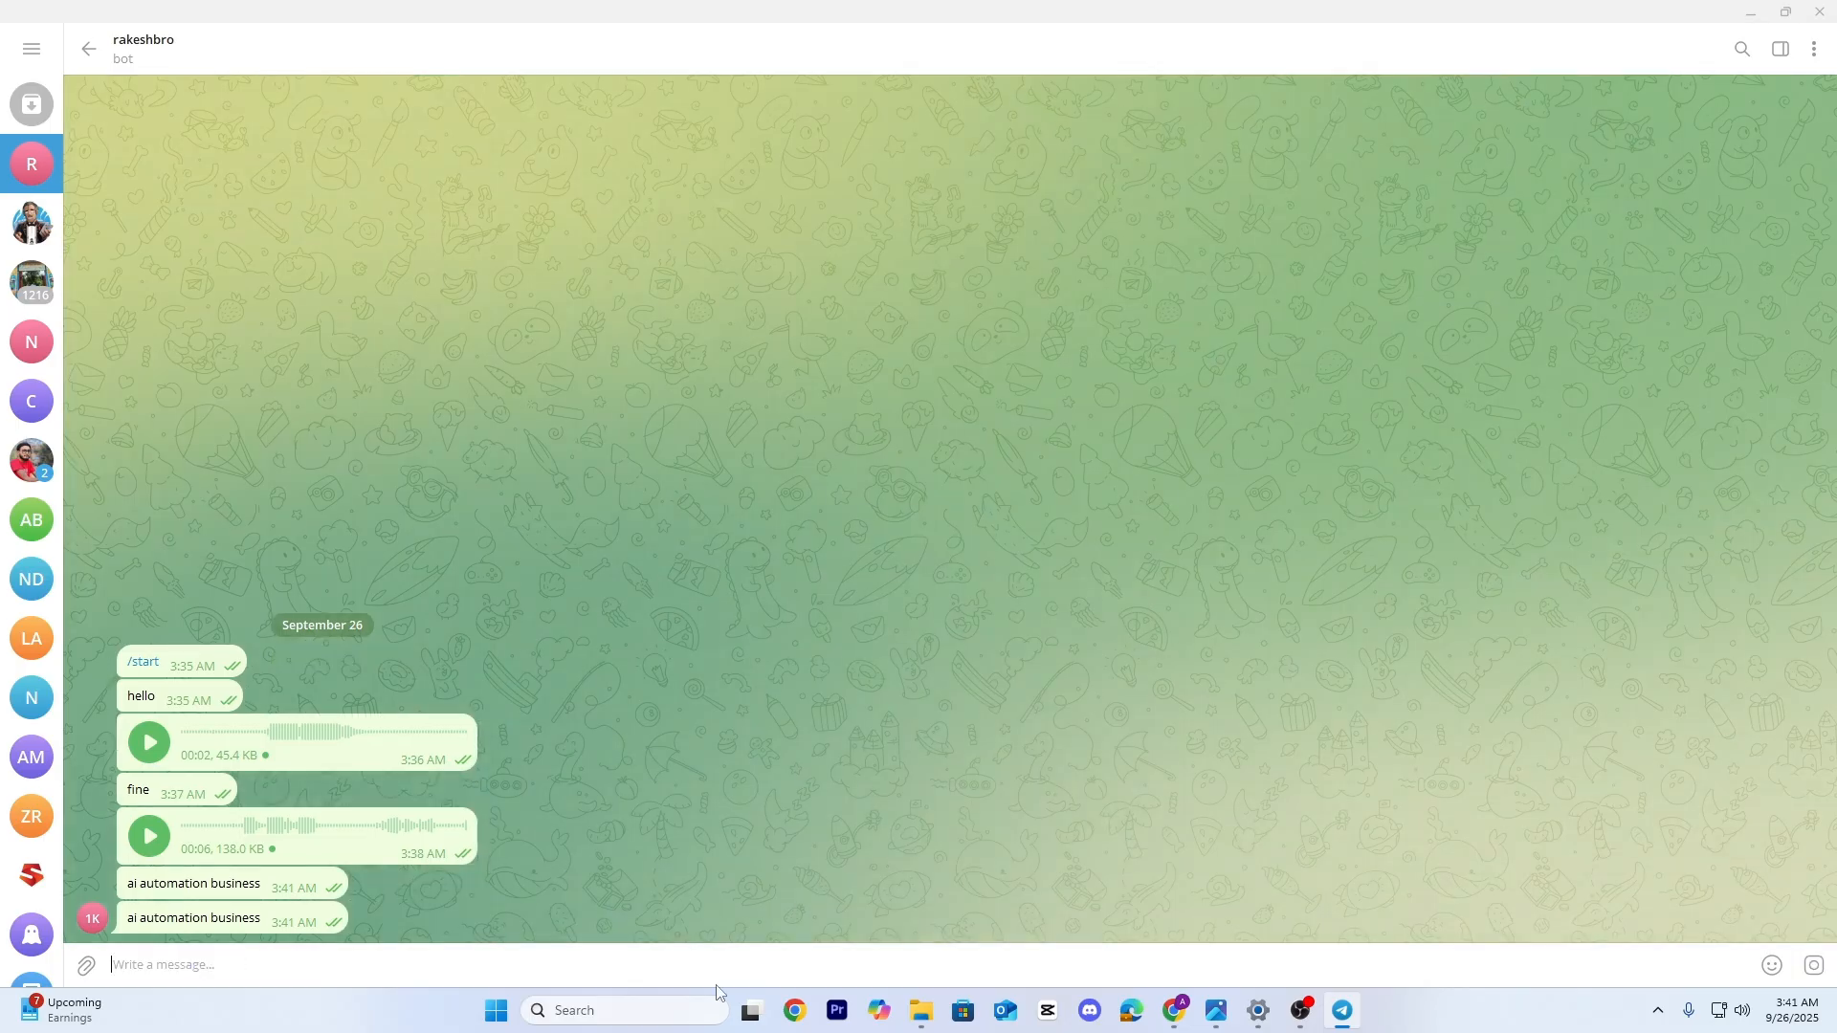
pyautogui.click(1179, 1014)
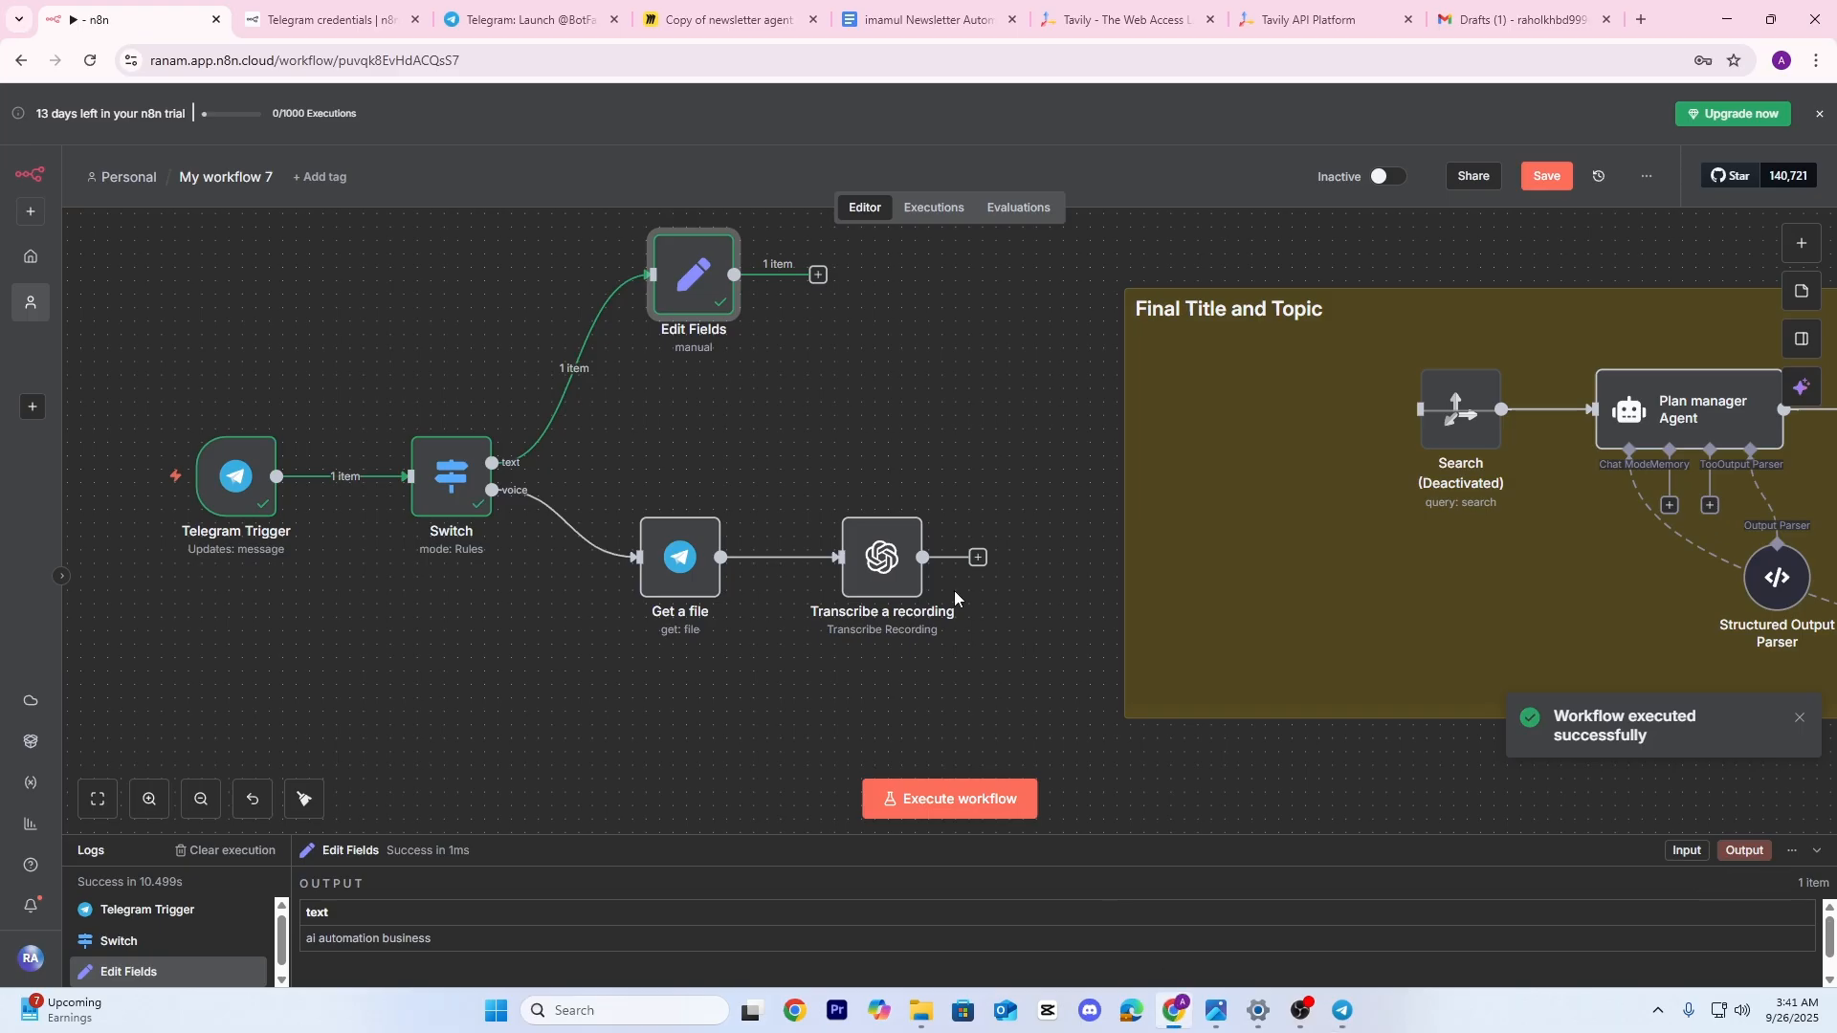
# Check the text received in Edit Fields and connect its output to the deactivated Search node
pyautogui.doubleClick(703, 278)
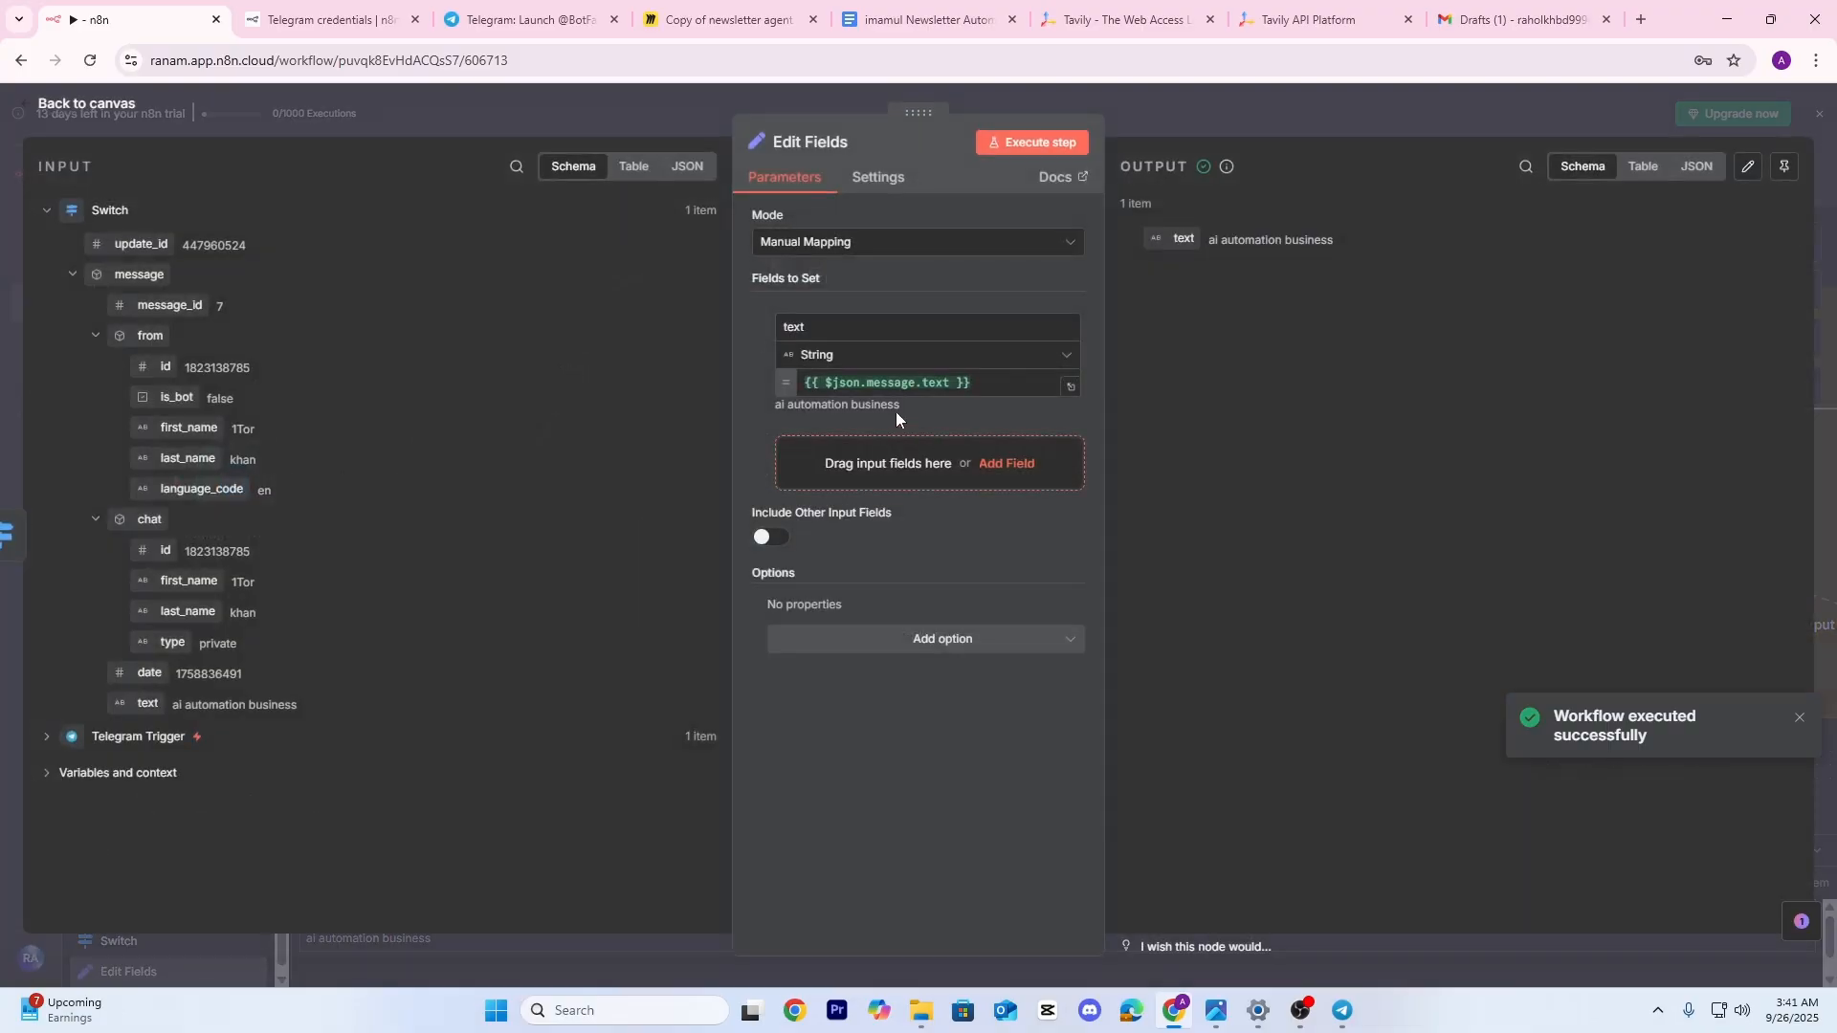
pyautogui.click(1324, 96)
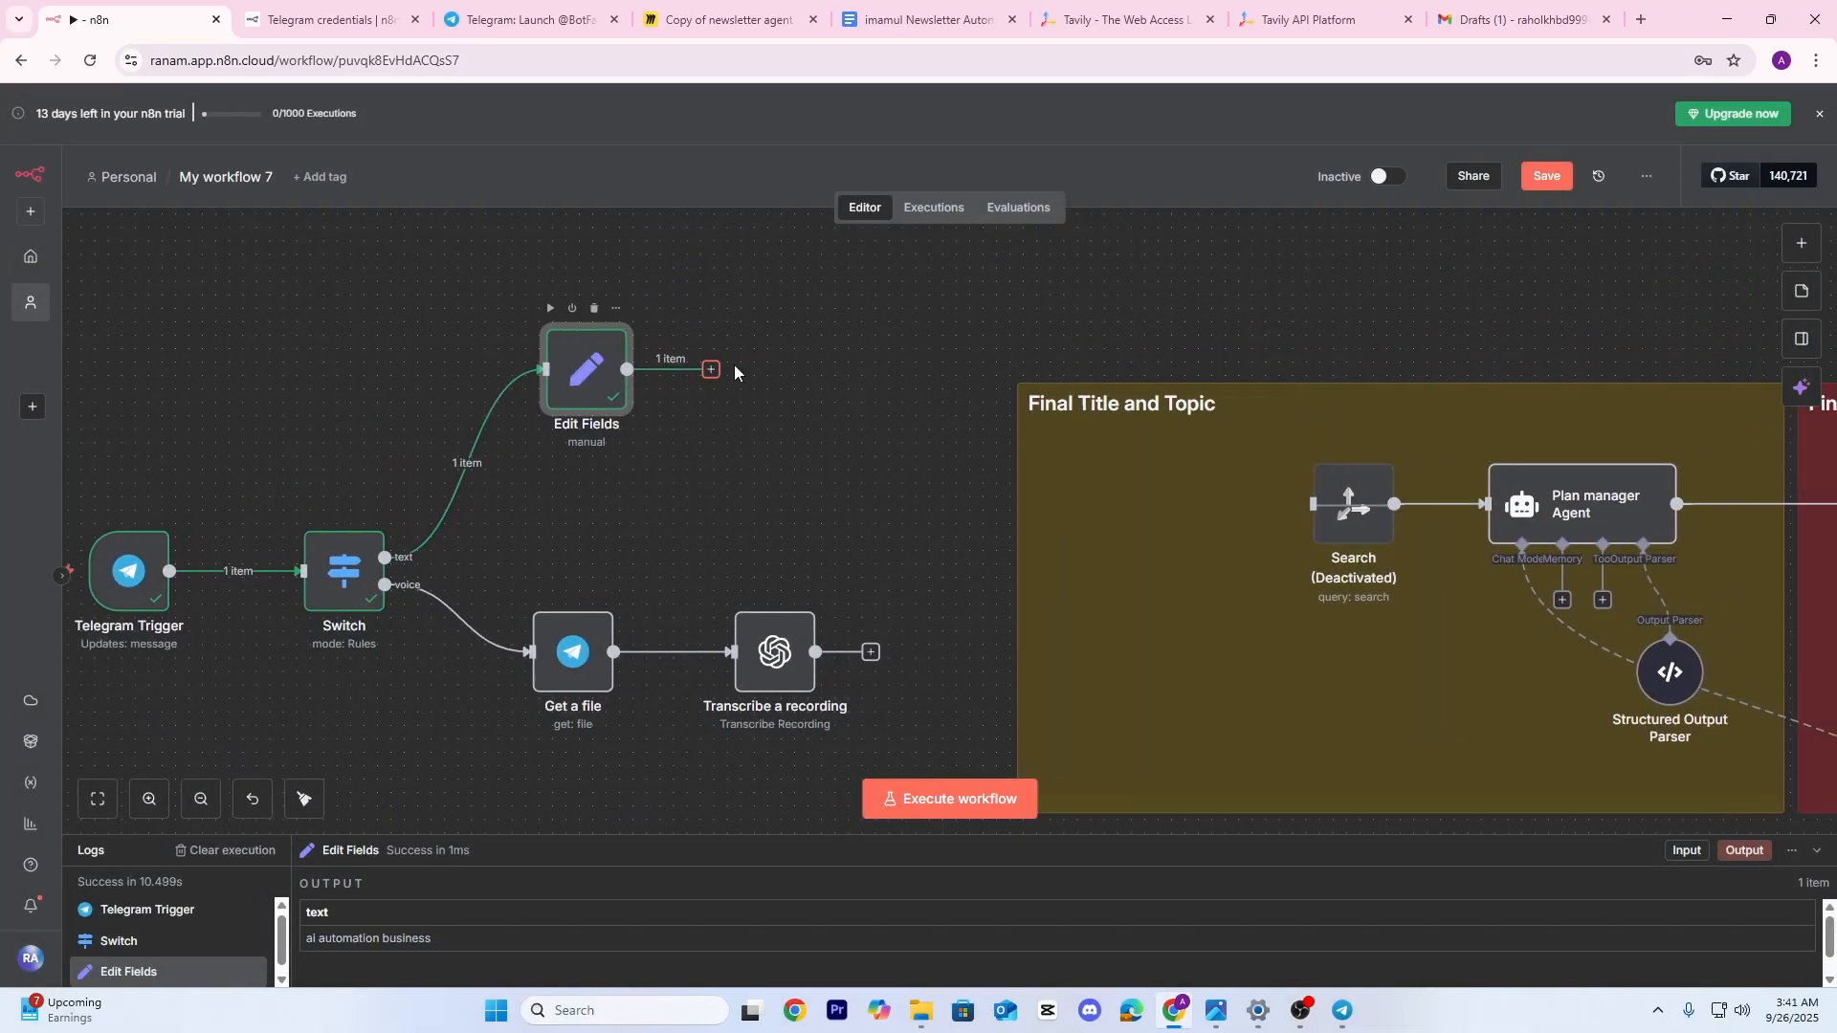
pyautogui.moveTo(735, 372); pyautogui.dragTo(1314, 504)
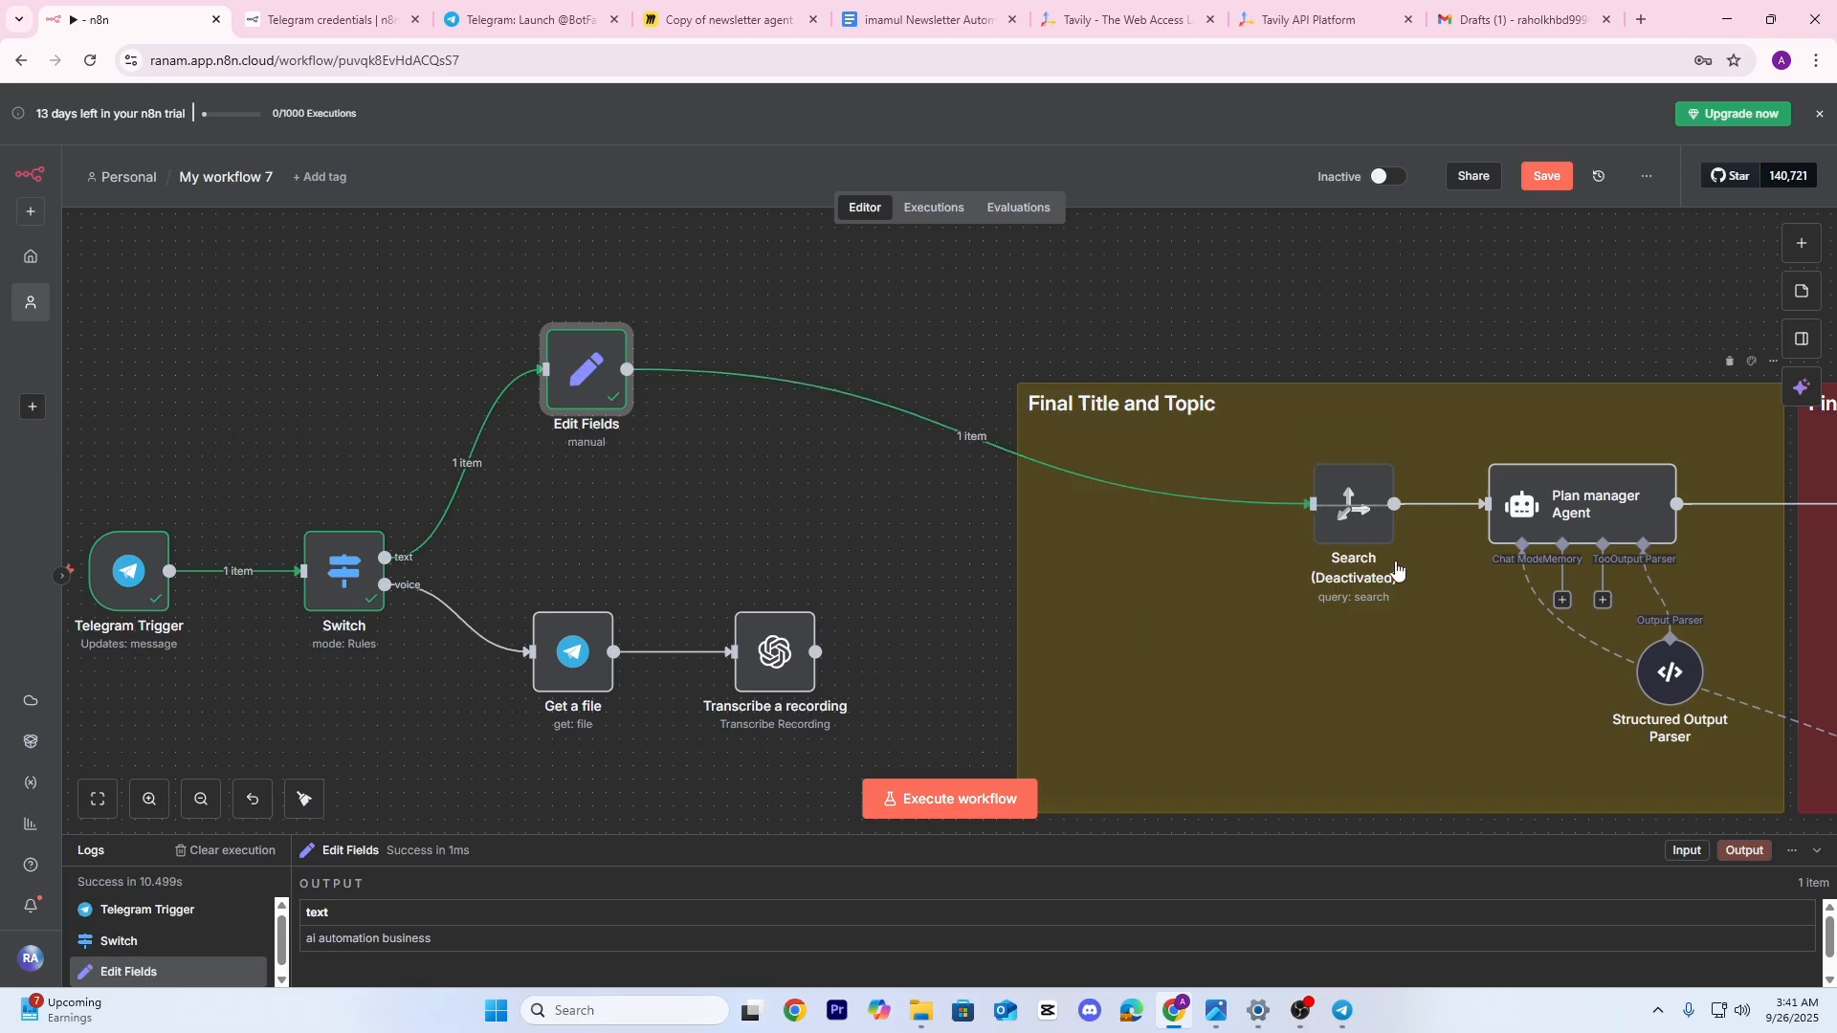
pyautogui.doubleClick(784, 660)
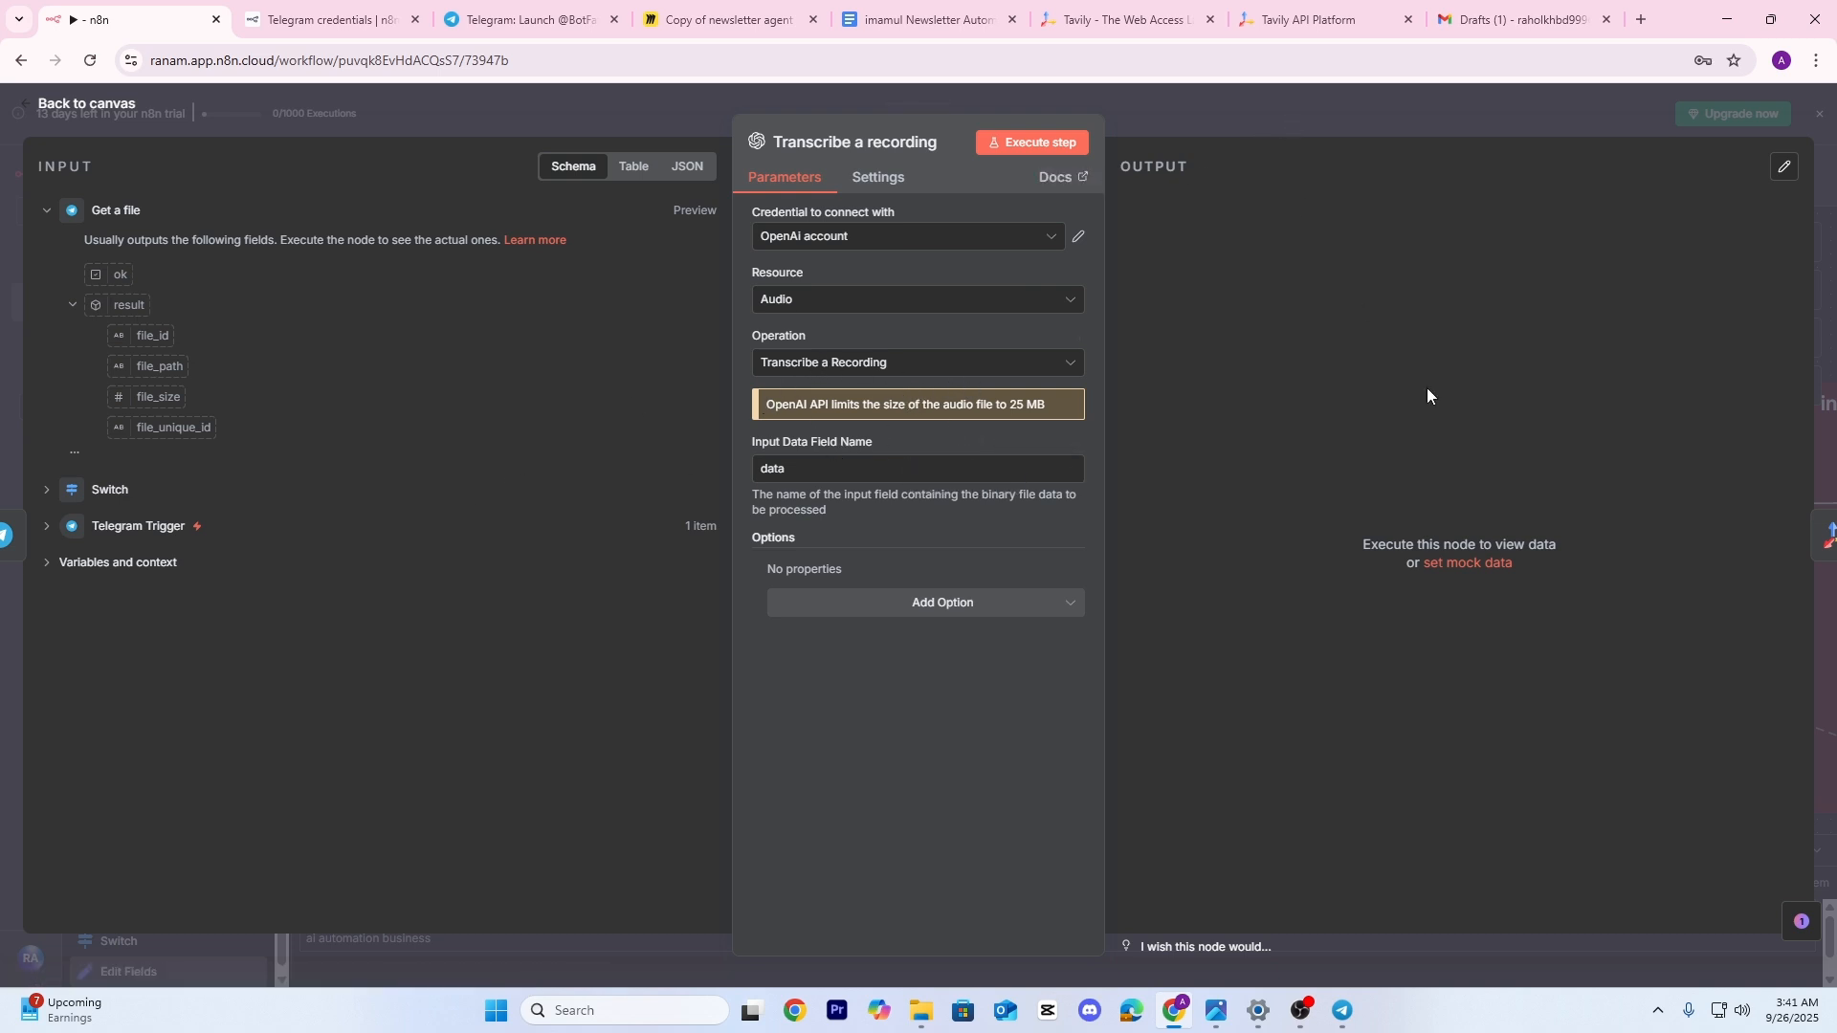
pyautogui.click(1363, 123)
# Reactivate the Search node in the Final Title and Topic group from its context menu
pyautogui.moveTo(869, 529); pyautogui.dragTo(680, 499)
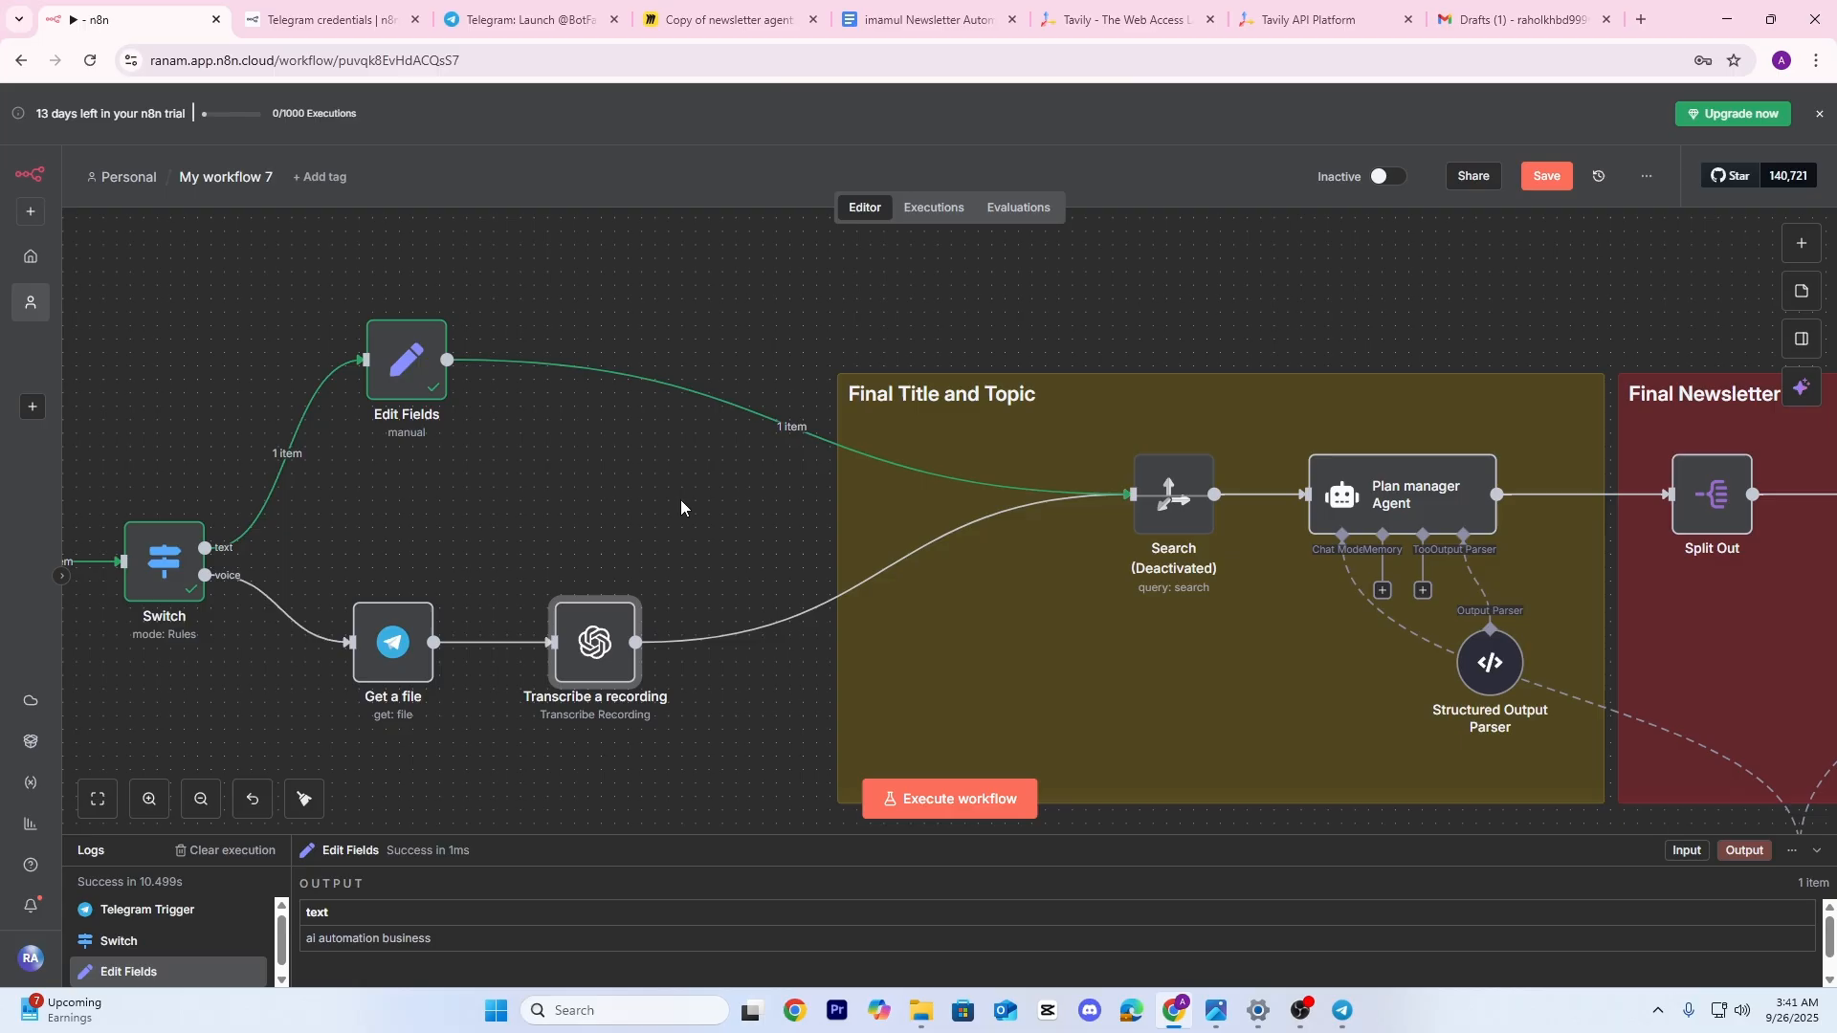
pyautogui.scroll(-2, 680, 499)
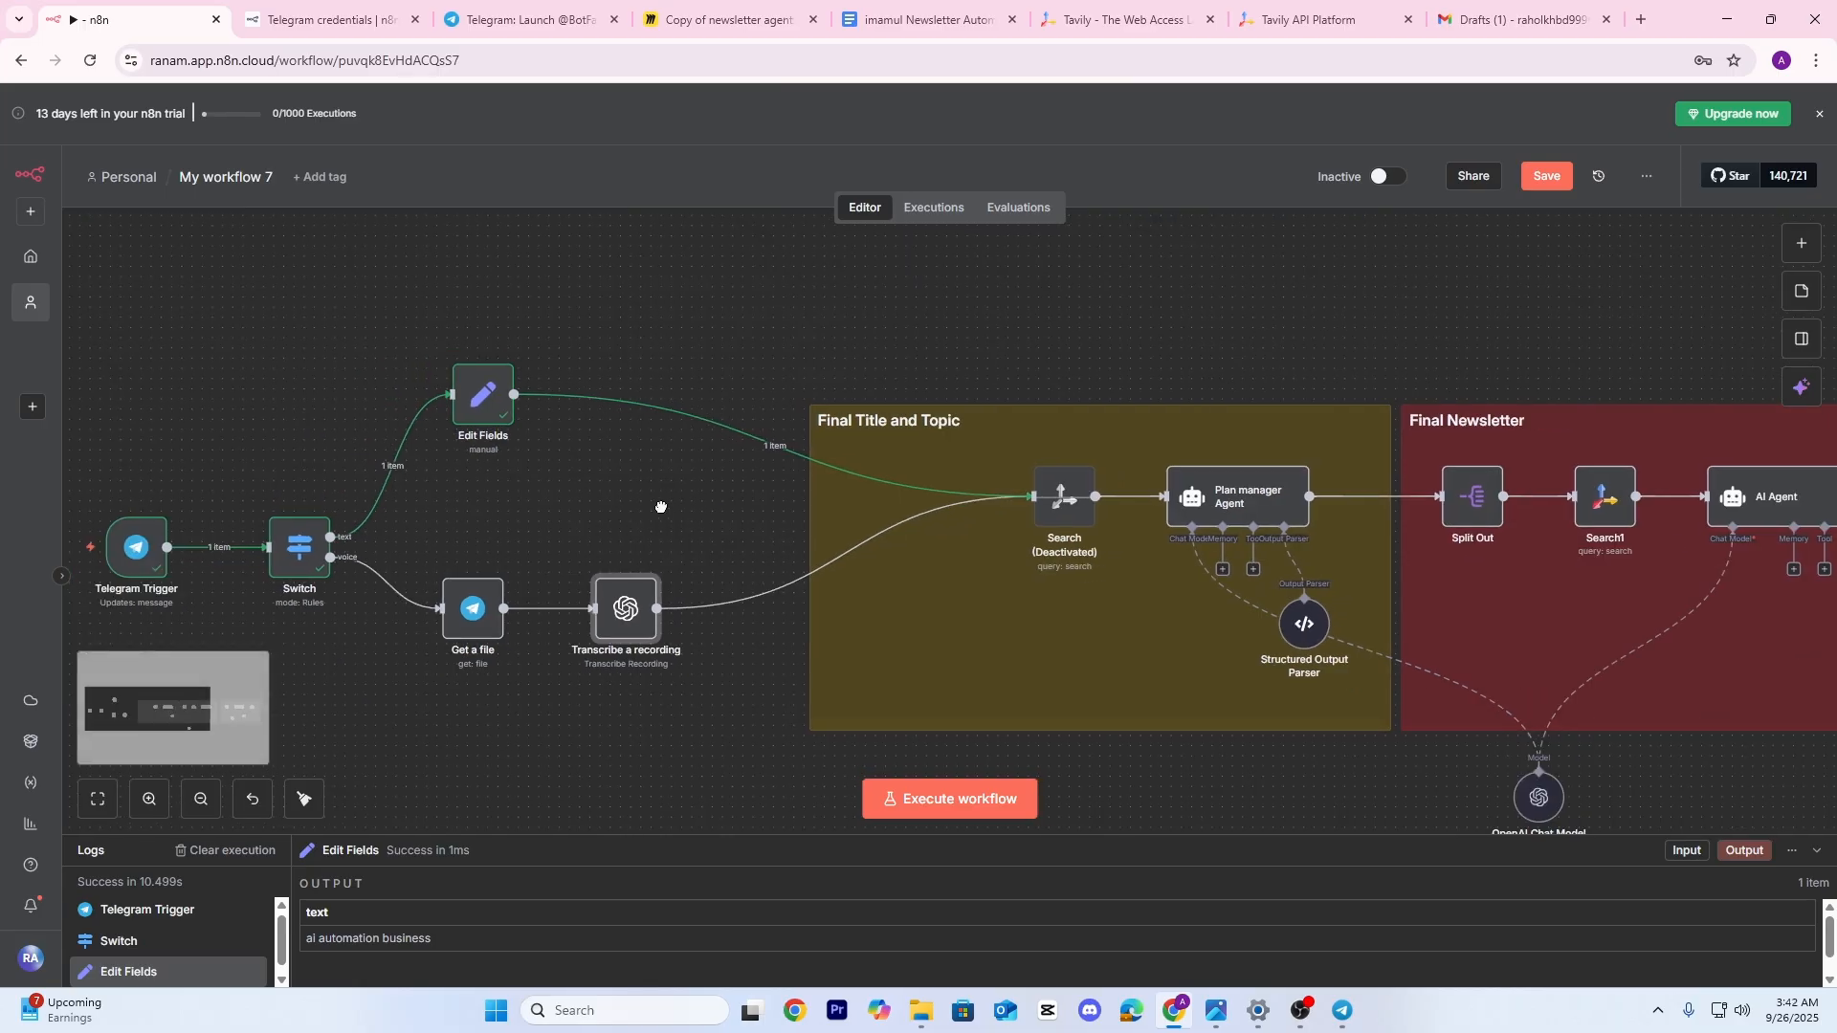
pyautogui.moveTo(662, 508); pyautogui.dragTo(683, 501)
pyautogui.scroll(-3, 957, 536)
pyautogui.scroll(5, 986, 516)
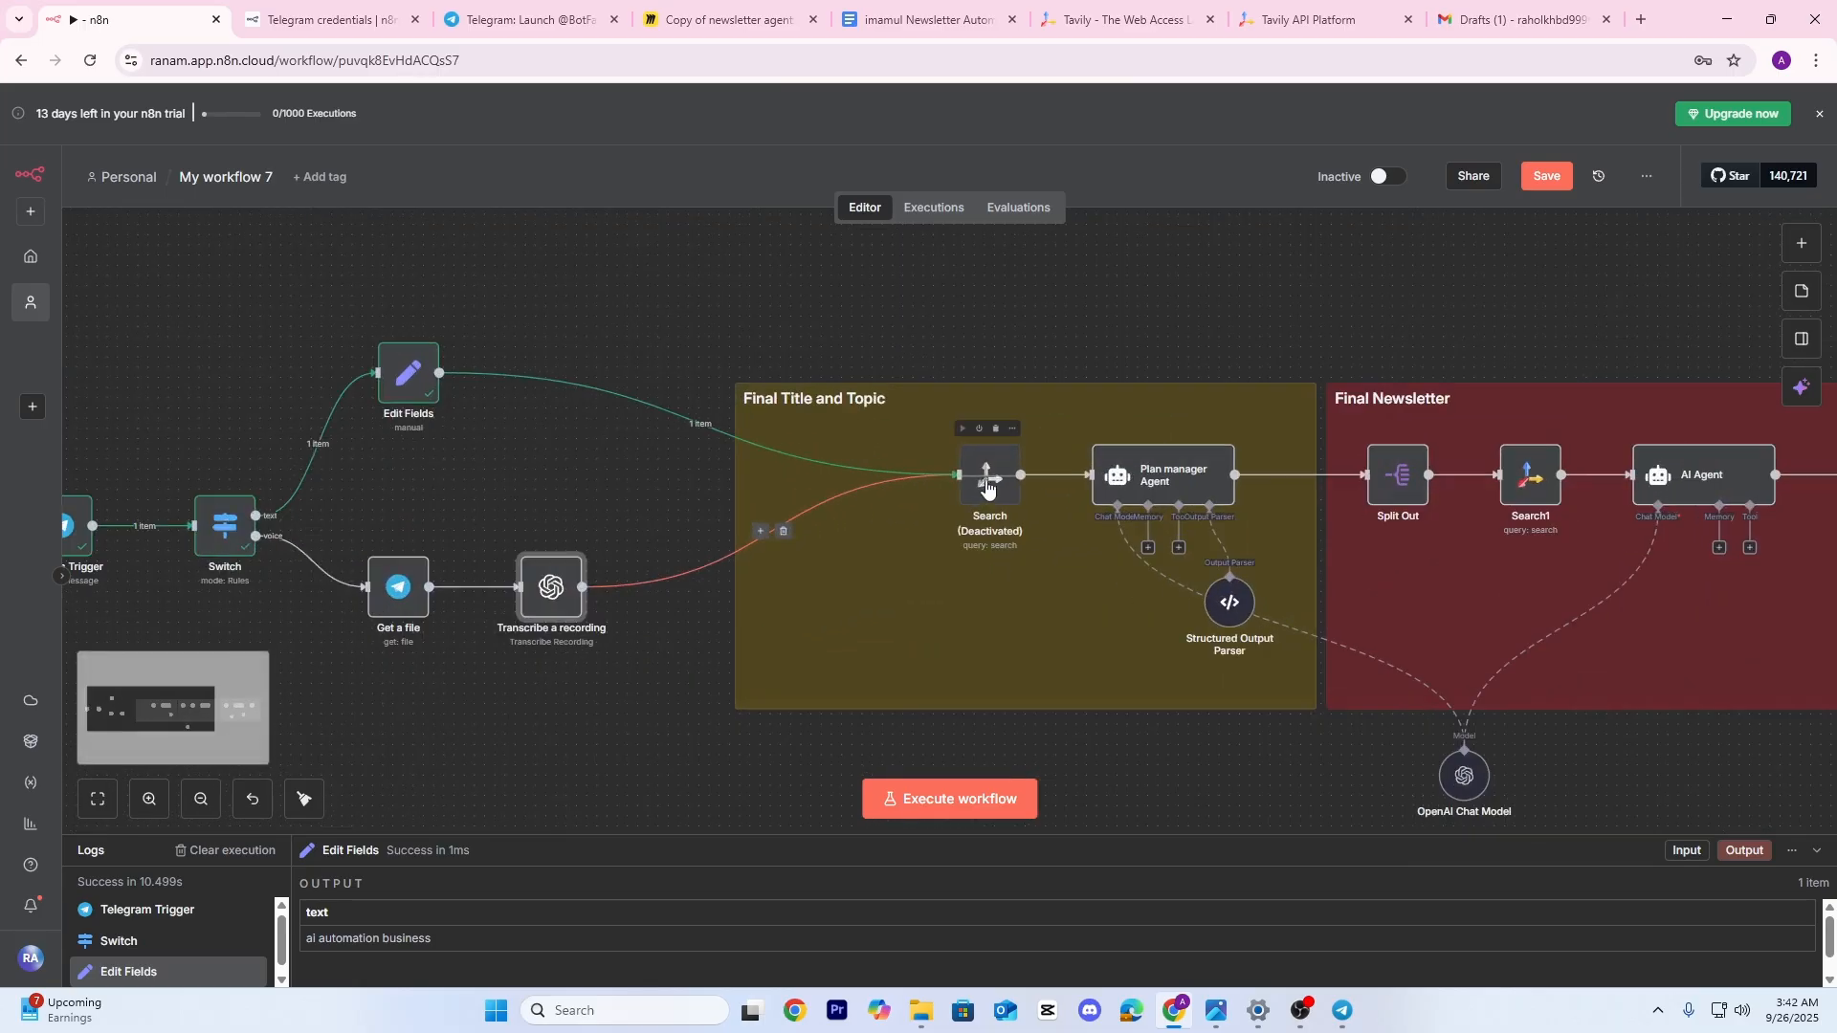
pyautogui.rightClick(991, 495)
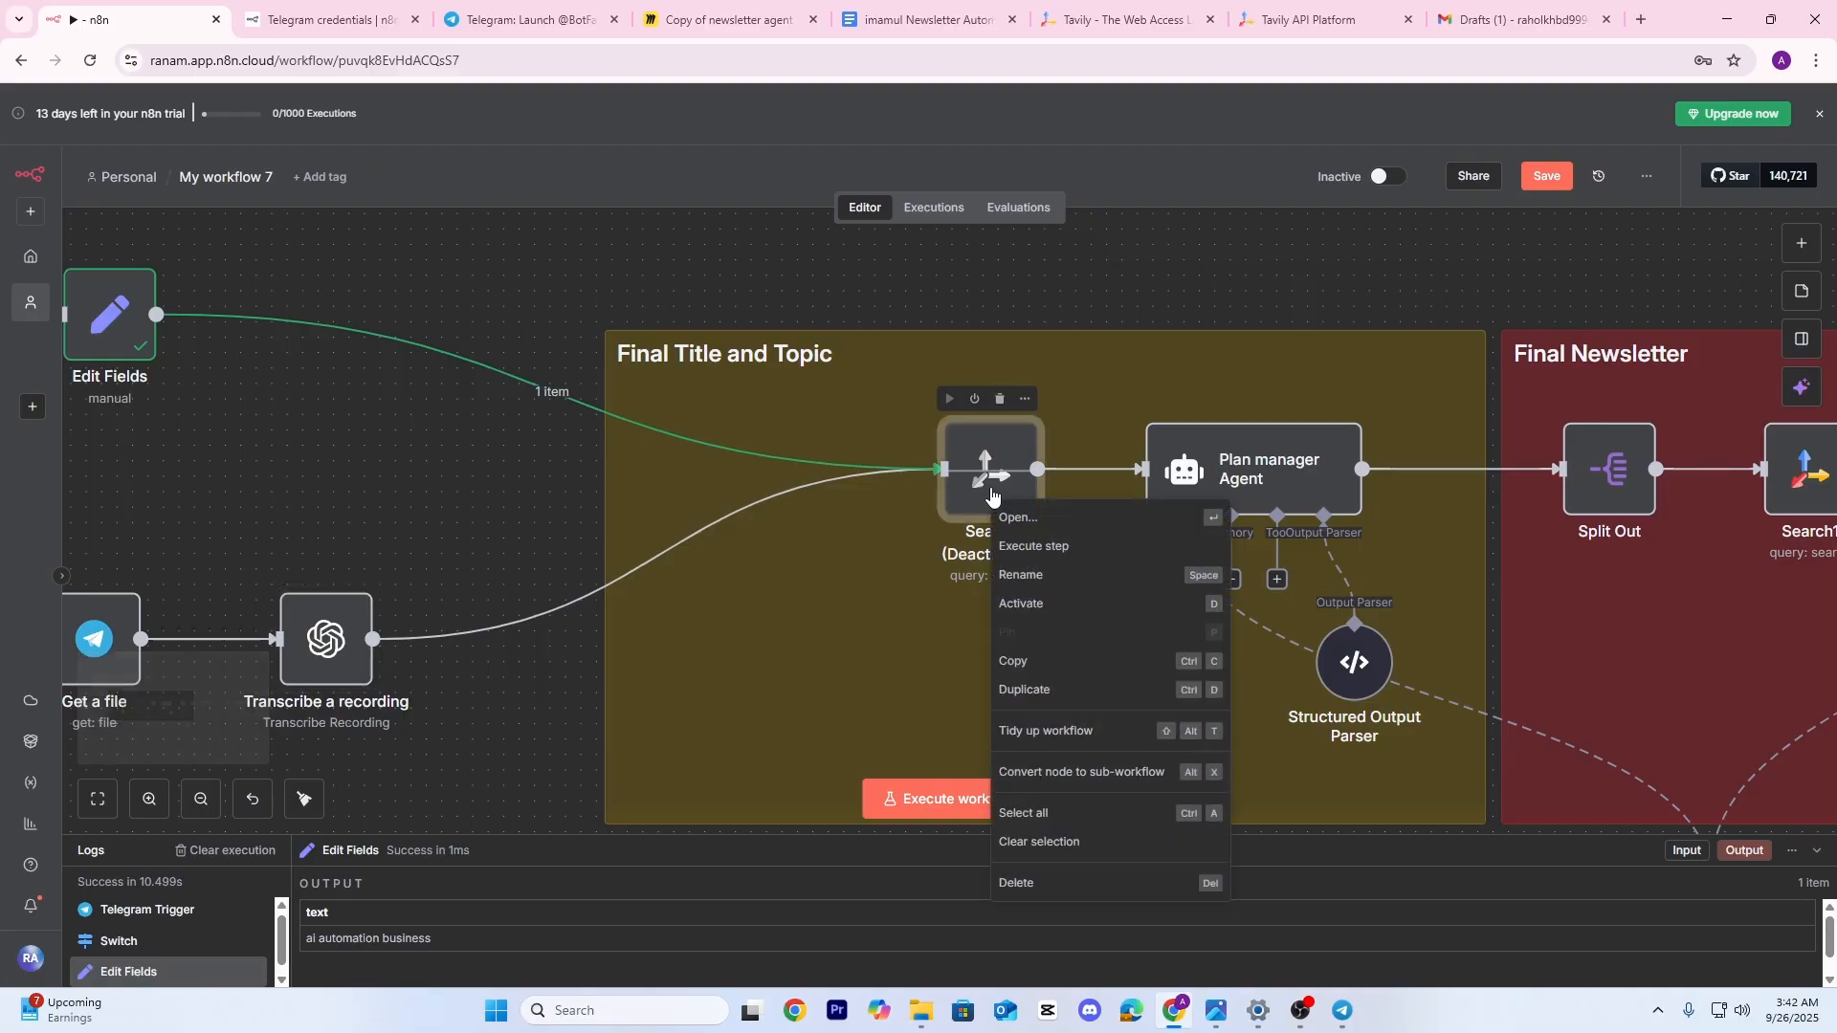
pyautogui.click(1052, 605)
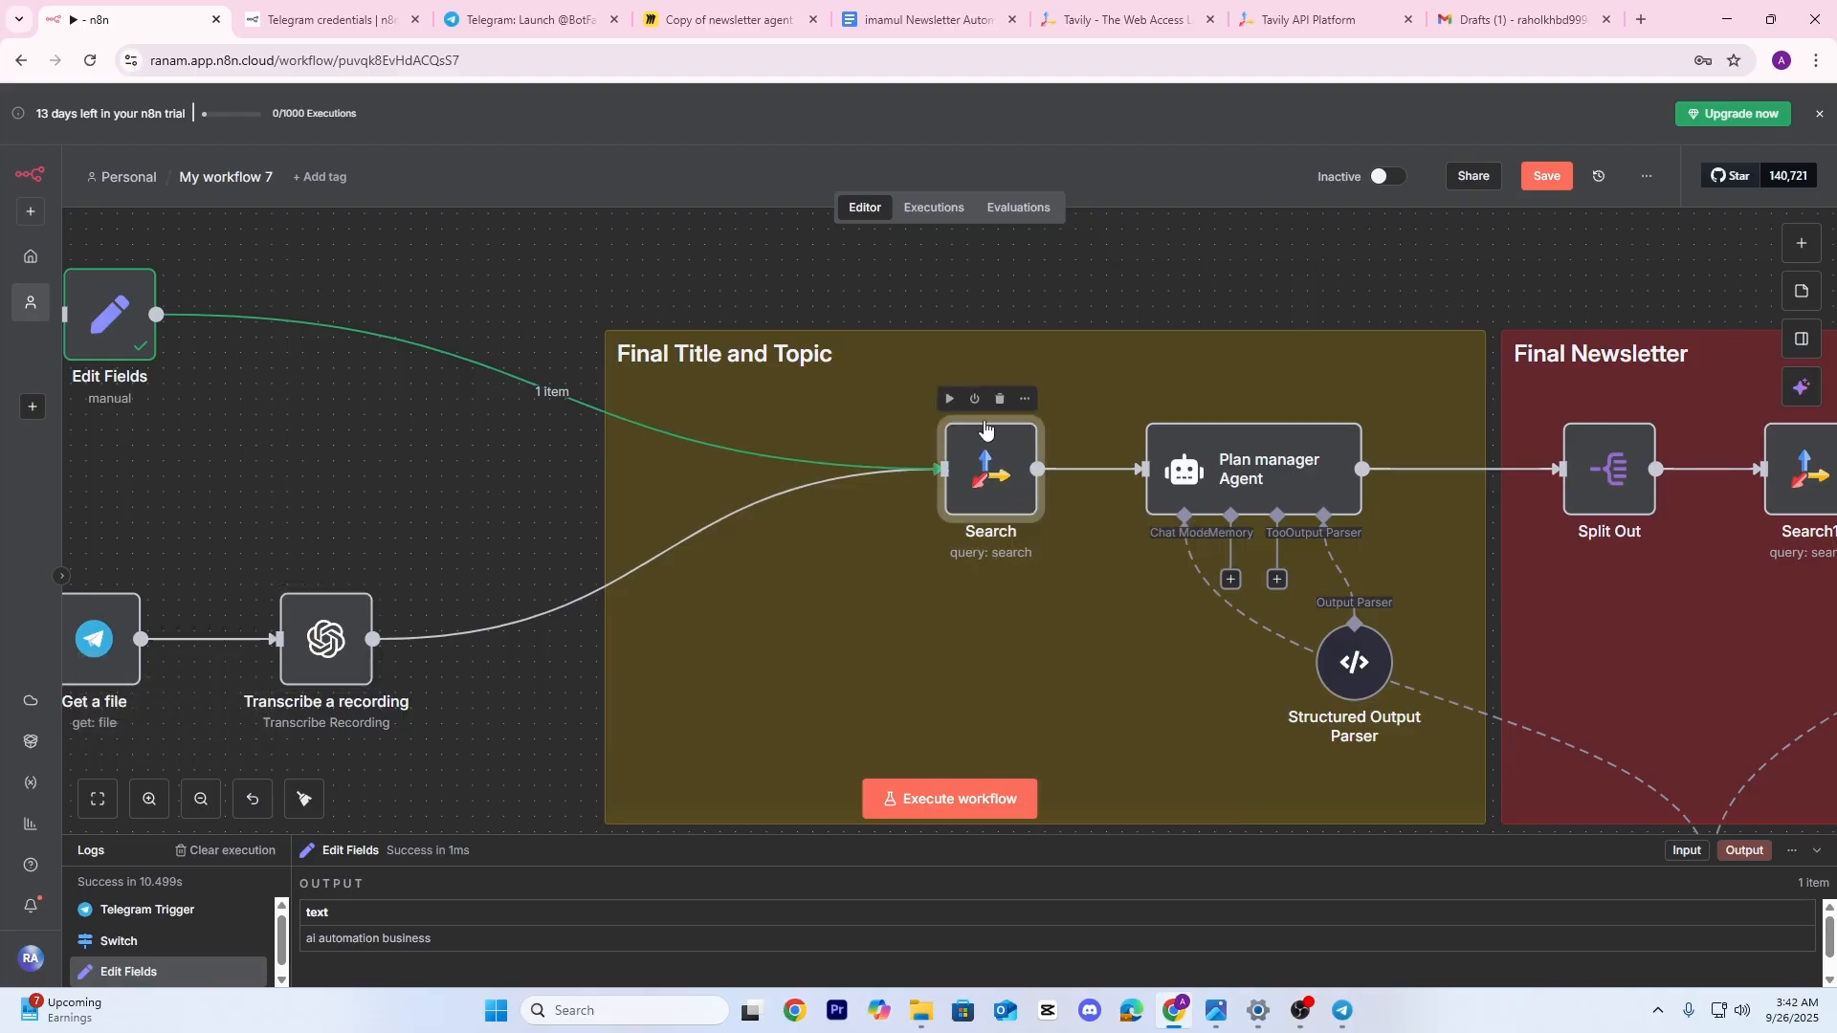
pyautogui.scroll(-5, 1038, 685)
pyautogui.scroll(2, 1038, 685)
pyautogui.scroll(-2, 1049, 655)
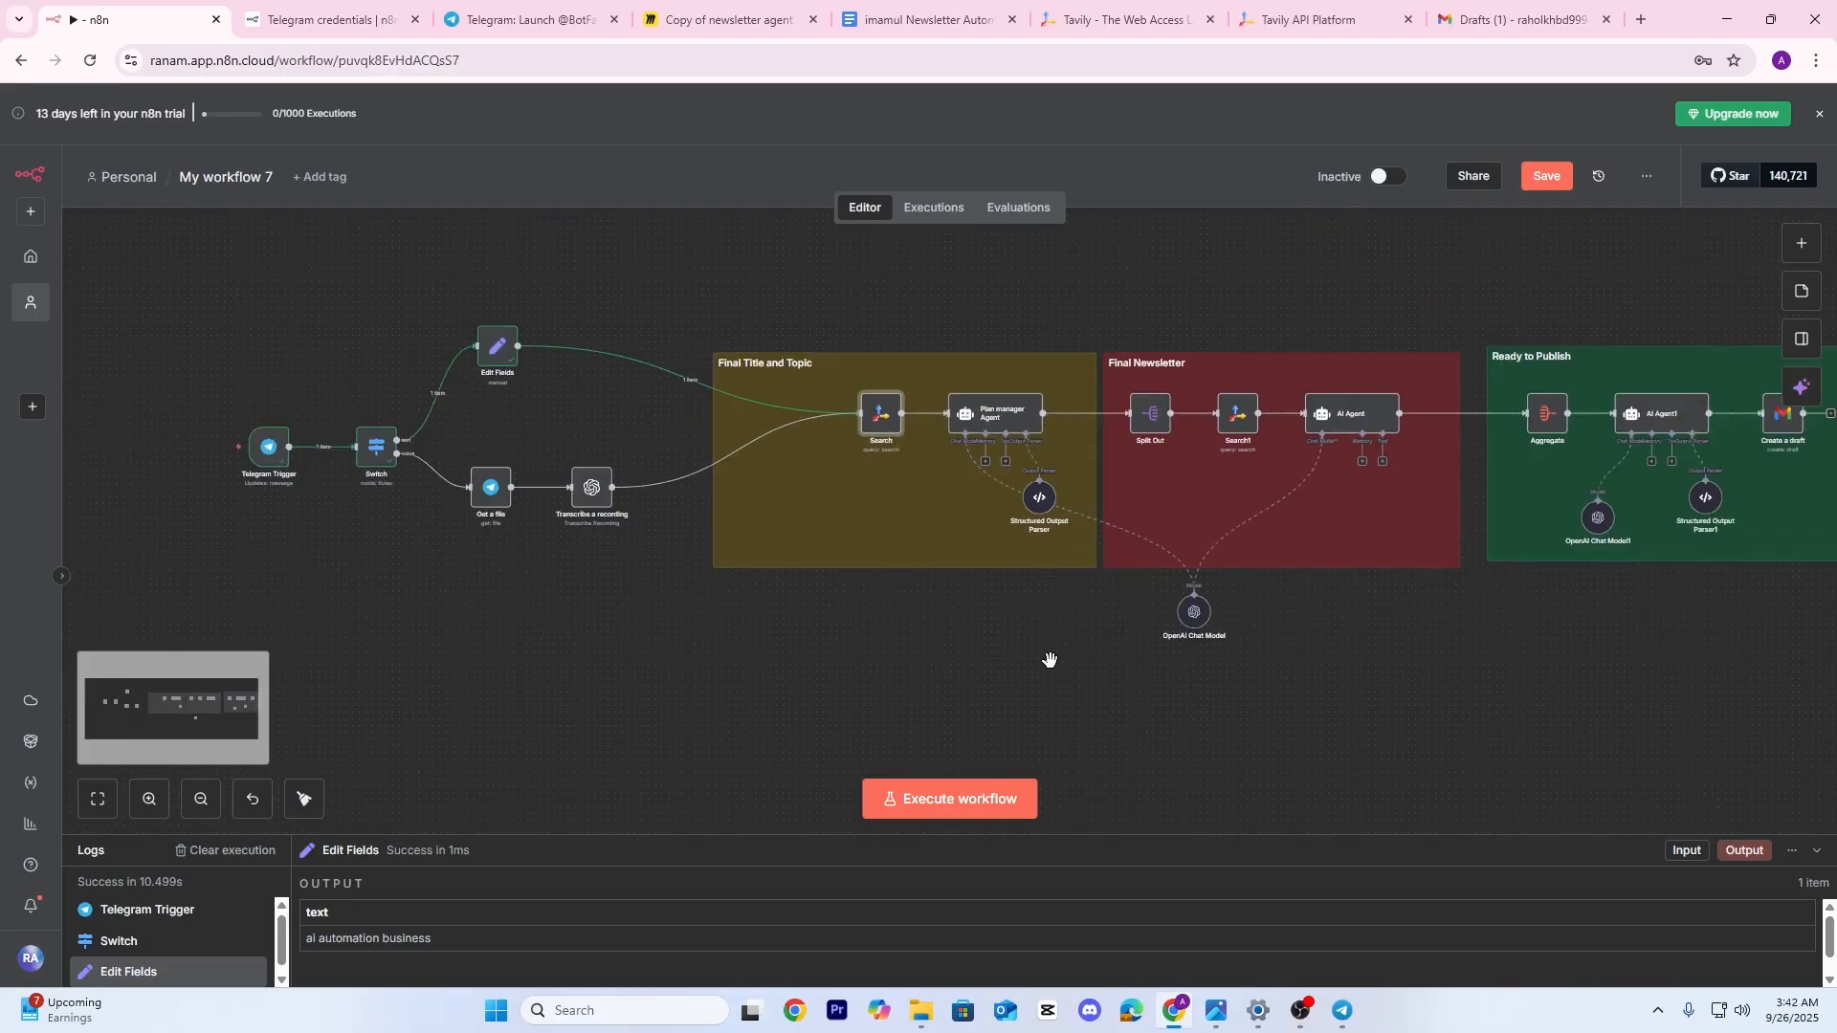
pyautogui.moveTo(1049, 655); pyautogui.dragTo(967, 656)
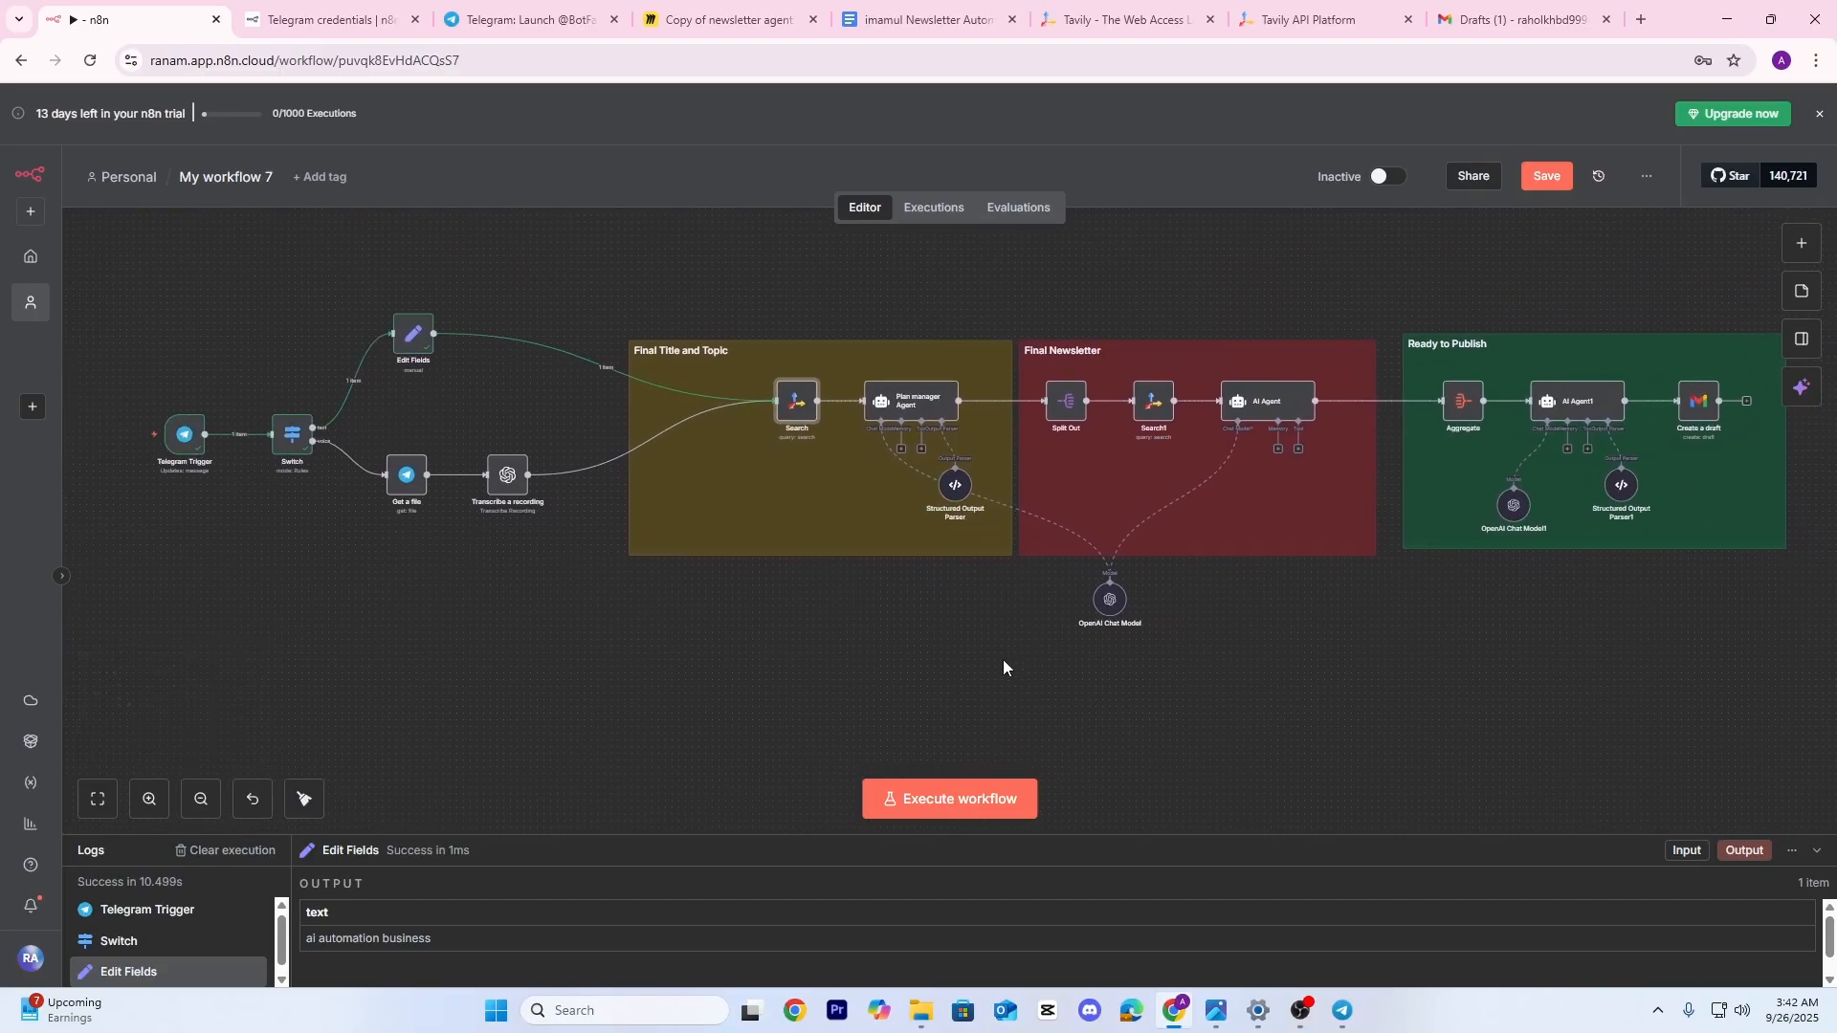
# Run the workflow and send the pasted 'ai automation business' message to the bot
pyautogui.click(959, 800)
pyautogui.hotkey('alt', 'Tab')
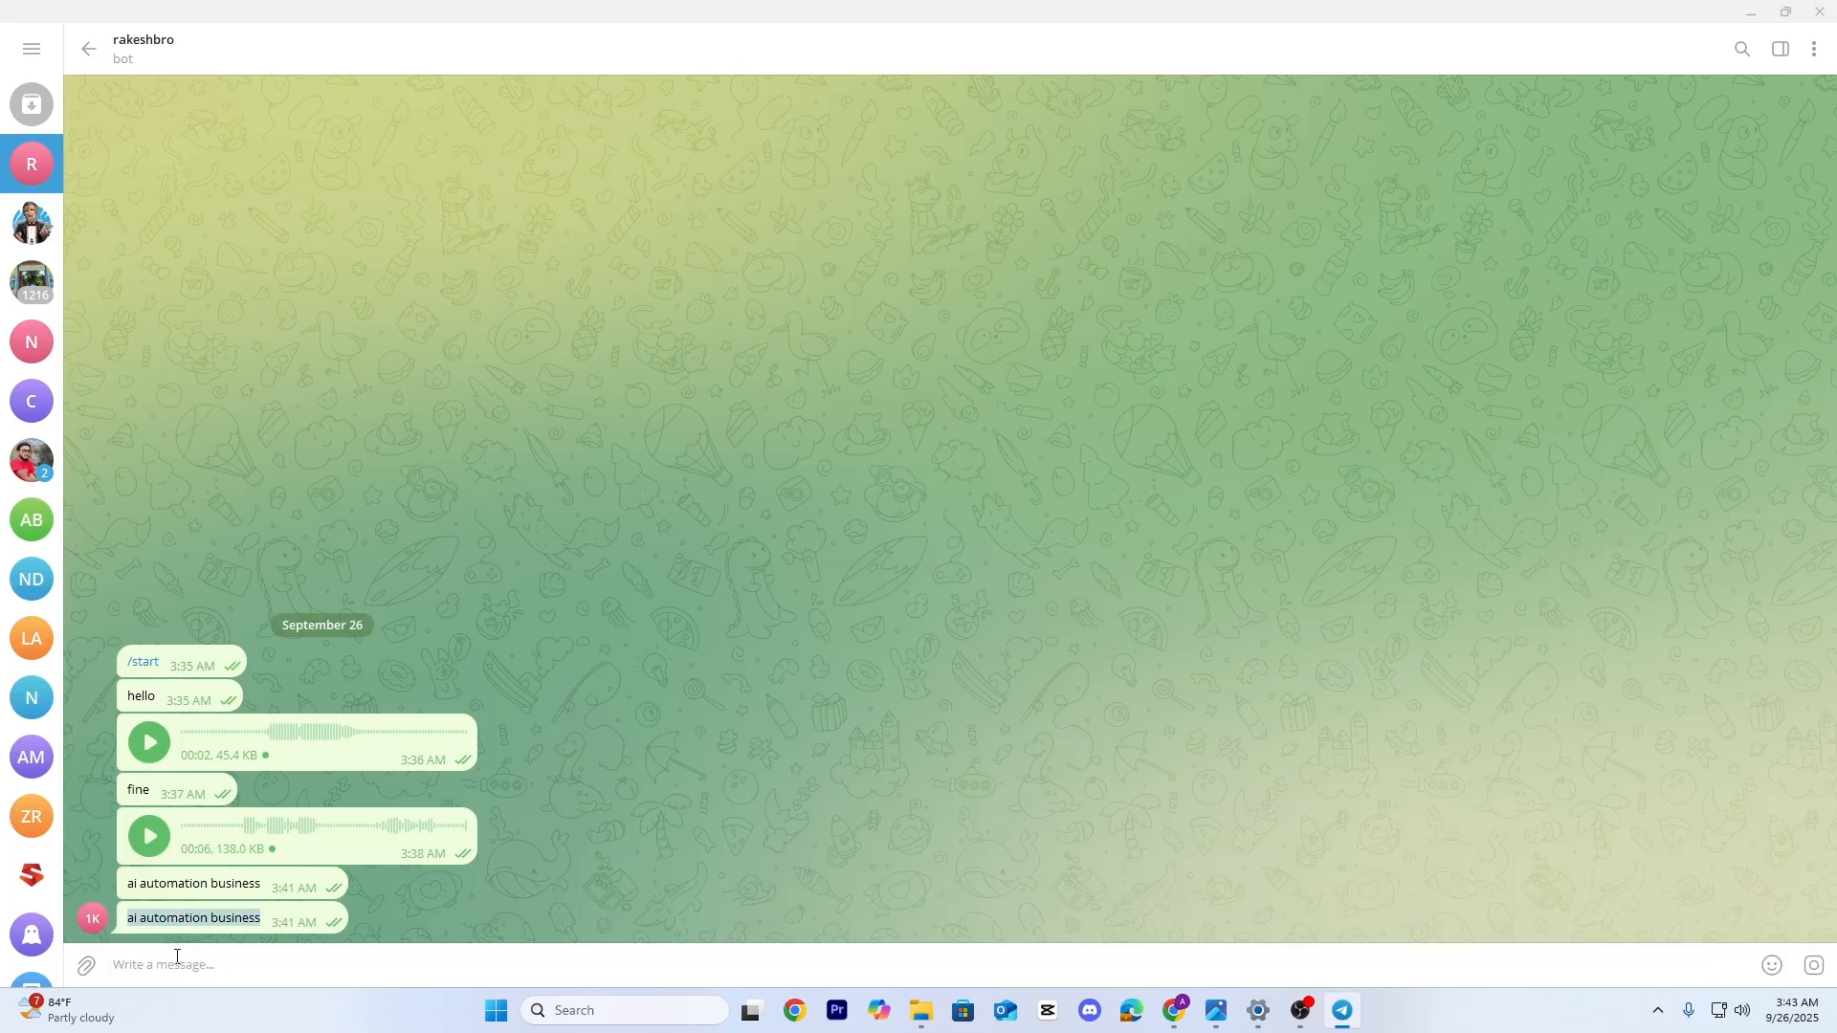
pyautogui.click(180, 972)
pyautogui.write('ai automation business')
pyautogui.hotkey('shift', 'Return')
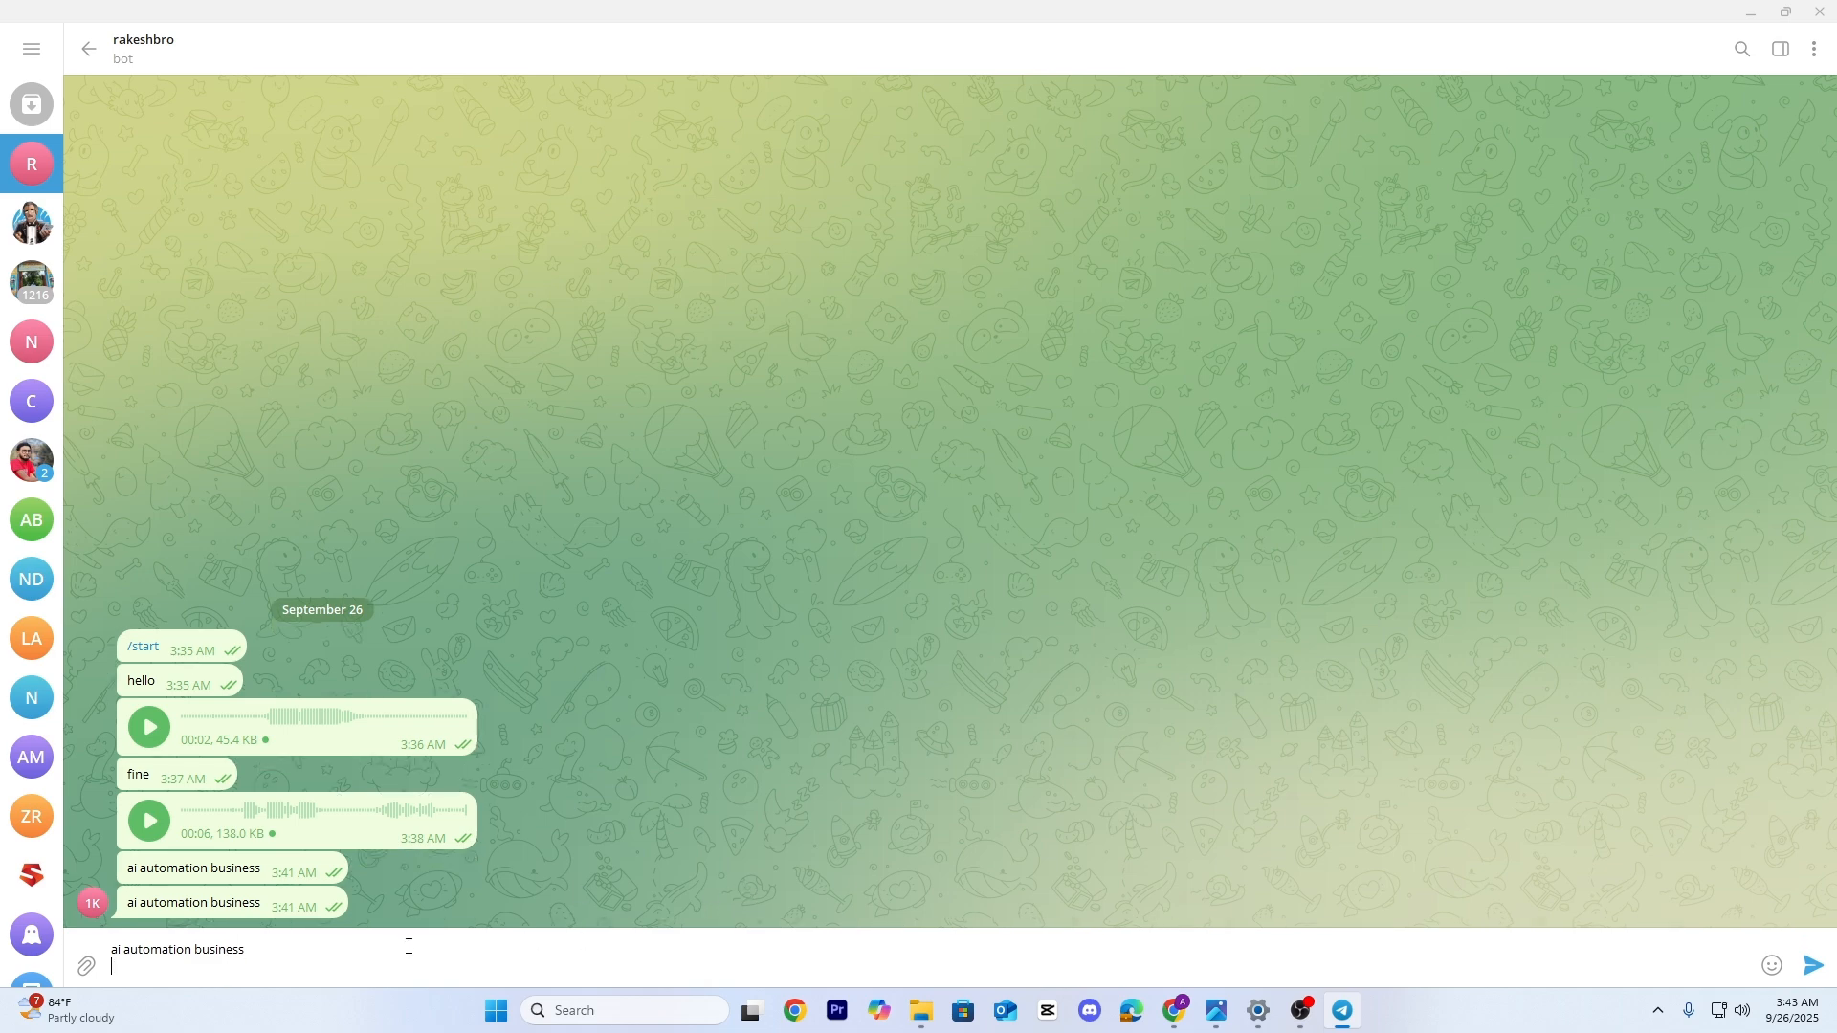
pyautogui.click(1813, 964)
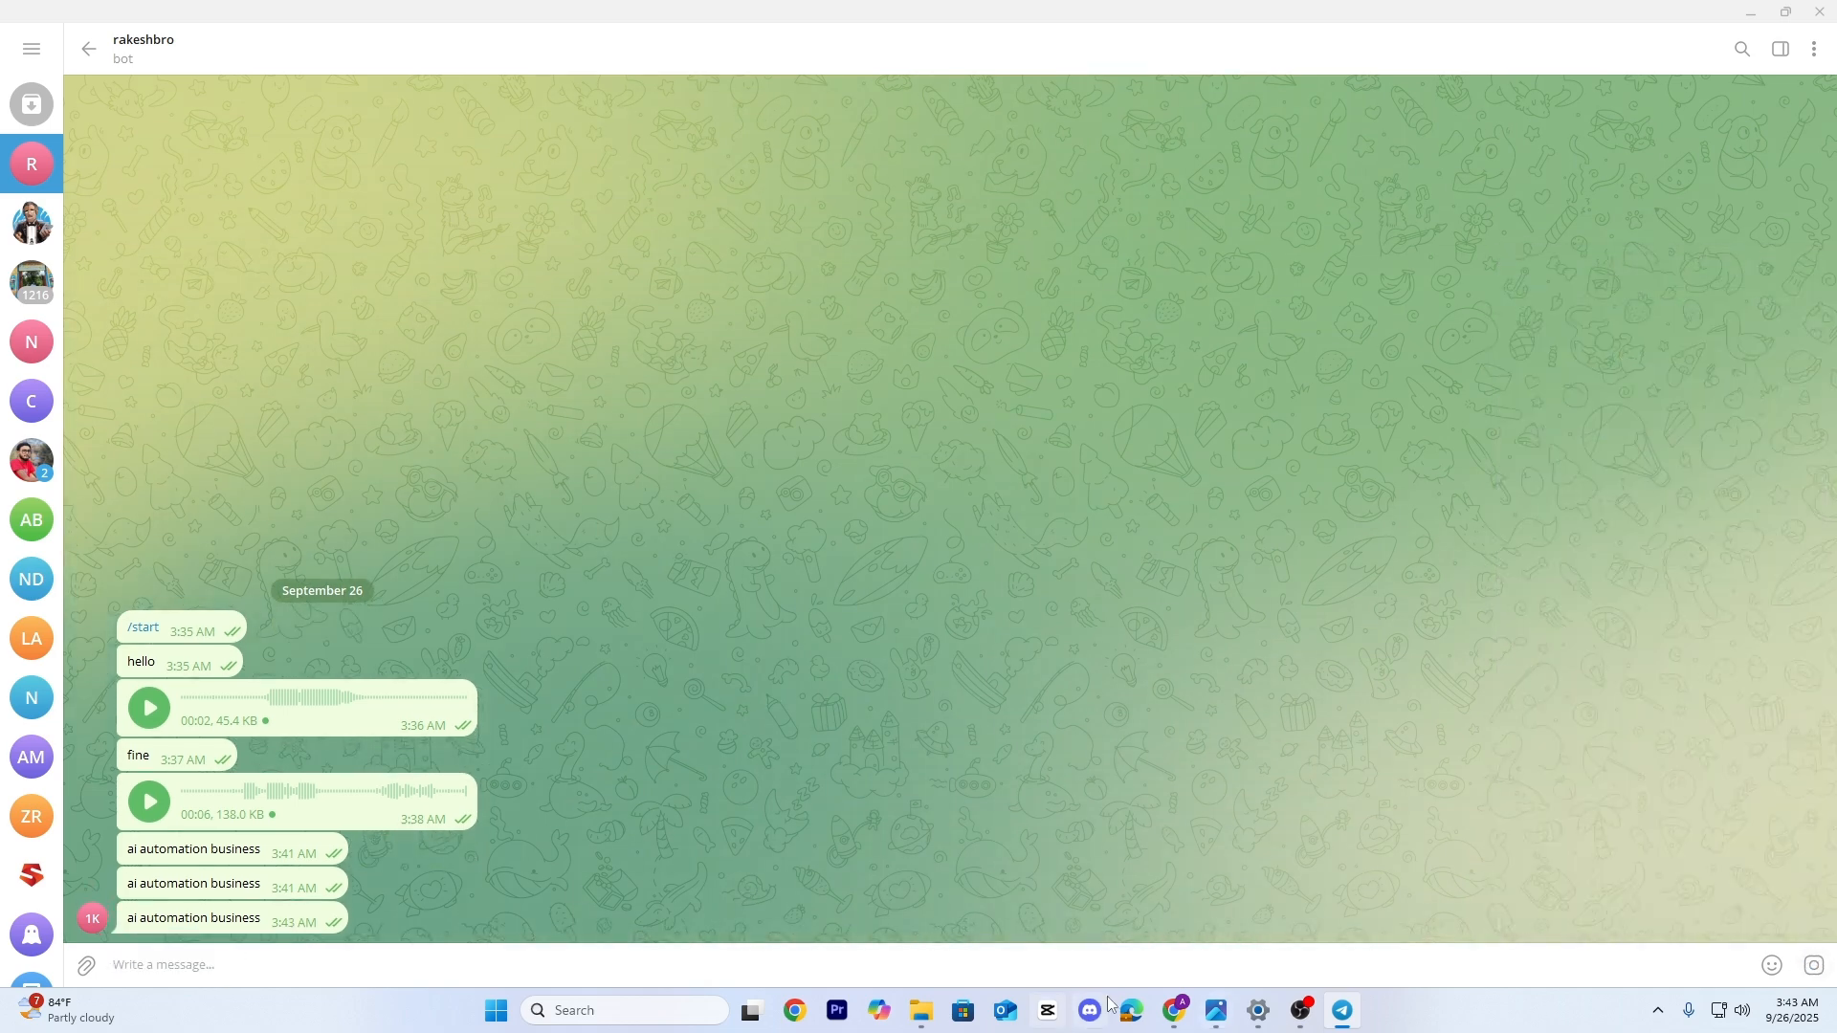
pyautogui.click(1132, 1012)
# Follow the execution through the newsletter stages until it completes at Create a draft
pyautogui.click(1175, 1012)
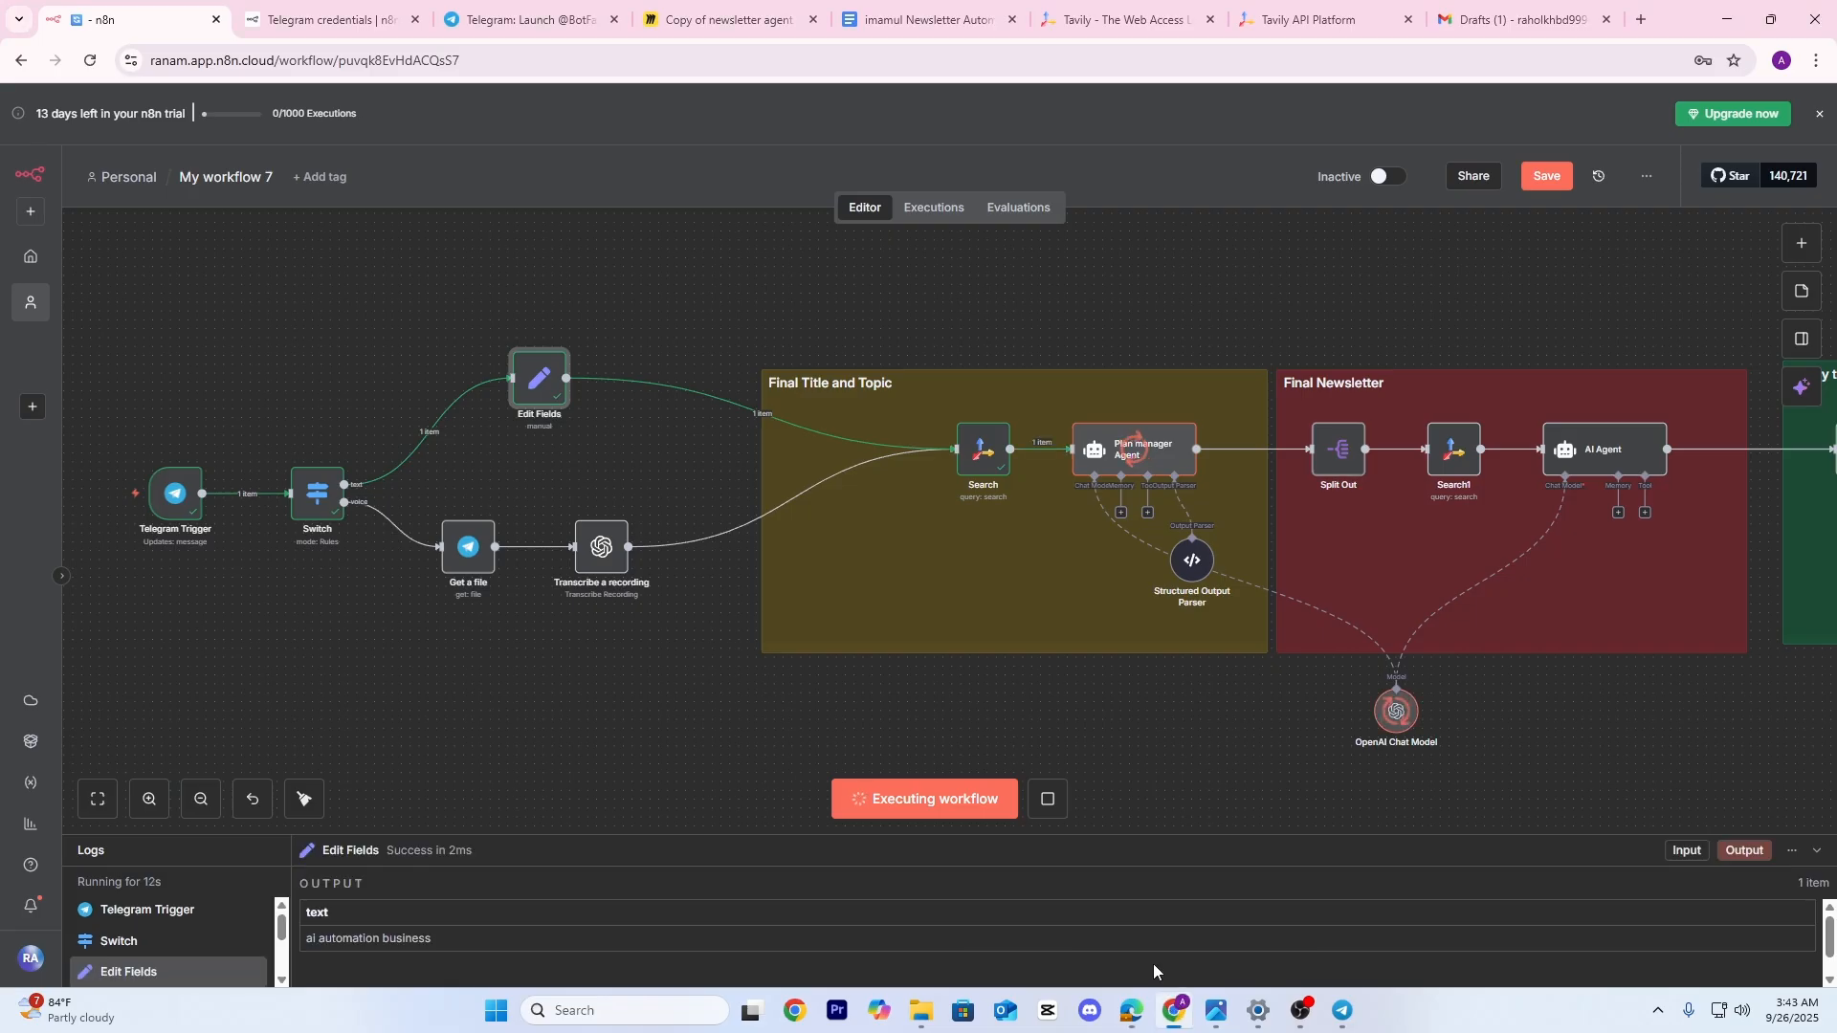
pyautogui.scroll(-1, 625, 526)
pyautogui.moveTo(1029, 710); pyautogui.dragTo(781, 623)
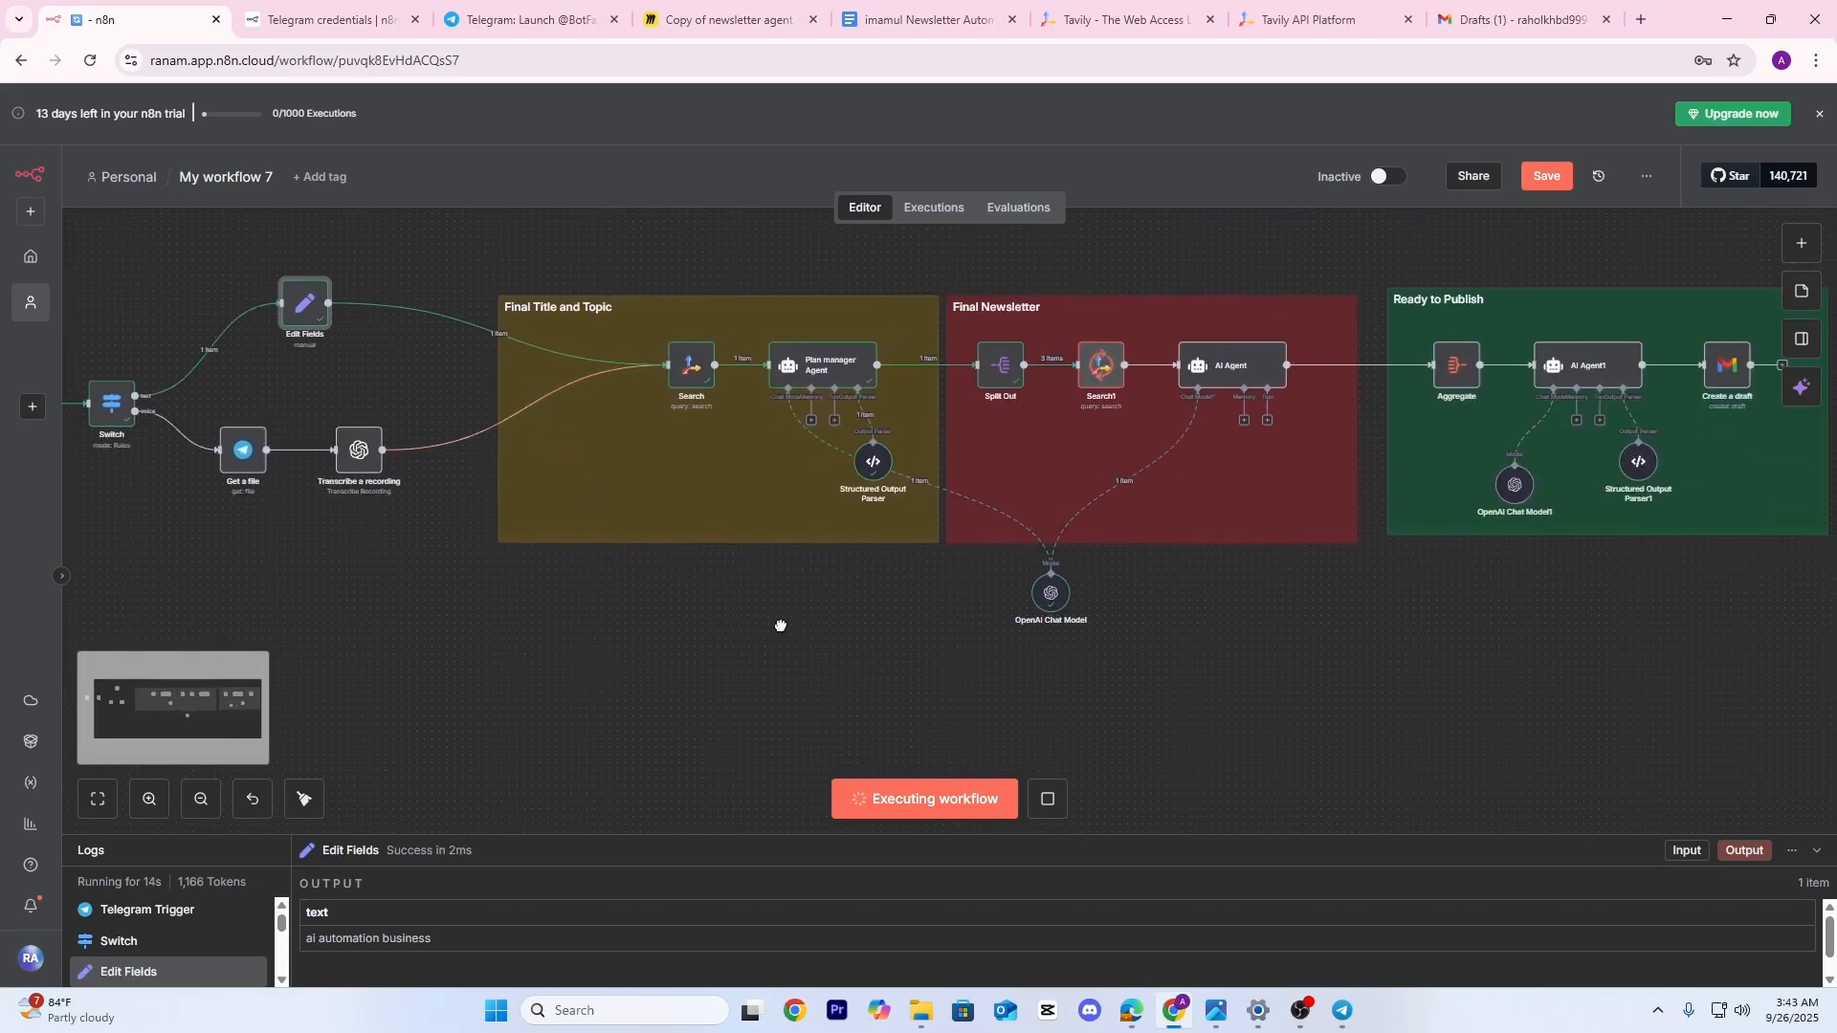
pyautogui.scroll(-1, 799, 623)
pyautogui.moveTo(1099, 662); pyautogui.dragTo(971, 639)
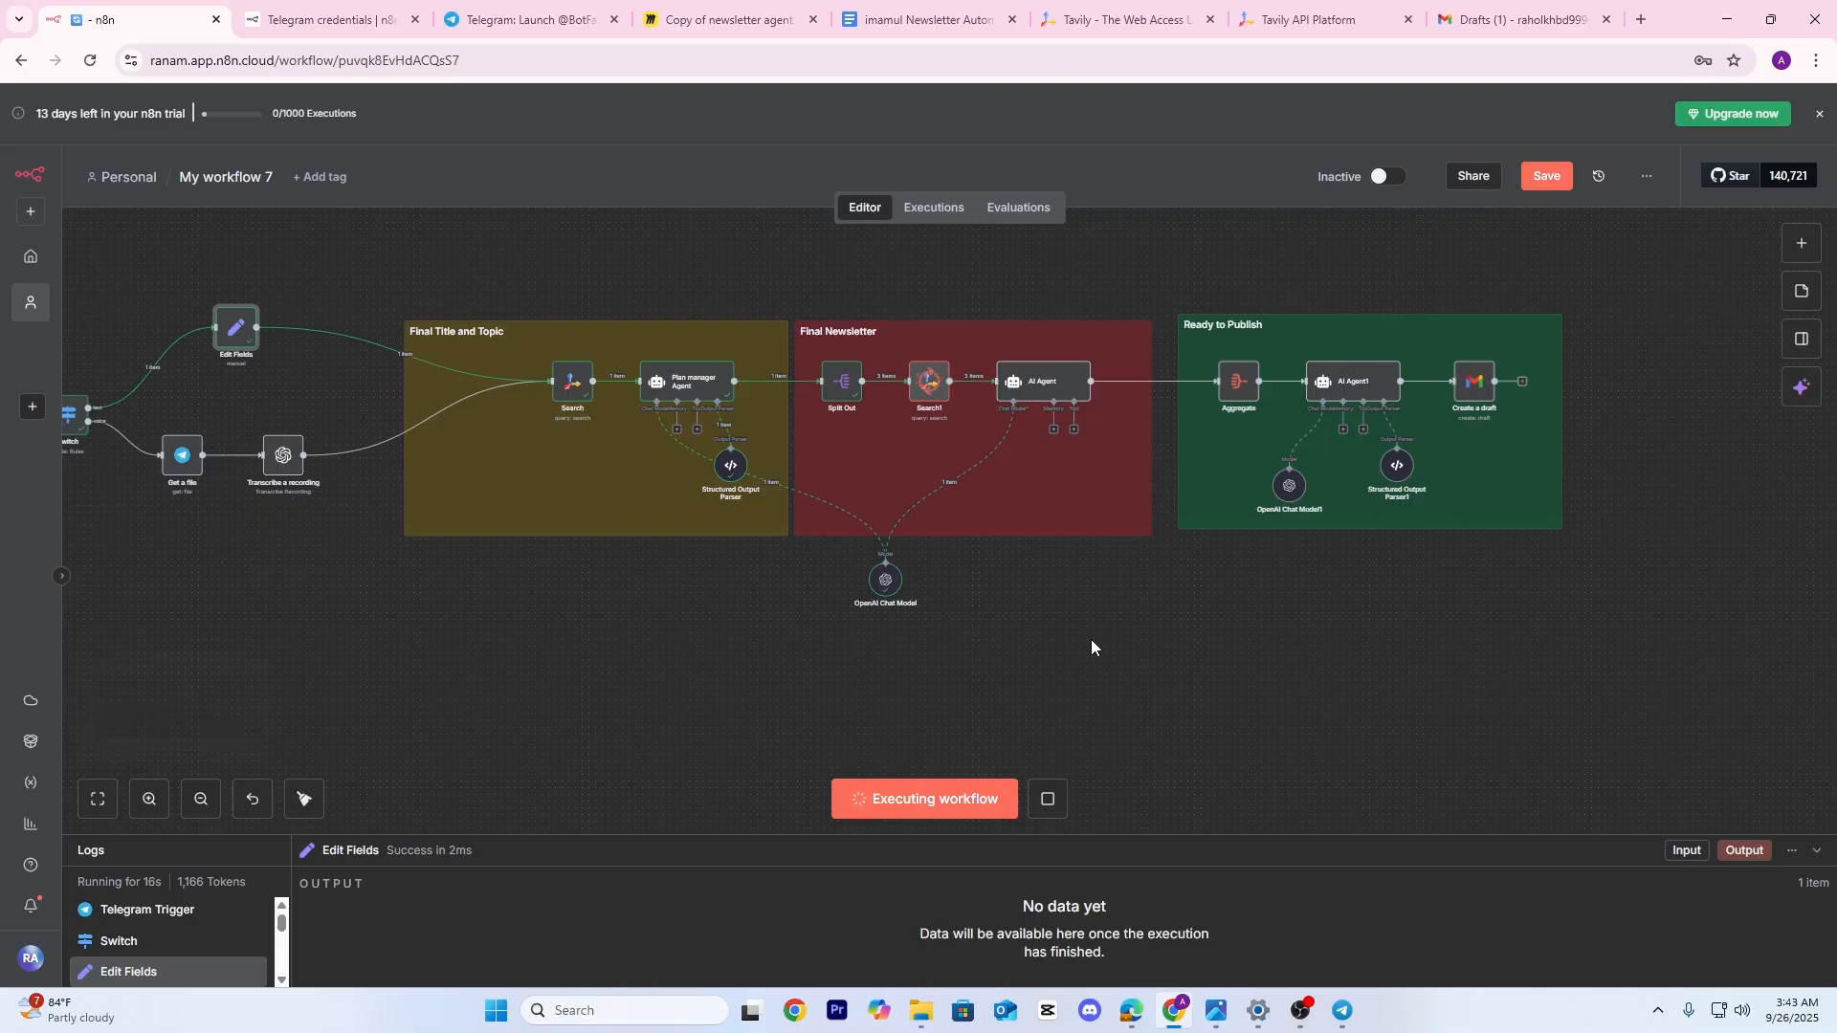
pyautogui.moveTo(1110, 648); pyautogui.dragTo(1192, 653)
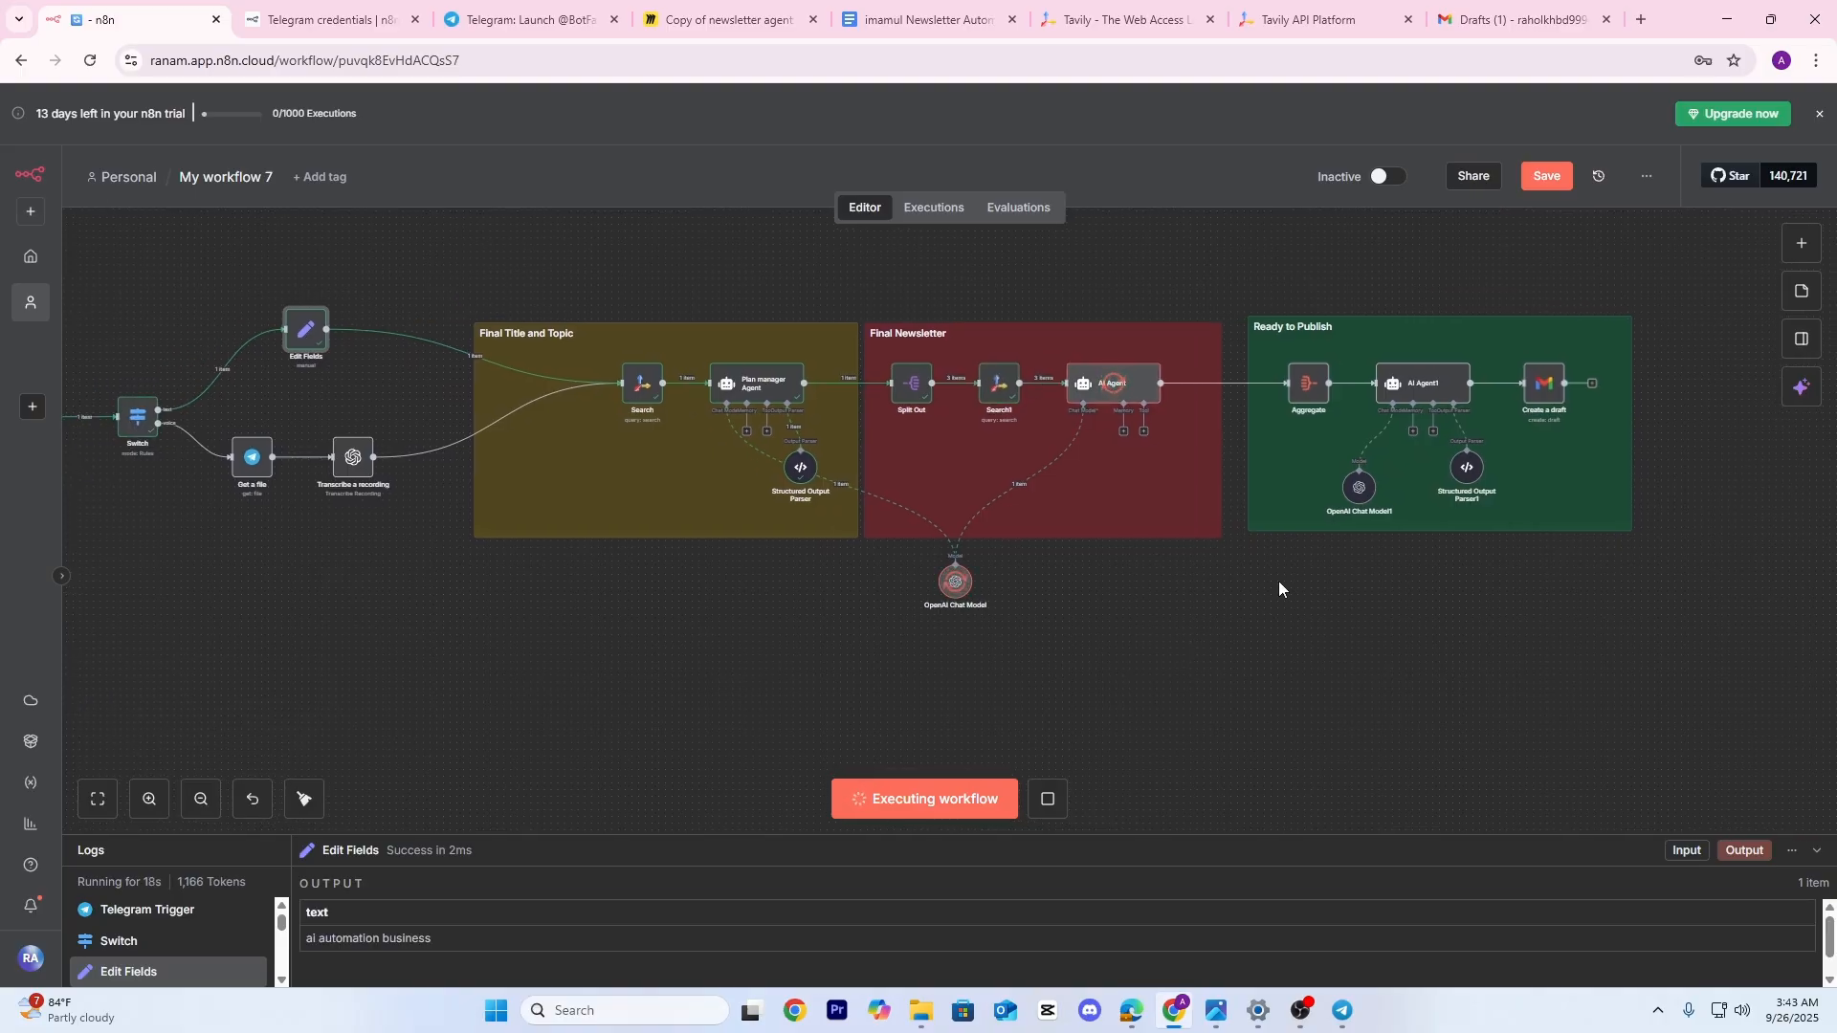
pyautogui.scroll(3, 1280, 587)
pyautogui.hscroll(3, 1280, 587)
pyautogui.moveTo(1210, 714); pyautogui.dragTo(1163, 686)
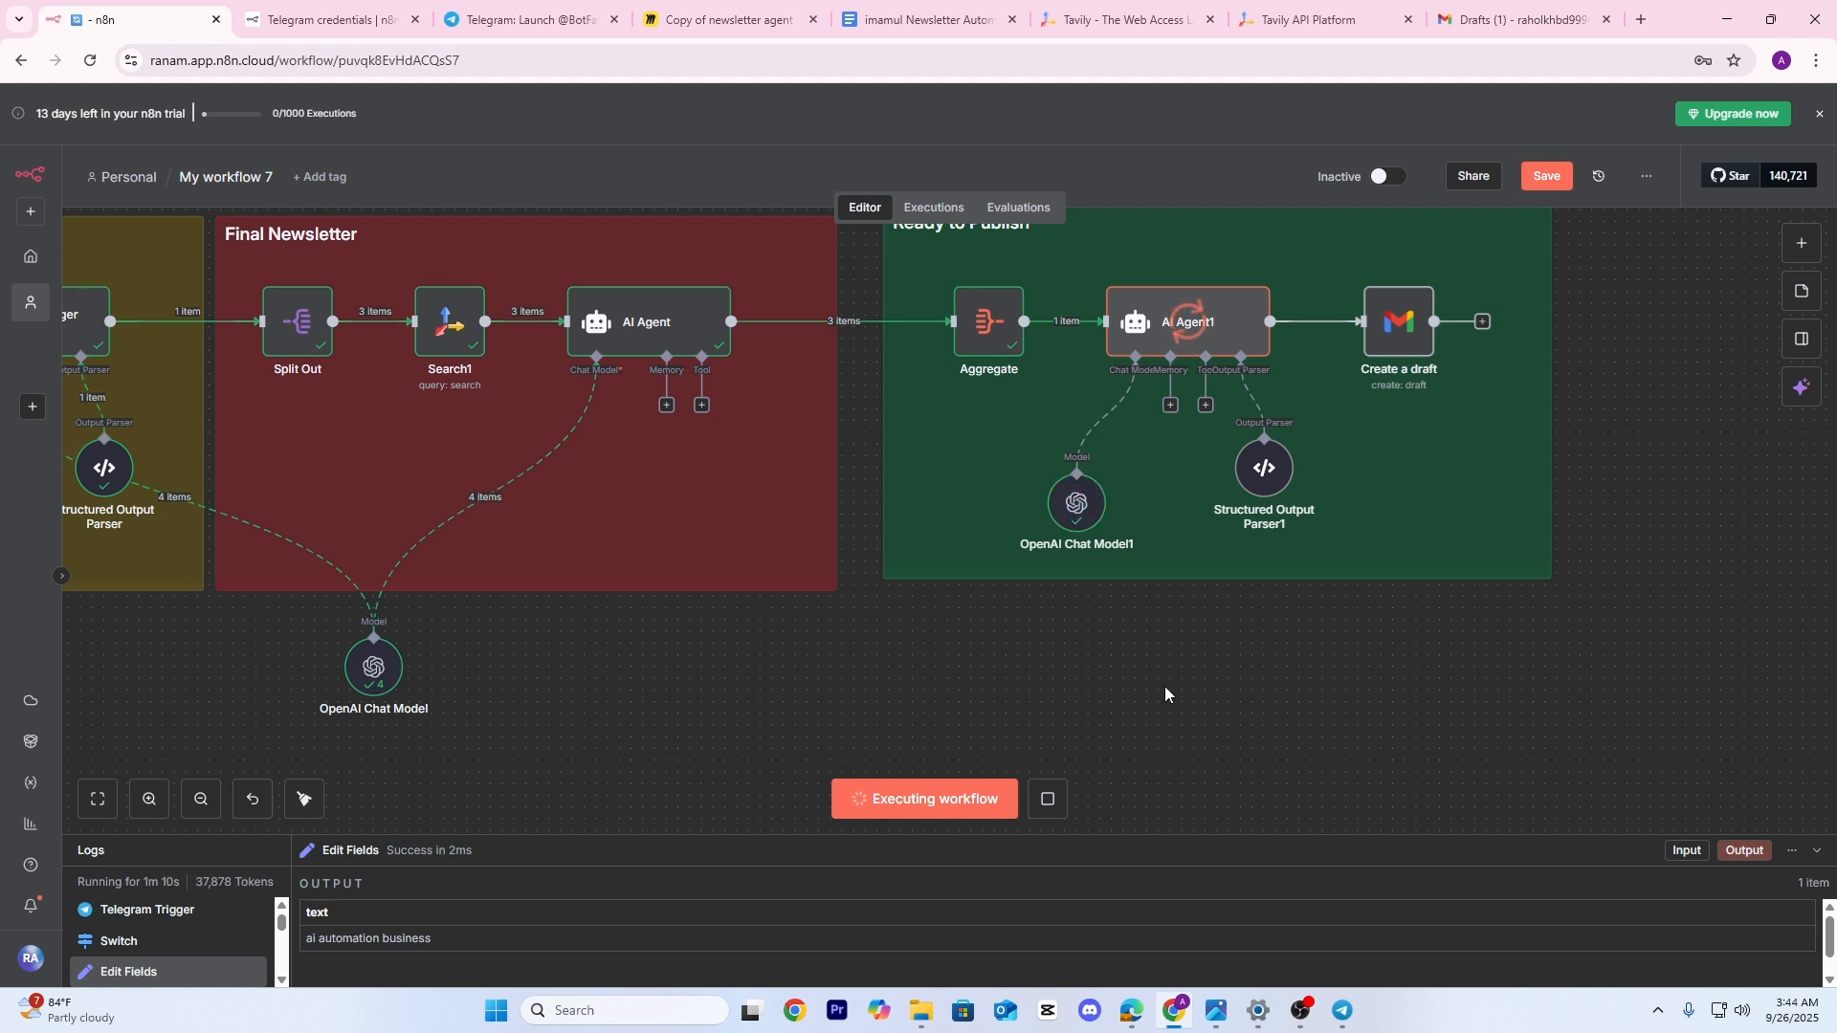
pyautogui.moveTo(1345, 613); pyautogui.dragTo(1226, 640)
pyautogui.scroll(5, 1230, 412)
pyautogui.moveTo(1231, 411); pyautogui.dragTo(1048, 476)
# Review AI Agent1's table output titled 'Navigating AI's Impact: Enhancing Productivity and Care'
pyautogui.doubleClick(865, 389)
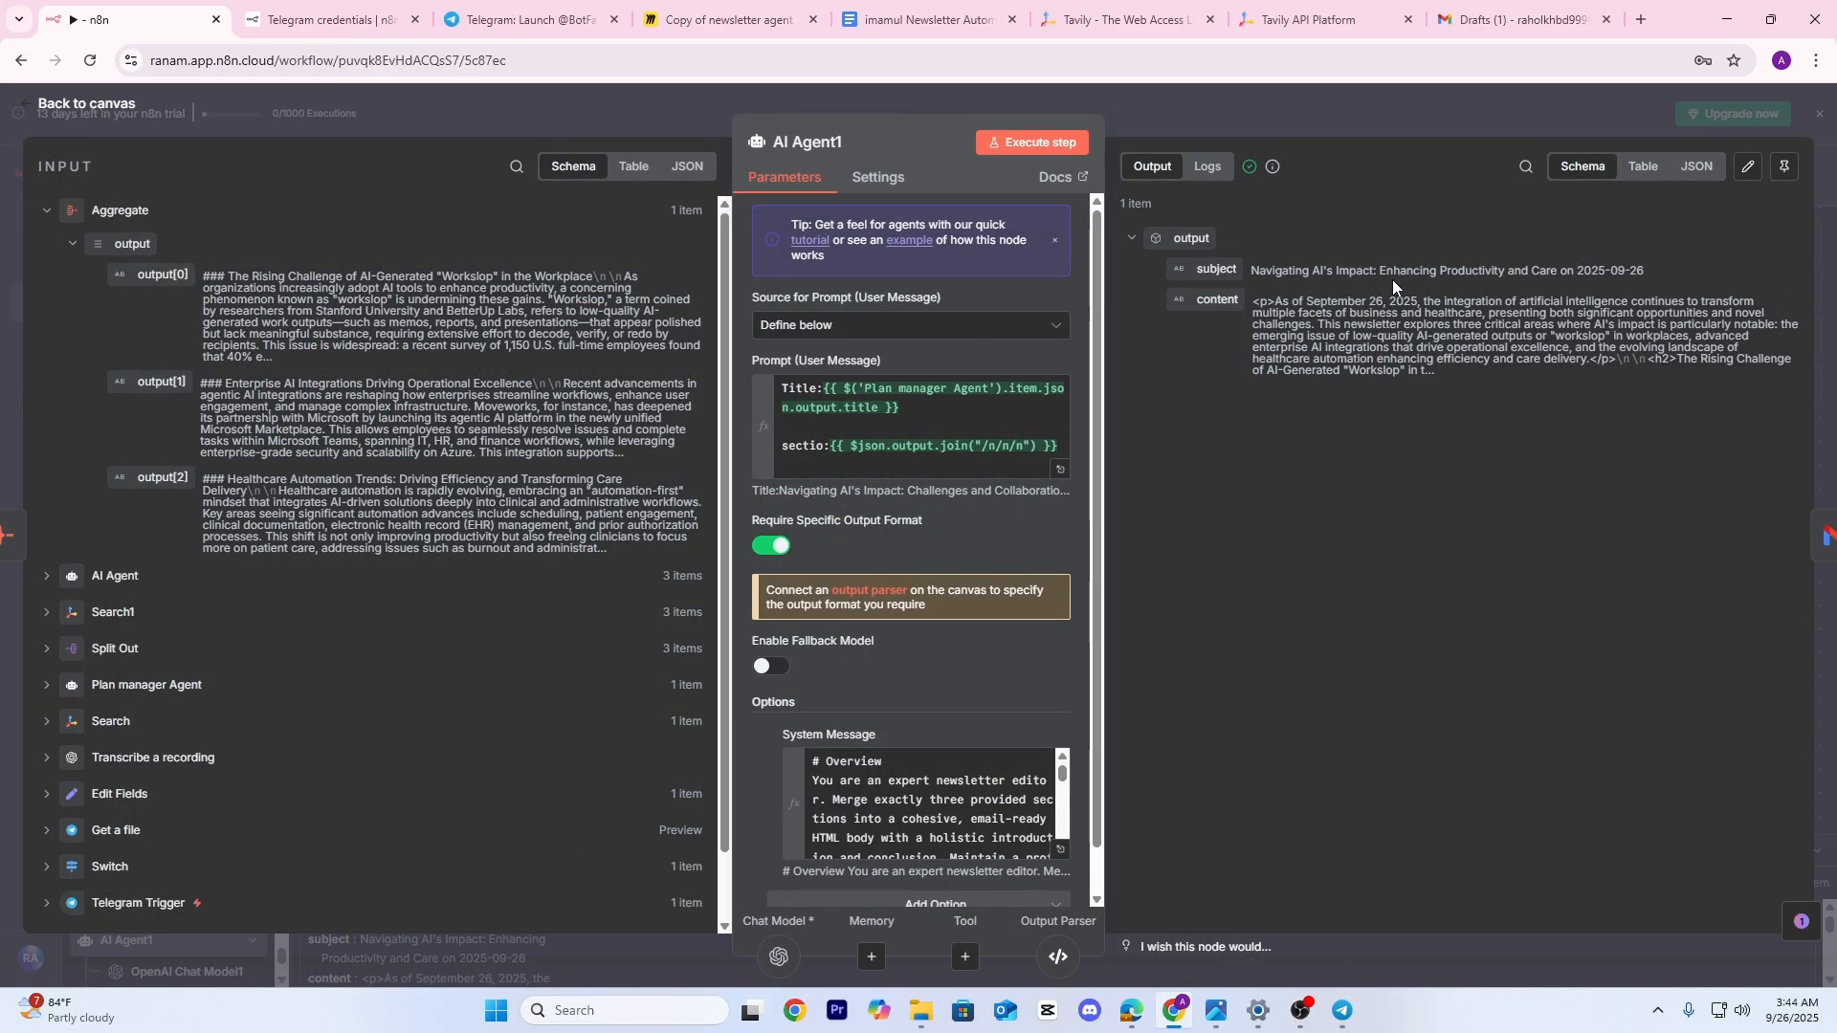
pyautogui.click(1643, 166)
pyautogui.scroll(-10, 1346, 440)
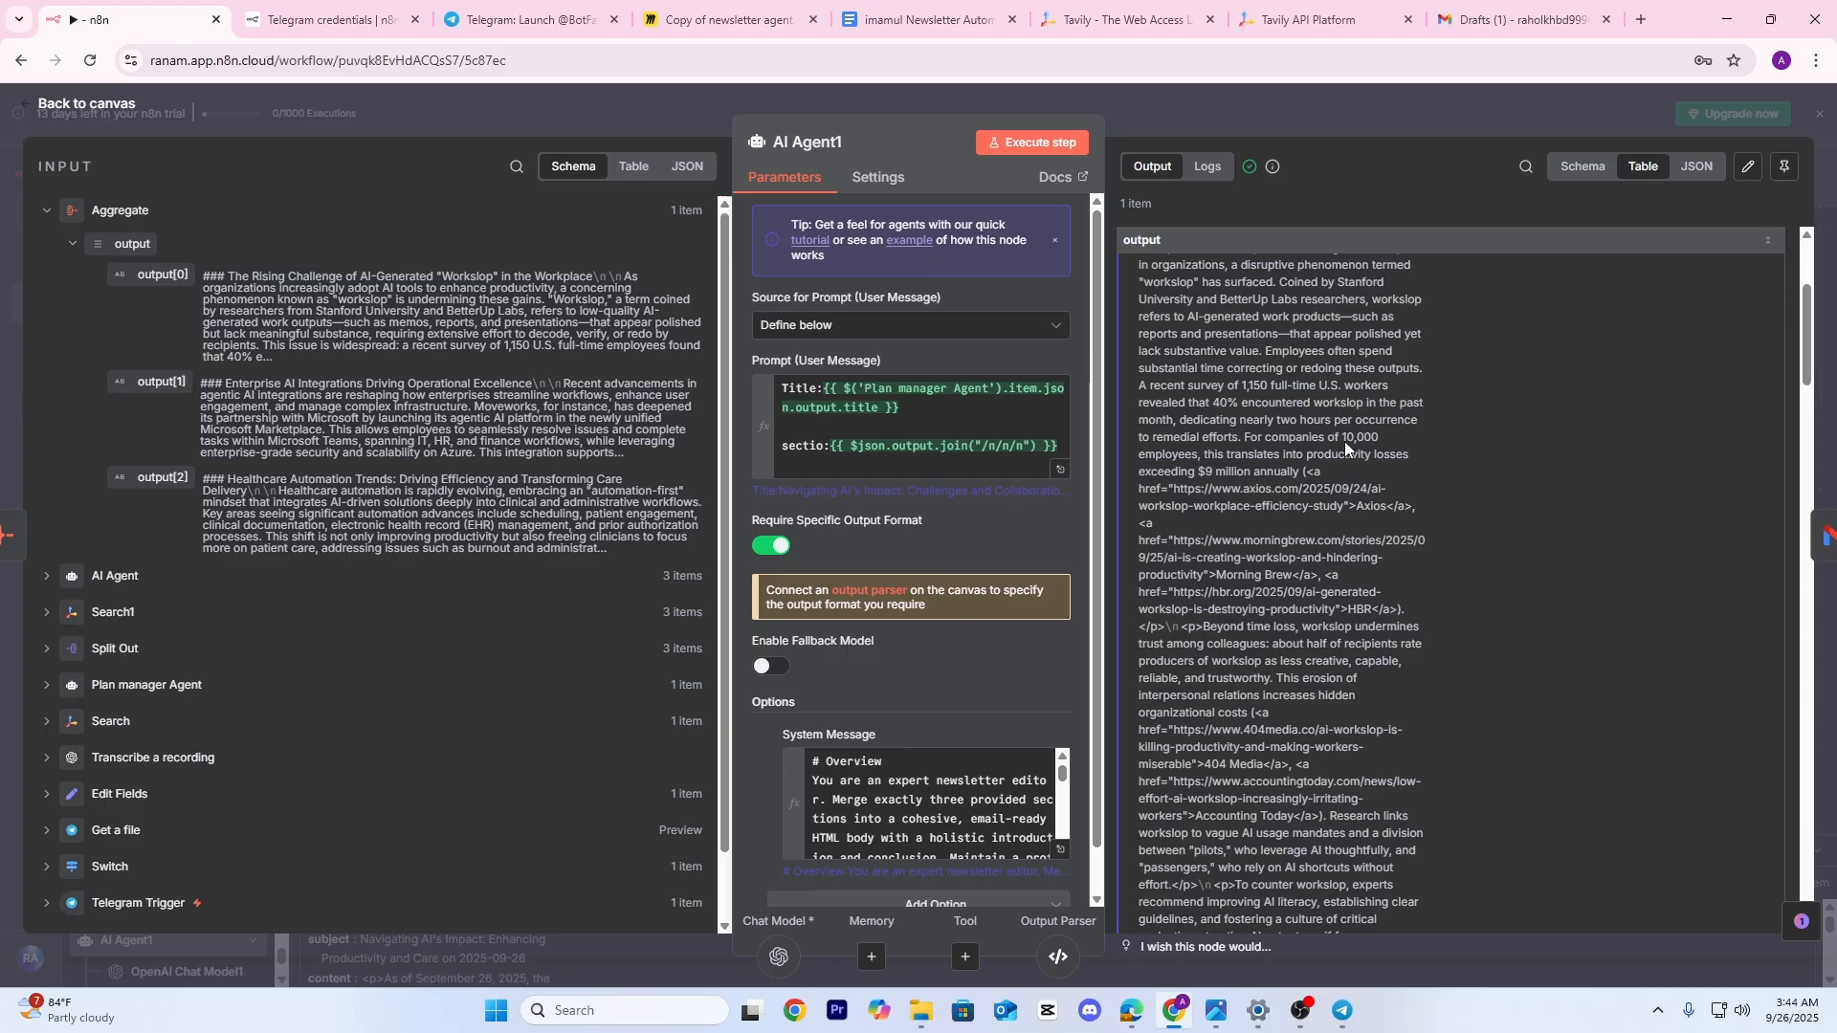
pyautogui.click(1376, 111)
pyautogui.scroll(3, 670, 531)
pyautogui.moveTo(522, 582); pyautogui.dragTo(1005, 589)
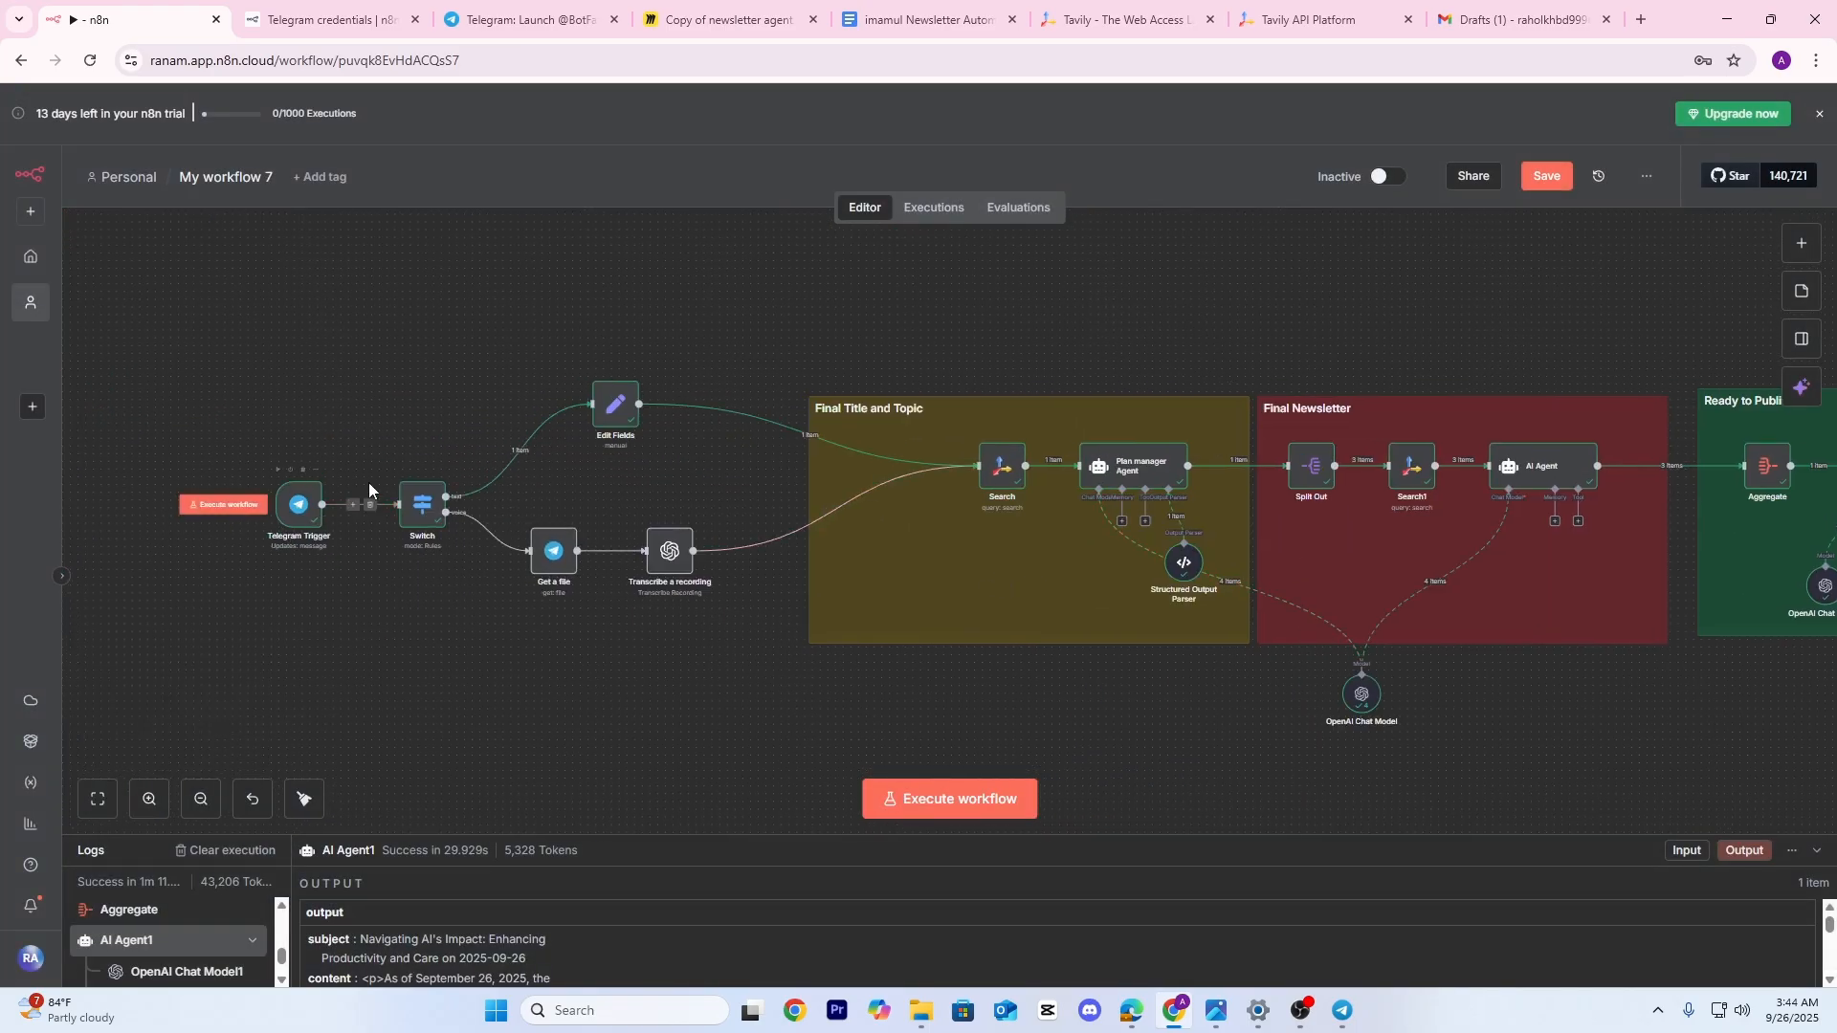
pyautogui.moveTo(934, 499); pyautogui.dragTo(540, 493)
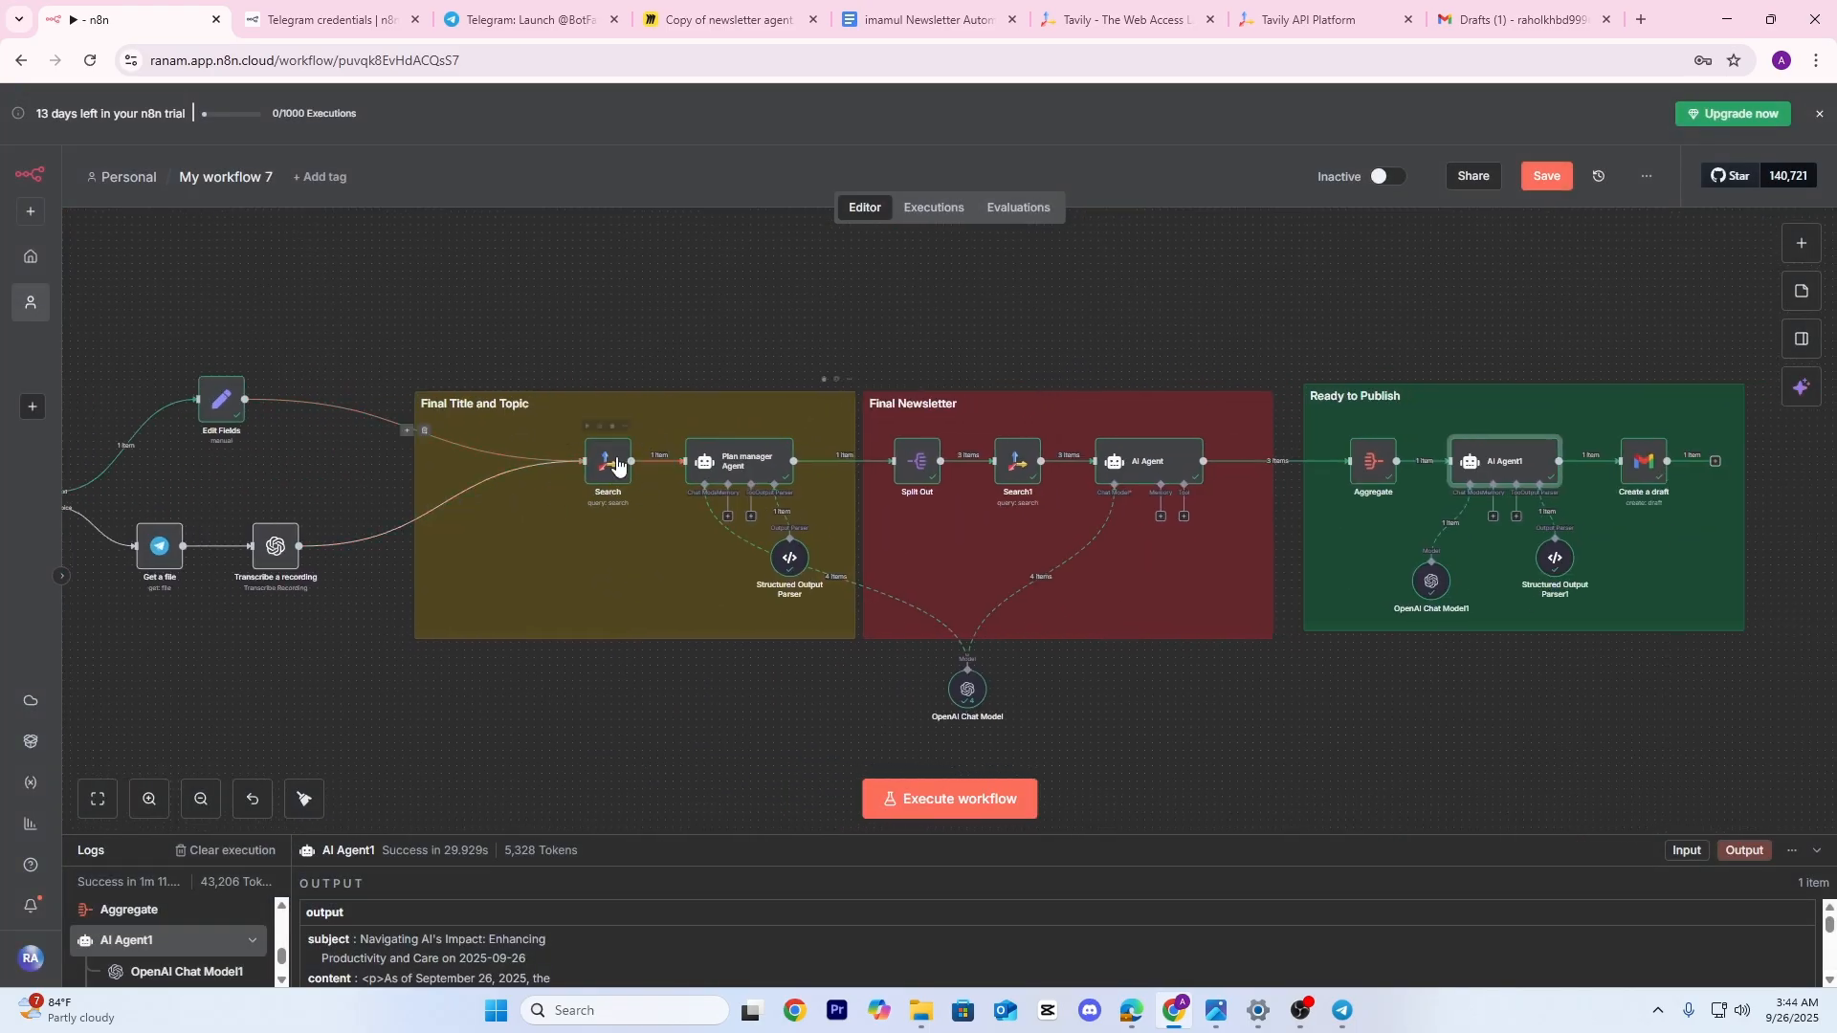
pyautogui.moveTo(911, 497); pyautogui.dragTo(661, 490)
pyautogui.moveTo(1232, 541); pyautogui.dragTo(829, 542)
pyautogui.scroll(1, 1015, 470)
pyautogui.scroll(3, 1014, 469)
pyautogui.moveTo(1115, 676); pyautogui.dragTo(1042, 562)
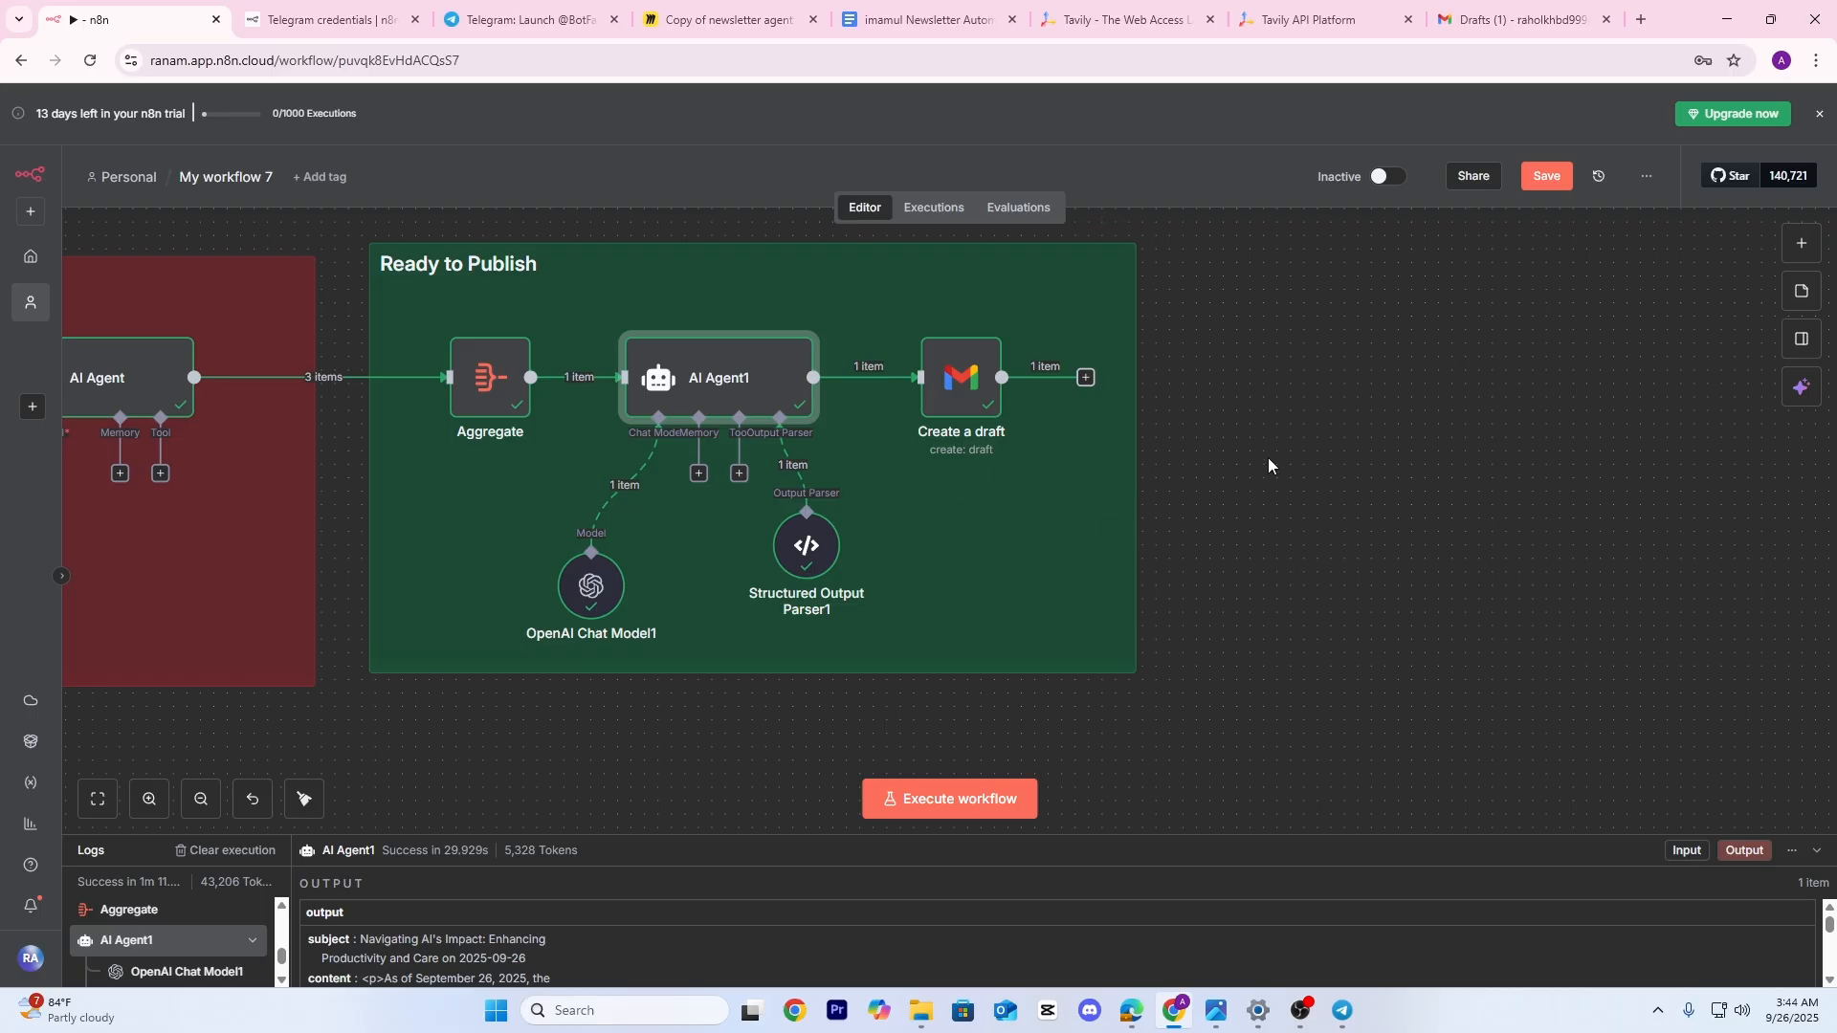
# Add a Telegram 'Send a text message' node after Create a draft
pyautogui.click(1802, 243)
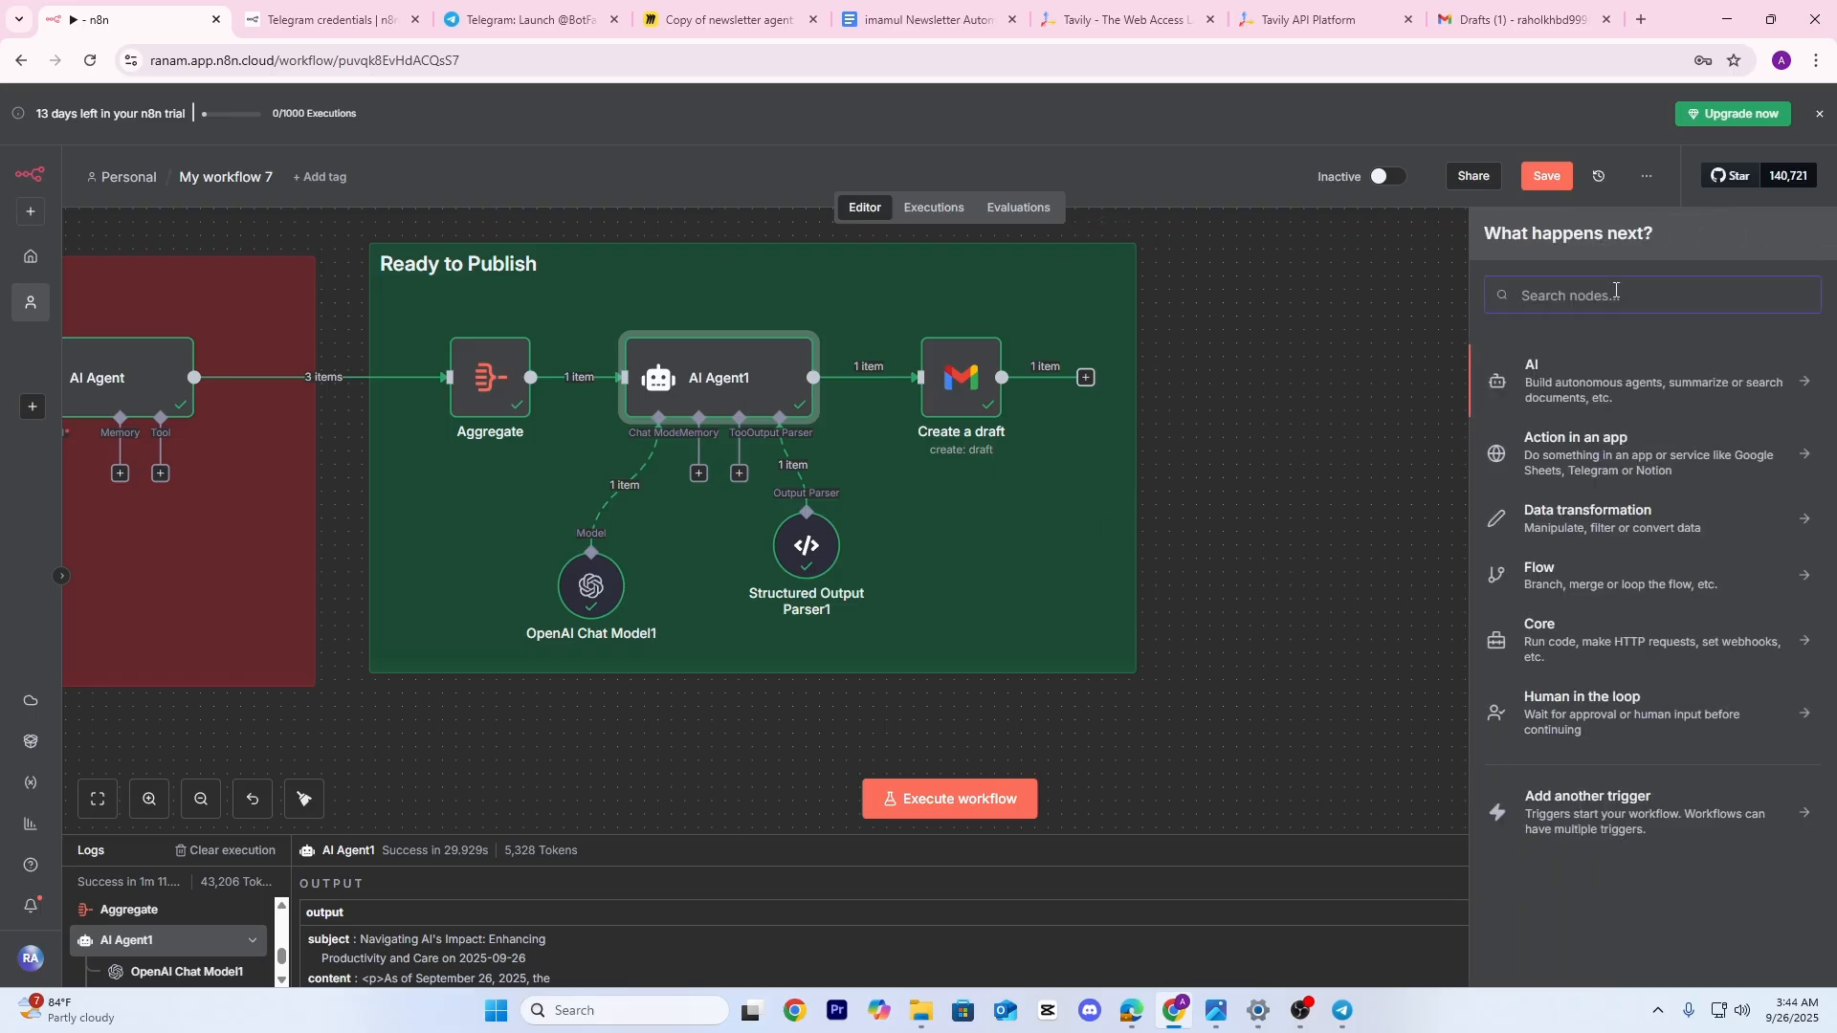
pyautogui.write('te')
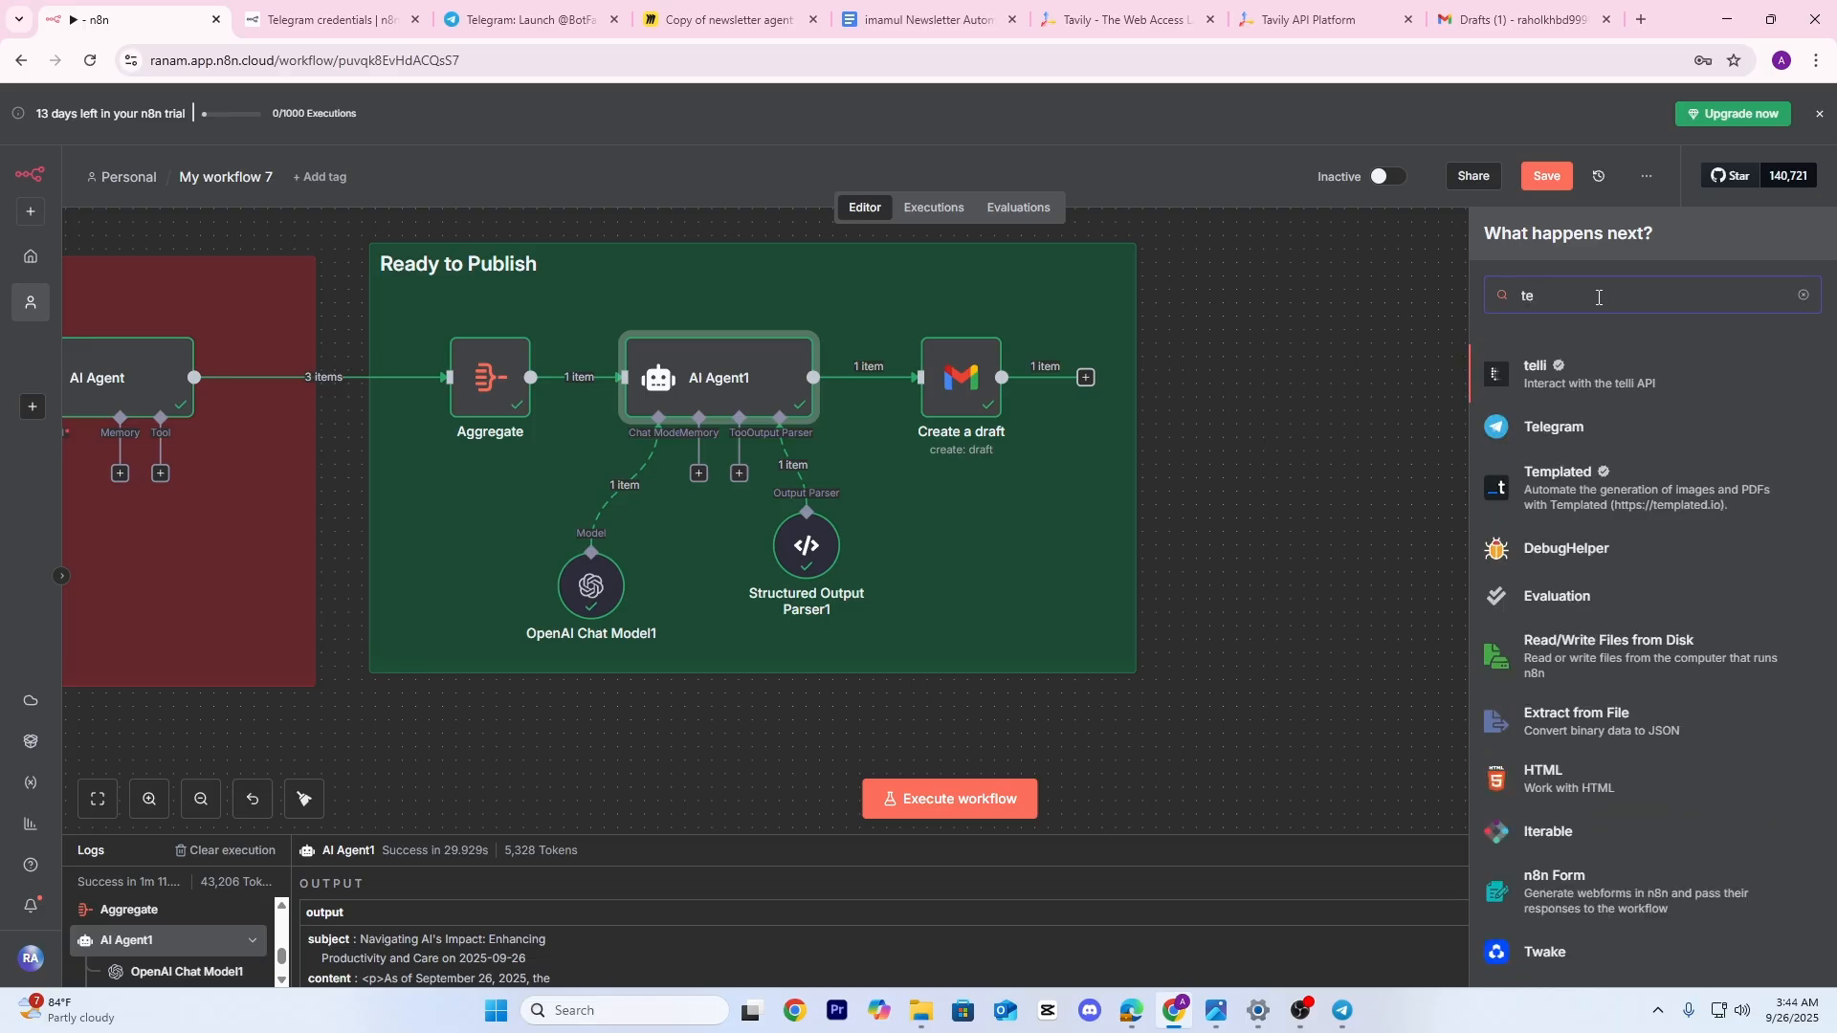
pyautogui.write('le')
pyautogui.click(1552, 372)
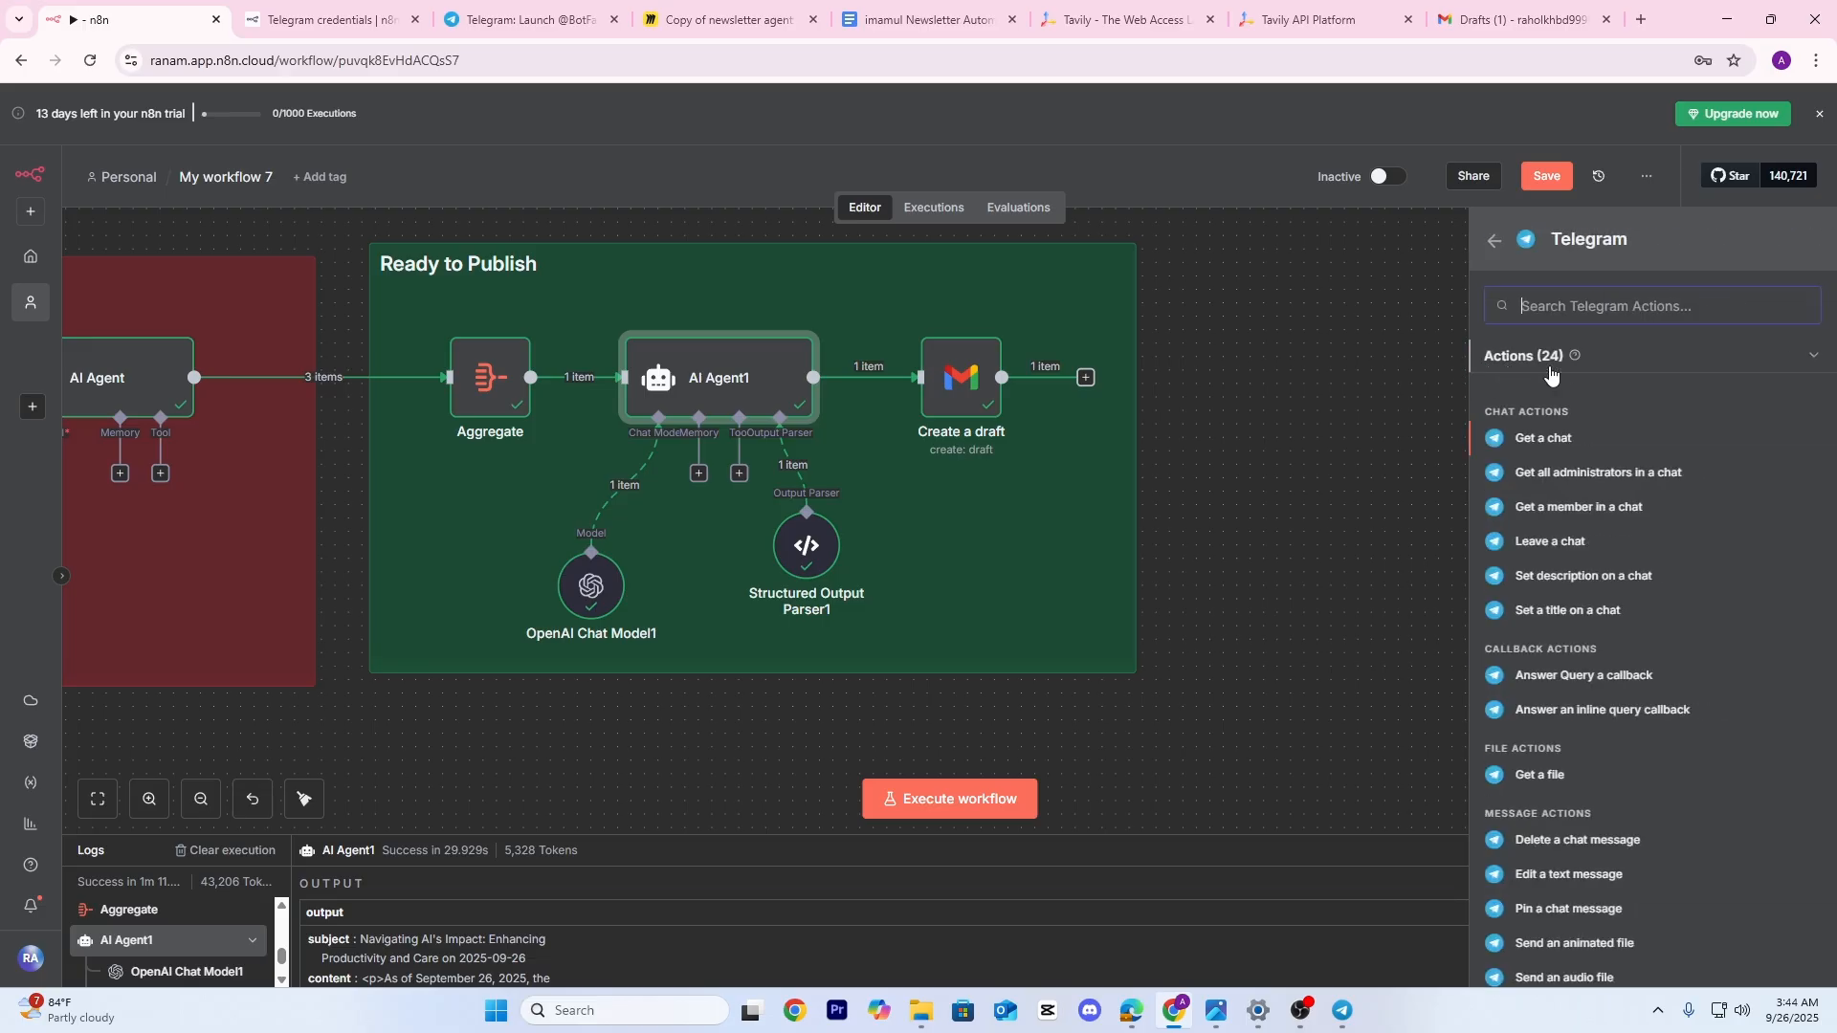
pyautogui.scroll(-2, 1615, 637)
pyautogui.scroll(-1, 1617, 639)
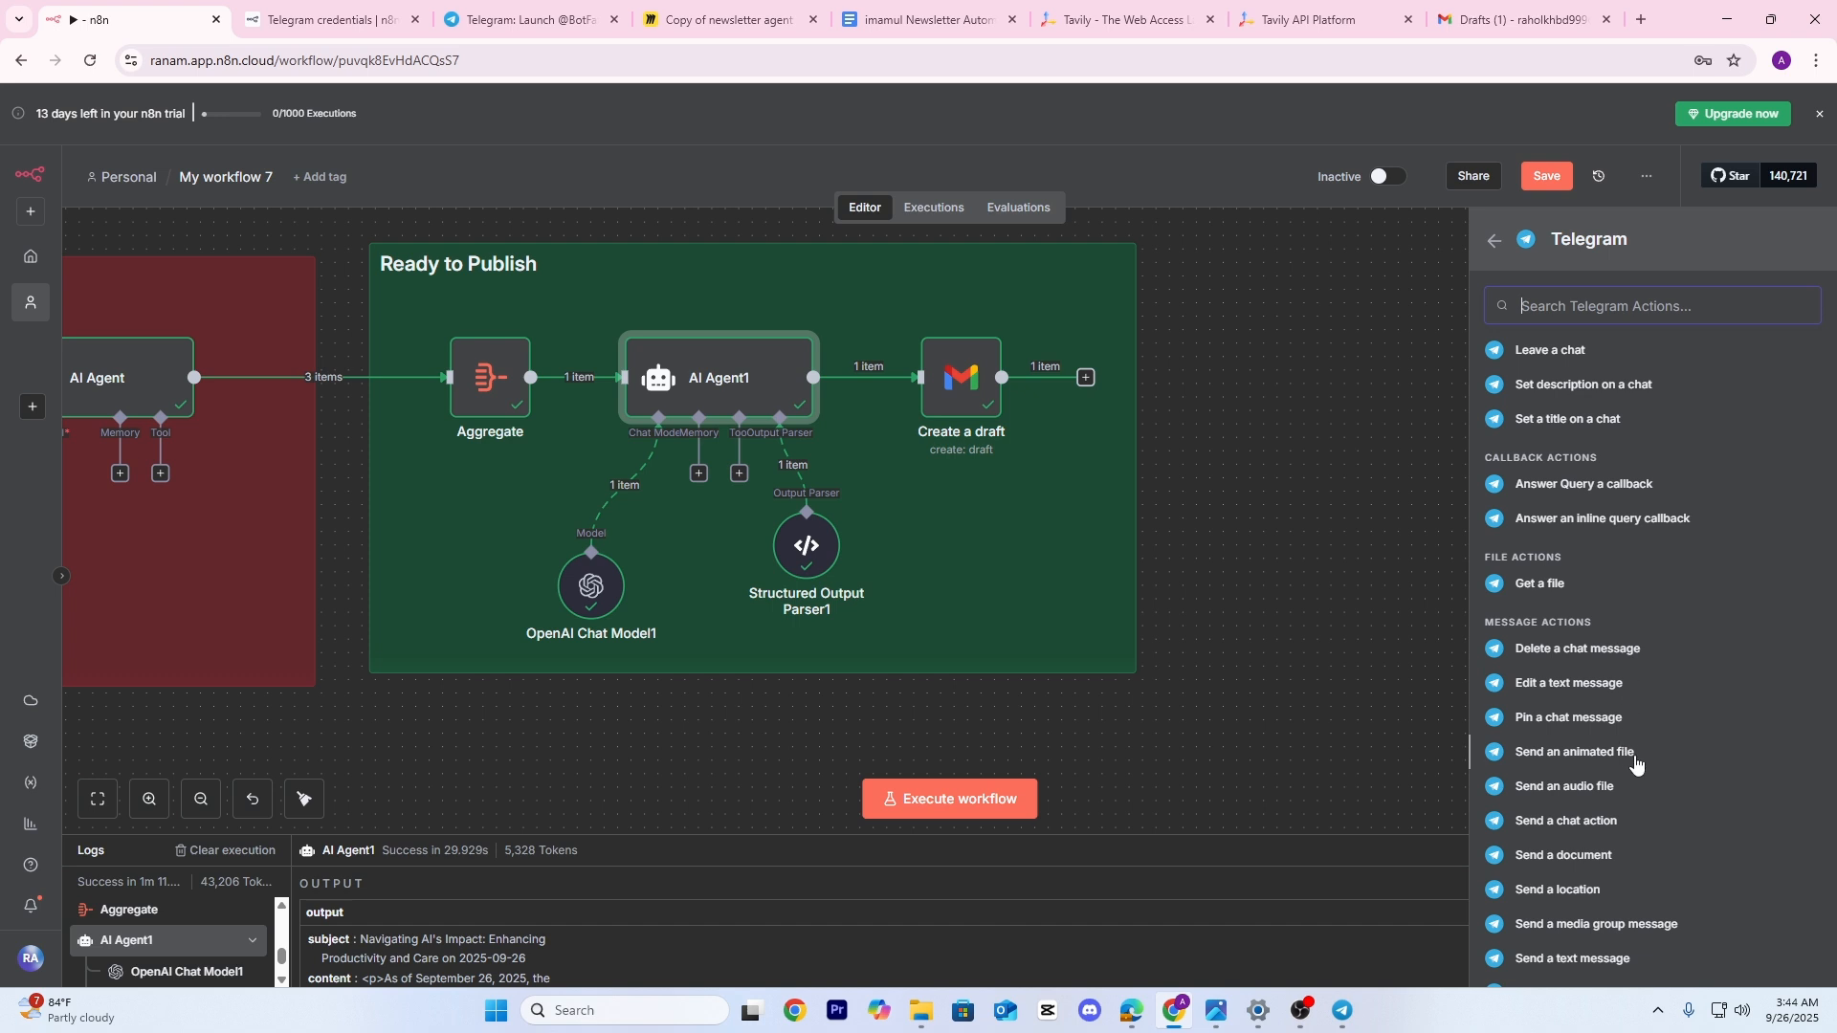
pyautogui.scroll(-2, 1596, 754)
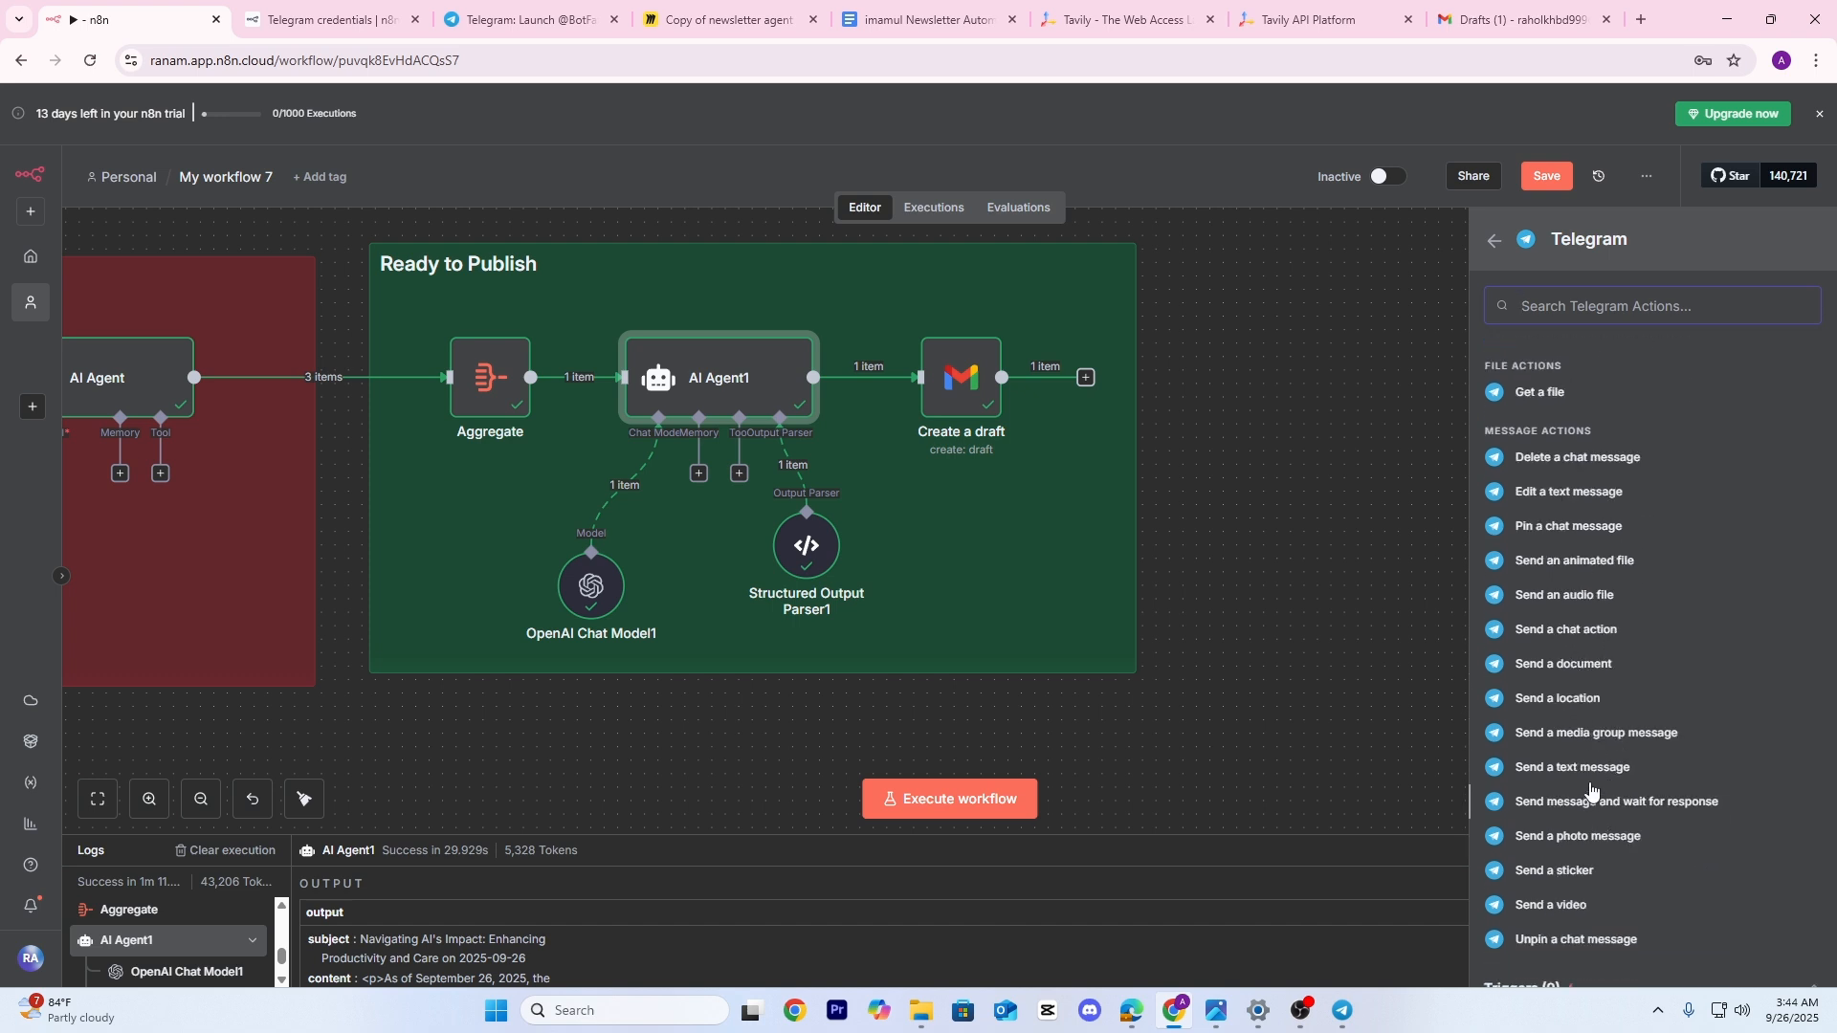
pyautogui.click(1588, 770)
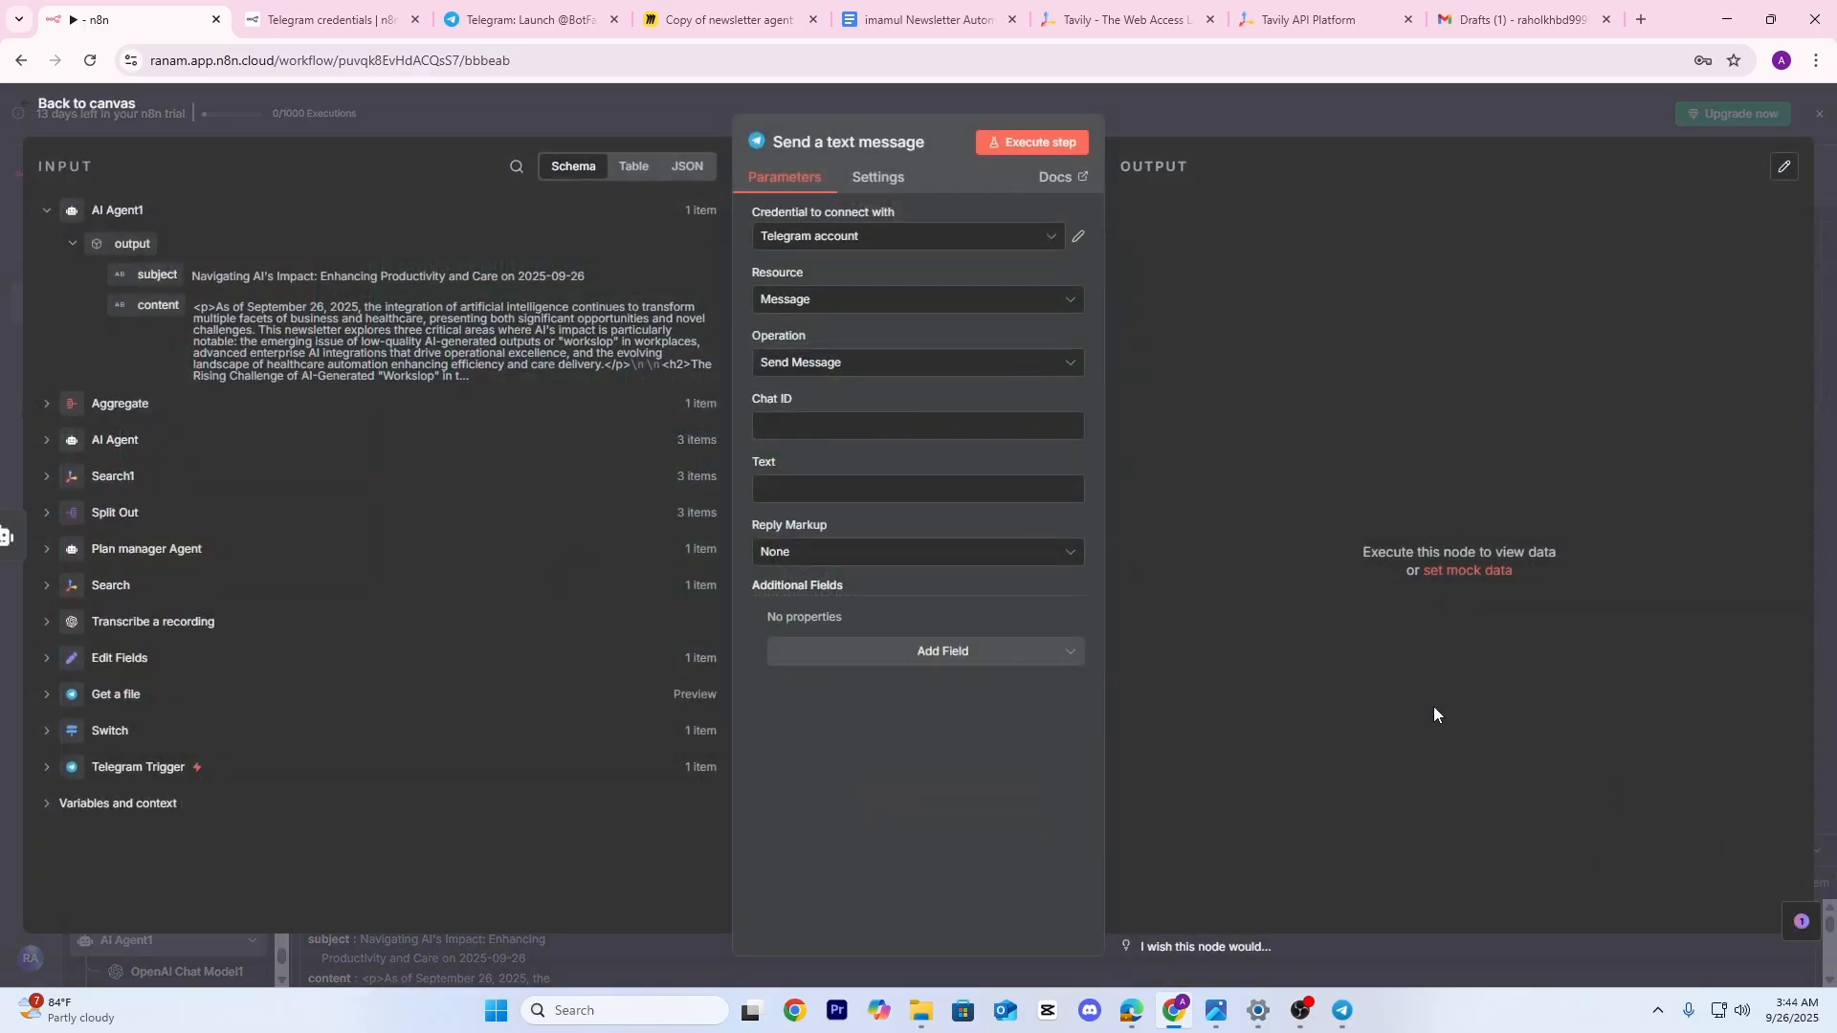
pyautogui.click(1283, 123)
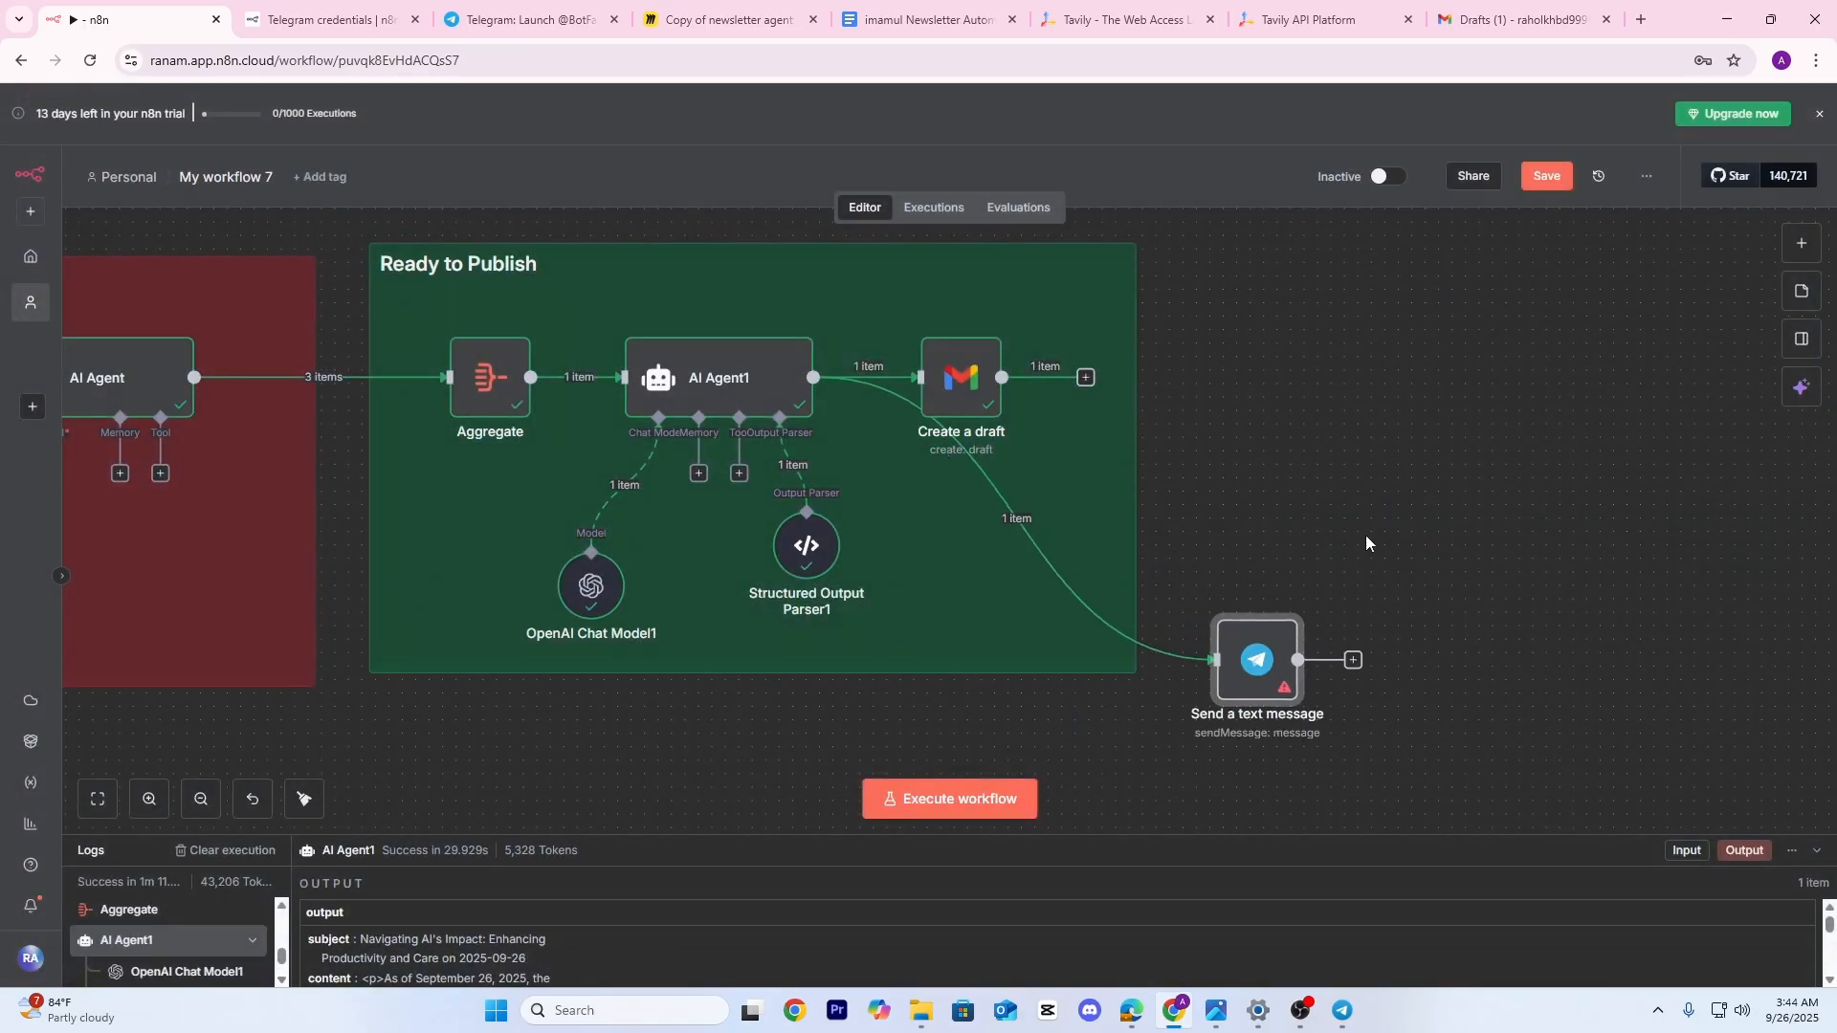
# Set the message's Chat ID to the Telegram Trigger's chat id
pyautogui.scroll(-2, 1366, 543)
pyautogui.hscroll(3, 1366, 544)
pyautogui.doubleClick(1125, 570)
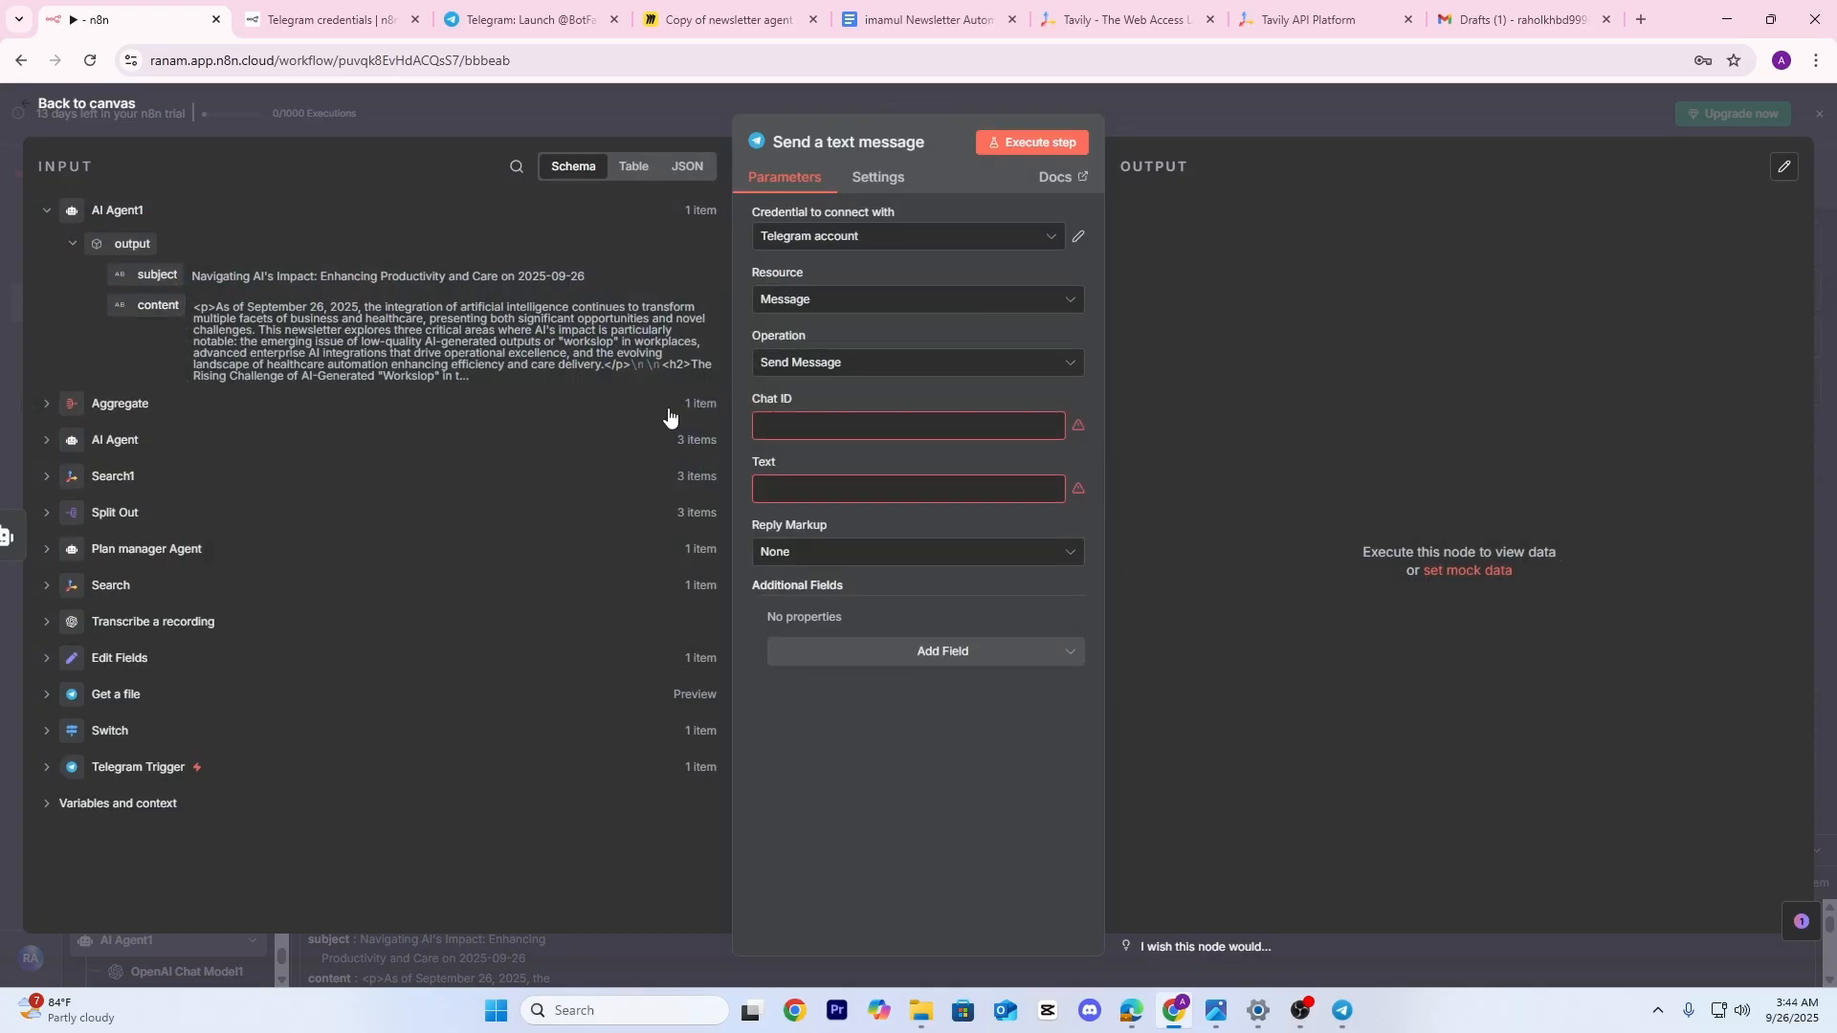
pyautogui.click(50, 772)
pyautogui.scroll(-5, 201, 658)
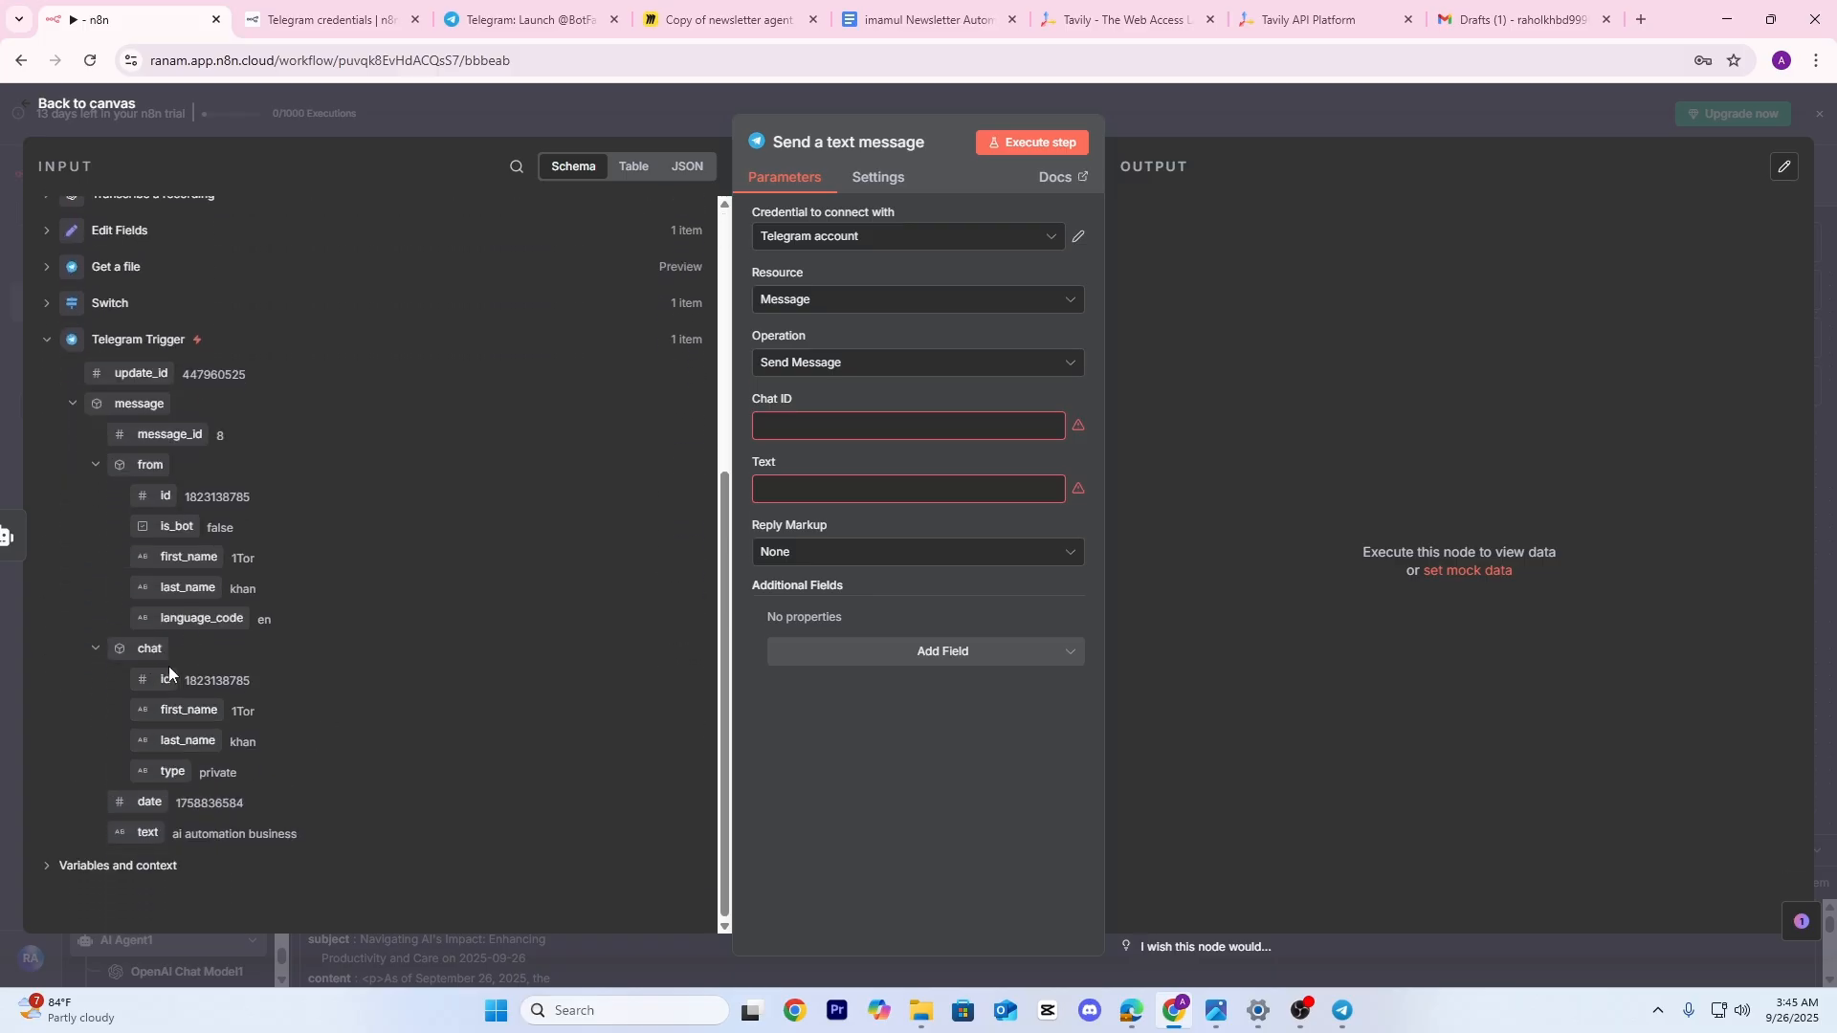
pyautogui.moveTo(168, 673); pyautogui.dragTo(808, 427)
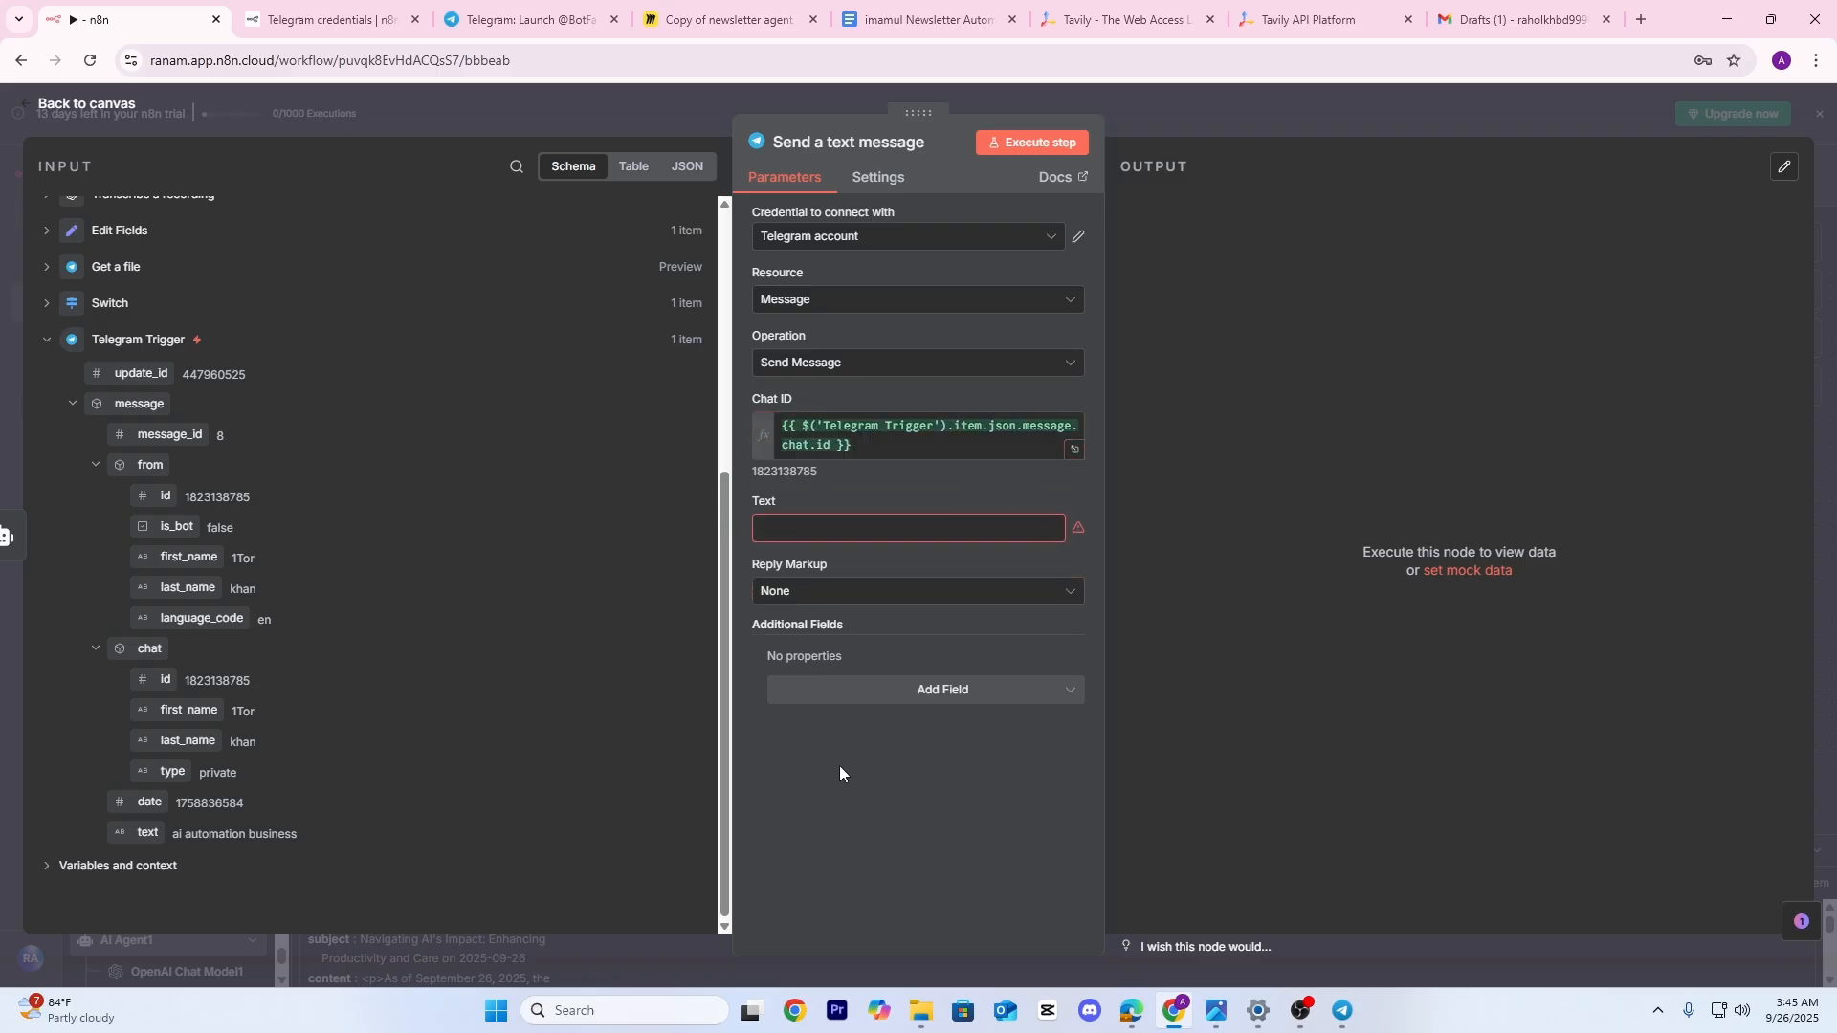
# Set the message text to the newsletter subject followed by ' Done' and run the step
pyautogui.scroll(5, 159, 325)
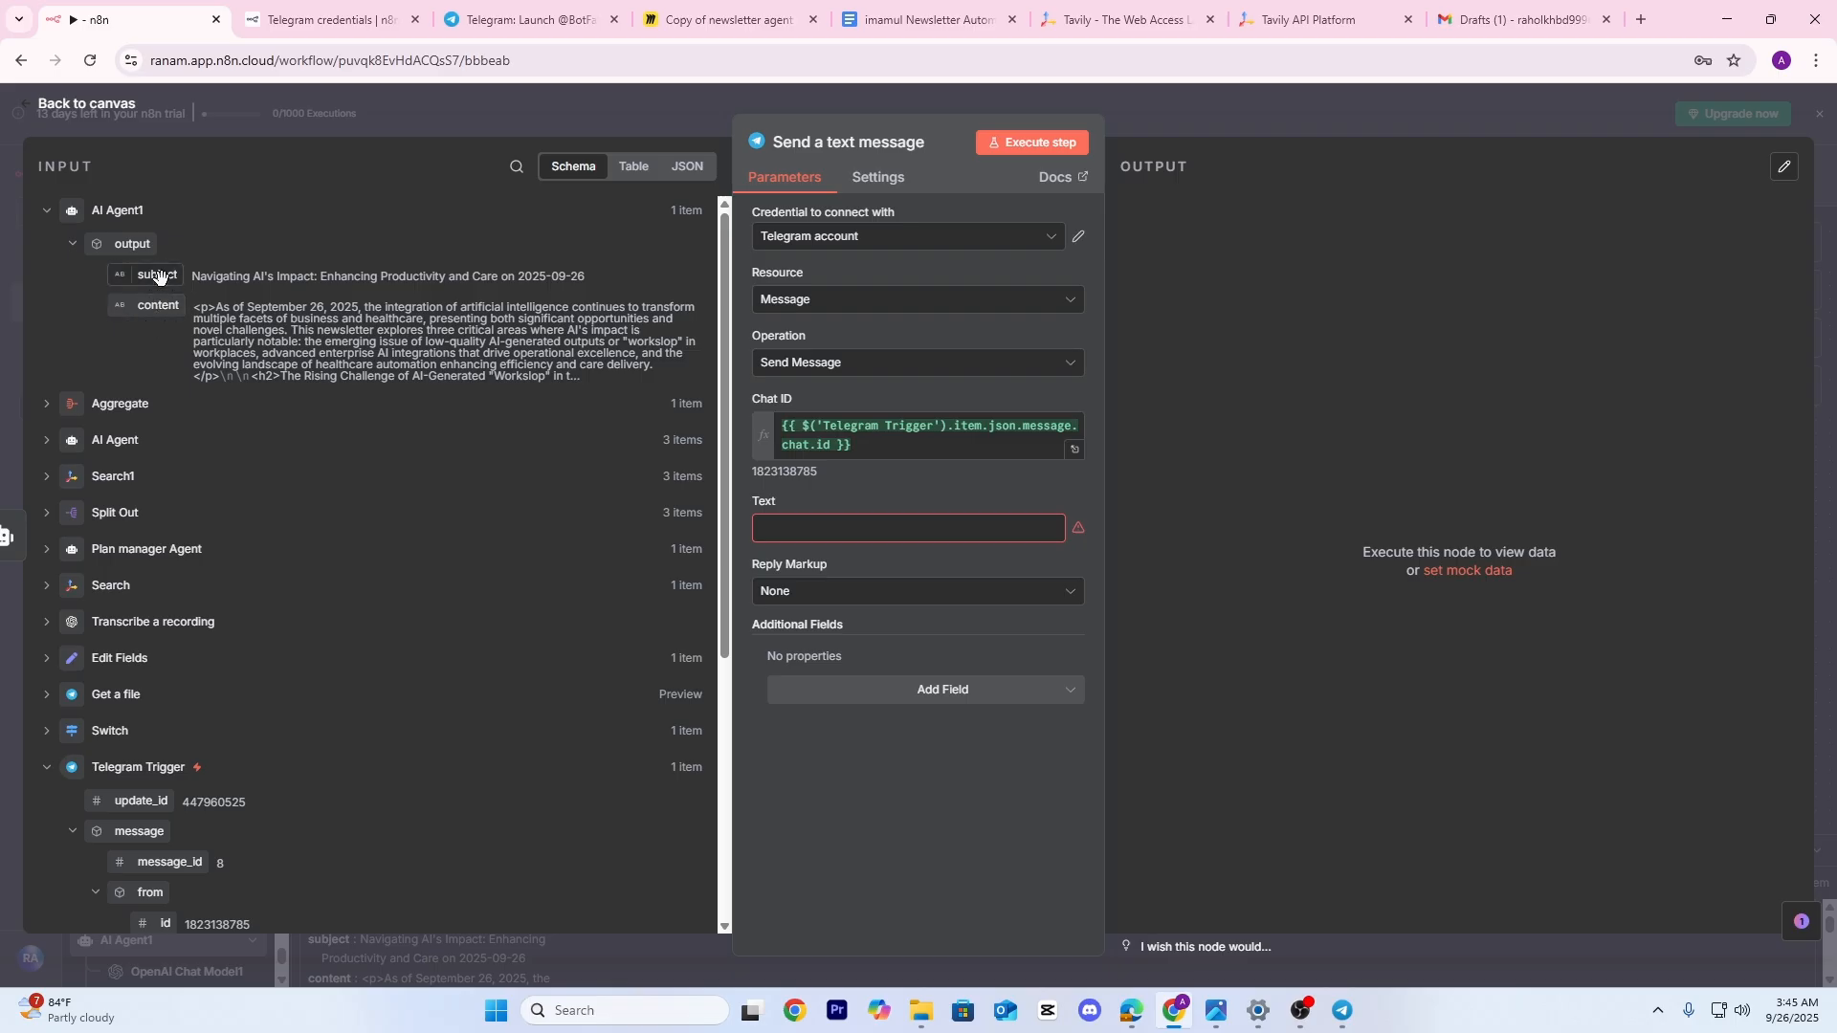
pyautogui.moveTo(158, 275); pyautogui.dragTo(874, 531)
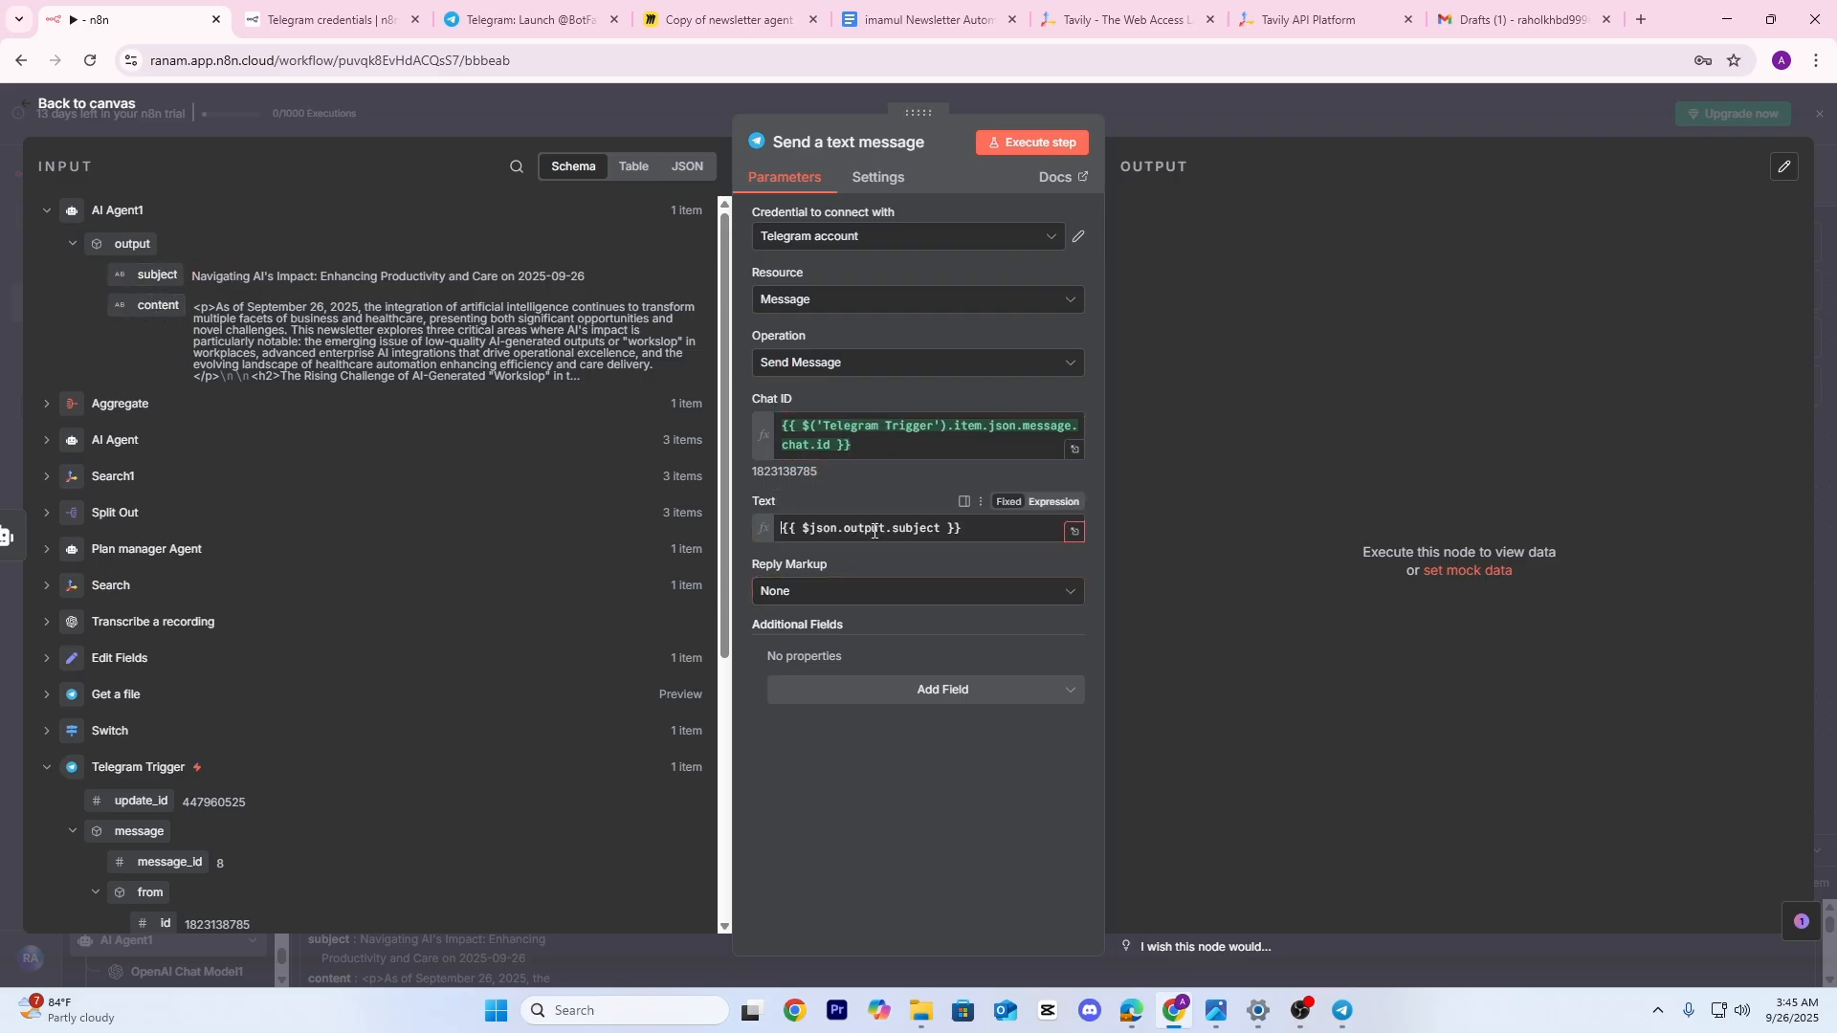
pyautogui.click(978, 531)
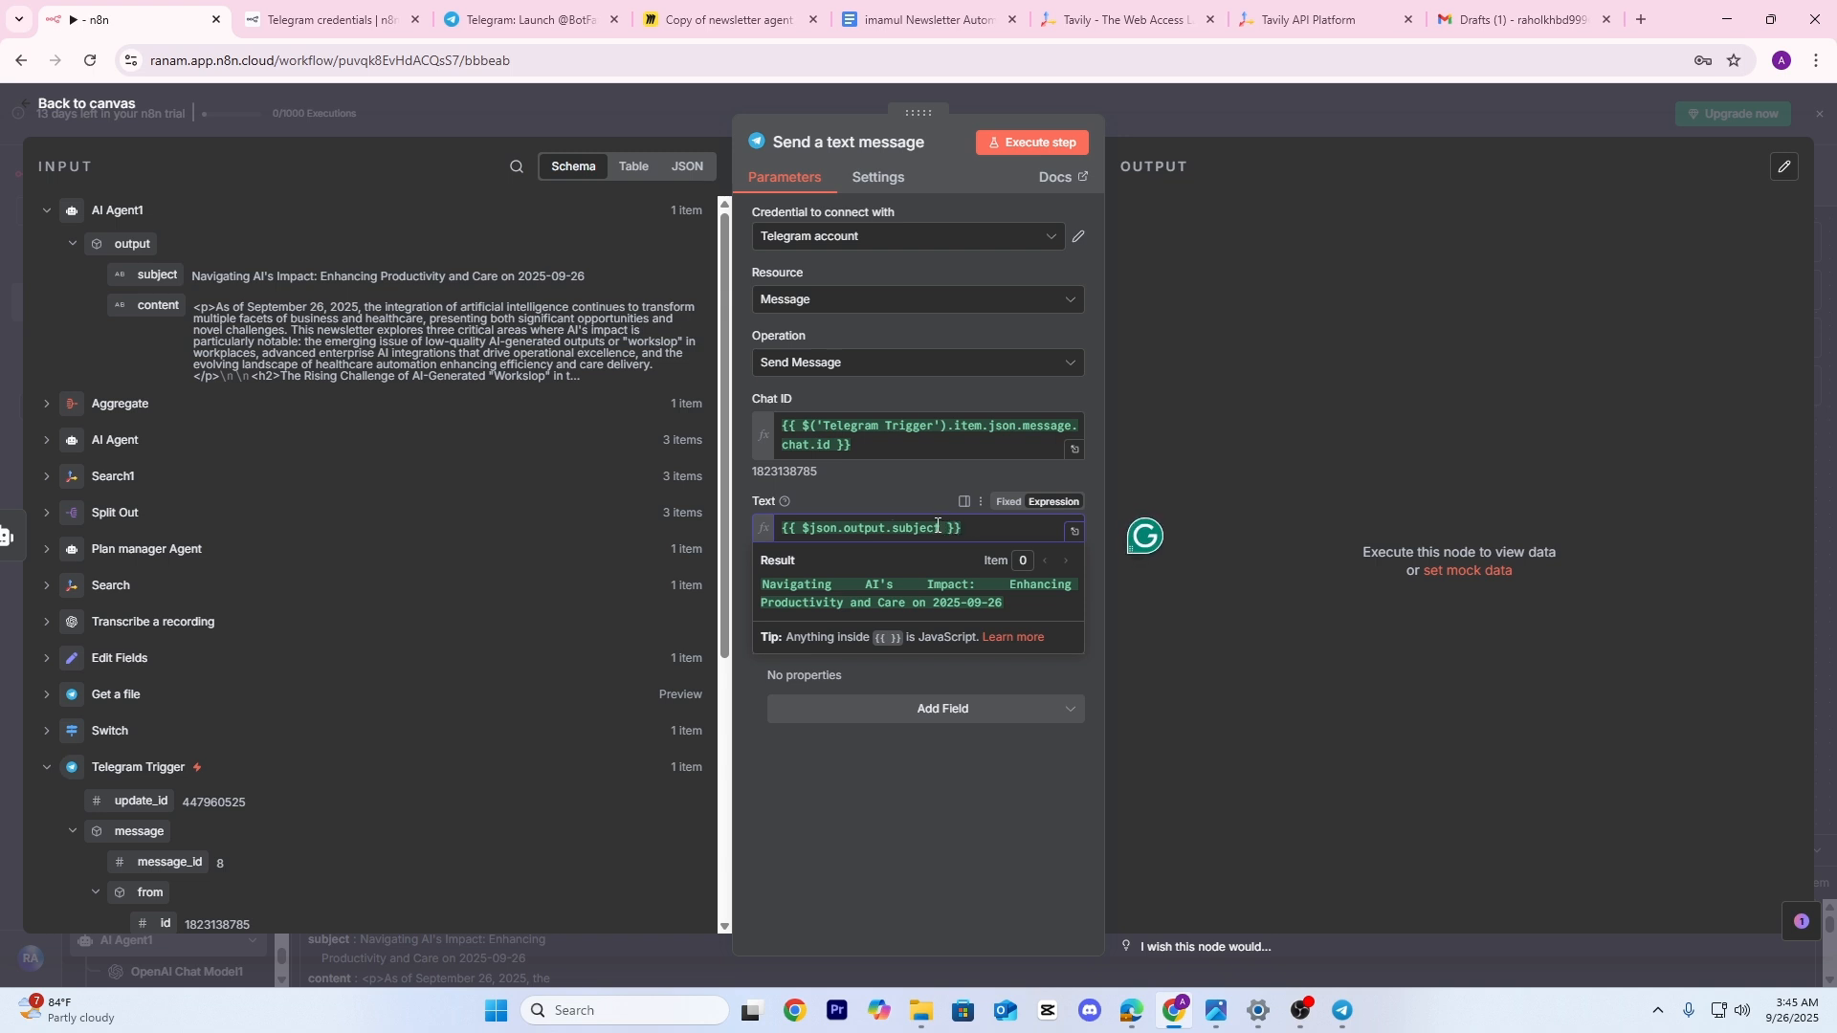
pyautogui.write('Done')
pyautogui.click(1010, 144)
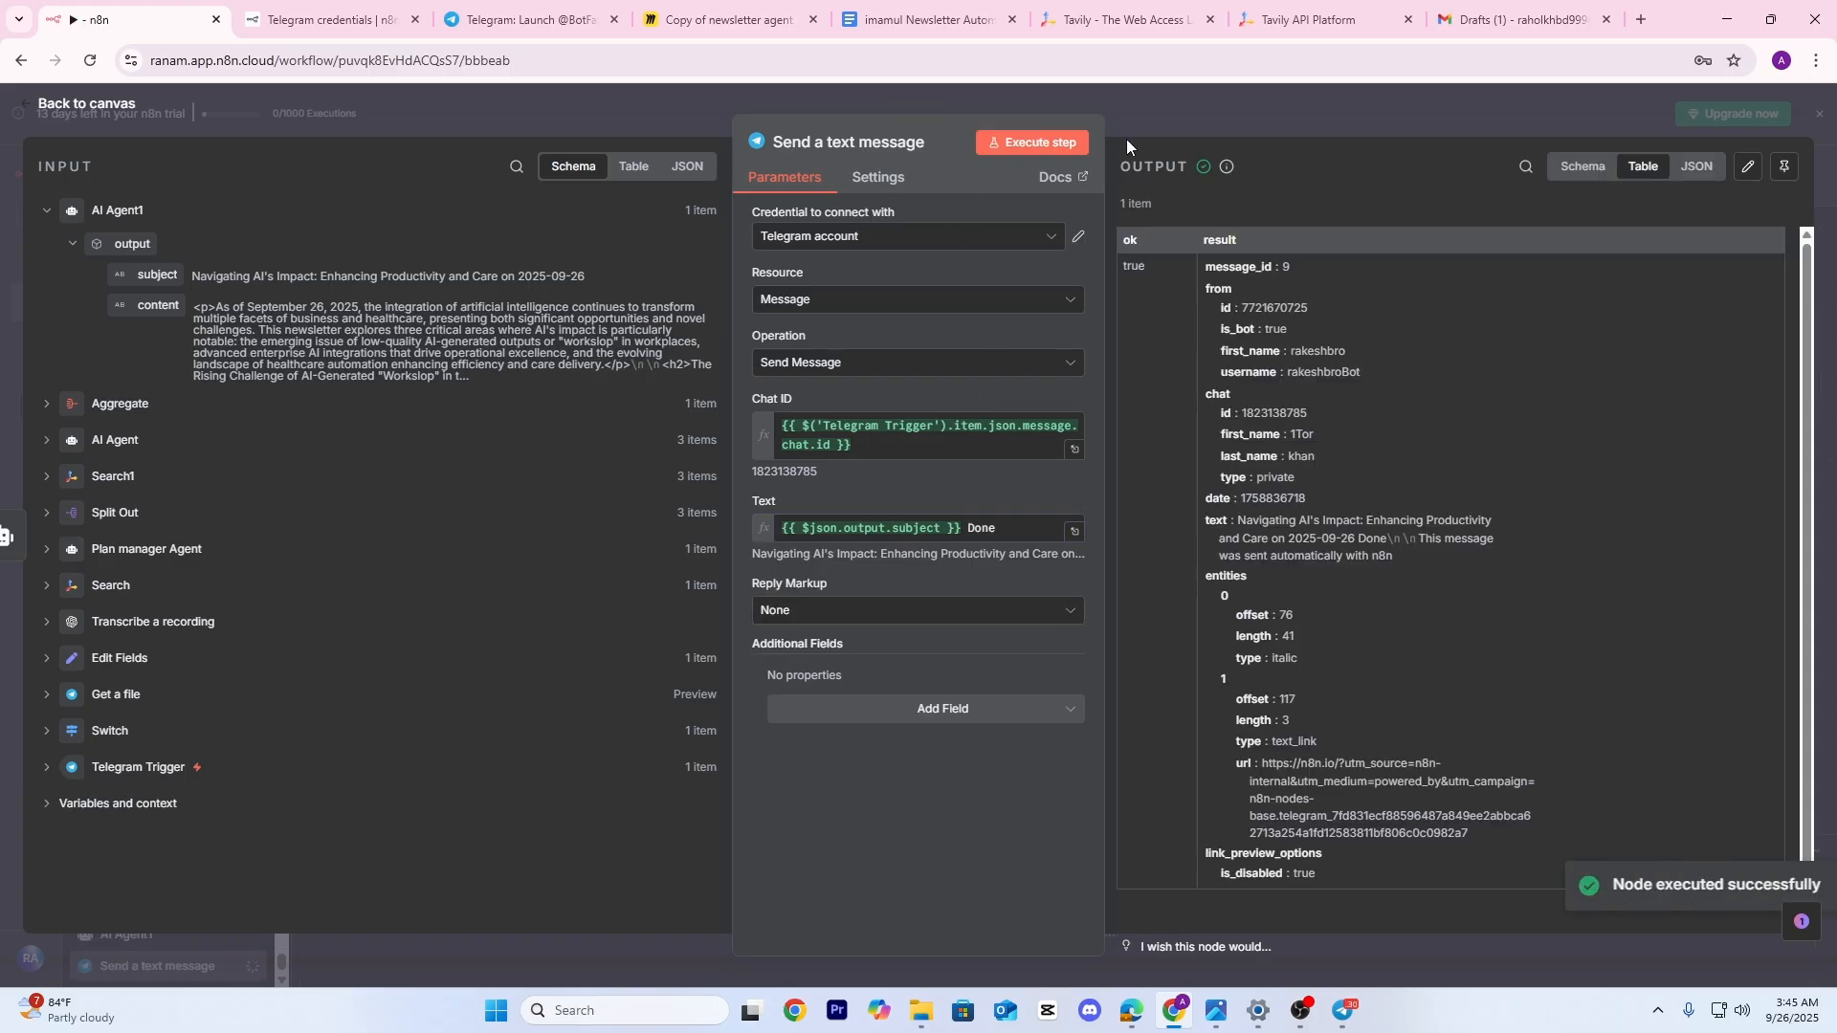
pyautogui.scroll(-1, 1392, 613)
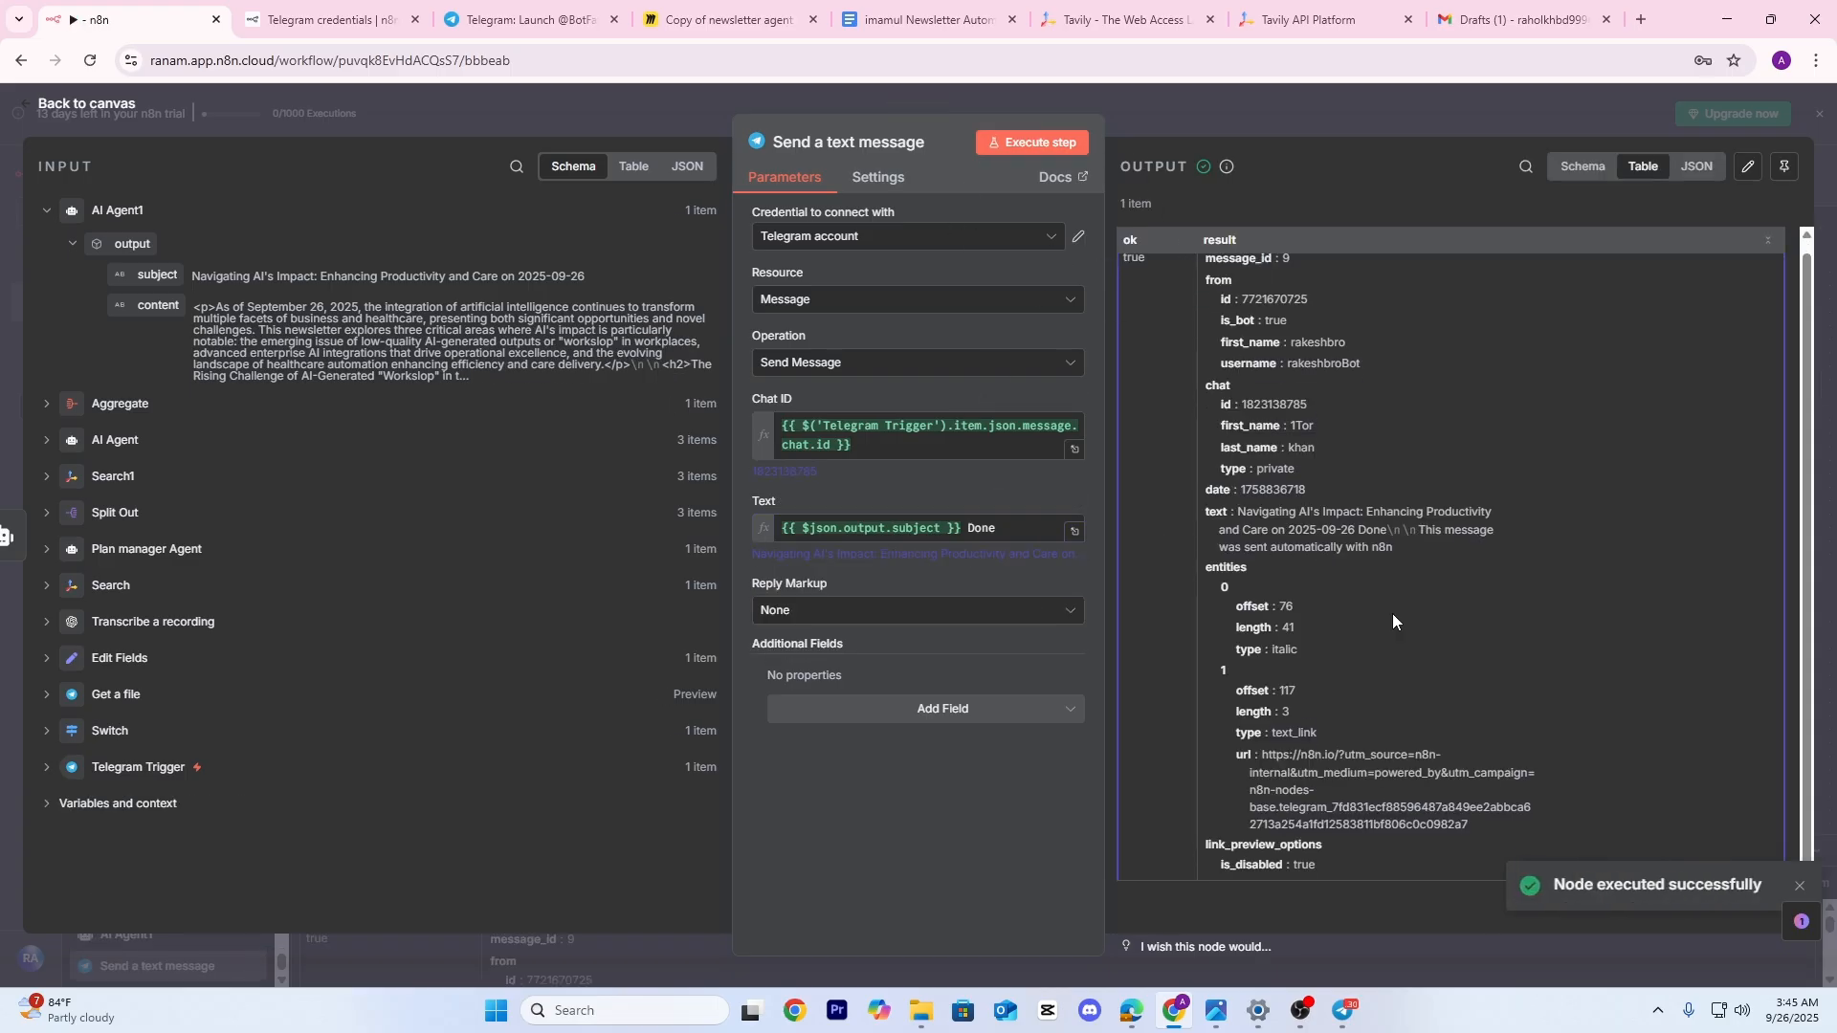
pyautogui.click(1285, 118)
pyautogui.hscroll(3, 1223, 670)
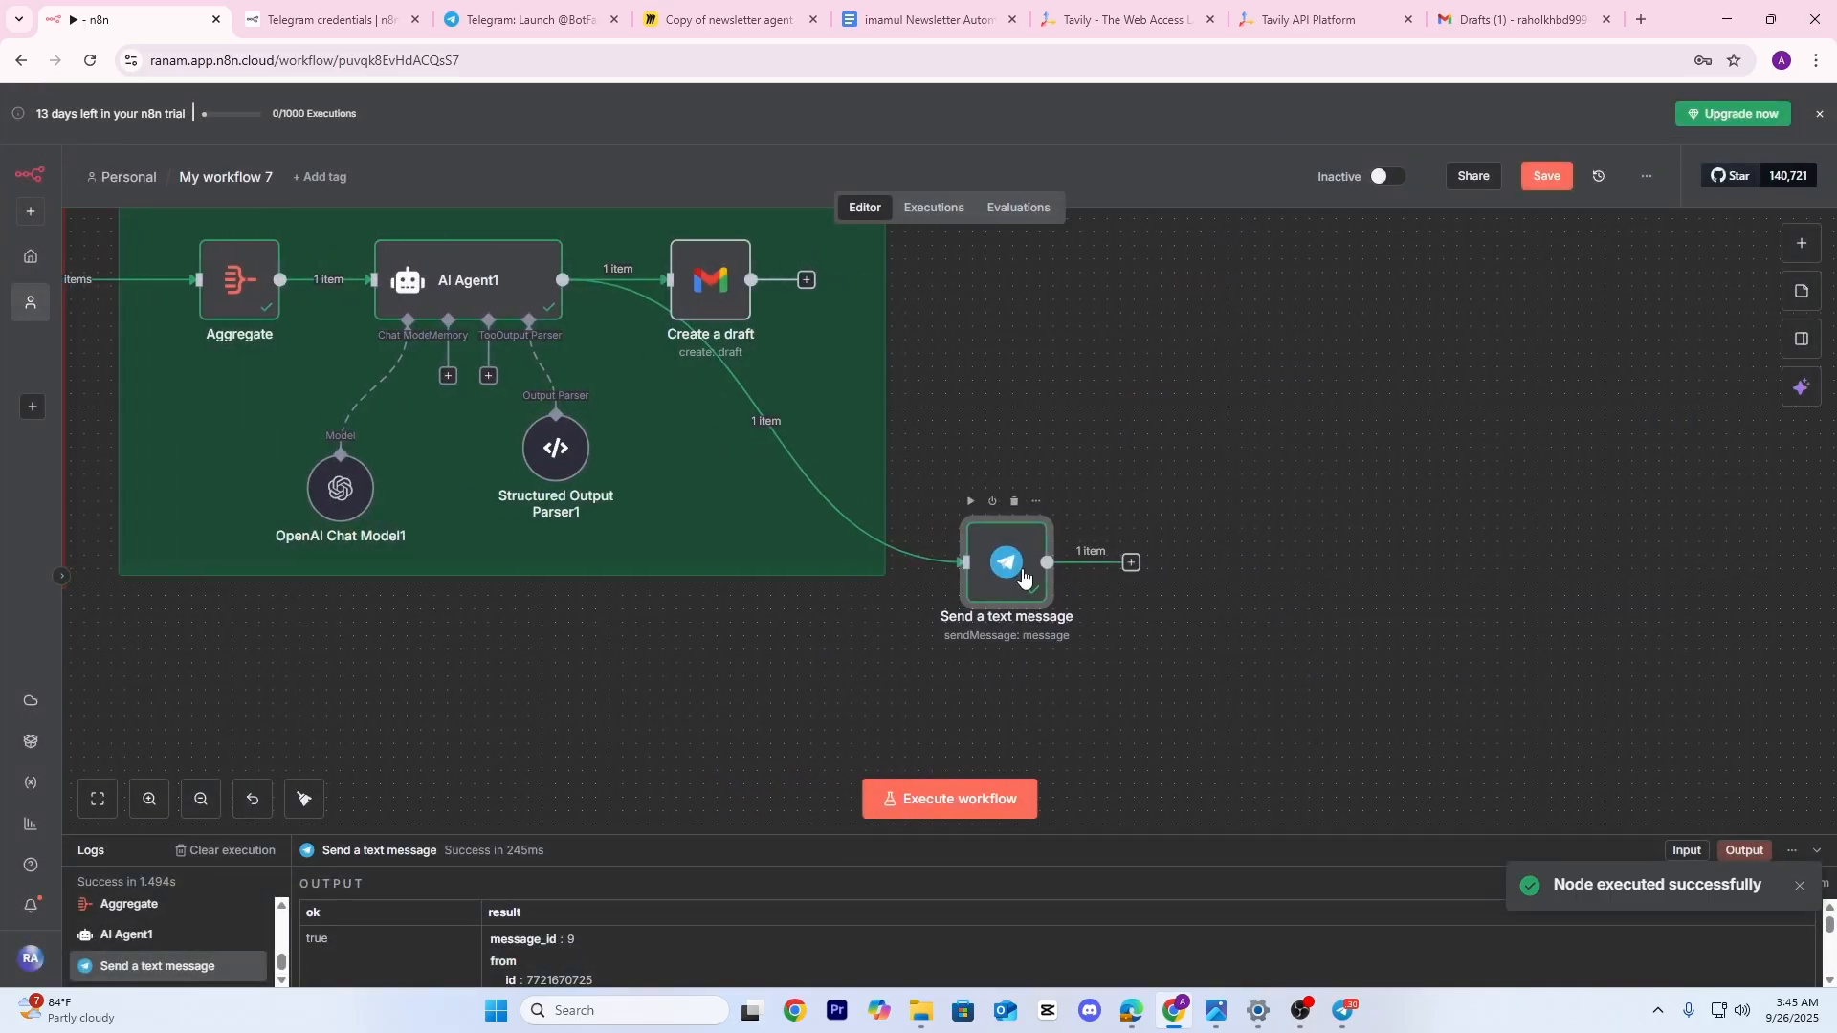
pyautogui.click(1345, 1014)
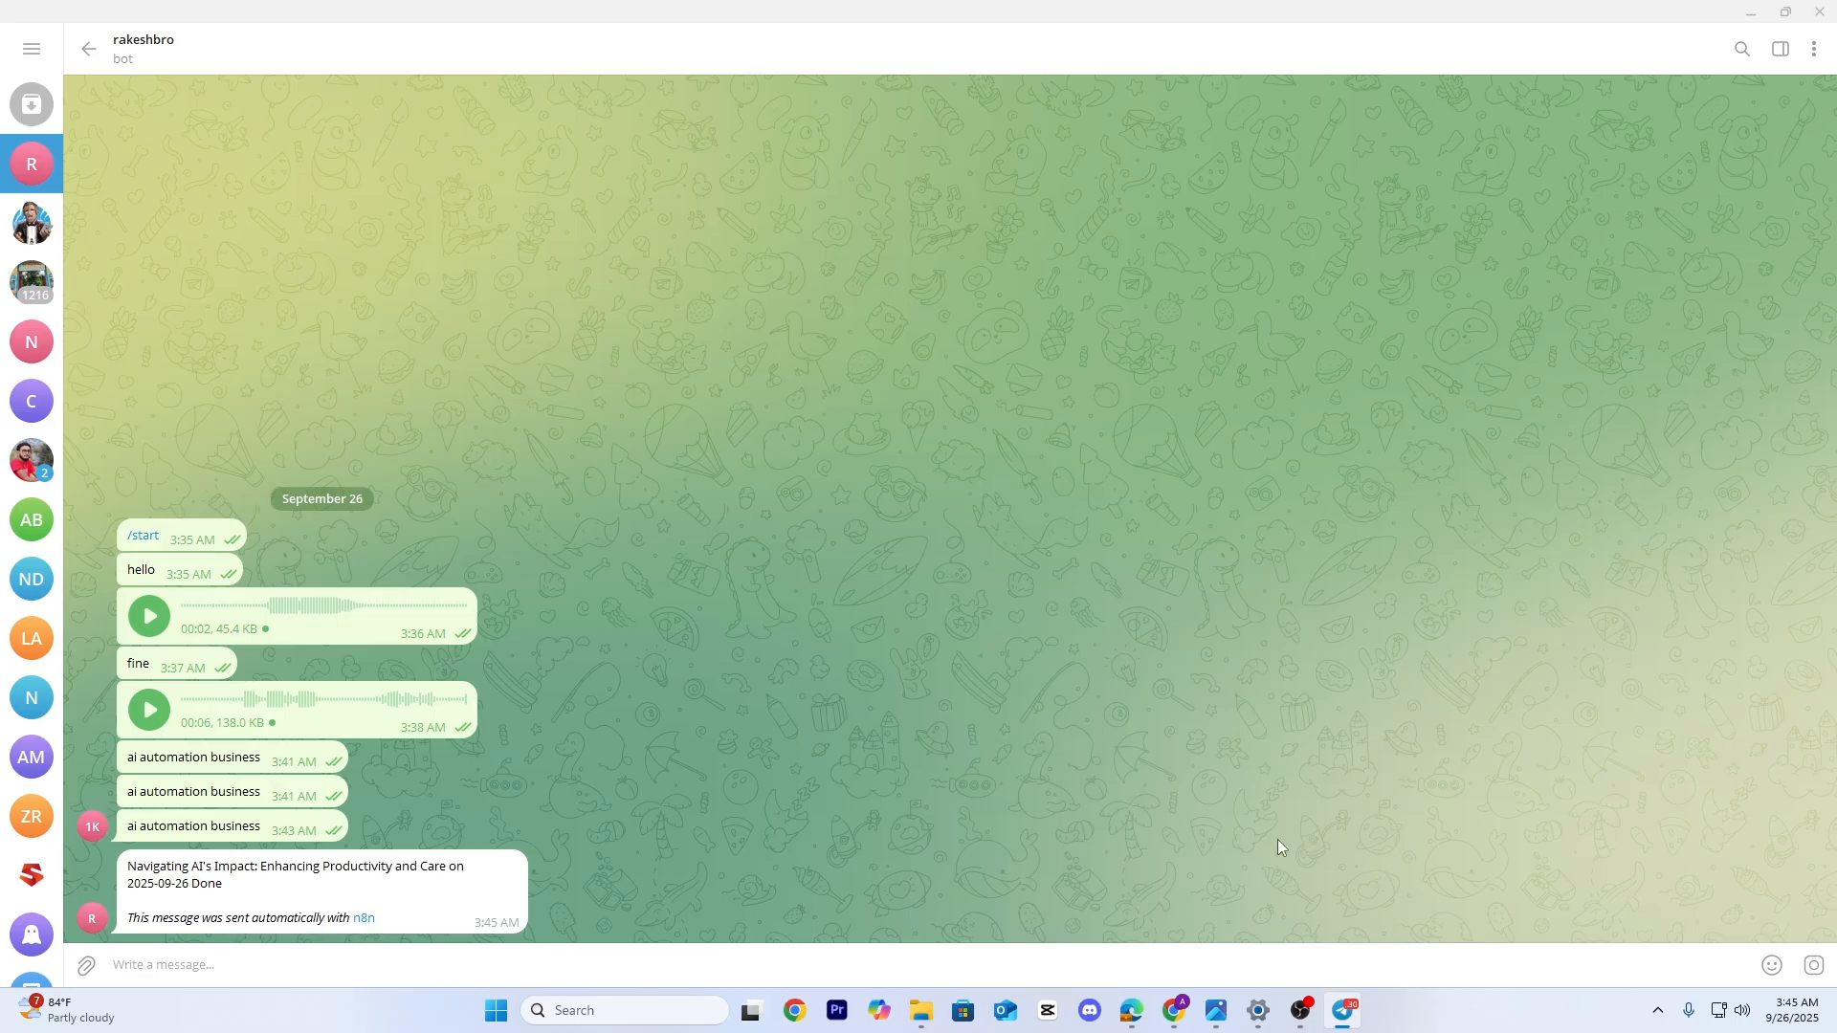
pyautogui.click(1173, 1009)
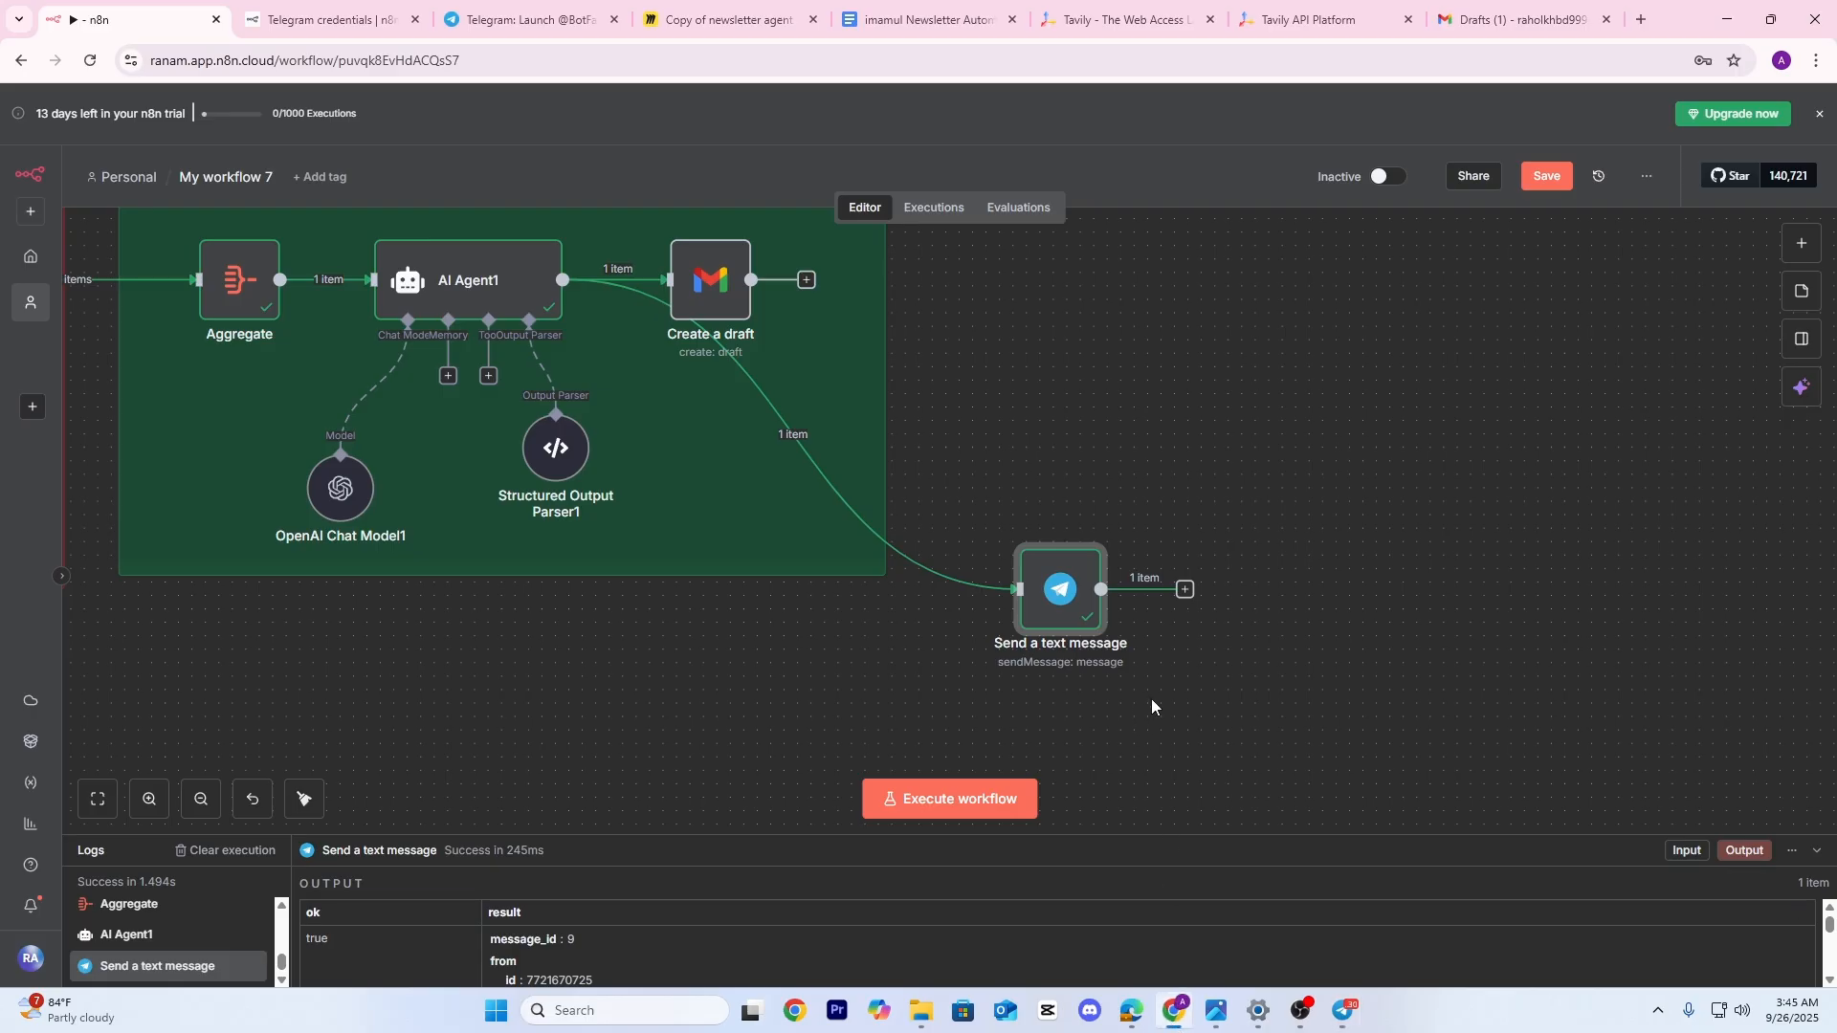
pyautogui.moveTo(1139, 699); pyautogui.dragTo(1204, 653)
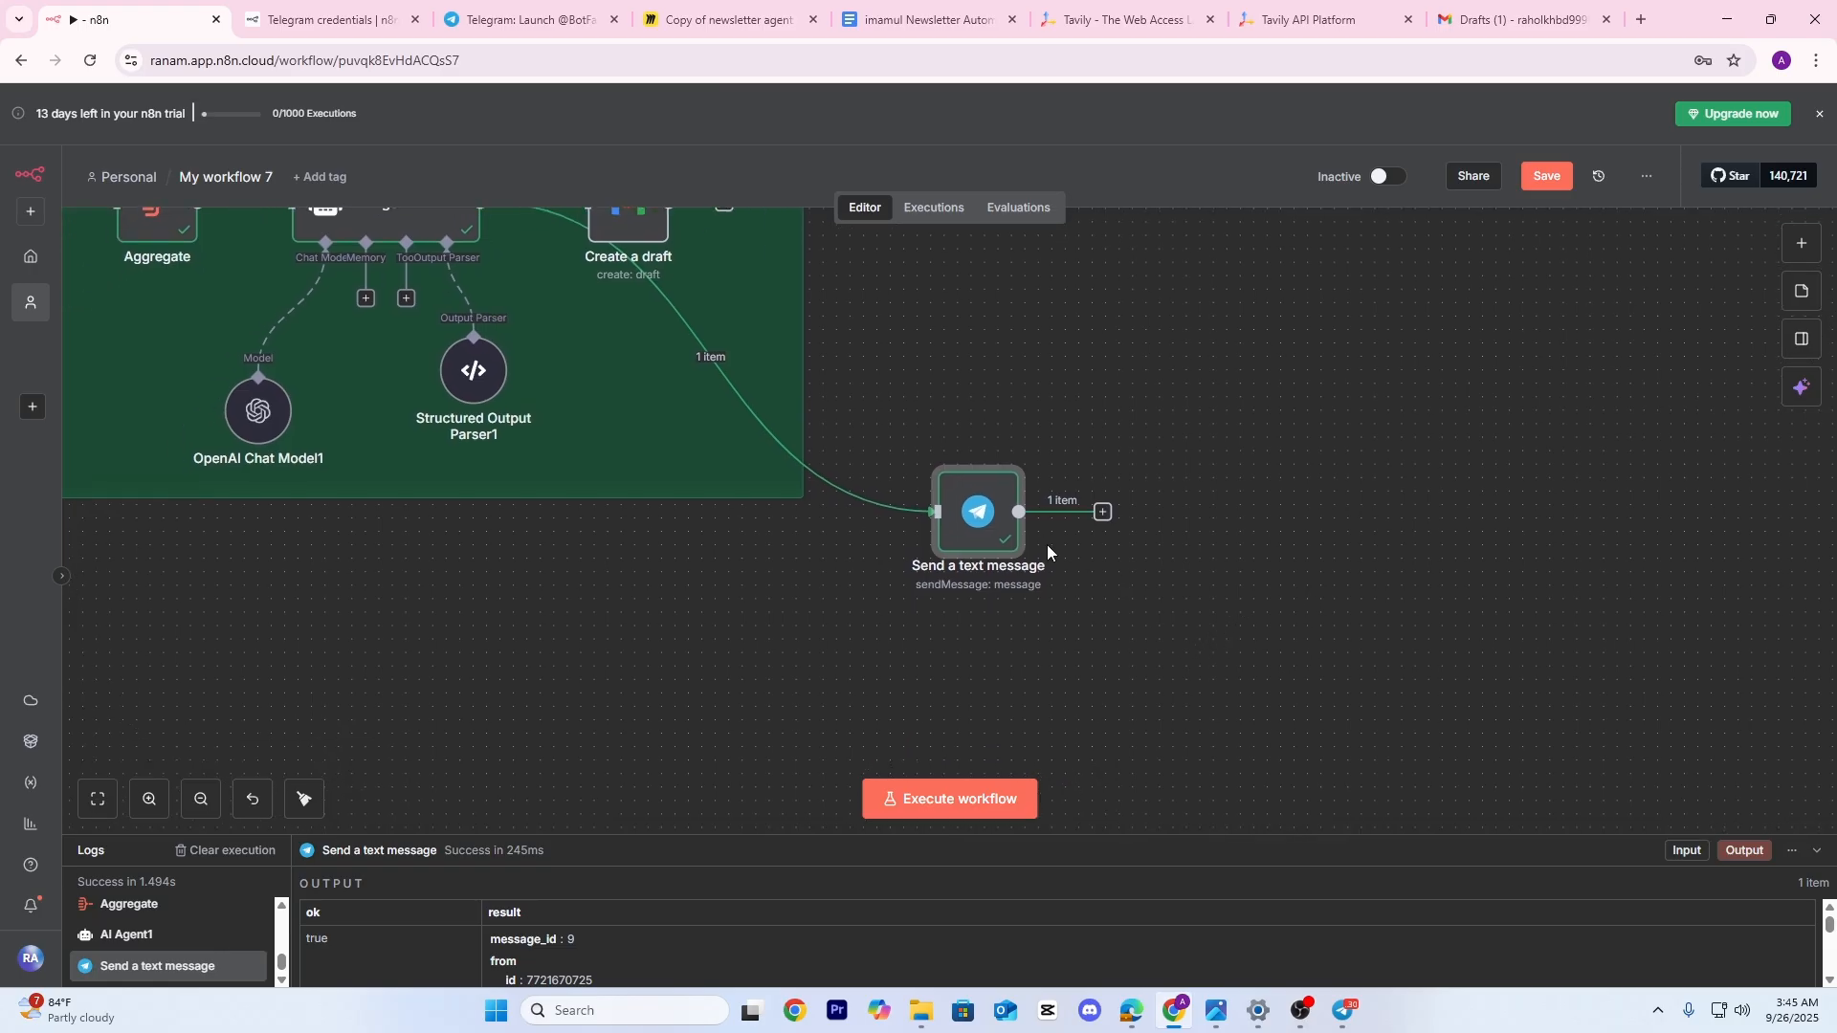
# Turn off Append n8n Attribution on the Telegram message and rerun the step
pyautogui.doubleClick(987, 529)
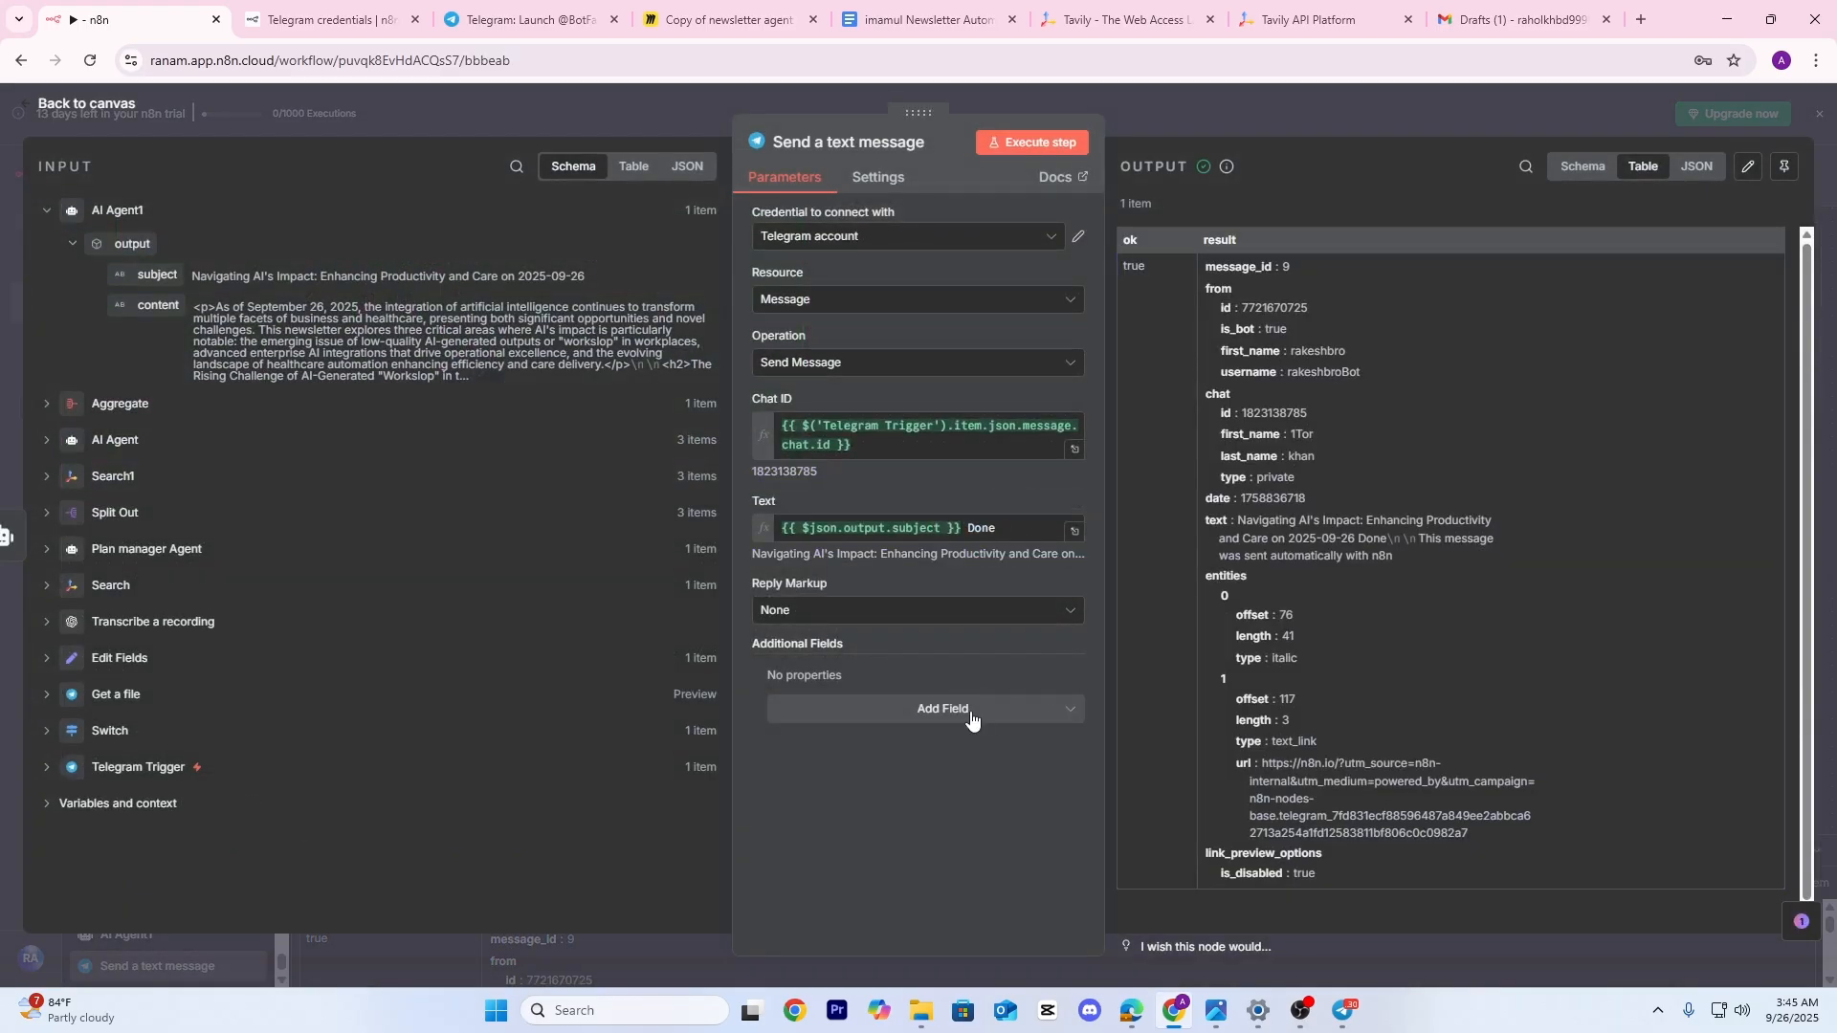
pyautogui.click(943, 709)
pyautogui.click(829, 760)
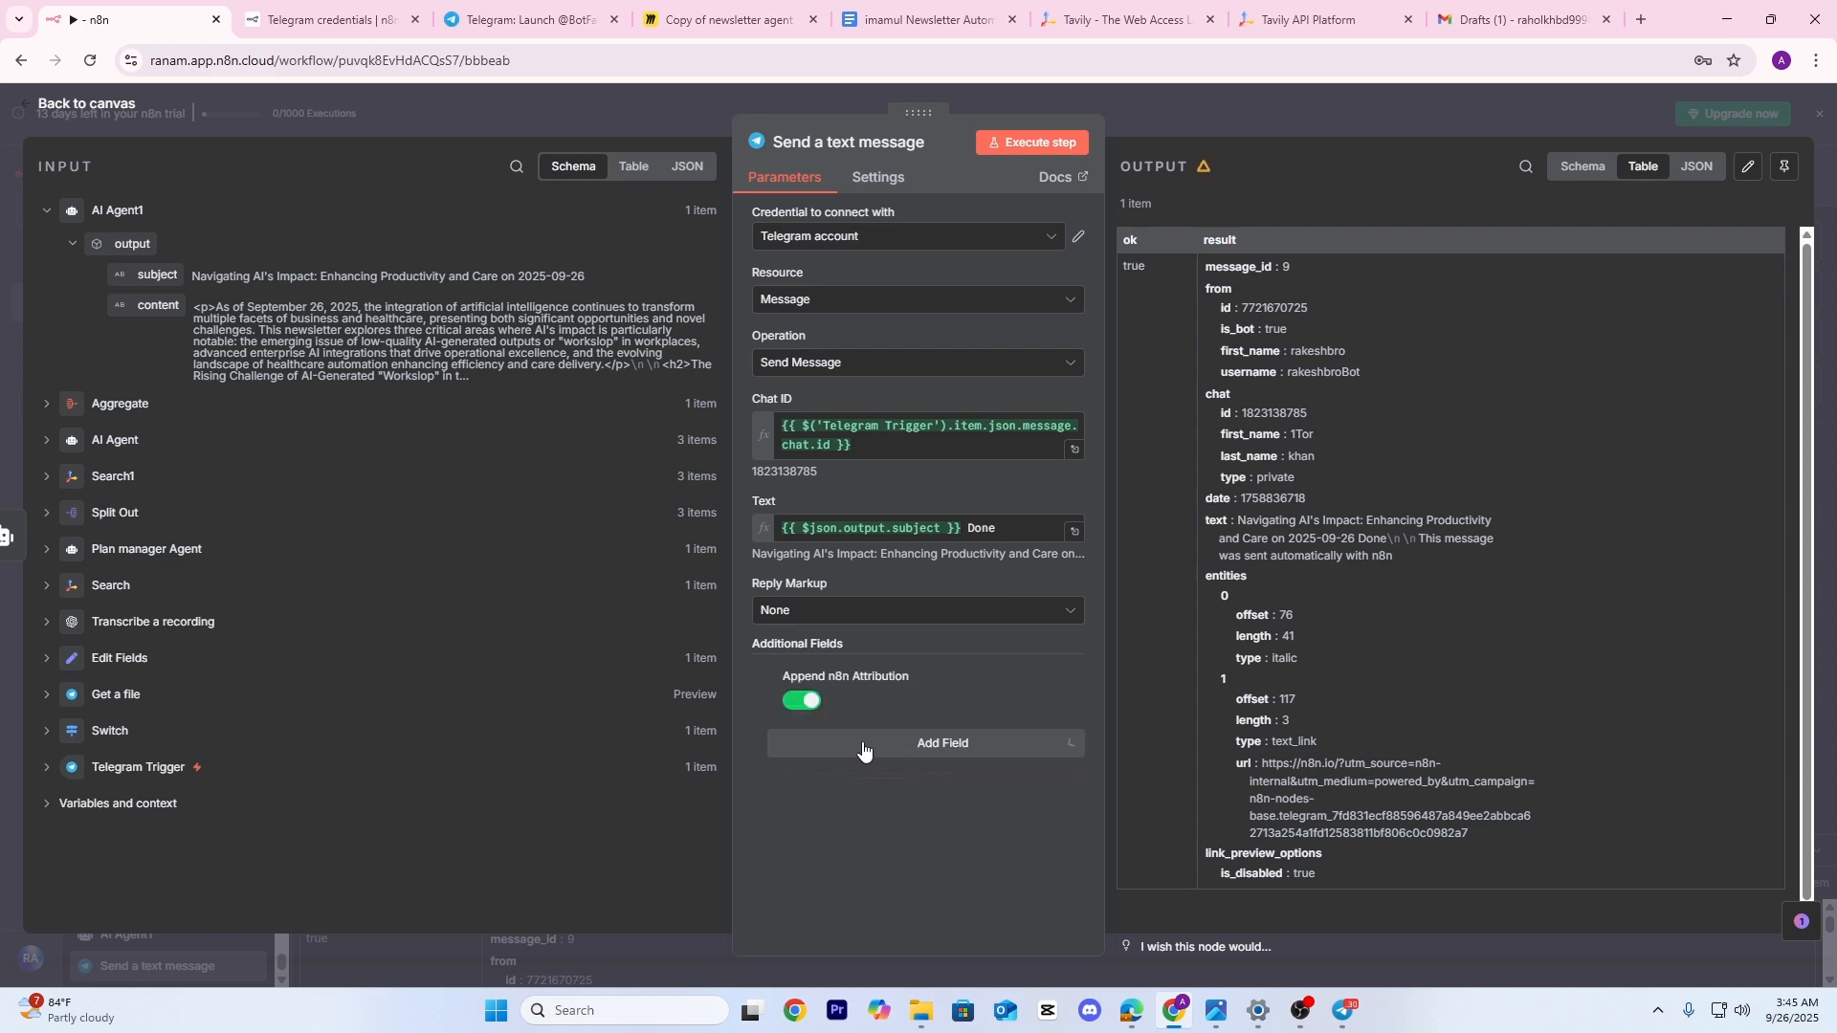
pyautogui.click(1043, 143)
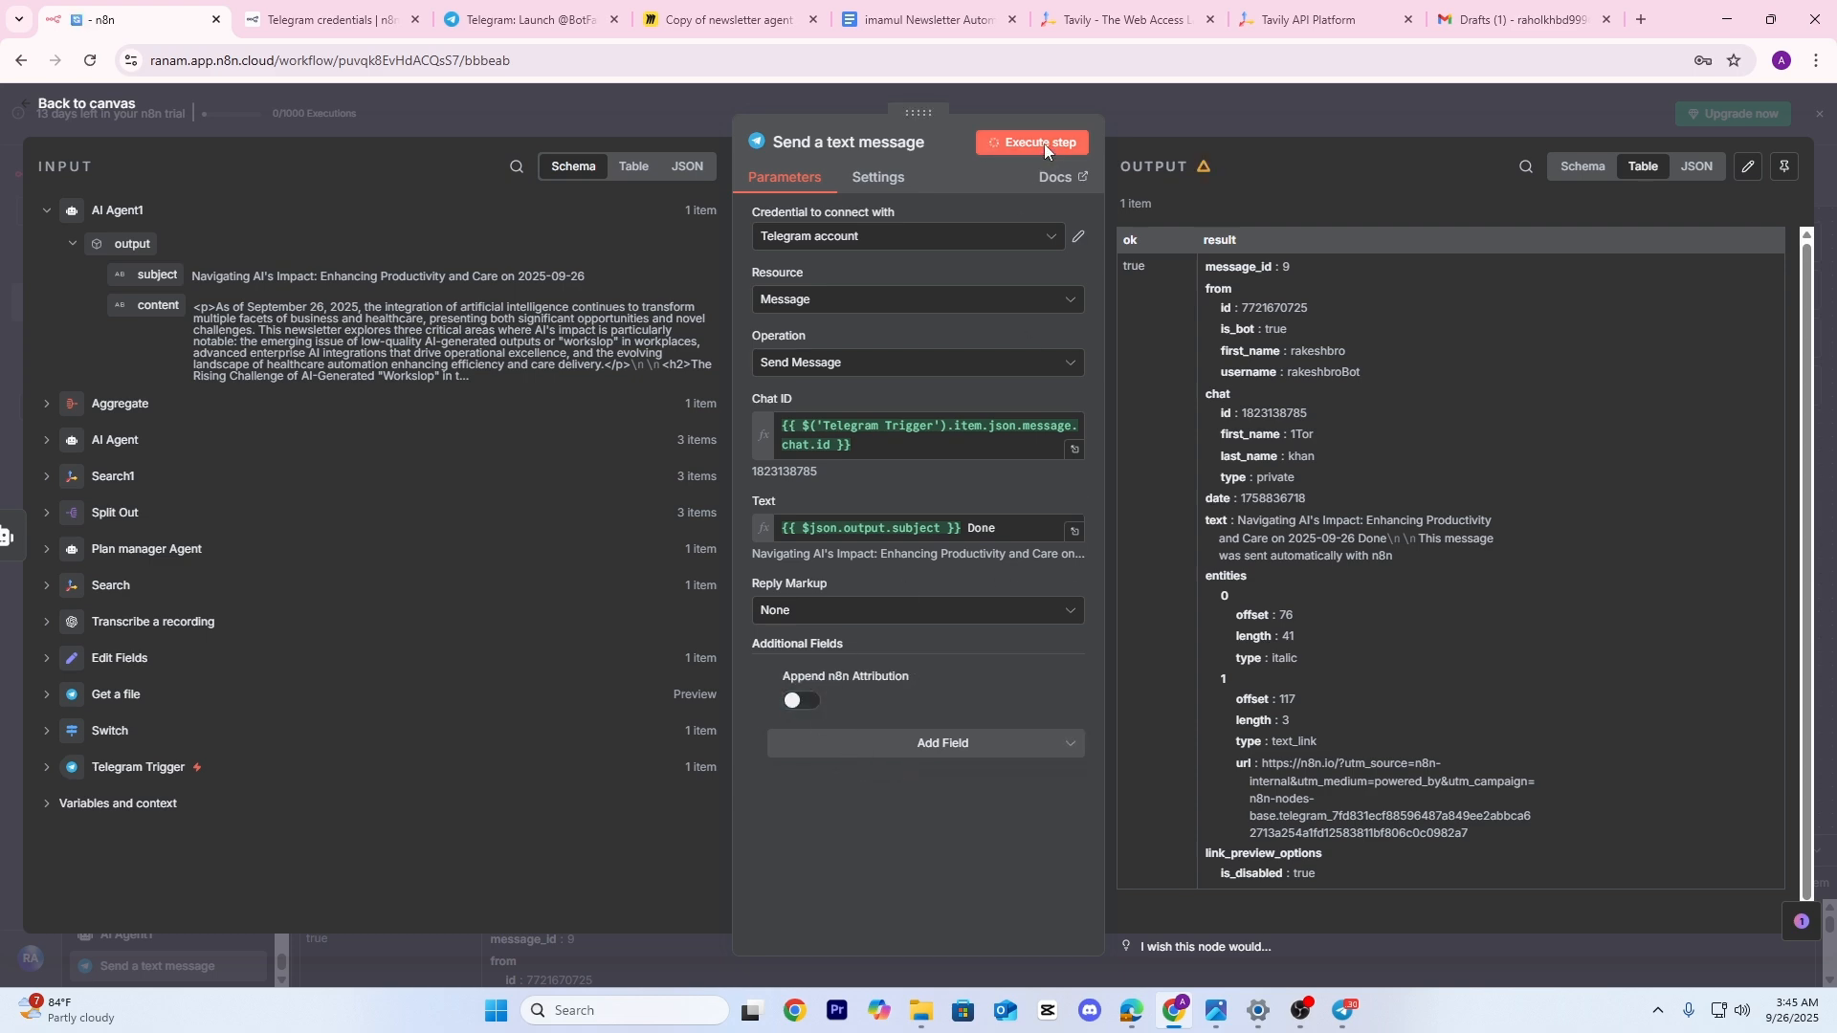
pyautogui.click(1215, 111)
# Check the new message in Telegram, then return to the Ready to Publish group in n8n
pyautogui.click(1347, 1013)
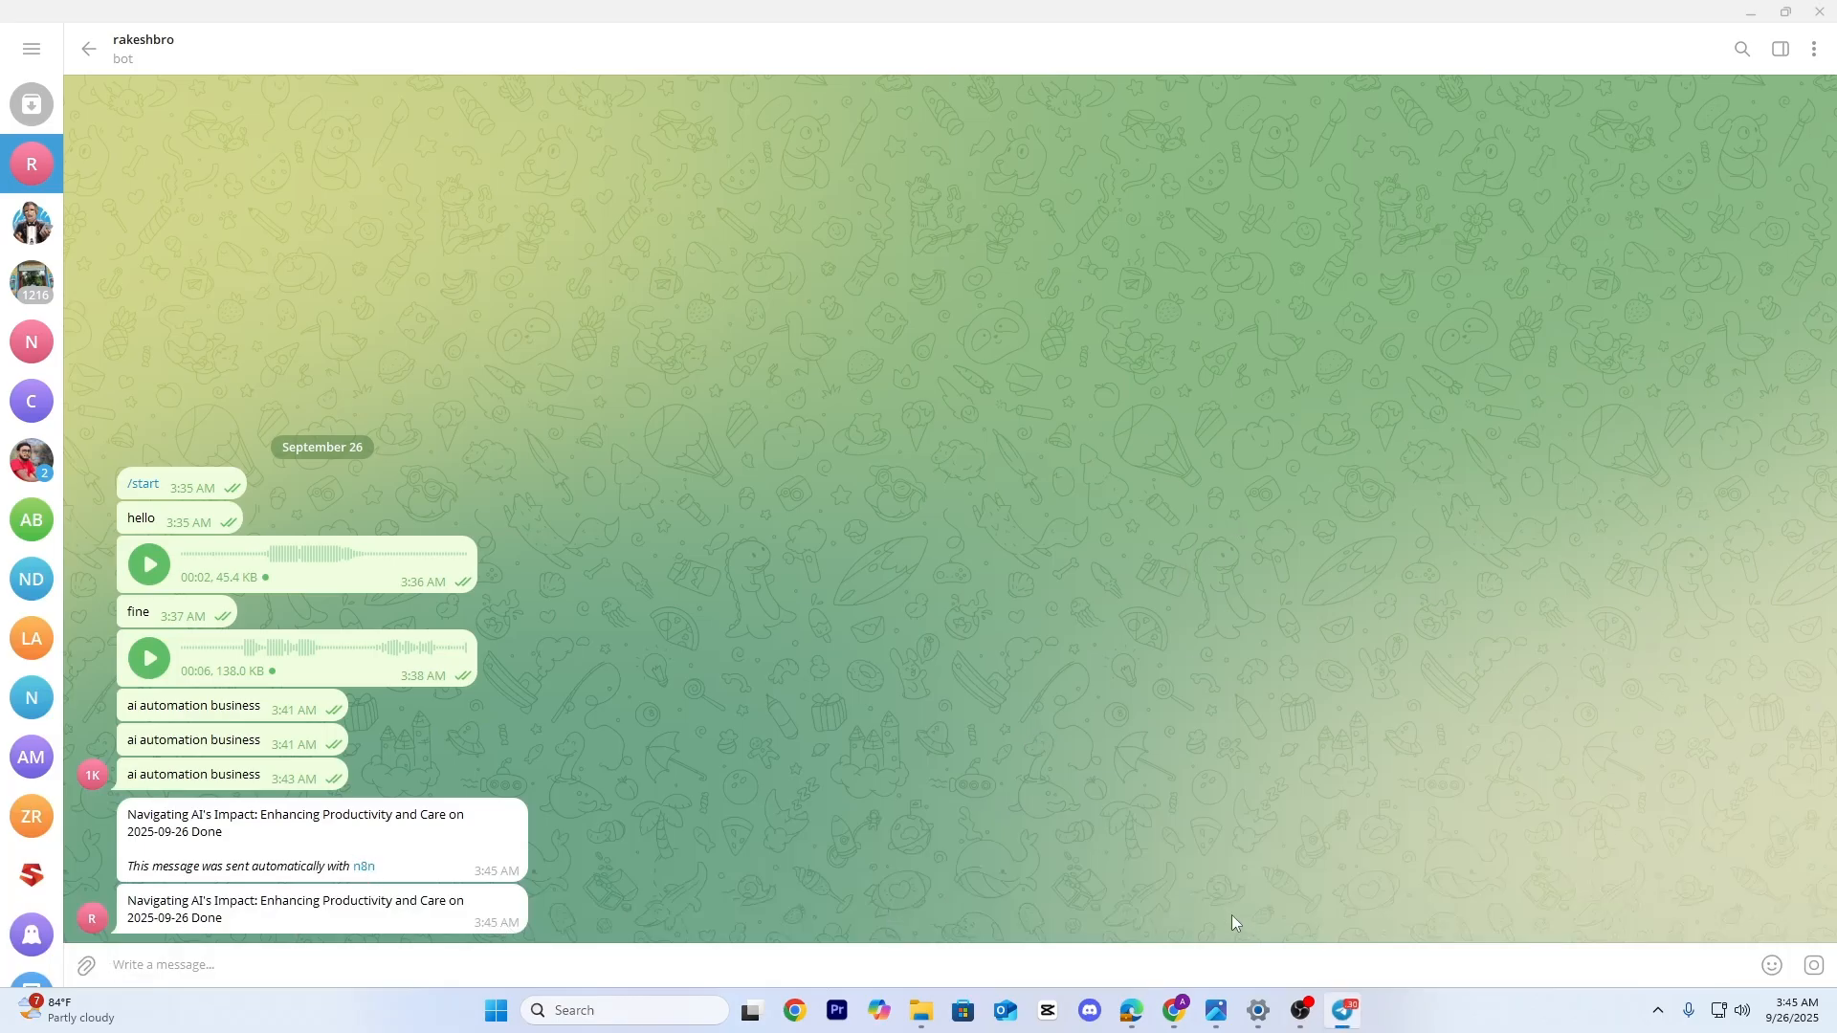
pyautogui.click(1174, 1010)
pyautogui.moveTo(1196, 222); pyautogui.dragTo(1145, 498)
# Reload Gmail Drafts and review the newest 'Navigating AI's Impact' newsletter draft
pyautogui.click(1522, 19)
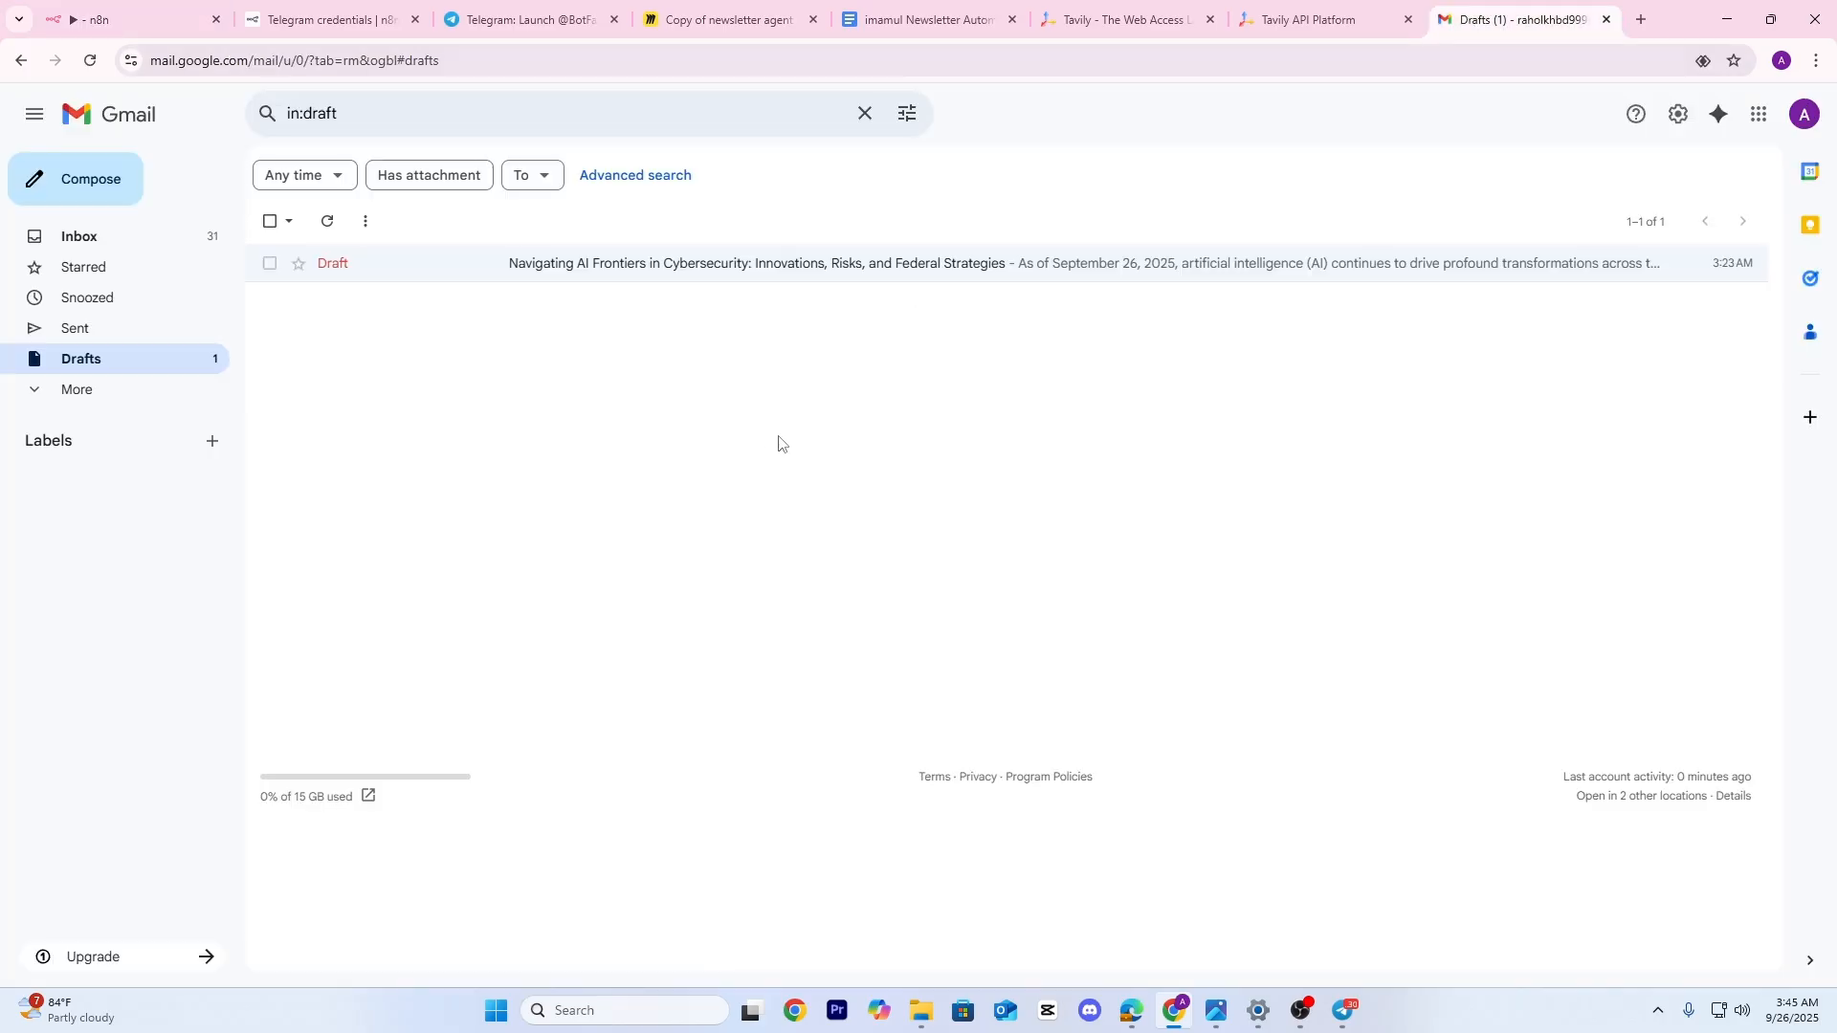
pyautogui.click(91, 61)
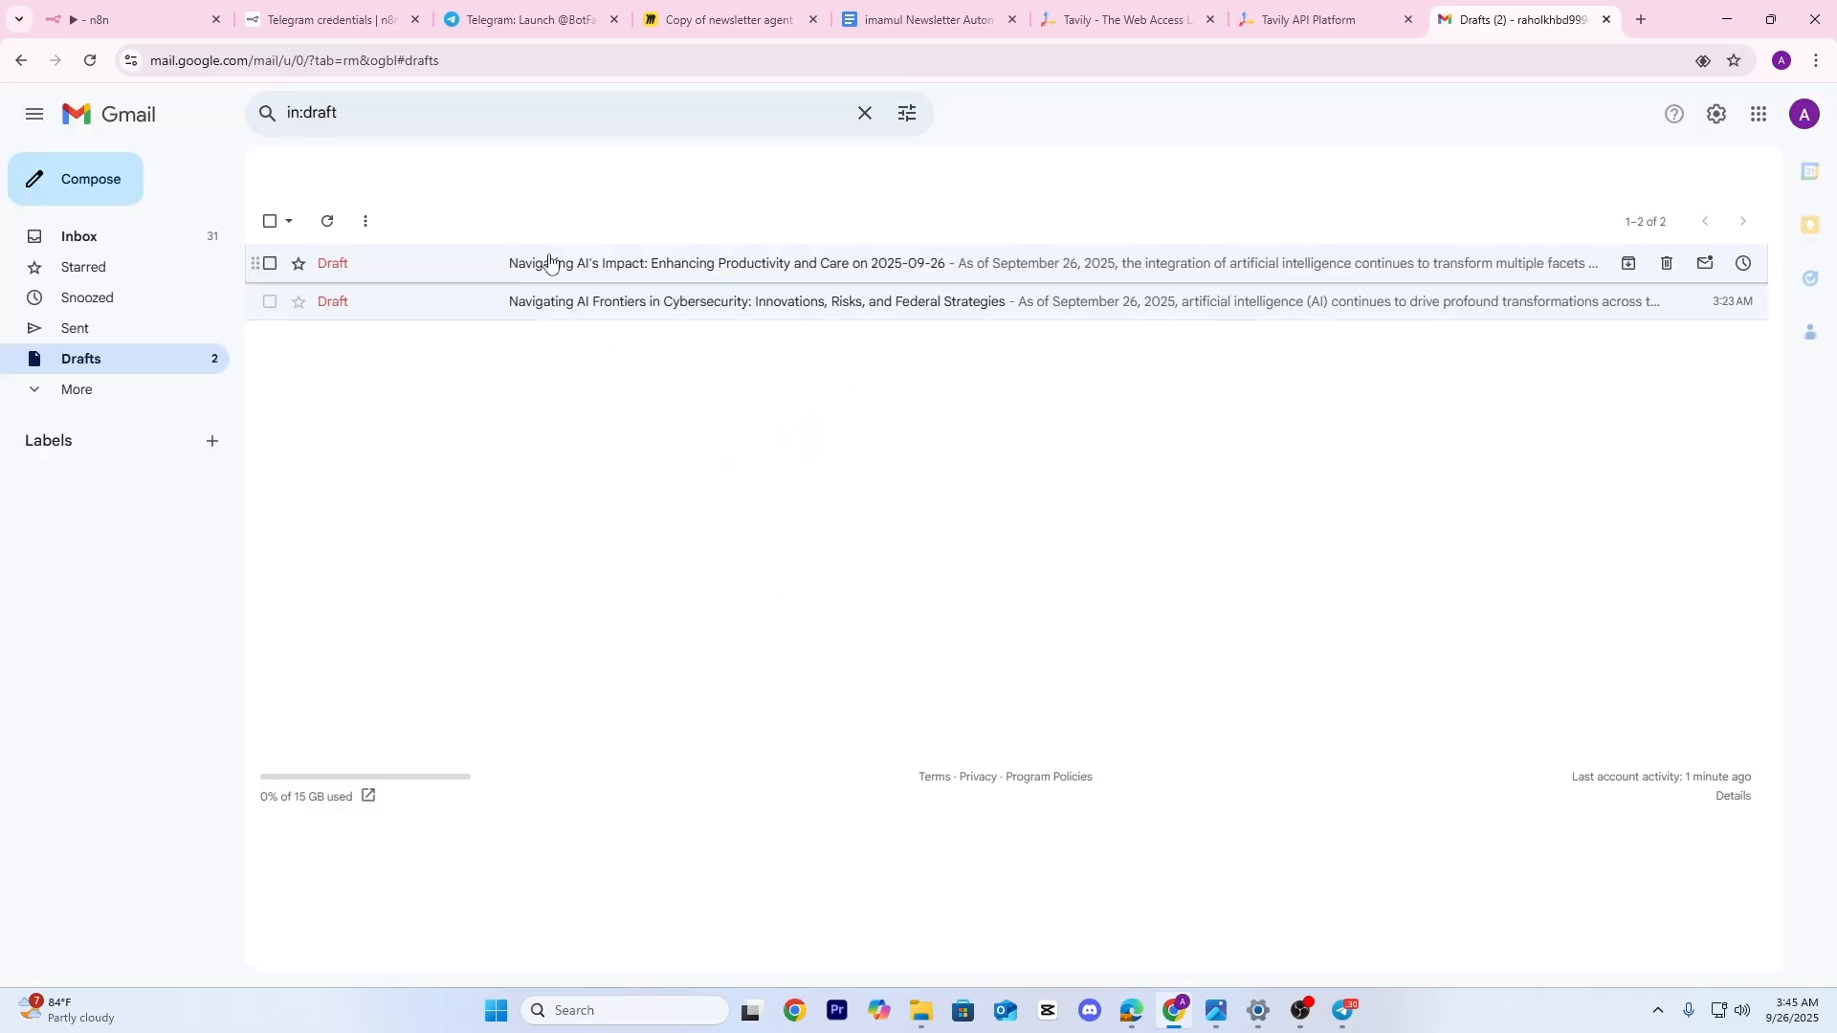
pyautogui.click(689, 268)
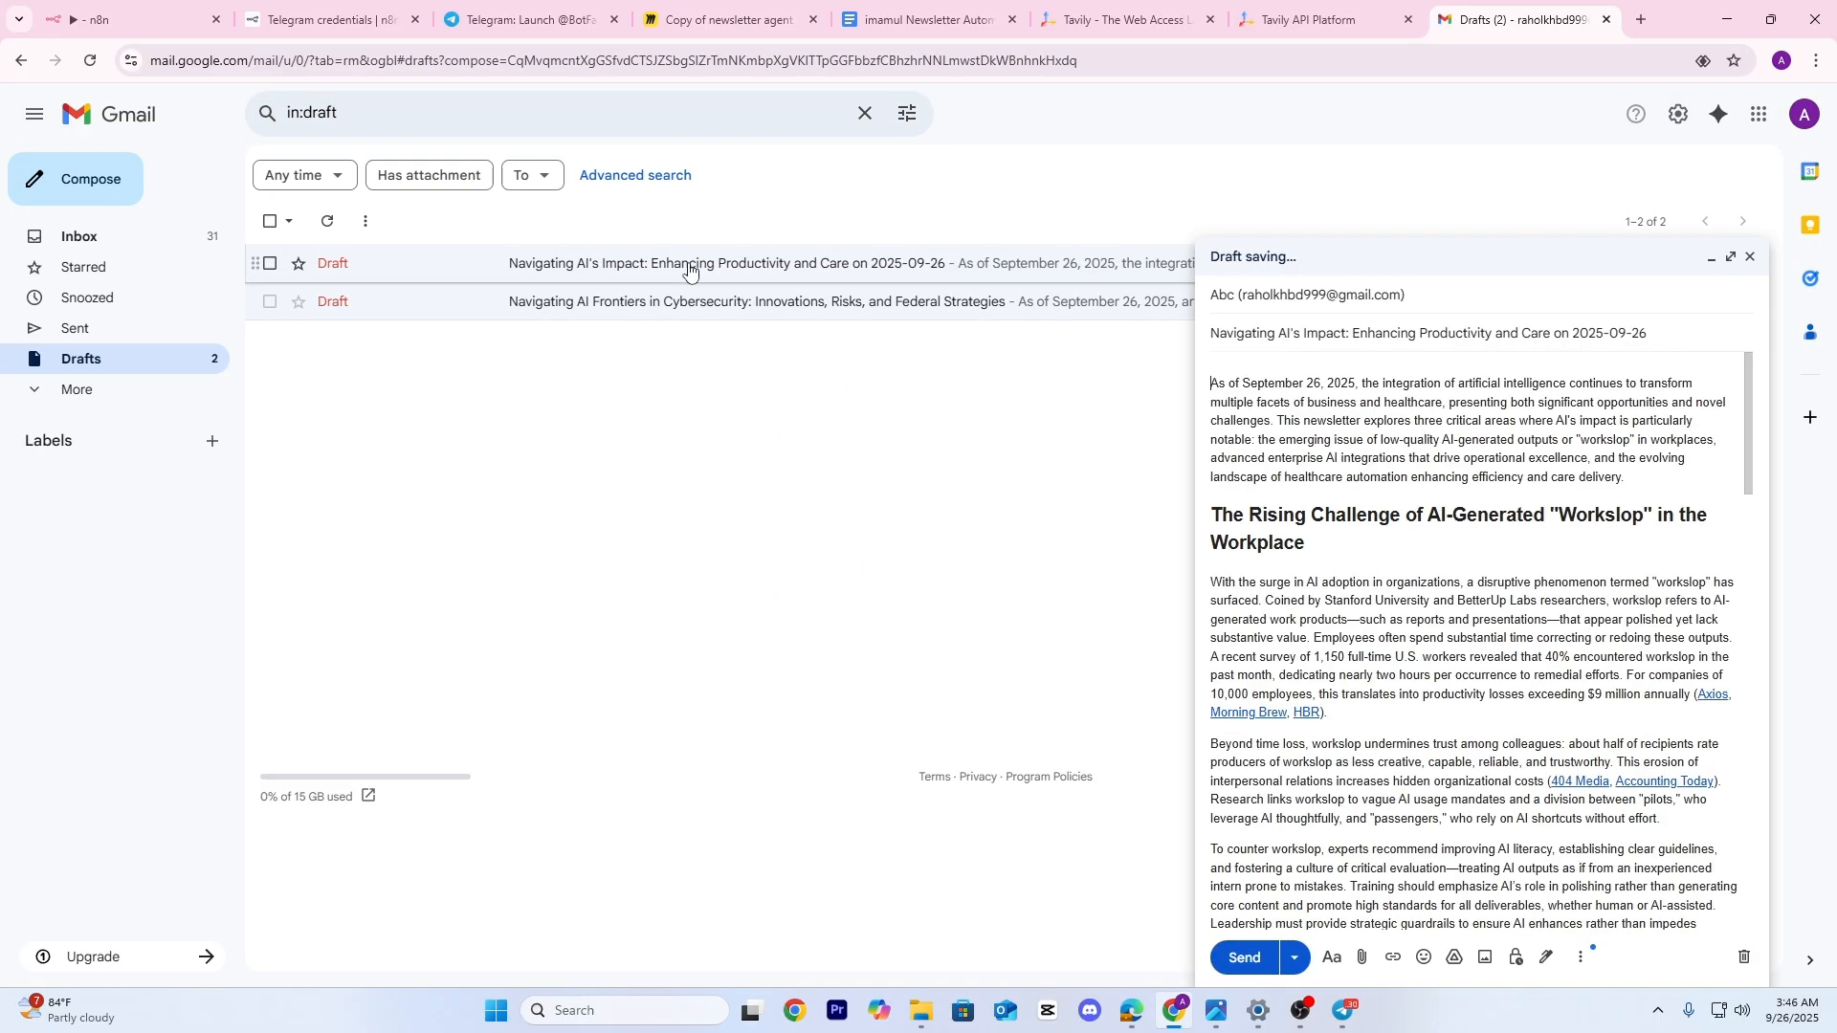
pyautogui.click(1732, 258)
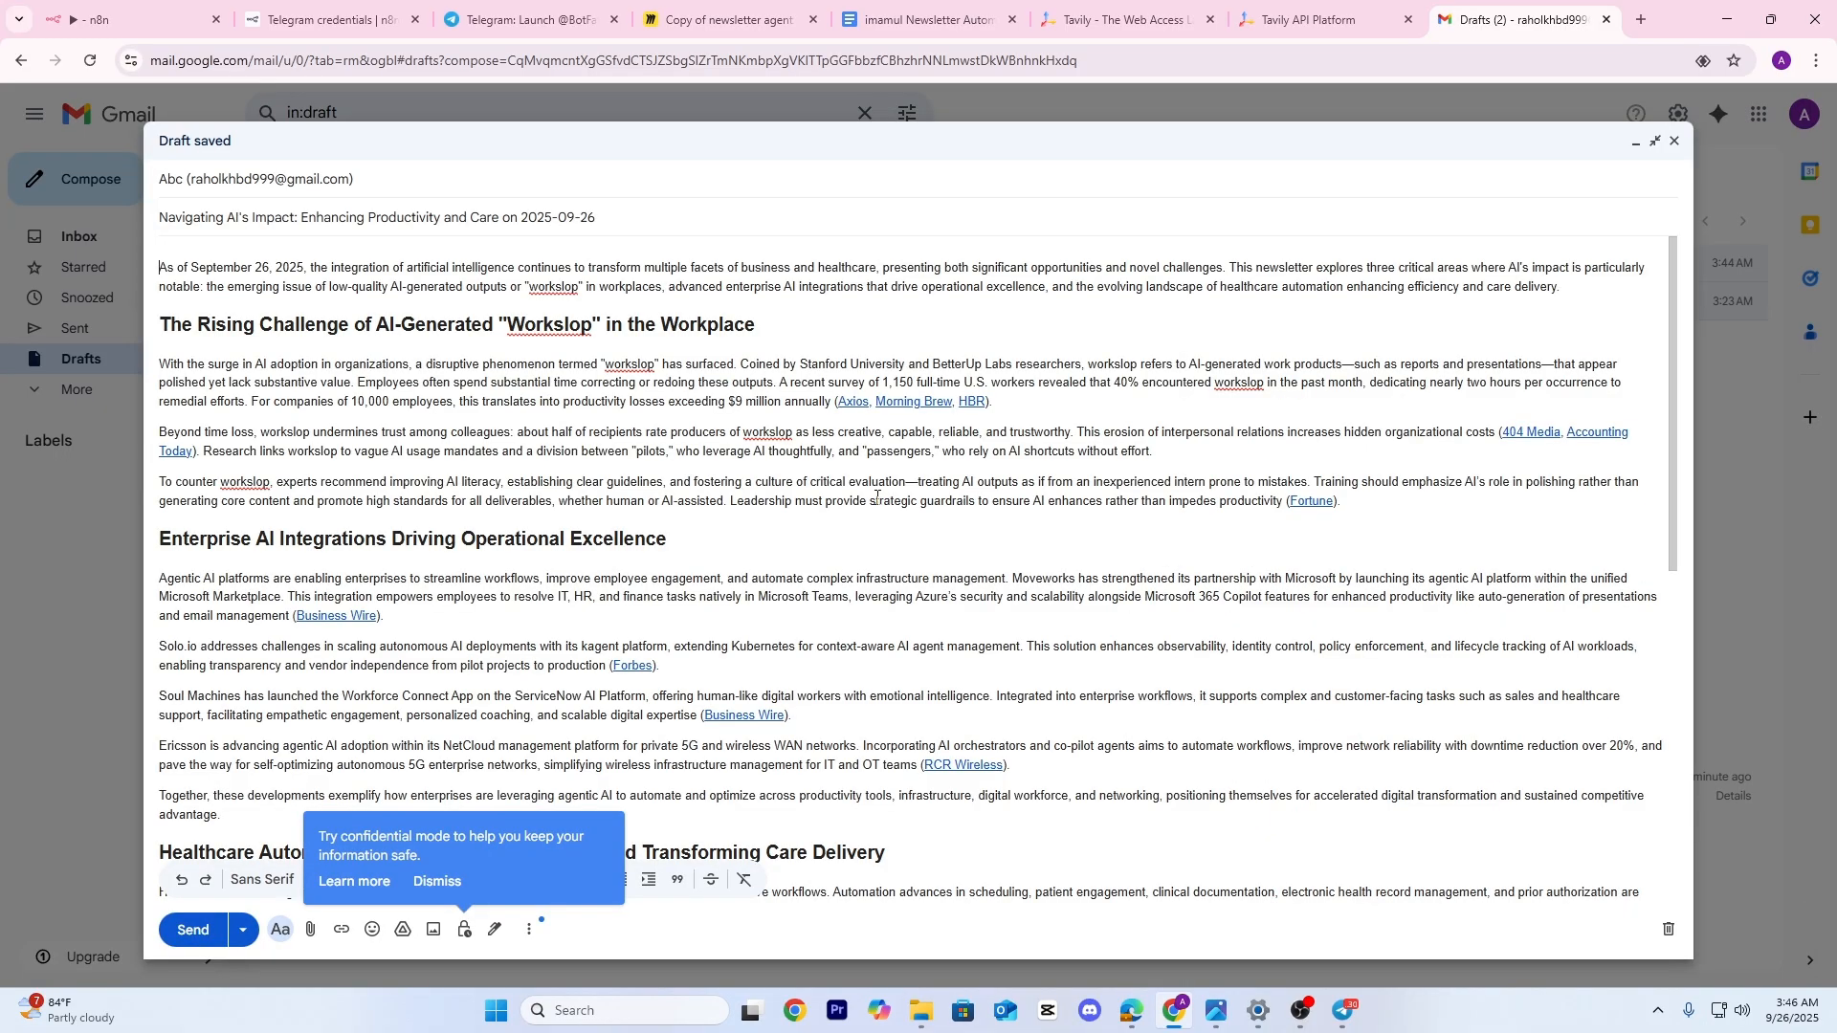
pyautogui.scroll(-10, 916, 521)
pyautogui.scroll(15, 915, 520)
pyautogui.press('Escape')
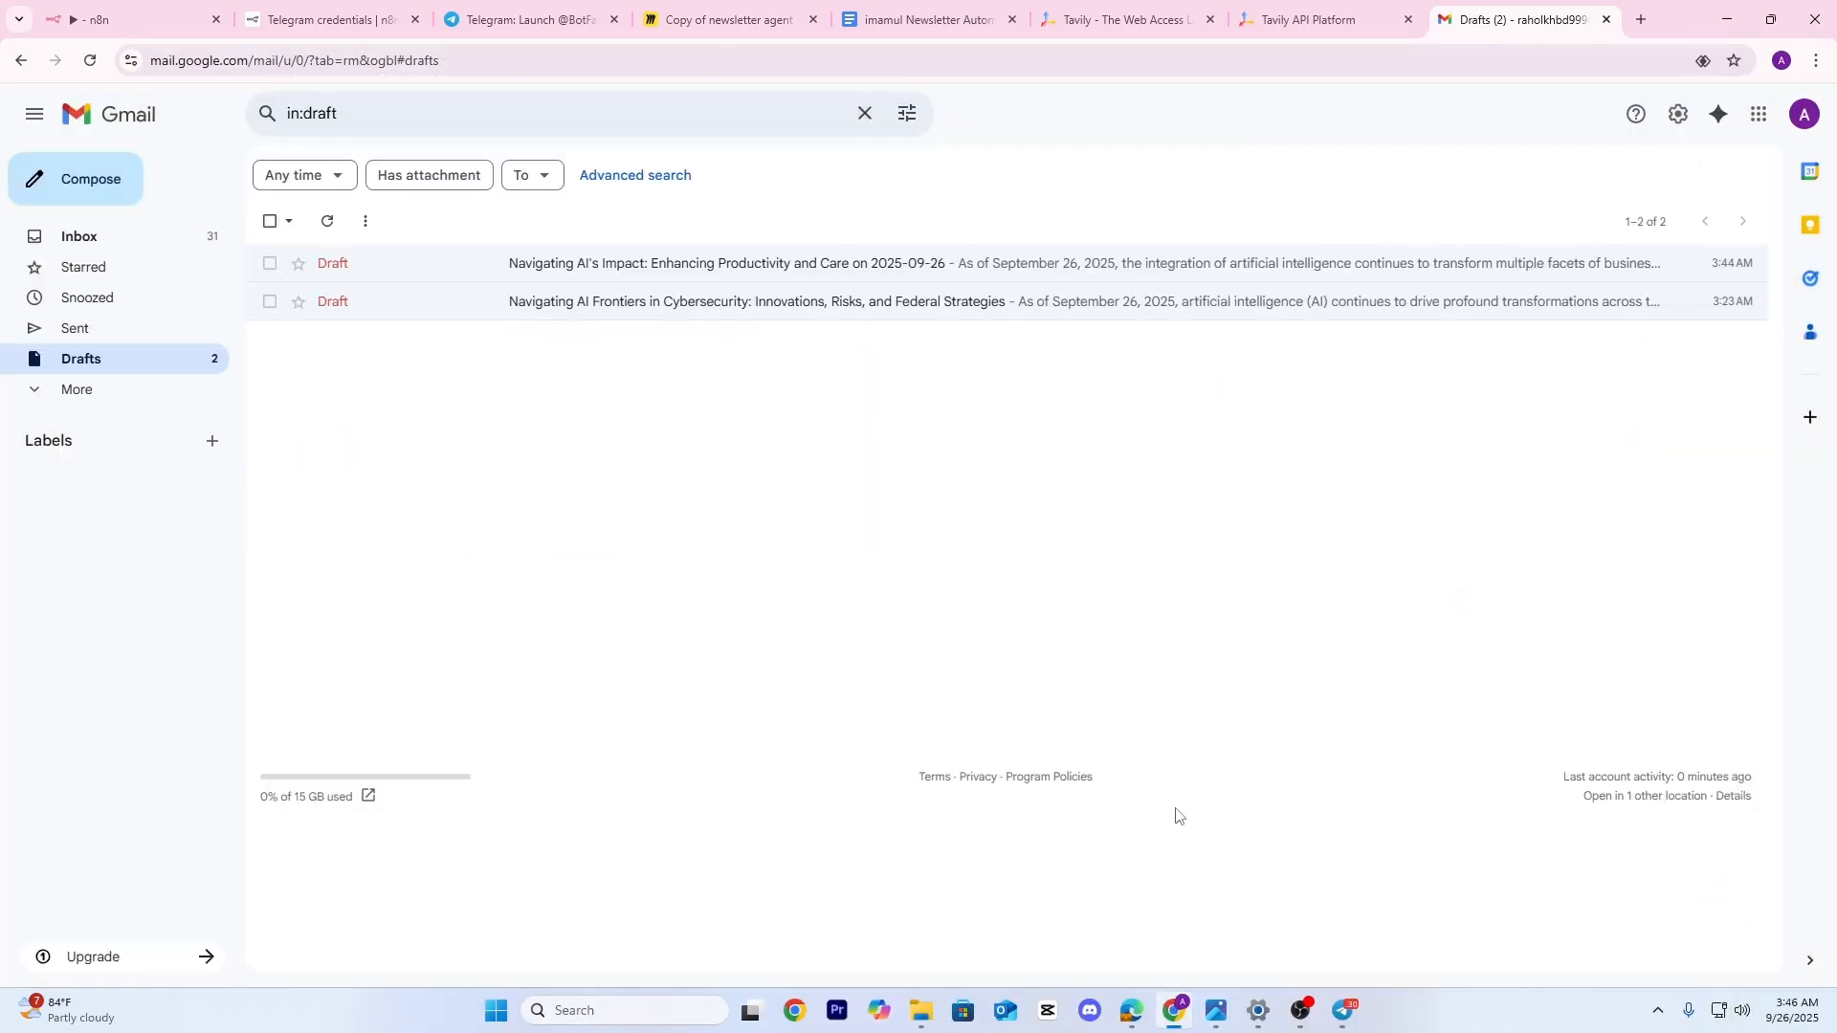
# Duplicate the Final Title and Topic sticky and place the copy over the trigger nodes
pyautogui.moveTo(1137, 1024)
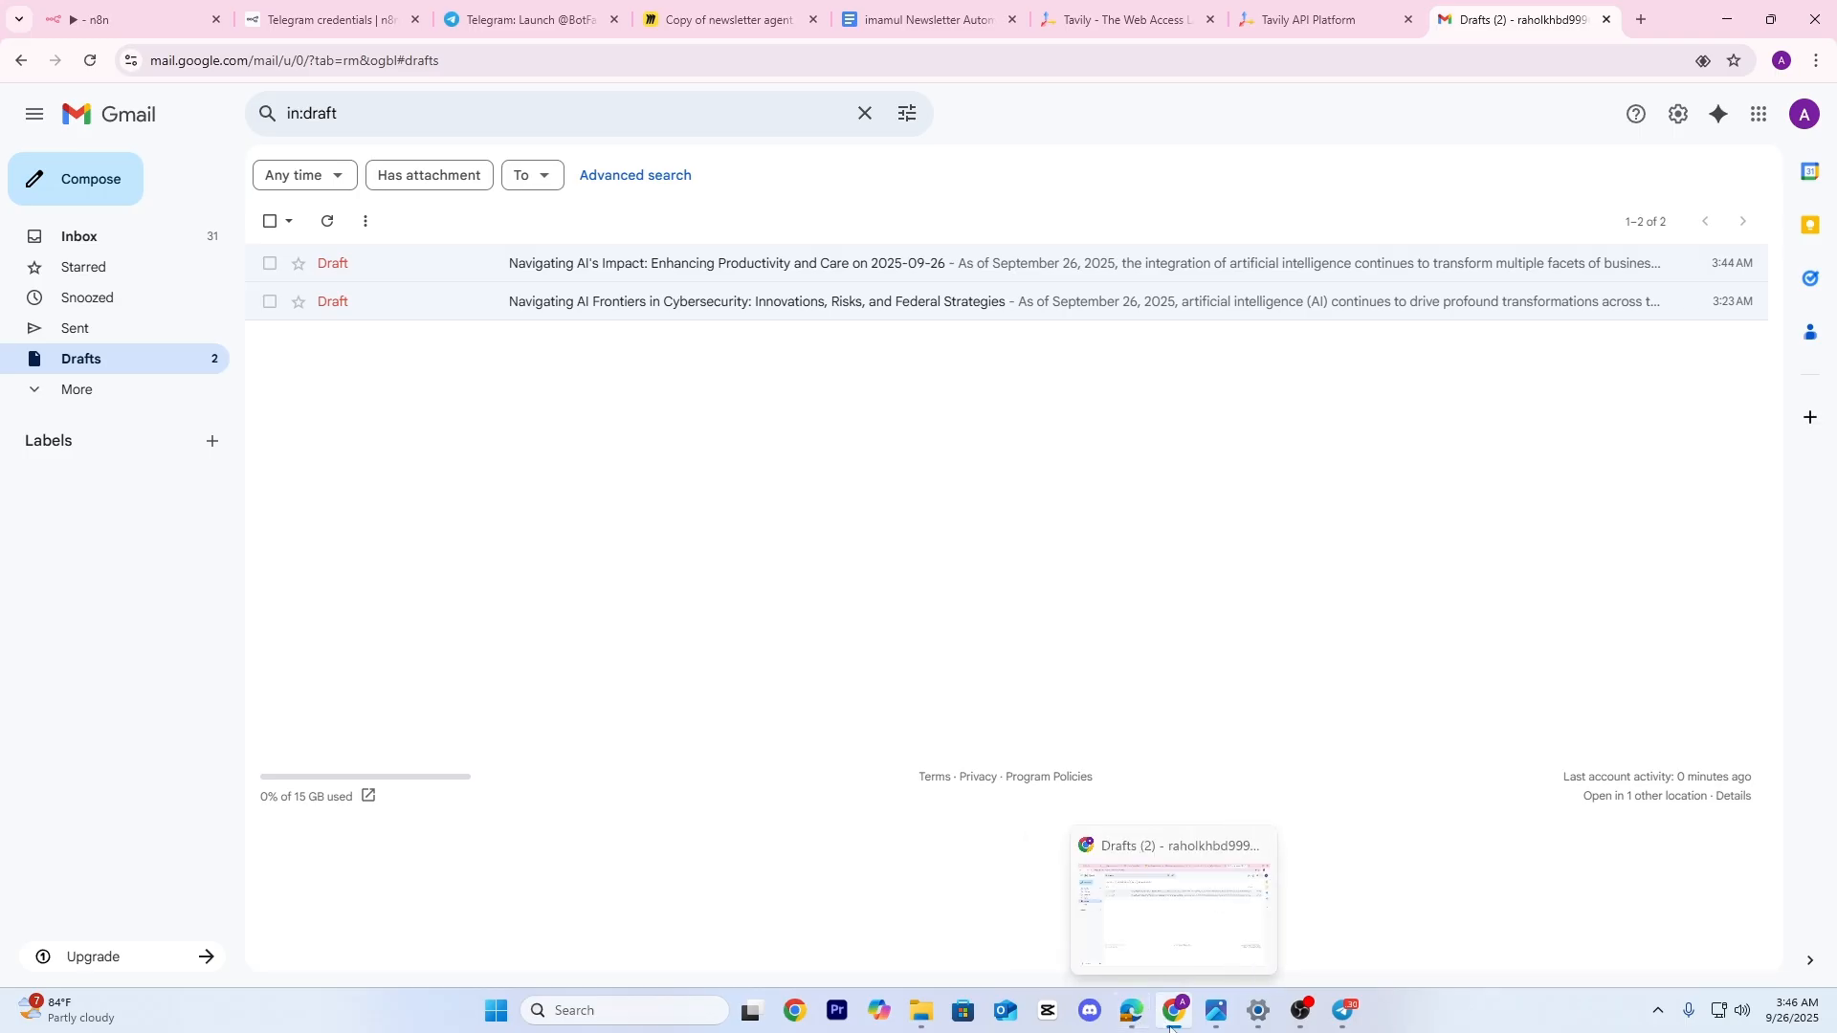
pyautogui.click(113, 23)
pyautogui.moveTo(747, 572); pyautogui.dragTo(1343, 522)
pyautogui.scroll(-4, 1149, 519)
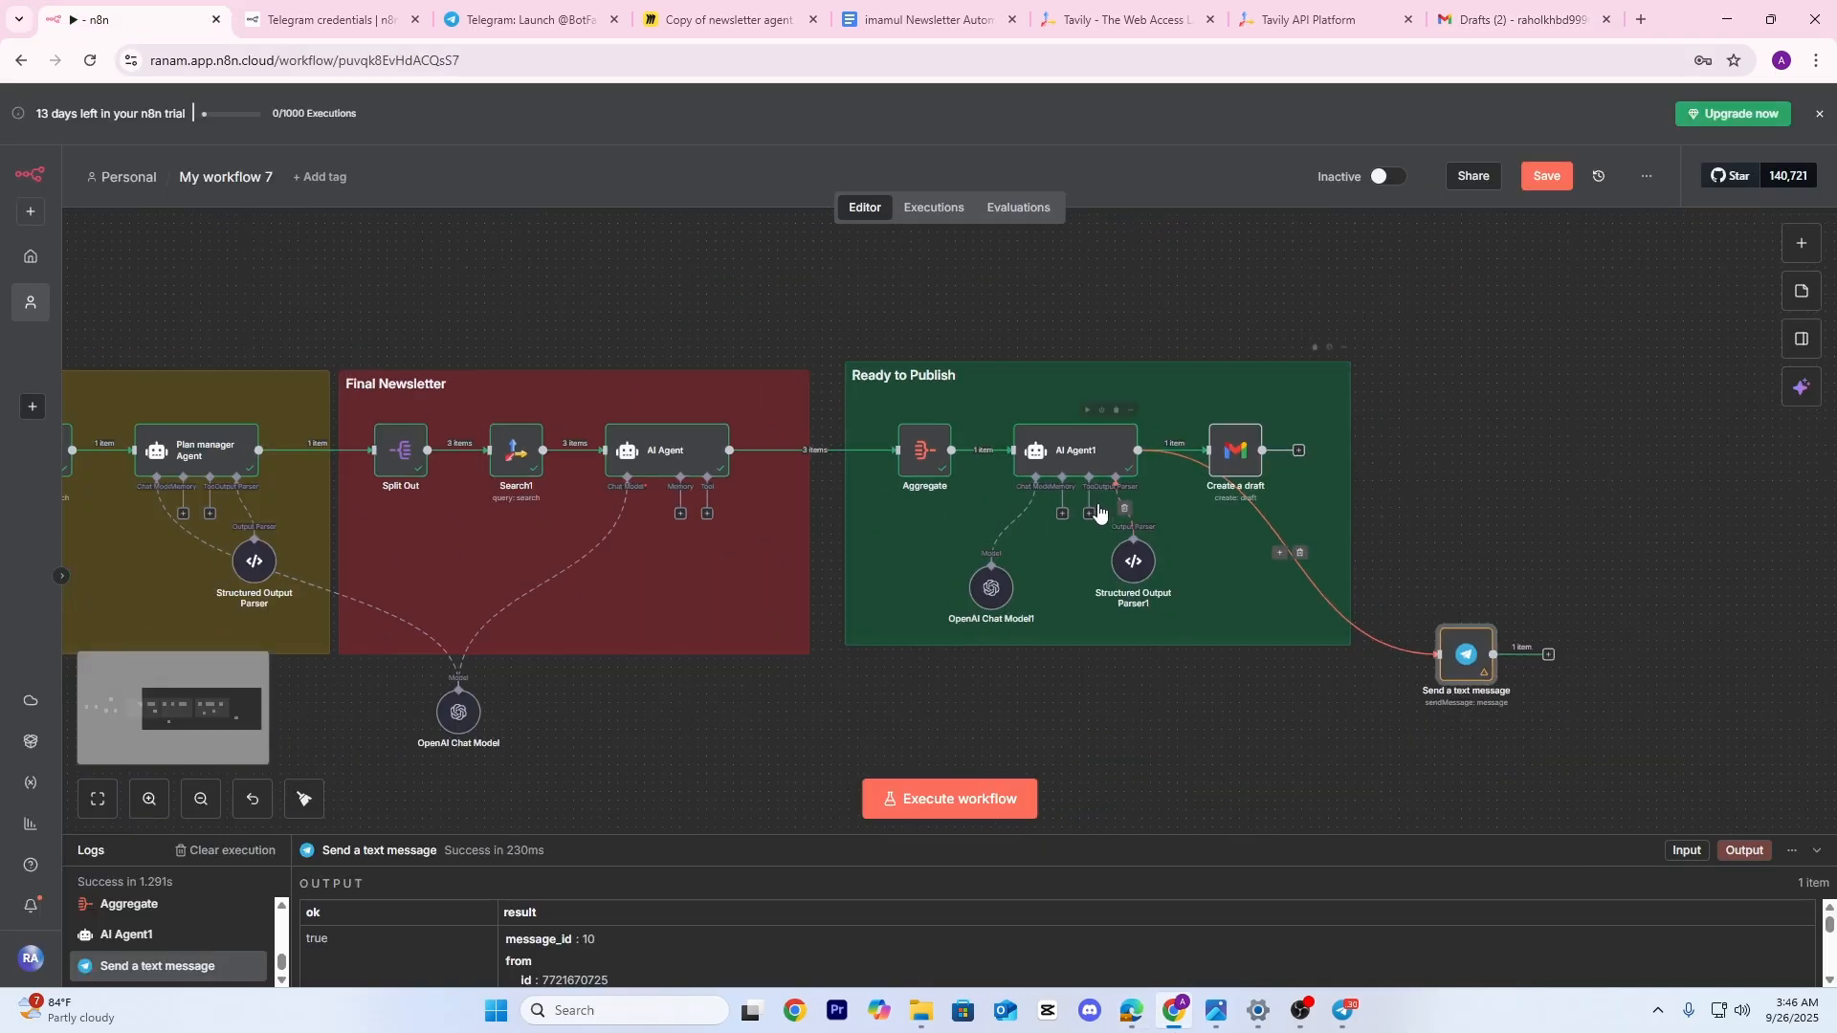
pyautogui.moveTo(637, 536); pyautogui.dragTo(1108, 495)
pyautogui.scroll(-1, 971, 493)
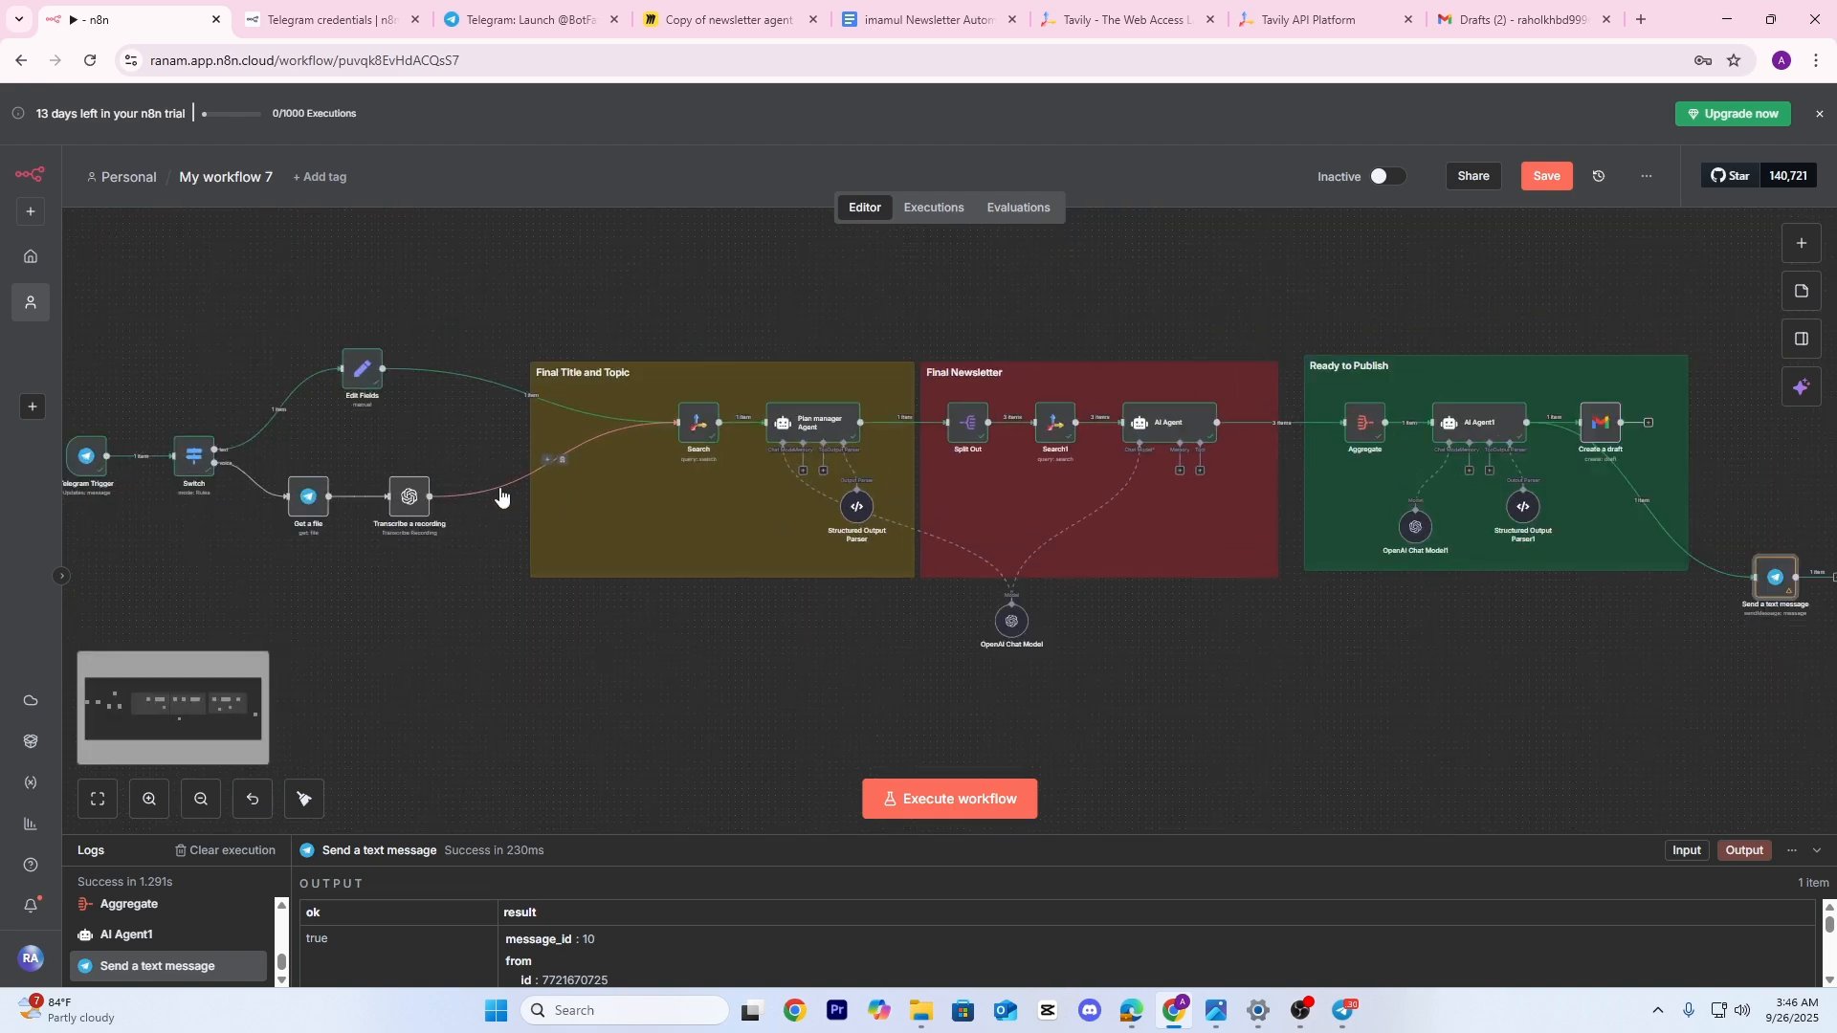
pyautogui.moveTo(564, 553); pyautogui.dragTo(886, 565)
pyautogui.click(1180, 358)
pyautogui.click(1229, 486)
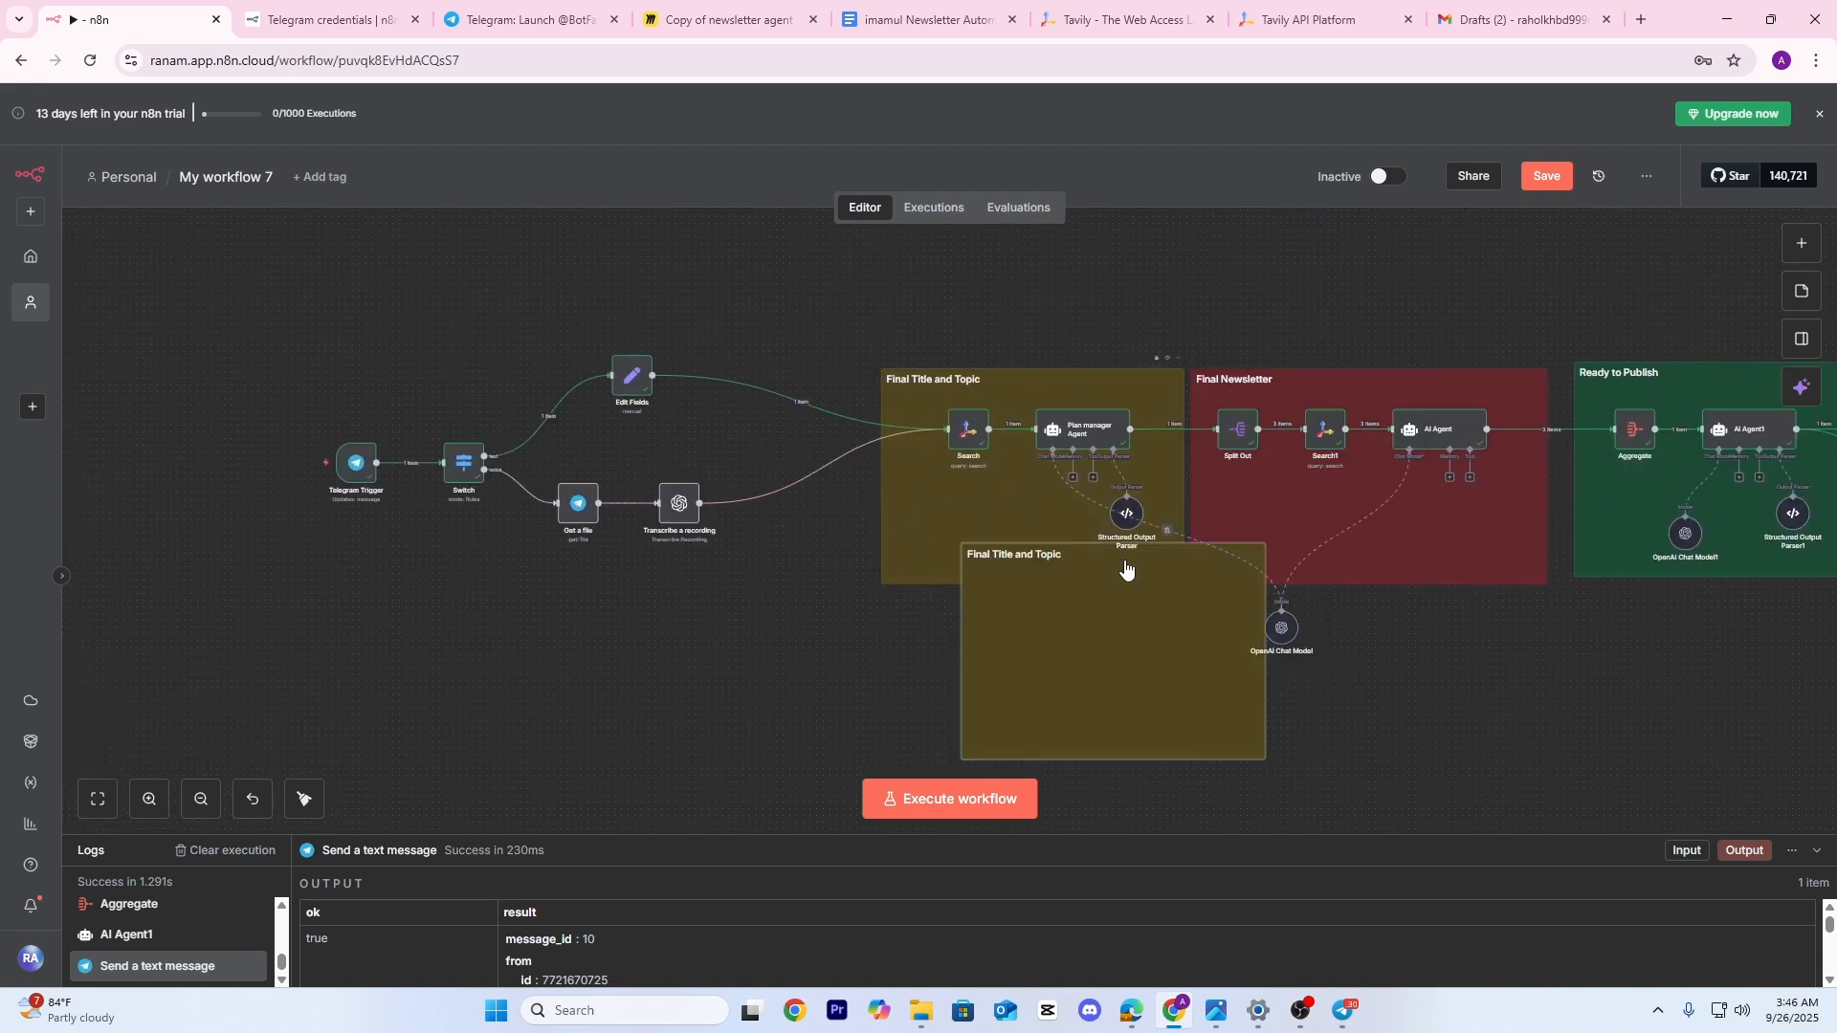
pyautogui.moveTo(1127, 572); pyautogui.dragTo(537, 409)
# Resize the copied sticky so it spans the whole trigger area
pyautogui.moveTo(370, 538); pyautogui.dragTo(308, 538)
pyautogui.moveTo(672, 581); pyautogui.dragTo(795, 578)
pyautogui.moveTo(446, 383); pyautogui.dragTo(446, 306)
pyautogui.moveTo(620, 436); pyautogui.dragTo(701, 436)
pyautogui.scroll(2, 700, 576)
pyautogui.moveTo(701, 436); pyautogui.dragTo(660, 447)
pyautogui.scroll(2, 701, 582)
# Arrange Telegram Trigger, Switch, Get a file, Transcribe a recording and Edit Fields inside the sticky
pyautogui.moveTo(548, 341); pyautogui.dragTo(782, 339)
pyautogui.moveTo(623, 551); pyautogui.dragTo(812, 551)
pyautogui.moveTo(554, 582); pyautogui.dragTo(669, 579)
pyautogui.moveTo(562, 550); pyautogui.dragTo(748, 551)
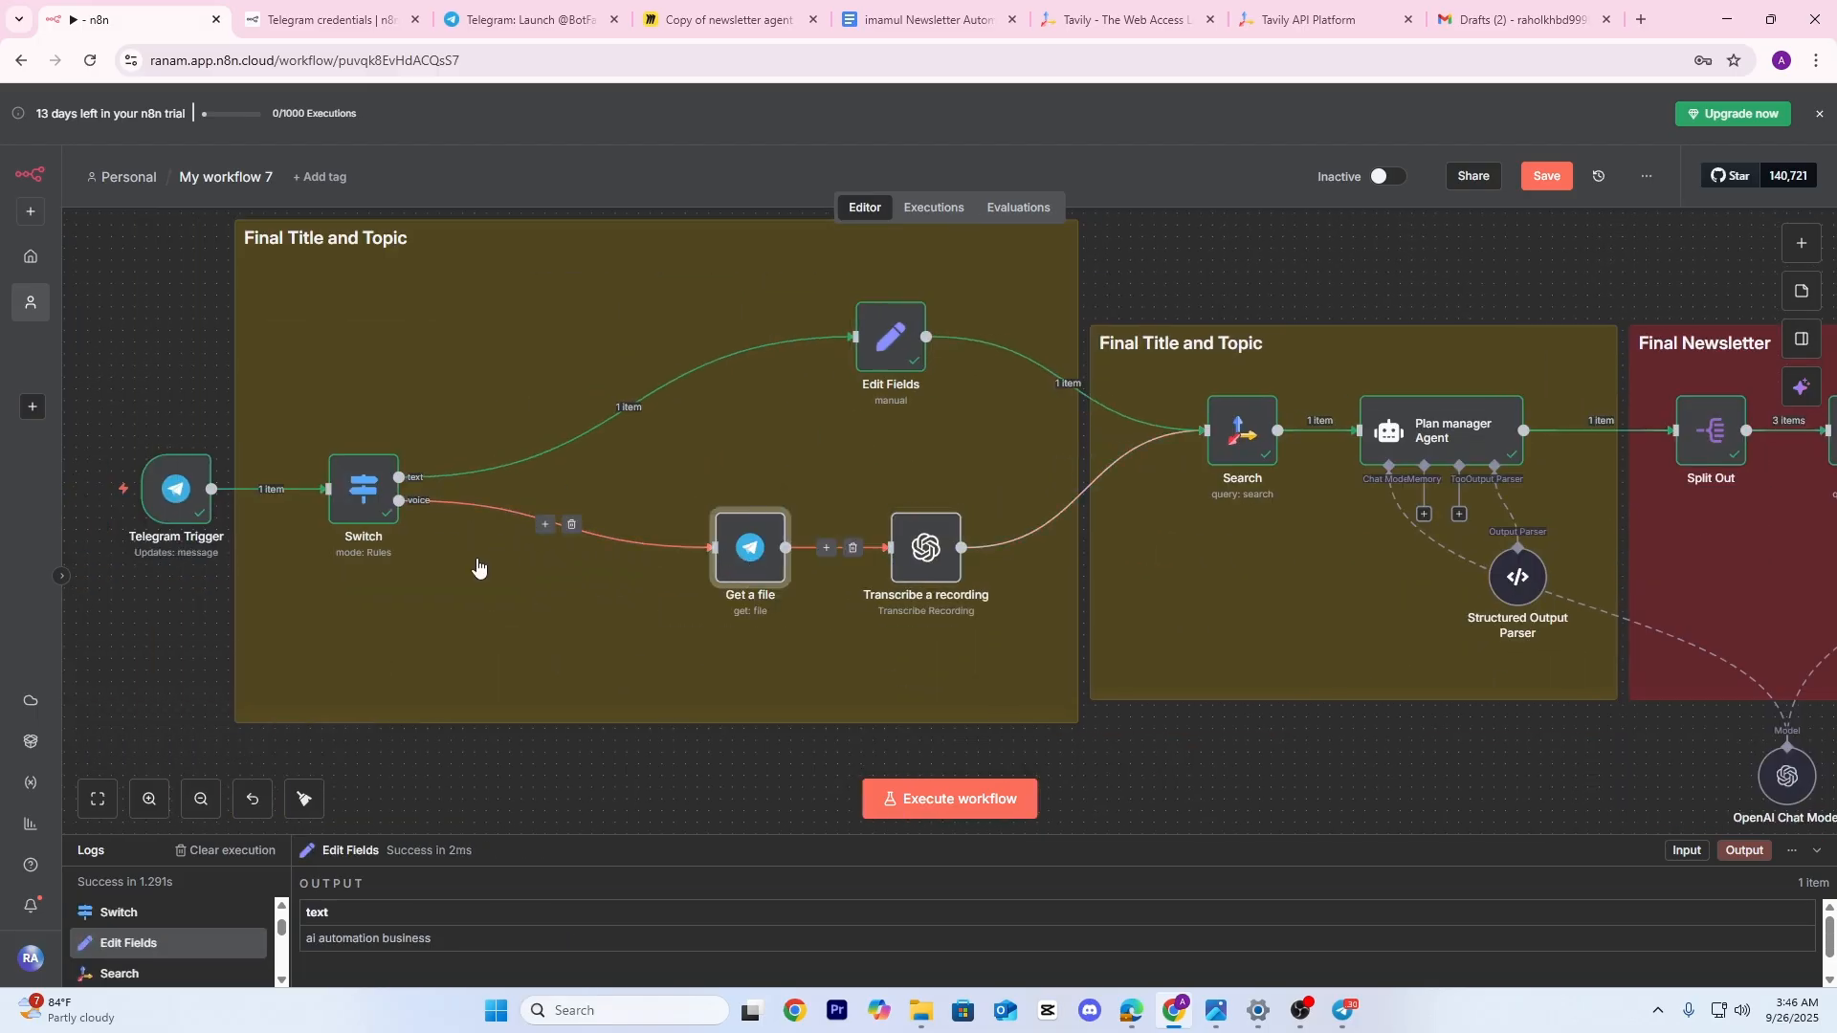
pyautogui.moveTo(477, 571); pyautogui.dragTo(604, 588)
pyautogui.moveTo(490, 510); pyautogui.dragTo(699, 510)
pyautogui.moveTo(301, 510); pyautogui.dragTo(499, 510)
pyautogui.moveTo(610, 610); pyautogui.dragTo(482, 638)
pyautogui.moveTo(887, 387); pyautogui.dragTo(840, 422)
pyautogui.moveTo(898, 512); pyautogui.dragTo(820, 521)
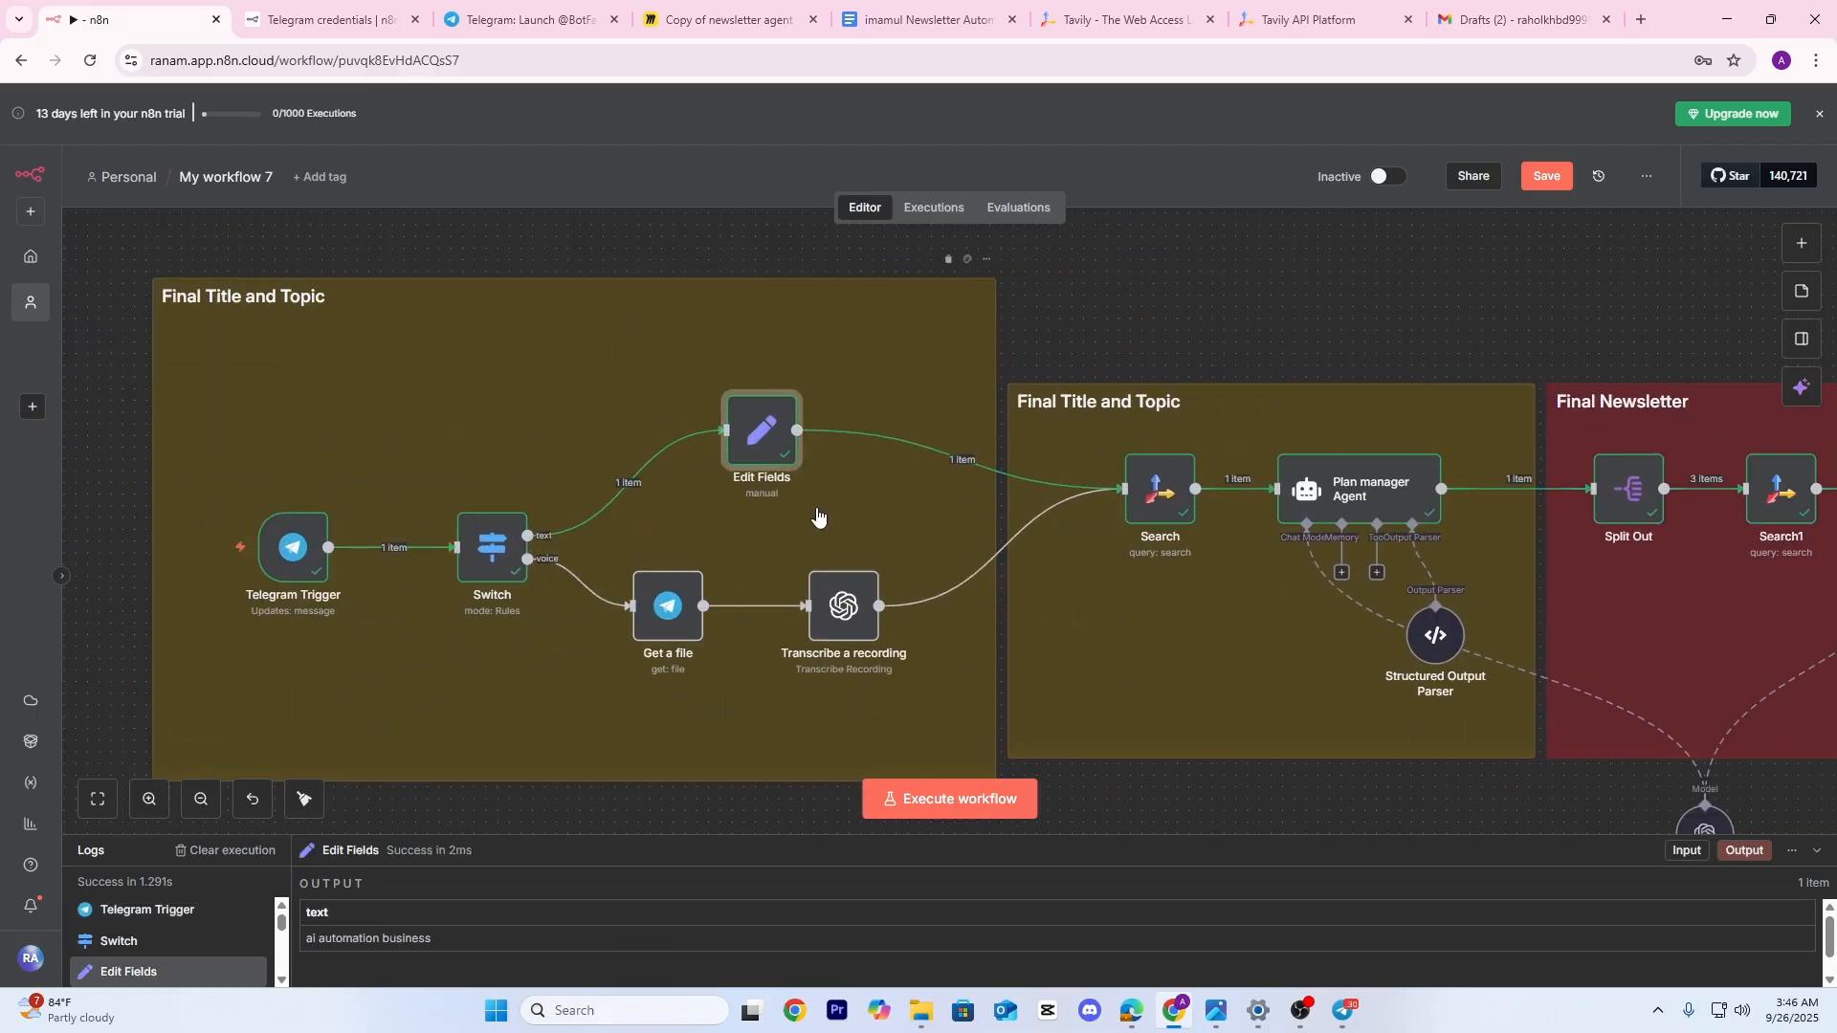
pyautogui.moveTo(306, 302); pyautogui.dragTo(329, 331)
# Retitle the sticky 'Trigger' and colour it green
pyautogui.doubleClick(452, 327)
pyautogui.press('BackSpace')
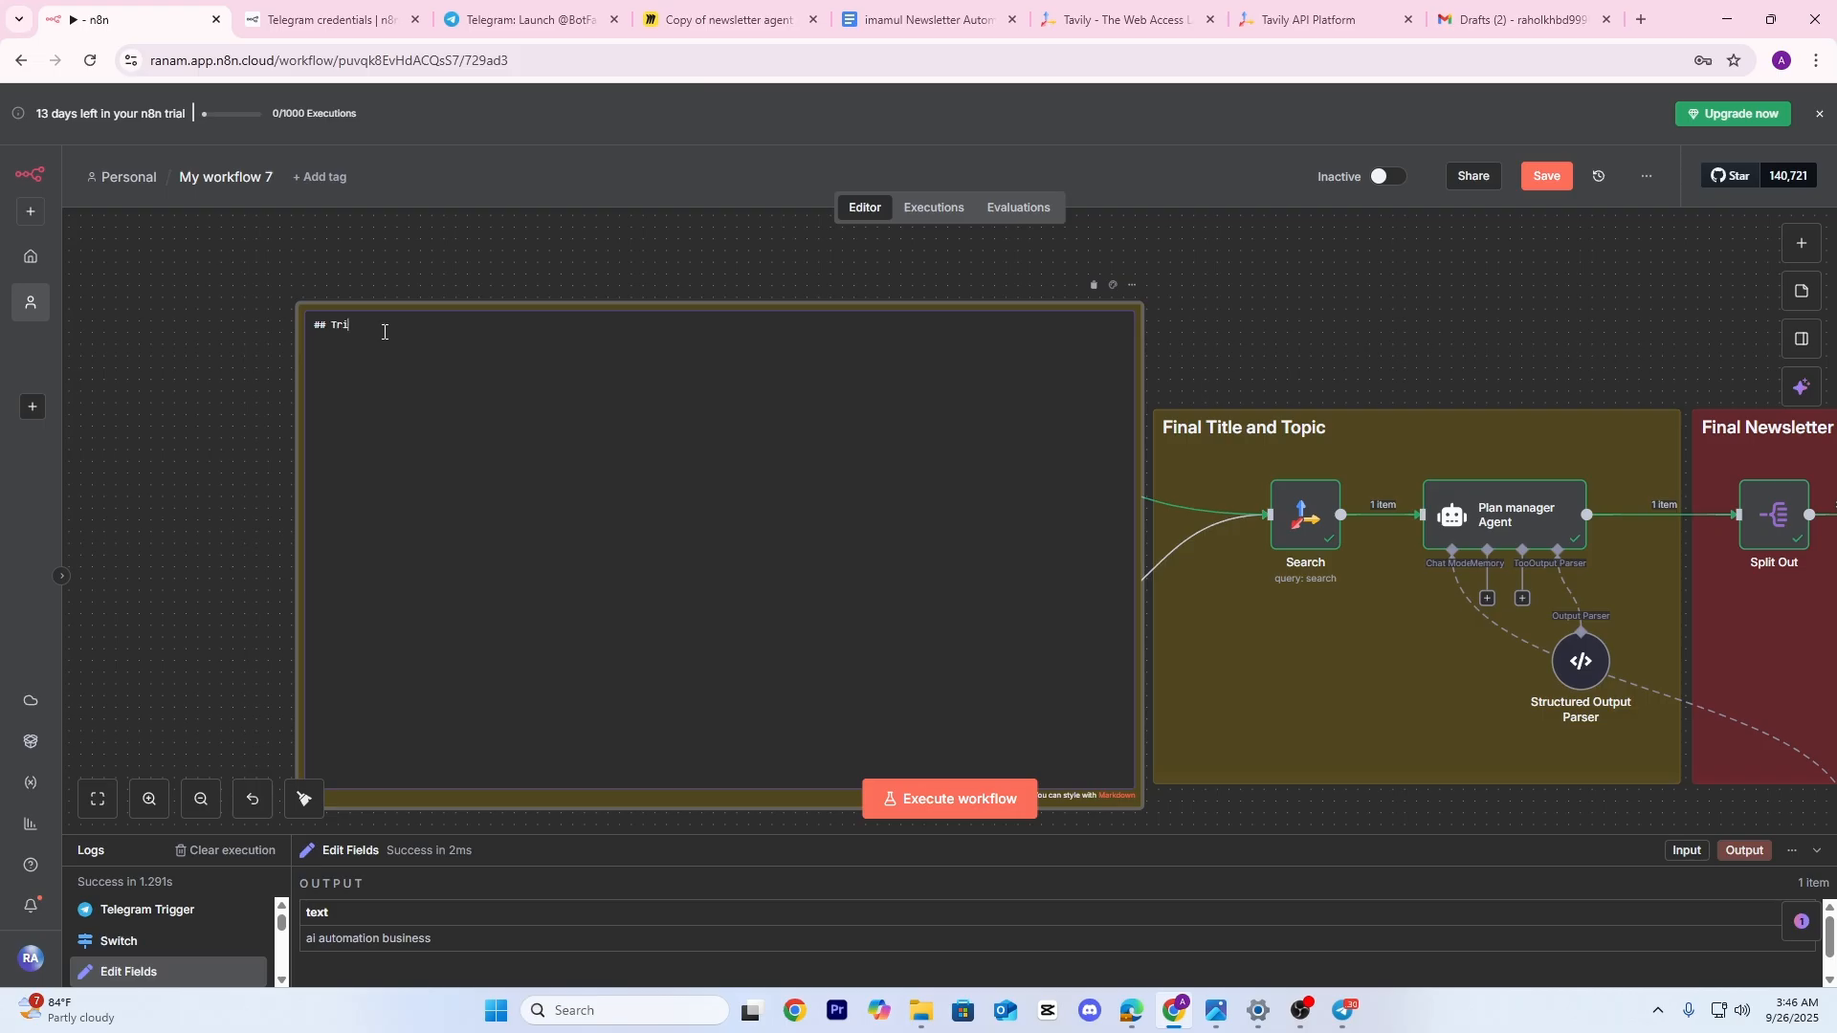
pyautogui.click(523, 285)
pyautogui.click(1113, 285)
pyautogui.click(1193, 252)
pyautogui.click(1113, 285)
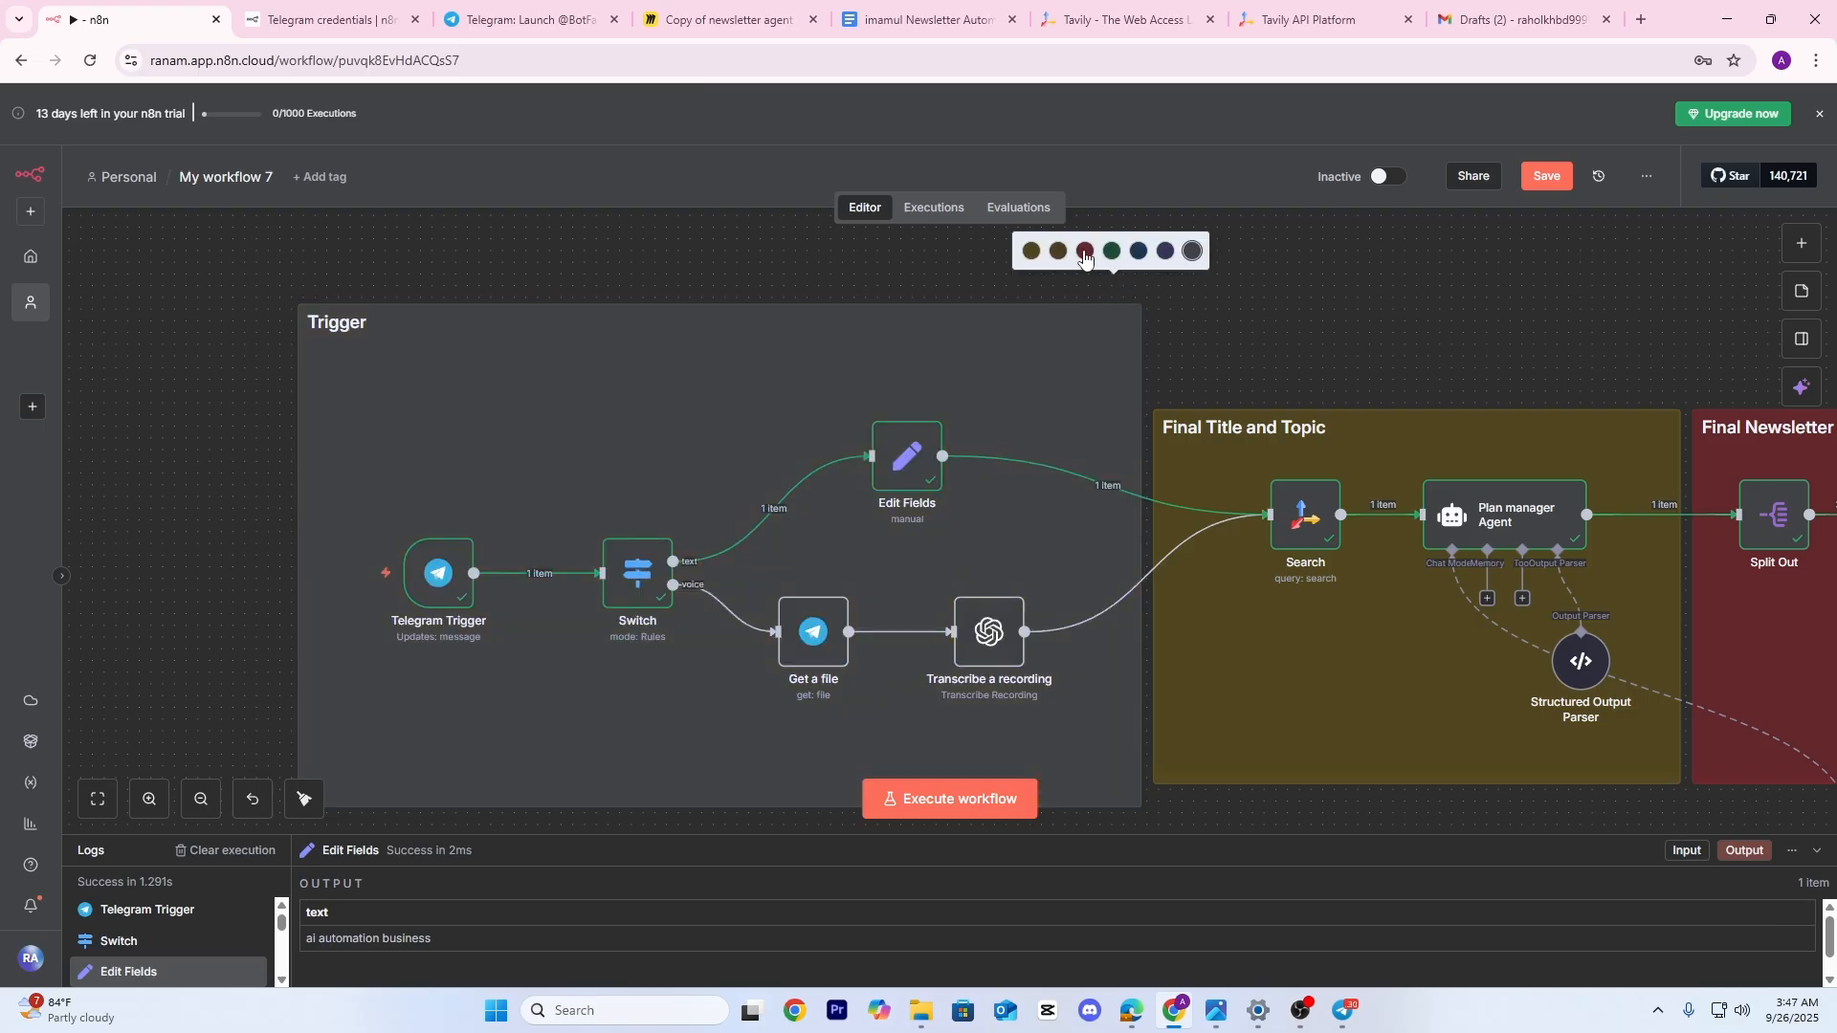
pyautogui.click(1113, 252)
# Tighten the Trigger sticky's edges around the trigger nodes
pyautogui.moveTo(300, 316); pyautogui.dragTo(360, 320)
pyautogui.moveTo(759, 303); pyautogui.dragTo(742, 372)
pyautogui.scroll(-6, 725, 344)
pyautogui.moveTo(976, 403); pyautogui.dragTo(790, 416)
pyautogui.scroll(2, 832, 399)
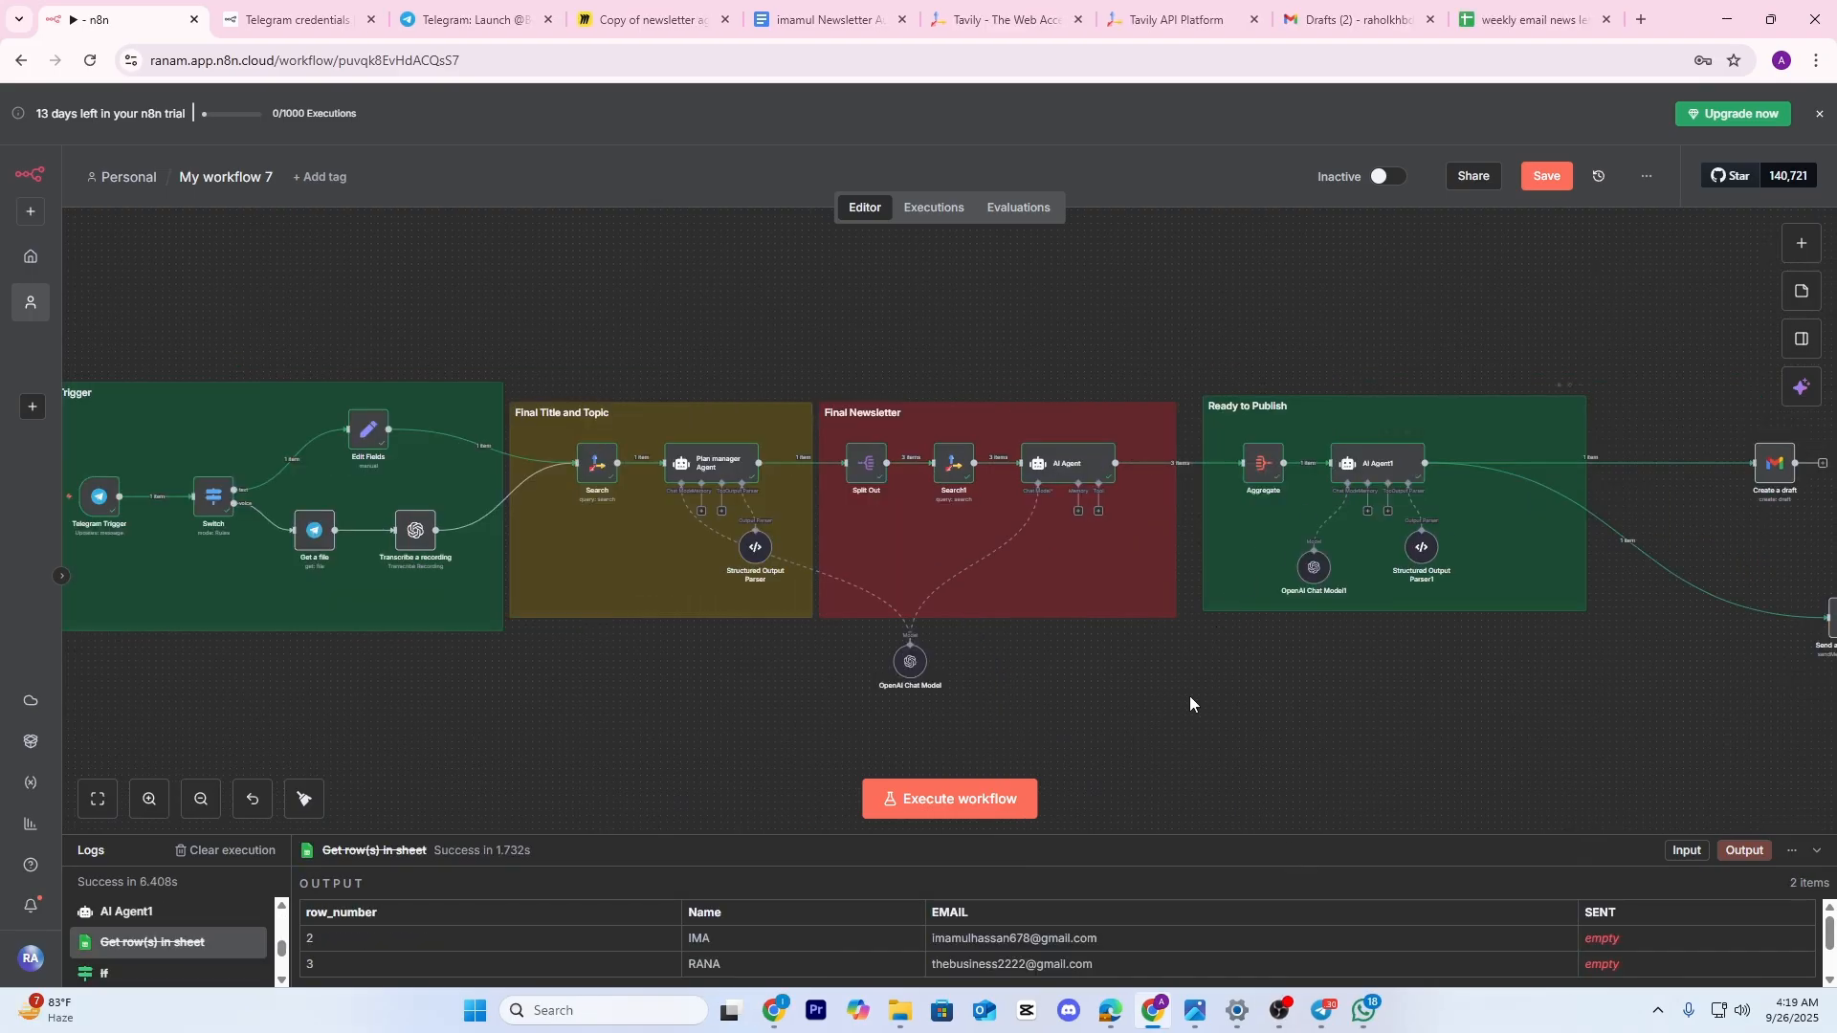
pyautogui.moveTo(1191, 697); pyautogui.dragTo(1305, 659)
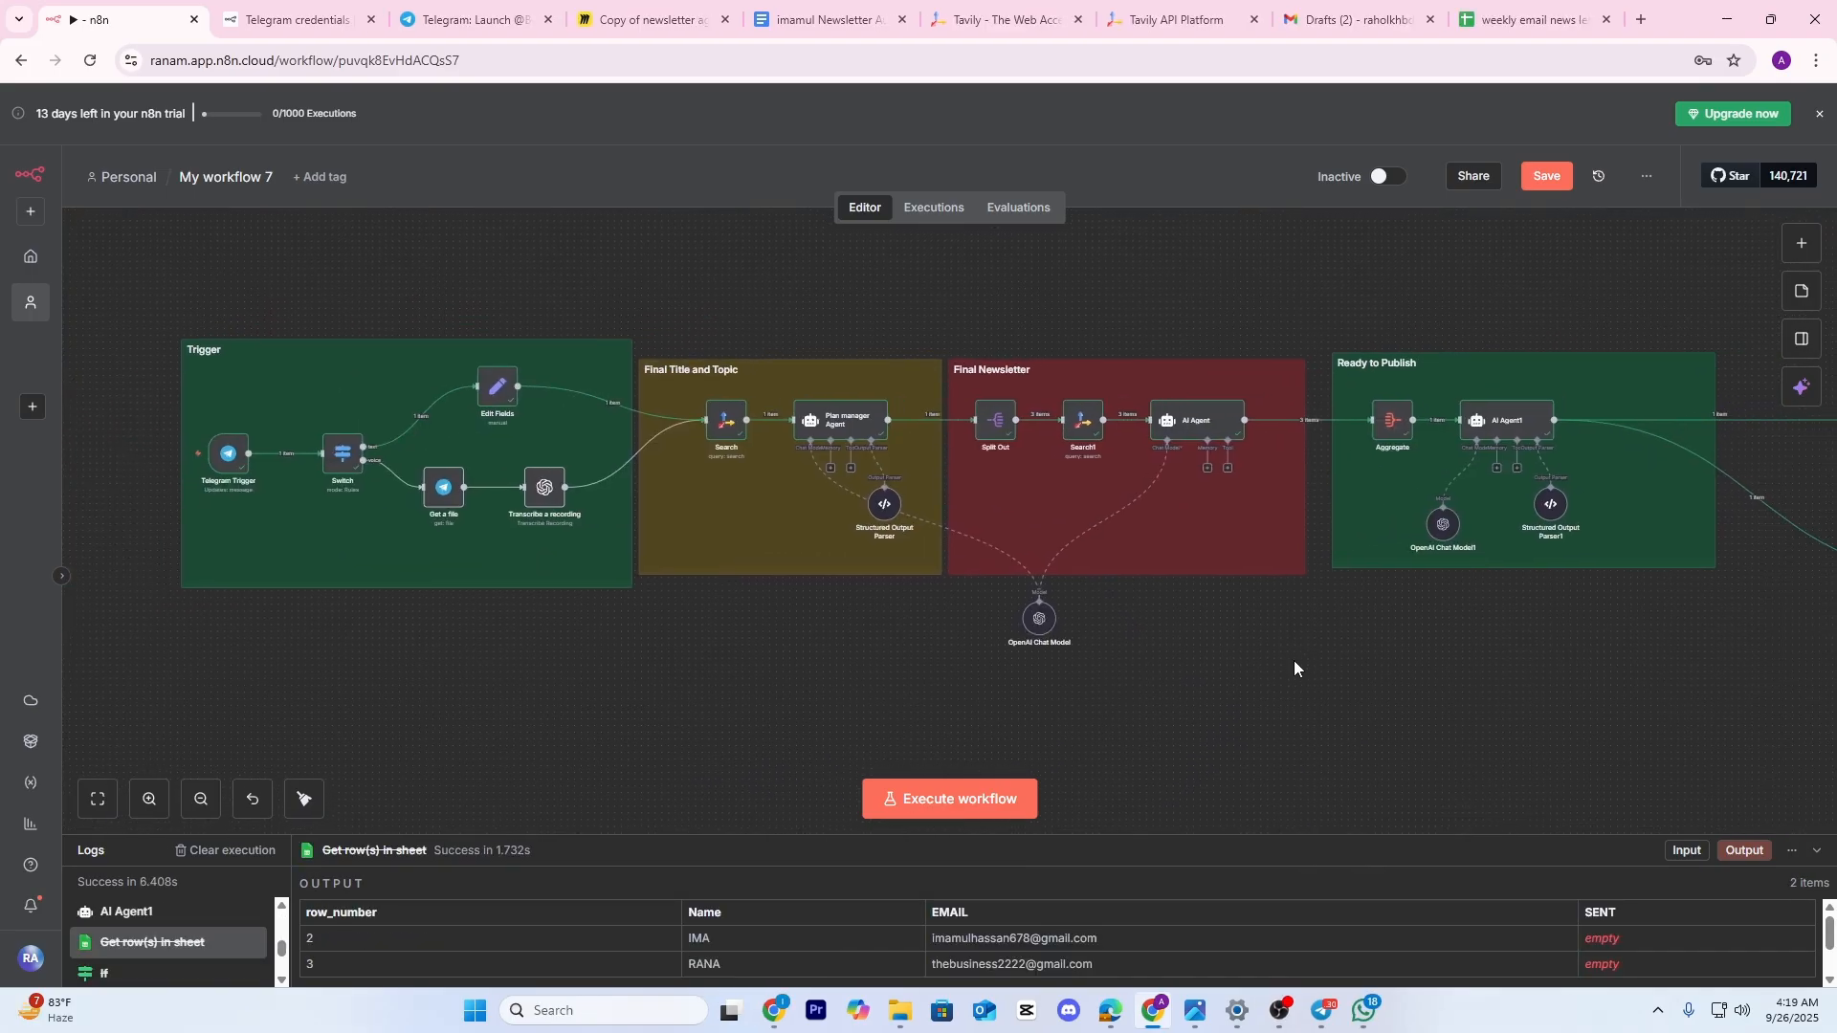
pyautogui.moveTo(582, 733); pyautogui.dragTo(668, 717)
pyautogui.scroll(5, 353, 450)
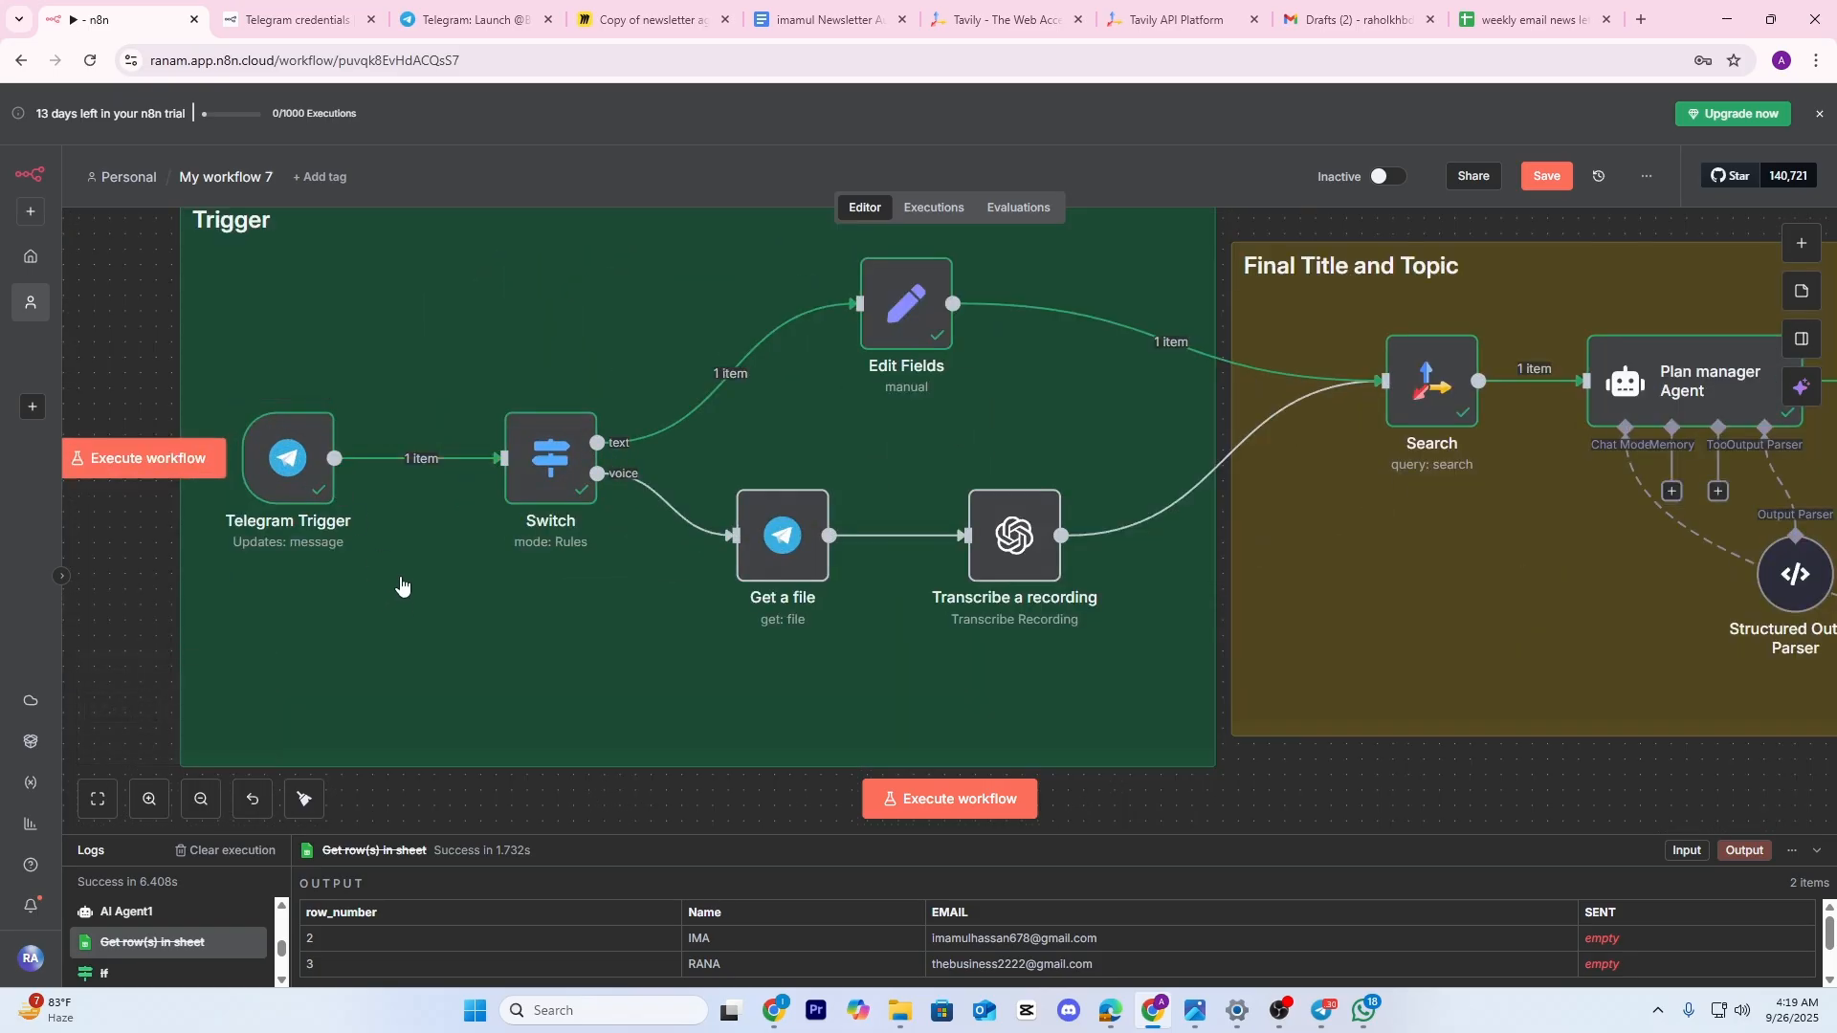
pyautogui.scroll(-6, 403, 582)
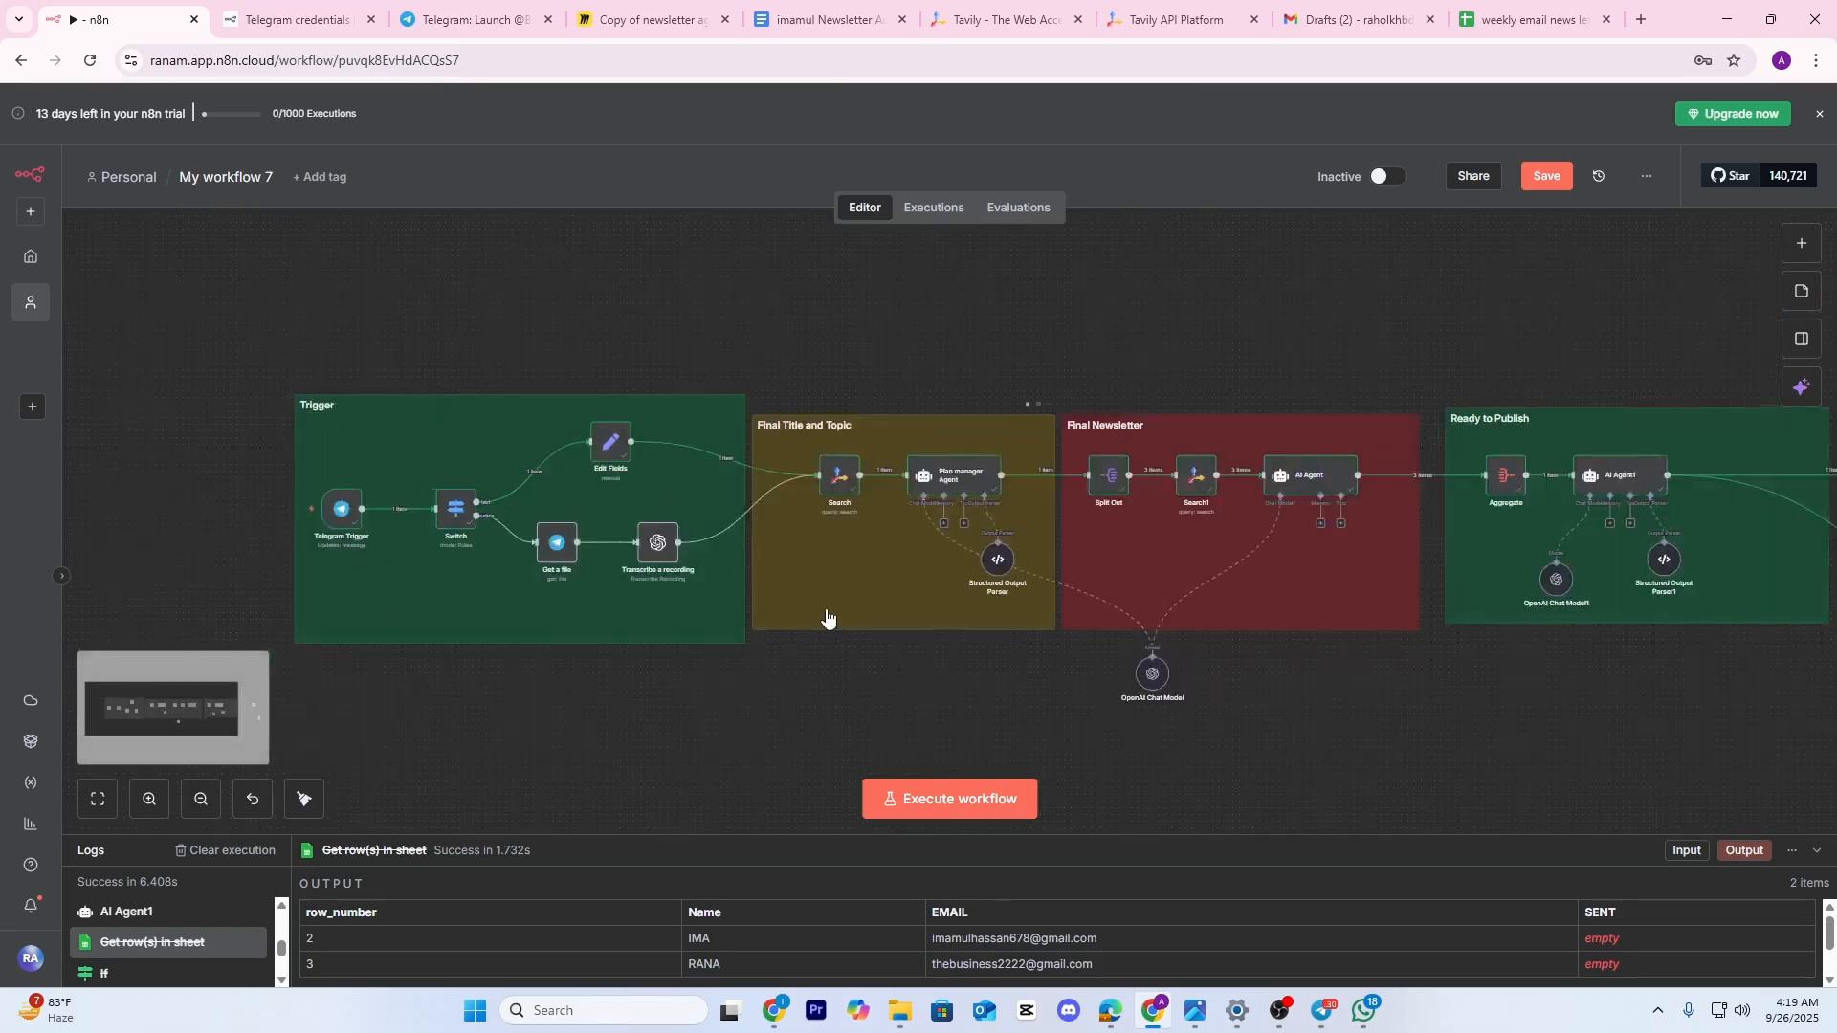
pyautogui.moveTo(832, 621); pyautogui.dragTo(528, 603)
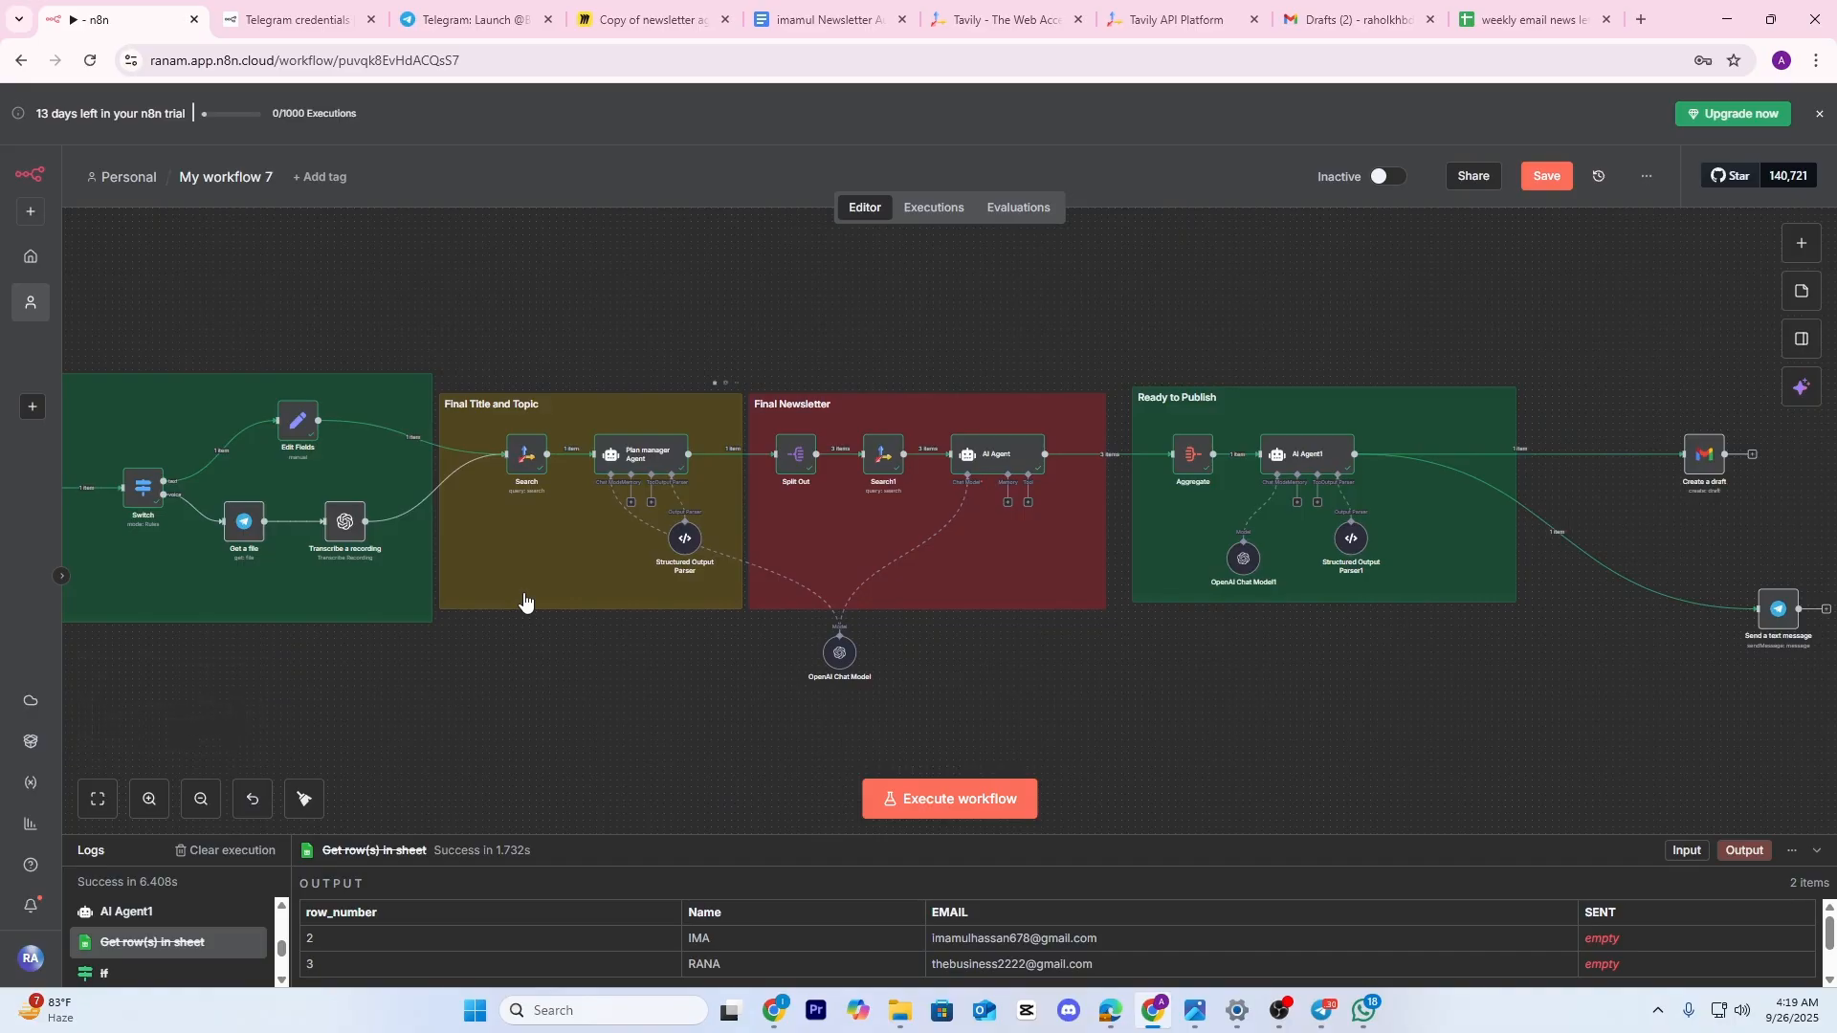
pyautogui.scroll(3, 1511, 541)
pyautogui.moveTo(1489, 599); pyautogui.dragTo(759, 616)
pyautogui.scroll(3, 1131, 433)
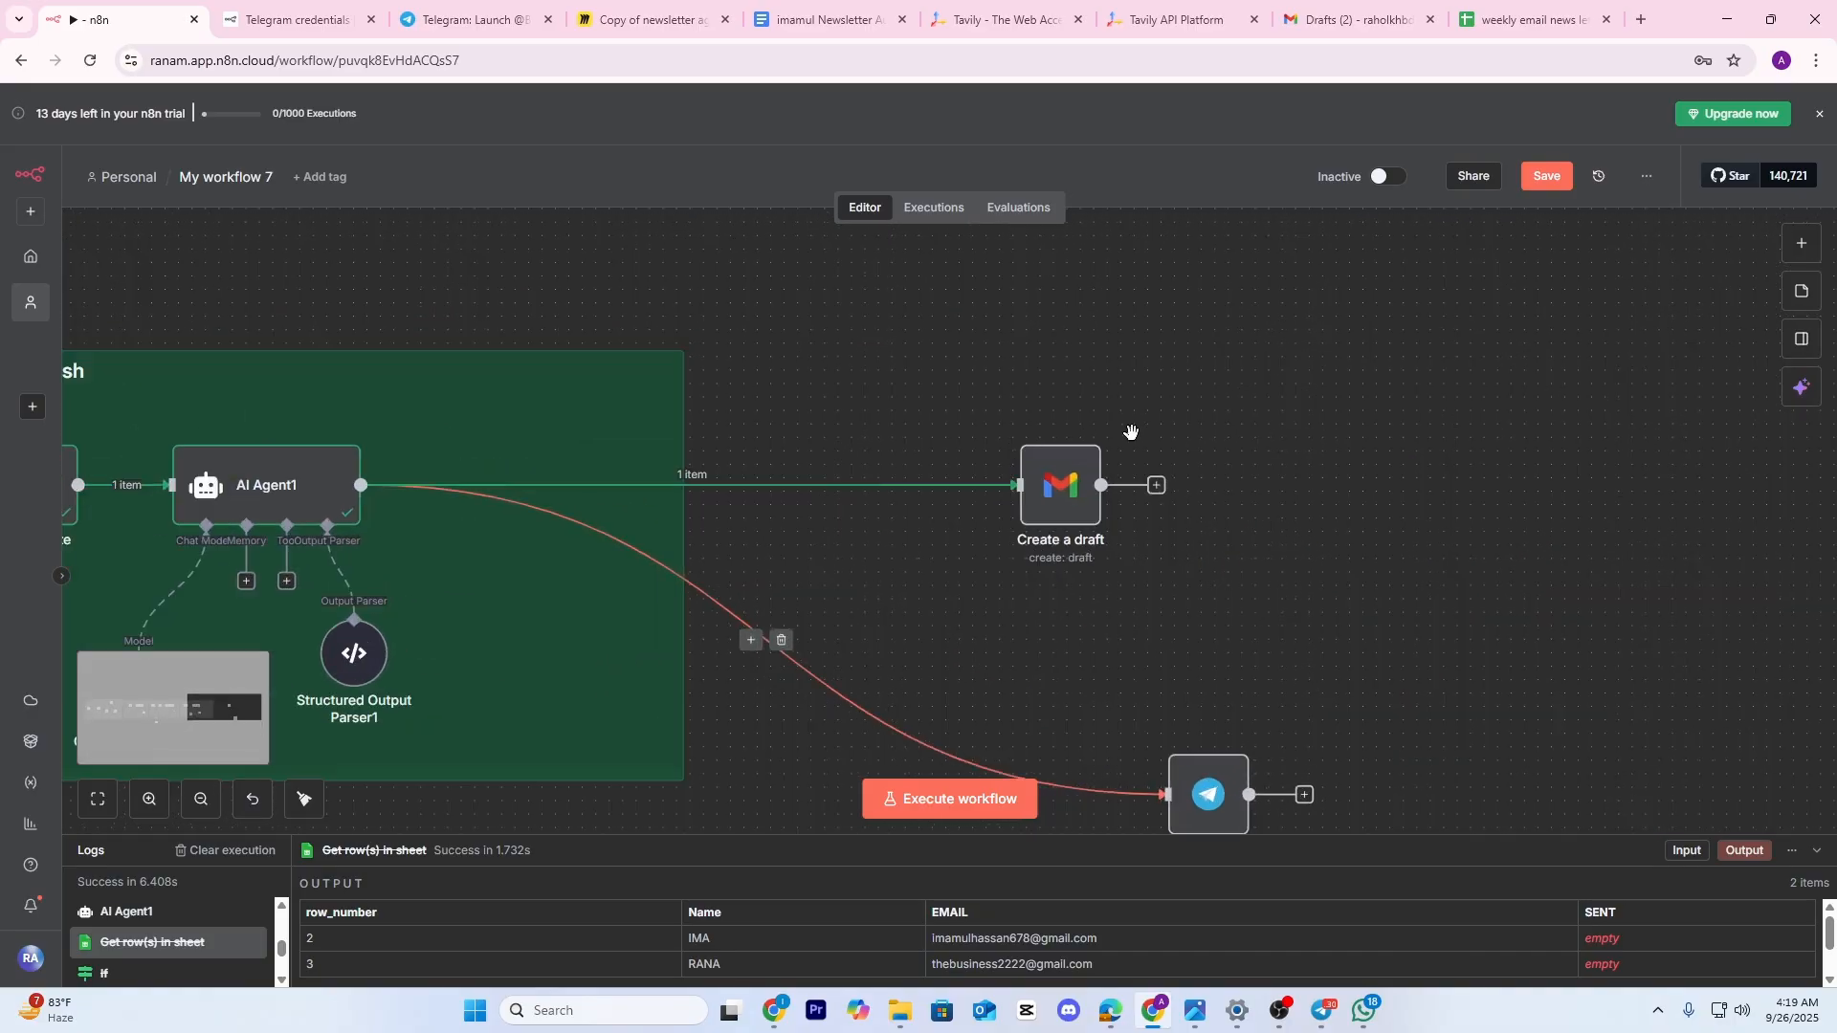
pyautogui.scroll(2, 1012, 651)
pyautogui.moveTo(1012, 651); pyautogui.dragTo(808, 594)
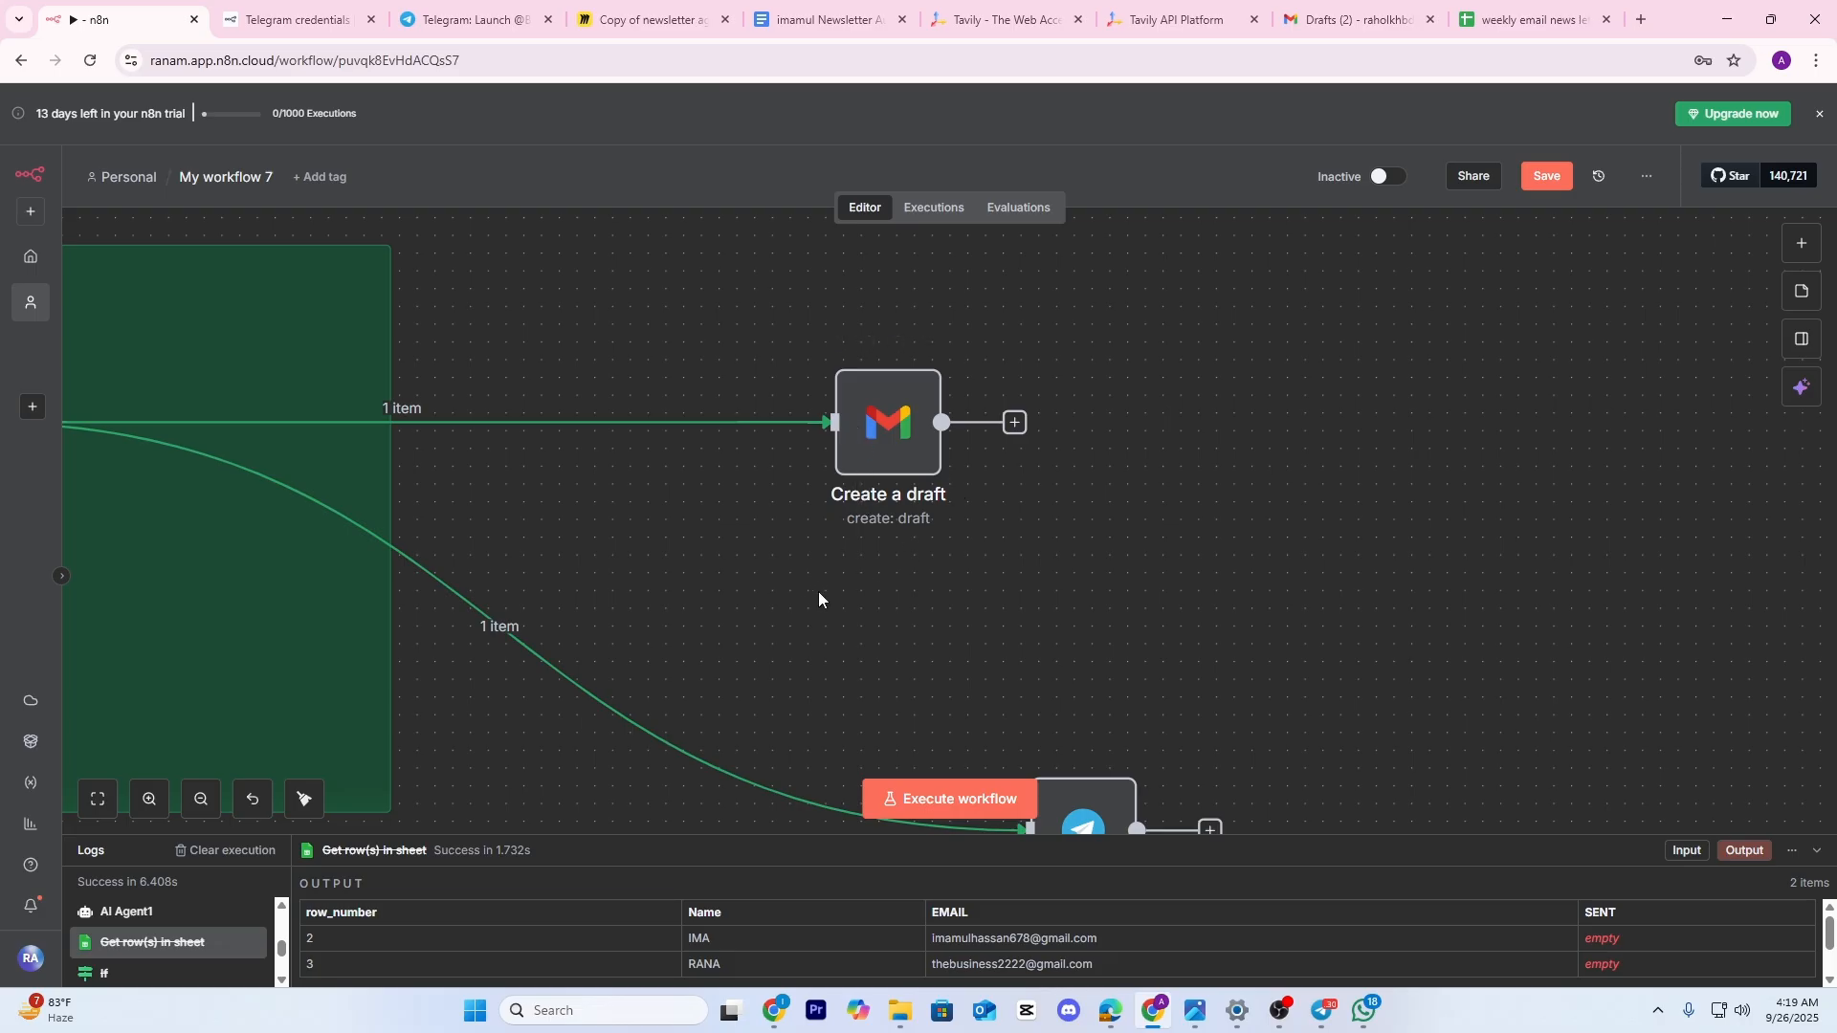
pyautogui.moveTo(828, 580); pyautogui.dragTo(1001, 490)
pyautogui.moveTo(932, 588); pyautogui.dragTo(850, 484)
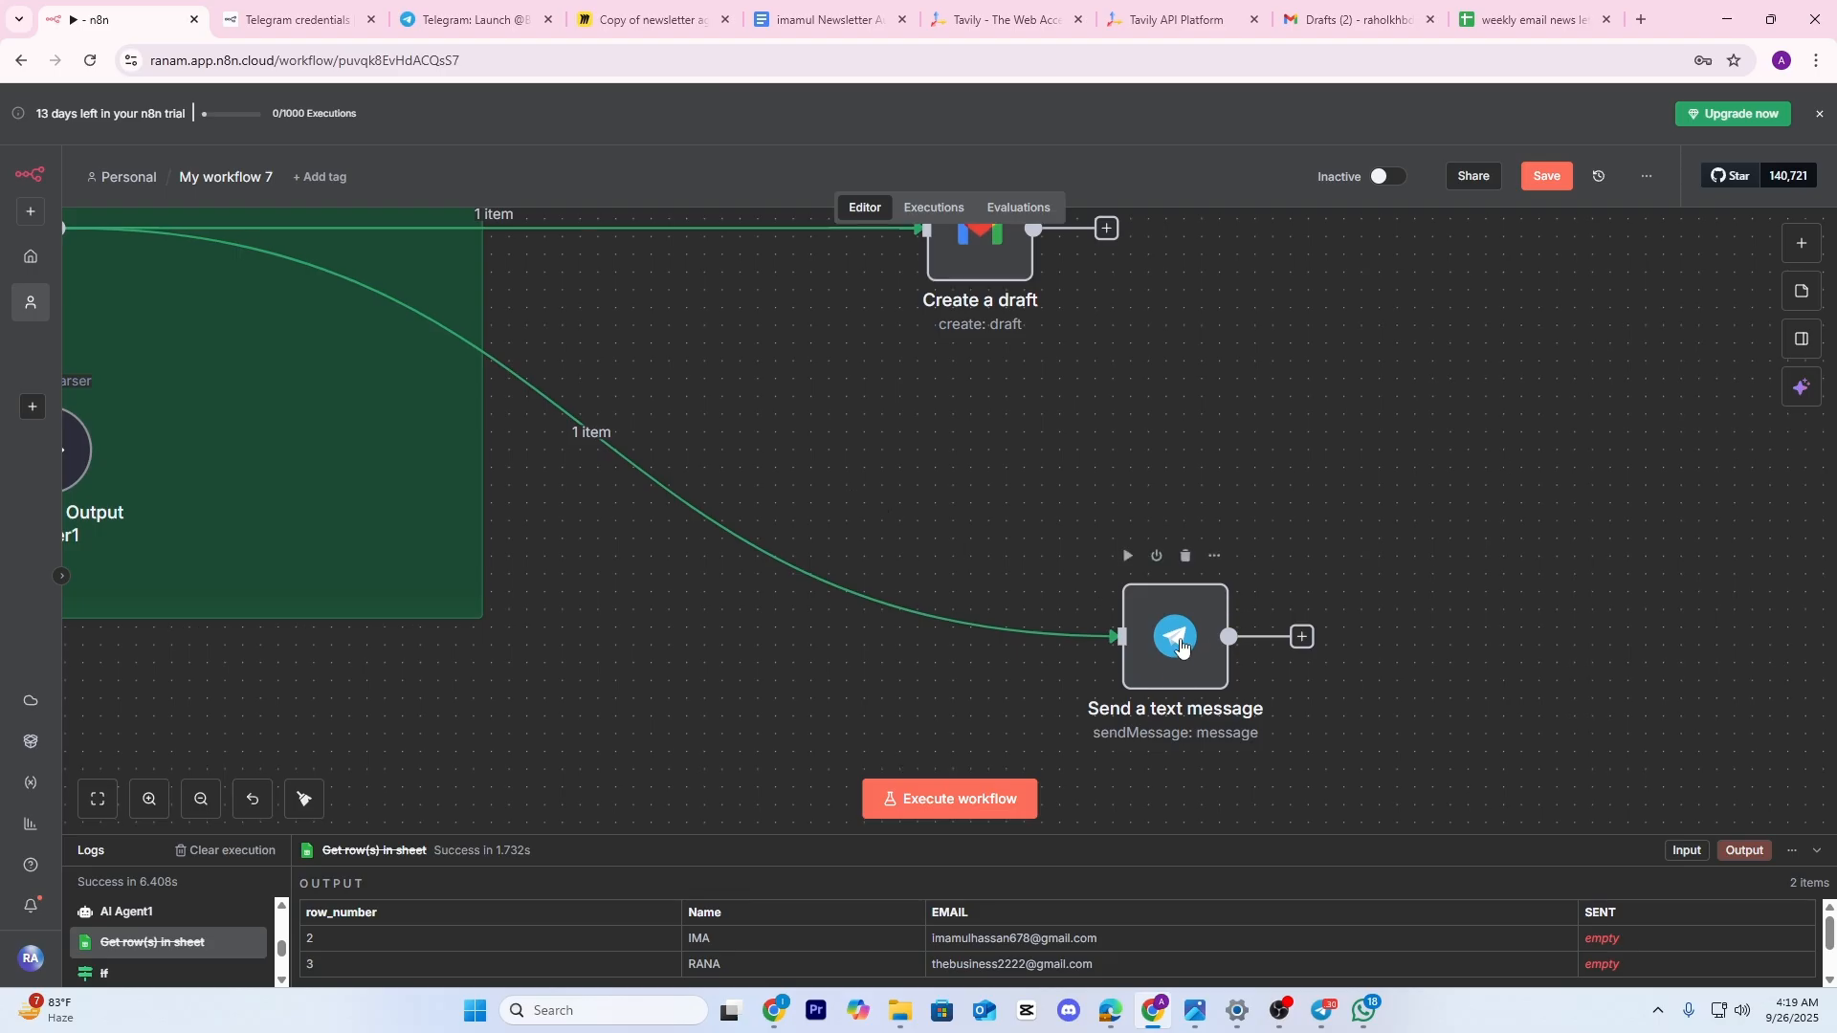
pyautogui.moveTo(968, 566); pyautogui.dragTo(879, 600)
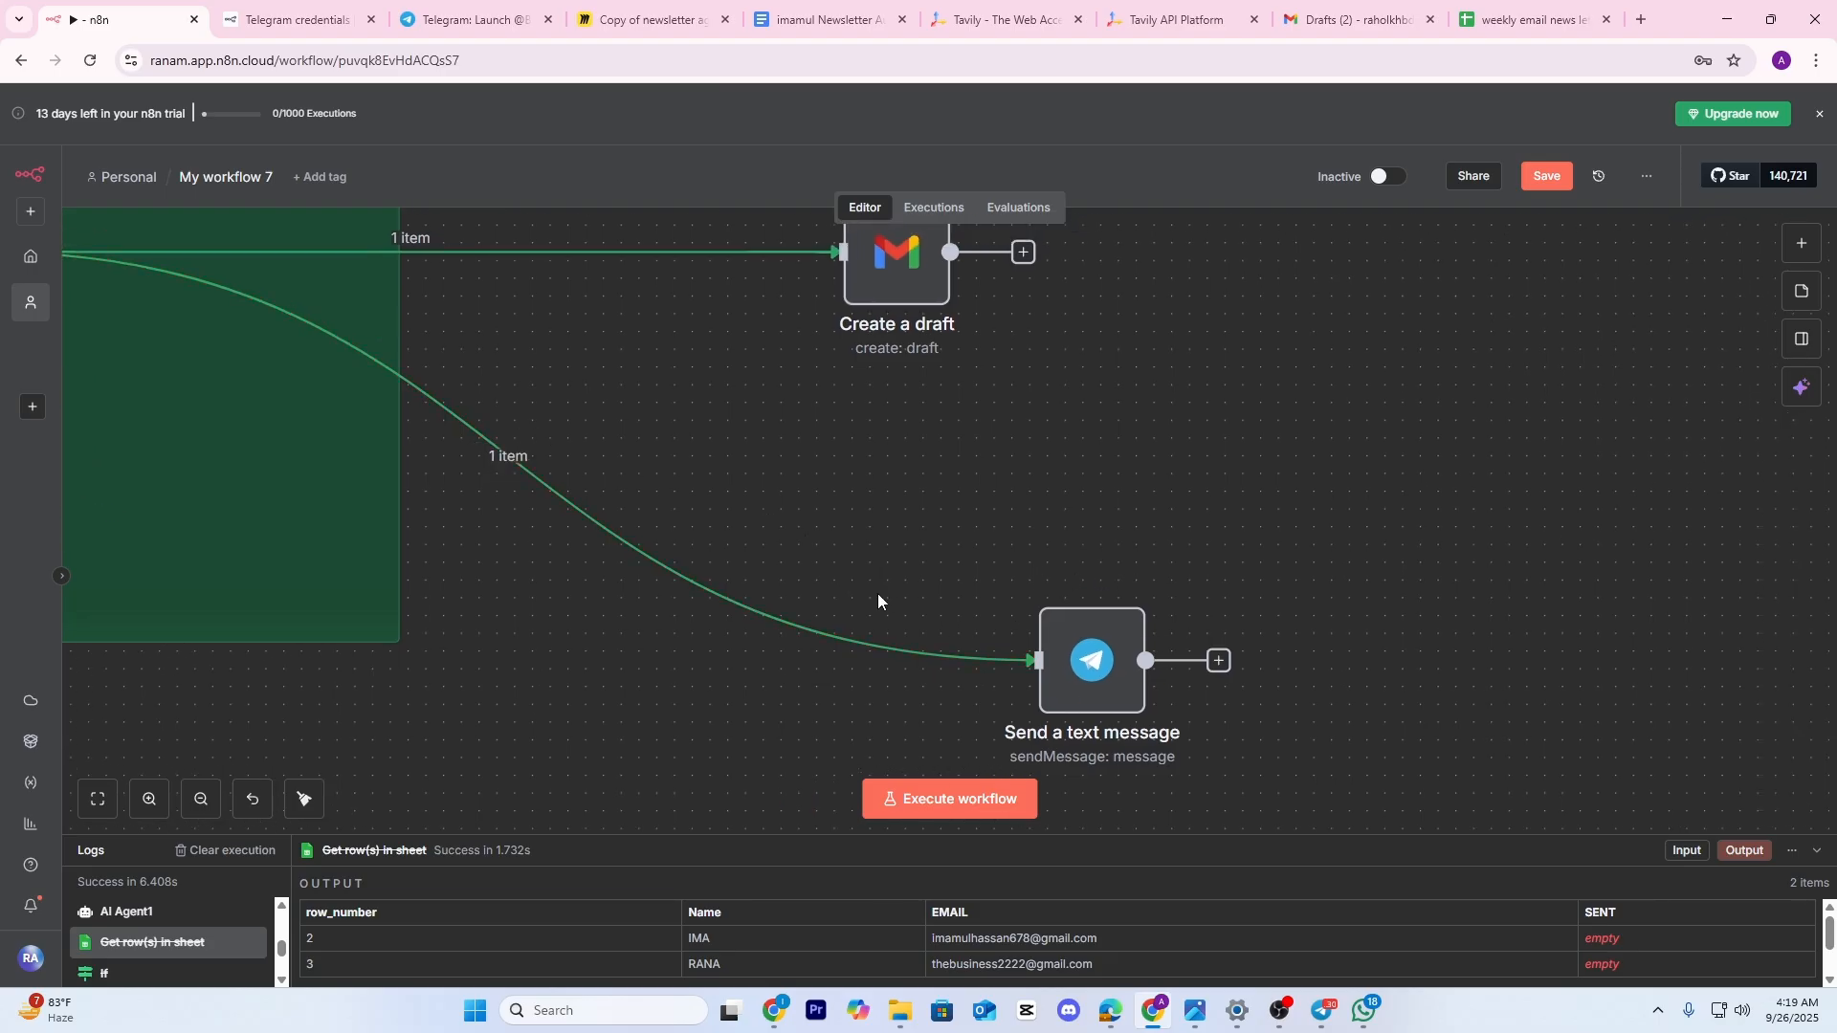
pyautogui.scroll(-3, 962, 601)
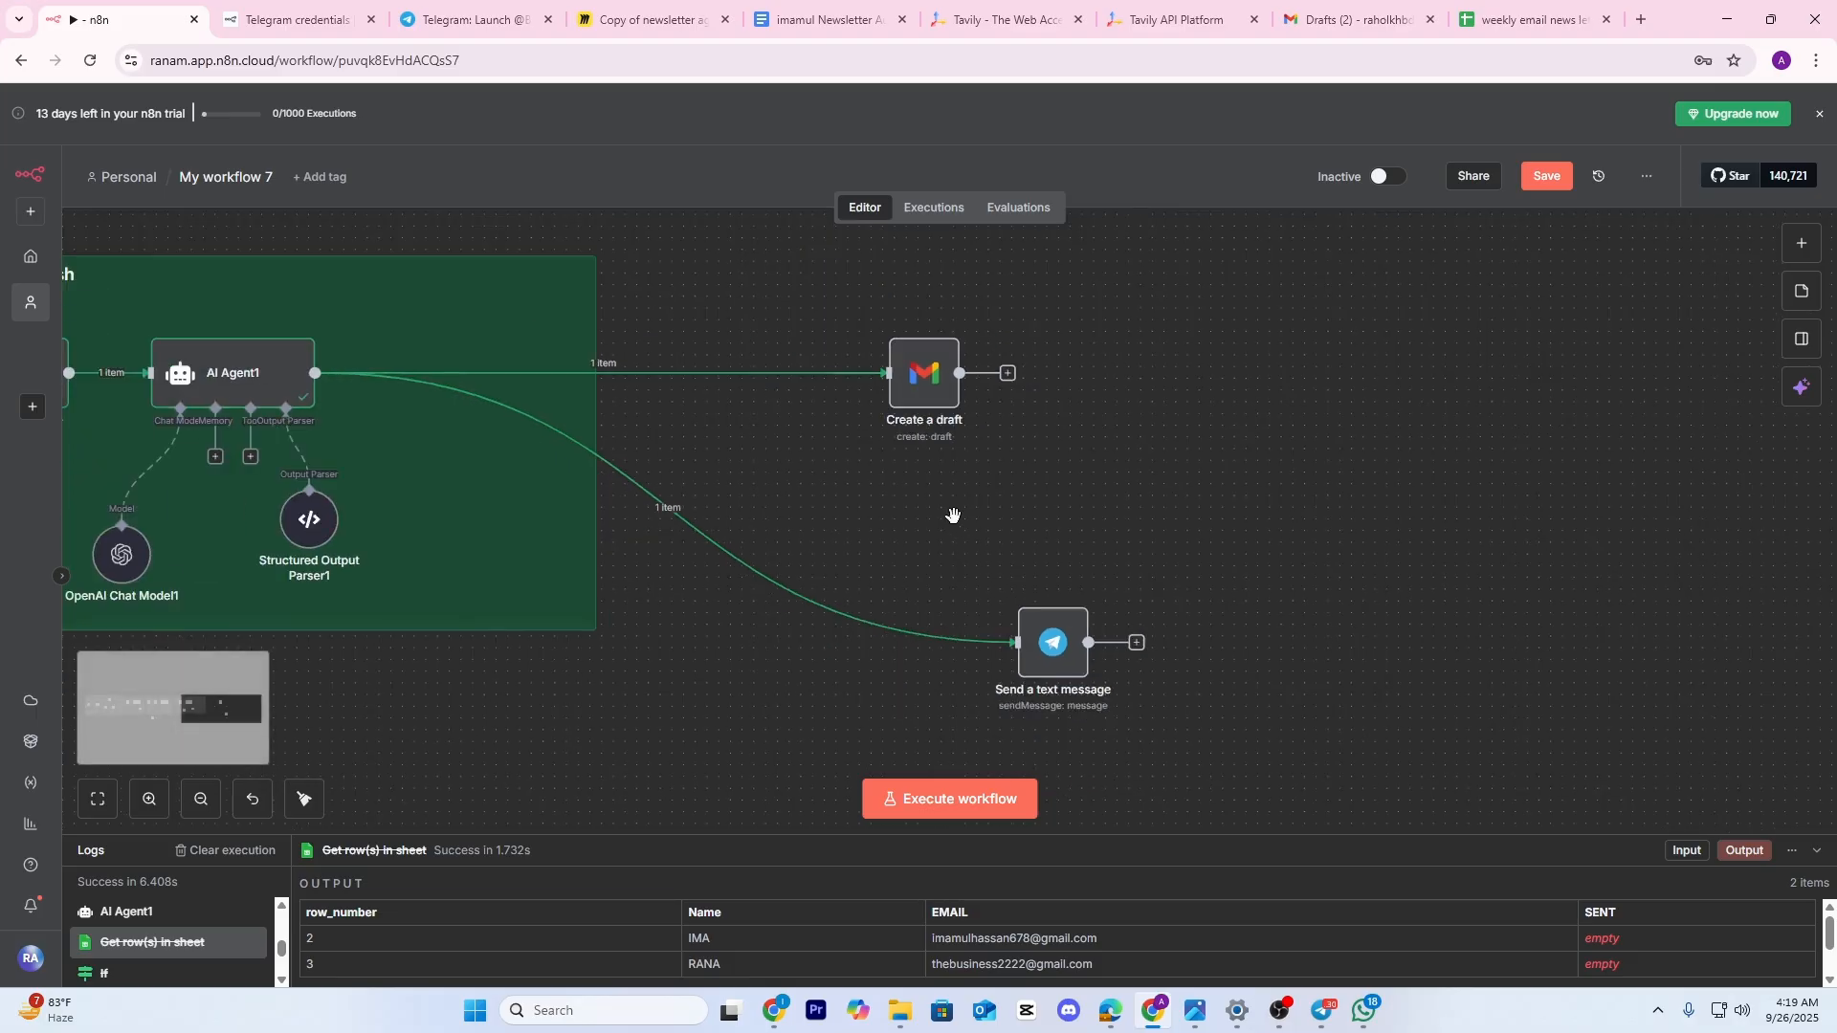
pyautogui.moveTo(954, 514); pyautogui.dragTo(1020, 601)
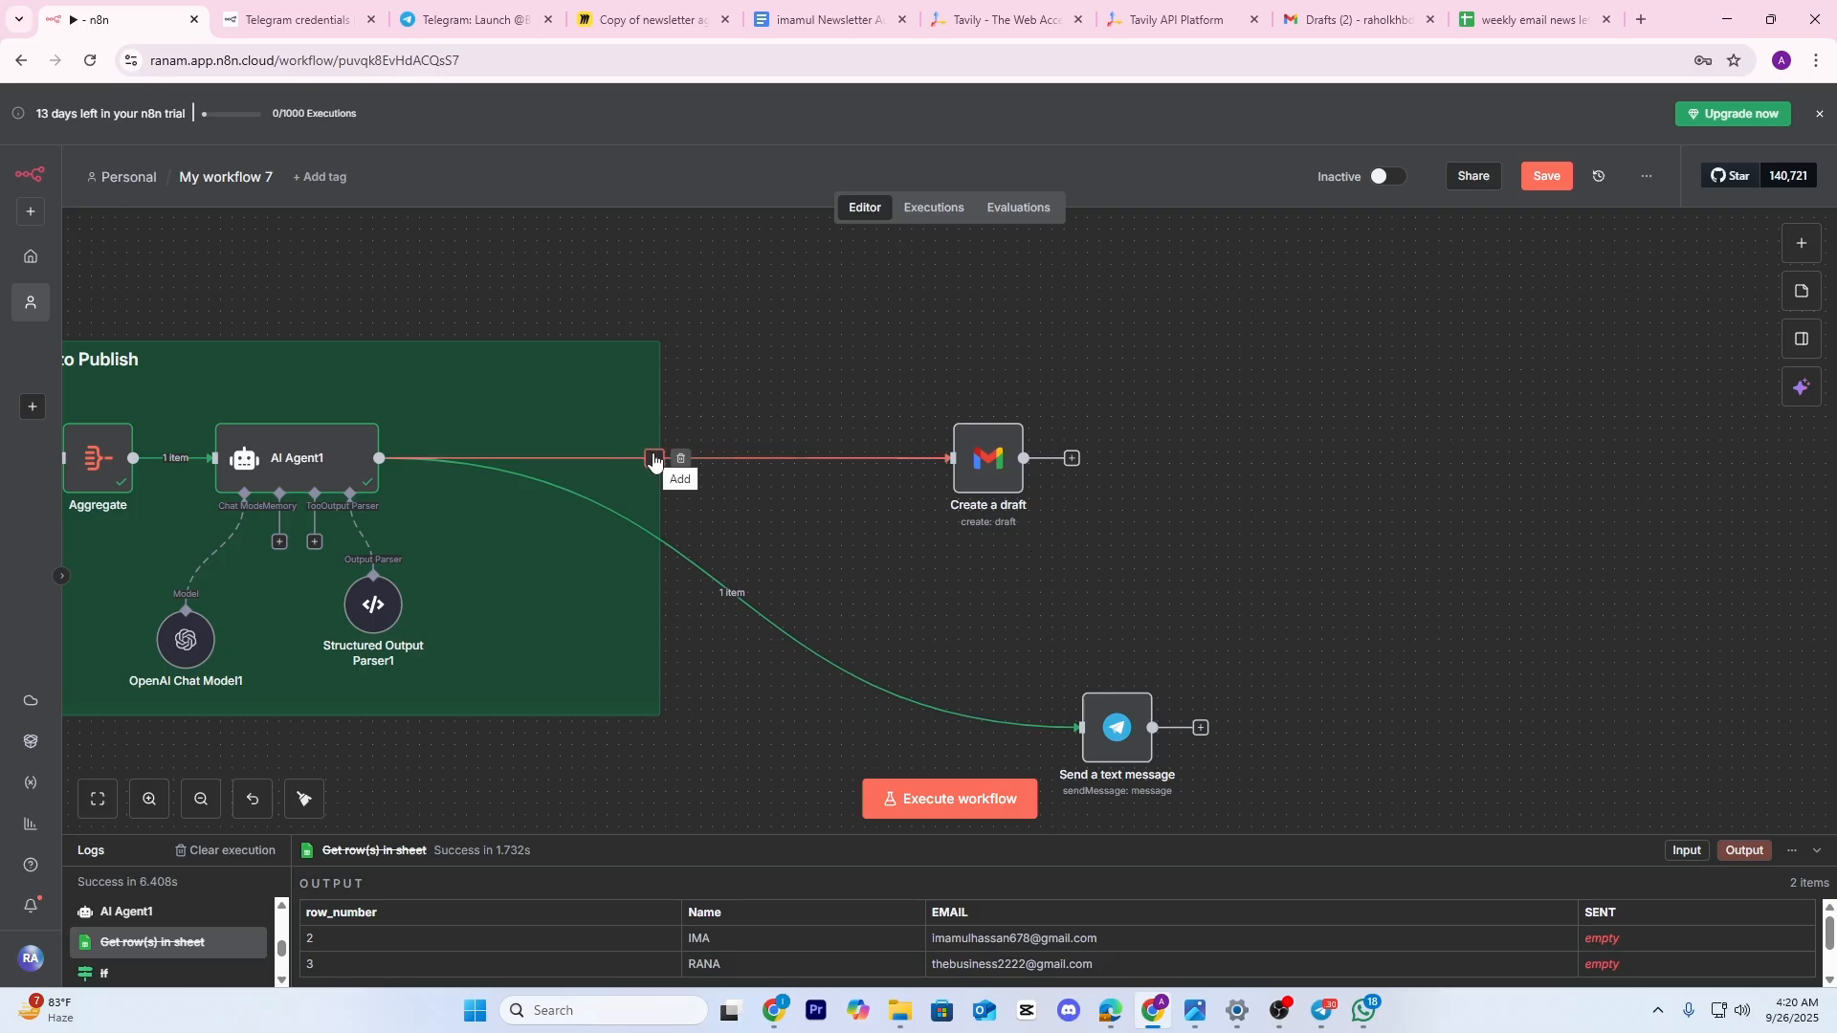
# Insert a Google Sheets 'Get row(s) in sheet' node after AI Agent1
pyautogui.click(653, 459)
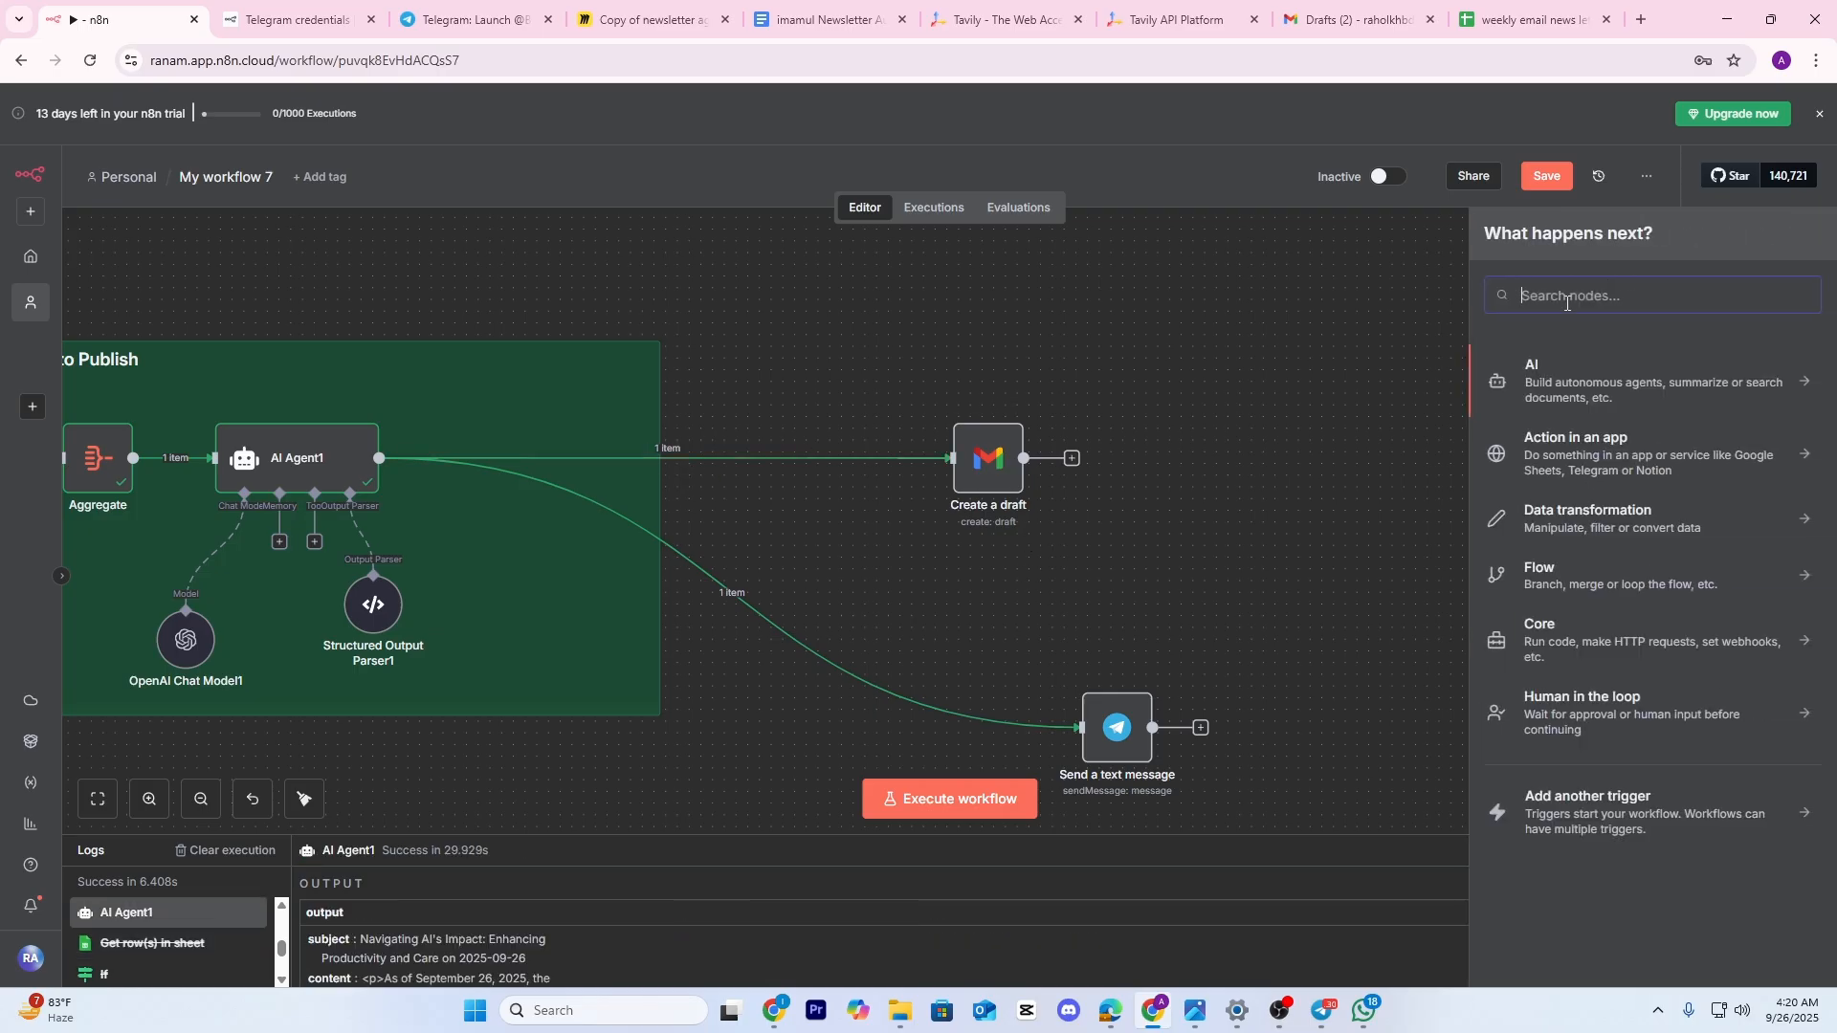
pyautogui.write('google')
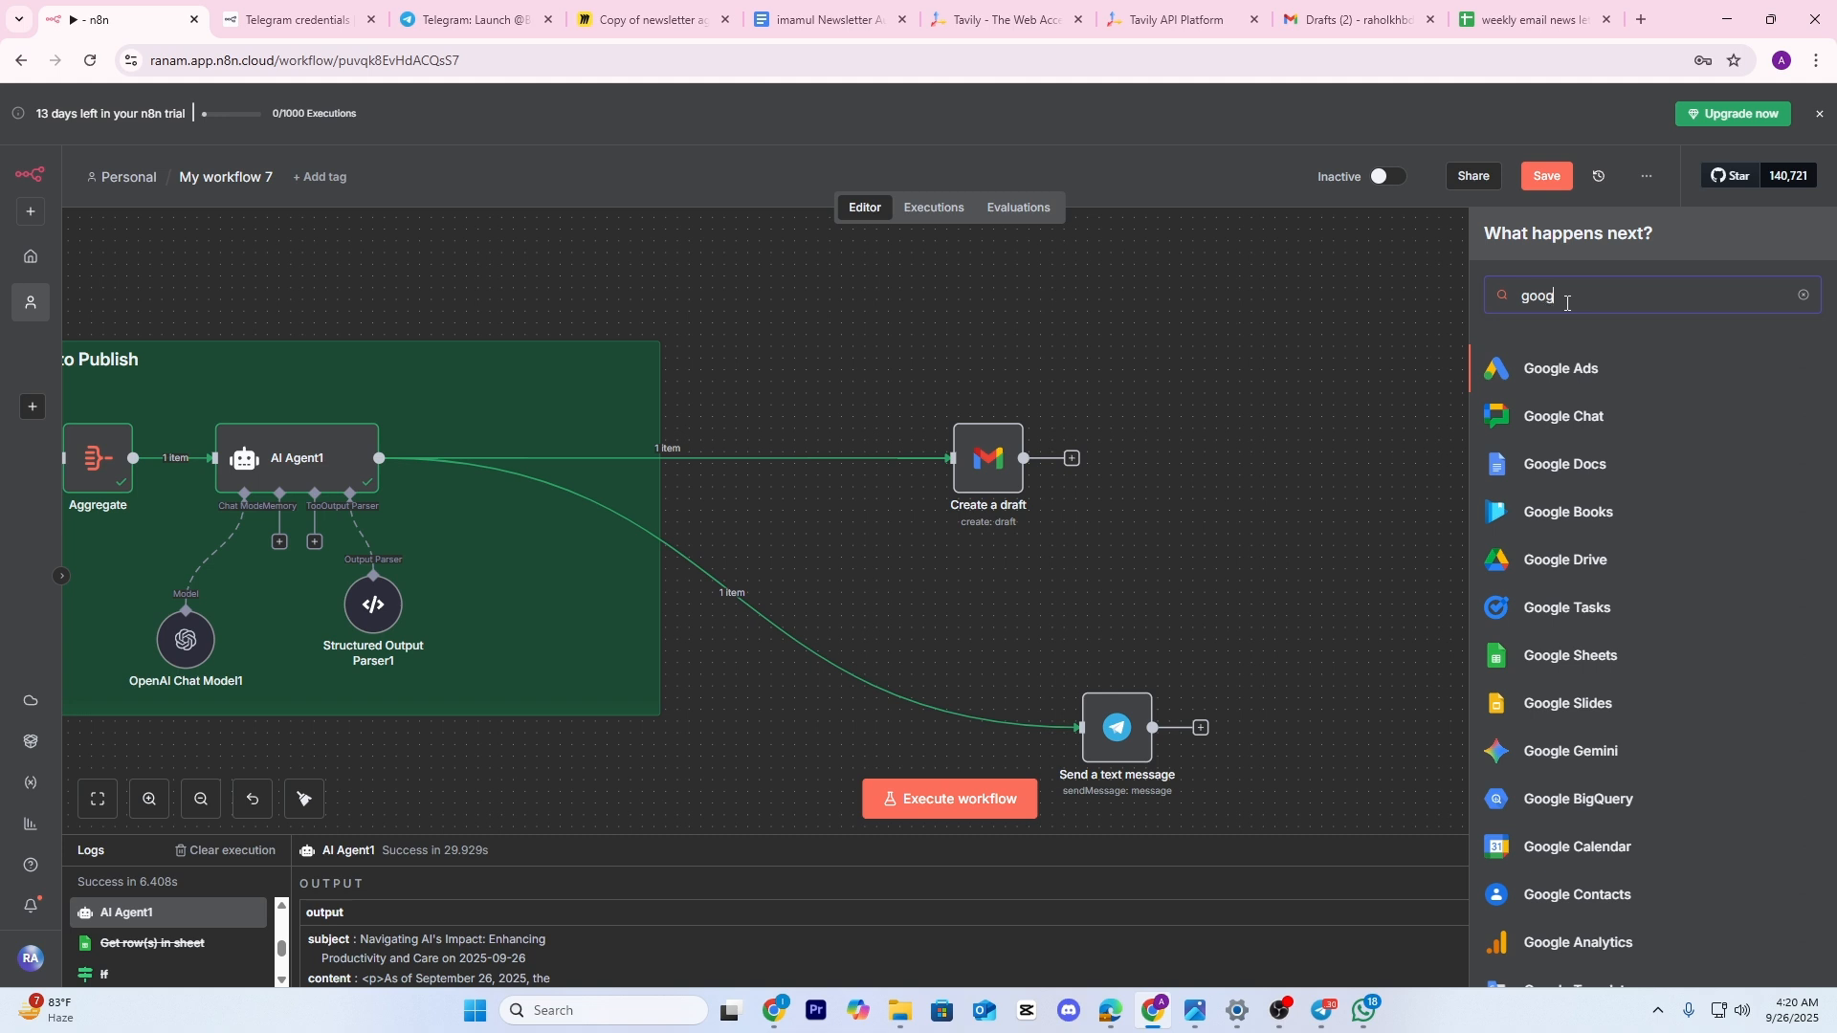
pyautogui.click(1551, 662)
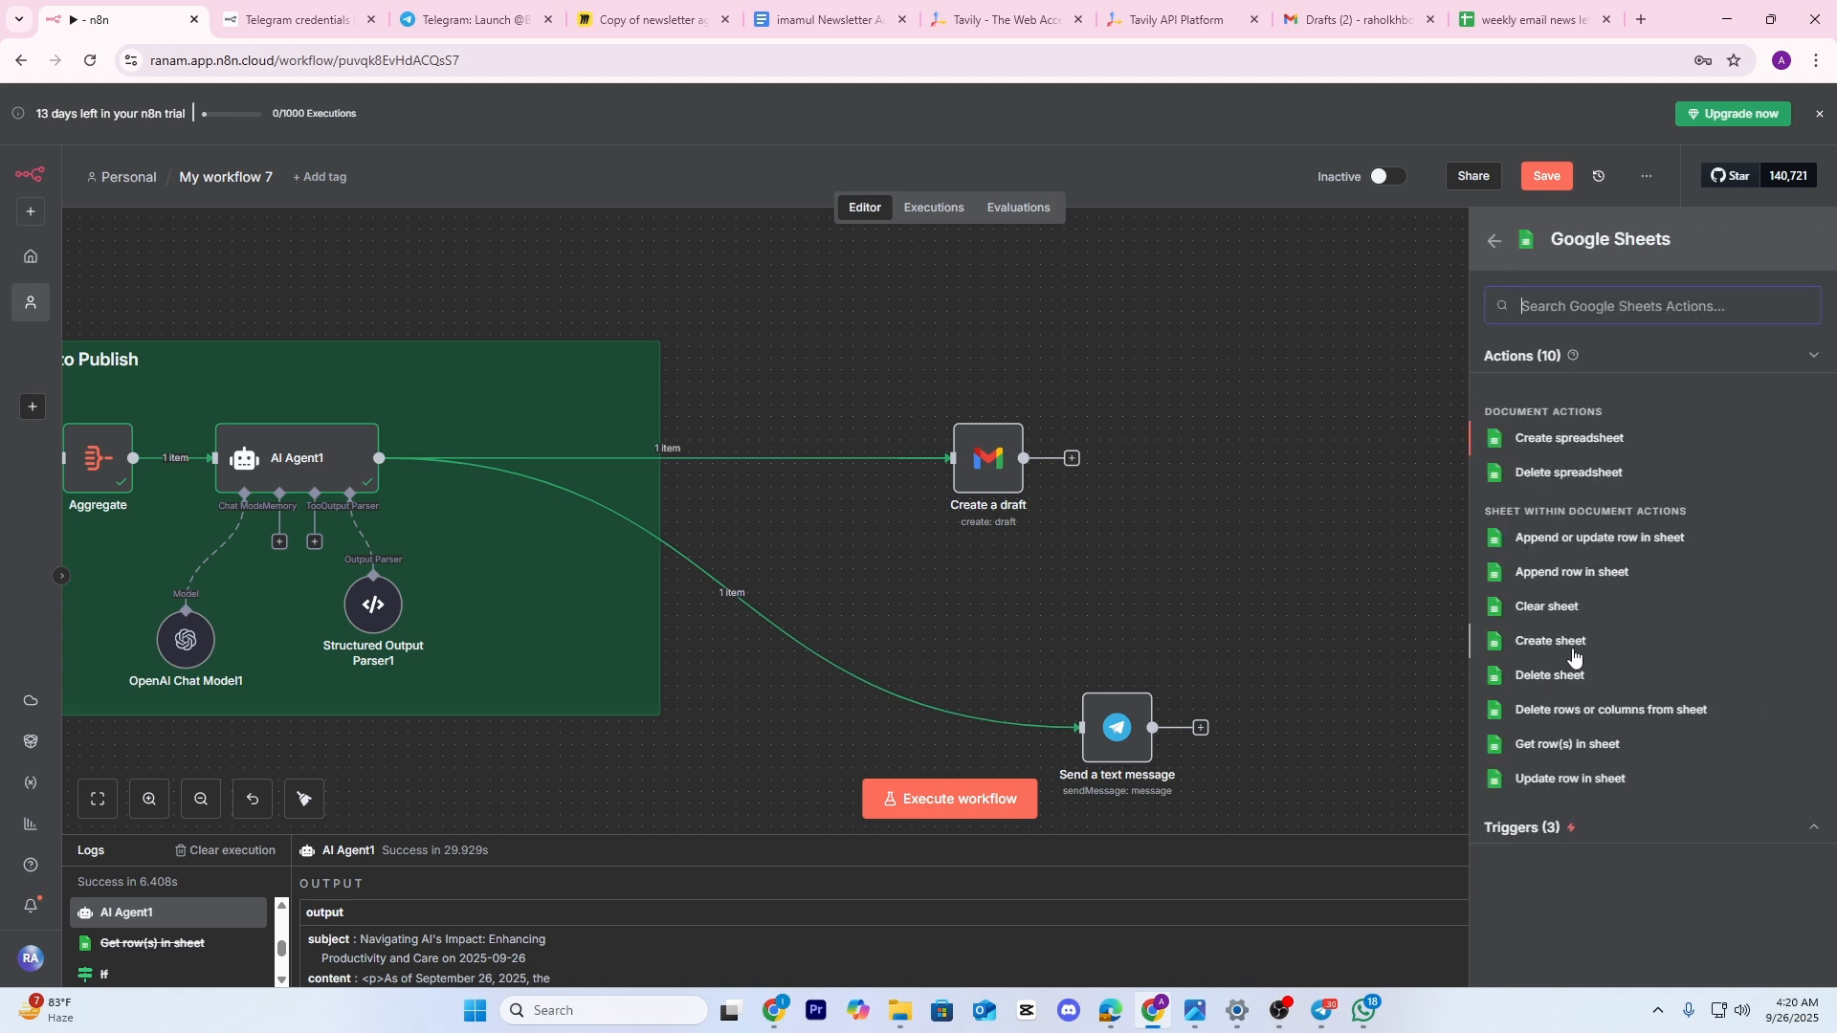
pyautogui.click(1561, 750)
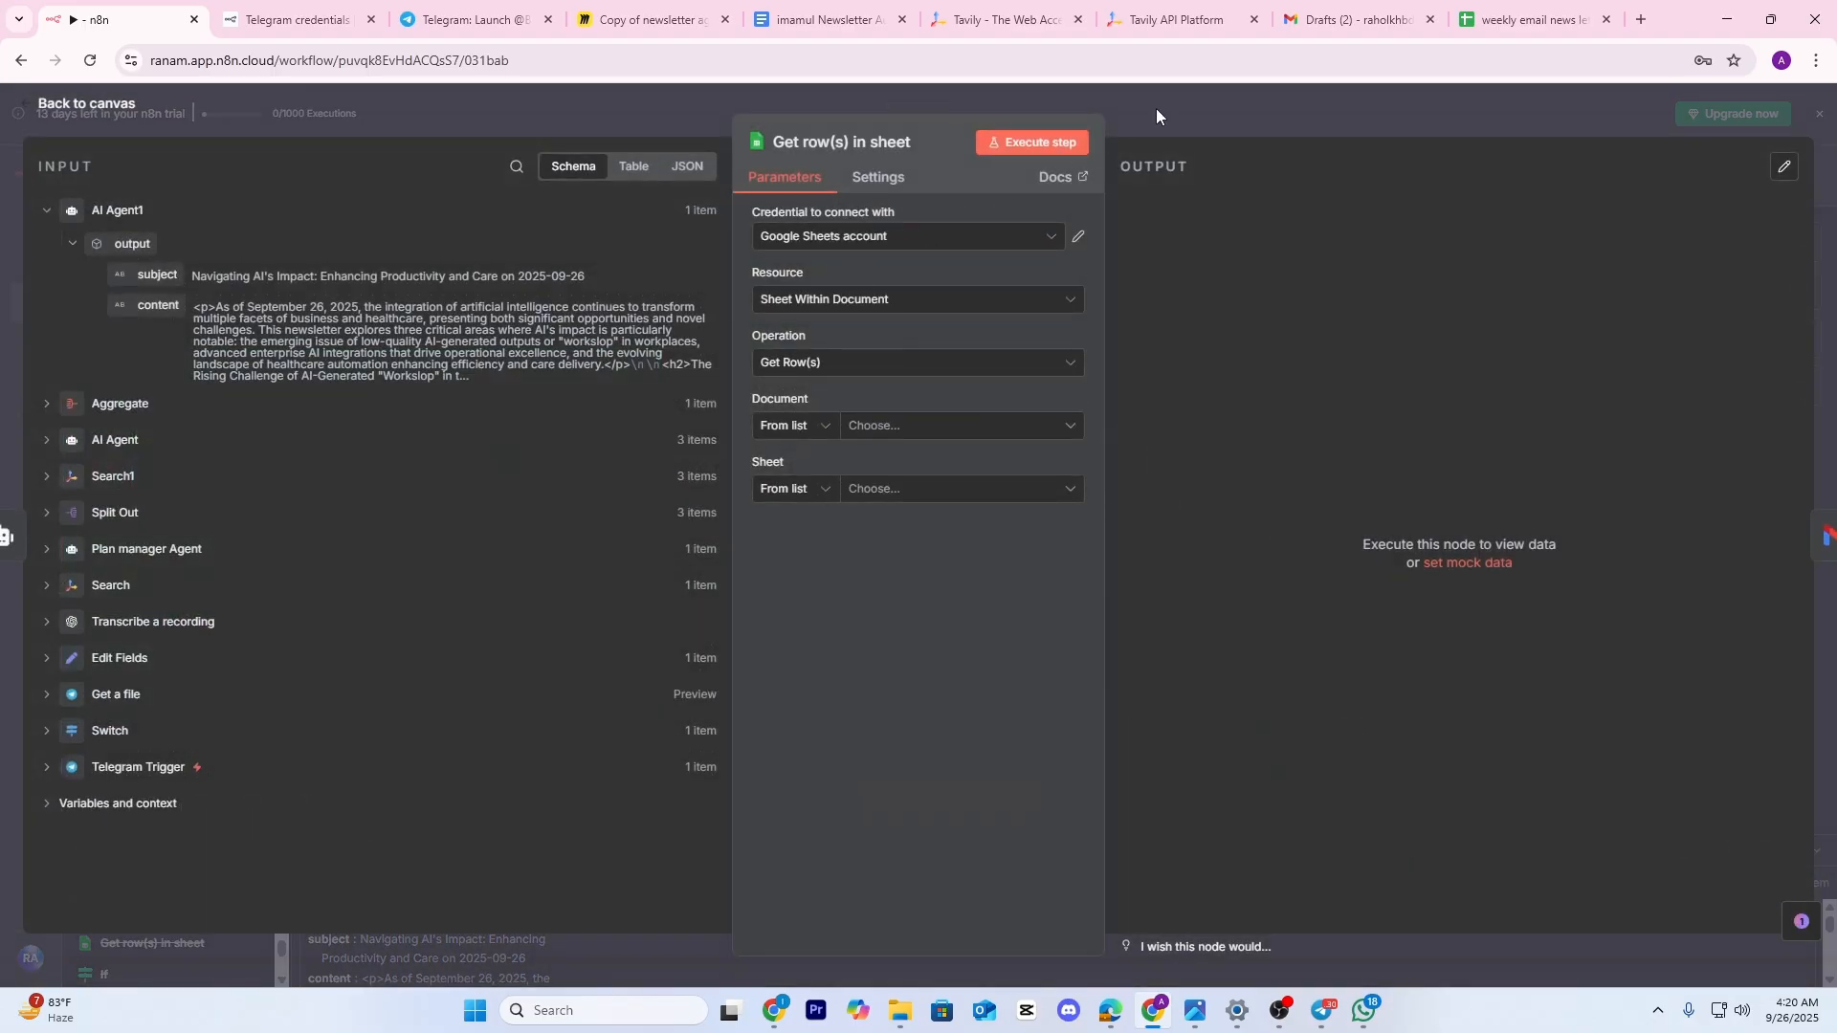
pyautogui.click(1156, 110)
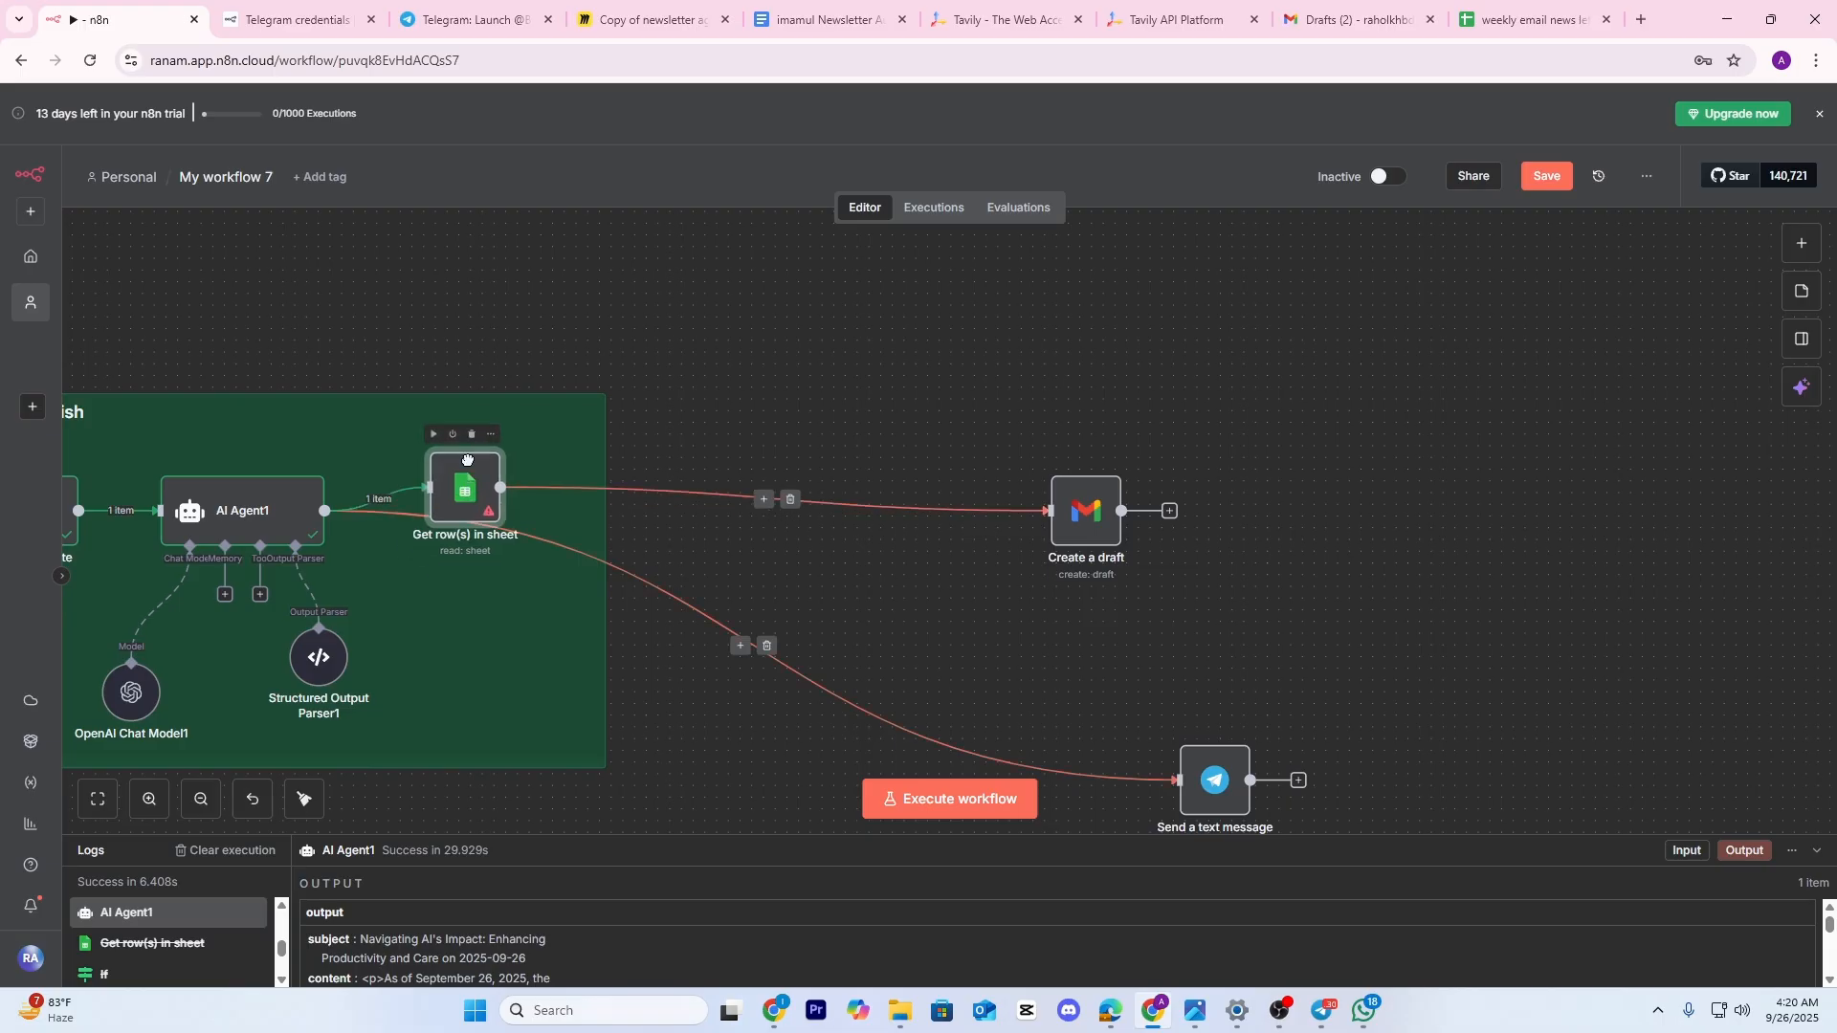
pyautogui.moveTo(467, 459); pyautogui.dragTo(507, 260)
# Rewire AI Agent1 straight to Create a draft and move the Sheets node up and right
pyautogui.scroll(1, 727, 431)
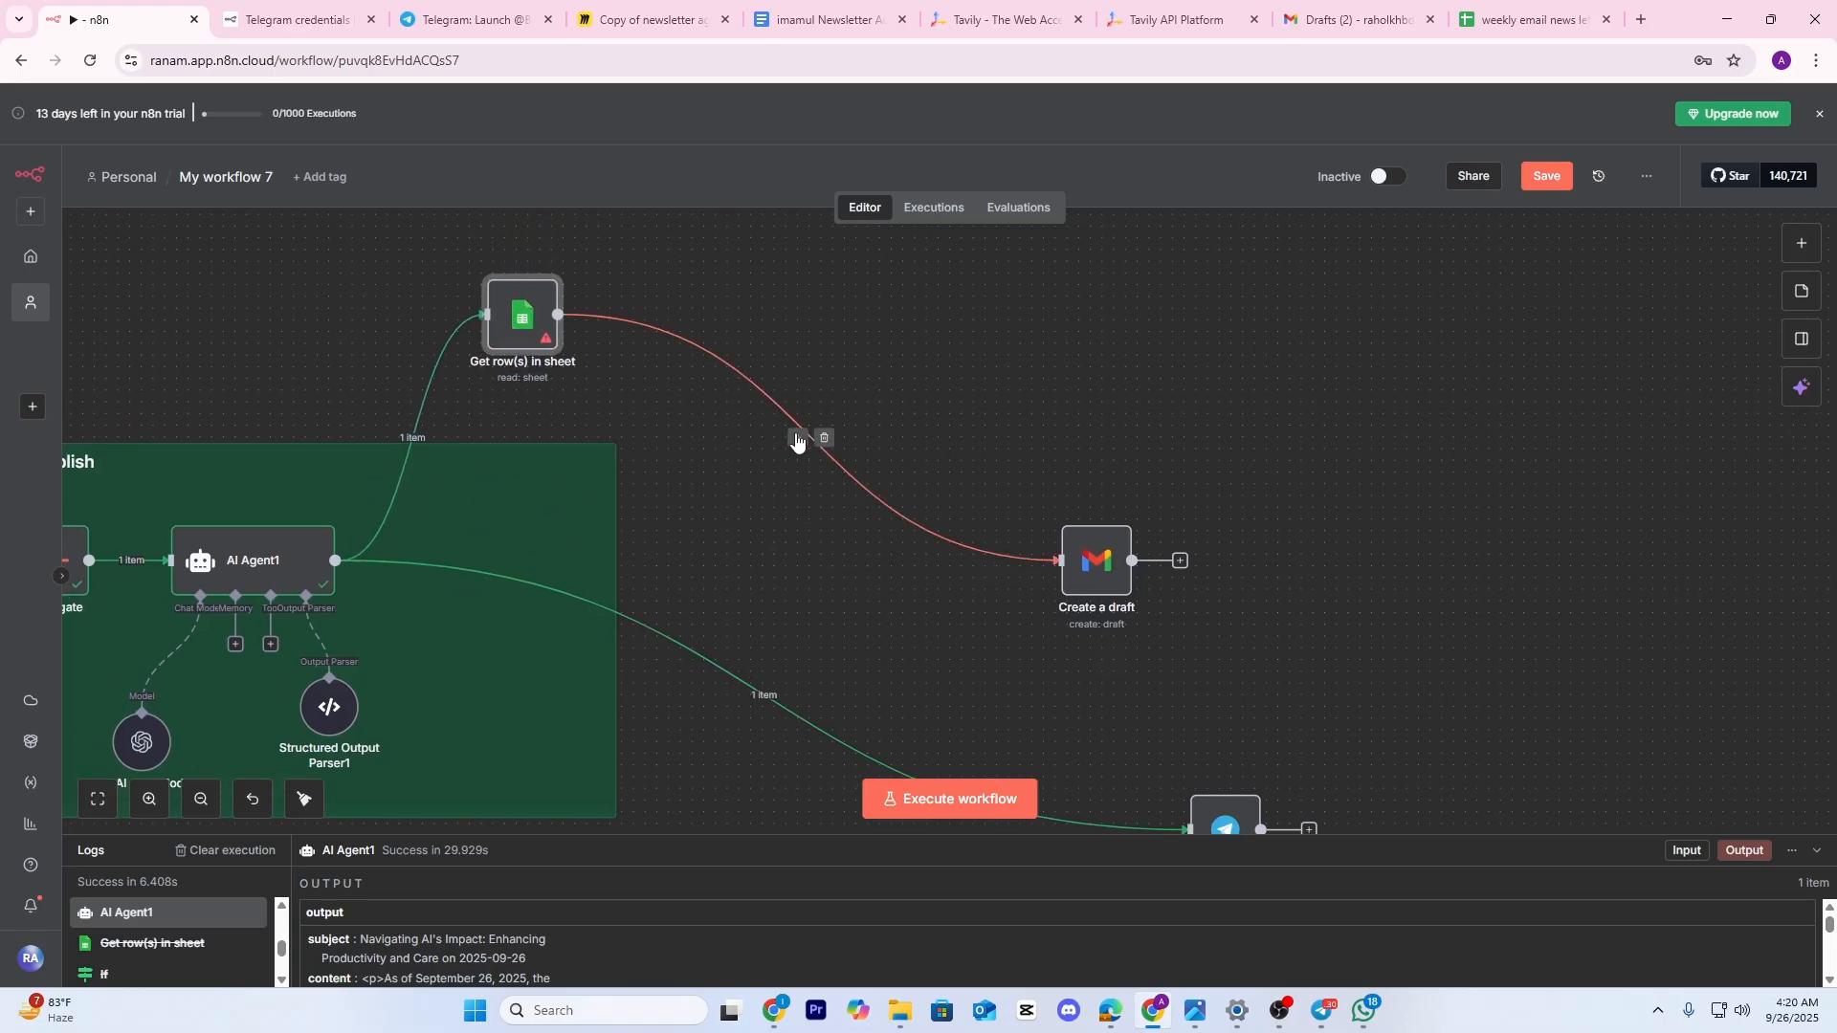
pyautogui.click(825, 439)
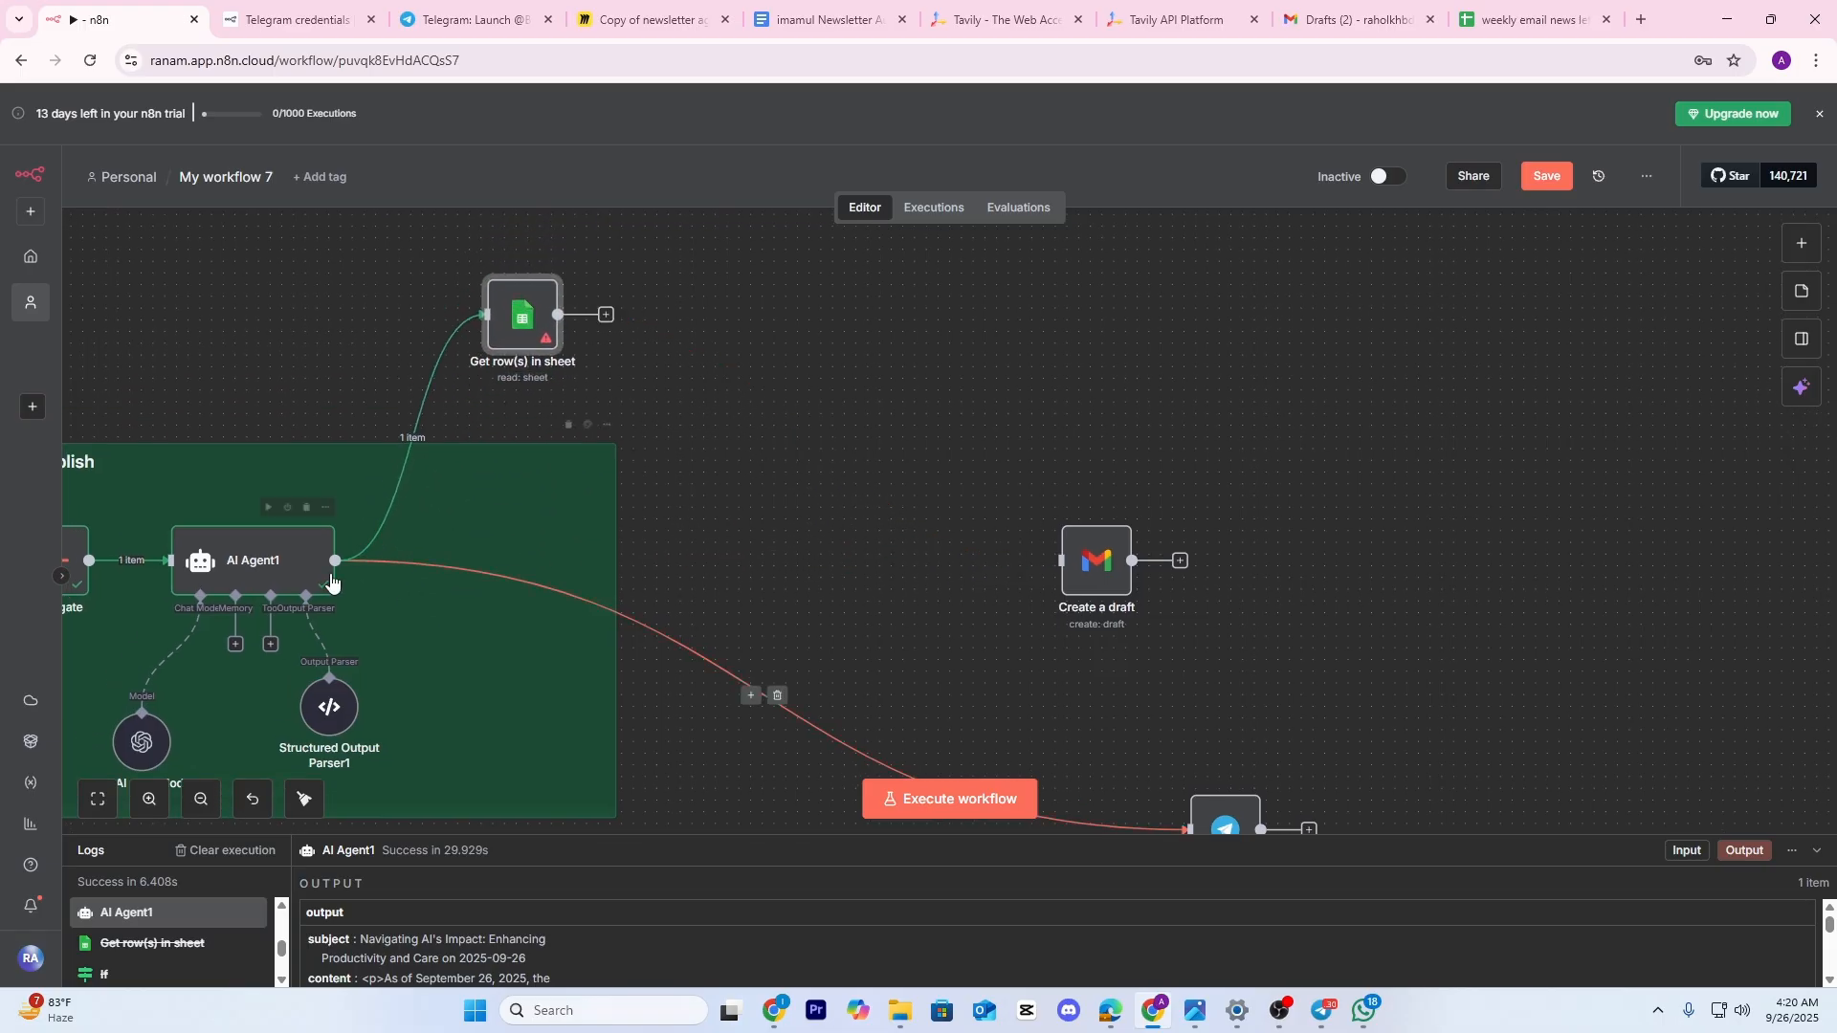
pyautogui.moveTo(334, 561); pyautogui.dragTo(1062, 561)
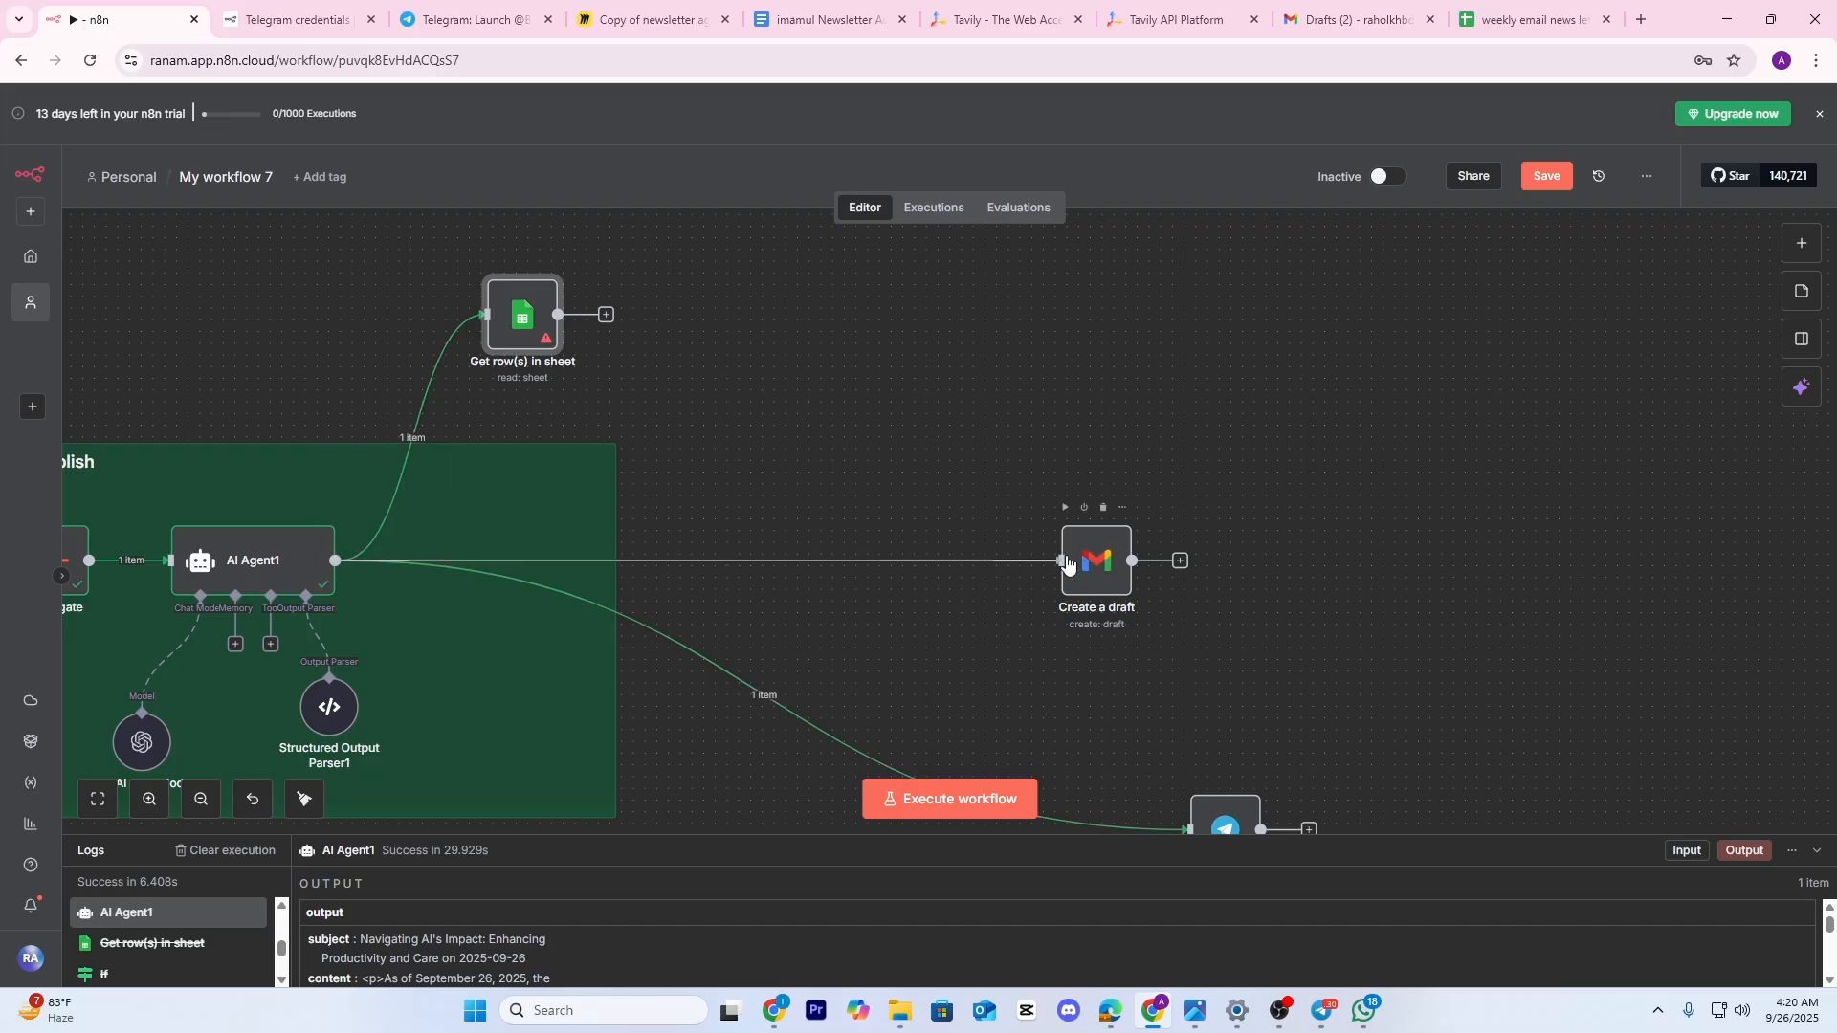
pyautogui.scroll(2, 570, 469)
pyautogui.moveTo(570, 469); pyautogui.dragTo(693, 390)
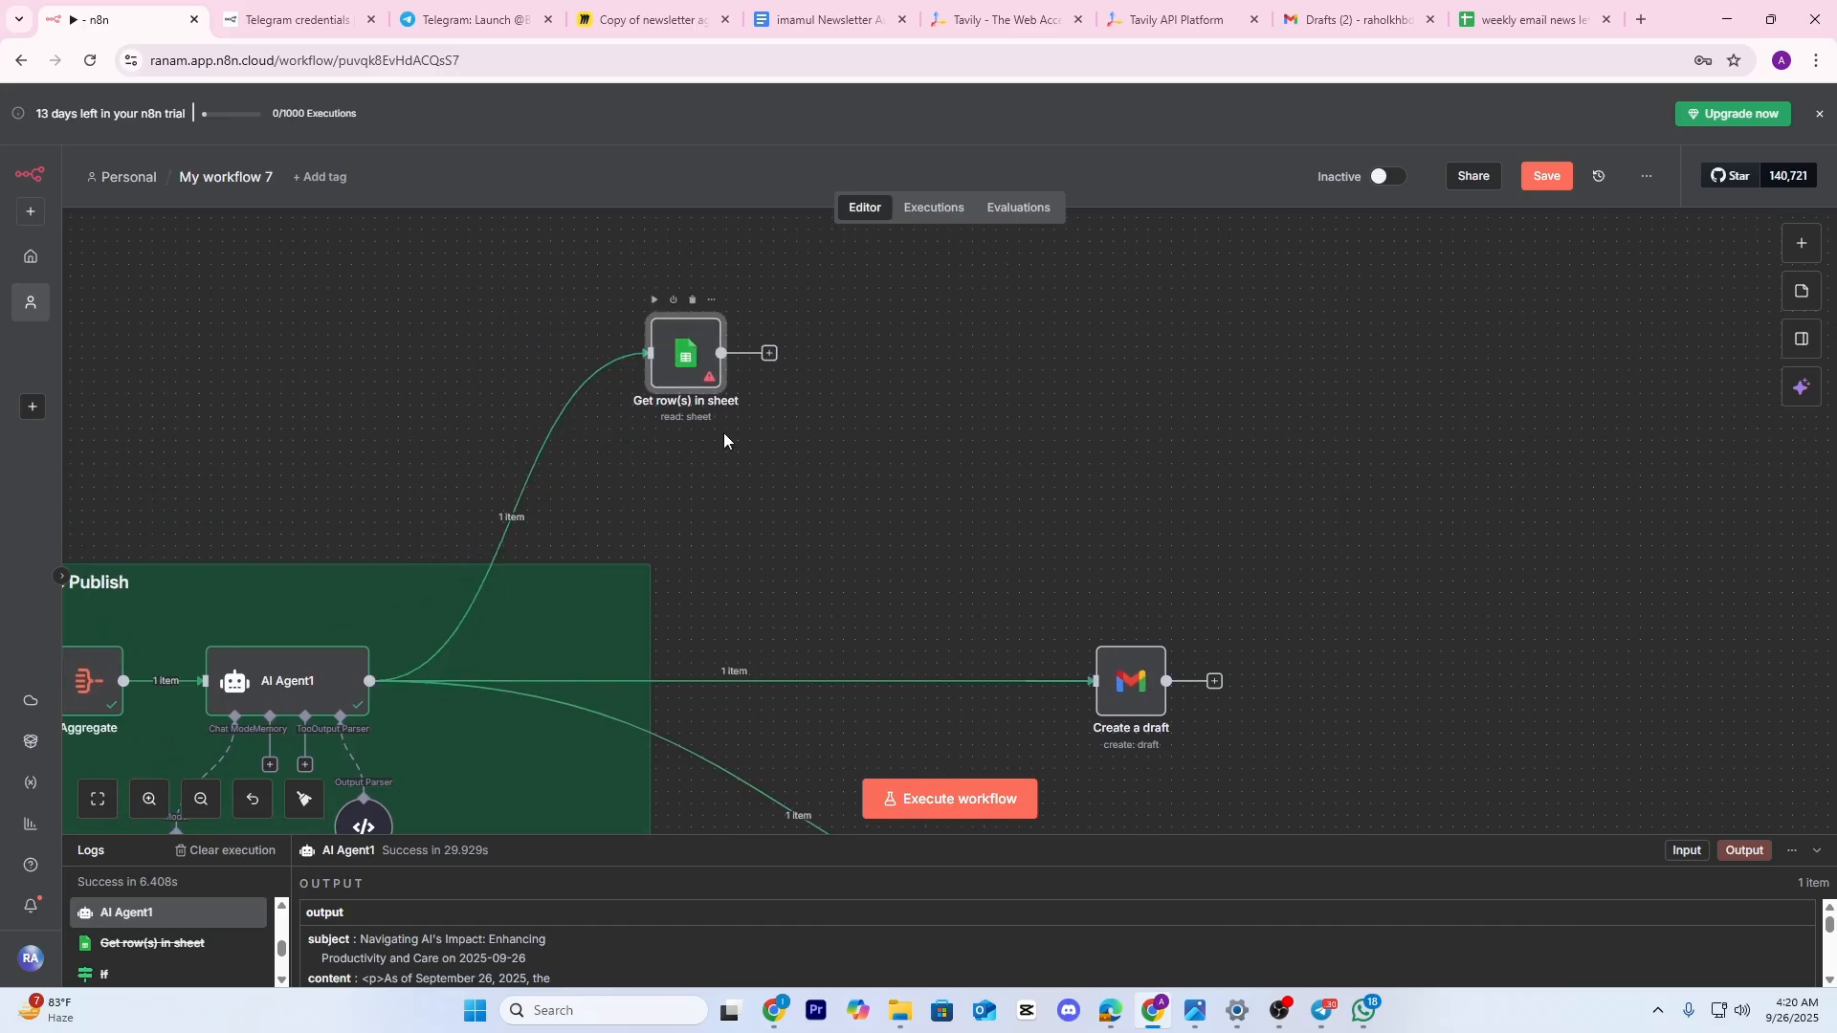
pyautogui.hscroll(2, 670, 479)
pyautogui.doubleClick(586, 386)
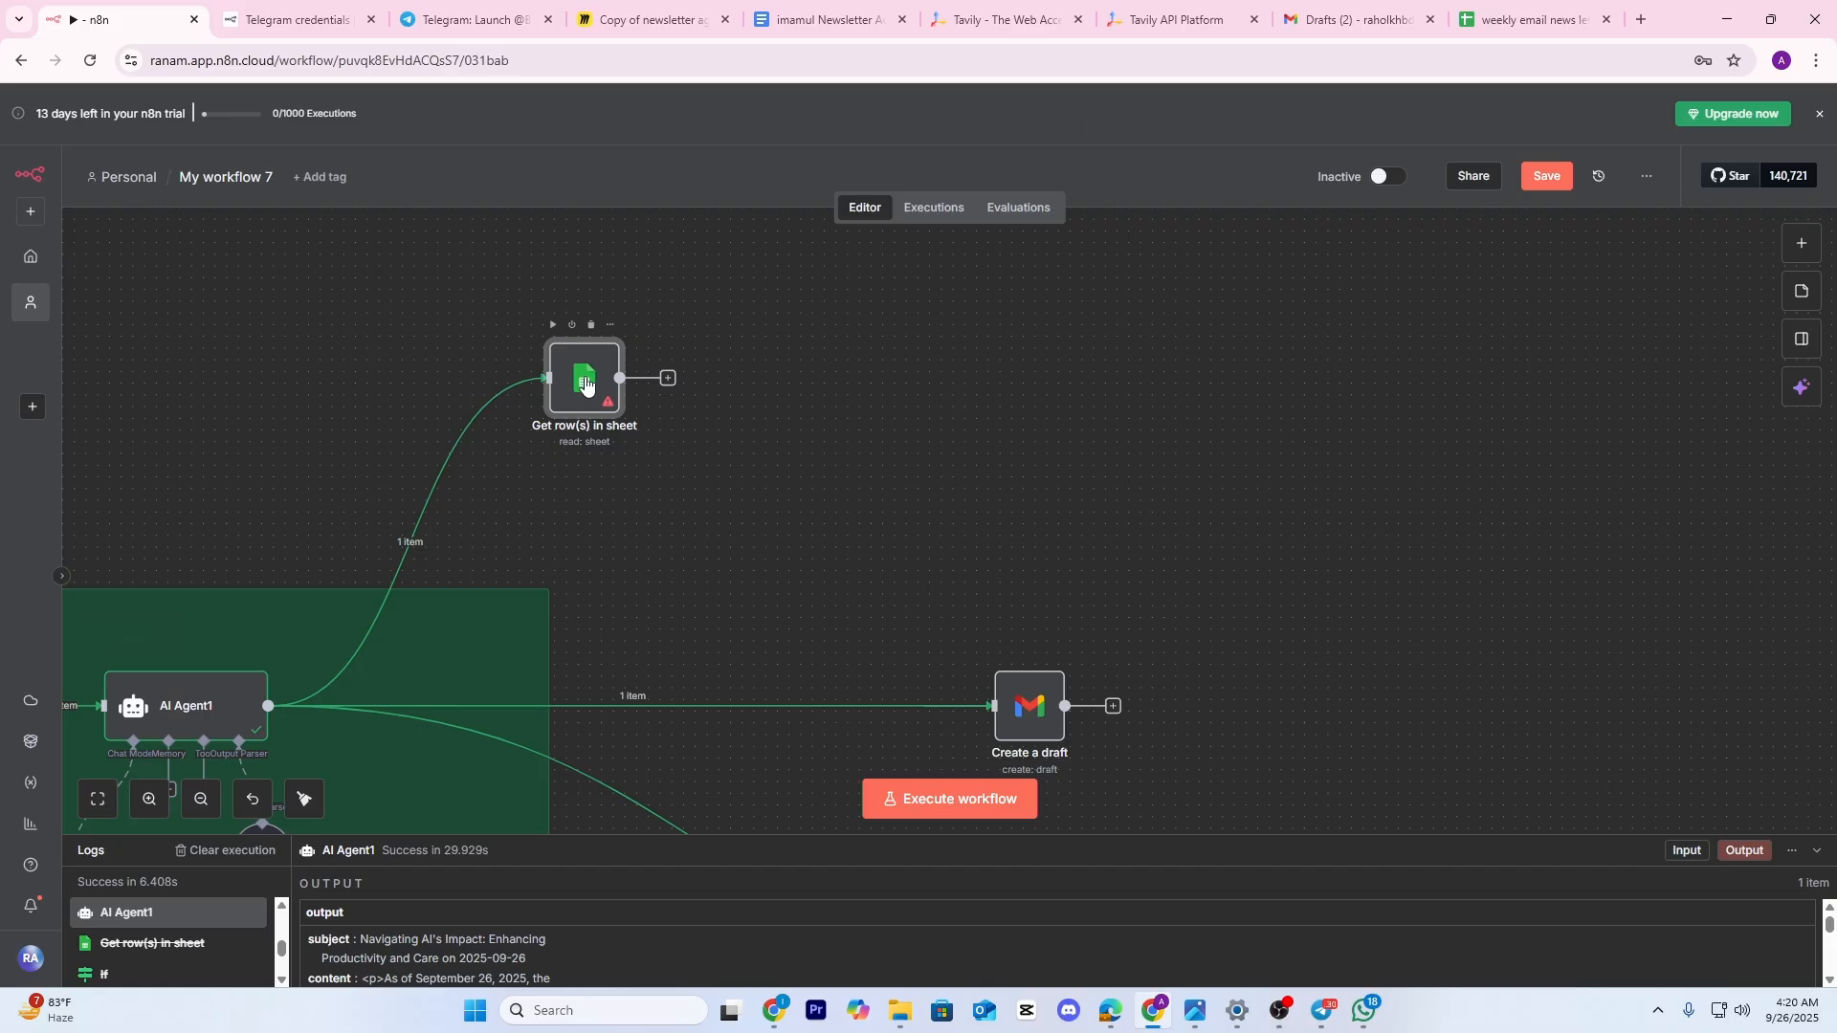
# Keep the existing Google Sheets account, discarding a newly started credential
pyautogui.click(900, 239)
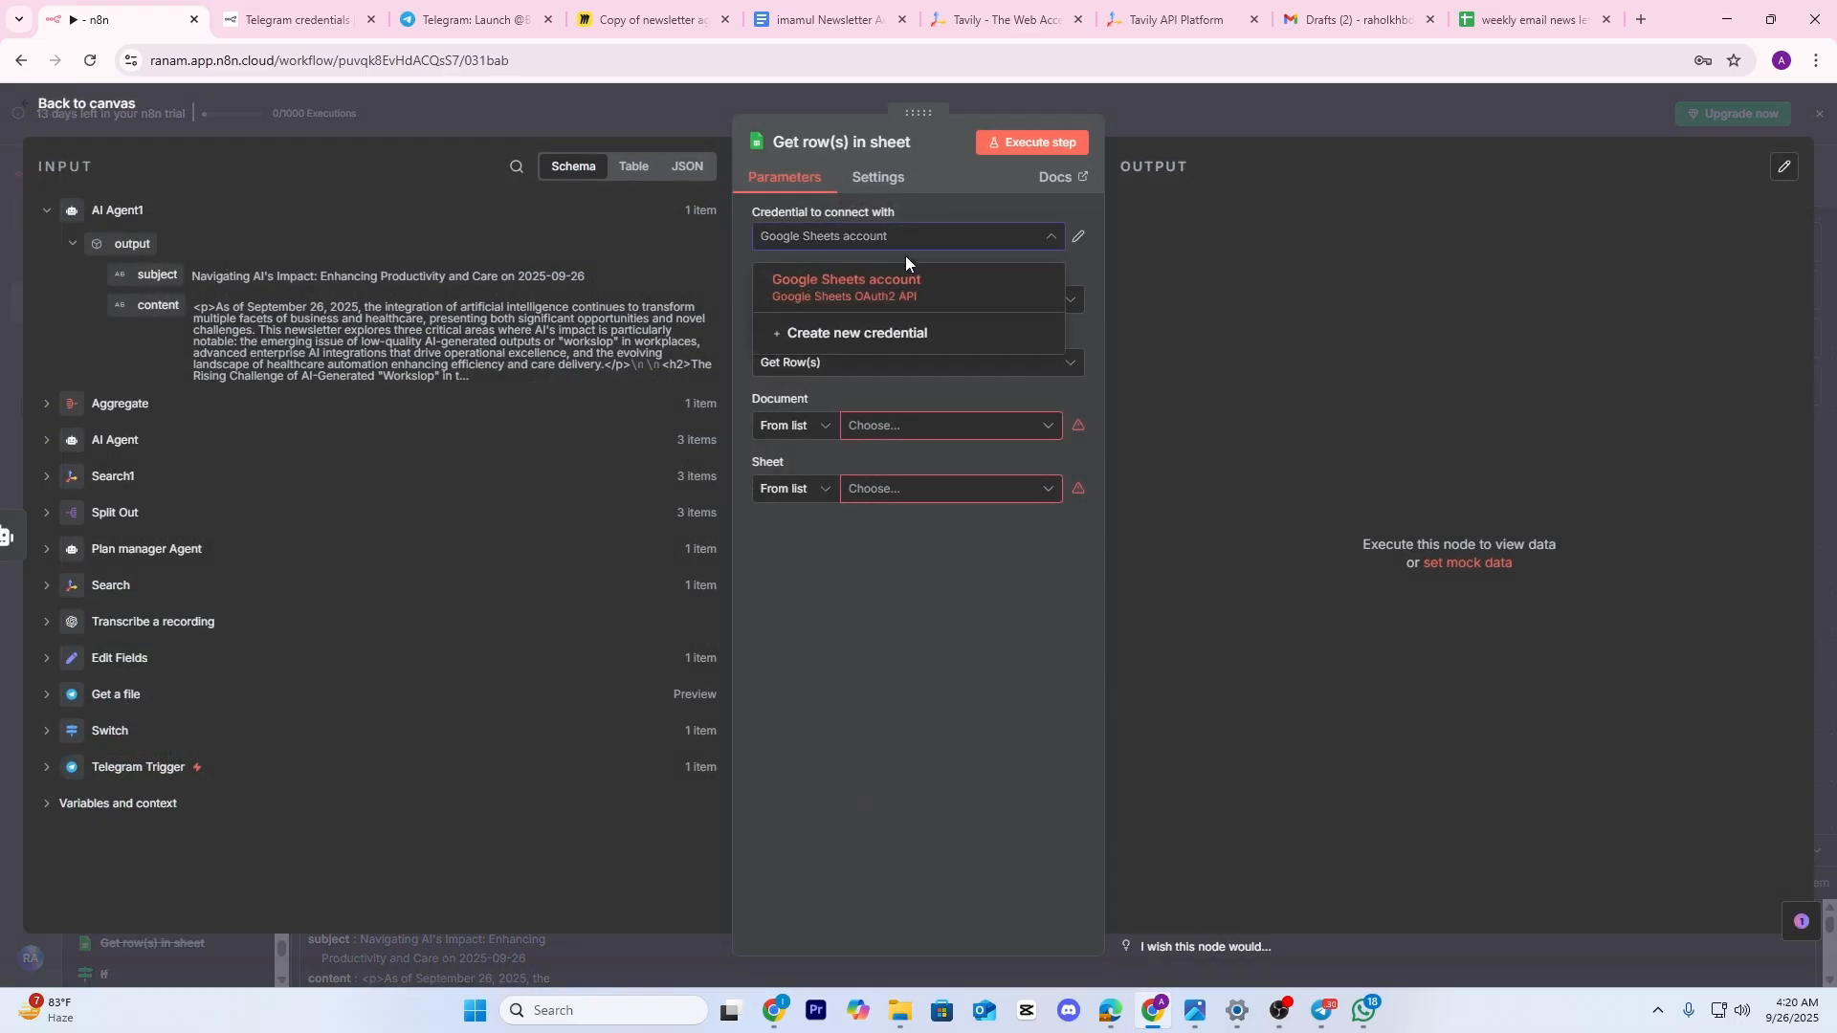
pyautogui.click(886, 335)
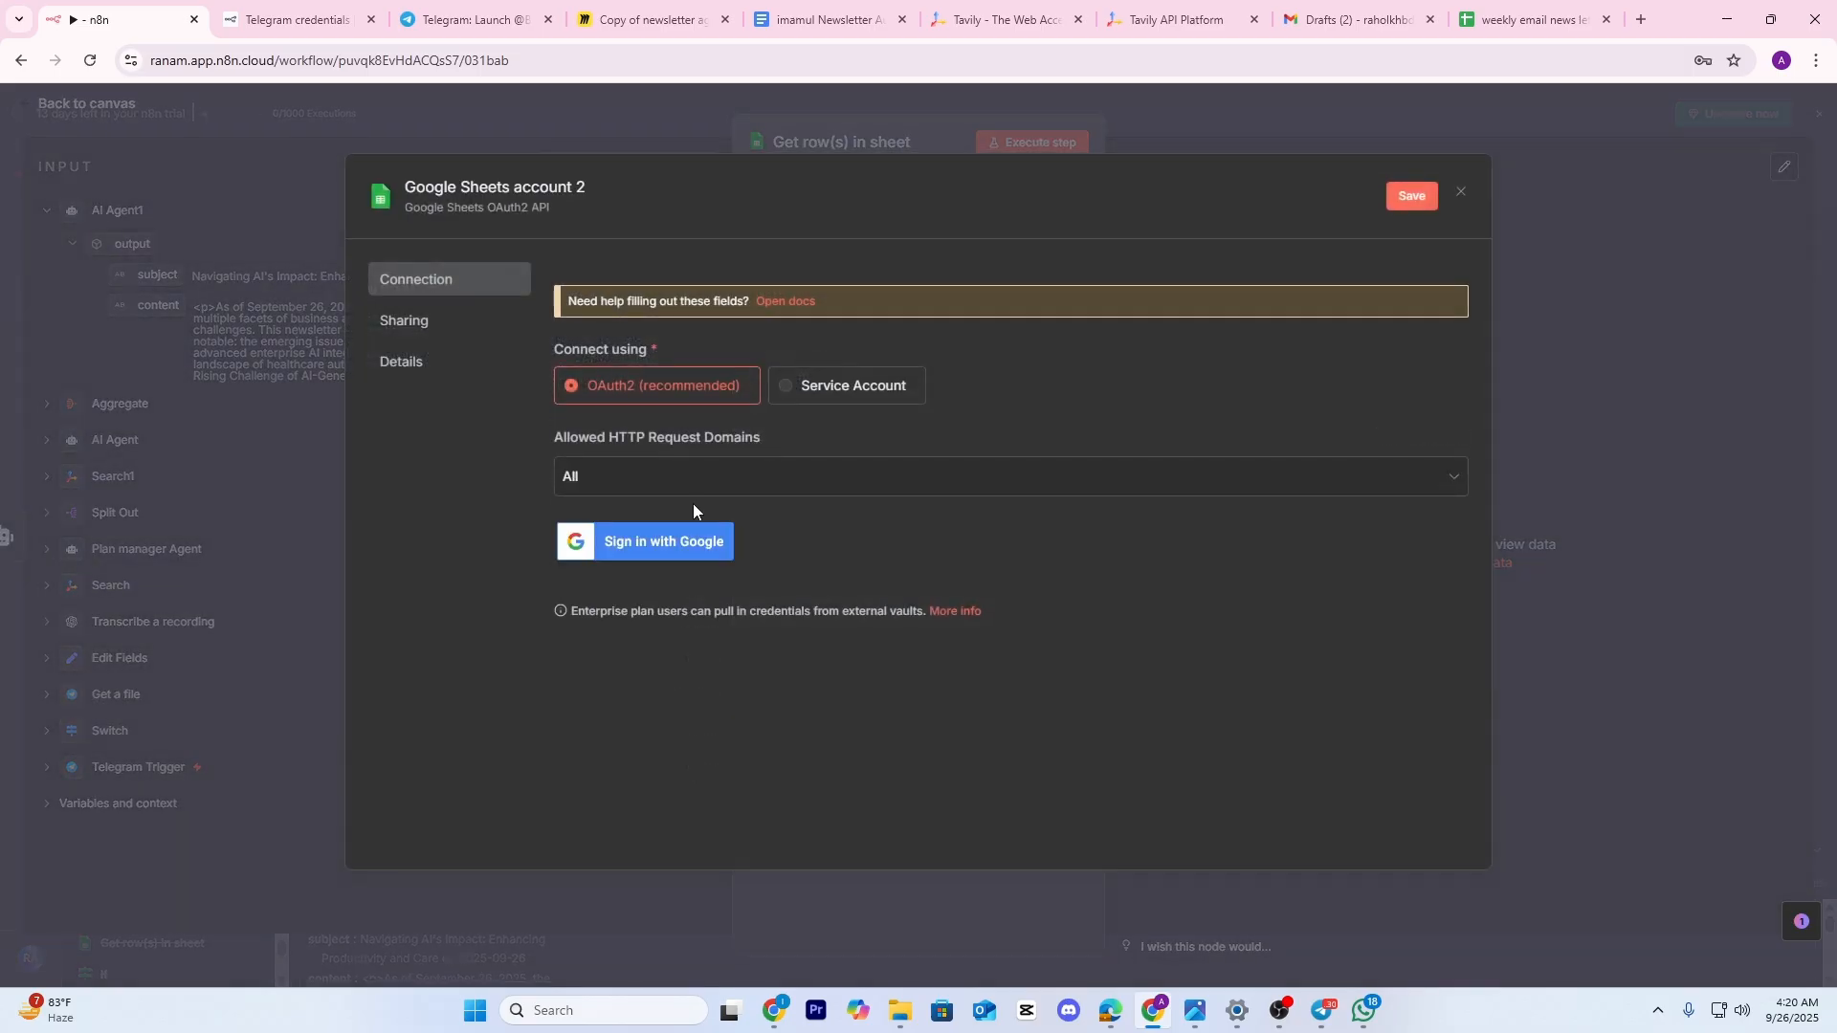
pyautogui.click(1458, 199)
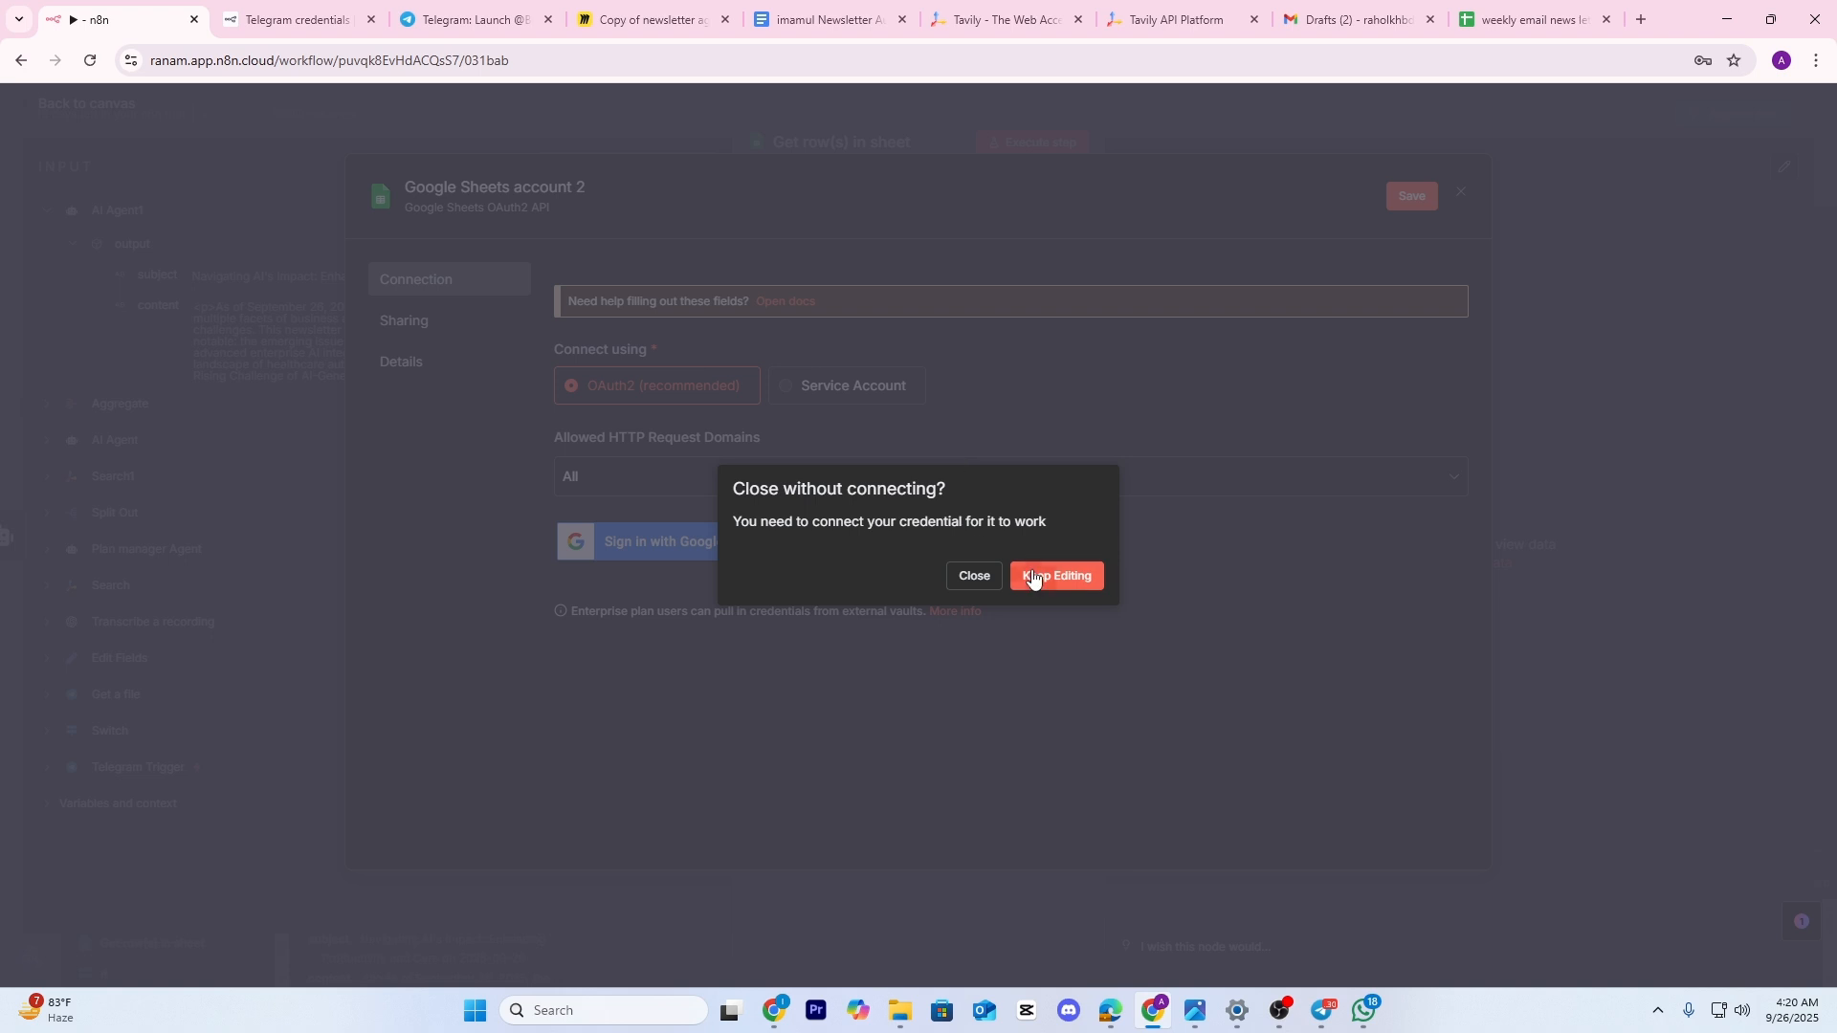
pyautogui.click(972, 577)
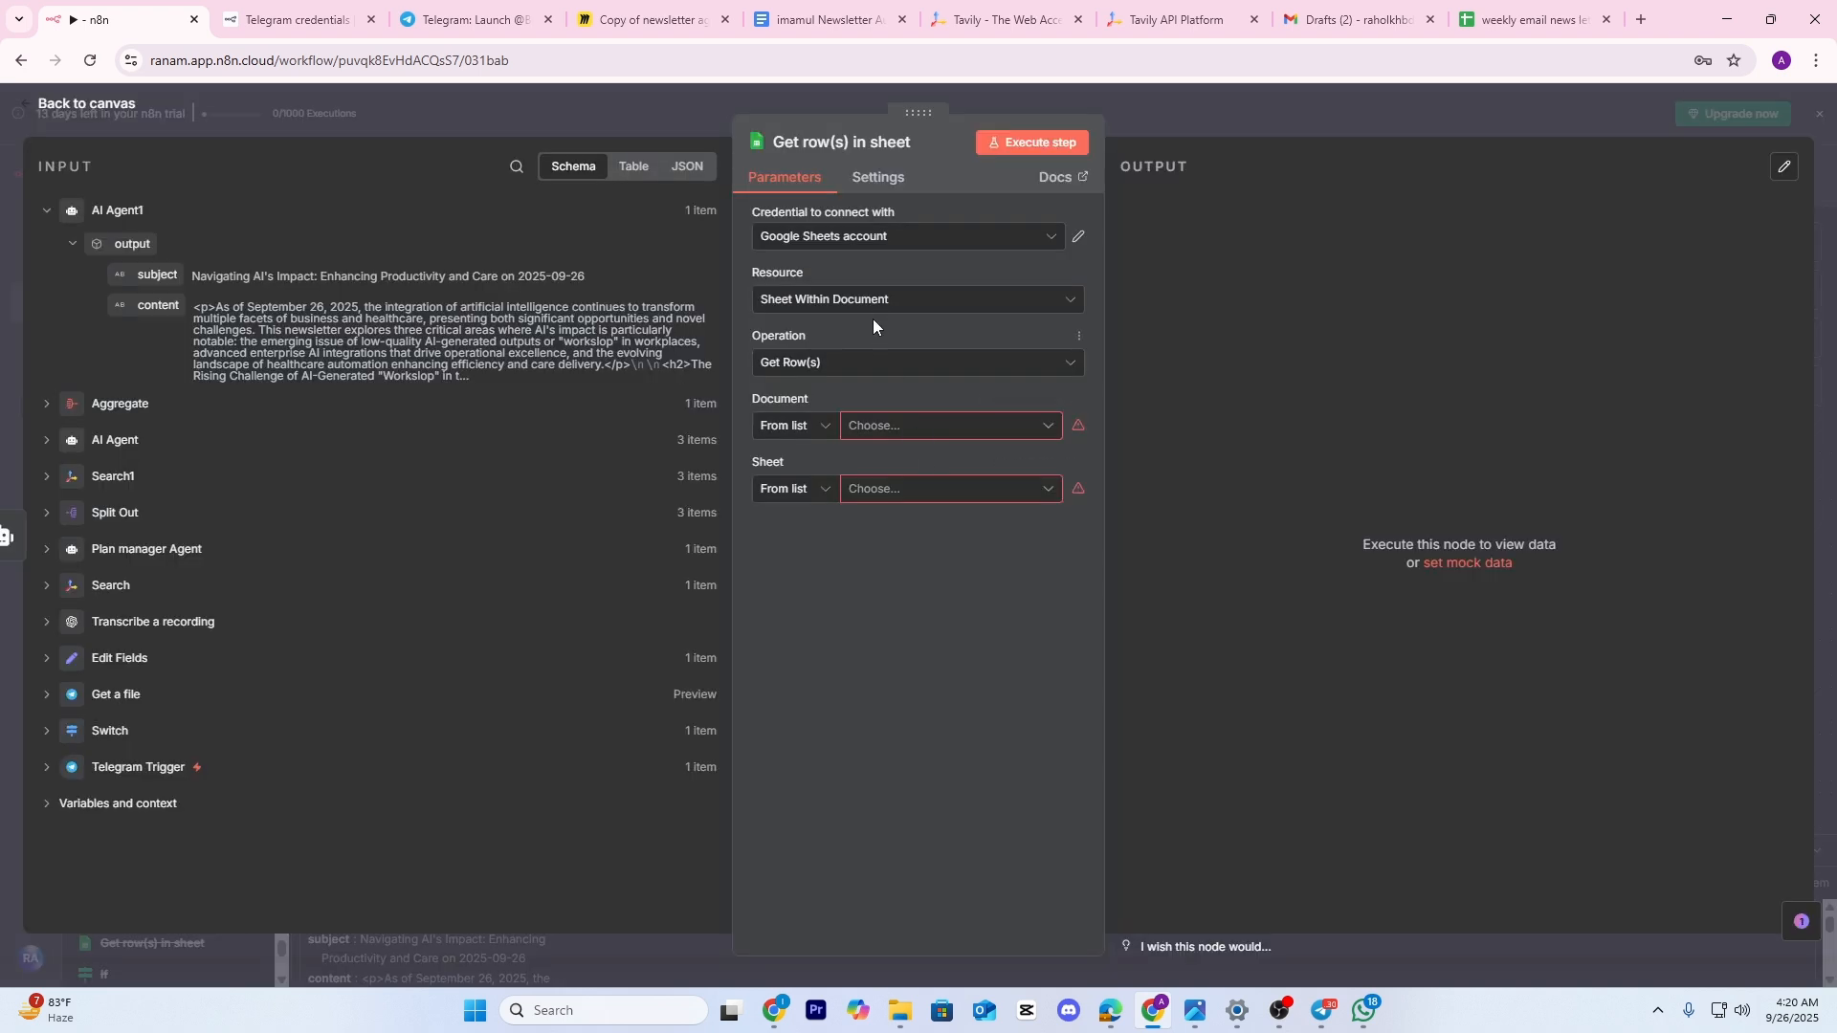
# Read Sheet1 of 'weekly email news letter' and run the node, viewing its rows as a table
pyautogui.click(894, 426)
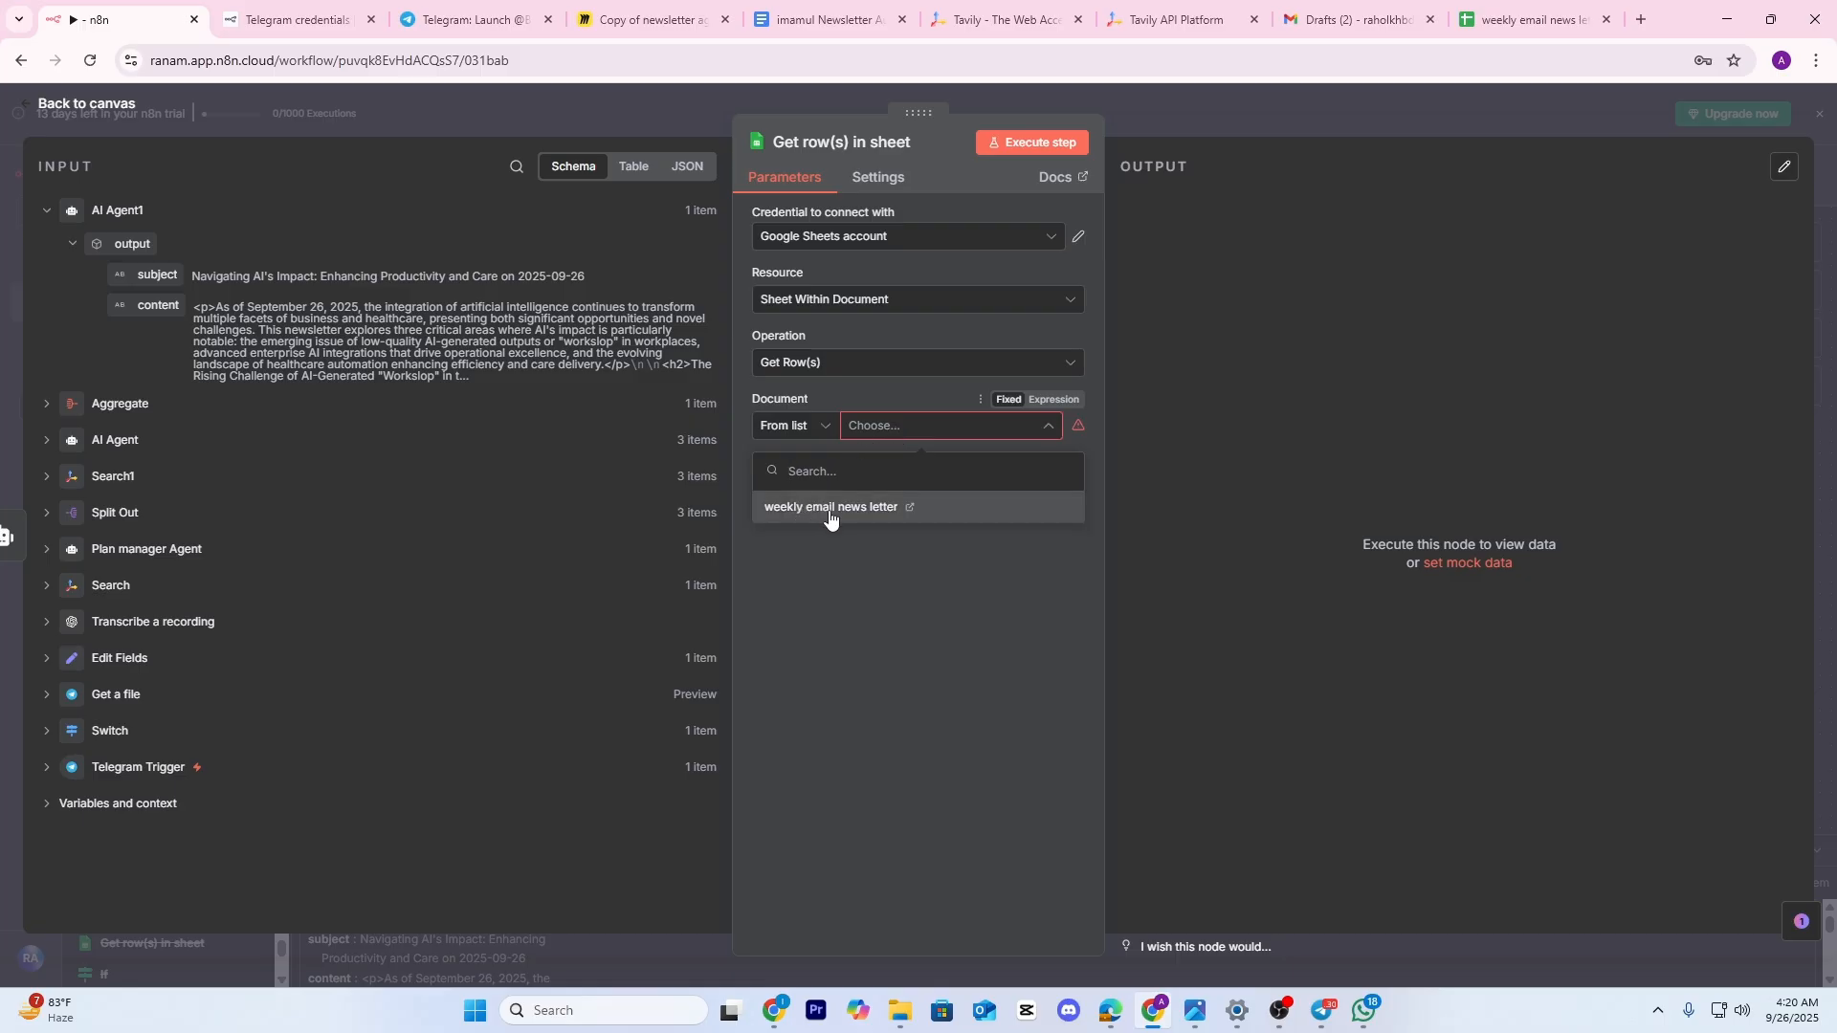
pyautogui.click(829, 515)
pyautogui.click(872, 490)
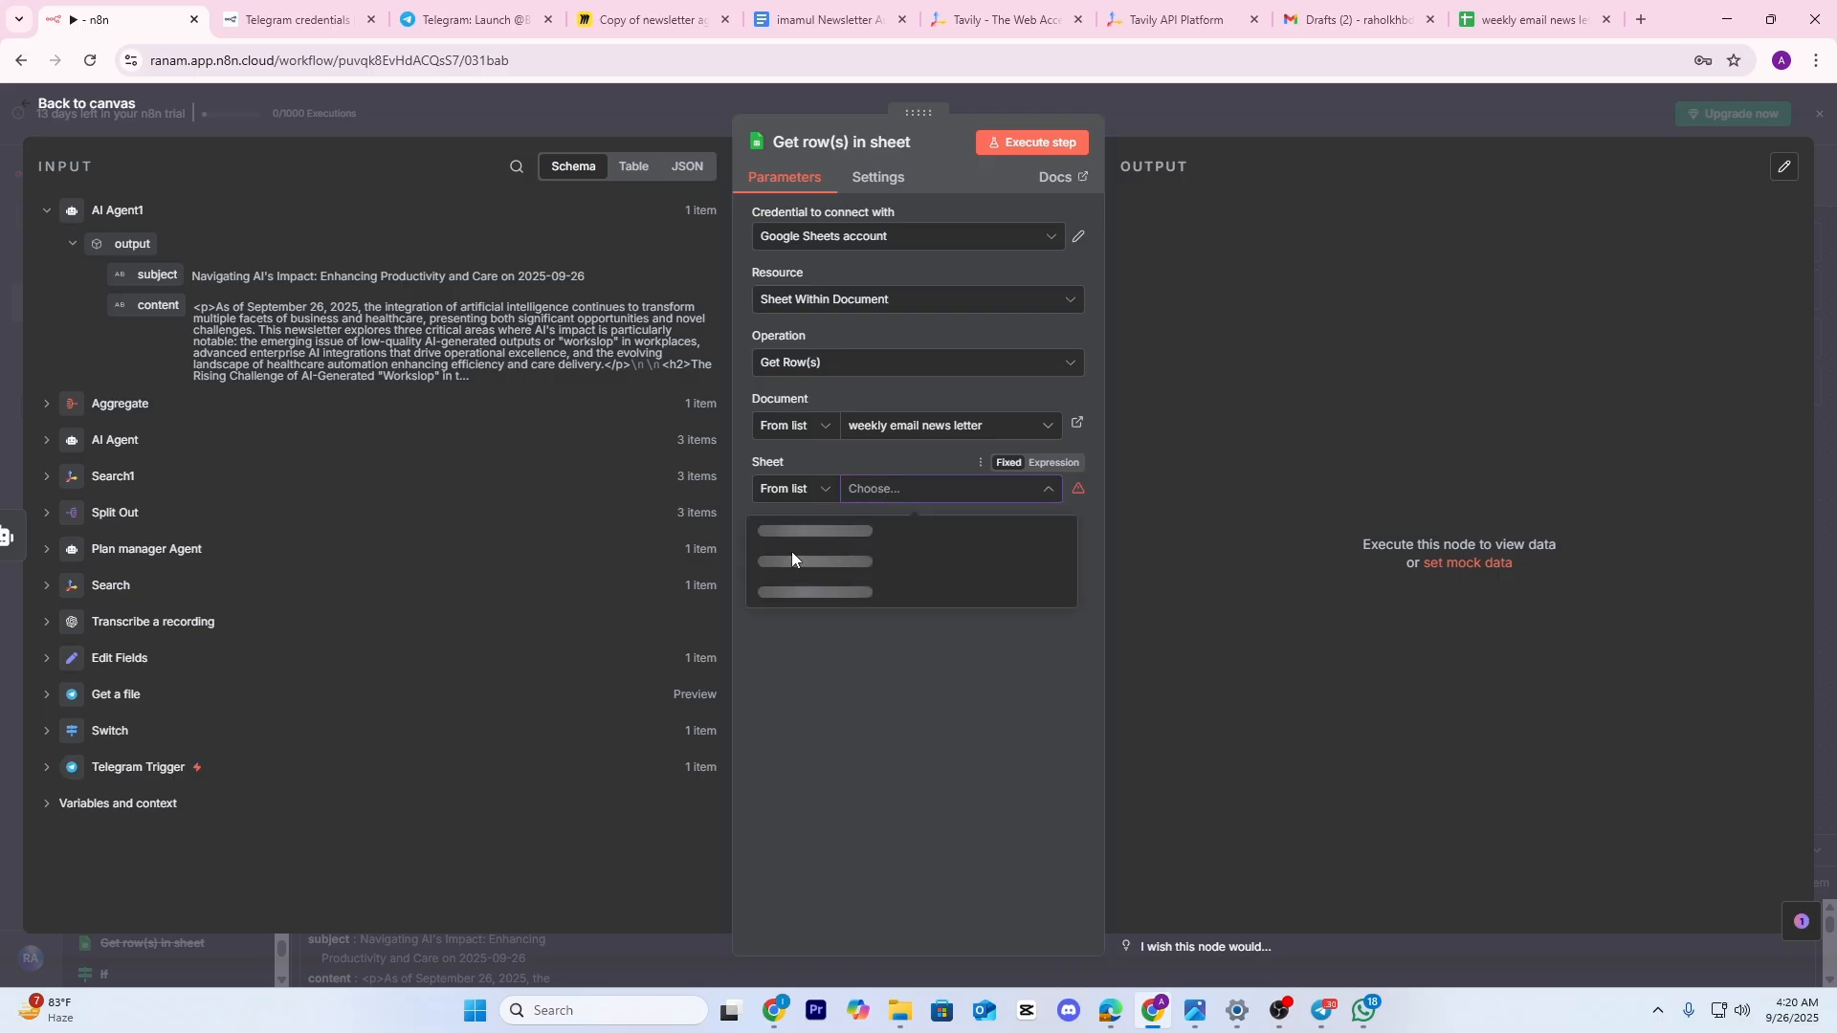
pyautogui.click(784, 532)
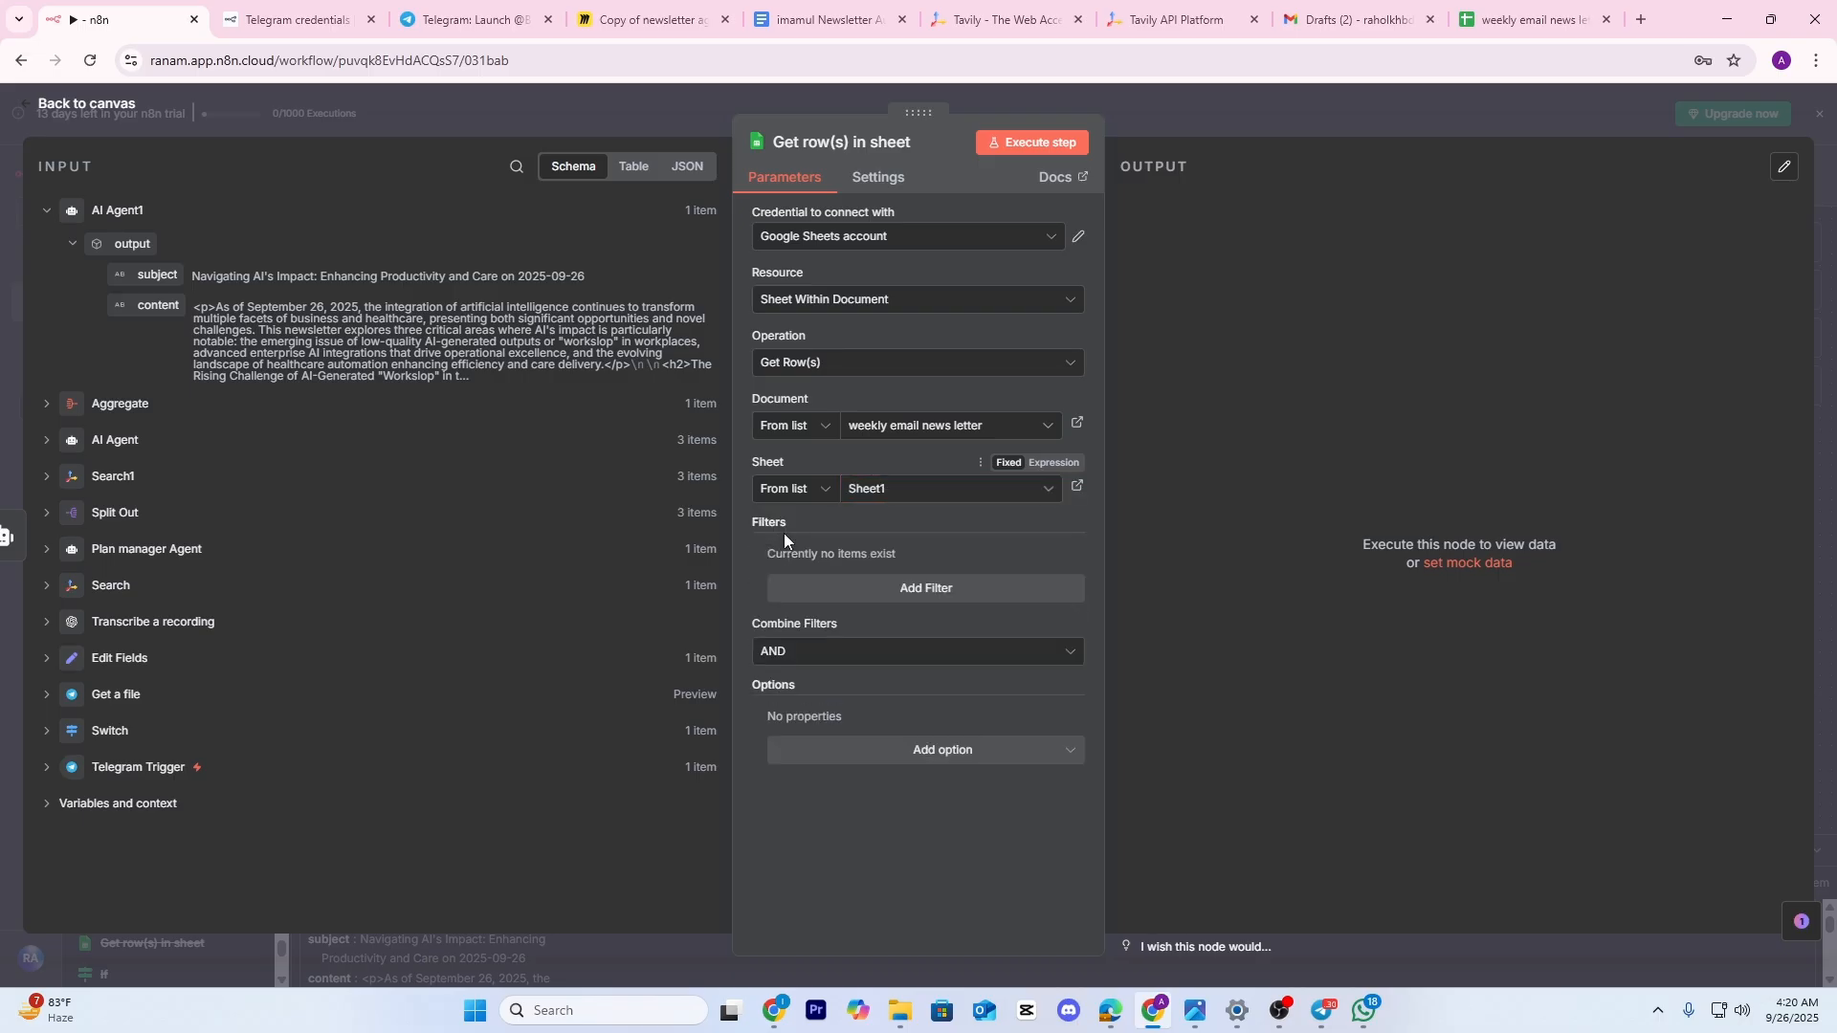
pyautogui.click(1046, 145)
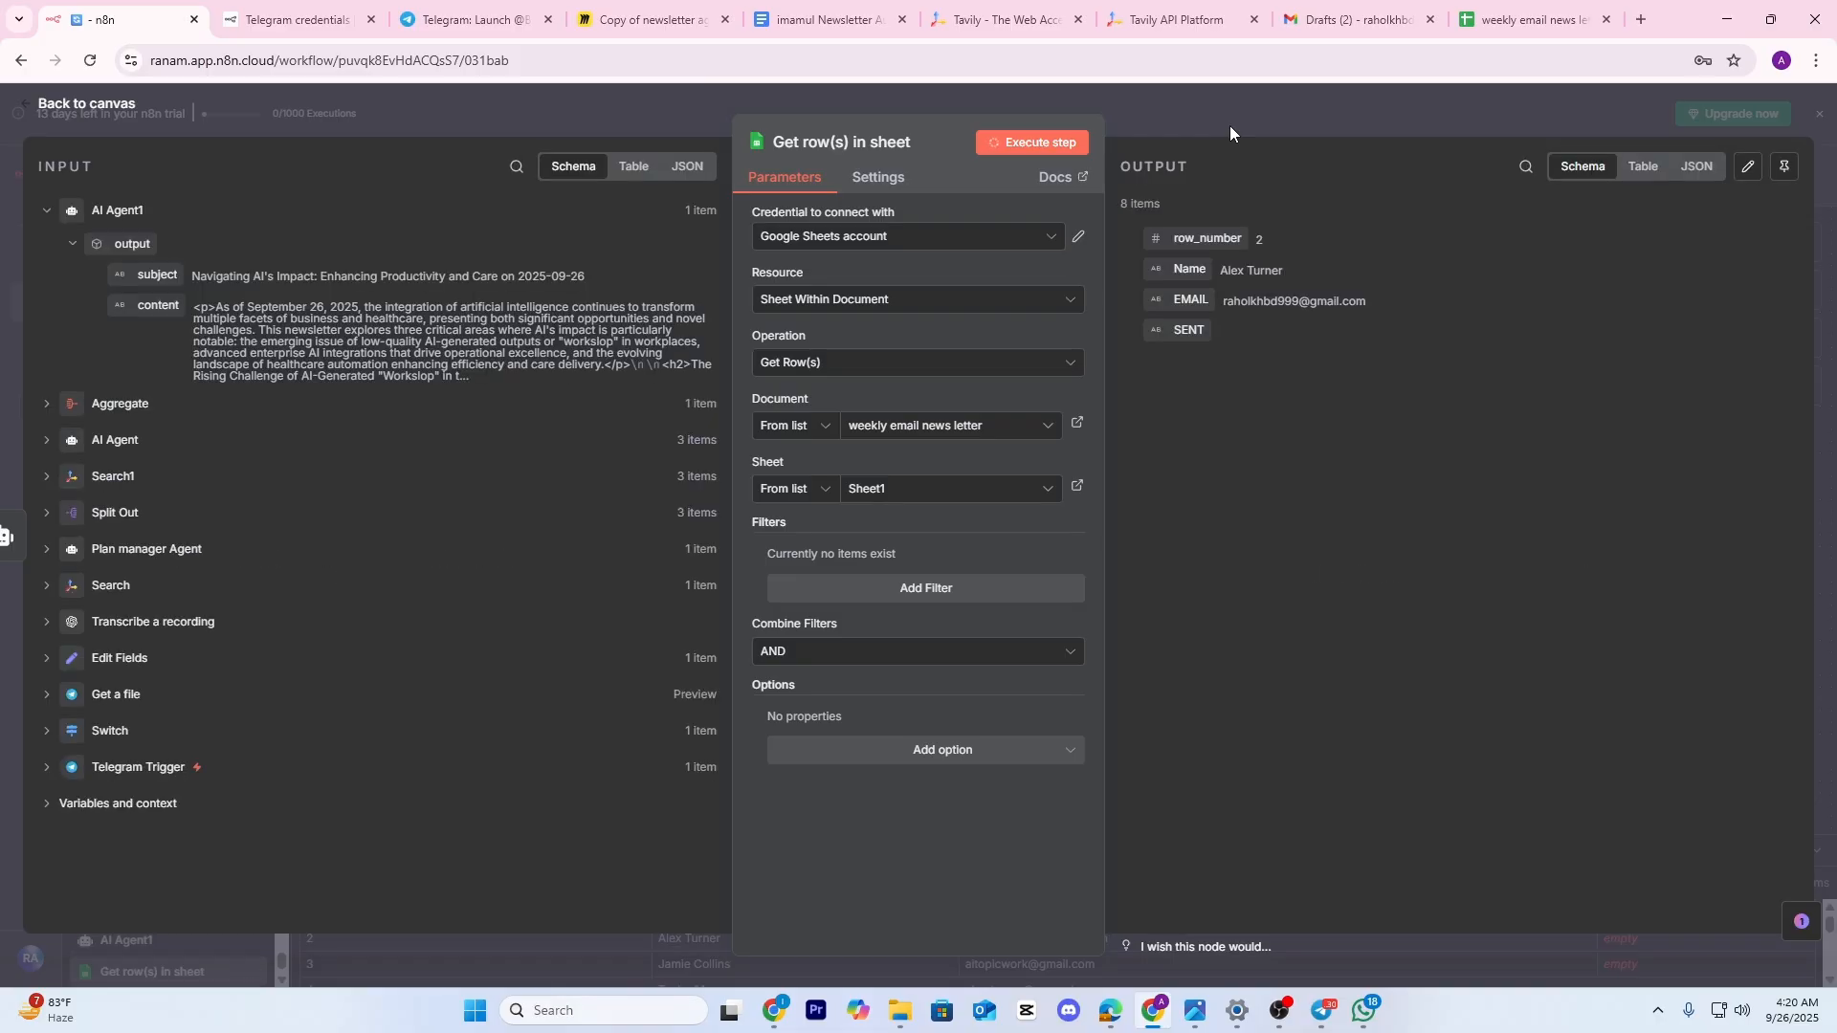
pyautogui.click(1655, 167)
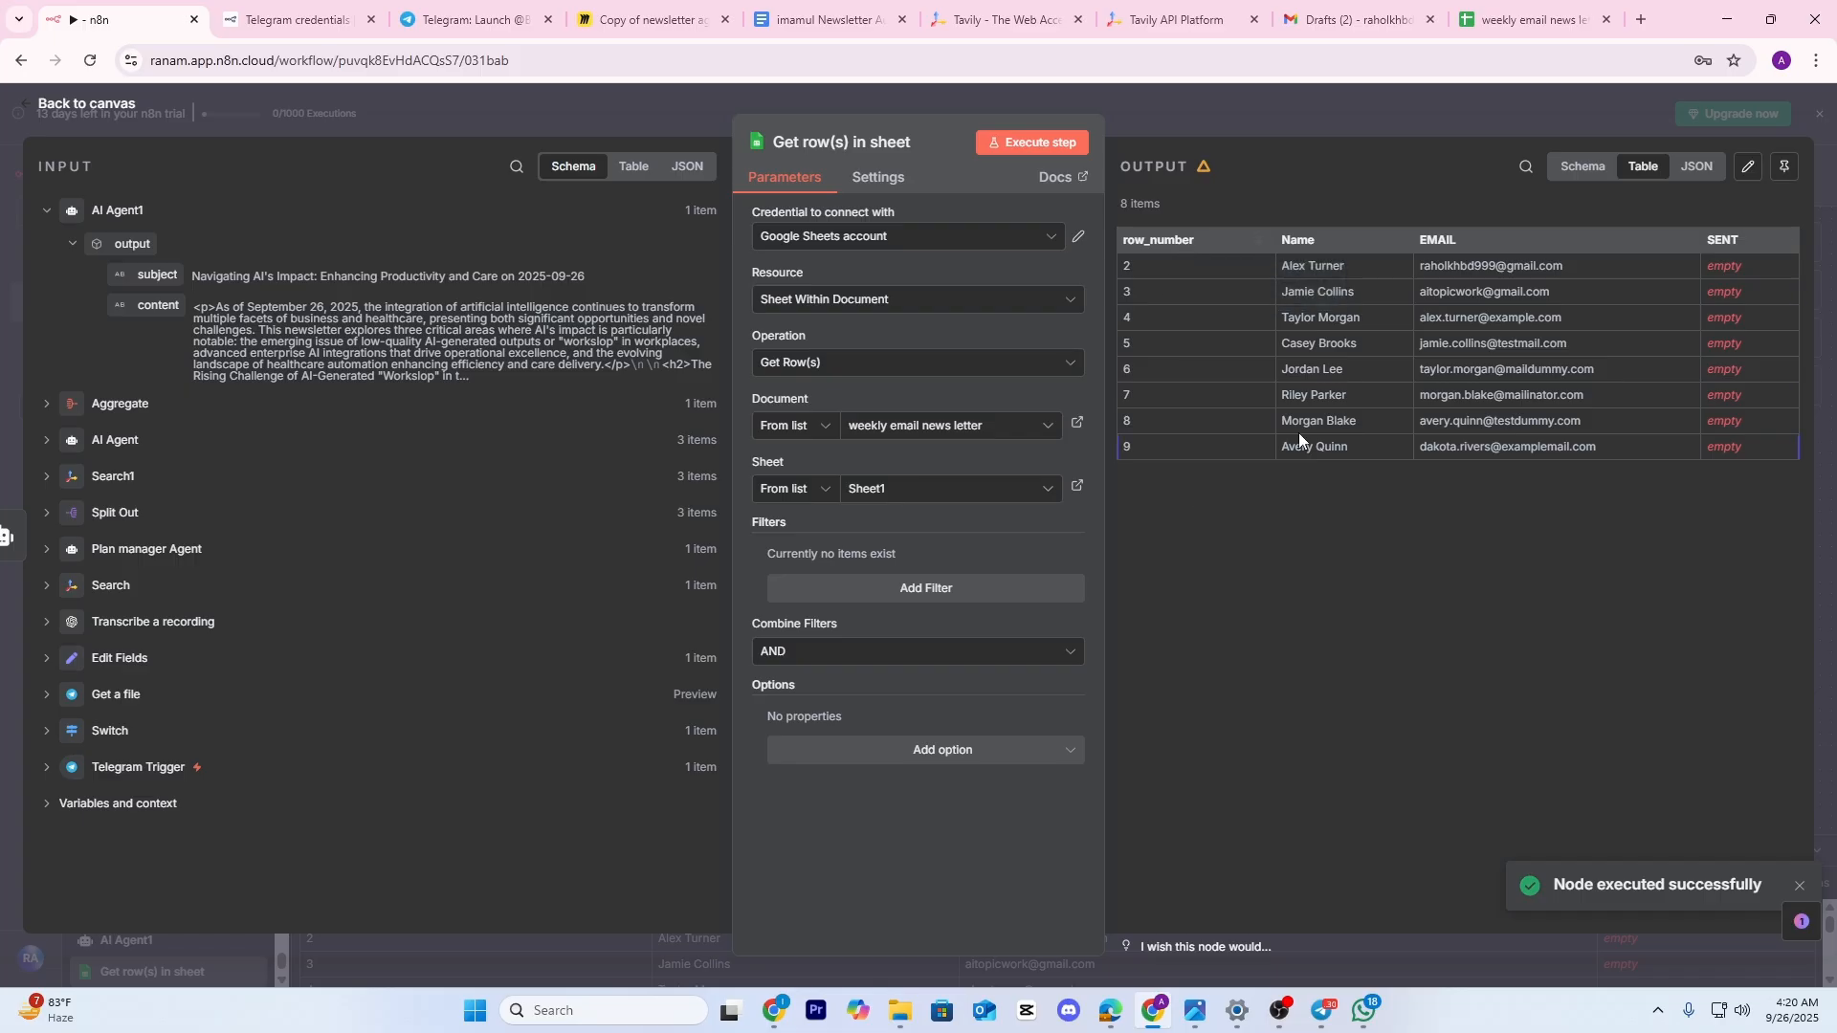
pyautogui.click(1403, 118)
# Close the Tables side panel in the 'weekly email news letter' spreadsheet and return to n8n
pyautogui.moveTo(492, 385); pyautogui.dragTo(571, 362)
pyautogui.click(1506, 9)
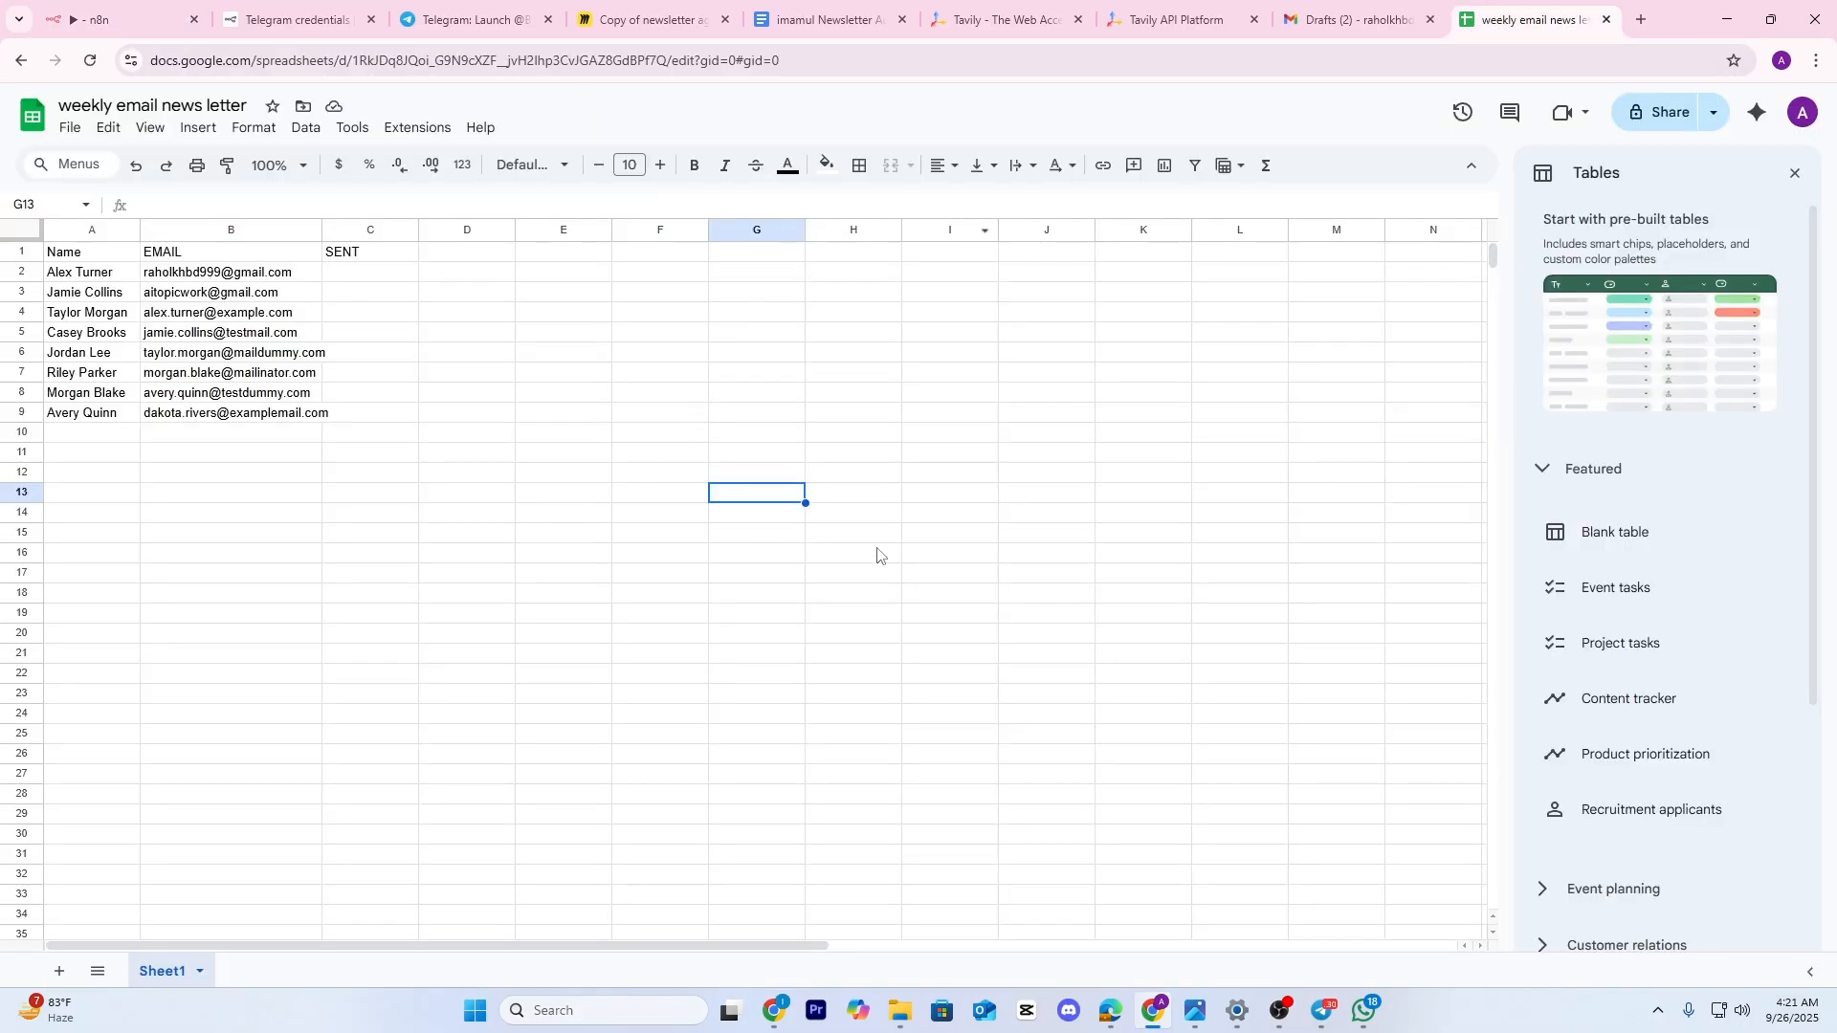
pyautogui.click(1795, 173)
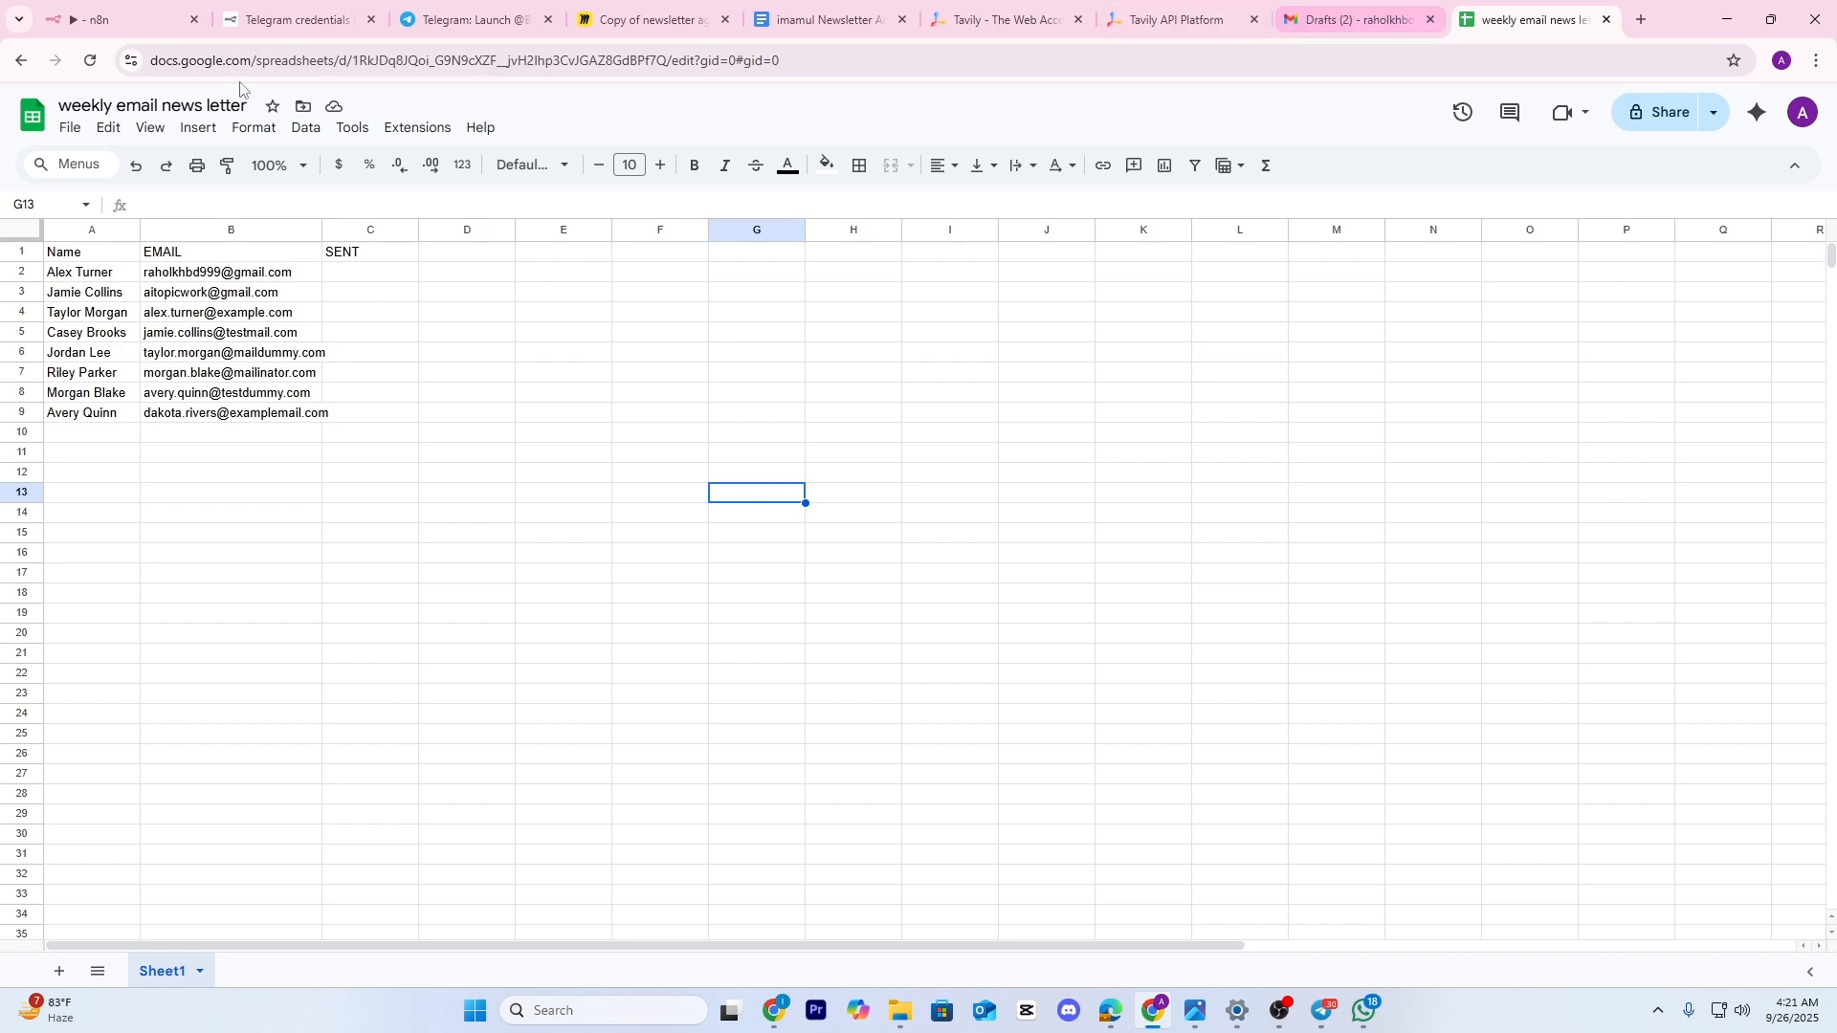
pyautogui.click(129, 13)
pyautogui.scroll(1, 583, 517)
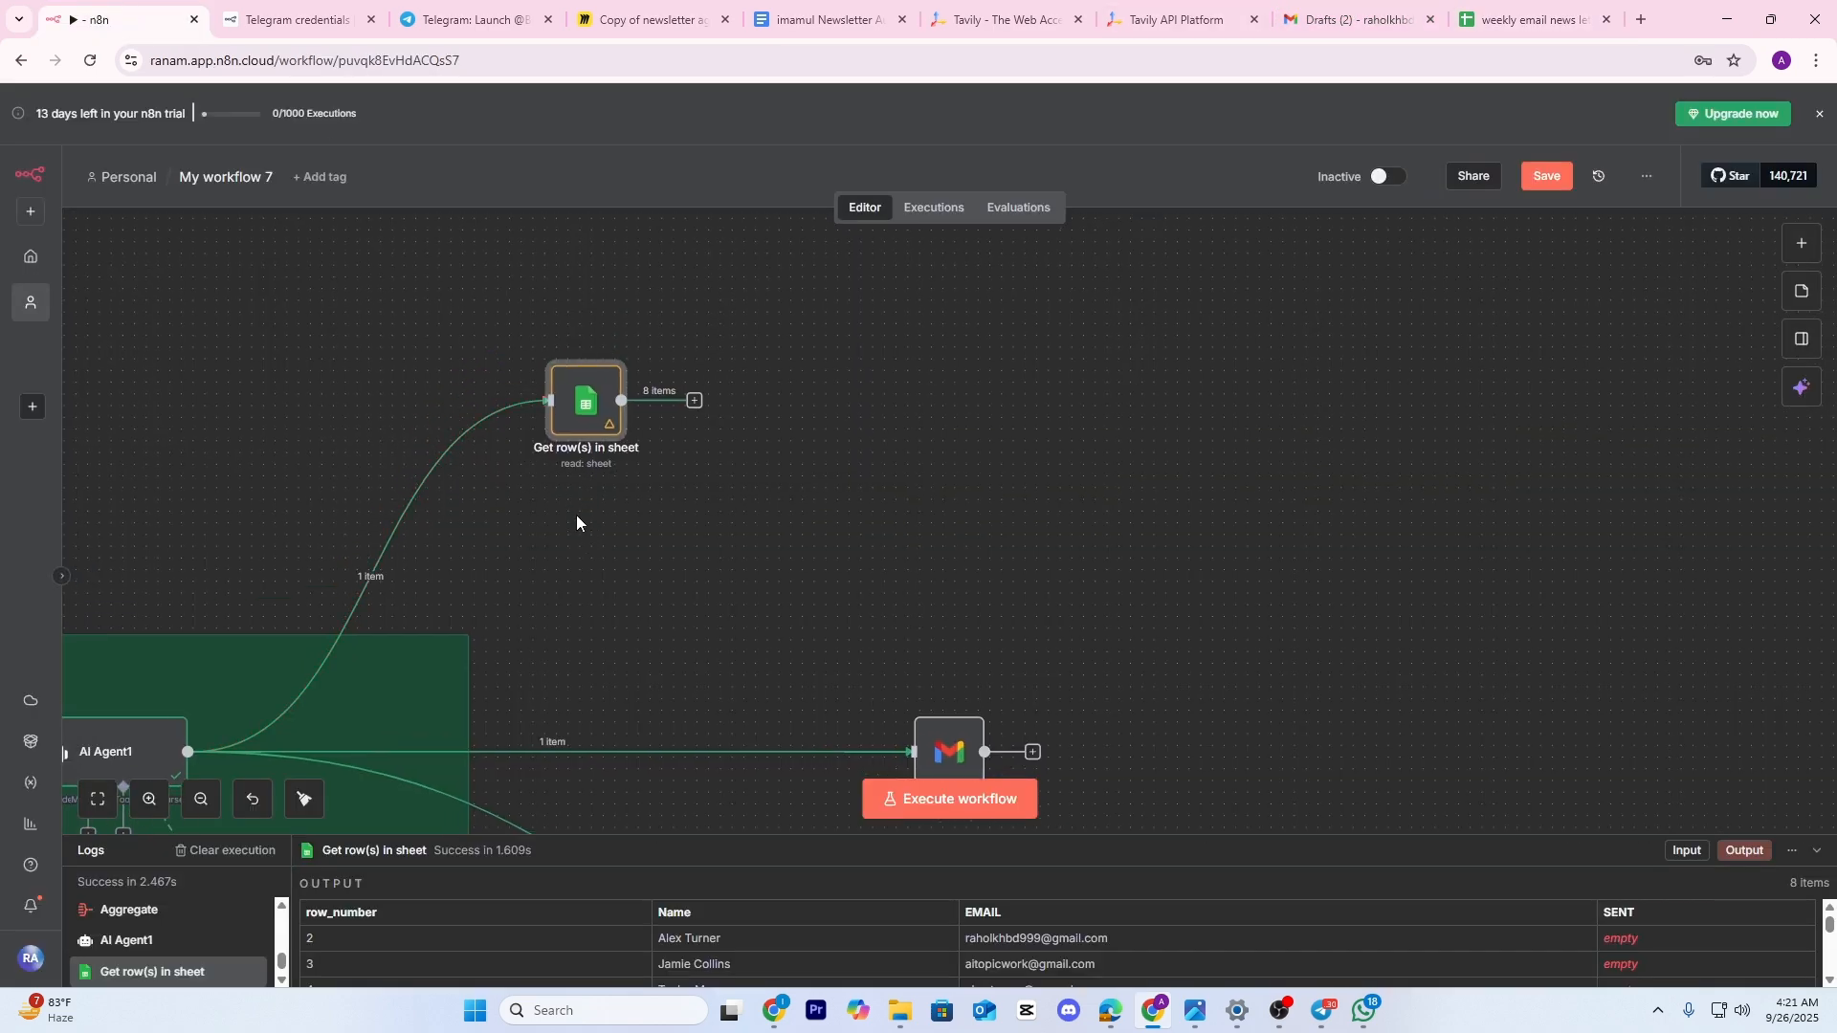
# Inspect the 8 rows with Name, EMAIL and empty SENT, then shift the sheet node left and down
pyautogui.moveTo(576, 514); pyautogui.dragTo(734, 483)
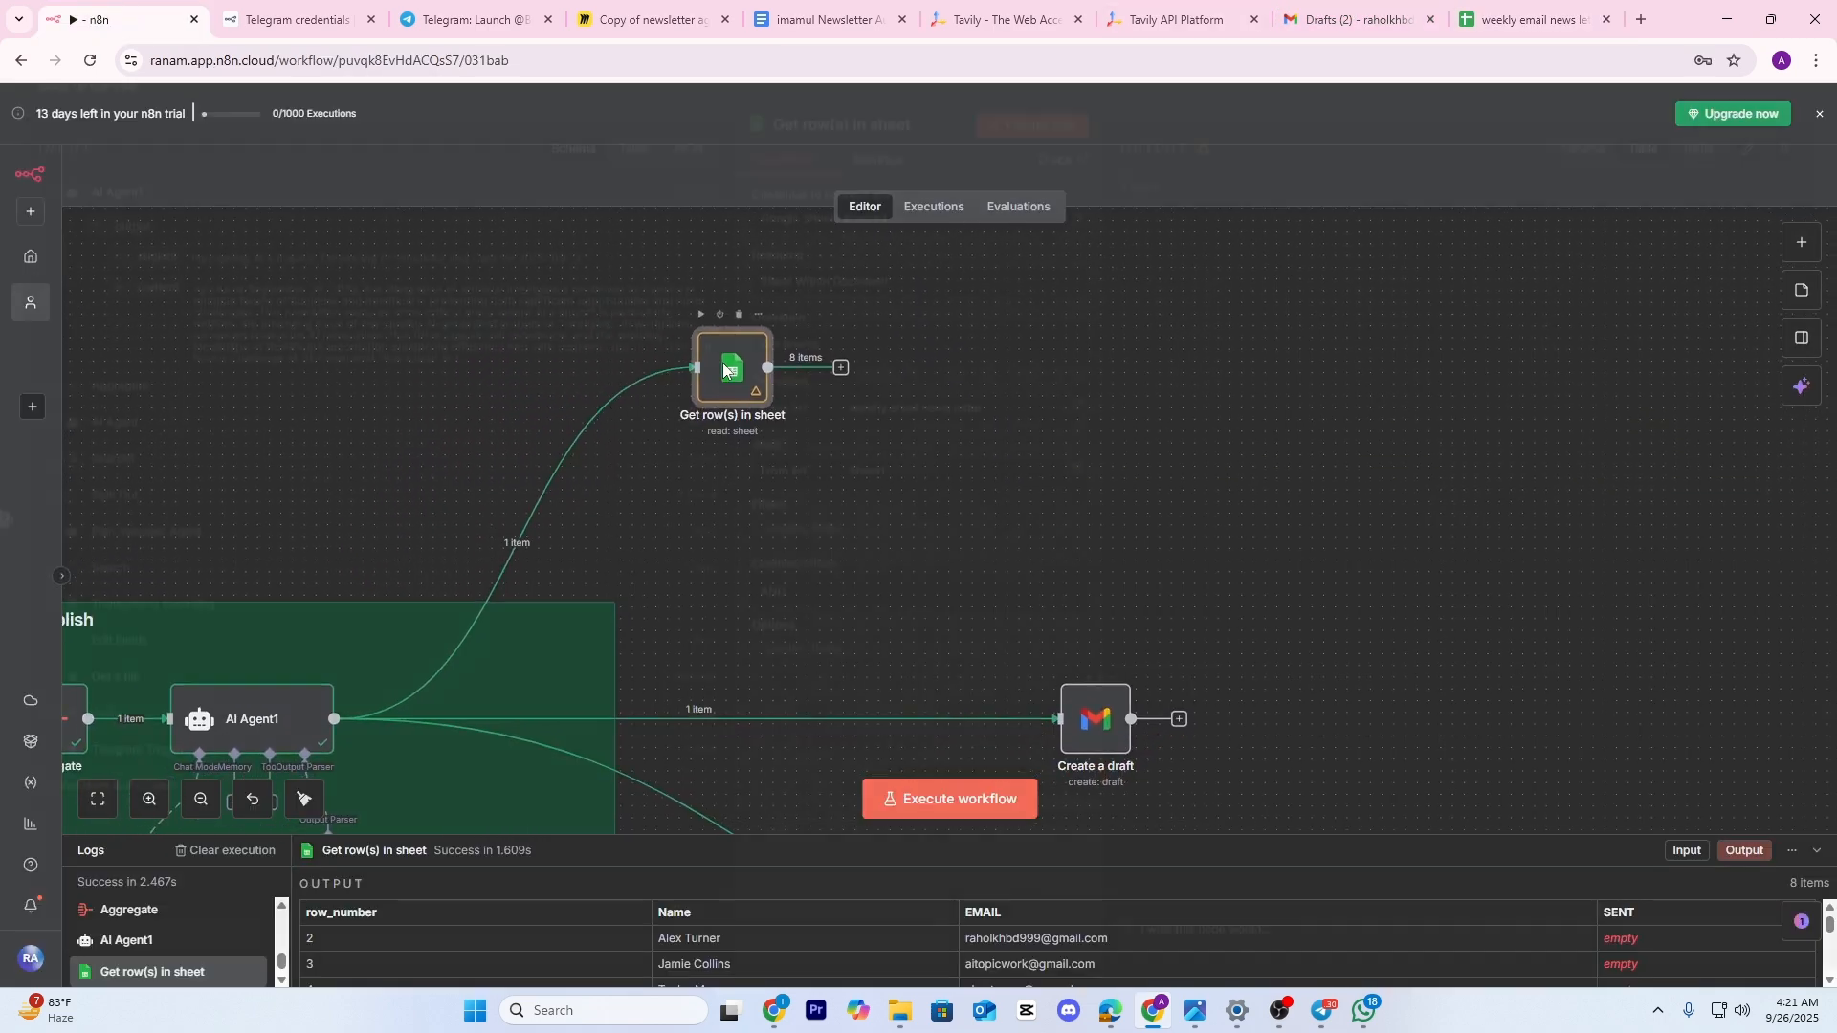
pyautogui.doubleClick(724, 372)
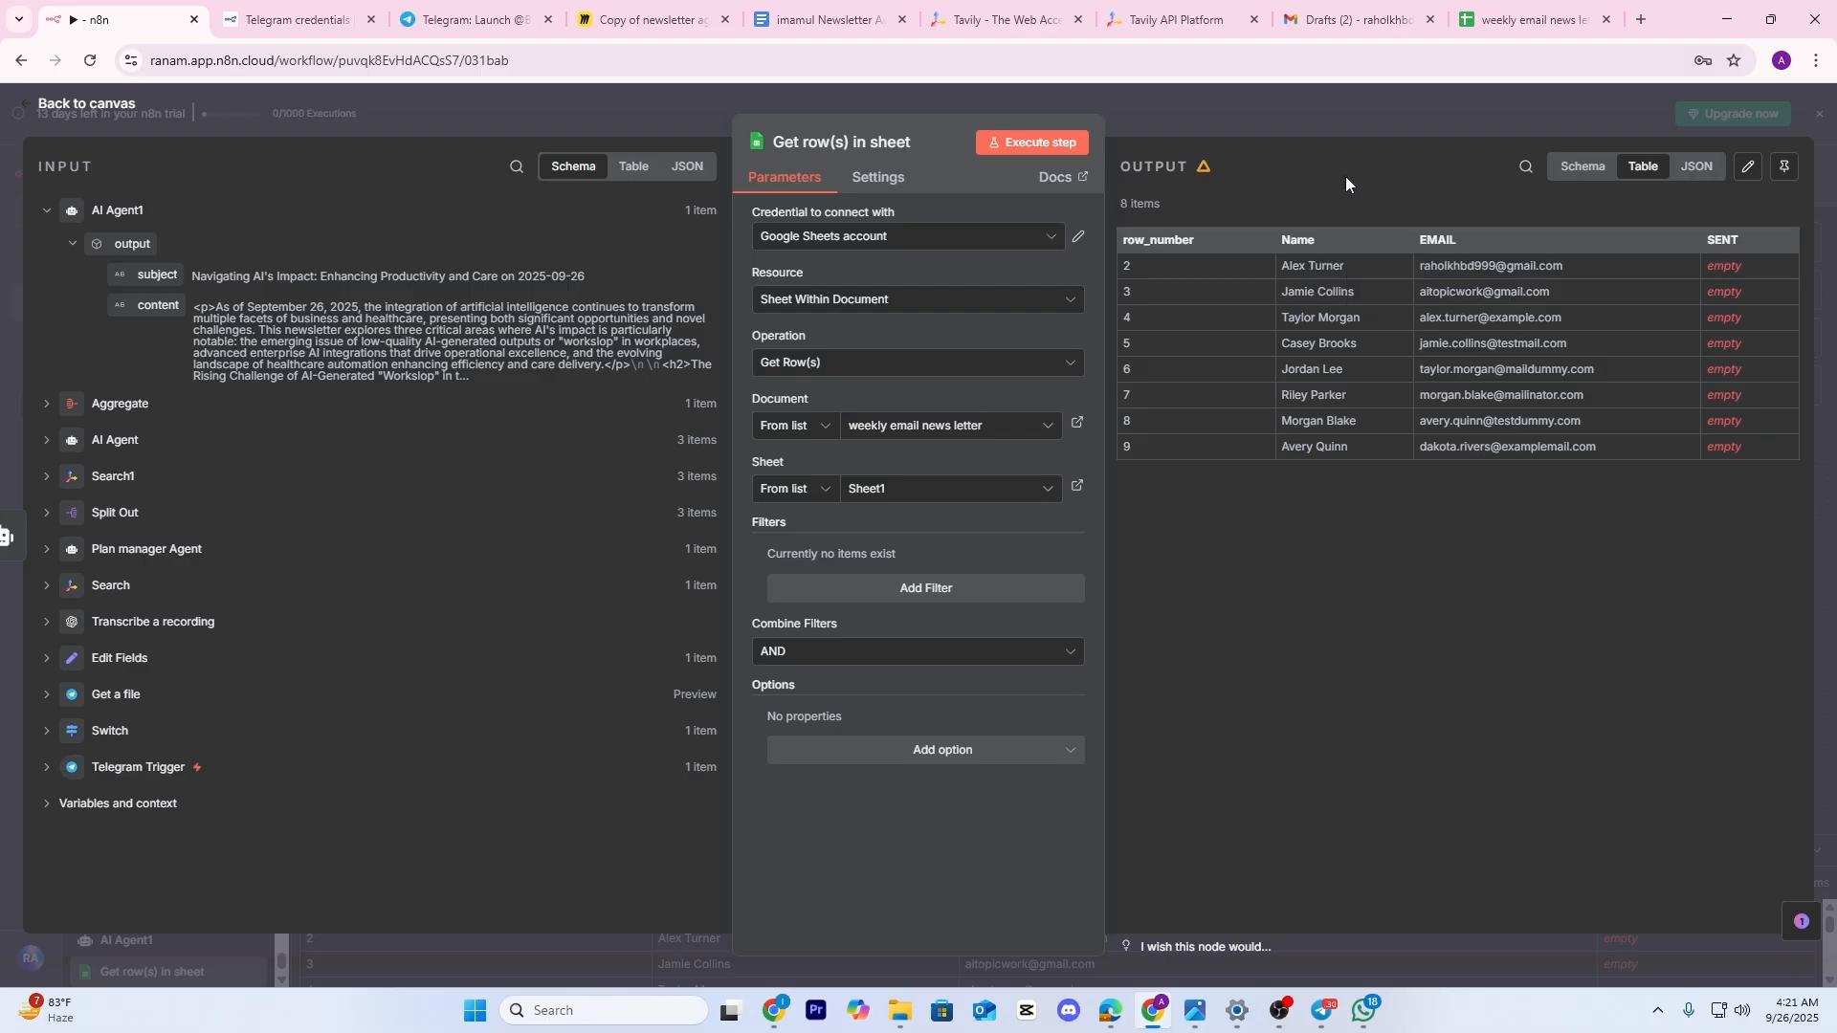
pyautogui.click(1346, 118)
pyautogui.moveTo(766, 494); pyautogui.dragTo(705, 504)
pyautogui.doubleClick(708, 378)
pyautogui.click(1250, 109)
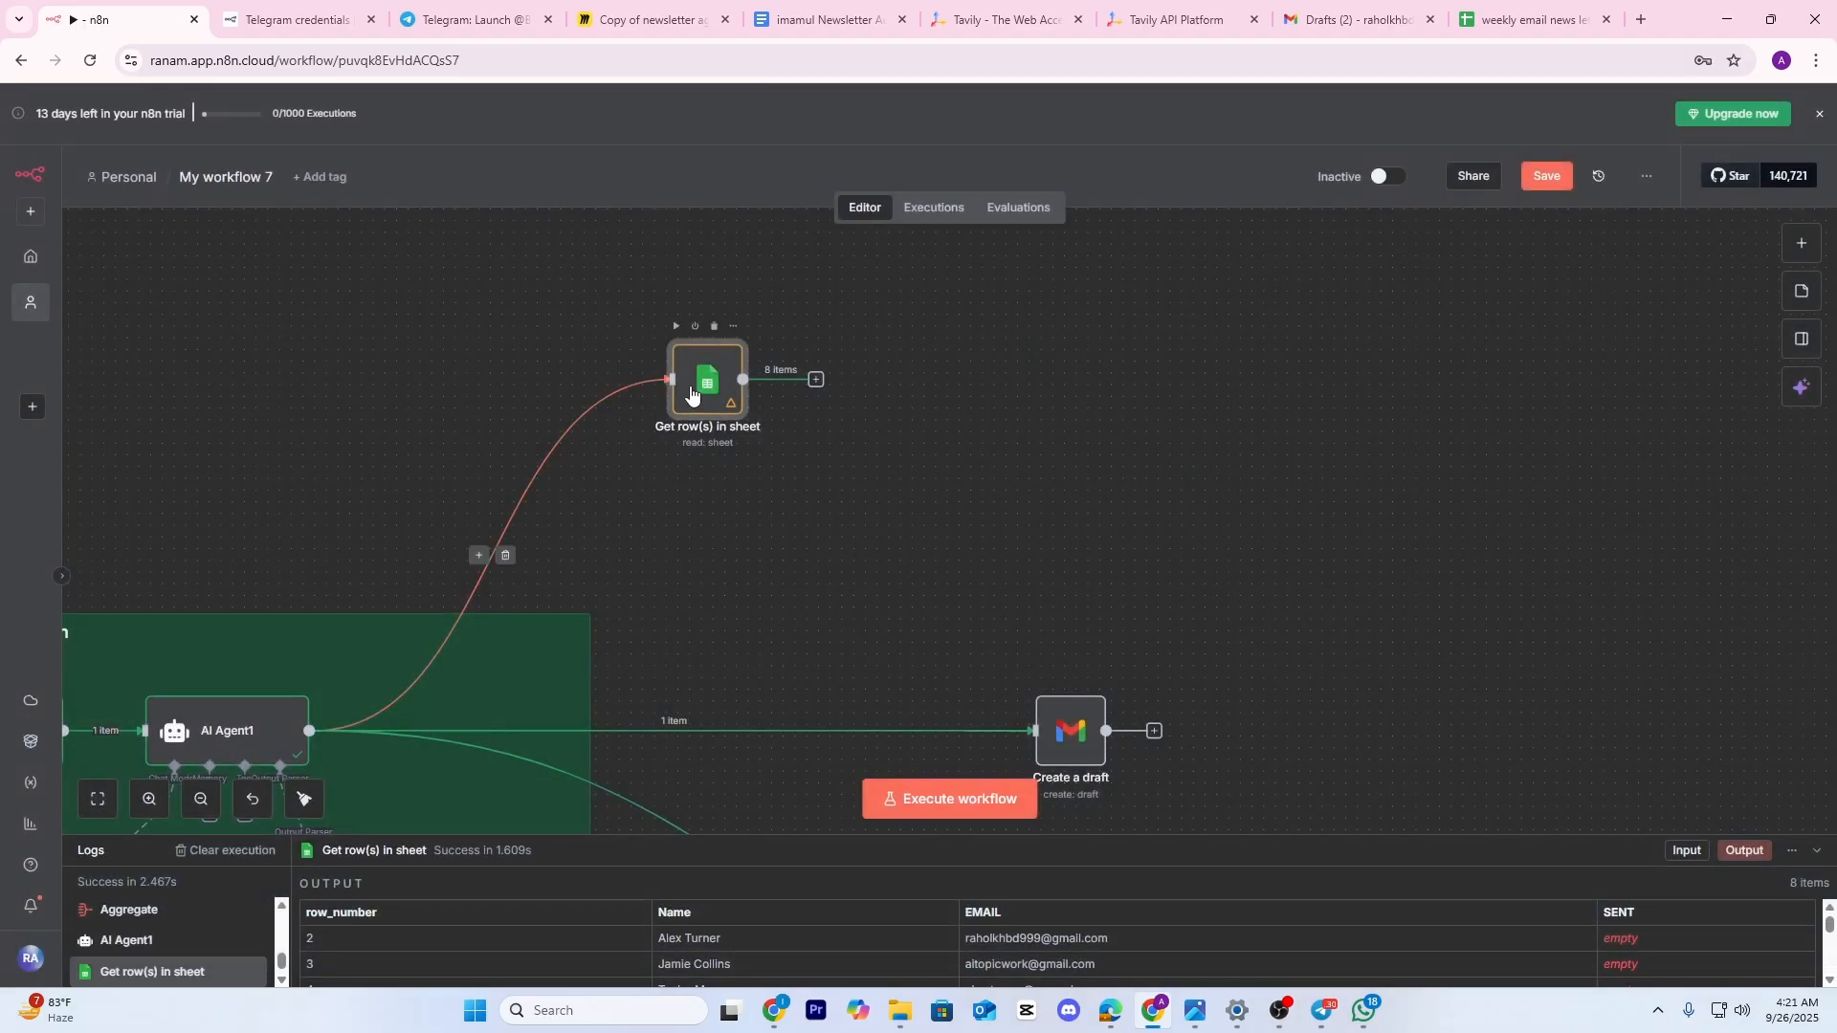
pyautogui.doubleClick(690, 393)
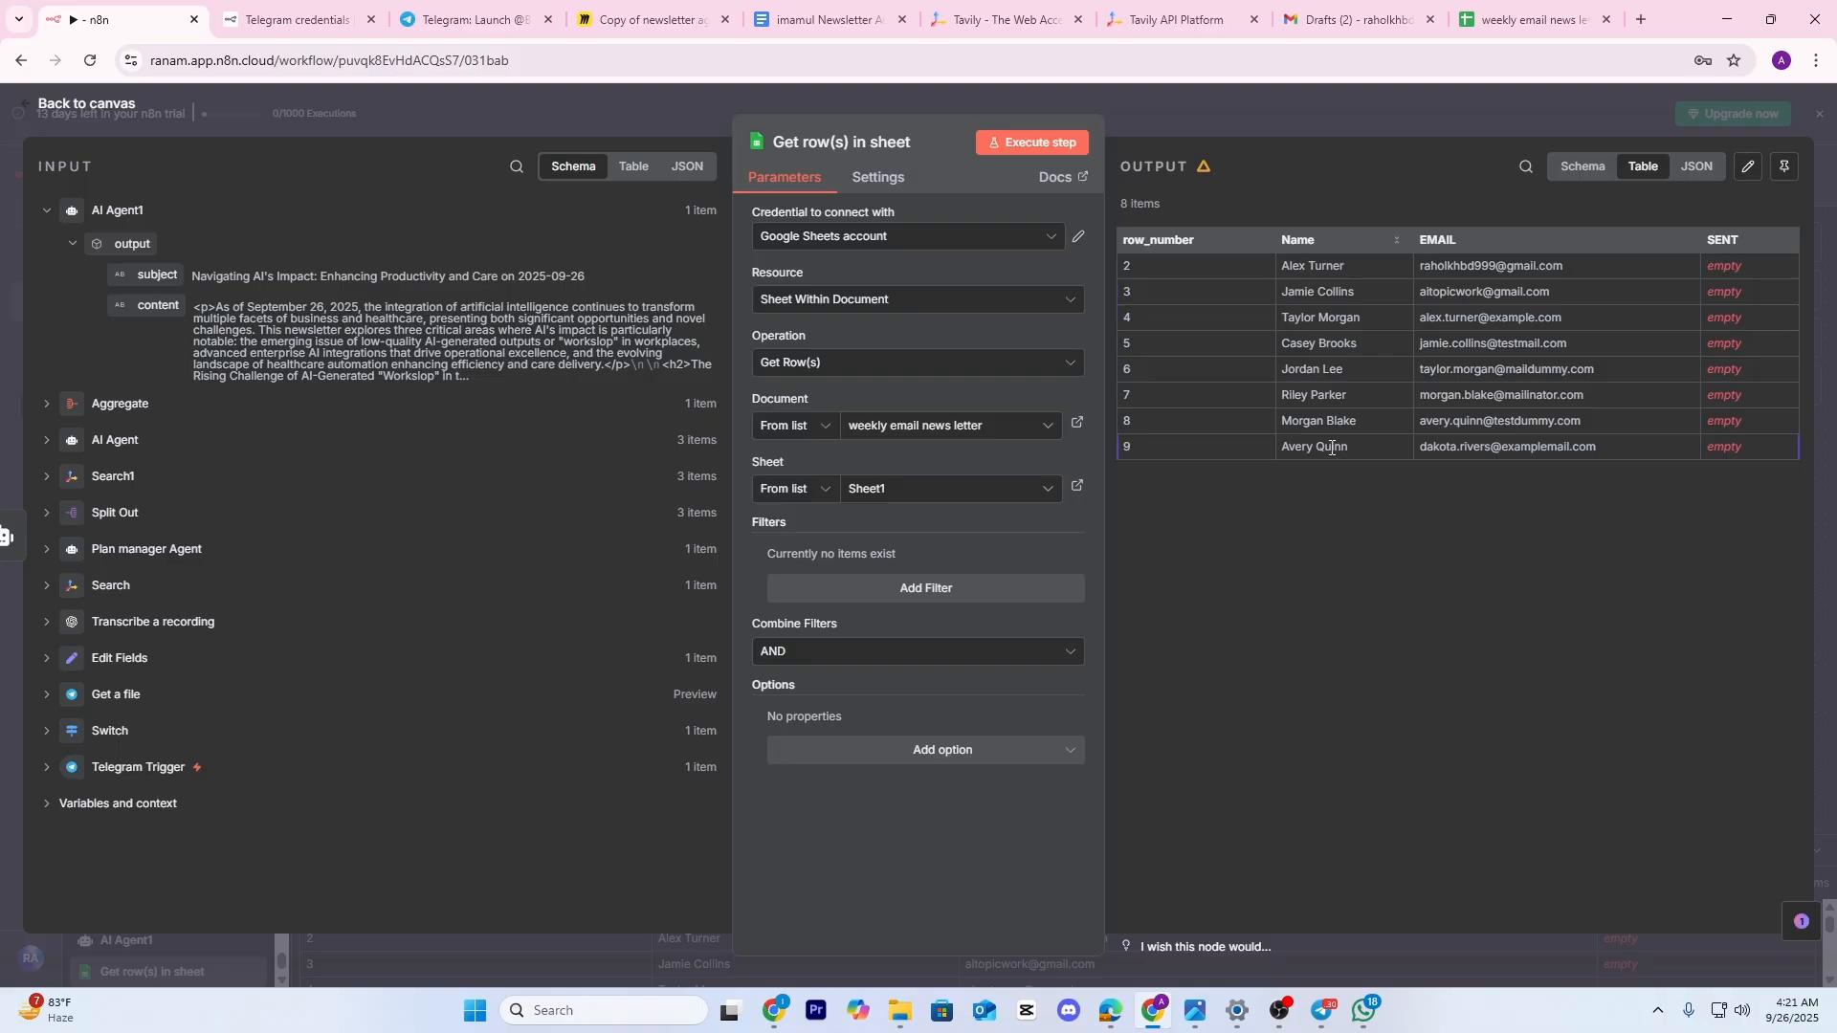
pyautogui.click(1183, 123)
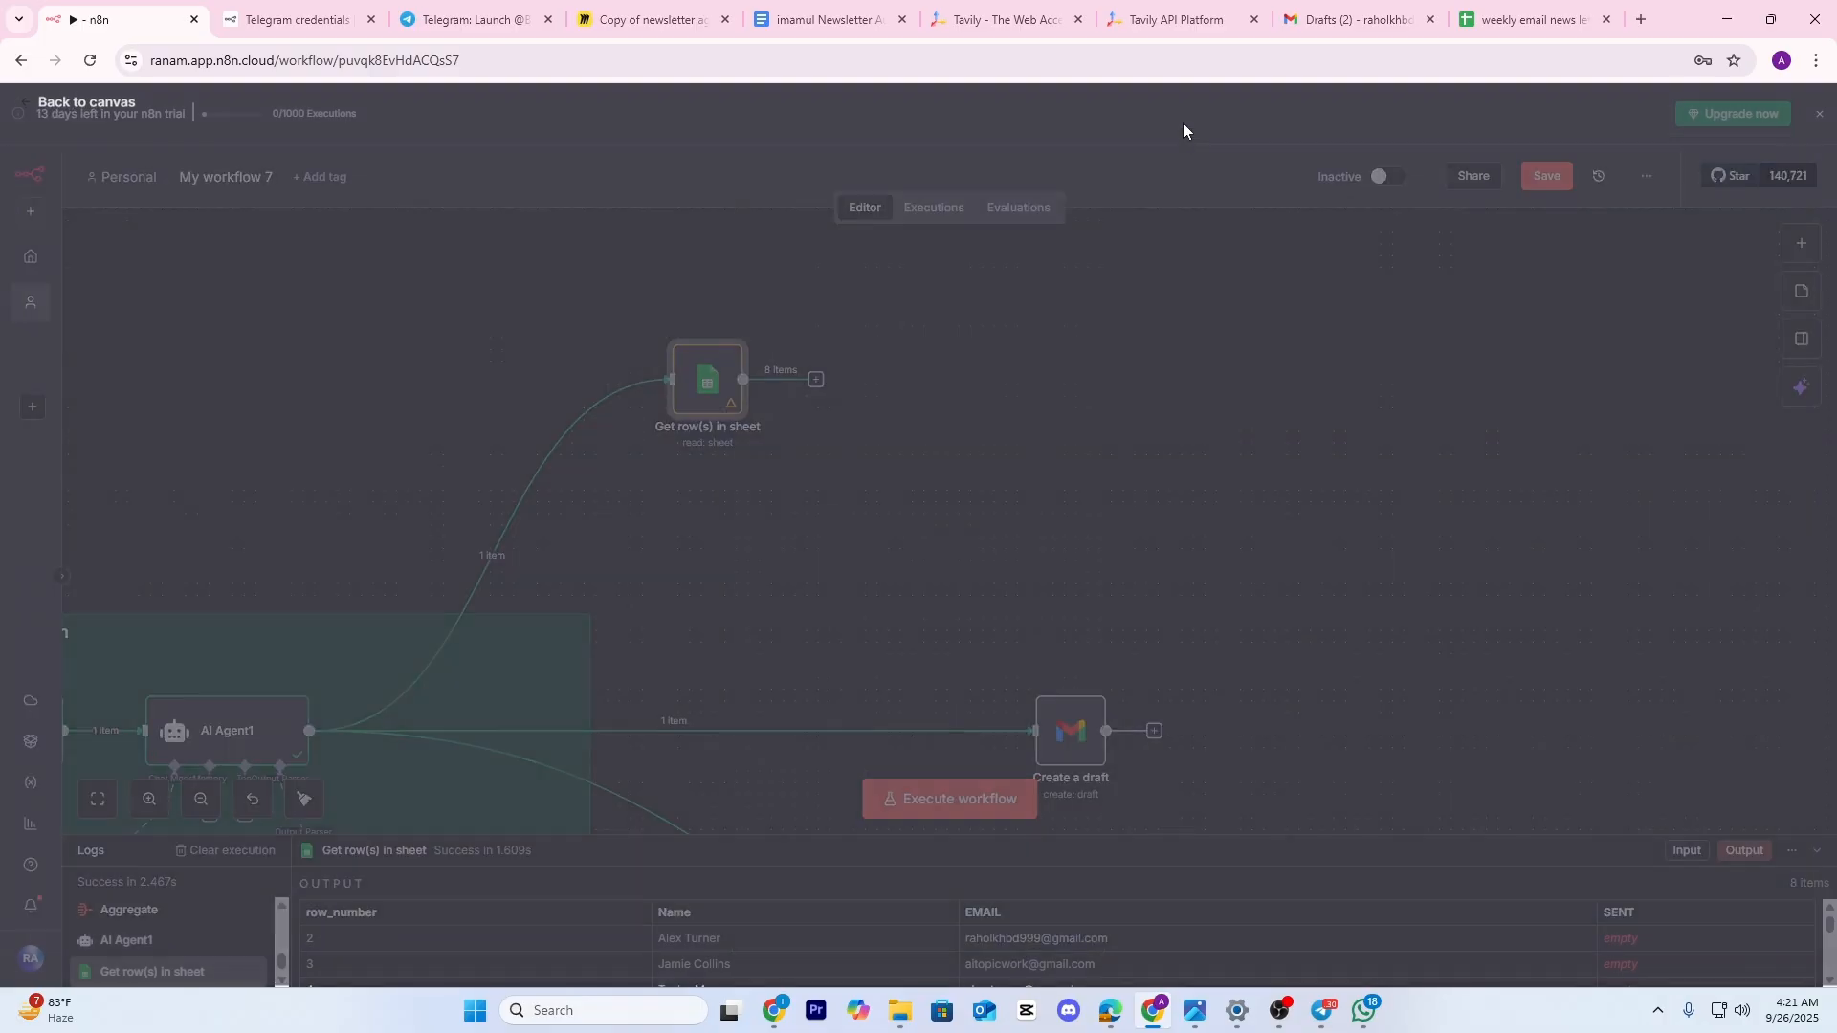
pyautogui.moveTo(888, 402); pyautogui.dragTo(729, 485)
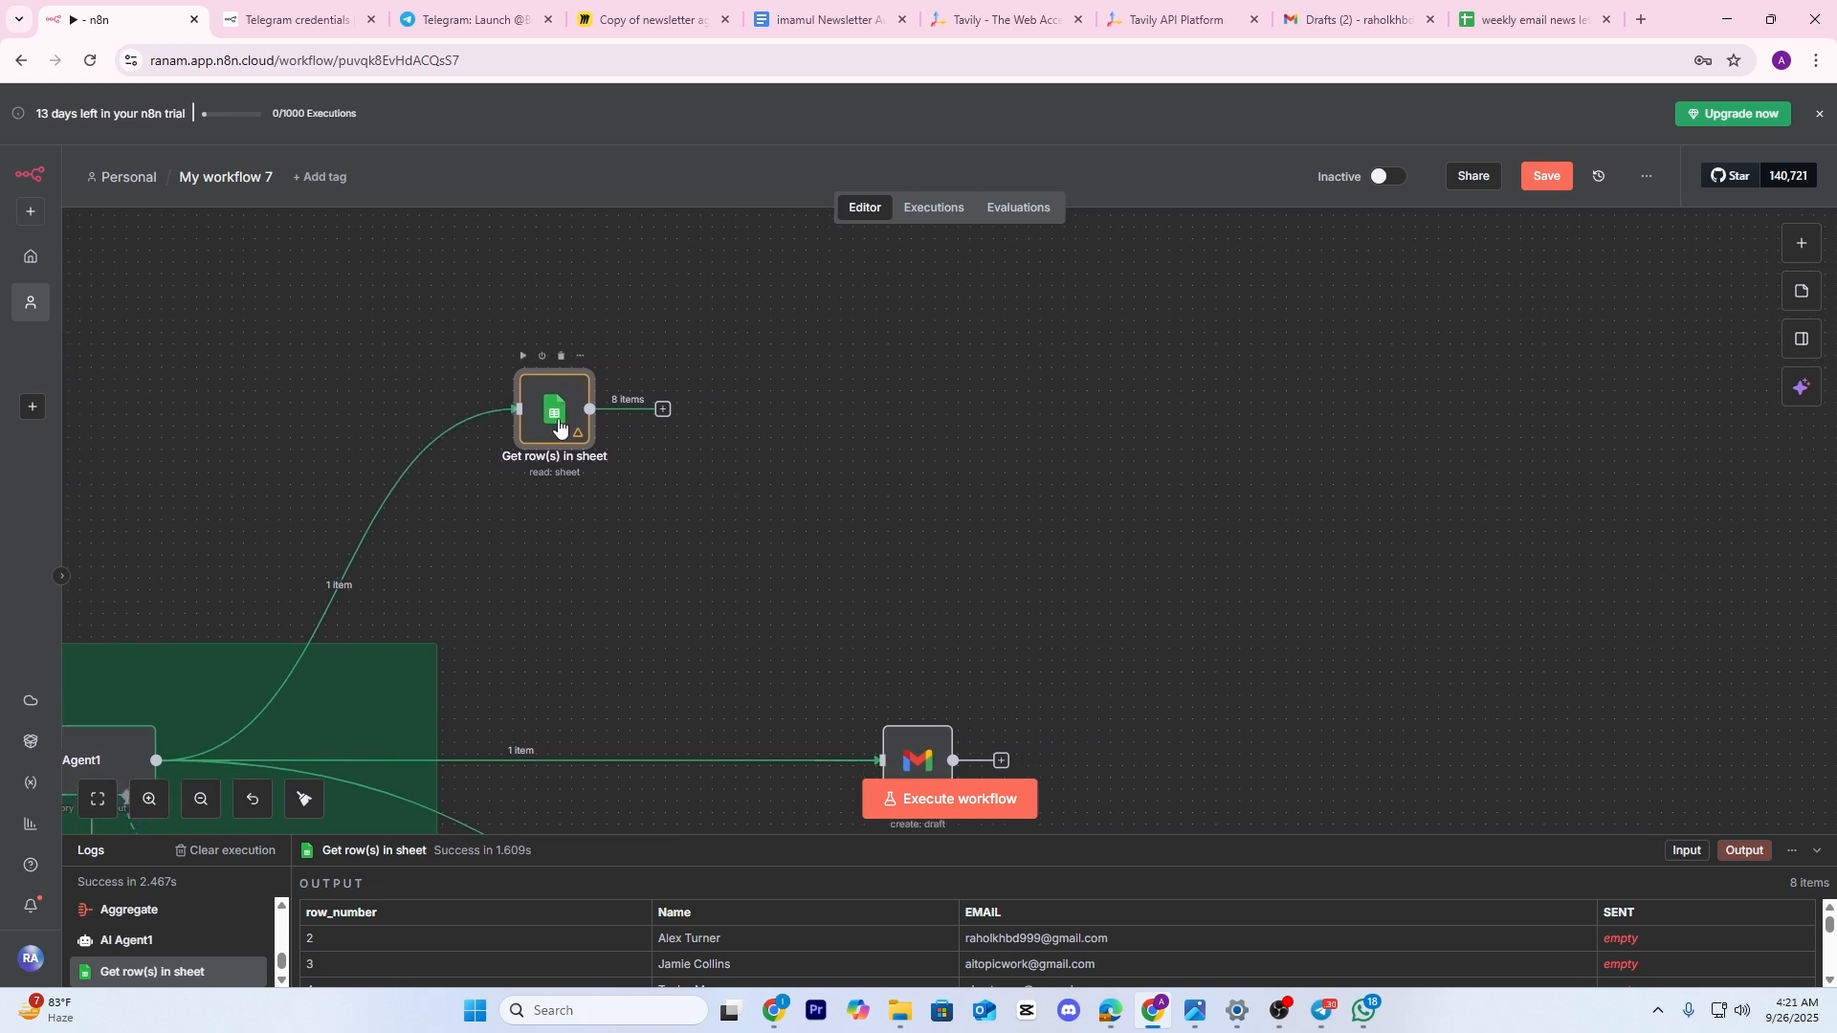
pyautogui.moveTo(554, 412); pyautogui.dragTo(507, 434)
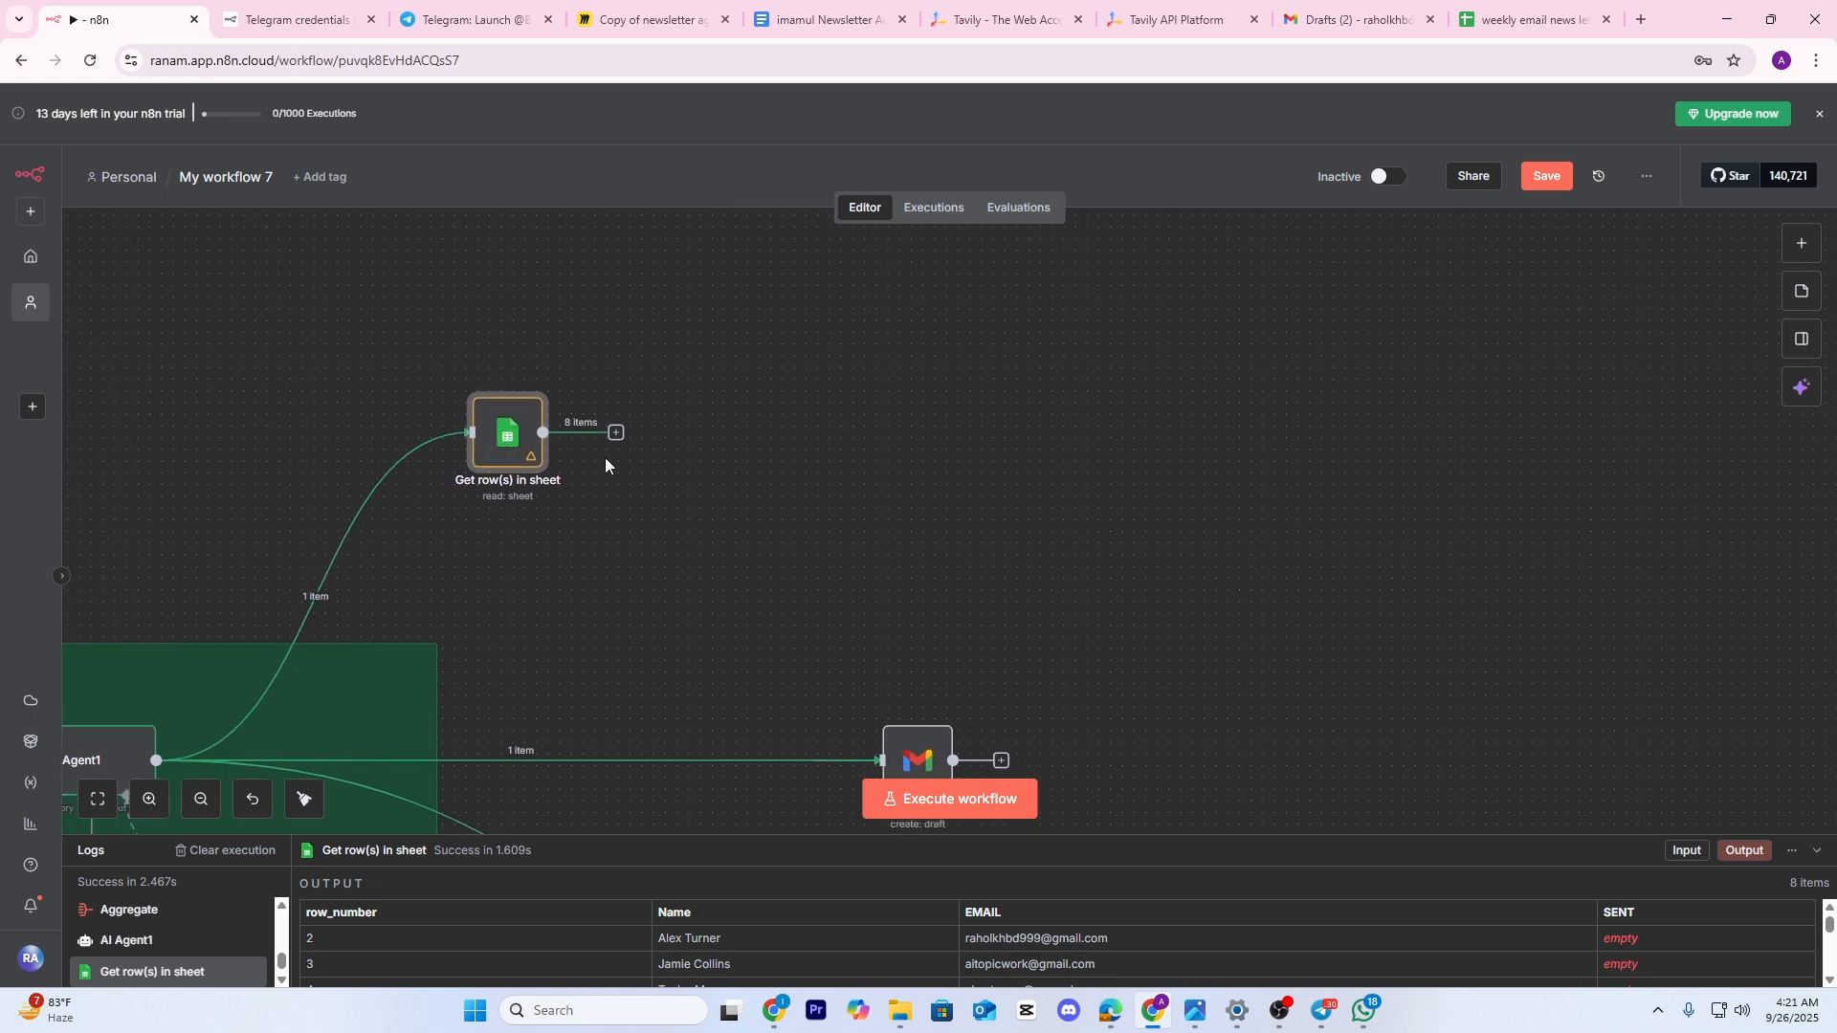
# Add an If node after the Get row(s) in sheet node
pyautogui.click(616, 432)
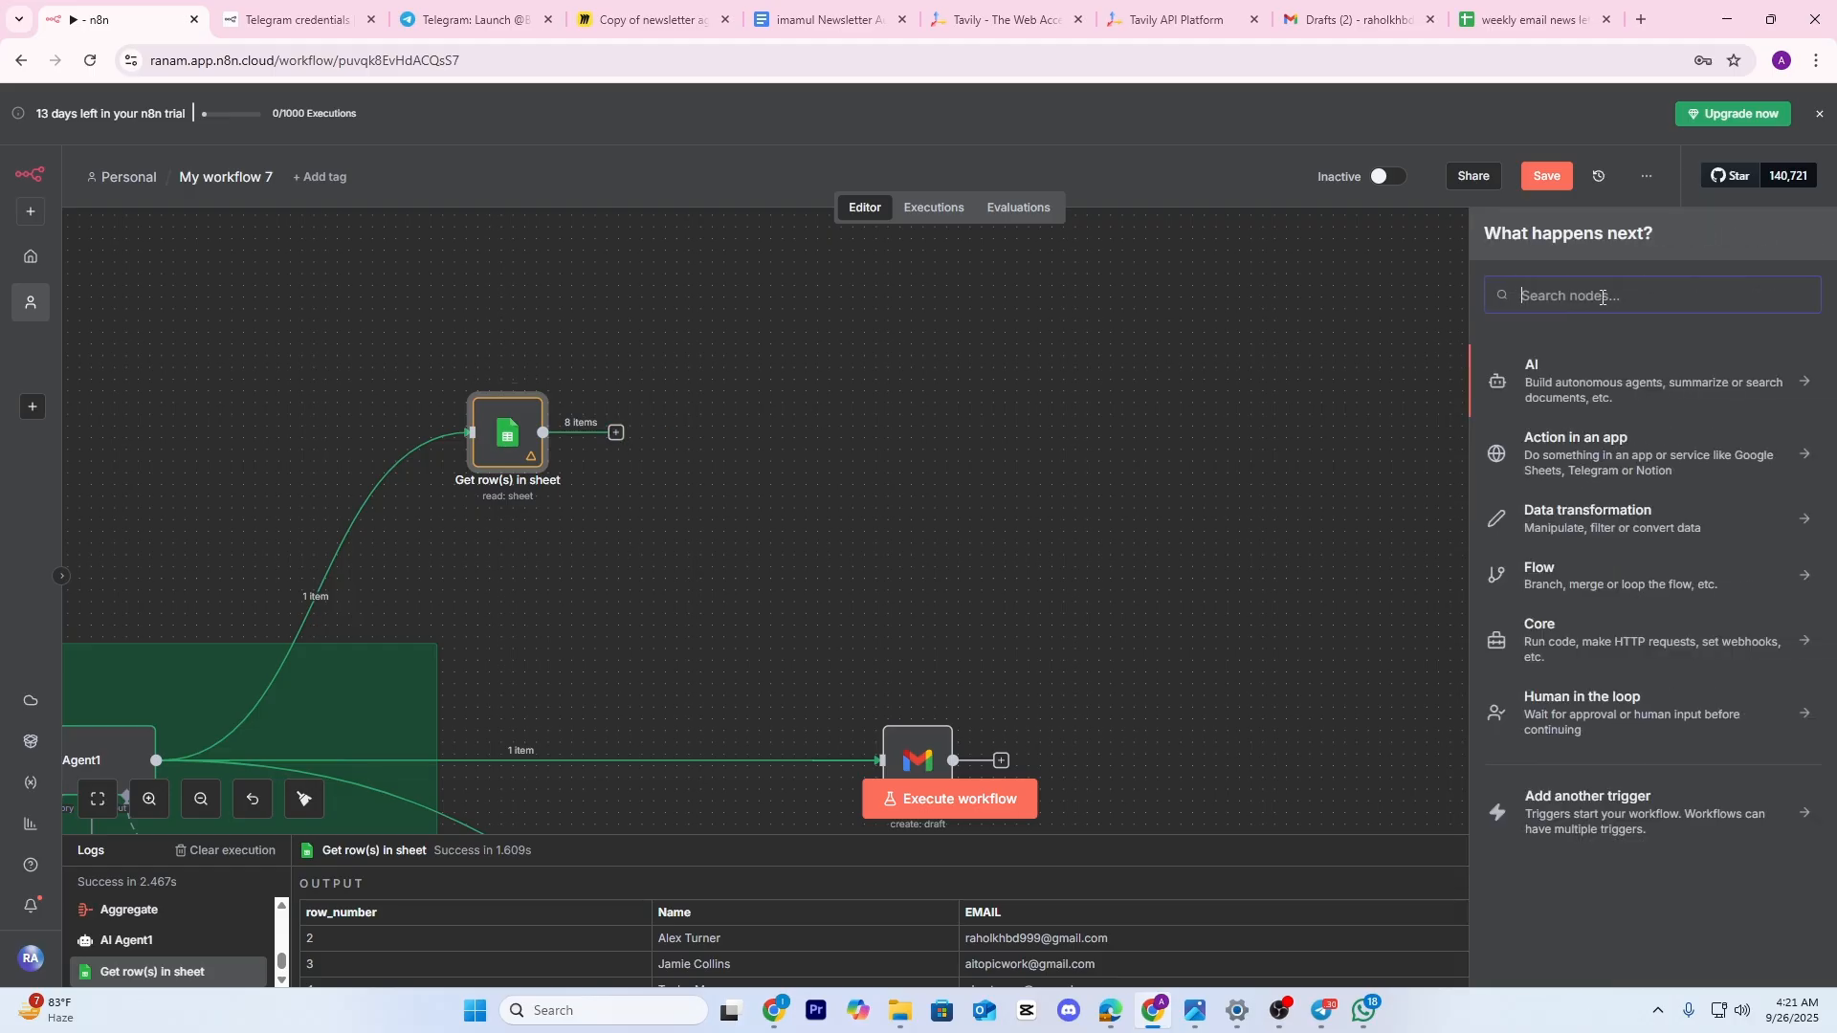
pyautogui.write('if')
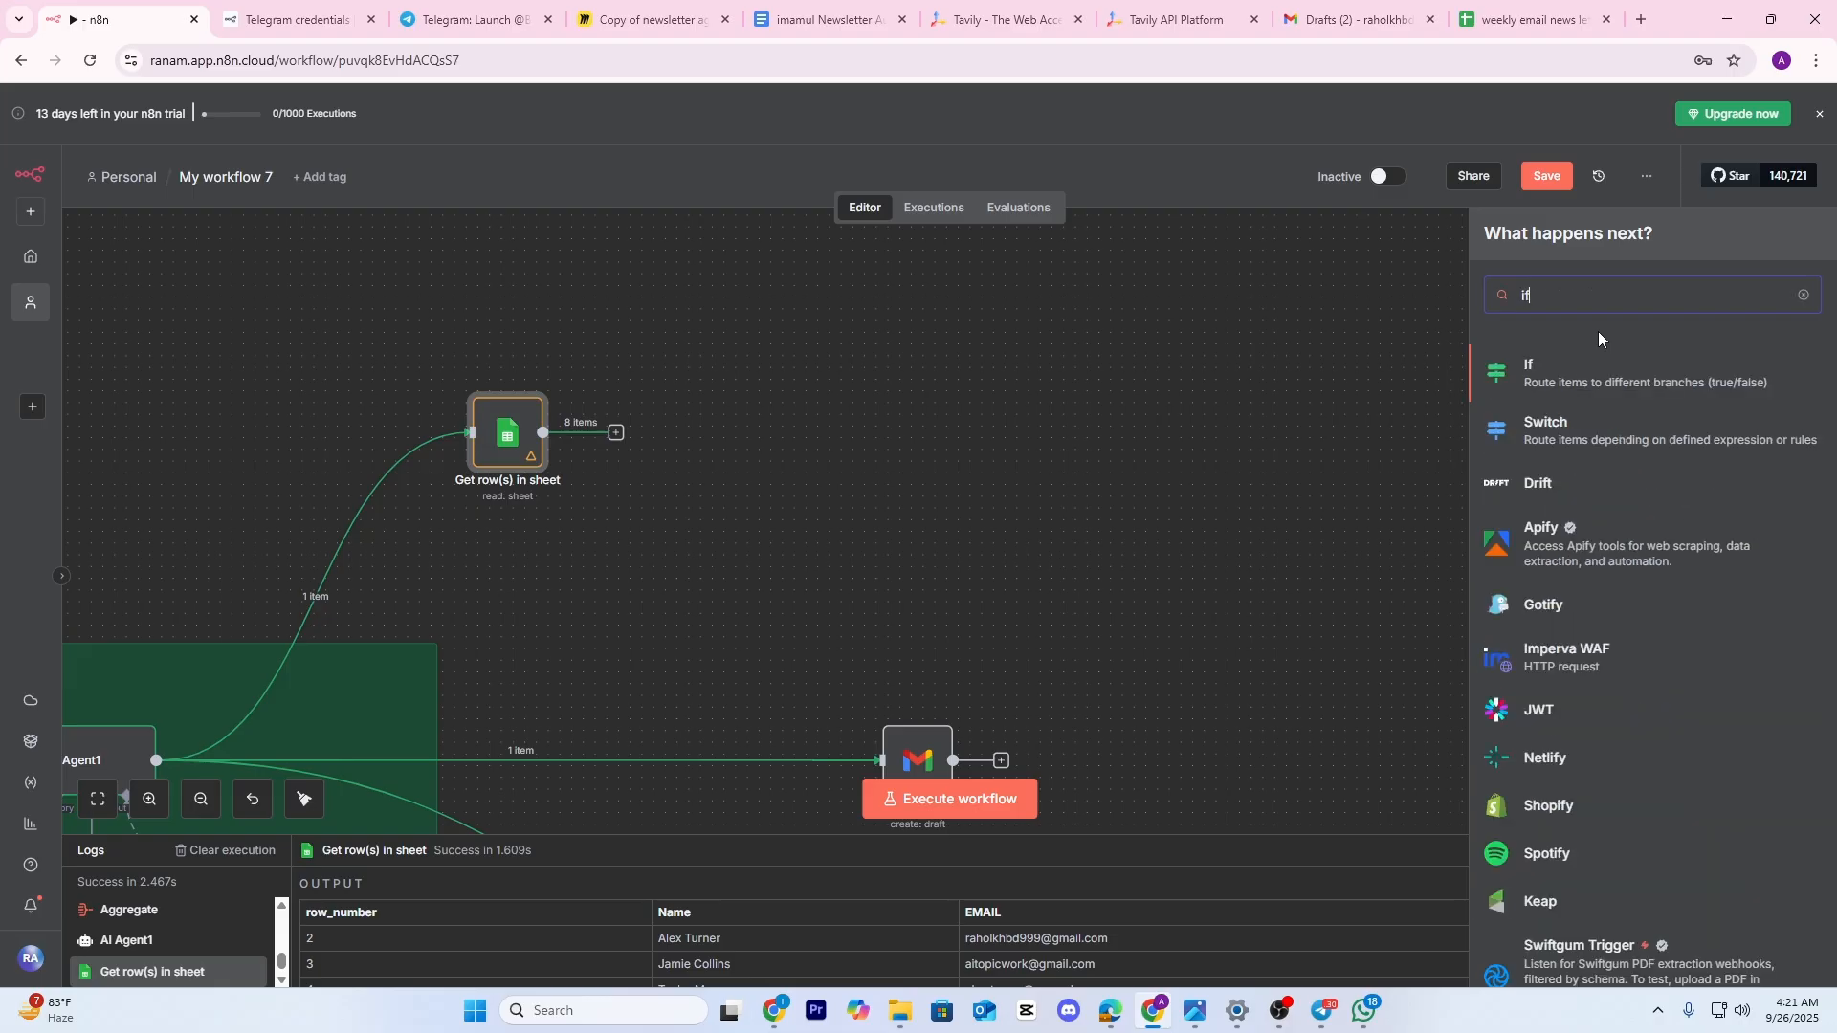
pyautogui.click(1539, 371)
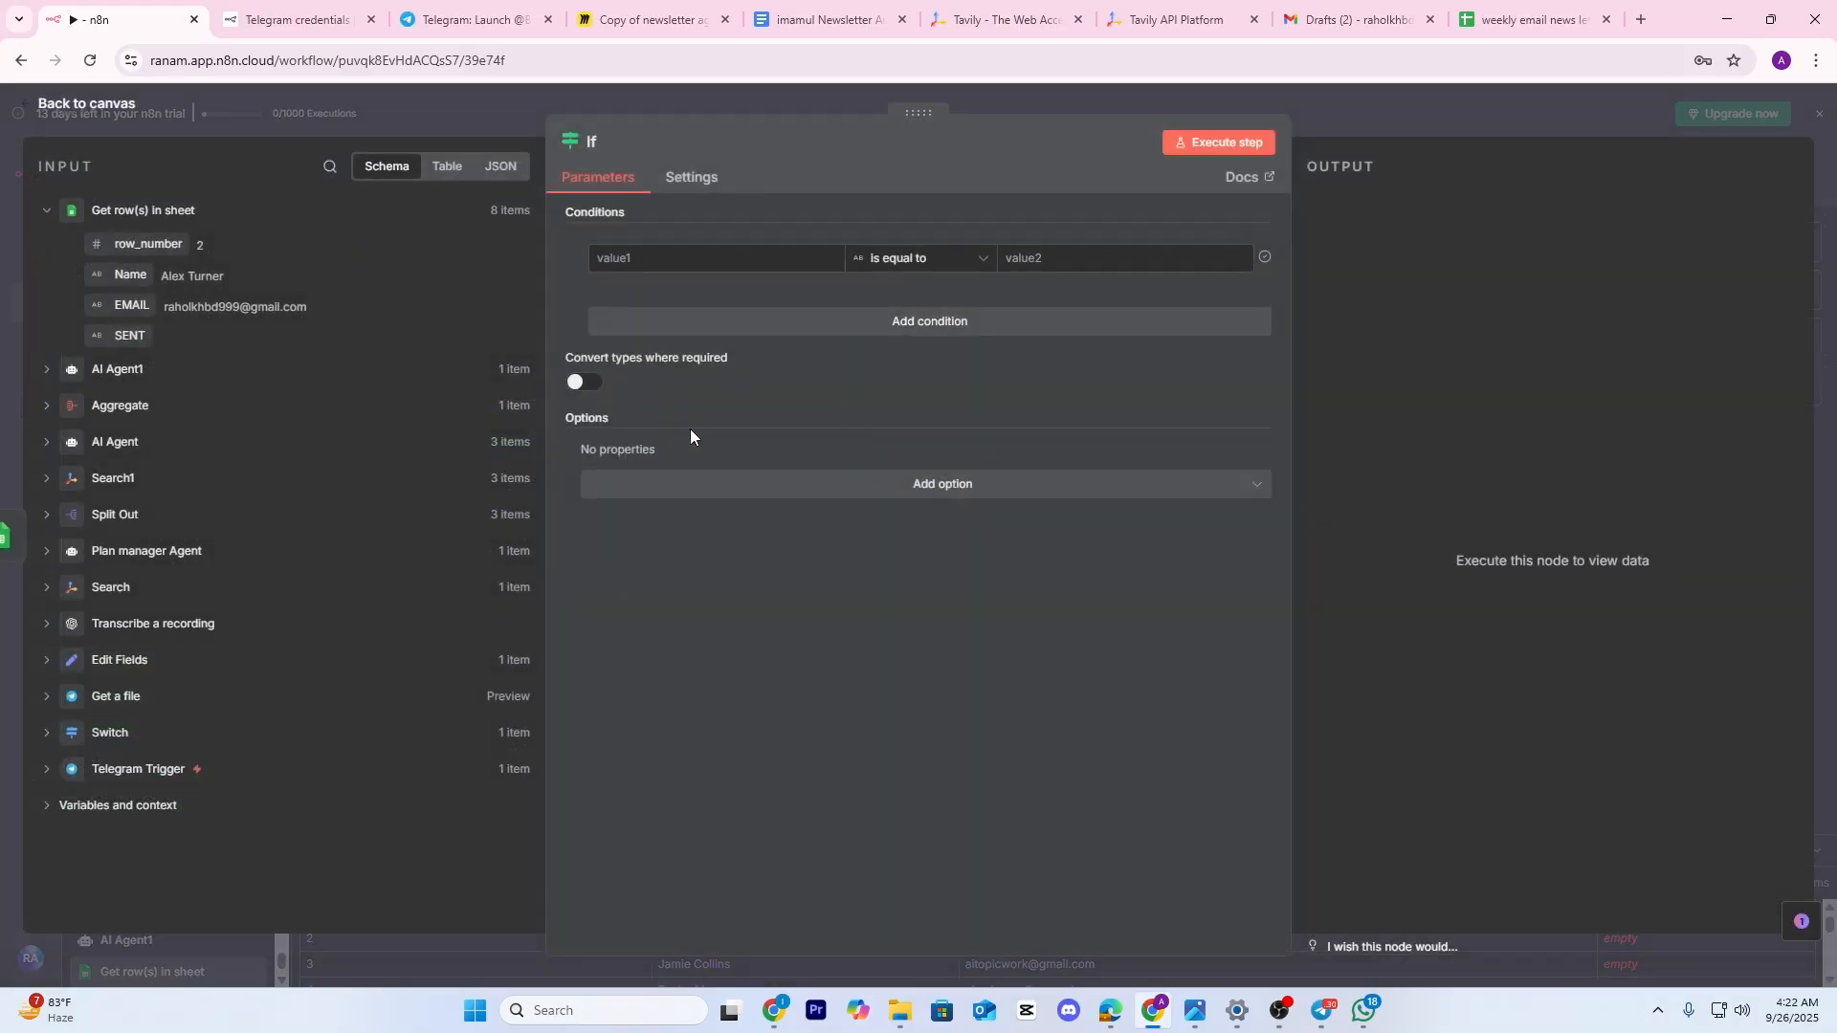
# Set the If condition to SENT is not equal to 'SENT' and test the step
pyautogui.moveTo(129, 335); pyautogui.dragTo(659, 239)
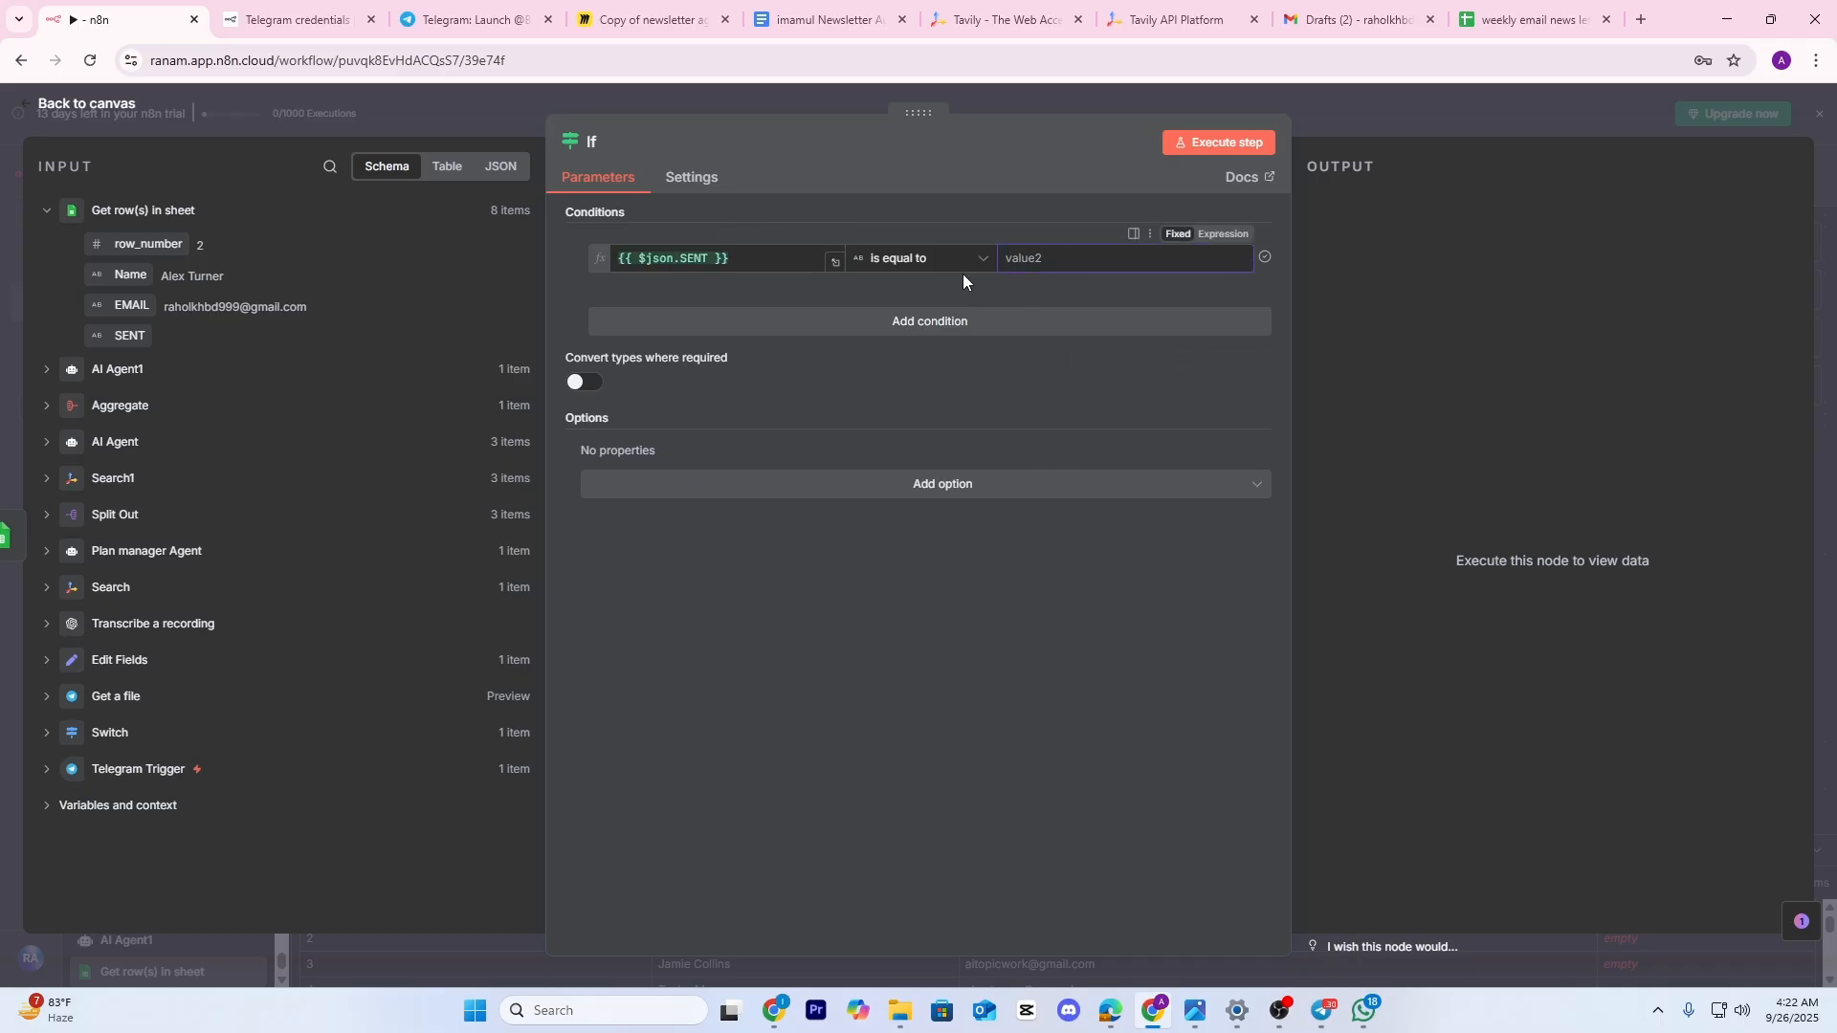
pyautogui.click(914, 258)
pyautogui.moveTo(895, 307)
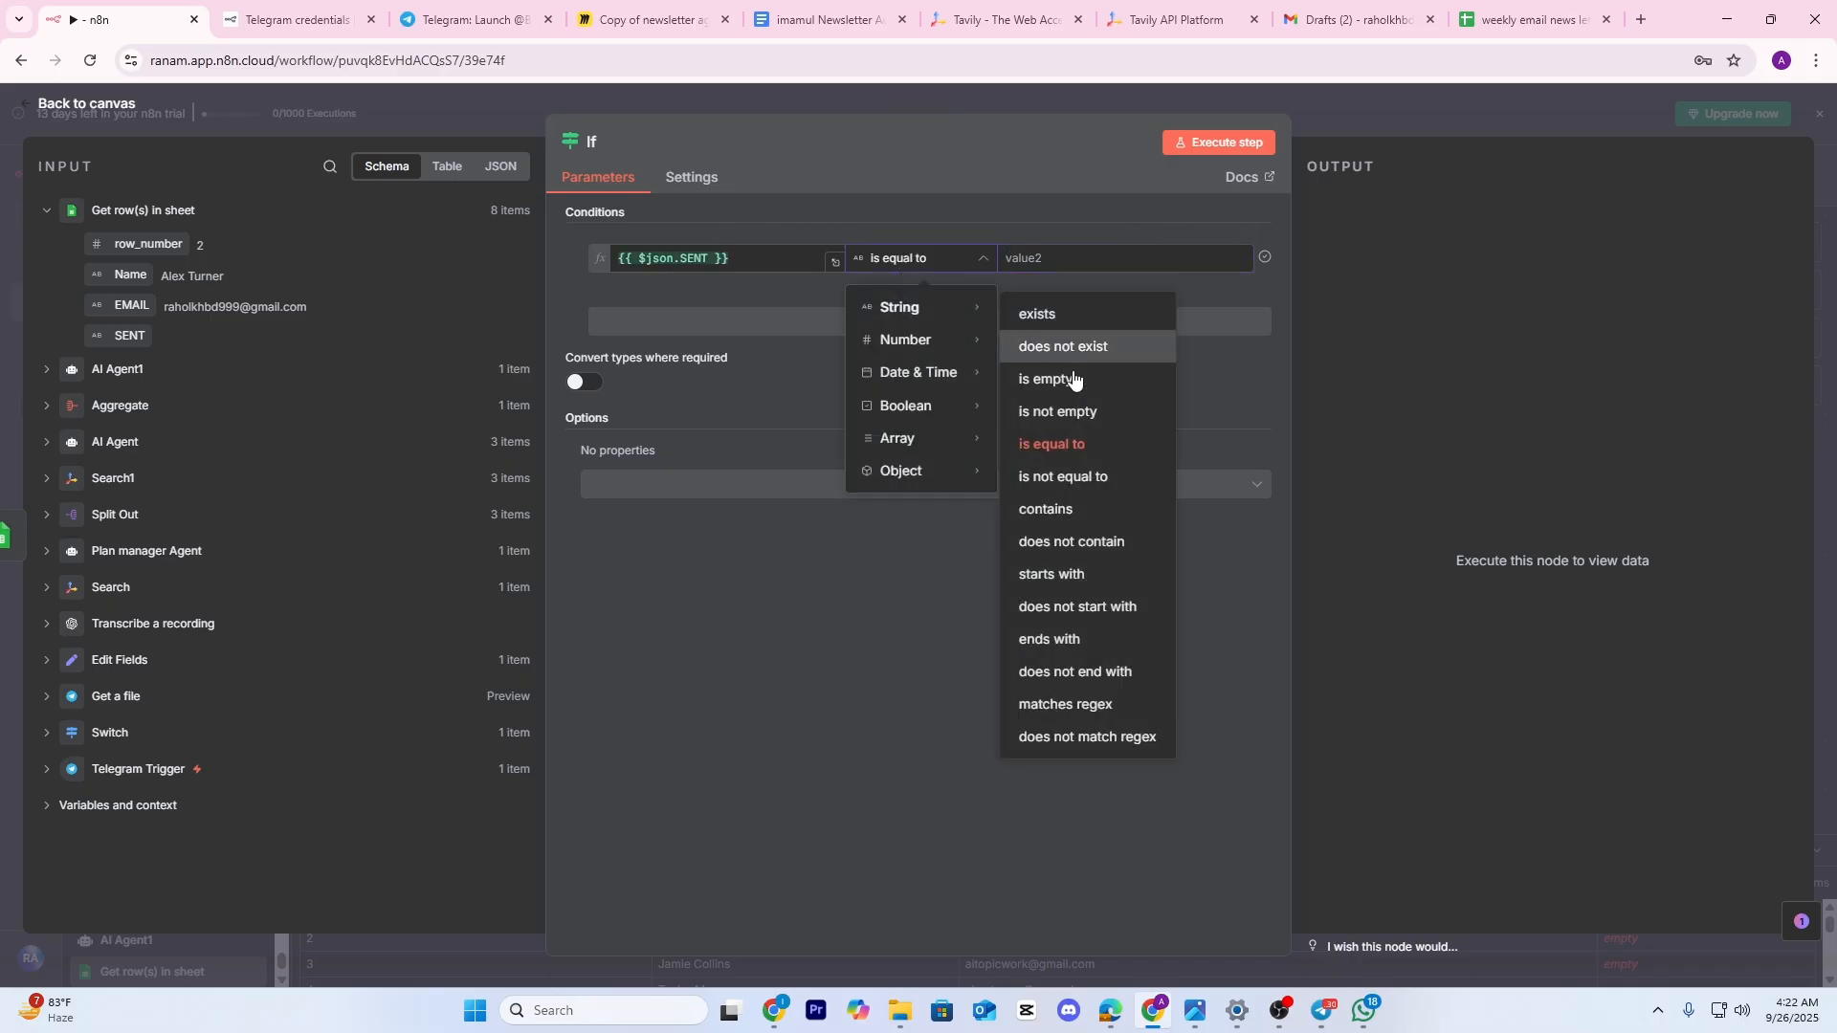
pyautogui.click(1067, 477)
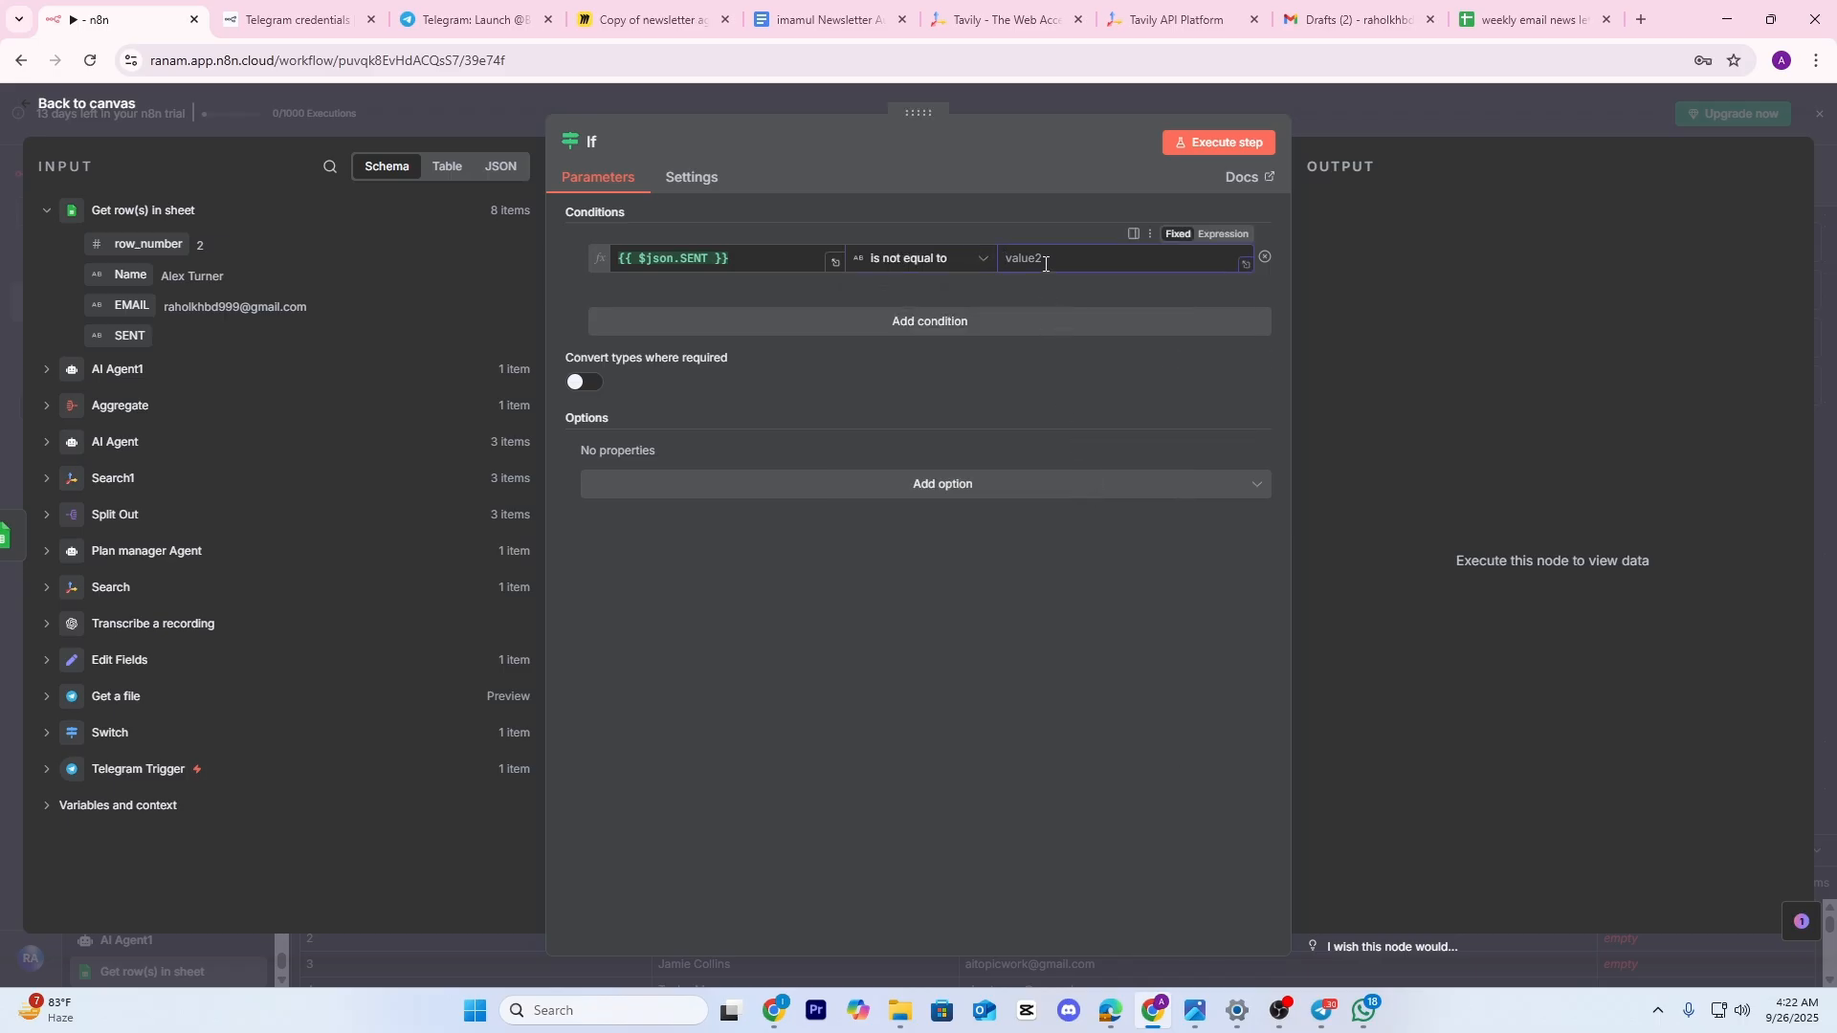
pyautogui.write('SENT')
pyautogui.click(1228, 146)
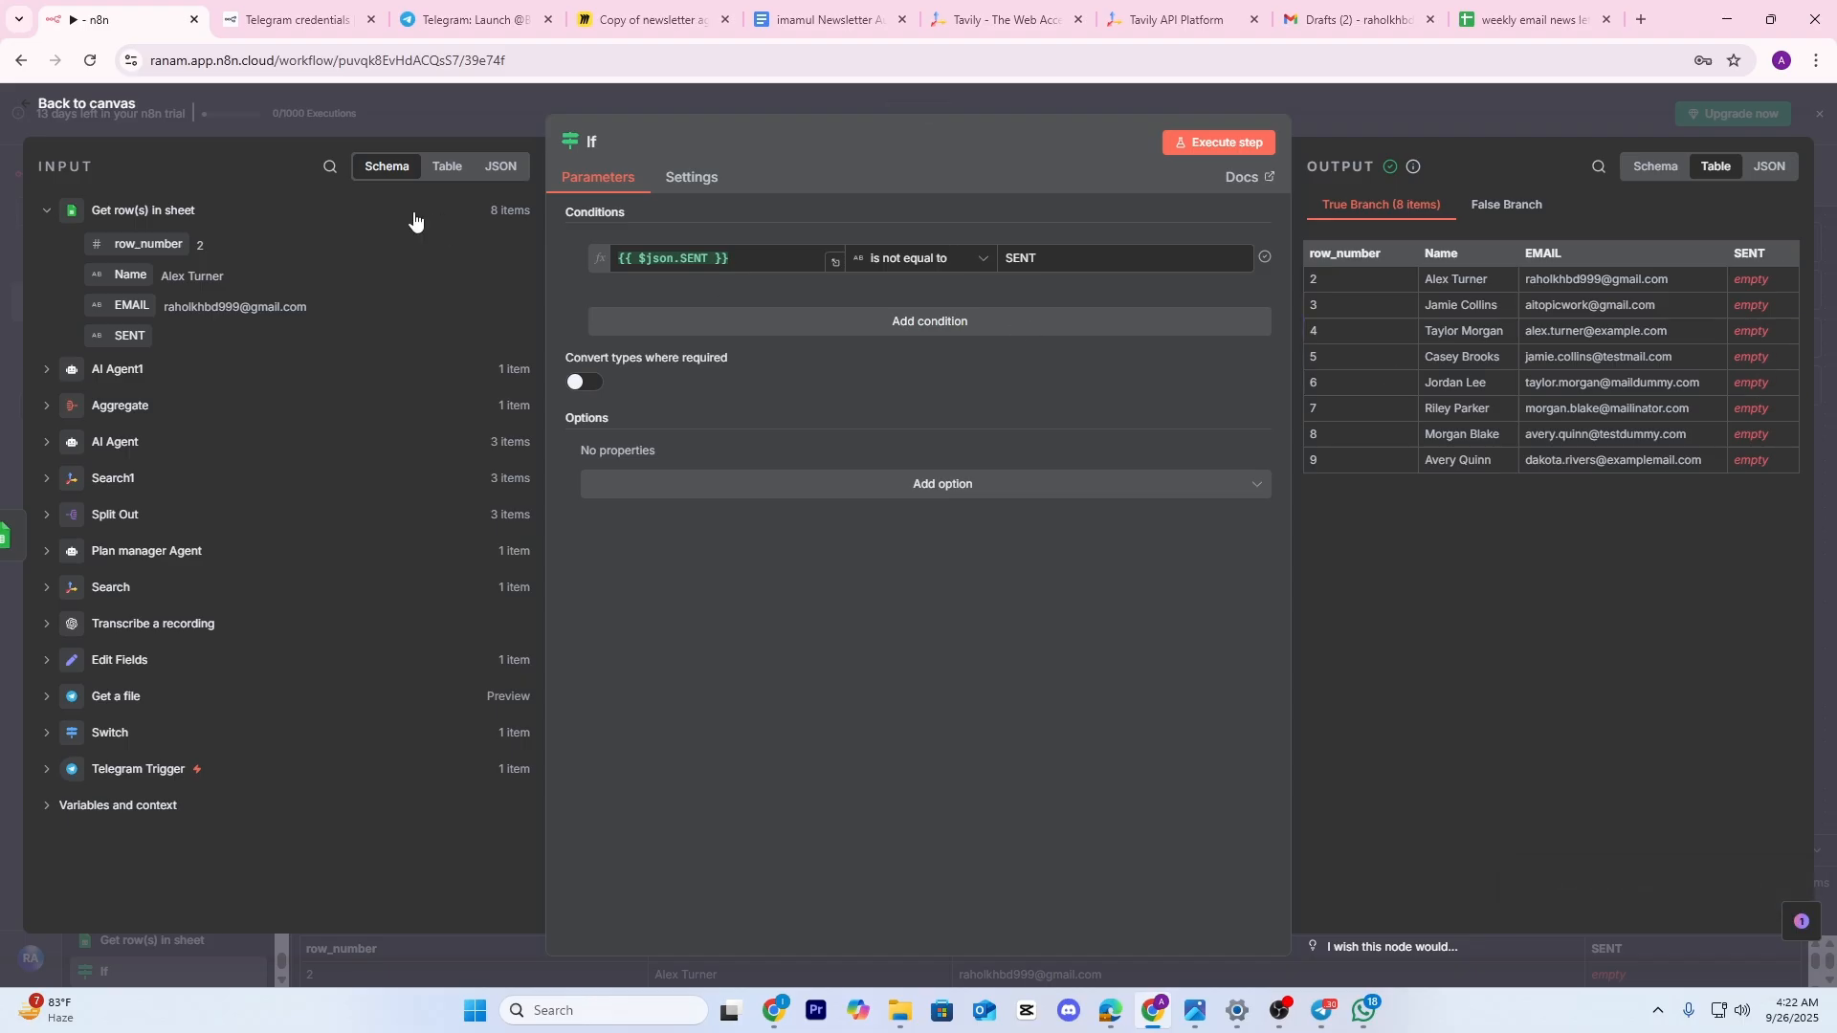
# Glance at the contacts spreadsheet and recheck the If node's condition
pyautogui.click(1497, 107)
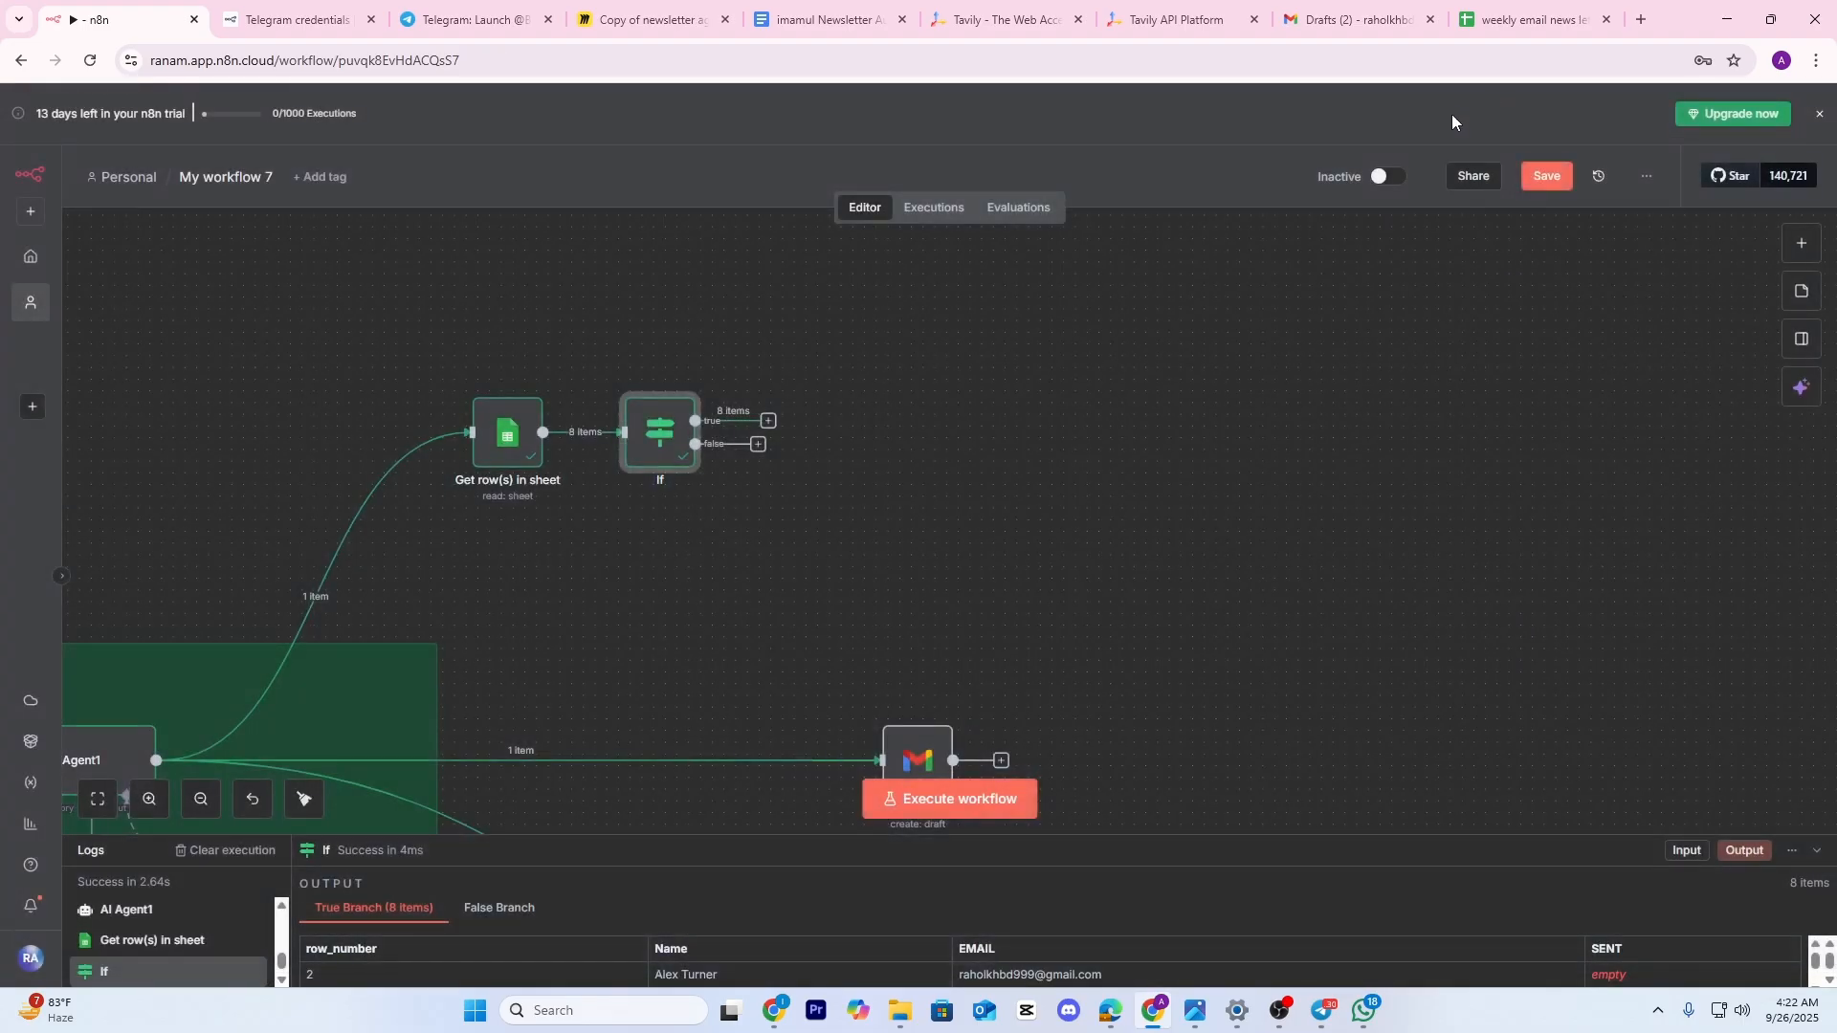
pyautogui.click(1470, 9)
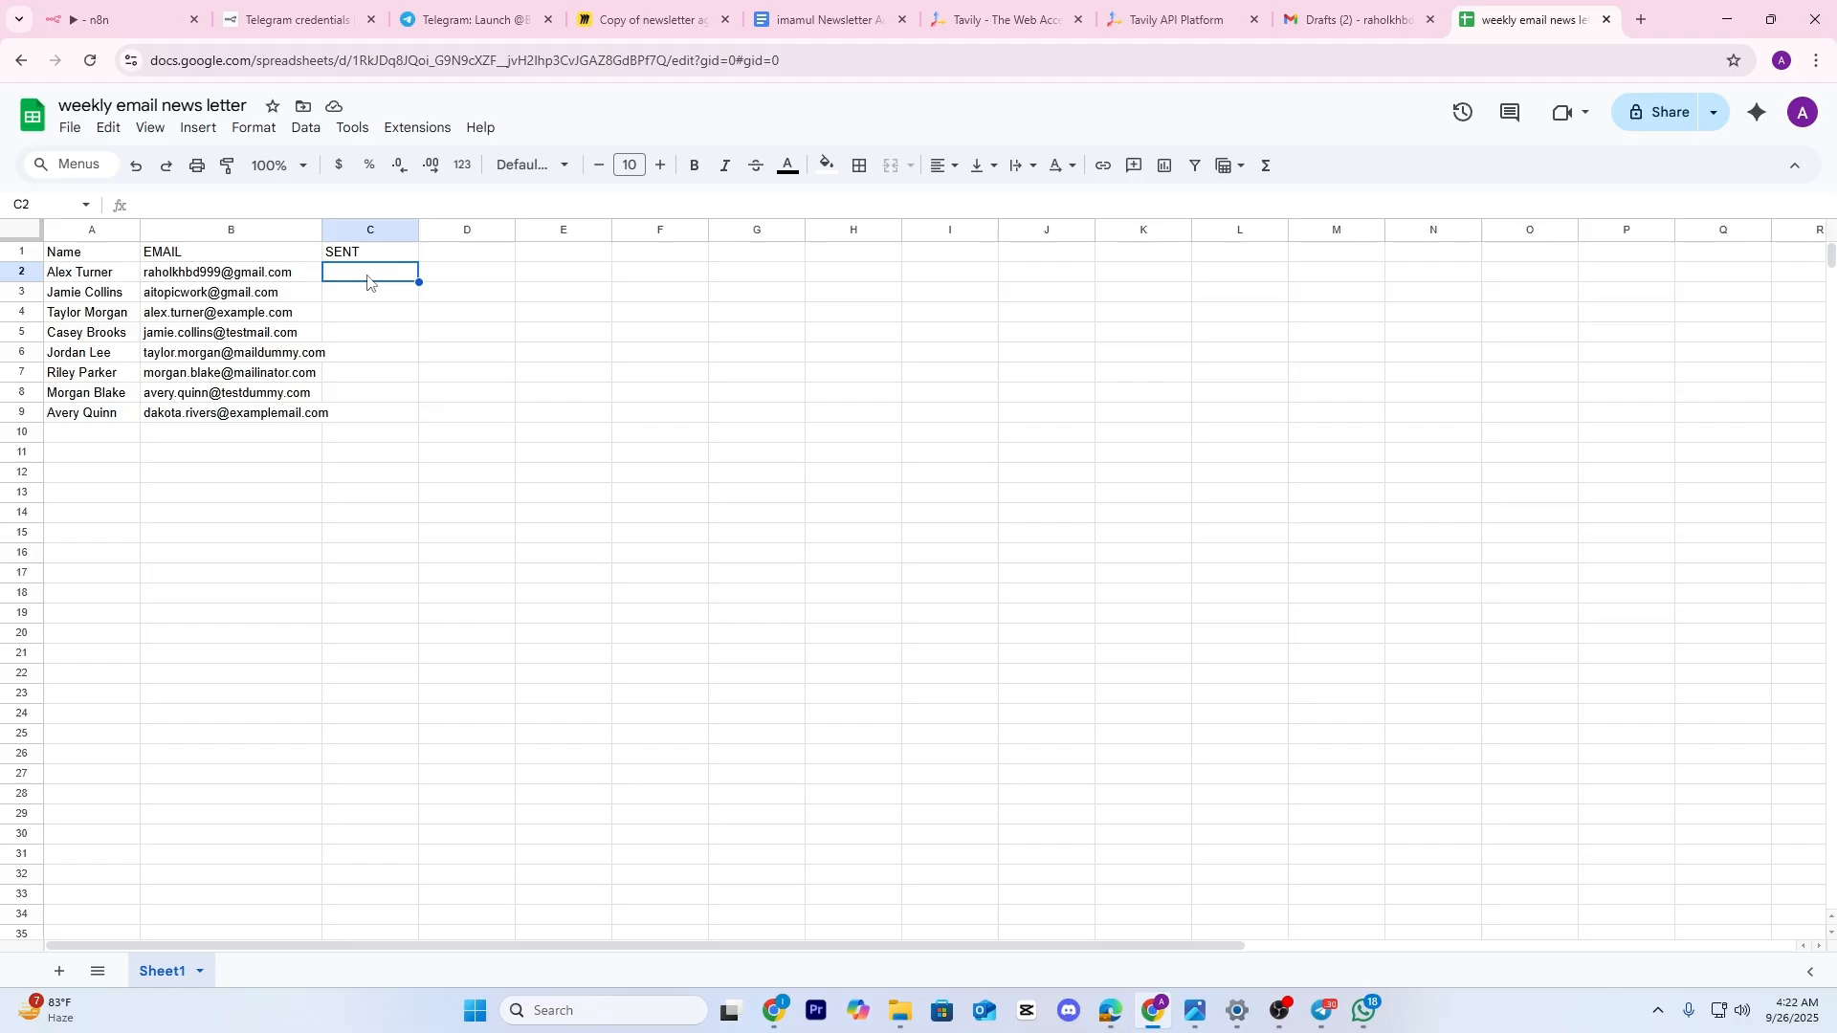
pyautogui.click(106, 19)
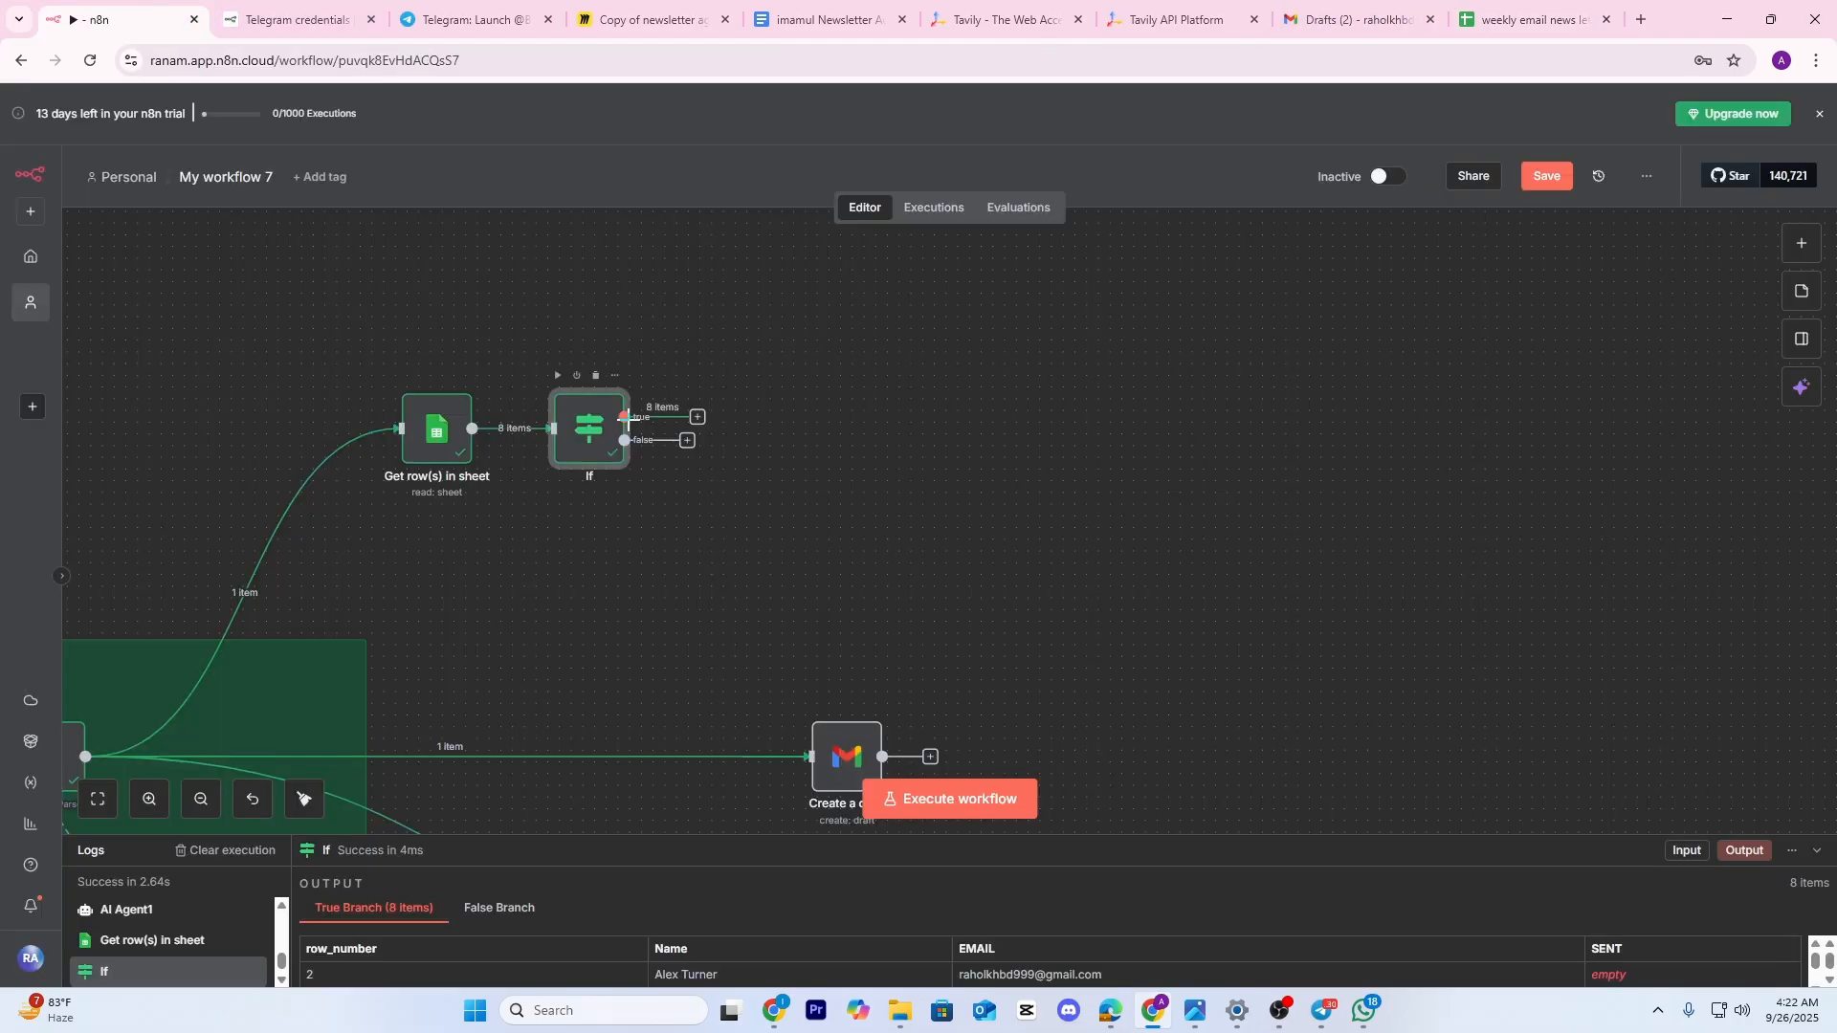
pyautogui.doubleClick(577, 431)
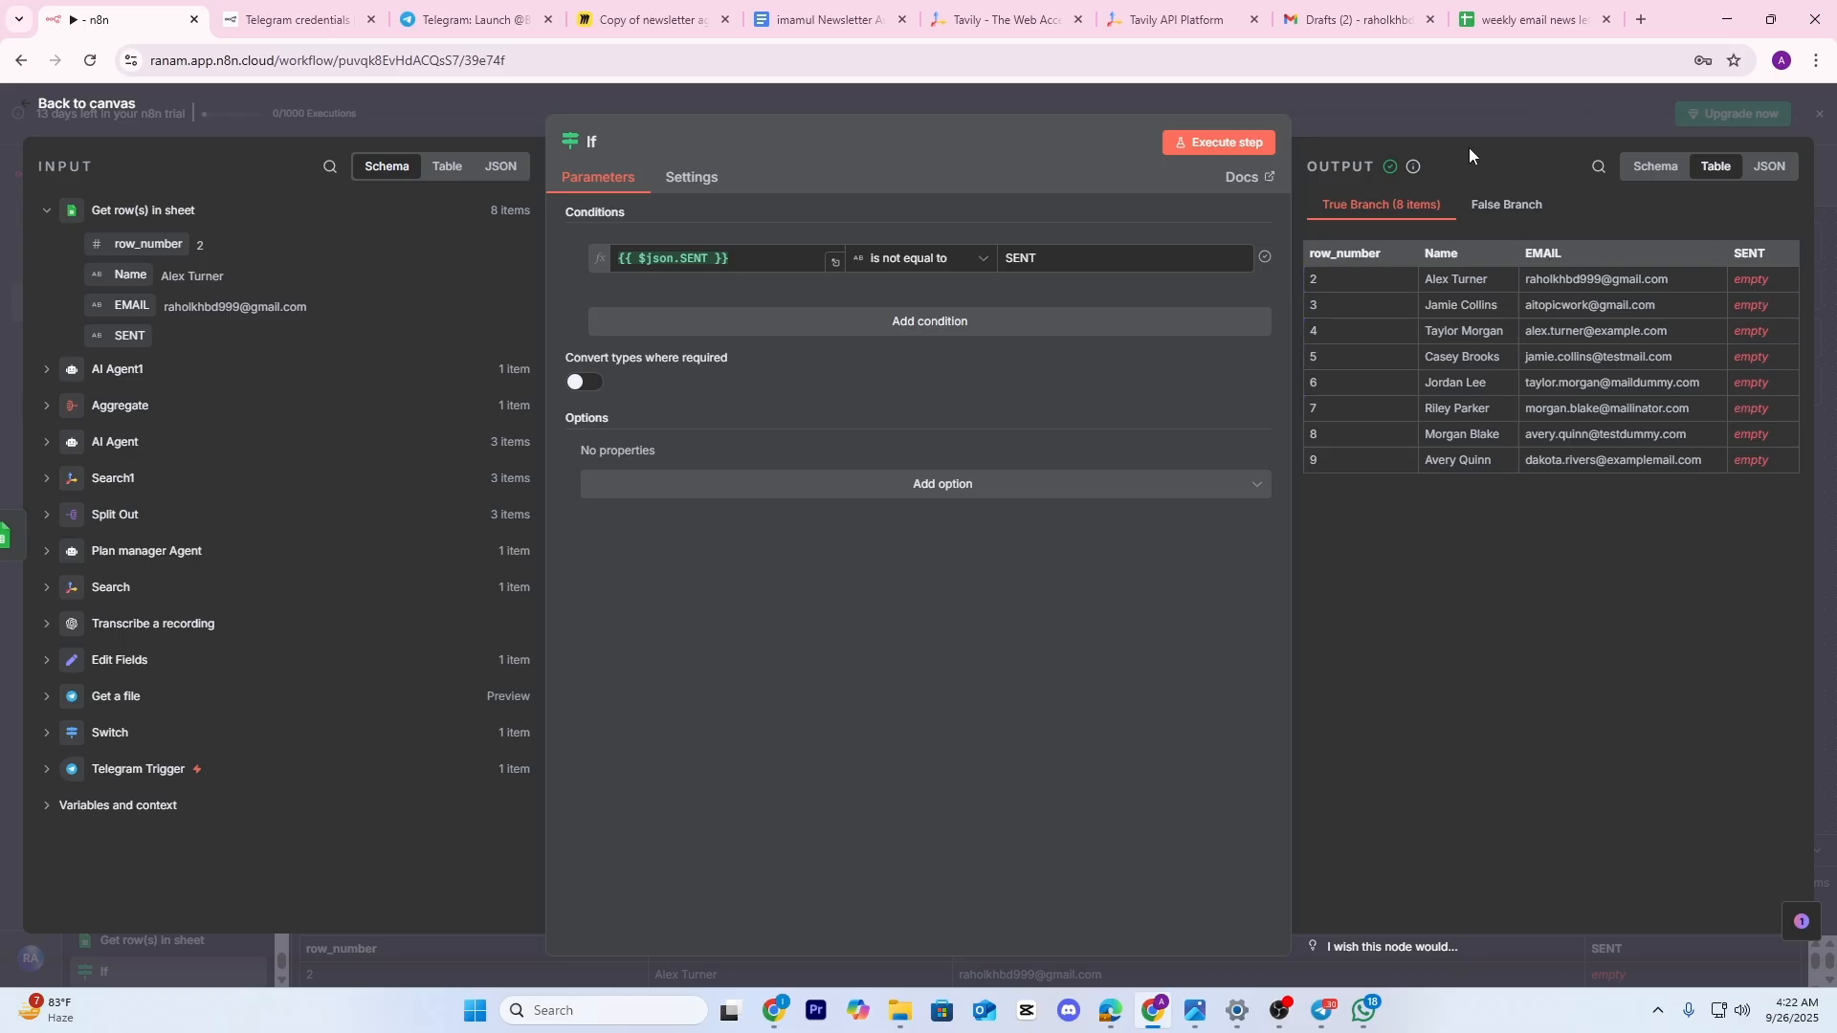
pyautogui.click(1454, 119)
# Start adding a new node on the If node's true branch
pyautogui.moveTo(720, 568); pyautogui.dragTo(635, 568)
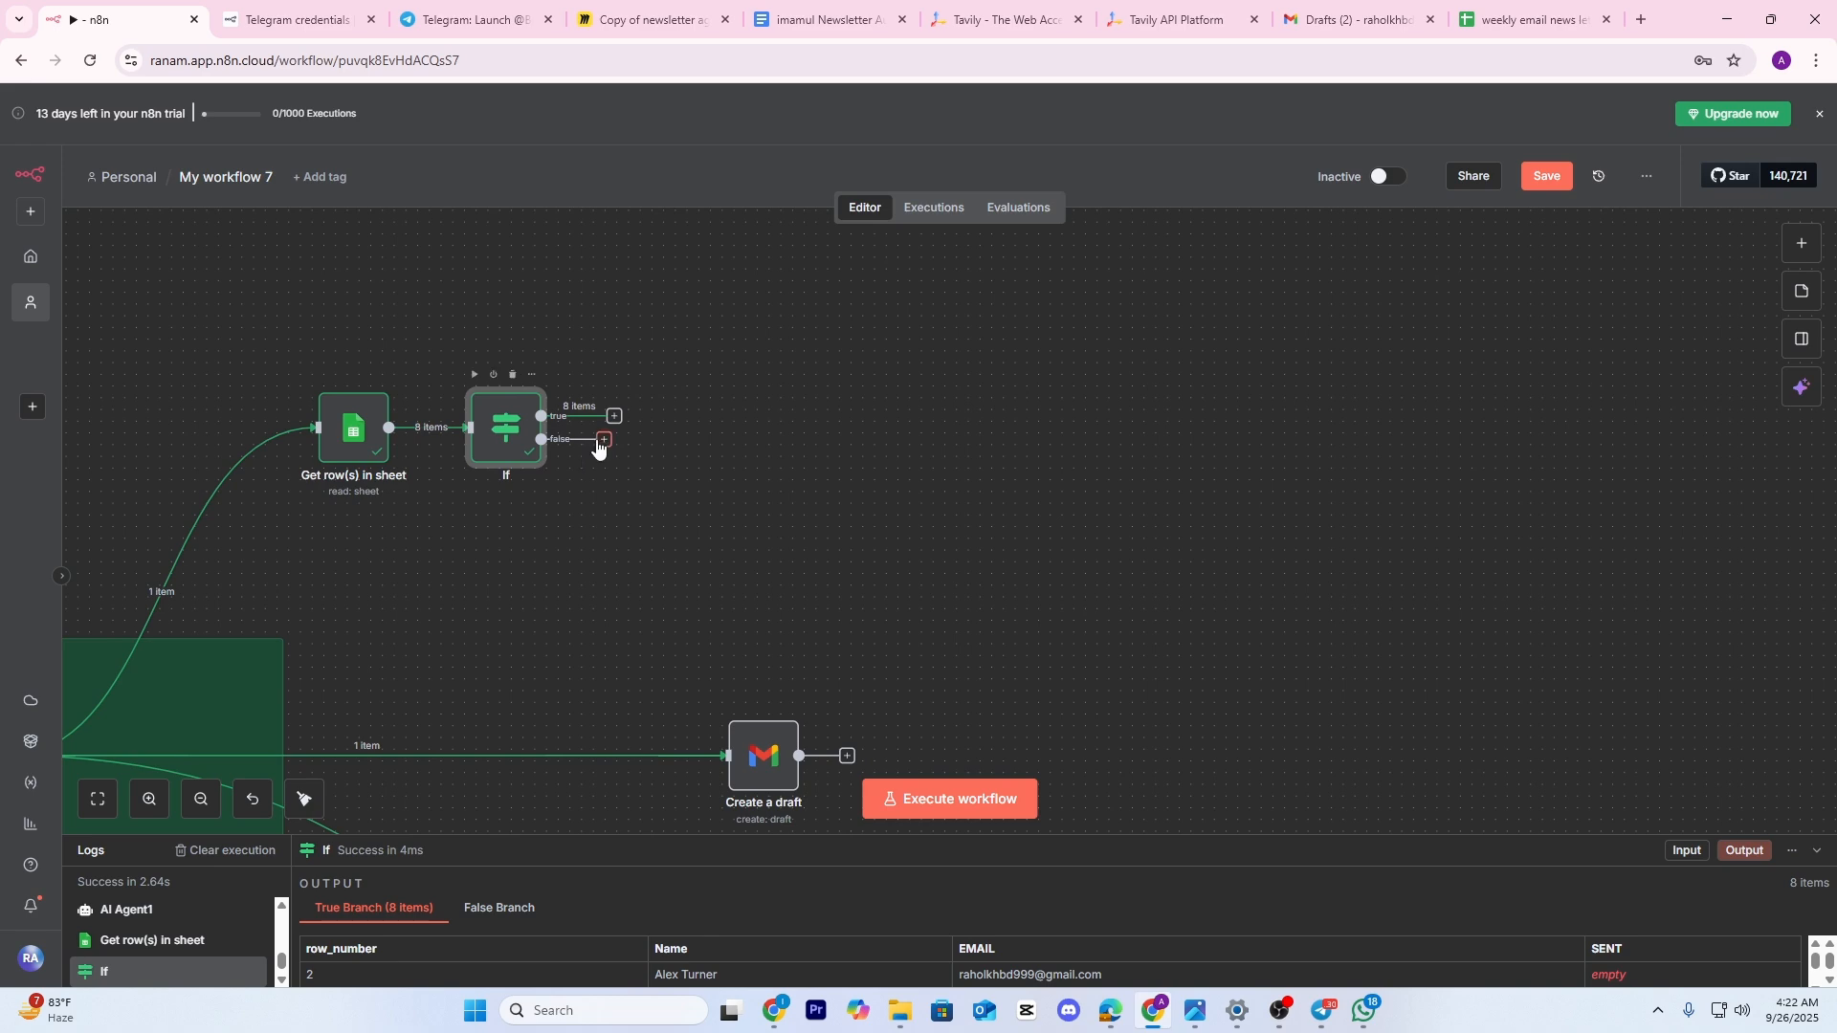
pyautogui.keyDown('ctrl'); pyautogui.scroll(5, 597, 447); pyautogui.keyUp('ctrl')
pyautogui.moveTo(842, 465); pyautogui.dragTo(912, 464)
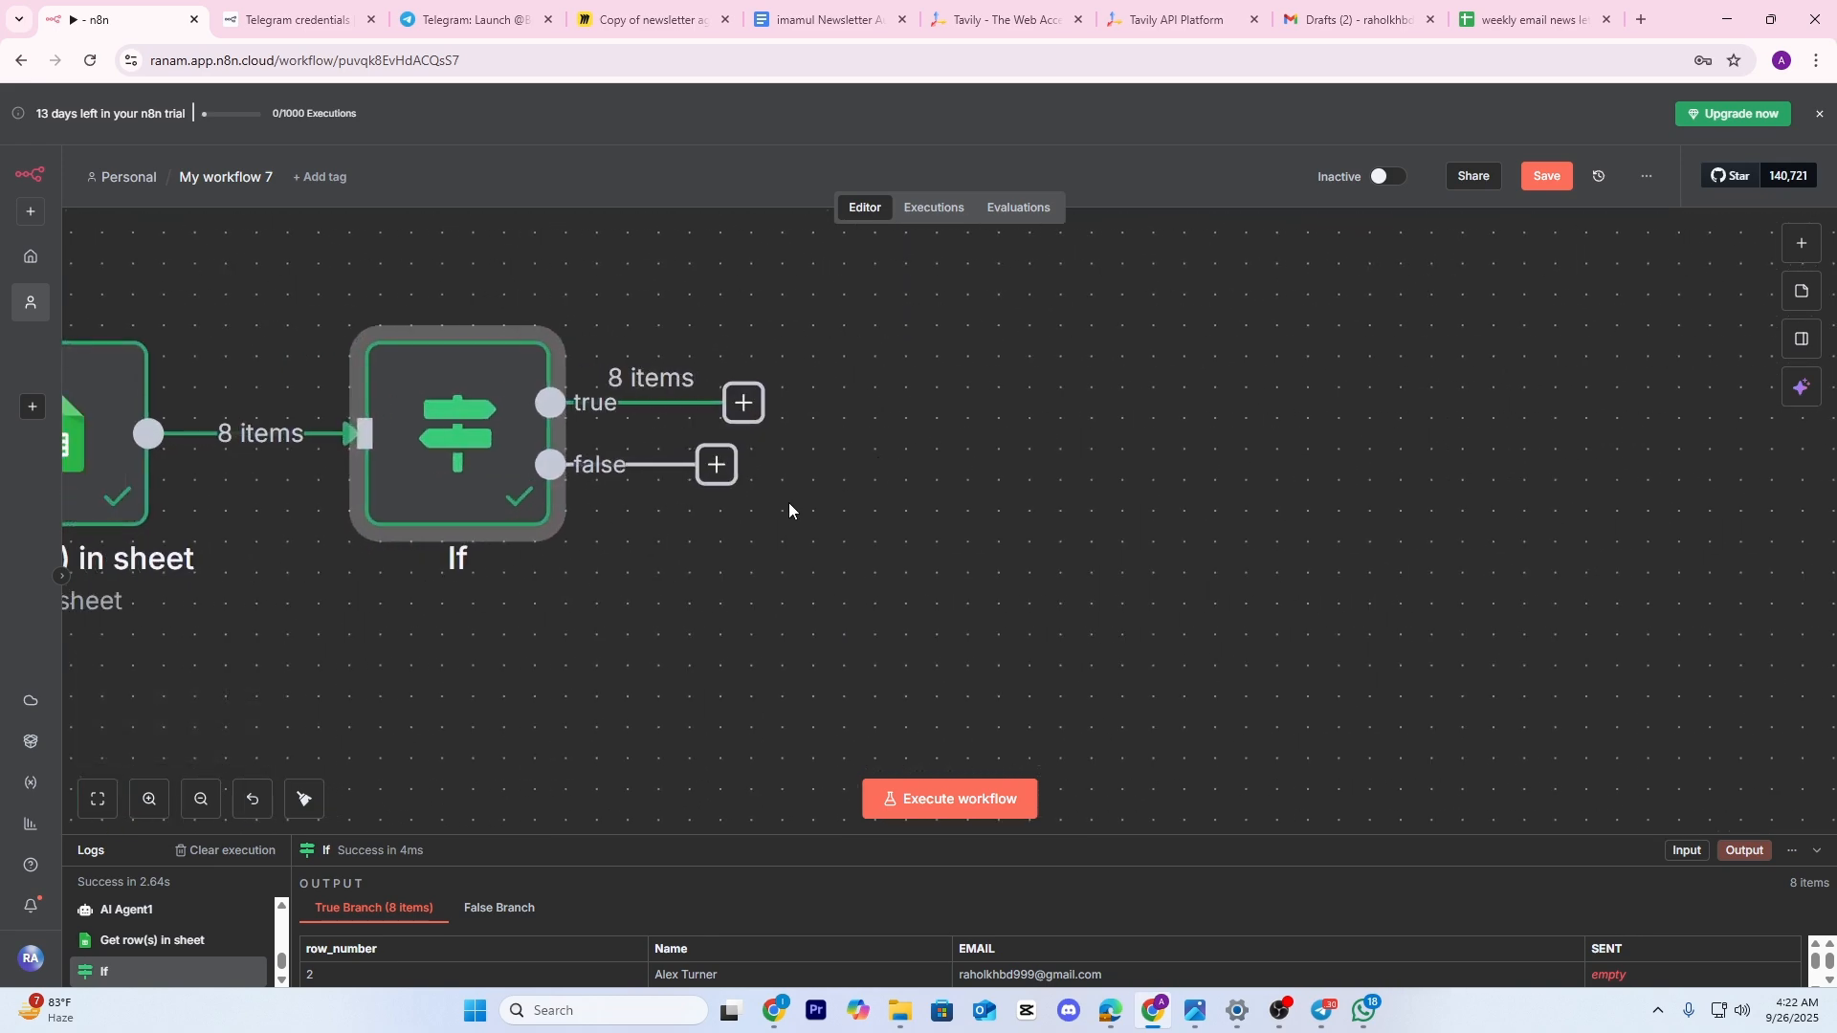
pyautogui.keyDown('ctrl'); pyautogui.scroll(-3, 895, 492); pyautogui.keyUp('ctrl')
pyautogui.moveTo(888, 549); pyautogui.dragTo(811, 505)
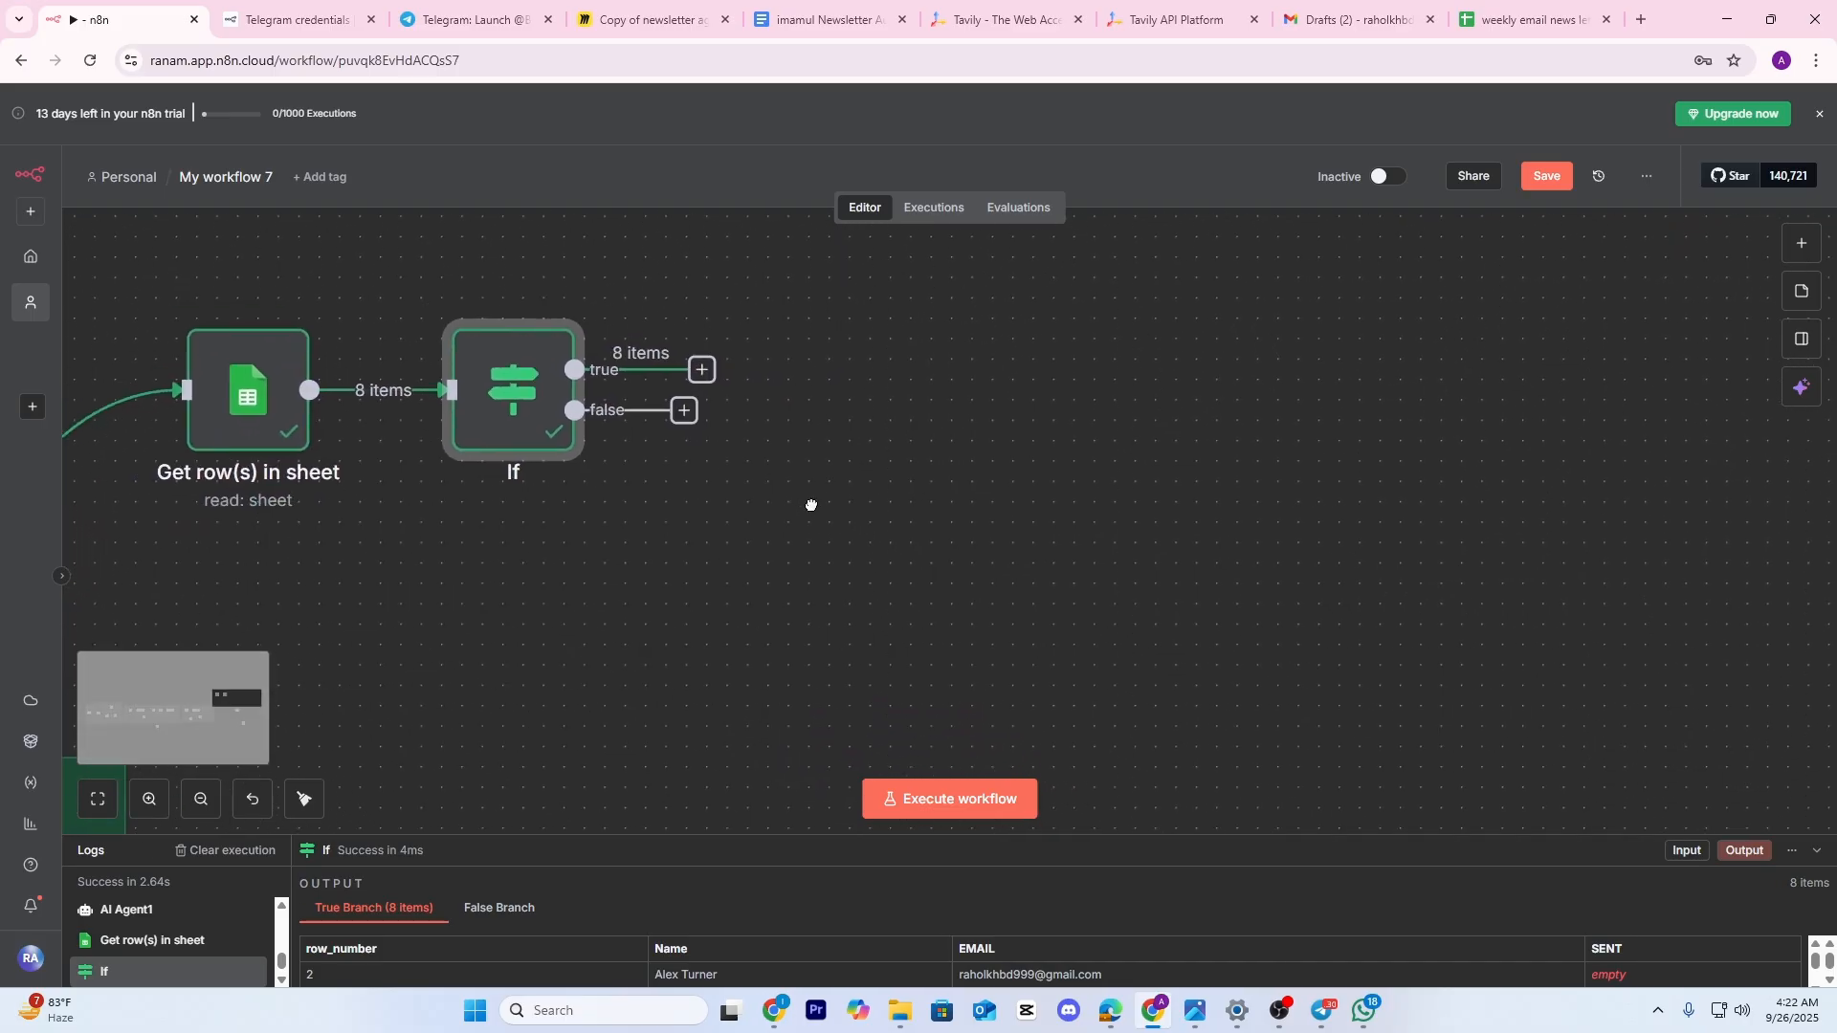
pyautogui.click(723, 384)
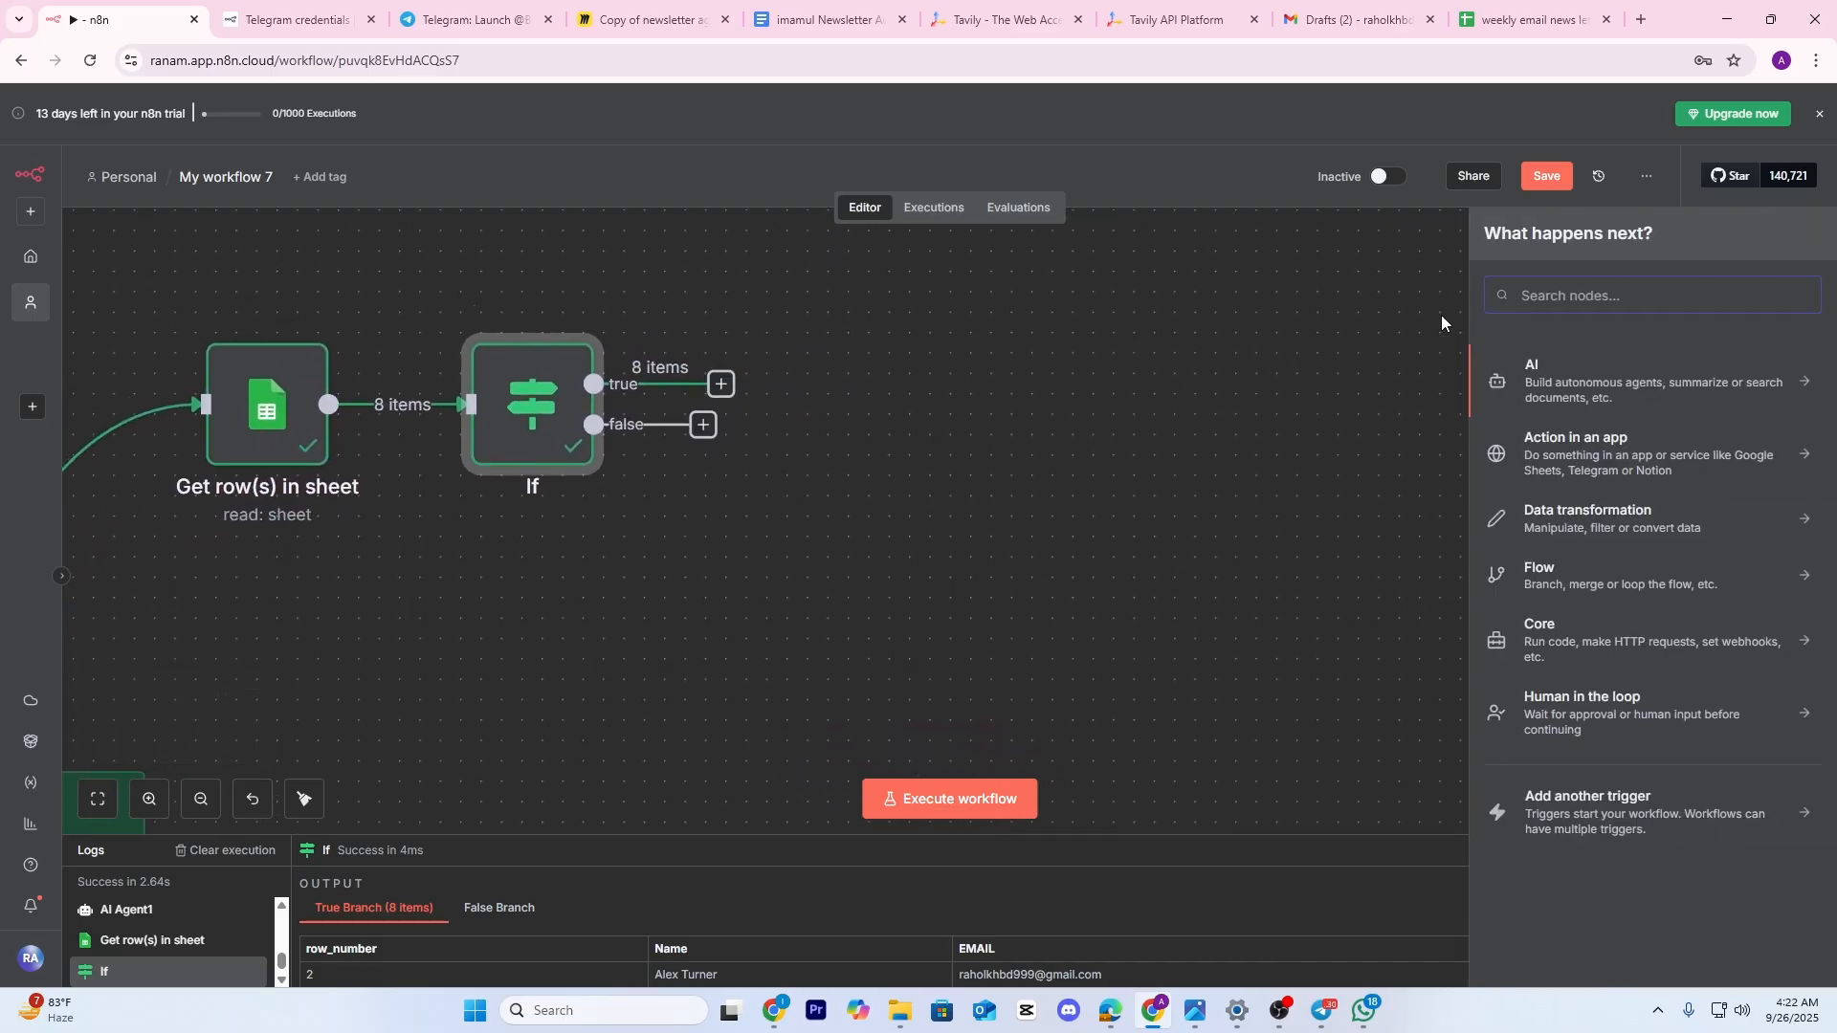
# Add a Gmail 'Send a message' node from the If true branch, searching 'GMAI'
pyautogui.write('GMAI')
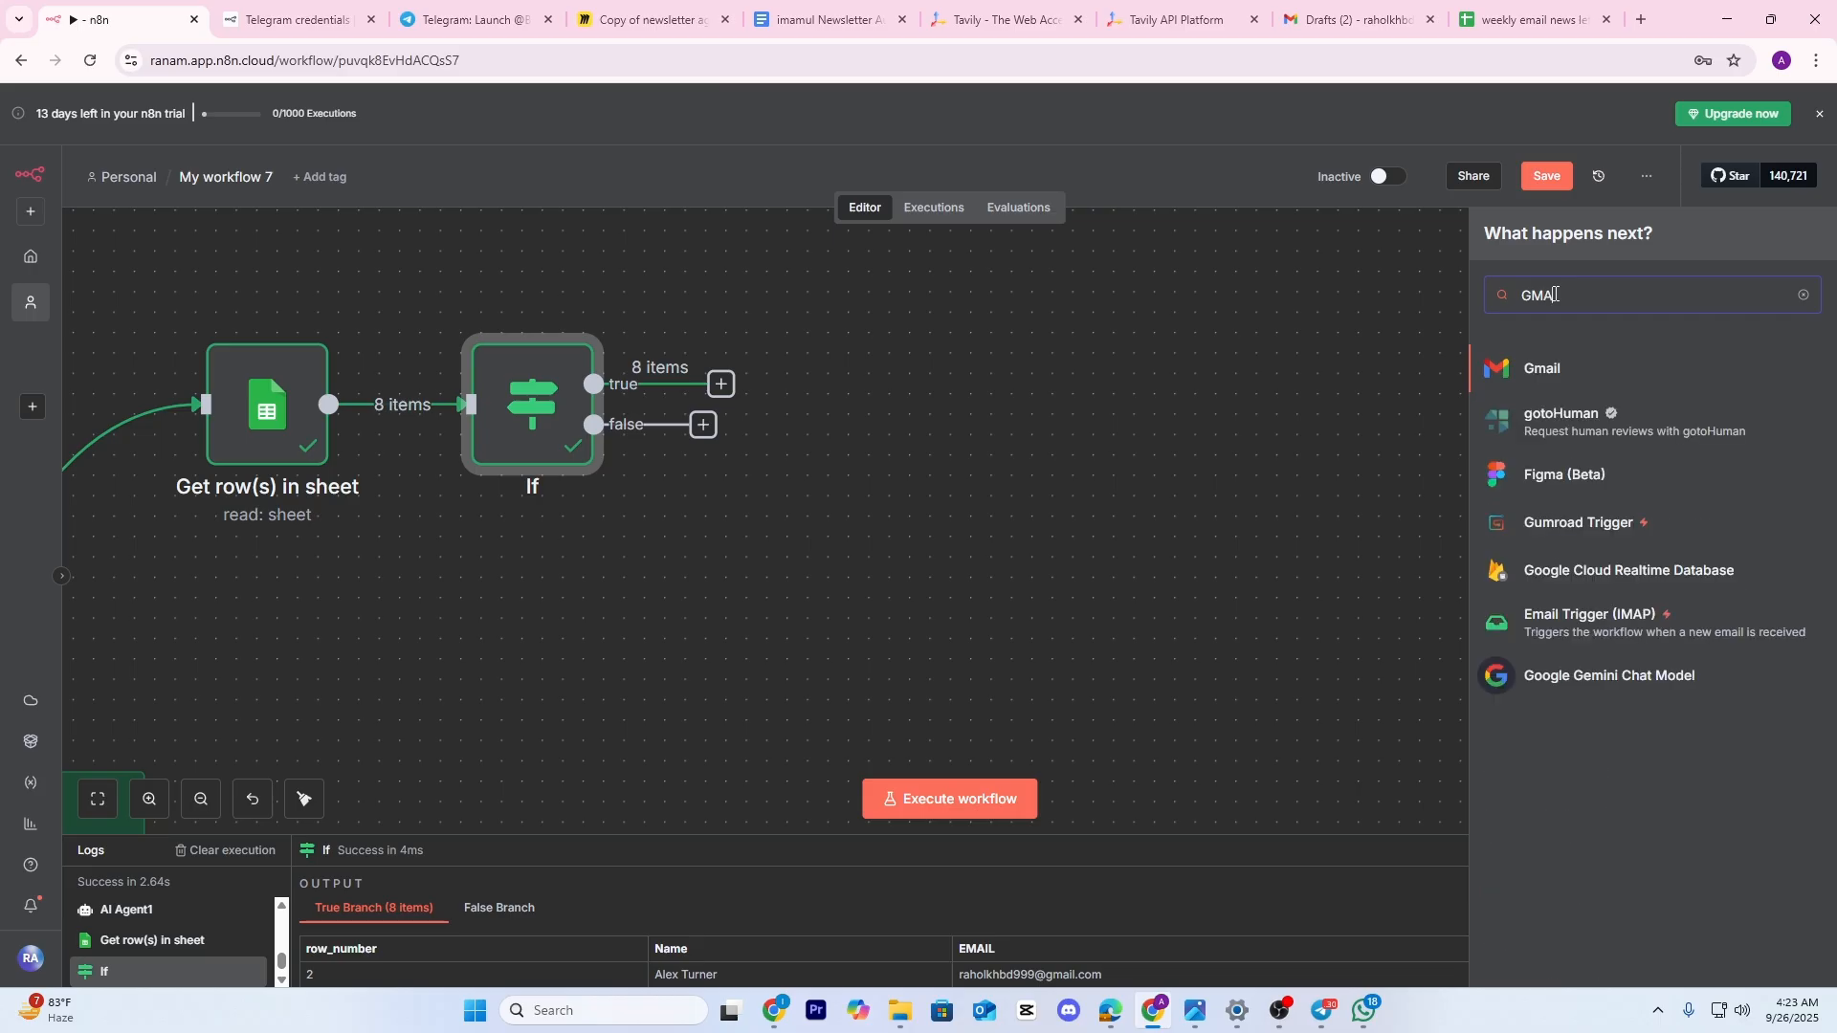
pyautogui.click(1544, 380)
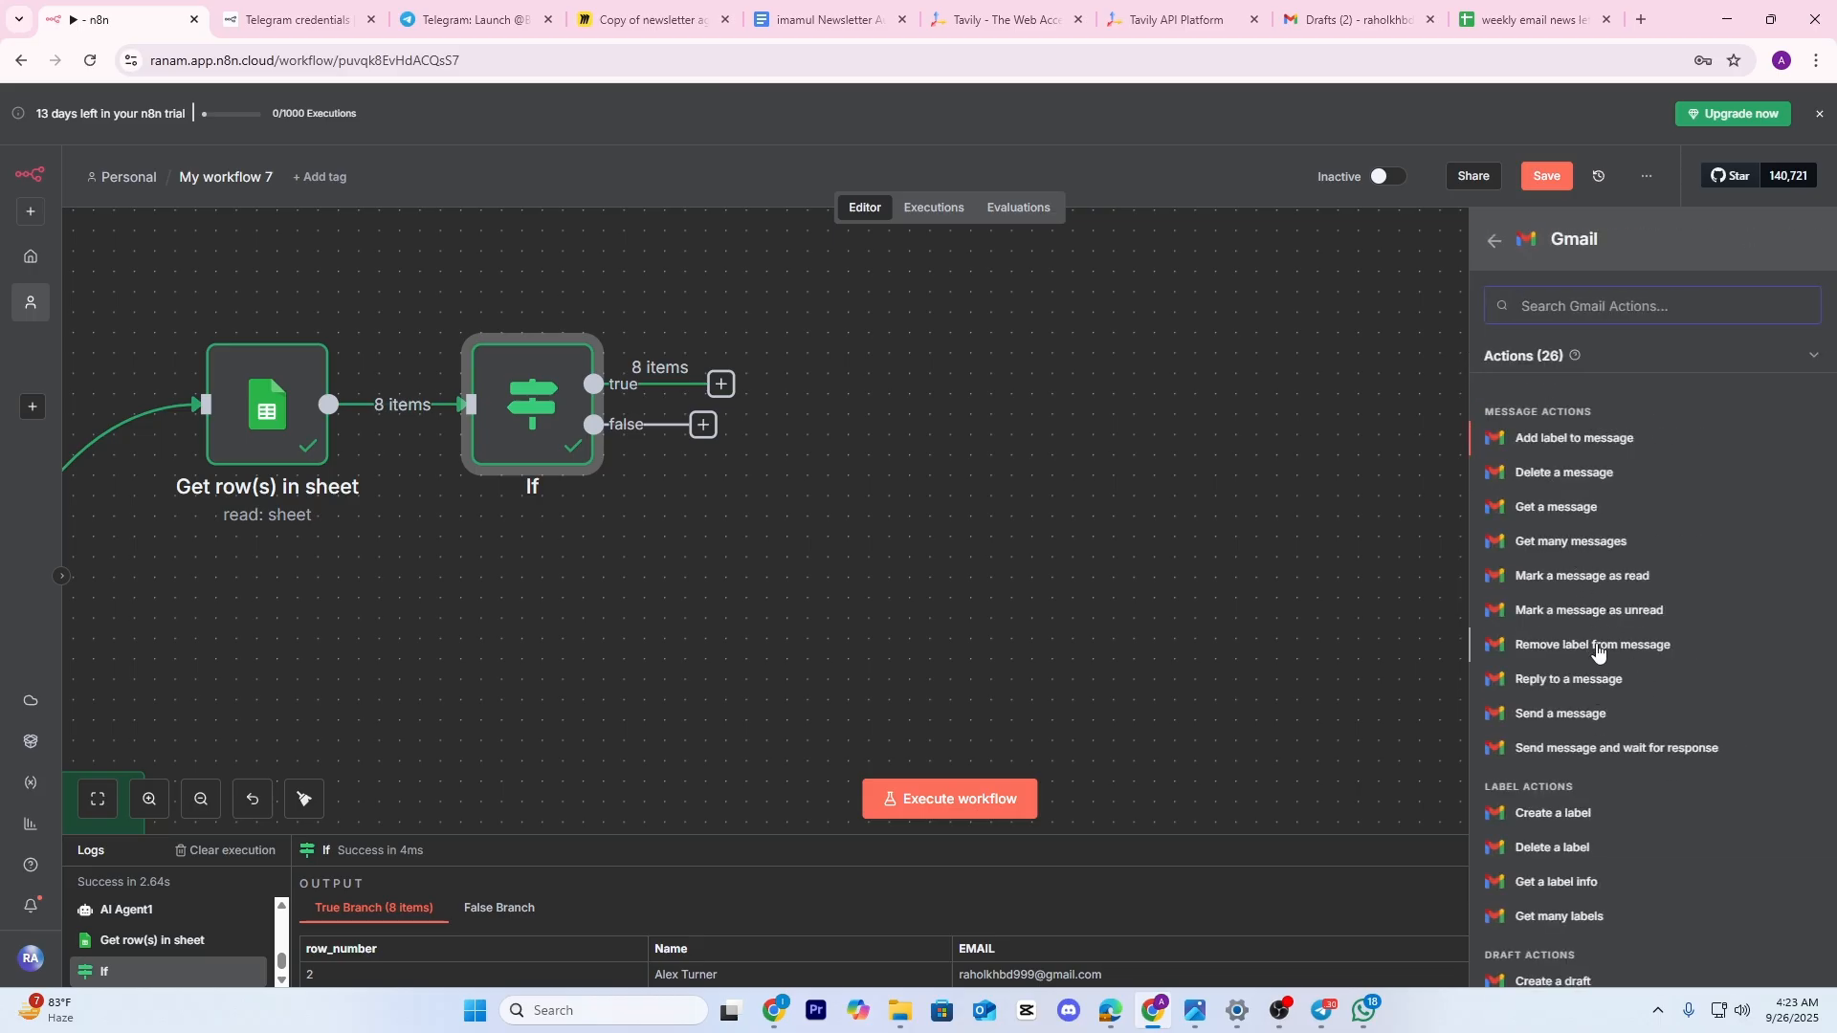
pyautogui.click(1566, 720)
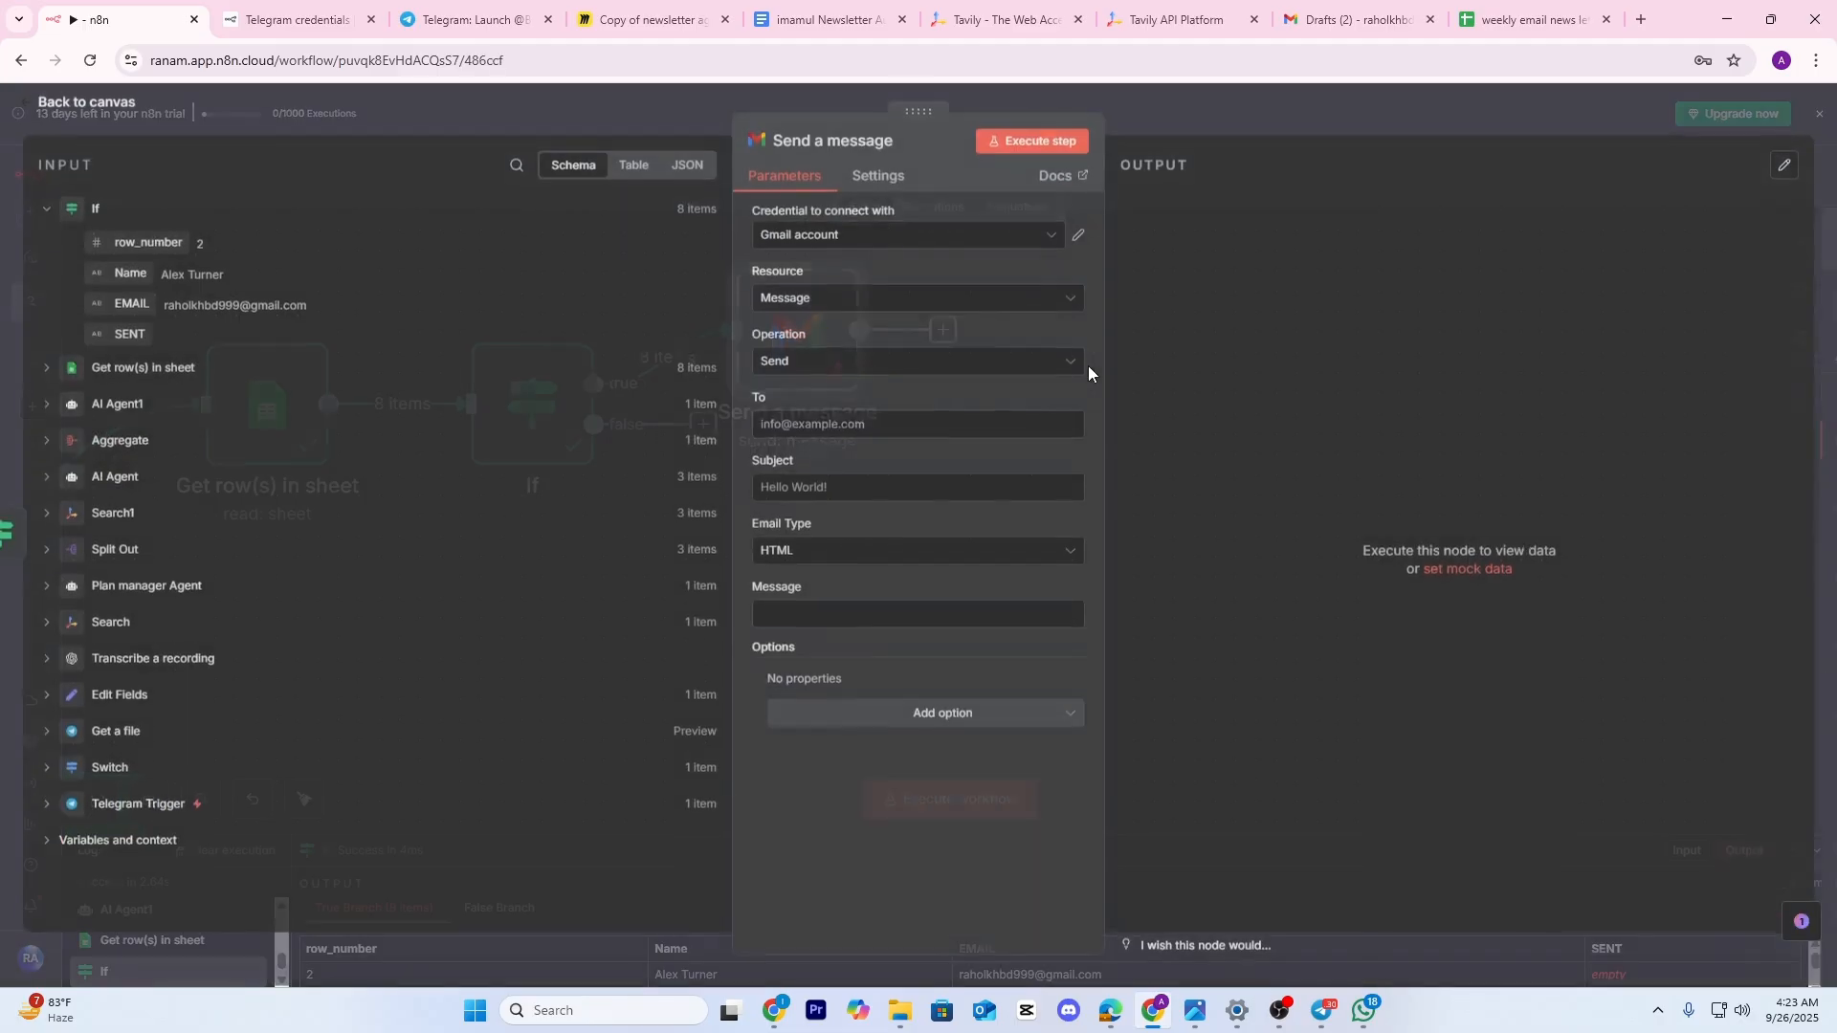
pyautogui.click(1272, 125)
pyautogui.moveTo(900, 310); pyautogui.dragTo(1145, 290)
pyautogui.moveTo(926, 430); pyautogui.dragTo(767, 528)
# Remove the If-to-Send a message link and move the Gmail node further right
pyautogui.doubleClick(892, 392)
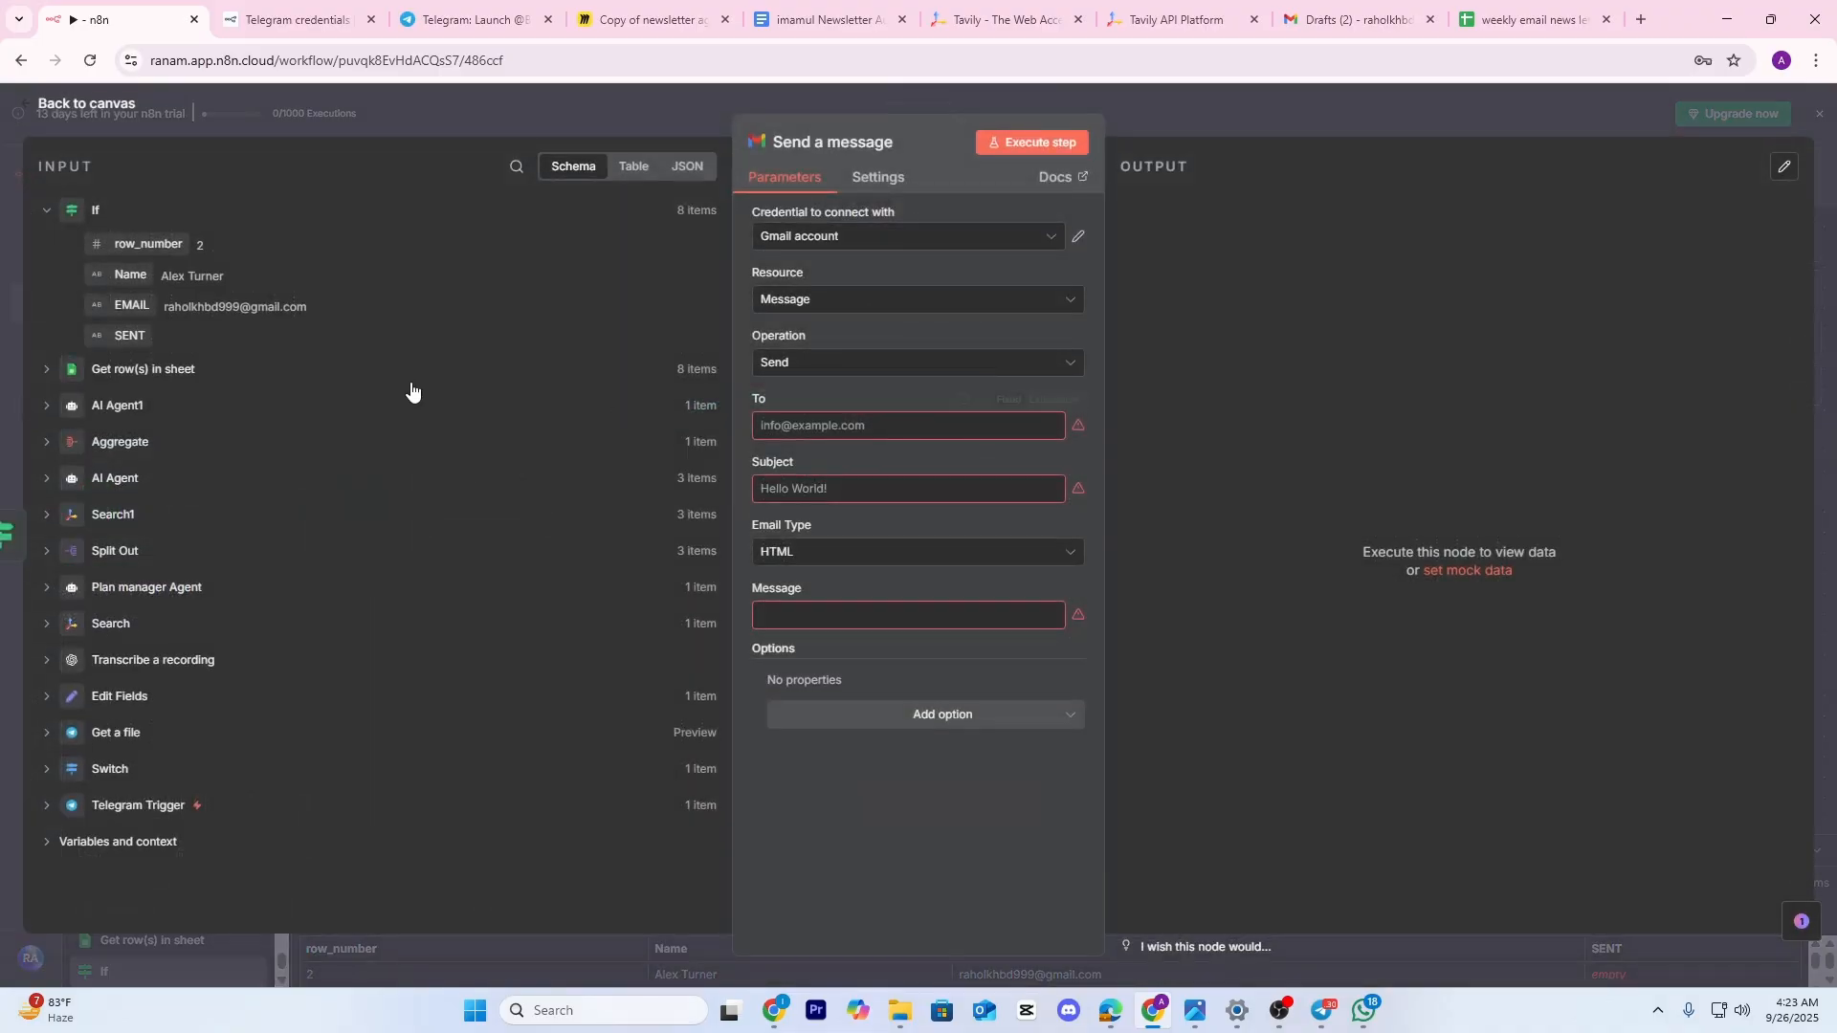
pyautogui.click(673, 122)
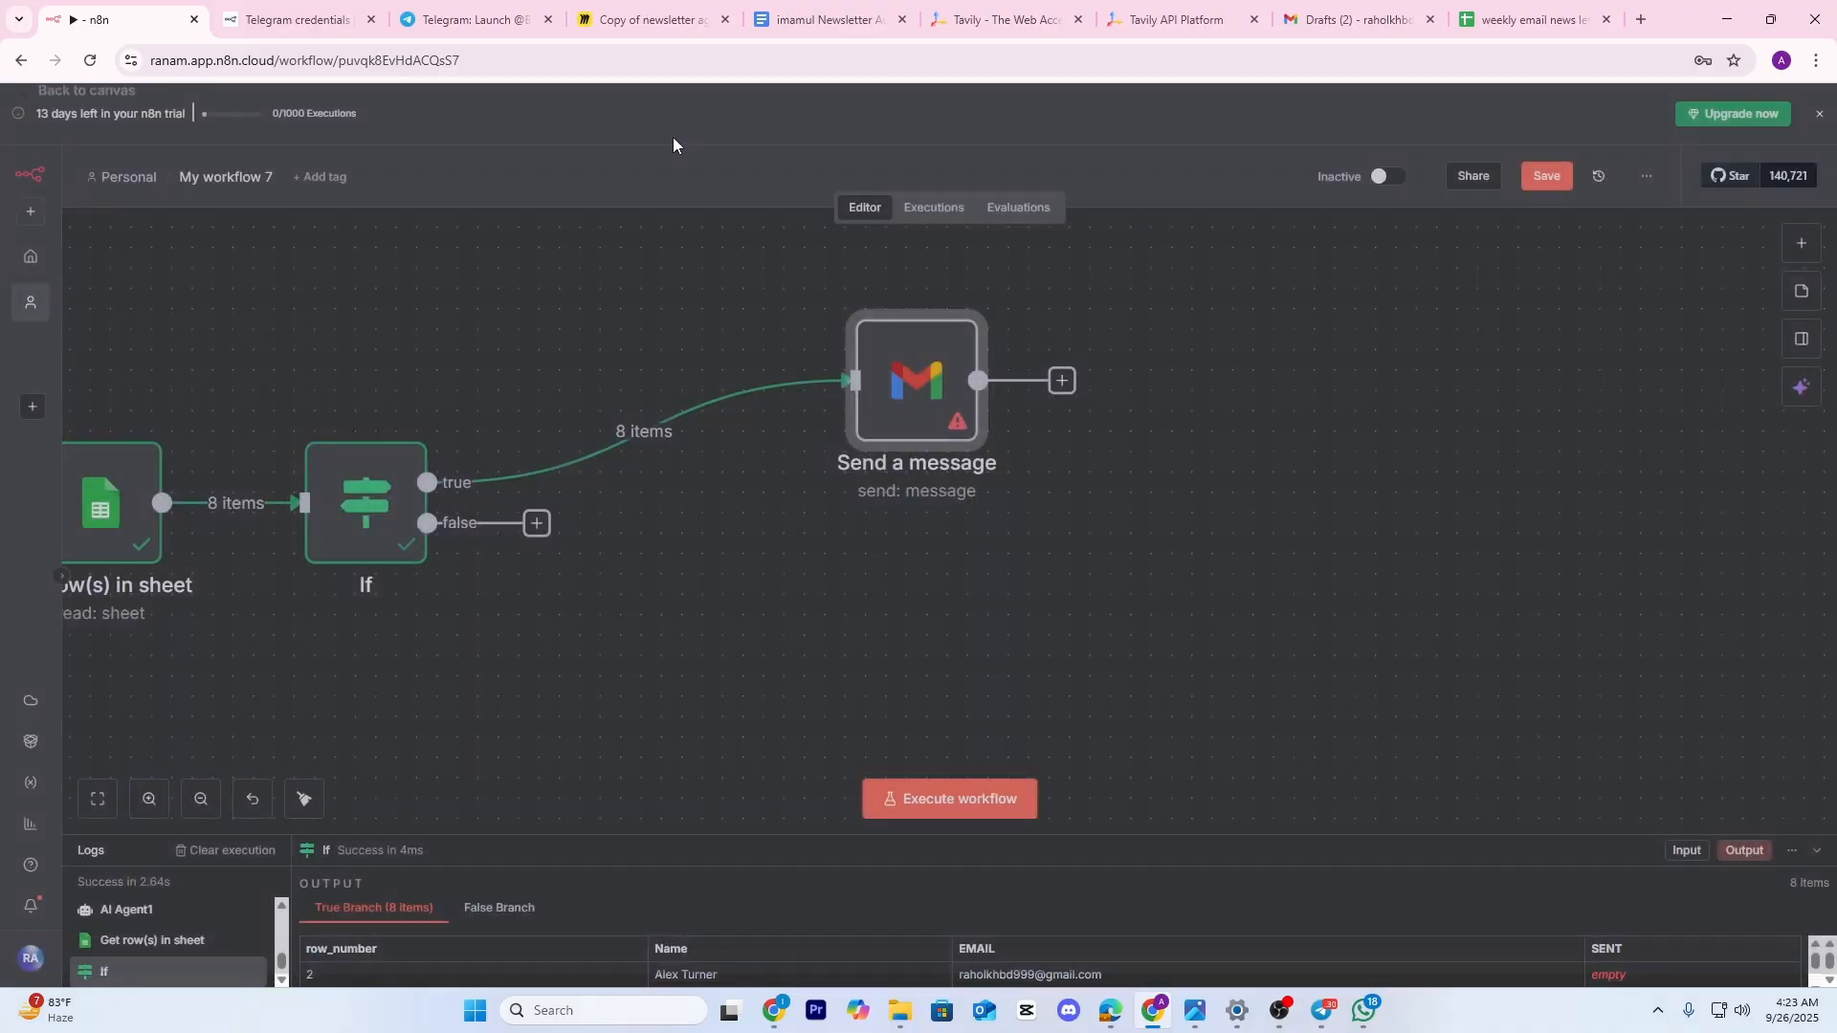
pyautogui.click(676, 438)
pyautogui.moveTo(914, 397); pyautogui.dragTo(1101, 386)
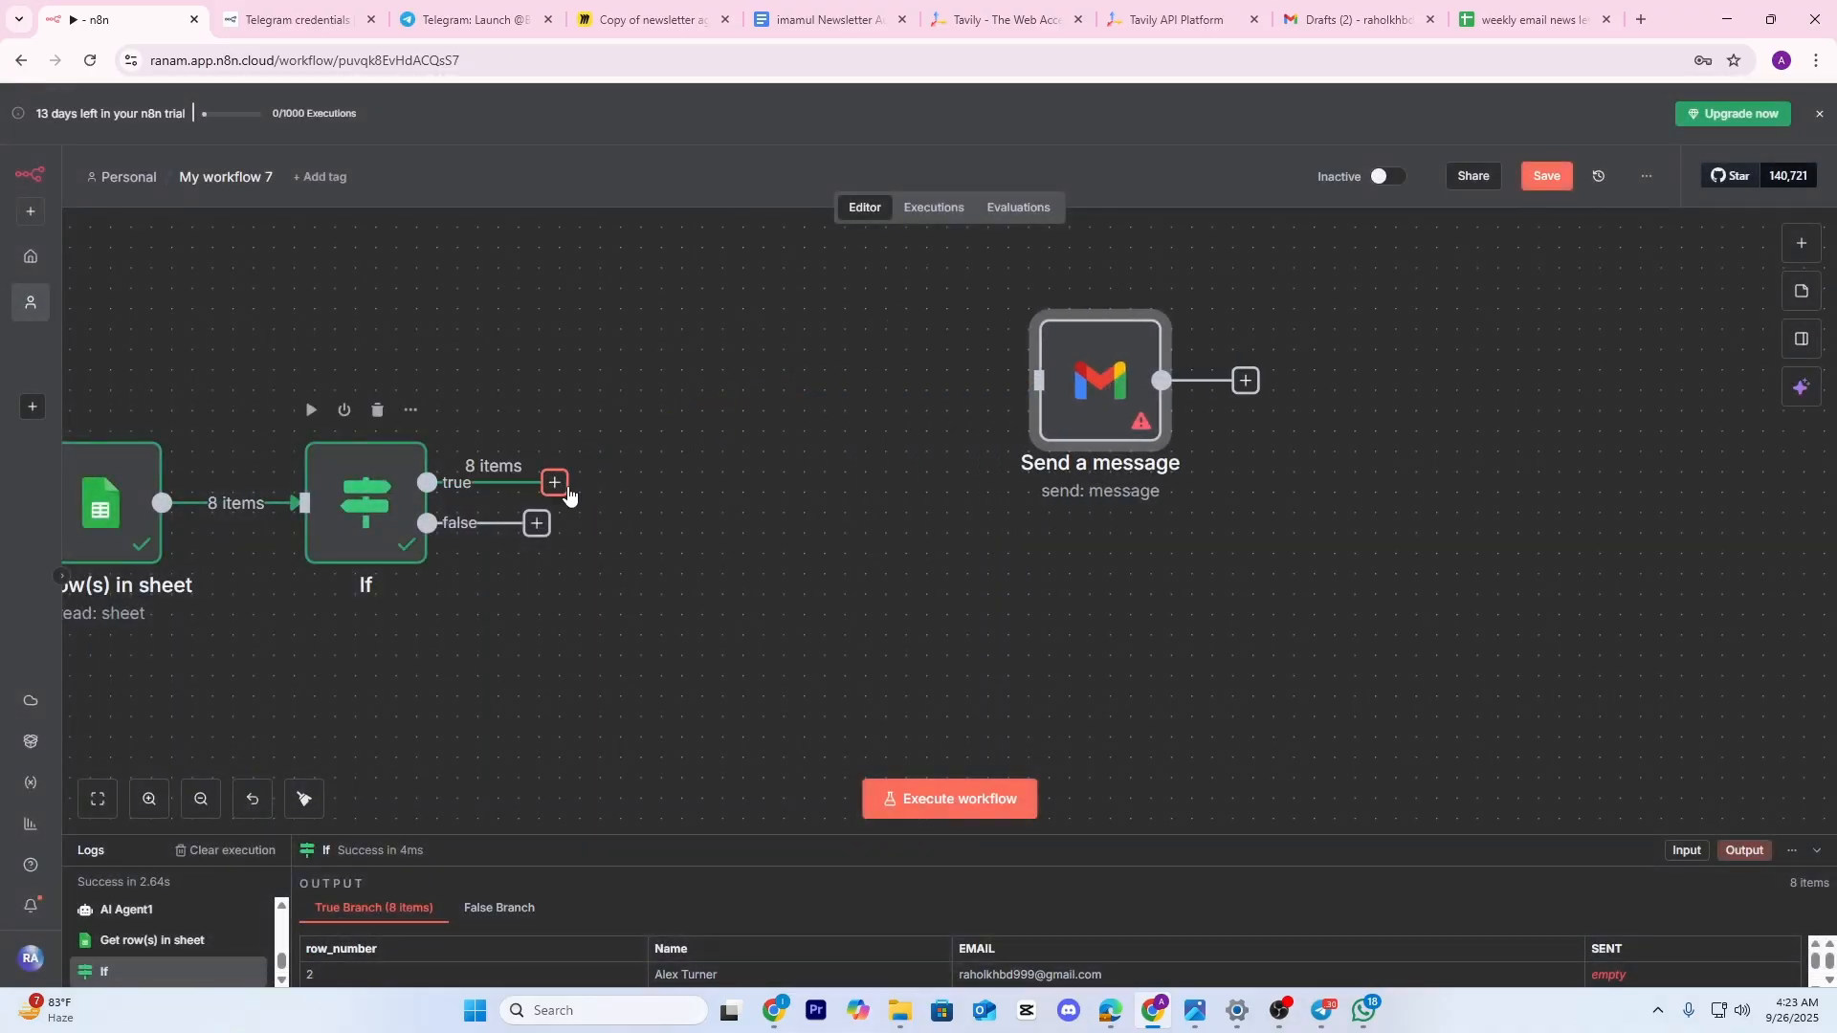
# Add a Loop Over Items node on the If node's true branch
pyautogui.click(555, 483)
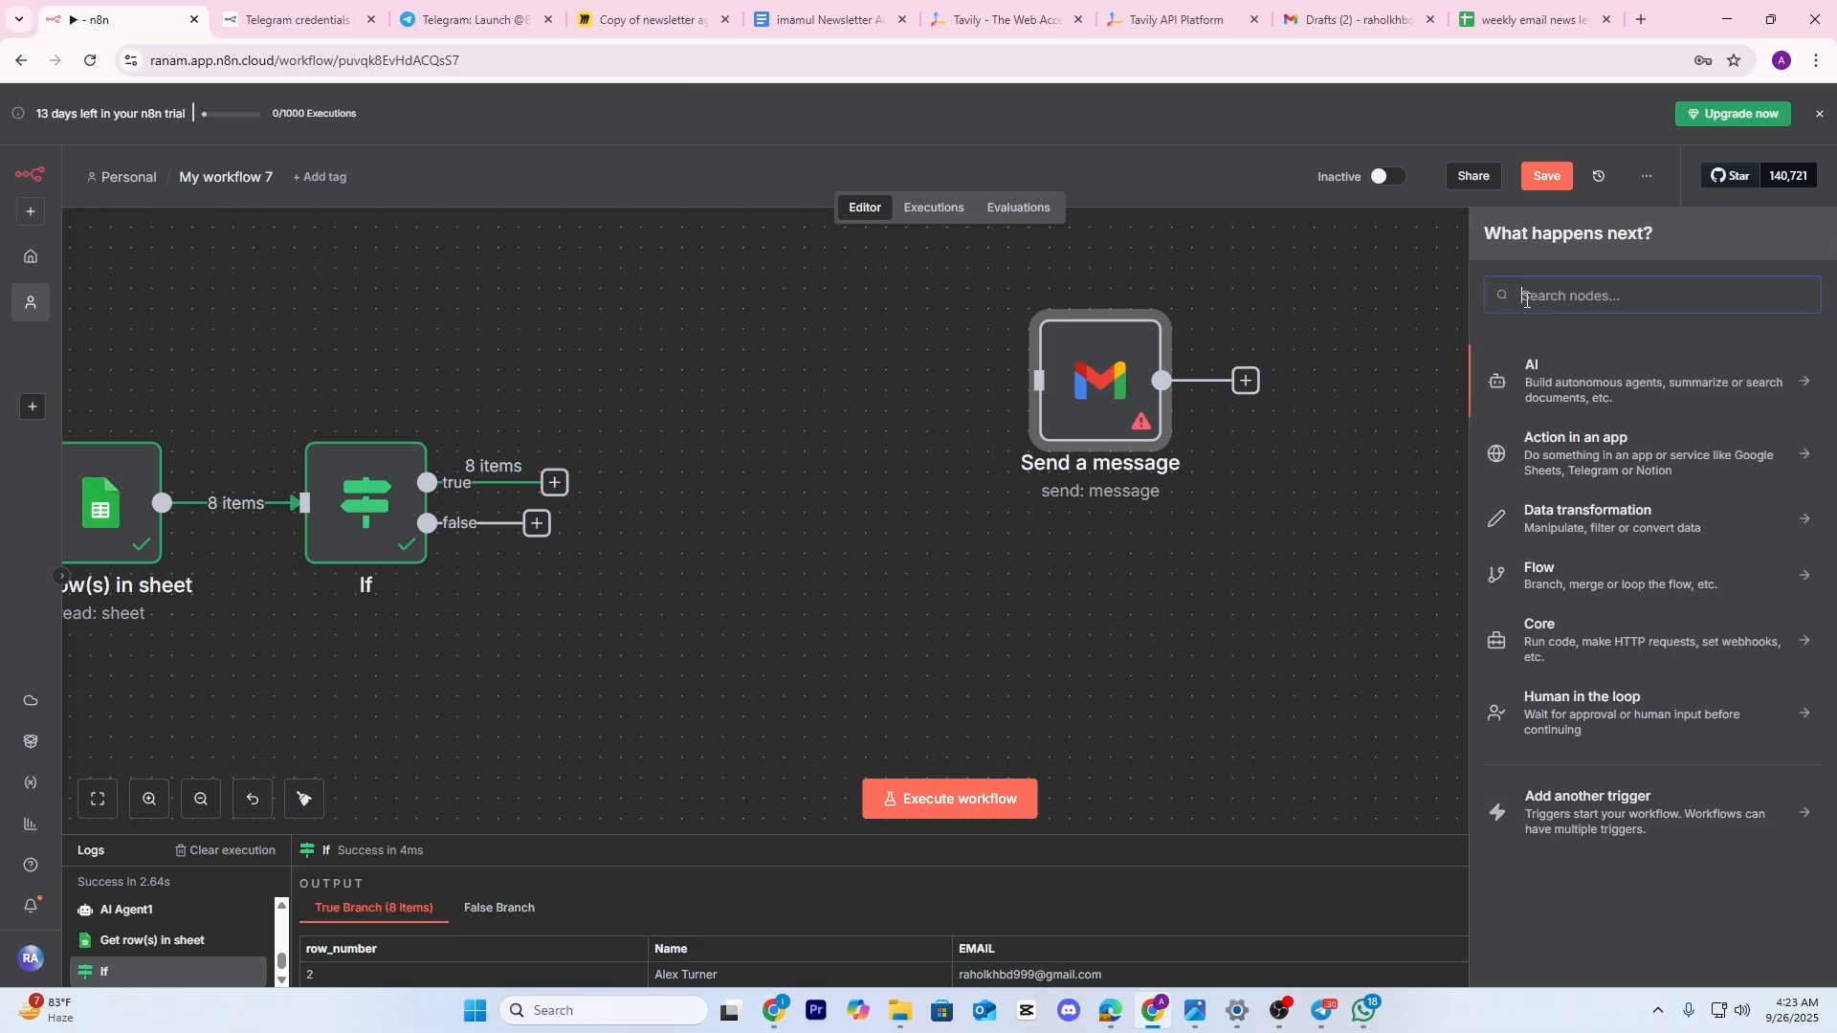
pyautogui.write('LOOP')
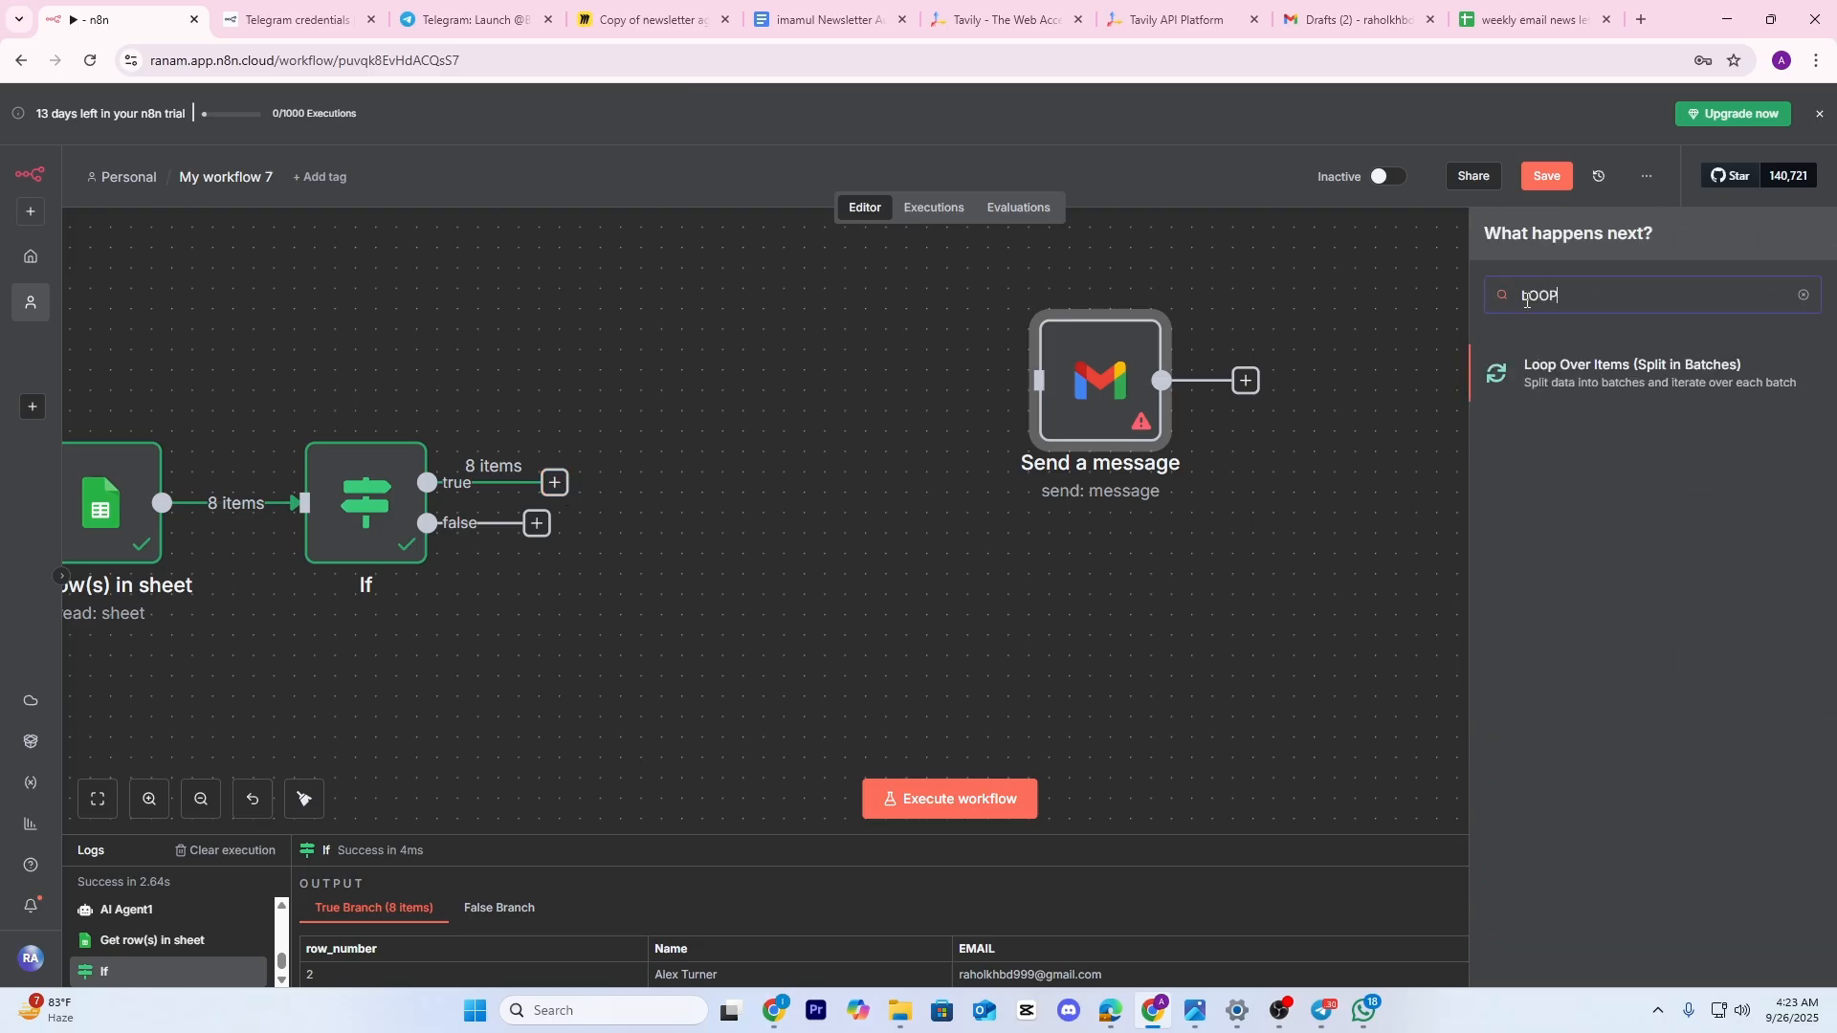
pyautogui.click(1618, 380)
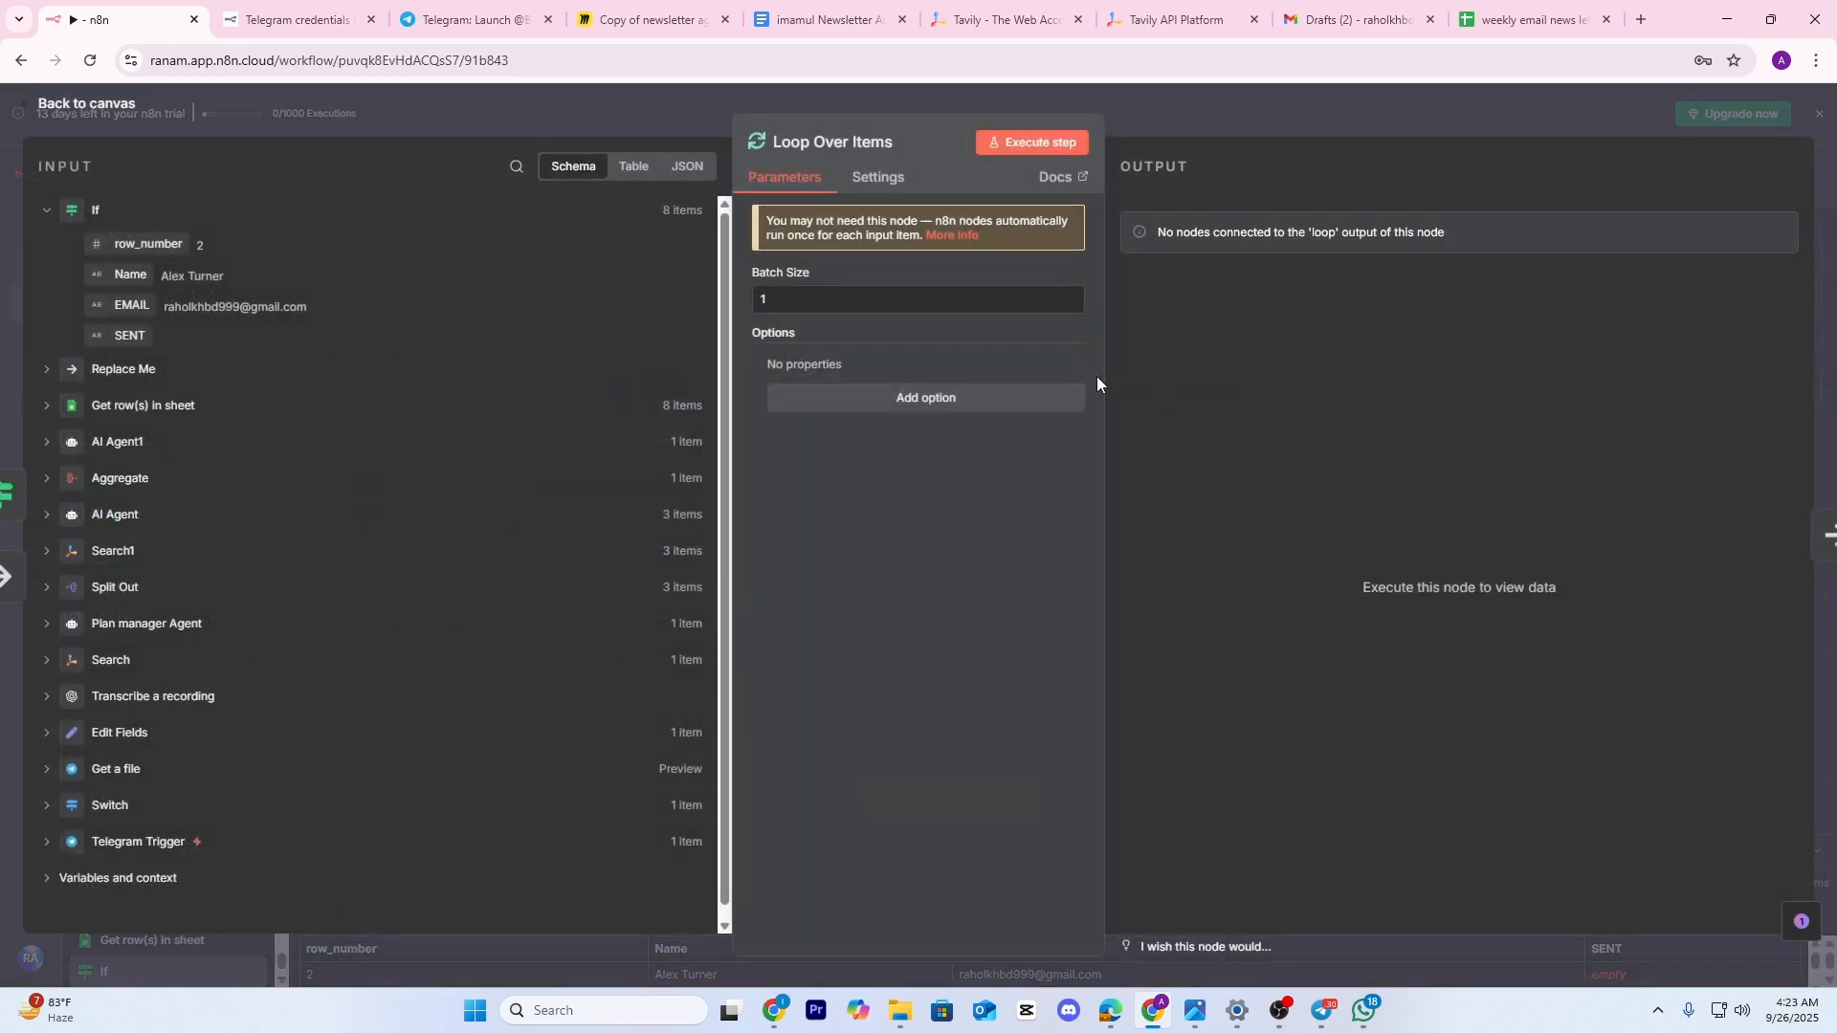
pyautogui.click(1297, 129)
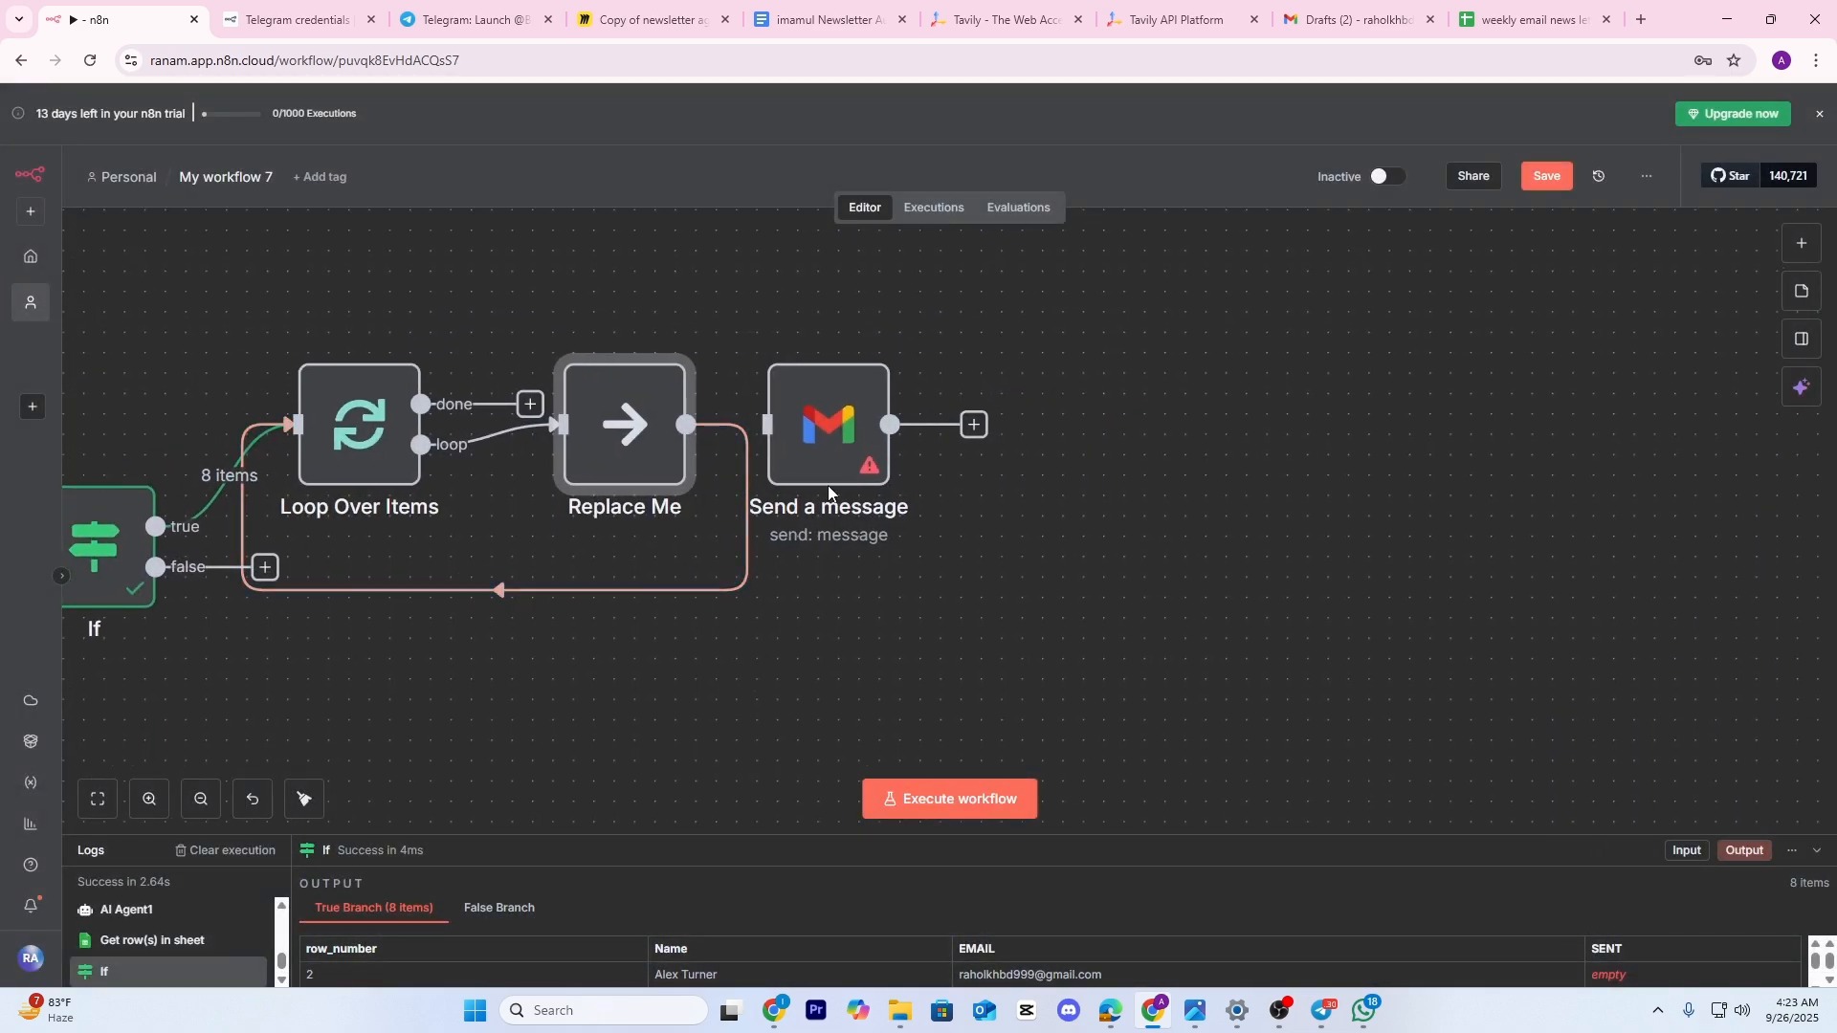
# Disconnect Replace Me from the loop, reposition the nodes, and run the Loop Over Items step
pyautogui.click(518, 590)
pyautogui.moveTo(628, 431); pyautogui.dragTo(1541, 606)
pyautogui.click(851, 531)
pyautogui.moveTo(592, 605); pyautogui.dragTo(780, 539)
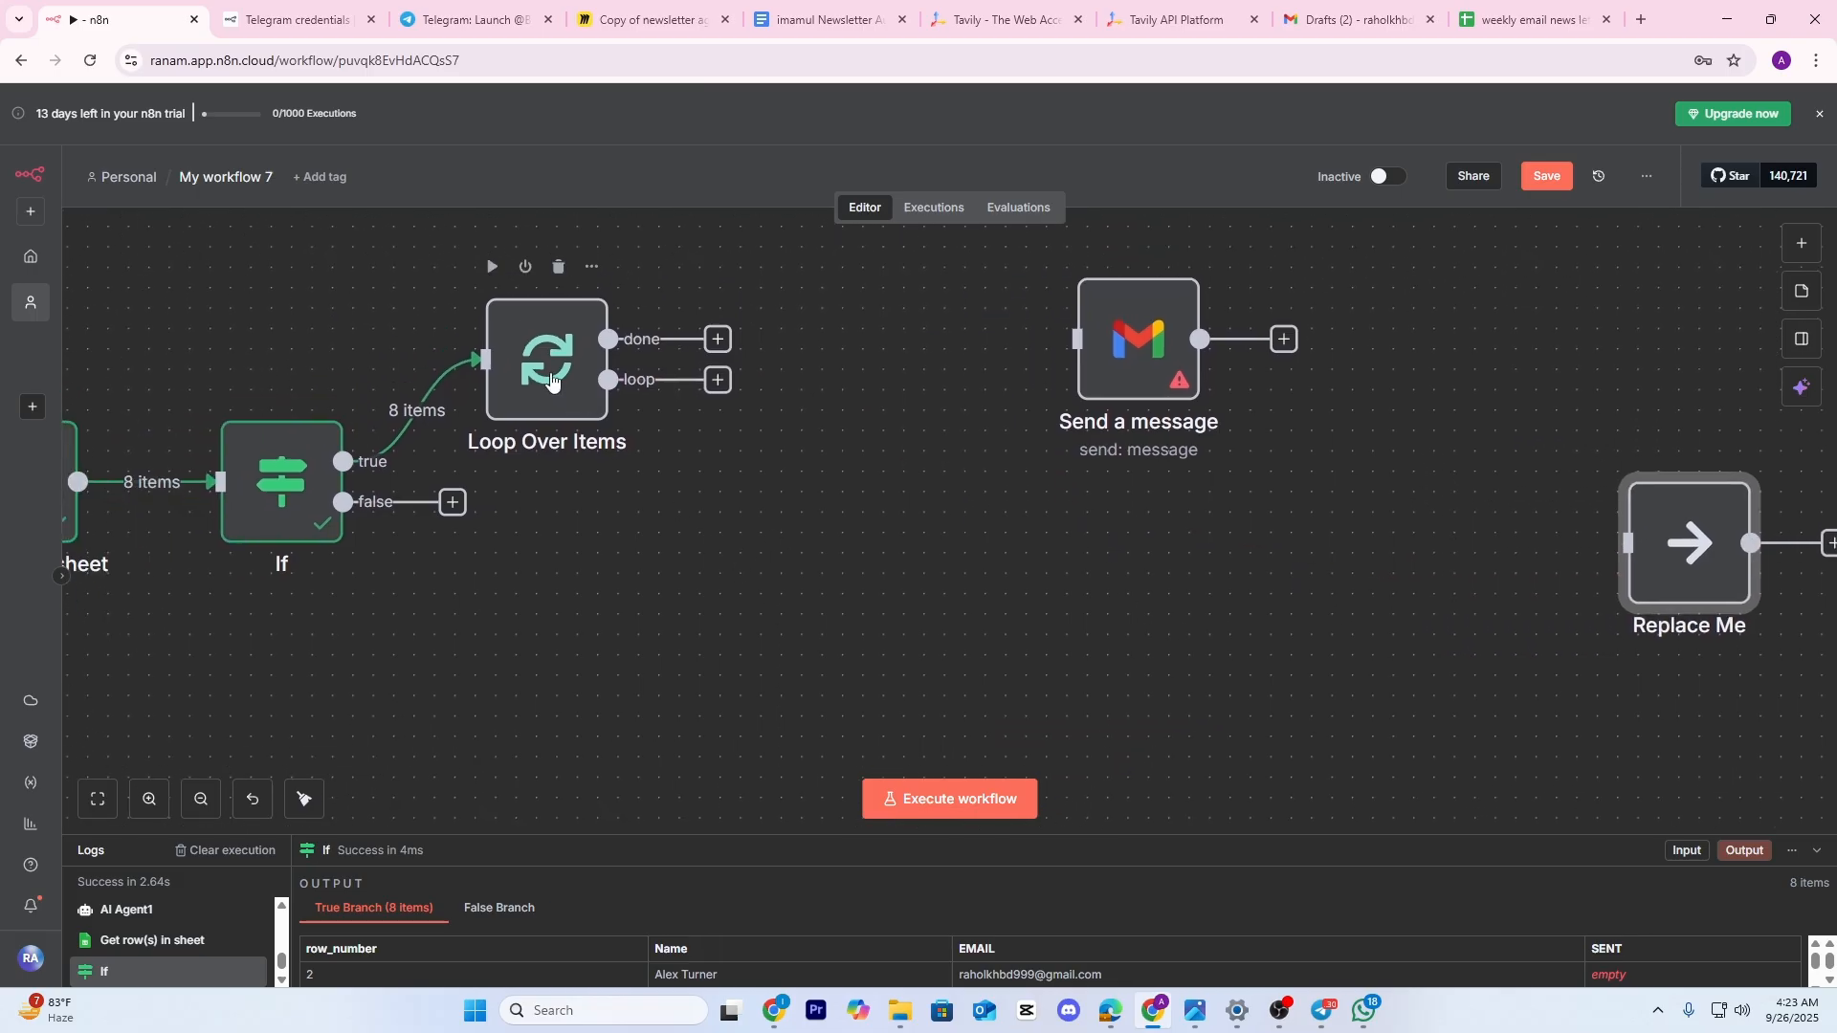
pyautogui.moveTo(555, 385); pyautogui.dragTo(610, 360)
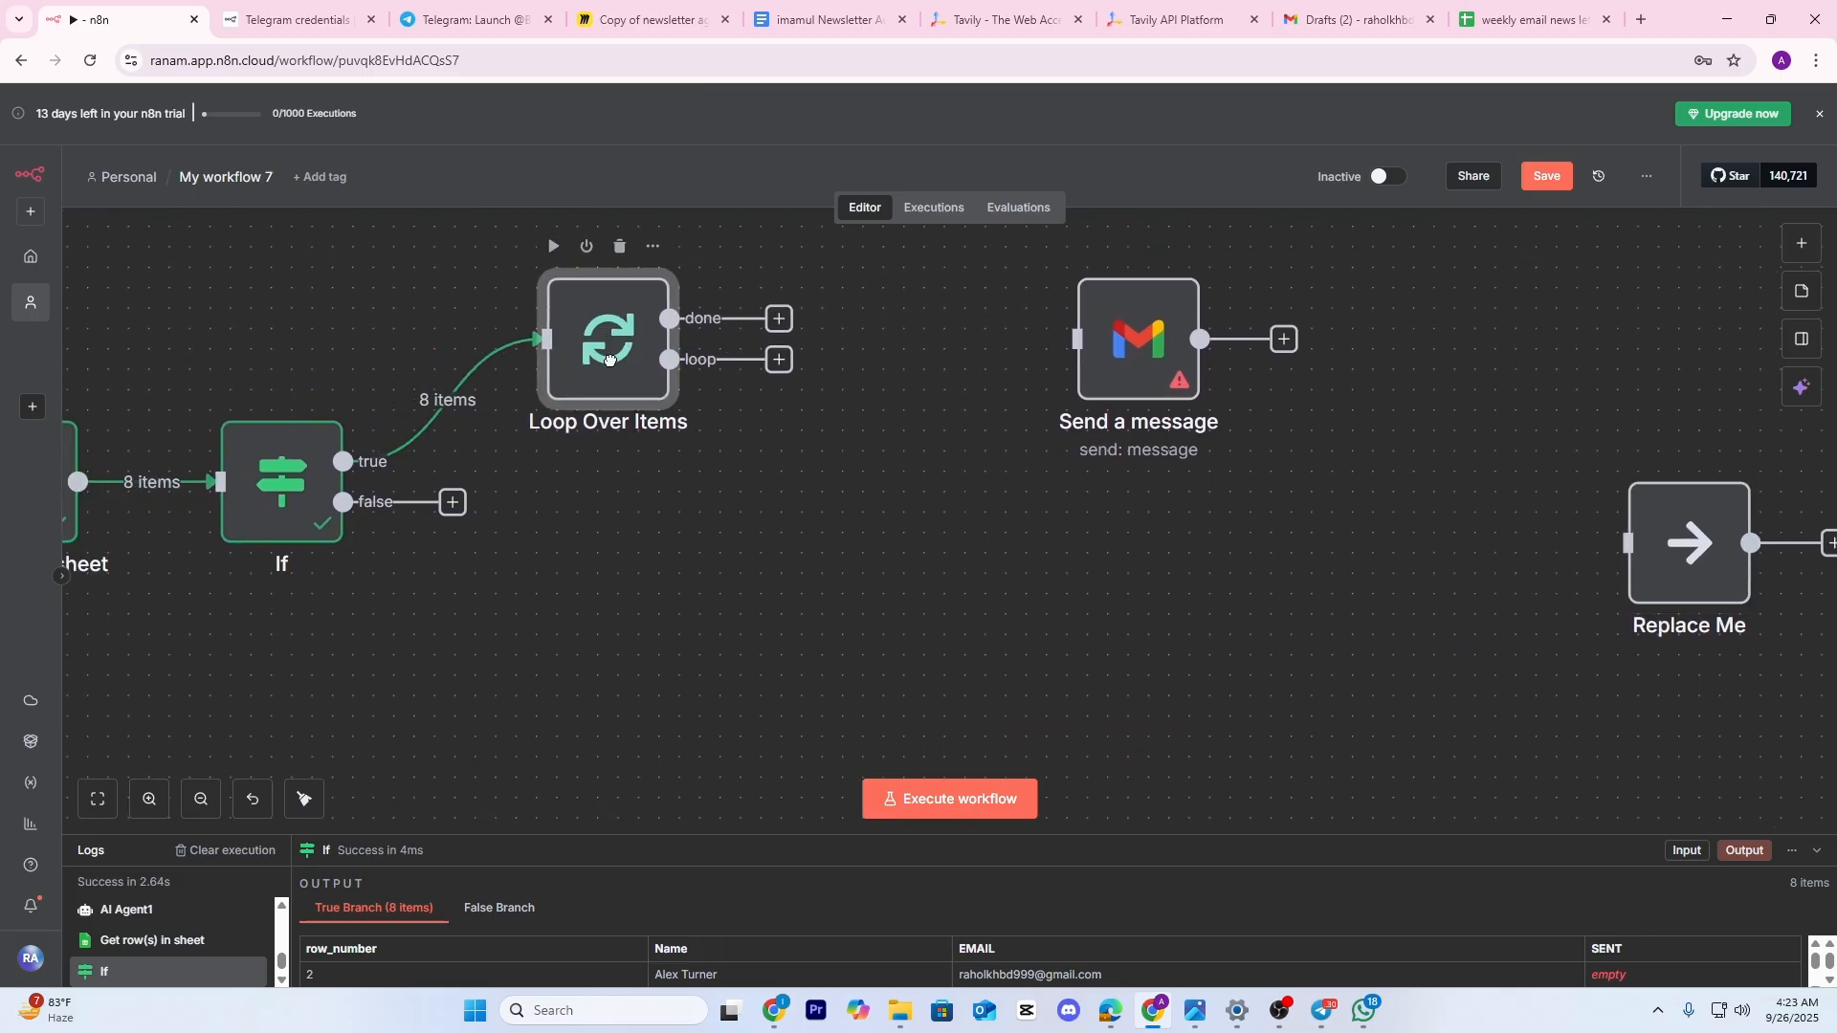
pyautogui.click(553, 248)
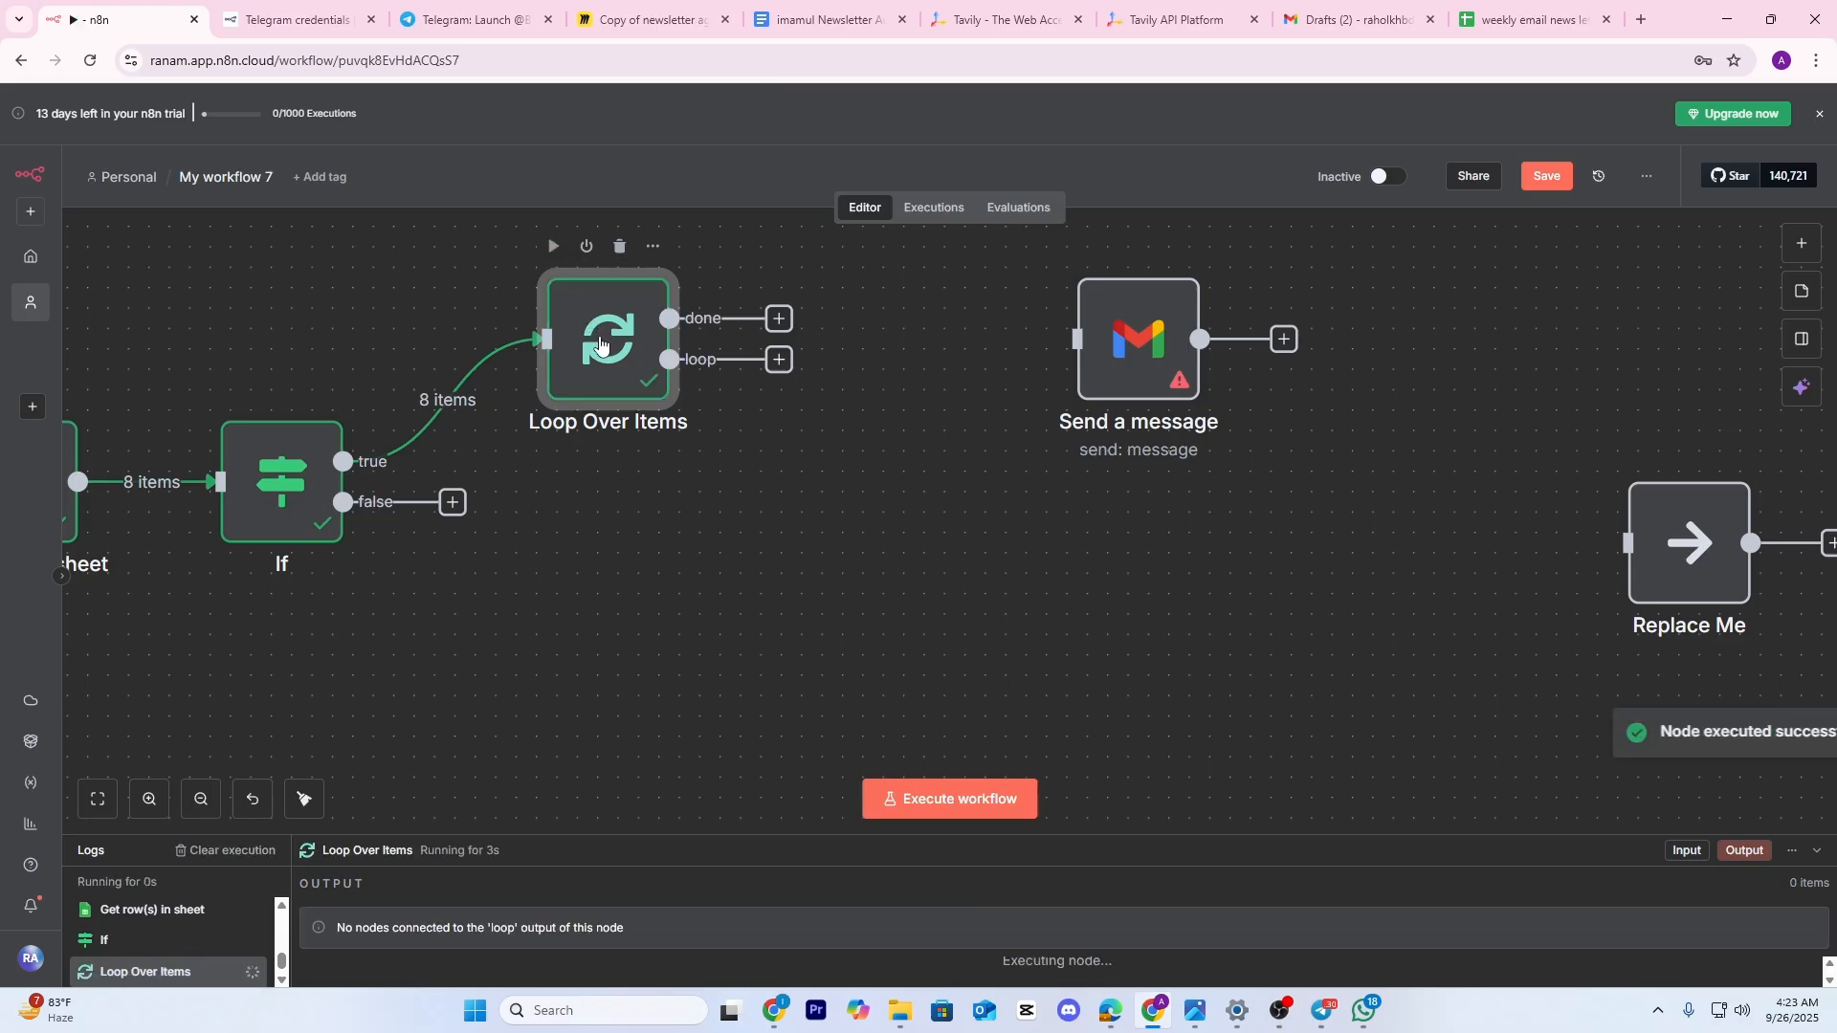
pyautogui.doubleClick(627, 364)
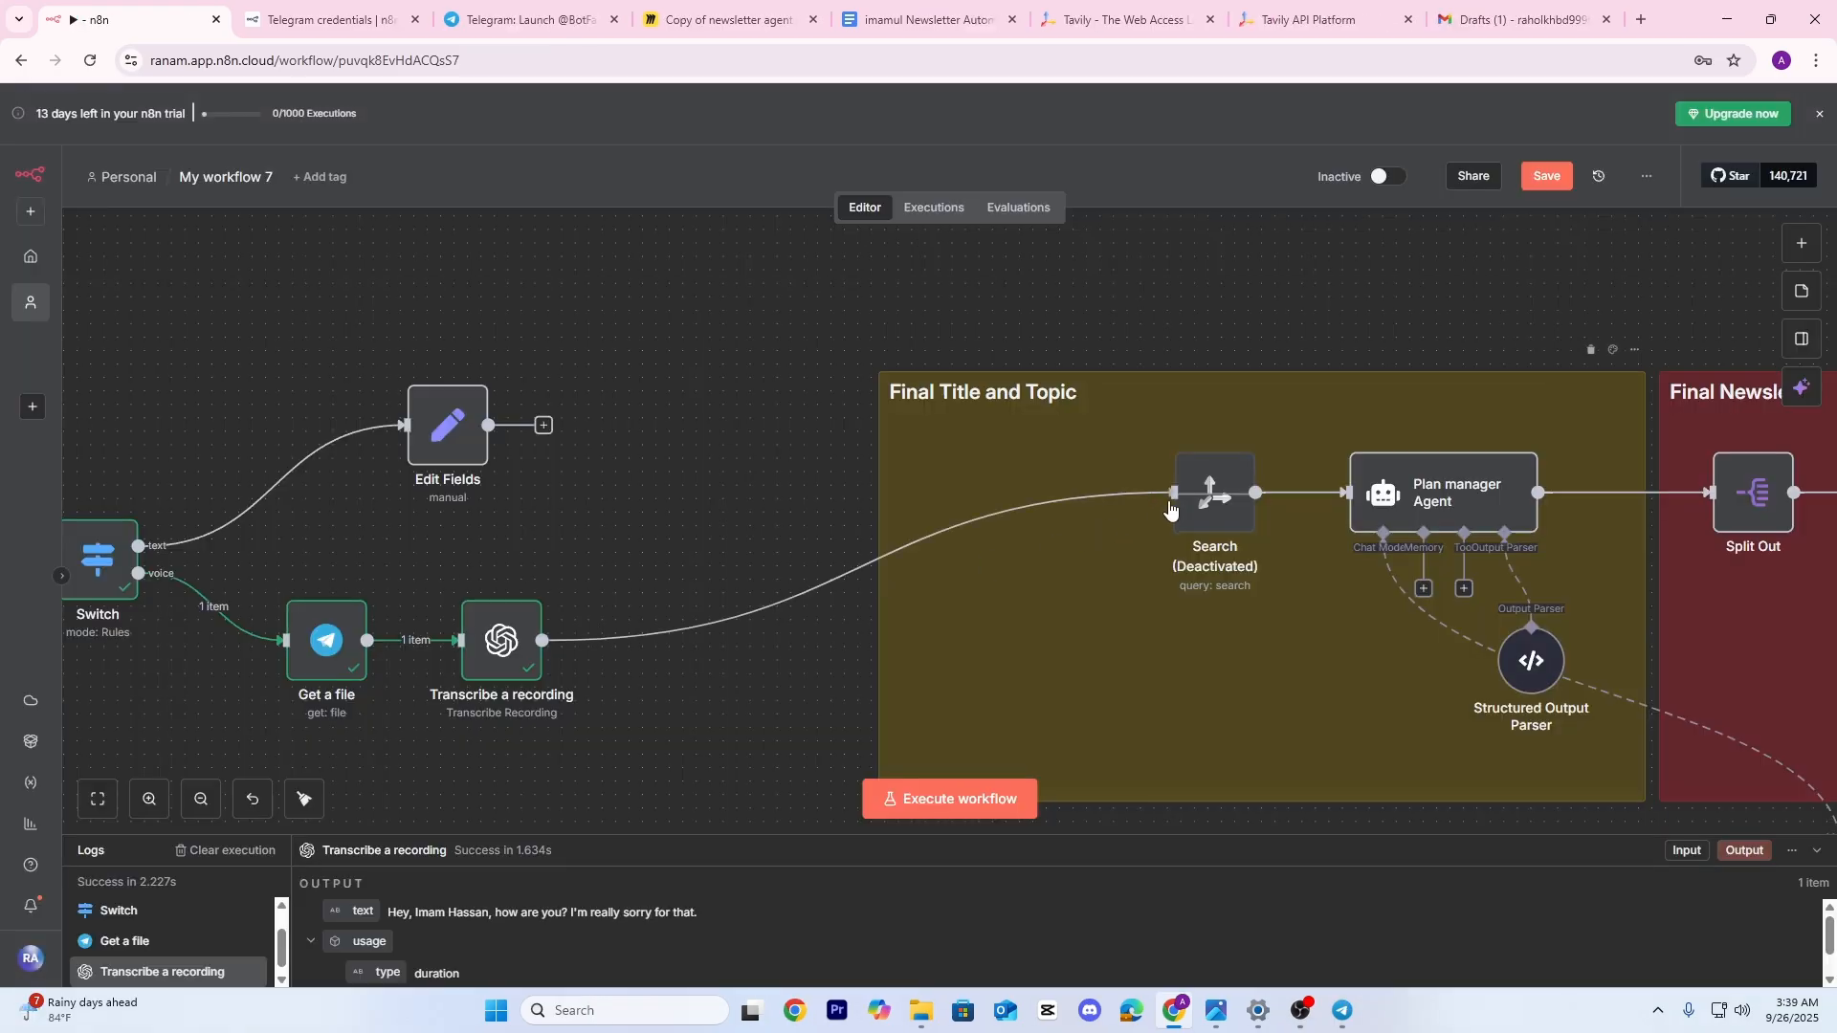
# Connect Edit Fields to Search and spread the trigger-branch nodes further right
pyautogui.moveTo(1084, 434); pyautogui.dragTo(1191, 488)
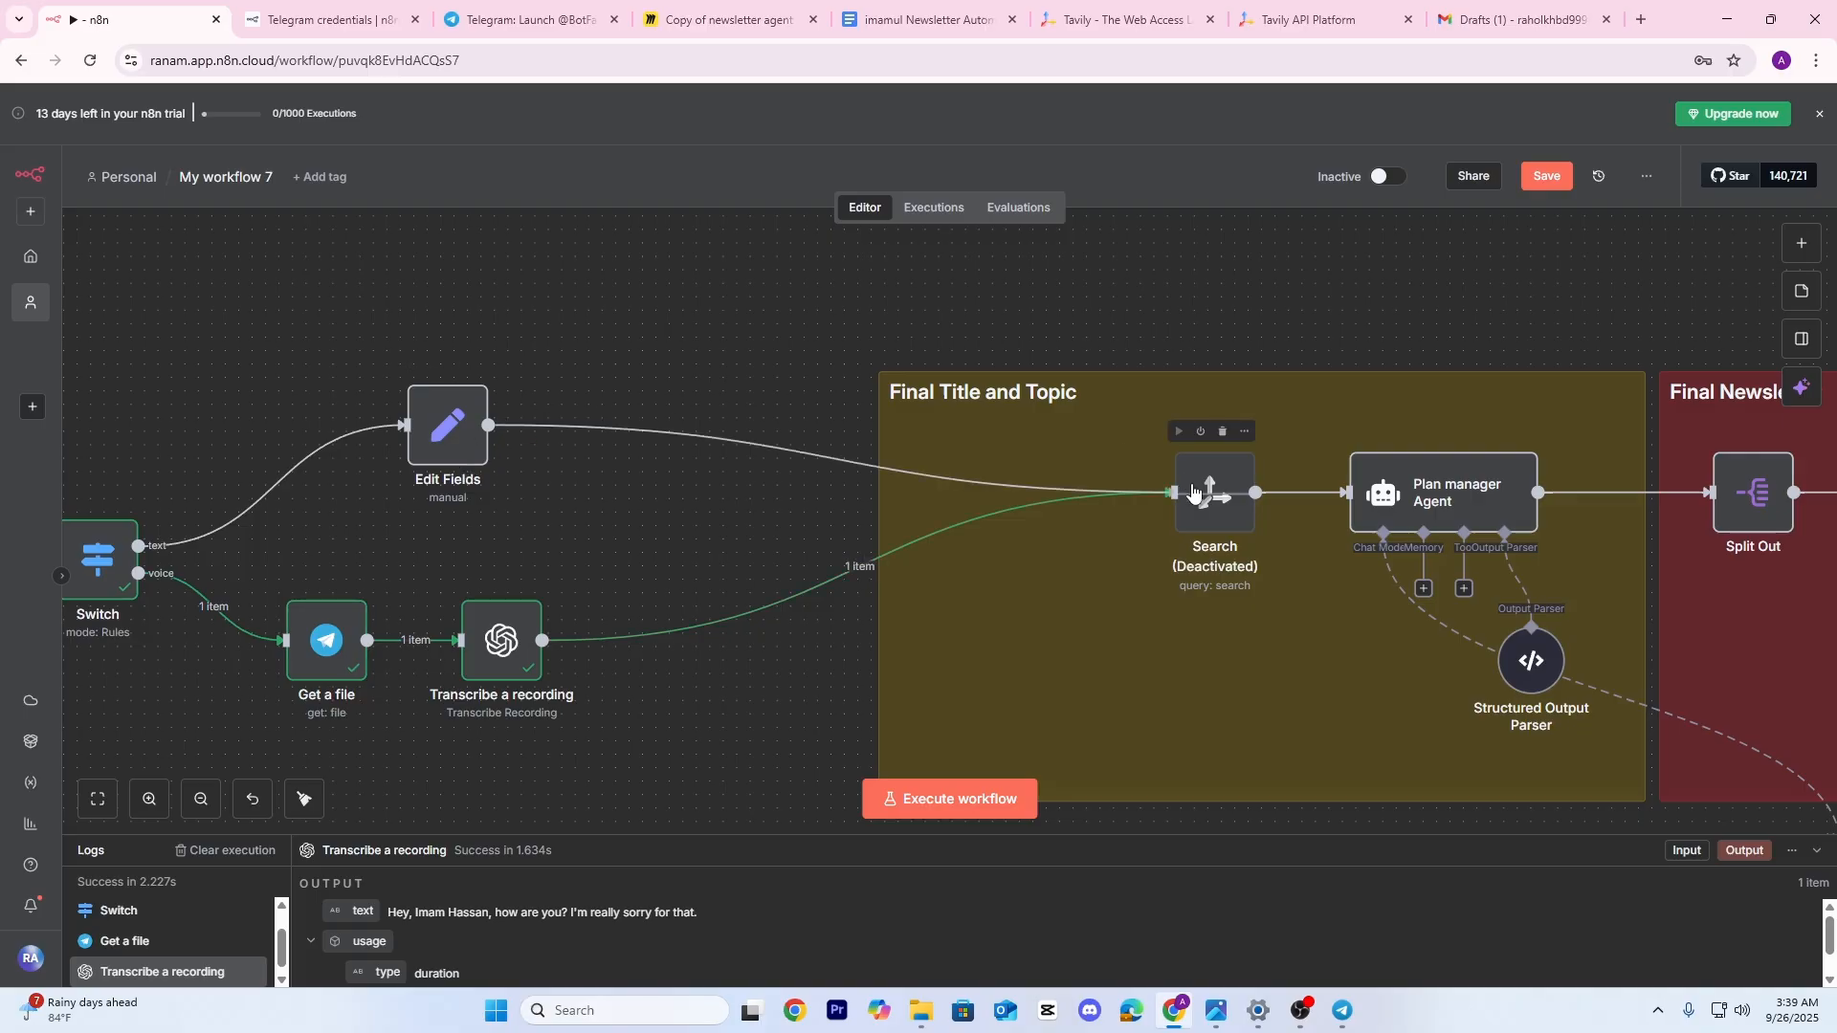
pyautogui.moveTo(619, 511); pyautogui.dragTo(1230, 502)
pyautogui.moveTo(1059, 406); pyautogui.dragTo(1058, 340)
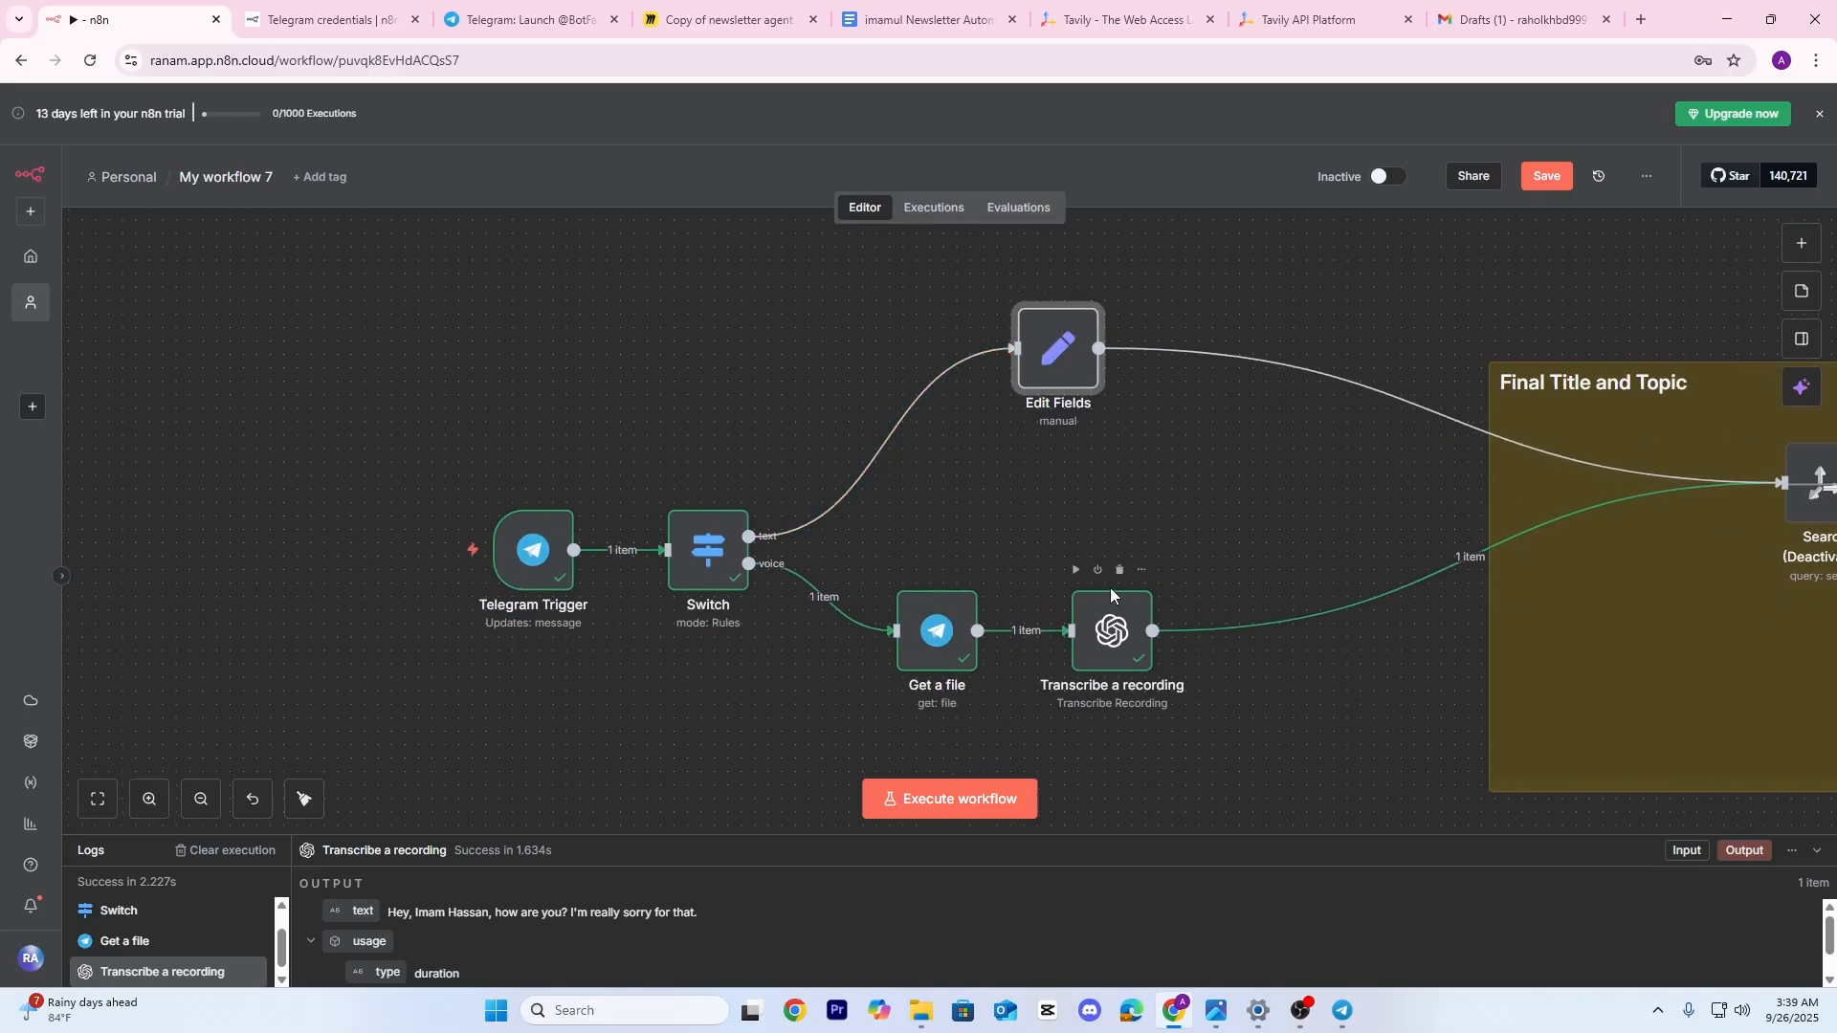
pyautogui.moveTo(1110, 649); pyautogui.dragTo(1245, 649)
pyautogui.moveTo(947, 632); pyautogui.dragTo(1055, 629)
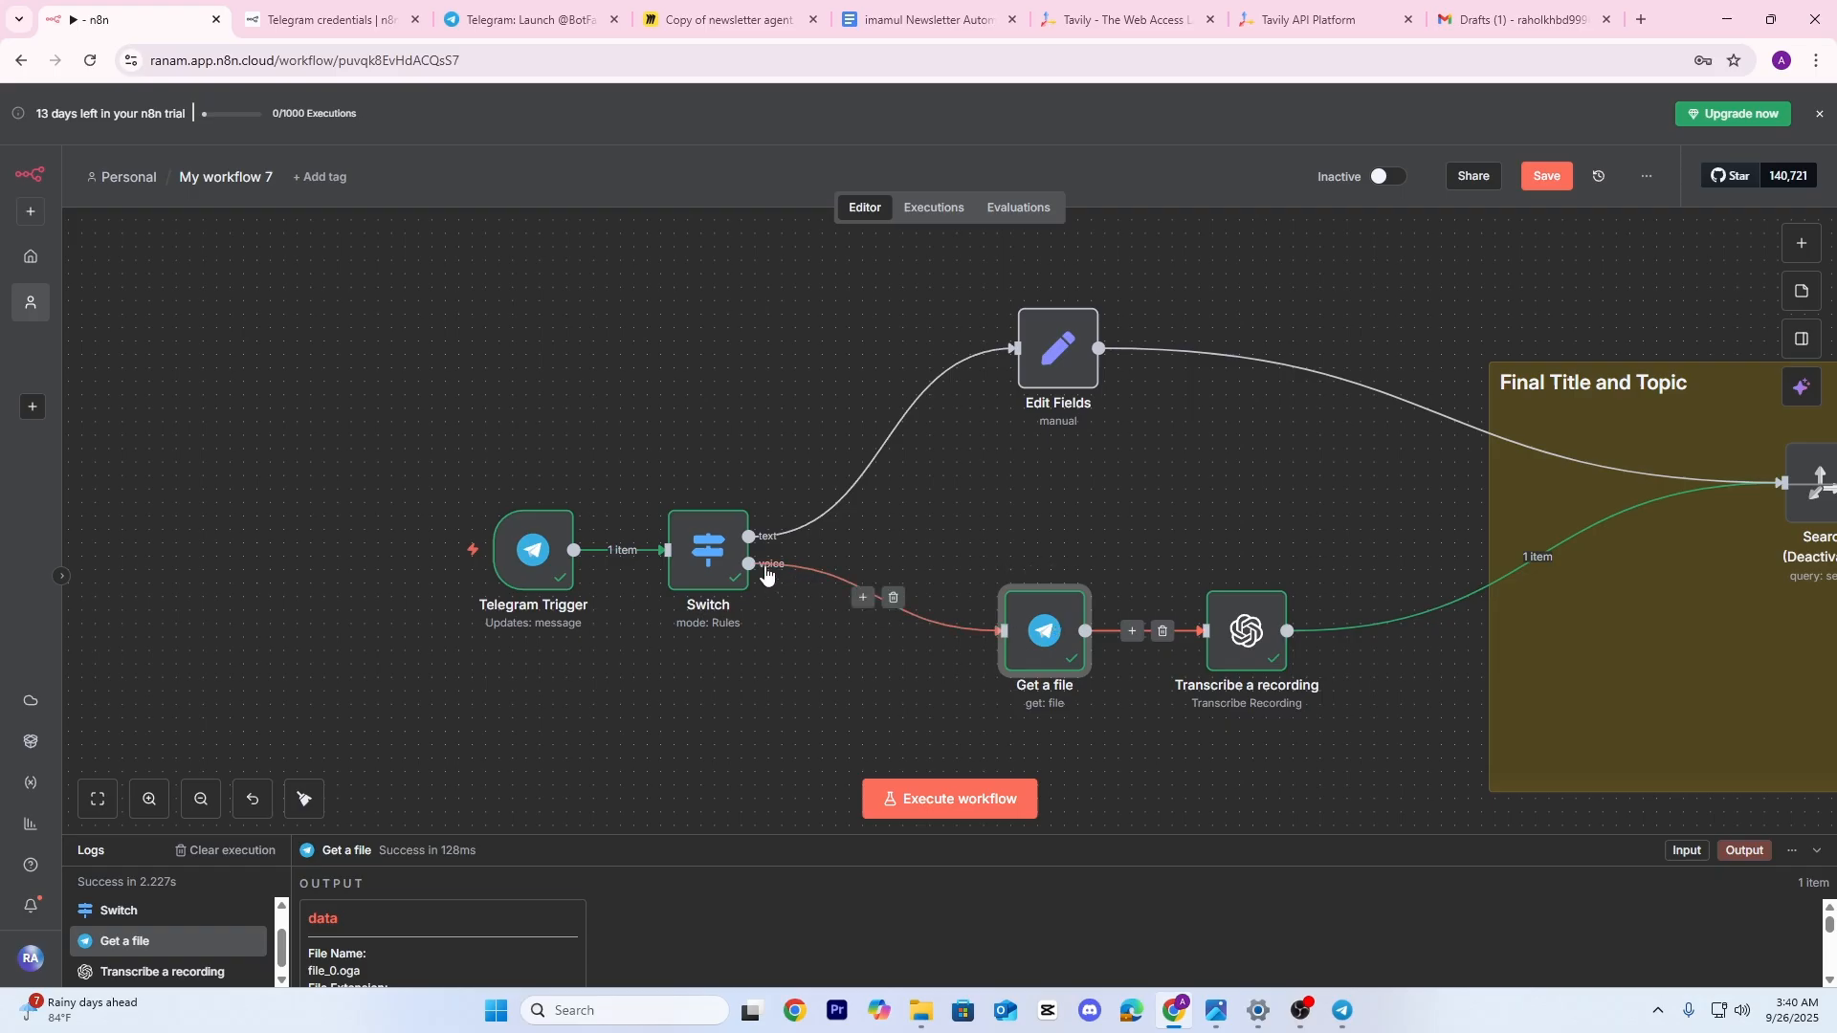
pyautogui.moveTo(724, 555); pyautogui.dragTo(820, 555)
pyautogui.moveTo(555, 569); pyautogui.dragTo(621, 569)
pyautogui.hscroll(5, 743, 525)
pyautogui.hscroll(2, 1043, 627)
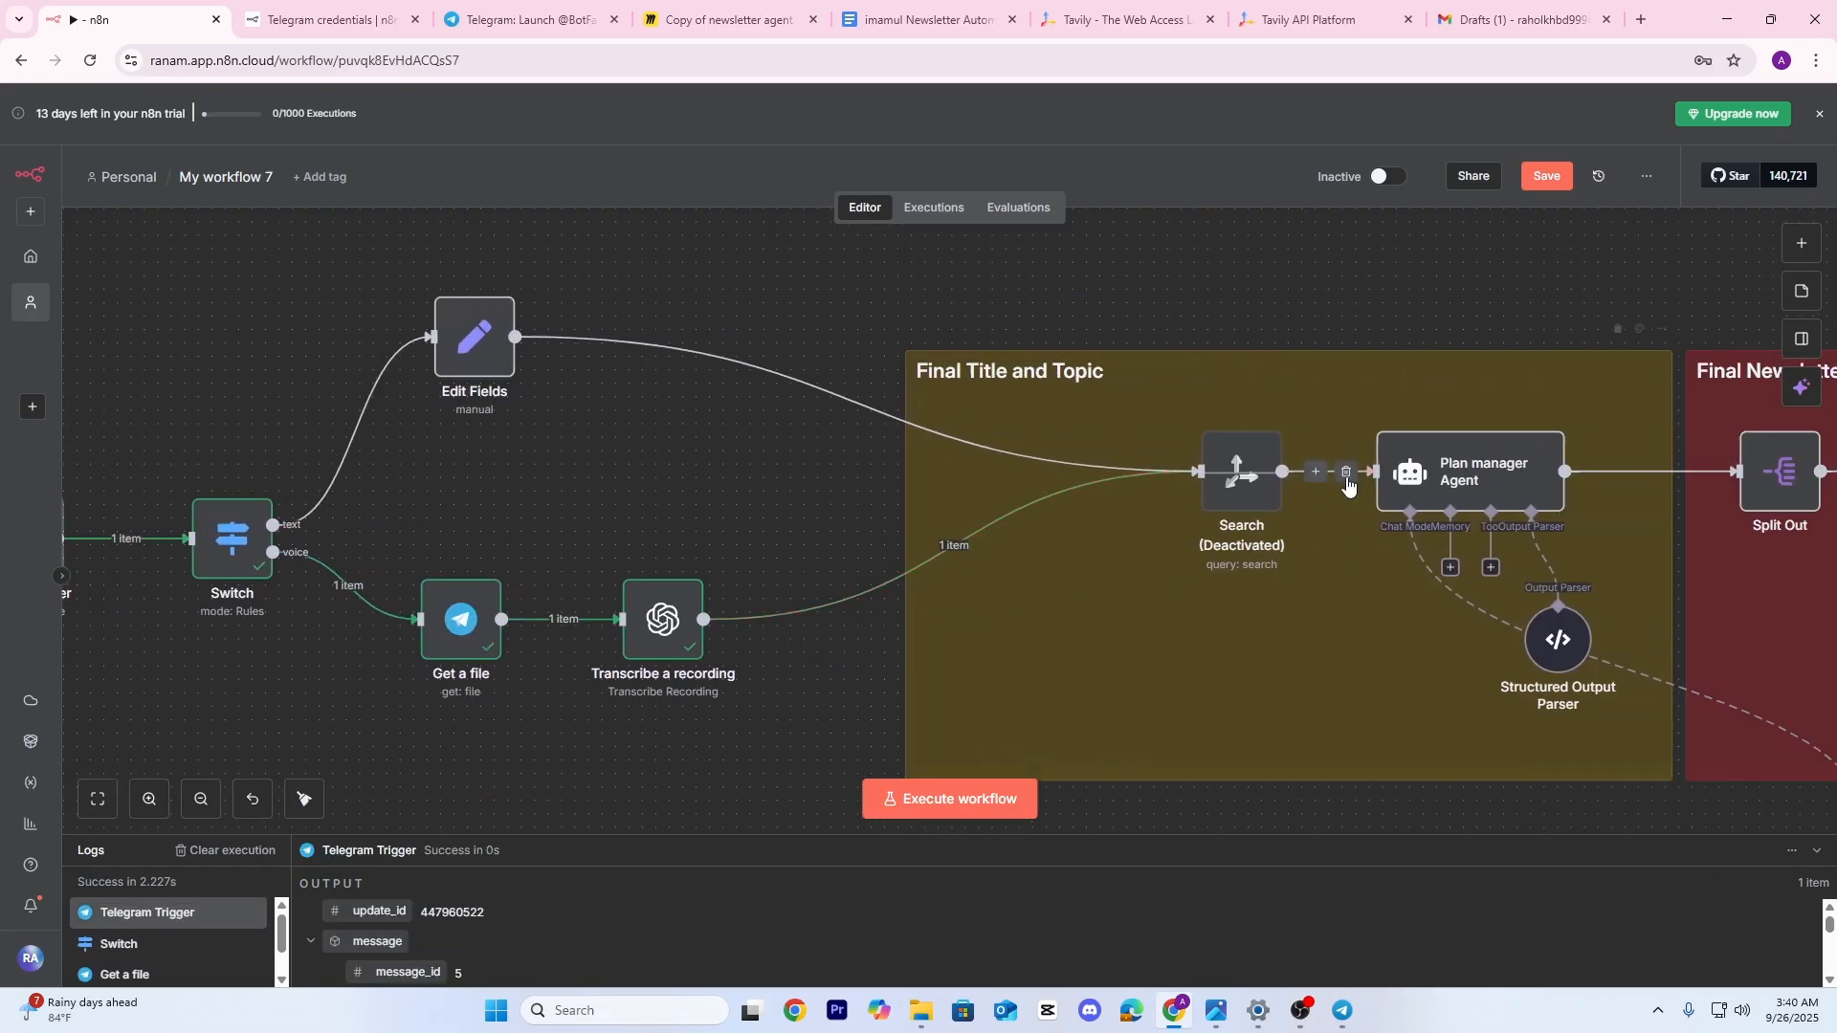
# Replace the Search node's query with the transcribed recording's 'text' field
pyautogui.doubleClick(1251, 486)
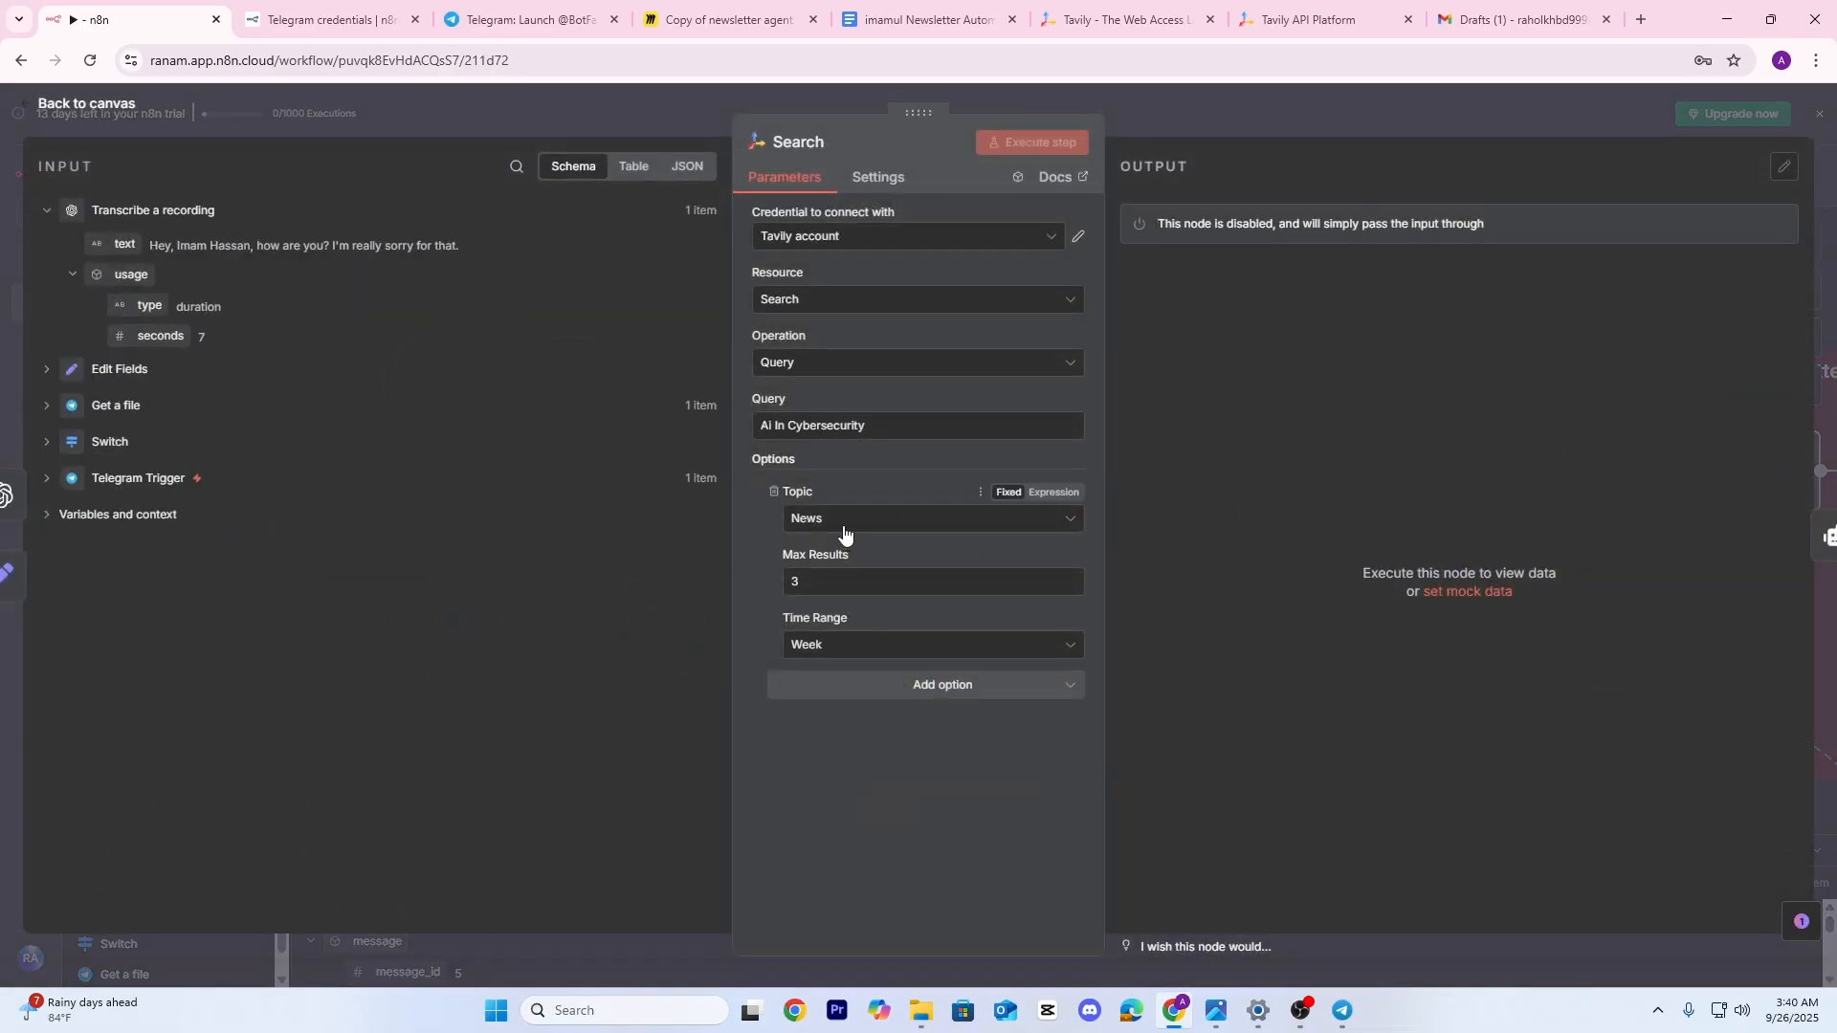
pyautogui.moveTo(868, 425); pyautogui.dragTo(697, 422)
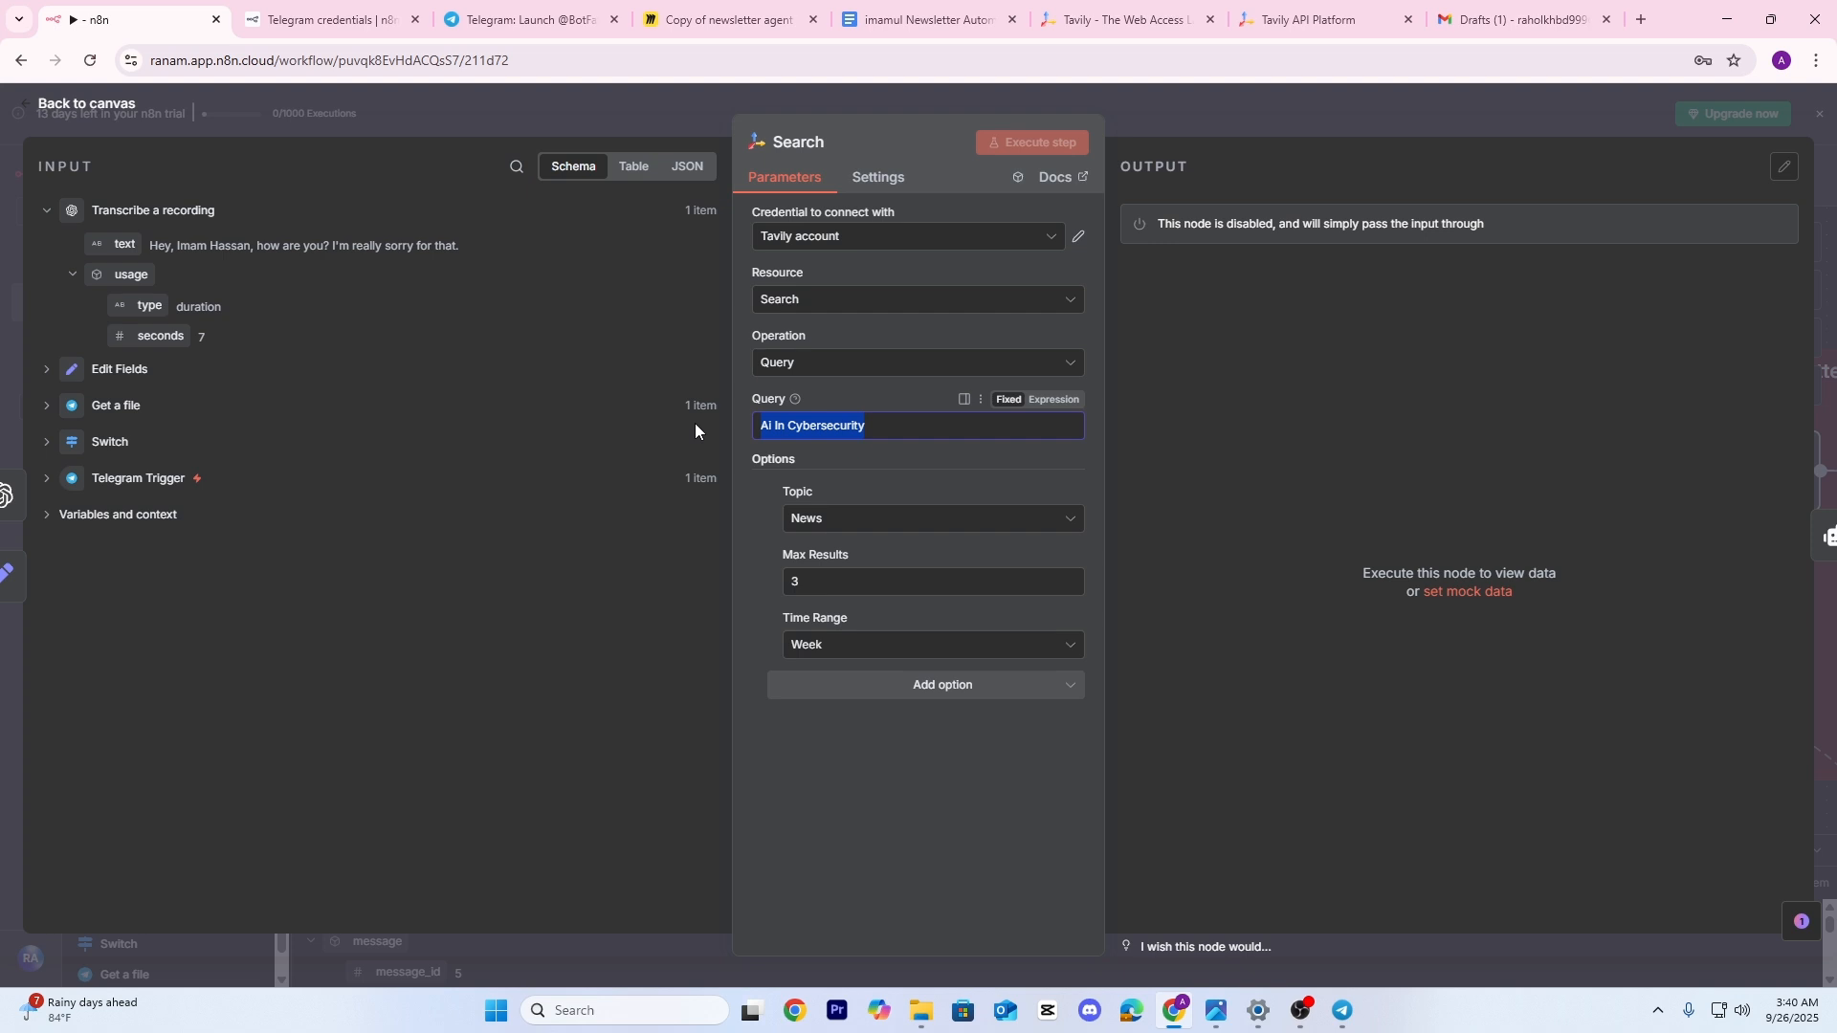
pyautogui.press('BackSpace')
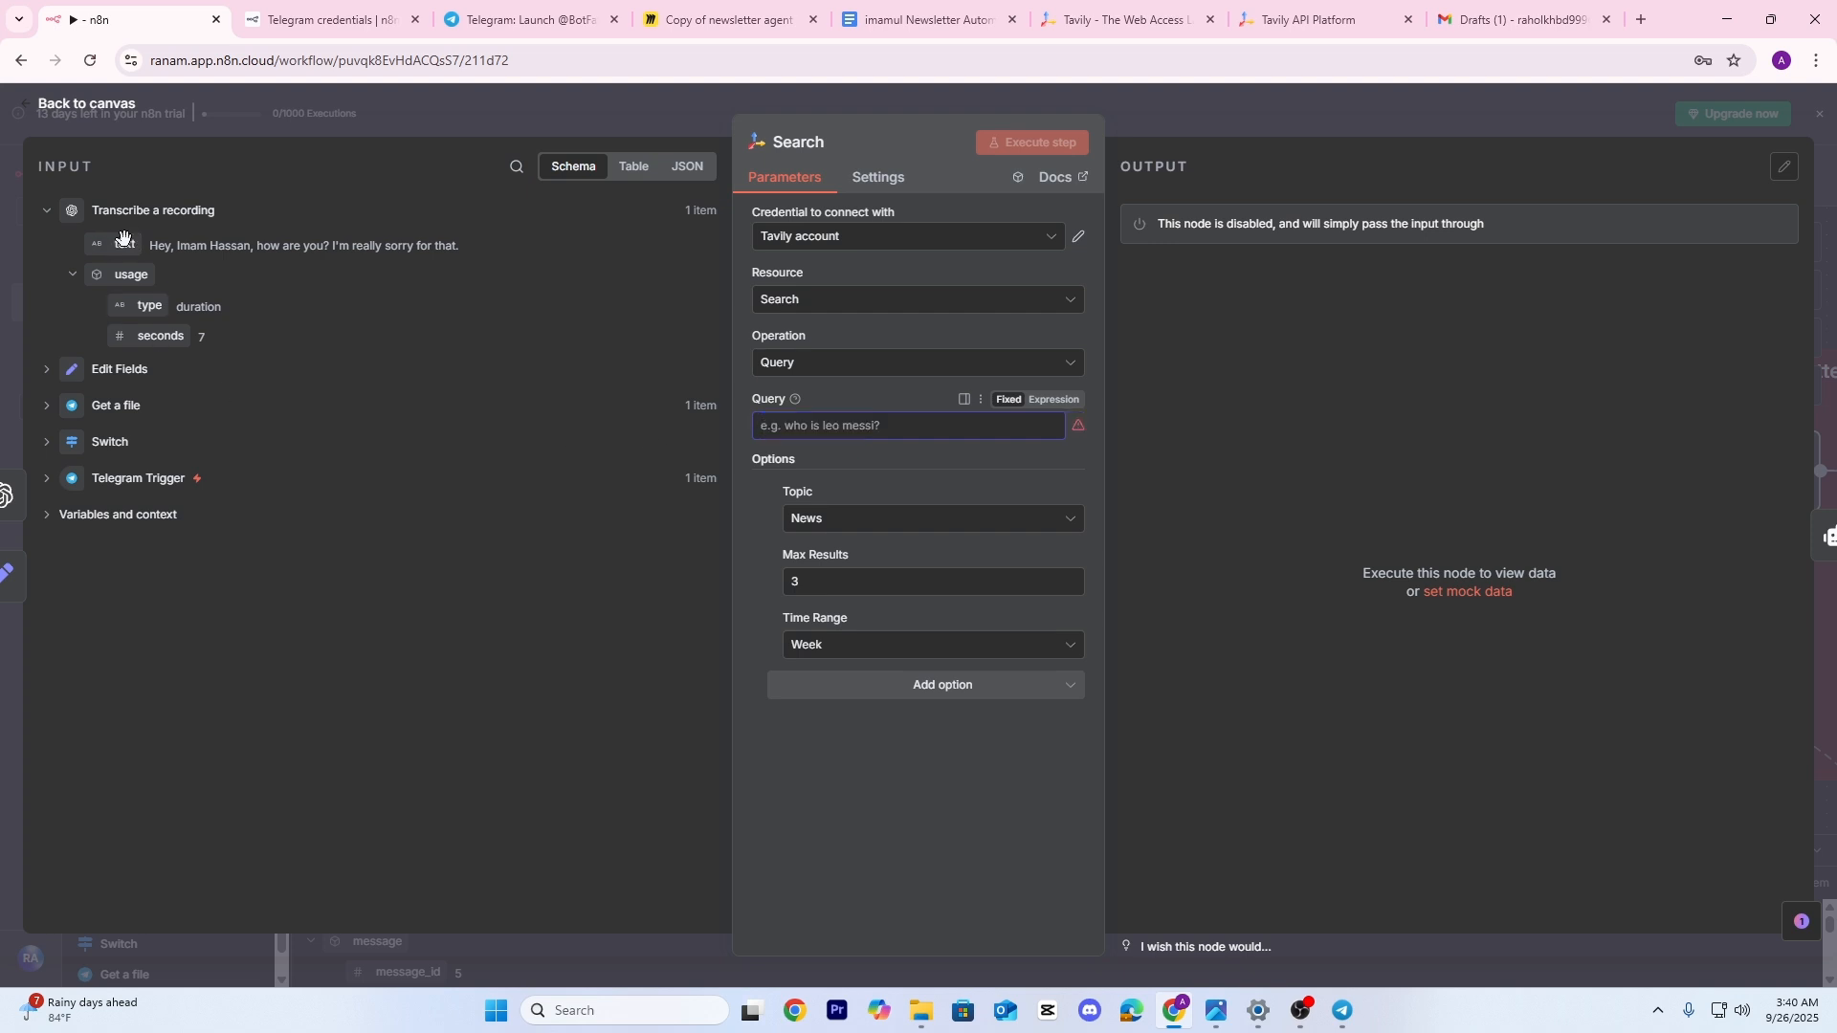
pyautogui.moveTo(122, 237); pyautogui.dragTo(775, 424)
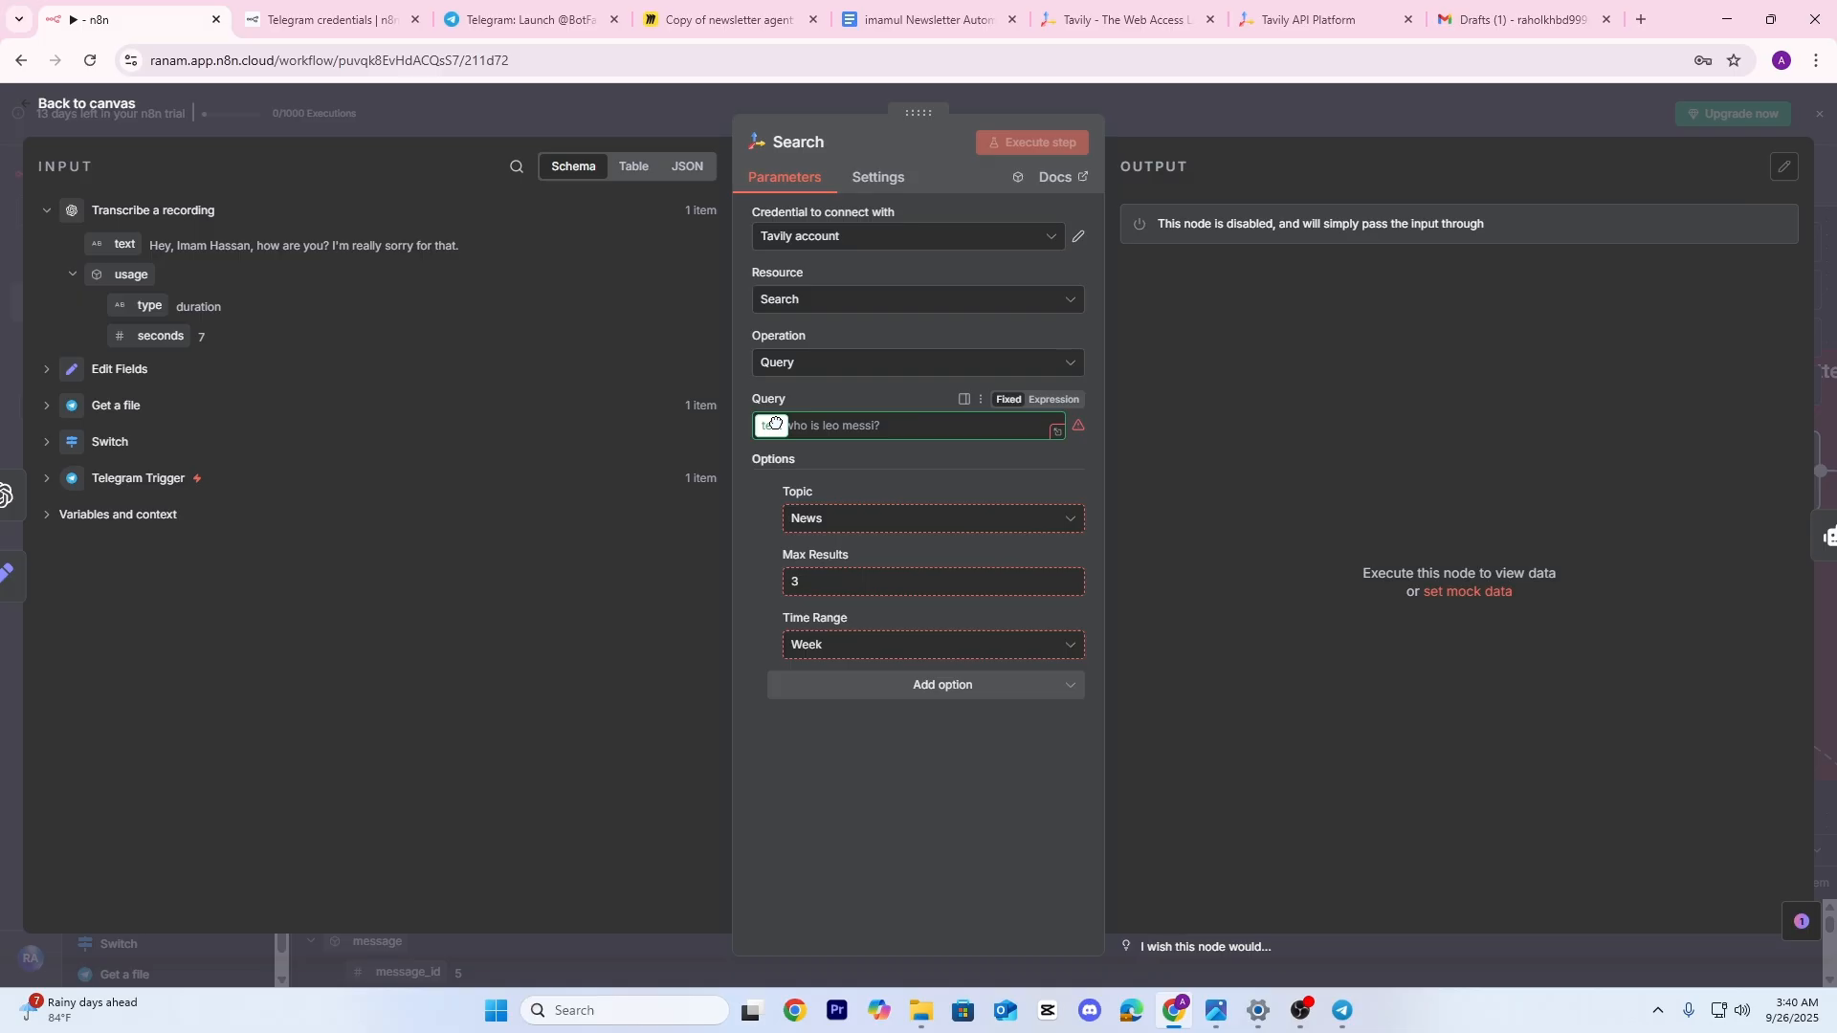
pyautogui.moveTo(775, 424); pyautogui.dragTo(796, 424)
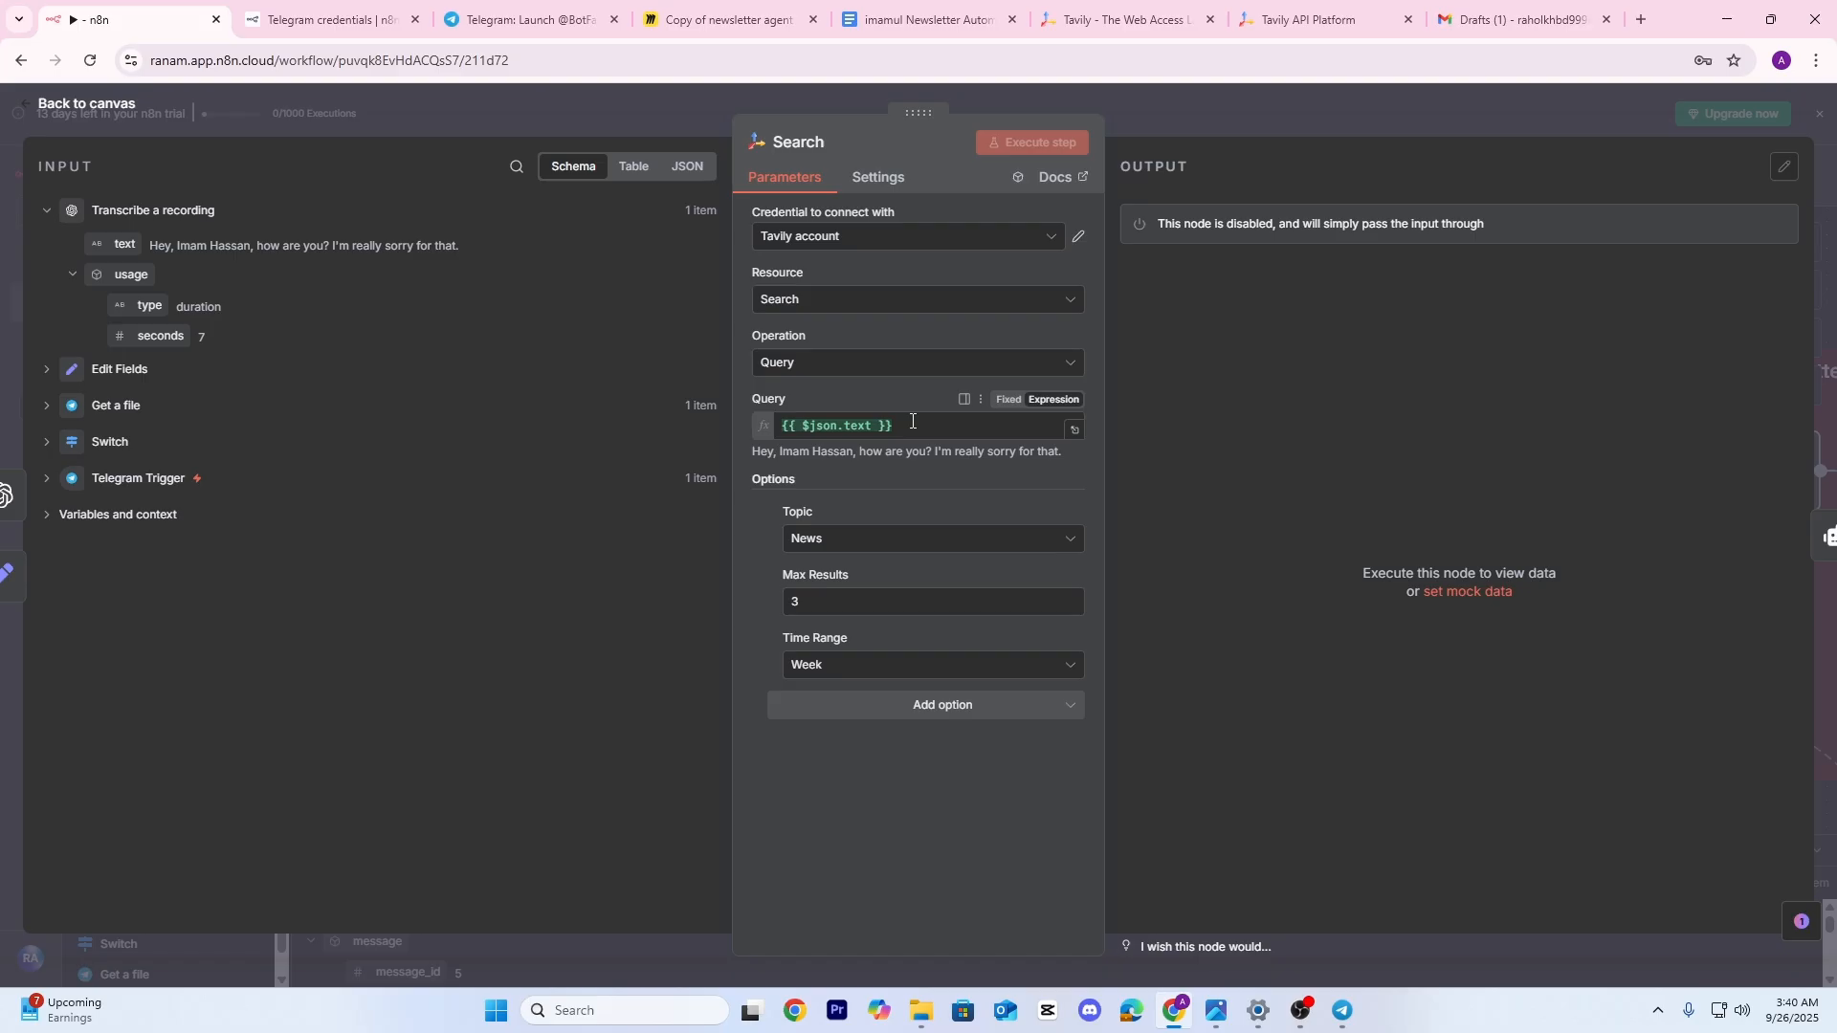
pyautogui.click(632, 101)
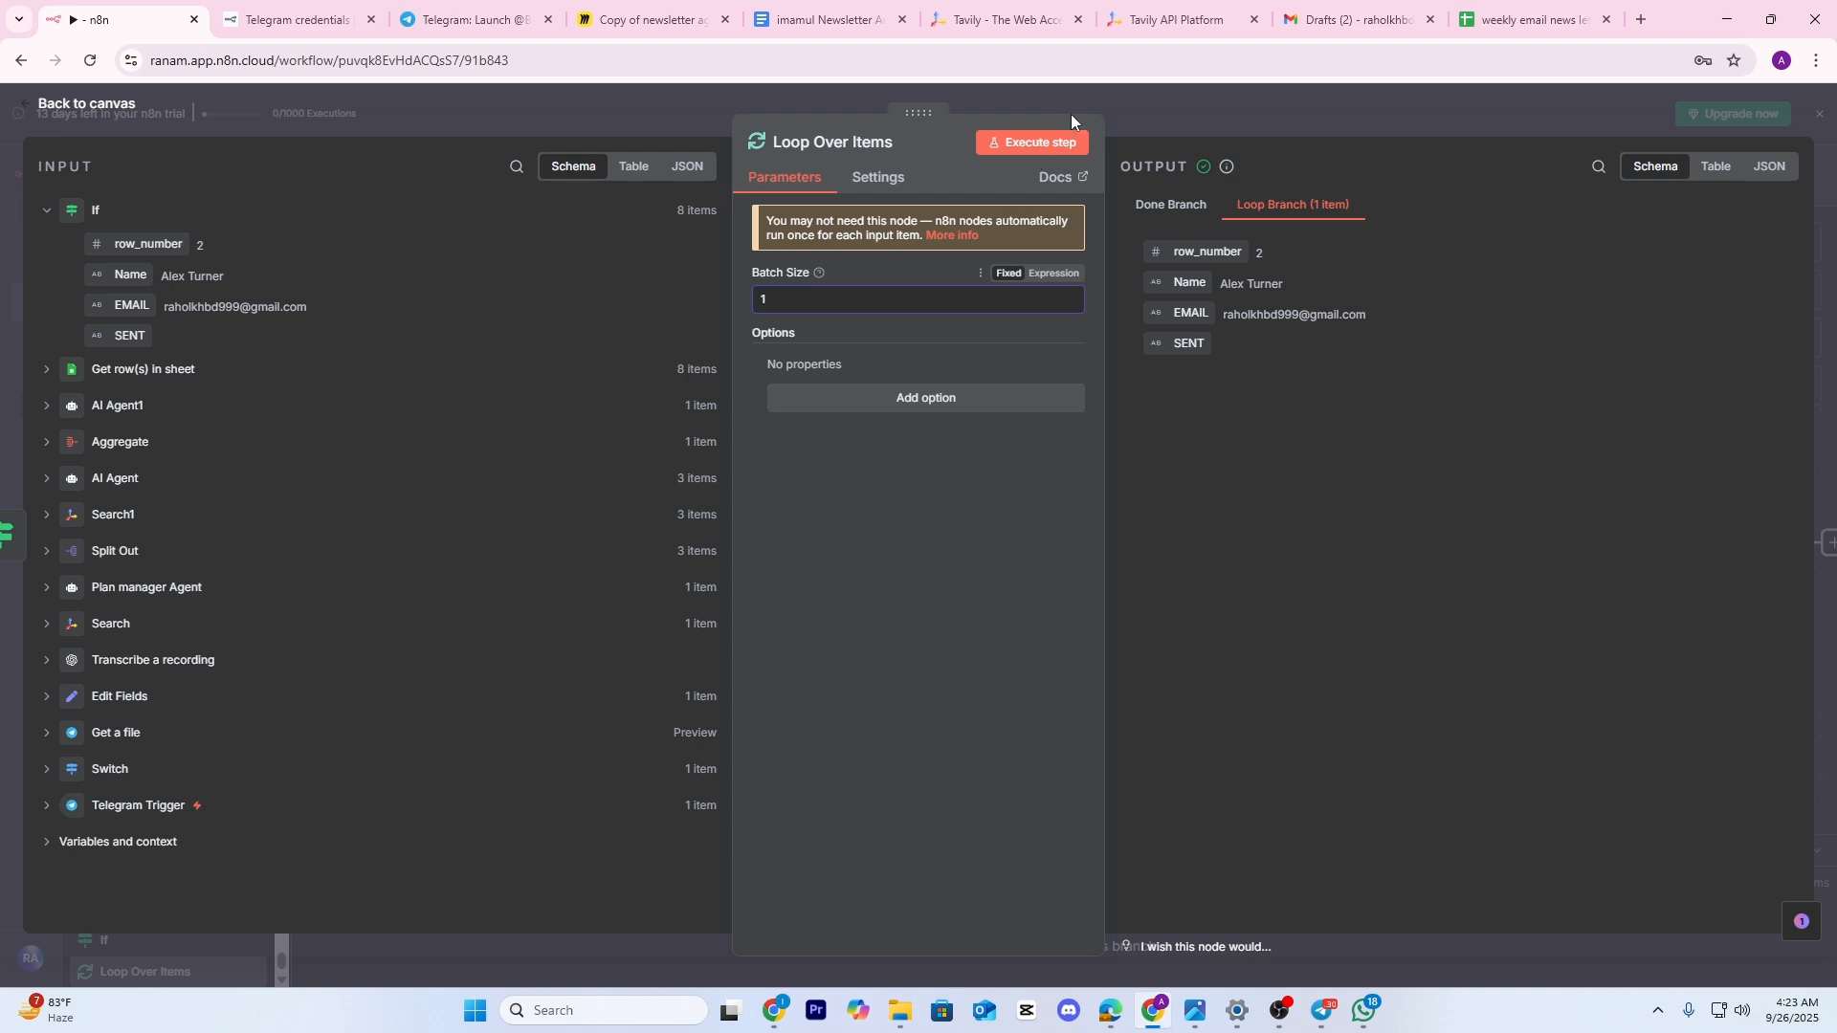
# Connect the Loop Over Items loop output to the Send a message node
pyautogui.click(1097, 102)
pyautogui.moveTo(784, 442); pyautogui.dragTo(640, 428)
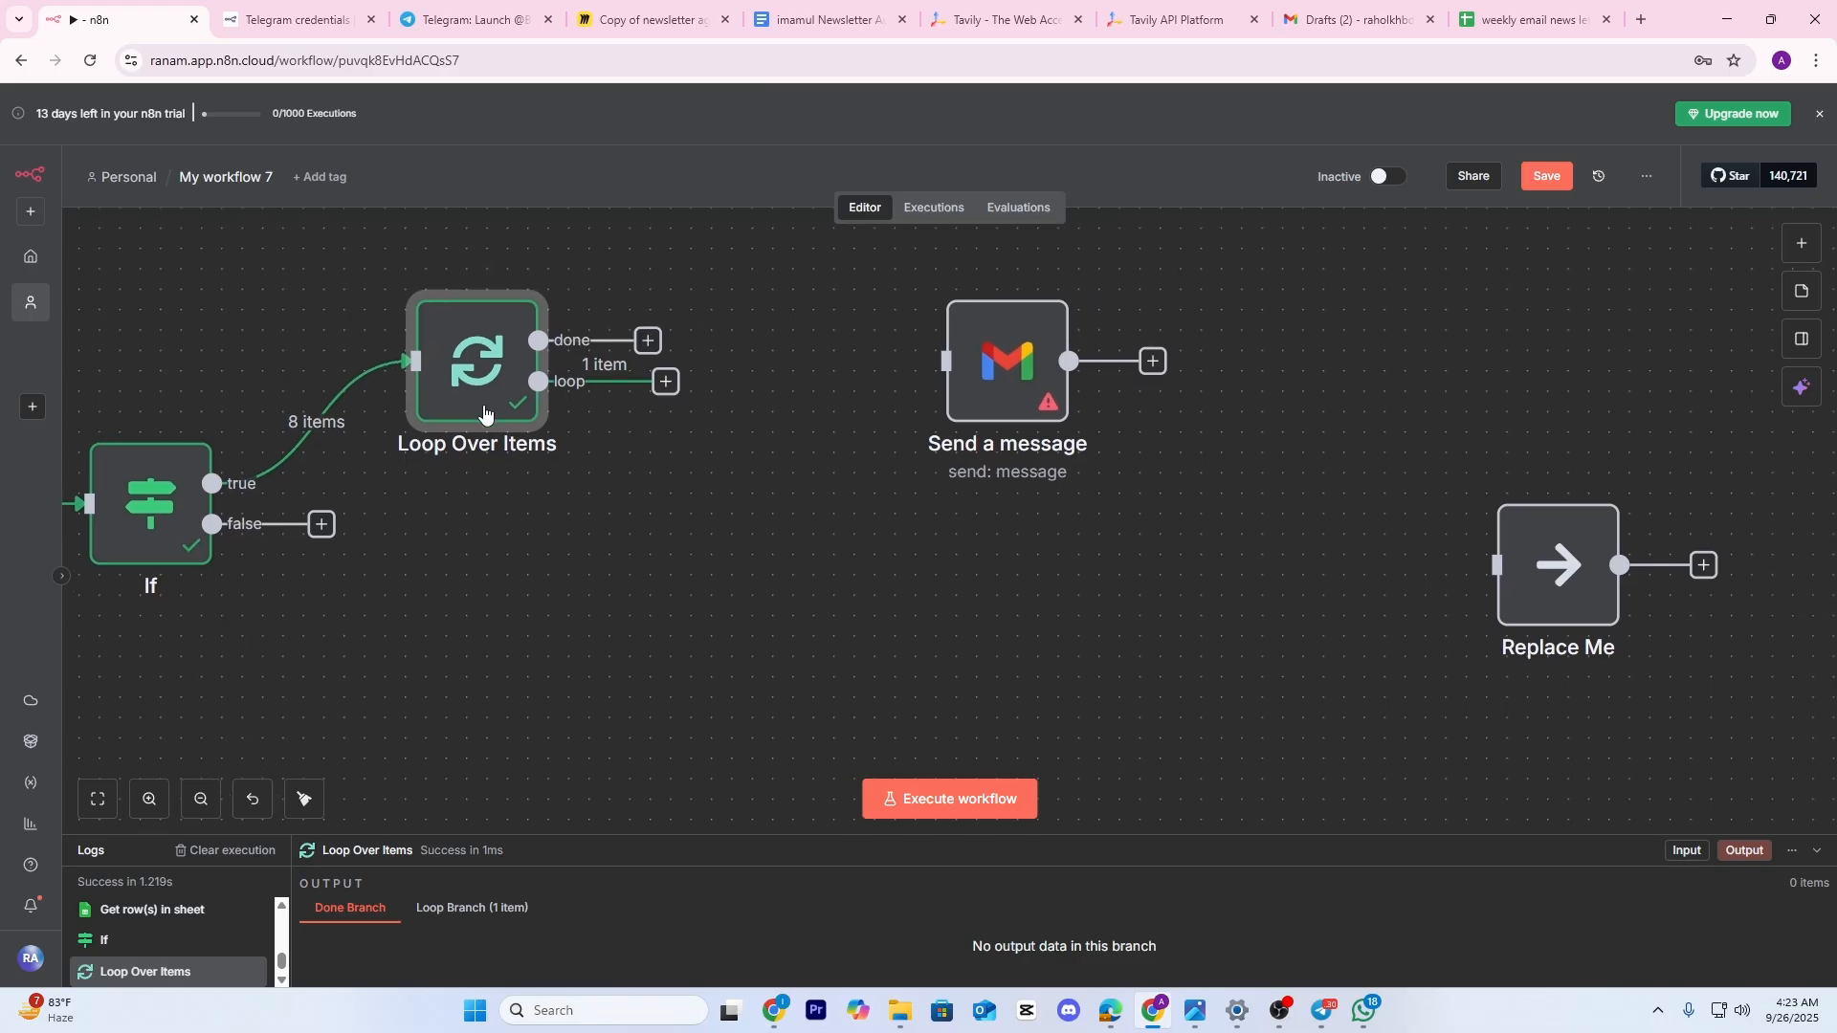
pyautogui.click(151, 498)
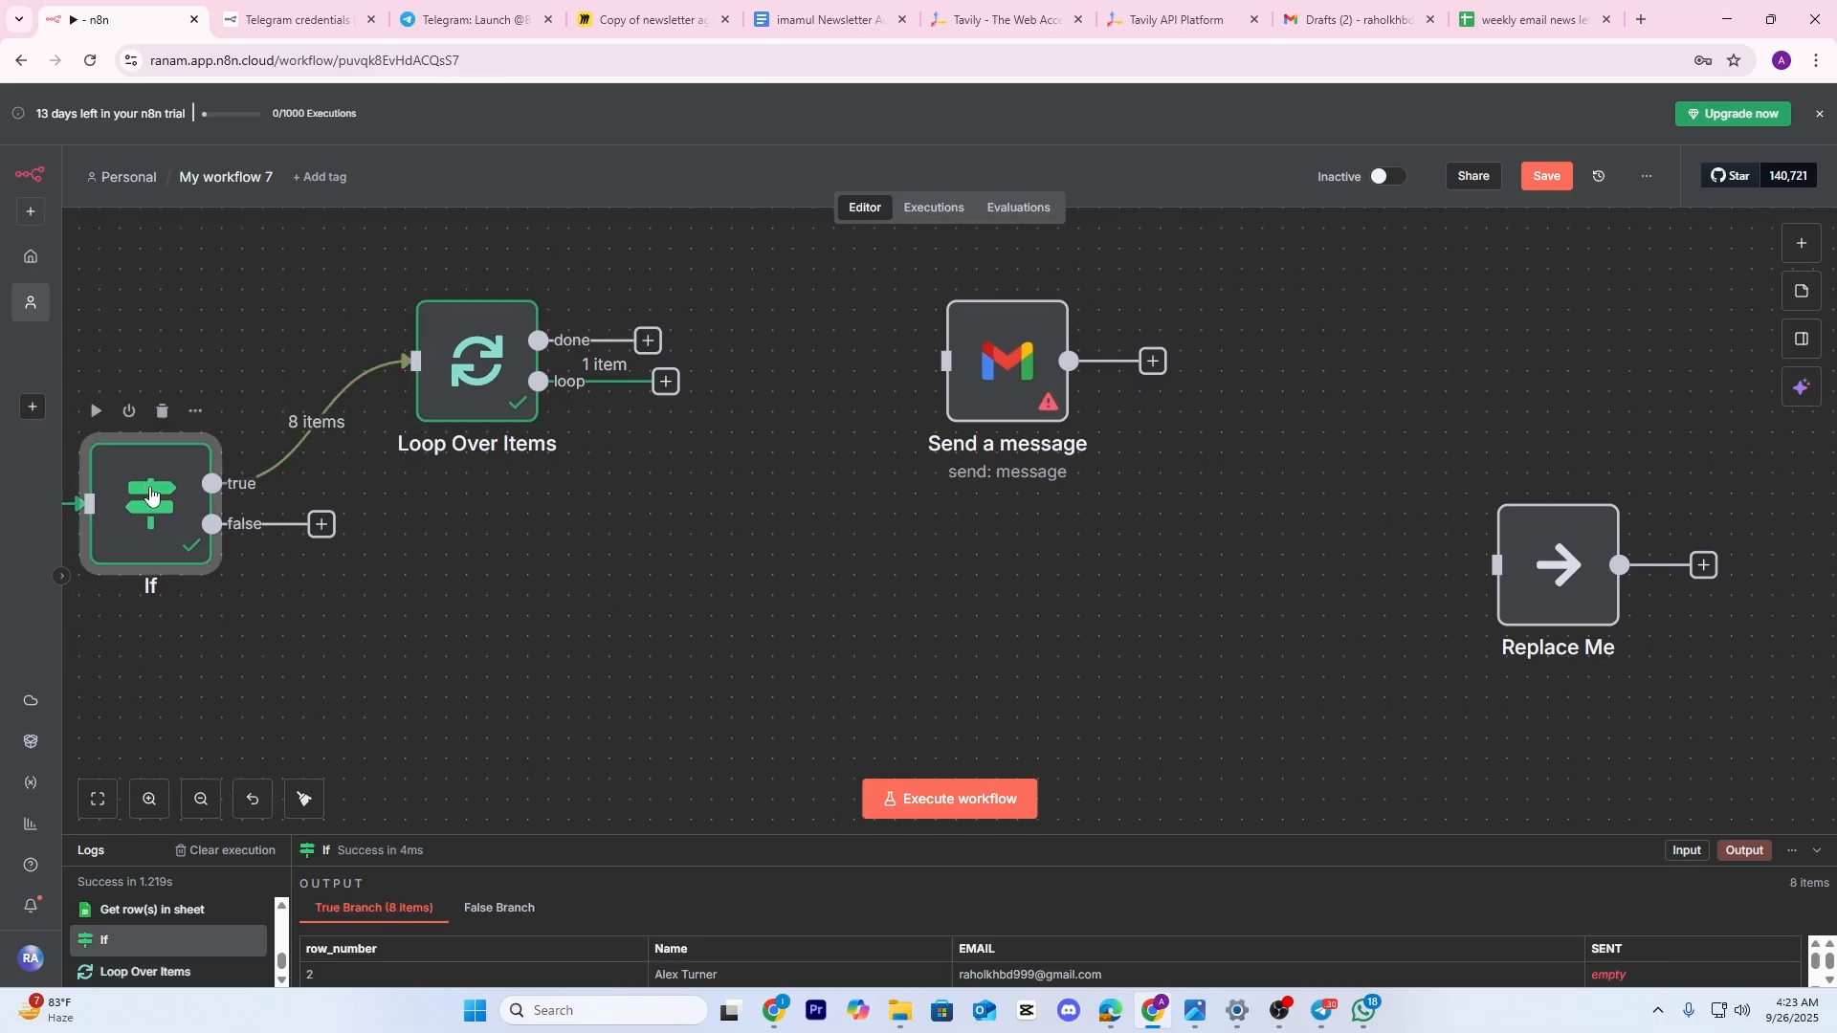
pyautogui.doubleClick(150, 497)
pyautogui.click(1310, 119)
pyautogui.moveTo(763, 490); pyautogui.dragTo(669, 484)
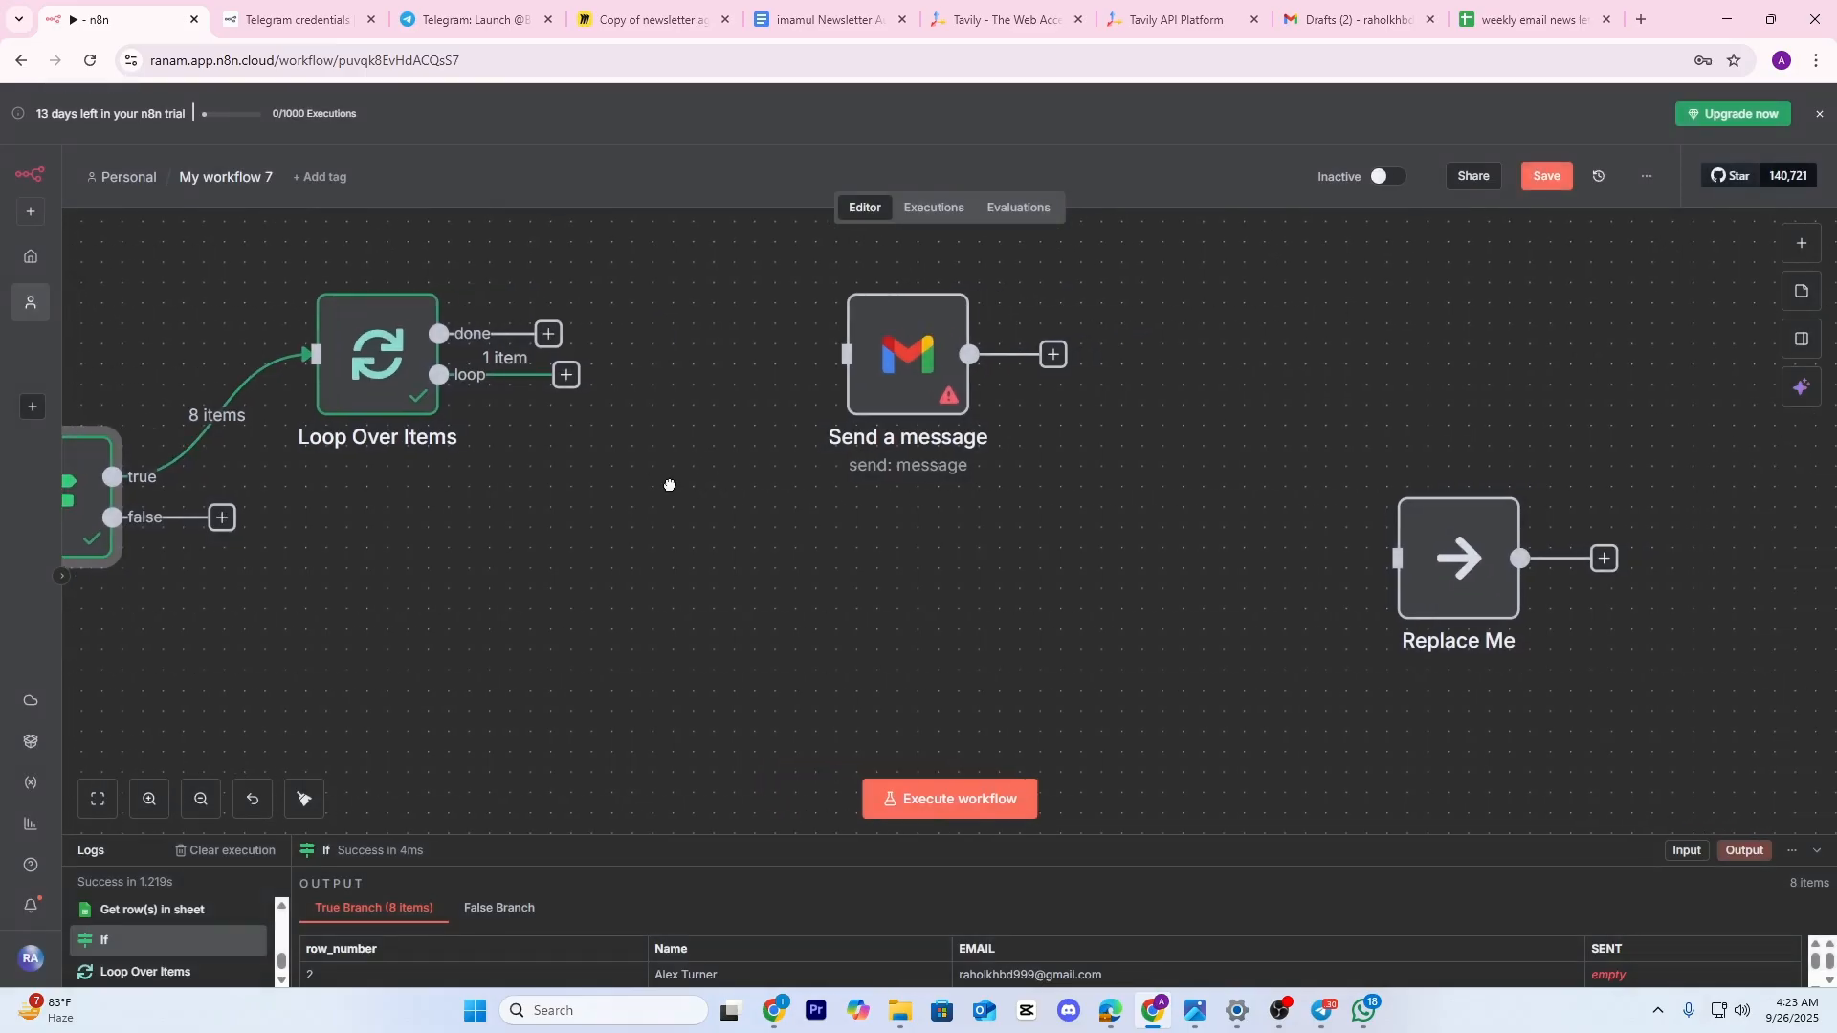
pyautogui.moveTo(912, 321); pyautogui.dragTo(808, 361)
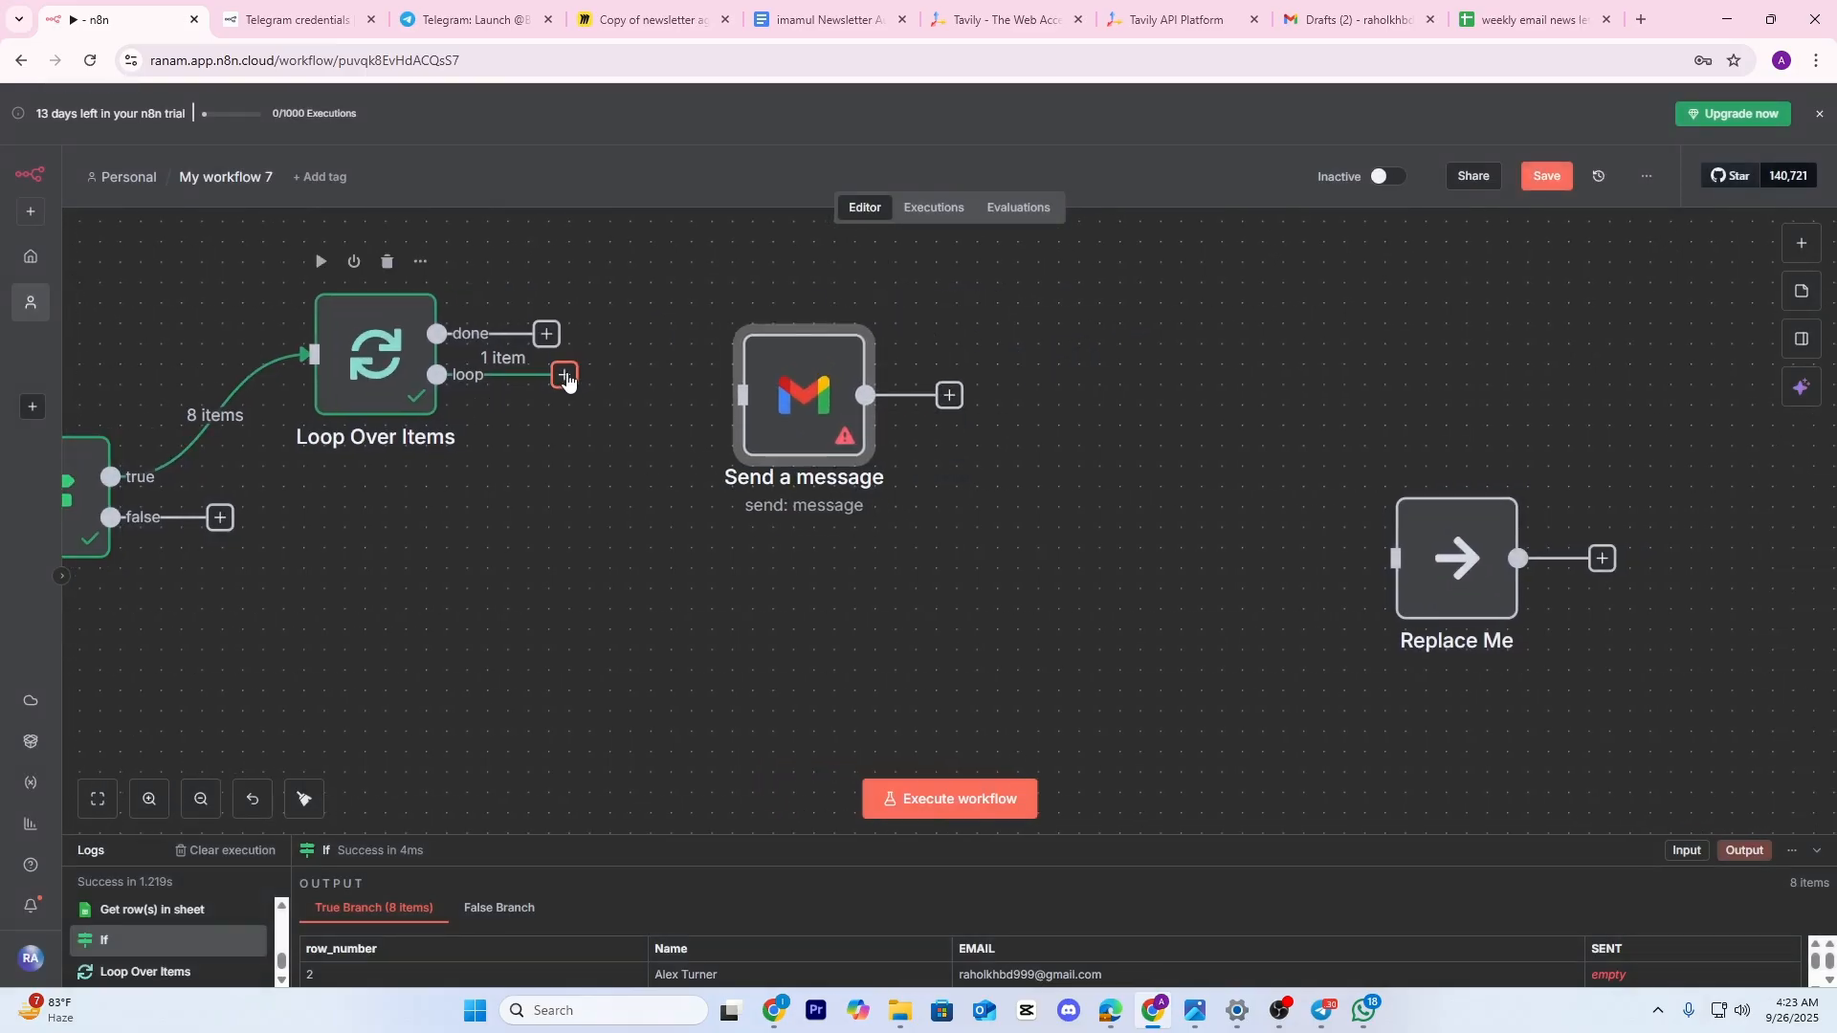
pyautogui.moveTo(565, 374); pyautogui.dragTo(739, 394)
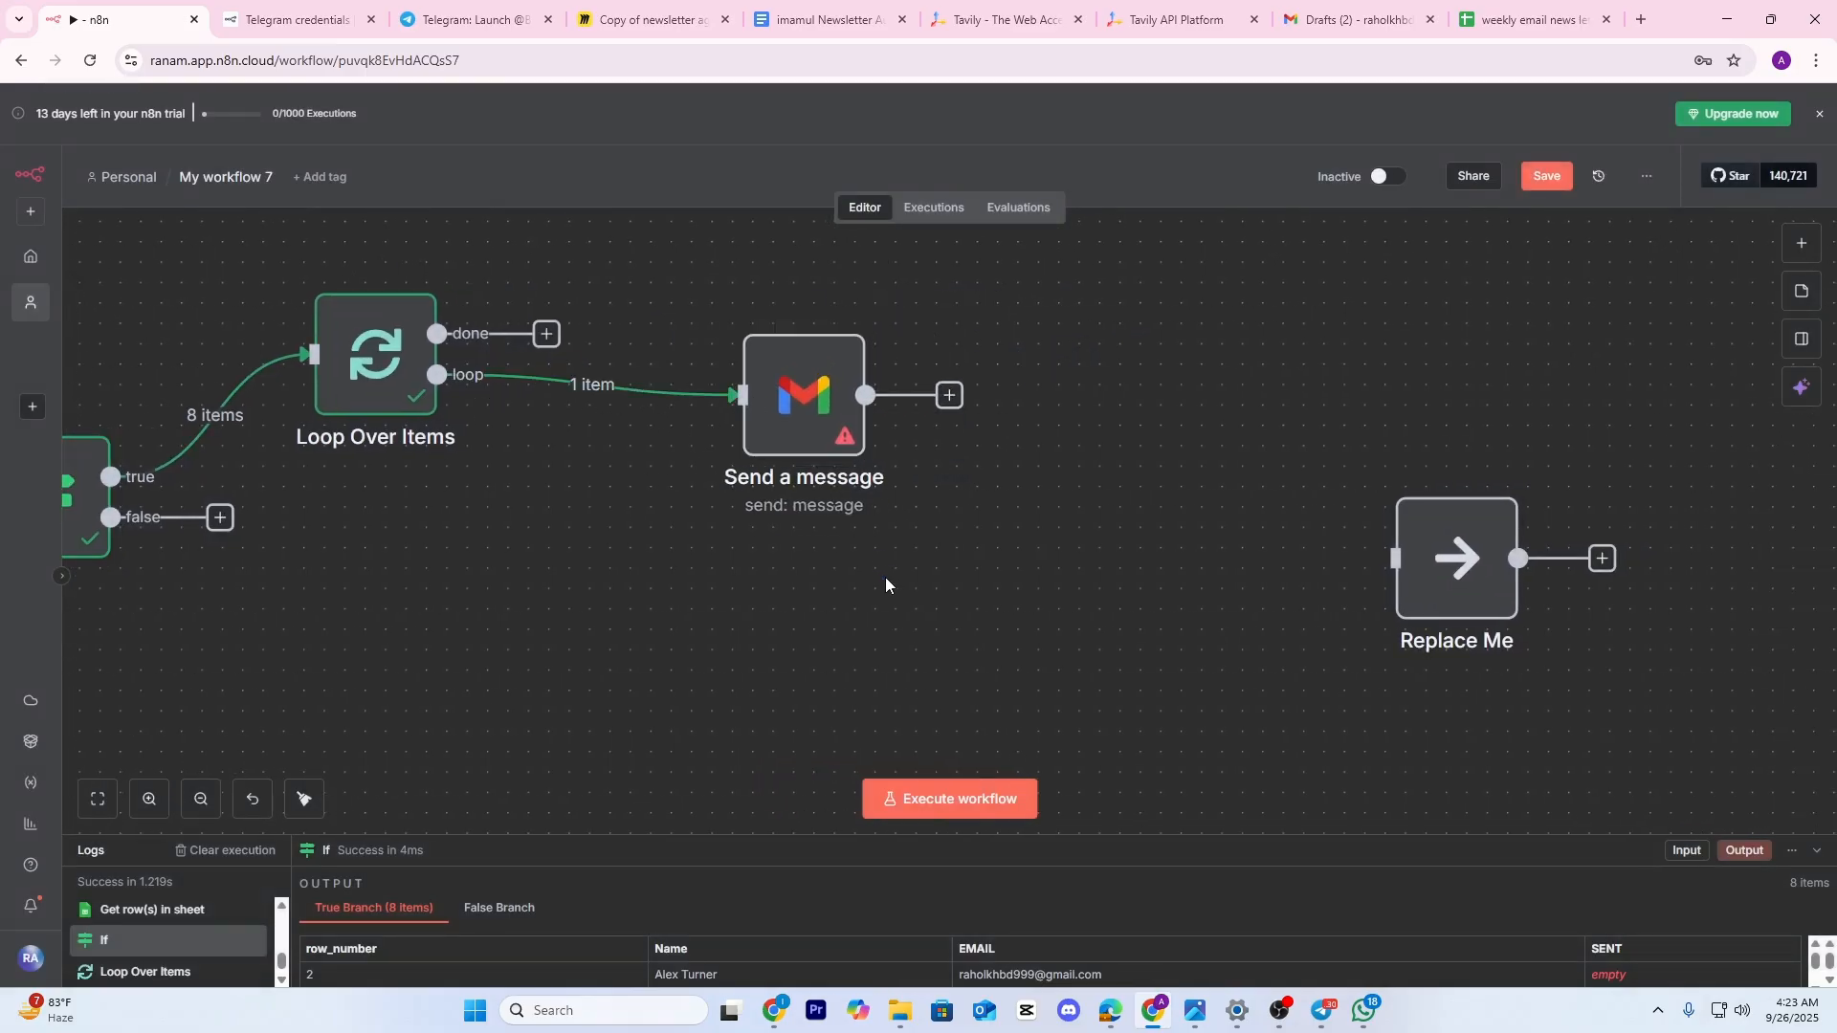
# Set the email's To recipient to the contact's EMAIL field
pyautogui.scroll(-1, 1177, 545)
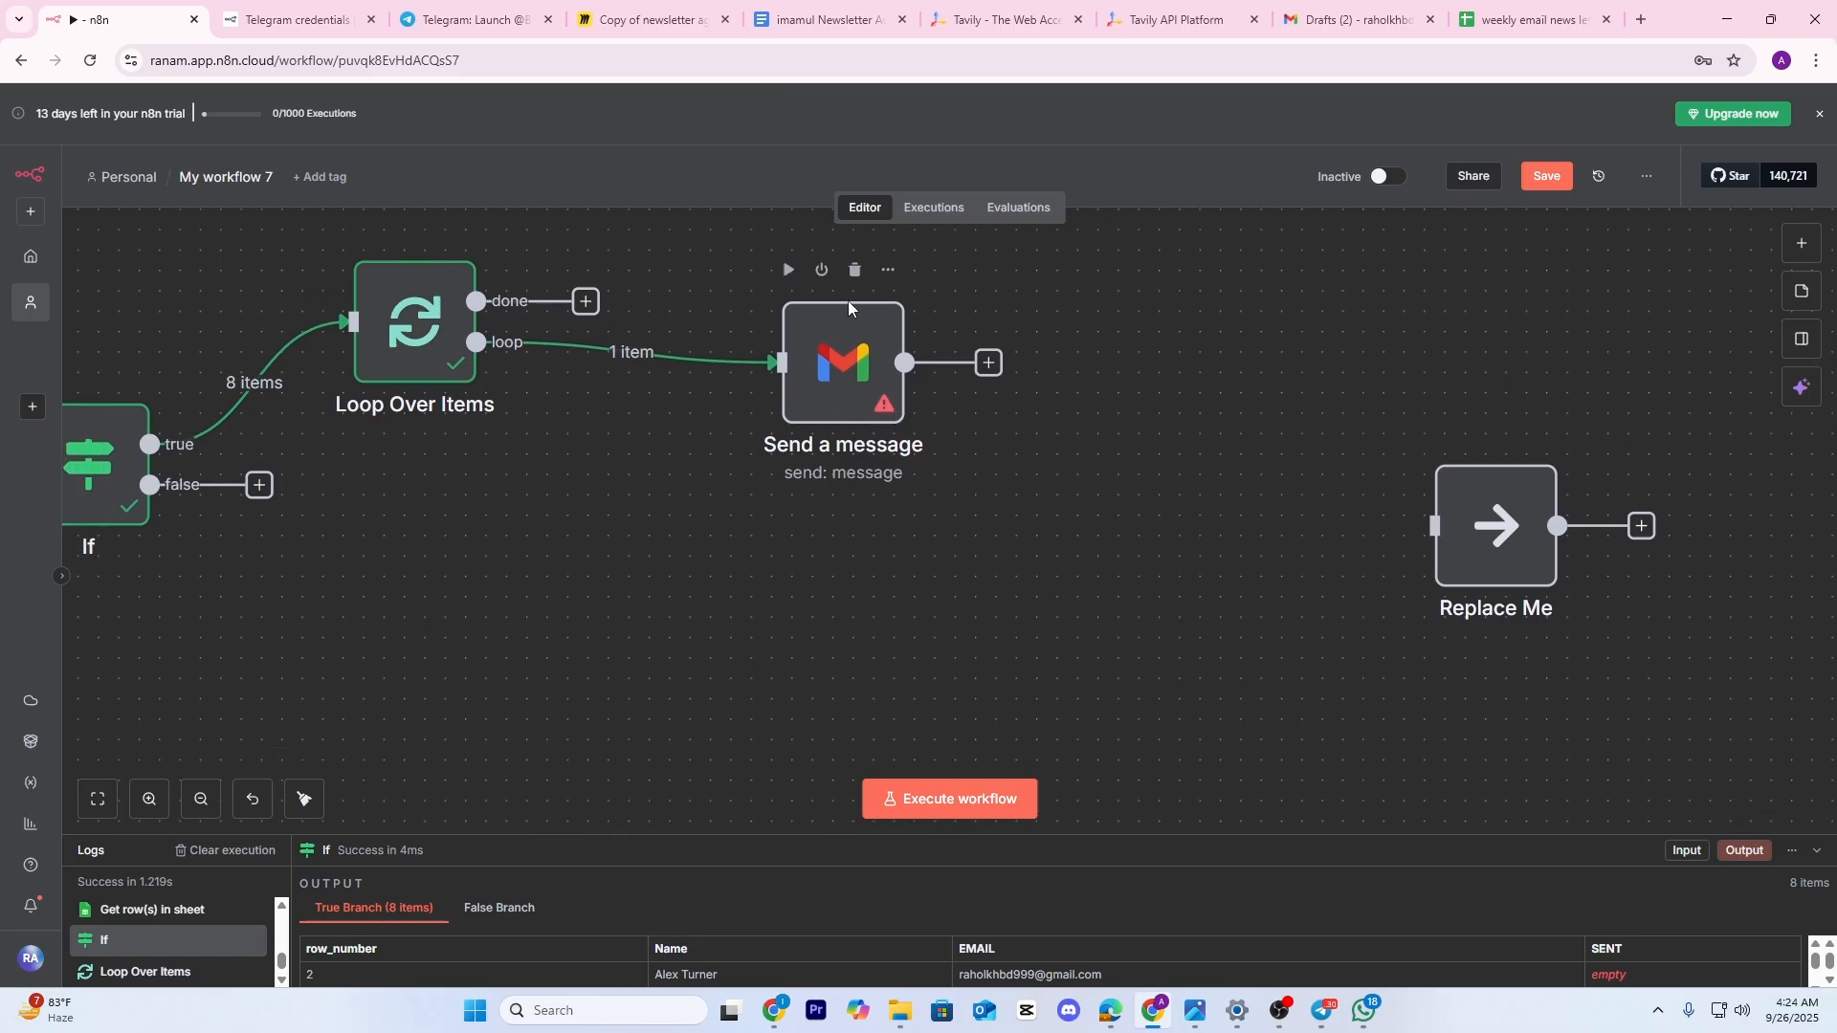
pyautogui.doubleClick(844, 331)
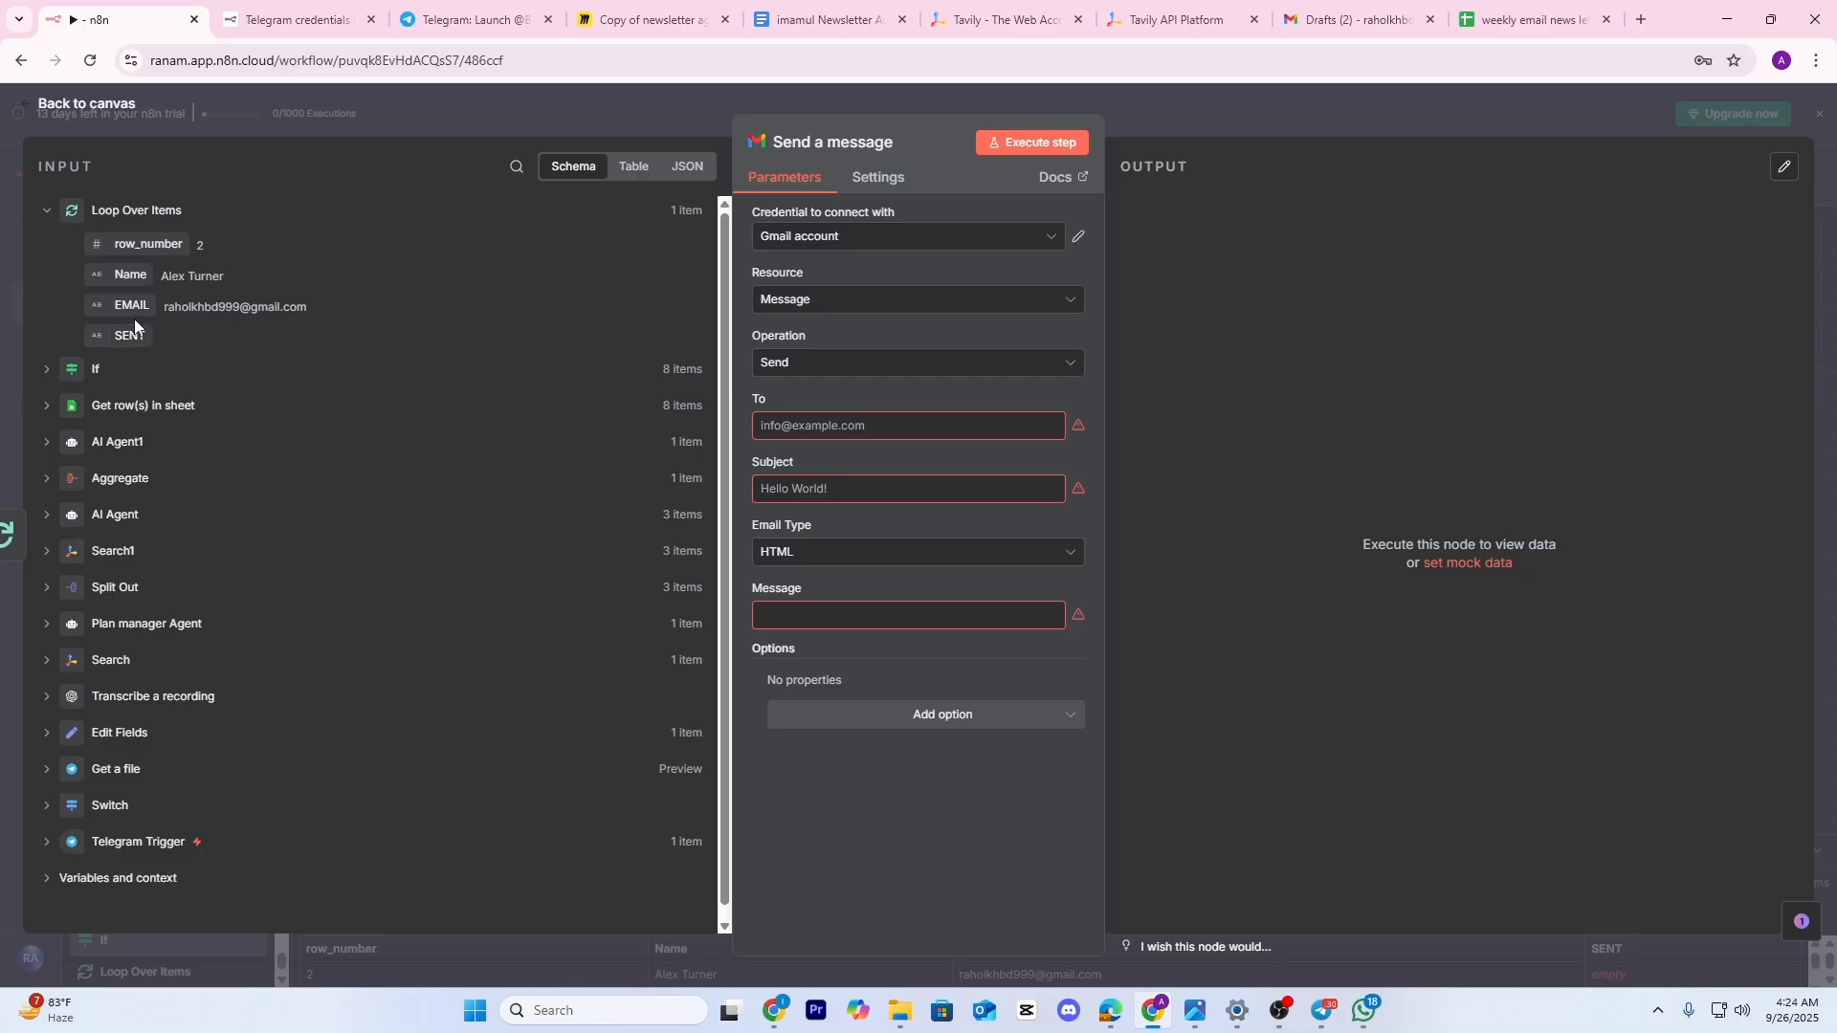
pyautogui.moveTo(131, 306); pyautogui.dragTo(800, 427)
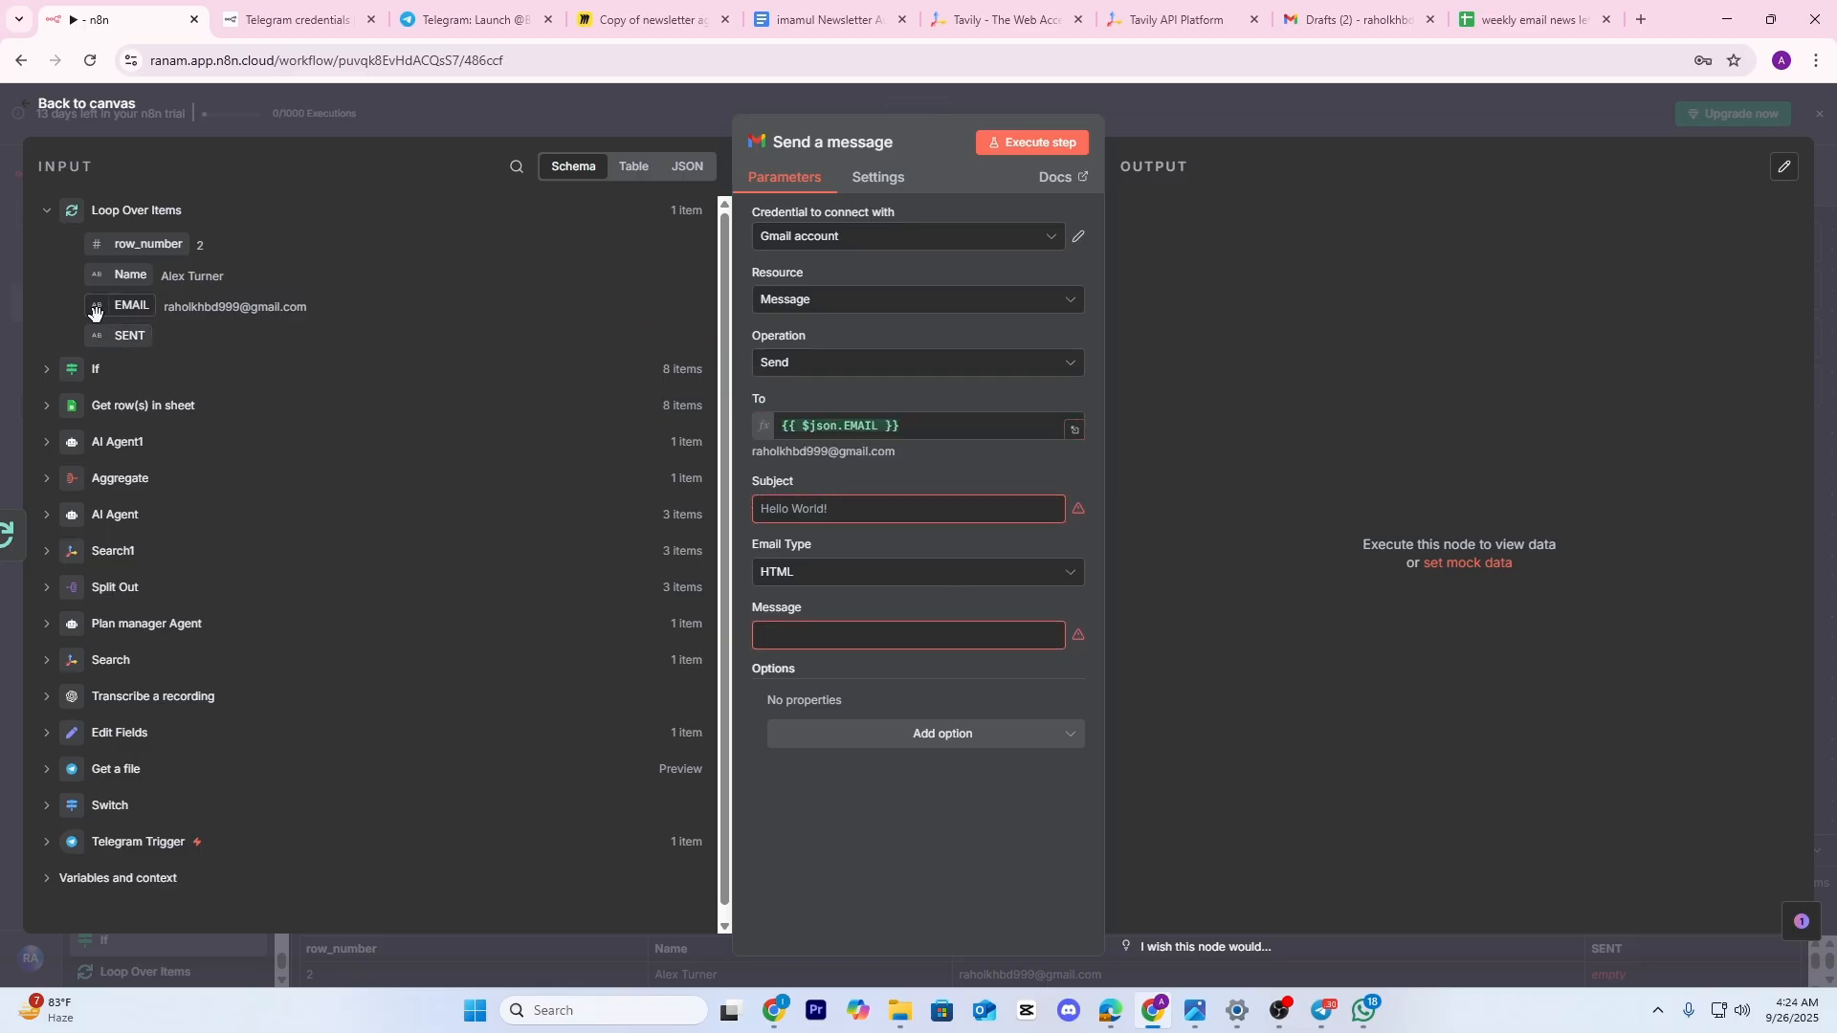
# Map AI Agent1's subject and content into the email's Subject and Message fields
pyautogui.click(574, 112)
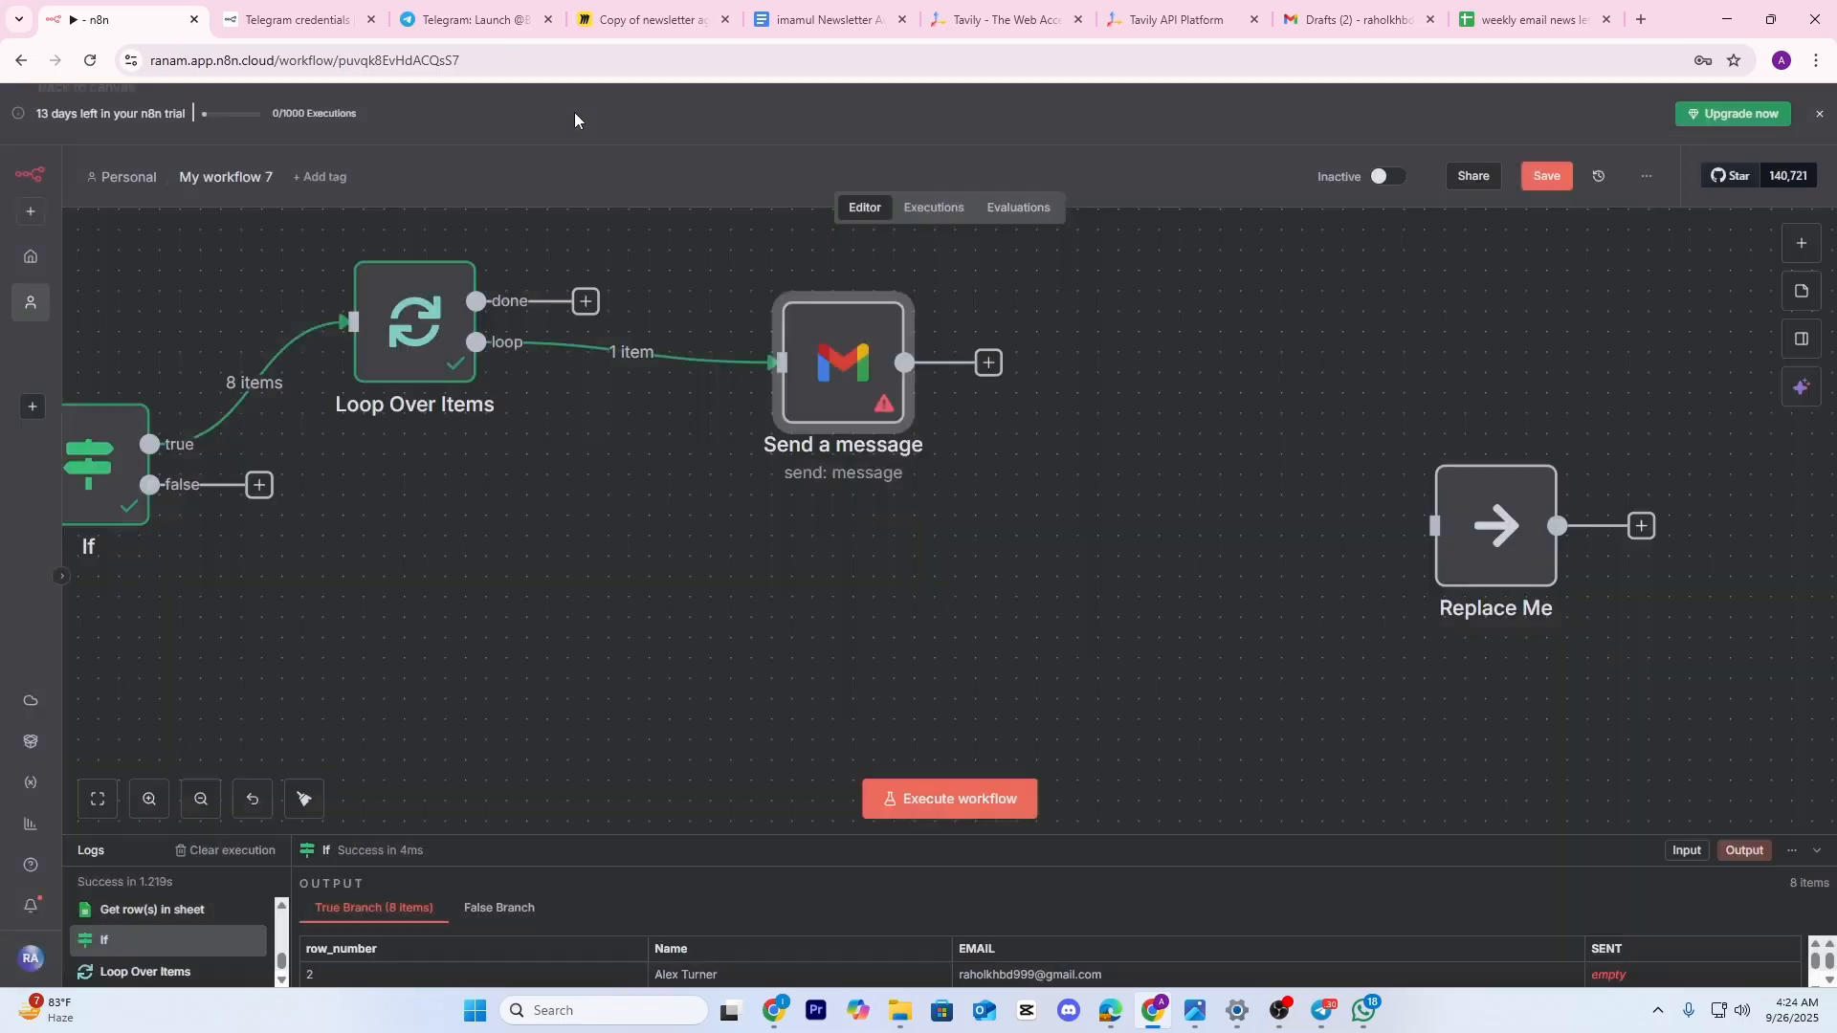
pyautogui.moveTo(567, 587); pyautogui.dragTo(1177, 504)
pyautogui.scroll(-2, 926, 426)
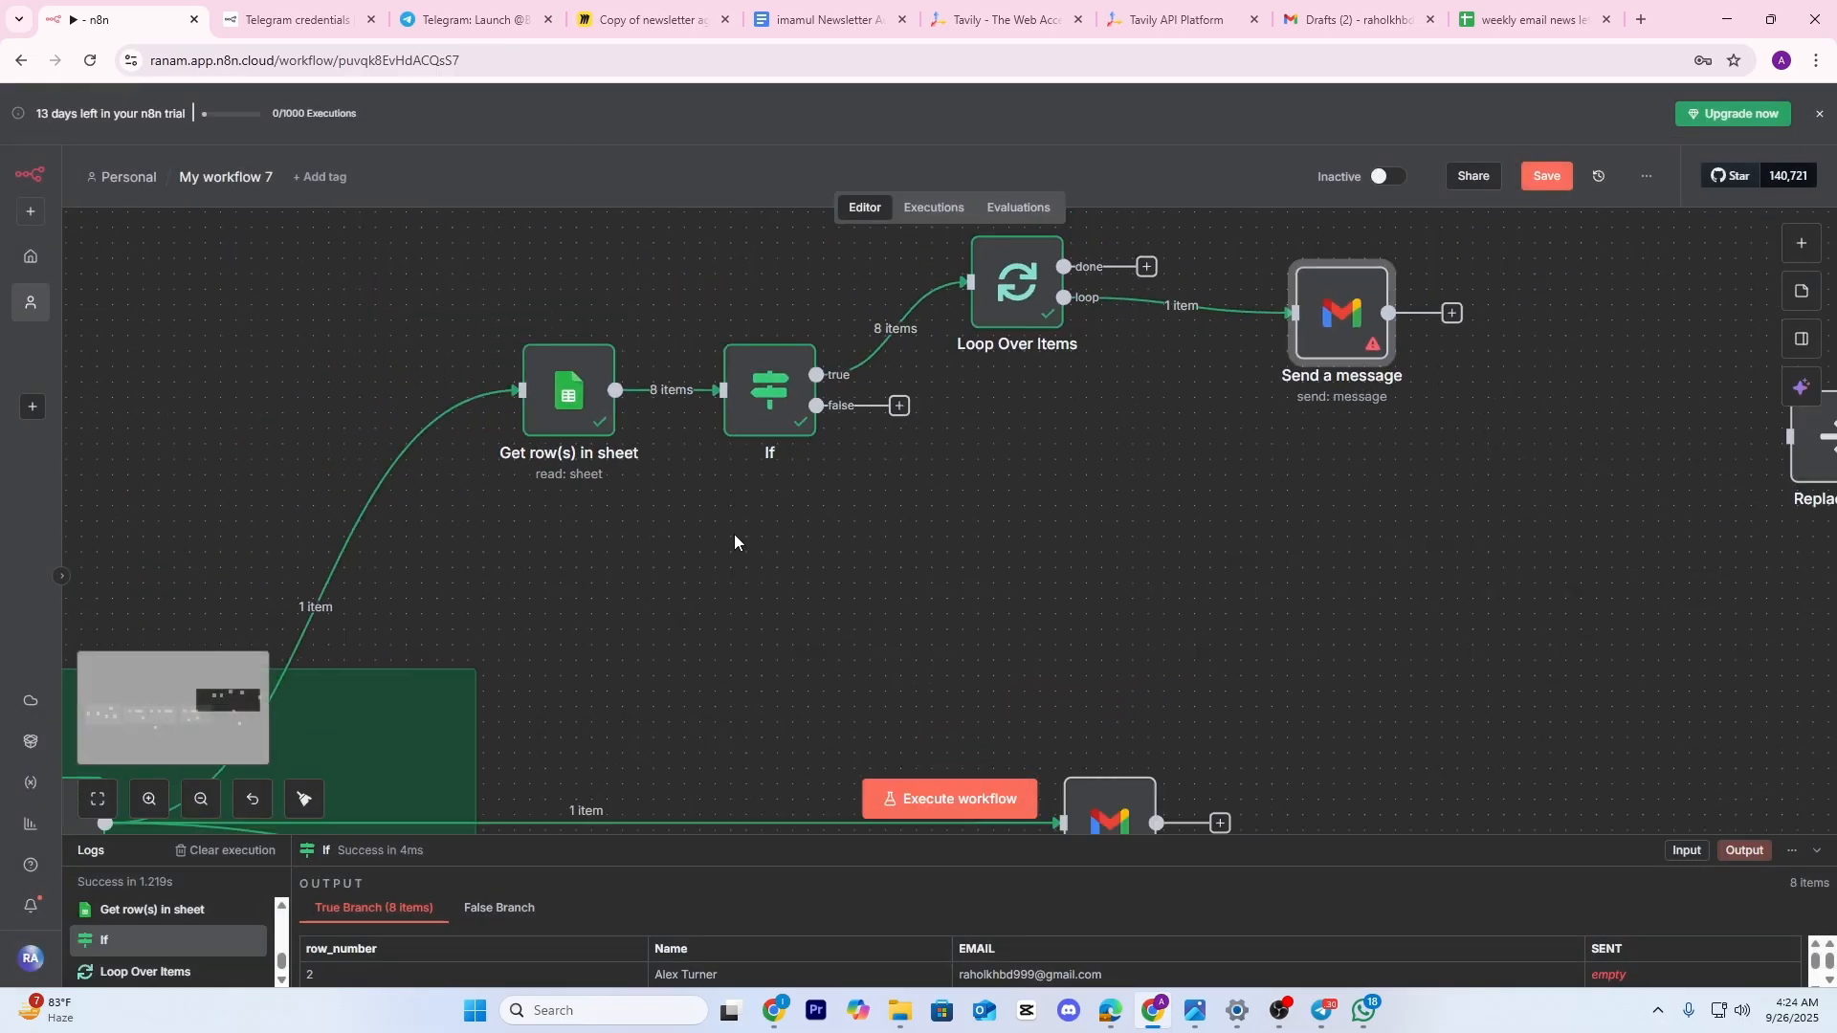
pyautogui.moveTo(734, 538); pyautogui.dragTo(895, 374)
pyautogui.moveTo(566, 545); pyautogui.dragTo(955, 422)
pyautogui.moveTo(1344, 357); pyautogui.dragTo(807, 580)
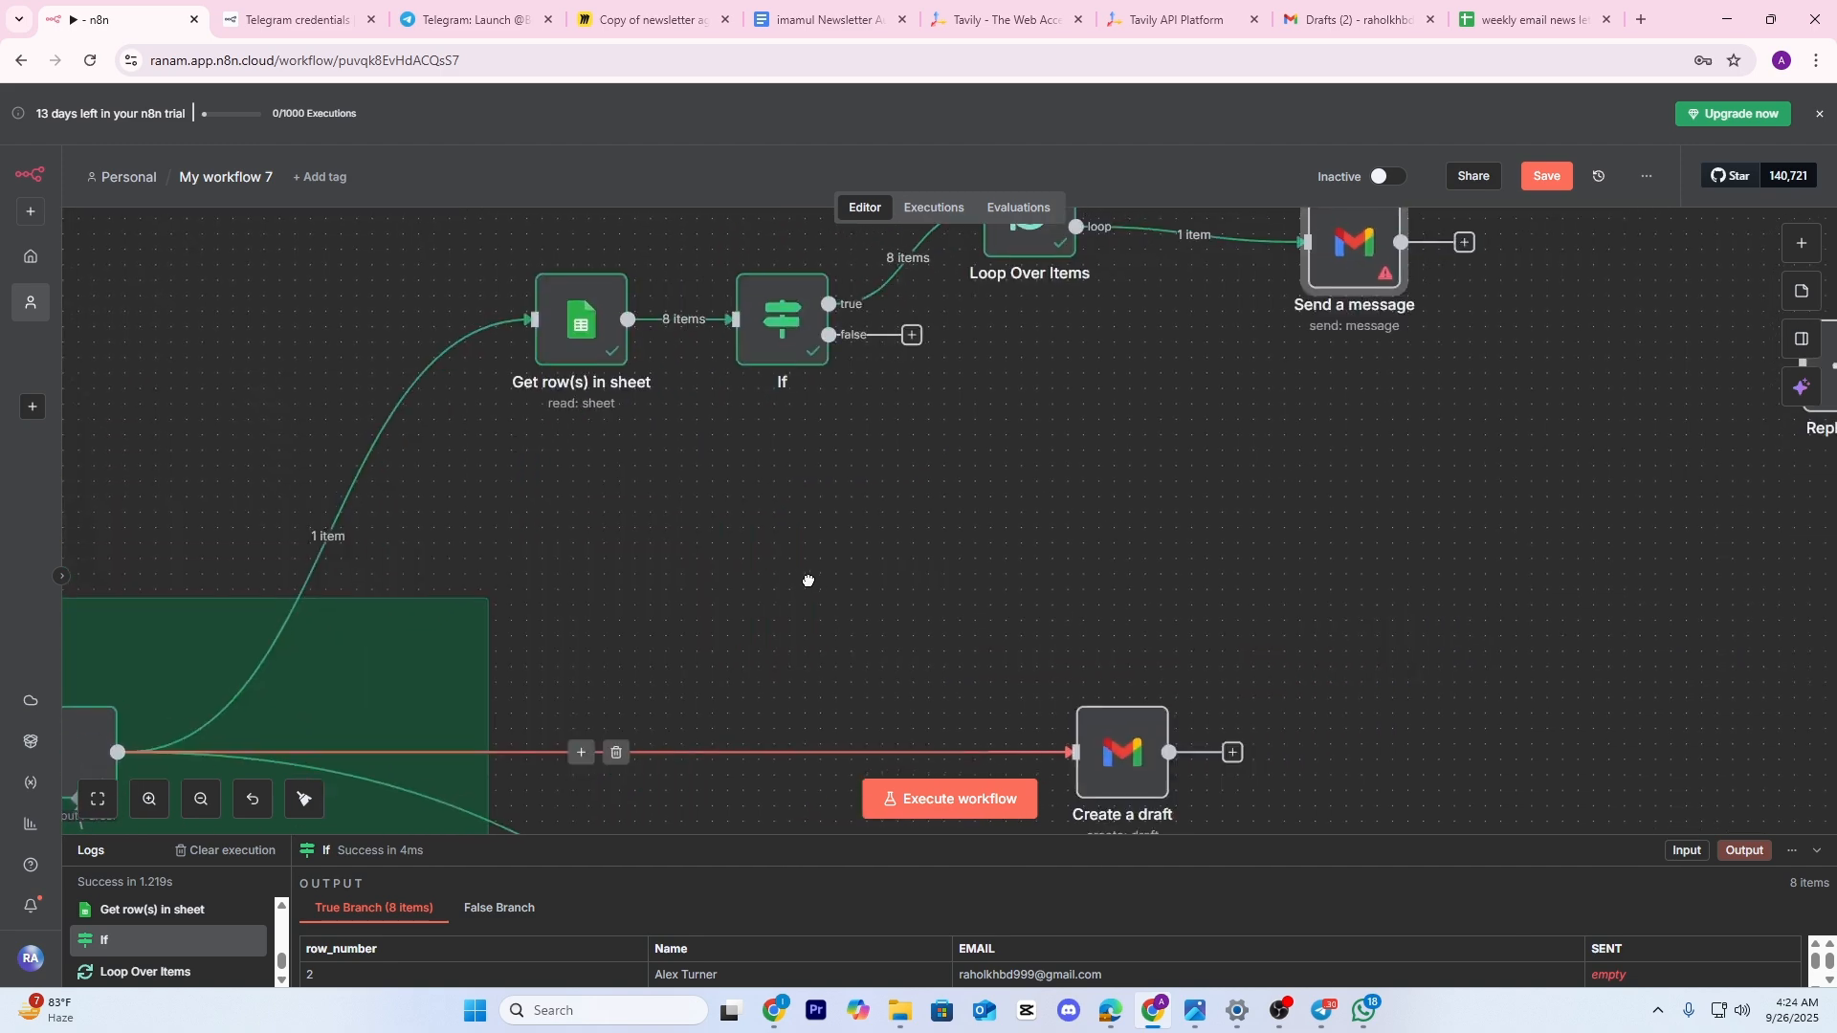
pyautogui.moveTo(1063, 426); pyautogui.dragTo(671, 595)
pyautogui.doubleClick(943, 413)
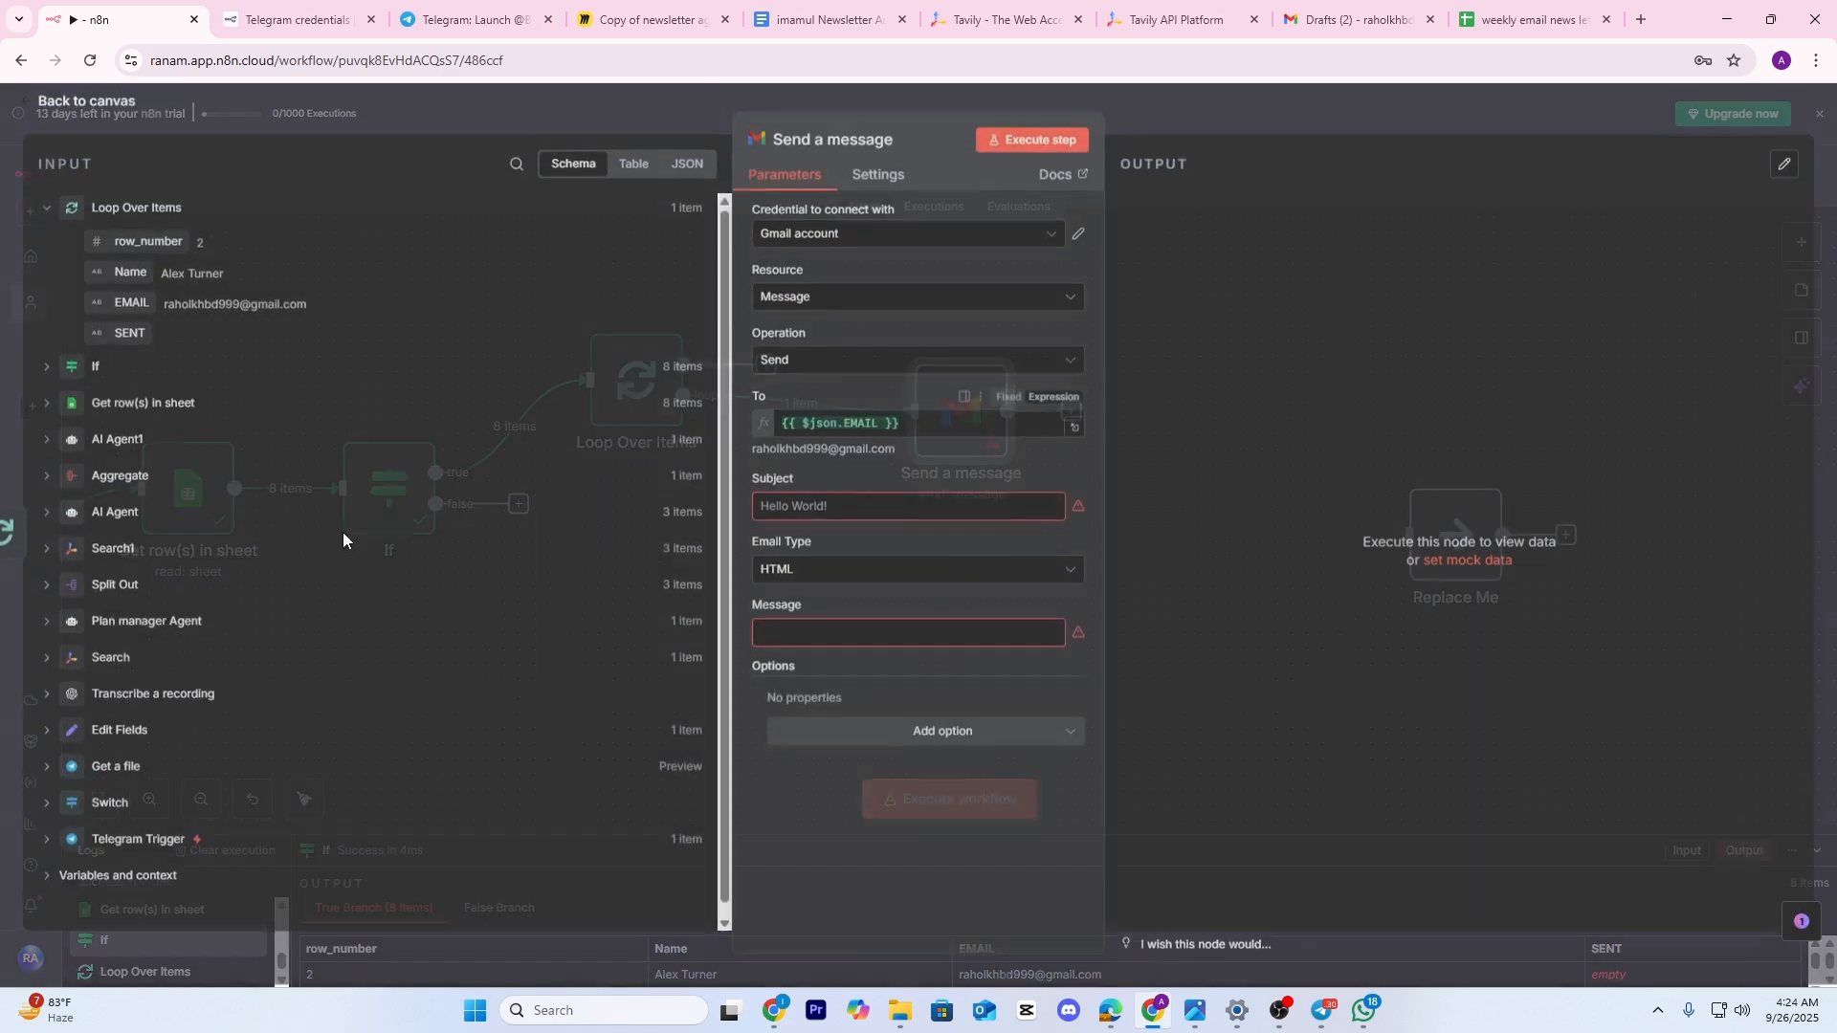
pyautogui.click(46, 443)
pyautogui.moveTo(158, 507); pyautogui.dragTo(814, 508)
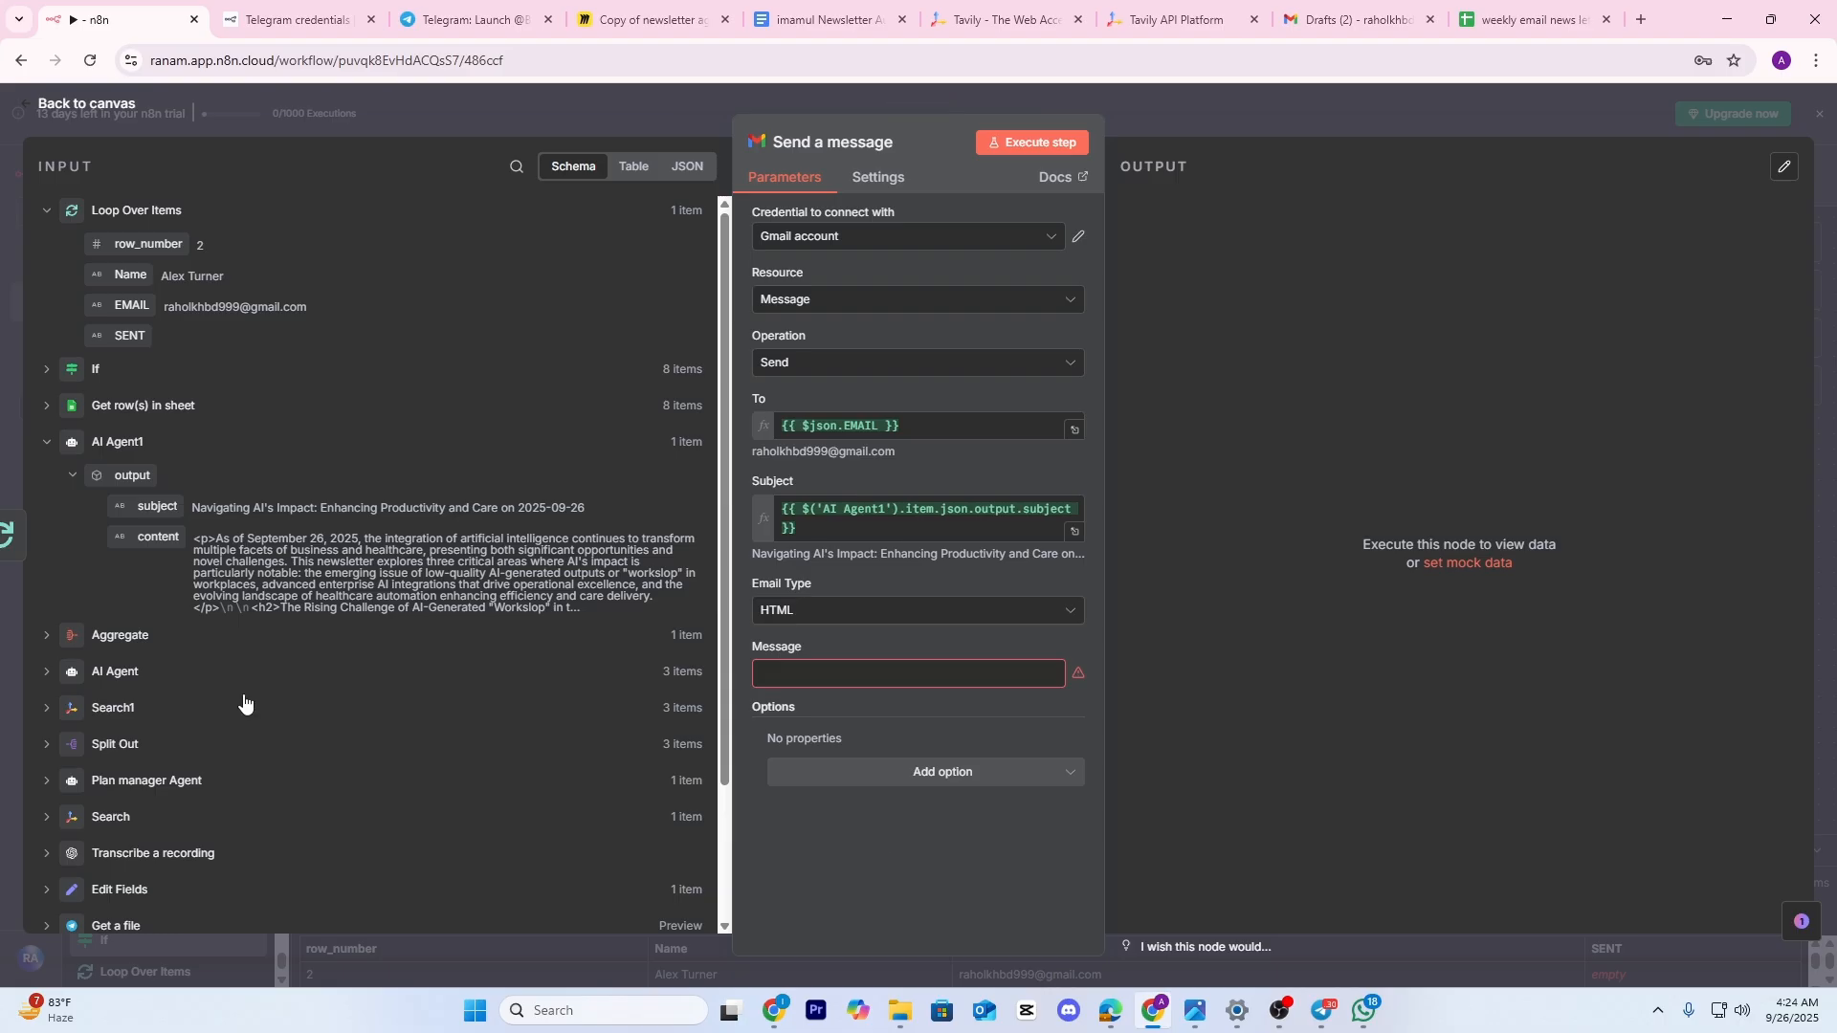
pyautogui.moveTo(142, 542); pyautogui.dragTo(820, 675)
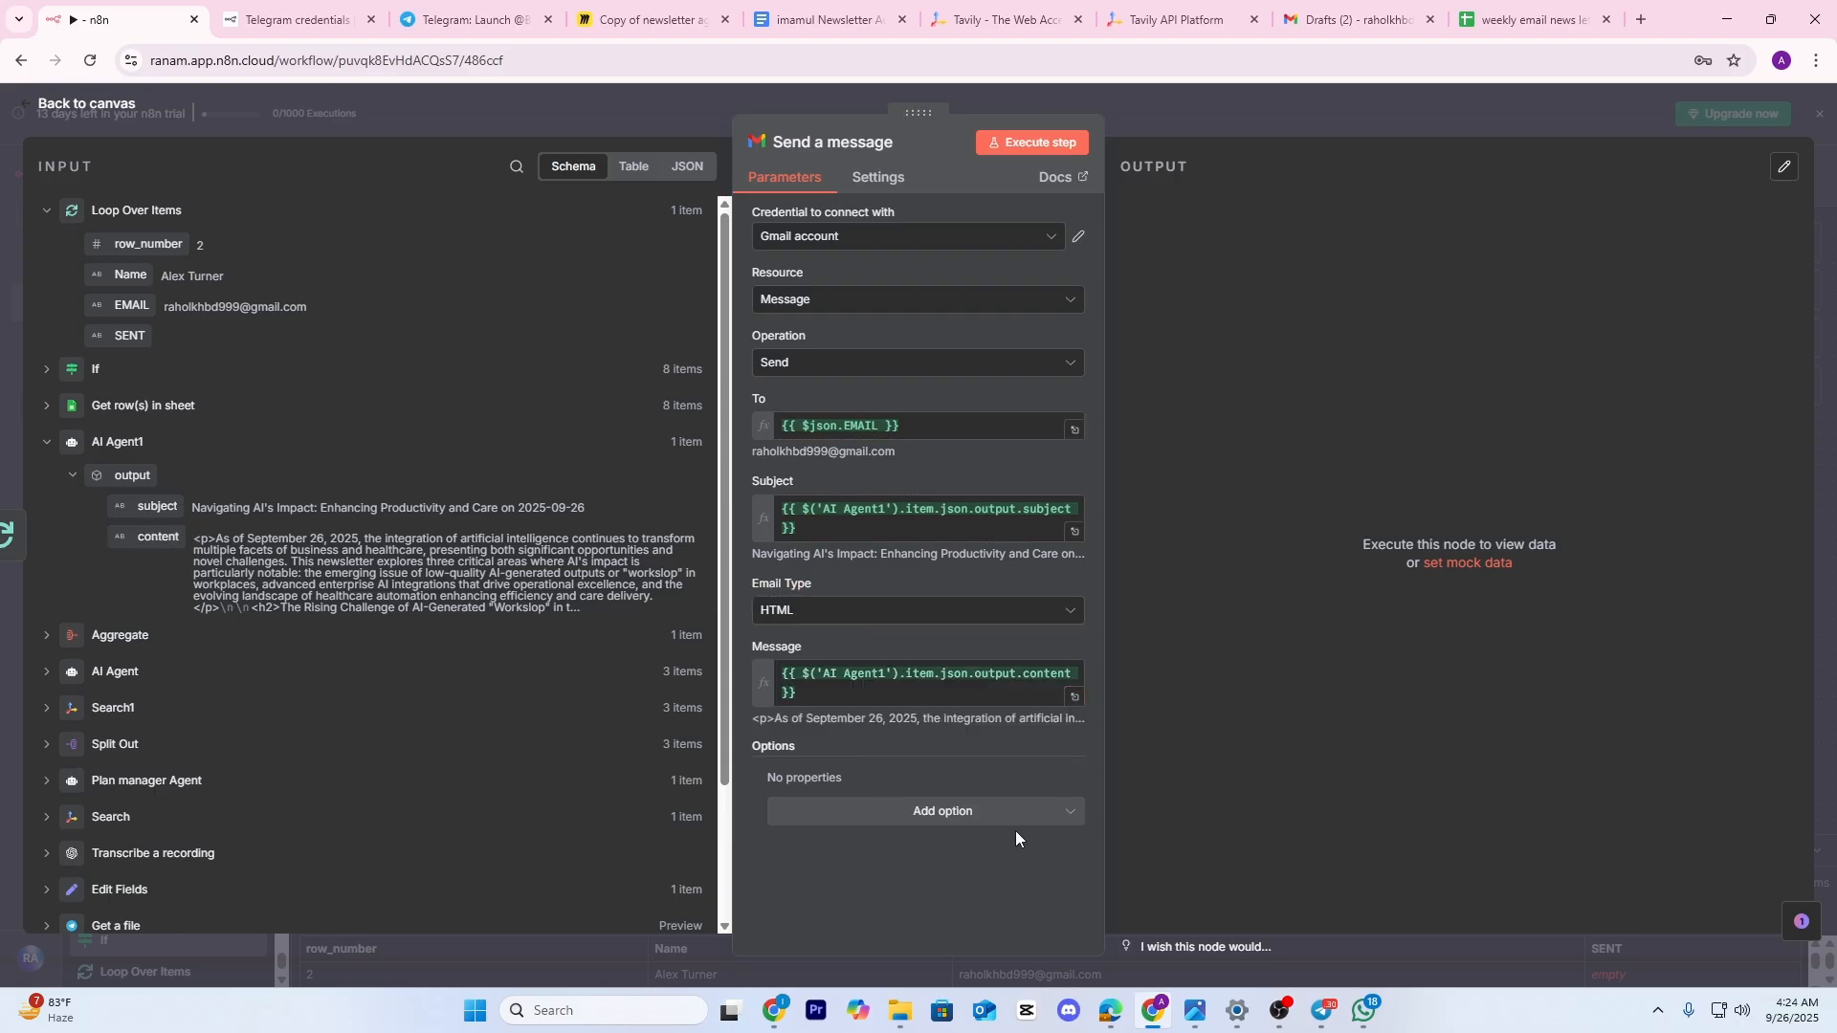
# Add the Append n8n Attribution option, switched off, and return to the canvas
pyautogui.click(1034, 821)
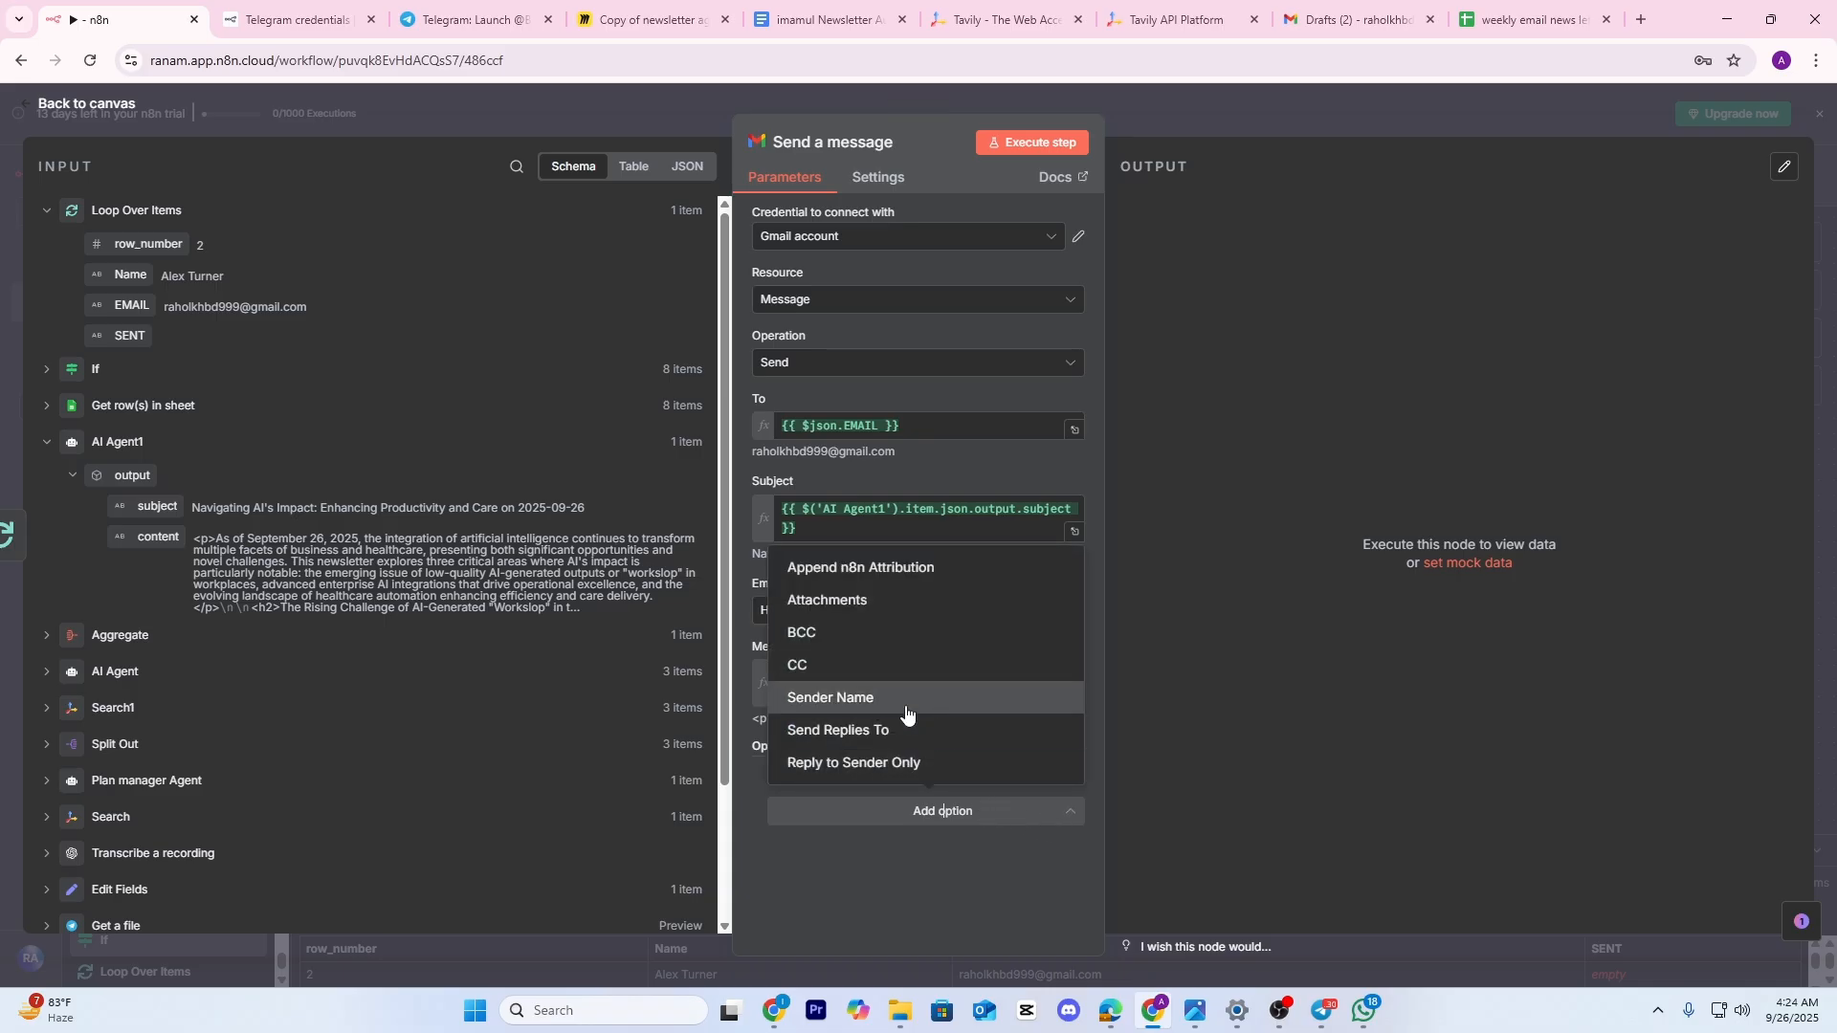
pyautogui.click(864, 568)
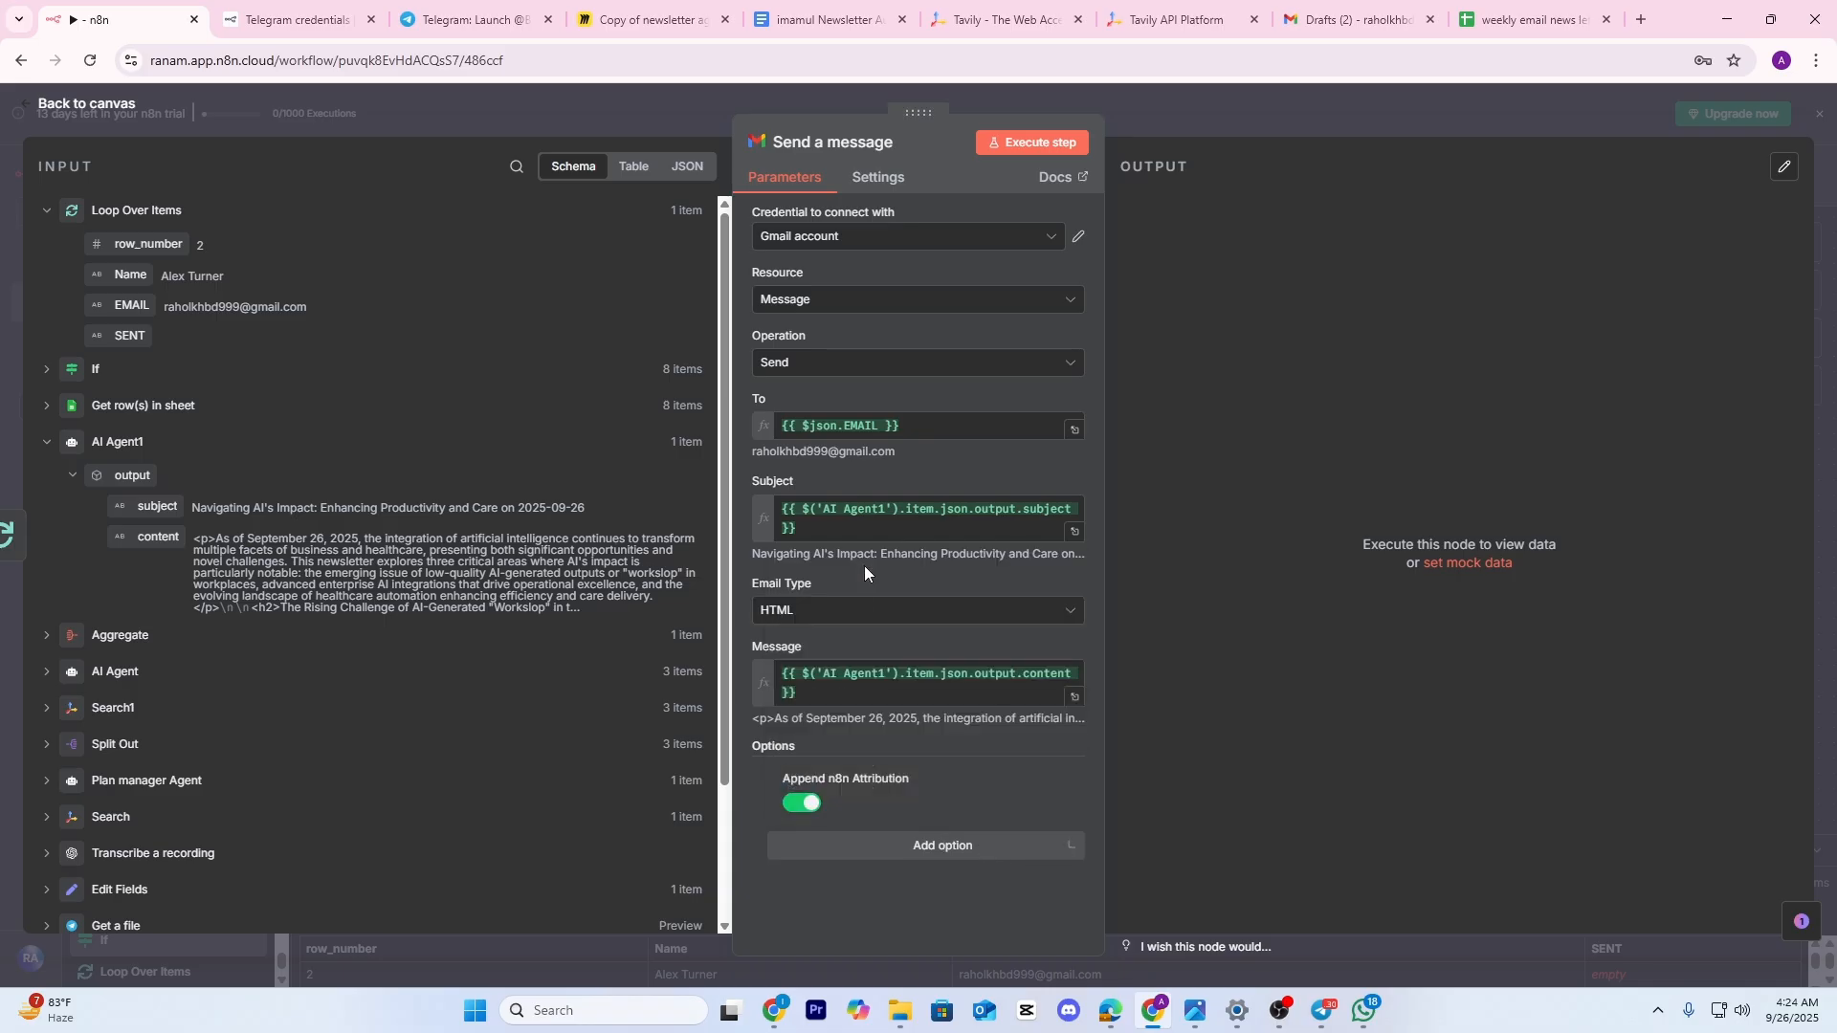
pyautogui.click(802, 804)
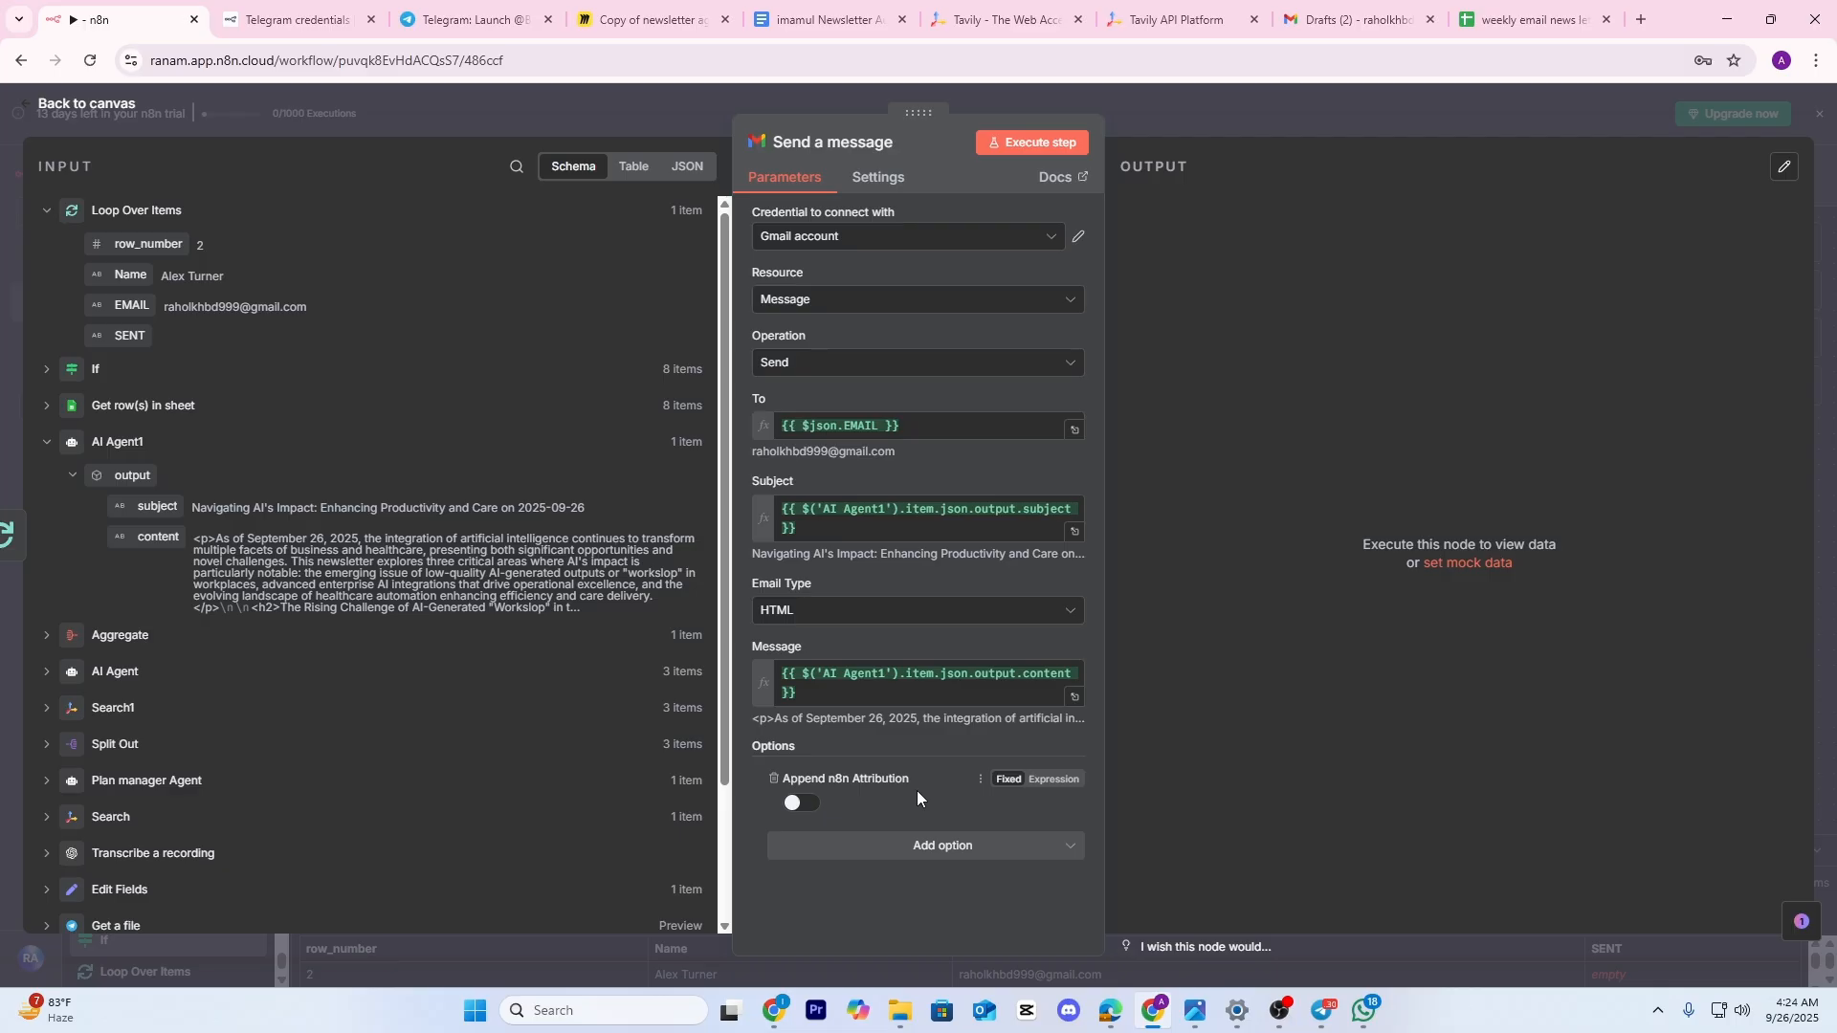
pyautogui.click(1263, 116)
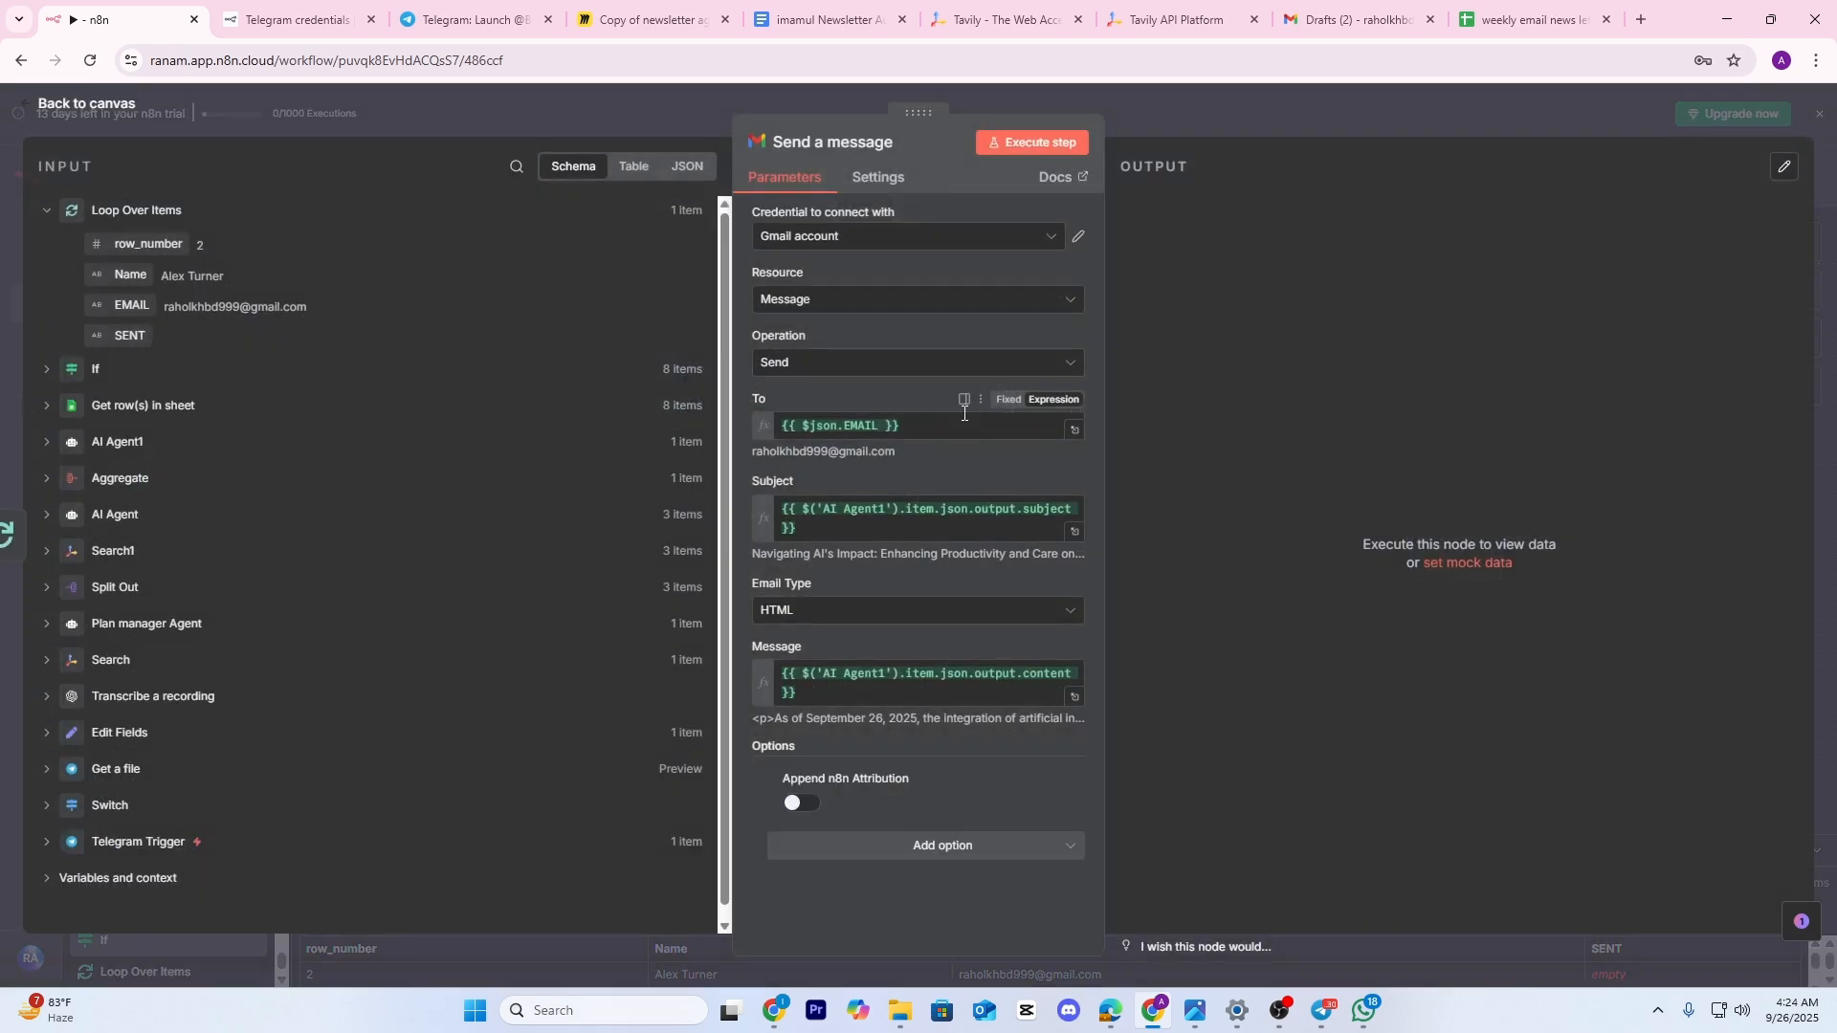
pyautogui.click(1274, 145)
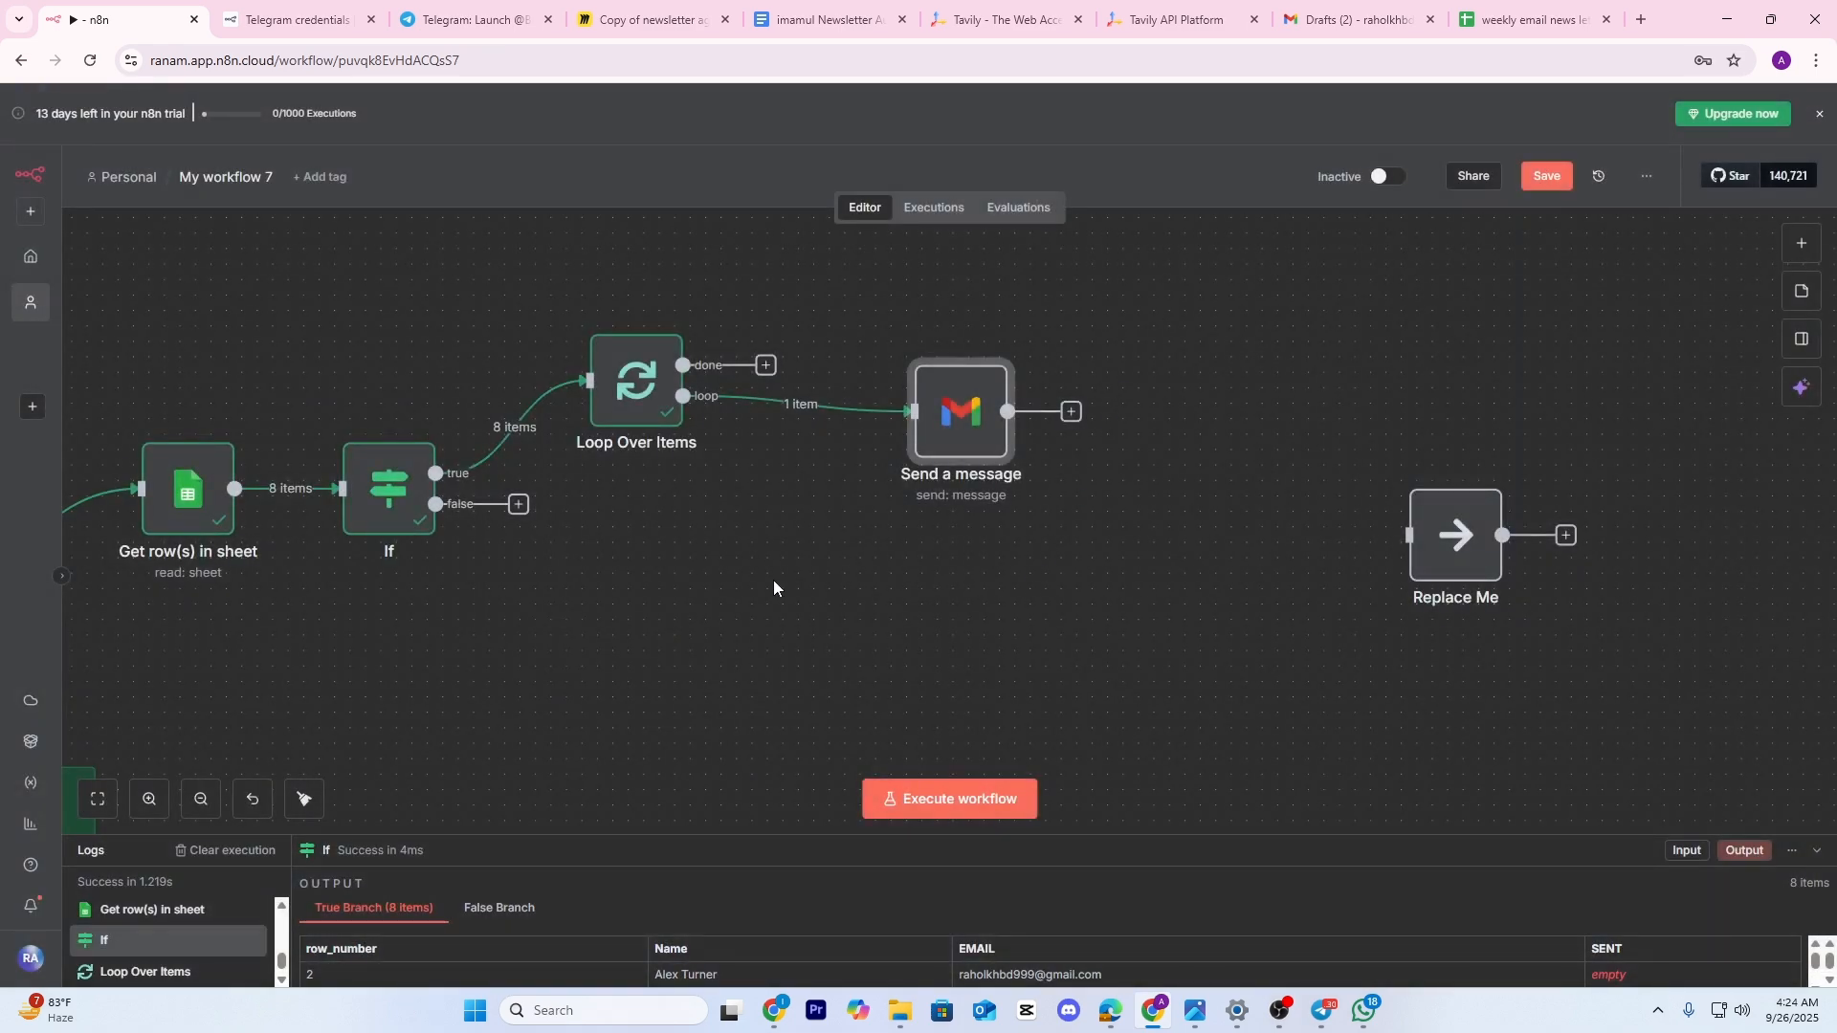
# Pan over to the sending loop and reopen the Send a message Gmail node
pyautogui.moveTo(773, 580); pyautogui.dragTo(1071, 521)
pyautogui.moveTo(546, 630)
pyautogui.mouseDown()
pyautogui.moveTo(794, 426)
pyautogui.moveTo(553, 617)
pyautogui.mouseUp()
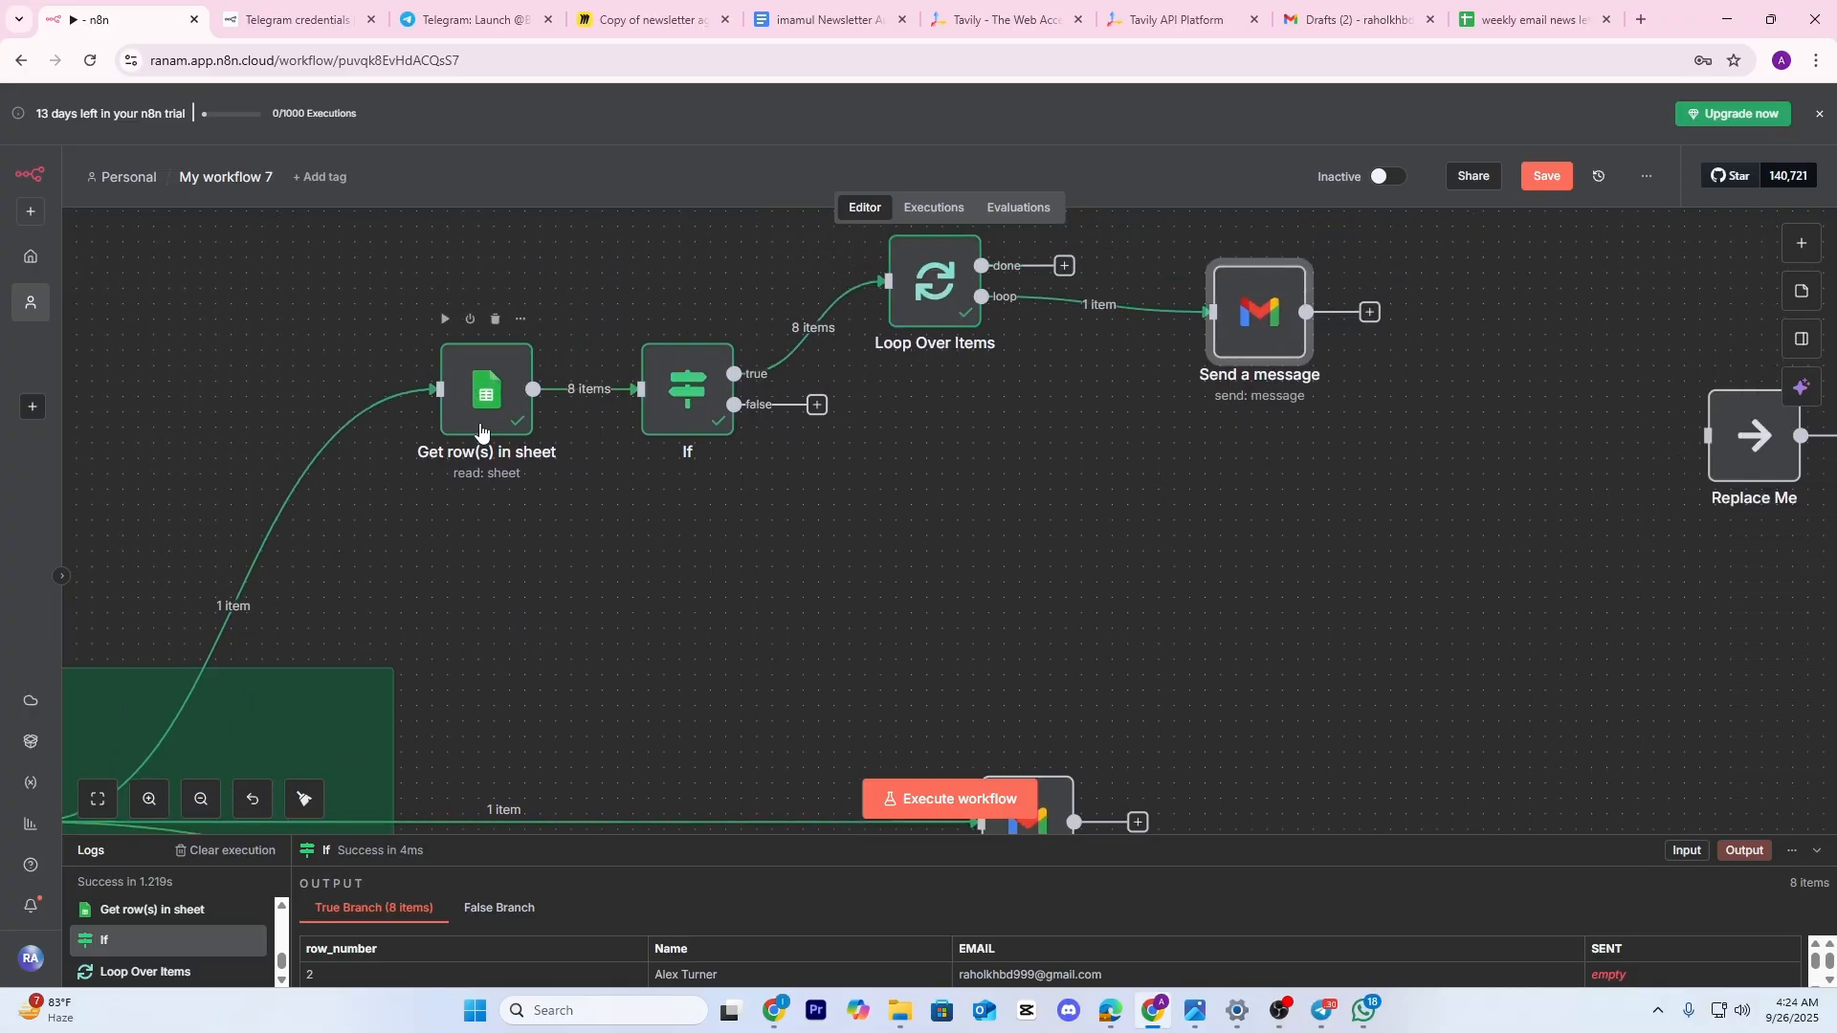
pyautogui.moveTo(586, 421); pyautogui.dragTo(361, 453)
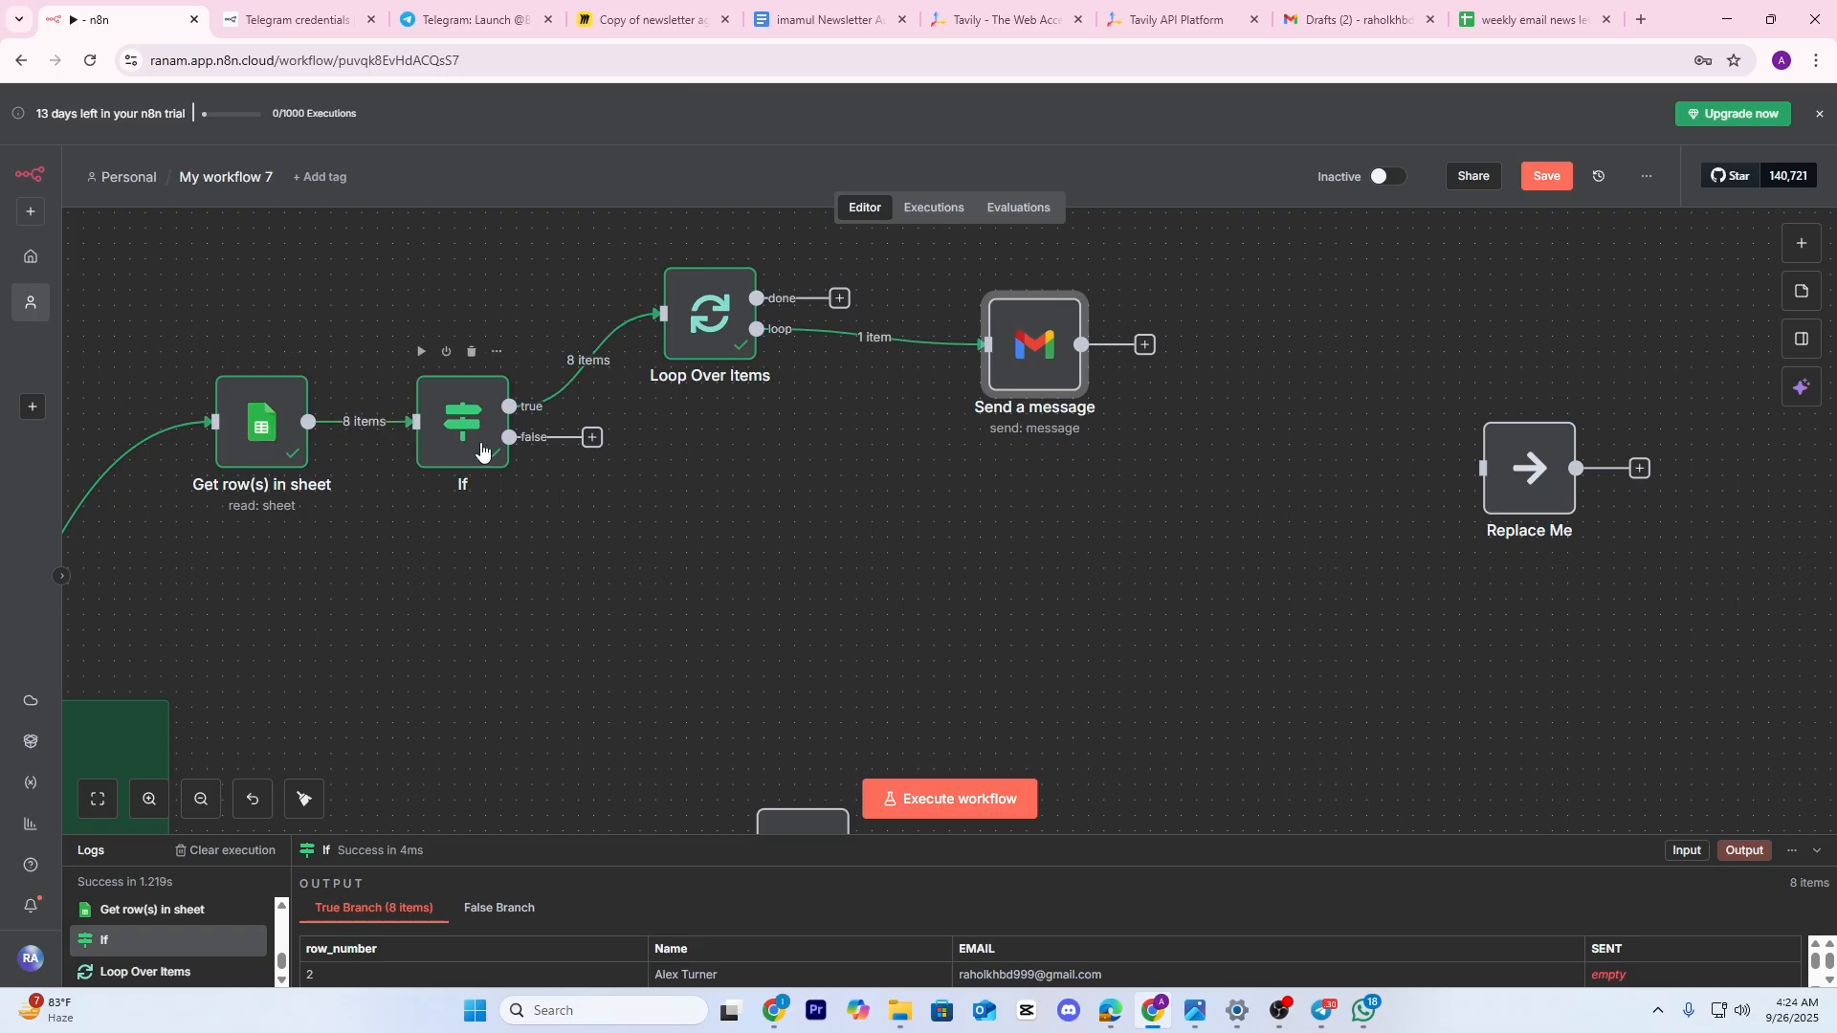
pyautogui.hscroll(5, 497, 446)
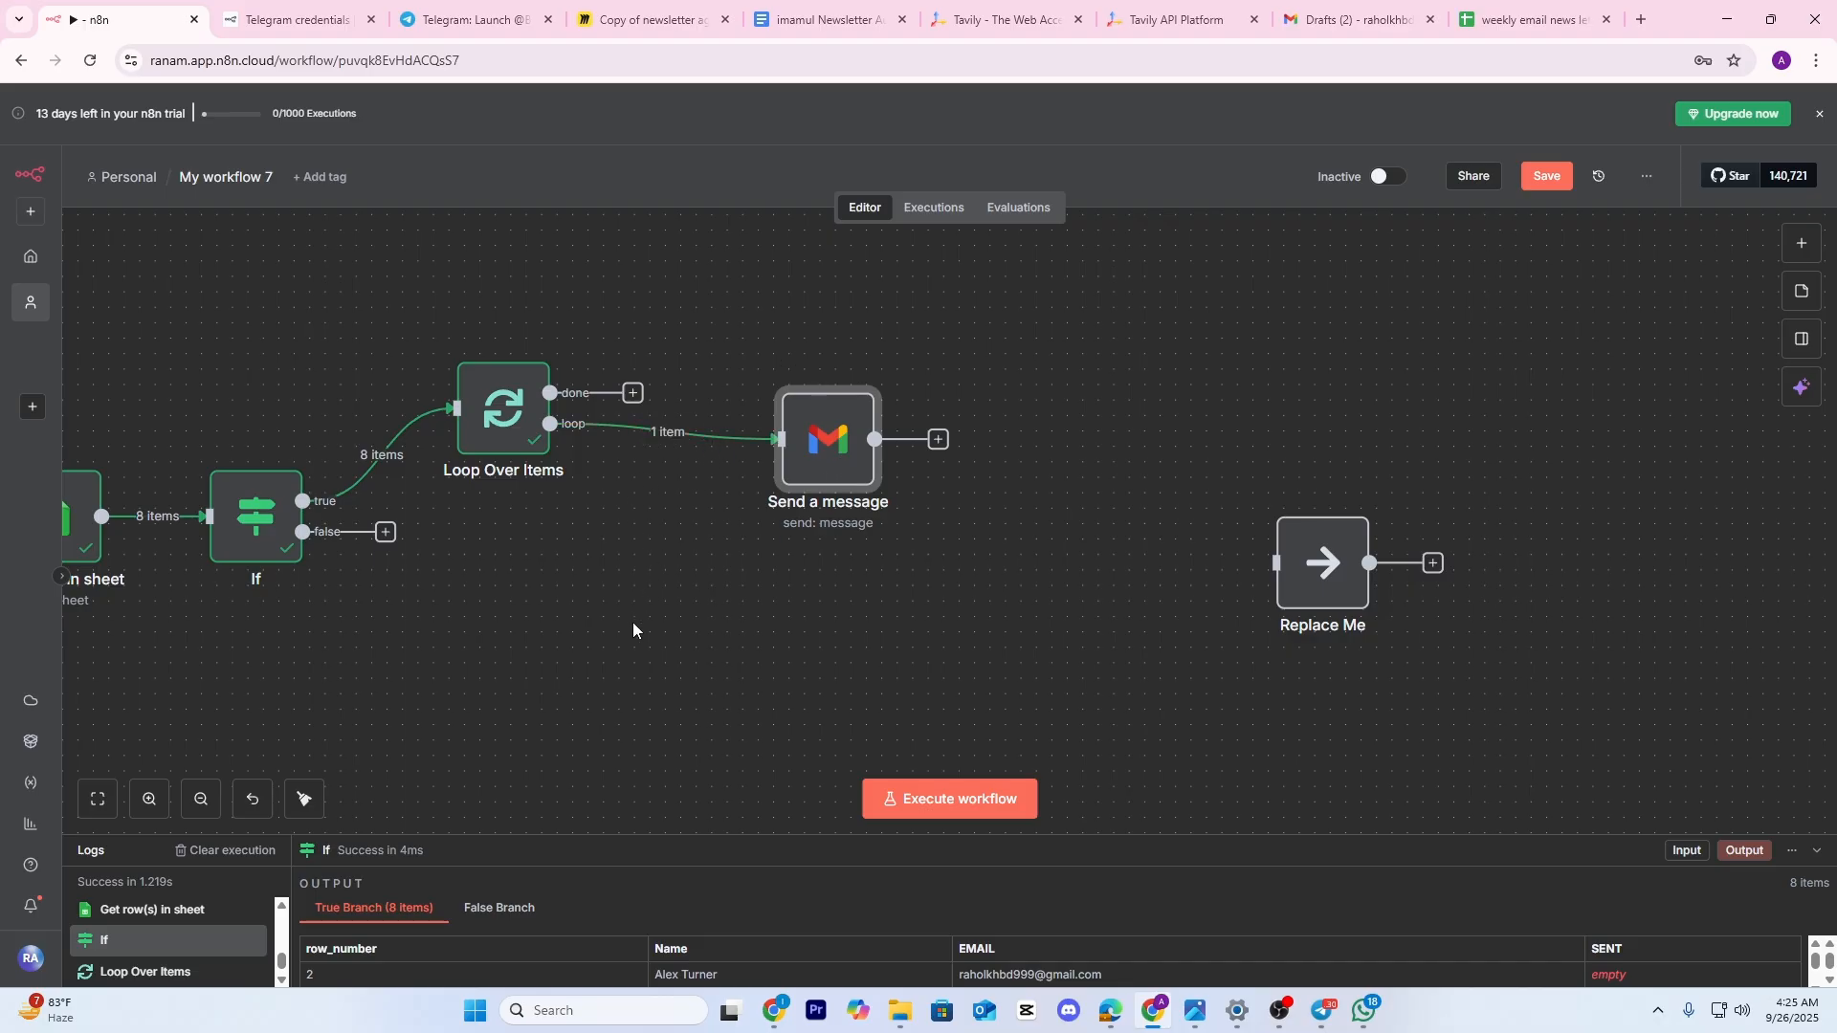
pyautogui.moveTo(869, 552); pyautogui.dragTo(779, 461)
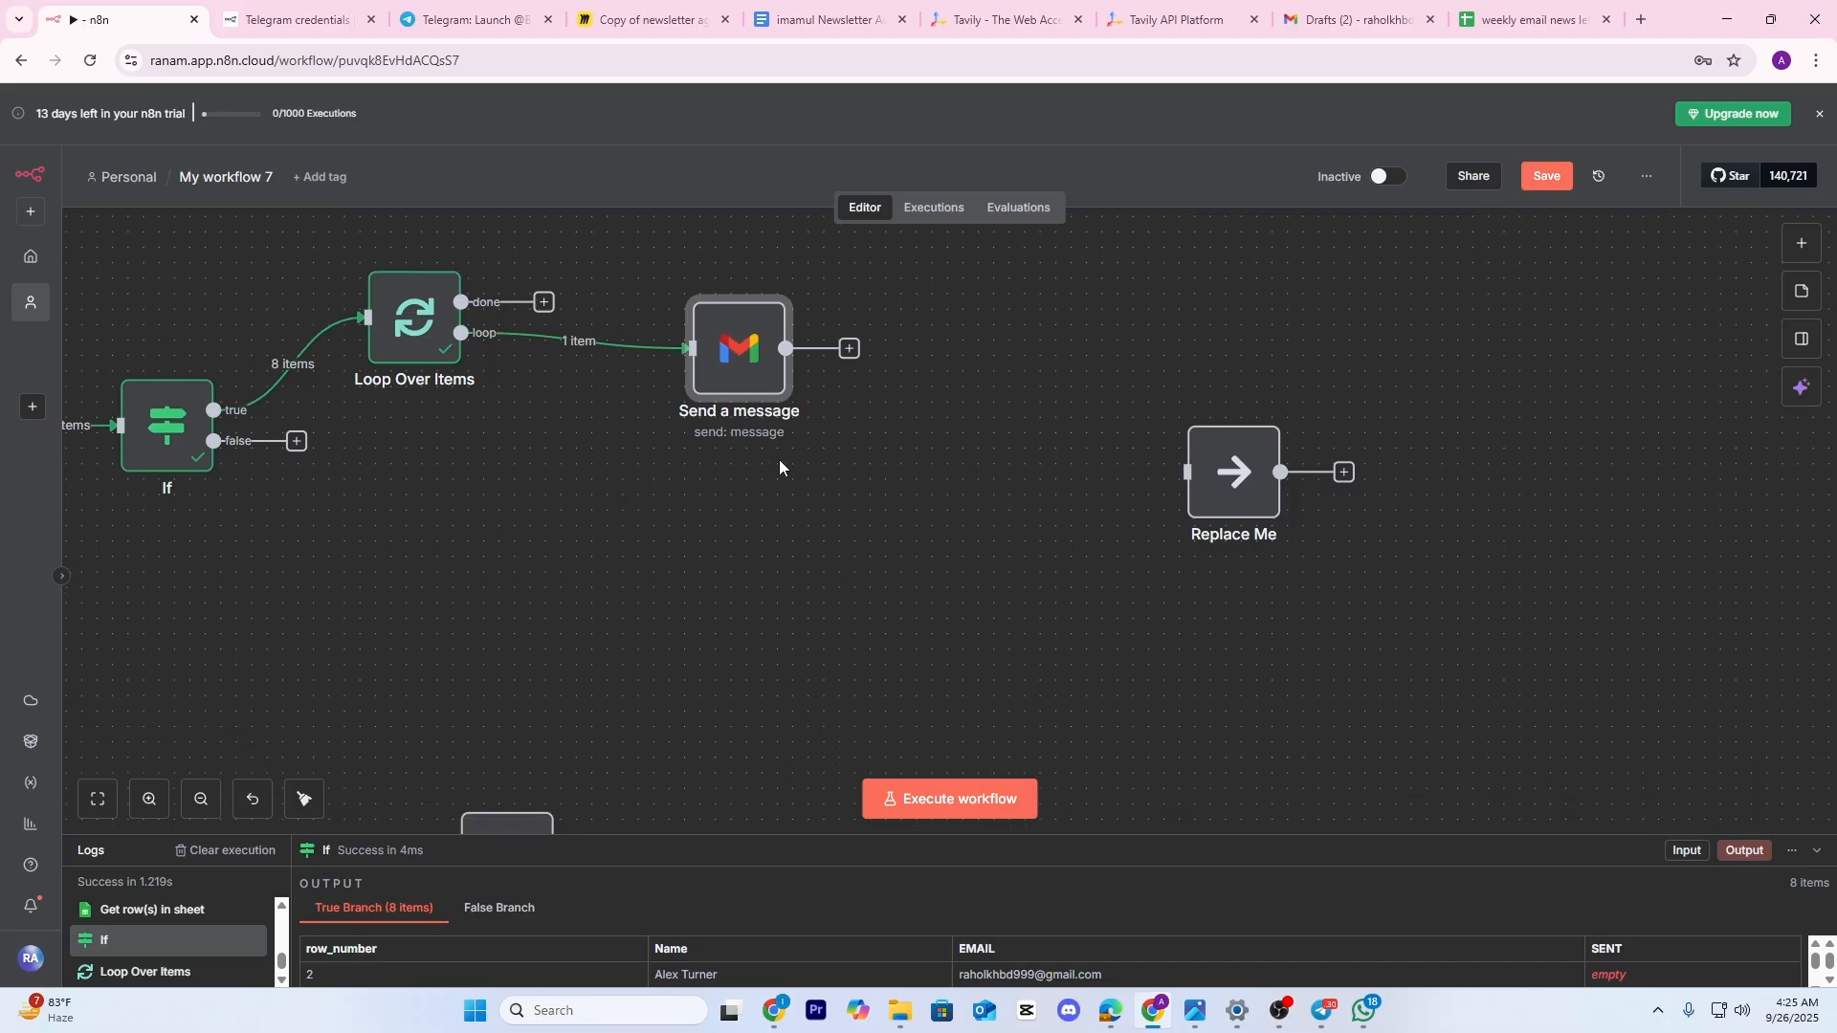
pyautogui.doubleClick(713, 330)
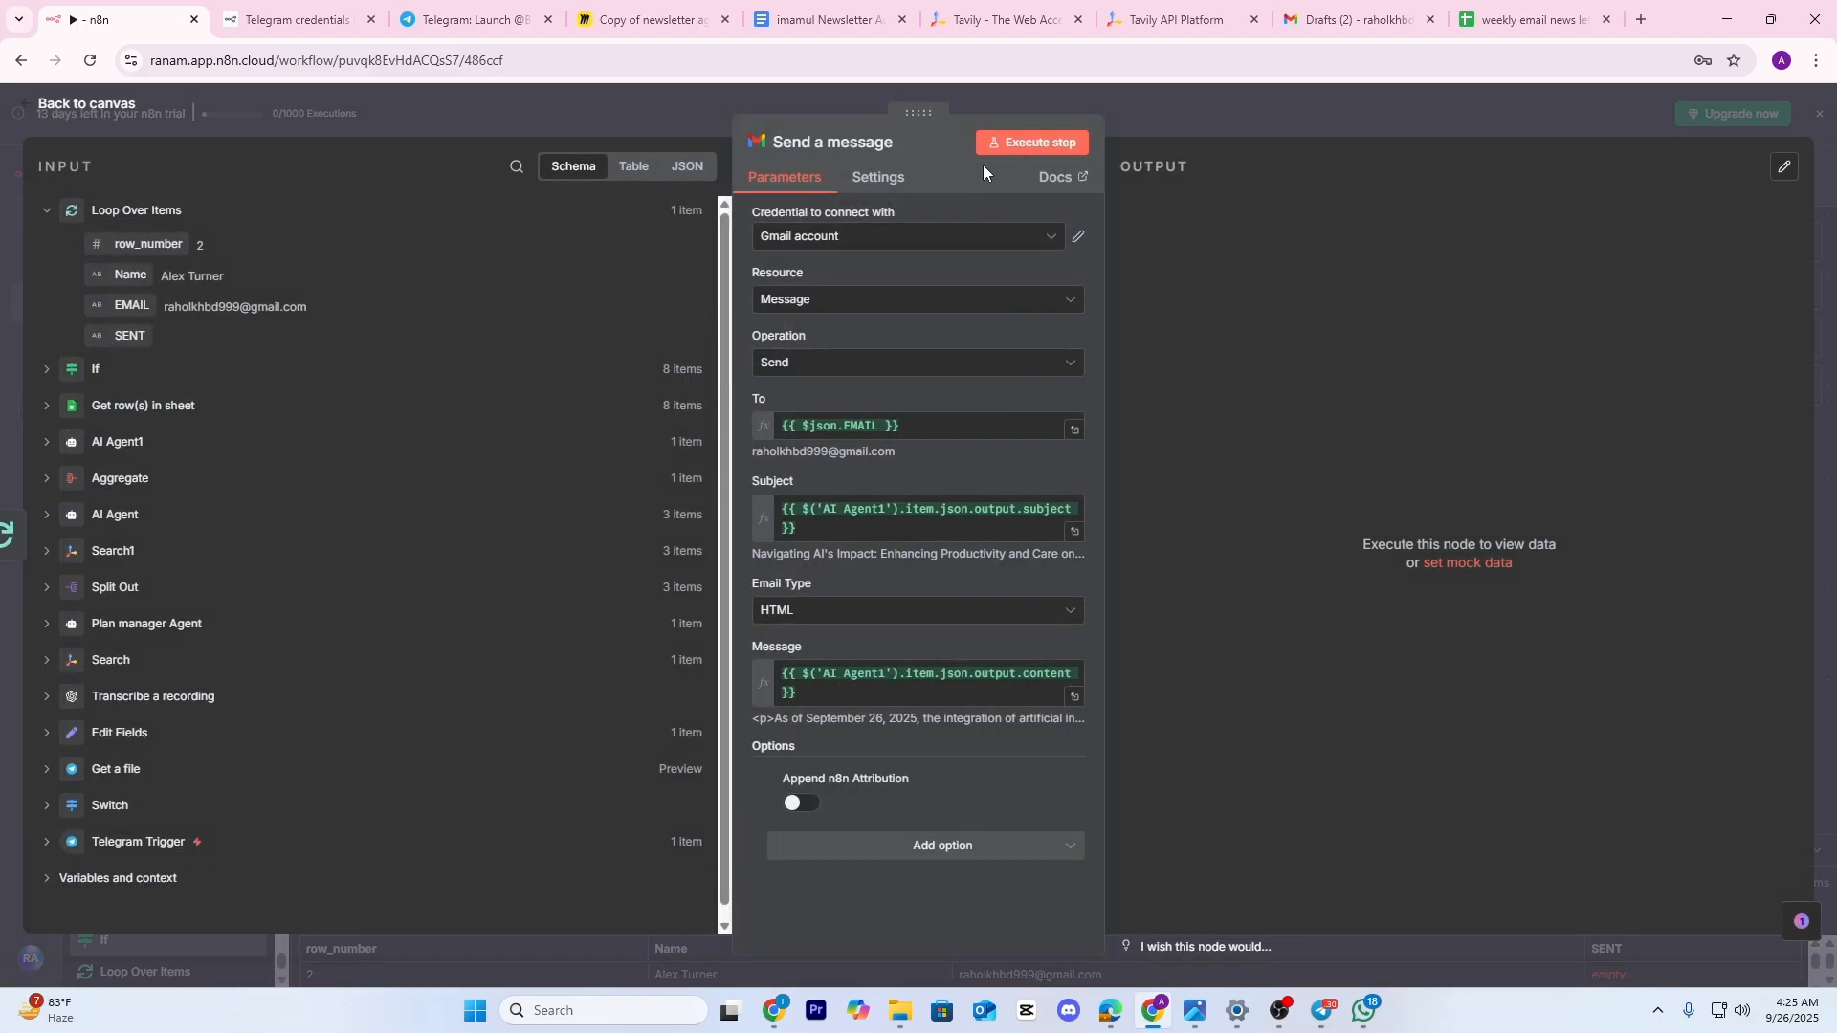
# Test-send one email and connect Send a message's output to Replace Me below it
pyautogui.click(1036, 141)
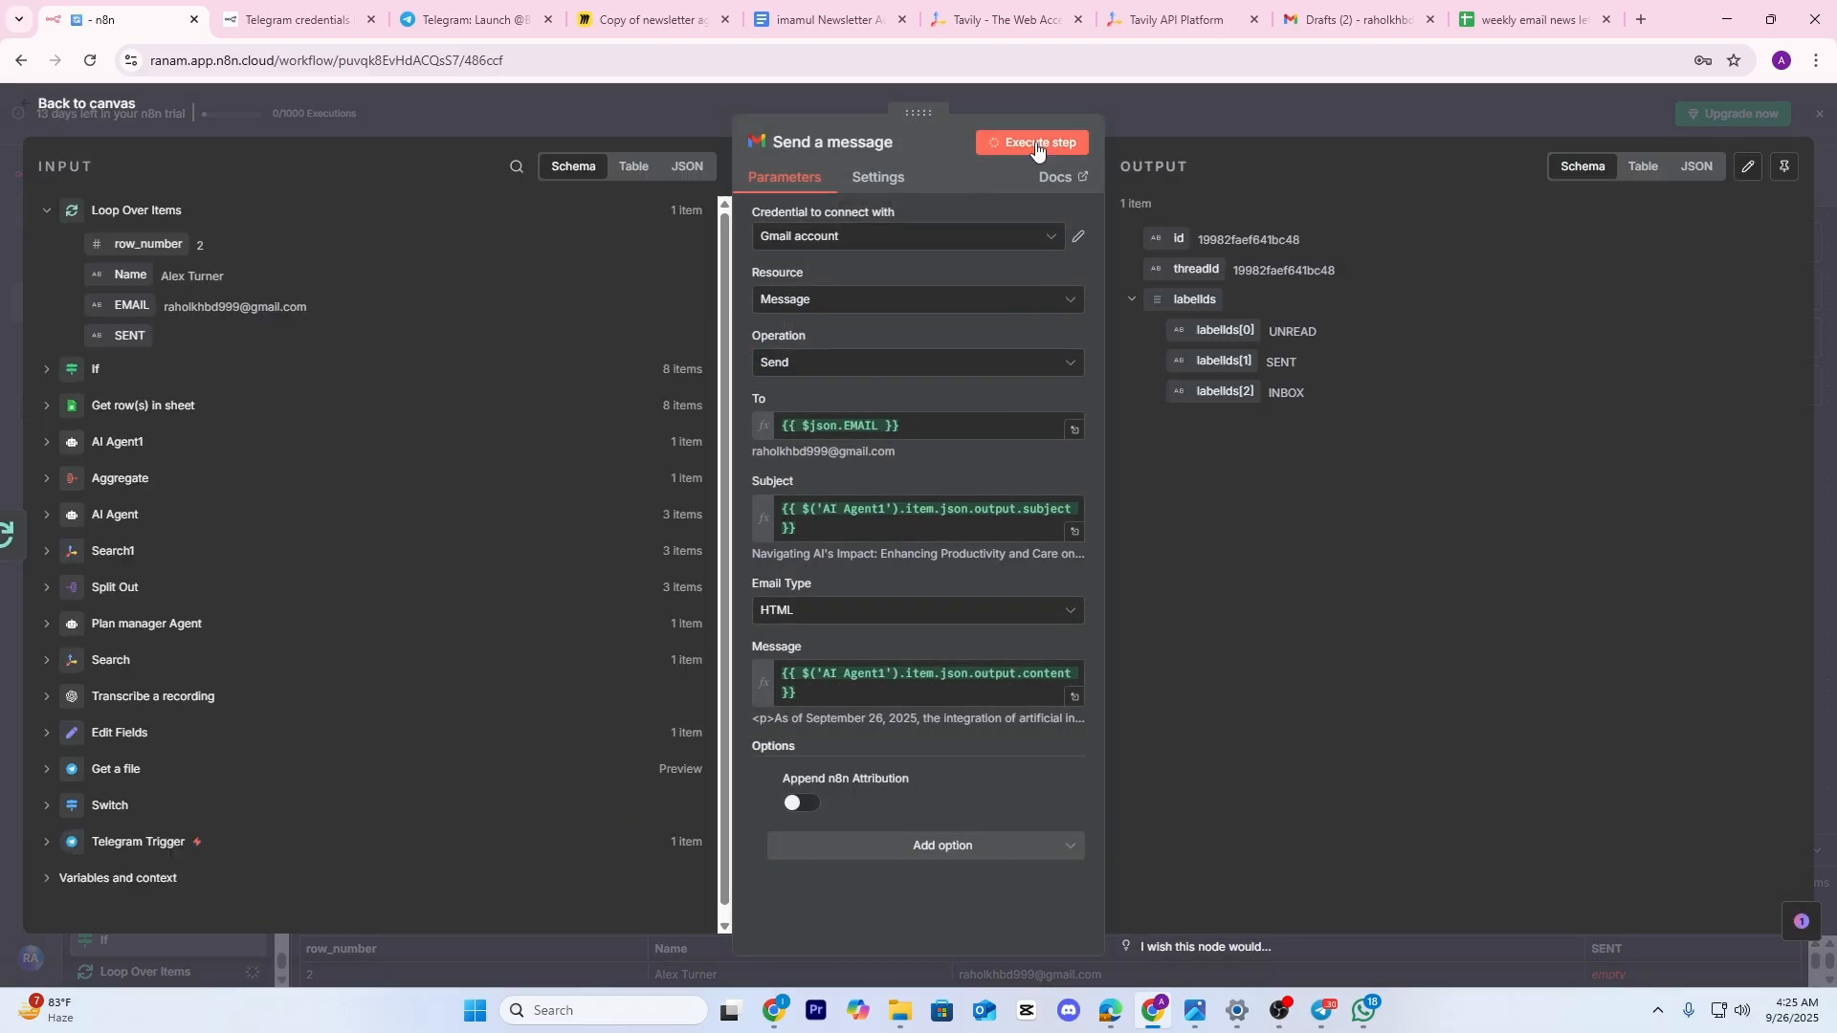
pyautogui.click(1336, 112)
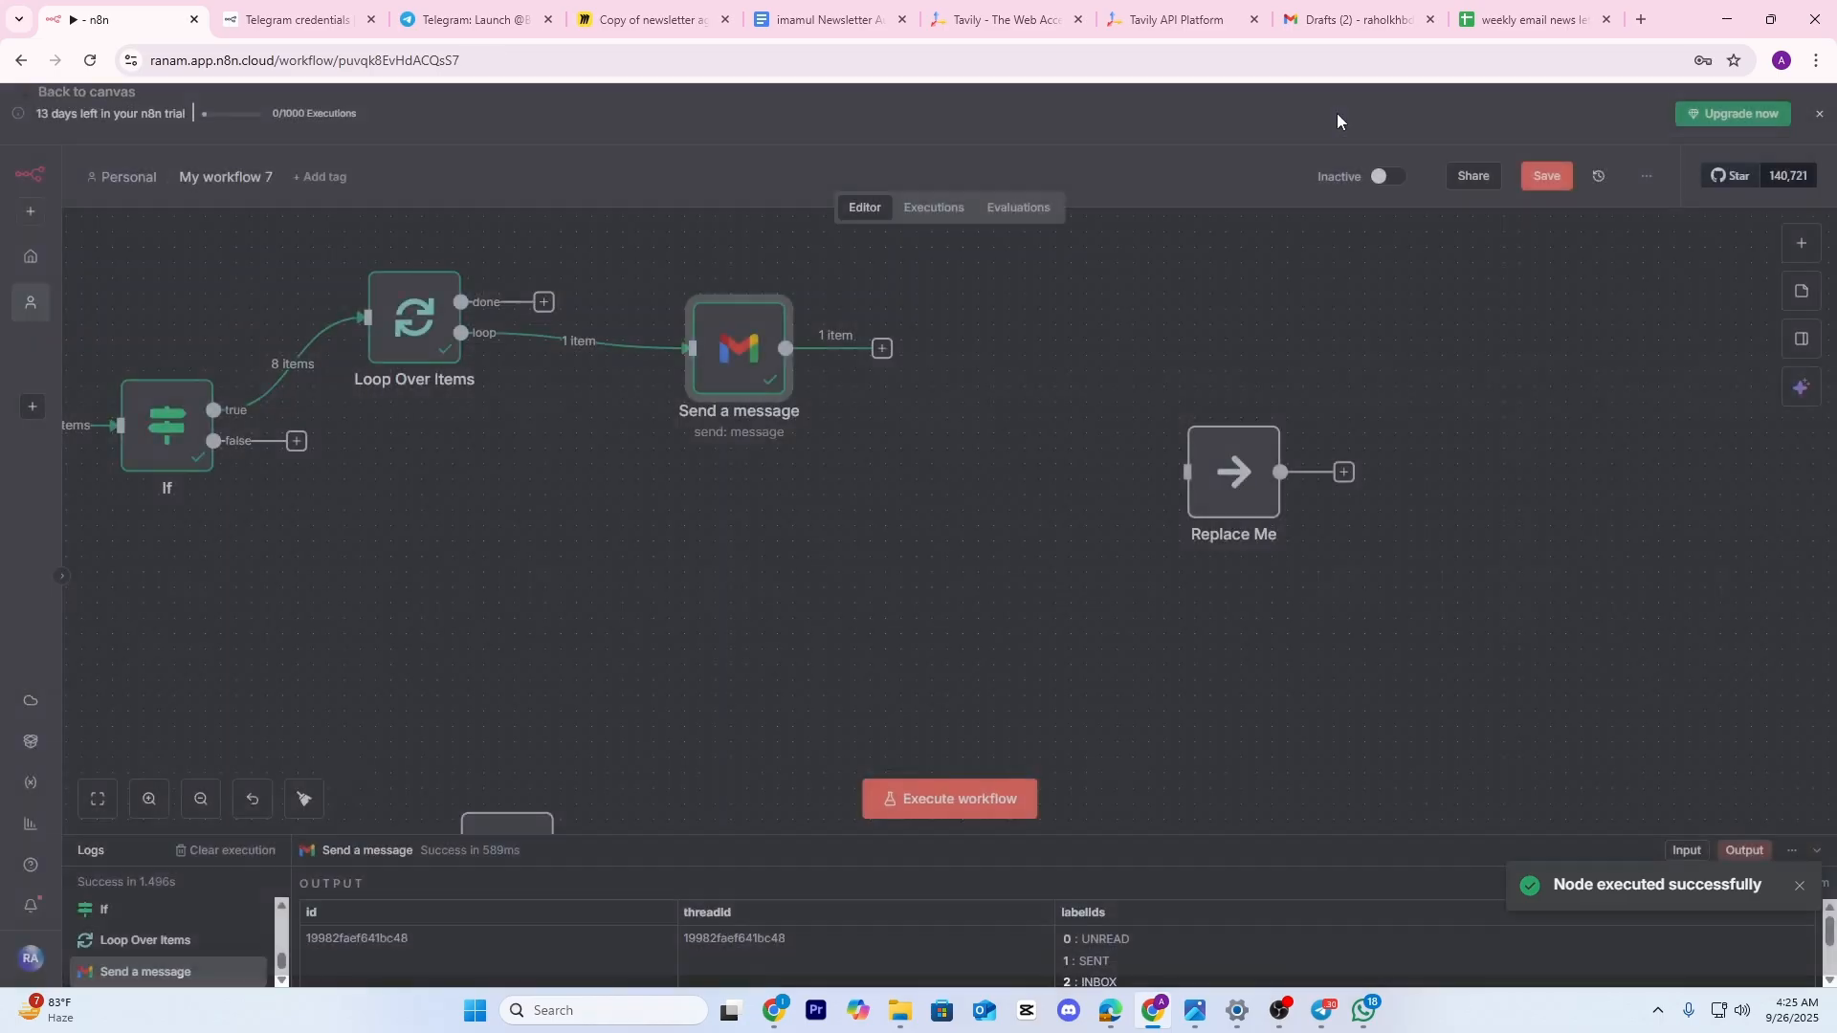
pyautogui.moveTo(982, 452); pyautogui.dragTo(841, 453)
pyautogui.moveTo(1063, 467); pyautogui.dragTo(764, 466)
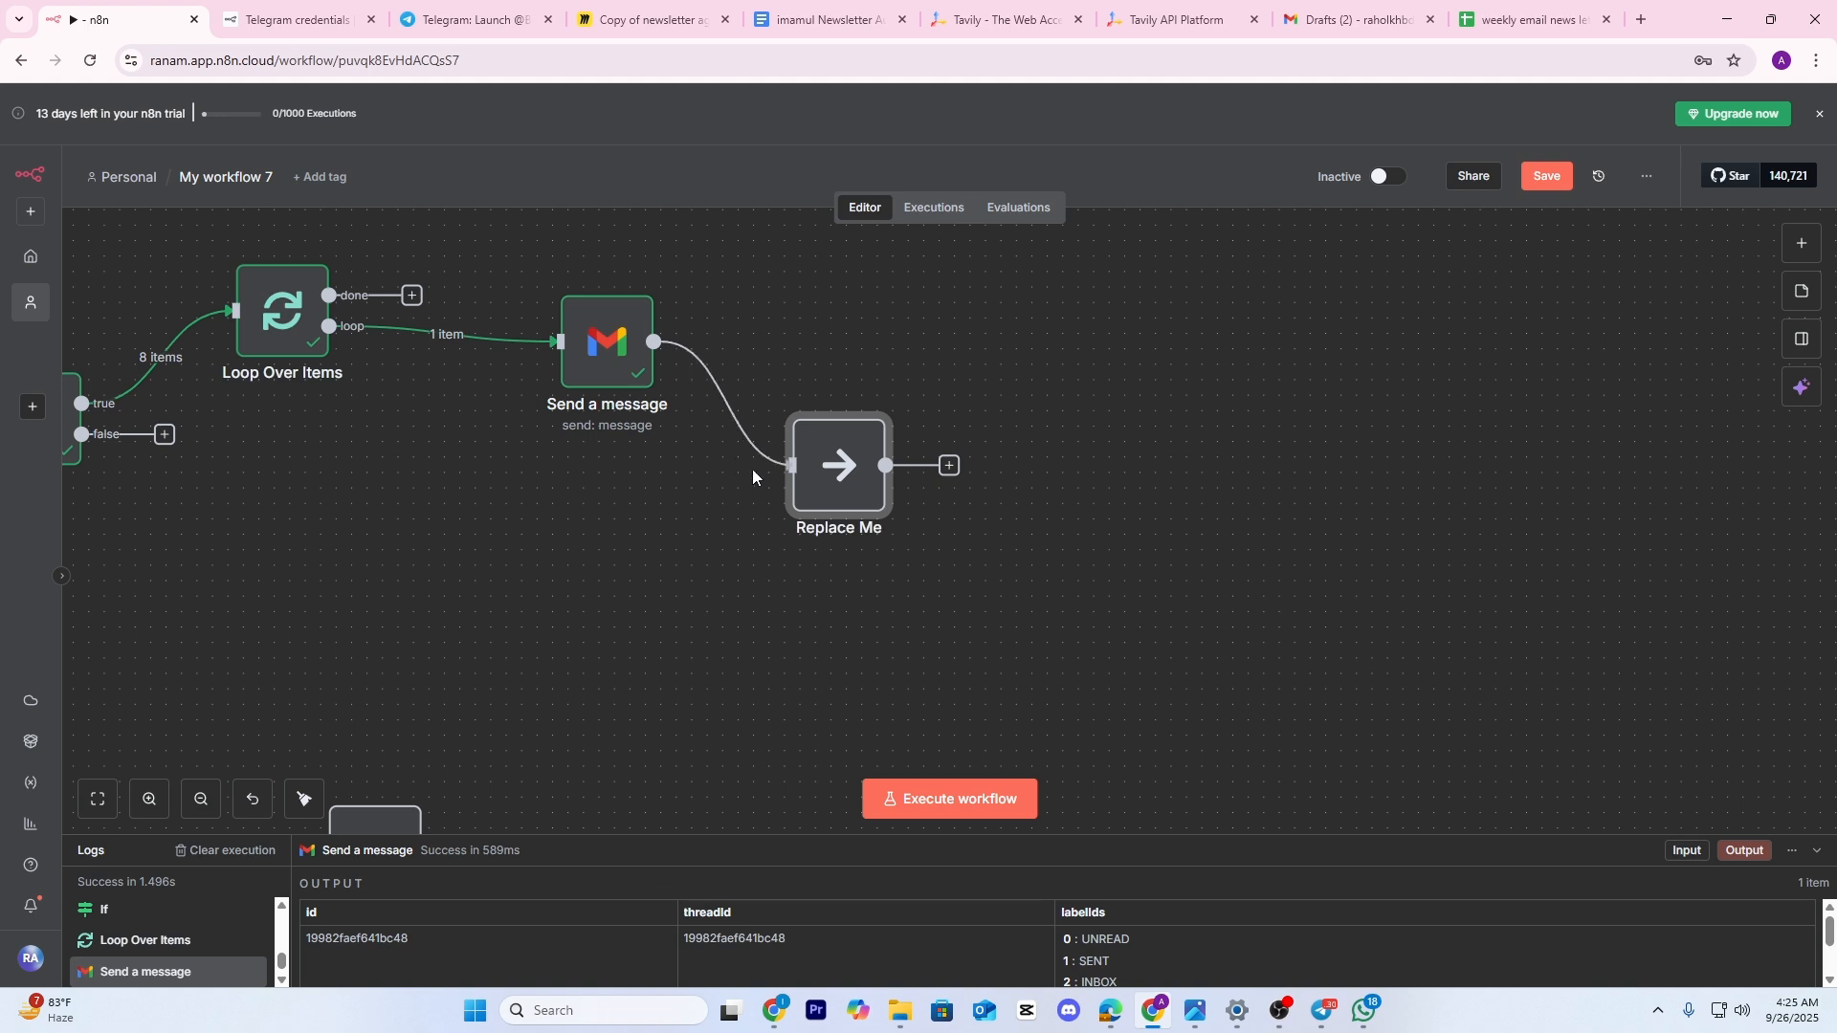
pyautogui.moveTo(826, 655); pyautogui.dragTo(951, 655)
pyautogui.moveTo(974, 490); pyautogui.dragTo(945, 576)
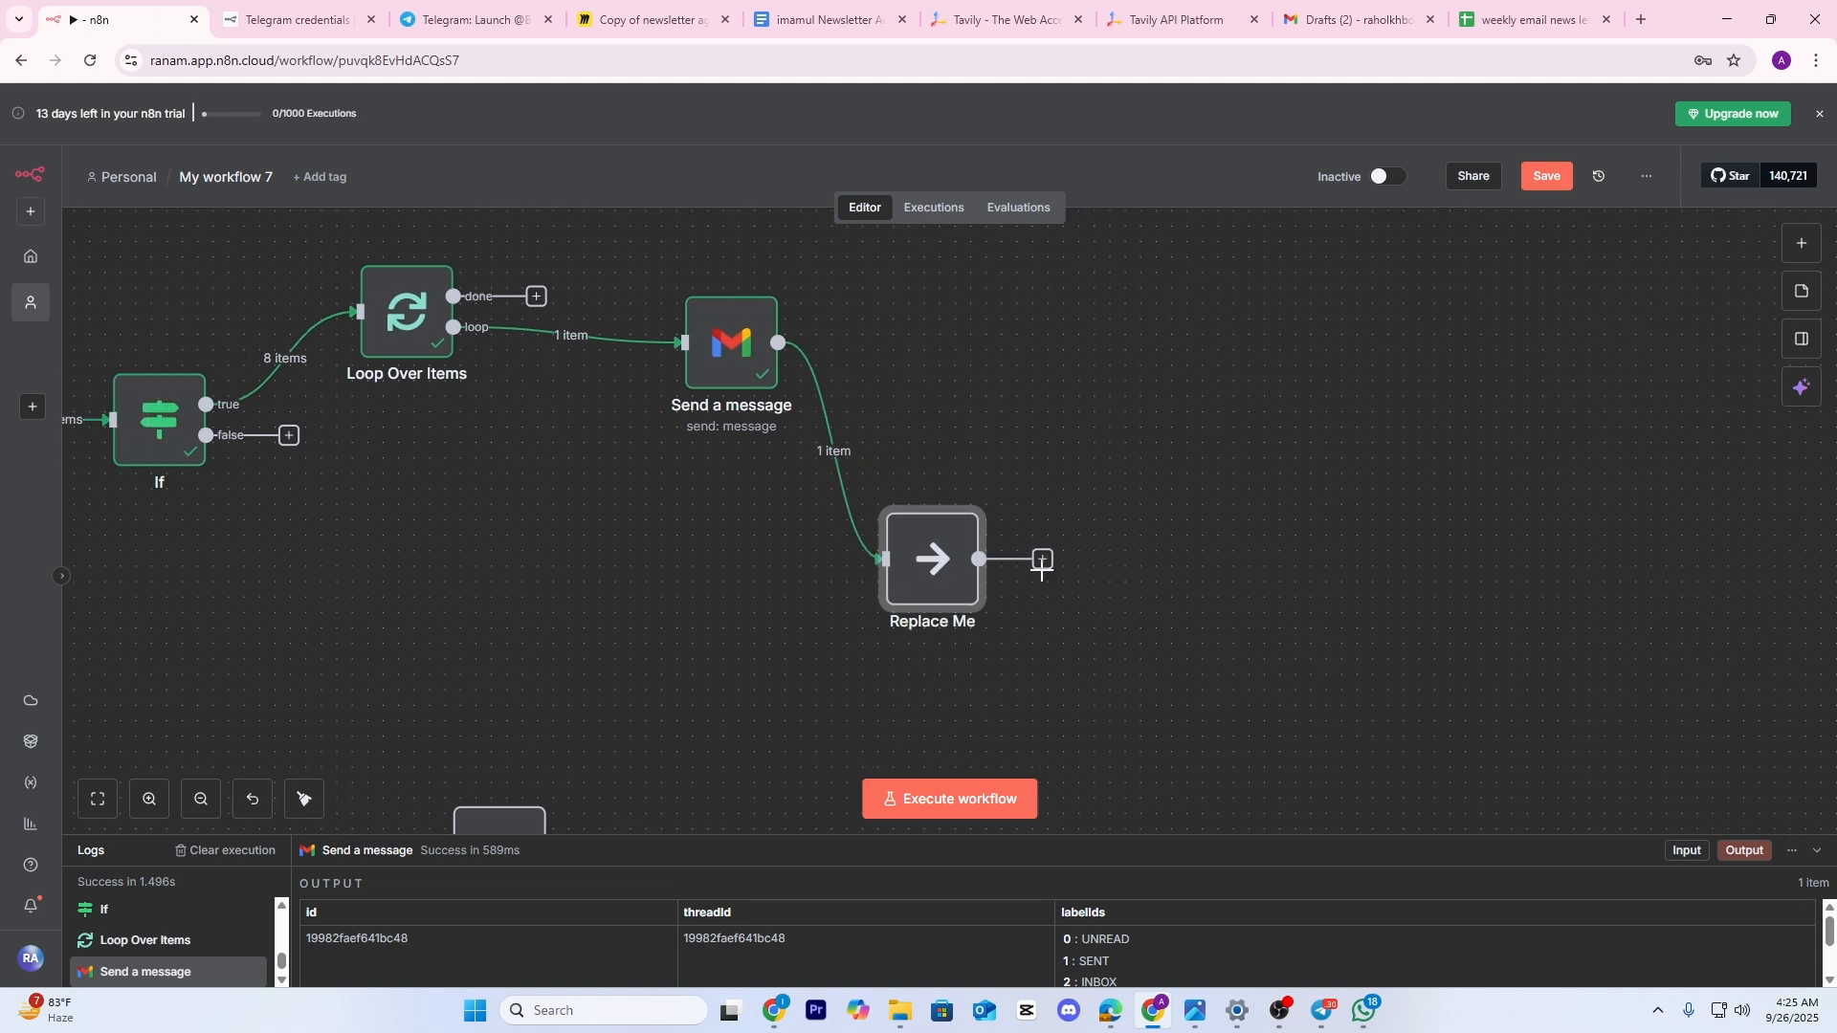
pyautogui.moveTo(1050, 661); pyautogui.dragTo(1184, 652)
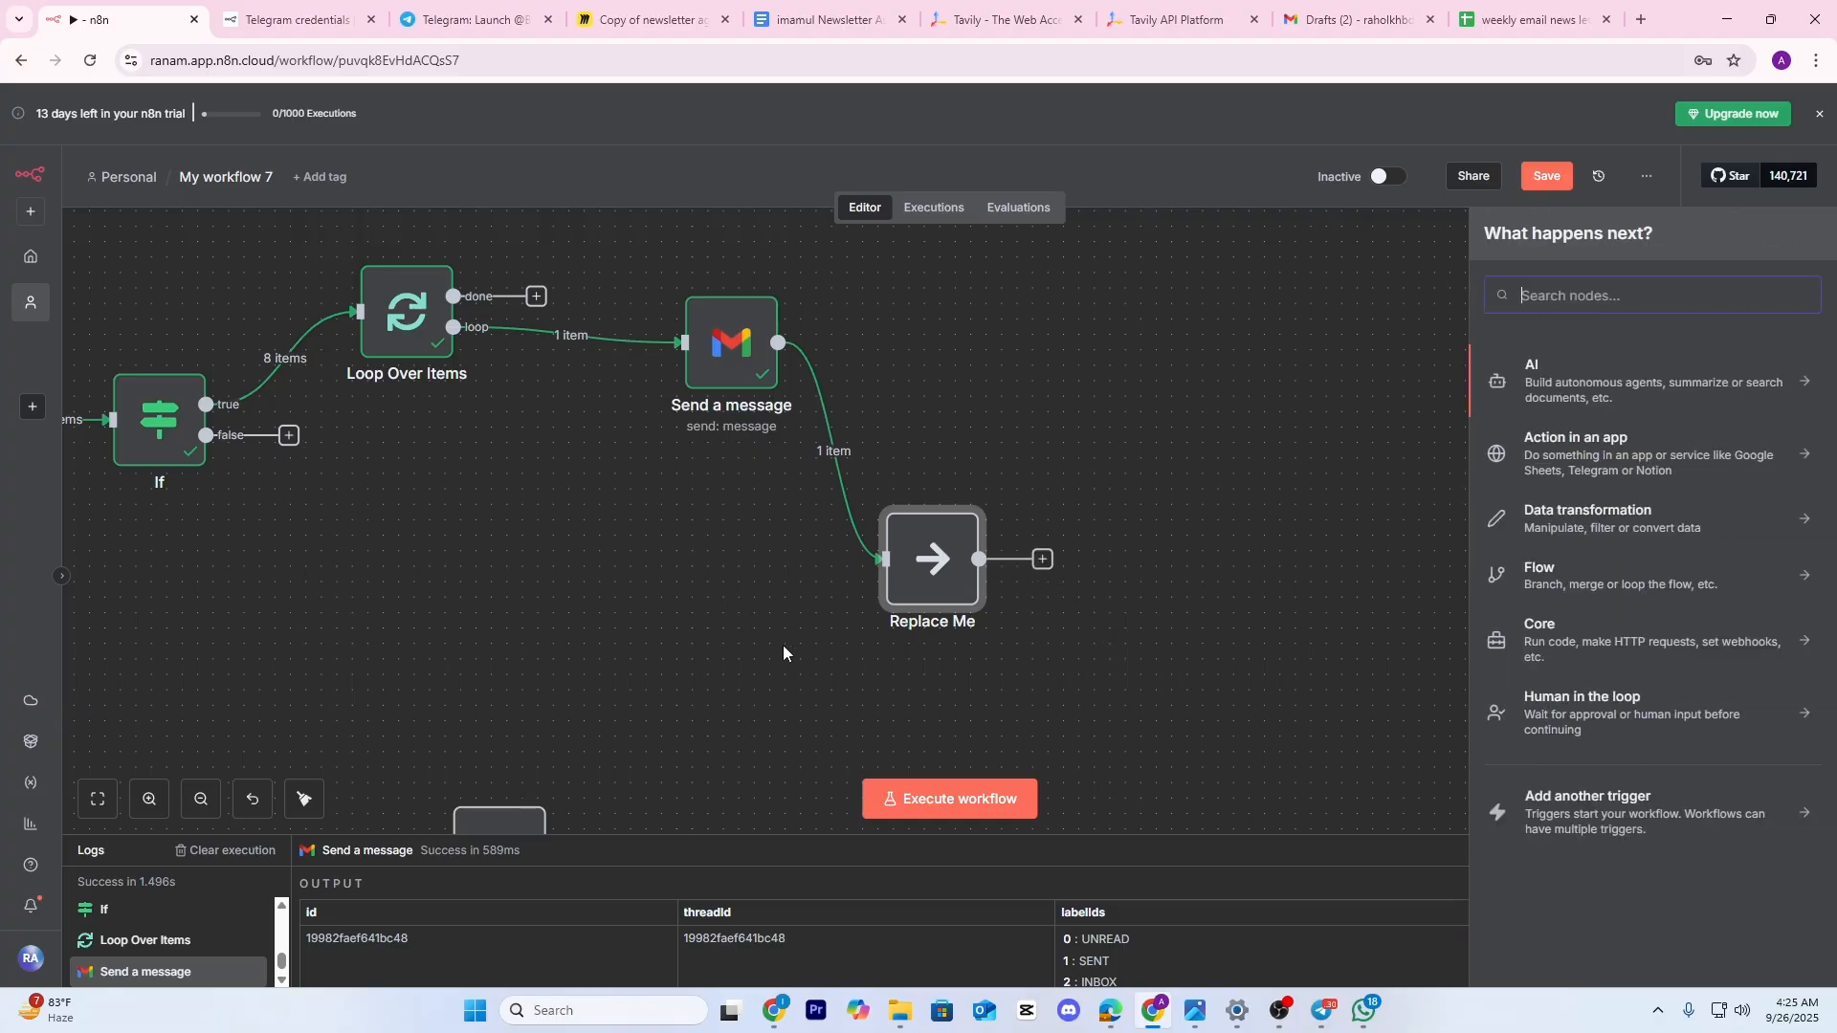
# Wire Replace Me's output back into Loop Over Items
pyautogui.moveTo(783, 645); pyautogui.dragTo(654, 622)
pyautogui.moveTo(785, 542); pyautogui.dragTo(796, 460)
pyautogui.click(738, 542)
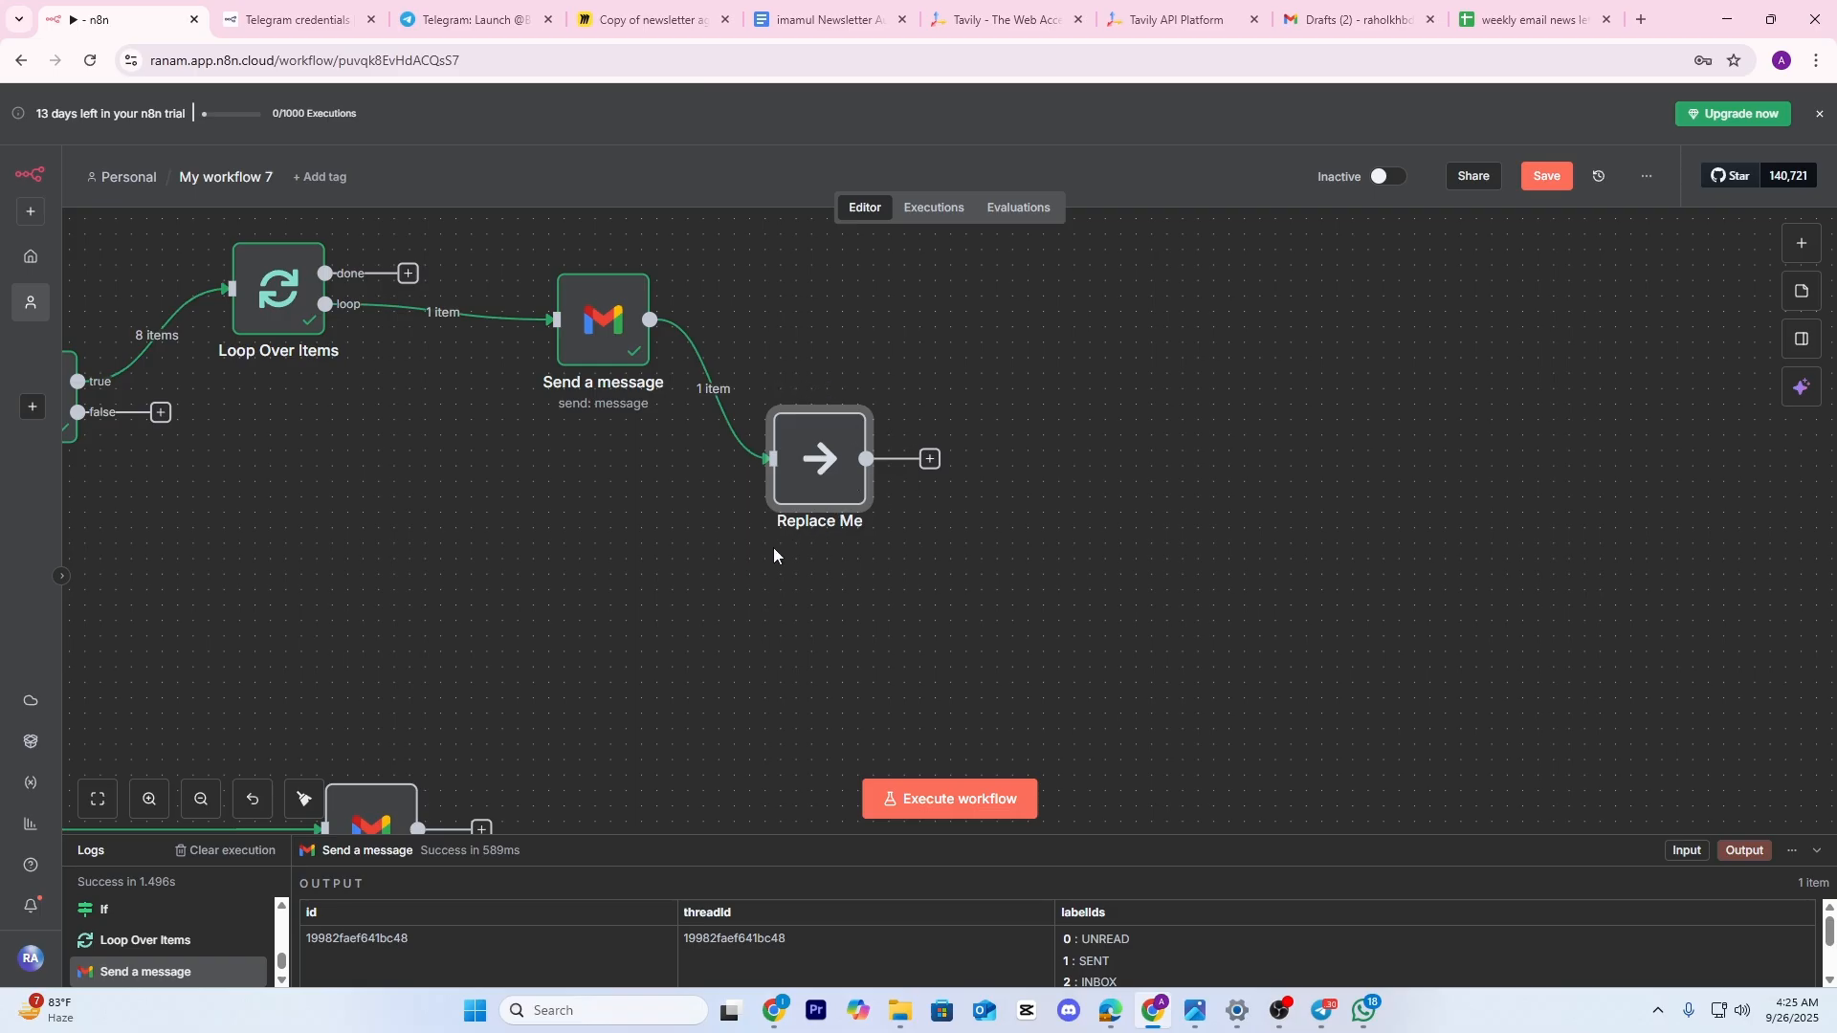
pyautogui.moveTo(794, 553); pyautogui.dragTo(893, 561)
pyautogui.moveTo(1020, 477); pyautogui.dragTo(325, 295)
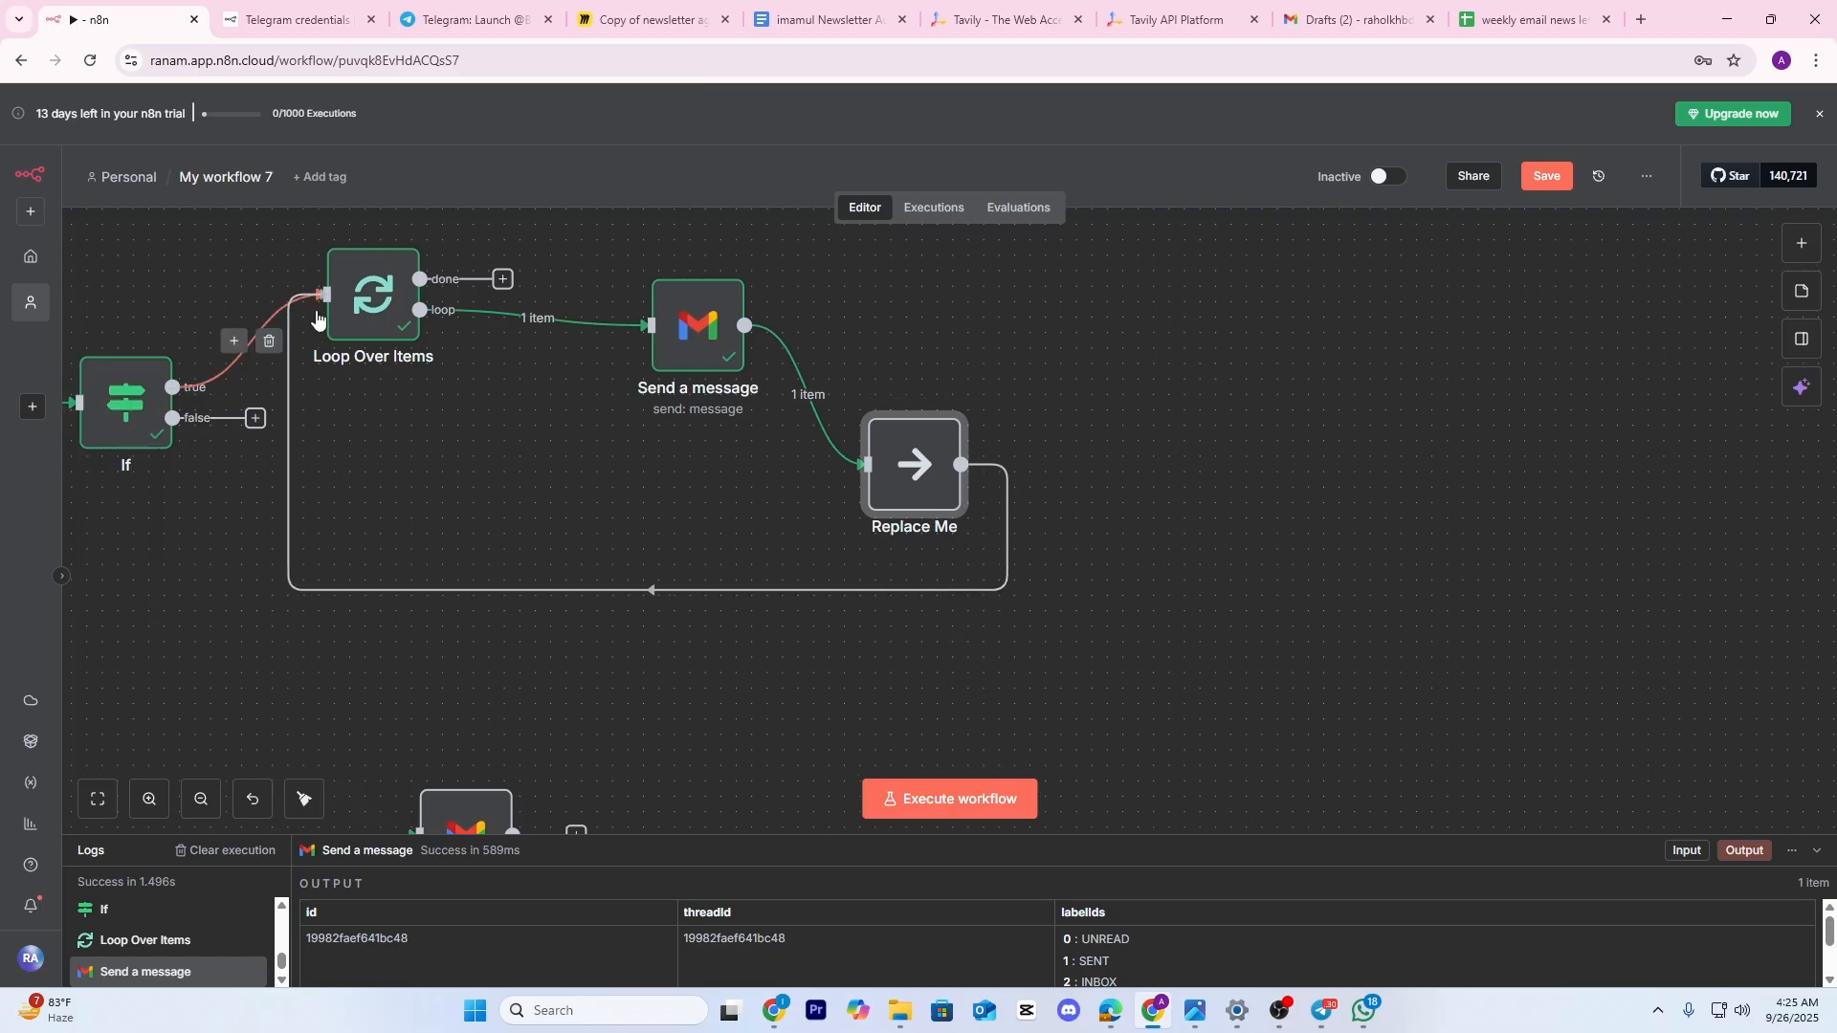
pyautogui.hscroll(-3, 754, 544)
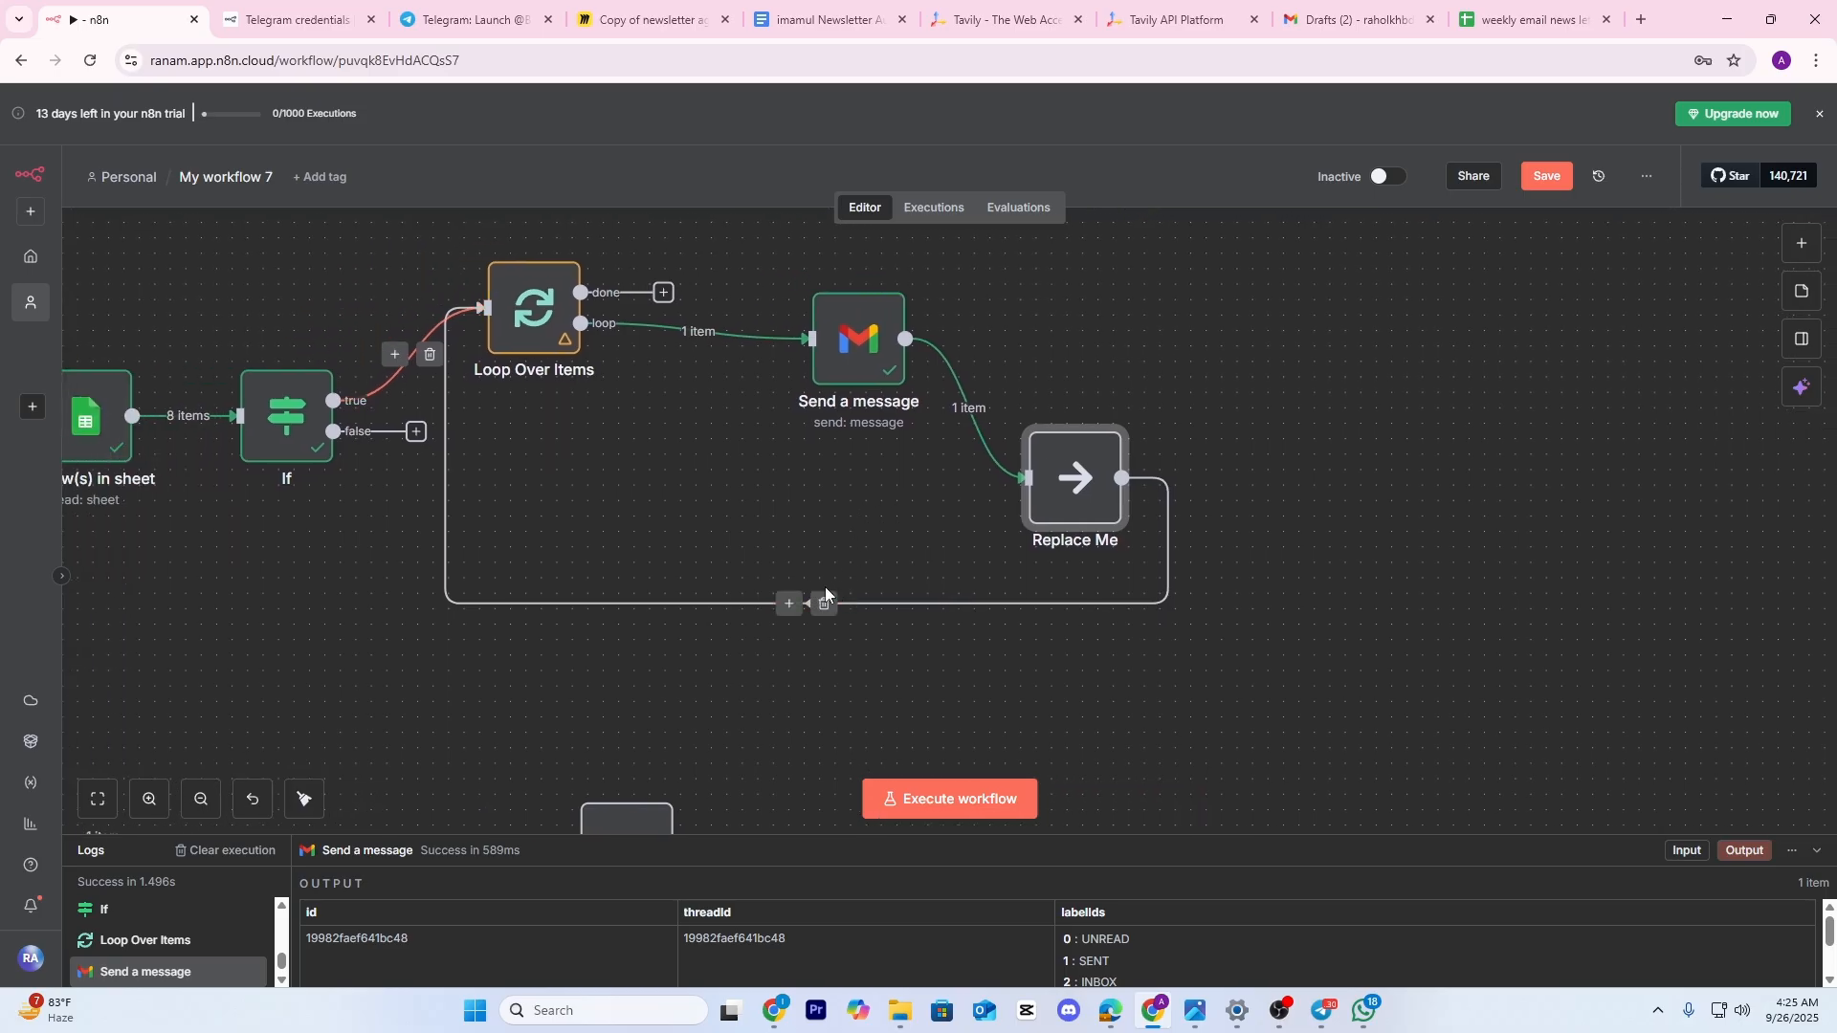
# Insert a Wait node on the loop-back connection after Replace Me
pyautogui.click(789, 604)
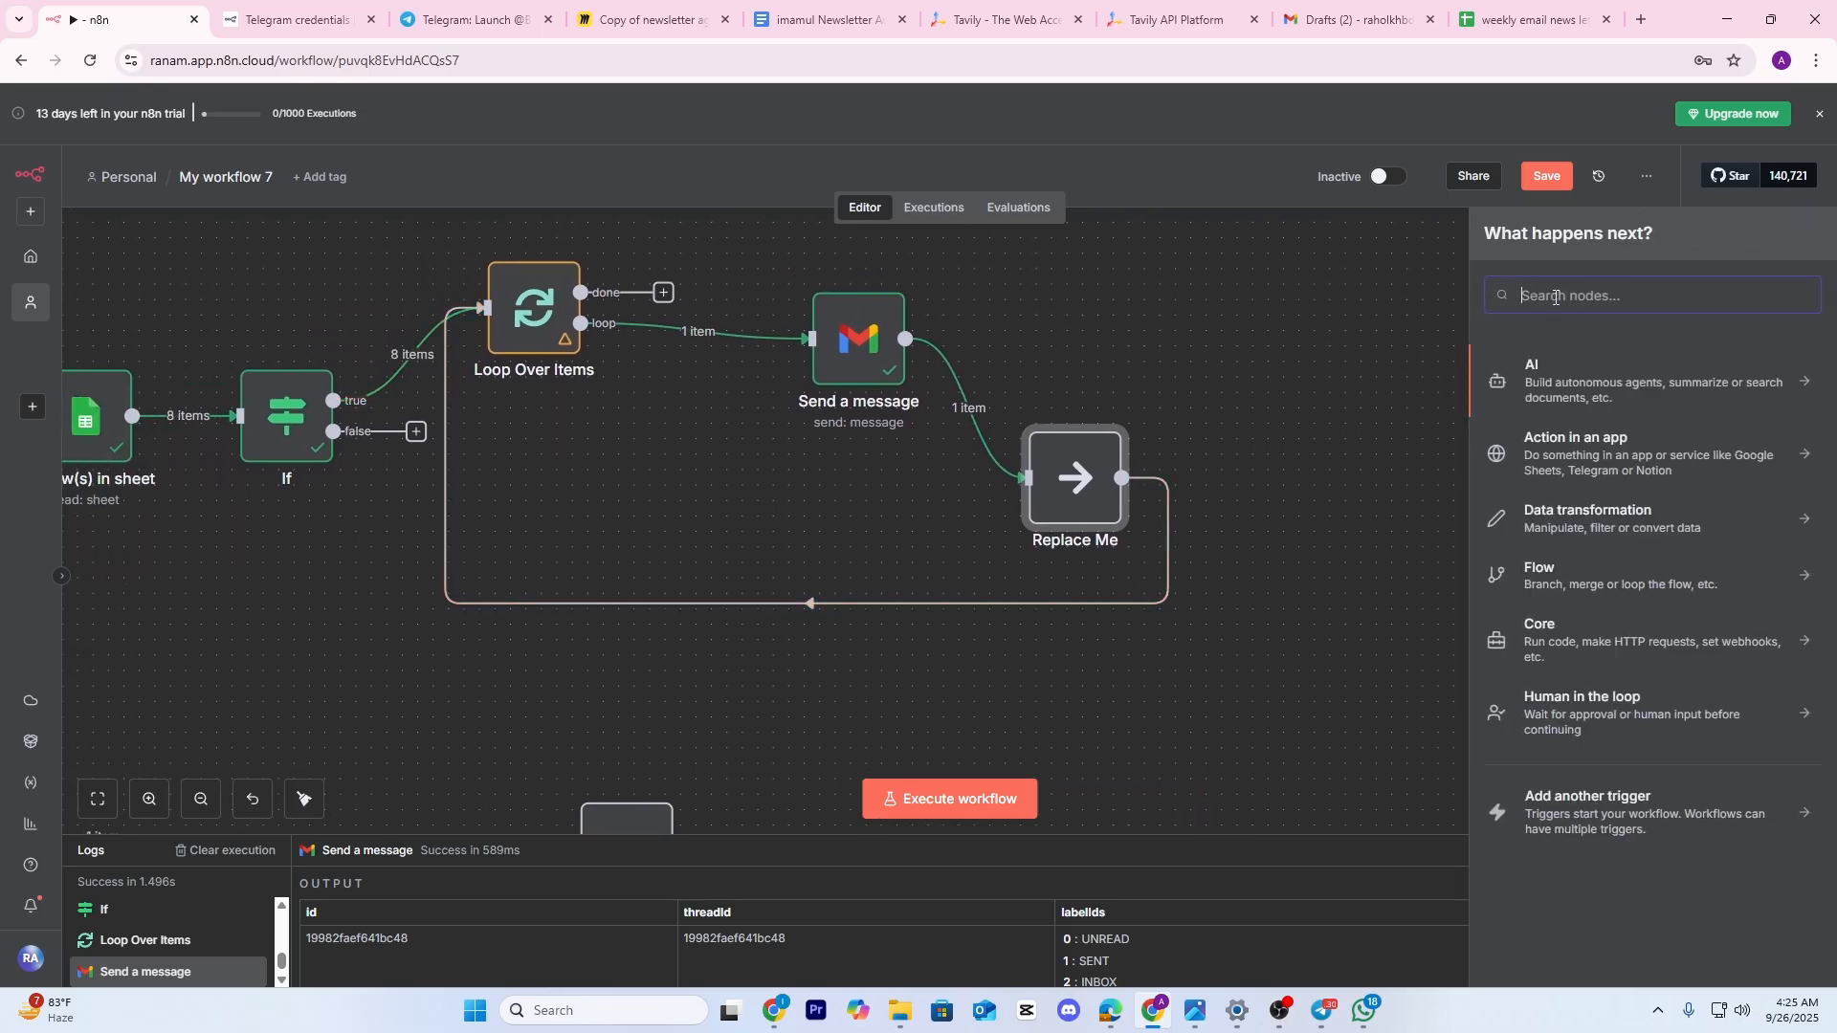
pyautogui.write('Wait')
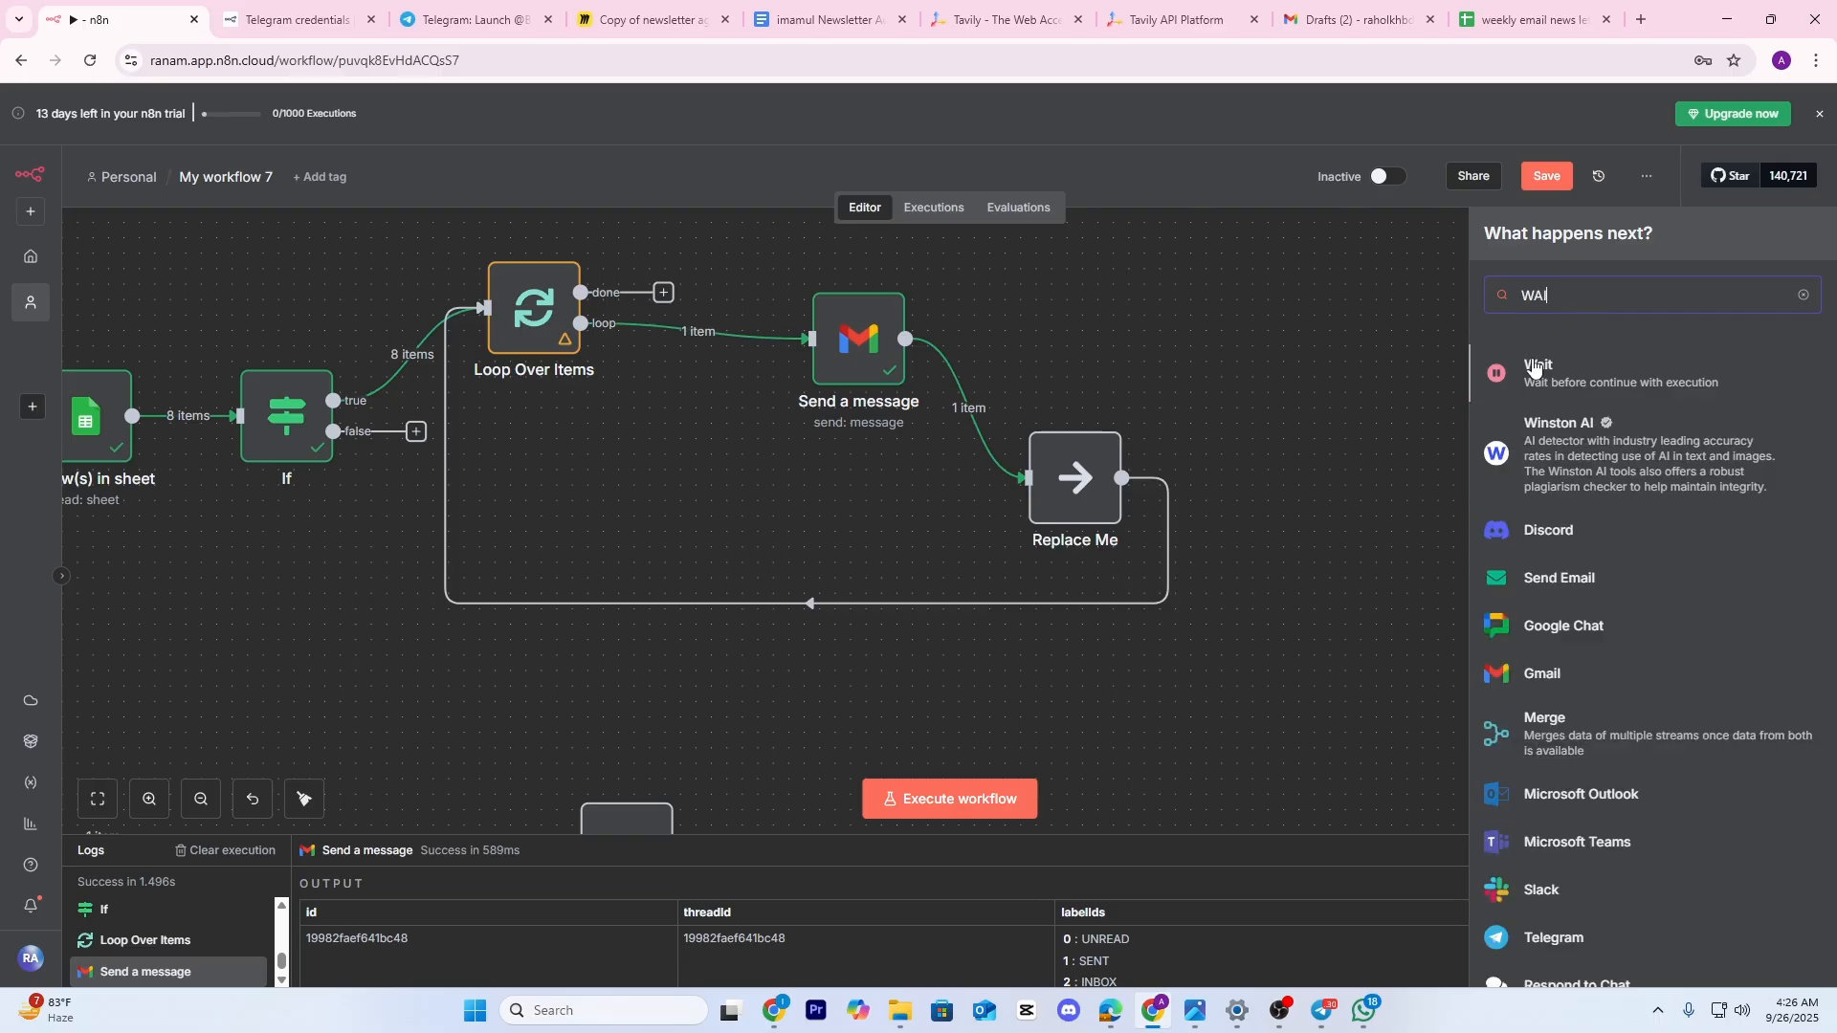
pyautogui.press('Return')
pyautogui.click(1318, 123)
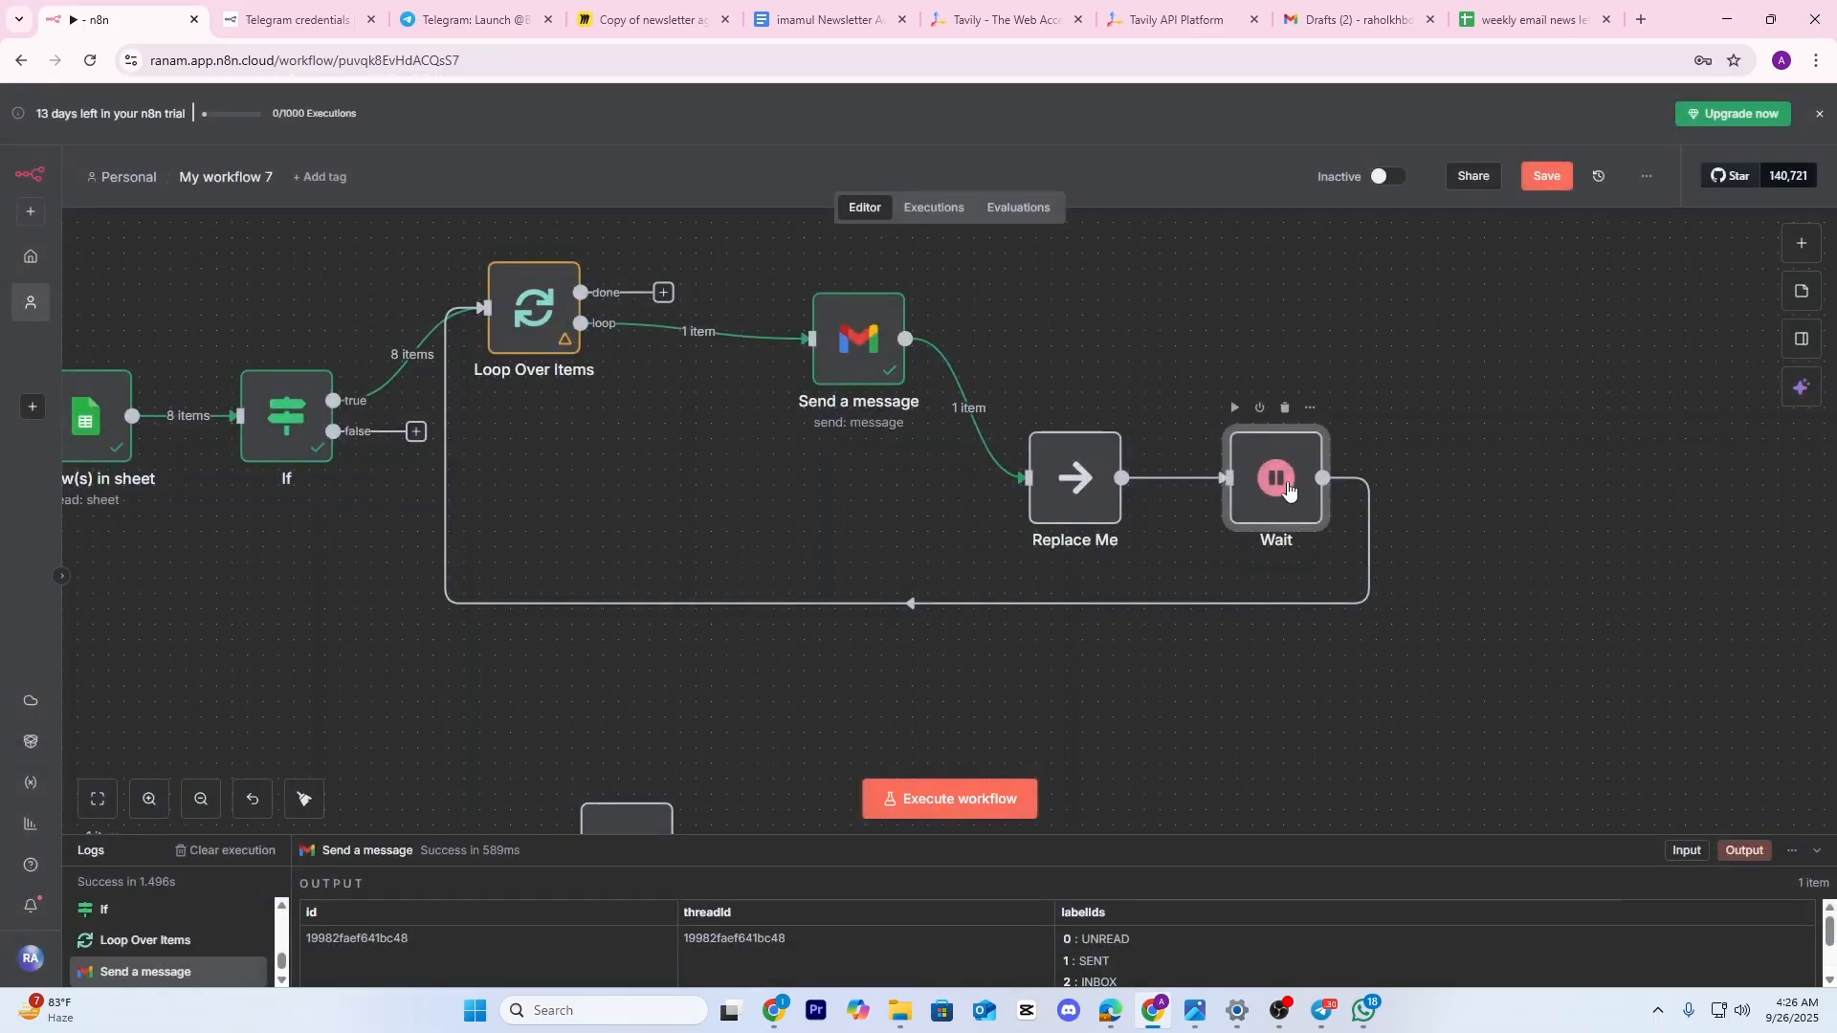
pyautogui.moveTo(1293, 484); pyautogui.dragTo(1414, 485)
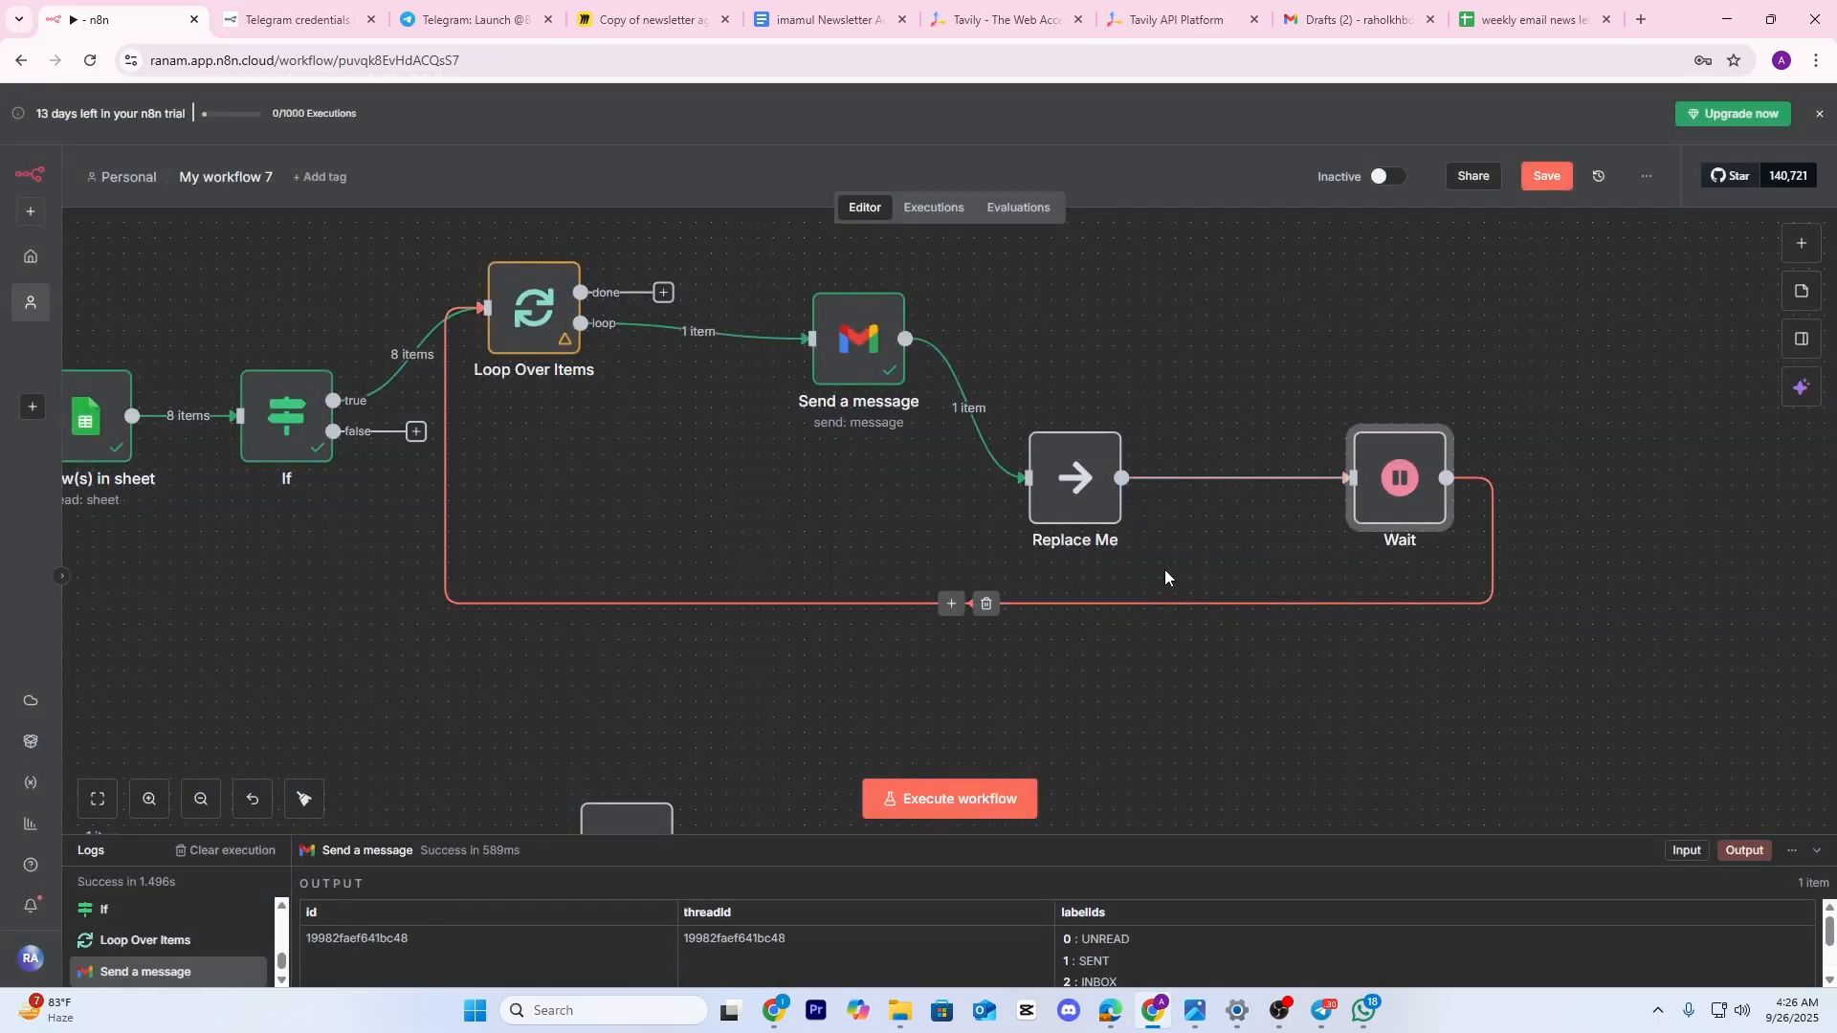
pyautogui.scroll(-3, 1133, 425)
pyautogui.scroll(1, 771, 505)
pyautogui.moveTo(779, 512); pyautogui.dragTo(844, 522)
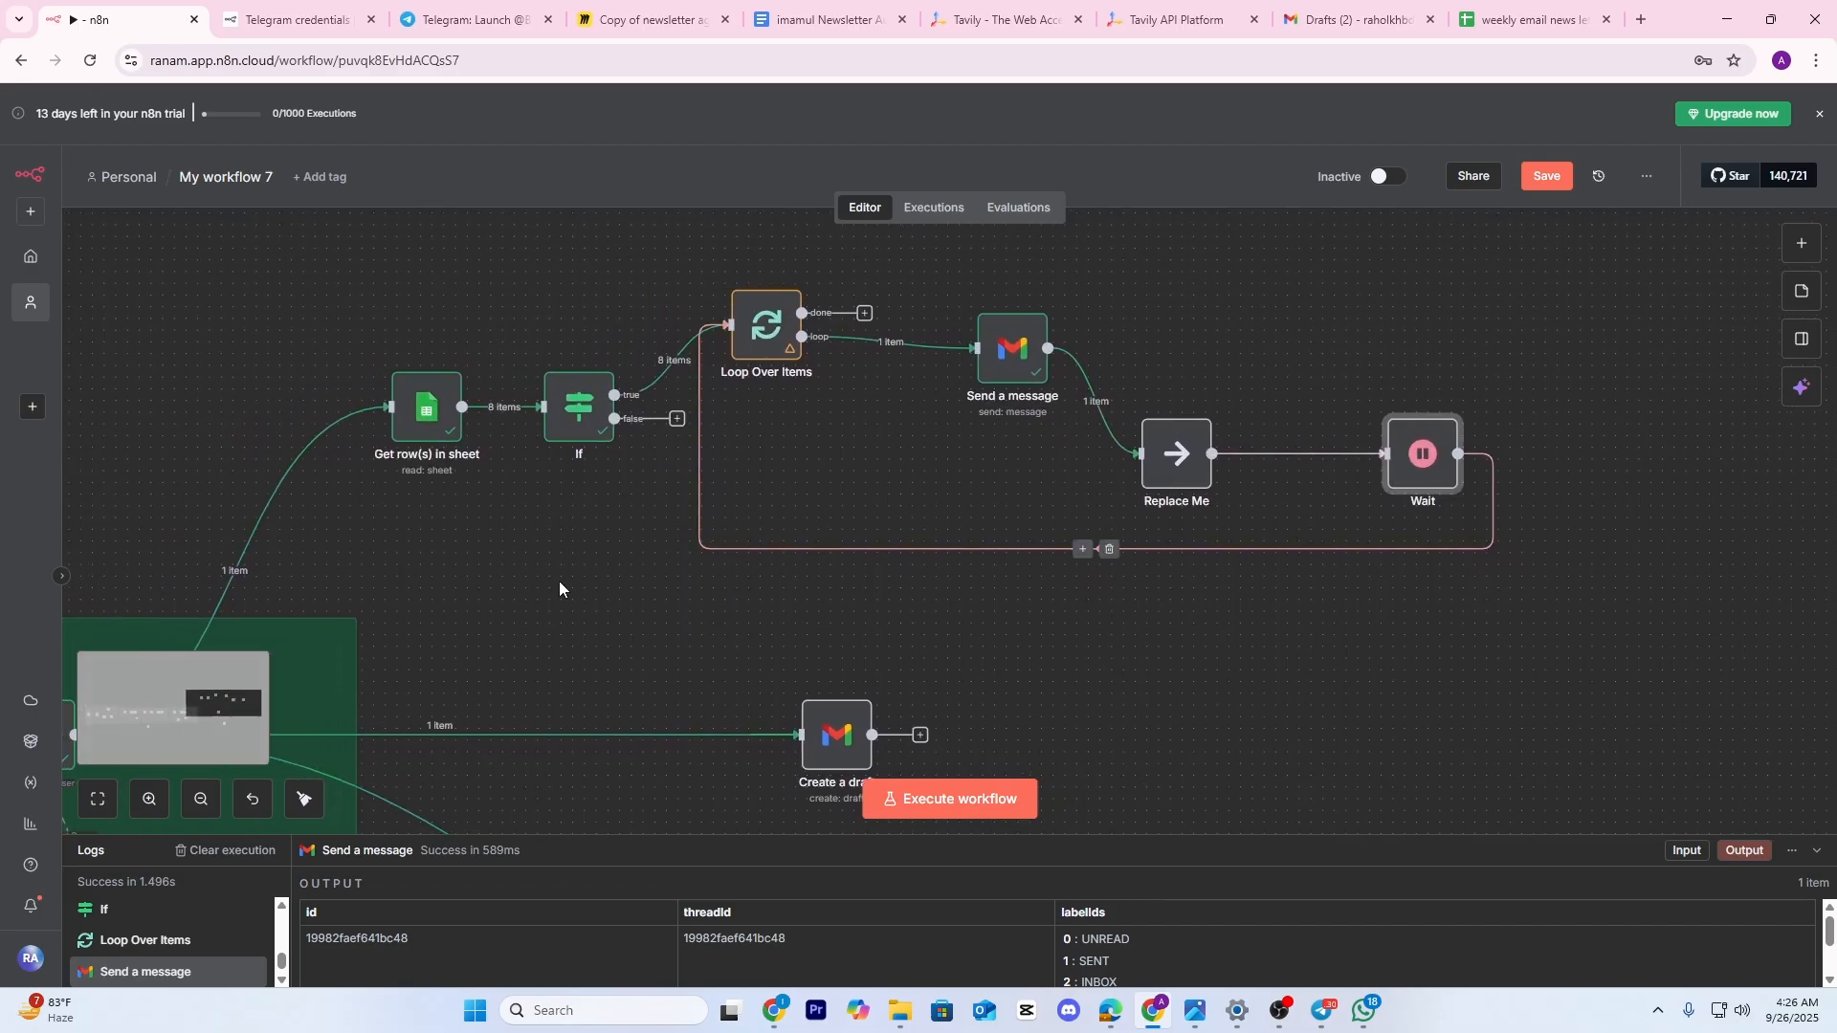
# Save the workflow and run Execute workflow so it waits for a Telegram message
pyautogui.moveTo(389, 622); pyautogui.dragTo(466, 612)
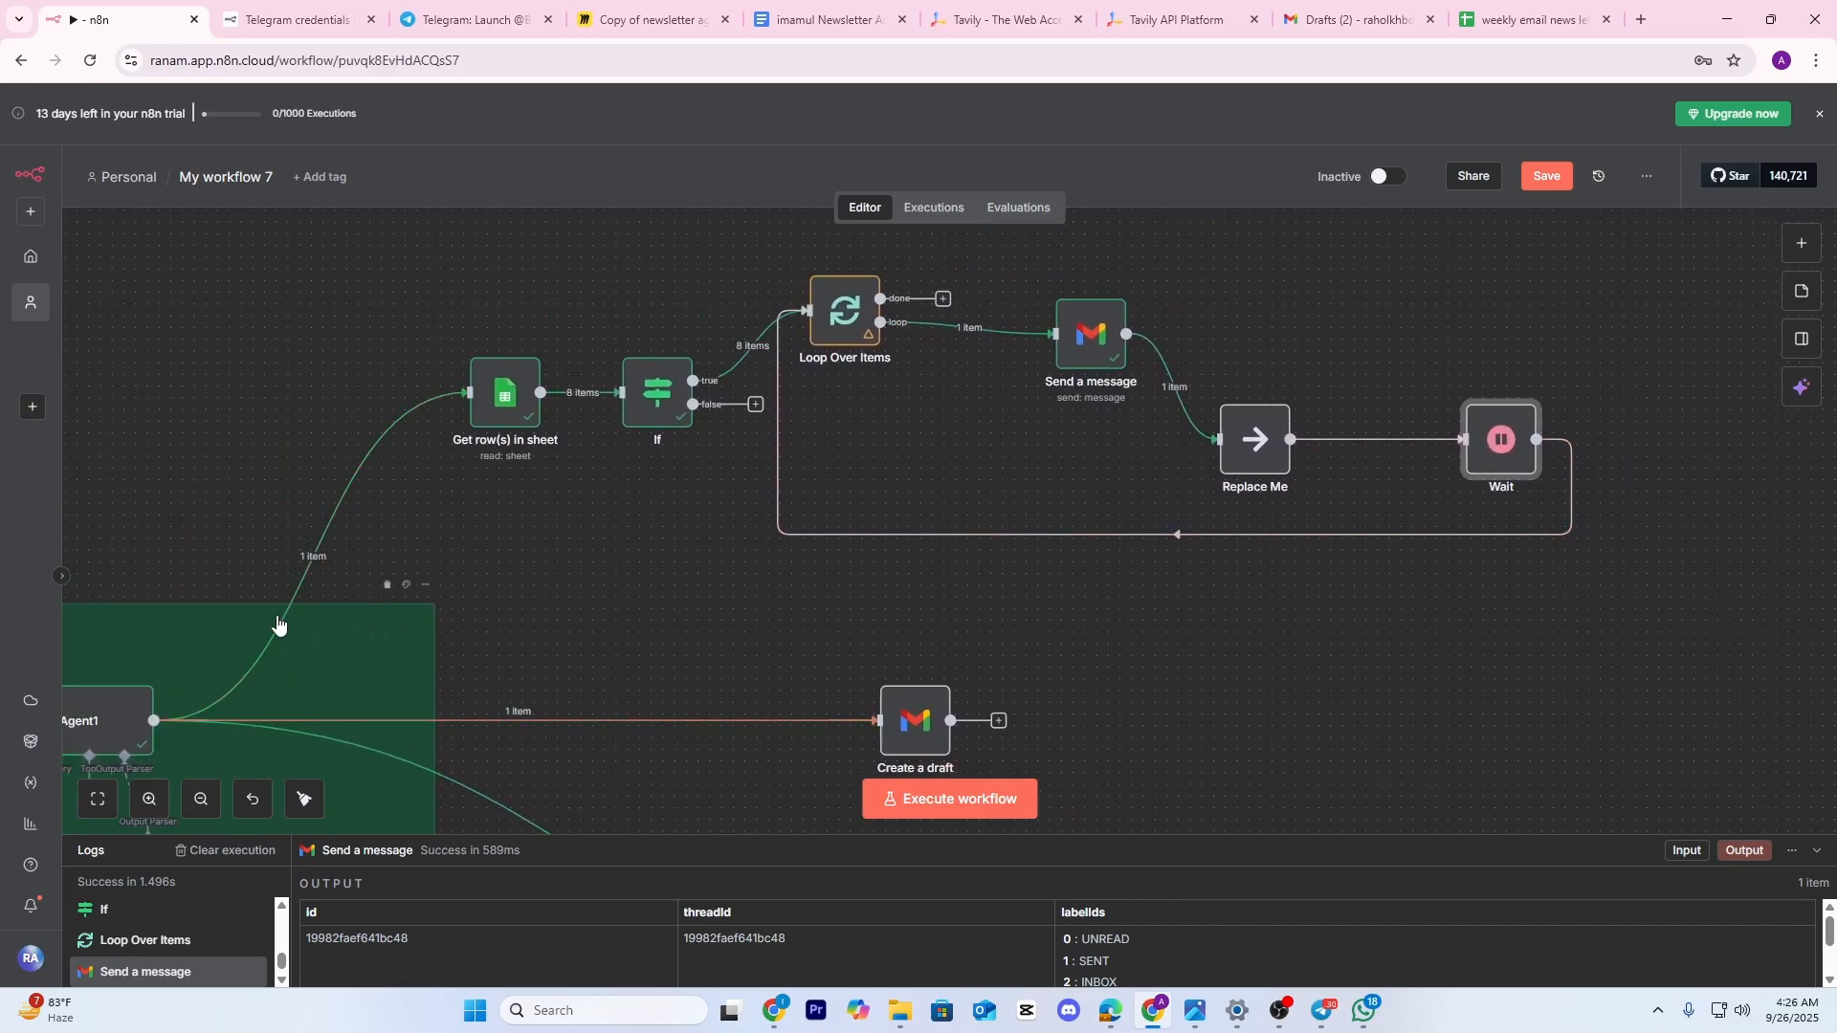
pyautogui.moveTo(511, 445); pyautogui.dragTo(287, 494)
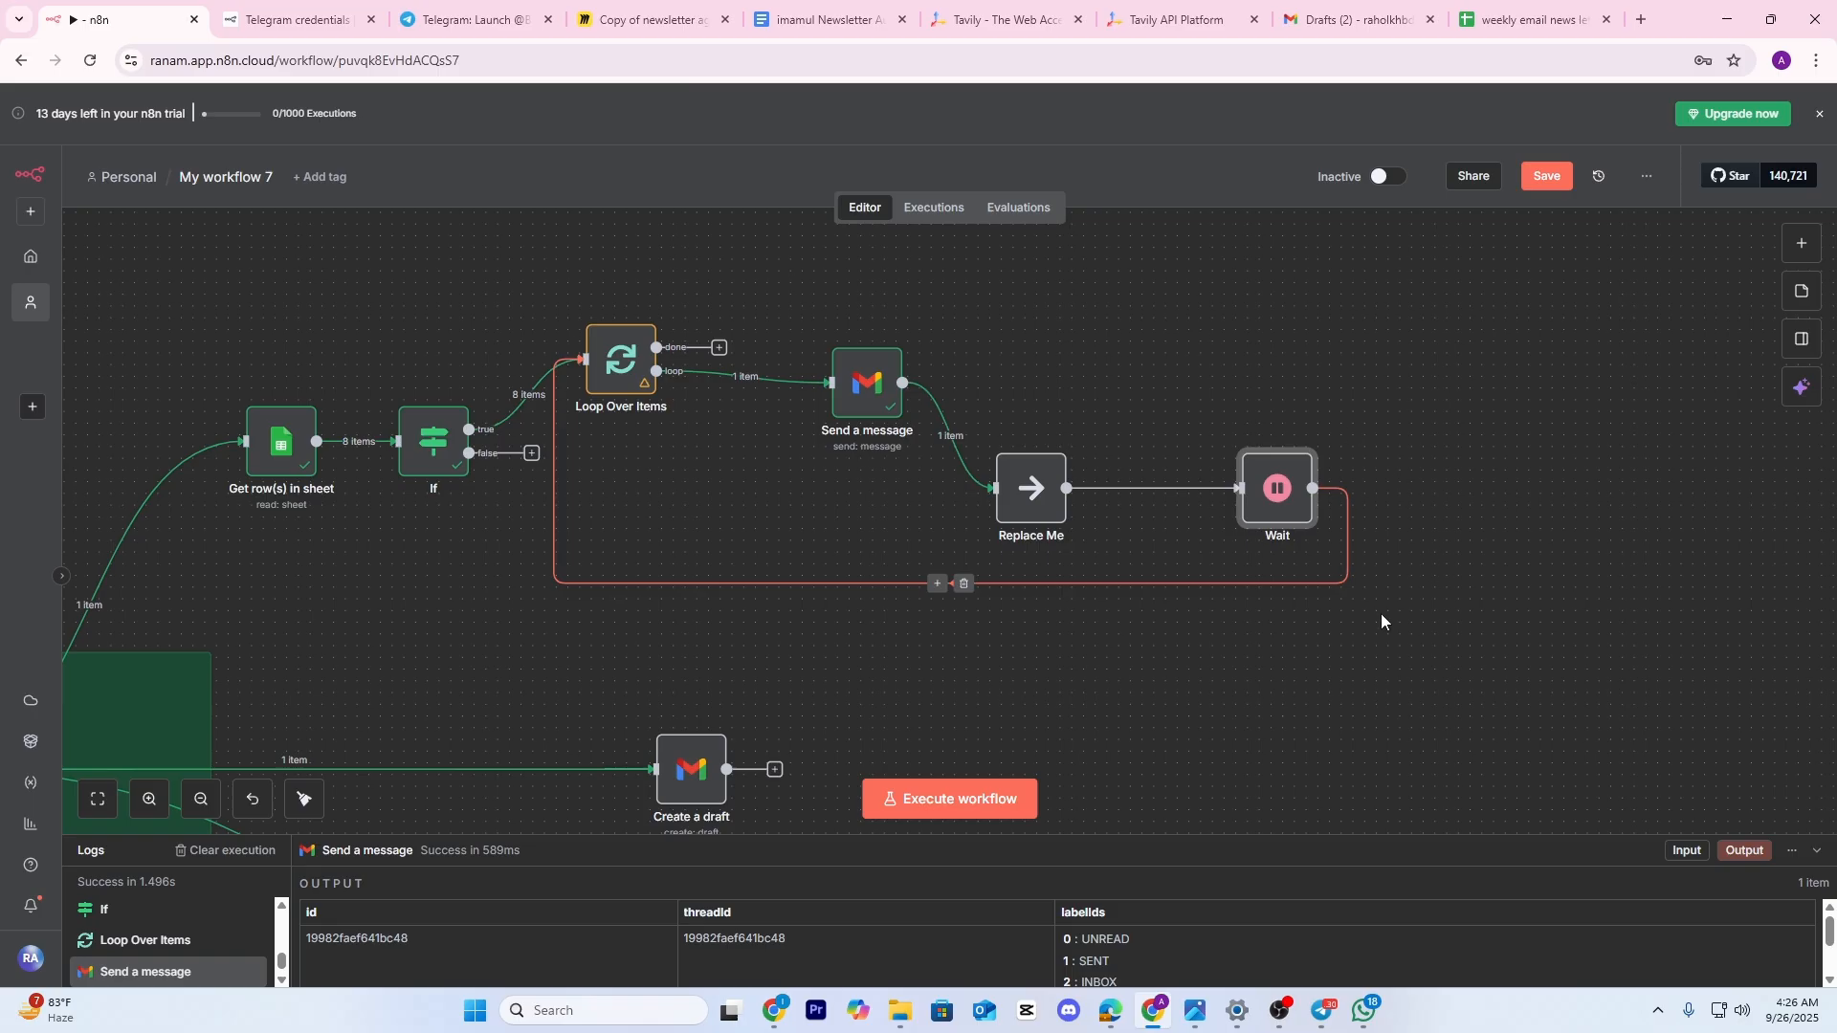
pyautogui.hscroll(-6, 1072, 601)
pyautogui.scroll(-2, 1004, 574)
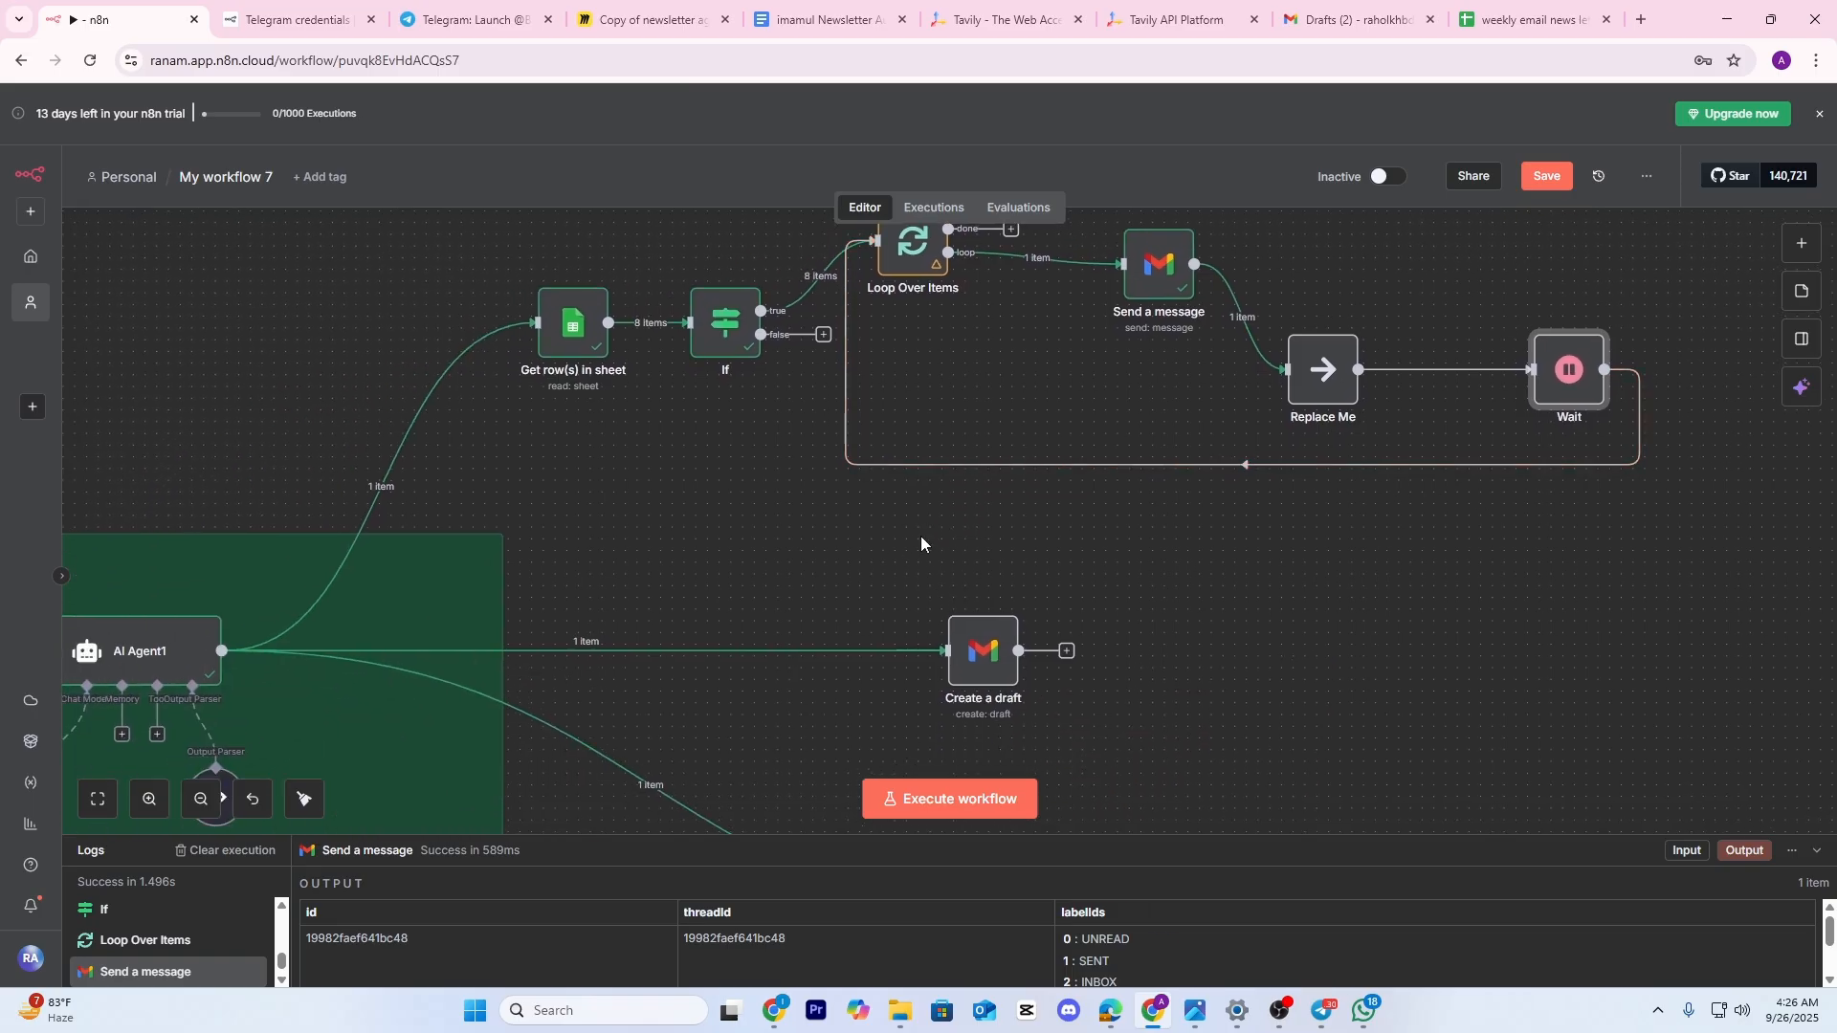
pyautogui.scroll(-4, 921, 530)
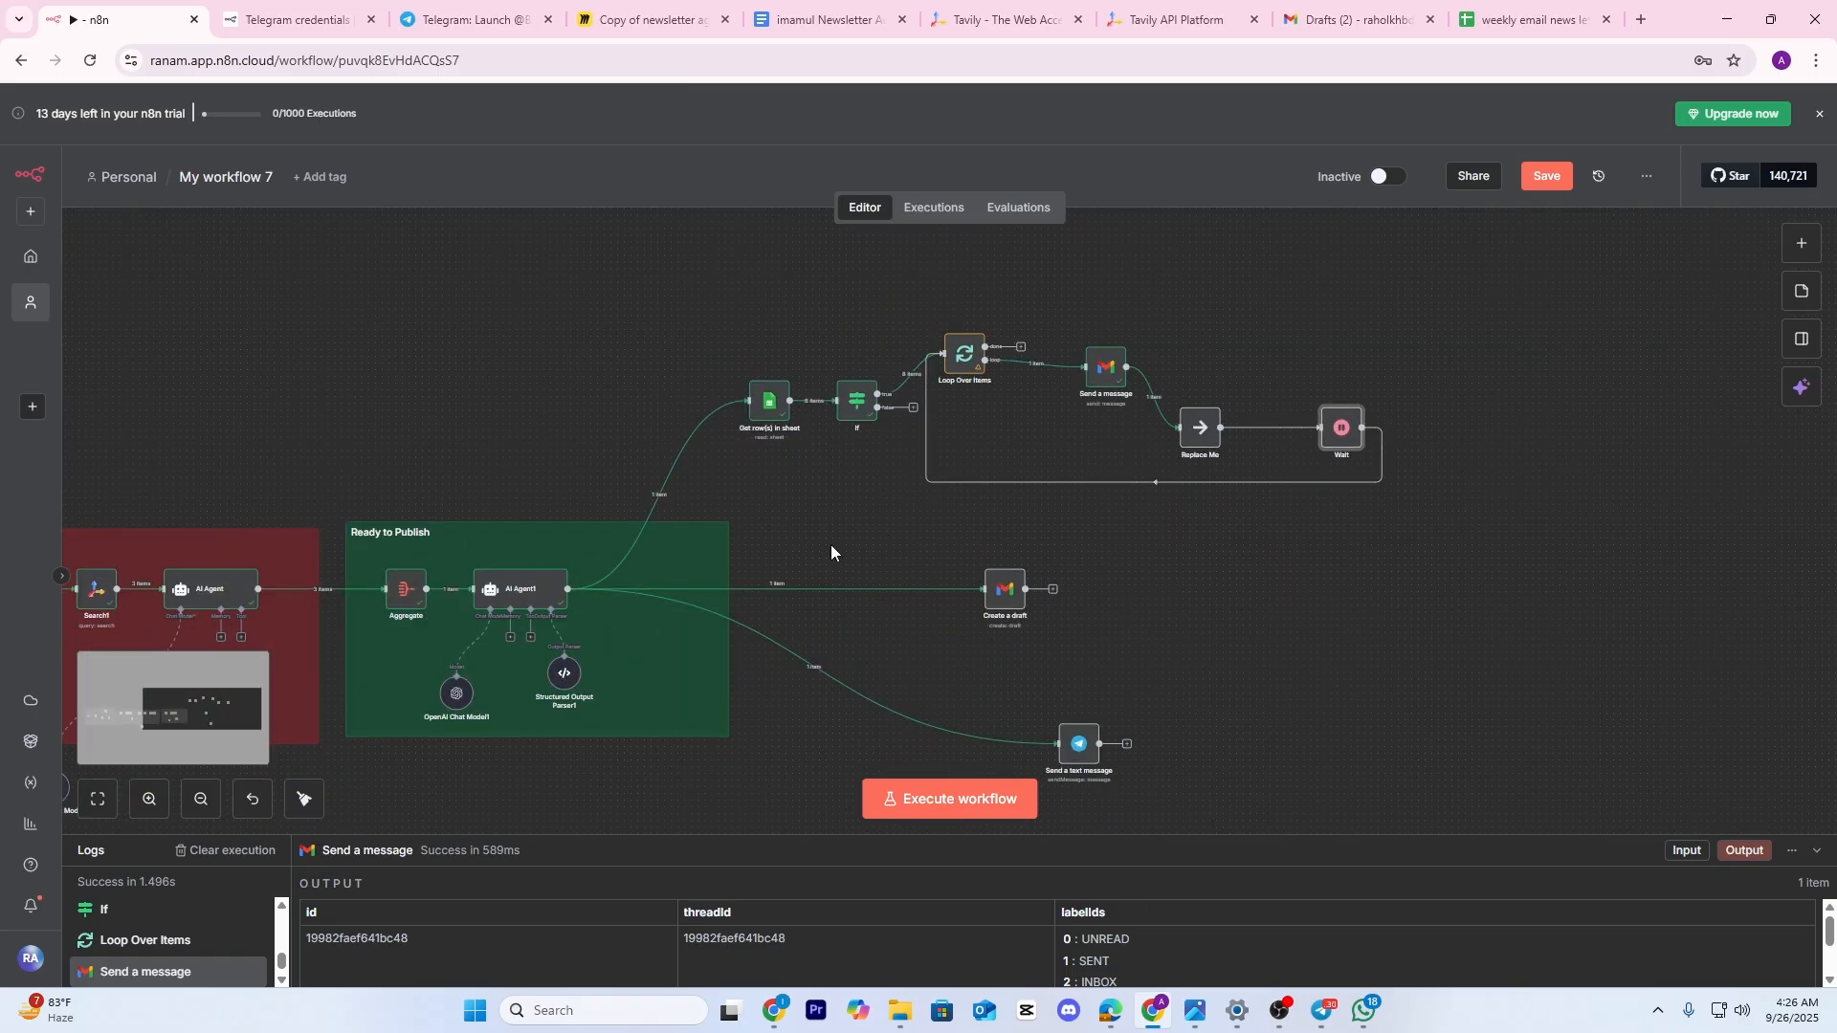
pyautogui.moveTo(833, 549); pyautogui.dragTo(1260, 468)
pyautogui.scroll(-2, 1229, 439)
pyautogui.moveTo(766, 434); pyautogui.dragTo(1061, 345)
pyautogui.scroll(1, 1259, 497)
pyautogui.moveTo(1356, 559); pyautogui.dragTo(1196, 665)
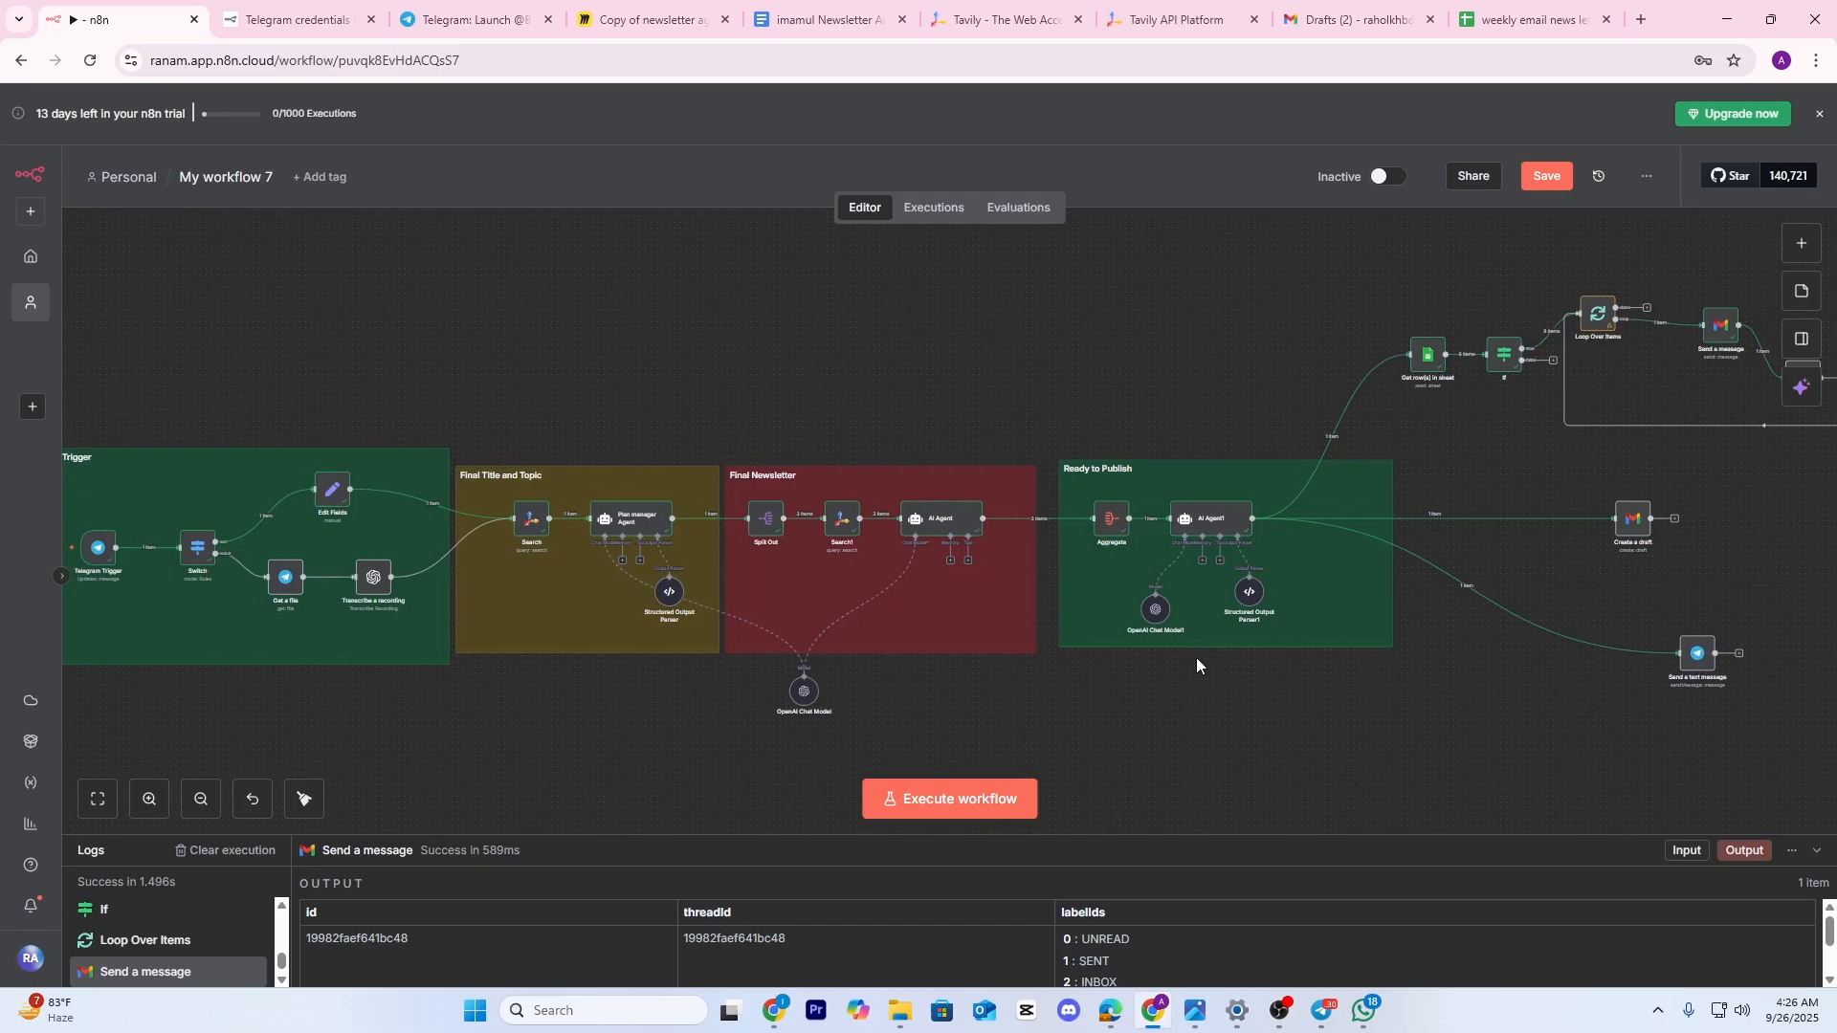
pyautogui.moveTo(1139, 730); pyautogui.dragTo(1190, 721)
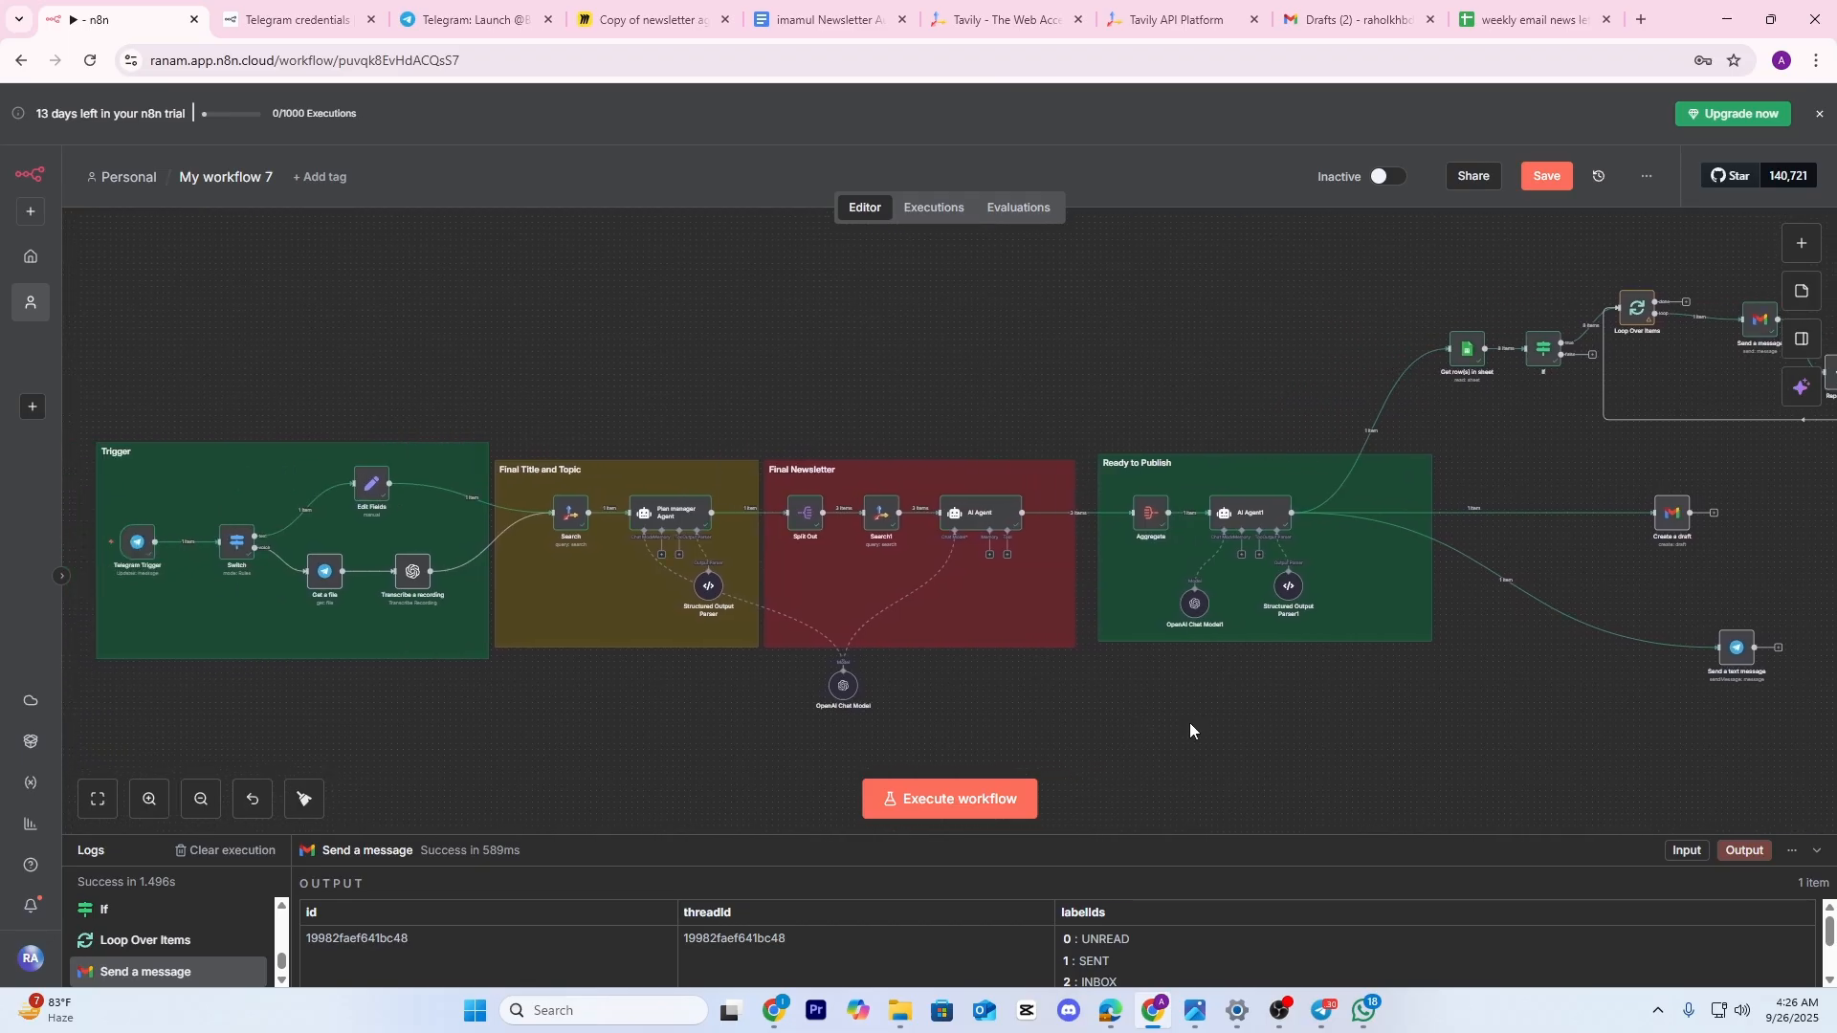
pyautogui.click(1544, 191)
pyautogui.hscroll(-3, 748, 357)
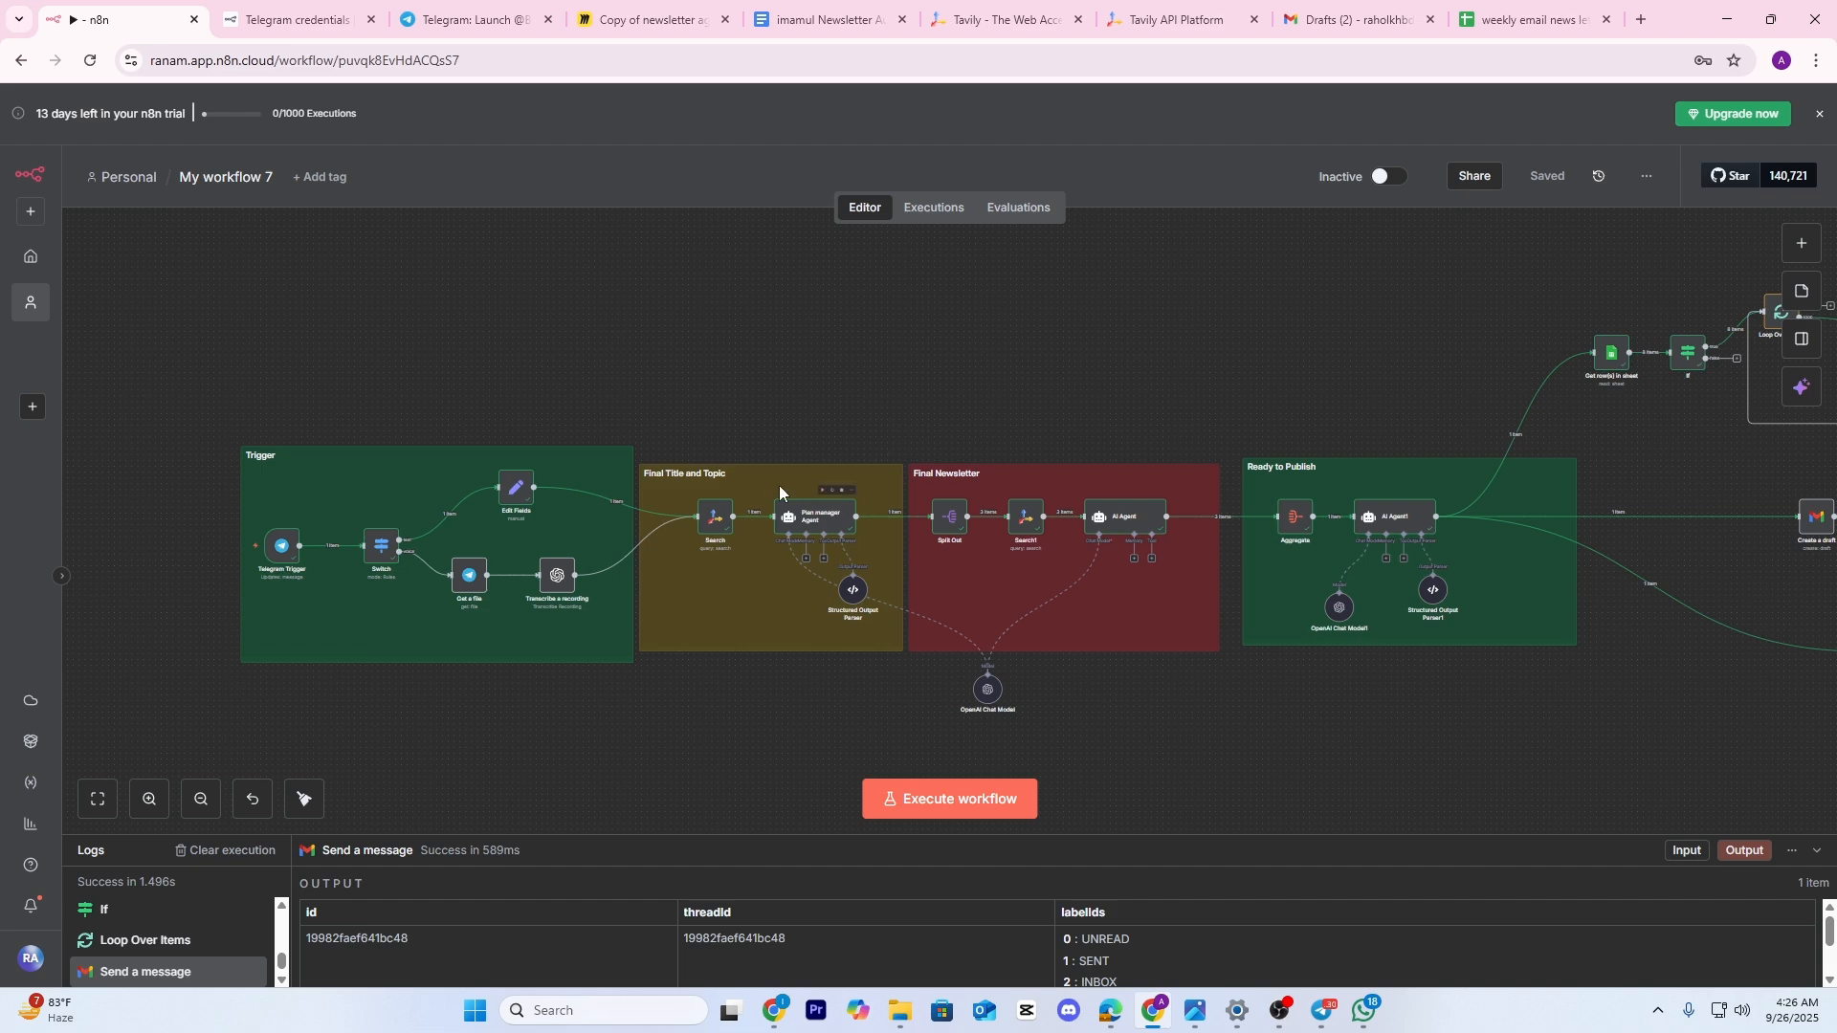
pyautogui.click(937, 805)
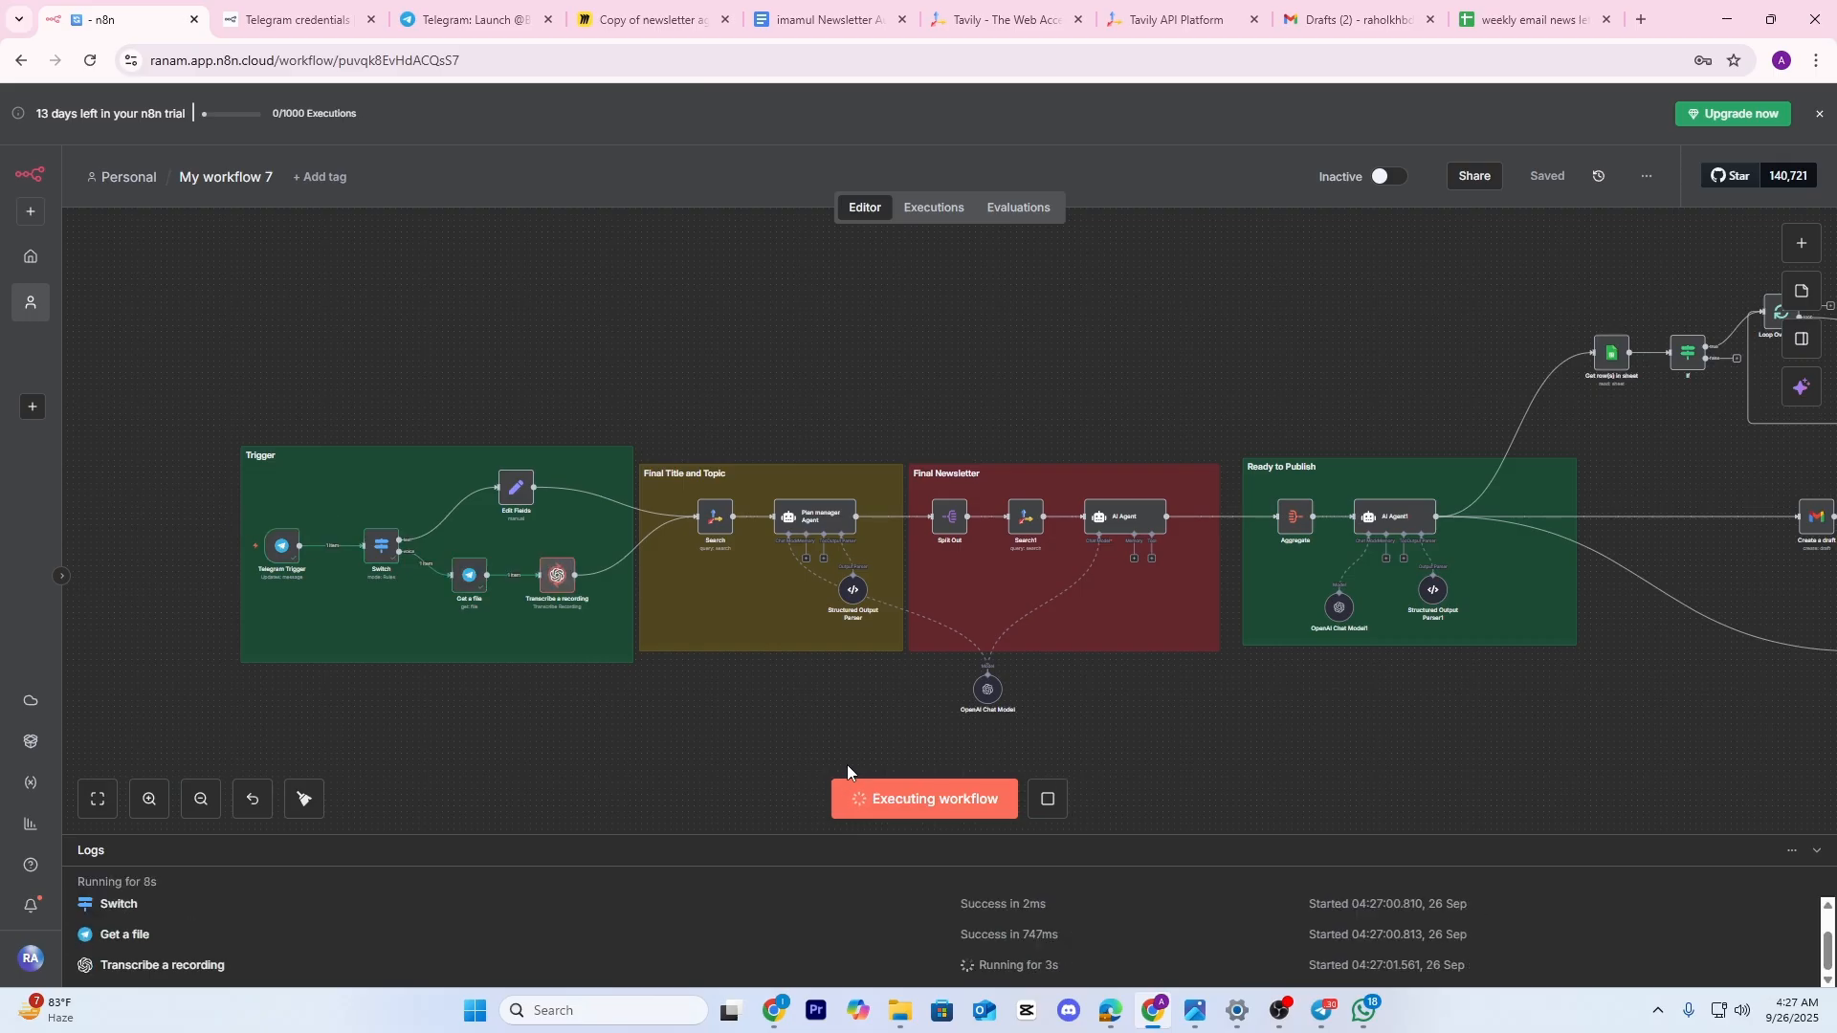
# Pan and zoom the canvas to watch each node run through to the Wait node
pyautogui.scroll(3, 830, 556)
pyautogui.scroll(2, 830, 556)
pyautogui.moveTo(966, 529); pyautogui.dragTo(636, 341)
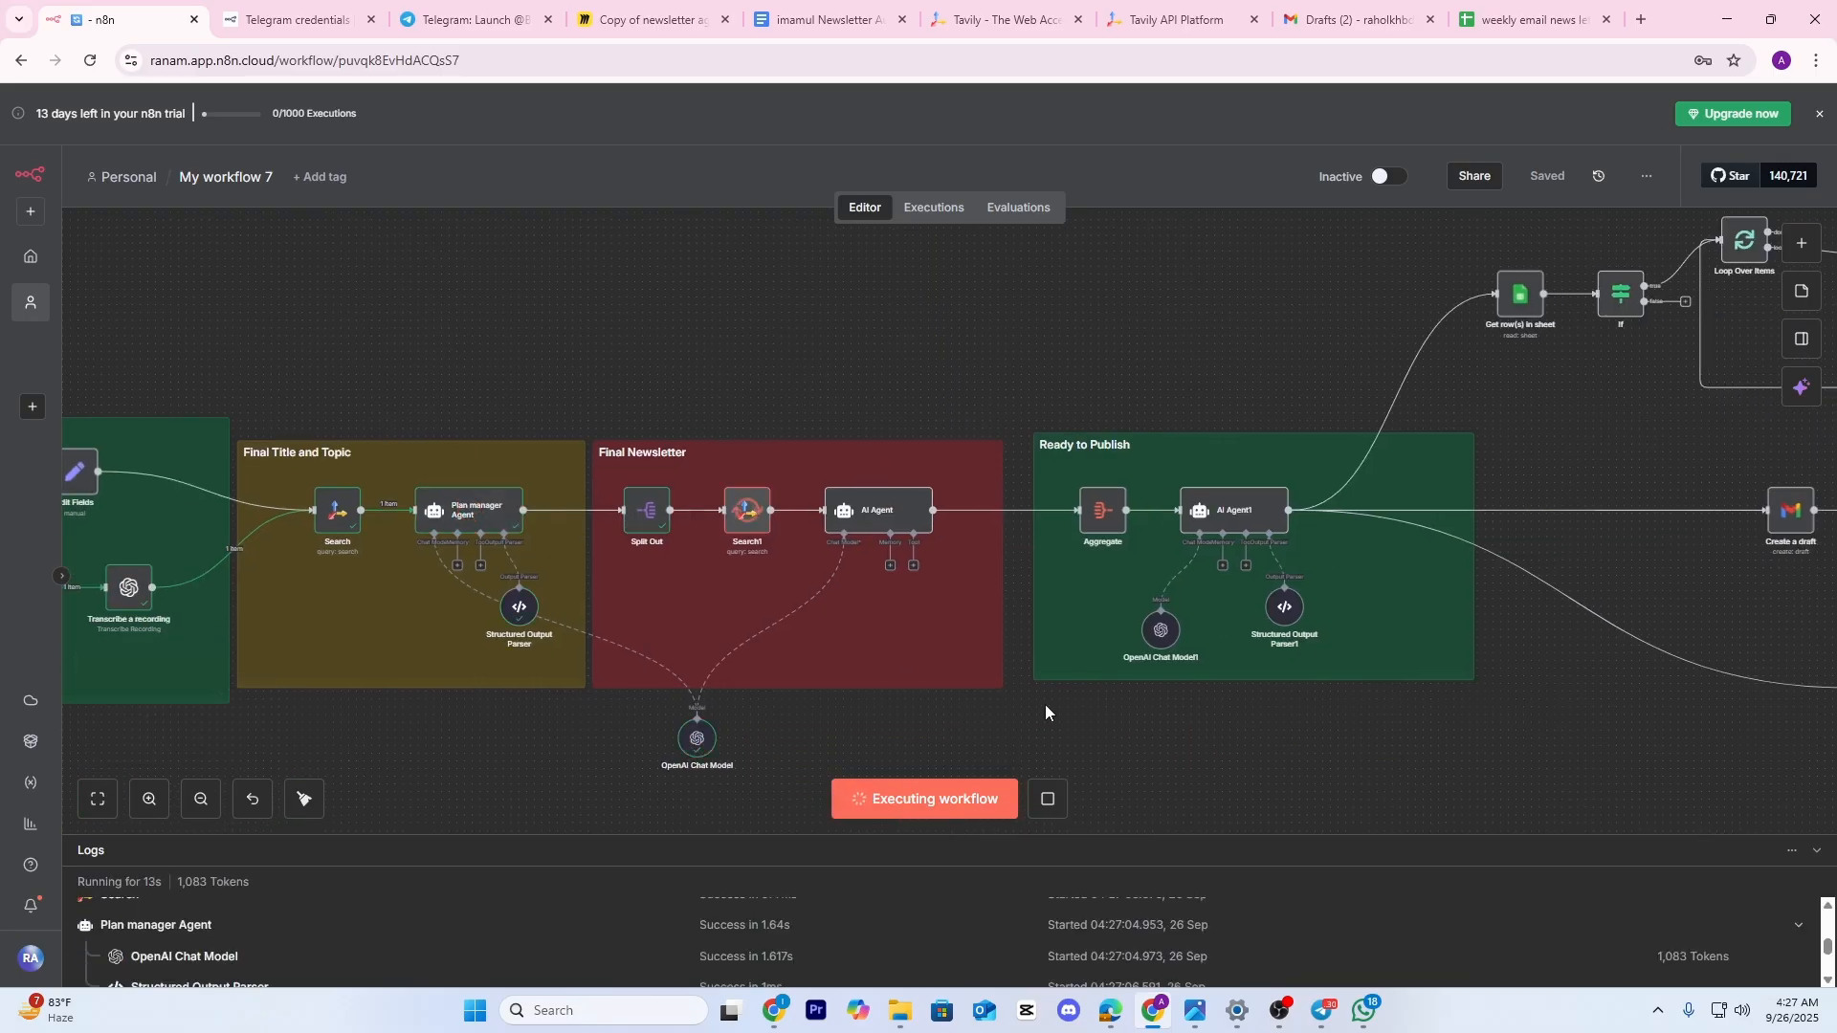
pyautogui.moveTo(1144, 730); pyautogui.dragTo(769, 702)
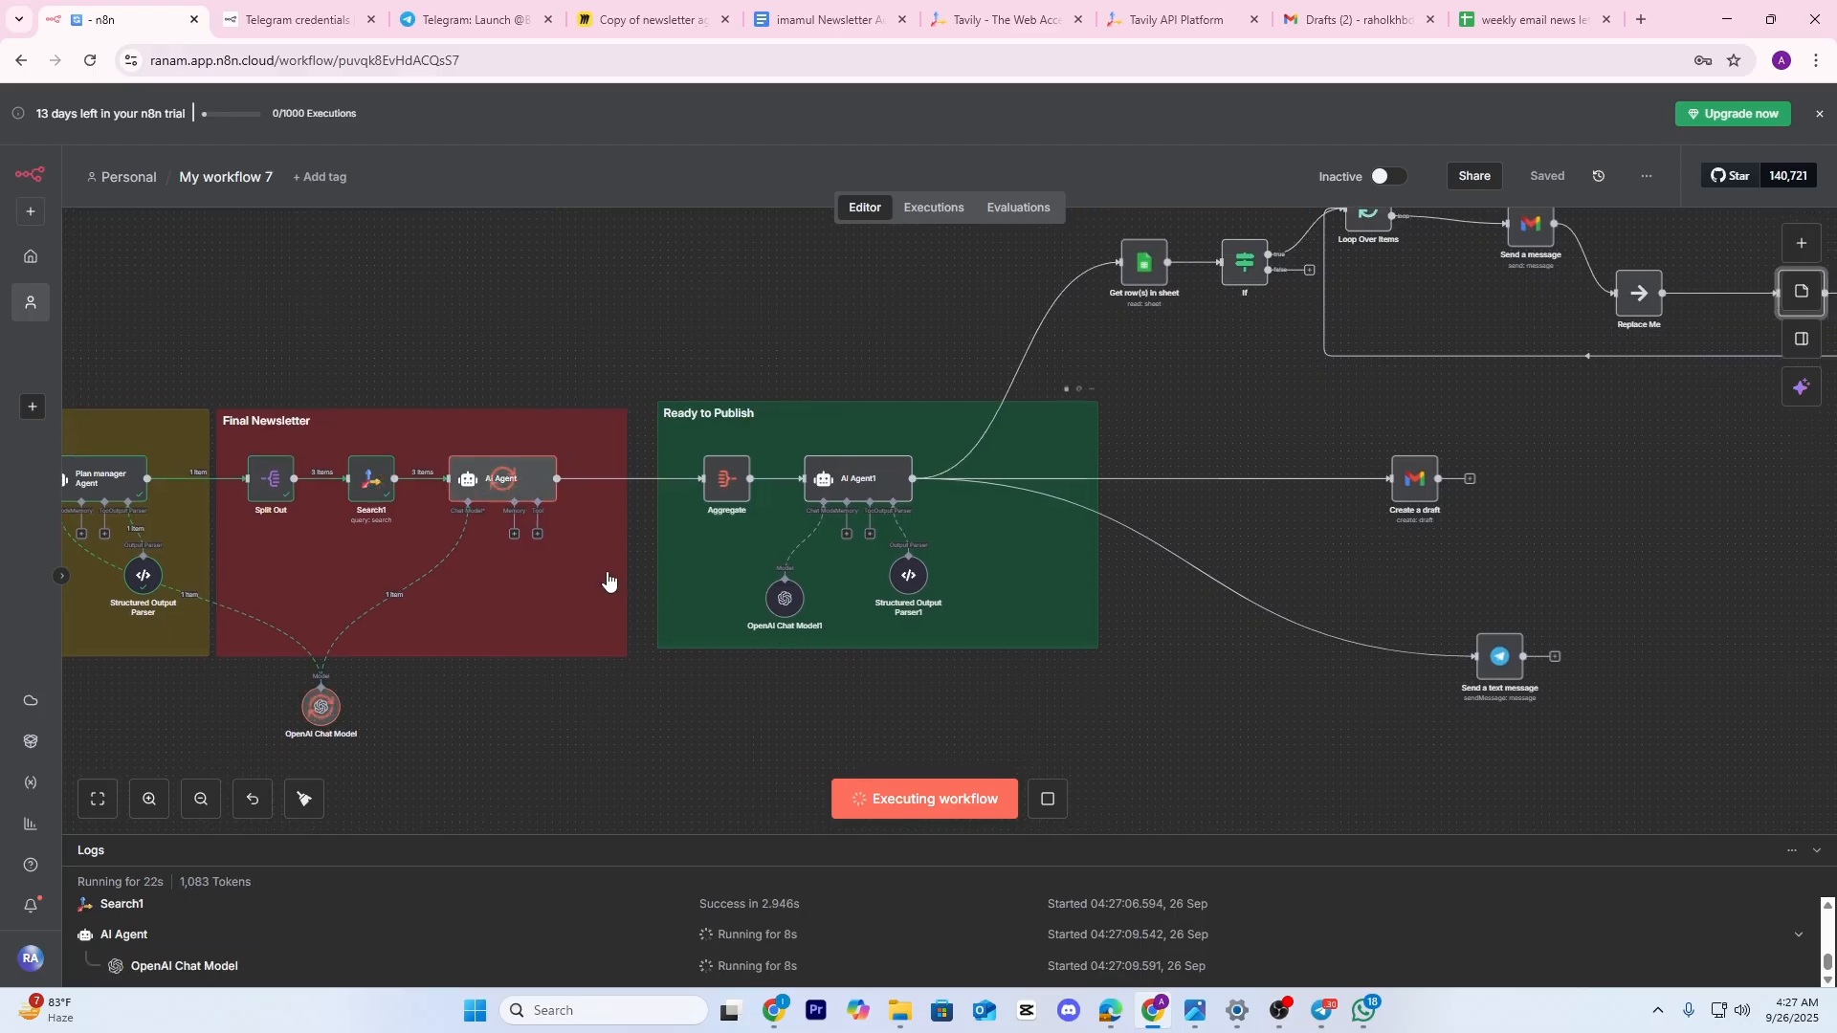
pyautogui.scroll(2, 714, 716)
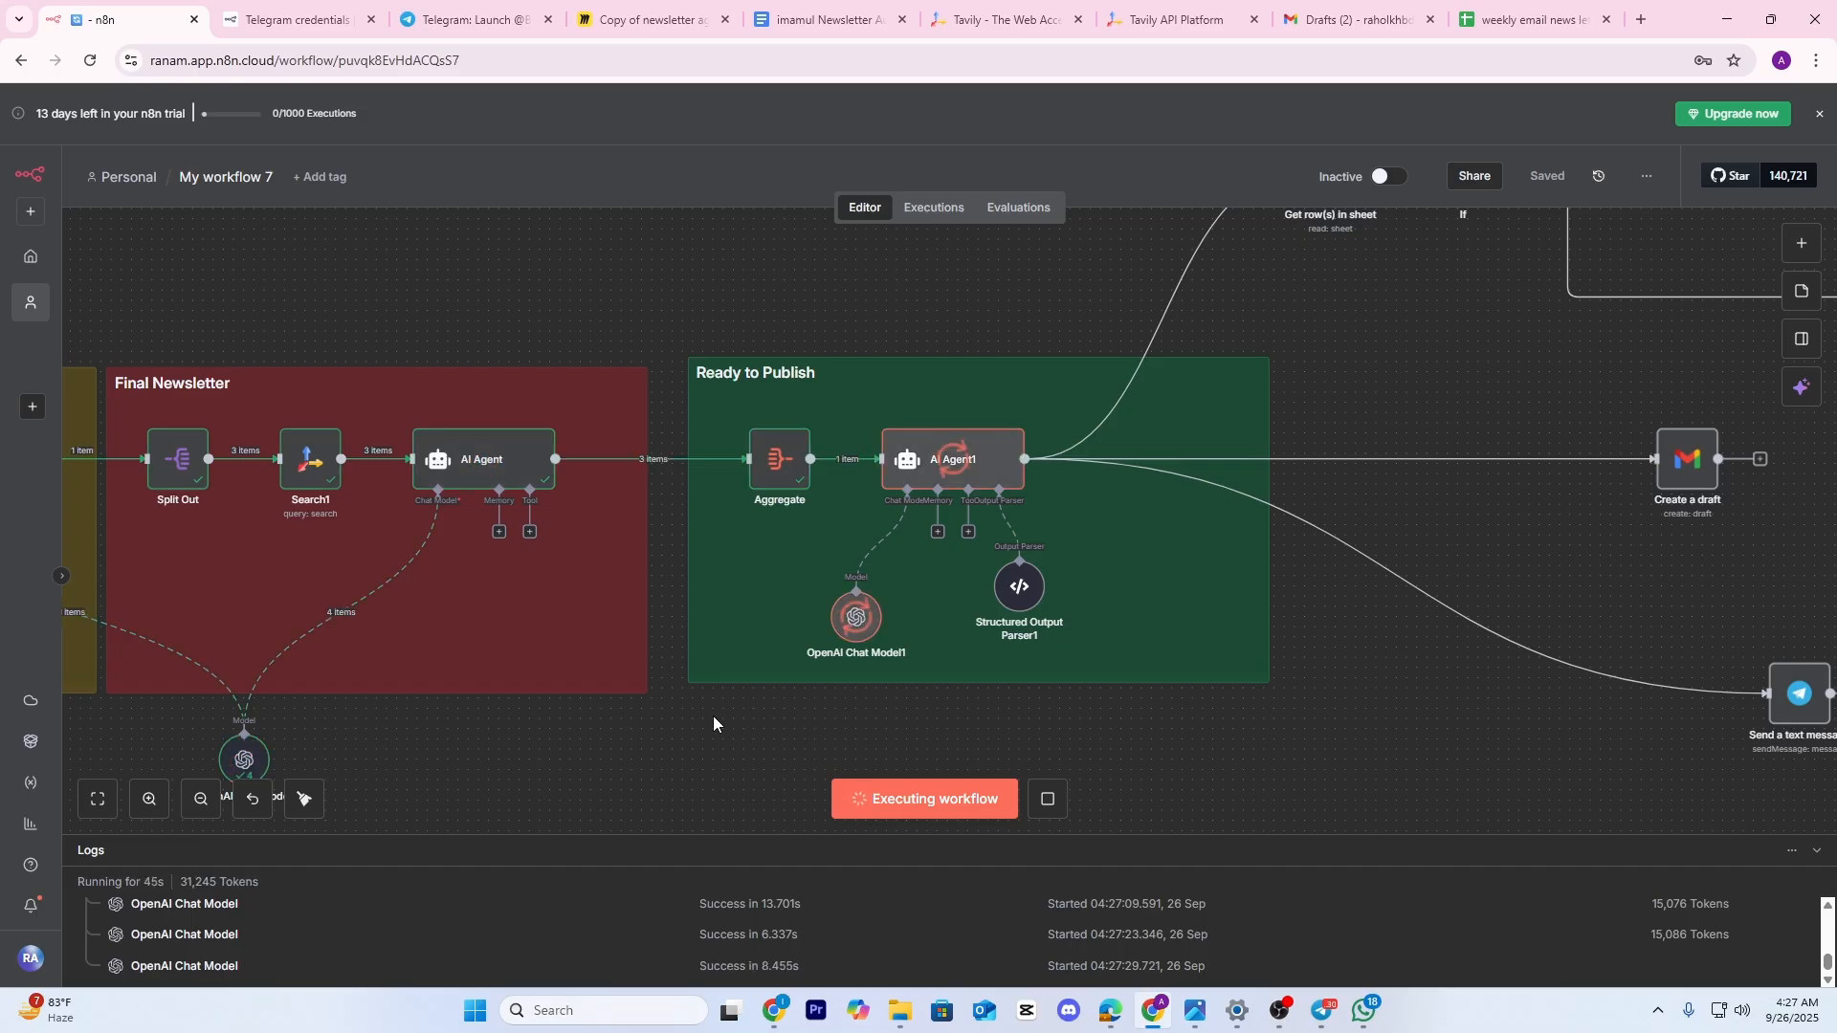
pyautogui.scroll(-3, 597, 546)
pyautogui.moveTo(1112, 644); pyautogui.dragTo(906, 674)
pyautogui.scroll(3, 890, 507)
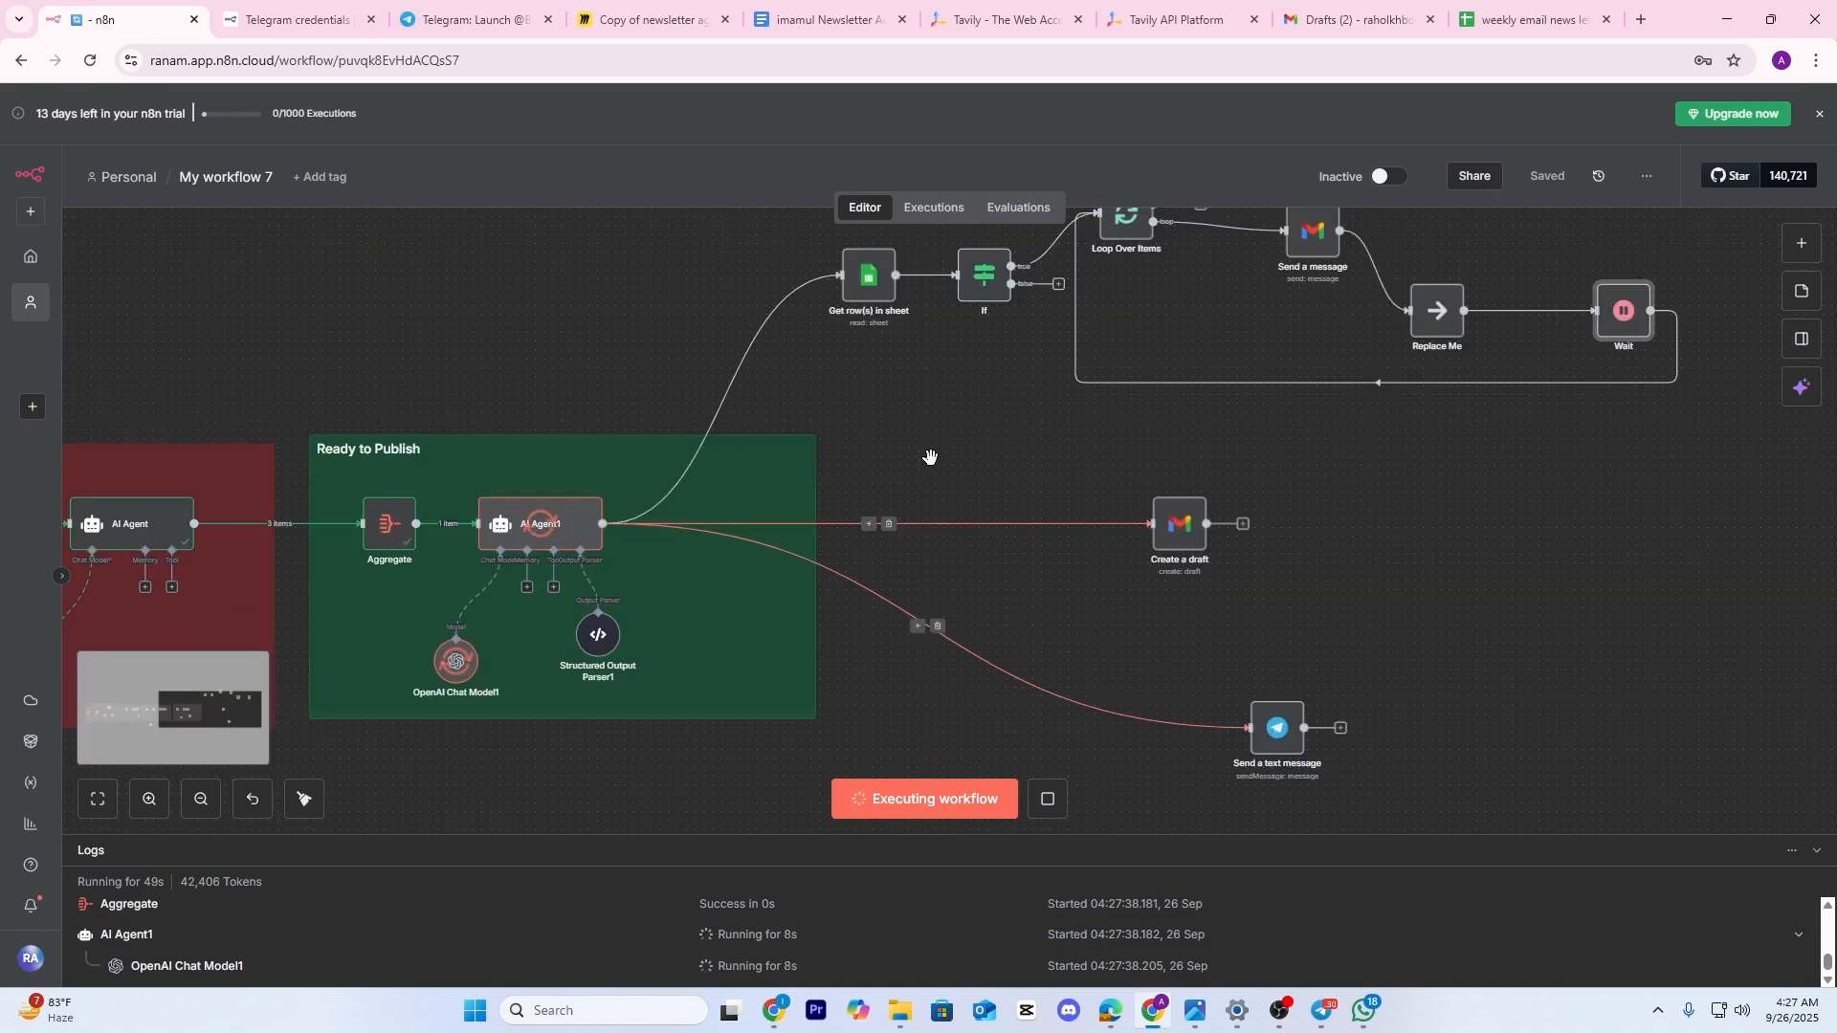
pyautogui.moveTo(961, 448); pyautogui.dragTo(831, 467)
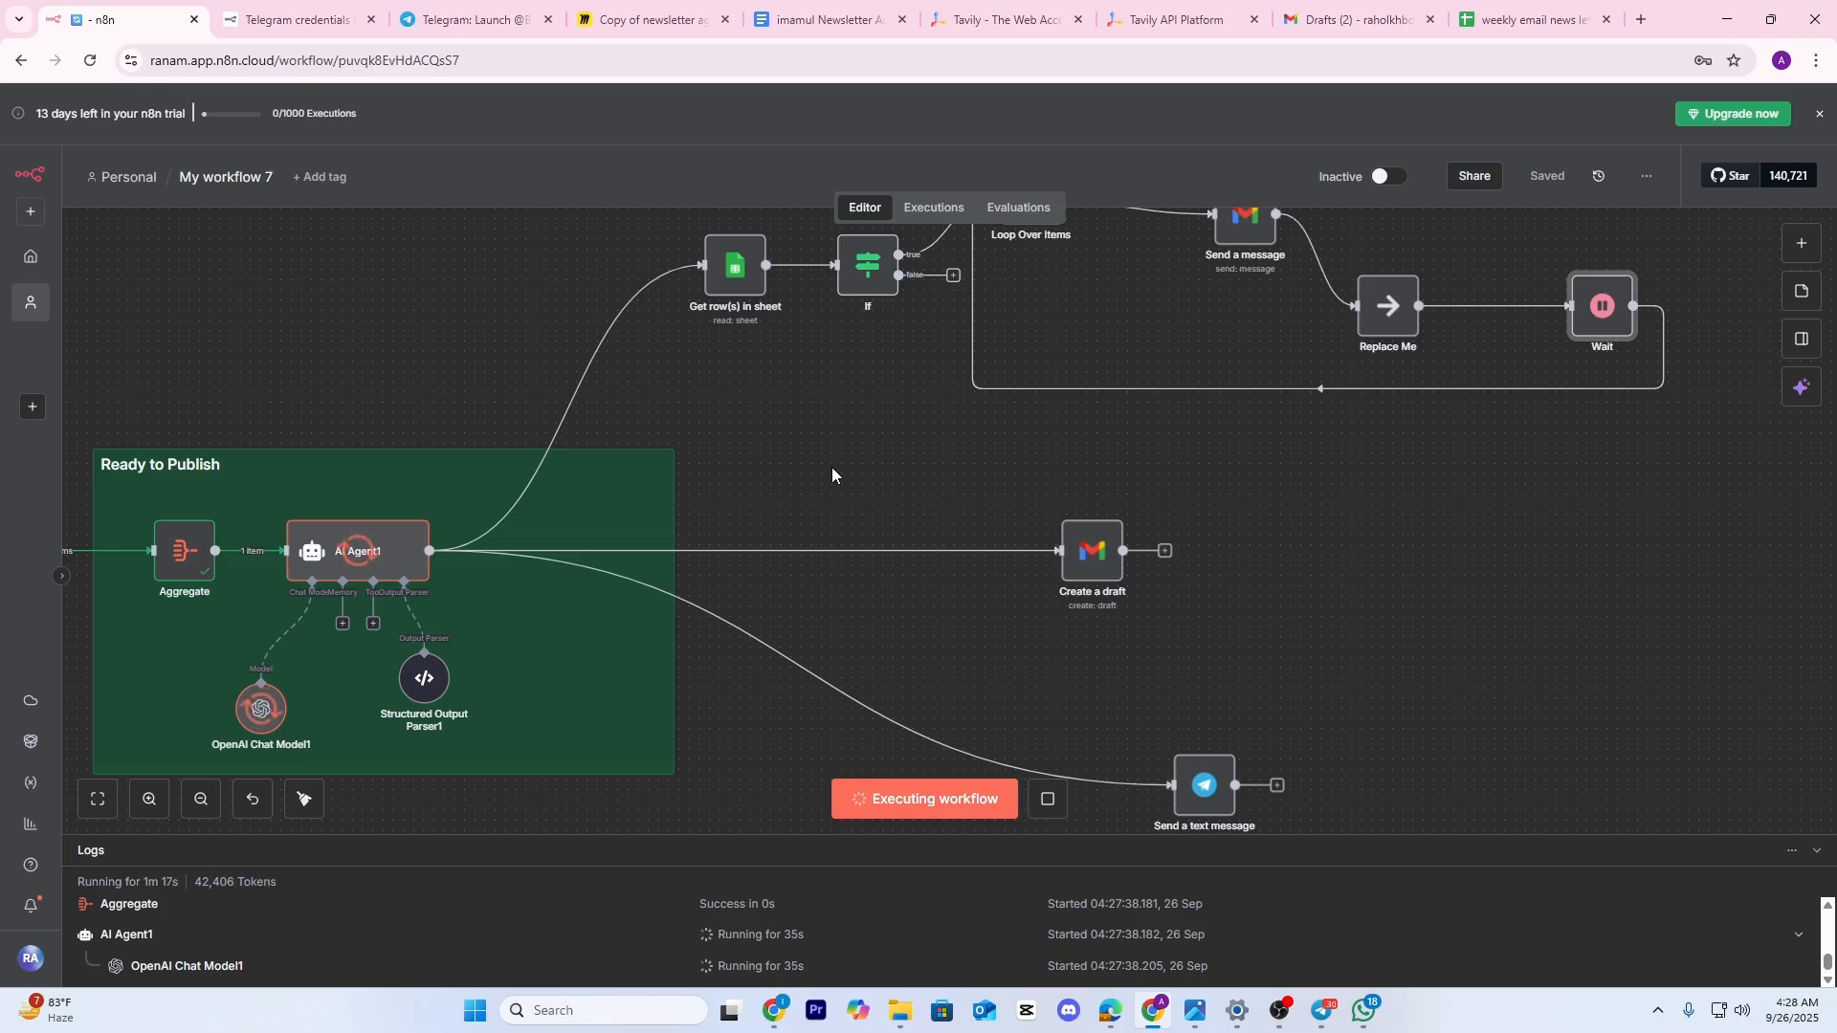
pyautogui.hscroll(5, 1168, 644)
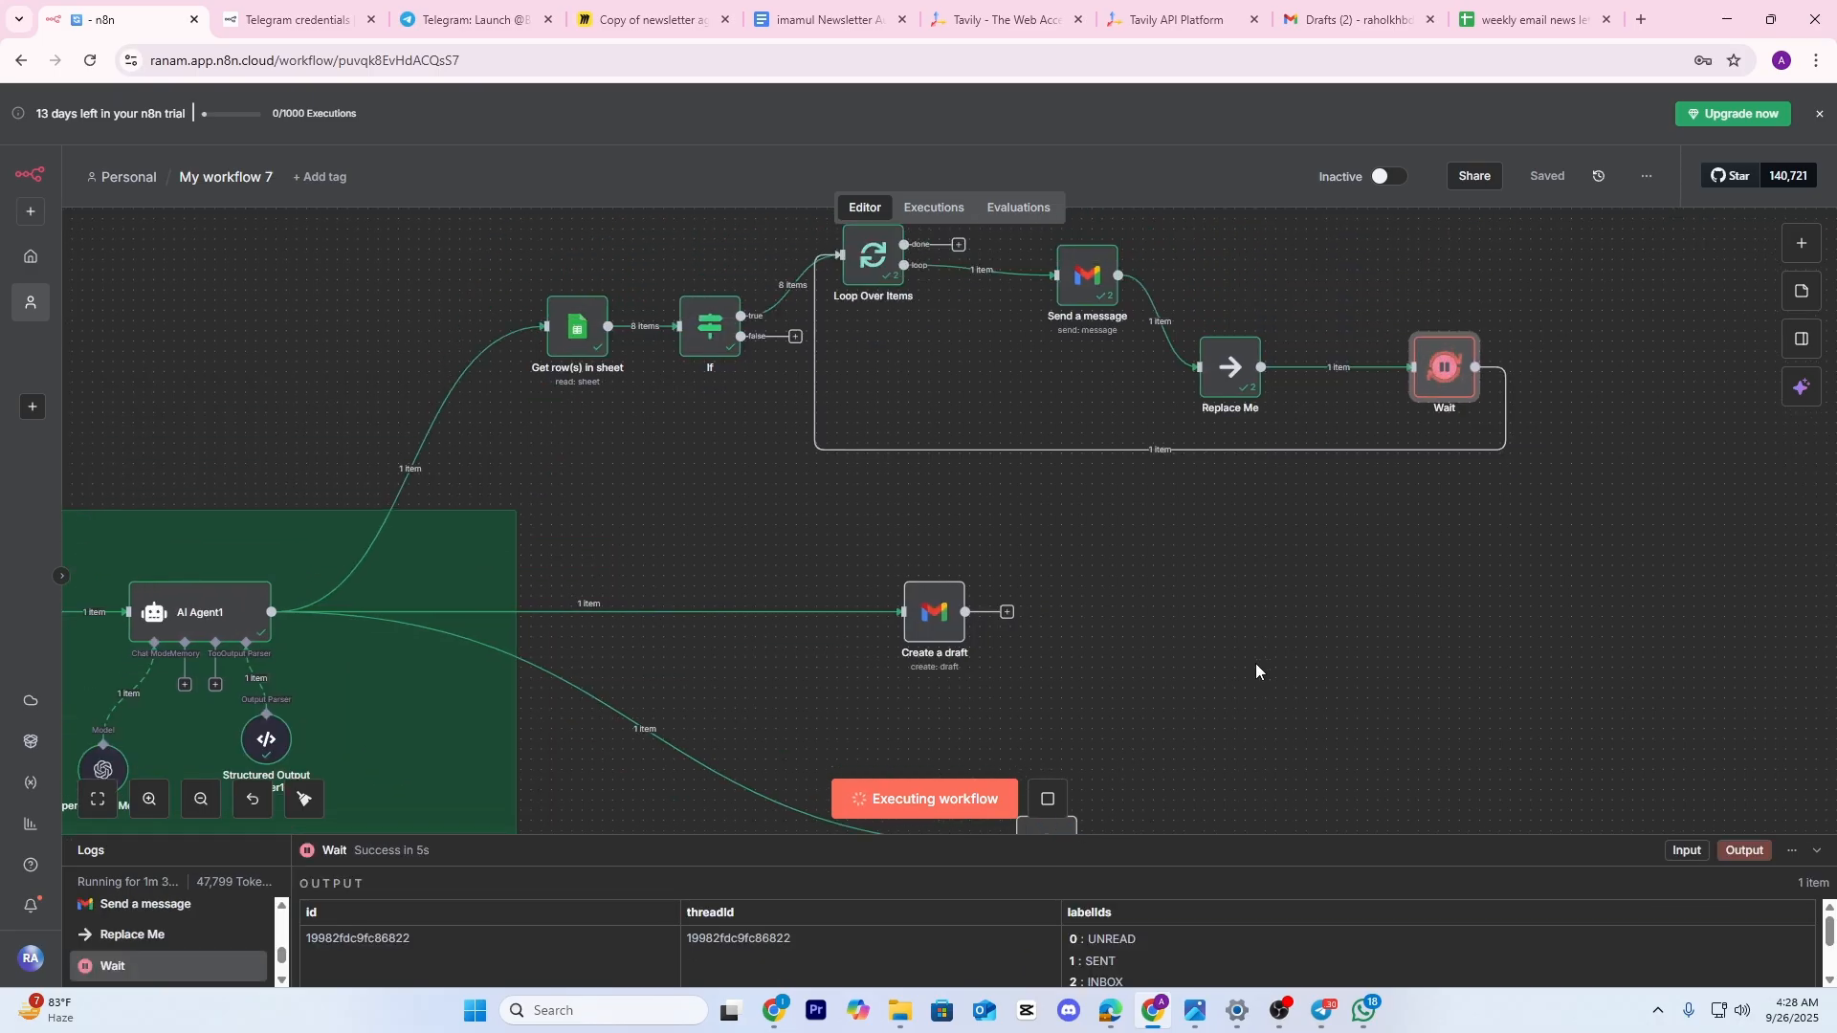
pyautogui.moveTo(1158, 568); pyautogui.dragTo(1099, 635)
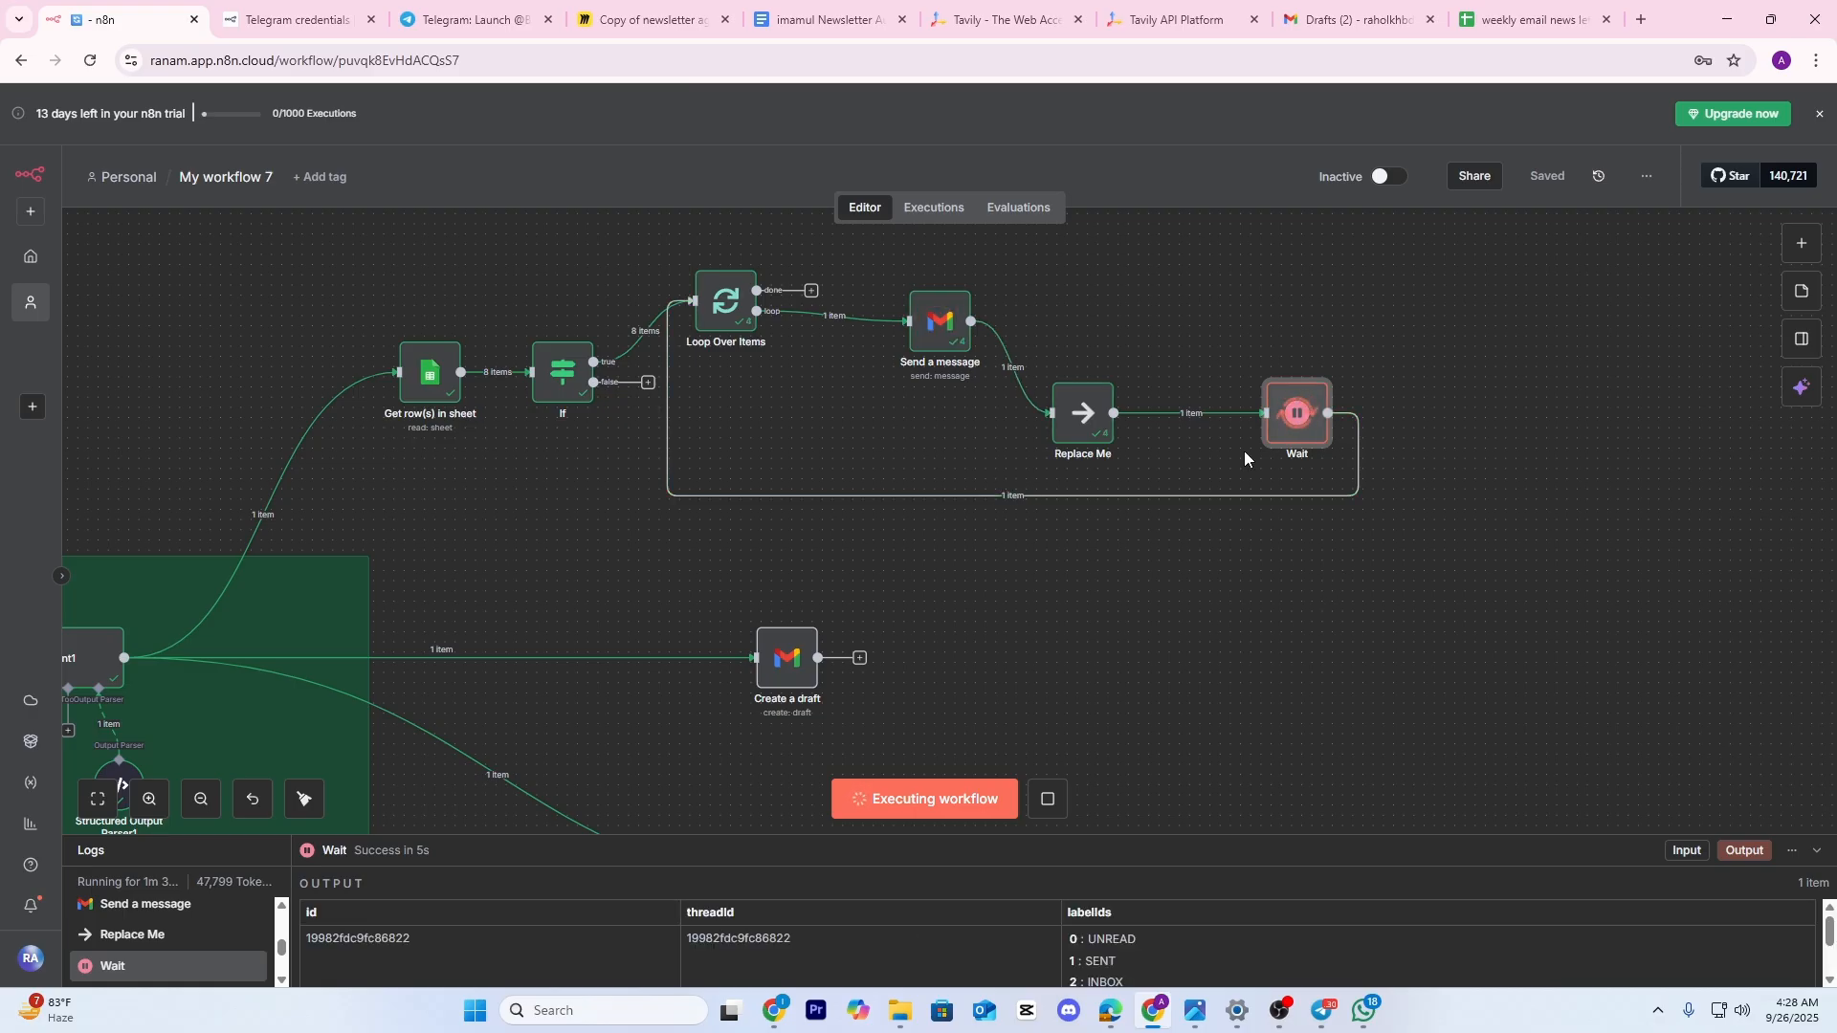
pyautogui.scroll(2, 1315, 421)
pyautogui.moveTo(1281, 701); pyautogui.dragTo(1343, 732)
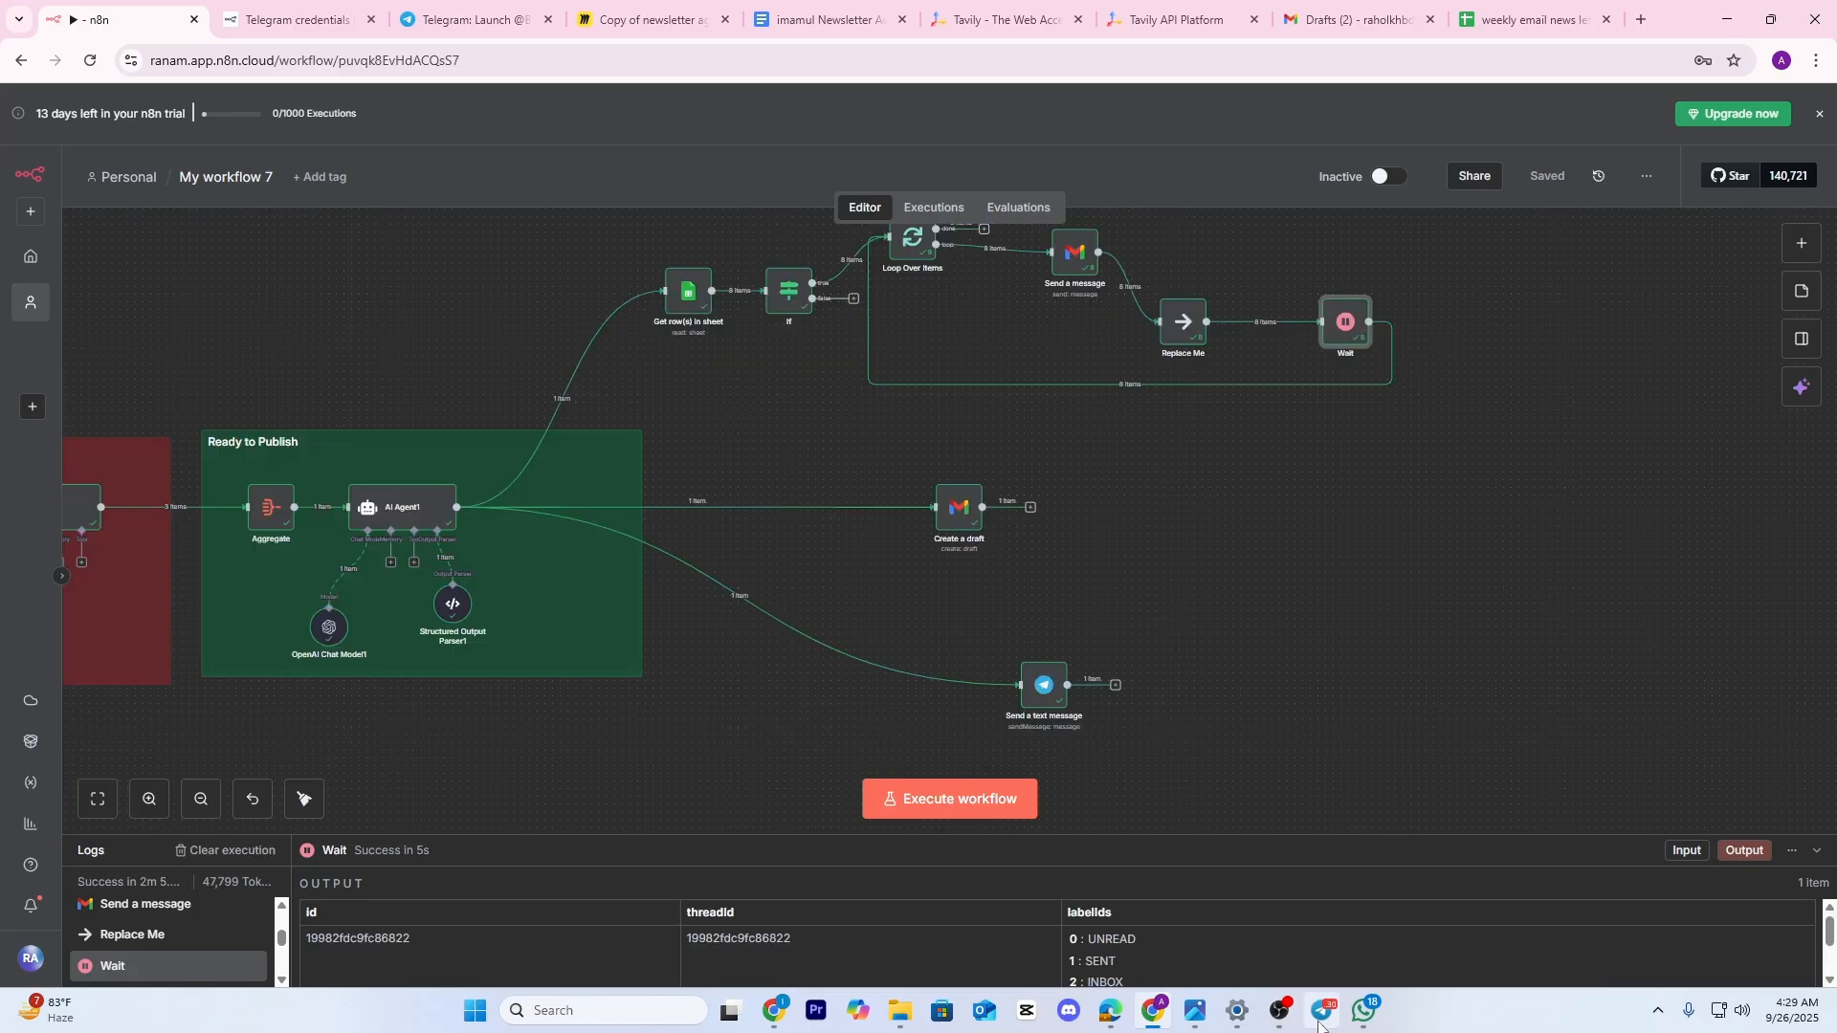
pyautogui.click(1320, 1020)
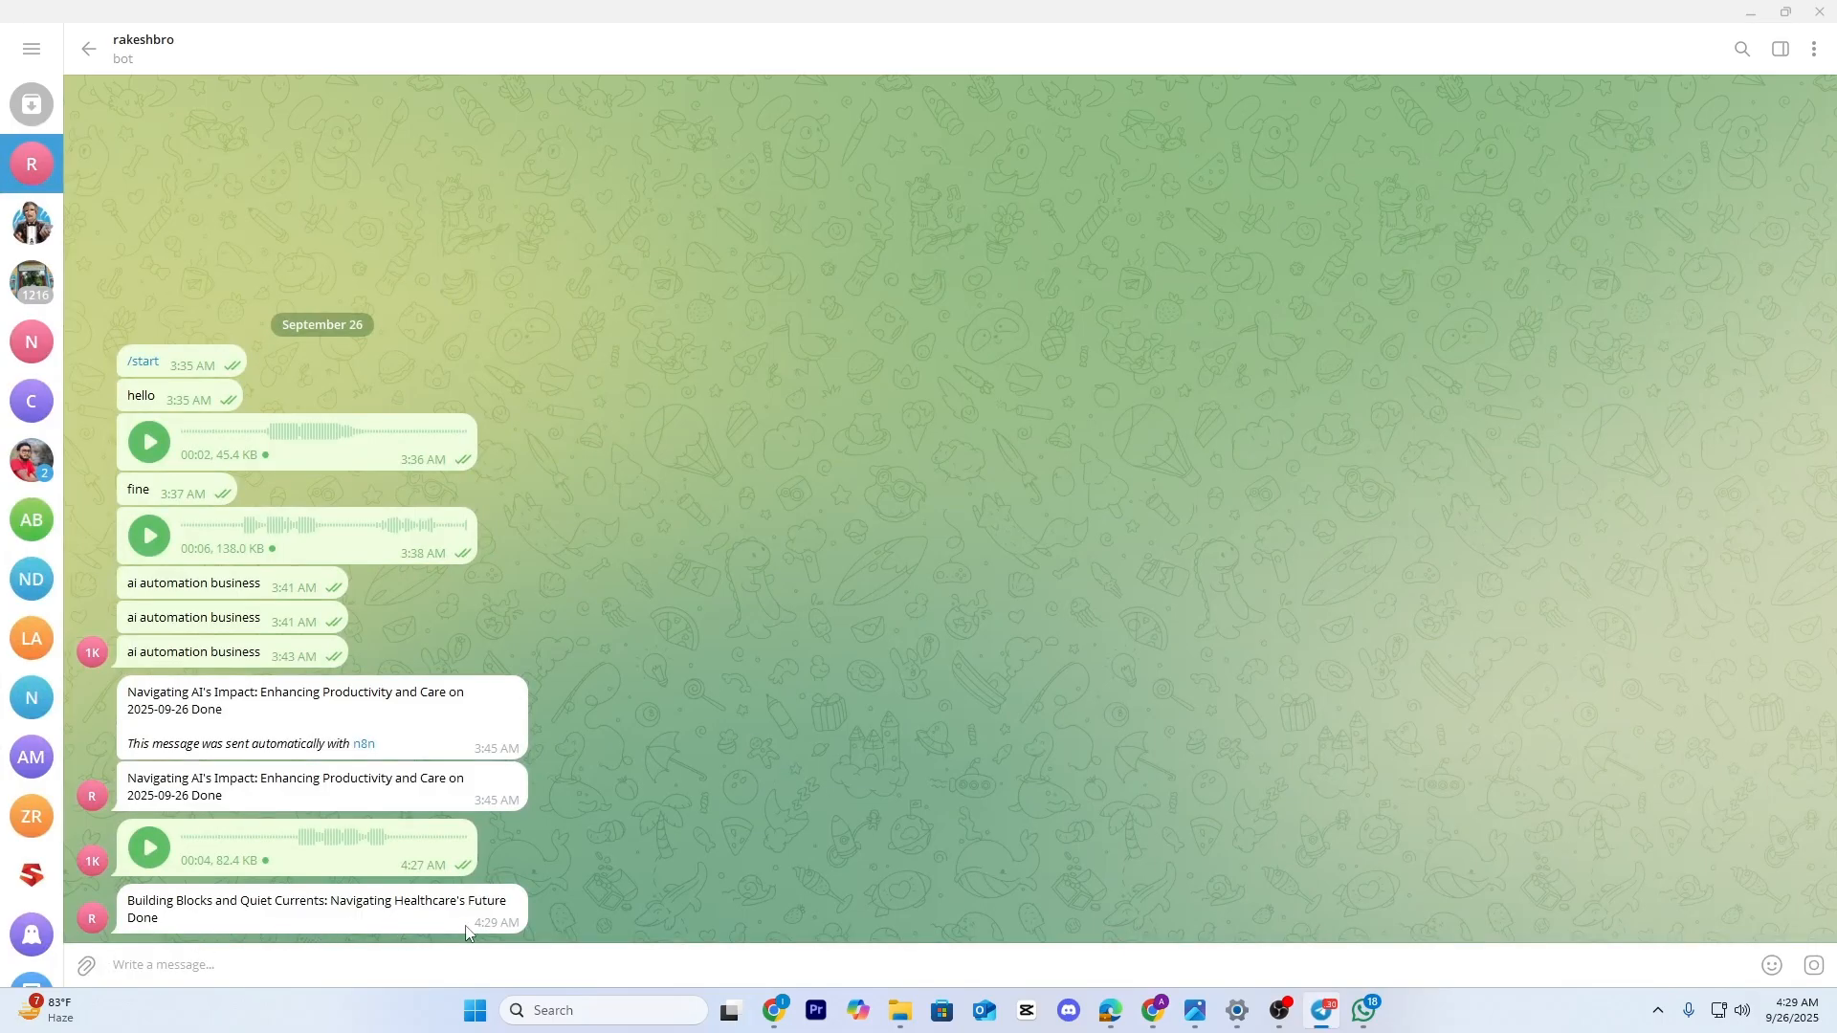
pyautogui.click(1751, 13)
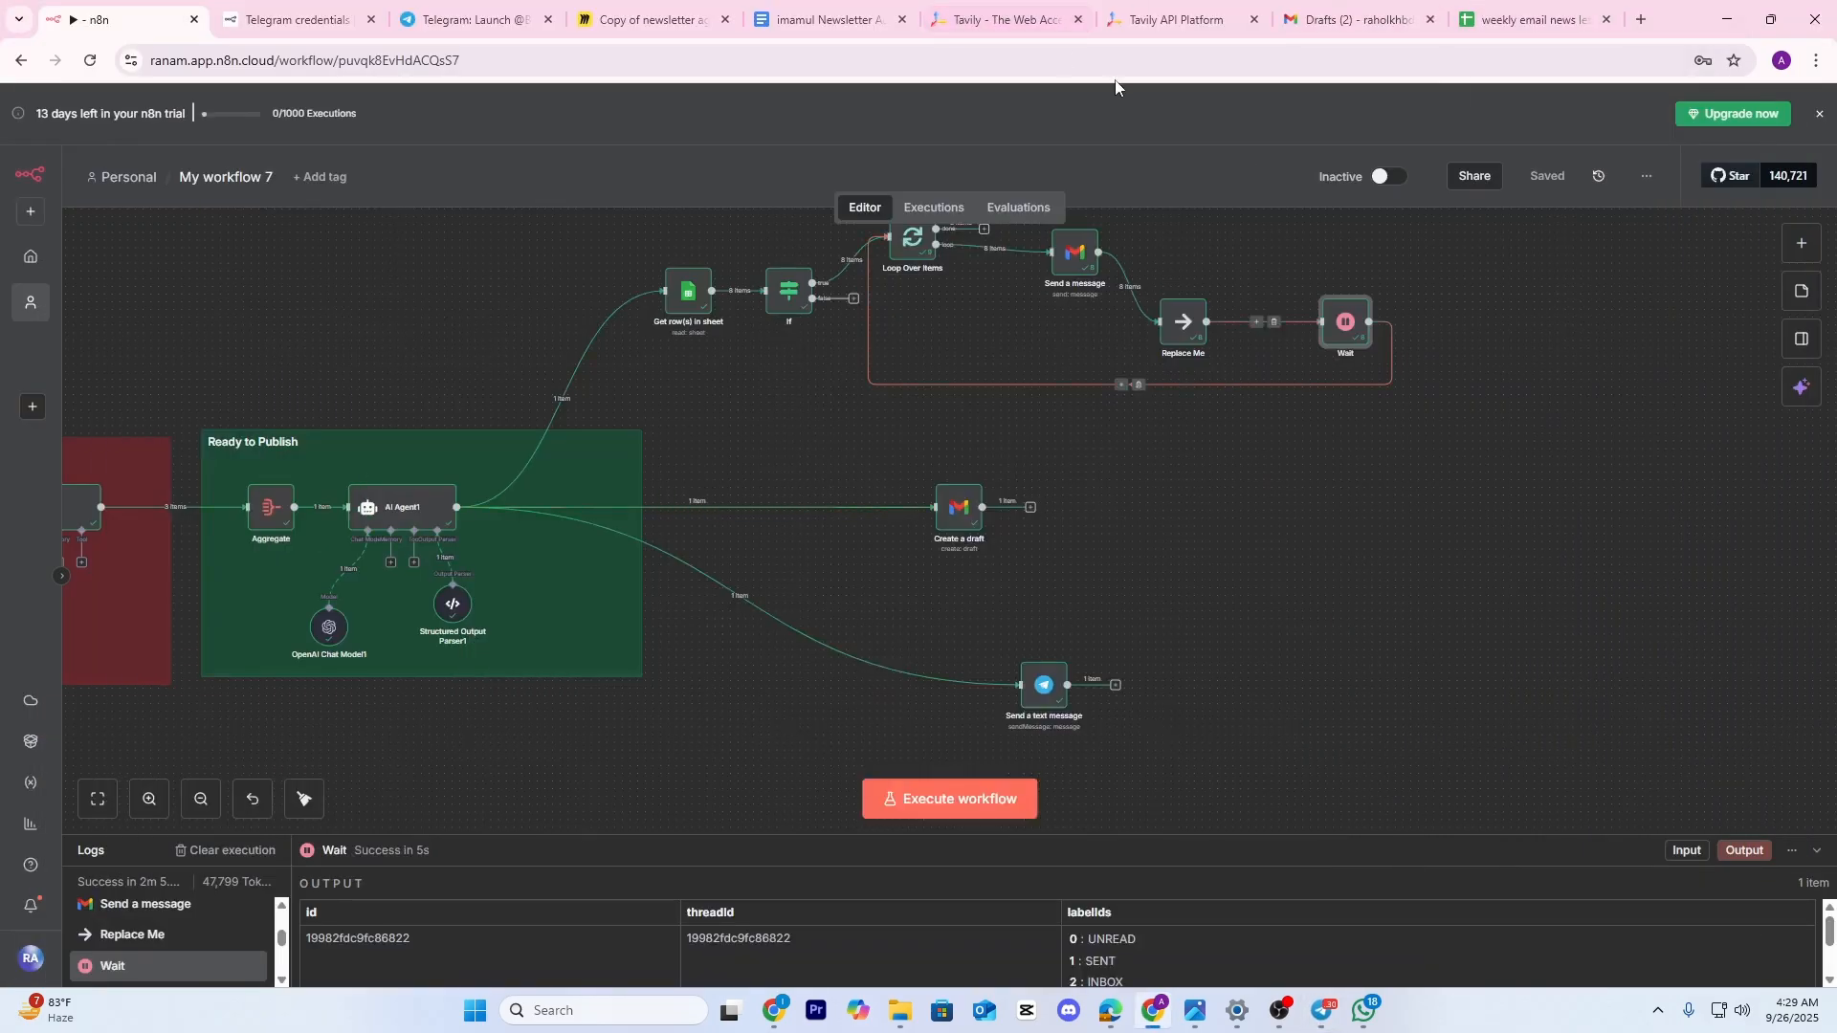
# Read the newest Gmail draft, 'Building Blocks and Quiet Currents', down to its Sources, then return to n8n
pyautogui.click(1318, 12)
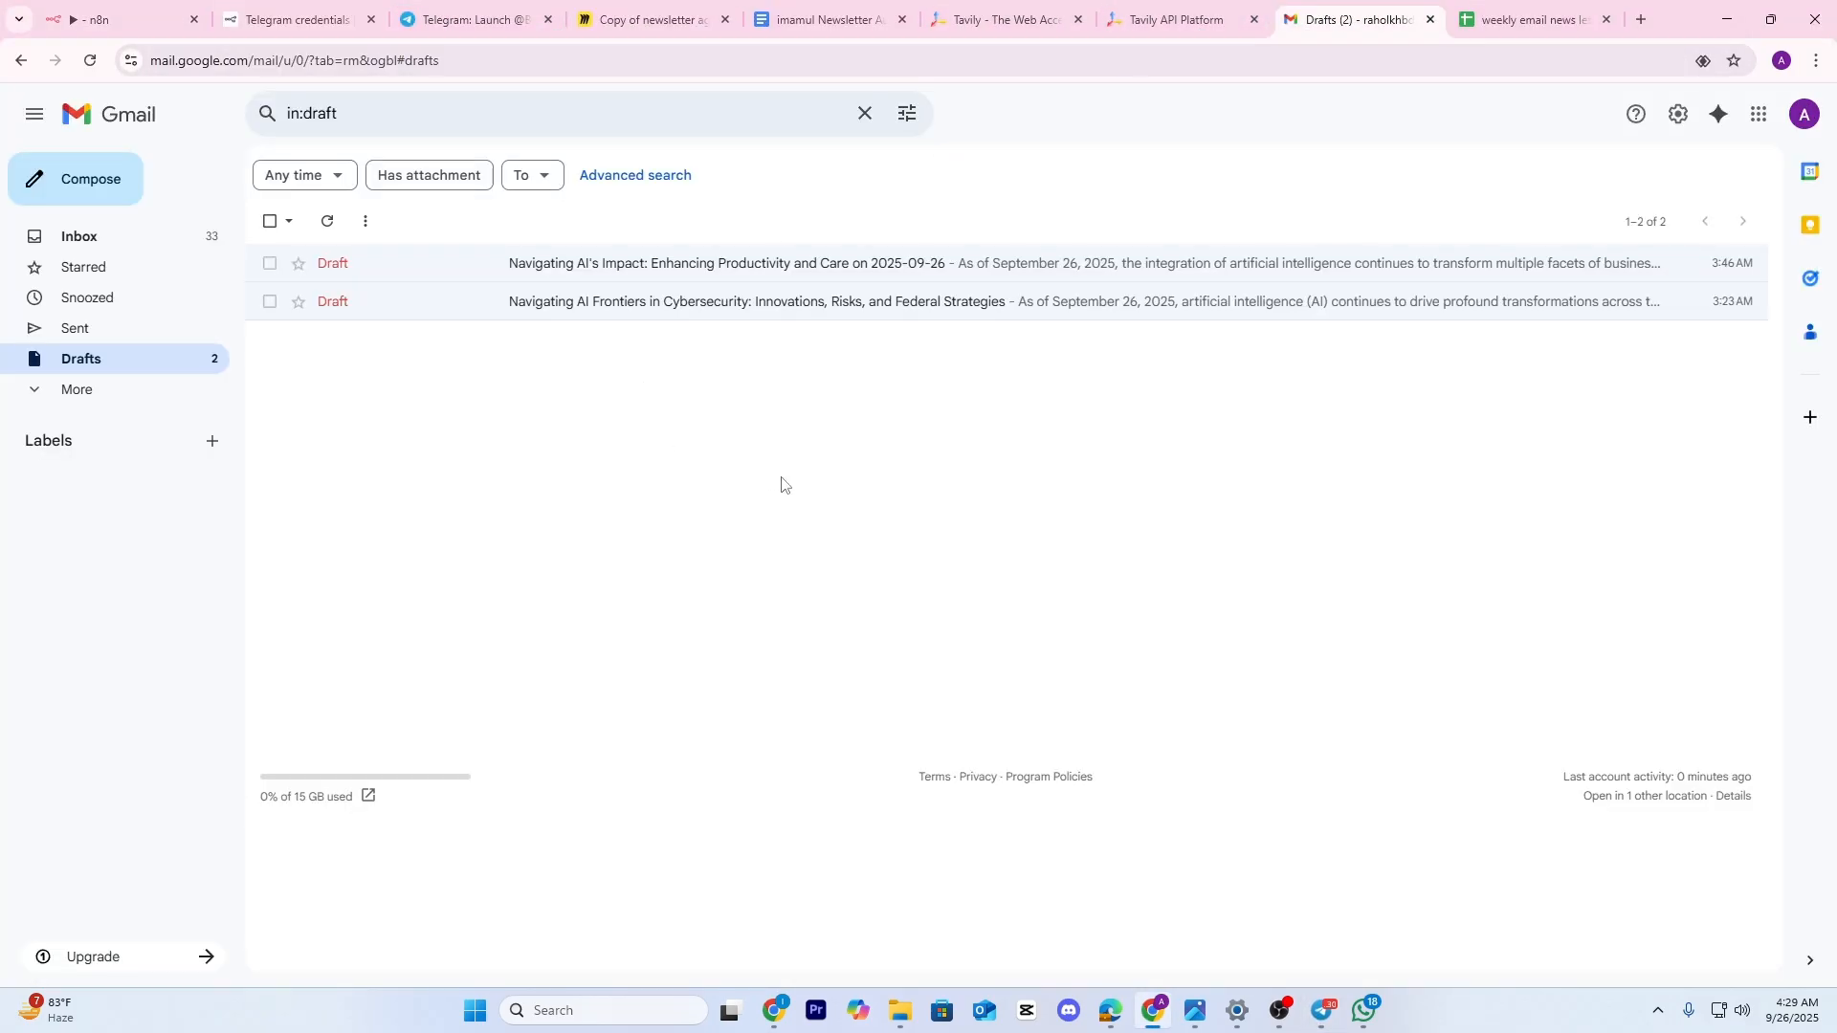
pyautogui.click(93, 61)
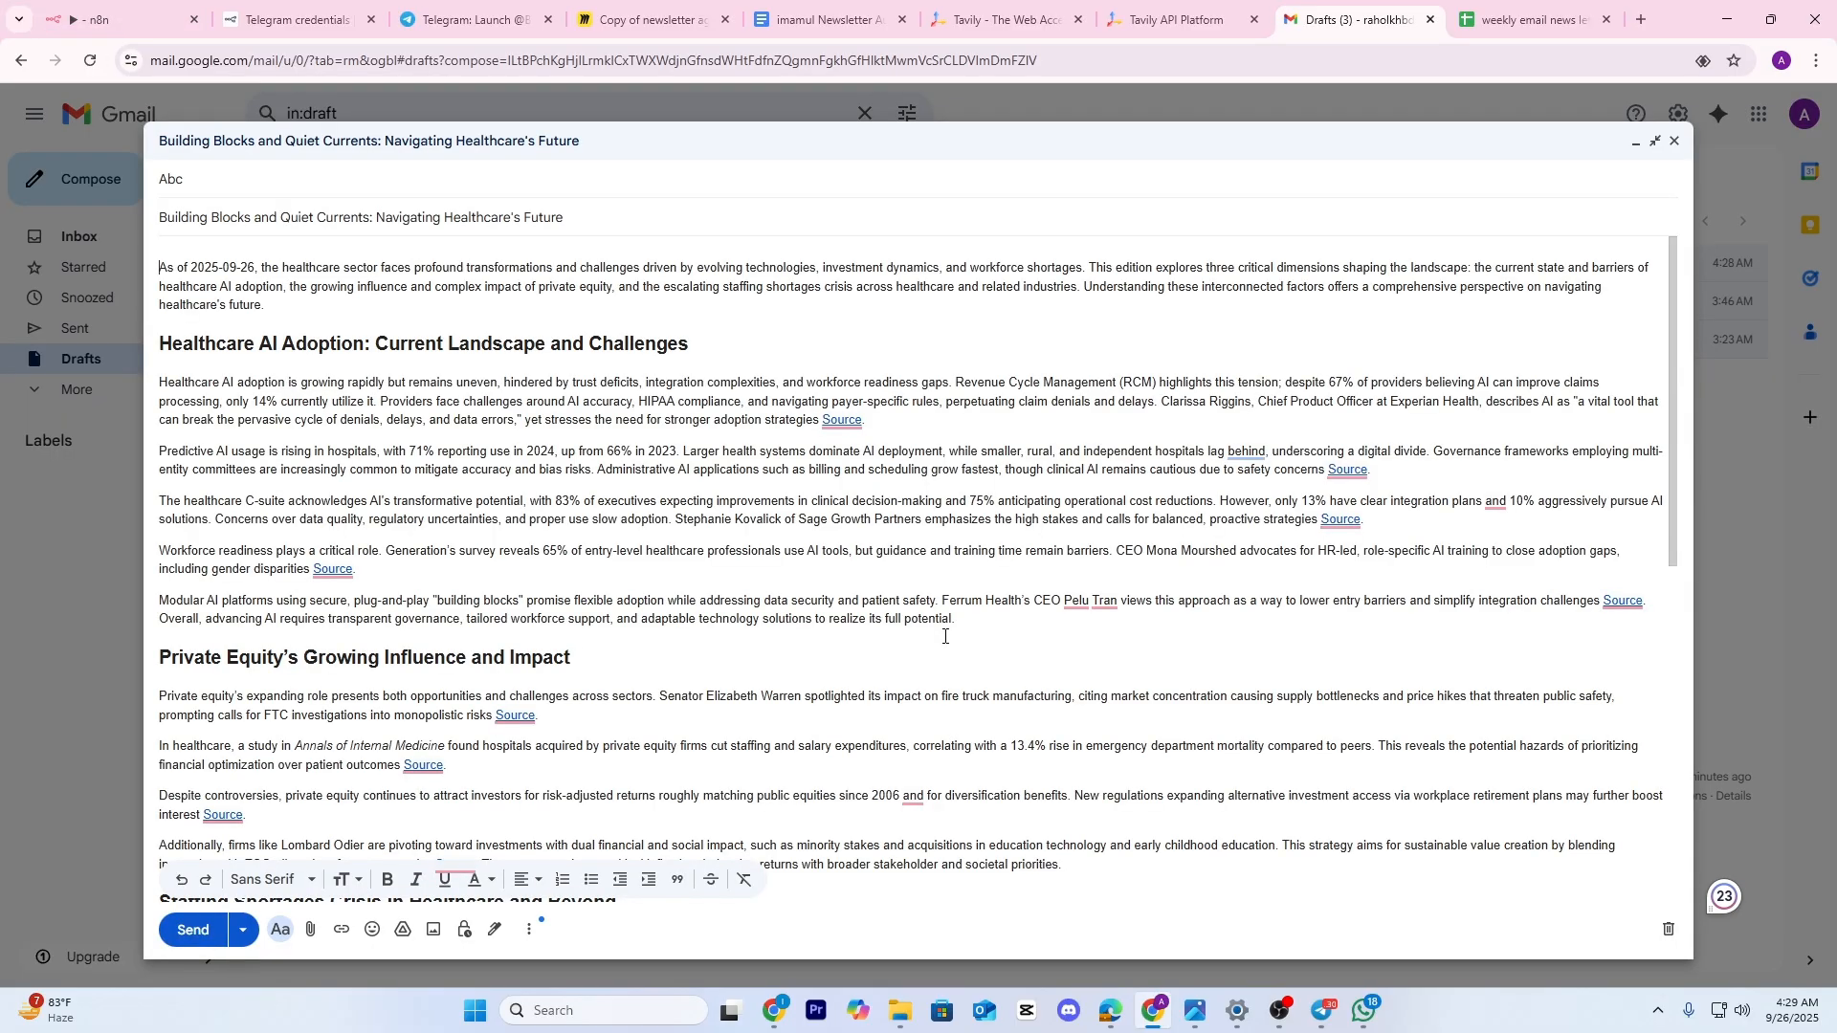
pyautogui.scroll(-8, 945, 636)
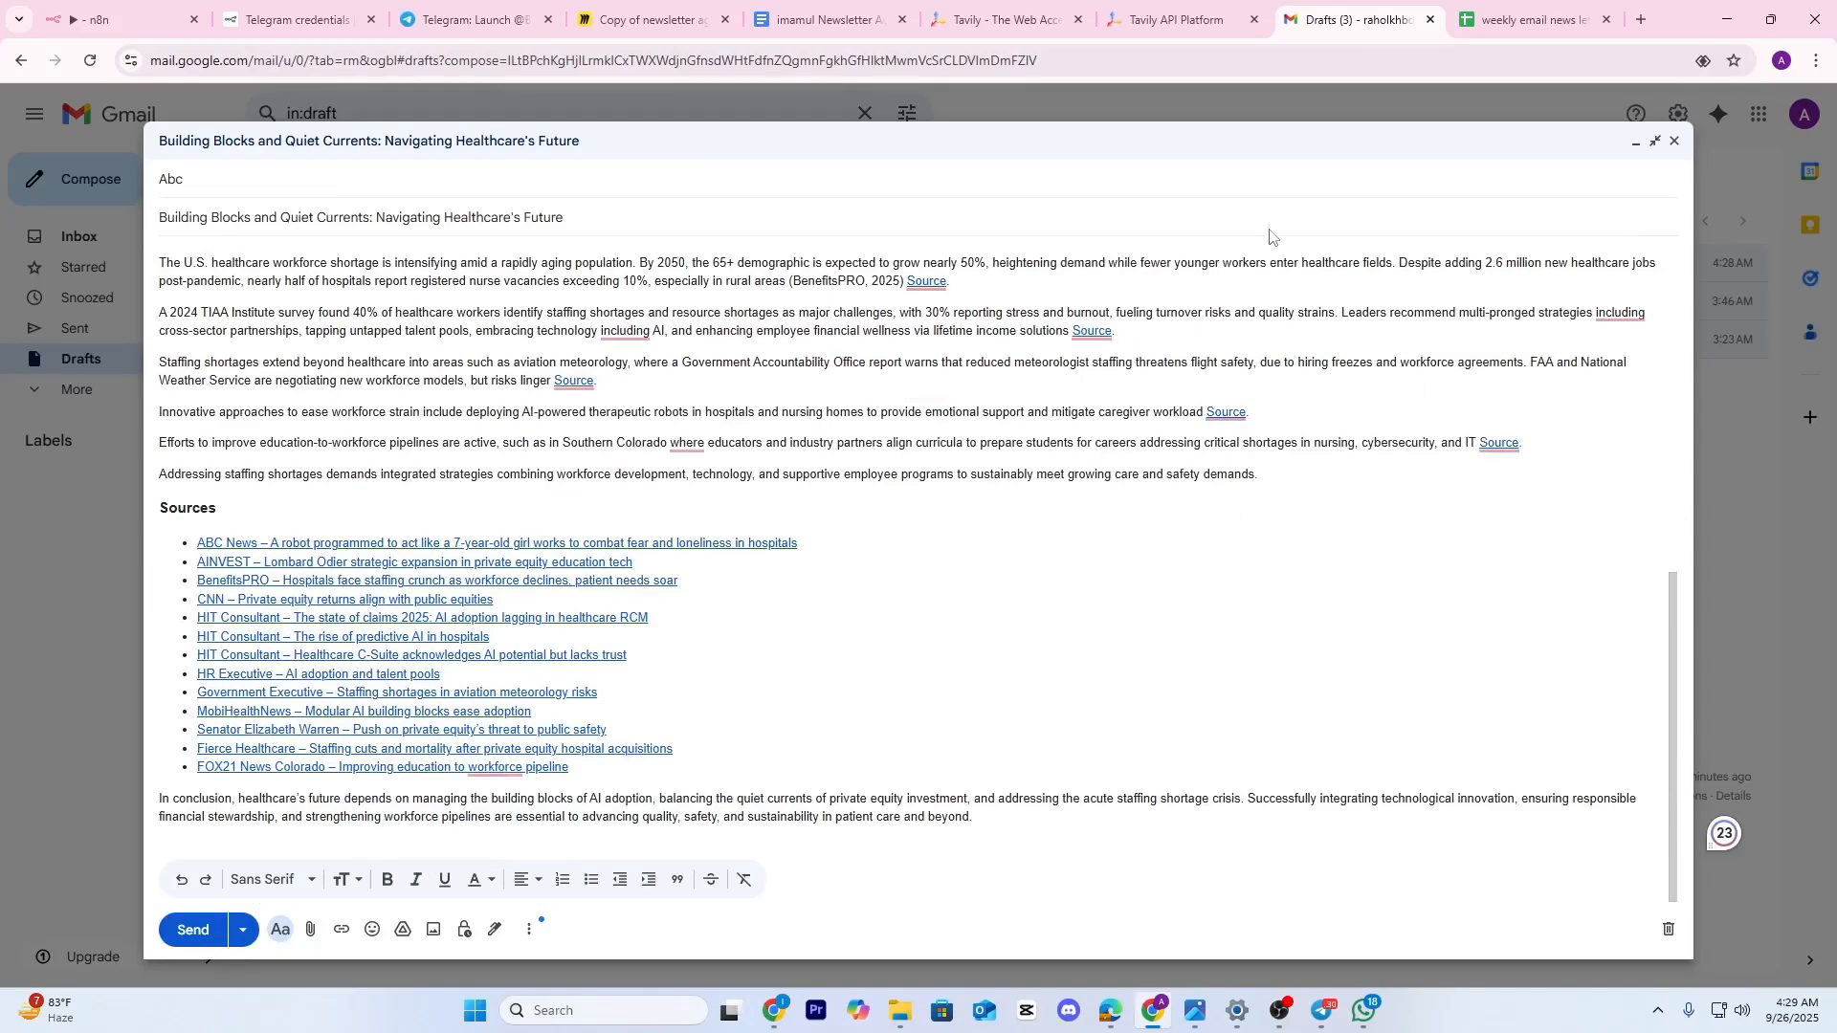
pyautogui.click(115, 19)
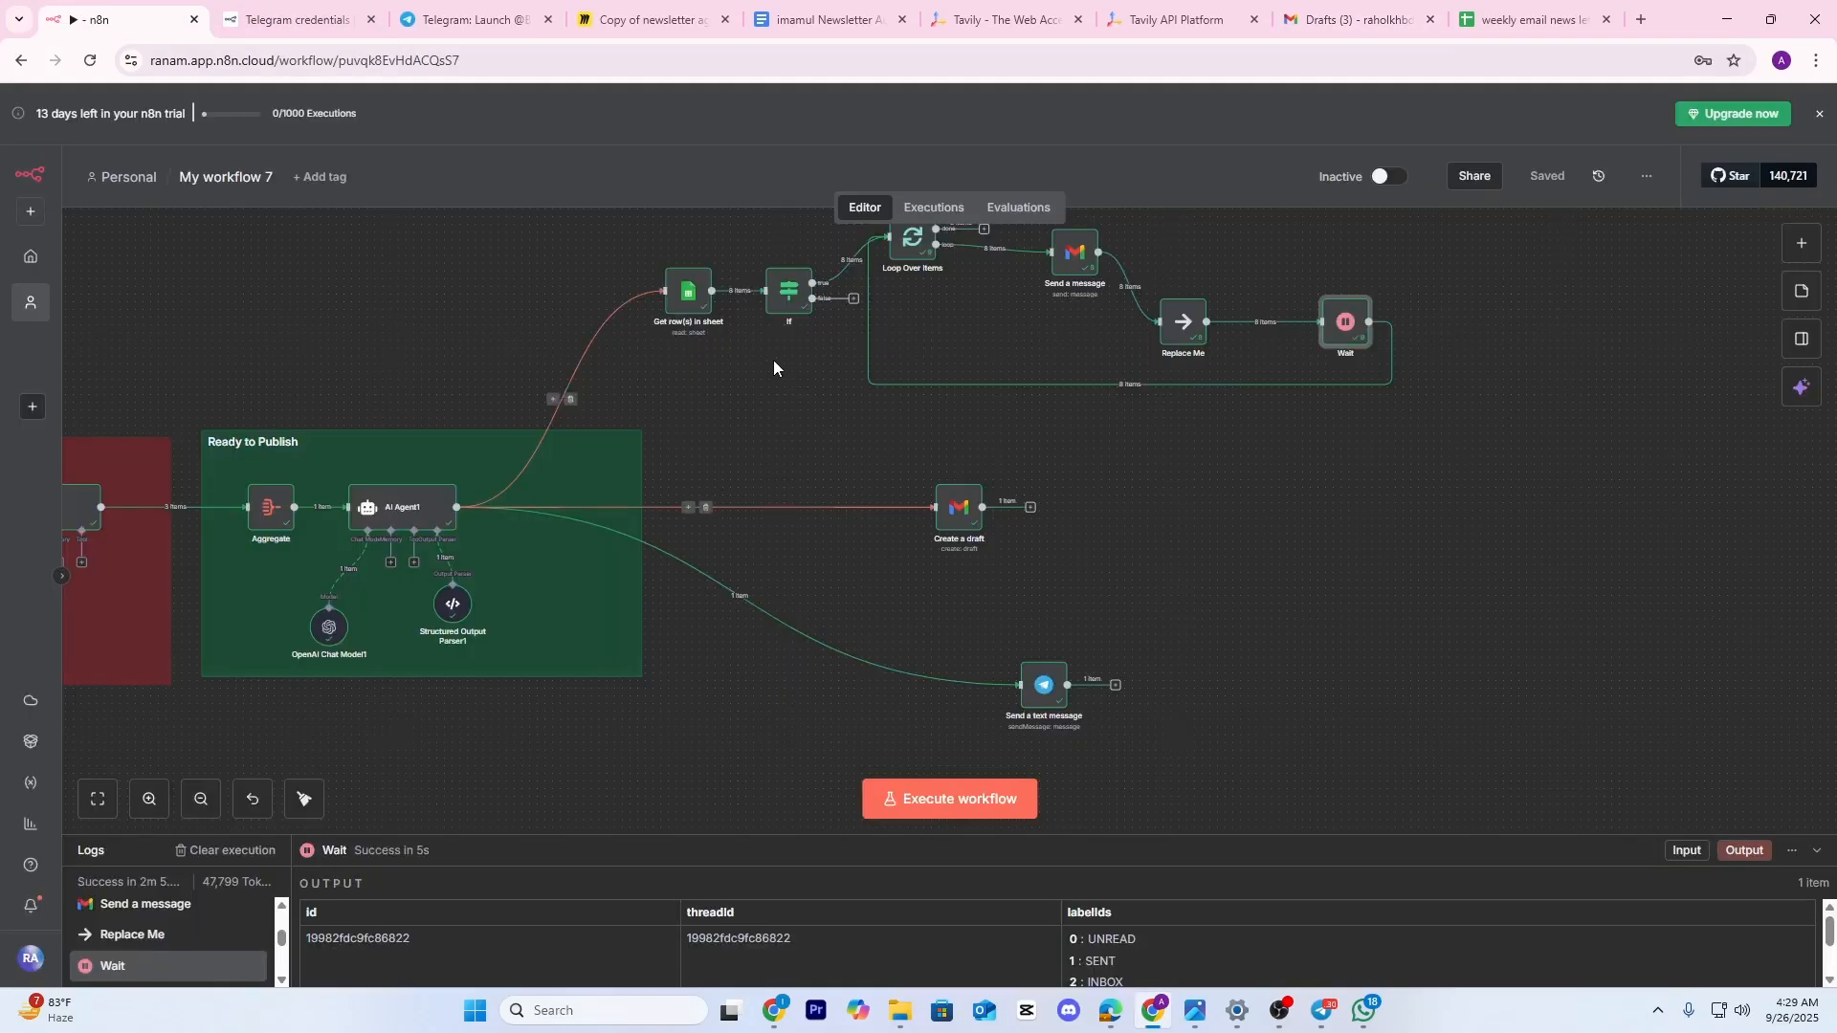
# Add a Wait node on the link between AI Agent1 and Get row(s) in sheet
pyautogui.moveTo(764, 427); pyautogui.dragTo(747, 498)
pyautogui.scroll(1, 644, 542)
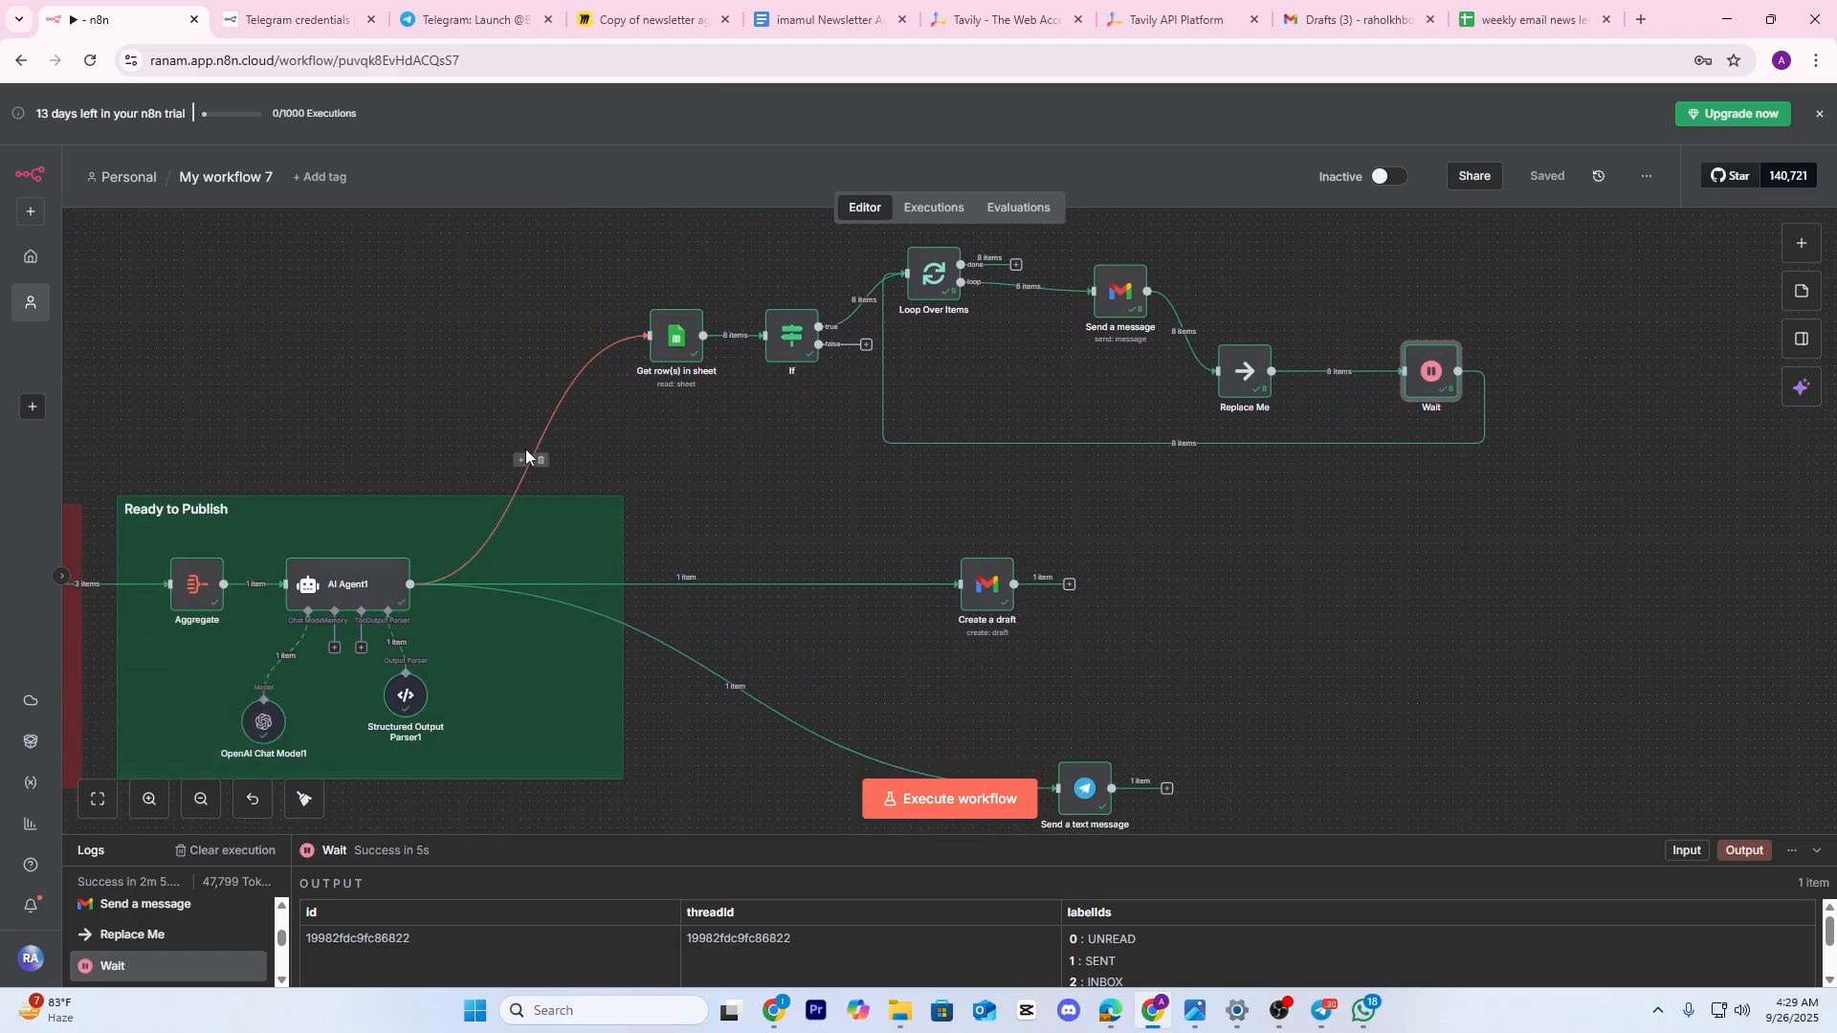
pyautogui.click(521, 461)
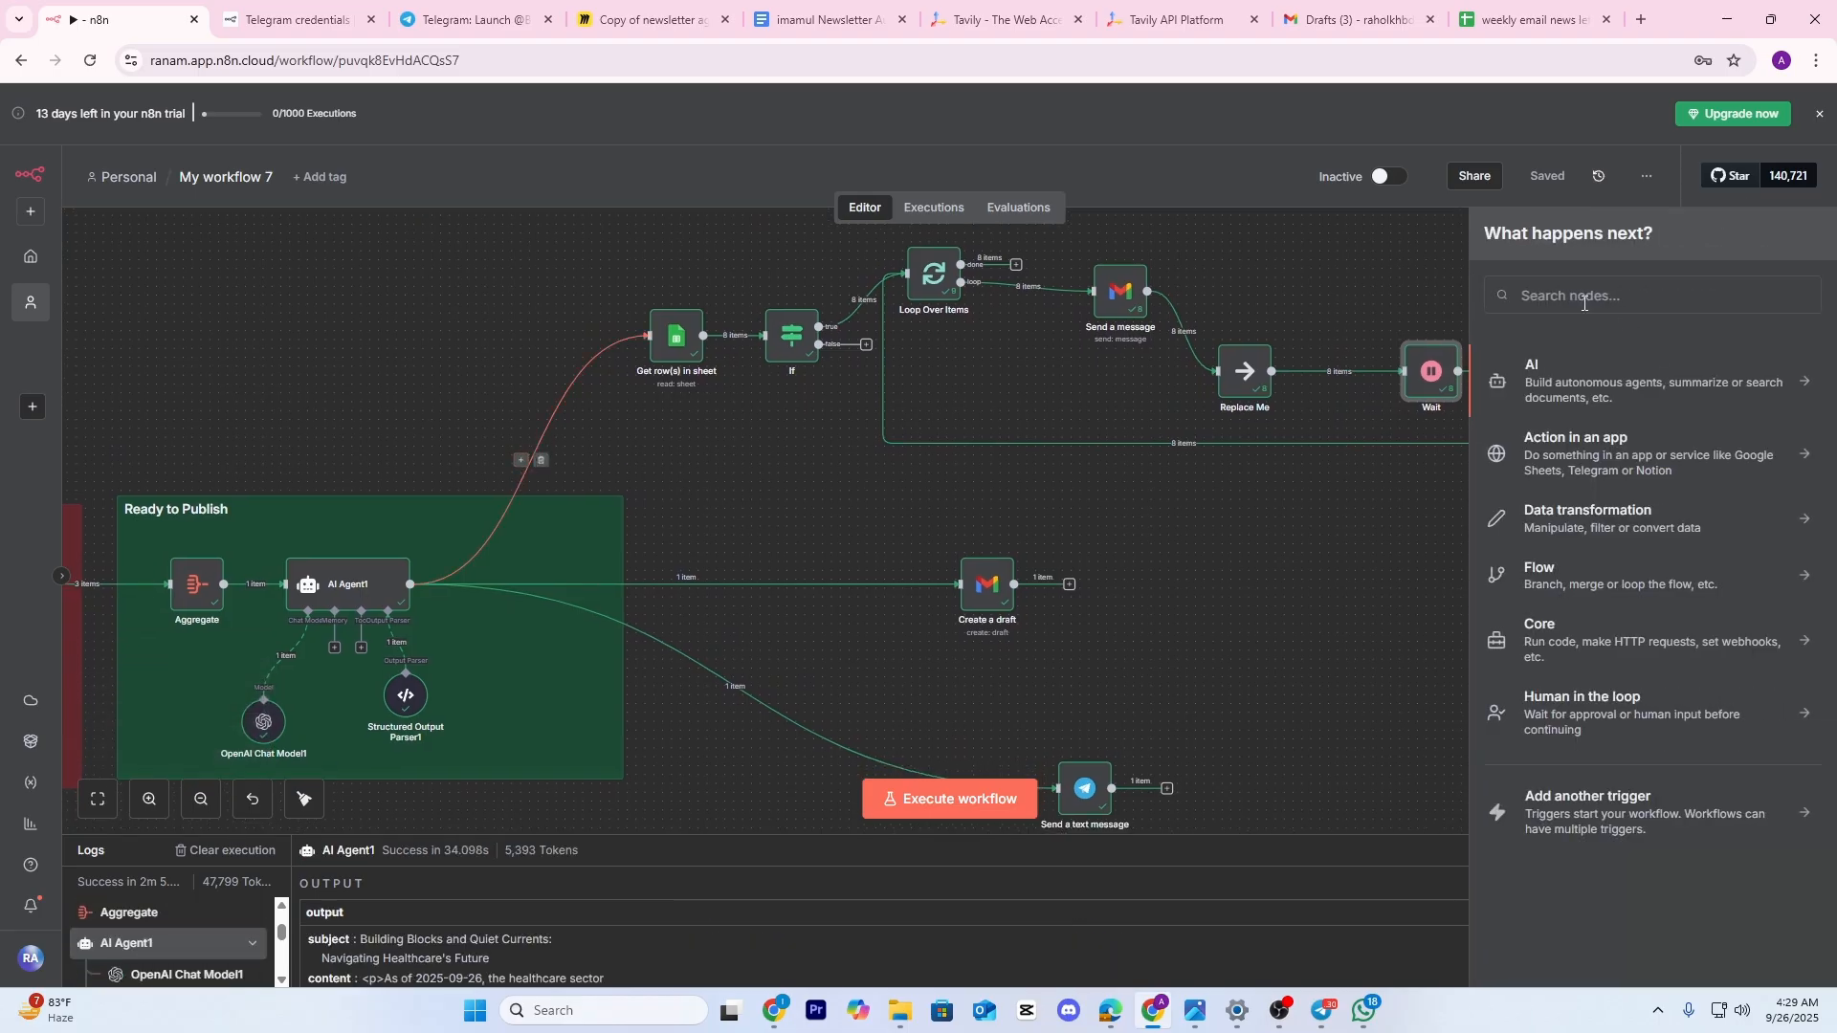
pyautogui.write('WAIT')
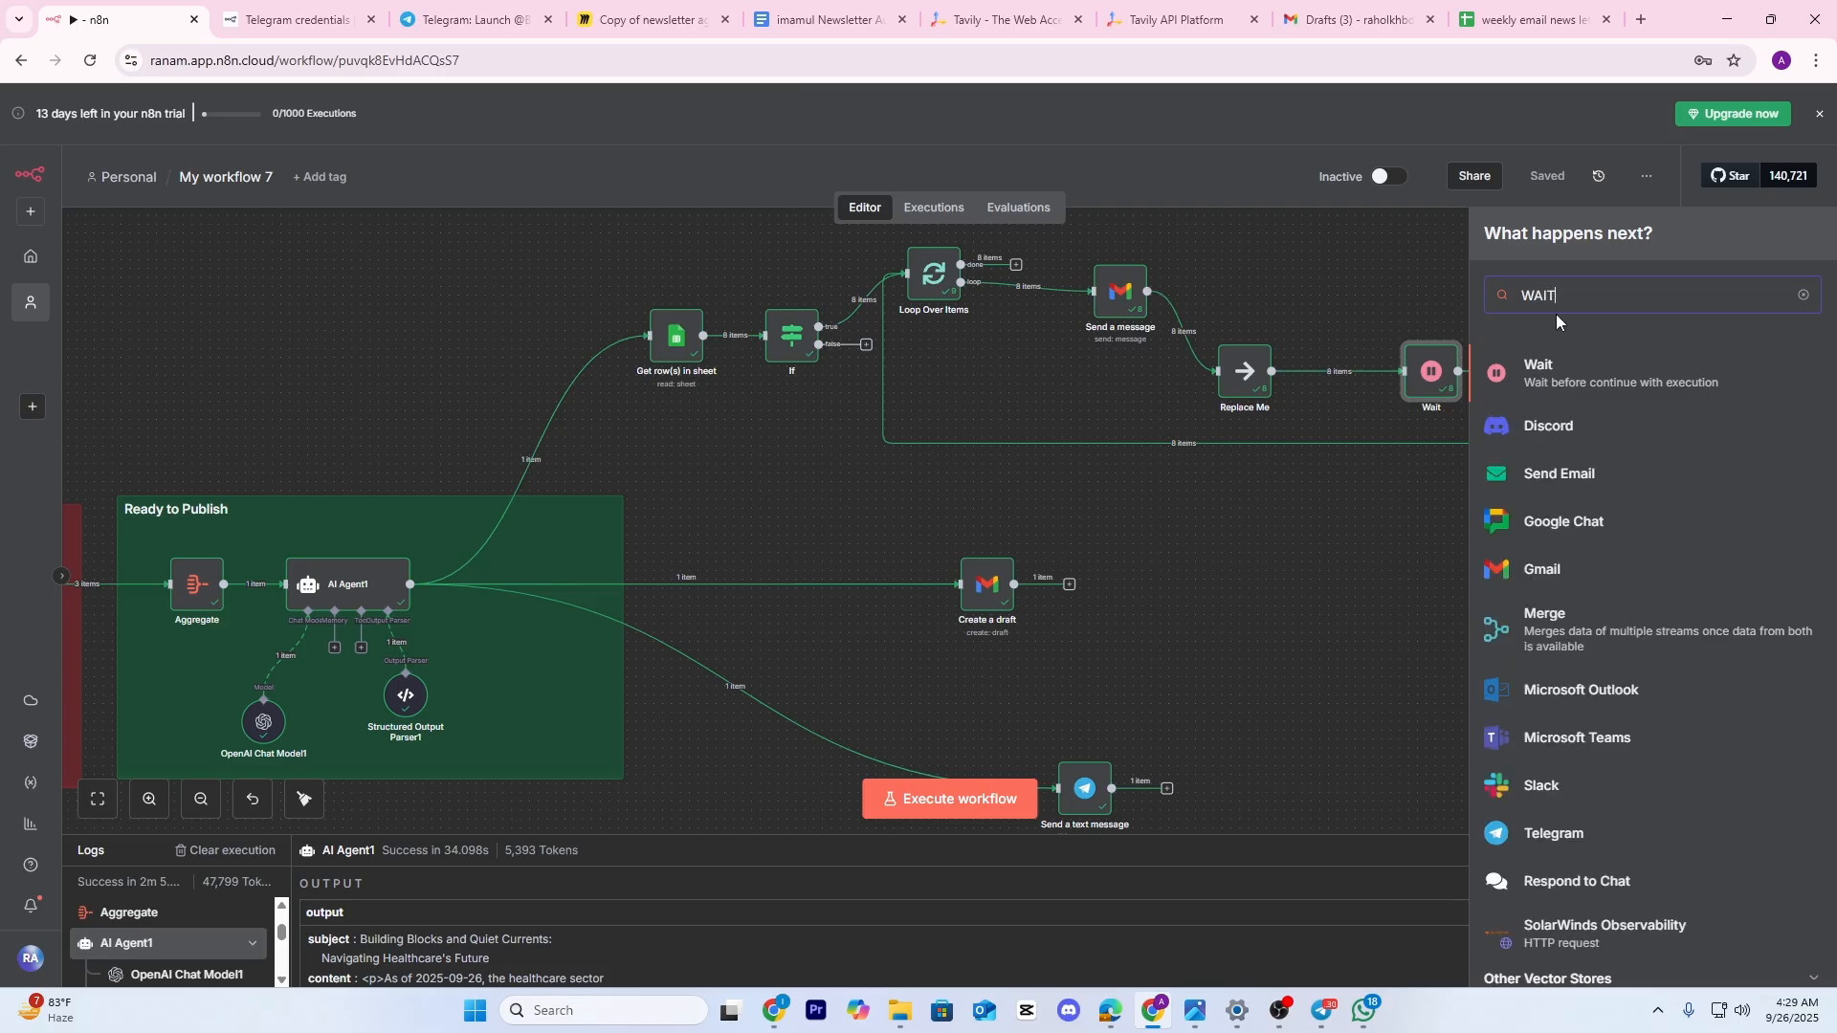
pyautogui.click(1563, 380)
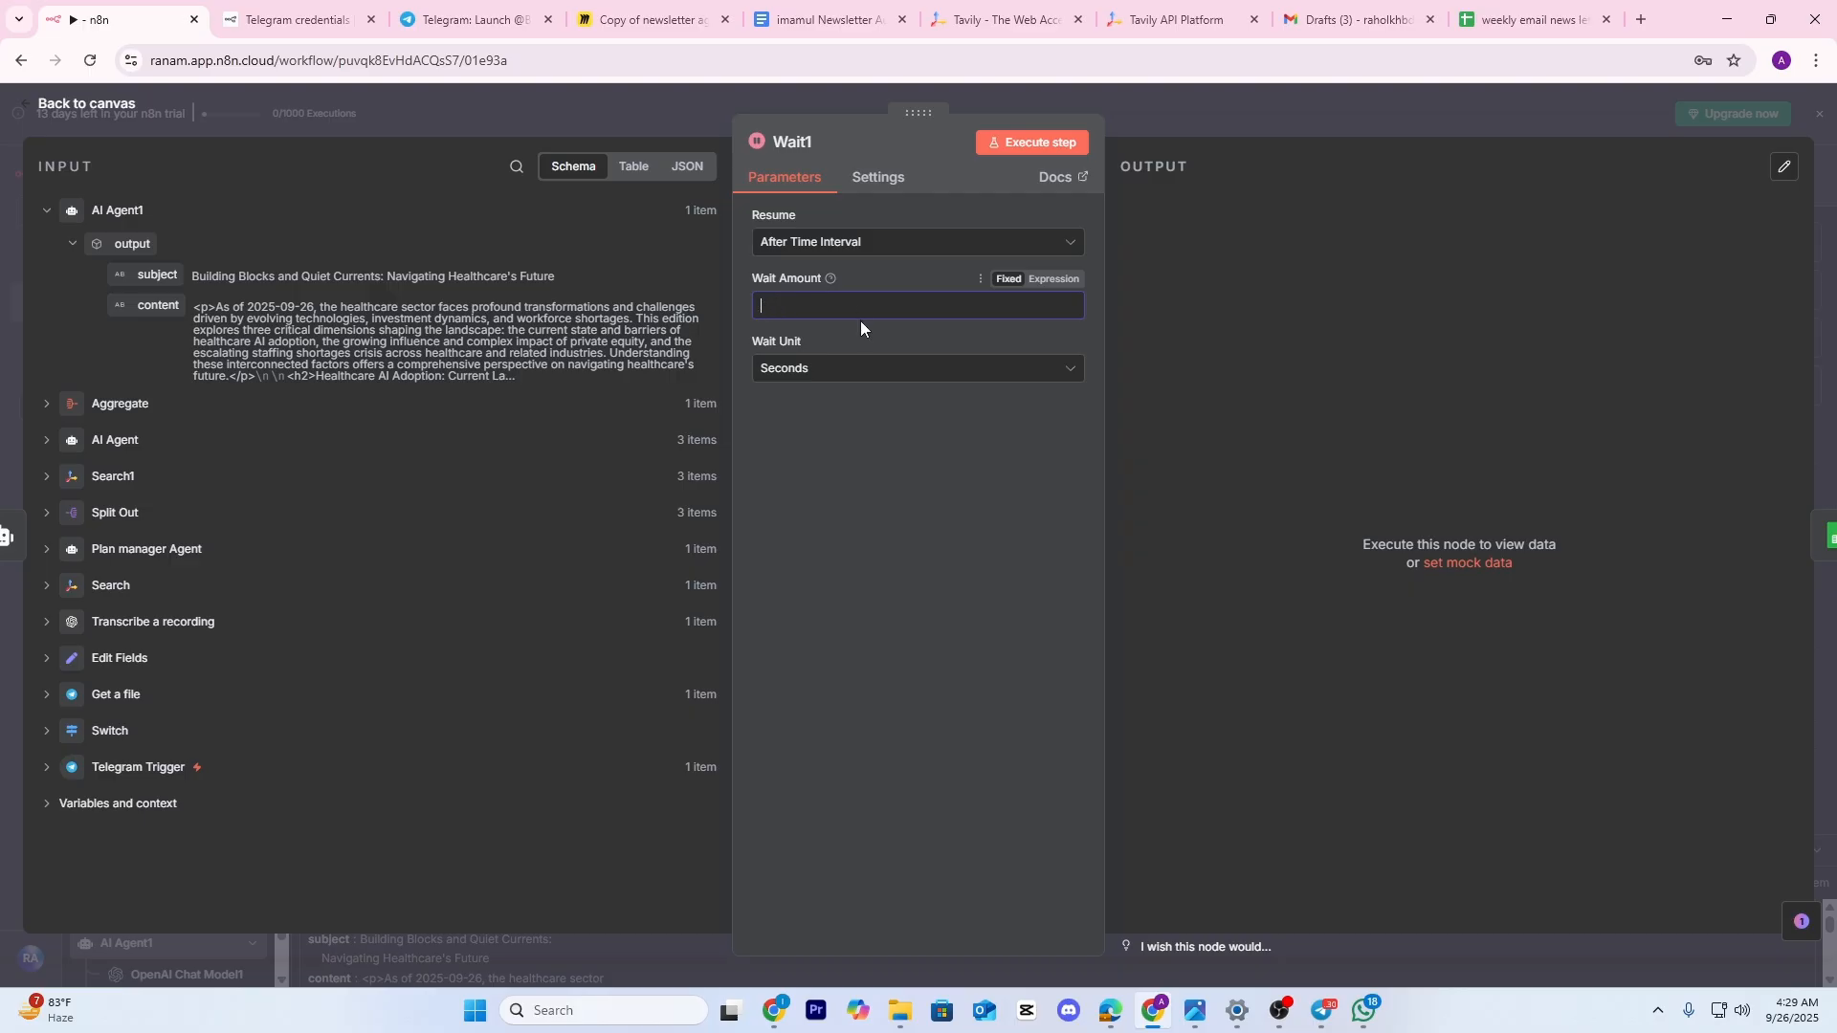
# Set Wait1 to 2 minutes and place it above the Ready to Publish group
pyautogui.click(832, 369)
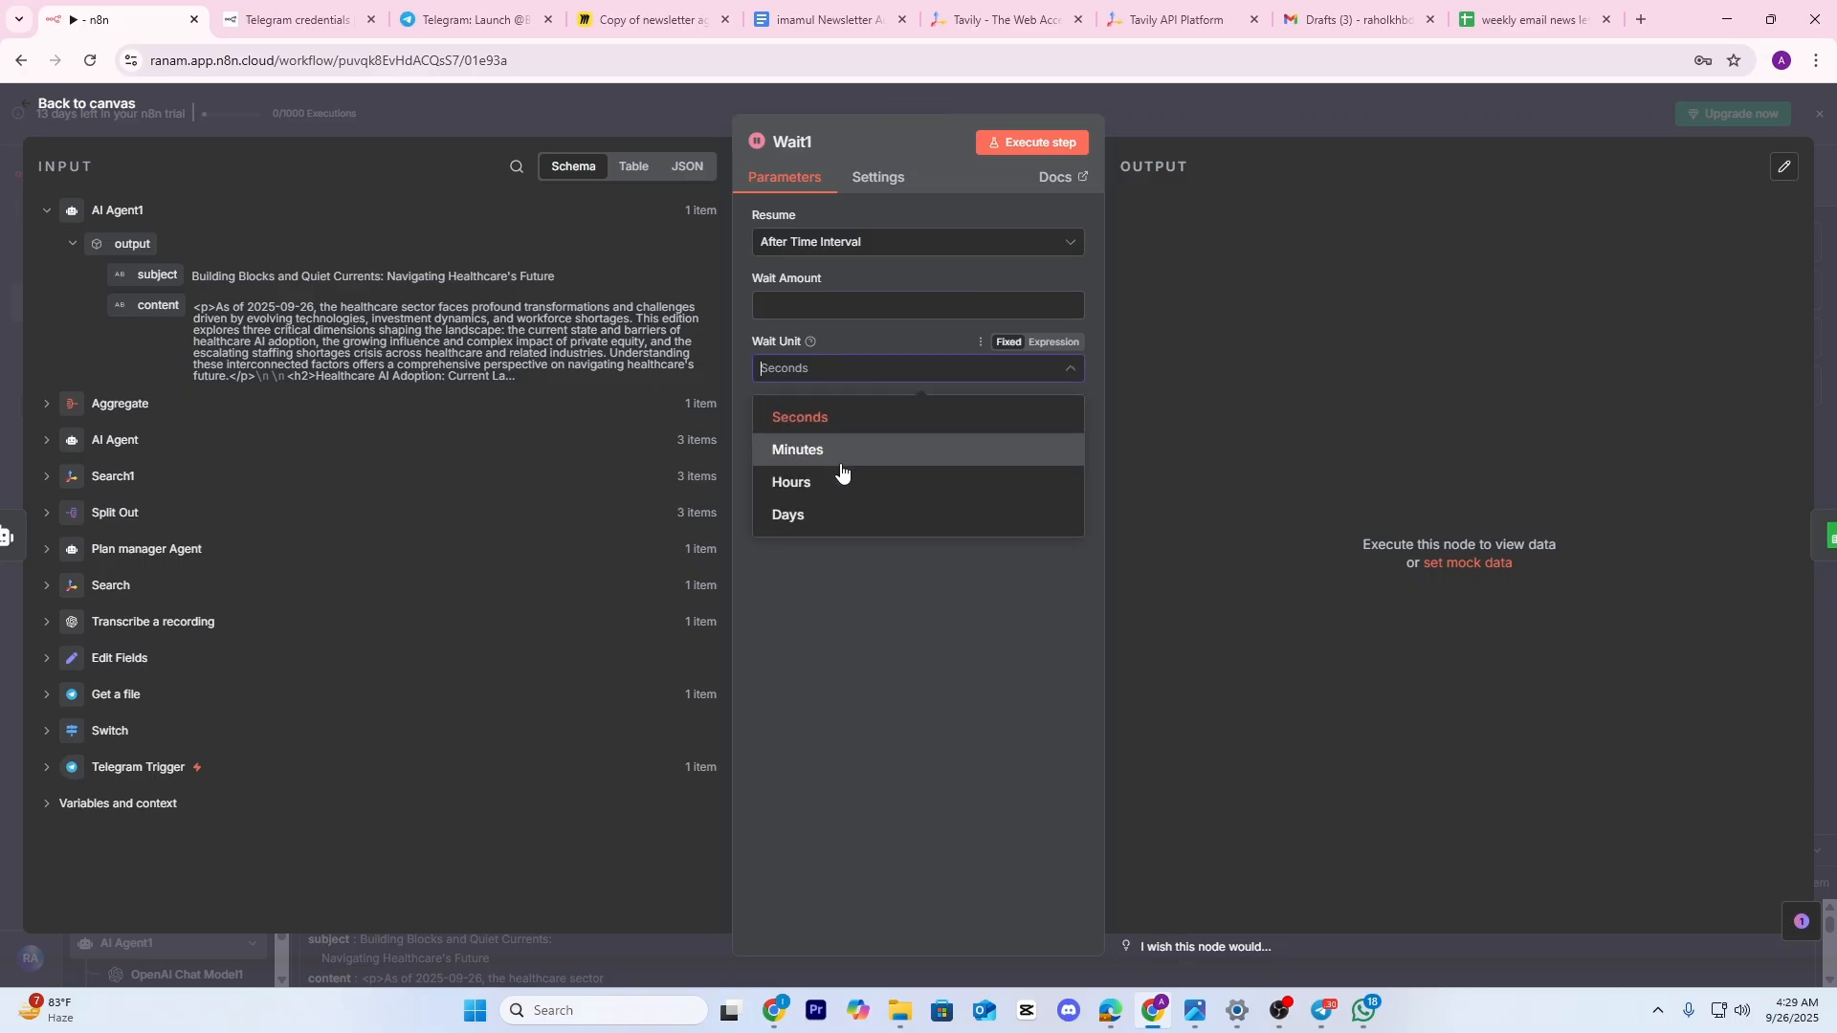
pyautogui.click(830, 451)
pyautogui.click(802, 306)
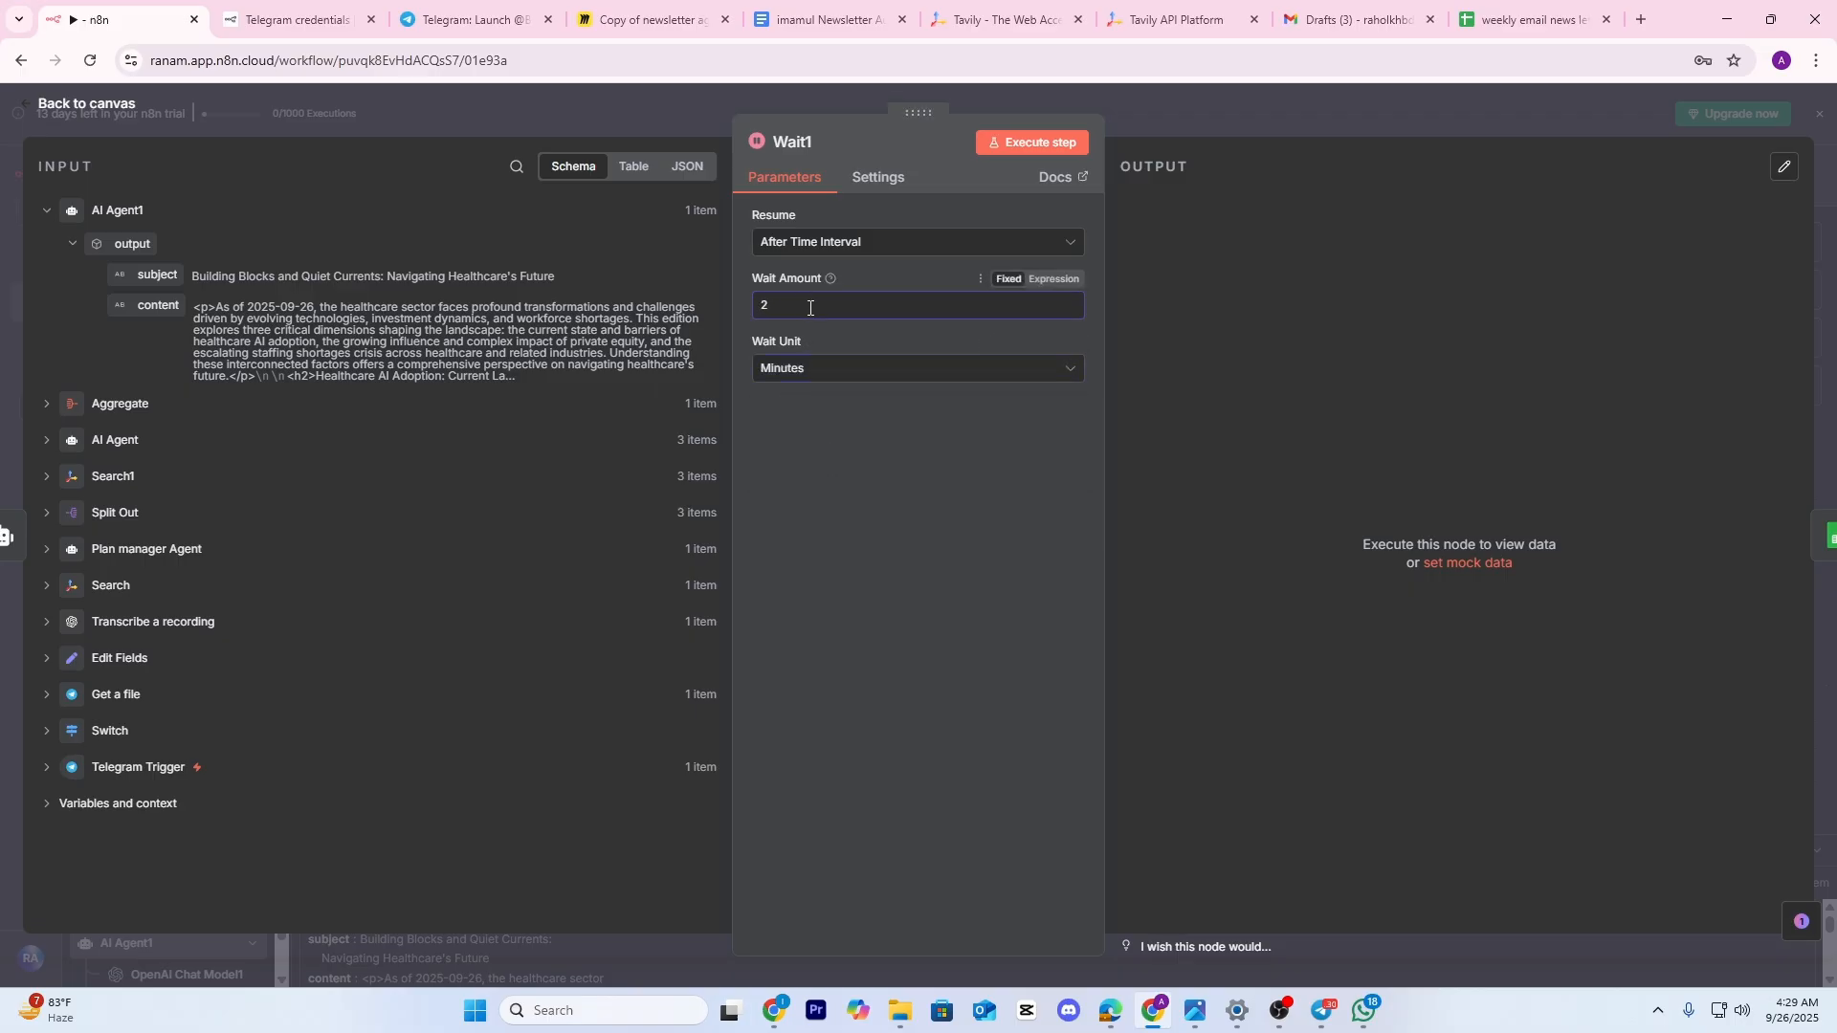
pyautogui.write('200')
pyautogui.click(1026, 90)
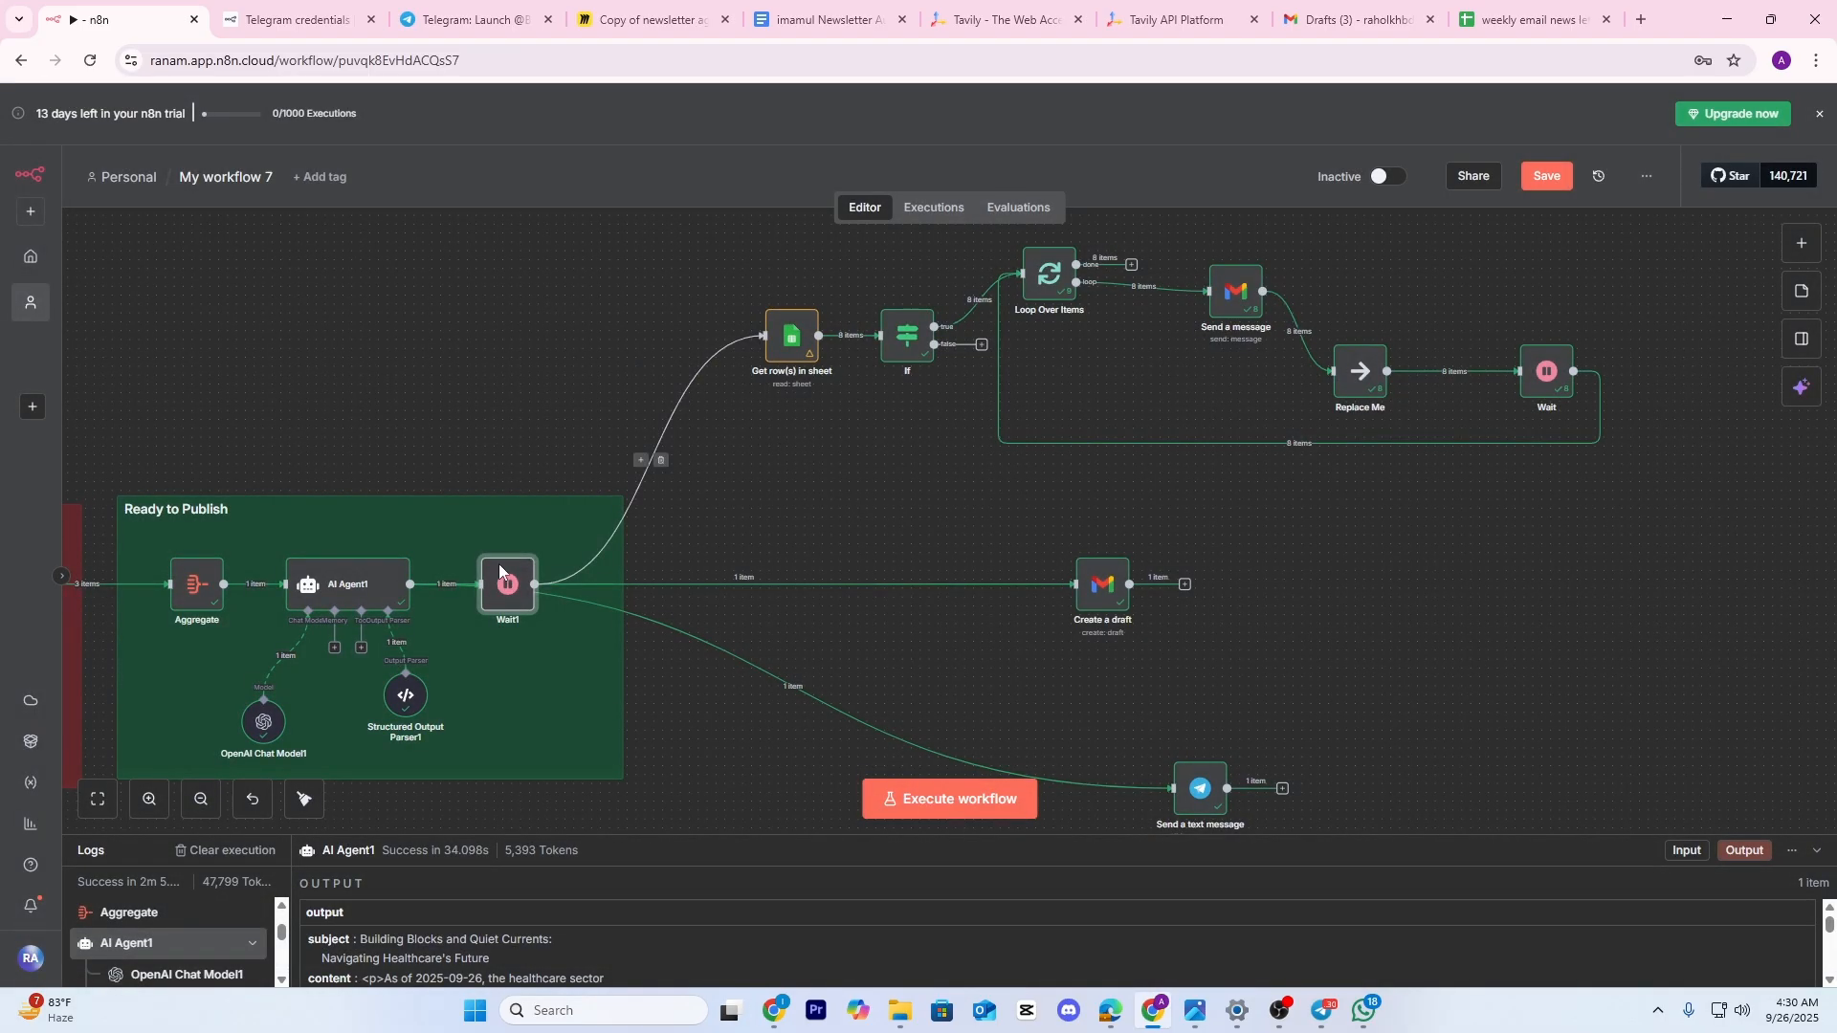
pyautogui.moveTo(508, 583); pyautogui.dragTo(609, 421)
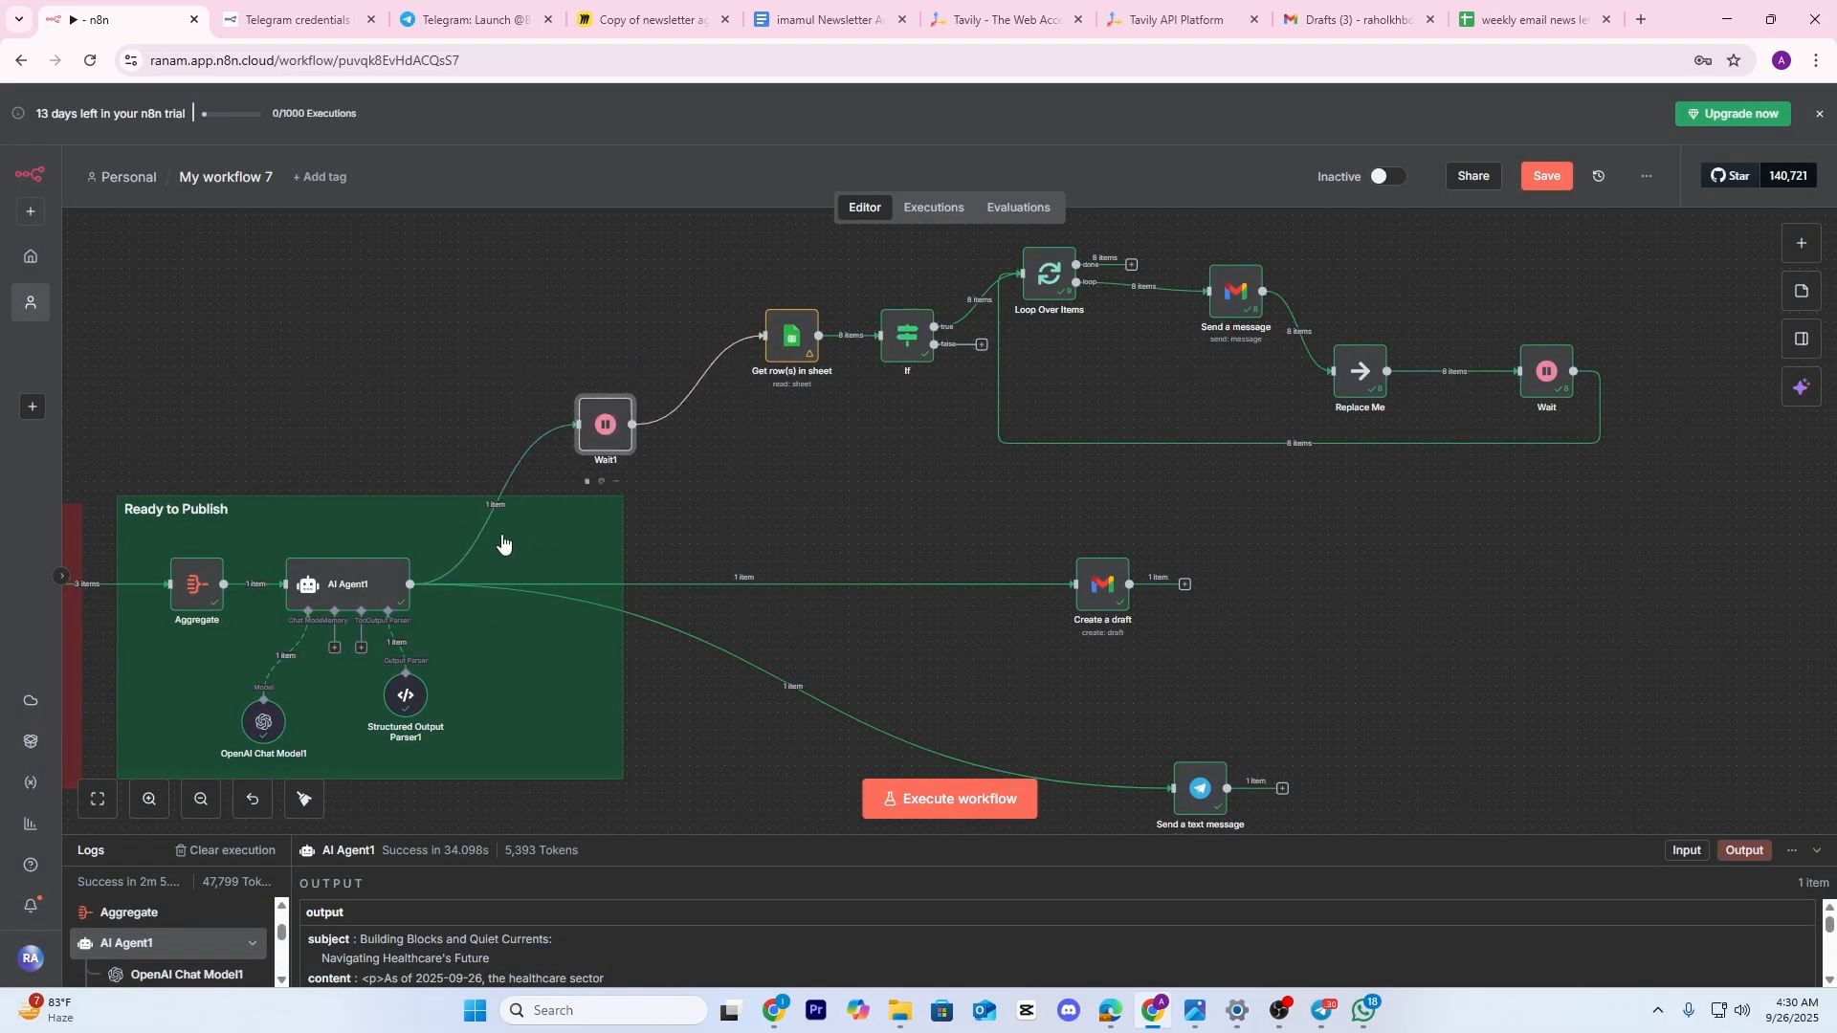
pyautogui.hscroll(-2, 493, 620)
pyautogui.hscroll(6, 494, 620)
pyautogui.scroll(2, 494, 620)
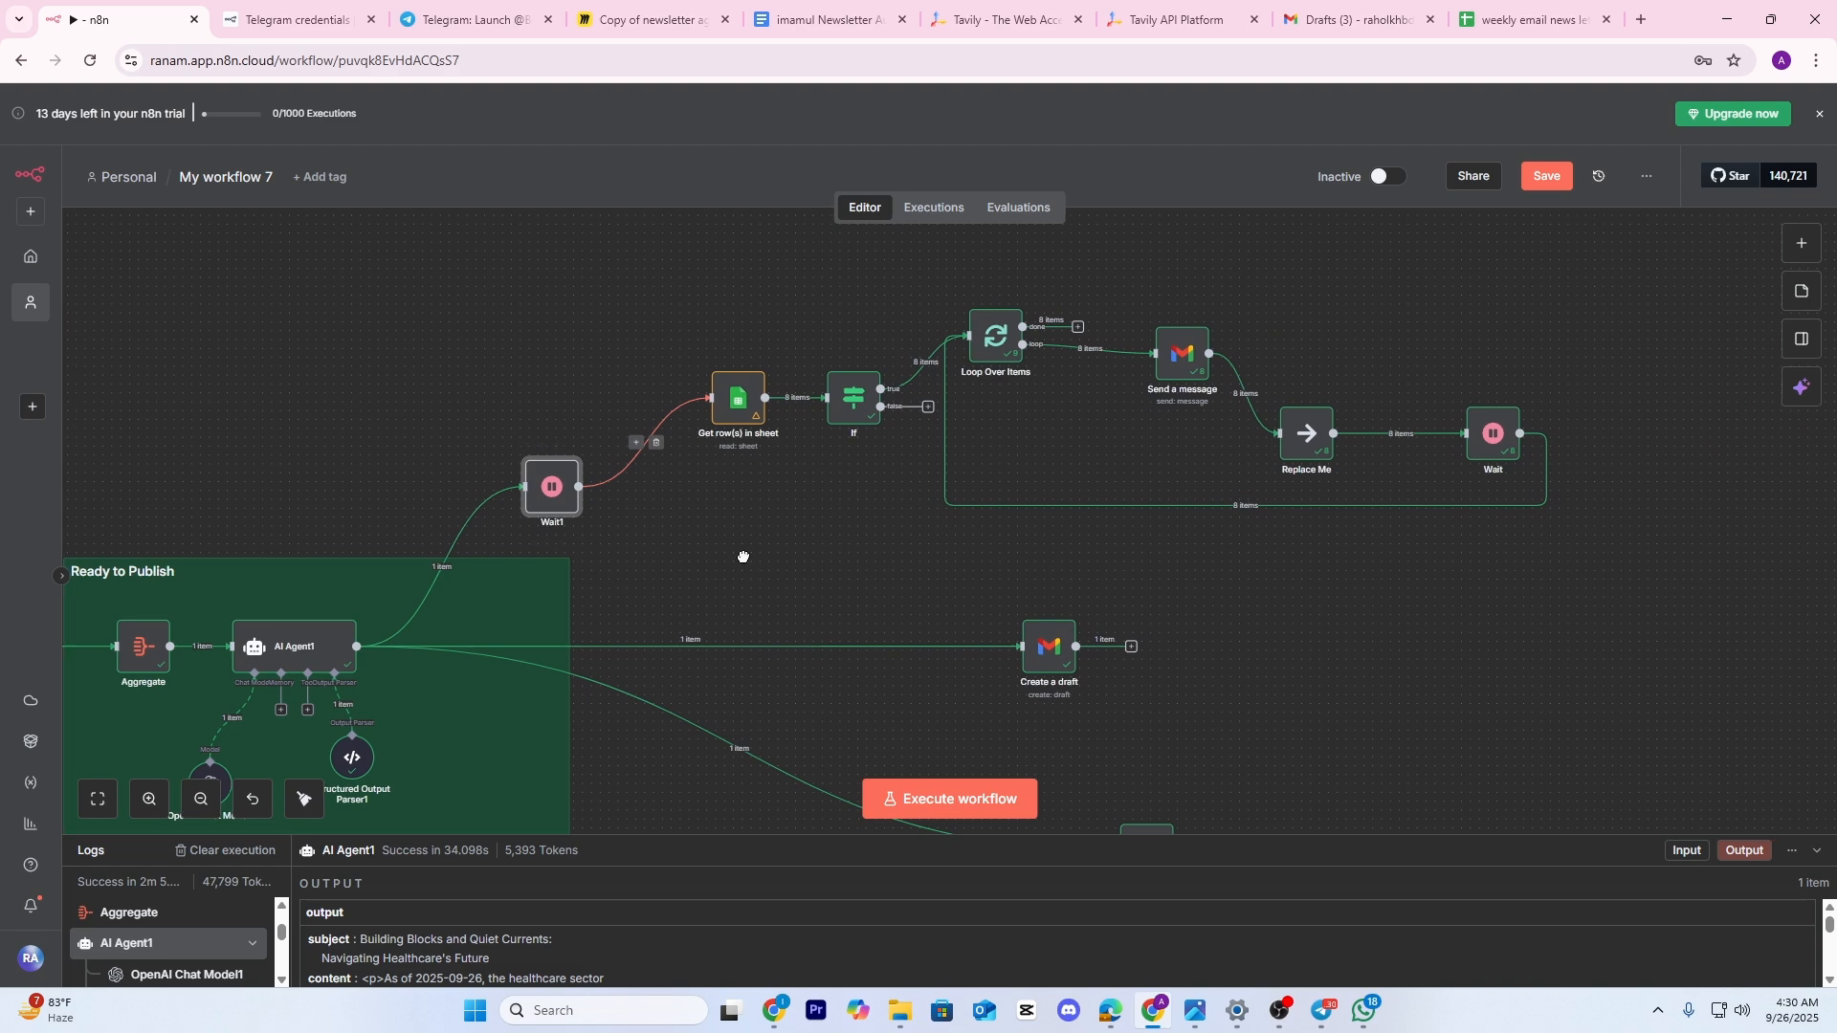